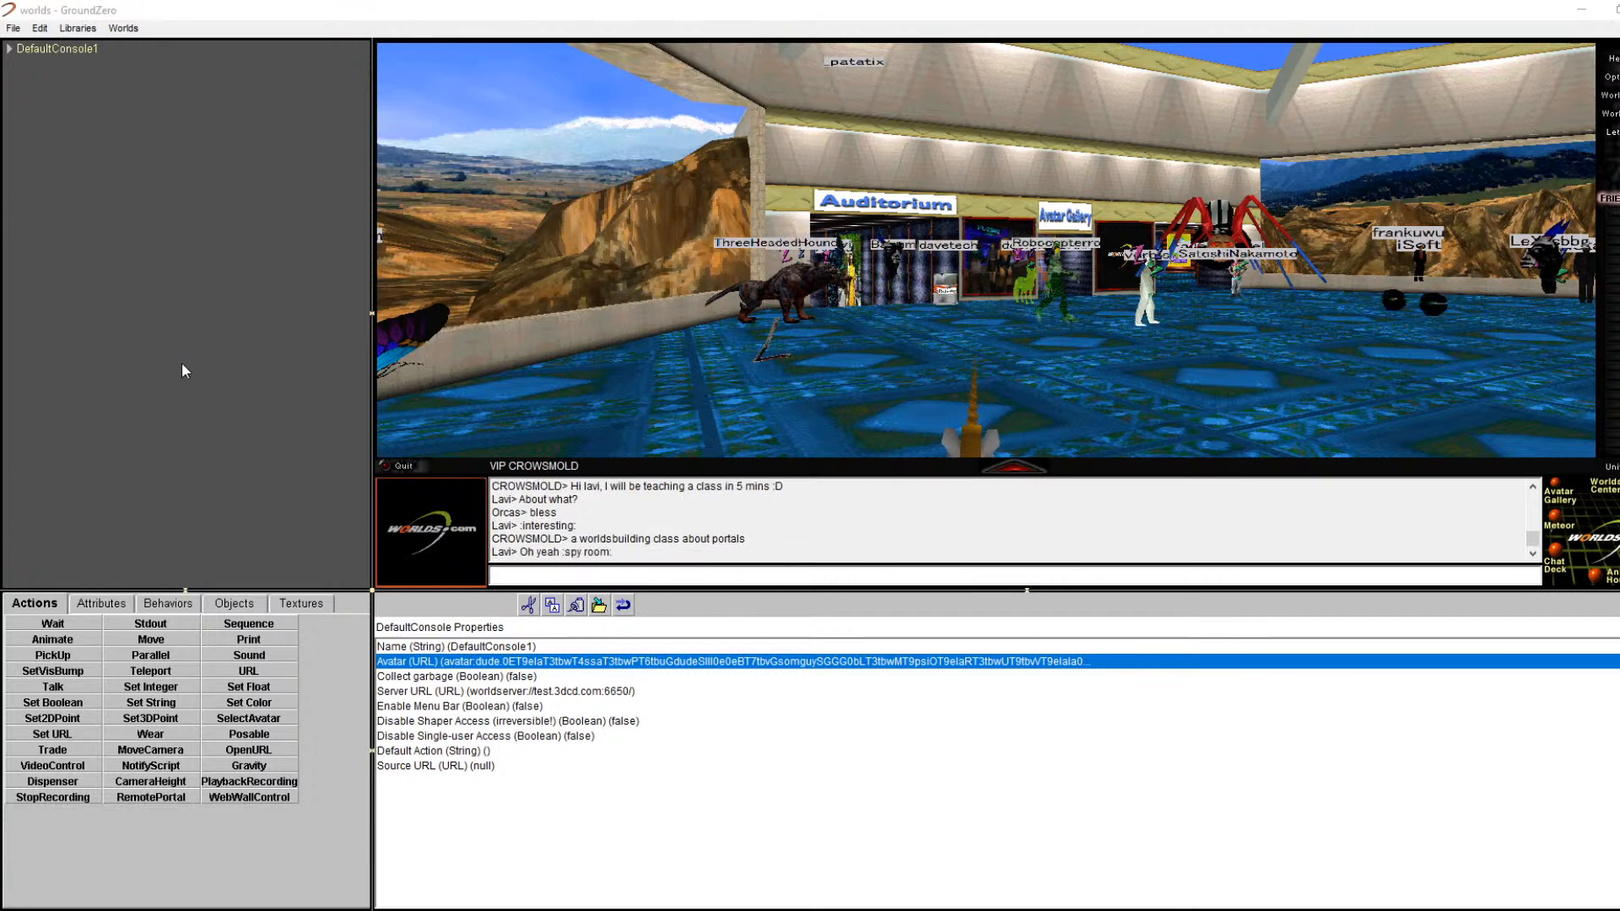
Step: Post 'The url for the video is here:' with the pasted YouTube link in chat
click(720, 580)
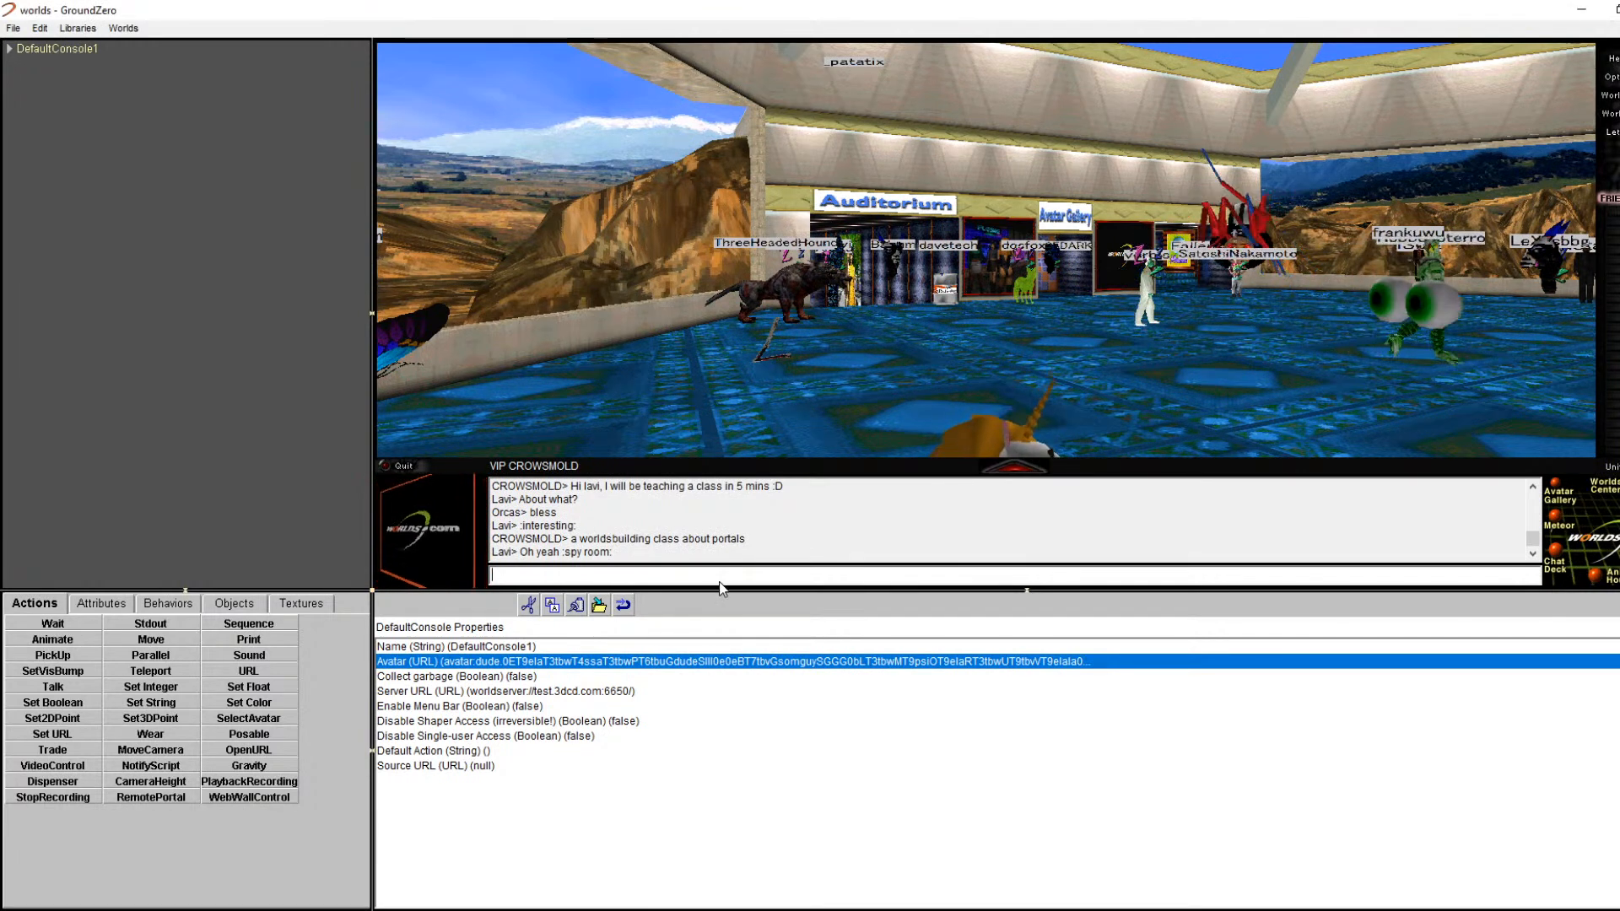
text(The url for t)
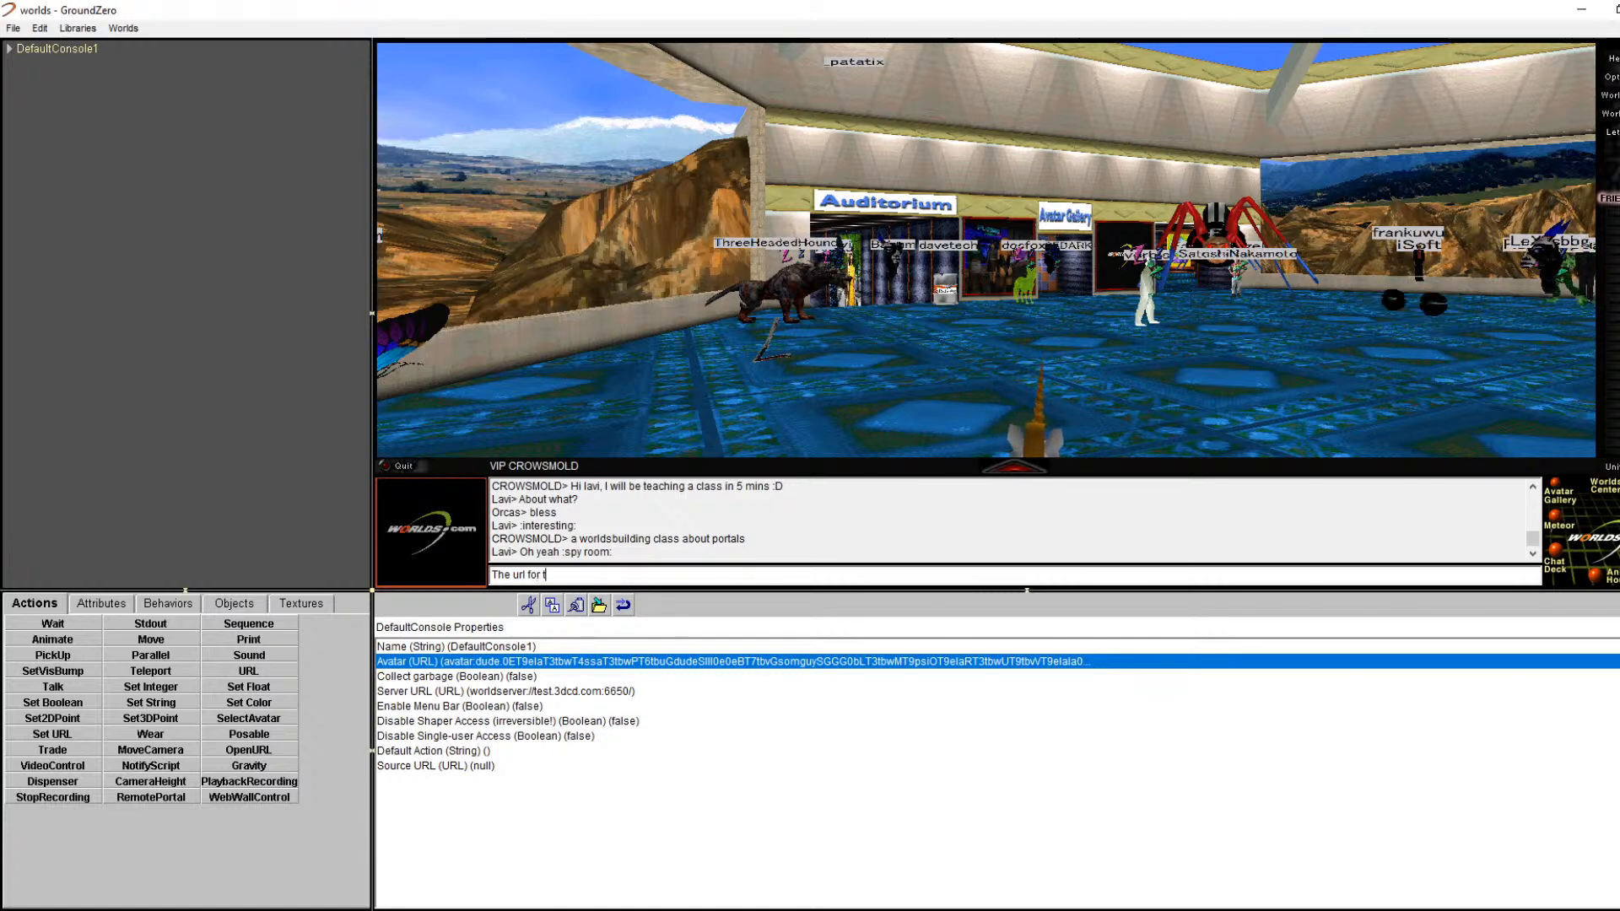
text(he video is here:)
key(ctrl+v)
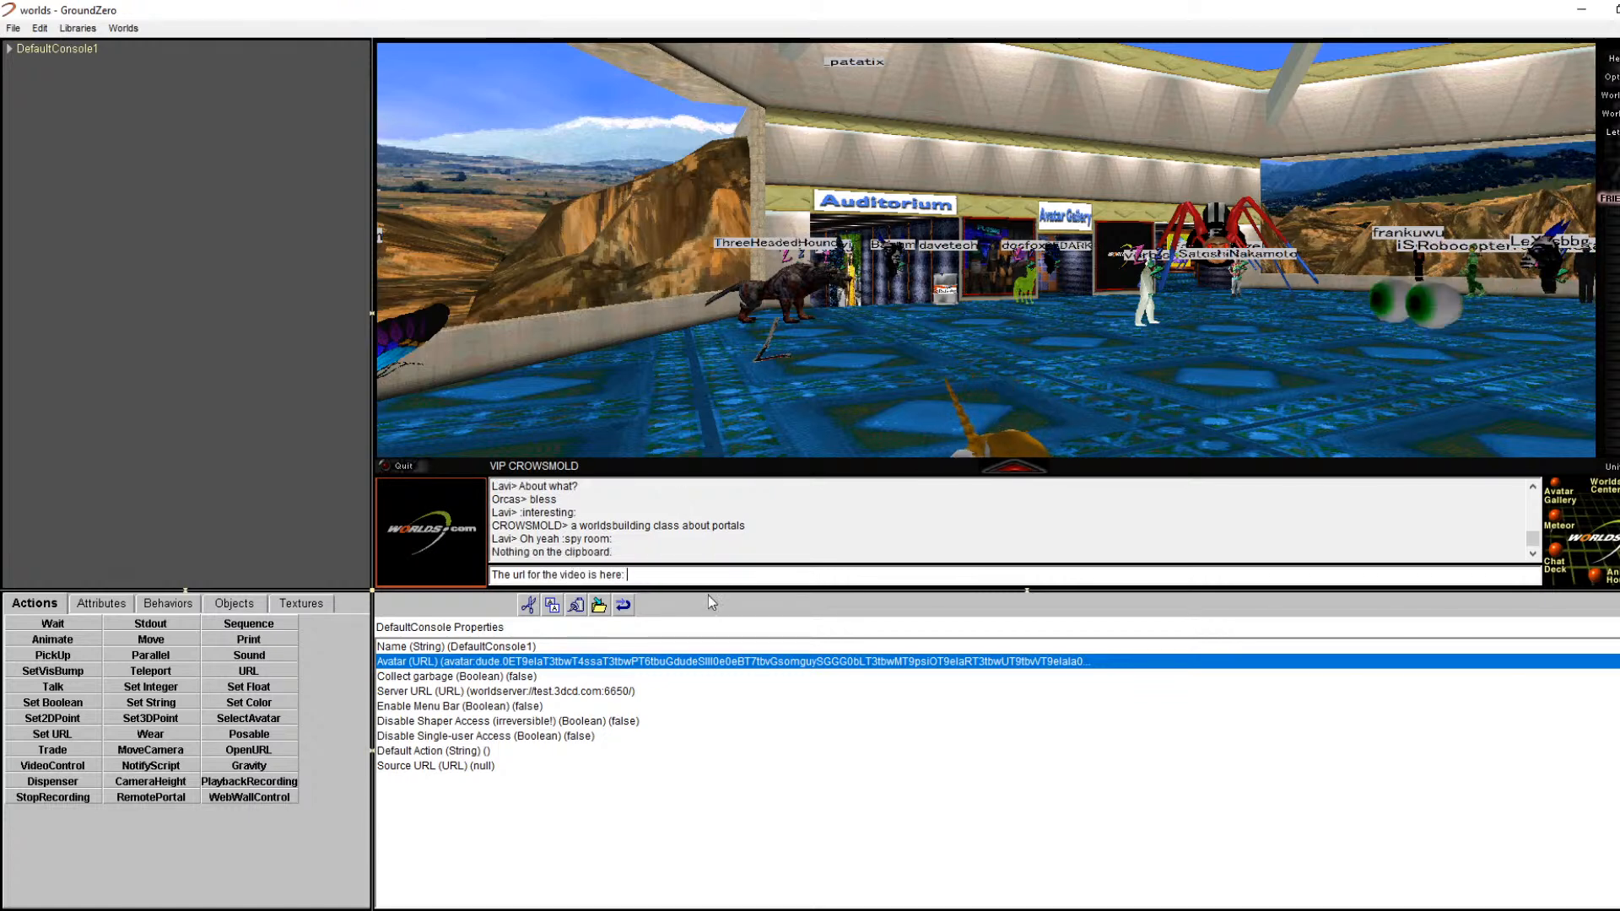
right_click(679, 569)
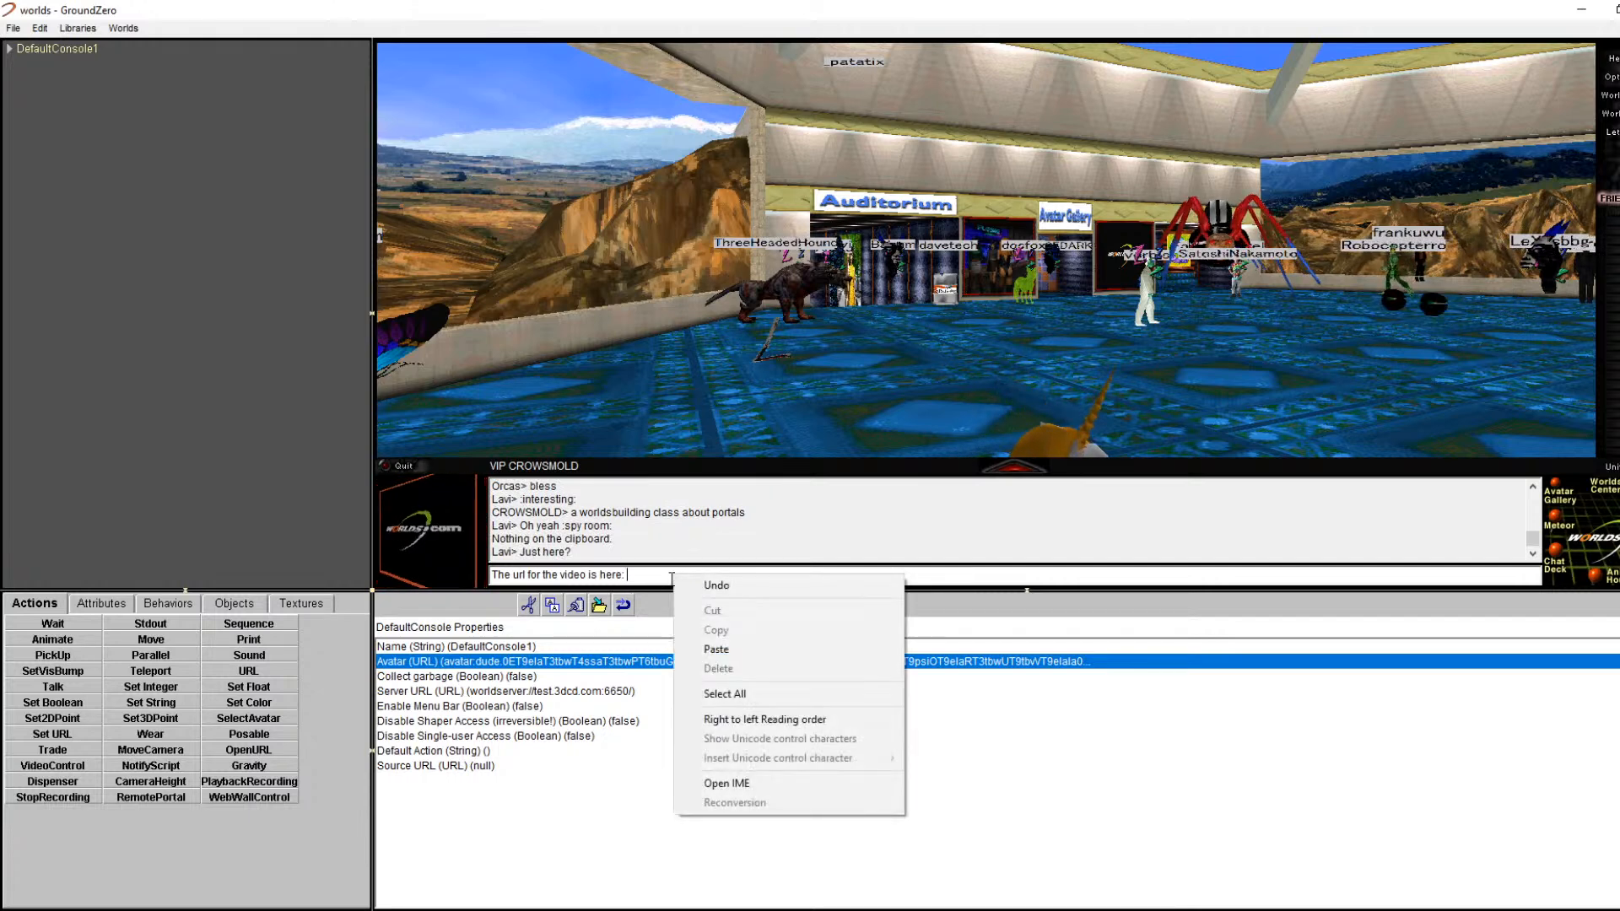
click(692, 647)
key(Return)
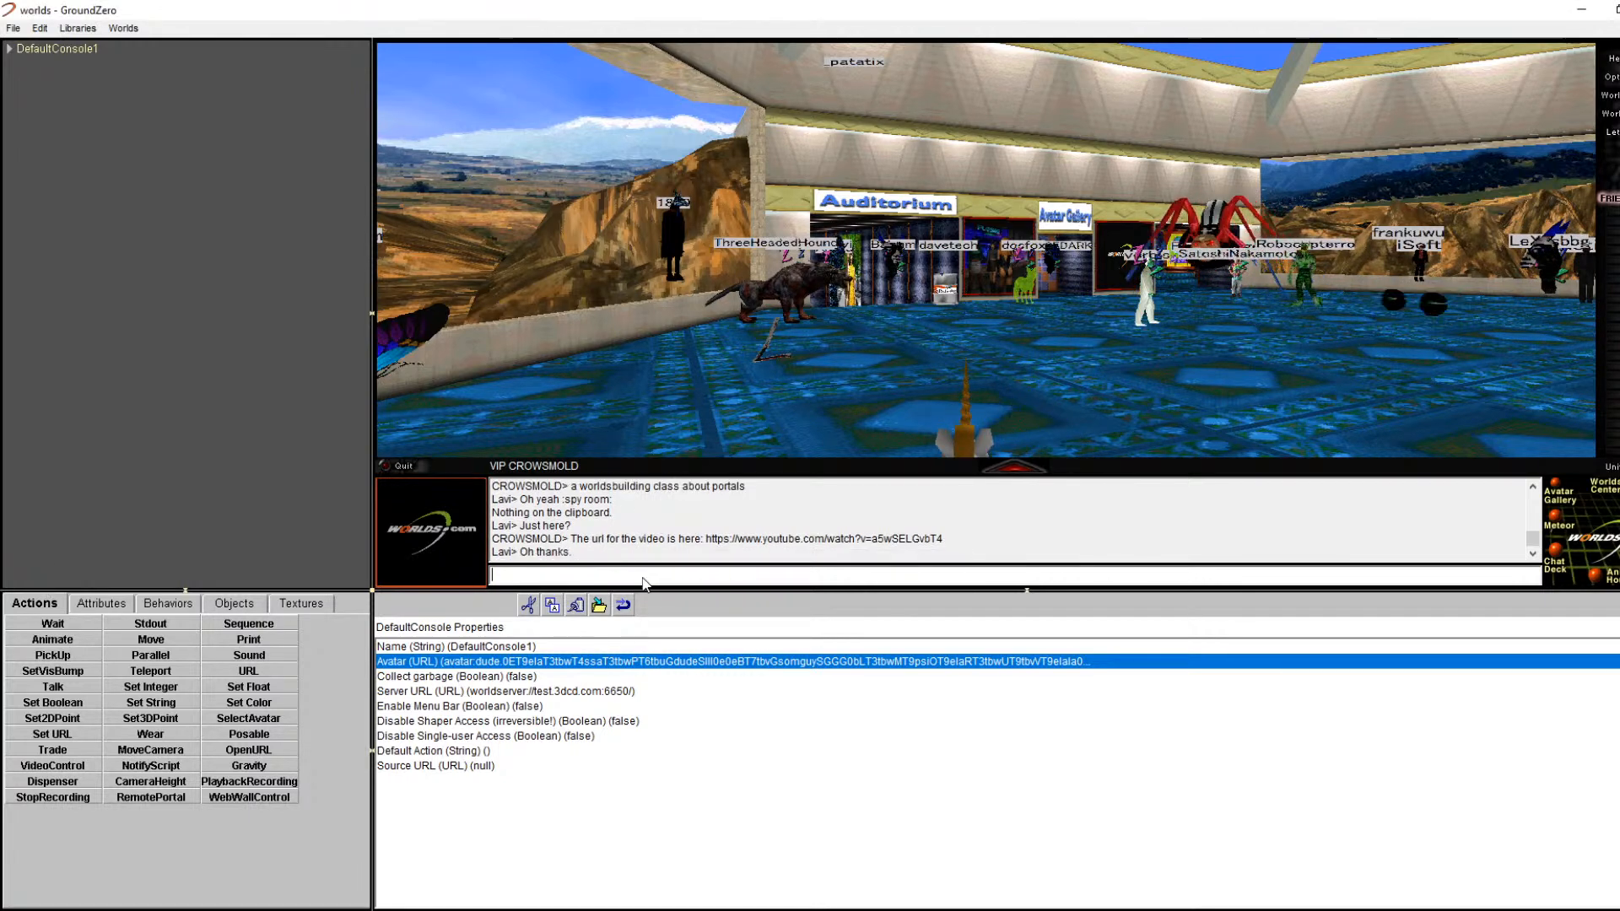
Step: Start the follow-up 'It takes place here:' and erase the wrongly pasted link
text(here:)
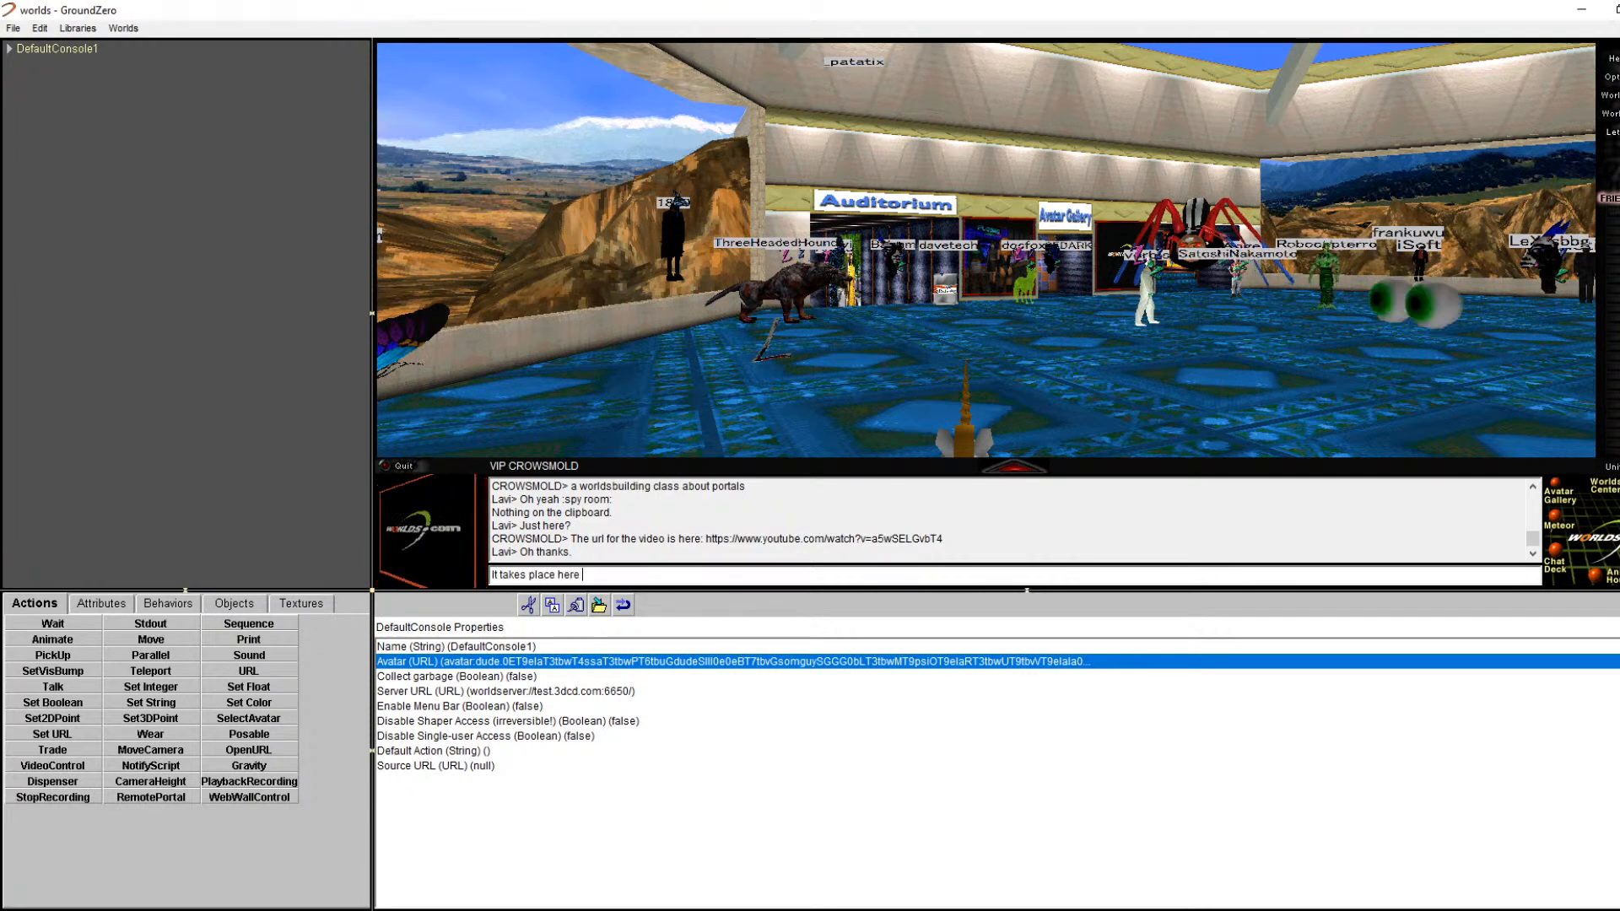
key(ctrl+v)
right_click(644, 577)
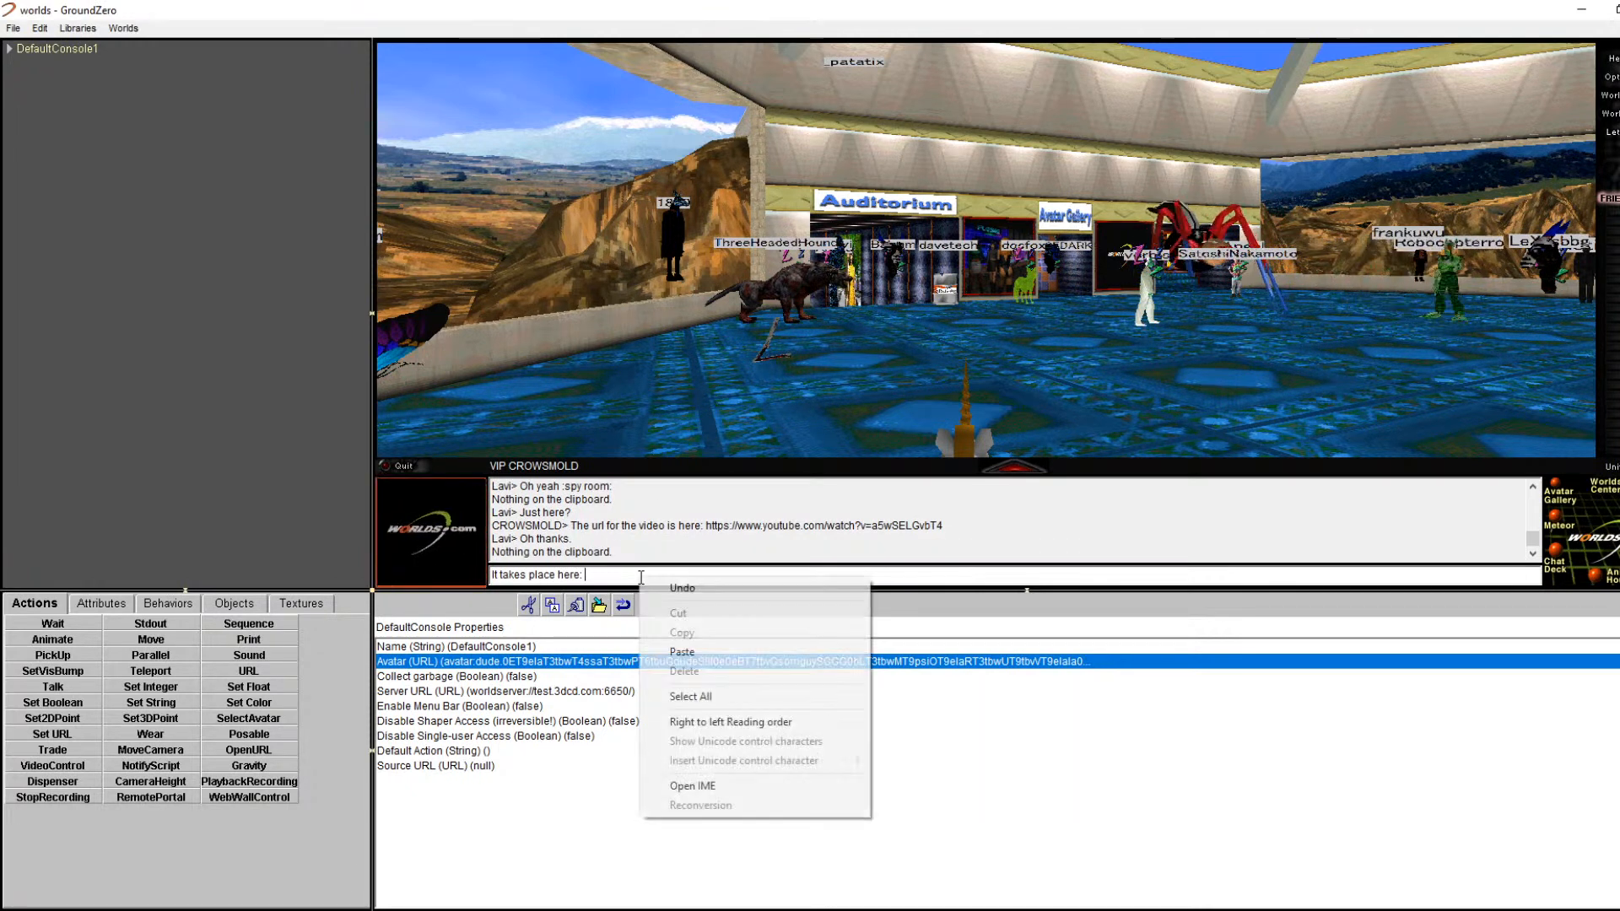
click(823, 650)
key(BackSpace)
key(BackSpace)
key(BackSpace)
key(BackSpace)
key(BackSpace)
key(BackSpace)
key(BackSpace)
key(BackSpace)
key(BackSpace)
key(BackSpace)
key(BackSpace)
key(BackSpace)
key(BackSpace)
key(BackSpace)
key(BackSpace)
key(BackSpace)
key(BackSpace)
key(BackSpace)
key(BackSpace)
key(BackSpace)
key(BackSpace)
key(BackSpace)
key(BackSpace)
key(BackSpace)
key(BackSpace)
key(BackSpace)
key(BackSpace)
key(BackSpace)
key(BackSpace)
key(BackSpace)
key(BackSpace)
key(BackSpace)
key(BackSpace)
key(BackSpace)
key(BackSpace)
key(BackSpace)
key(BackSpace)
key(BackSpace)
key(BackSpace)
key(BackSpace)
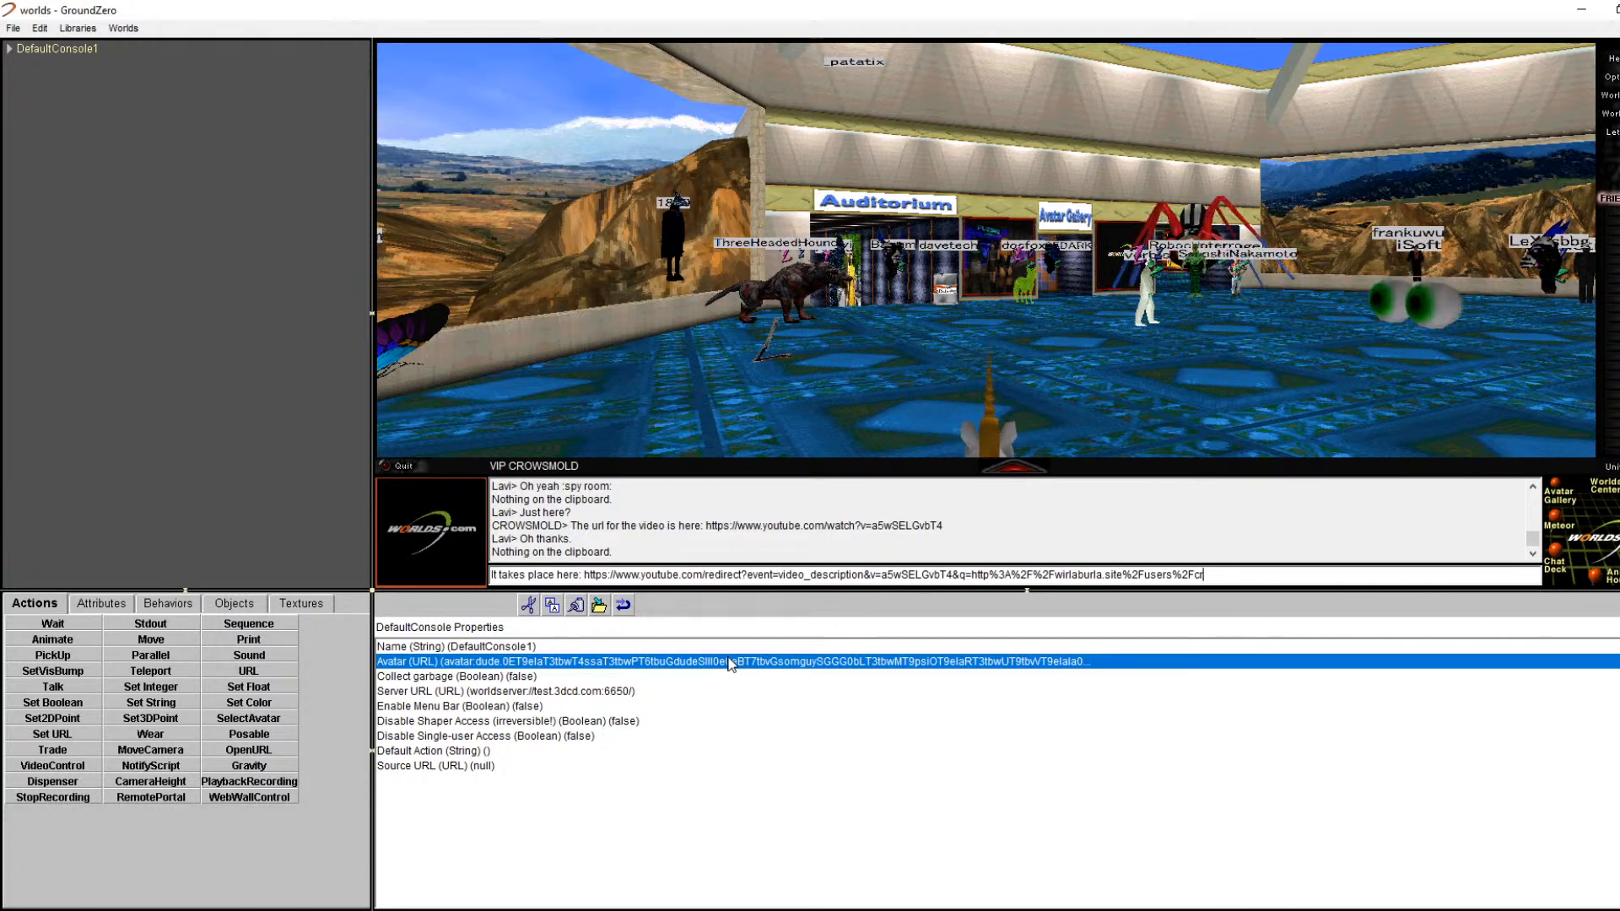
key(BackSpace)
key(BackSpace)
key(BackSpace)
key(BackSpace)
key(BackSpace)
key(BackSpace)
key(BackSpace)
key(BackSpace)
key(BackSpace)
key(BackSpace)
key(BackSpace)
key(BackSpace)
key(BackSpace)
key(BackSpace)
key(BackSpace)
key(BackSpace)
key(BackSpace)
key(BackSpace)
key(BackSpace)
key(BackSpace)
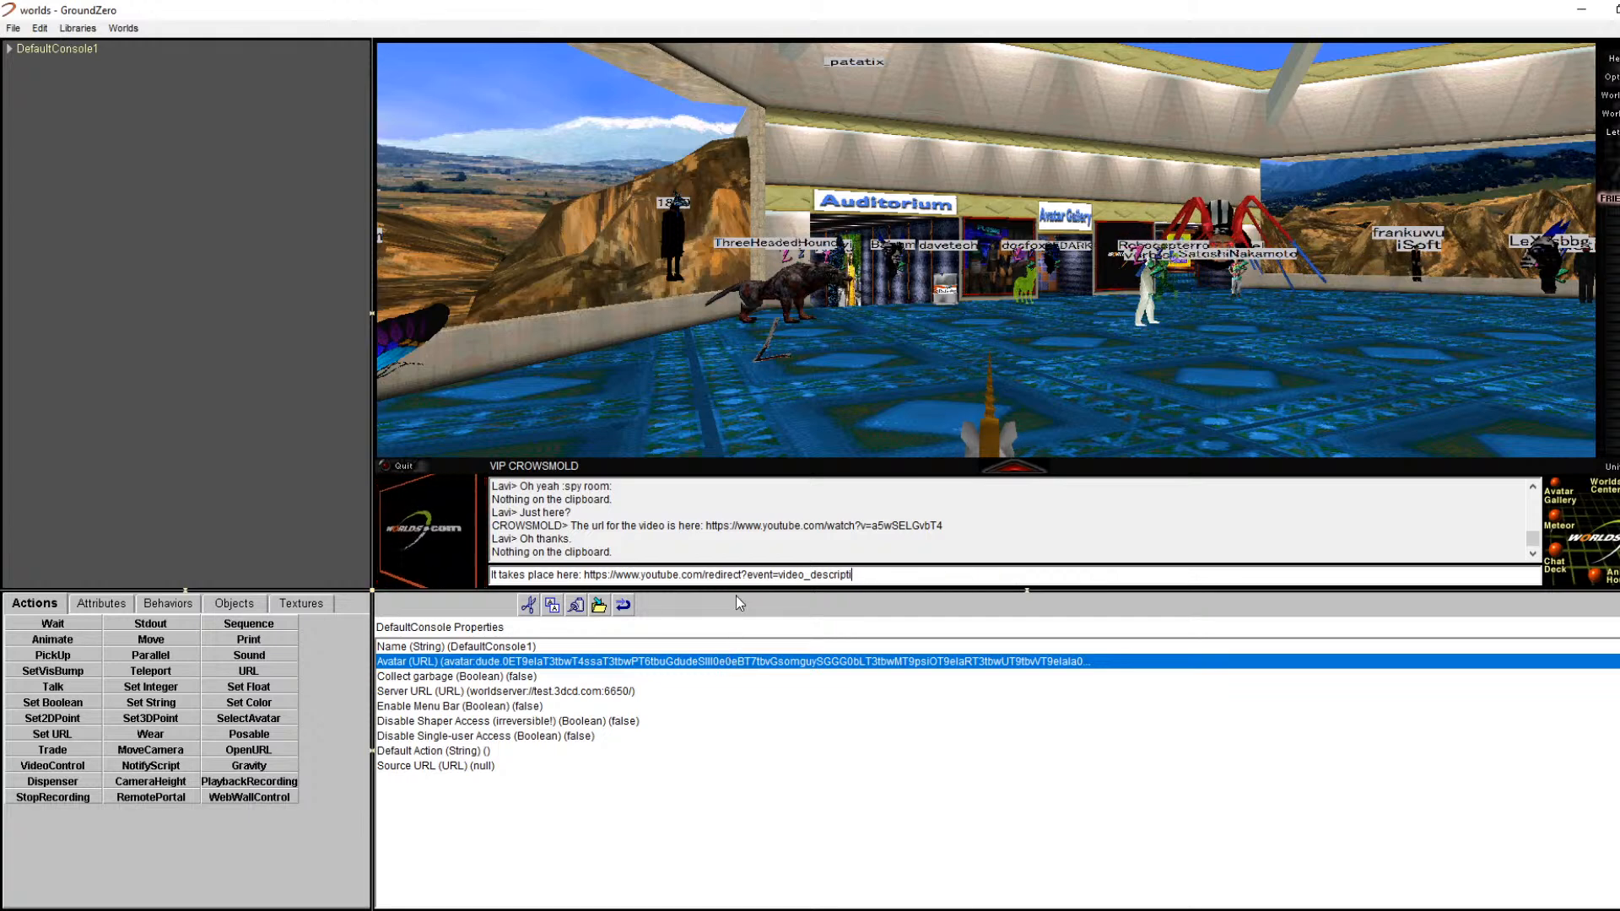
key(BackSpace)
key(BackSpace)
key(BackSpace)
key(BackSpace)
key(BackSpace)
key(BackSpace)
key(BackSpace)
key(BackSpace)
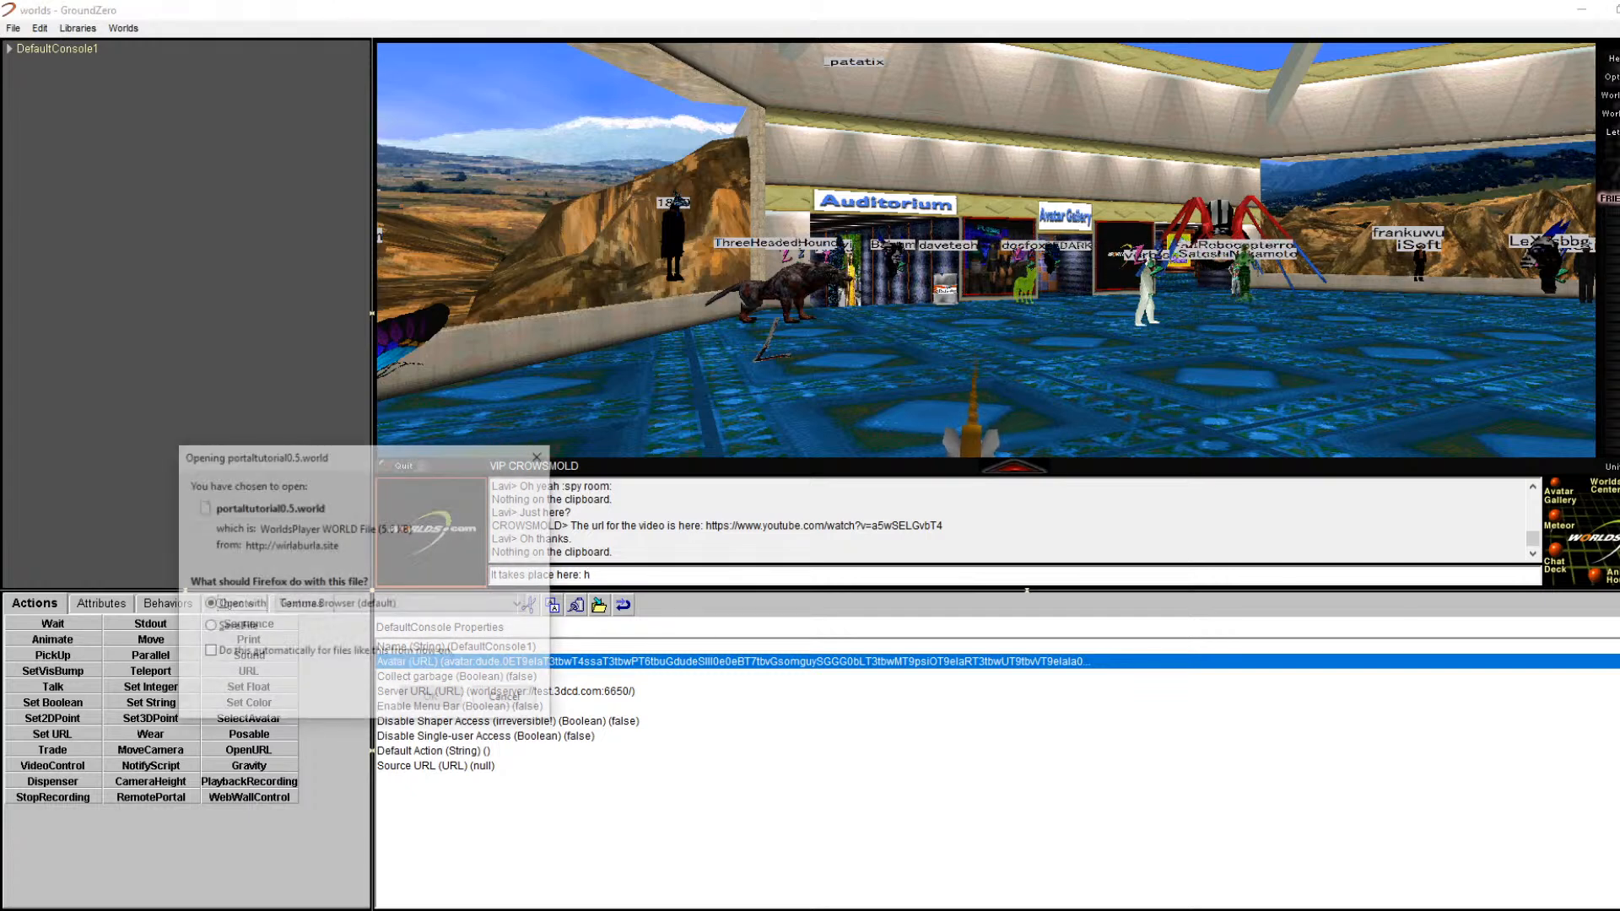
Step: Cancel the Firefox open-file prompt and trim the chat line to 'It takes place here:'
click(507, 699)
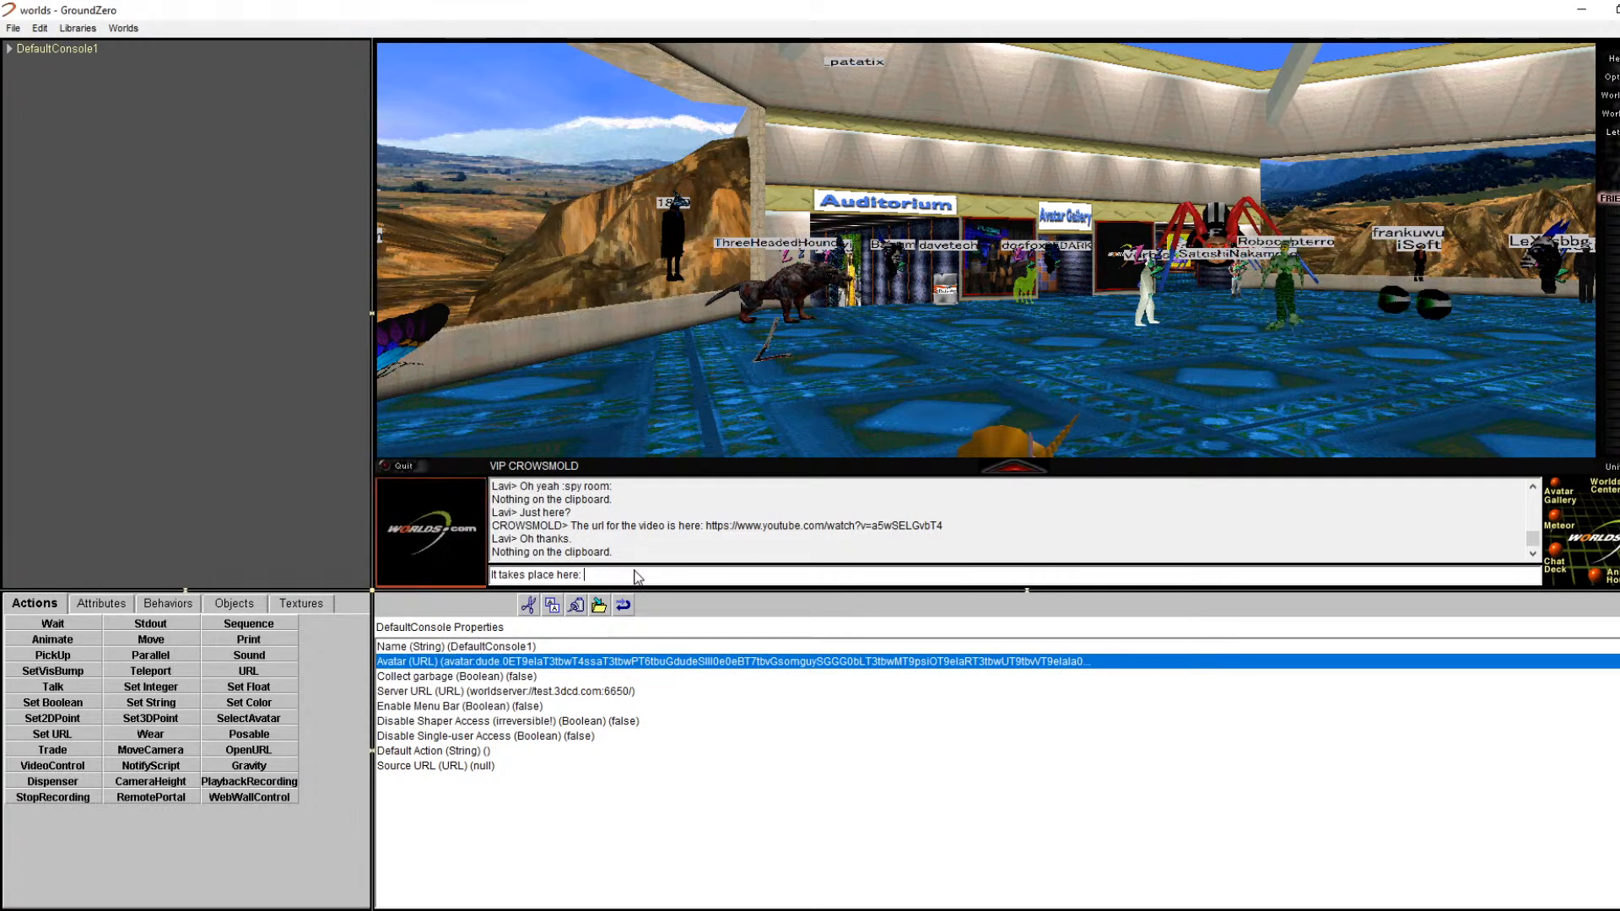
key(BackSpace)
click(1608, 114)
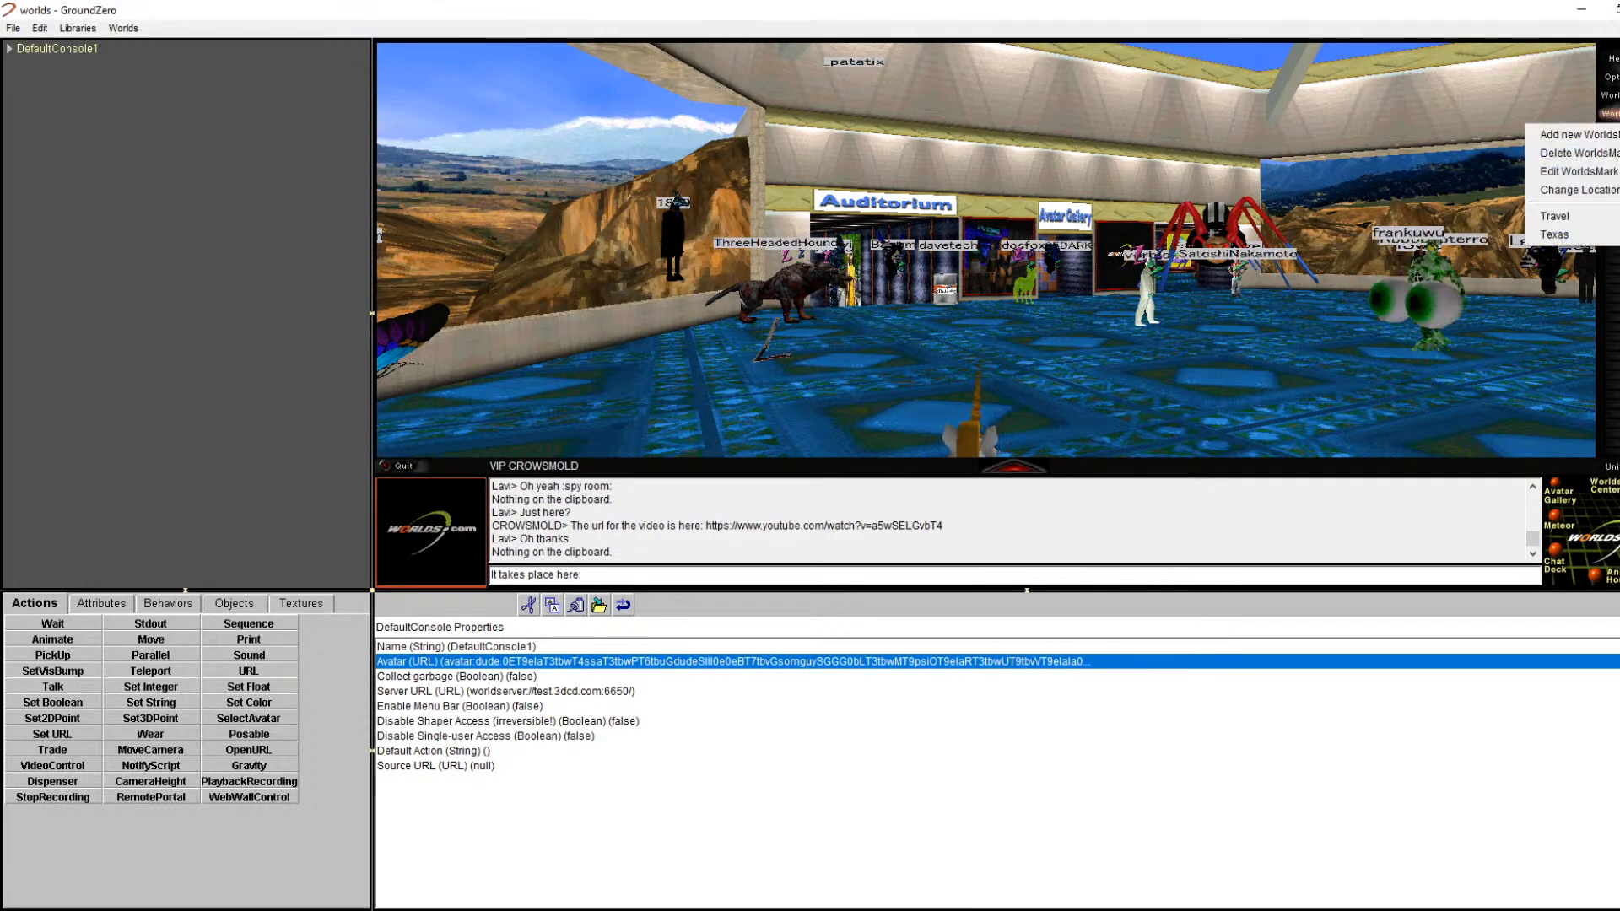
click(1577, 190)
key(Escape)
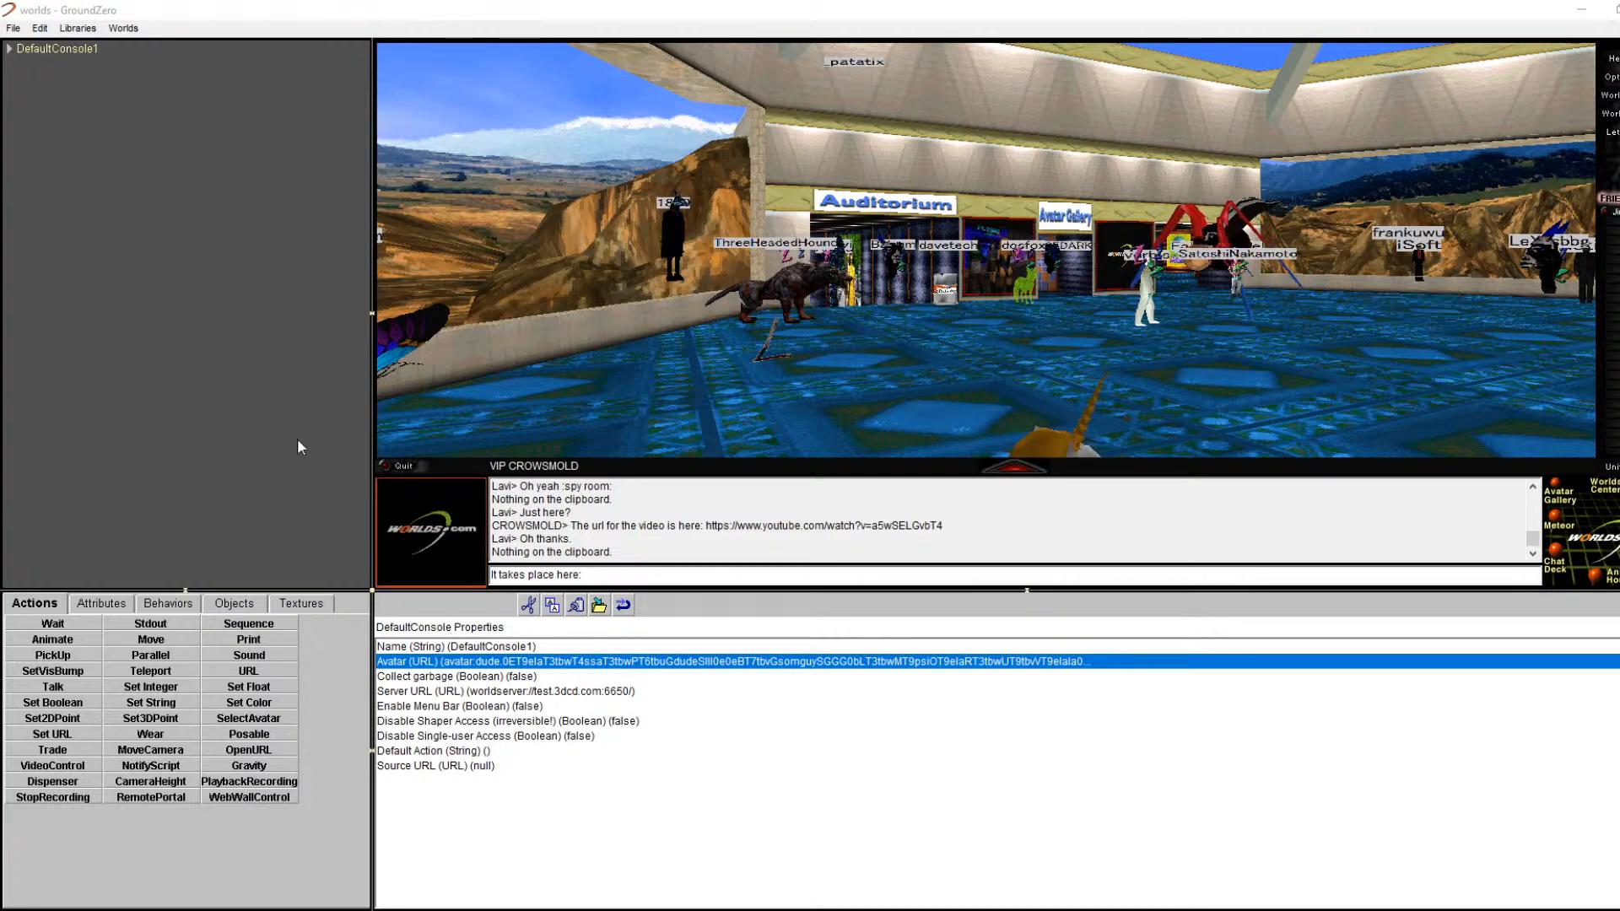
key(ctrl+v)
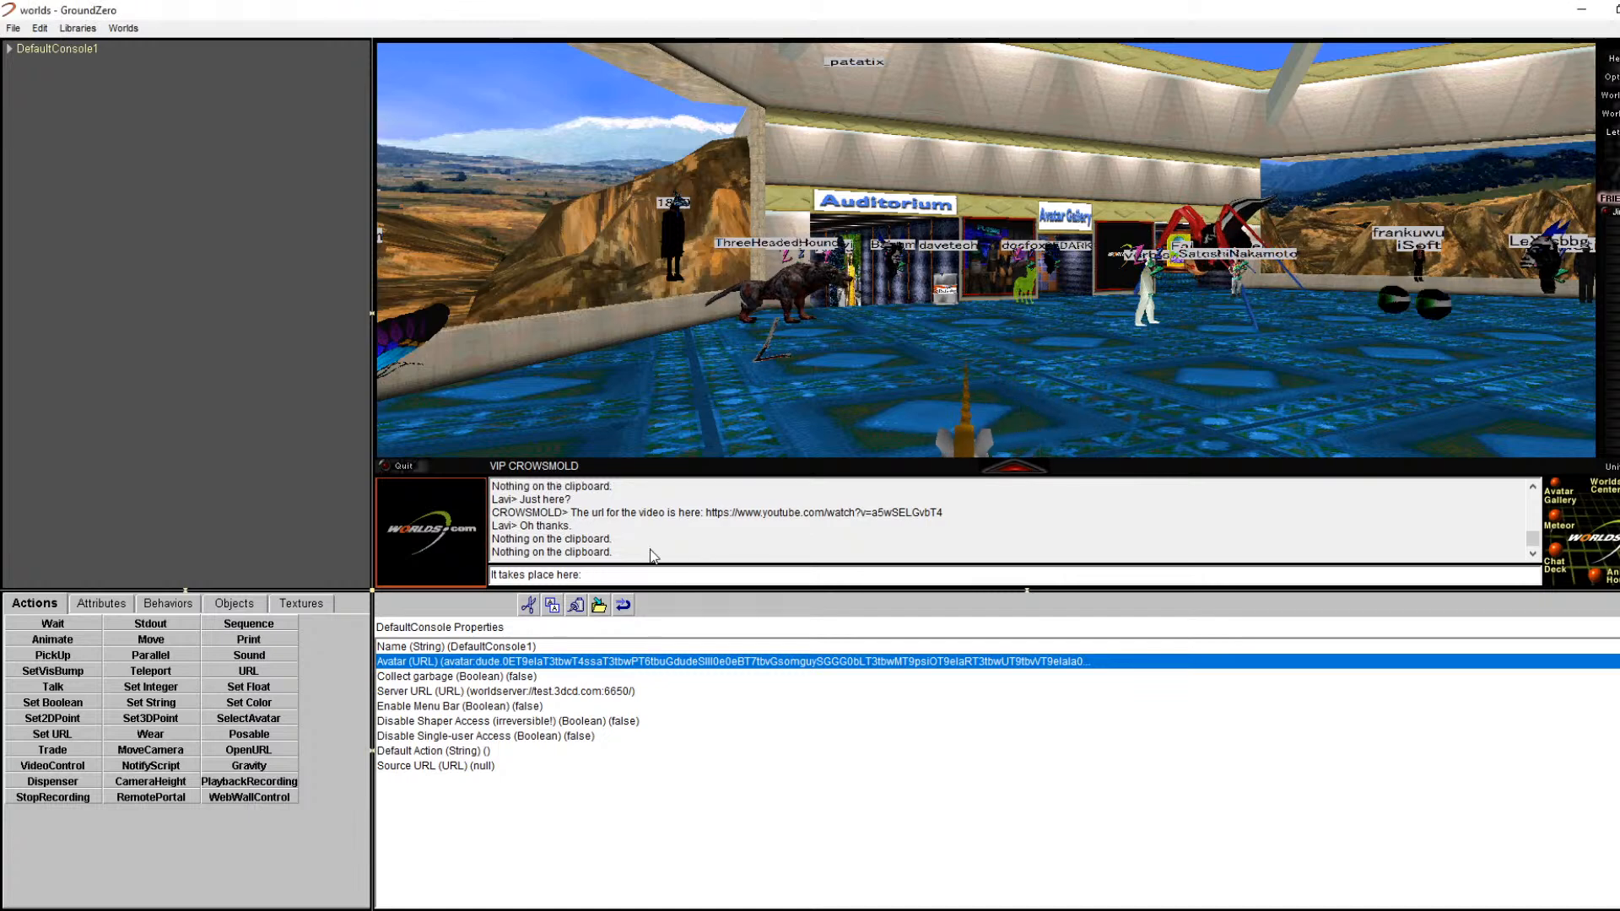
Step: Paste the portal tutorial world address after 'It takes place here:' and send it
right_click(684, 588)
click(742, 658)
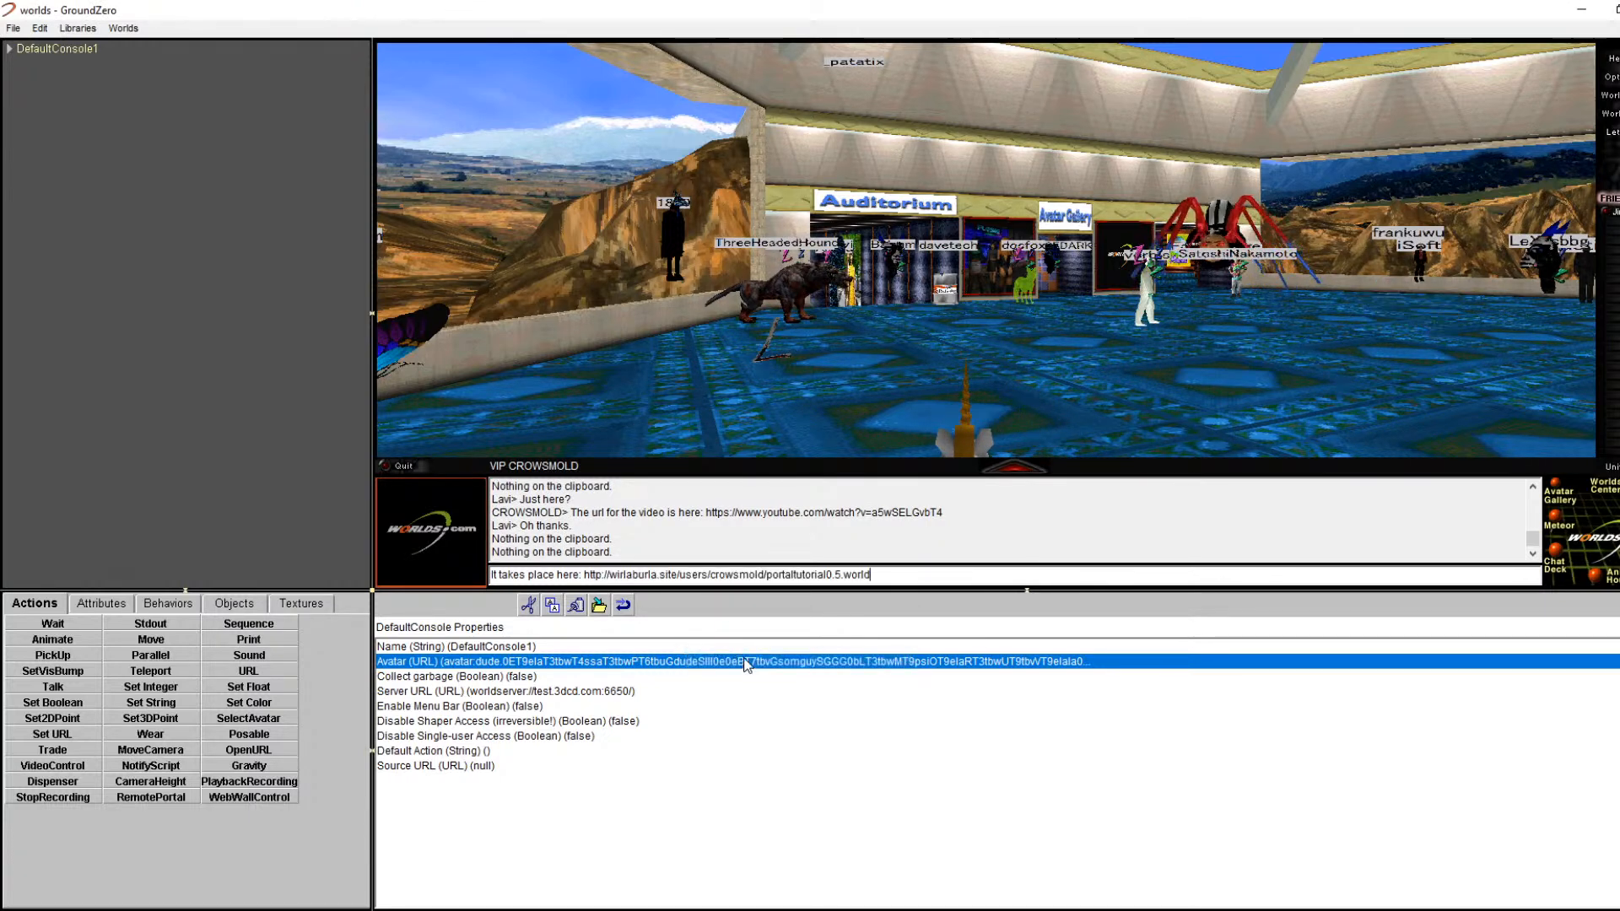
key(Return)
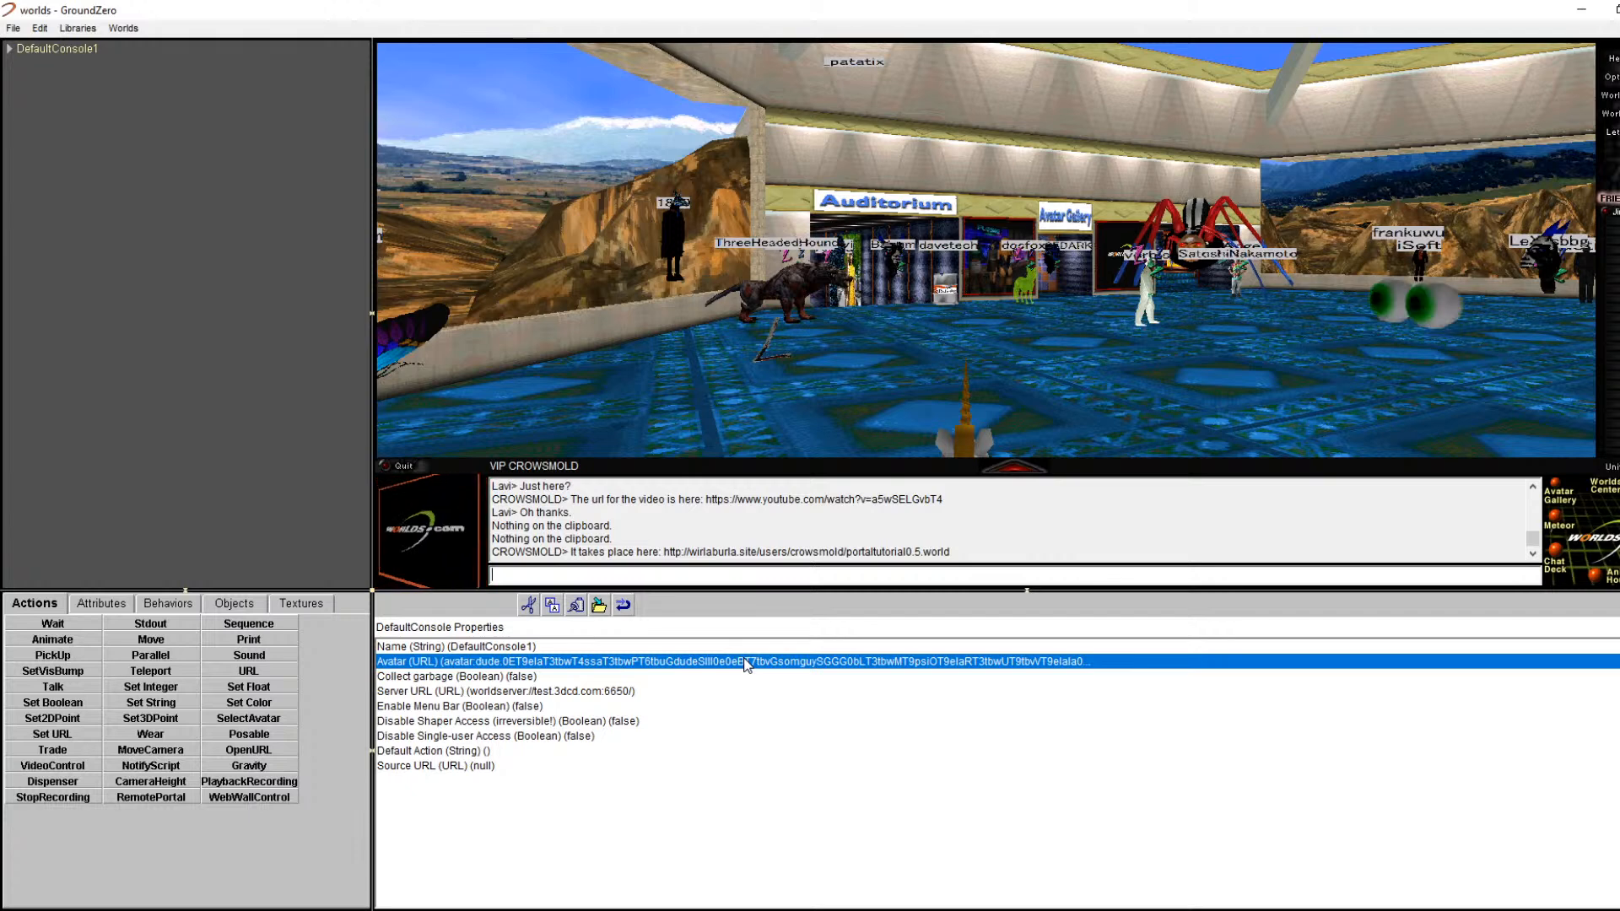
Step: Invite others in chat to add you as a friend and teleport to you
text(I will be headed)
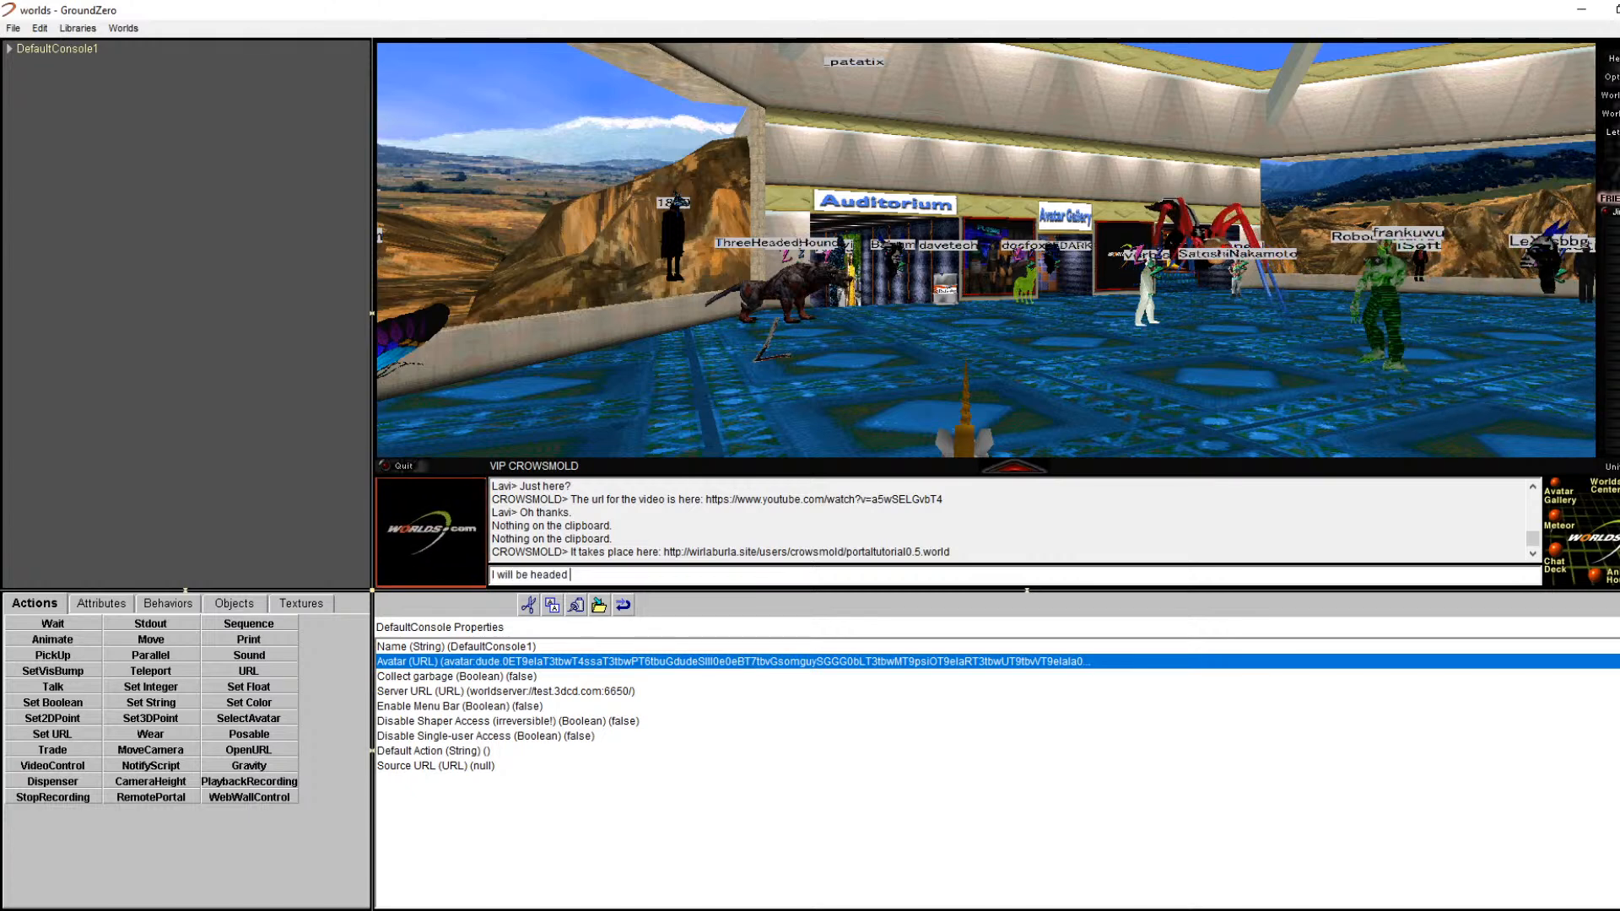
text( over there, there are)
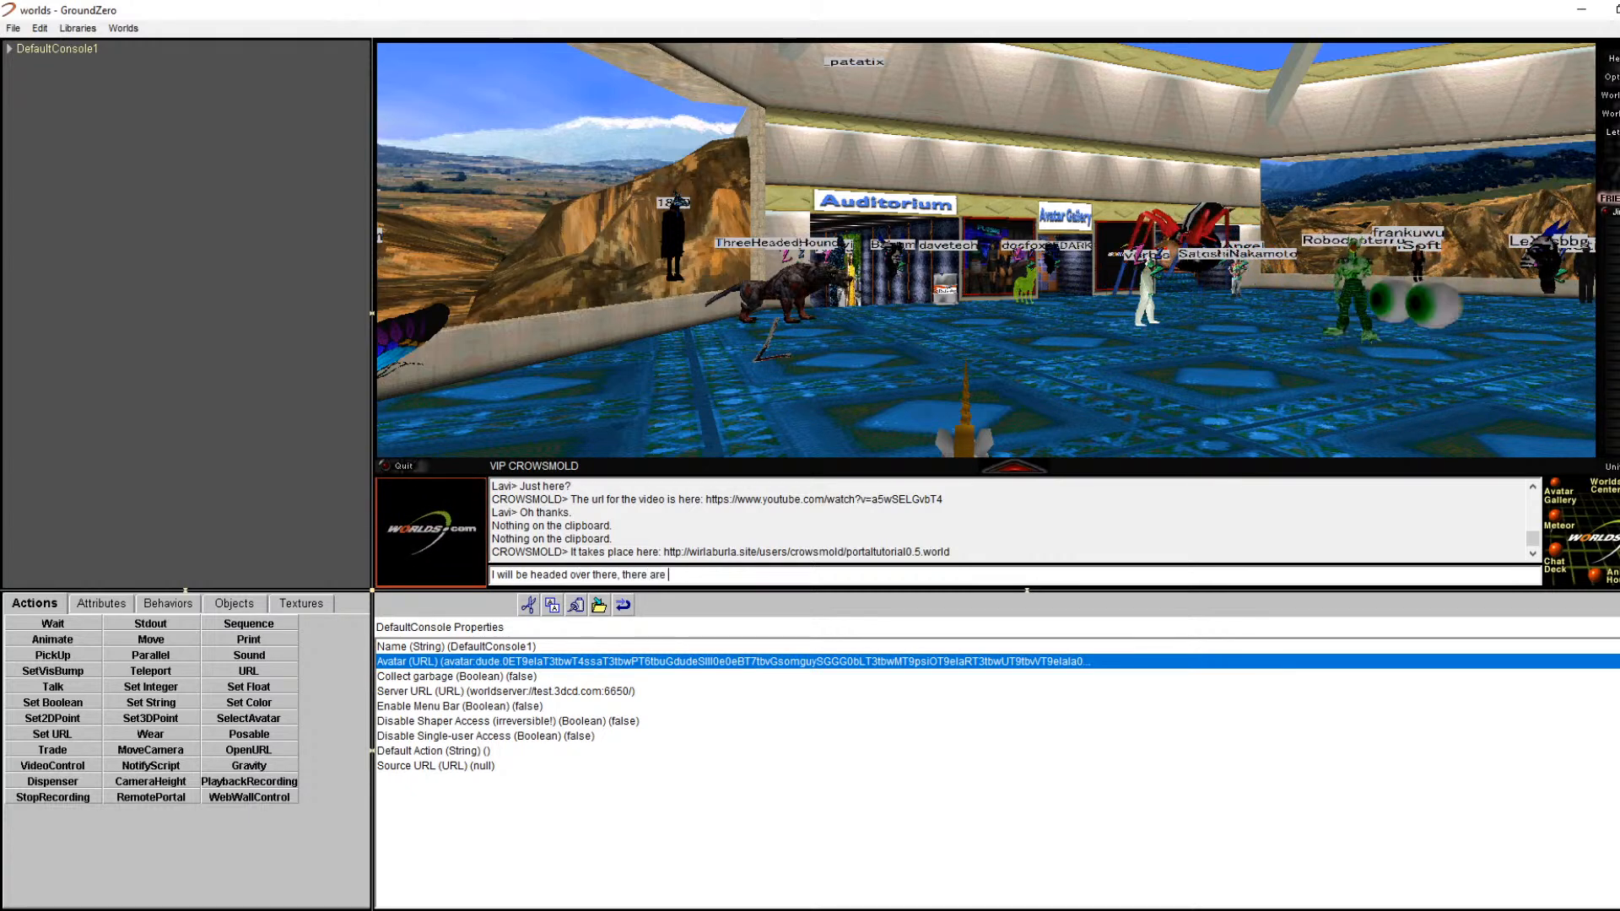
text(ple)
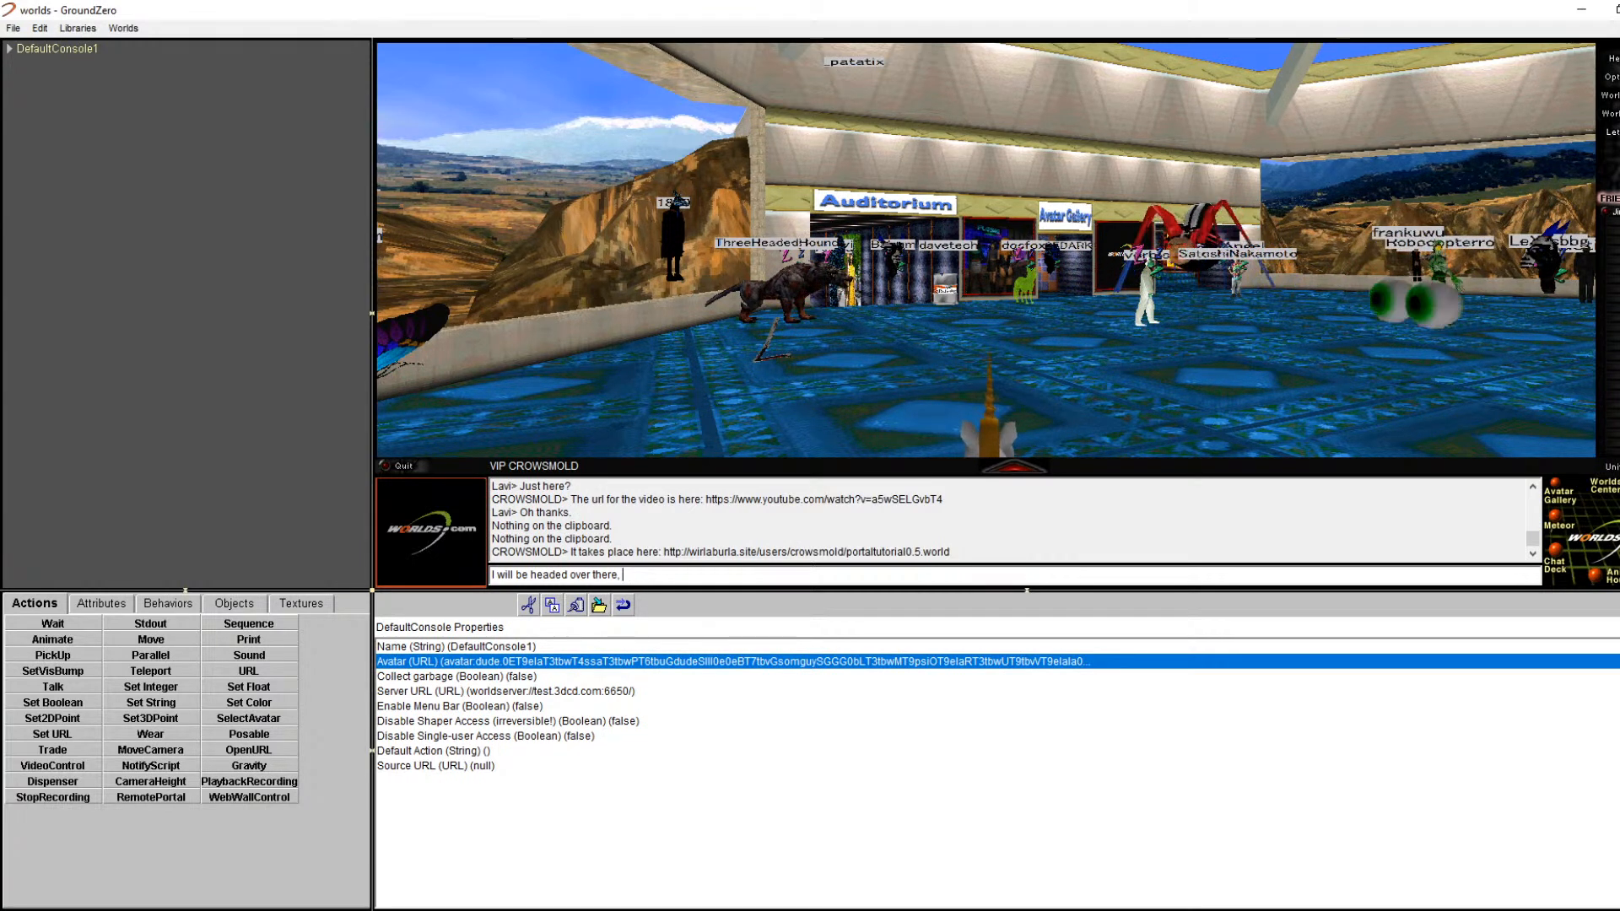
text(feel free to change your)
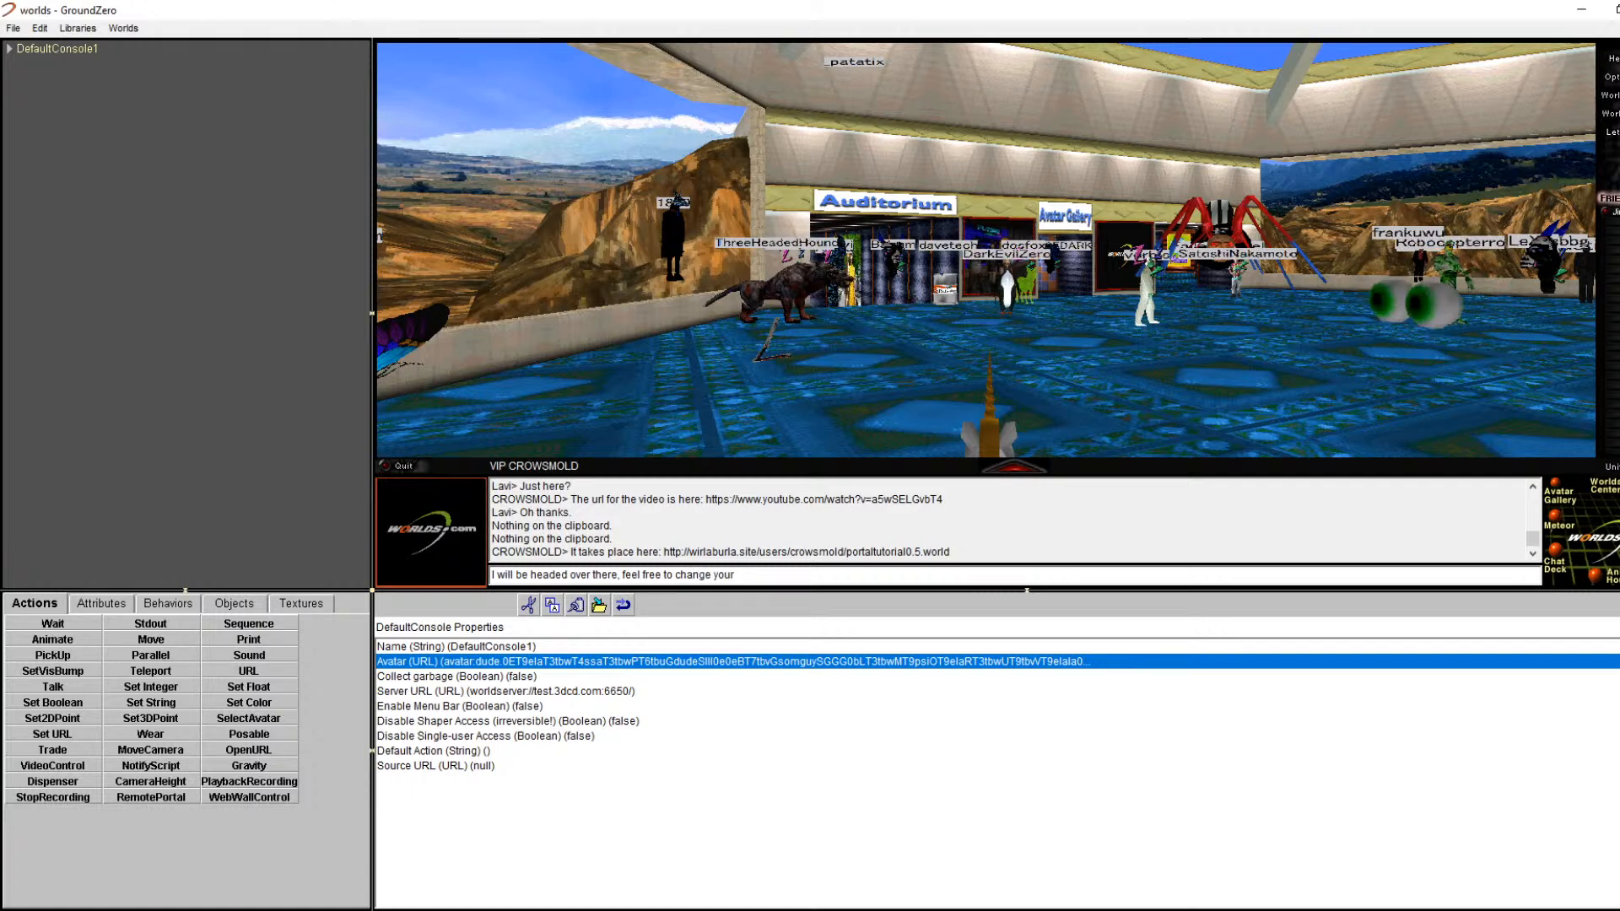
text(feel free to add me as a friend and teleport to me if thats easie)
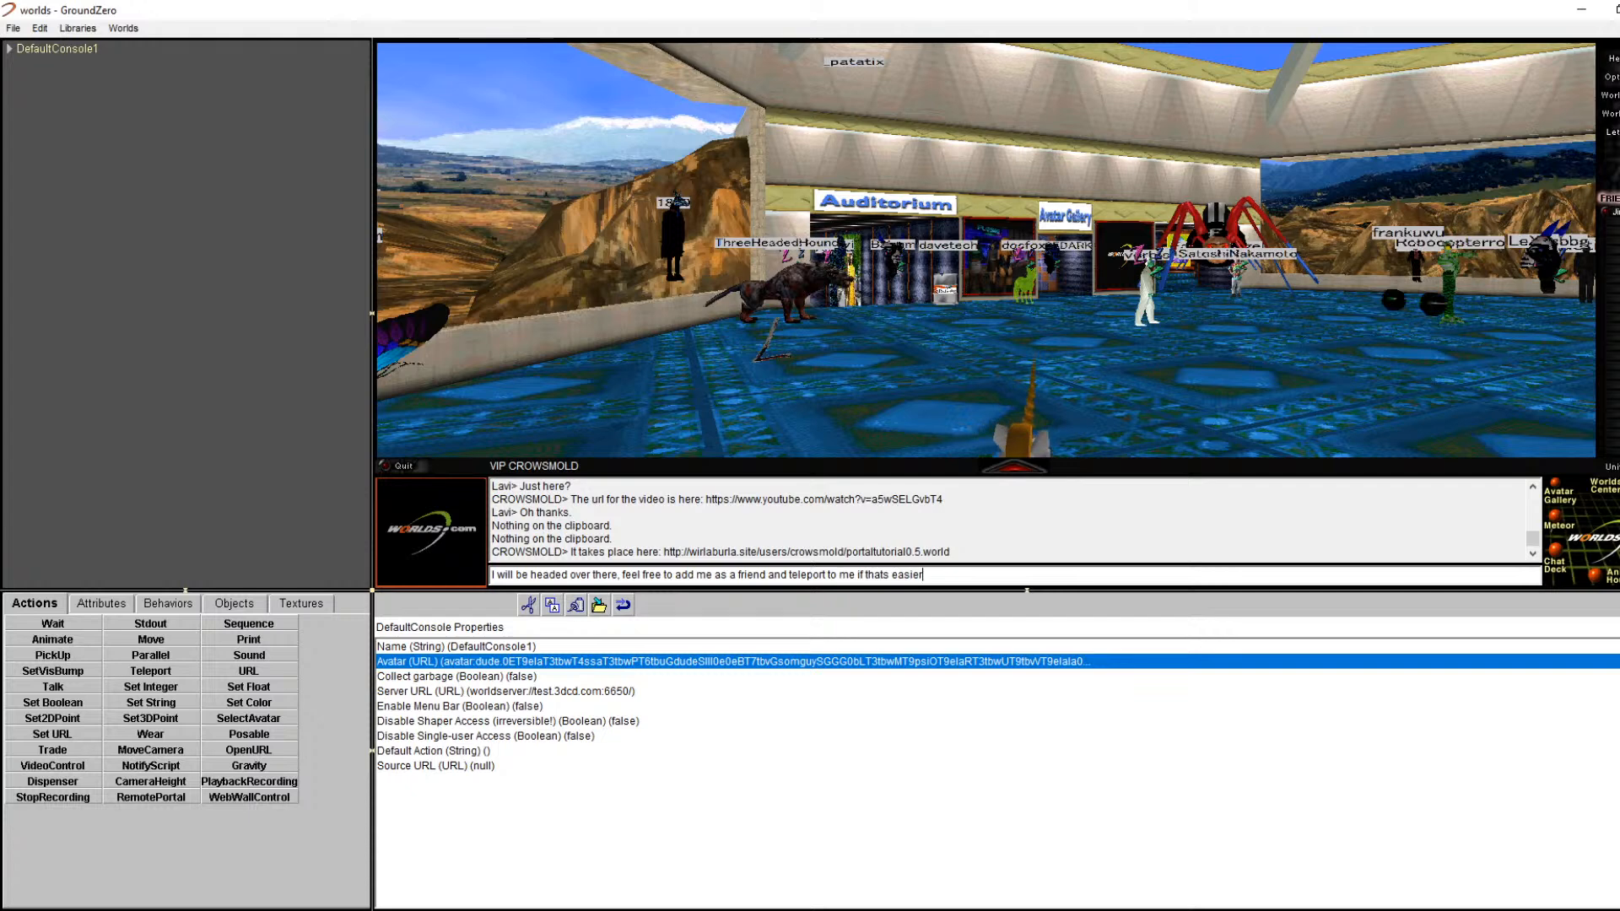
key(Return)
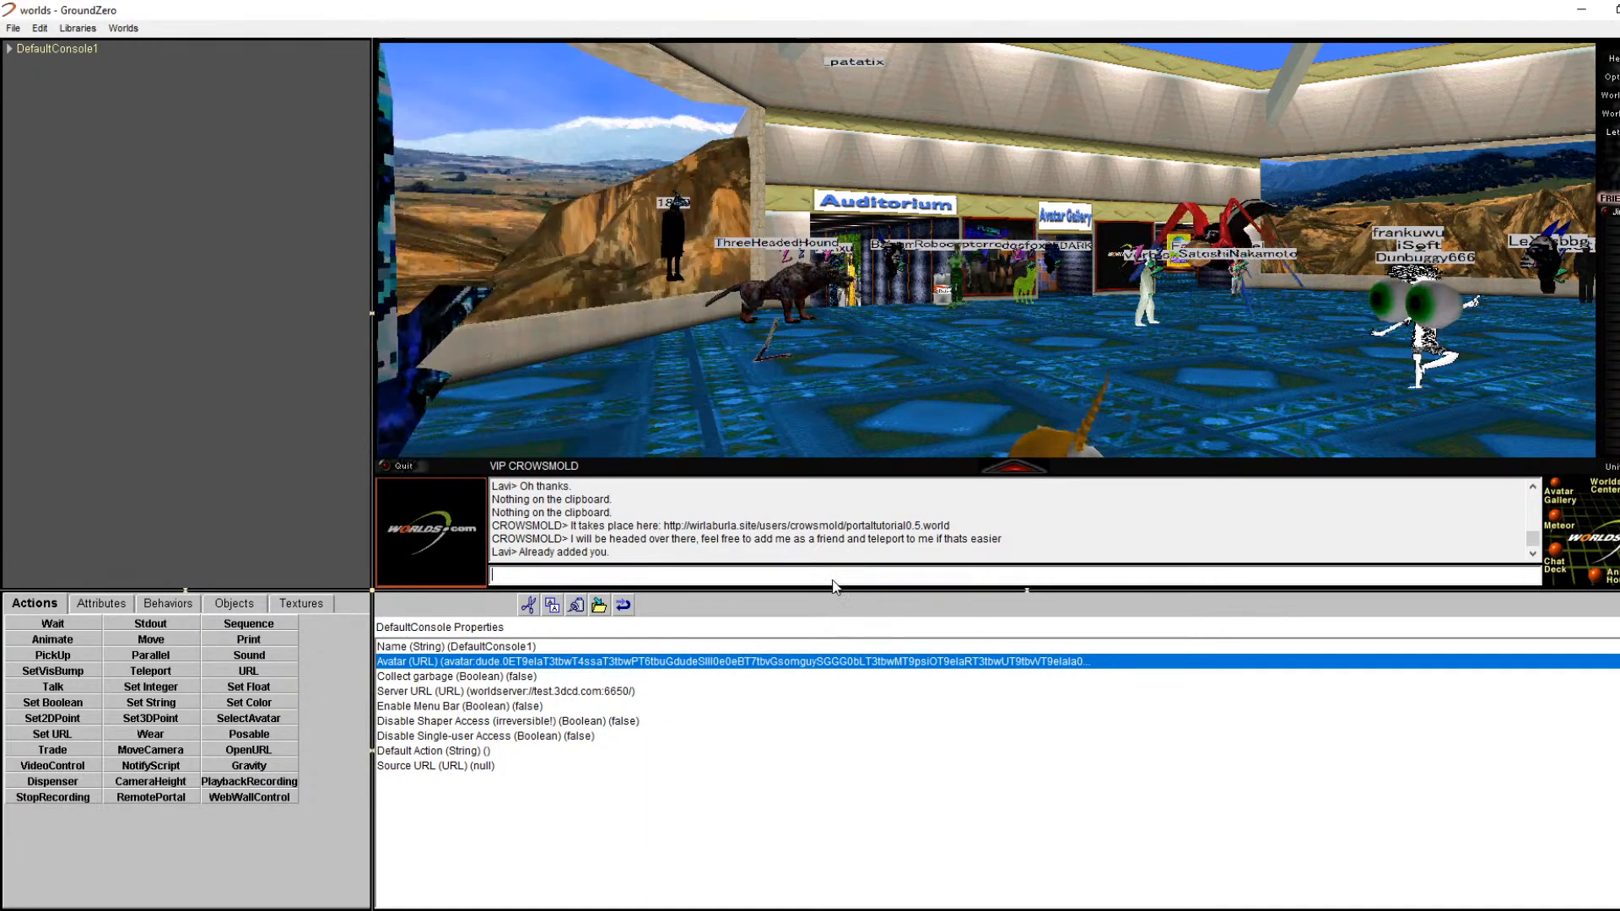
Step: Send the chat message 'i will head over ther enow'
text(i am not there)
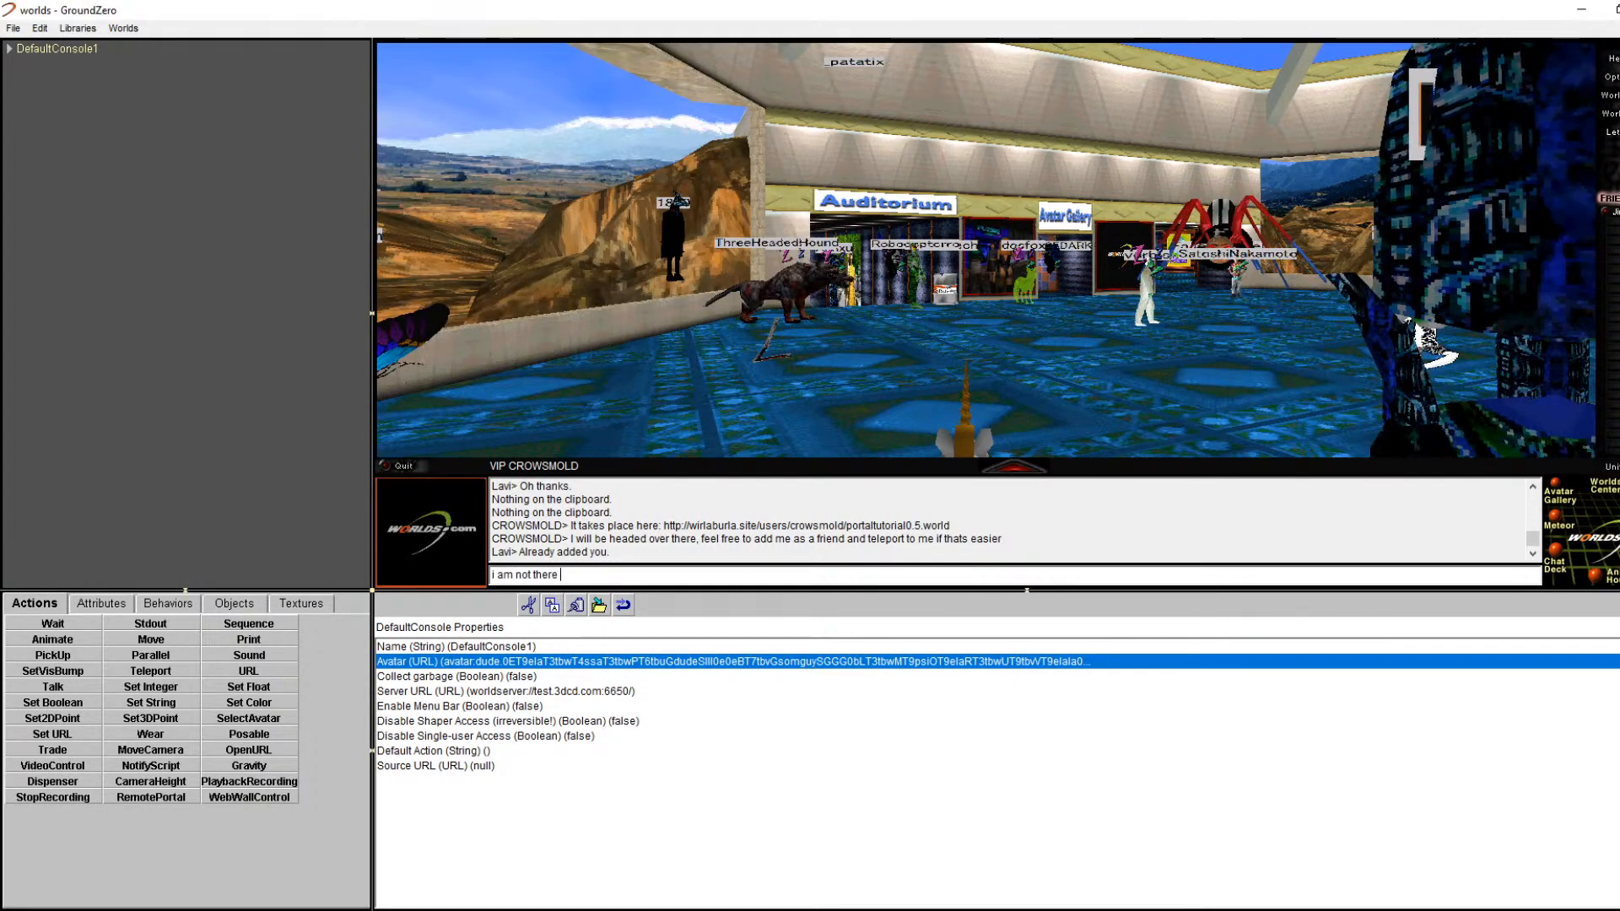
key(BackSpace)
key(BackSpace)
key(BackSpace)
key(BackSpace)
key(BackSpace)
key(BackSpace)
key(BackSpace)
key(BackSpace)
key(BackSpace)
key(BackSpace)
text(wil)
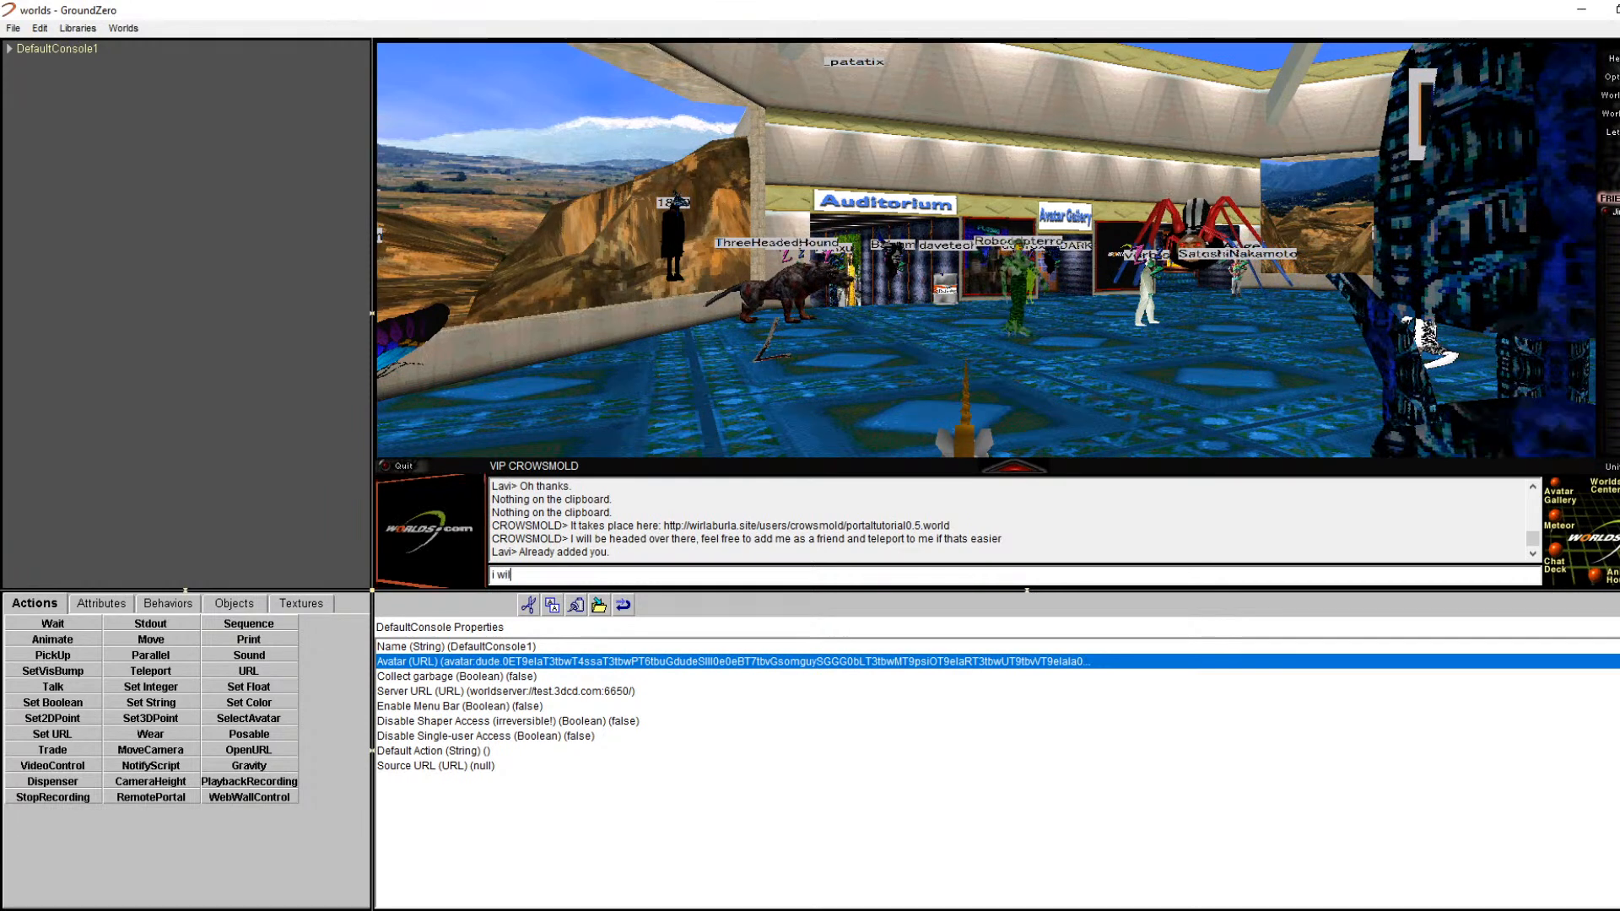
text(l head over ther enow)
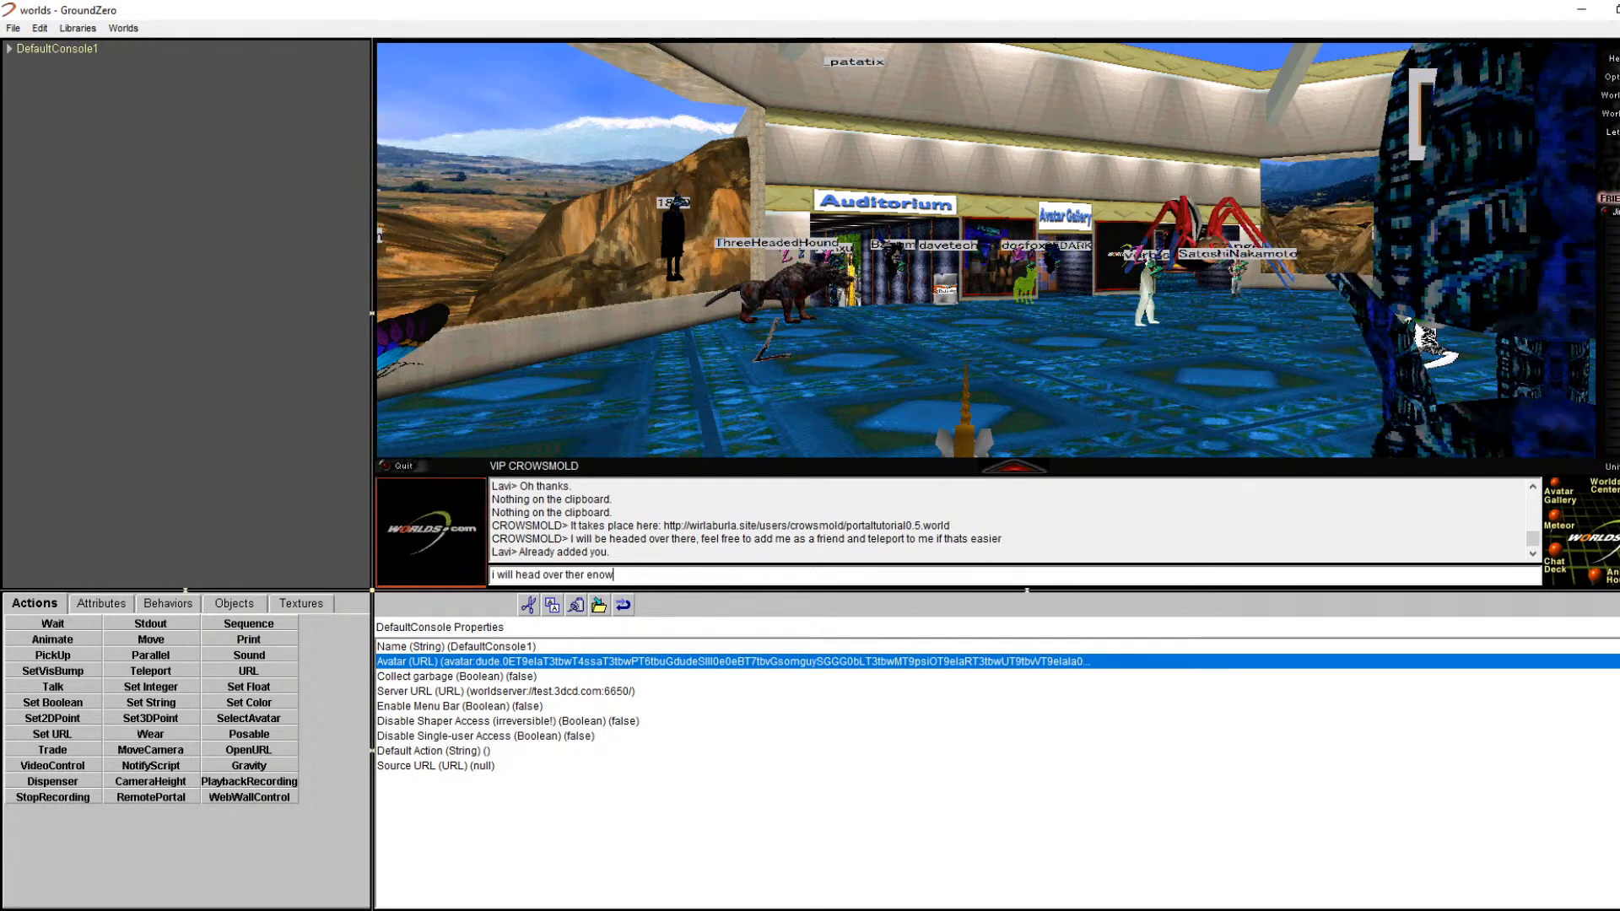
key(Return)
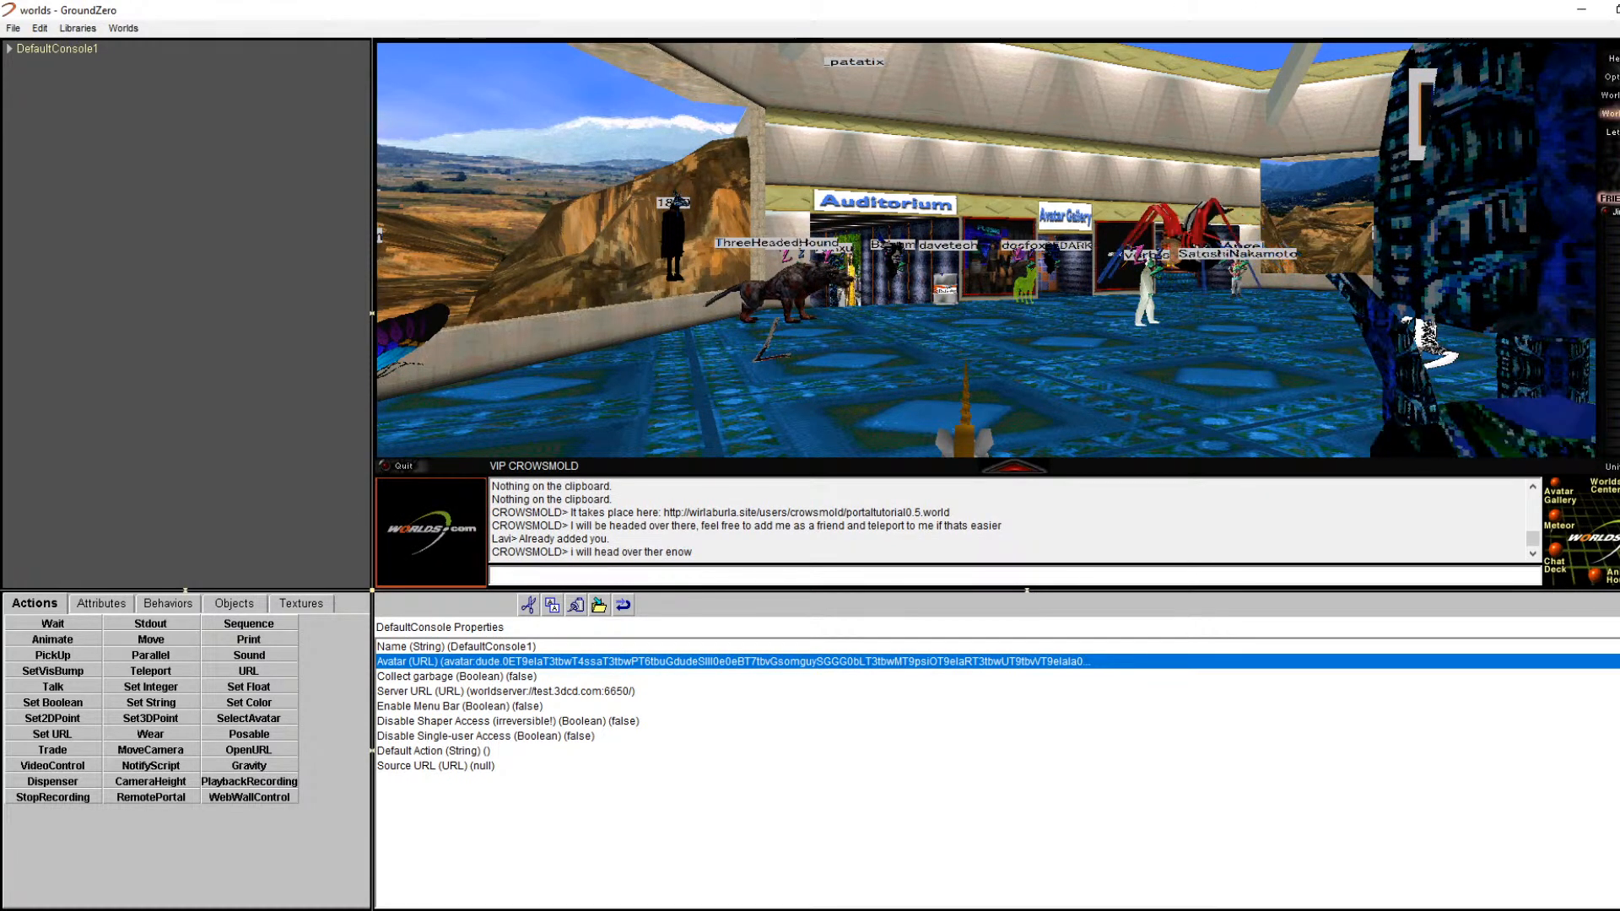
click(1610, 113)
click(1596, 205)
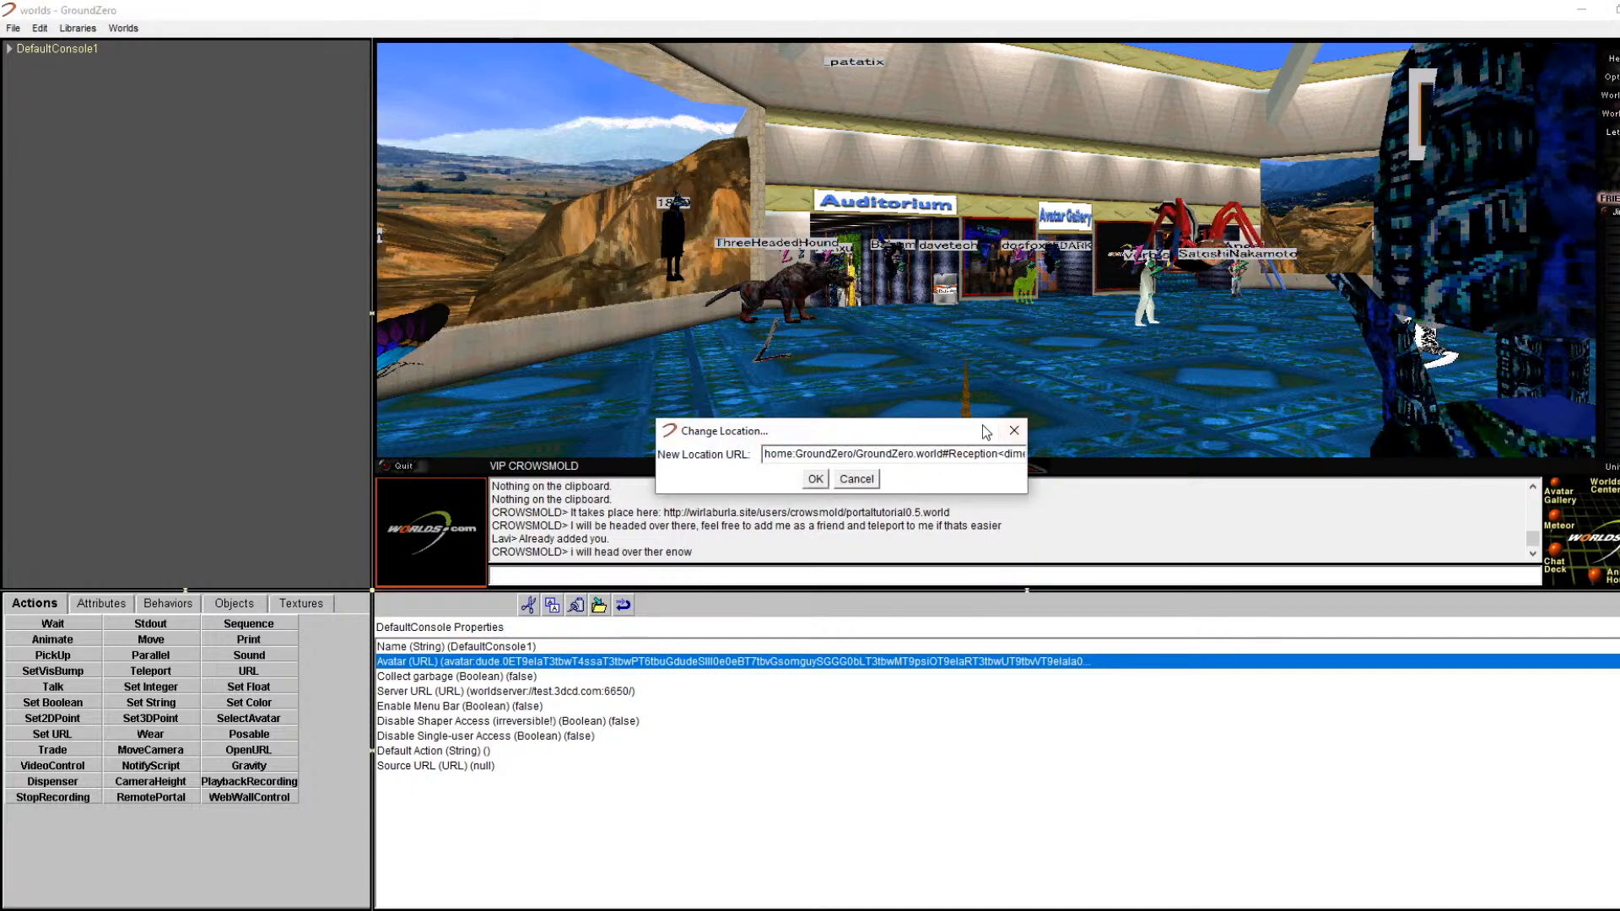
key(ctrl+v)
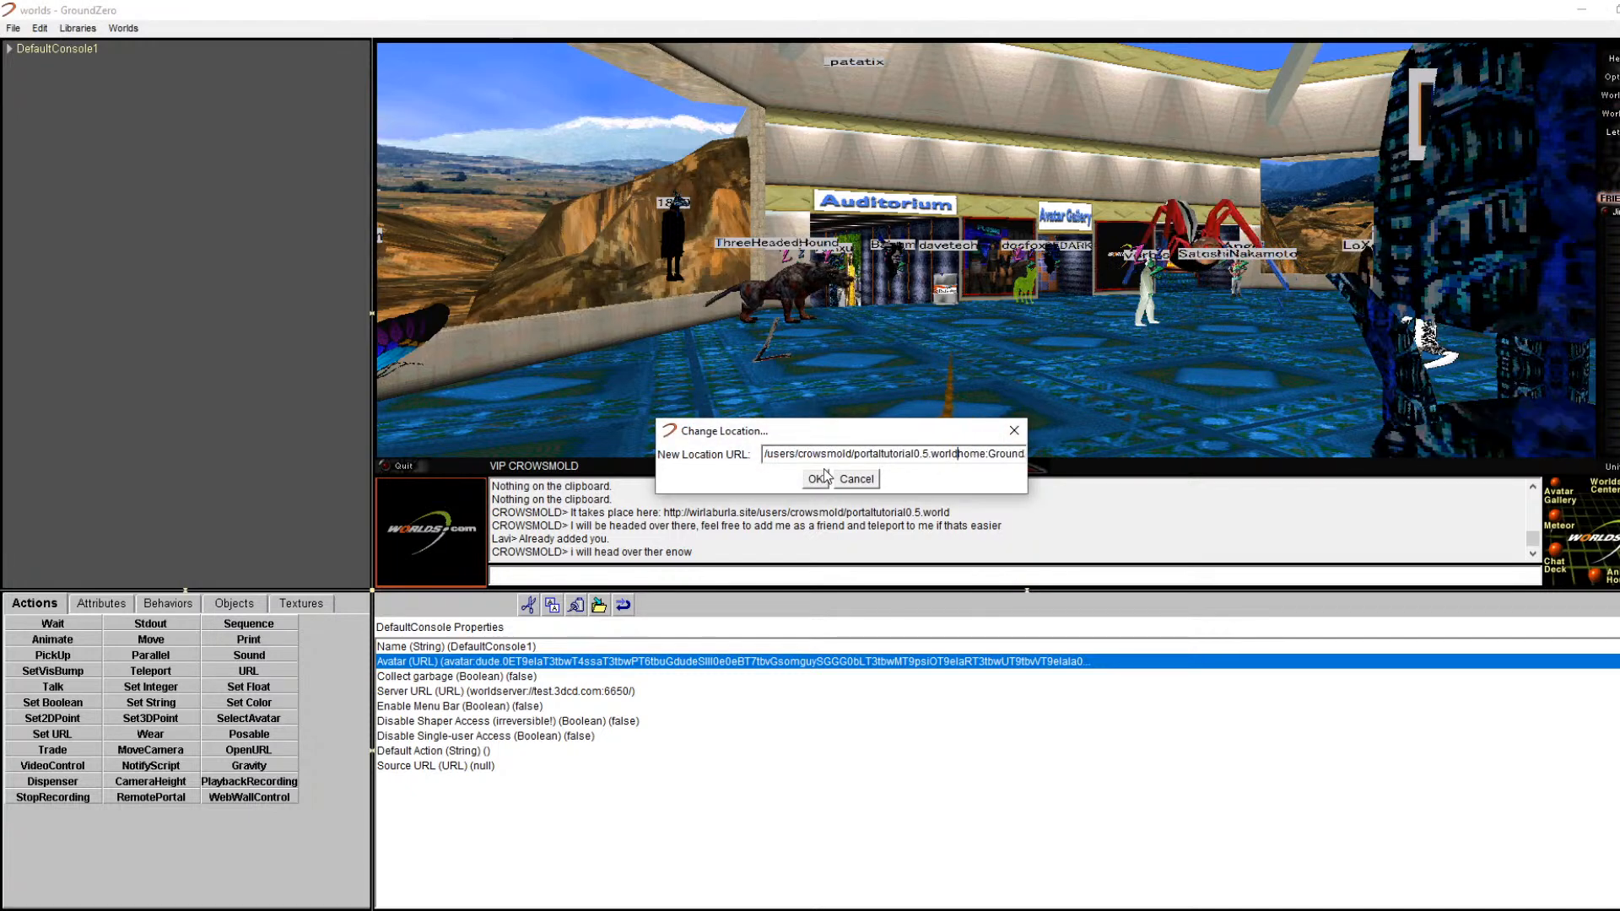
key(End)
double_click(1010, 453)
key(BackSpace)
key(BackSpace)
key(BackSpace)
key(BackSpace)
key(BackSpace)
key(BackSpace)
key(BackSpace)
key(BackSpace)
key(BackSpace)
key(BackSpace)
key(BackSpace)
key(BackSpace)
key(BackSpace)
drag(1015, 453, 763, 454)
key(BackSpace)
right_click(860, 453)
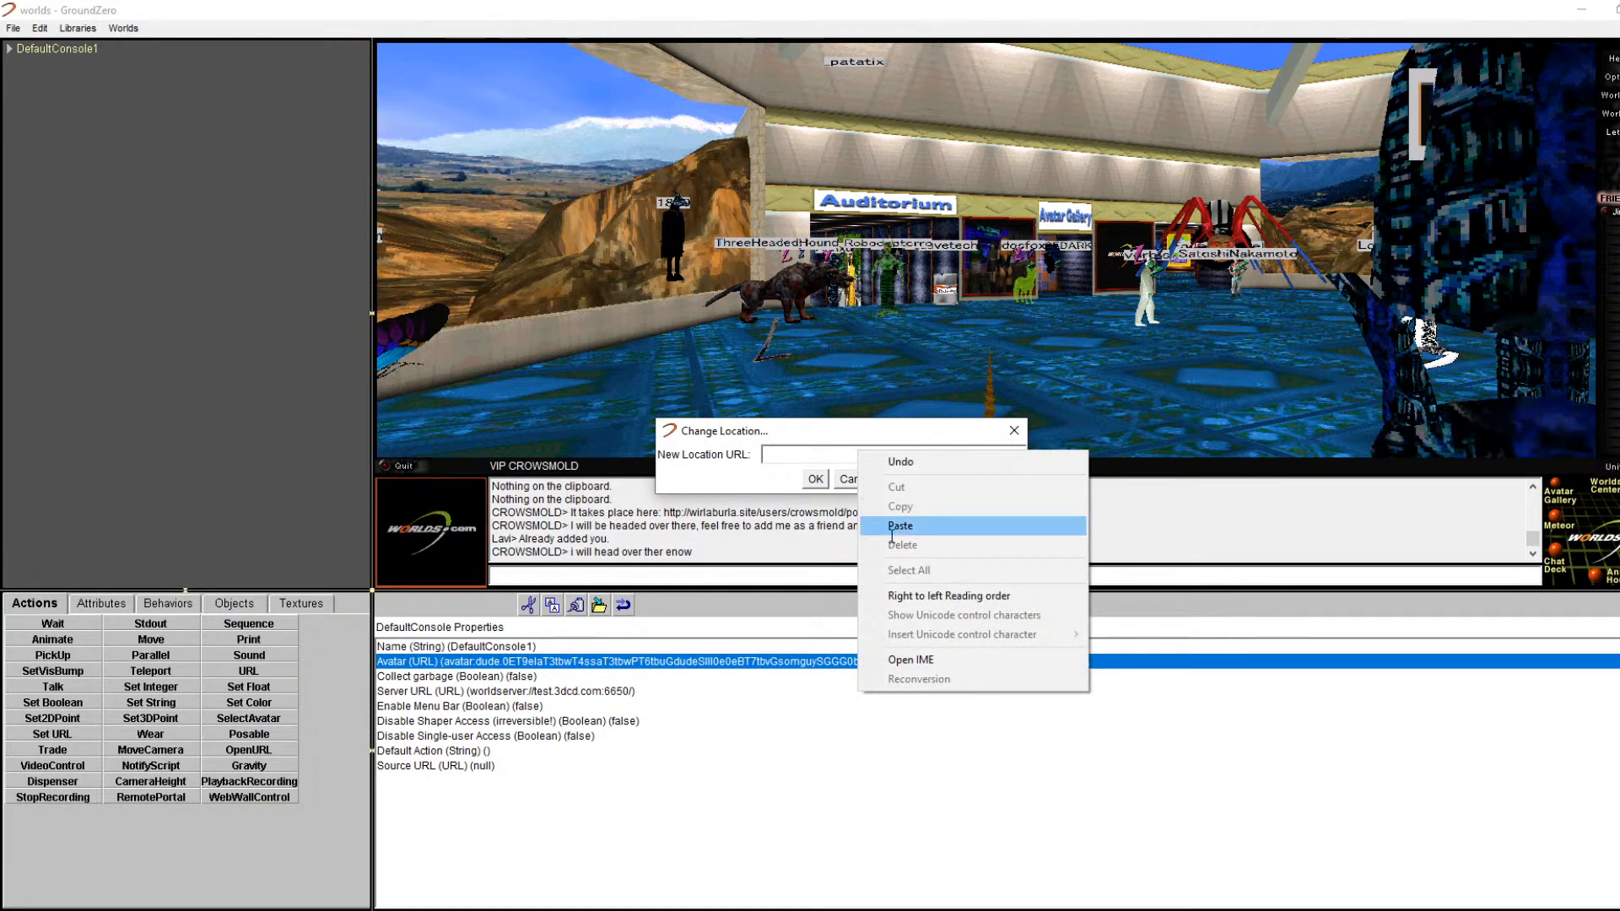
click(868, 529)
click(815, 479)
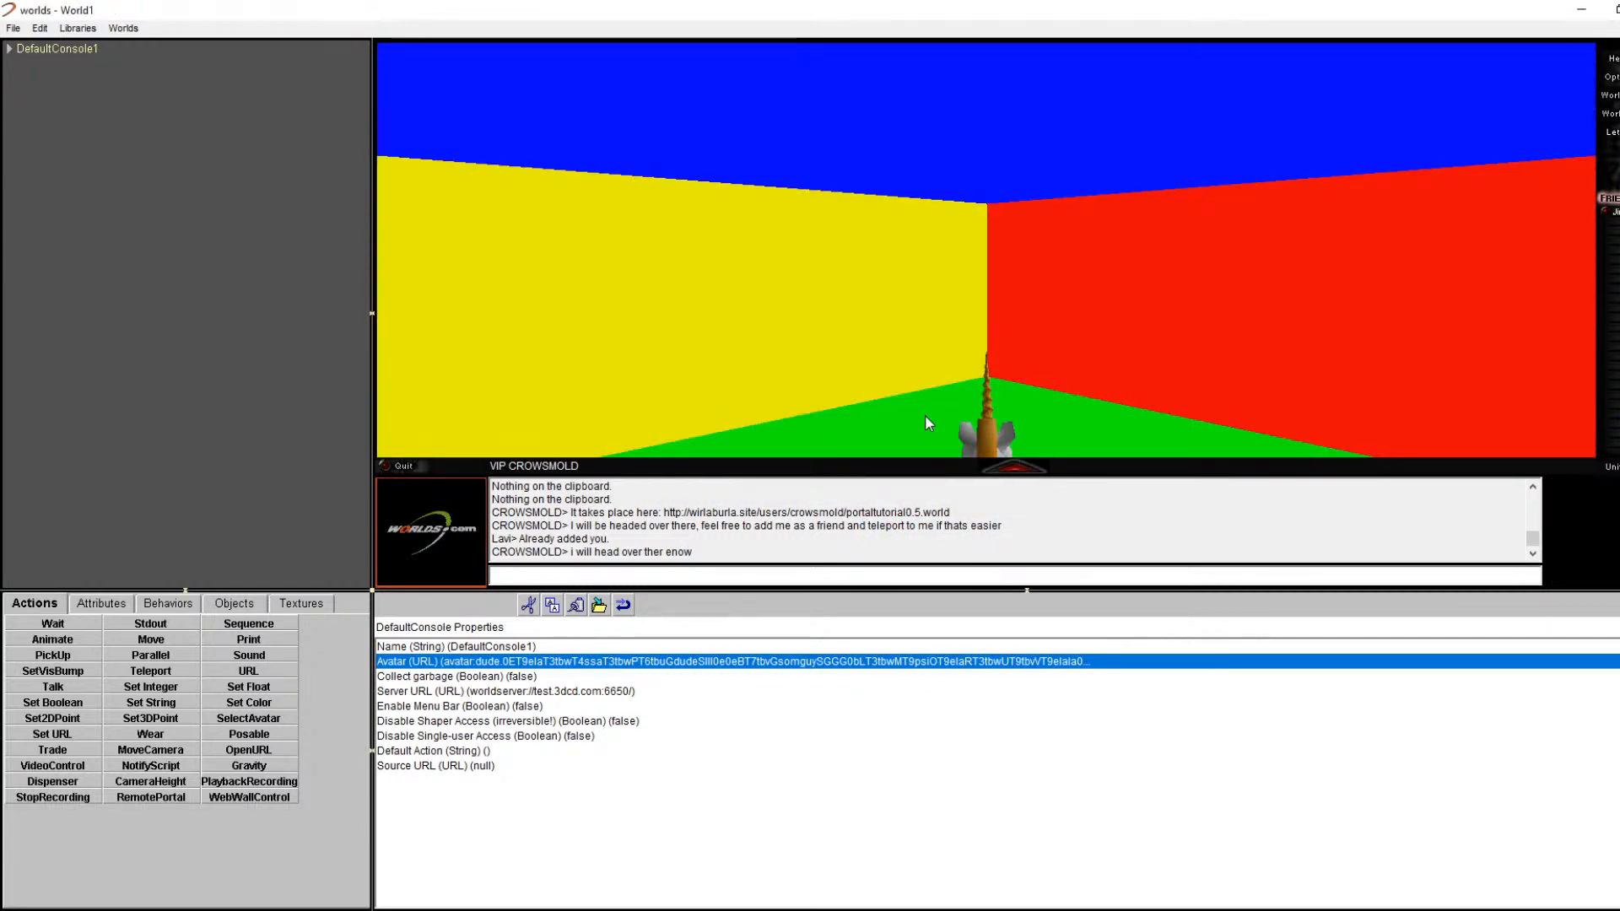
key(Right)
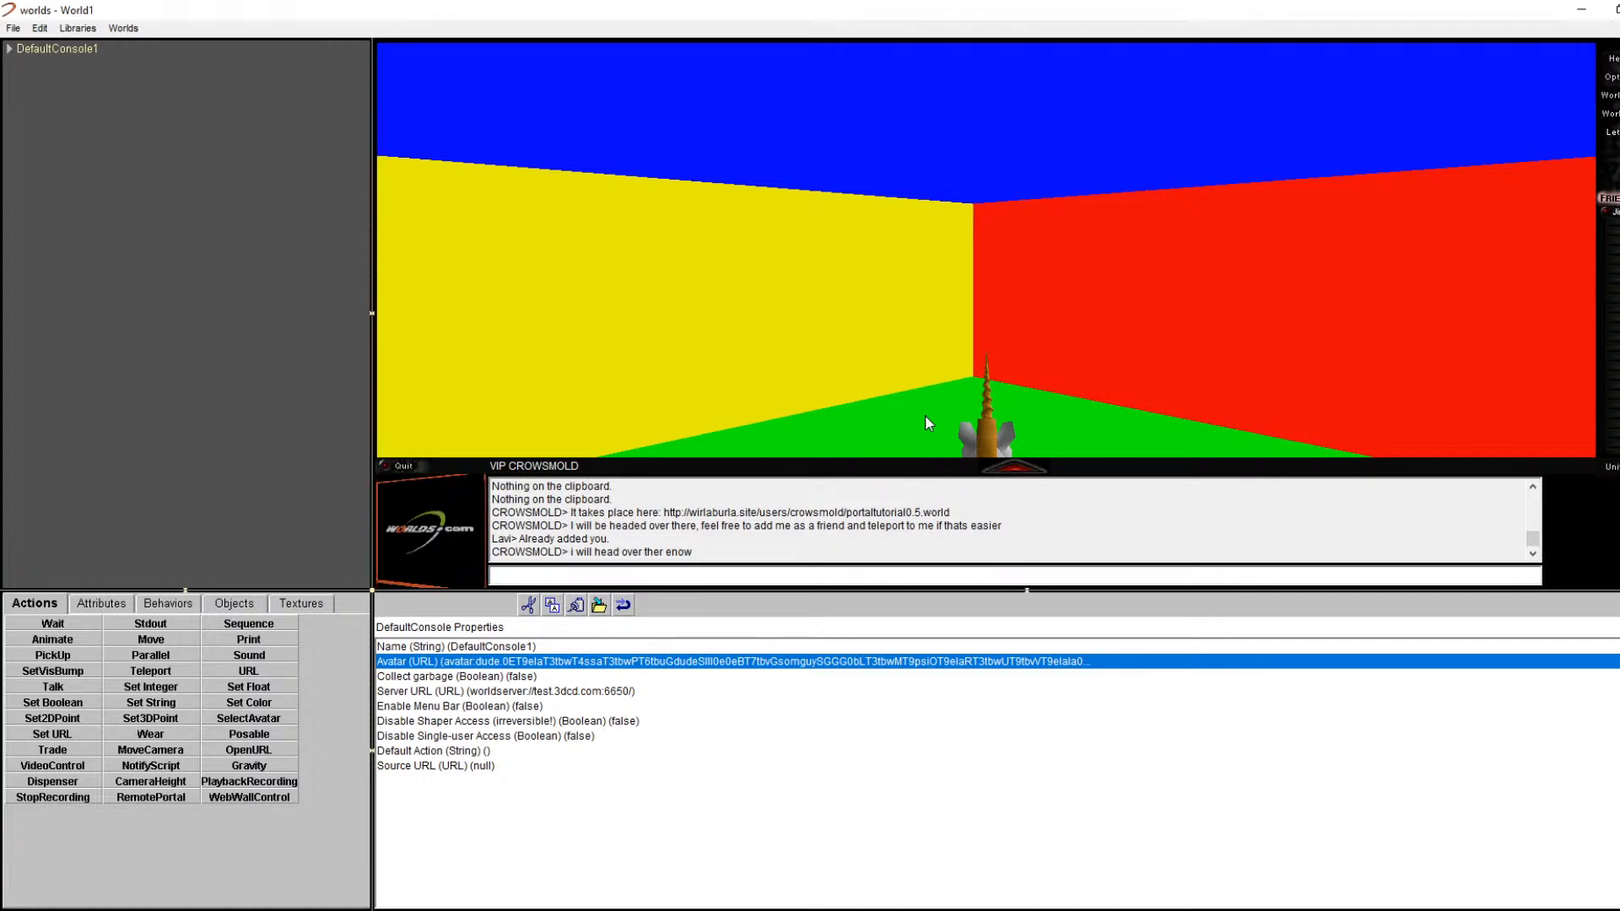
text(000)
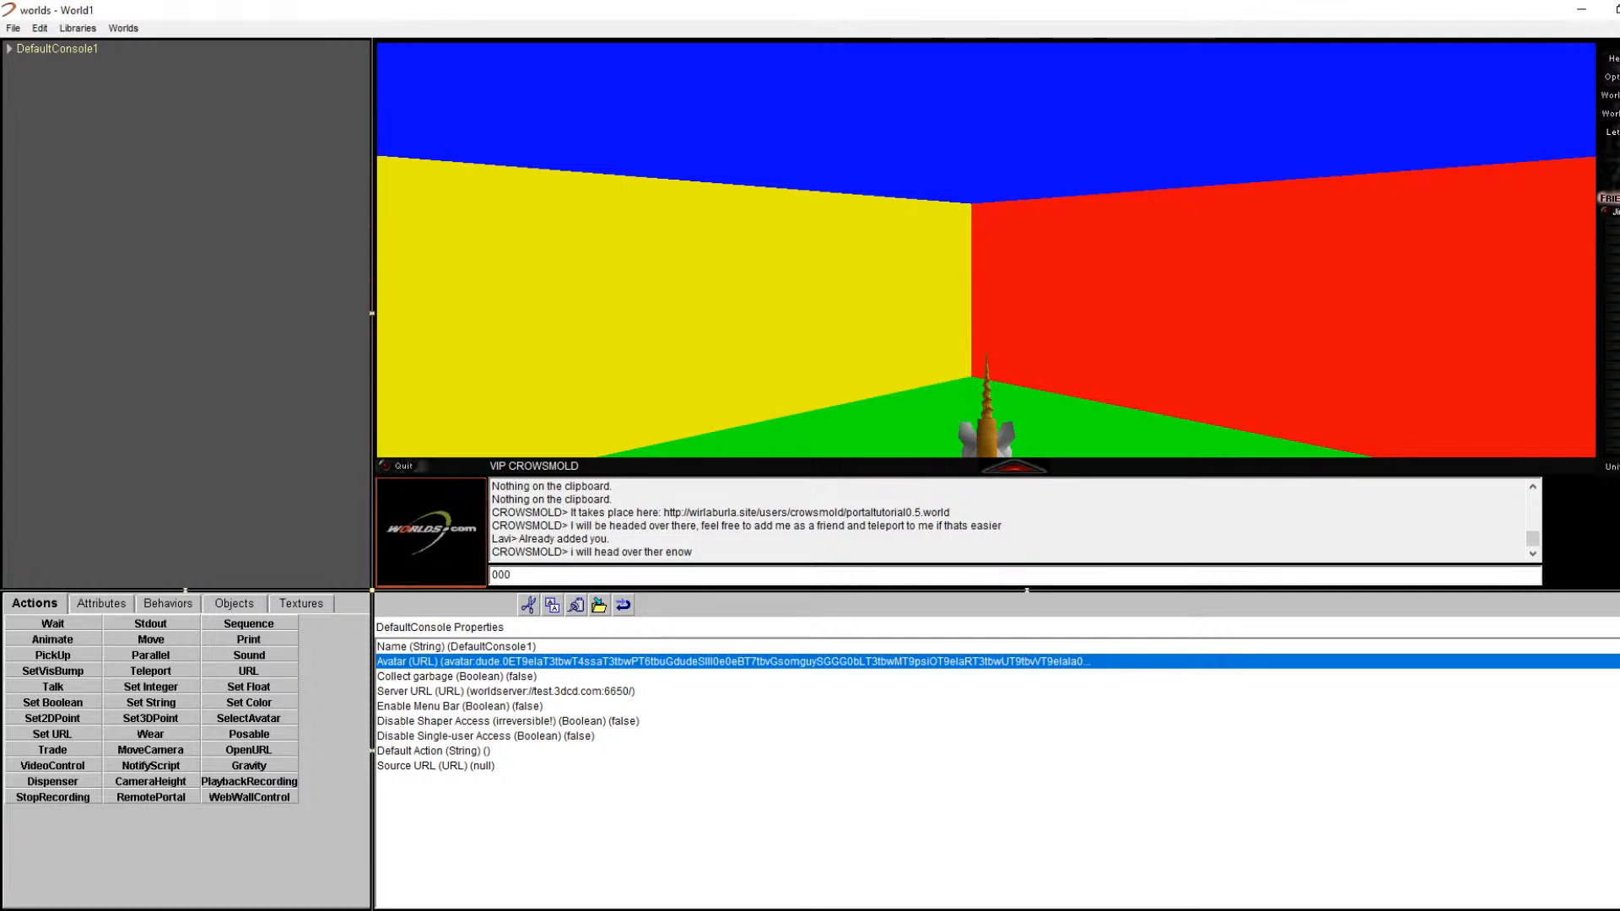
mouse_move(1015, 466)
mouse_down()
mouse_move(1122, 463)
mouse_move(970, 464)
mouse_move(1017, 465)
mouse_up()
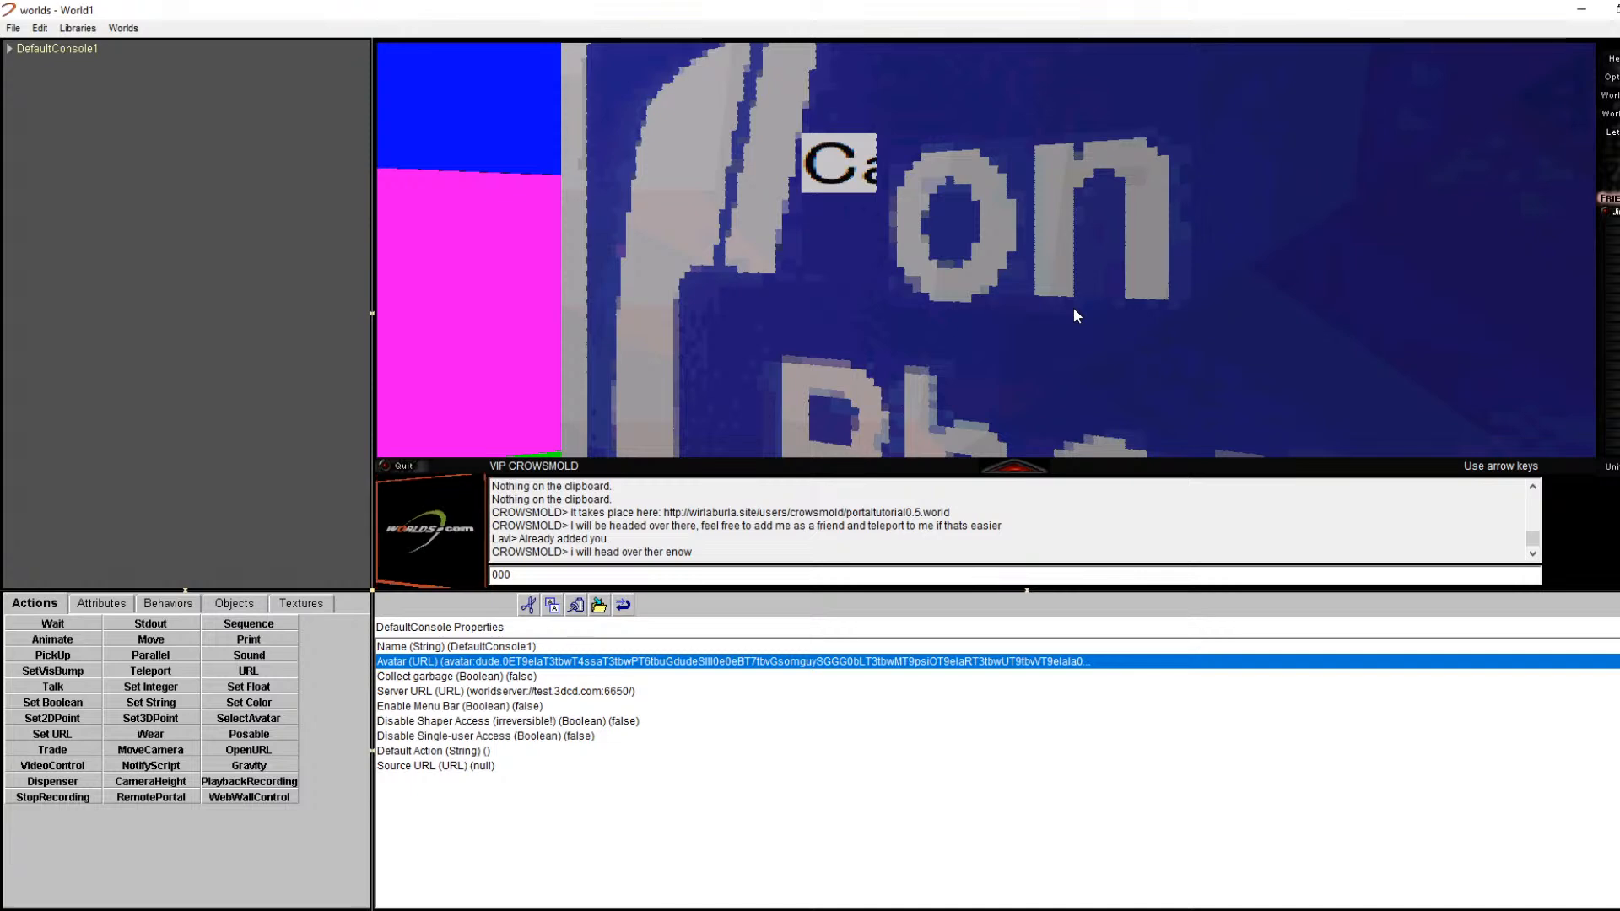
Step: Turn the avatar left toward the pink and cyan walls
key(Left)
key(Left)
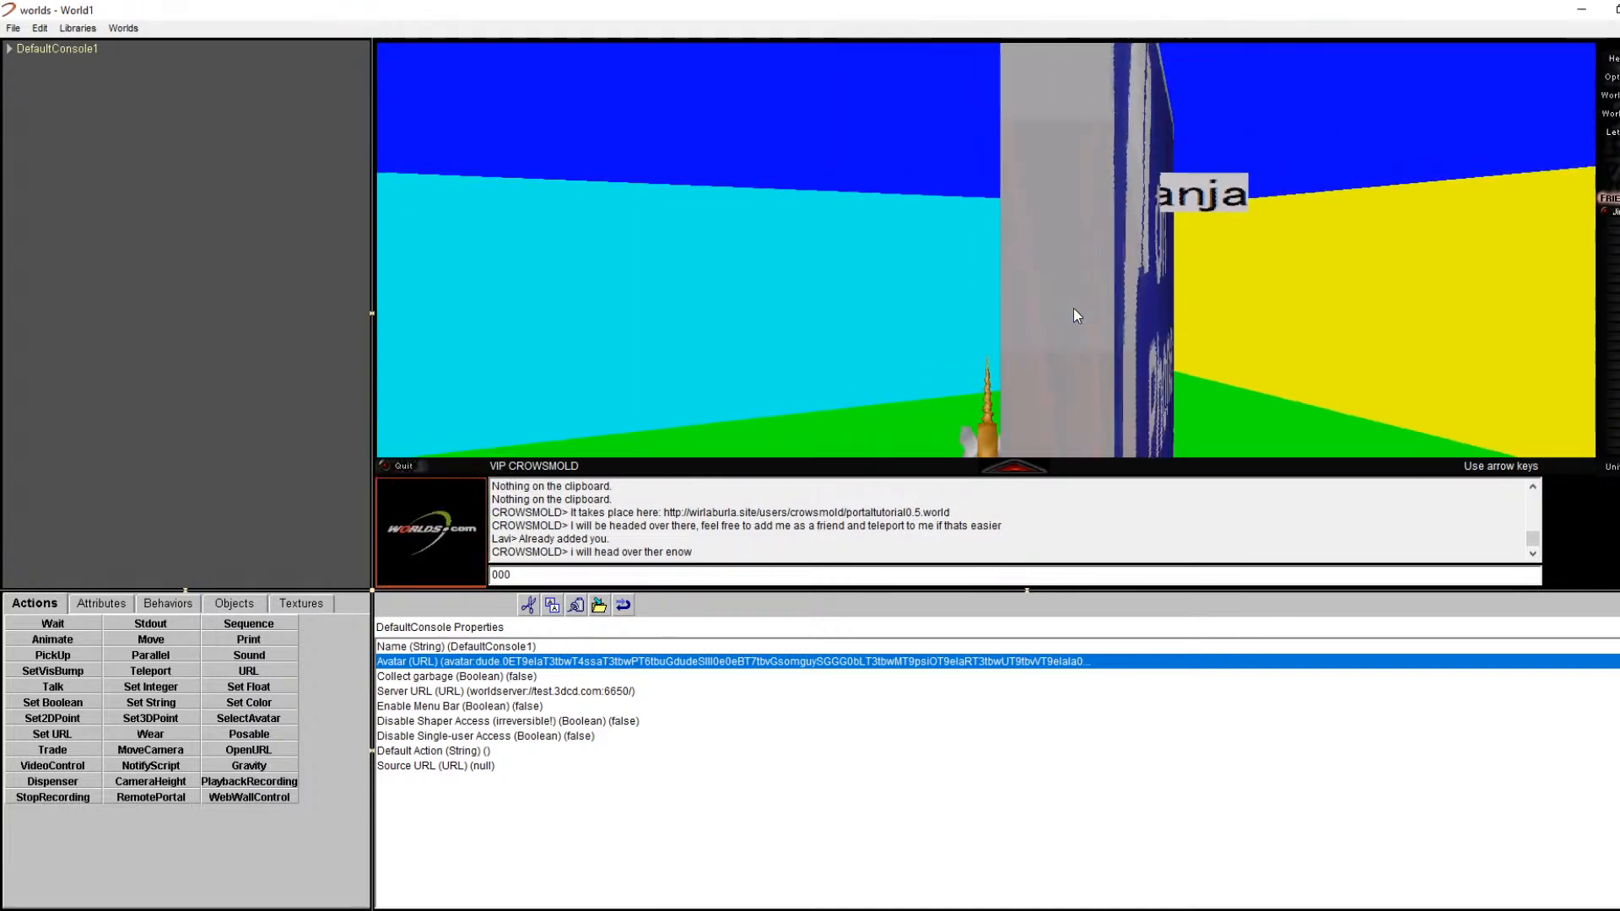
key(Left)
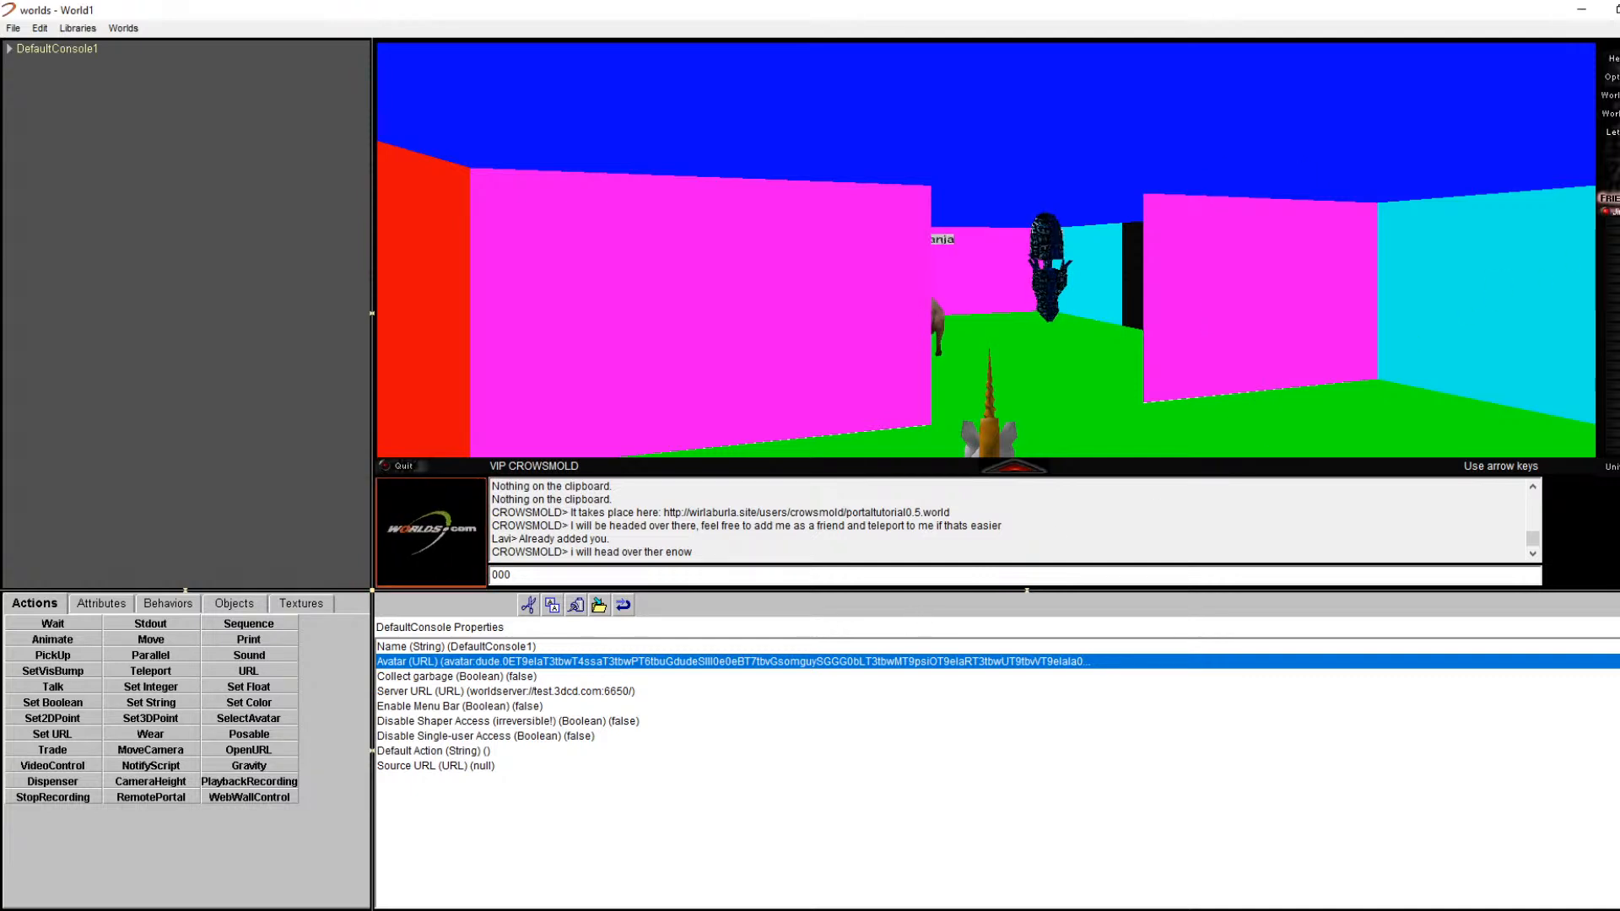
Step: Open a friend's Whisper window, move it aside, and close it
click(1615, 212)
click(1605, 270)
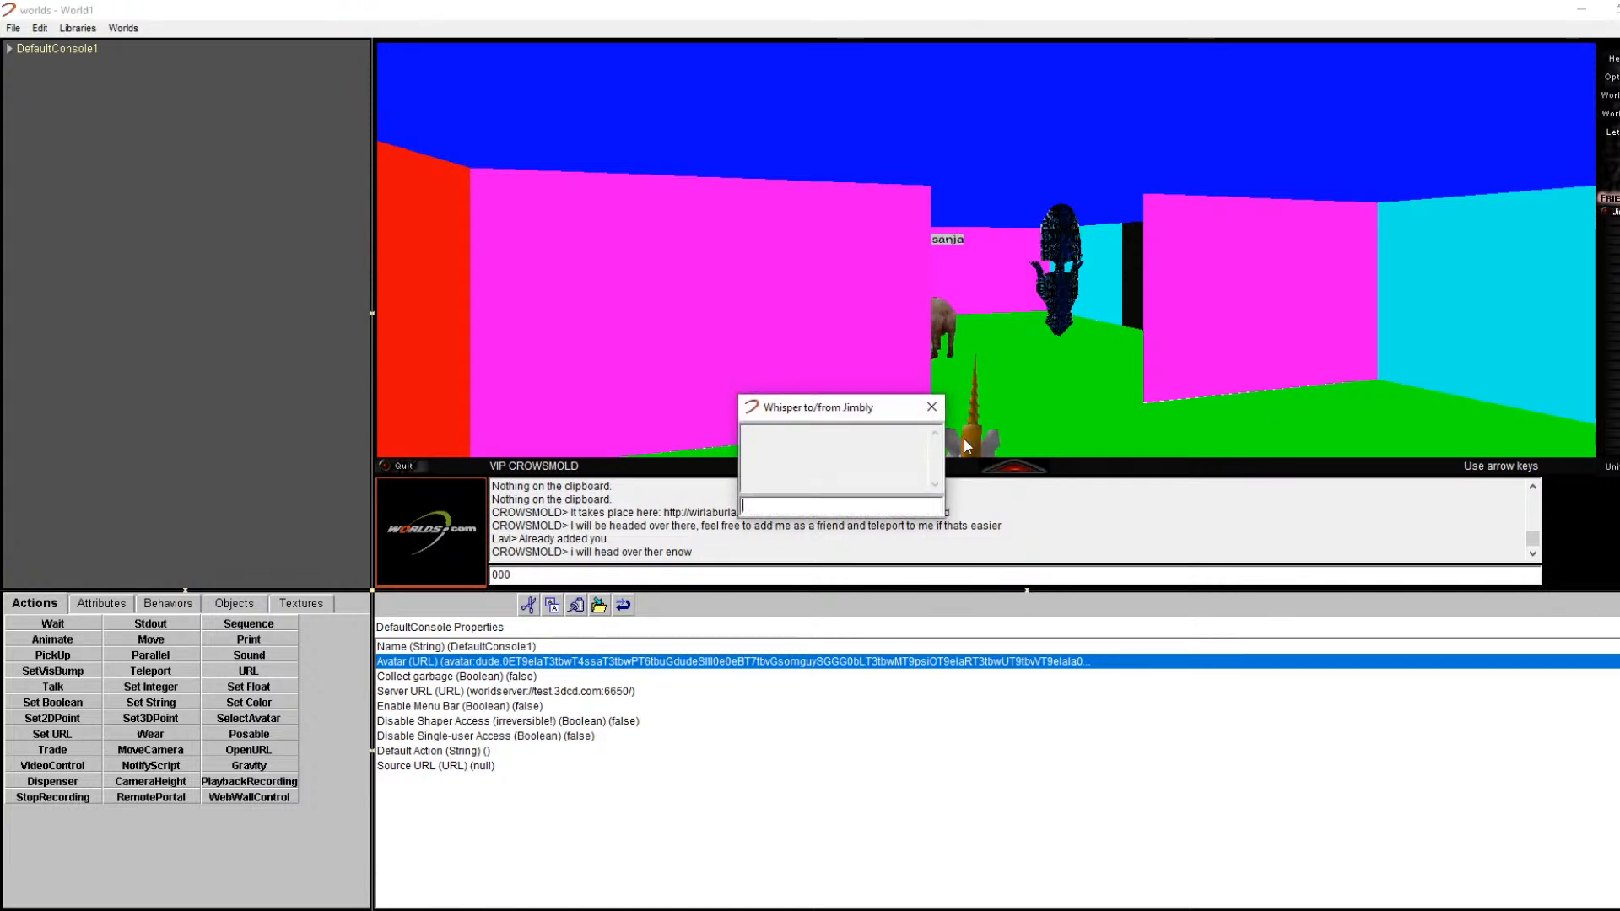
drag(835, 409, 283, 460)
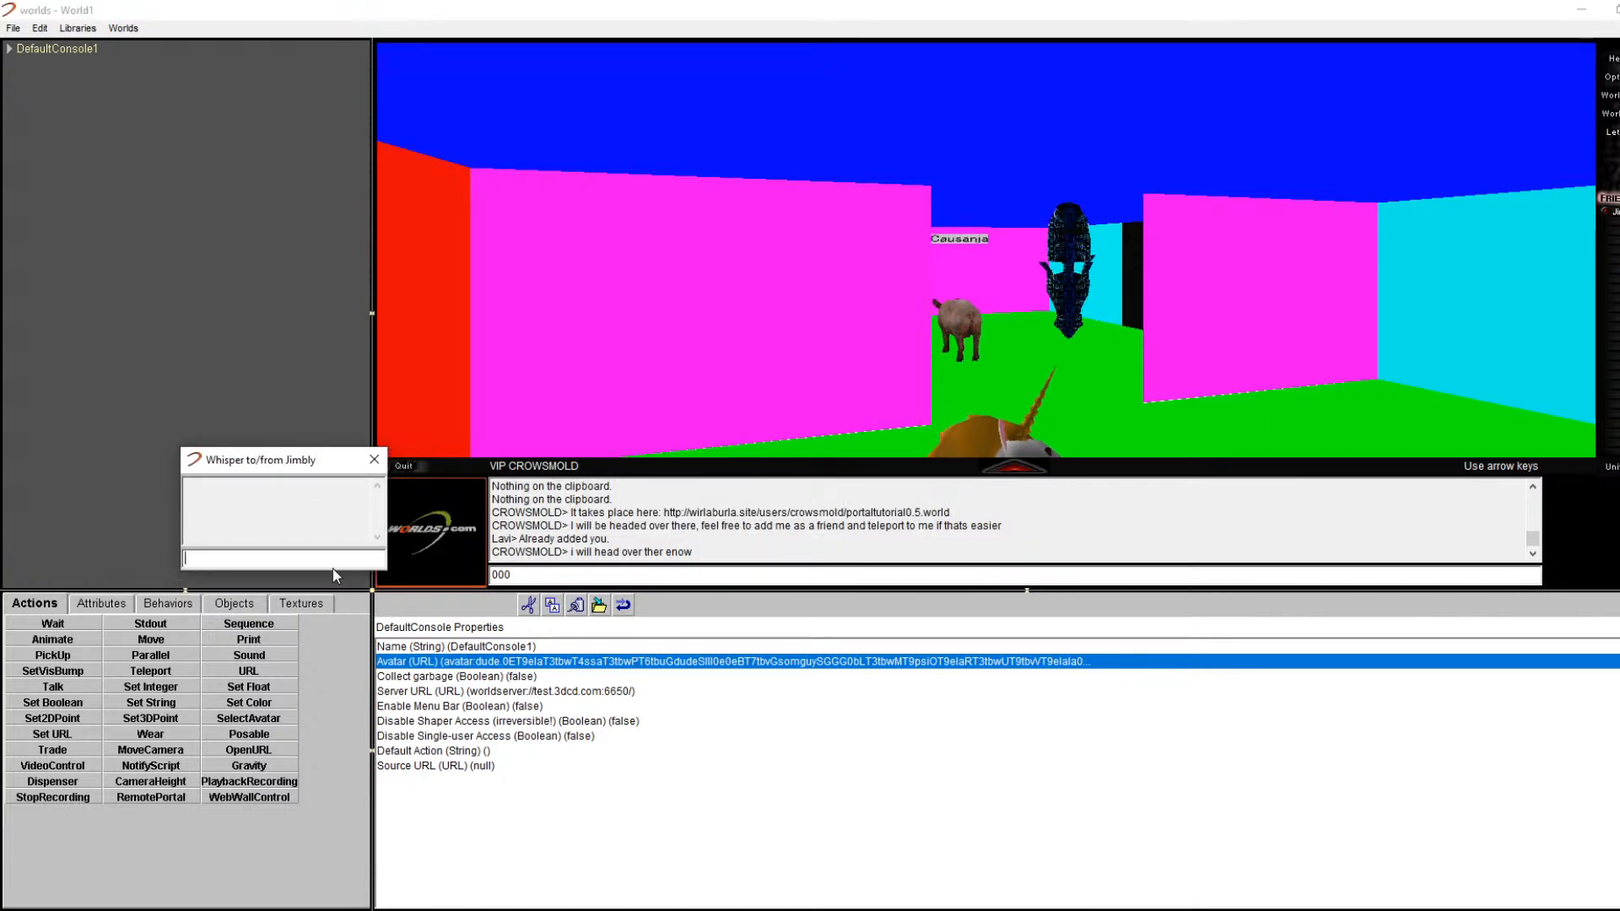
click(379, 465)
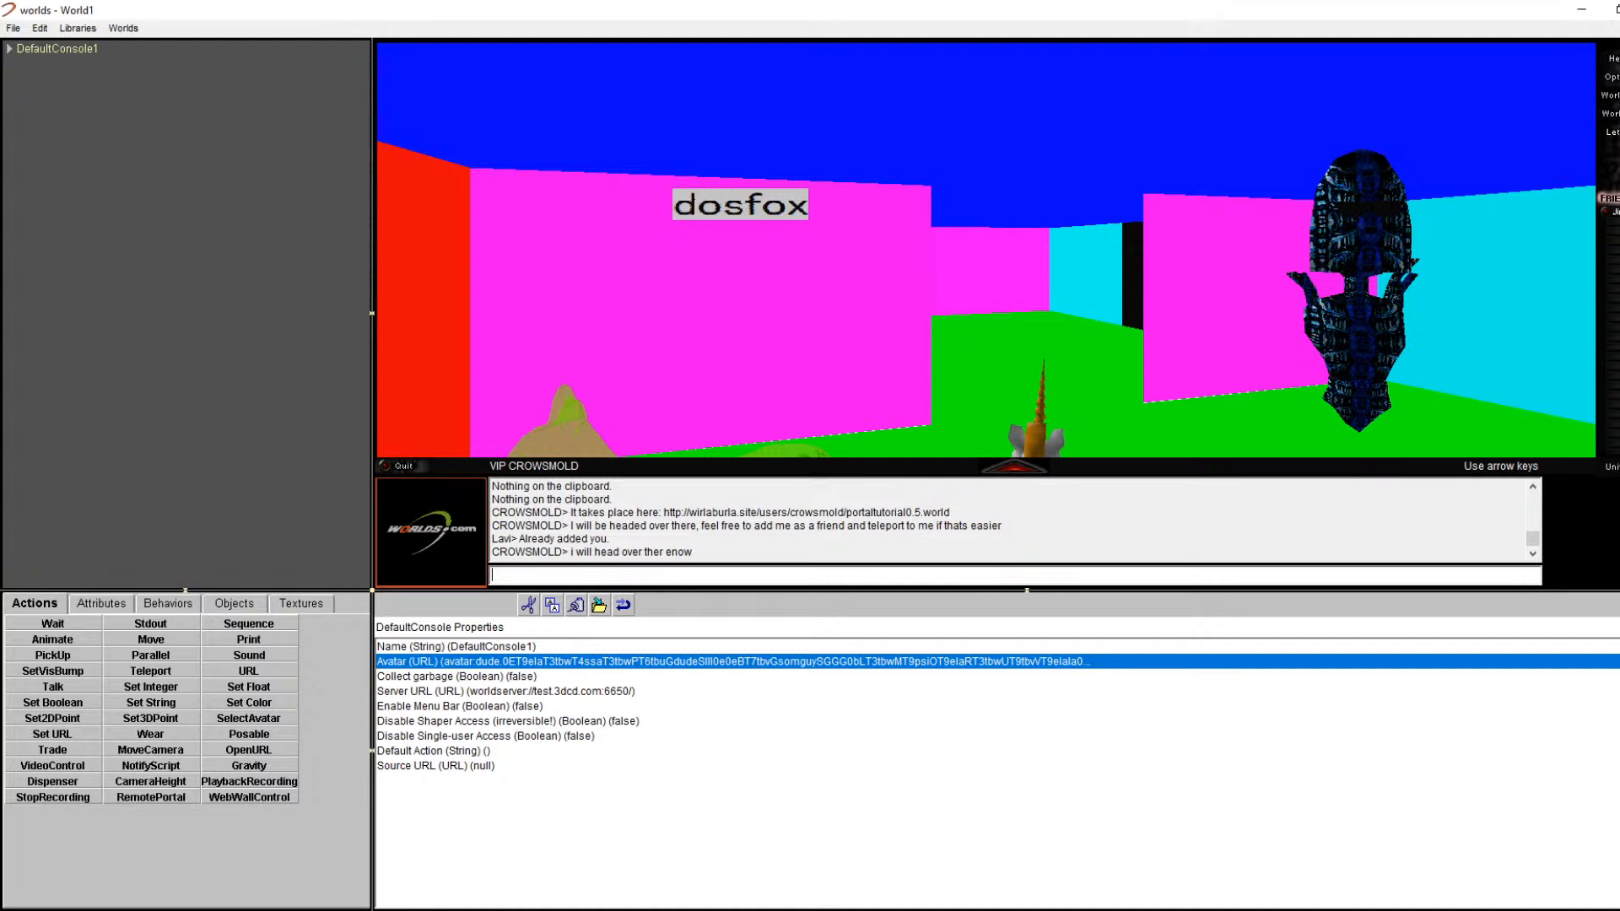
Step: Post that another announcement should go in Ground Zero, then cancel a started Mail message
text(t another a)
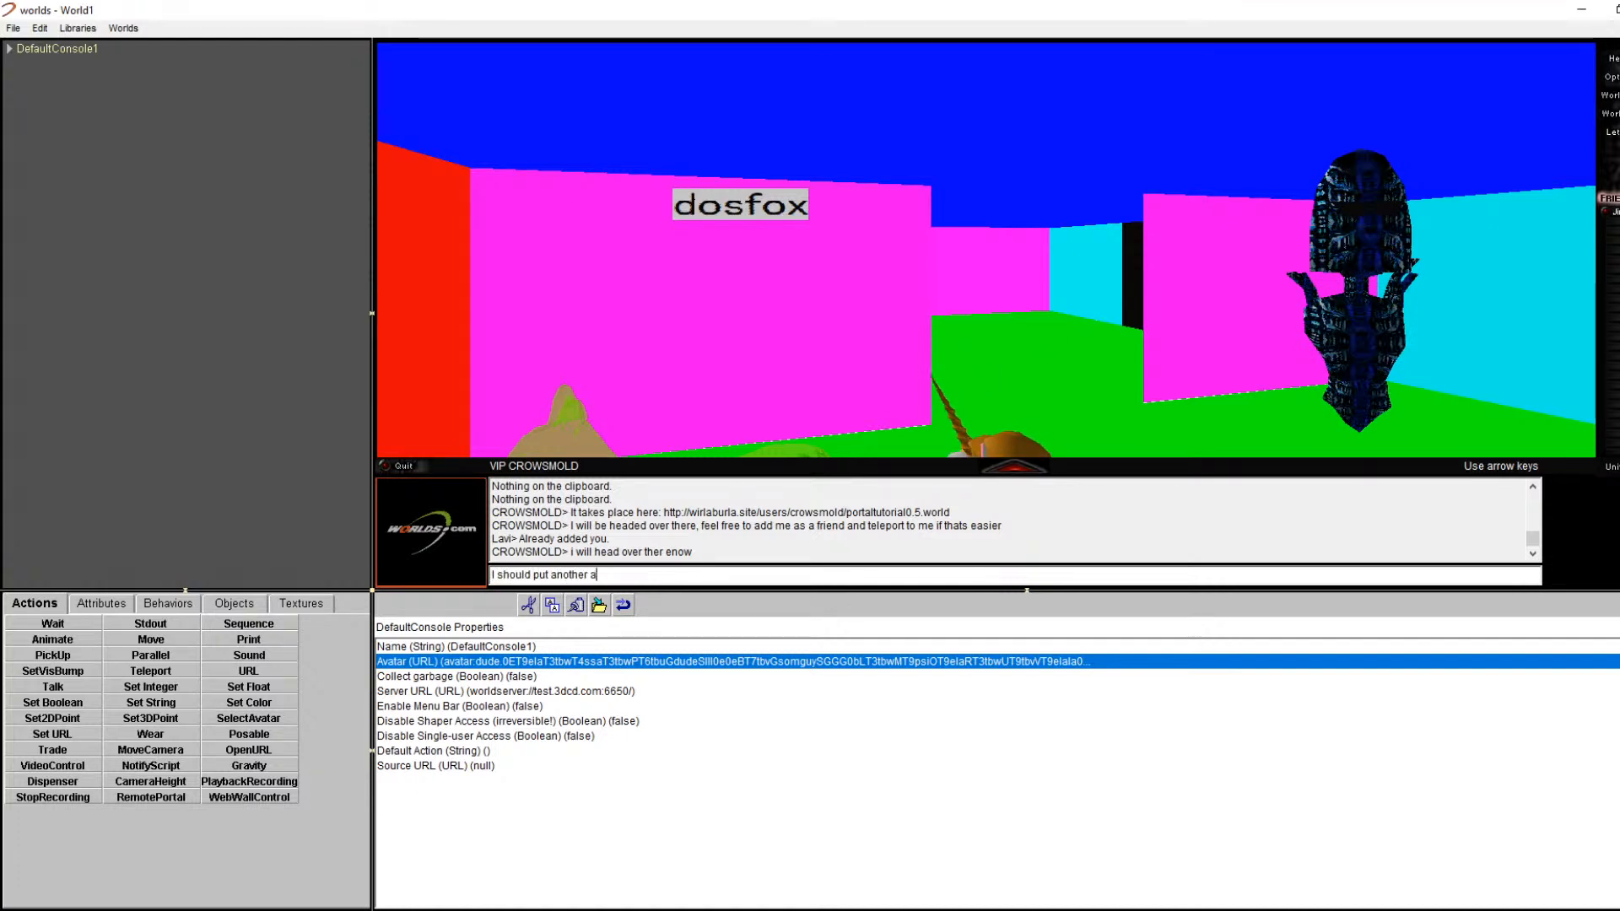
text(nouncementound zero as well)
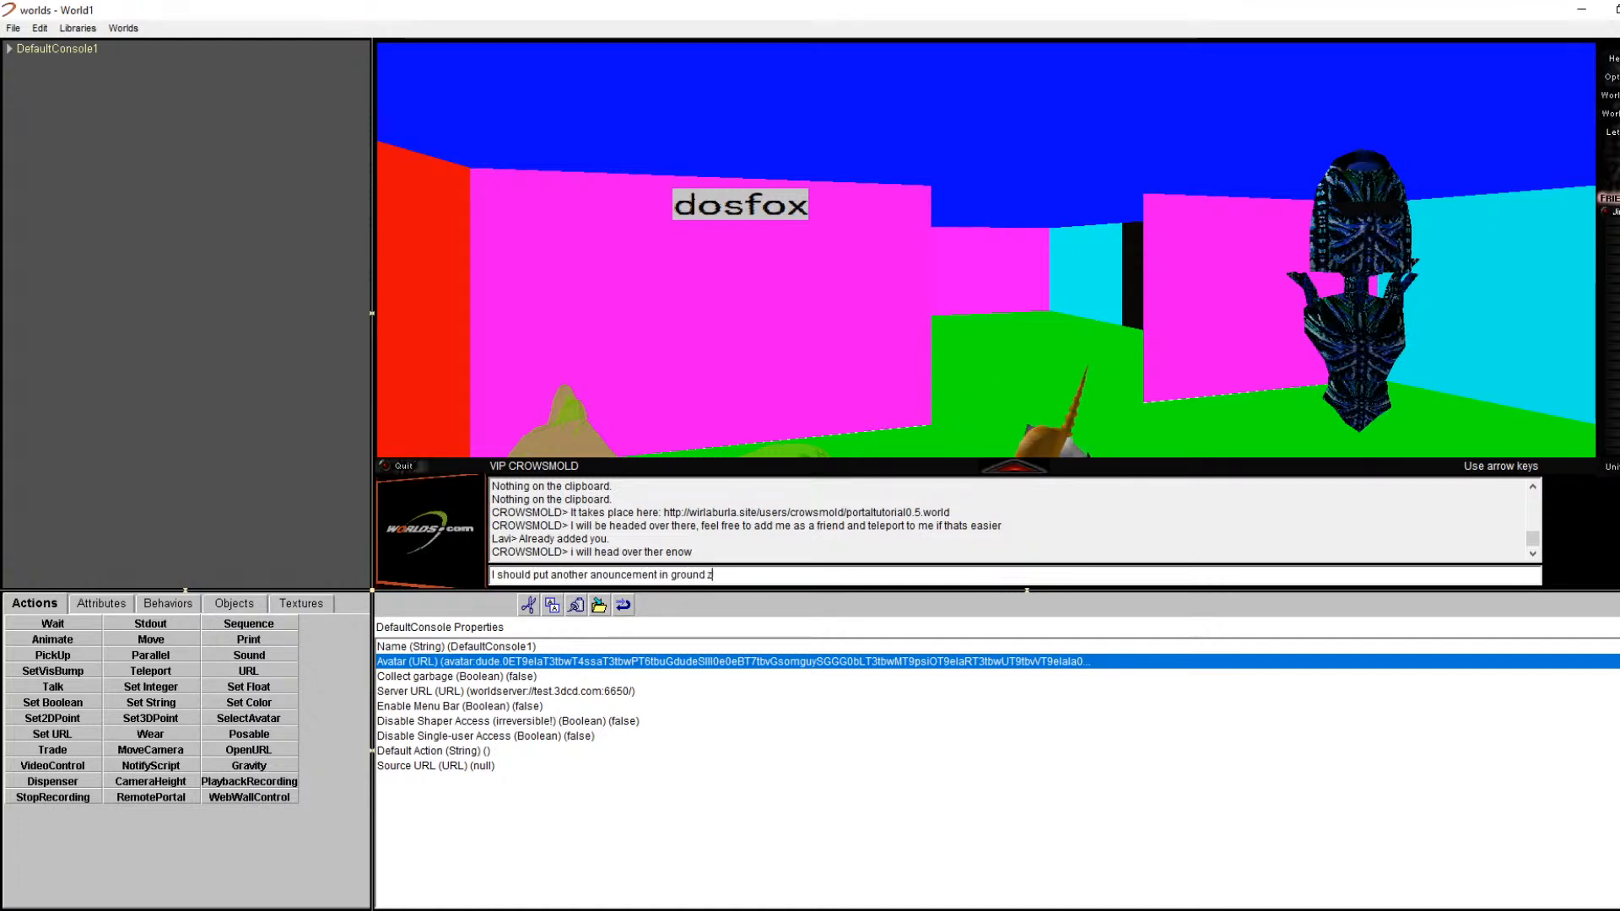
key(Return)
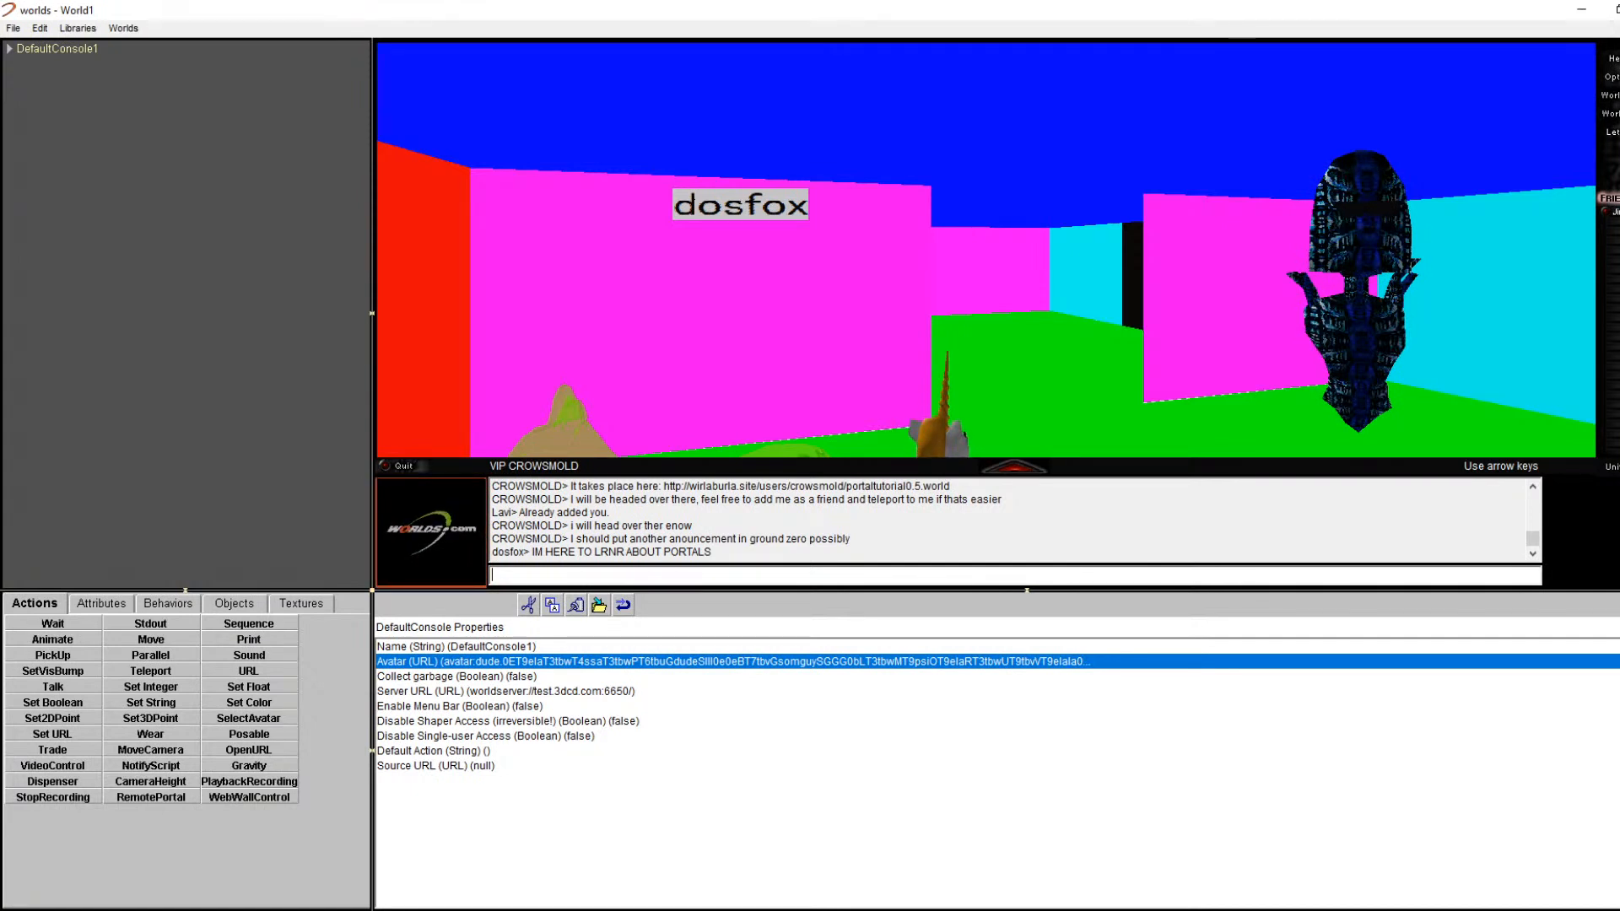
click(1612, 77)
click(1332, 271)
click(1609, 113)
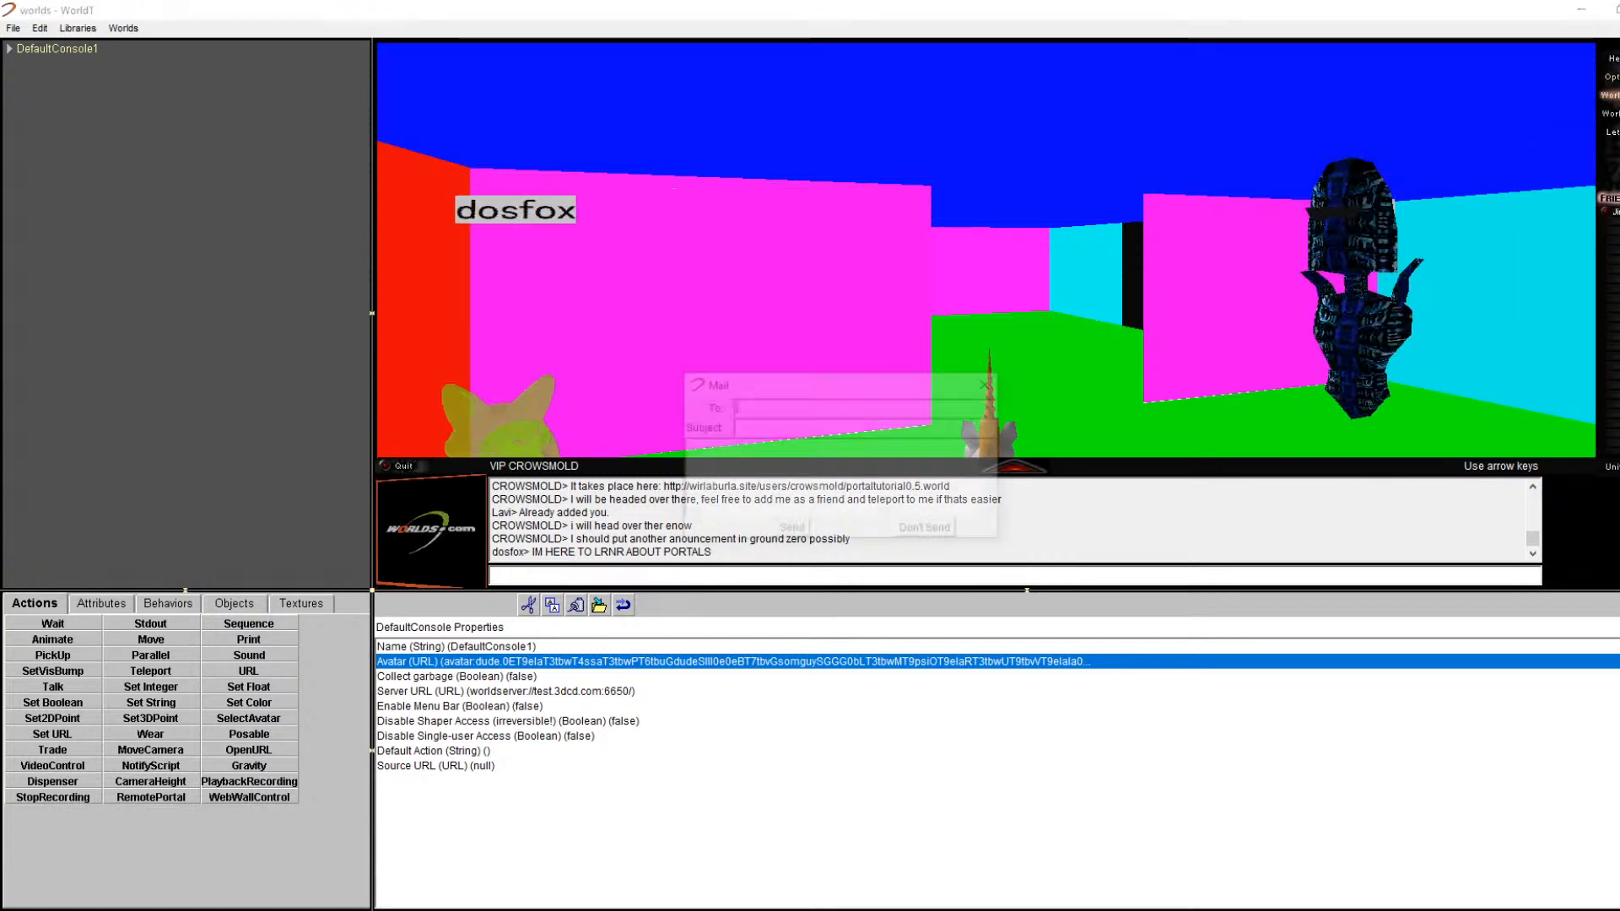
click(992, 388)
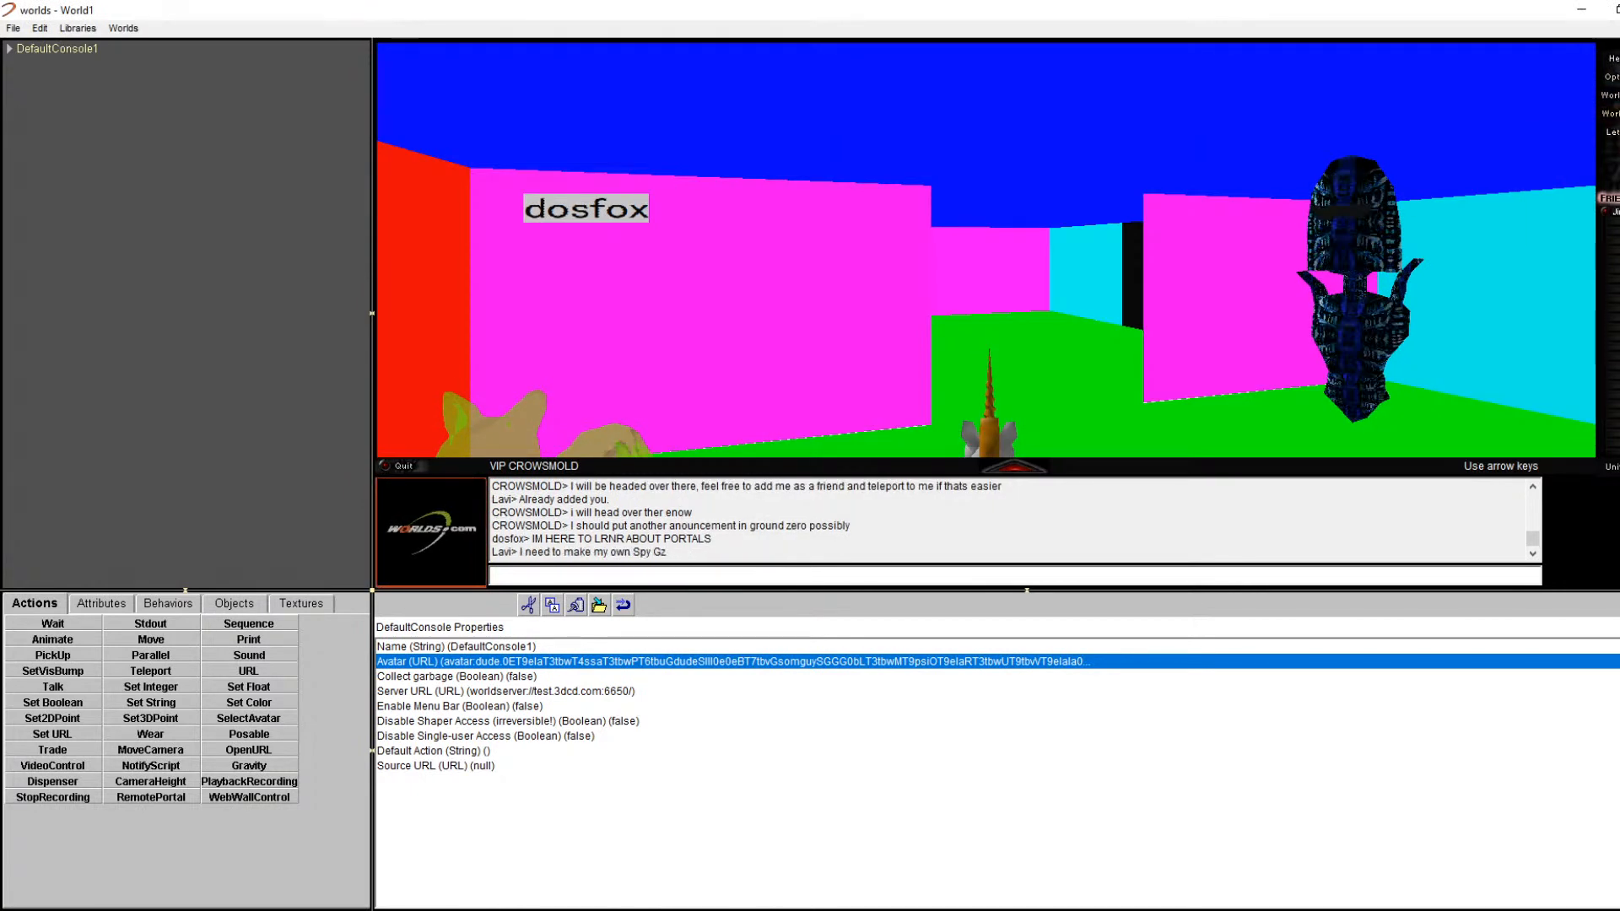
click(1610, 113)
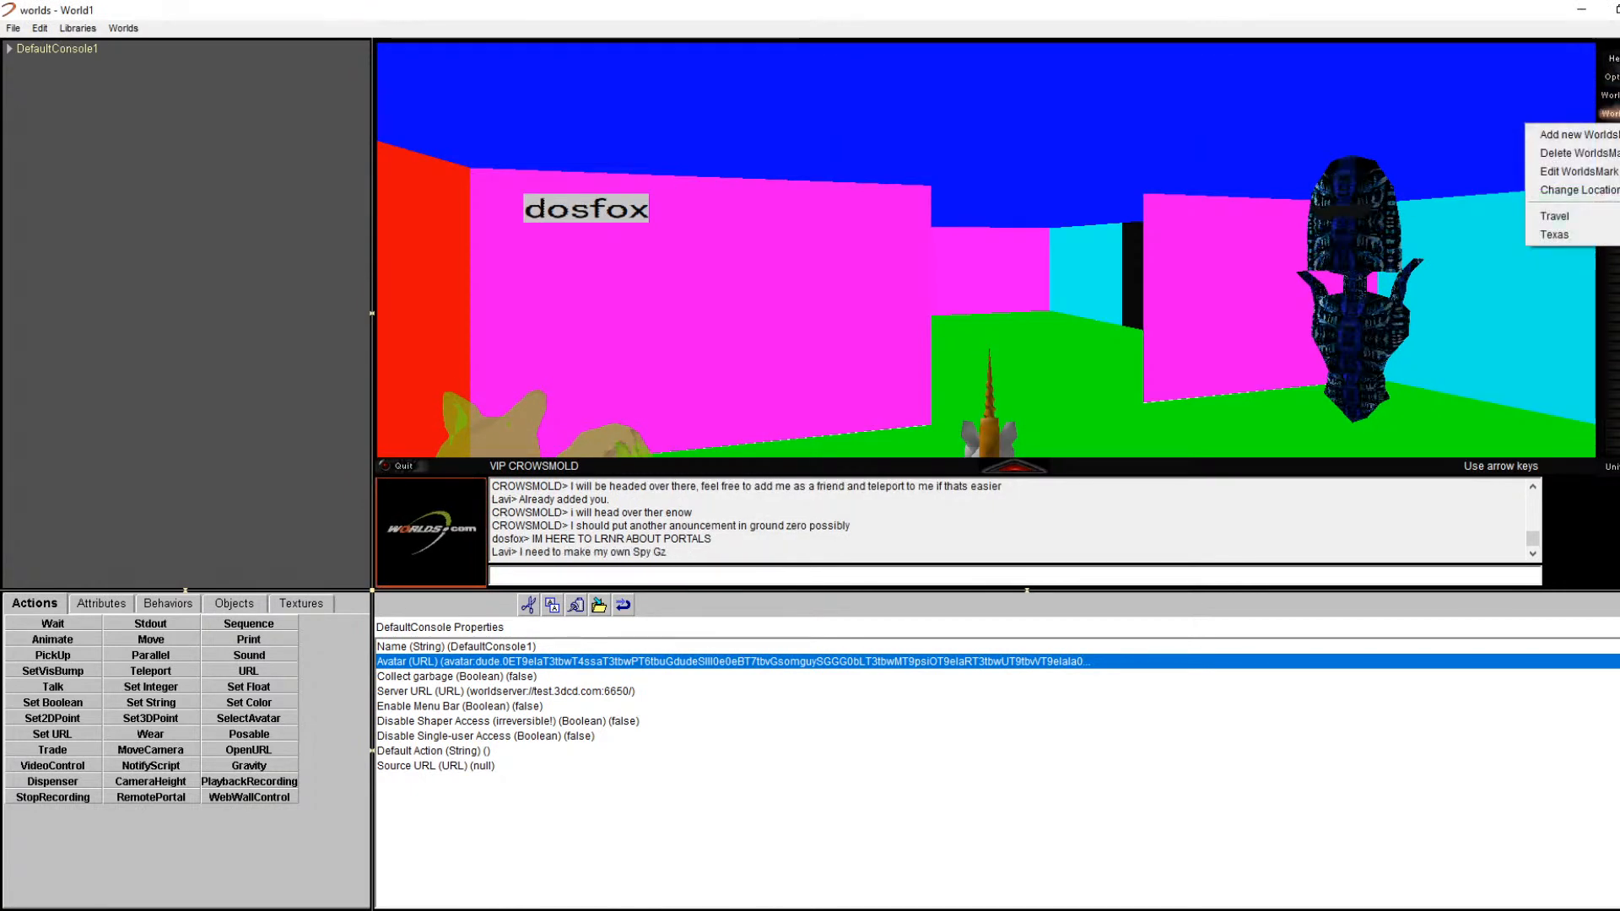
Step: Travel to the GroundZero Start point from the worlds list
click(1542, 256)
click(1611, 132)
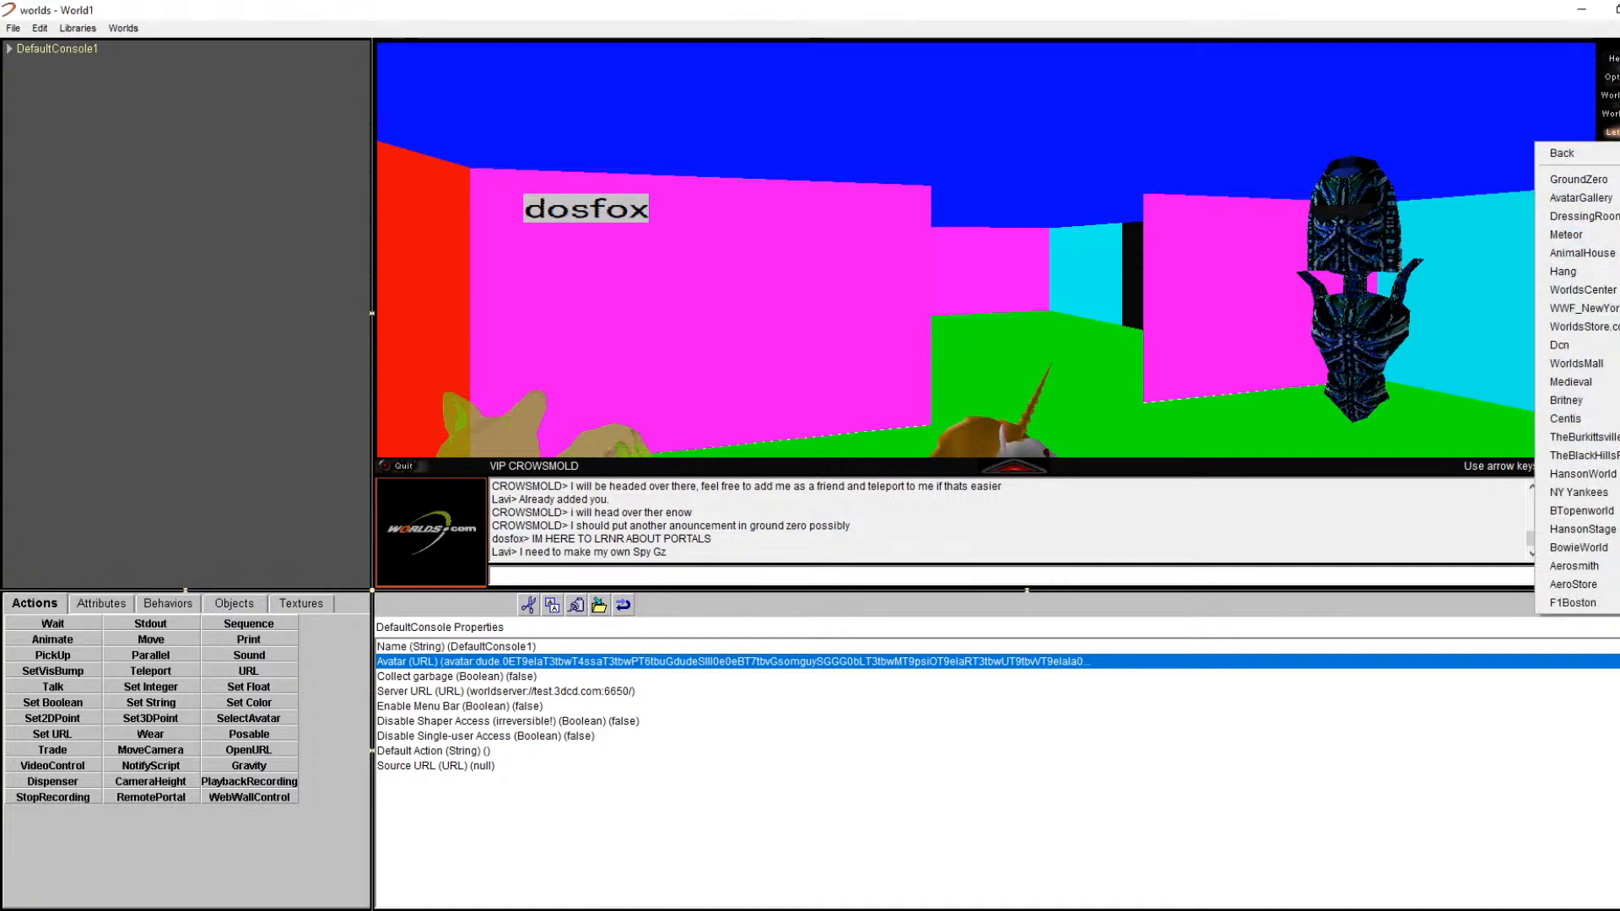
mouse_move(1573, 179)
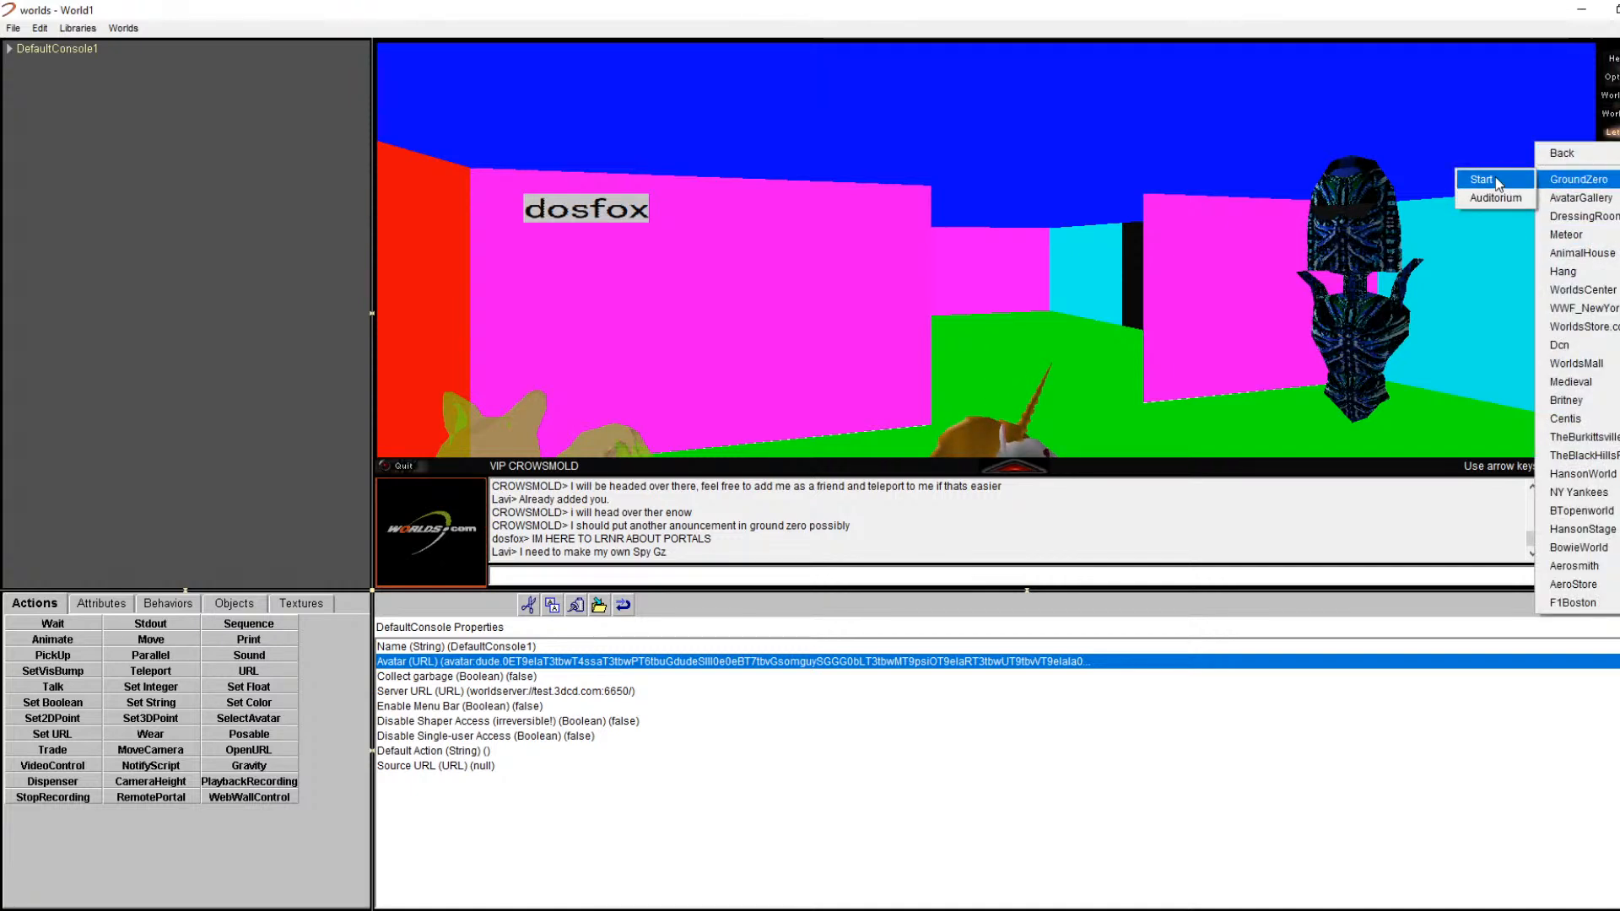
click(1489, 180)
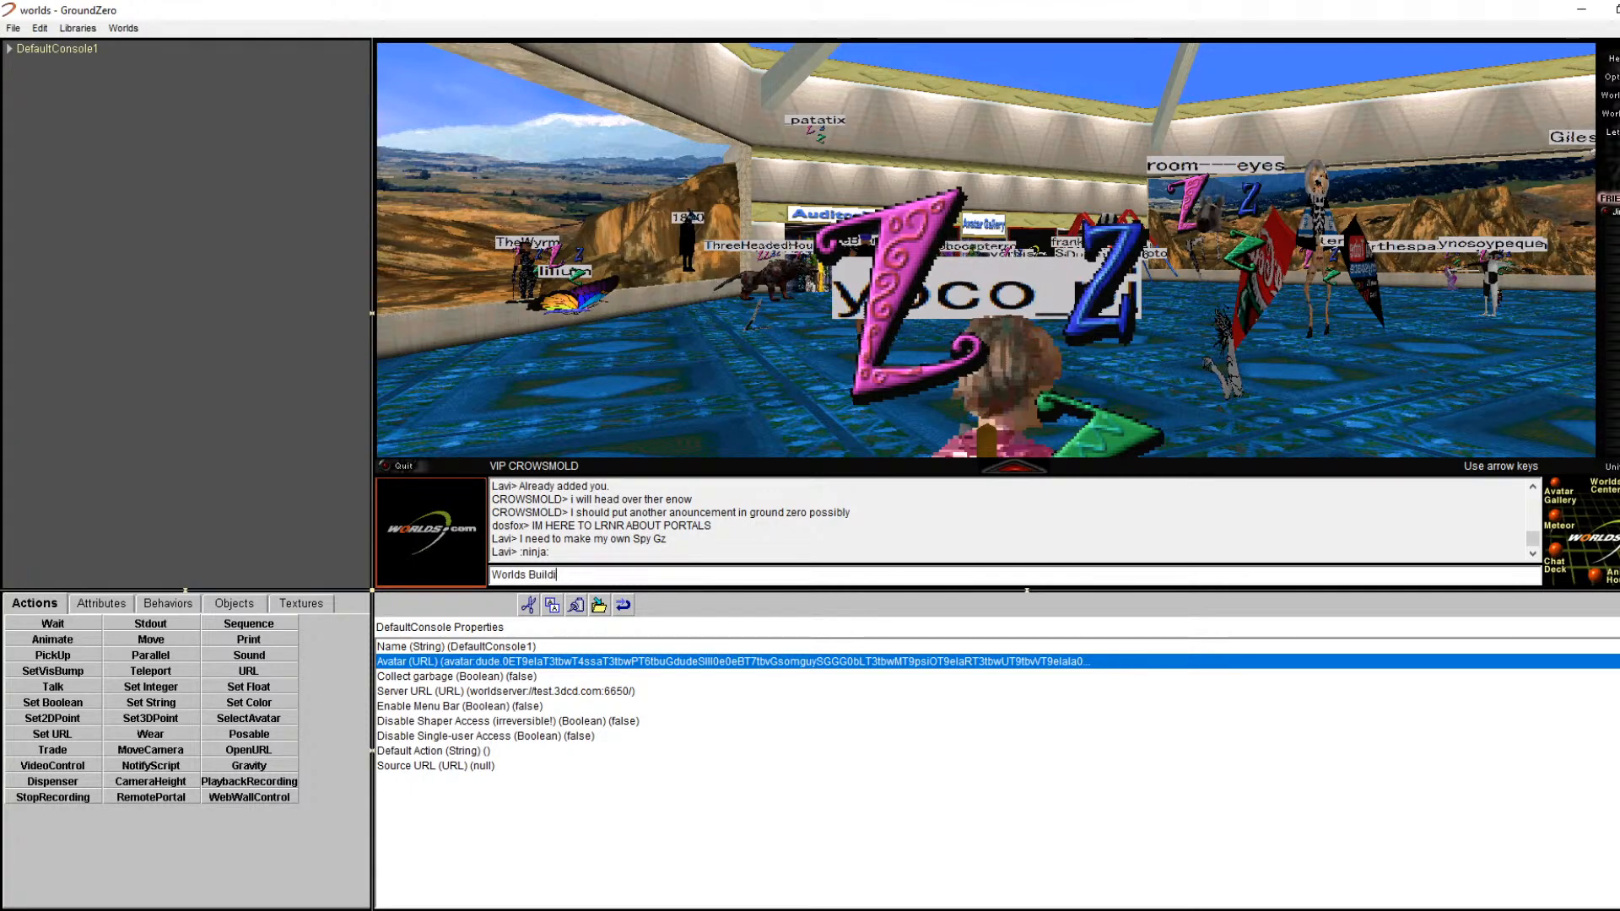
Step: Announce the portals class 'starting NOW -- join me at' with the tutorial world link
text(about p)
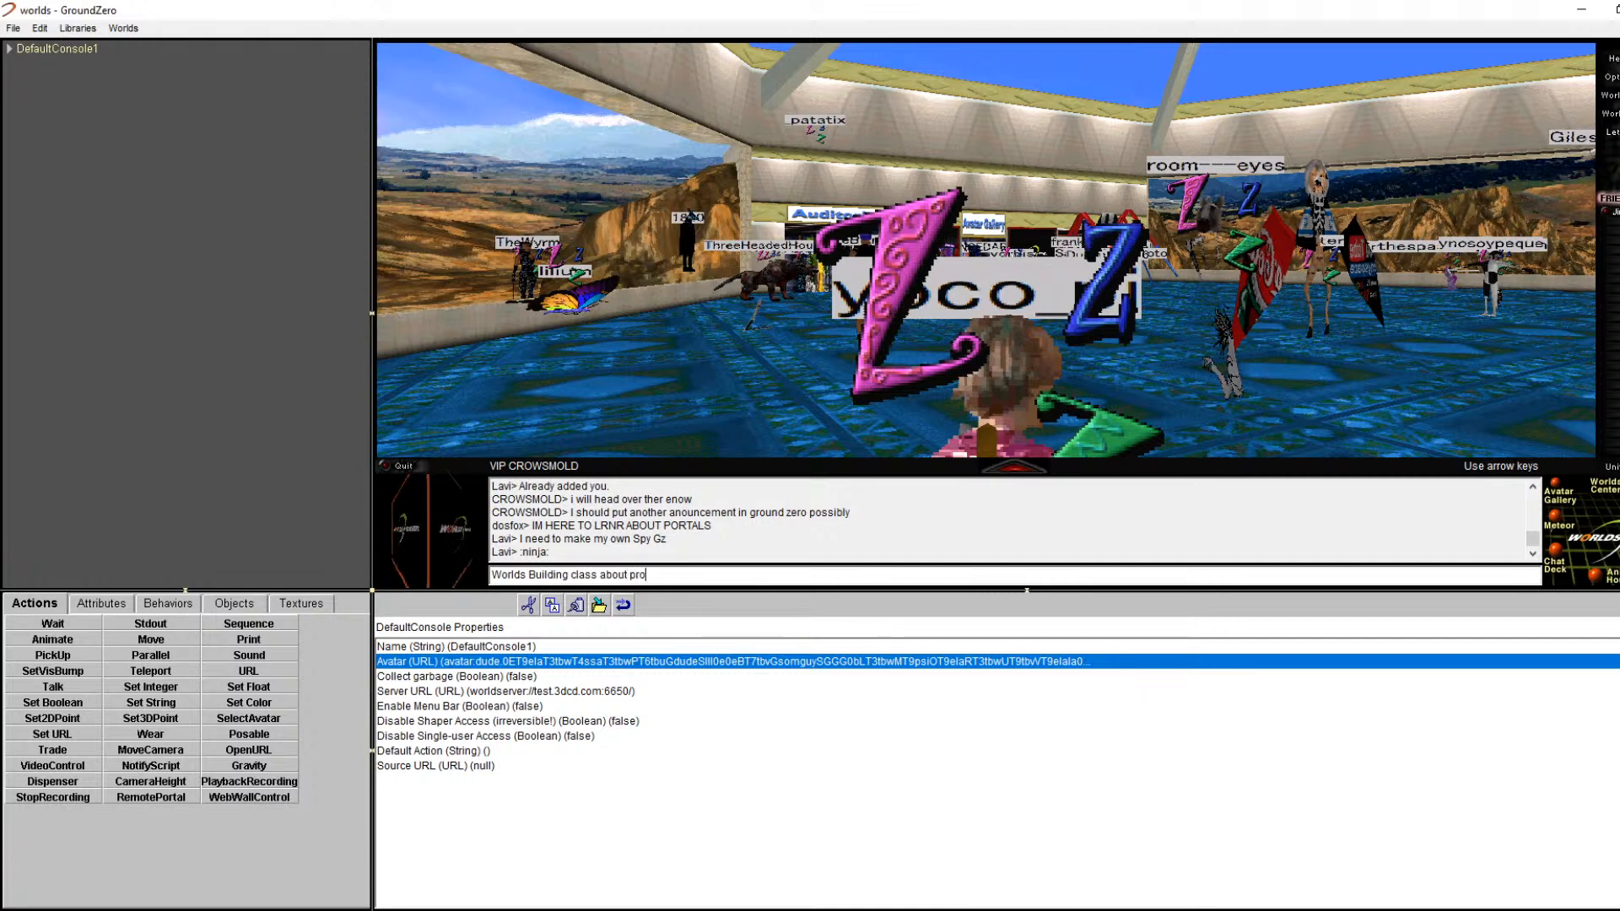
text(ortals starting NOW -- join me at)
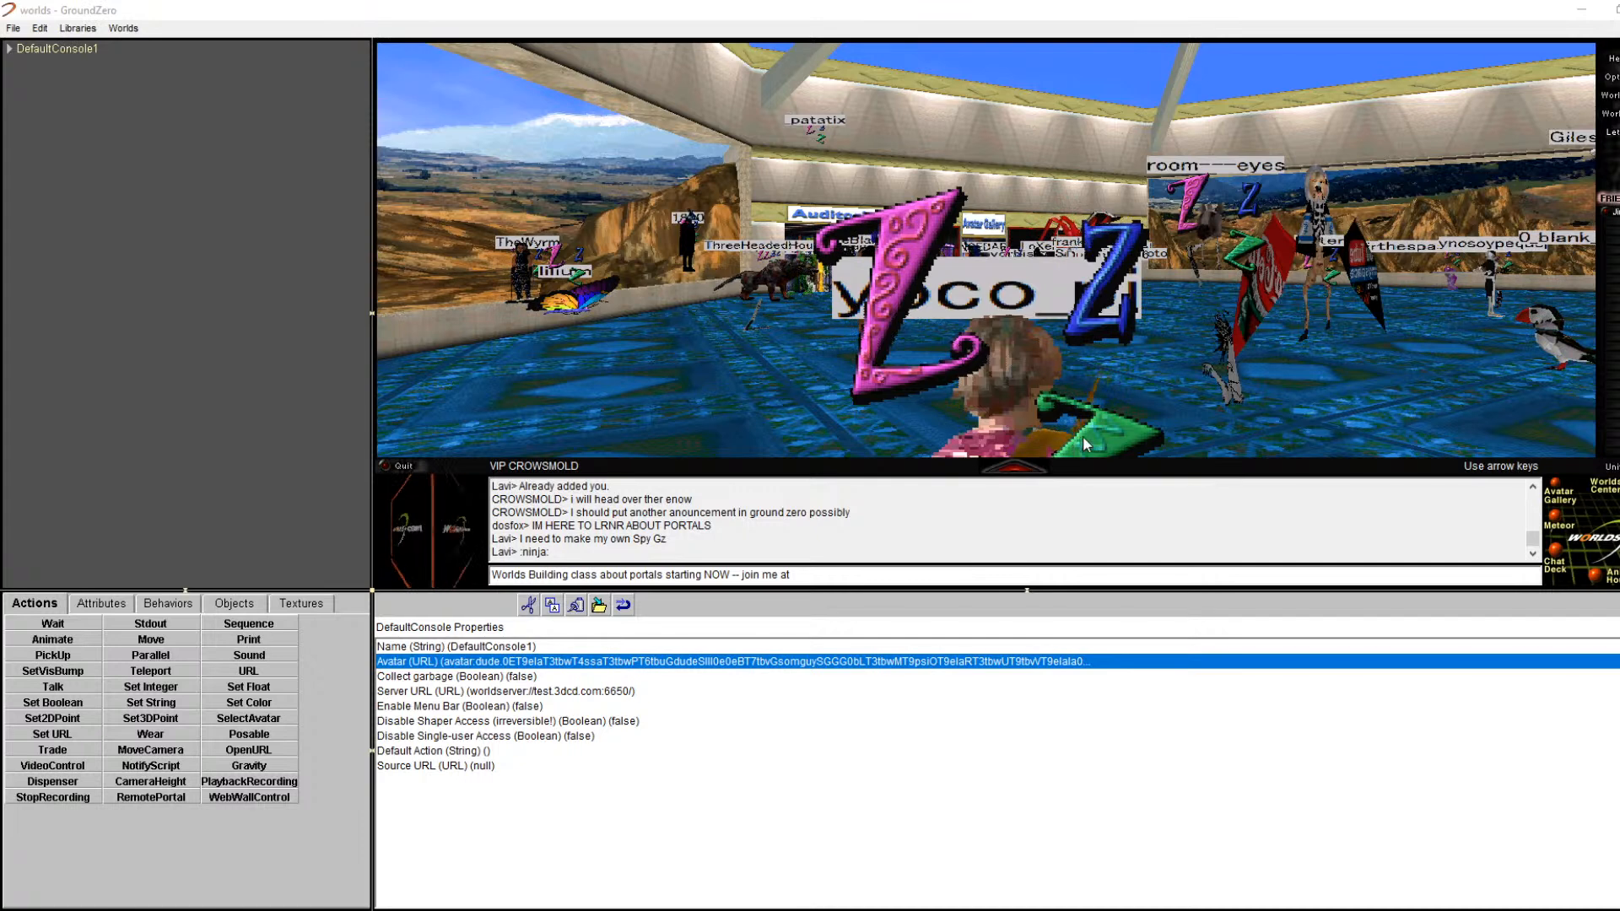
key(ctrl+v)
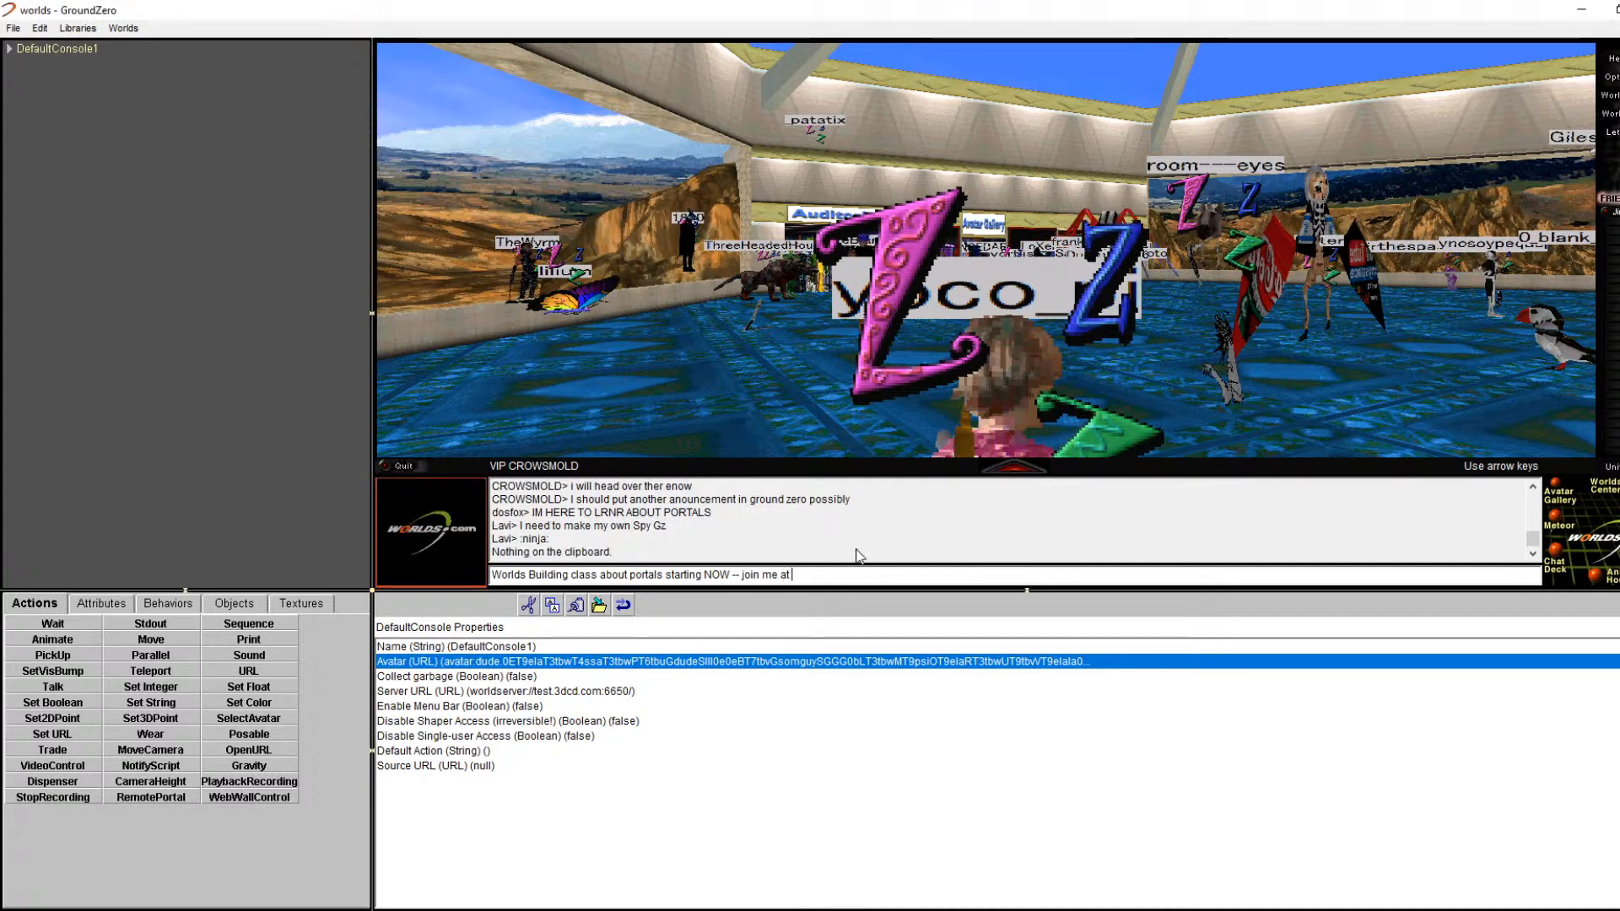
right_click(863, 584)
click(894, 659)
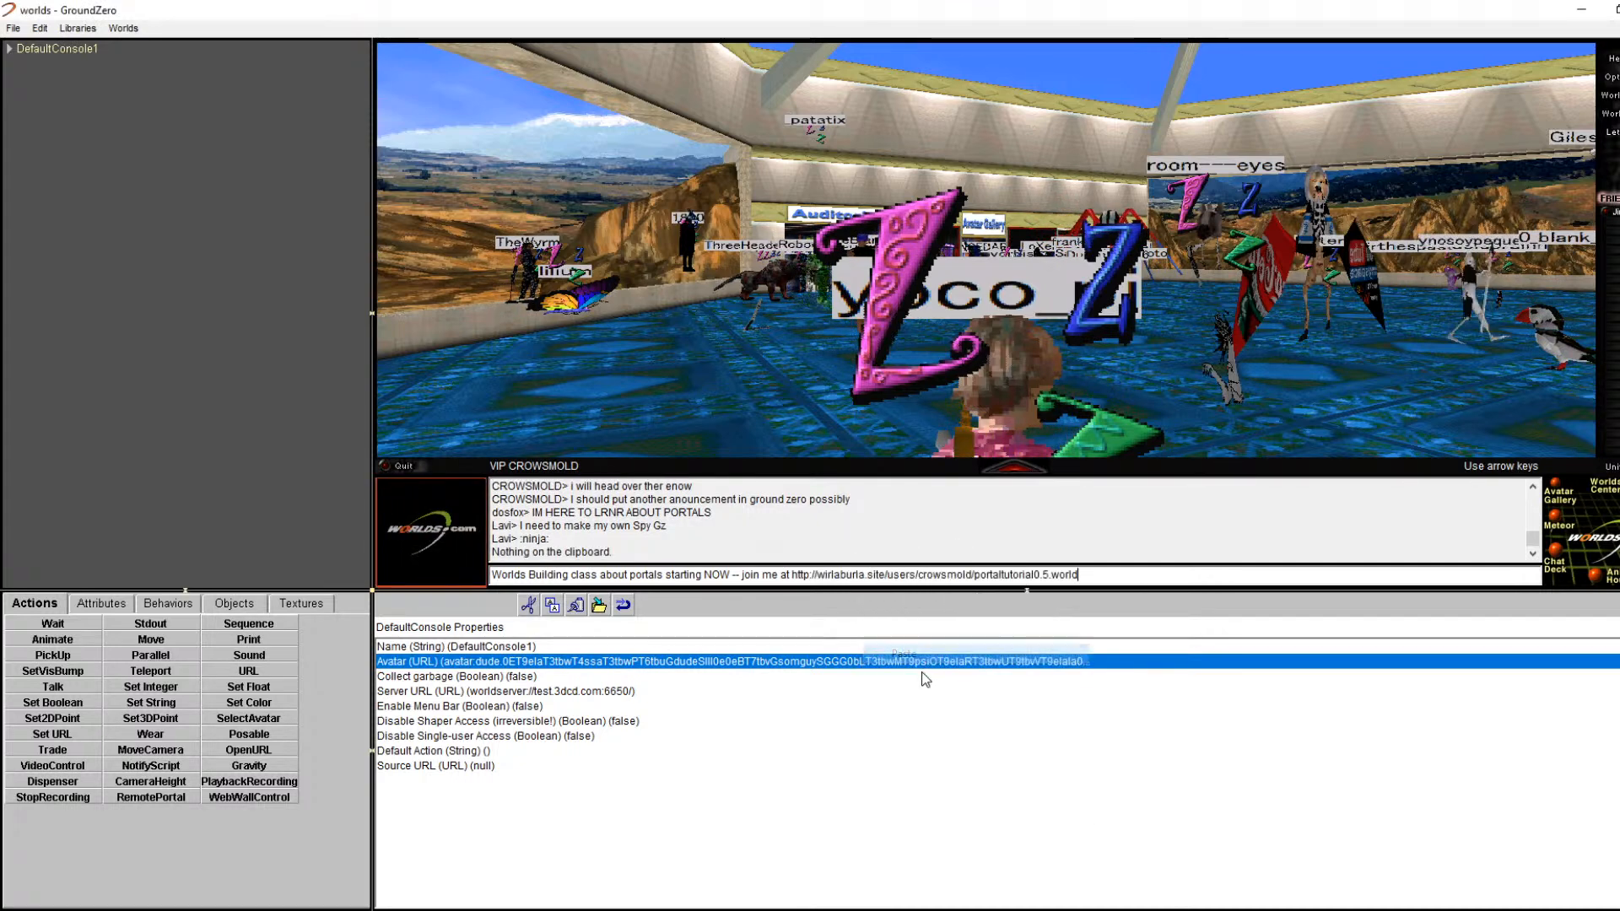
key(Return)
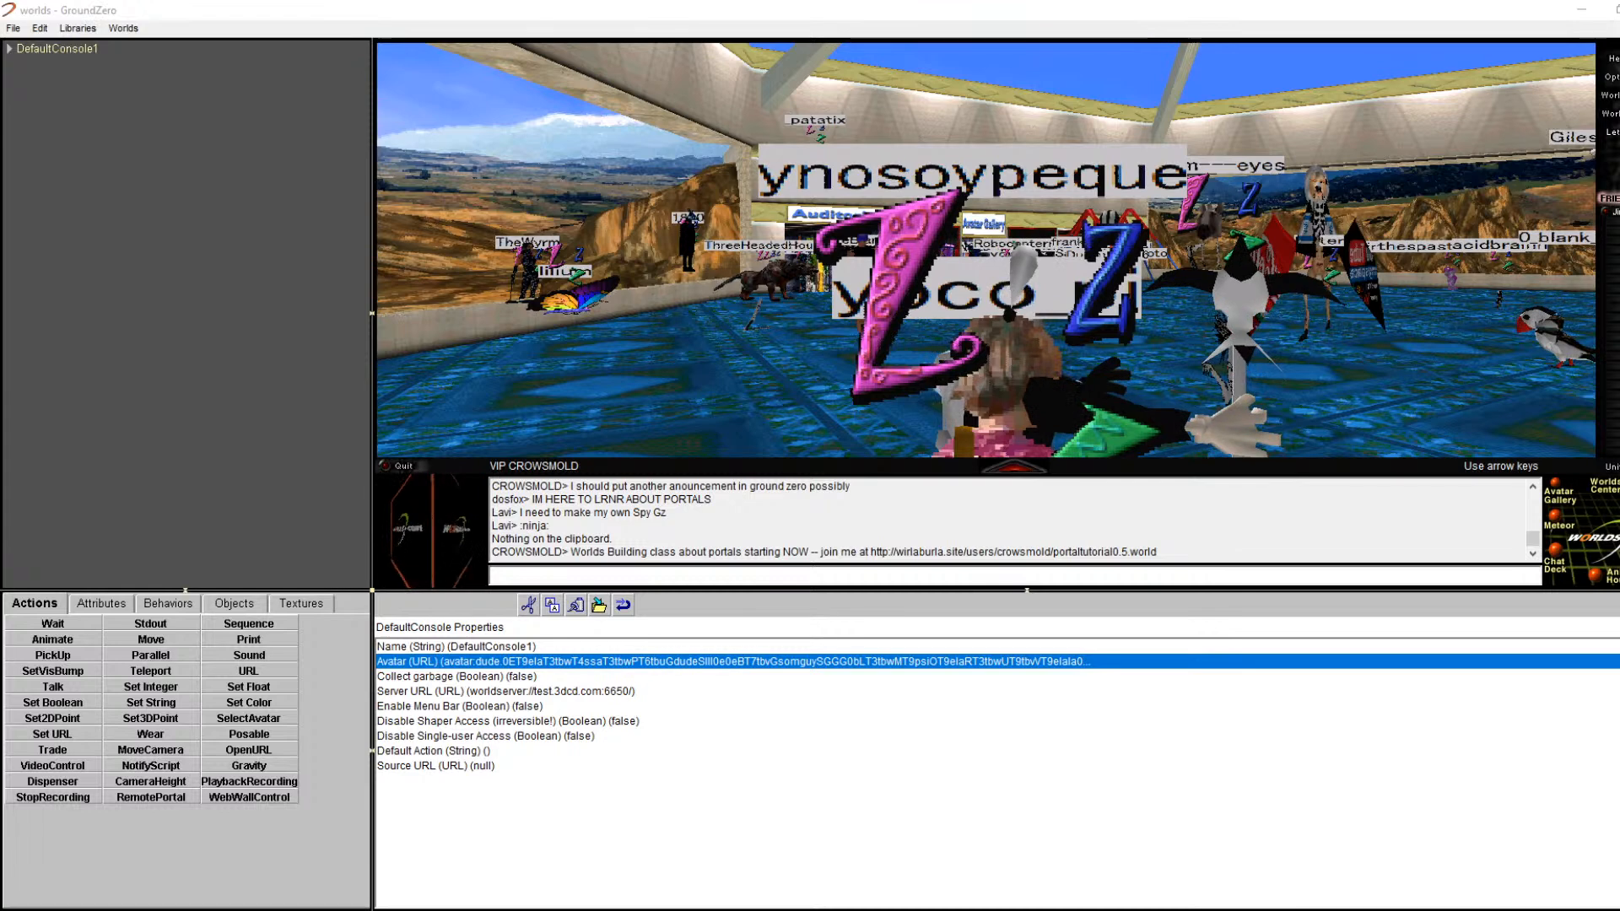
Step: Post 'Additionally watch on youtube here live' followed by the YouTube live link
text(Additionally watch on youtube here live)
key(Return)
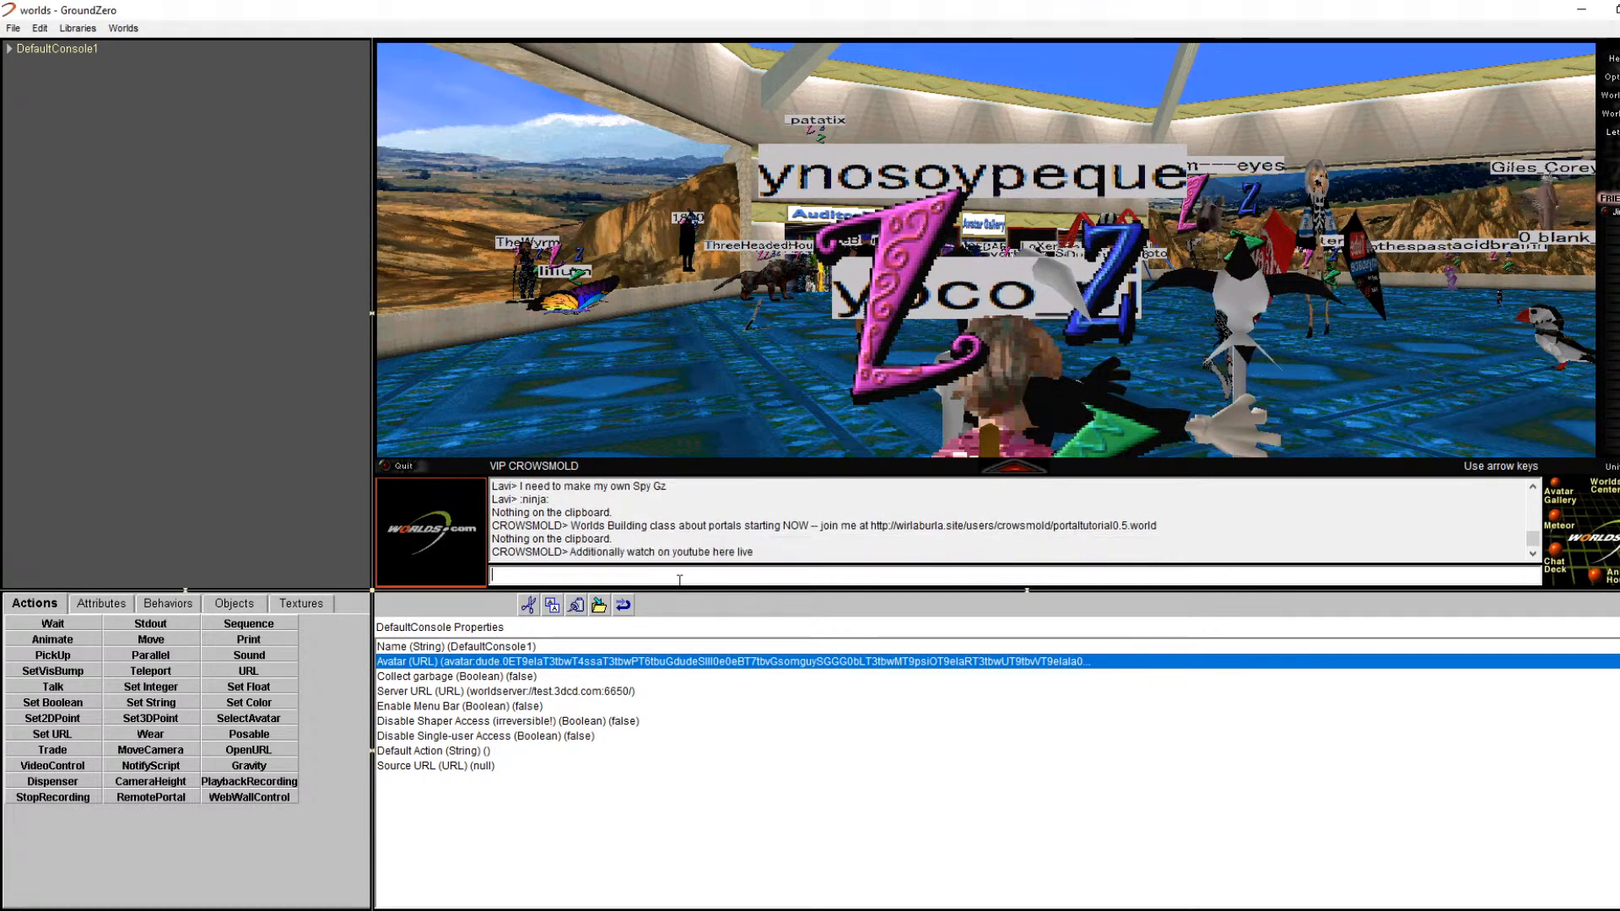
right_click(679, 580)
click(766, 652)
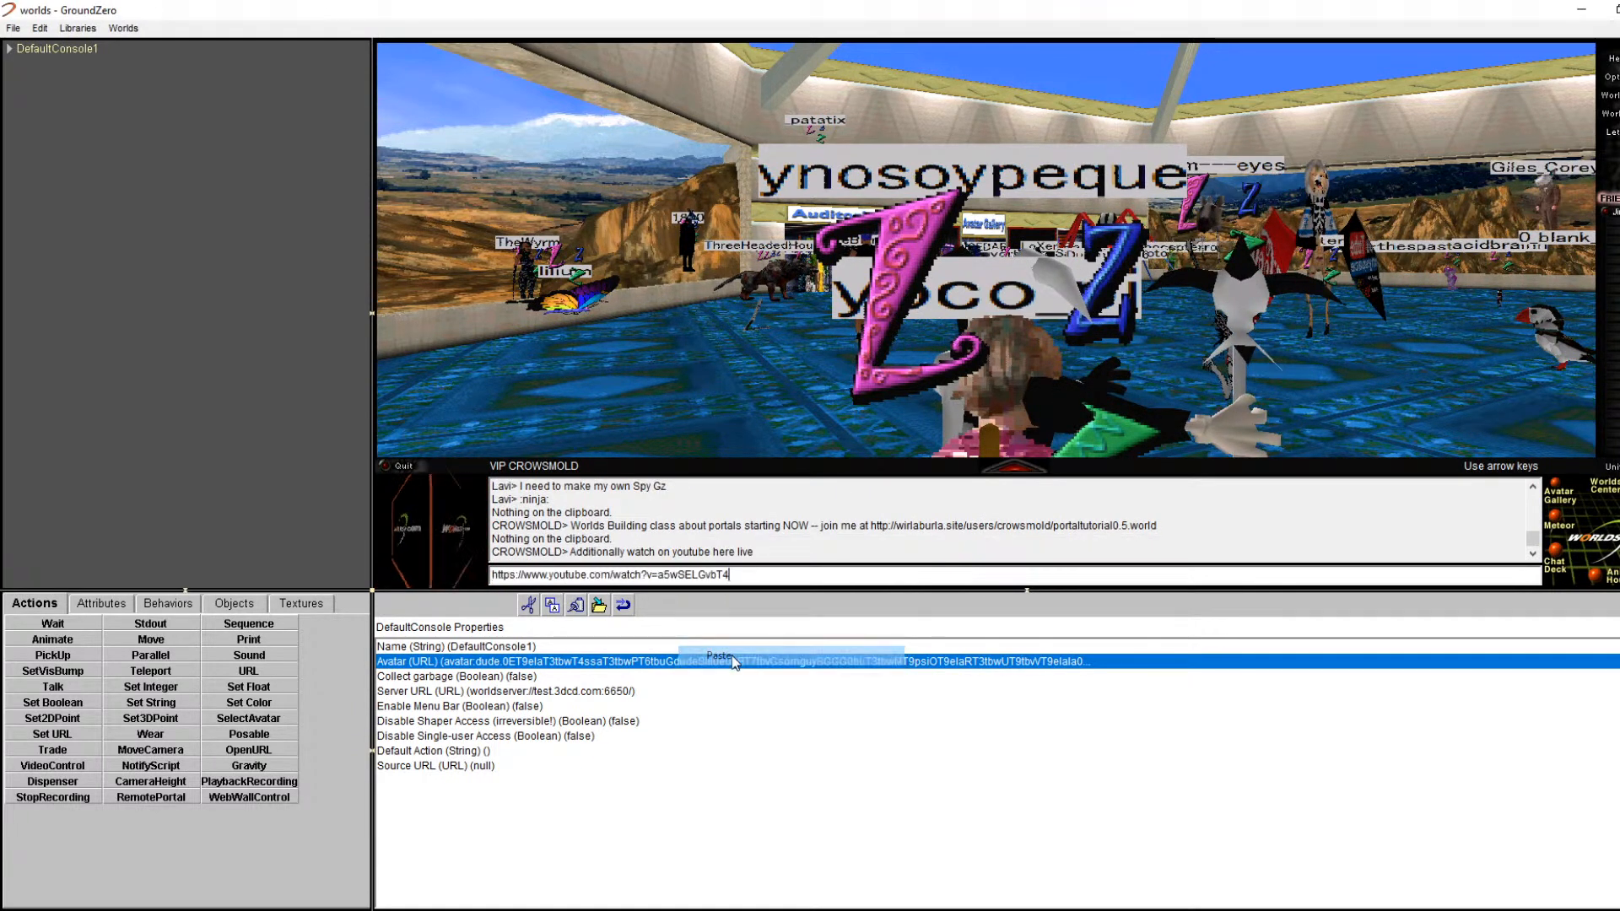
key(Return)
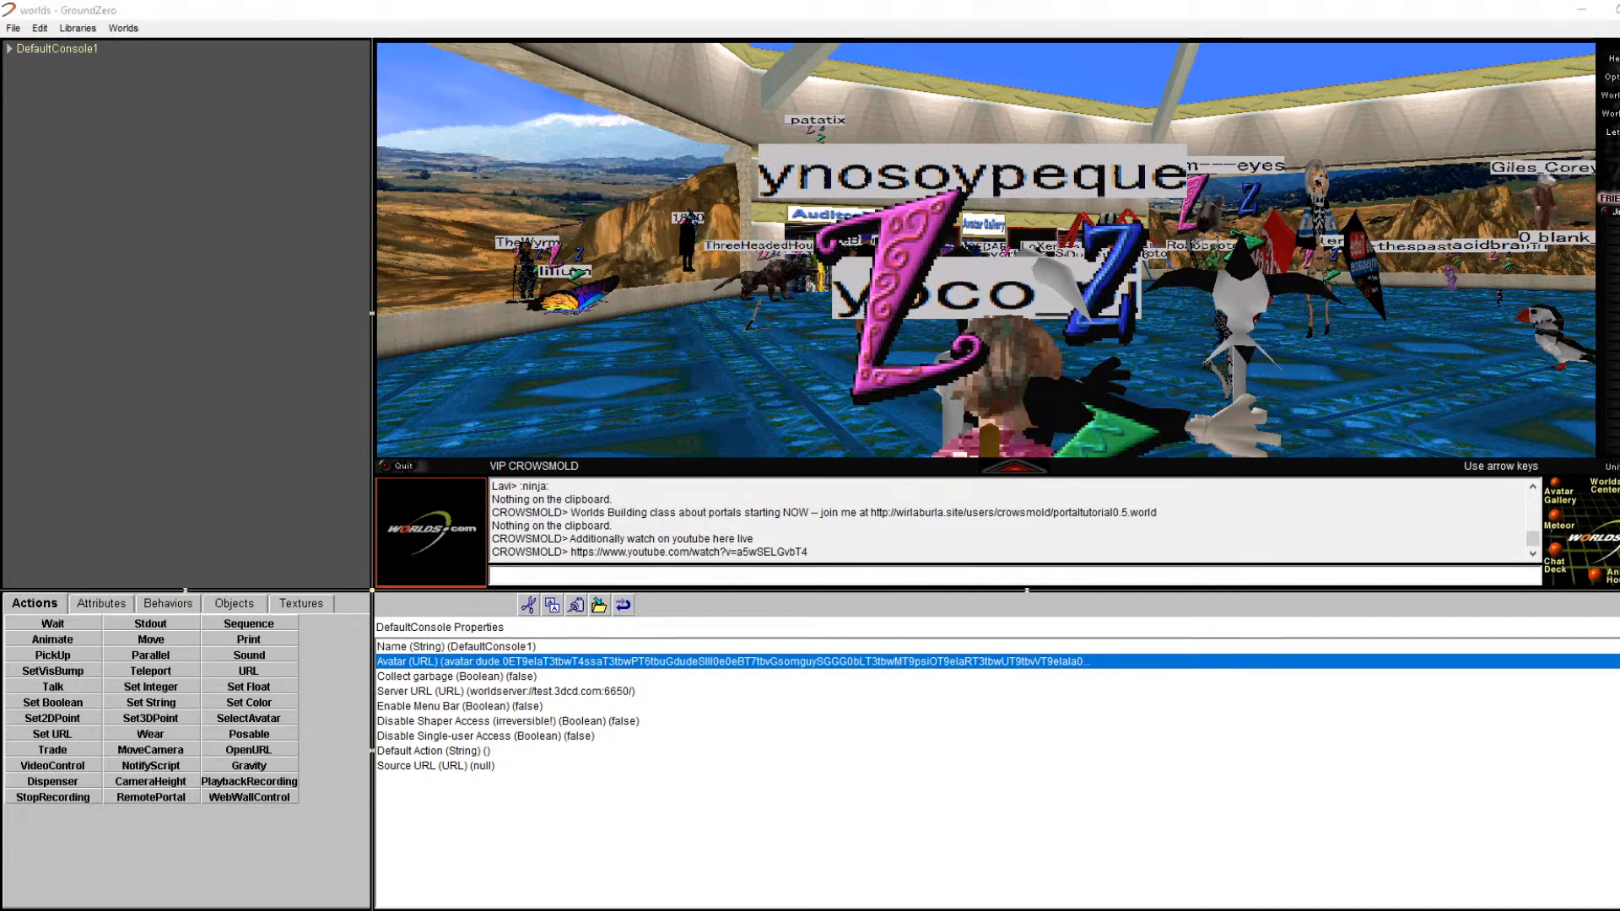
Step: Bring up the Change Location prompt from WorldsMarks, dismissing the browser's file prompt
click(1609, 113)
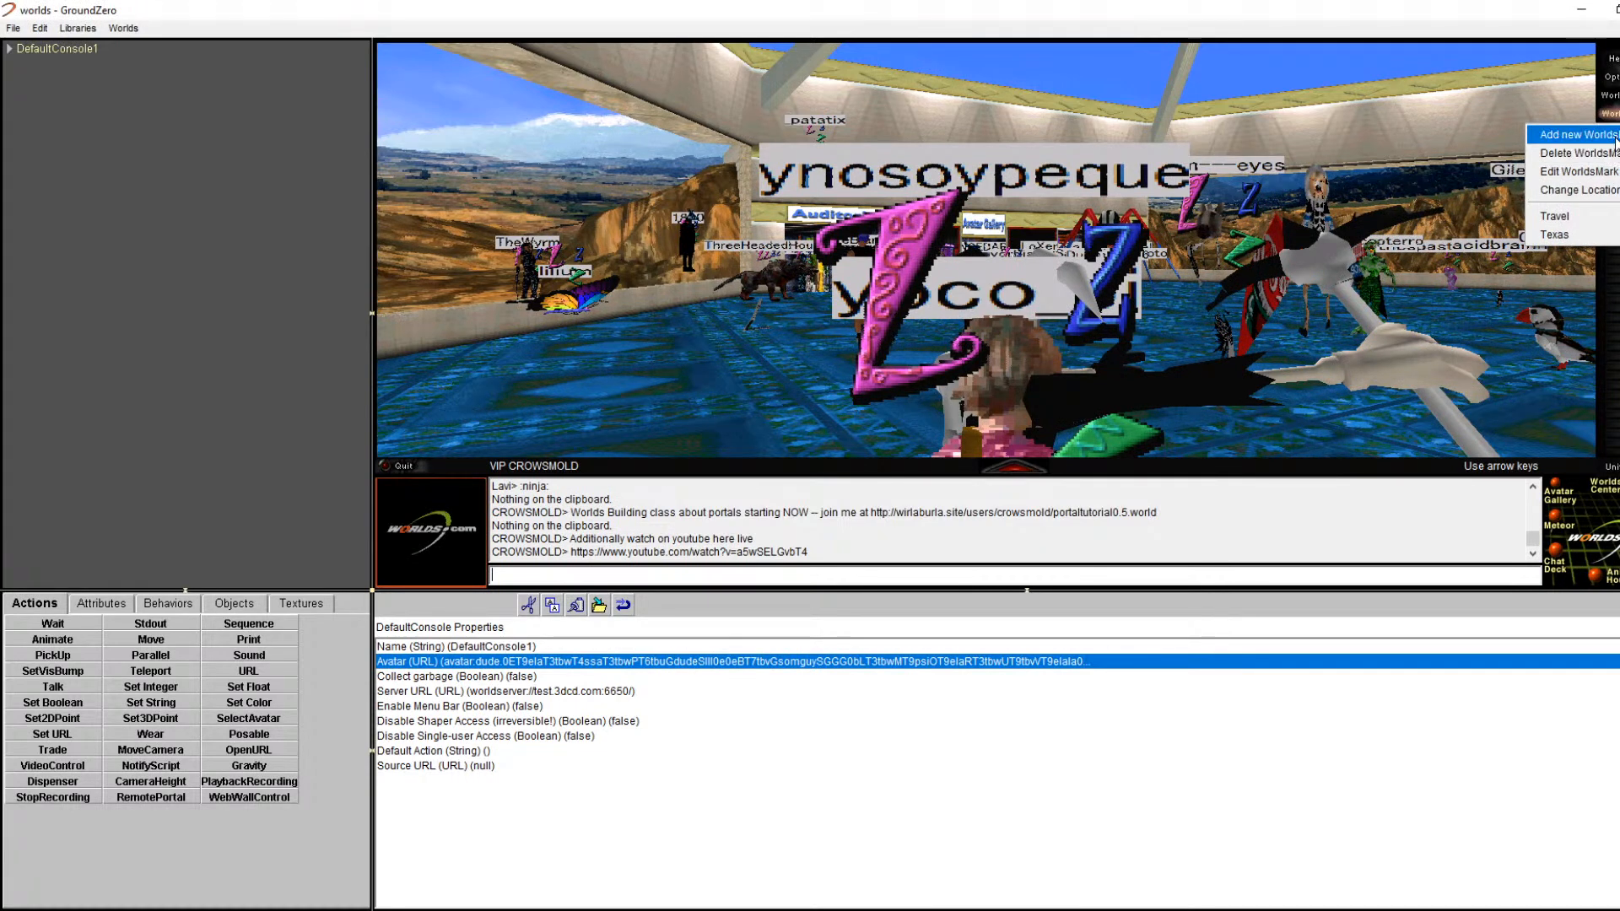
click(1591, 173)
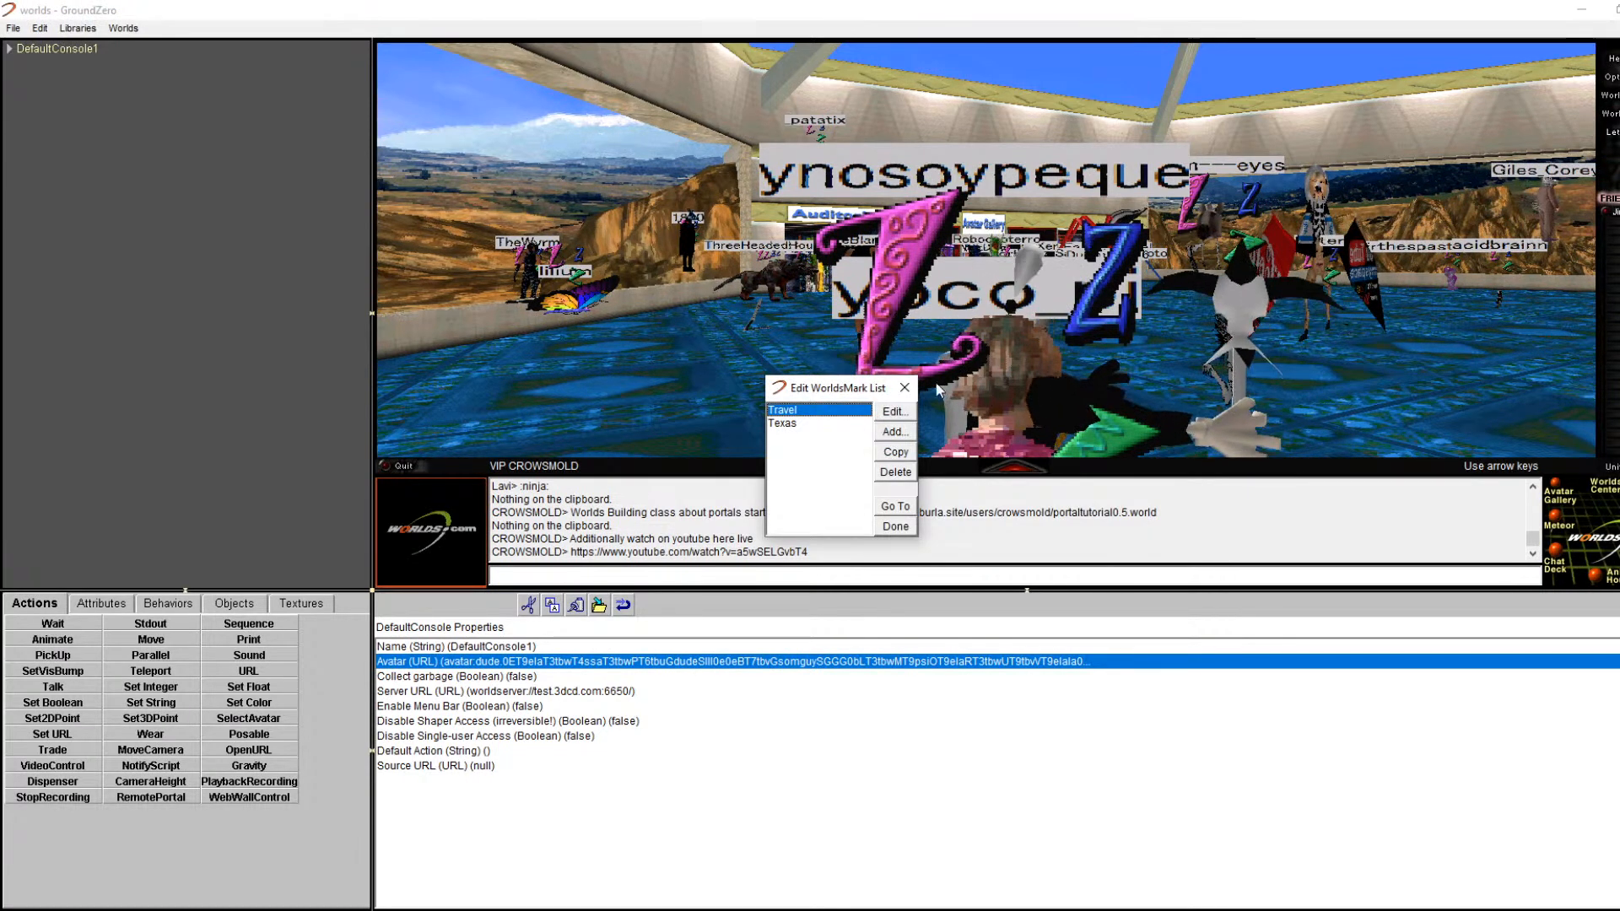
click(904, 389)
click(1610, 113)
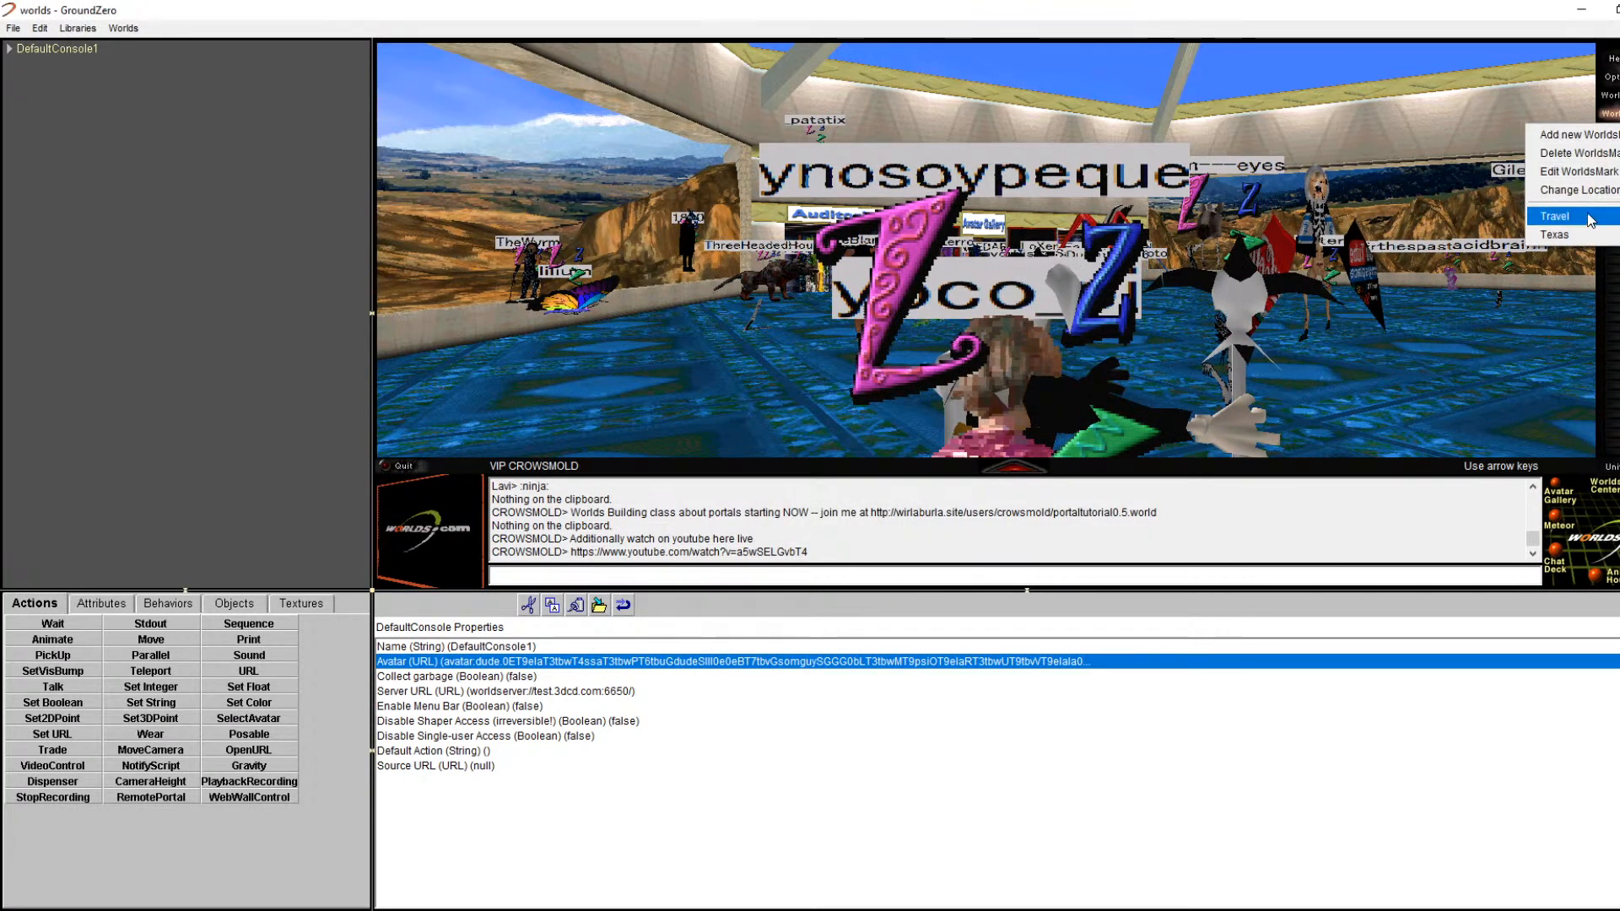
click(1575, 189)
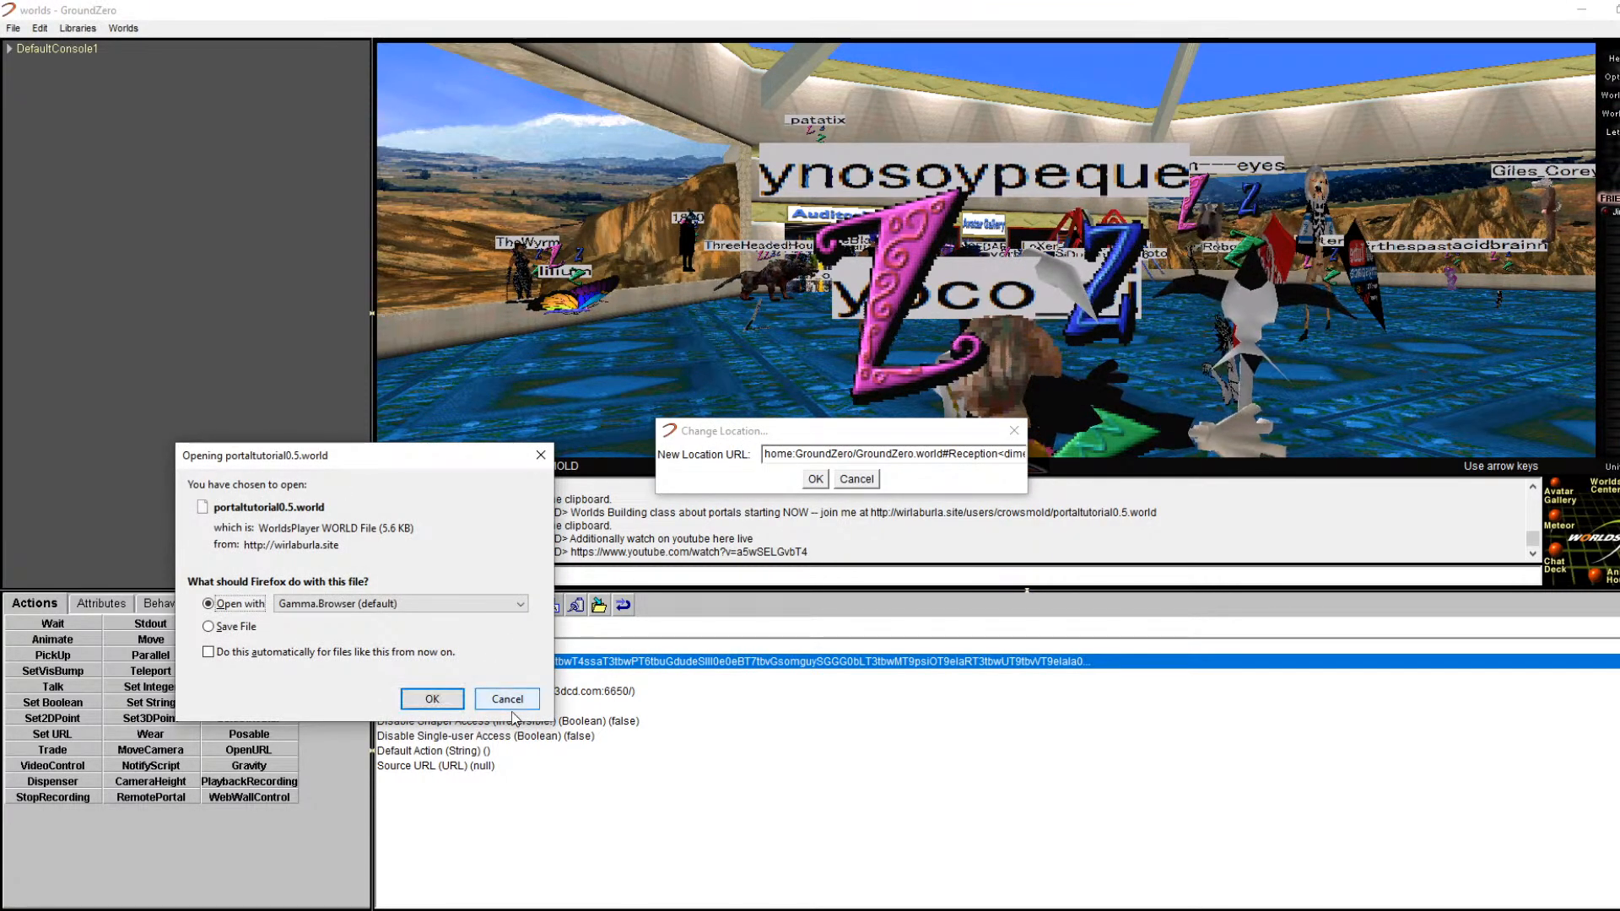
click(511, 706)
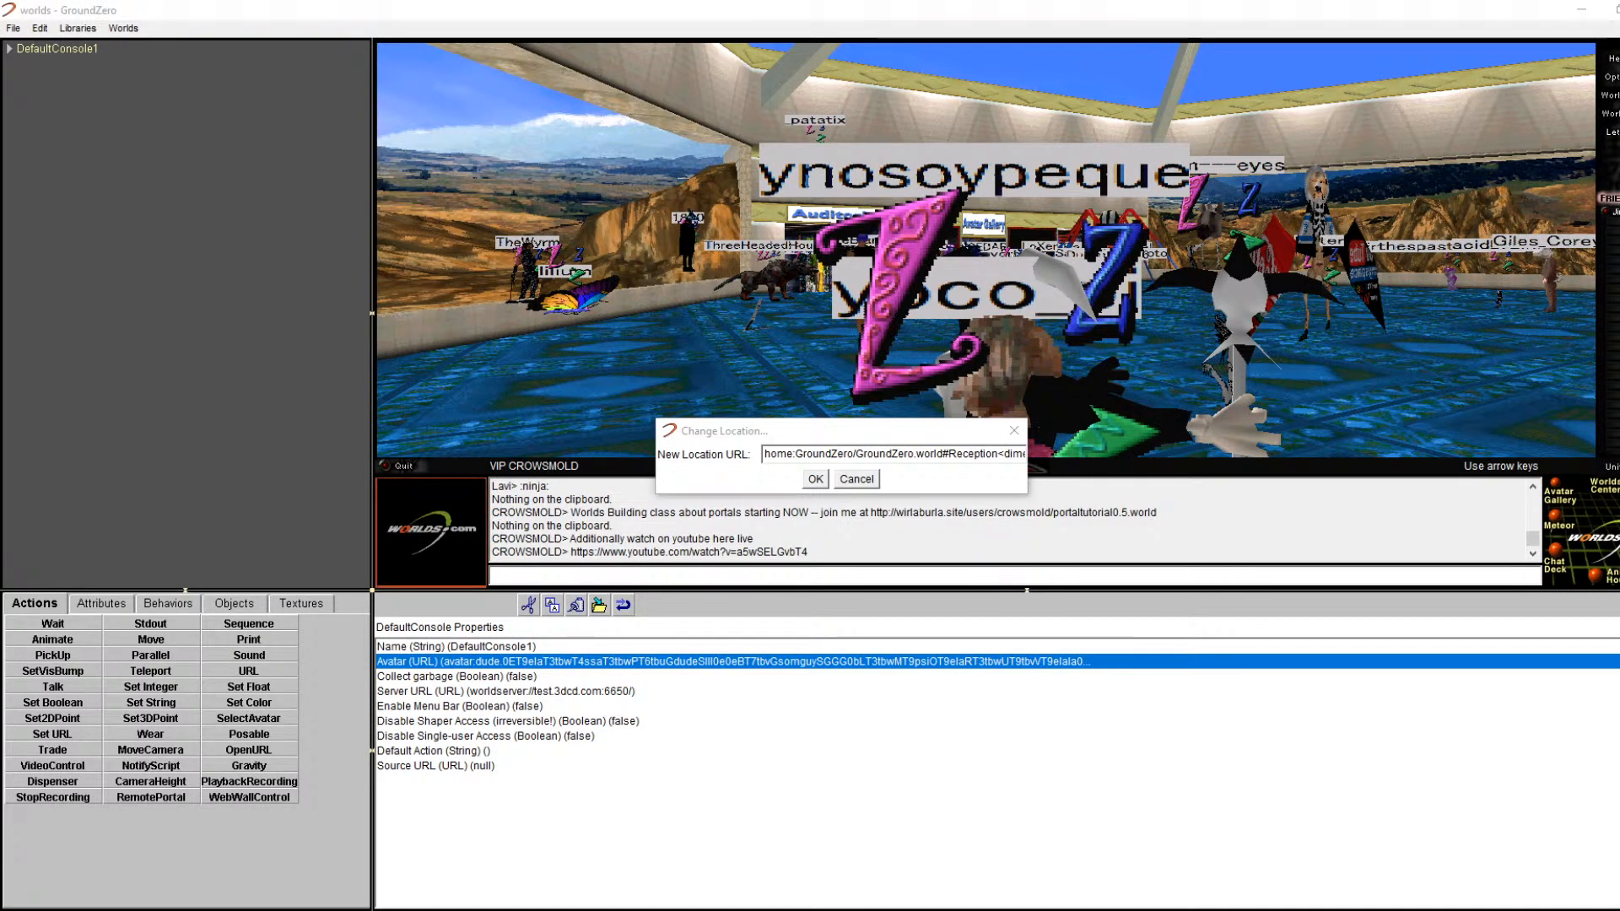
Step: Replace the location URL with the pasted World1 address and teleport there
click(892, 450)
double_click(885, 449)
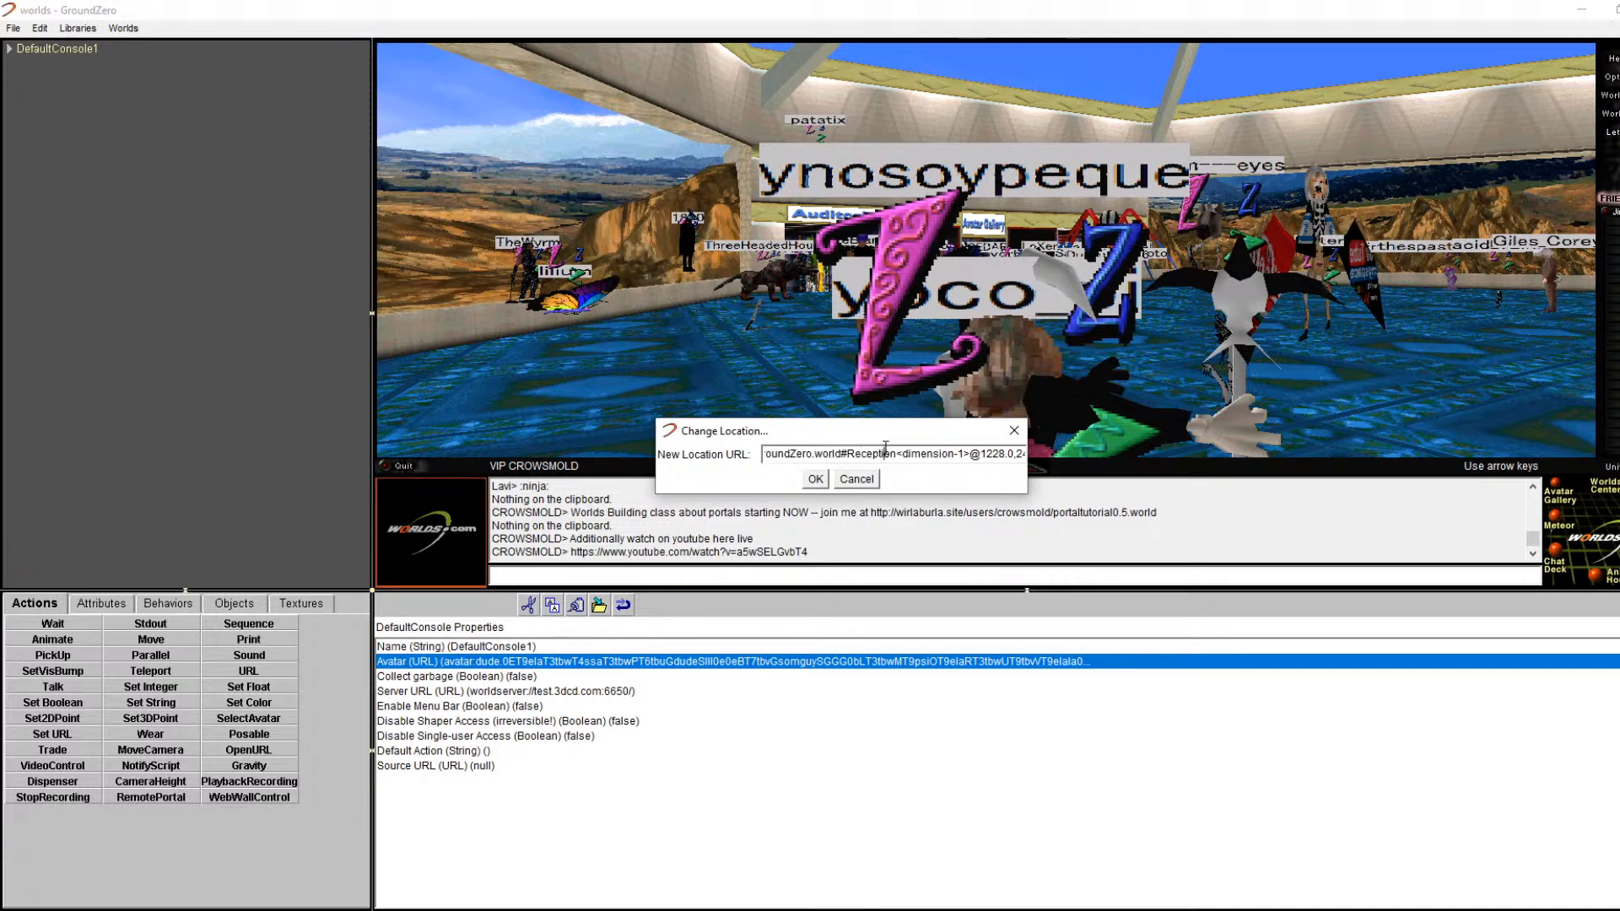
drag(1003, 456, 105, 550)
key(BackSpace)
key(Right)
key(Right)
key(Right)
key(Right)
key(Right)
key(Right)
key(Right)
key(Right)
key(Right)
key(Right)
key(Right)
key(Right)
key(Right)
key(Right)
key(Right)
key(Right)
key(Right)
key(Right)
key(Right)
key(Right)
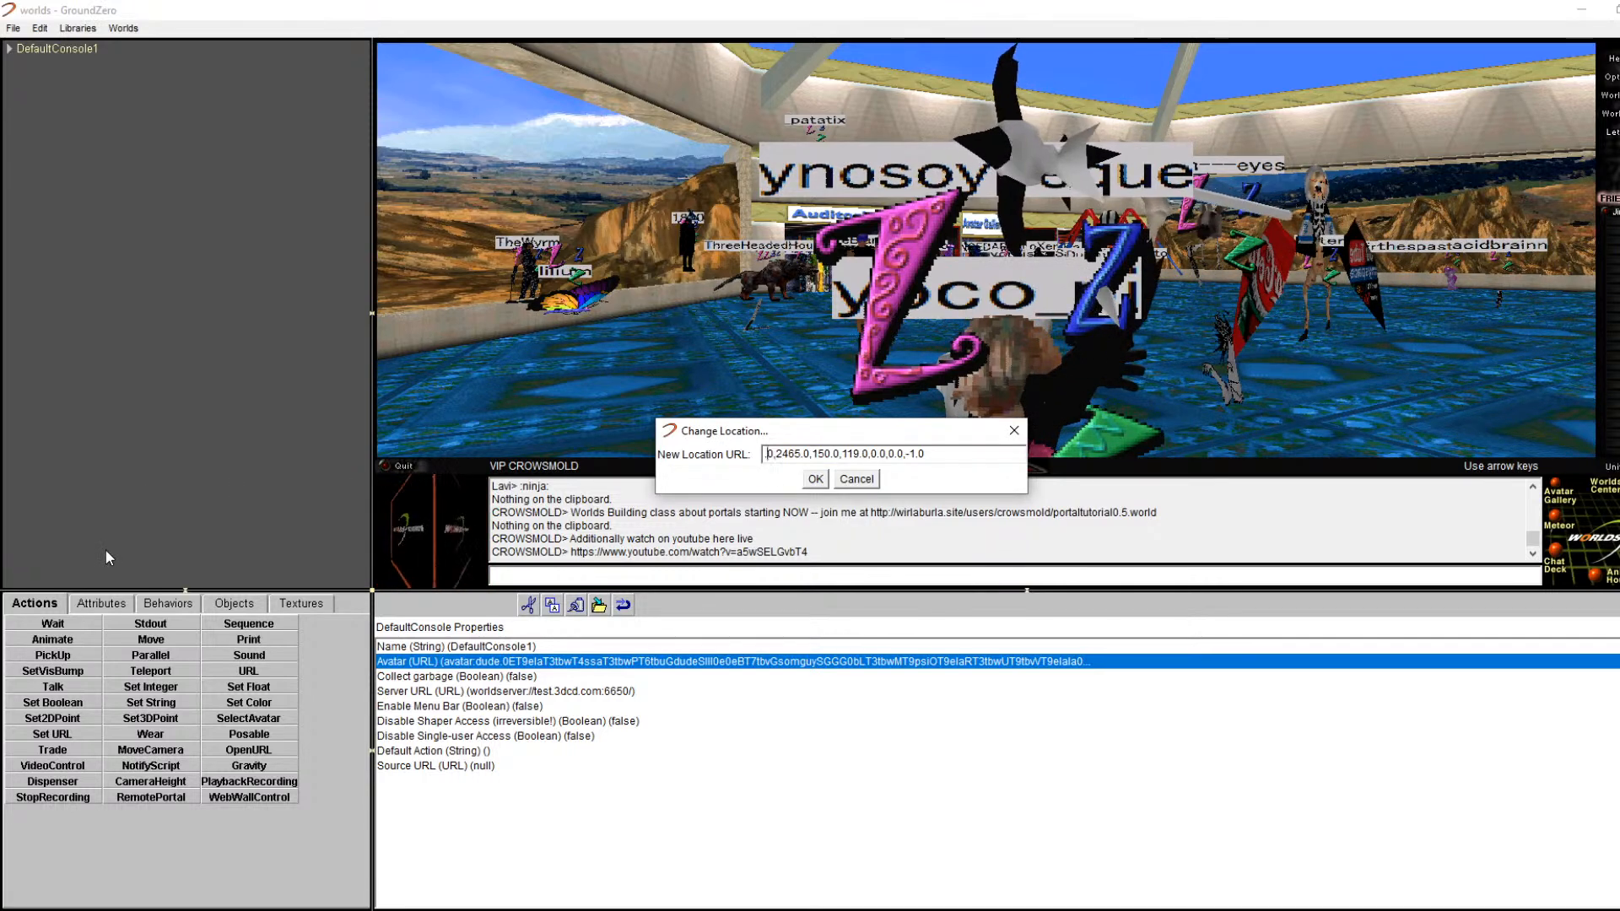
key(Delete)
key(Delete)
key(BackSpace)
key(BackSpace)
key(BackSpace)
key(BackSpace)
key(BackSpace)
key(BackSpace)
key(BackSpace)
key(BackSpace)
key(BackSpace)
key(BackSpace)
key(BackSpace)
key(BackSpace)
key(BackSpace)
key(BackSpace)
key(BackSpace)
key(BackSpace)
key(BackSpace)
key(BackSpace)
key(BackSpace)
key(BackSpace)
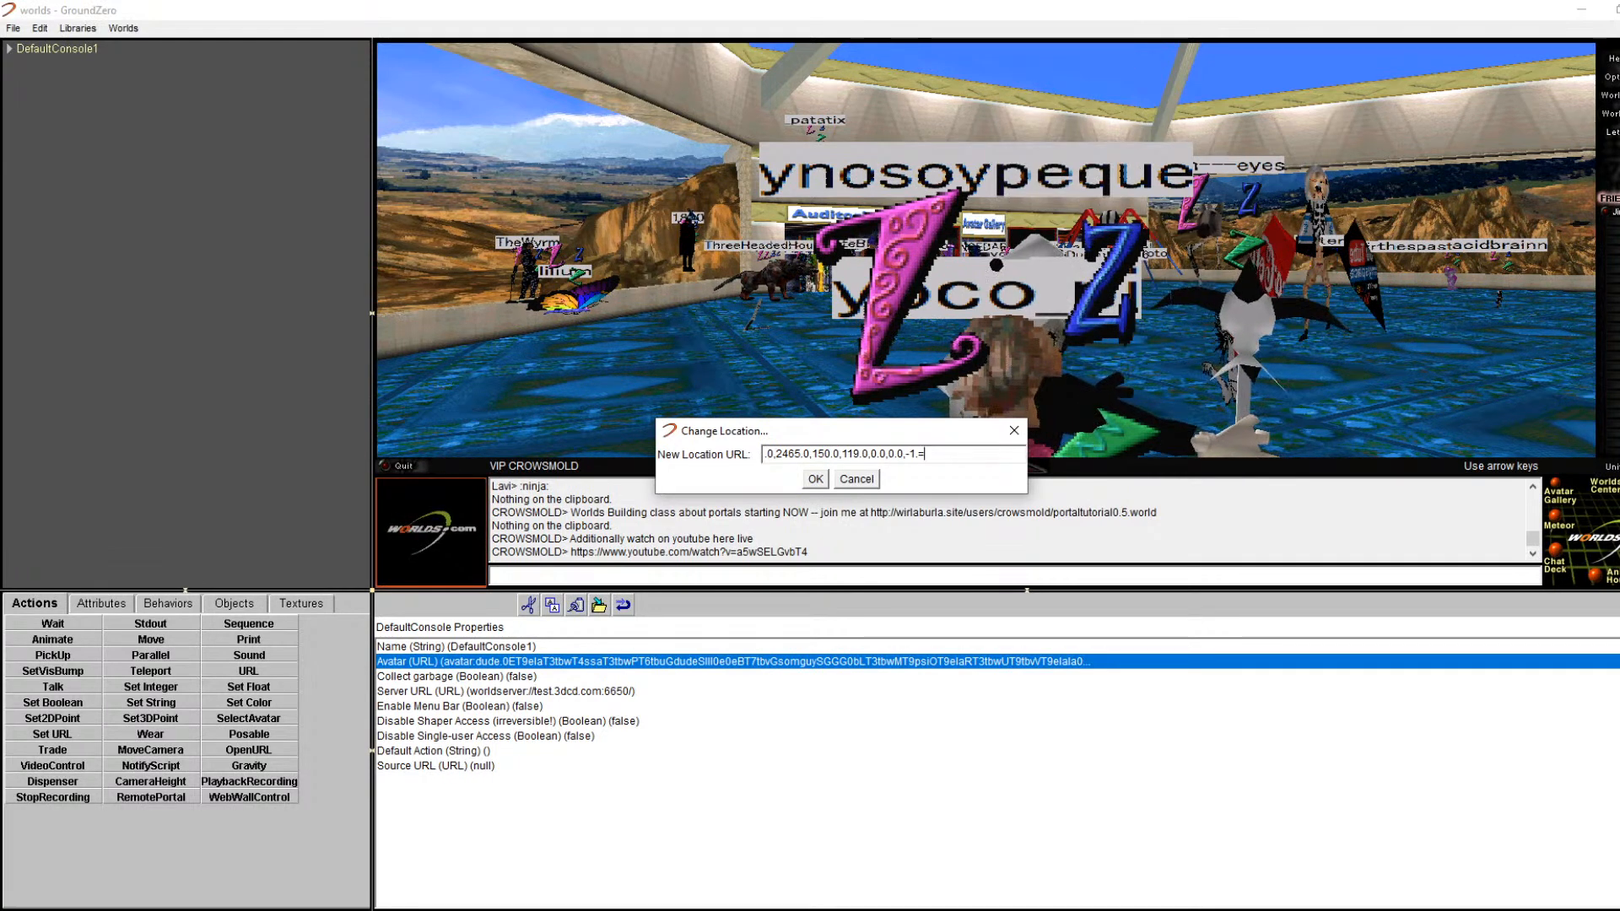
key(BackSpace)
key(BackSpace)
key(BackSpace)
key(BackSpace)
key(BackSpace)
key(BackSpace)
key(BackSpace)
key(BackSpace)
key(BackSpace)
key(BackSpace)
key(BackSpace)
key(BackSpace)
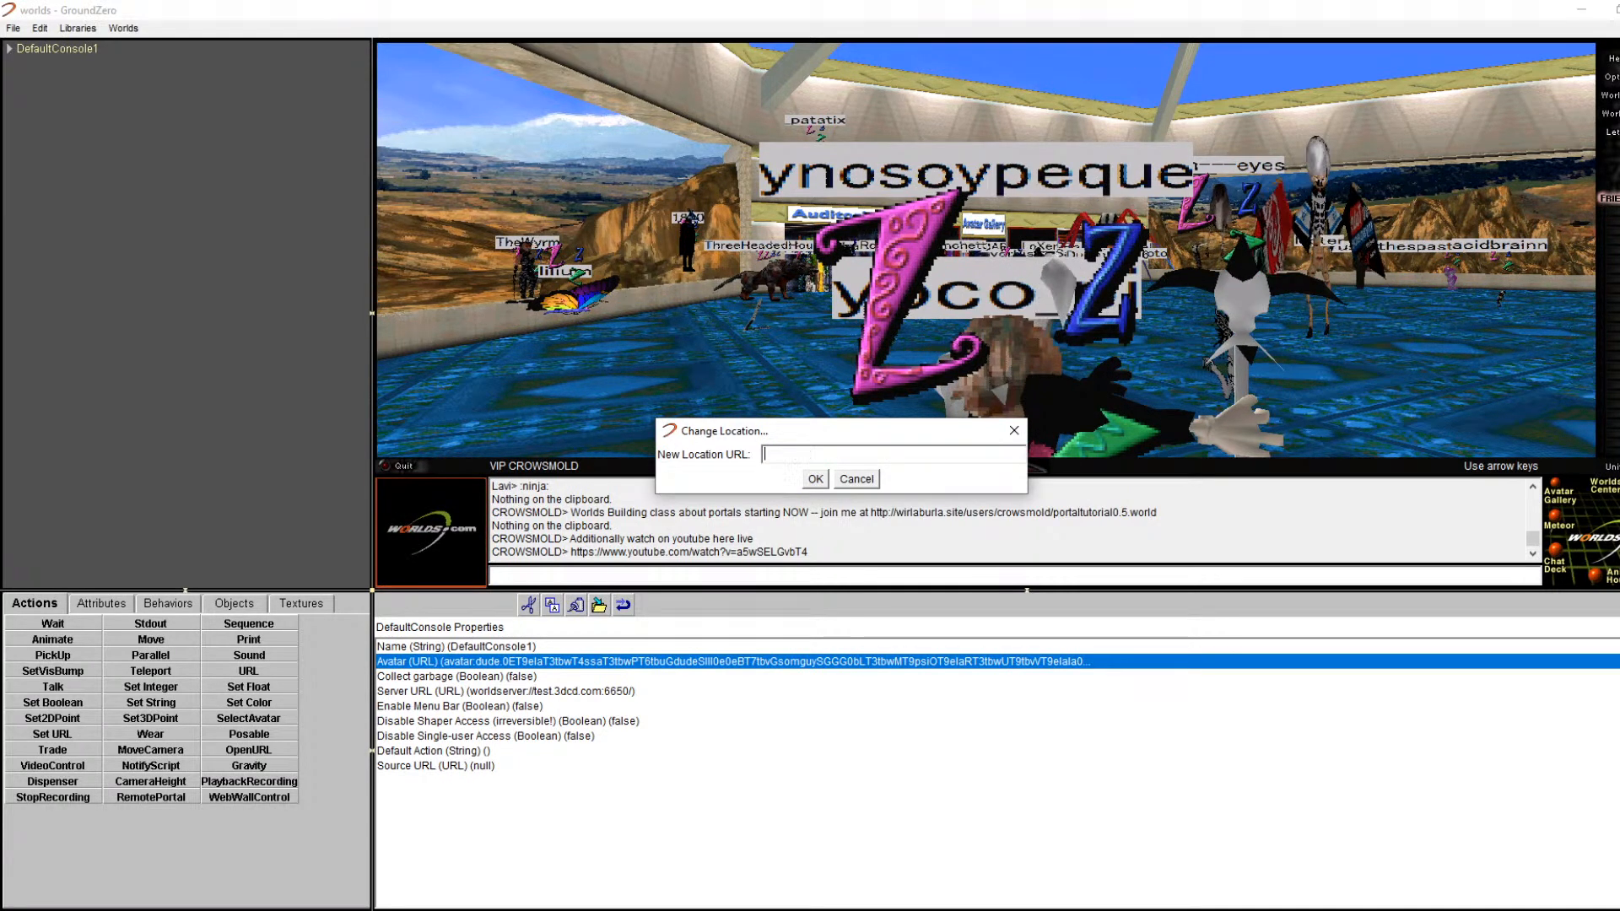
right_click(815, 461)
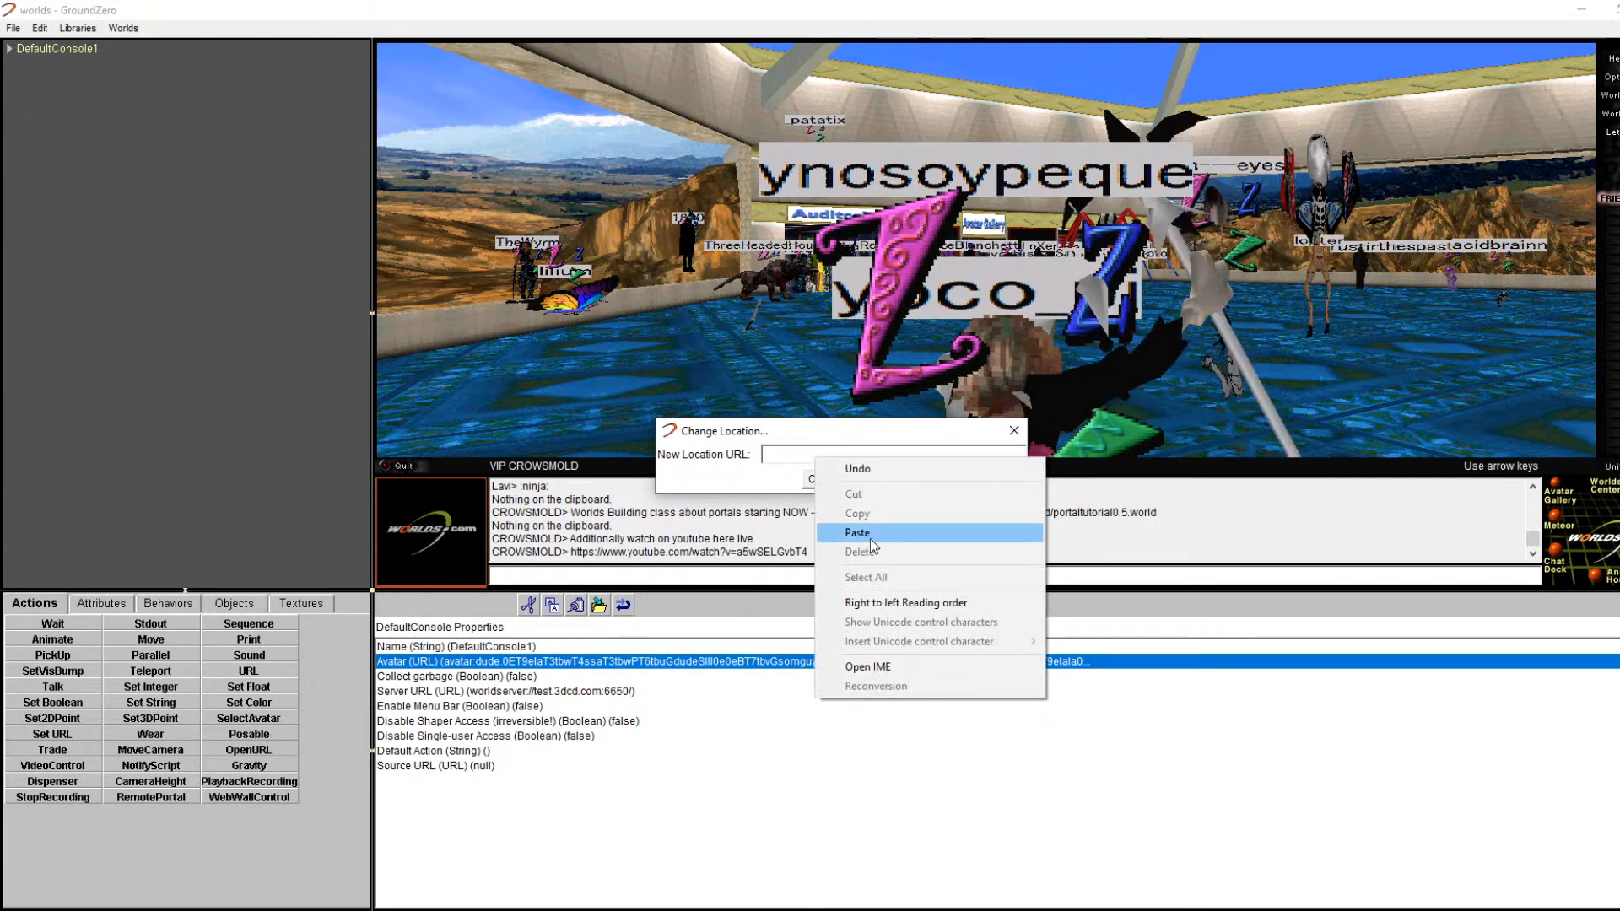
click(856, 532)
click(814, 479)
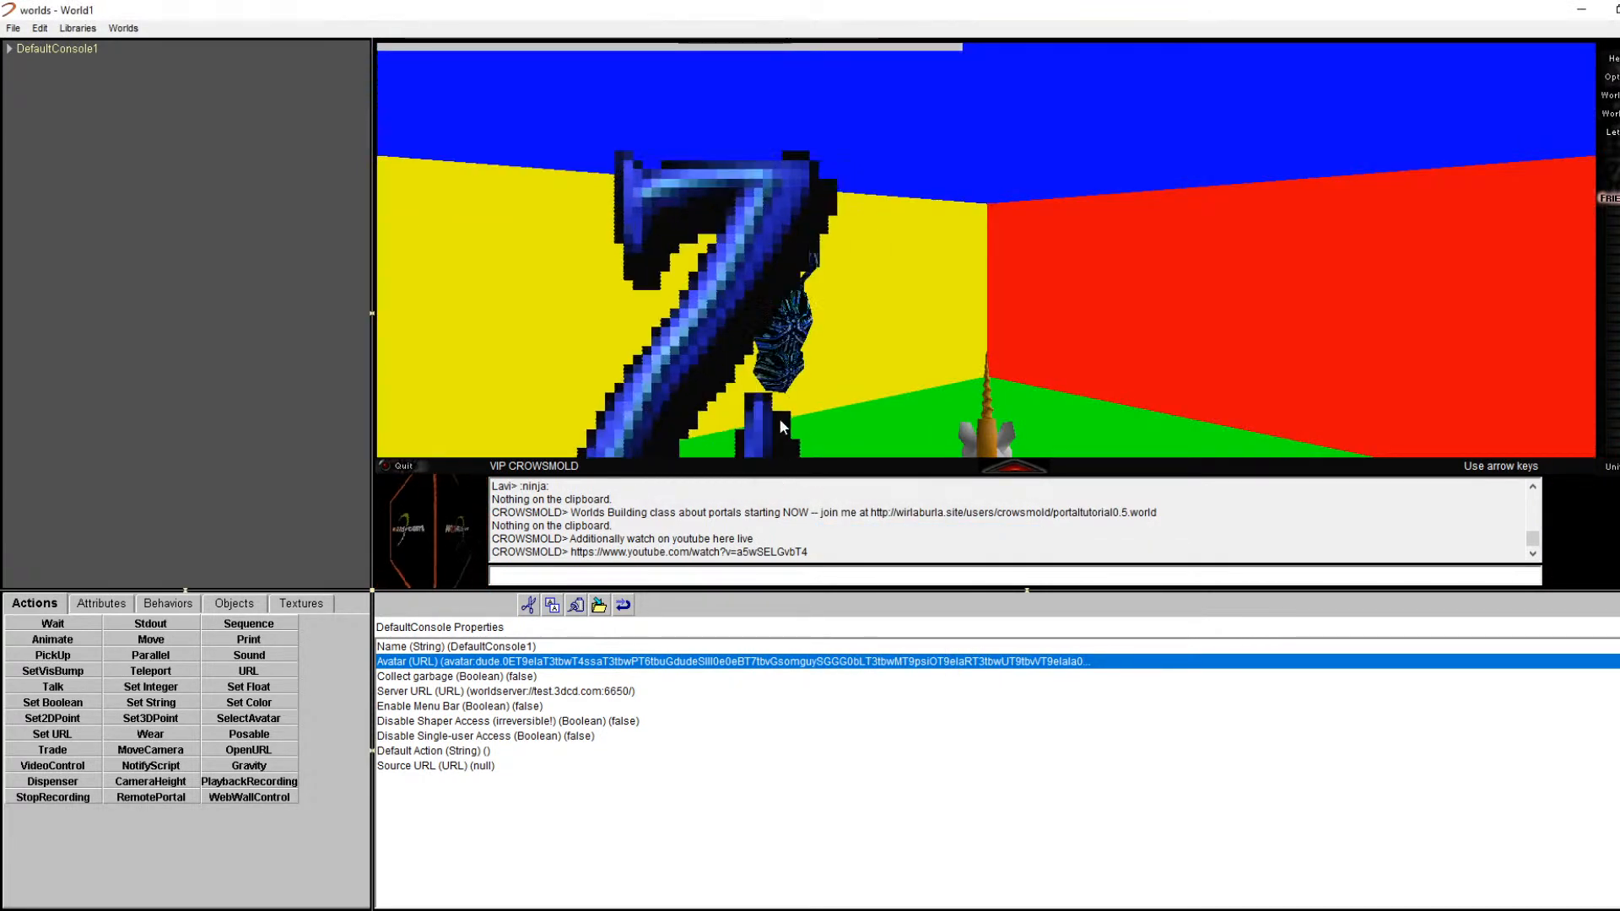
key(Left)
key(Left)
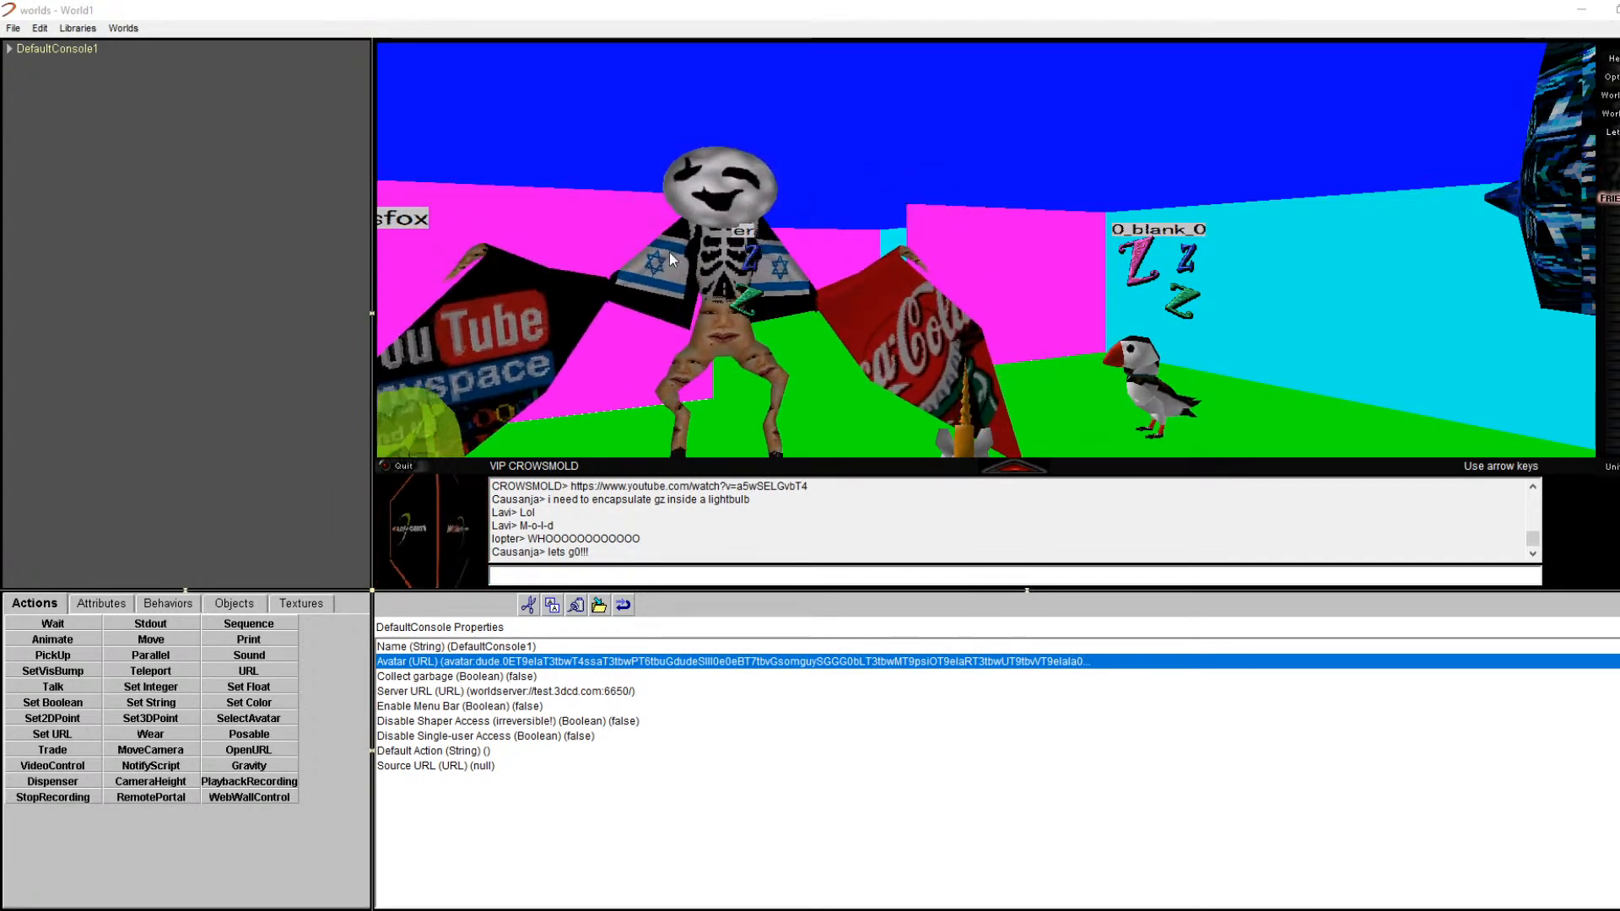
key(Left)
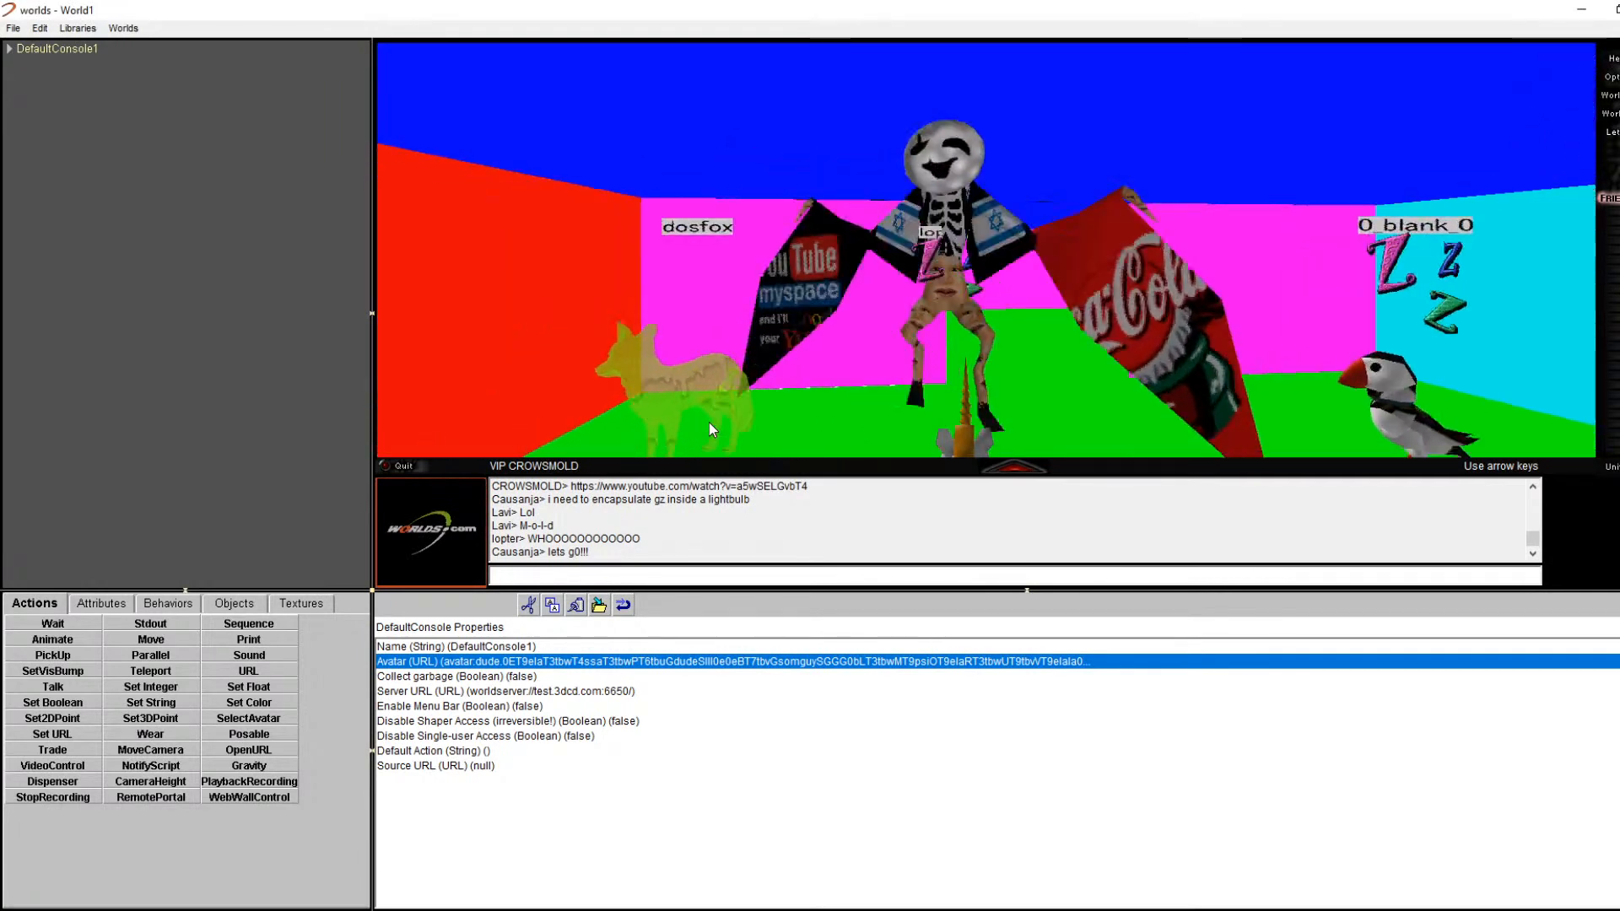
key(Right)
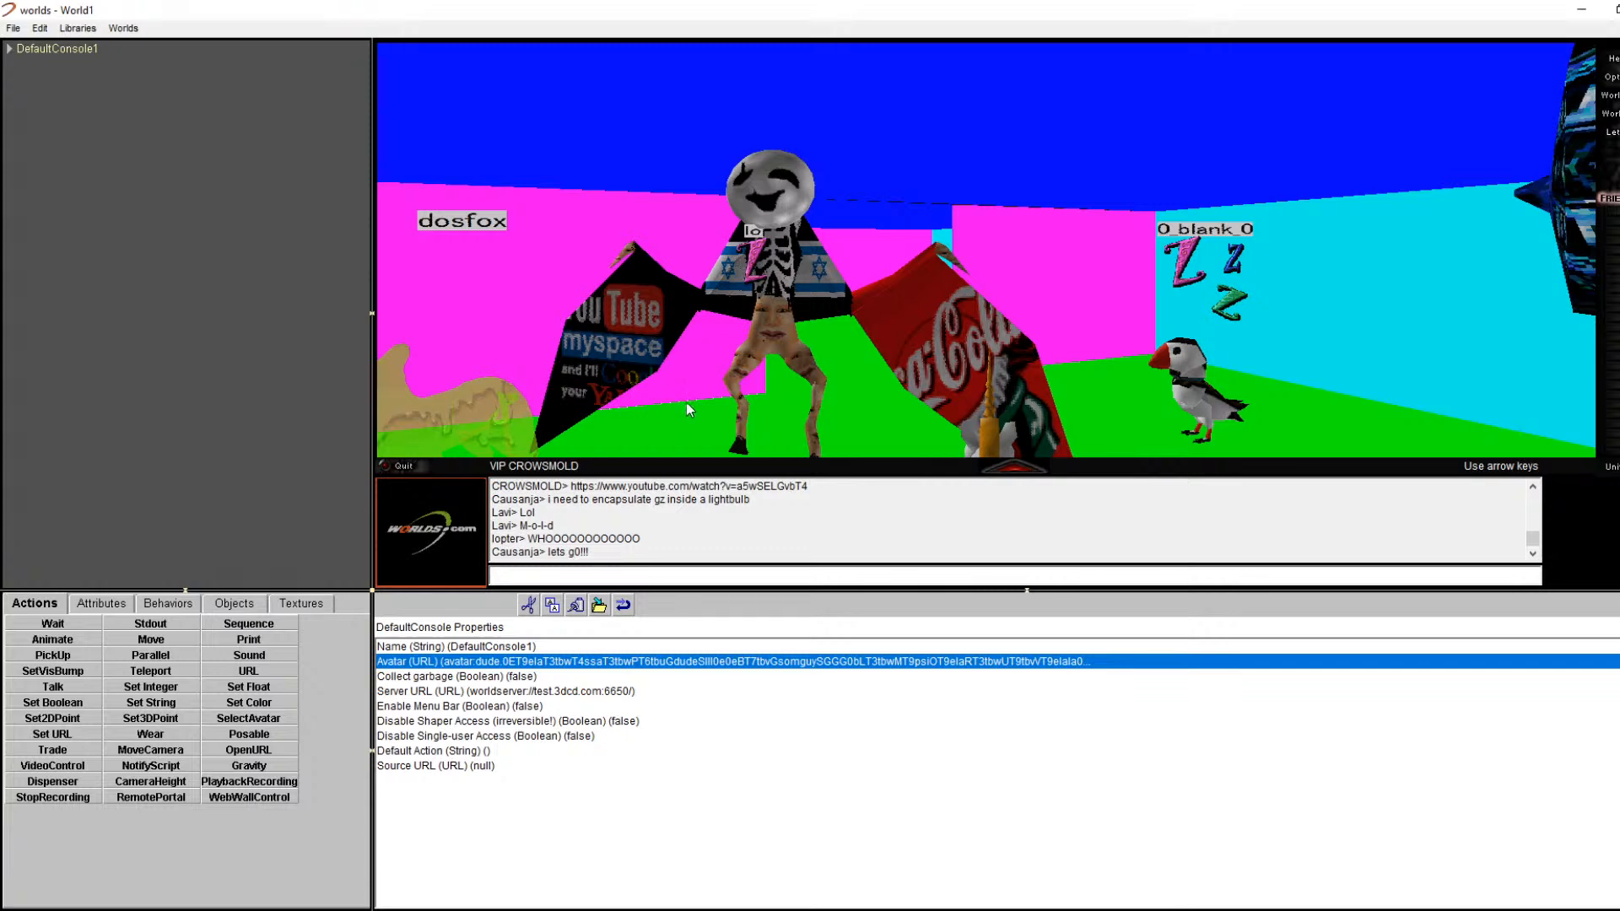
Step: Inspect the north wall's Rect7 properties and walk toward the north wall
click(712, 445)
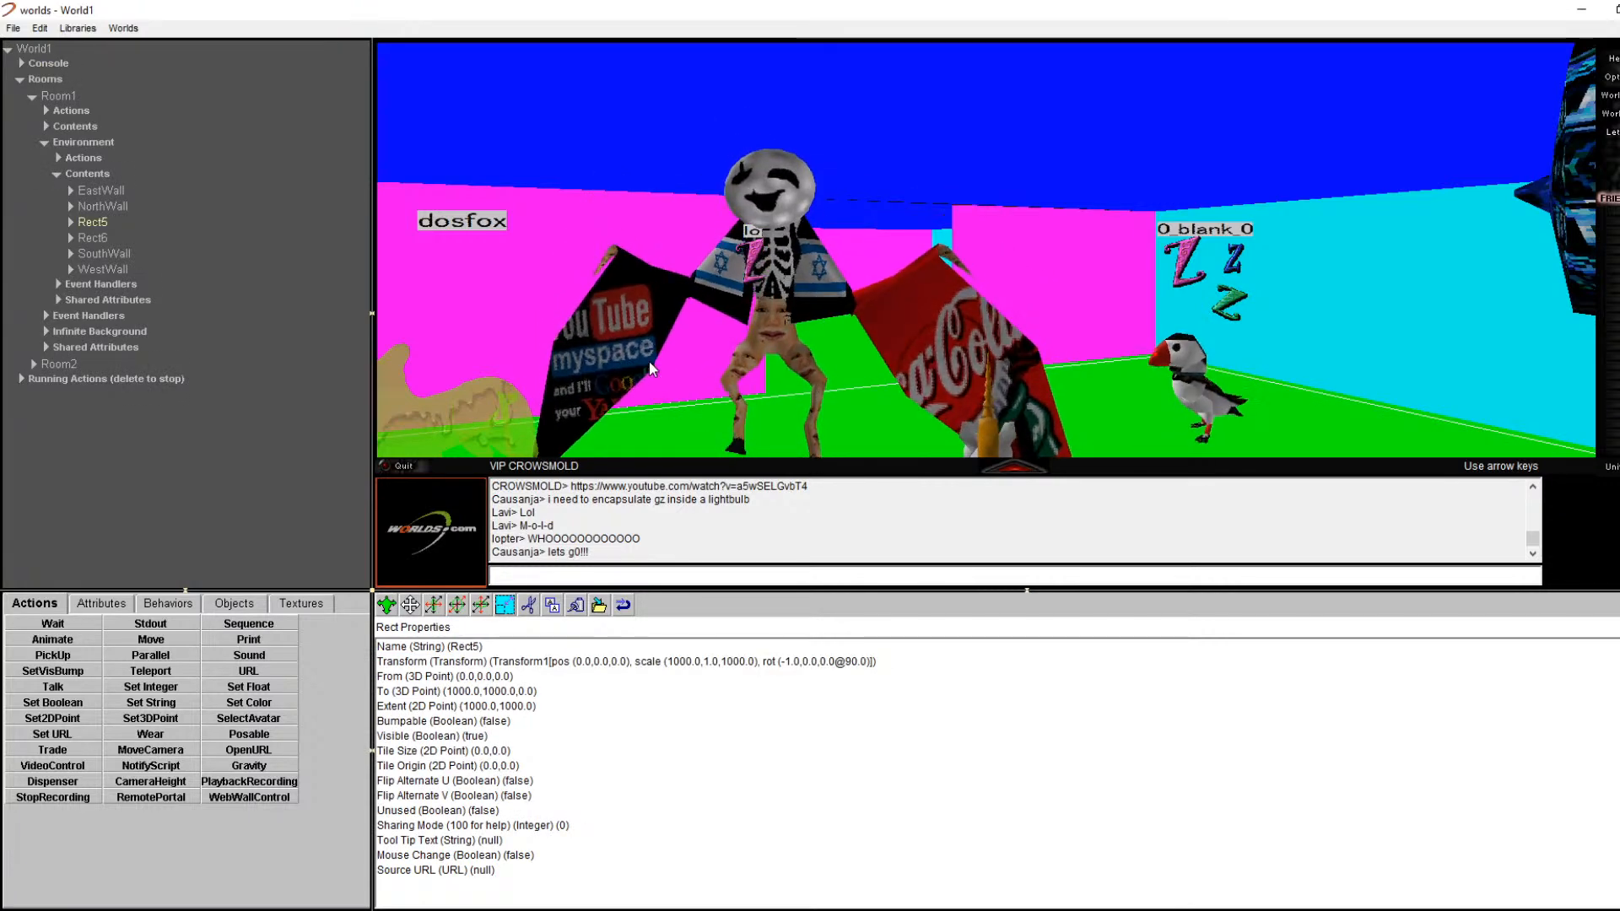
right_click(707, 368)
click(712, 375)
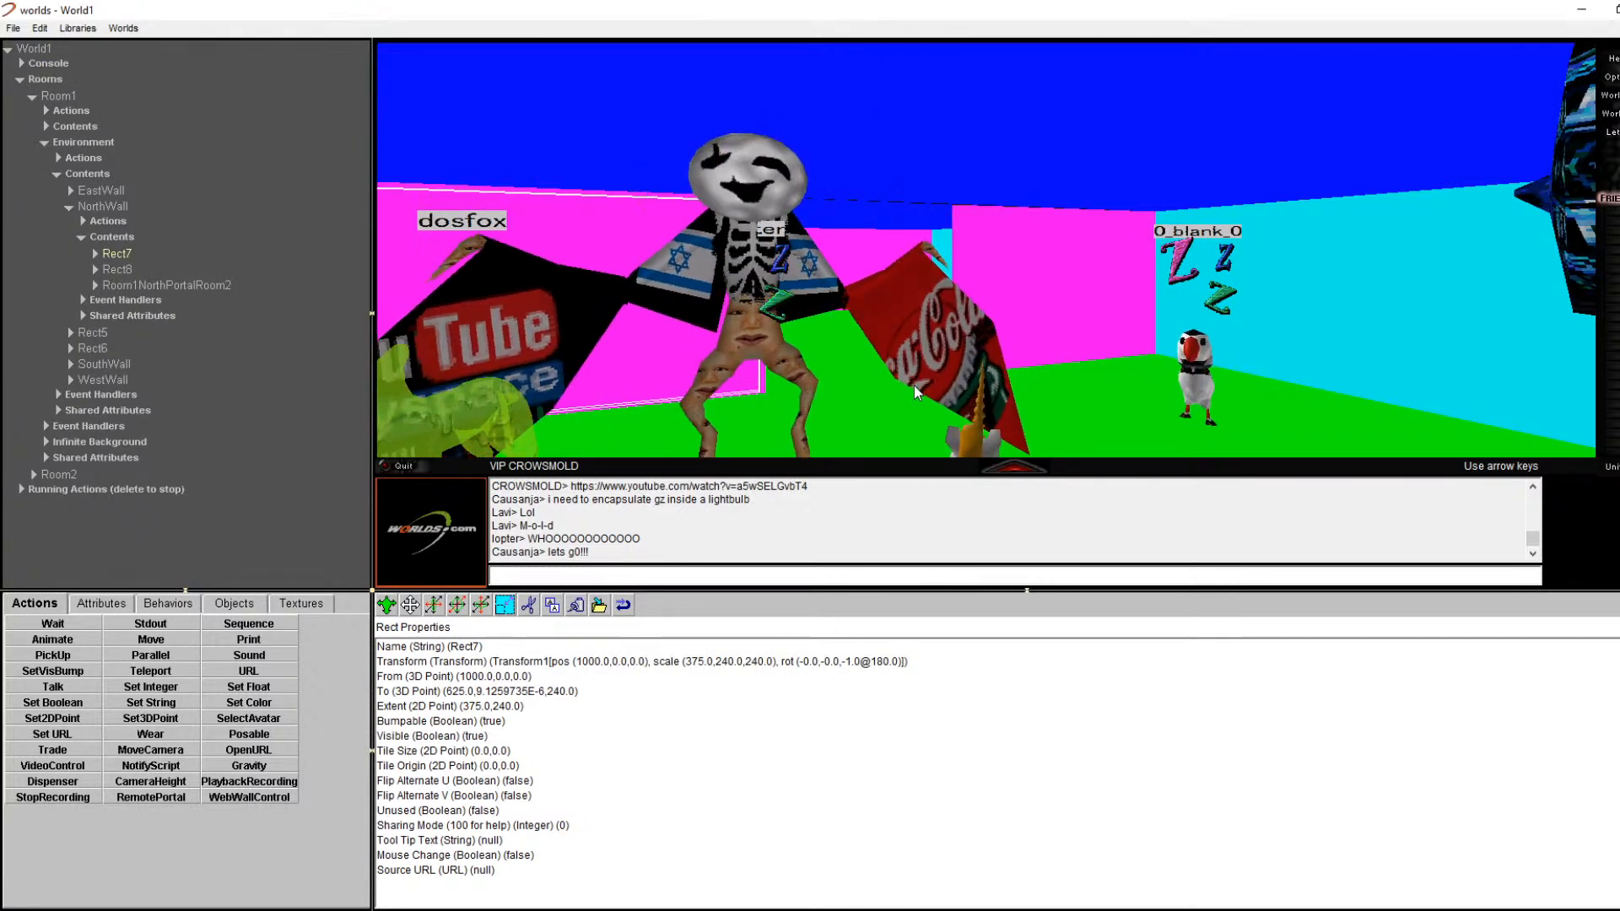
key(Right)
key(Up)
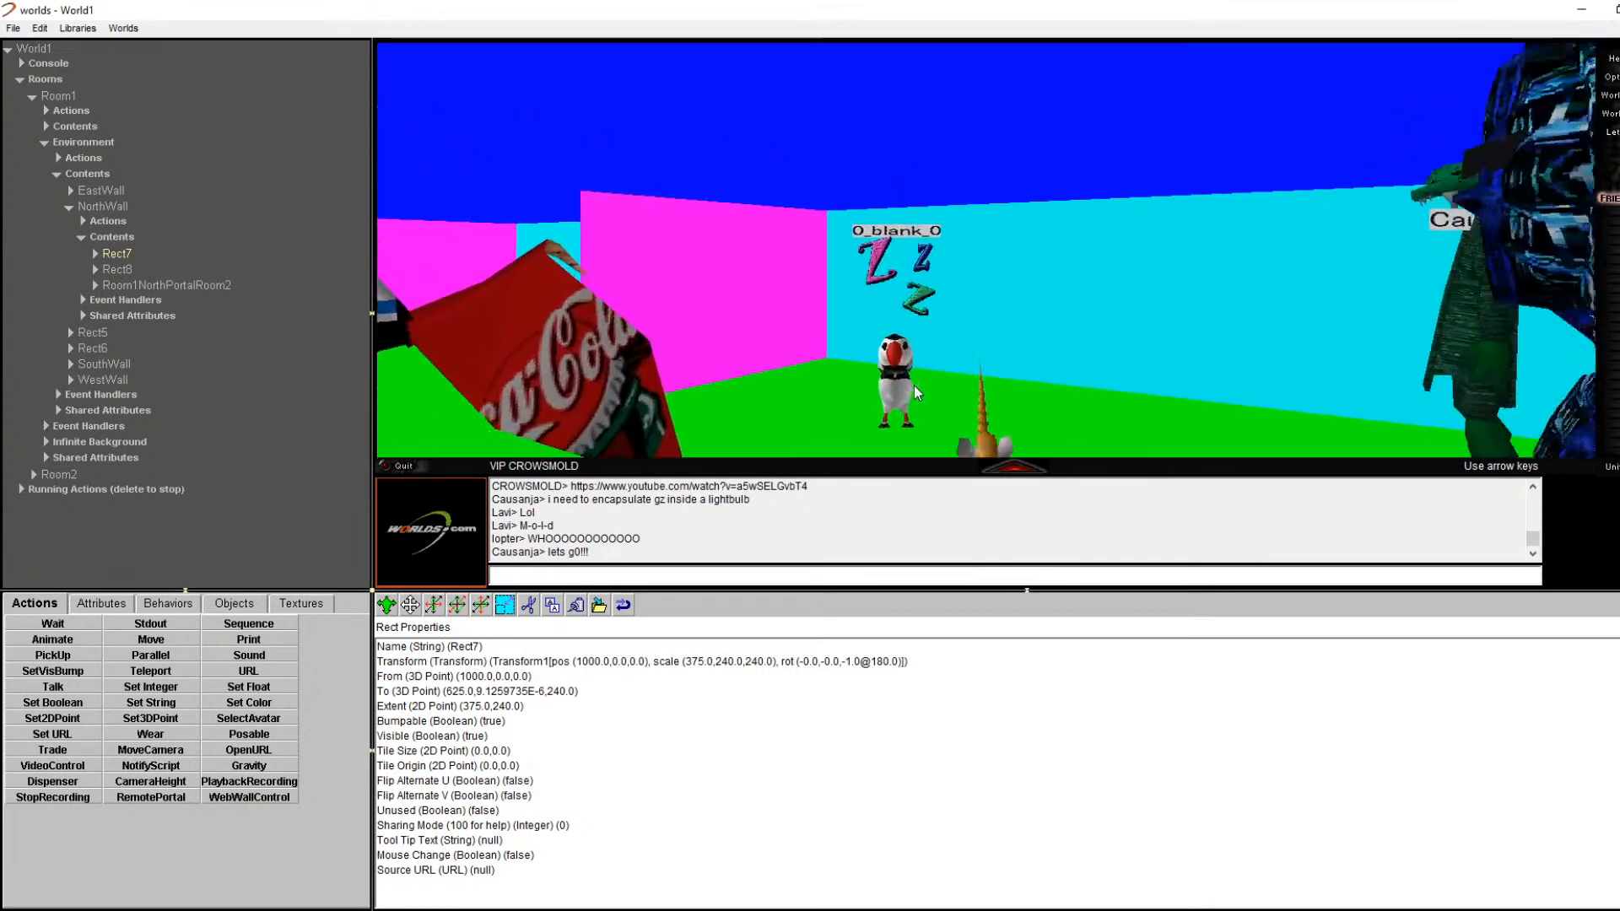
key(Left)
key(Left)
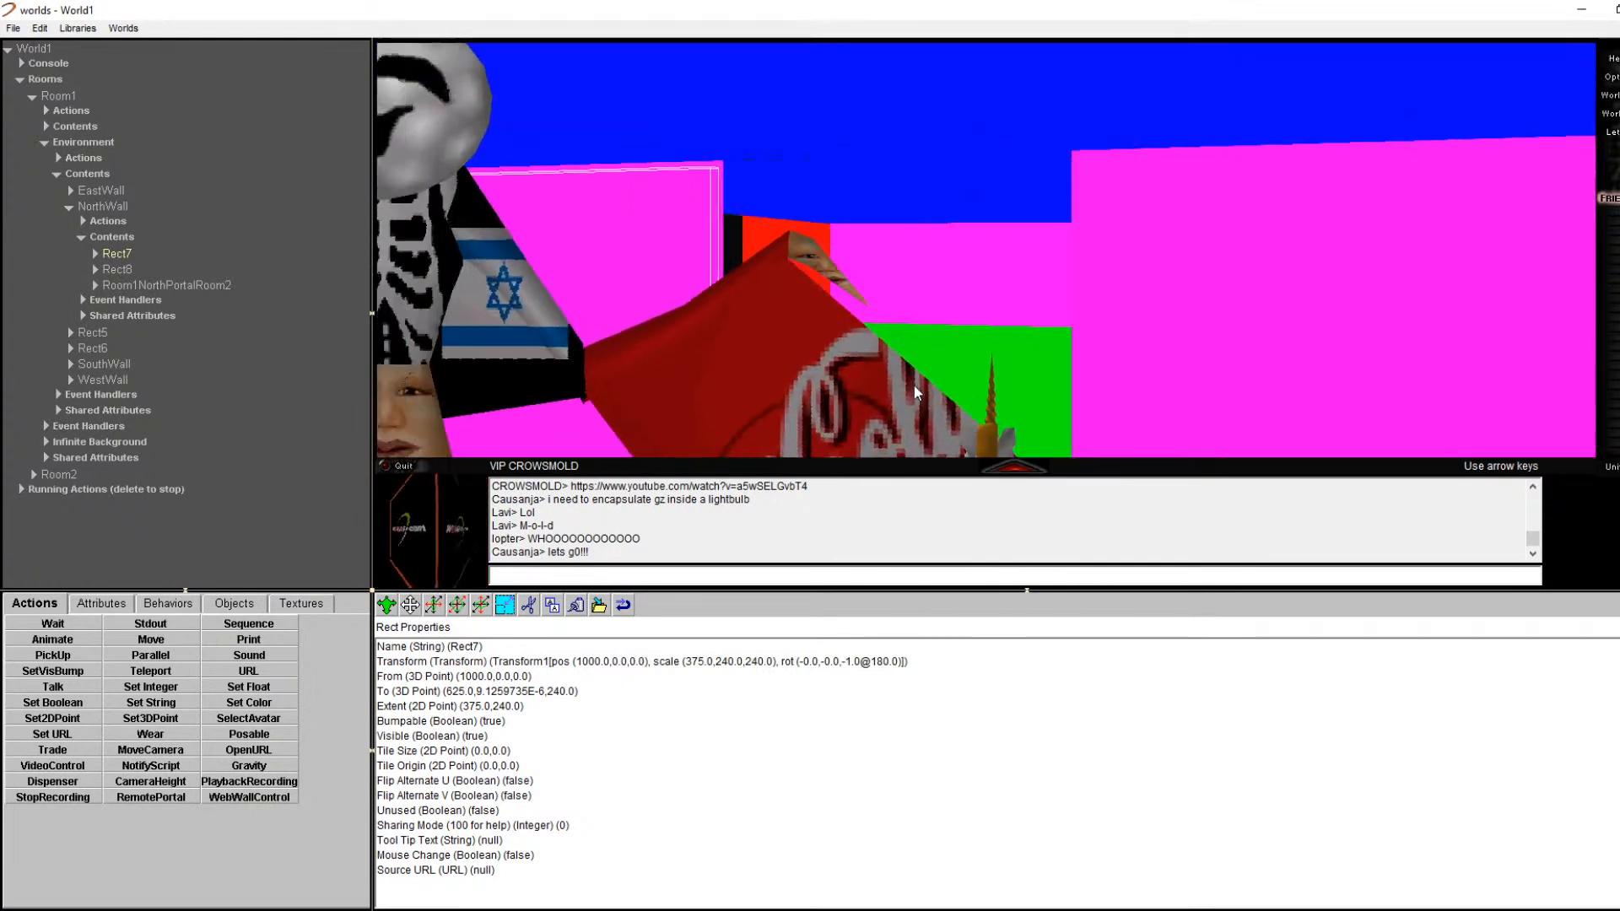
Step: Open the north portal's properties, showing Room1NorthPortalRoom2 linked to Room2SouthPortalRoom1
right_click(1048, 152)
right_click(1030, 251)
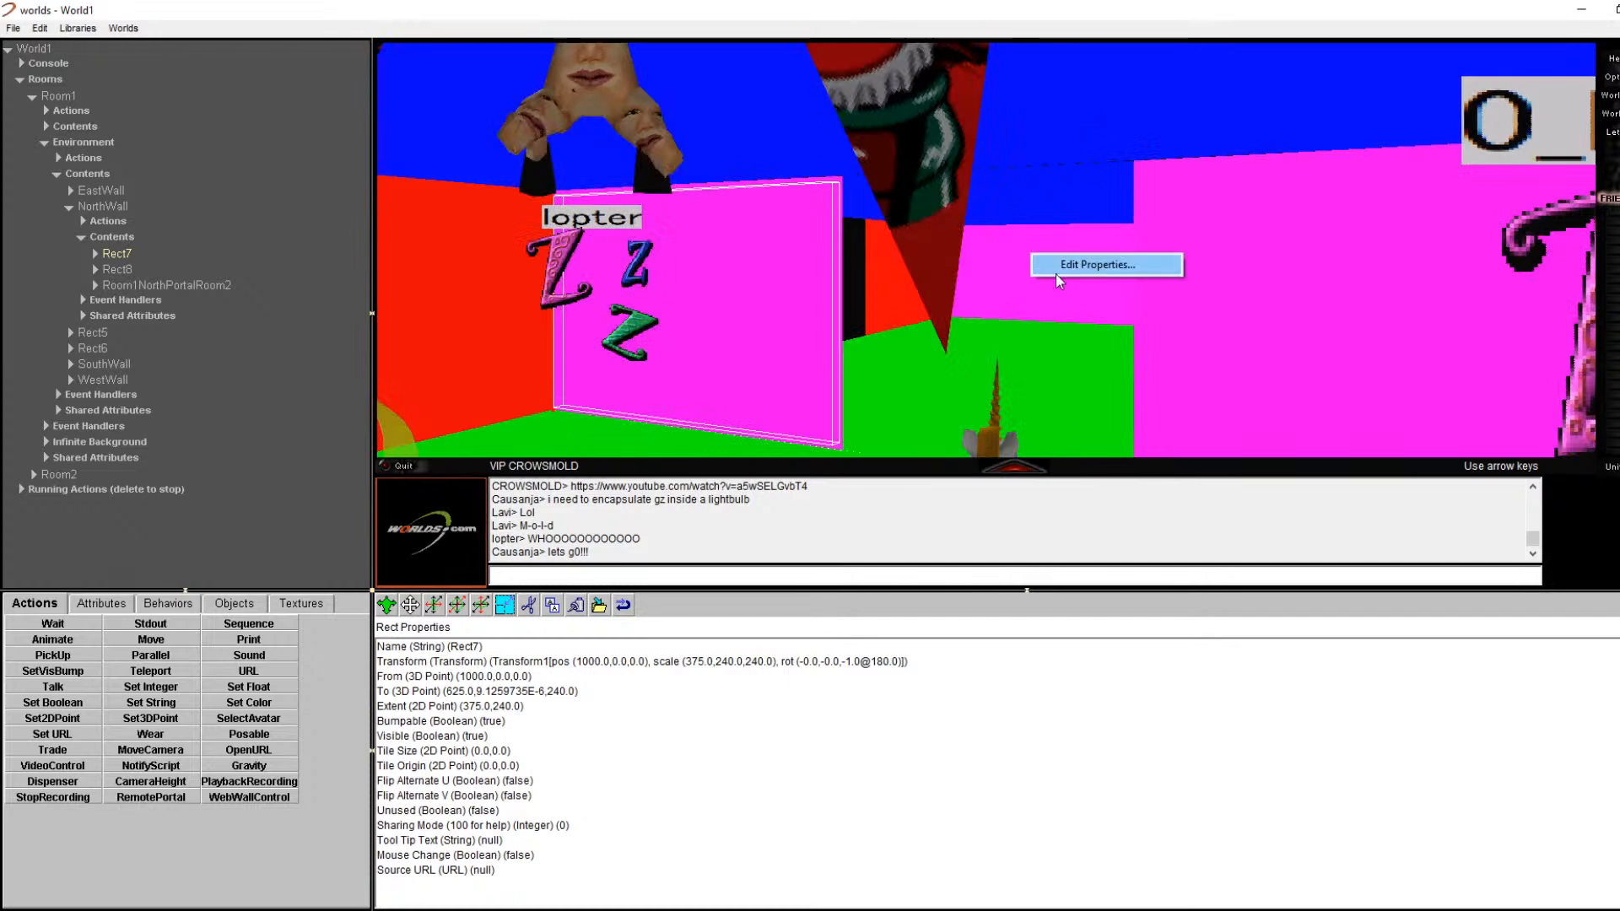
click(1078, 260)
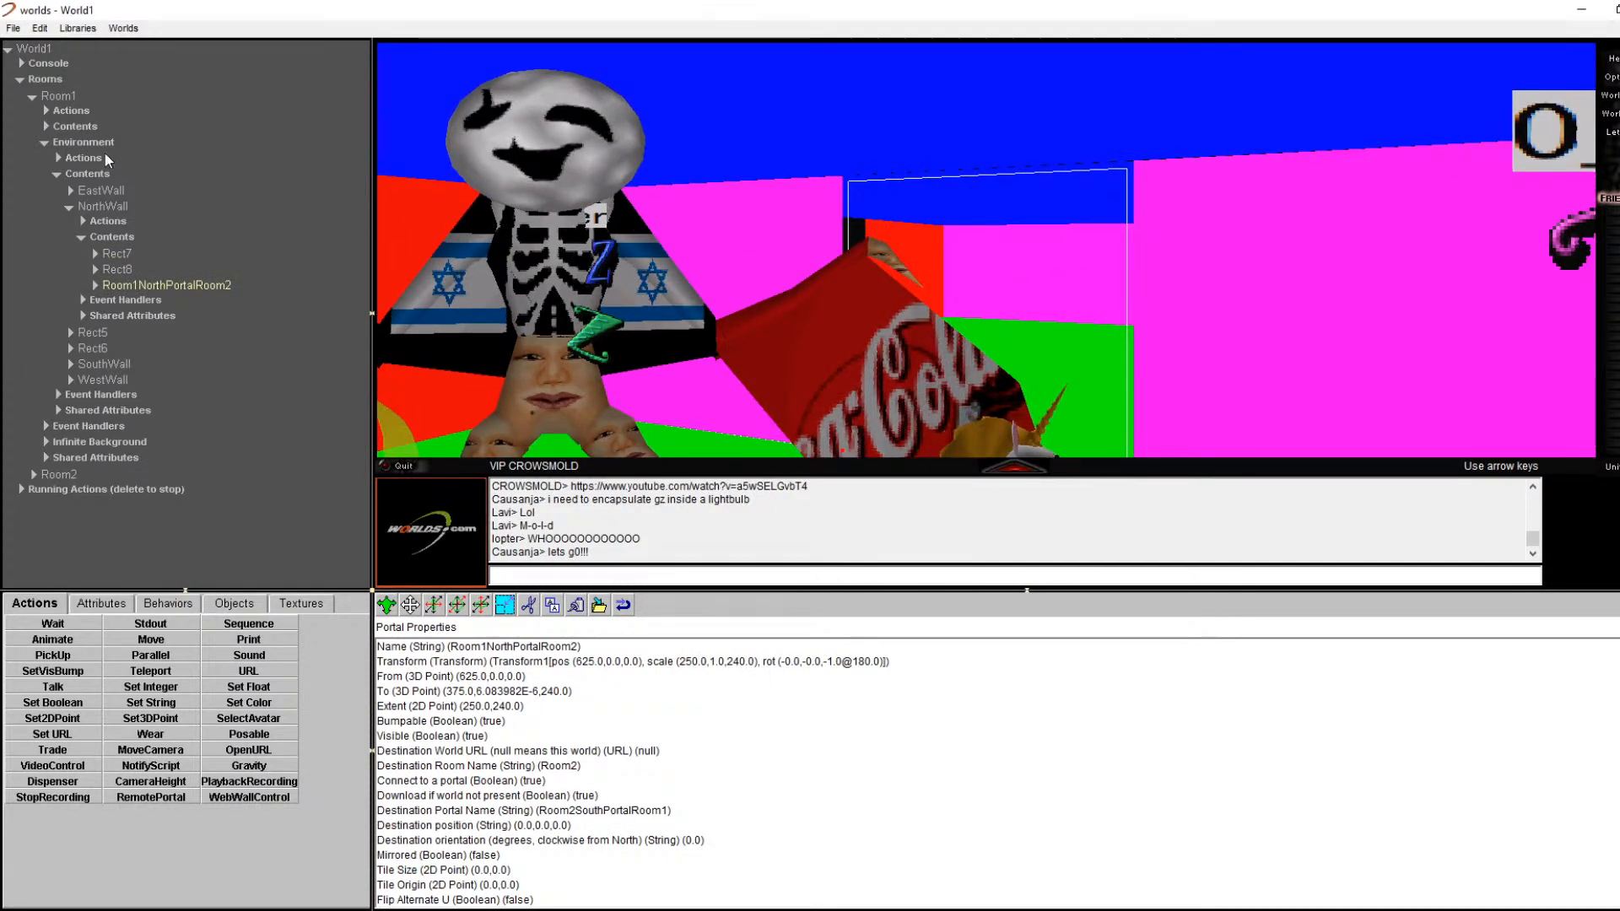
click(59, 96)
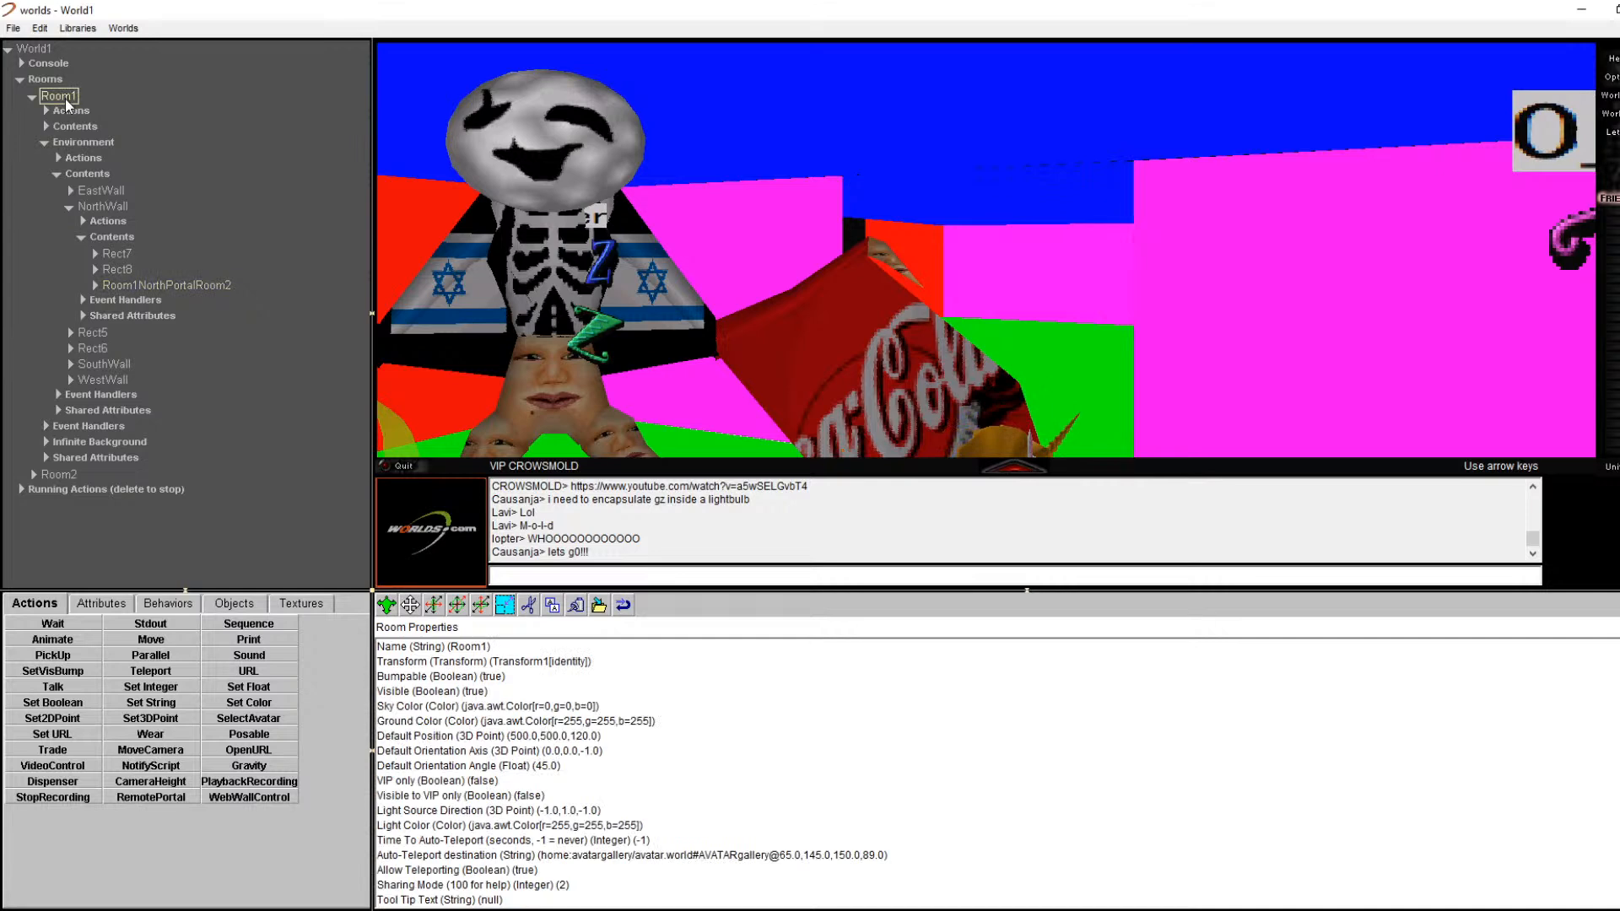
click(108, 289)
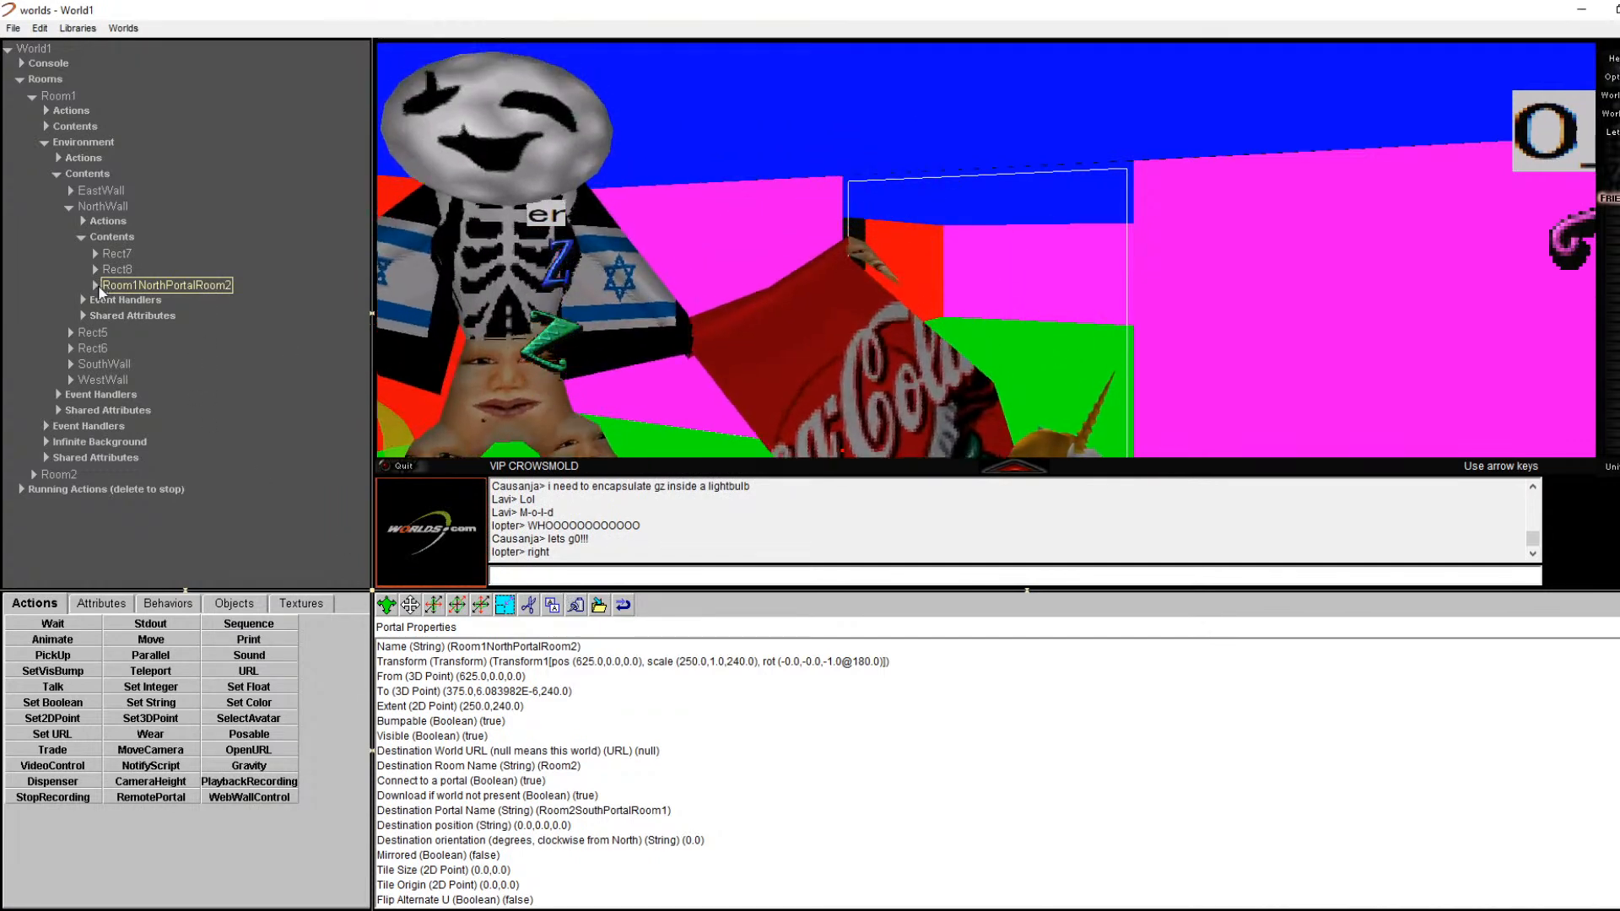
Step: Scroll the portal's property list, then walk through the north portal into Room2
click(122, 288)
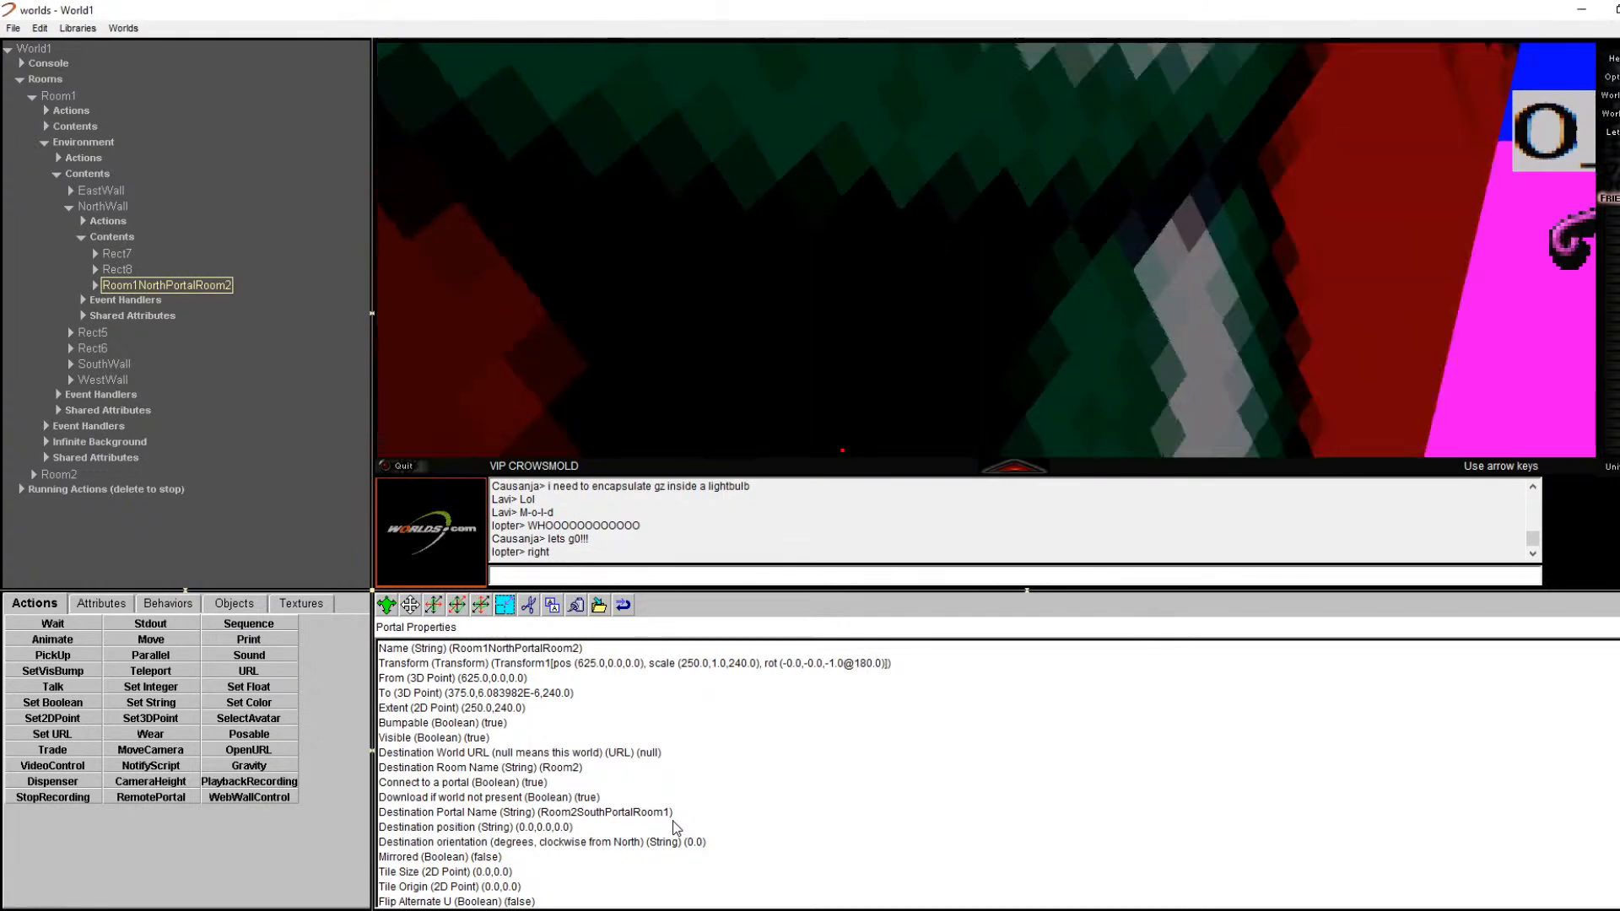
scroll(674, 831, down, 1)
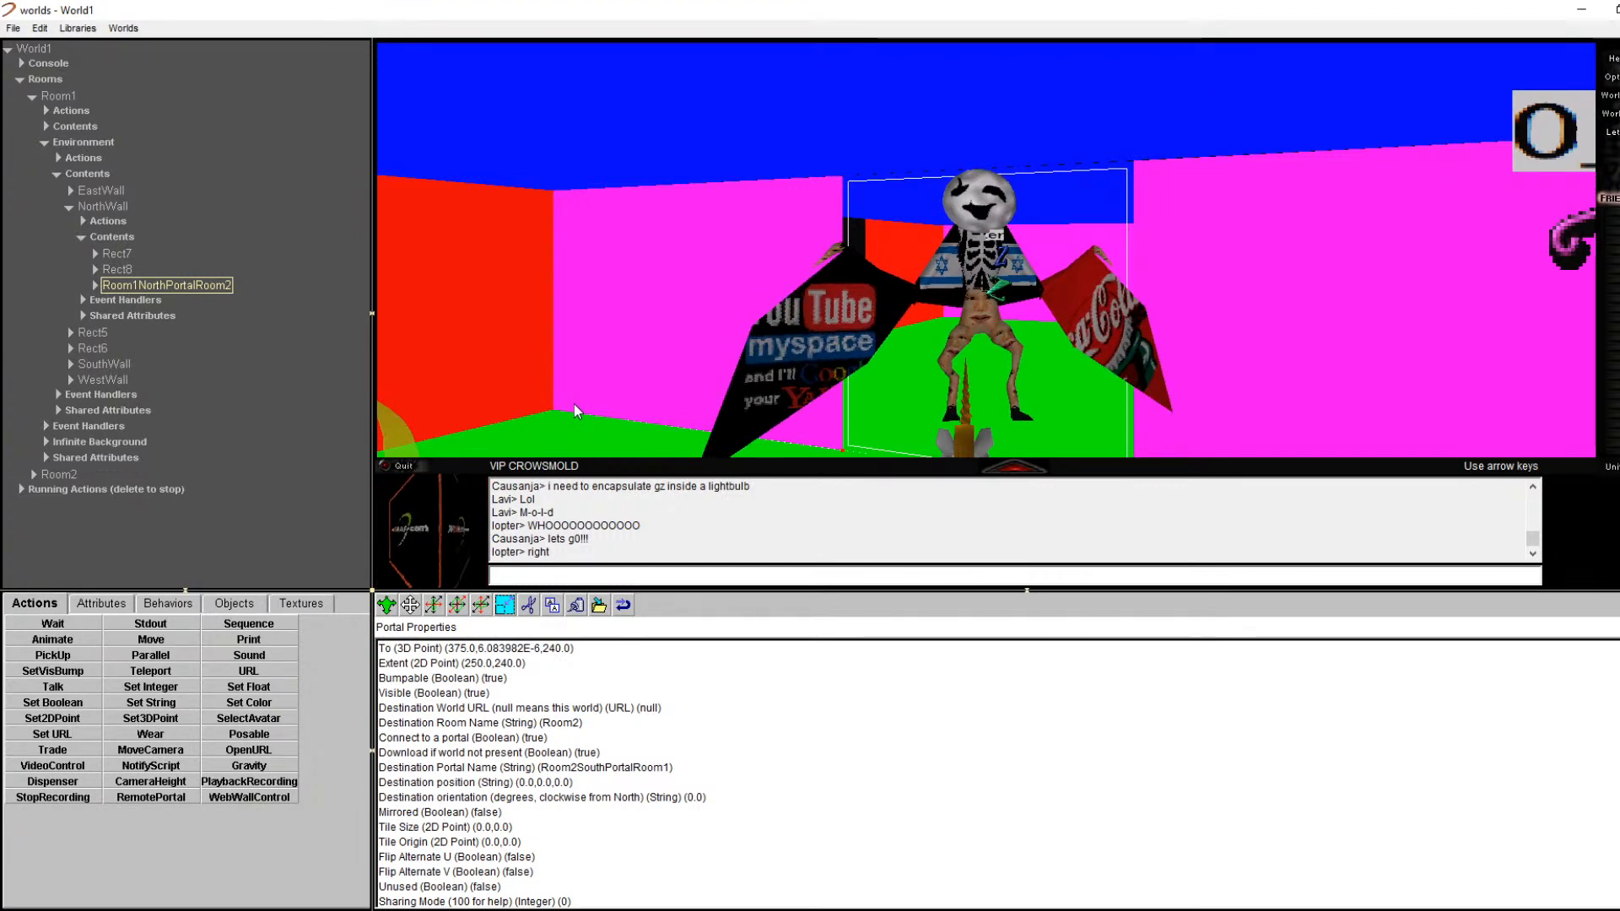
key(Left)
key(Left)
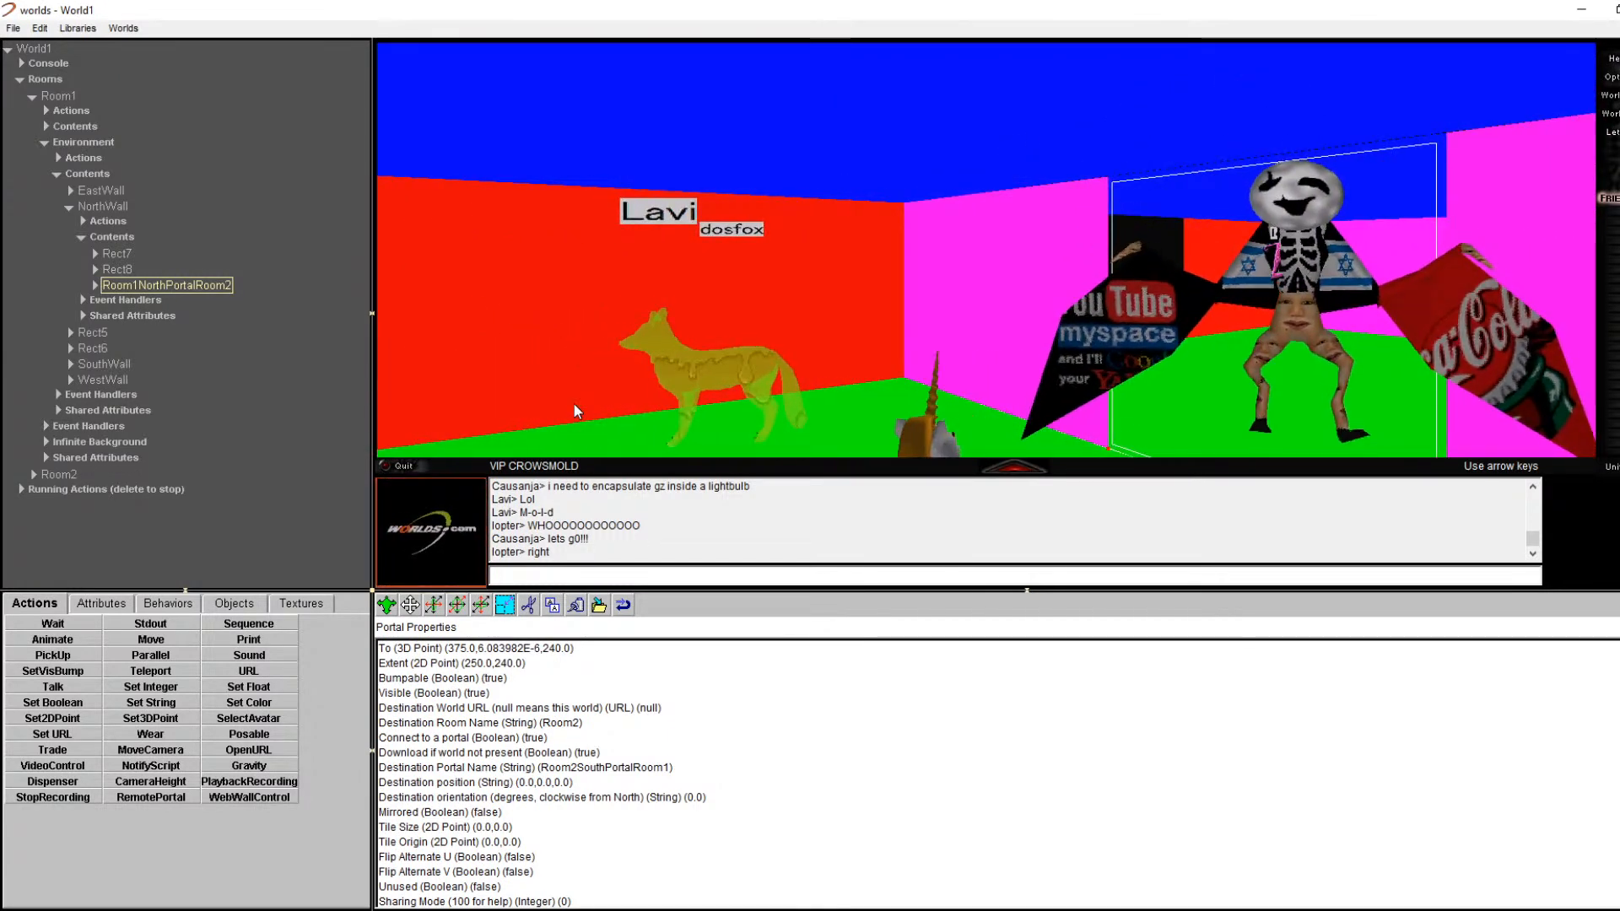
key(Right)
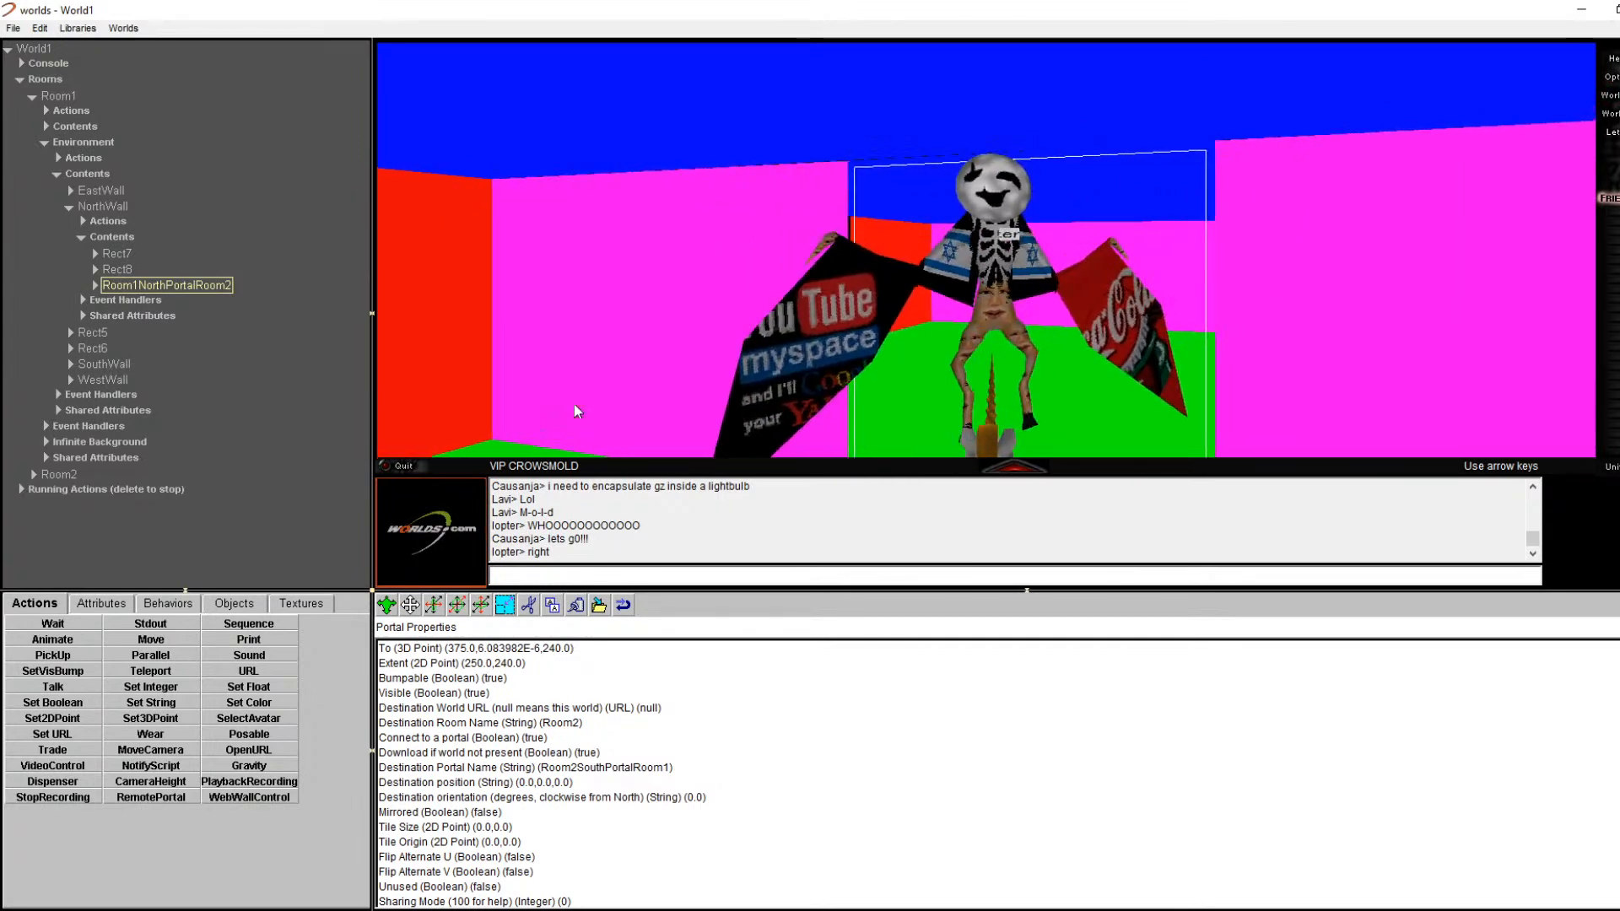
key(Up)
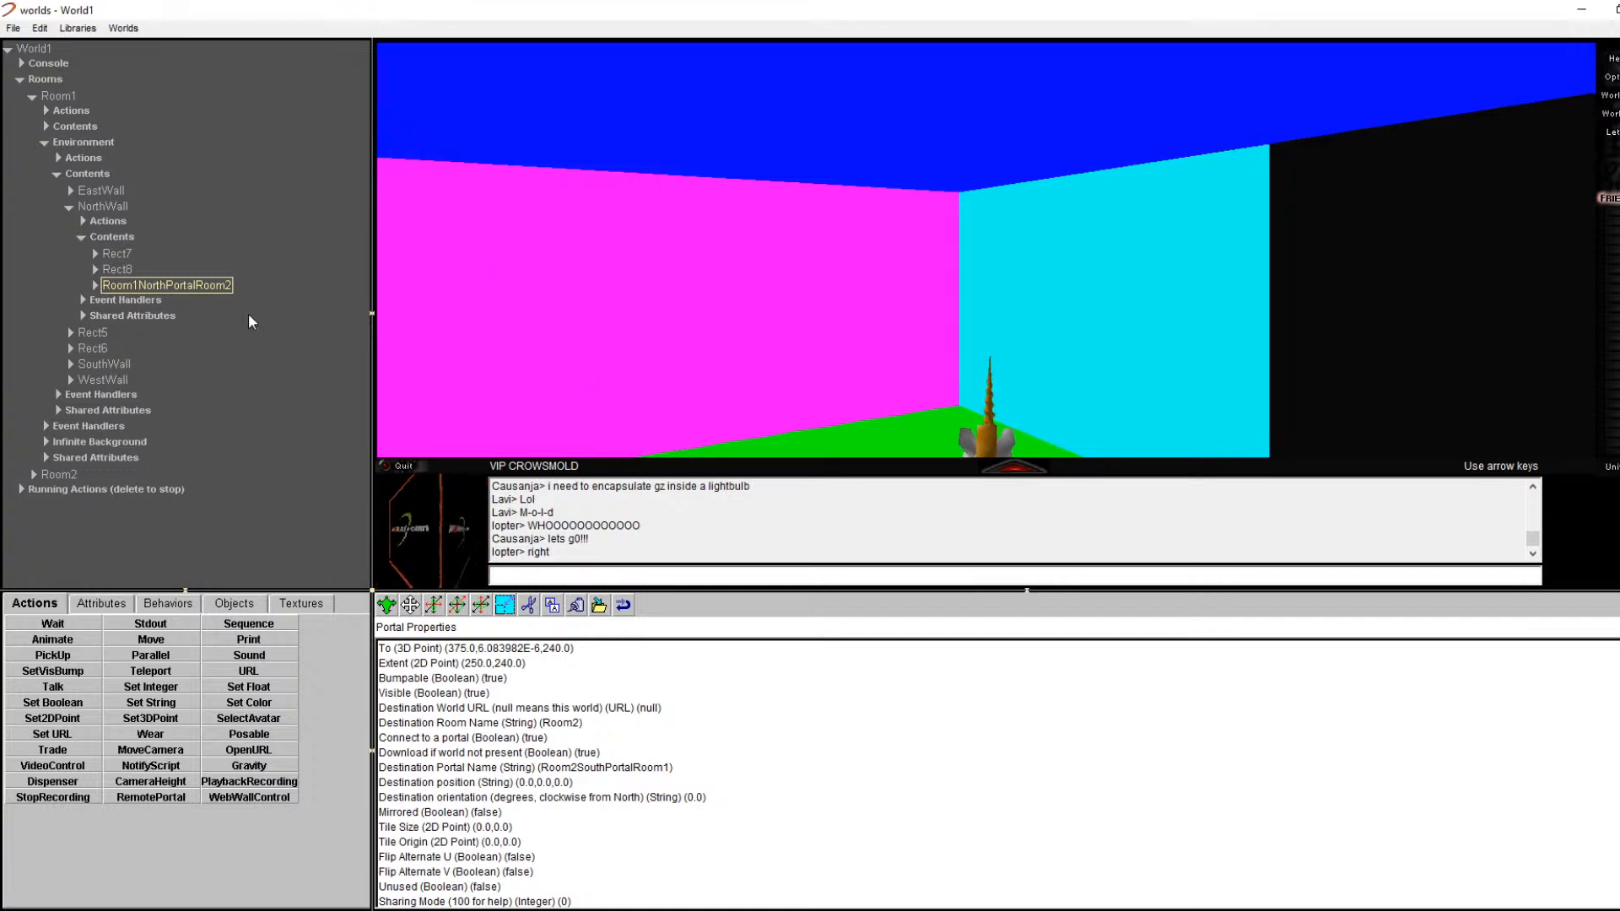
Step: Turn left and approach the black doorway in Room2's red wall
key(Left)
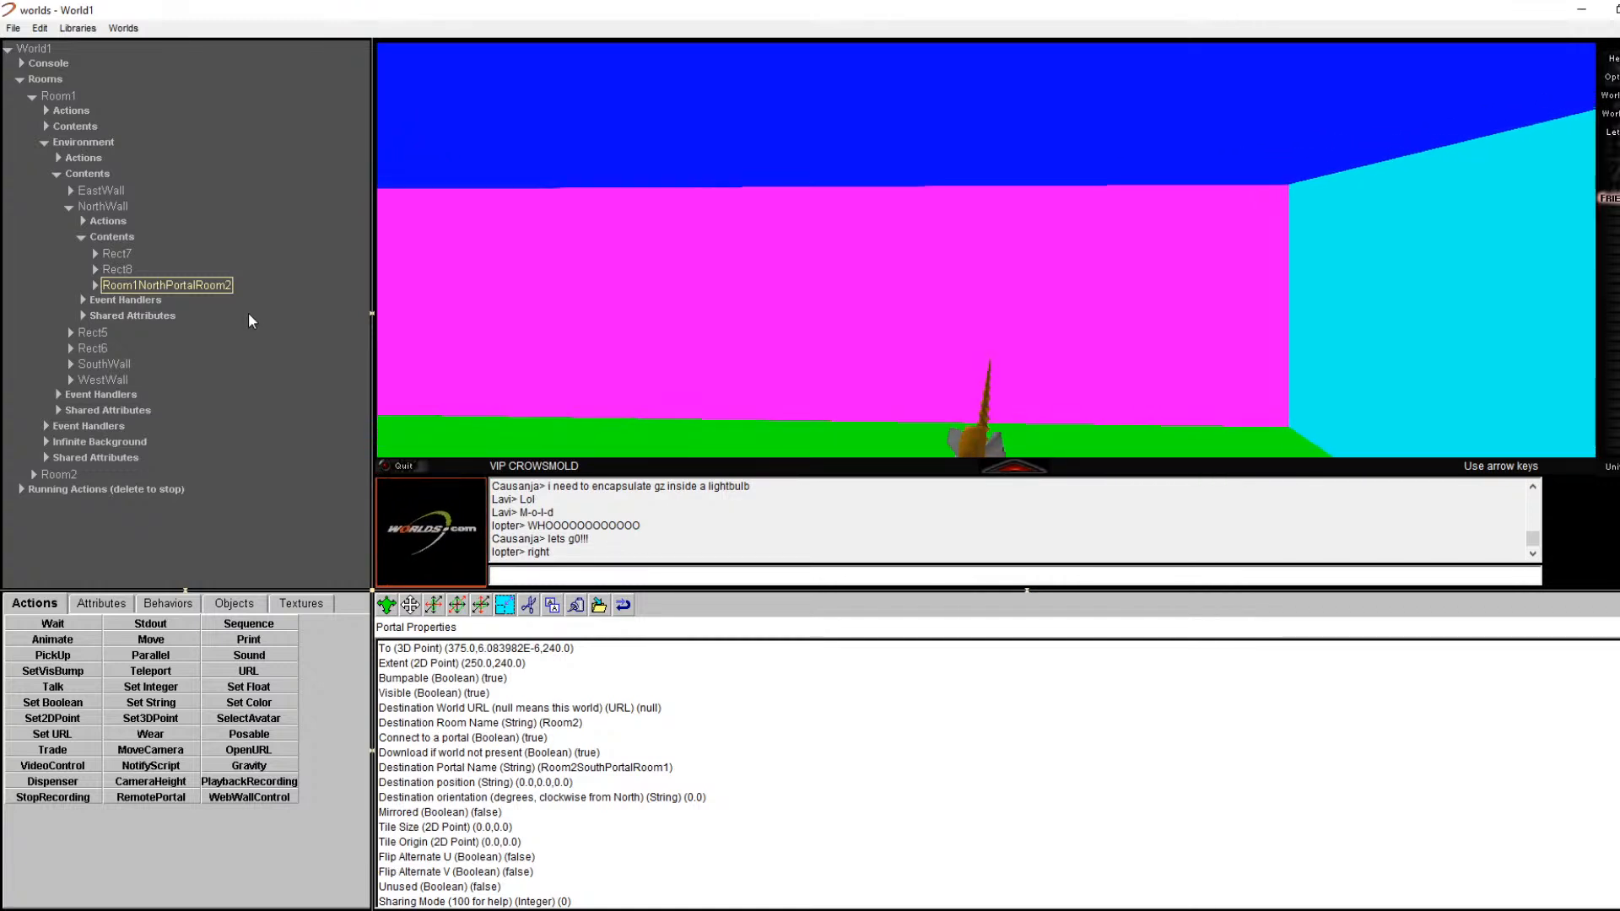
key(Left)
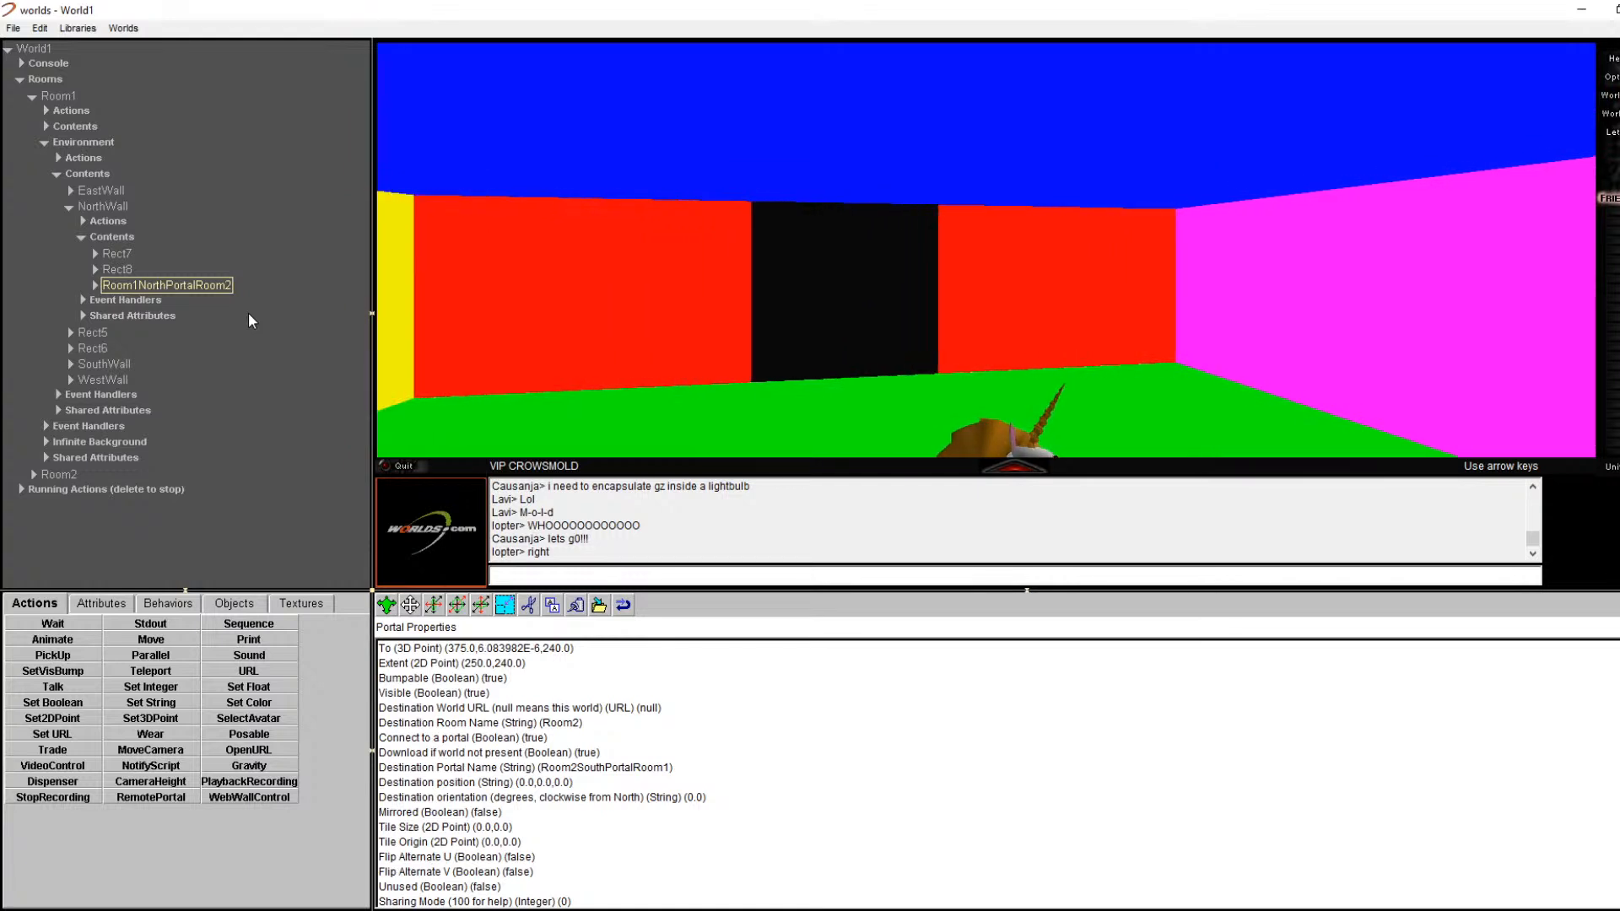
key(Left)
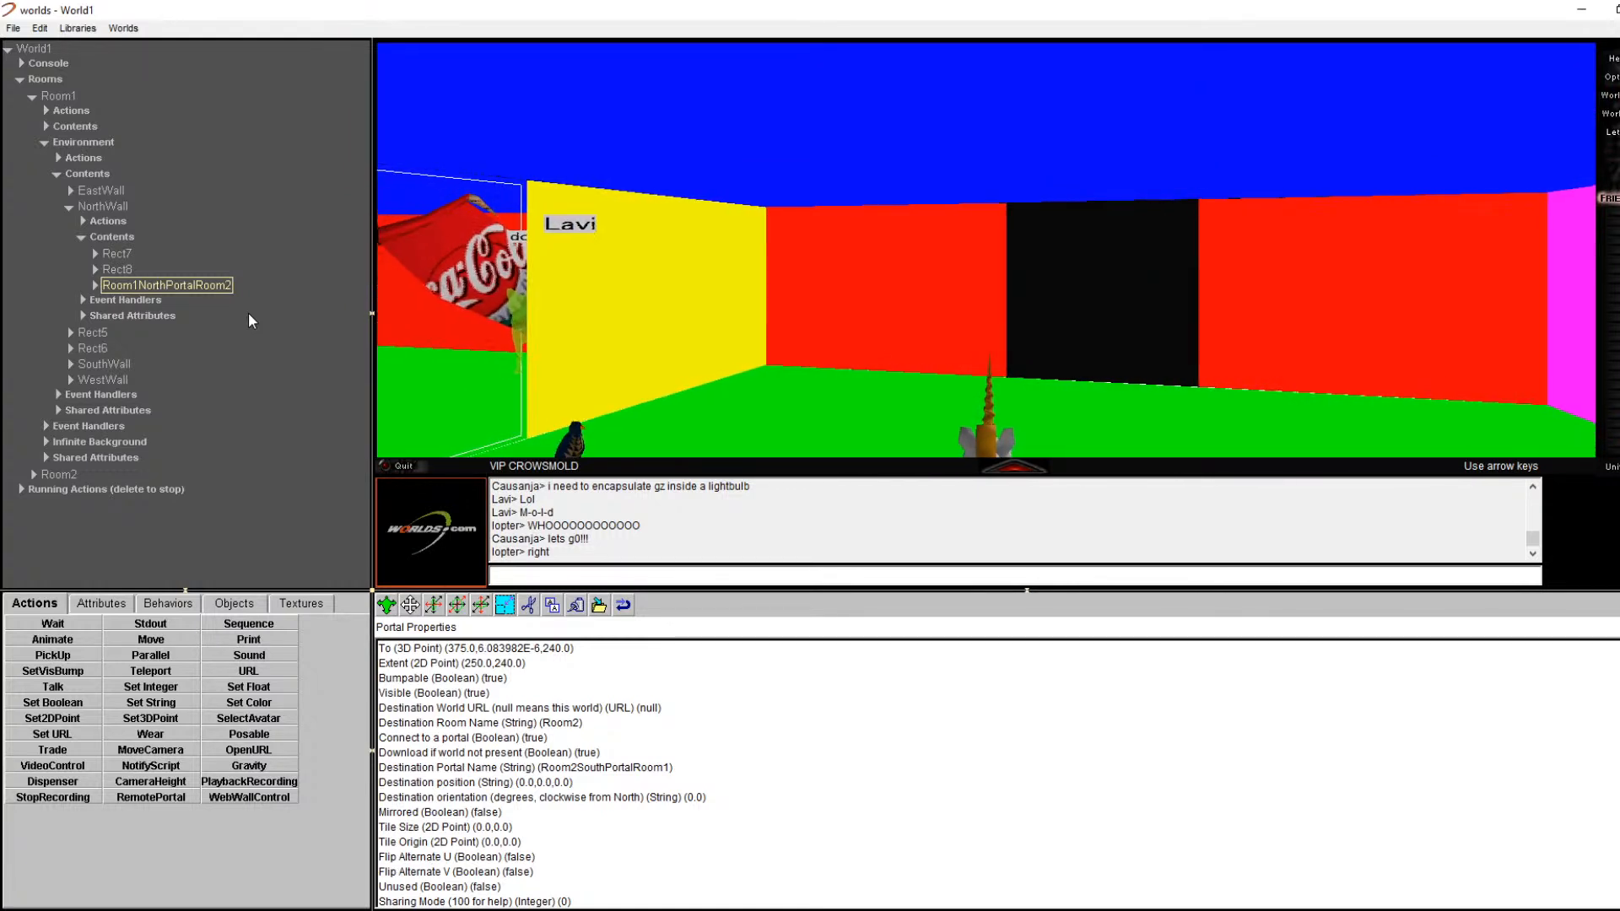
key(Up)
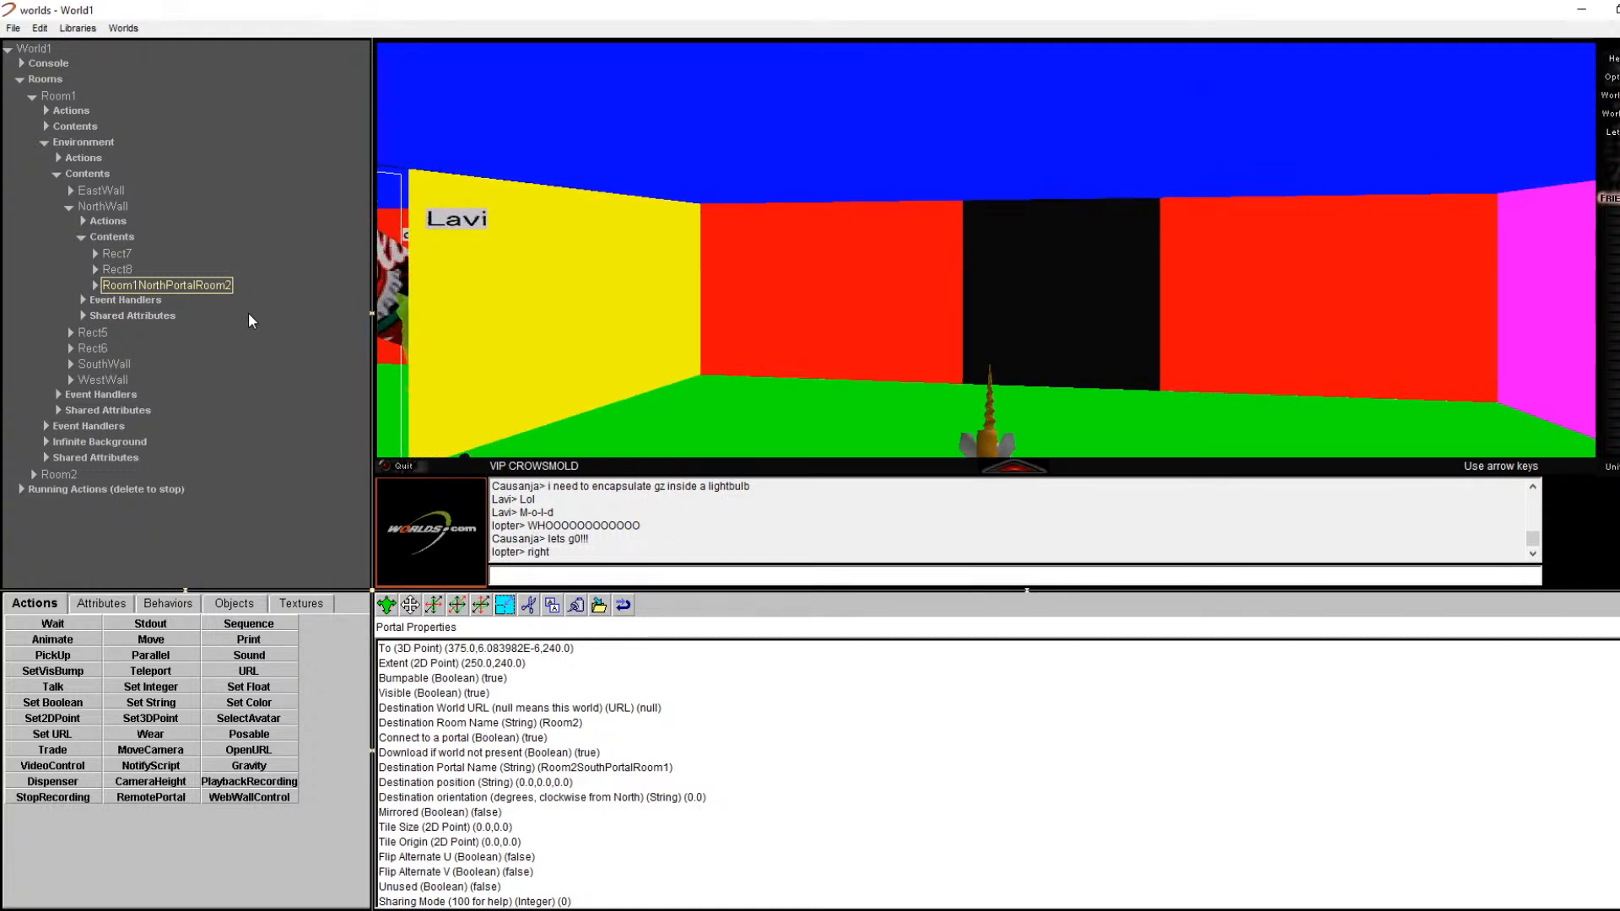
key(Right)
key(Left)
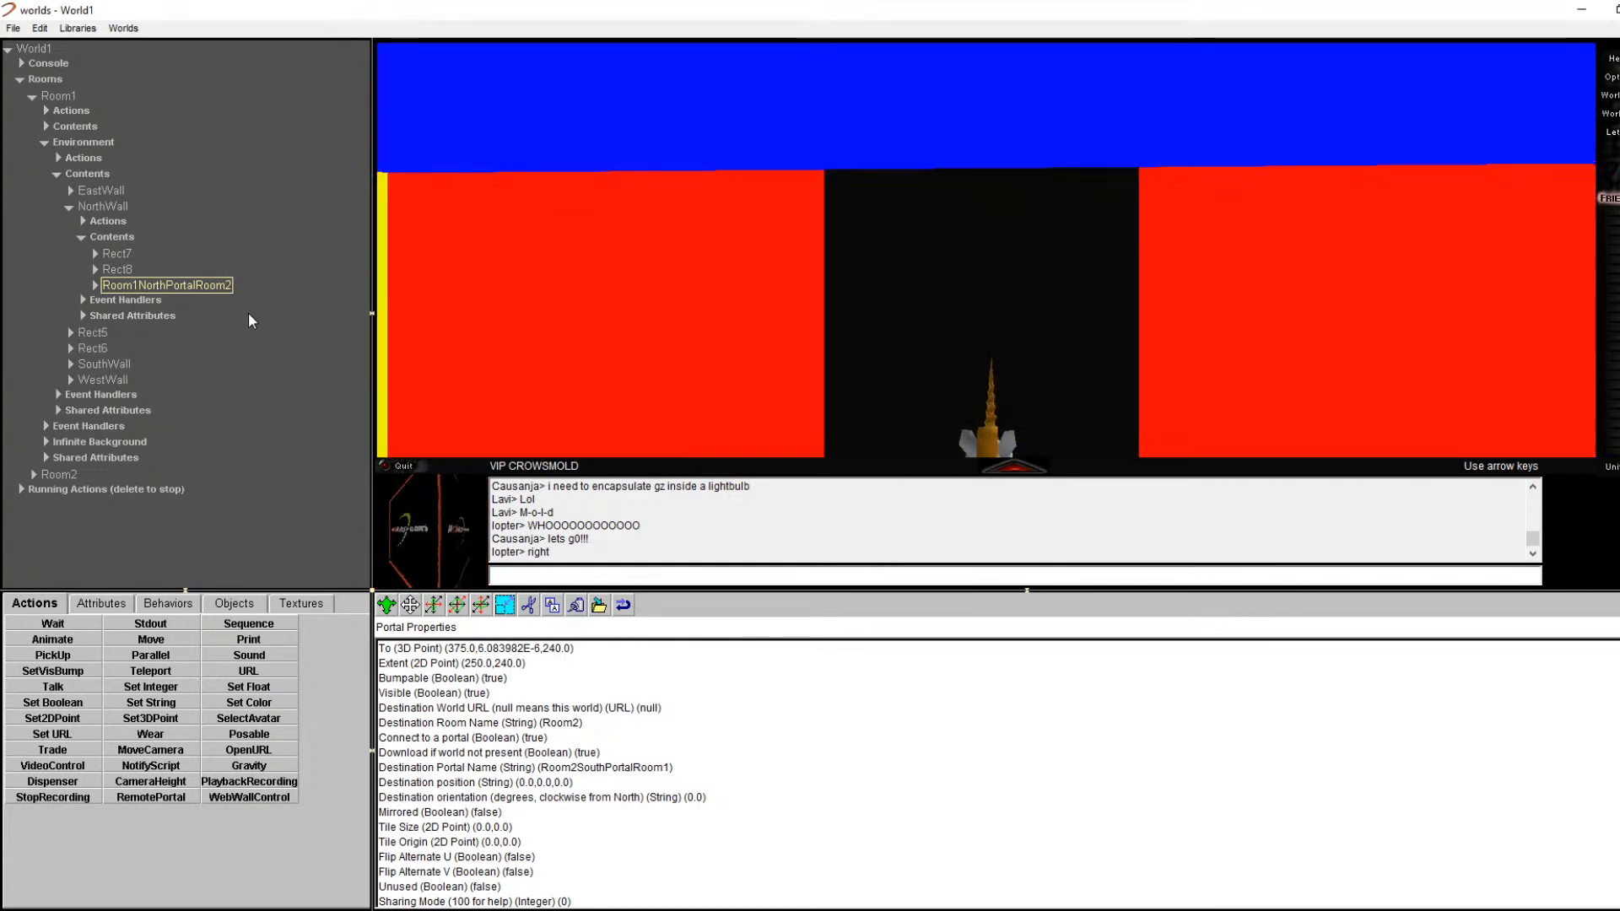
Step: Open Room2PortalReception's properties and confirm its groundzero.world Destination World URL
right_click(969, 224)
click(985, 229)
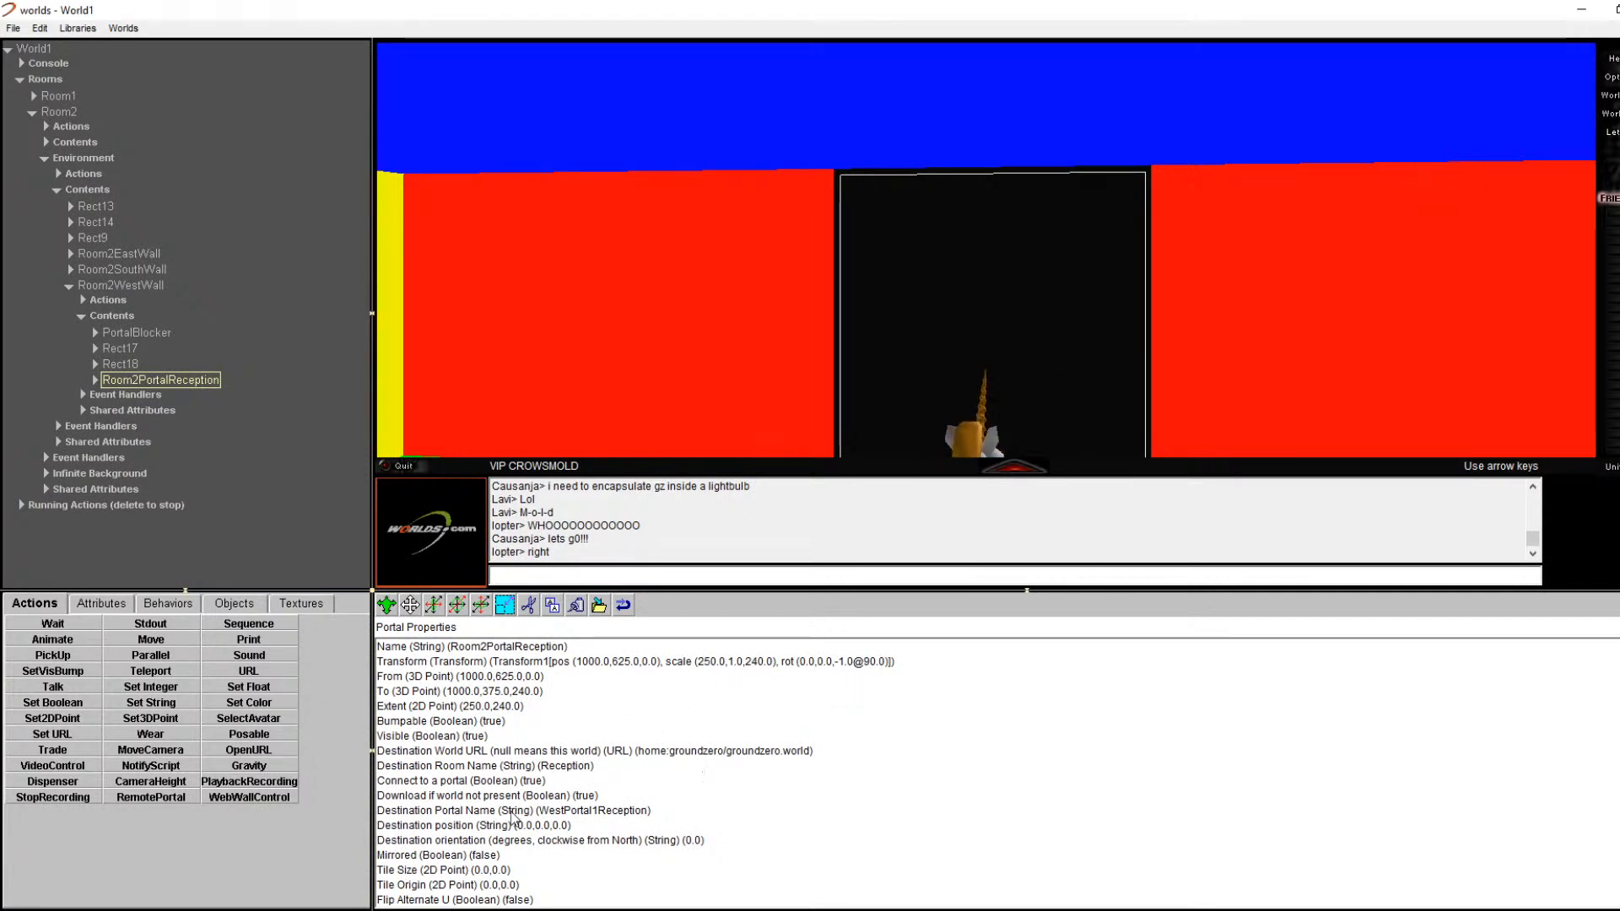
double_click(666, 751)
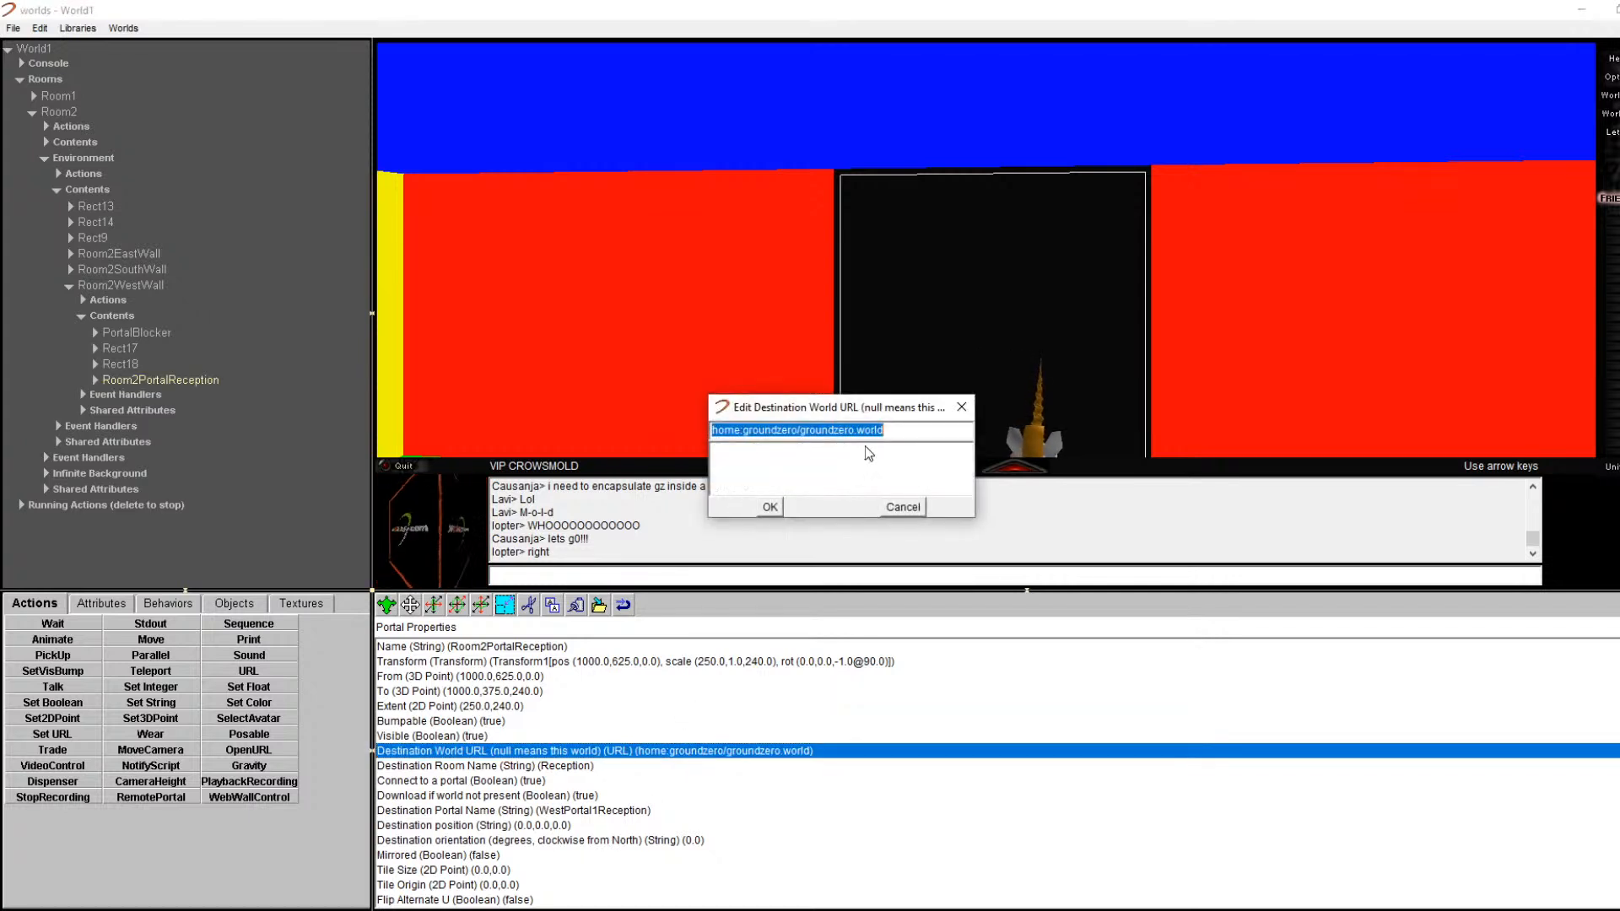
click(772, 506)
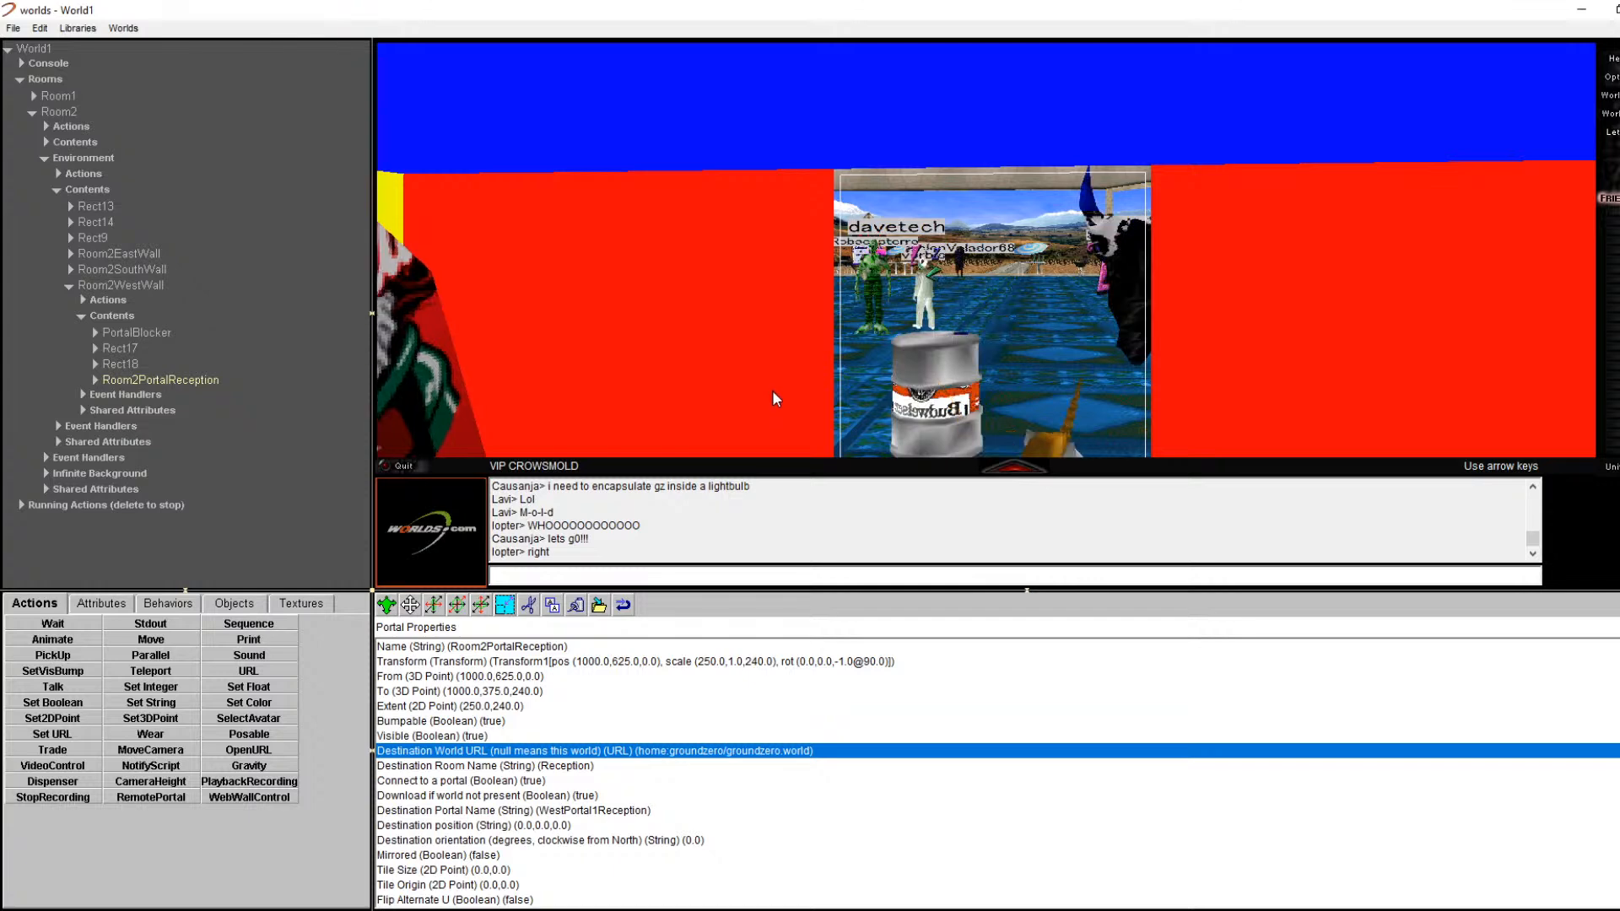
key(Left)
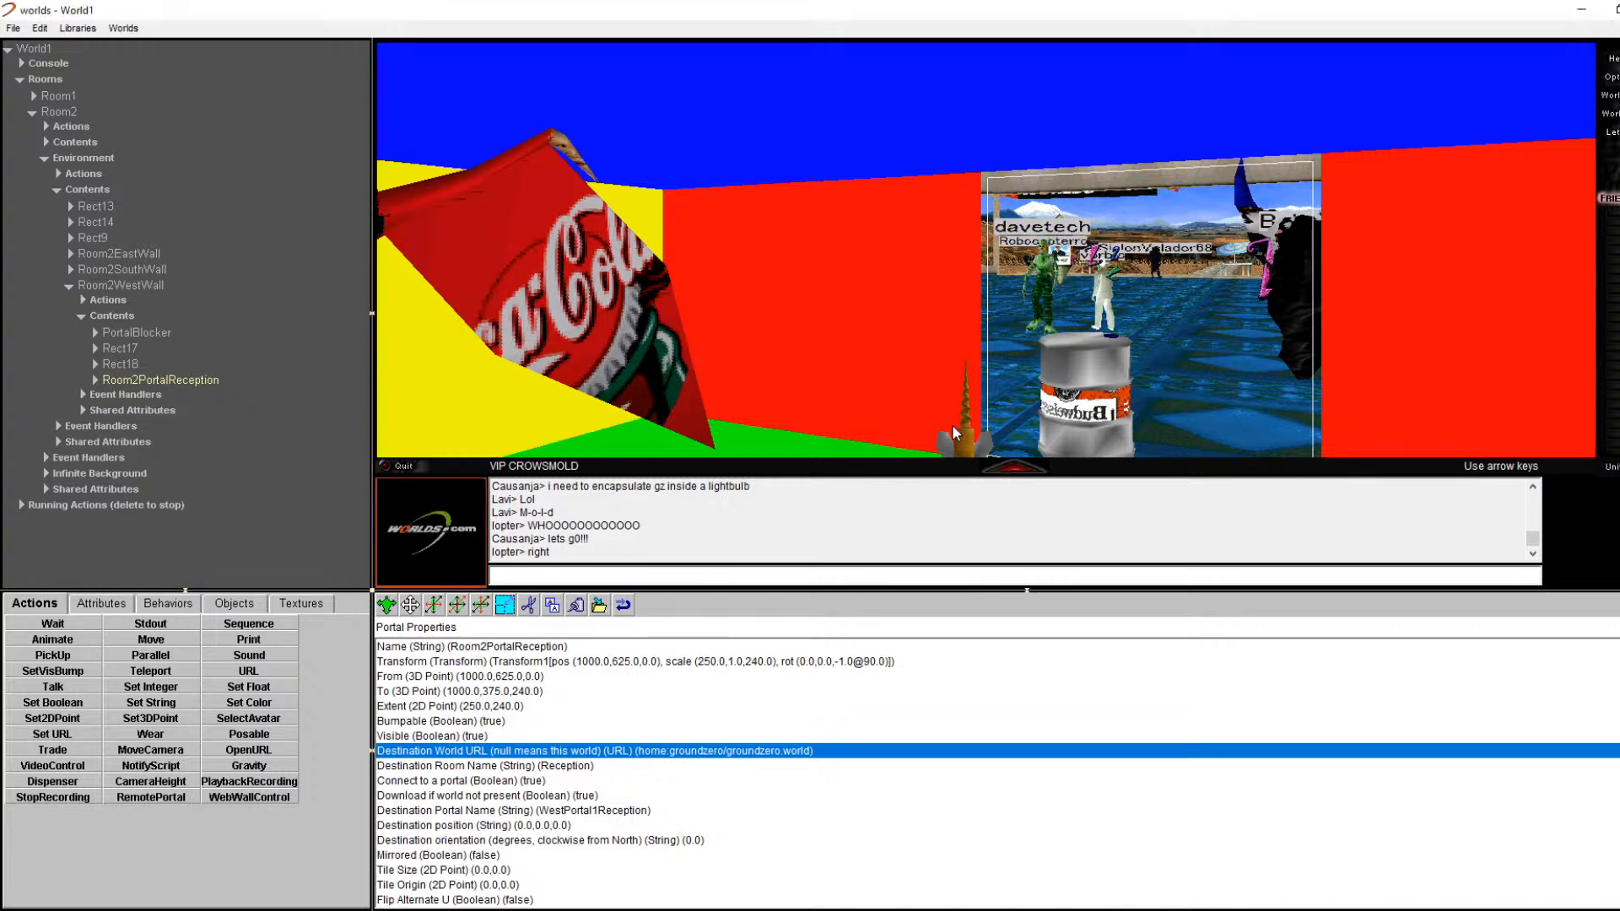
key(Right)
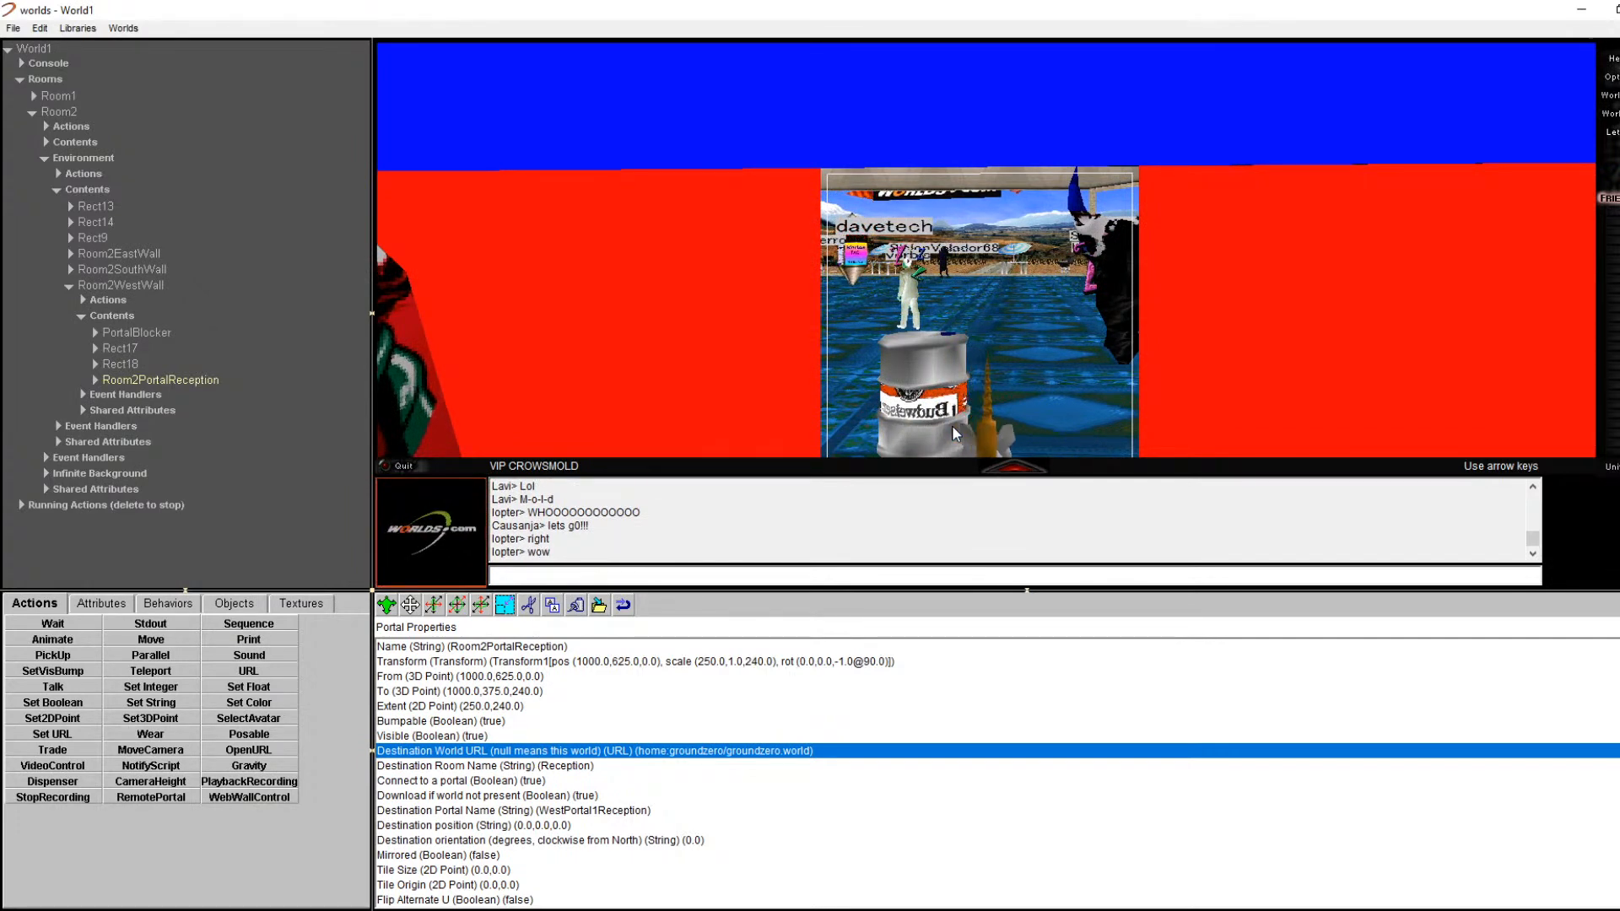
key(Page_Down)
key(Page_Down)
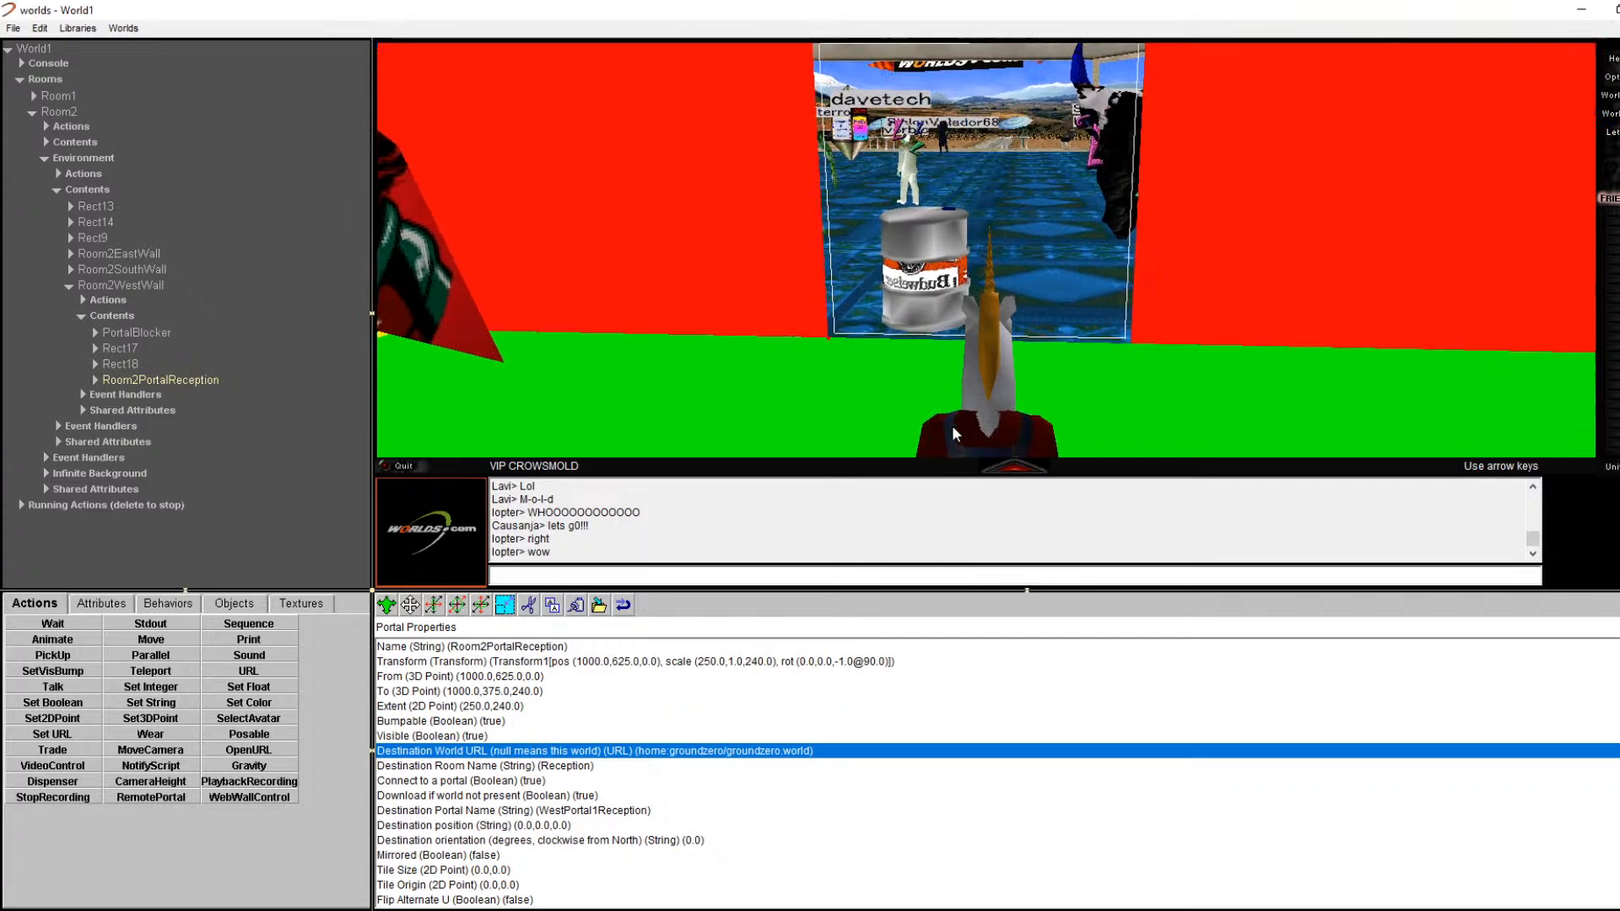
key(Page_Up)
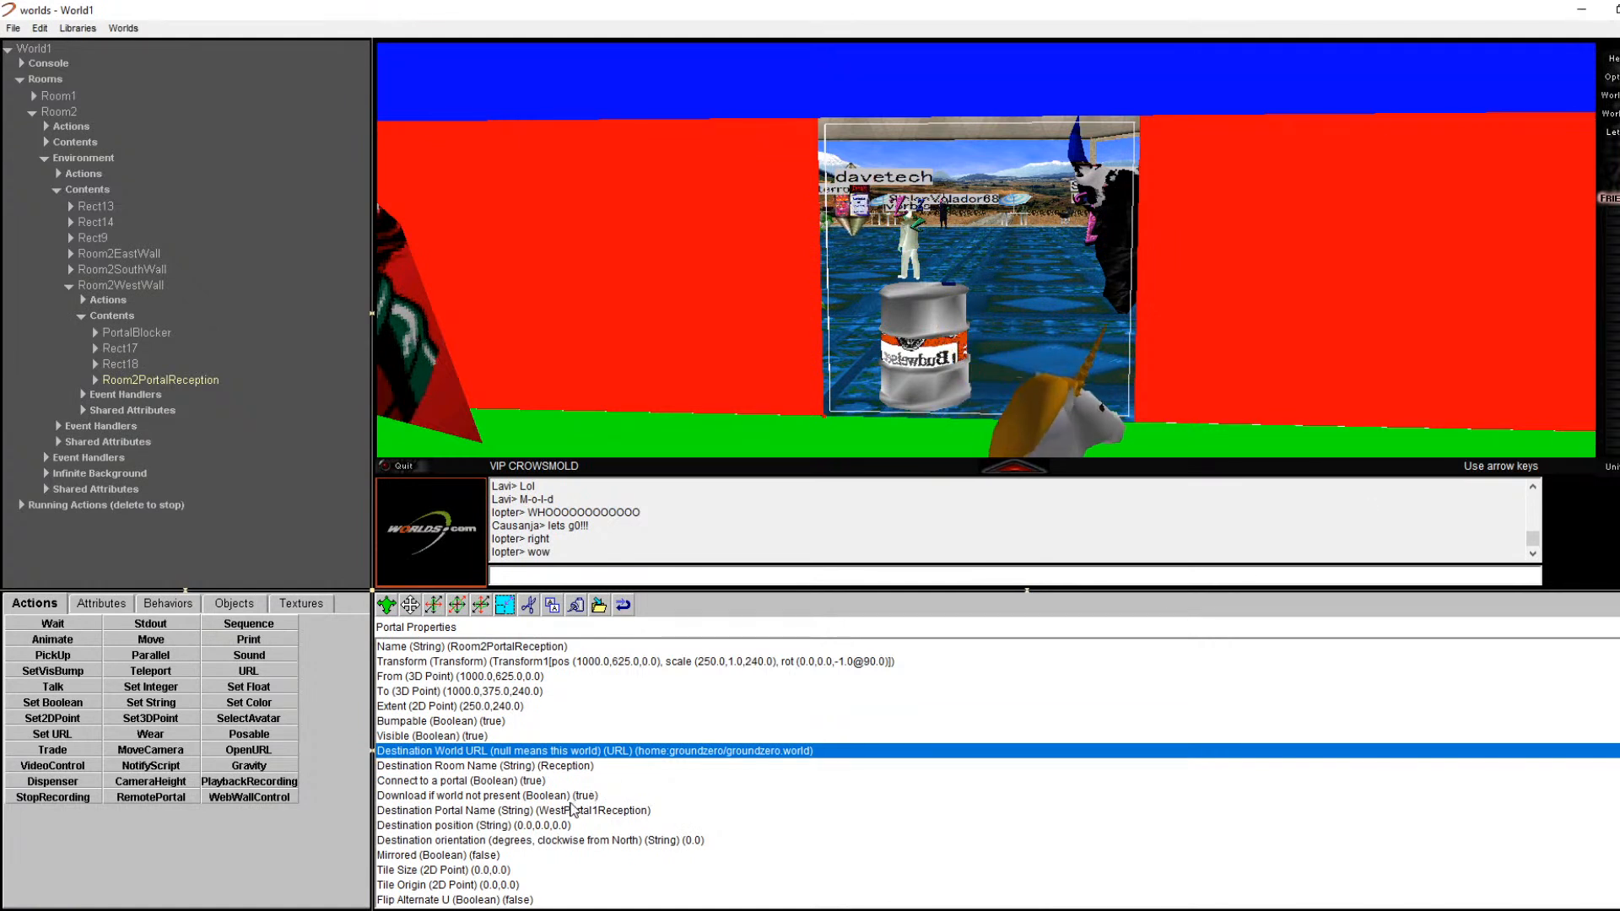
click(548, 823)
click(547, 811)
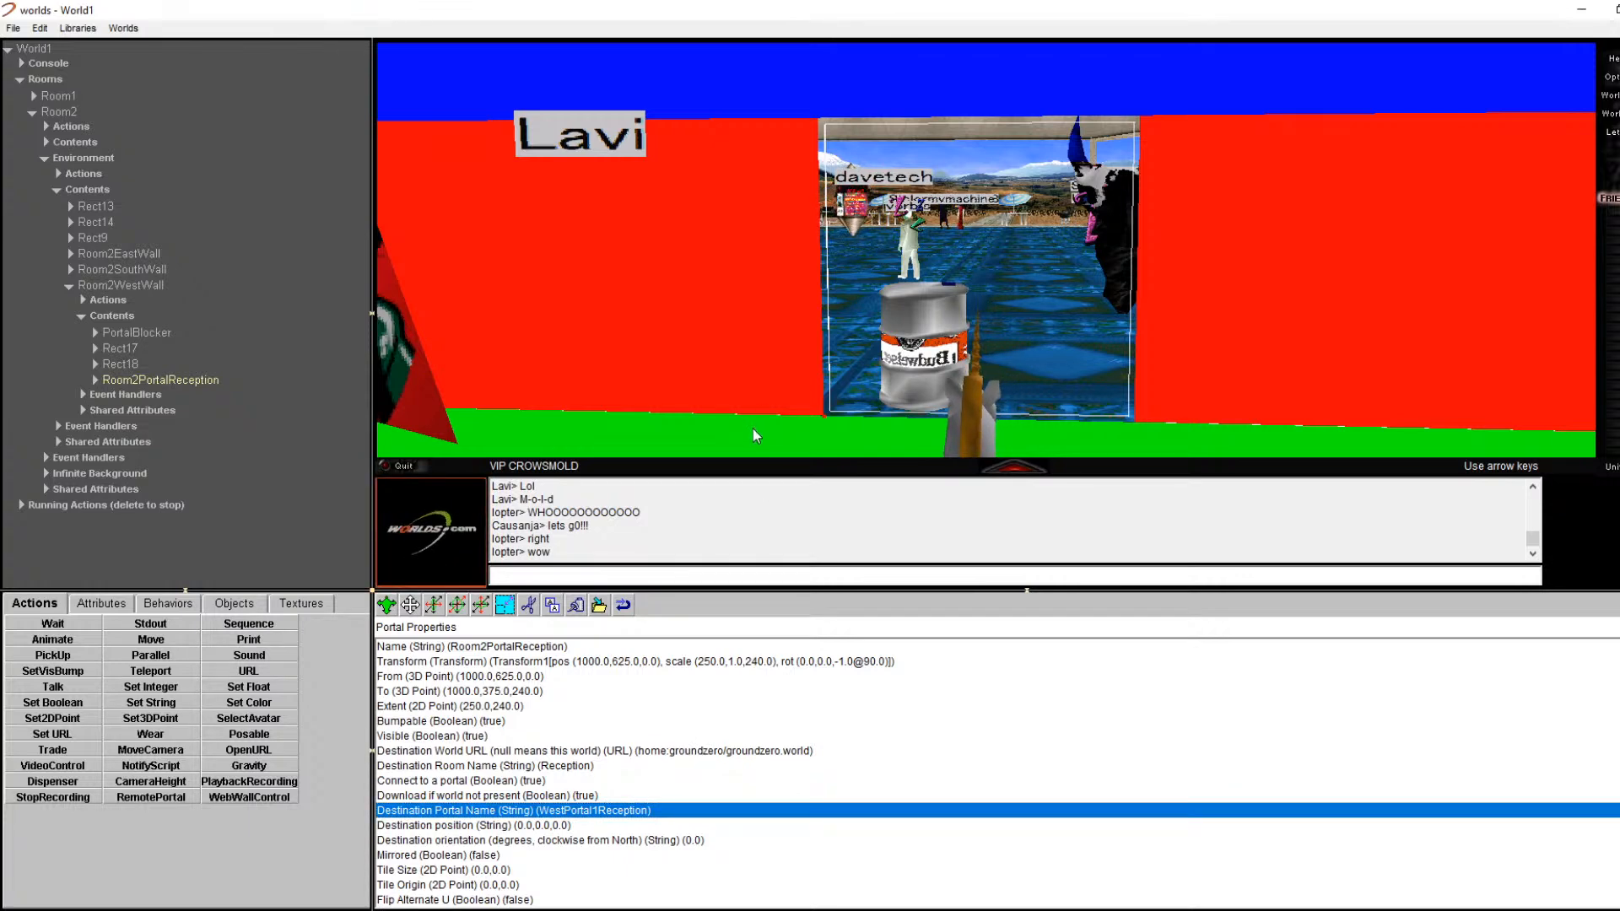
key(Up)
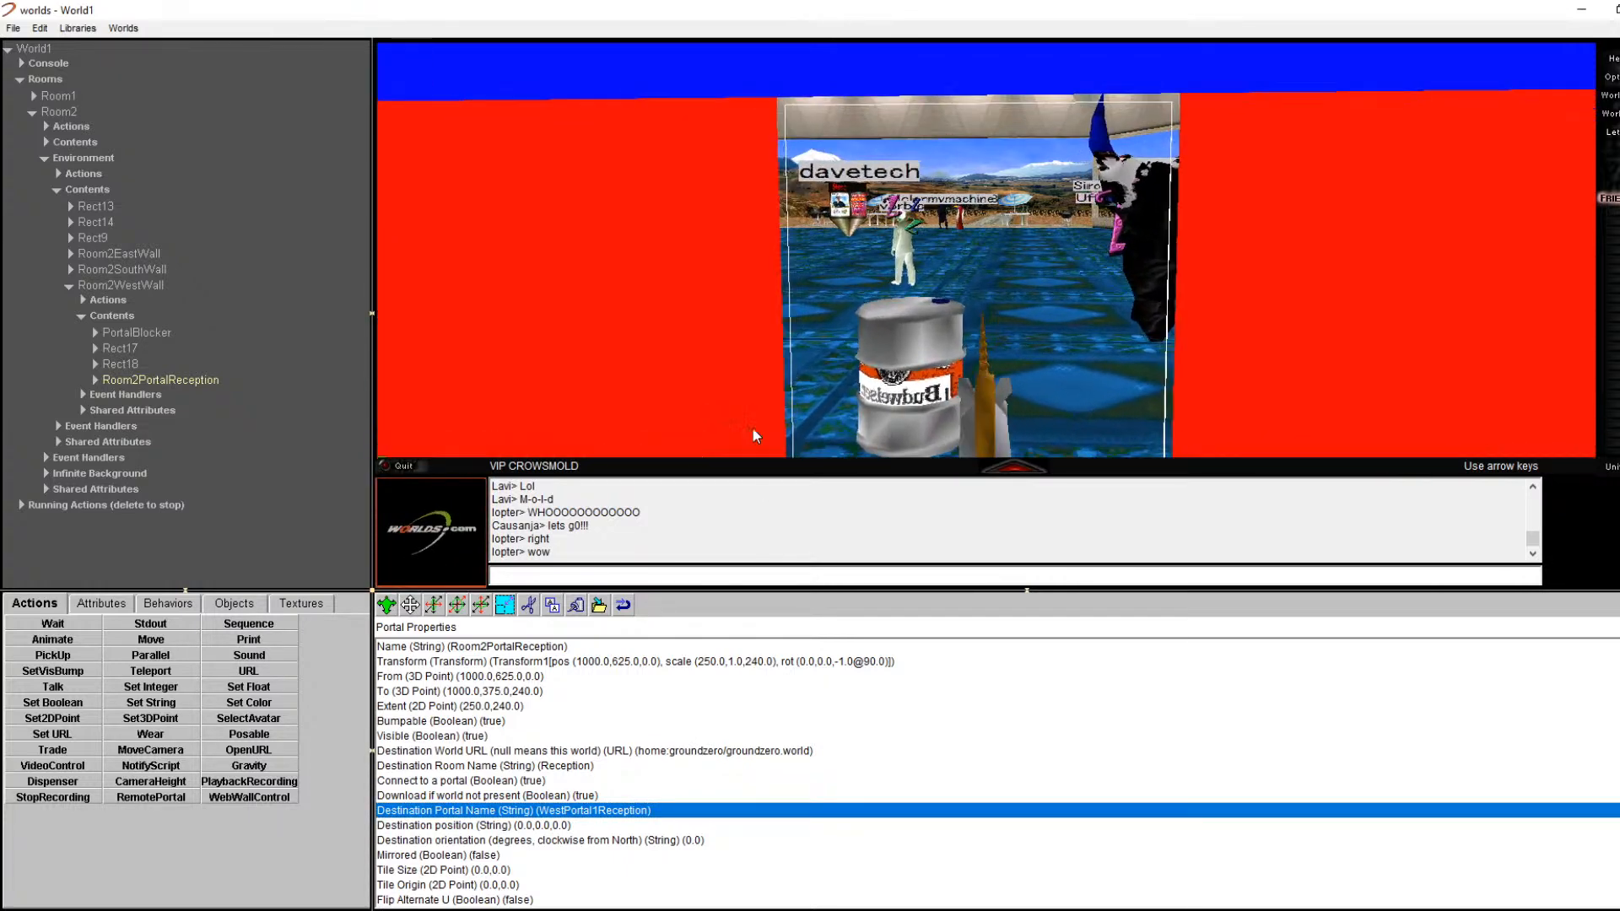
key(Down)
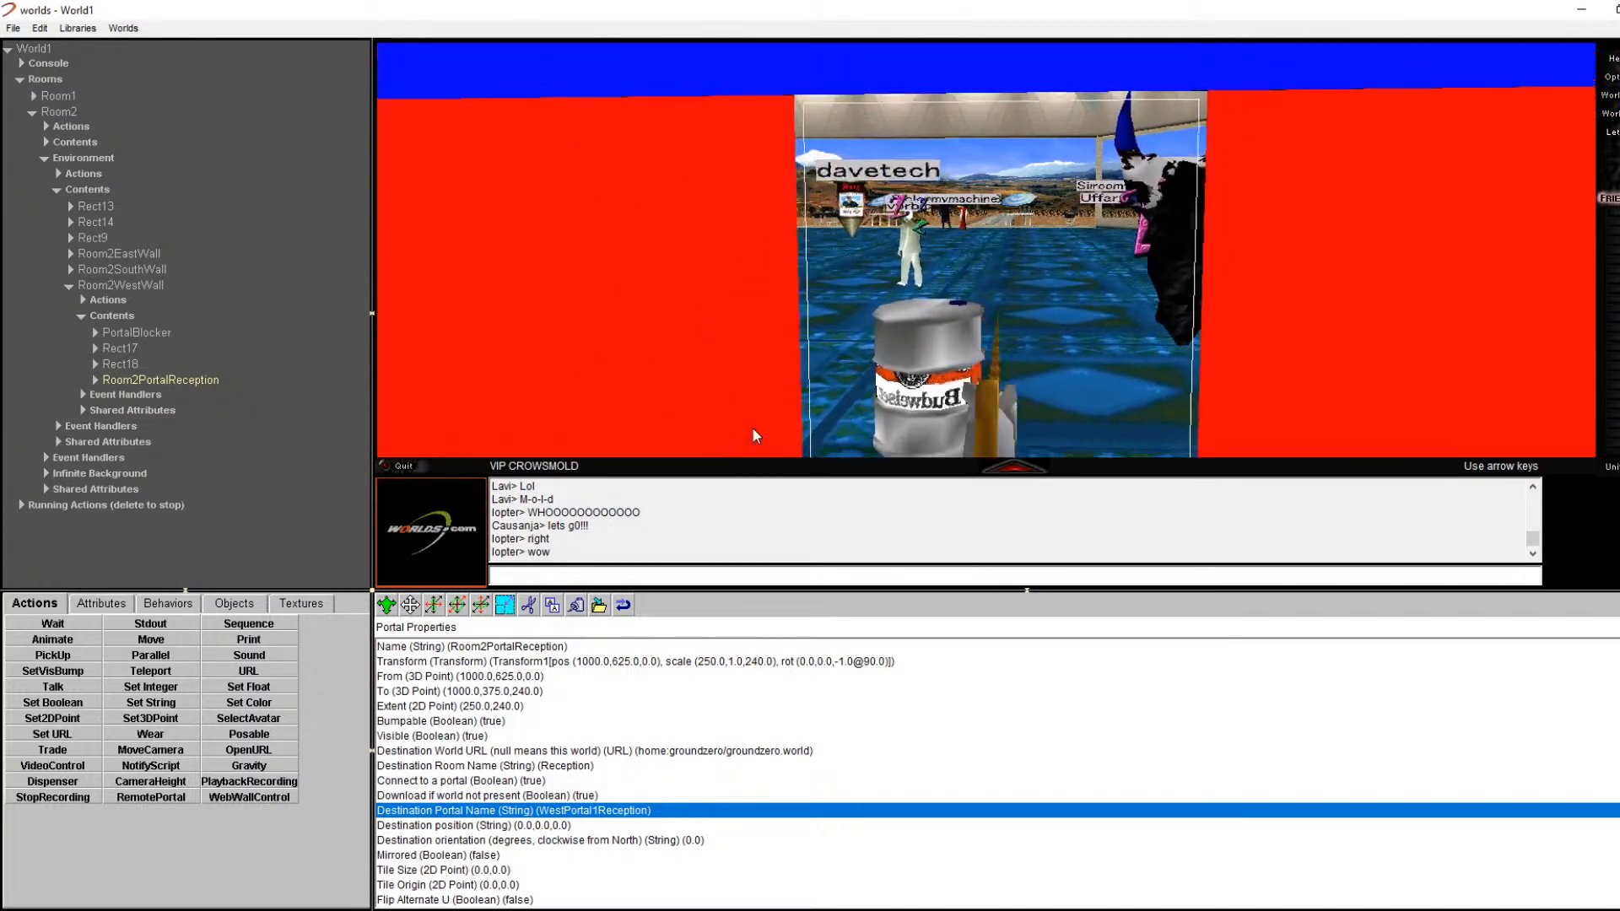
key(Right)
key(Up)
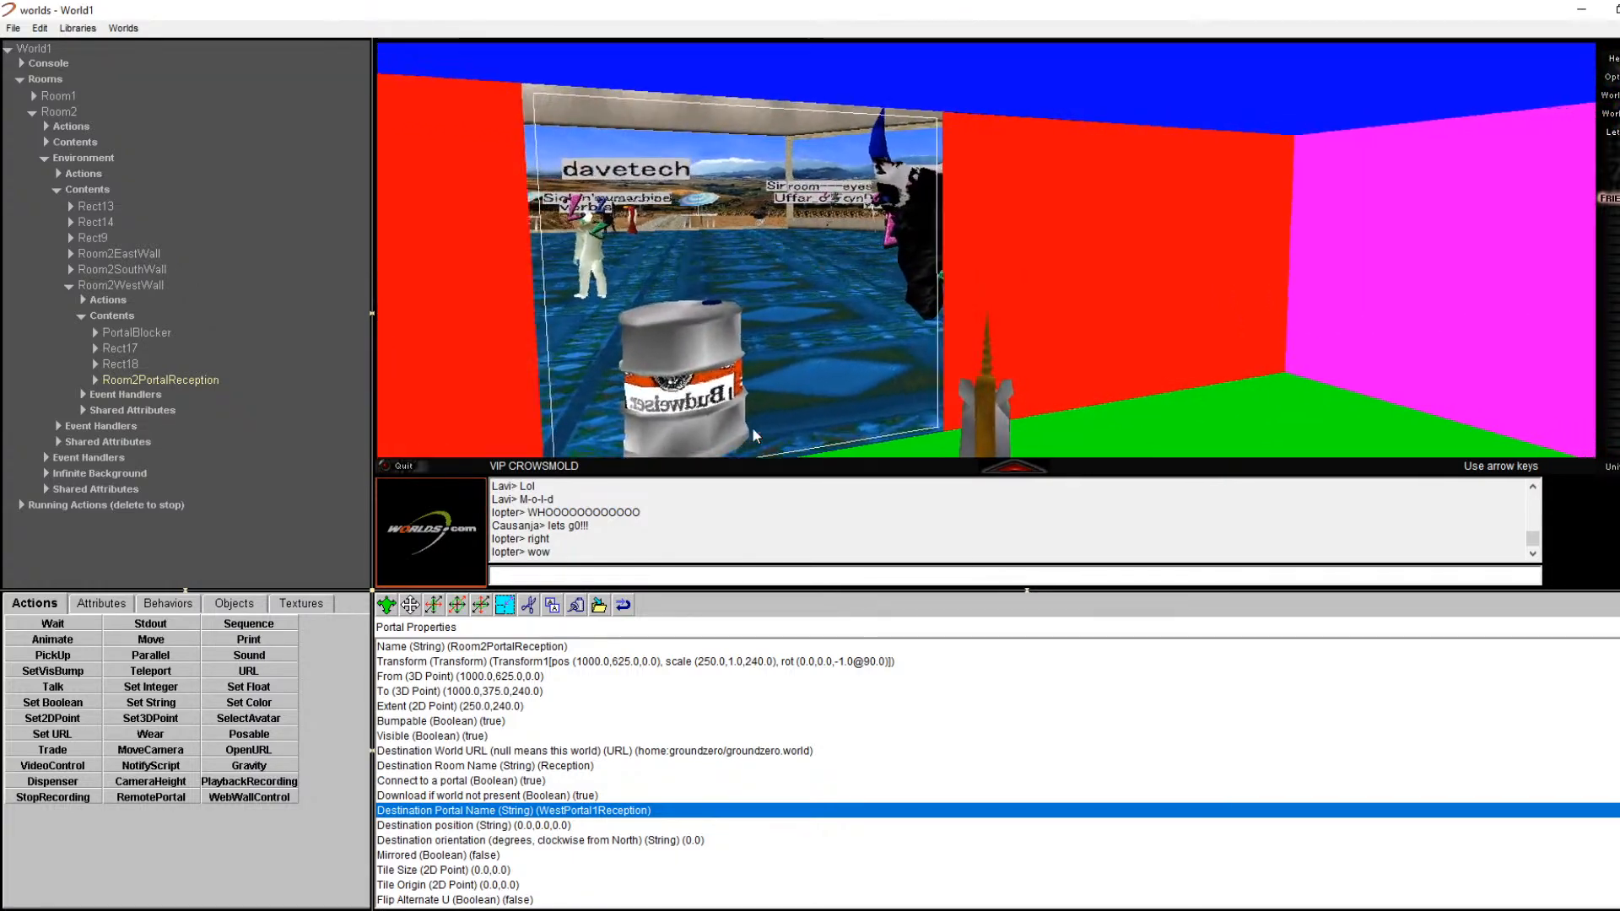
key(Left)
key(Left)
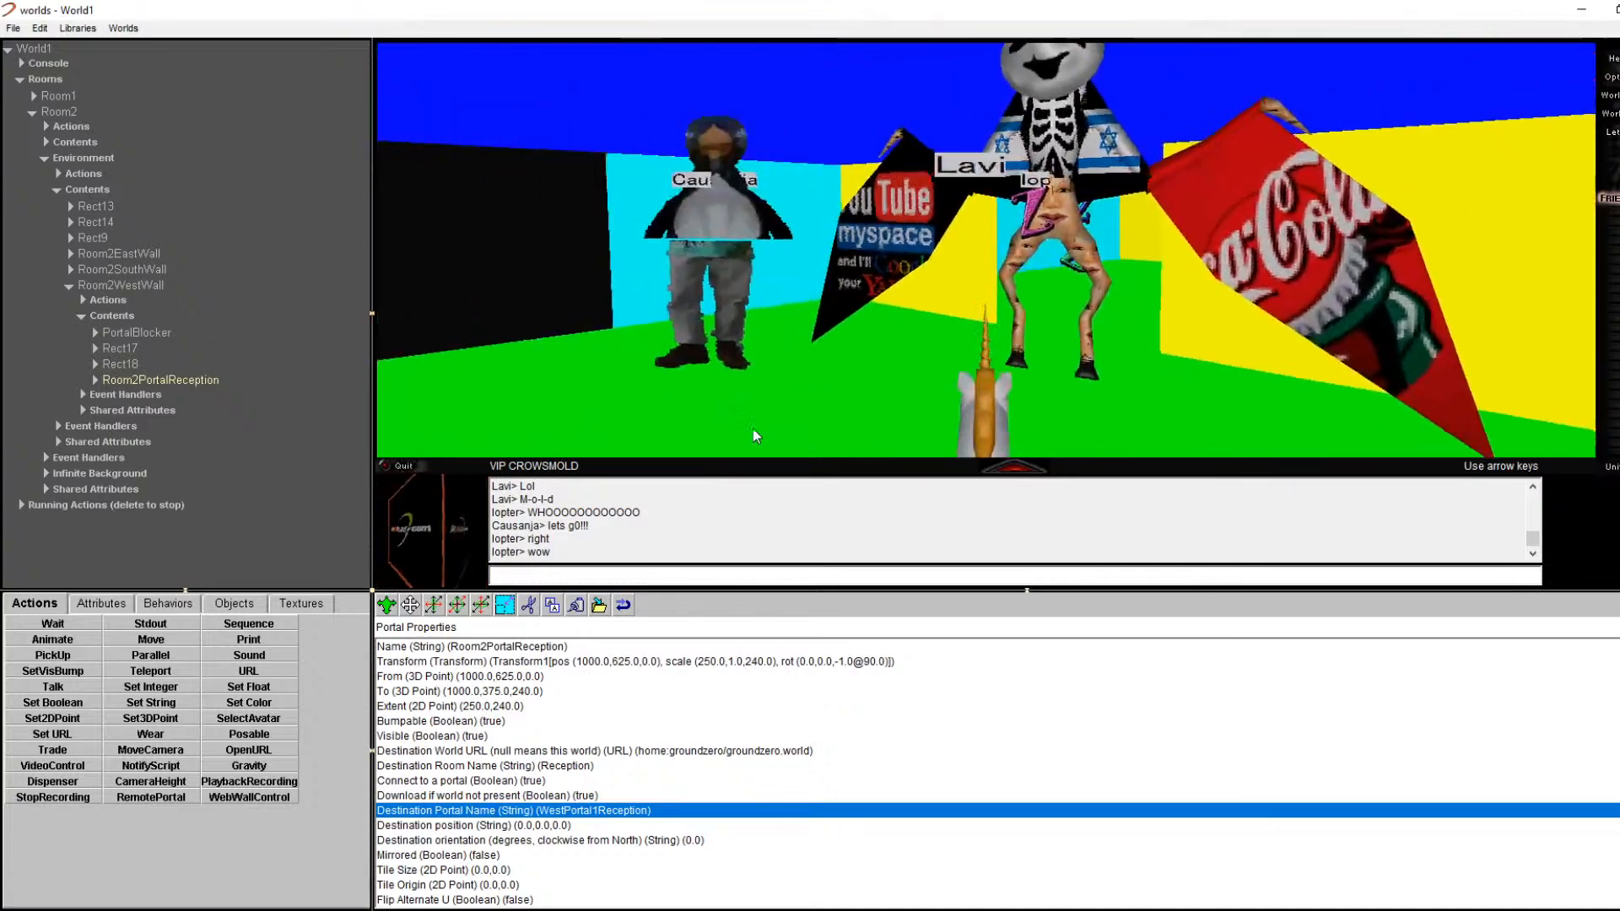
key(Right)
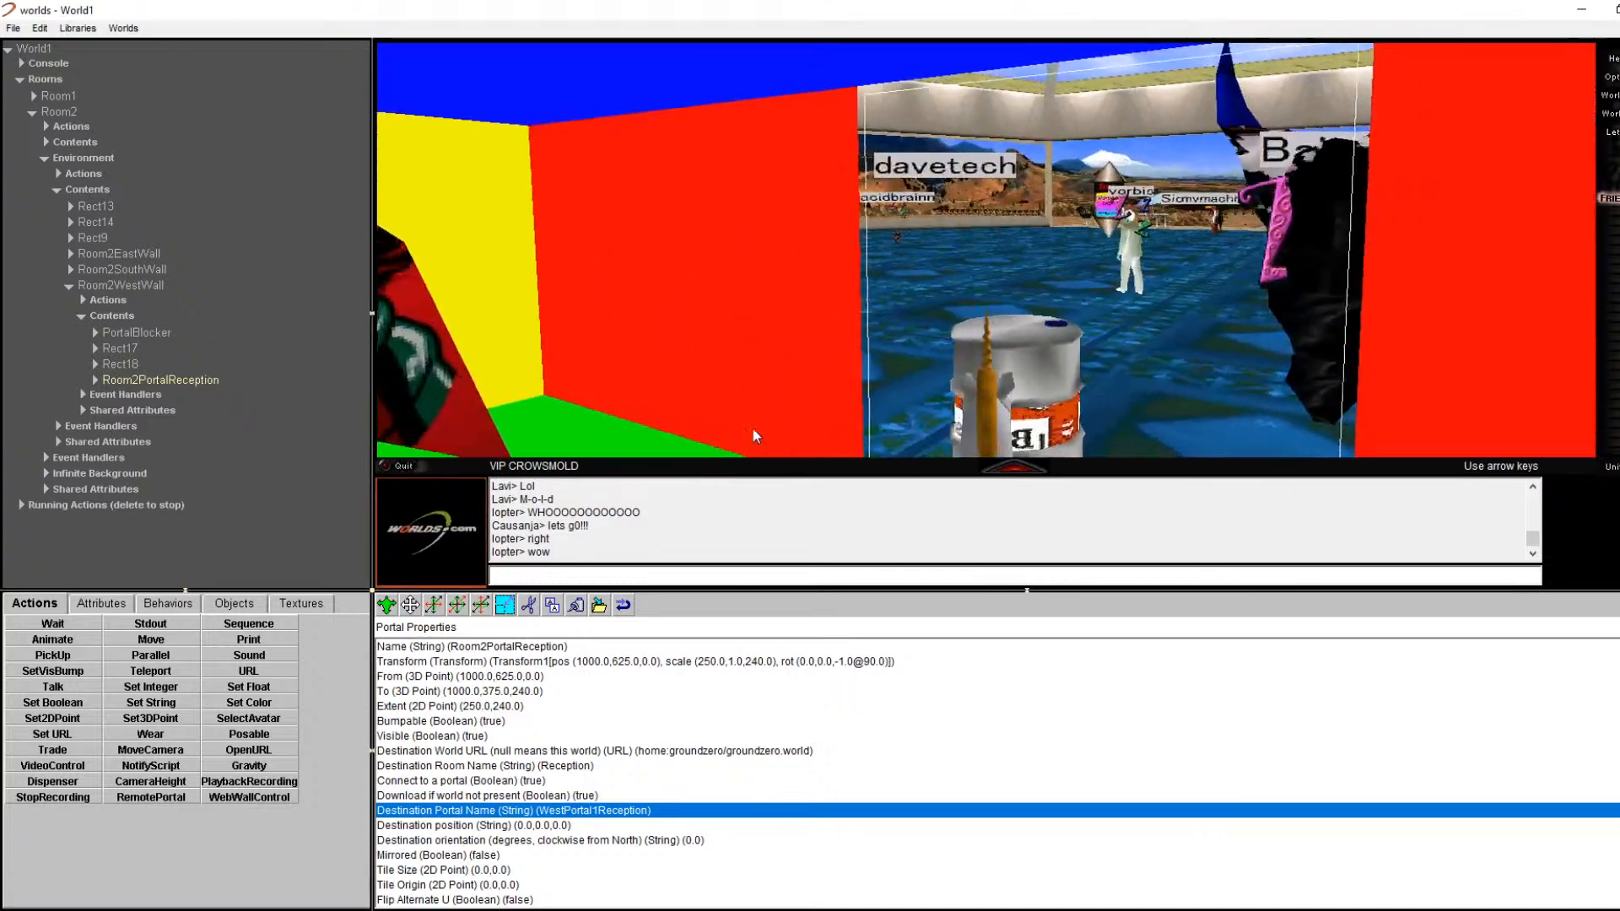
key(Right)
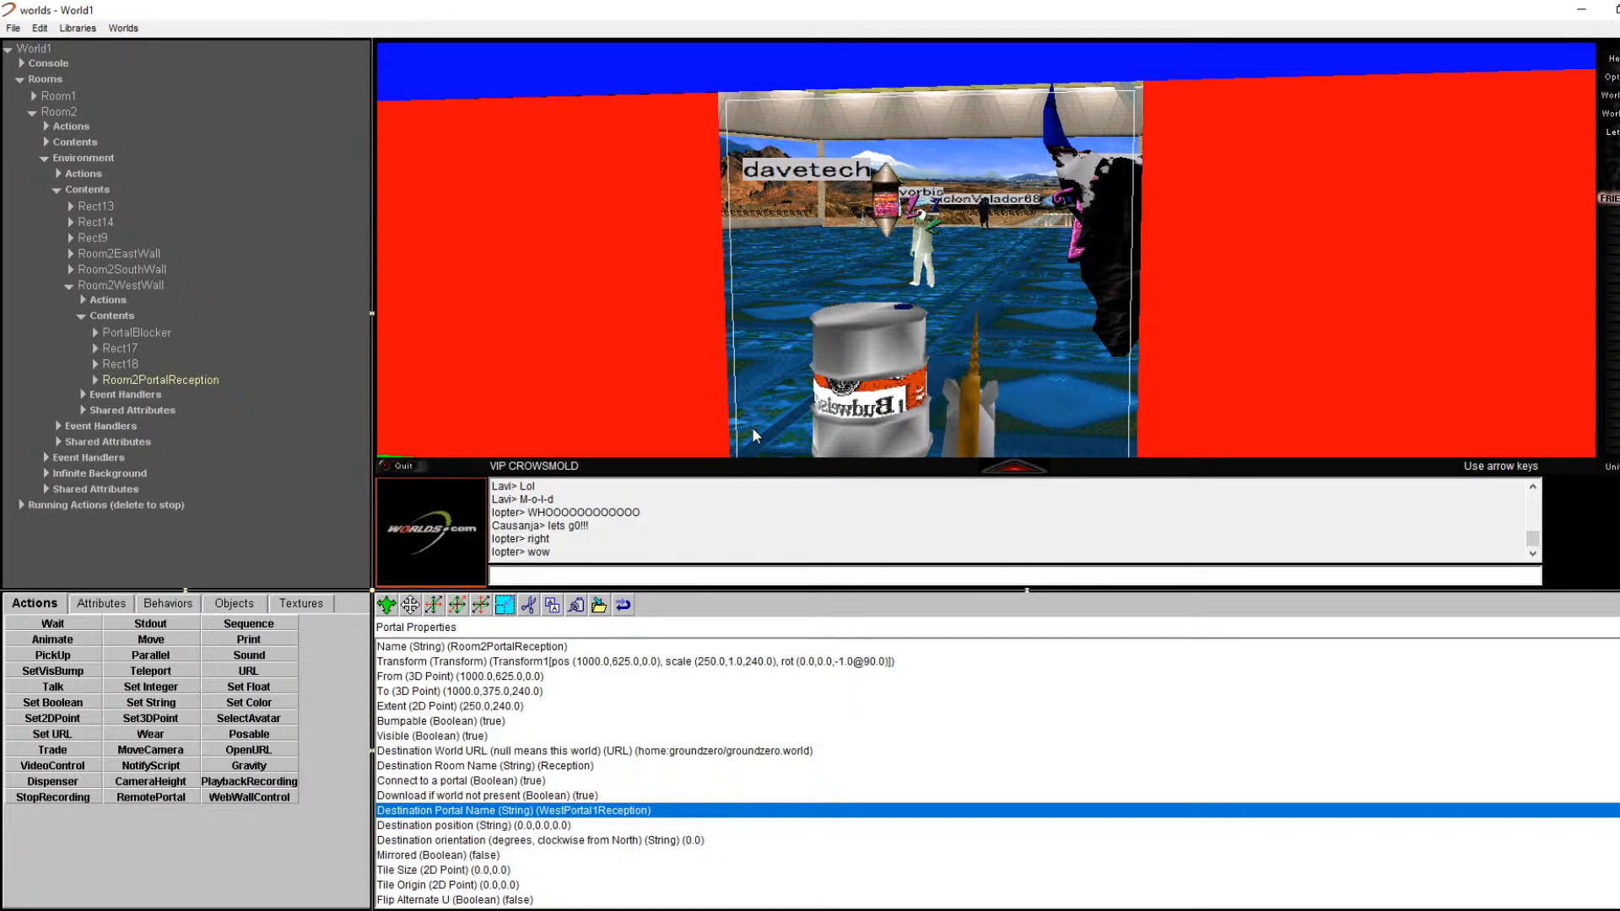
key(Left)
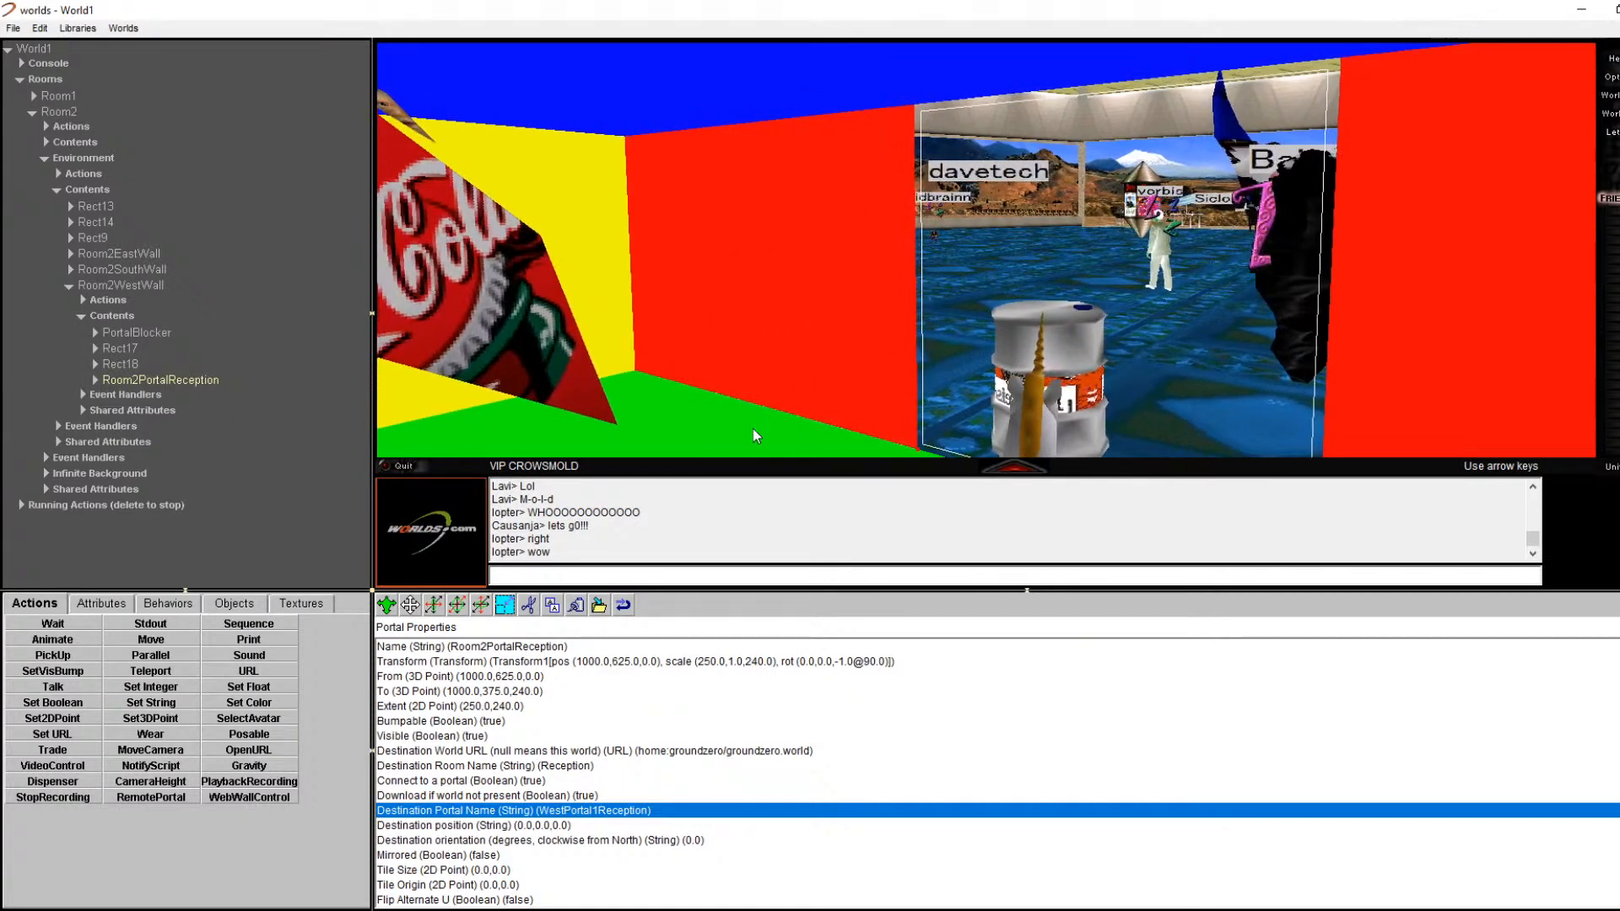
key(Right)
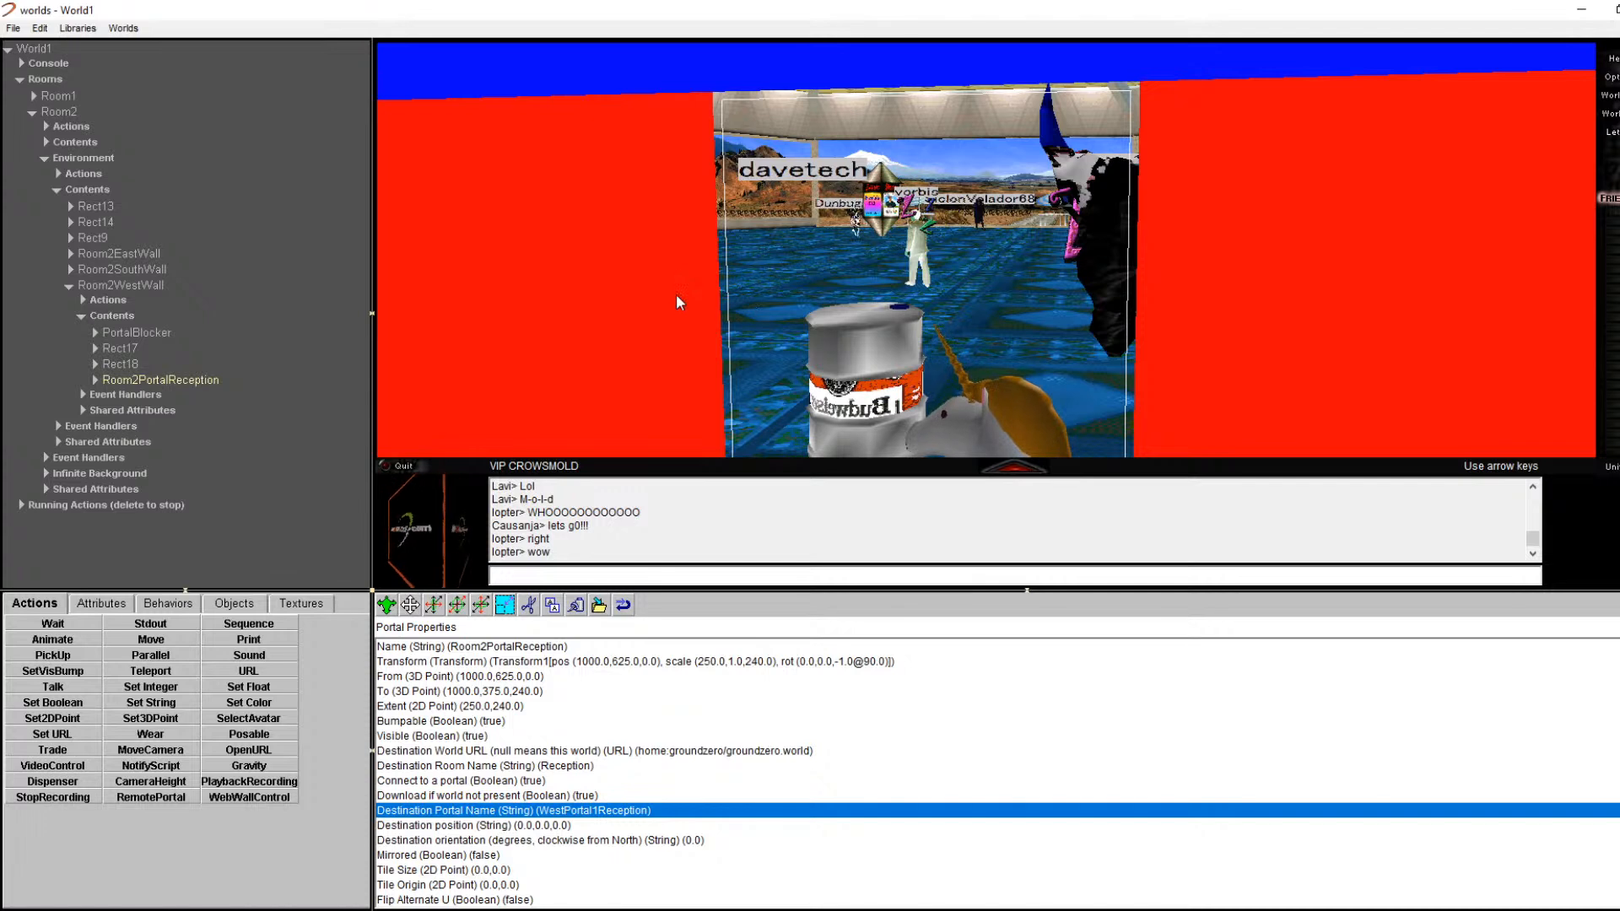
Step: Select Room2WestWall's PortalBlocker and check its Visible property, which is false
click(165, 334)
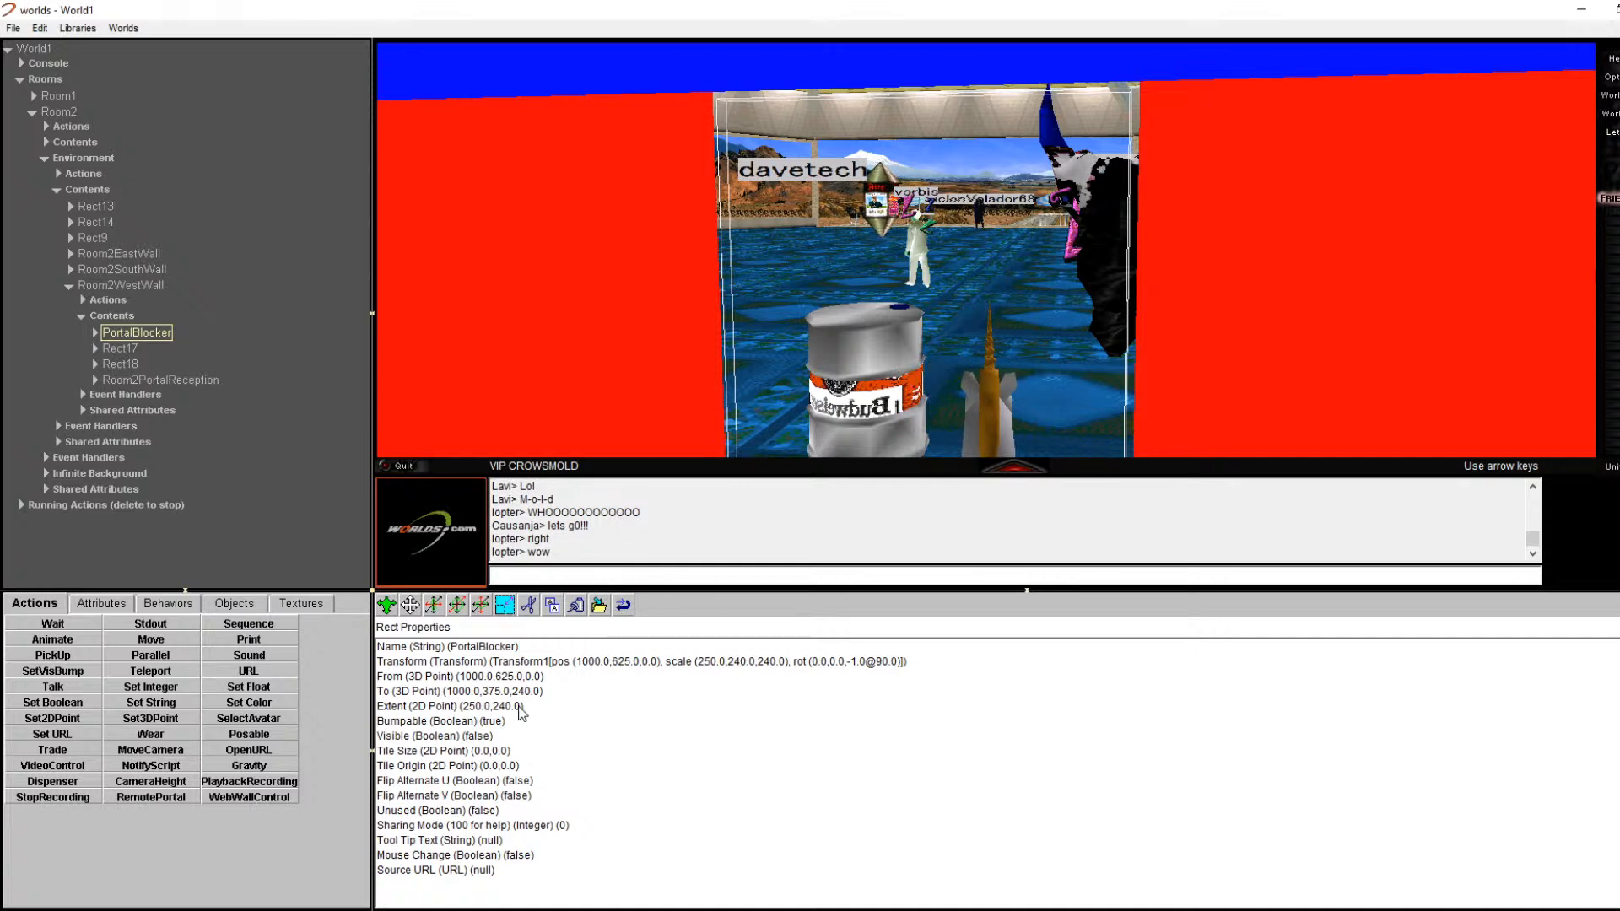
click(483, 737)
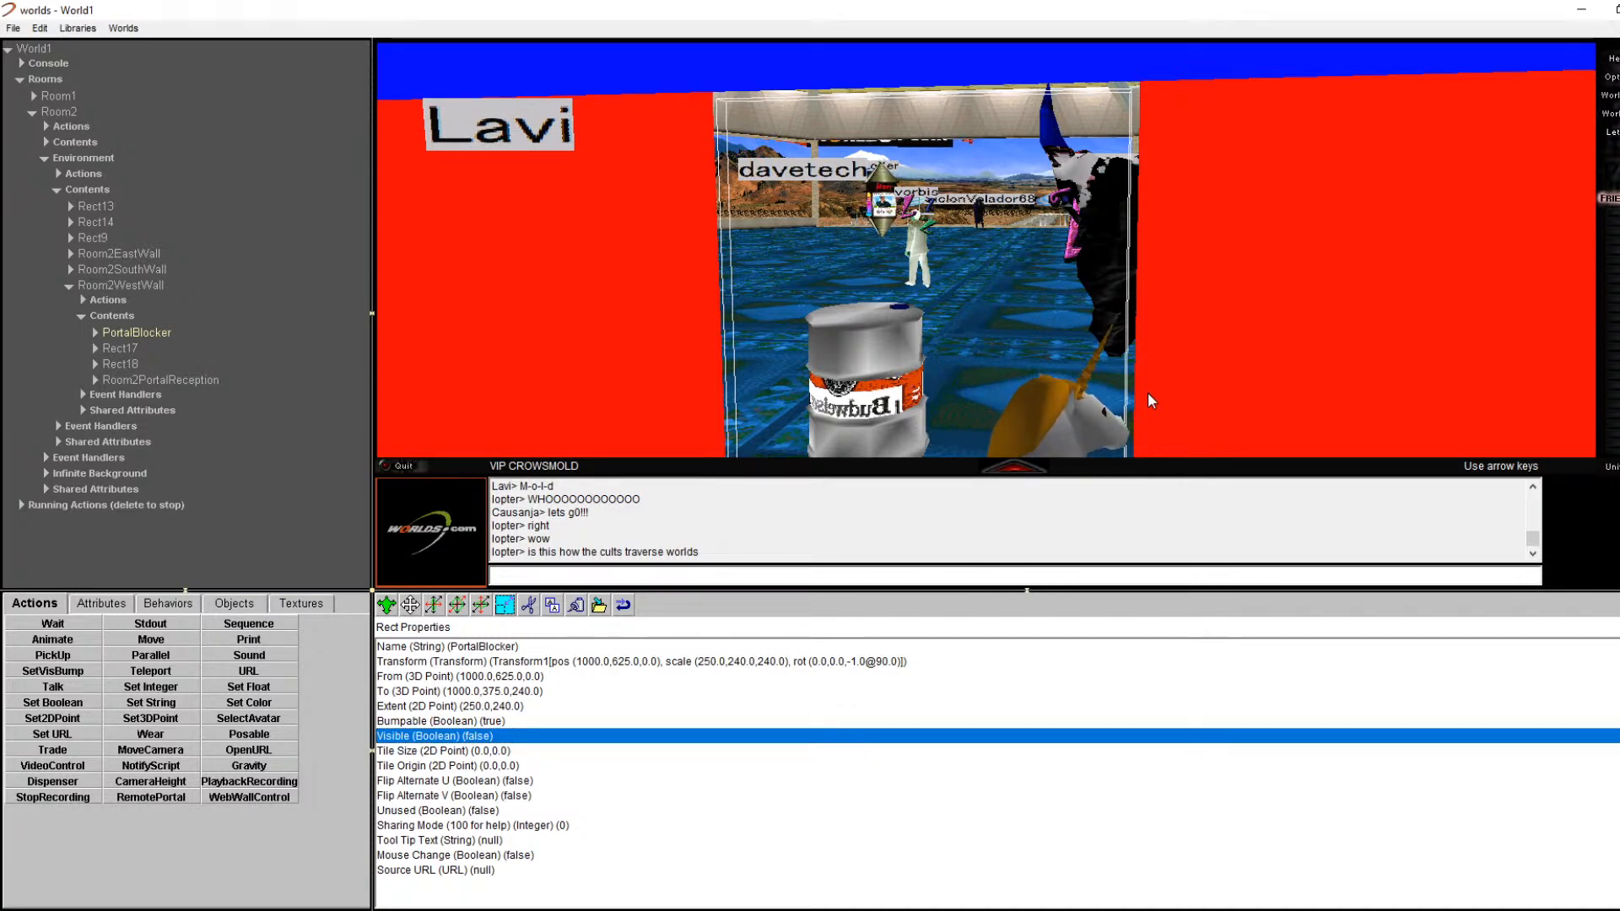
Step: Turn and walk the avatar to the cyan and magenta walled area with the black doorway
key(Left)
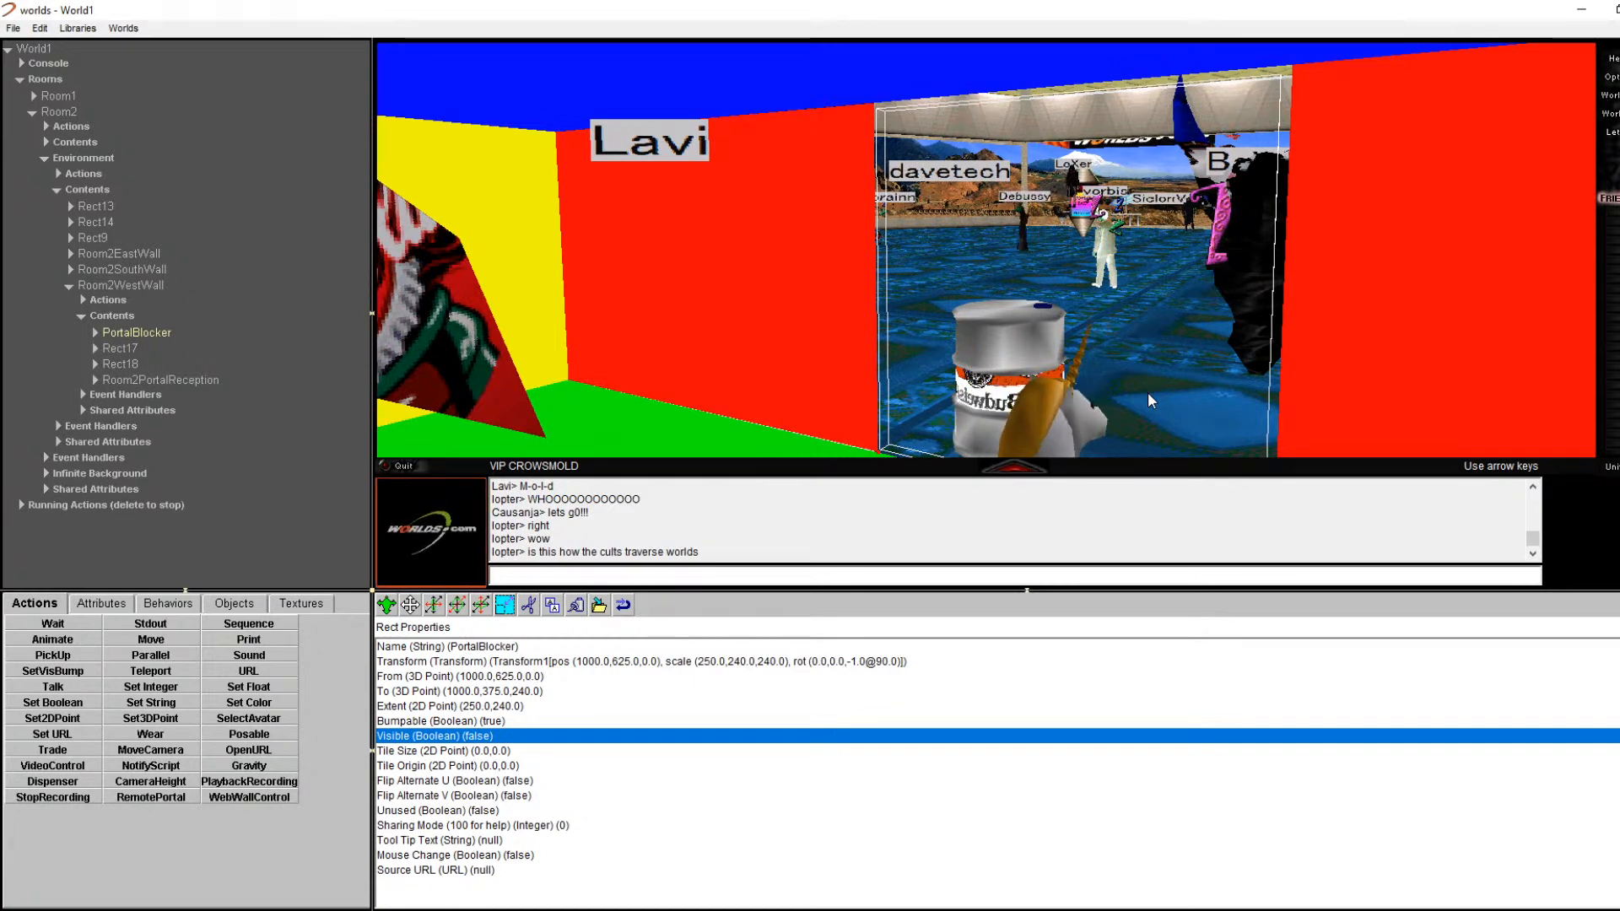
key(Right)
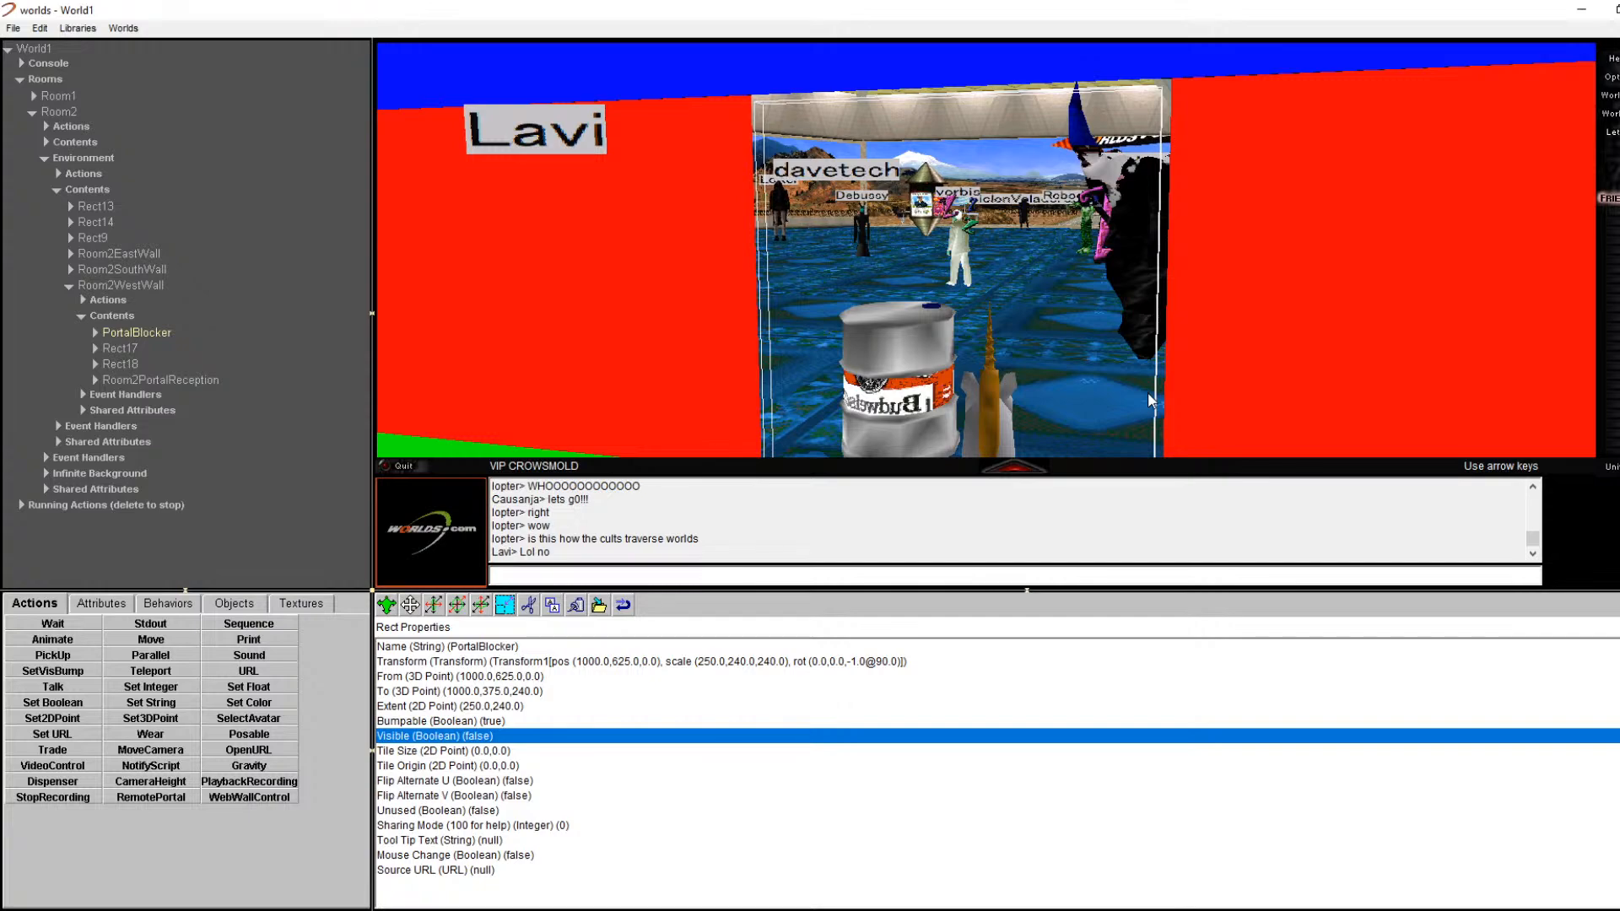
key(Left)
key(Left)
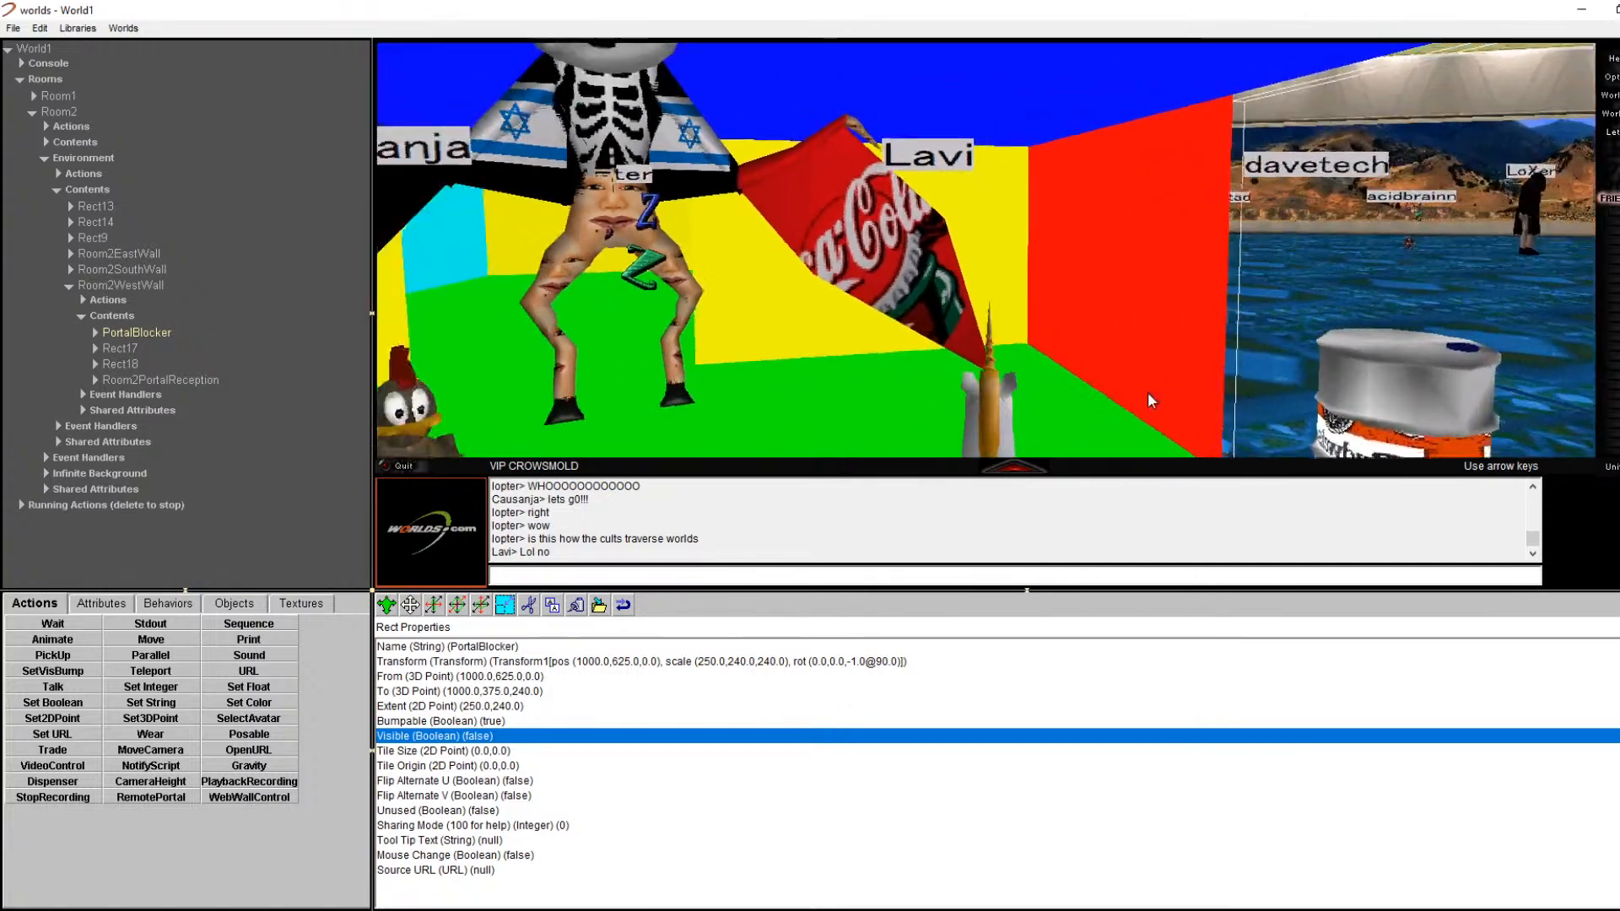
key(Left)
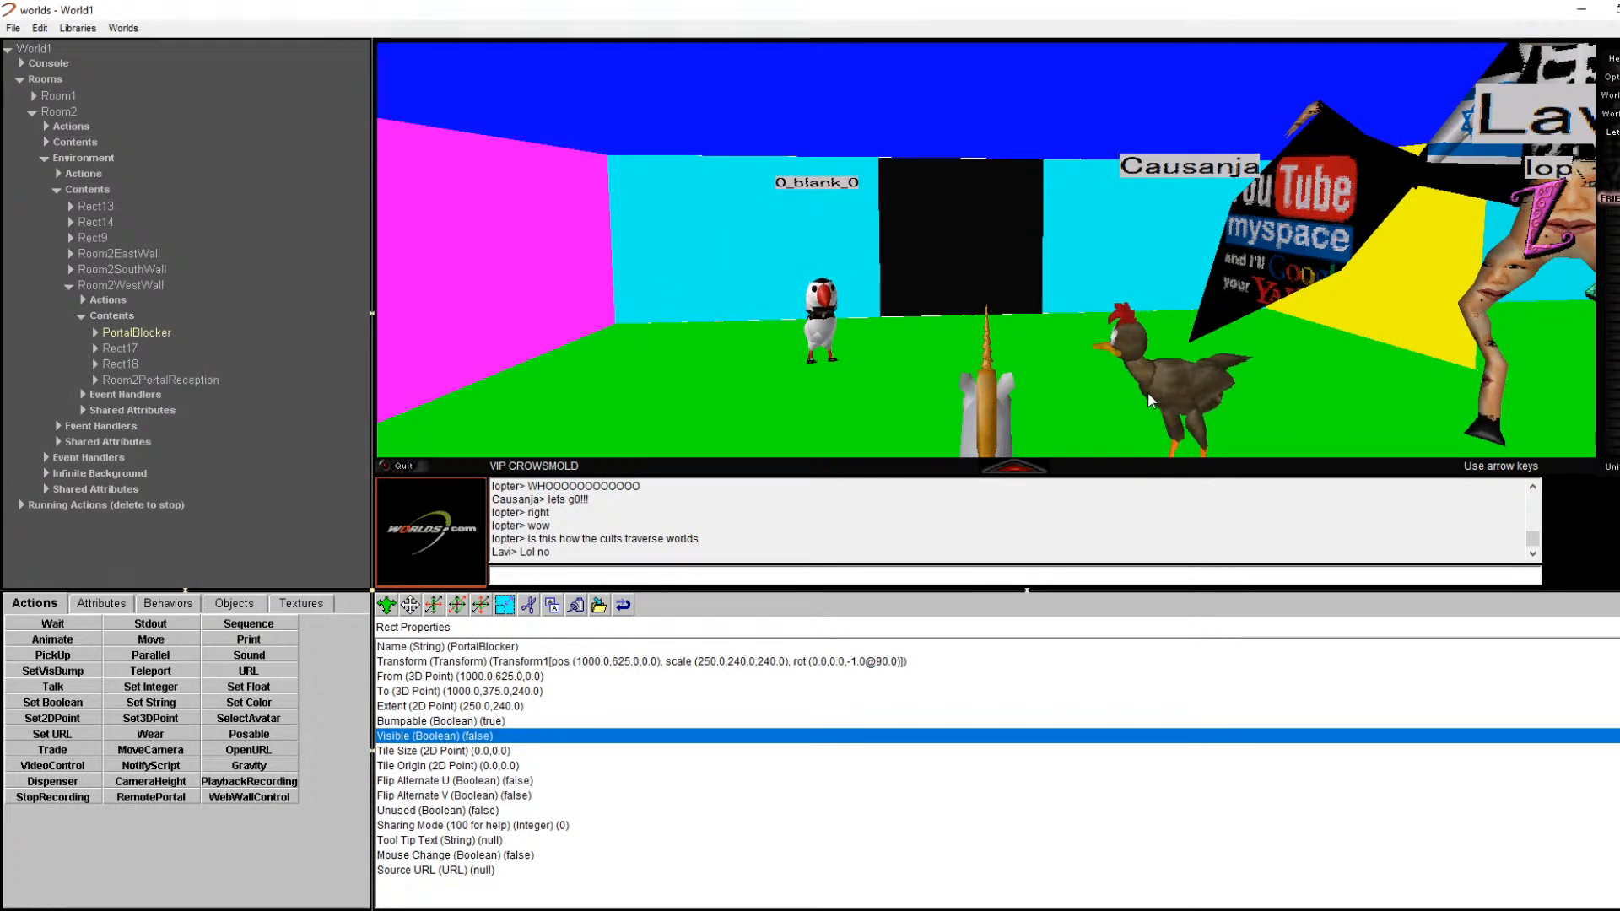
key(Up)
key(Up)
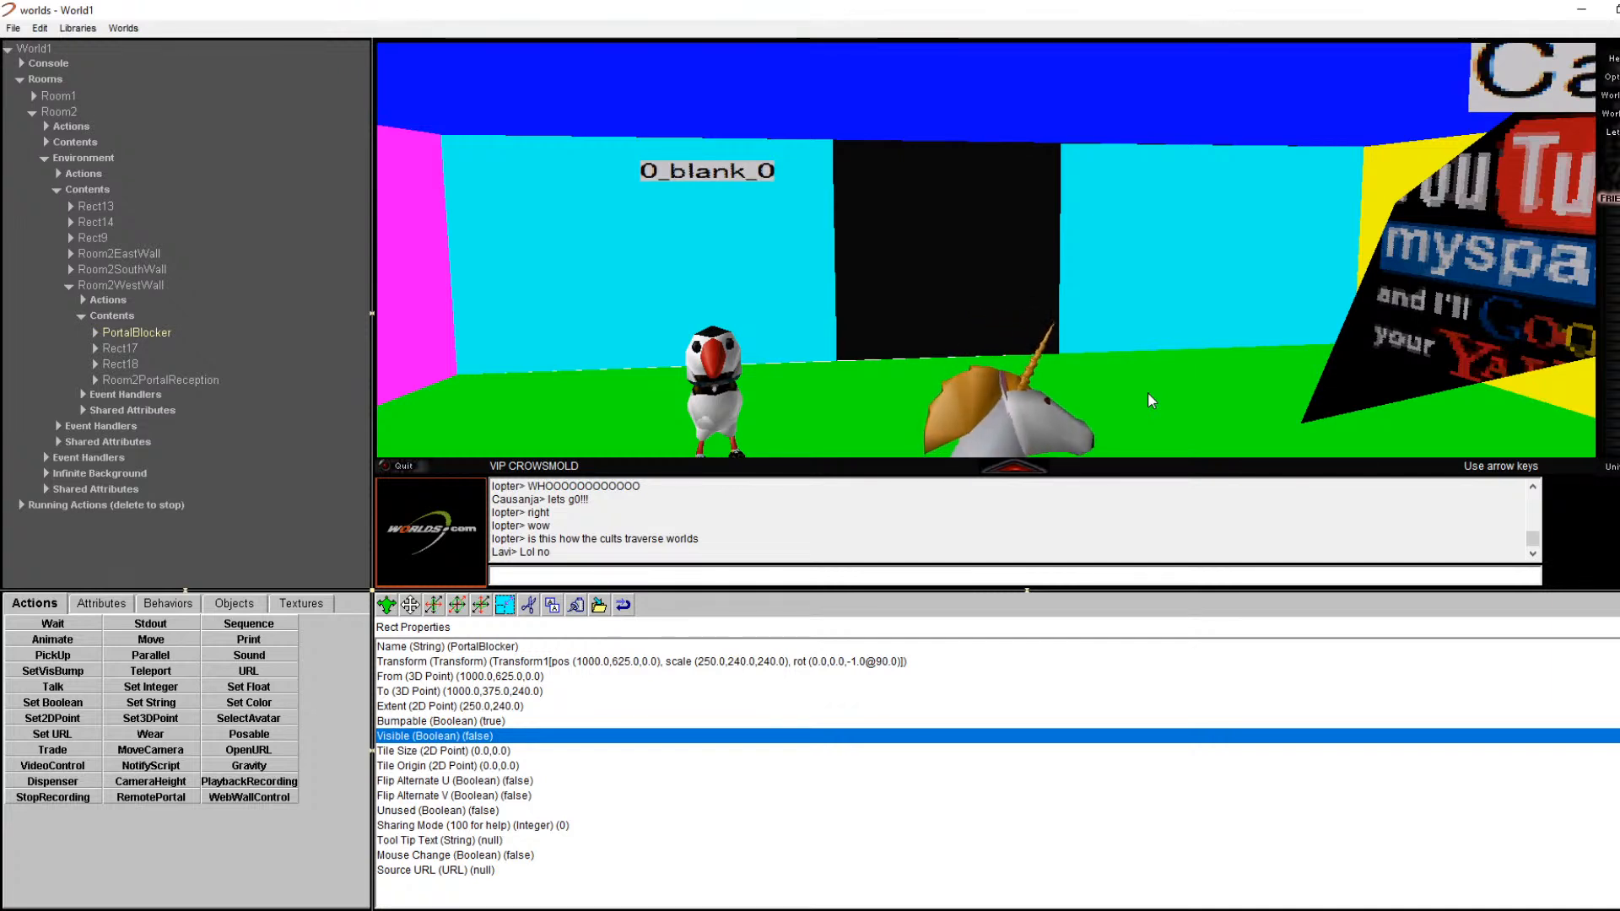
key(Left)
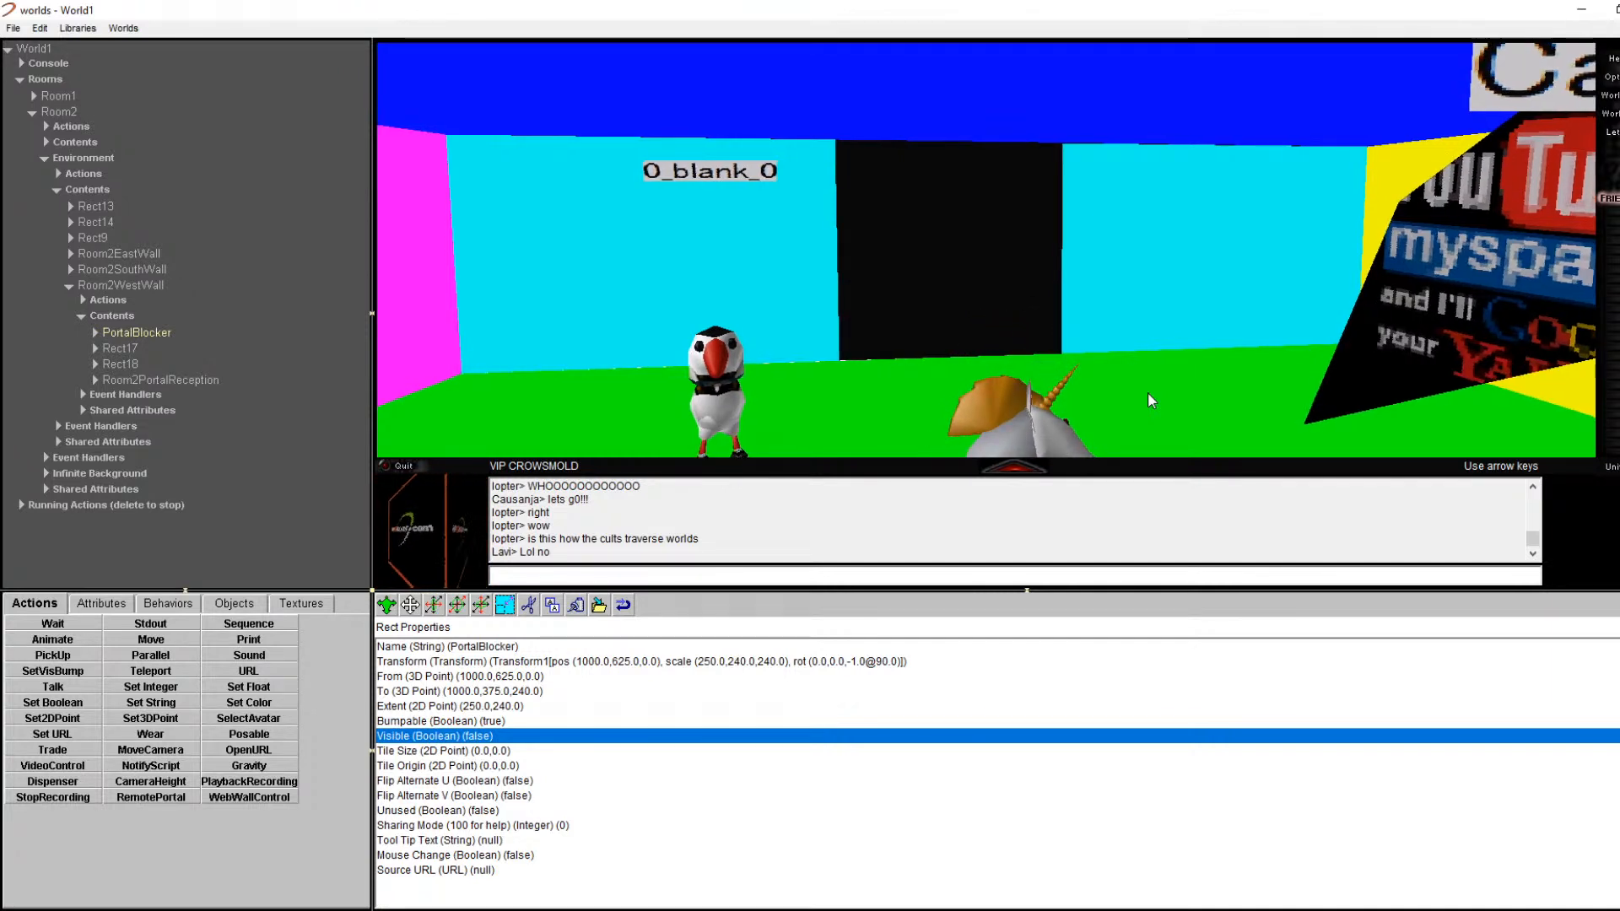
key(Left)
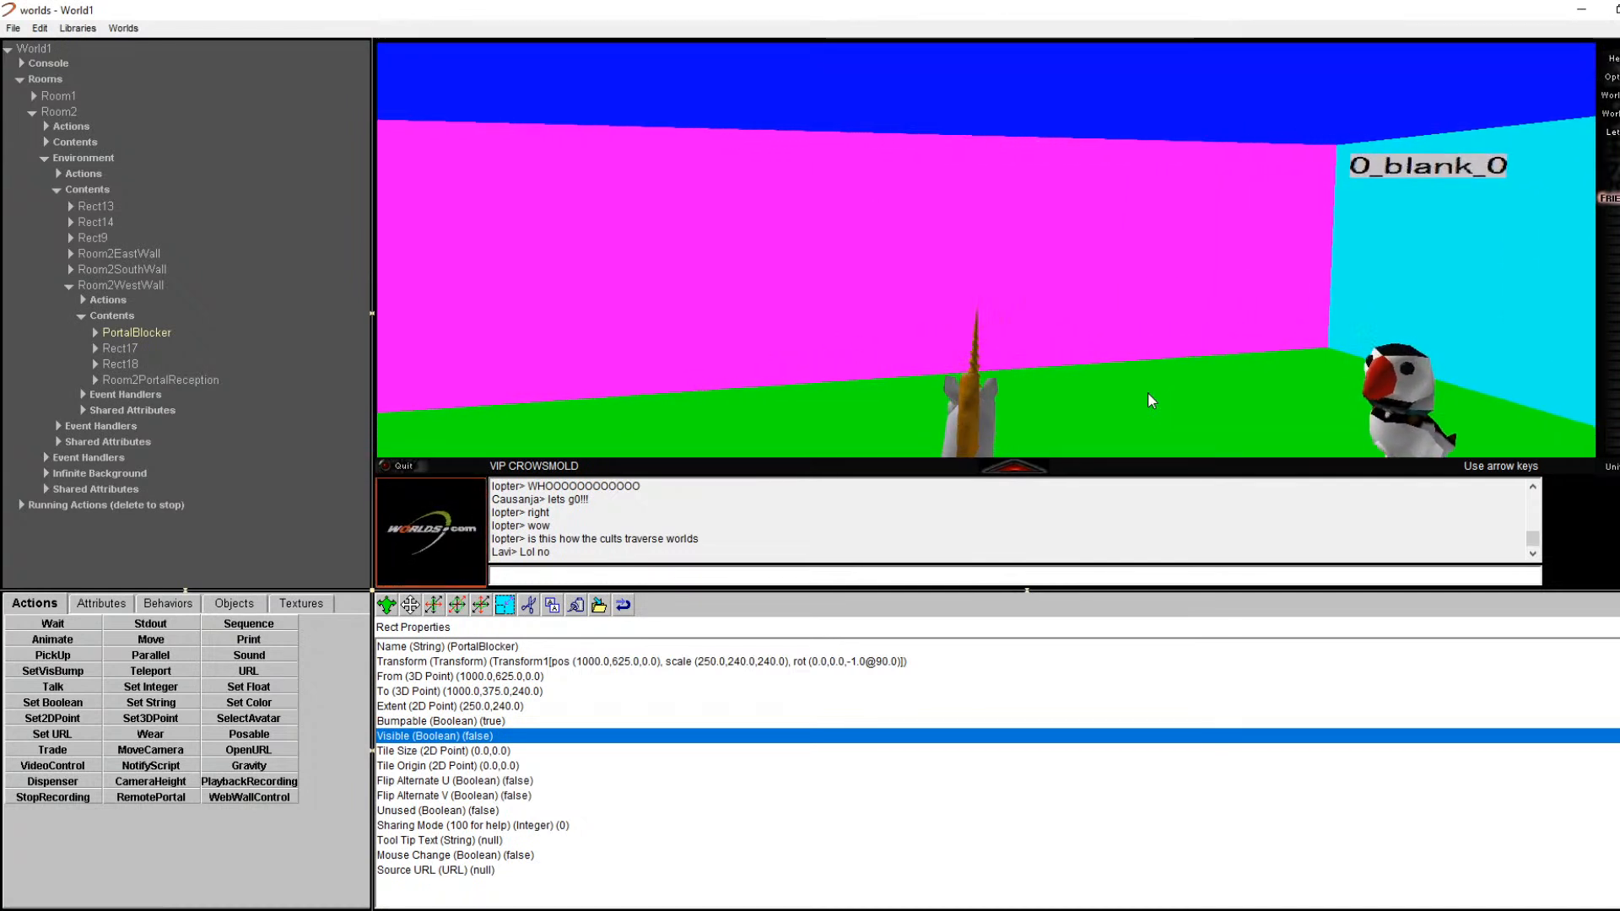
key(Left)
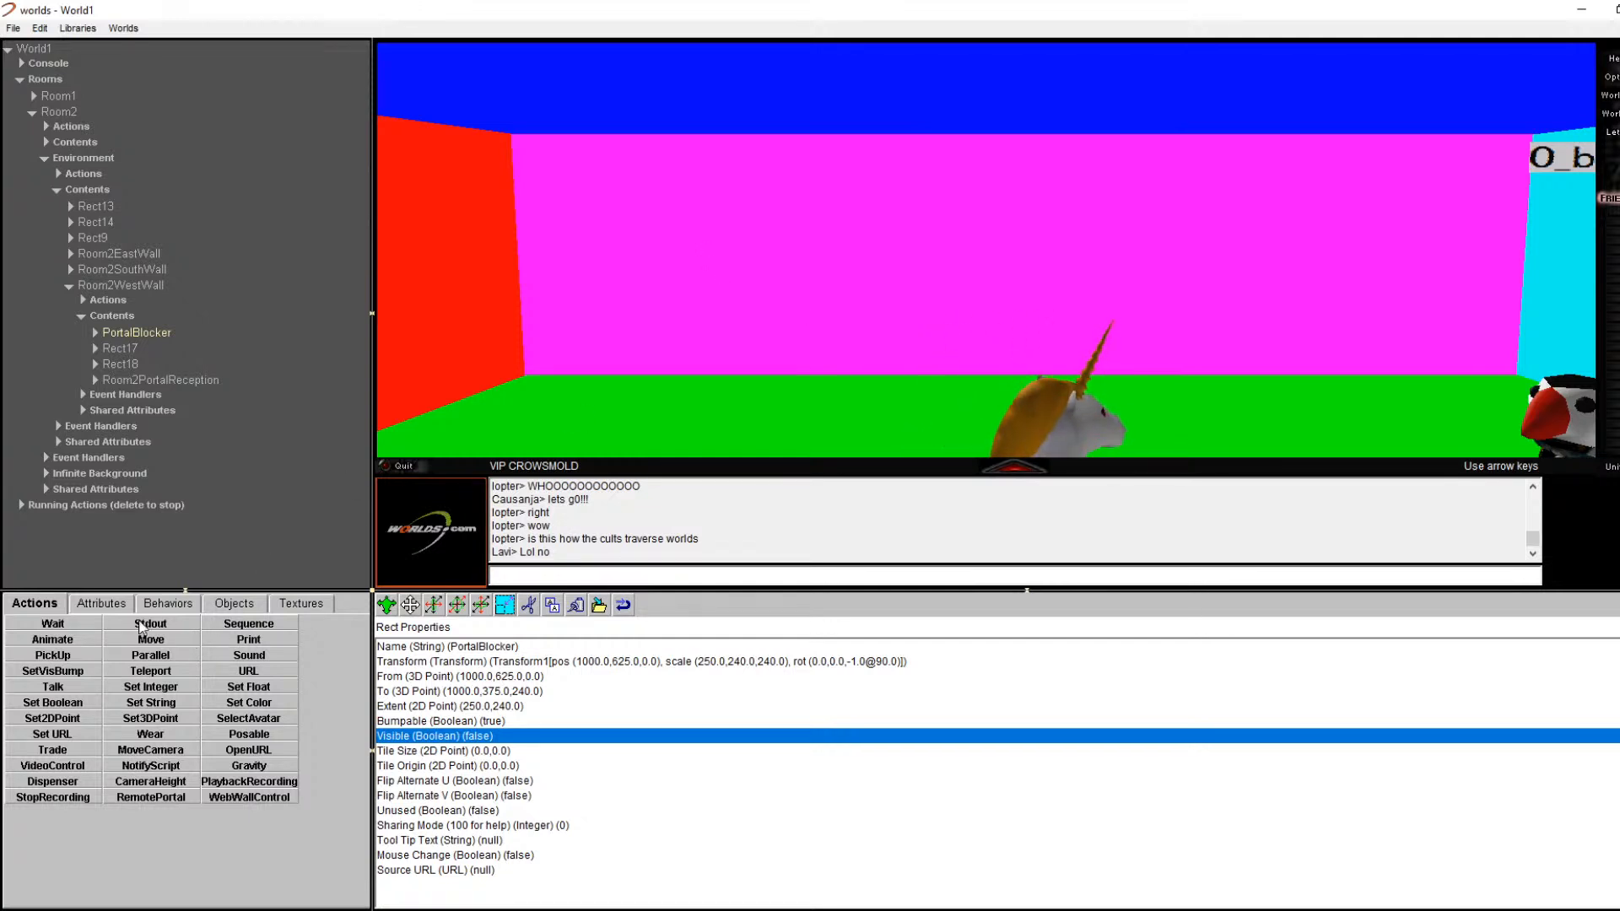
Step: Show the Objects palette of room pieces and turn the avatar toward the cyan wall's black doorway
click(225, 604)
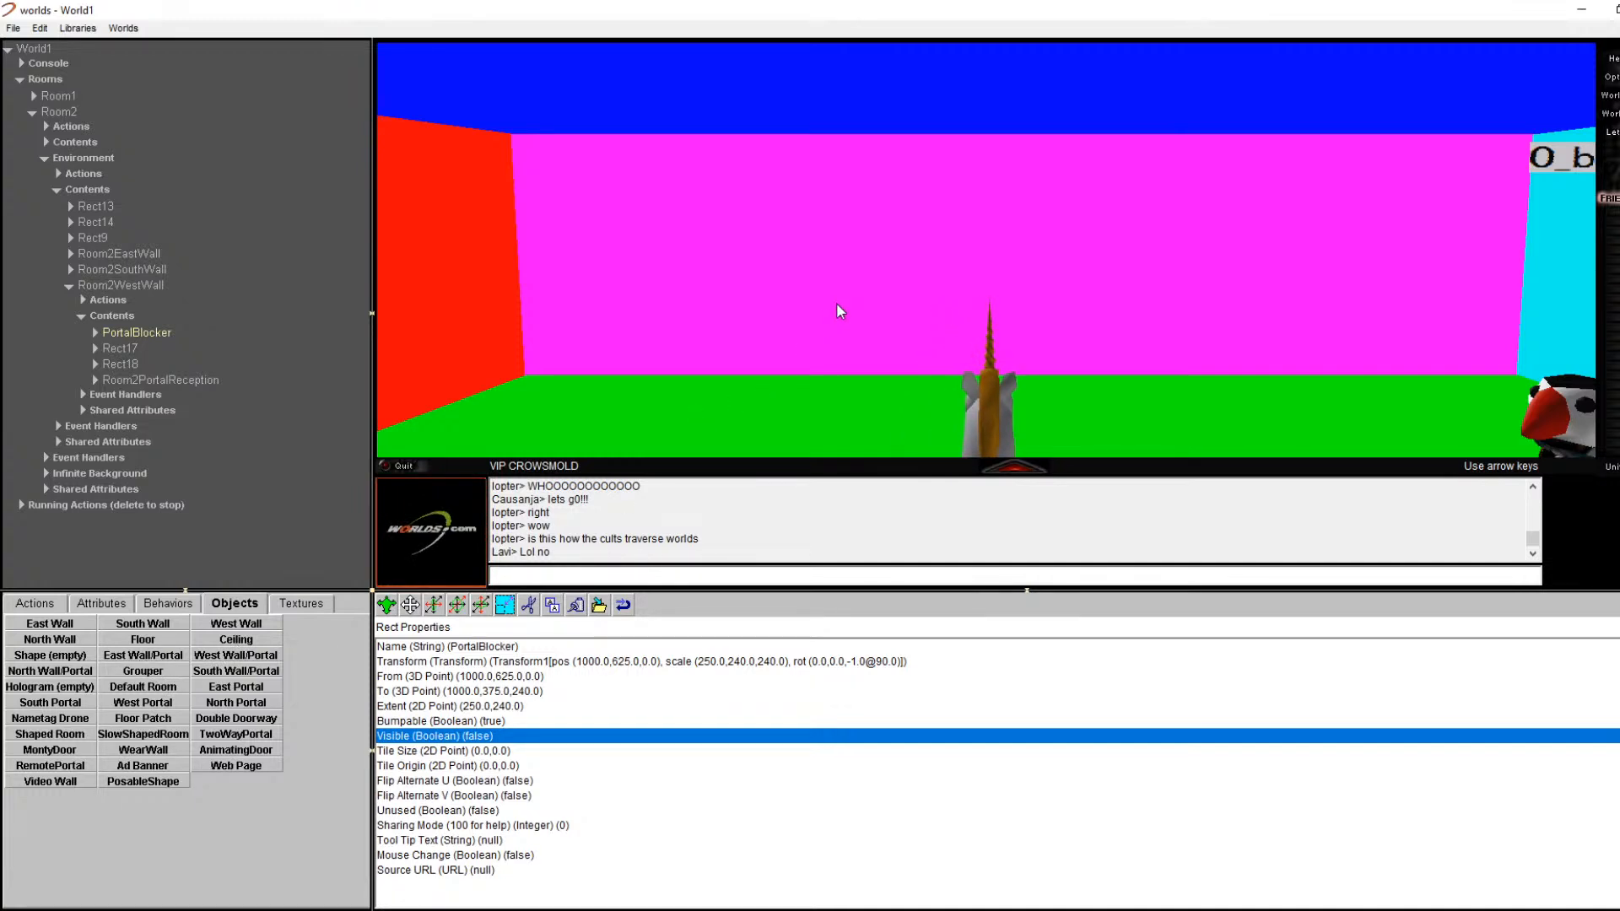
key(Up)
key(Up)
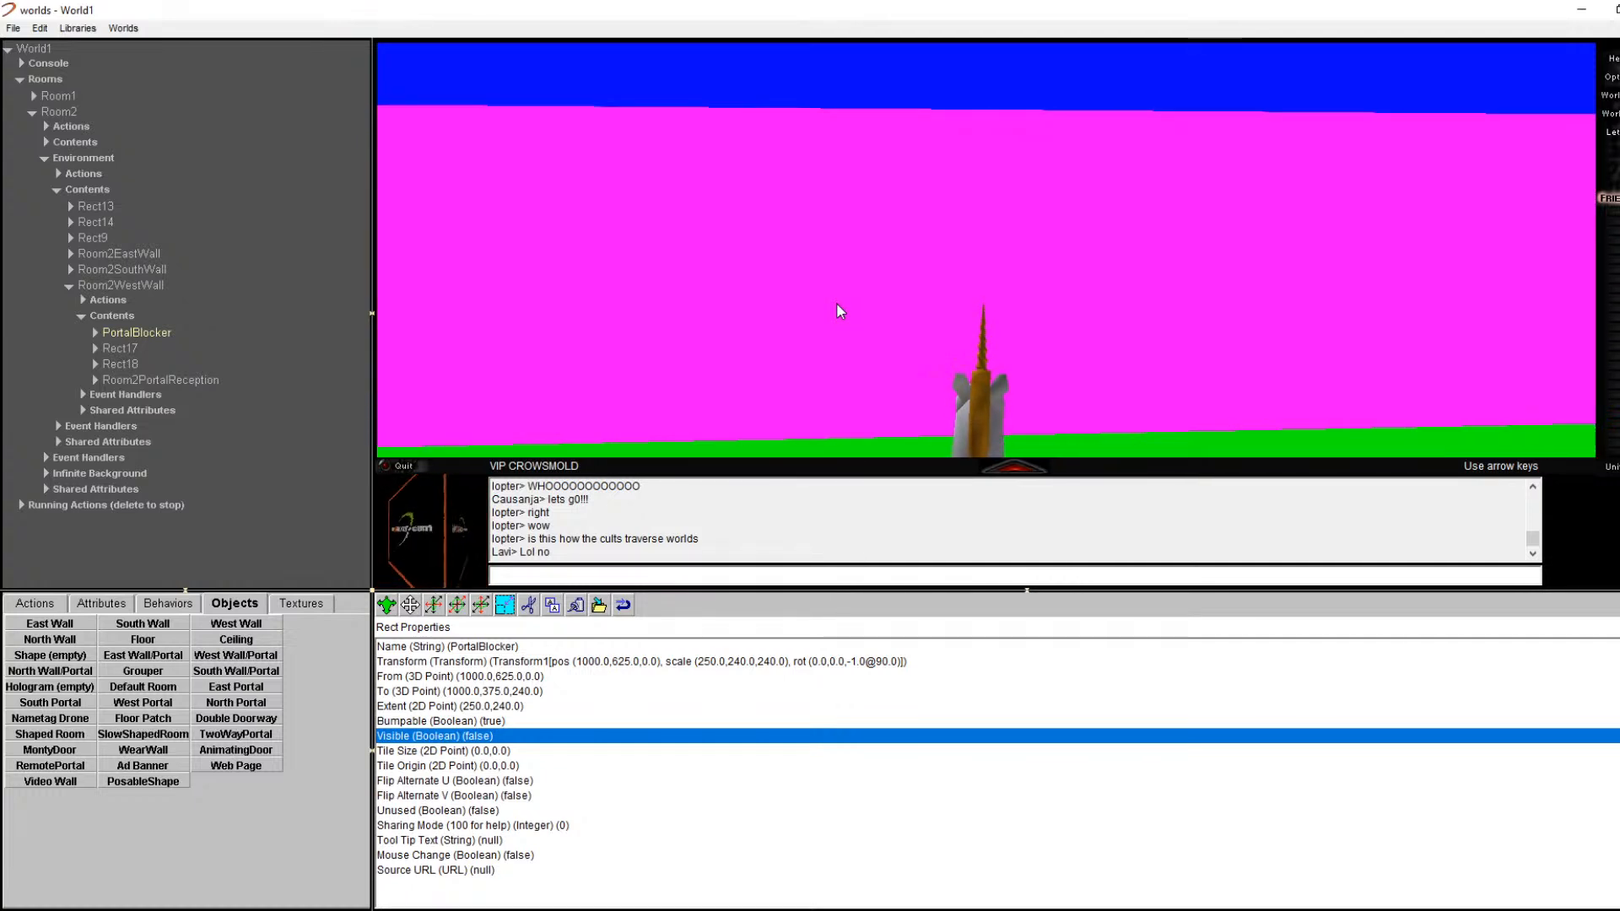
key(Right)
key(Right)
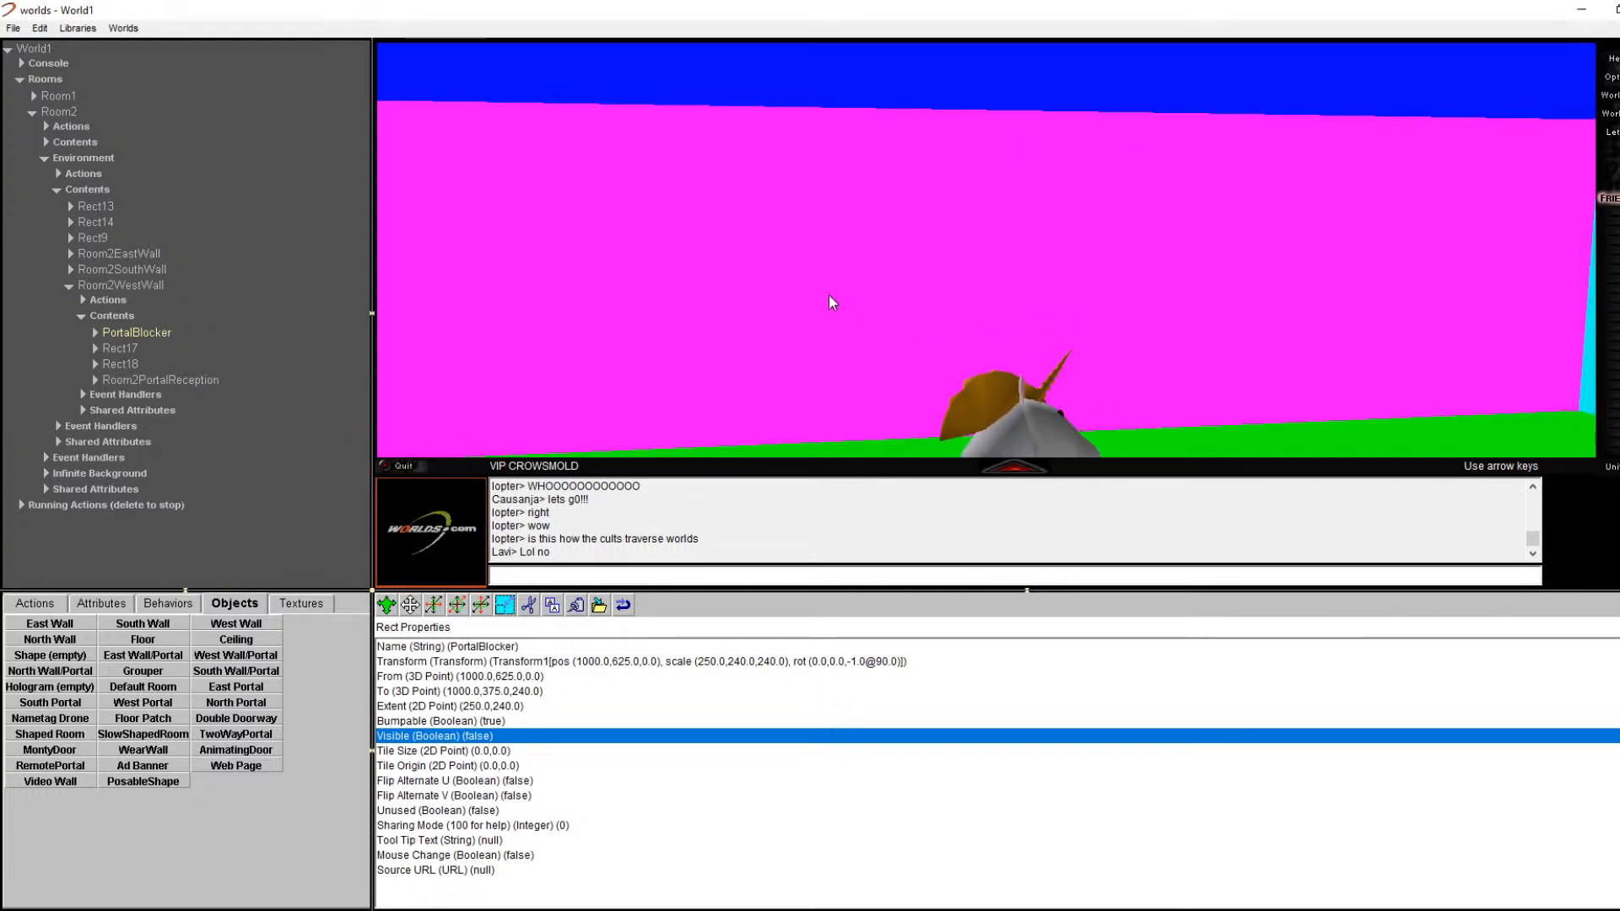
key(Right)
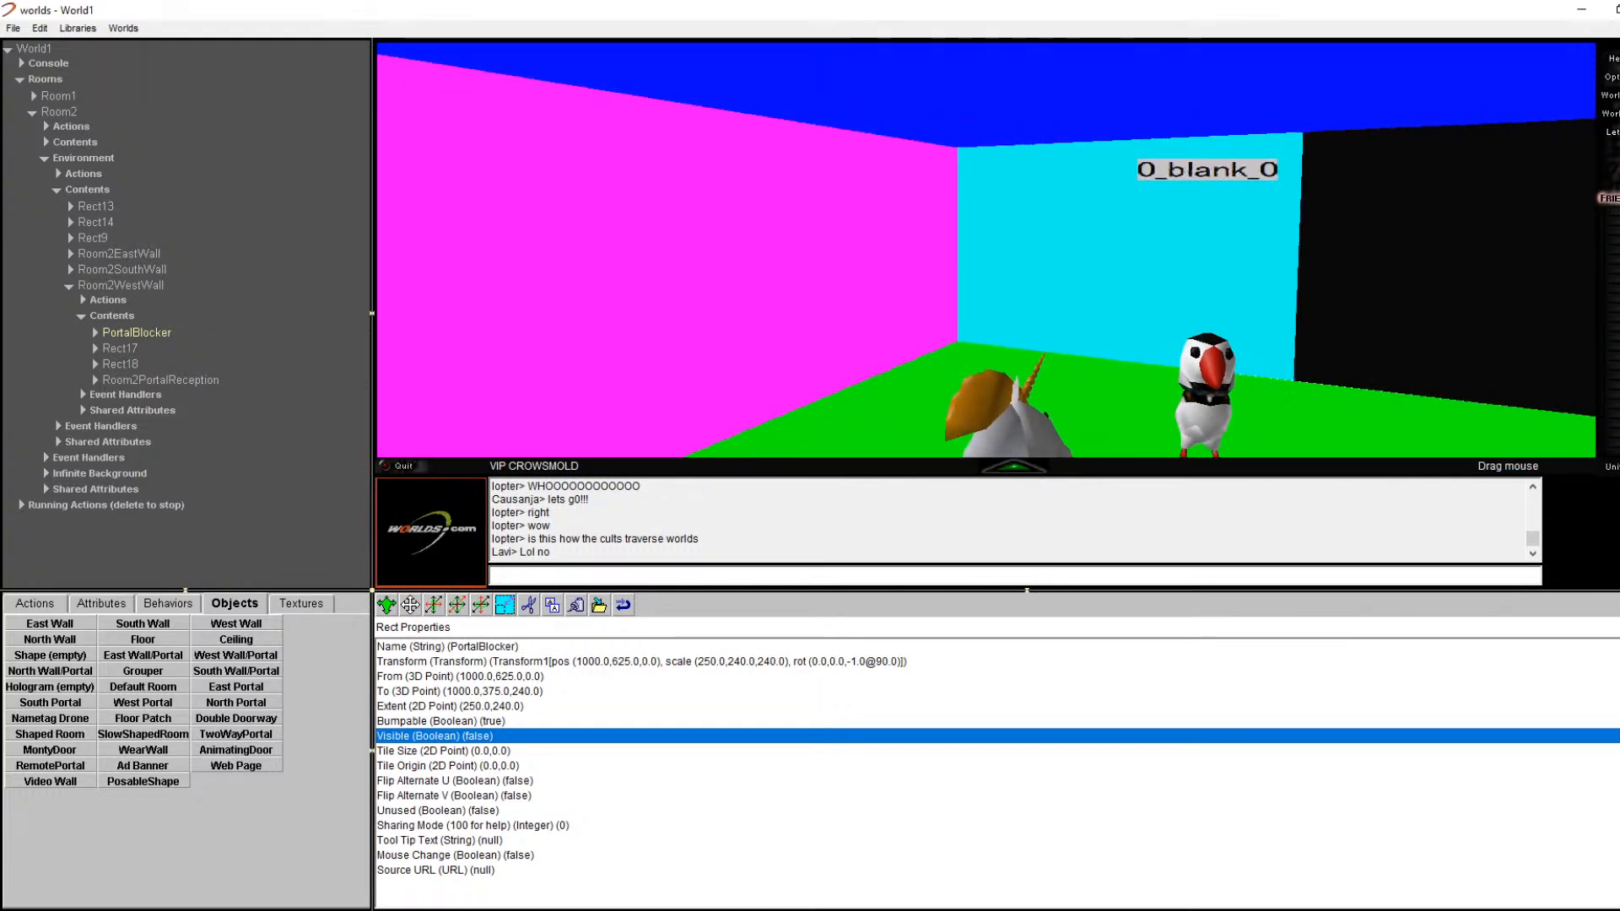
key(Right)
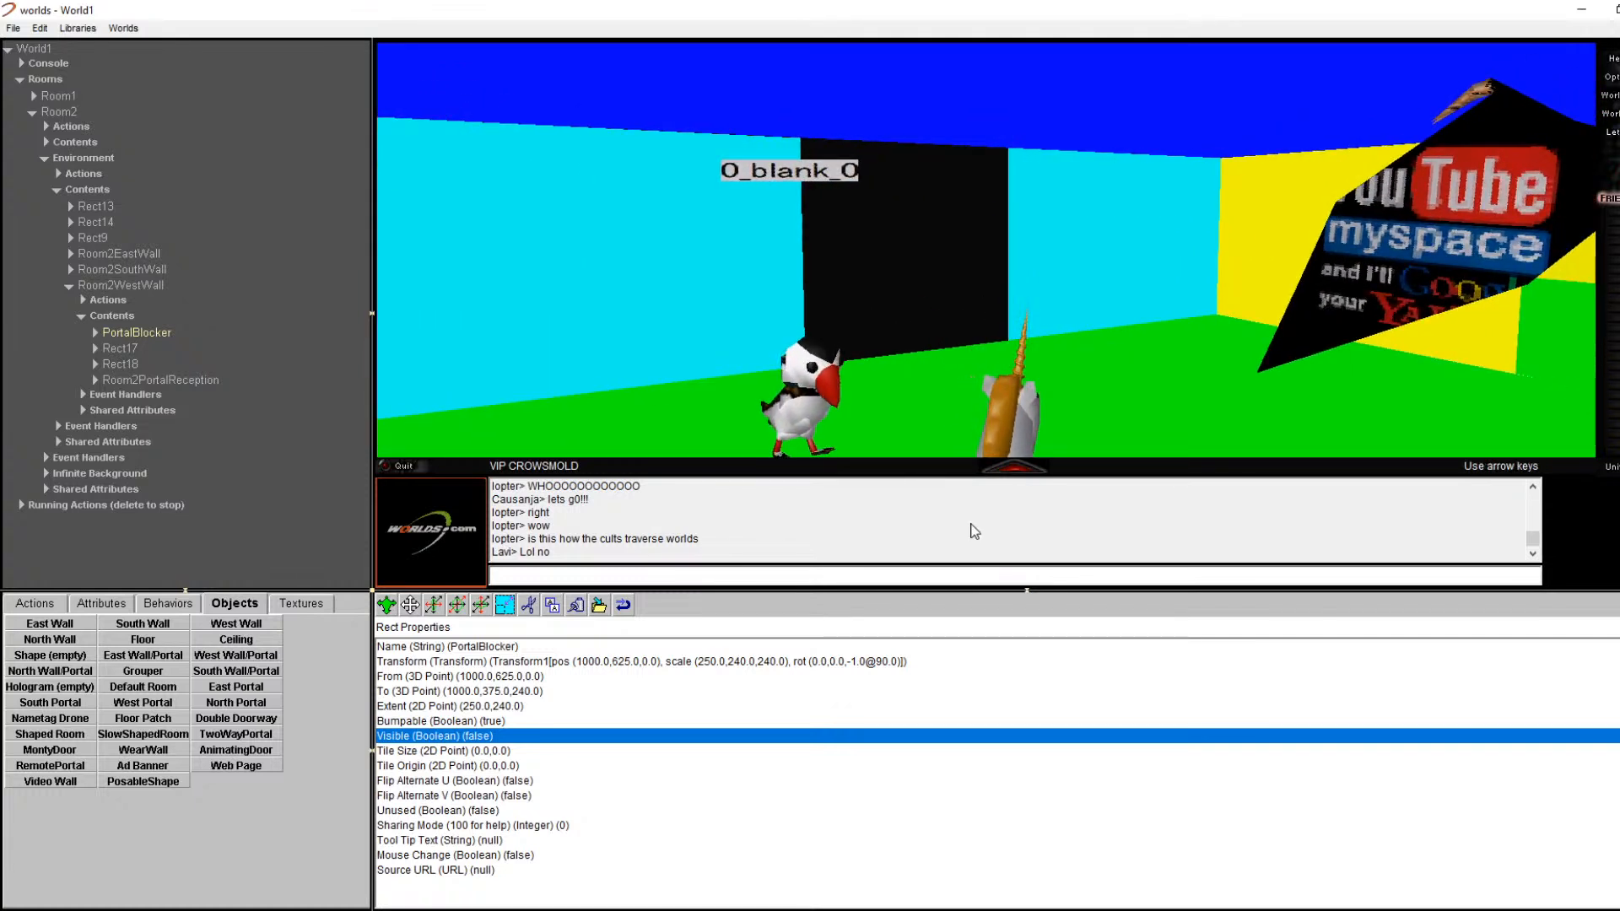
key(Left)
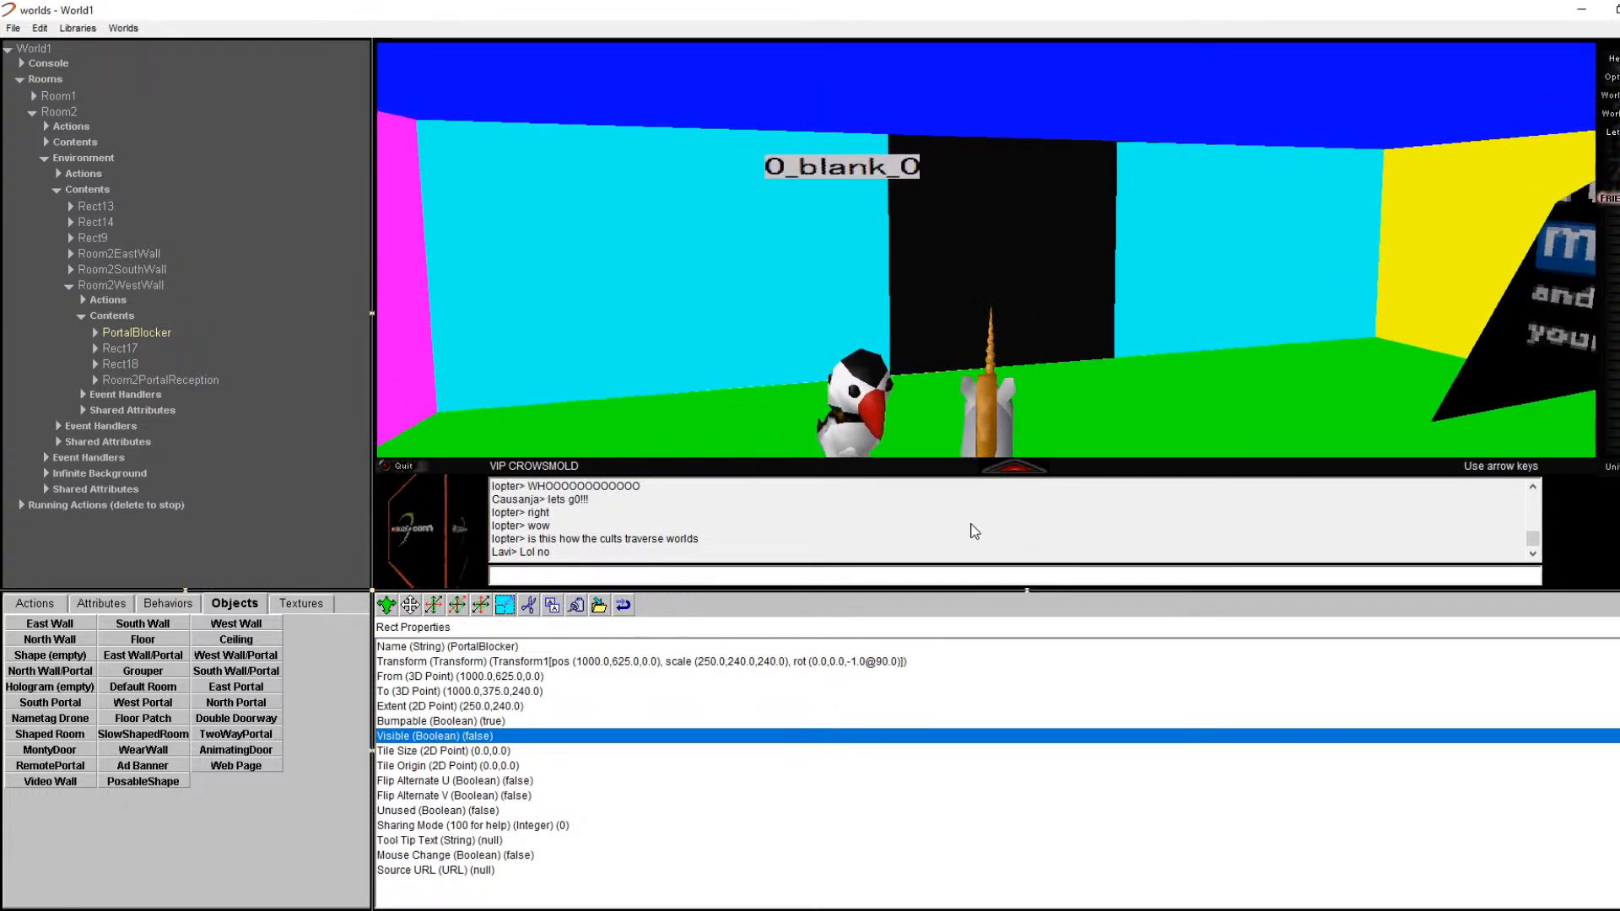
Step: Edit properties from the 3D view for wall panels Rect19, Rect20 and the Room2EastPortalRoom3 doorway
right_click(710, 302)
click(714, 301)
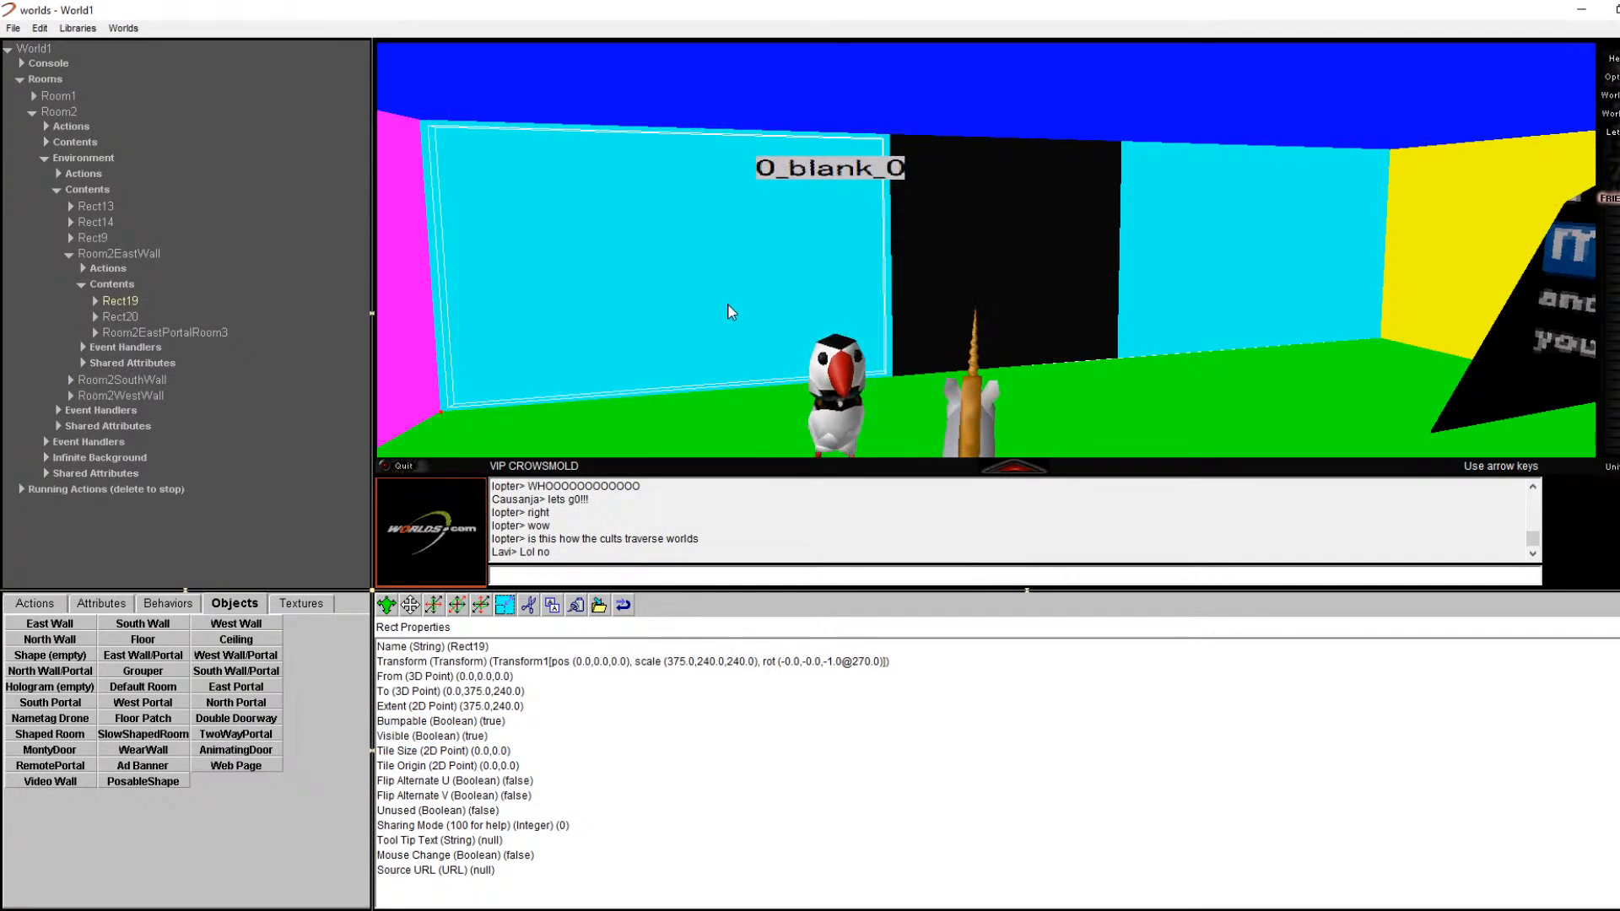
right_click(1173, 269)
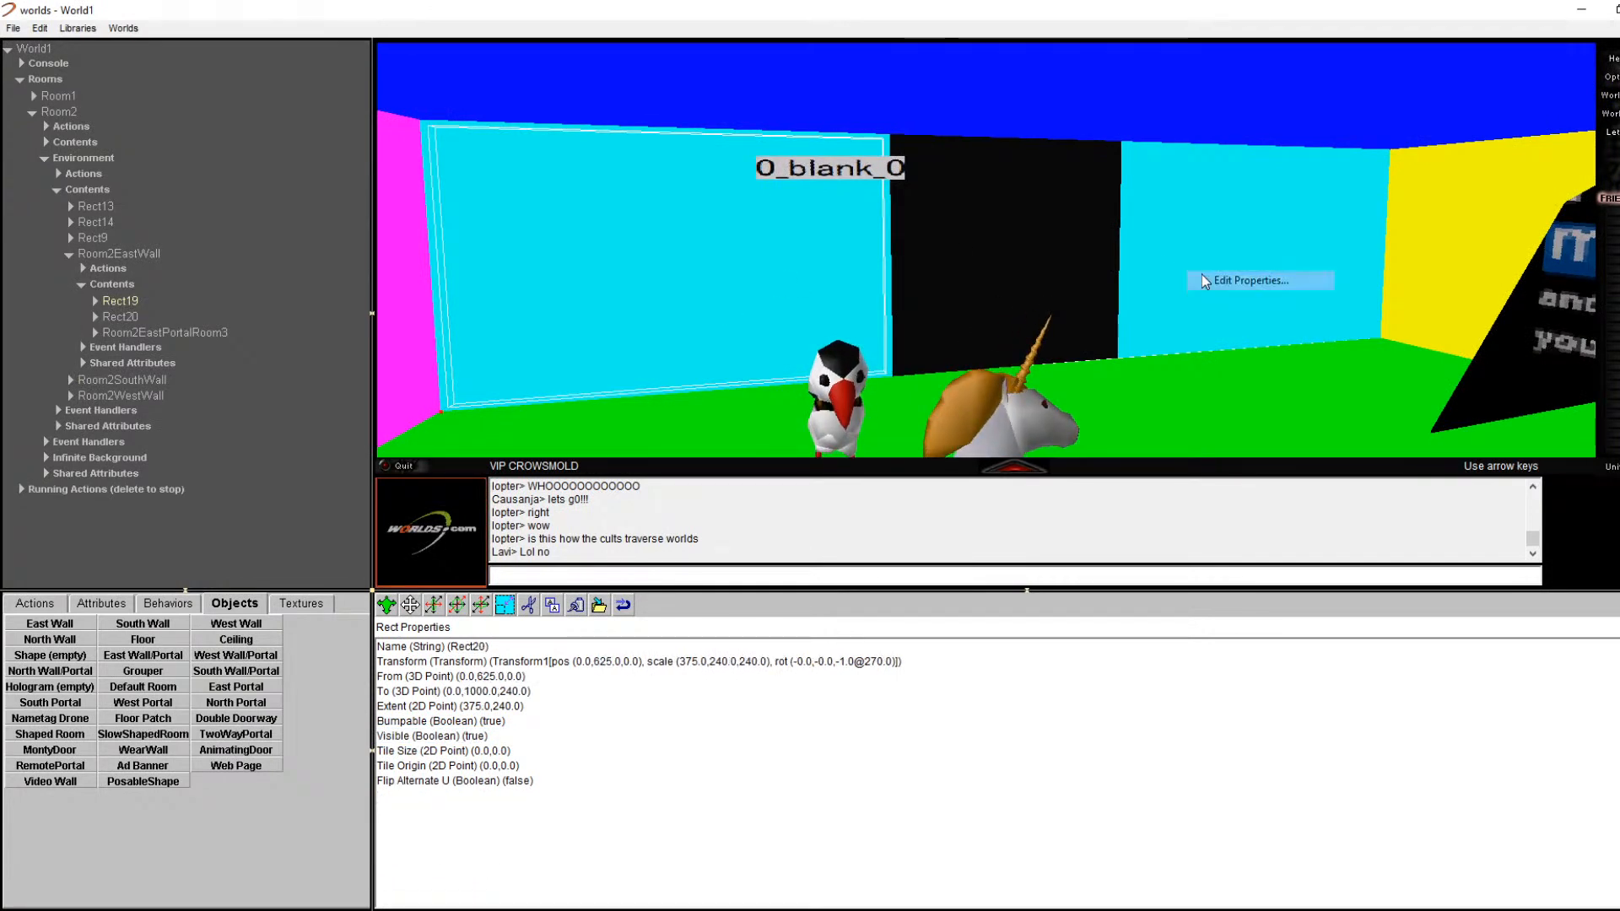
click(1215, 281)
right_click(783, 302)
click(812, 312)
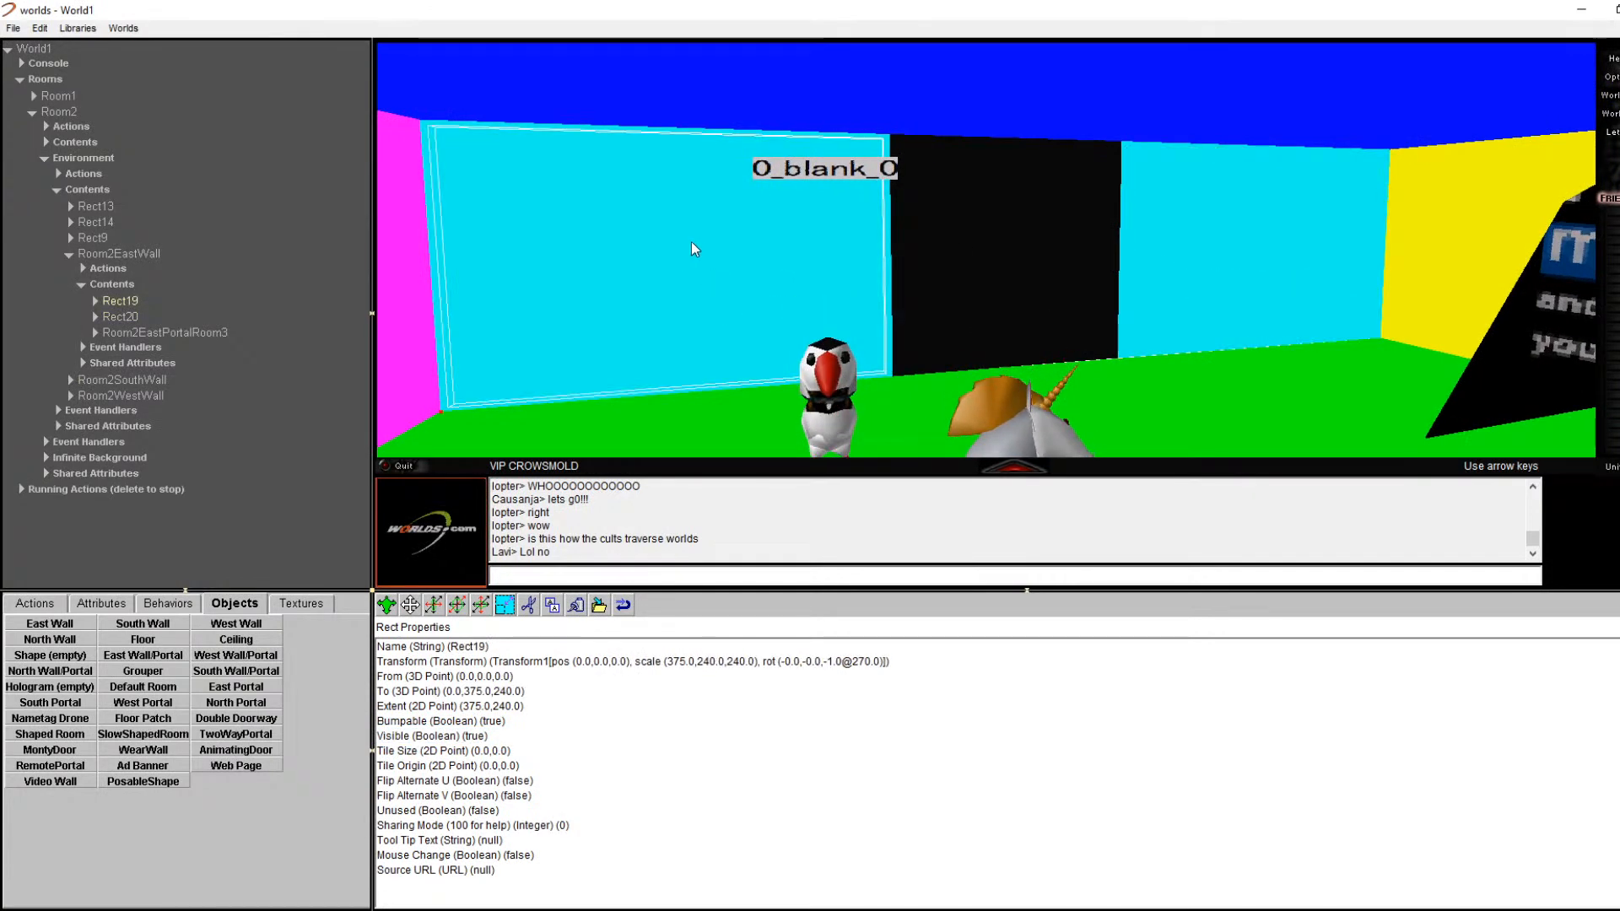
right_click(1215, 303)
click(1235, 314)
right_click(1084, 314)
click(1101, 321)
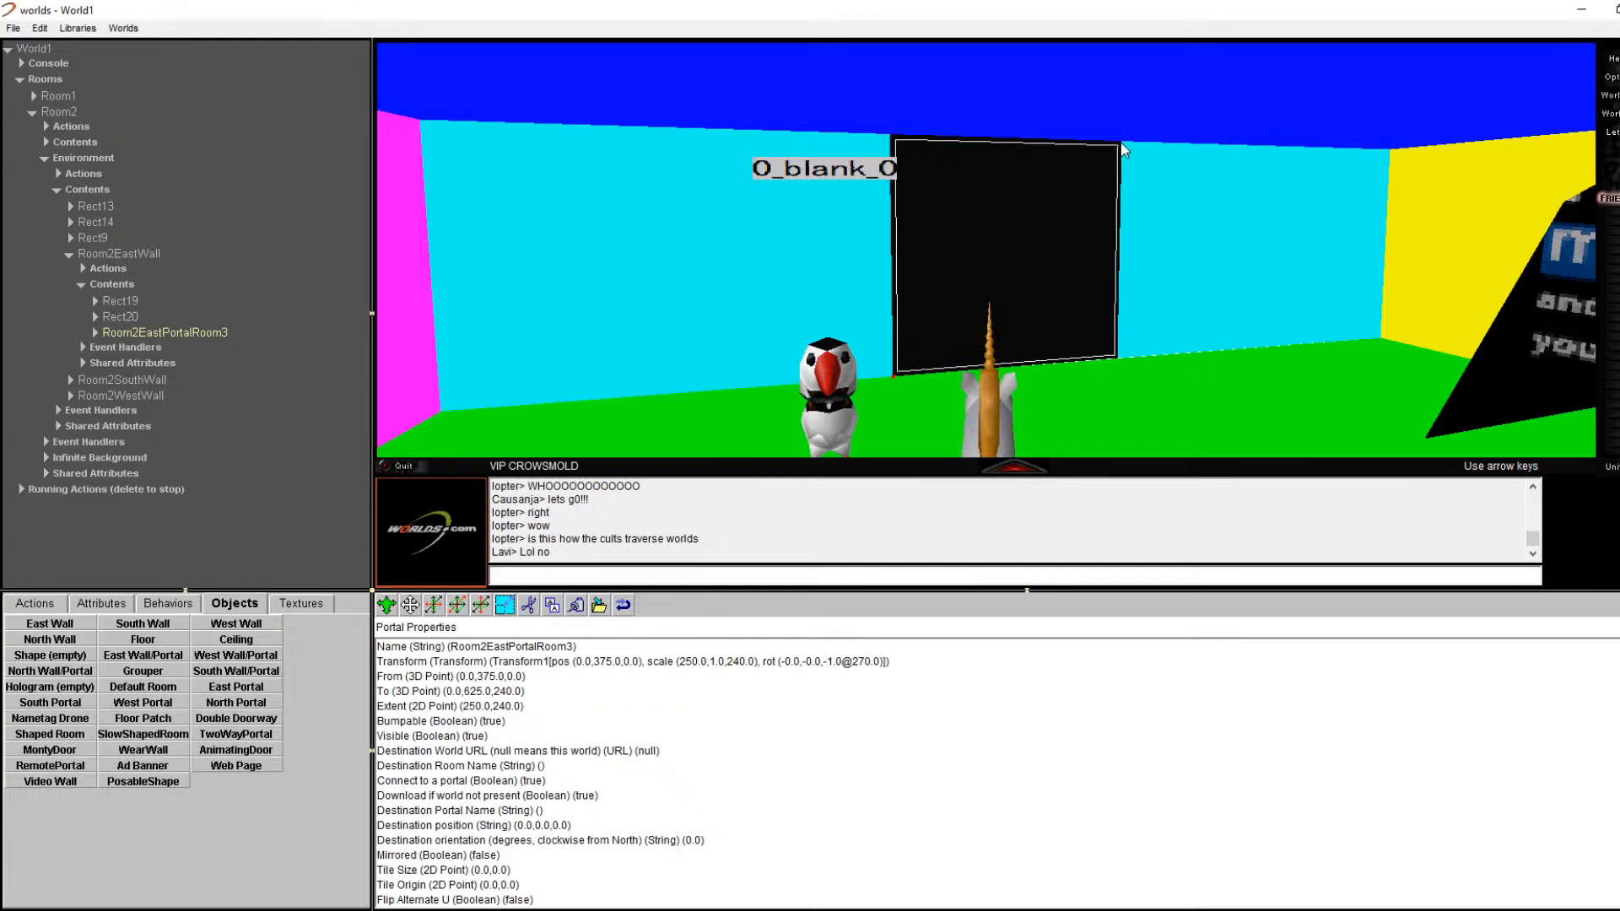
Step: Review Rect19 and Rect20 again, then display Room2EastWall's properties from the world tree
click(707, 256)
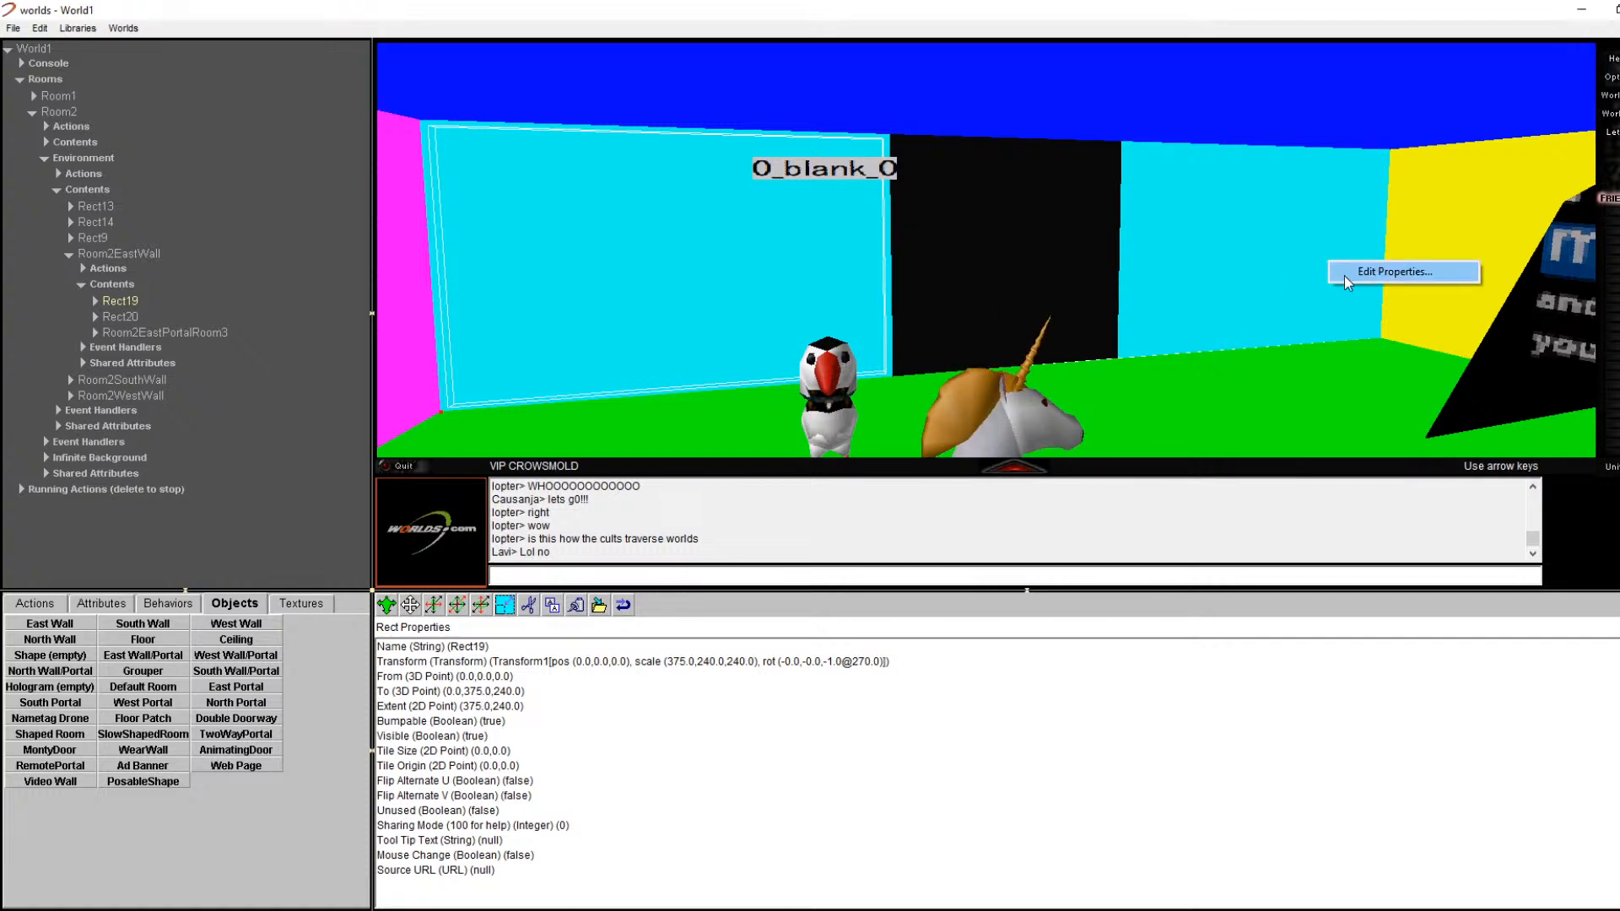
click(1345, 274)
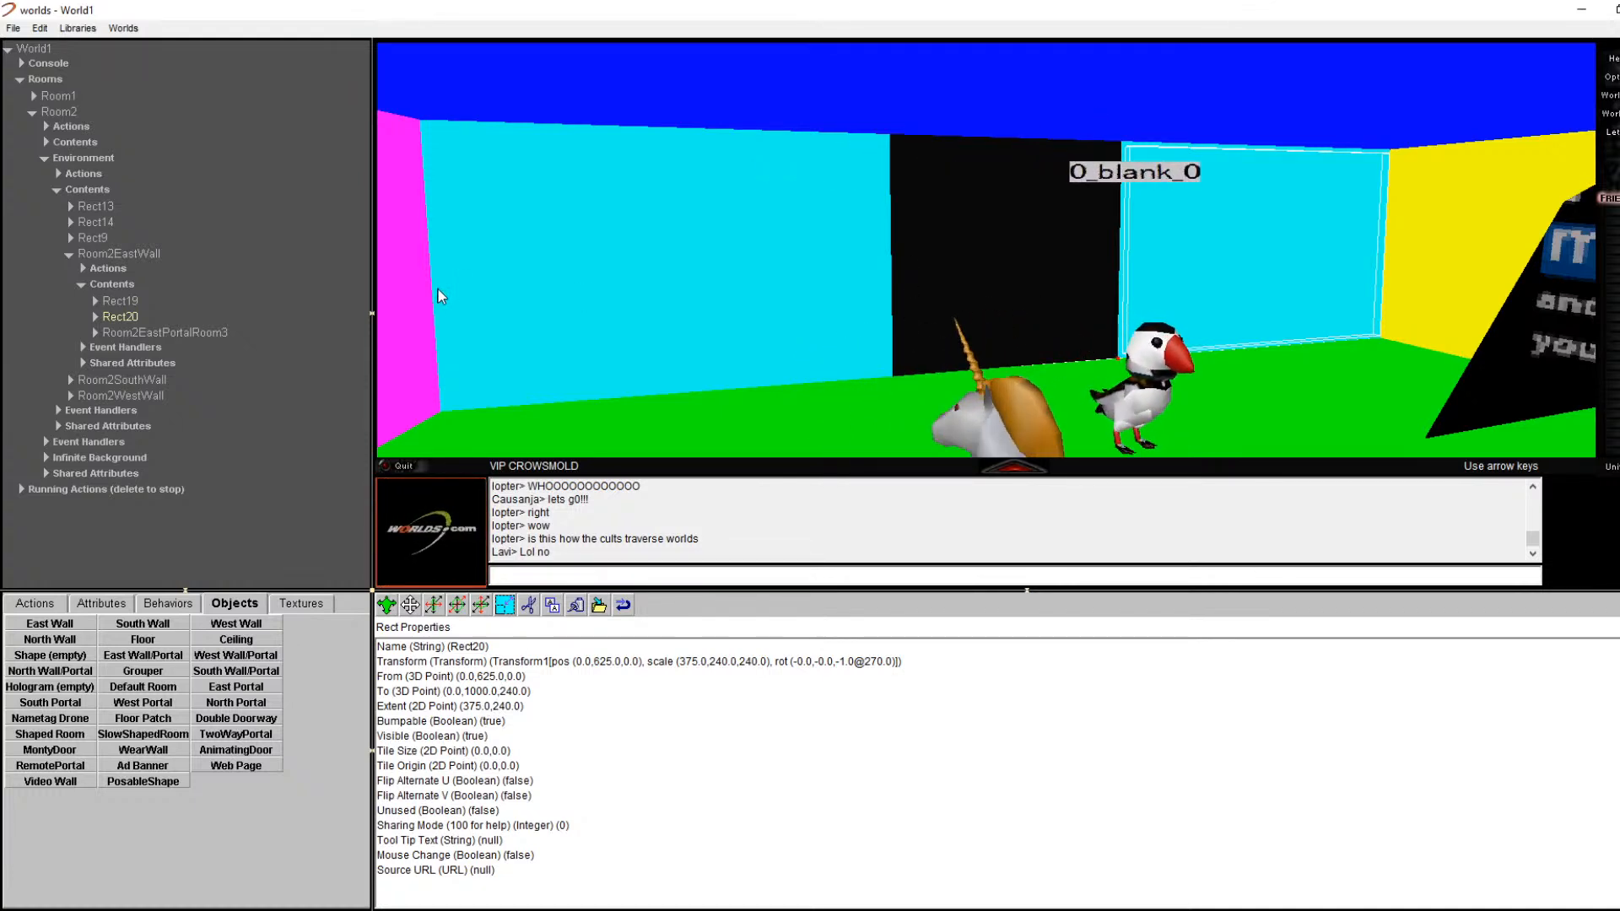
click(179, 302)
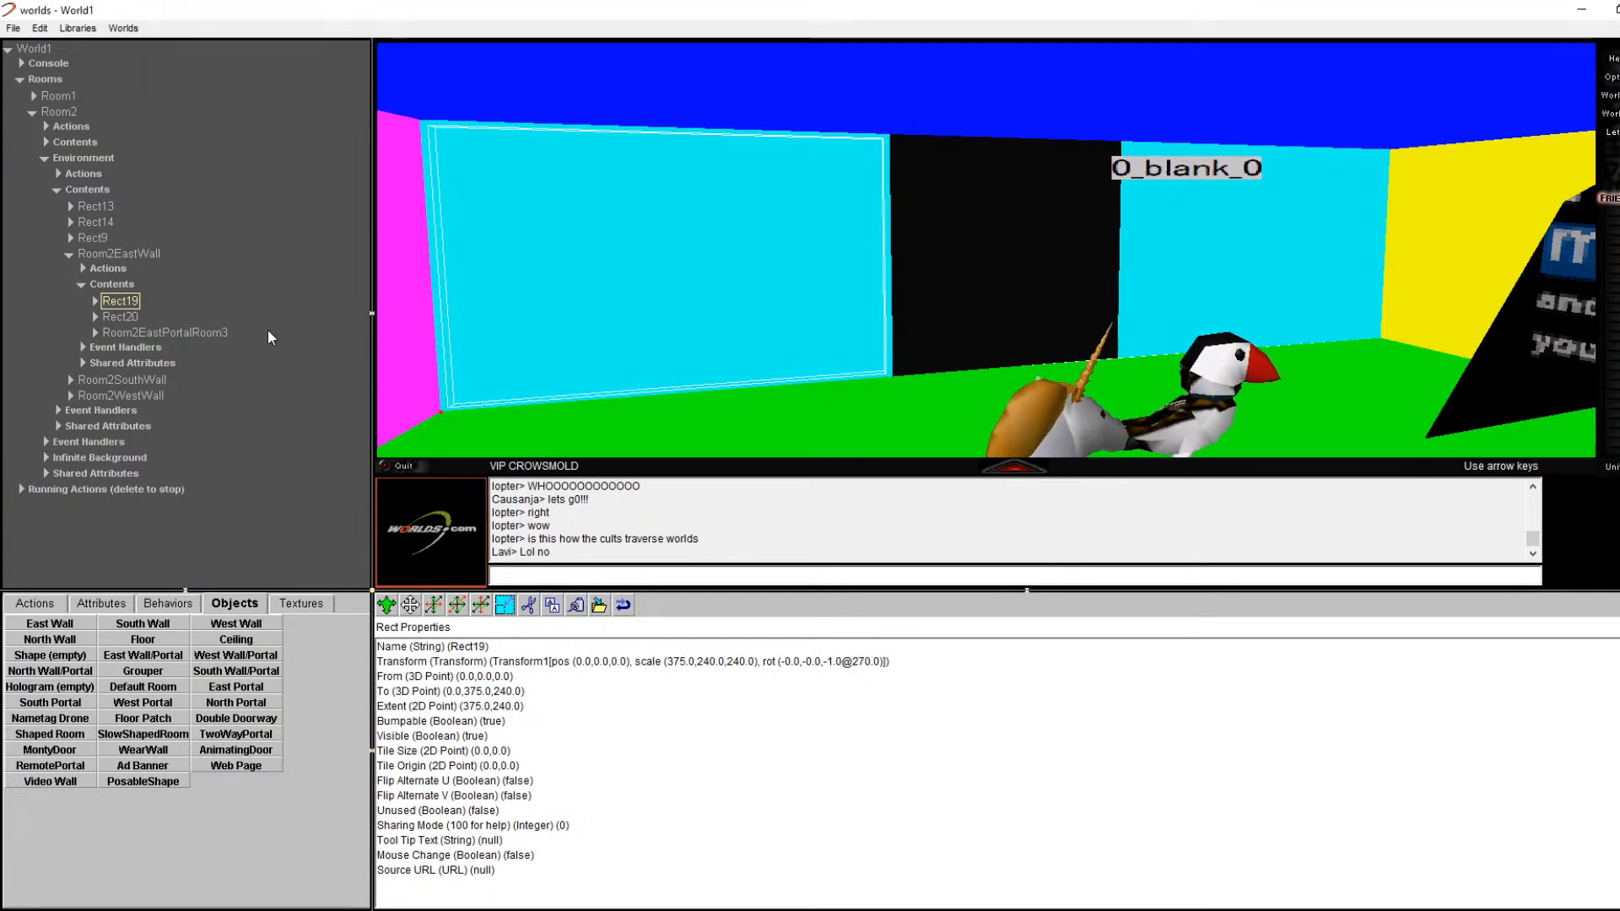
click(156, 253)
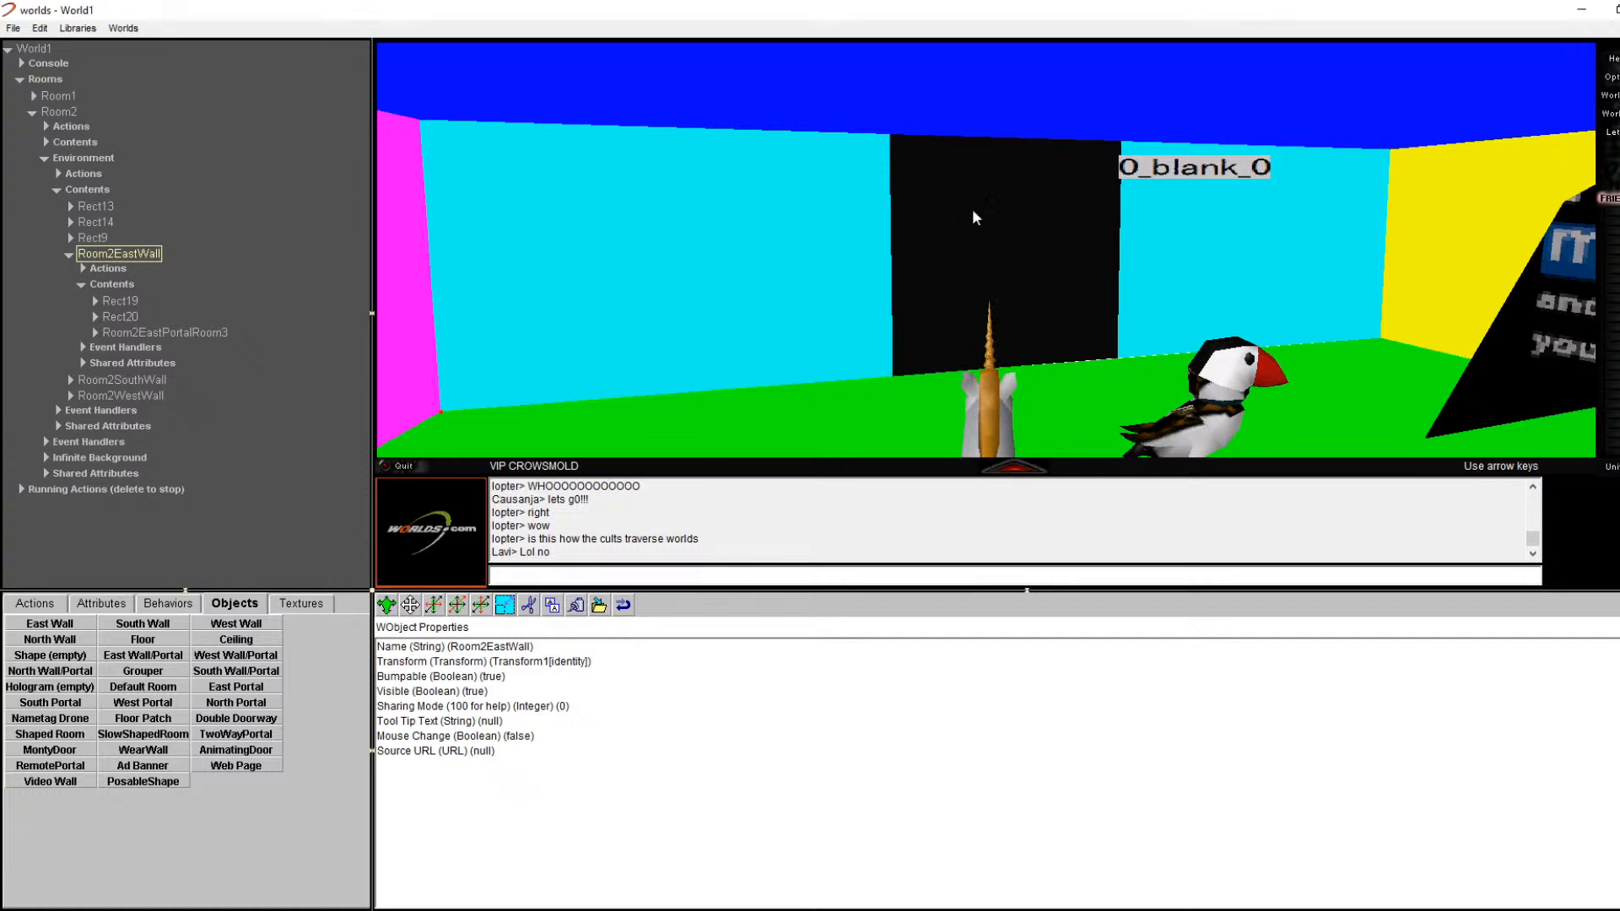
Step: Inspect Rect14, Rect9 and Room2EastWall, then show Room2WestWall's properties while facing the cyan wall
drag(1027, 473, 1354, 473)
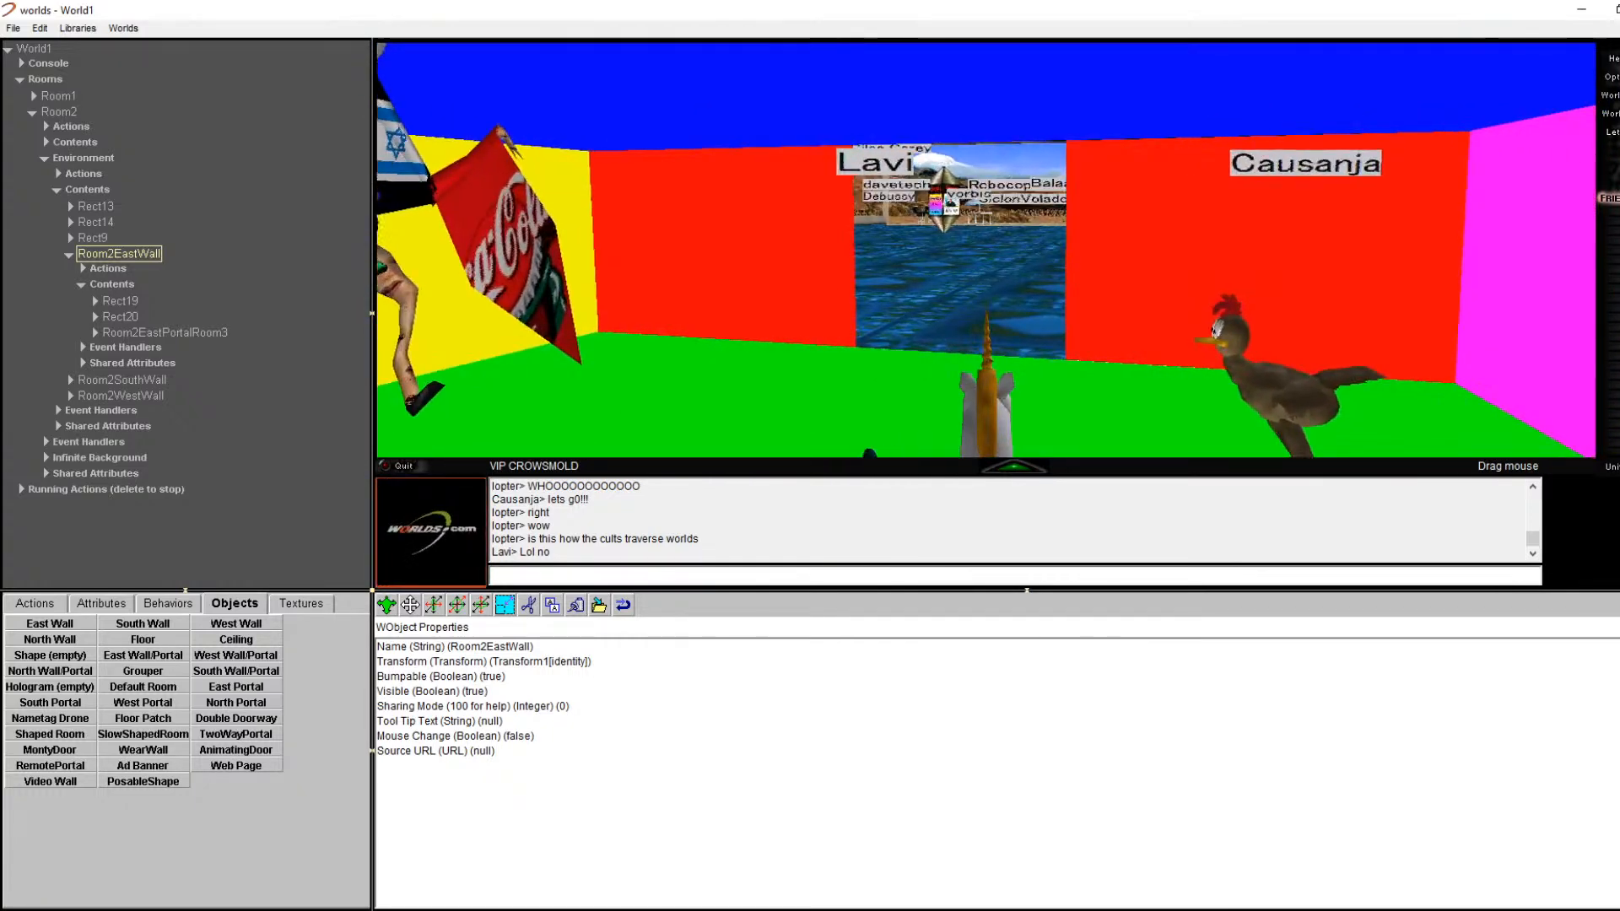
click(84, 222)
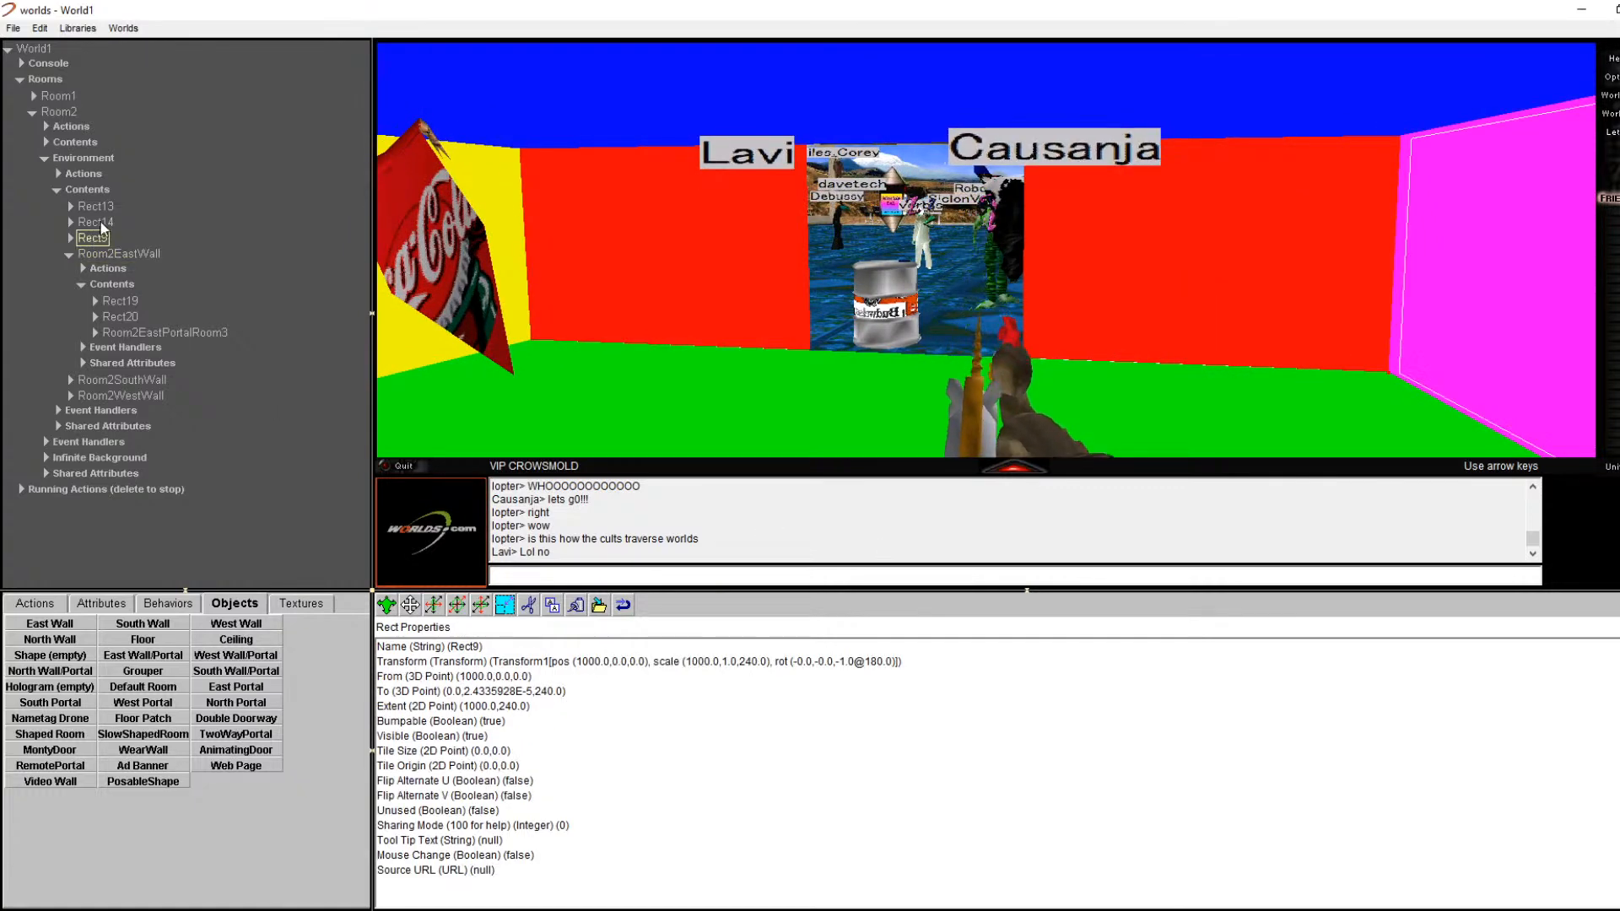
click(87, 240)
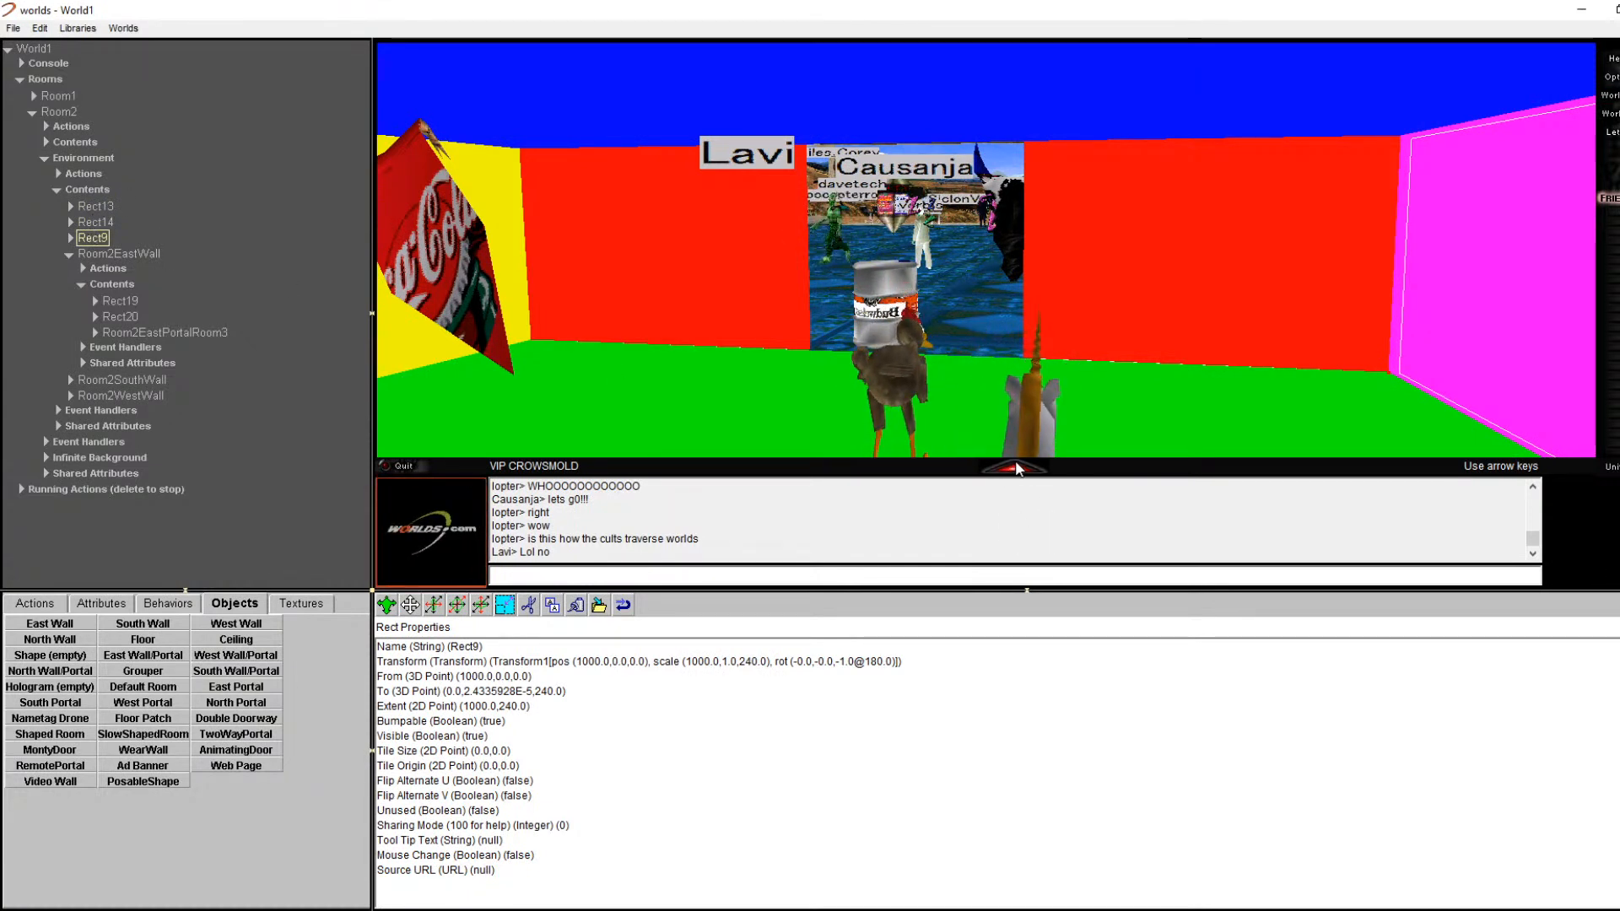
mouse_move(1012, 471)
mouse_down()
mouse_move(1063, 468)
mouse_move(1008, 469)
mouse_up()
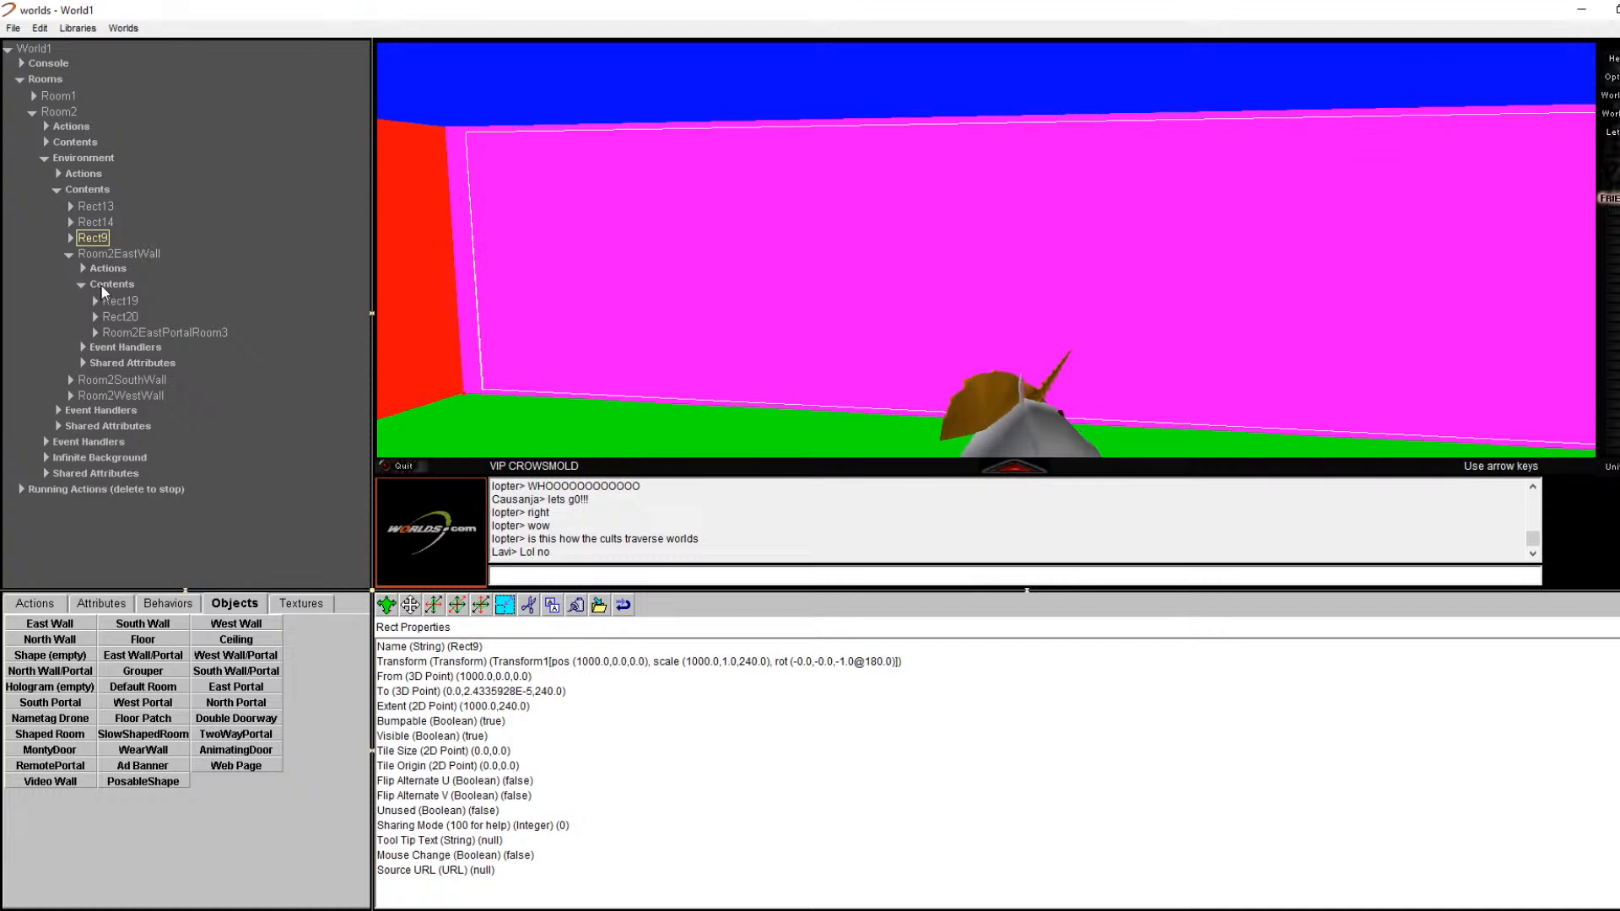
click(126, 254)
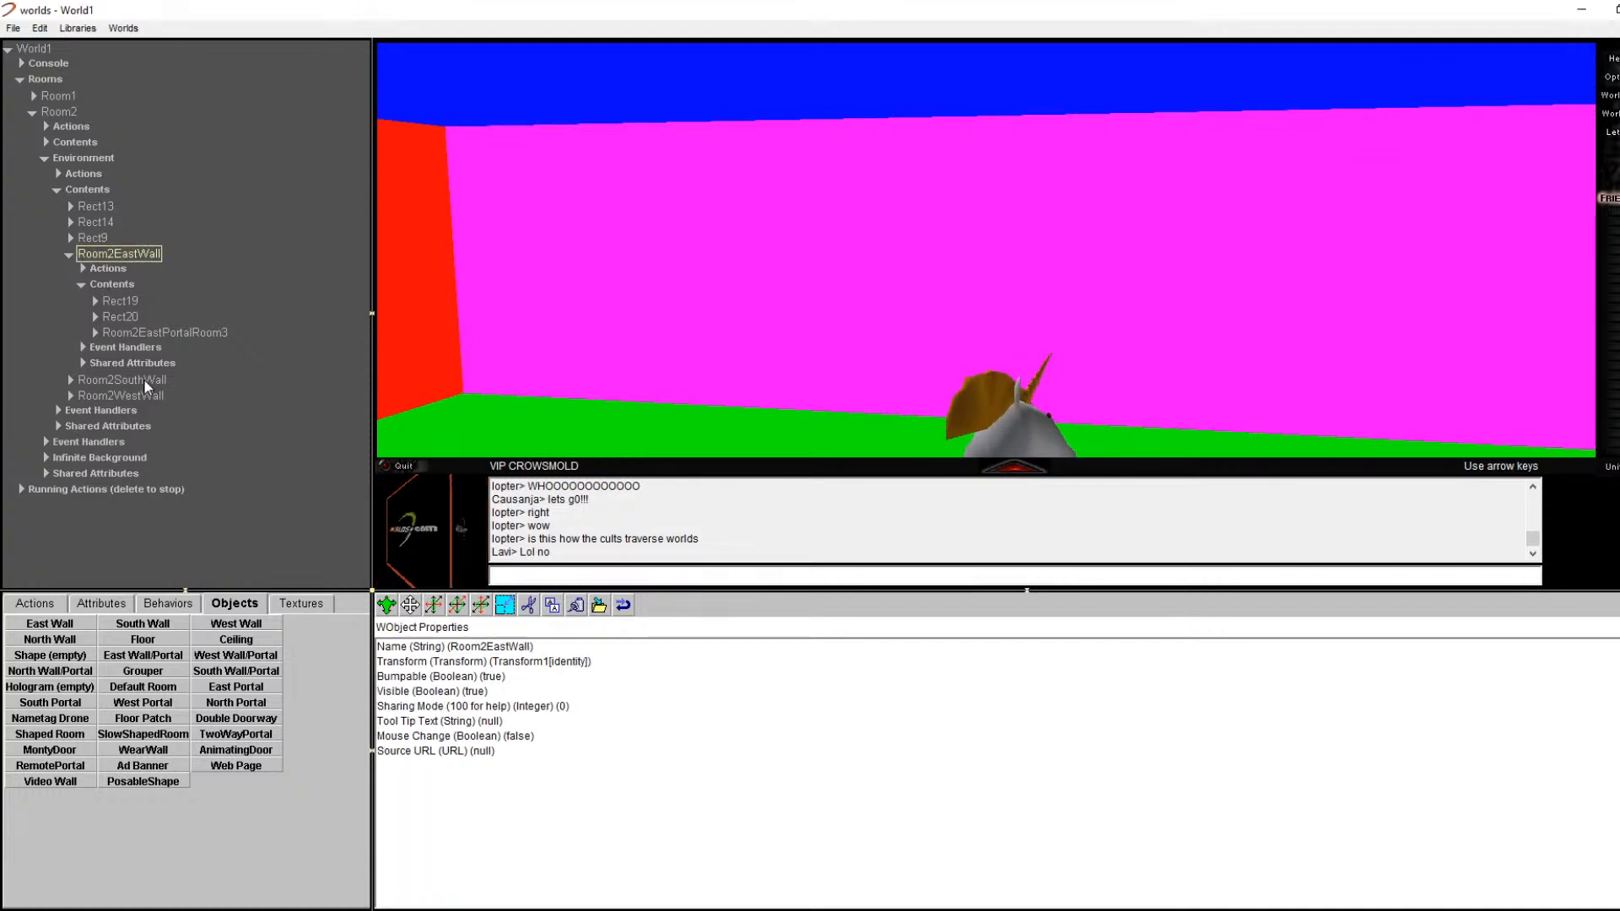
click(127, 395)
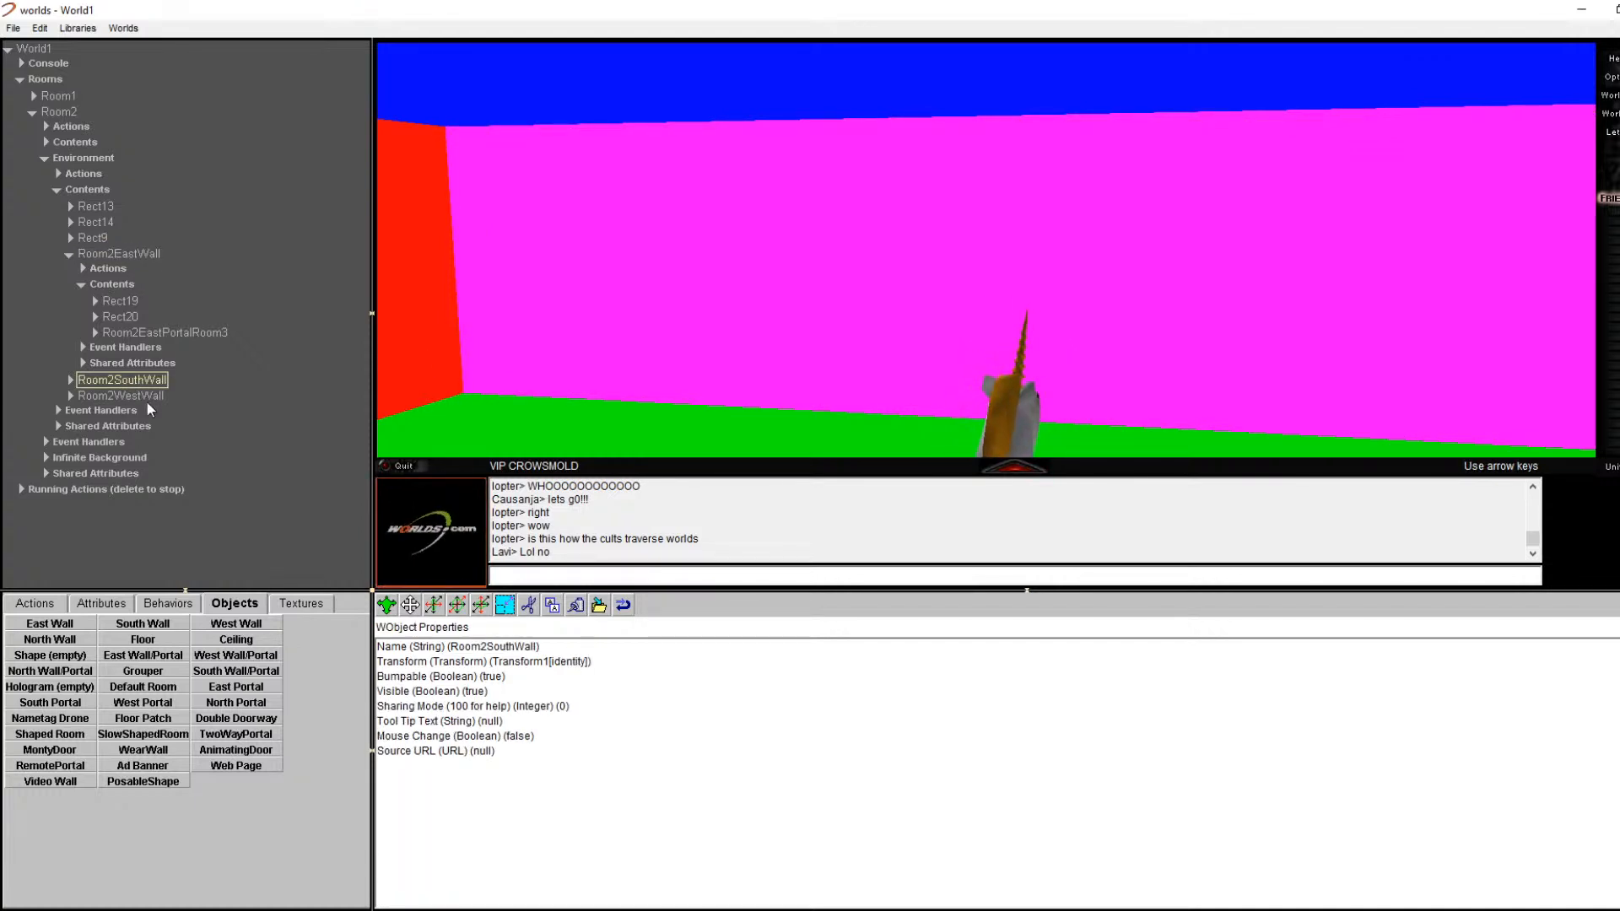
key(Right)
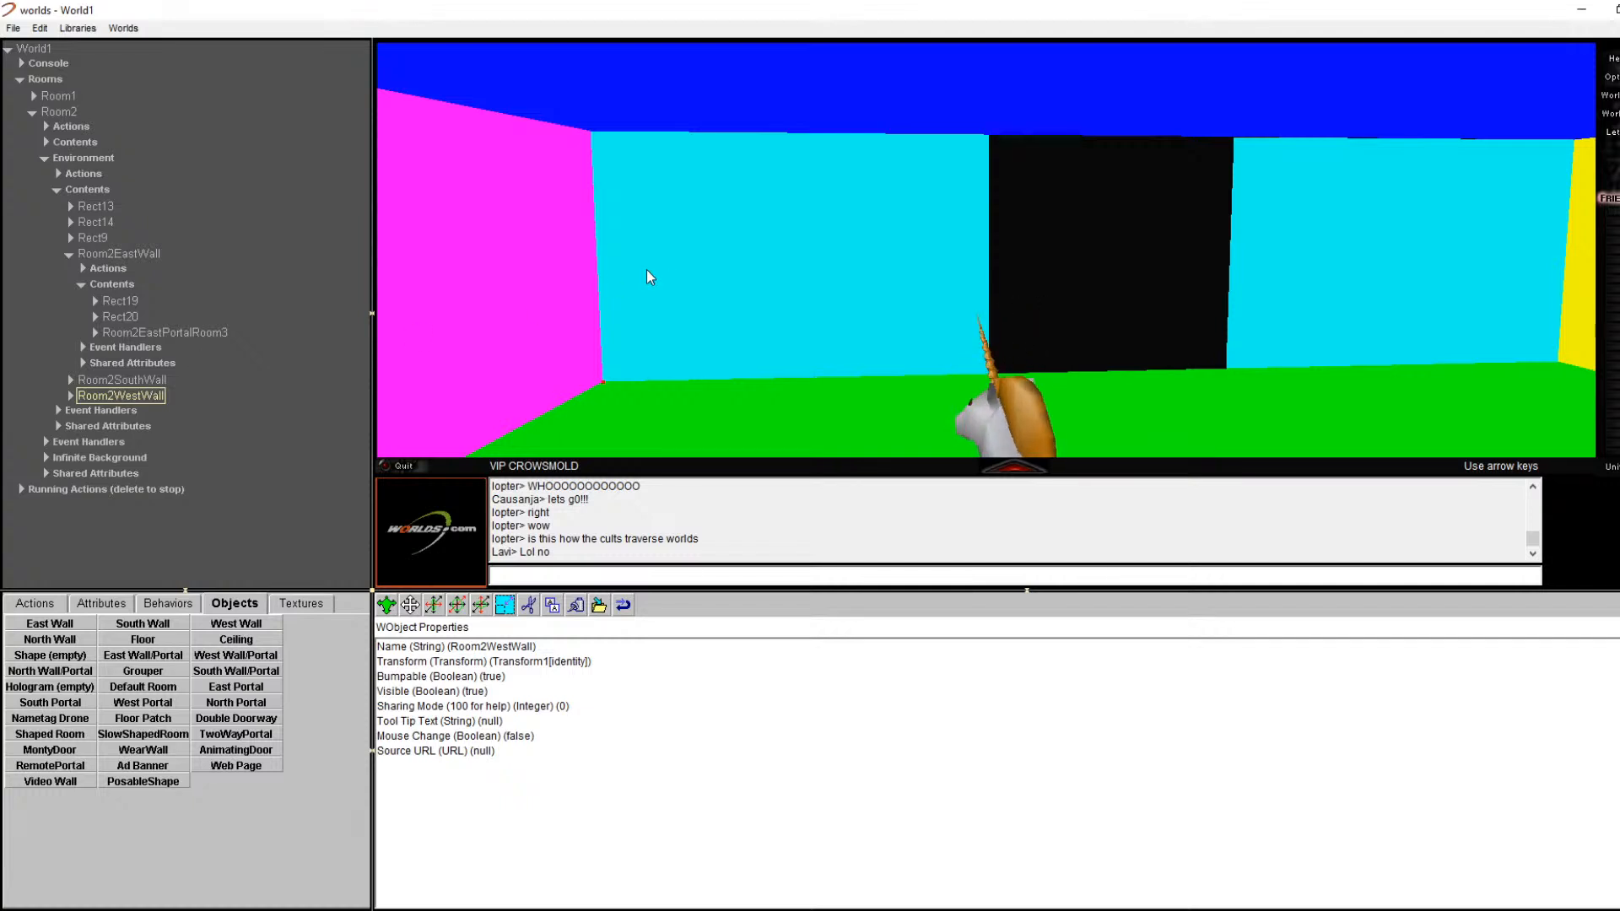
Step: Collapse Room2 in the tree to show its black sky, white ground and teleport-allowed settings
click(33, 110)
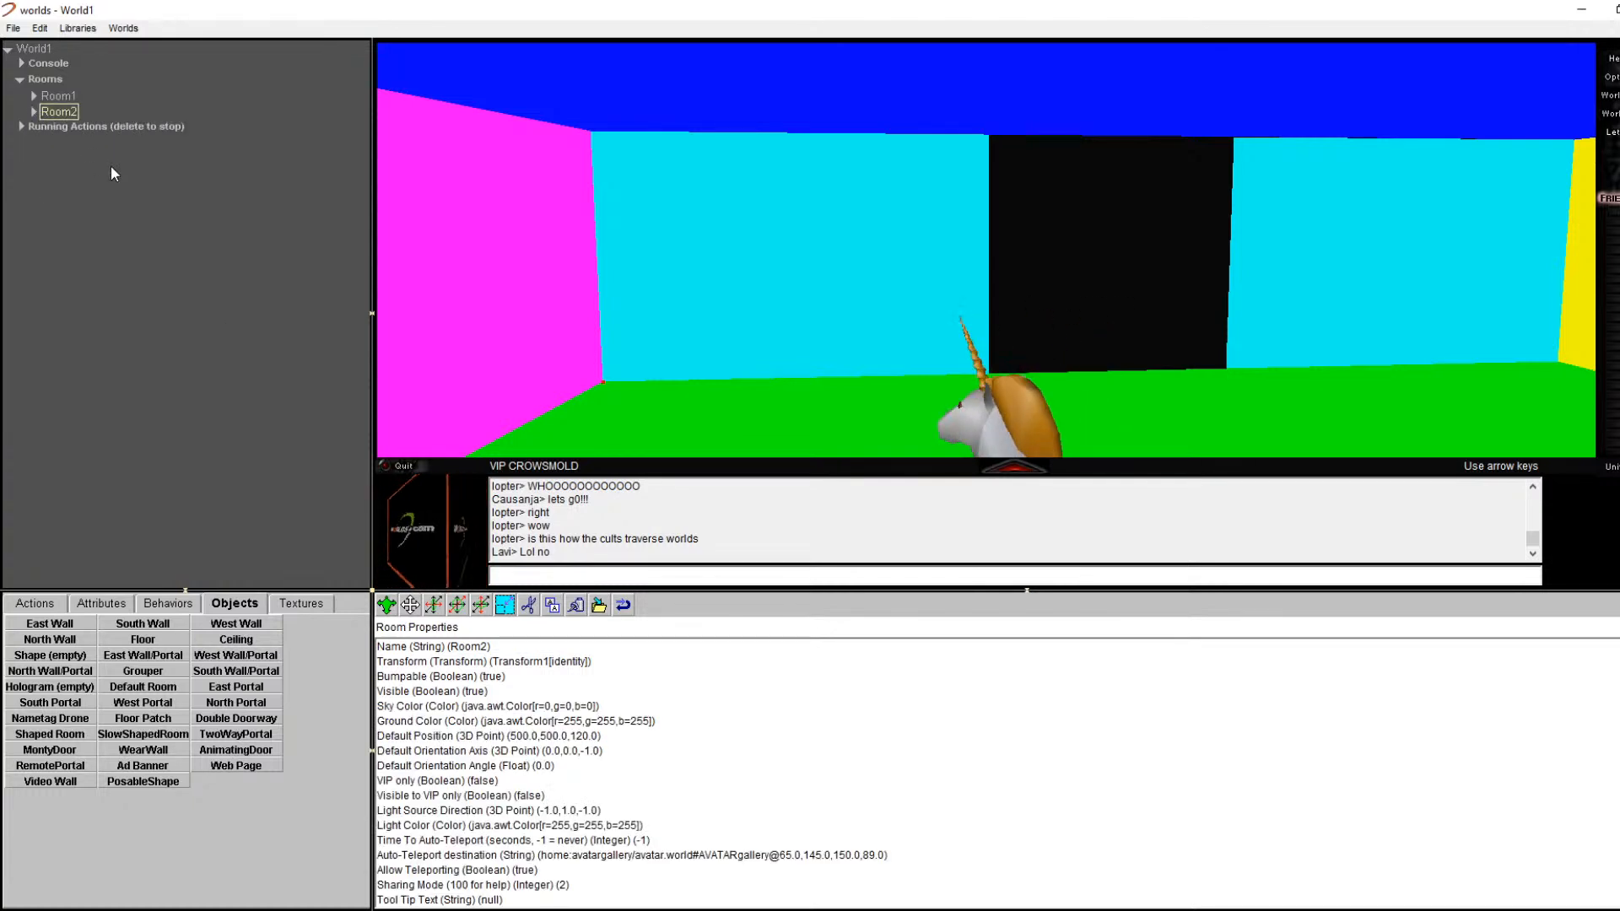
right_click(685, 301)
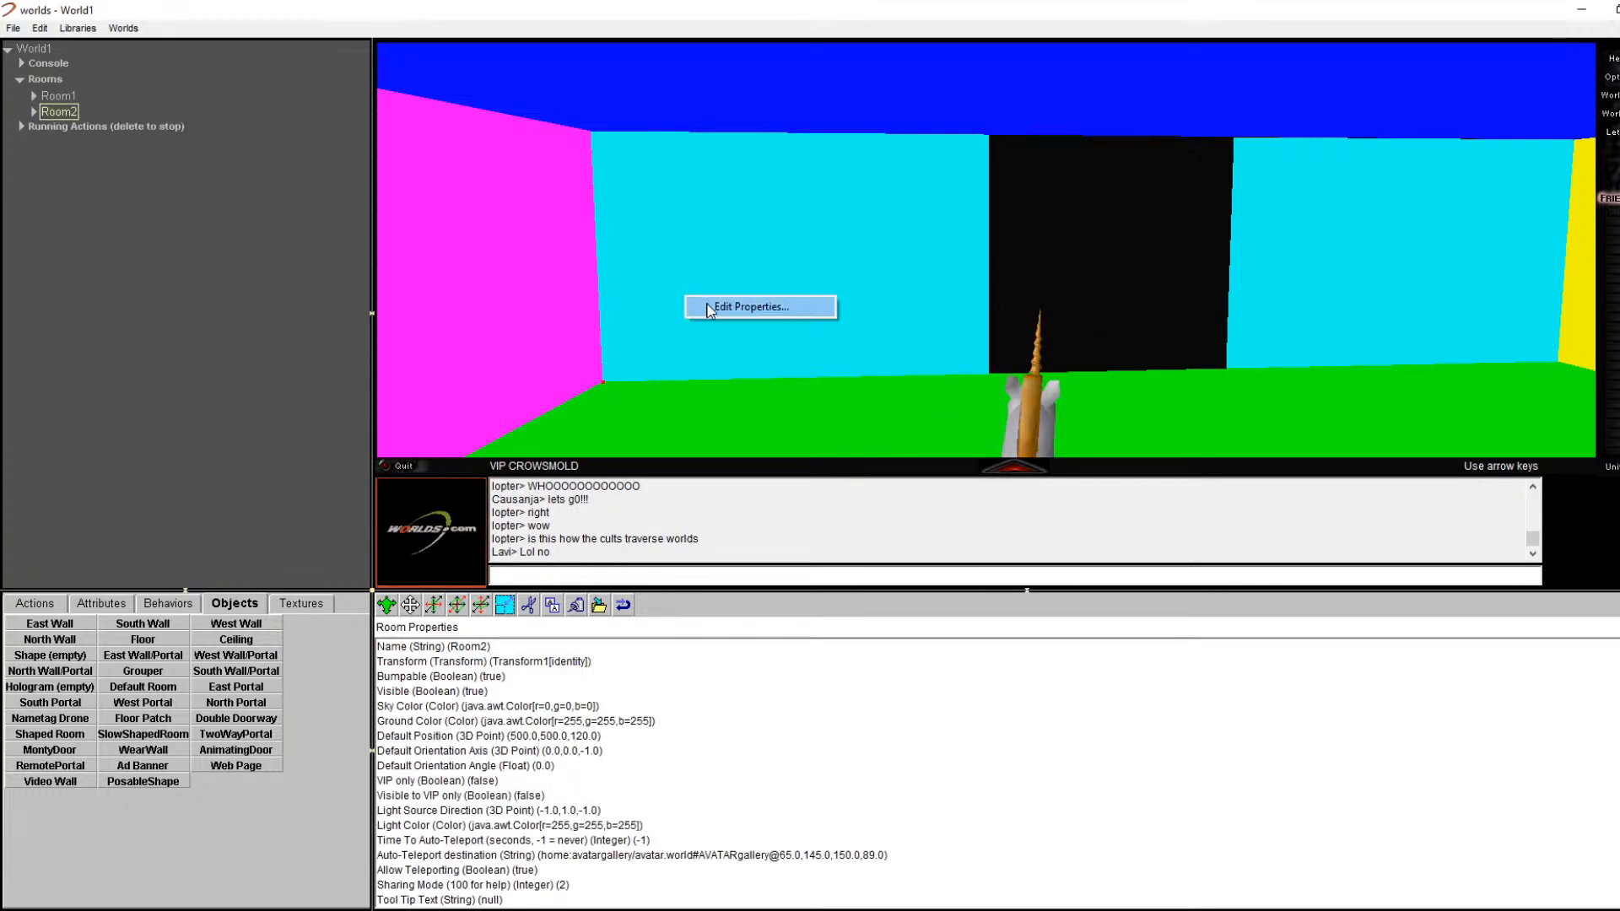
click(709, 308)
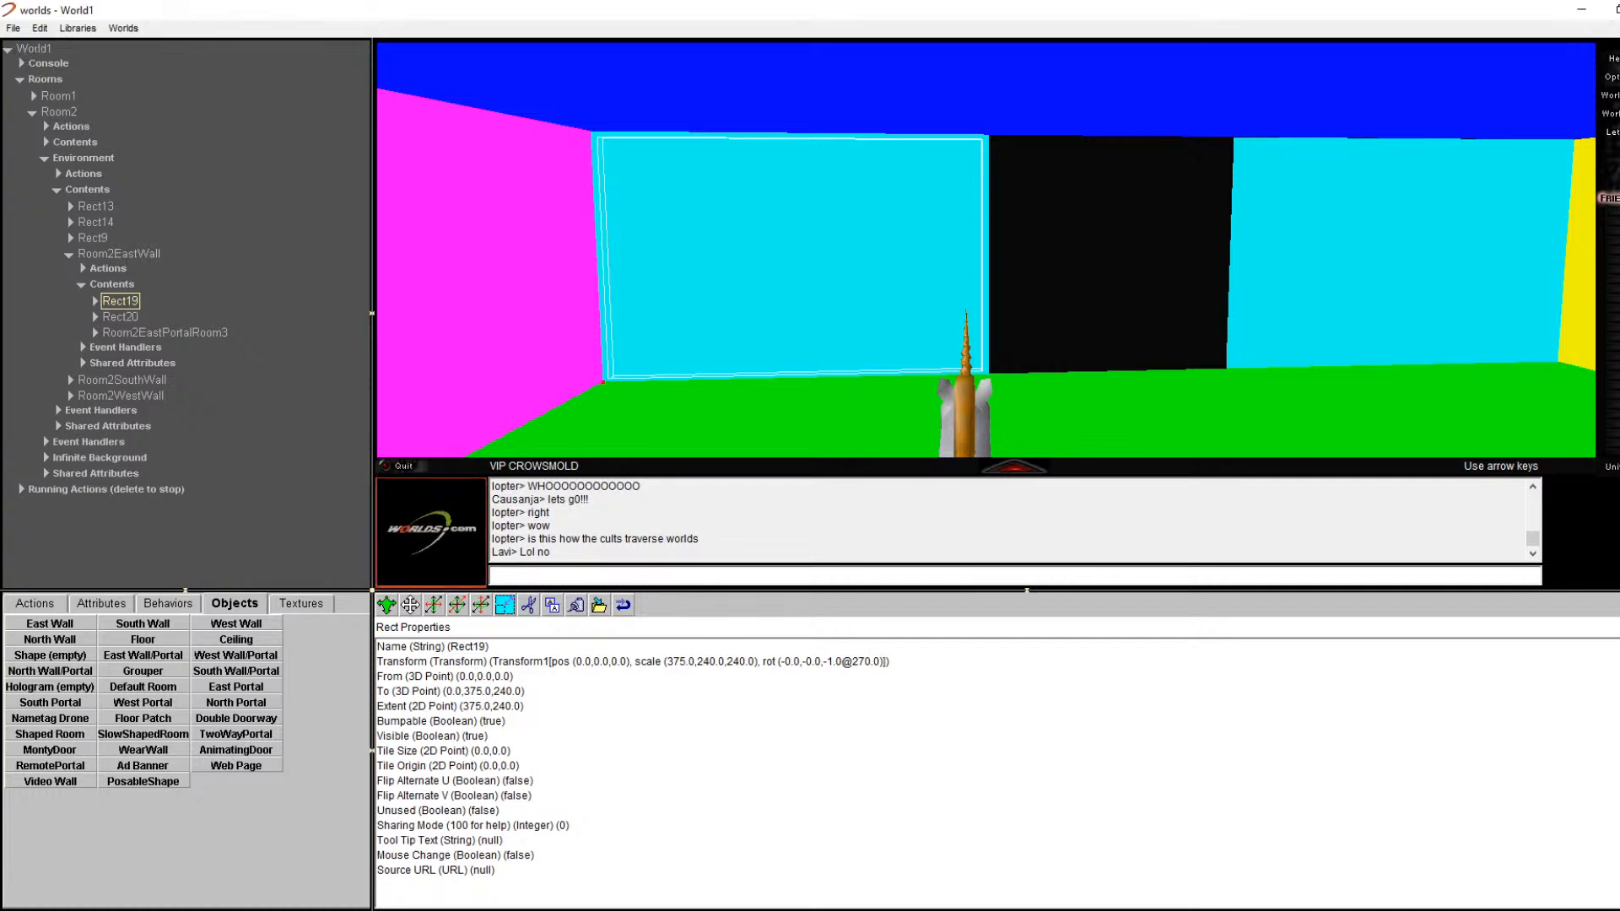
click(185, 591)
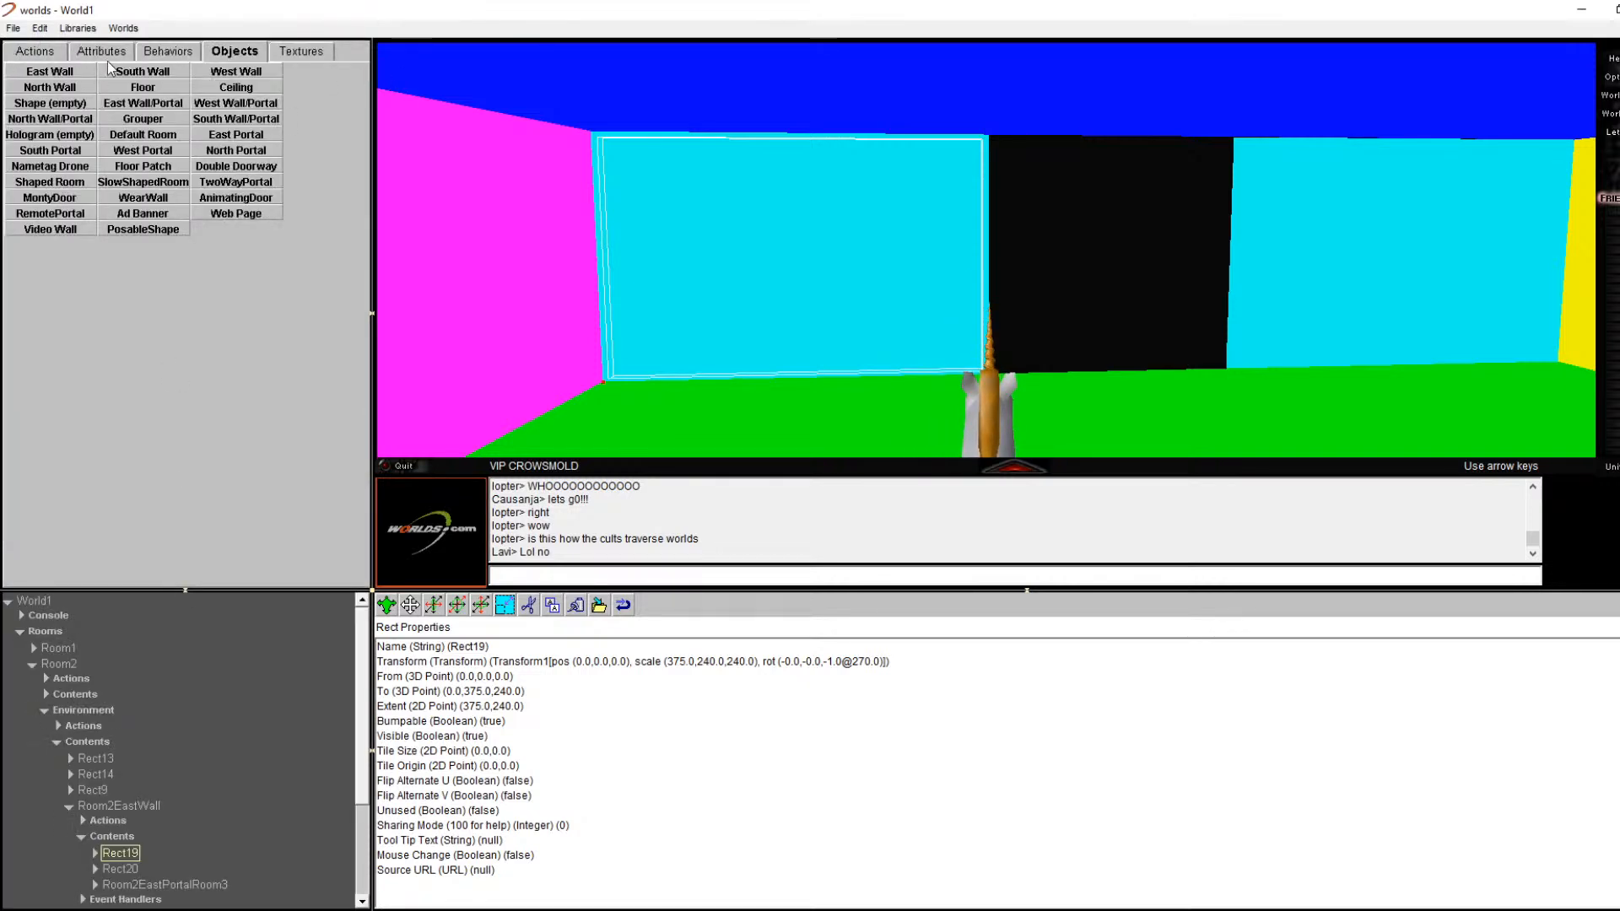
click(185, 590)
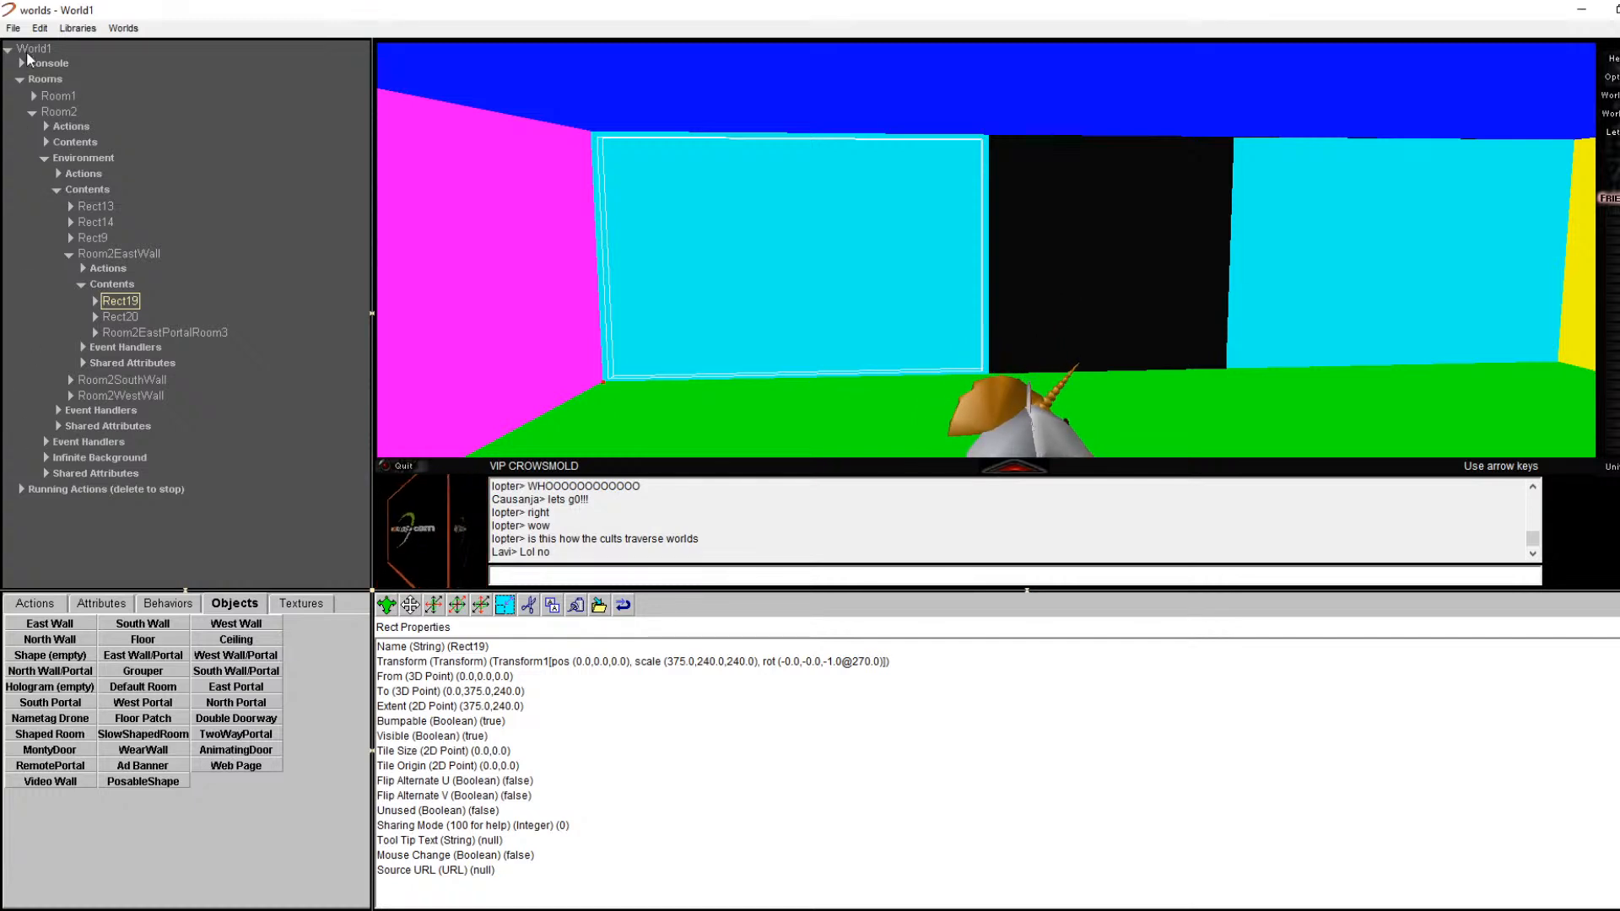
click(32, 112)
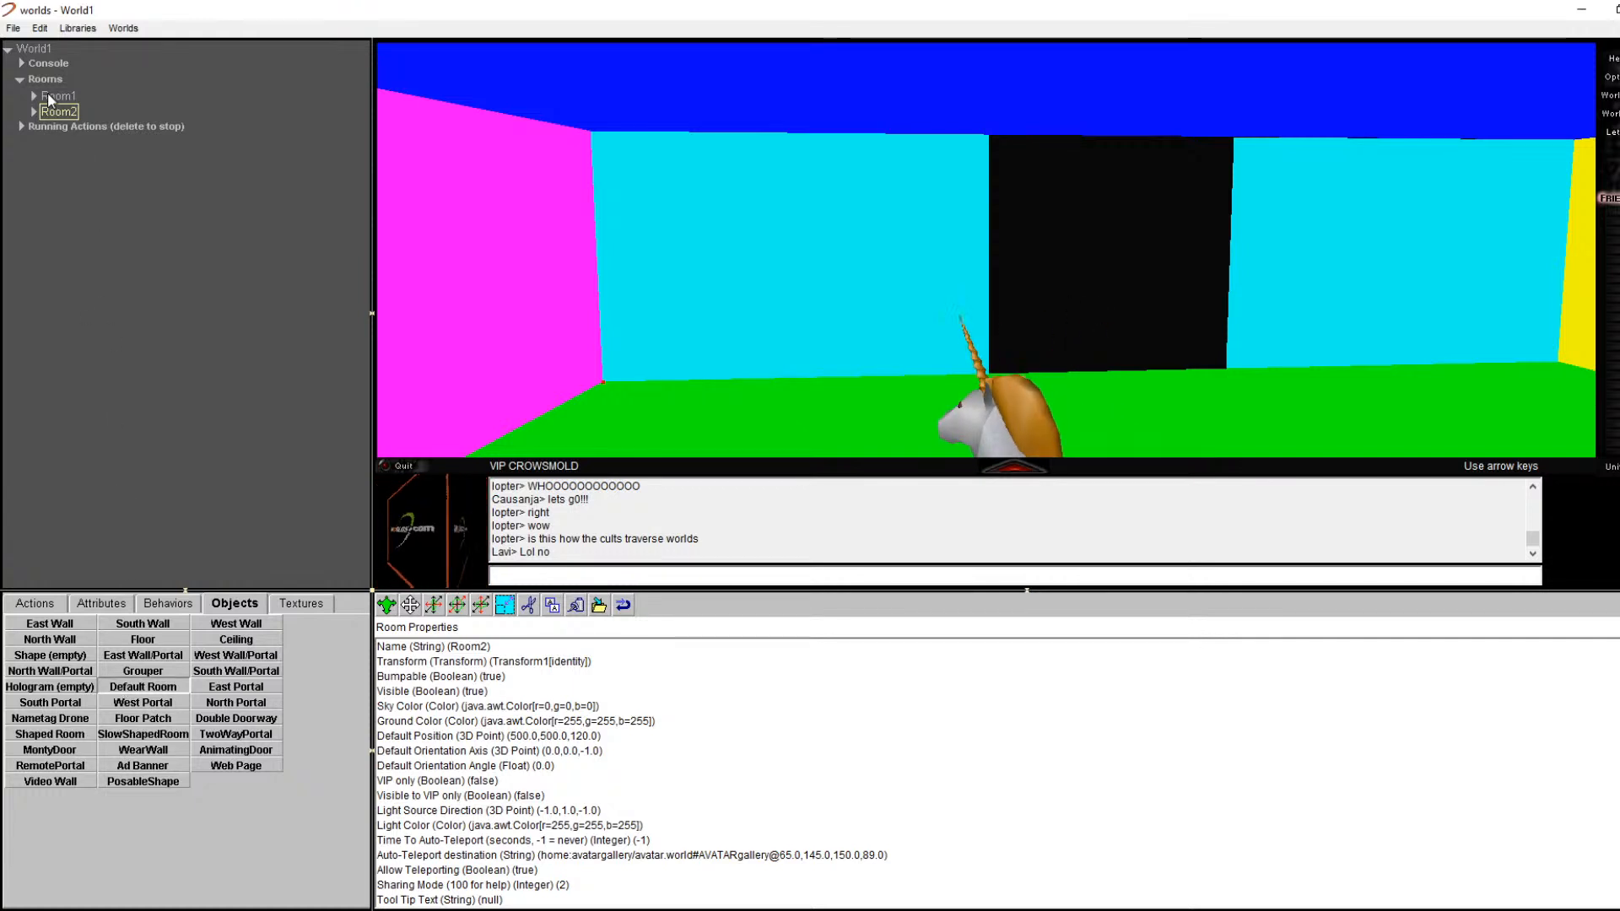
Step: Add a Default Room to the world as Room3, teleport there via Change Location, and walk around
drag(43, 78, 45, 77)
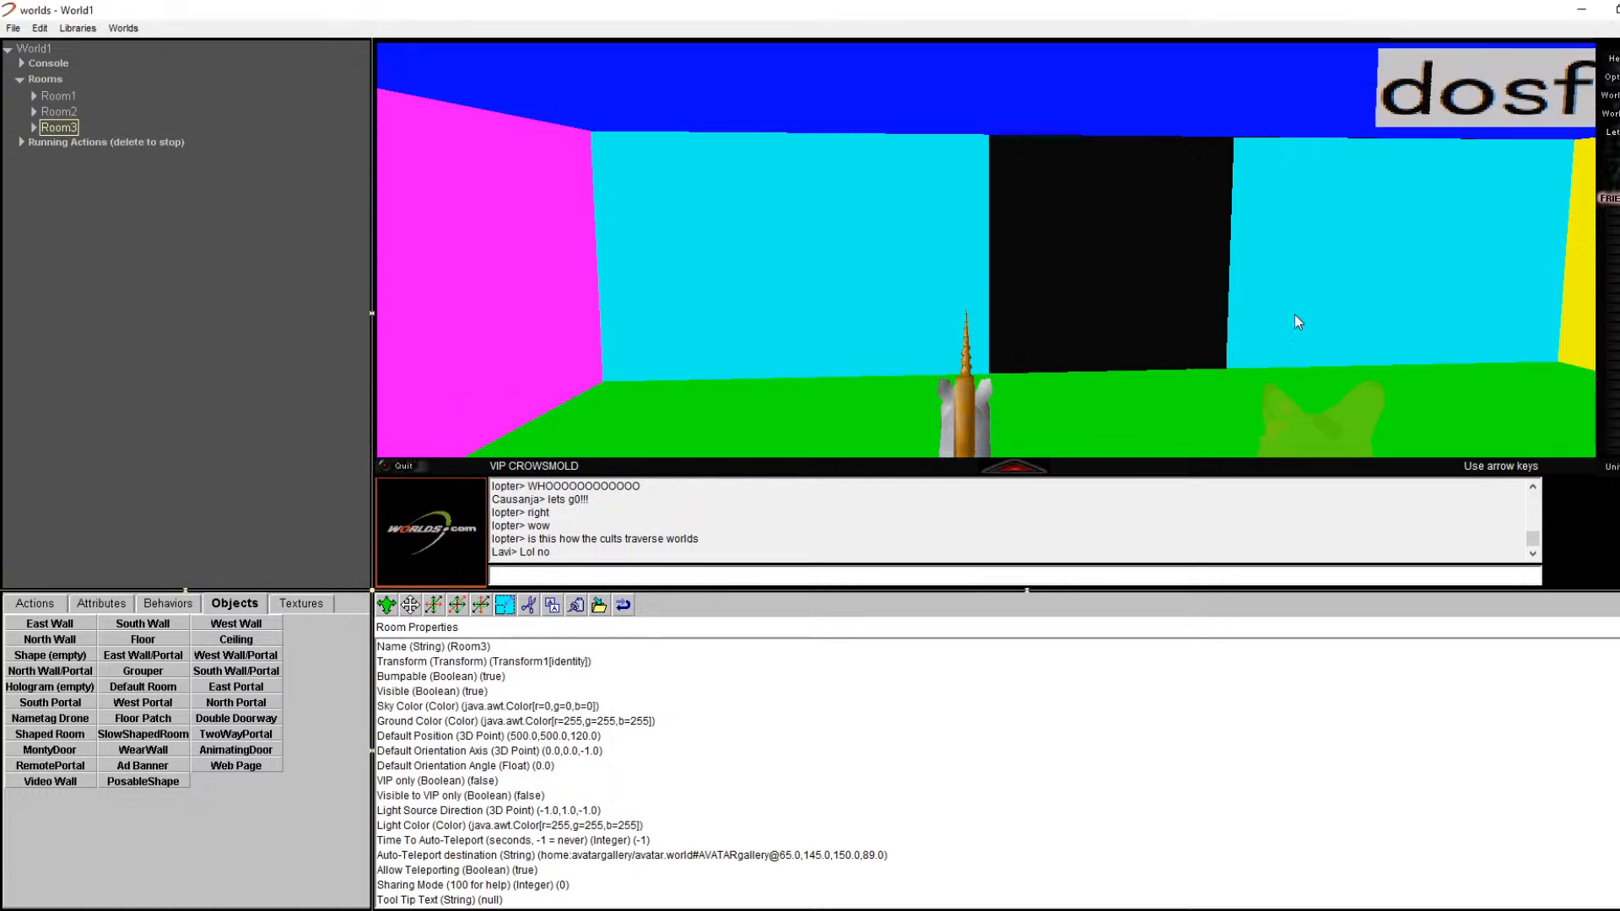
click(1611, 114)
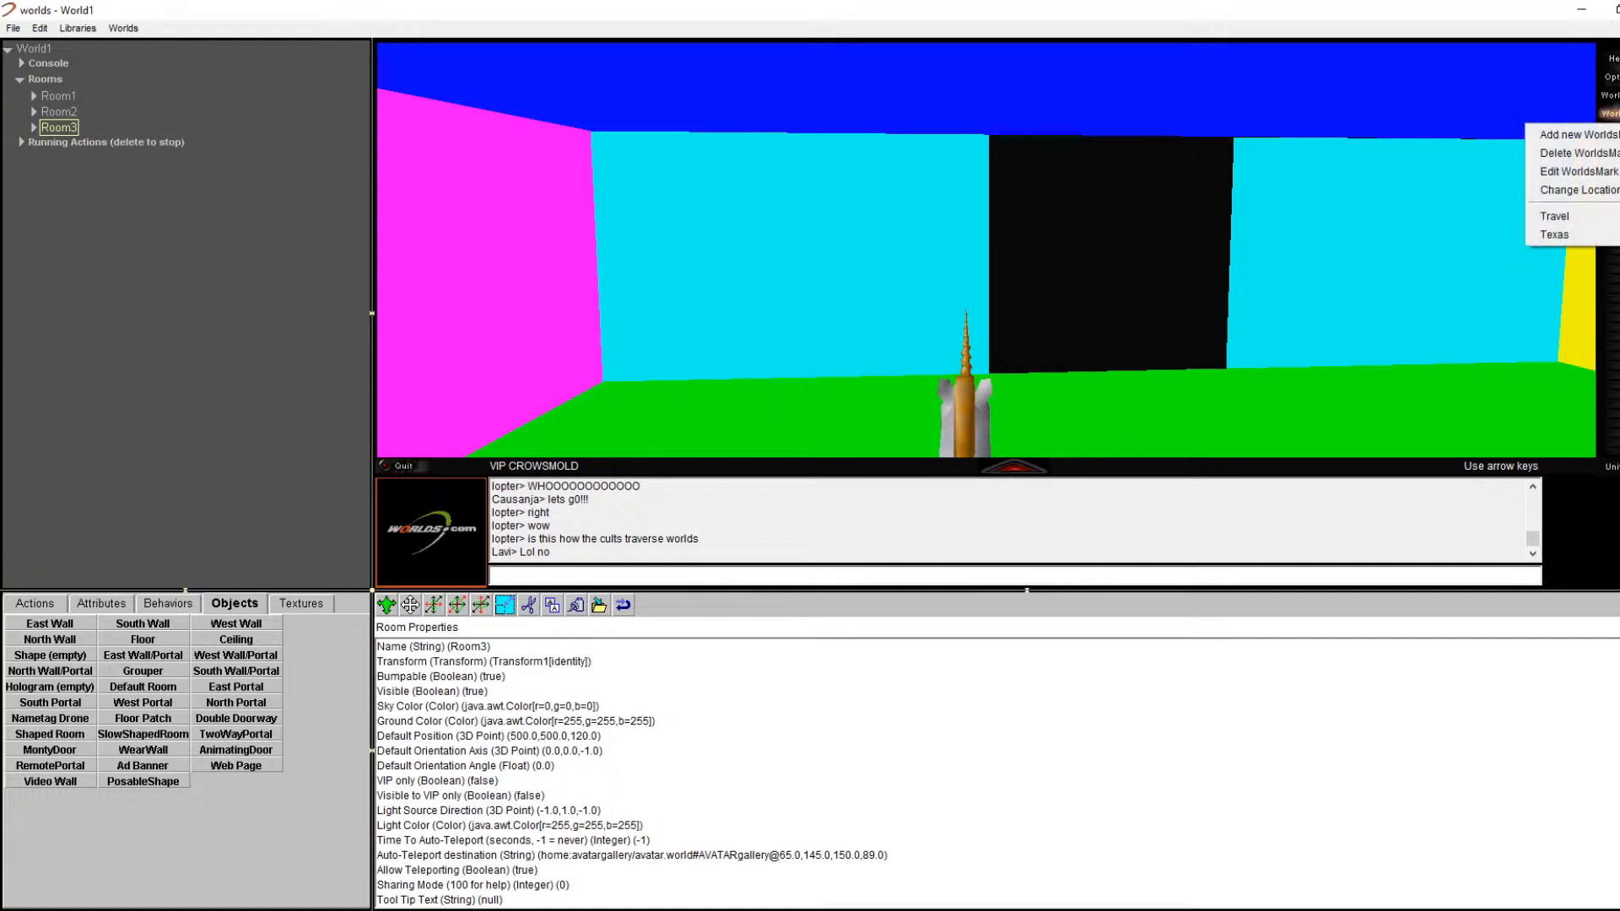
click(1601, 191)
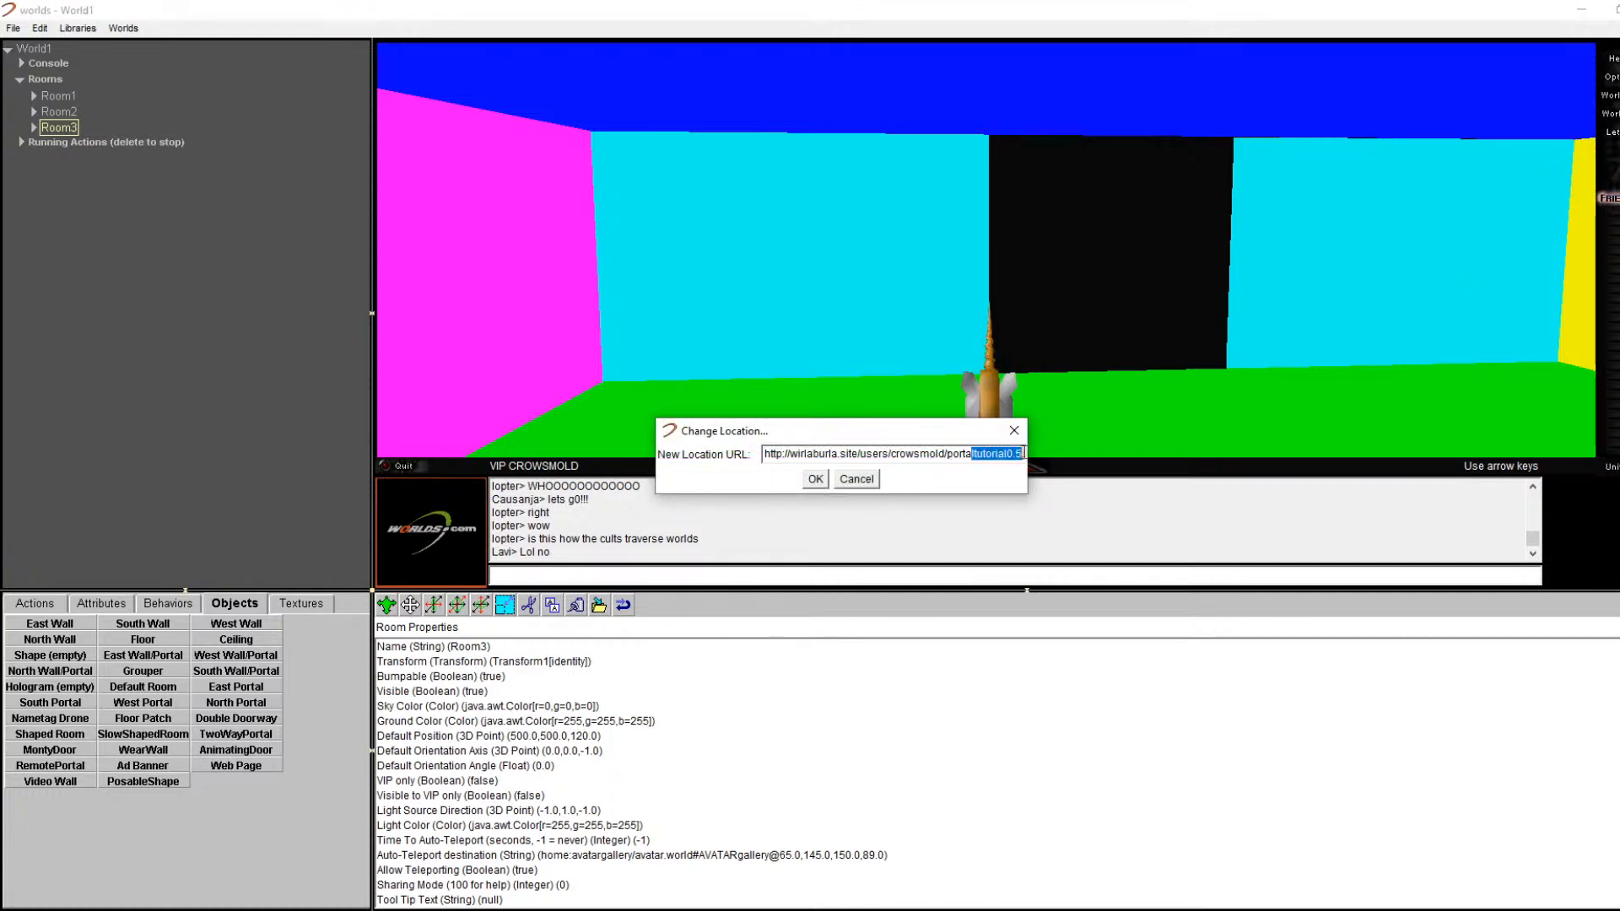
drag(1018, 454, 1042, 449)
click(830, 456)
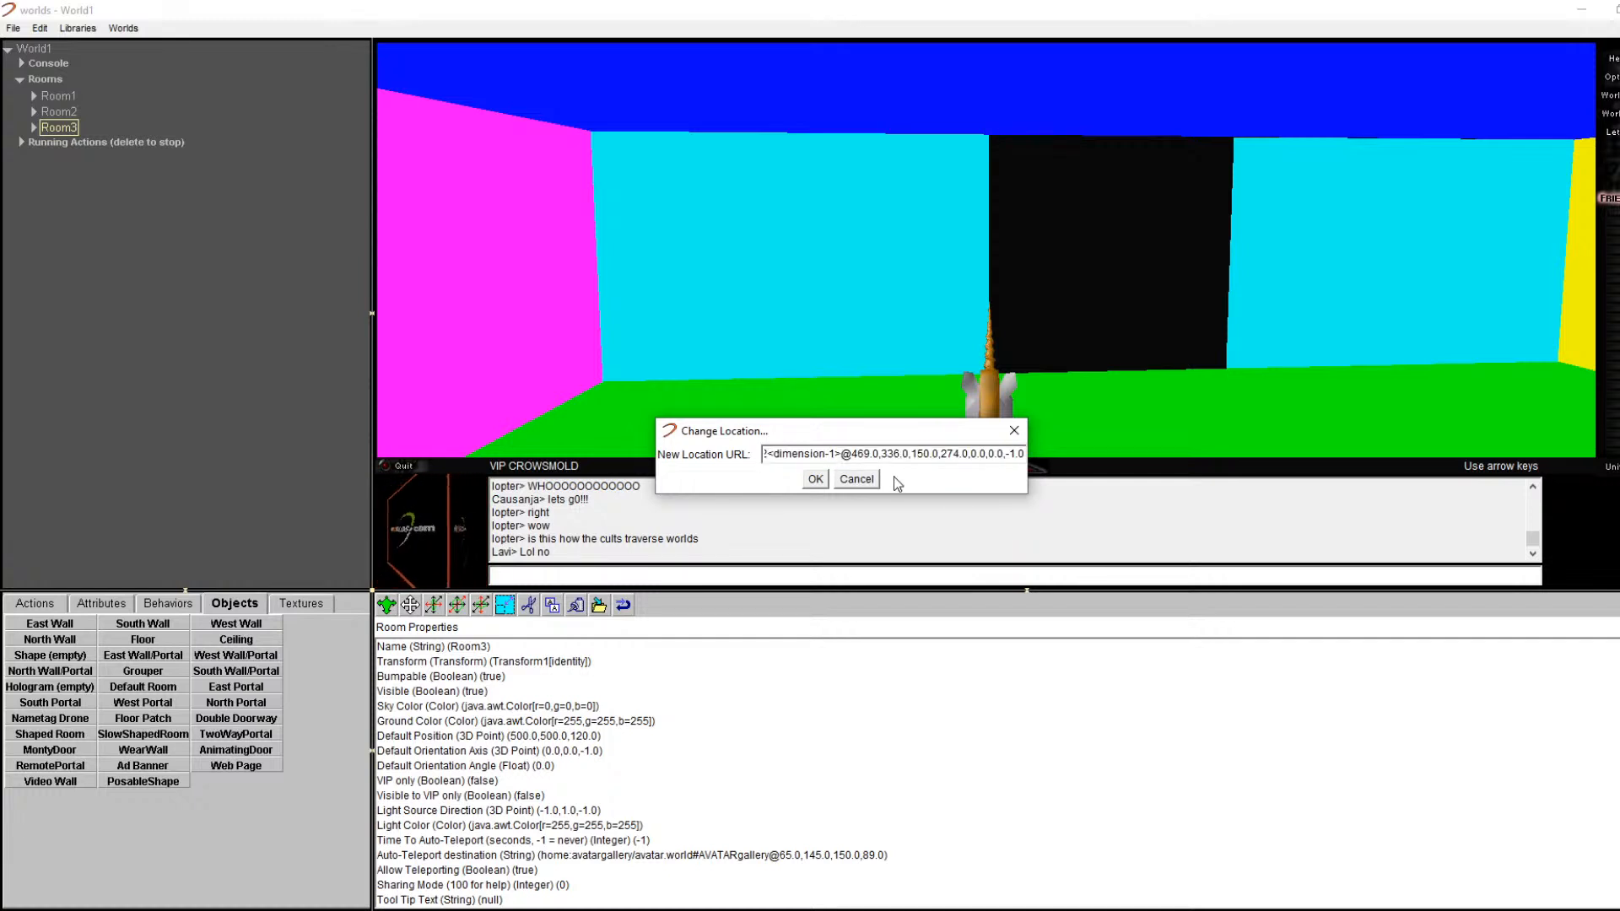
key(Left)
key(Left)
key(Left)
key(Left)
key(Left)
key(Left)
key(Left)
key(Left)
key(Left)
key(Left)
key(Left)
key(Left)
key(Left)
key(Left)
key(Left)
key(Left)
key(Left)
key(Left)
key(Right)
key(Right)
key(Right)
key(Right)
key(Right)
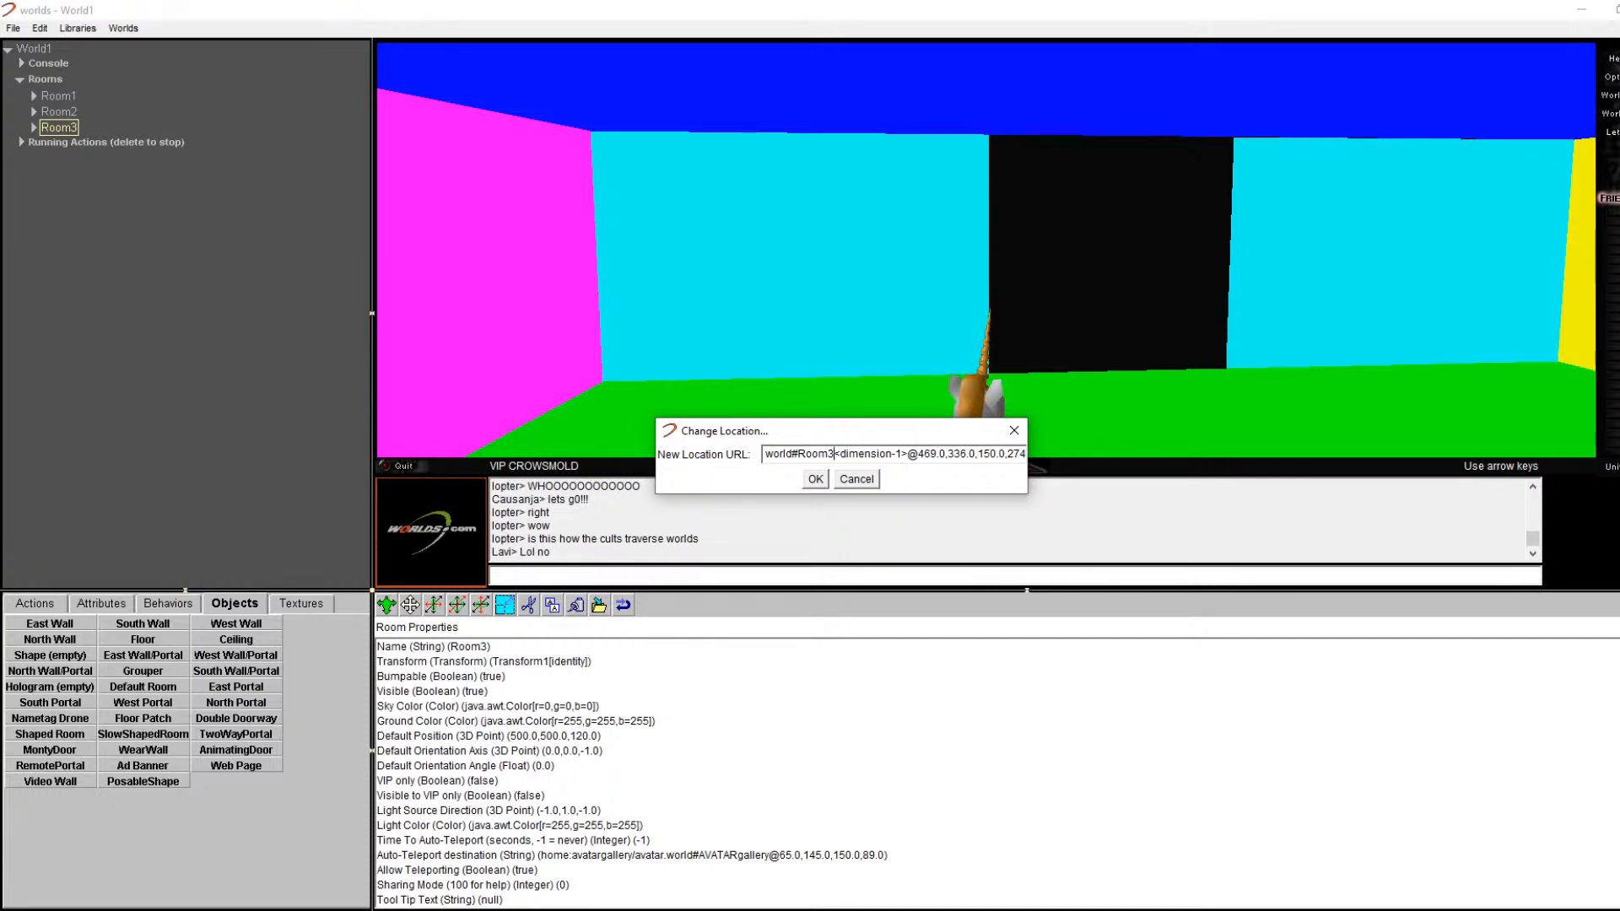
key(Return)
key(Up)
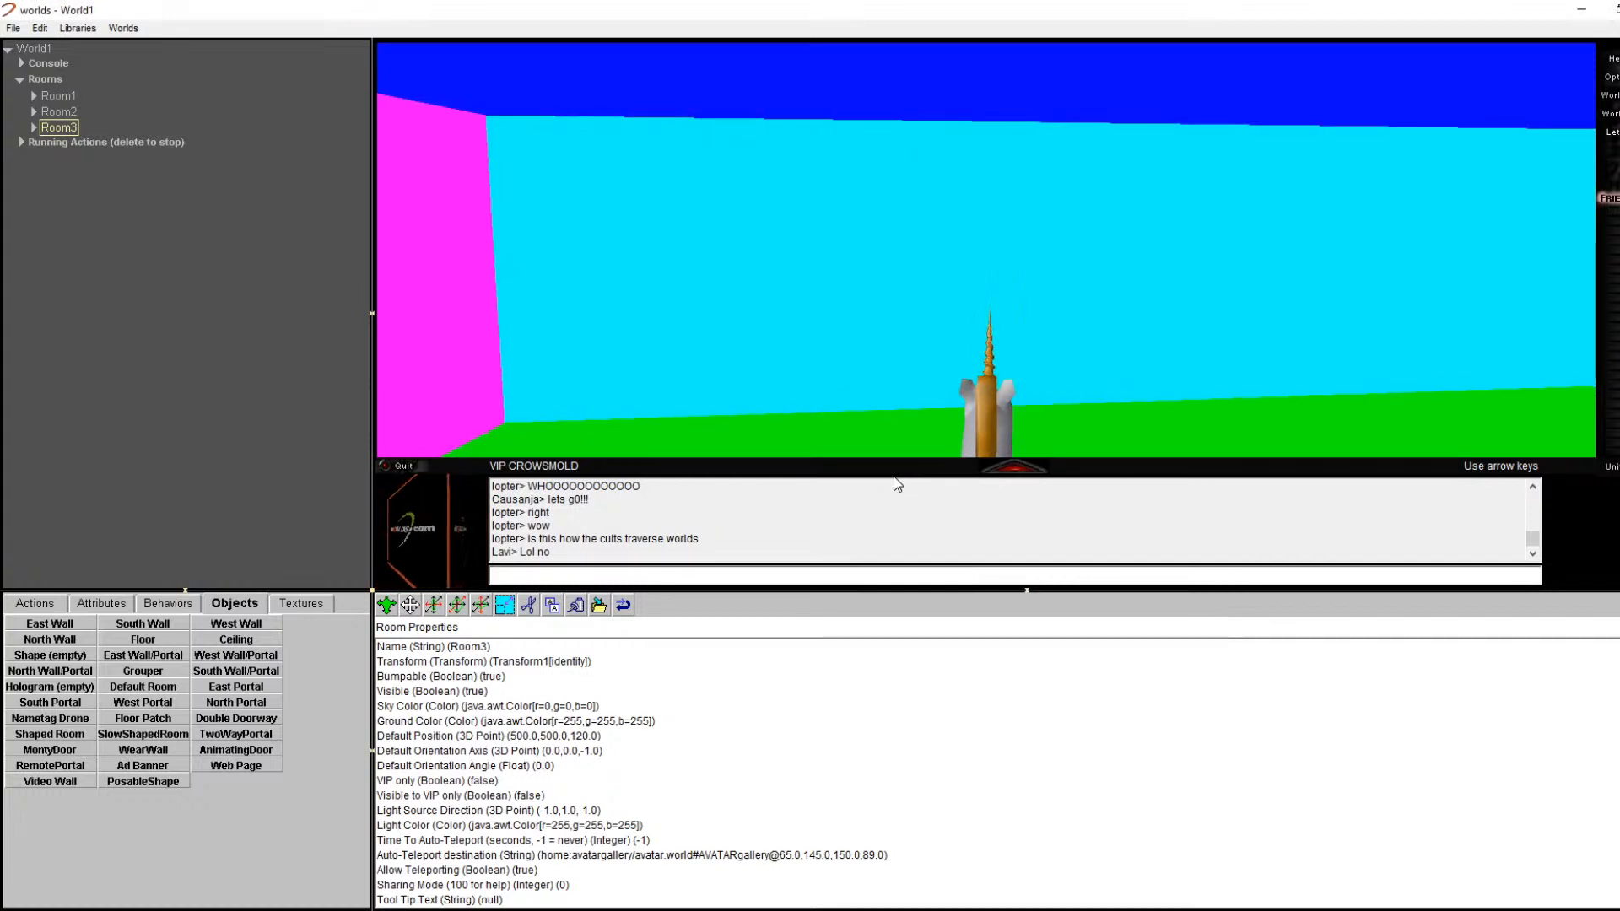
key(Right)
key(Right)
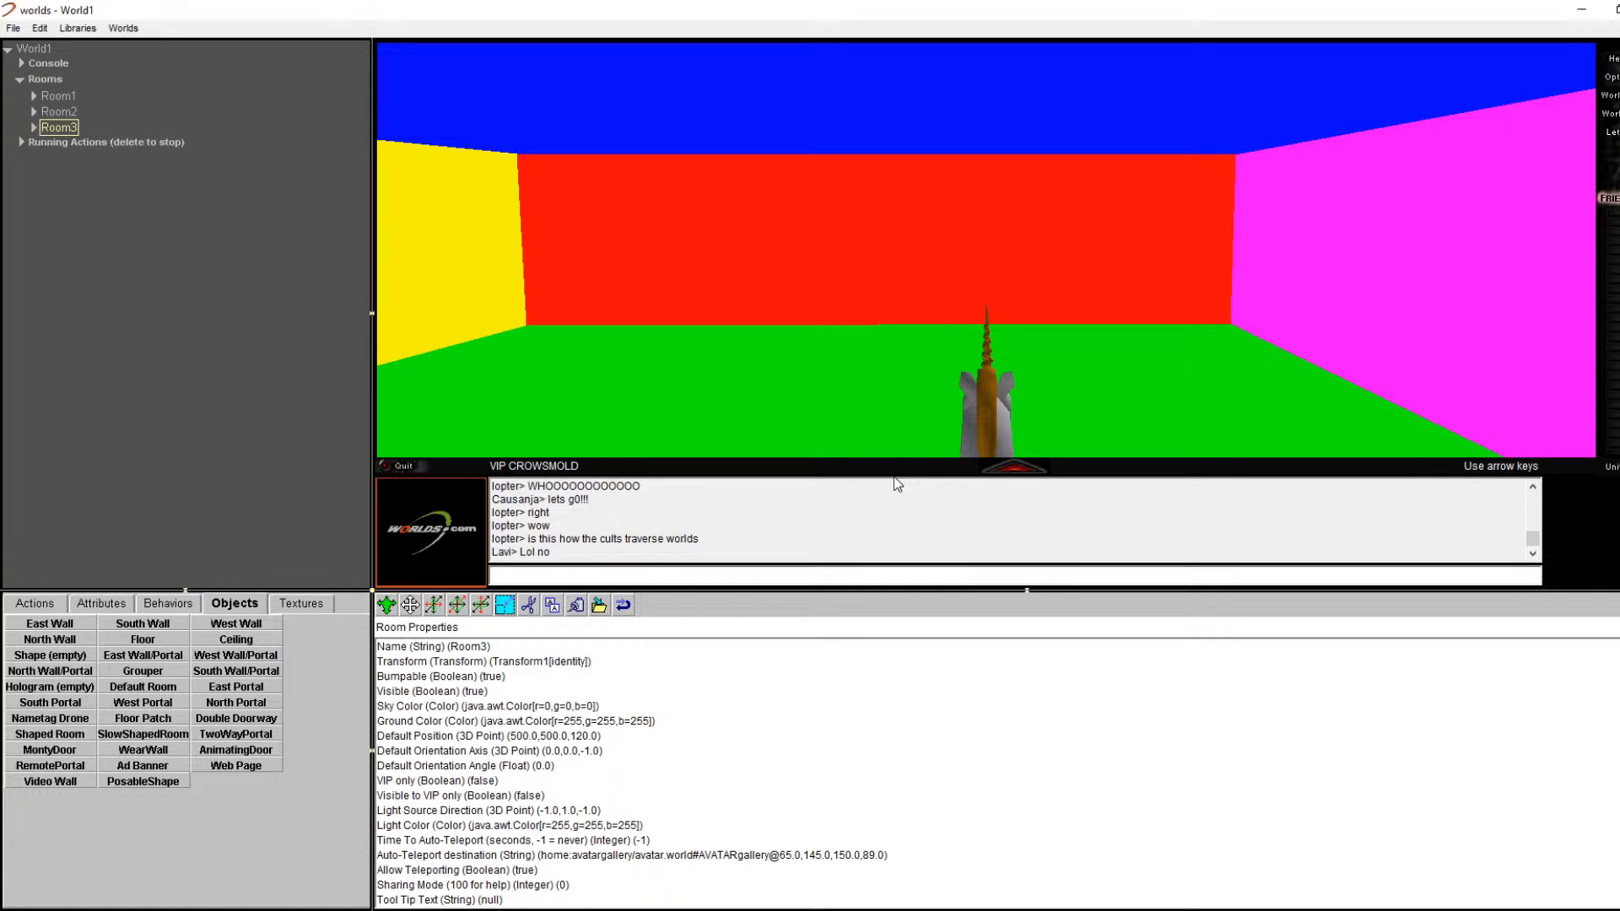
key(Up)
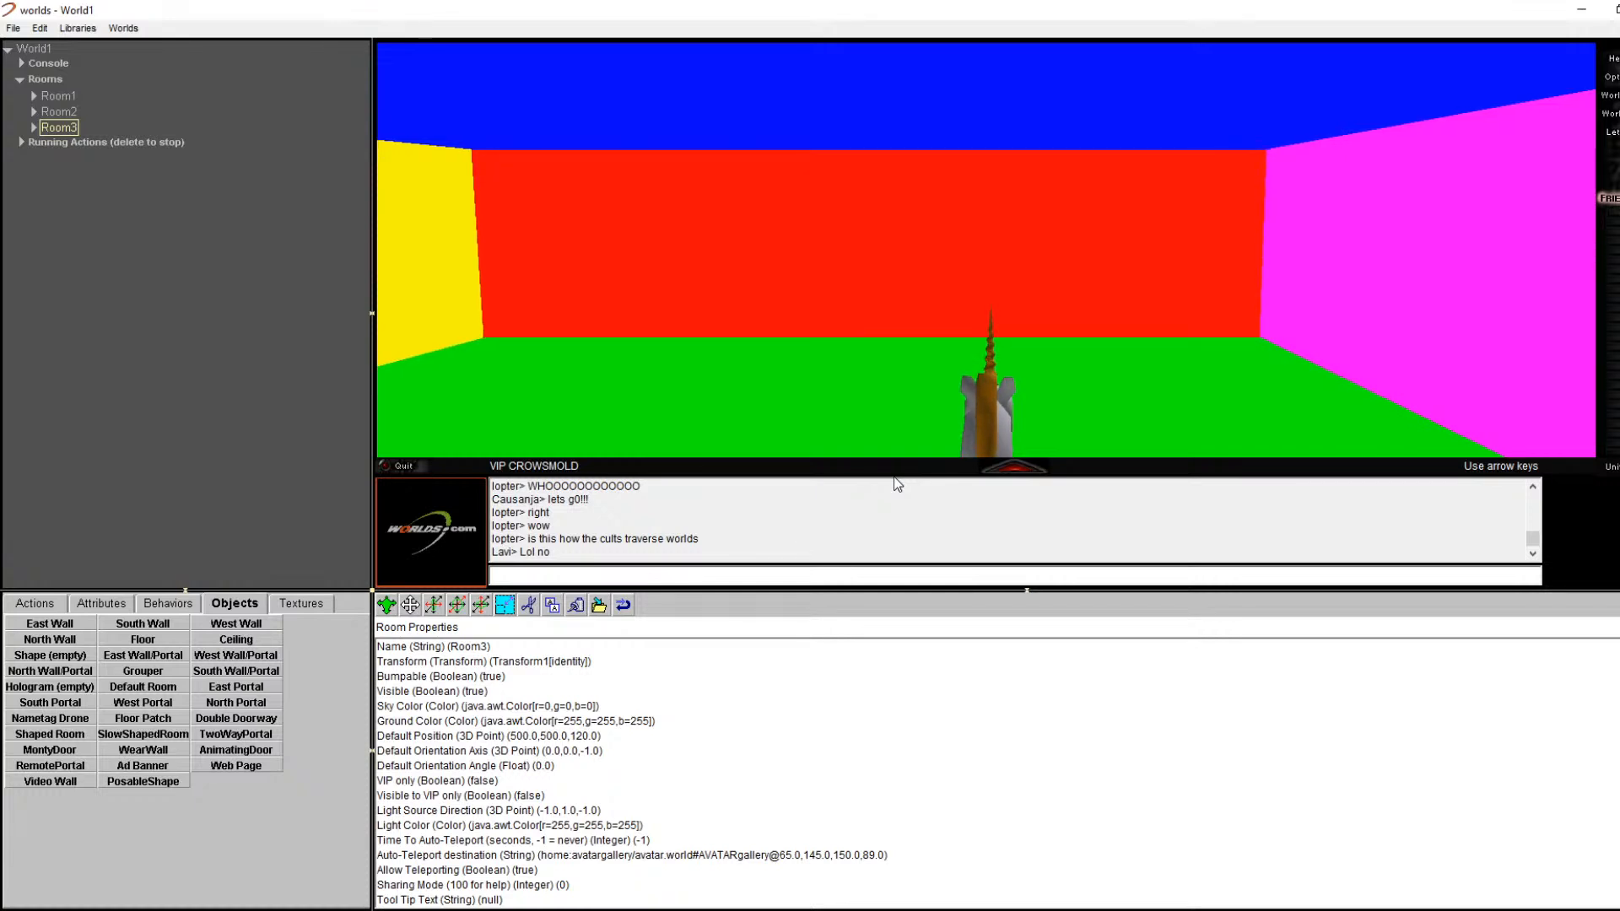
click(34, 127)
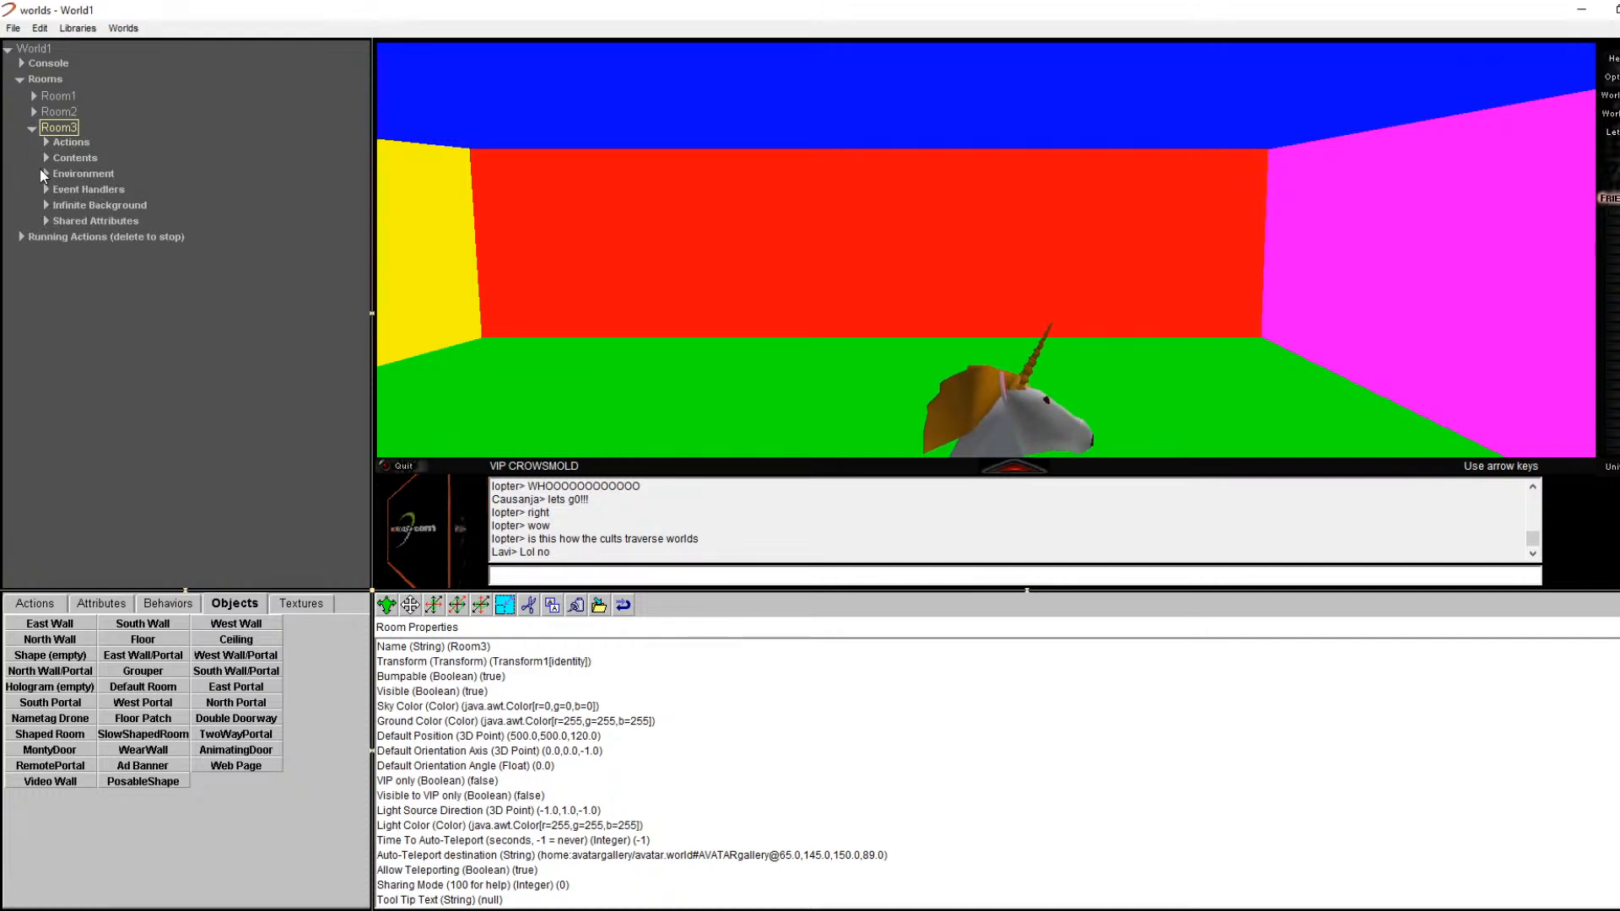
click(67, 113)
click(34, 112)
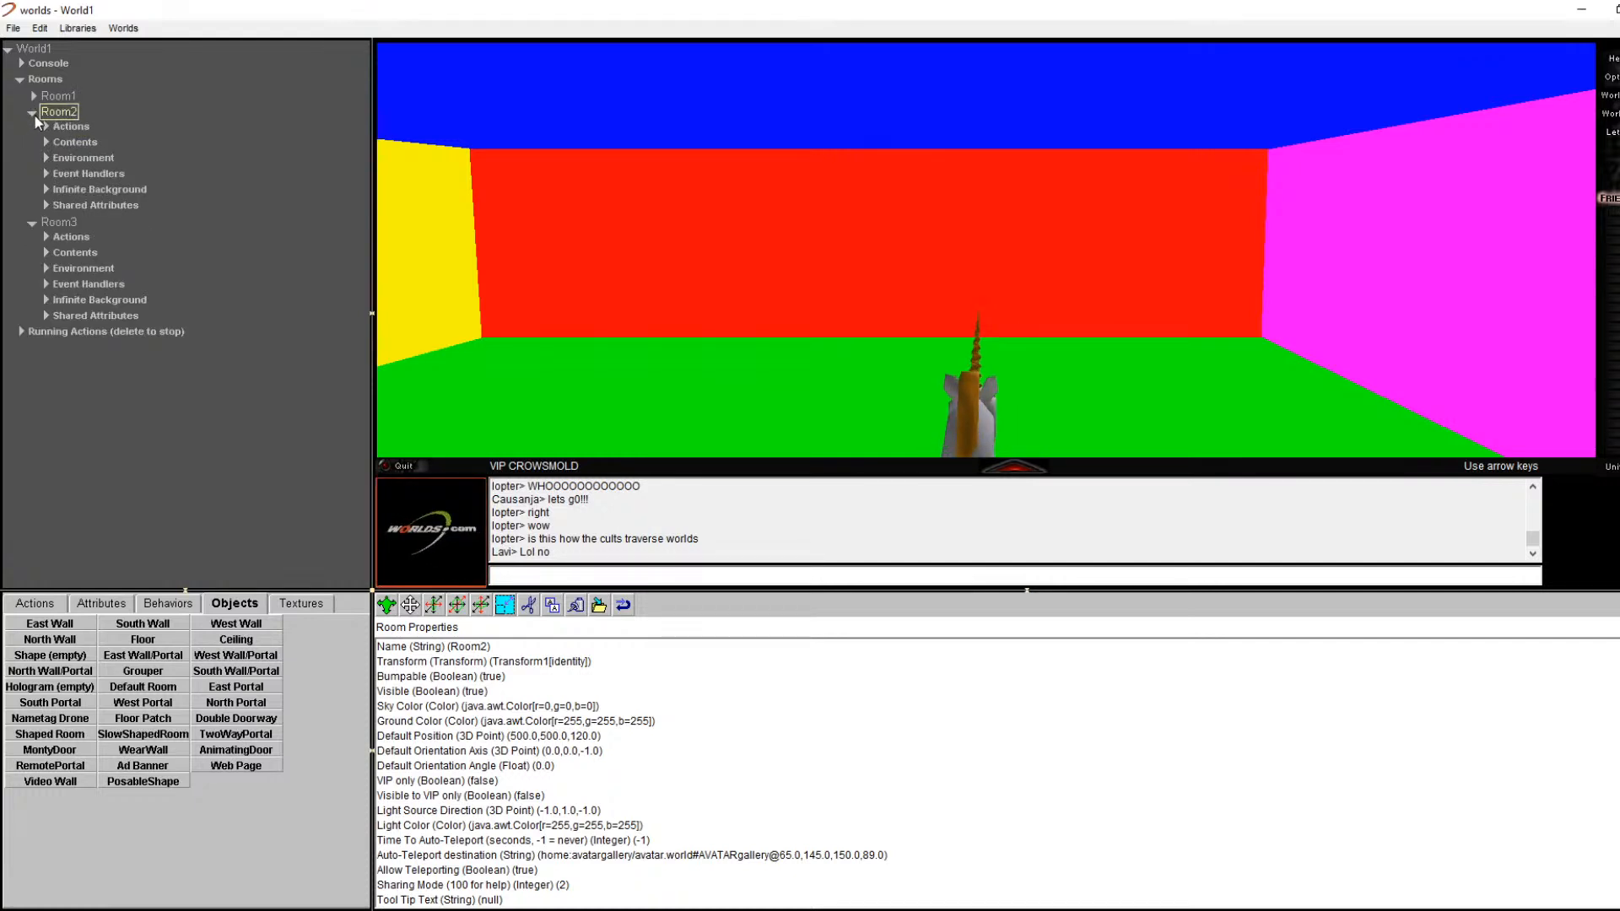
click(32, 113)
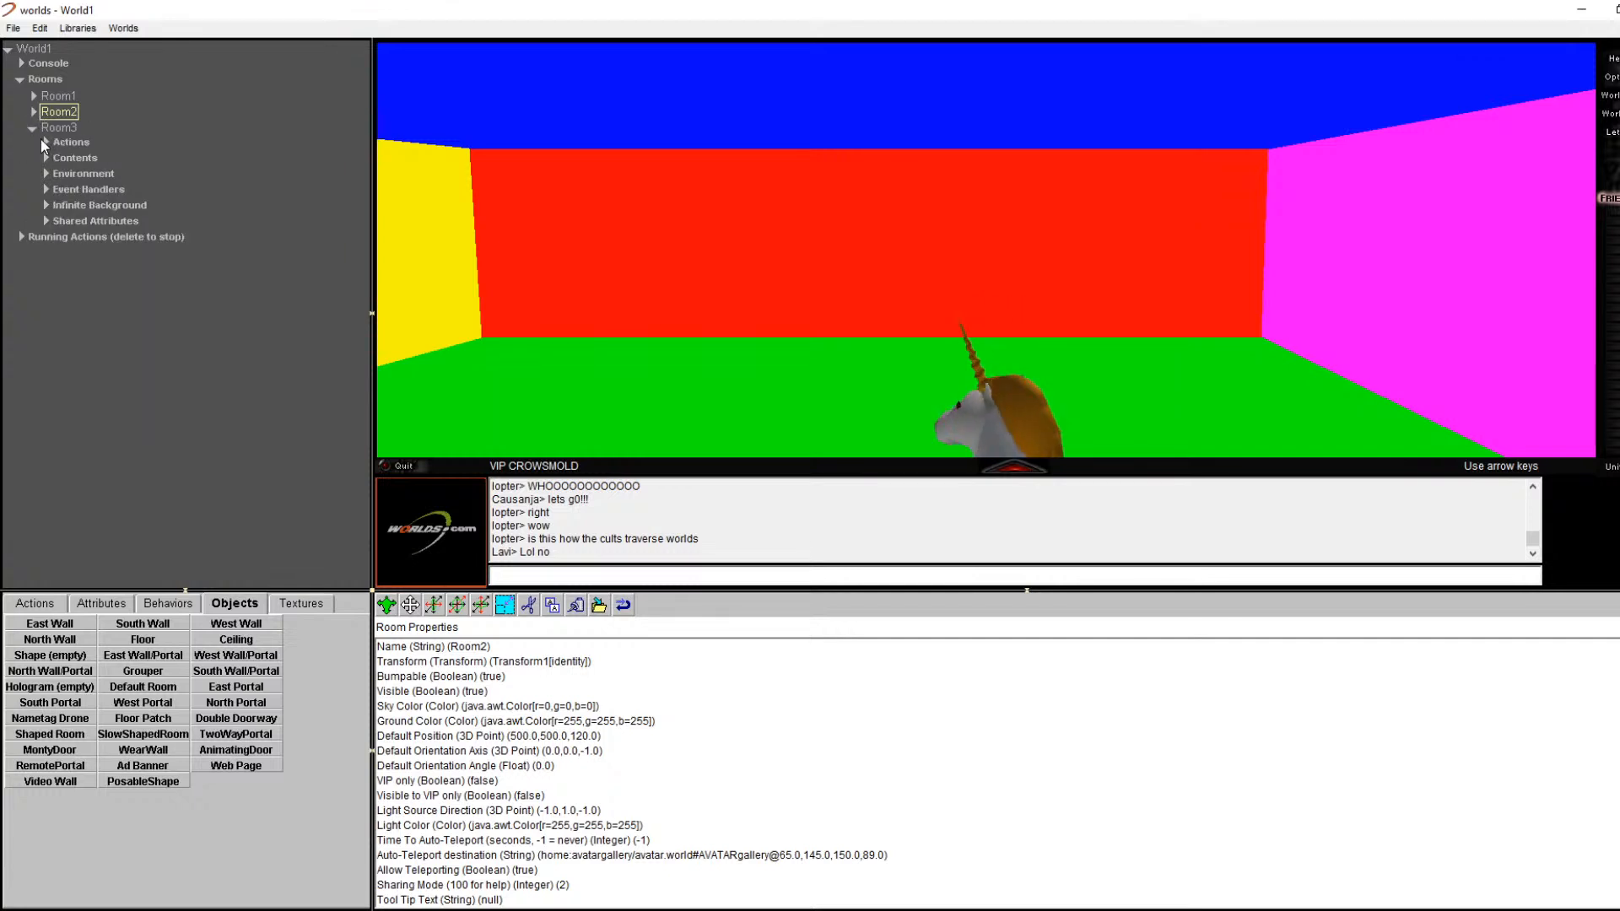
click(51, 128)
click(30, 127)
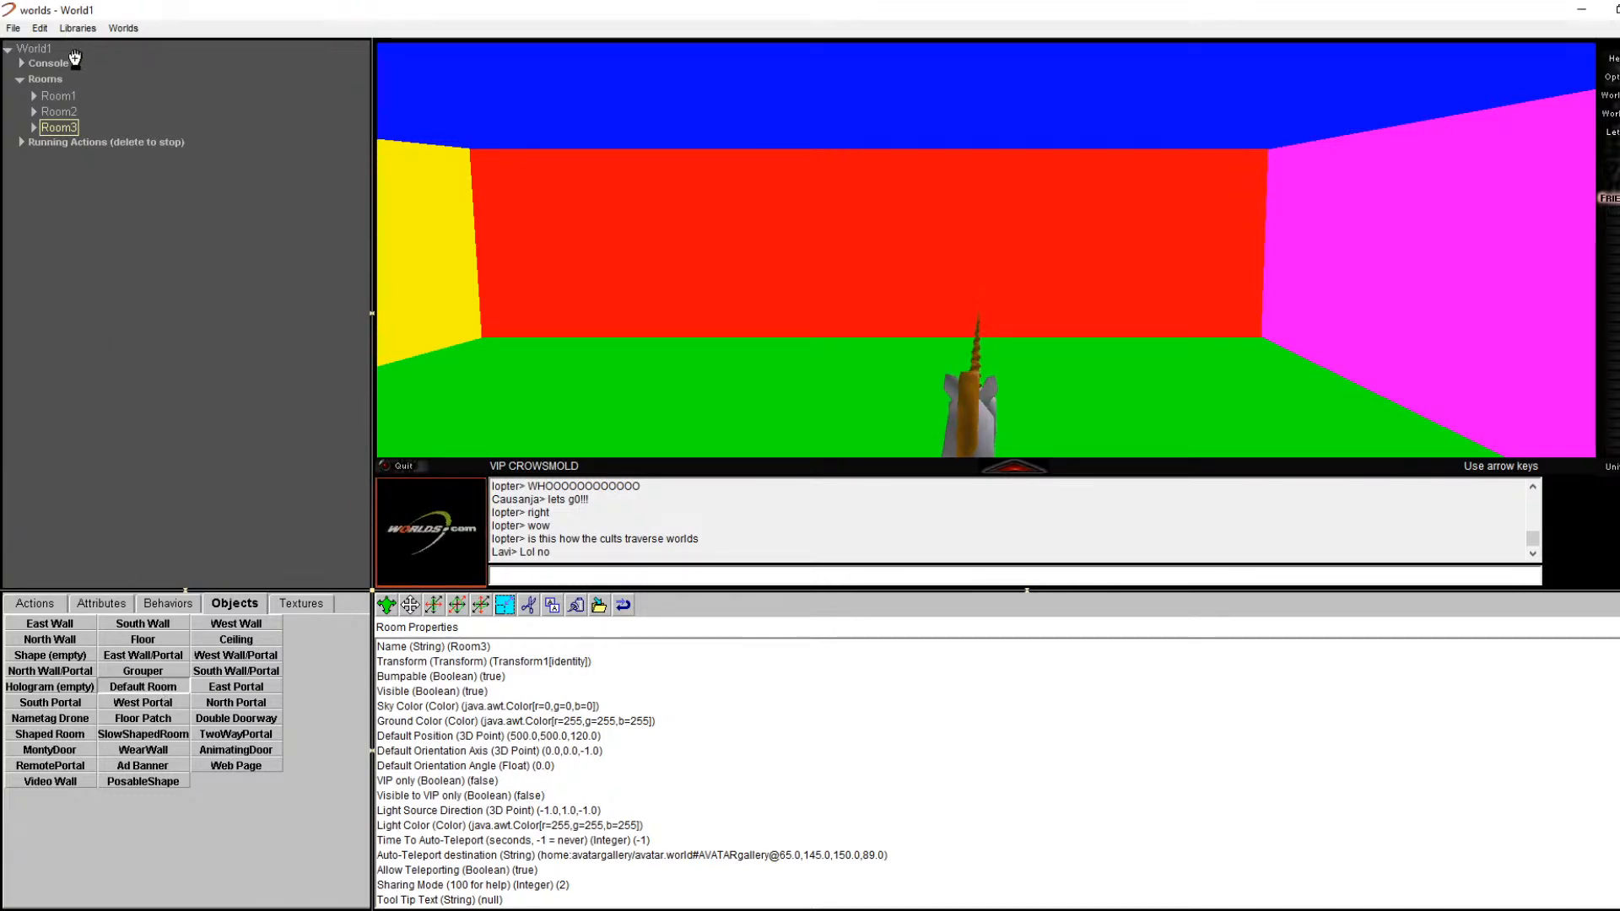
drag(39, 76, 39, 80)
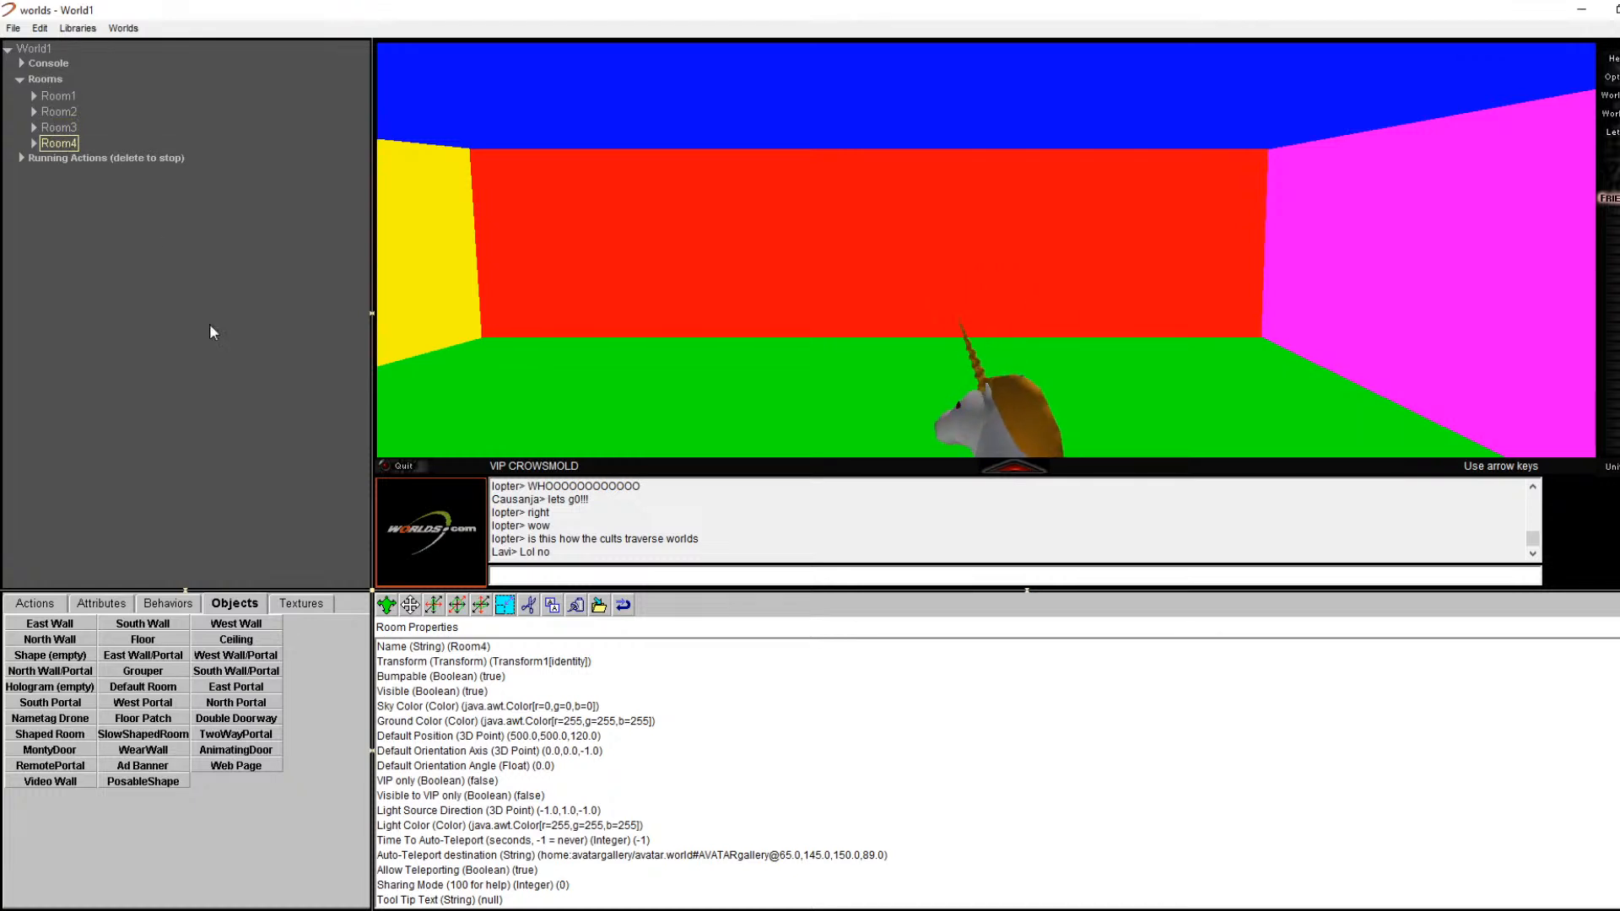
click(532, 603)
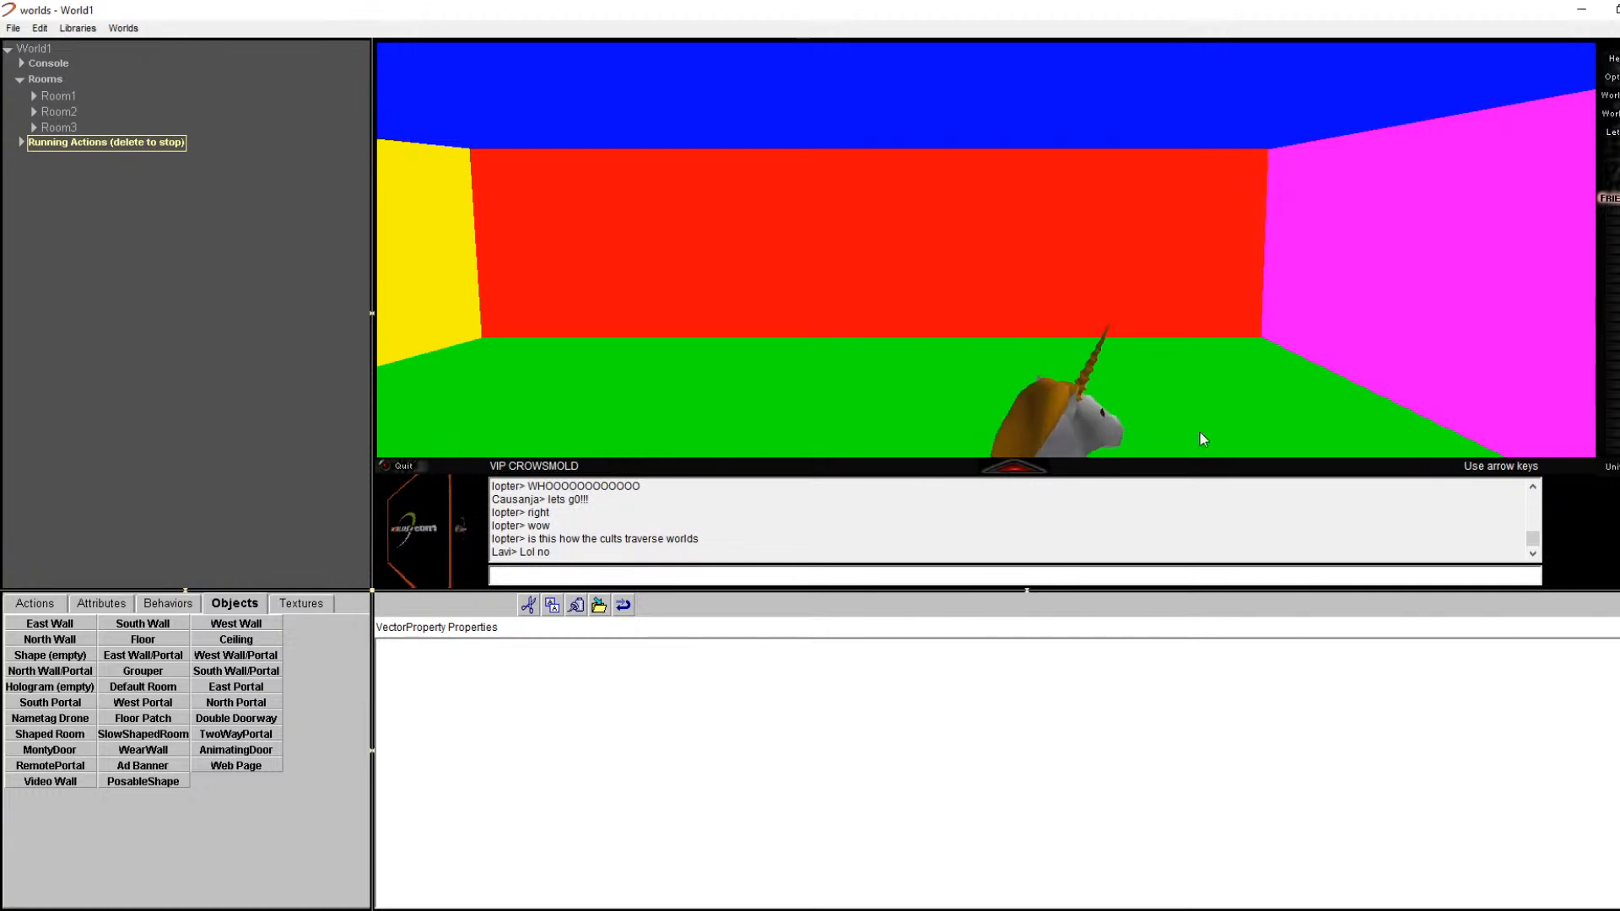
Step: Change the location URL from Room3 to Room2 and teleport back to the red wall's doorway
click(1611, 113)
click(1601, 190)
drag(937, 454, 1041, 456)
click(916, 454)
key(Left)
key(Left)
key(Right)
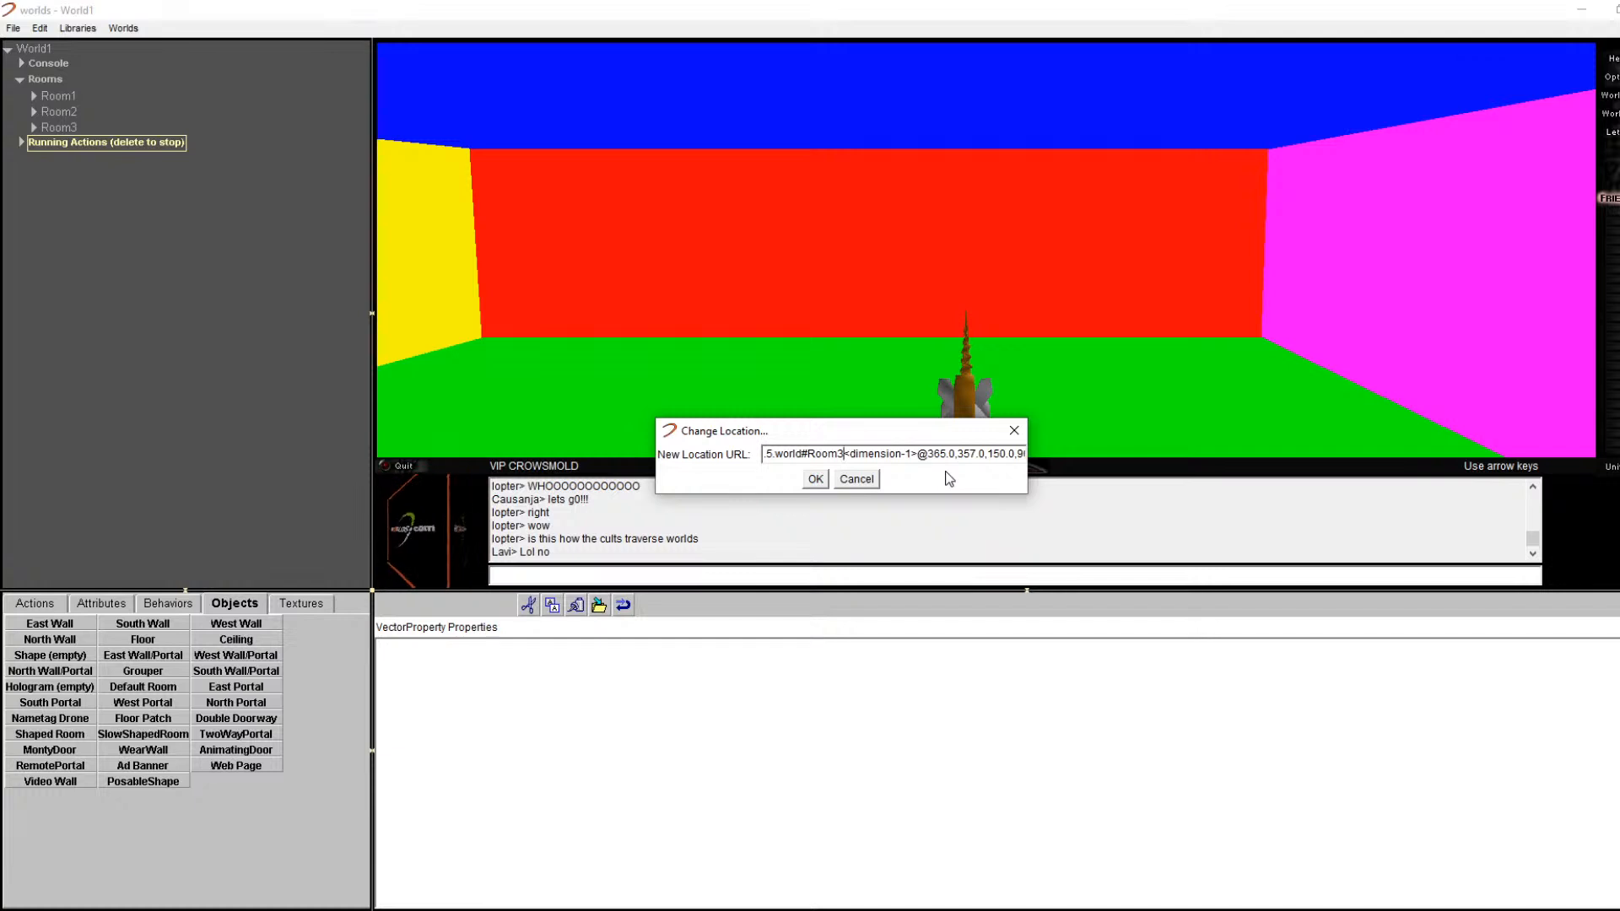
key(BackSpace)
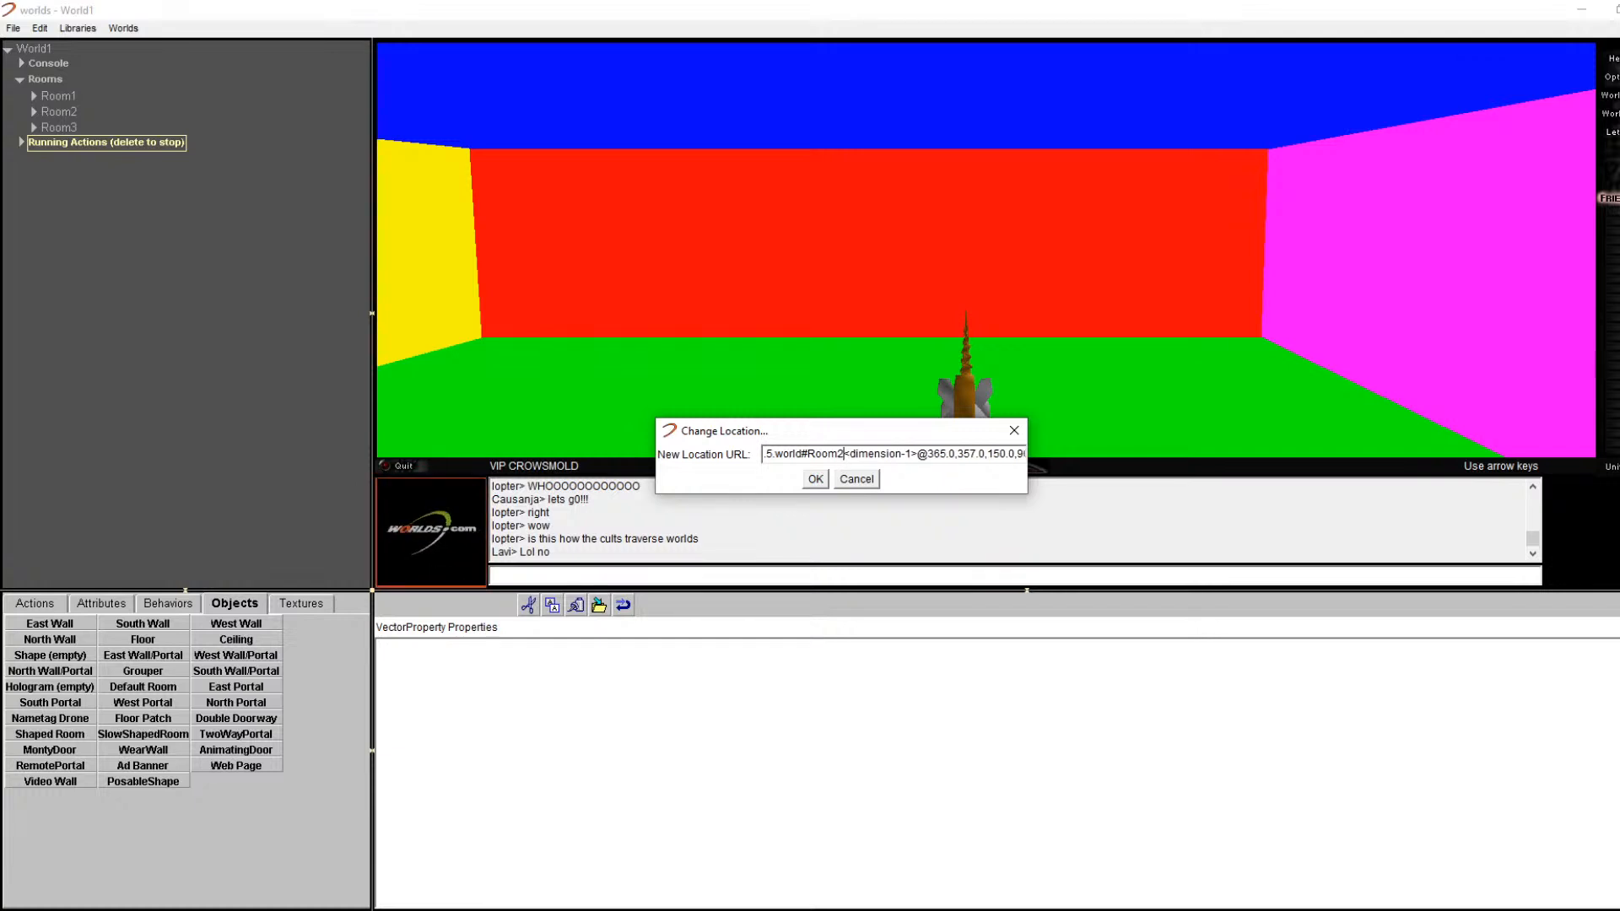
click(816, 479)
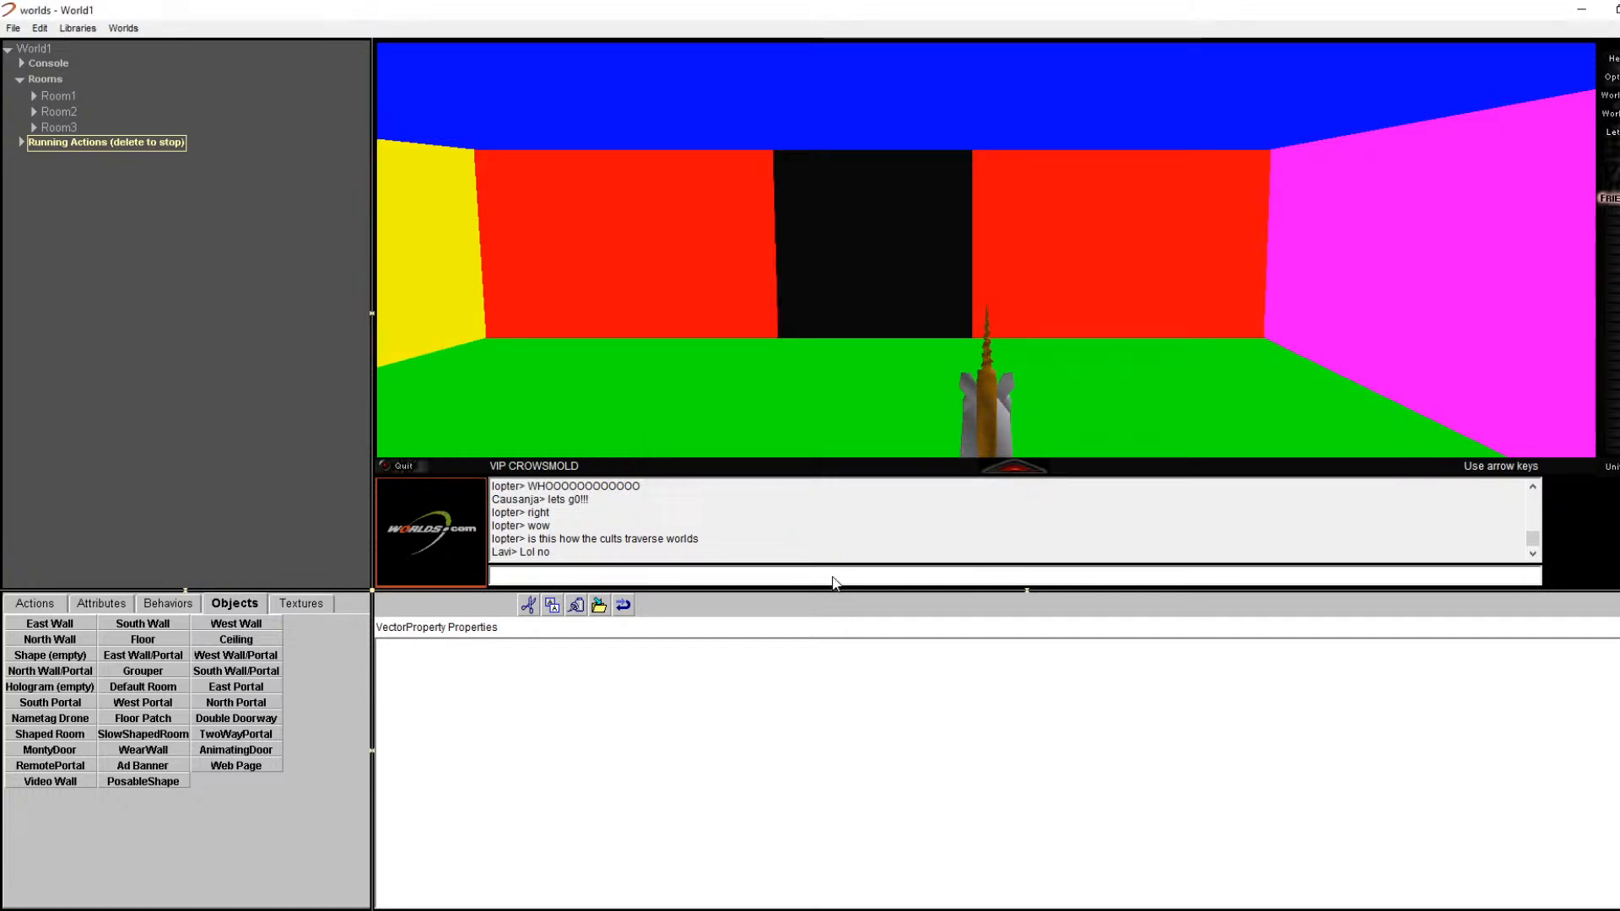
Step: Post chat messages announcing the new room "Room3" and asking 'can everyone hear the video ok?'
click(516, 581)
text(Hi so i fyou)
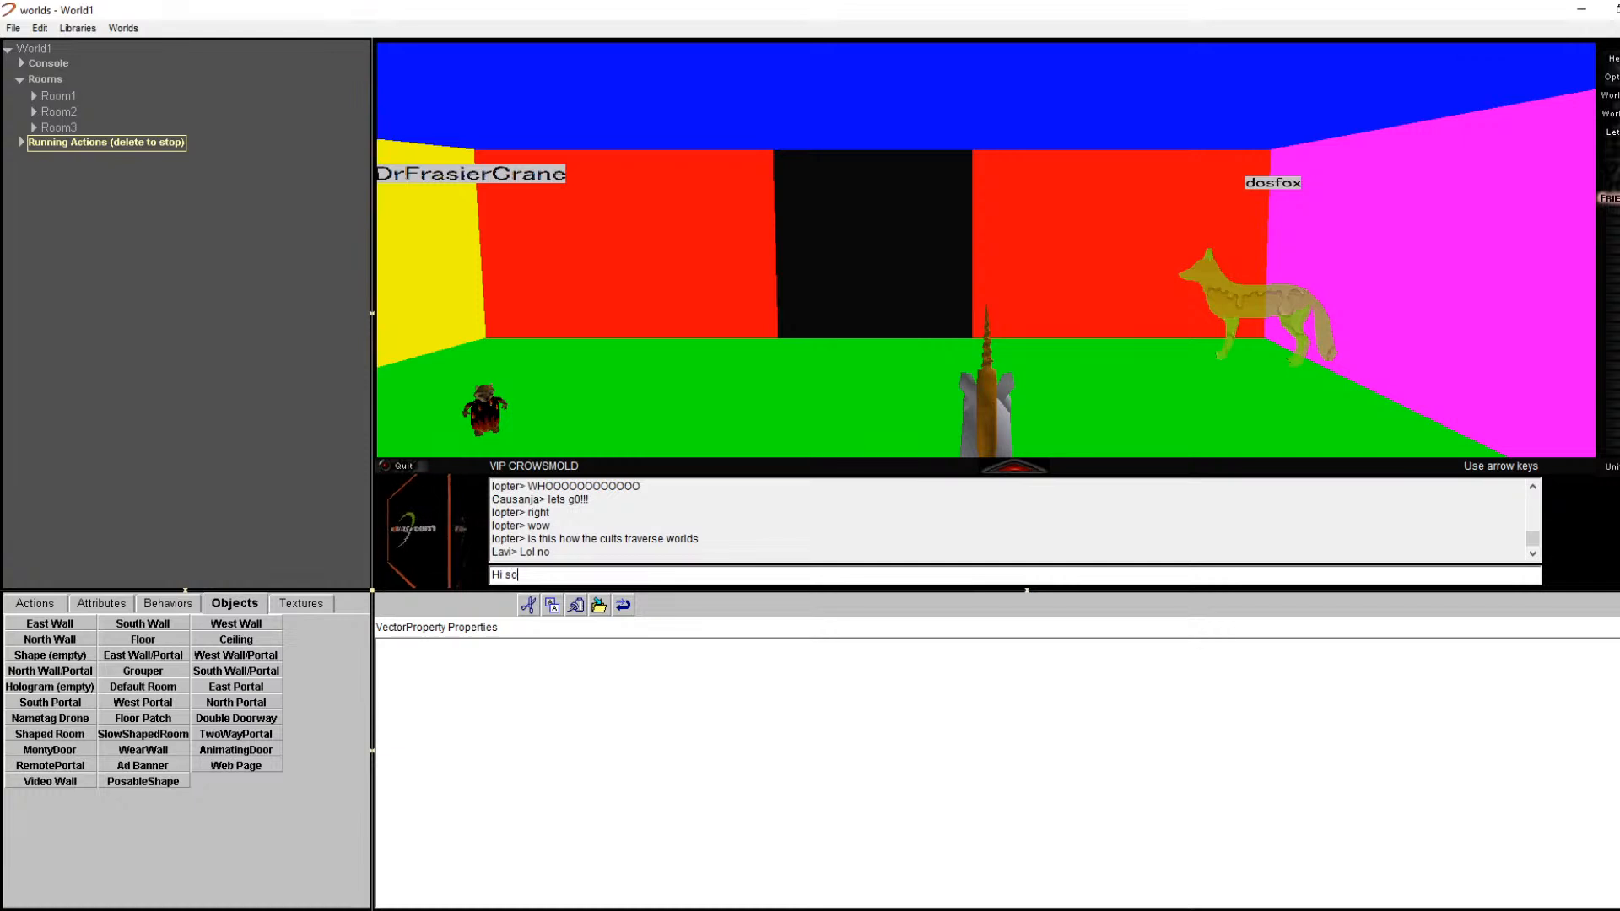
key(BackSpace)
key(BackSpace)
key(BackSpace)
key(BackSpace)
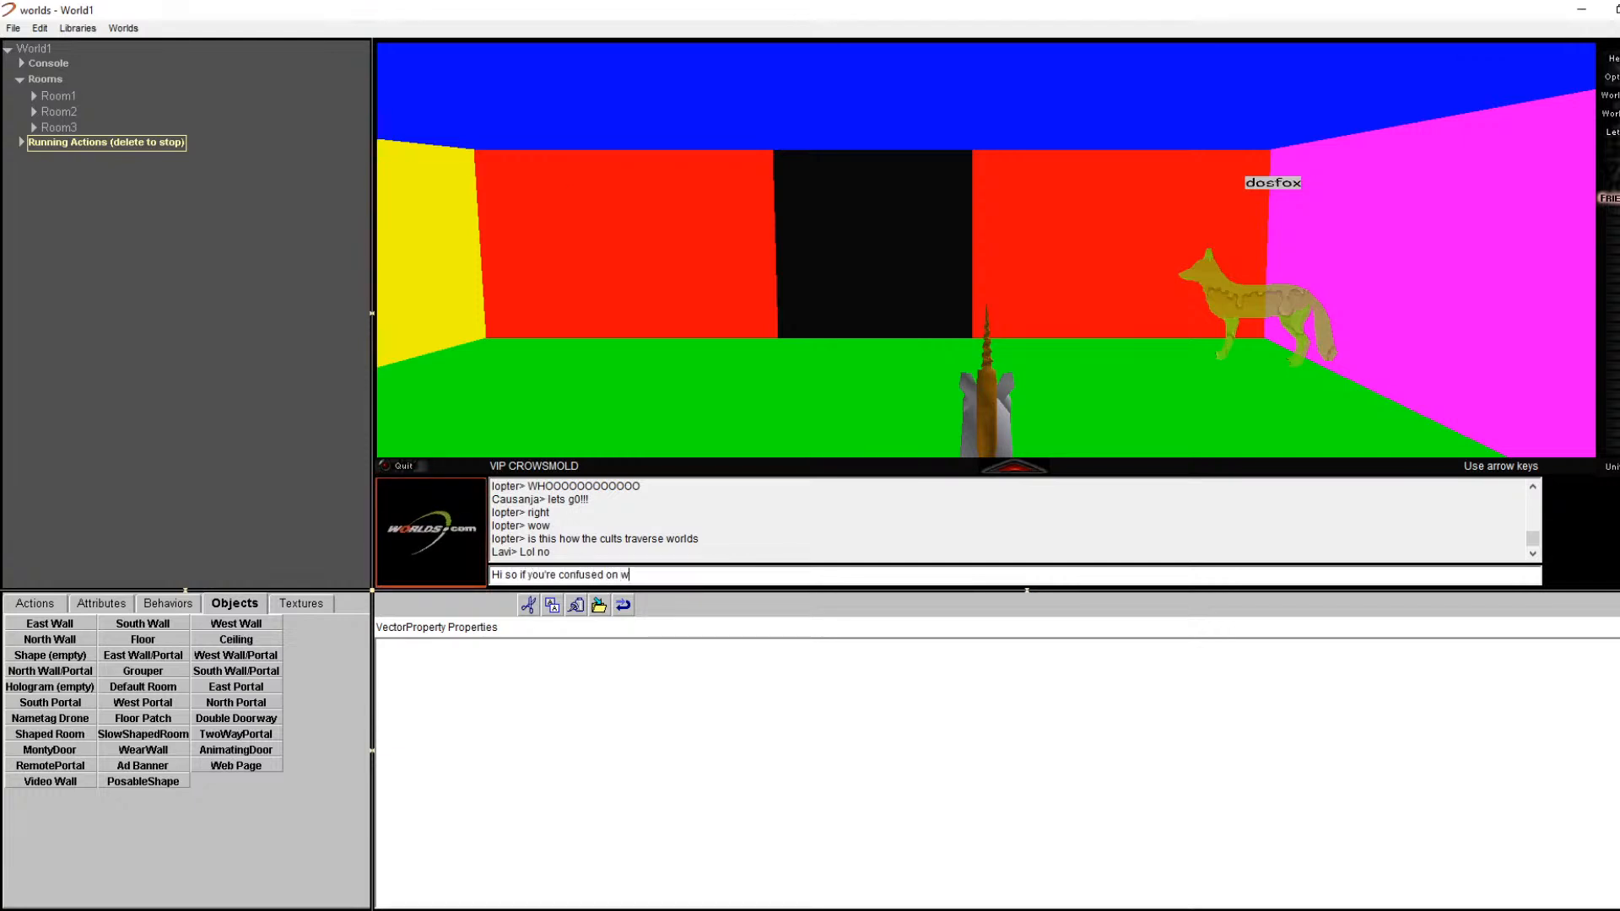
text(we're a)
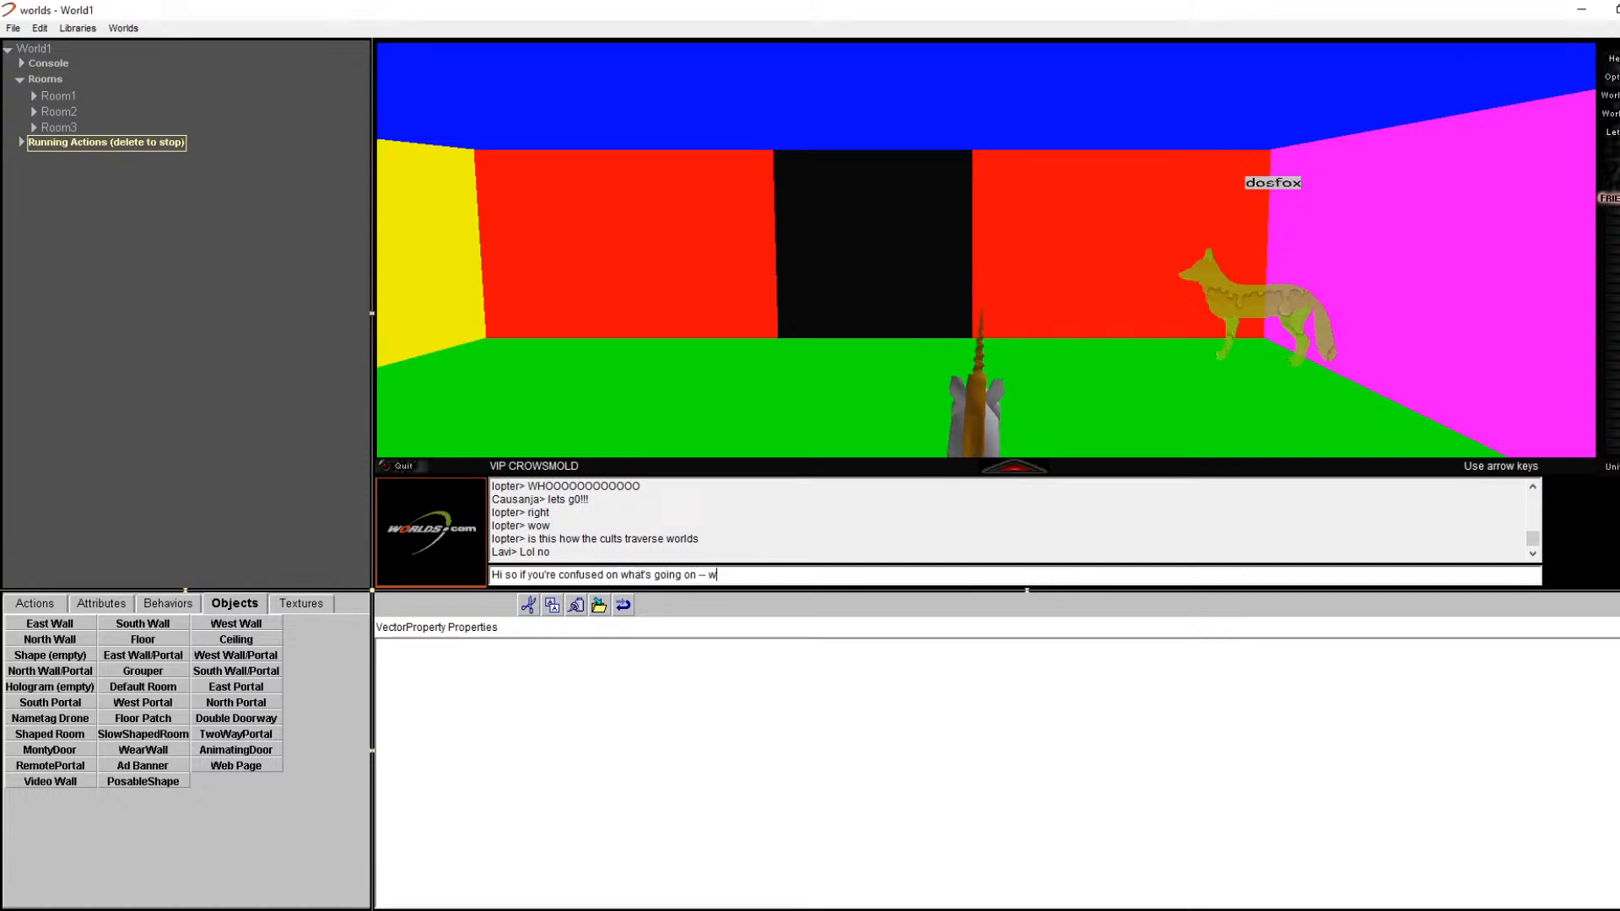
text(dding a new room )
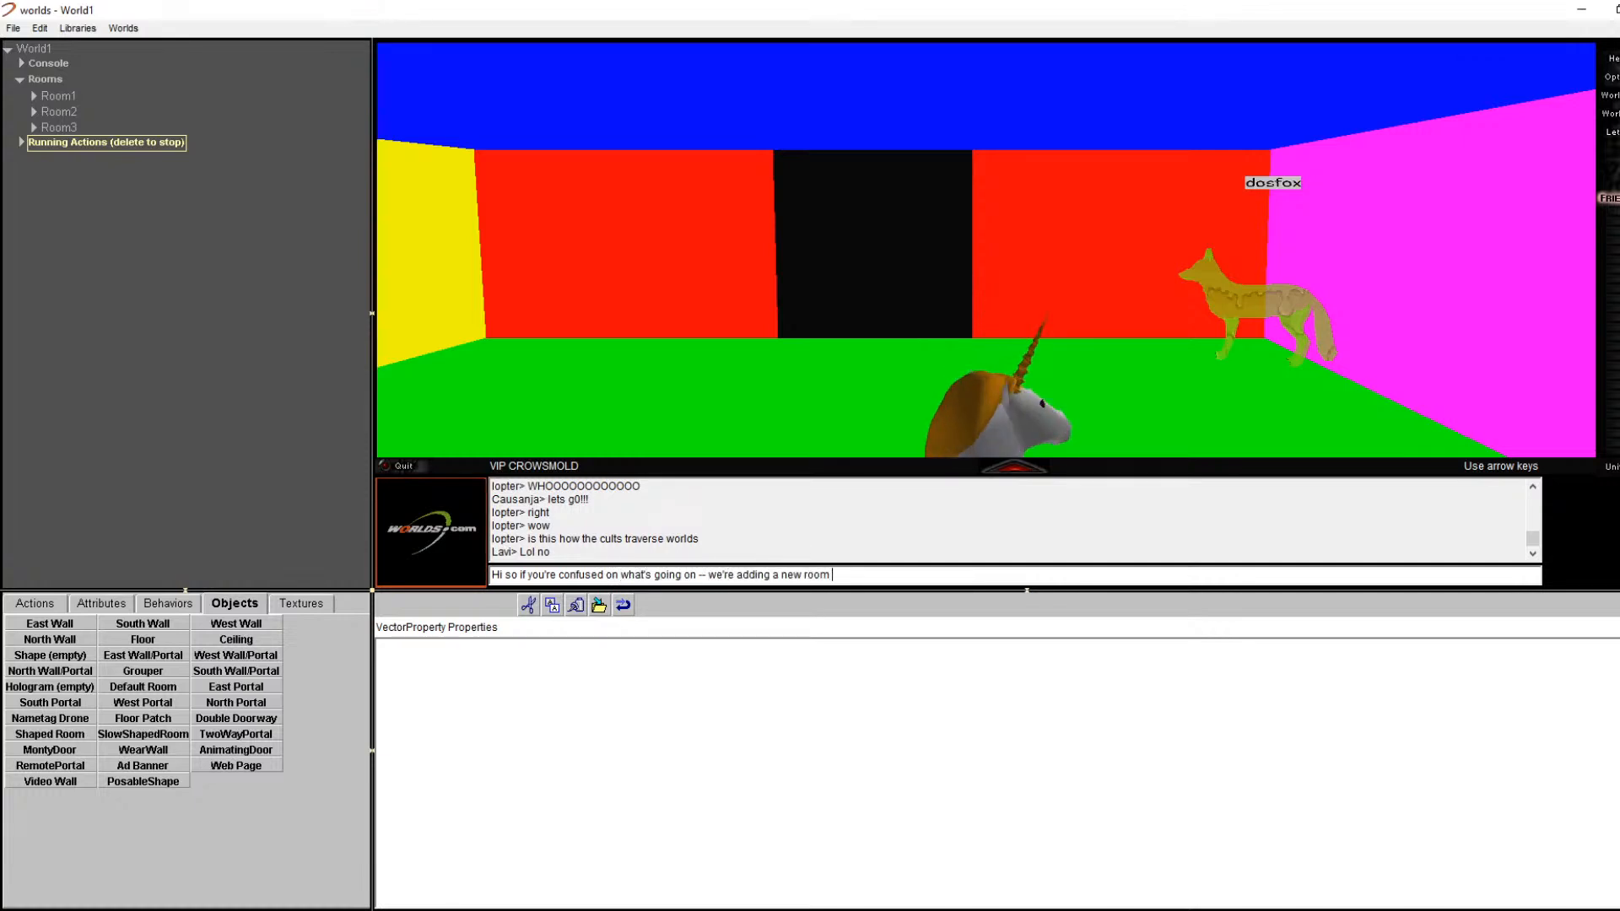
text(called"Room3" a)
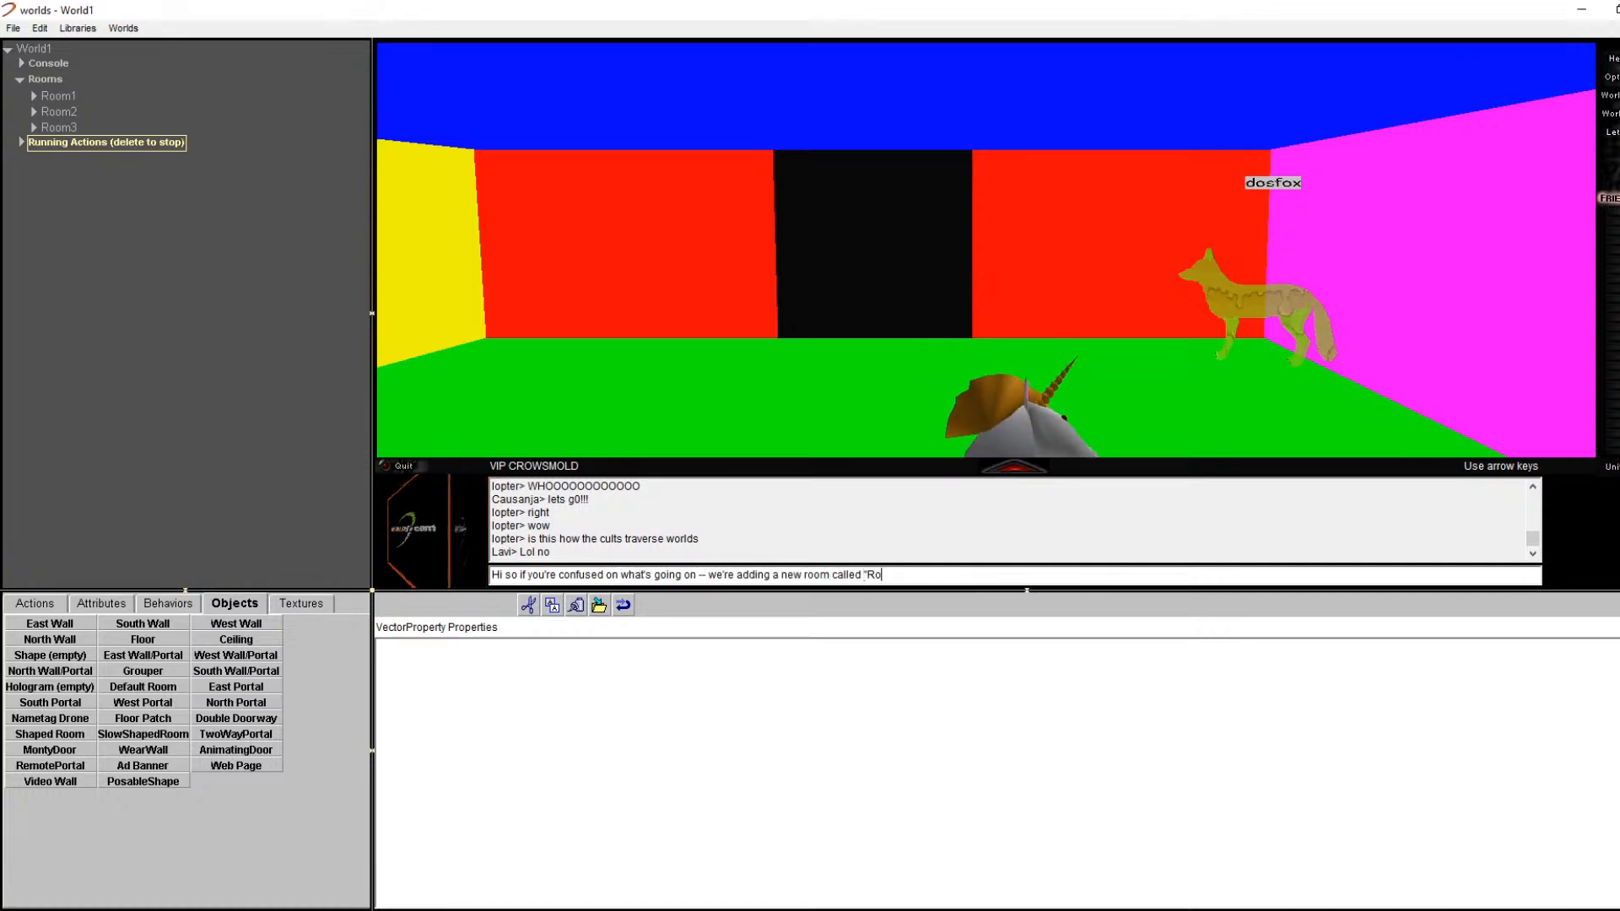
text(nd chan)
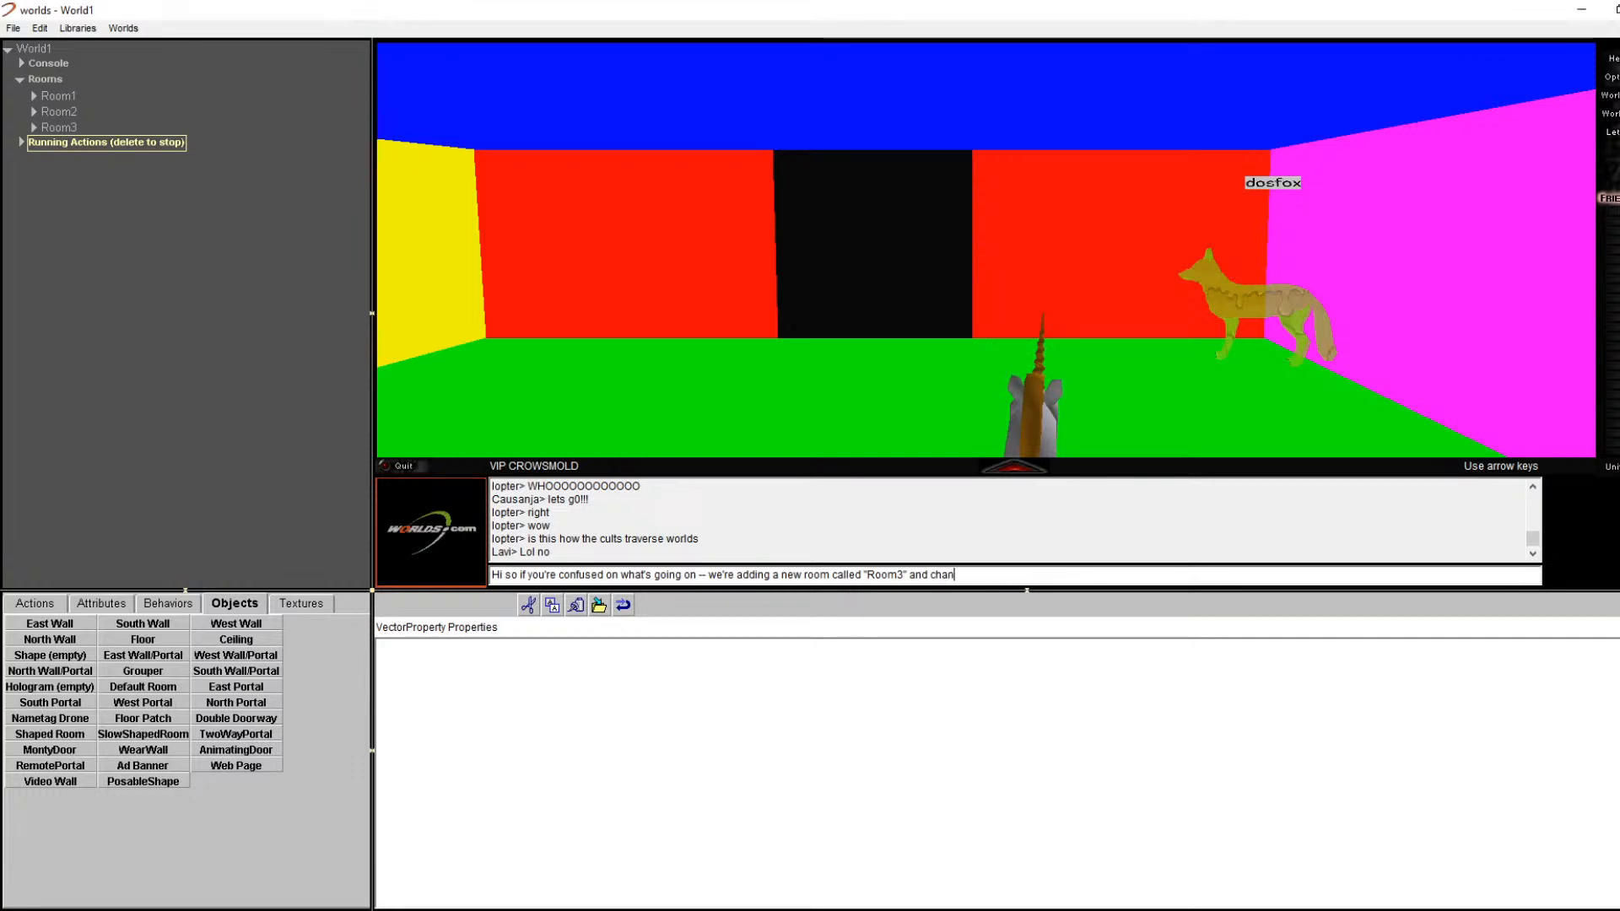
text(ging our world)
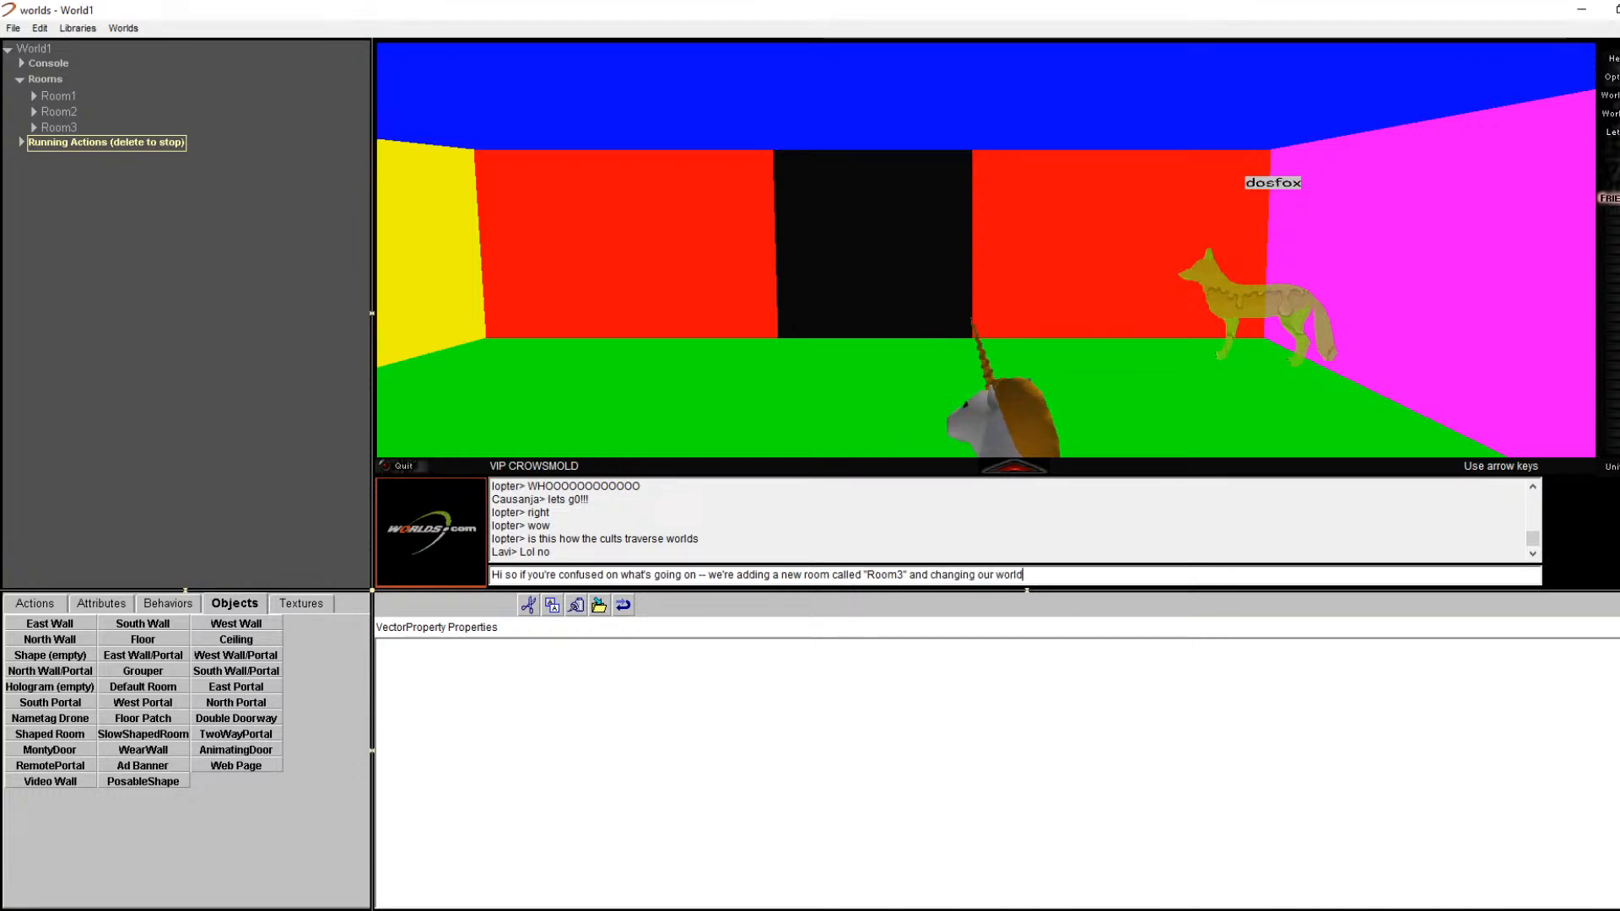
text(smarks to go o )
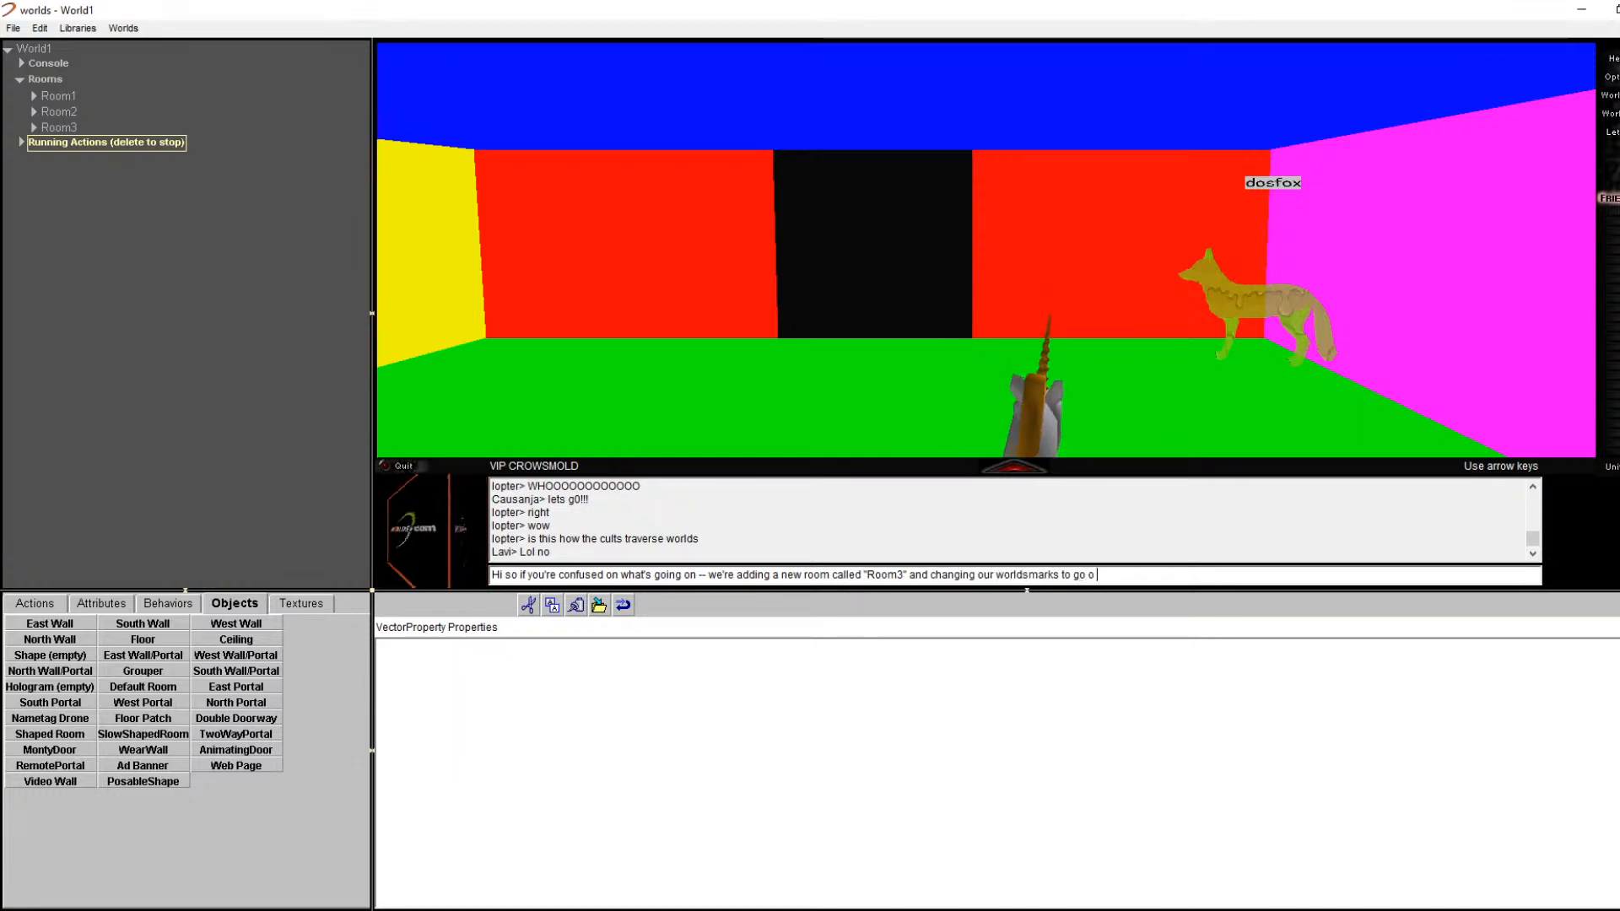
text(over there)
key(Return)
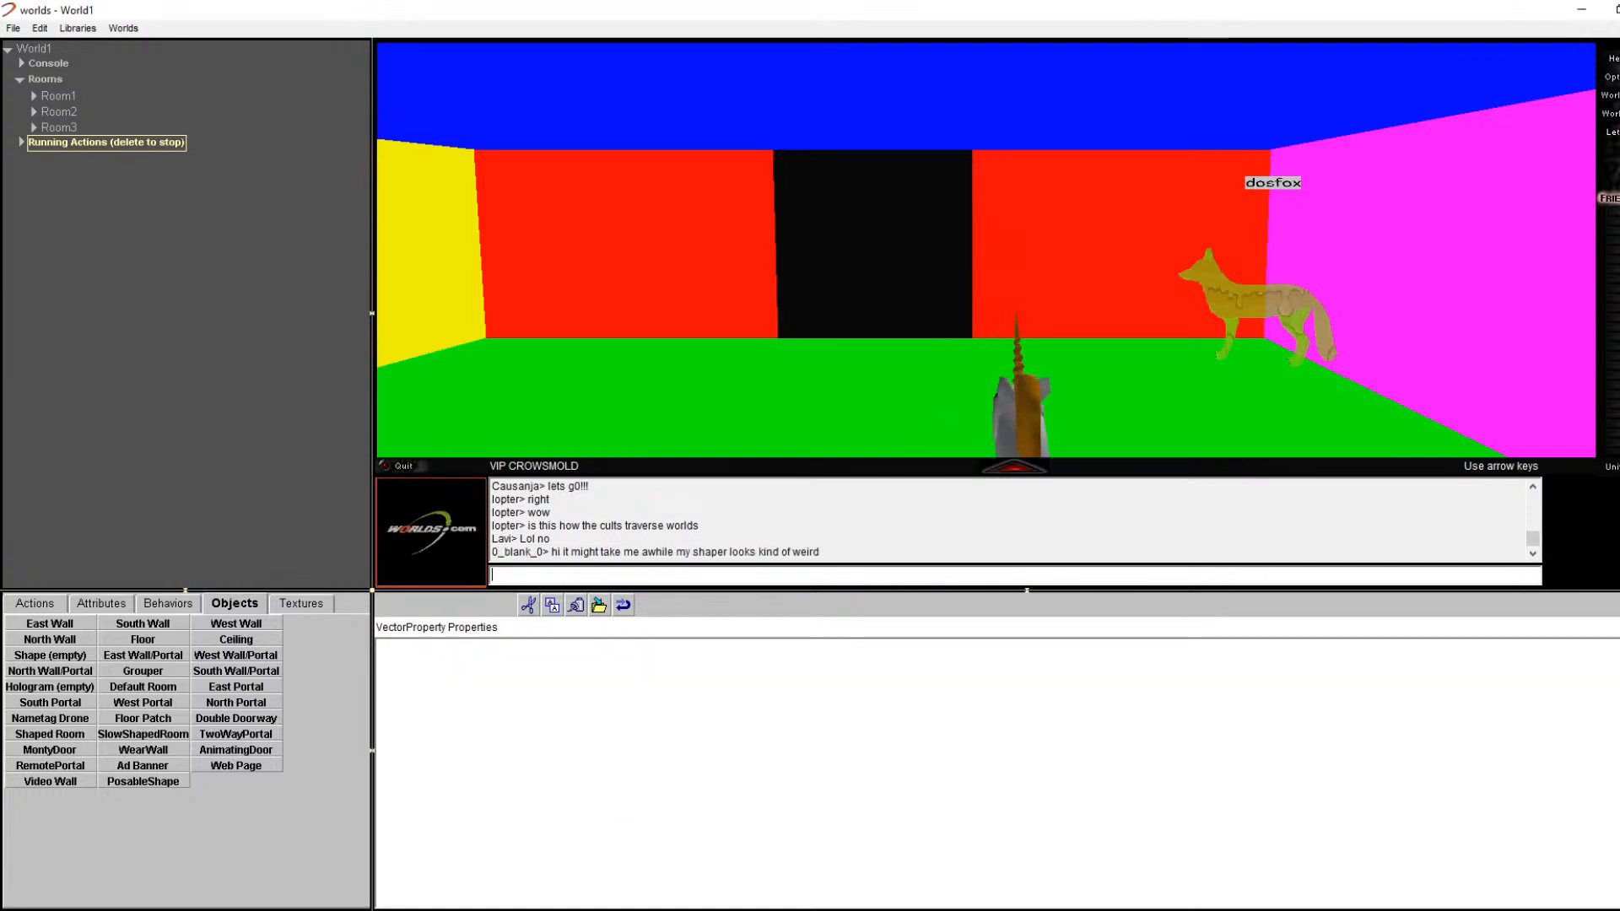
text(can everyone hear the video ok?)
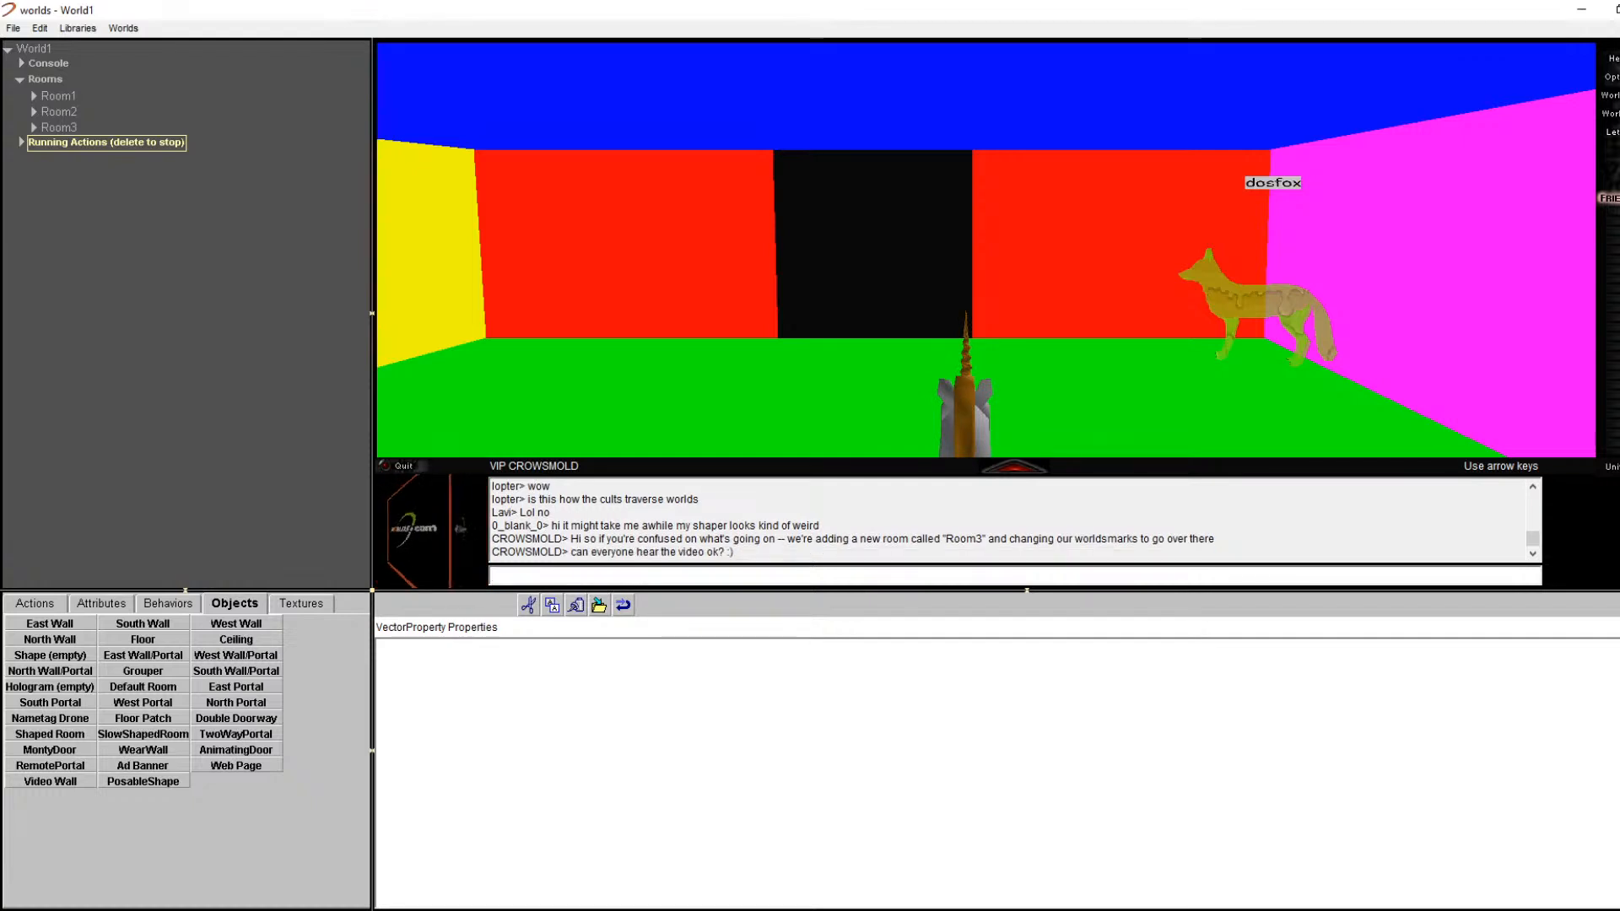
key(Right)
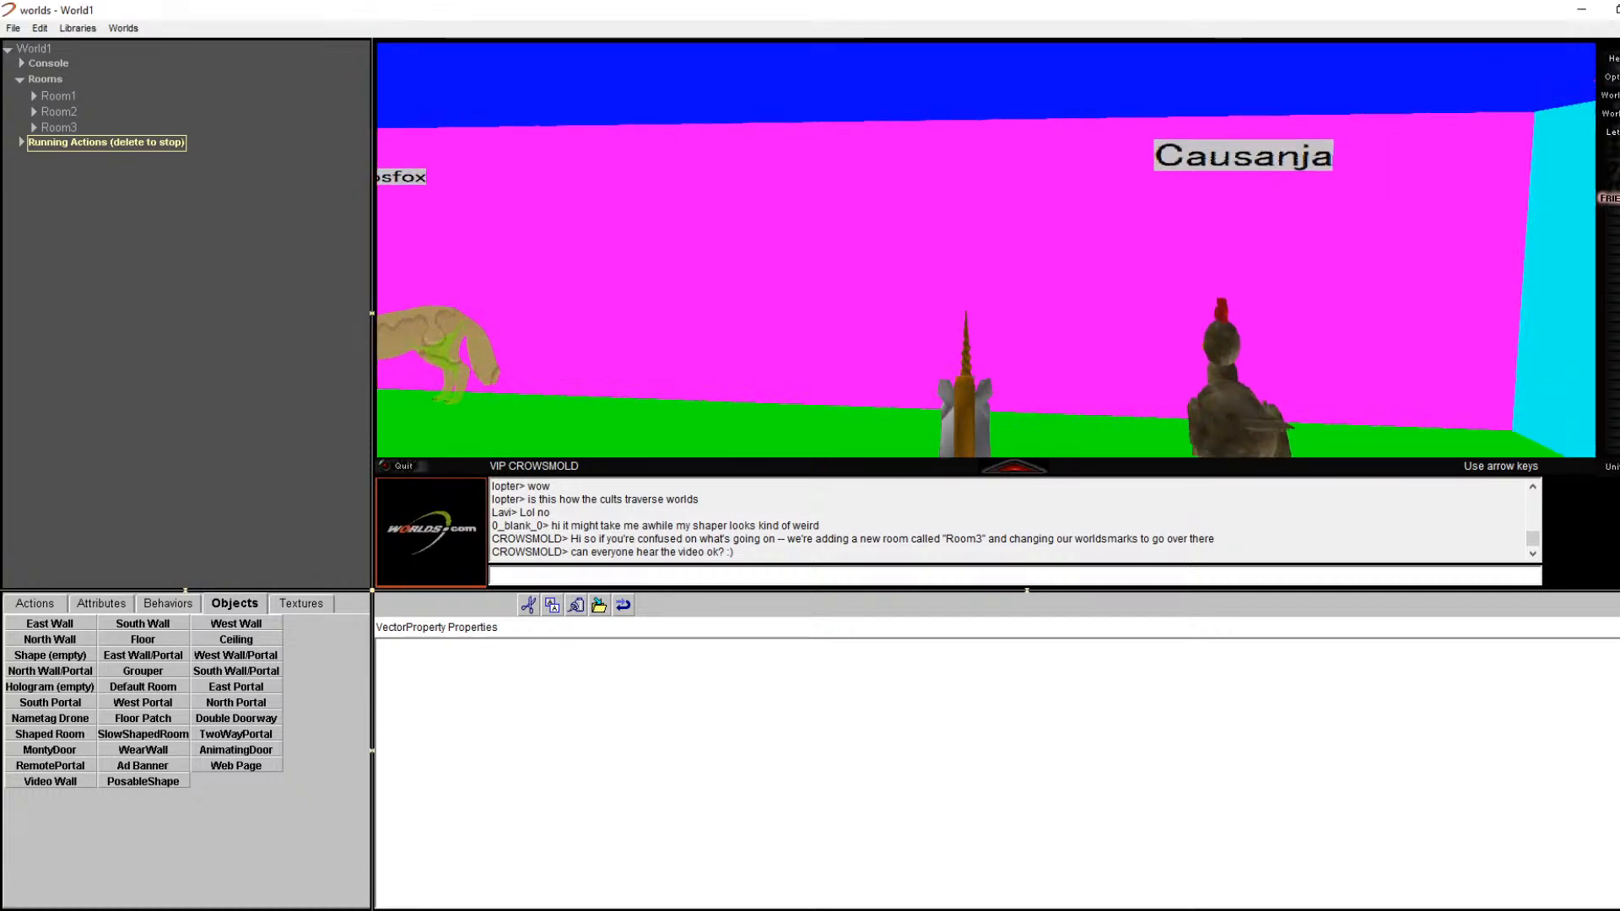
key(Right)
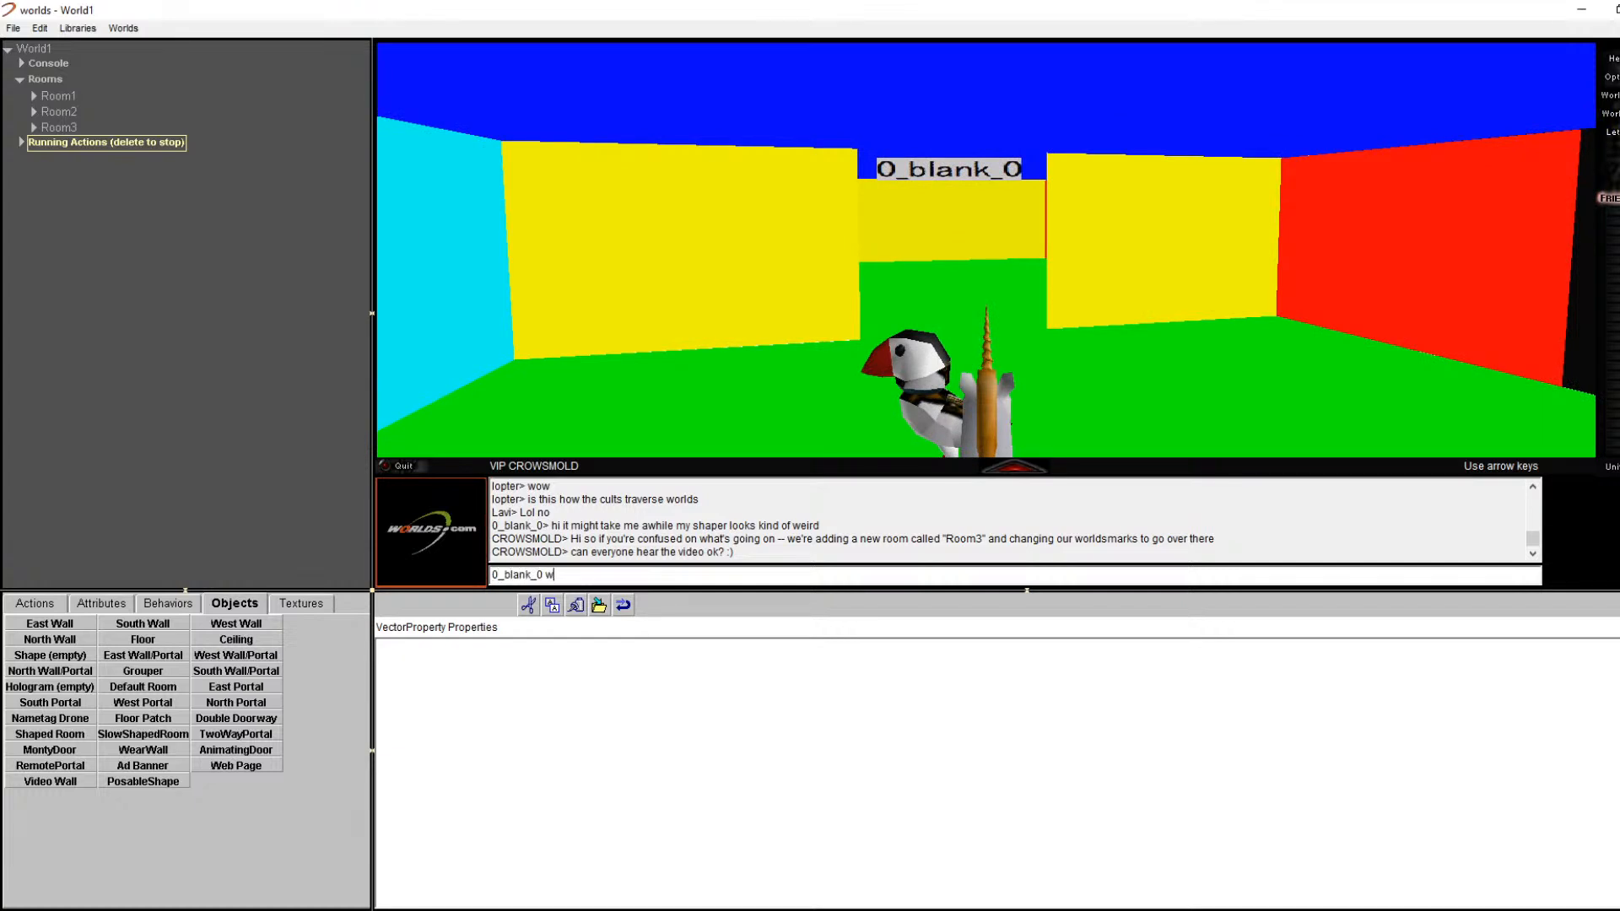
key(BackSpace)
key(BackSpace)
key(BackSpace)
key(BackSpace)
key(BackSpace)
key(BackSpace)
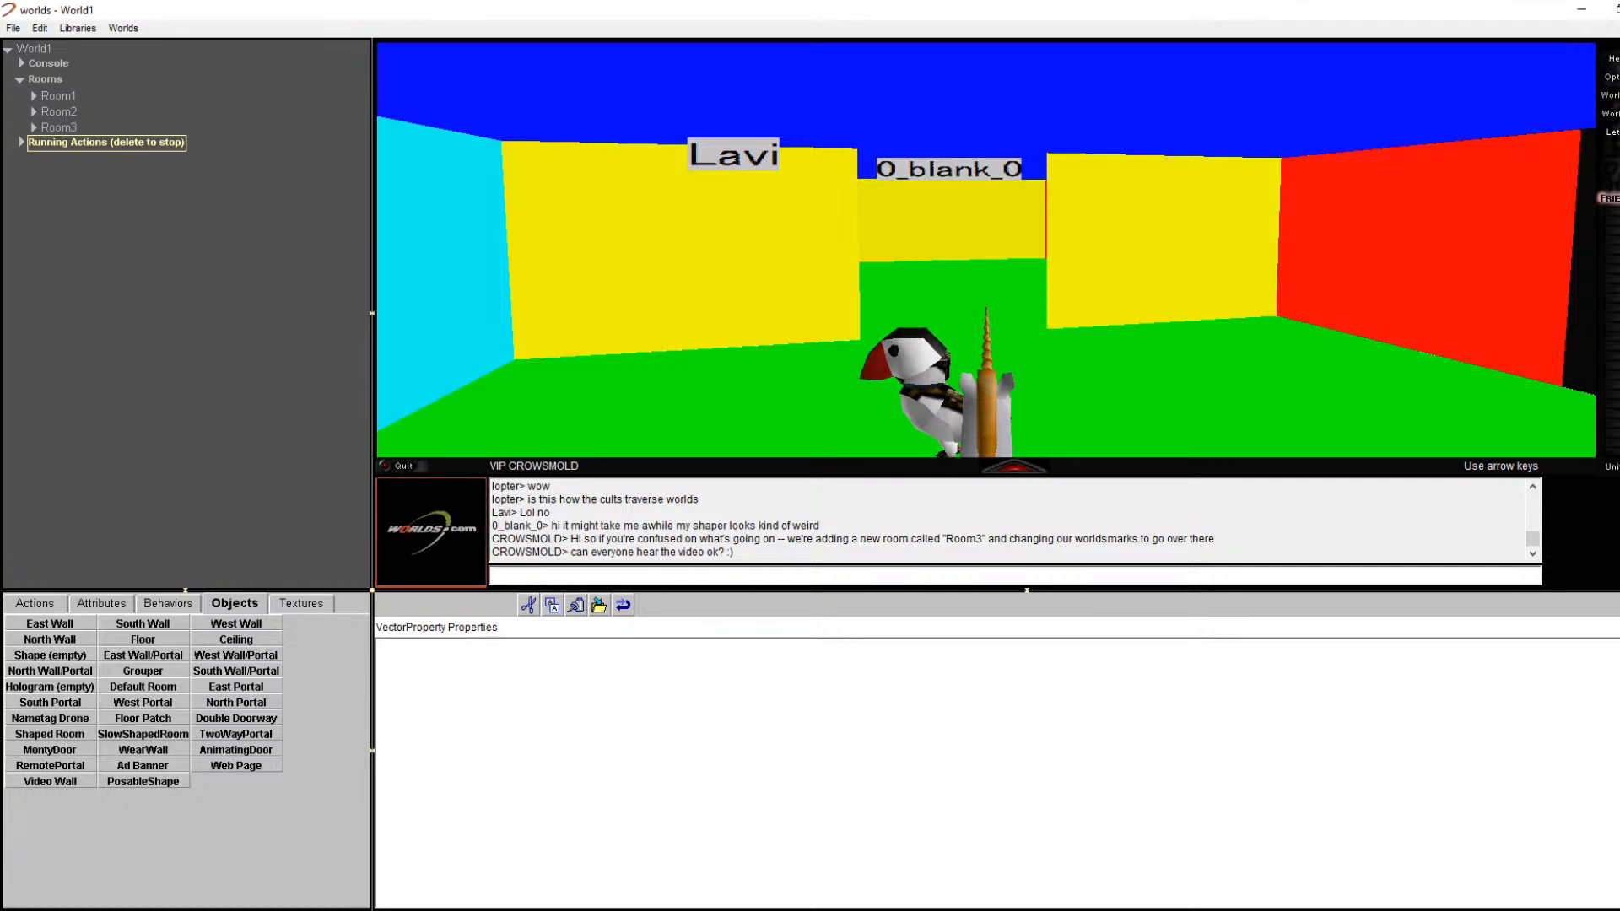
key(Right)
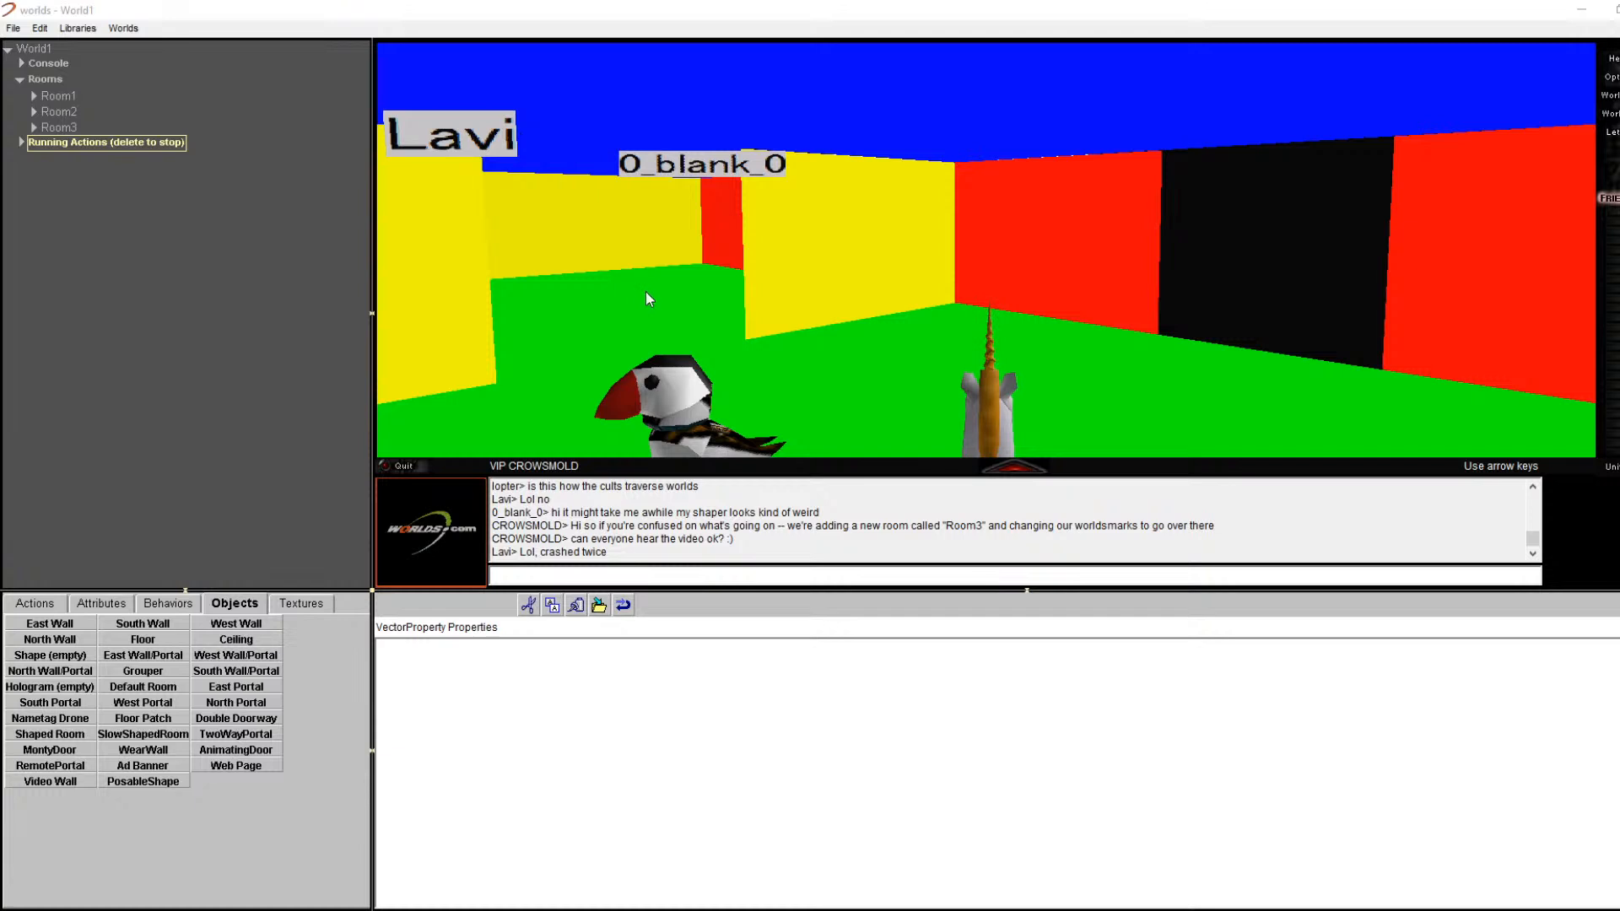
key(Left)
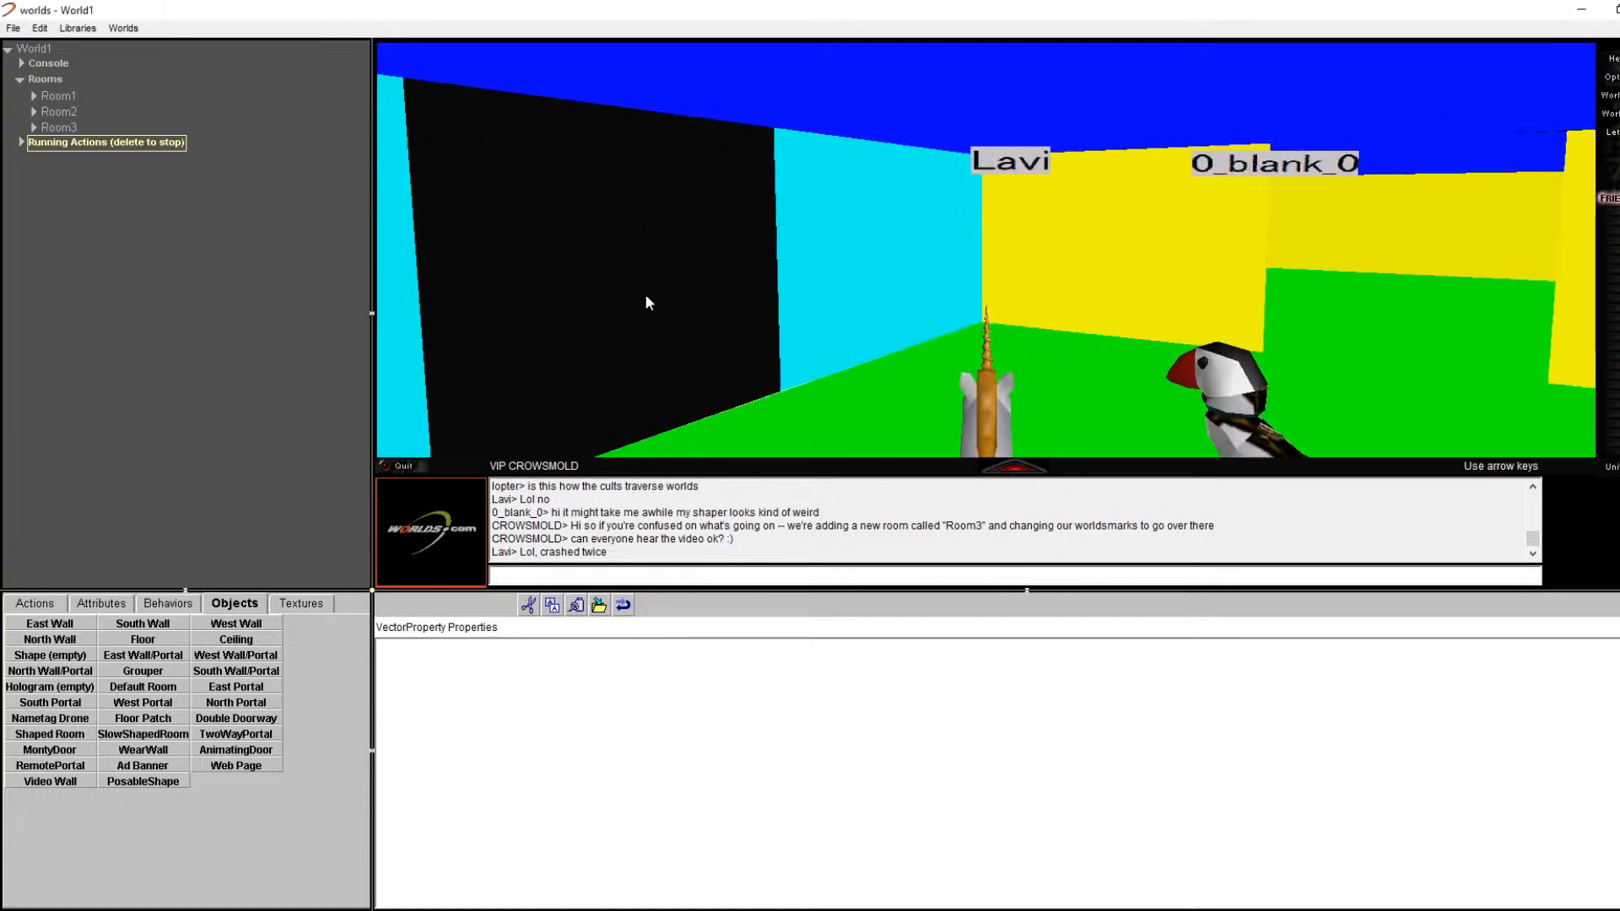
key(Left)
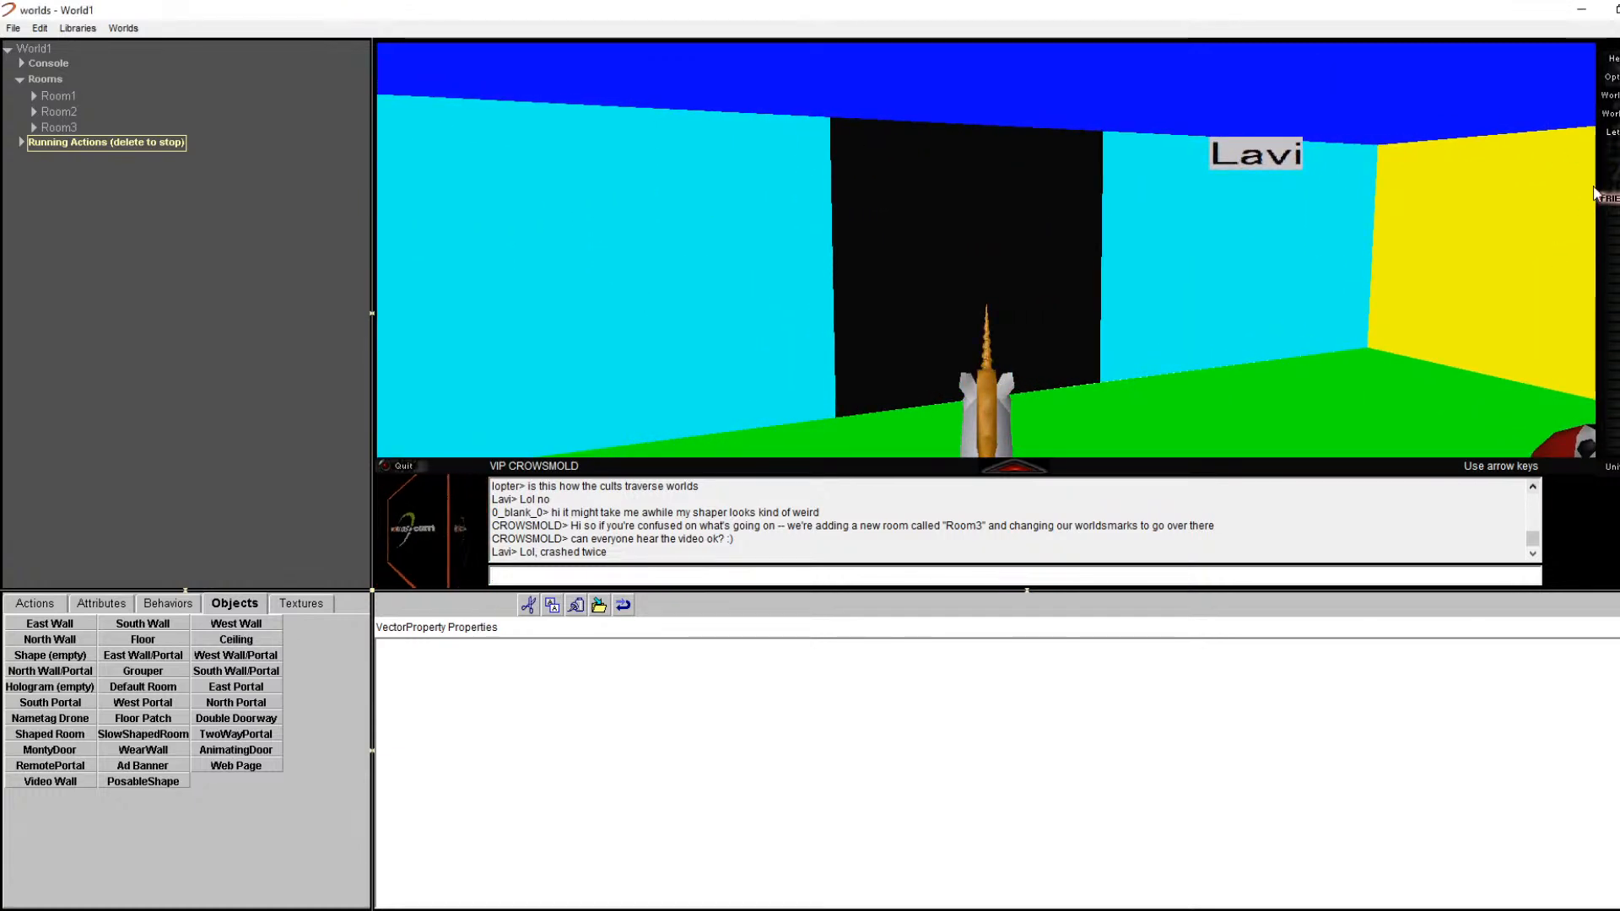
Step: Open and discard a new mail message, then browse the program's options
click(1610, 96)
click(991, 385)
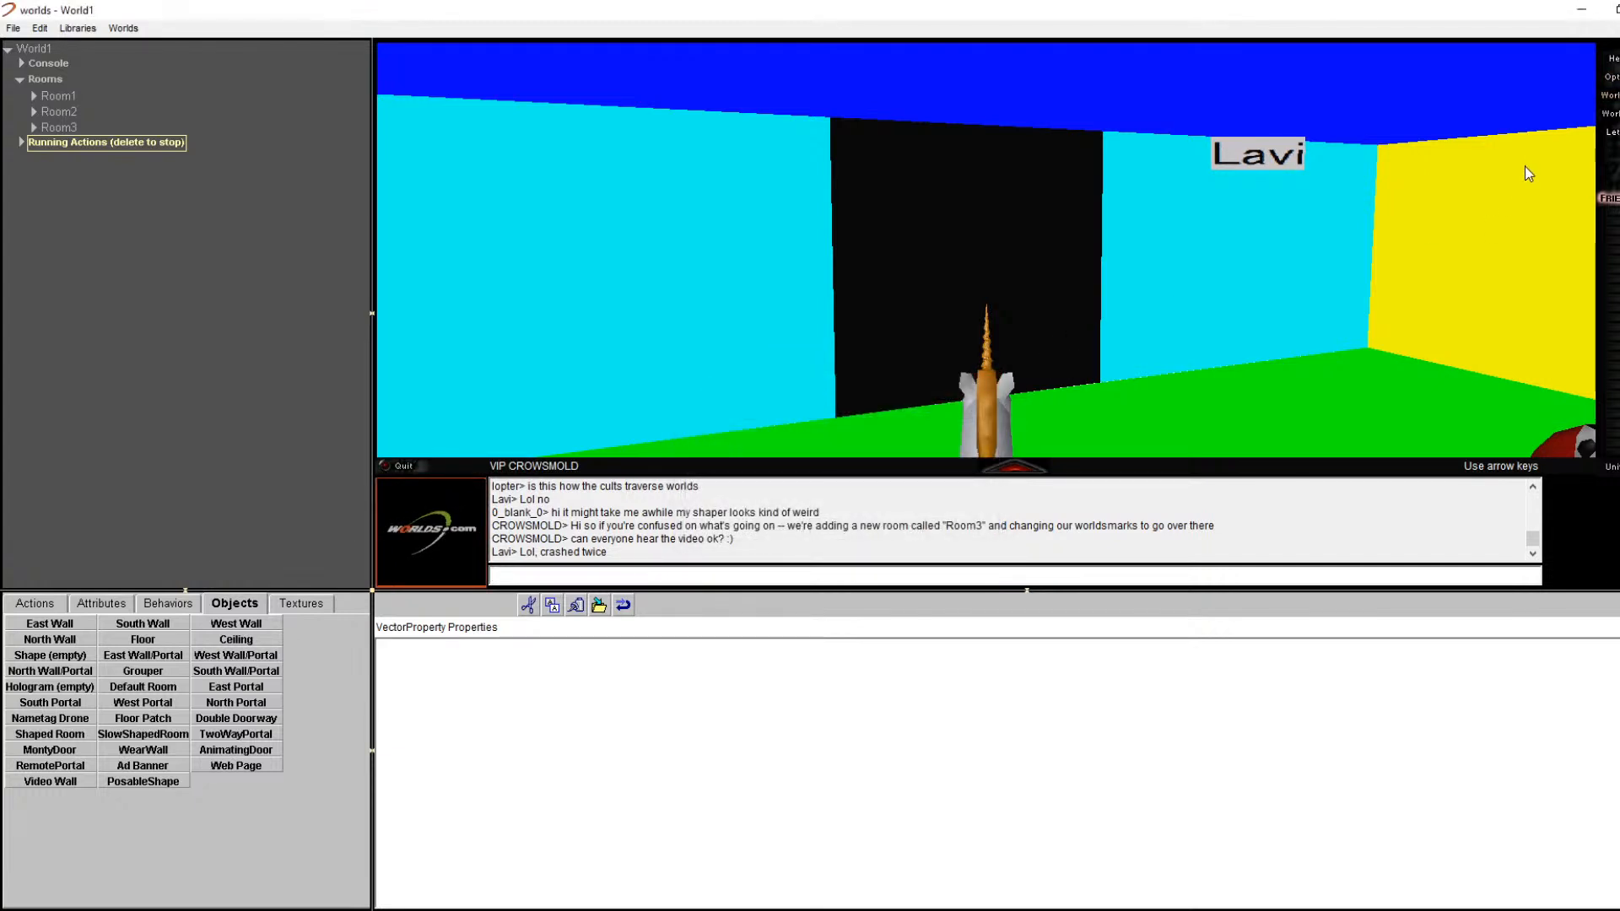
click(1612, 77)
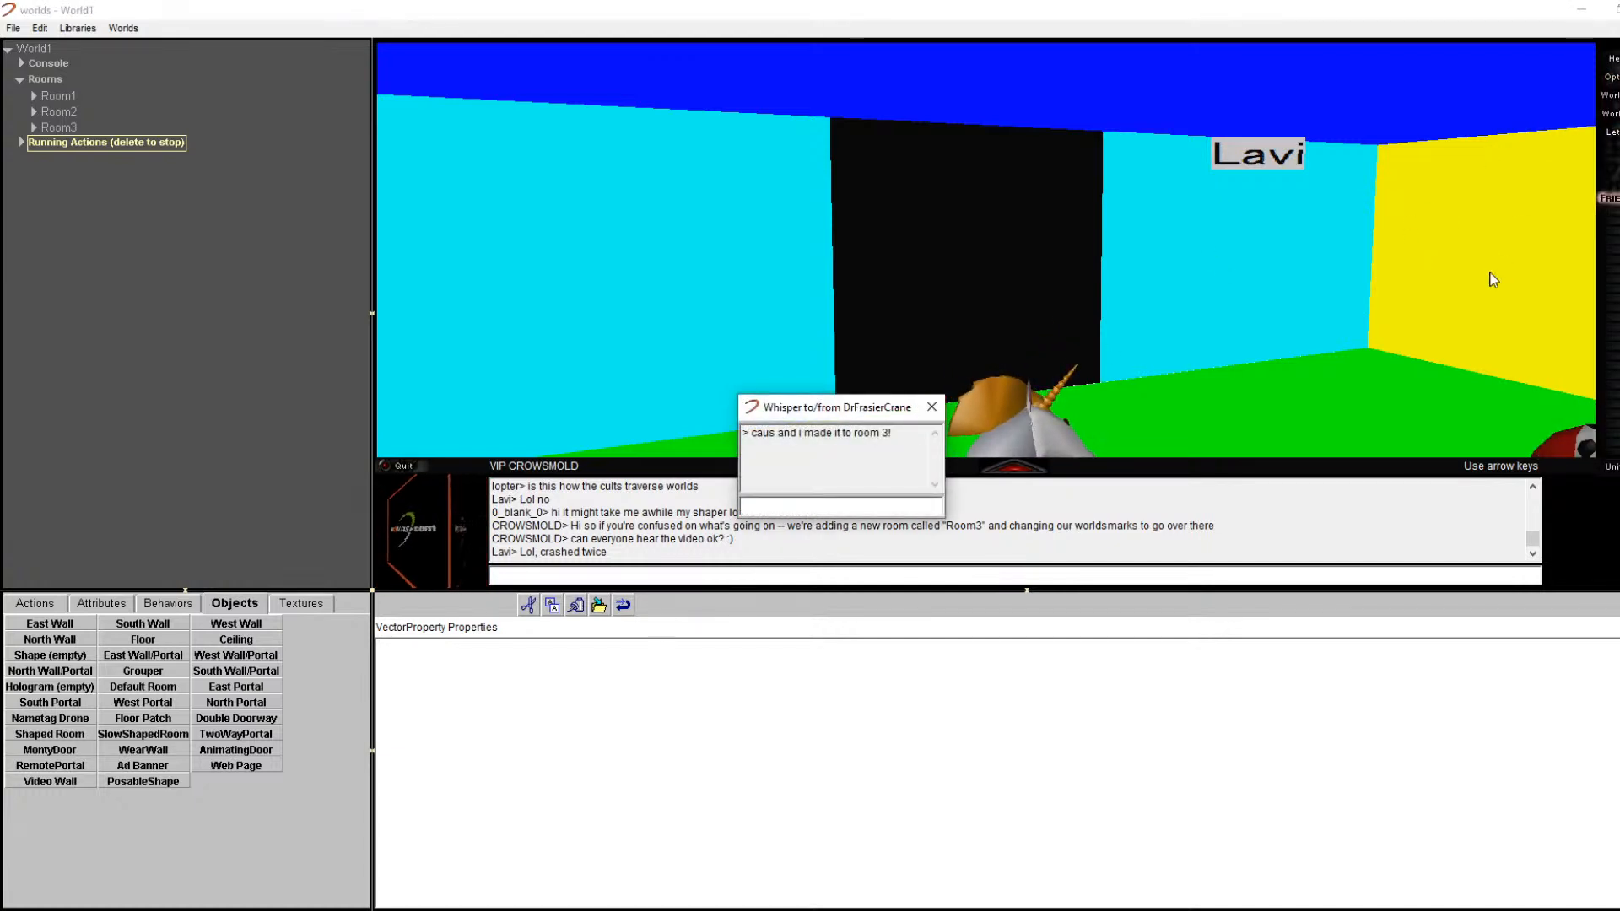
Step: Edit the WorldsMarks location URL from Room2 to Room3 and travel there
click(1609, 113)
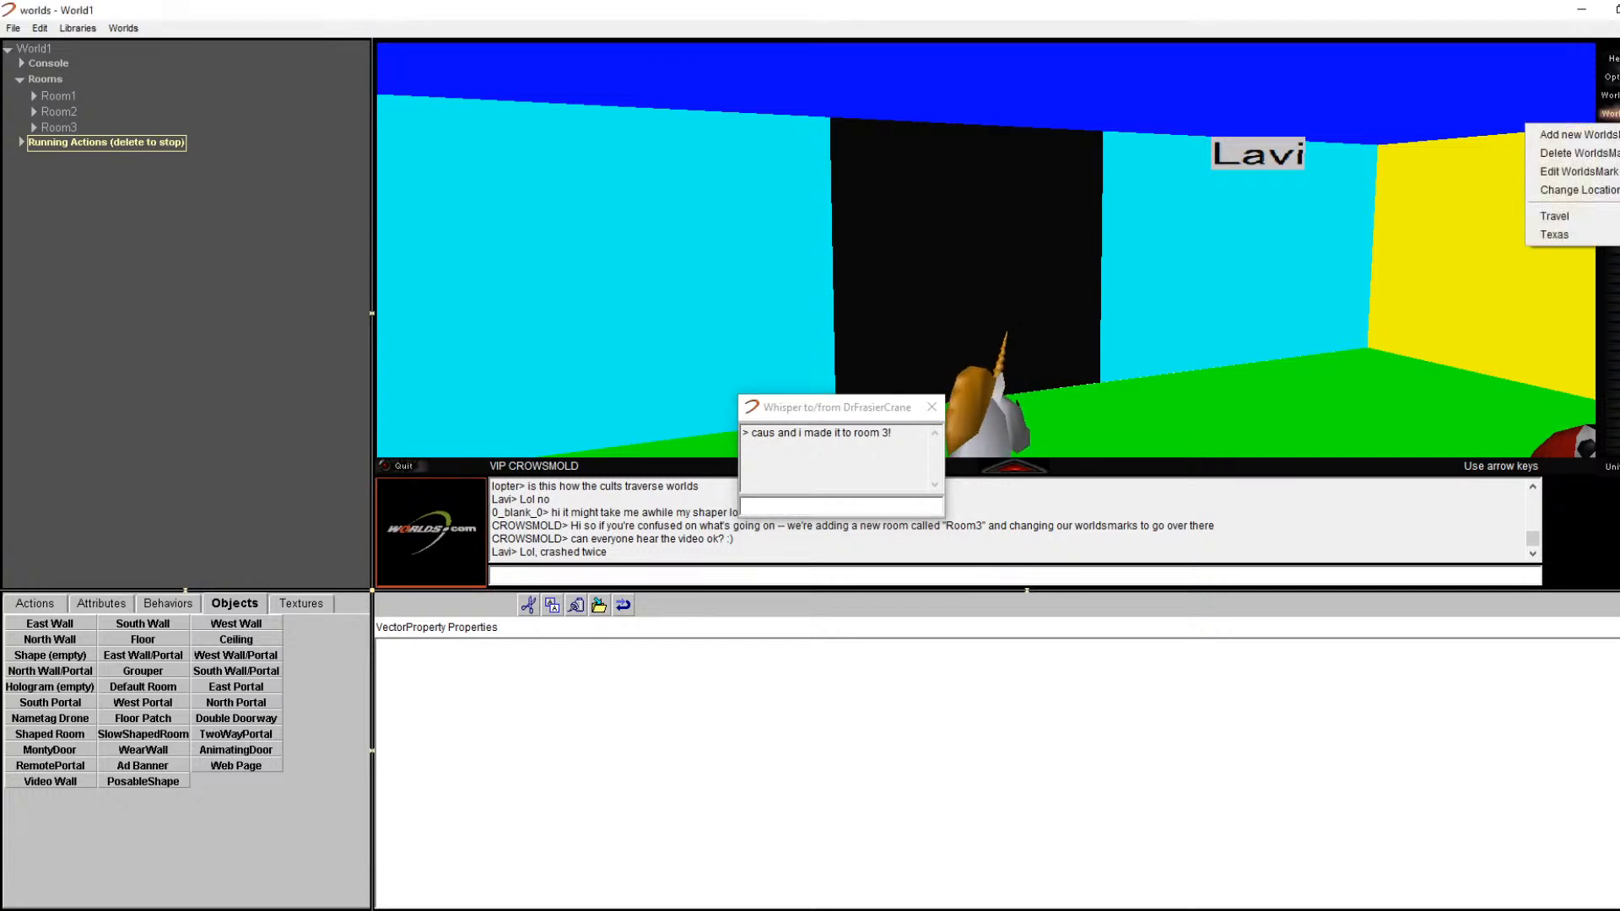
click(1586, 190)
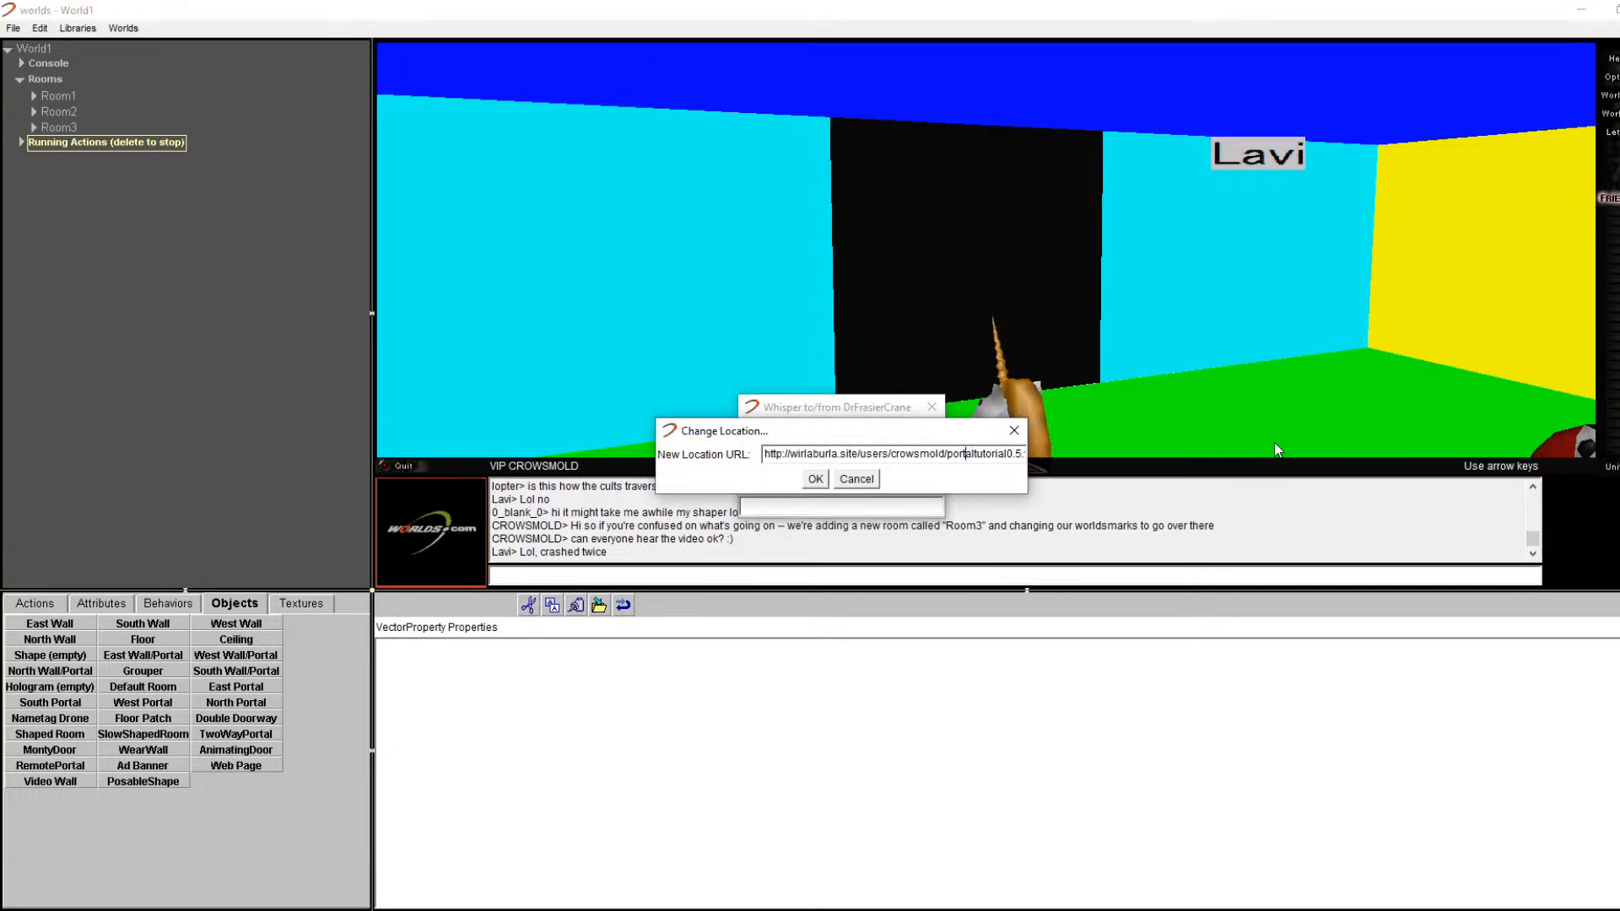
key(Right)
key(Right)
key(Right)
key(Right)
key(Right)
key(Right)
key(Right)
key(Right)
key(Right)
key(Right)
key(Right)
key(Right)
key(Right)
key(Right)
key(Right)
key(Right)
key(Right)
key(Right)
key(Right)
key(Right)
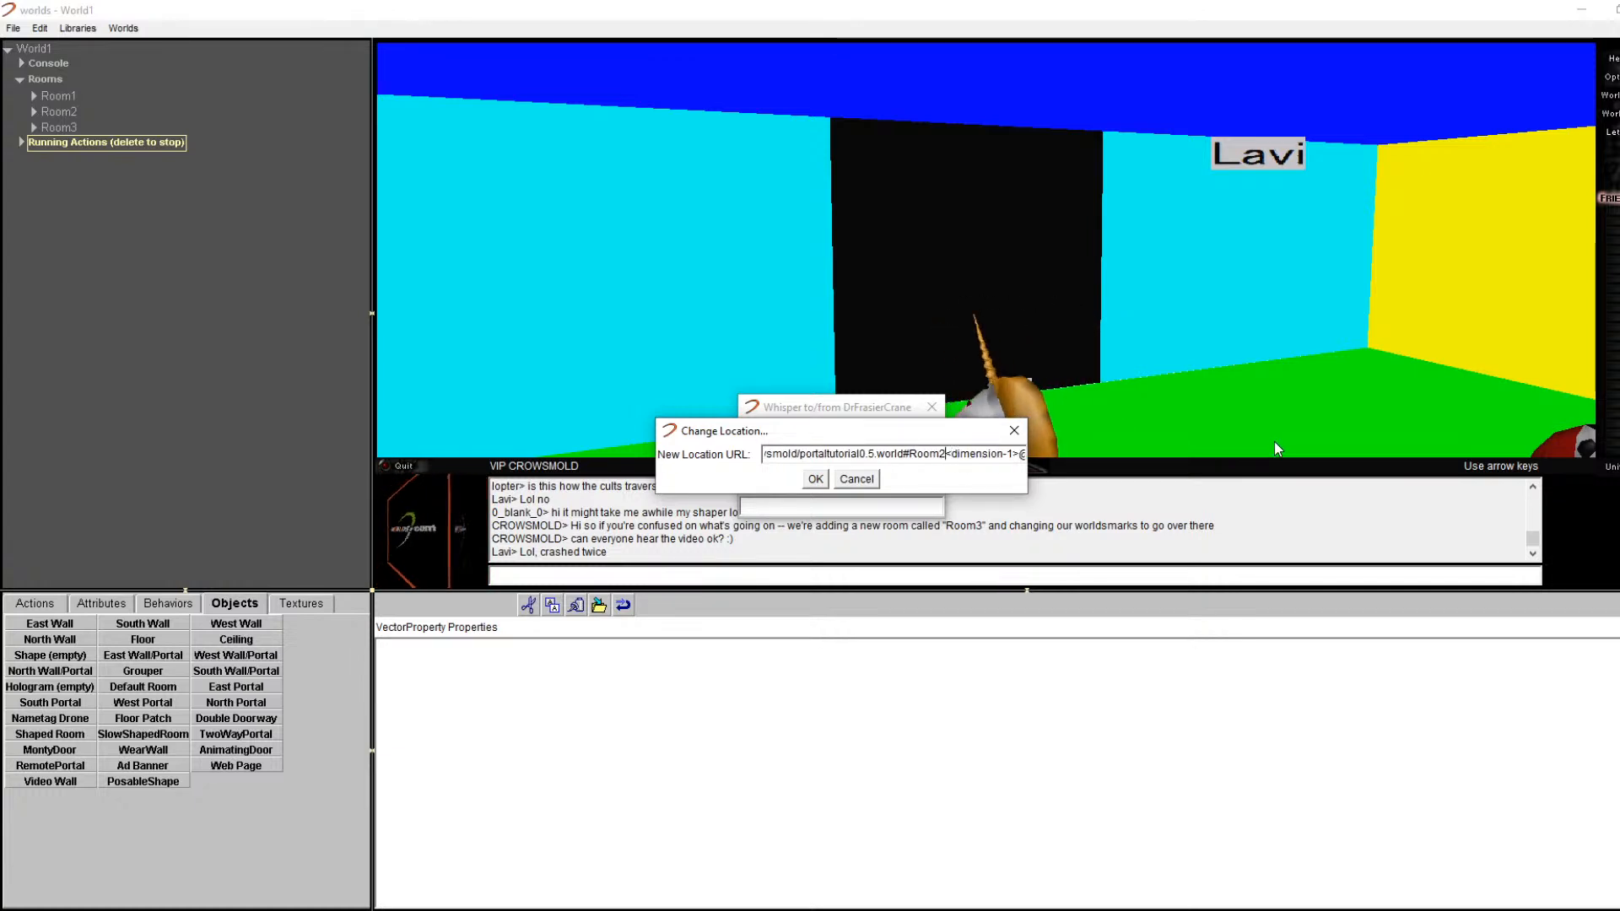
key(Left)
key(Left)
key(Left)
key(BackSpace)
text(3)
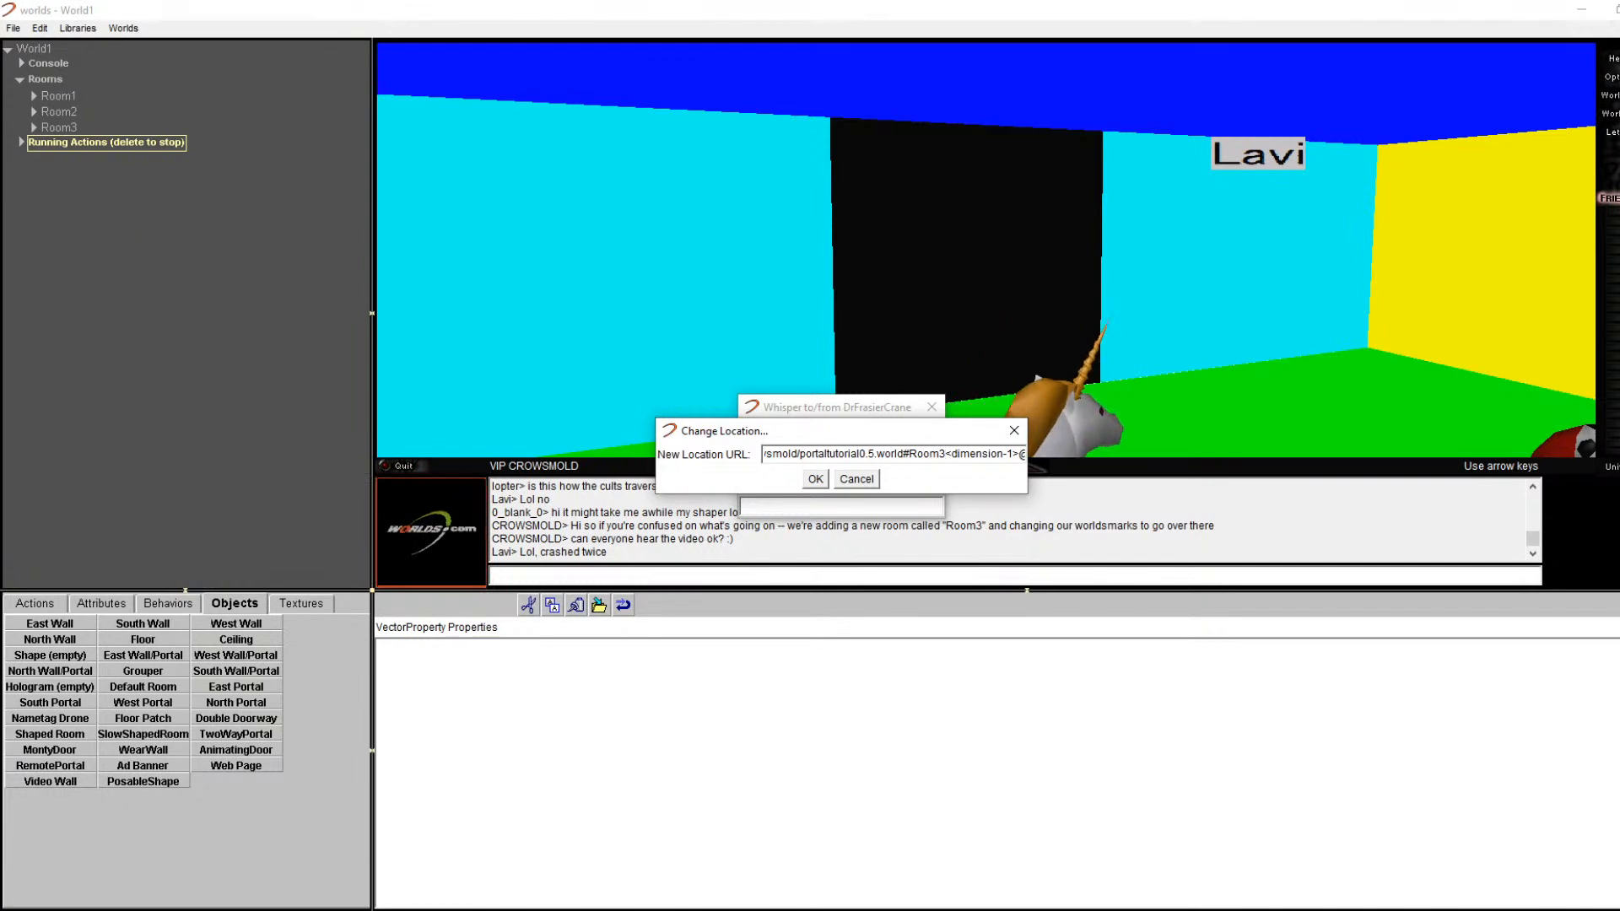
key(Return)
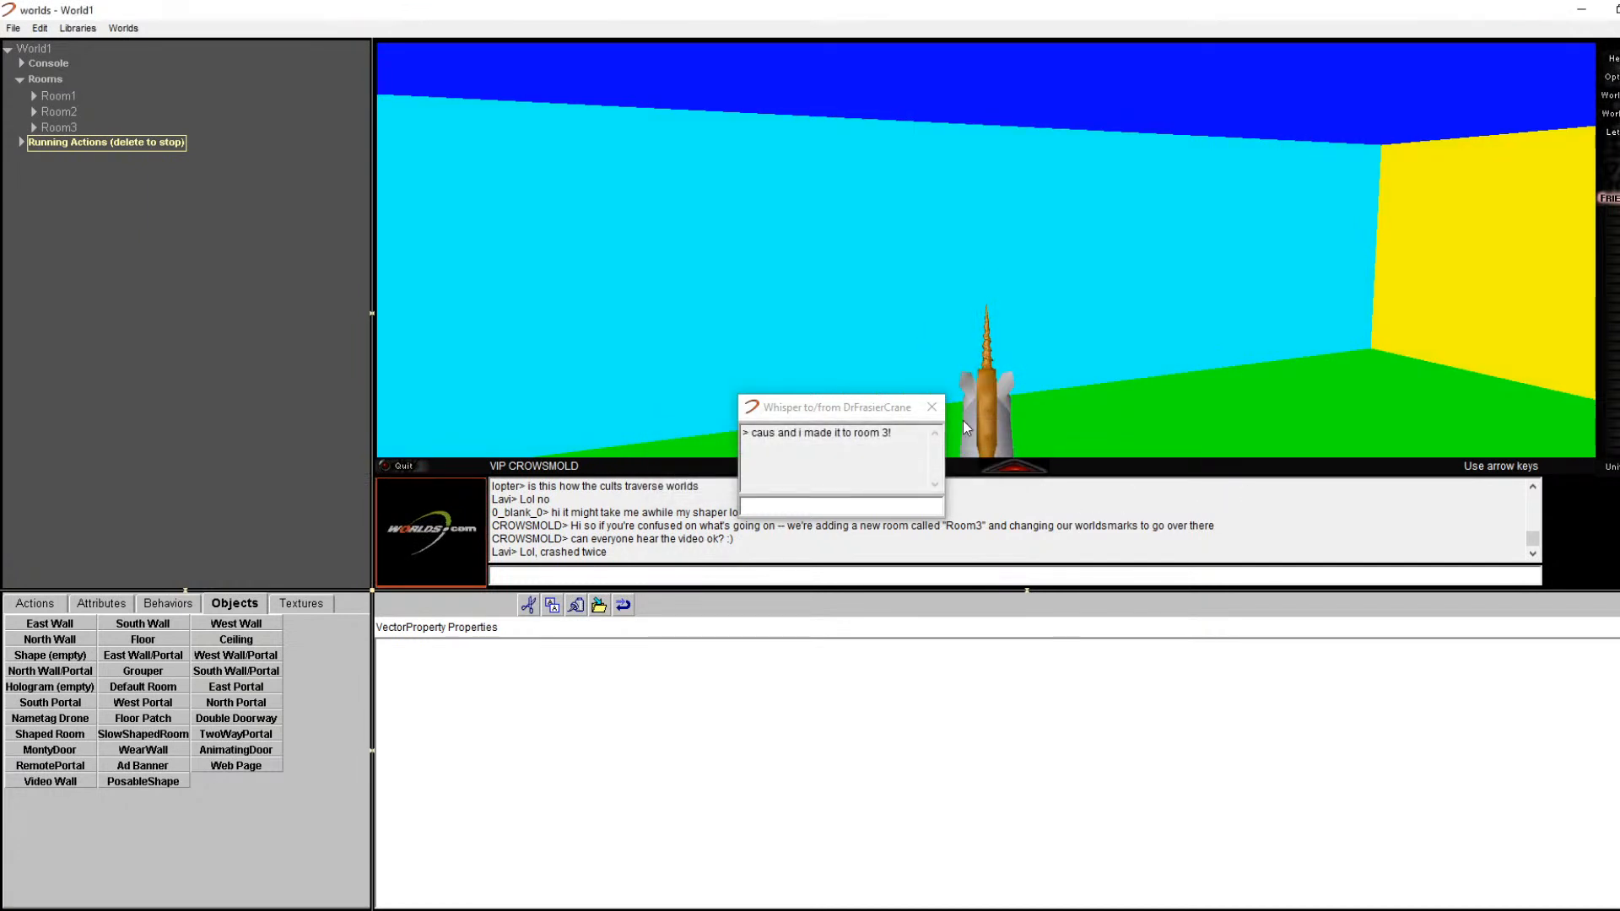
Step: Close the whisper window and turn the view right across Room3
click(931, 408)
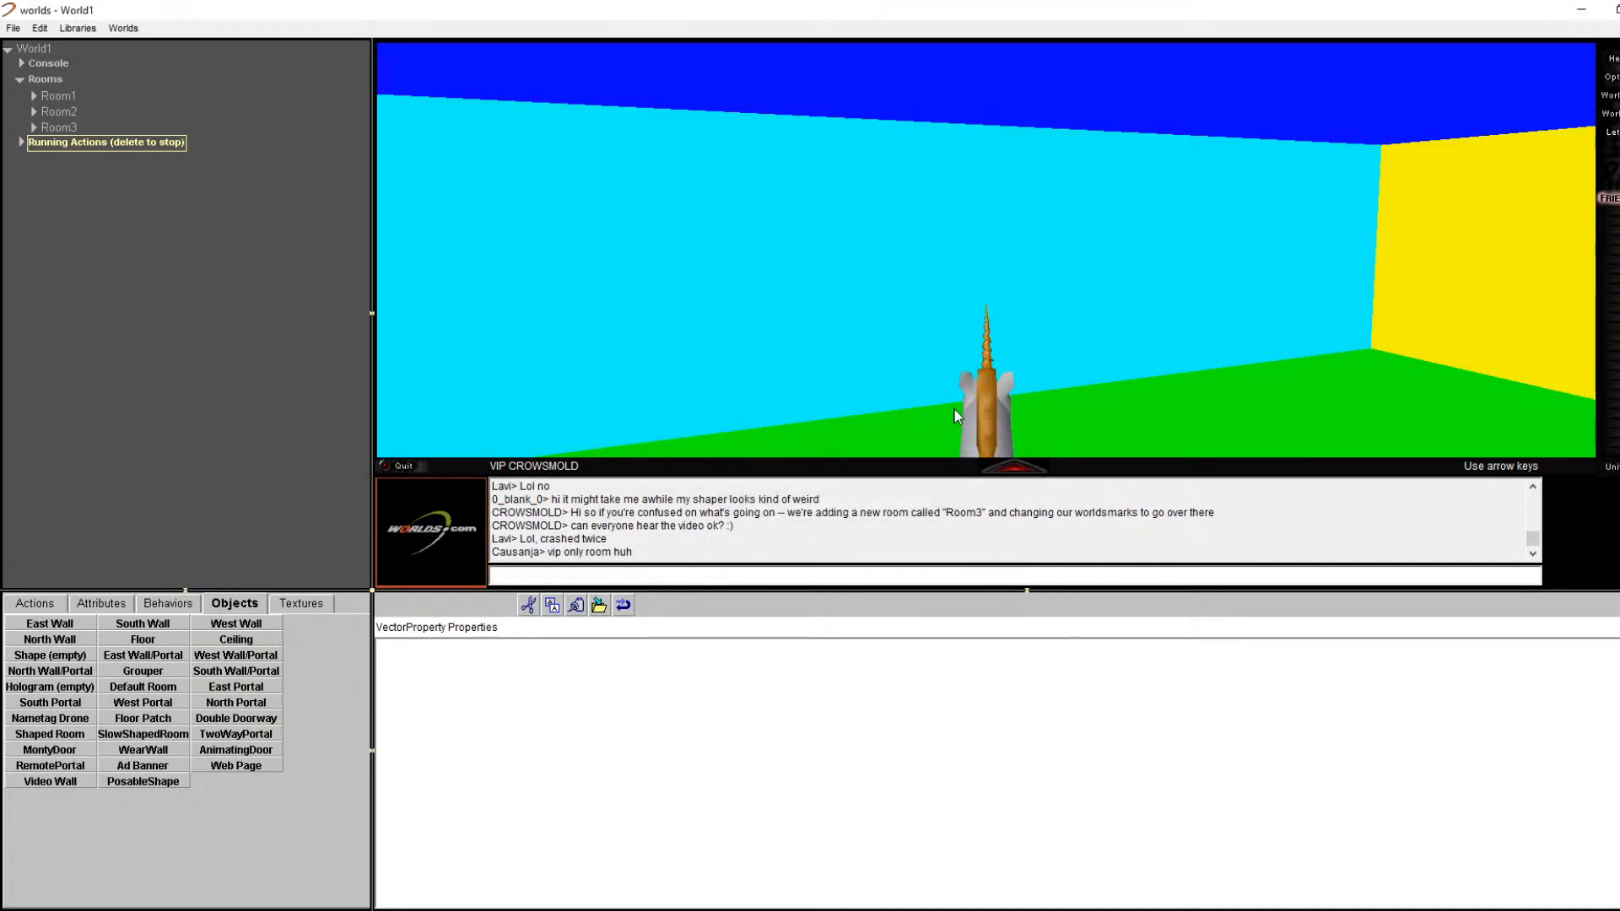
key(Right)
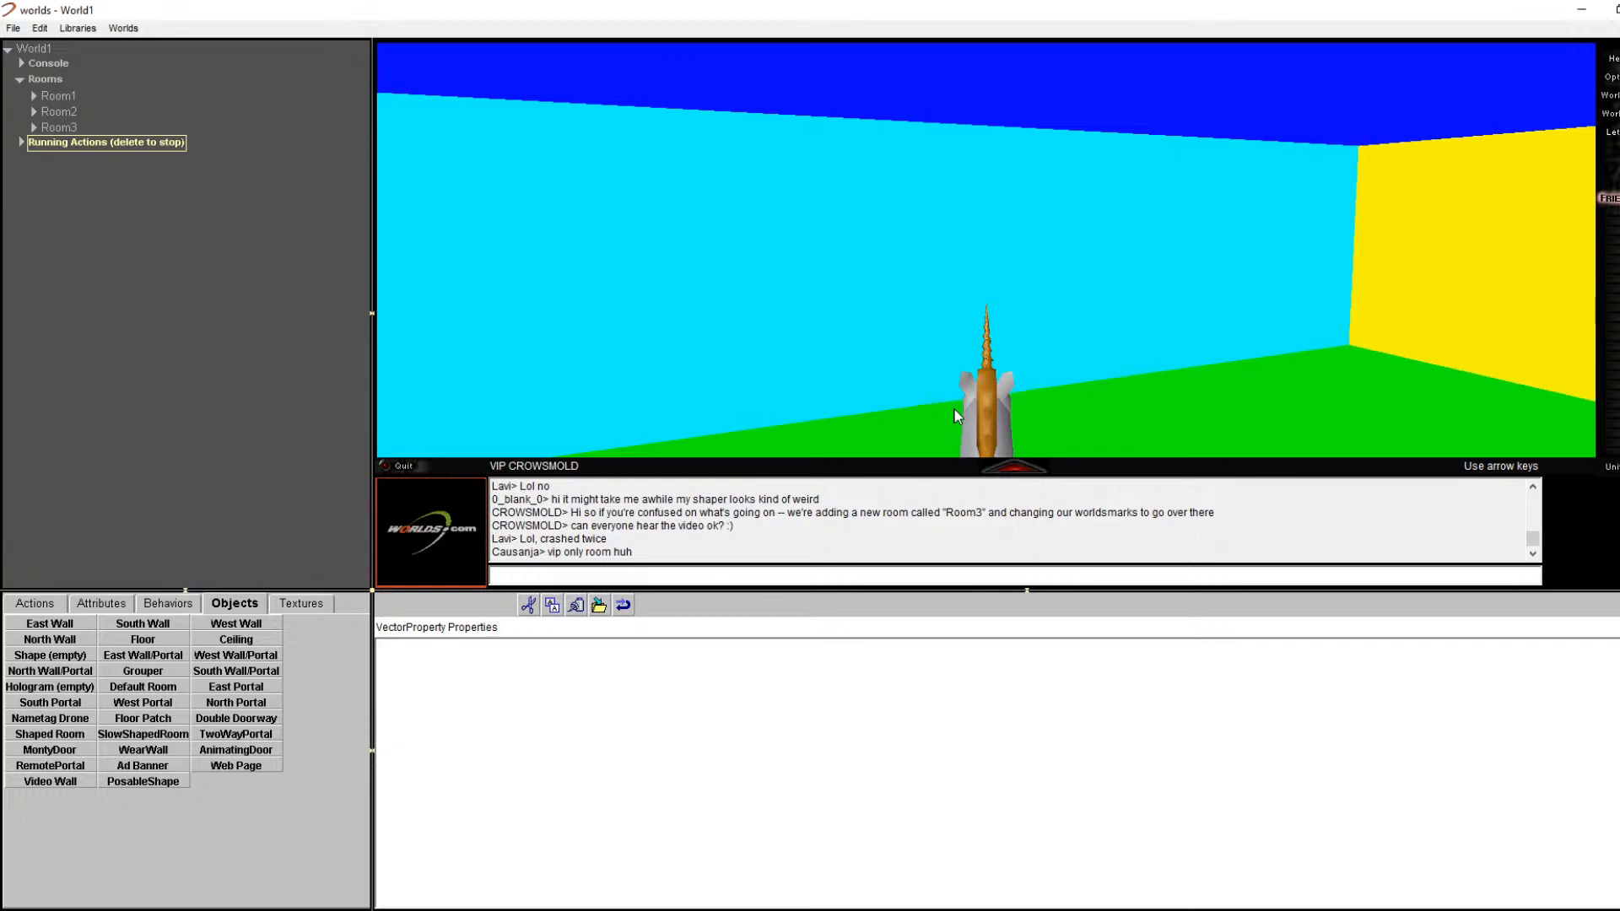
key(Right)
key(Right)
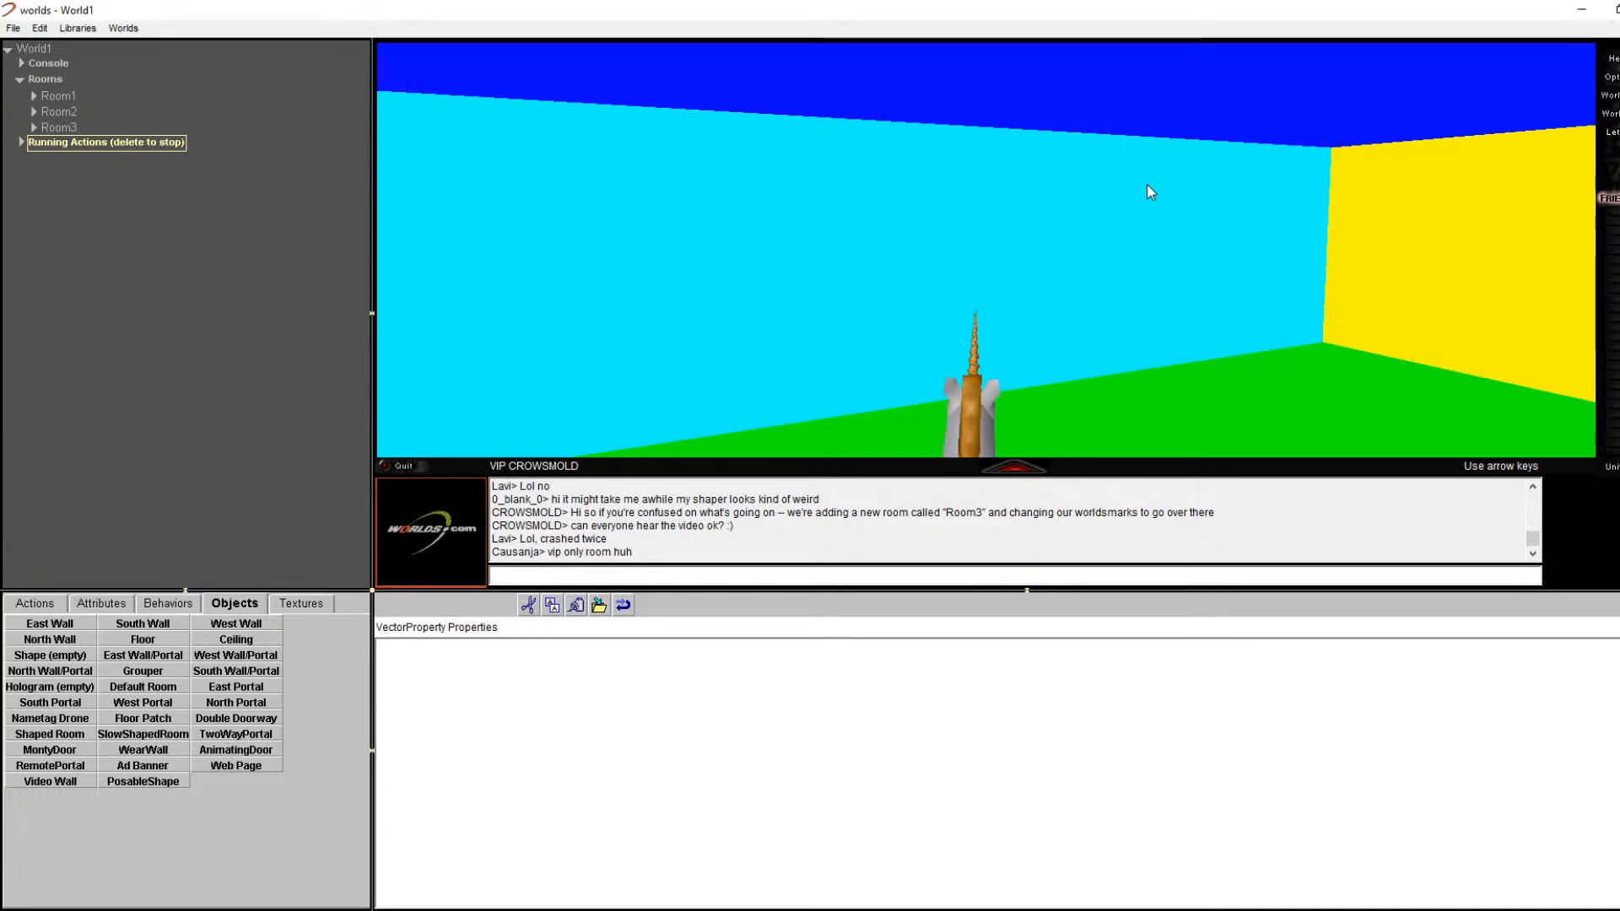
key(Right)
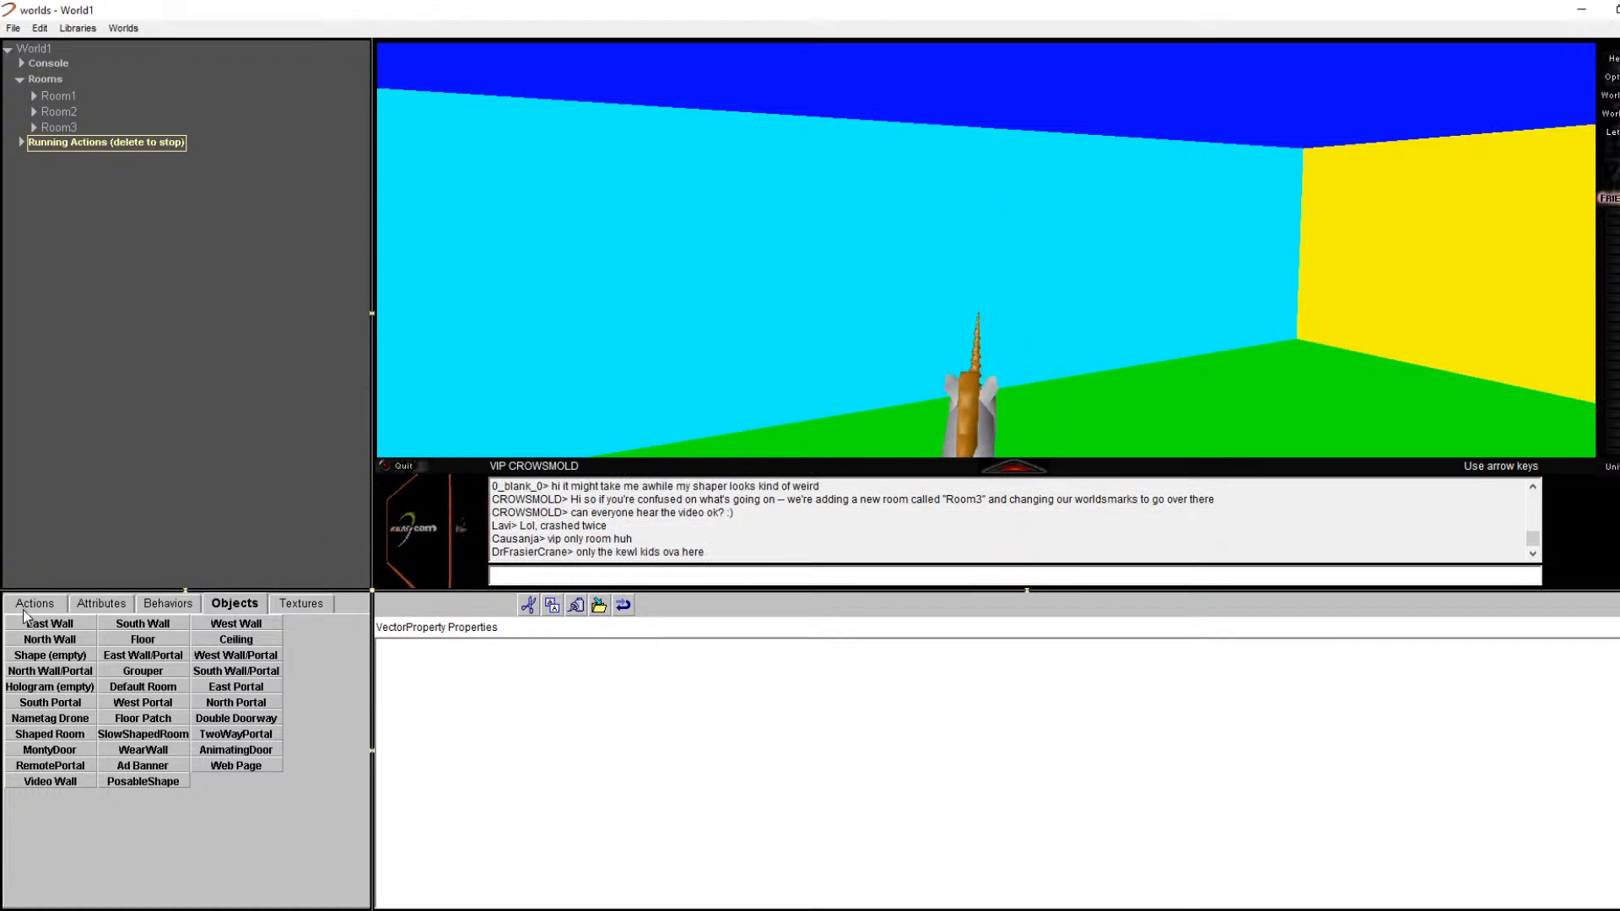
Step: Show World1's world properties, with default room Room1 and multiuser true, from the File menu
click(61, 601)
click(12, 28)
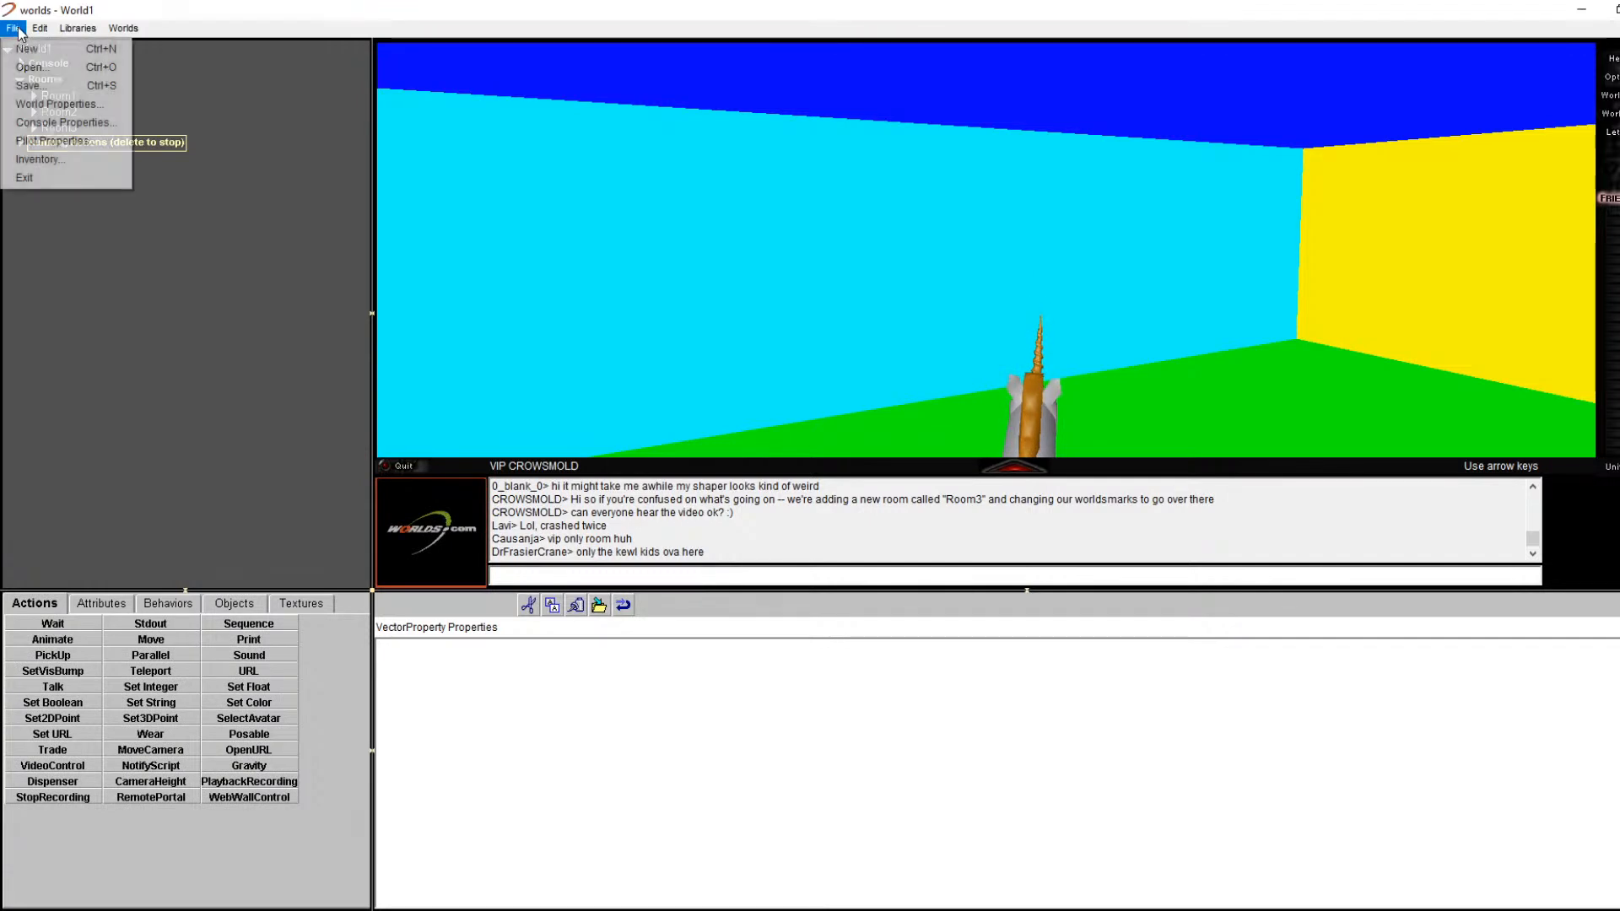
mouse_move(39, 28)
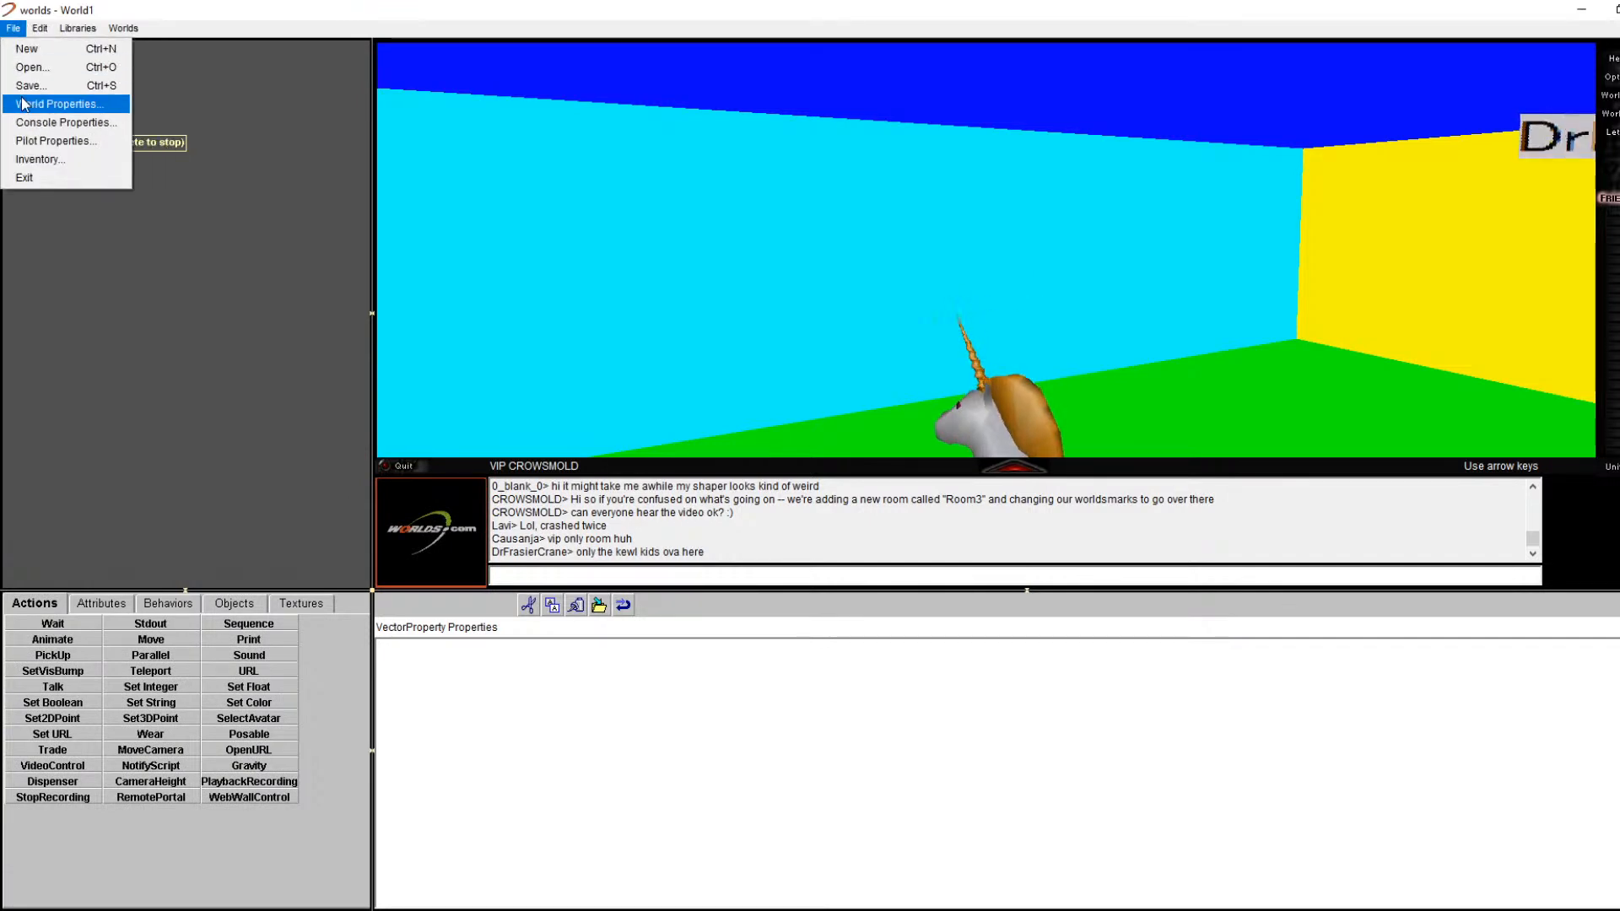
click(49, 103)
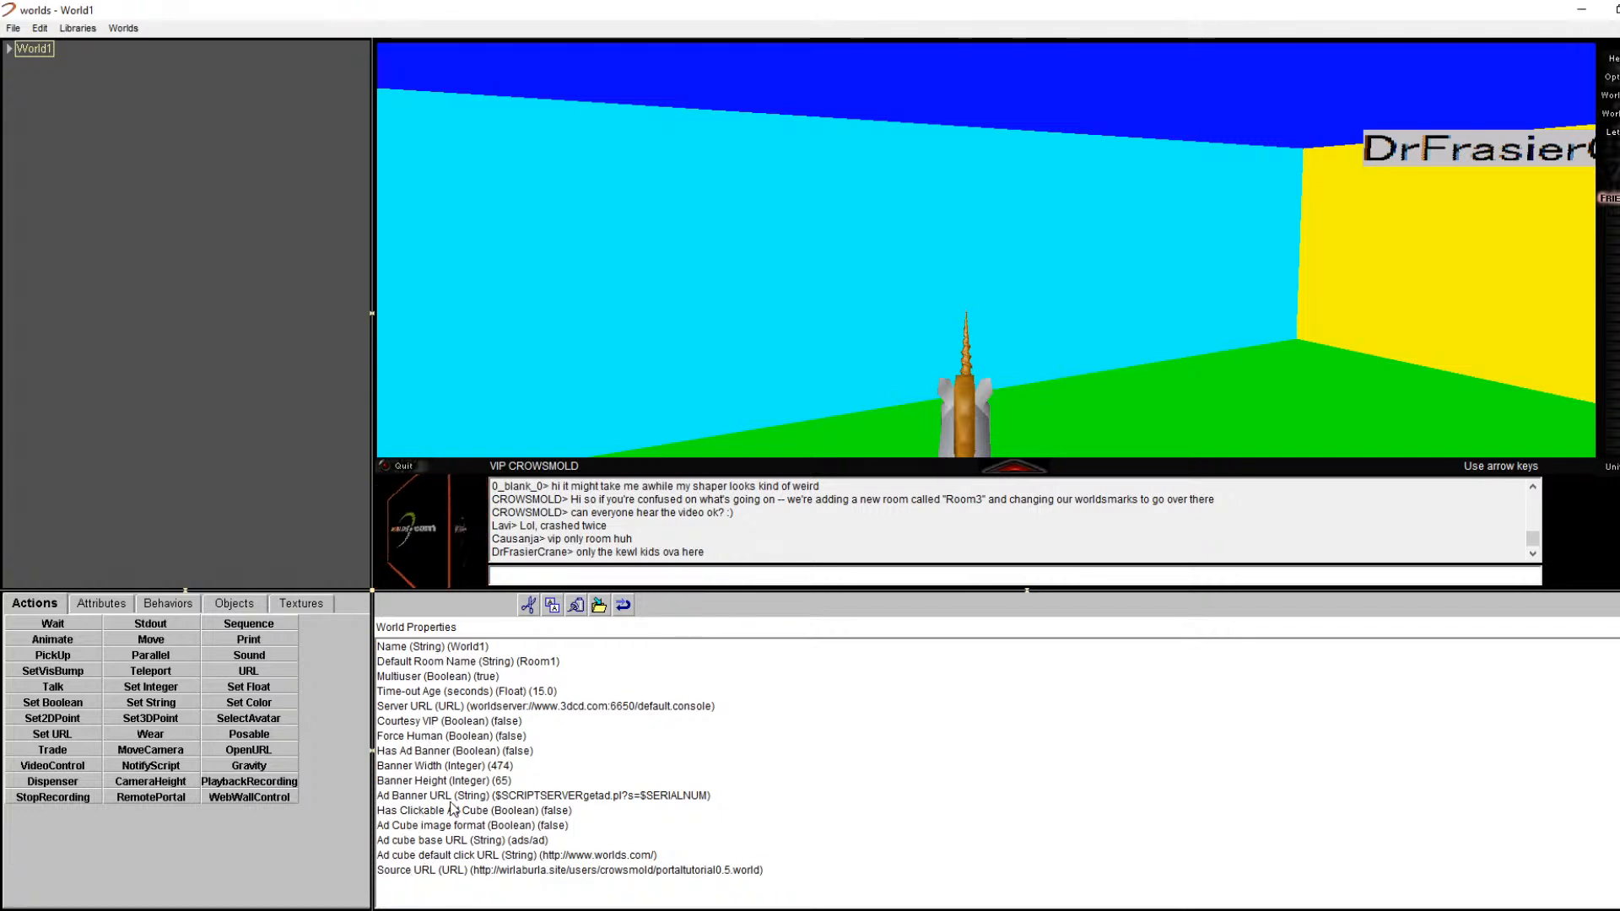
Step: Open a wall's Edit Properties, then select Room3 in the tree to show its room properties
right_click(710, 313)
click(753, 317)
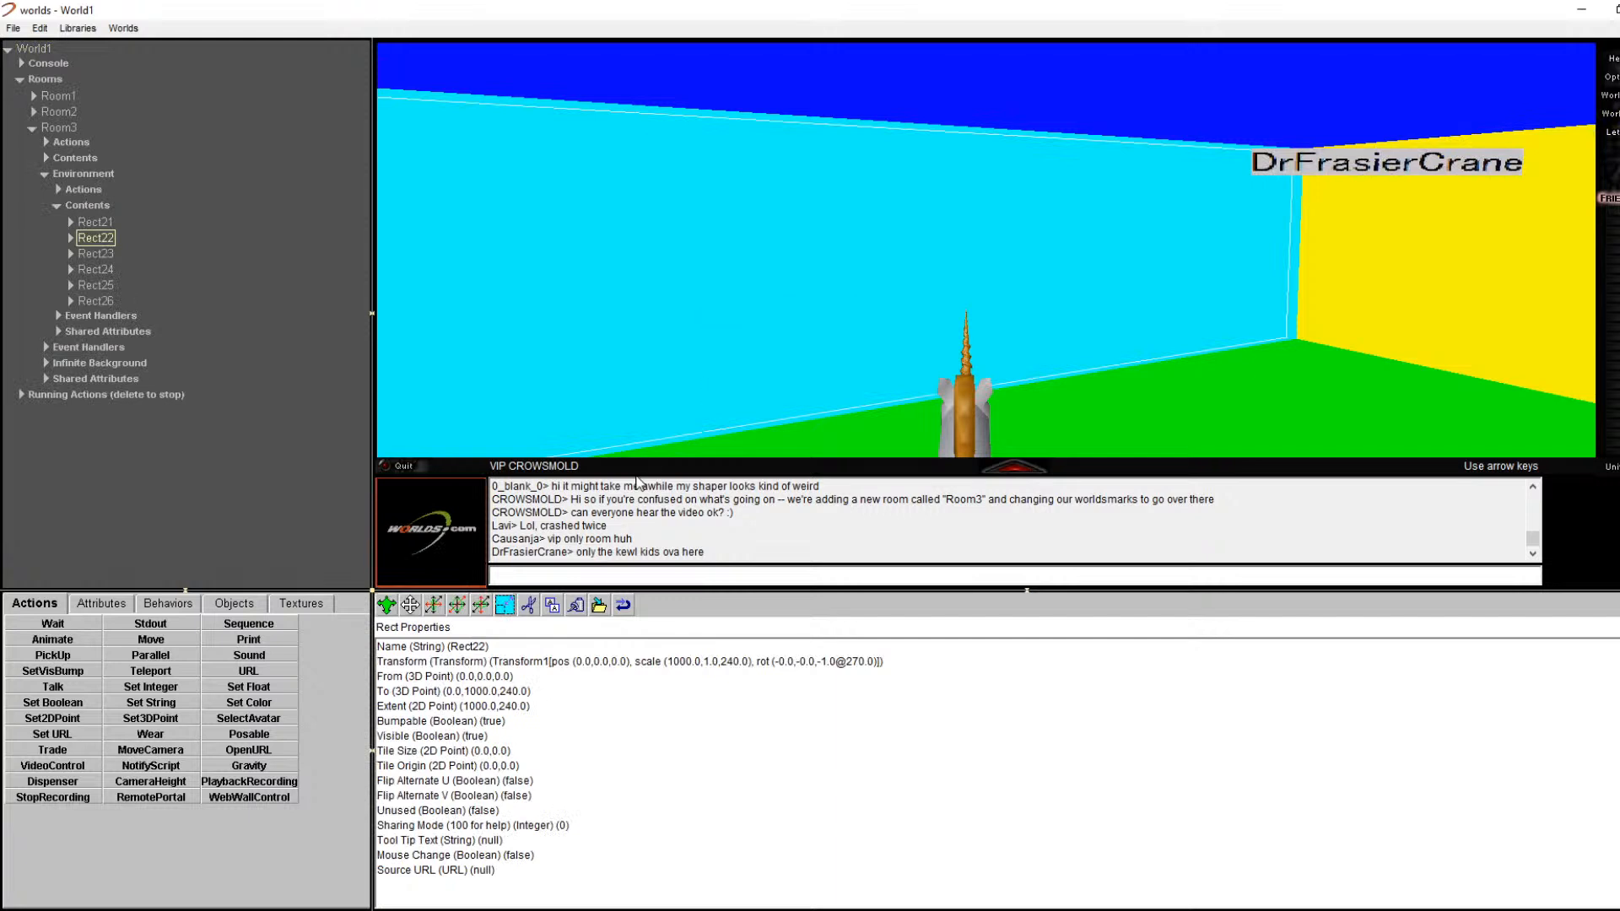
click(58, 127)
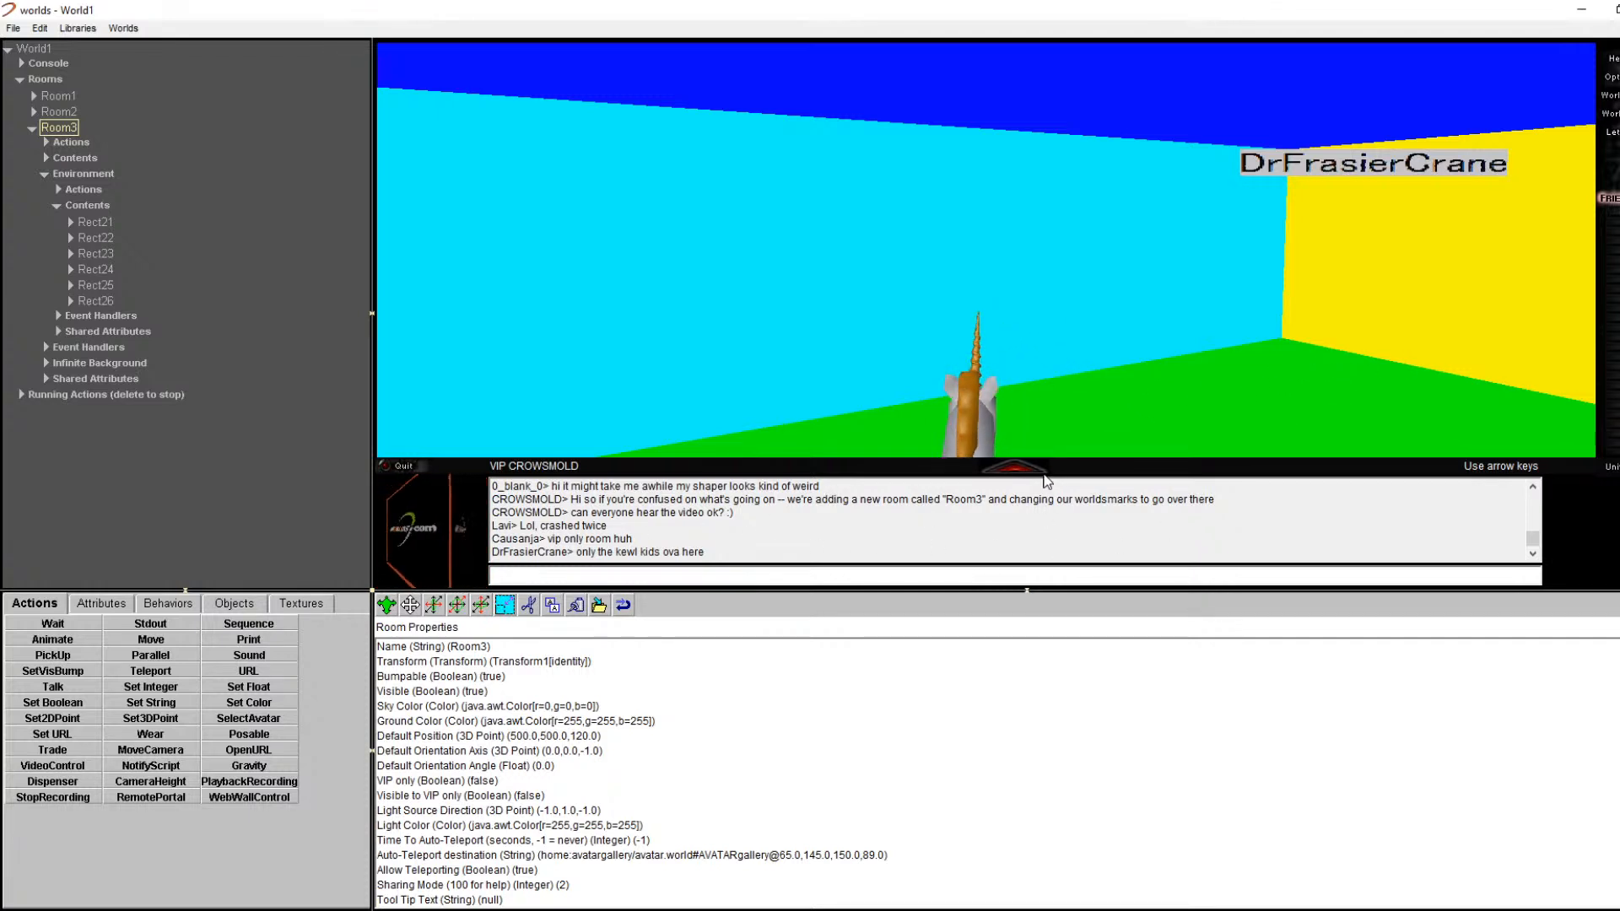
Step: Turn the view around Room3 toward the red wall
key(Right)
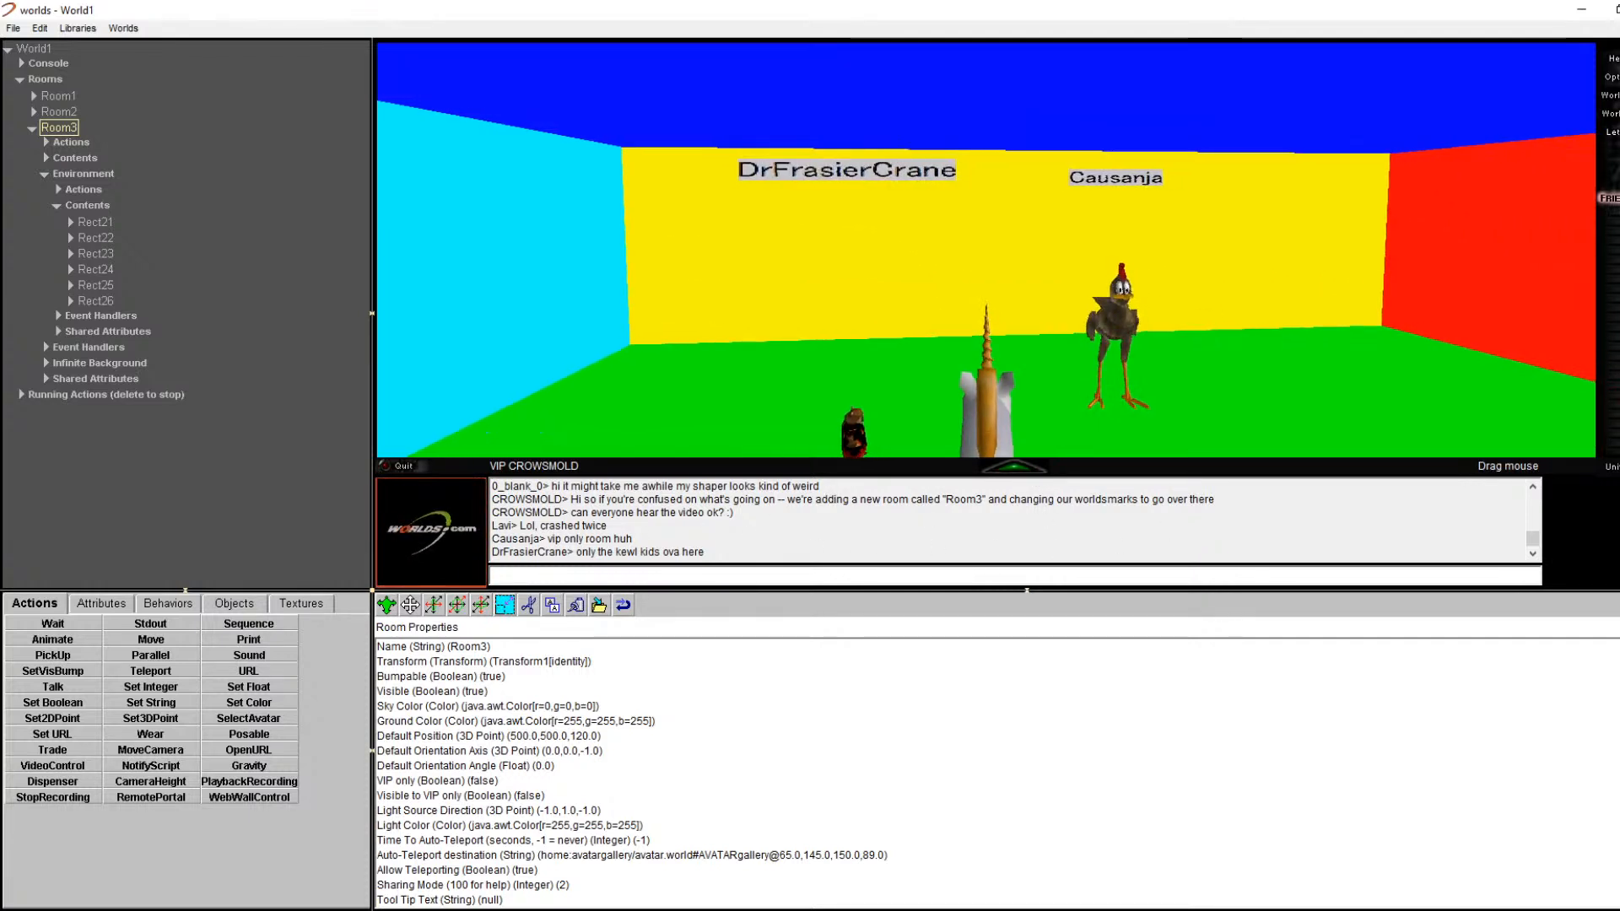
key(Right)
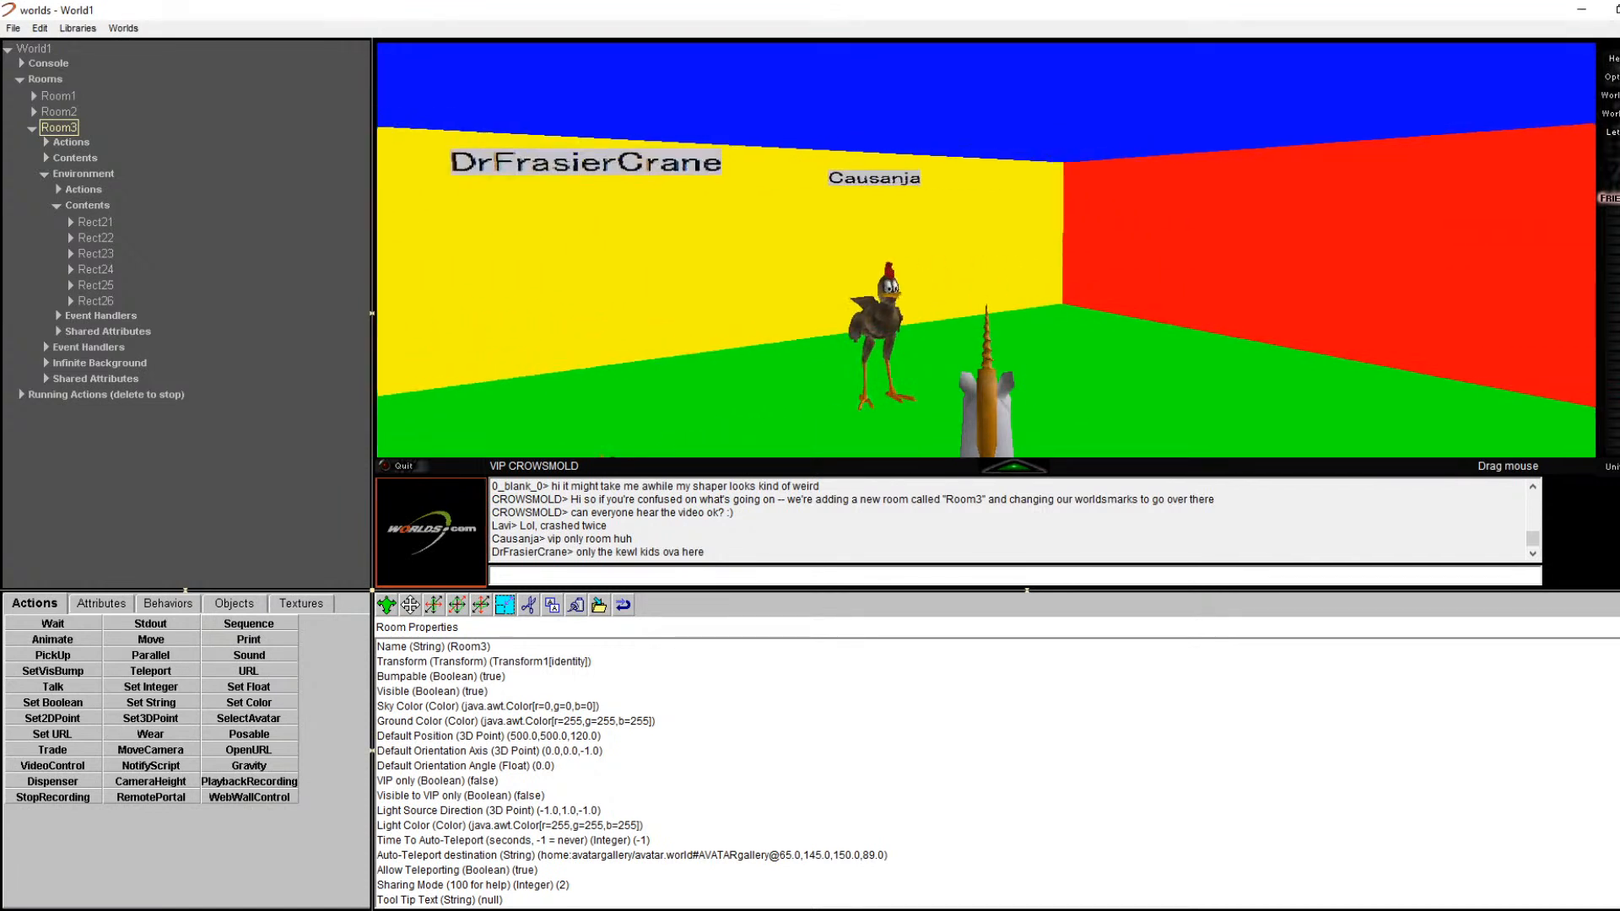
key(Left)
key(Left)
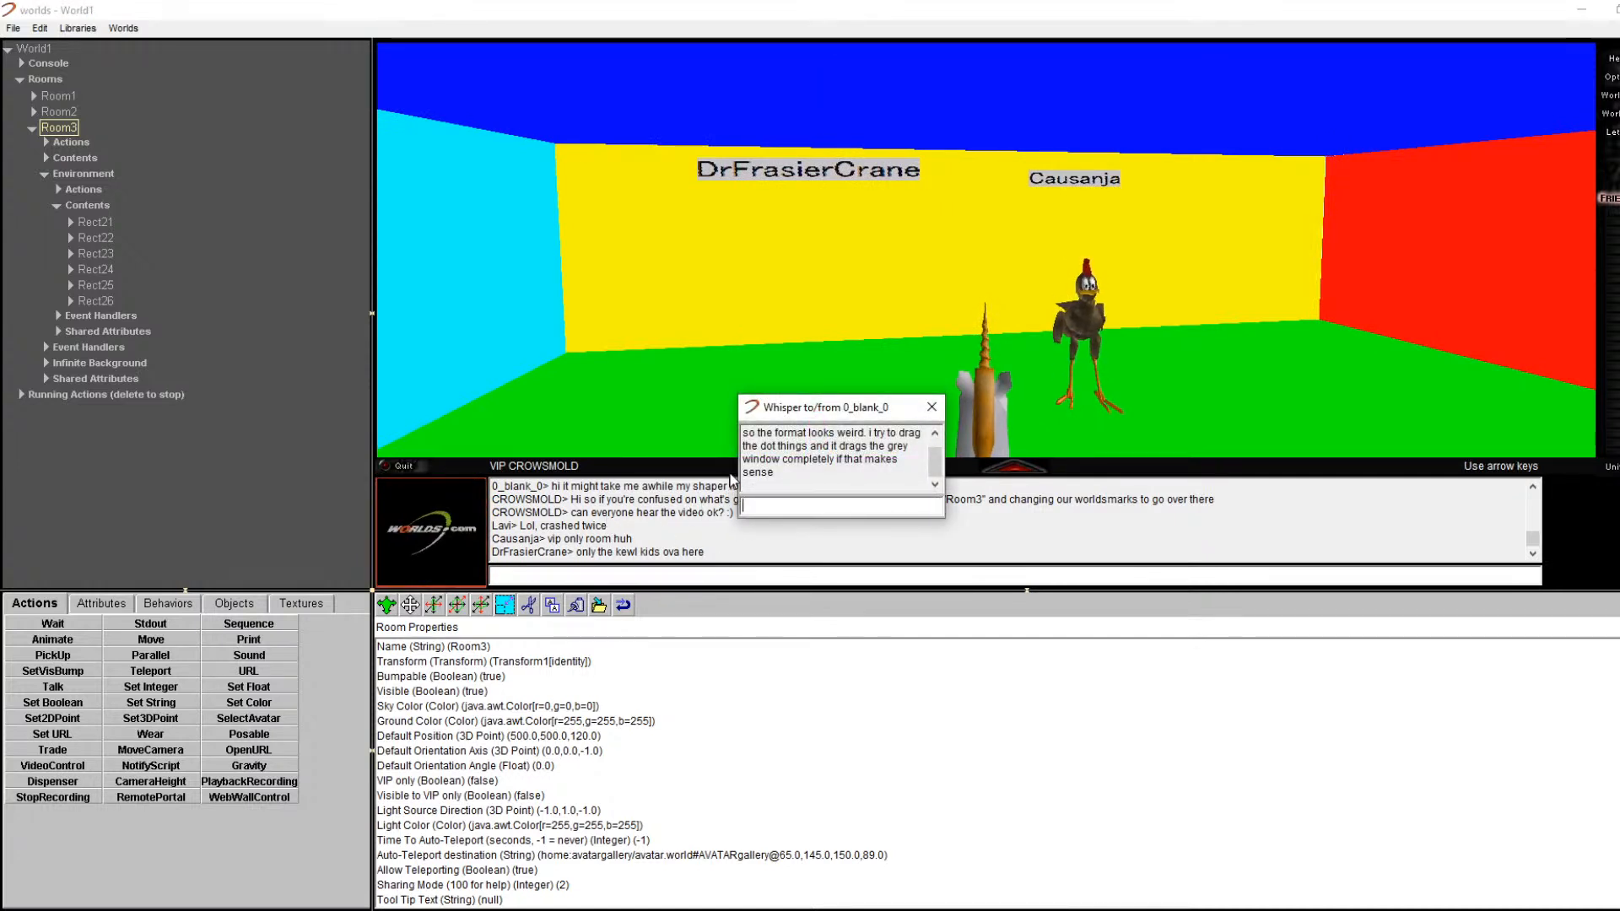
Step: Drag the left-pane splitter leftward so the 3D room view gets wider
scroll(909, 488, up, 1)
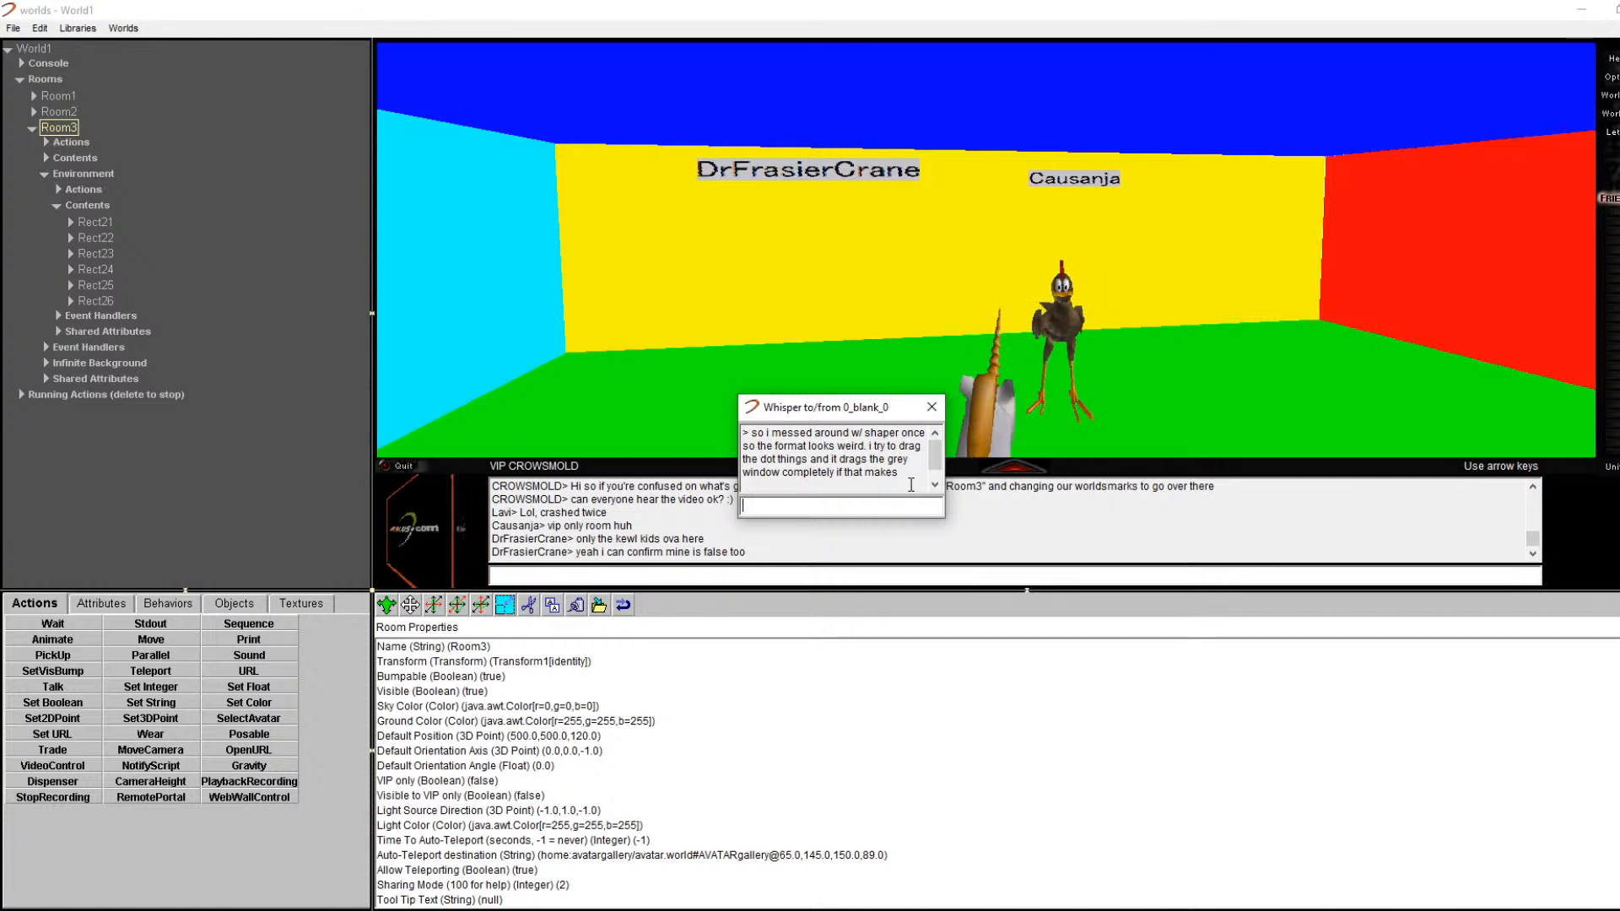
scroll(912, 487, down, 1)
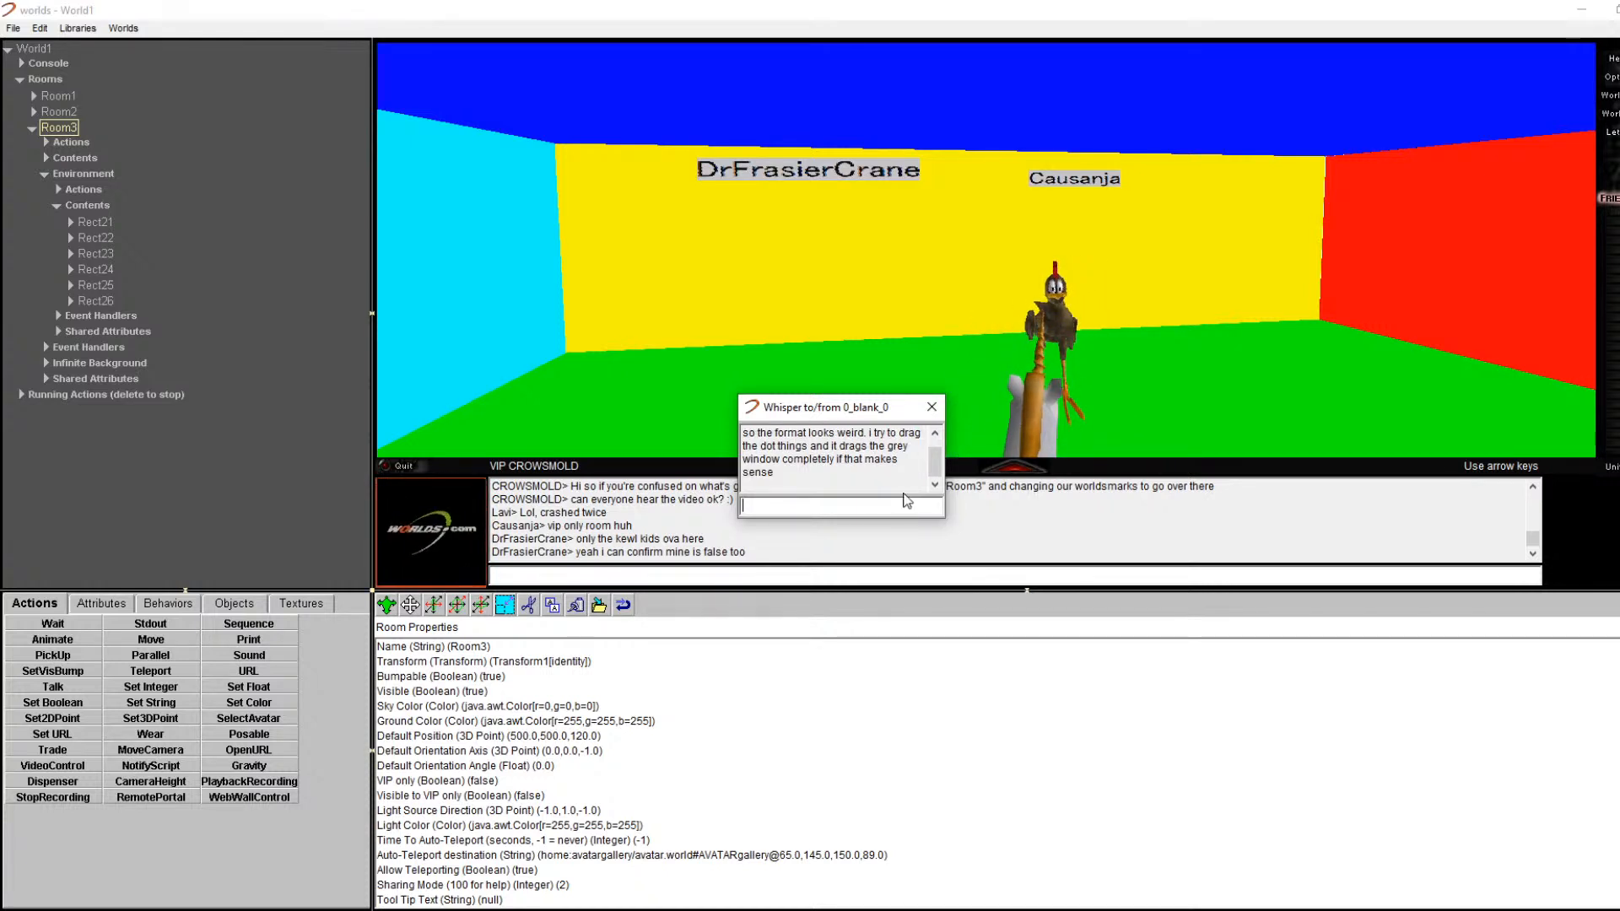
mouse_move(187, 593)
mouse_down()
mouse_move(194, 566)
mouse_move(189, 601)
mouse_up()
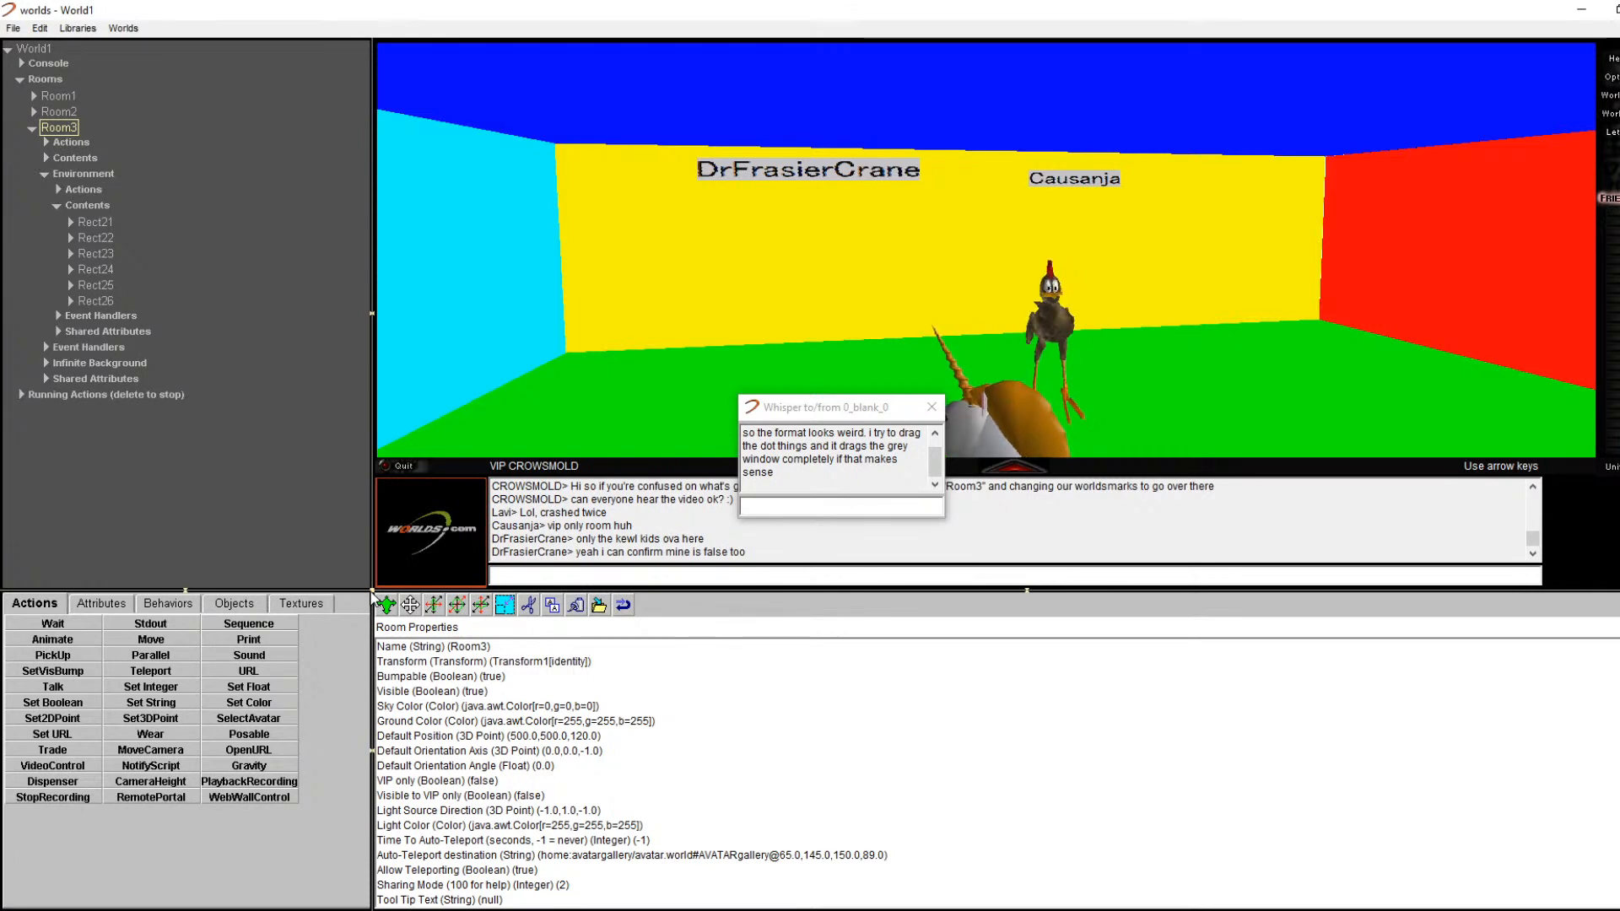
mouse_move(369, 596)
mouse_down()
mouse_move(317, 648)
mouse_move(427, 645)
mouse_move(30, 854)
mouse_move(398, 569)
mouse_move(221, 715)
mouse_move(353, 606)
mouse_up()
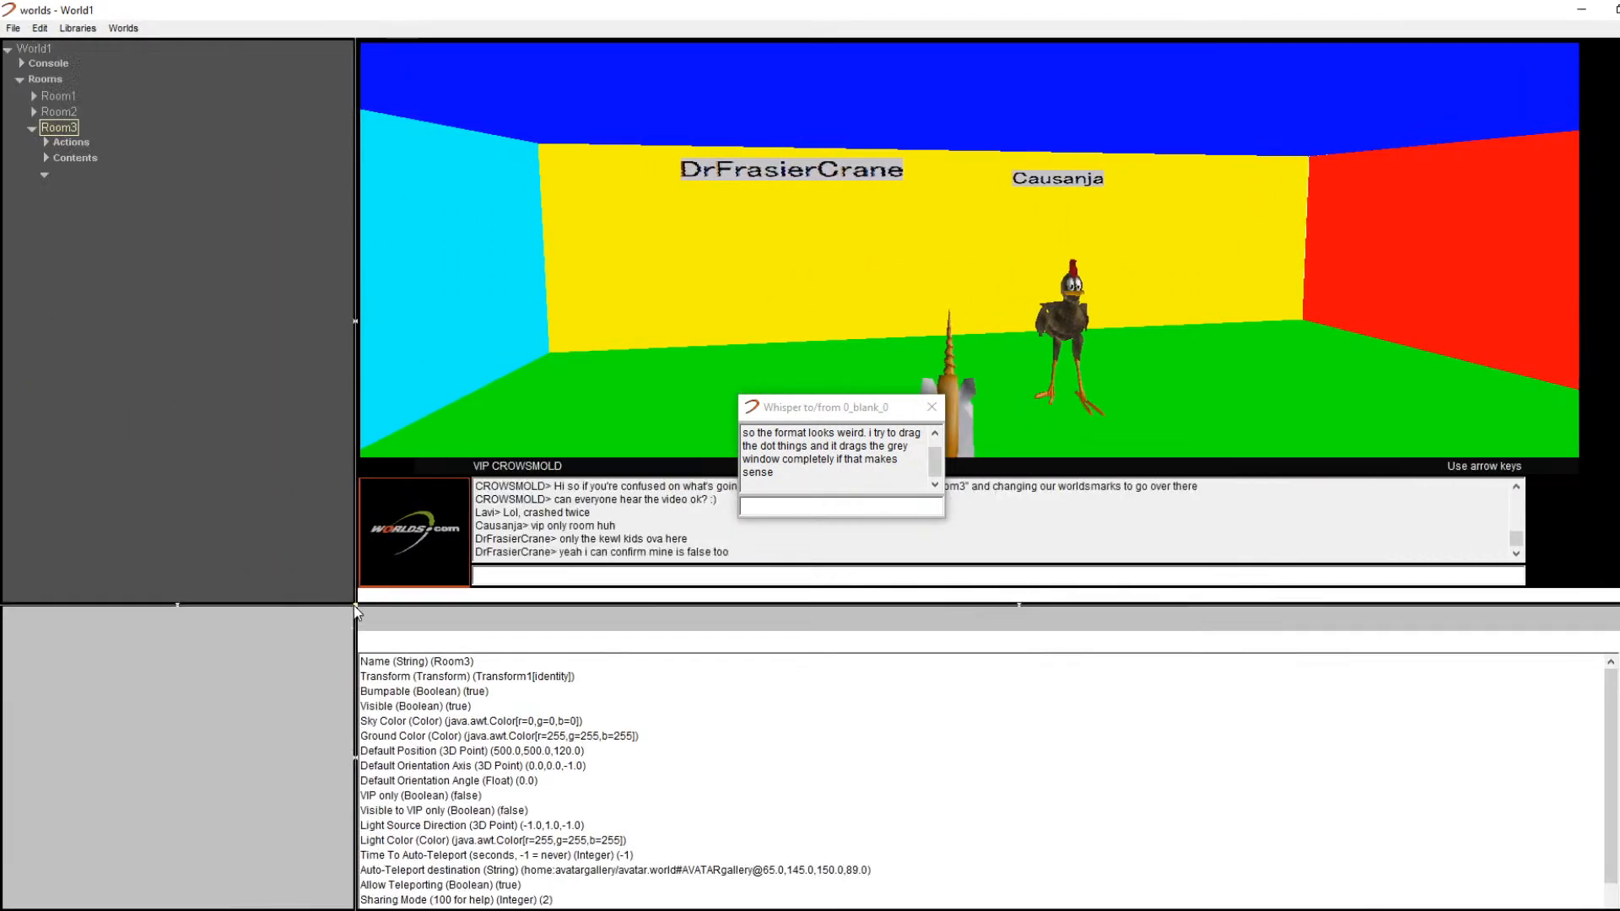
Step: Drag the splitter junction down-left to shrink the side and bottom panes and enlarge the 3D view
click(177, 604)
click(177, 604)
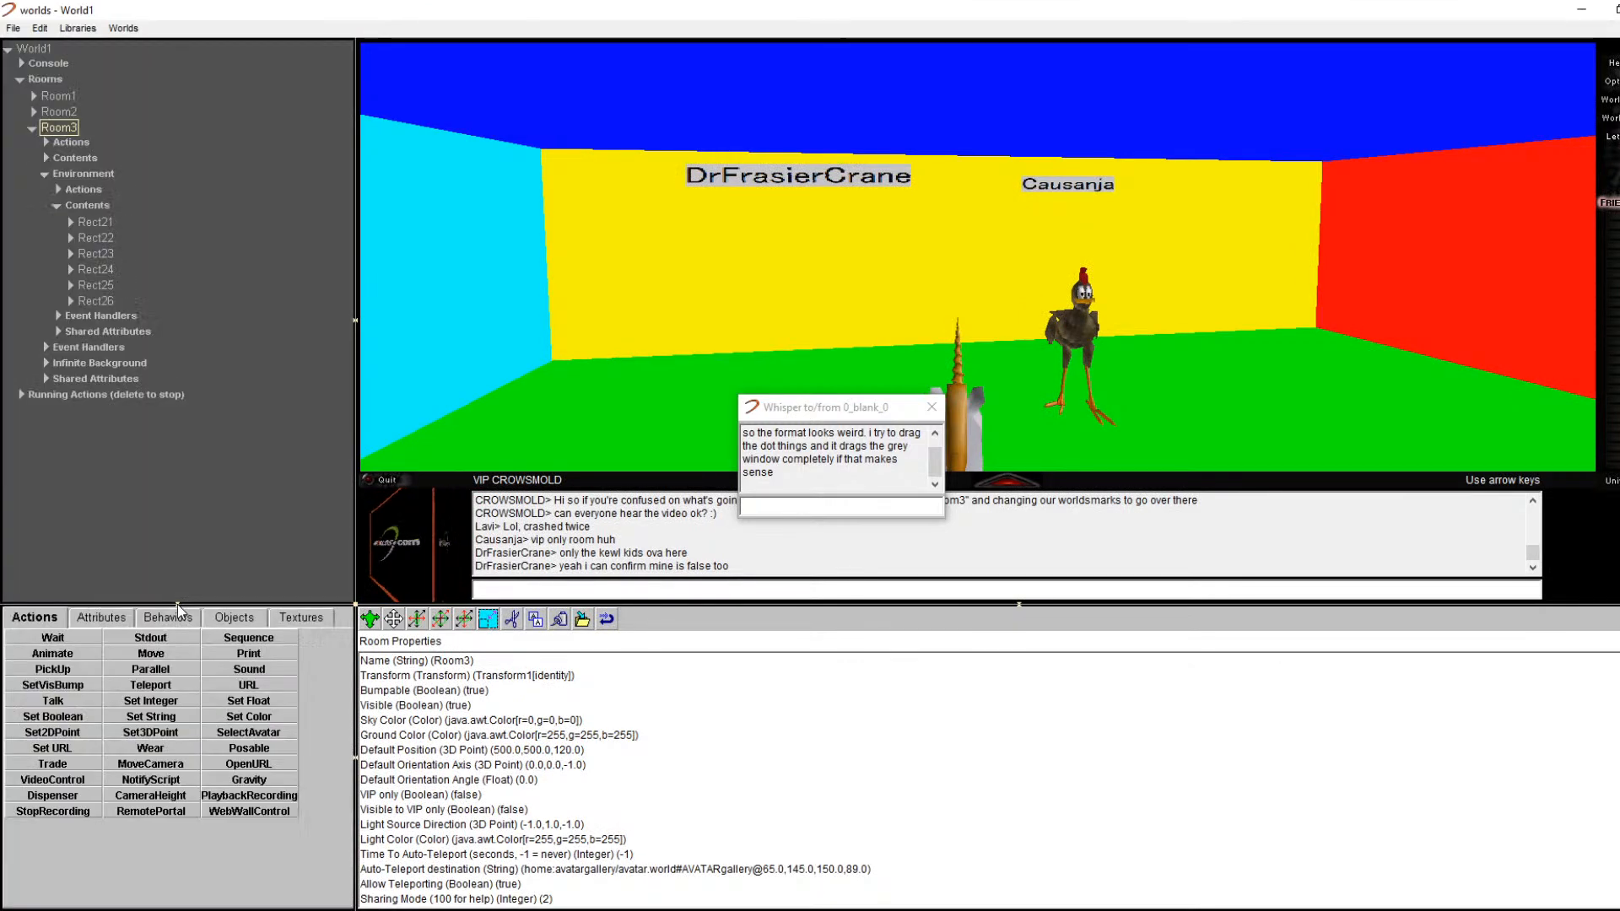
click(356, 757)
click(356, 758)
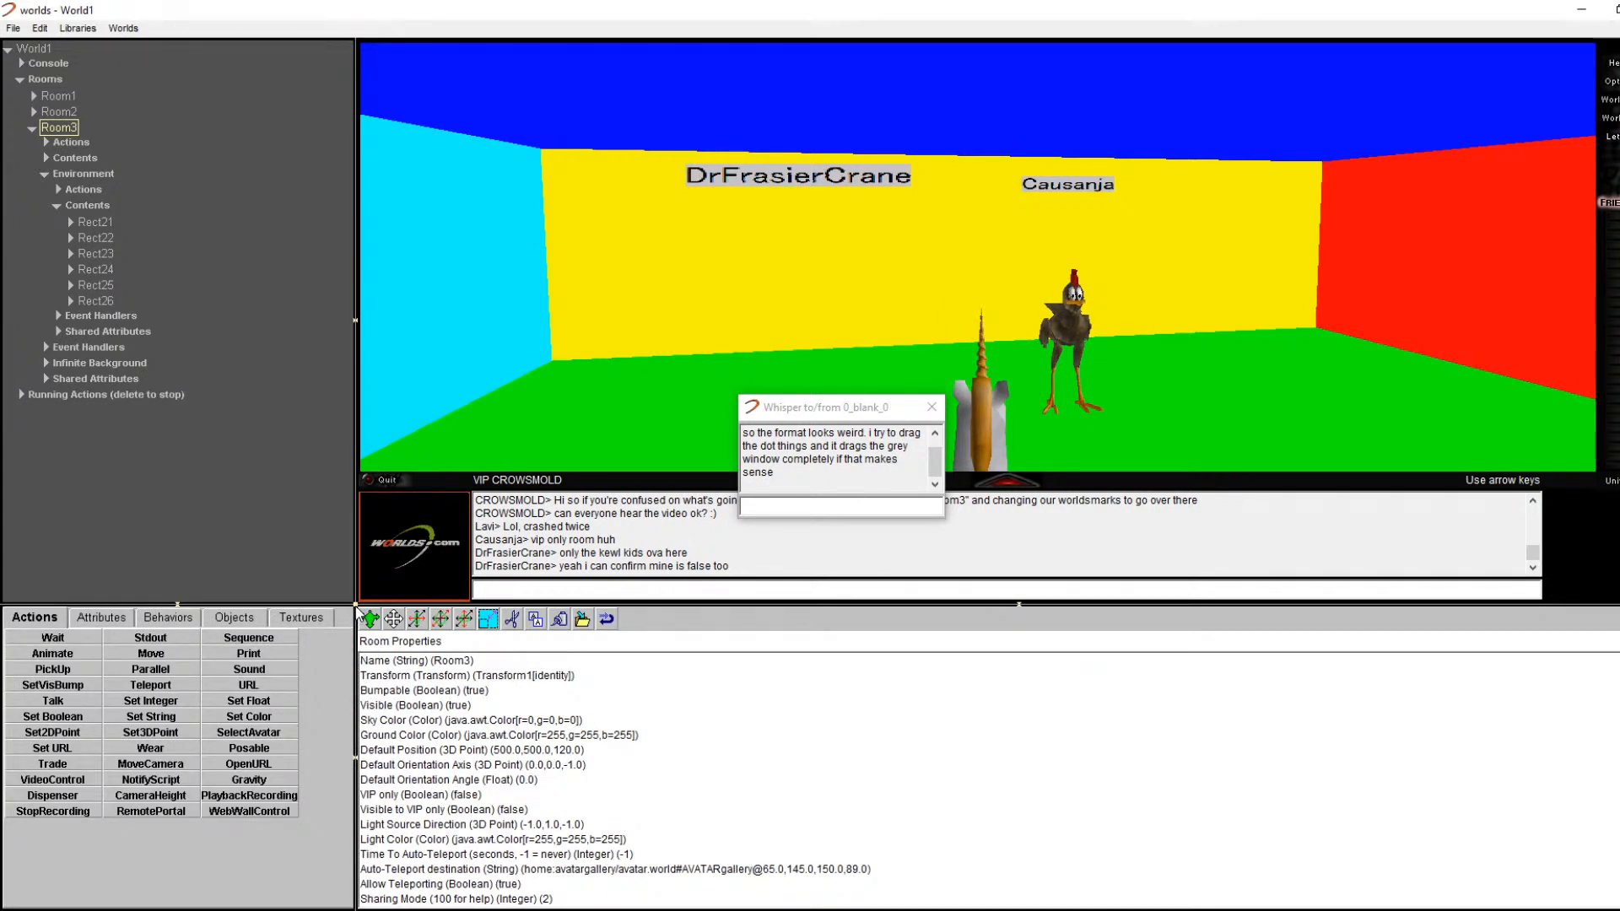
drag(356, 605, 260, 749)
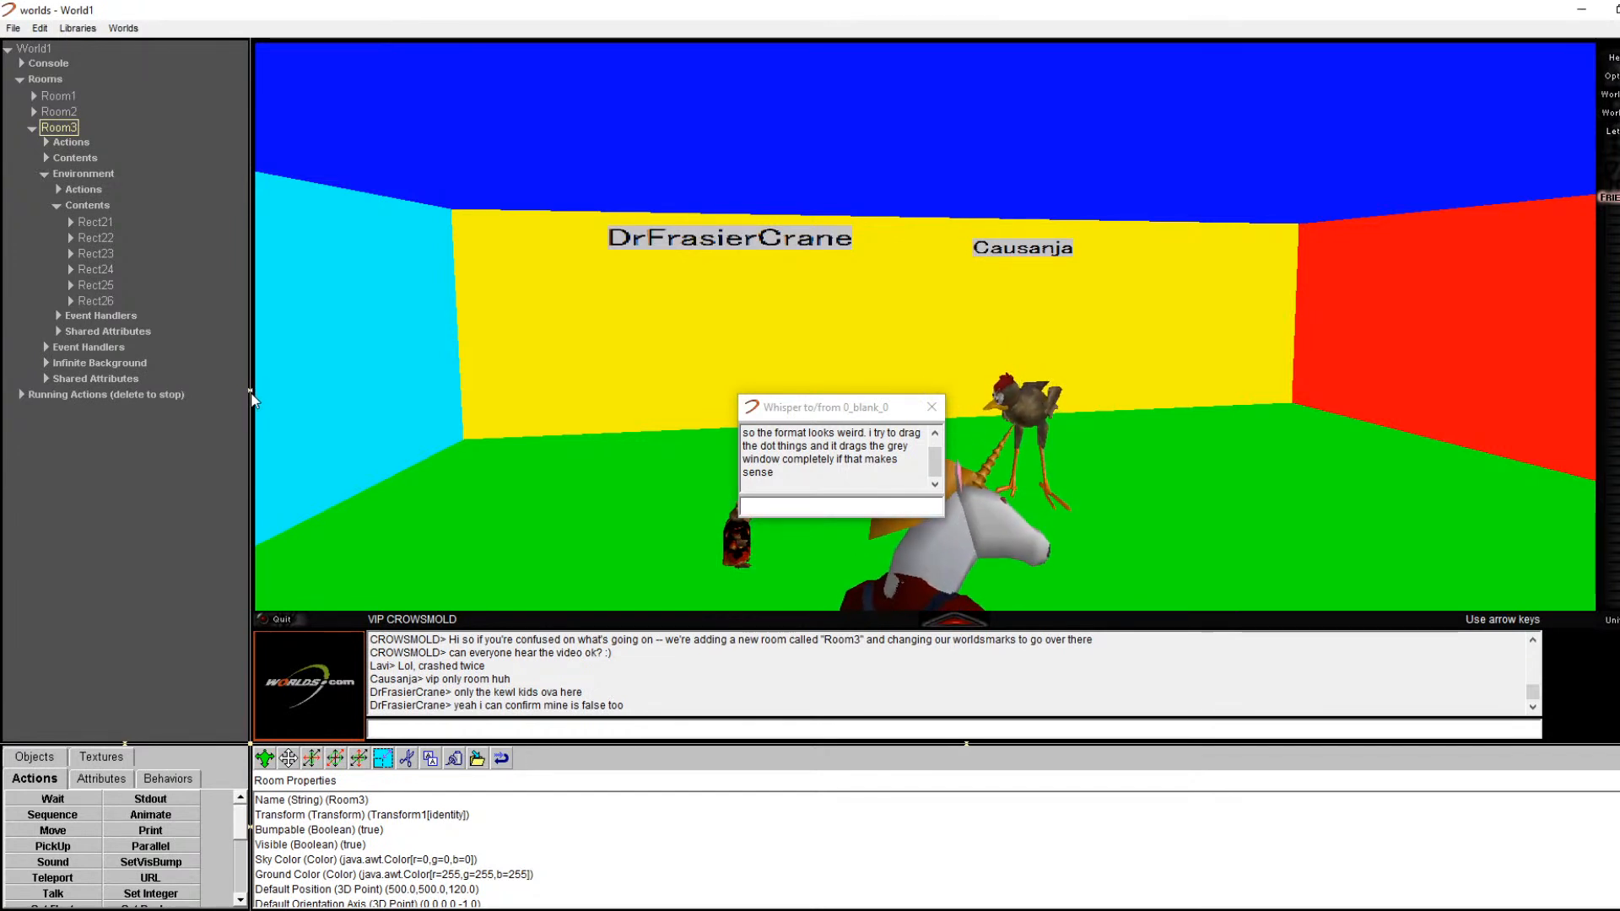
click(250, 393)
click(252, 390)
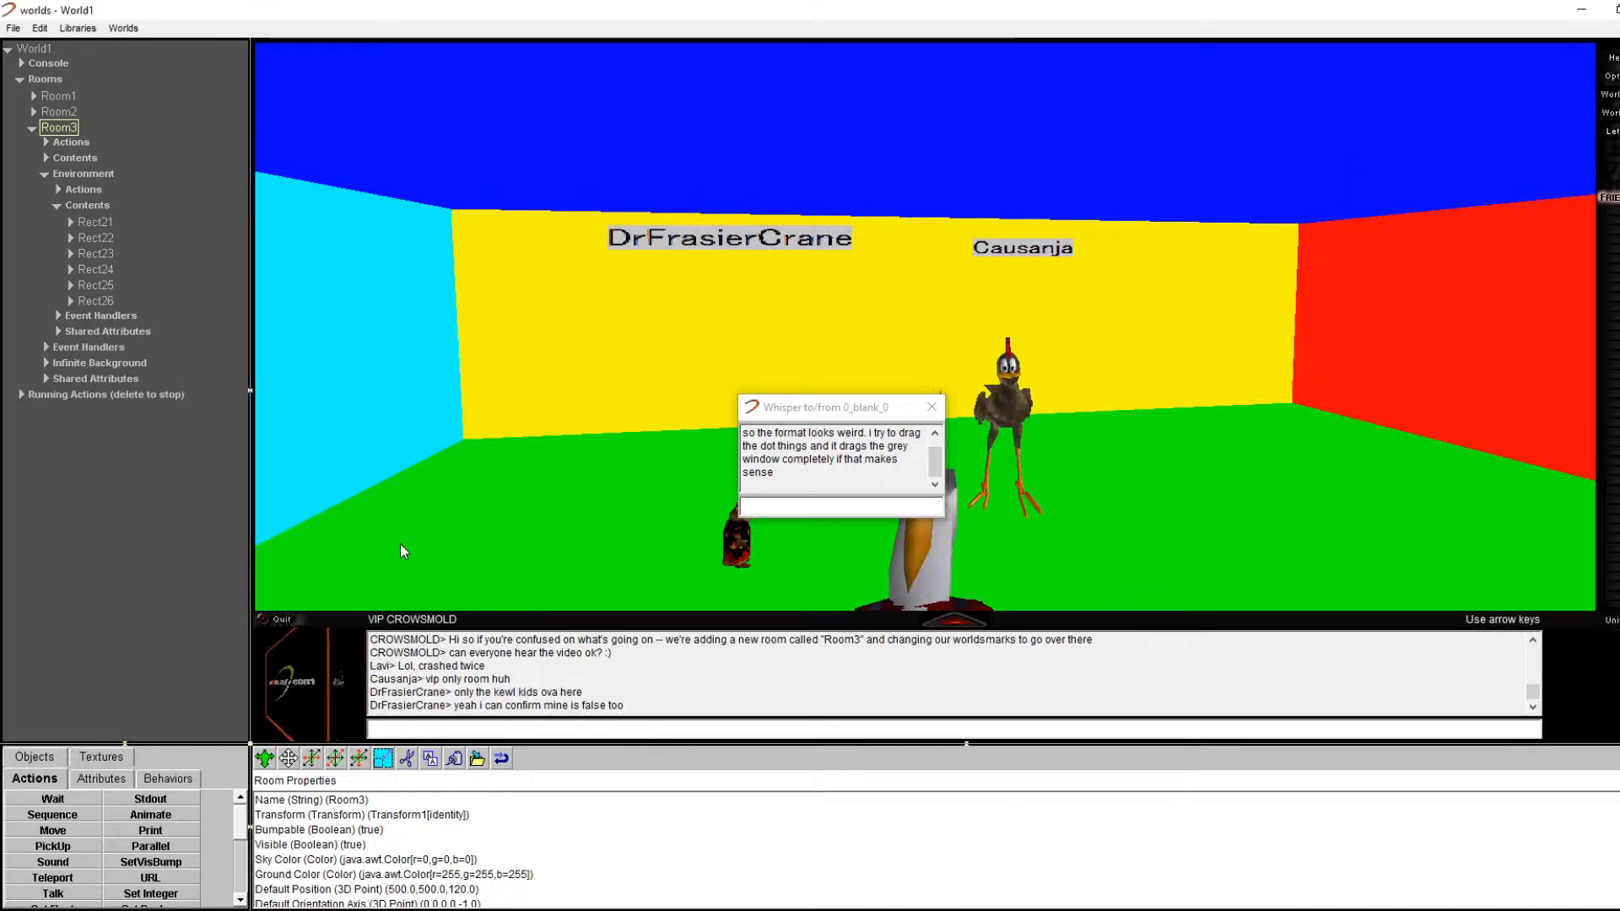
Step: Close the whisper chat window and turn to face the red wall
click(933, 406)
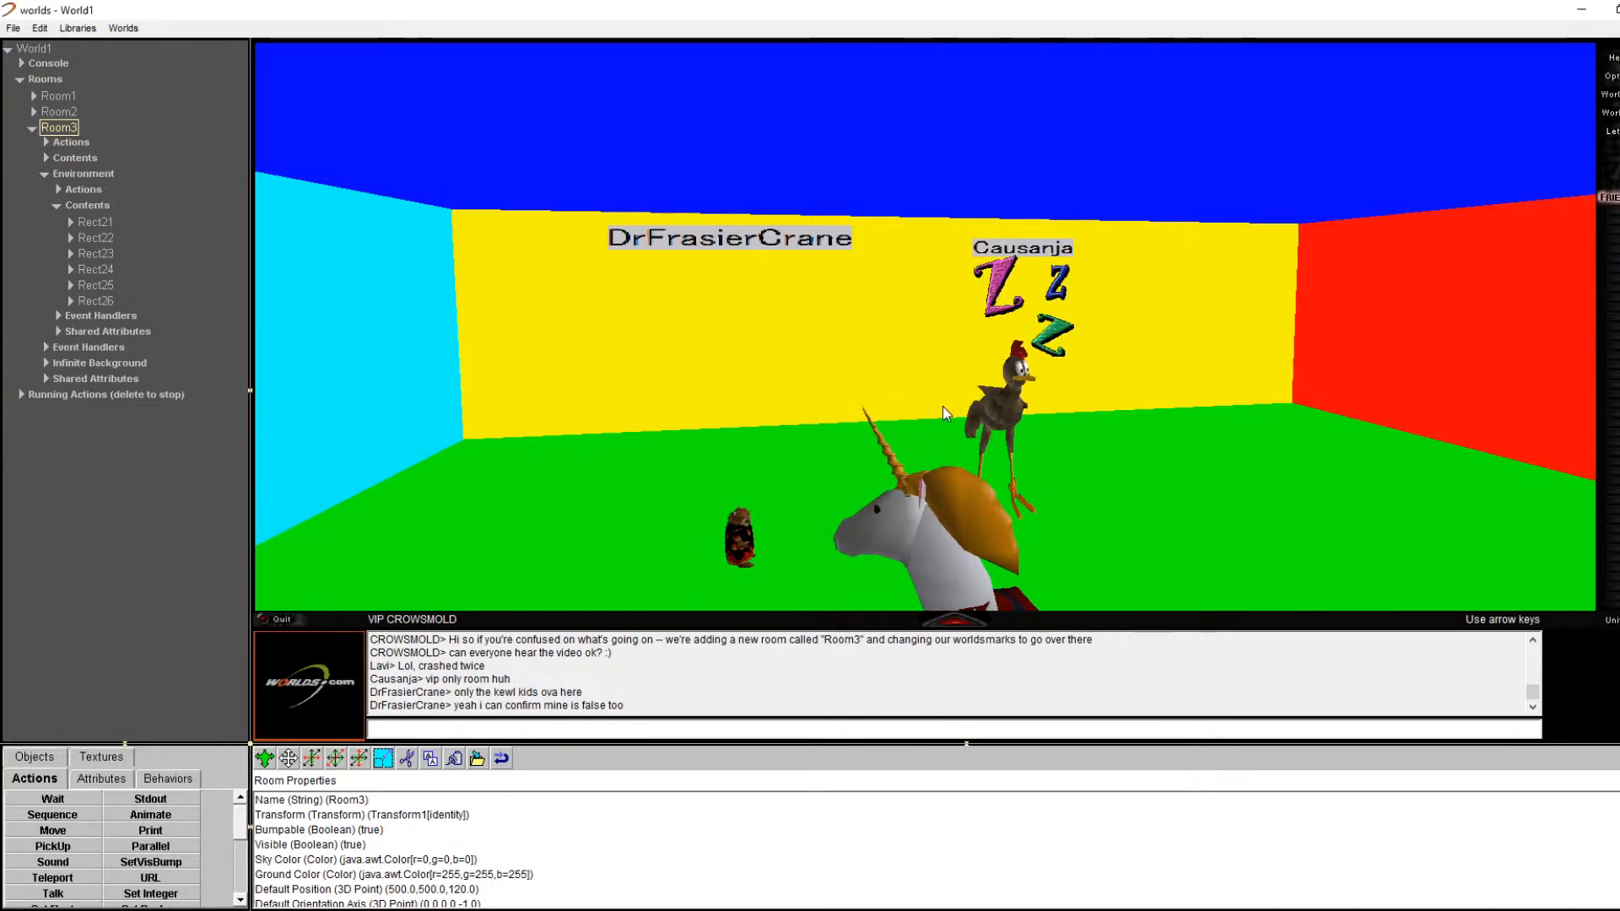
key(Right)
key(Right)
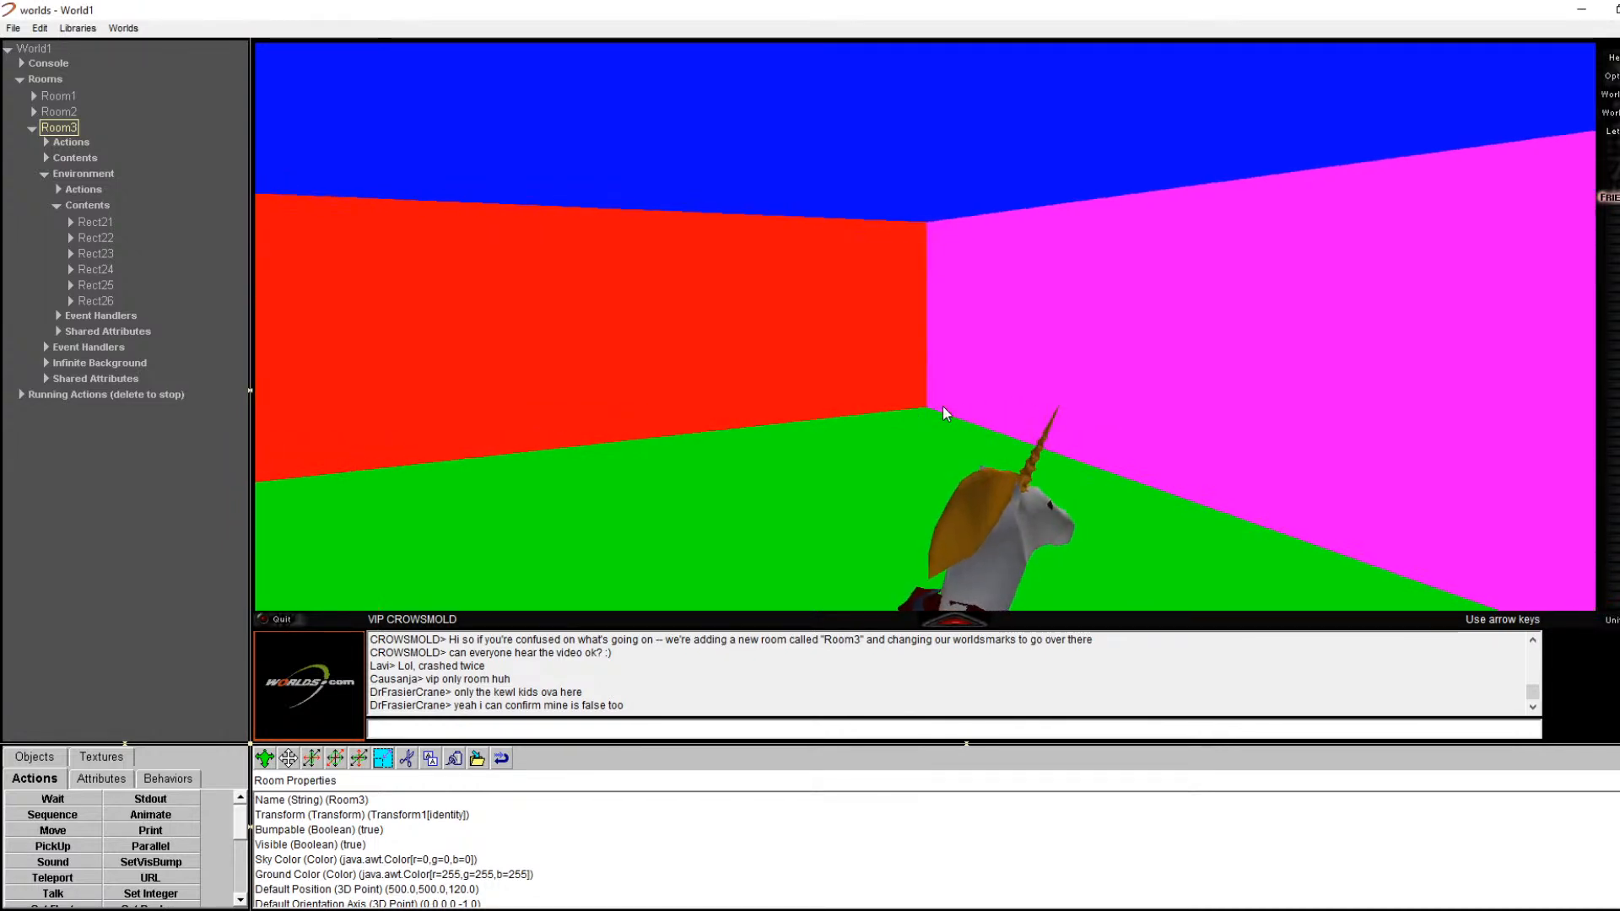
key(Left)
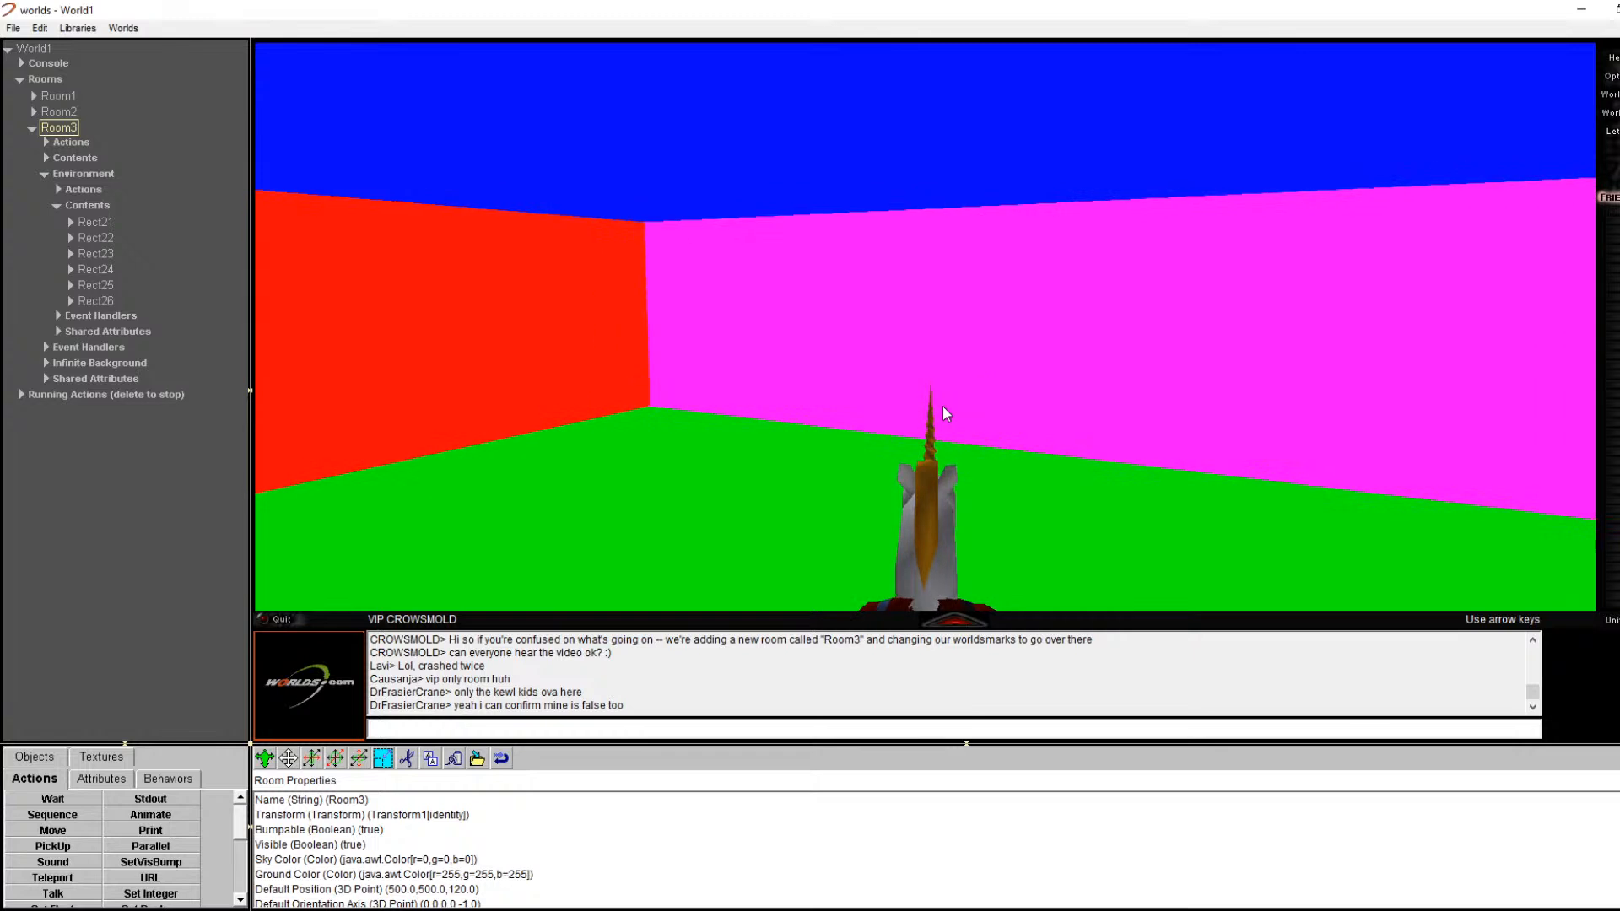
Step: Show red wall Rect24's properties: from (1000,1000,0,0) to (1000,0,0,240), bumpable and visible
right_click(799, 249)
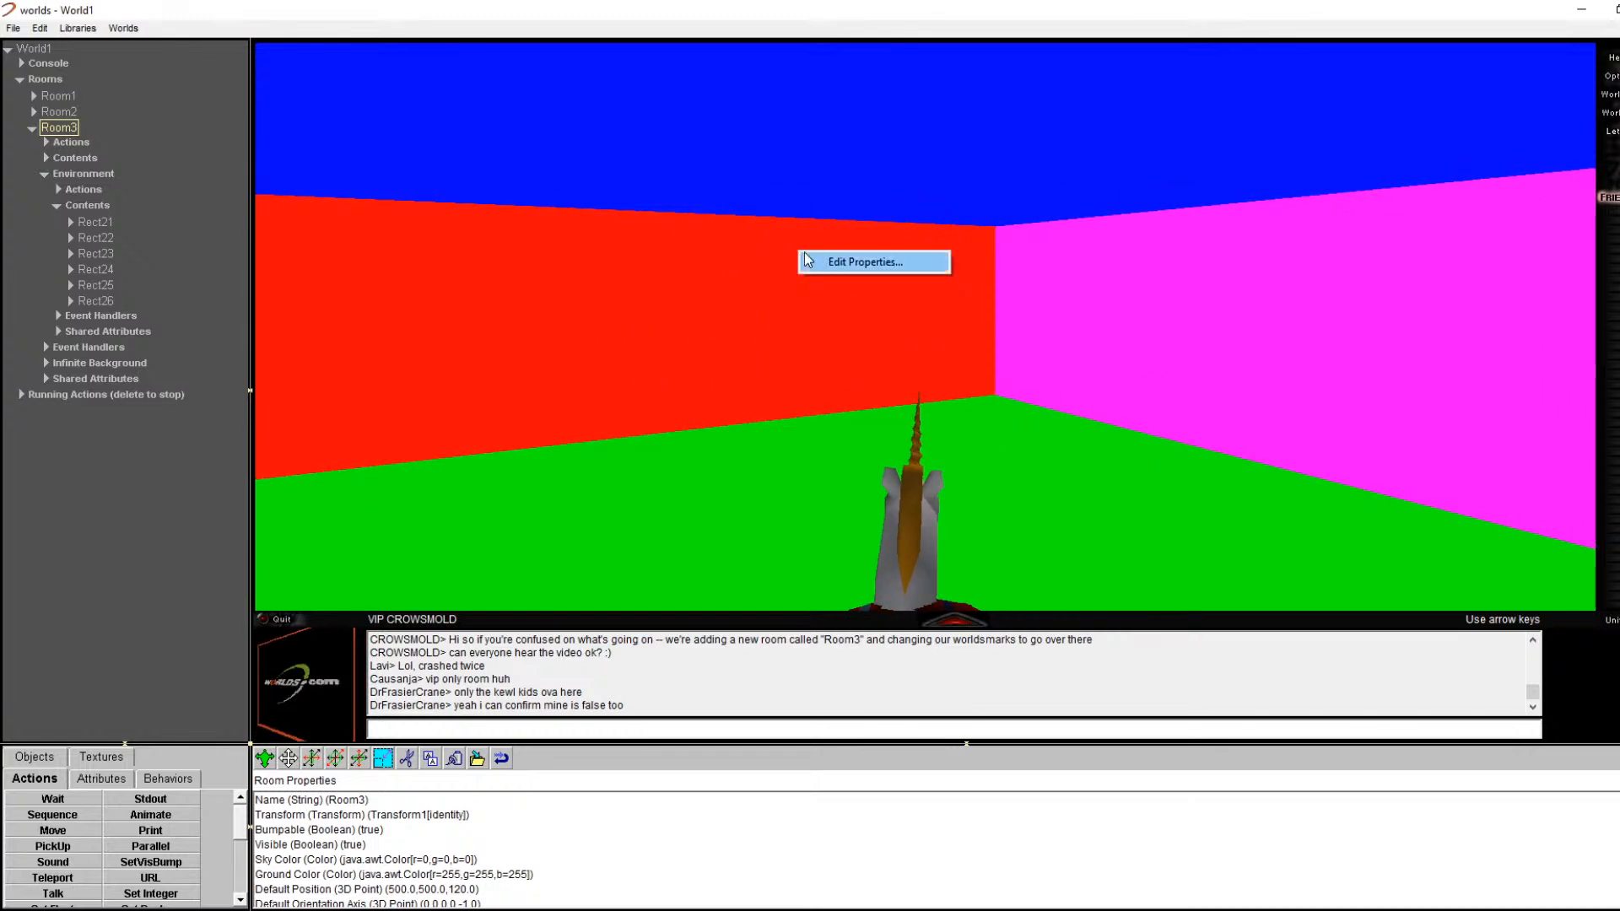
click(815, 257)
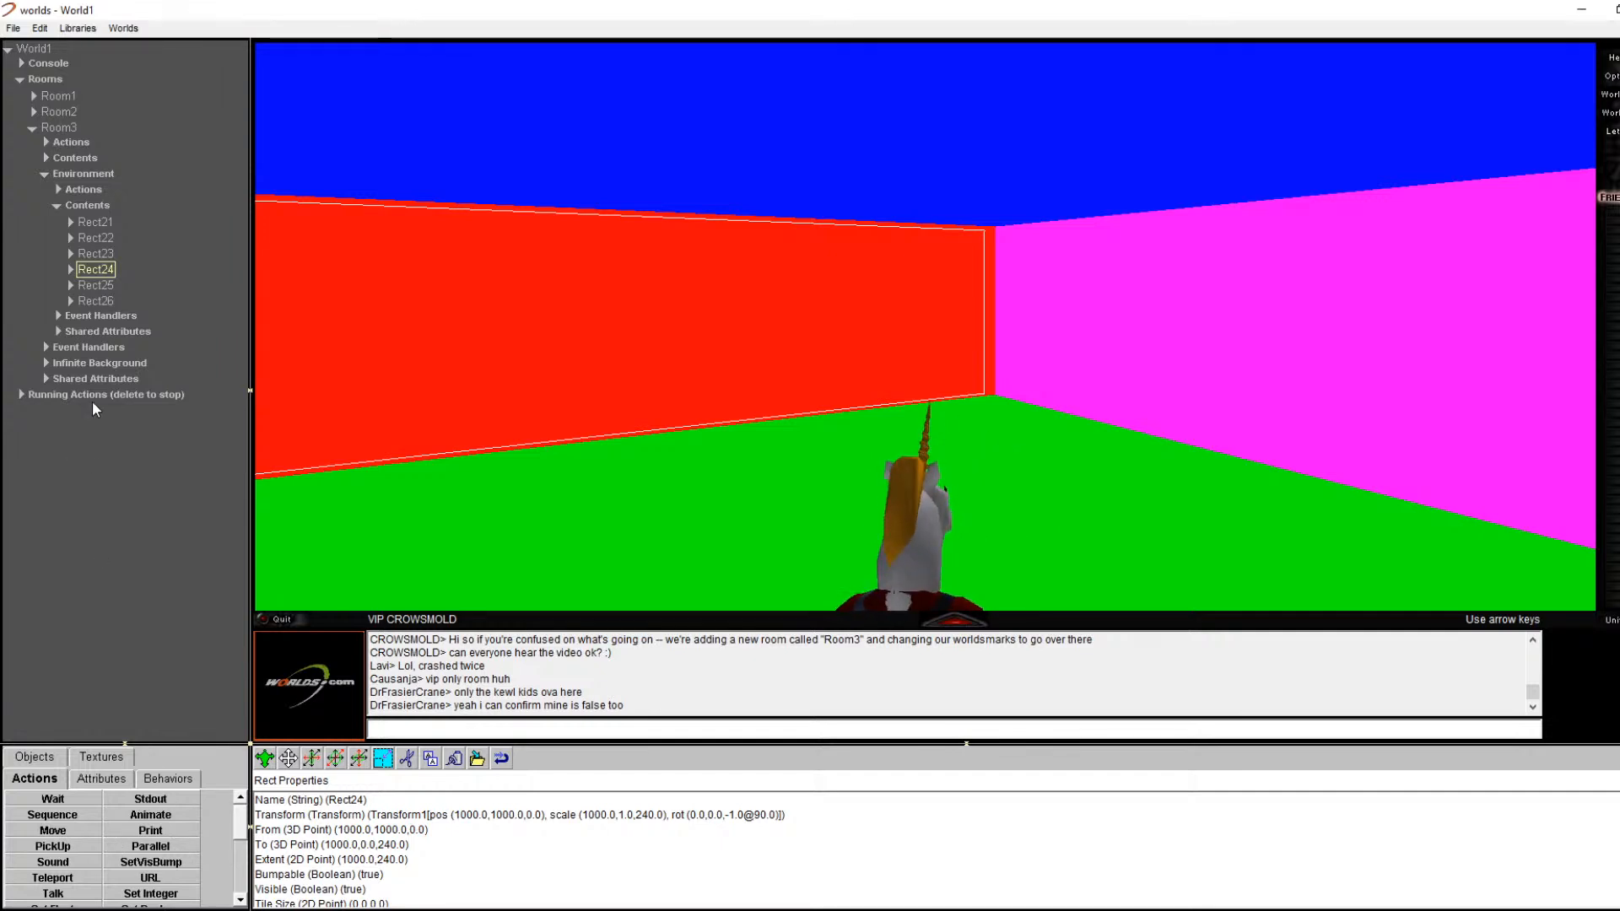
right_click(424, 326)
click(437, 335)
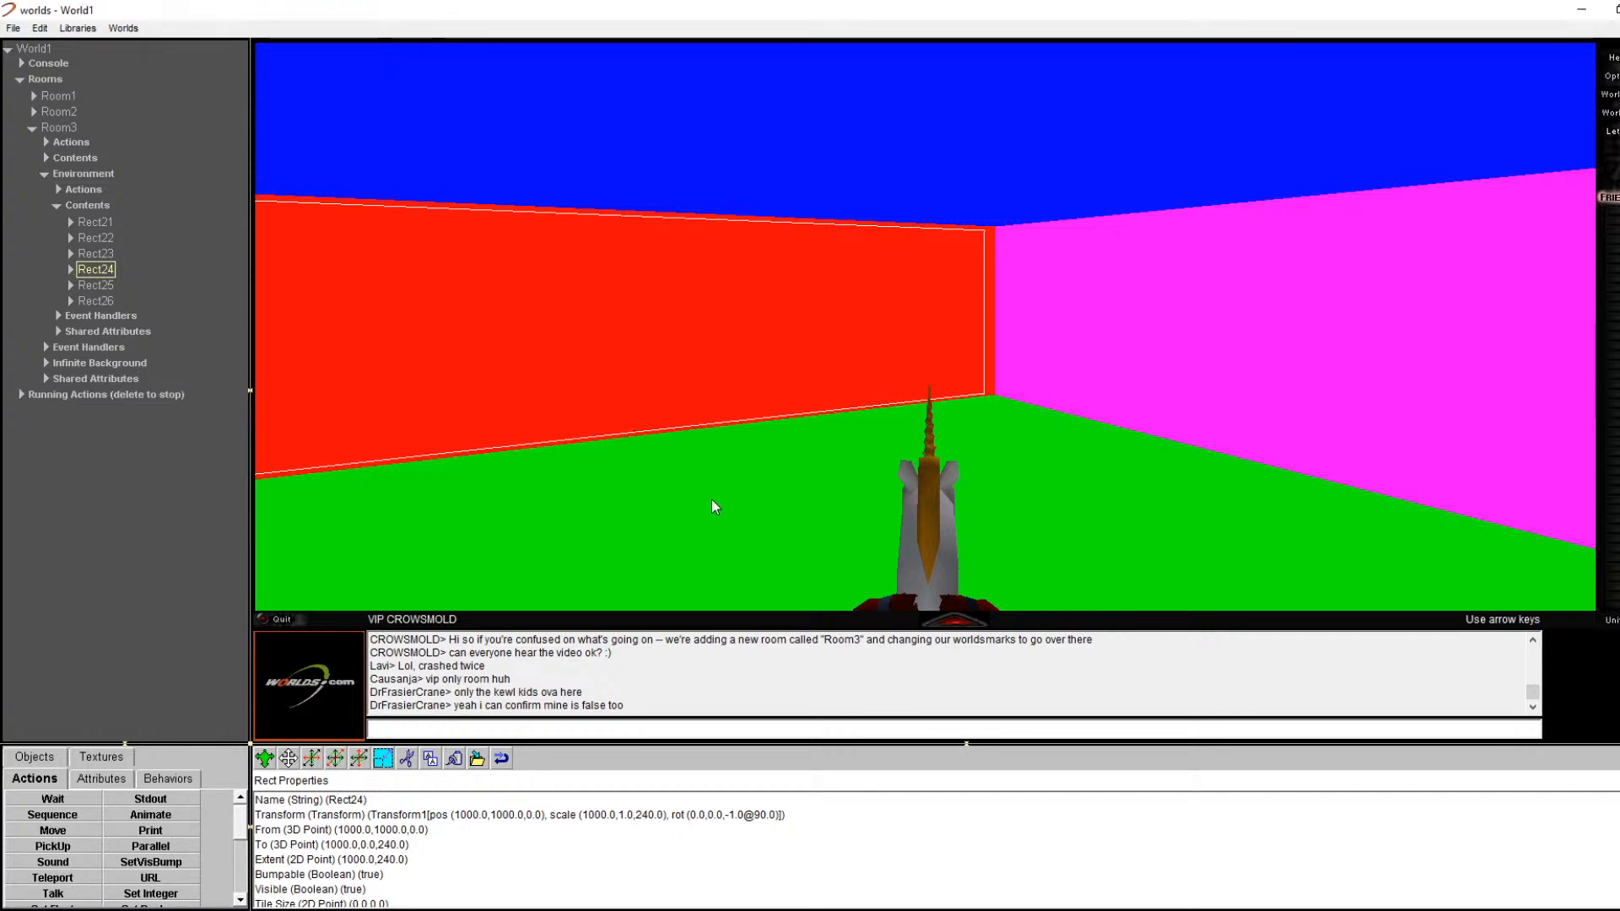
key(Right)
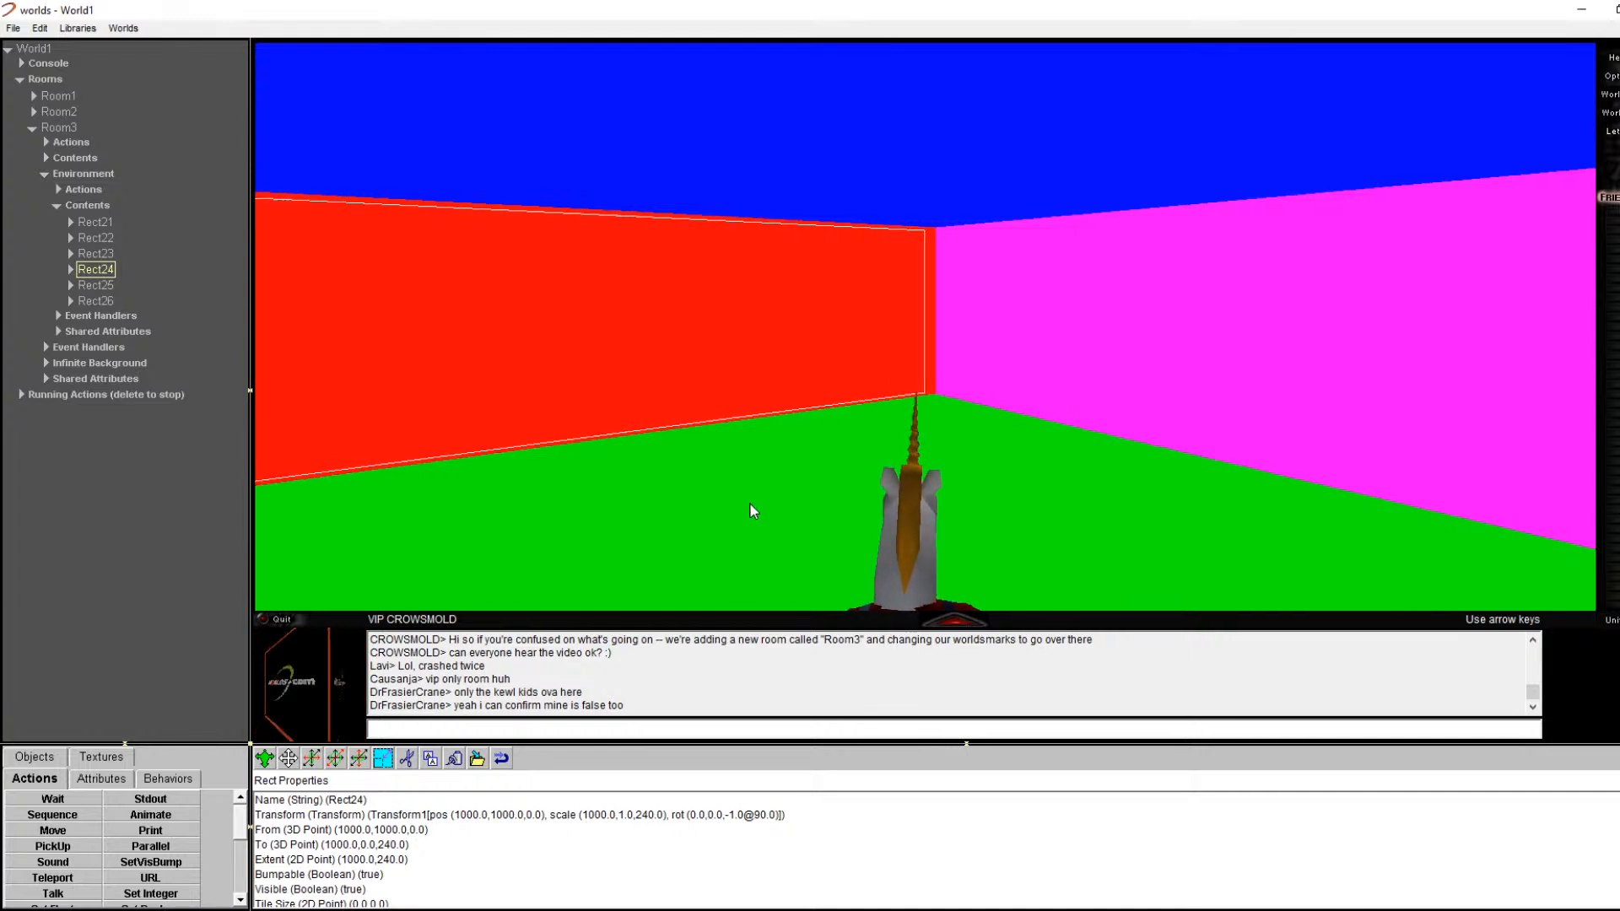
key(Left)
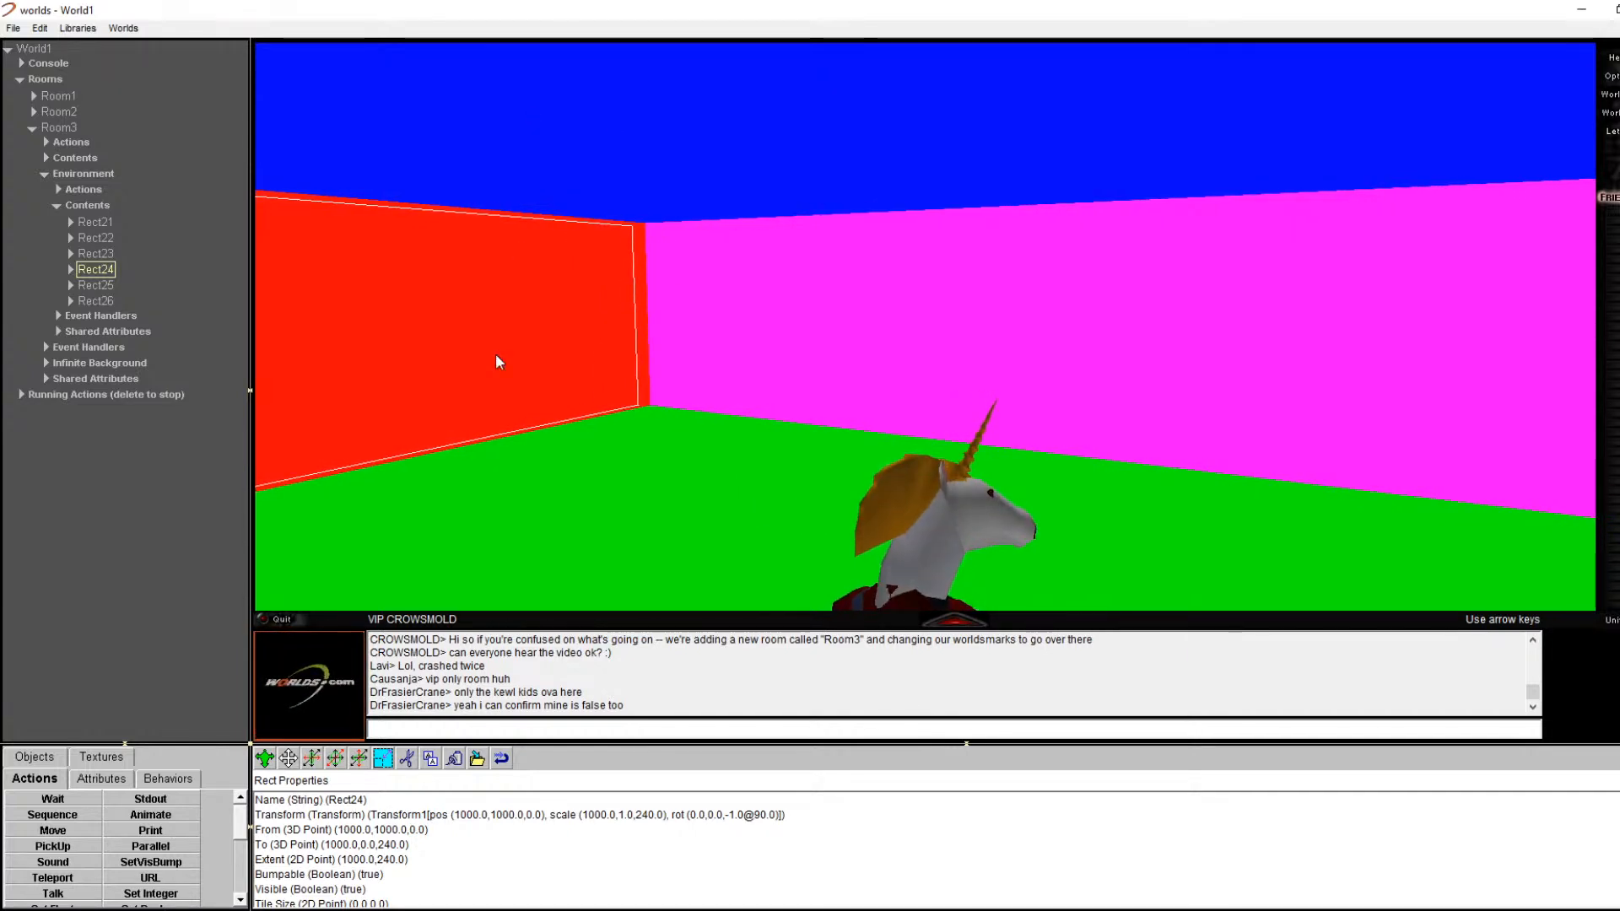
Step: Browse the Attributes, Behaviors and Textures libraries, then switch to the Objects library
click(127, 781)
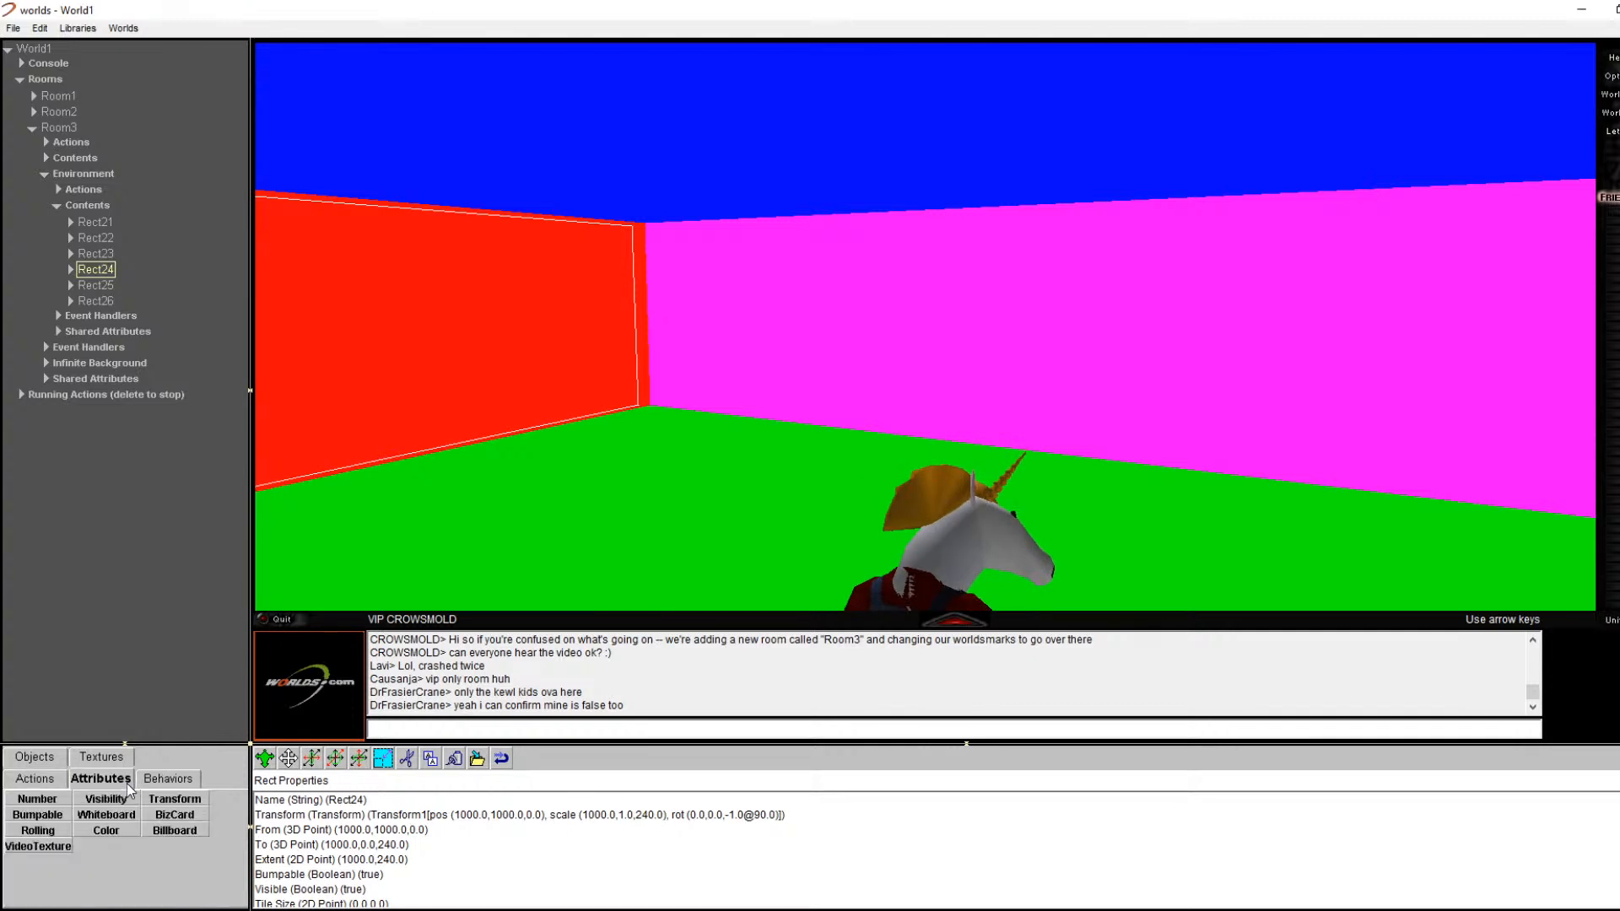
click(162, 781)
click(103, 778)
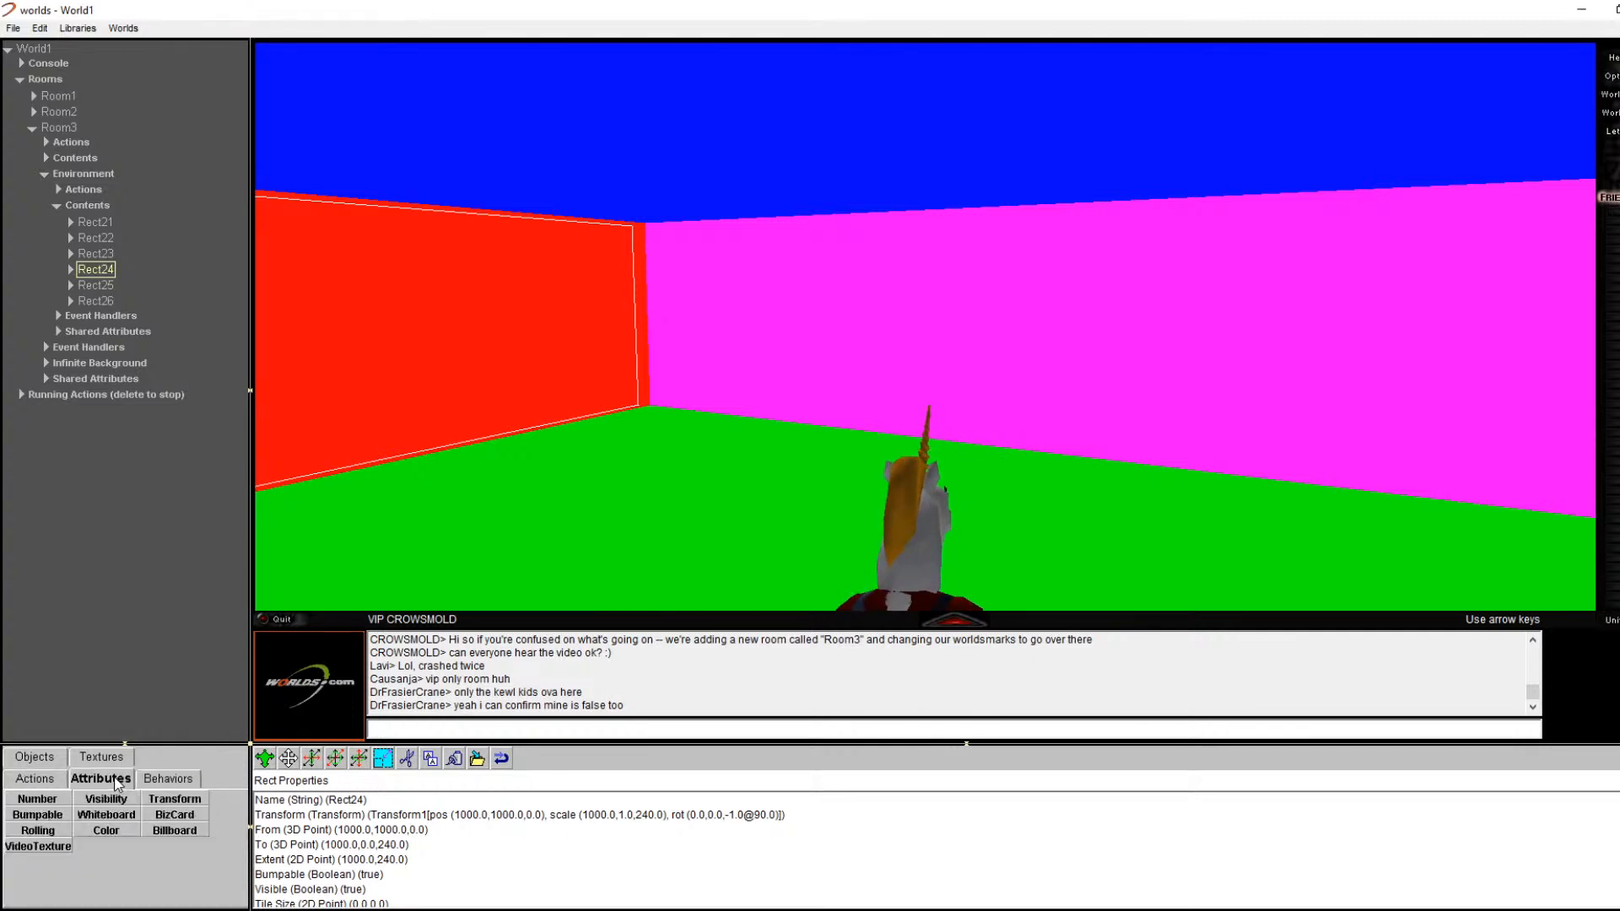
click(105, 757)
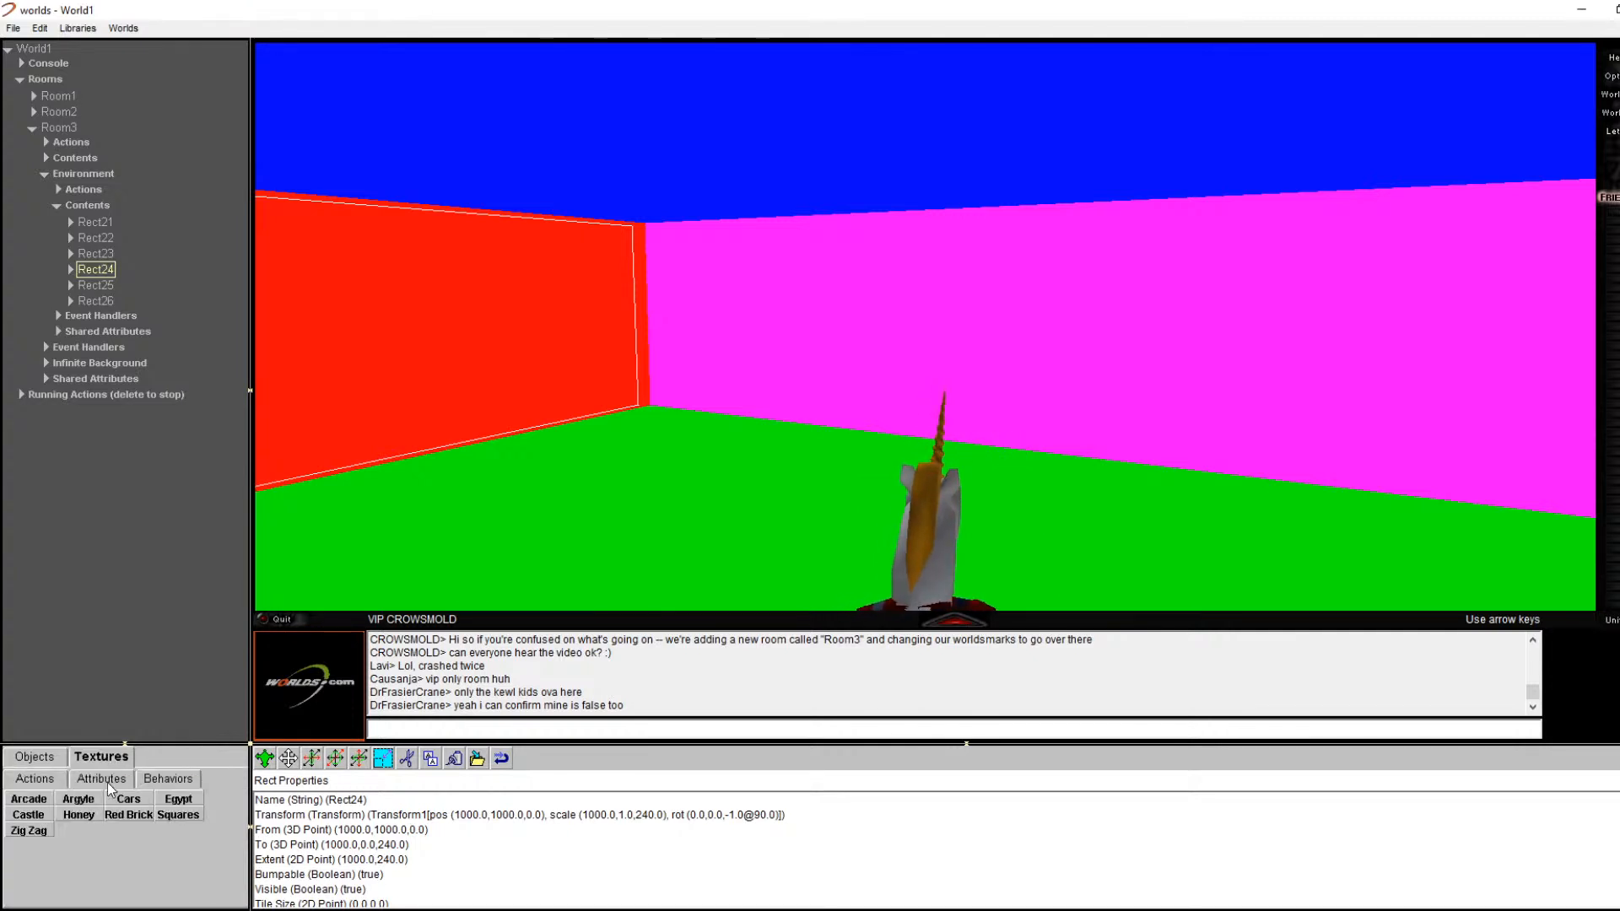
click(45, 763)
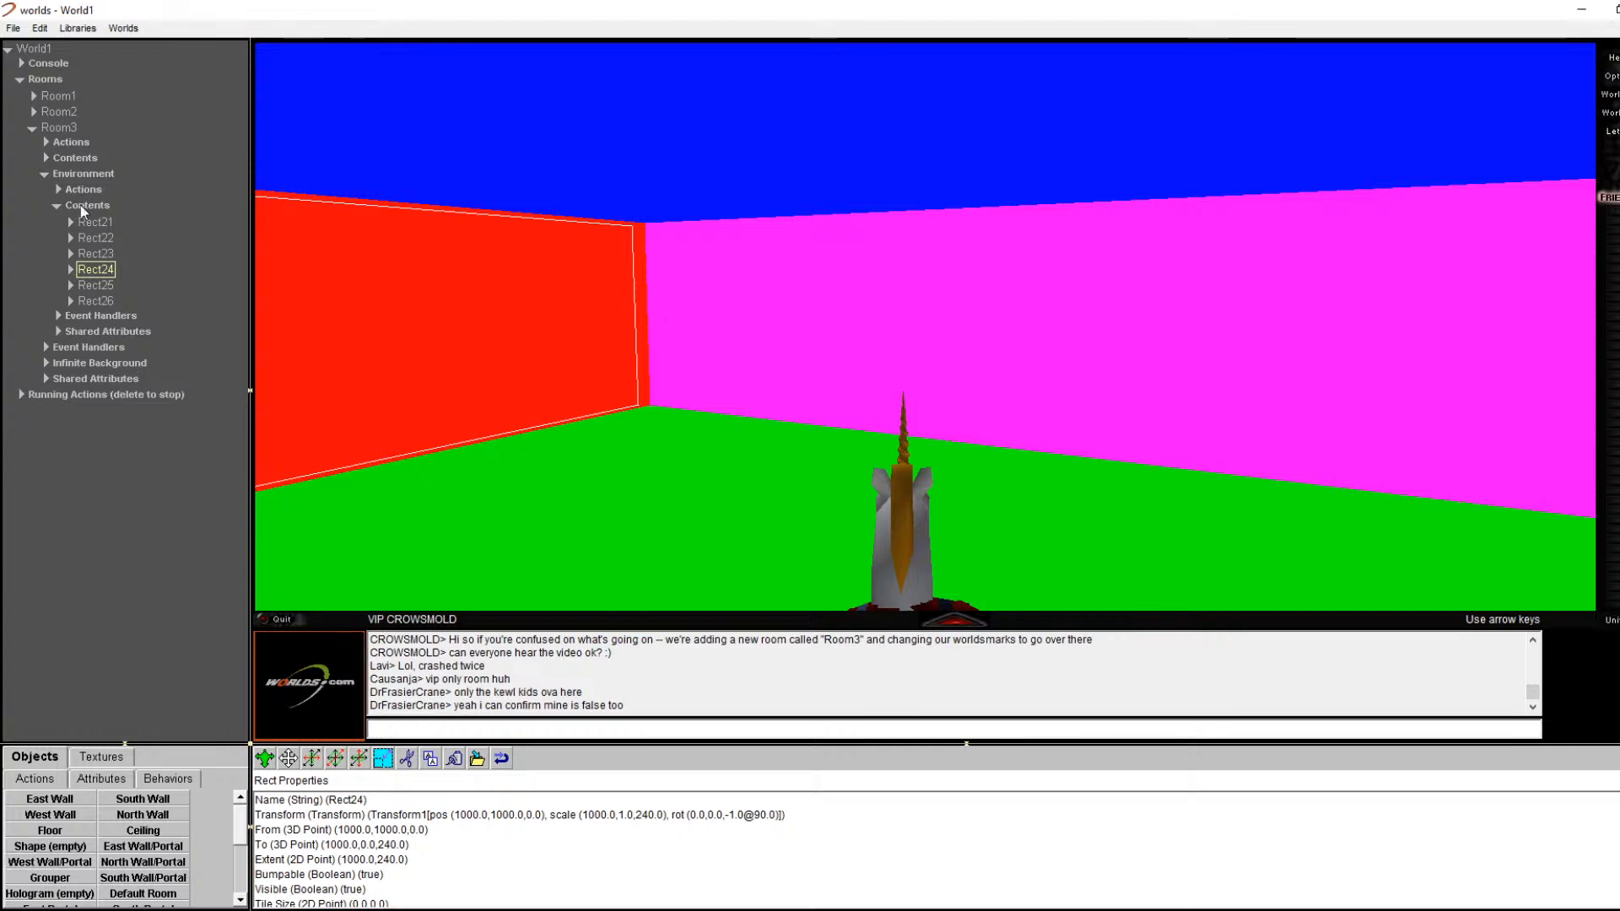
drag(80, 204, 81, 206)
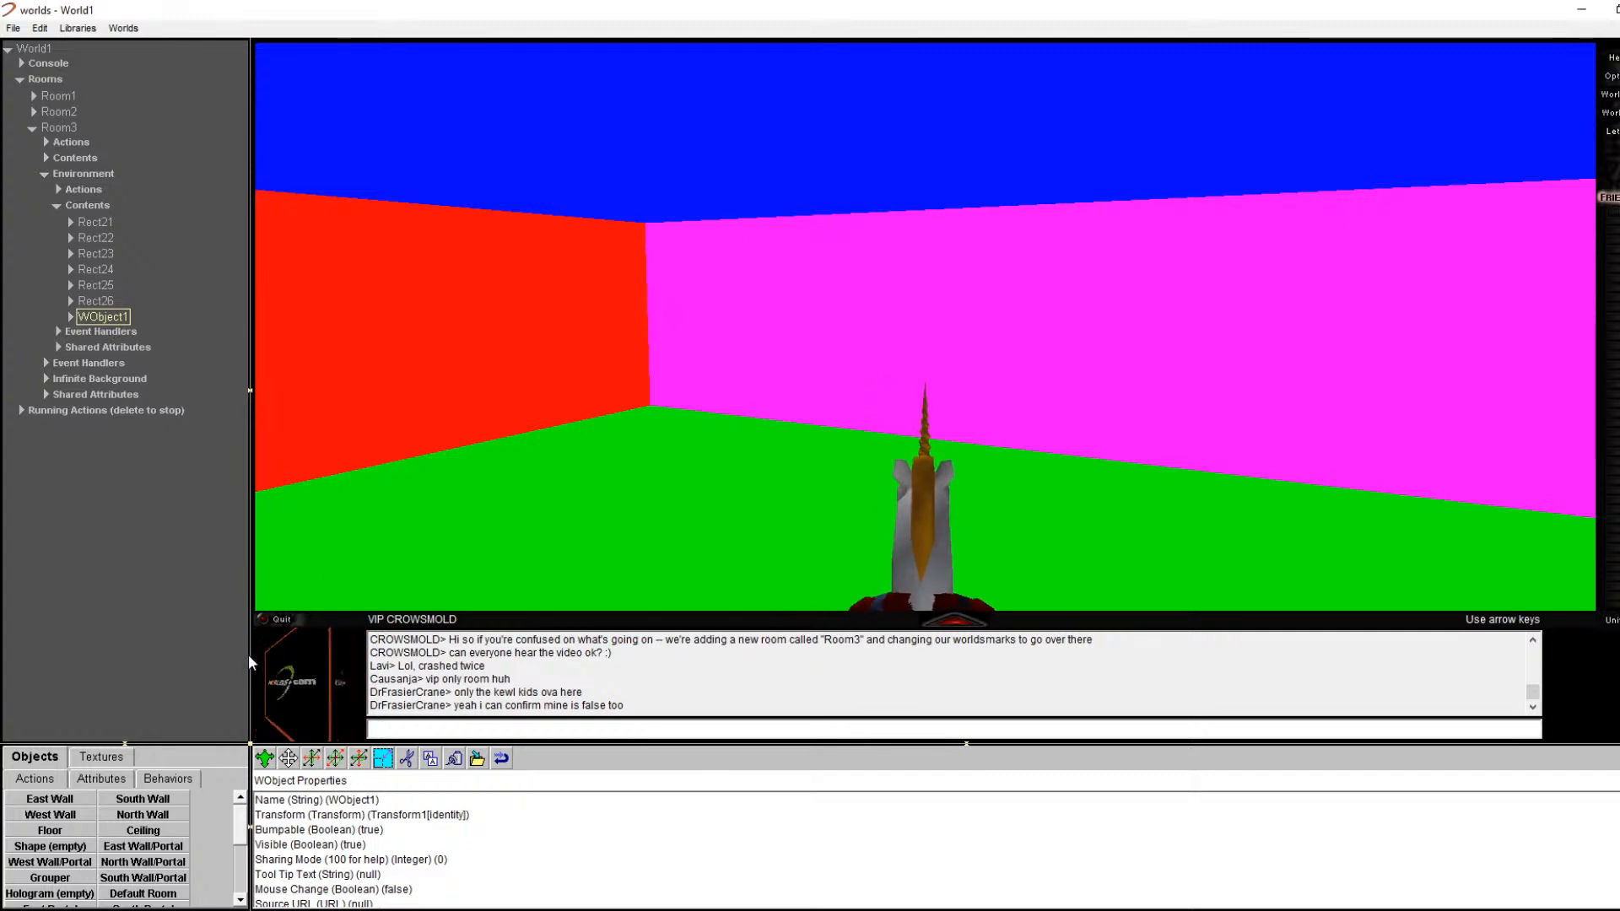
key(Left)
key(Right)
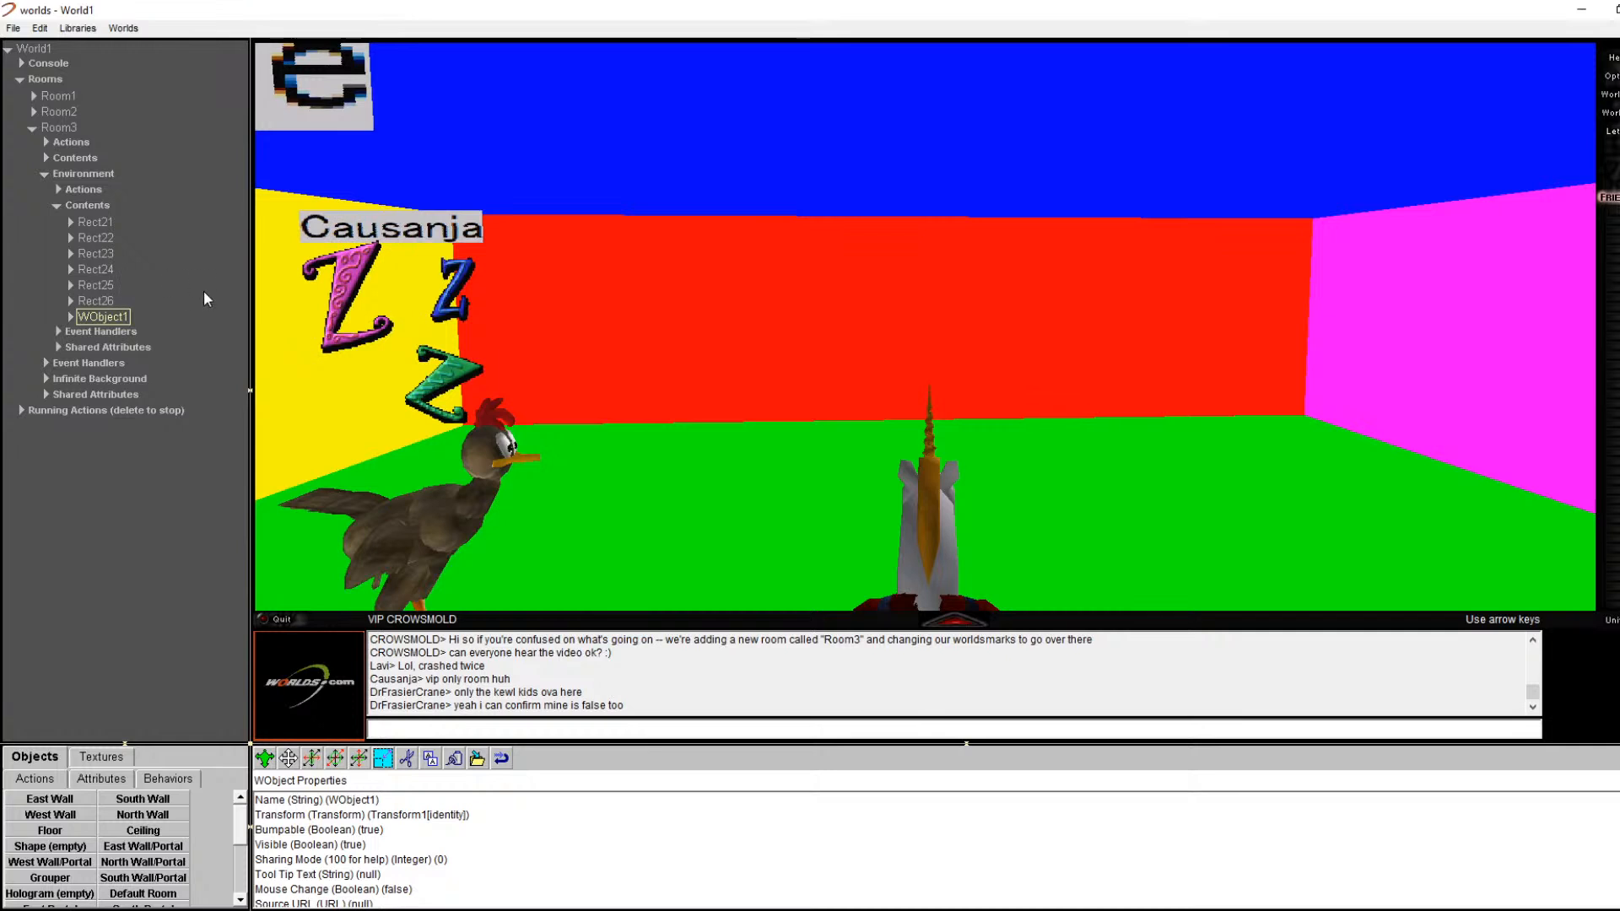
click(118, 334)
click(119, 318)
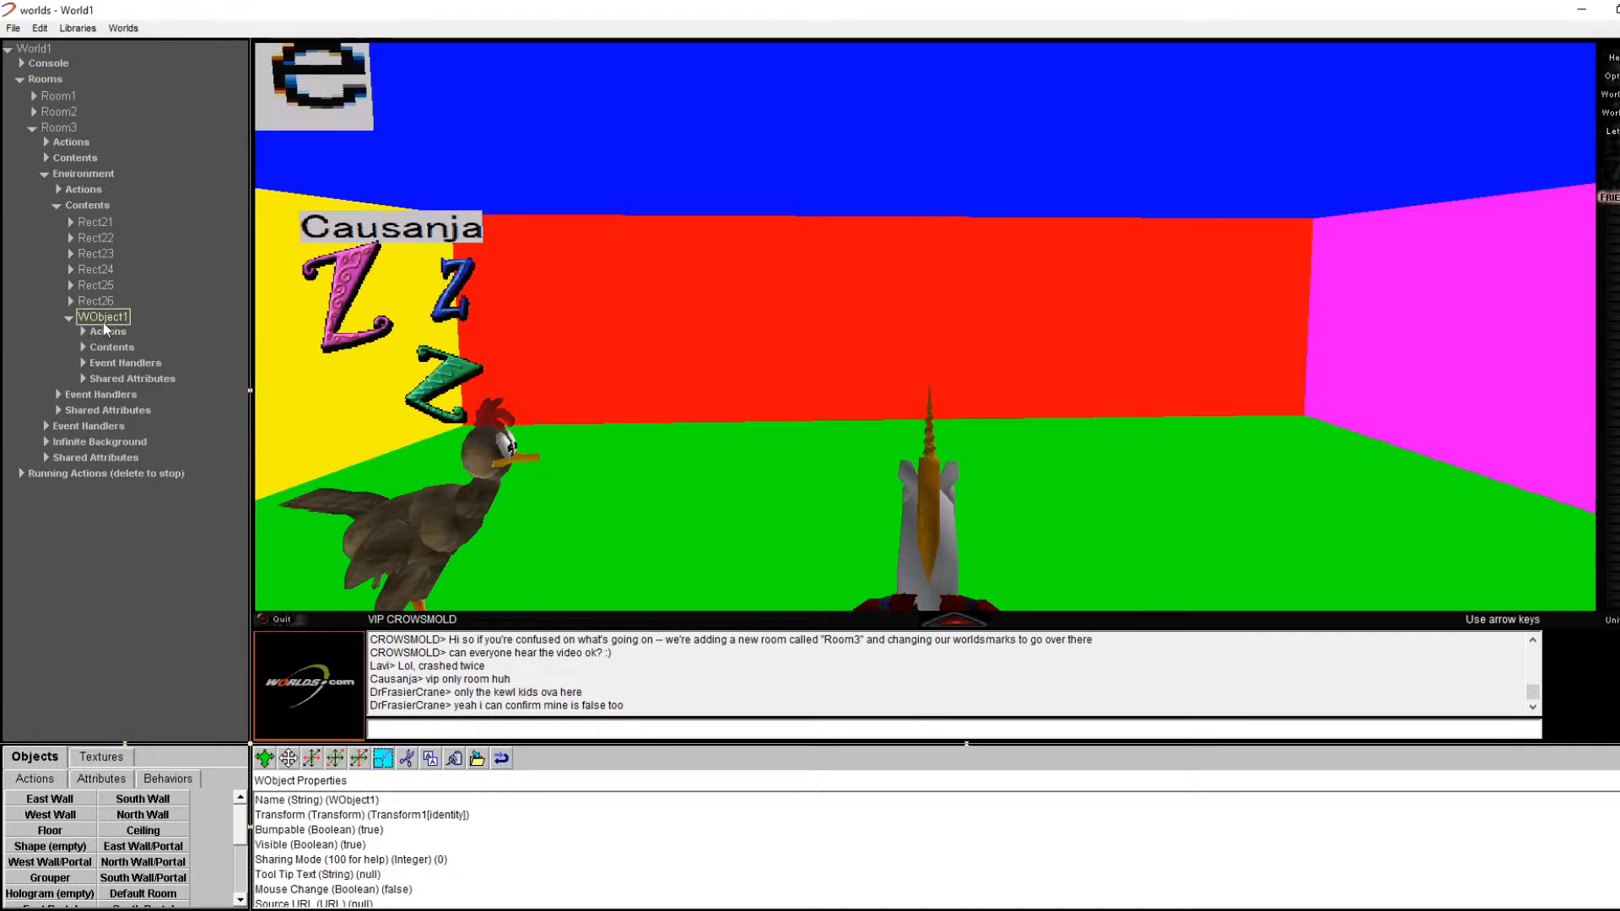
click(101, 346)
click(82, 346)
click(107, 363)
click(115, 377)
click(119, 391)
click(120, 363)
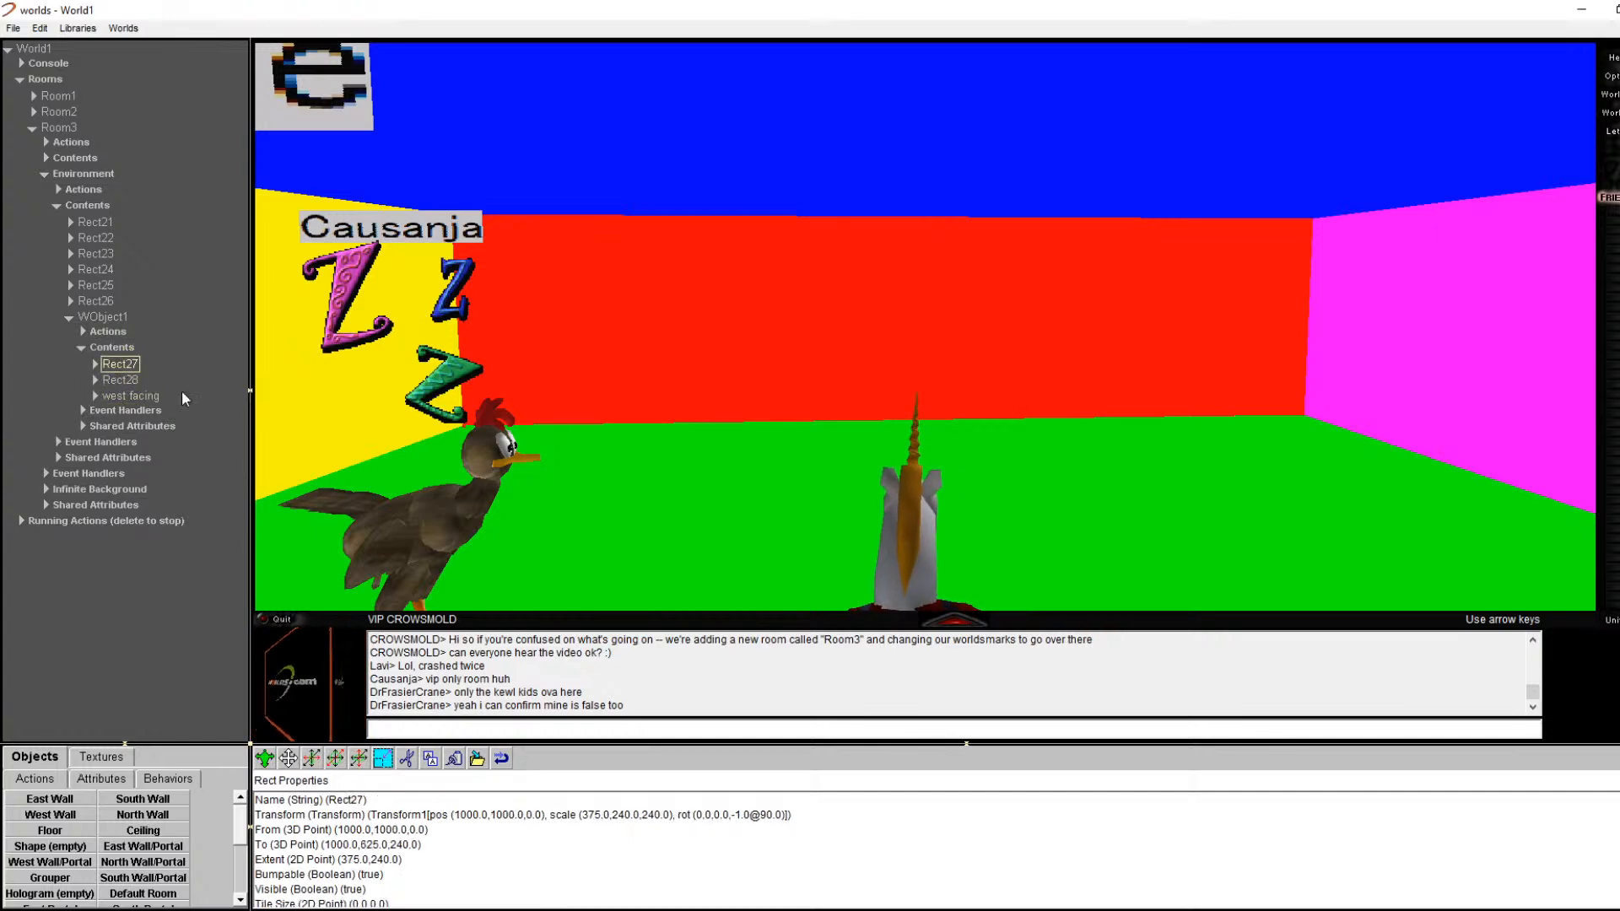
key(Right)
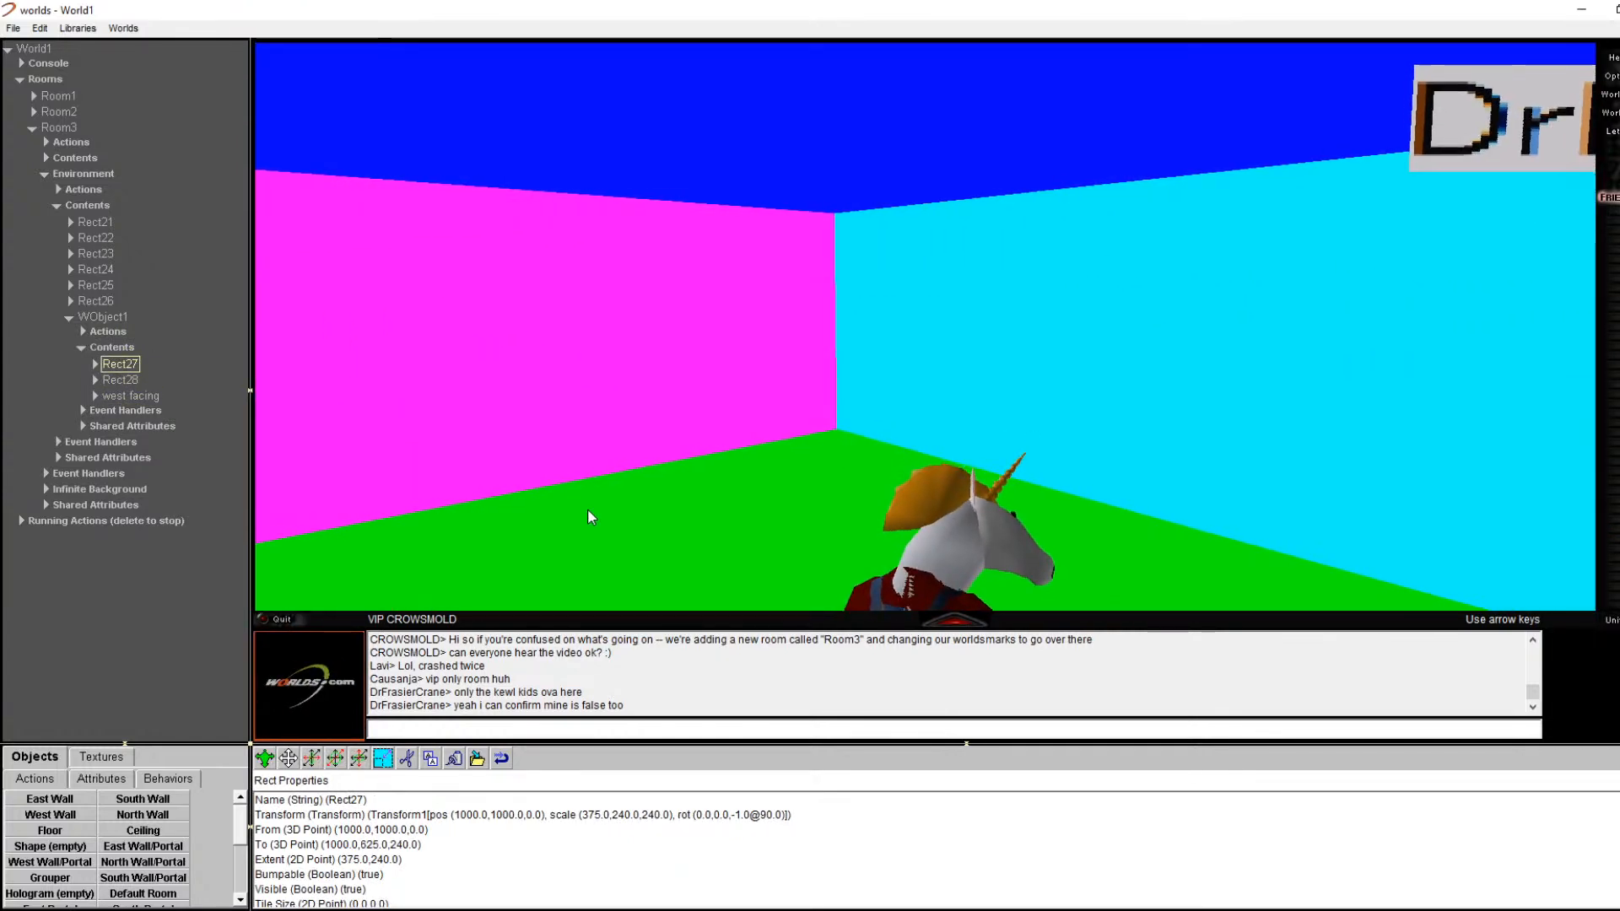
key(Left)
key(Left)
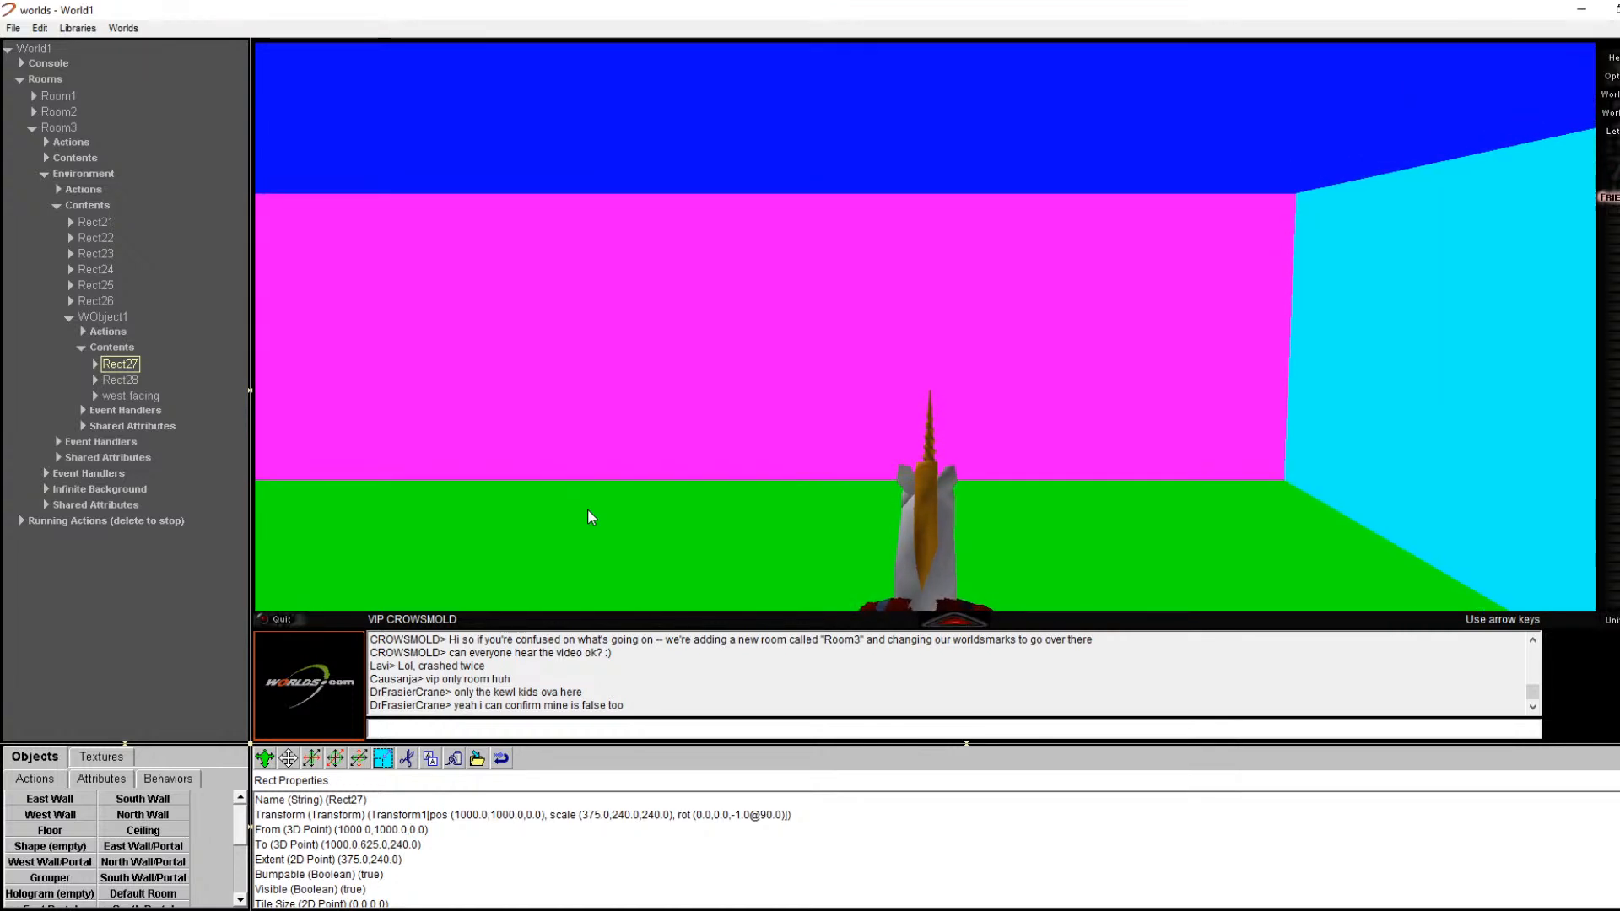
key(Left)
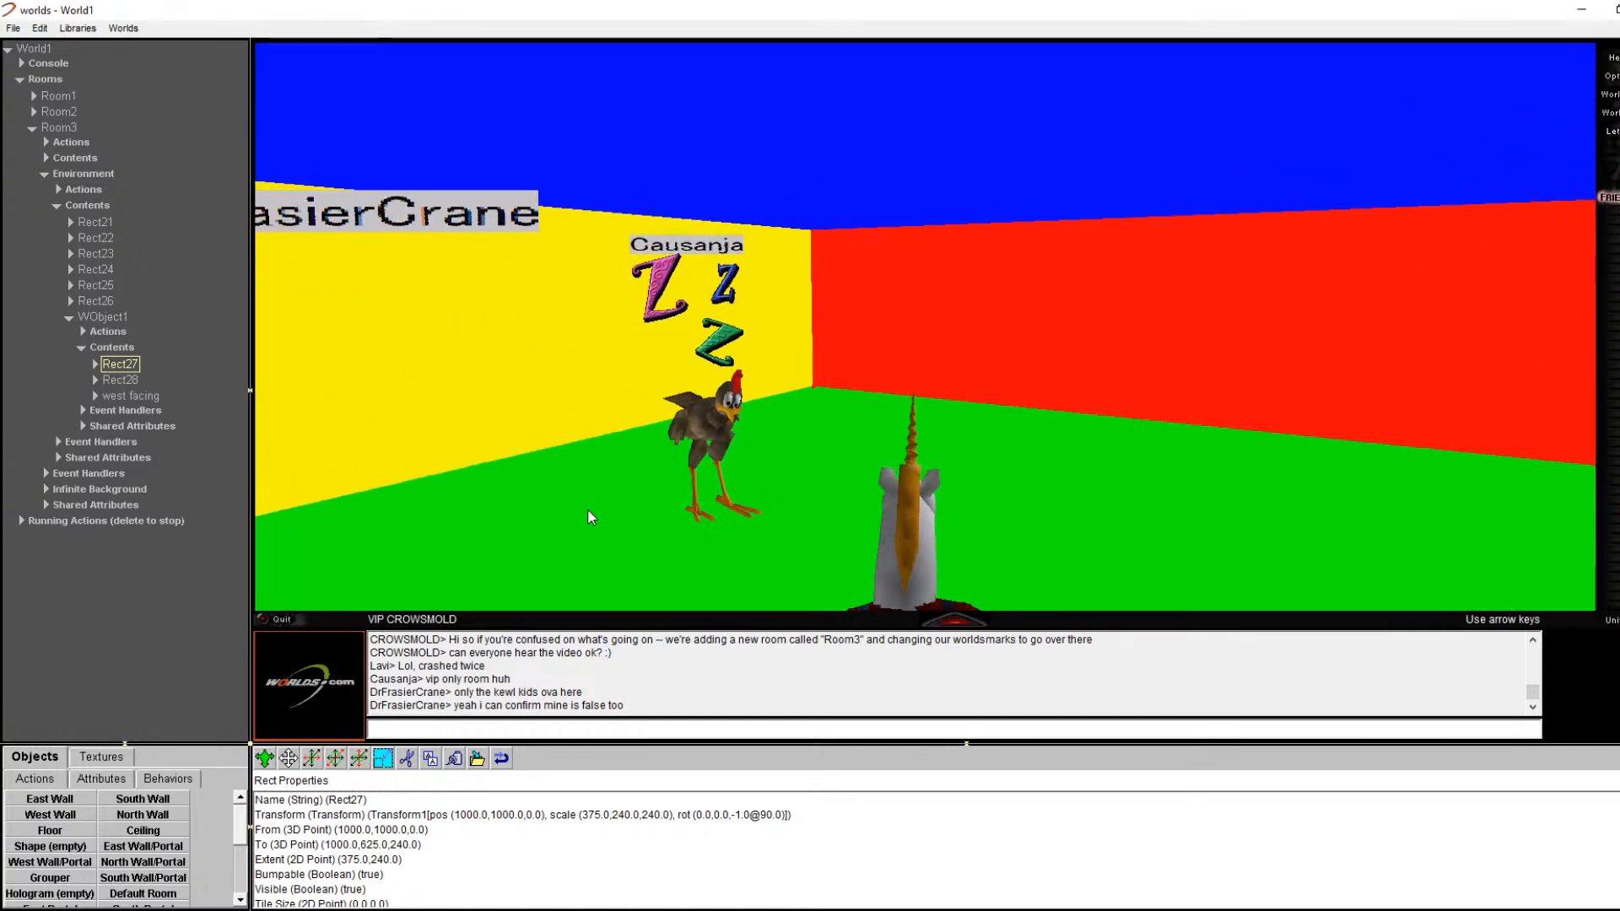
key(Right)
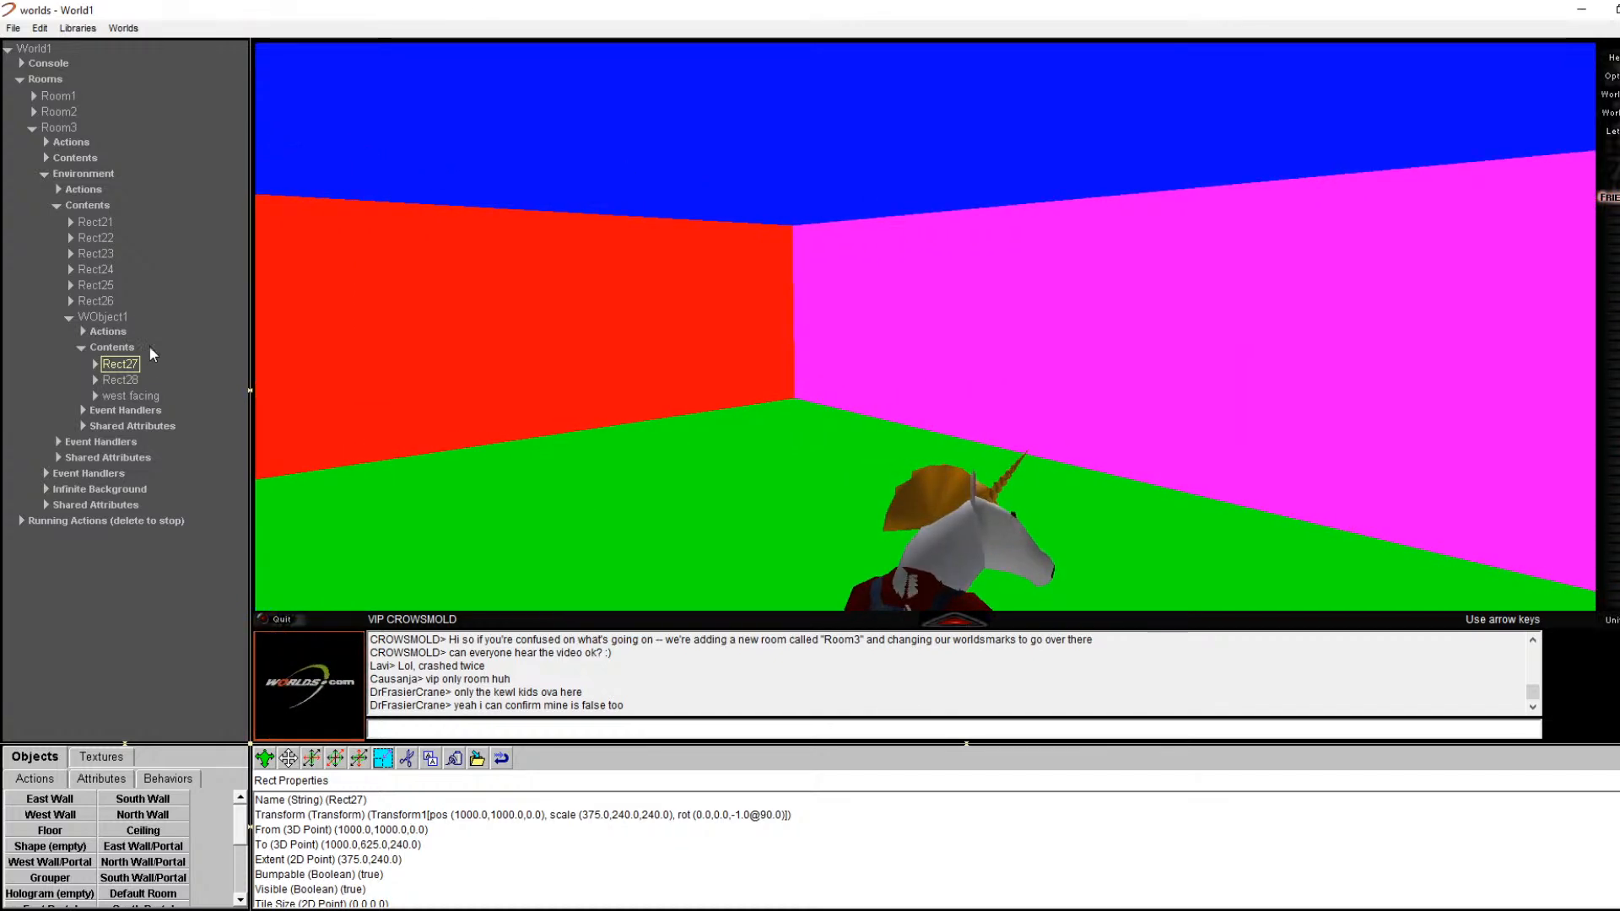
click(129, 396)
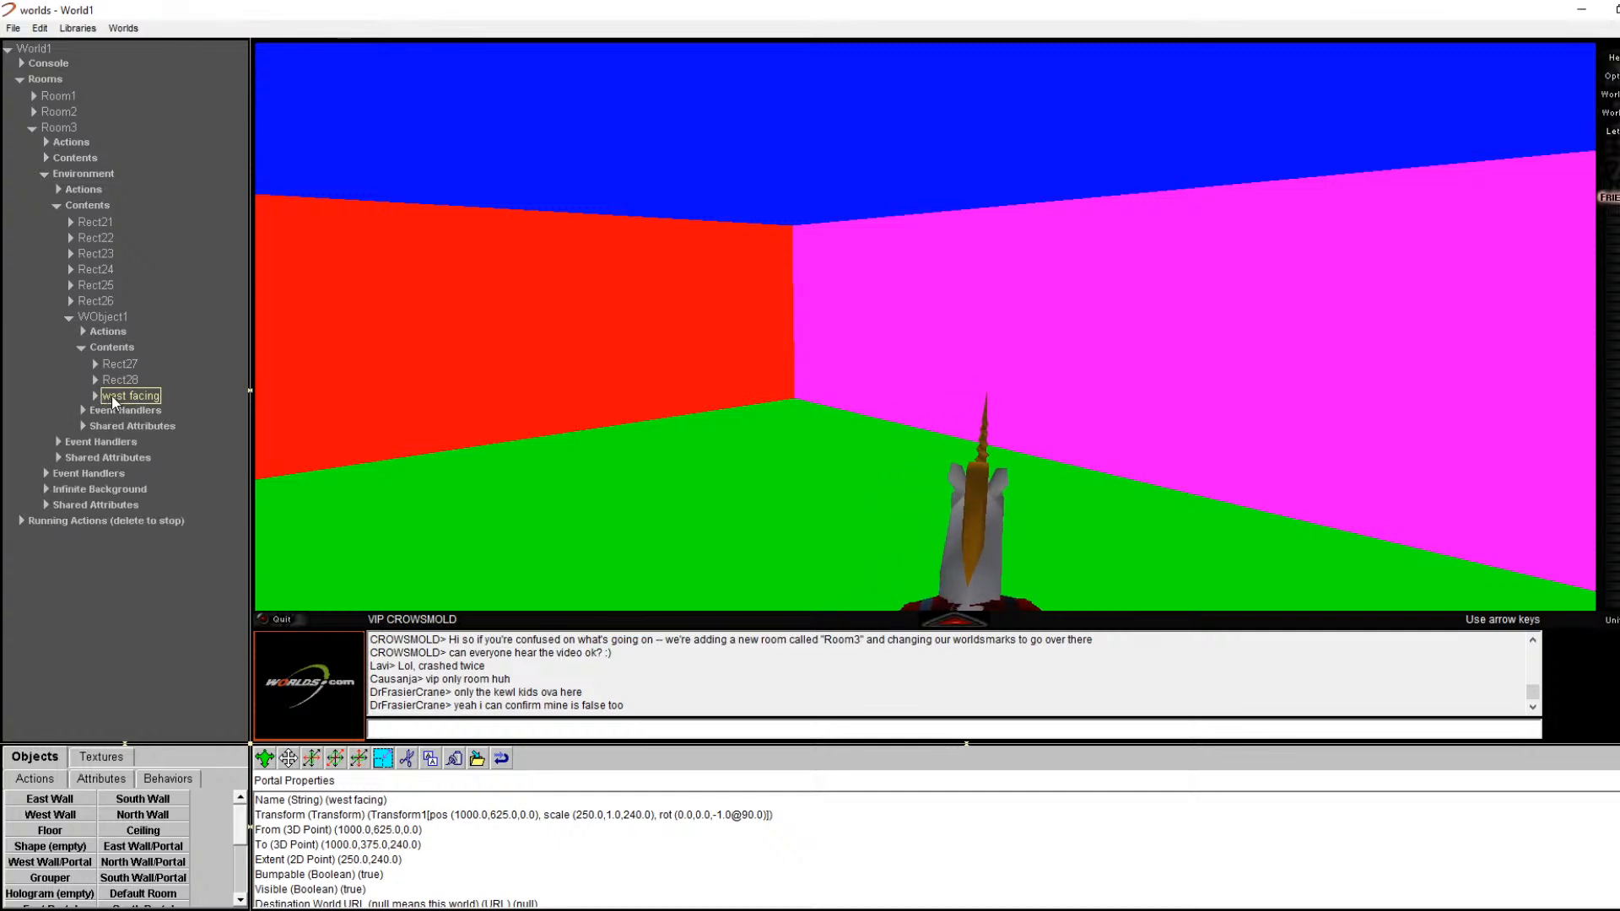
right_click(497, 346)
right_click(511, 352)
click(530, 361)
key(Left)
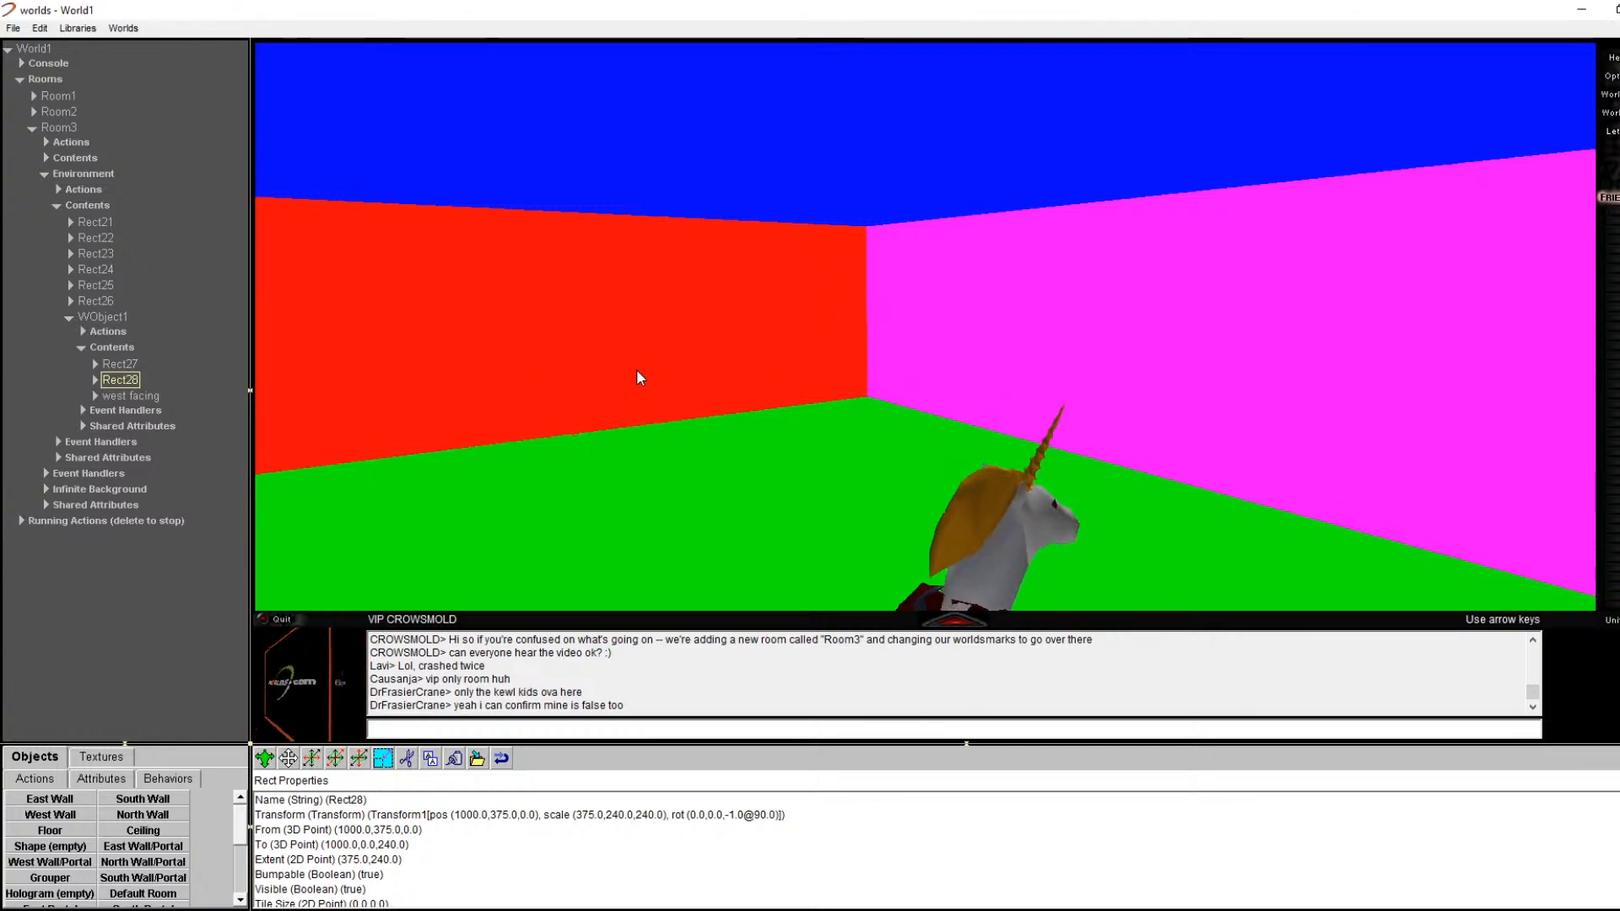
key(Left)
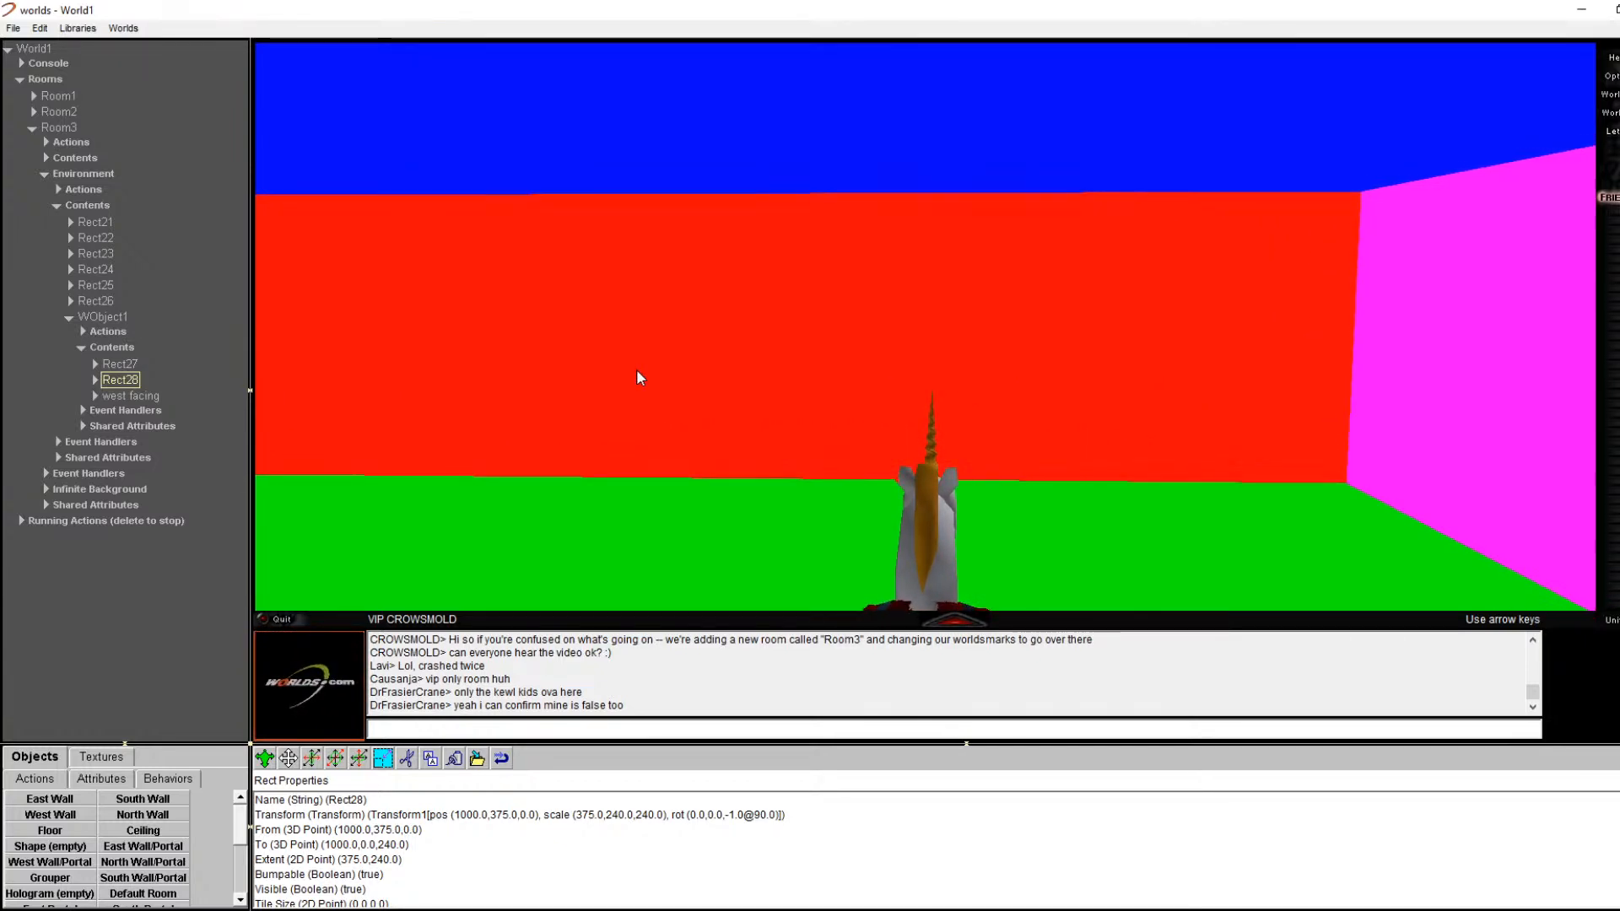
key(Right)
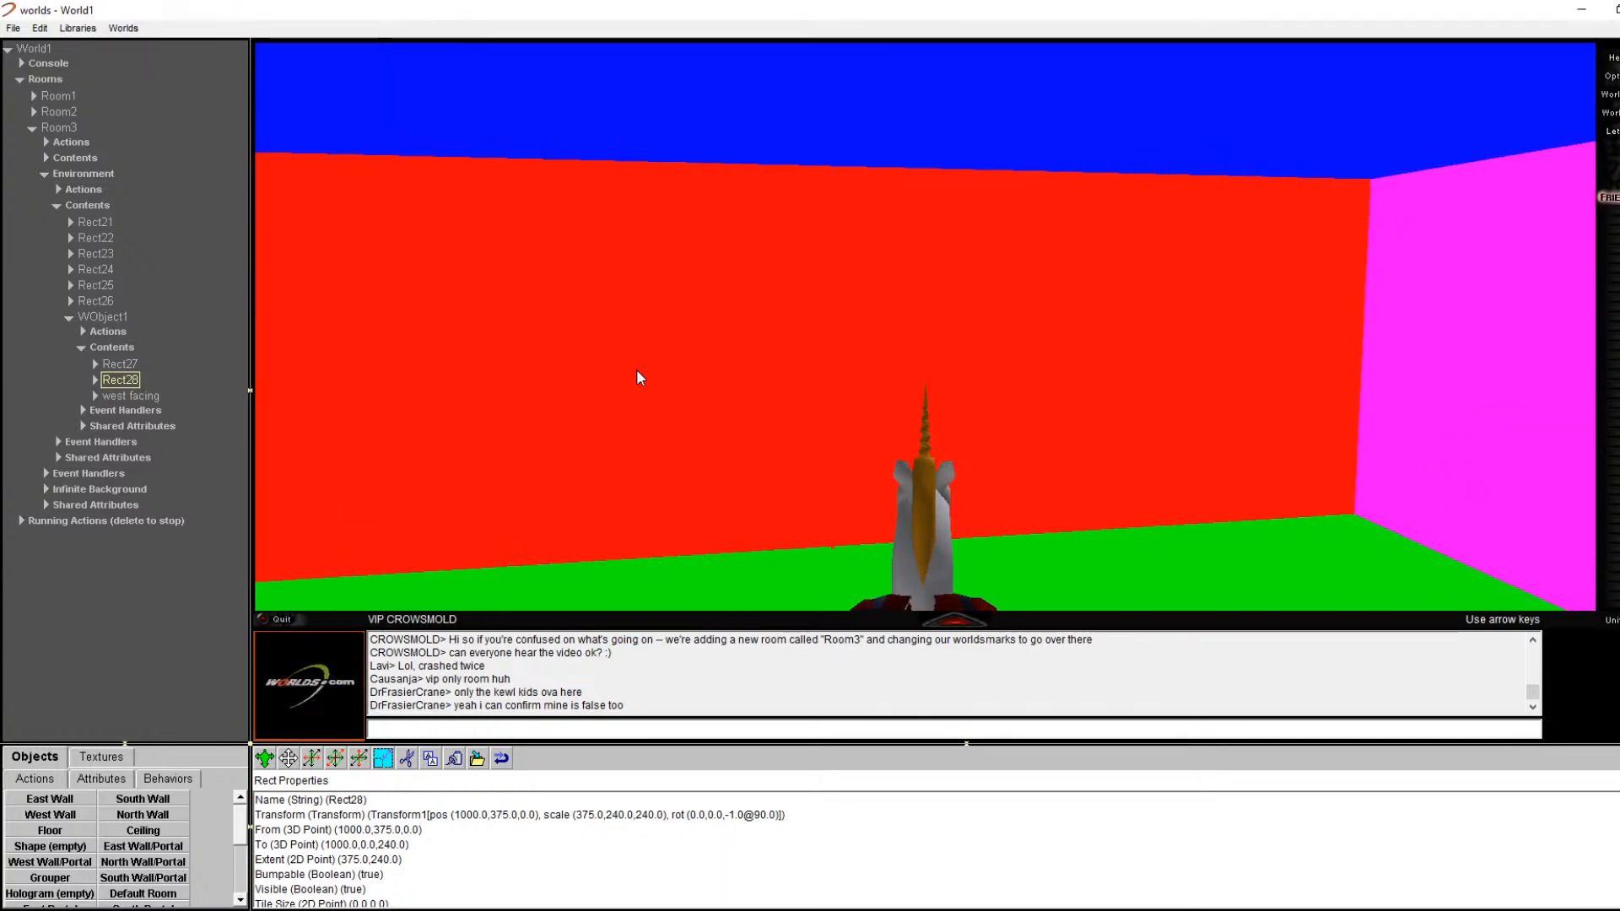
key(Left)
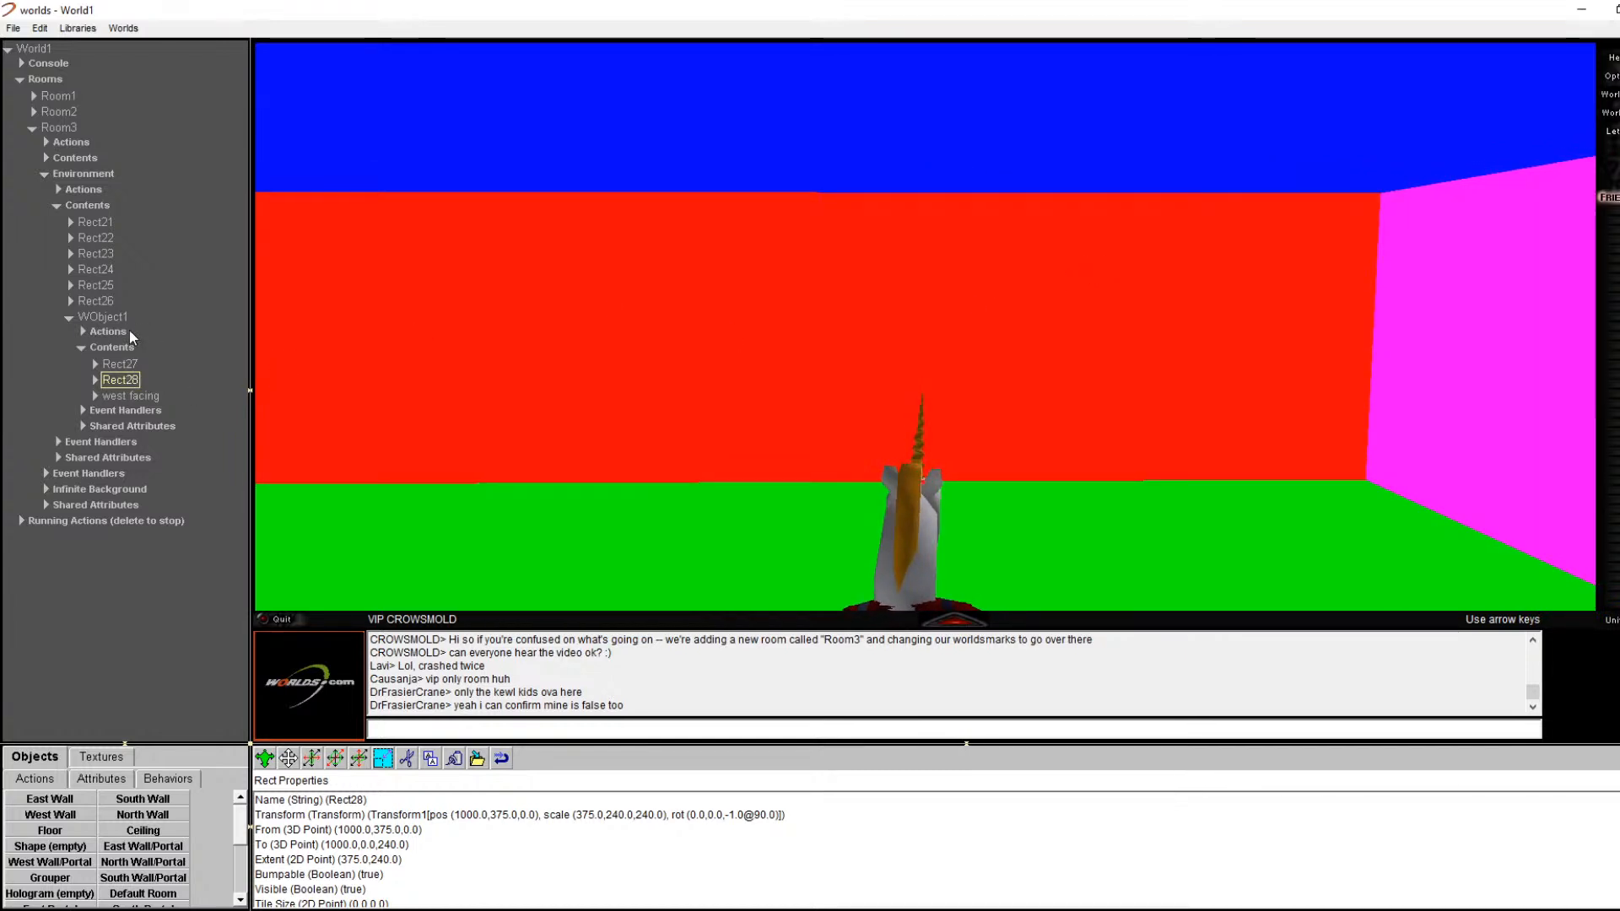
Step: Select the red west wall's Rect24 through its Edit Properties option
right_click(818, 283)
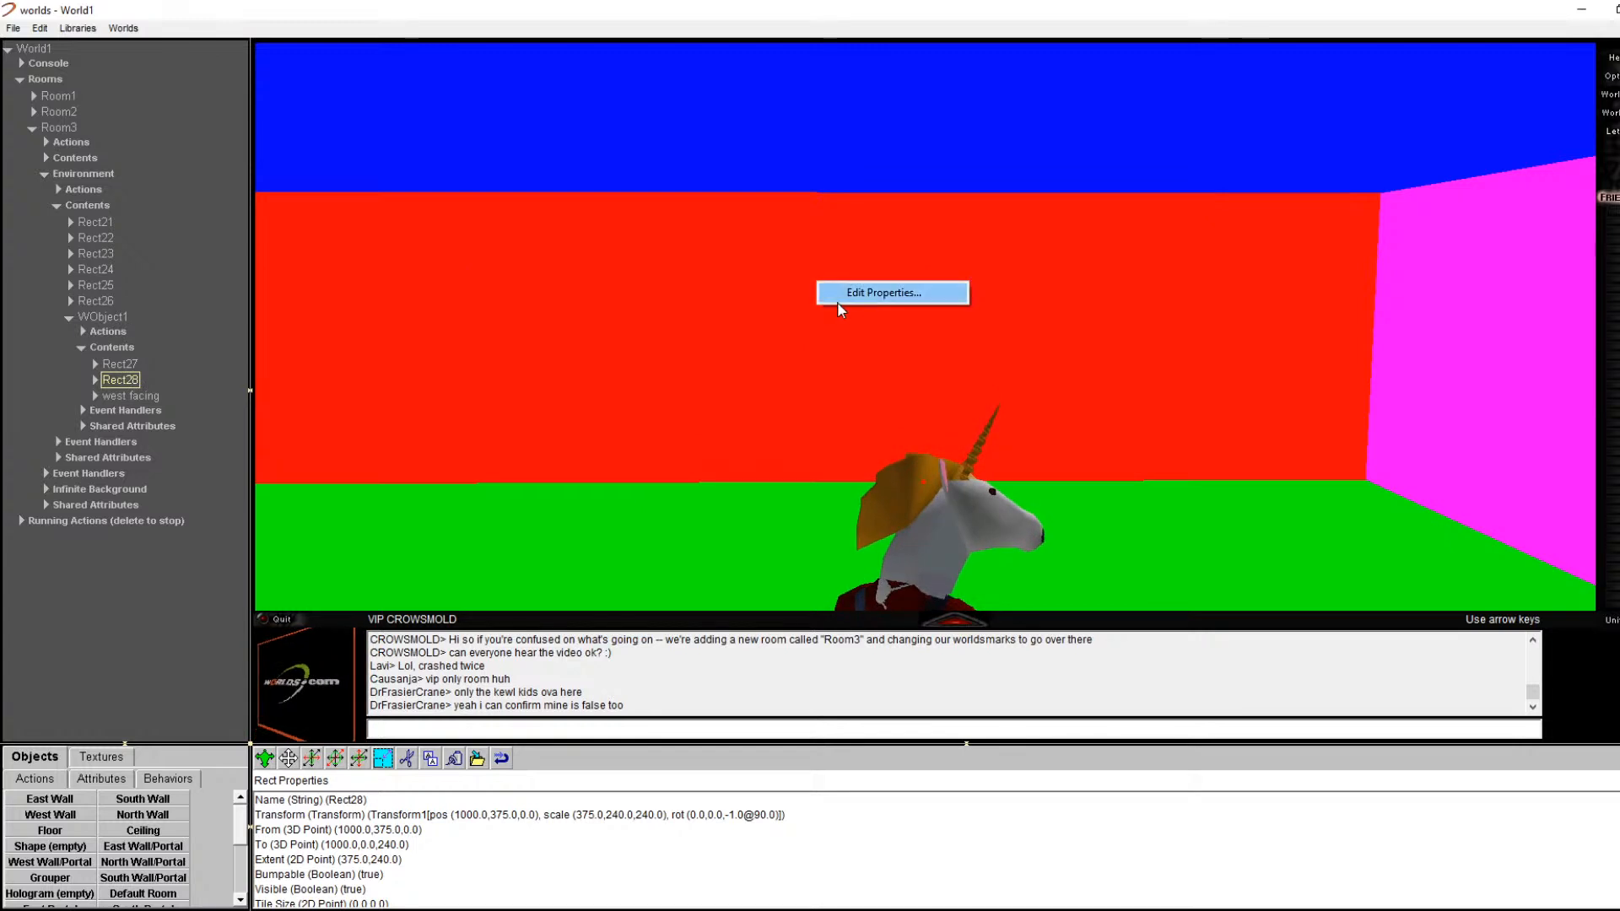
click(861, 297)
right_click(655, 280)
right_click(527, 286)
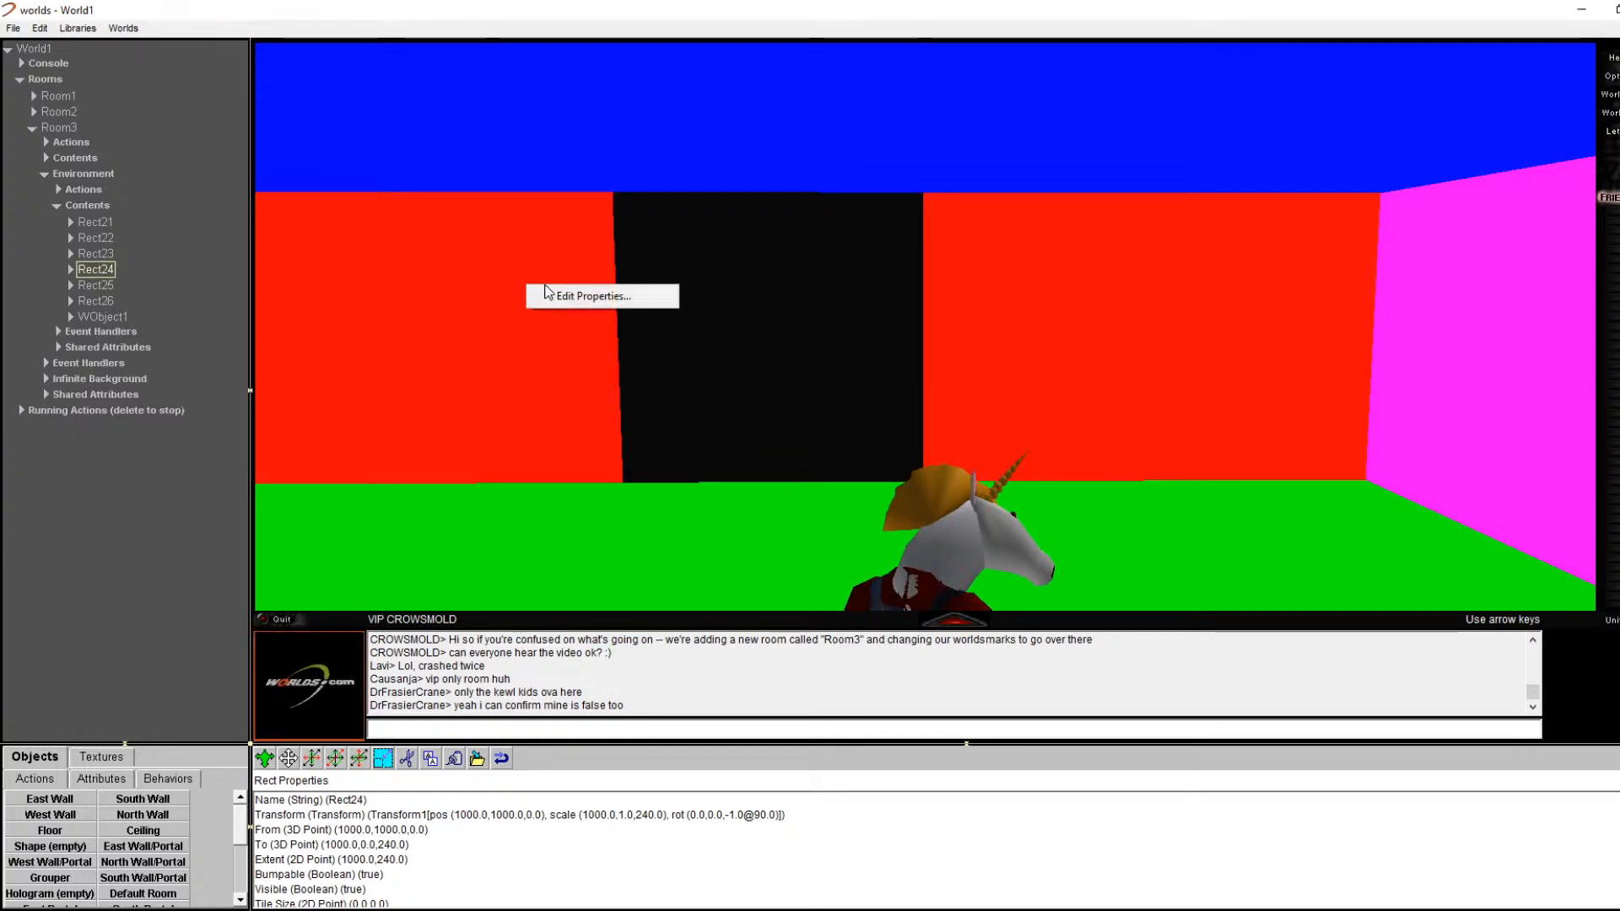
click(559, 296)
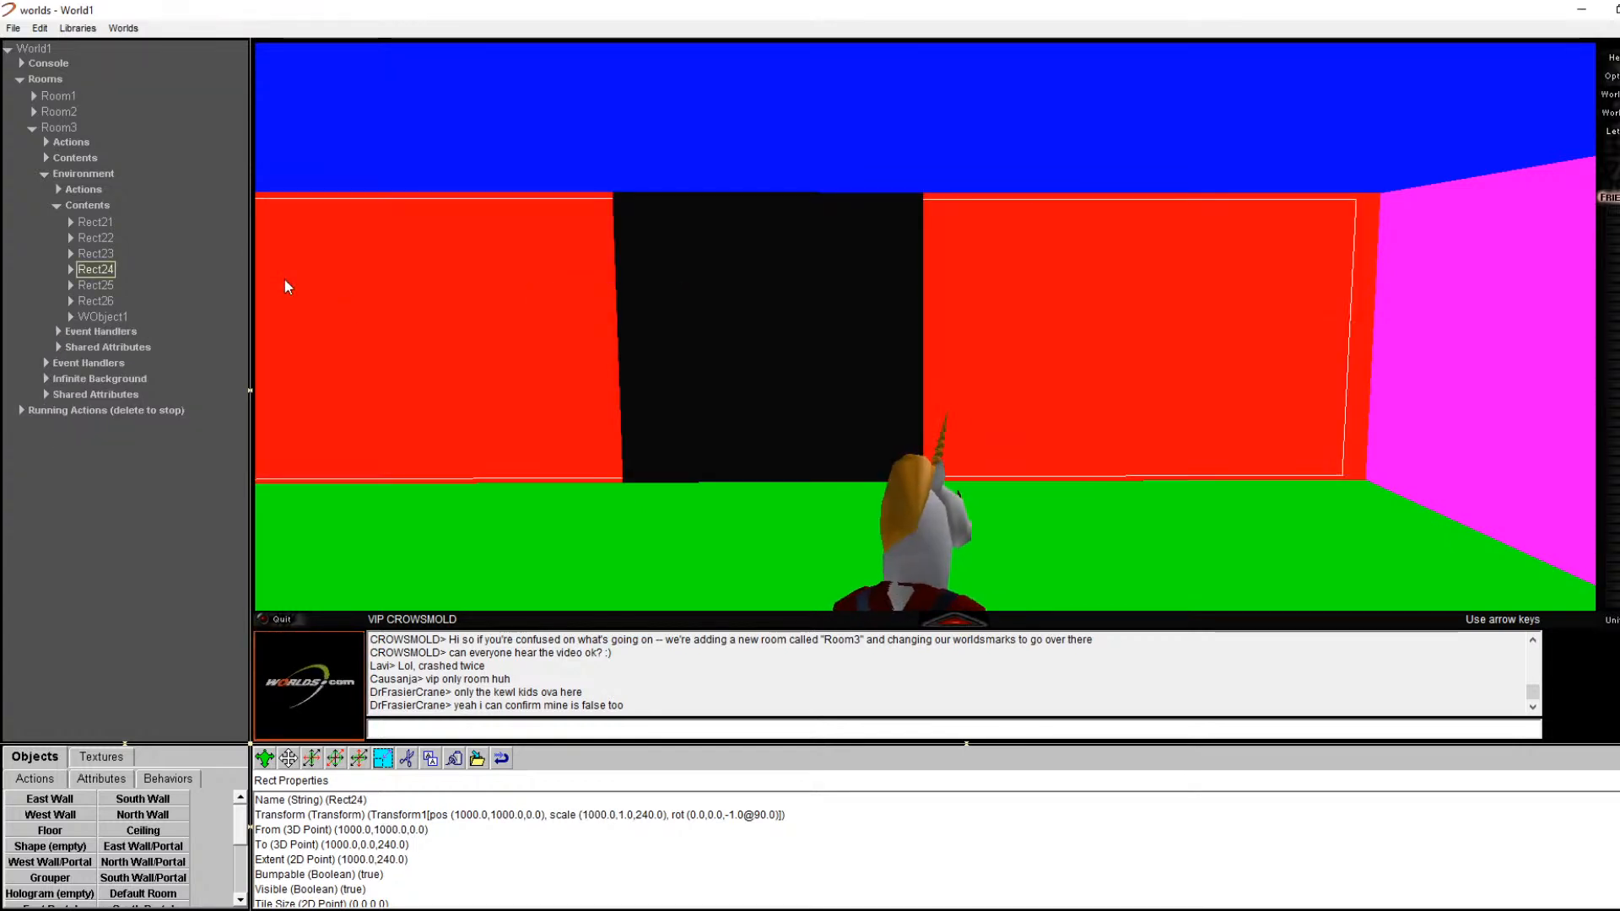
click(63, 191)
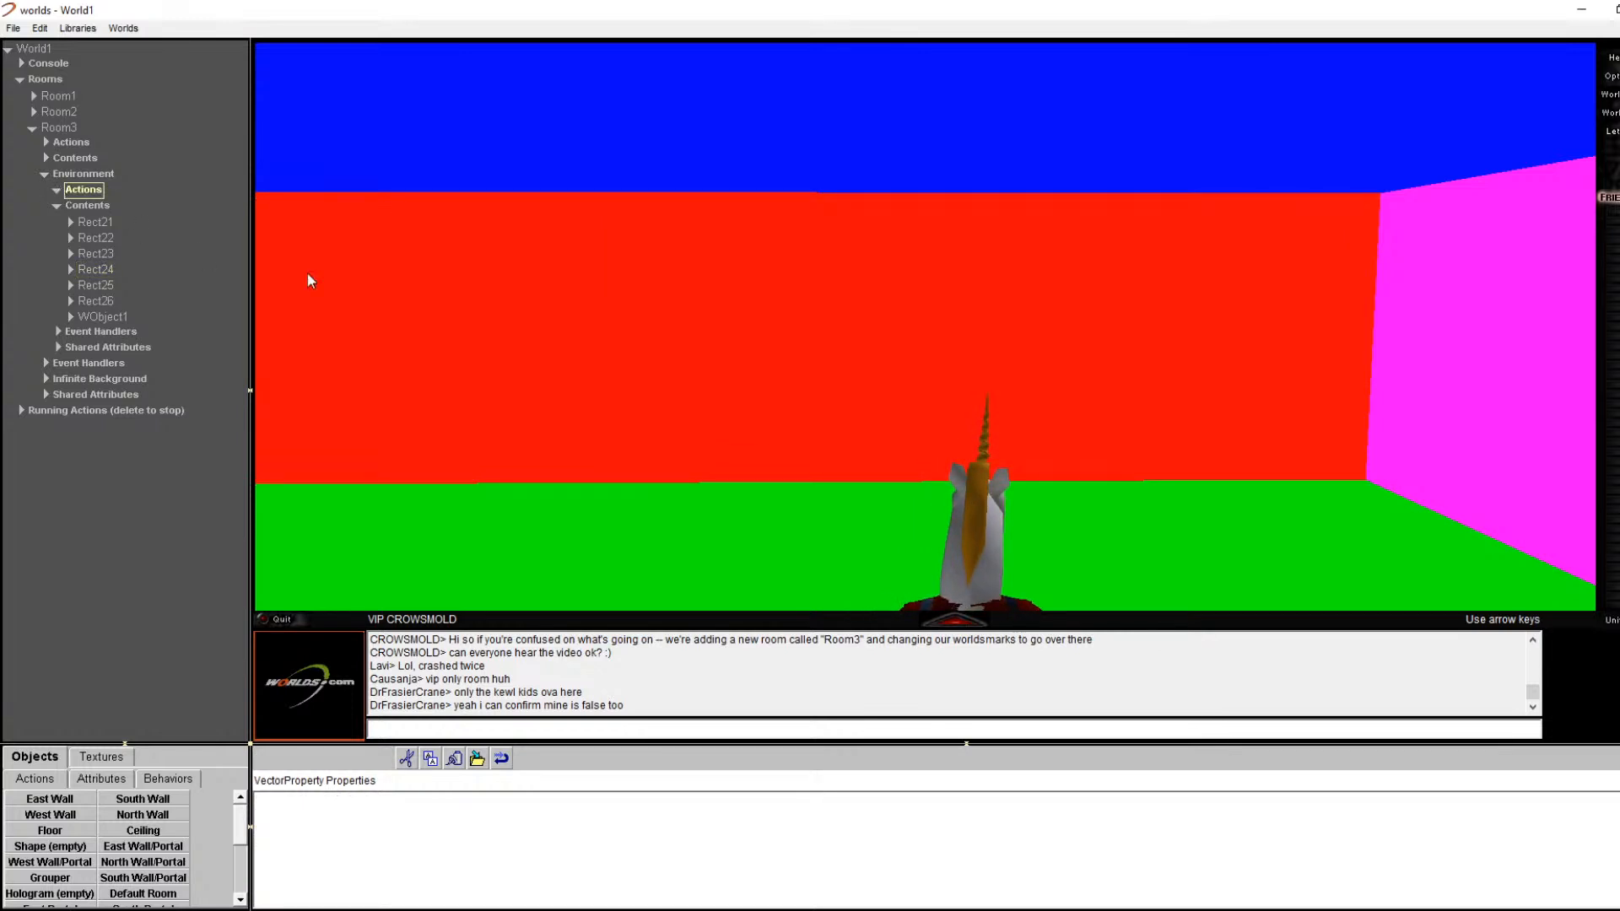
right_click(464, 218)
click(490, 230)
right_click(466, 218)
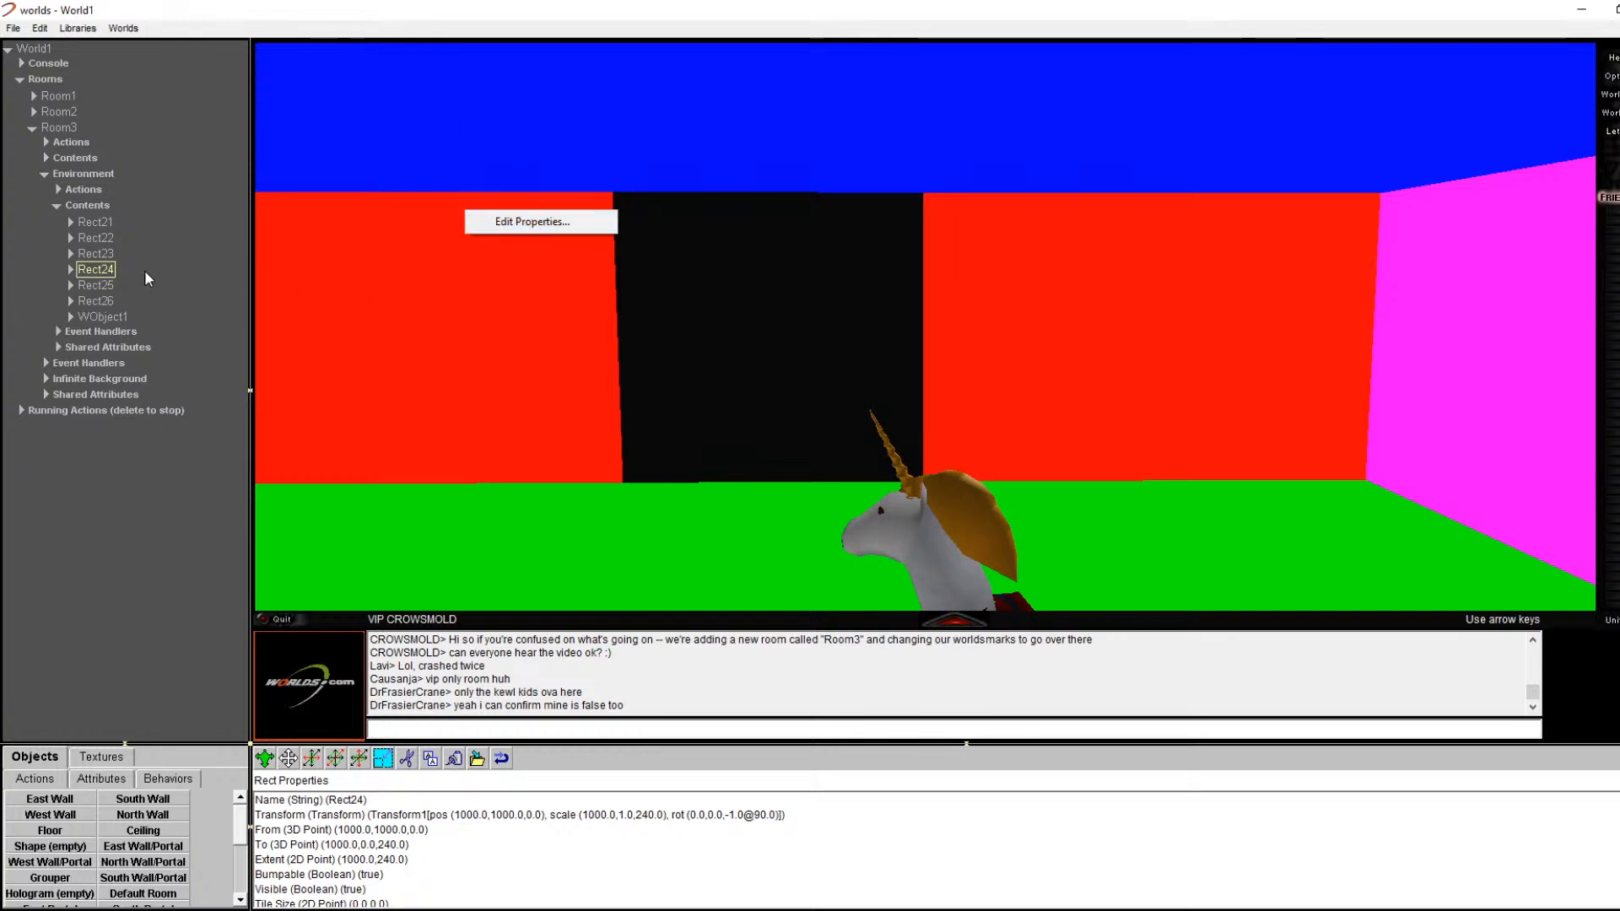
Step: Confirm Rect24's name, cut it from Room3, and walk toward the black doorway
click(108, 269)
click(69, 269)
click(67, 269)
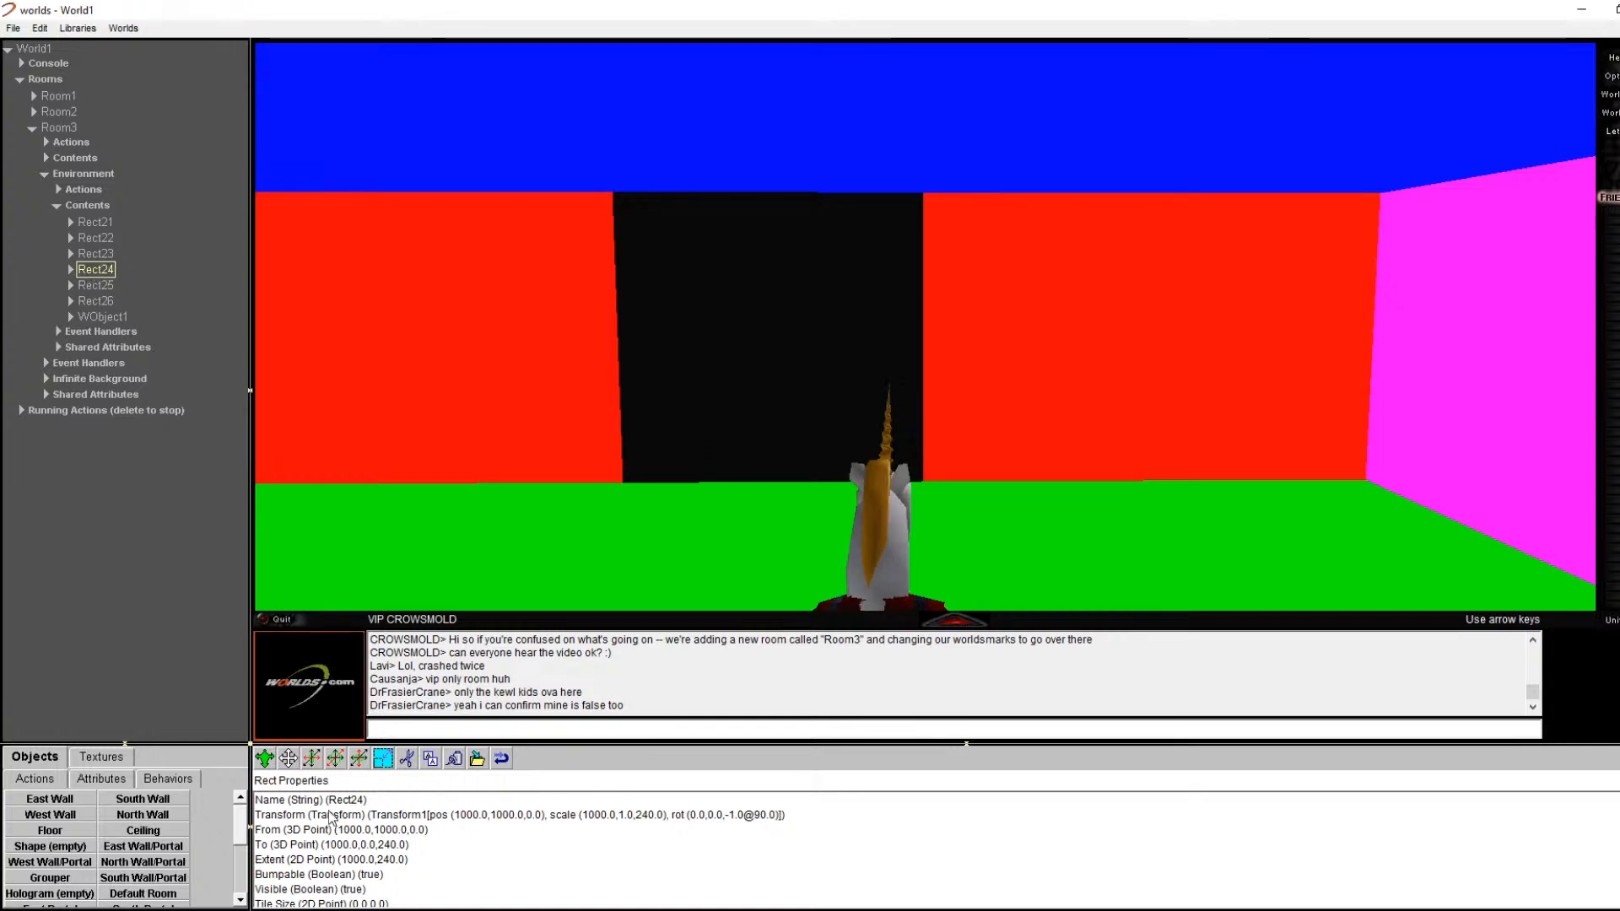
click(448, 800)
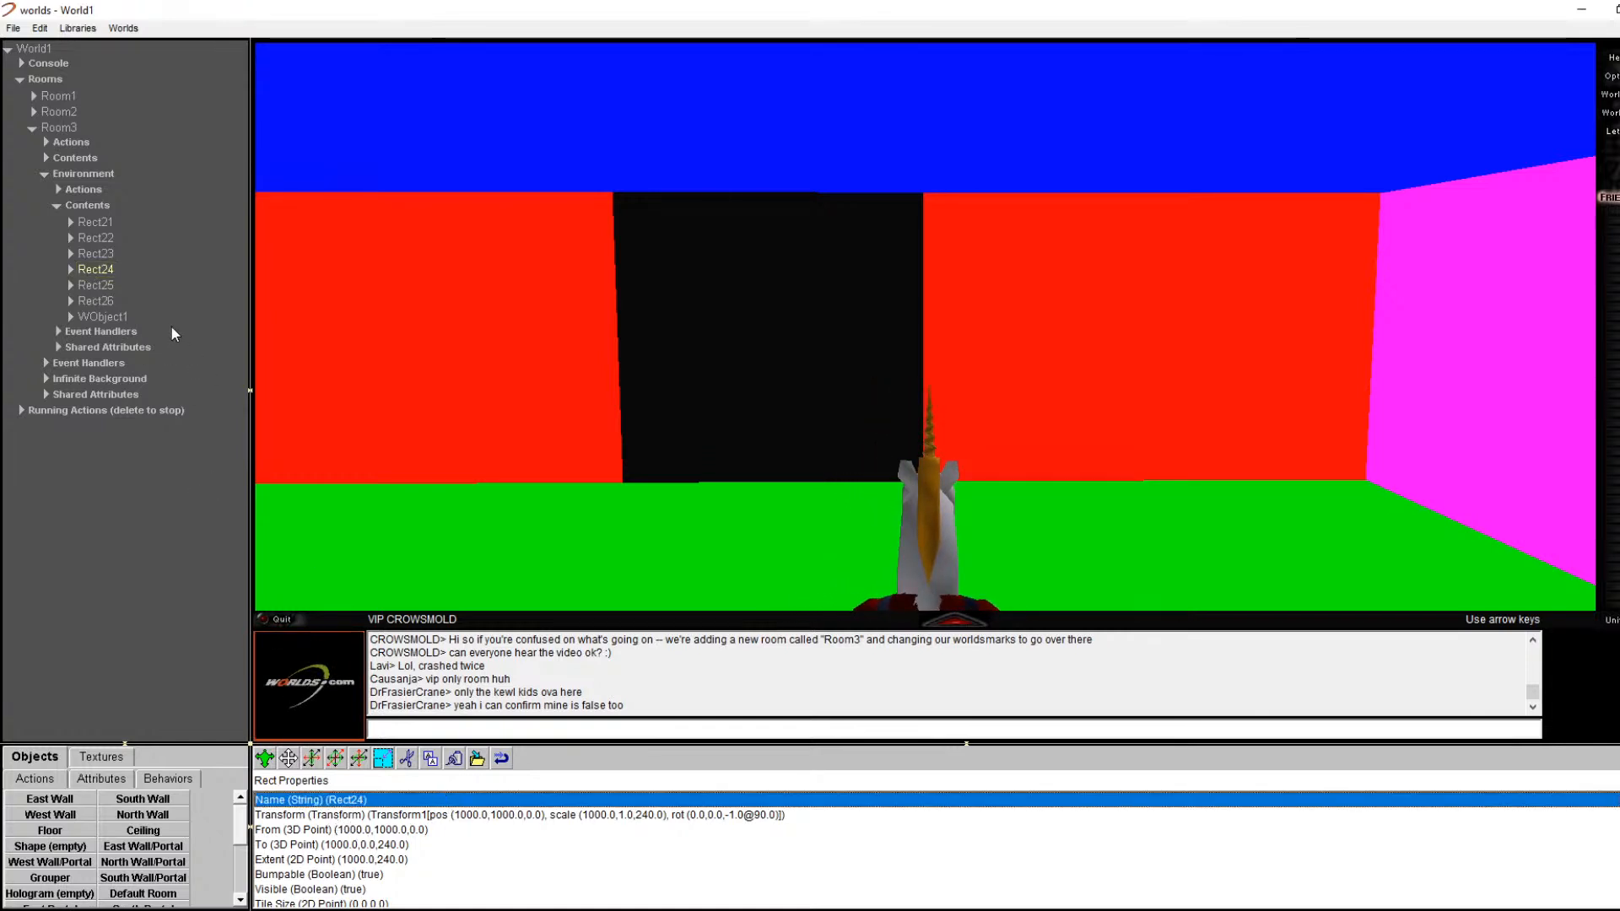
click(111, 271)
right_click(402, 306)
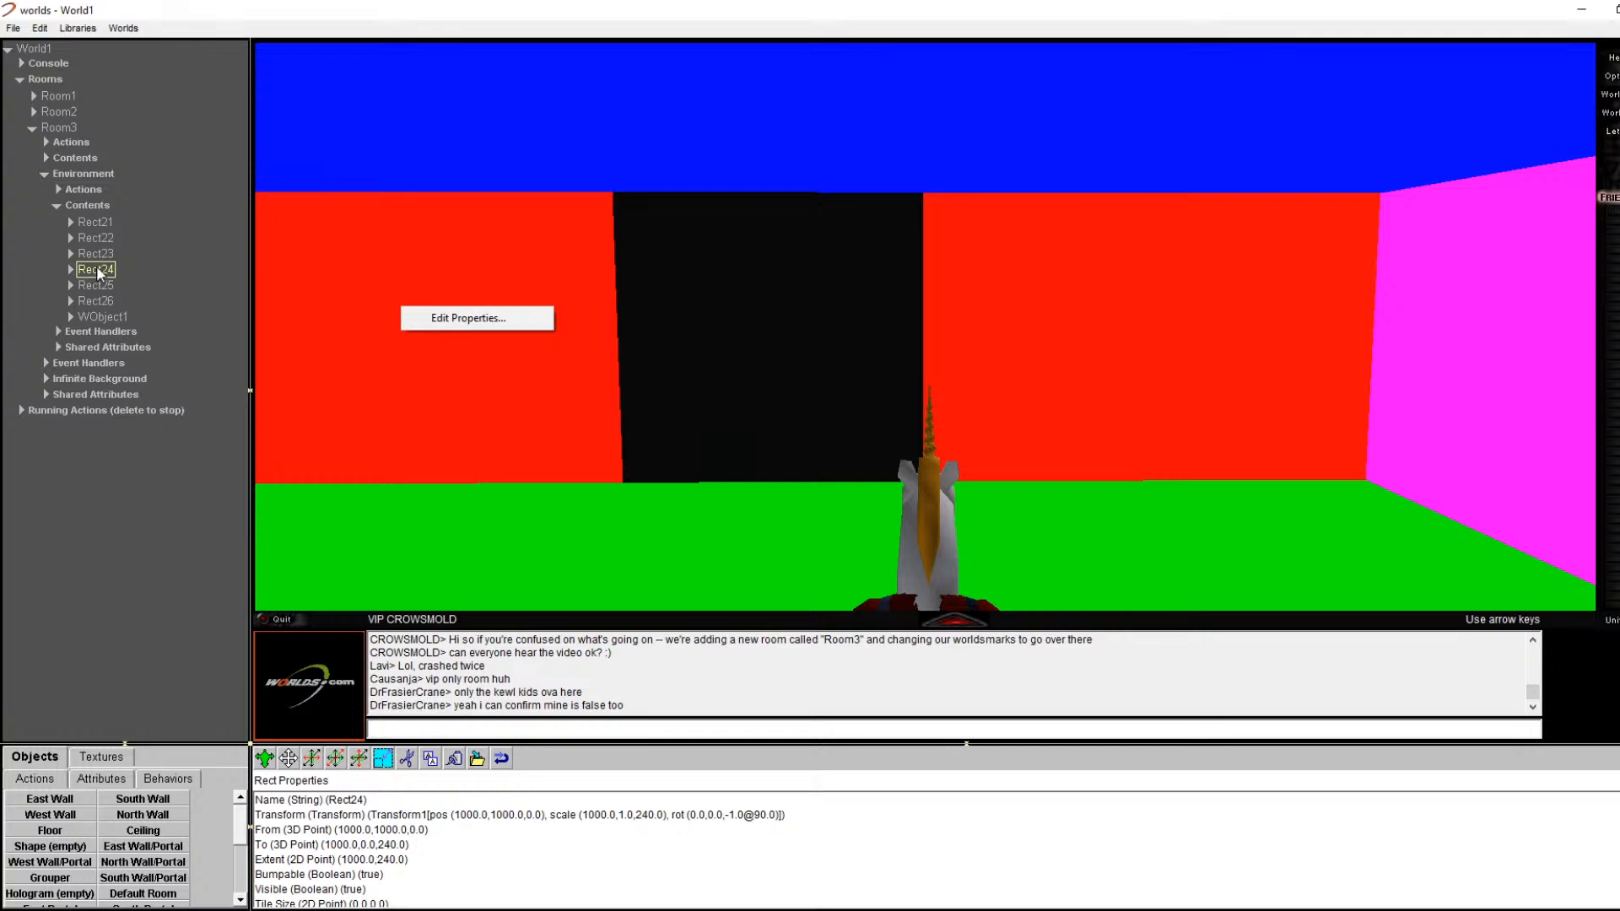
click(456, 319)
click(476, 799)
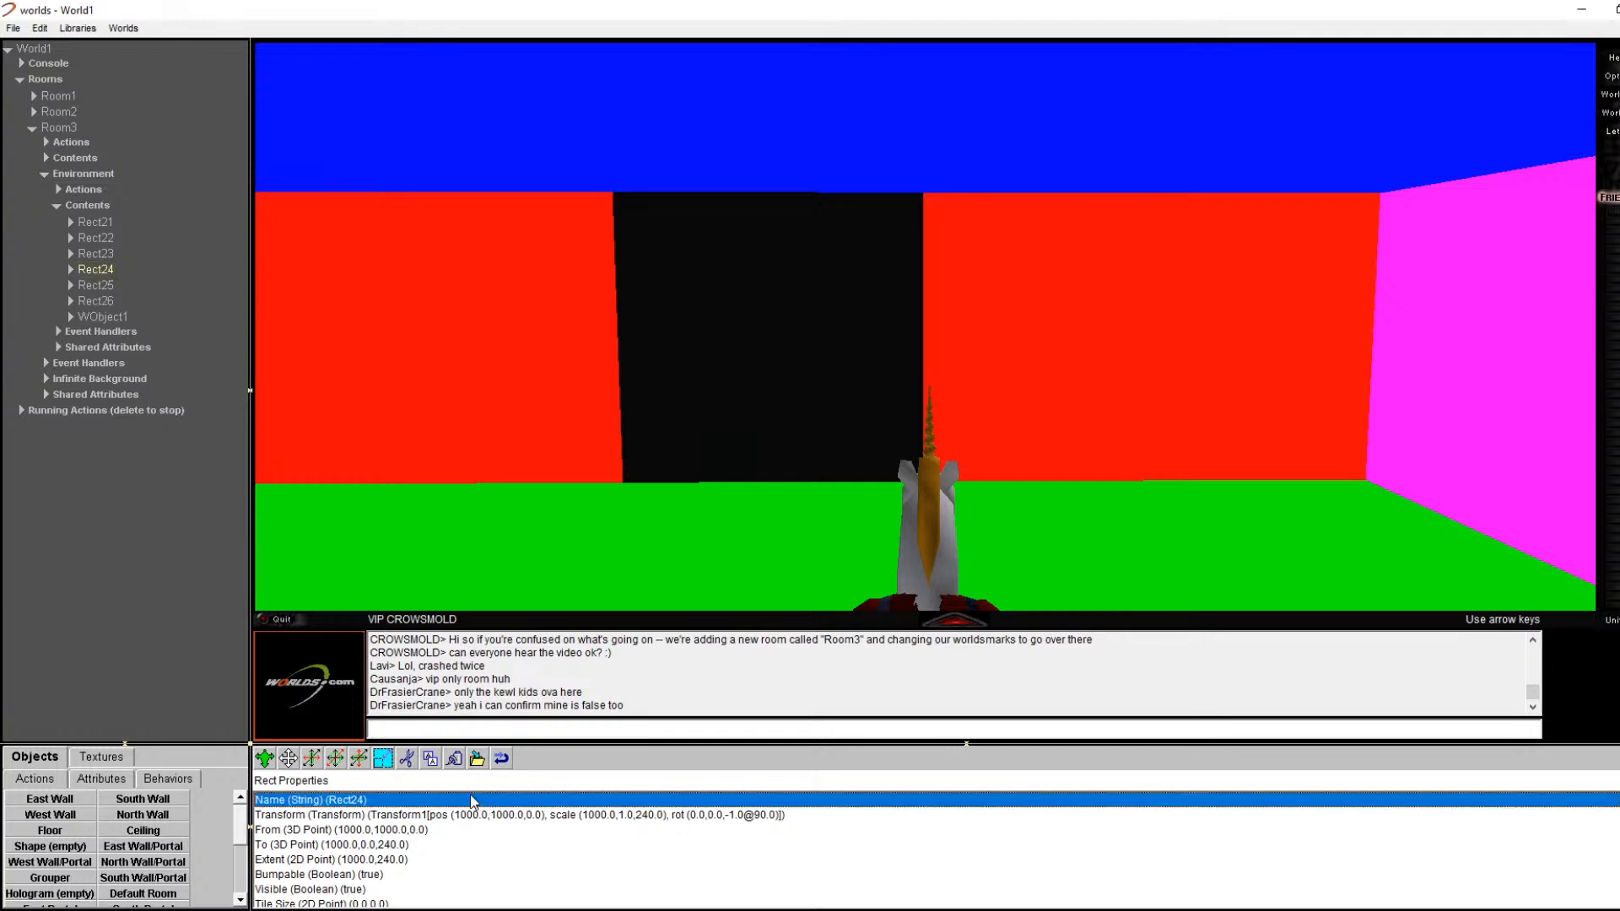
click(117, 269)
click(408, 759)
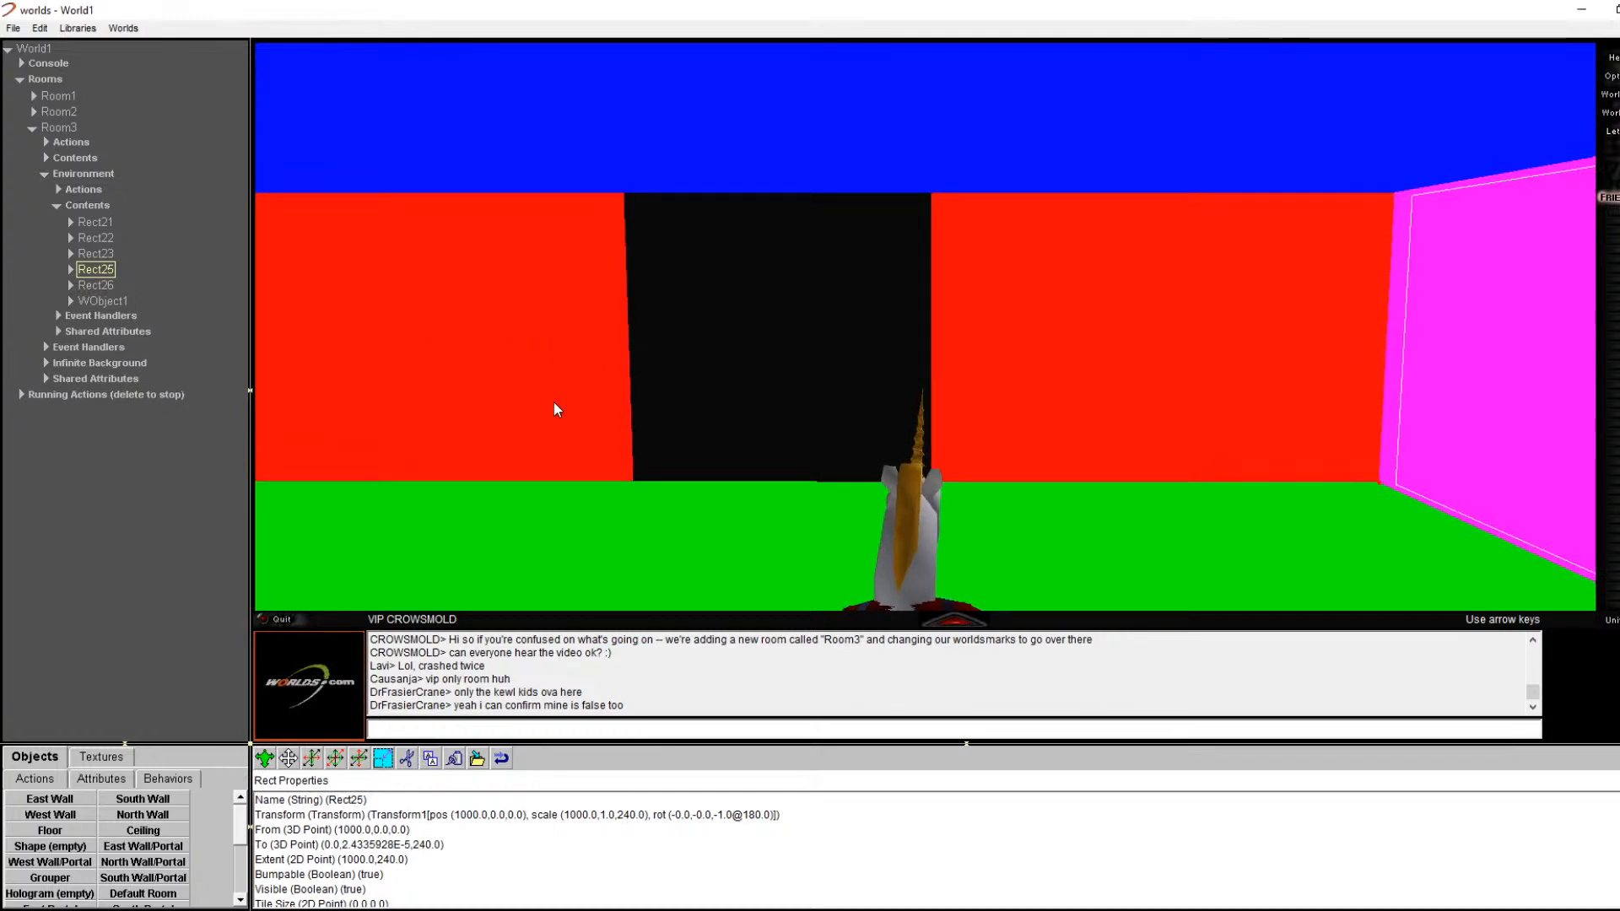
key(Up)
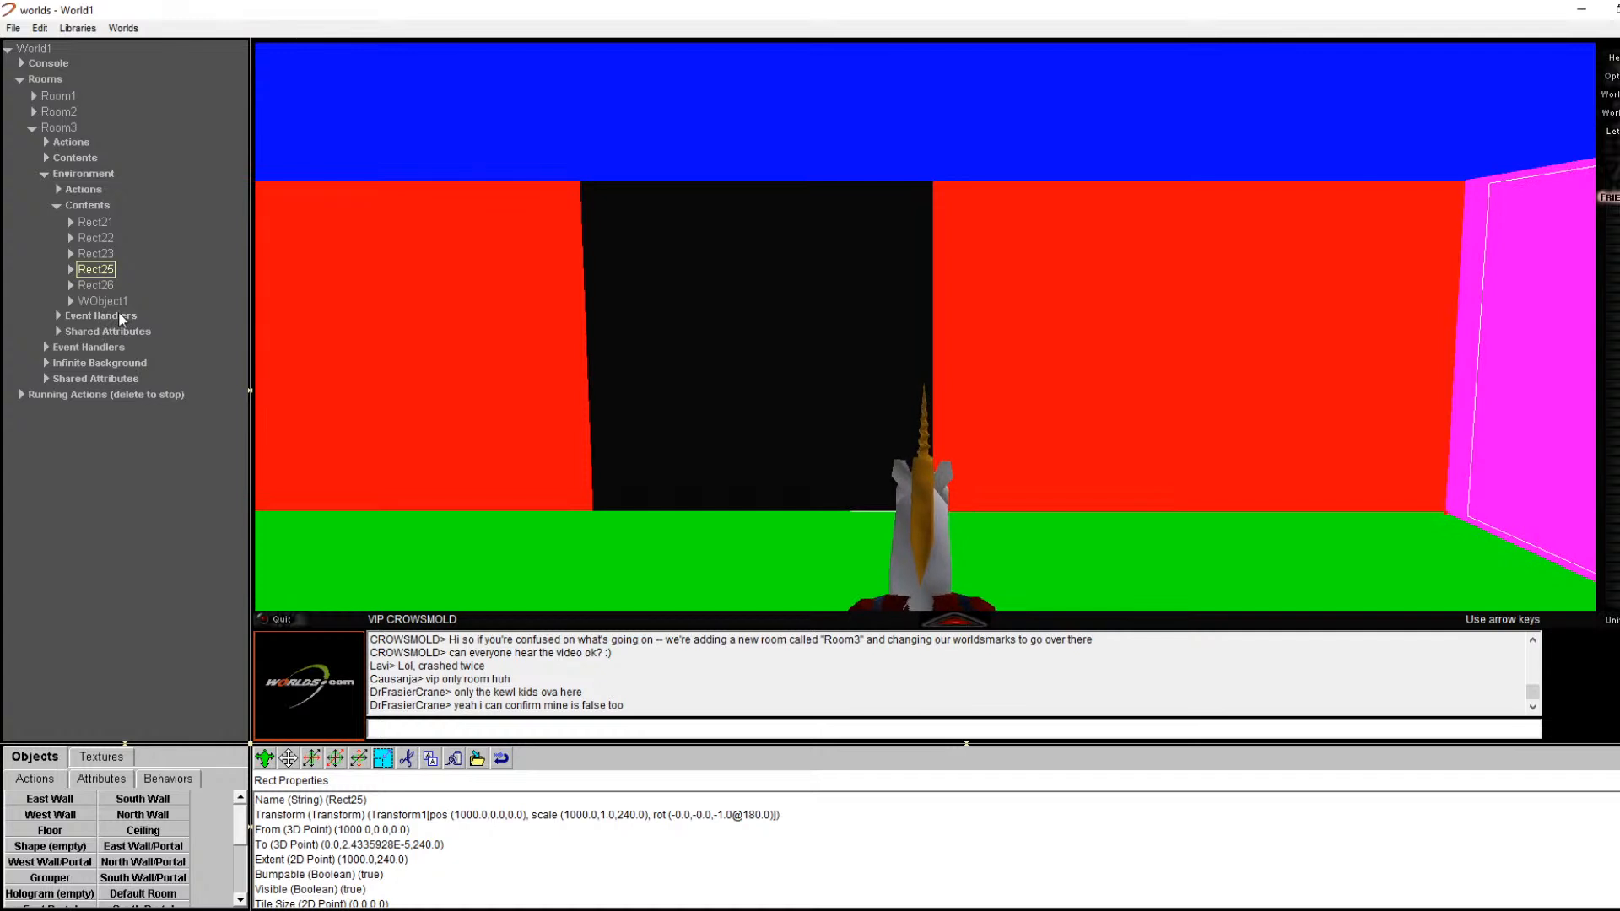
Step: Rename WObject1 to Room3WestWall after 'WestWall' is rejected as already used
click(119, 301)
double_click(125, 303)
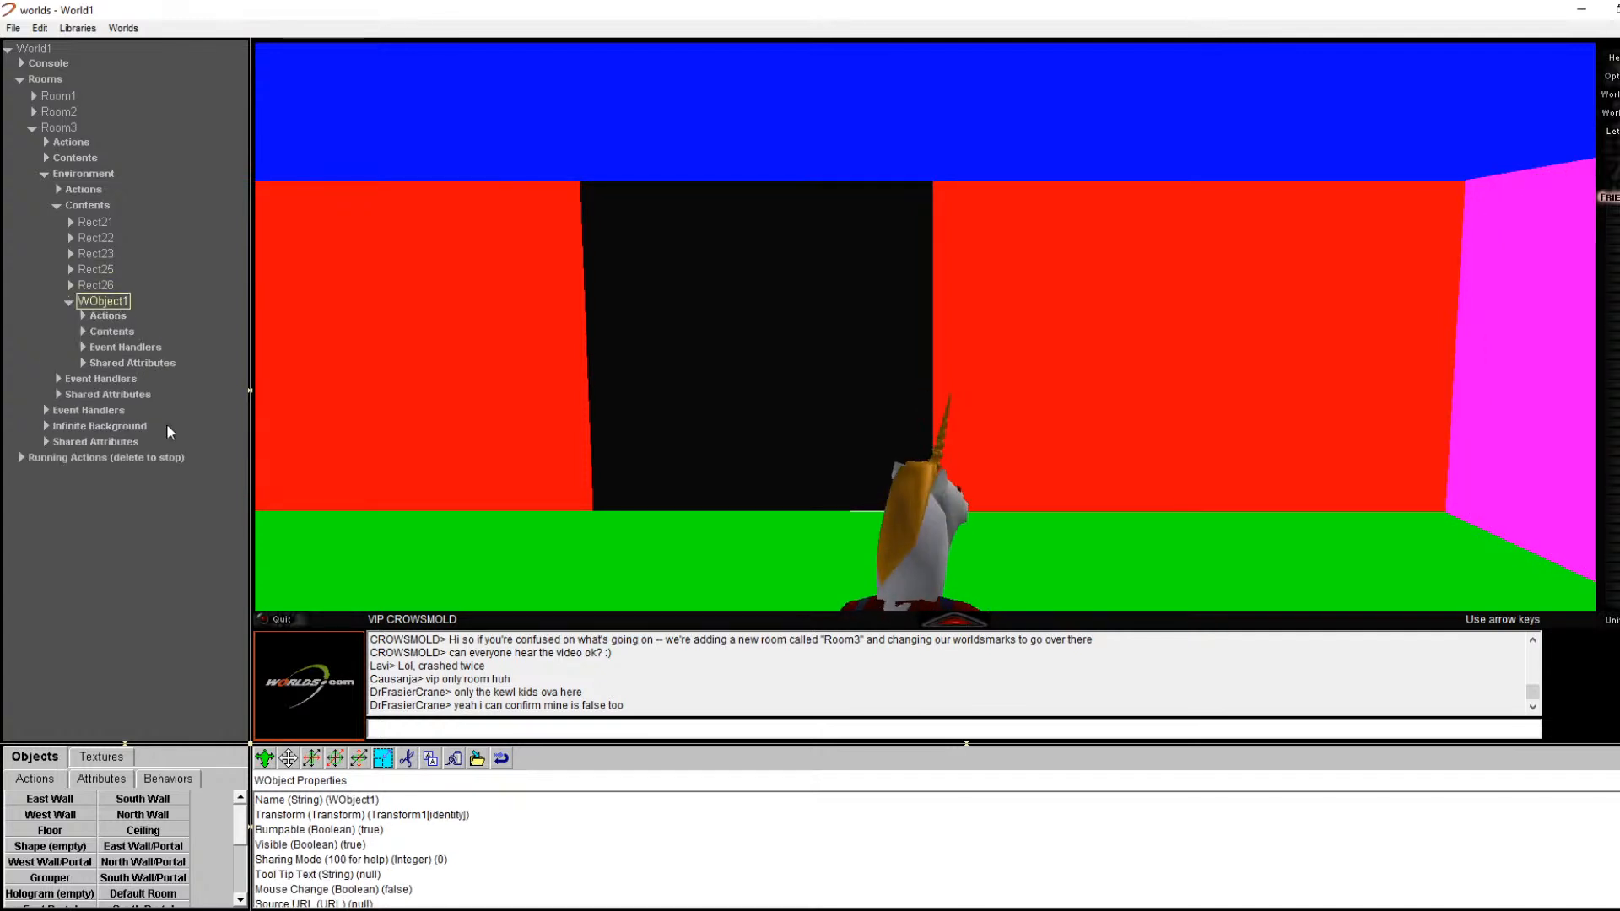
double_click(384, 801)
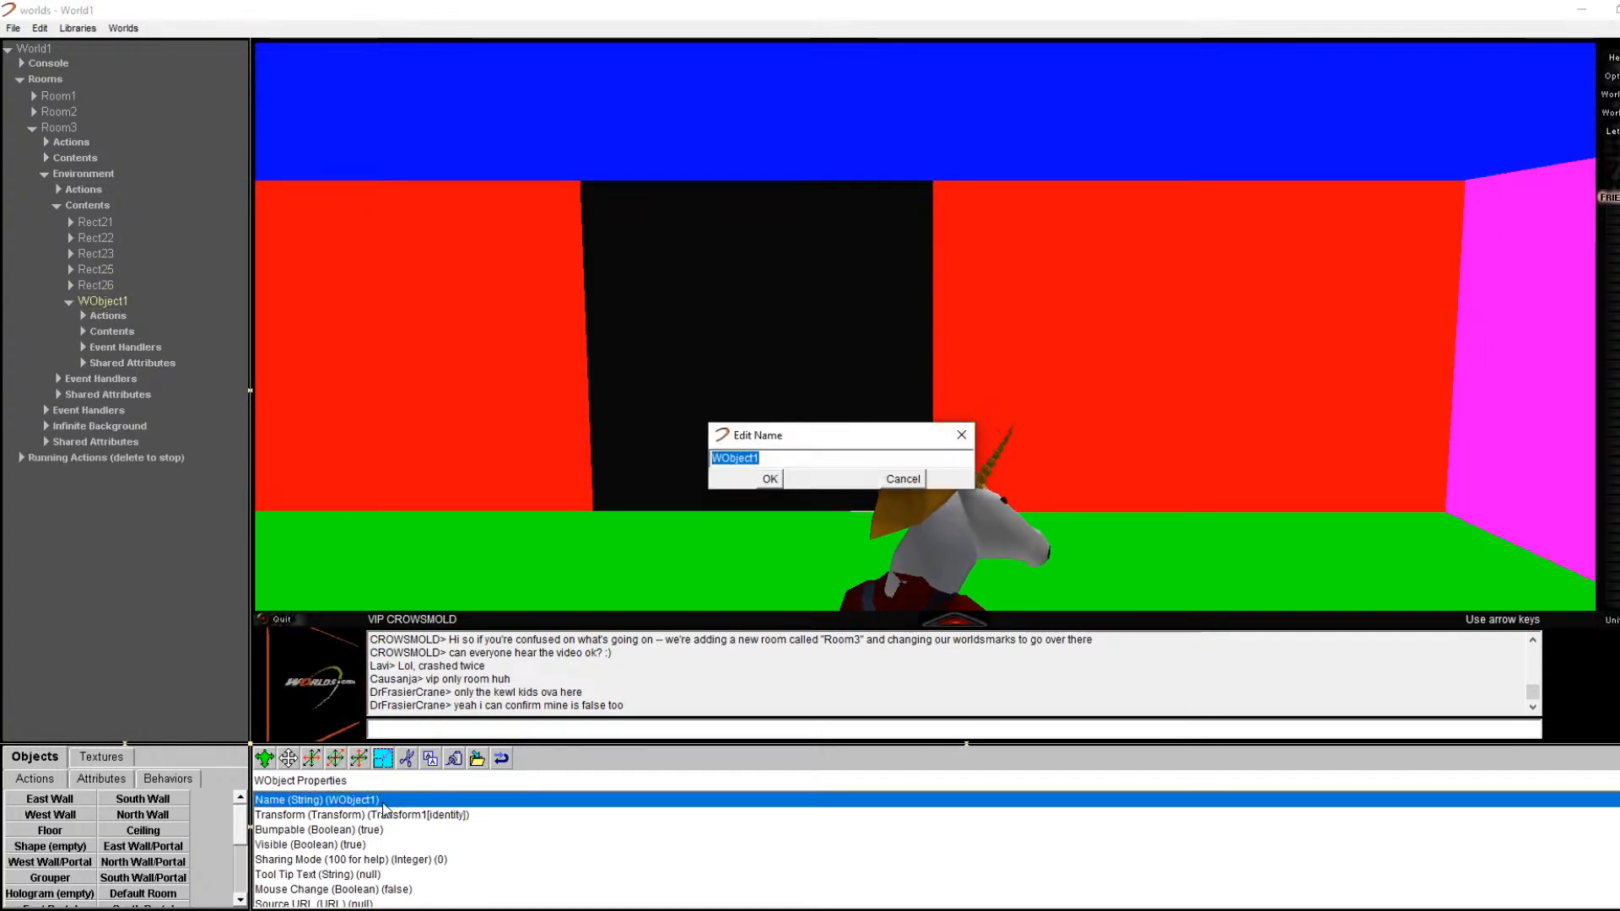
text(WestWall)
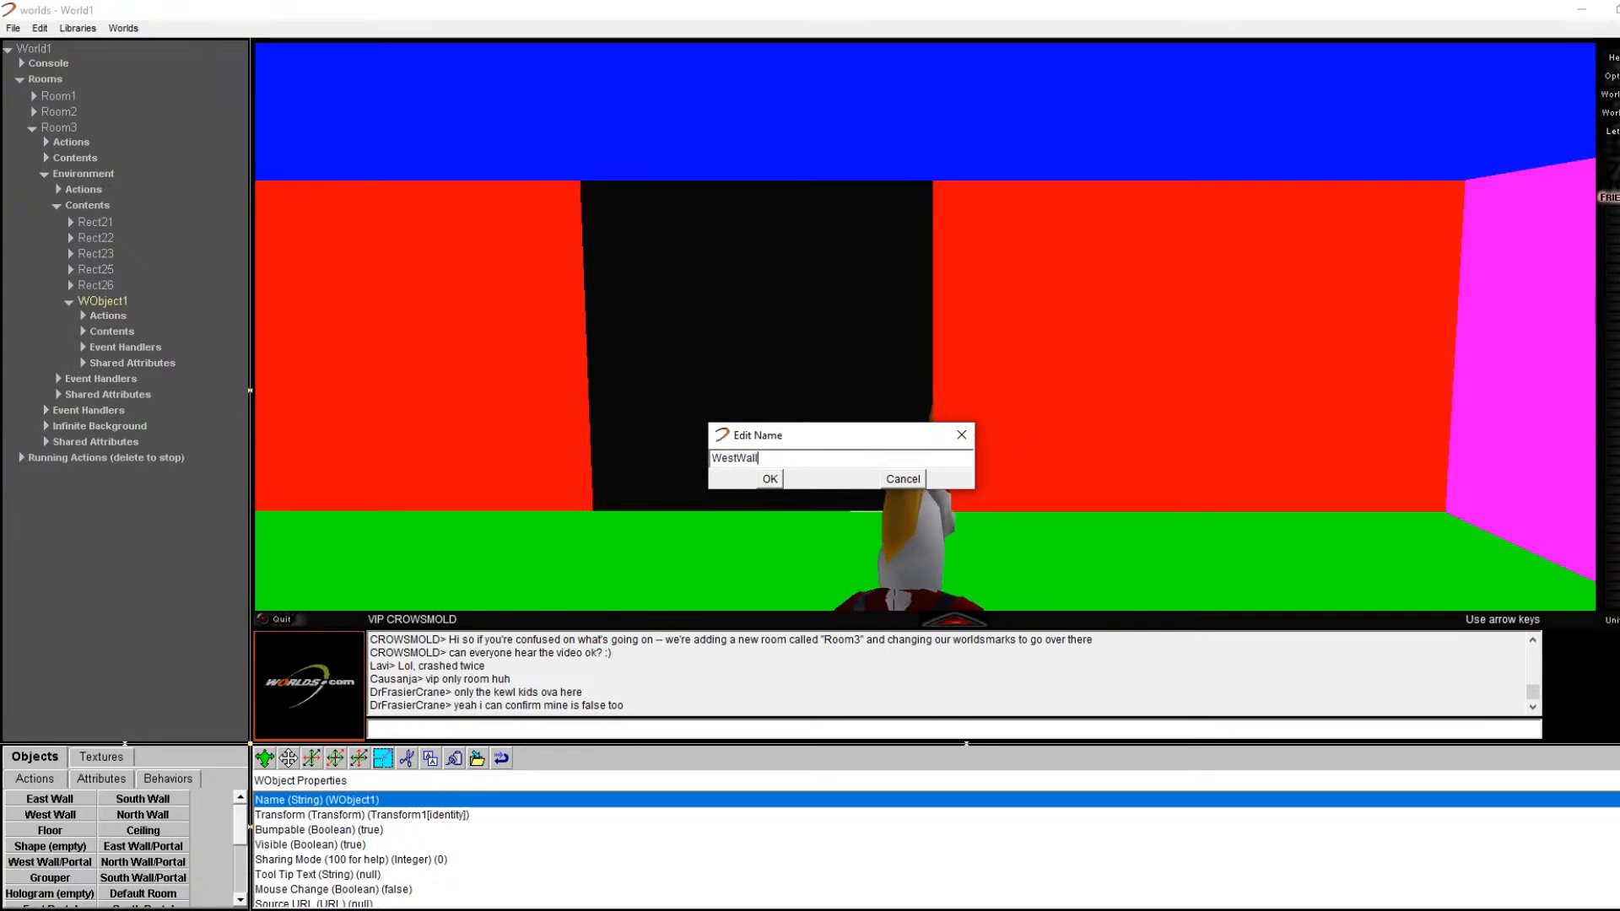
key(Return)
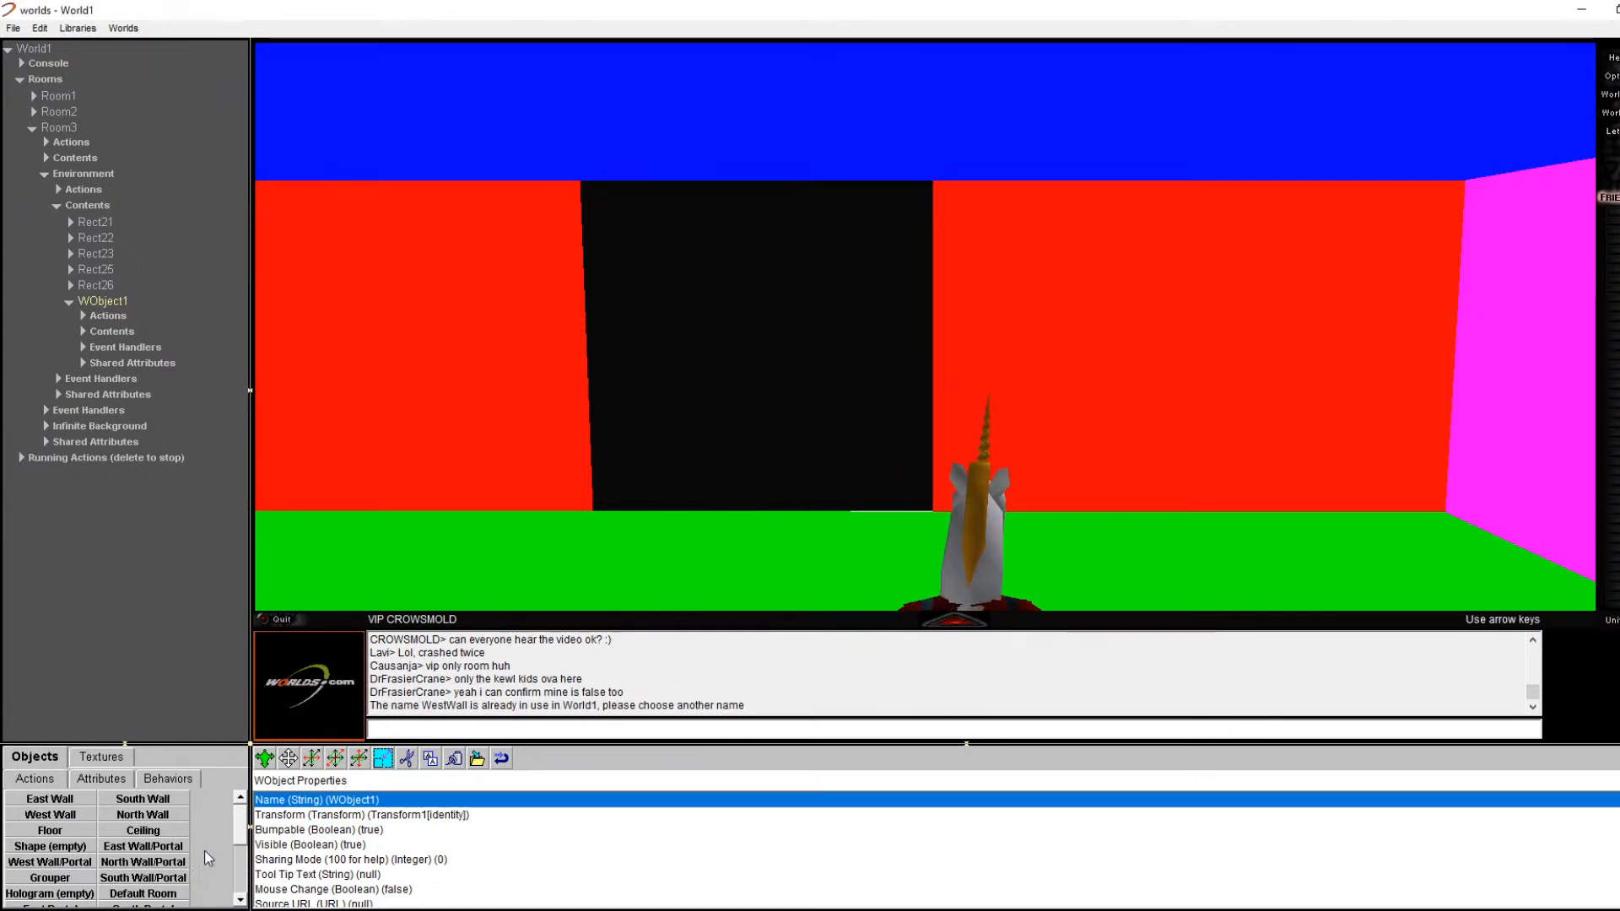
double_click(388, 800)
text(Room3WestWall)
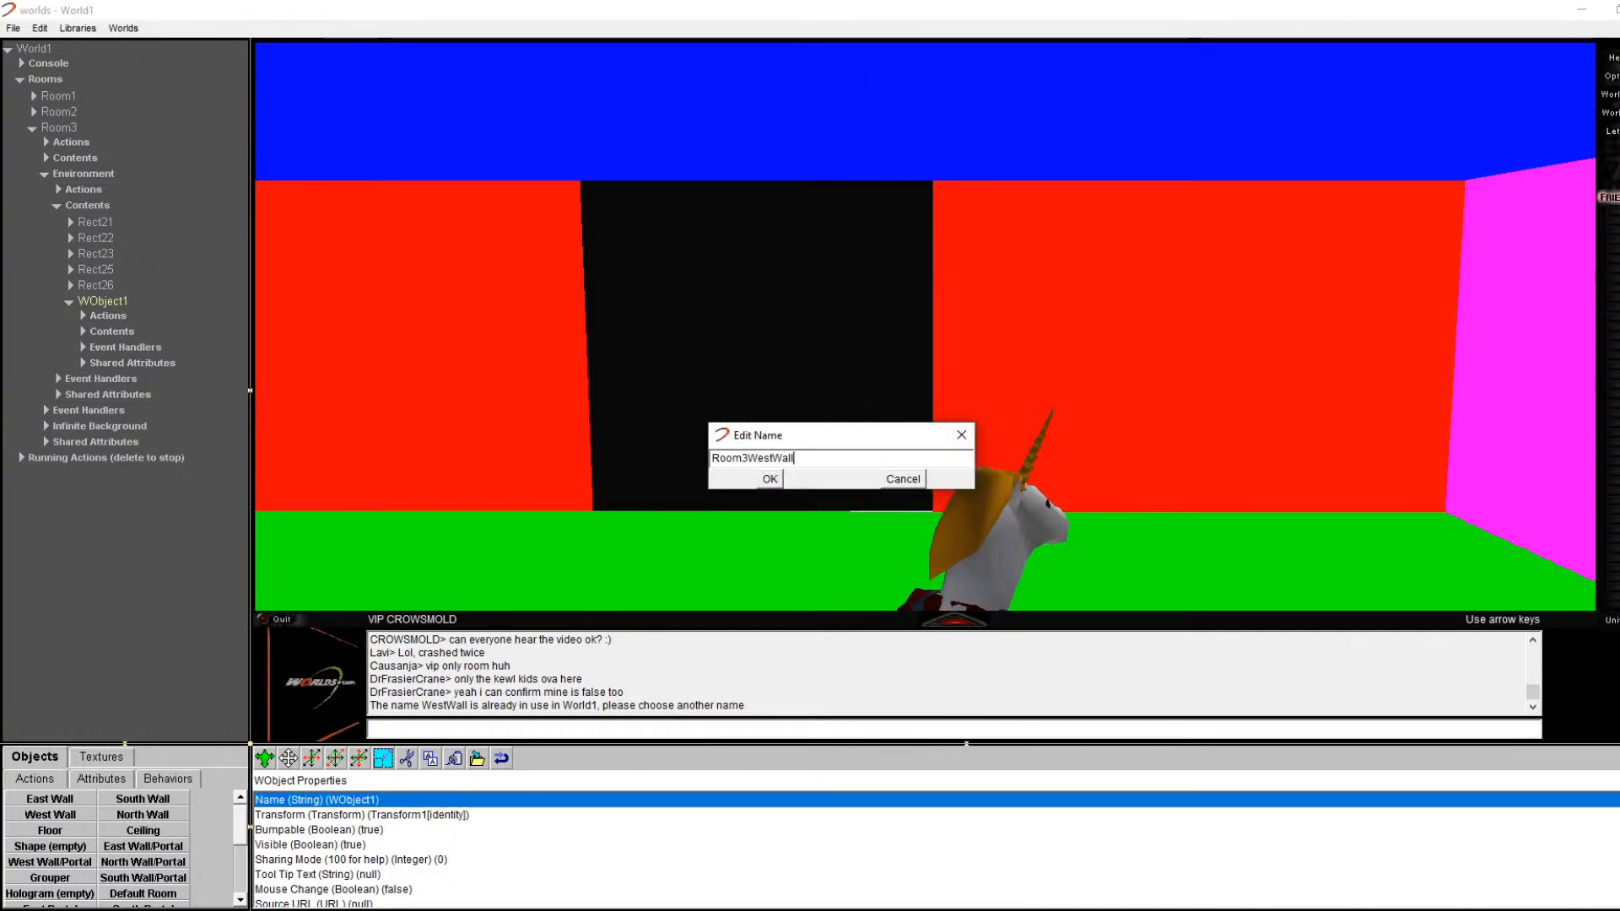
key(Return)
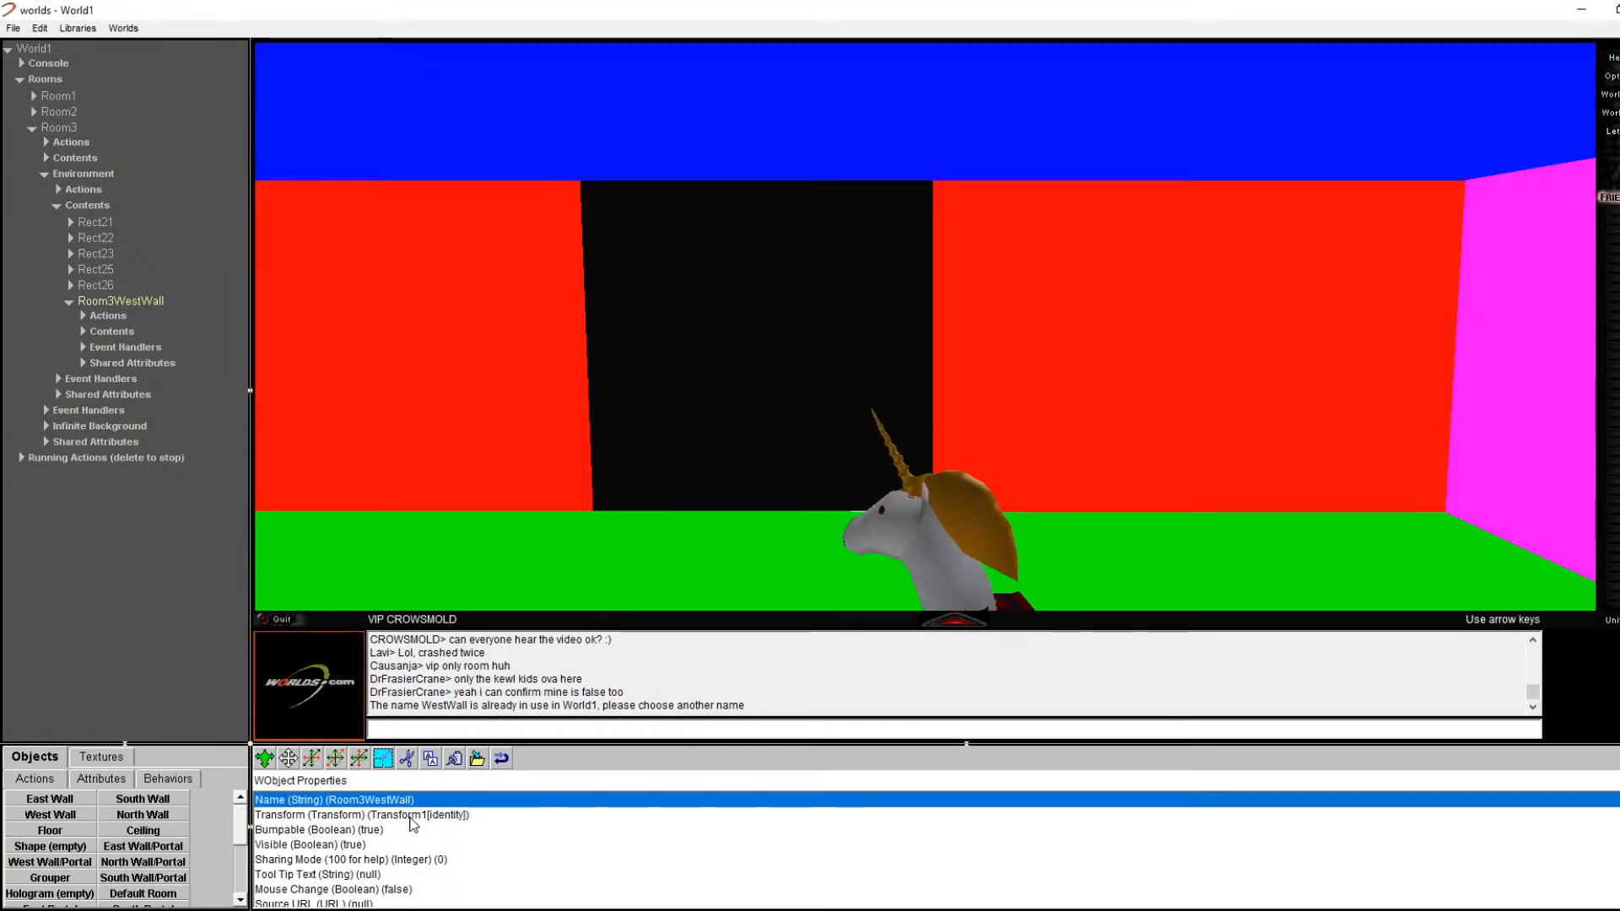
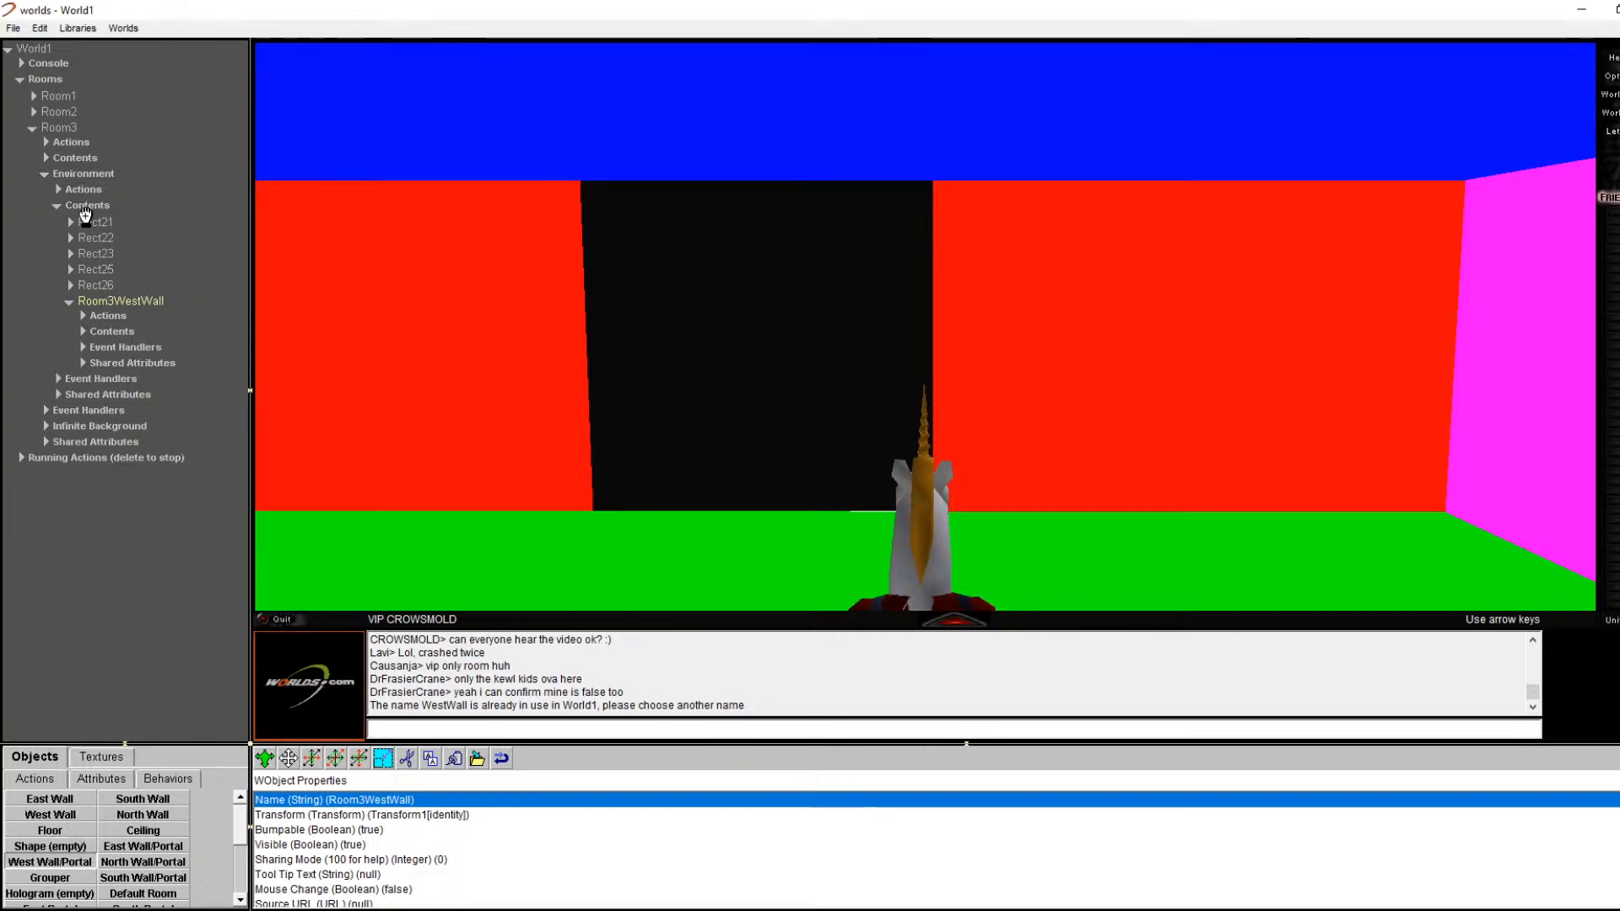
Step: Add a new WObject1 to Room3's environment contents, then delete it
drag(85, 203, 85, 204)
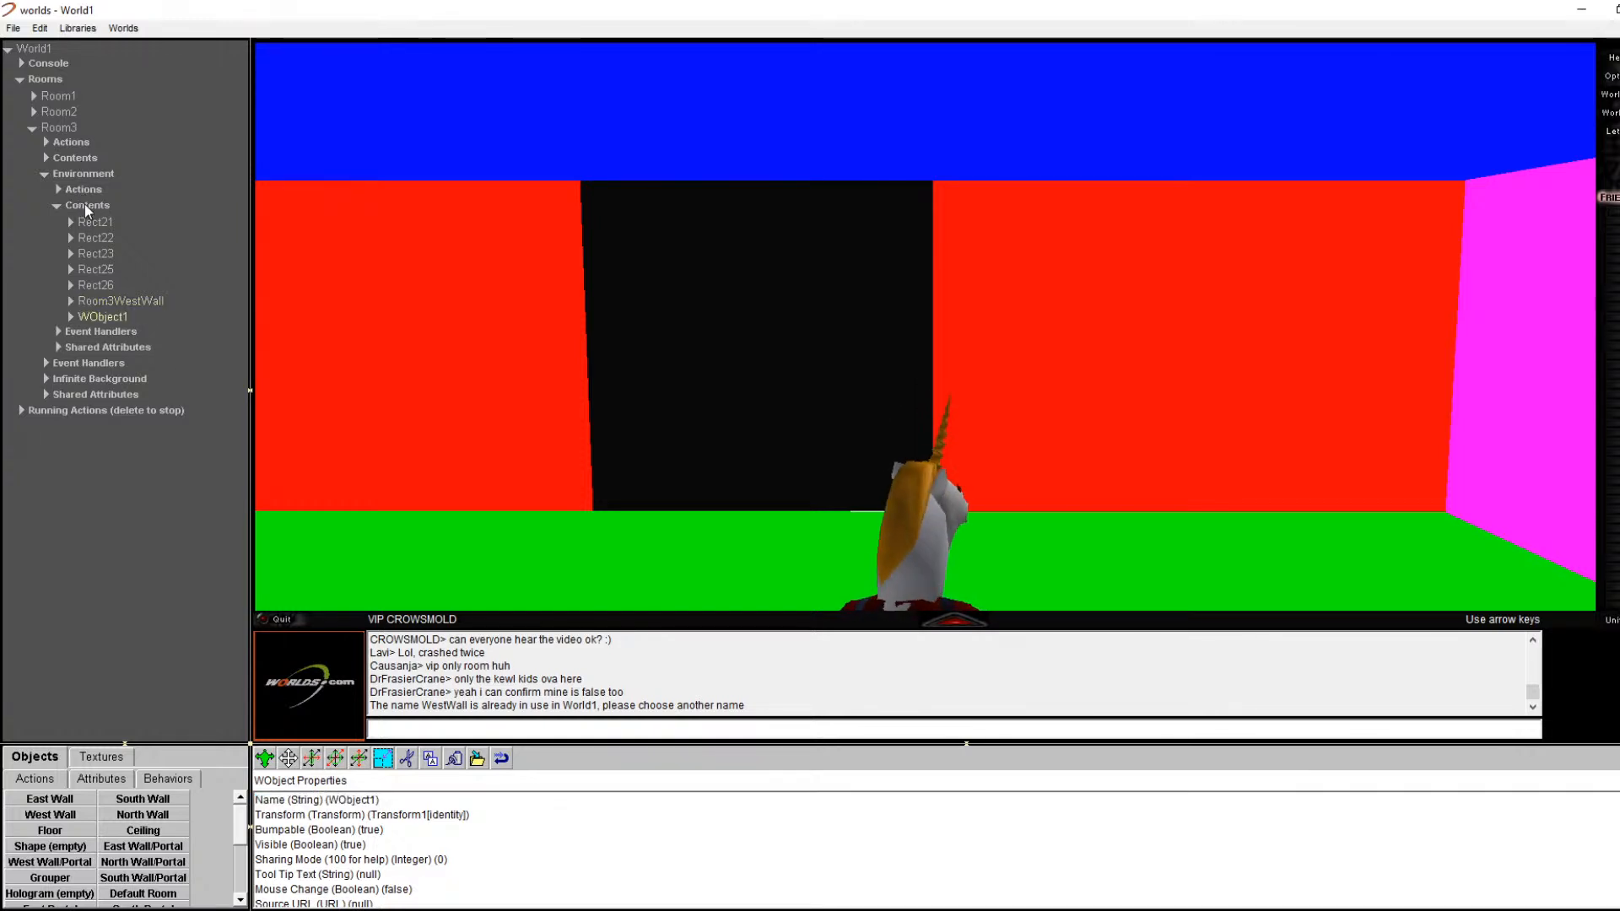
click(103, 317)
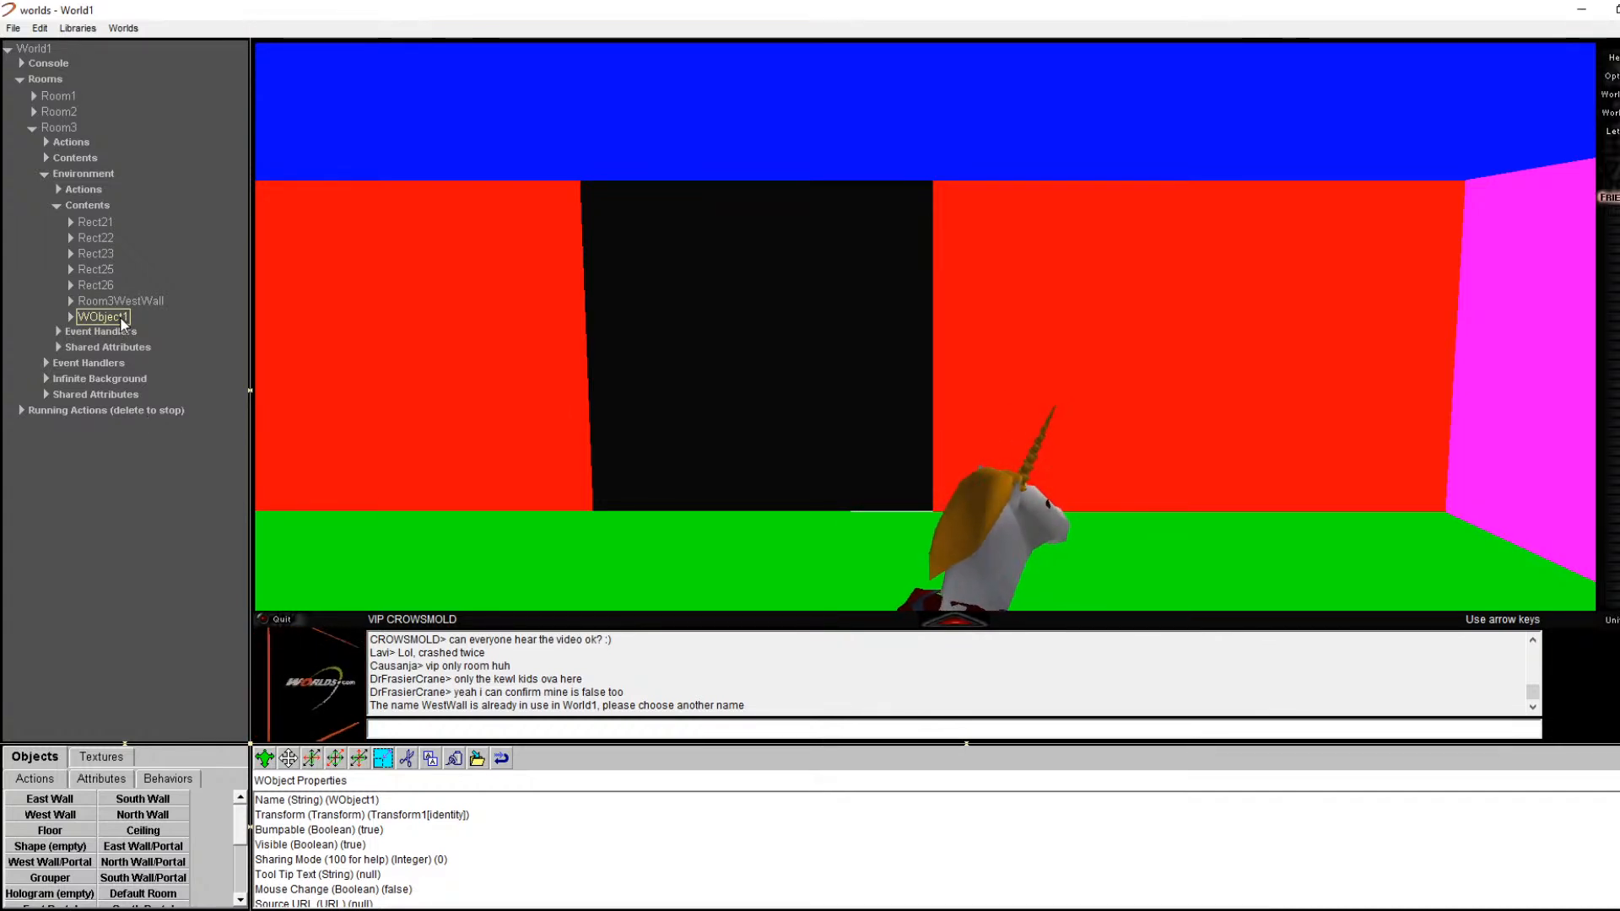
key(Delete)
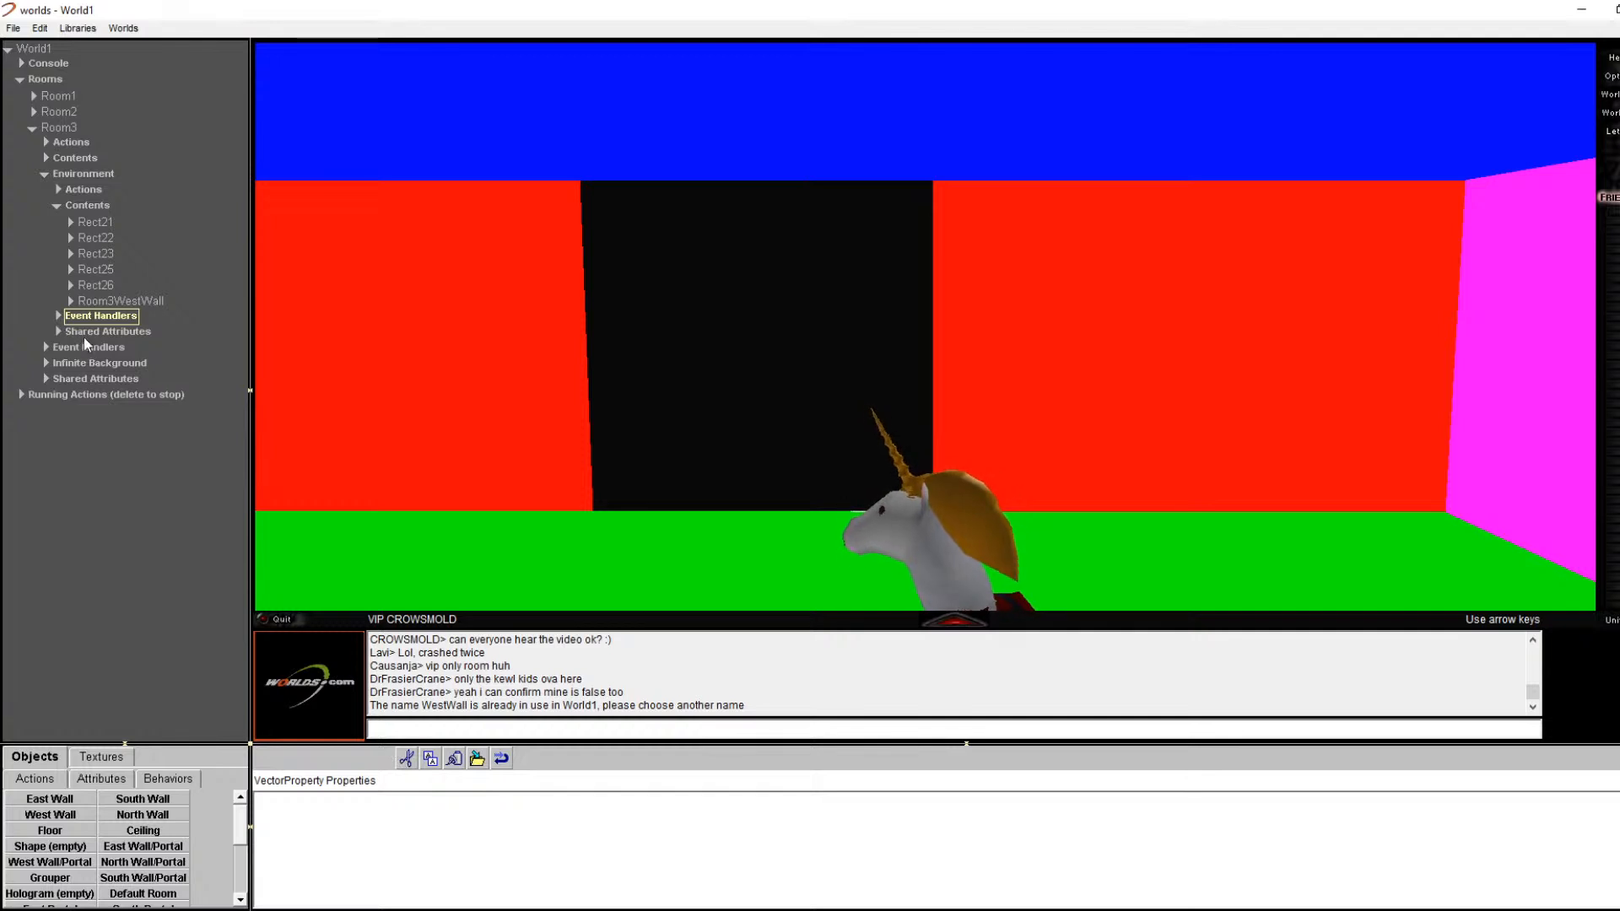
Step: Expand Room3WestWall to inspect its Contents and properties, then fold it back up
click(71, 301)
click(90, 336)
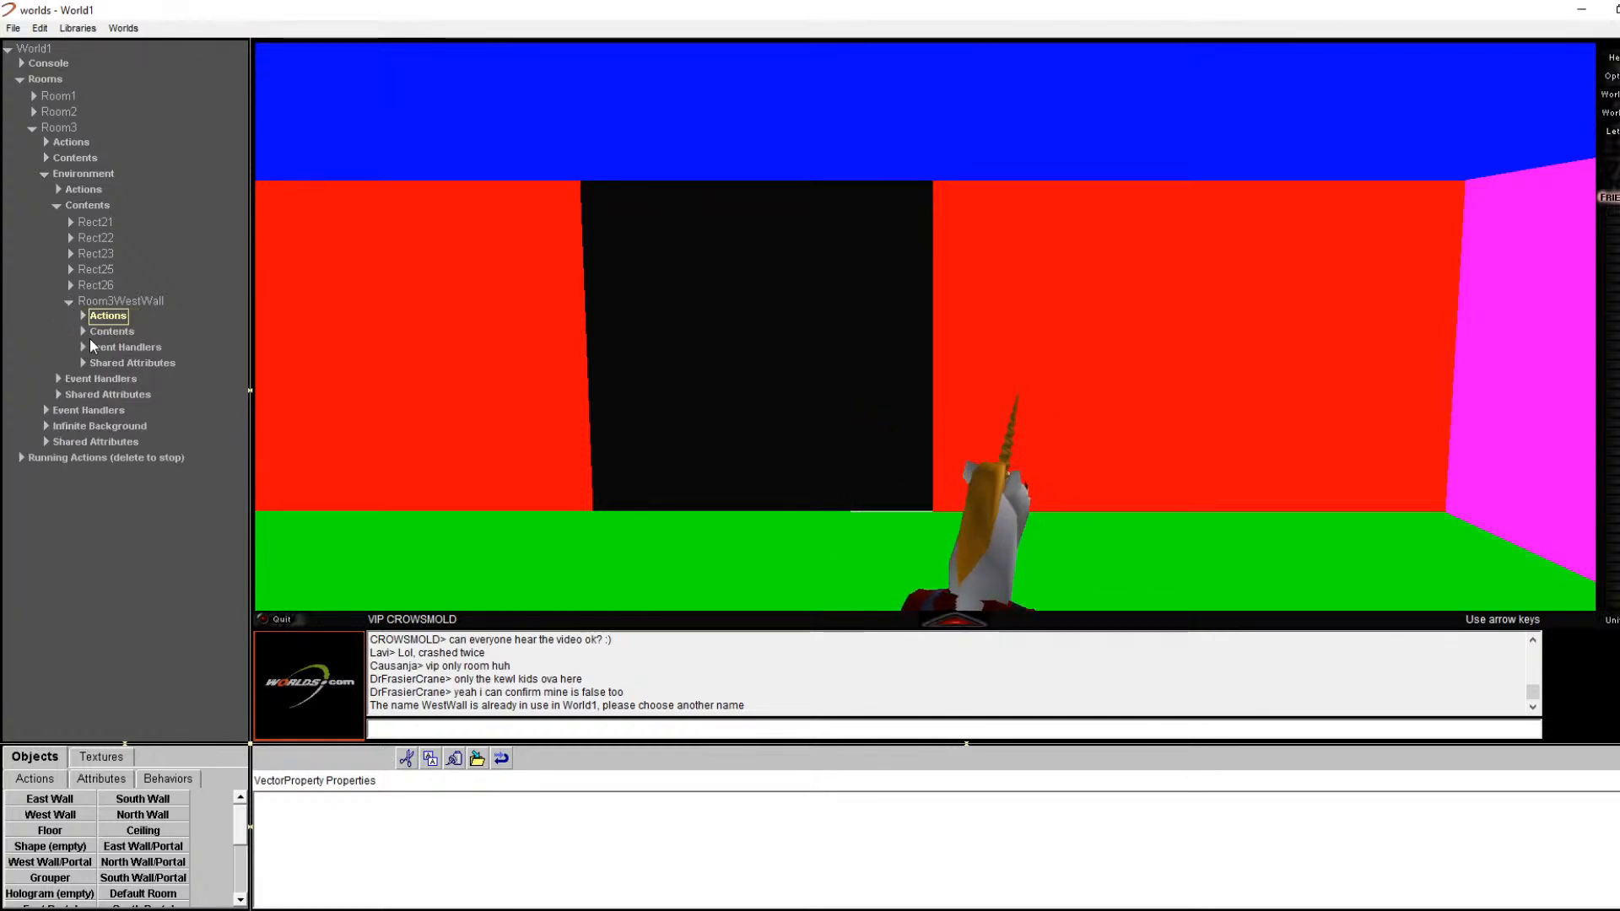
click(79, 334)
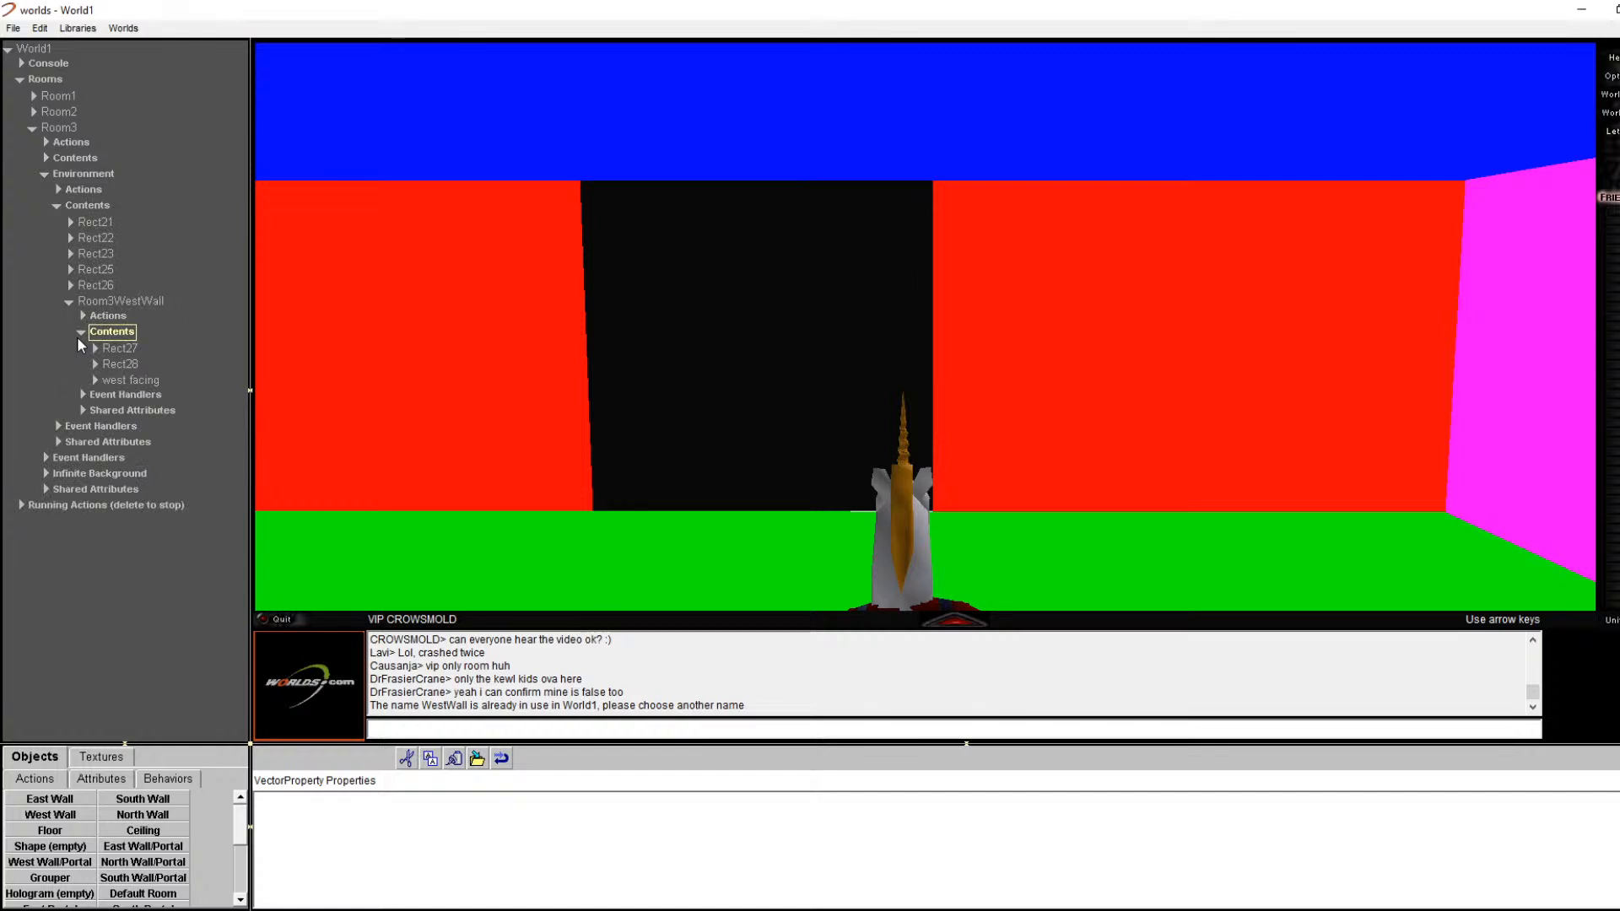
click(131, 302)
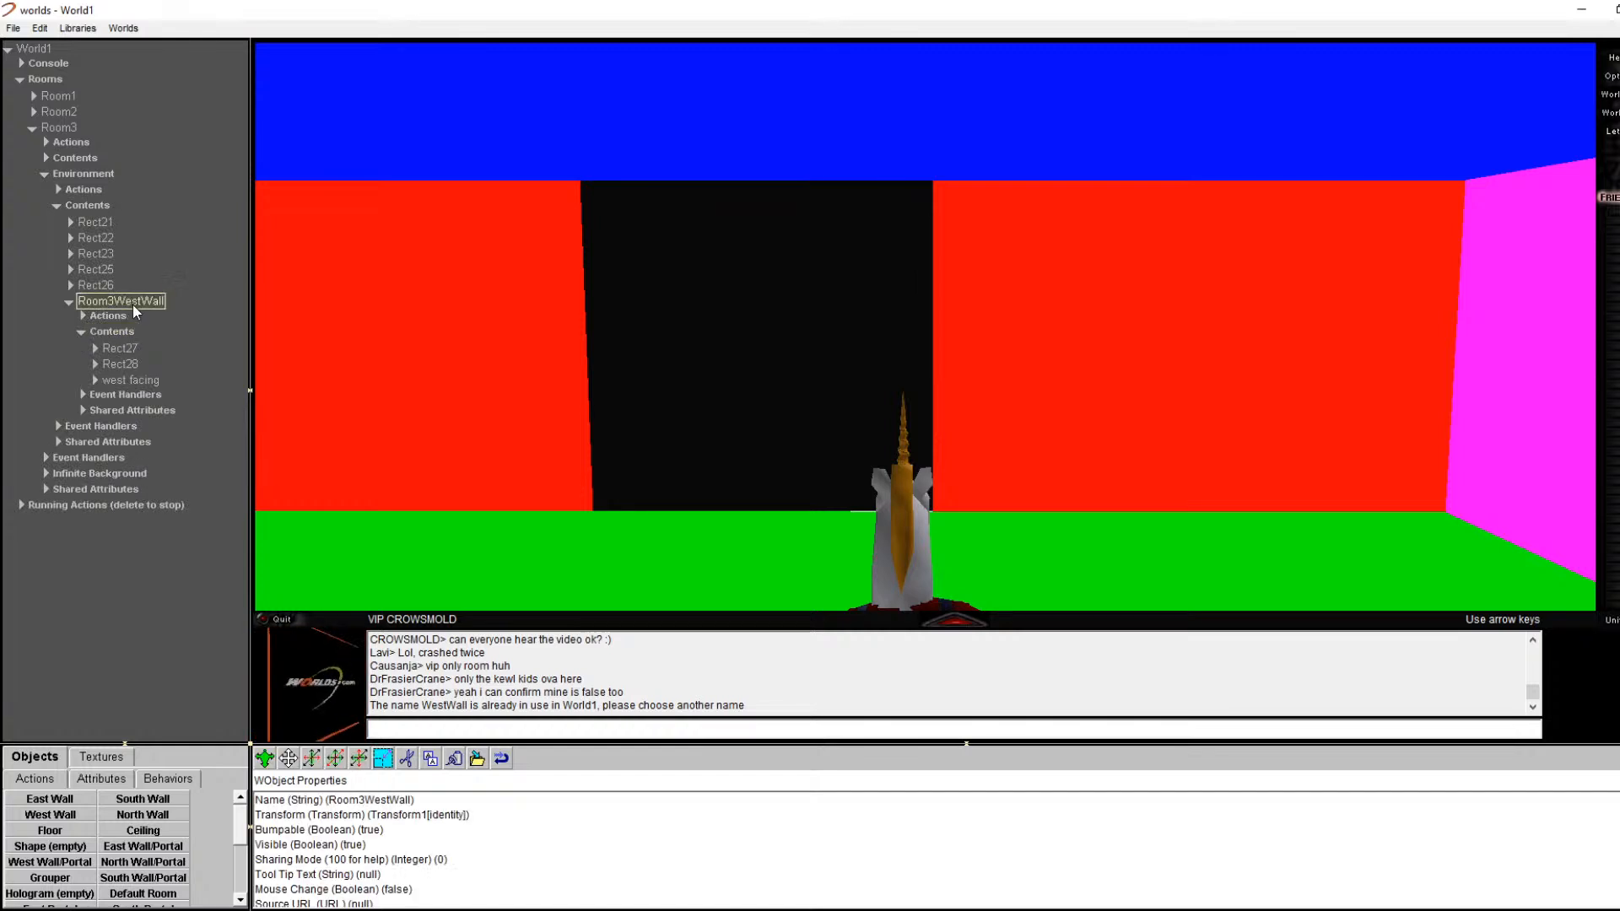
click(103, 333)
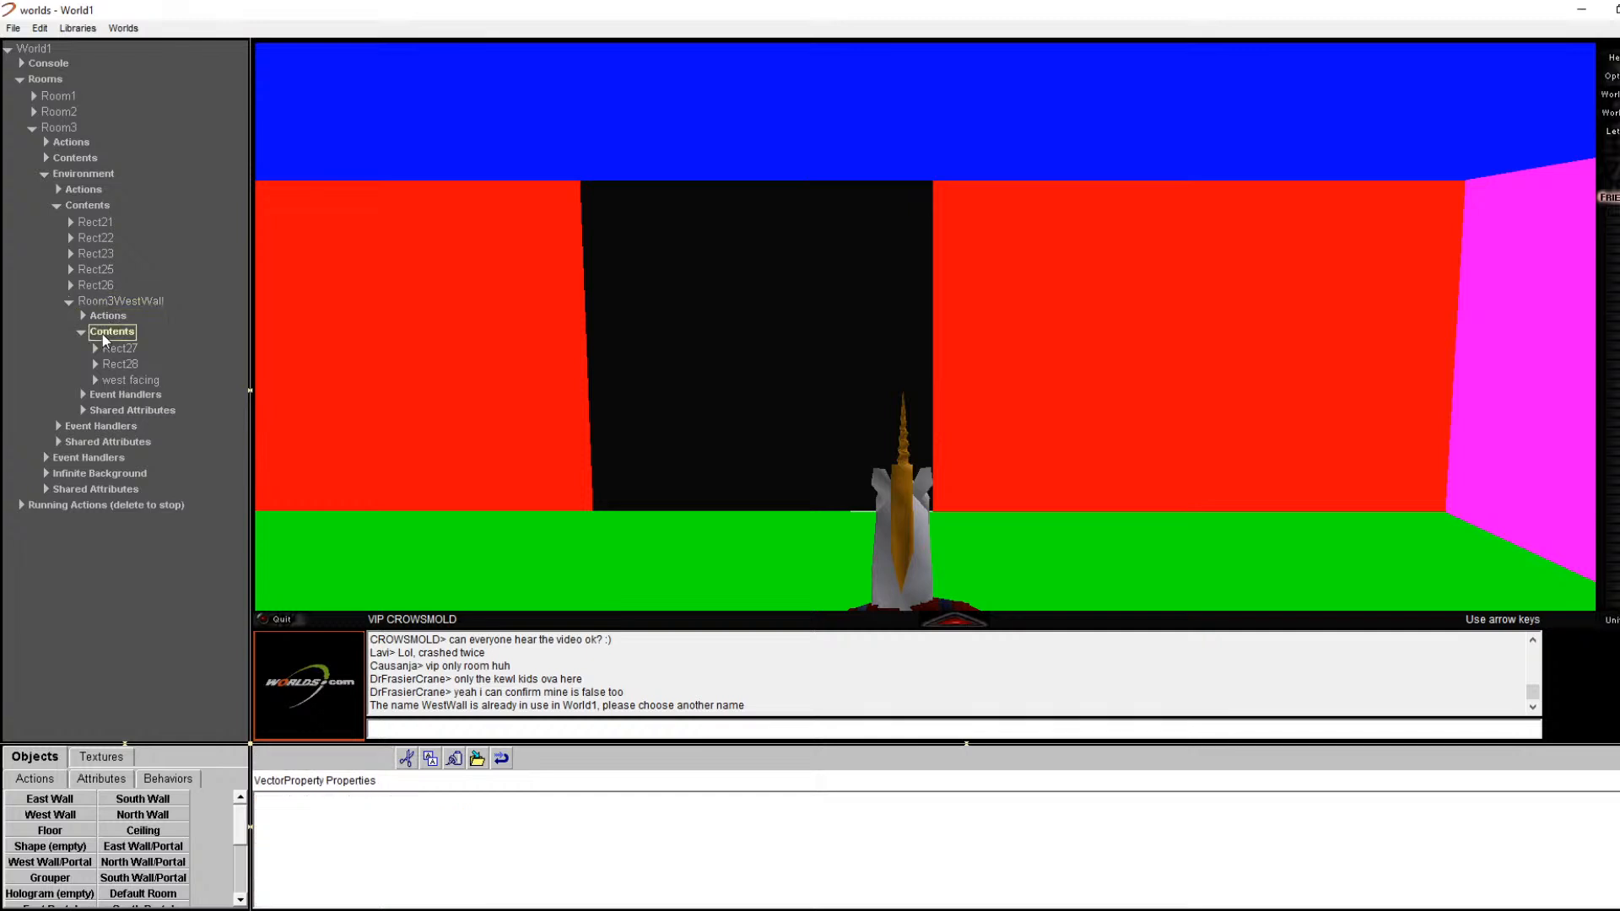
click(155, 303)
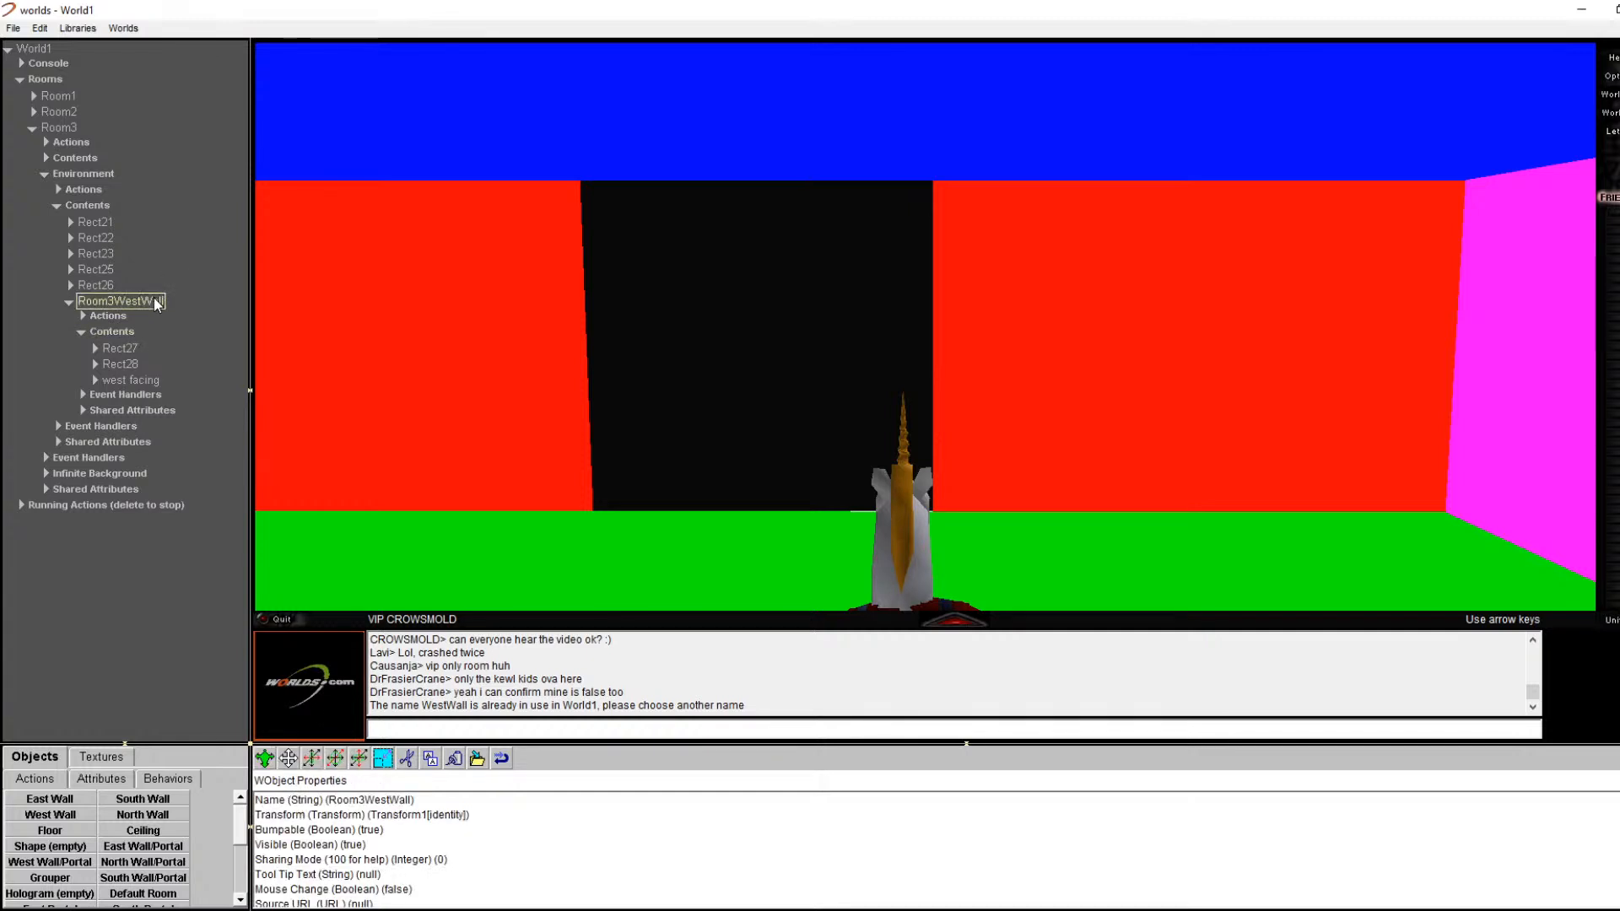
click(70, 302)
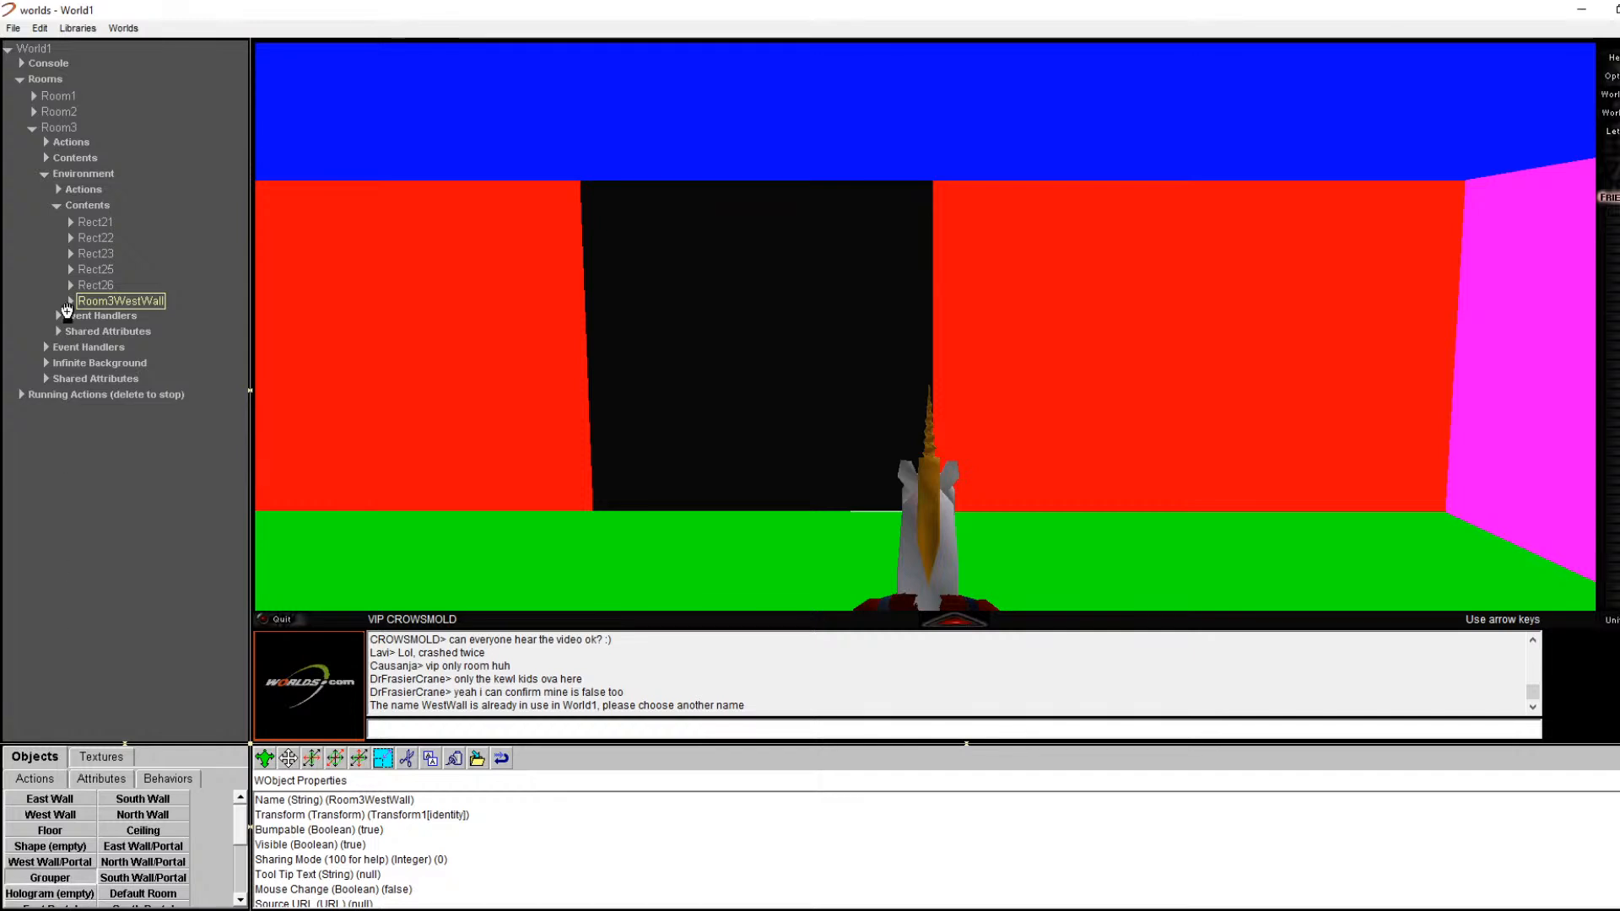
Step: Drag a Grouper into Room3's environment contents and view its Contents and properties
drag(73, 202, 74, 206)
click(71, 223)
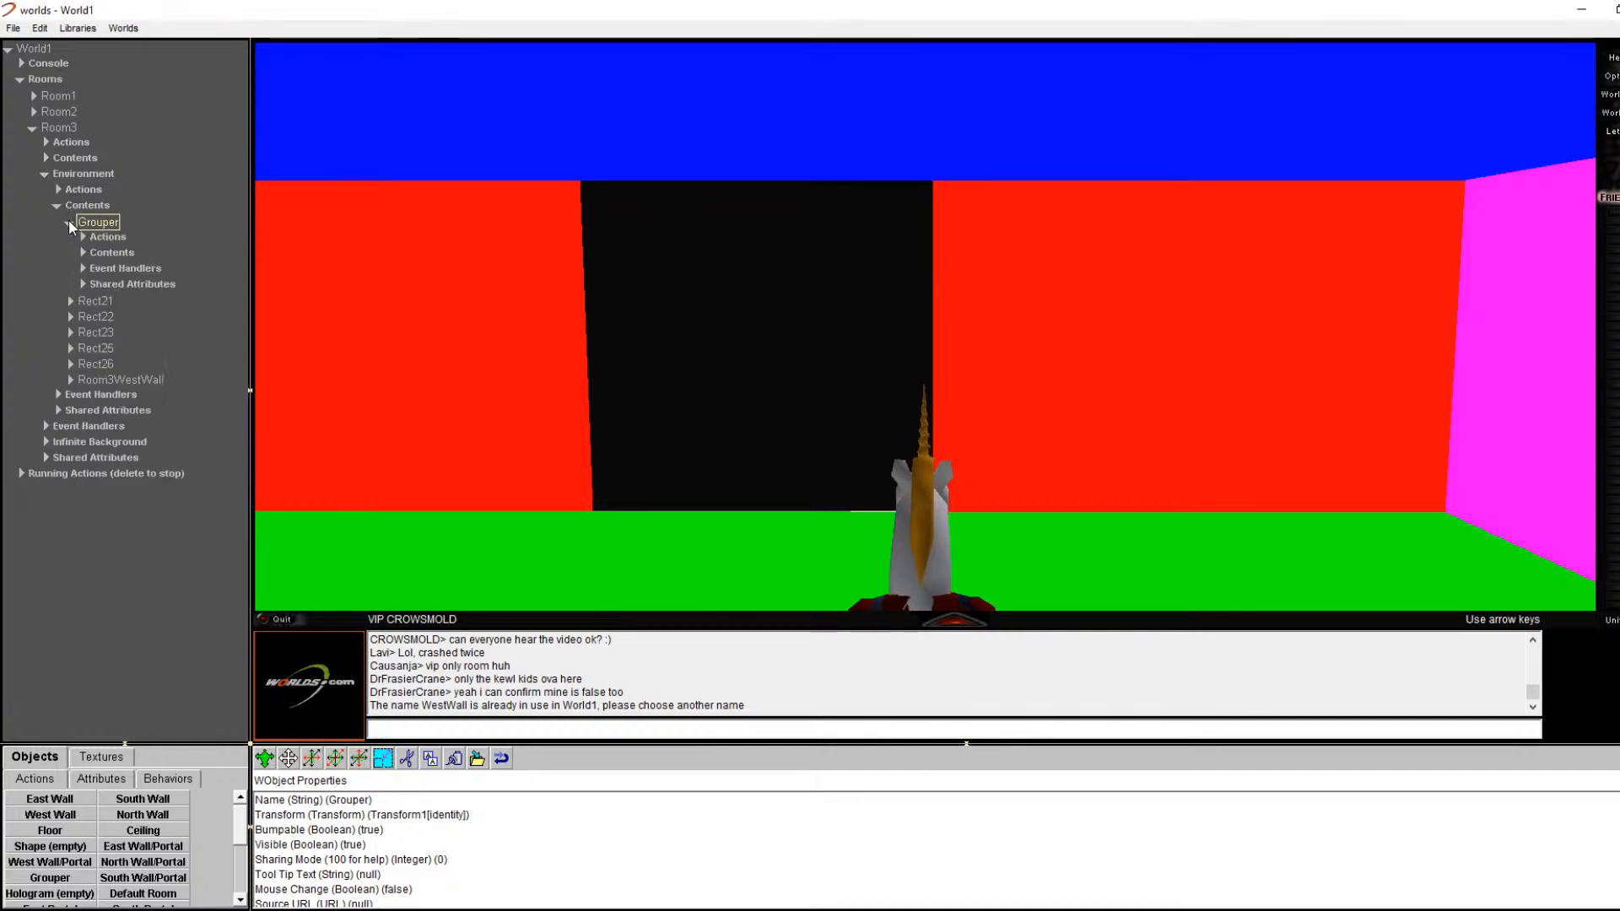
click(100, 253)
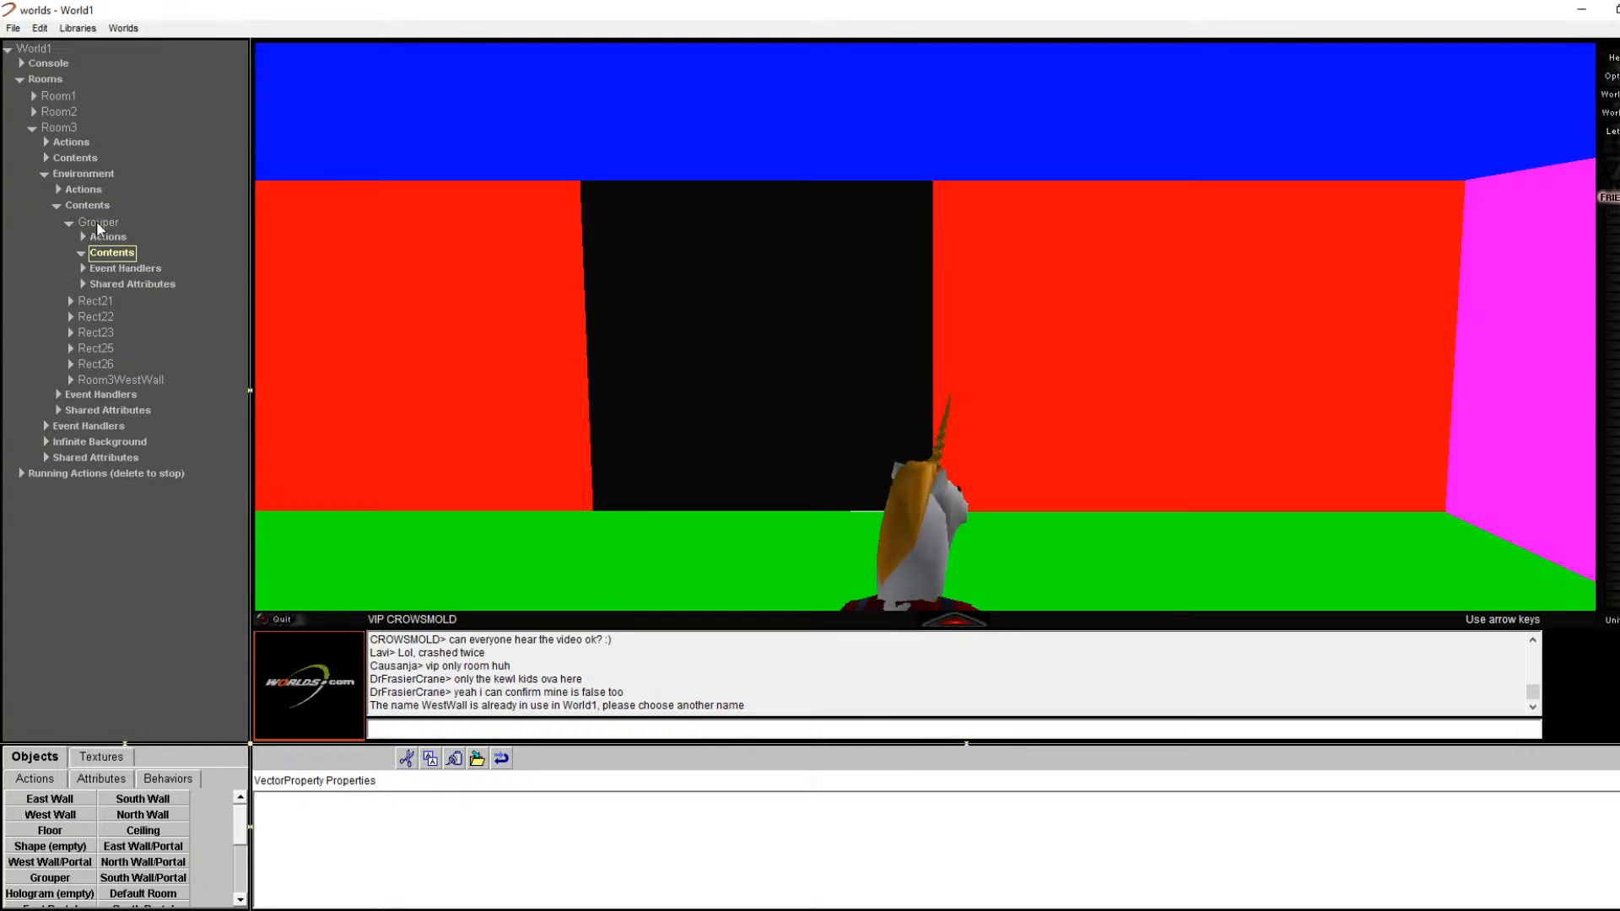
click(94, 224)
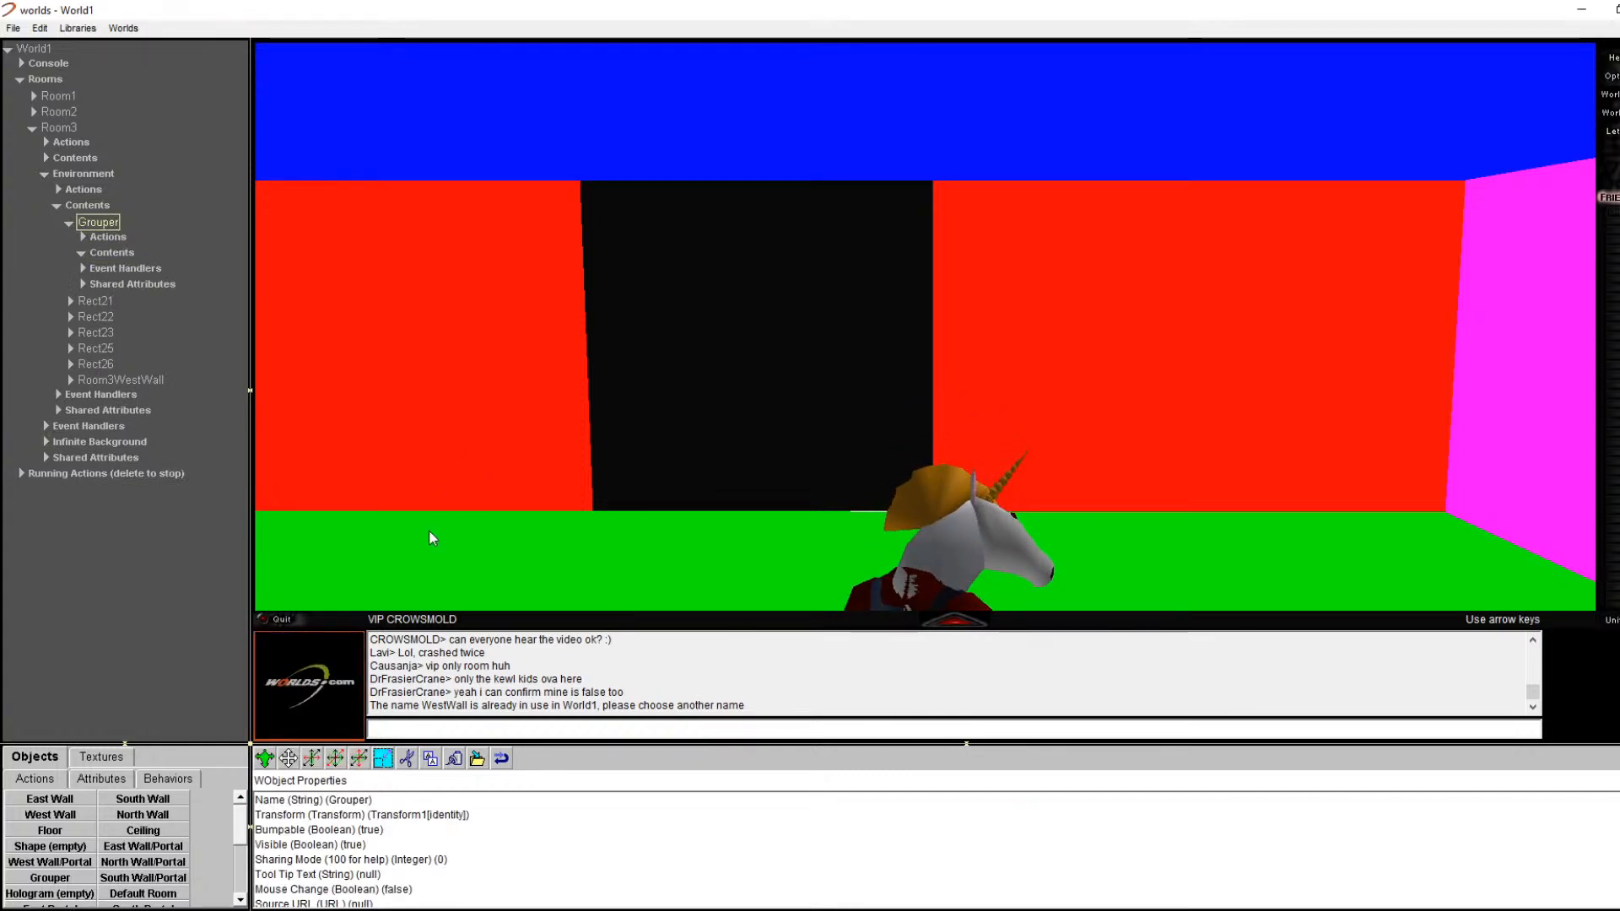
Step: Turn and walk around Room3 toward the cyan wall and then the black doorway wall
key(Left)
key(Left)
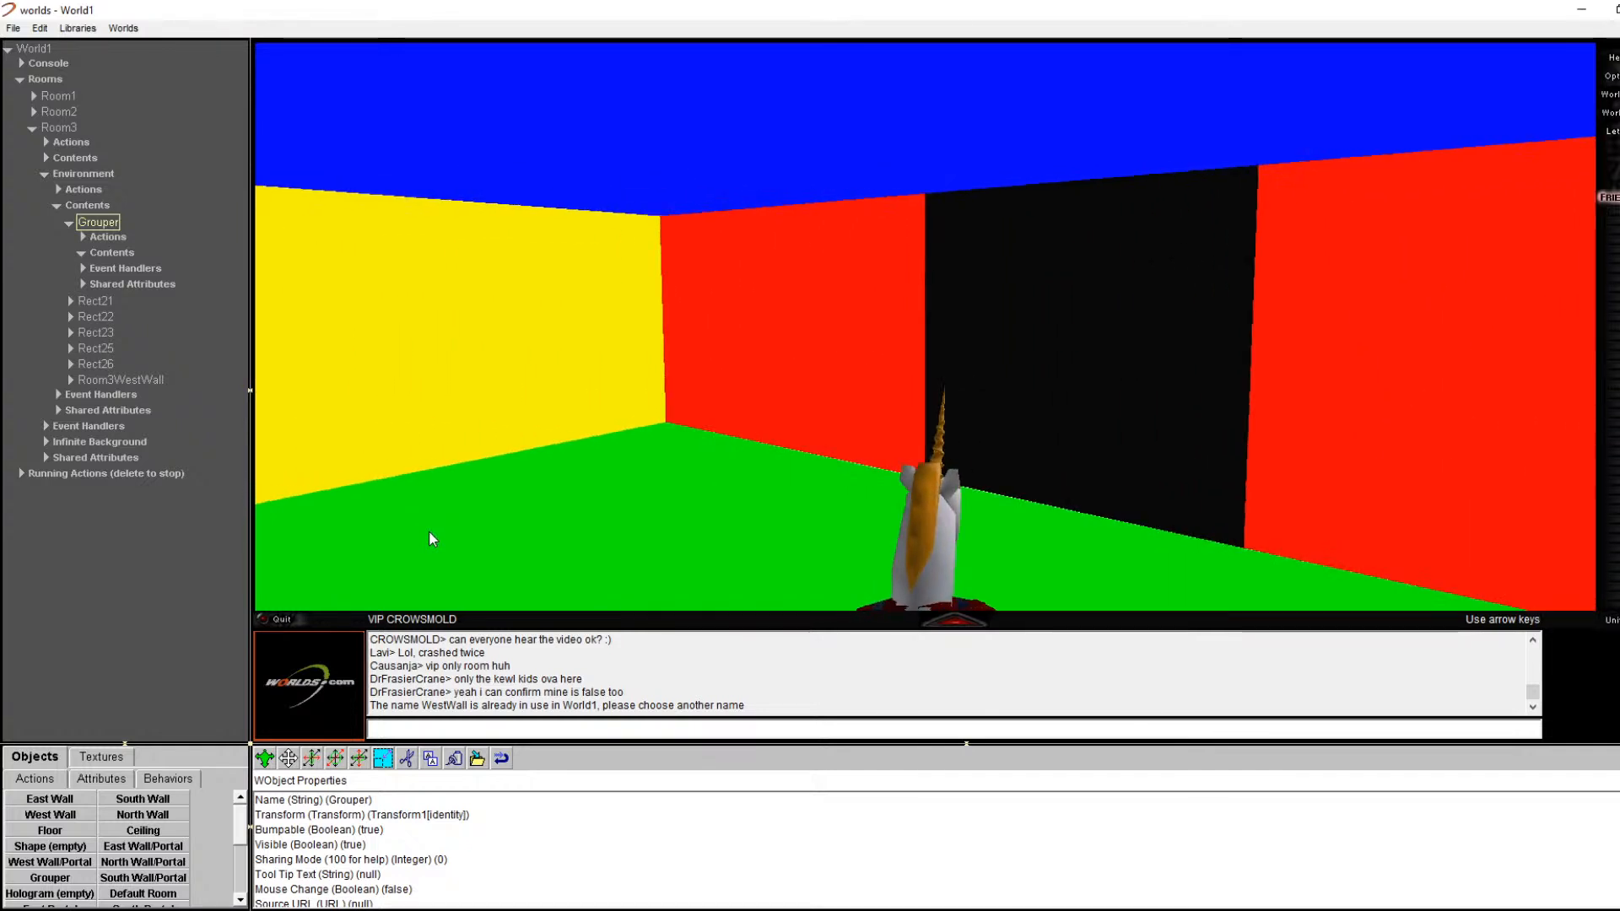
key(Left)
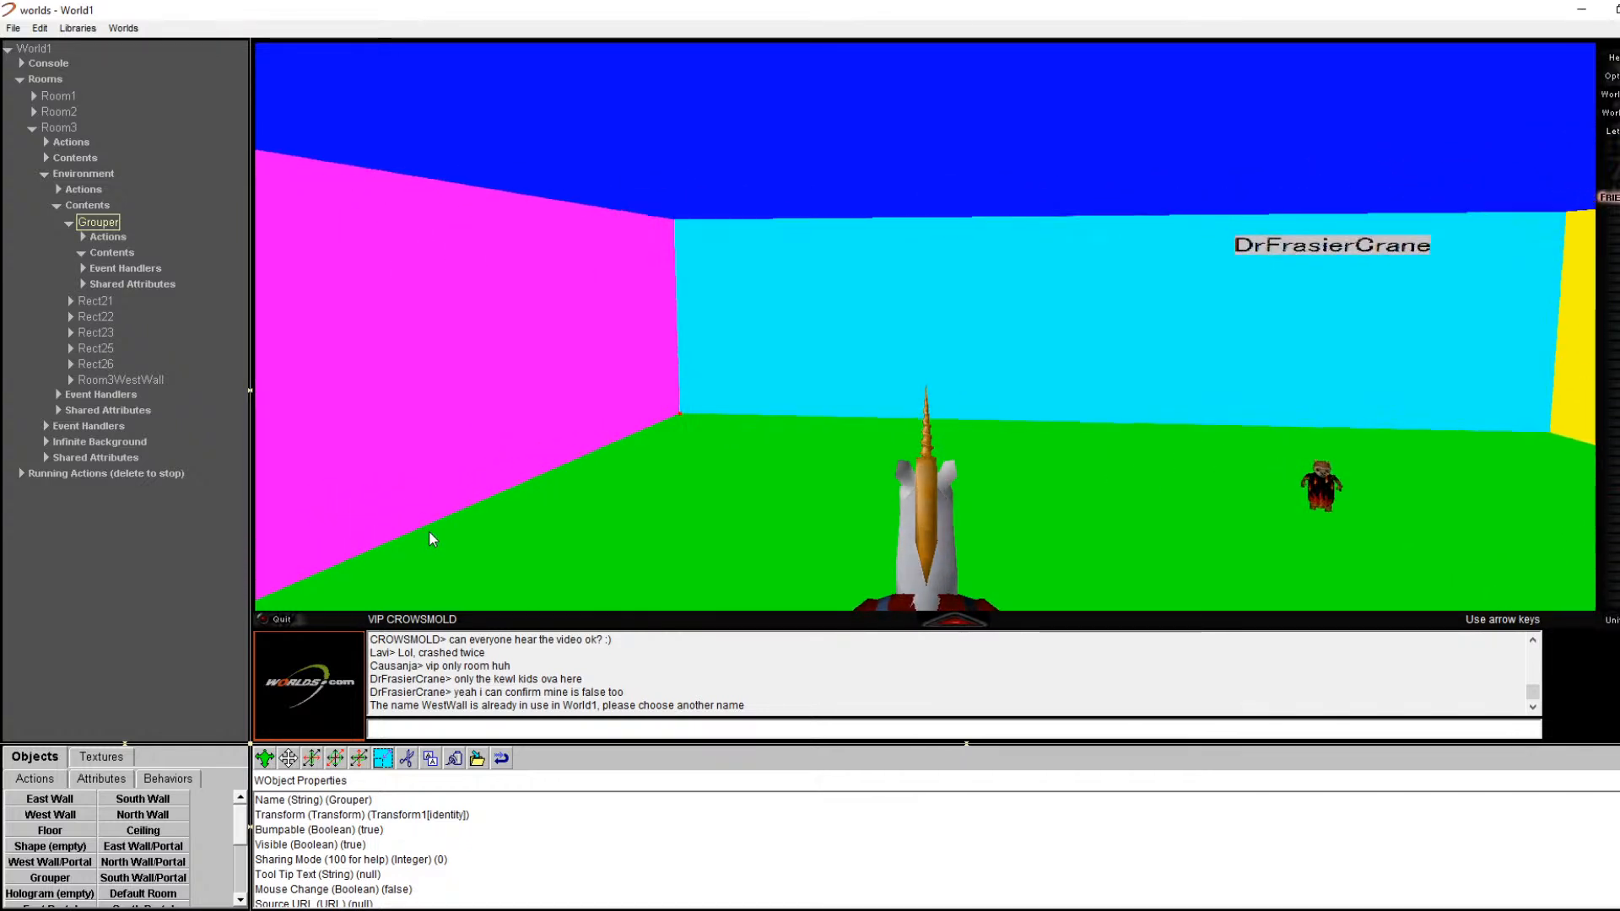
key(Up)
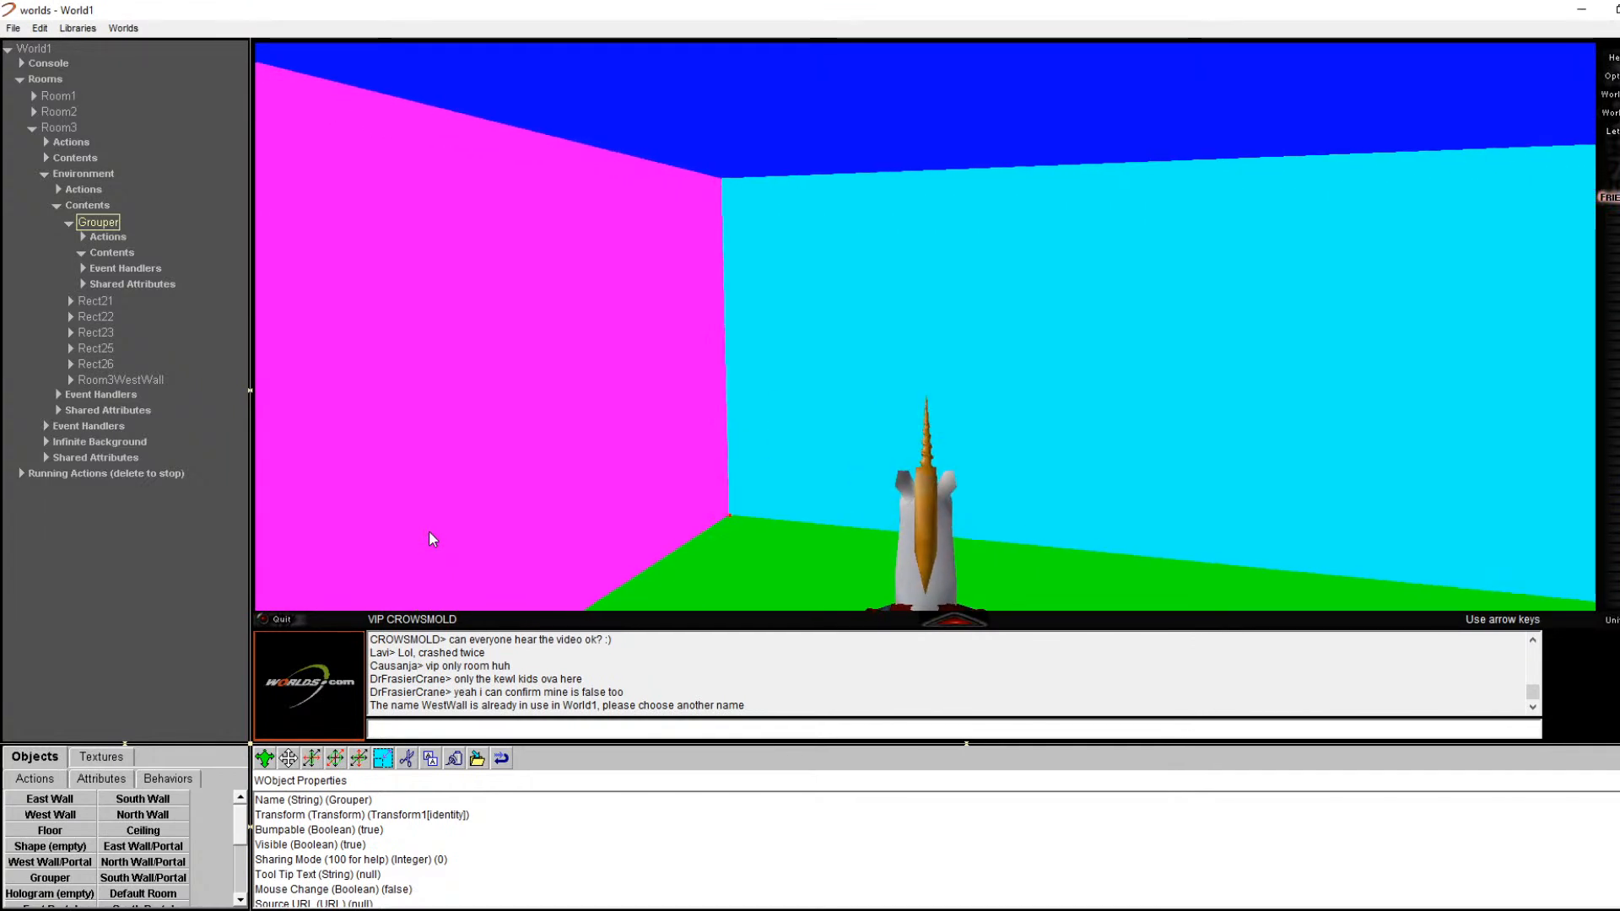
key(Left)
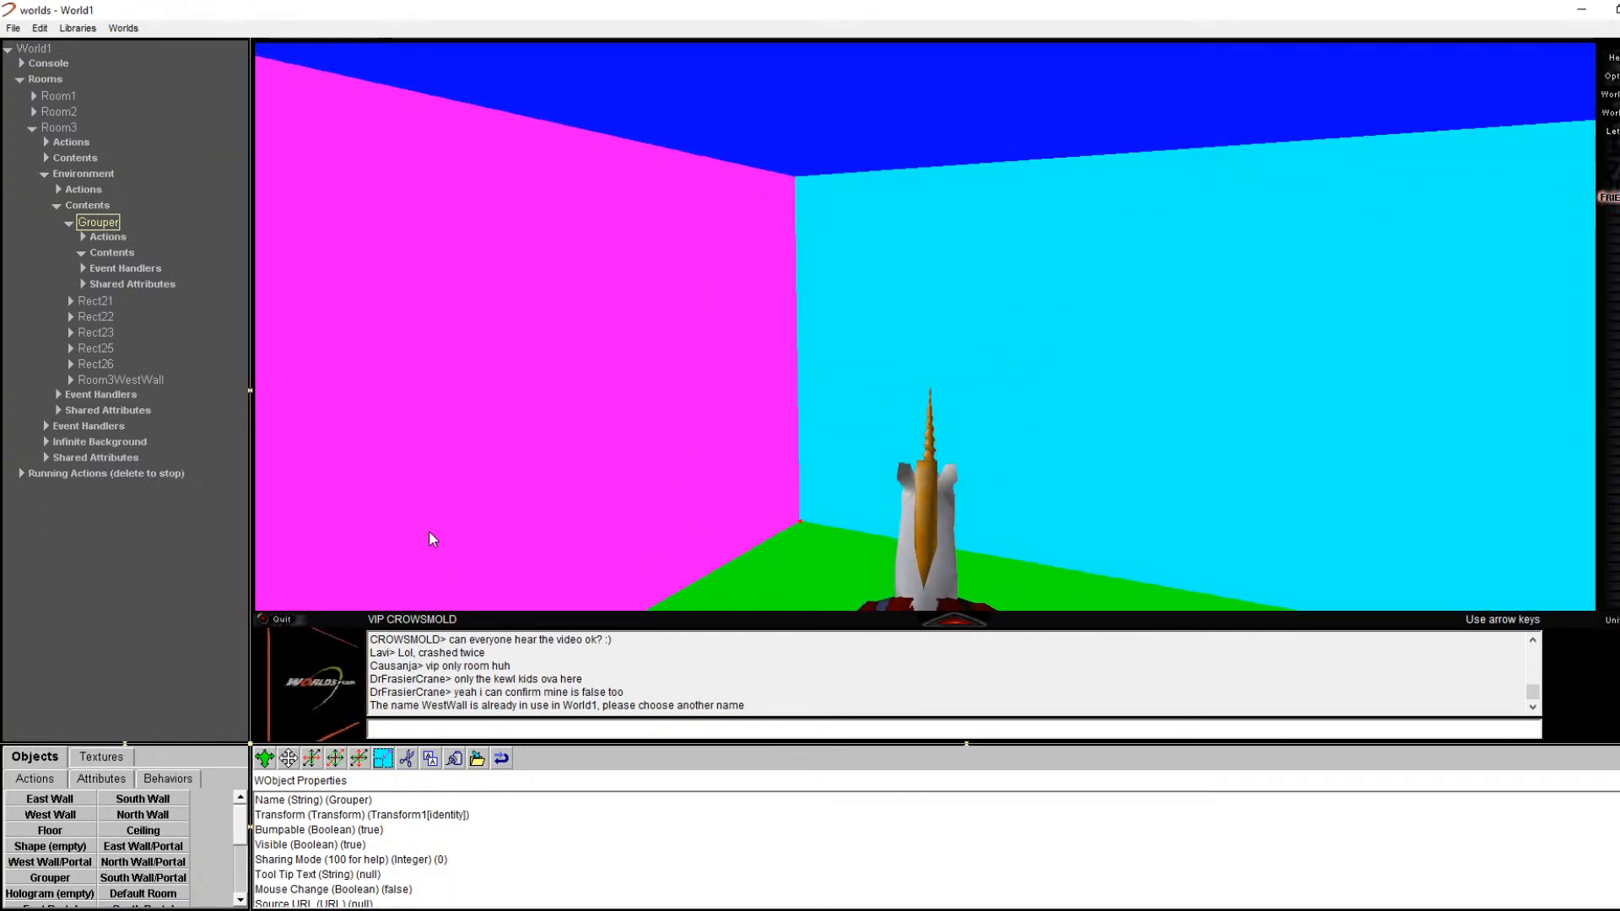
key(Left)
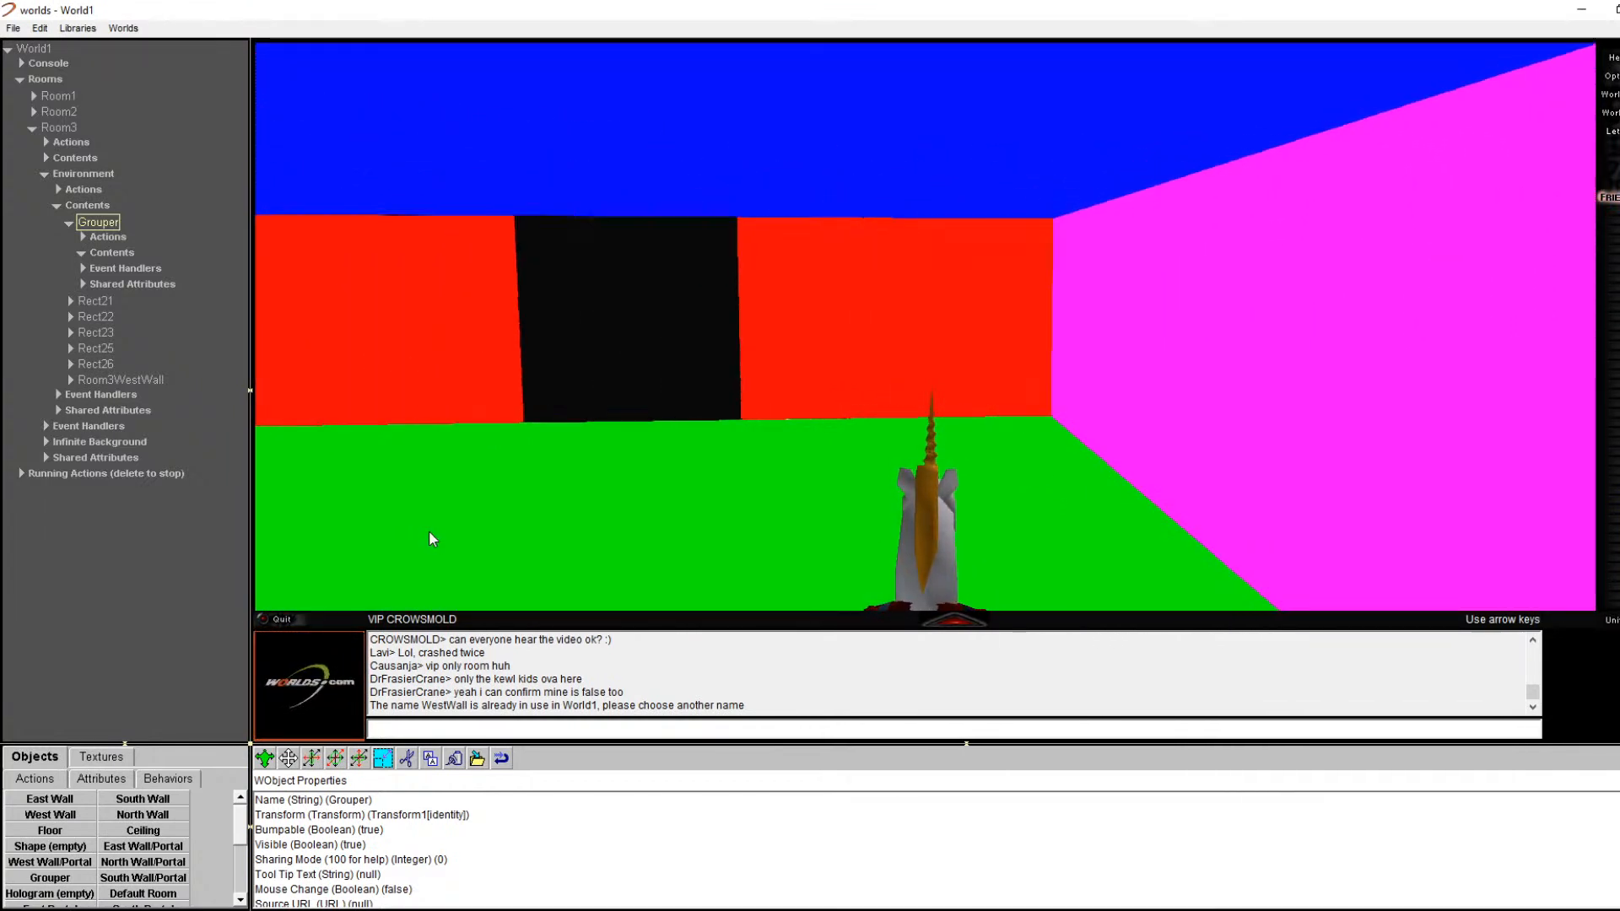
key(Up)
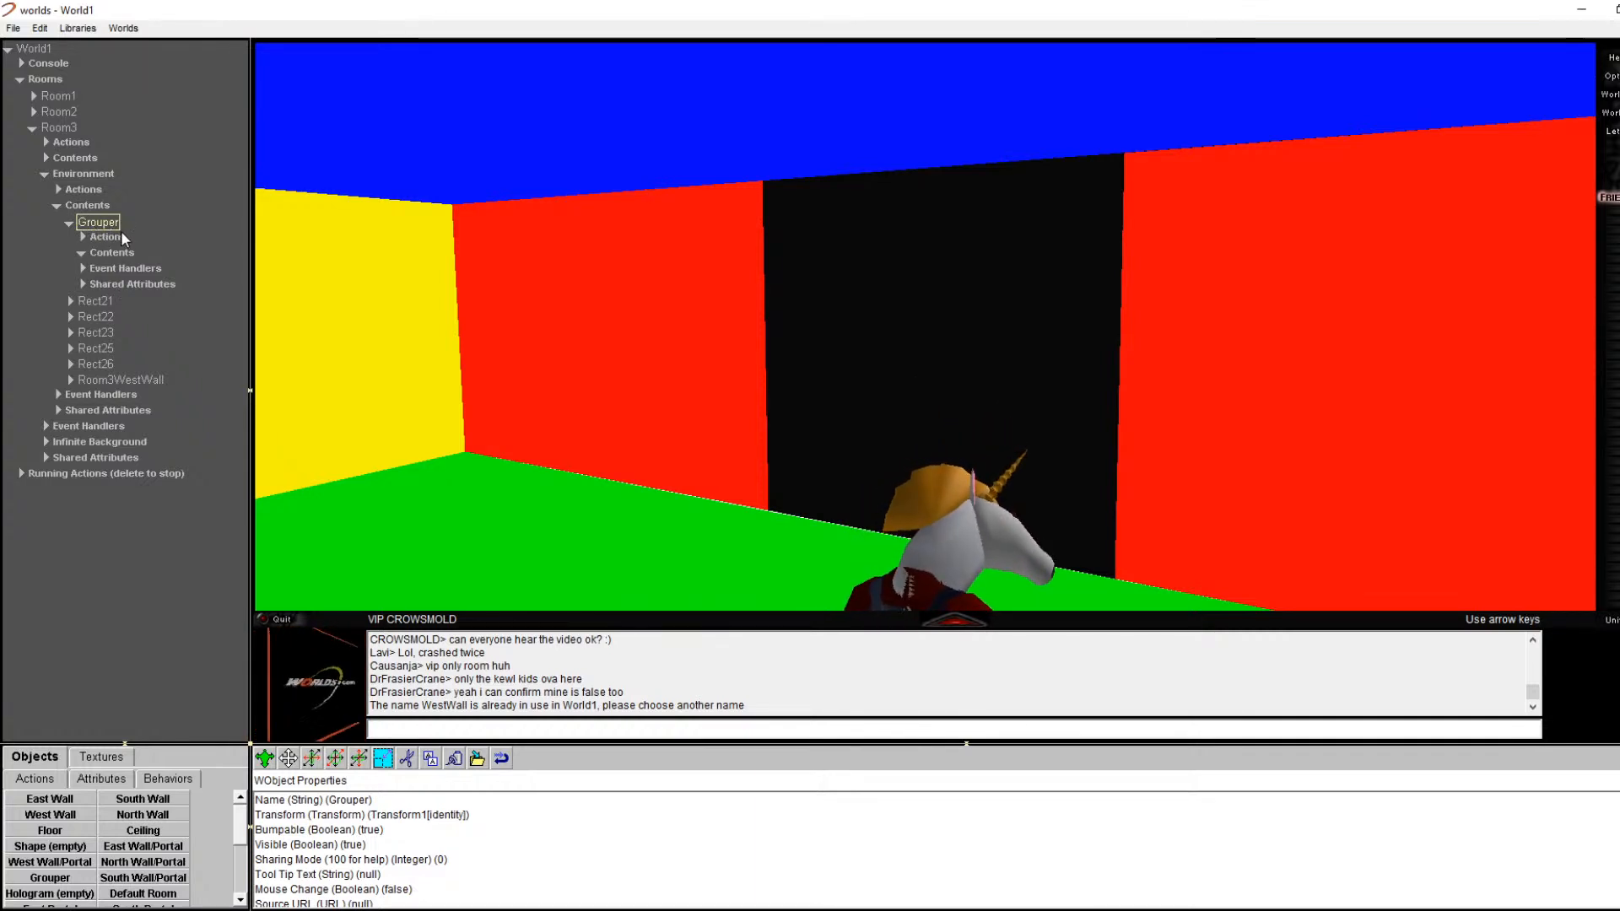
Step: Move the floor rect Rect21 into the Grouper's Contents and shift the Grouper downward
click(94, 301)
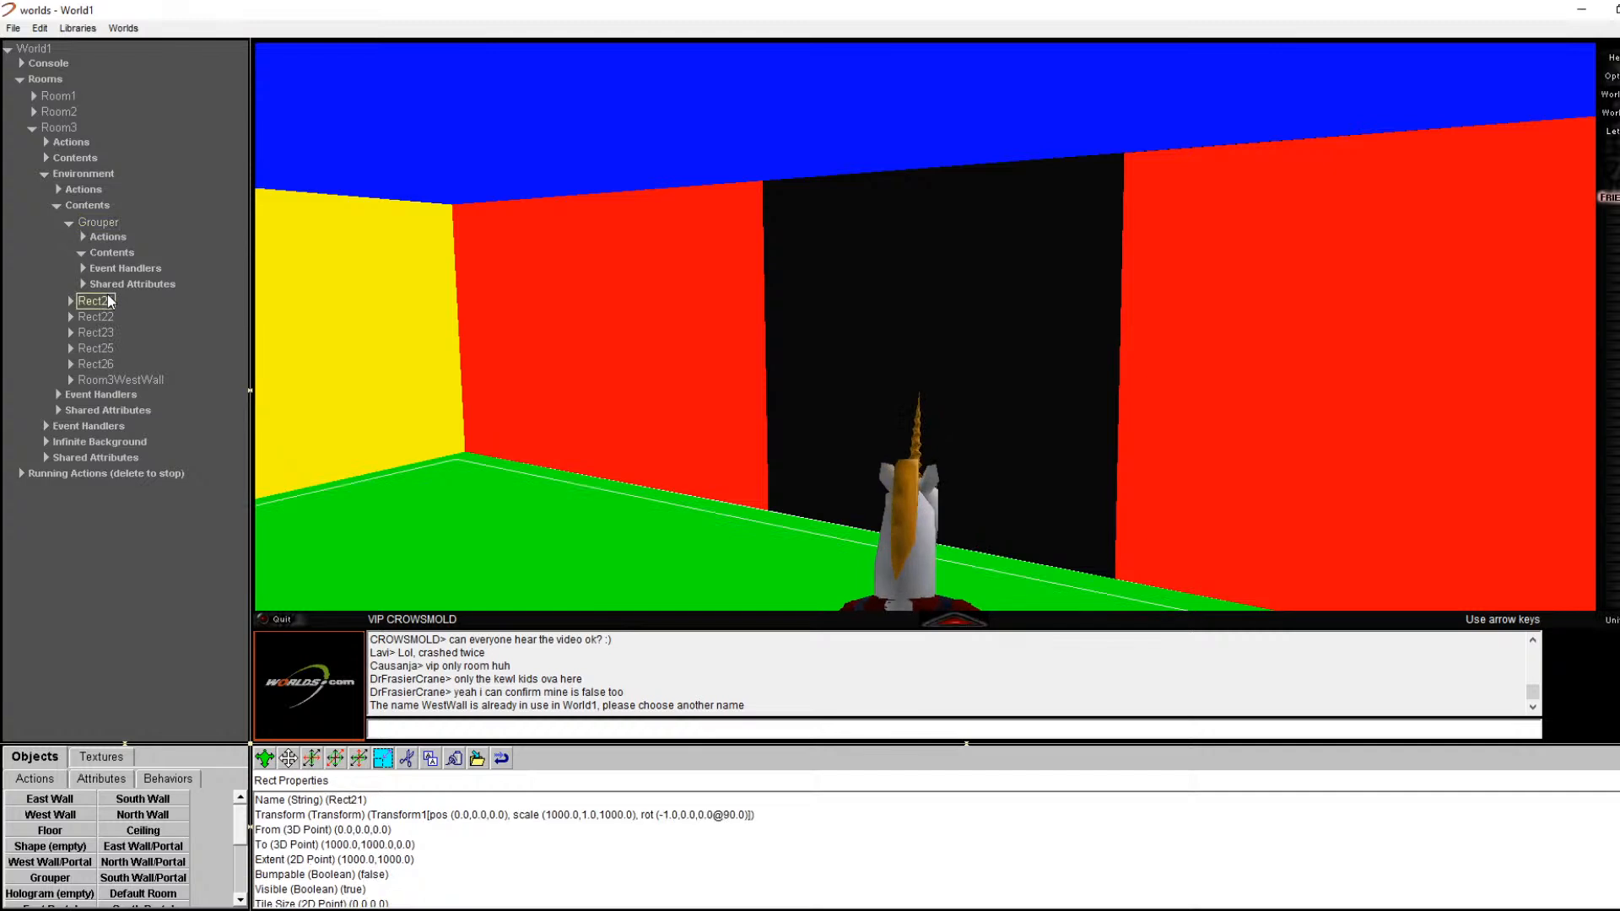
click(410, 759)
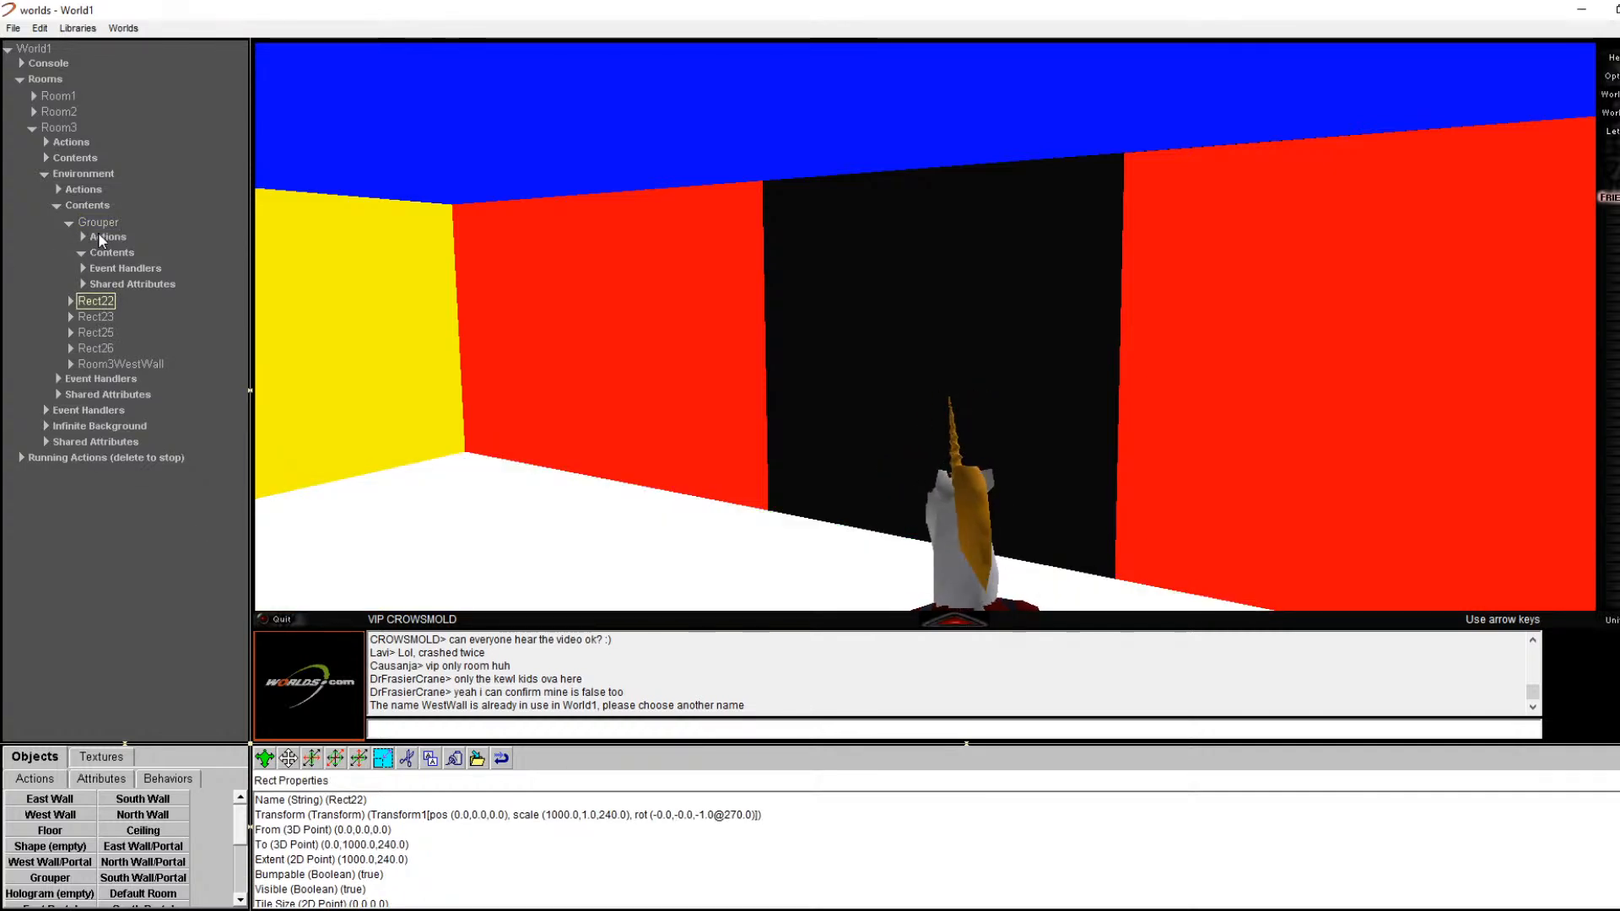
click(108, 253)
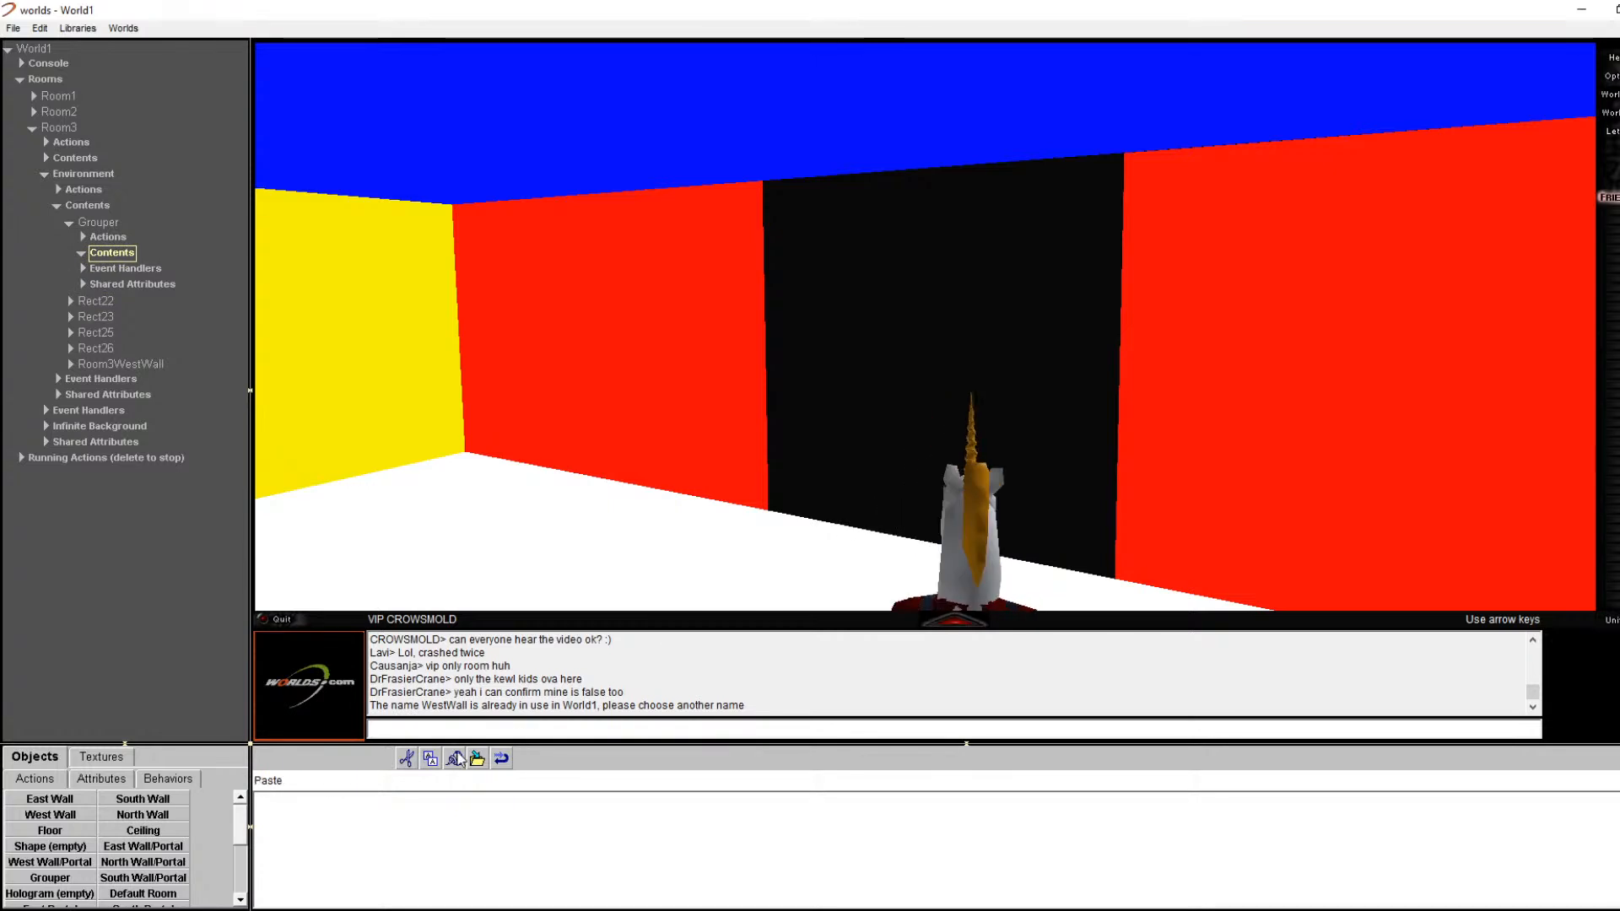
click(454, 759)
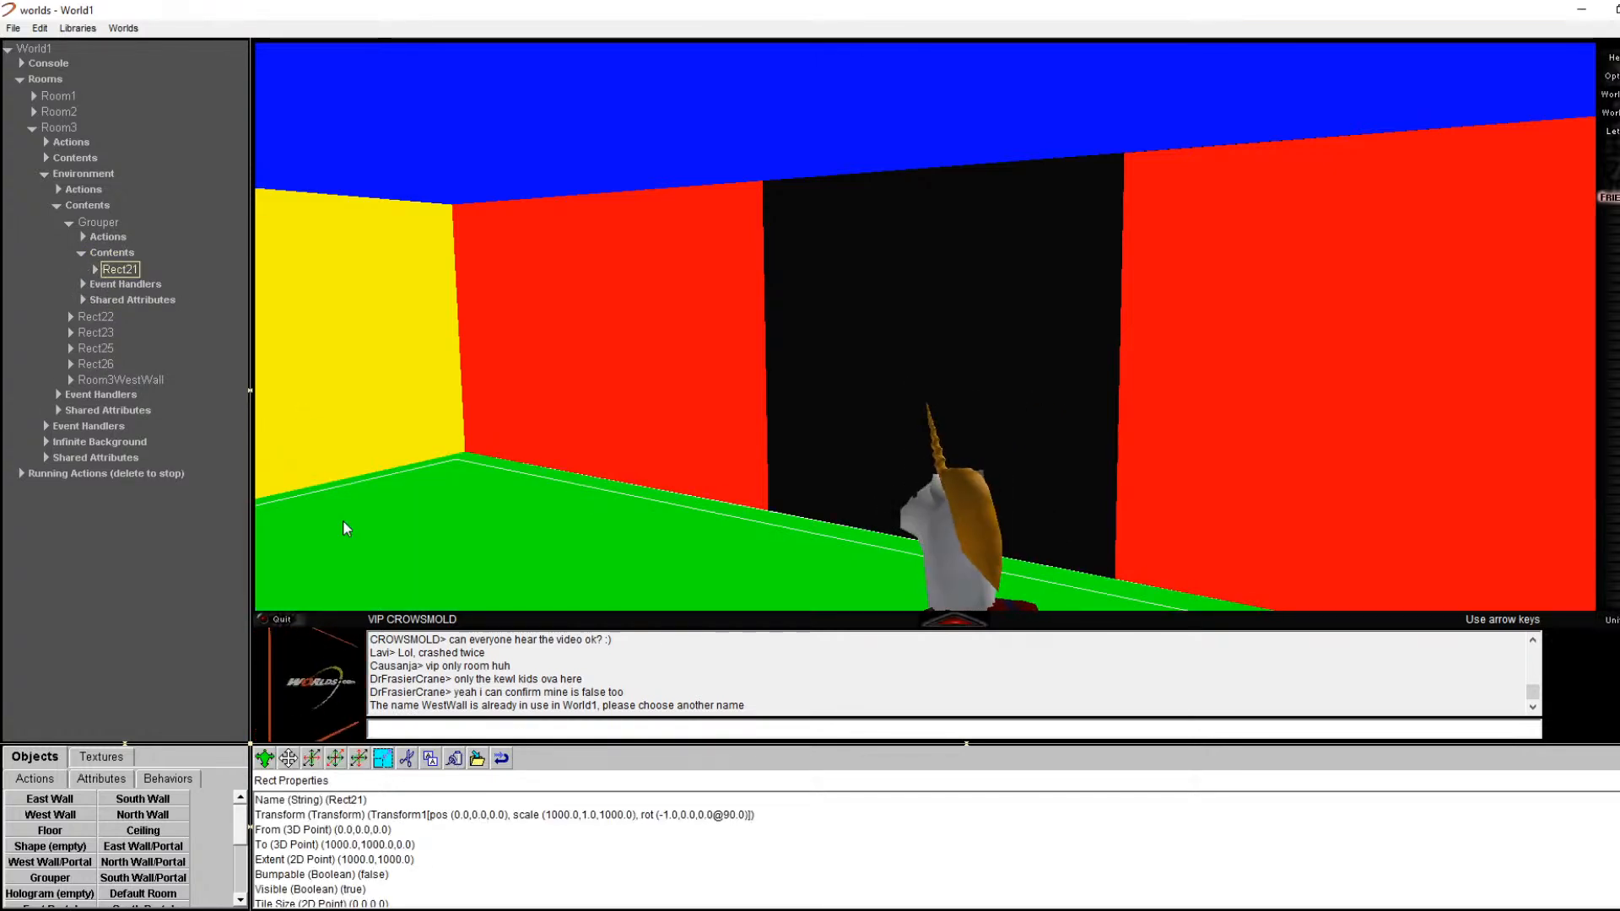
click(100, 223)
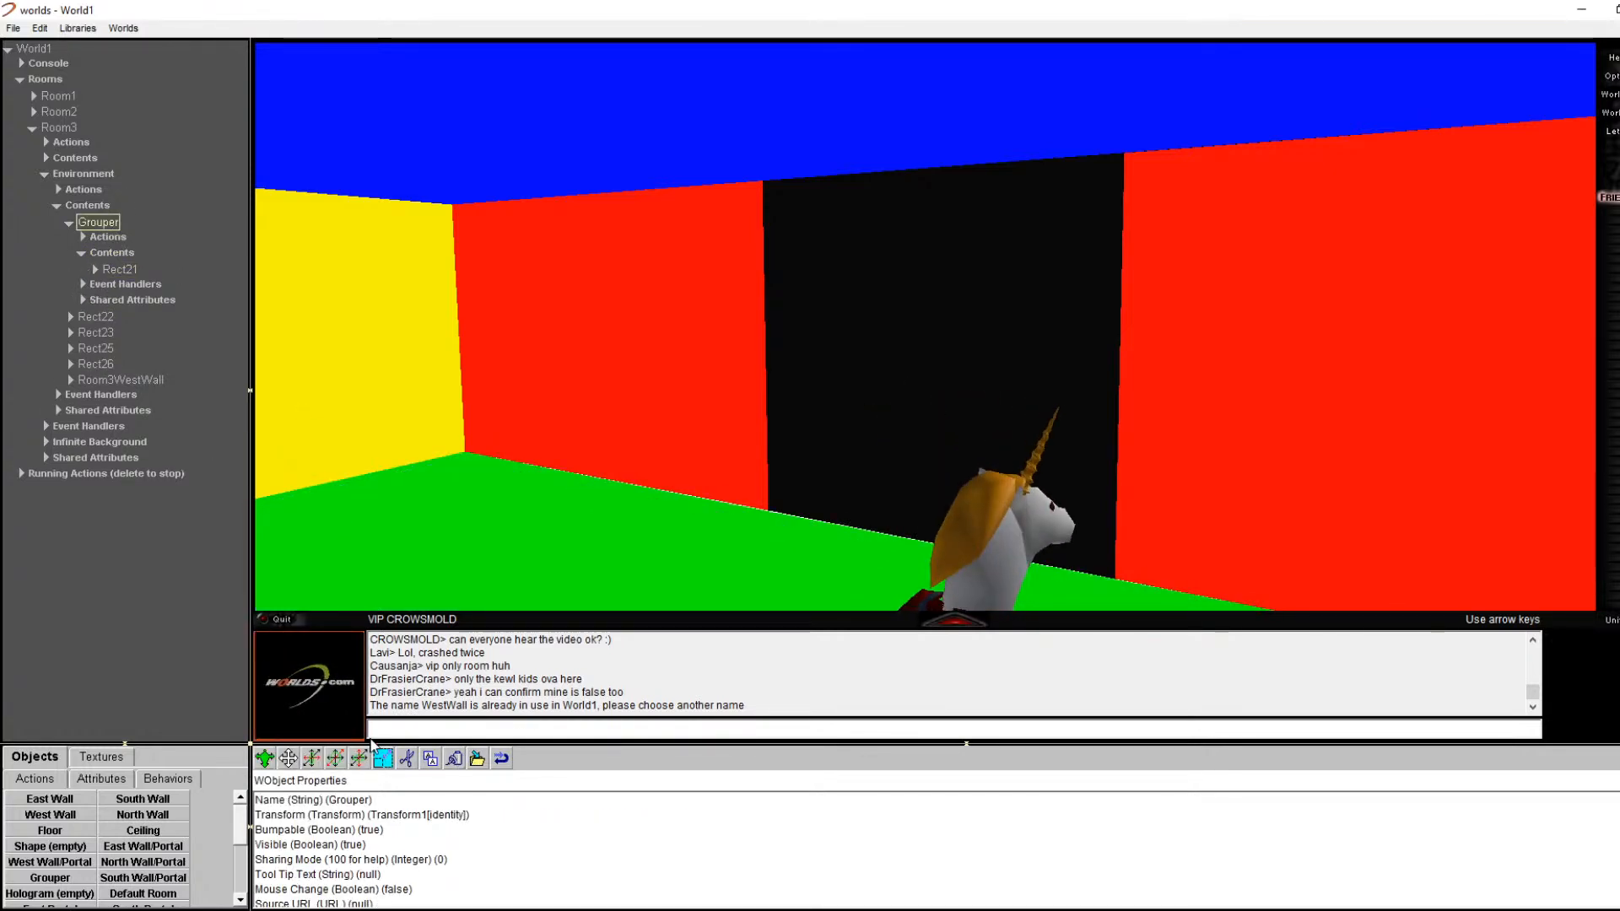
drag(288, 760, 289, 759)
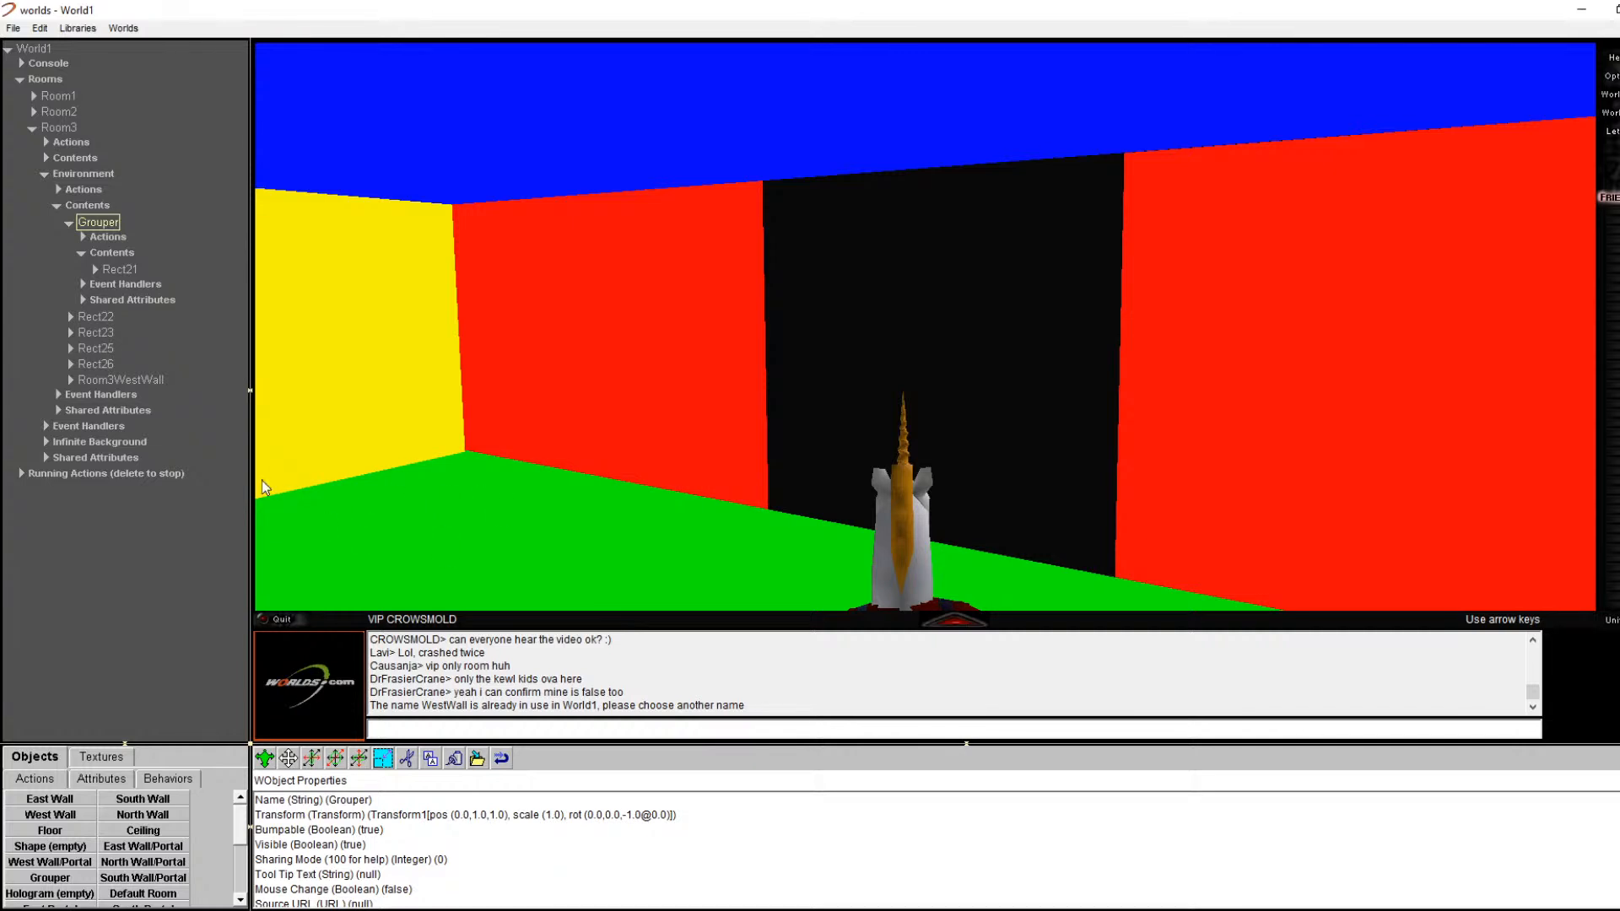
Step: Paste Rect21 back into Room3's environment contents and cut the Grouper out of the room
click(119, 269)
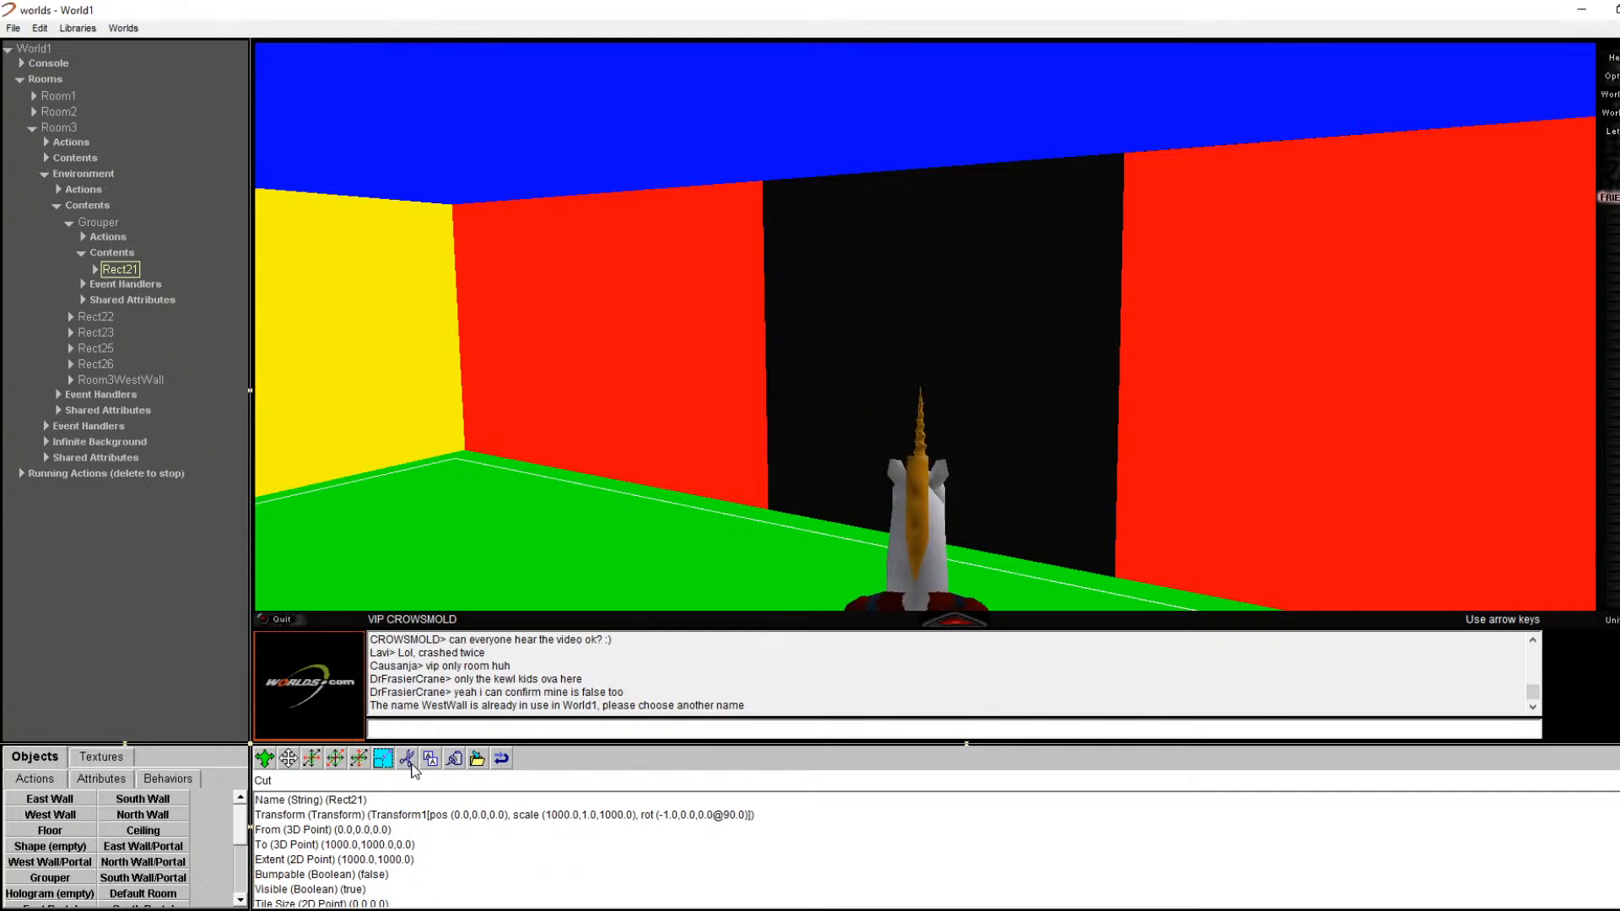
click(407, 759)
click(103, 223)
click(57, 206)
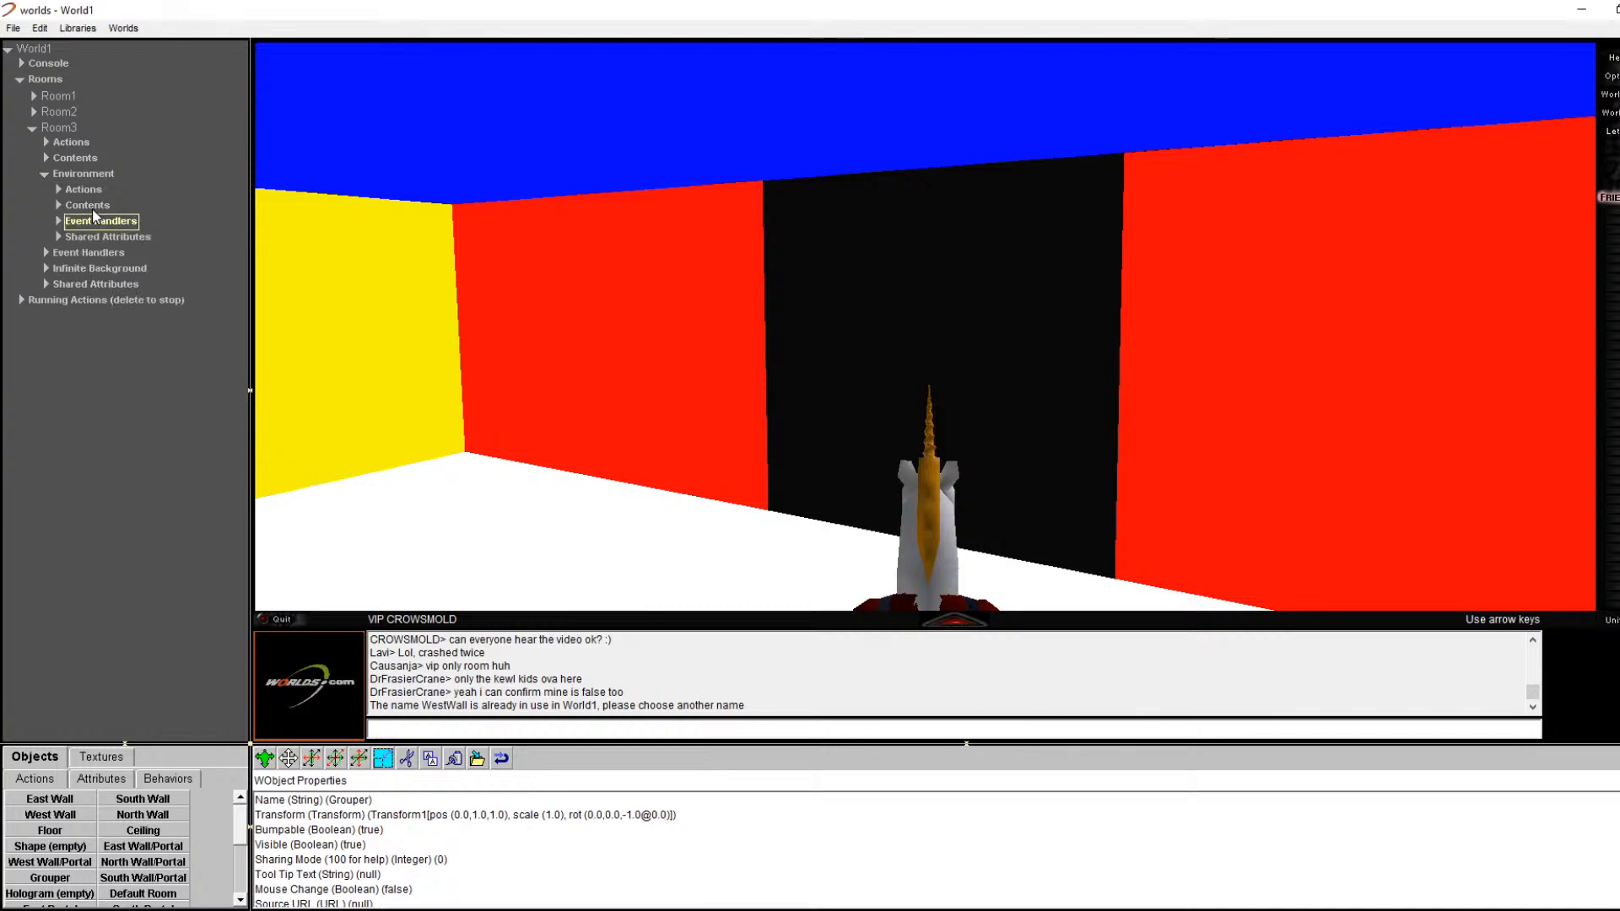
click(88, 207)
click(58, 207)
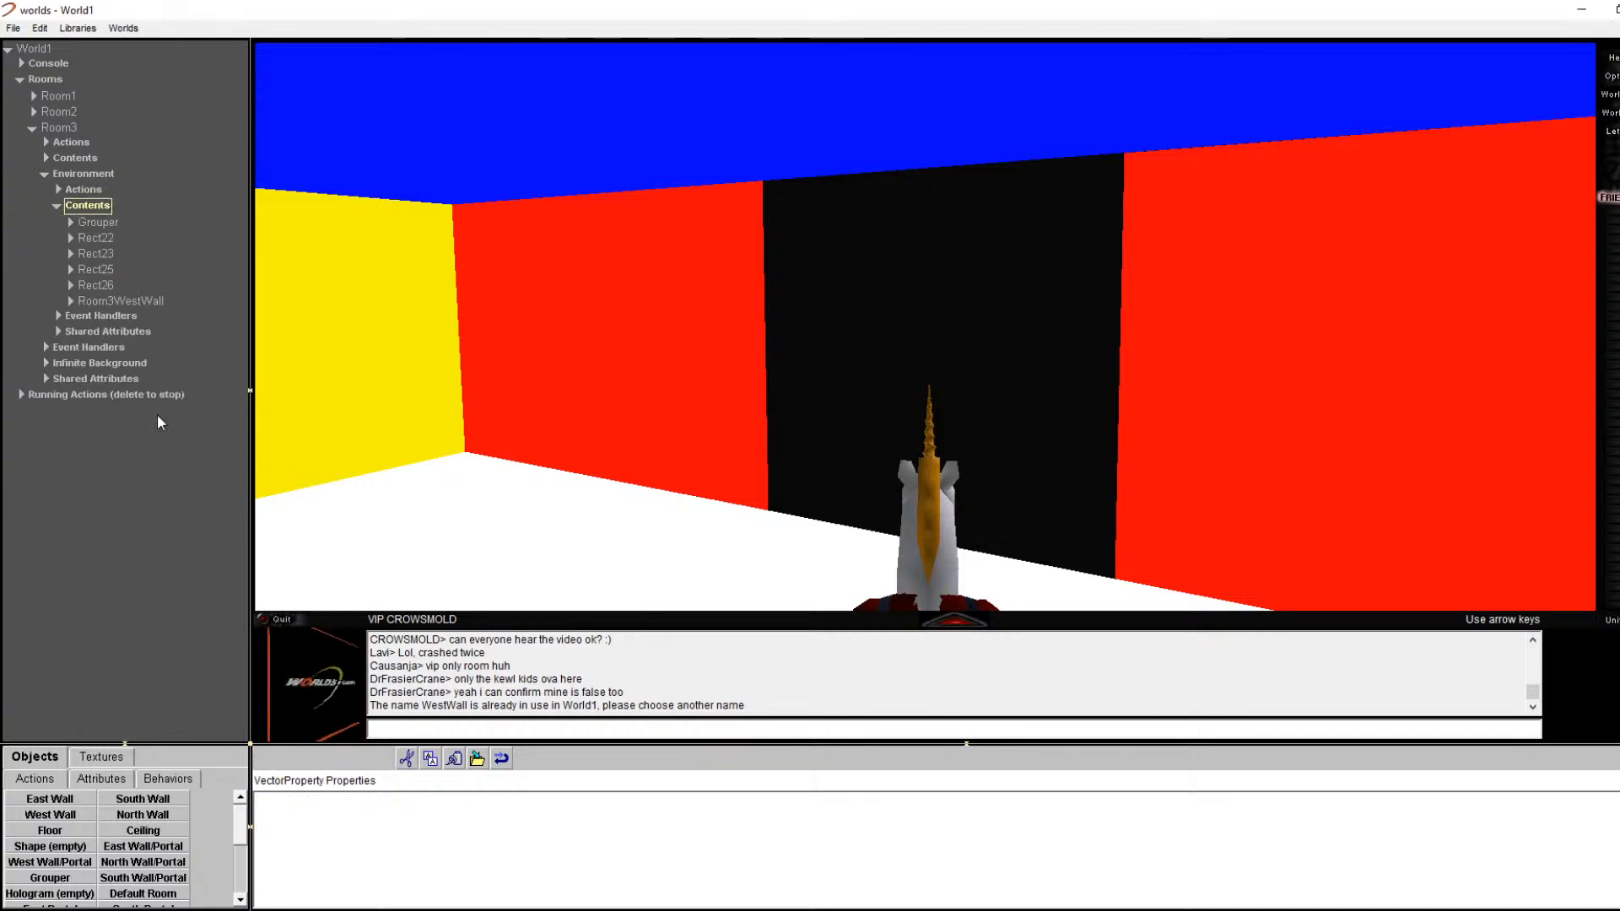
click(452, 760)
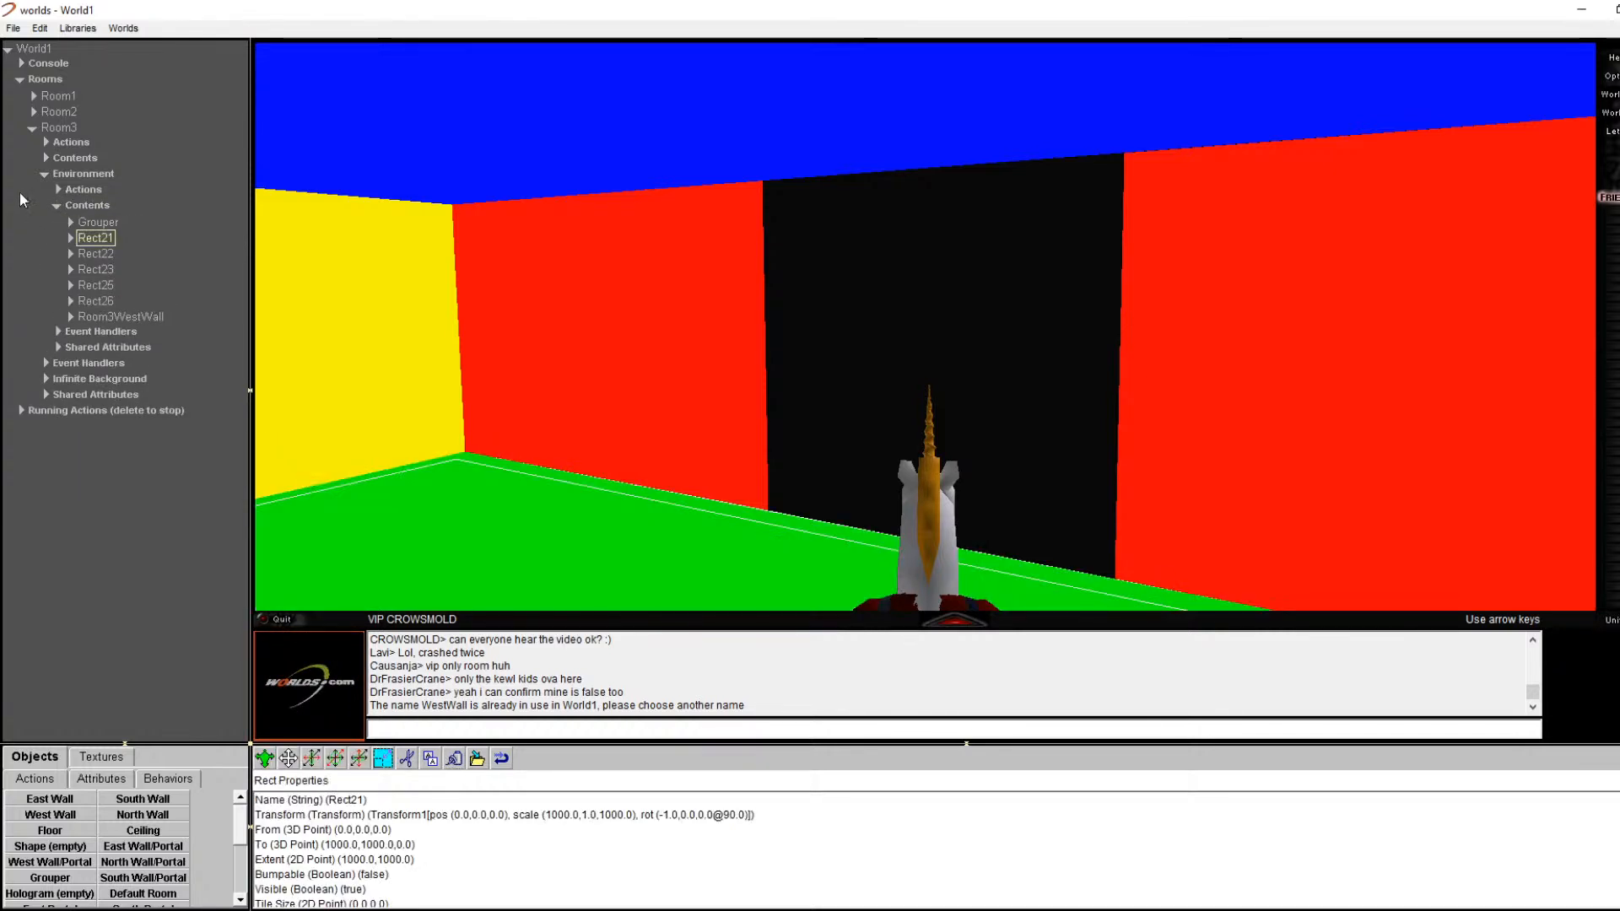
click(98, 222)
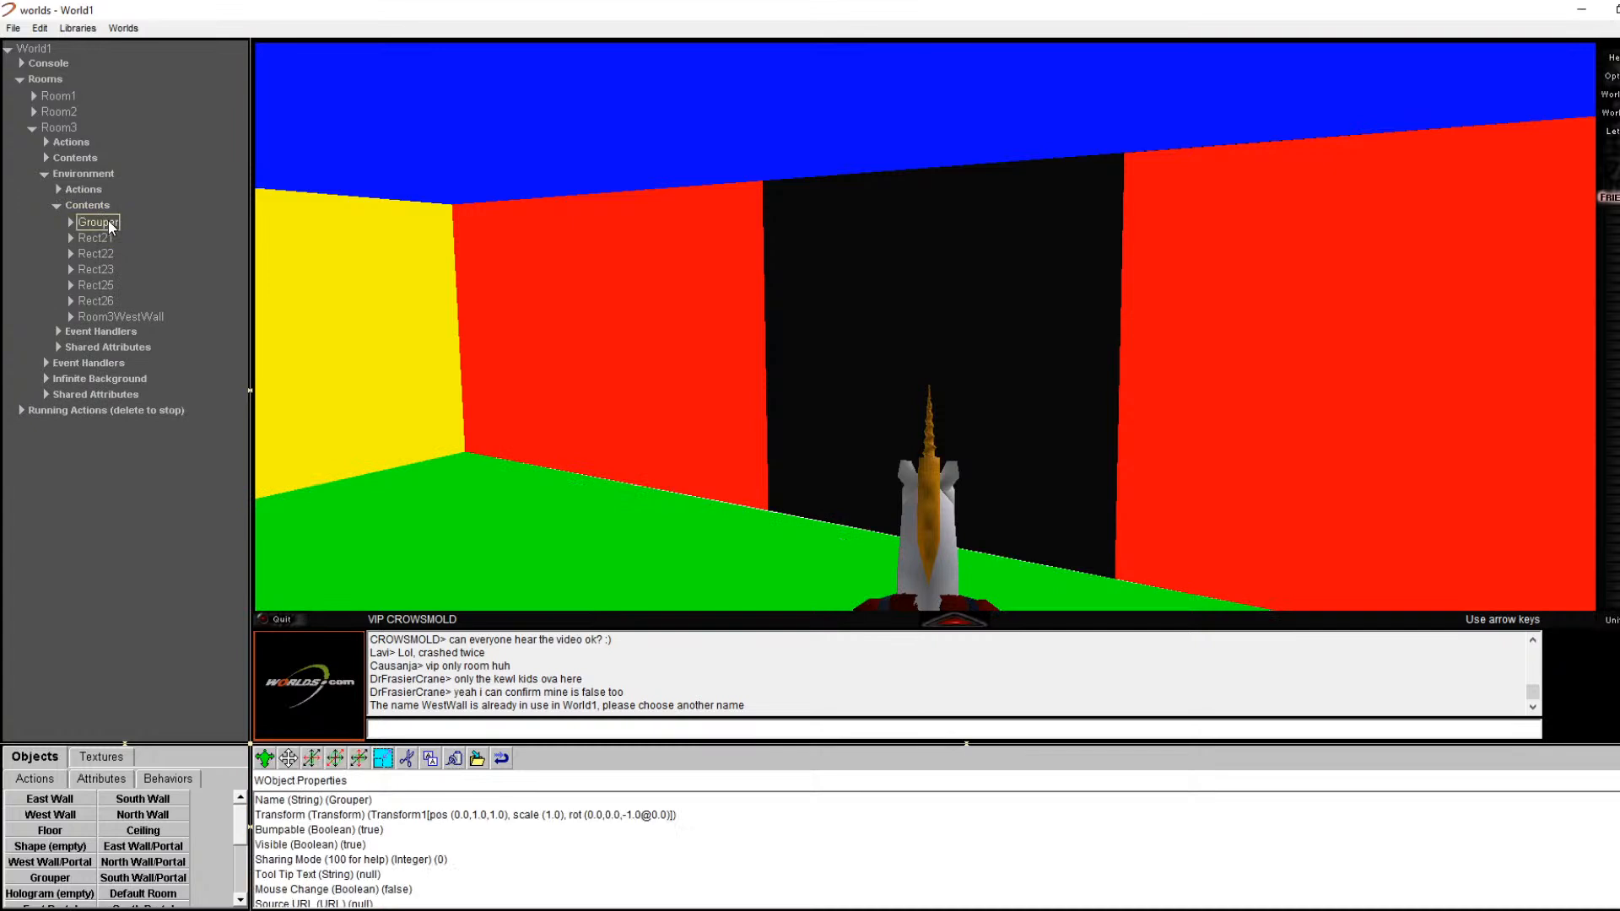
click(408, 758)
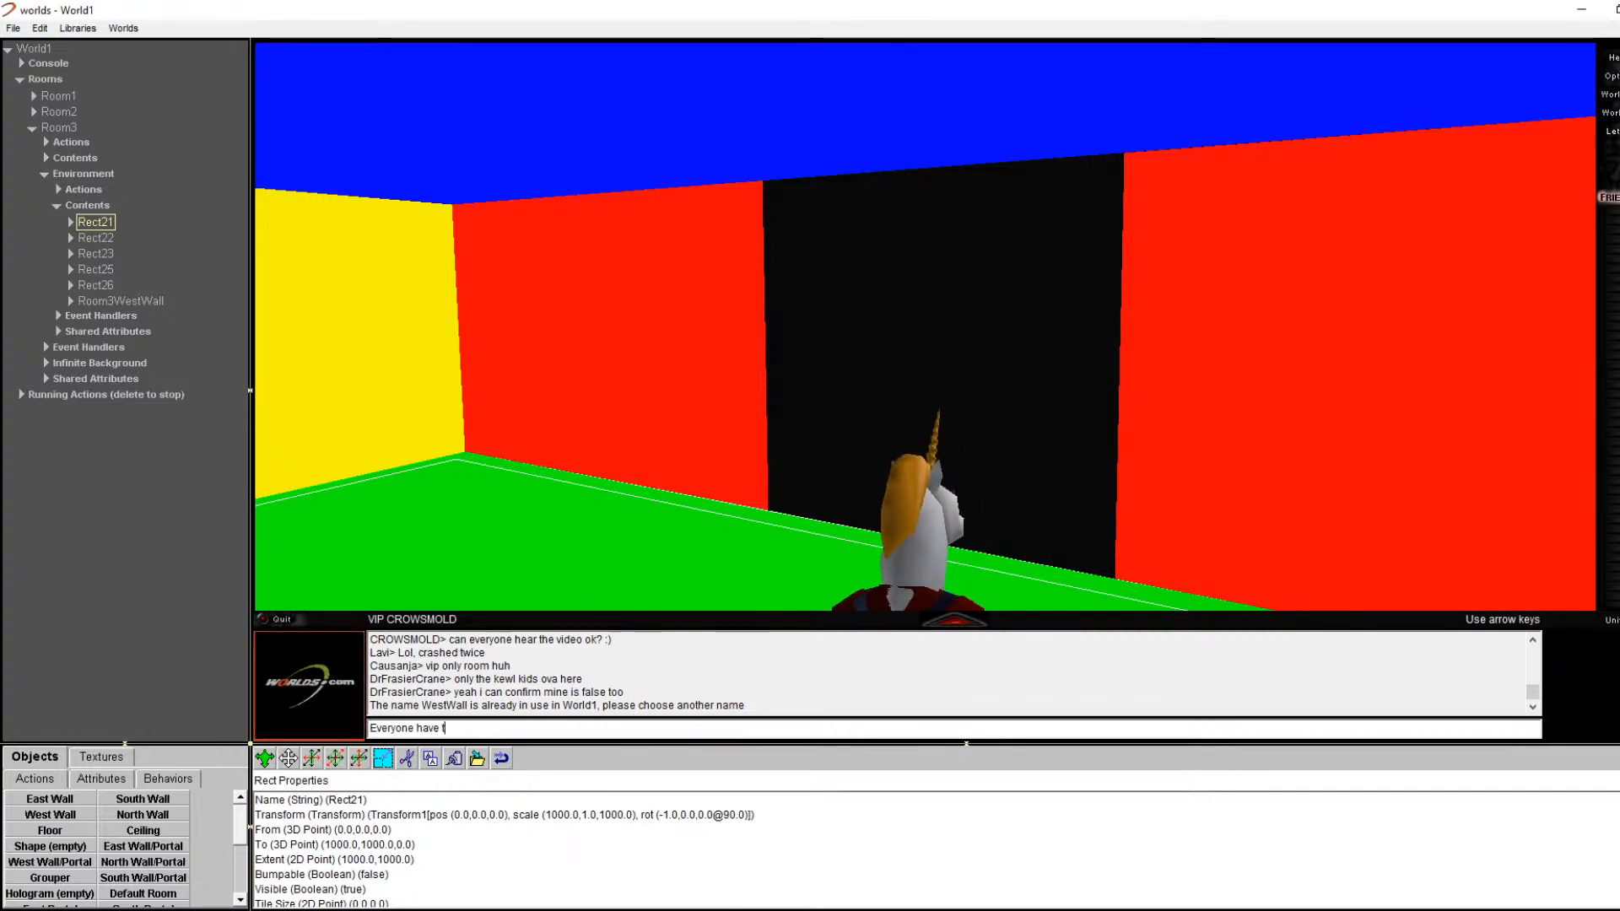
Step: Send the chat question asking whether everyone's west wall and portal is ready
text(e)
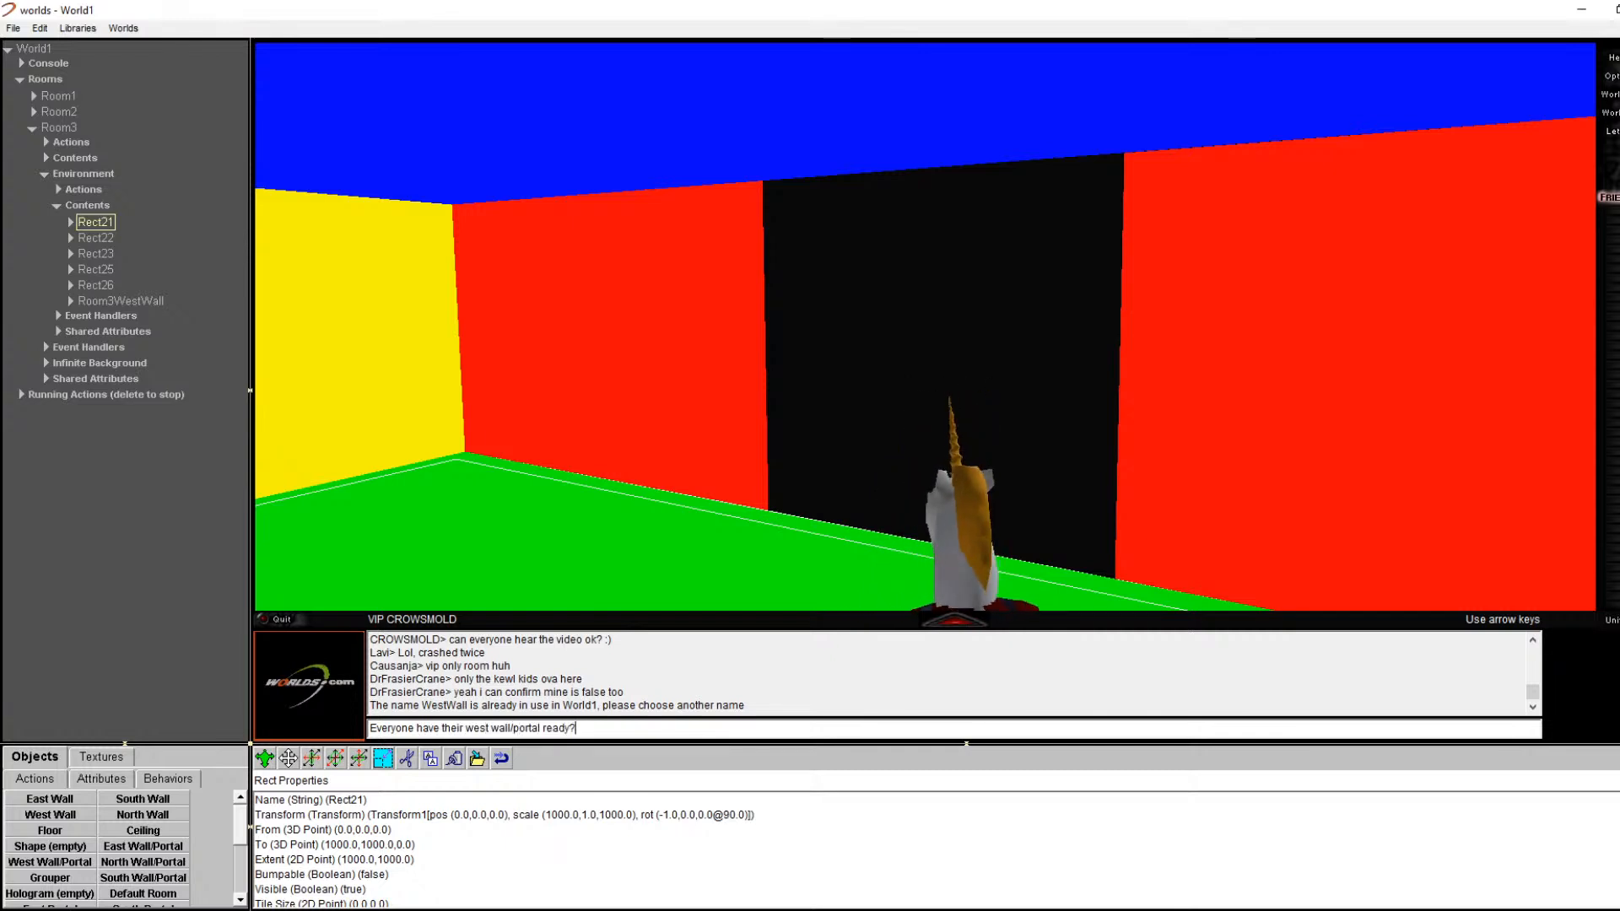
key(Return)
drag(579, 706, 566, 705)
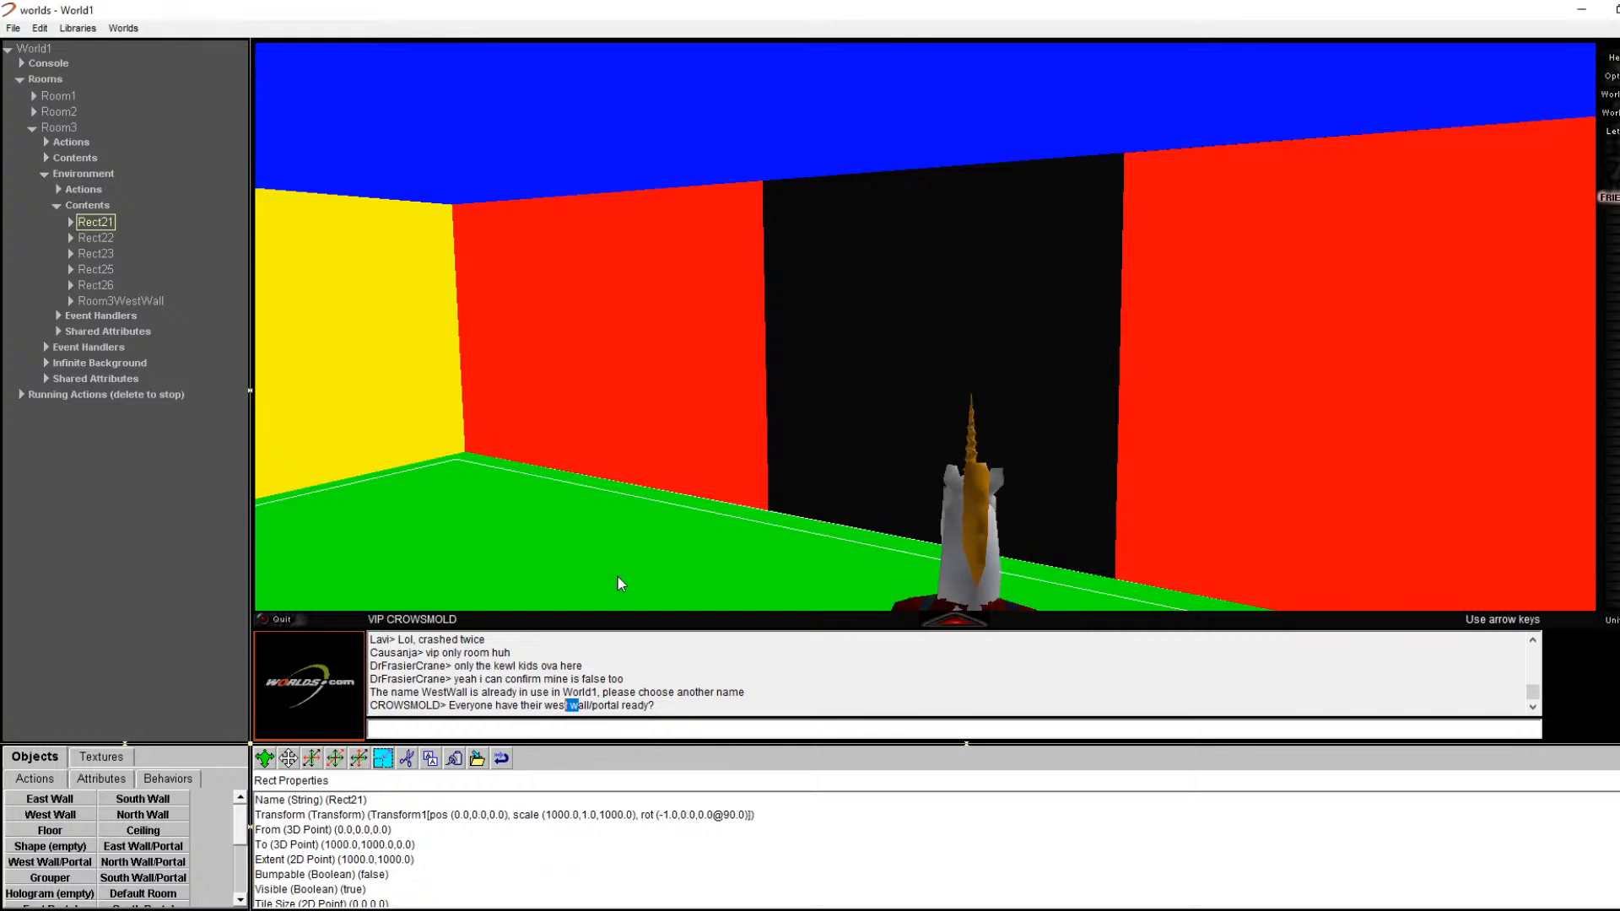
Step: Turn past the yellow and red walls to face the black portal and magenta wall
key(Left)
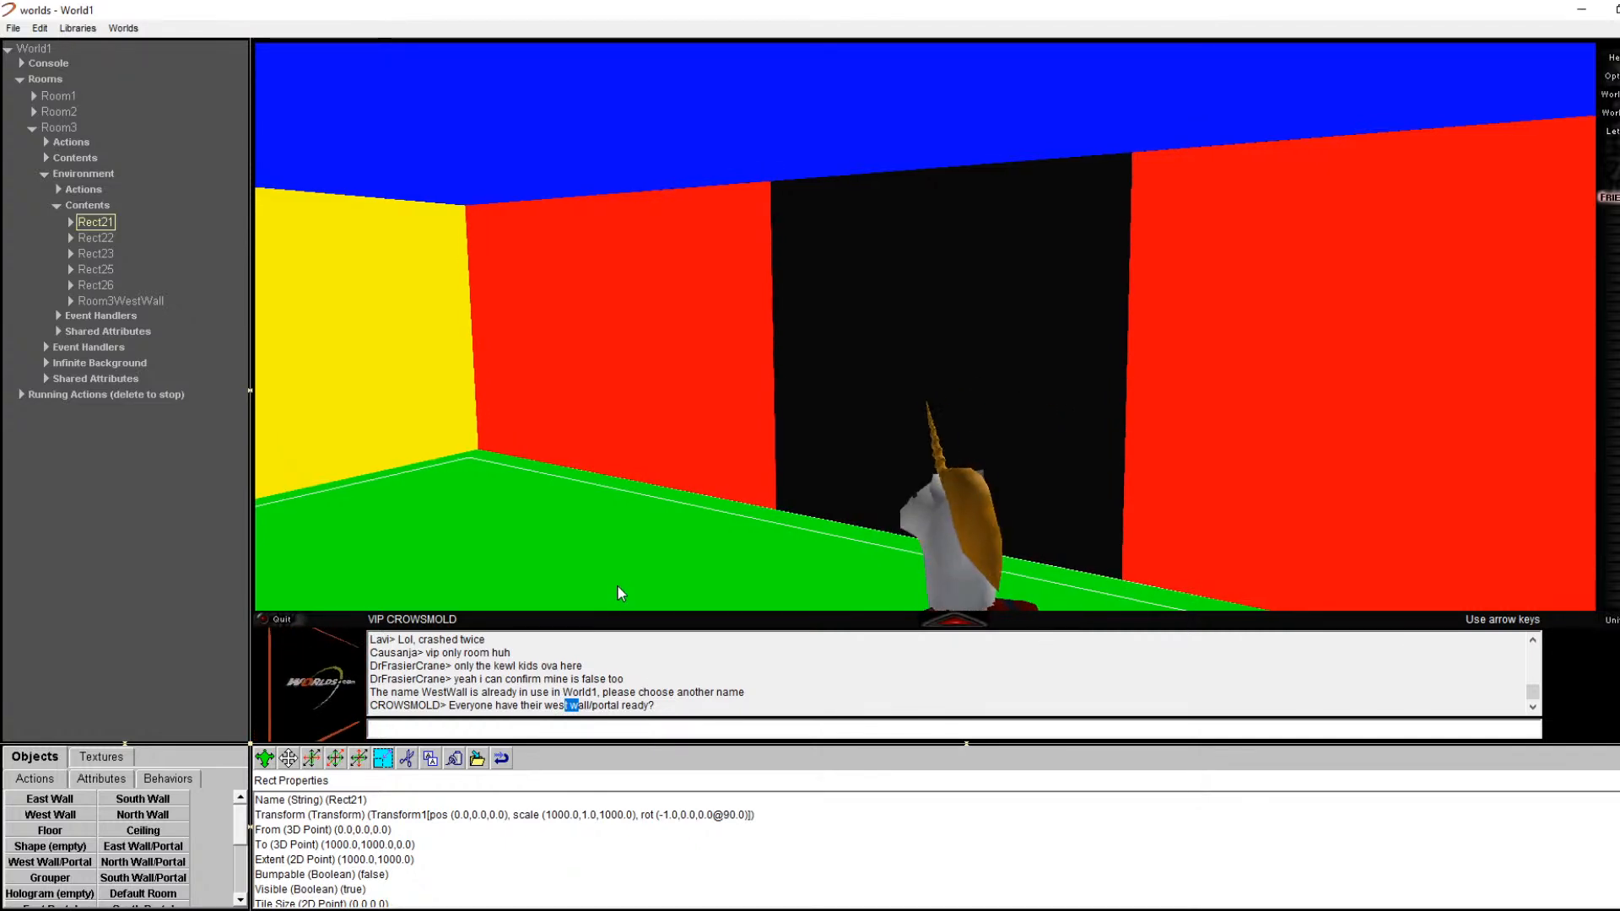
key(Left)
key(Left)
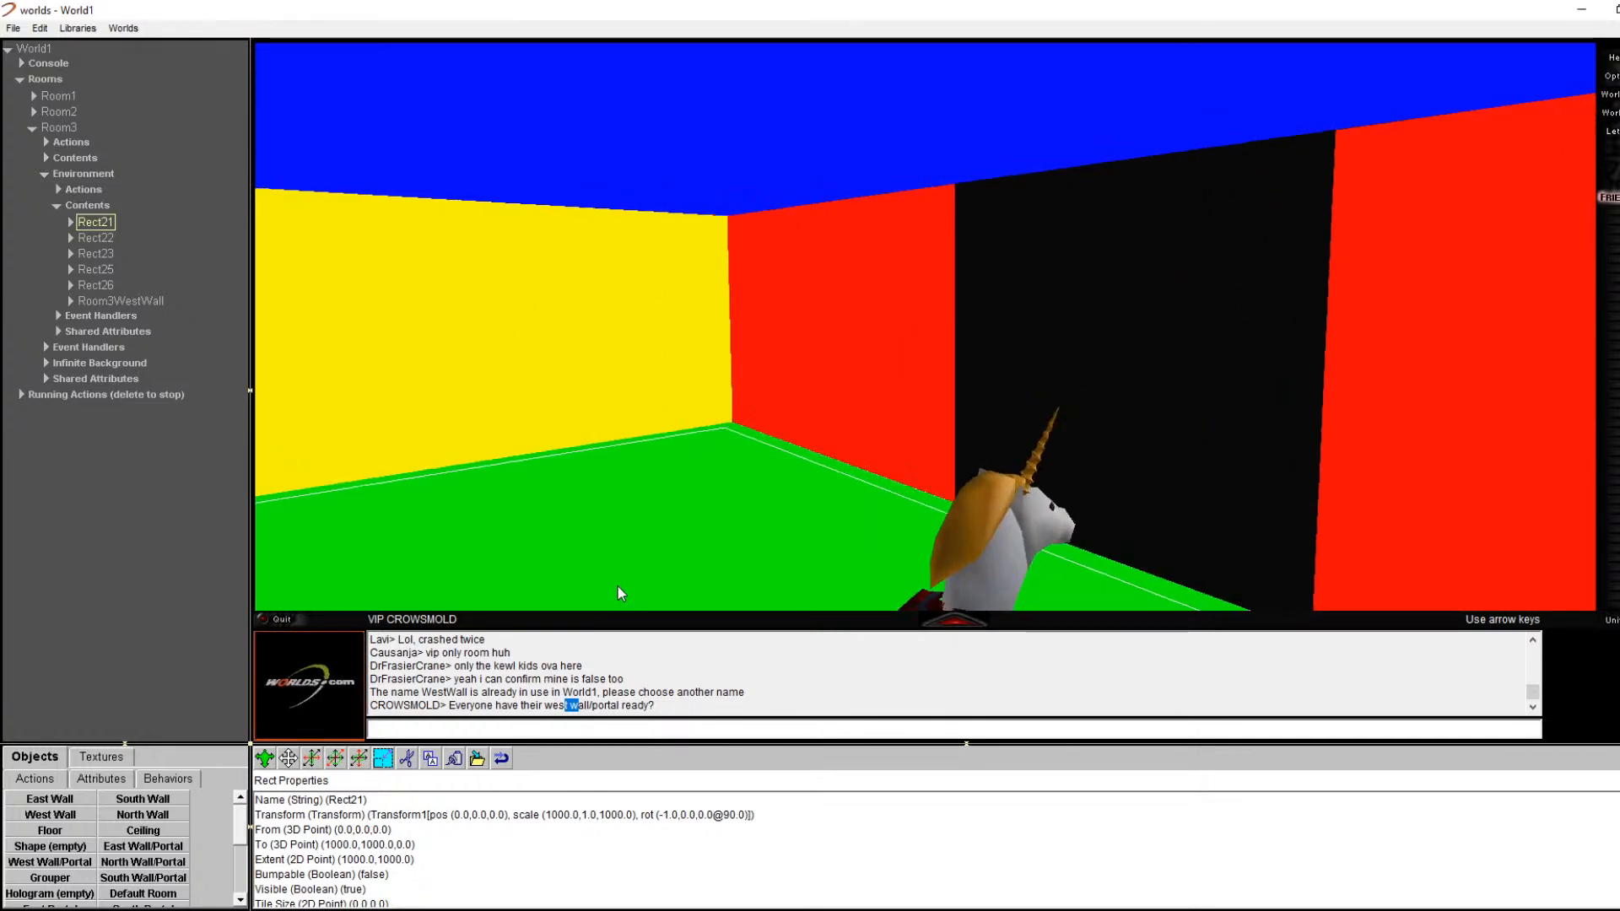
key(Left)
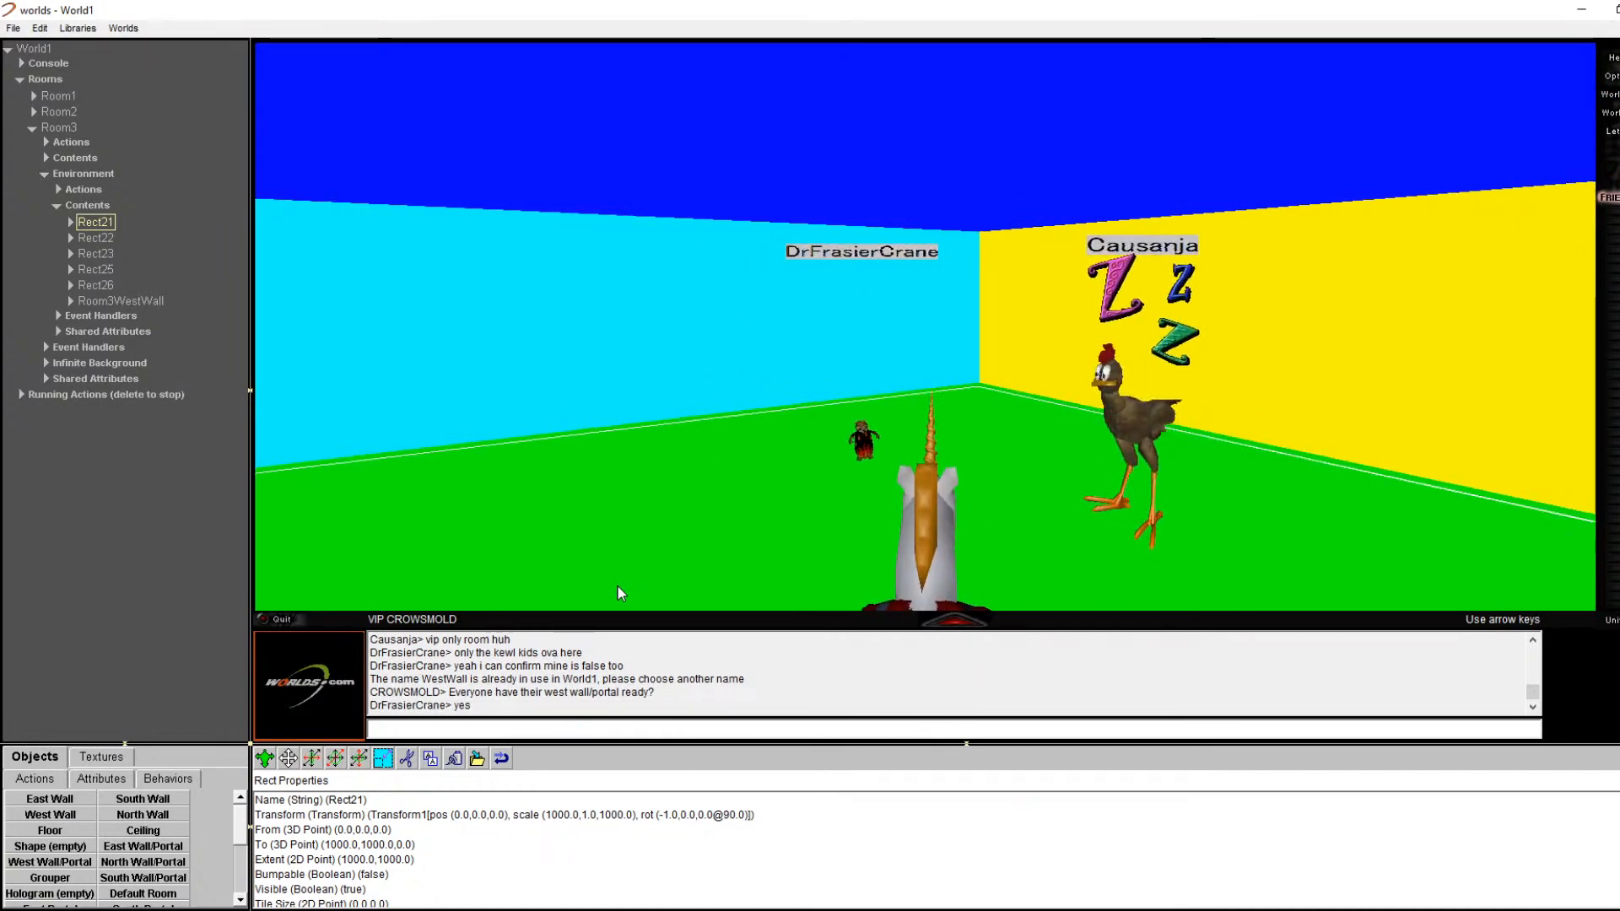
key(Right)
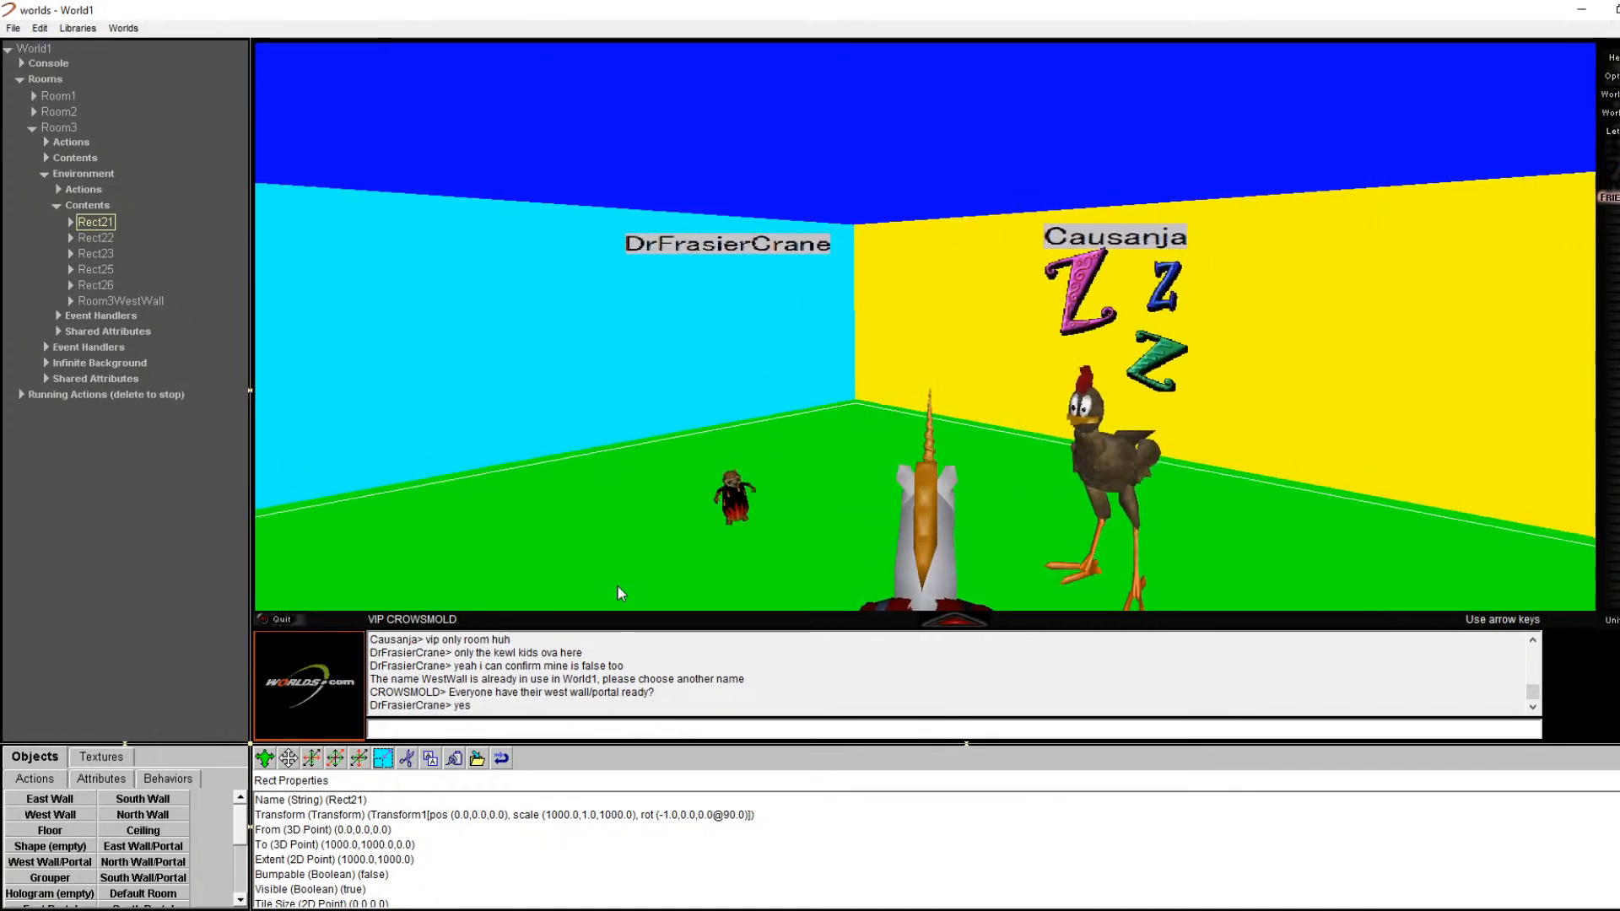
key(Right)
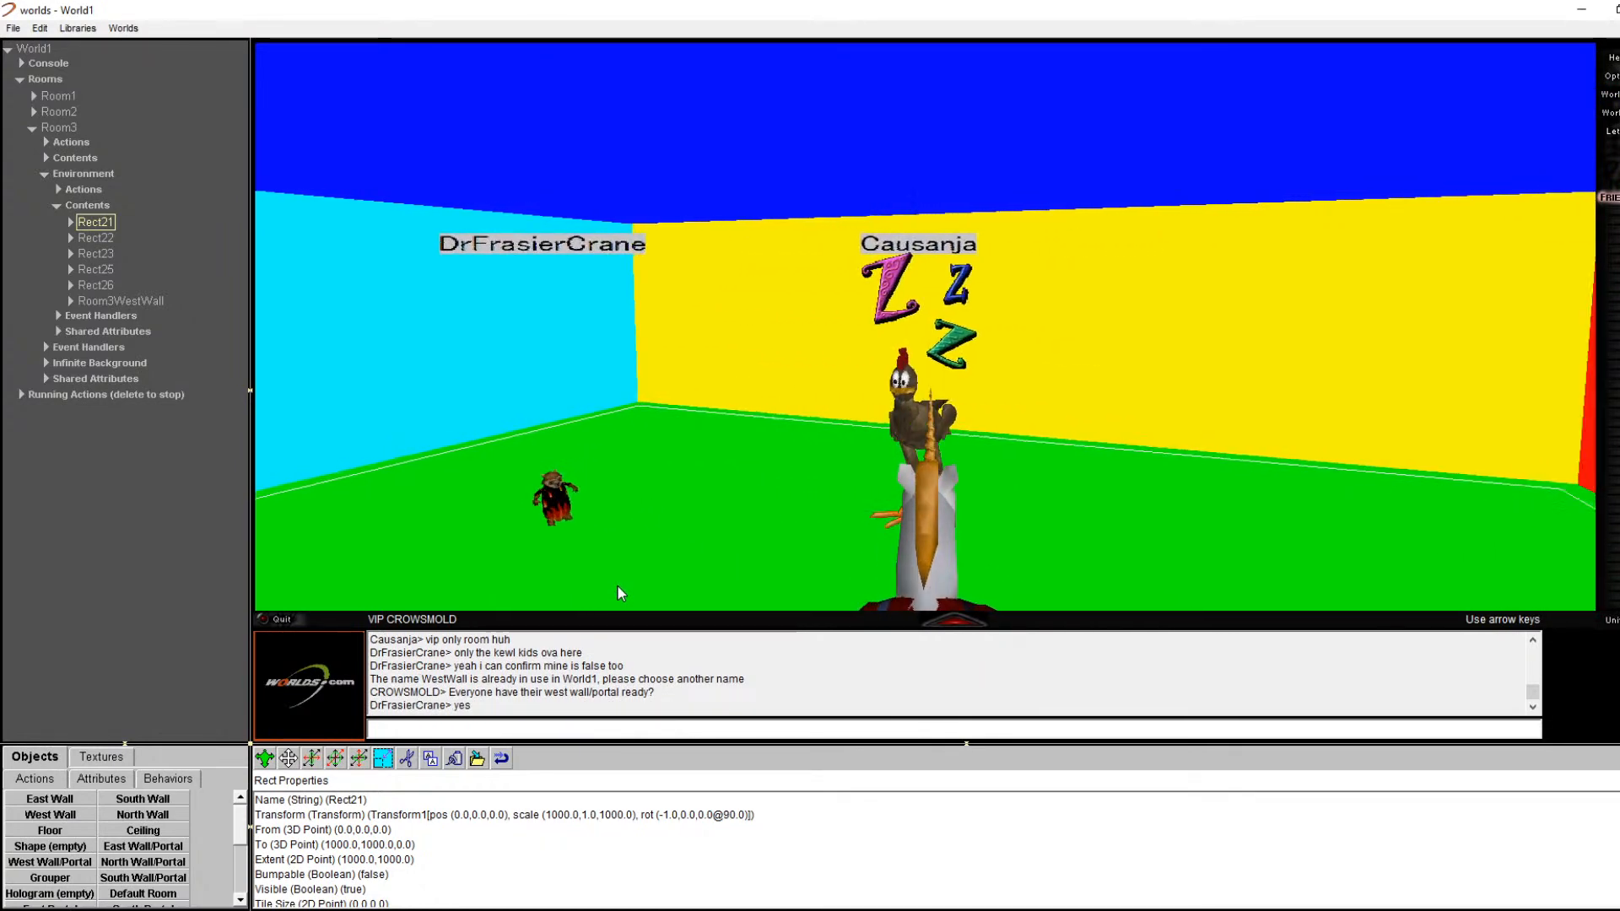
key(Left)
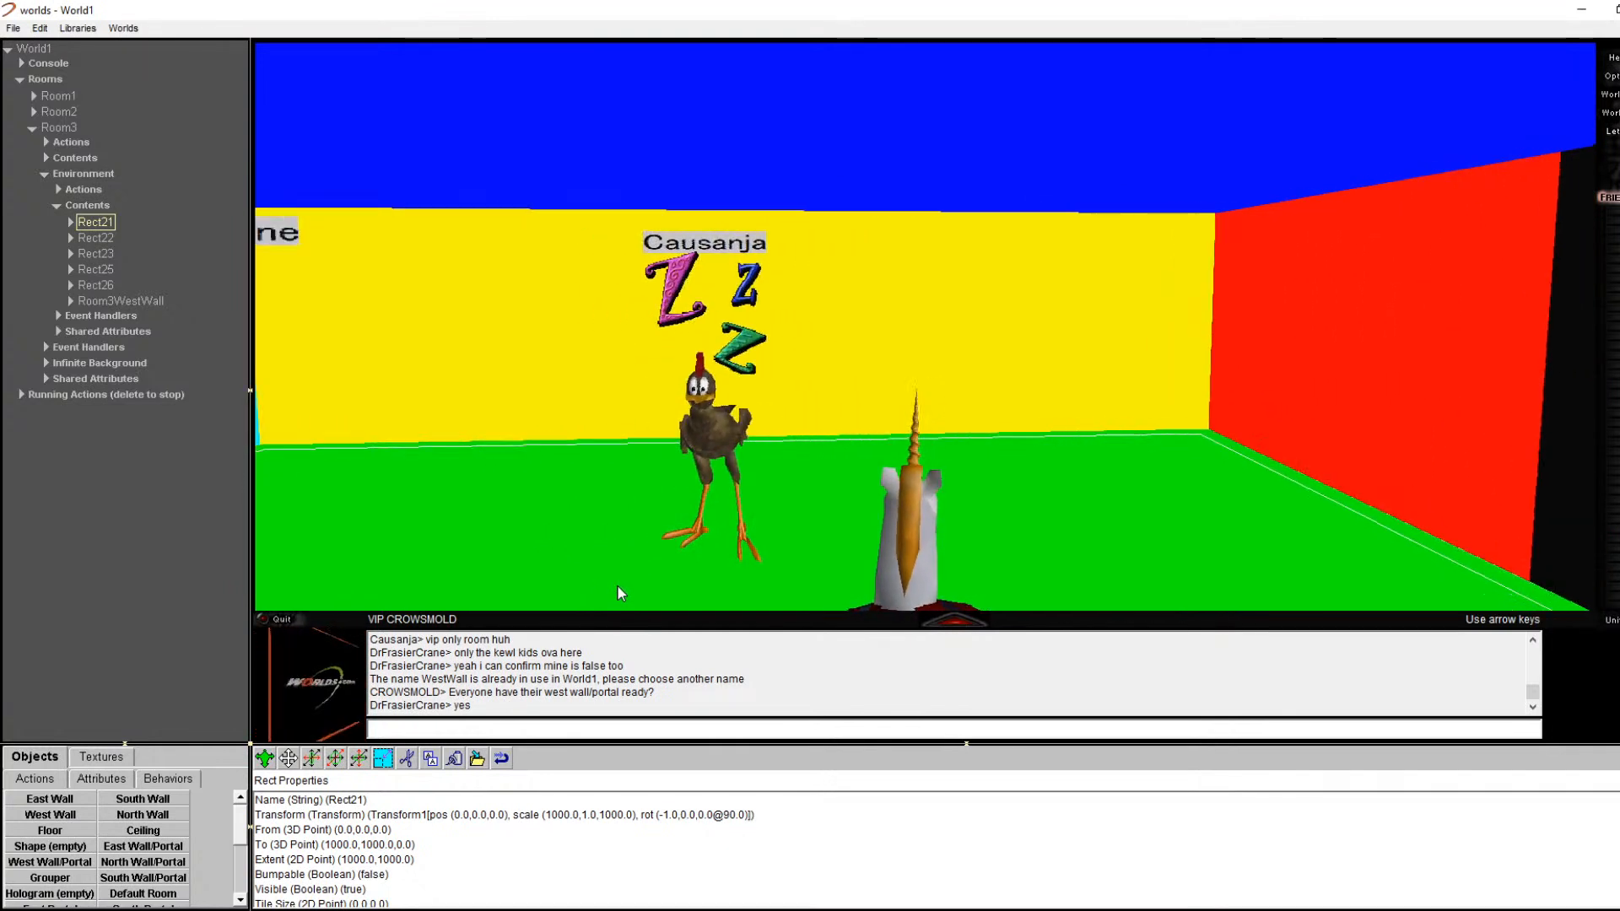
key(Right)
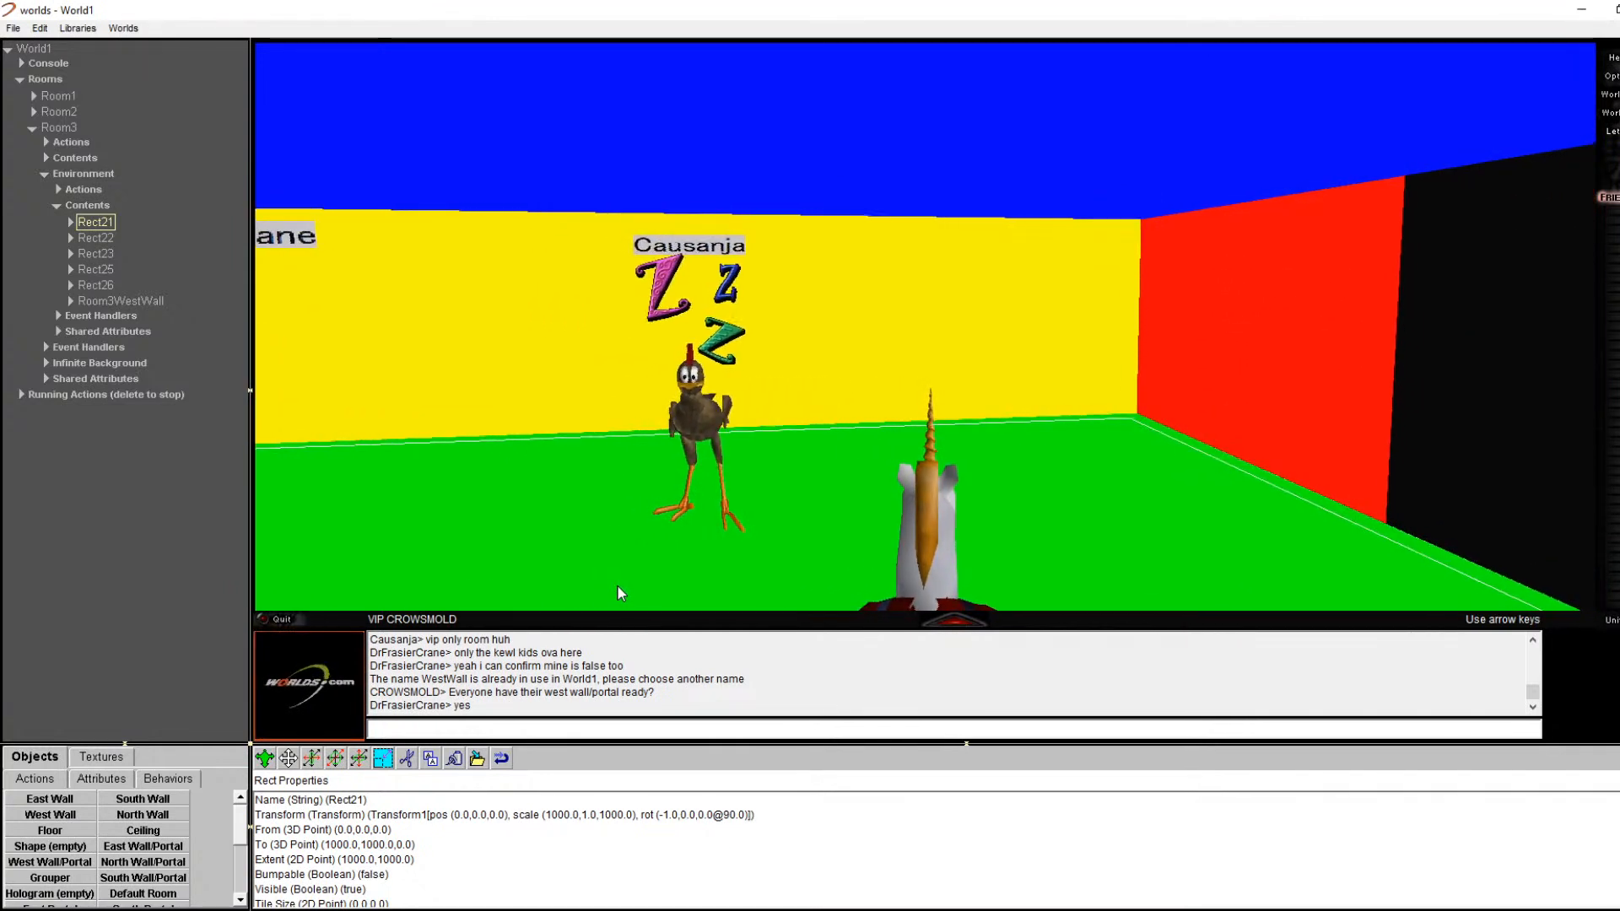
key(Right)
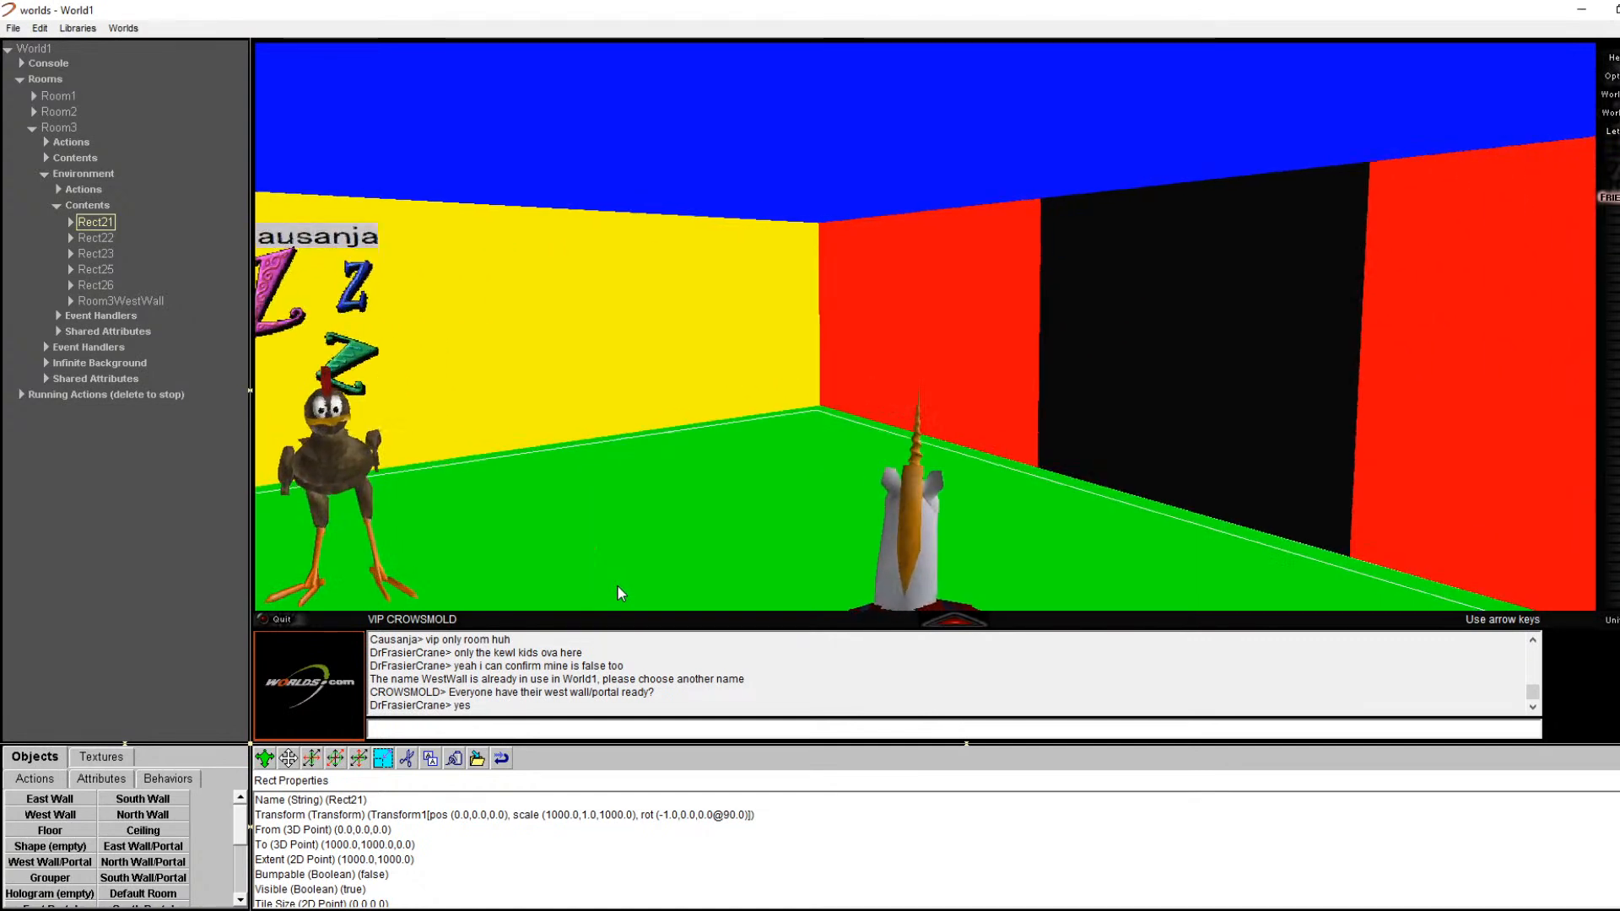
key(Right)
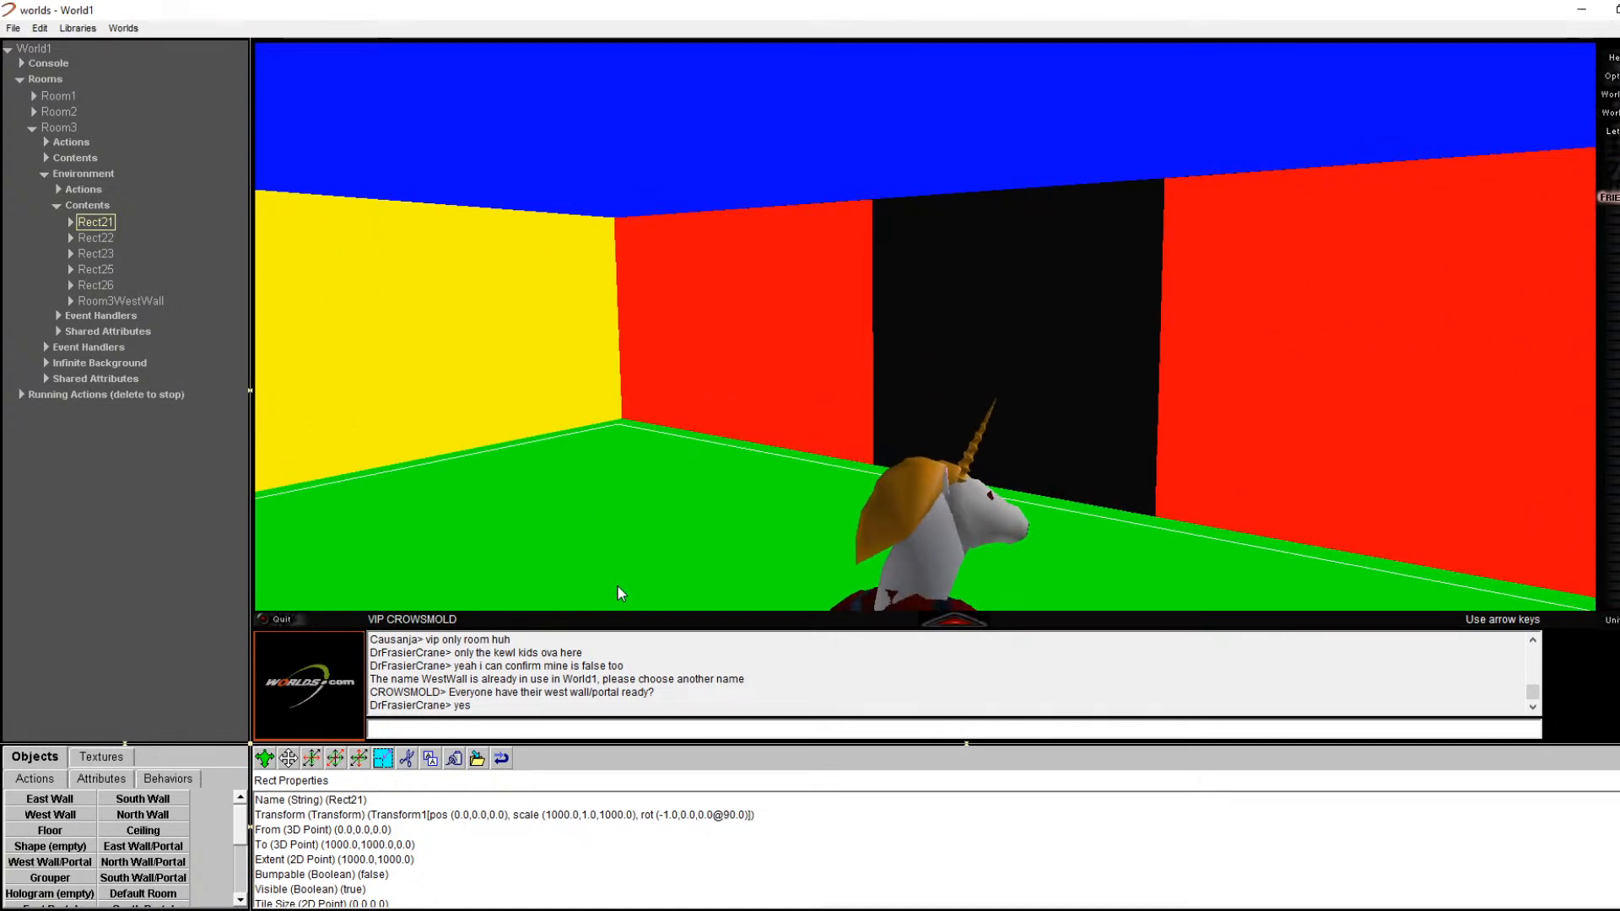
key(Right)
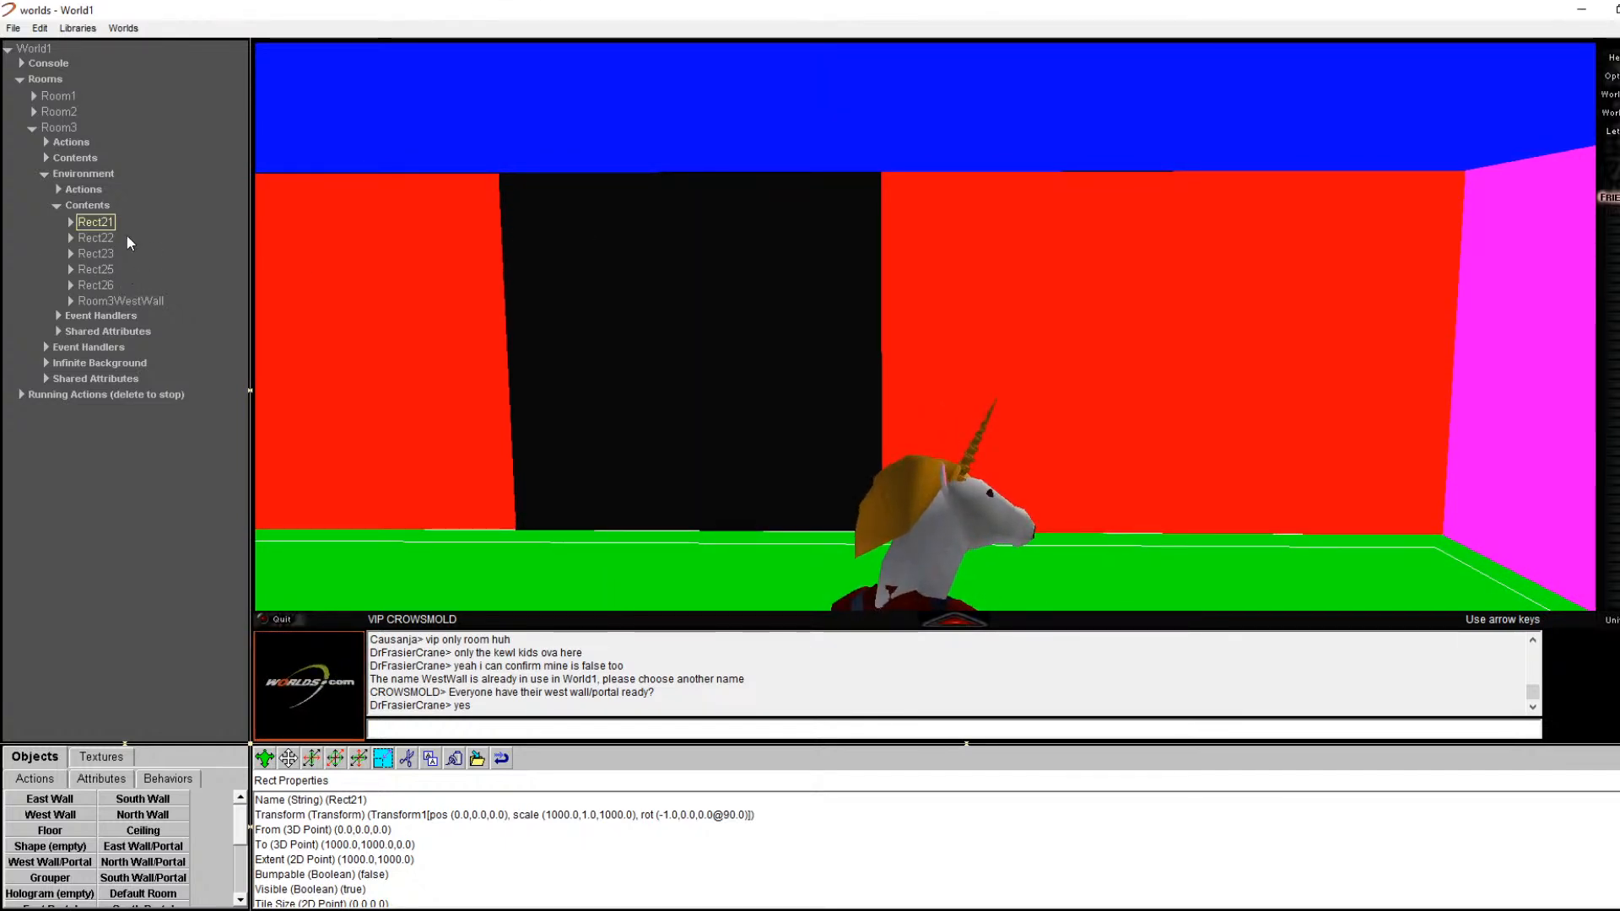
Step: Expand Room3WestWall's contents, compare Rect27 and Rect28, and show the west facing portal's properties
click(71, 302)
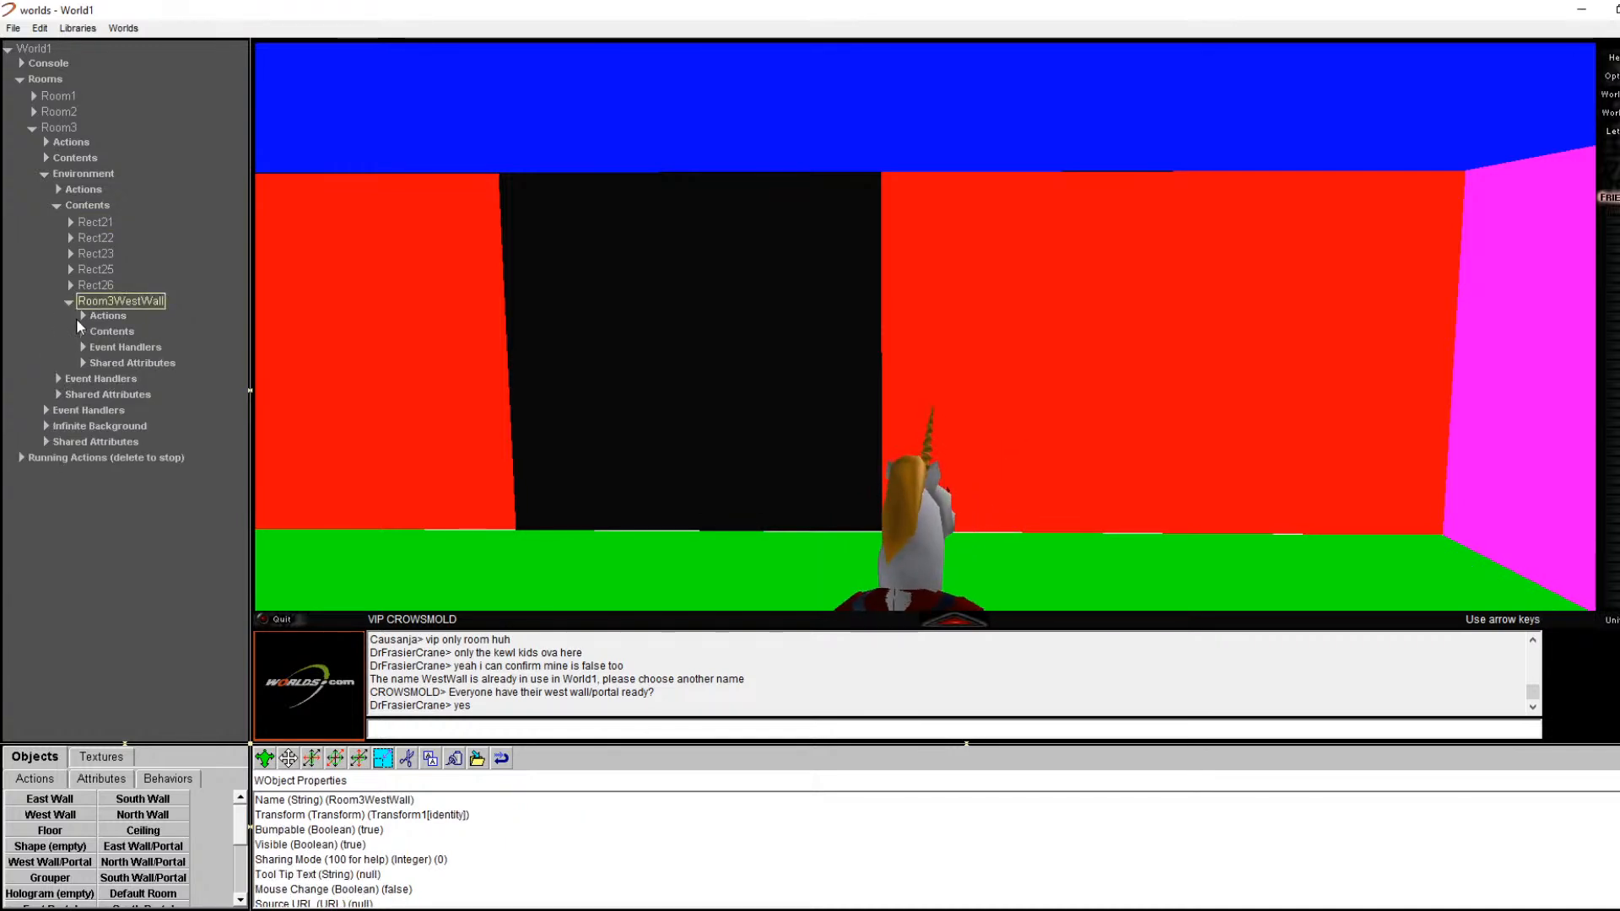
click(83, 329)
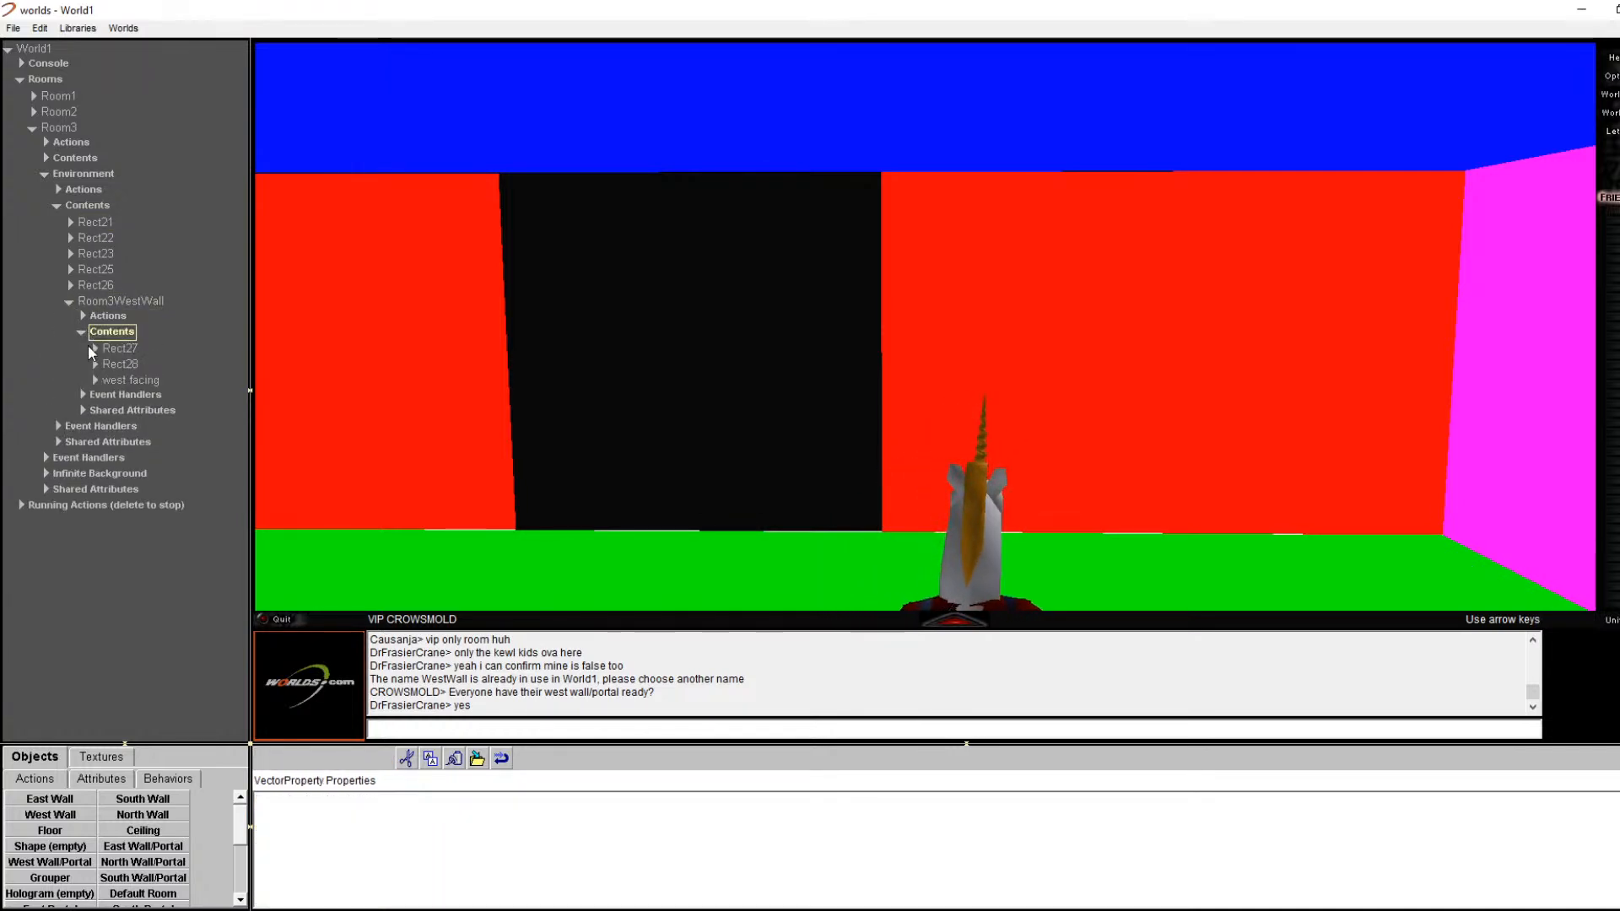
click(127, 350)
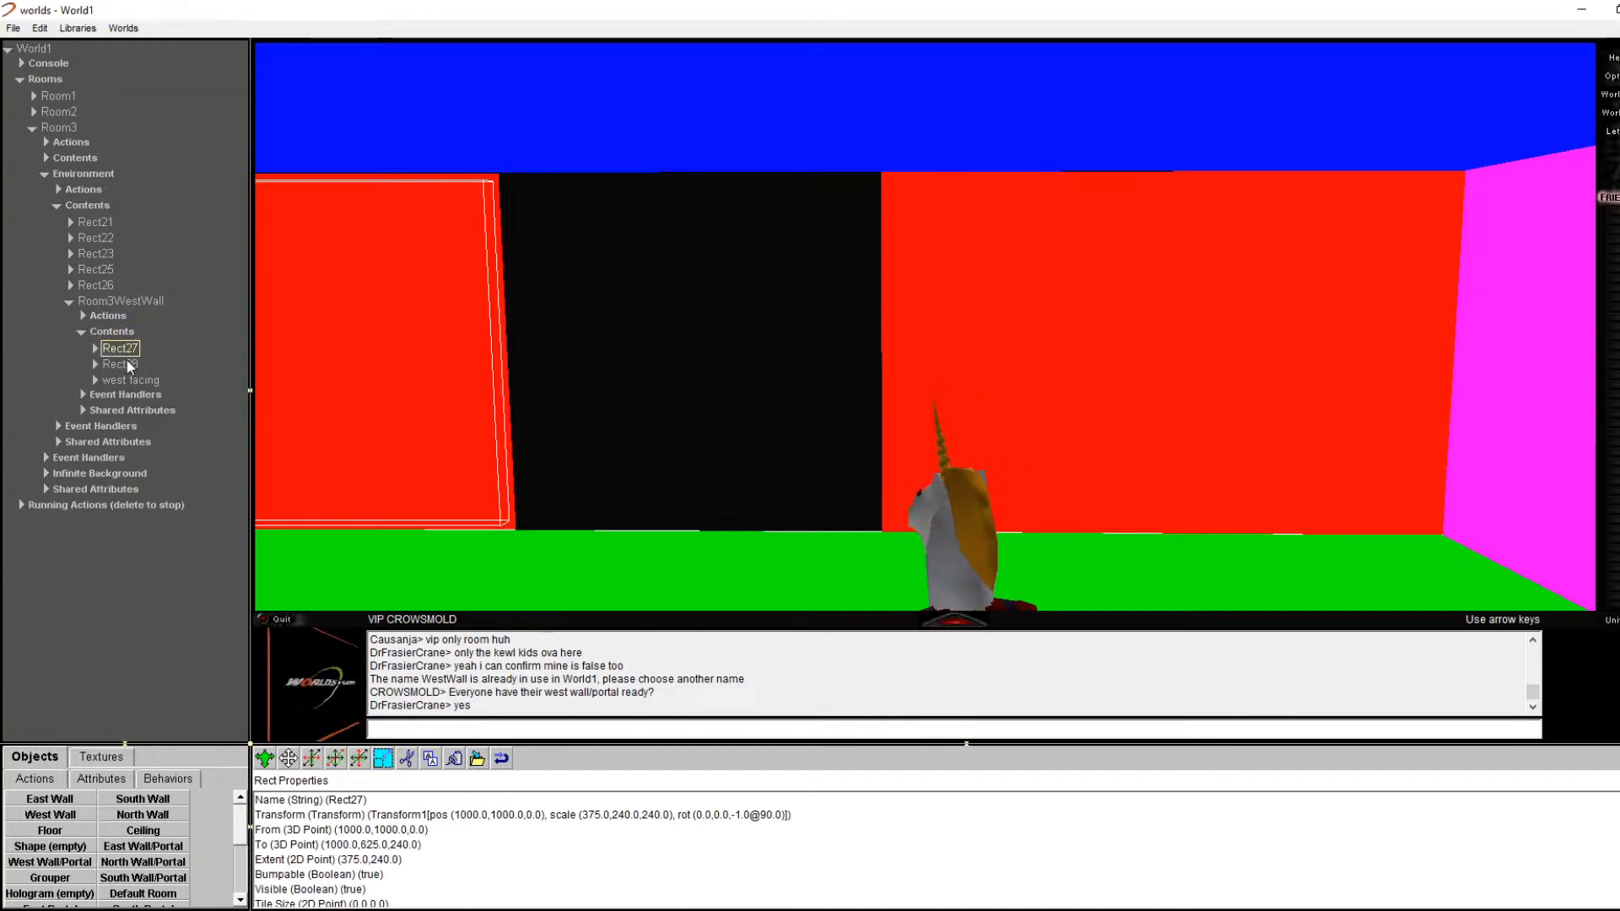
click(127, 363)
click(129, 348)
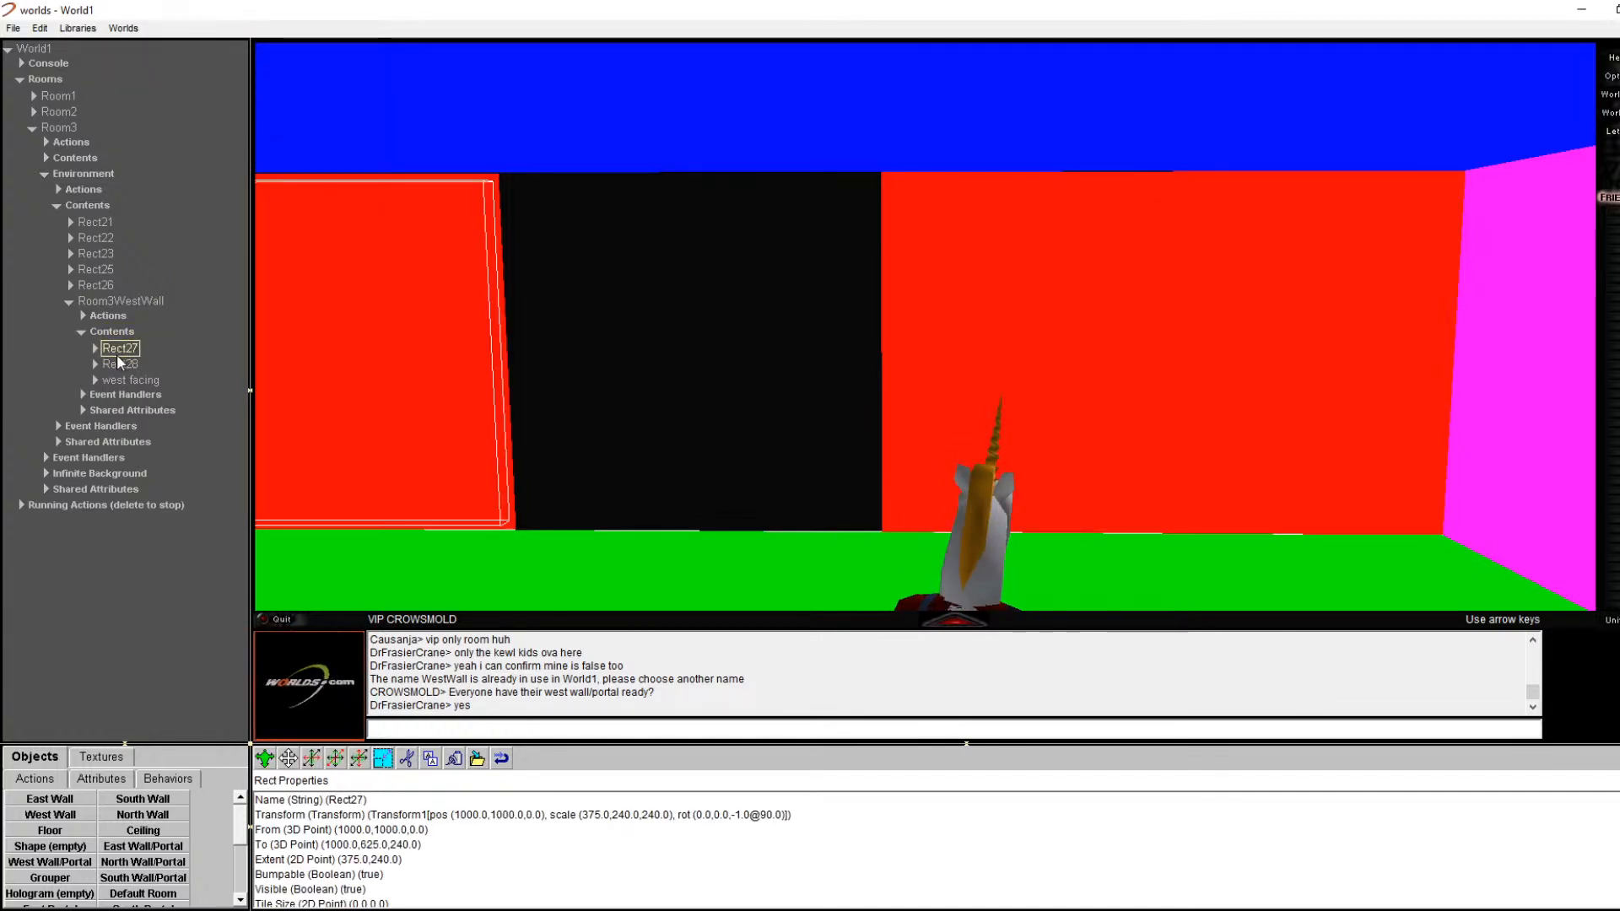
click(119, 364)
click(119, 380)
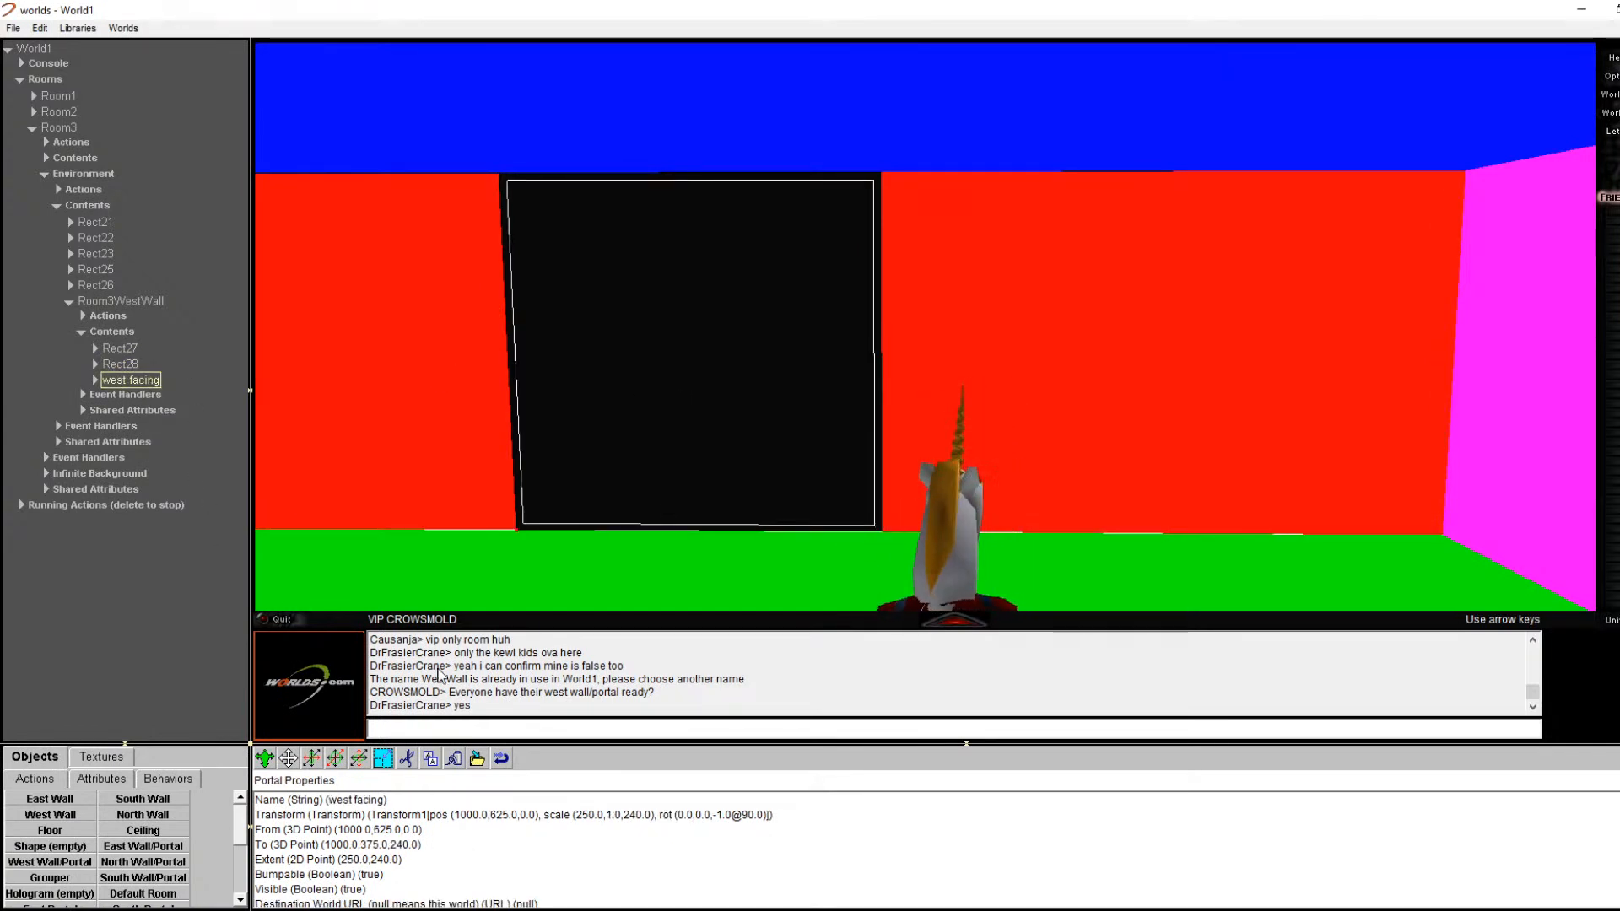
Step: Enter Room3WestPortalRoom2 as the west facing portal's Name and confirm it
double_click(360, 800)
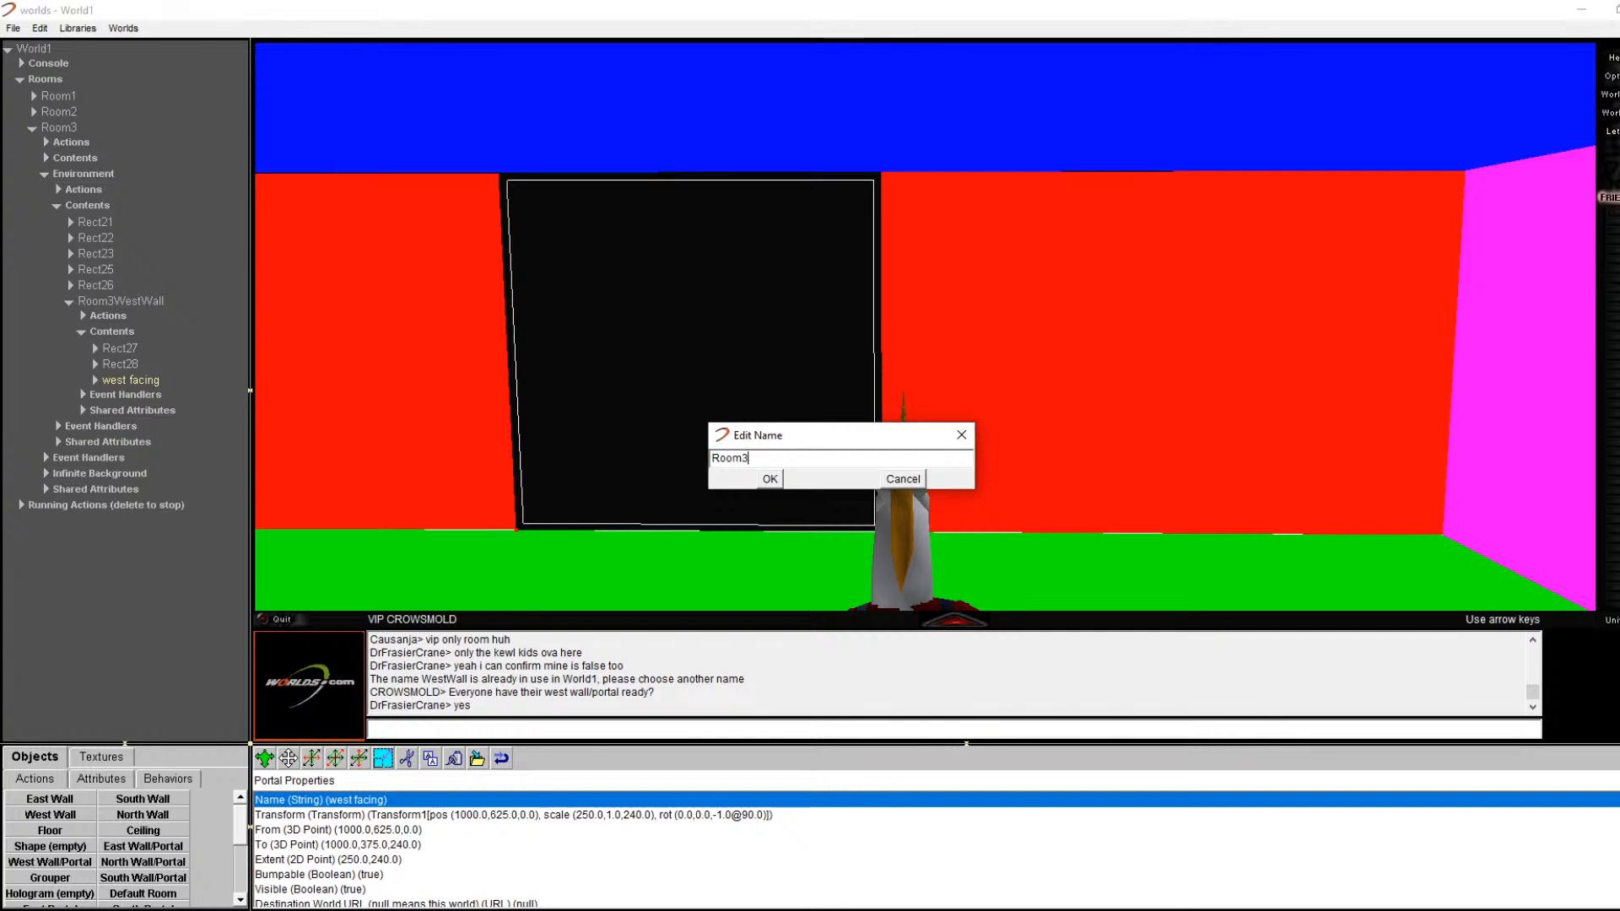
text(Room3WestPortalRoom2)
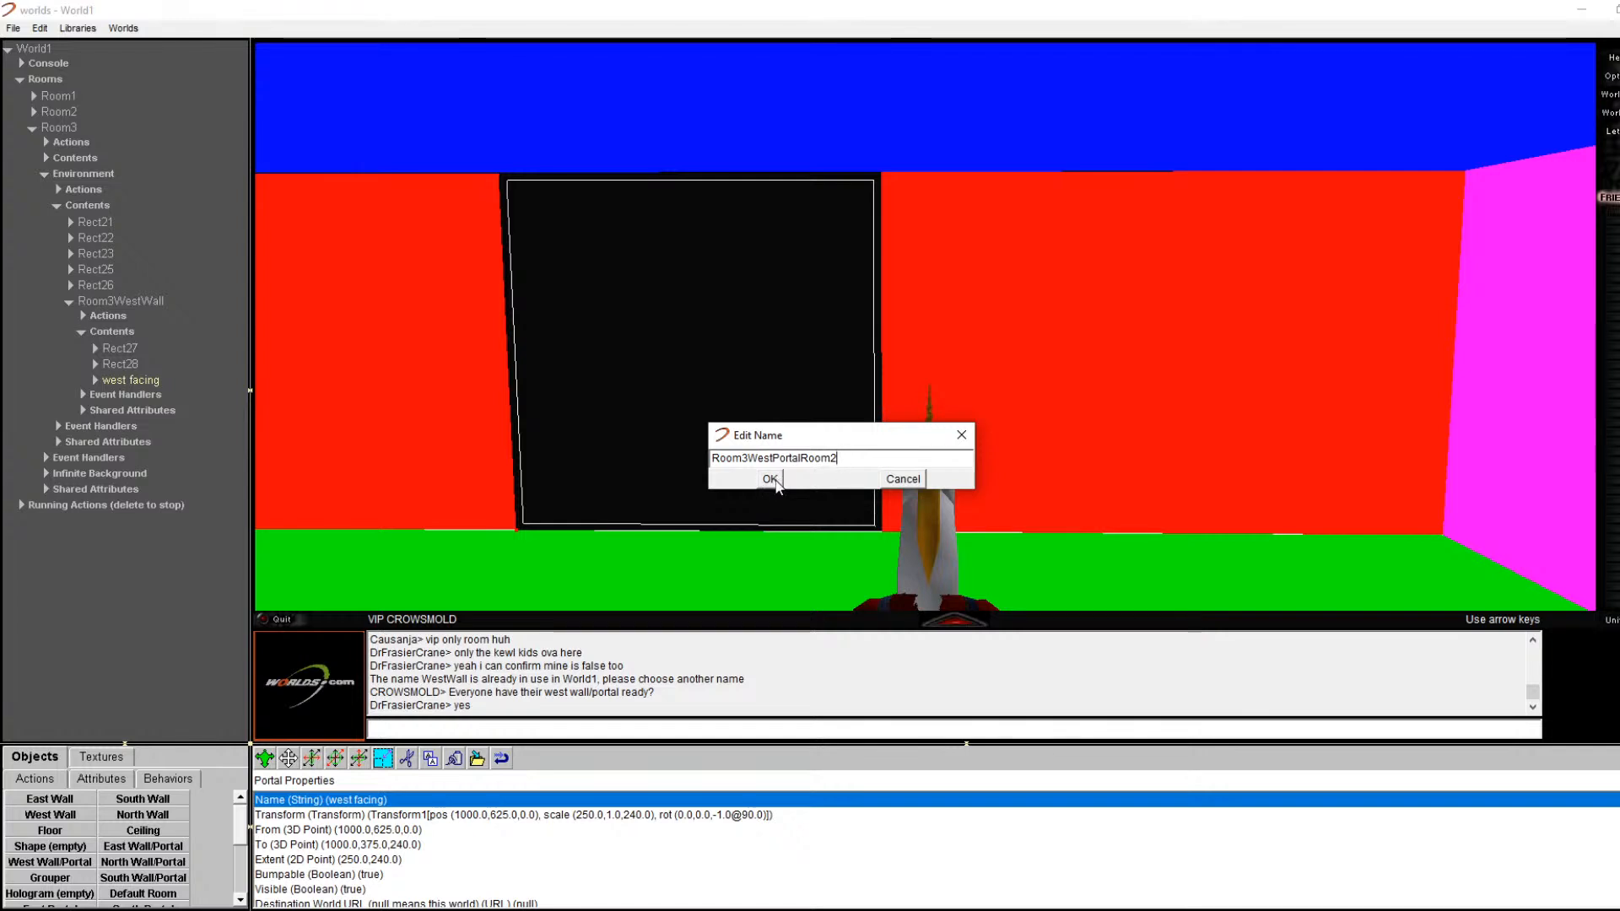
click(771, 479)
scroll(419, 869, down, 1)
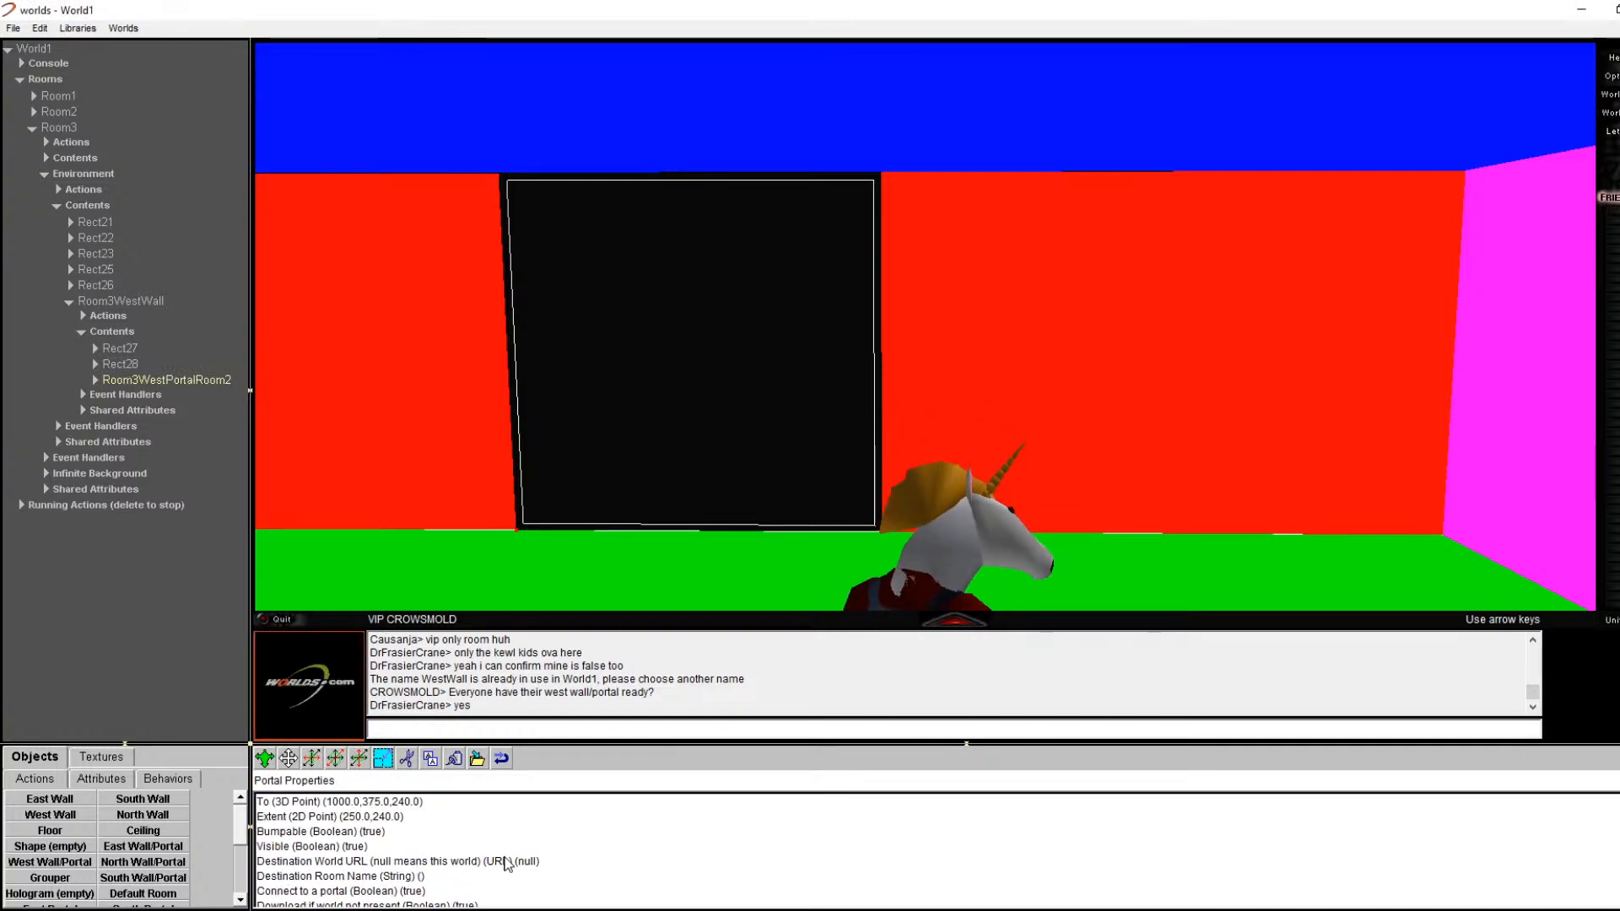
Step: Set the portal's Destination Room Name to Room2 and Destination Portal Name to Room2EastPortalRoom3
click(313, 876)
double_click(313, 878)
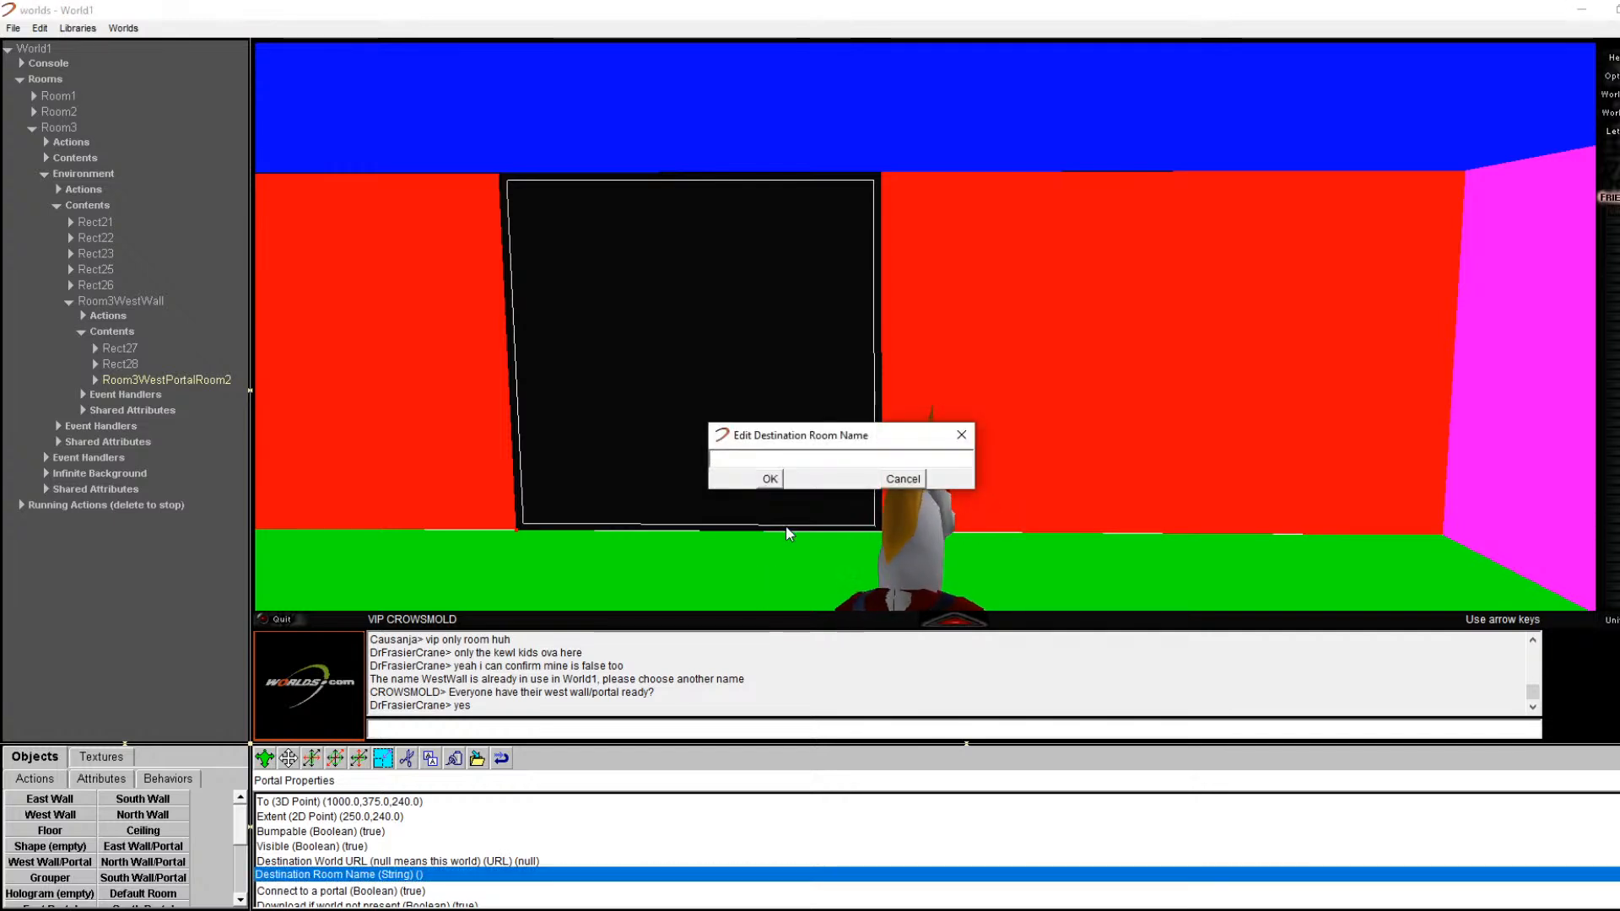
text(Room2)
key(Return)
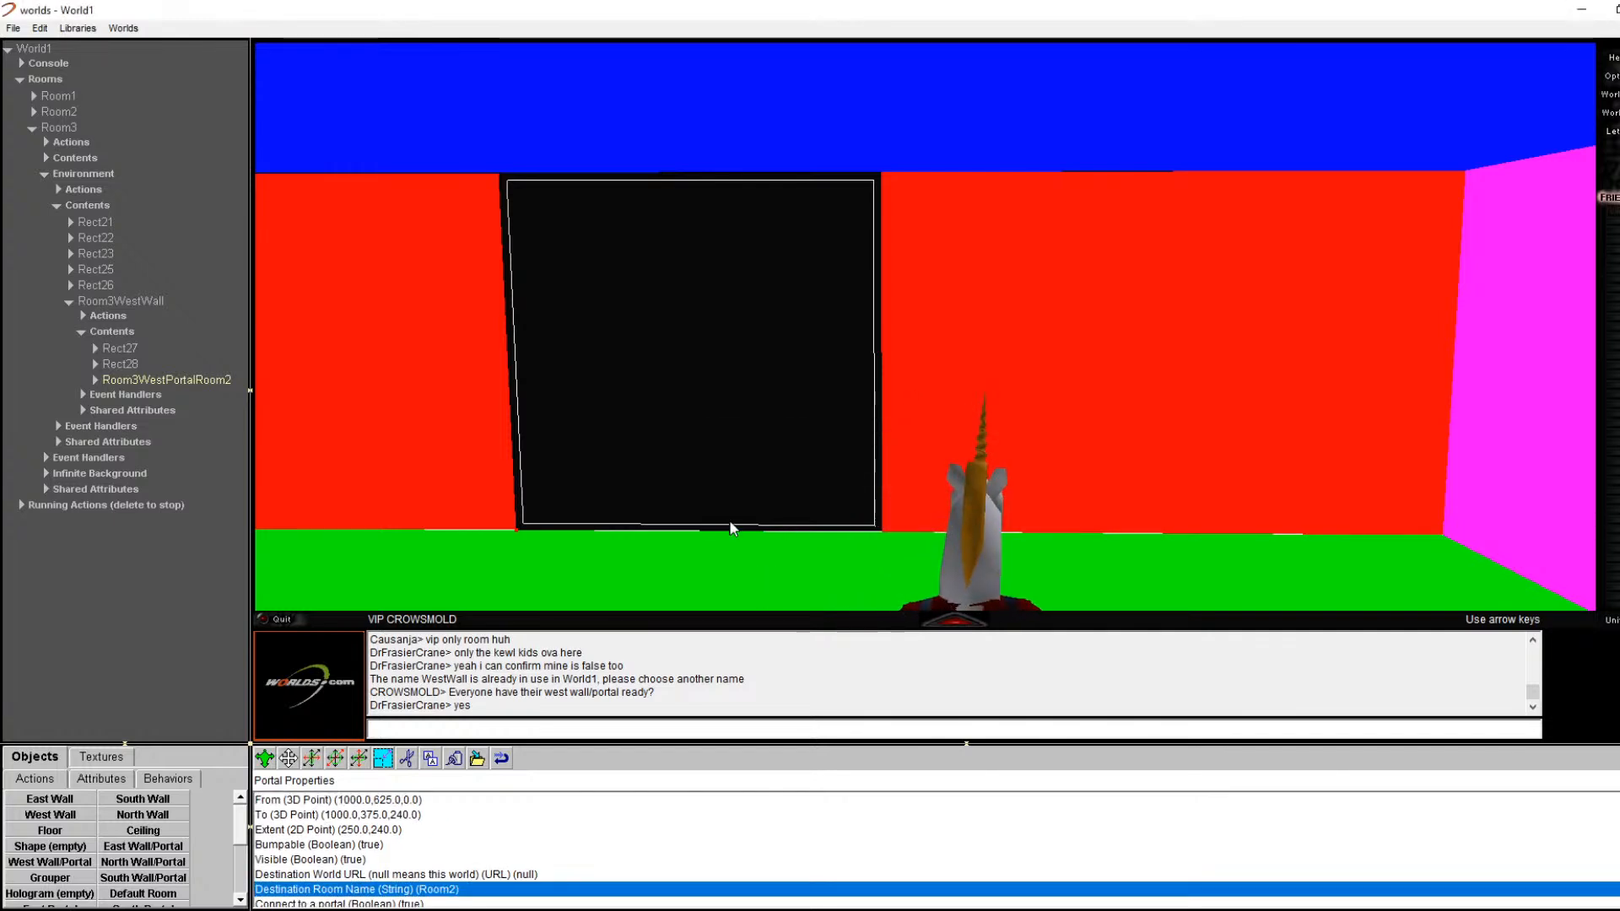
scroll(478, 852, down, 1)
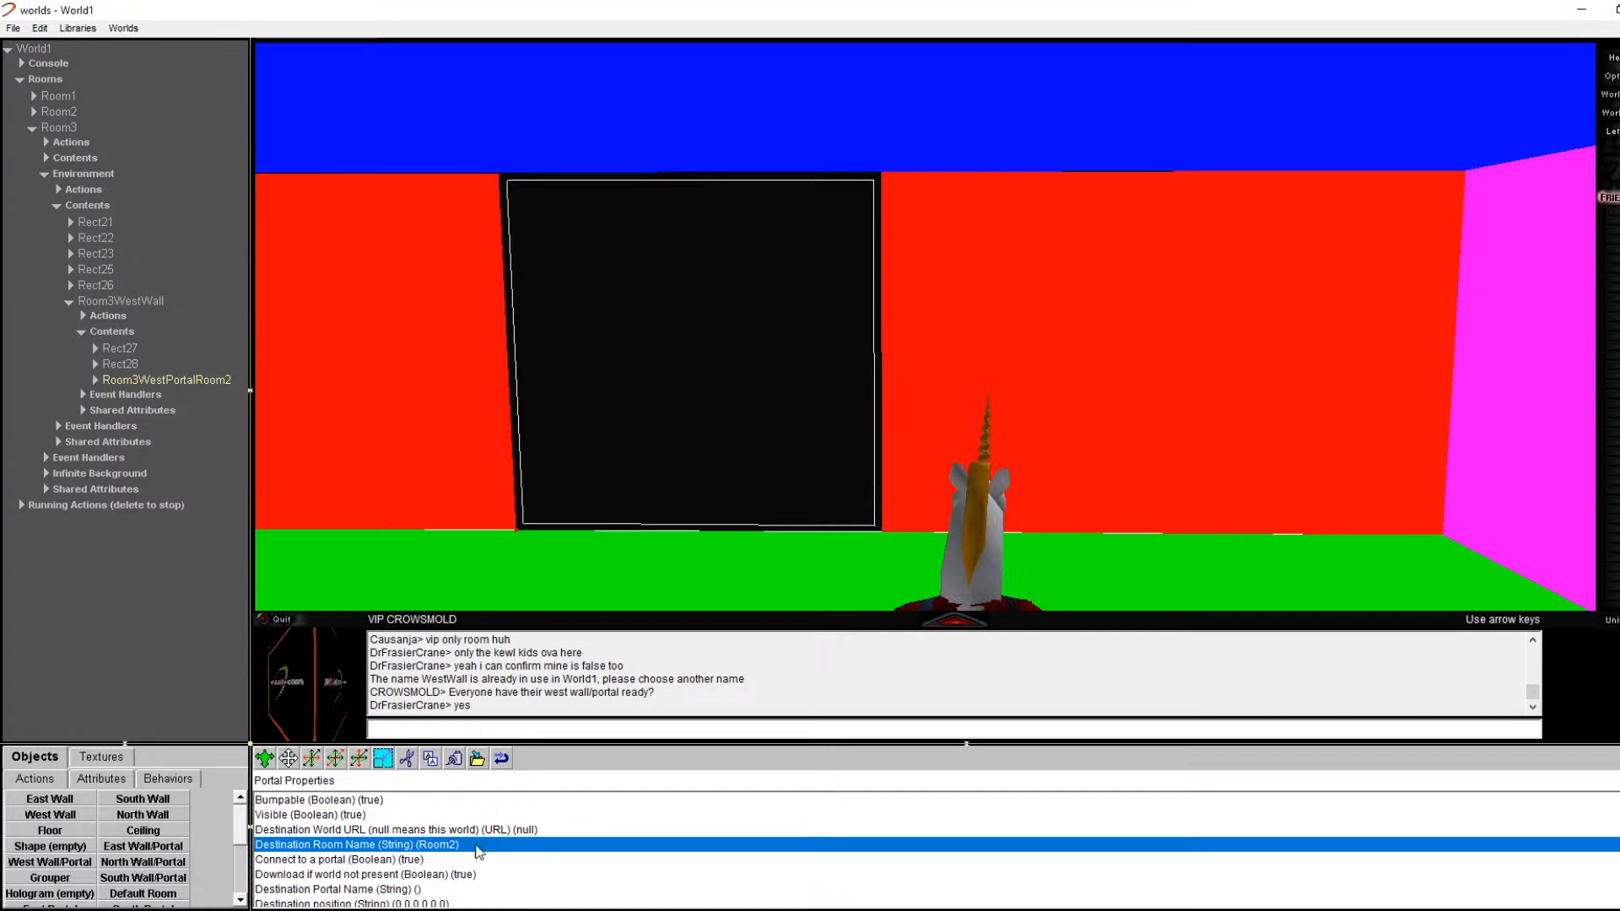
click(408, 891)
double_click(408, 892)
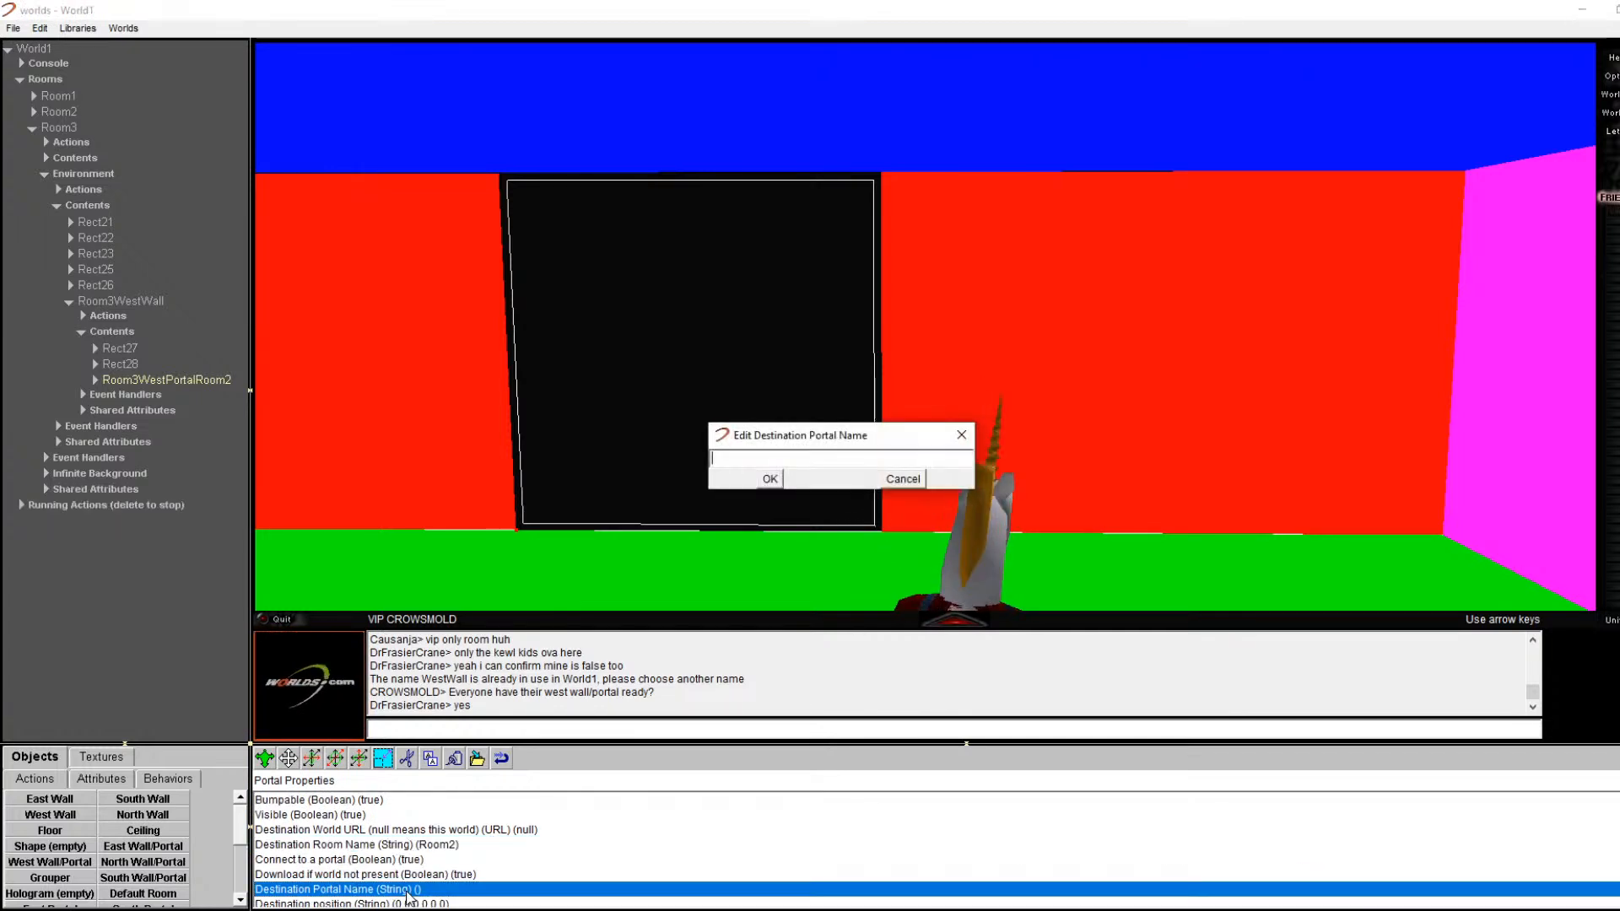
text(Room2)
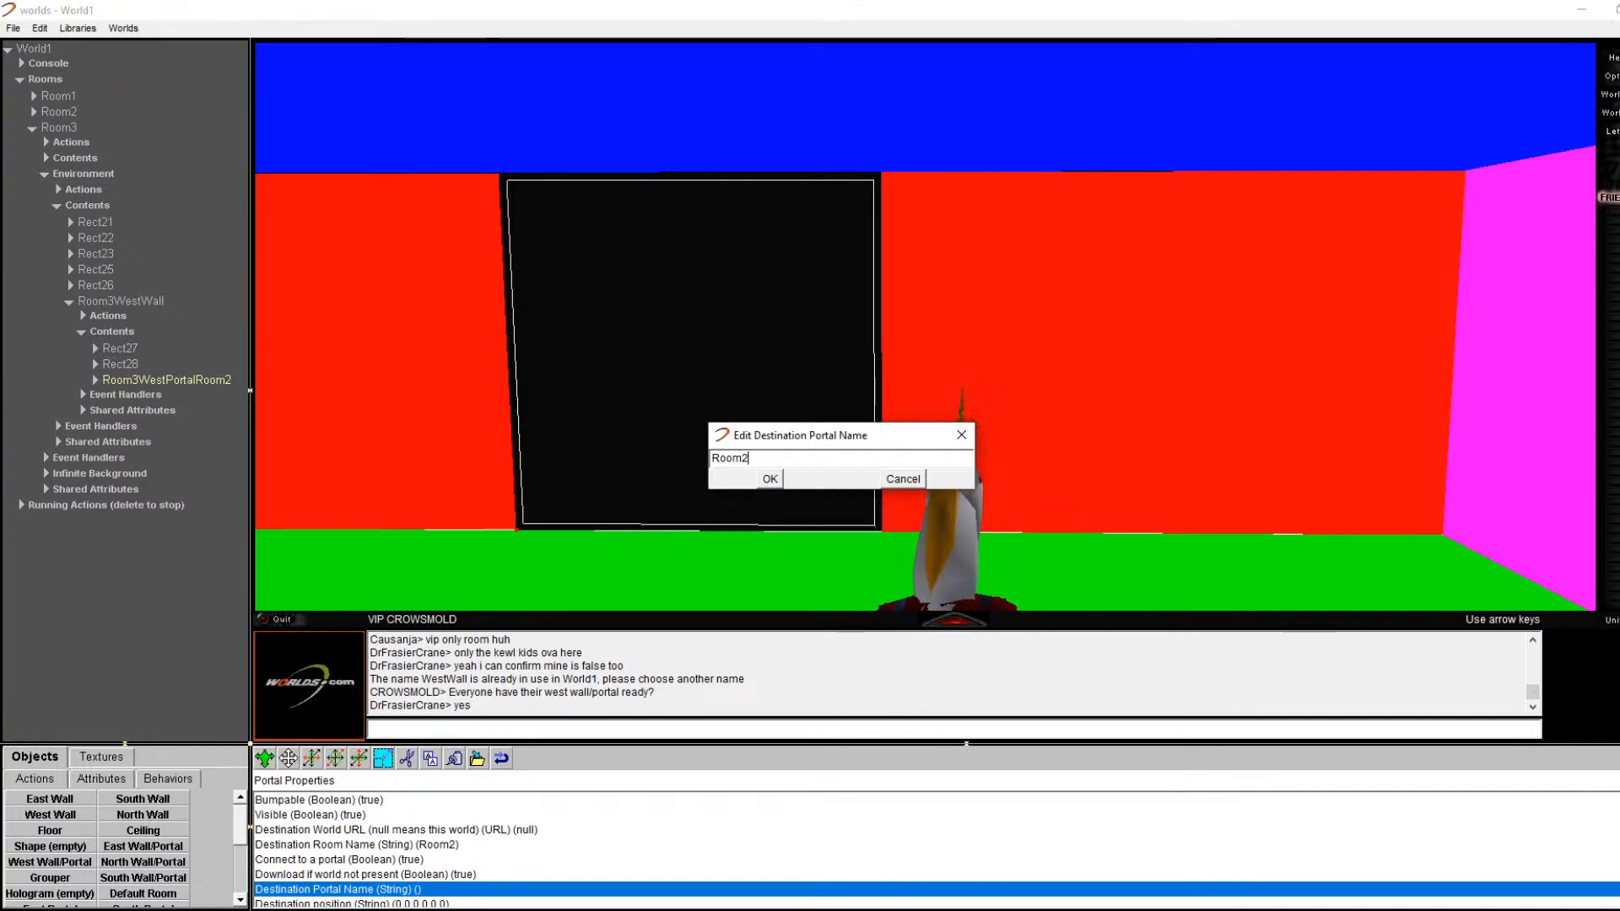
text(EastPortalRoom3)
key(Return)
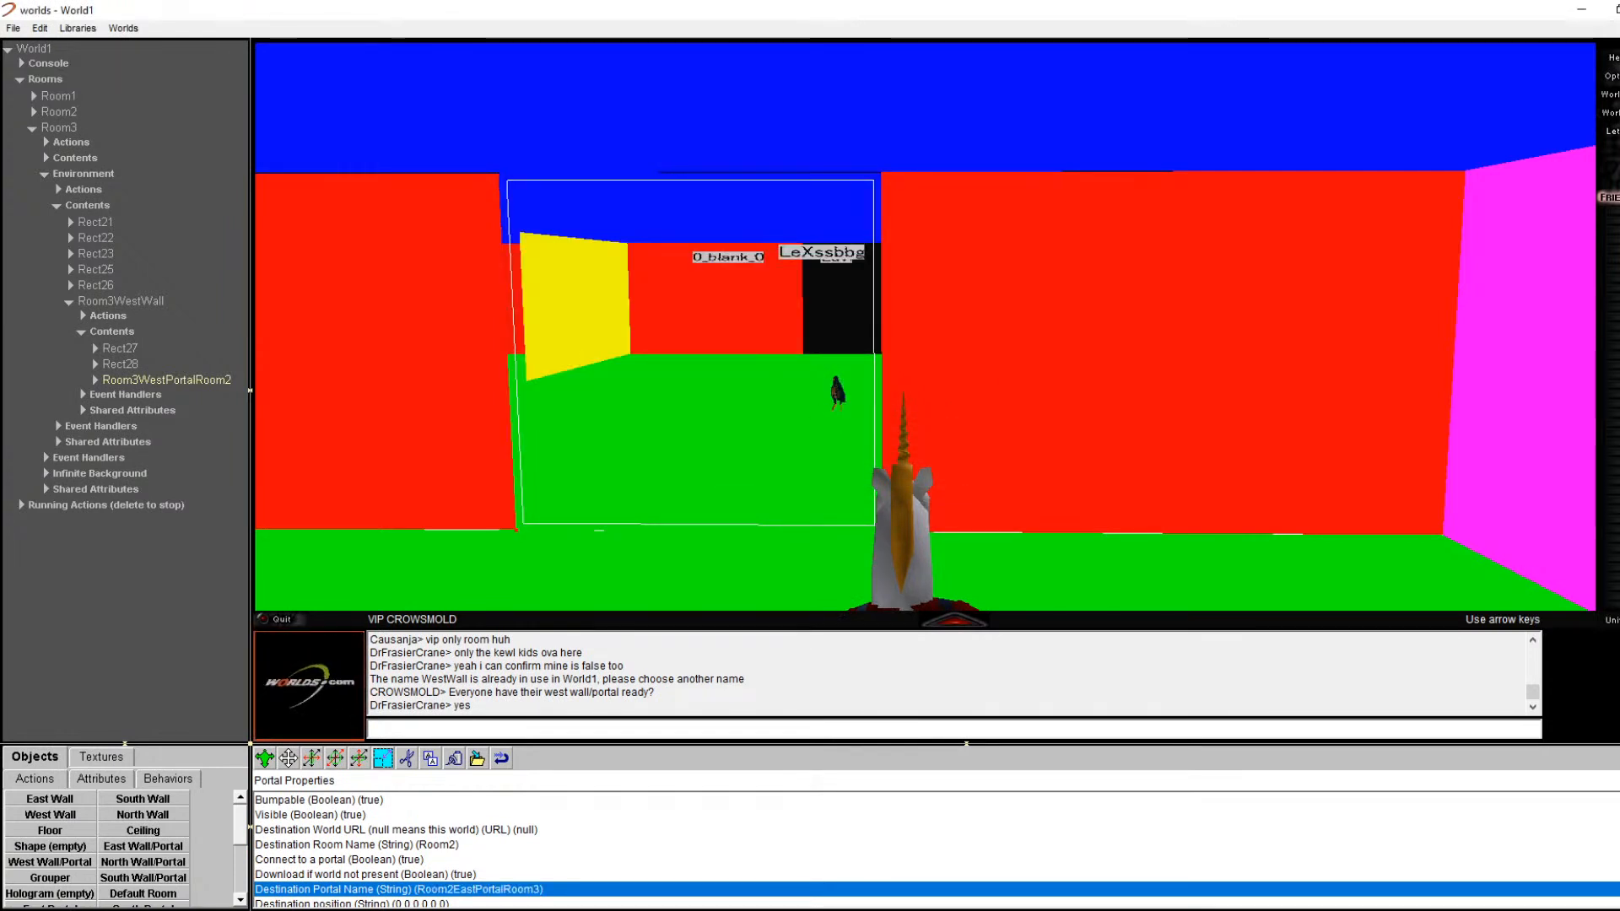
Step: Walk through the portals into the cyan room and stop centred before its black portal
key(Up)
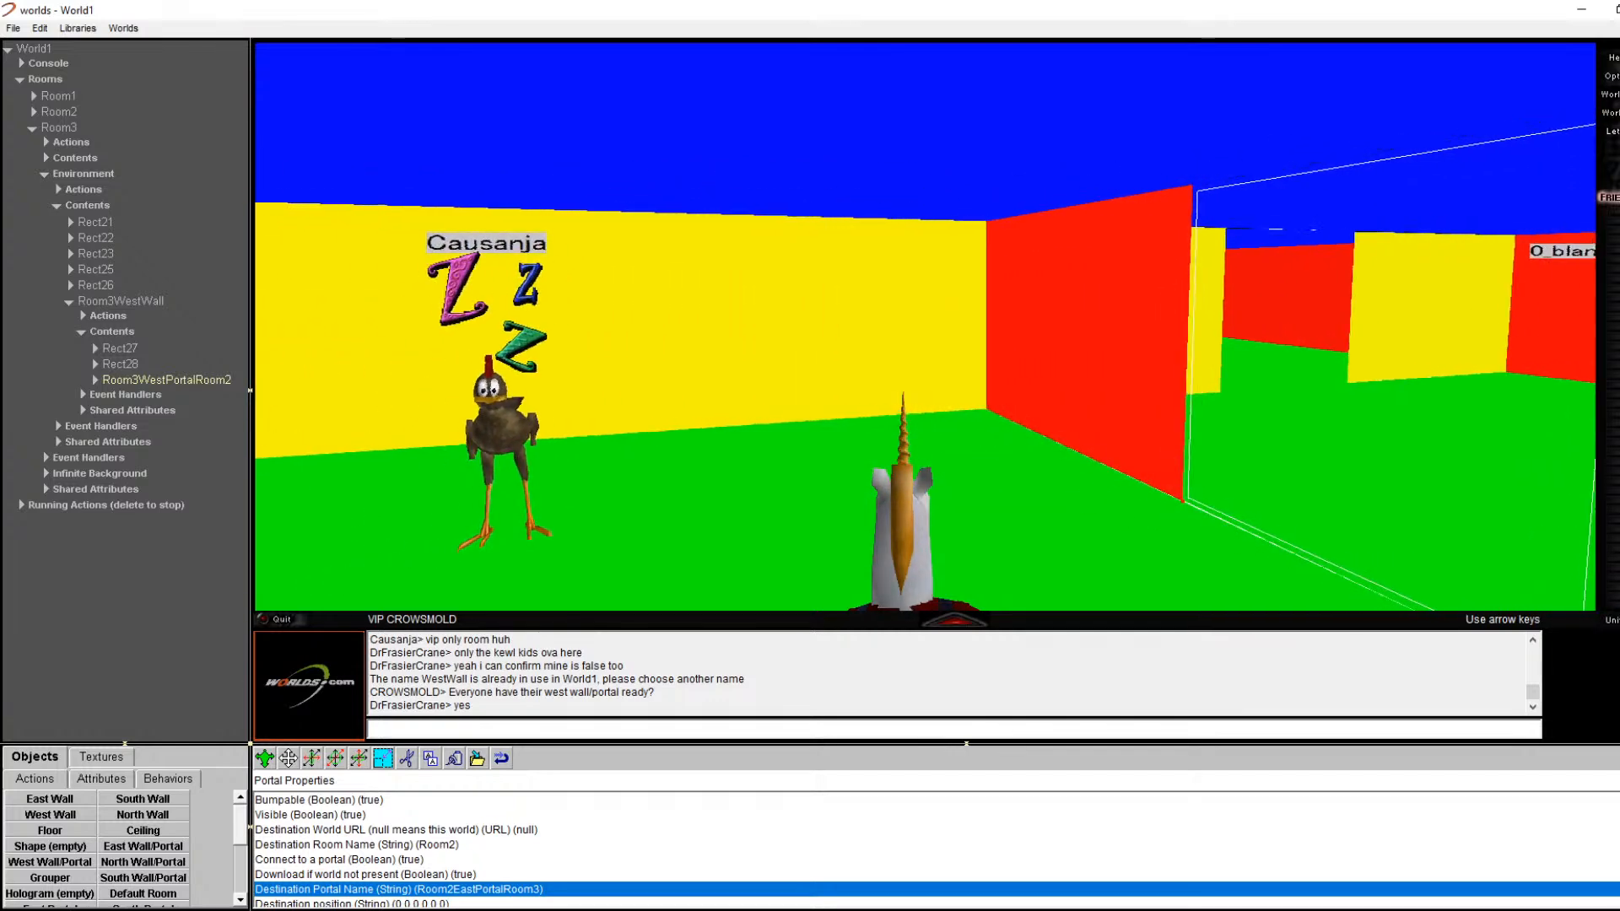
key(Right)
key(Right)
key(Right)
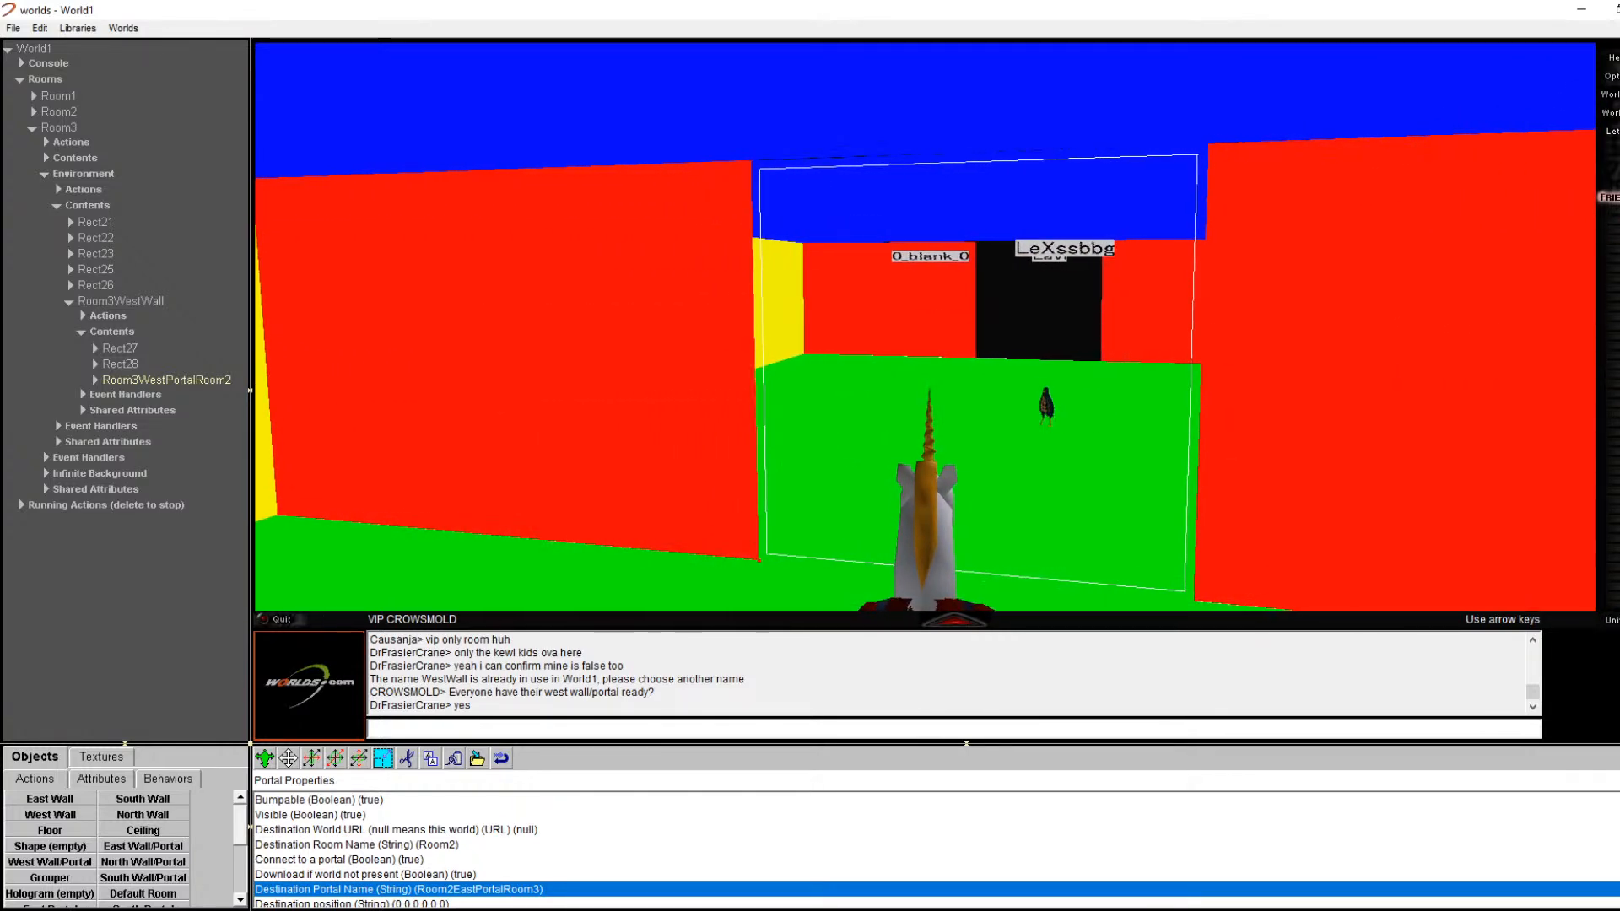
key(Up)
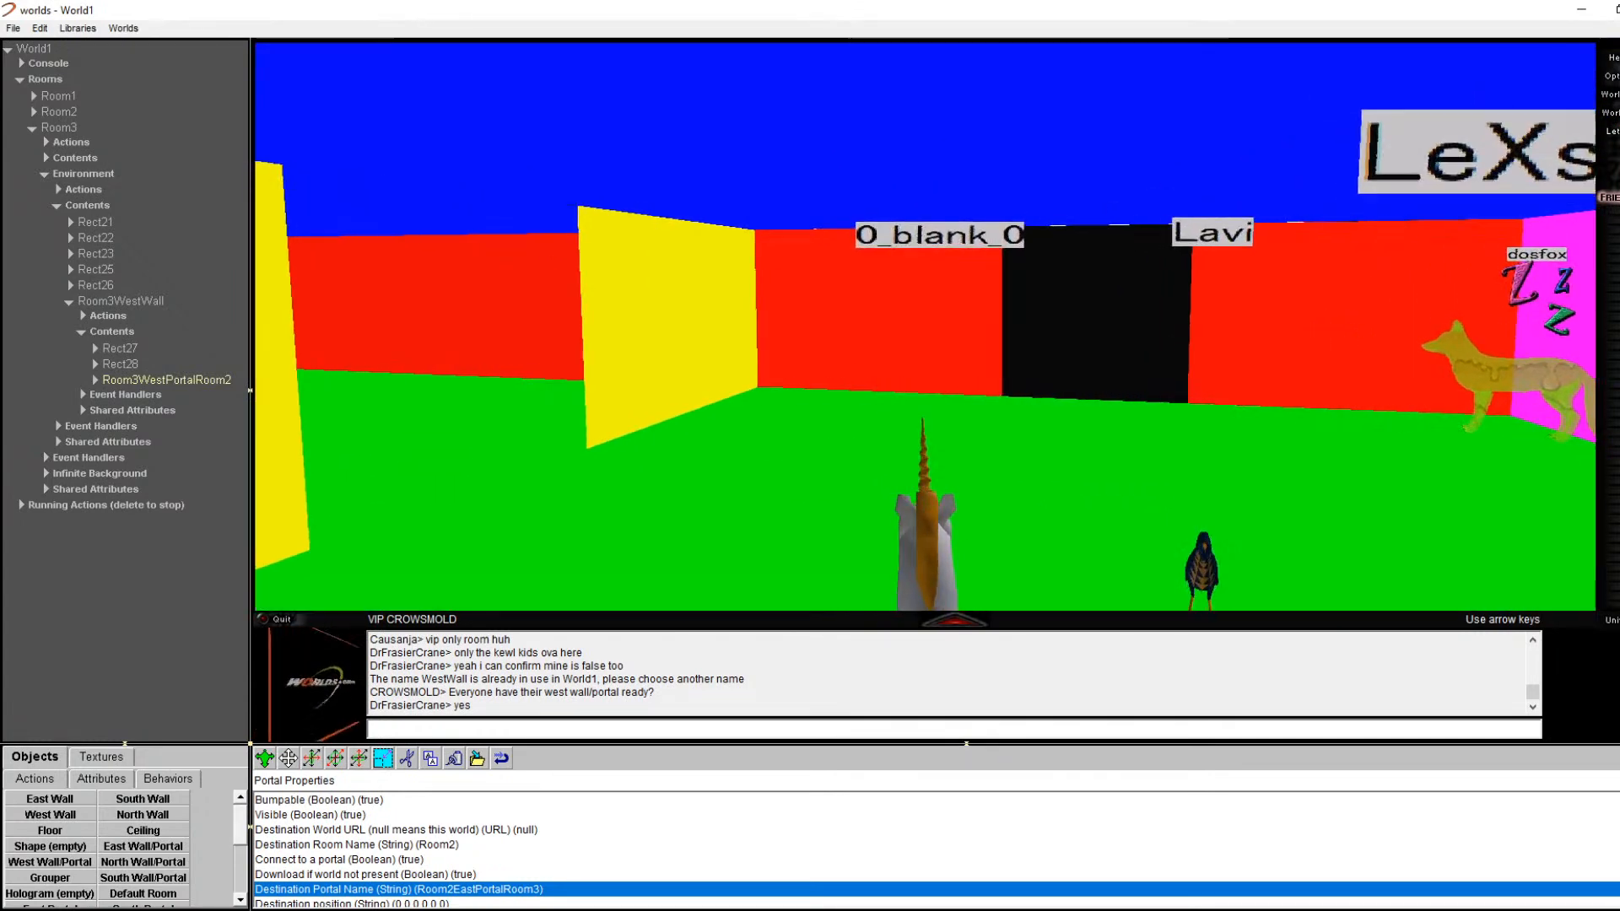
key(Right)
key(Right)
key(Right)
key(Right)
key(Up)
key(Down)
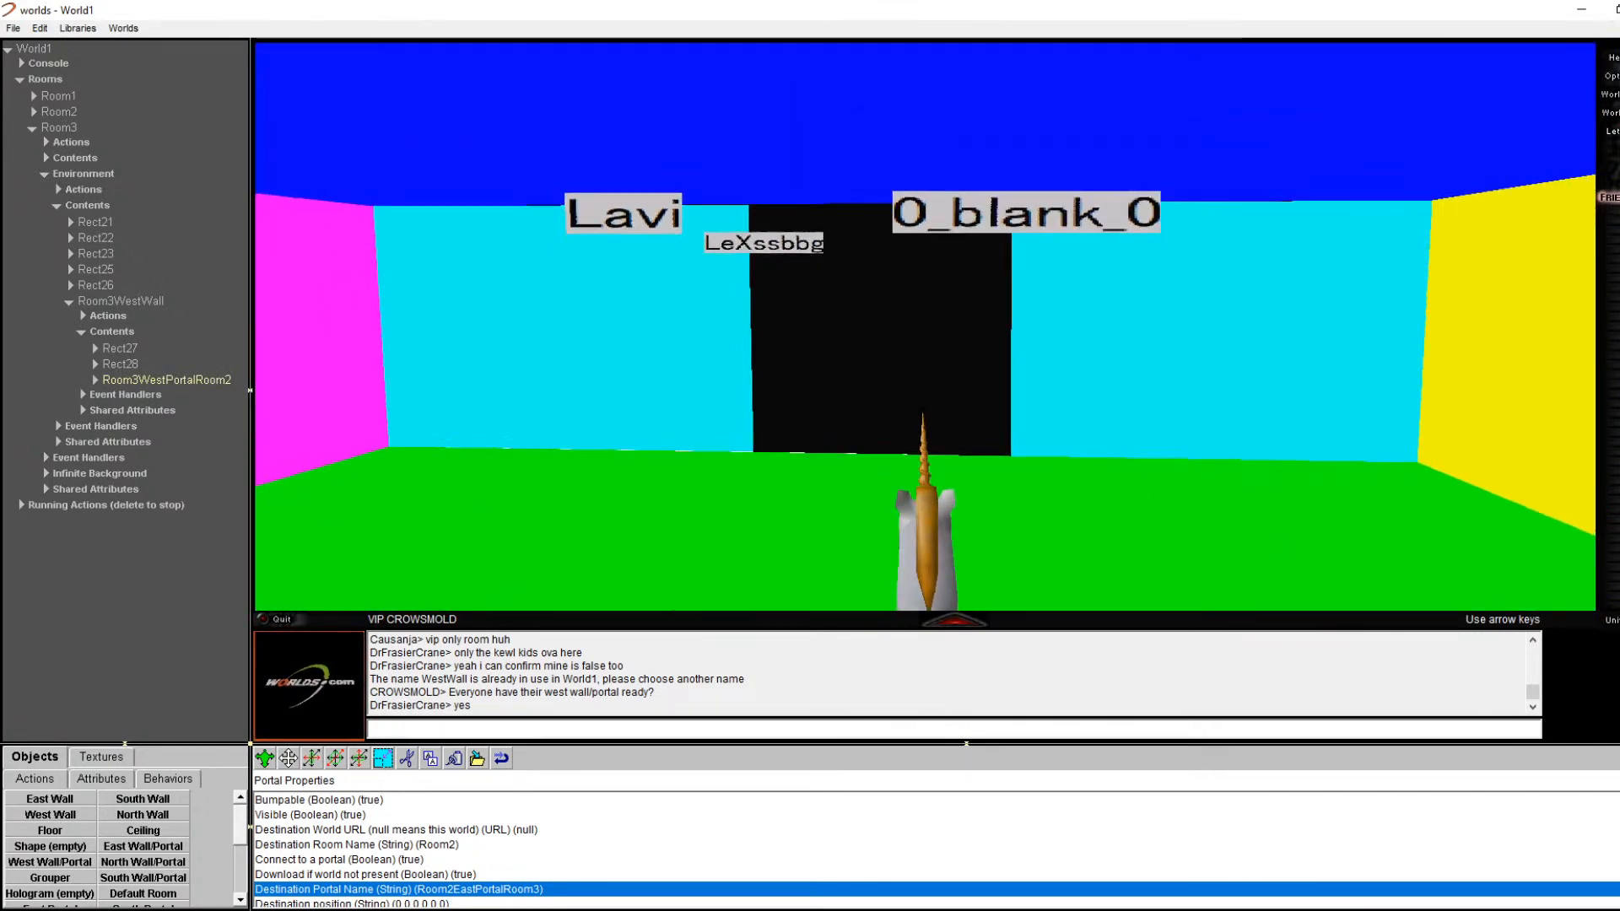
key(Down)
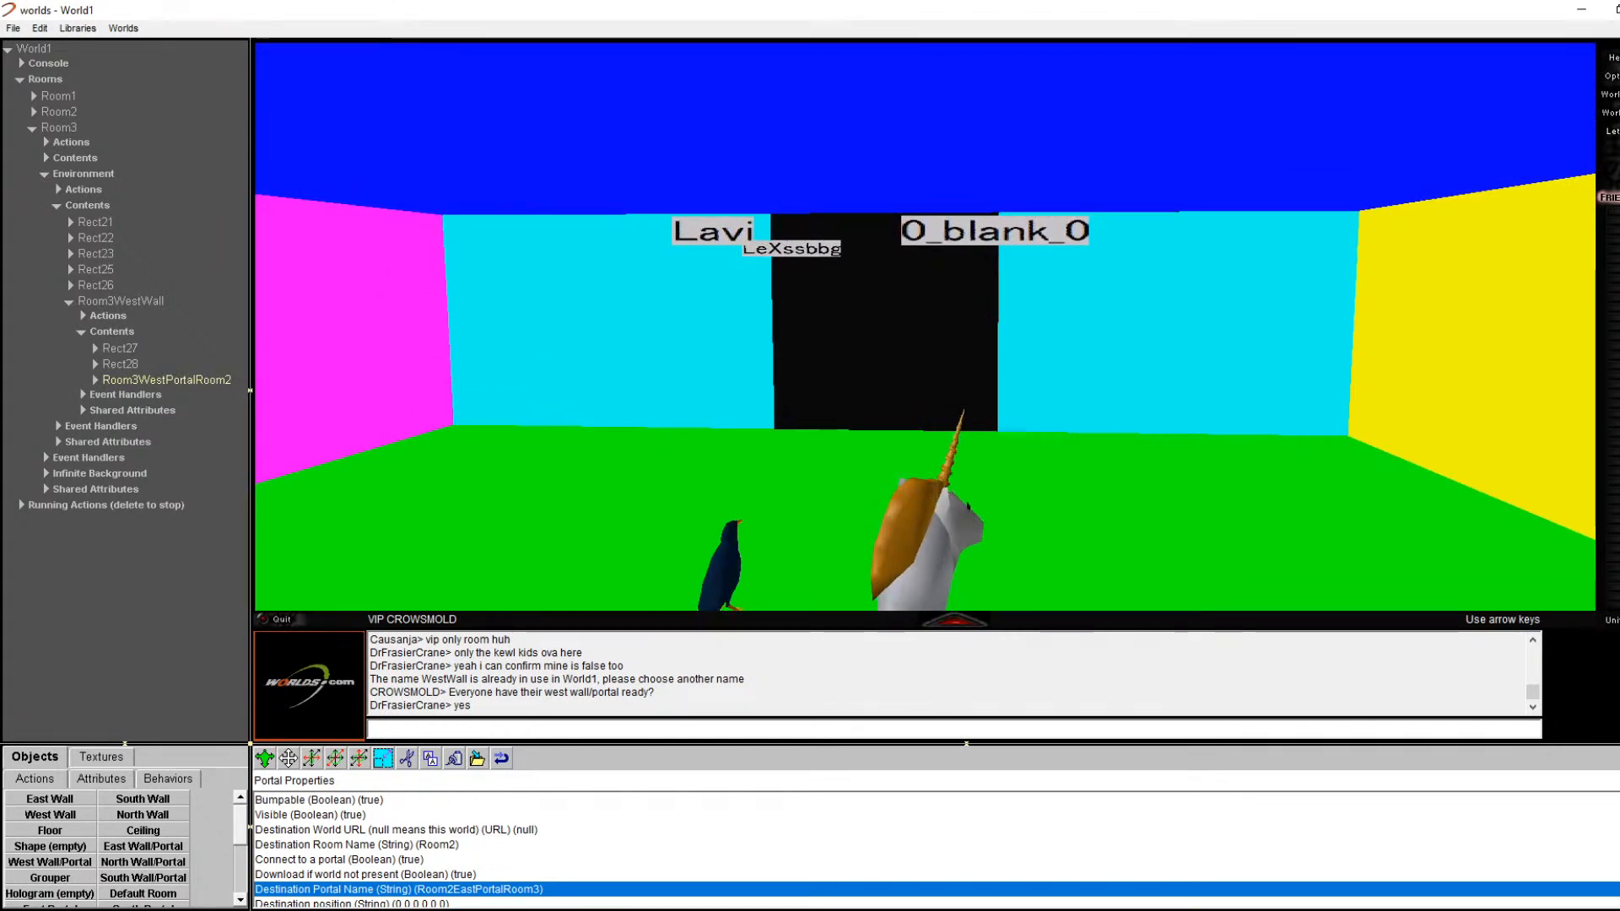
key(Up)
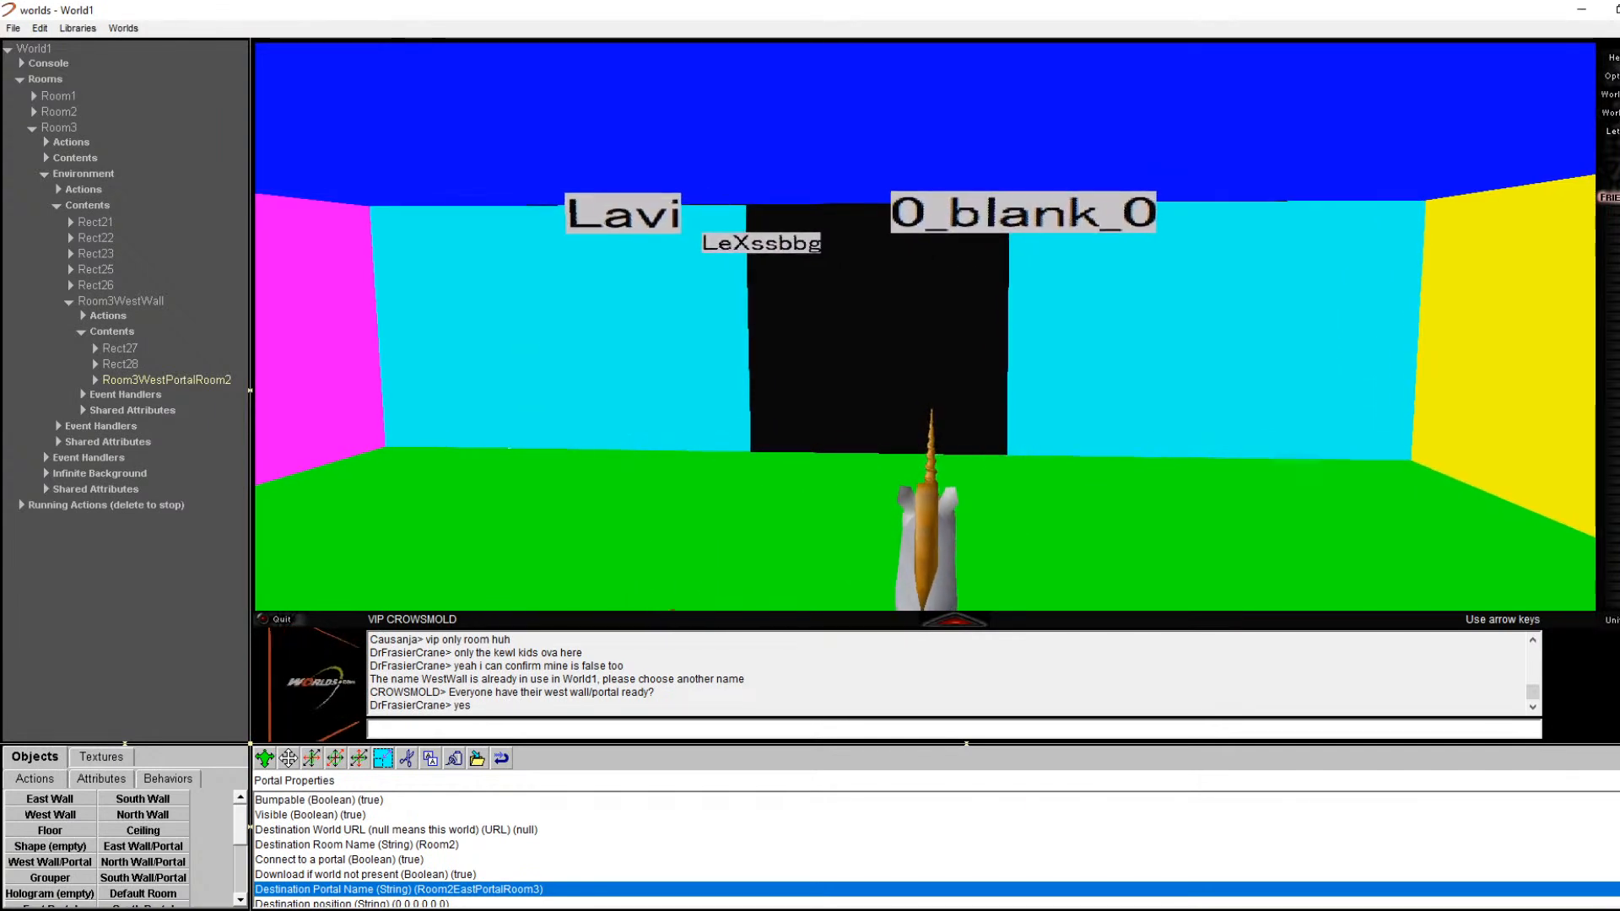
key(Left)
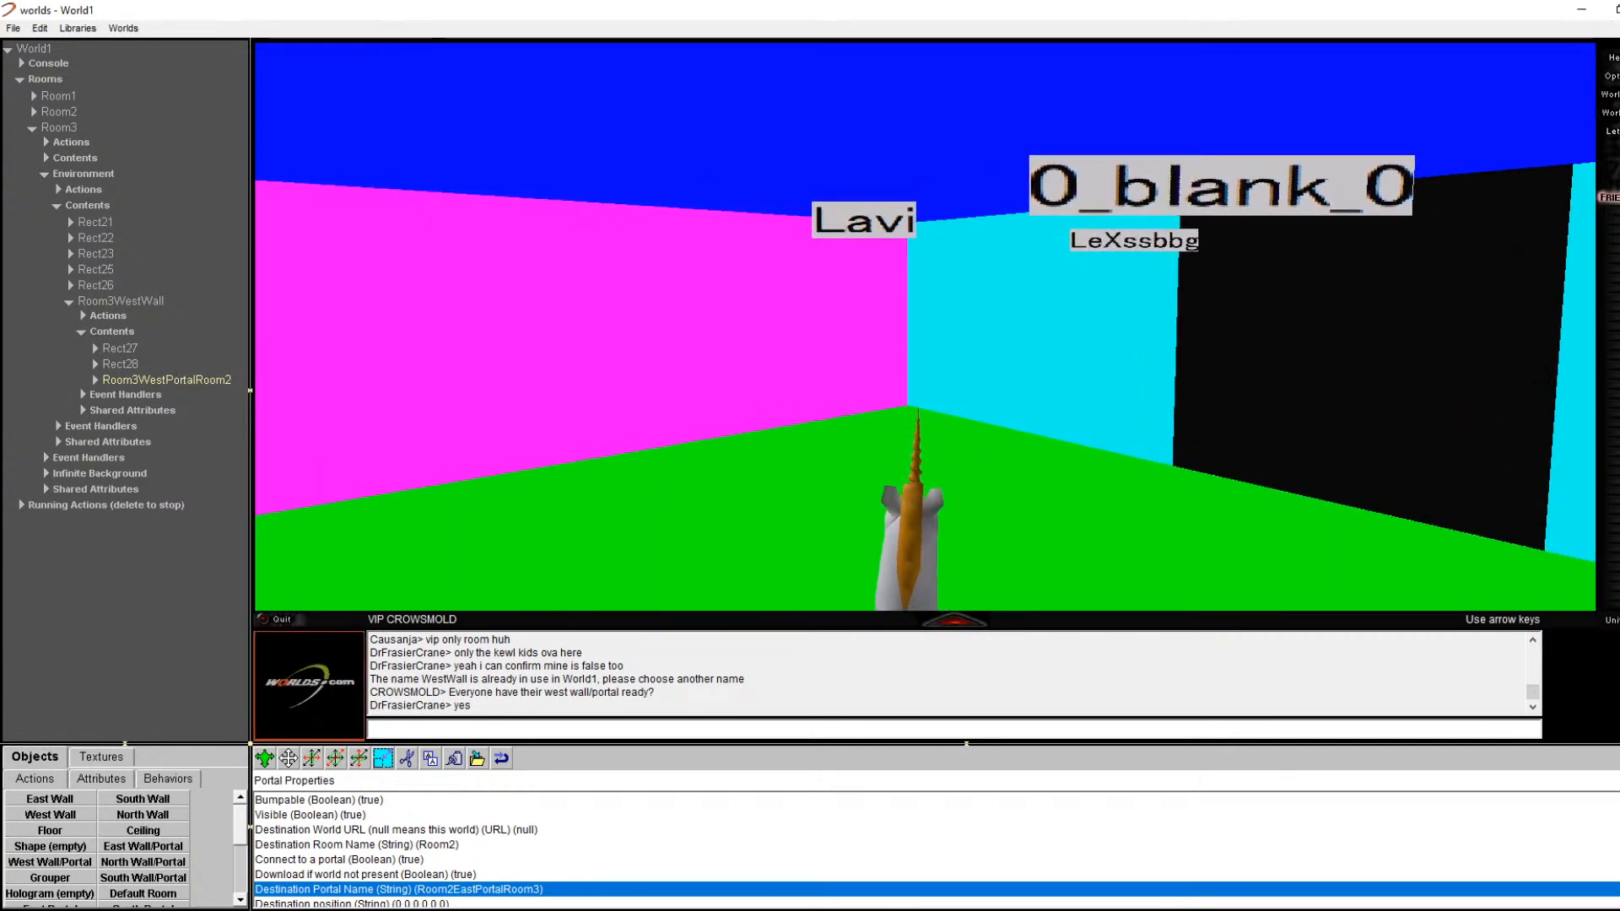
key(Up)
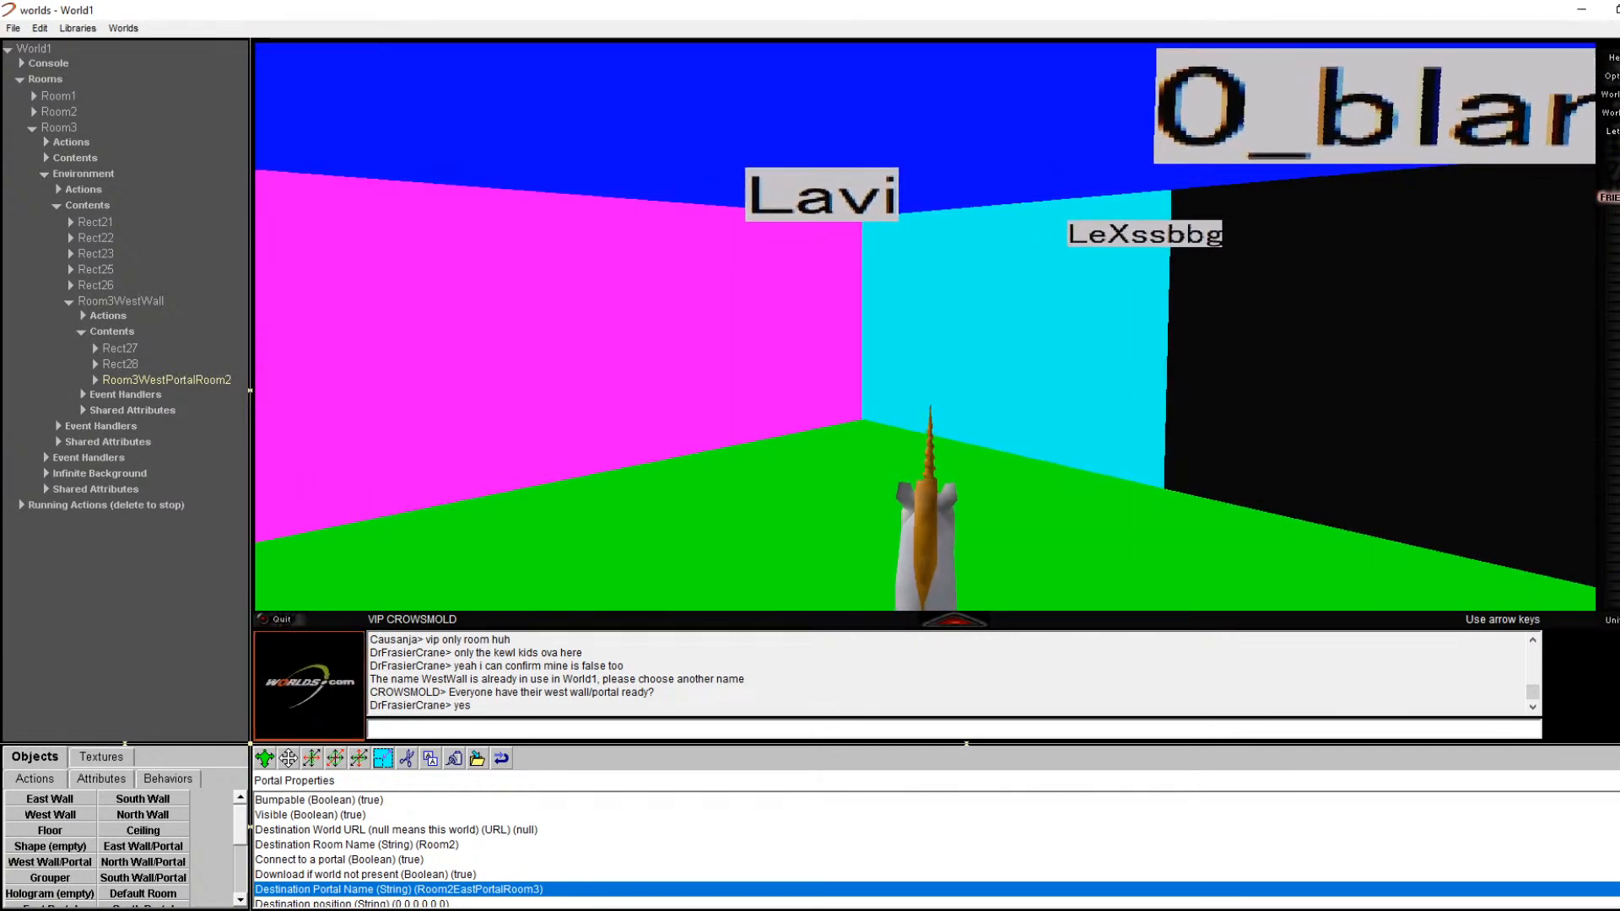
key(Right)
key(Right)
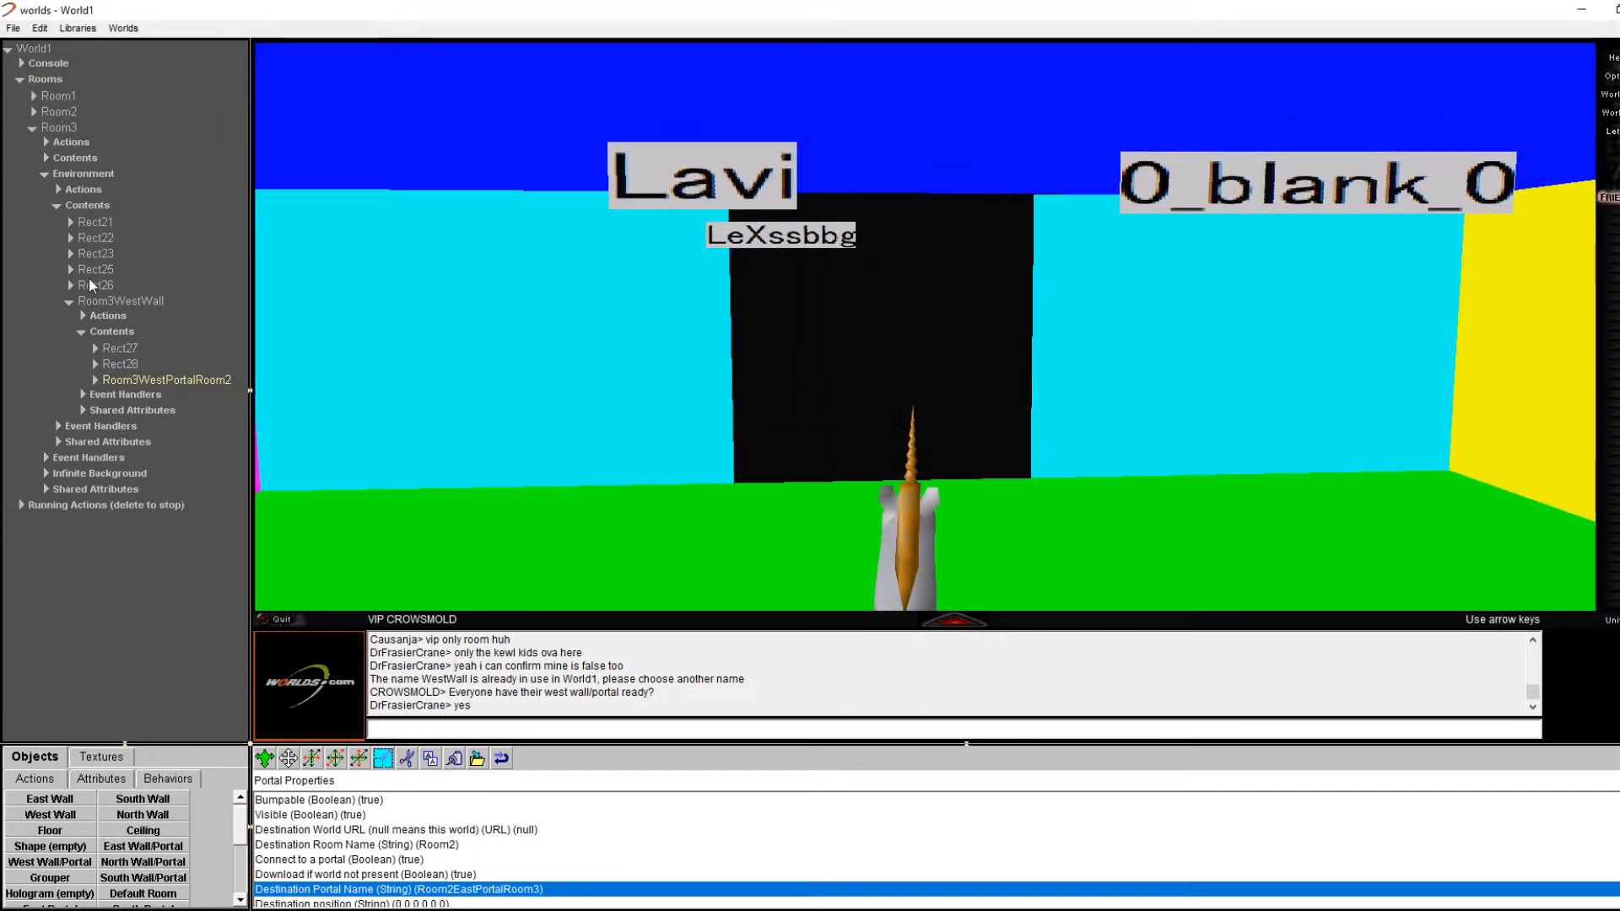
Step: Collapse Room3 and its contents in the tree, then cut Room4 to delete it
click(59, 208)
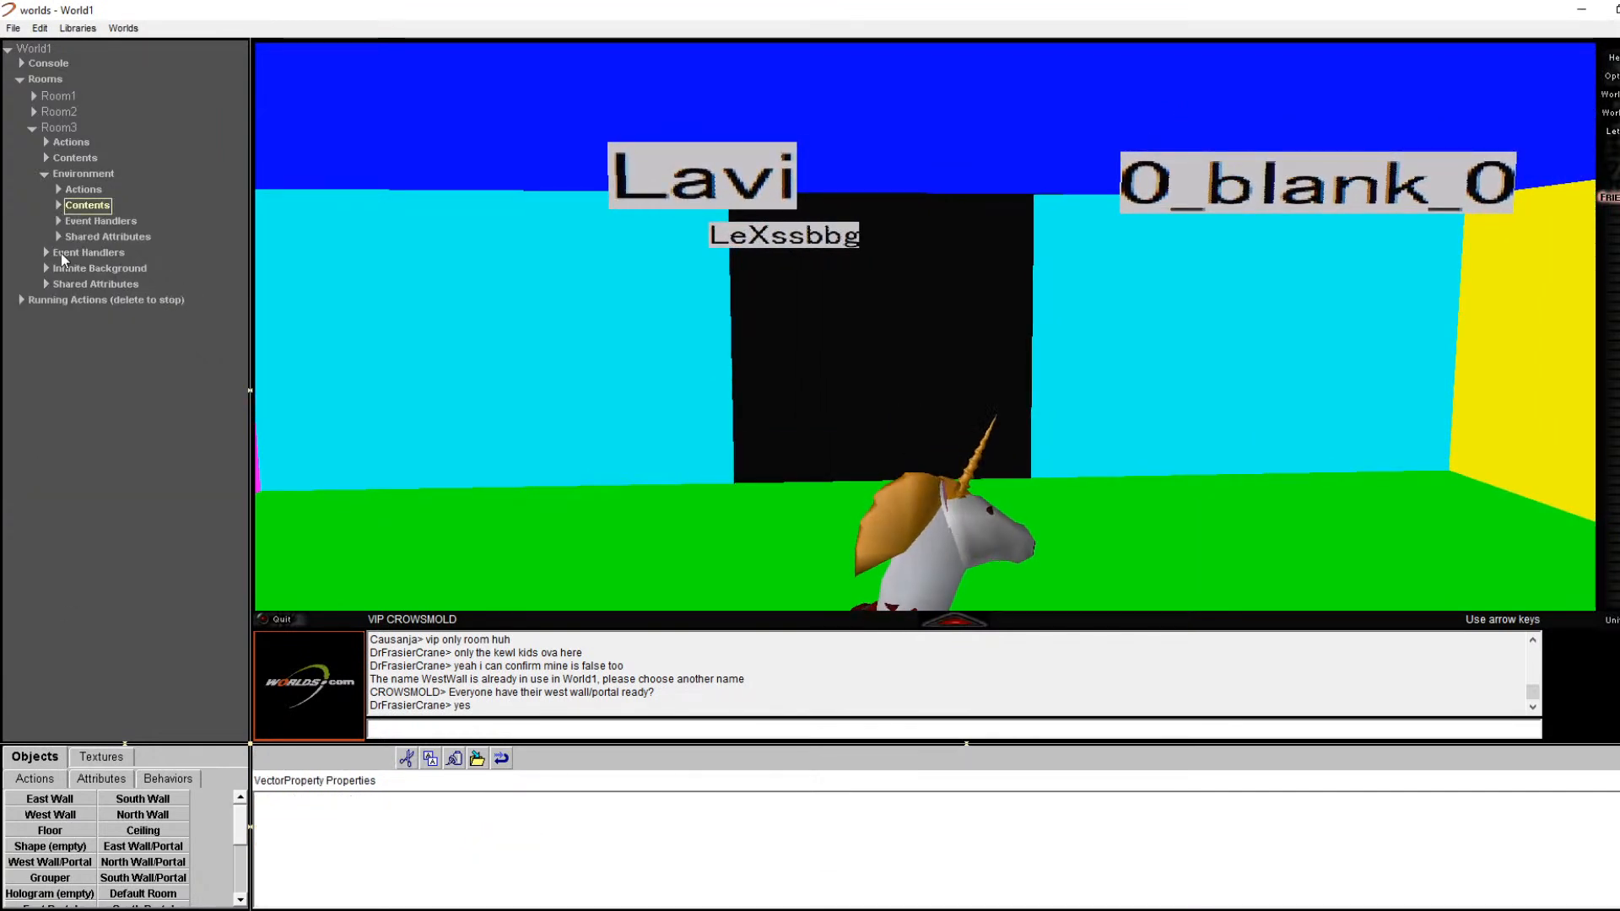
click(33, 128)
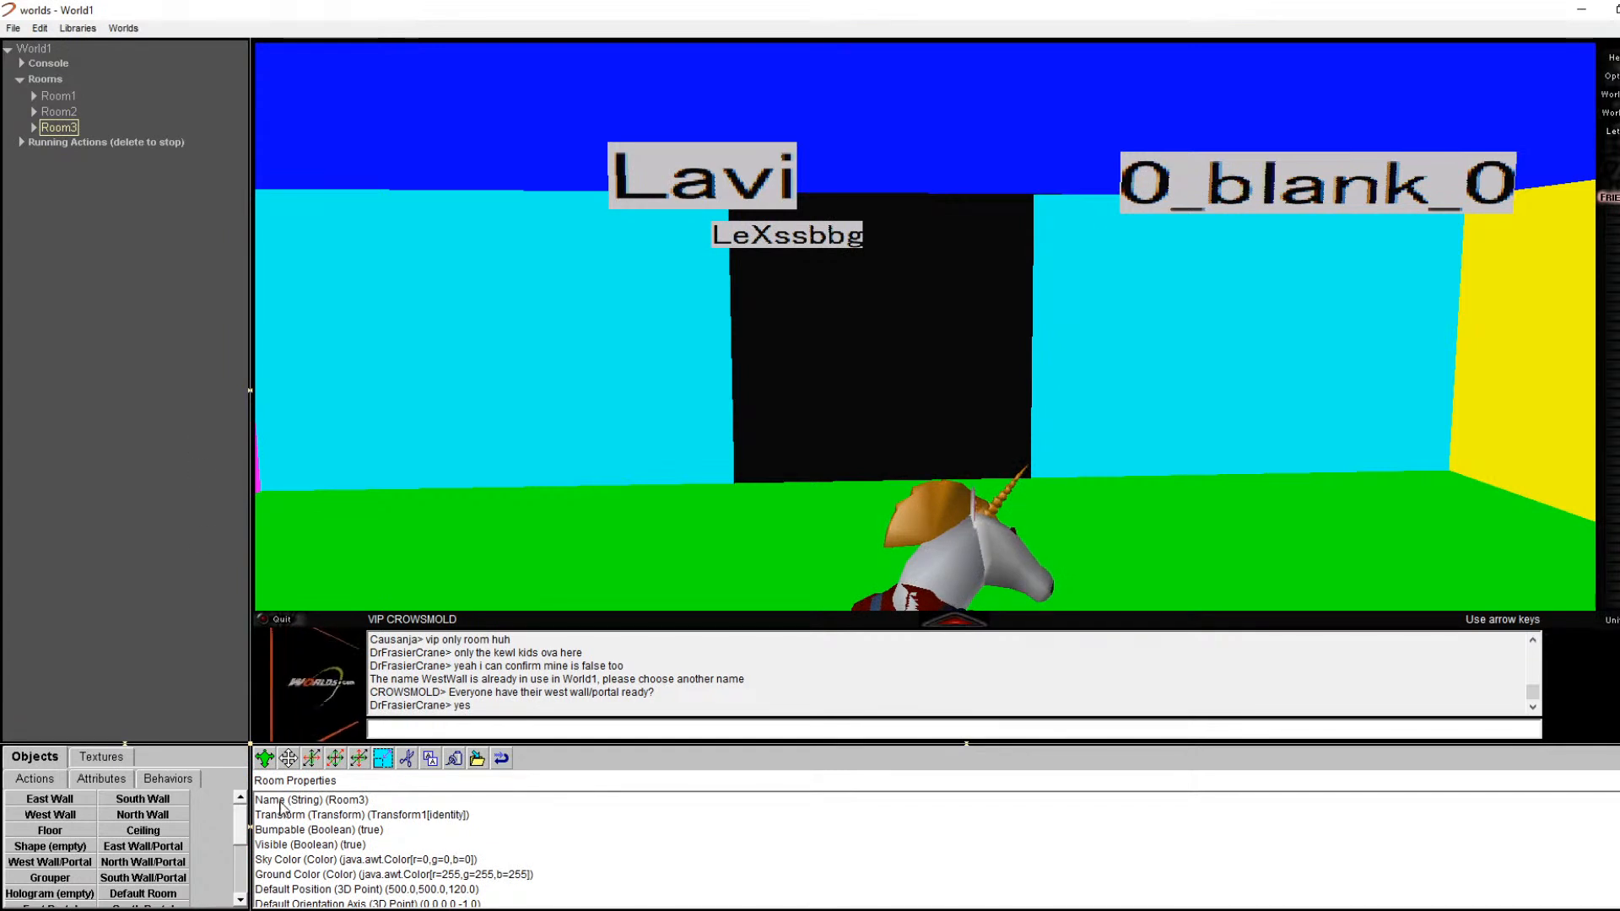
drag(245, 844, 53, 78)
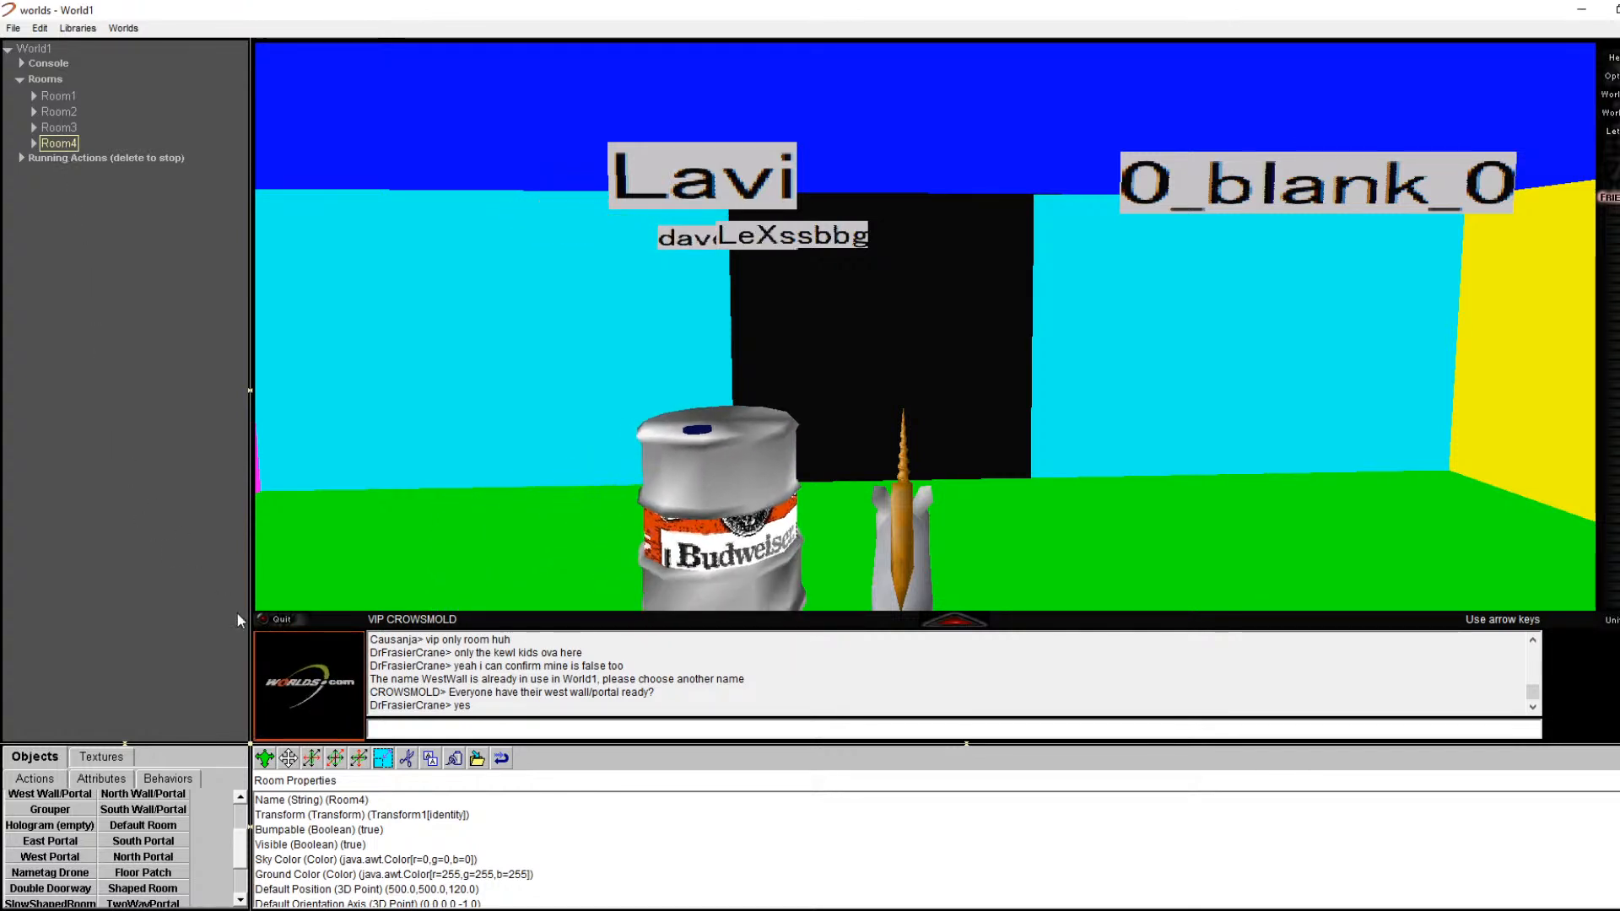
click(406, 759)
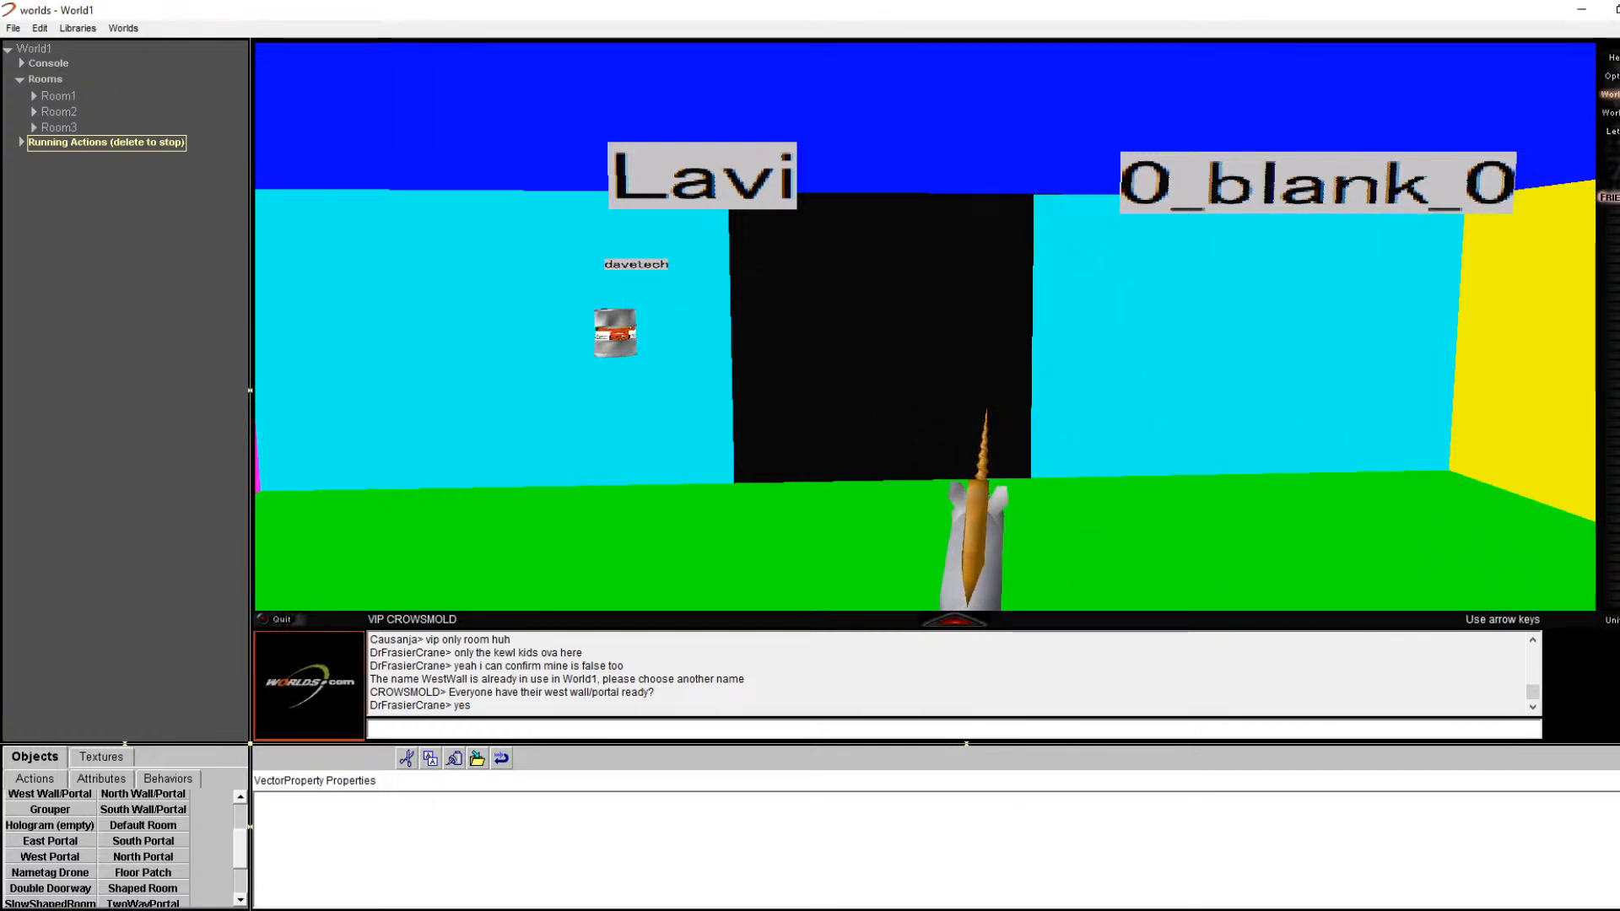
Step: Change location to the pasted URL with Room2 edited to Room3
click(1610, 113)
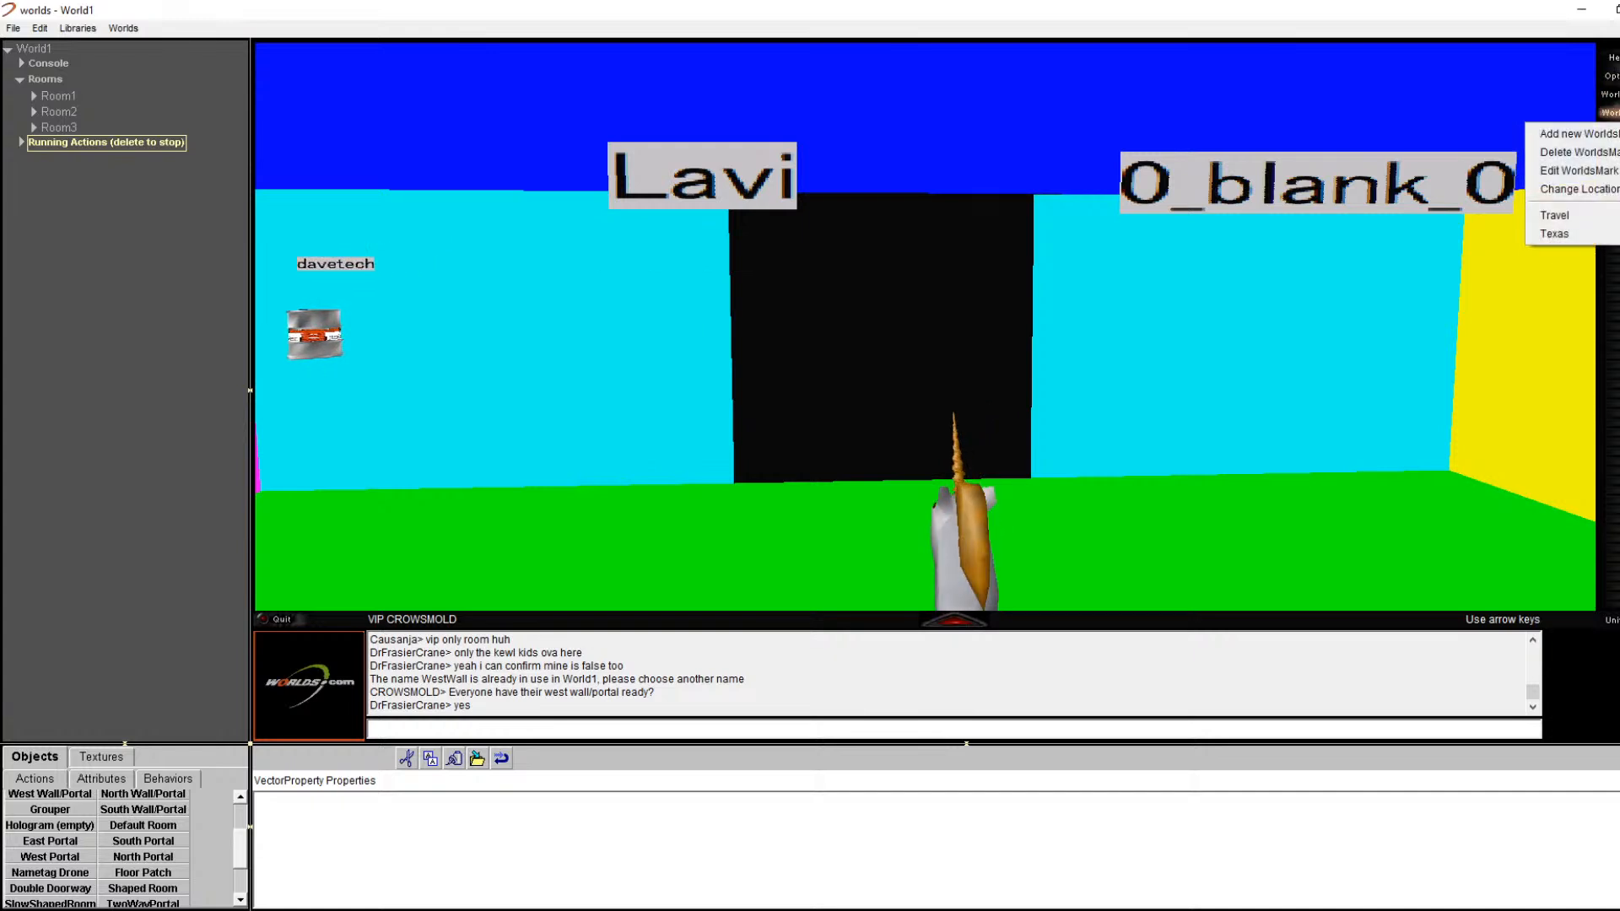
click(1577, 189)
drag(972, 454, 996, 454)
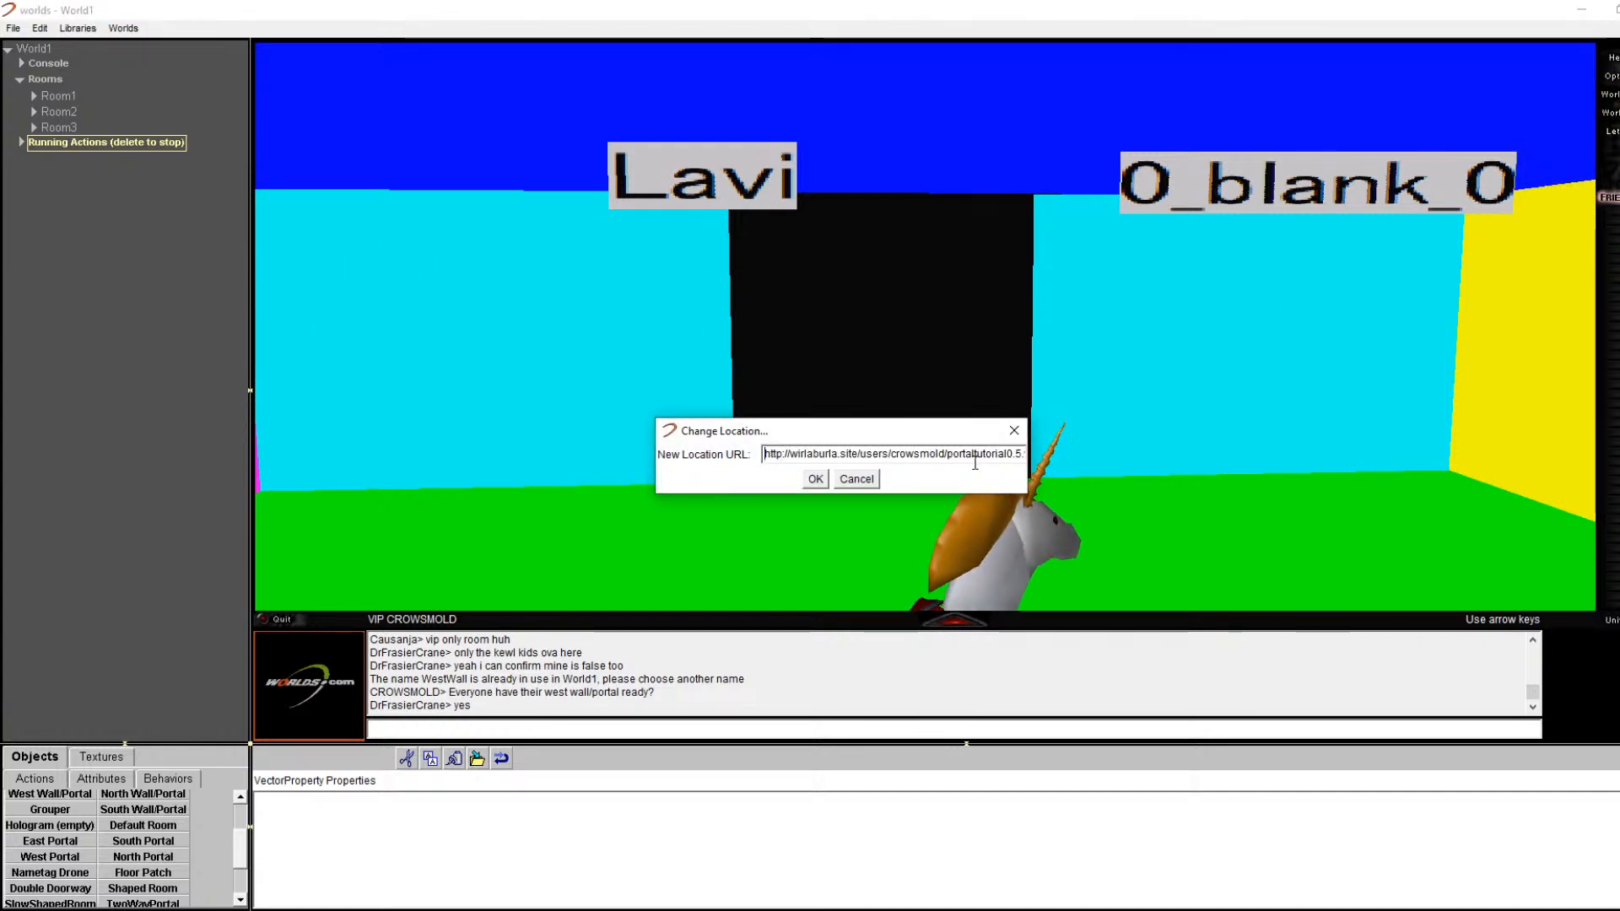
key(ctrl+a)
key(ctrl+v)
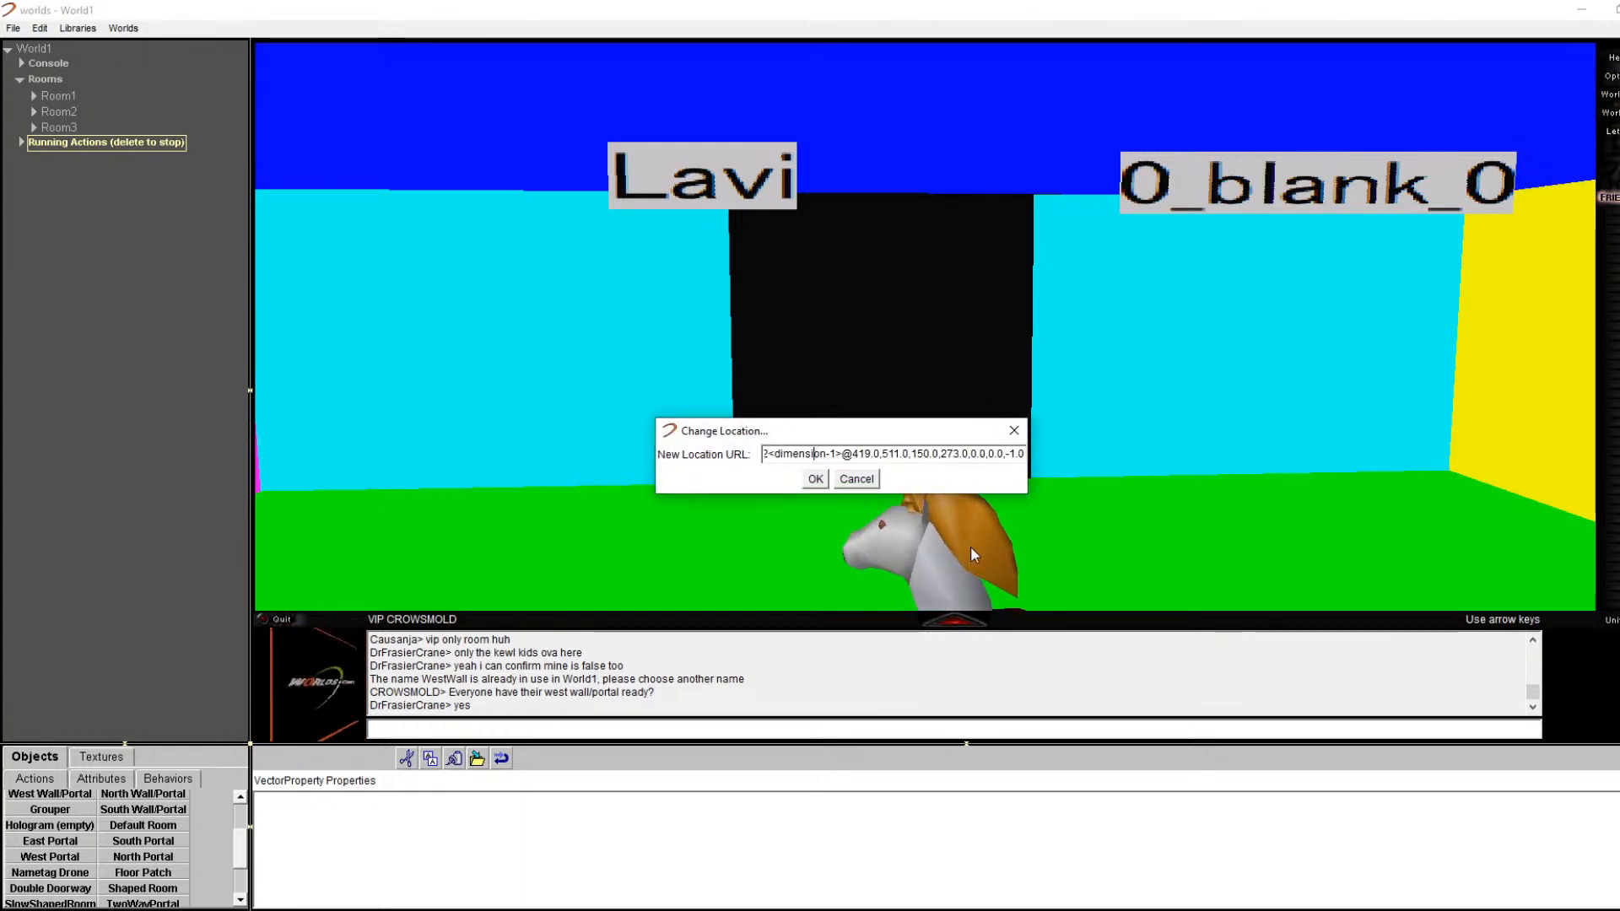
key(Left)
key(Left)
key(Left)
key(Left)
key(Left)
key(Left)
key(Left)
key(Left)
key(Left)
key(Left)
key(Left)
key(Left)
key(Left)
key(Left)
key(Left)
key(Left)
key(Left)
key(Left)
key(Left)
key(Left)
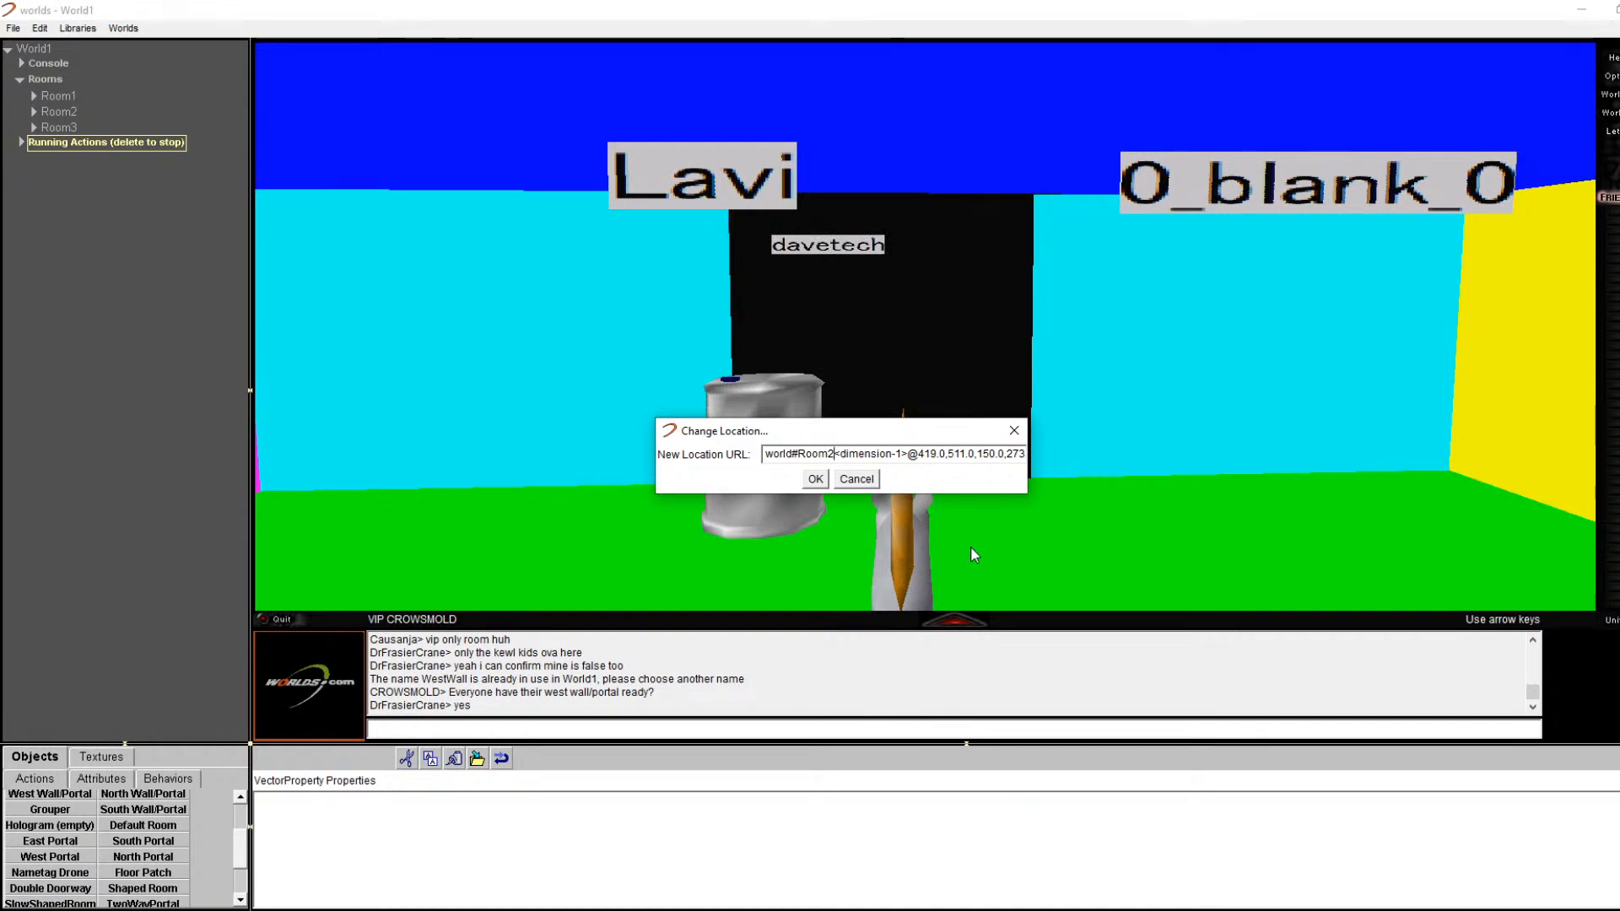
key(BackSpace)
text(3)
key(Return)
Step: Turn left toward Room3's yellow wall, then back right to the red wall
key(Left)
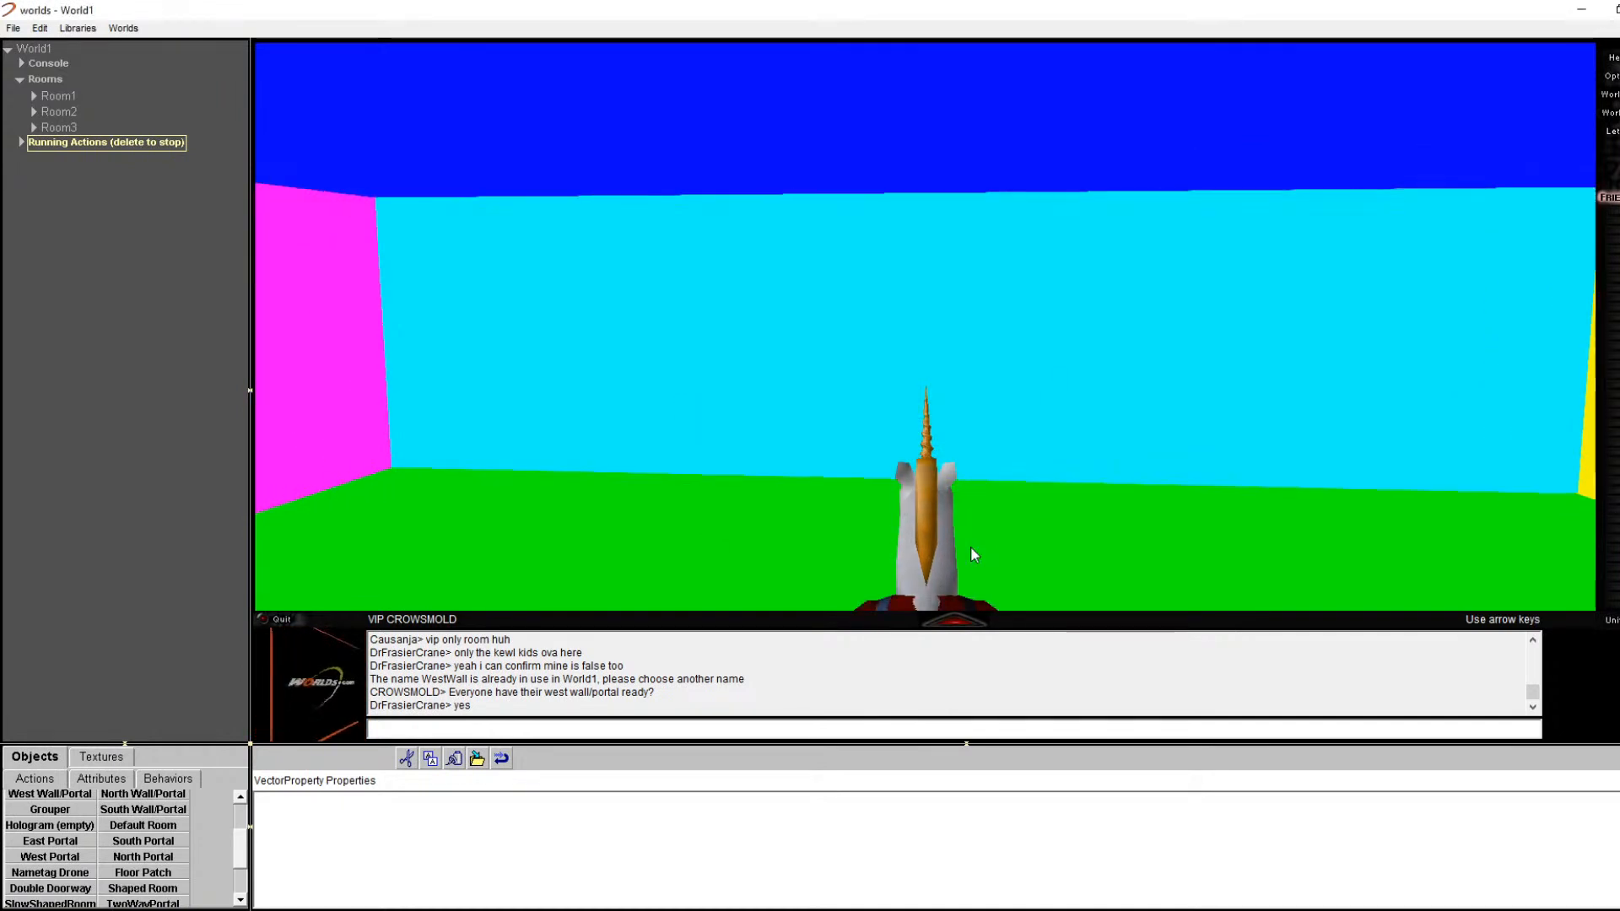
key(Left)
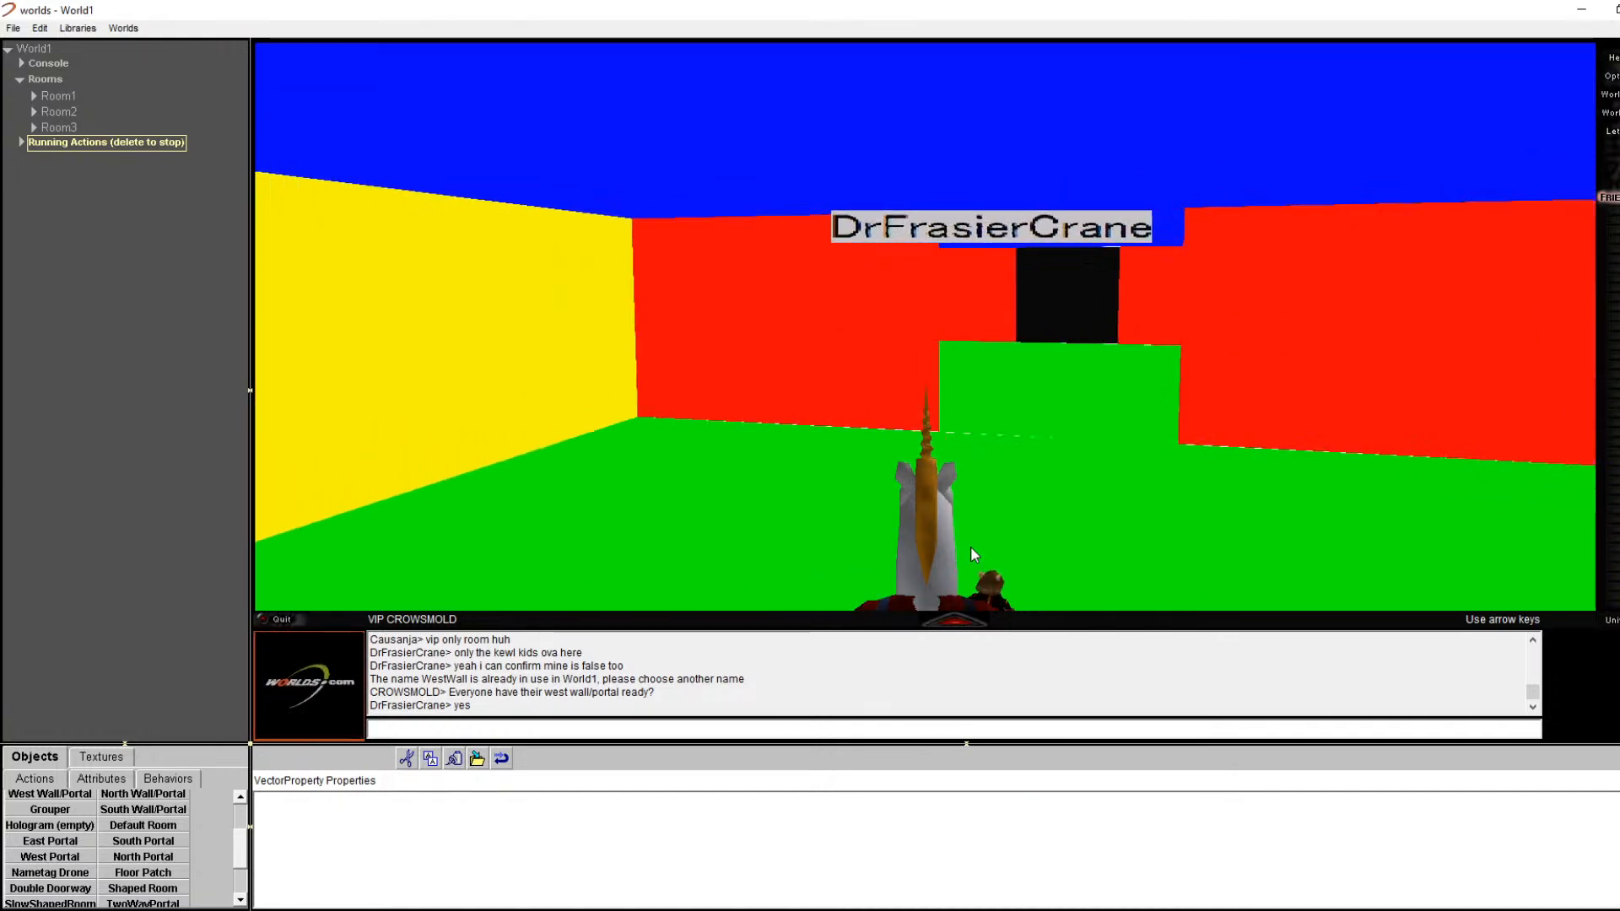
key(Right)
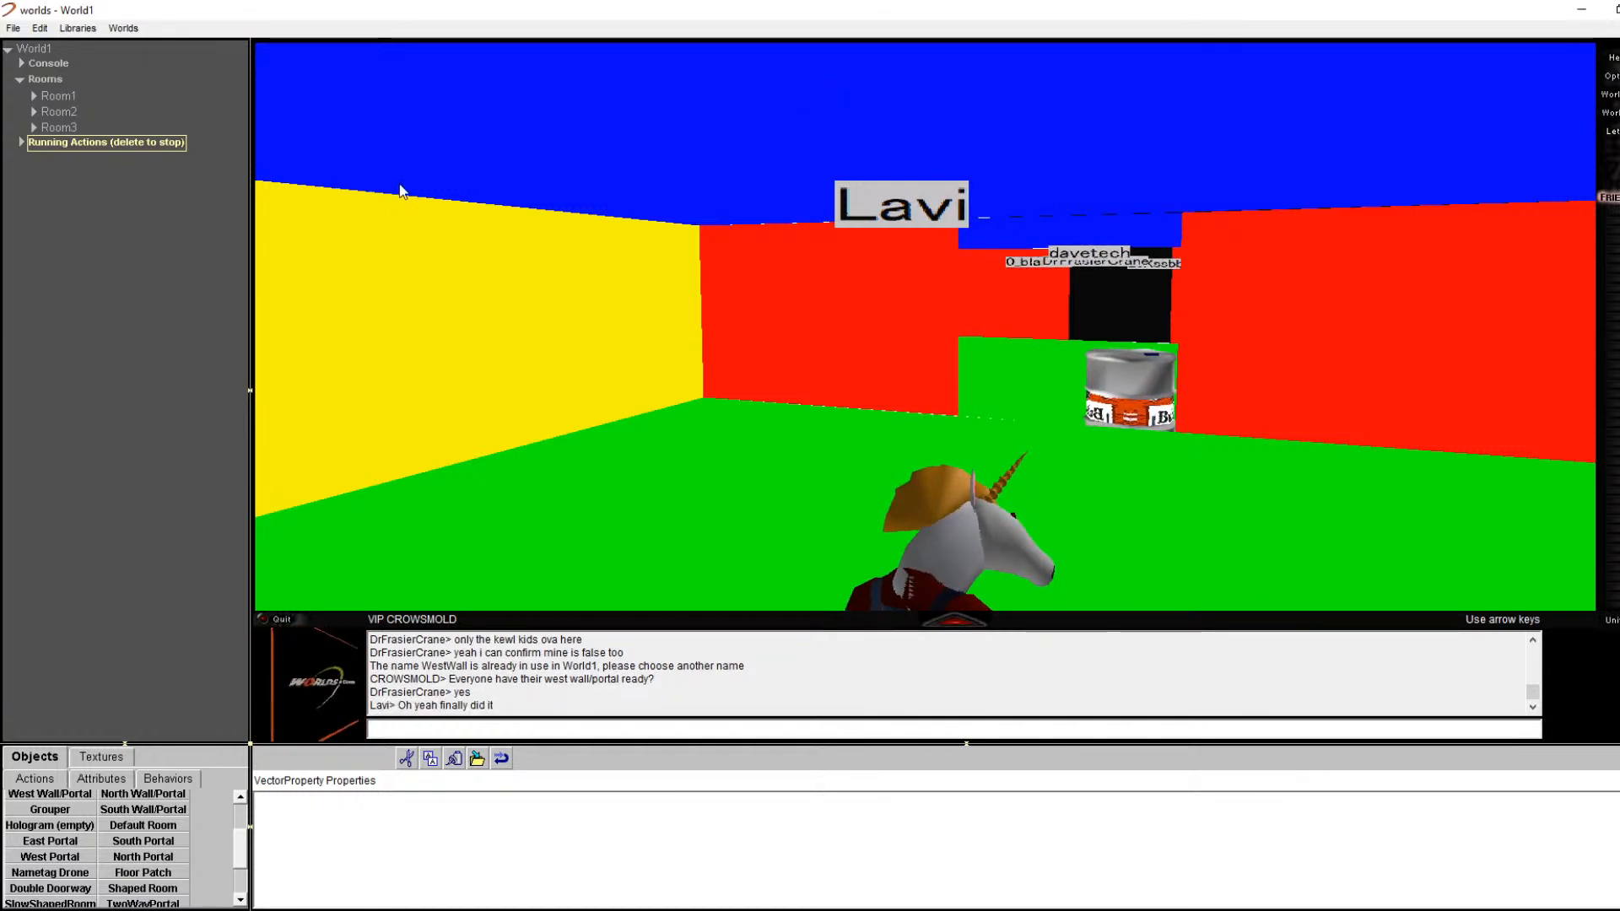
Step: Identify red wall pieces Rect28 and Rect27 via Edit Properties, then show Room3WestWall's properties
click(35, 126)
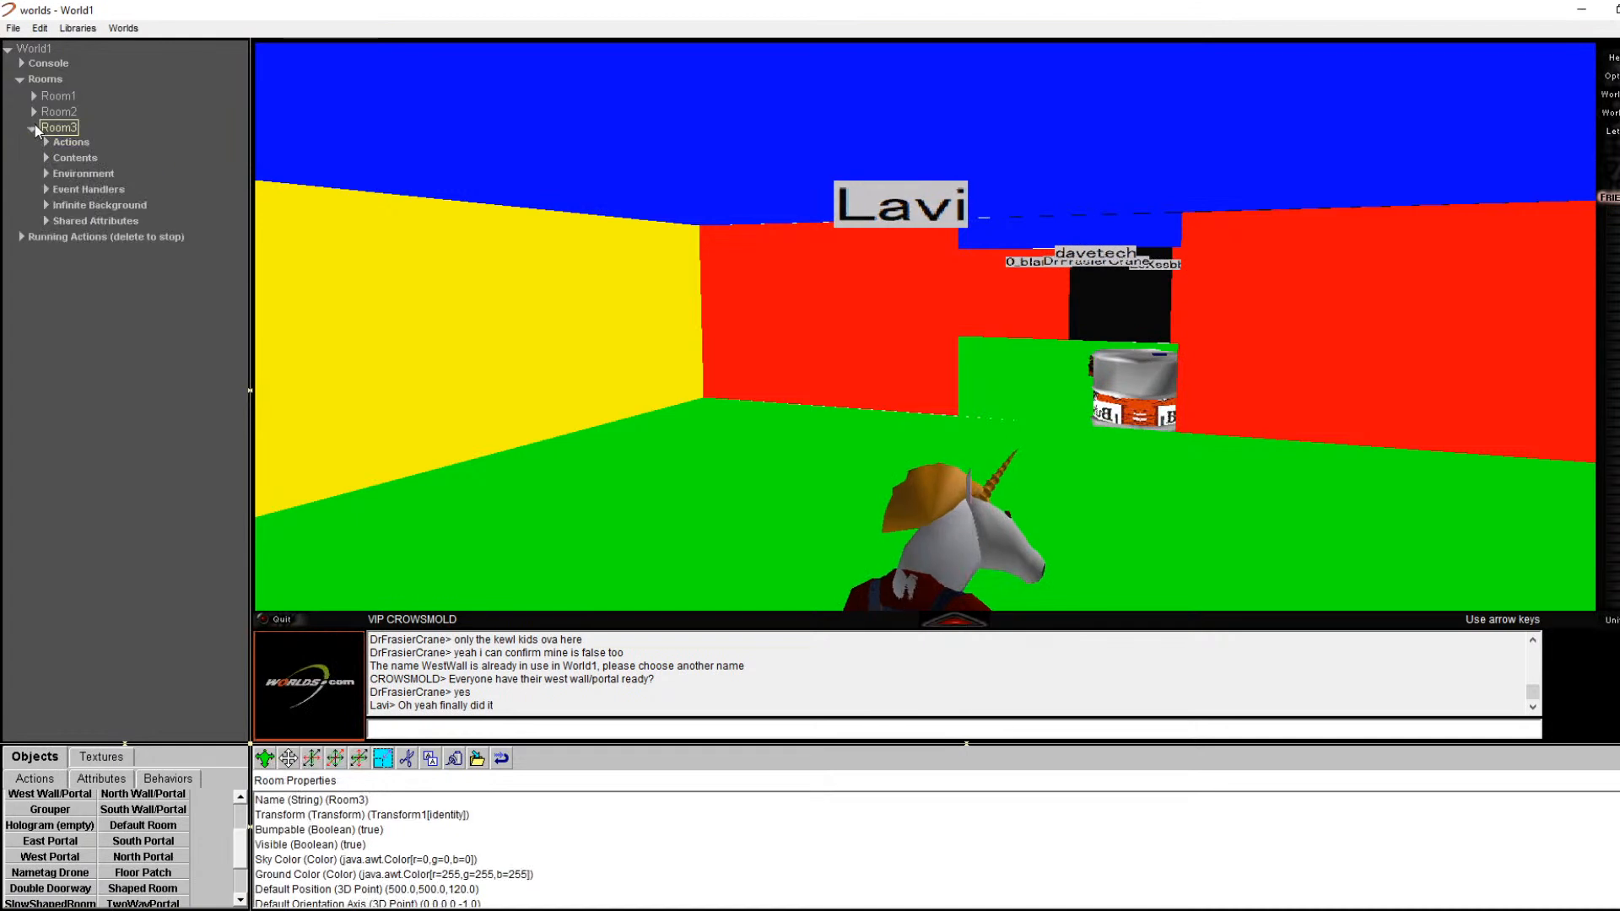
right_click(1213, 345)
click(1253, 363)
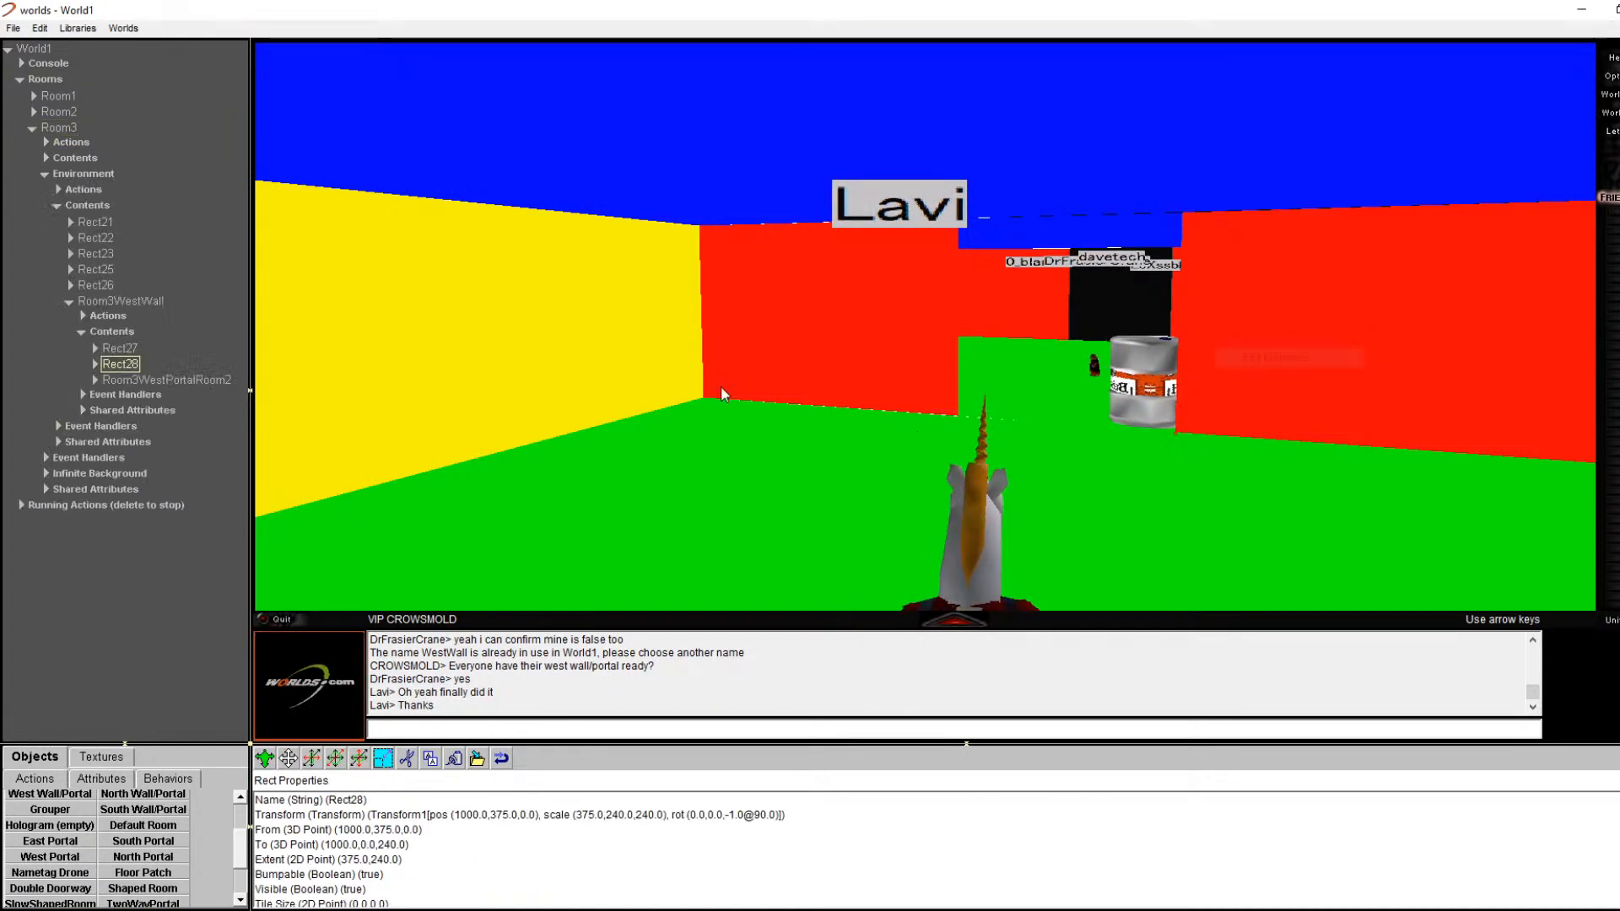
click(136, 305)
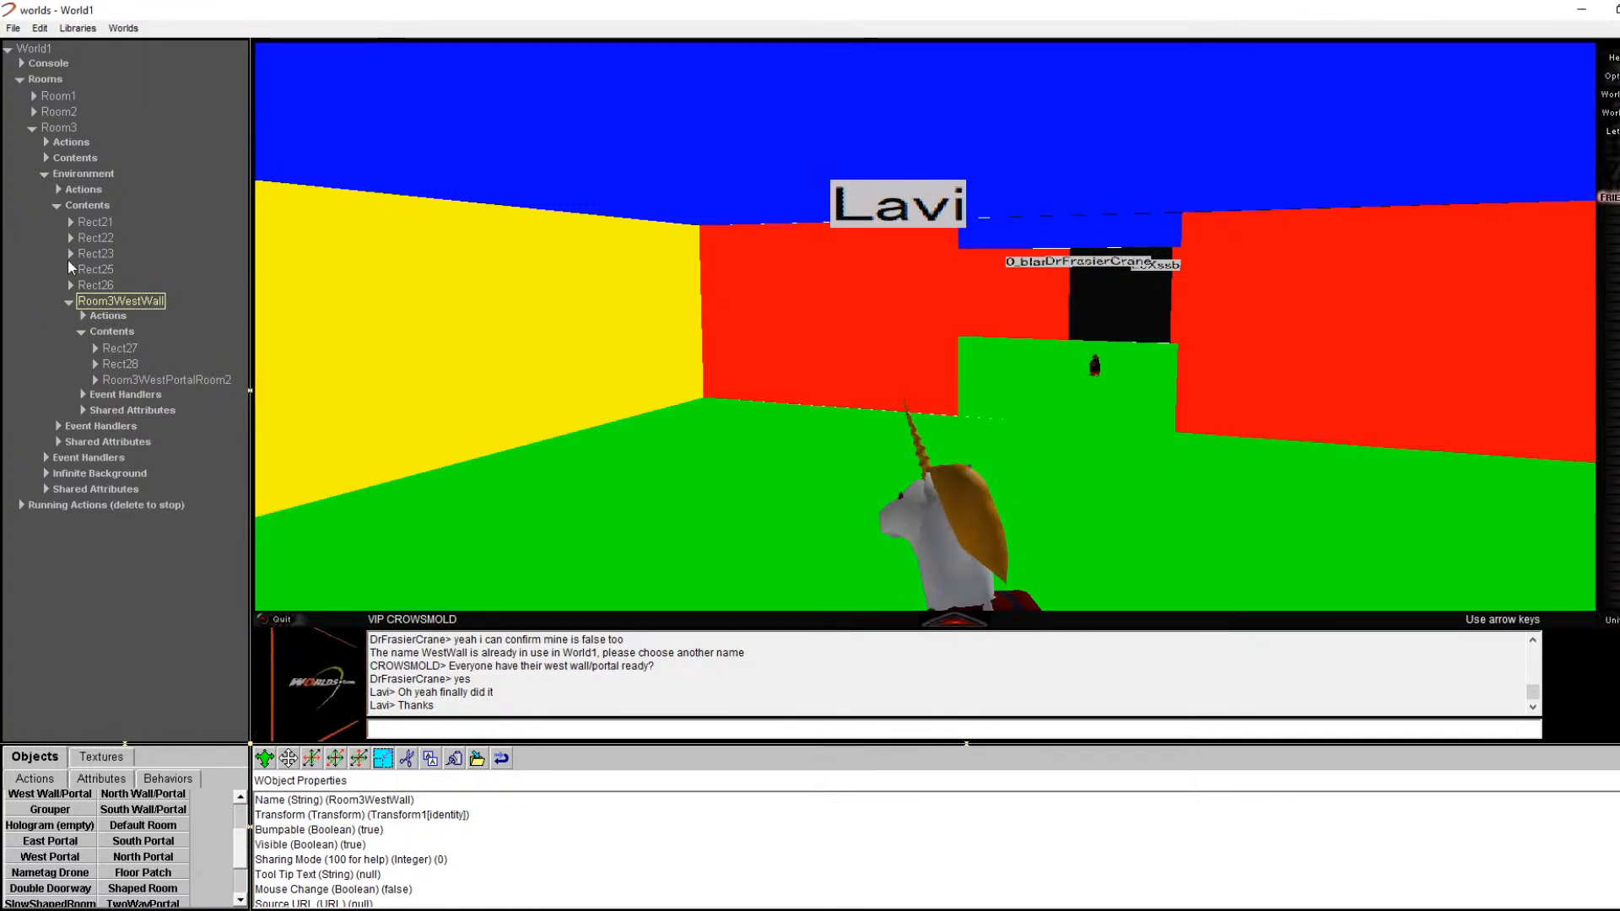
right_click(879, 382)
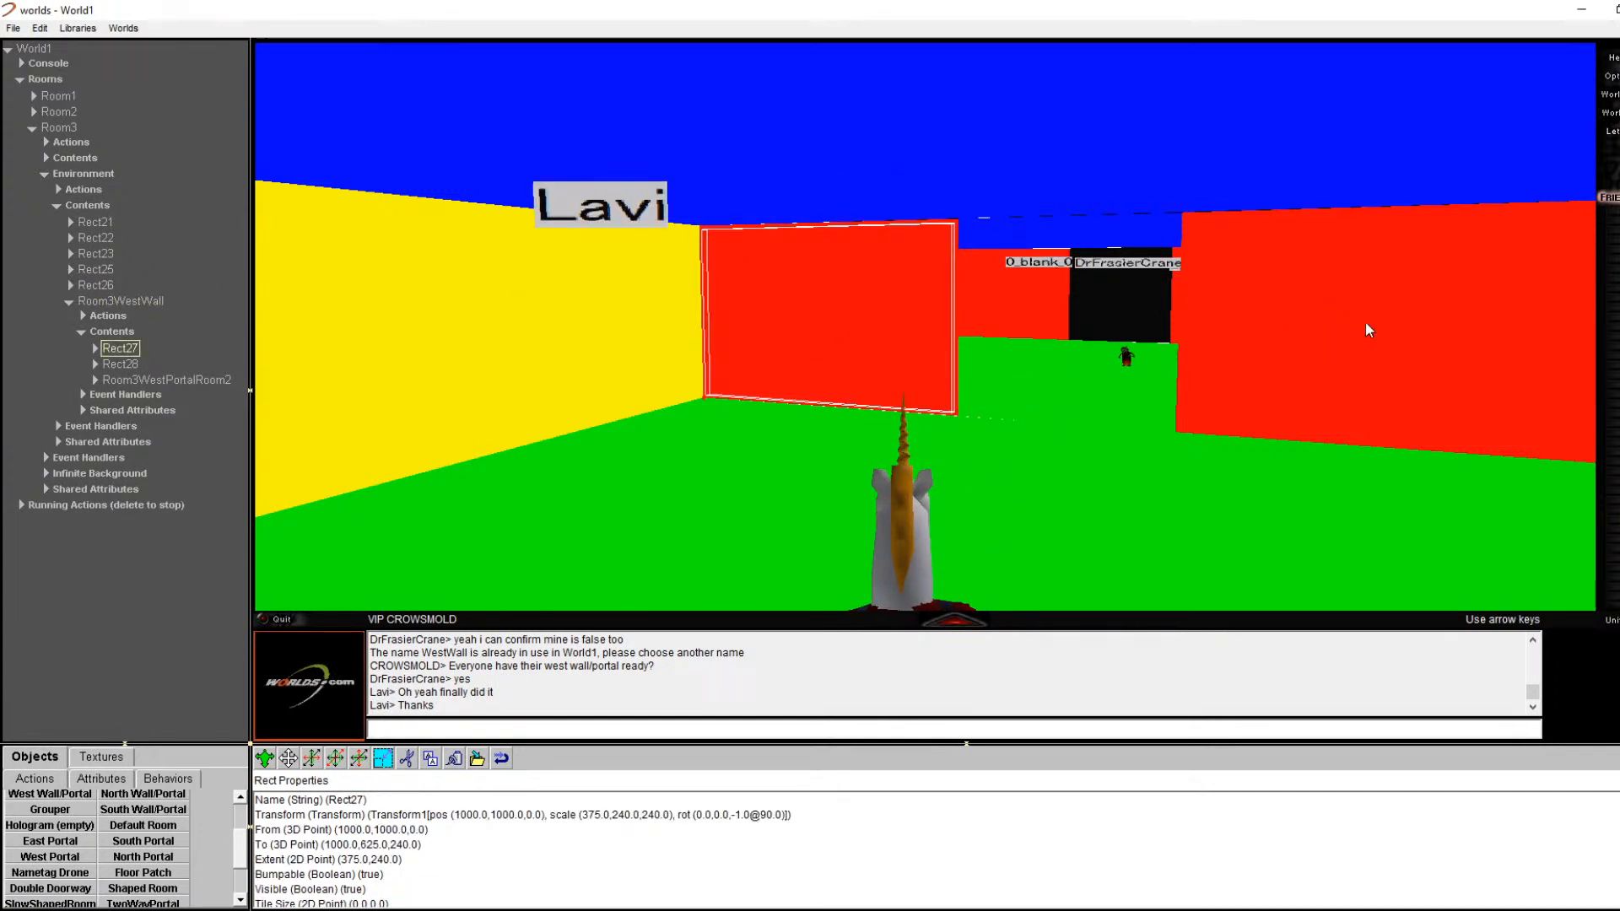
click(148, 302)
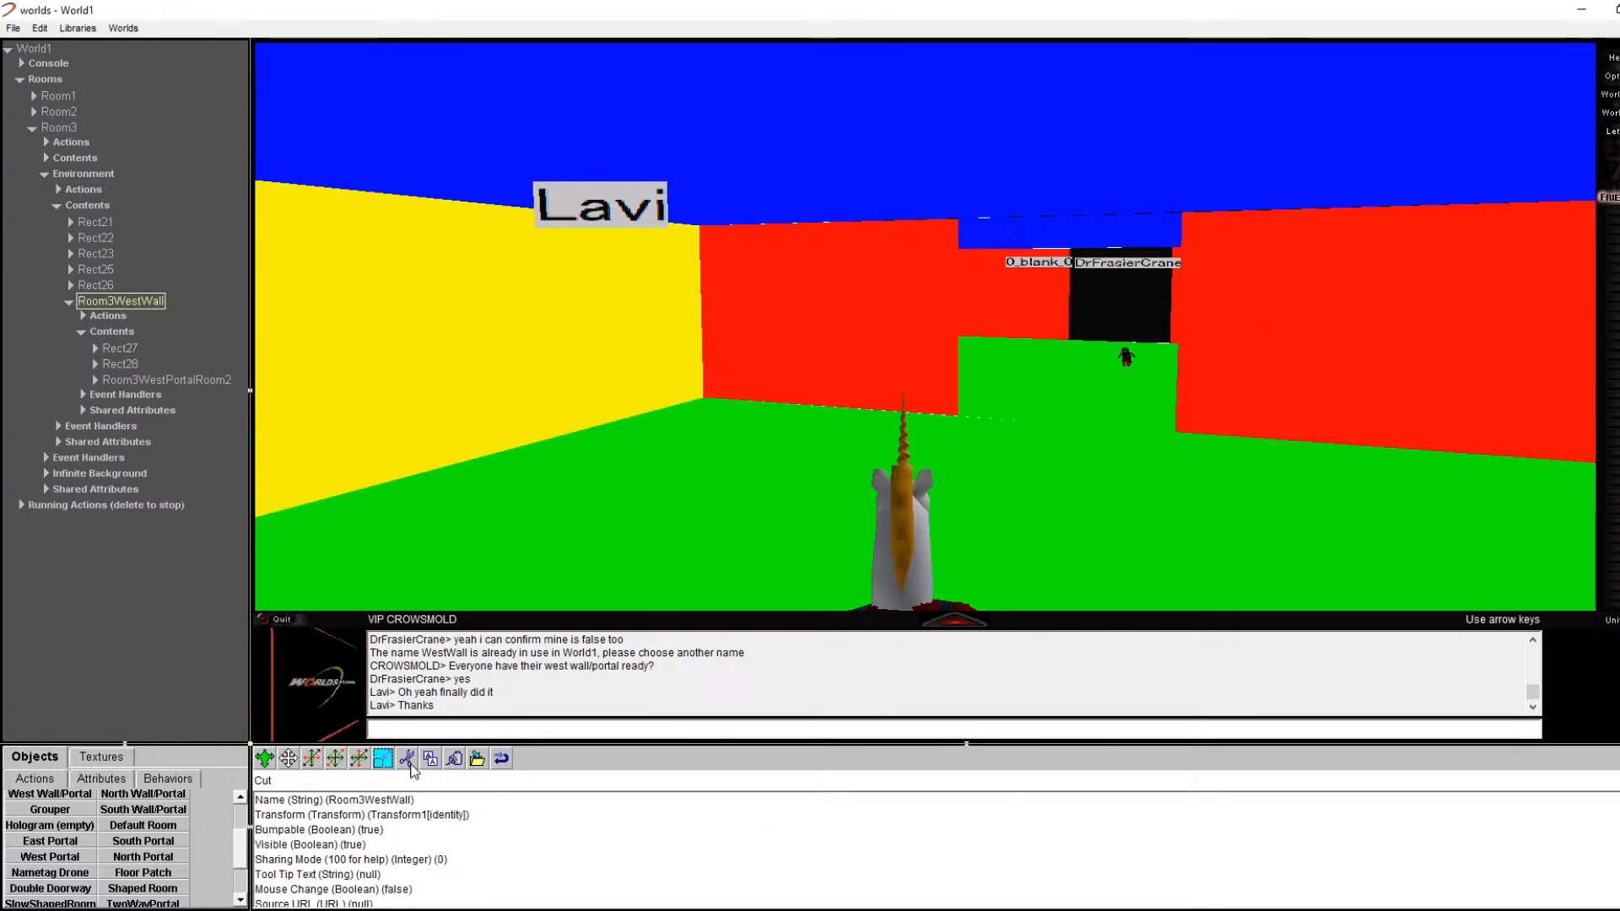
Step: Cut the Room3WestWall group and walk around to confirm the wall is now plain white
click(409, 760)
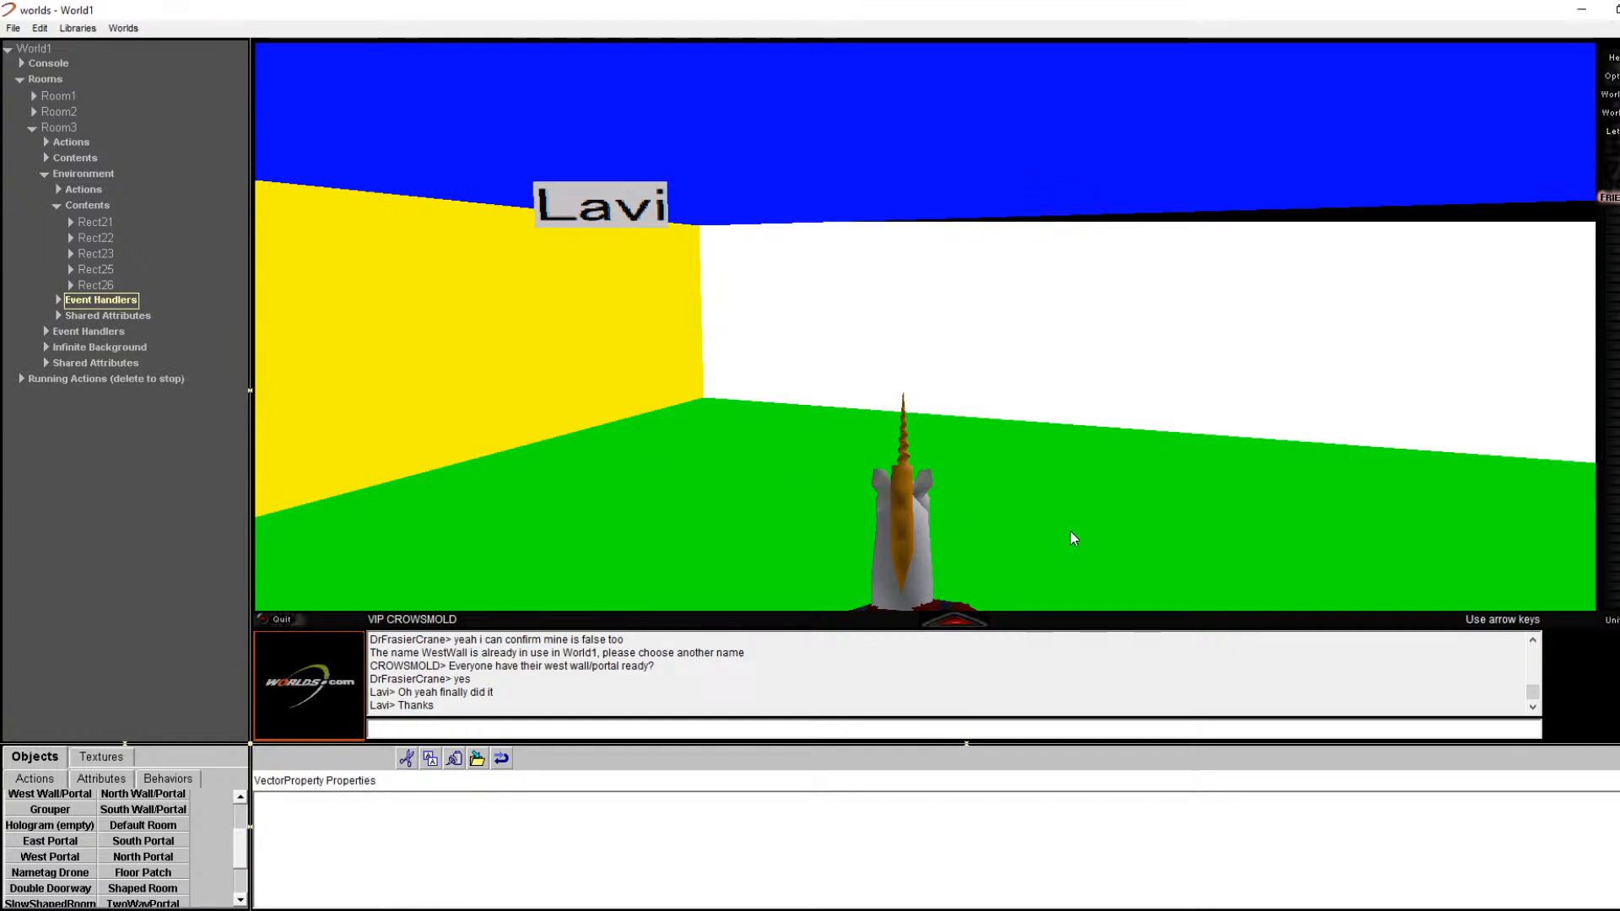
key(Right)
key(Left)
key(Up)
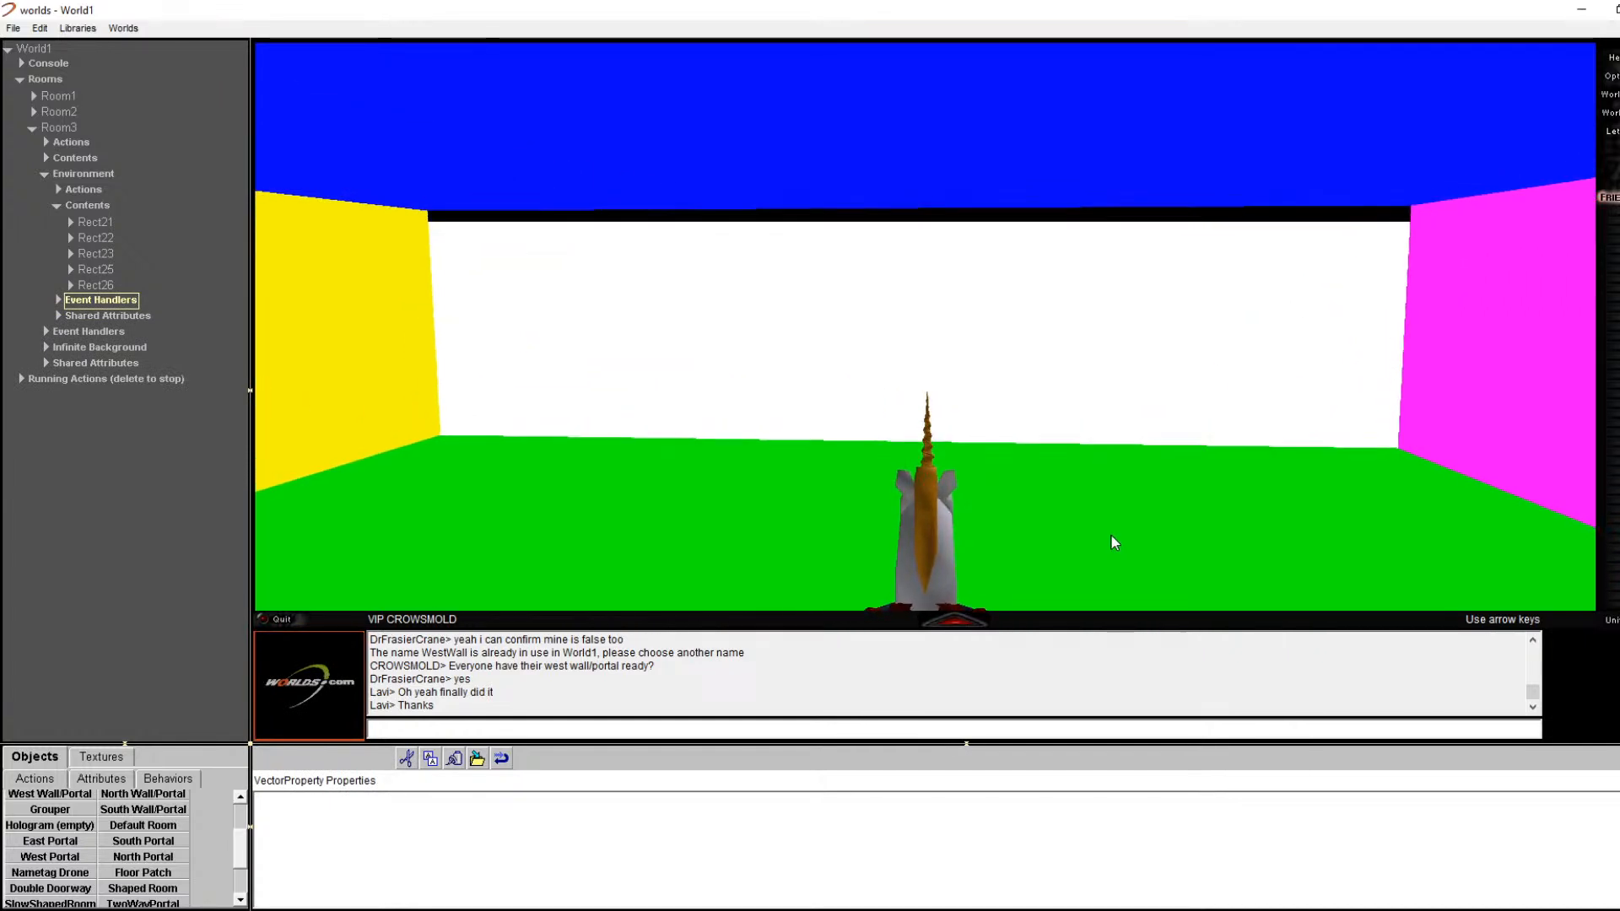
key(Down)
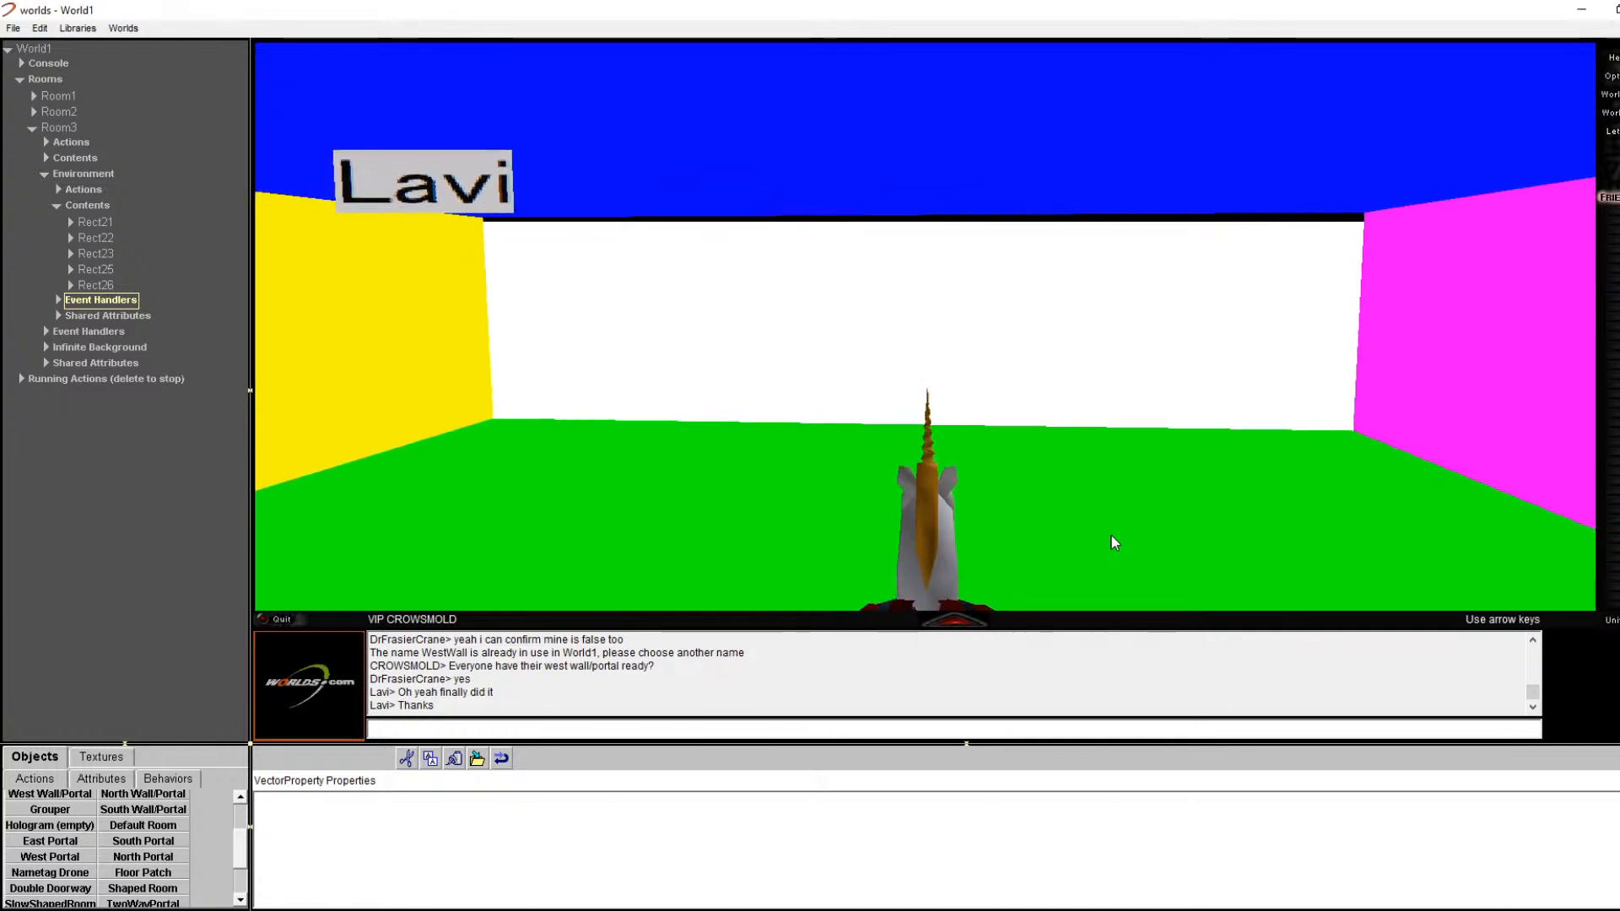
key(Up)
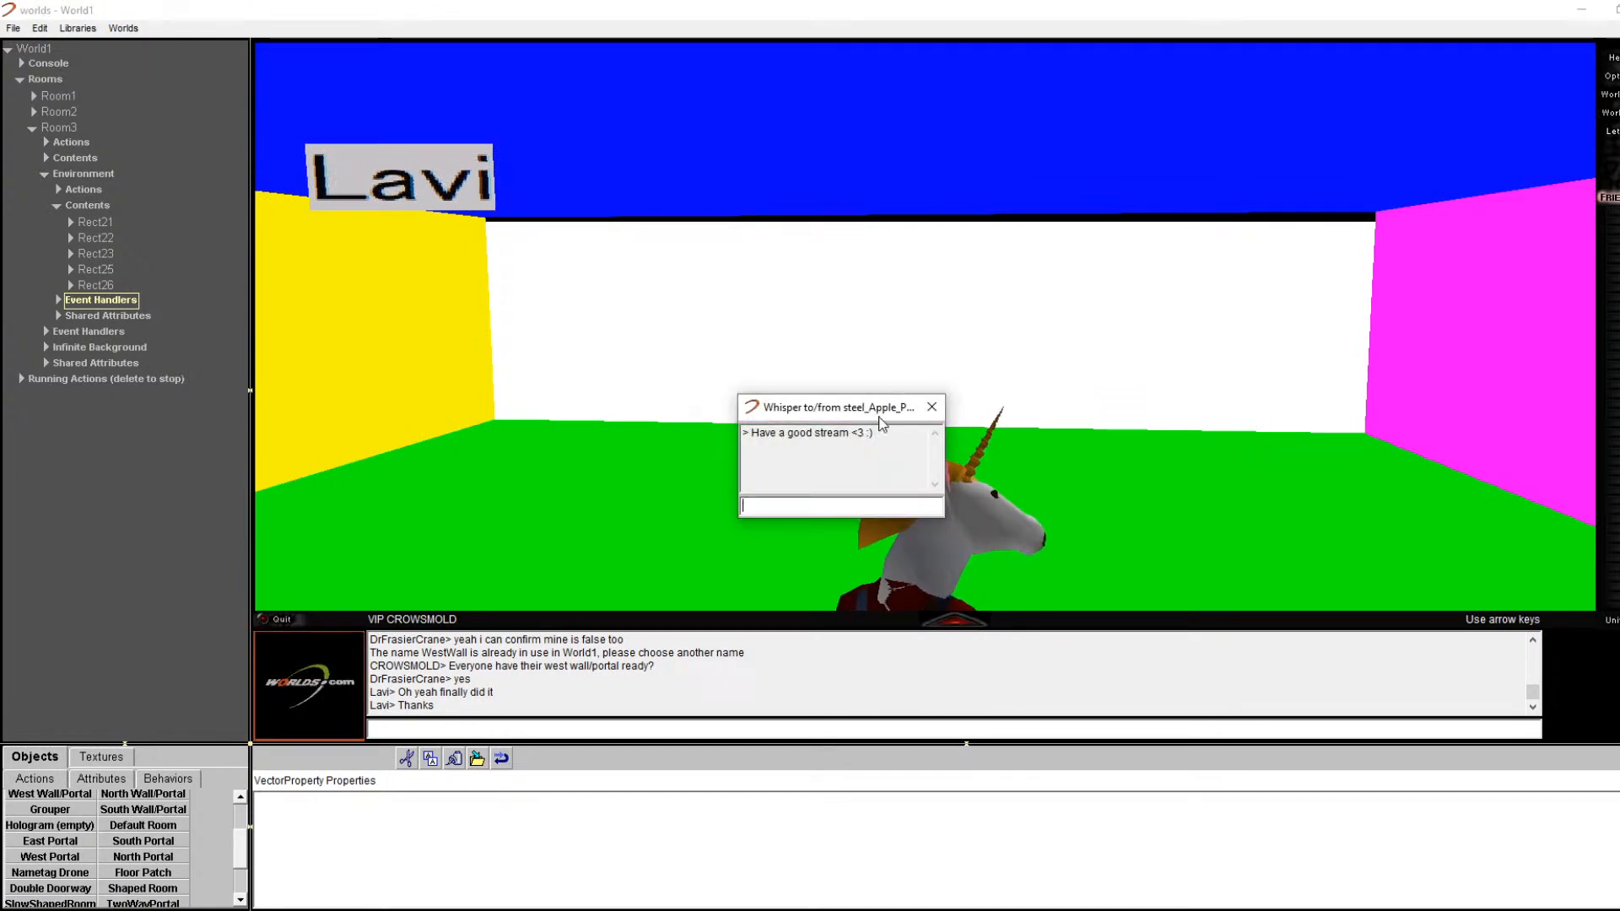
Step: Reply 'thx' and 'ol' in the private message window, then close it
text(thx)
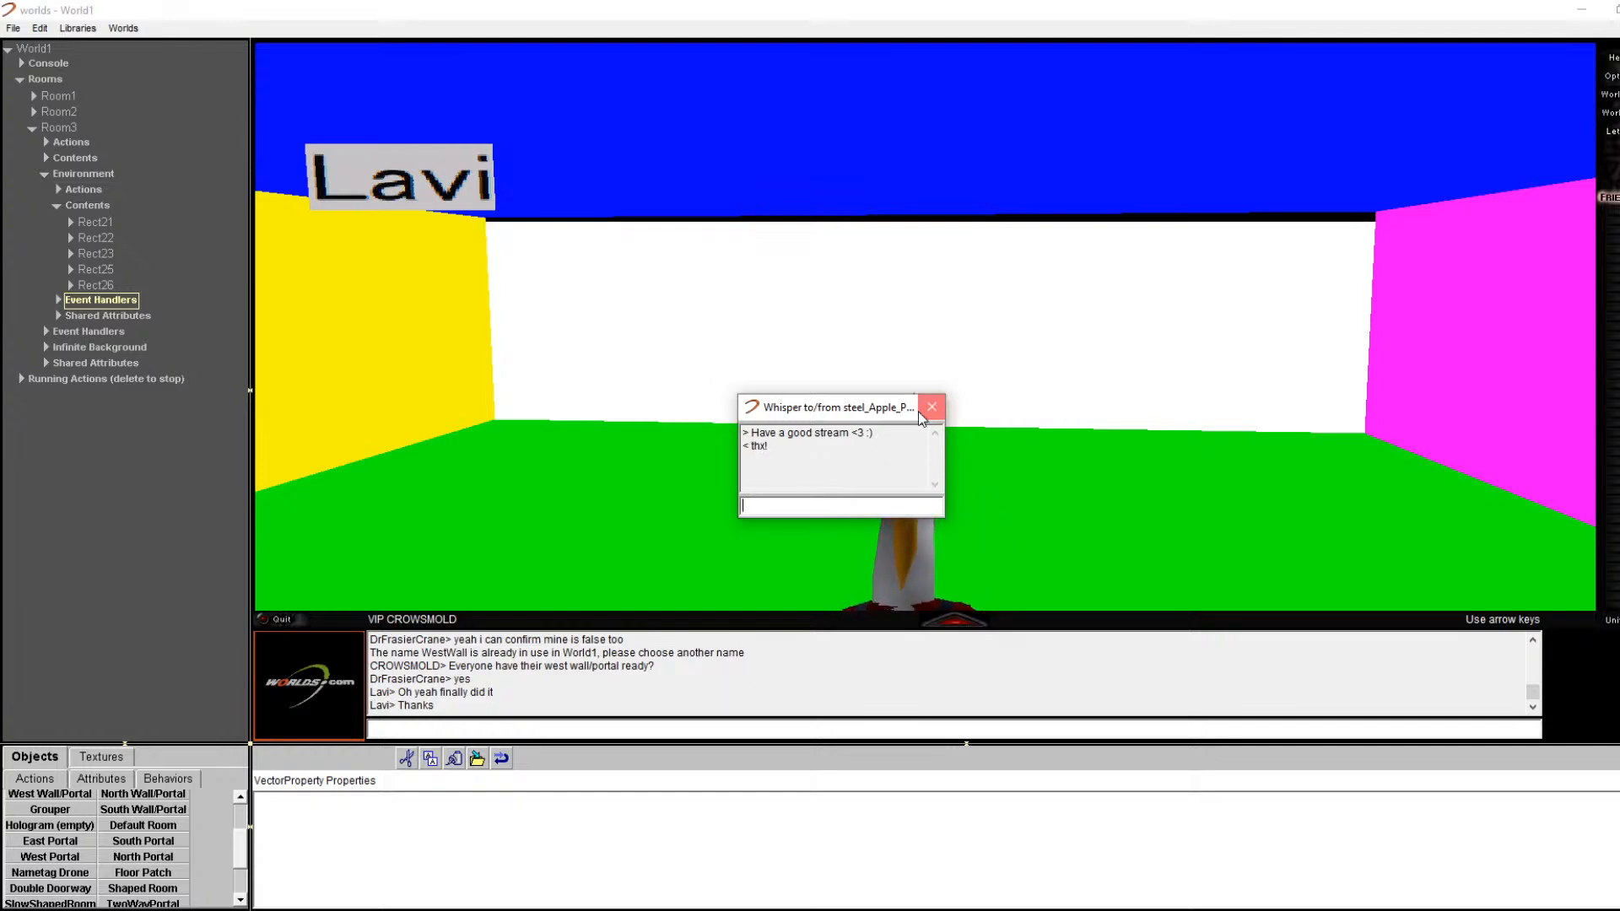
click(919, 413)
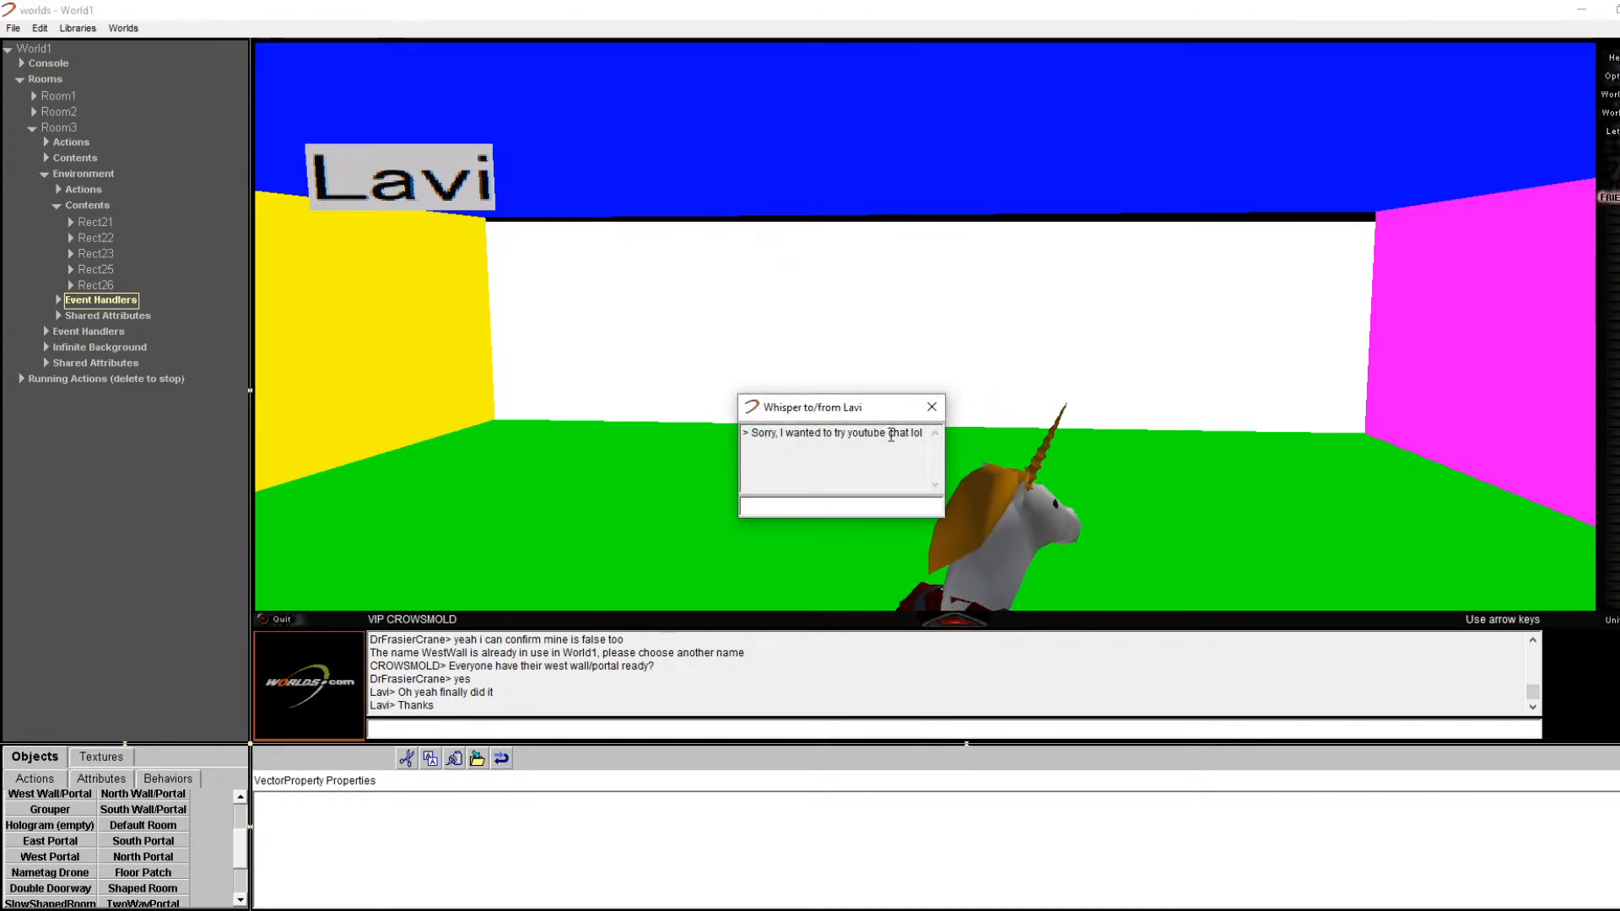
drag(881, 418, 756, 648)
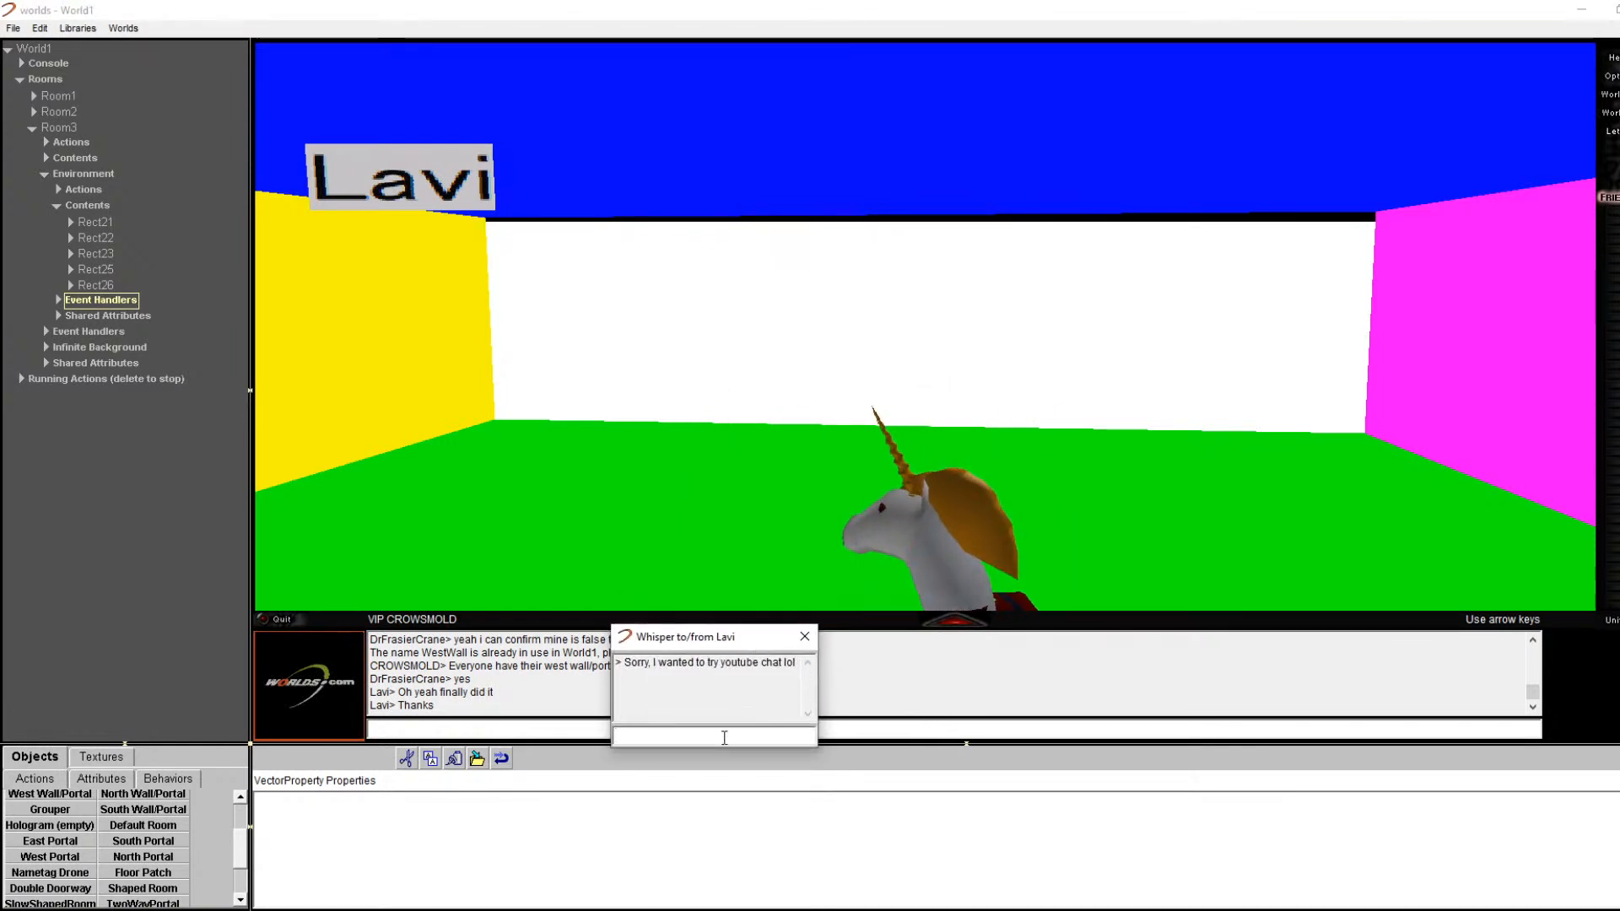
text(ol)
key(Return)
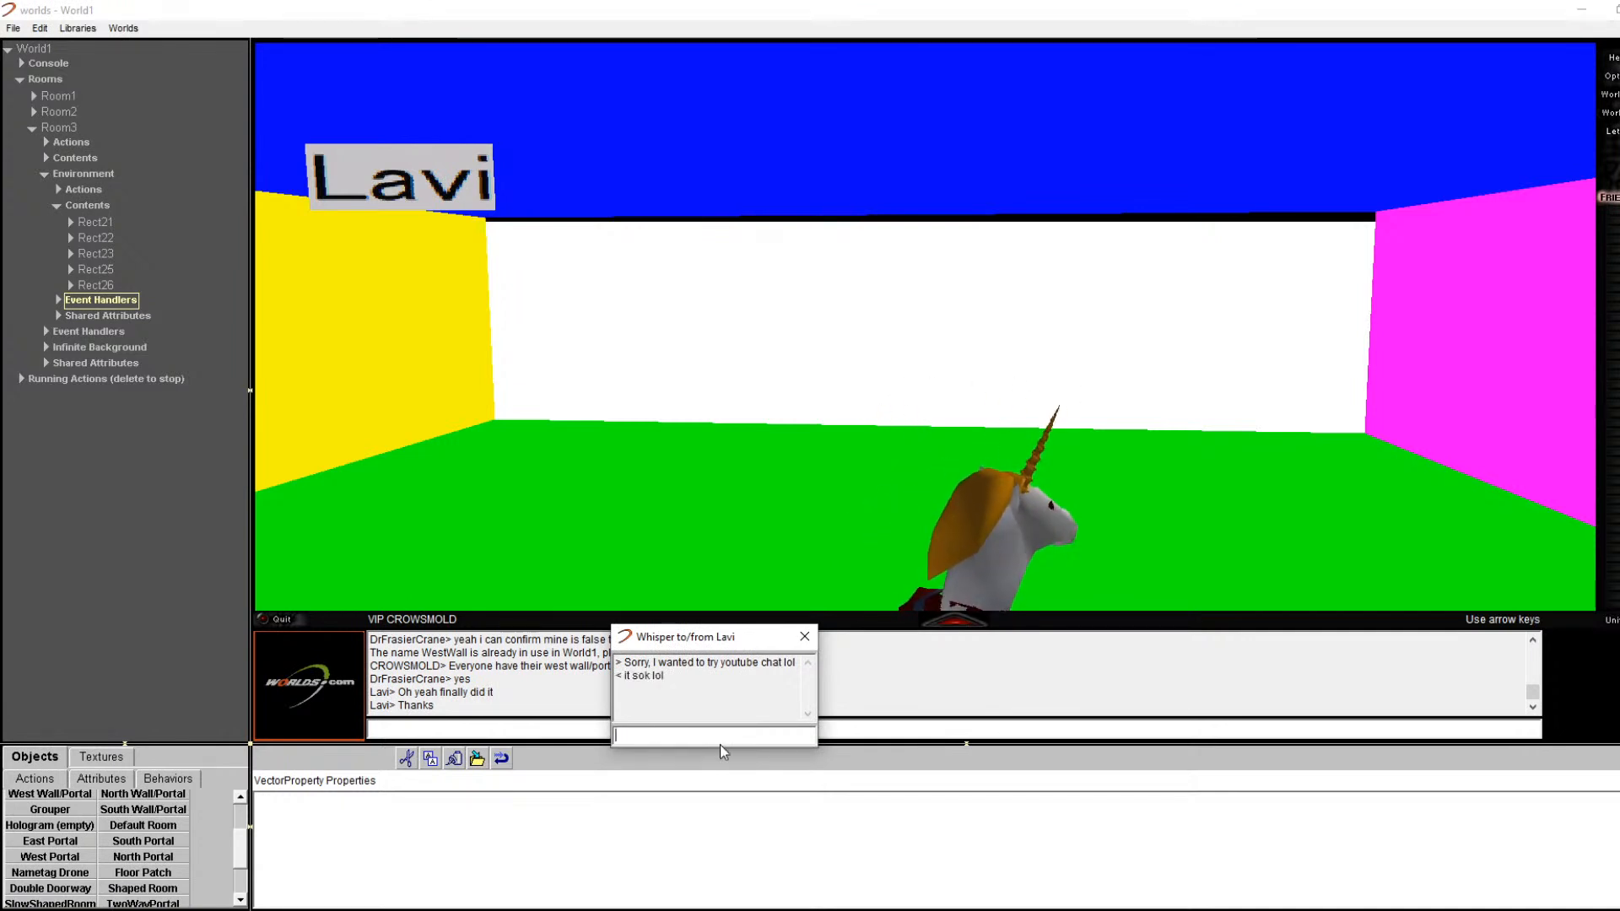
click(798, 639)
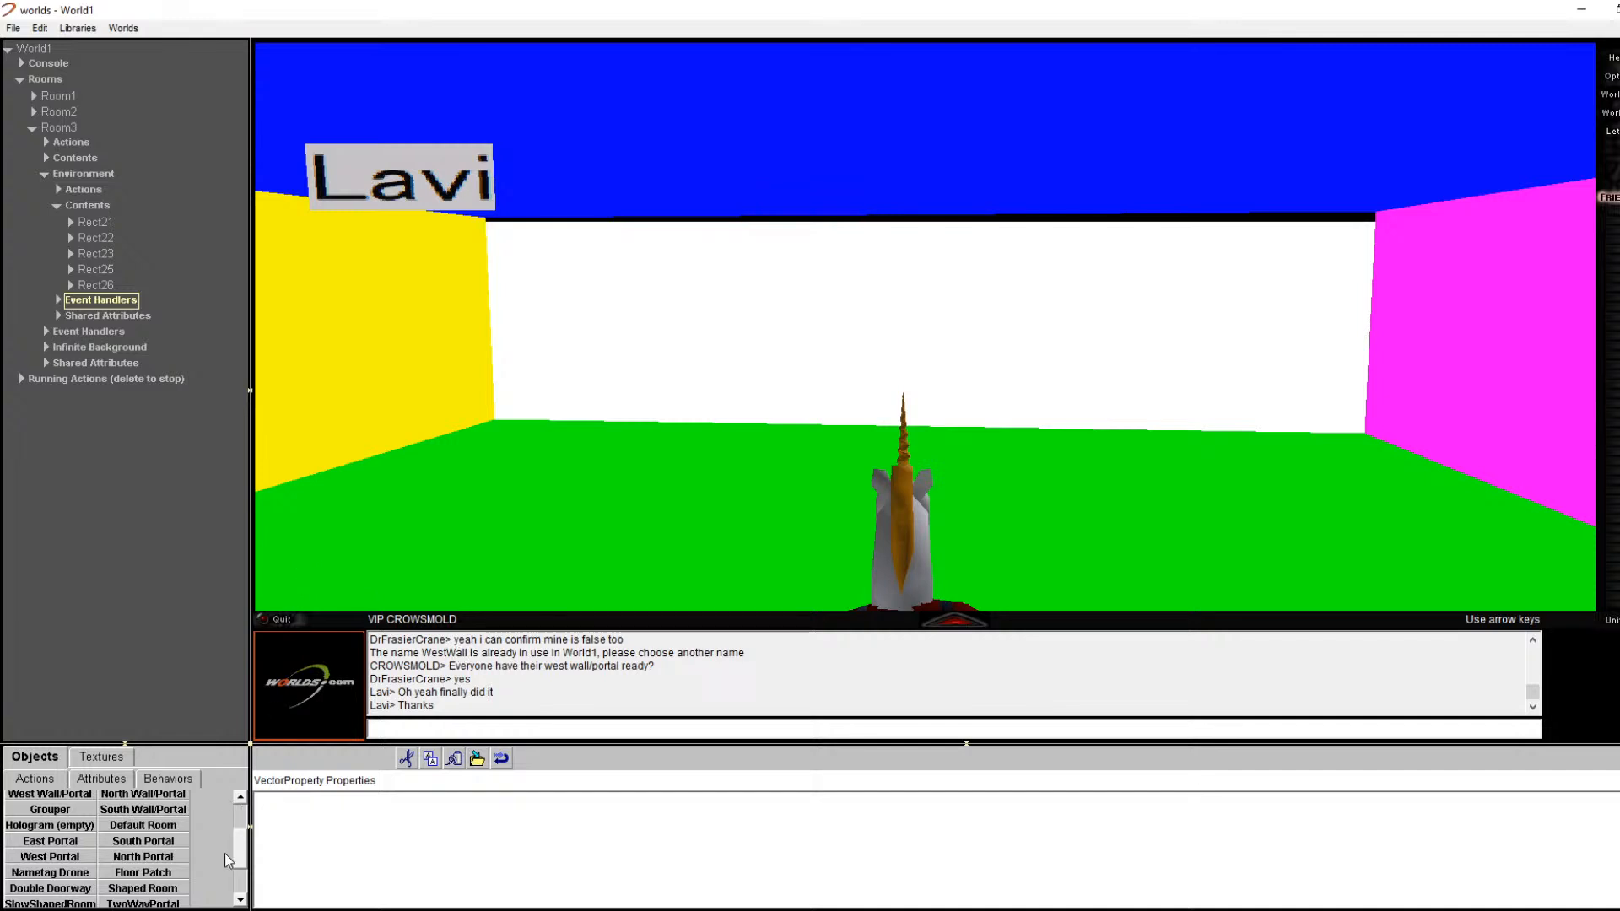
Step: Drag the West Wall/Portal object into Room3 > Environment > Contents
scroll(239, 865, down, 1)
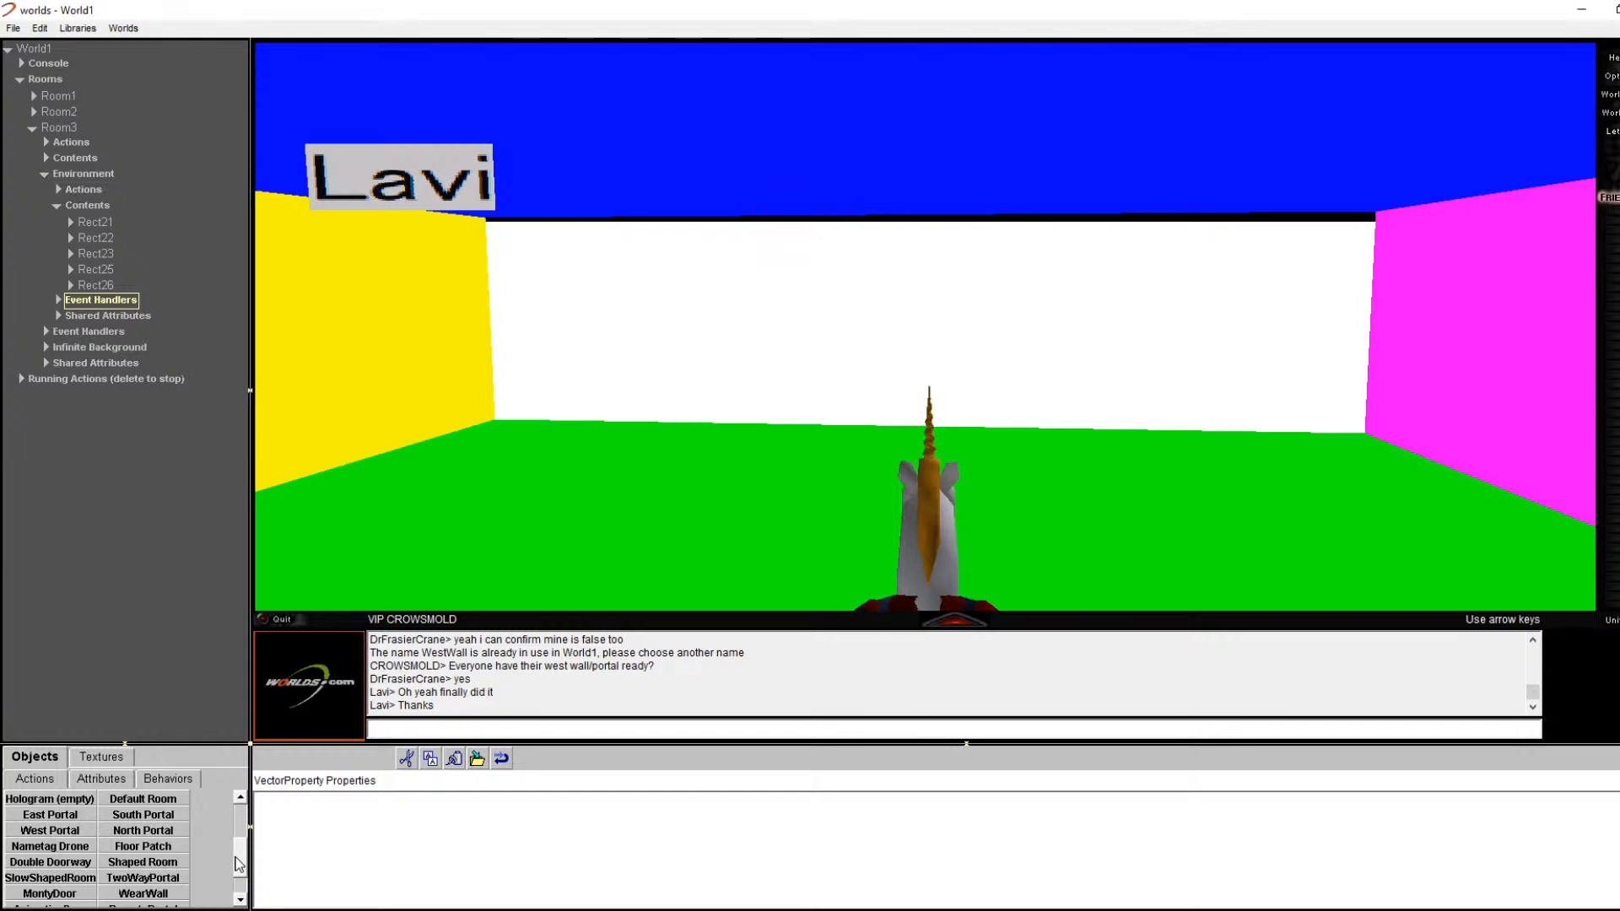
scroll(220, 869, down, 1)
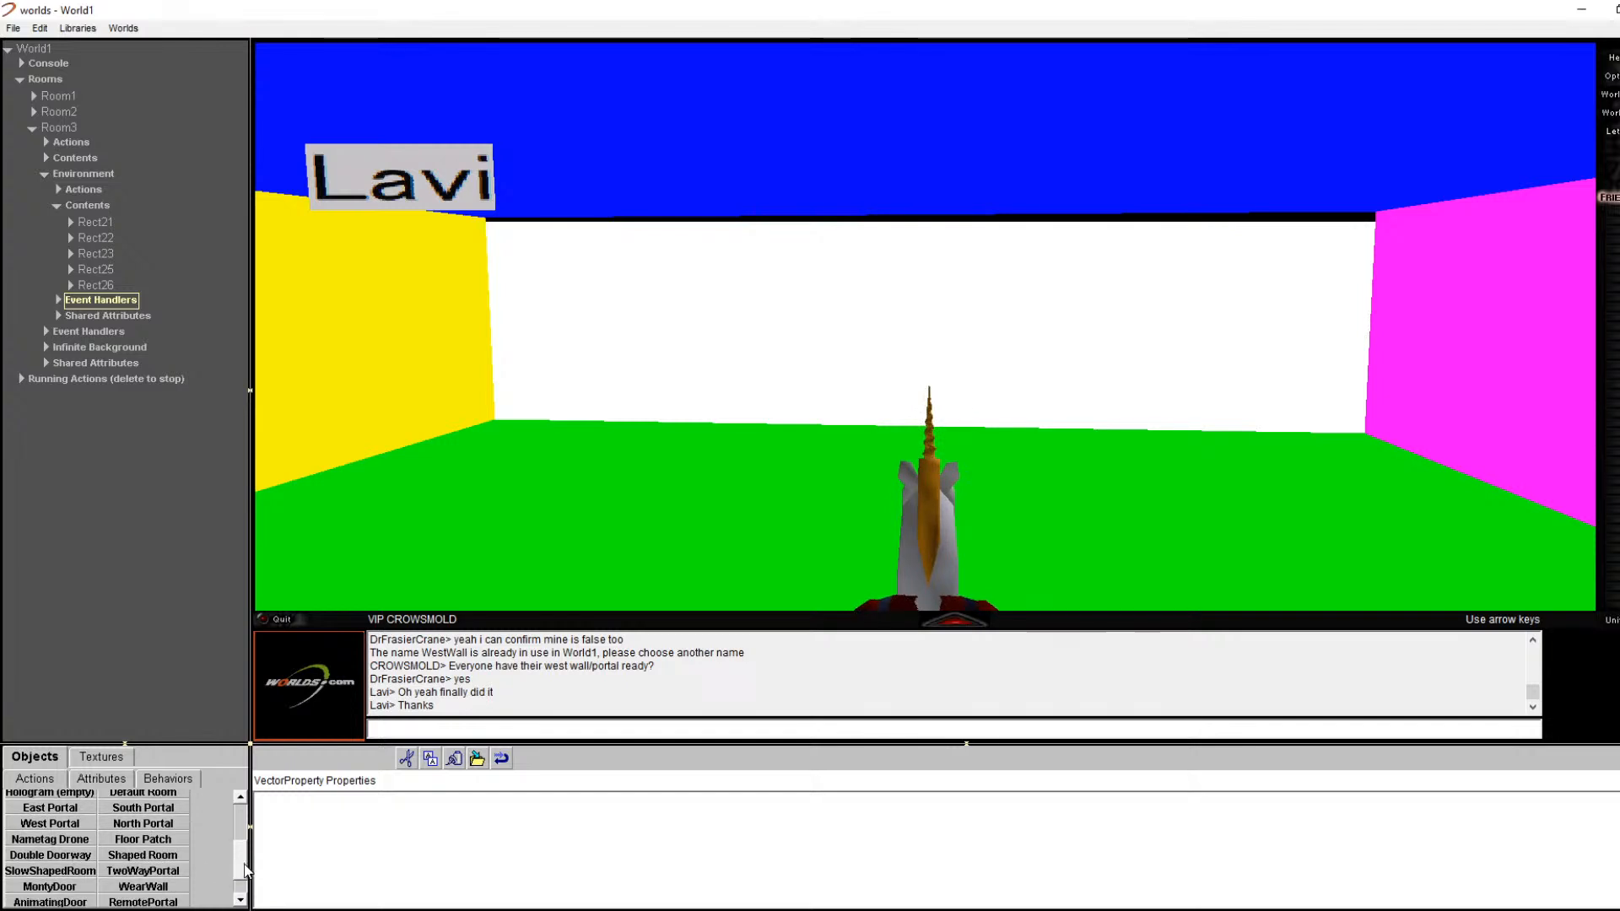
scroll(244, 878, down, 1)
scroll(242, 877, up, 5)
scroll(243, 848, up, 2)
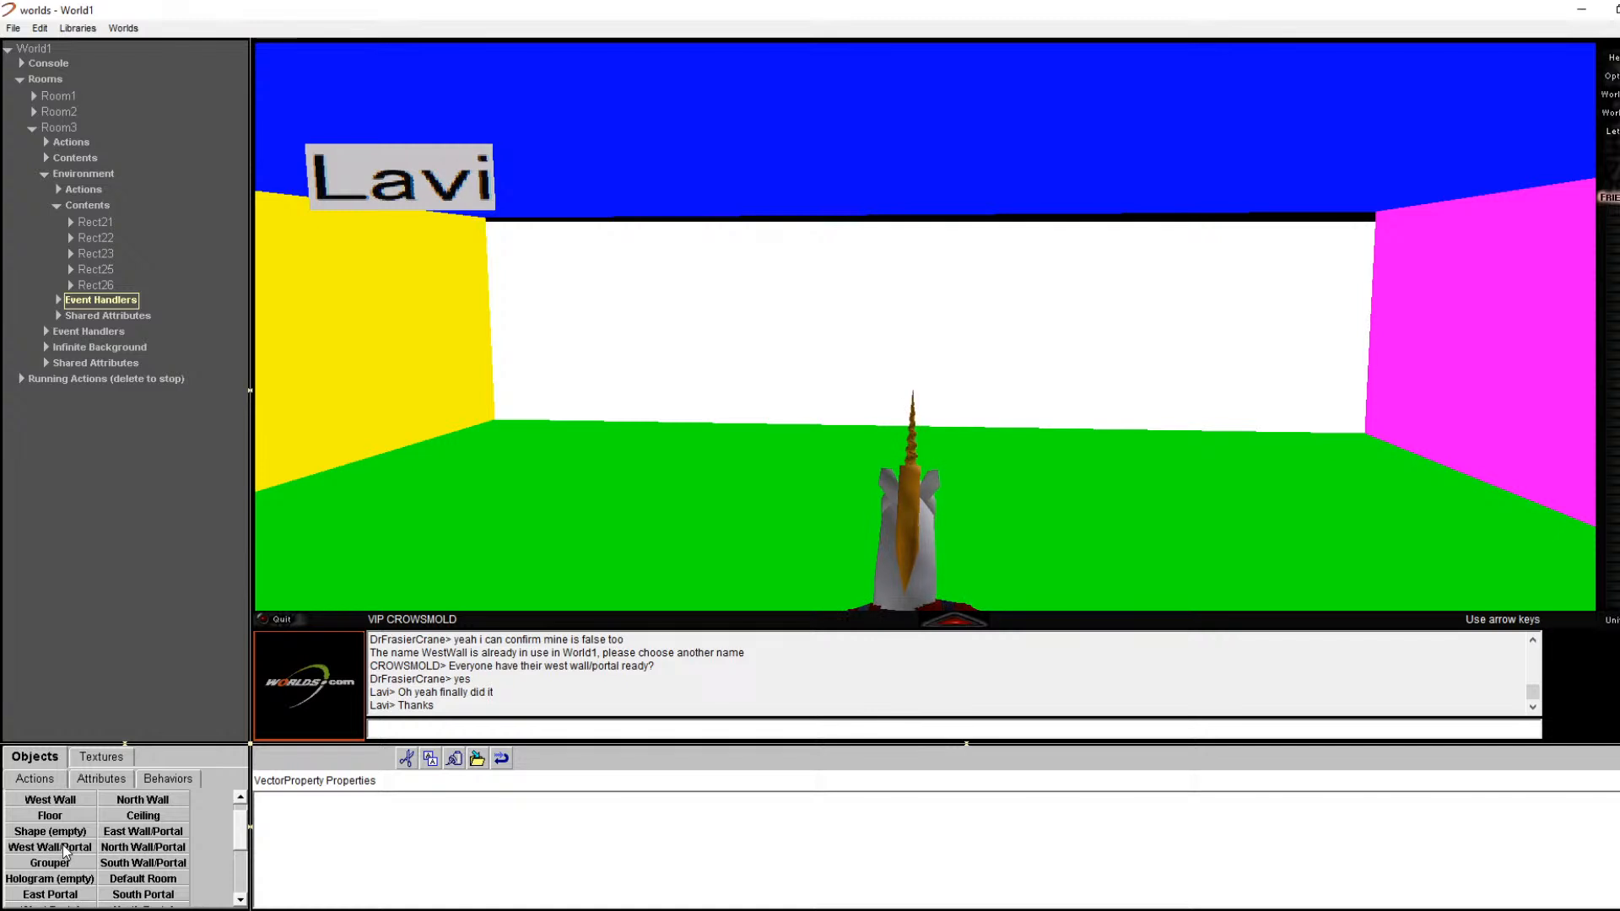
drag(65, 849, 66, 456)
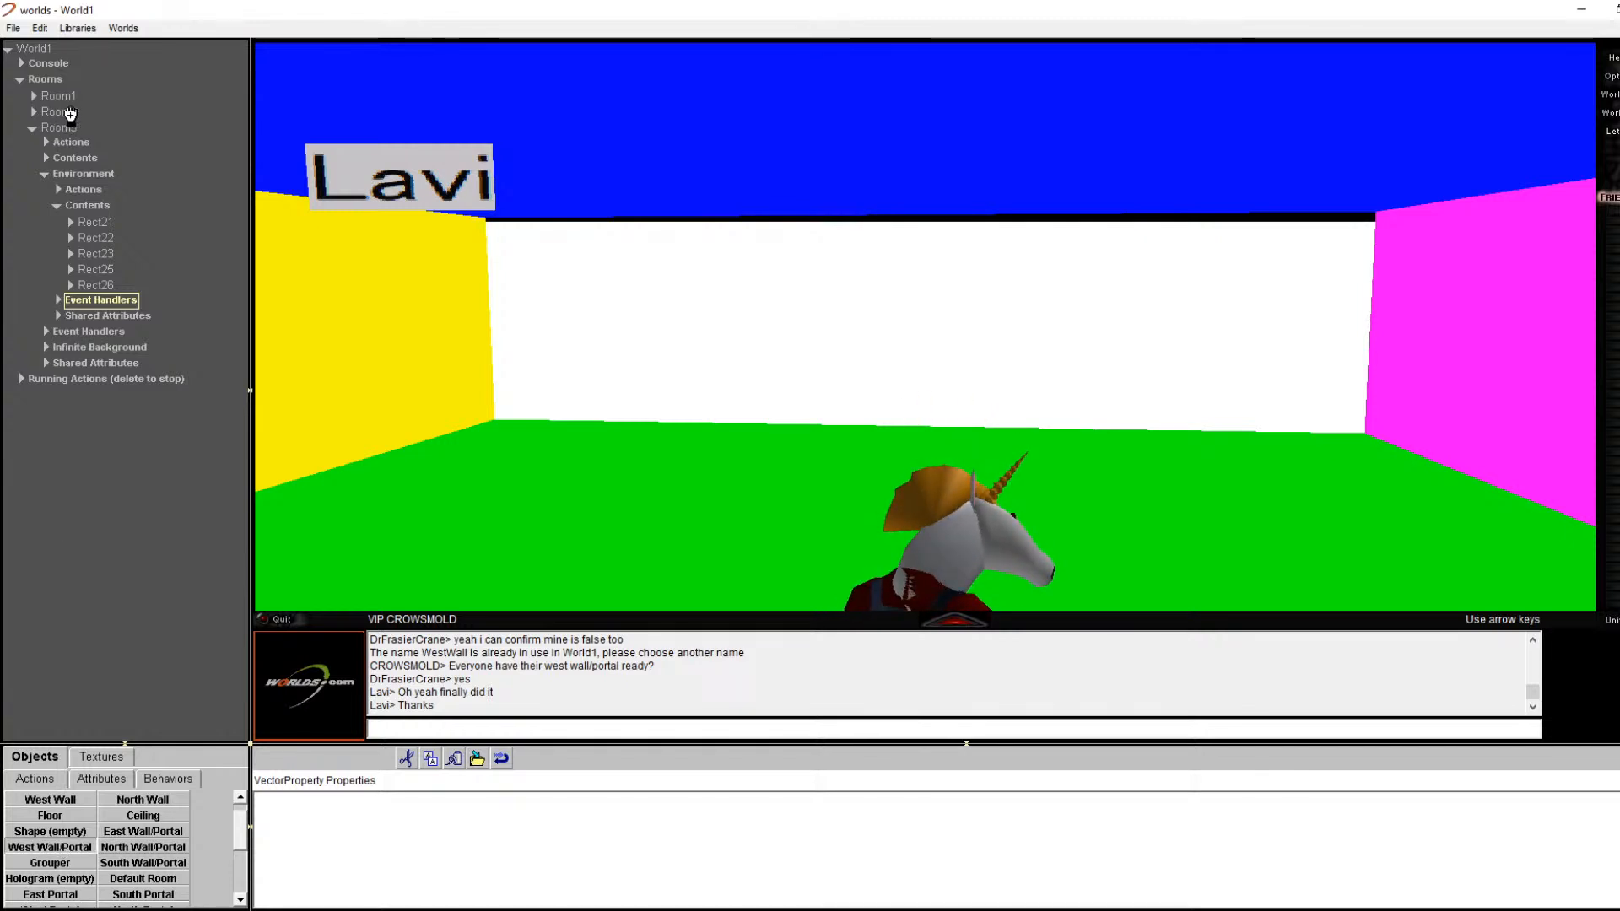
drag(44, 116, 88, 119)
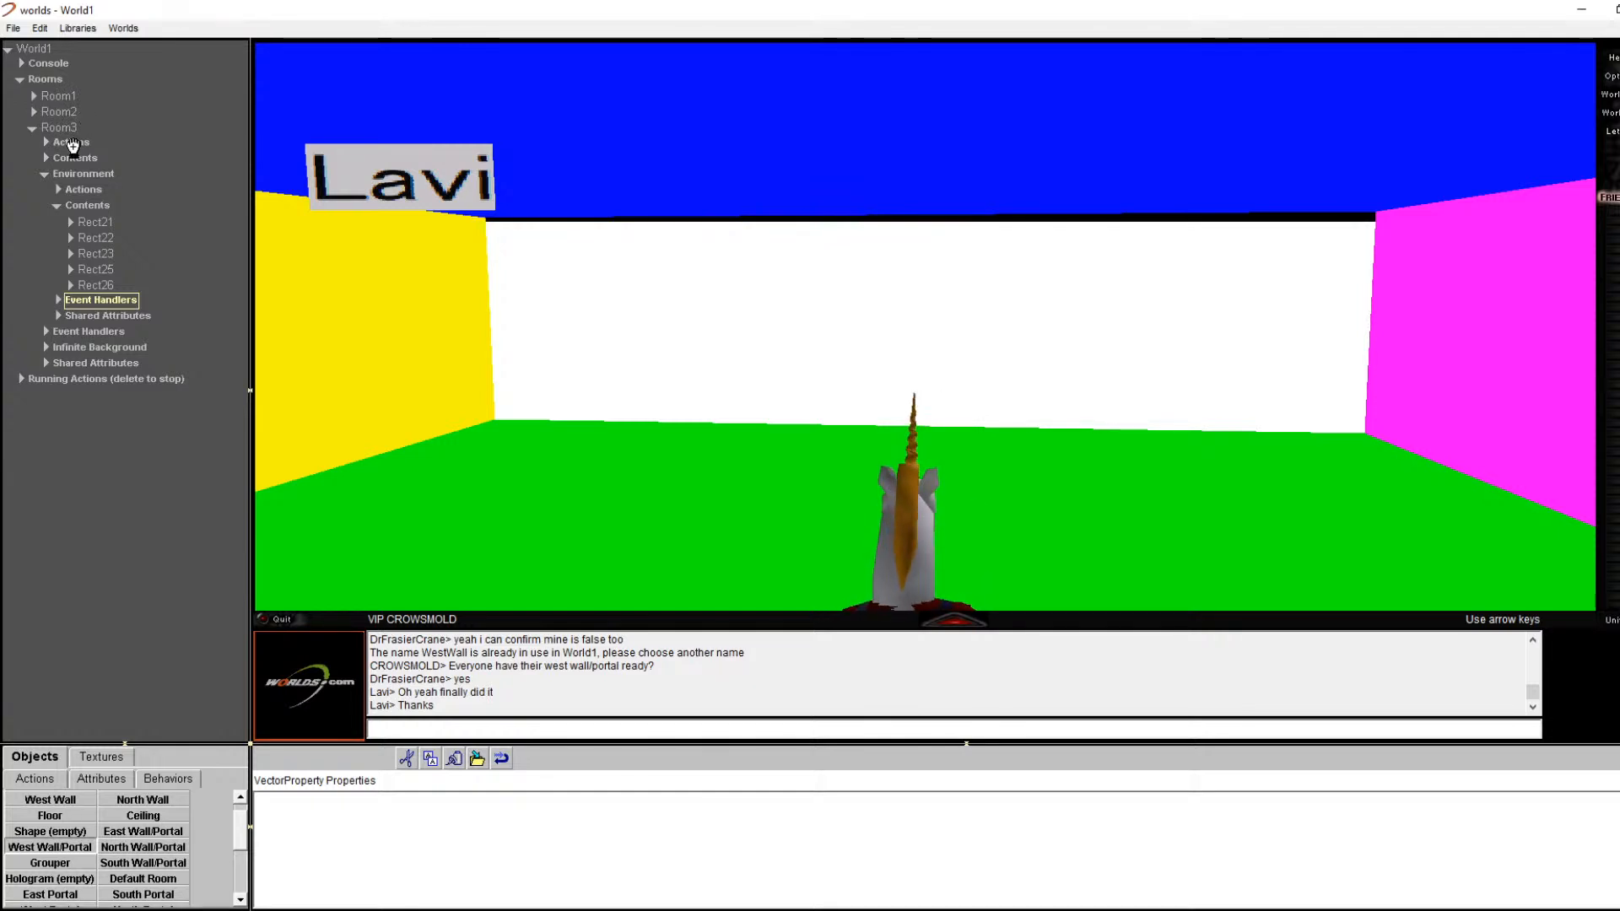
drag(42, 170, 97, 211)
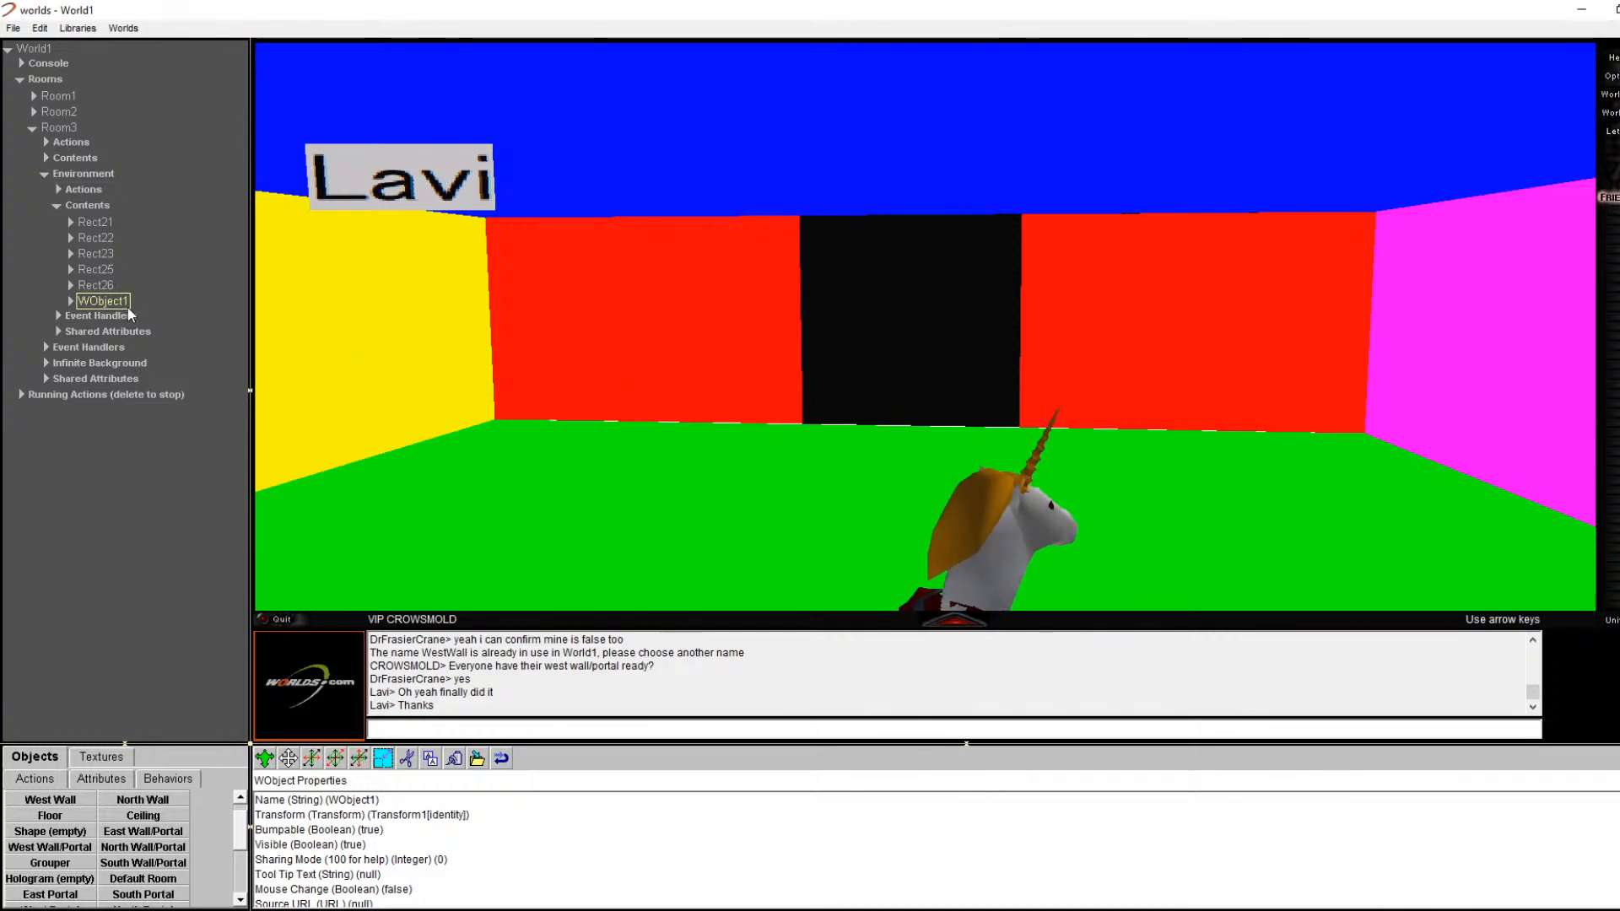
Step: Rename the new WObject1 wall group to Room3WestWall
double_click(102, 301)
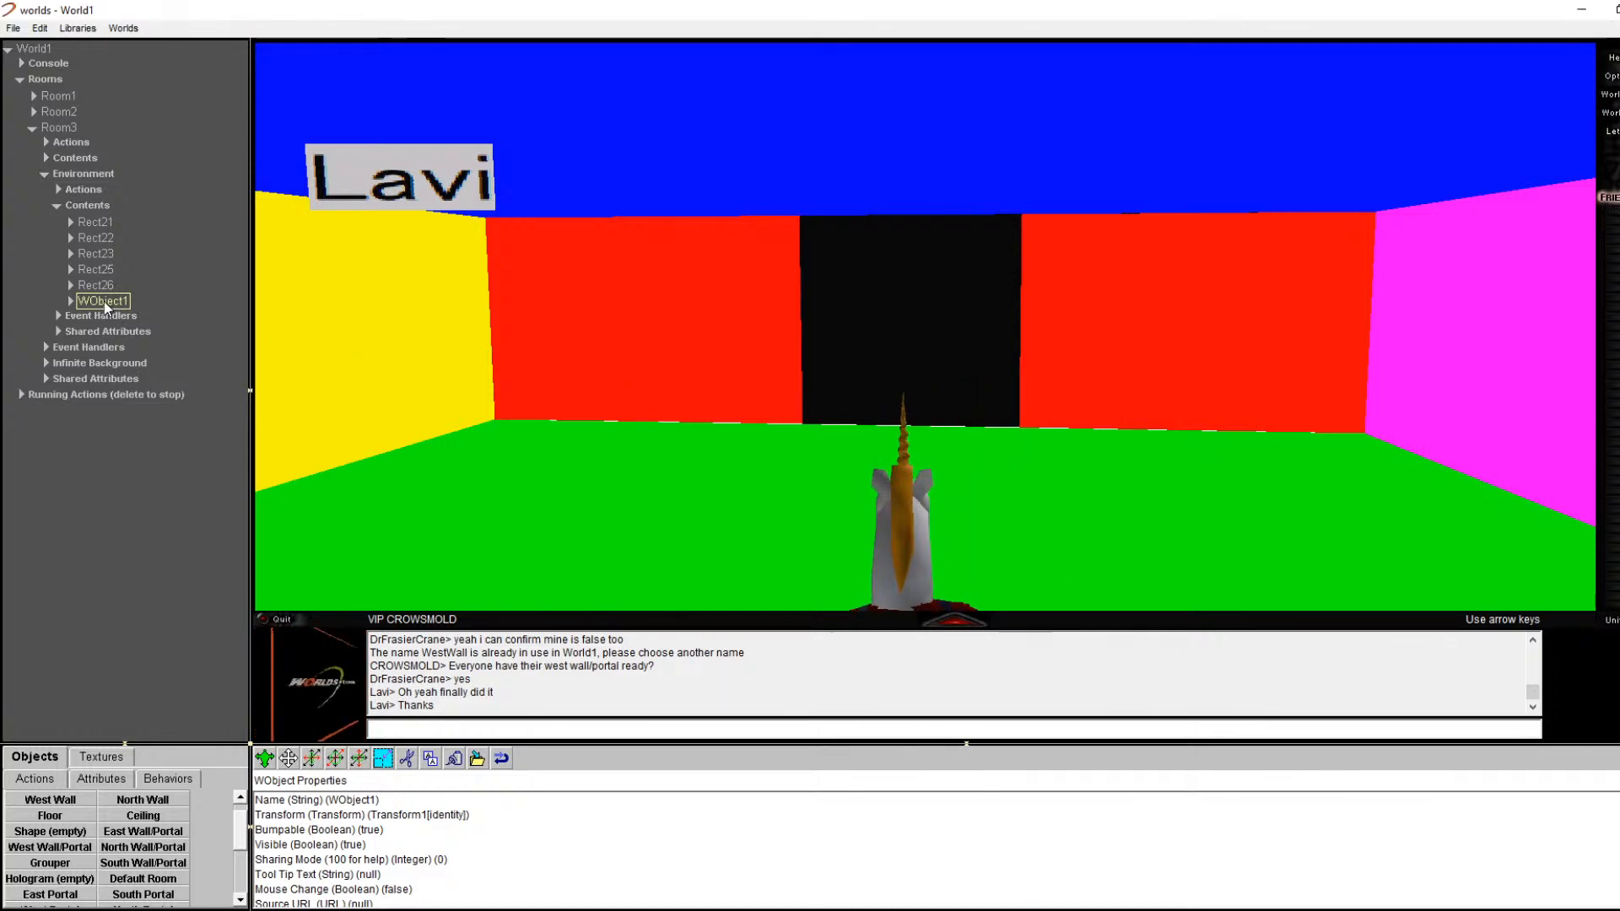
click(75, 303)
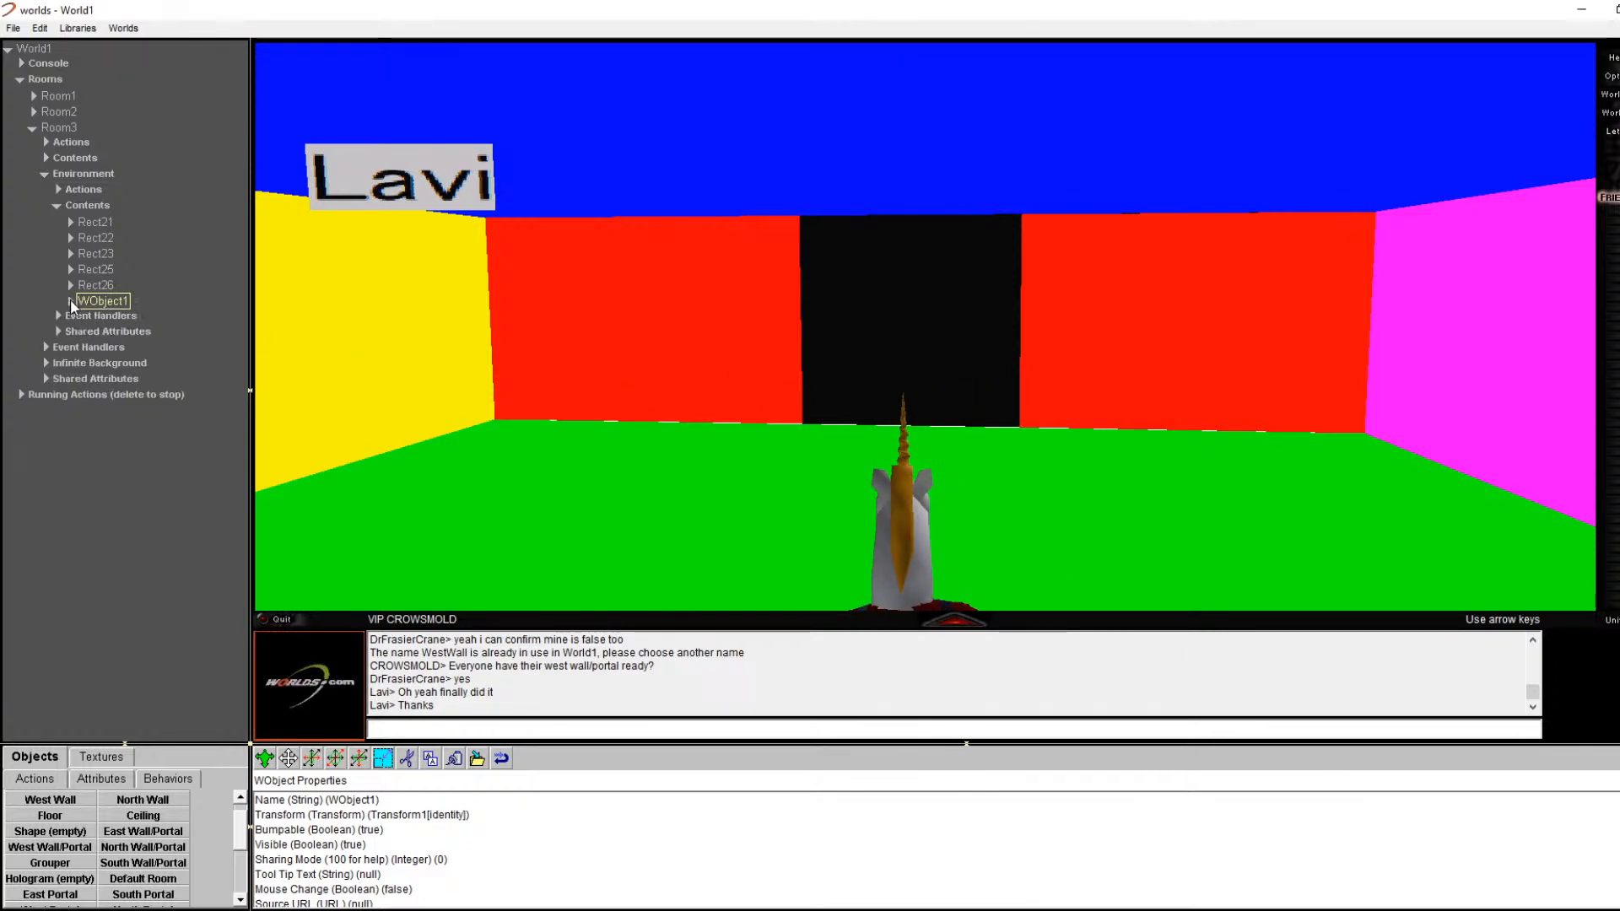
double_click(350, 801)
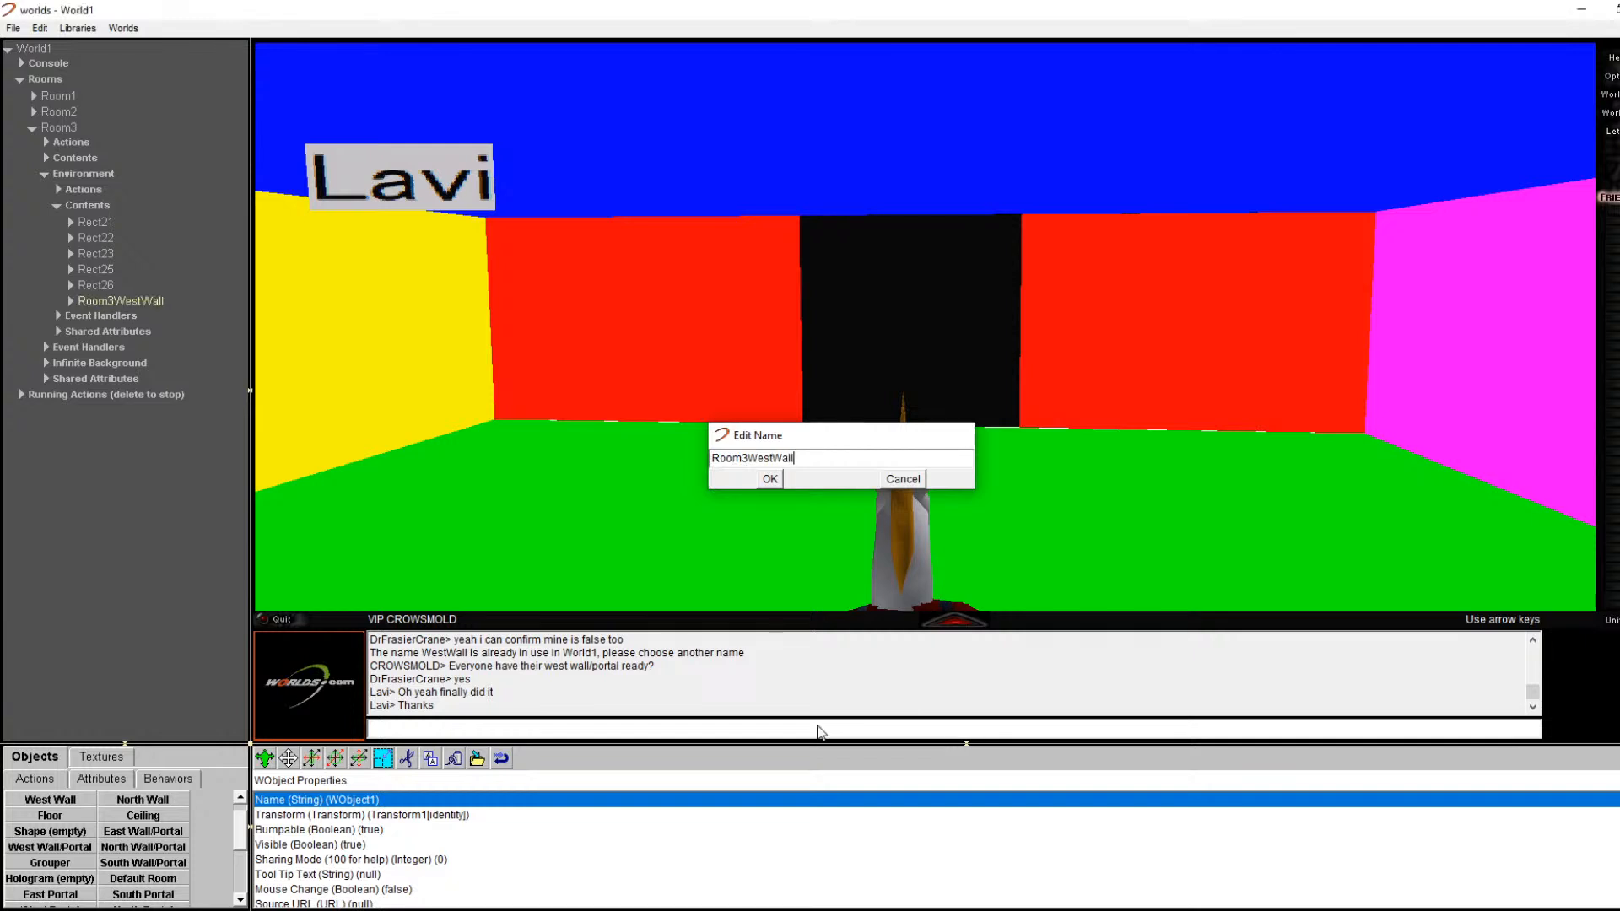
key(Return)
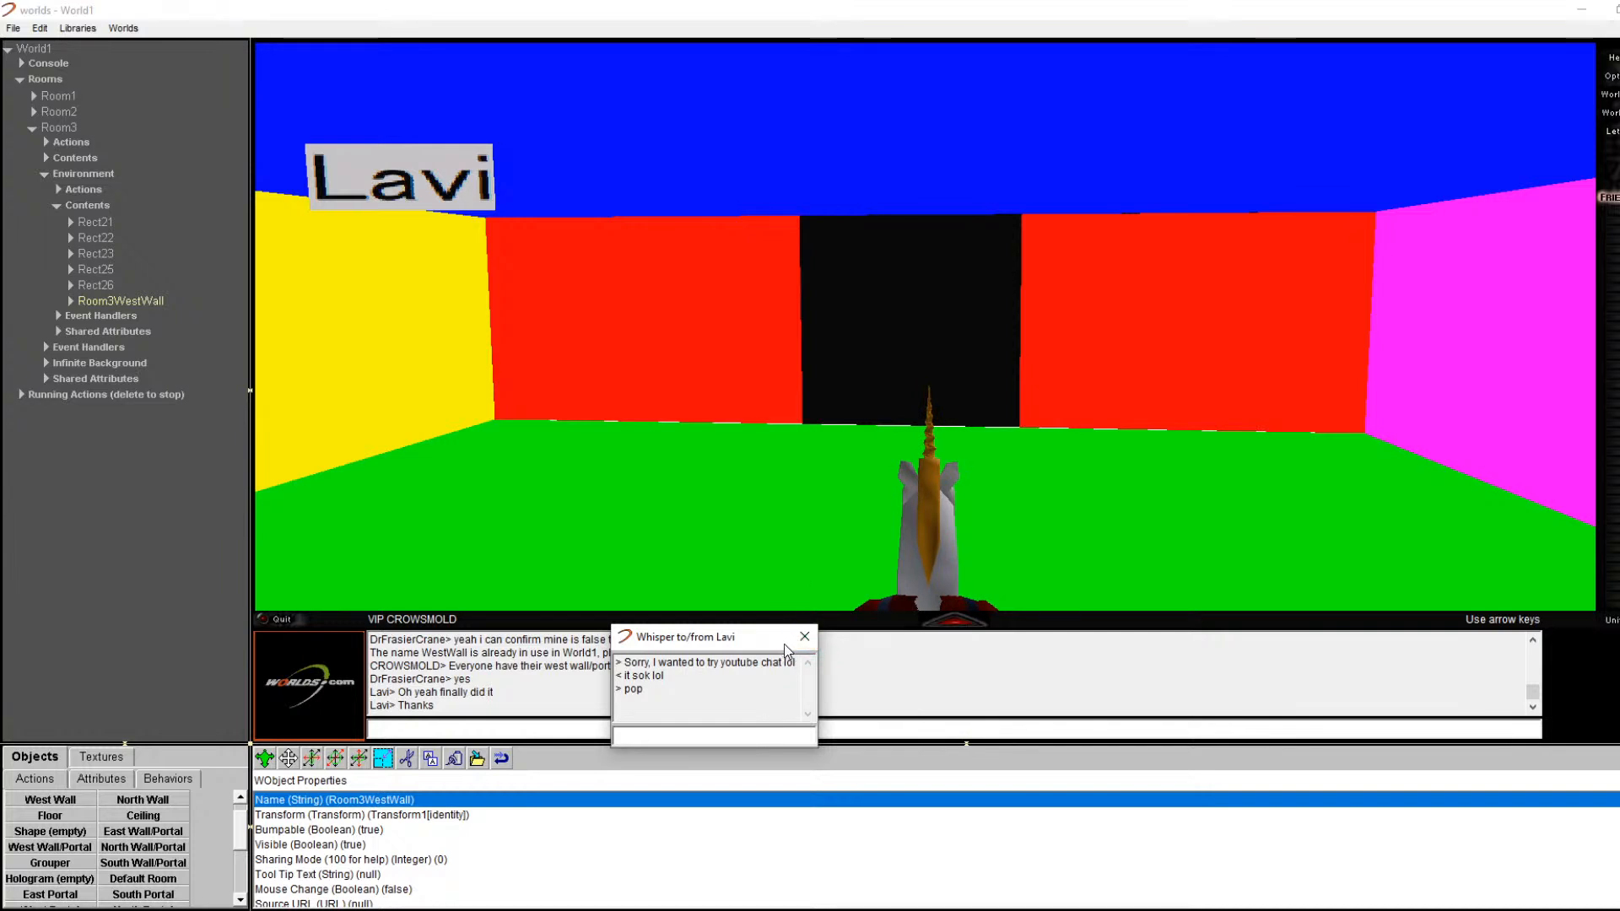
click(804, 637)
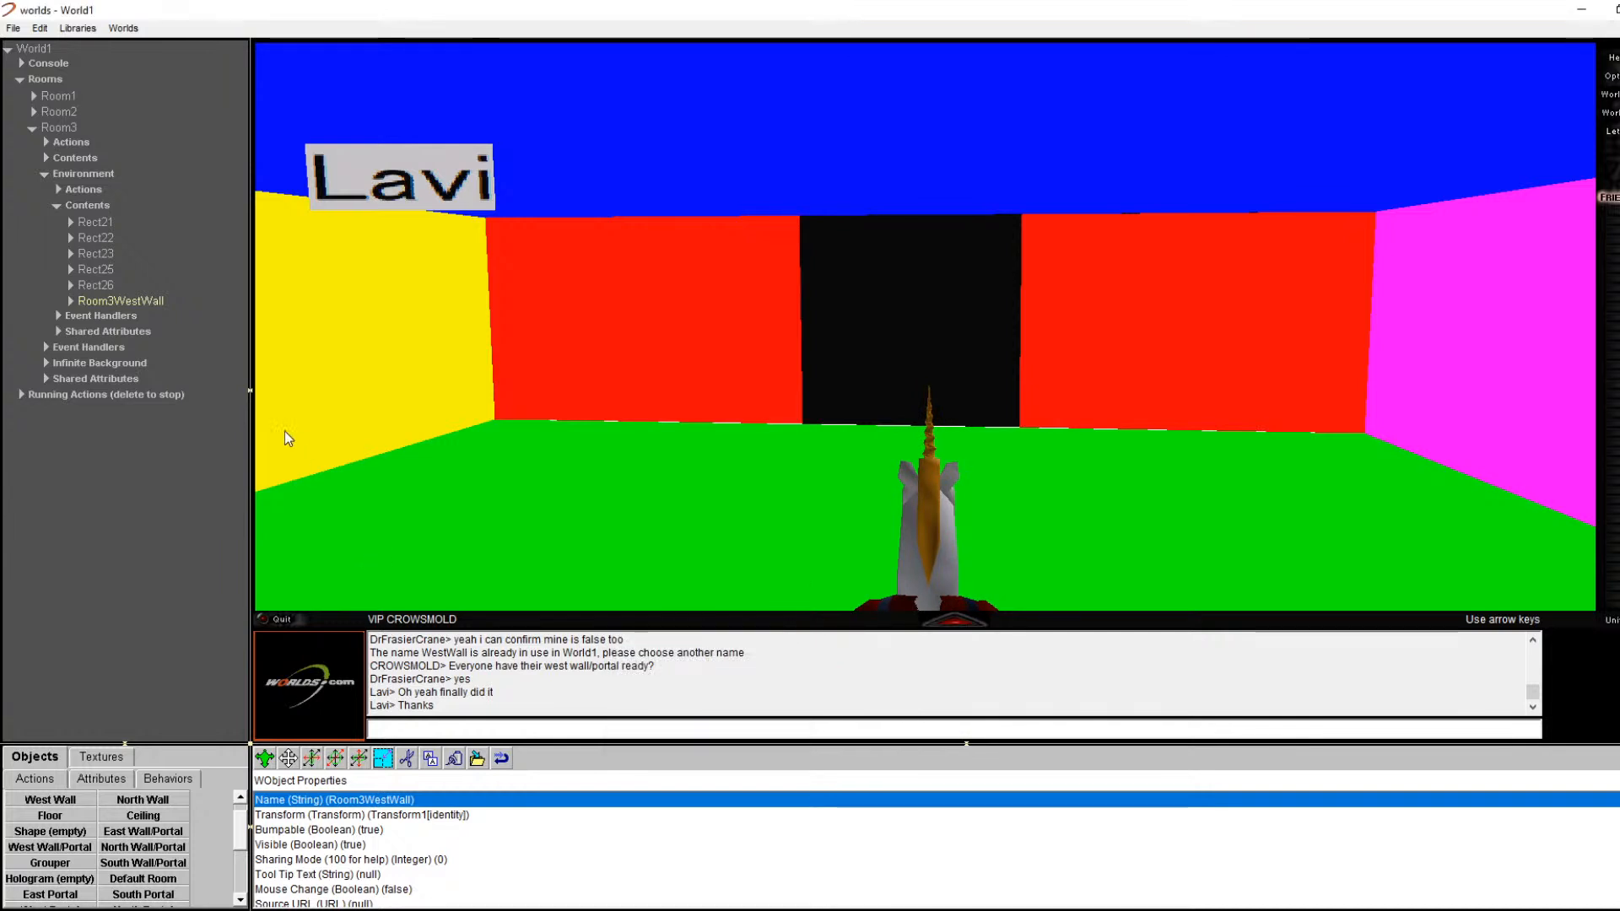
Step: Rename the wall's west facing portal to Room3WestPortalRoom2 via its properties
right_click(889, 371)
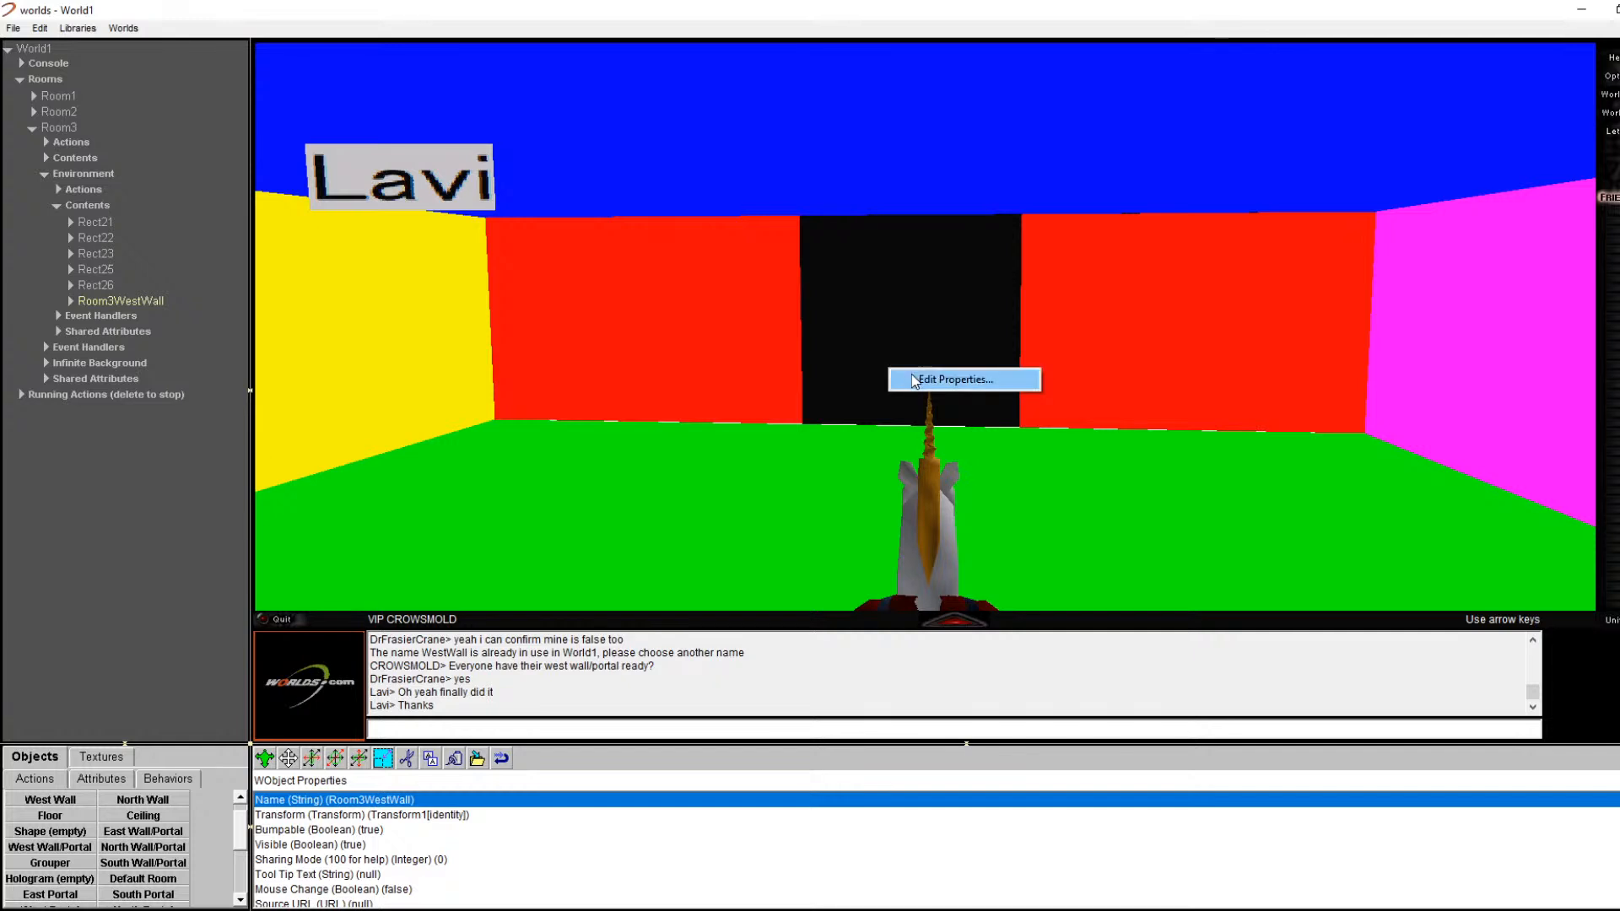
click(911, 373)
right_click(947, 291)
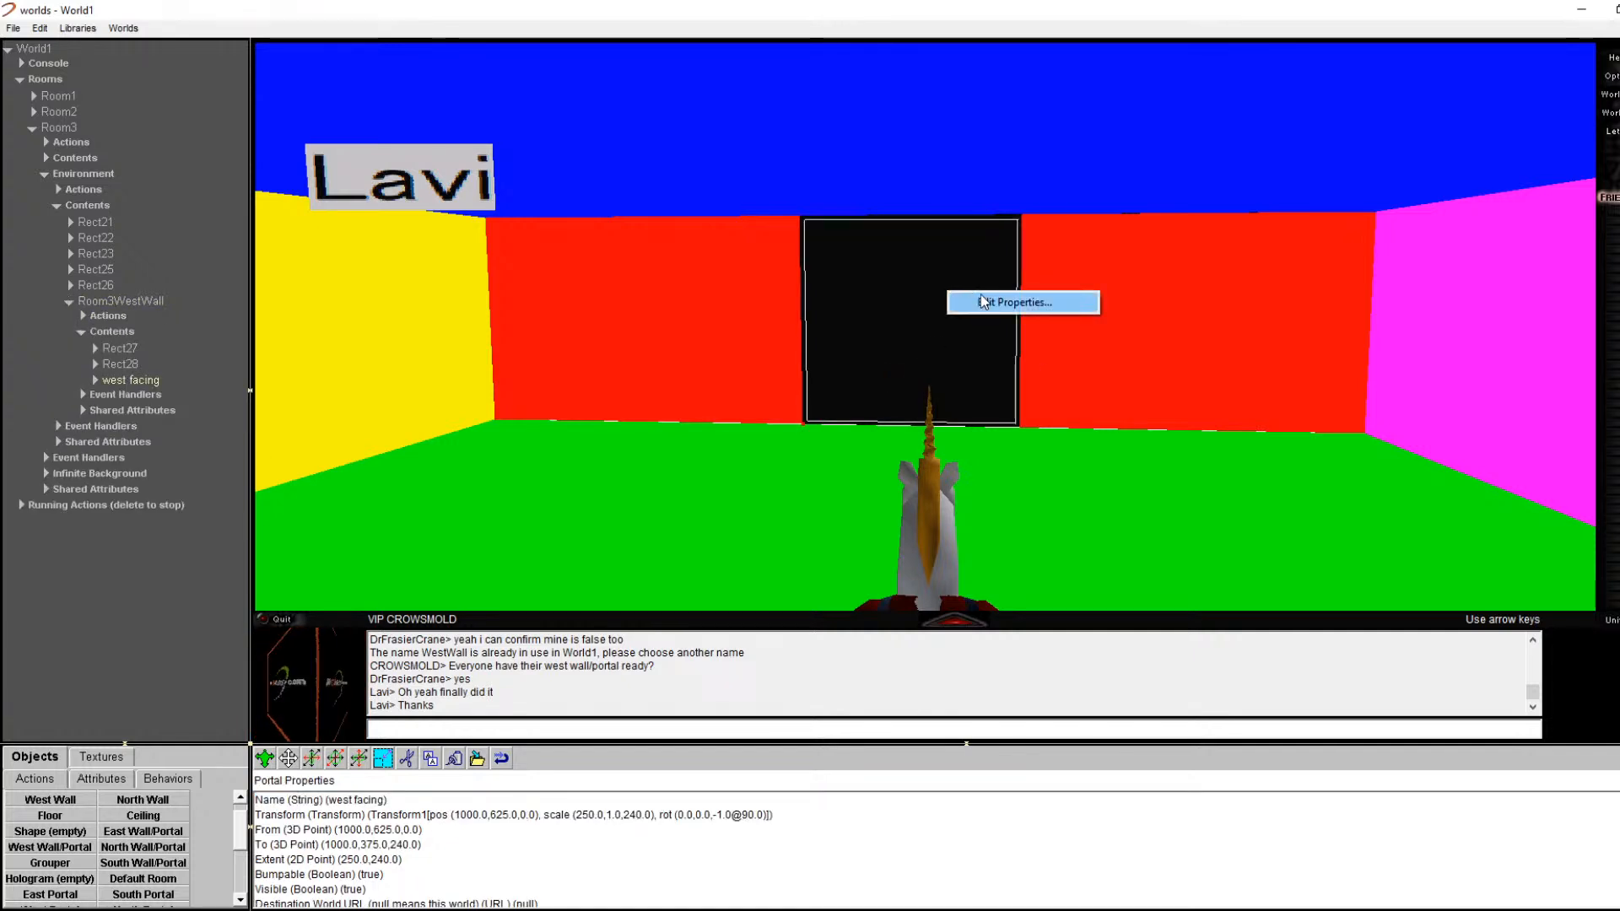
click(972, 298)
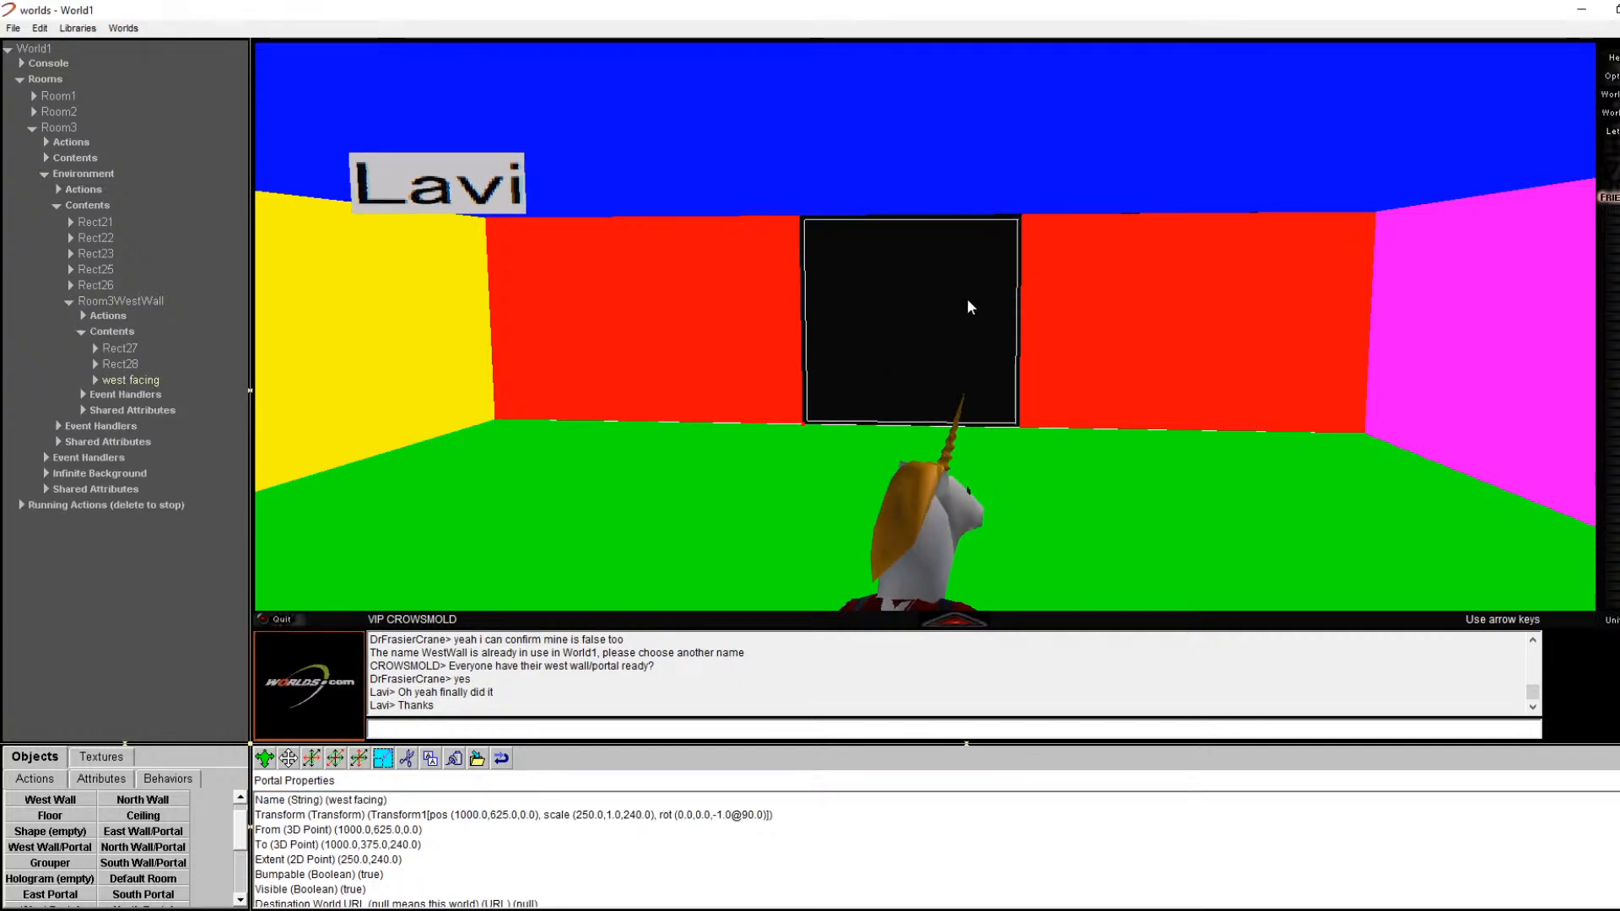
double_click(157, 381)
double_click(157, 381)
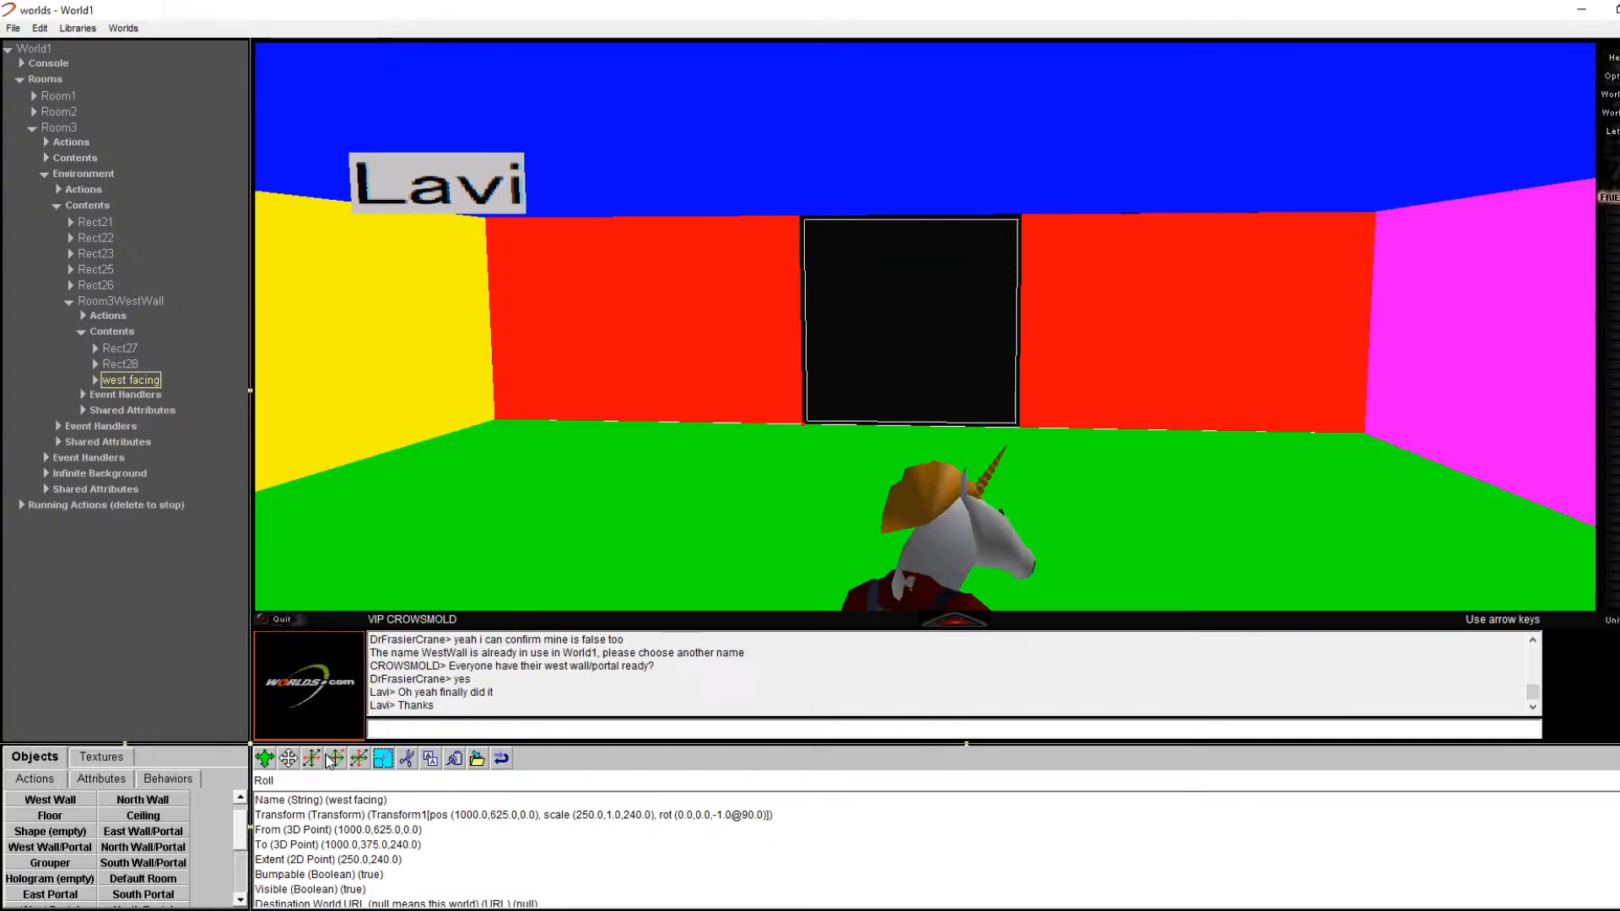
double_click(386, 799)
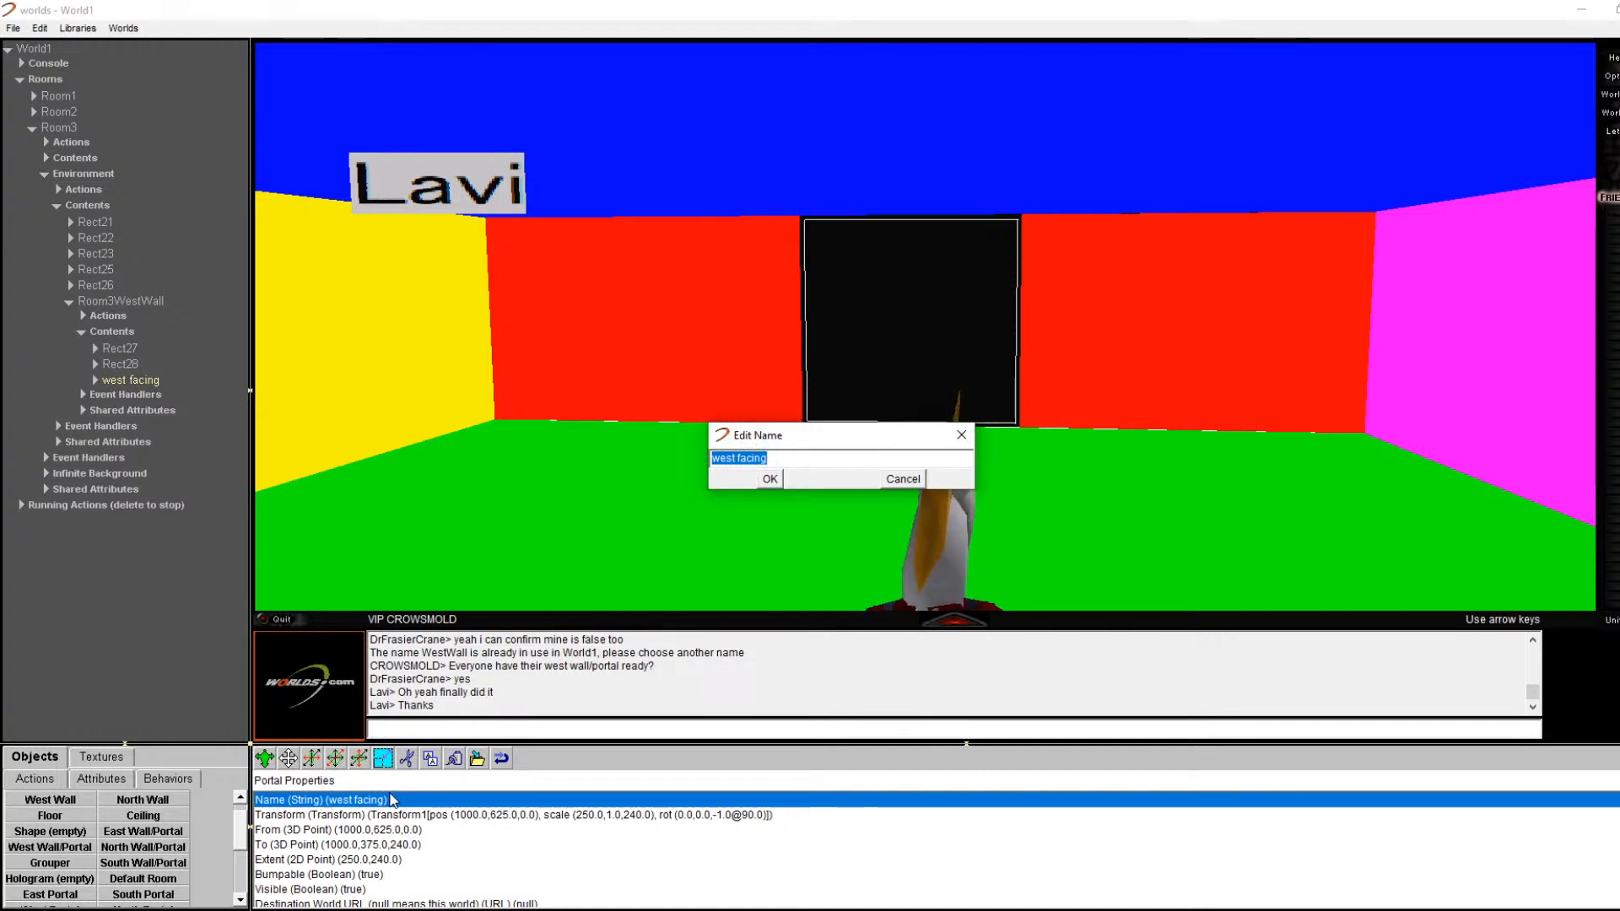
text(Room3)
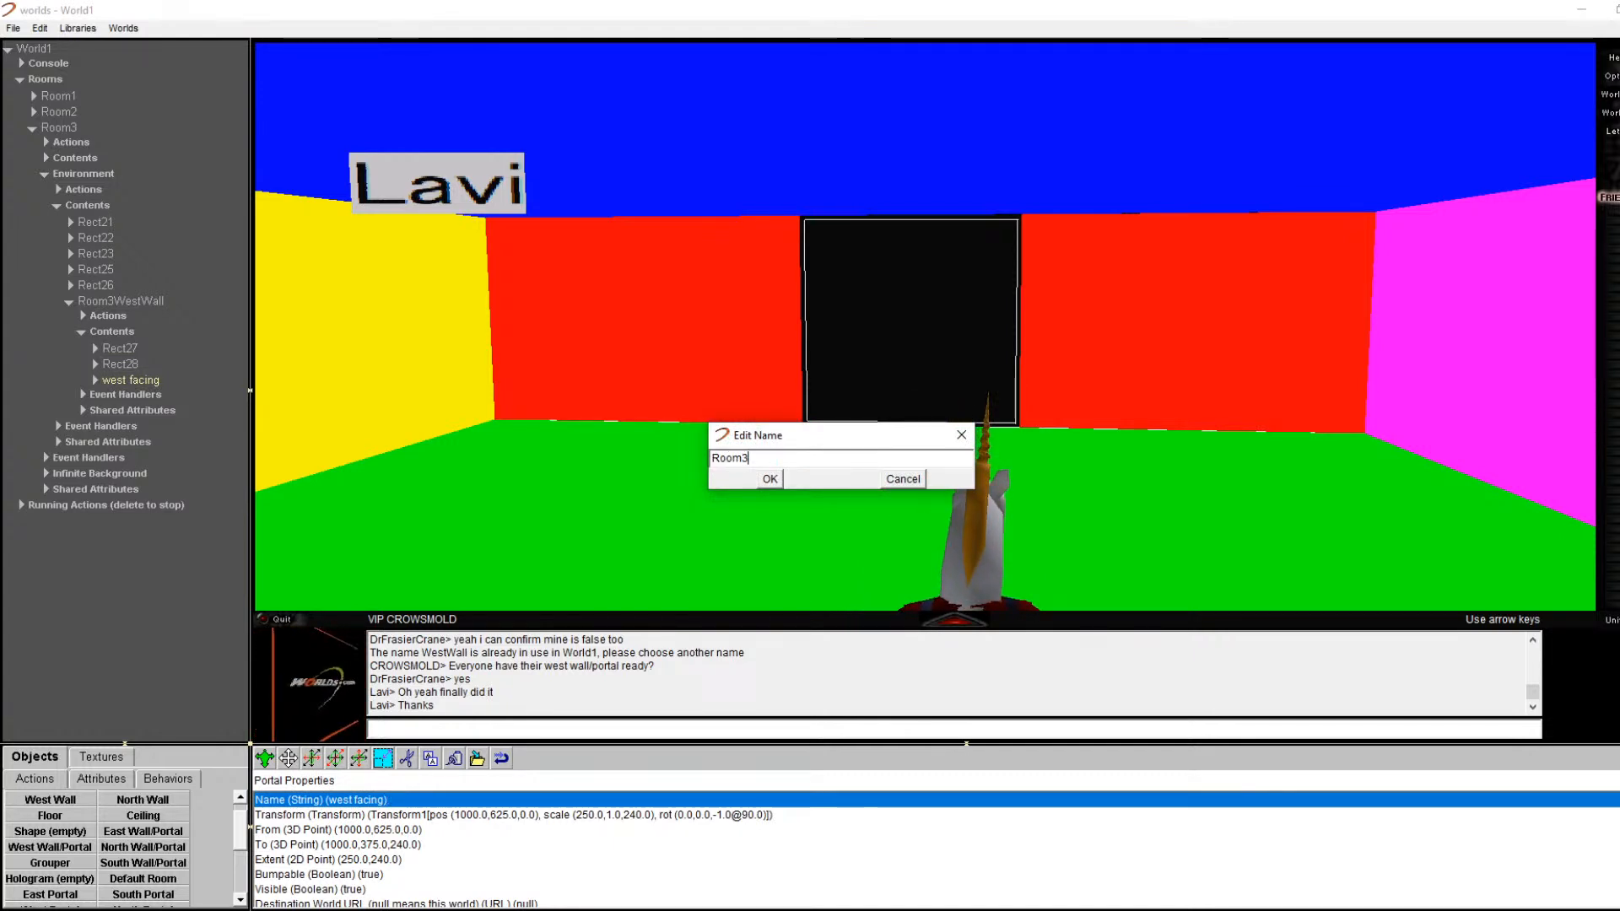
text(WestP)
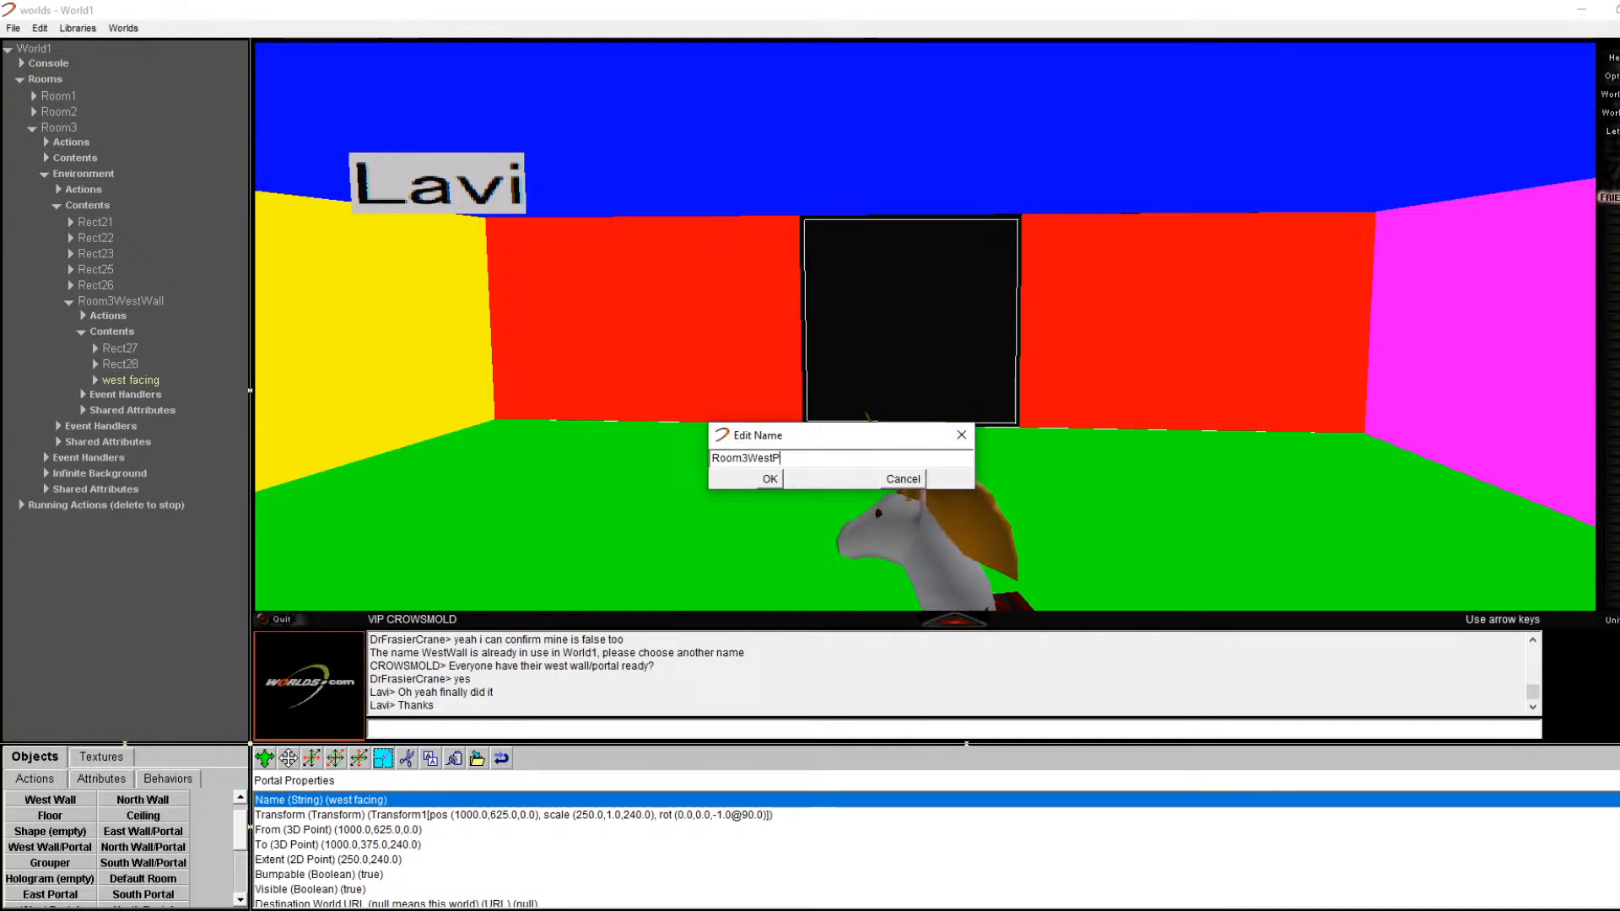
text(ortalRoom2)
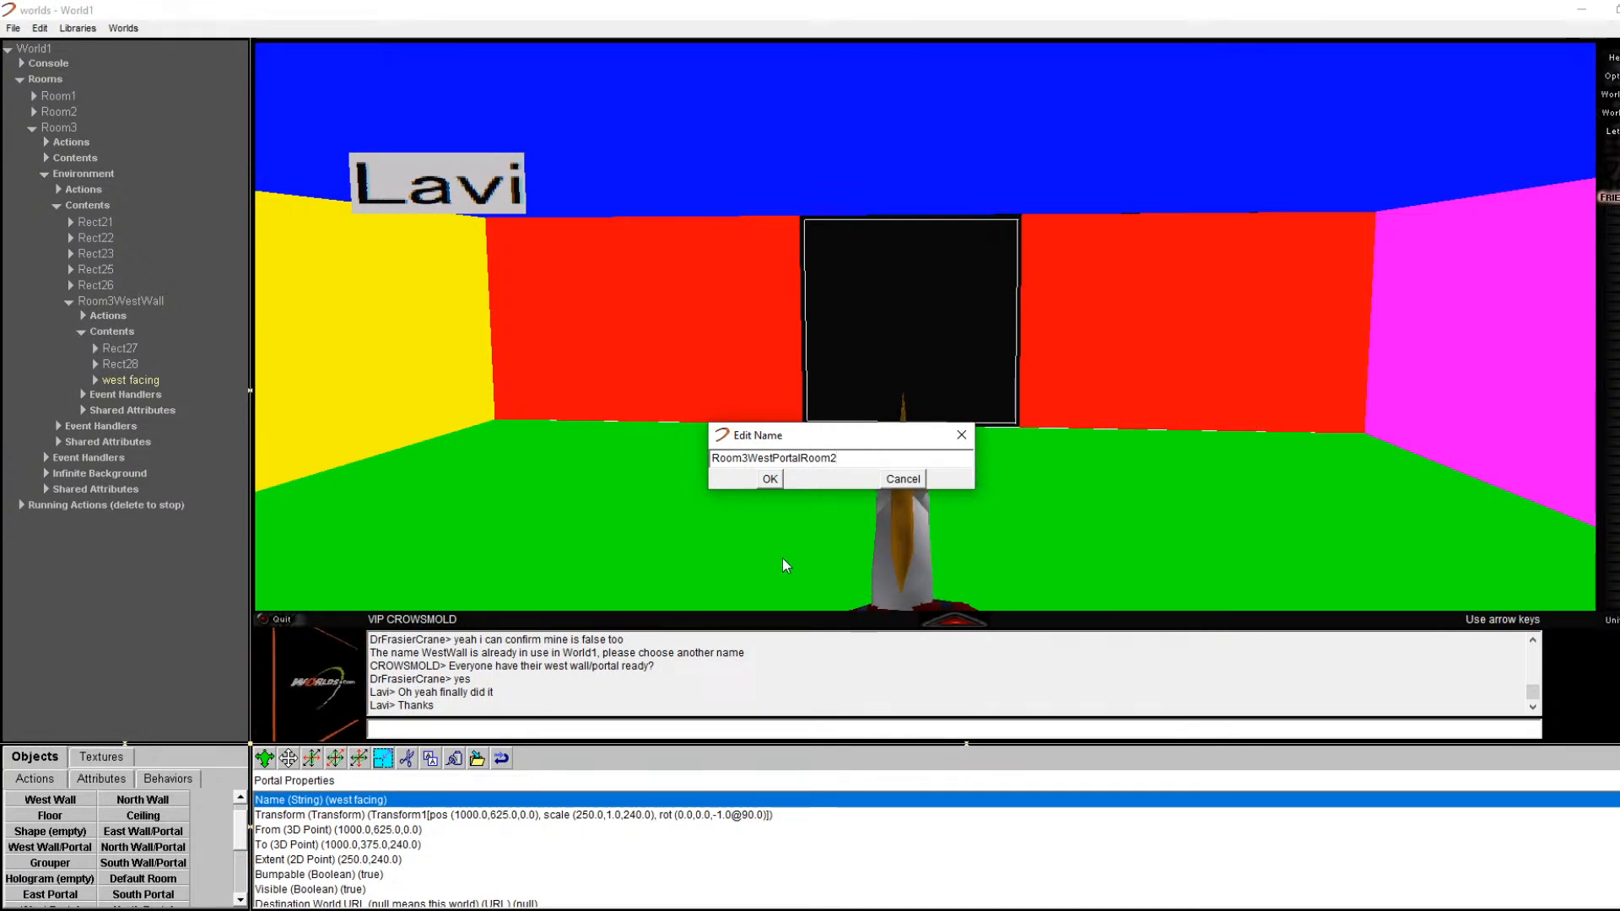
click(770, 479)
Step: Set the portal's destination room to Room2 and destination portal to Room2PortalEastRoom3
scroll(559, 884, down, 1)
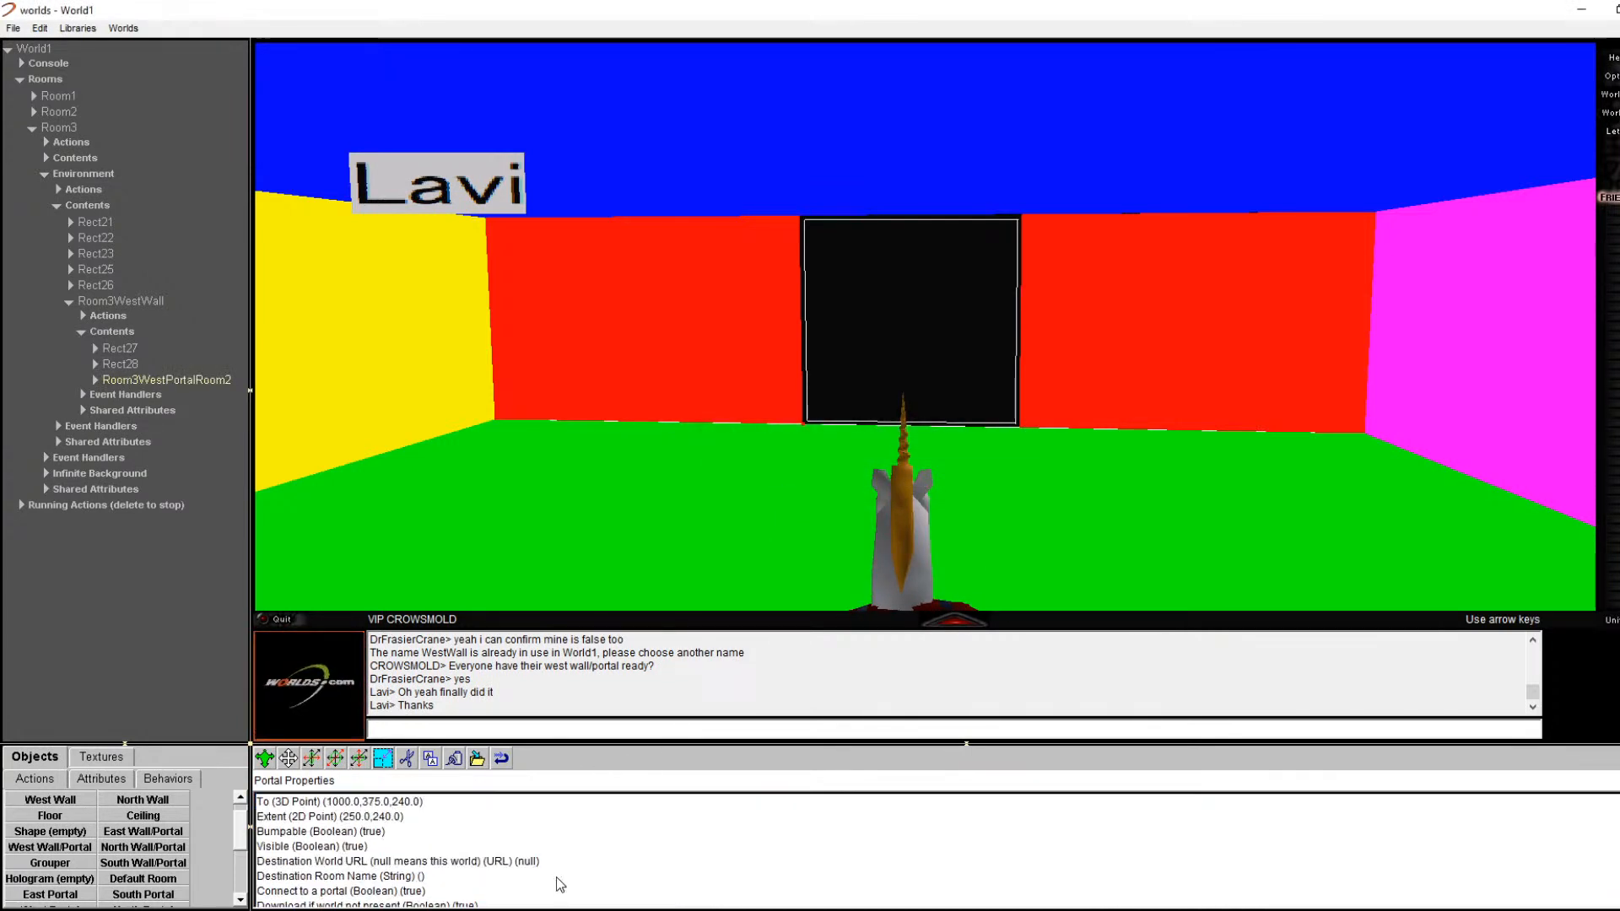
double_click(467, 875)
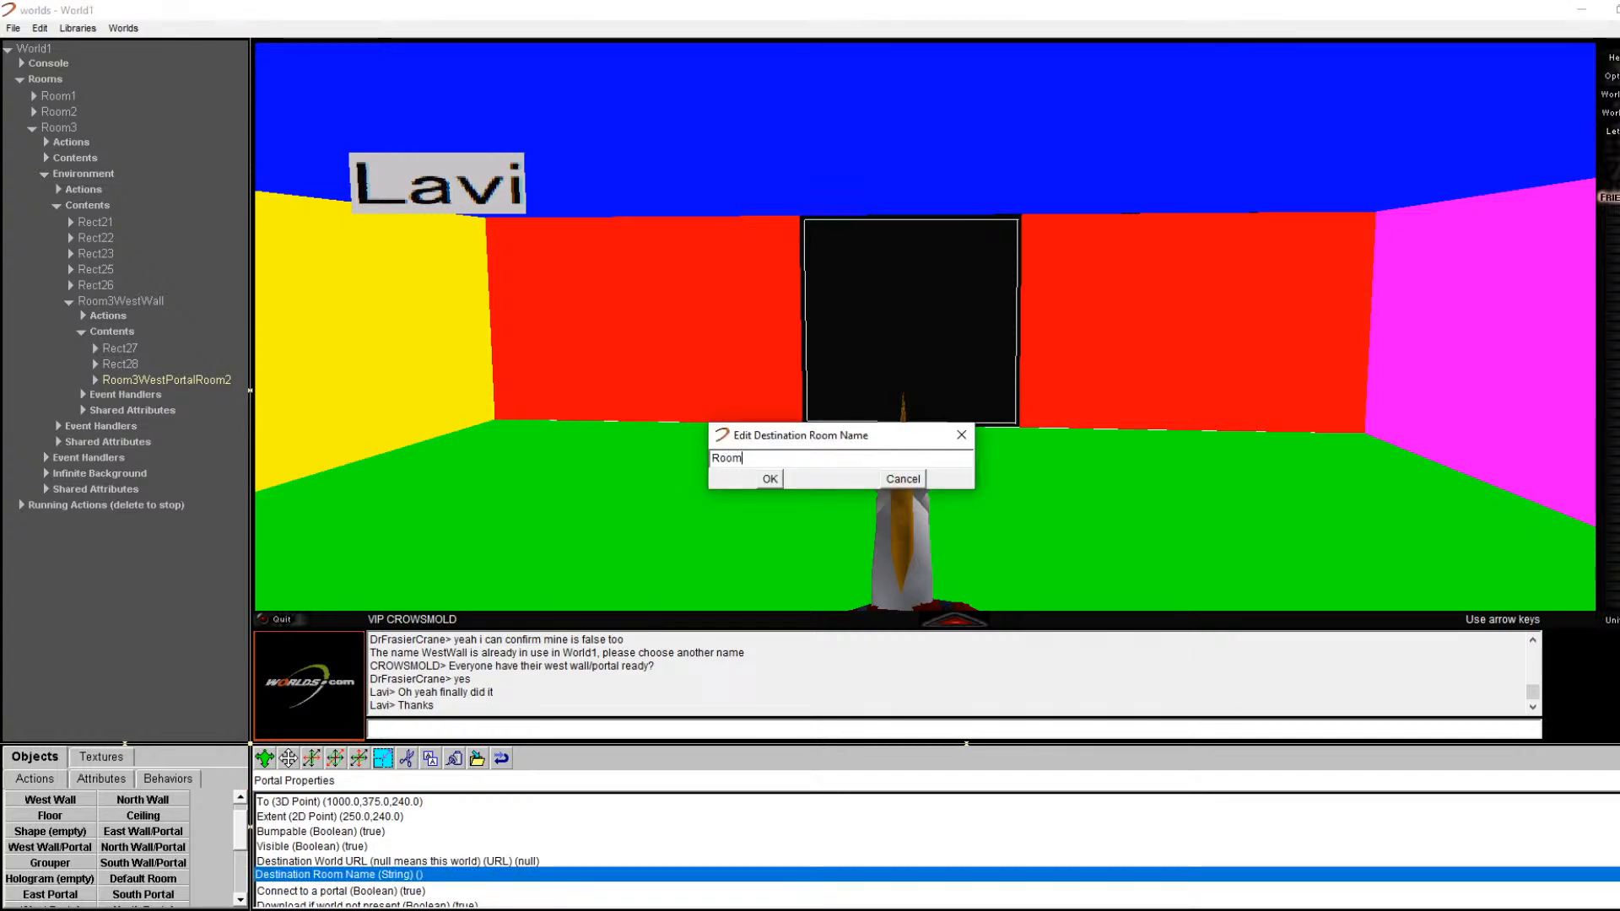
key(Return)
scroll(497, 890, down, 1)
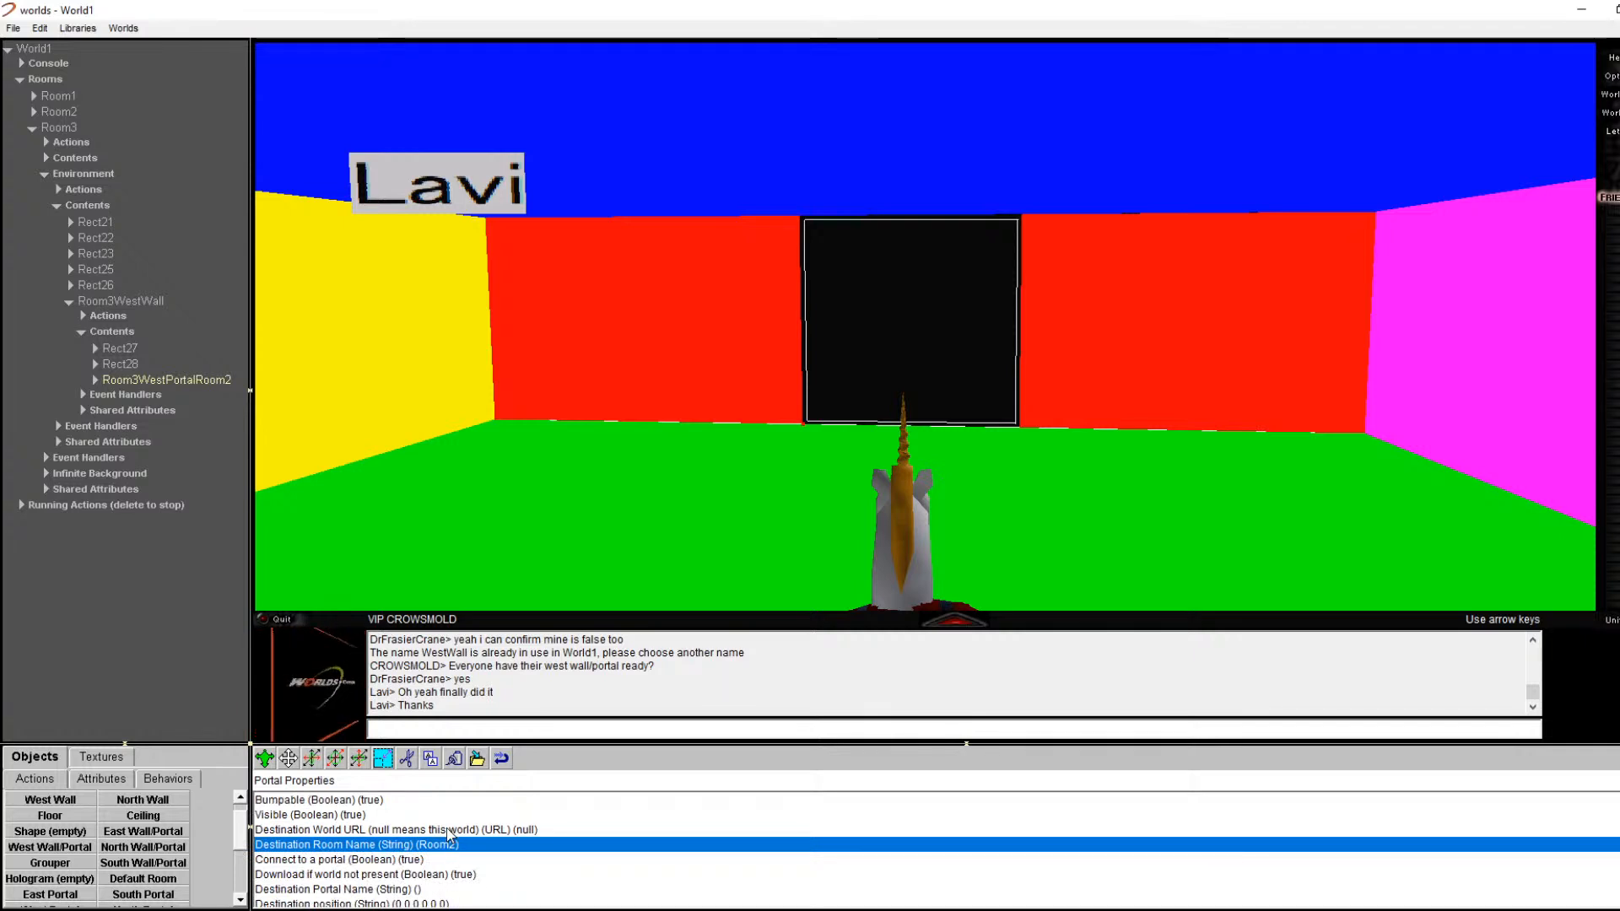
double_click(400, 890)
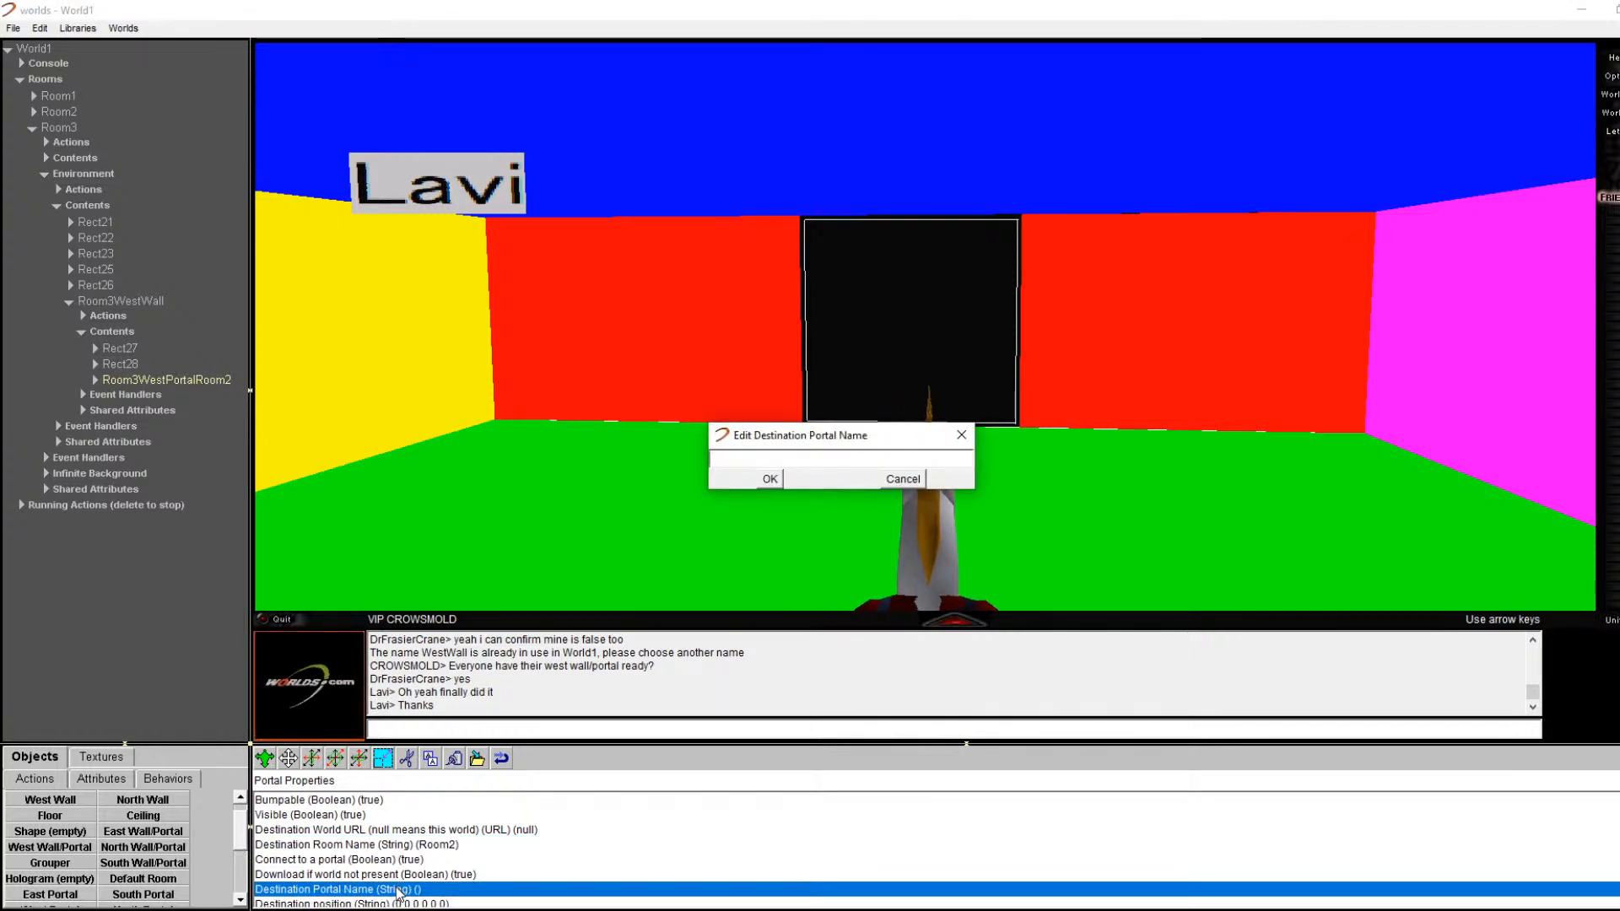
text(Room2P)
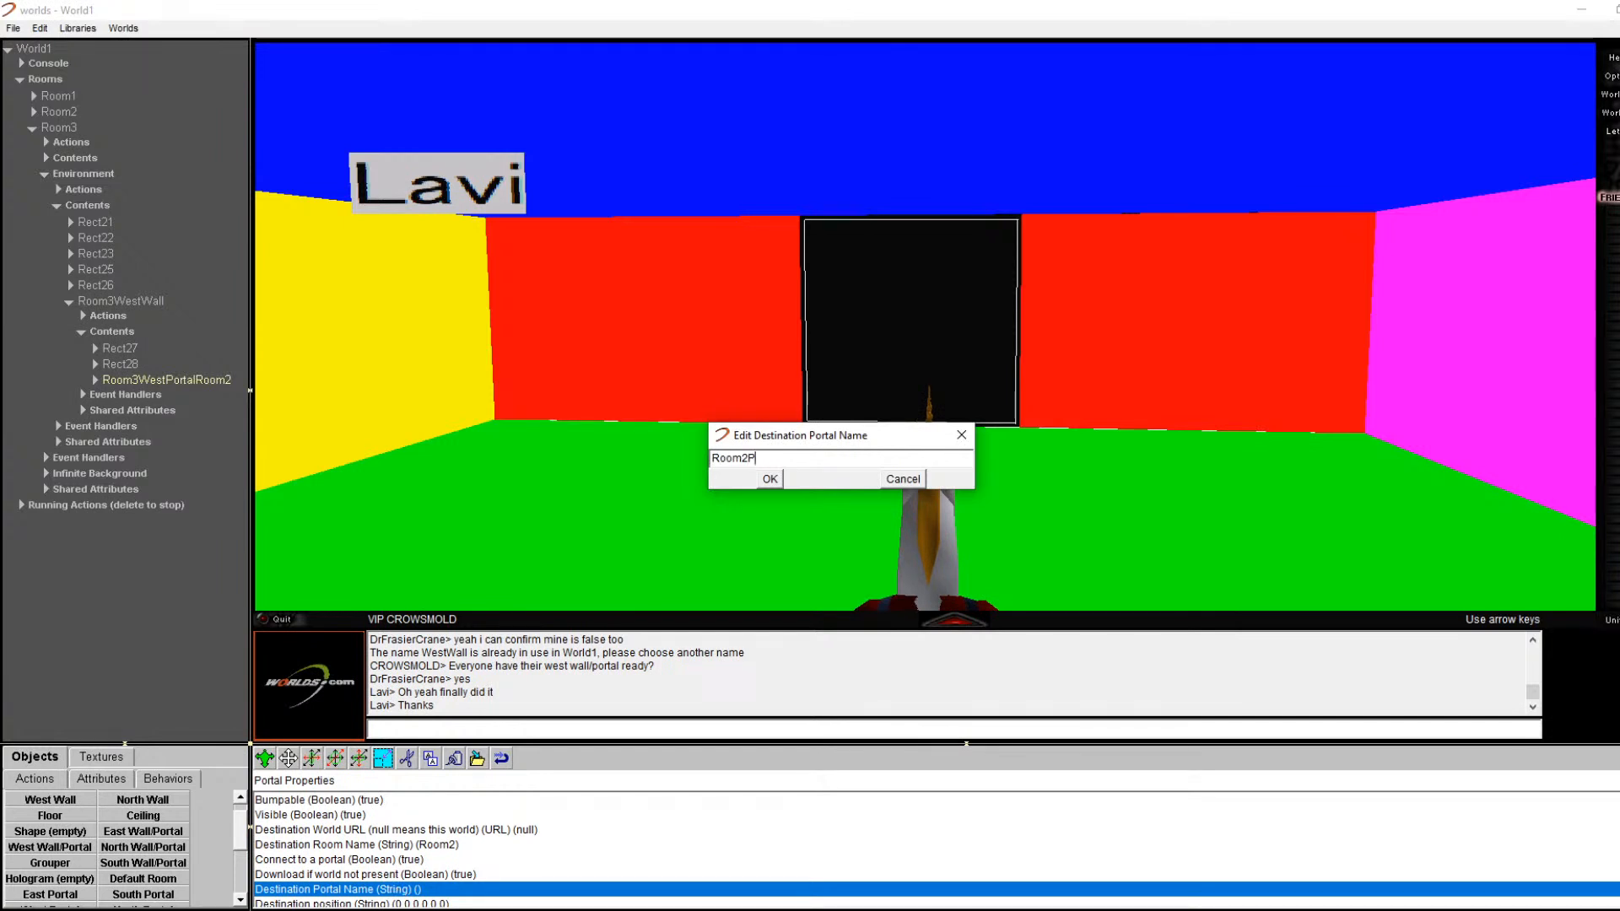
text(ortalEastRoom3)
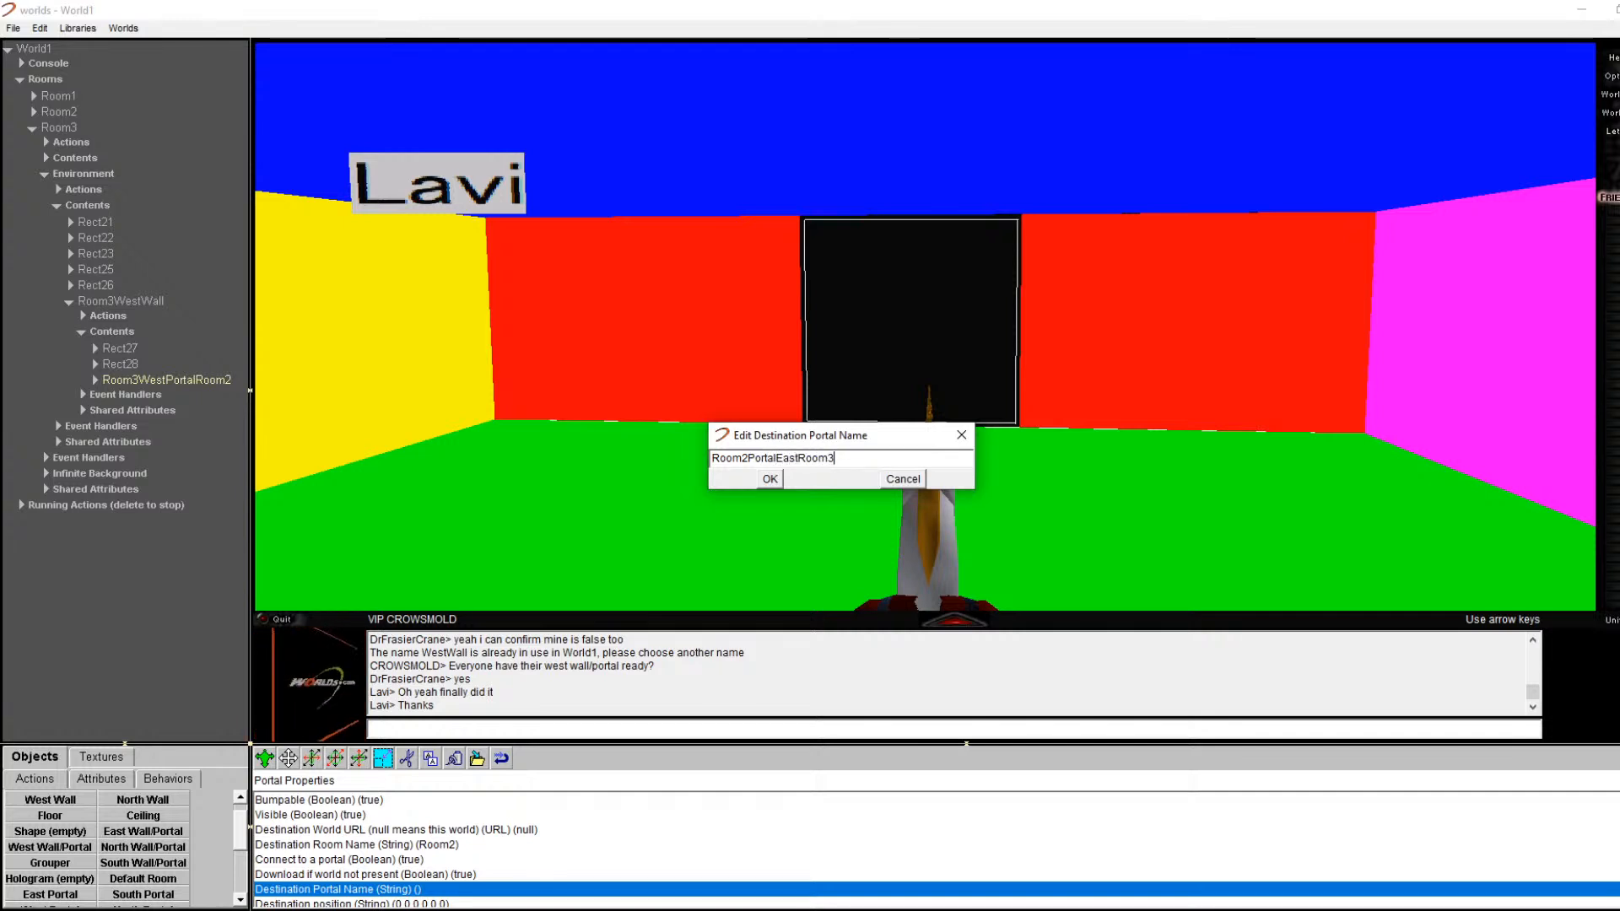
key(Return)
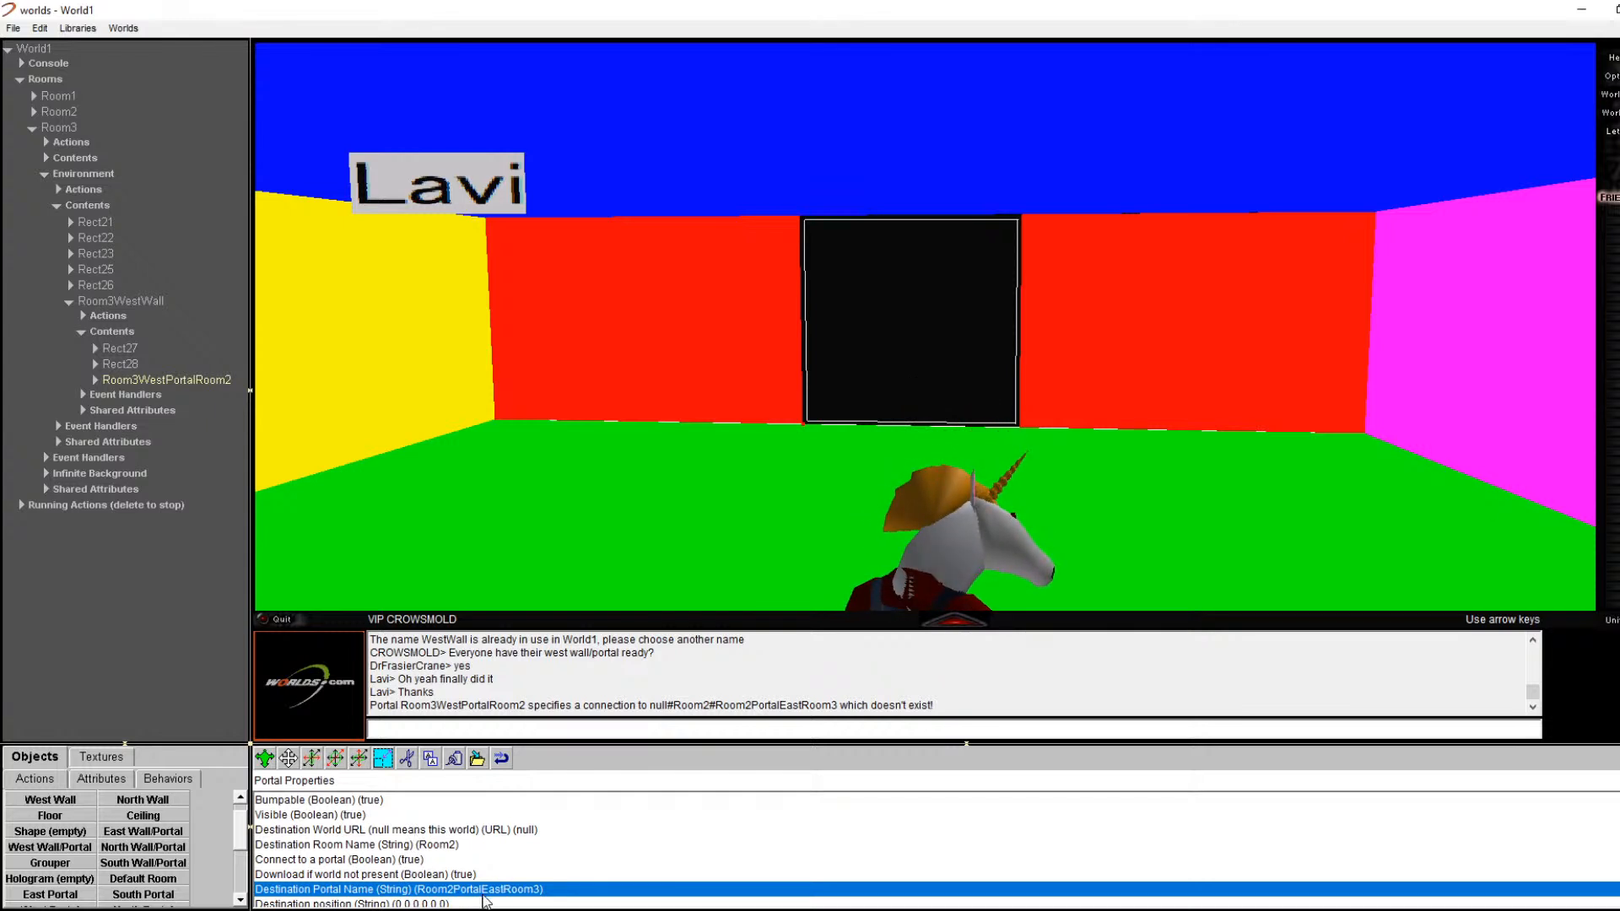
Step: Correct the destination portal name to Room2EastPortalRoom3
double_click(485, 890)
click(798, 457)
key(BackSpace)
key(BackSpace)
key(BackSpace)
key(BackSpace)
key(BackSpace)
key(BackSpace)
key(BackSpace)
key(BackSpace)
key(BackSpace)
key(BackSpace)
text(Room2EastPortal)
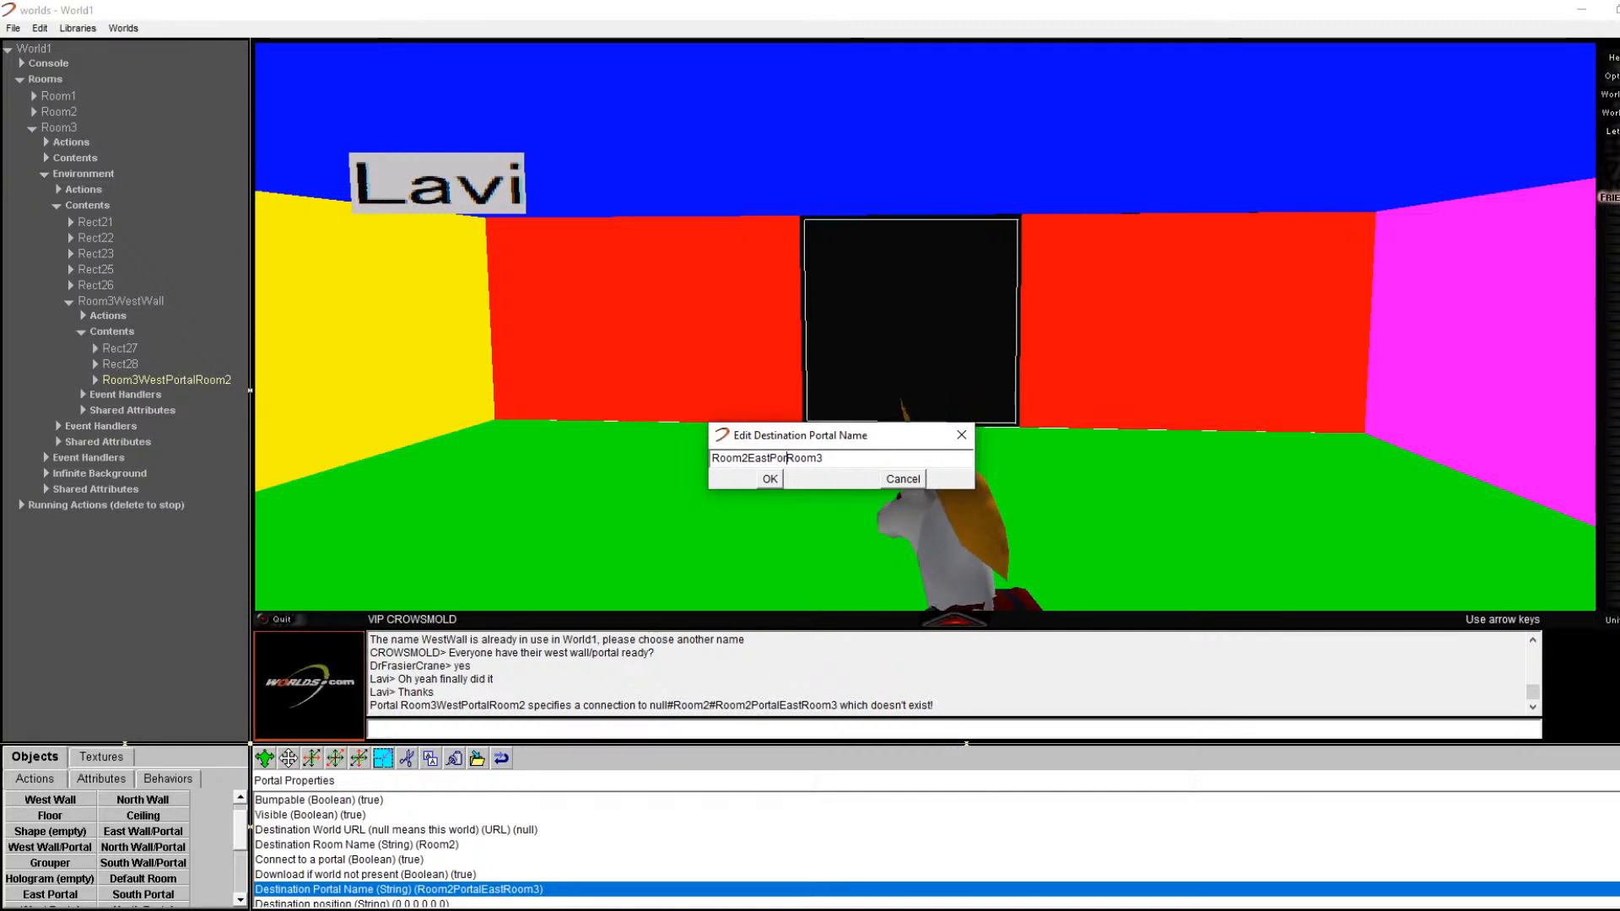
key(Return)
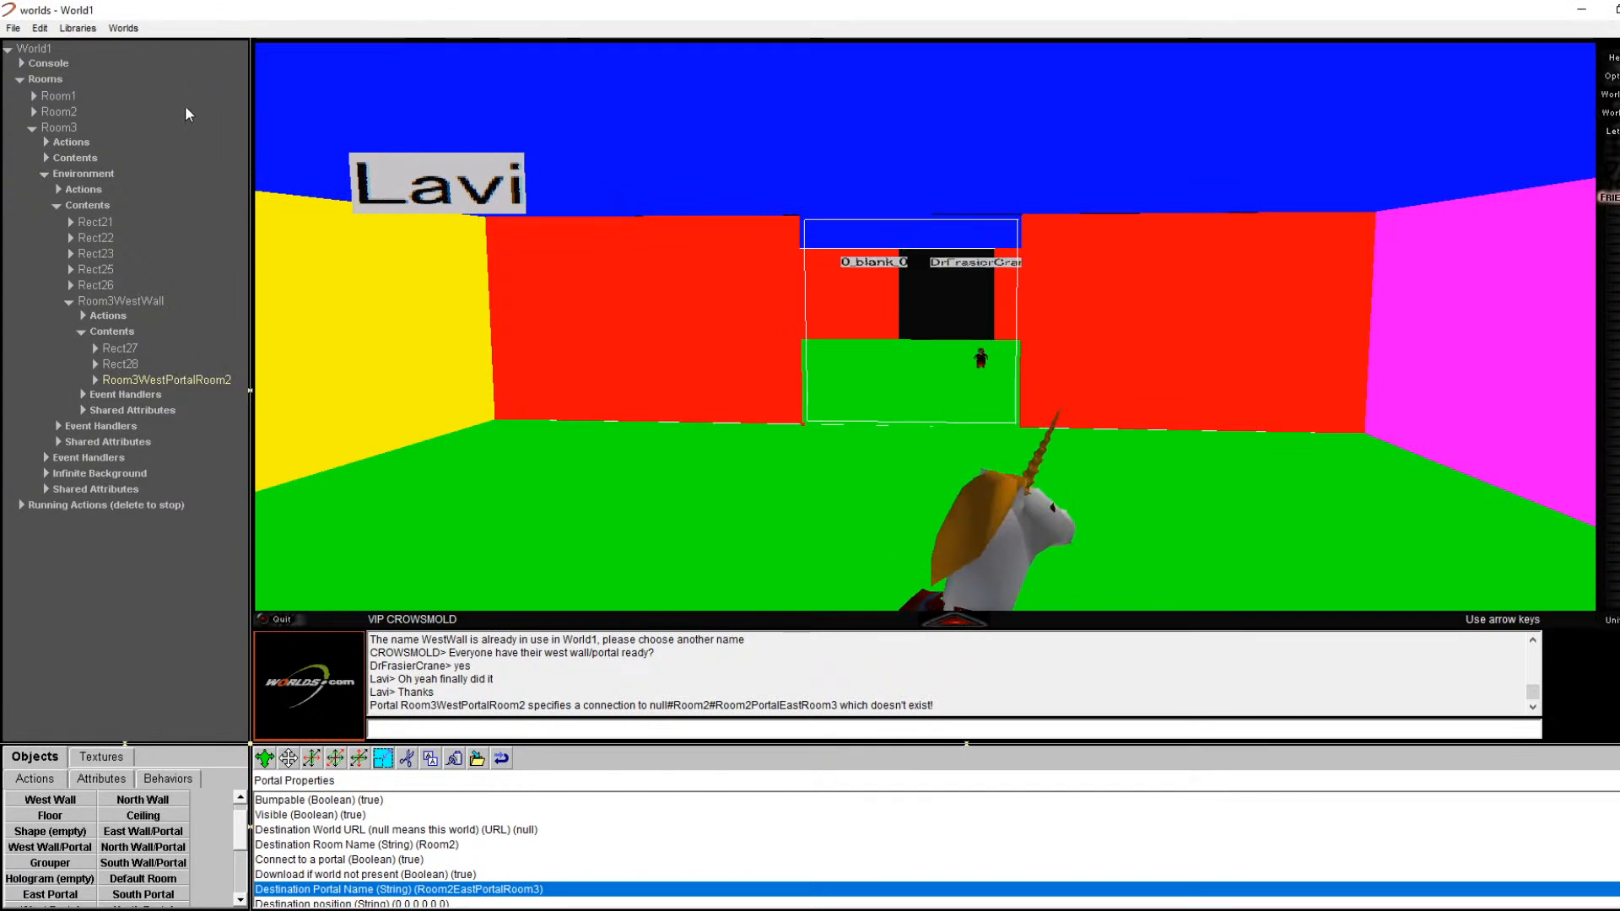
Step: Inspect Room2EastWall's rects and portal in Room2's environment tree
click(35, 129)
click(32, 112)
click(47, 142)
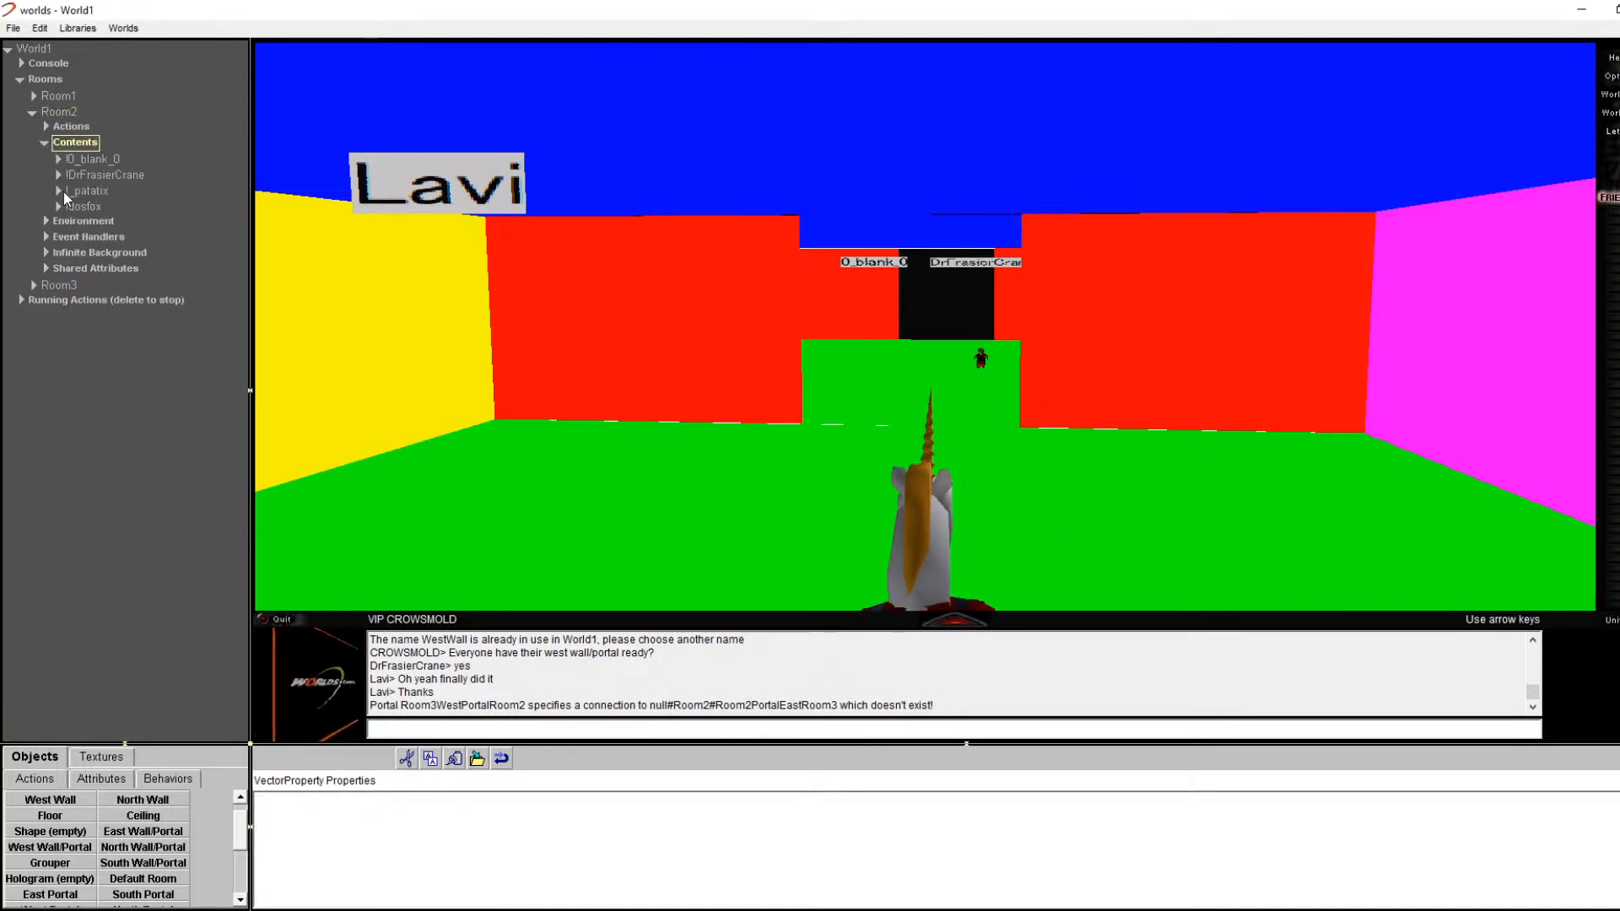
click(44, 146)
click(44, 157)
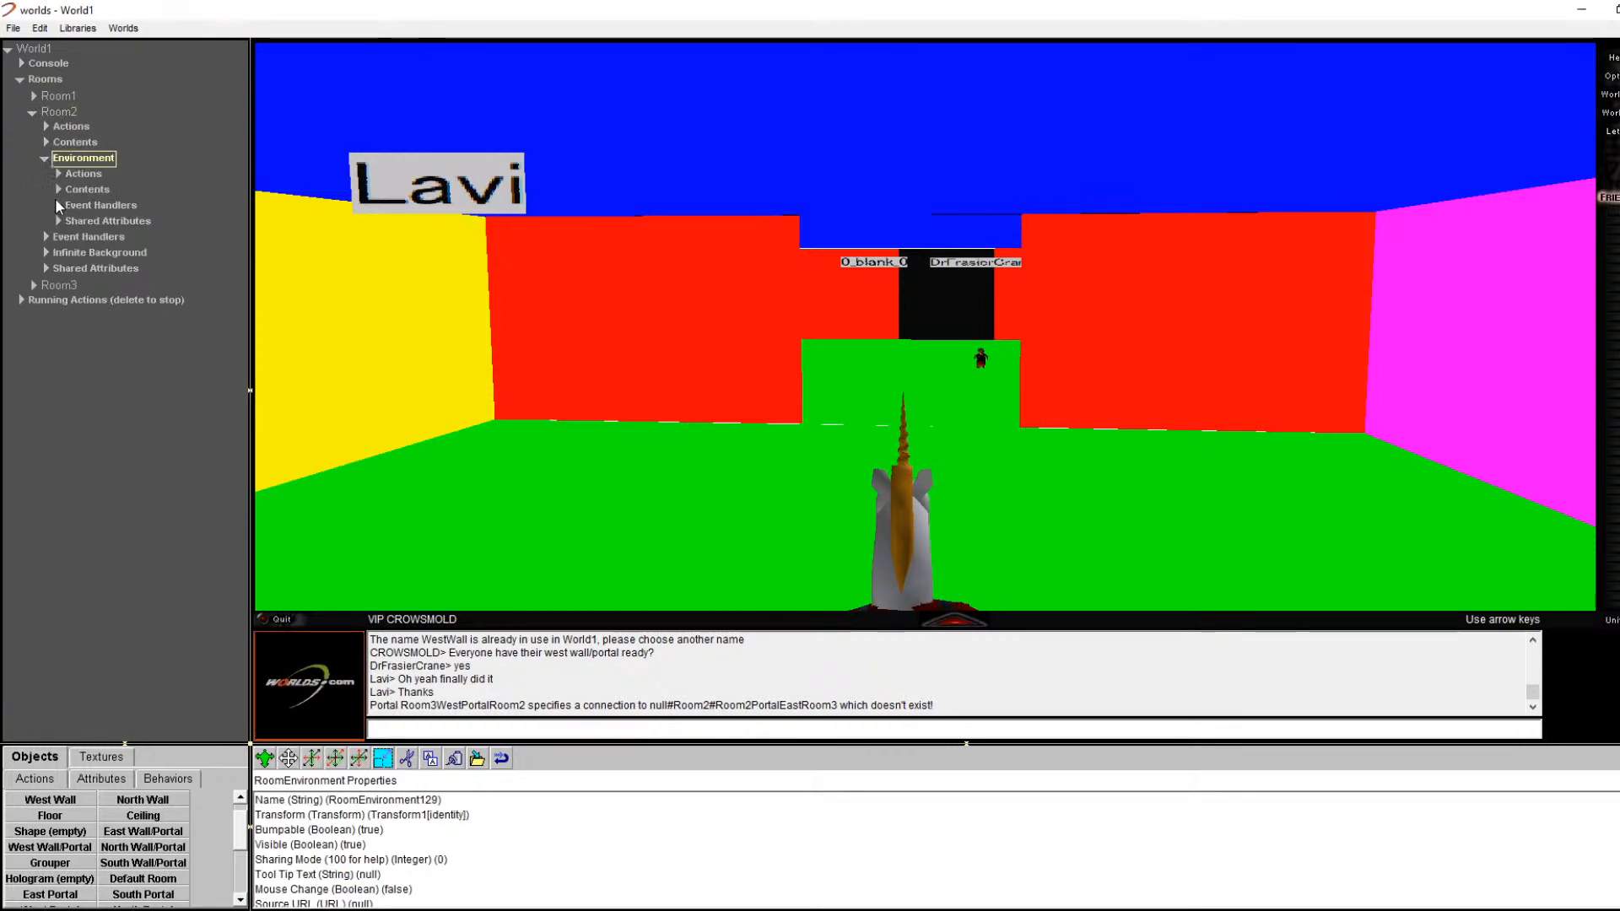
click(55, 189)
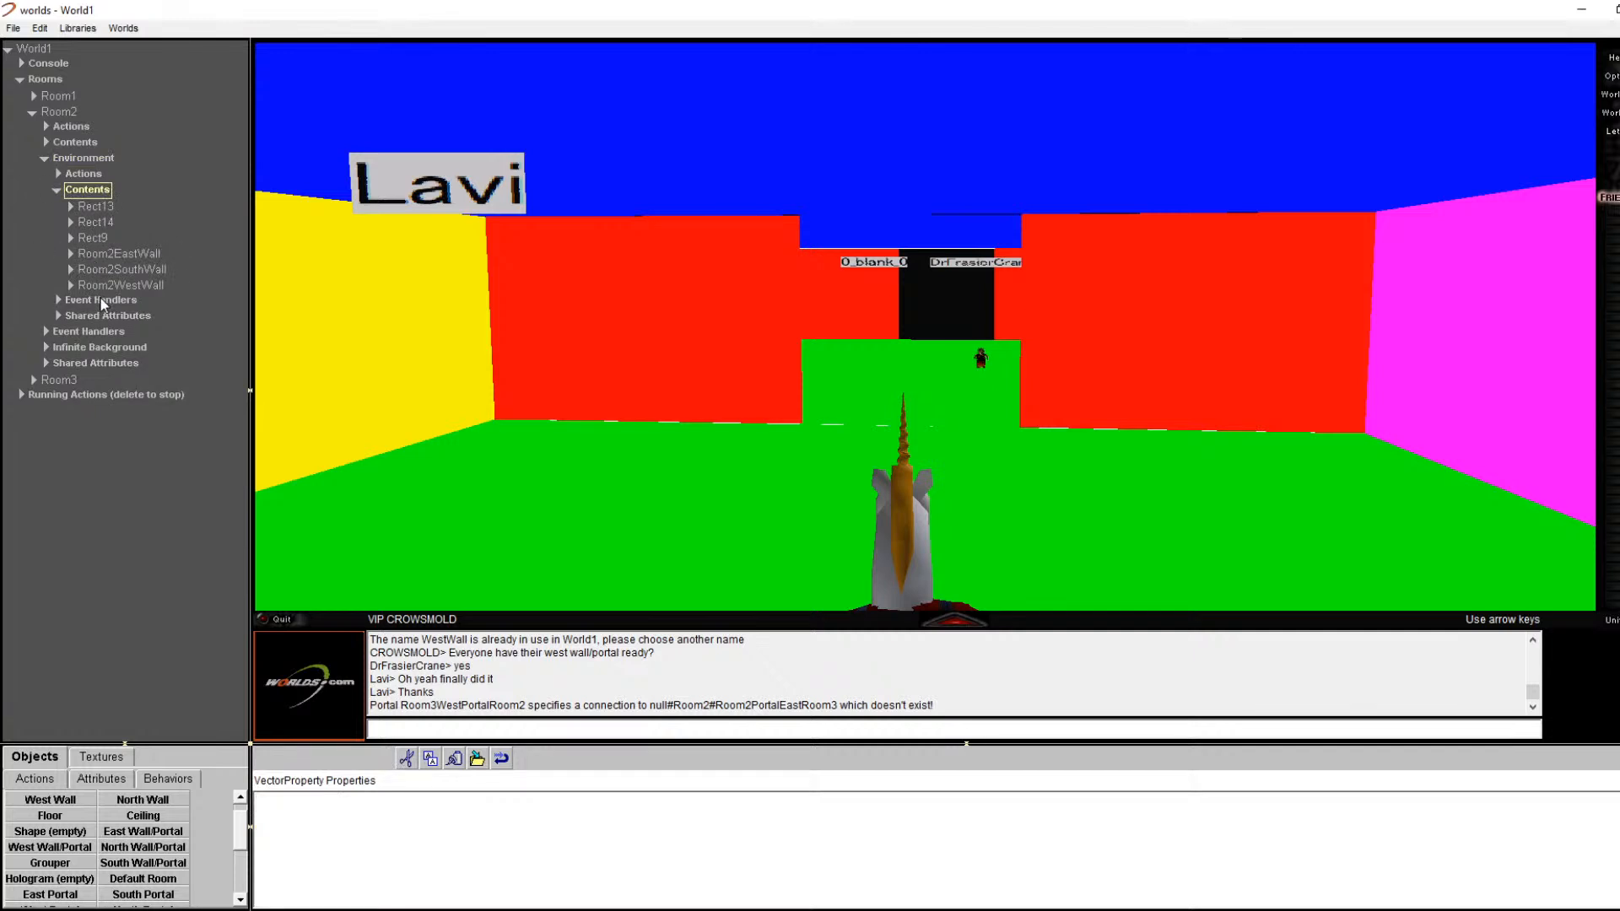
click(118, 253)
click(71, 253)
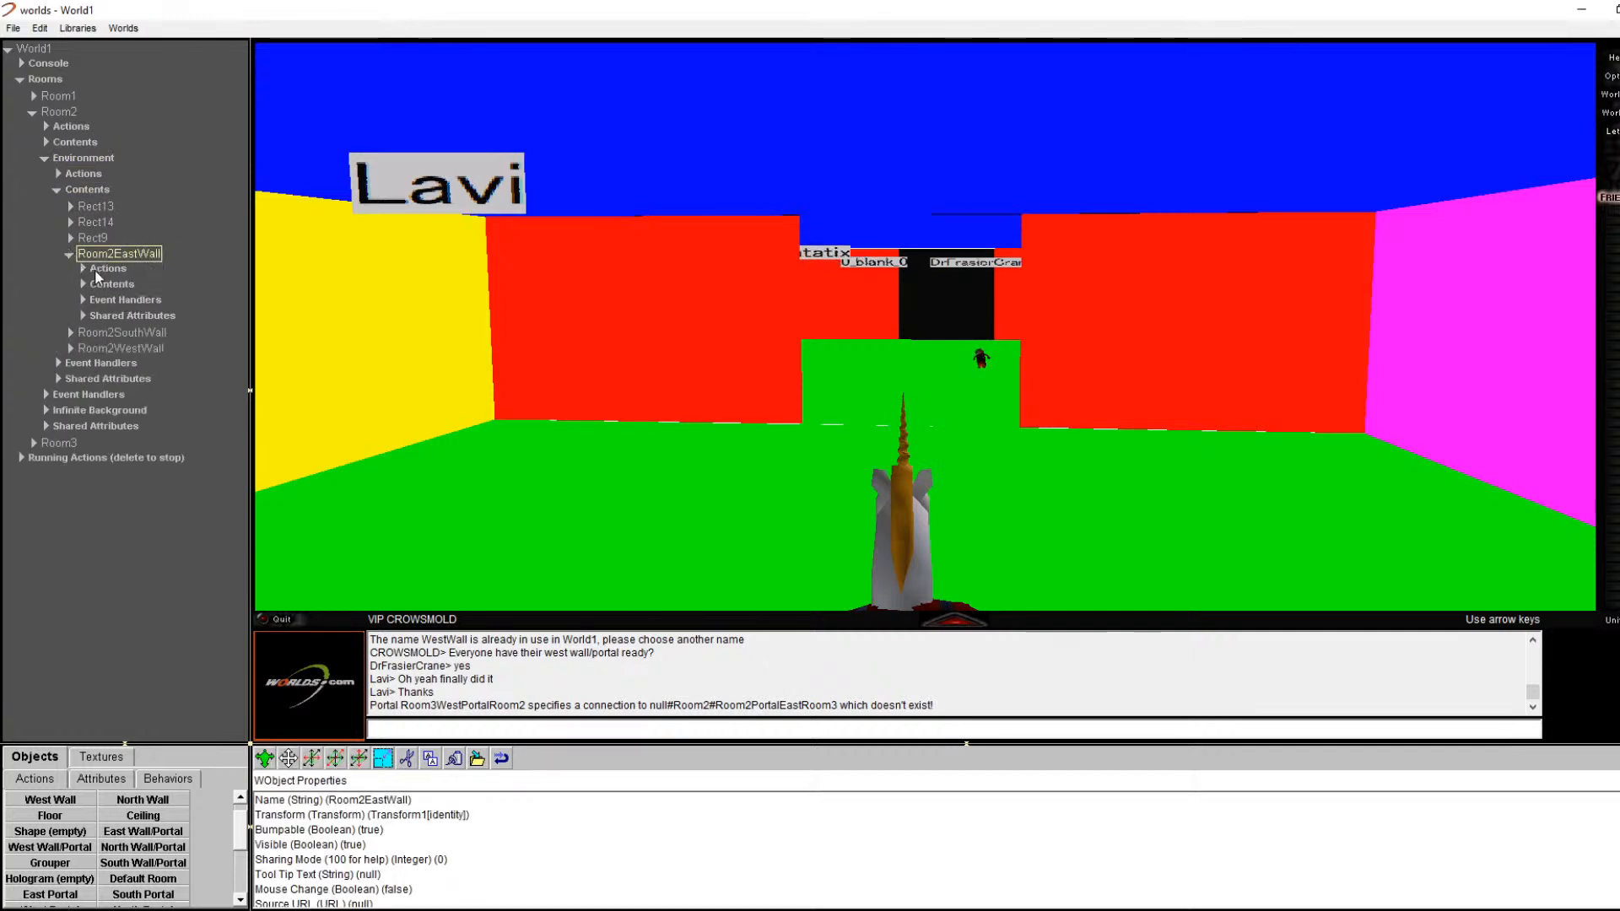
double_click(88, 286)
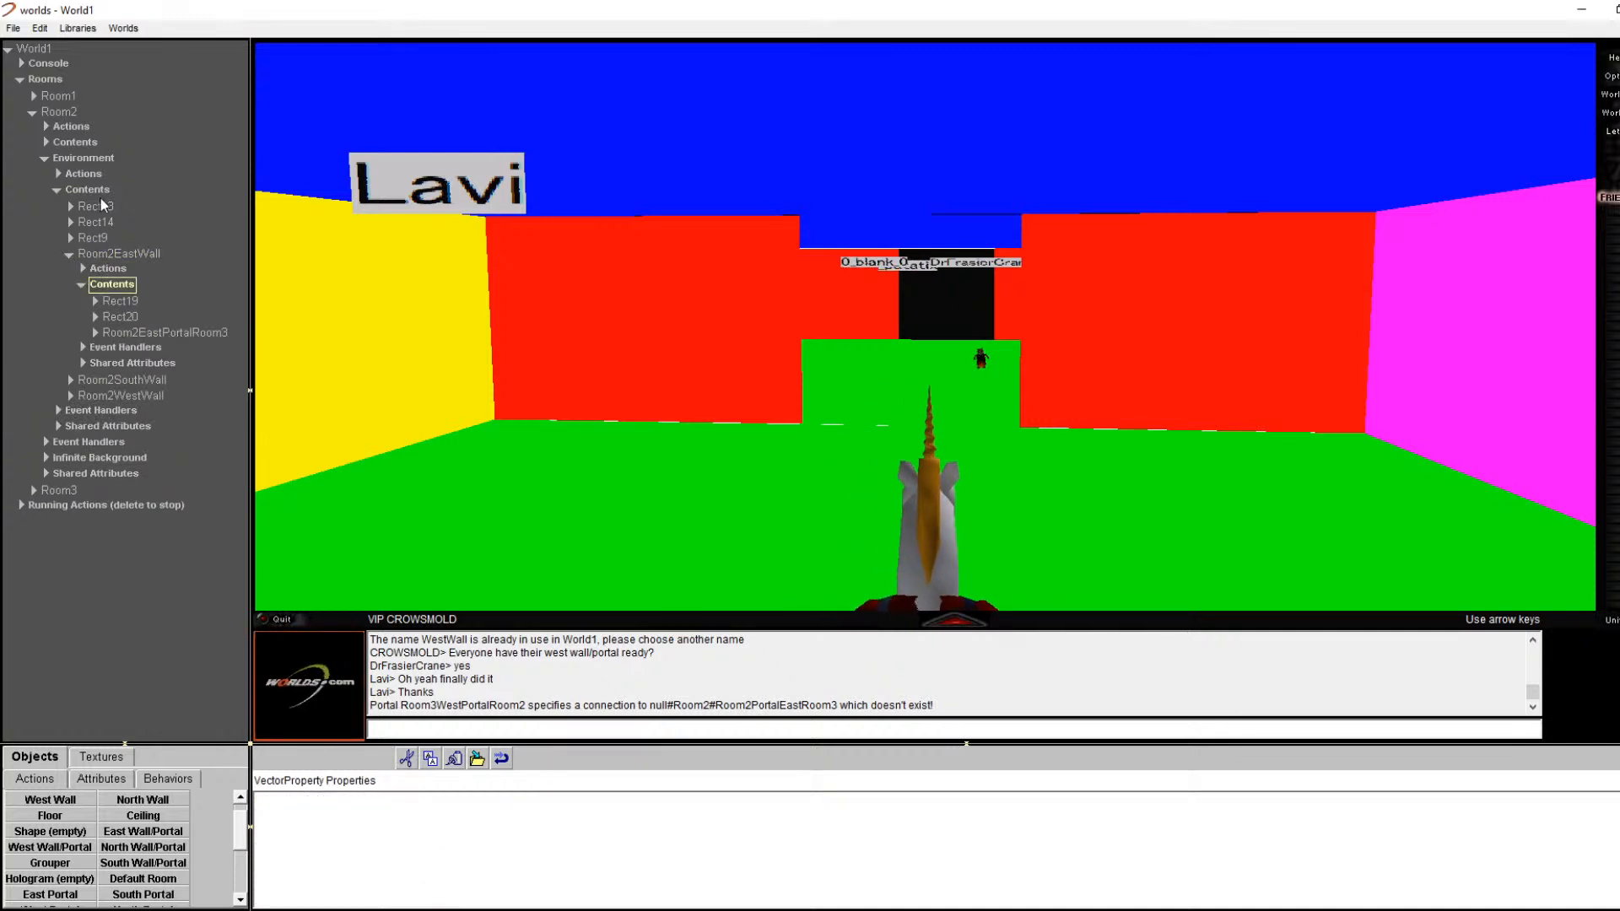
click(33, 113)
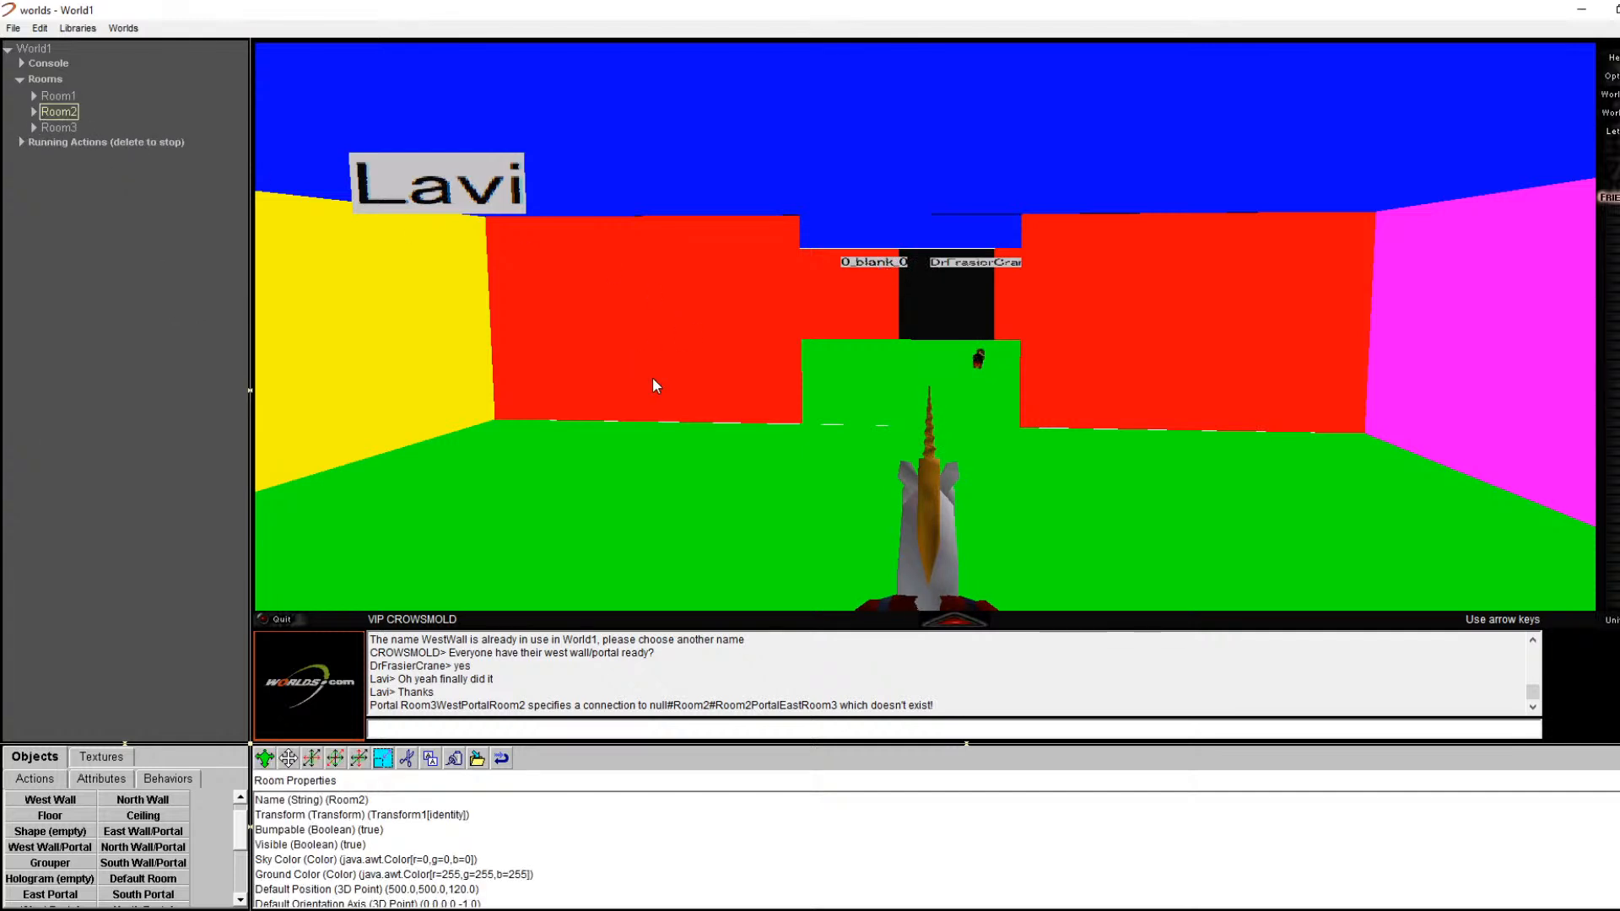
Step: Walk into the cyan-walled room and turn to face its black east portal
key(Up)
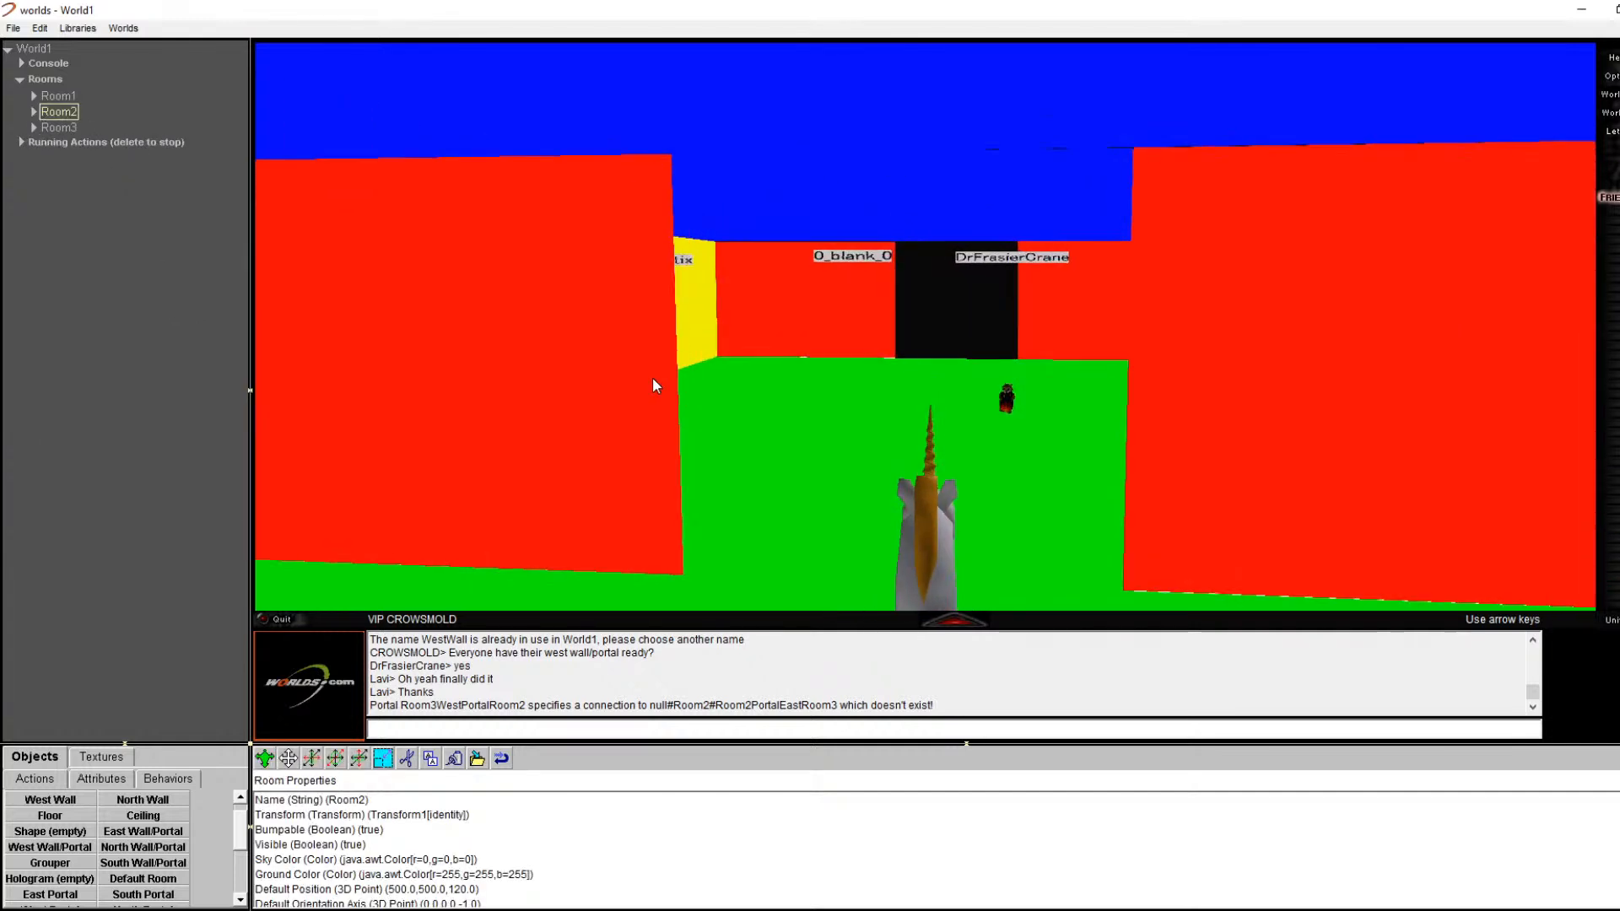
key(Up)
key(Right)
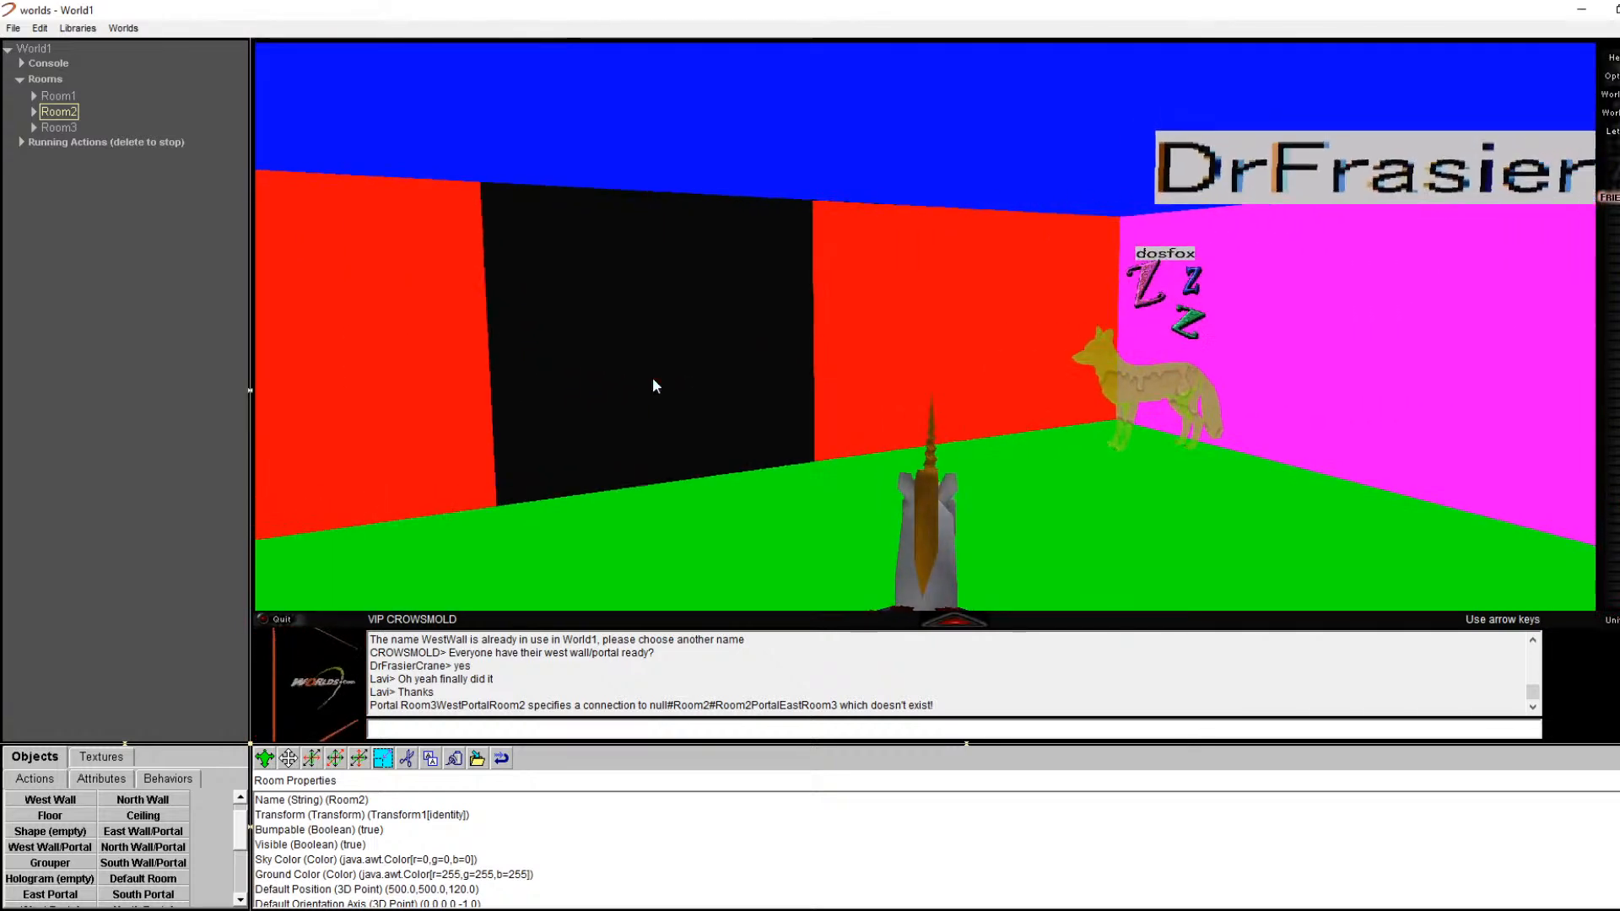
key(Right)
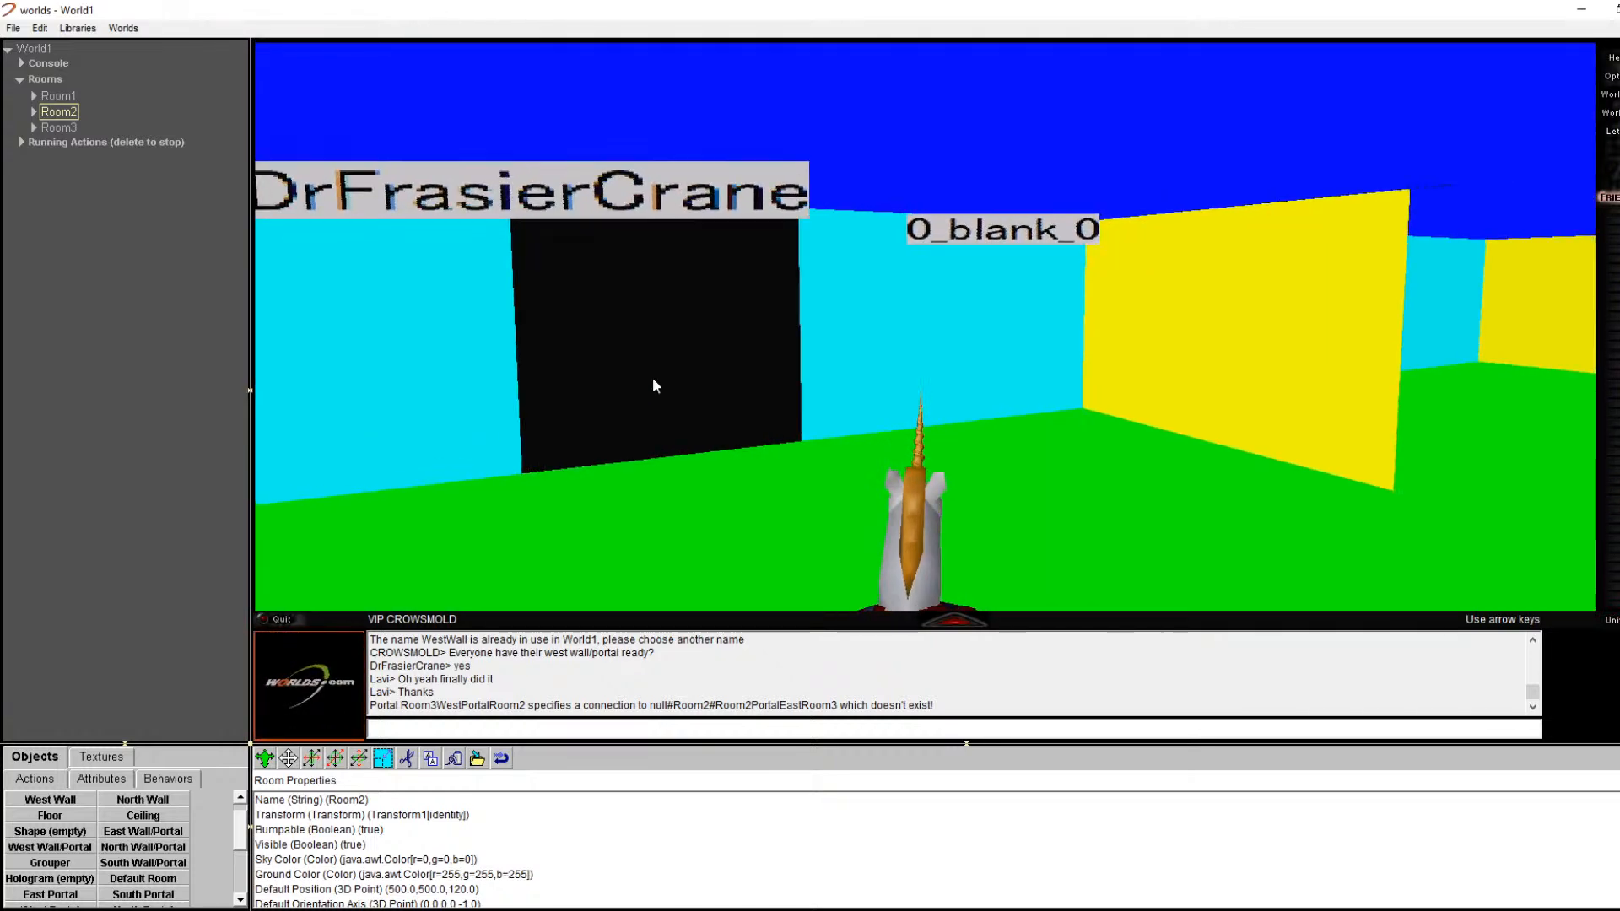
key(Left)
key(Down)
key(Right)
key(Left)
key(Left)
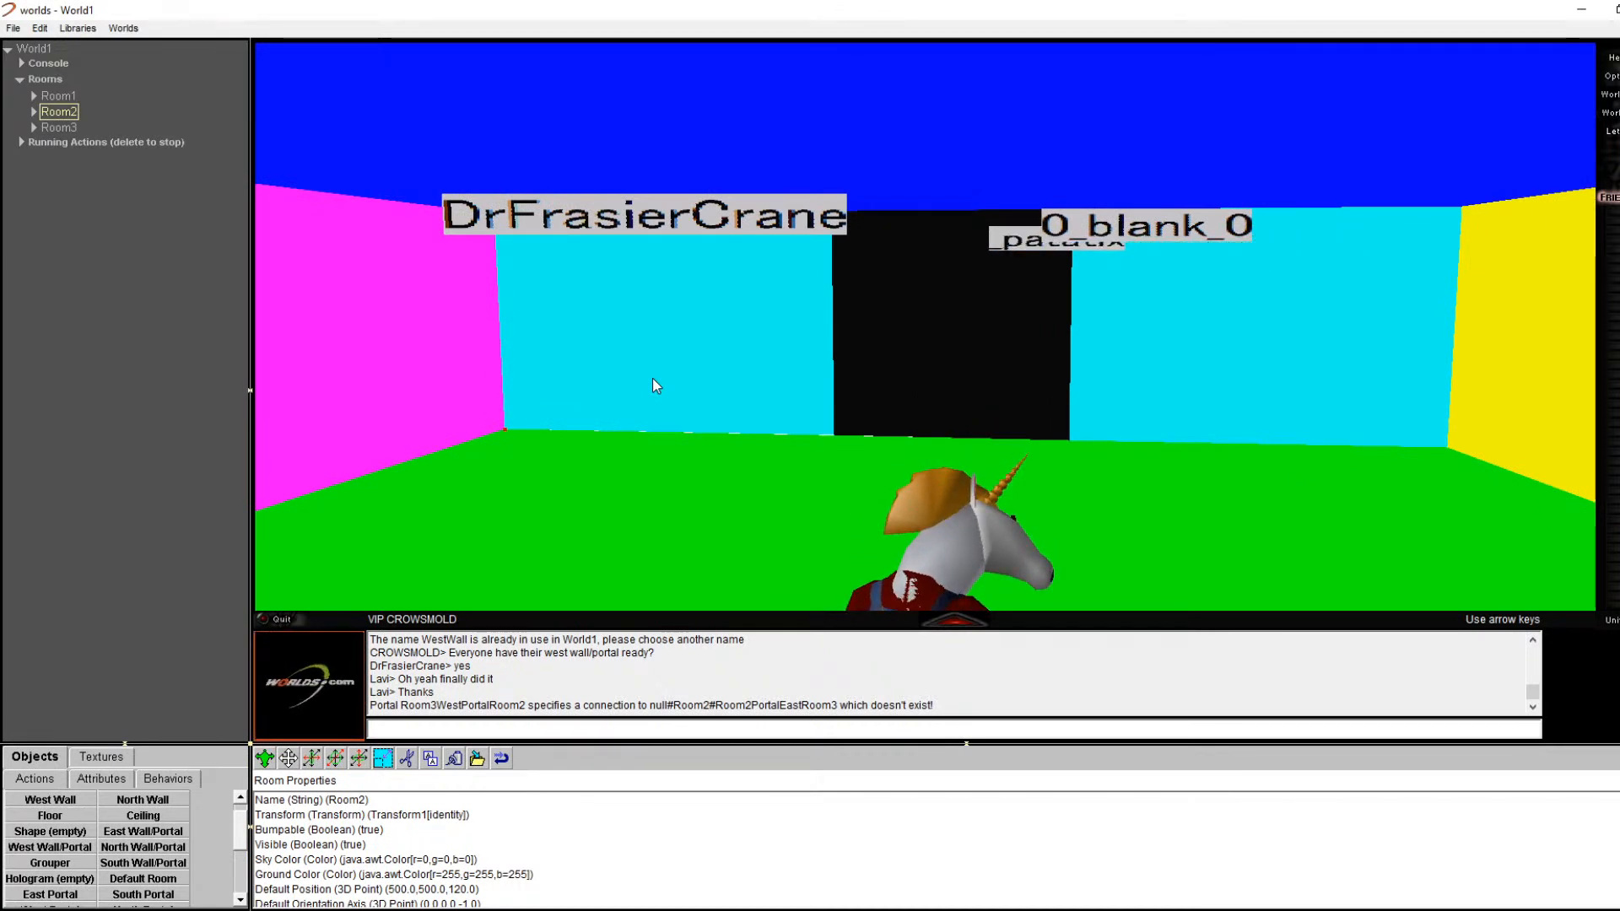
Step: Set the black portal's destination room name to Room3
right_click(971, 306)
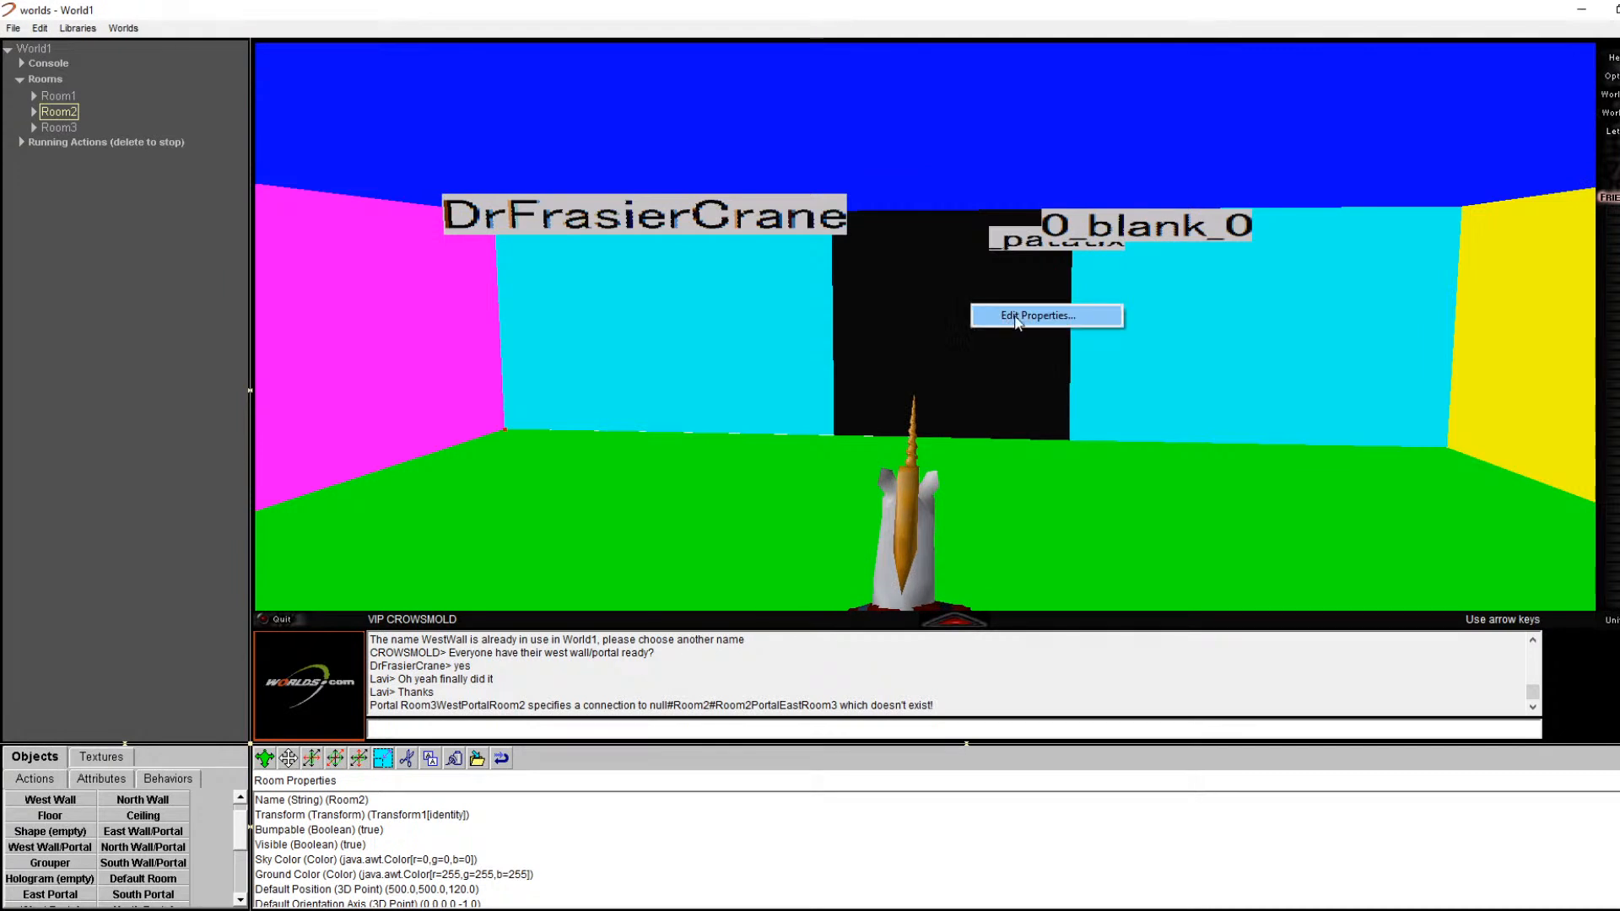
click(1016, 317)
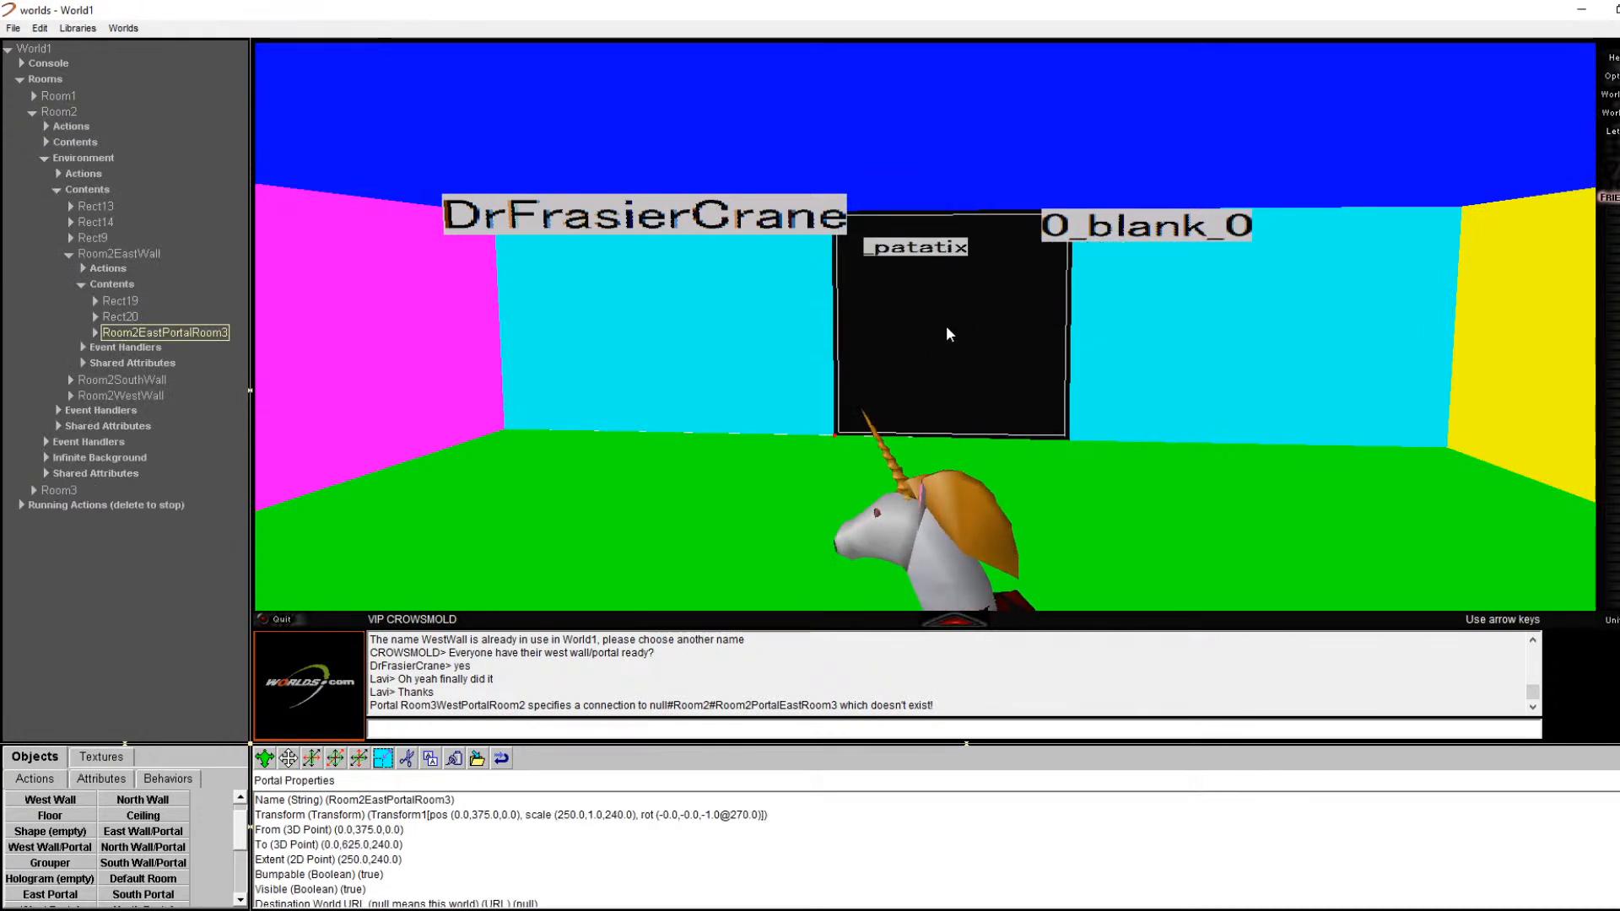
scroll(564, 844, down, 1)
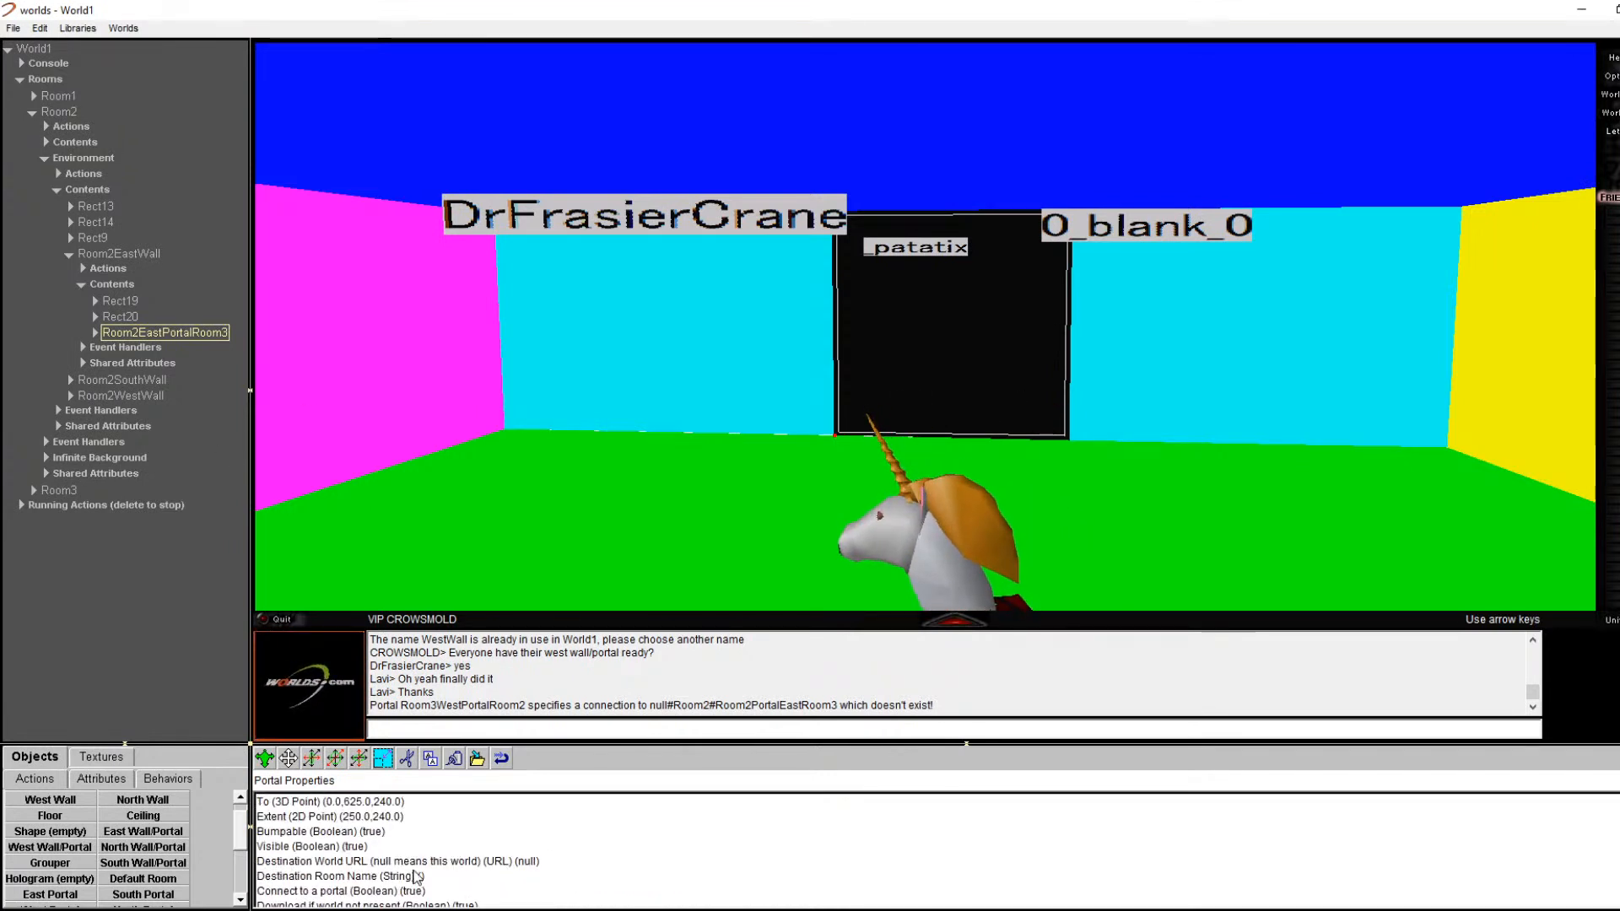
double_click(363, 878)
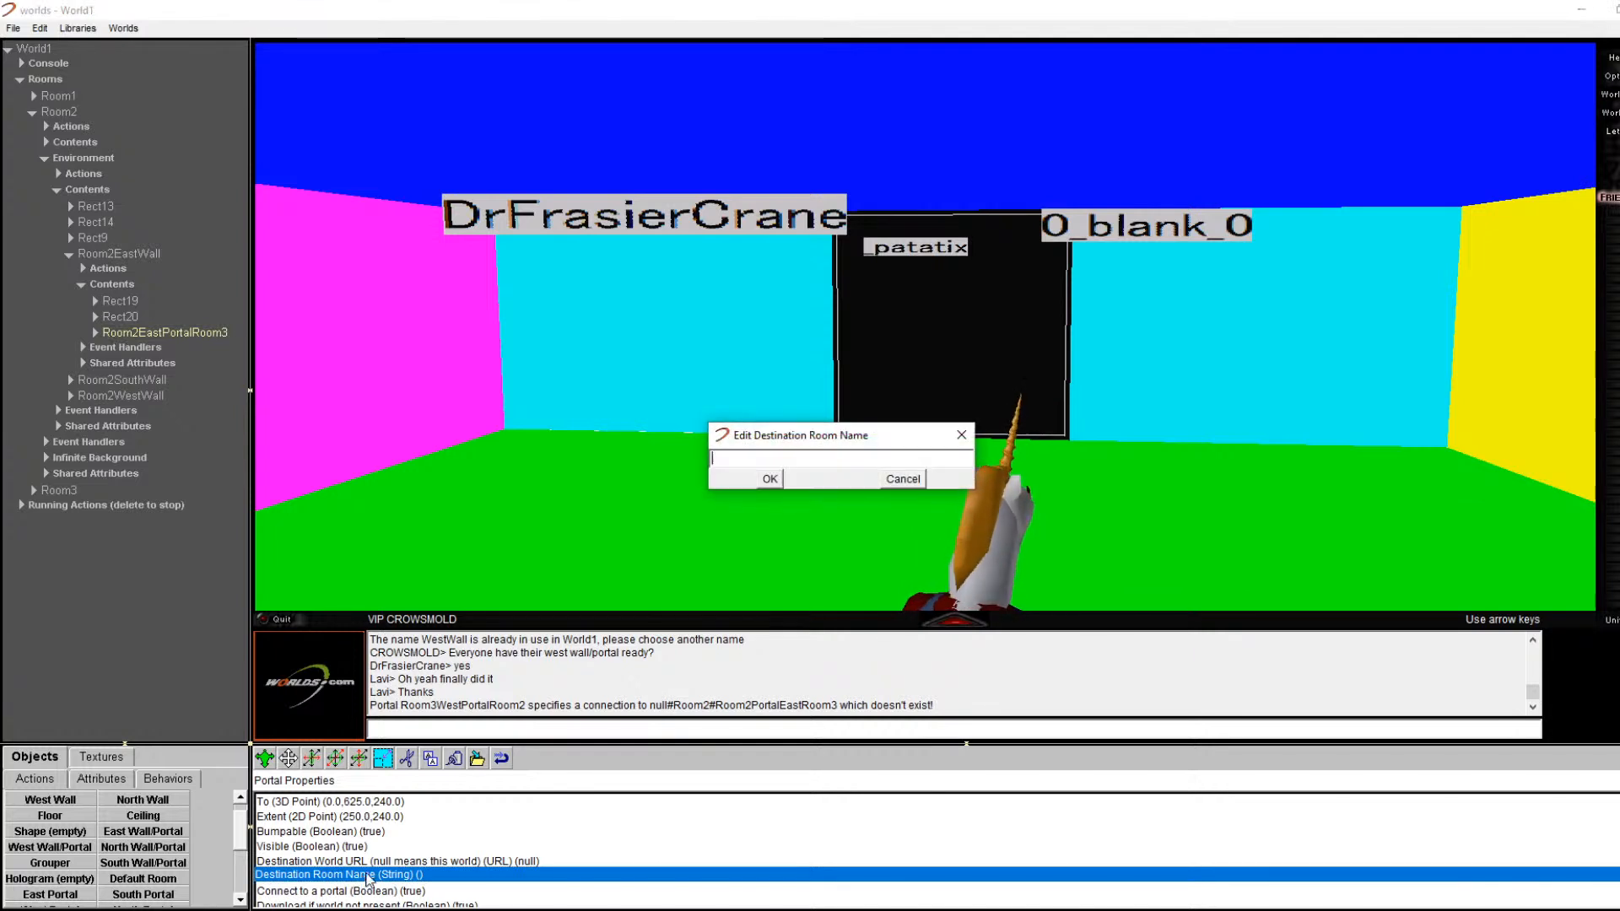
text(Room)
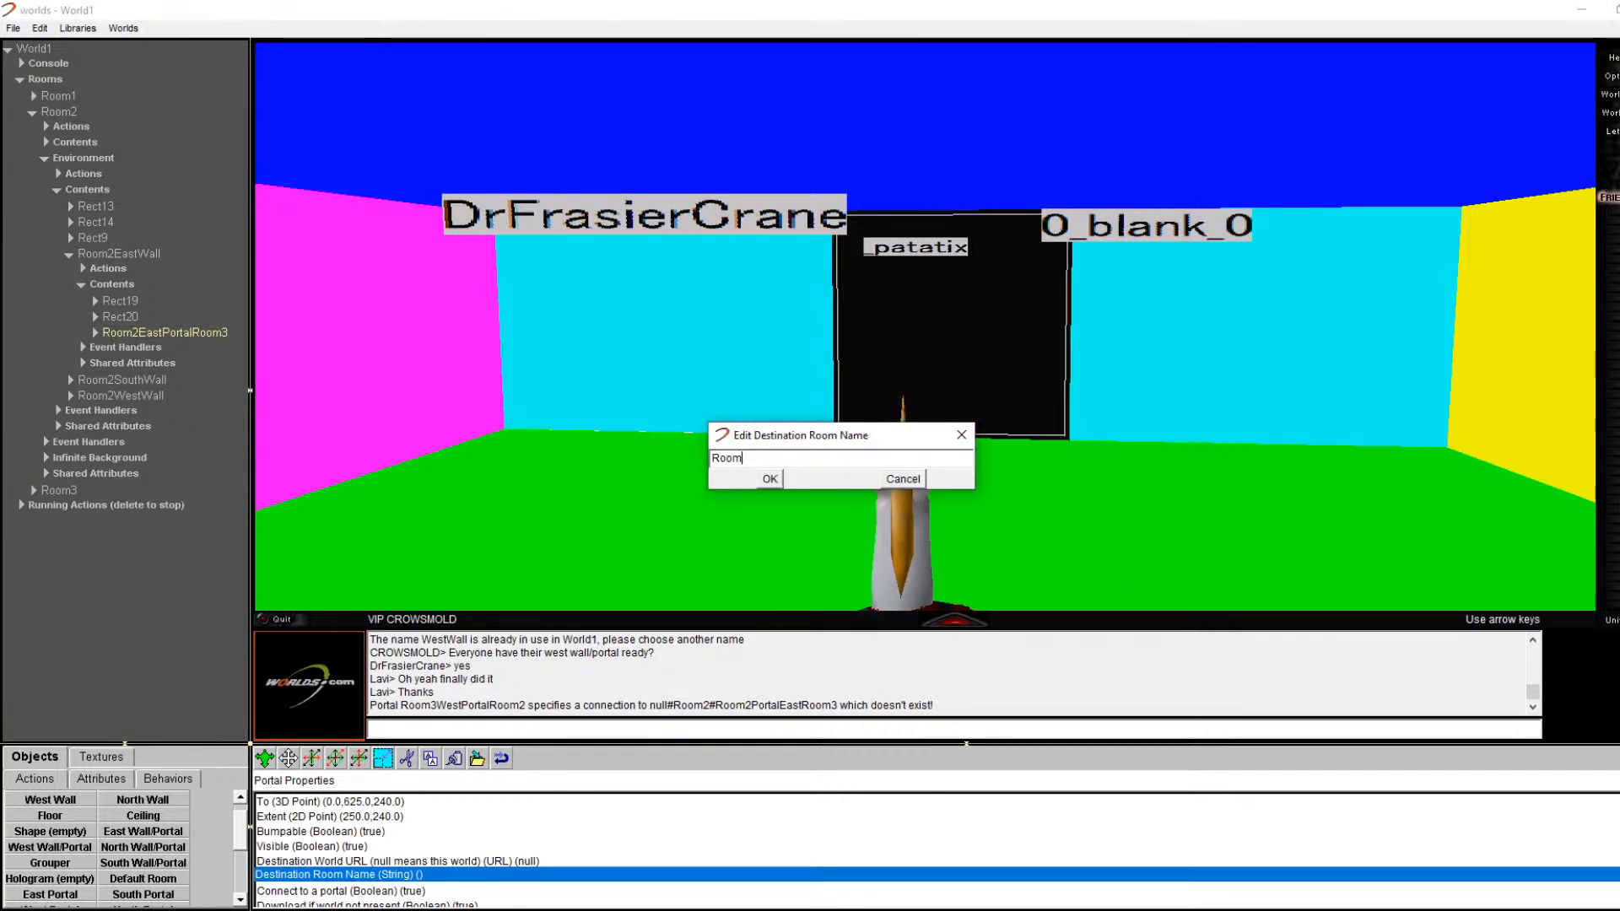
text(3)
click(769, 479)
Step: Set the destination portal name to Room3WestPortalRoom2
scroll(438, 878, down, 1)
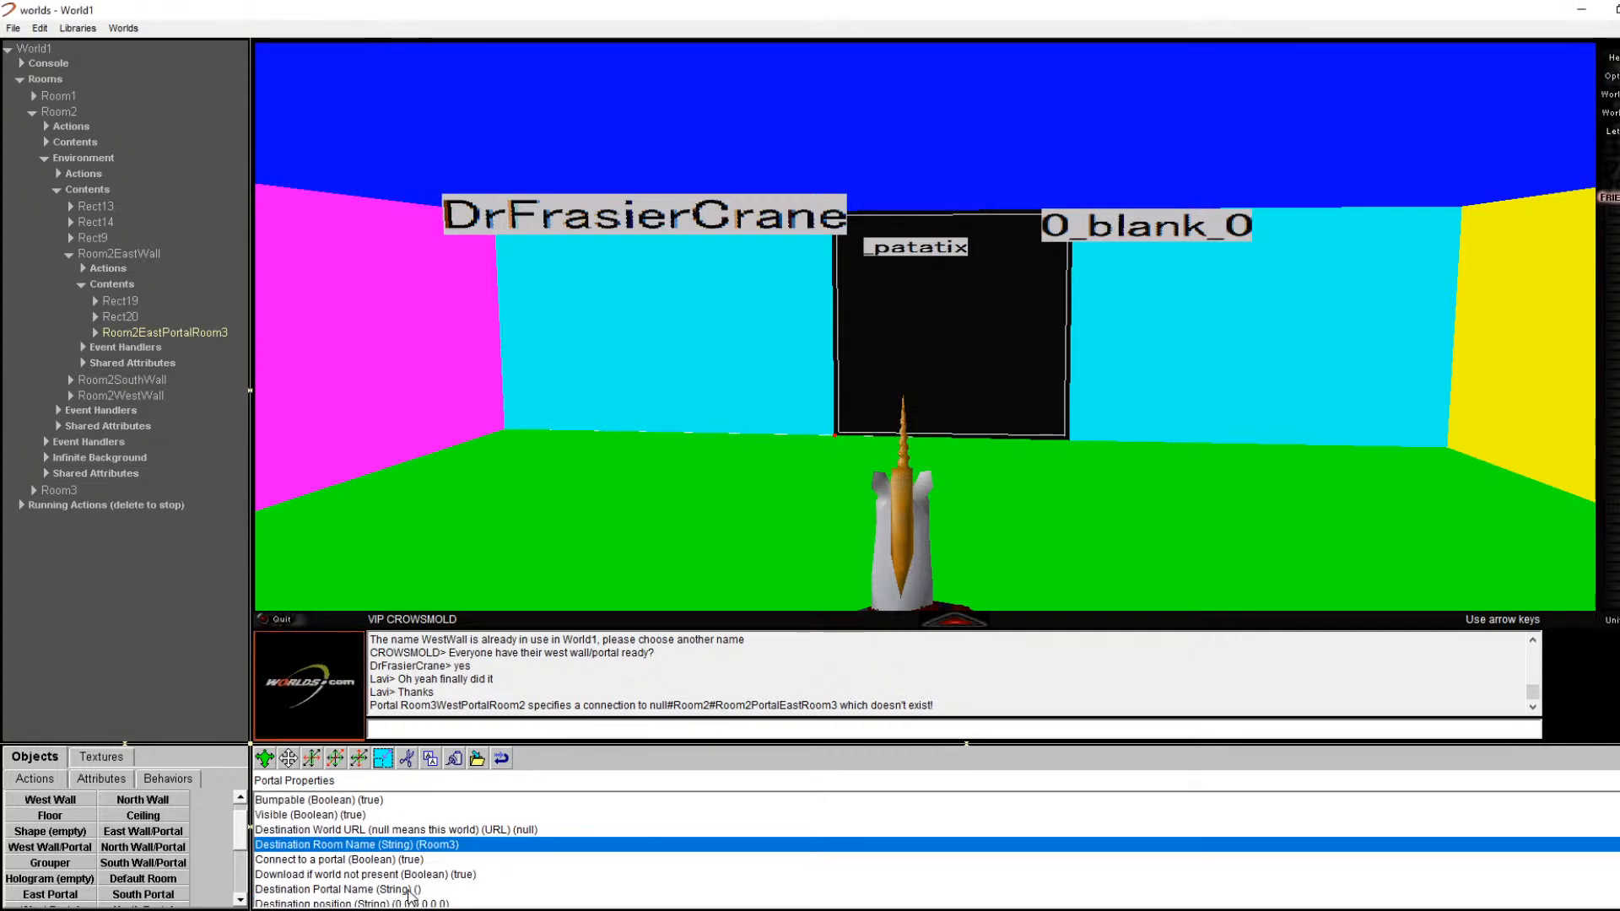
click(411, 890)
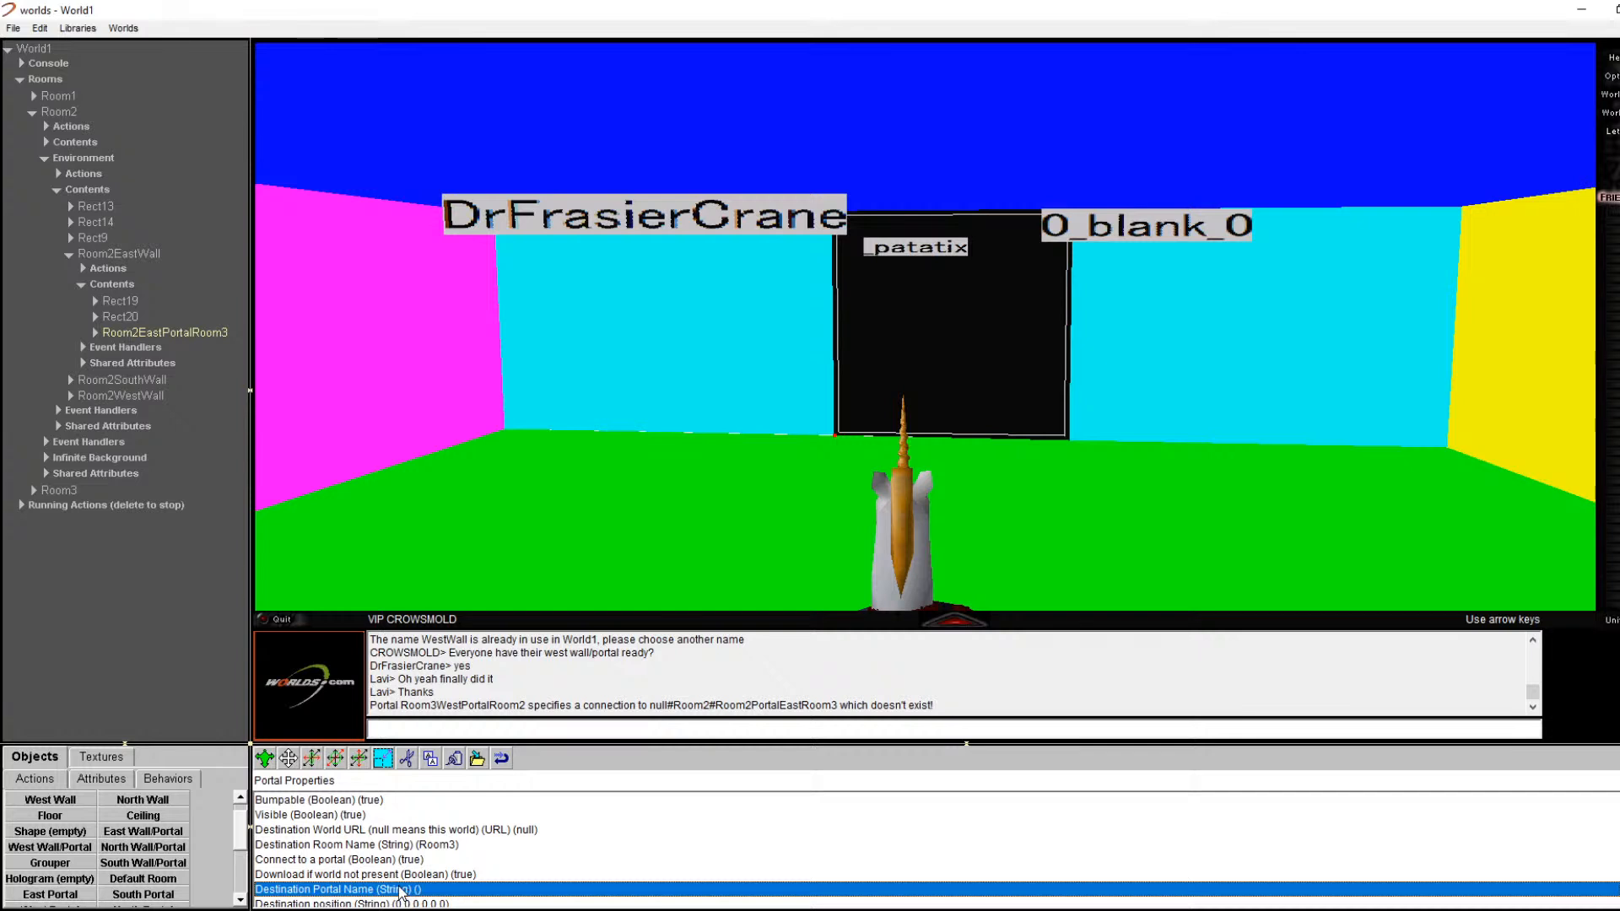
double_click(408, 891)
text(R)
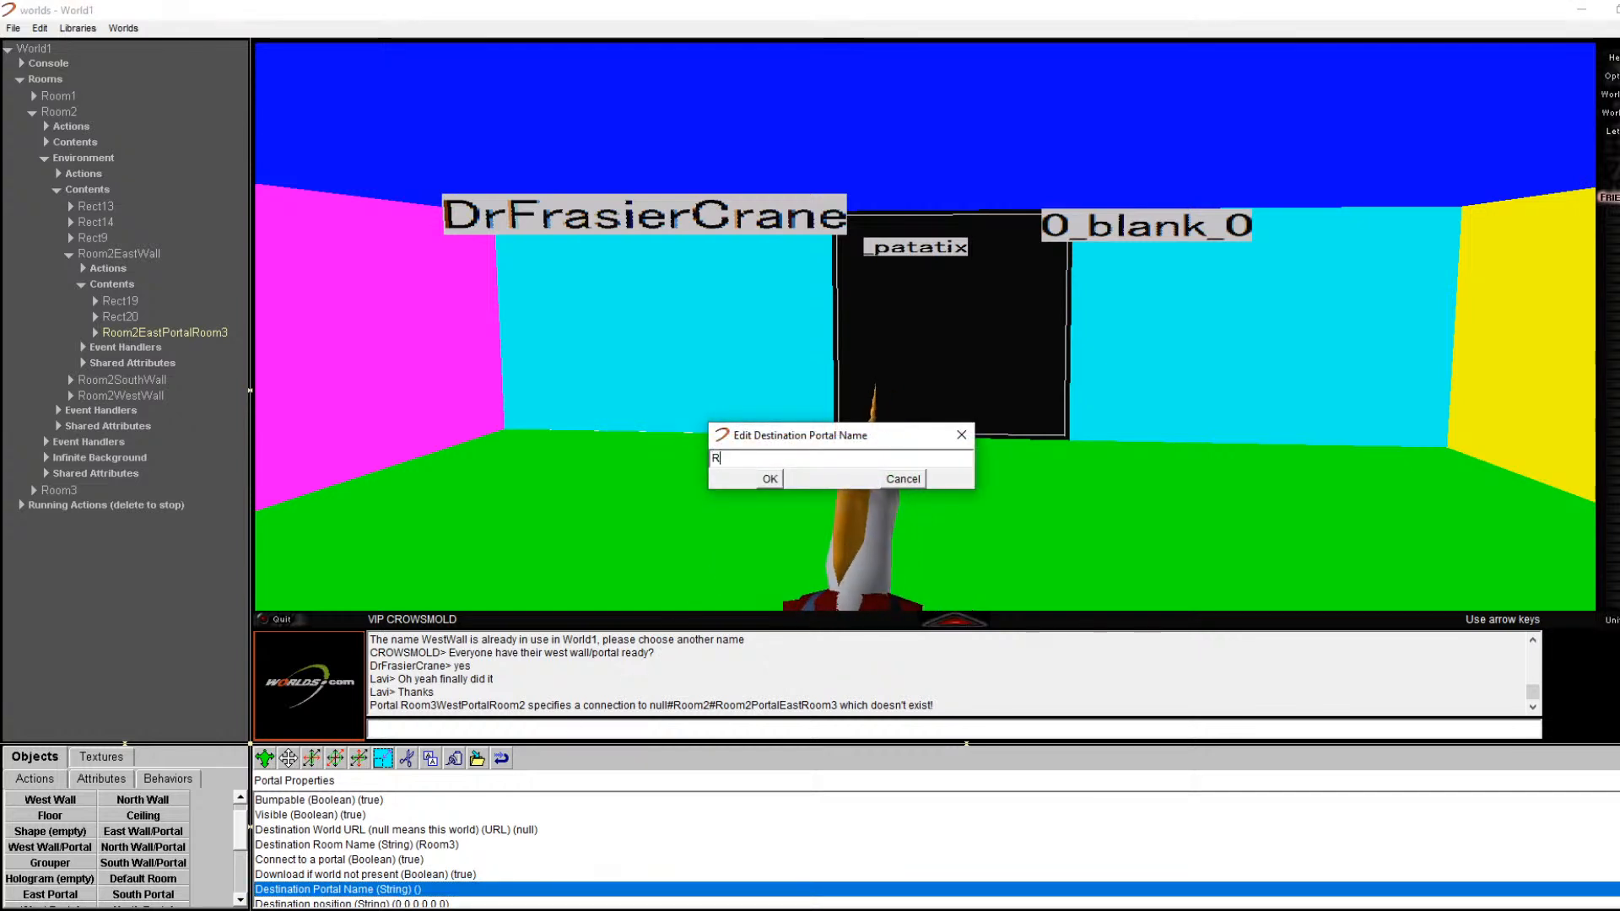
text(oom3WestPortalRoom2)
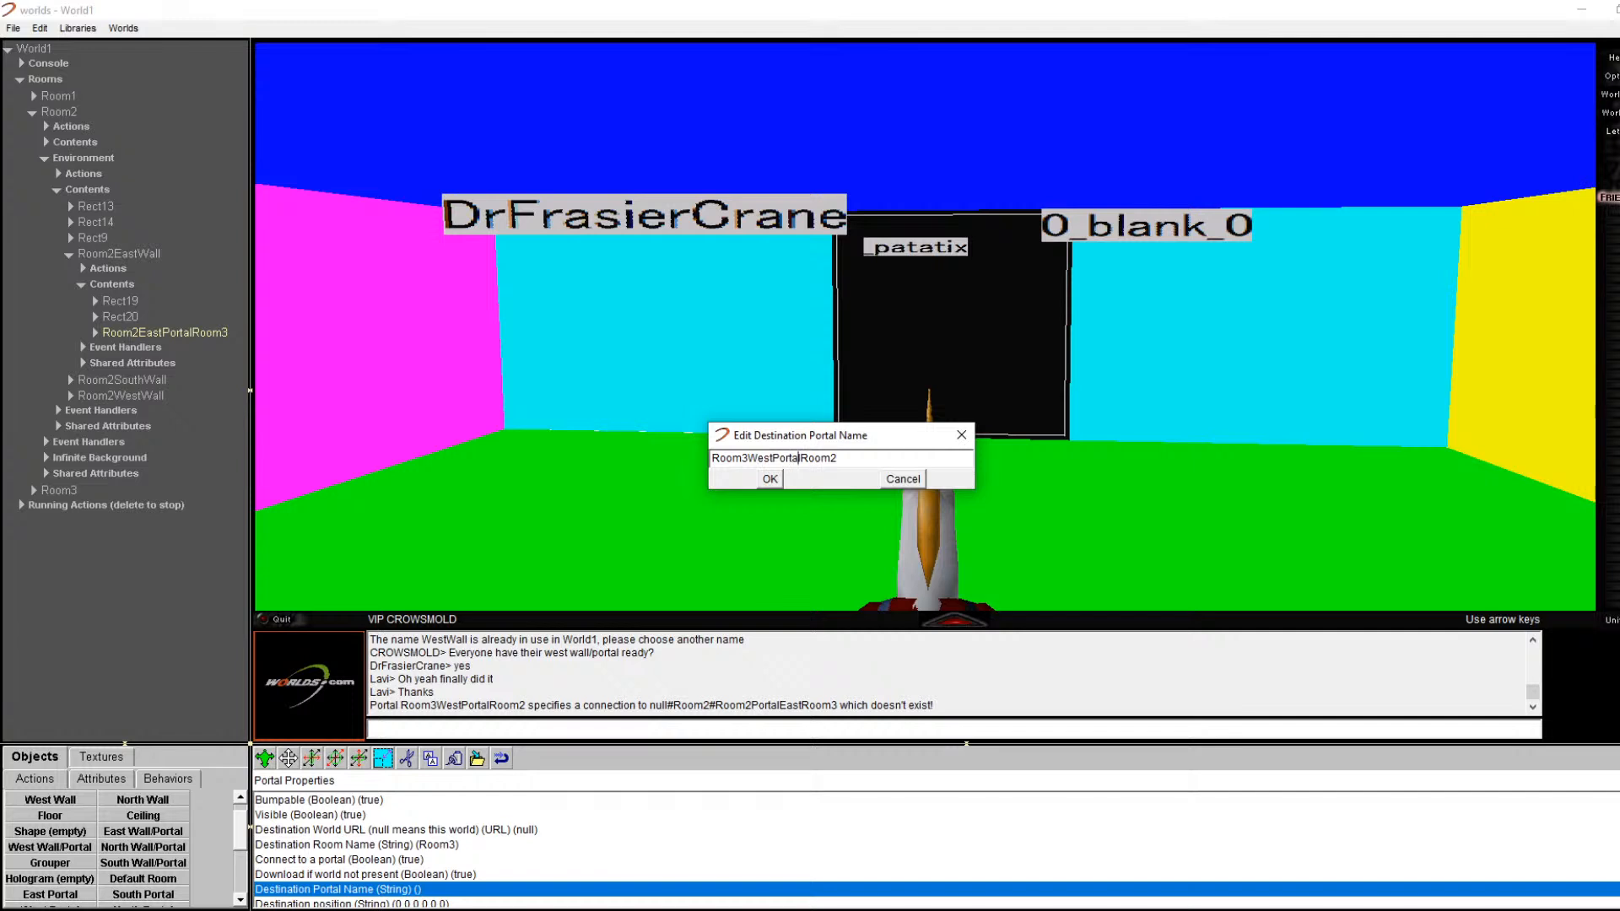
click(798, 458)
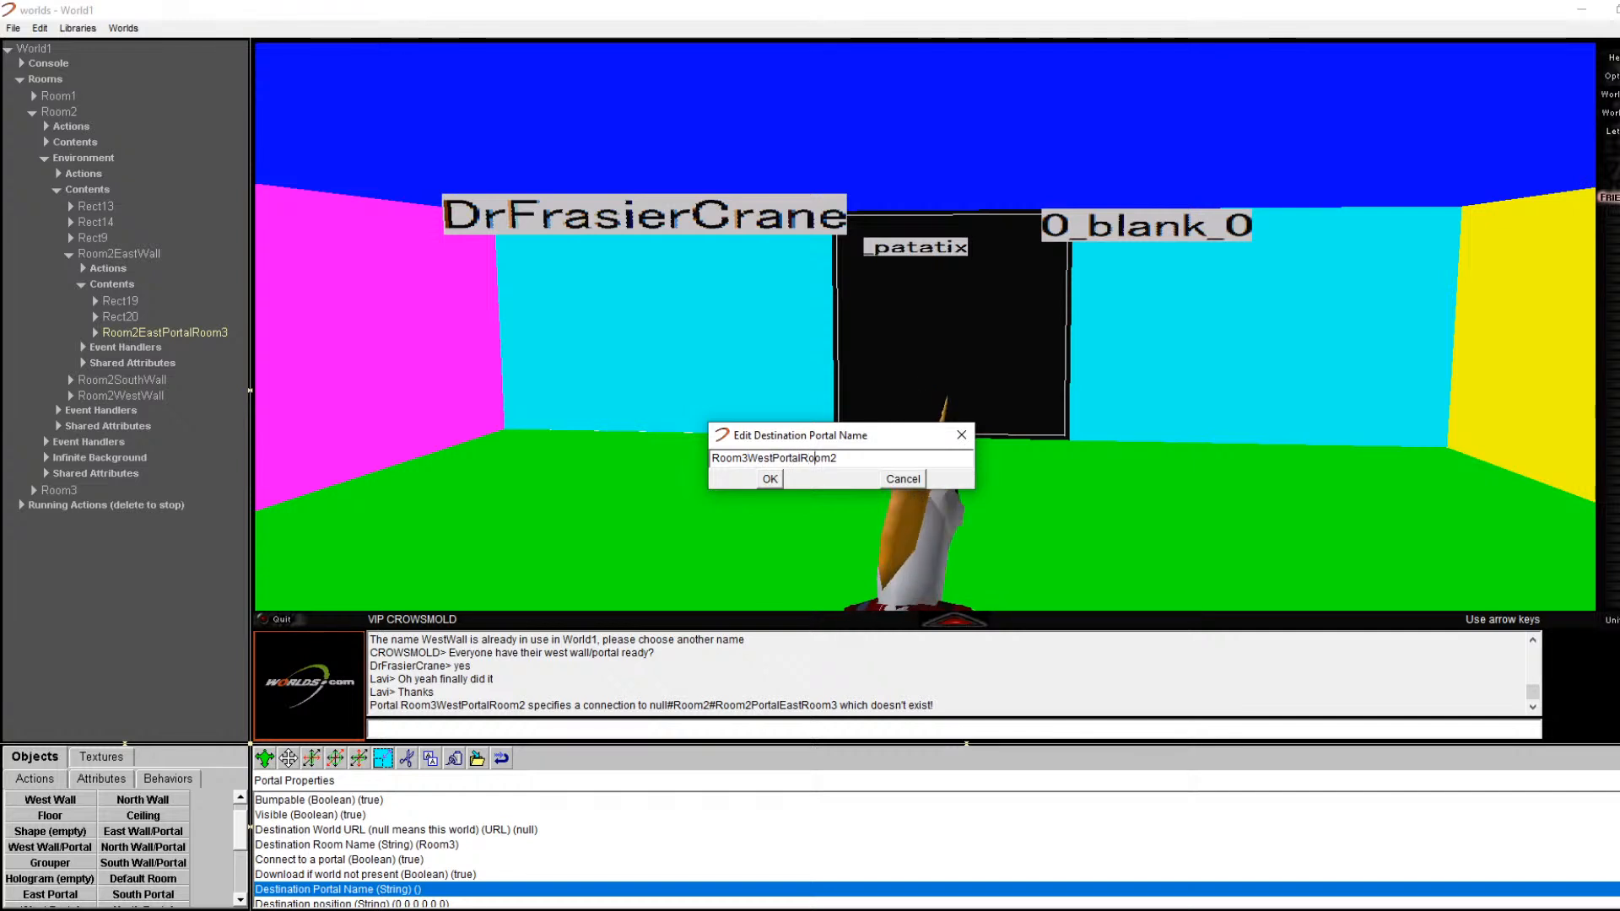
click(837, 458)
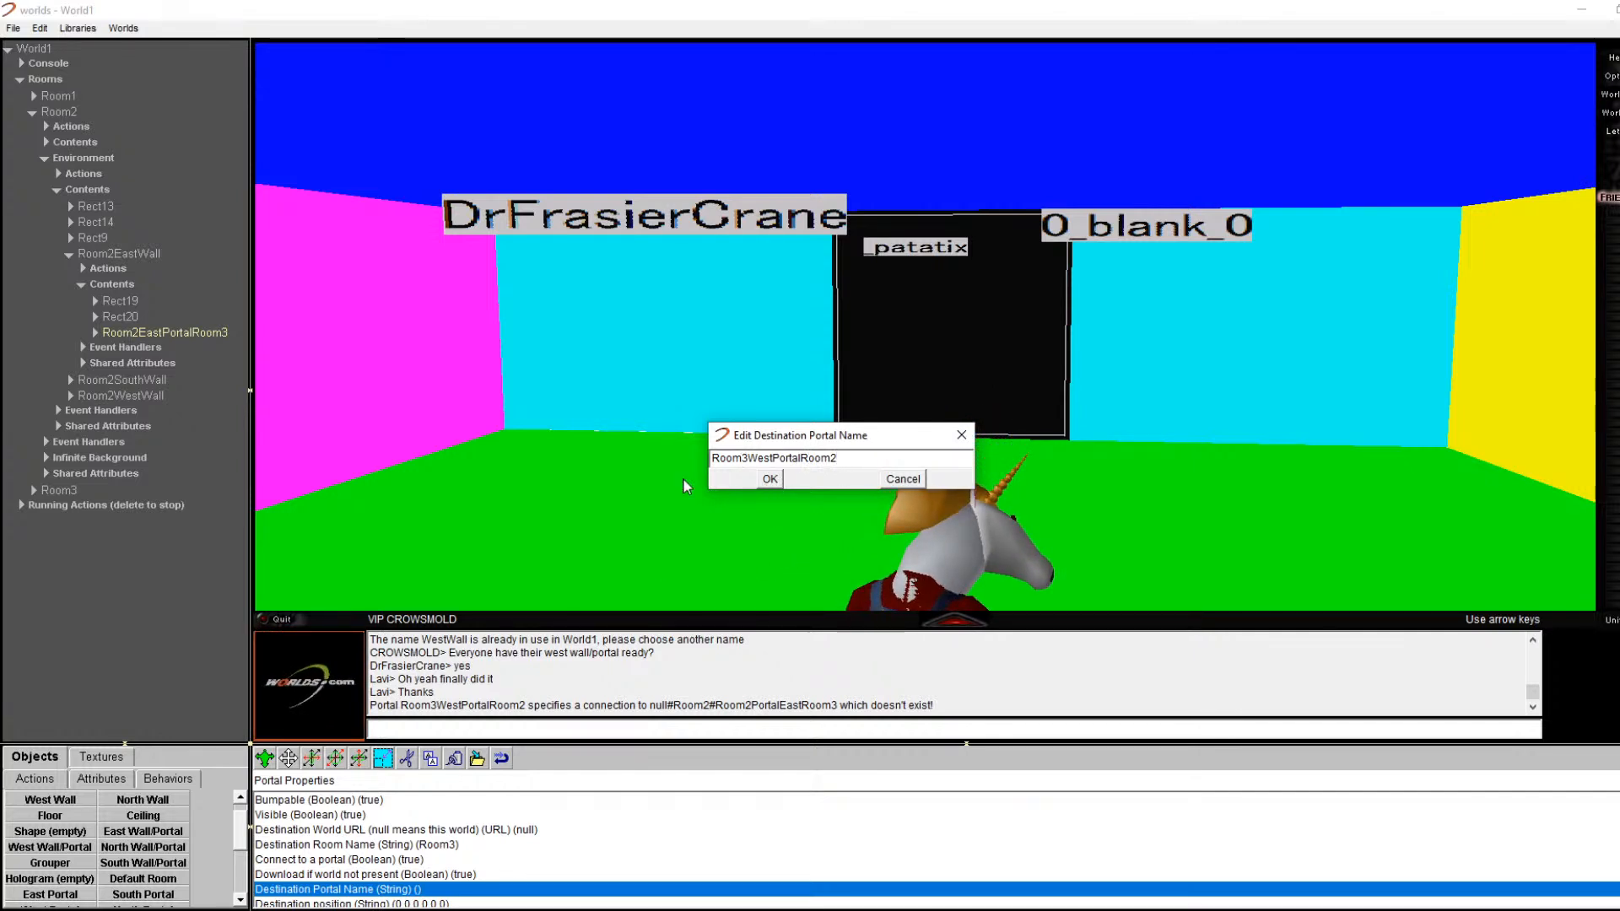
click(770, 479)
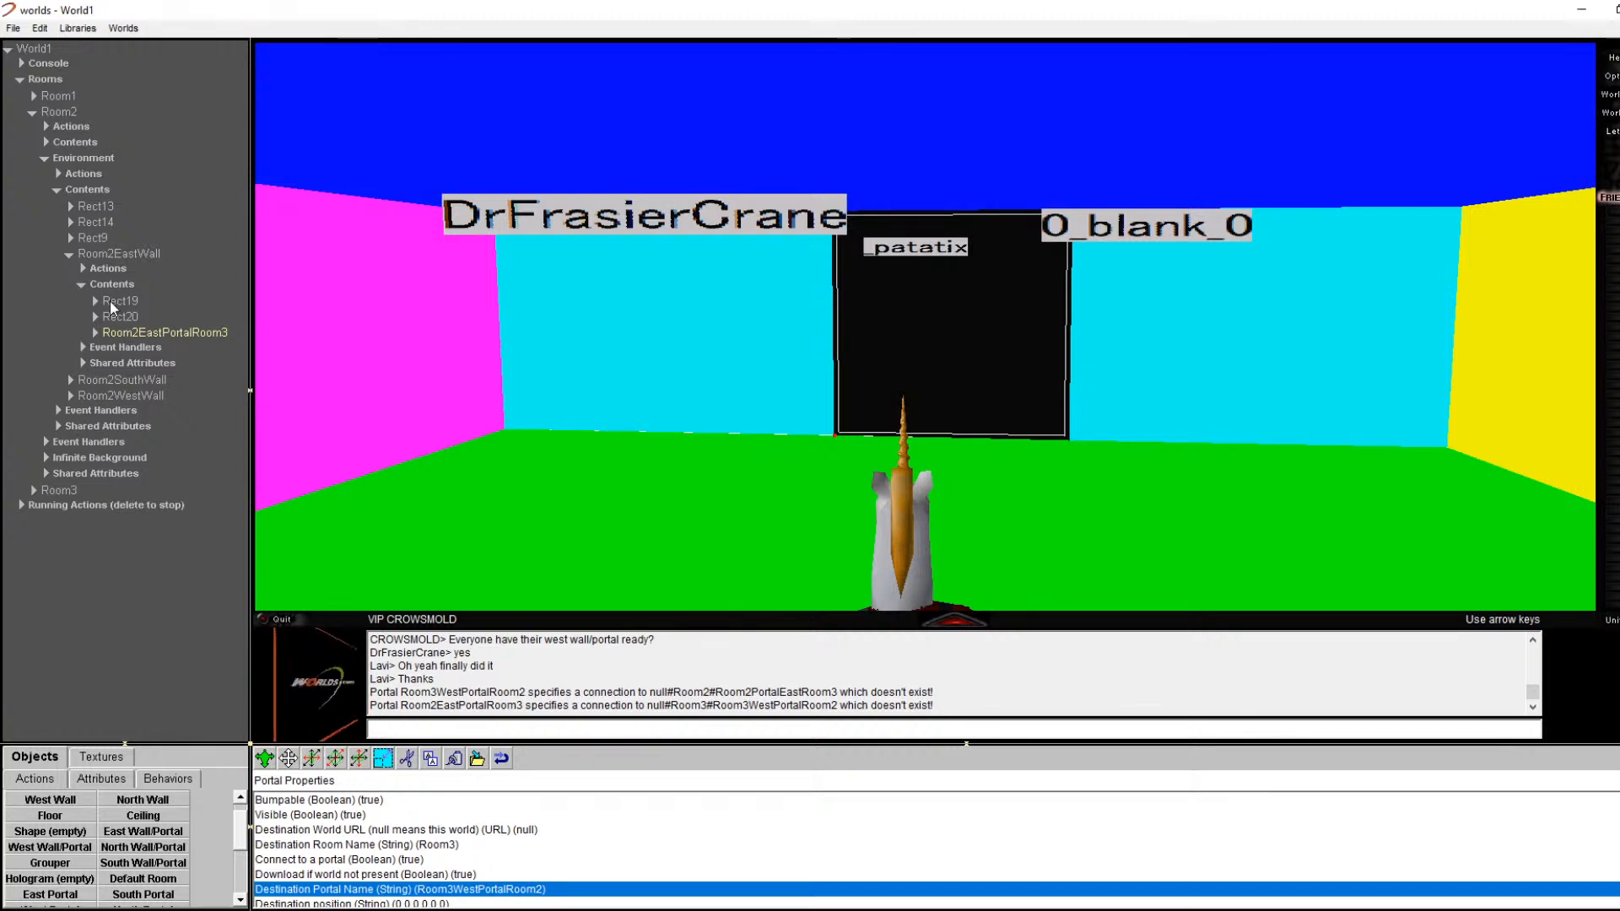
click(38, 112)
click(33, 111)
click(32, 125)
click(33, 127)
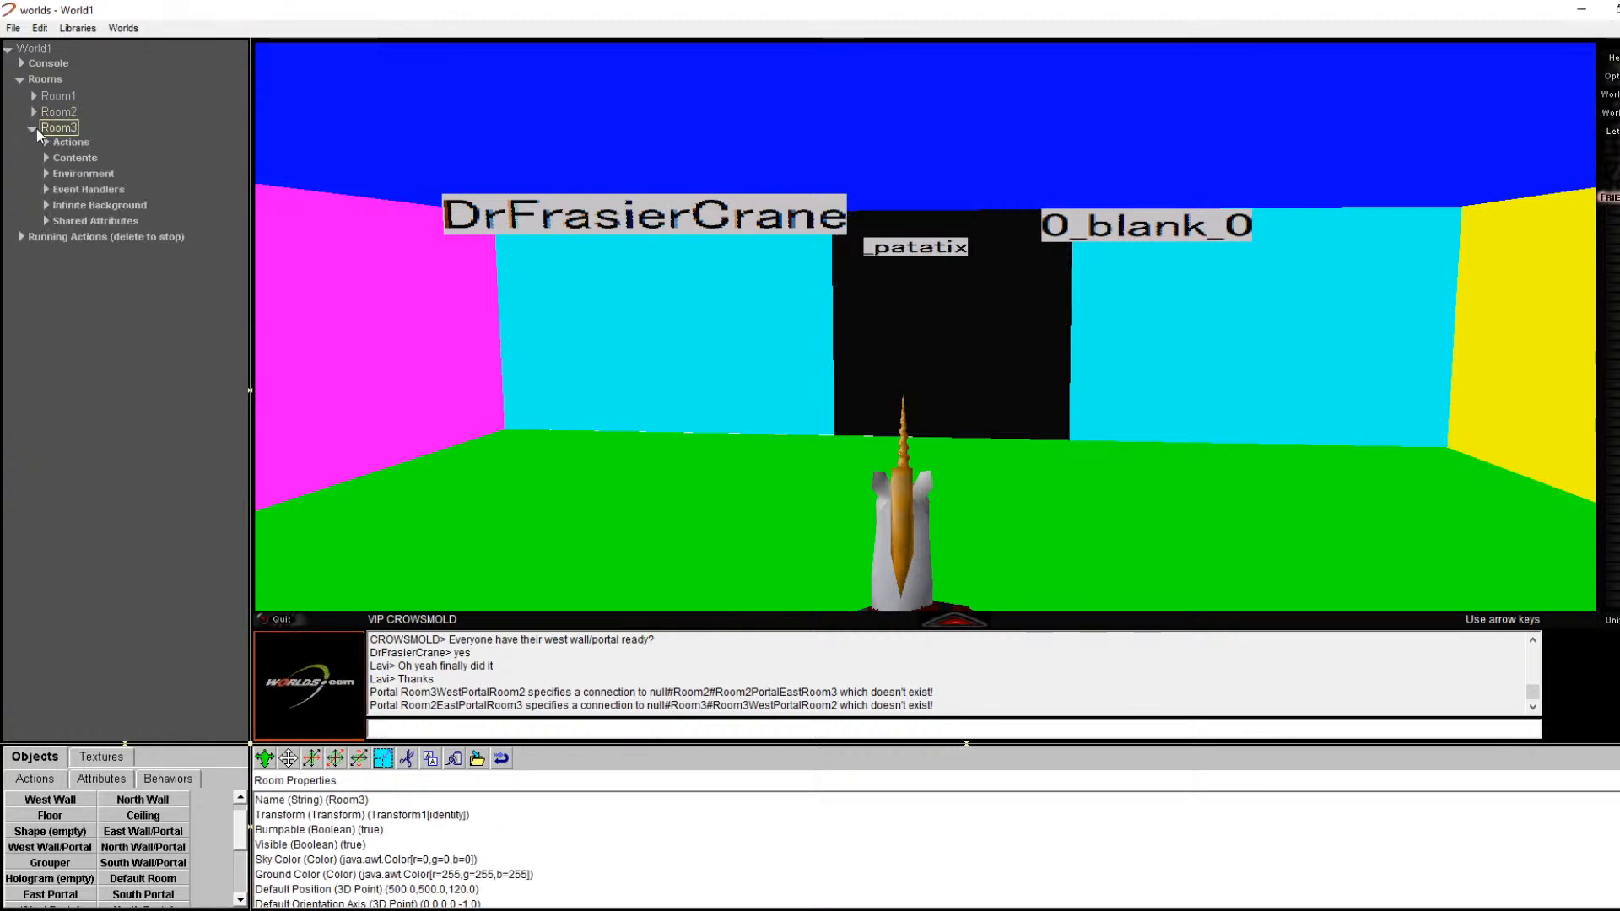
double_click(43, 172)
click(59, 191)
click(56, 205)
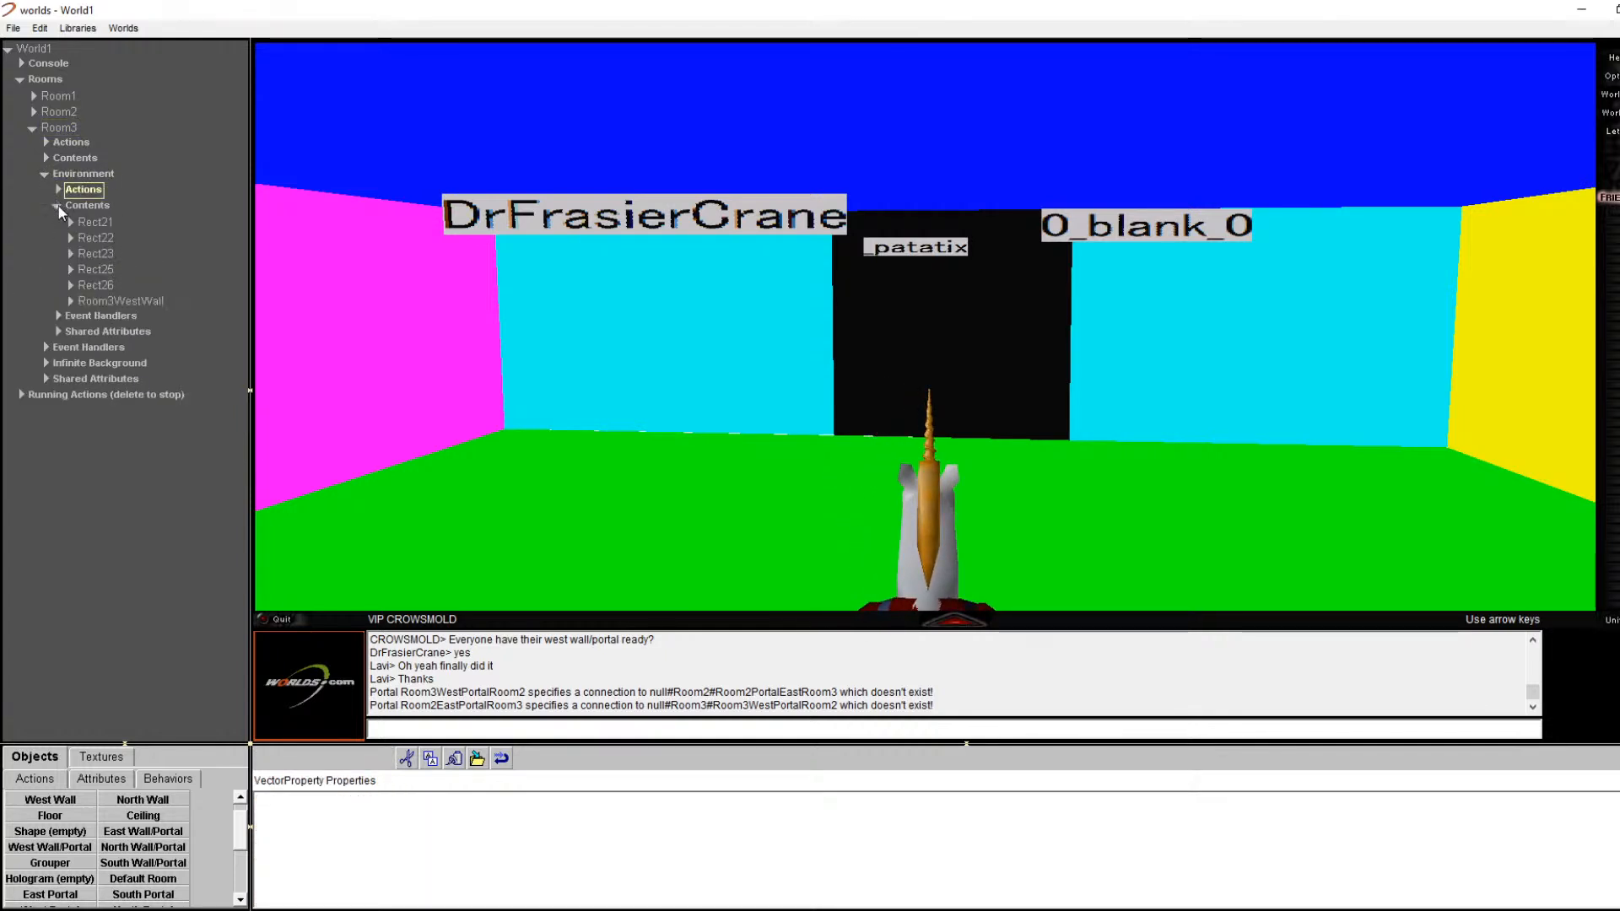
click(113, 299)
click(71, 302)
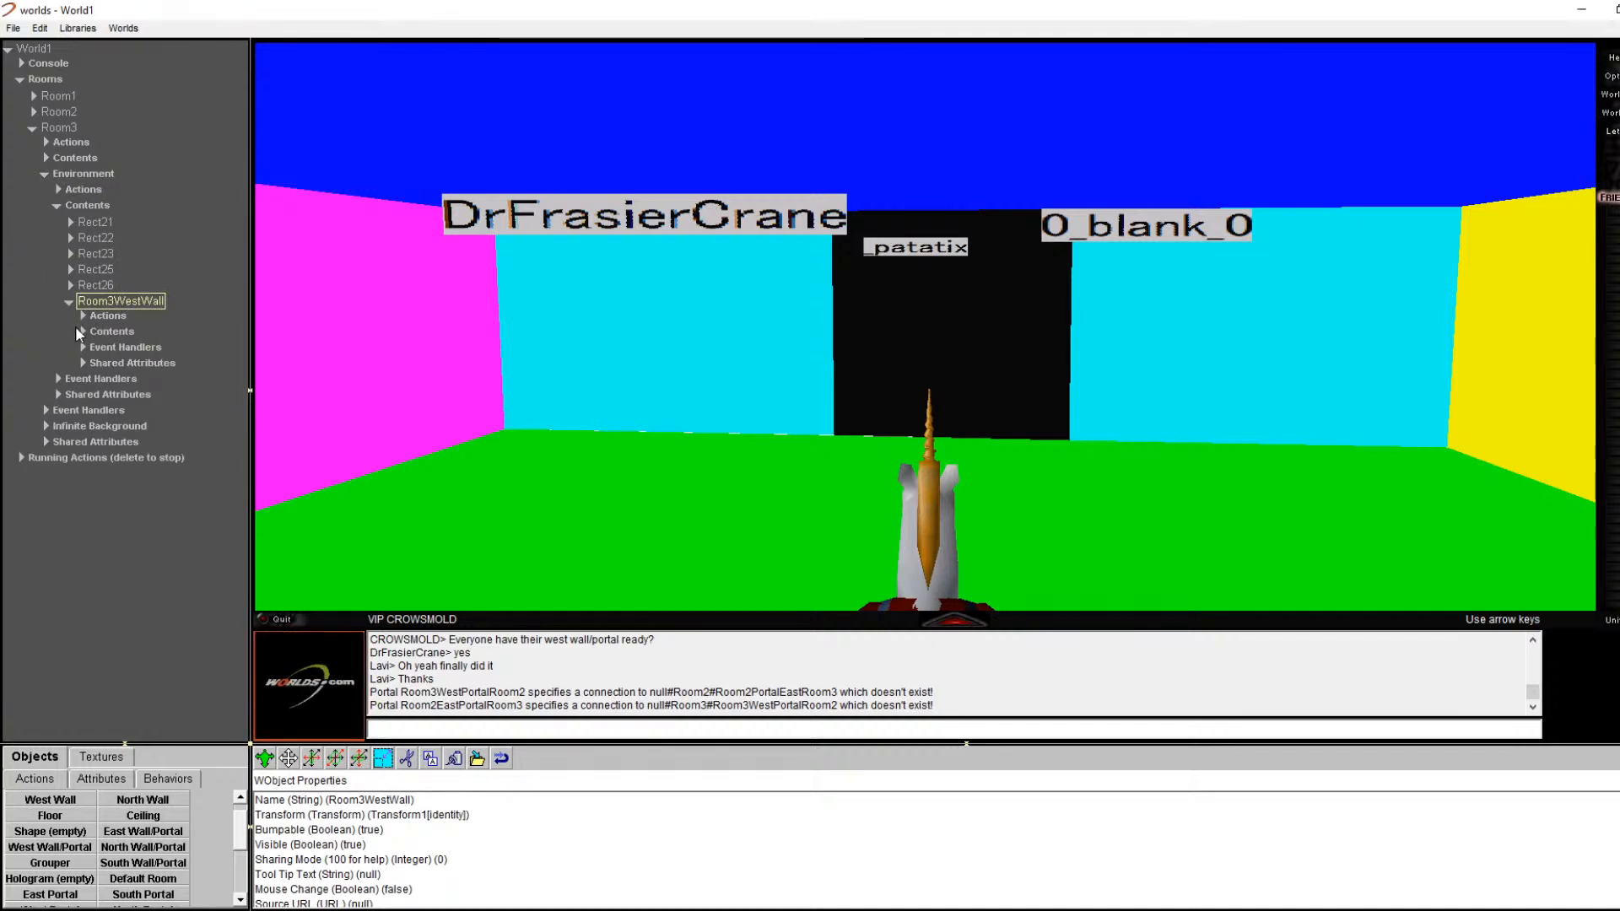
click(83, 331)
click(153, 378)
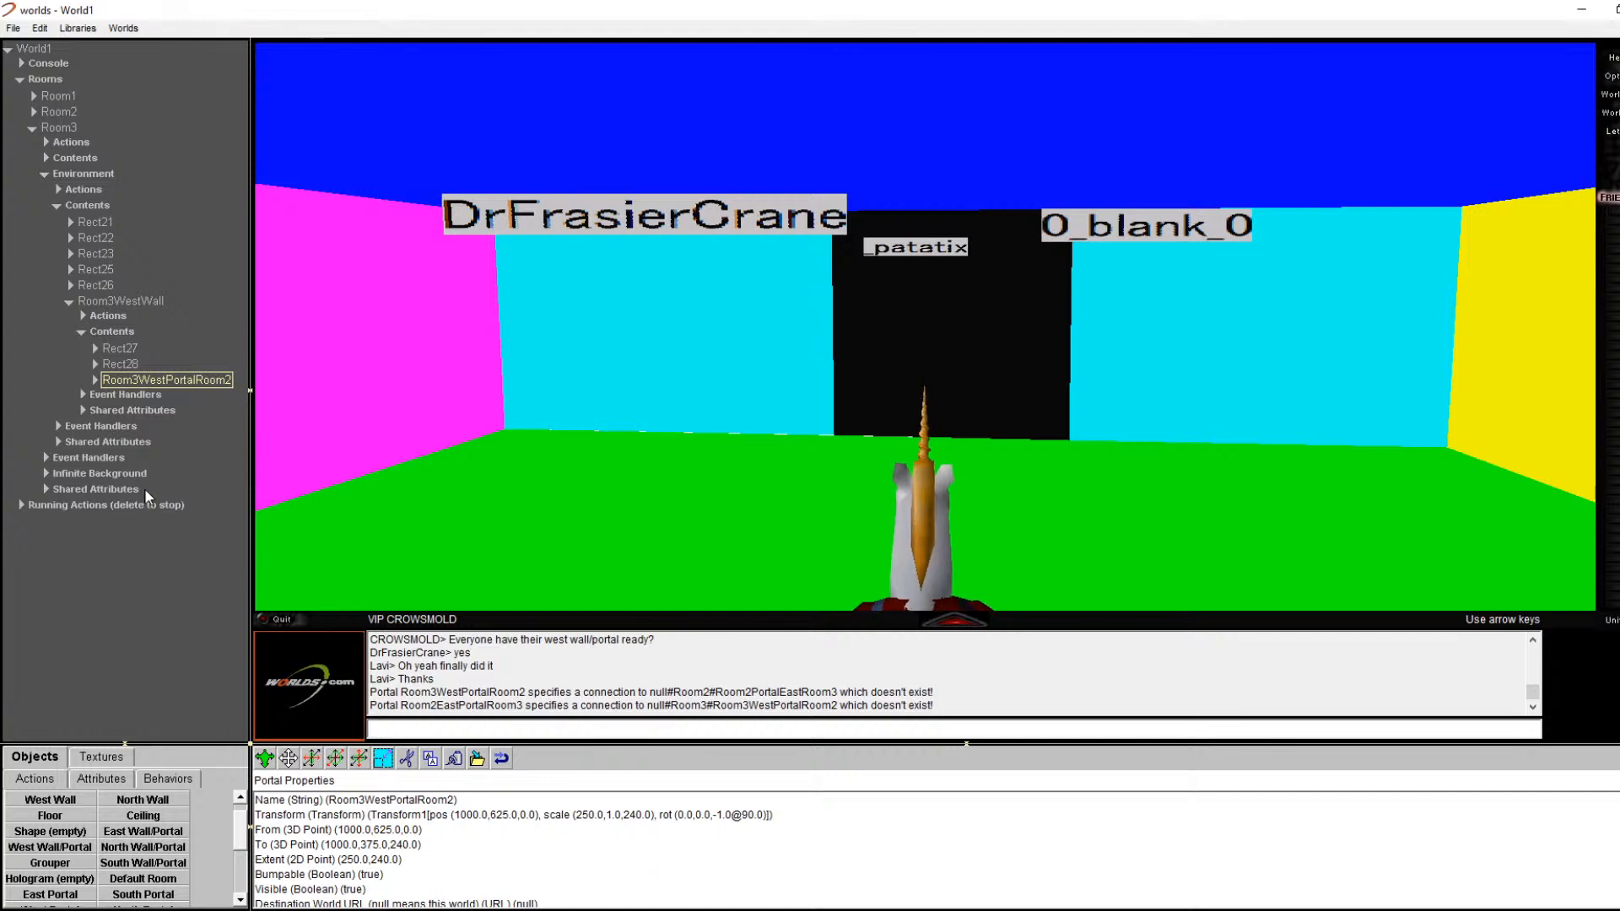
click(37, 108)
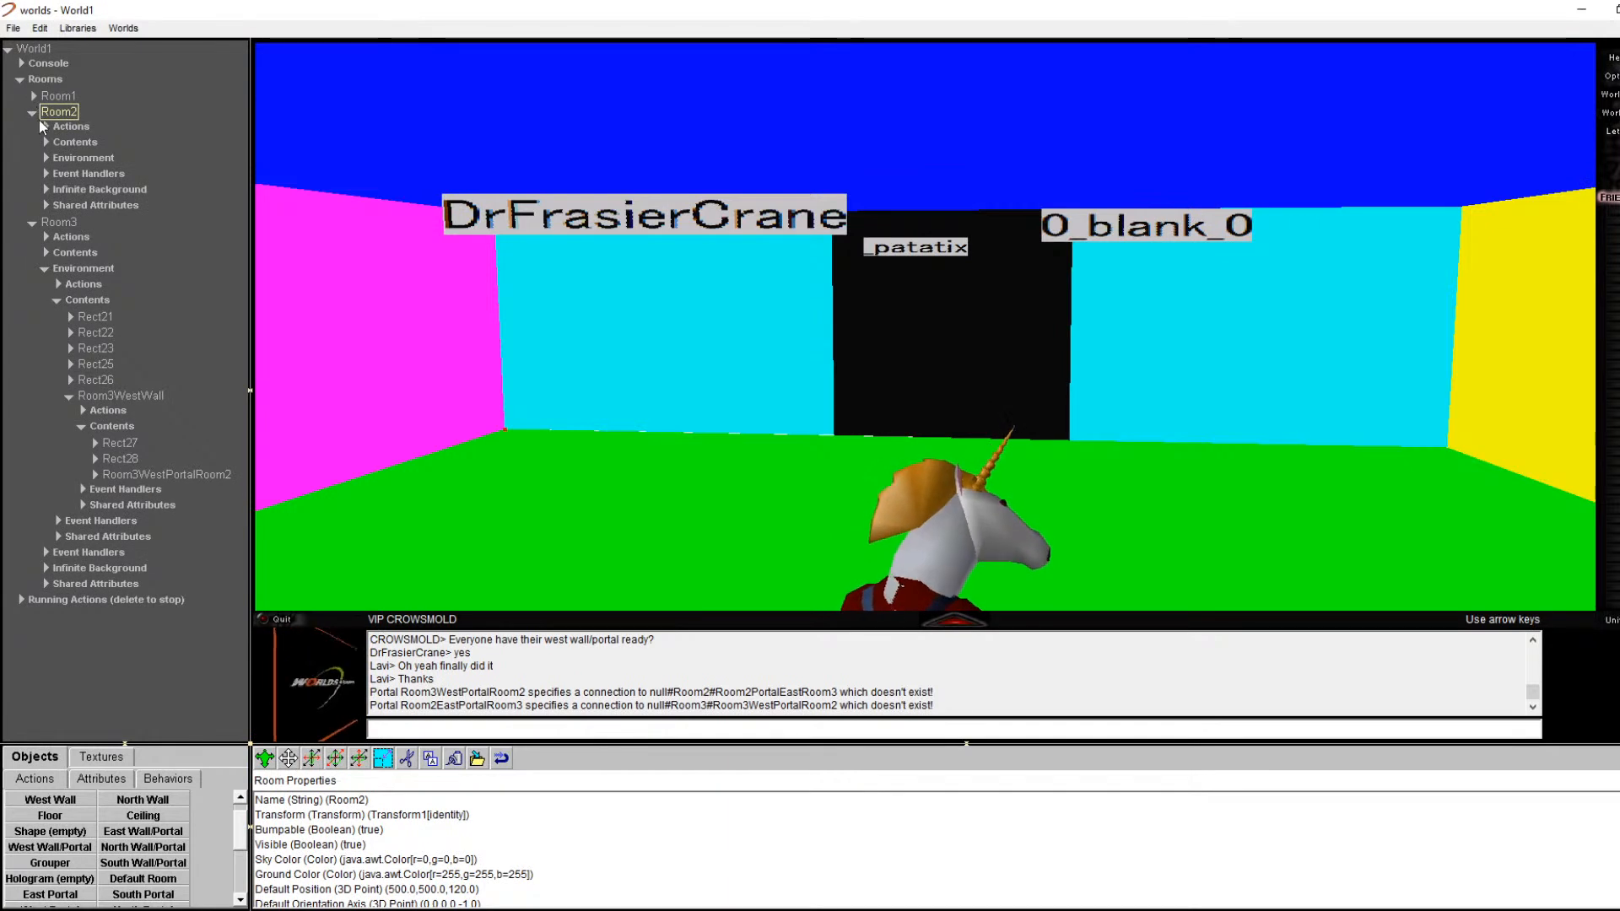
click(46, 160)
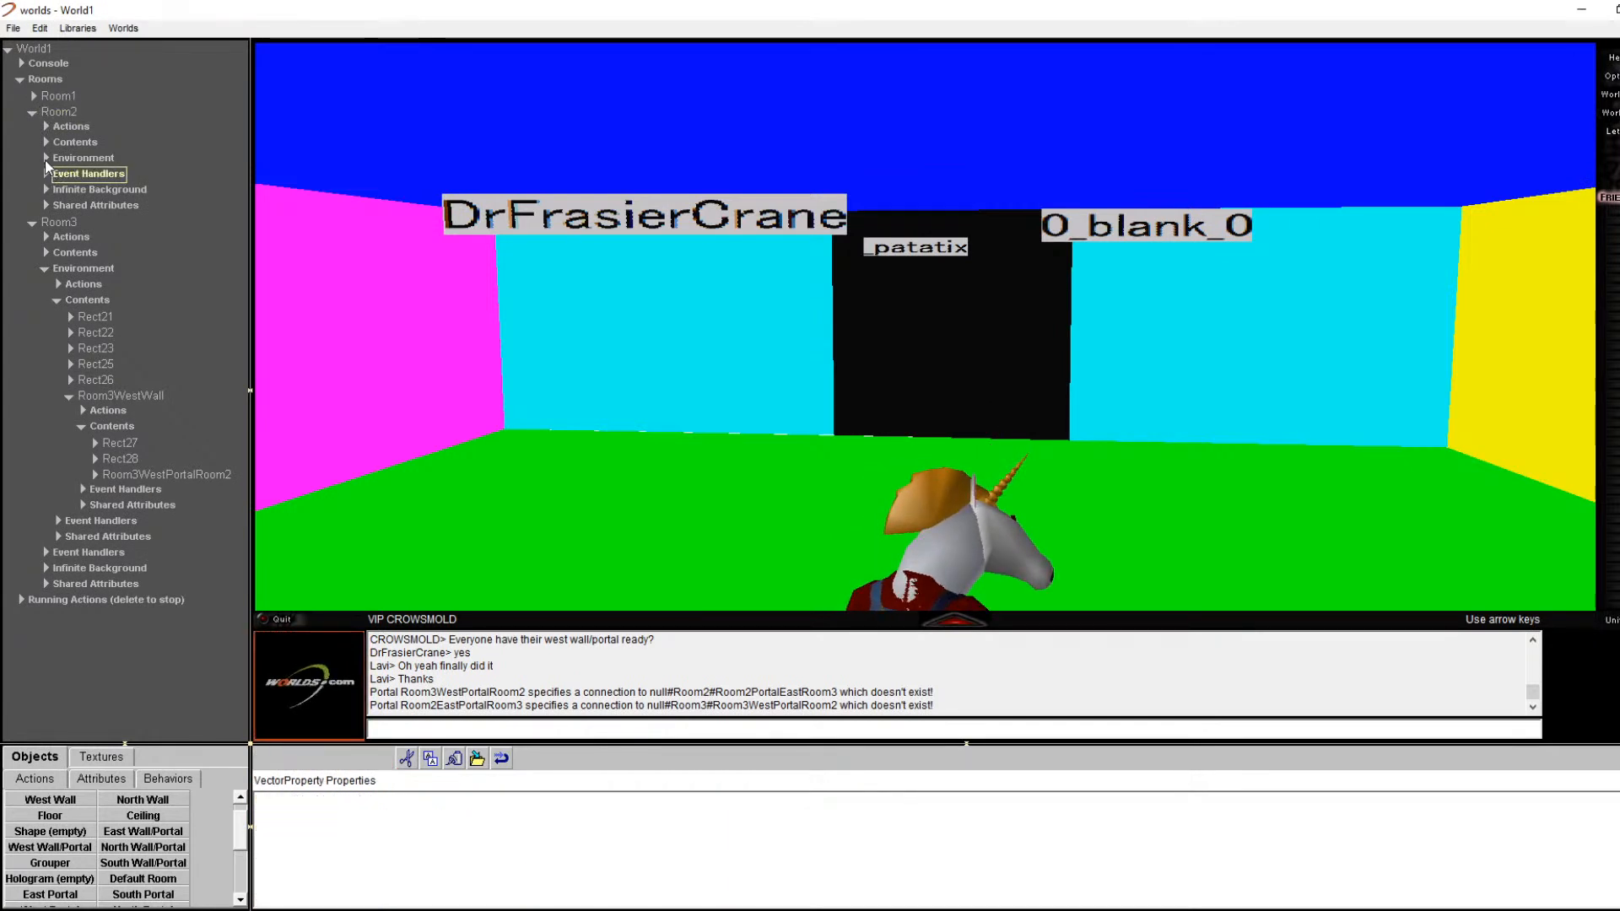
click(57, 191)
right_click(890, 366)
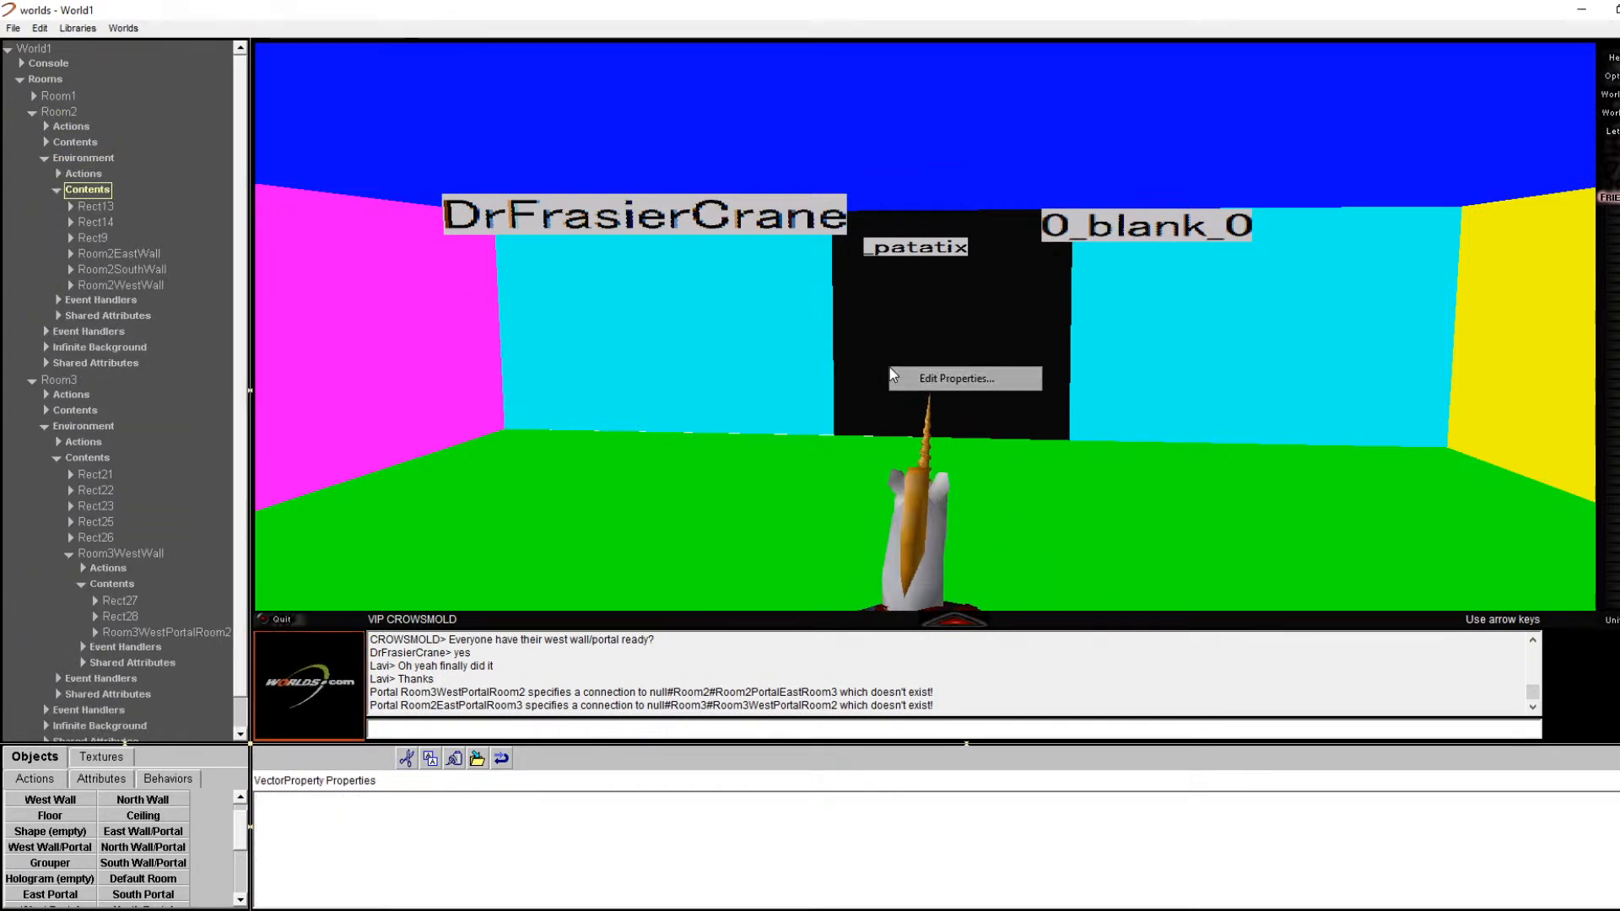
click(906, 384)
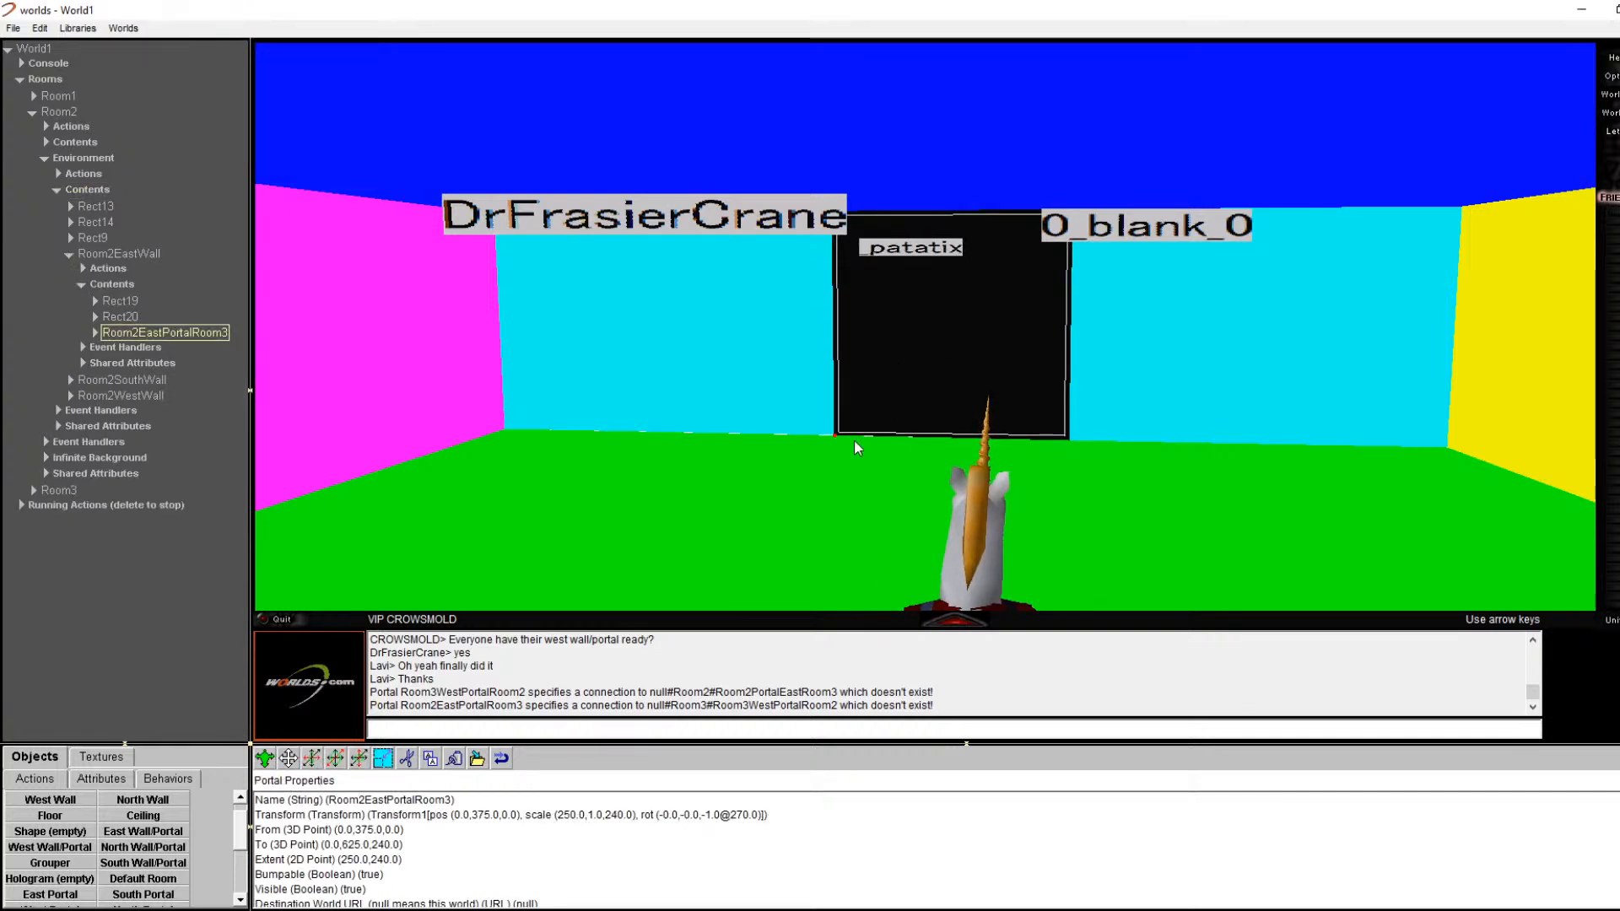
scroll(598, 835, down, 2)
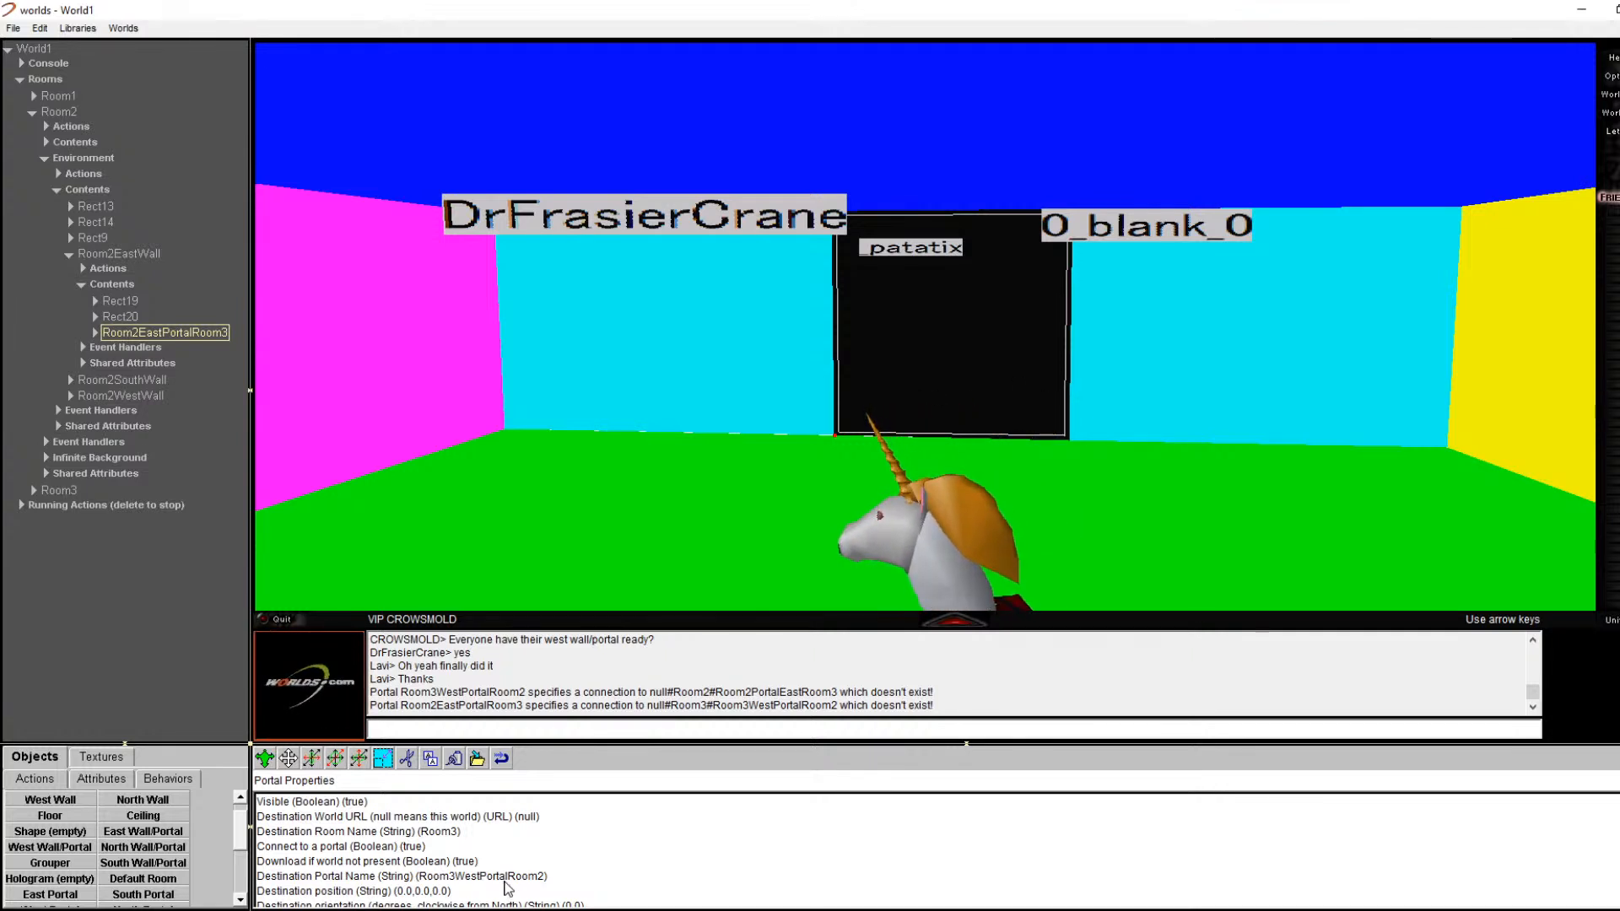
click(504, 878)
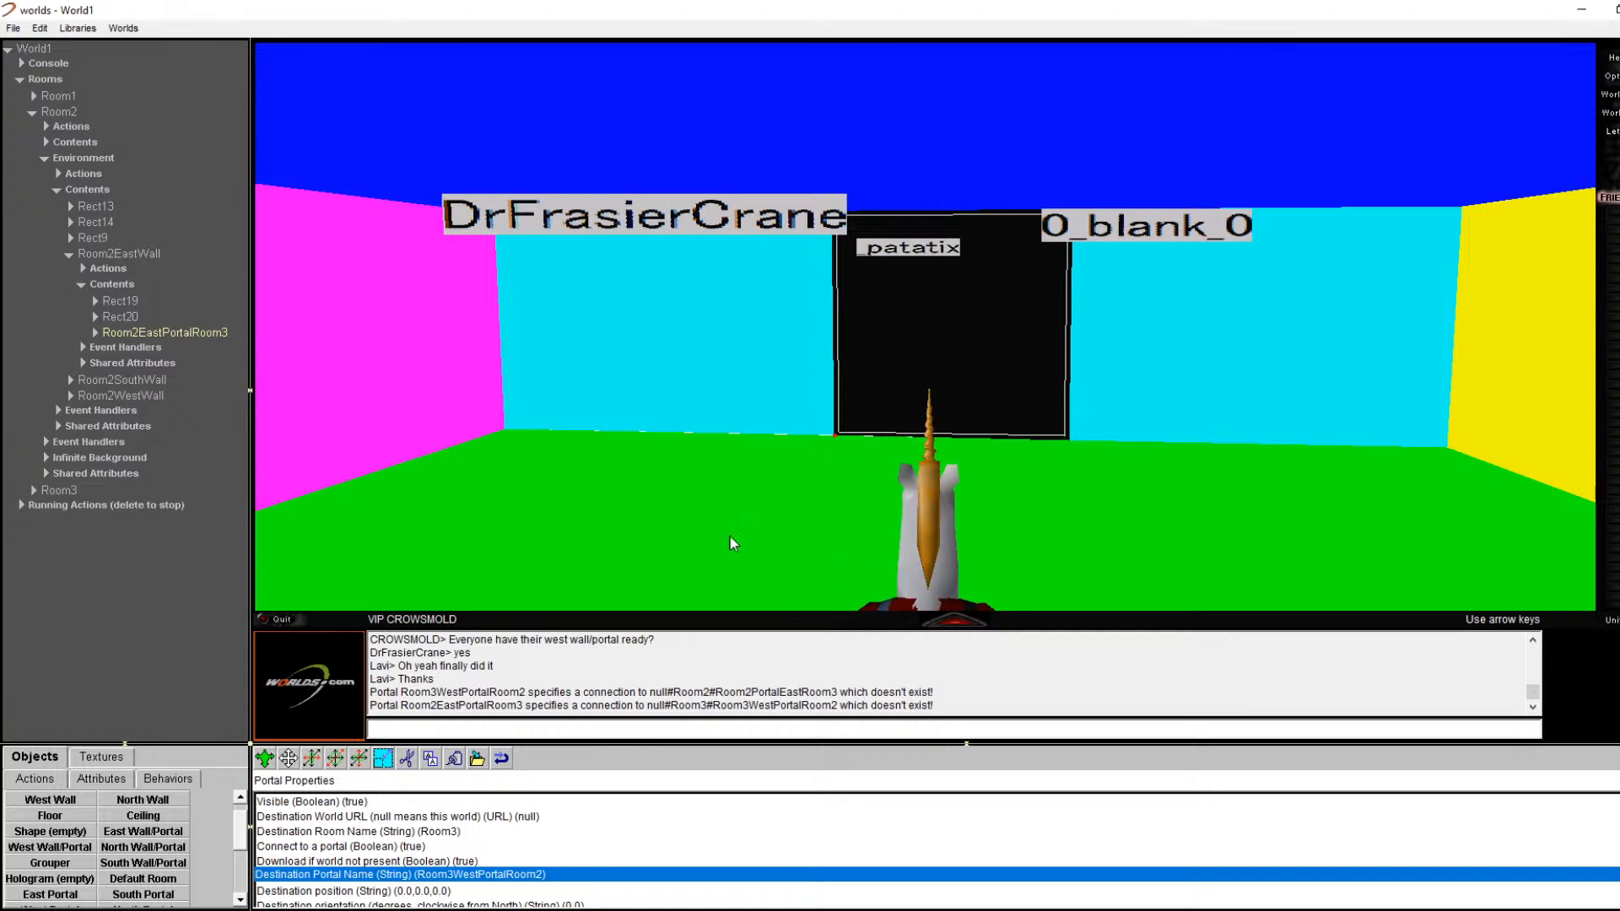
Step: Select Room3WestPortalRoom2 under Room3WestWall in the tree, then begin Save World with Ctrl+S
click(34, 118)
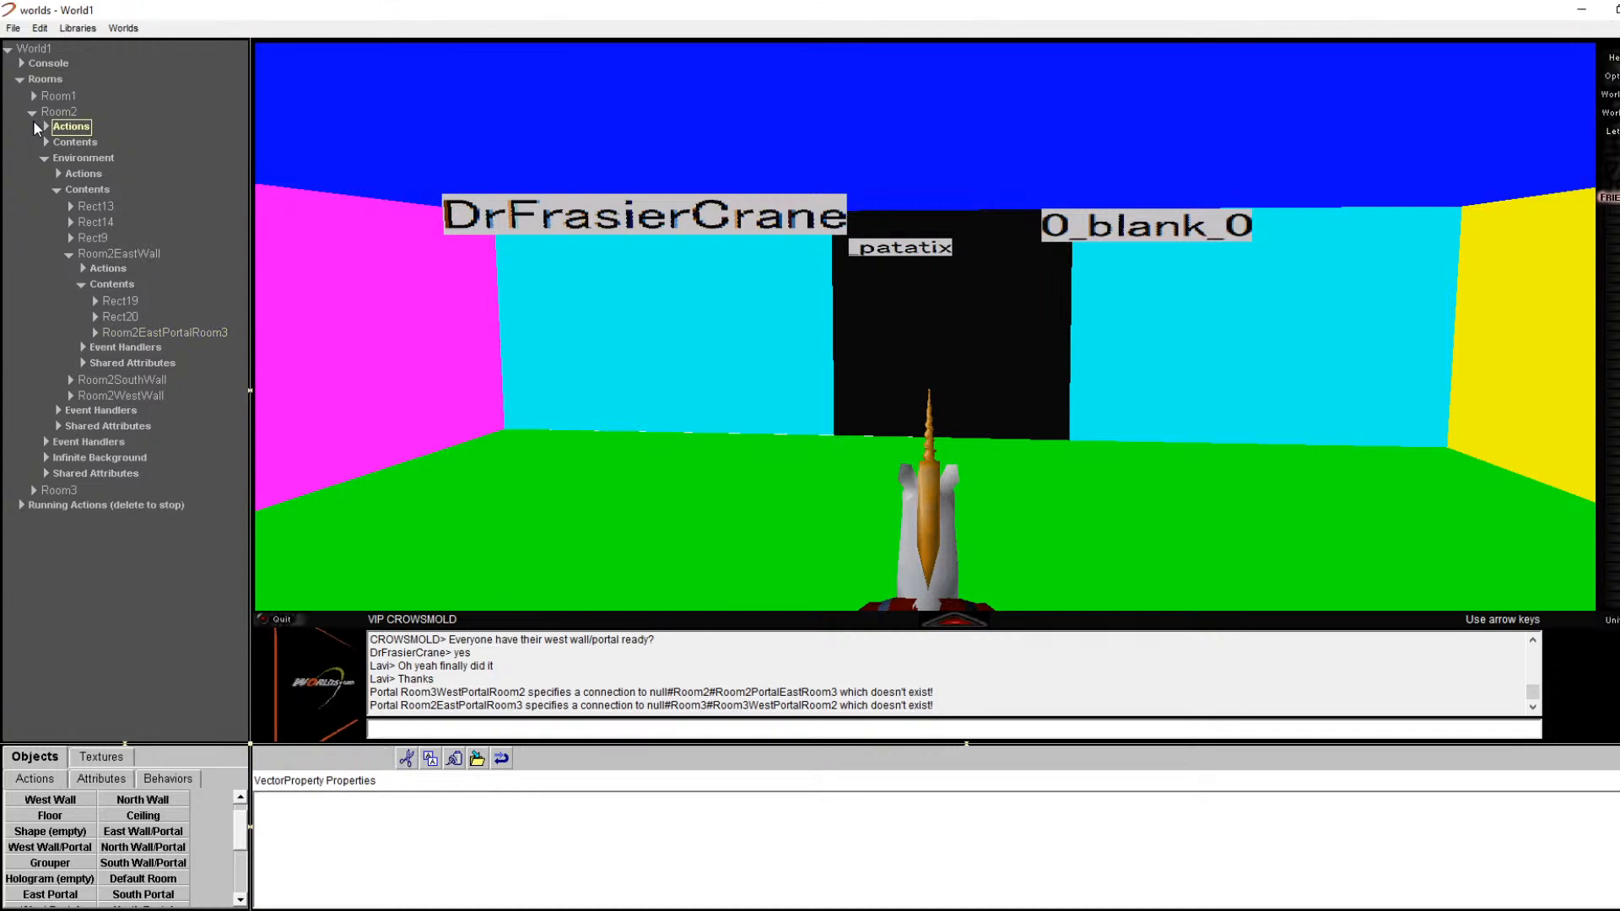
click(32, 112)
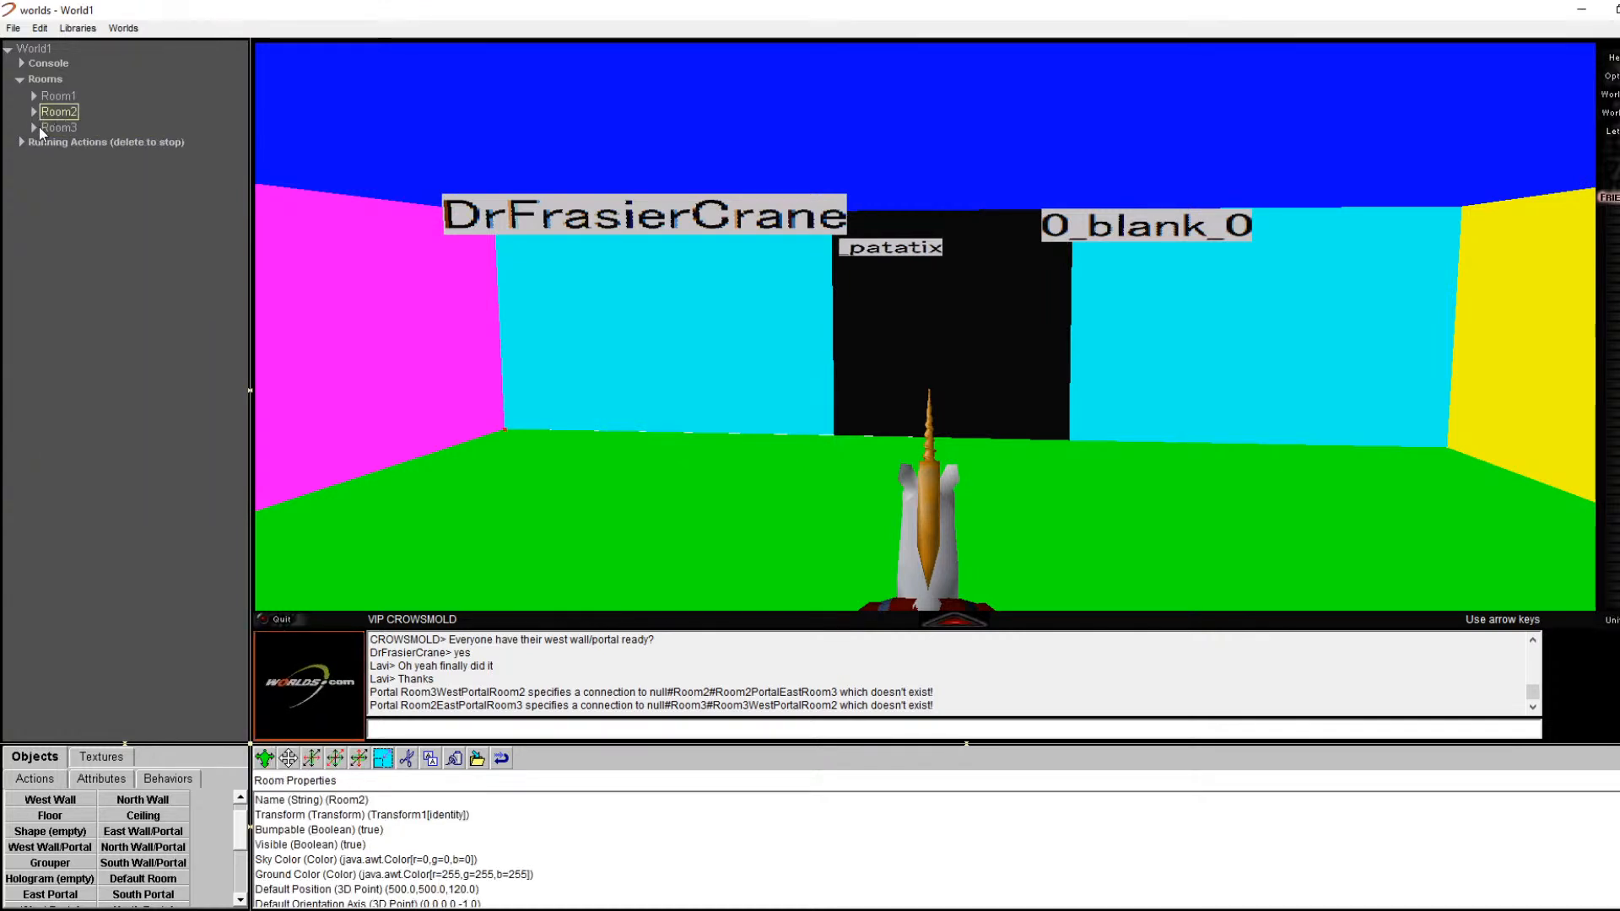
click(33, 127)
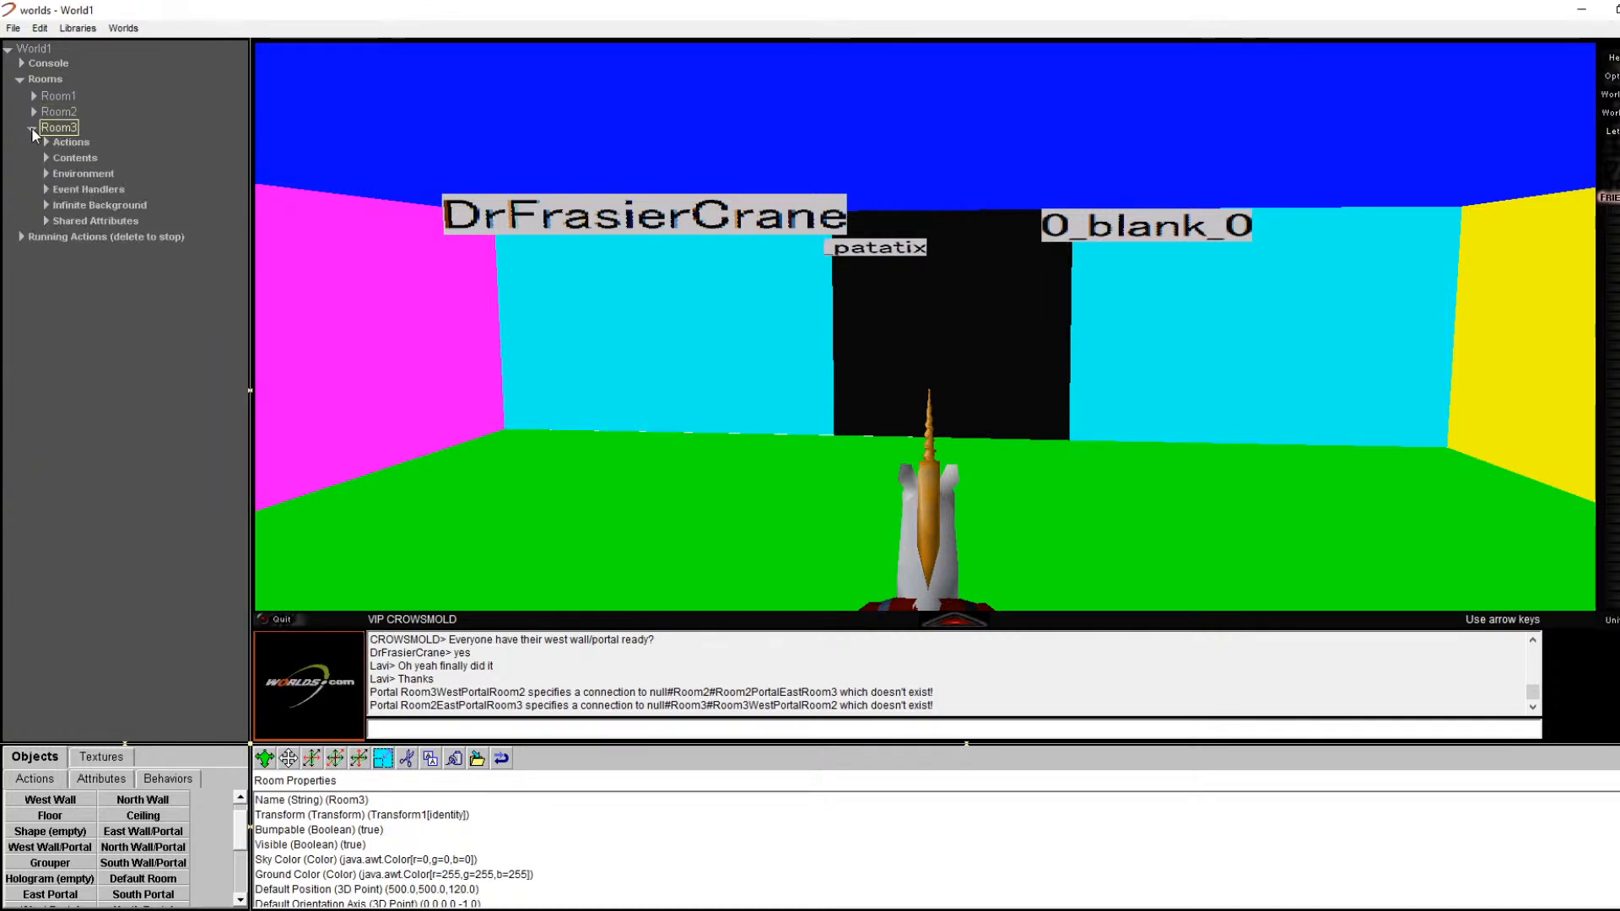
click(46, 171)
click(45, 174)
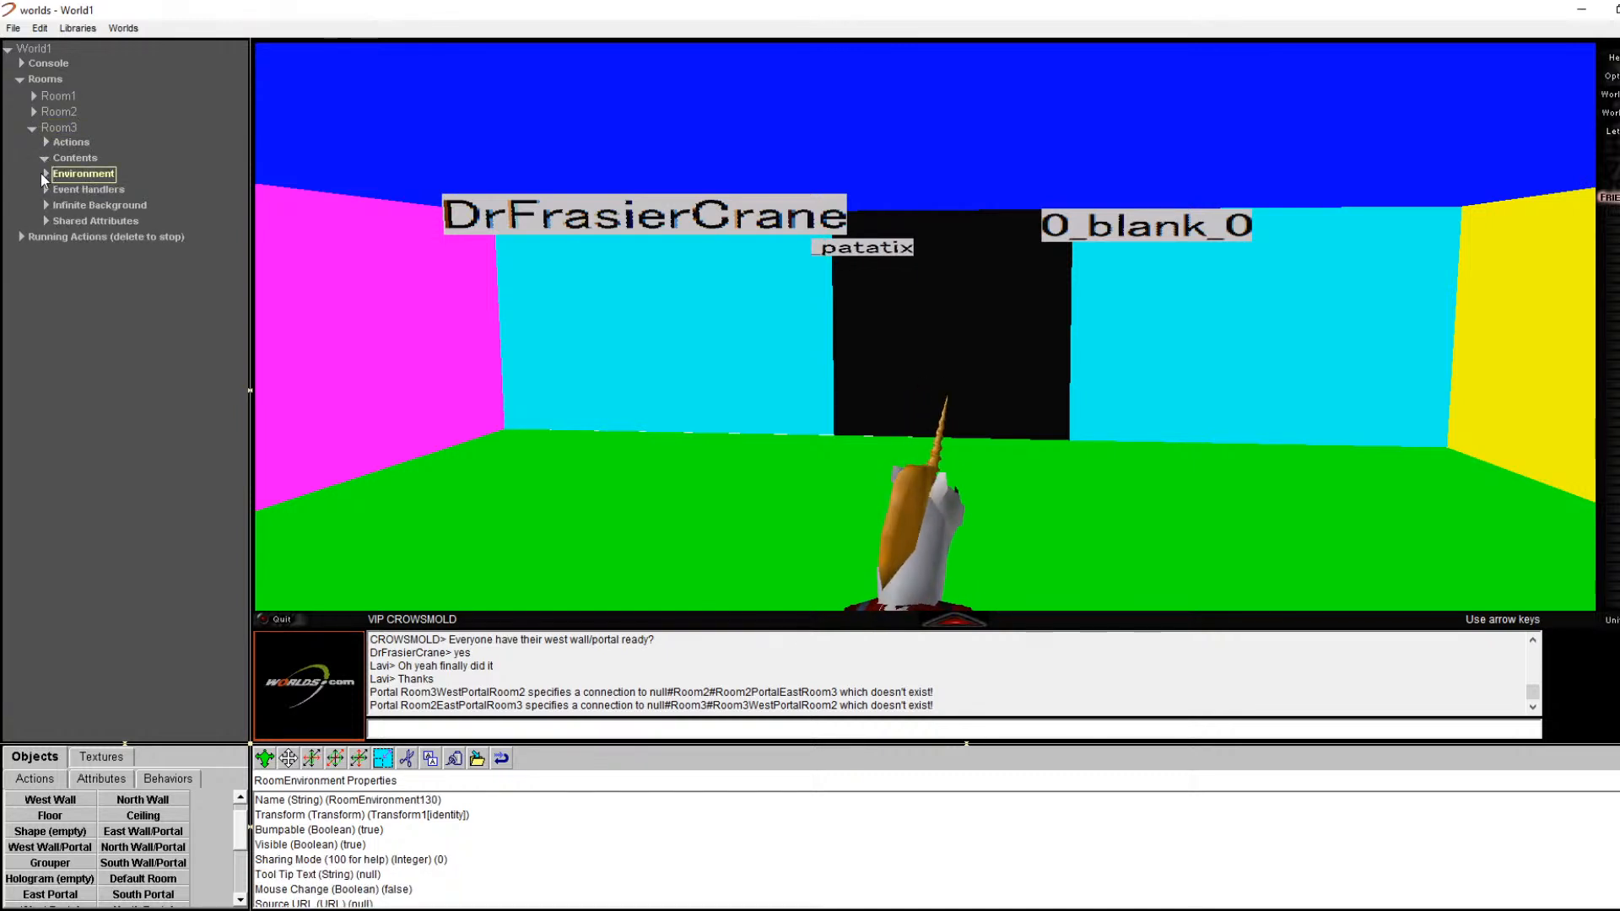
click(58, 211)
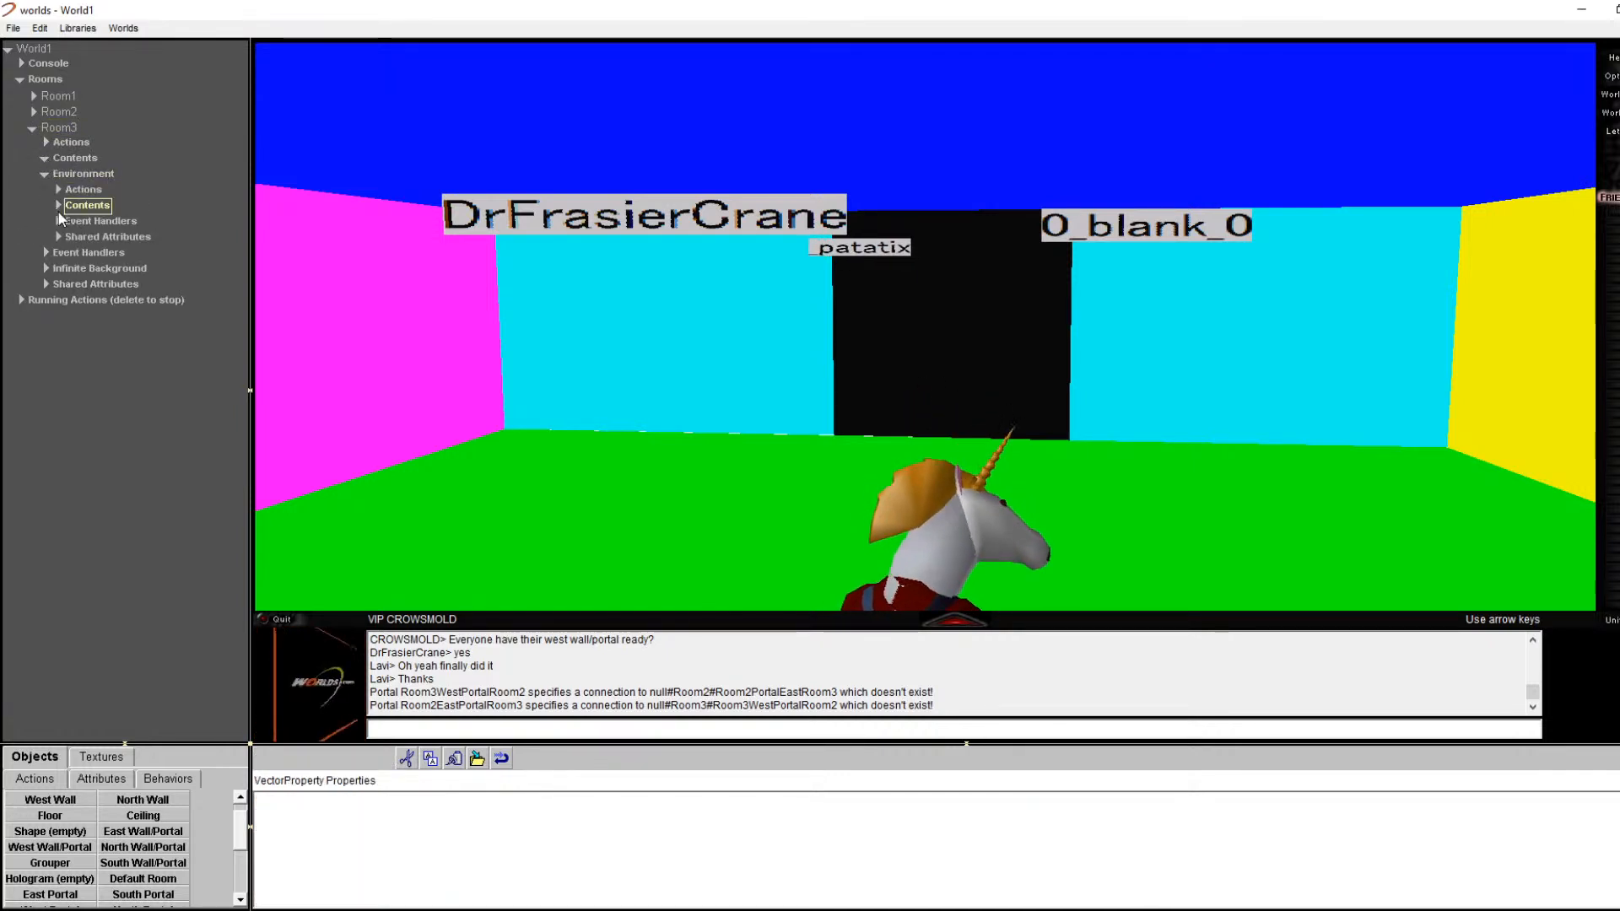
click(59, 207)
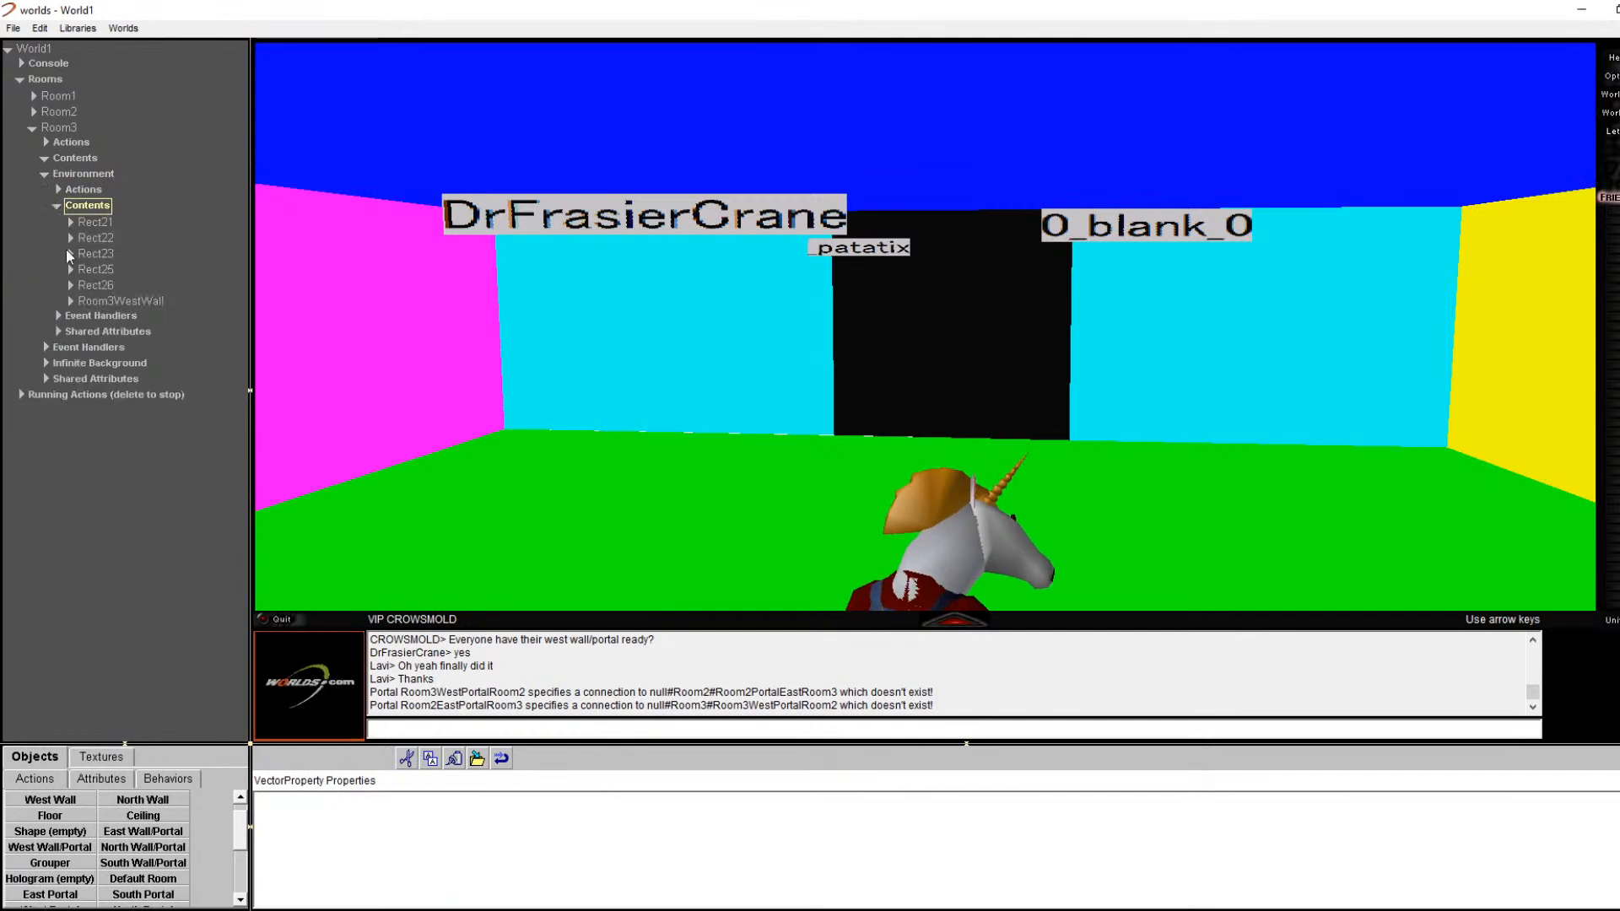
click(71, 300)
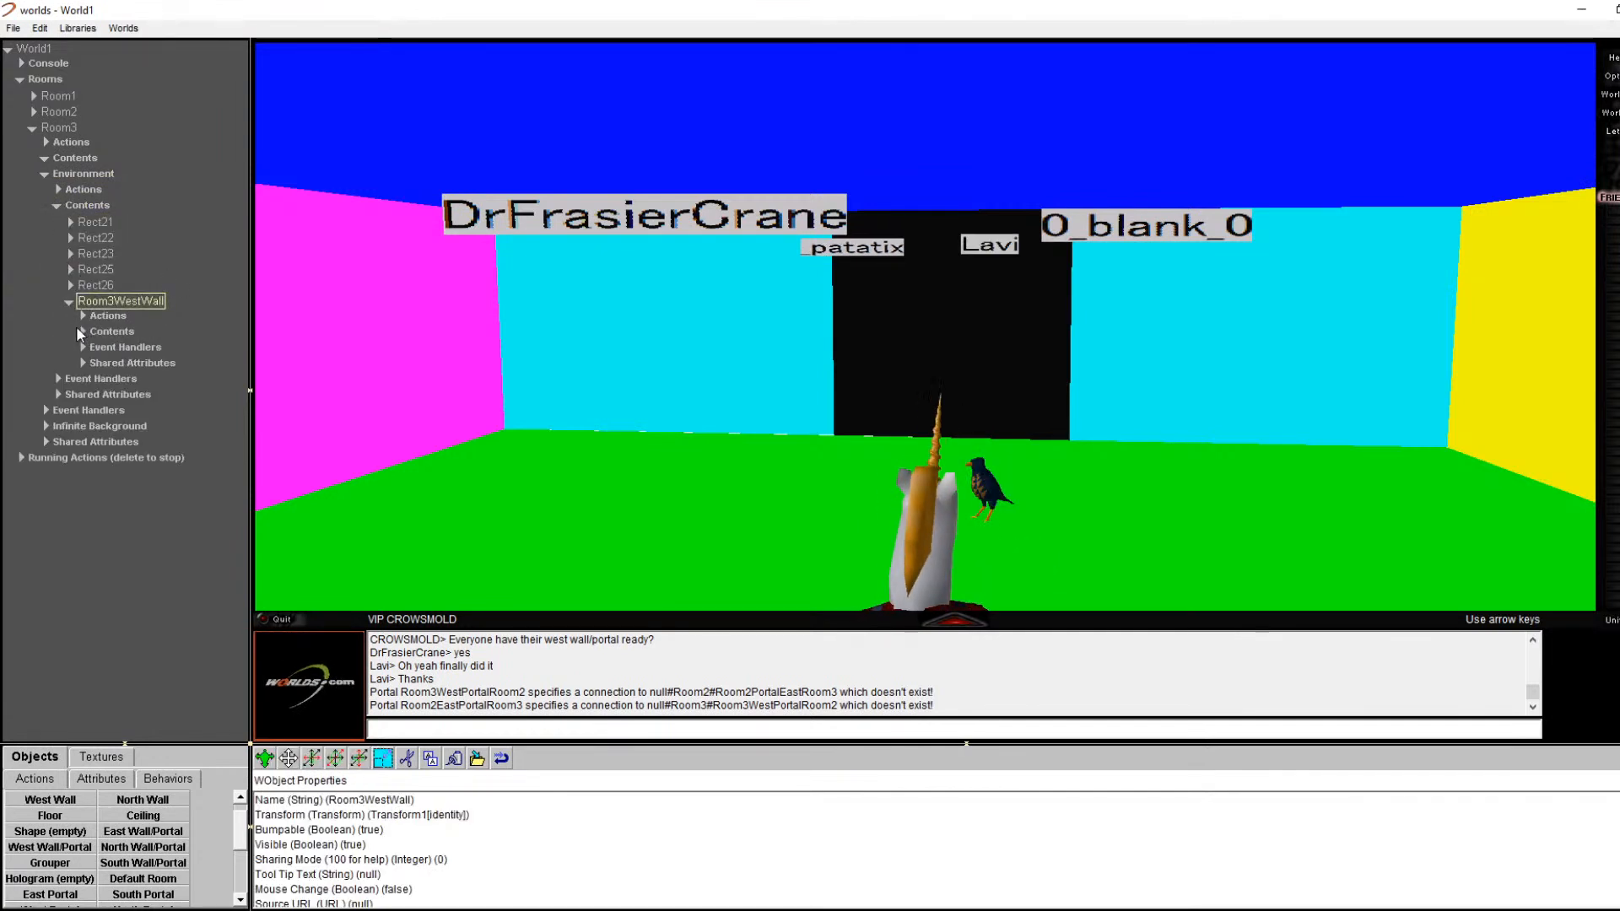
click(82, 330)
click(83, 331)
click(114, 380)
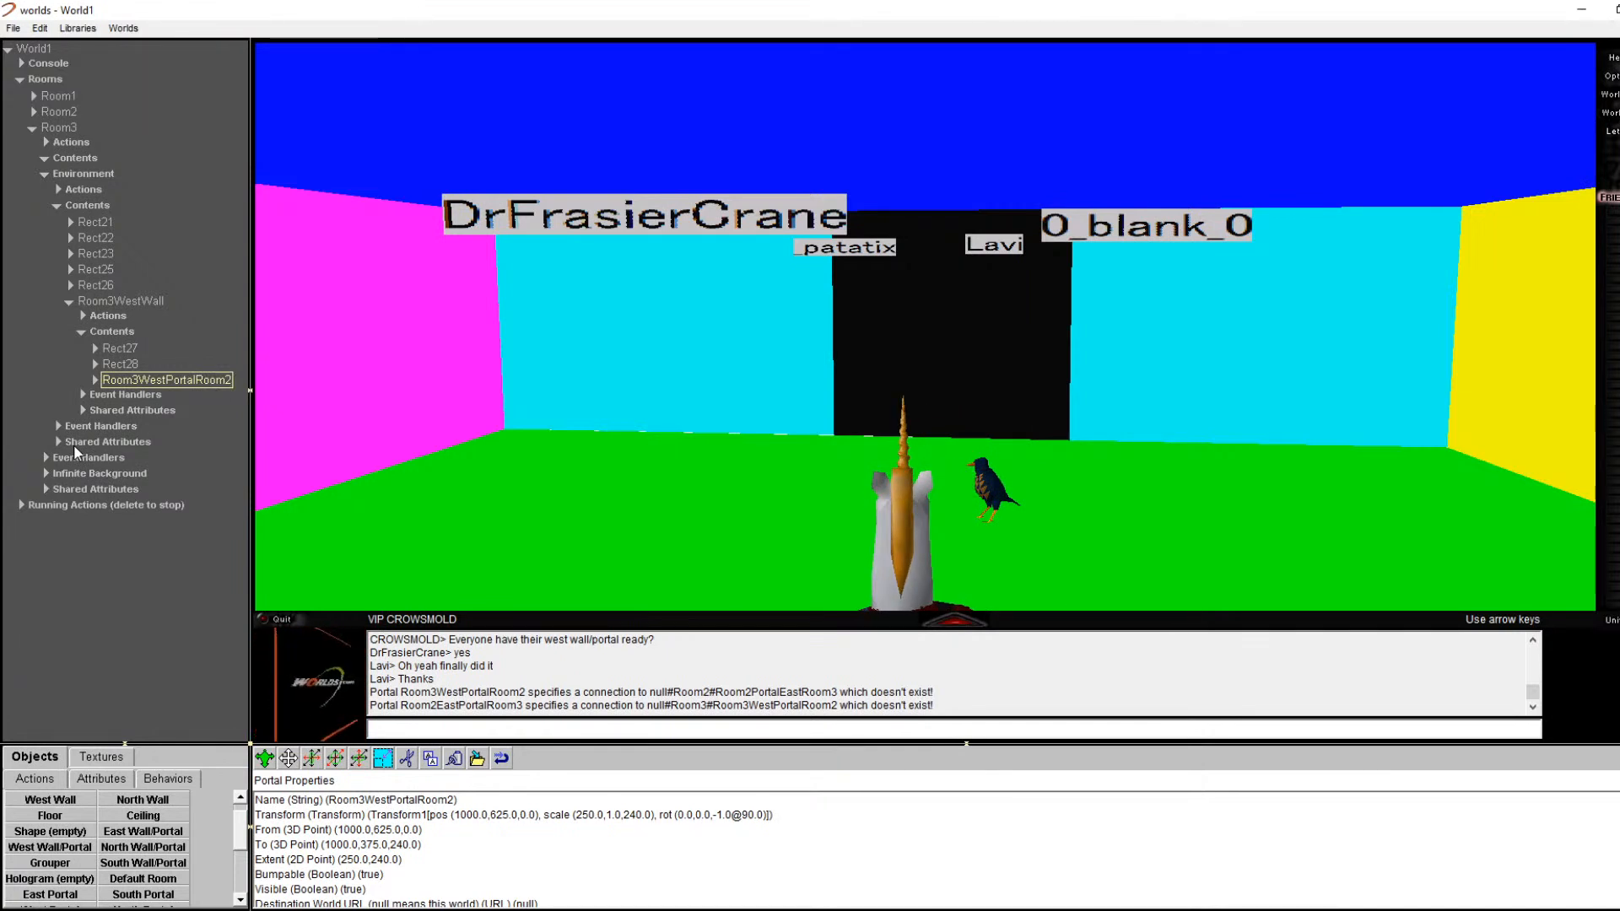
key(ctrl+s)
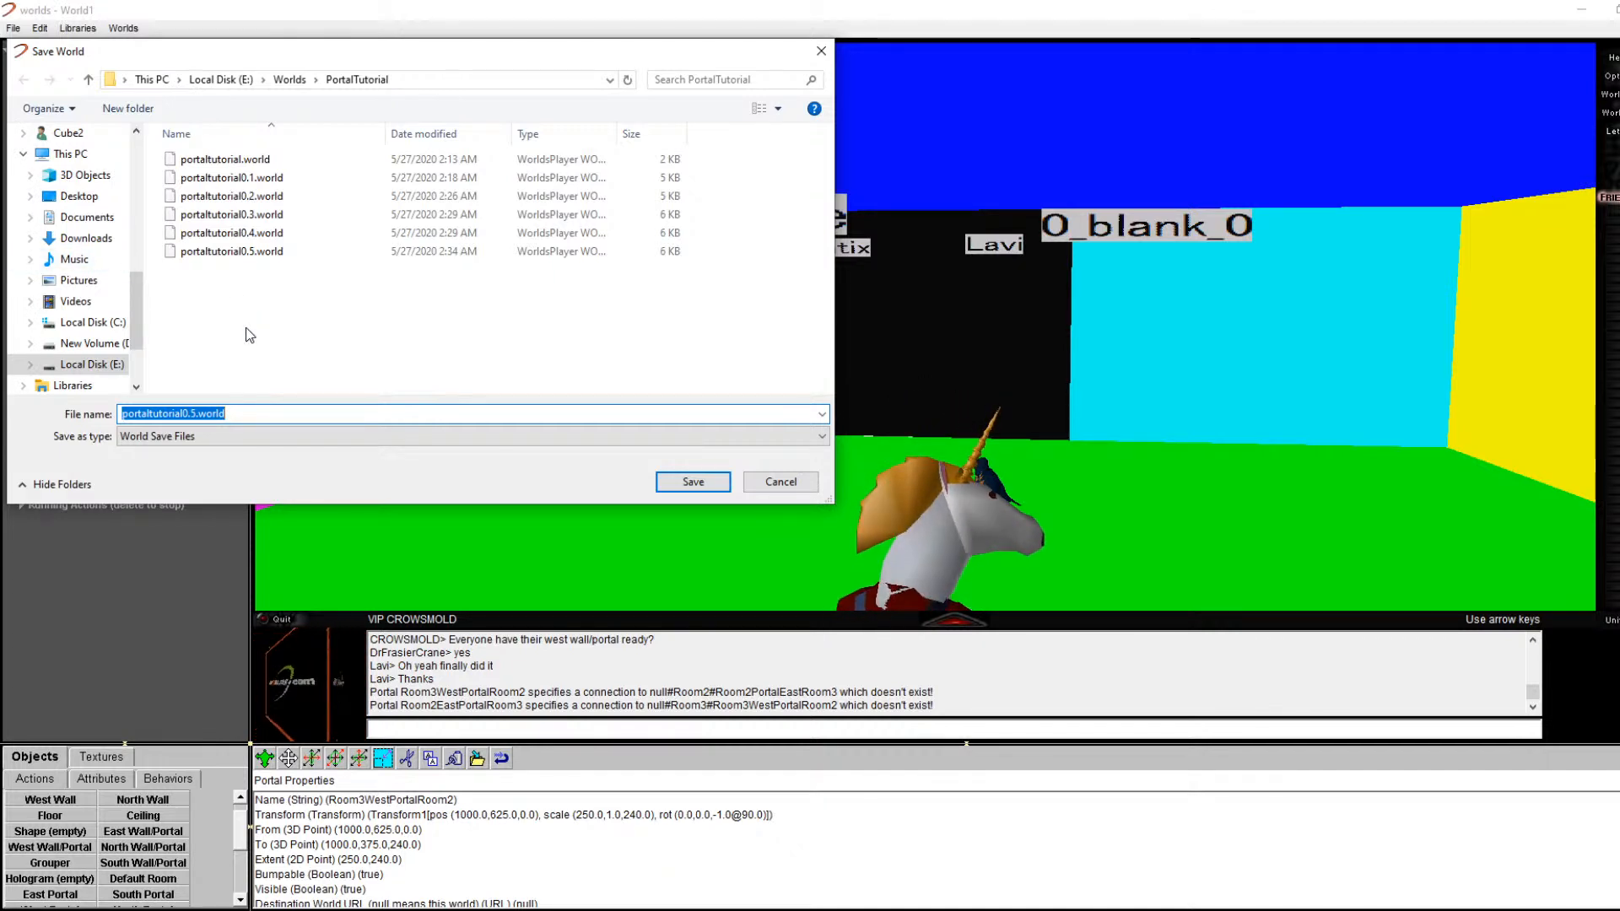
Step: Change the file name to portaltutorial0.6.world, save, and request to quit Worlds
click(200, 413)
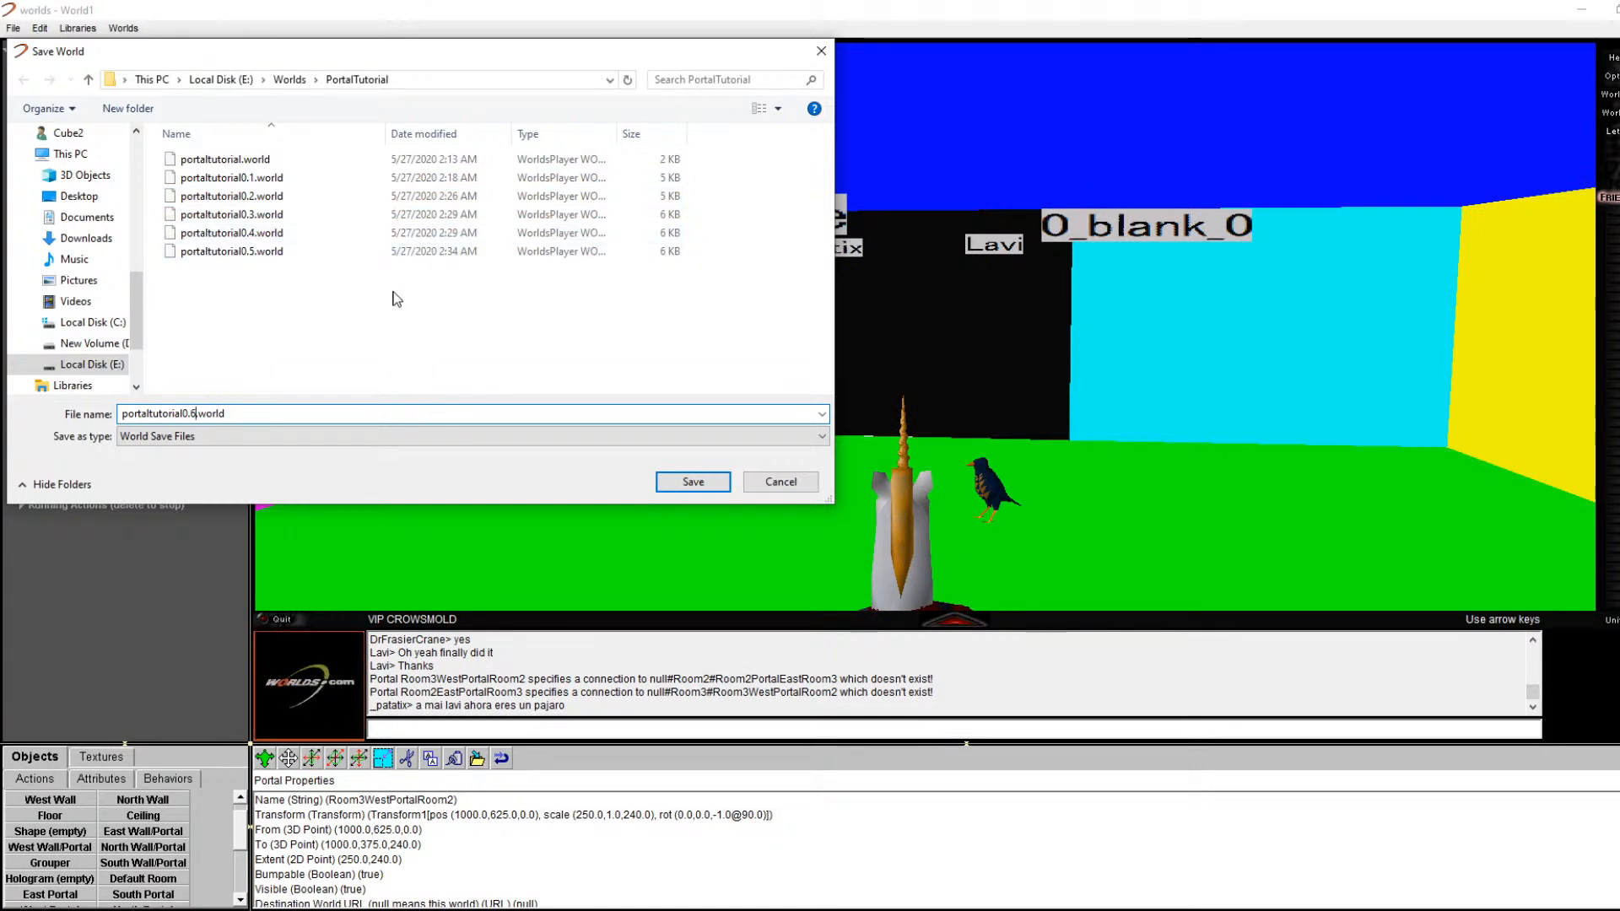
click(707, 482)
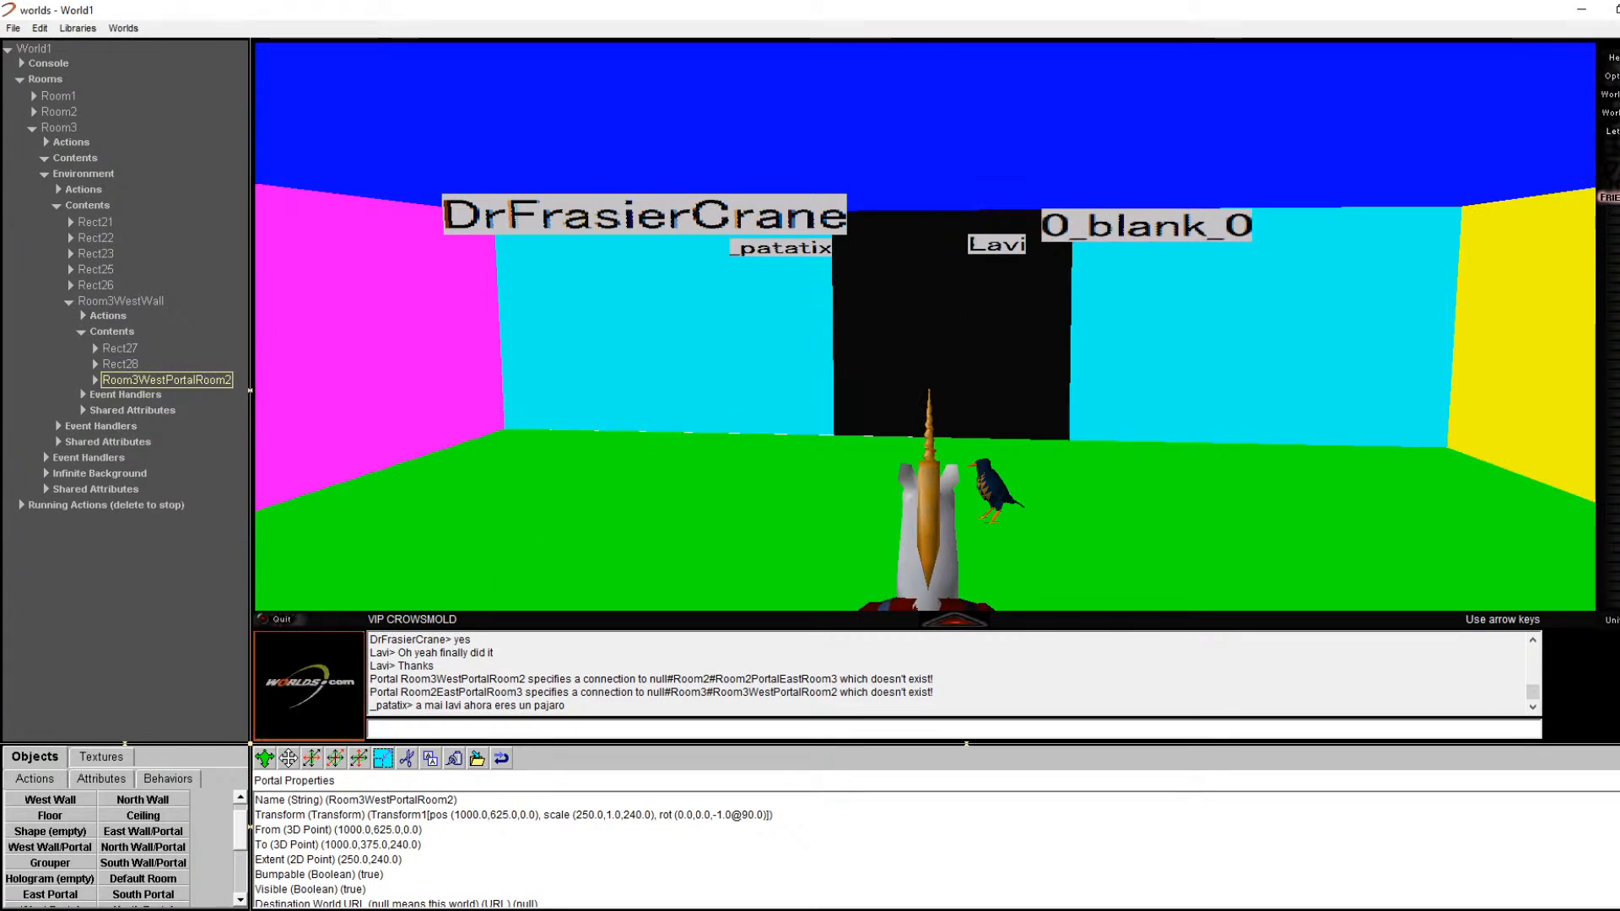
click(1619, 9)
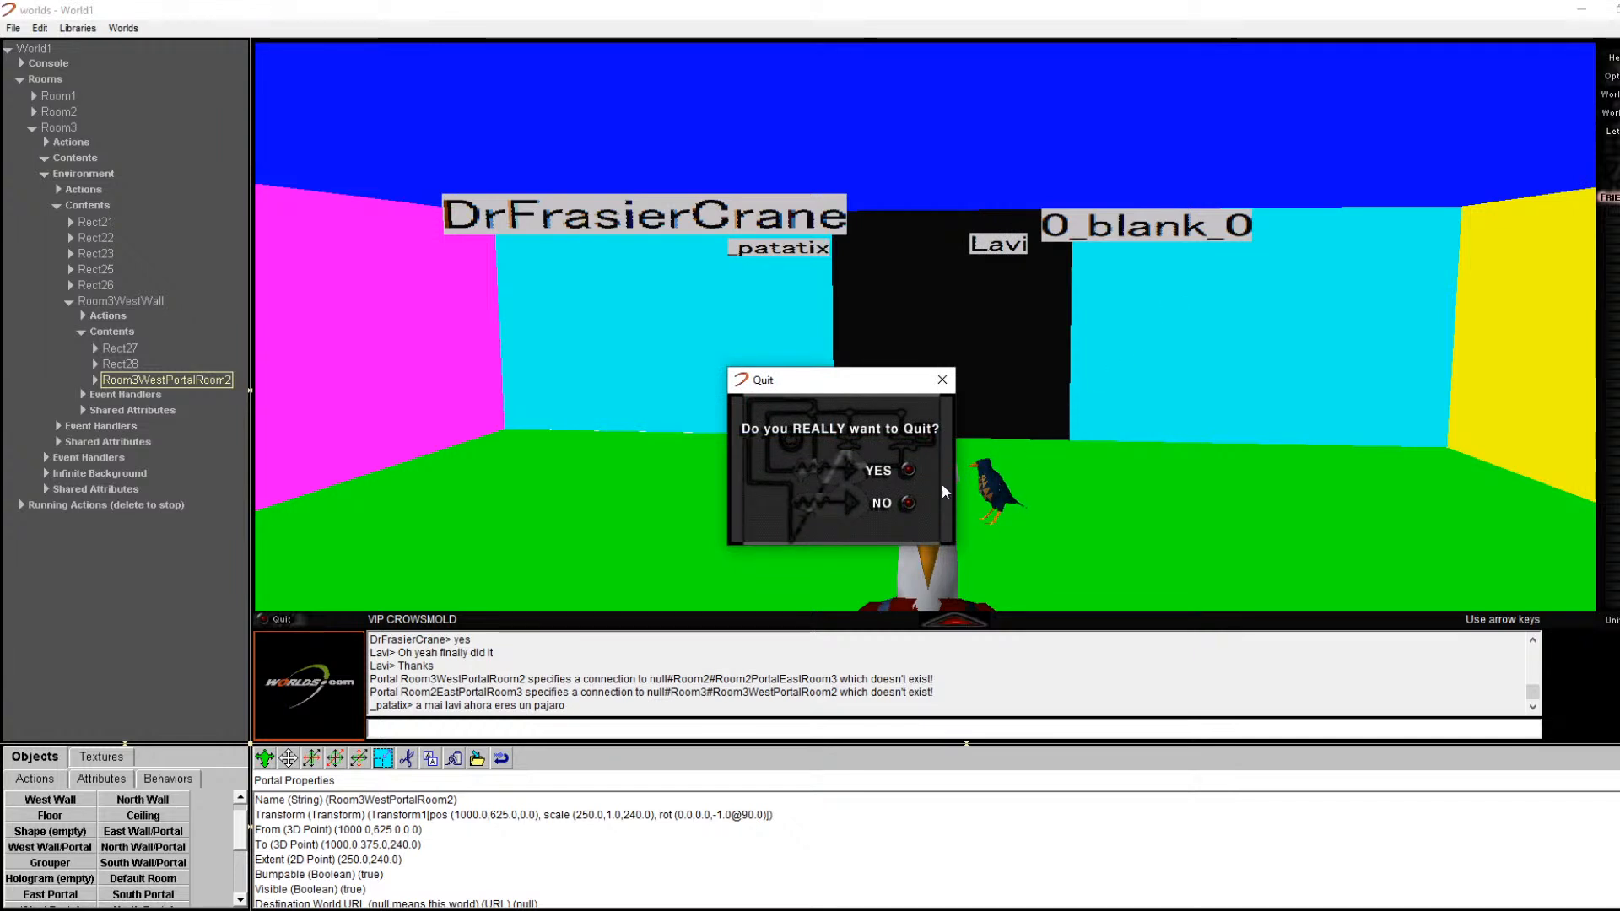
Step: Confirm quitting Worlds and close the extra File Explorer and messaging windows
click(890, 470)
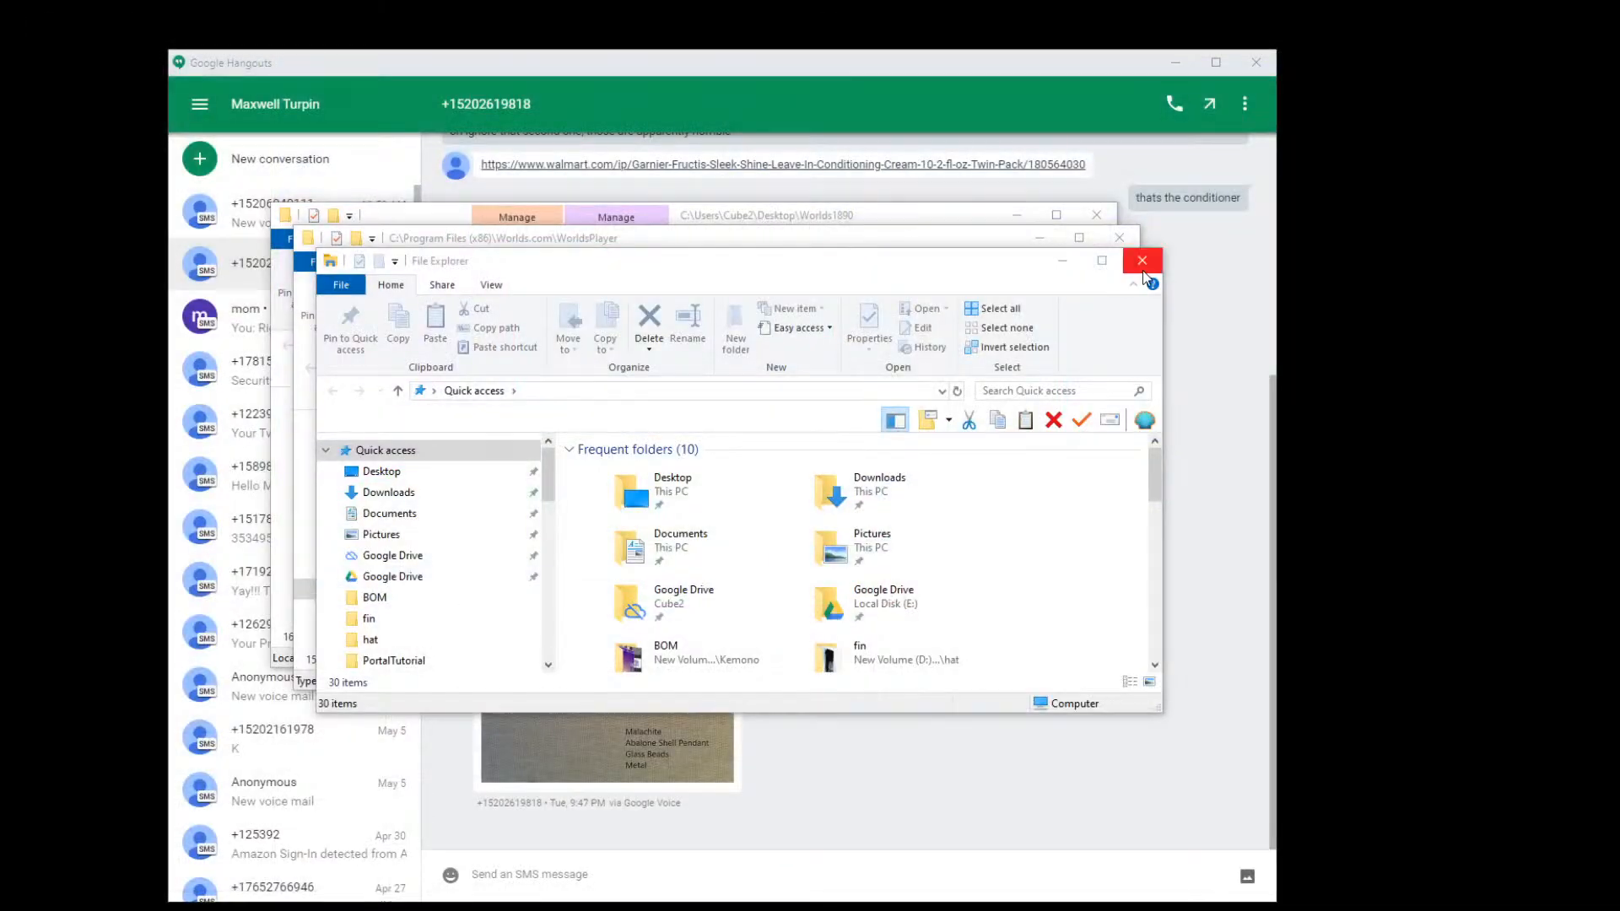
click(1142, 261)
click(1175, 62)
click(1120, 238)
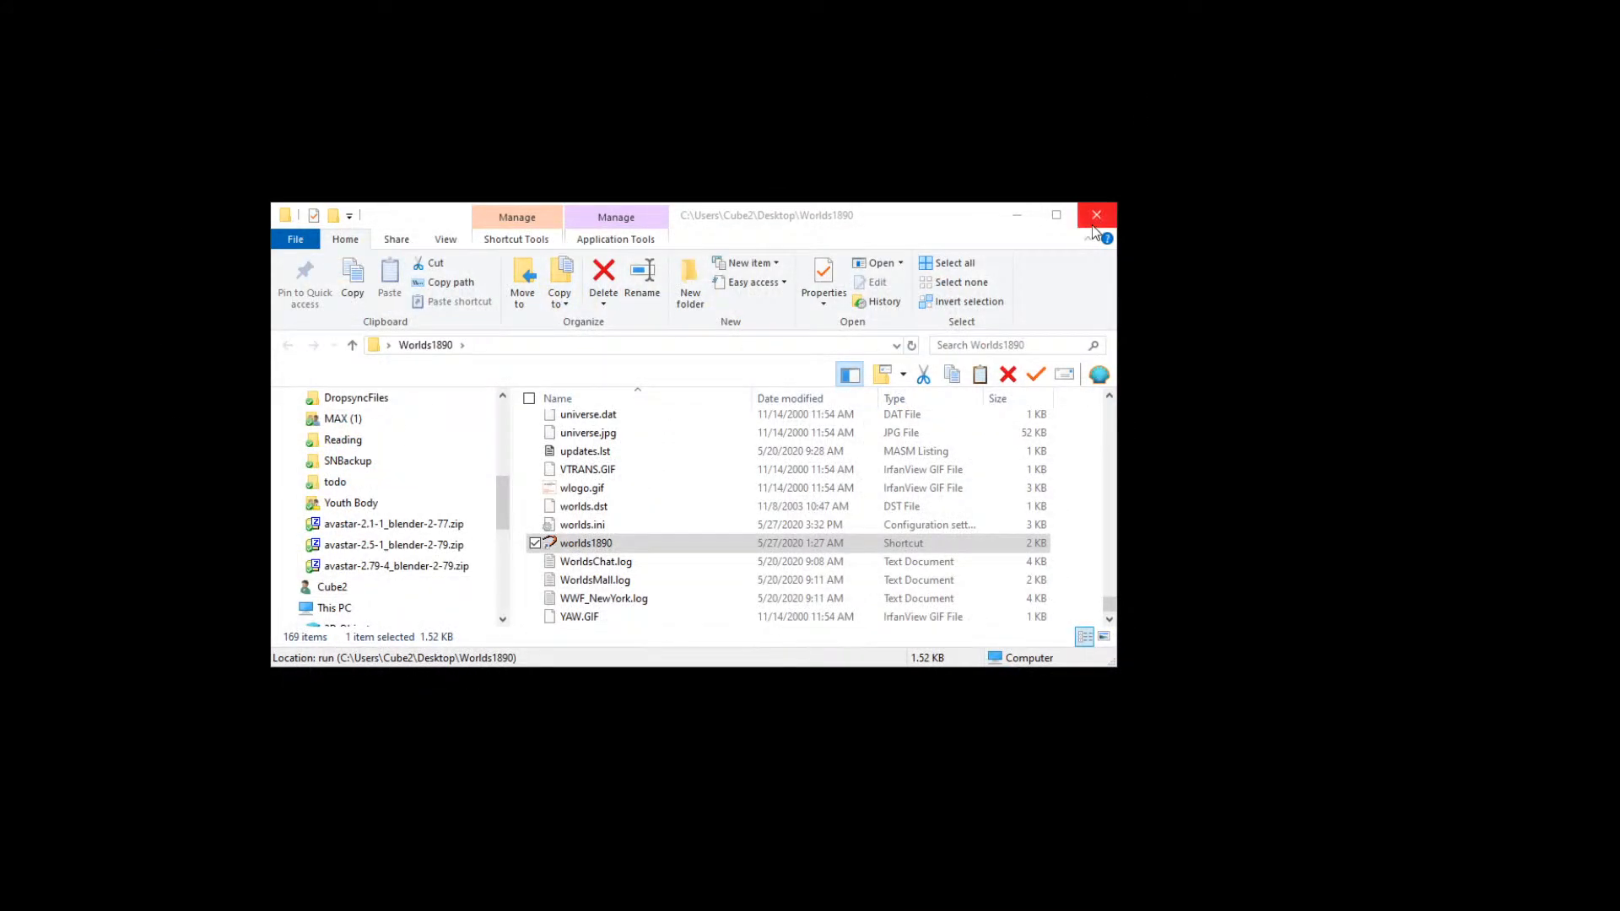
click(1096, 216)
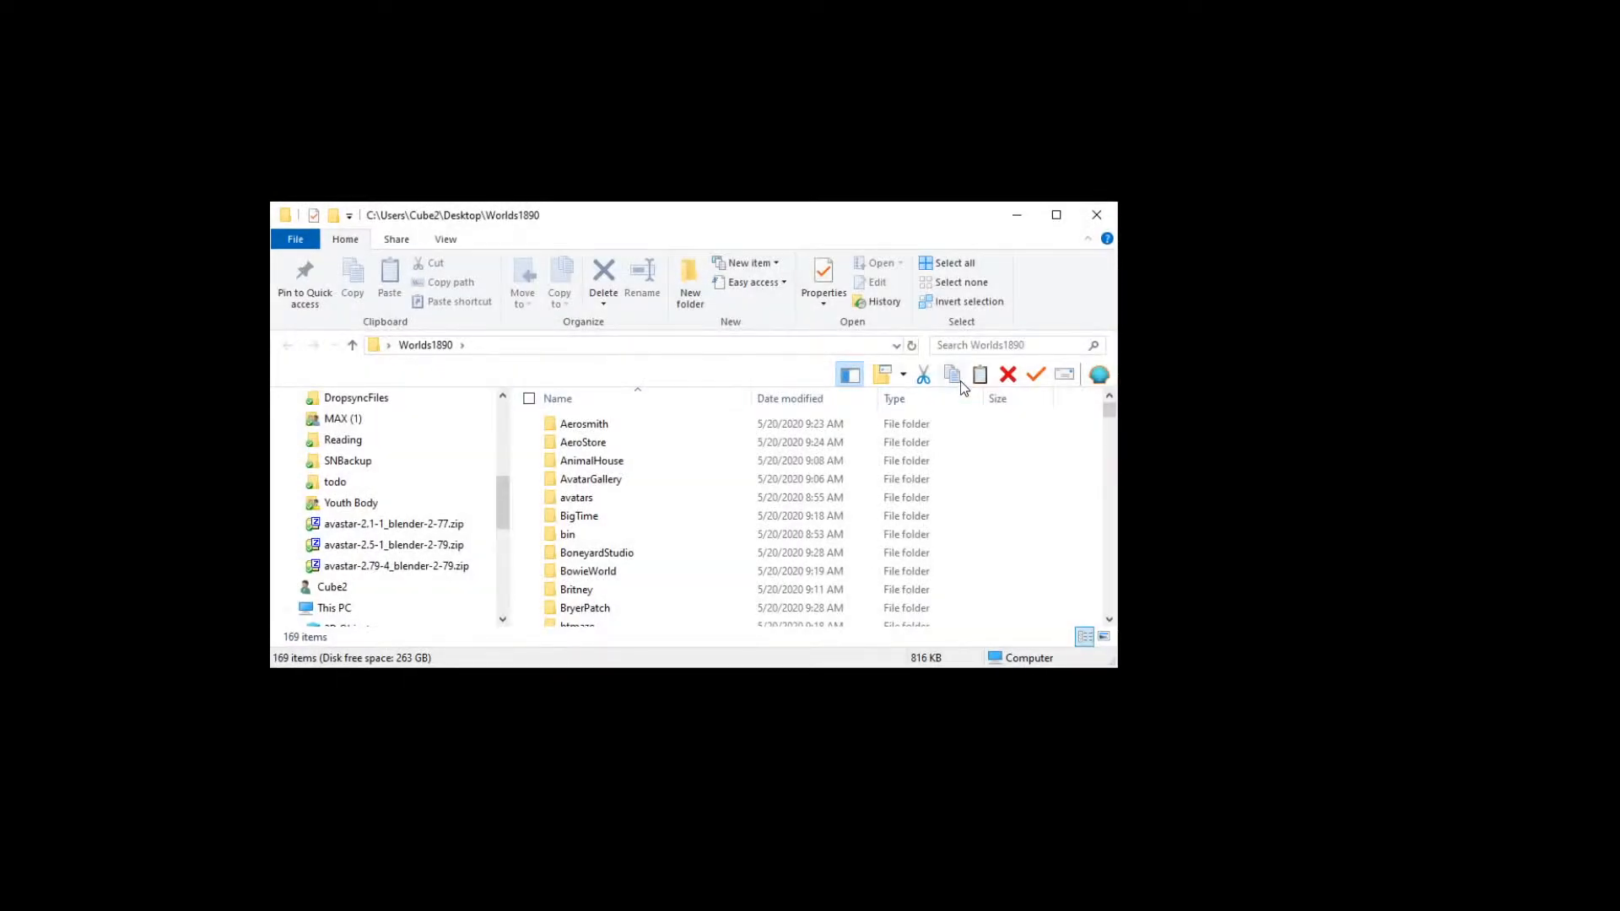
Step: Relaunch Worlds from the worlds1890 shortcut in the Worlds1890 folder
scroll(825, 515, down, 20)
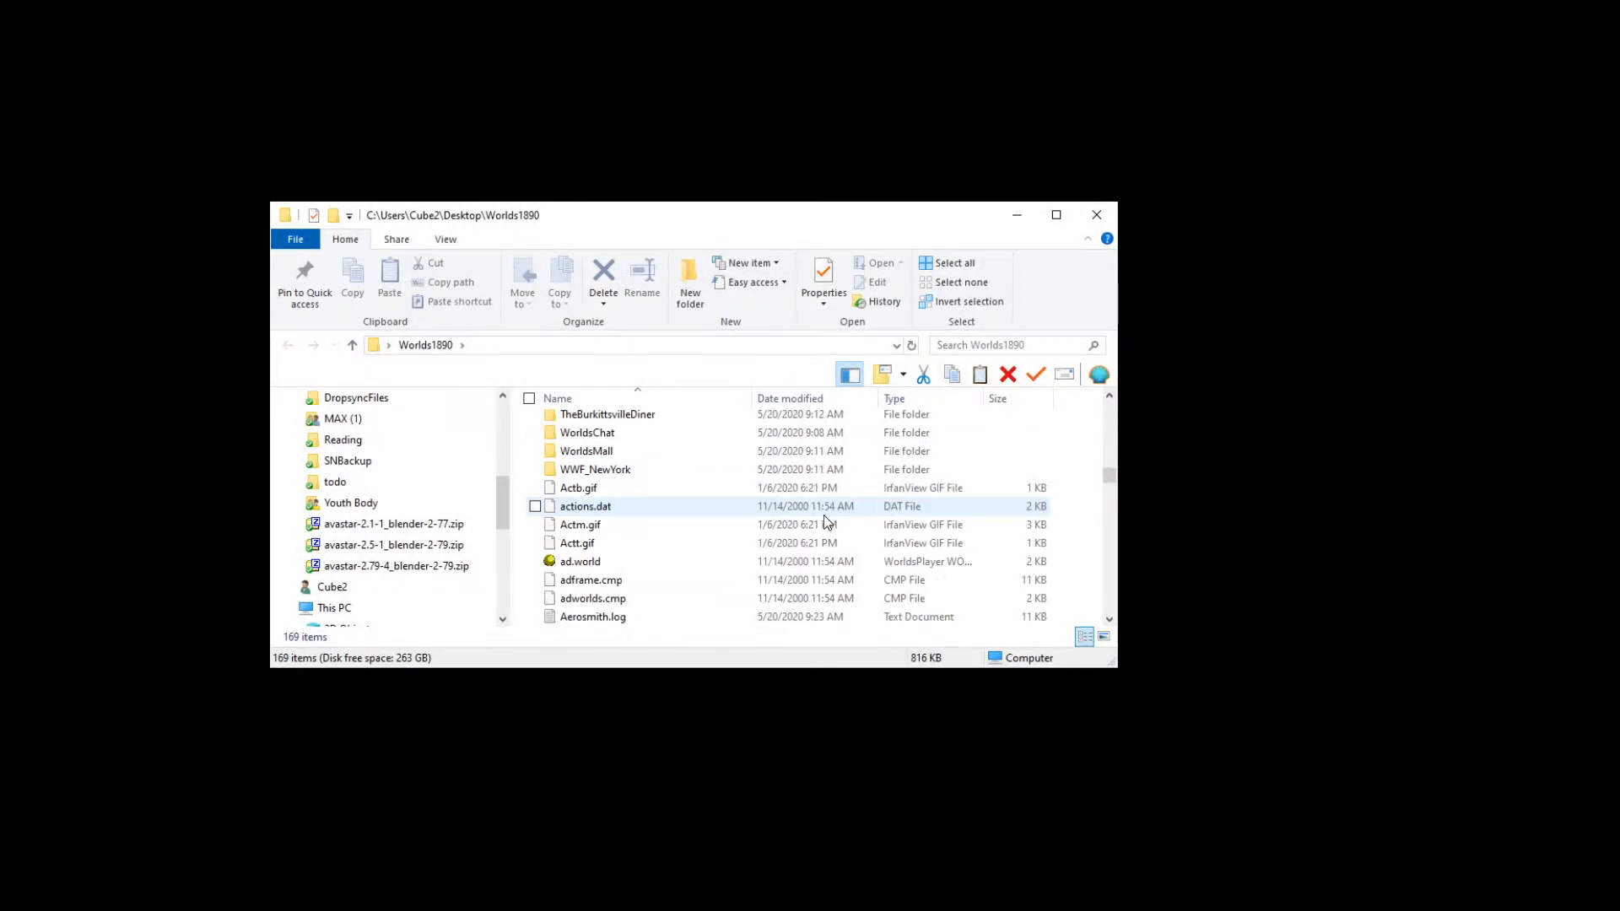
scroll(777, 537, down, 18)
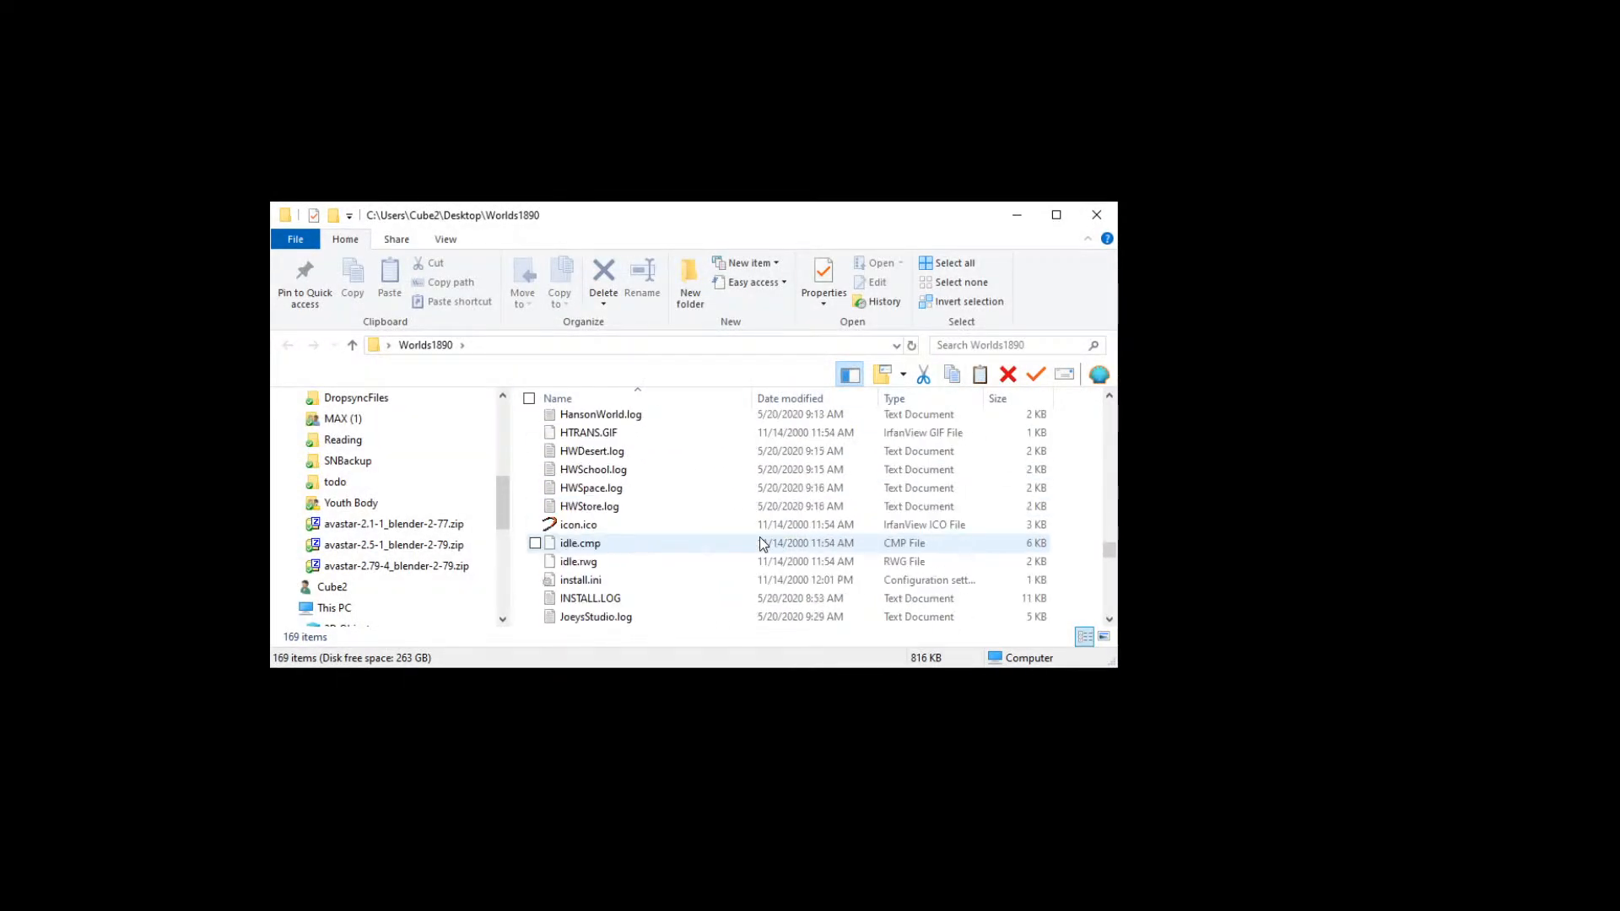
scroll(764, 548, down, 10)
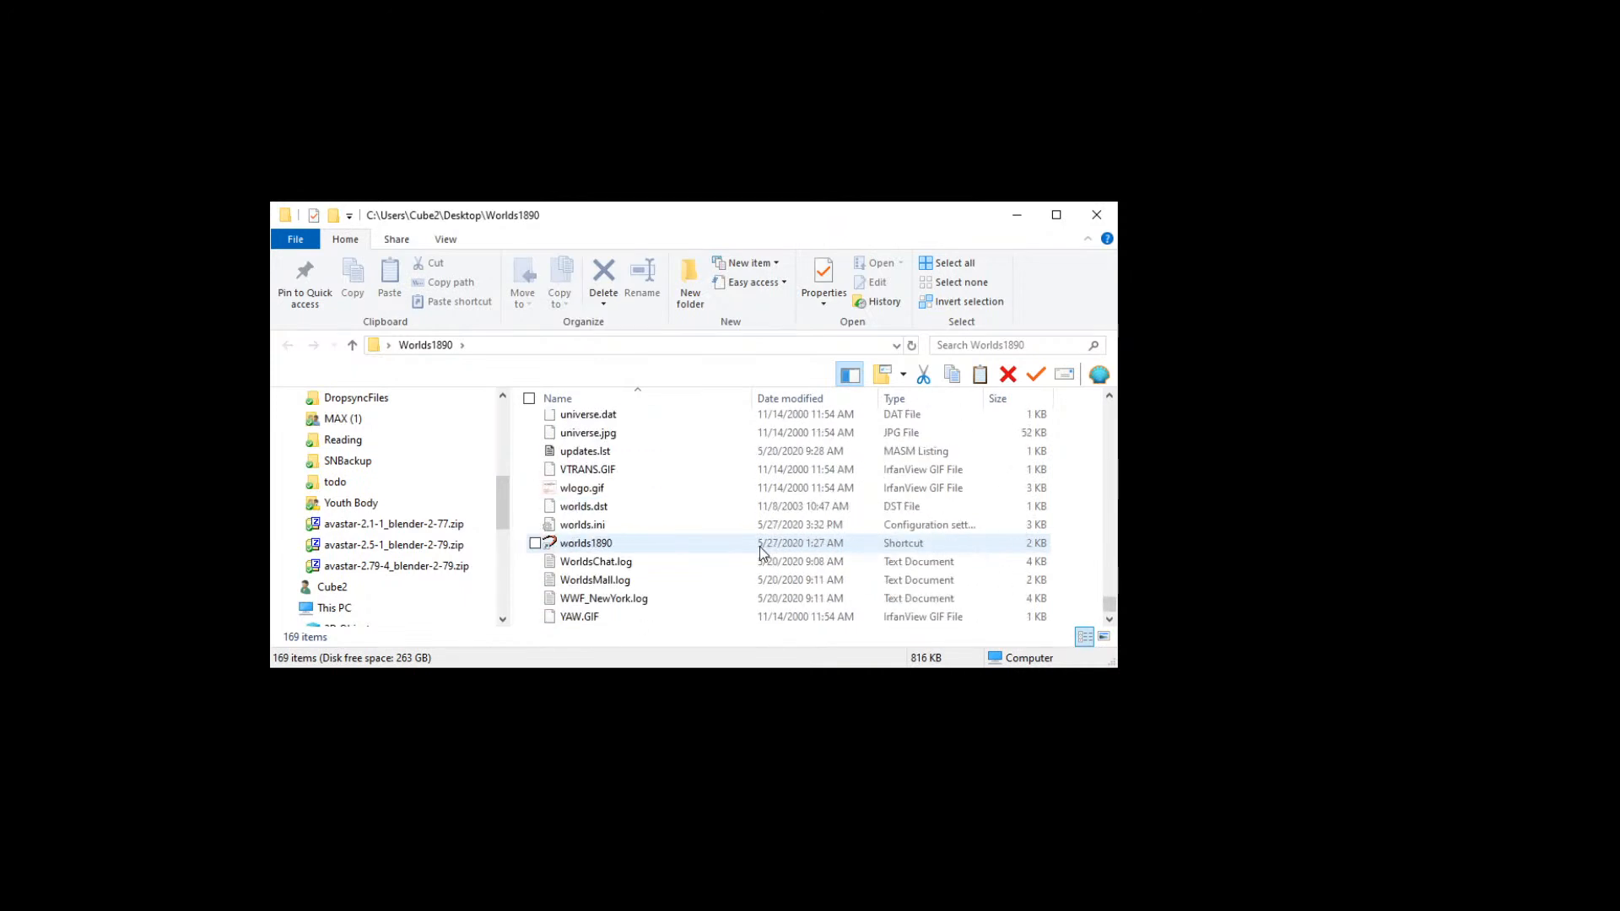
double_click(622, 545)
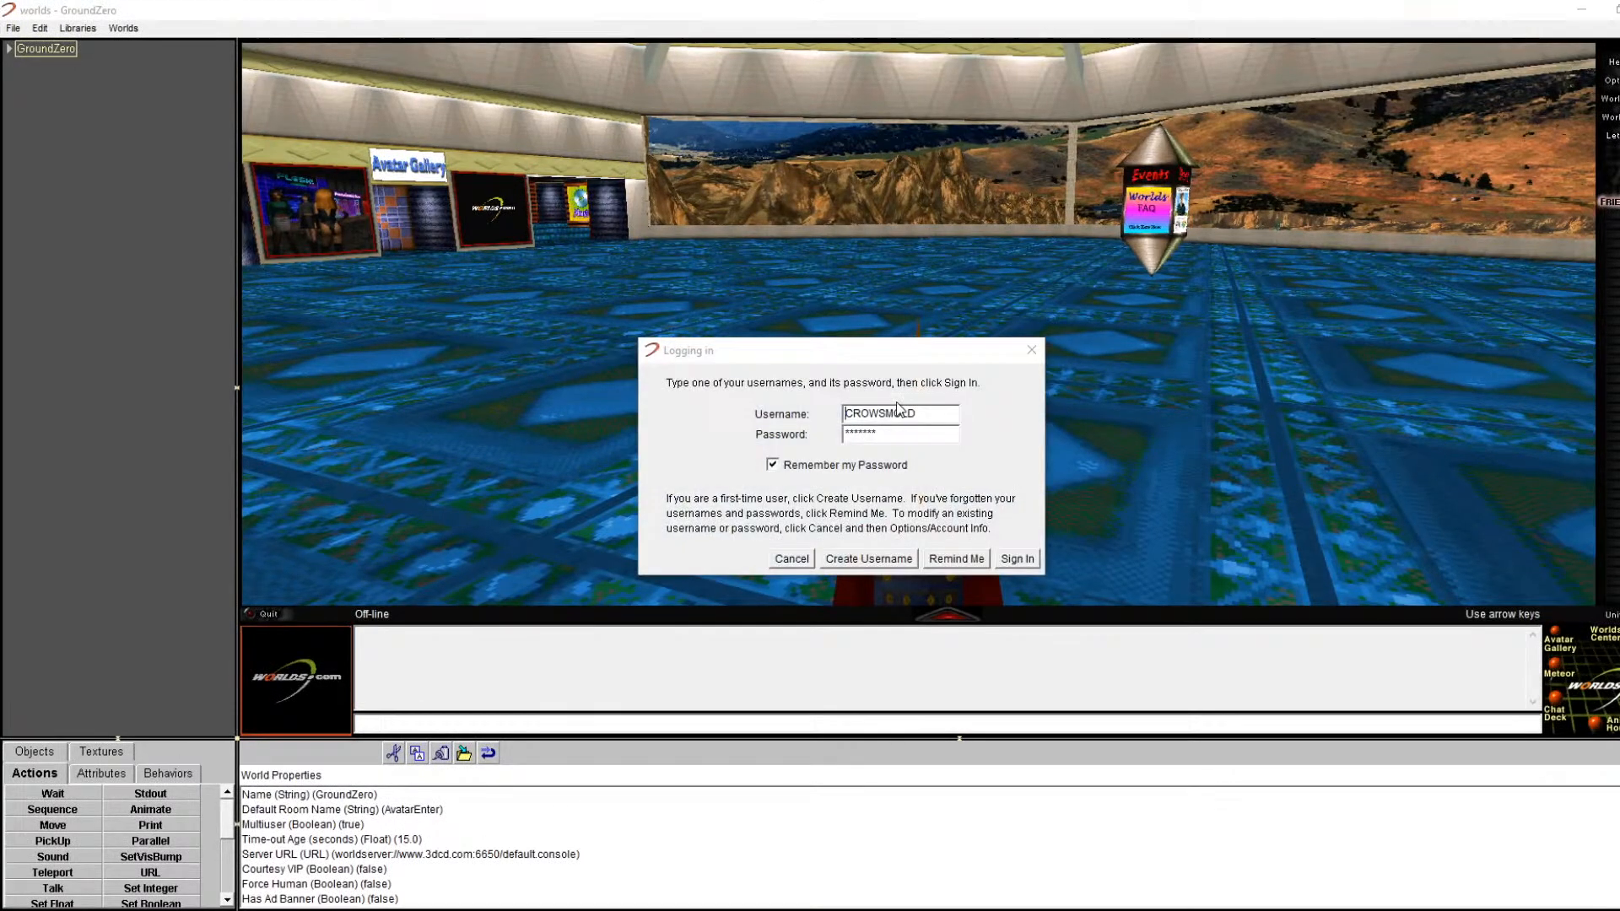
Step: Sign in and open portaltutorial0.6.world
click(1011, 563)
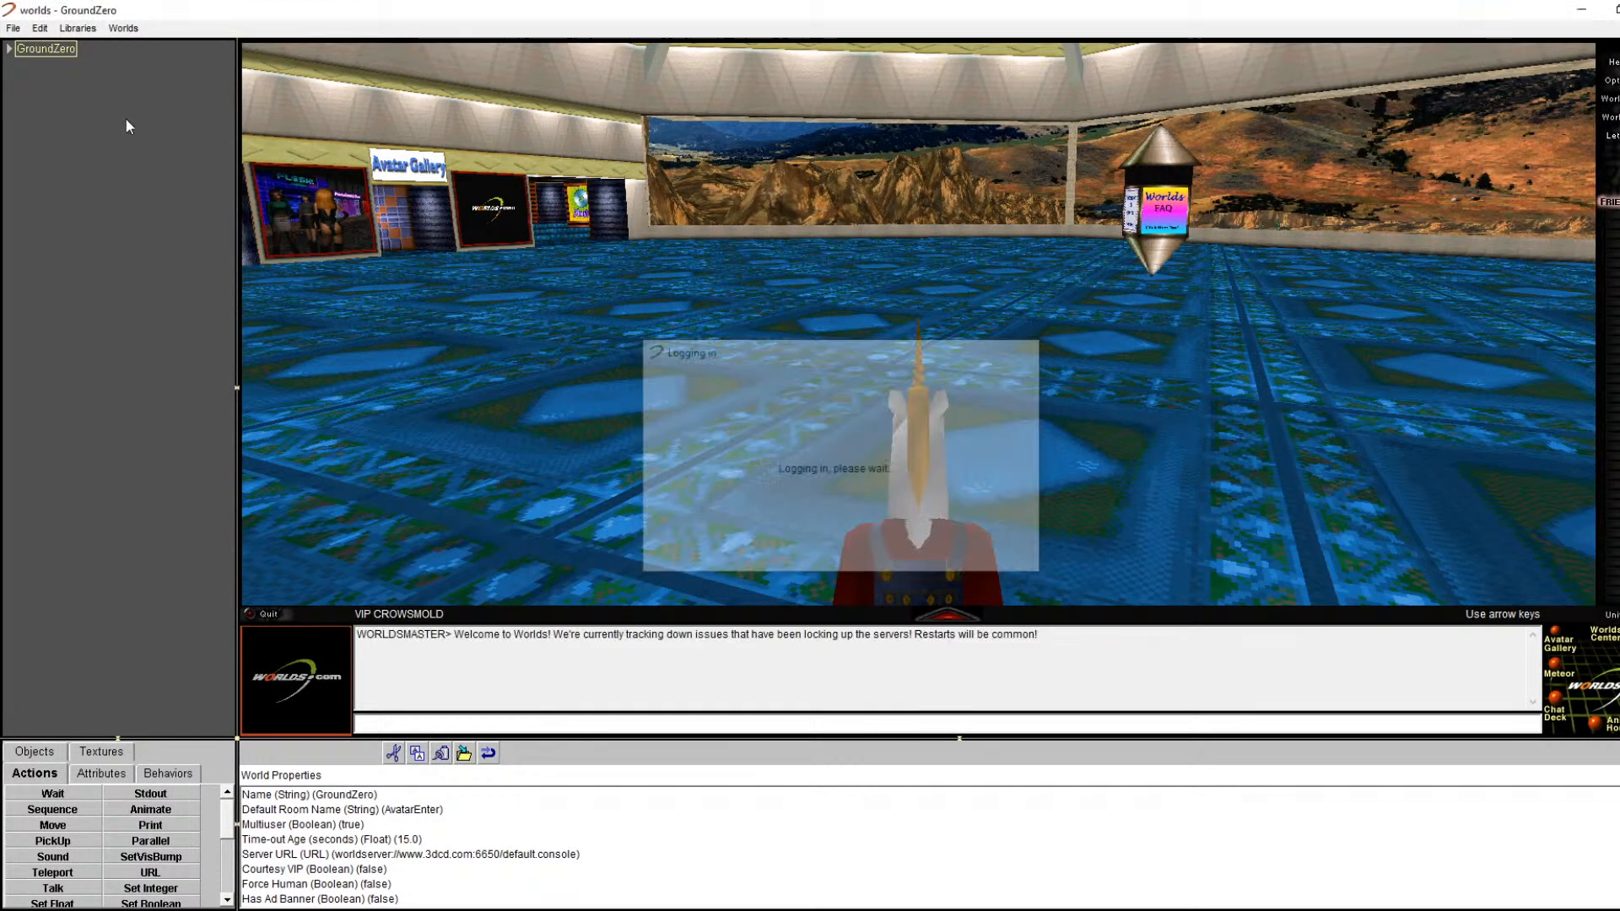
click(14, 29)
click(32, 67)
double_click(232, 269)
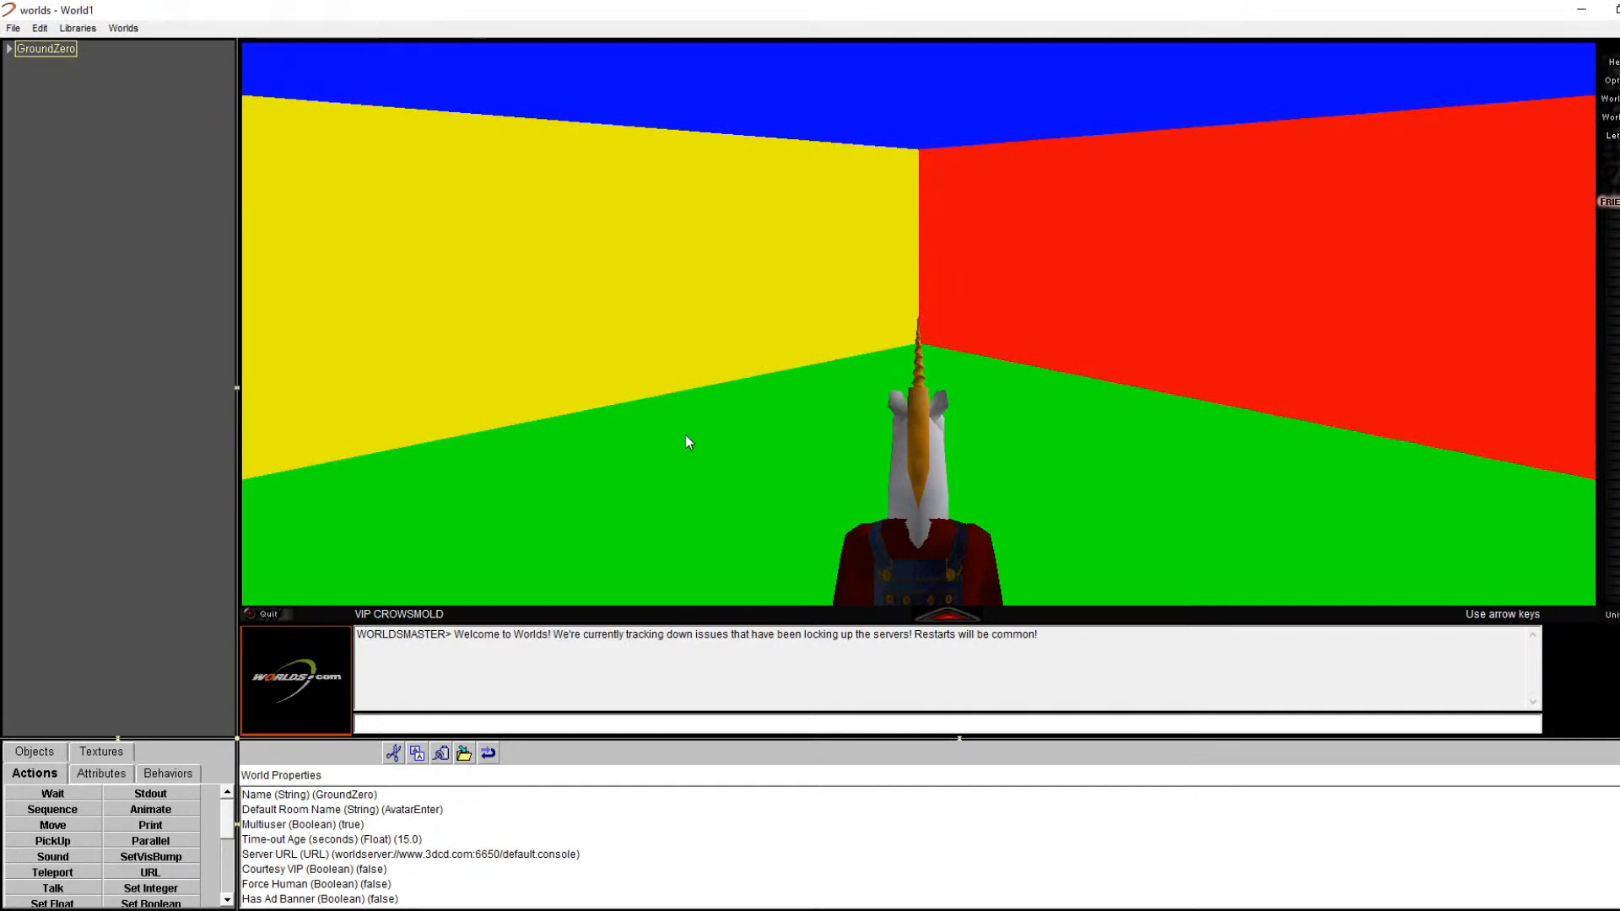
Step: Turn toward Room2's east wall and open the Rect19 panel's properties
key(Right)
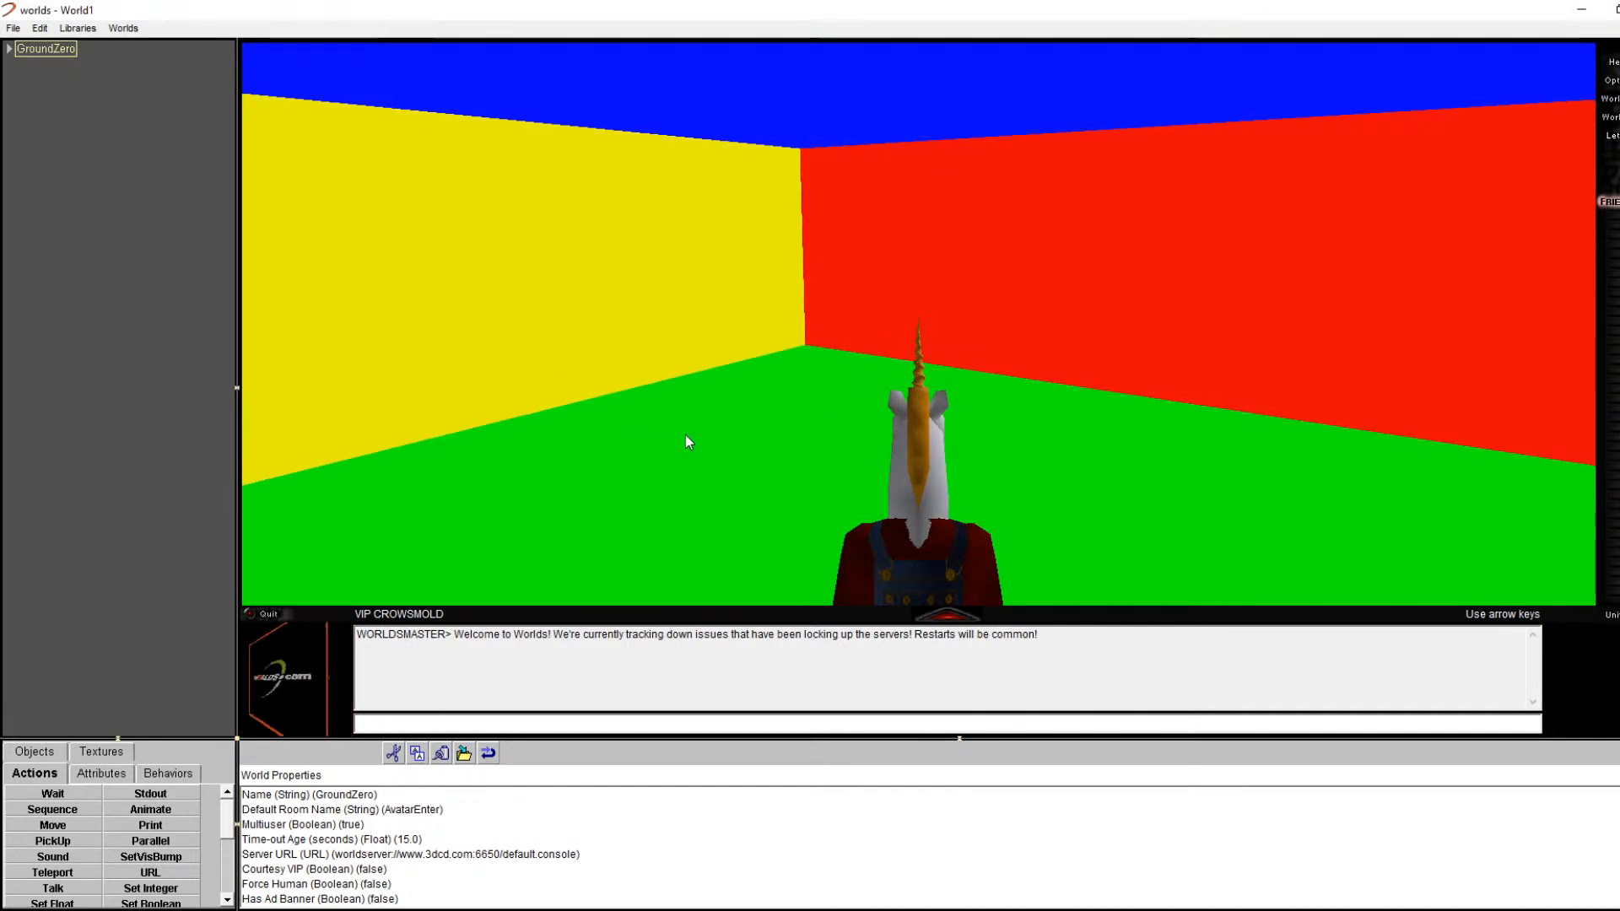
drag(954, 582, 961, 548)
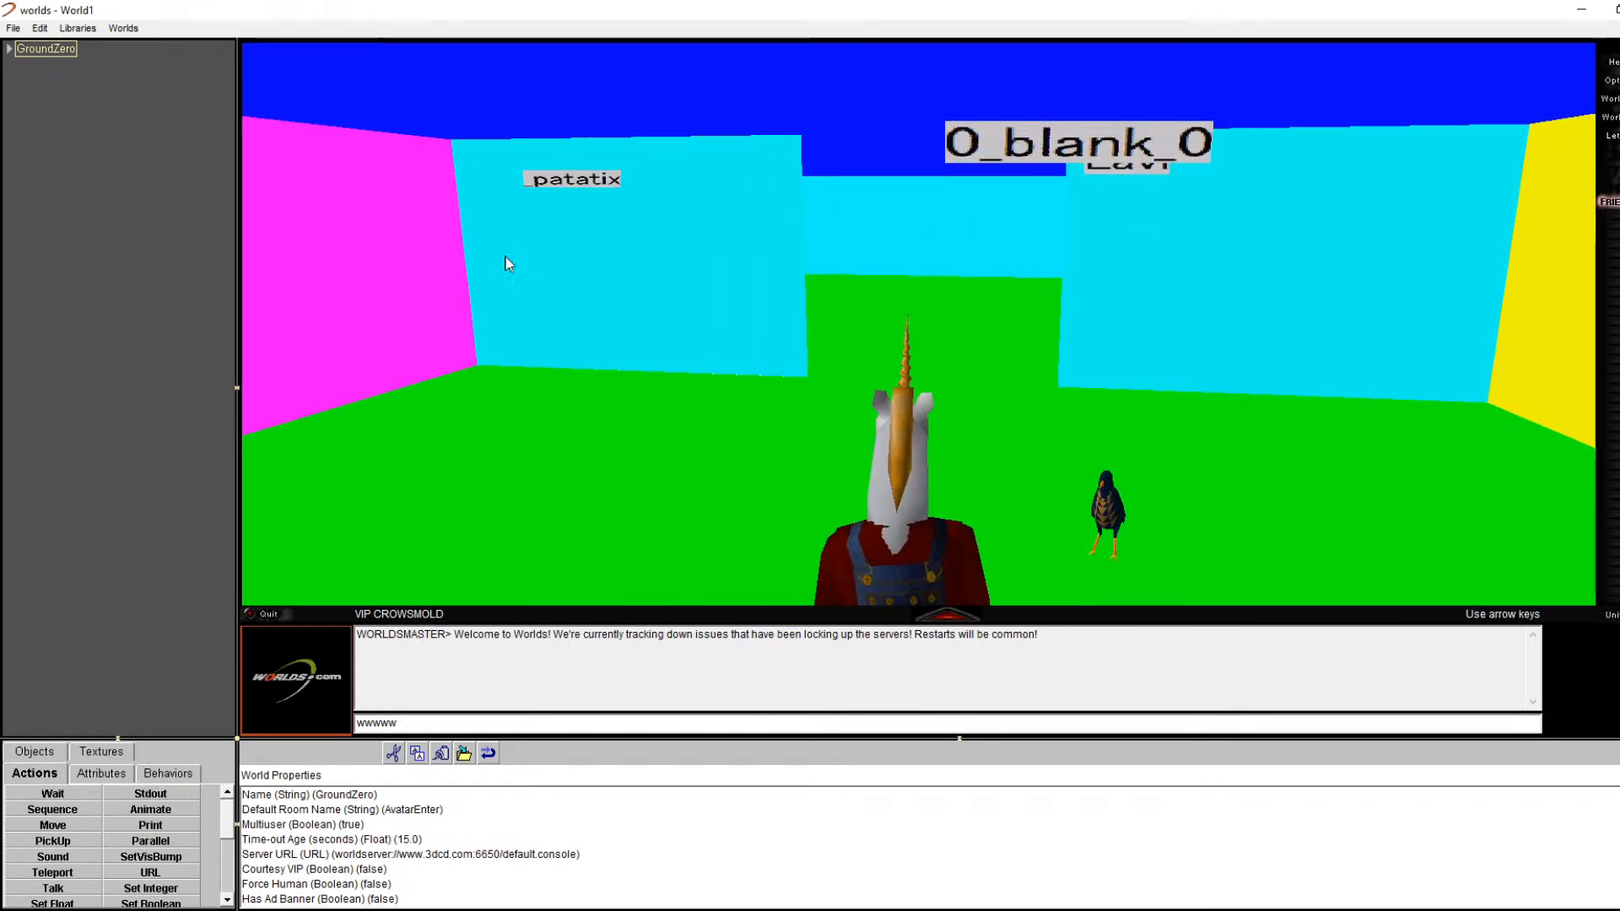
click(536, 276)
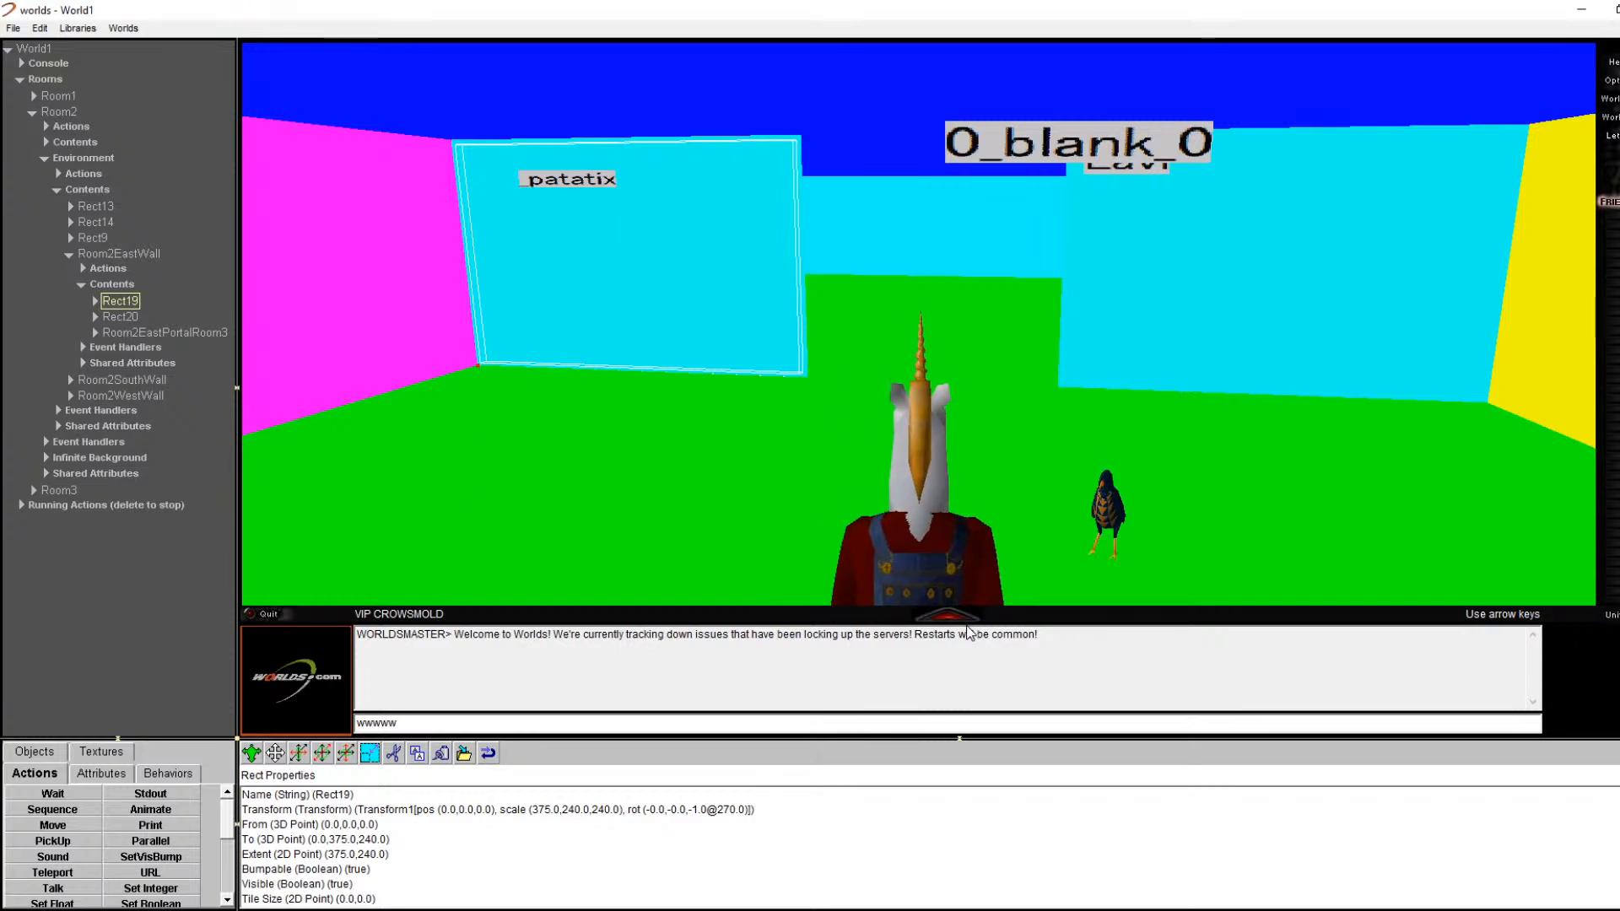
Step: Turn to face Room2's east portal and open the Room2EastPortalRoom3 portal's properties
key(Left)
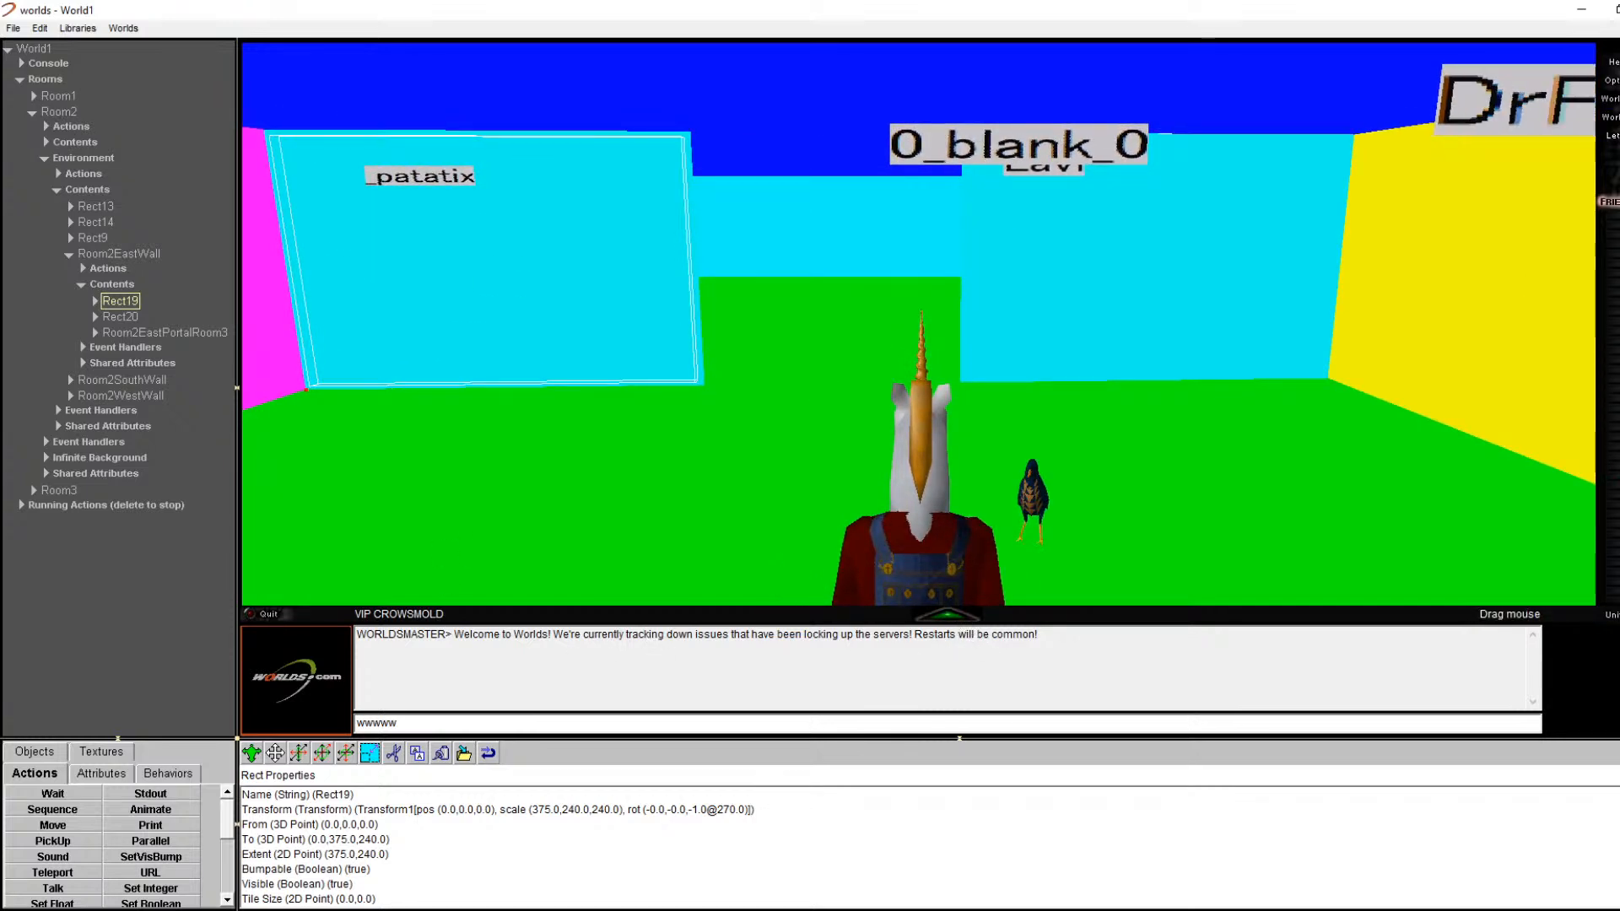
key(Right)
drag(928, 306, 876, 300)
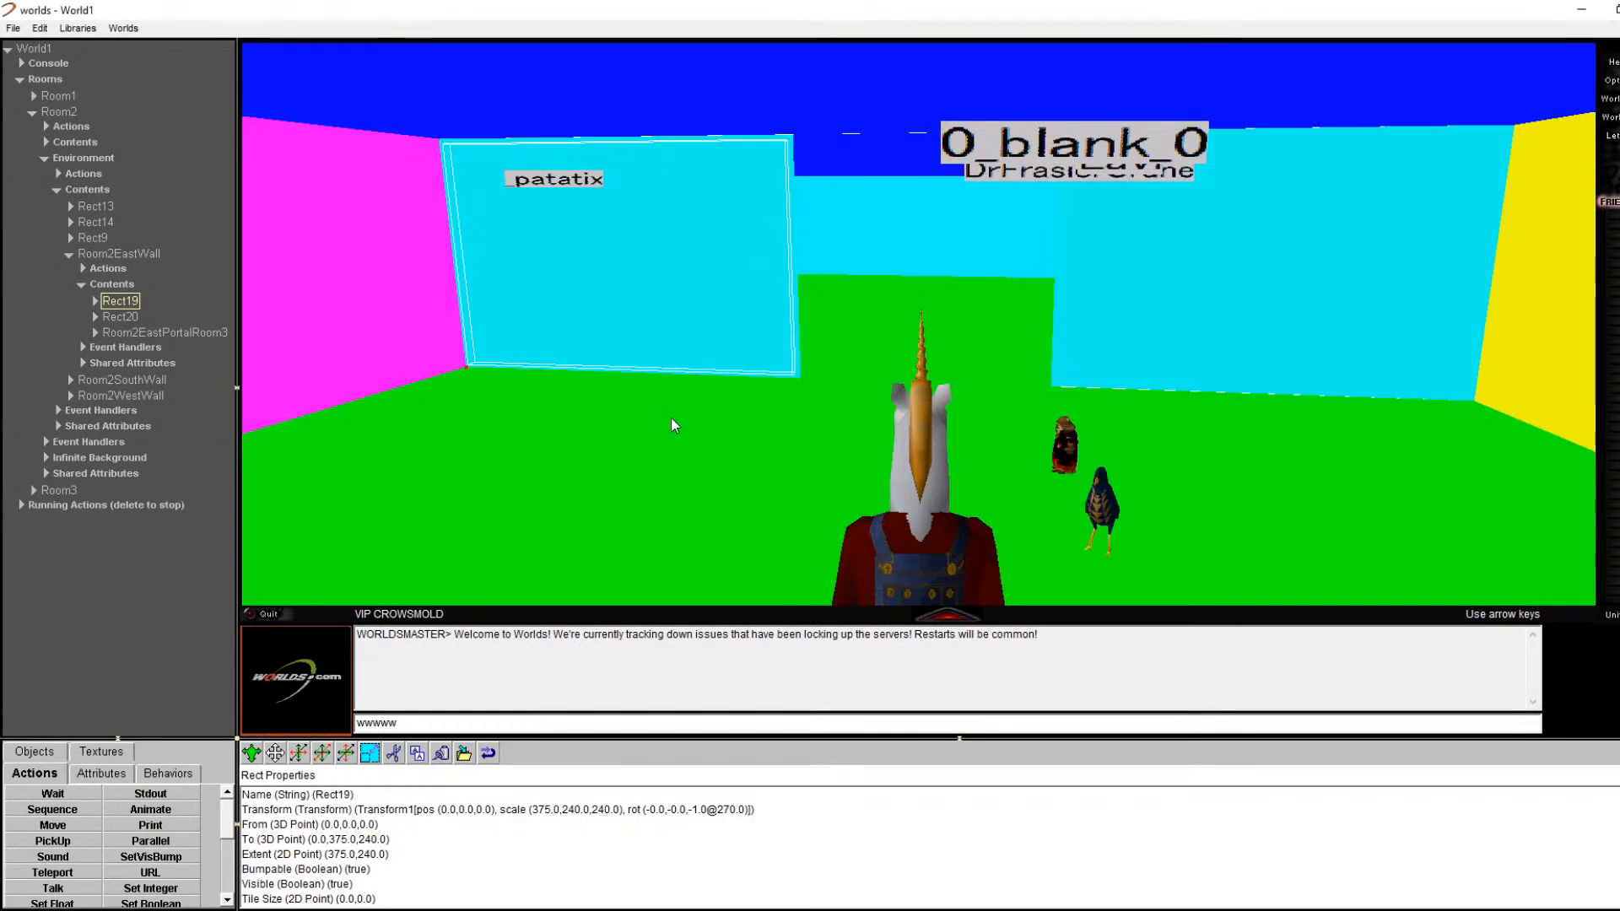
right_click(910, 262)
click(939, 278)
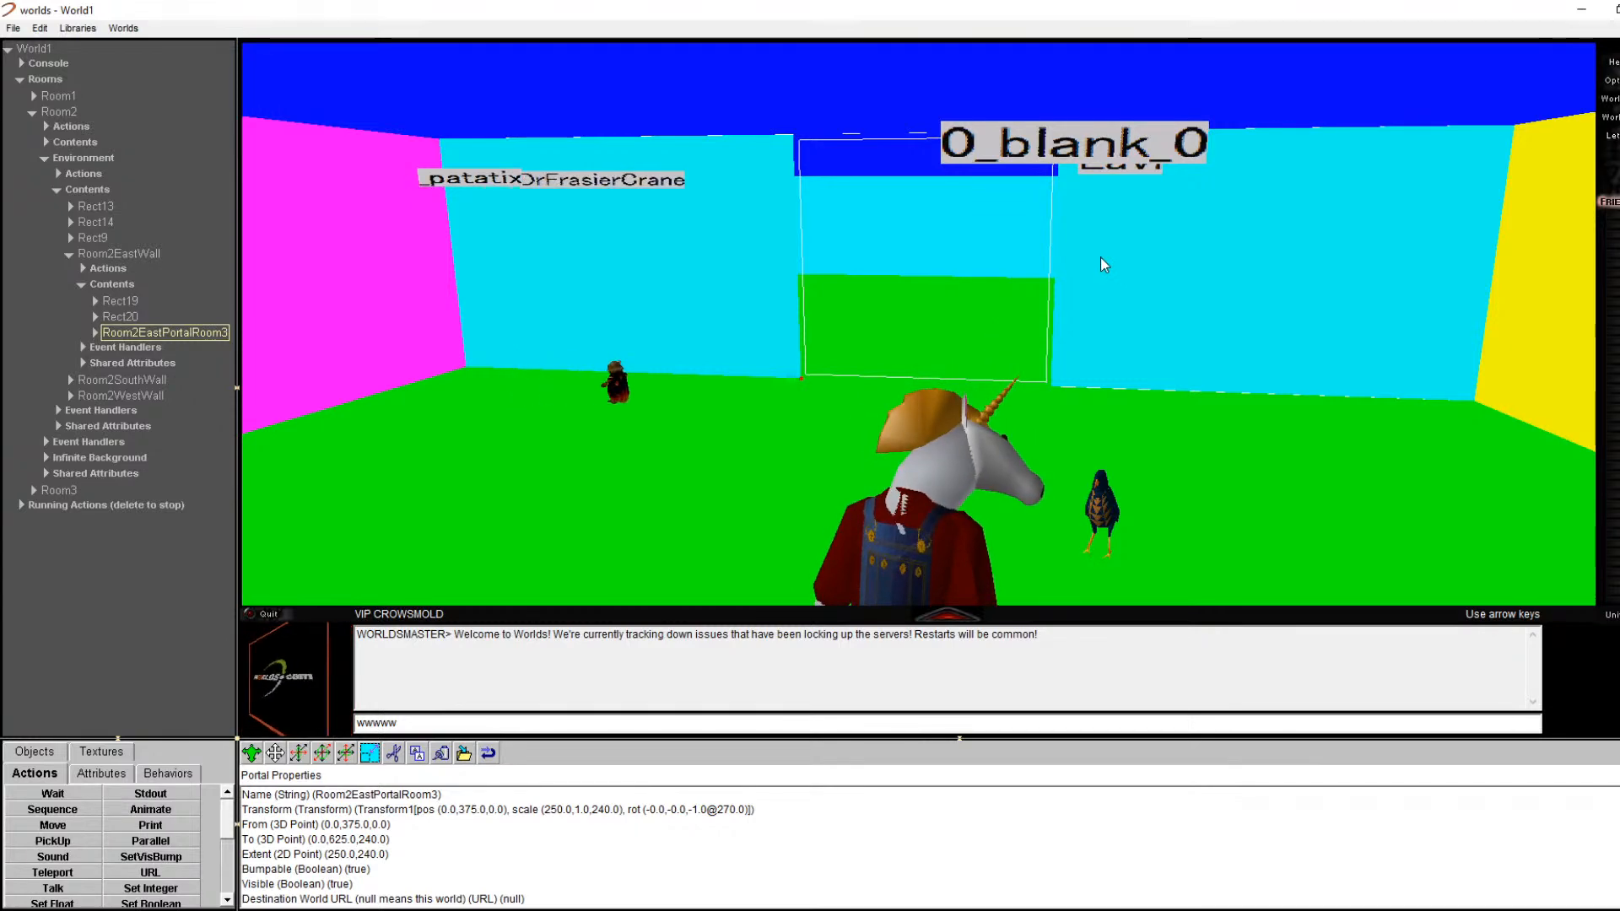
Step: Walk through the portal to the black wall and open its portal properties
key(Up)
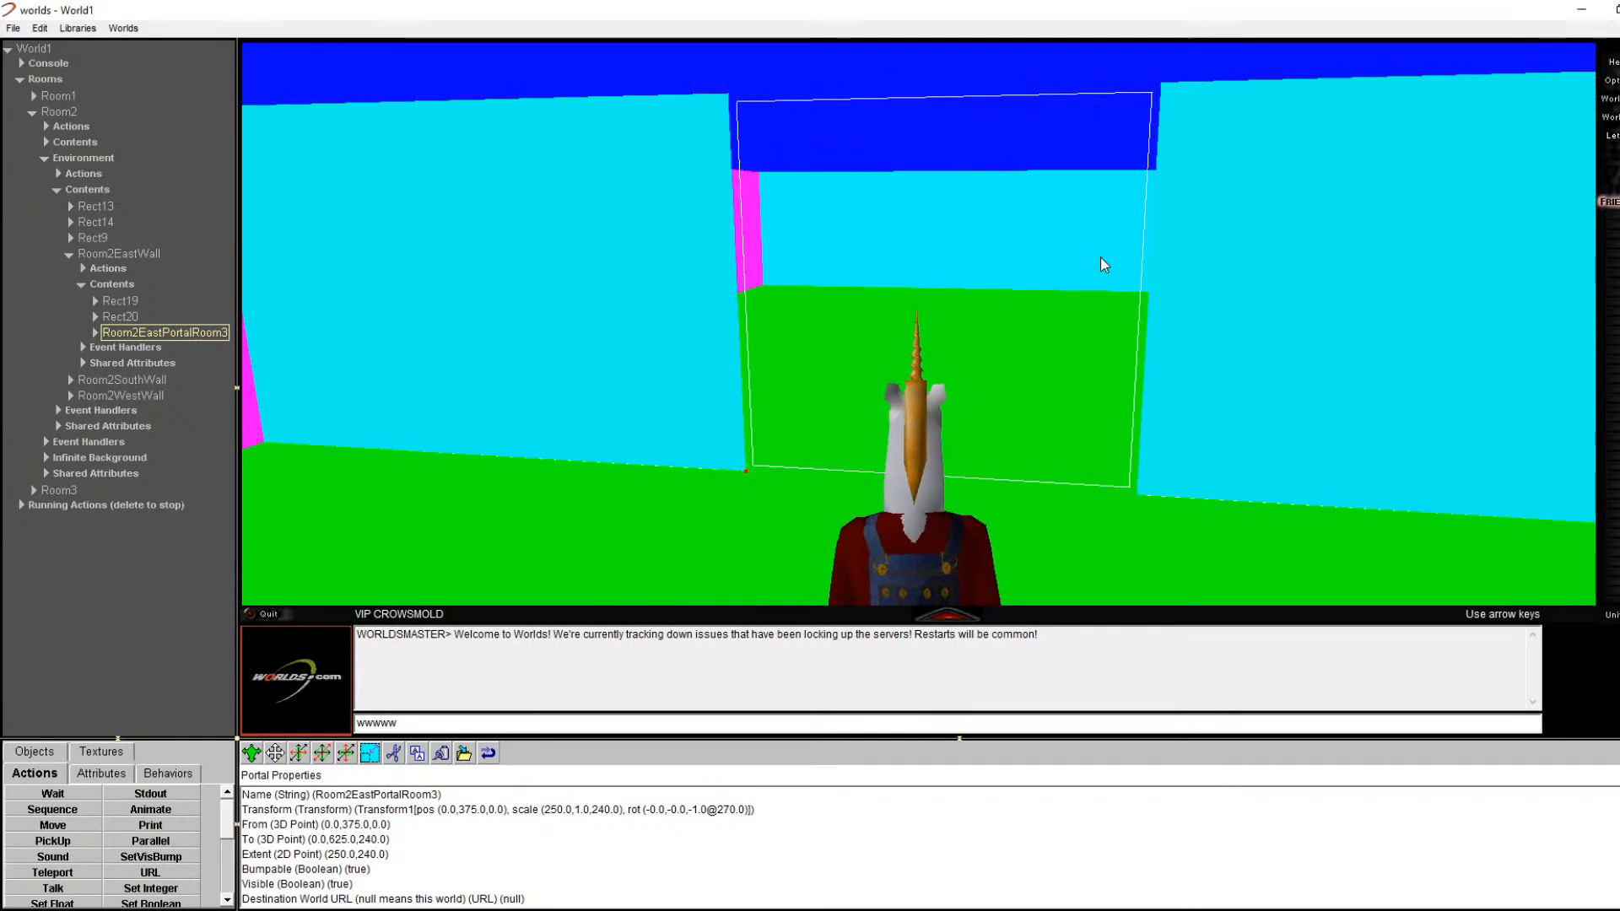
key(Up)
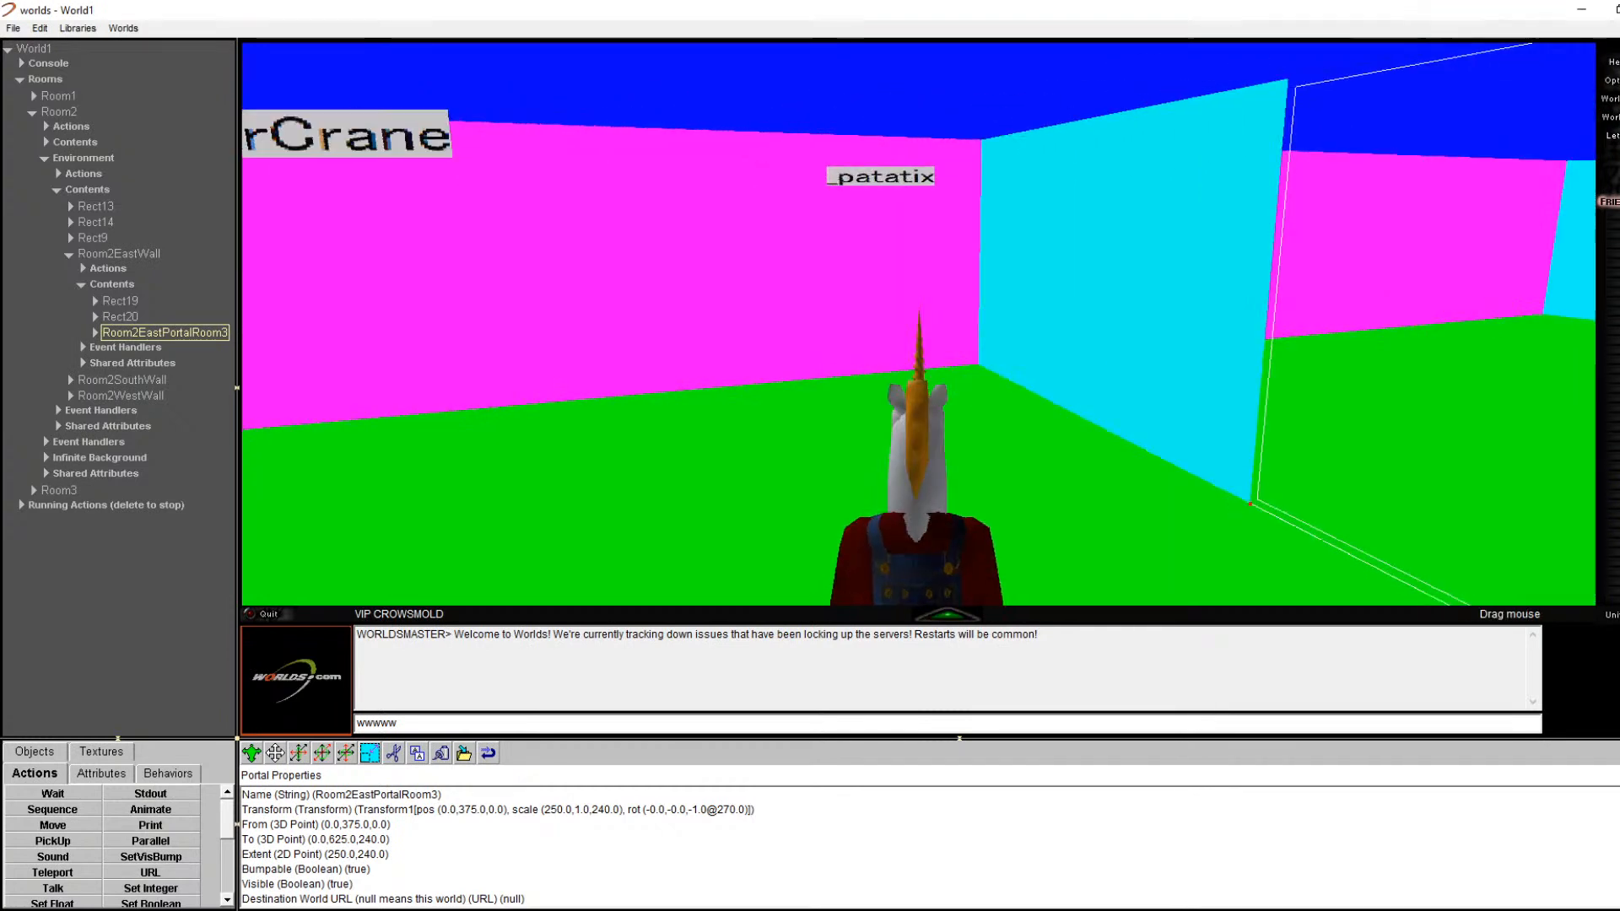
key(Up)
key(Up)
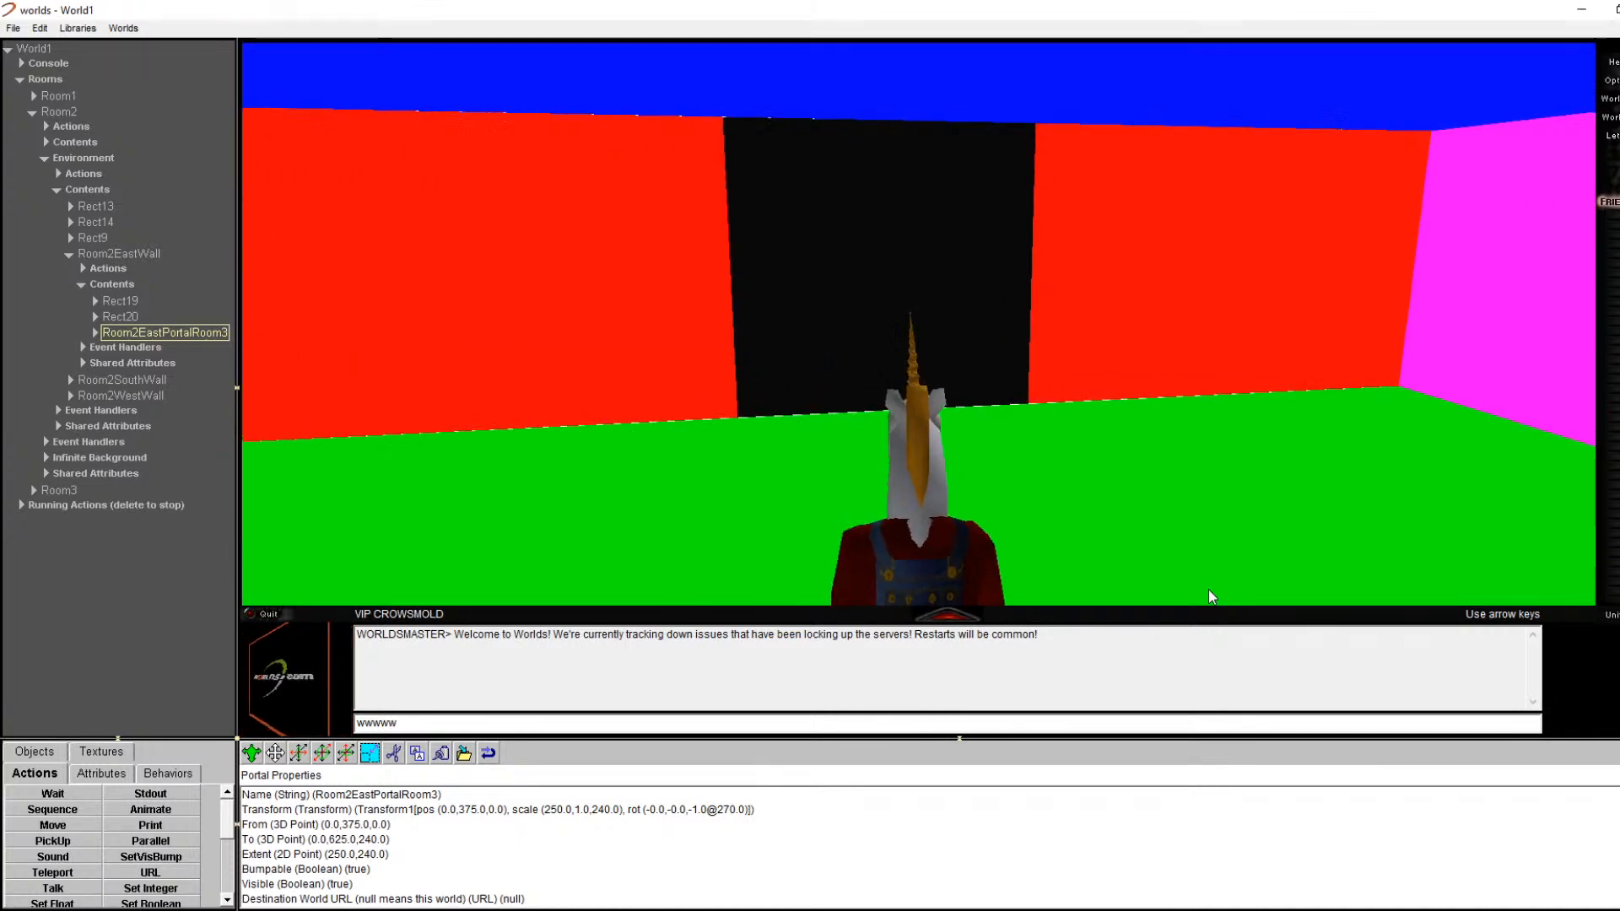
key(Up)
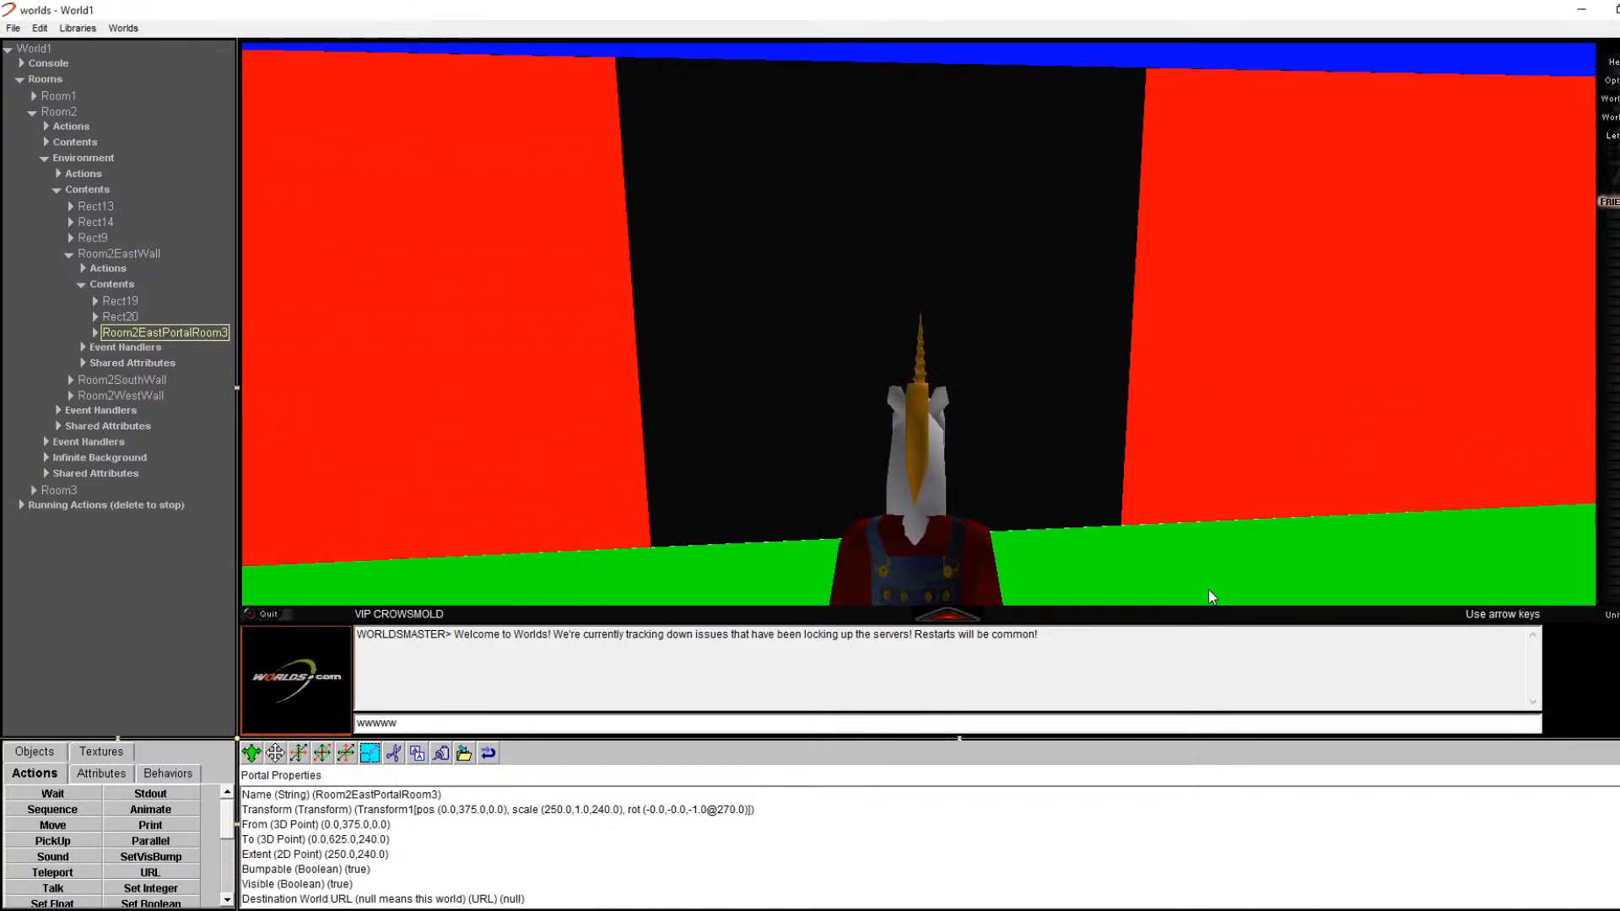
right_click(1120, 171)
click(1122, 178)
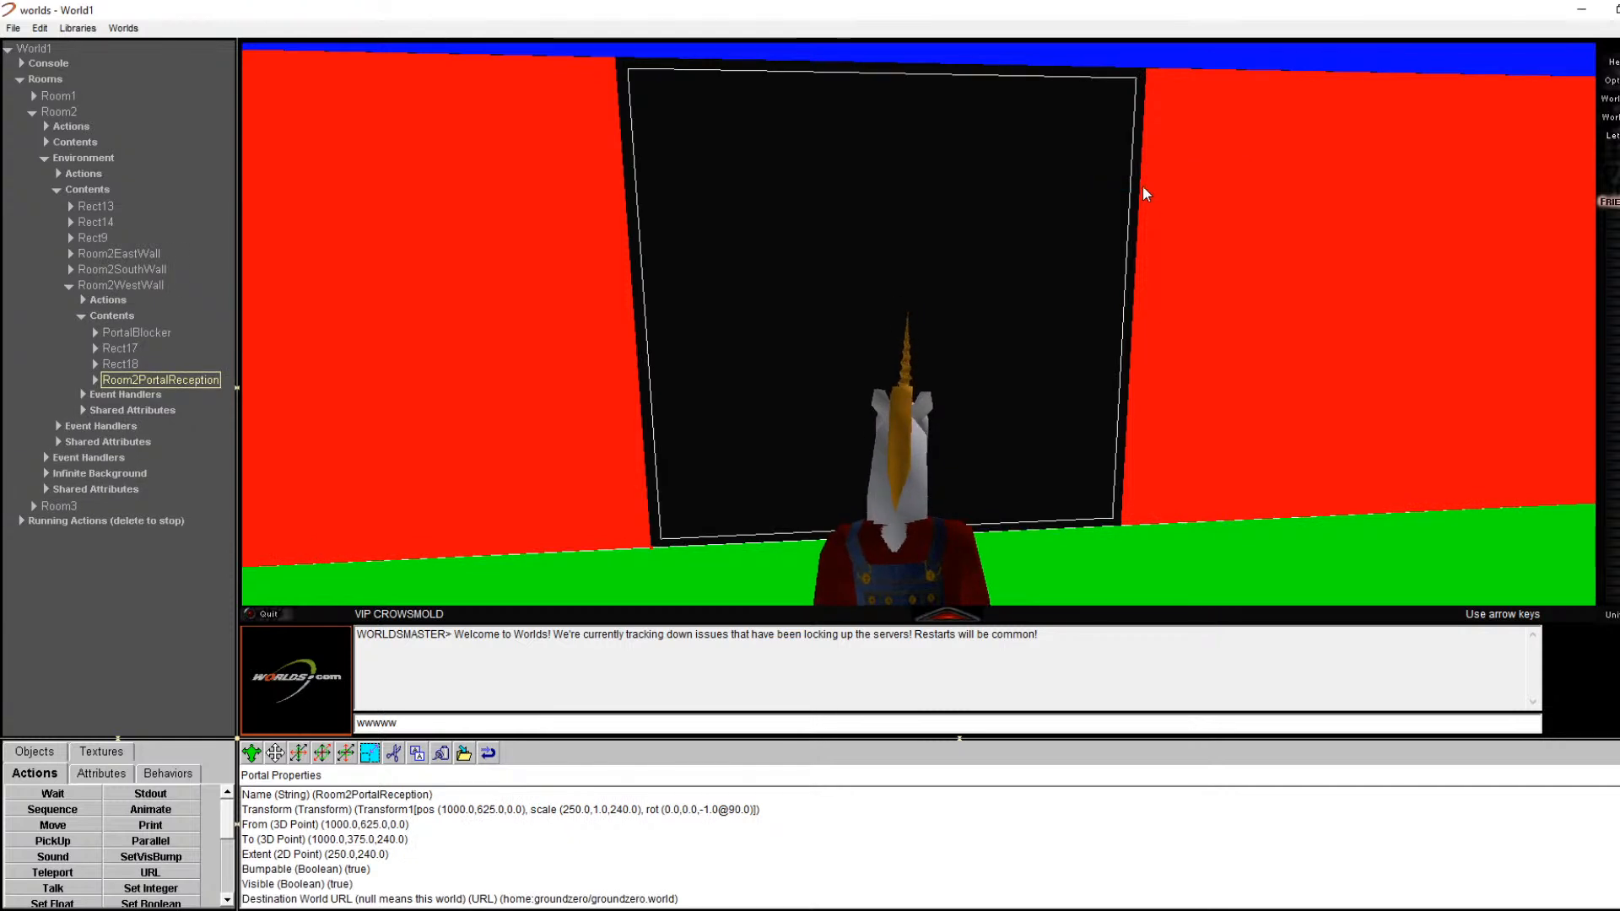
Step: Inspect the black portal's Material > Texture settings, then return to Room2PortalReception's properties
click(95, 381)
click(106, 440)
click(128, 458)
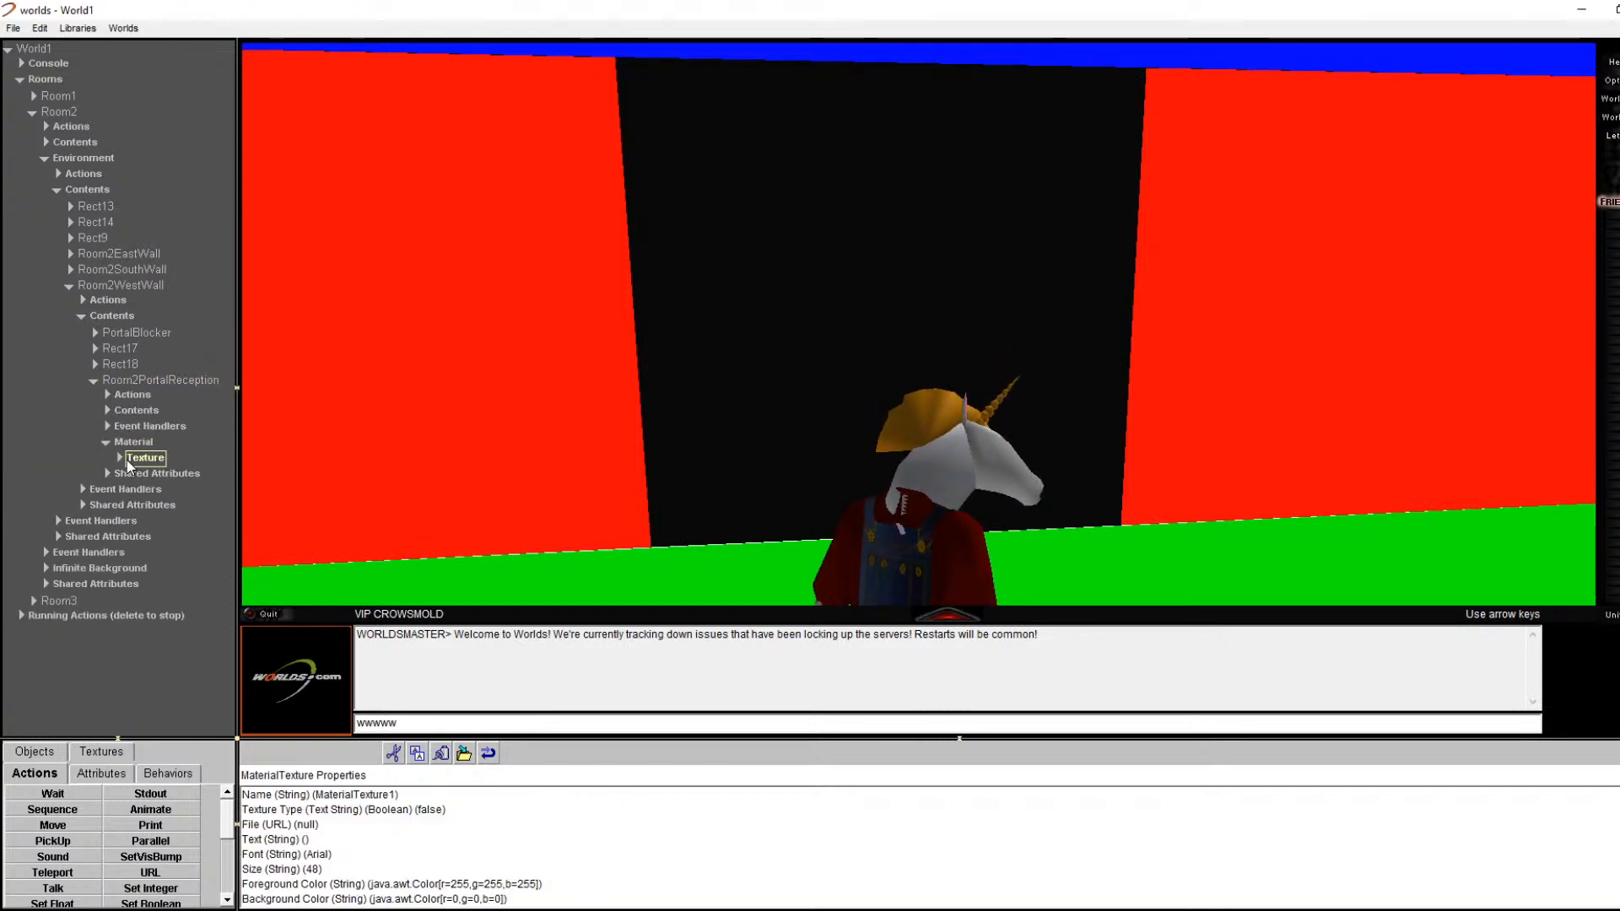
click(169, 381)
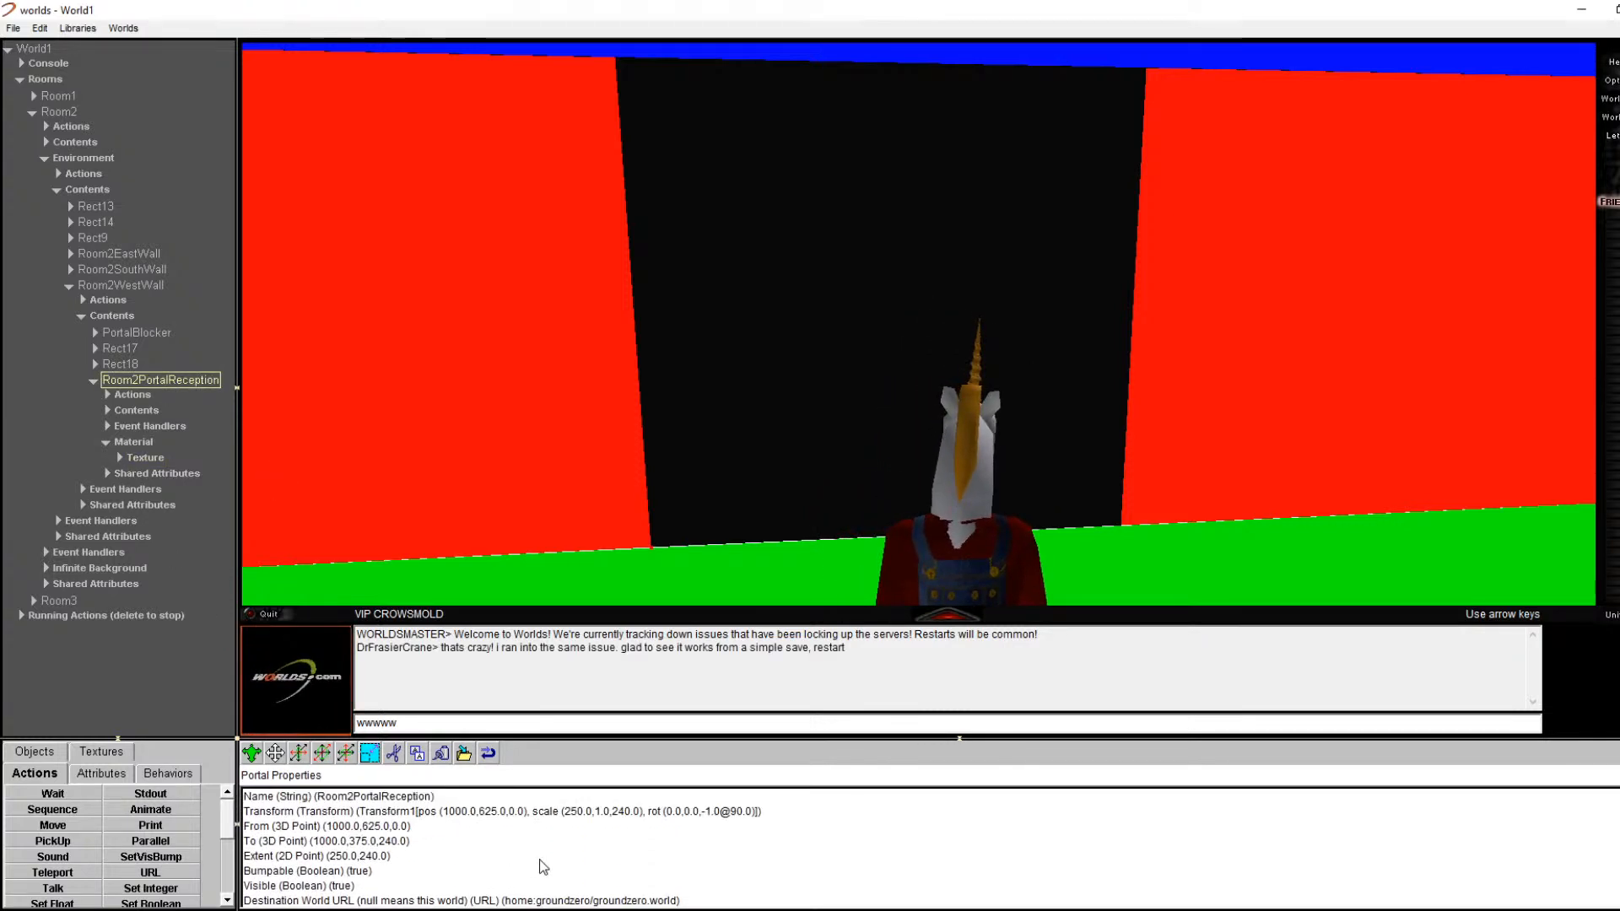
Step: Prefix the Destination World URL with rel: to read rel:home:groundzero/groundzero.world
double_click(553, 899)
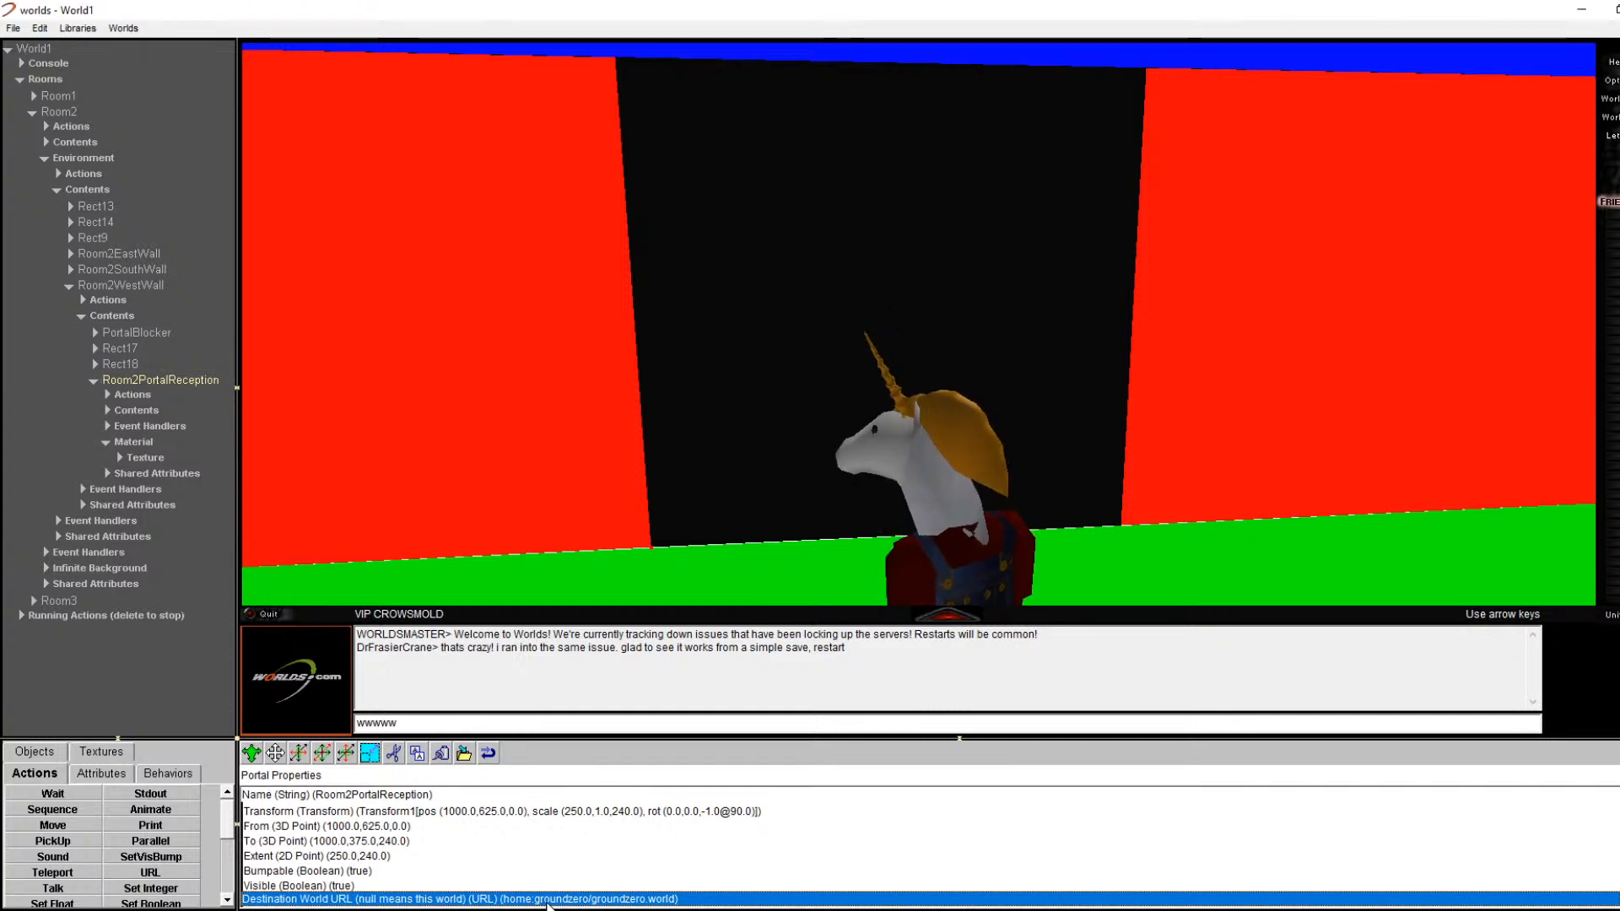
click(911, 434)
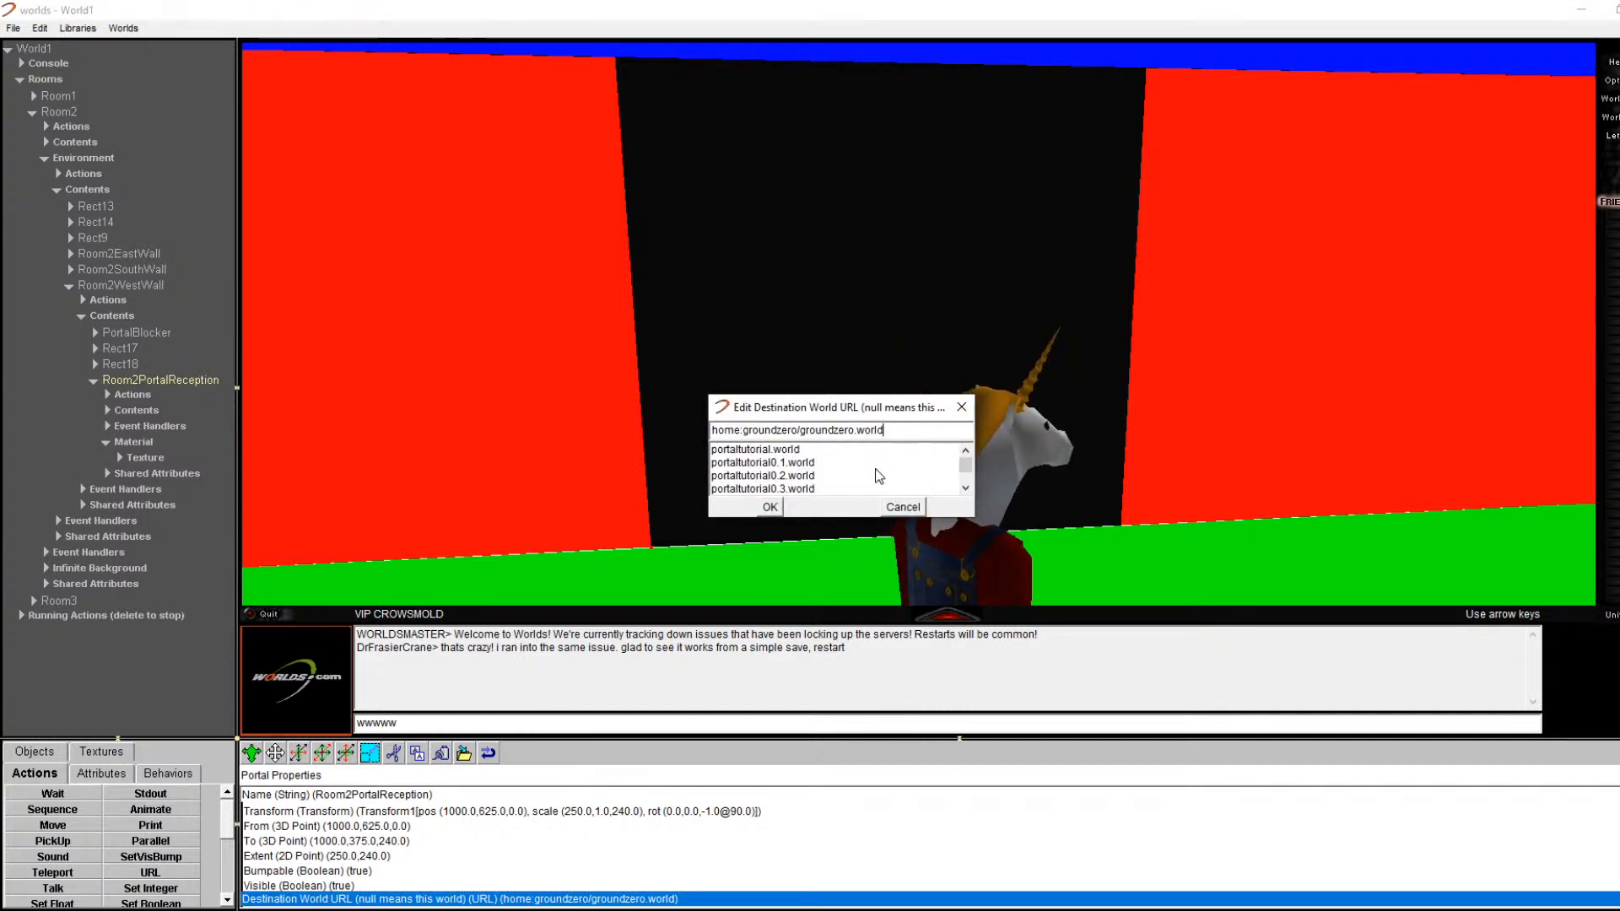
click(765, 504)
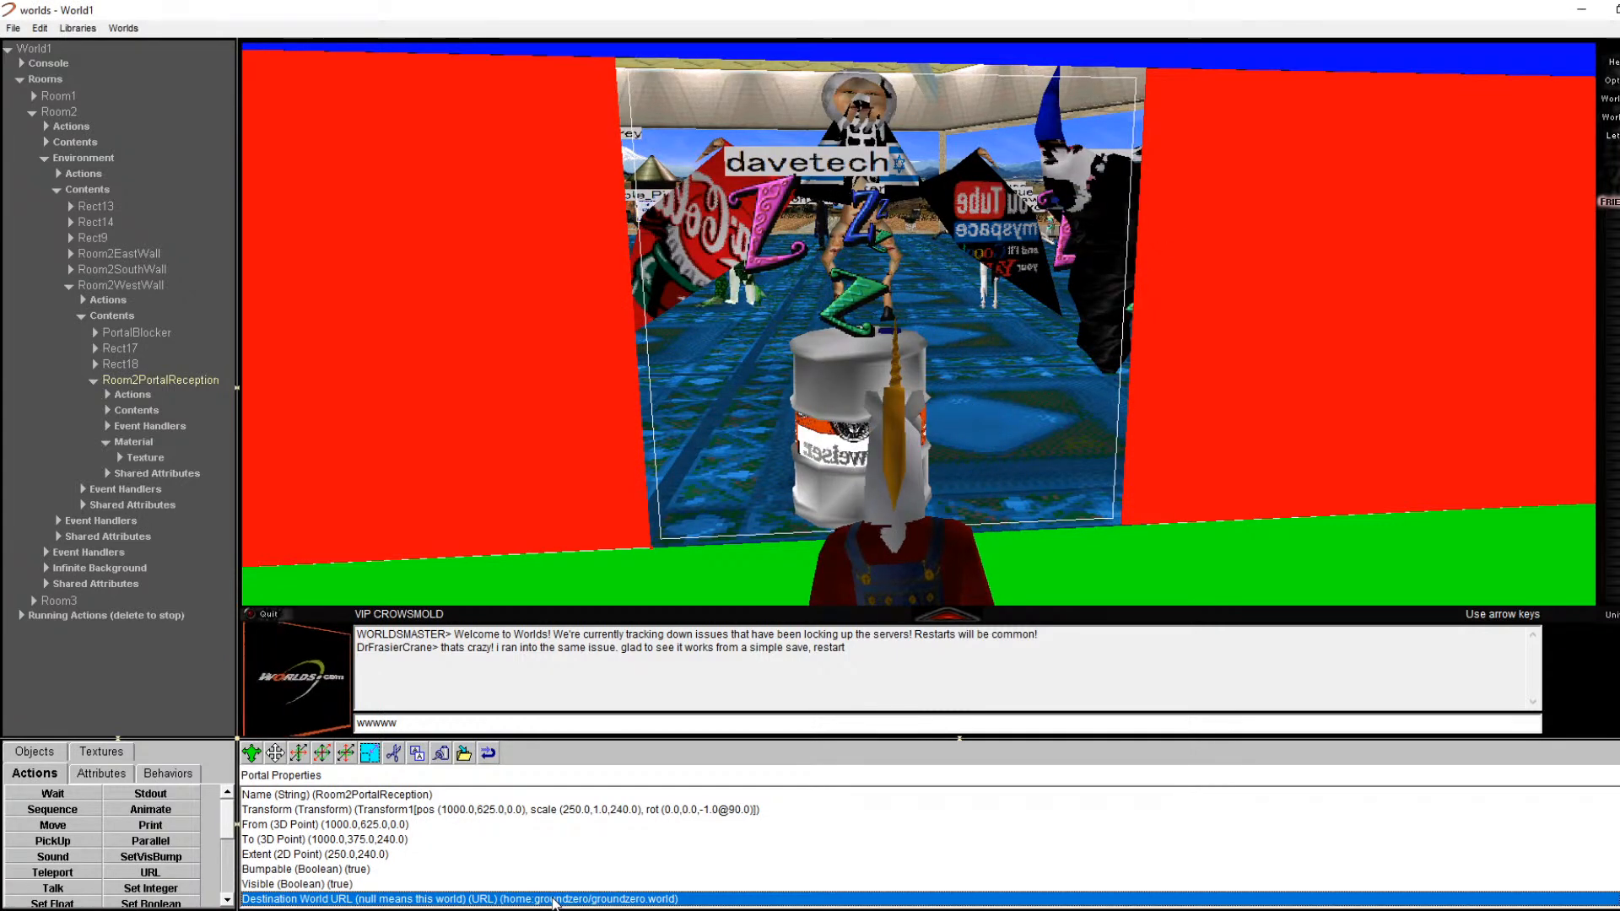
double_click(555, 899)
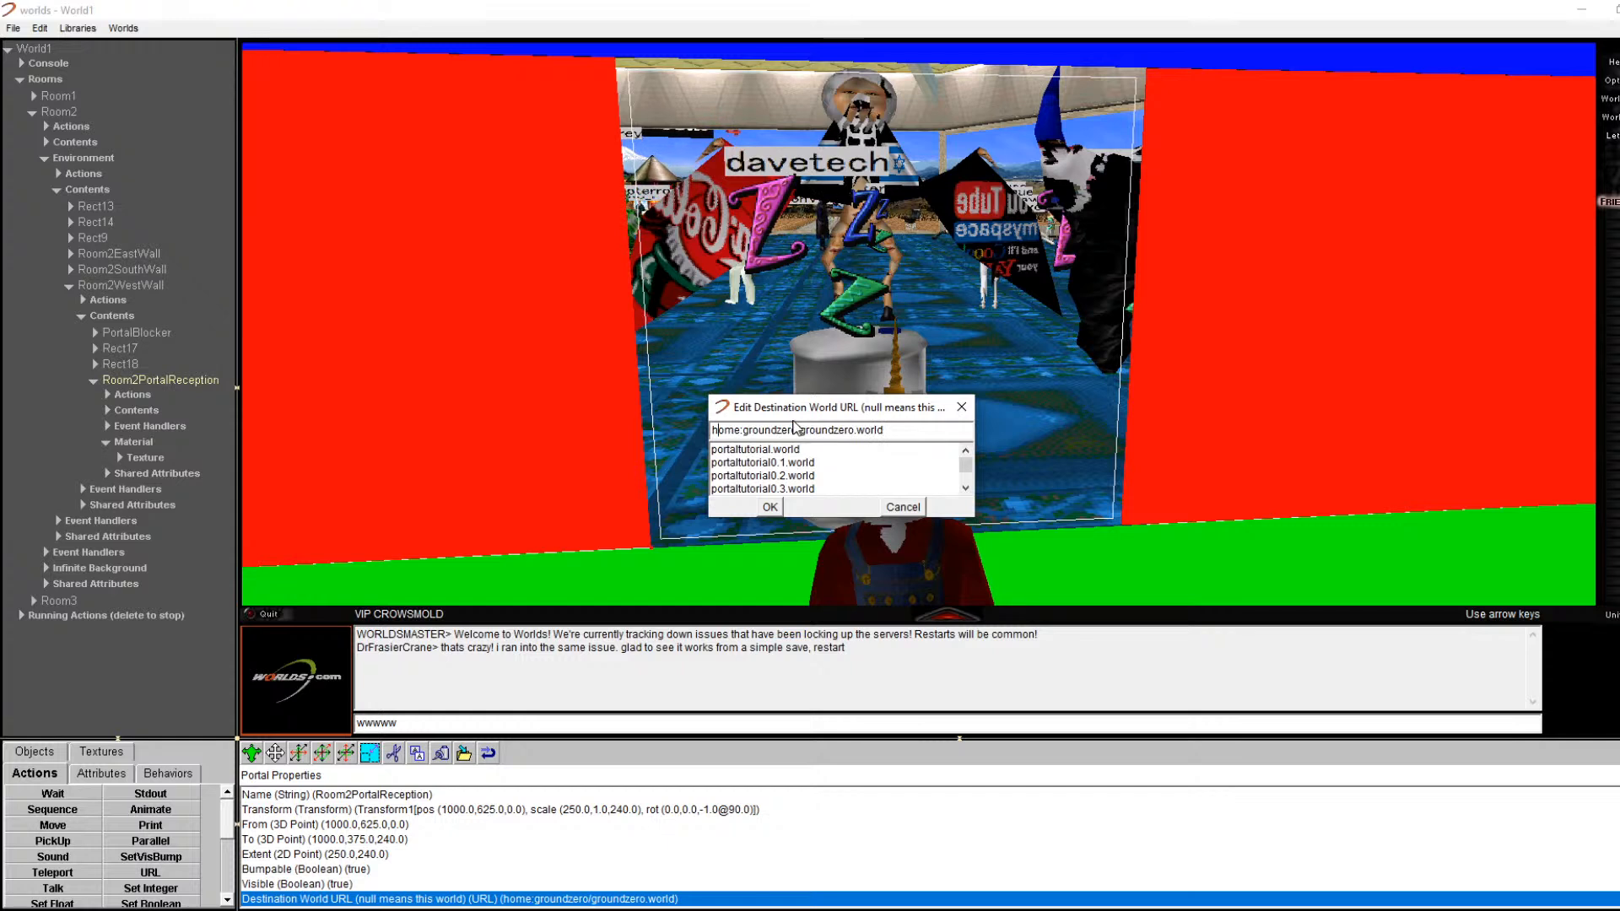
text(rel")
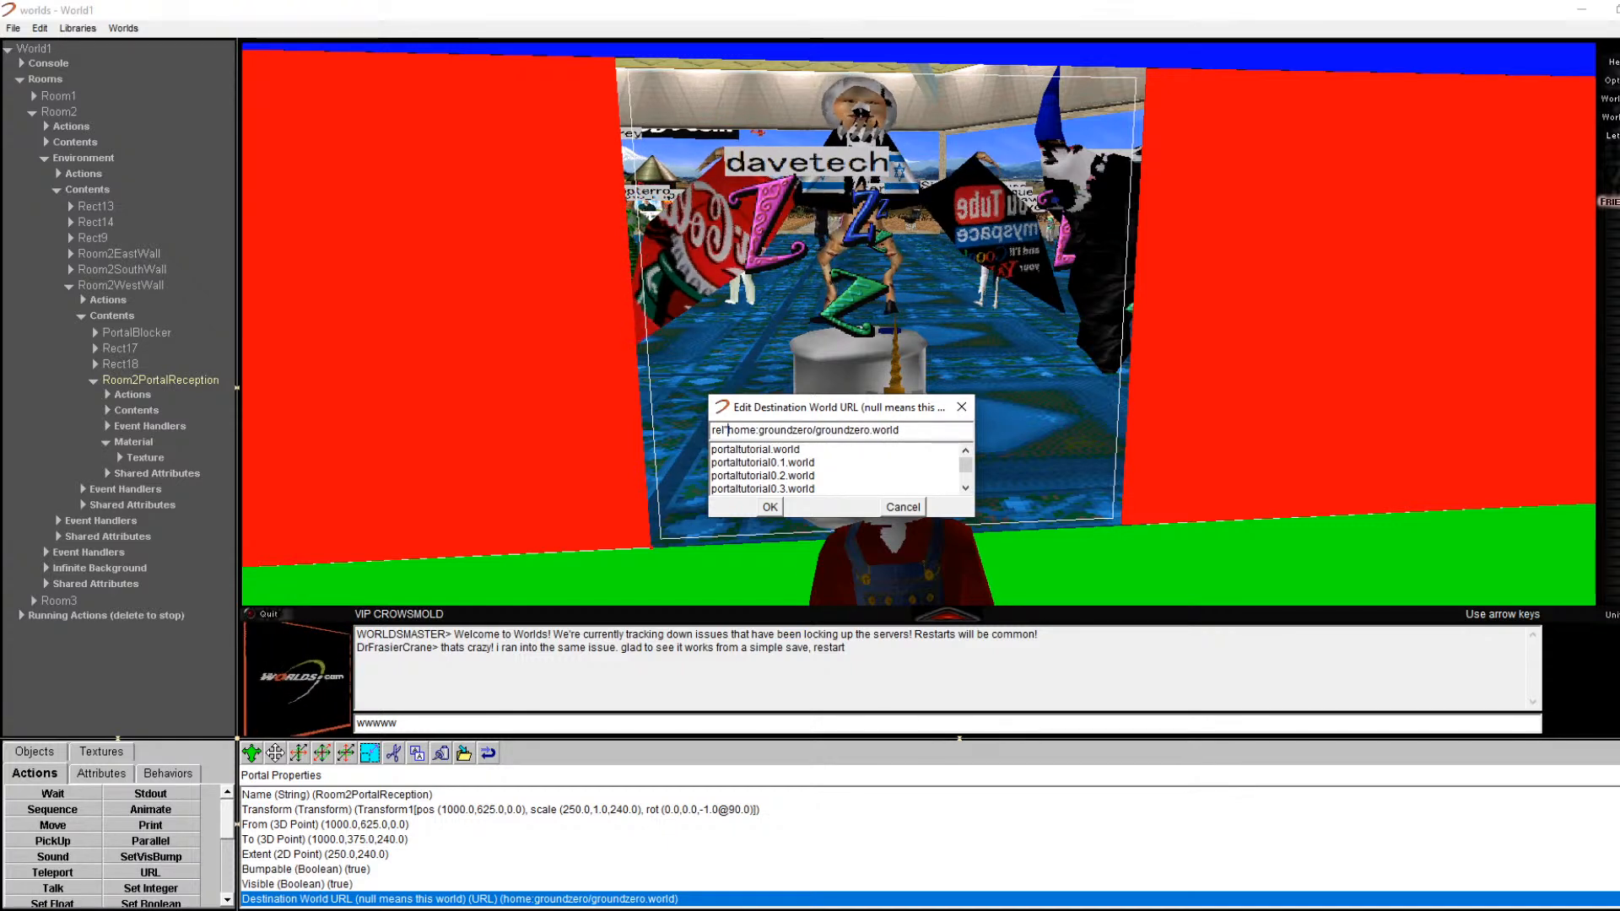
key(BackSpace)
text(:)
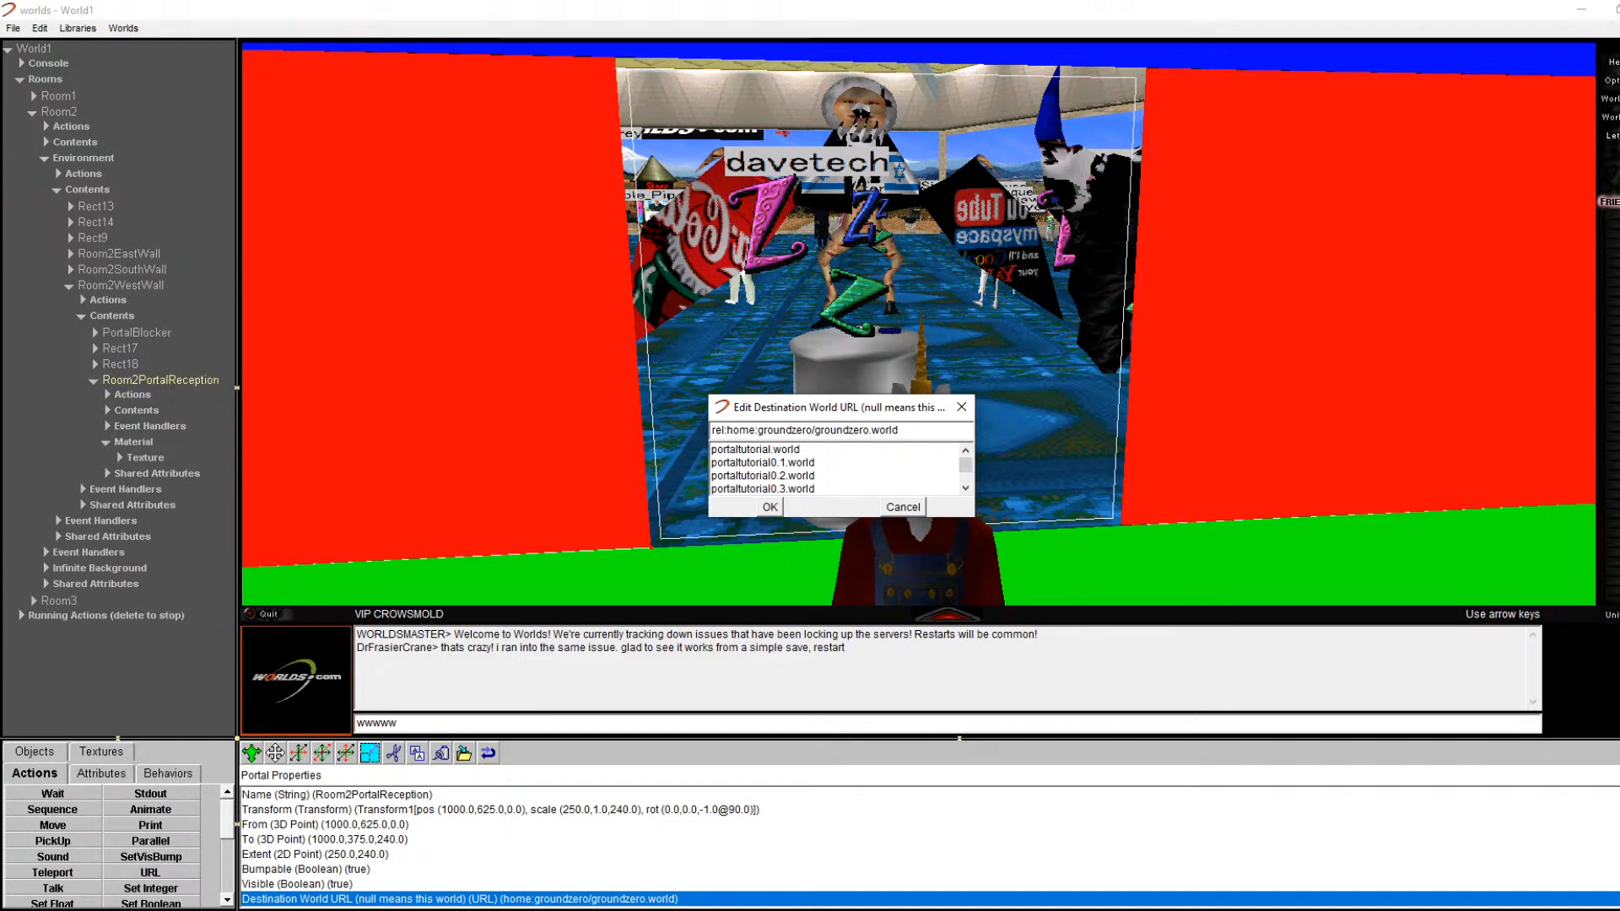
click(774, 507)
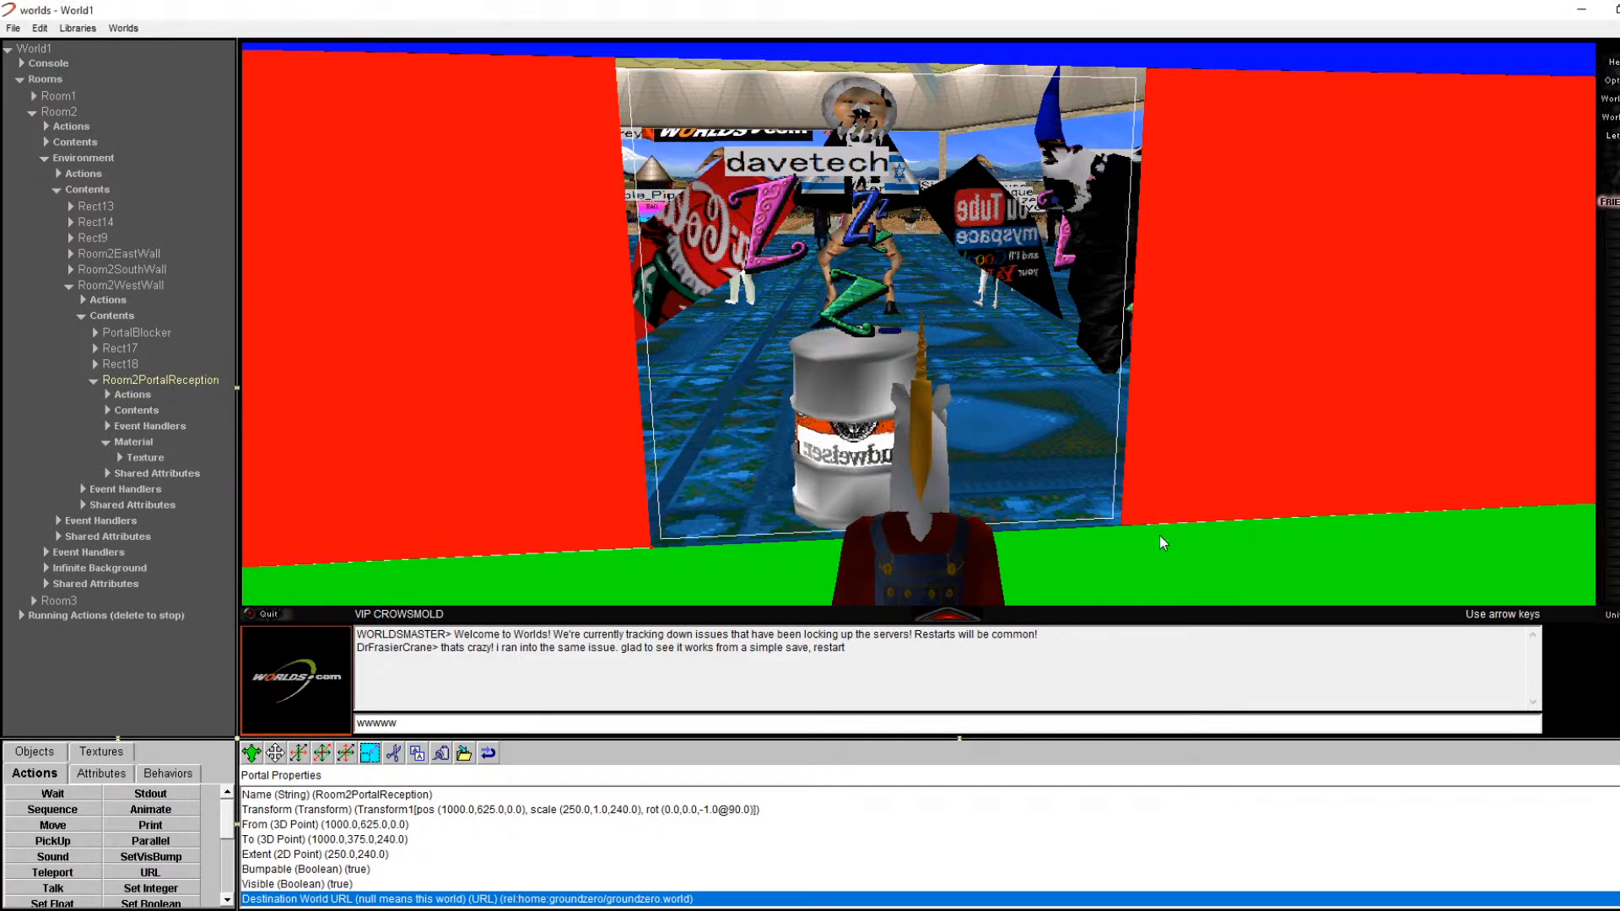
Step: Turn away from the reception portal and walk forward toward the cyan and yellow walls
key(Right)
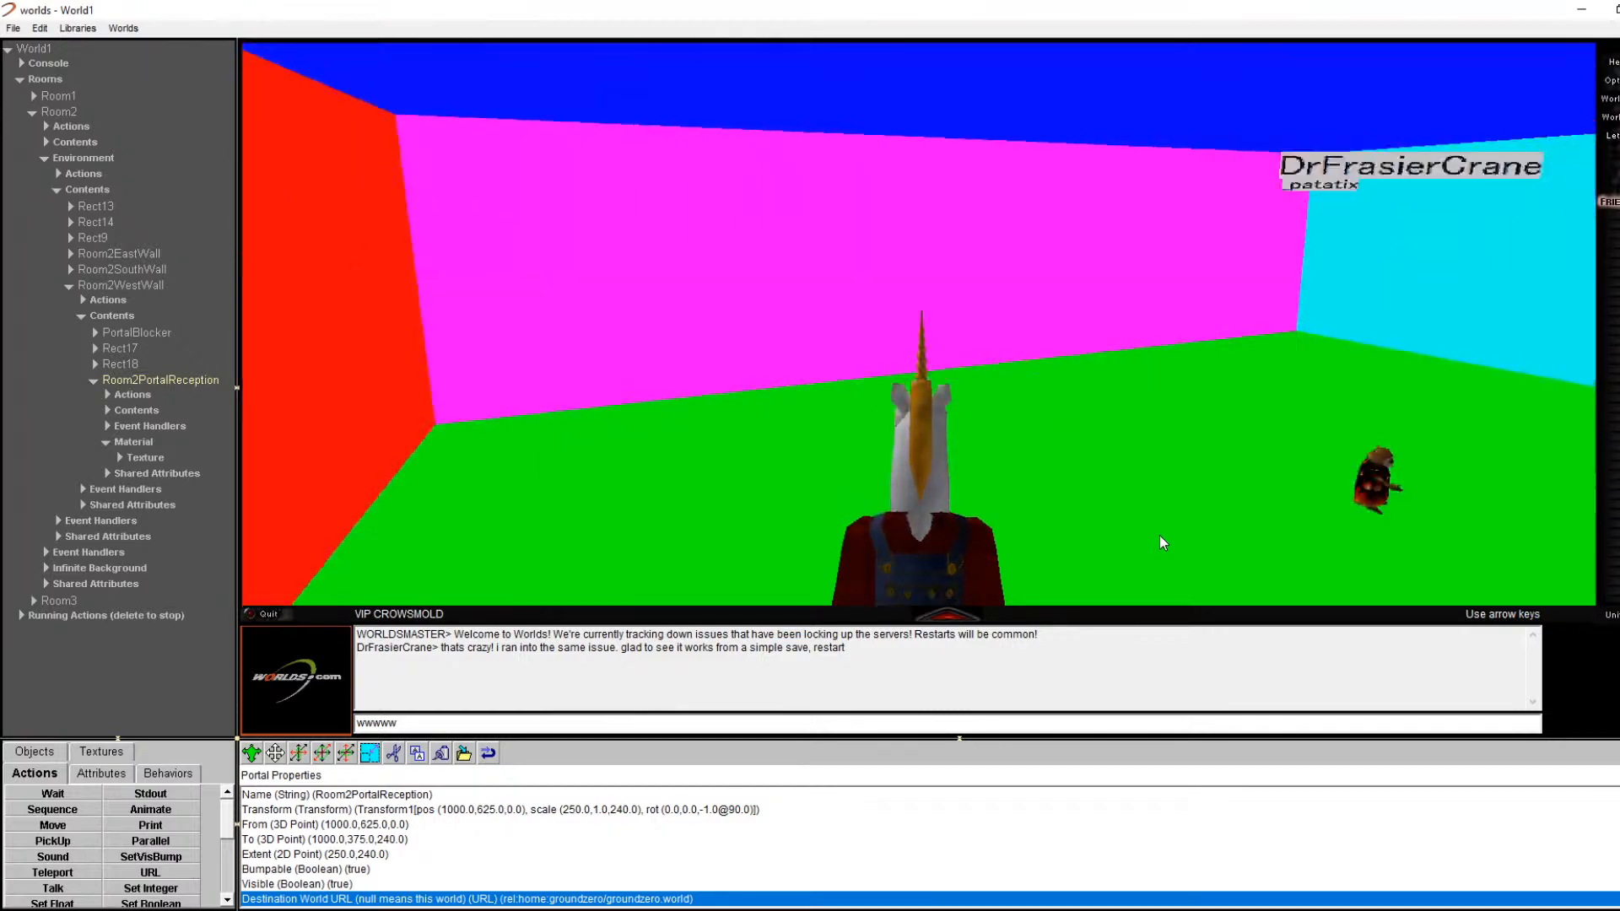
key(Right)
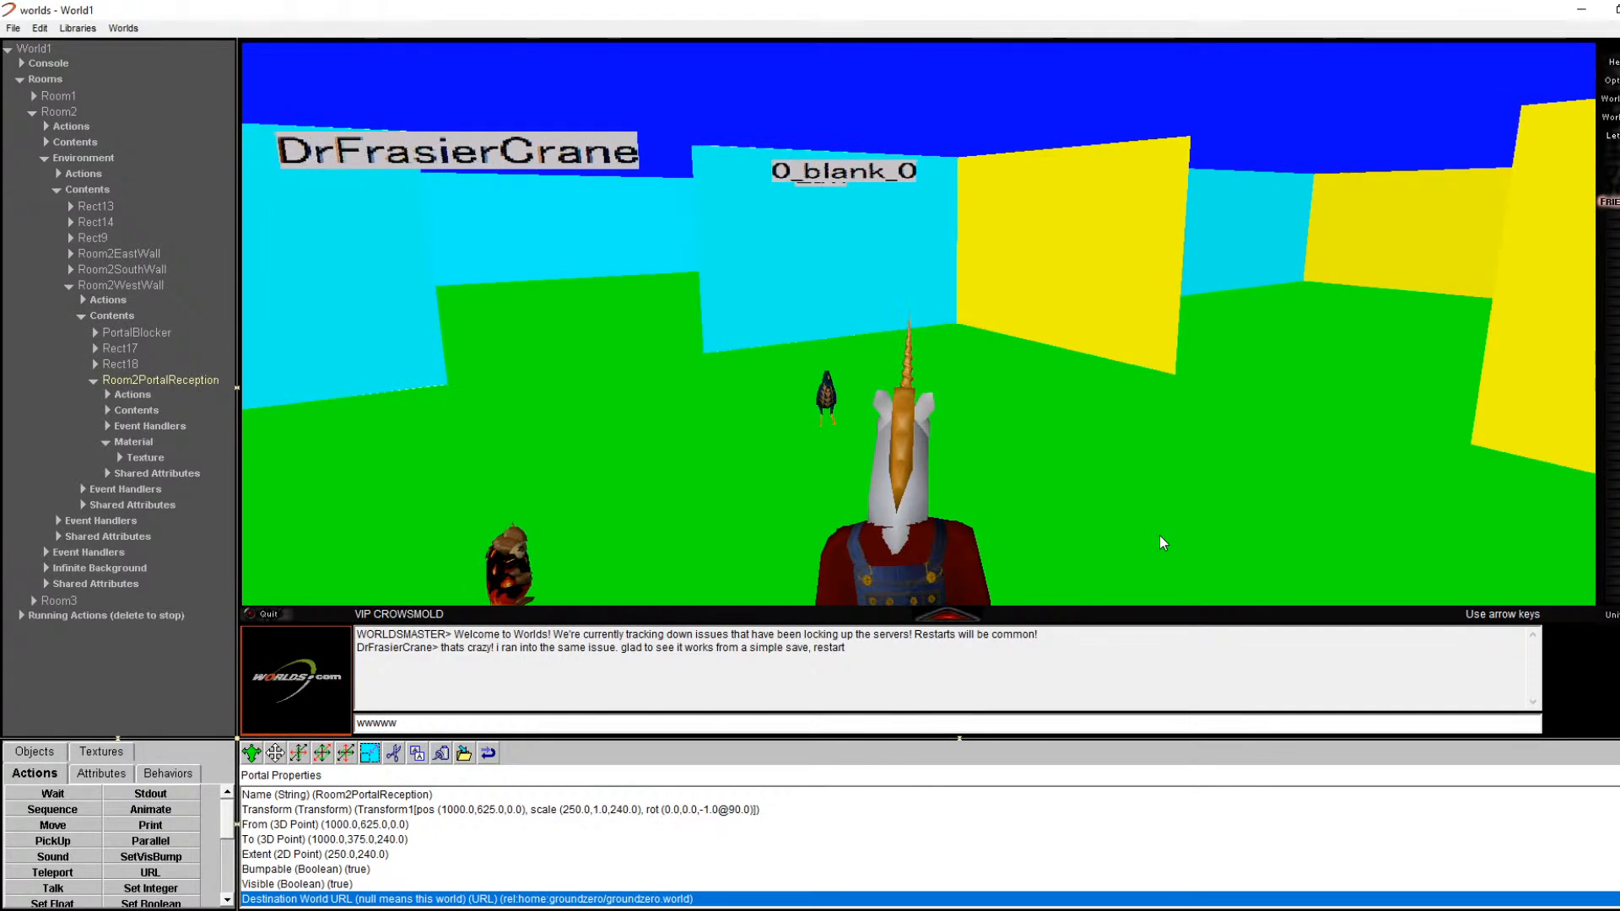
key(Left)
key(Left)
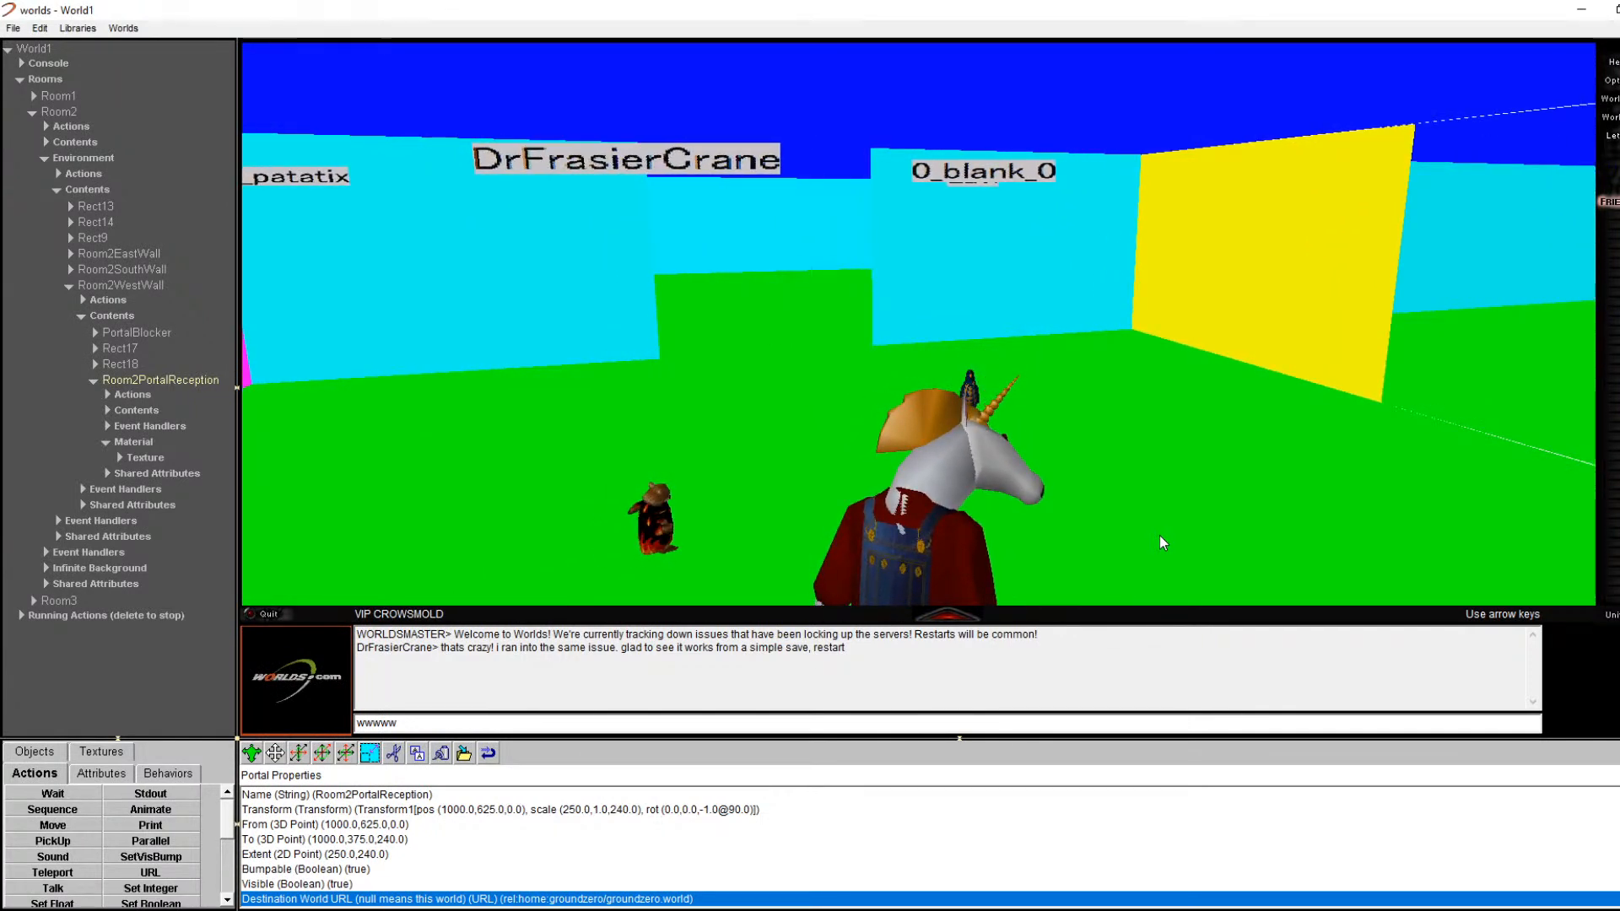
key(Up)
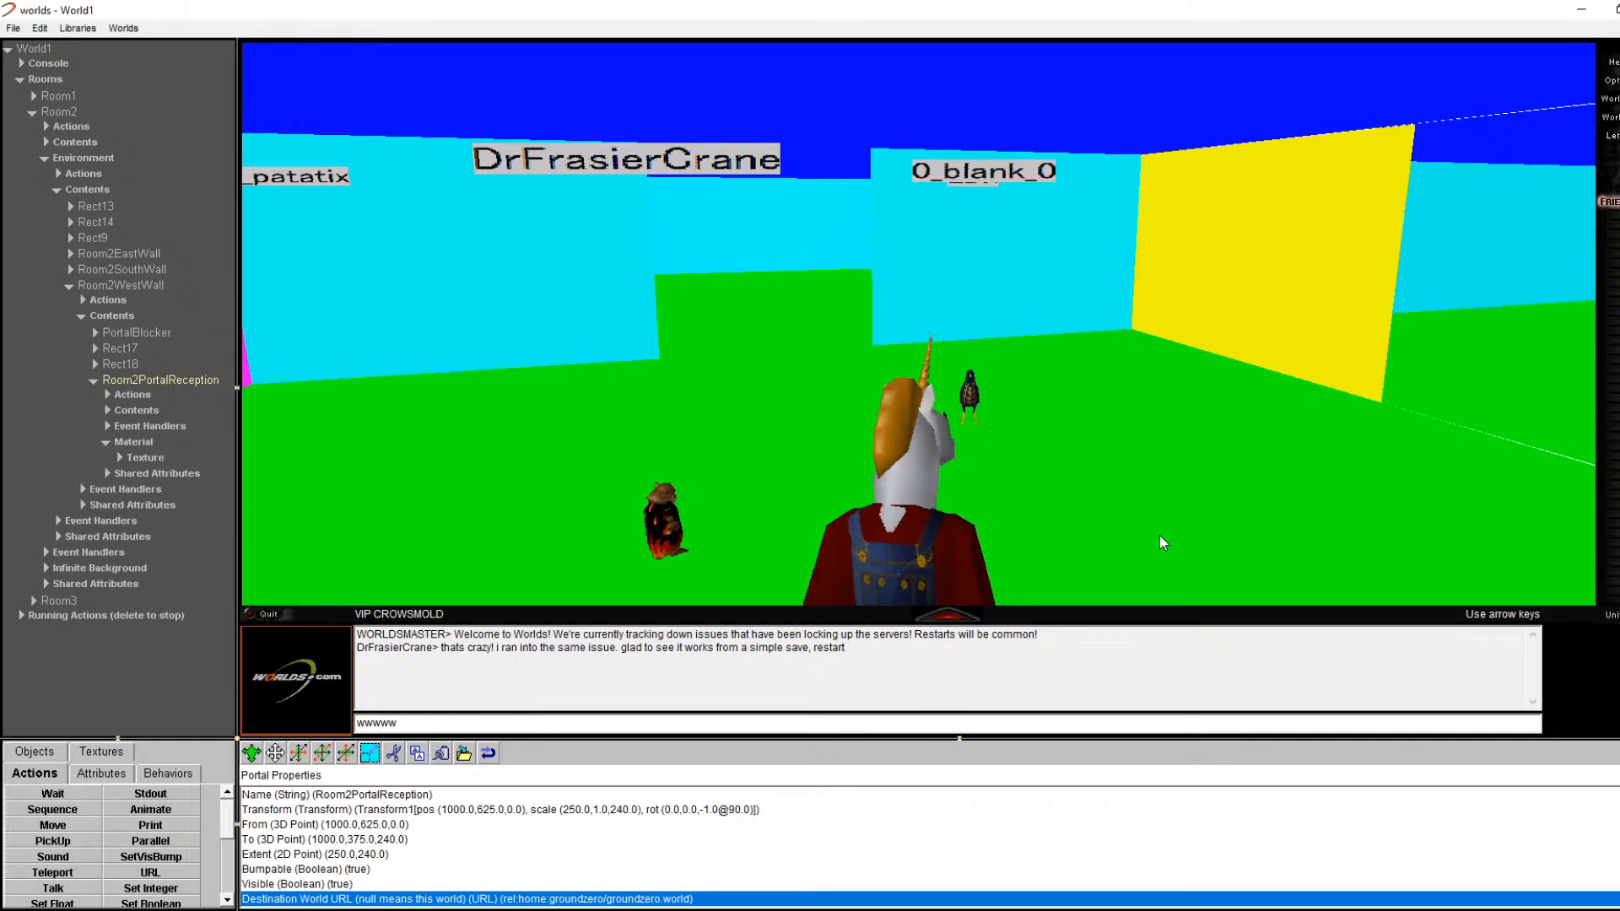
key(Up)
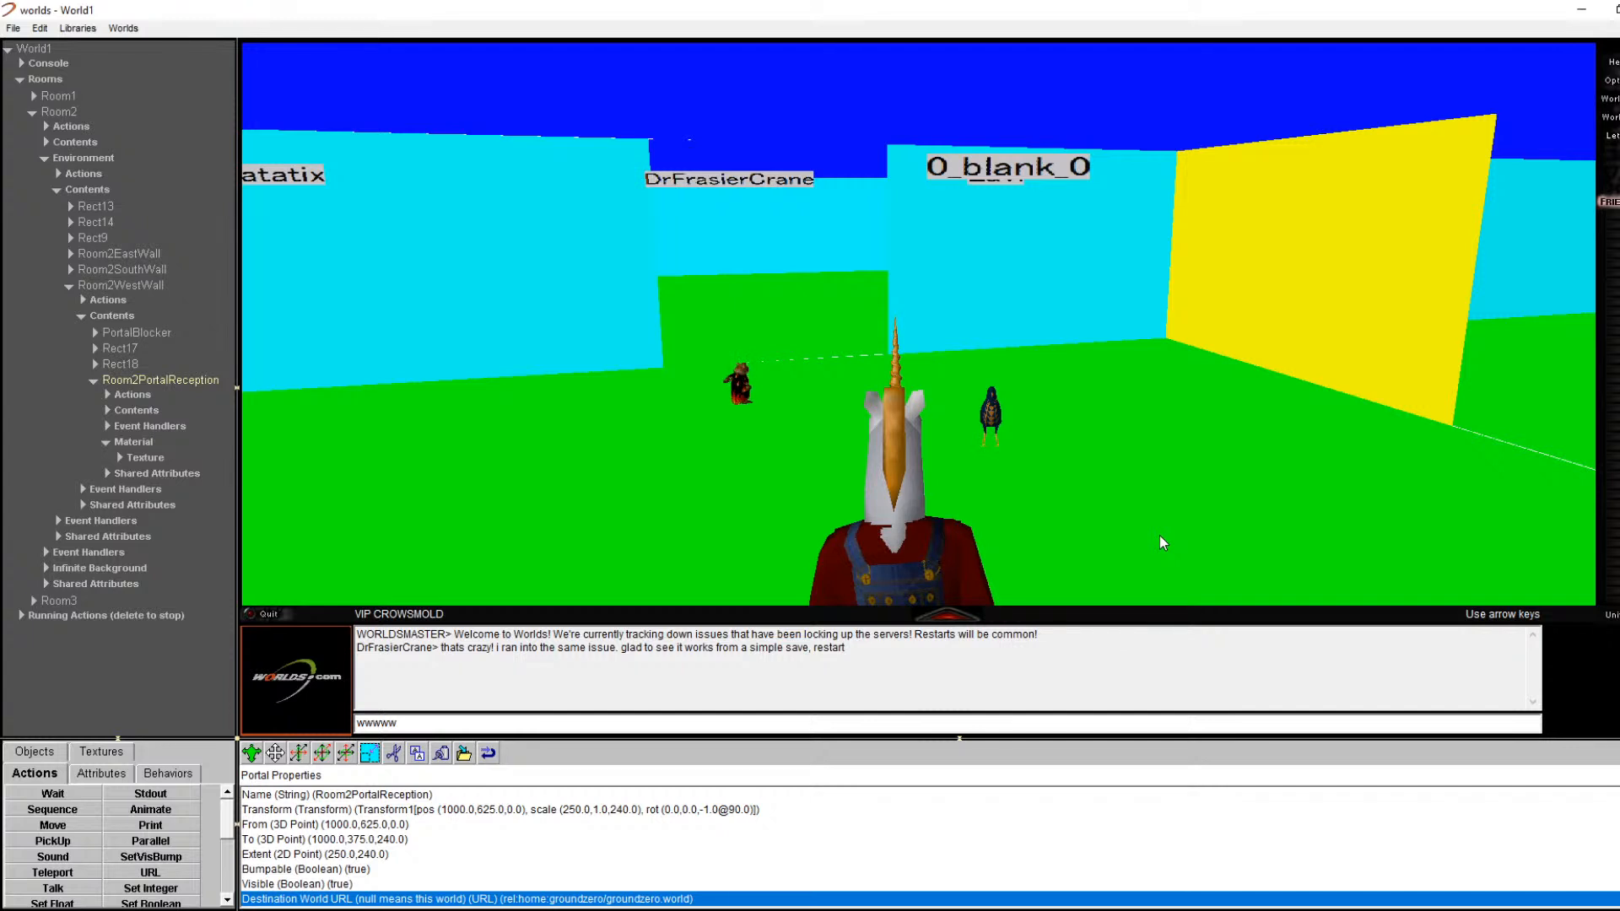
Step: Clear the leftover wwwww from the chat entry and turn slightly left toward the magenta wall
double_click(518, 723)
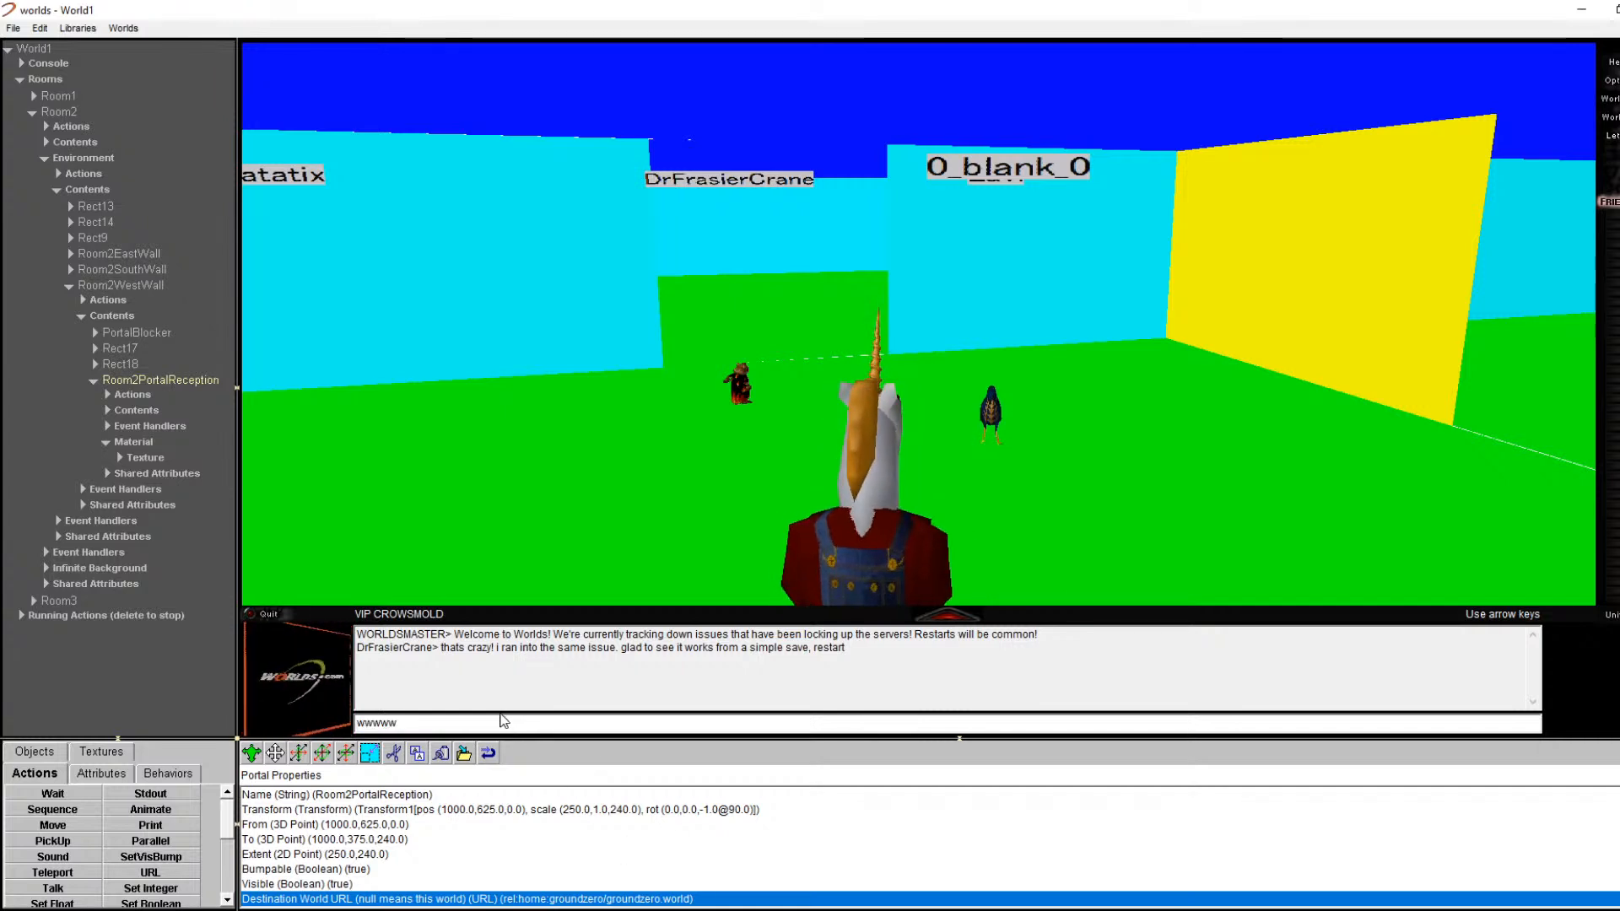
click(487, 726)
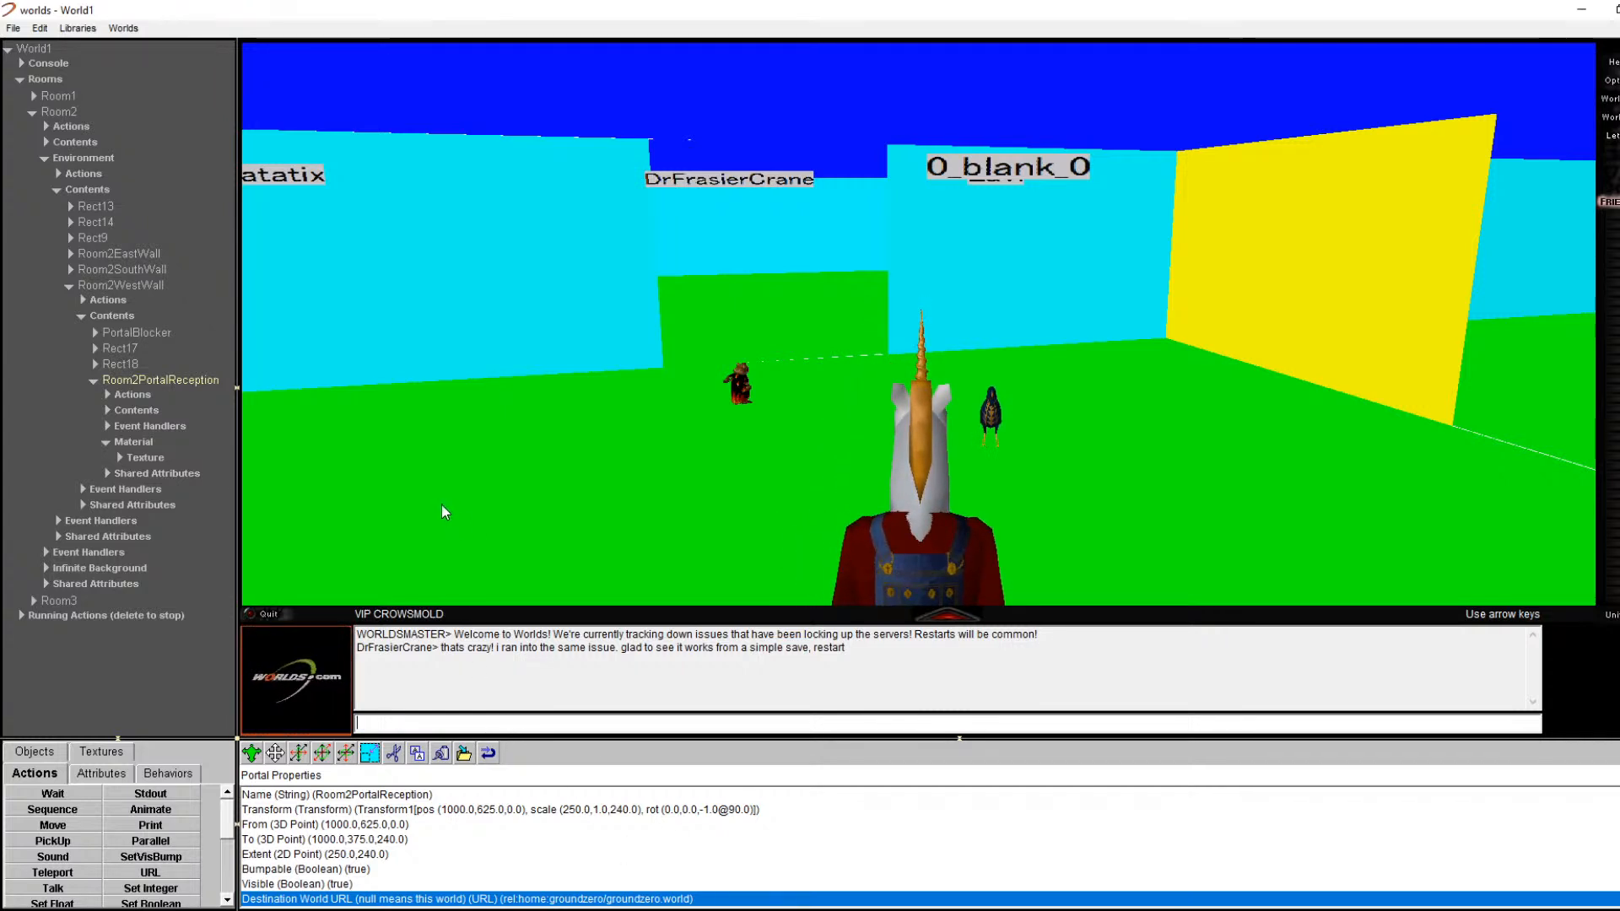
key(Left)
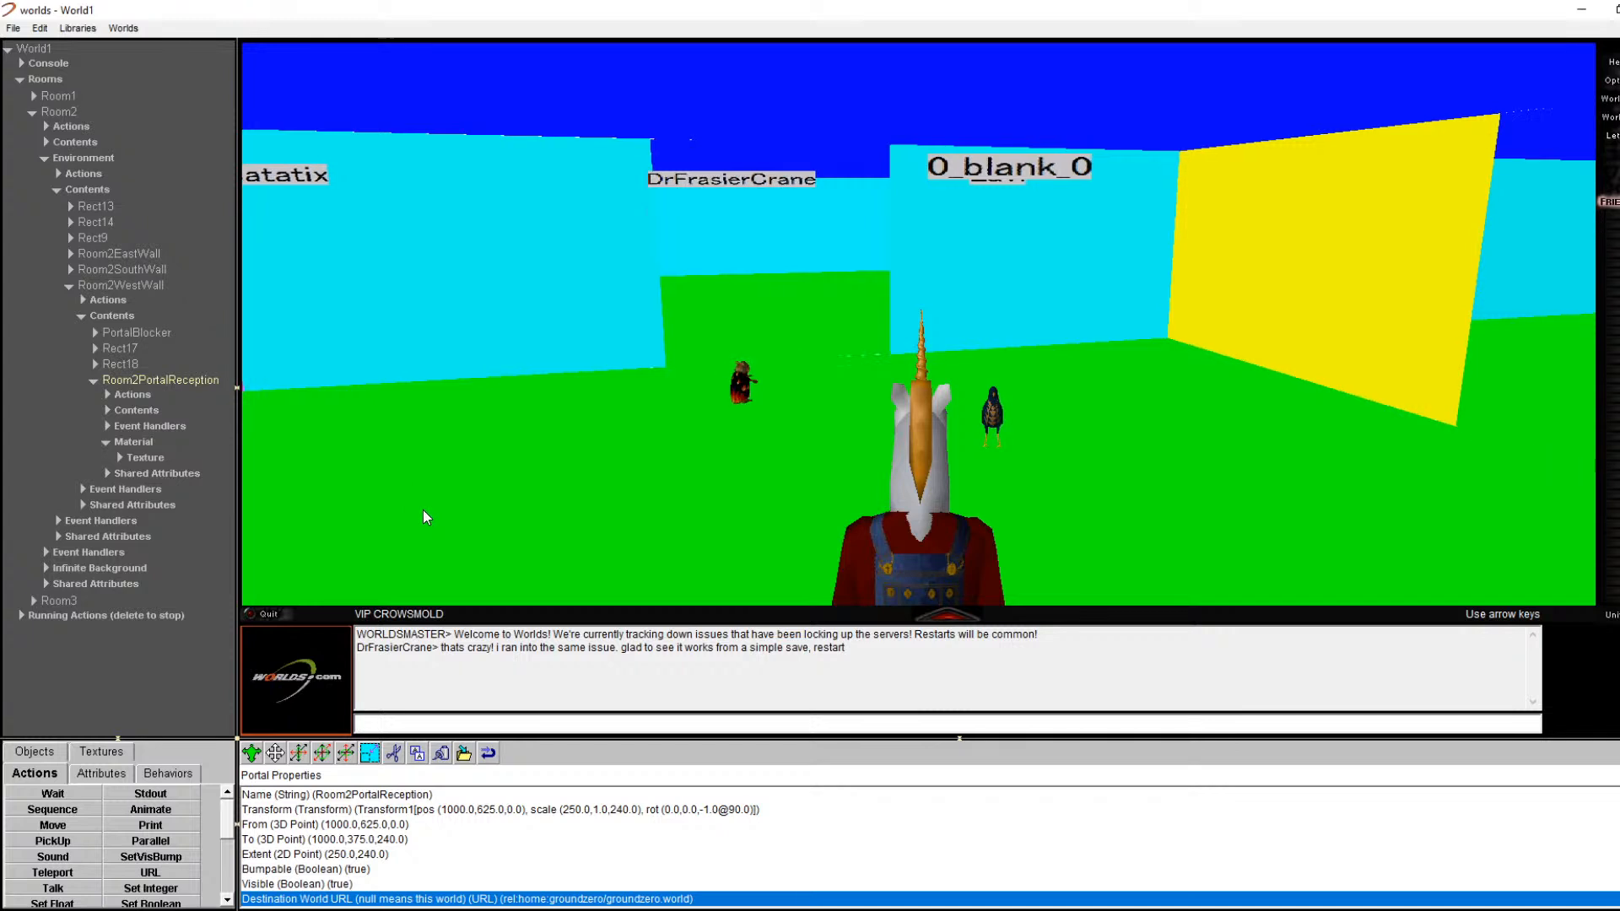
key(Left)
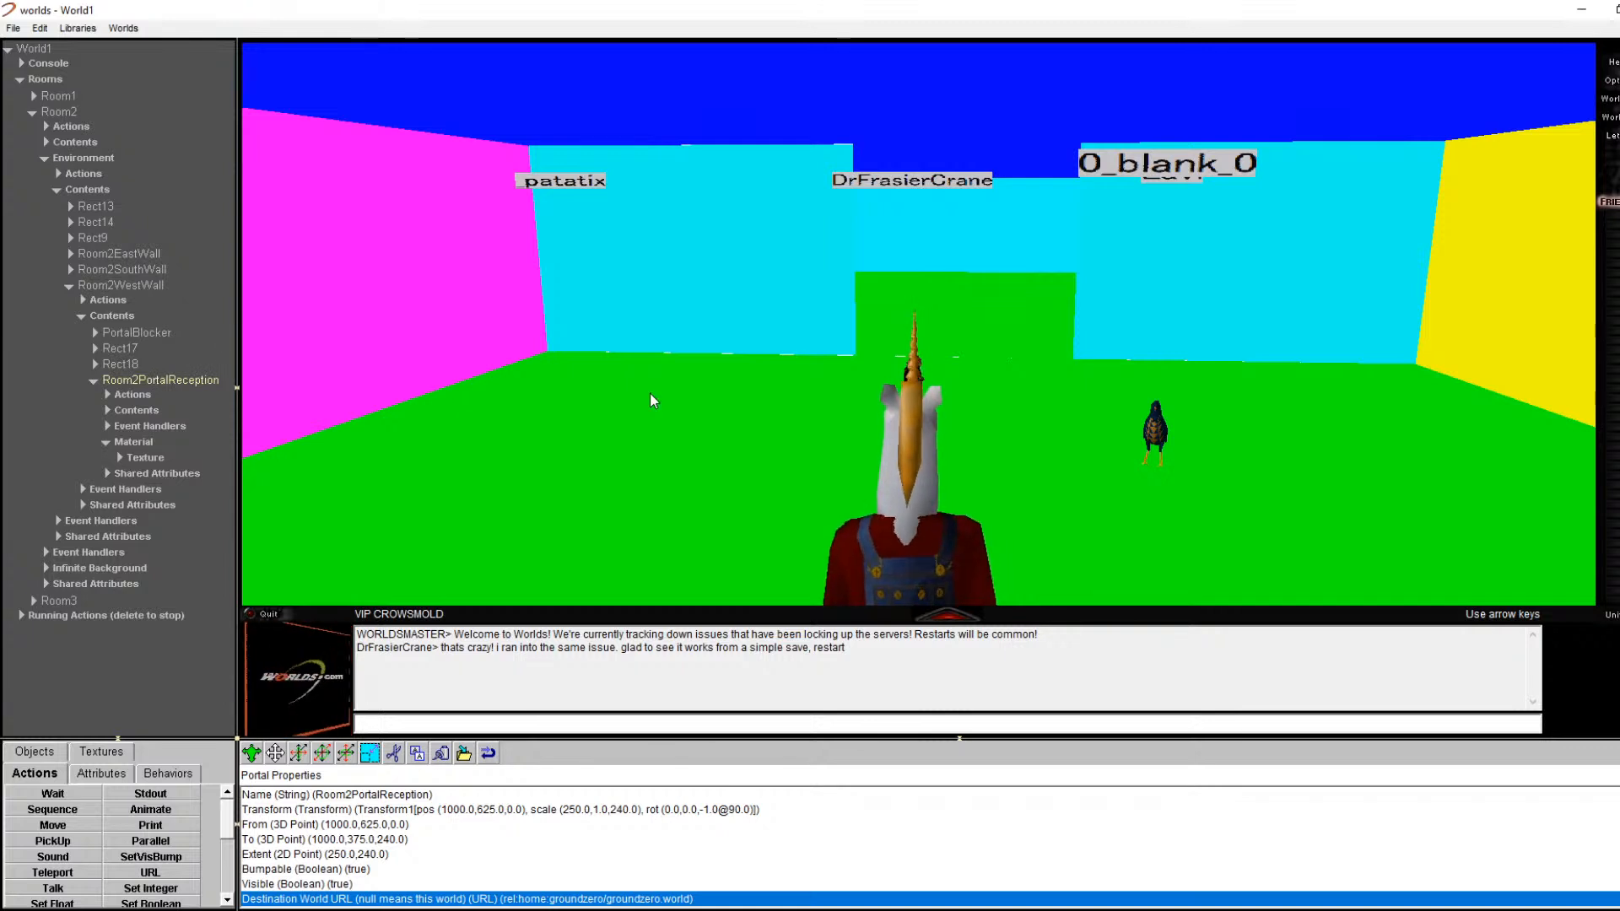
Step: Walk forward through Room2 and turn right past the pink and cyan walls toward the yellow wall
click(14, 29)
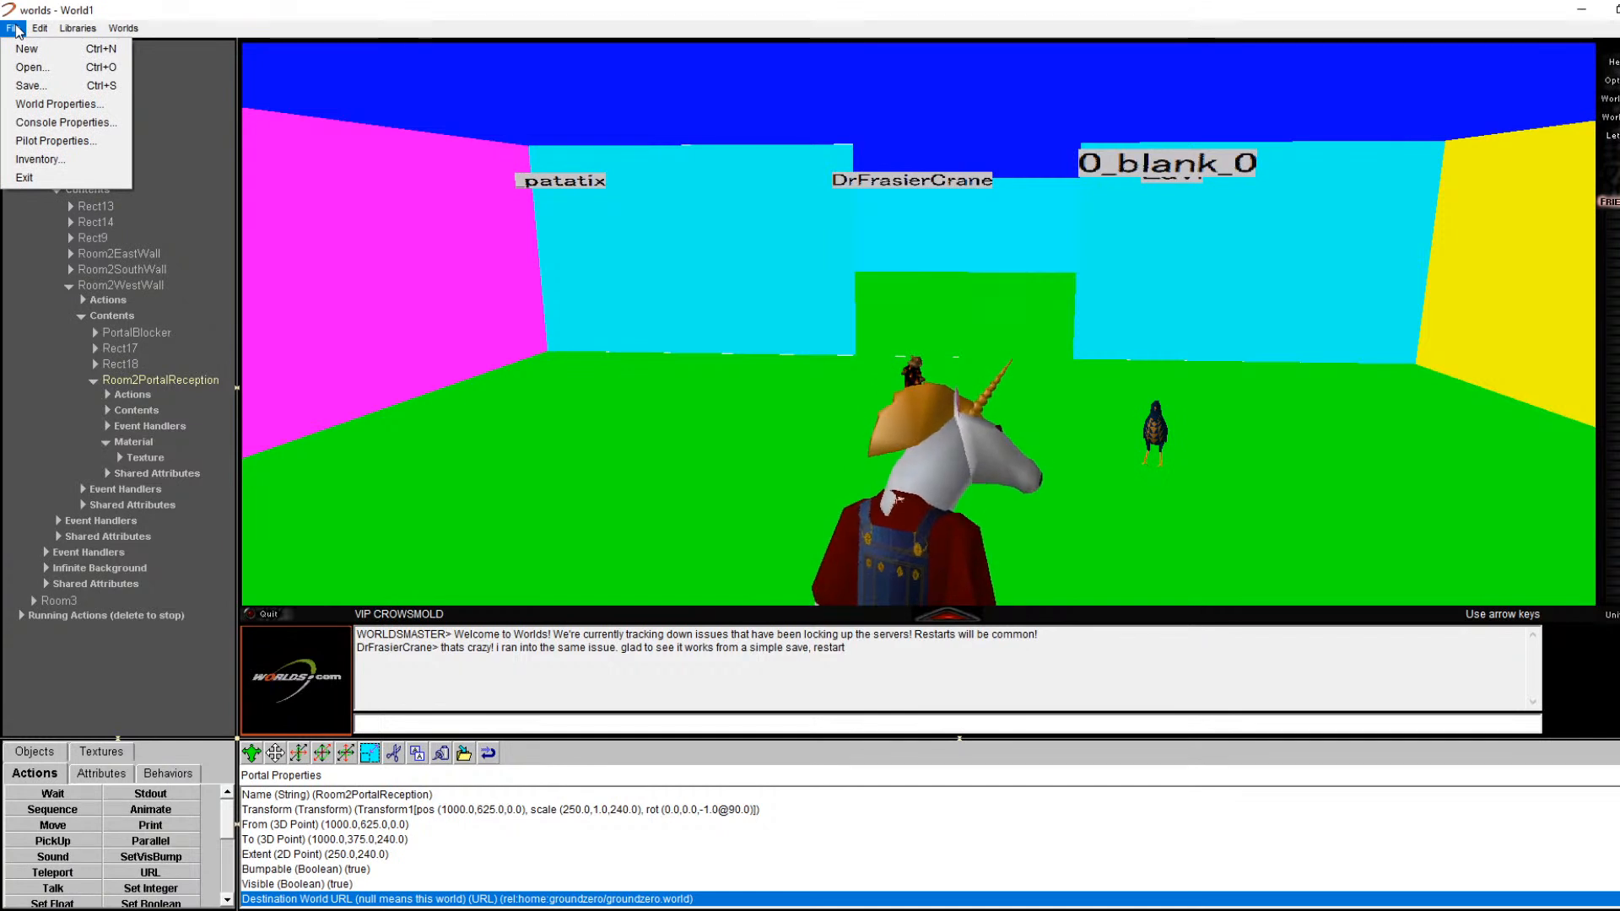
click(354, 222)
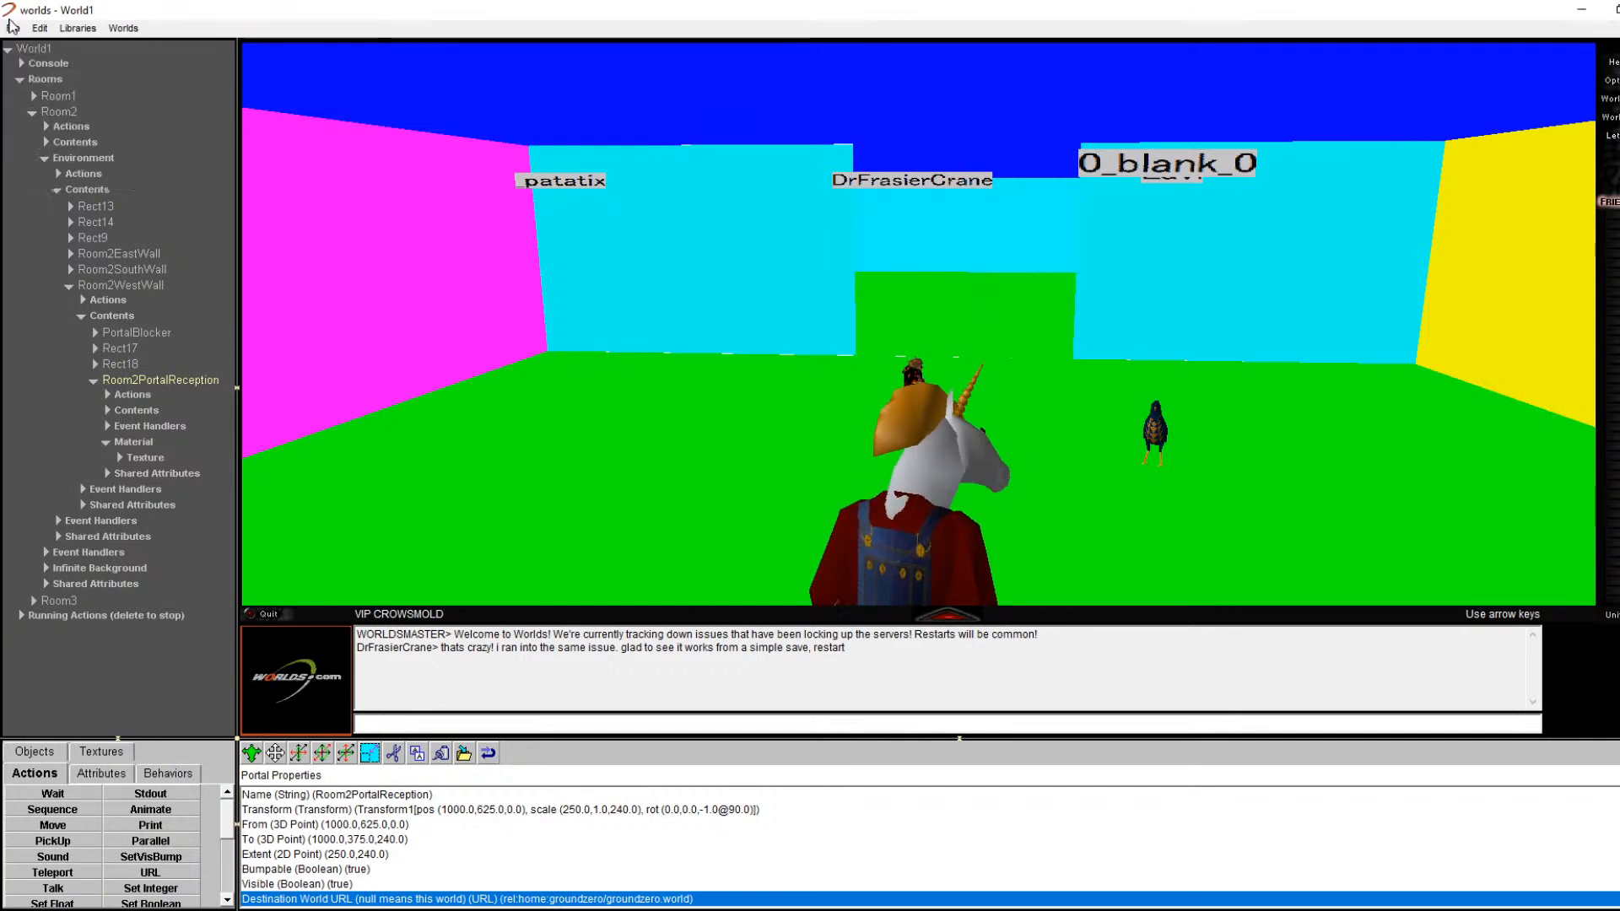
key(Up)
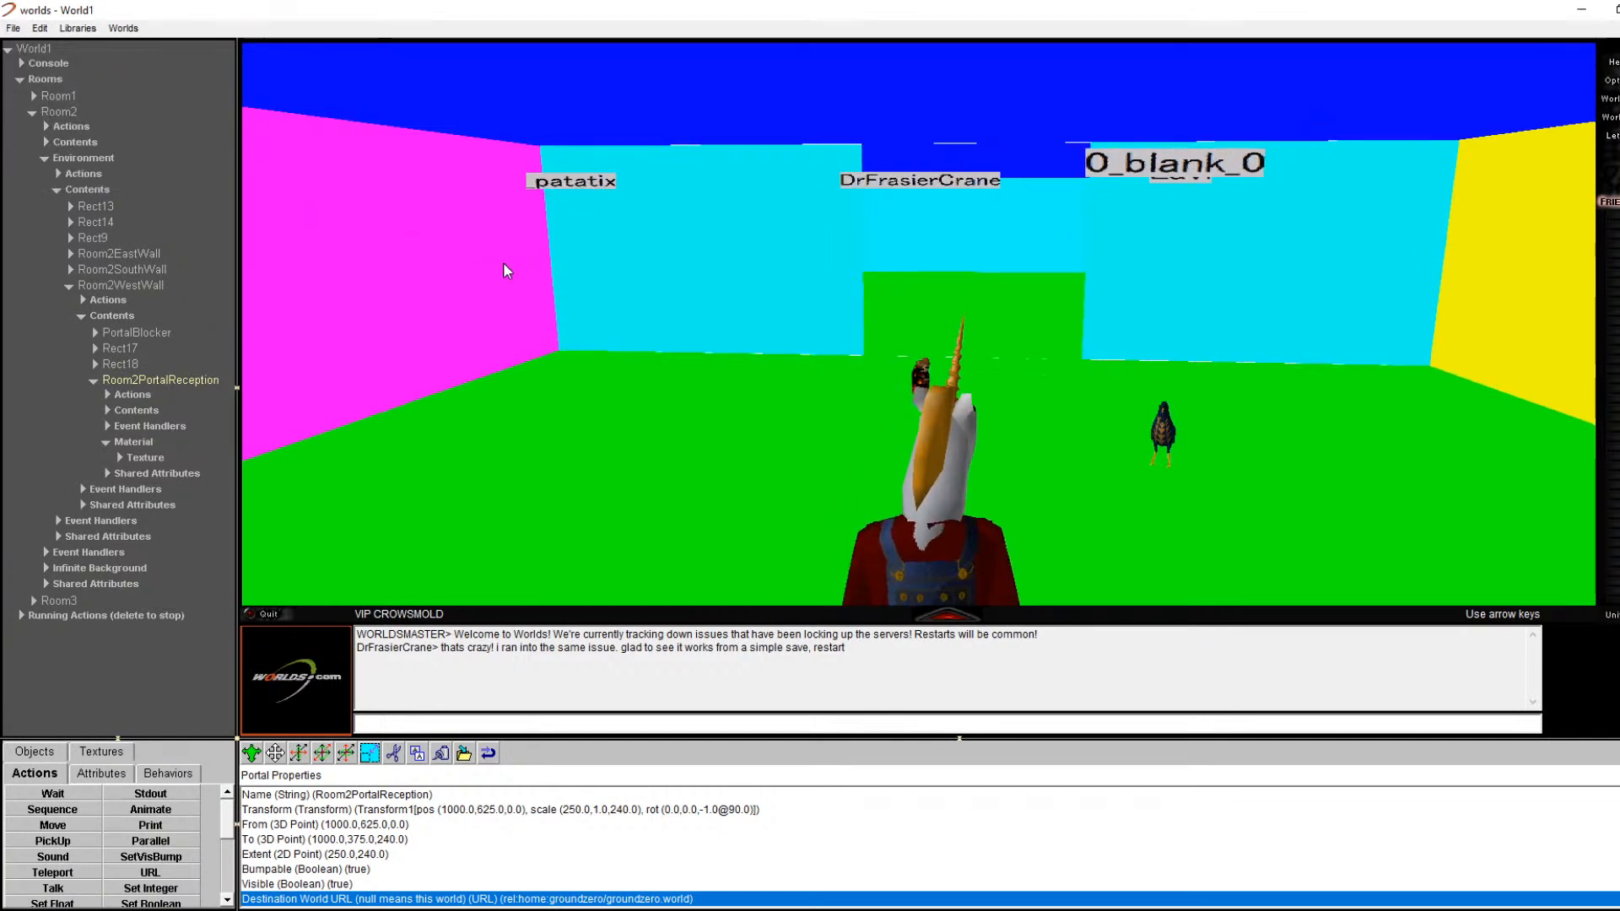
key(Left)
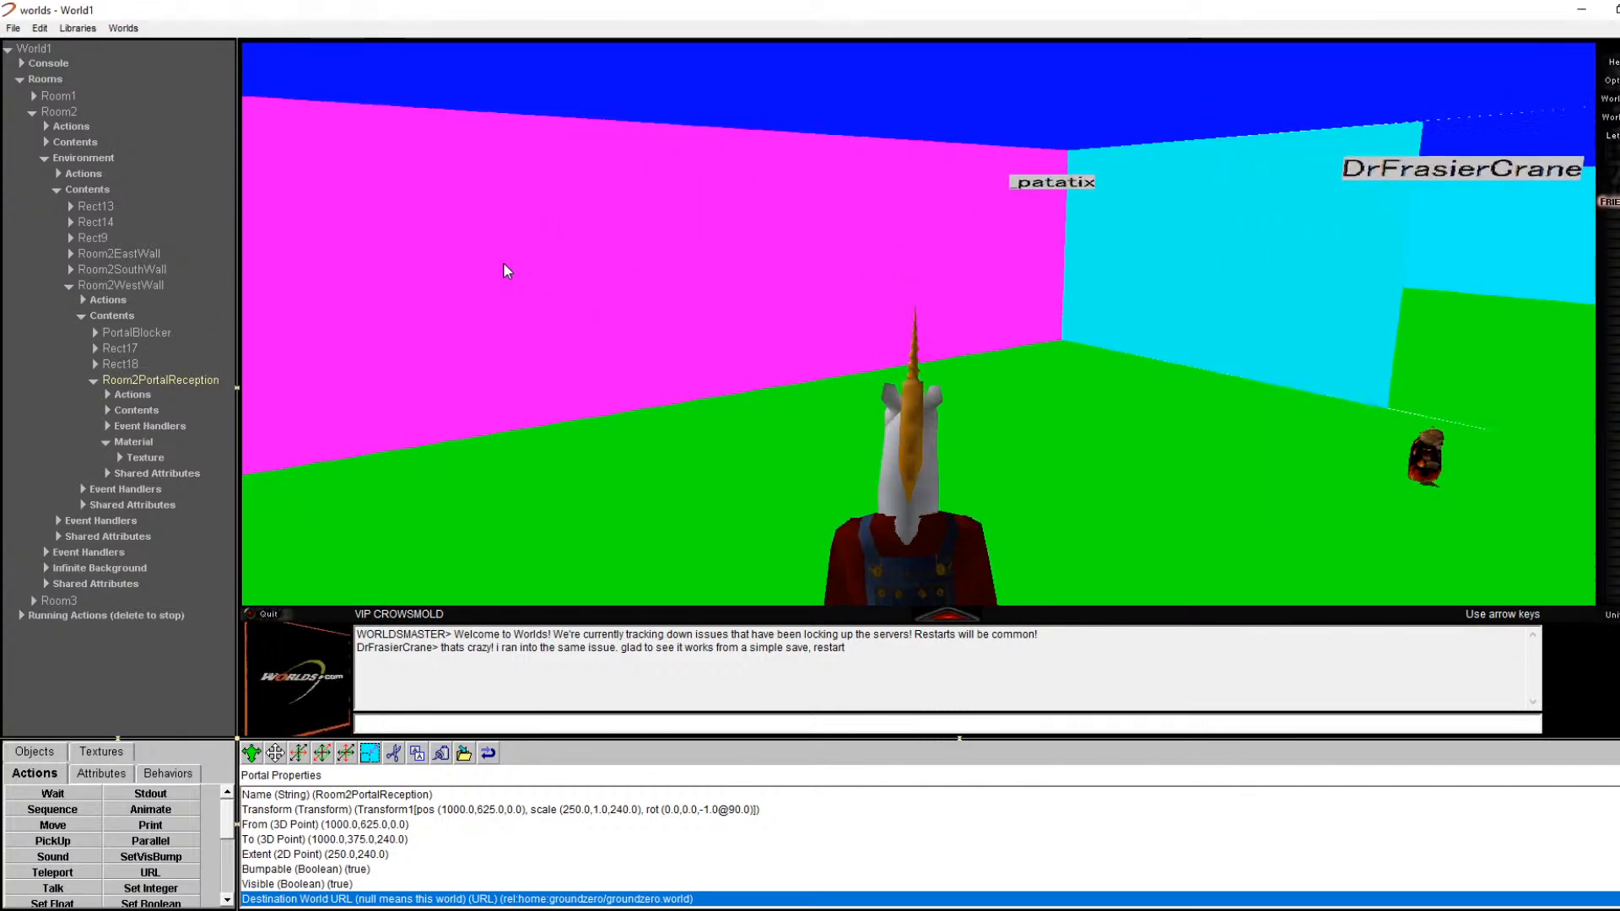
key(Left)
key(Up)
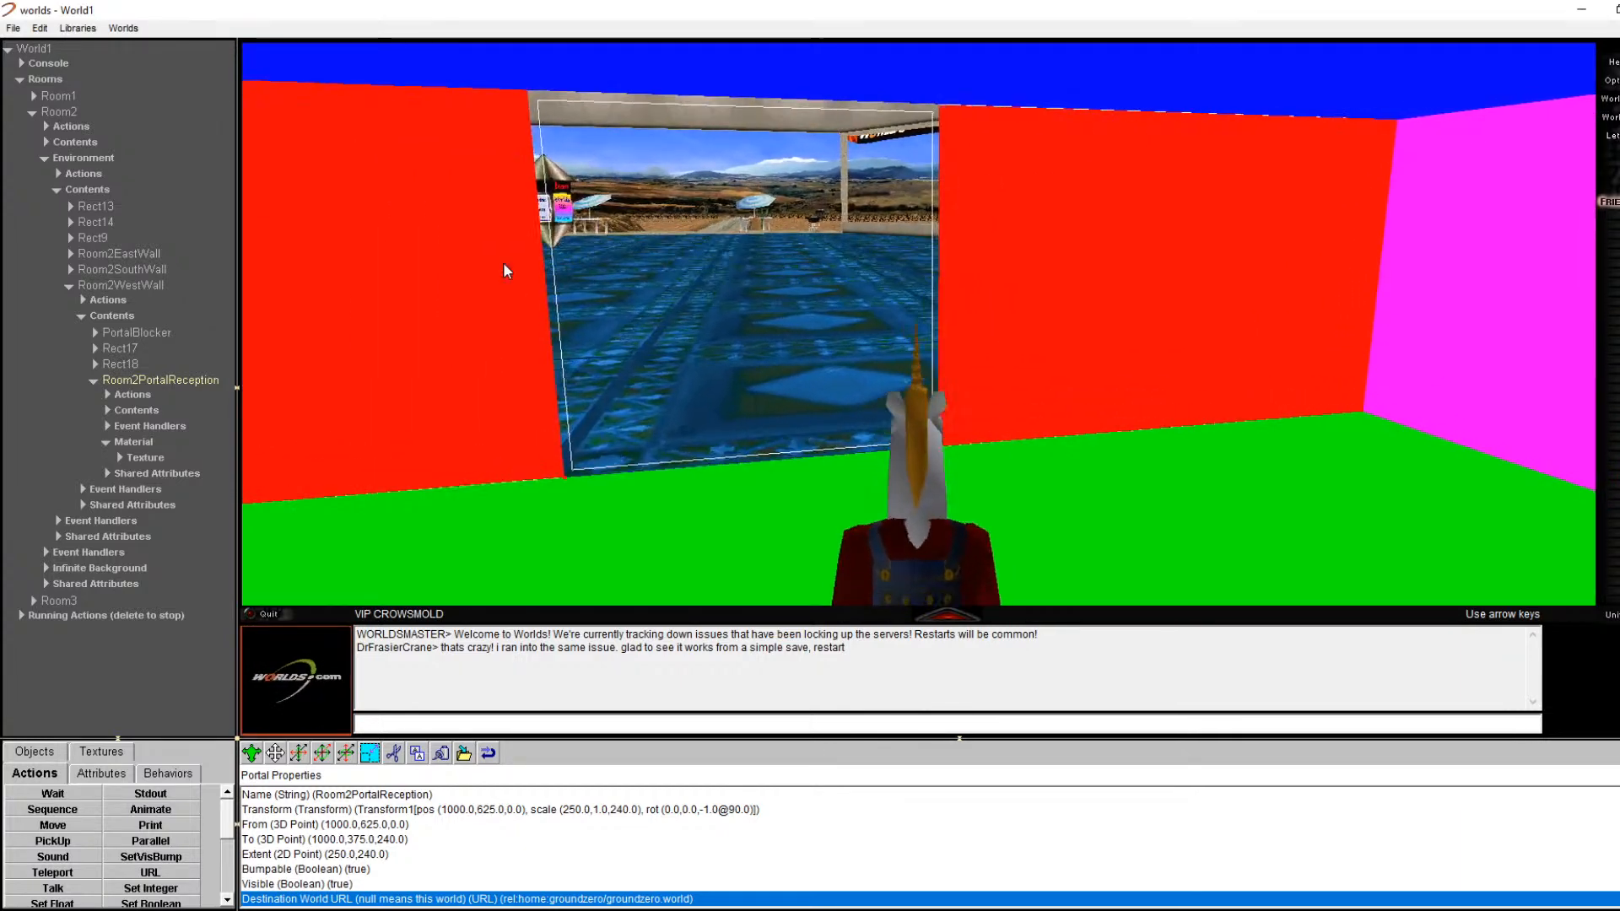
key(Right)
key(Right)
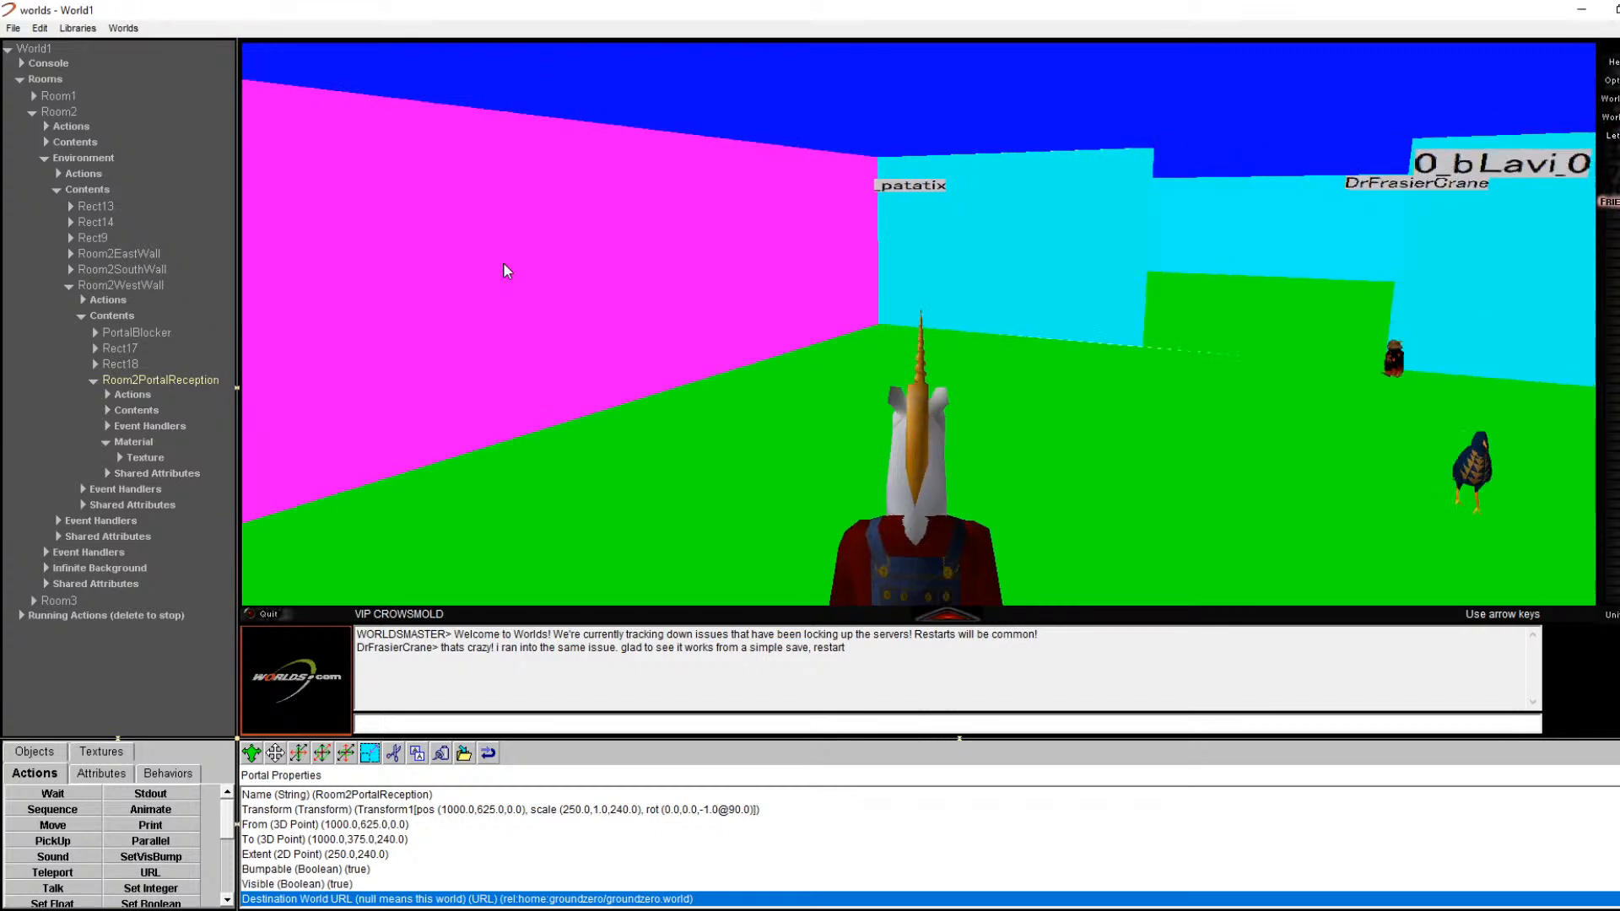
key(Right)
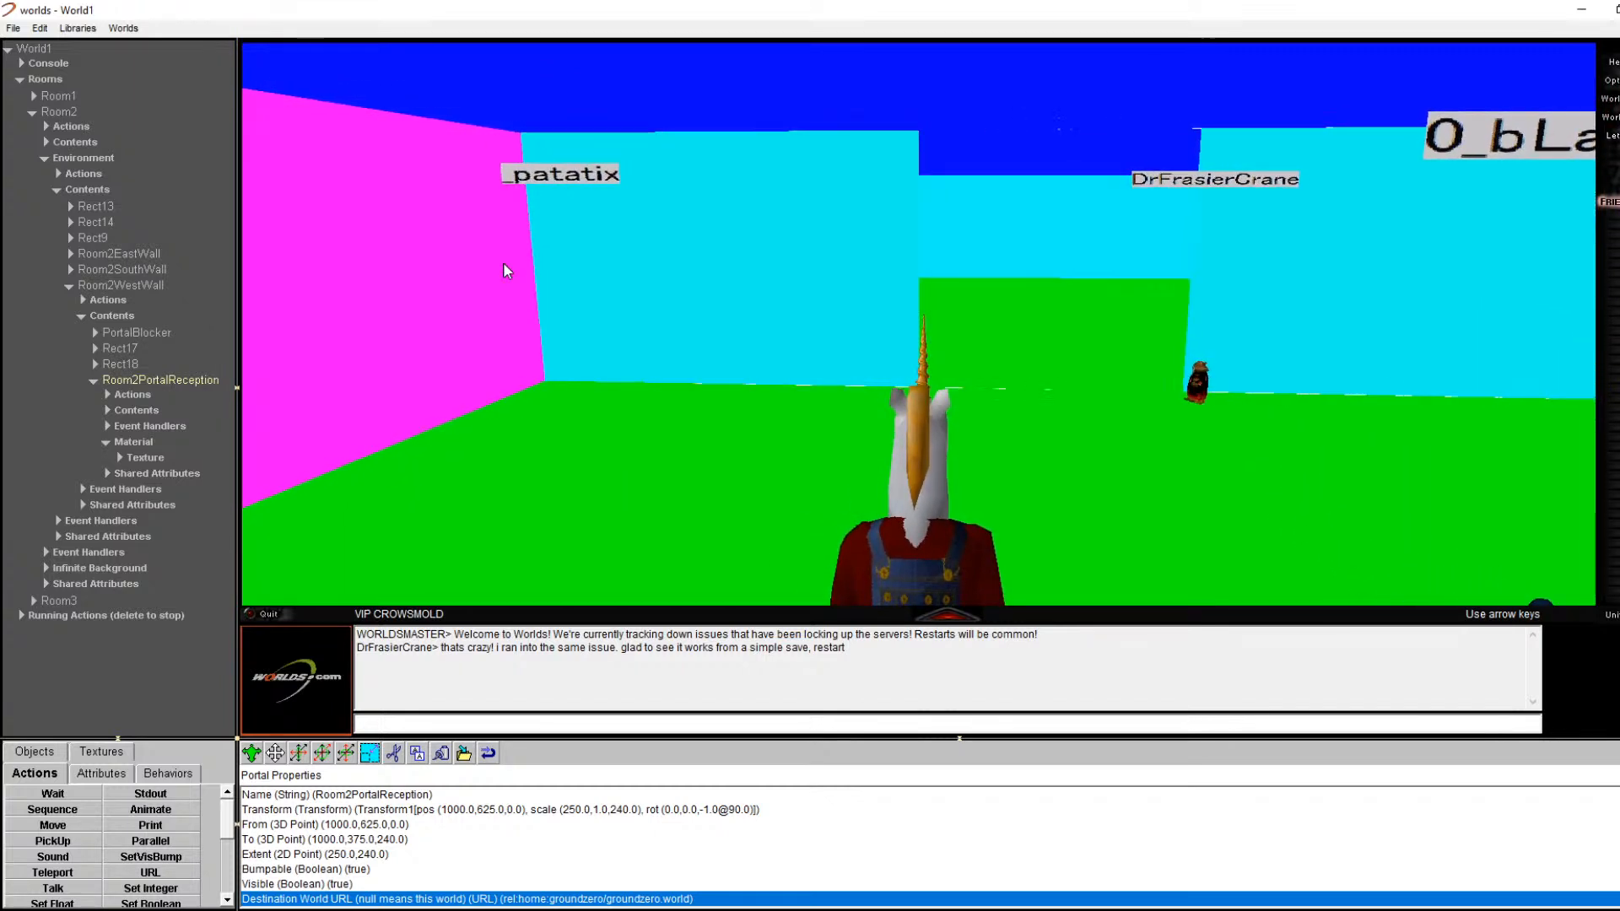
key(Right)
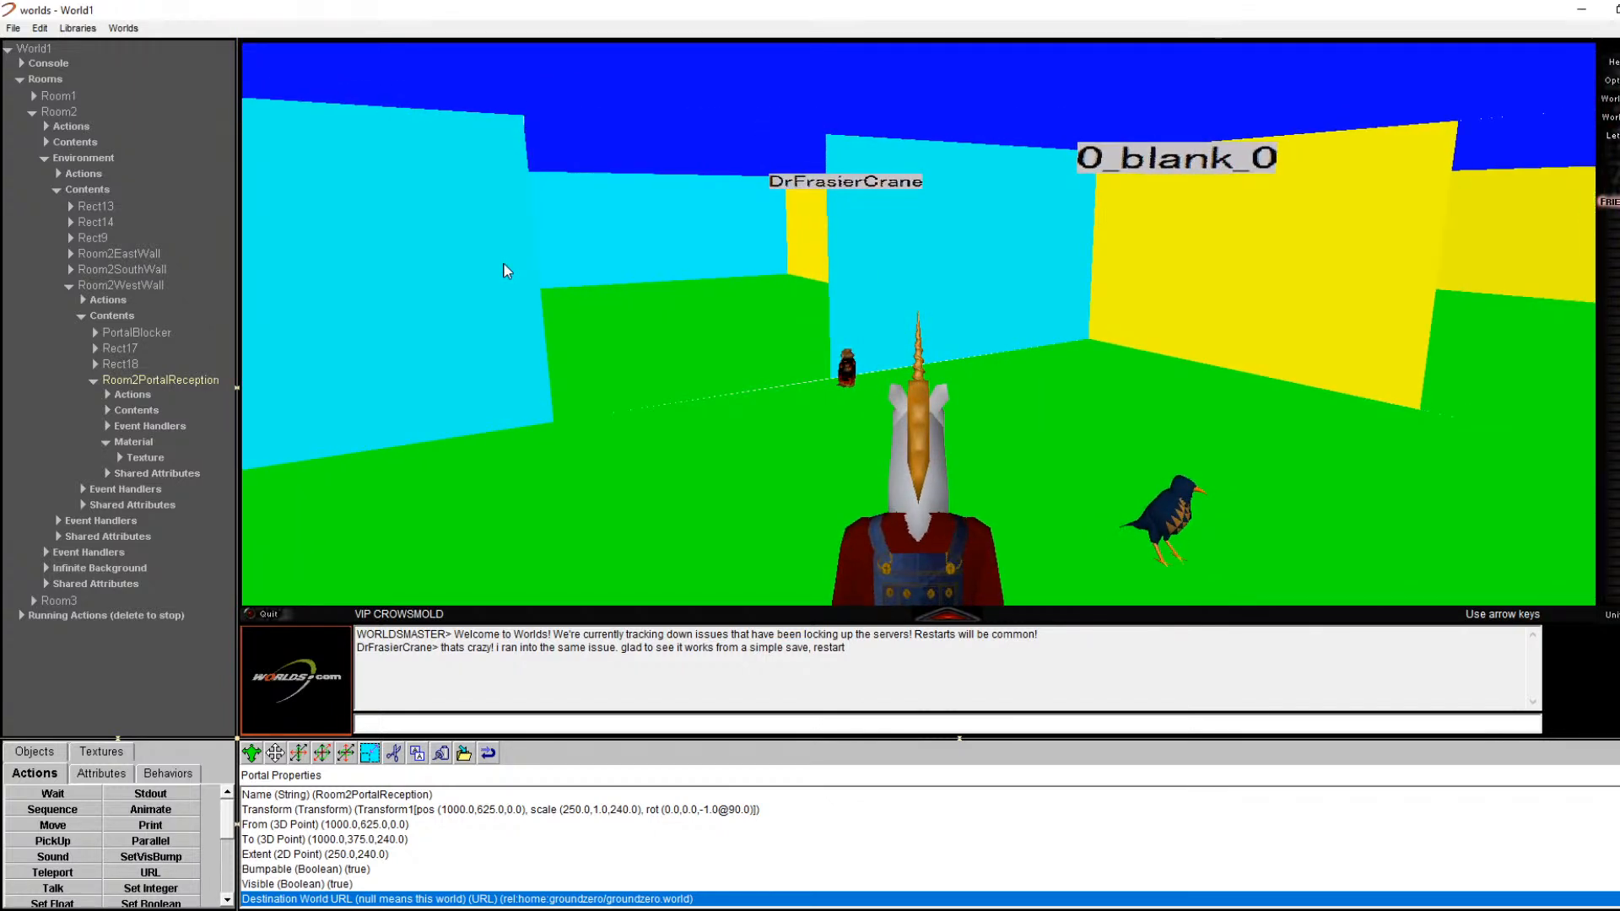
key(Right)
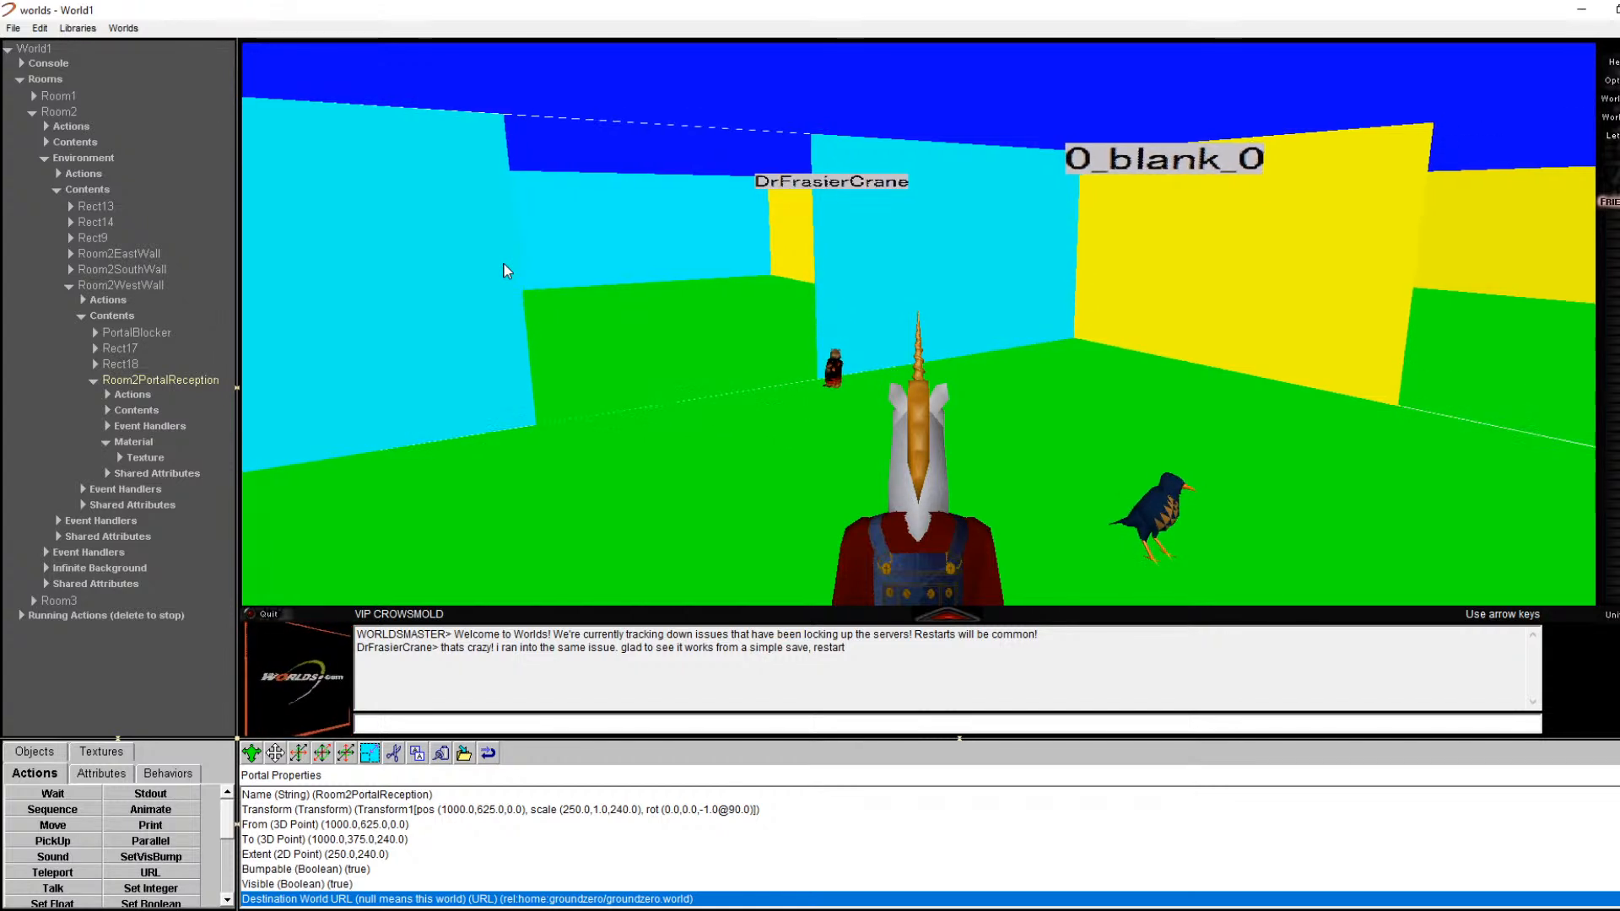
key(Right)
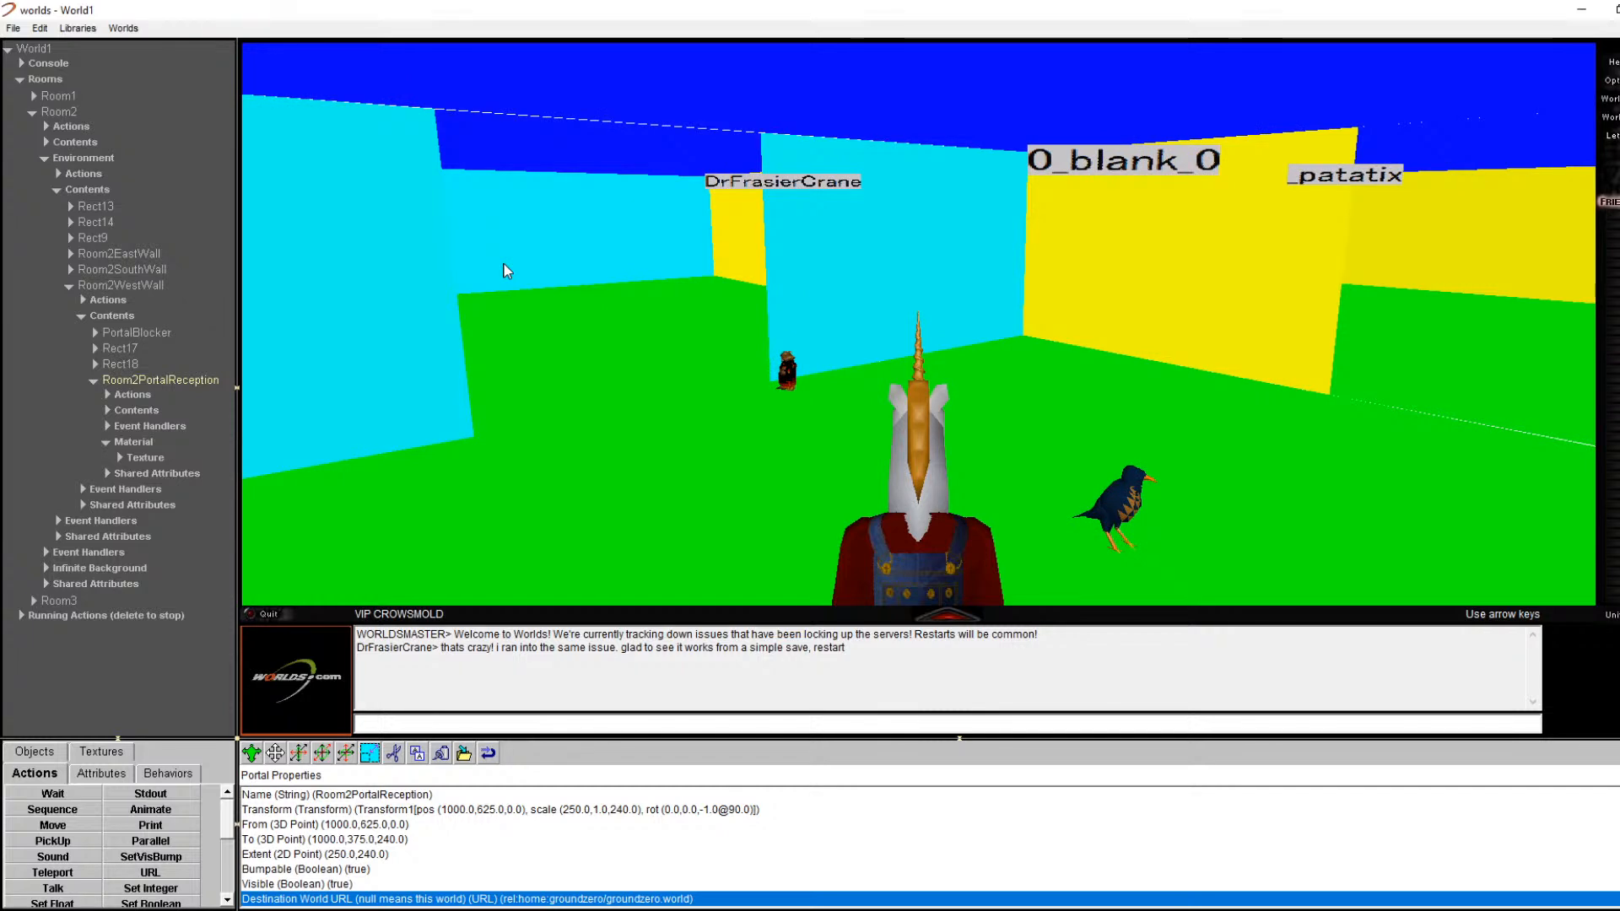
Step: Turn back left and walk up to the cyan wall opening at the east portal
click(13, 29)
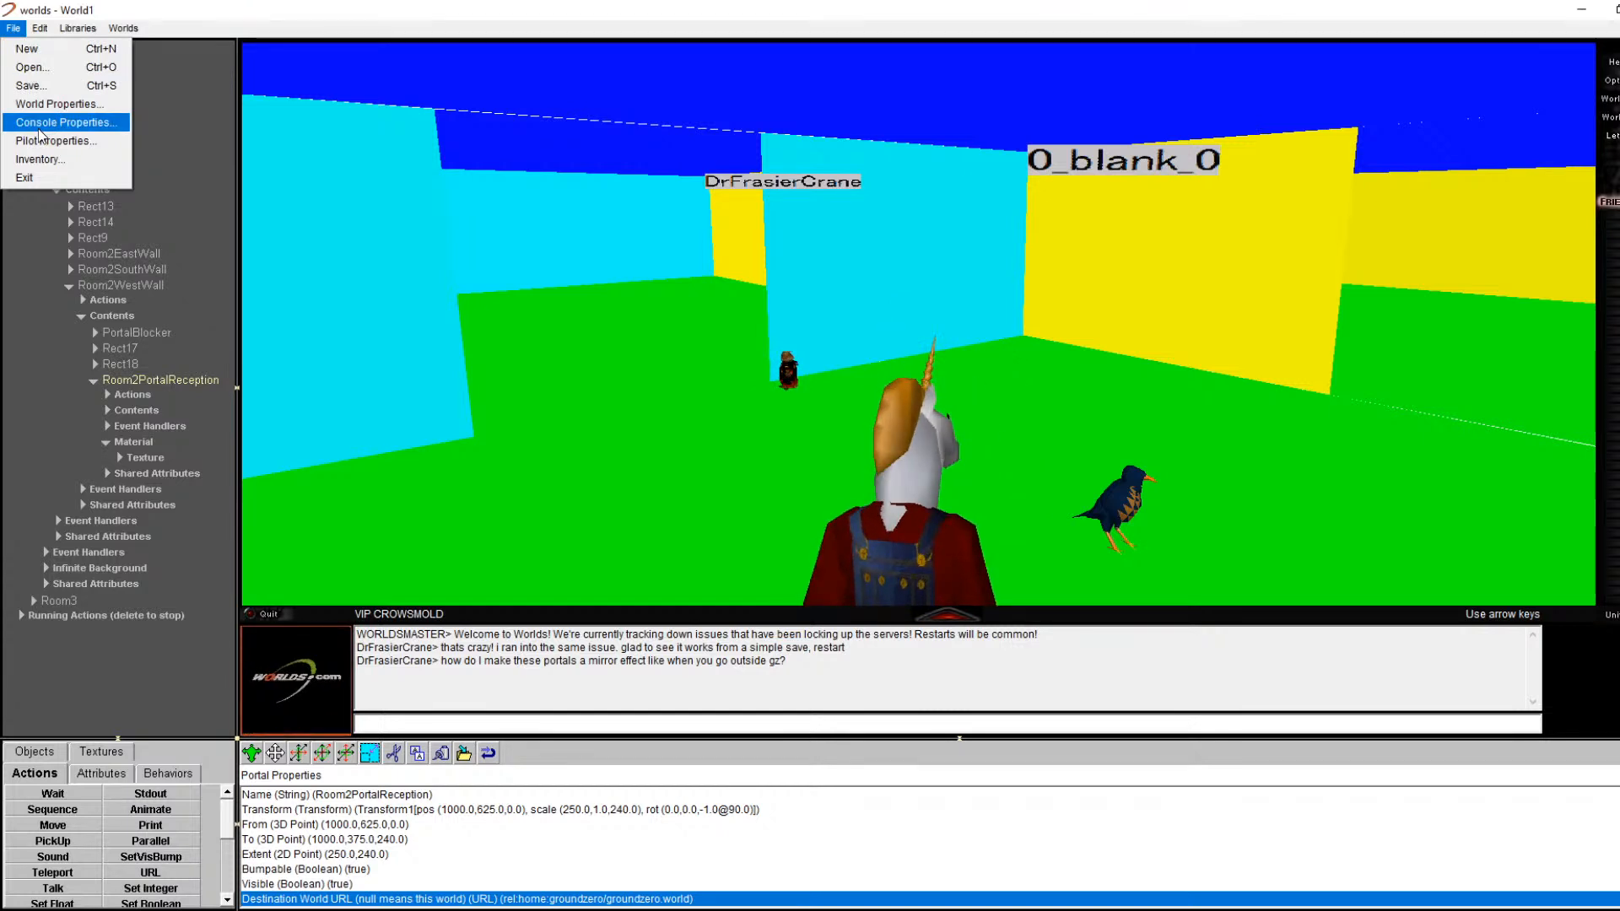
click(536, 464)
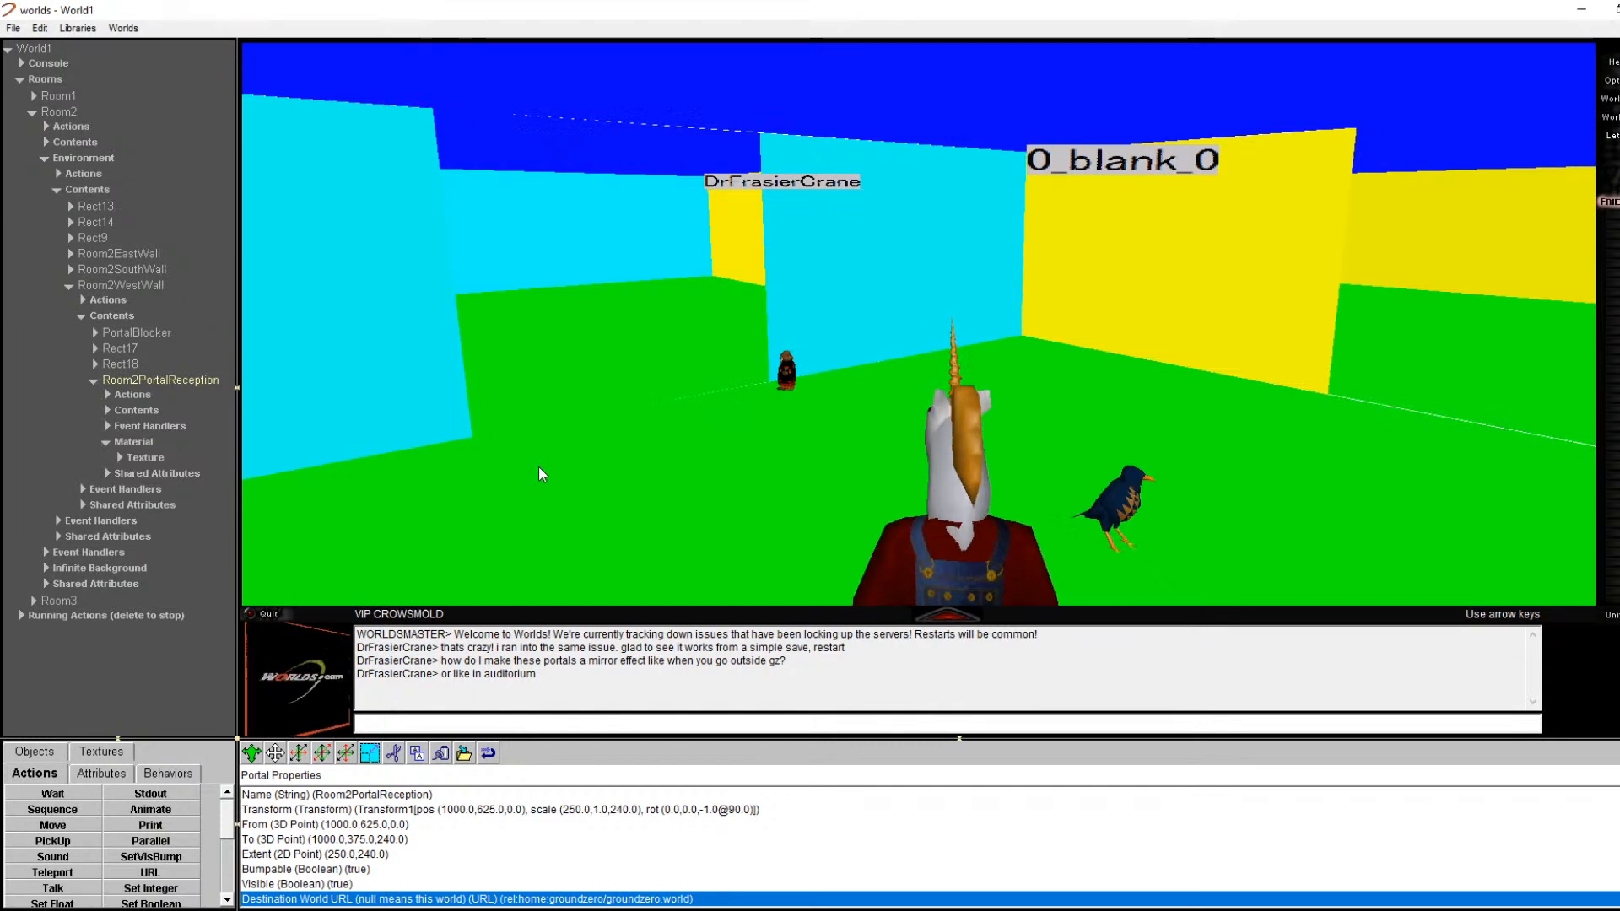
key(Right)
key(Right)
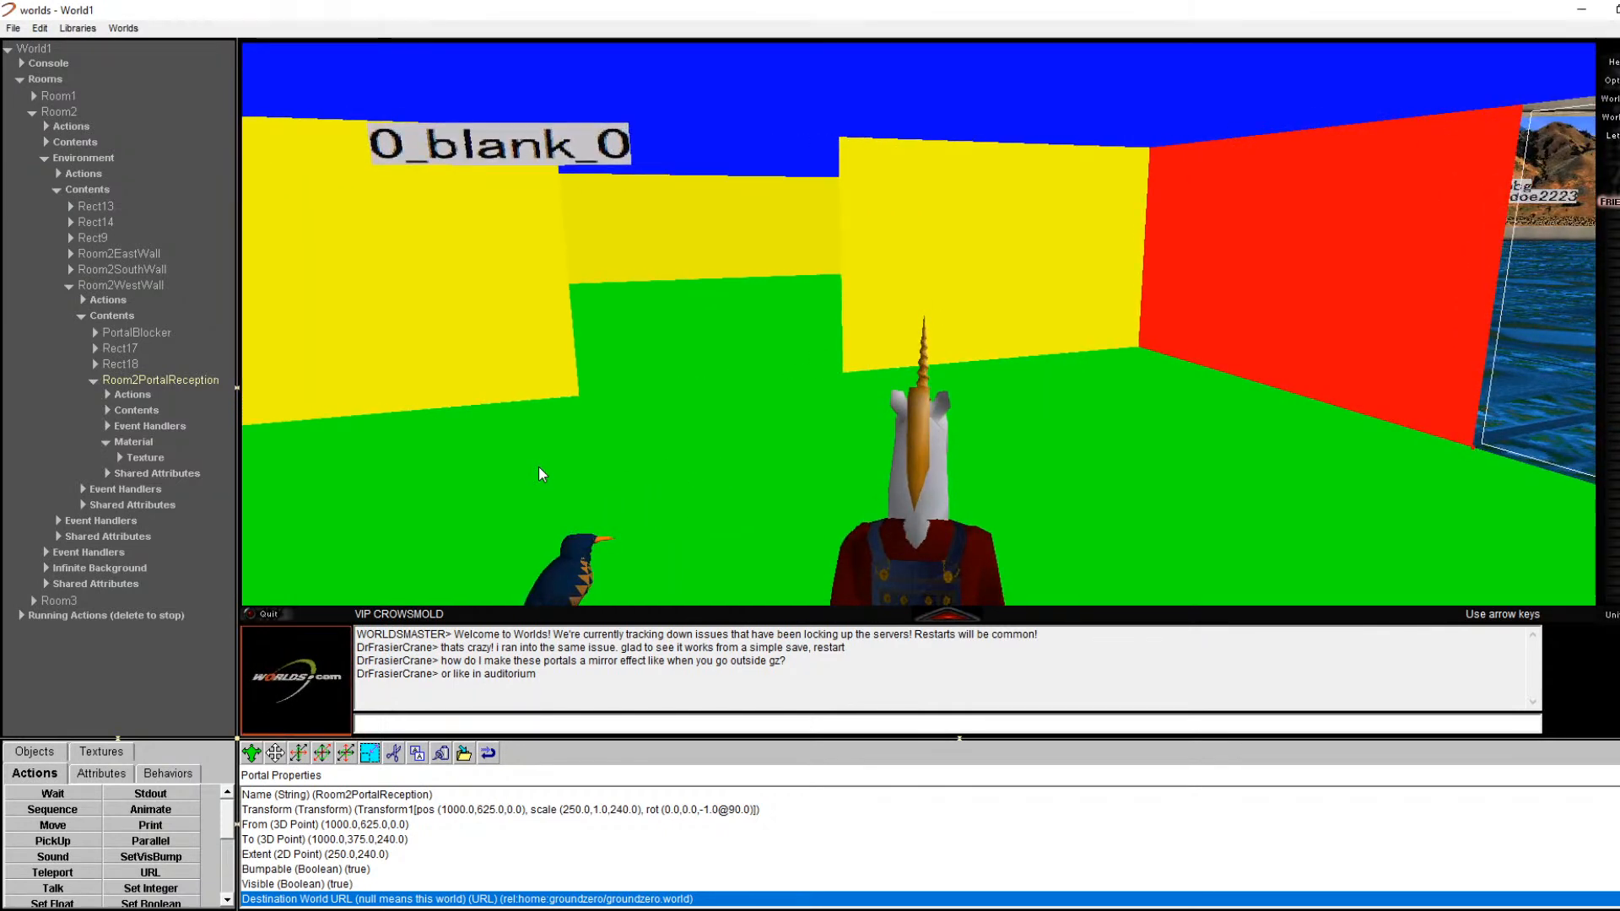
key(Left)
key(Up)
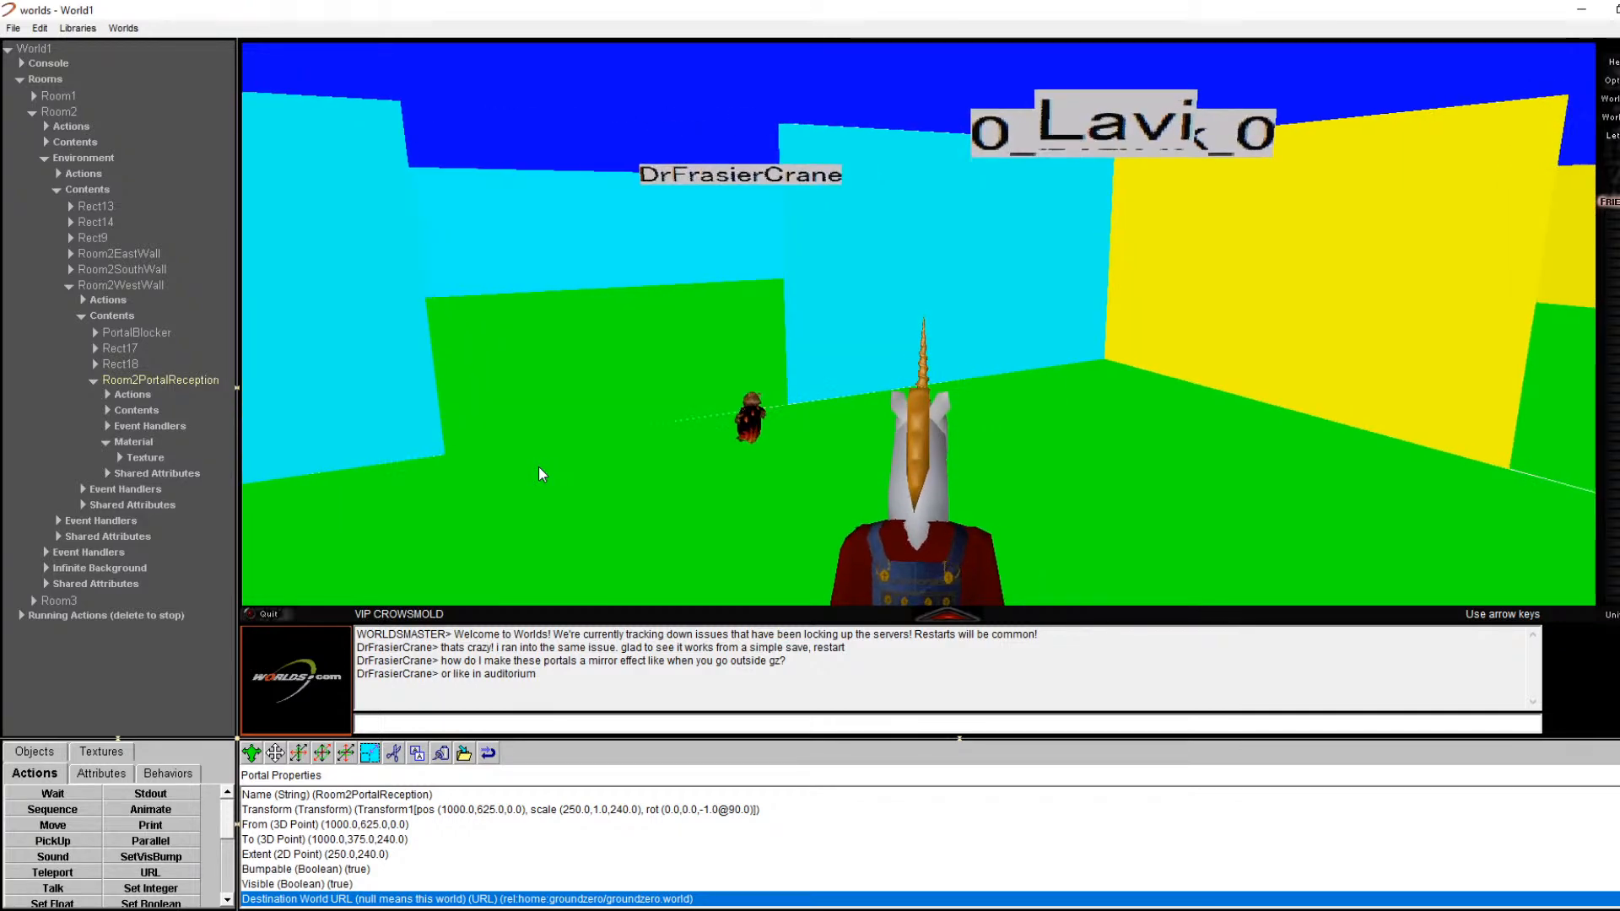
key(Left)
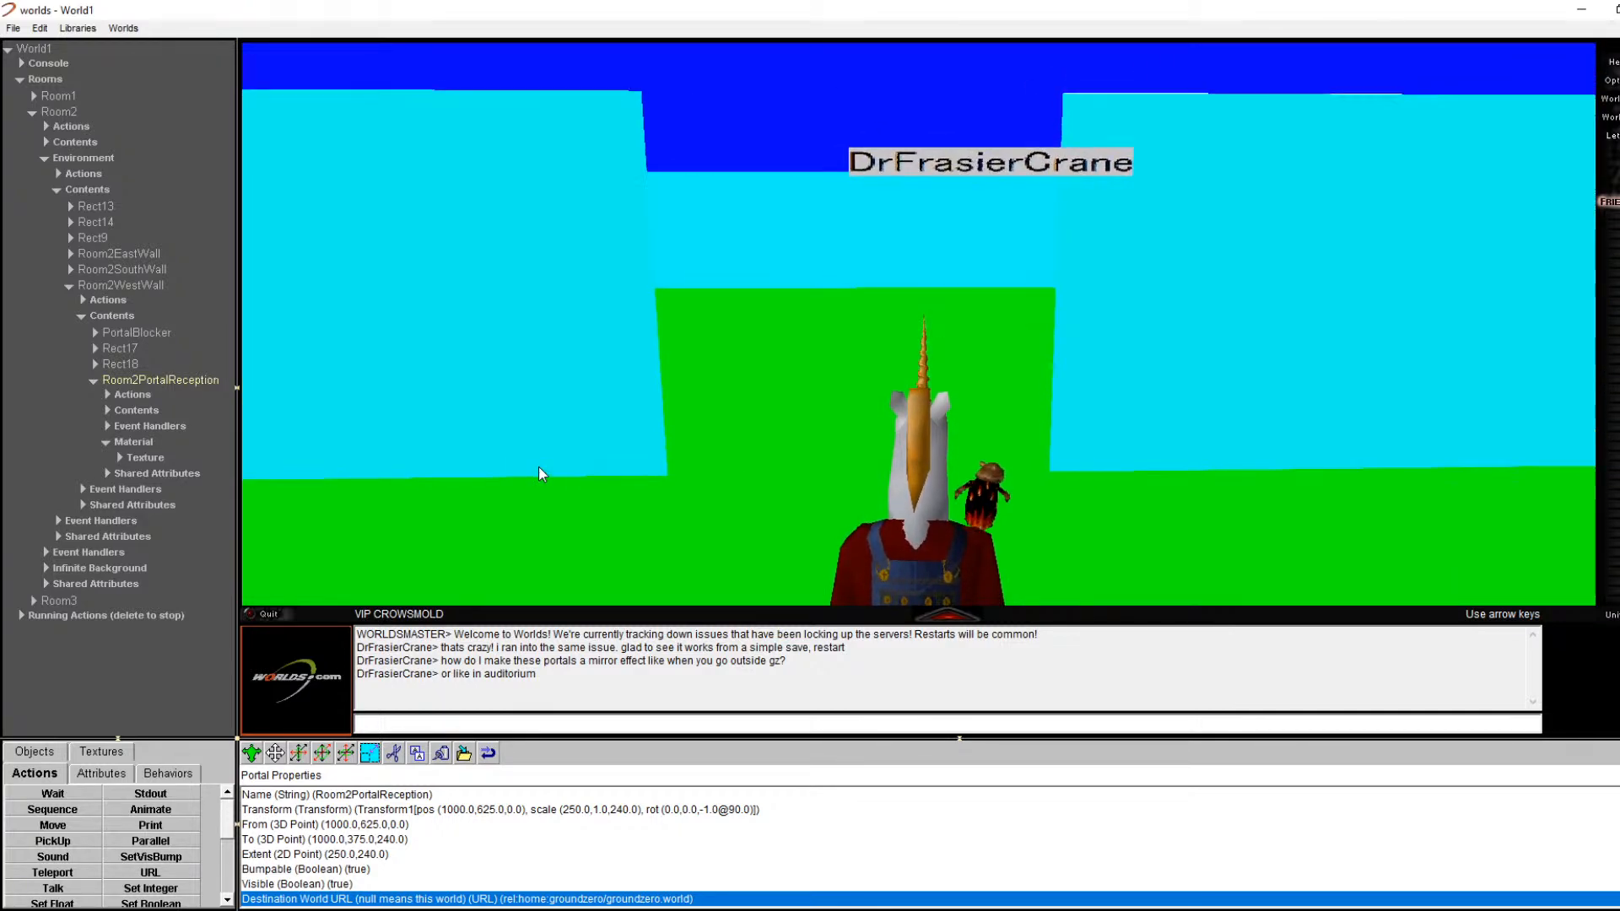
key(Up)
Step: Open the Room2EastPortalRoom3 properties, then teleport to GroundZero from the Let's Go world list
right_click(705, 360)
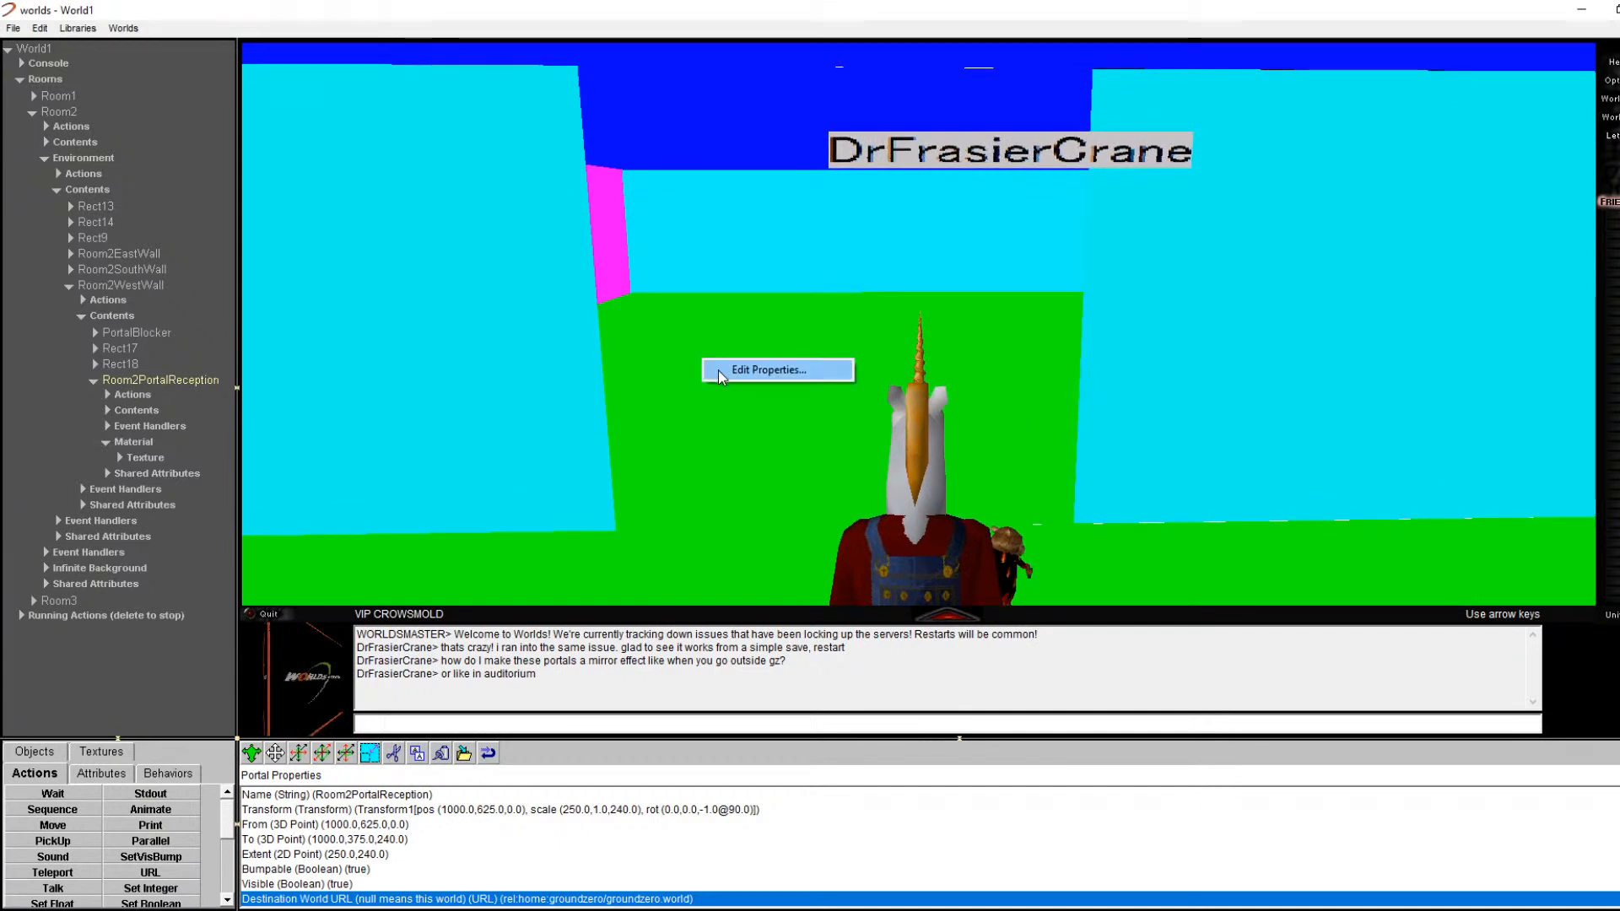
click(721, 370)
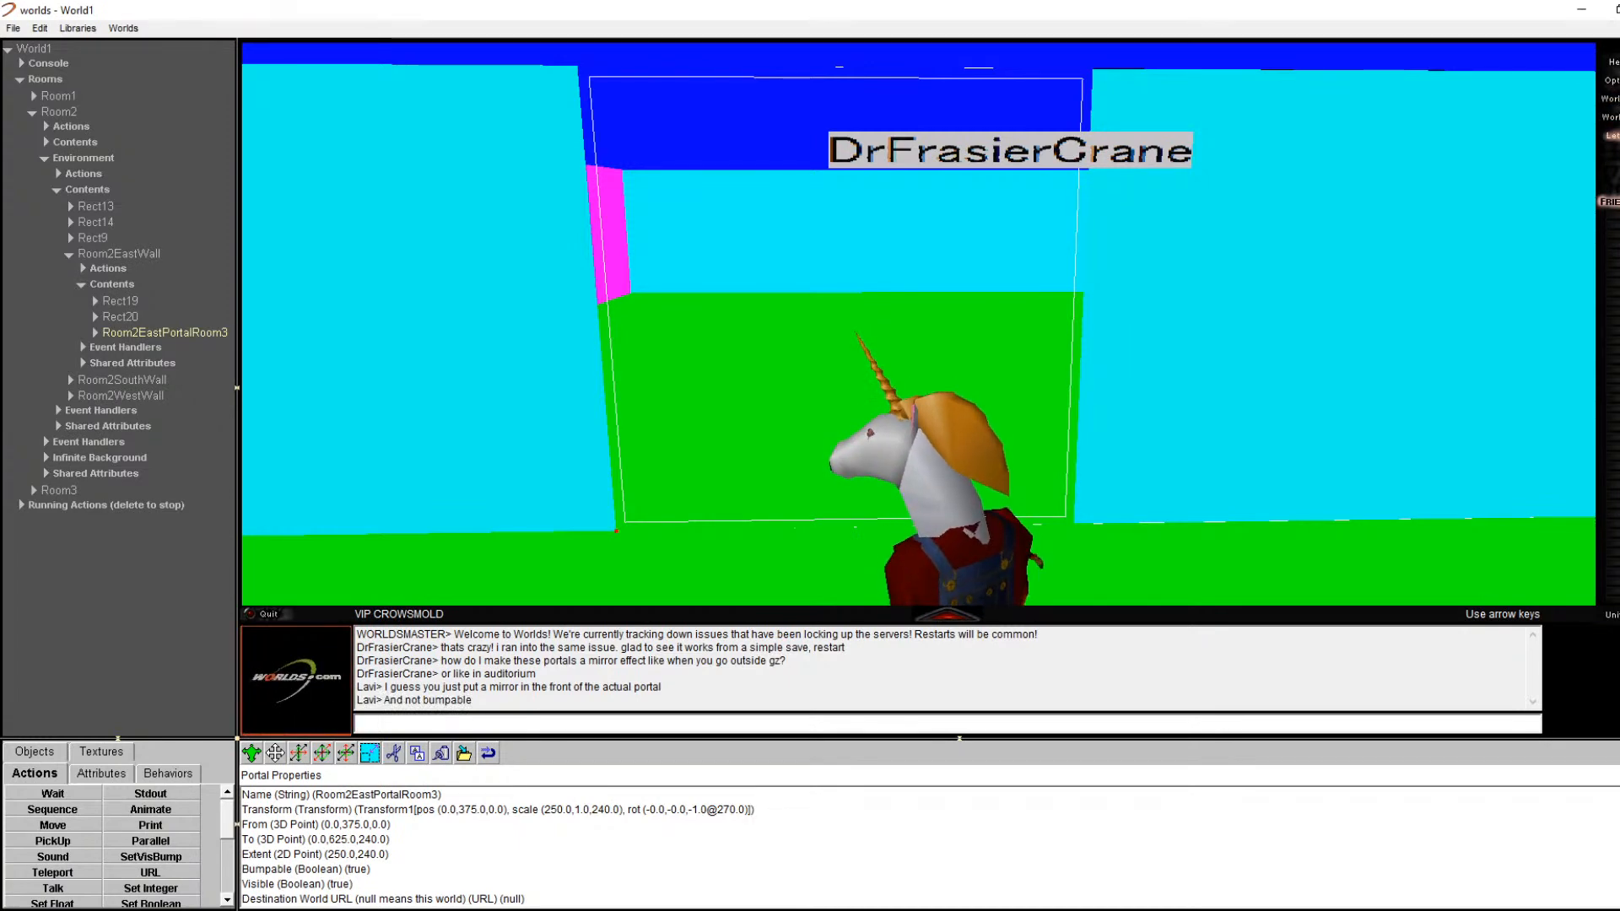
click(1612, 135)
mouse_move(1586, 182)
click(1511, 185)
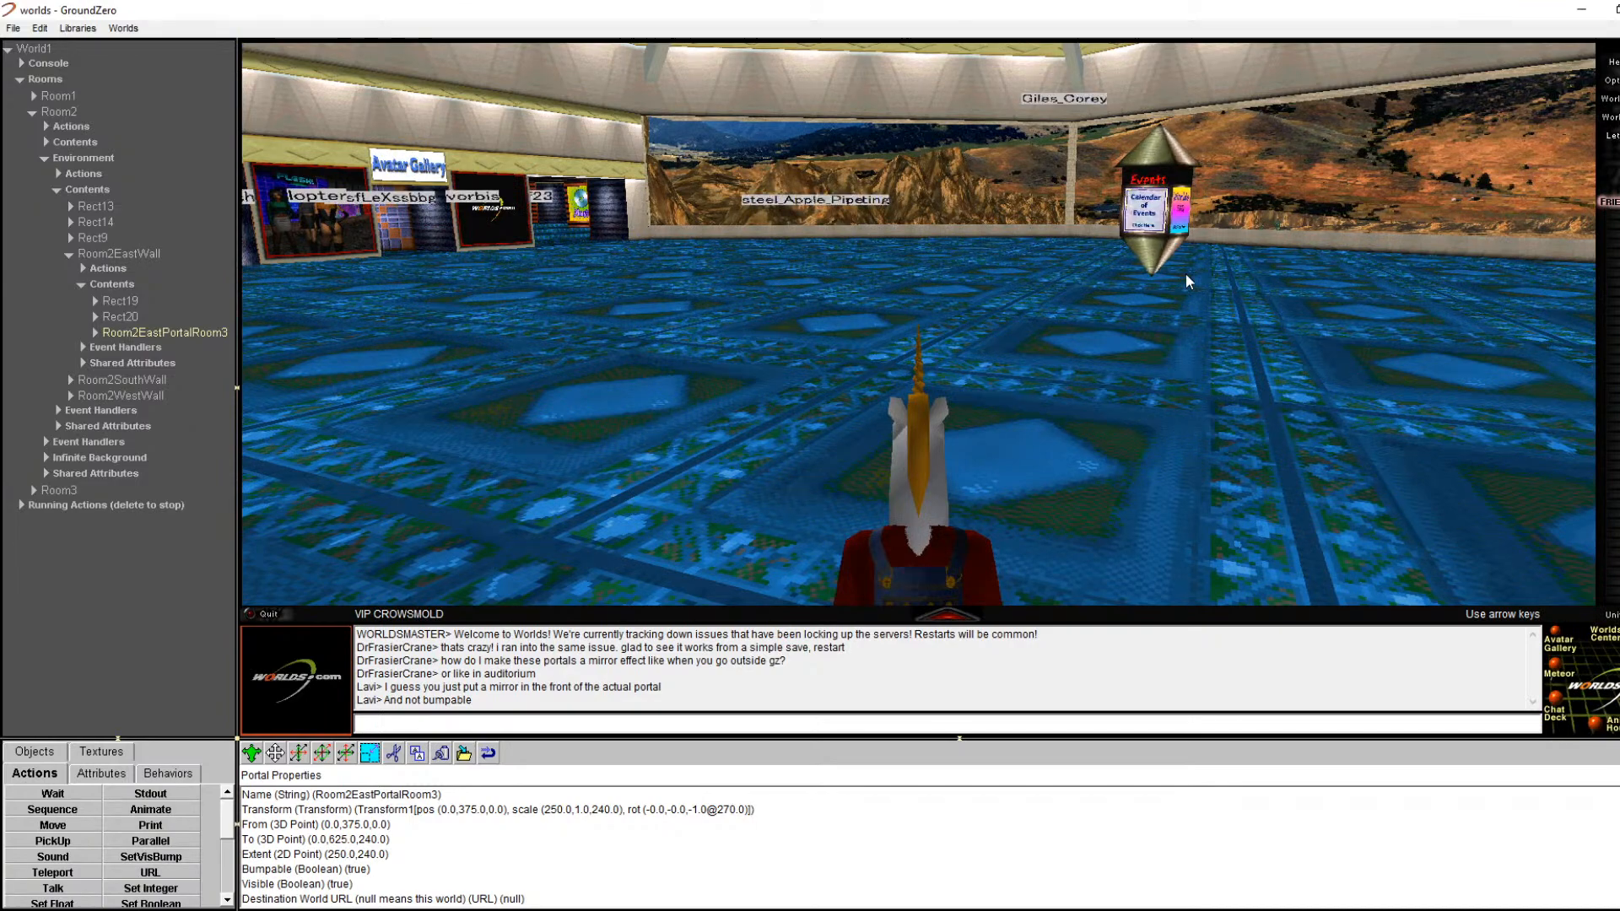
Step: Walk out across GroundZero's plaza past the umbrella tables and grills to face the dark mirror wall
key(Up)
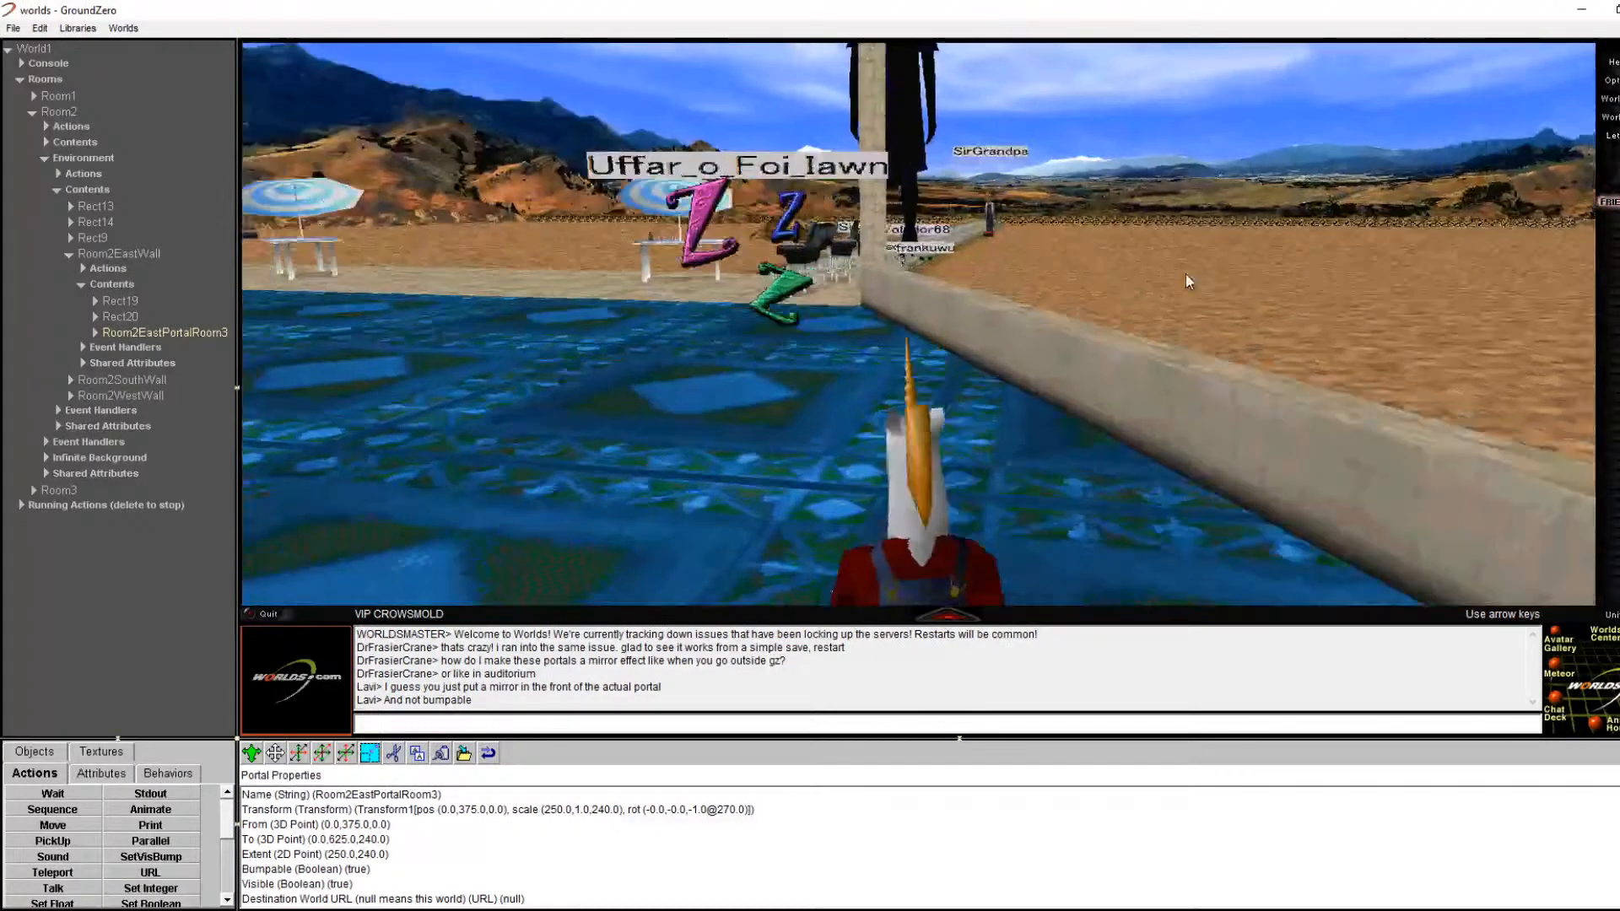
key(Left)
key(Right)
key(Up)
key(Left)
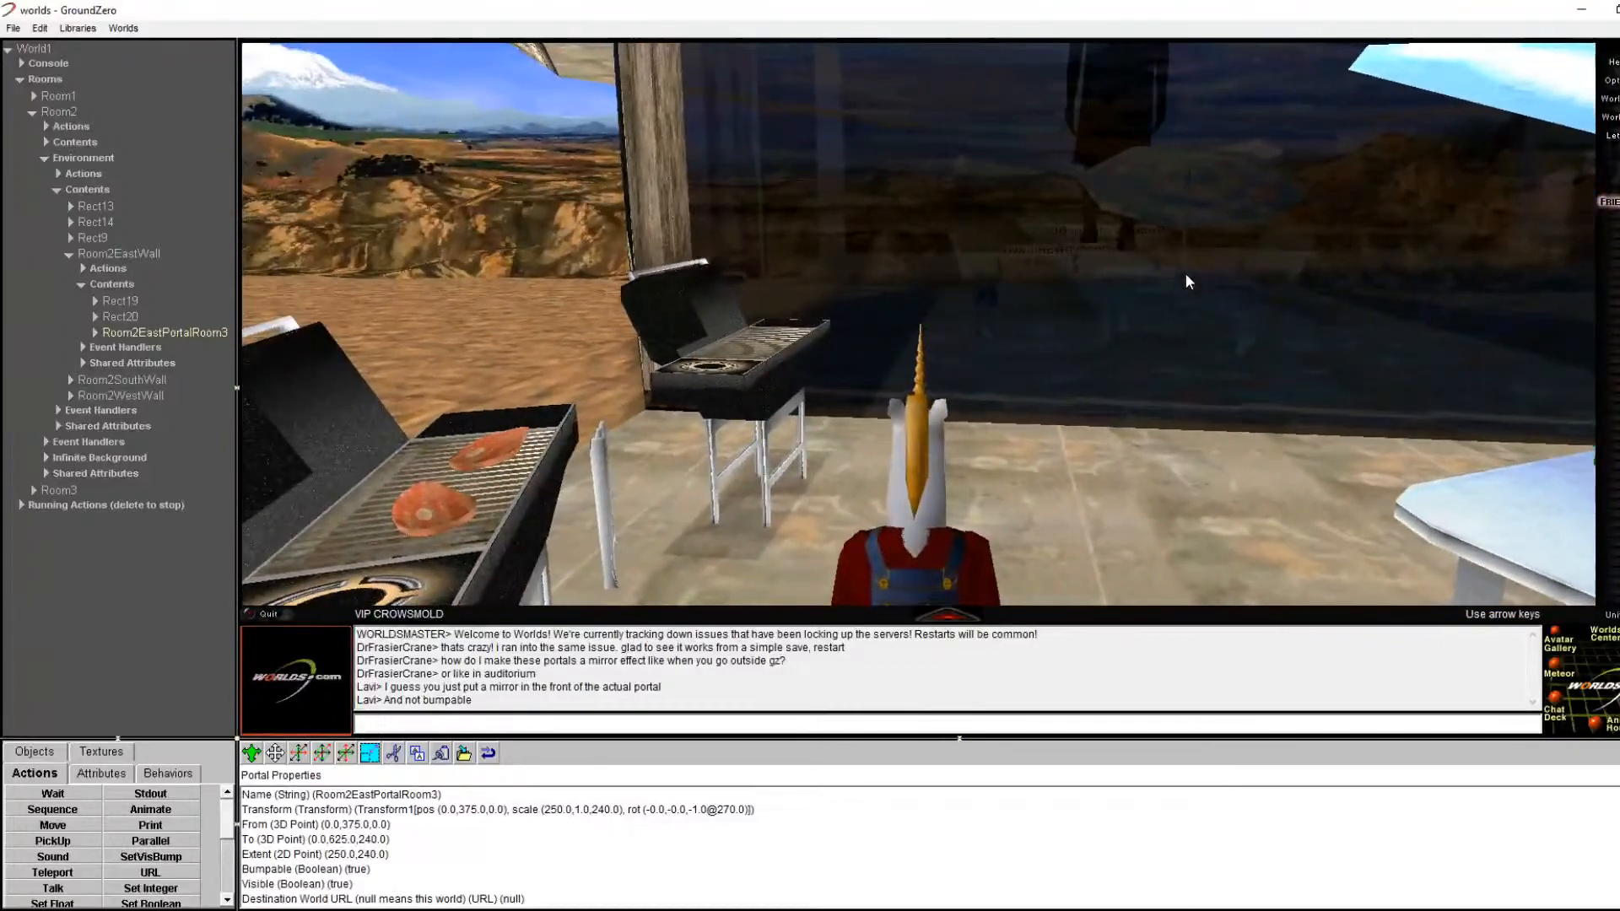
key(Up)
key(Right)
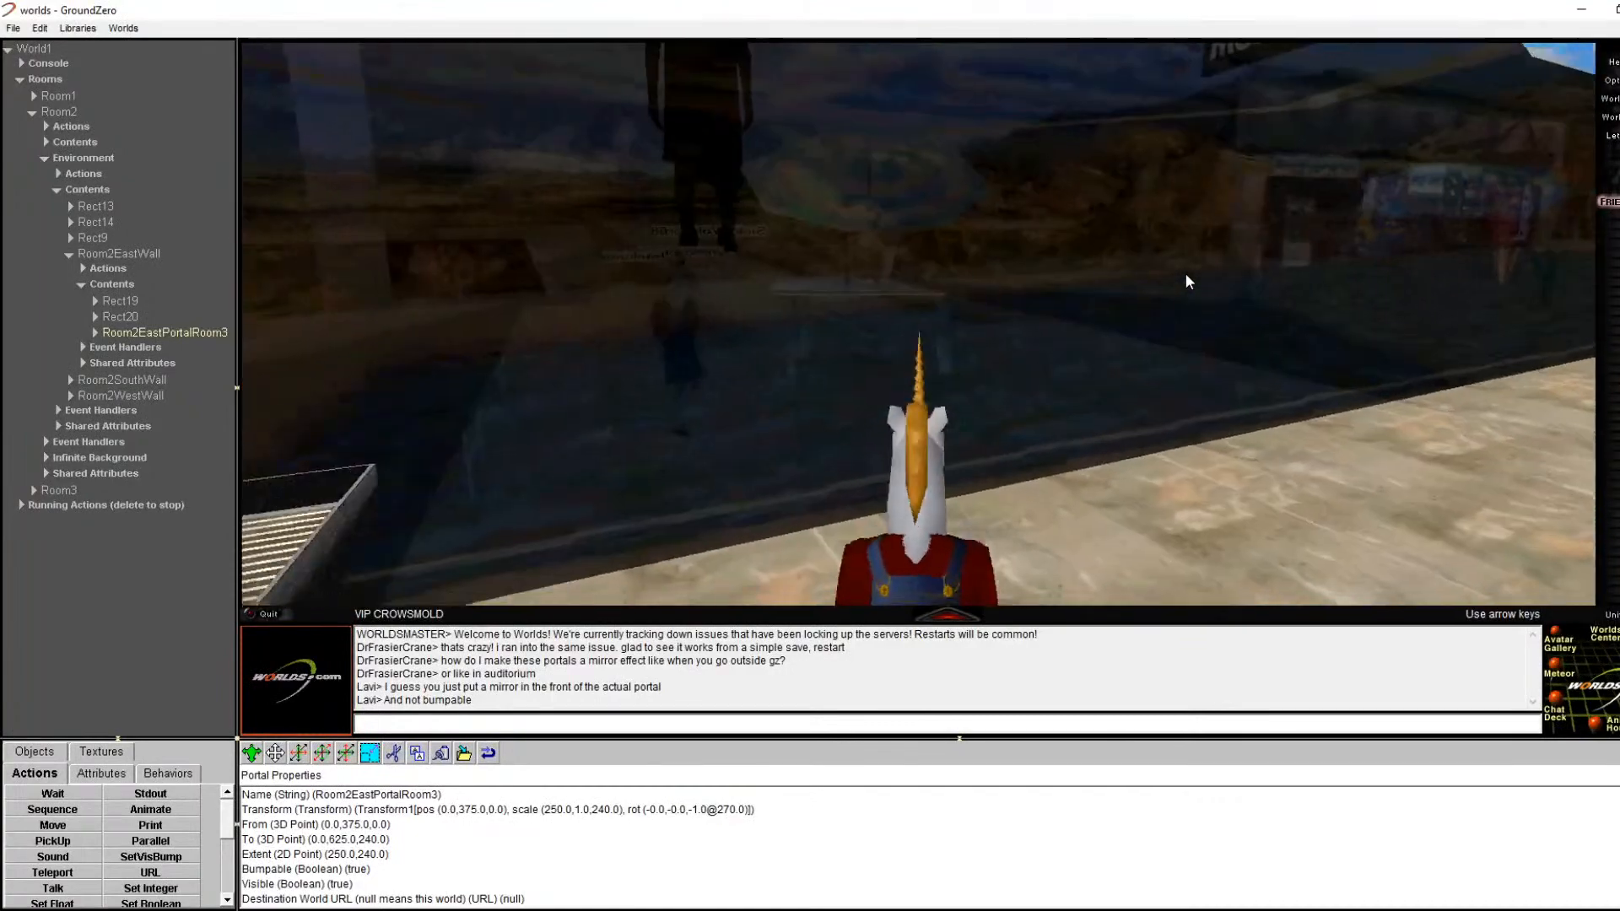
key(Right)
key(Right)
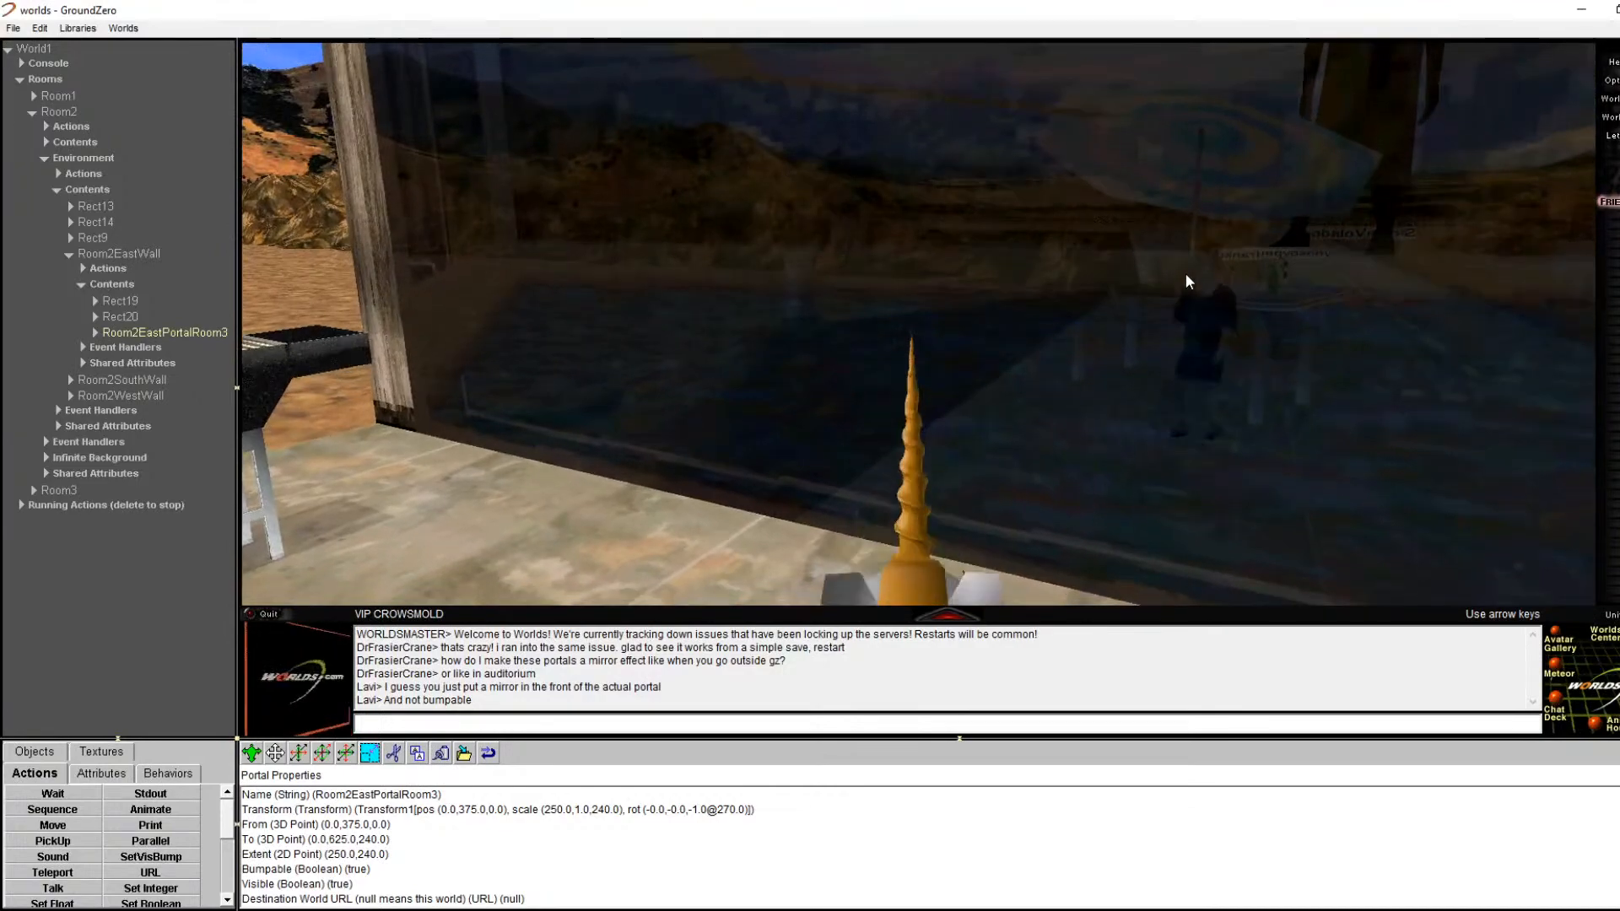
key(Right)
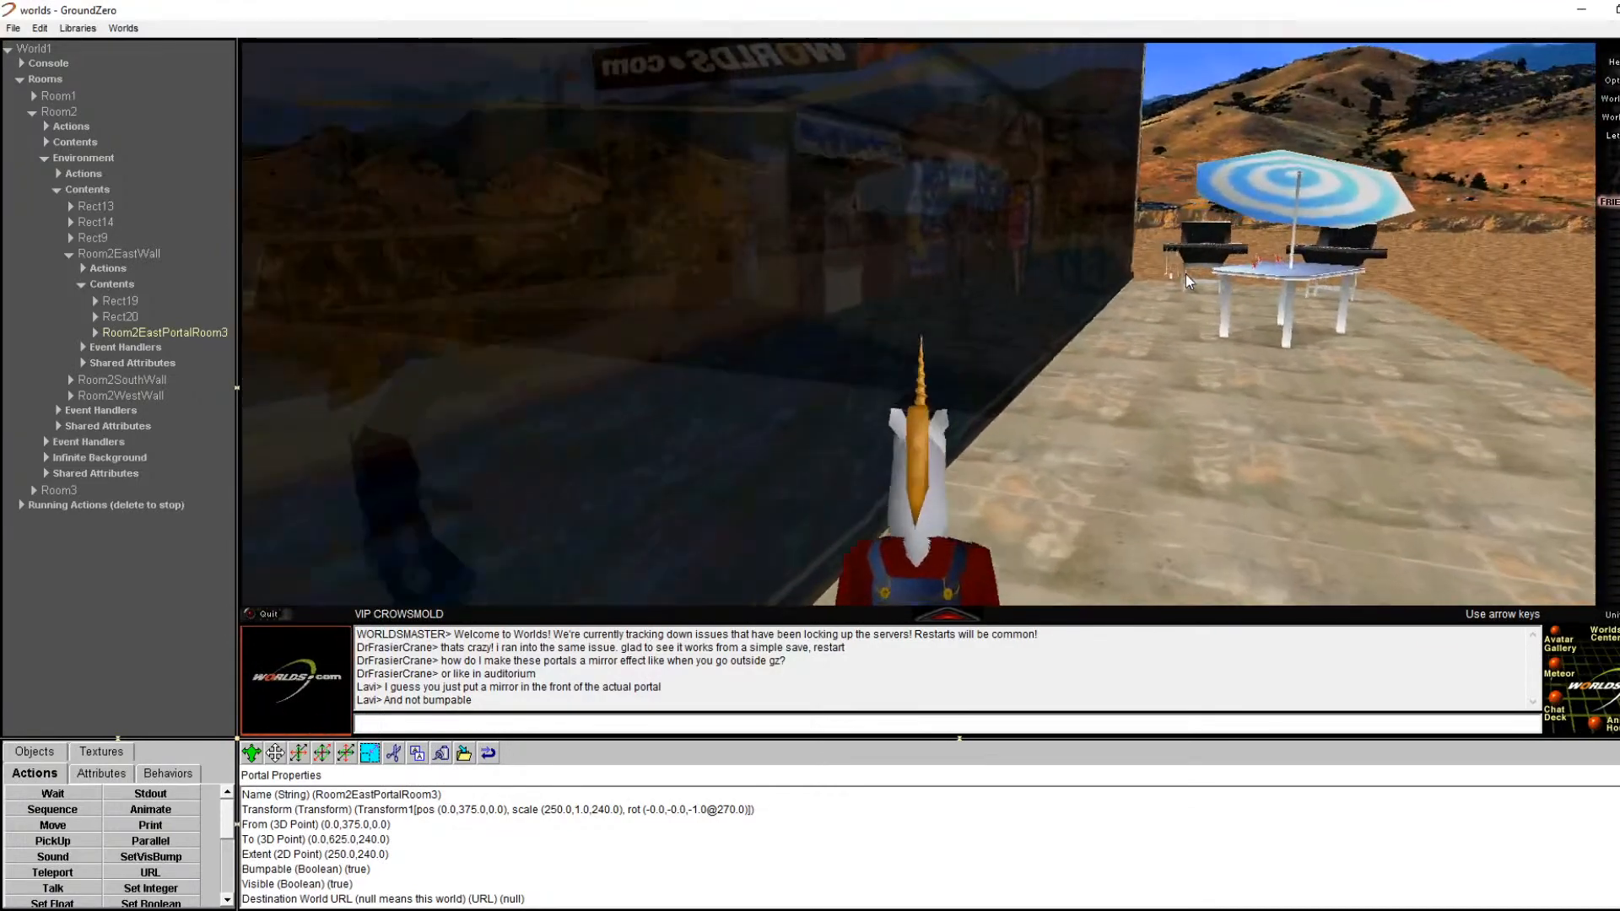
key(Left)
Step: Open the mirror wall's properties and view EastPortalReflection's Material settings
right_click(1187, 275)
right_click(1022, 359)
click(1097, 371)
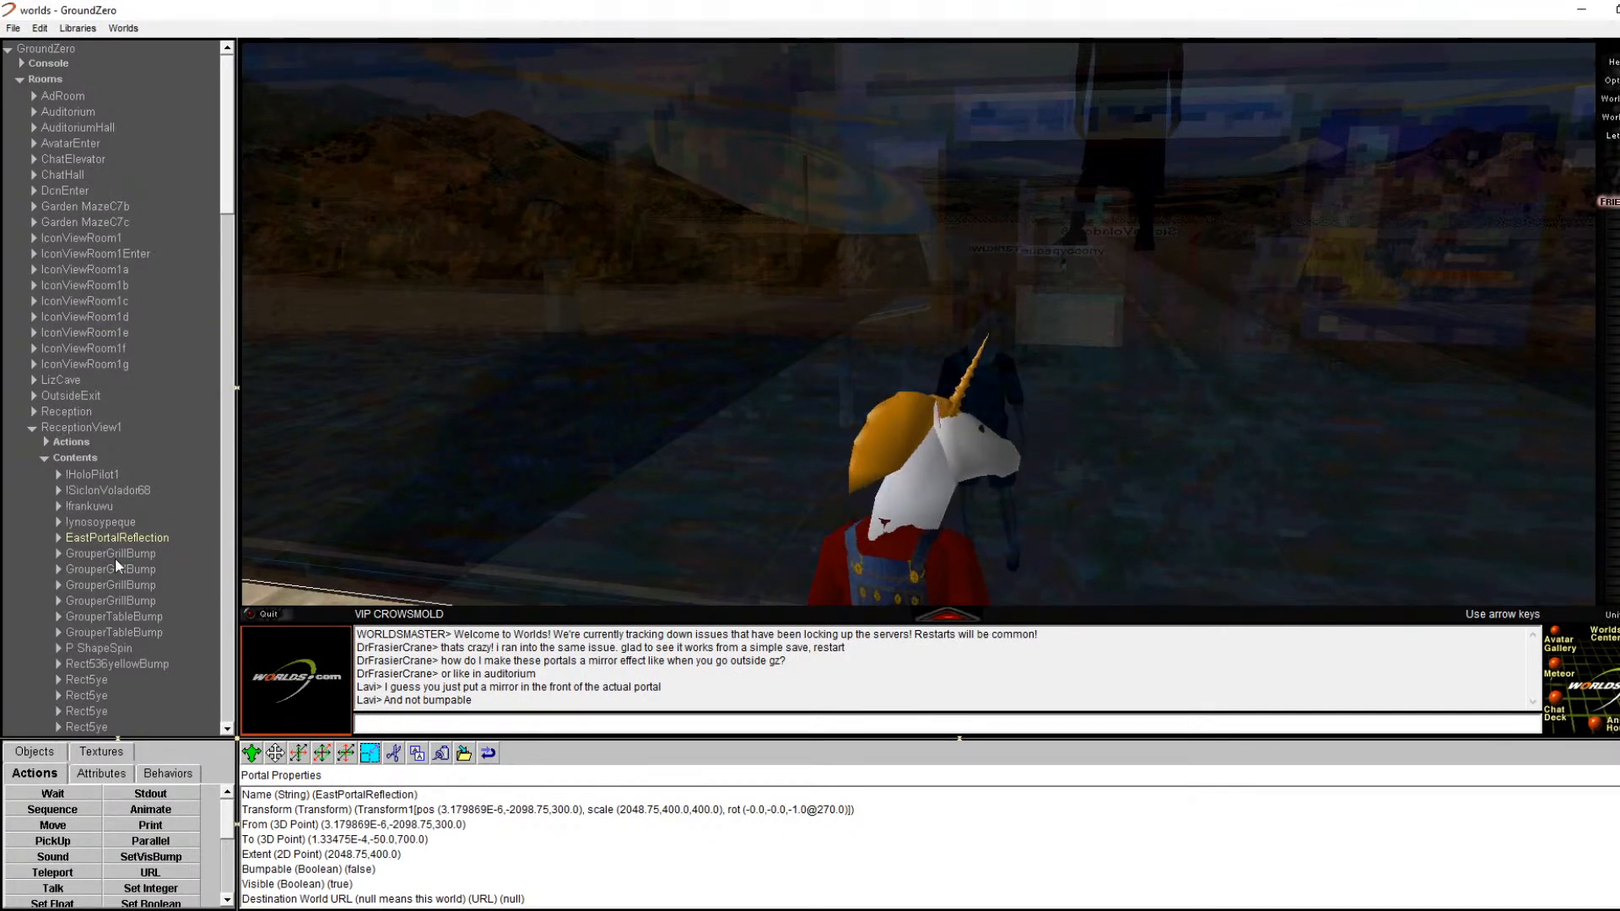
click(63, 538)
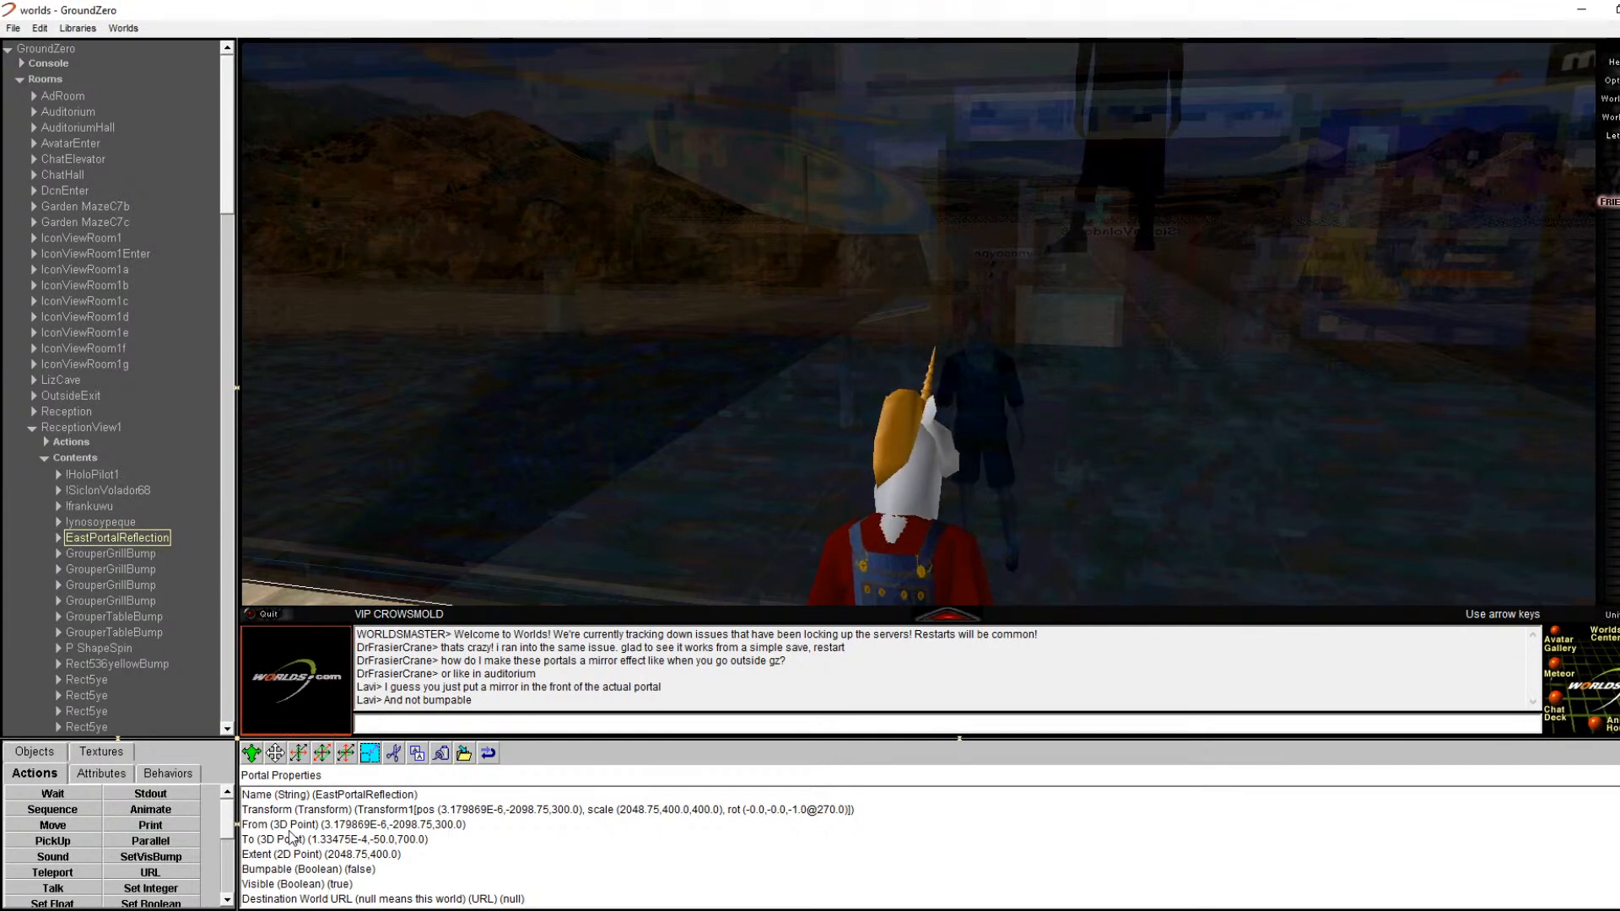
scroll(310, 809, down, 1)
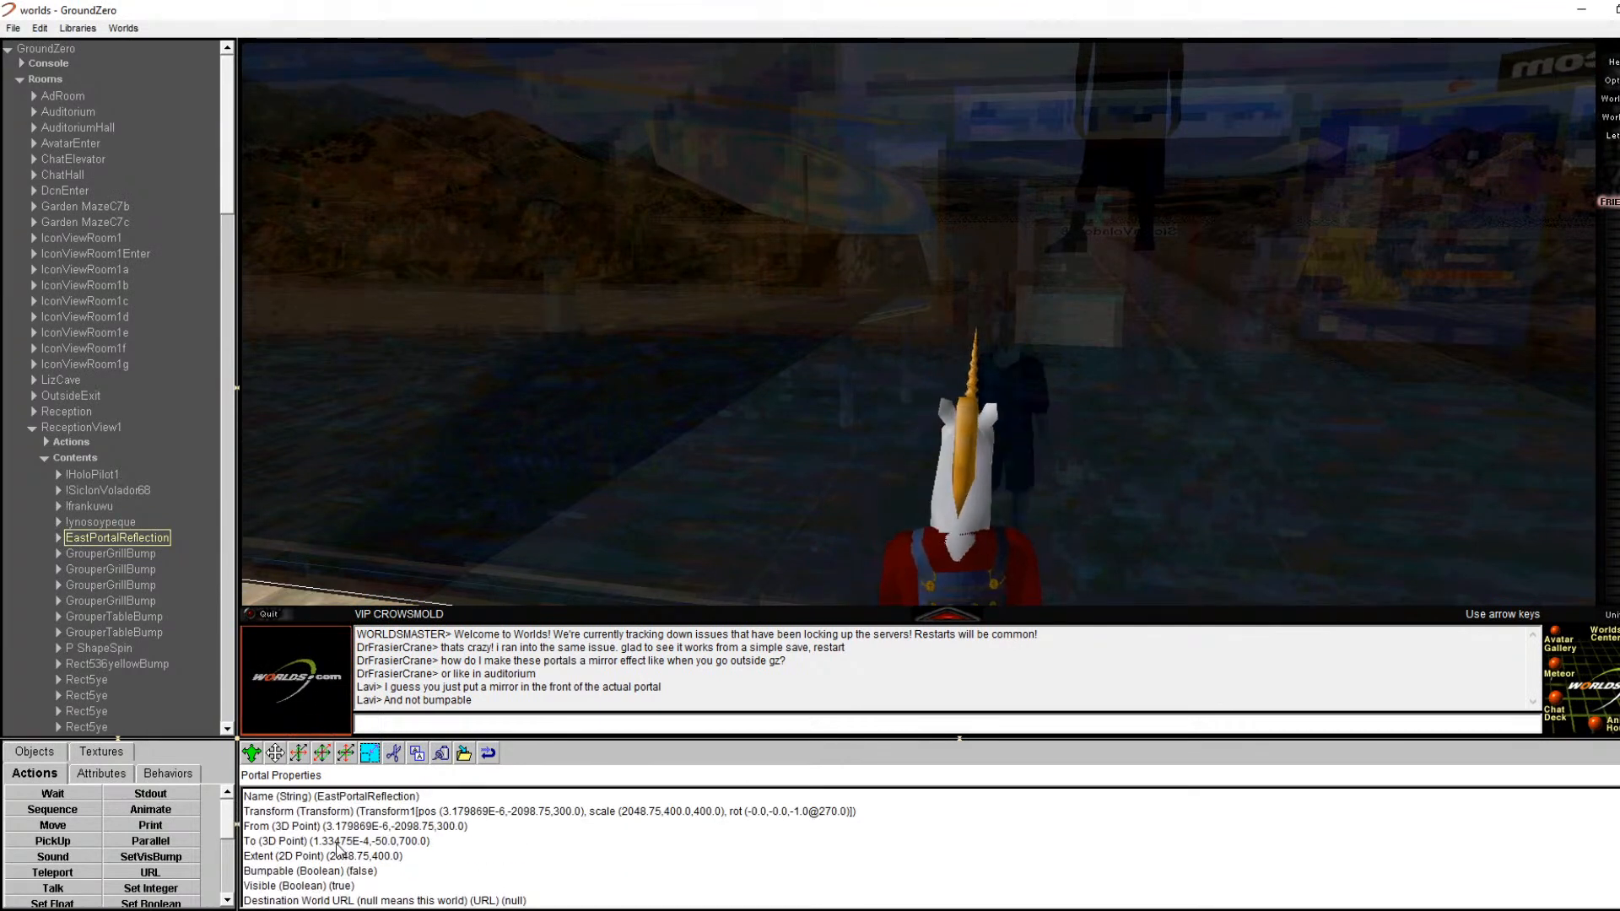
scroll(341, 851, up, 1)
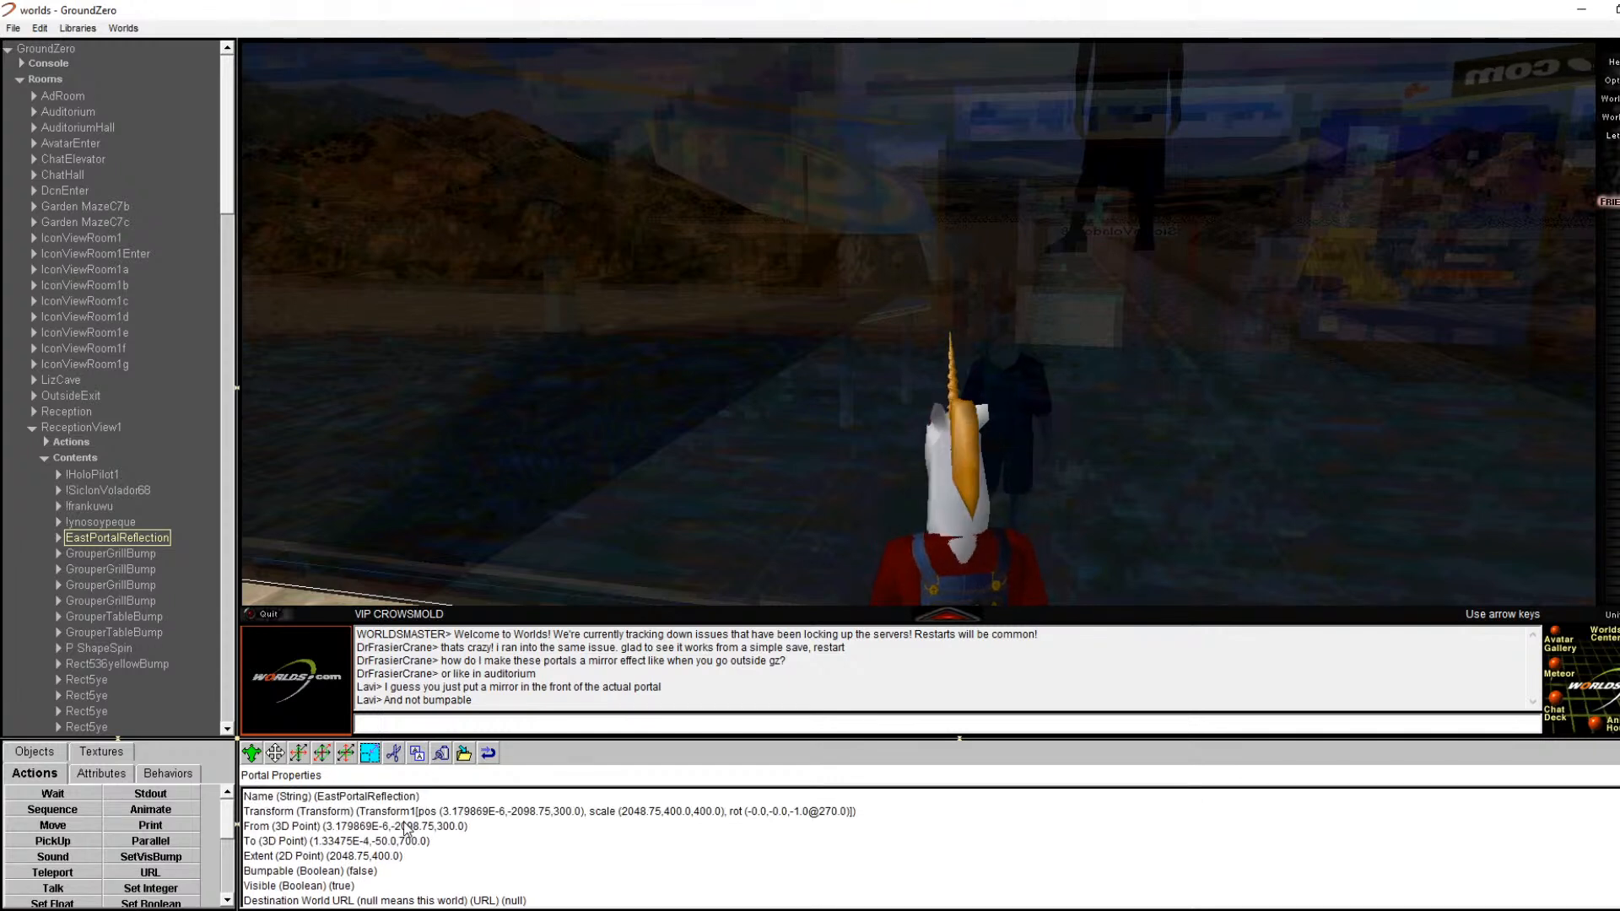
scroll(472, 835, down, 1)
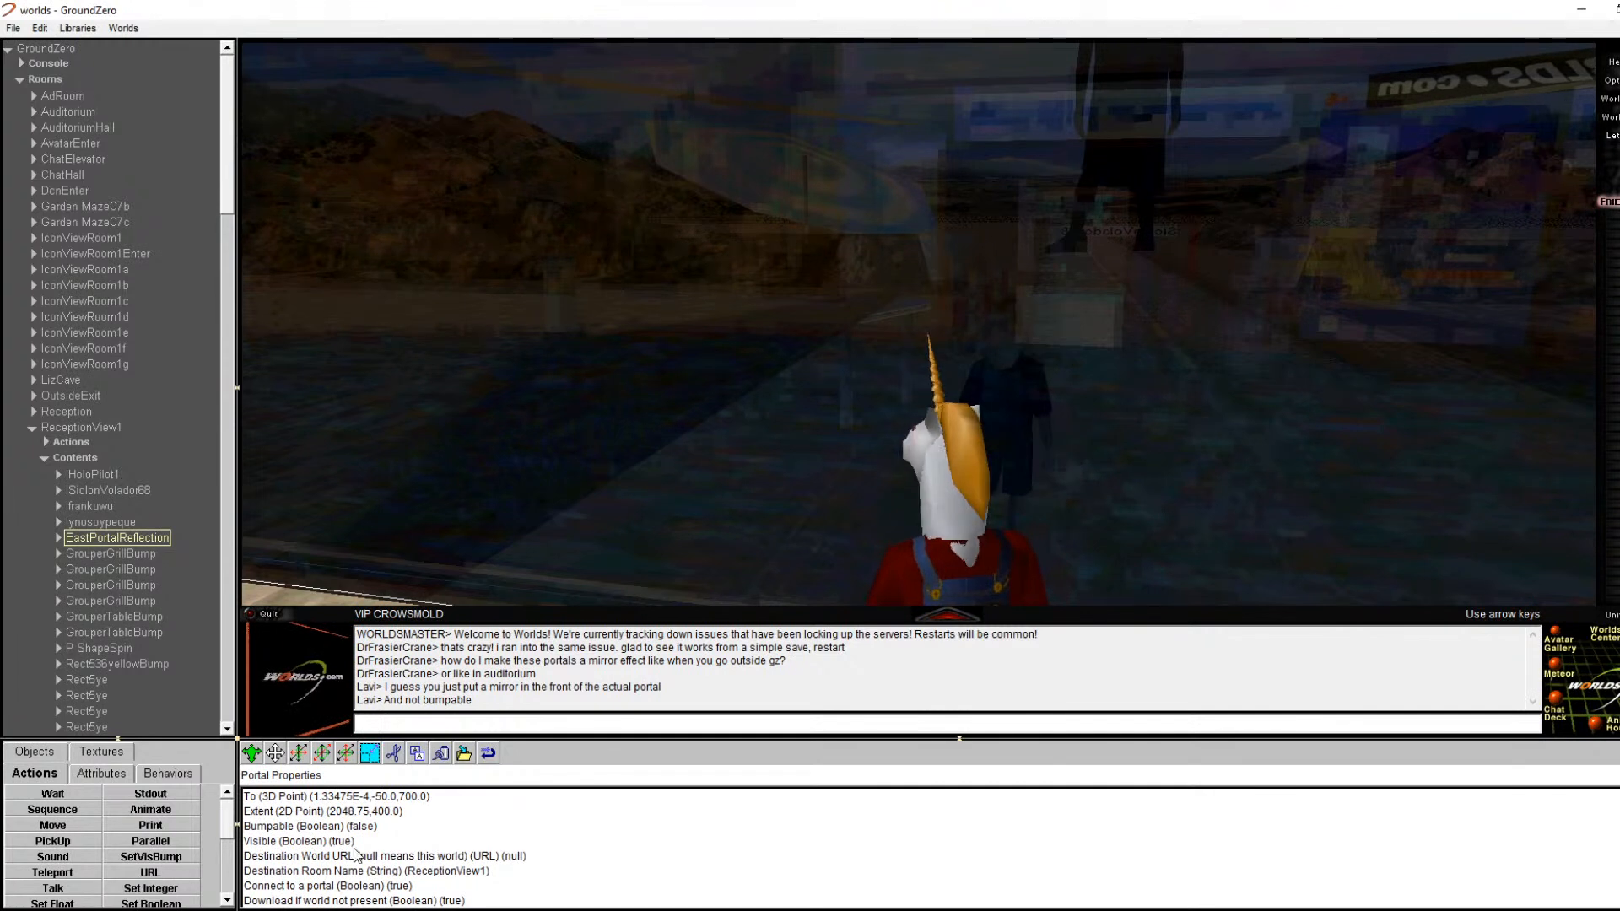
click(57, 538)
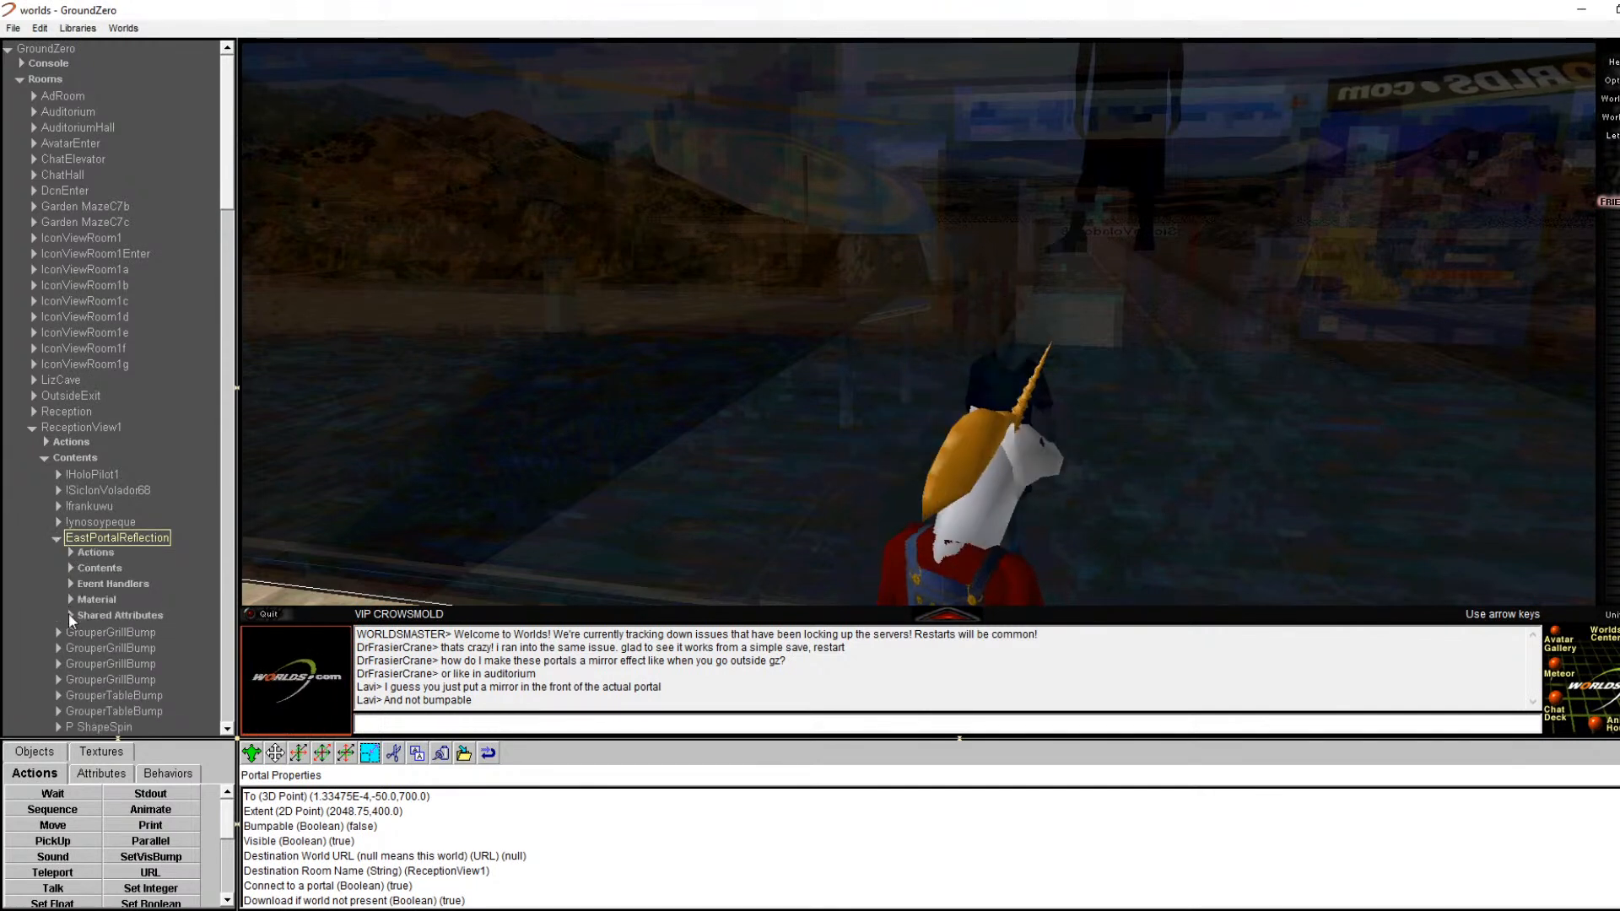
click(69, 599)
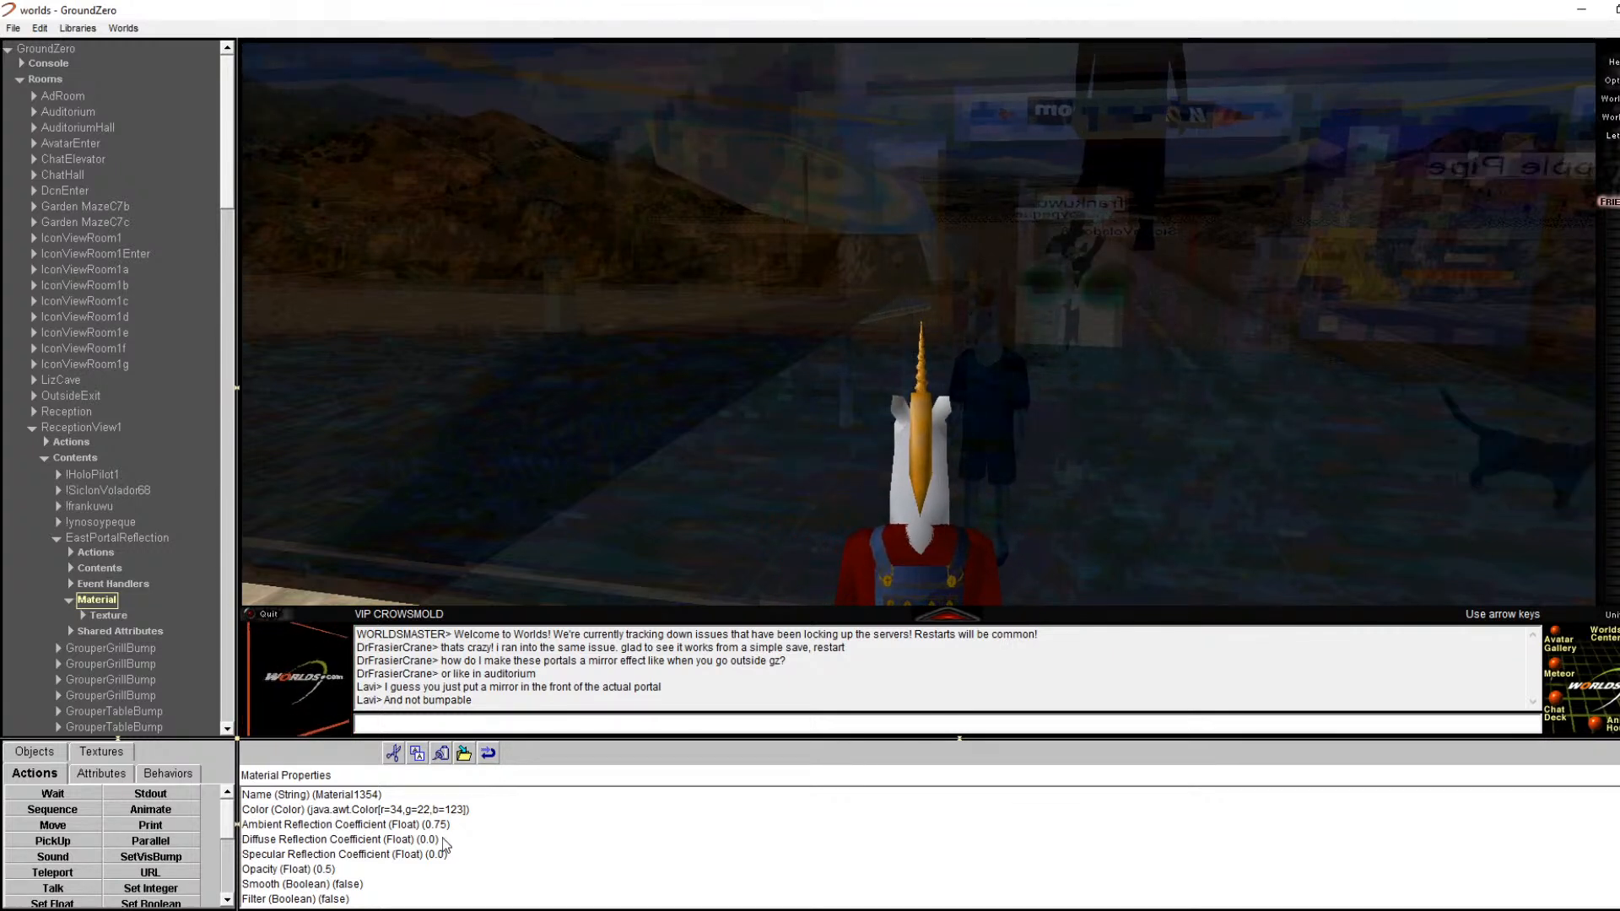
Step: Open portaltutorial0.6.world from the File menu
click(12, 28)
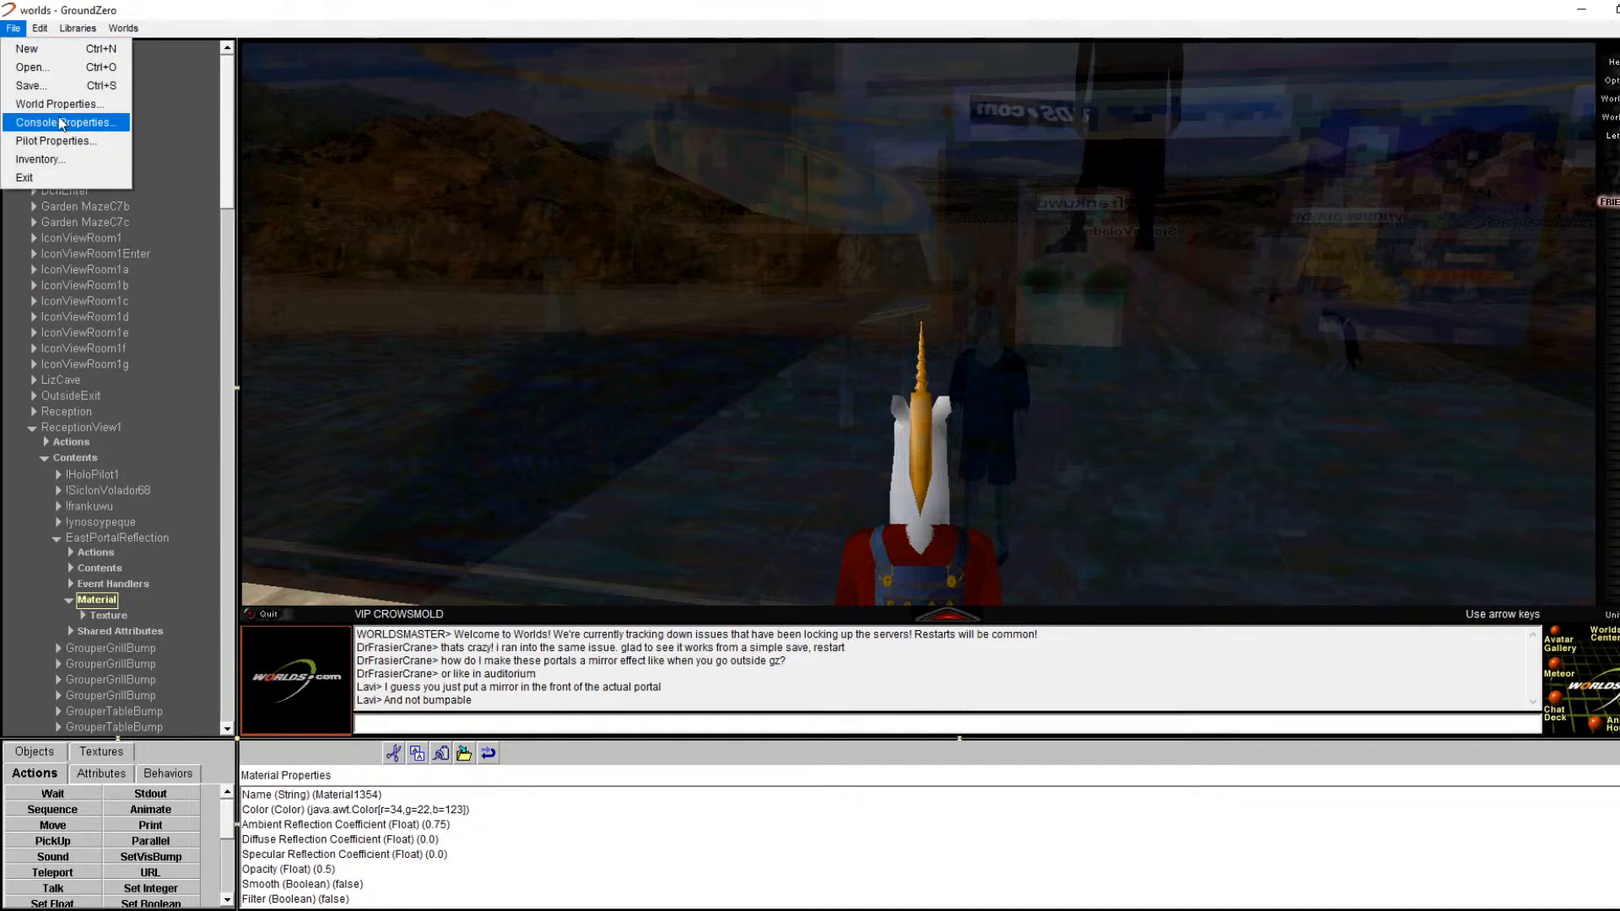
click(34, 68)
double_click(236, 270)
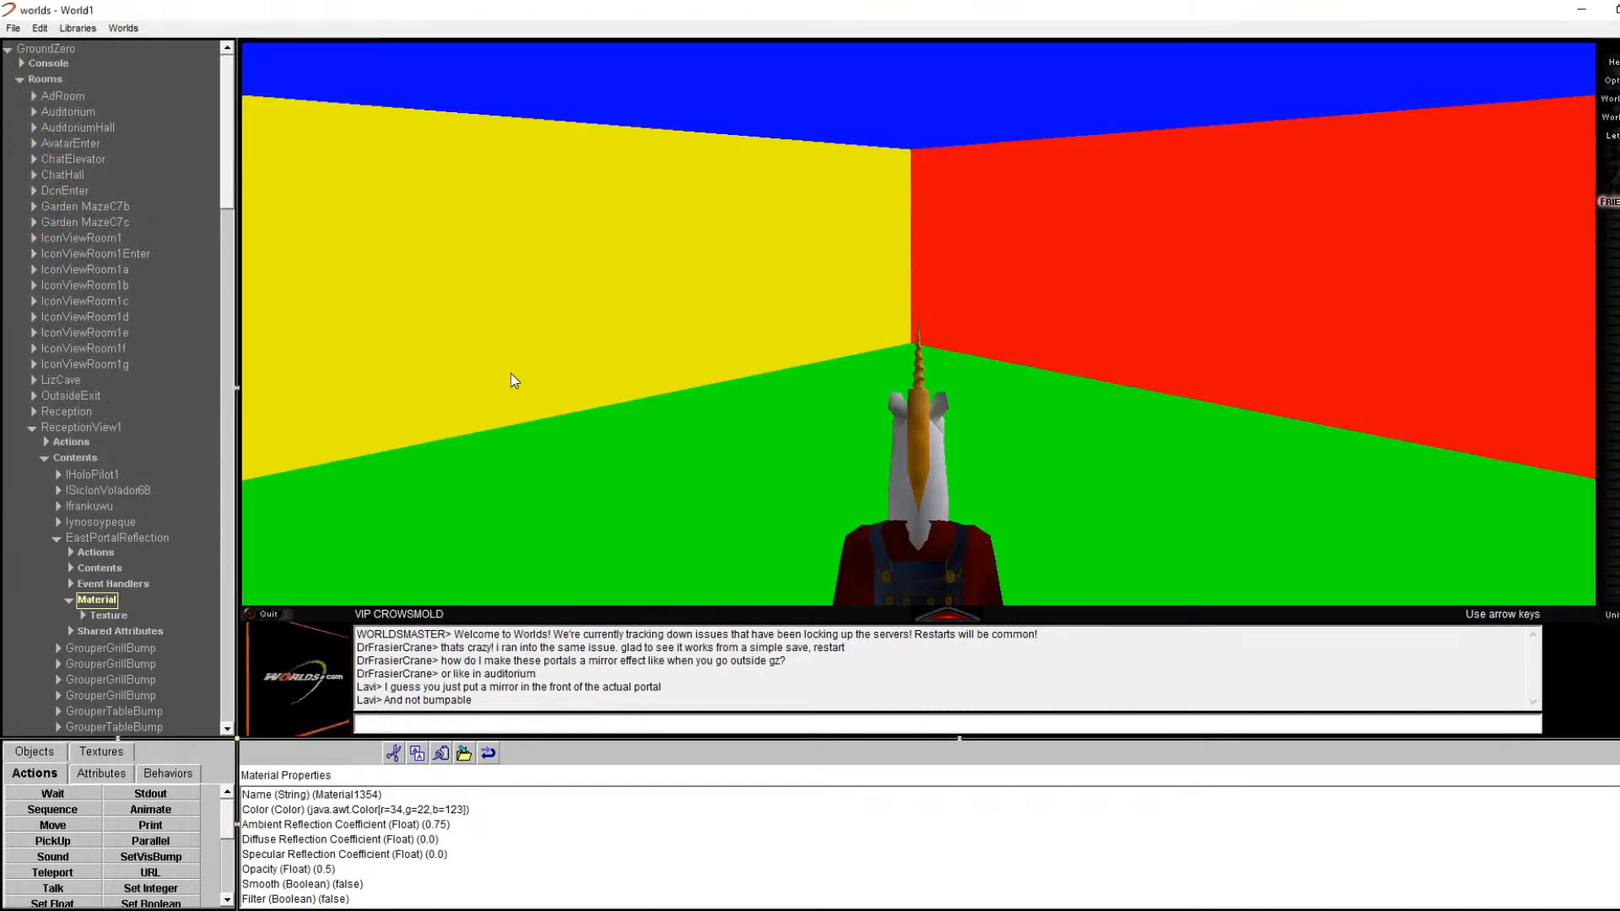
Step: Walk to Room2's east portal, open its properties, and close the whisper window
key(Right)
key(Right)
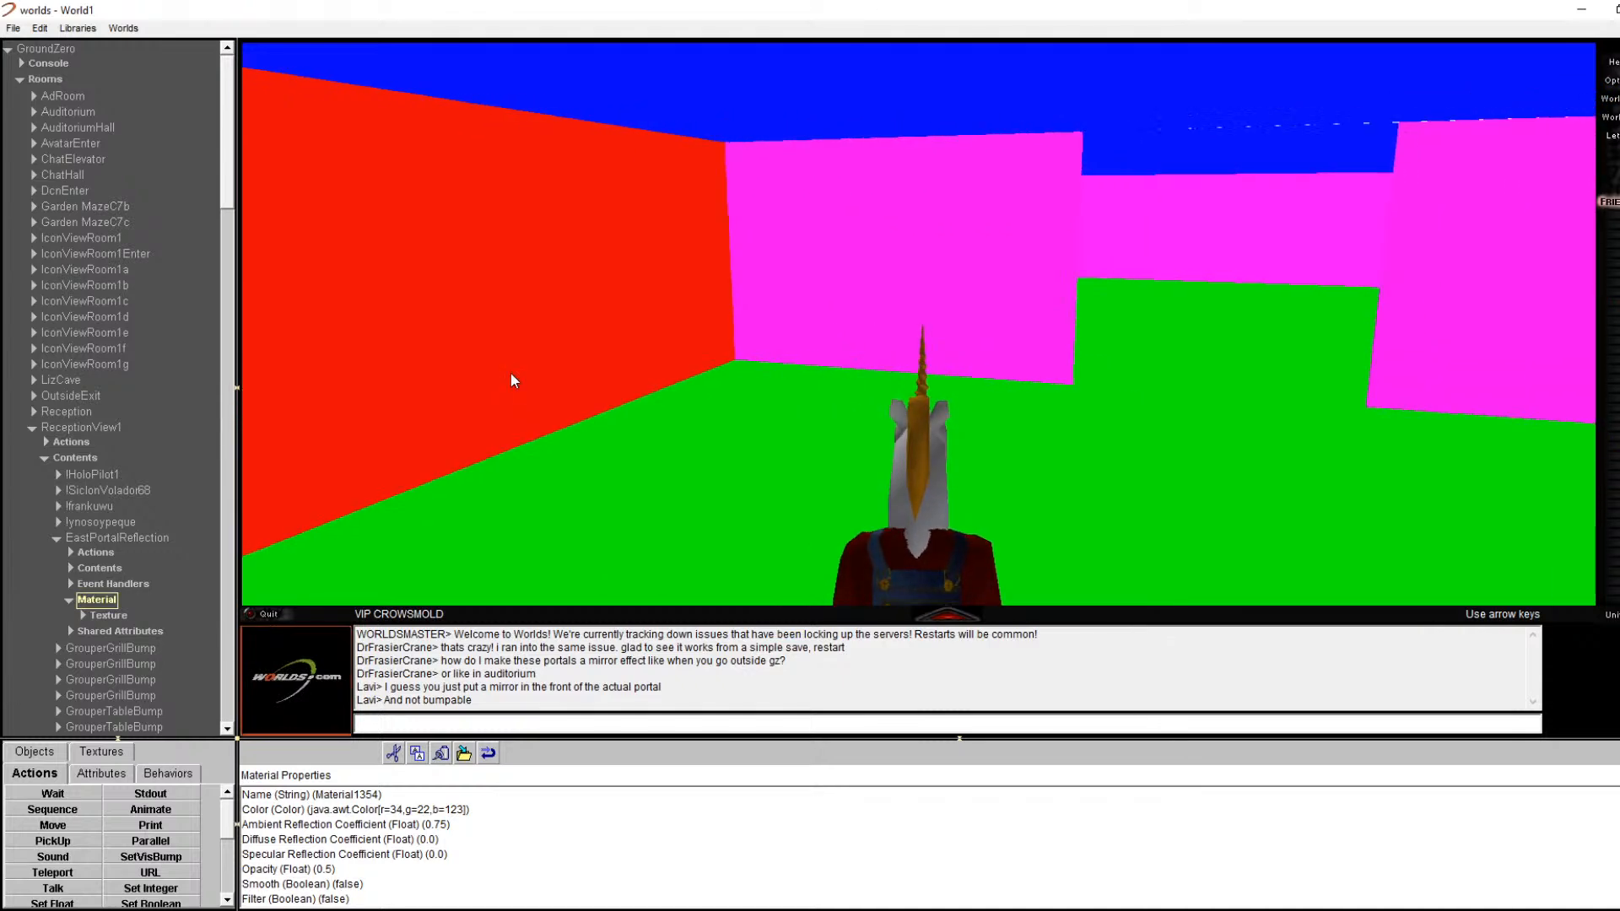
key(Up)
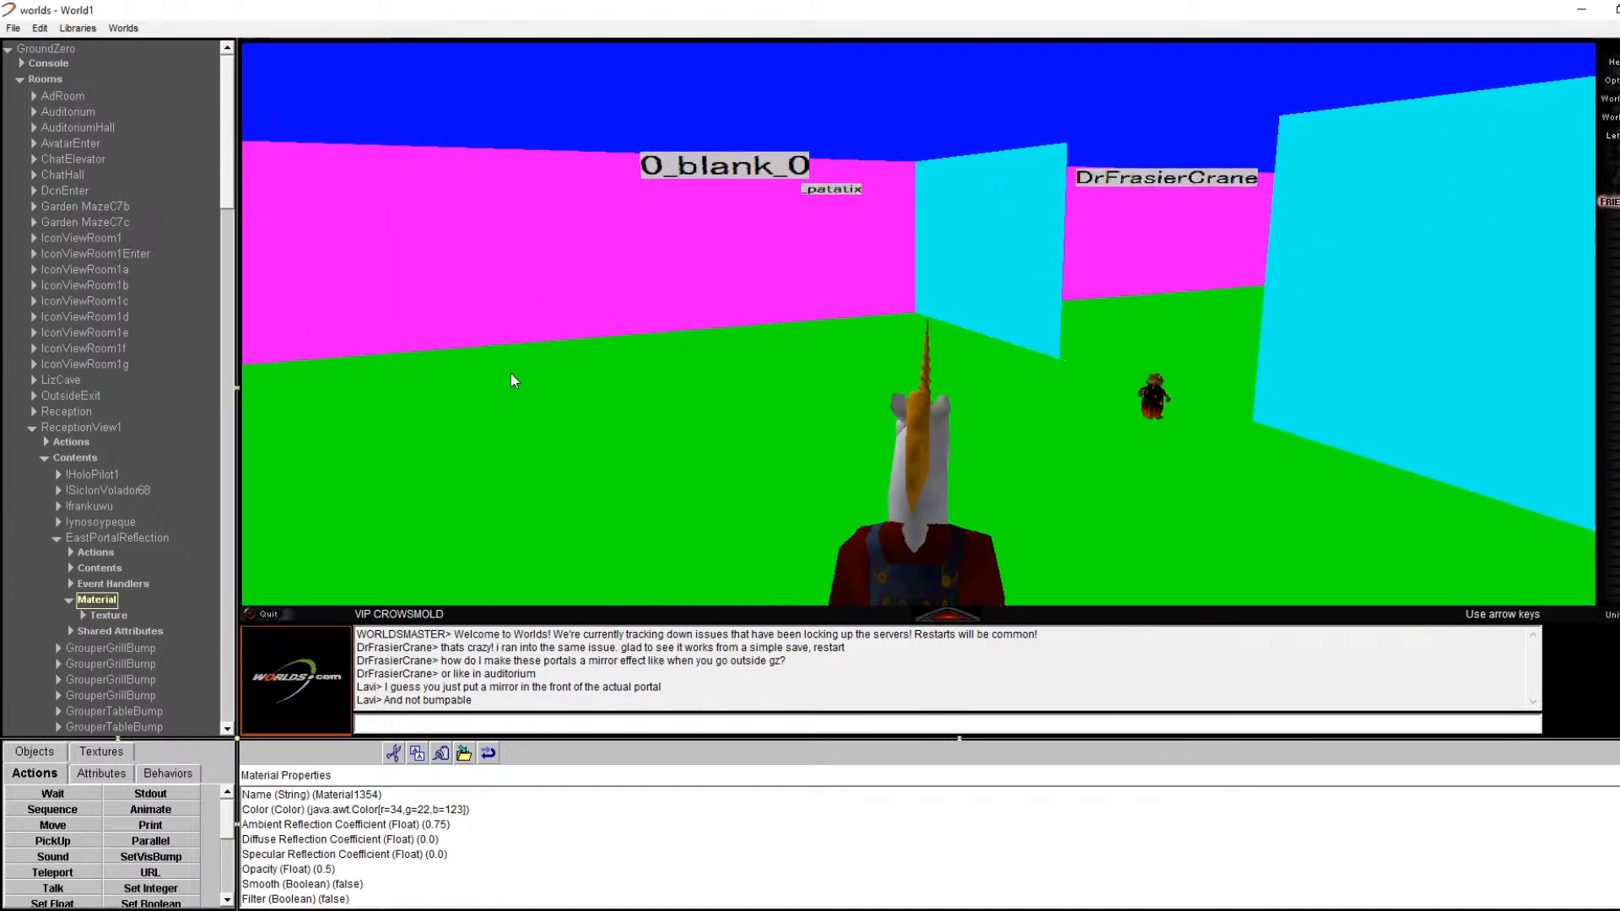
key(Right)
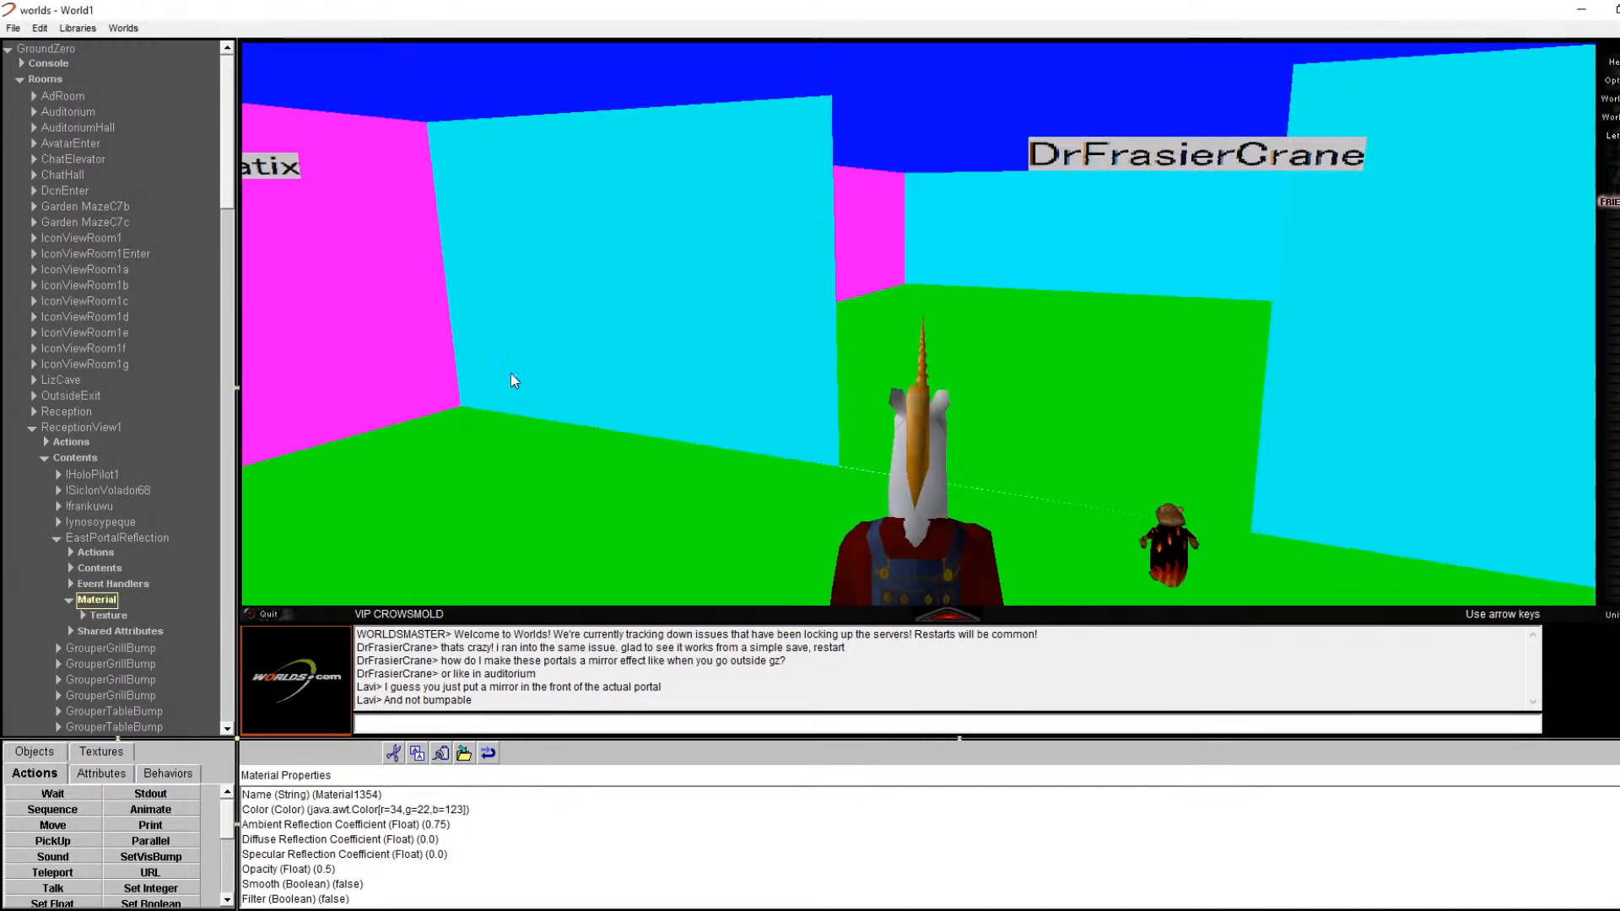
right_click(749, 287)
click(763, 299)
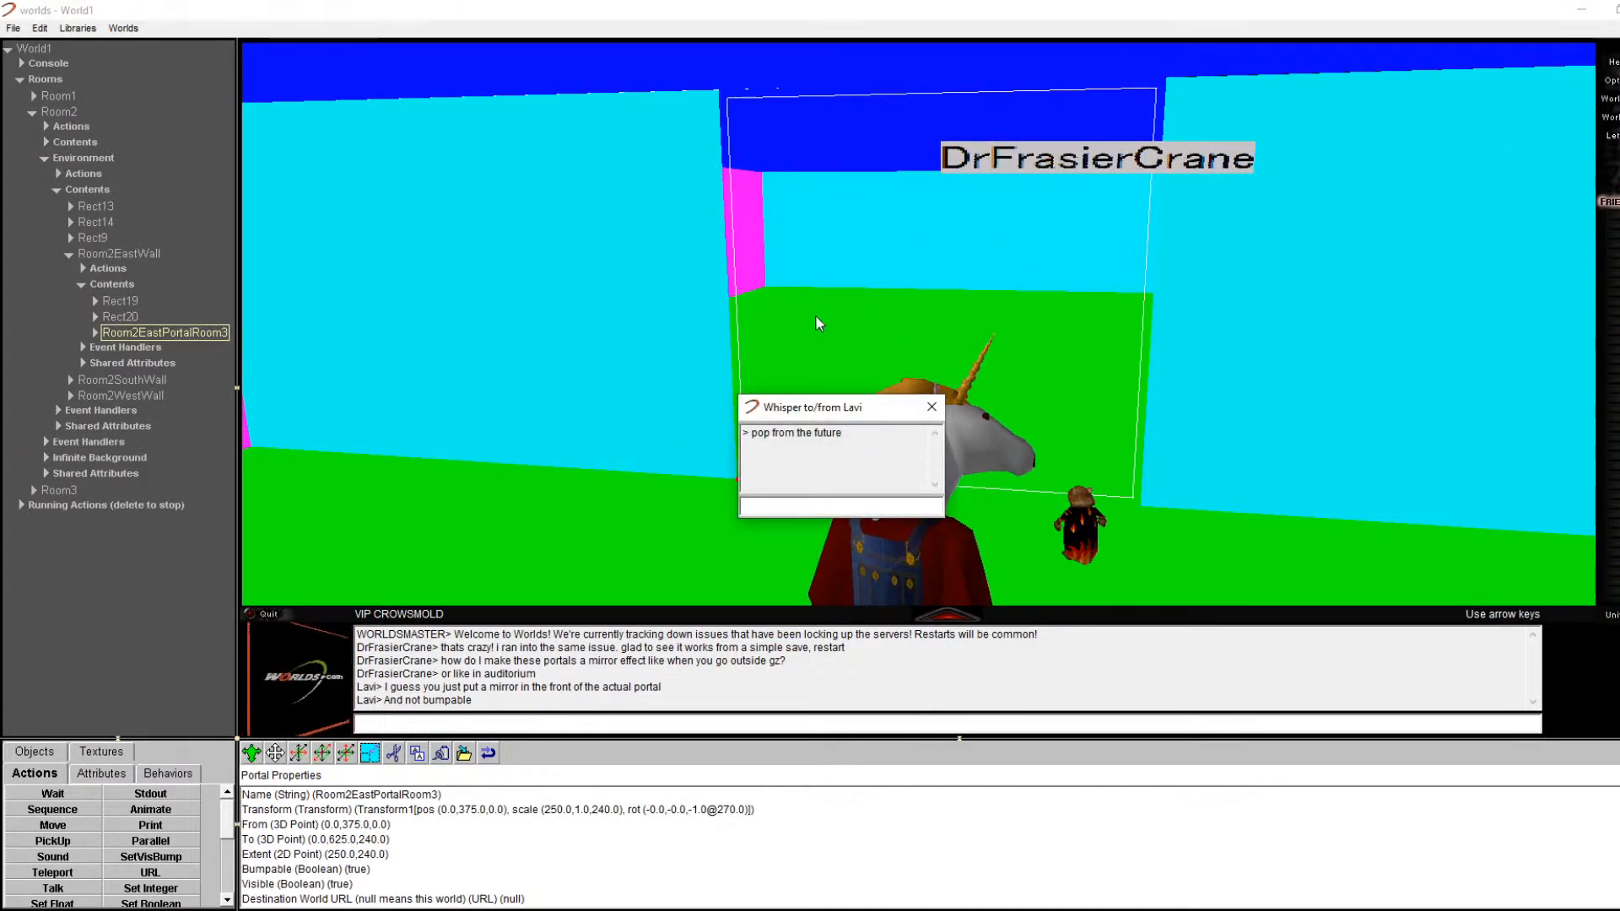
drag(810, 406, 695, 670)
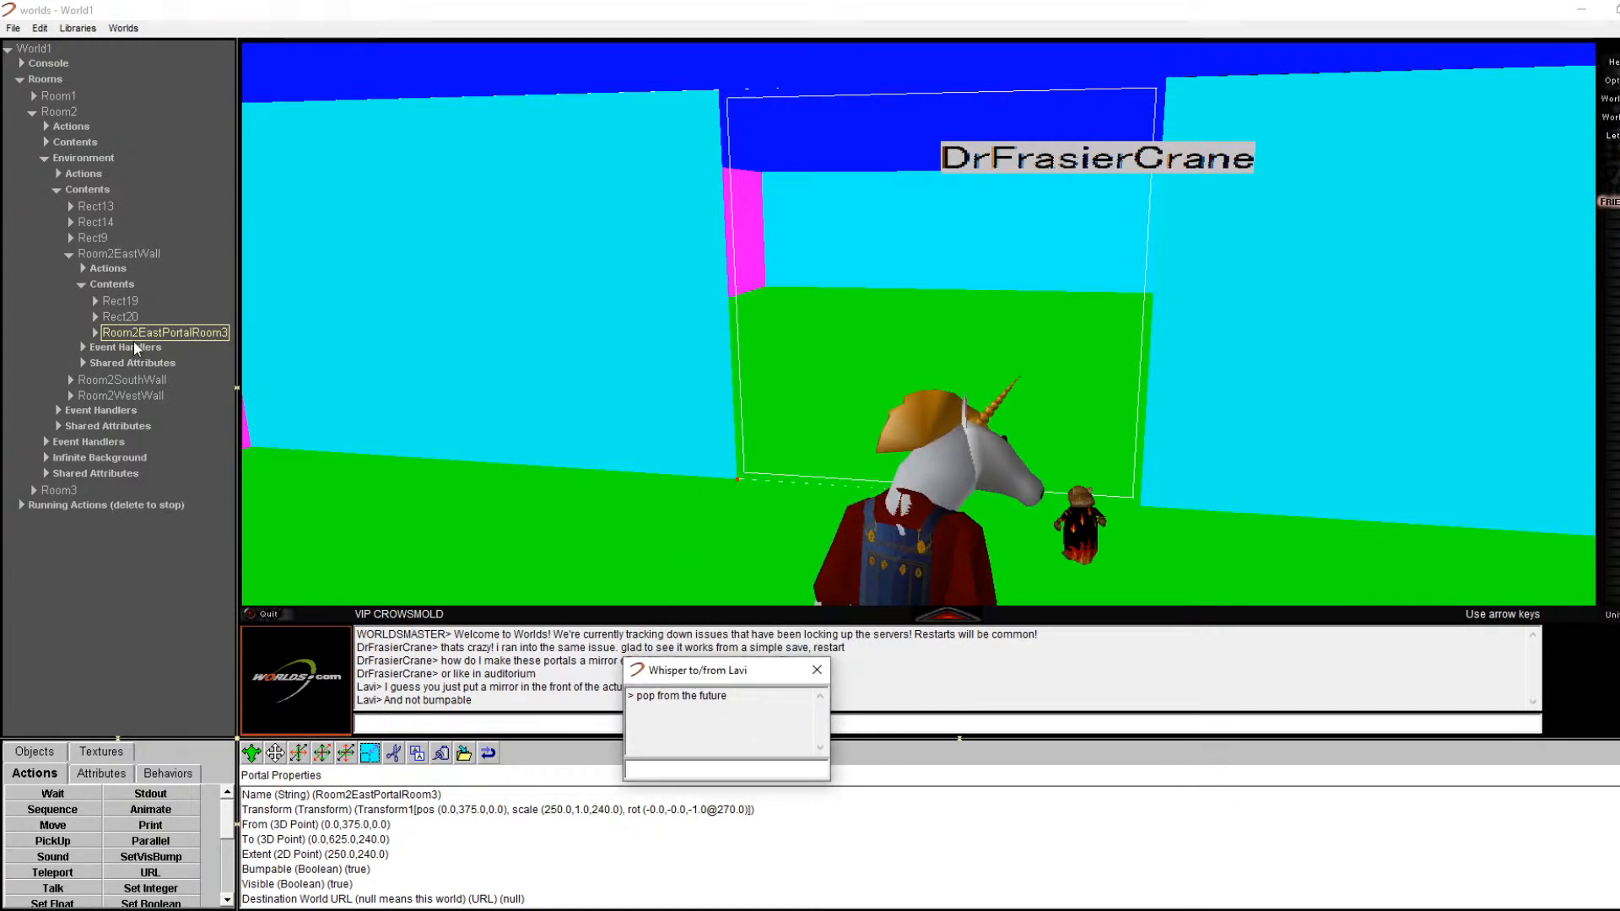
click(816, 669)
Step: Review Room2EastPortalRoom3's Material and Texture, leaving Ambient Reflection Coefficient at 0.75
click(94, 334)
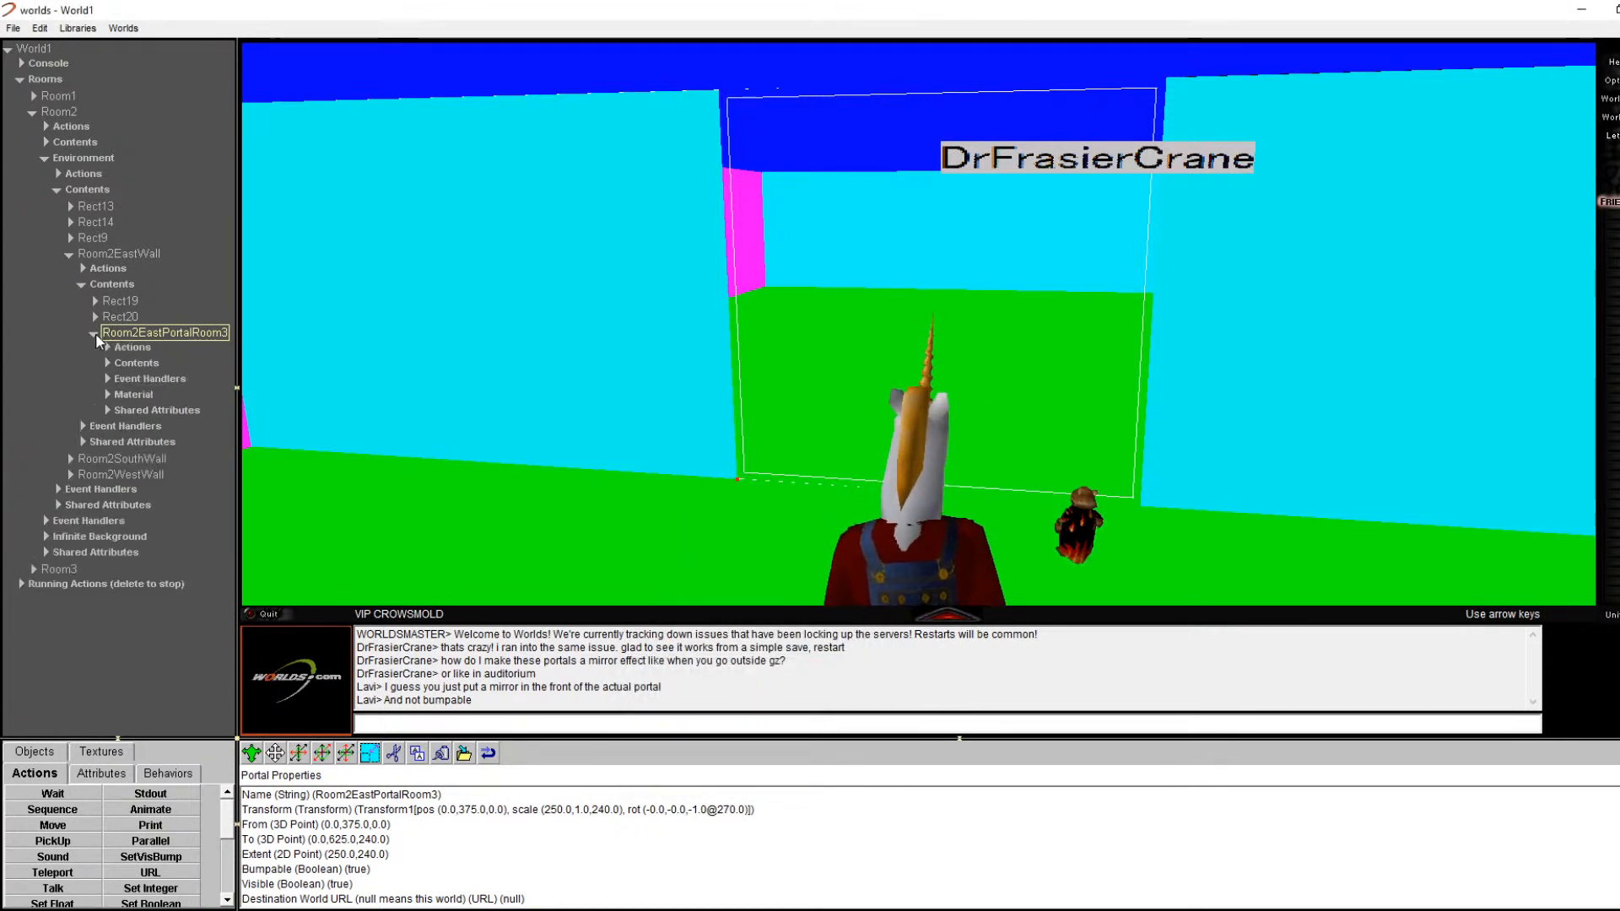
click(108, 392)
click(140, 412)
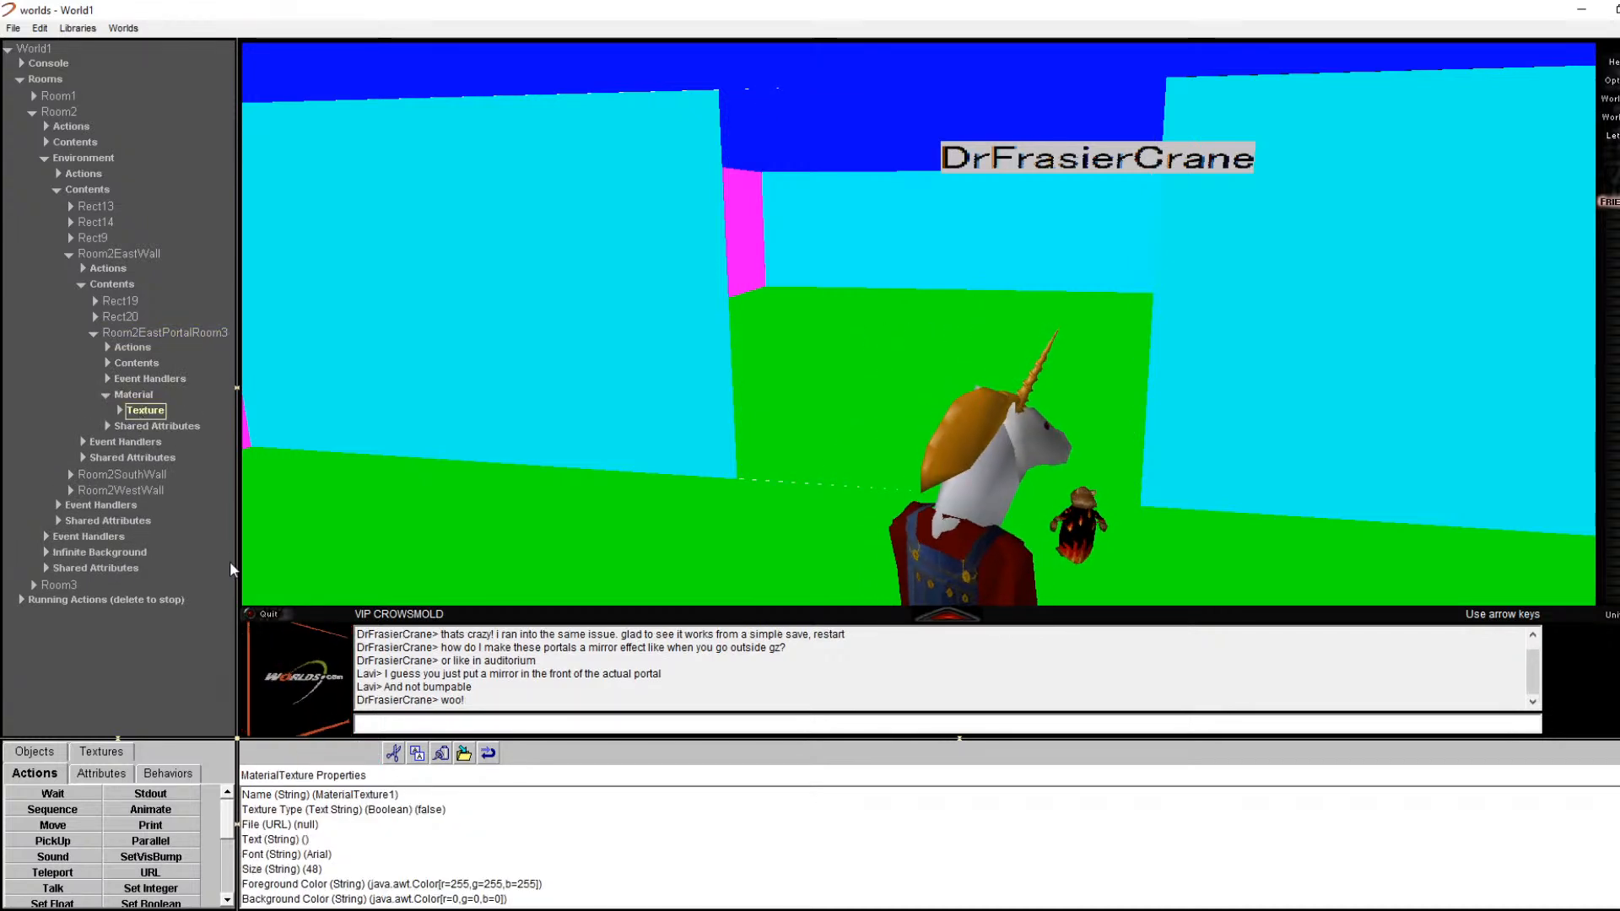
click(127, 396)
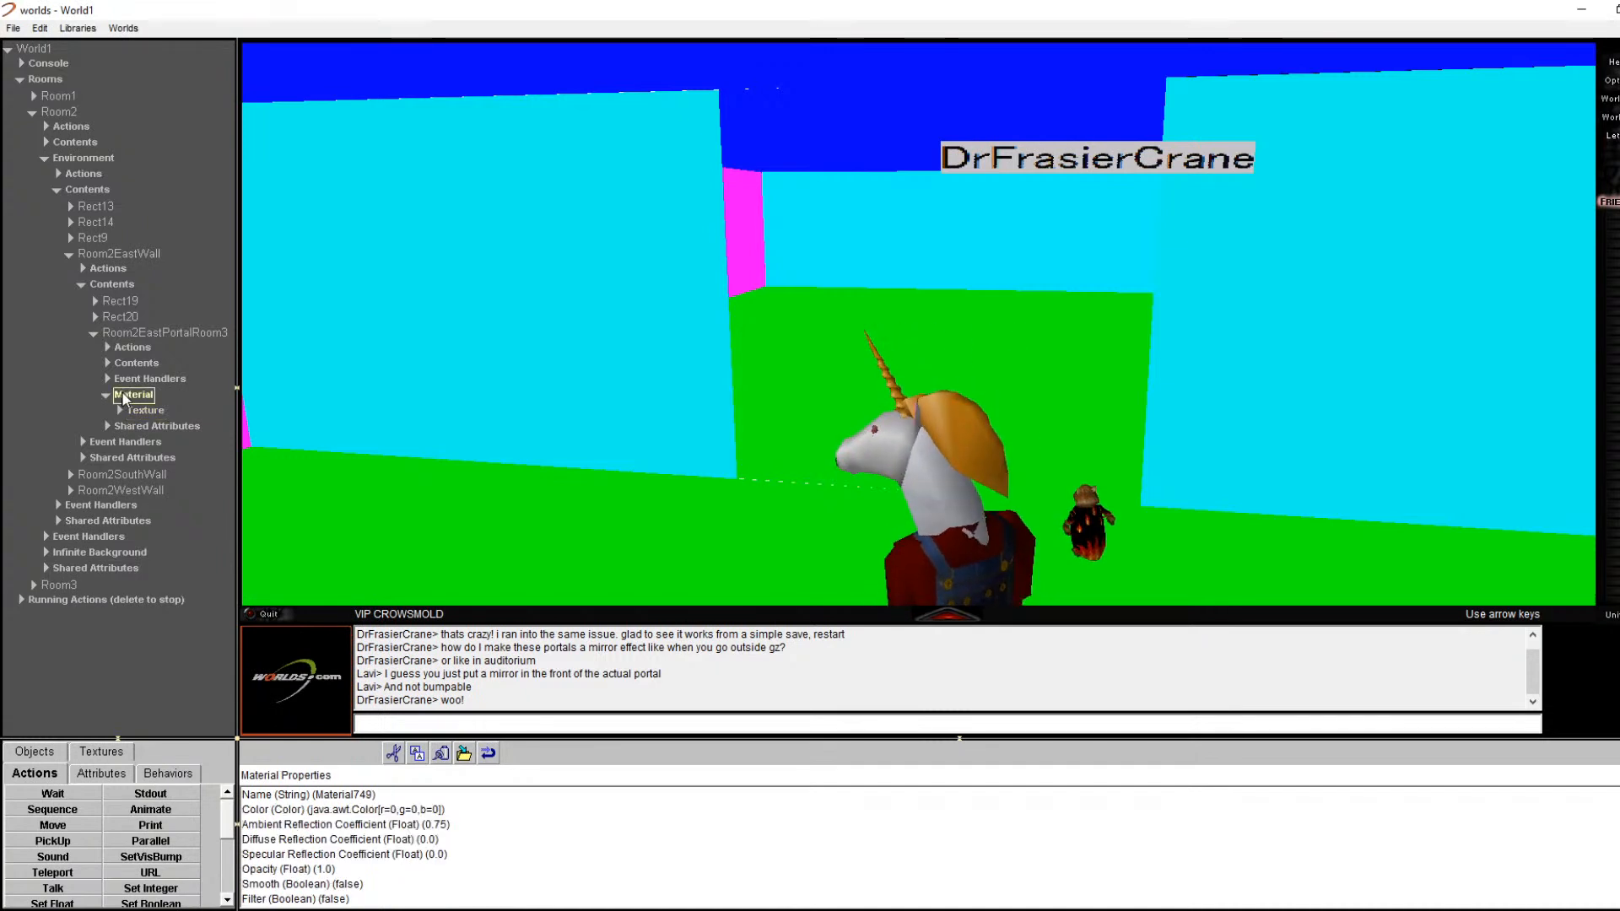
double_click(418, 827)
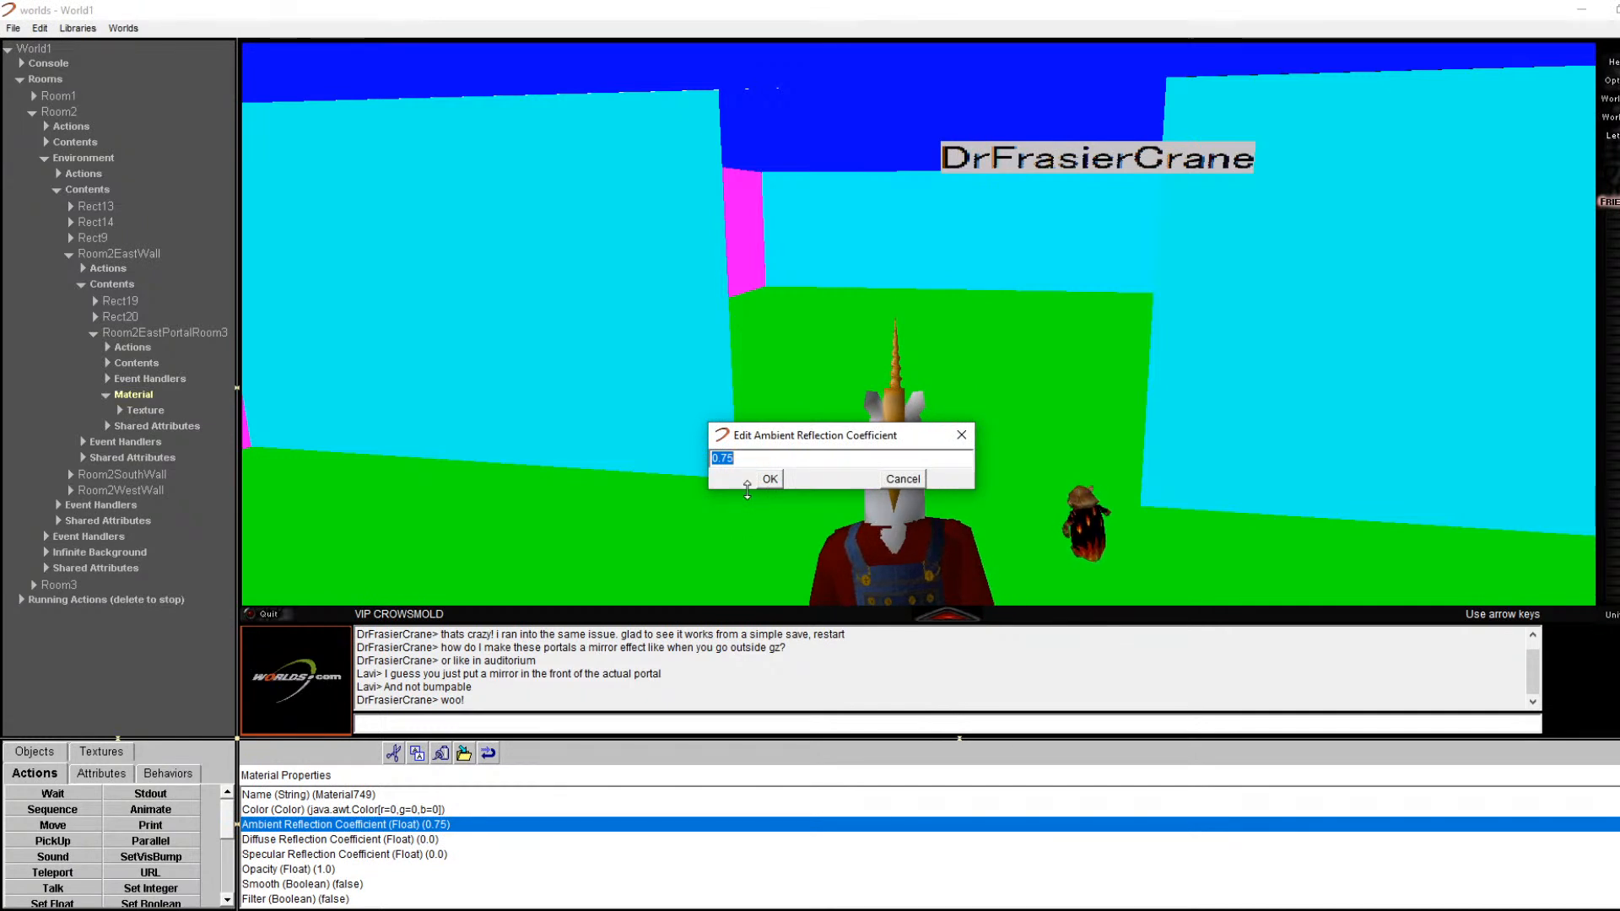
click(769, 480)
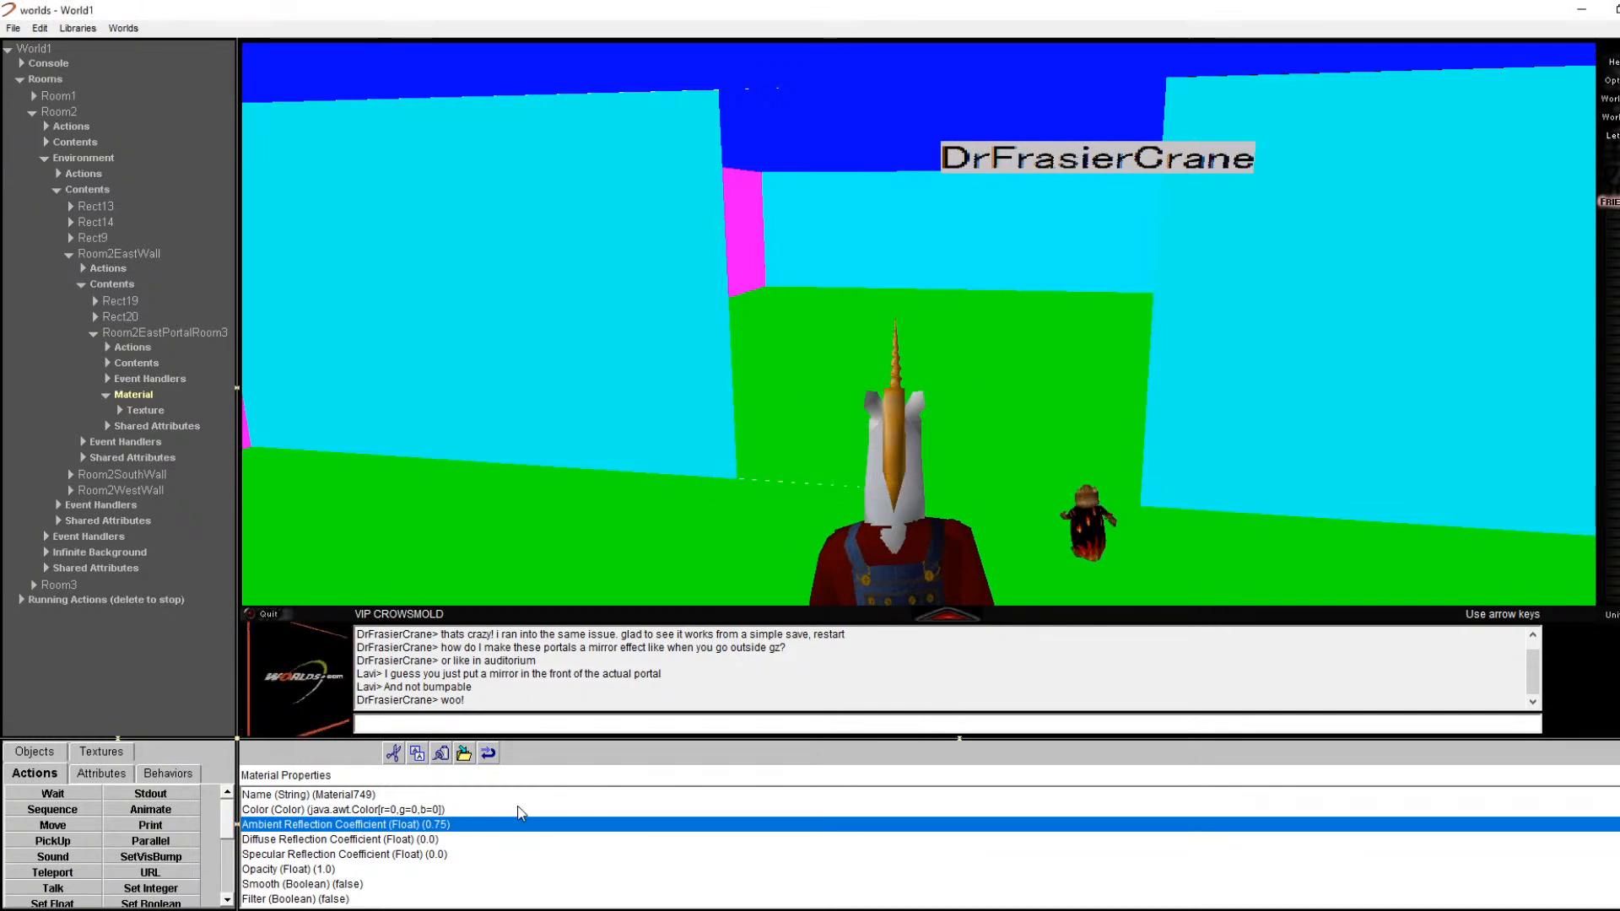
scroll(521, 813, down, 1)
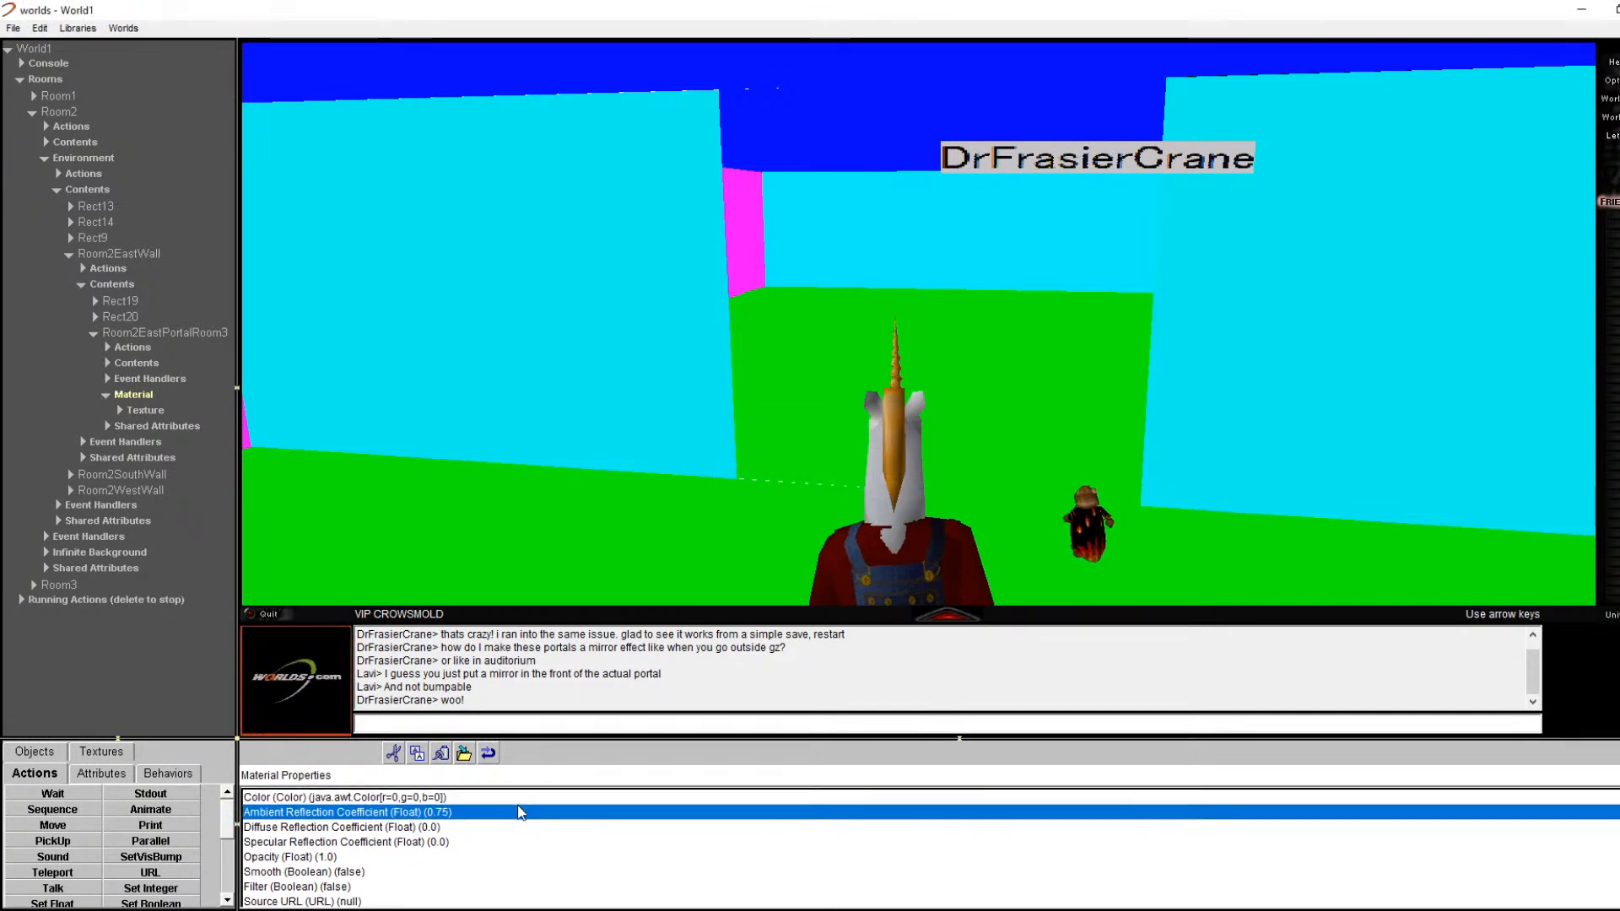
click(145, 411)
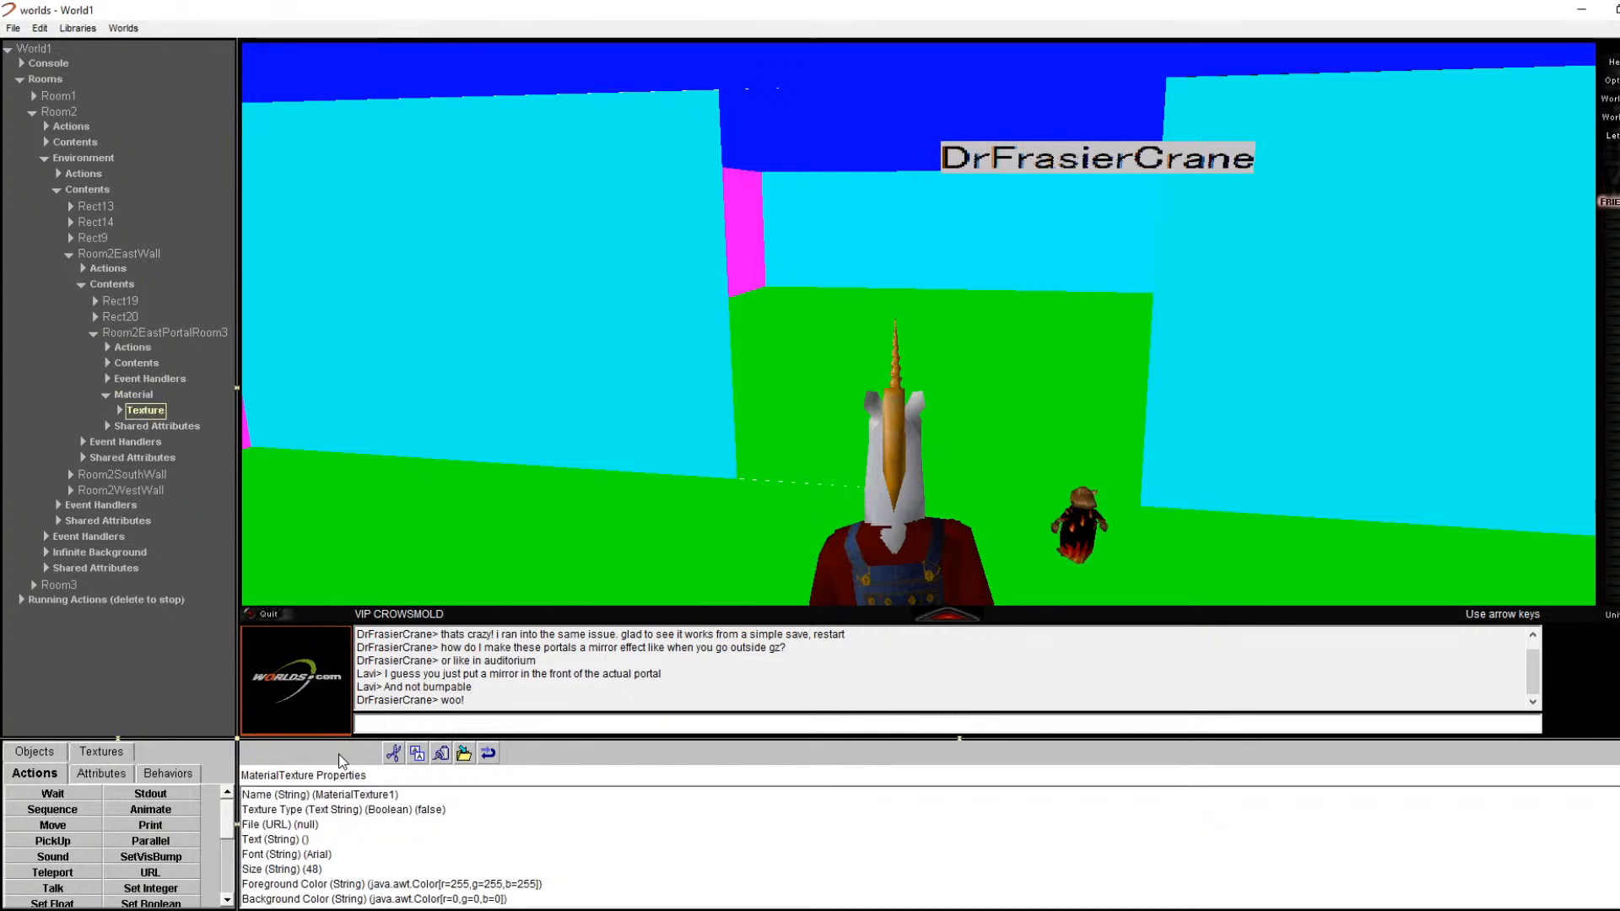
double_click(173, 332)
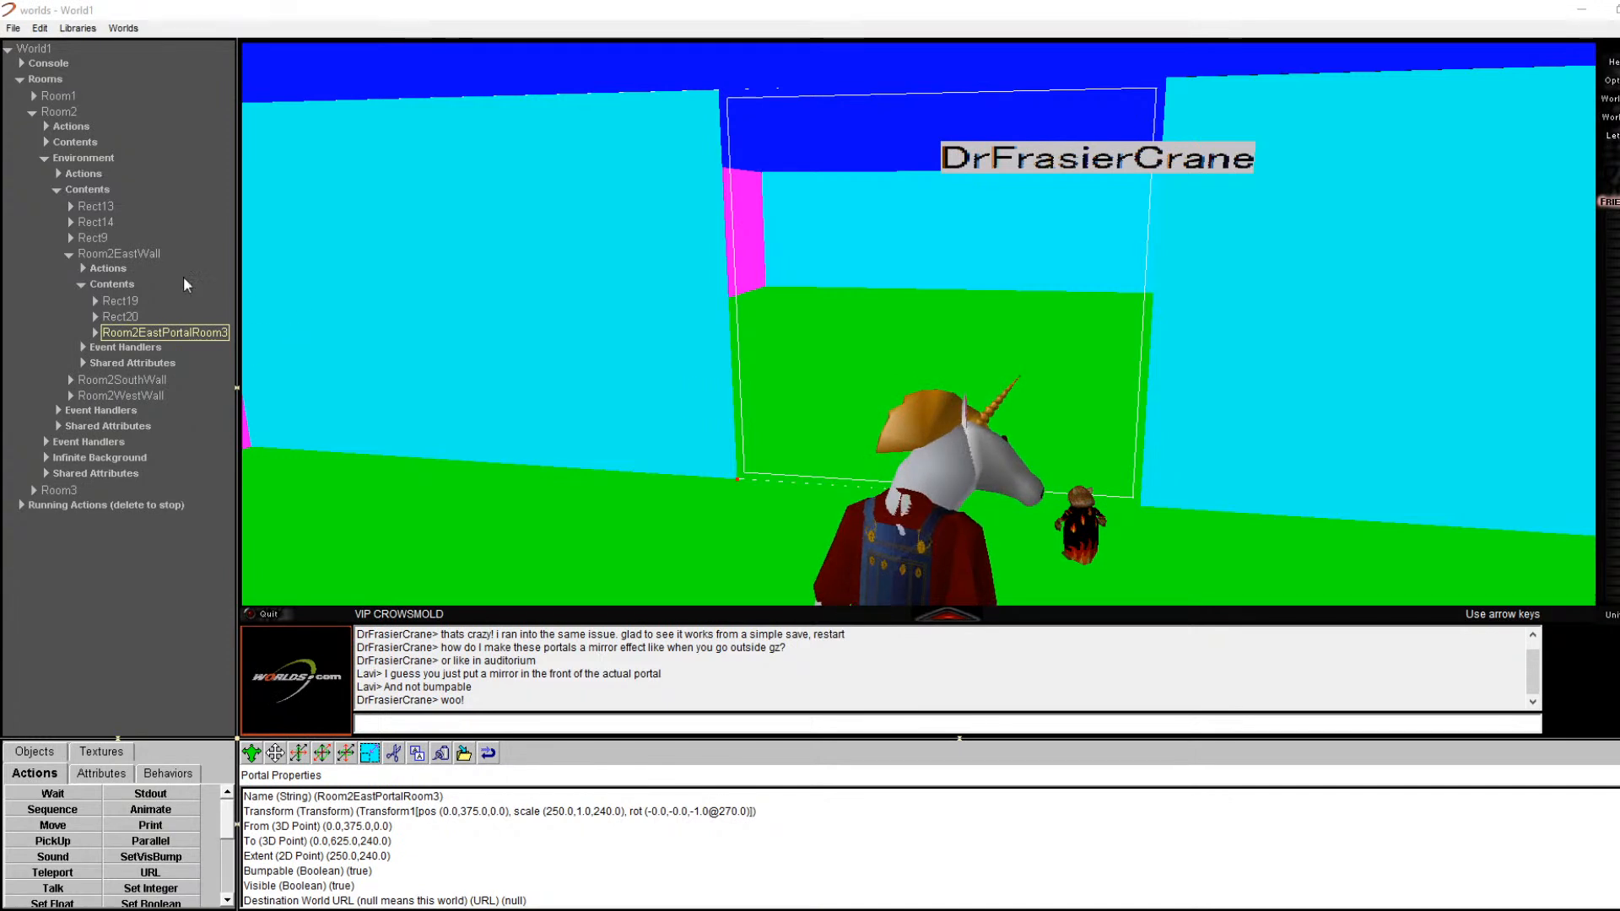
Step: Check the east portal material's Opacity, leaving it at 1.0
click(96, 333)
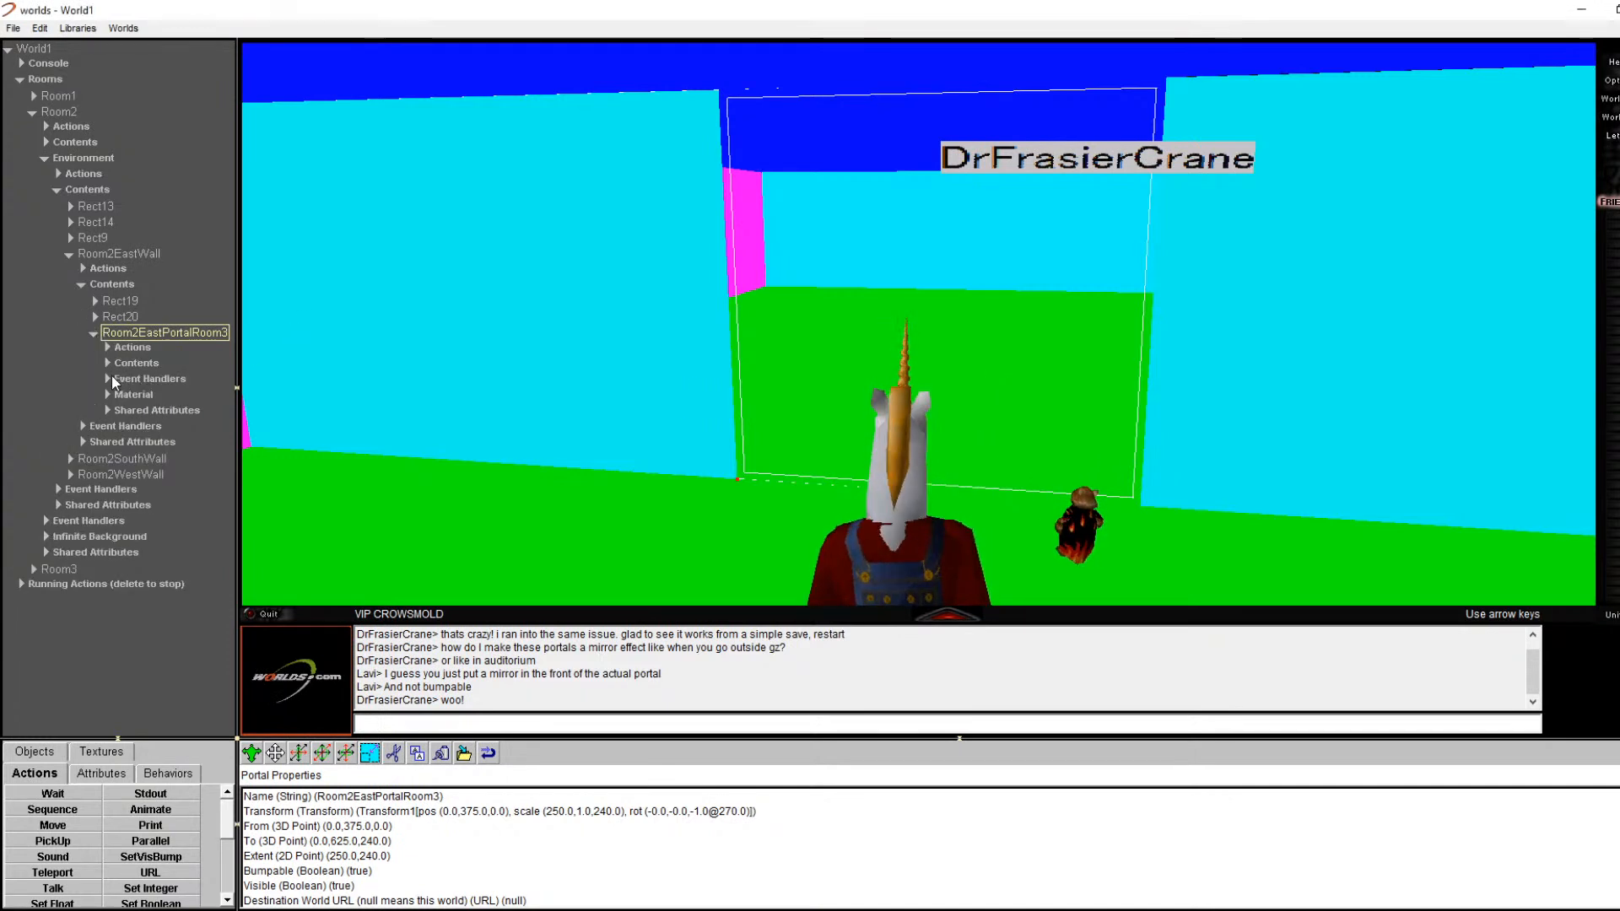
click(107, 395)
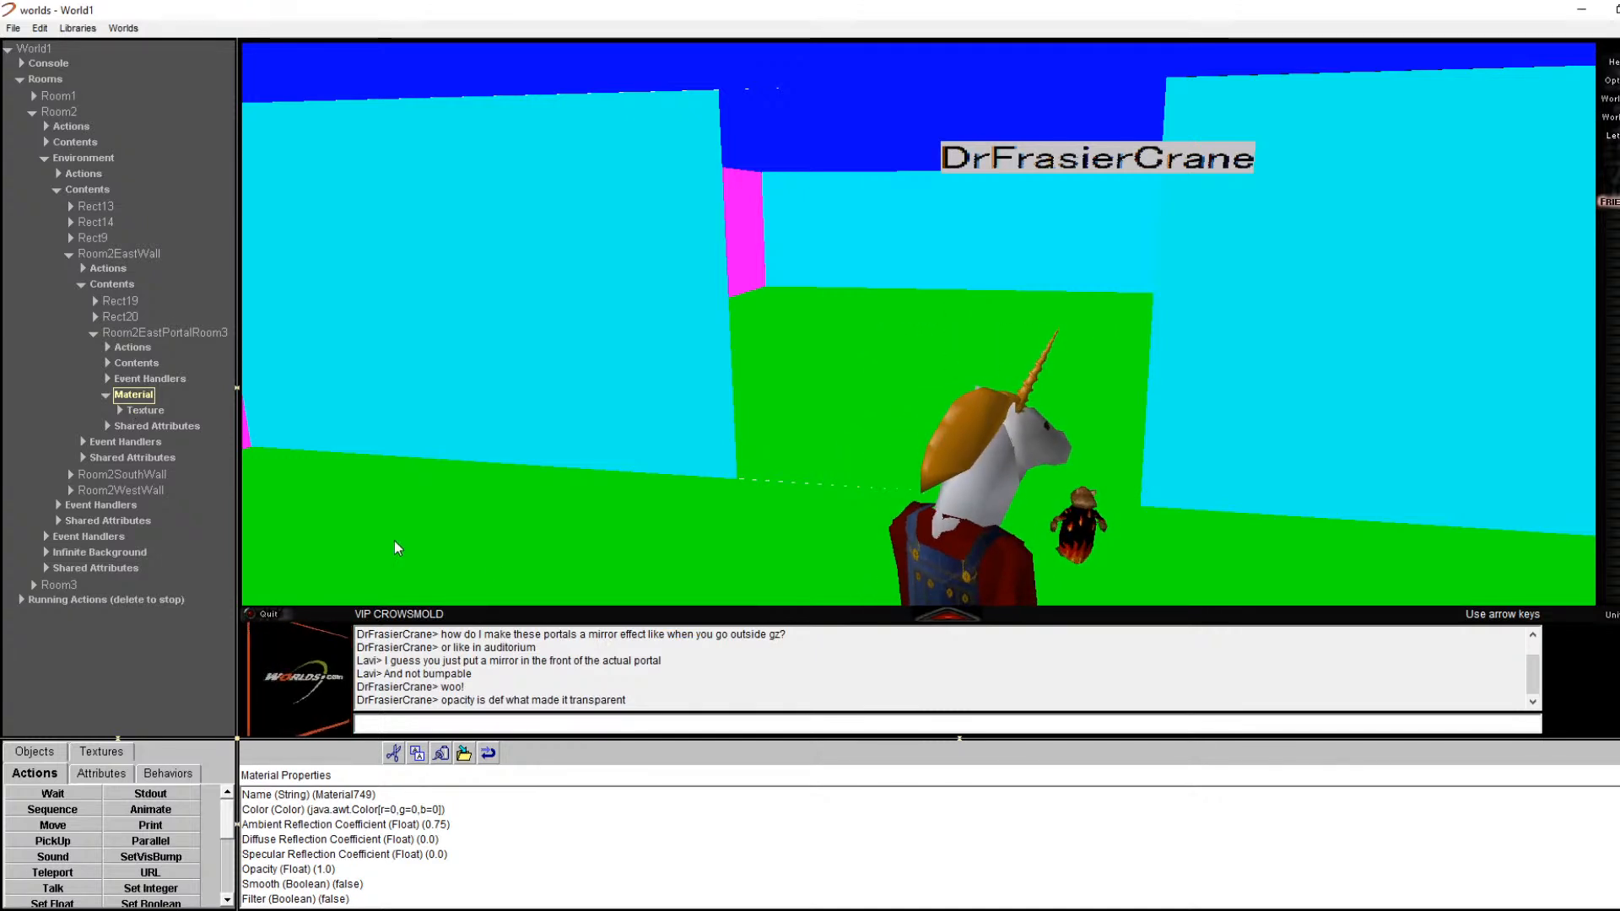
scroll(408, 798, down, 1)
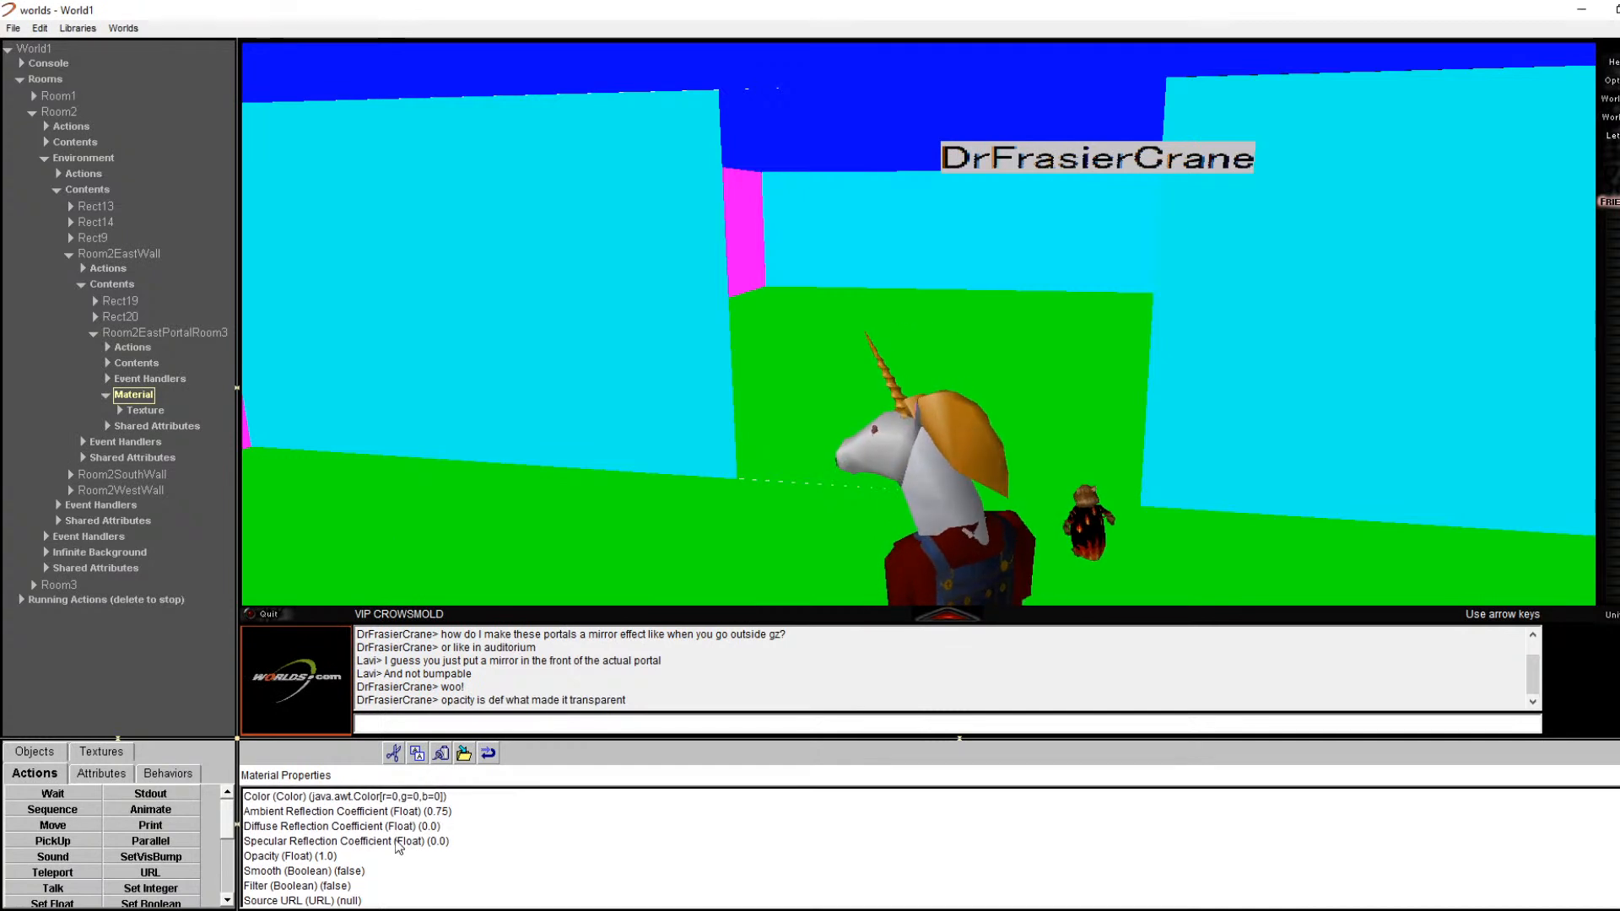
double_click(345, 857)
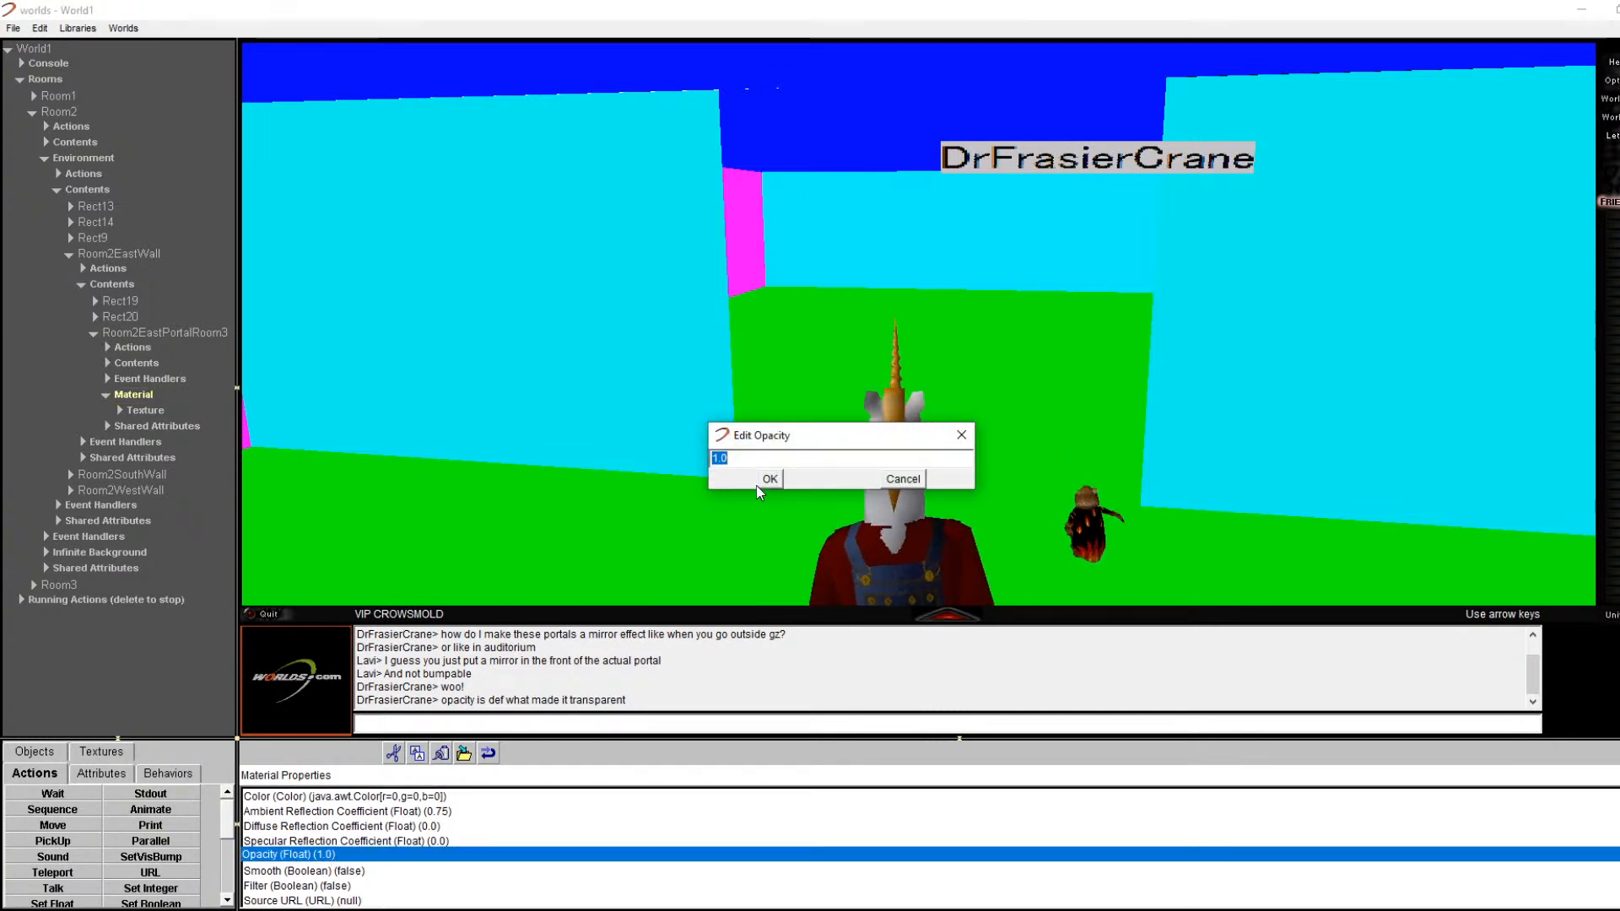
click(903, 478)
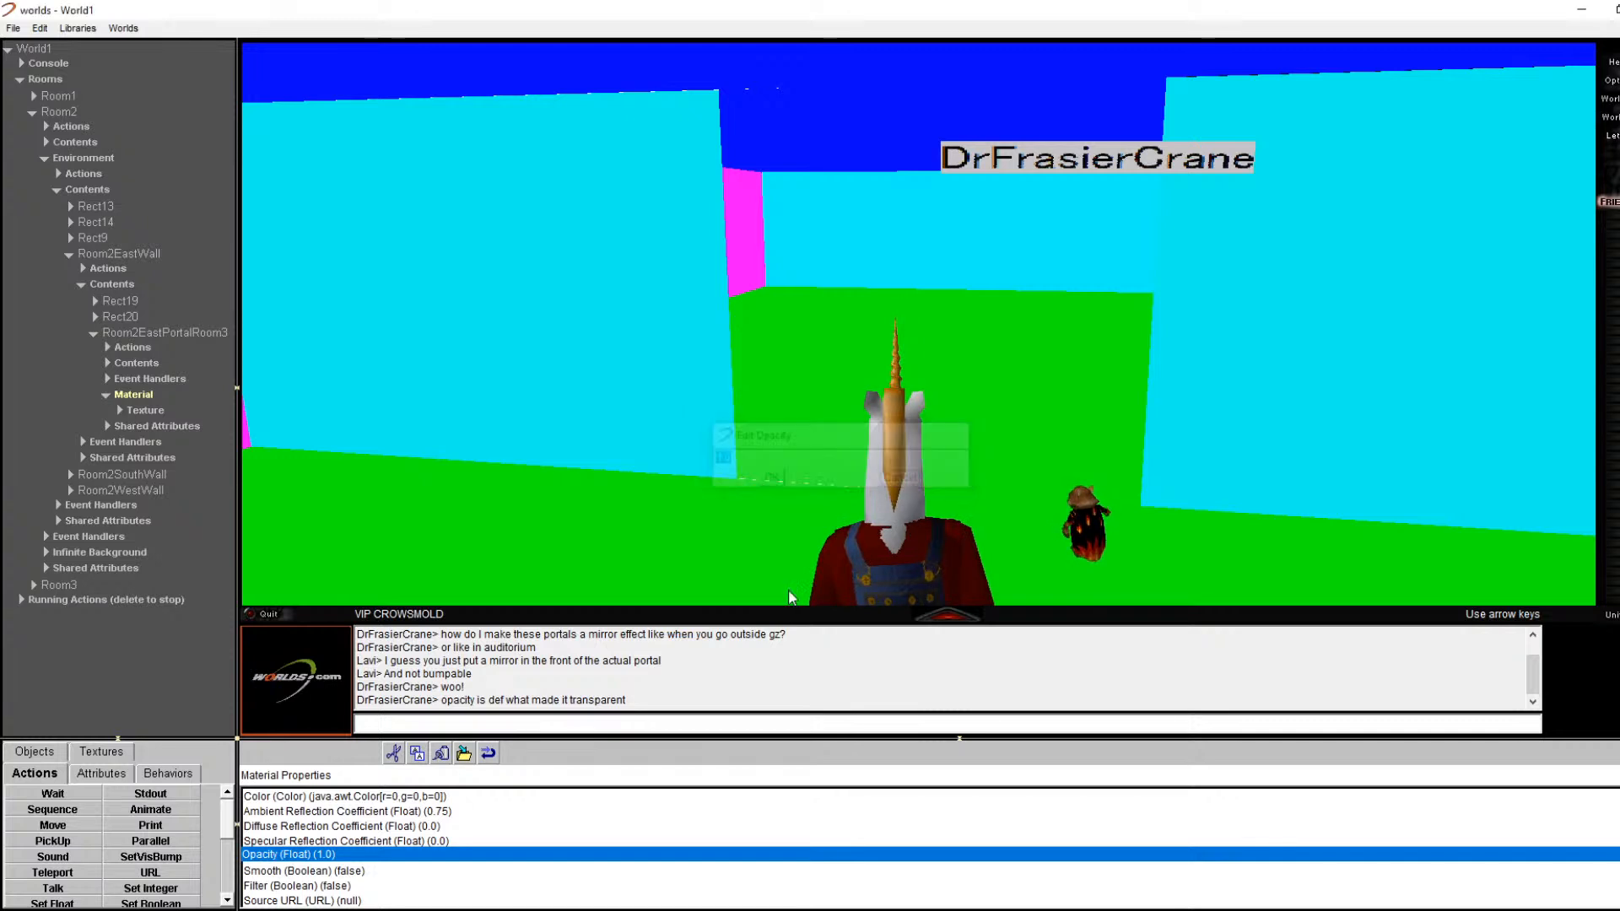
Step: Toggle the material's Smooth to Yes and back to No, then show Room2EastPortalRoom3's own properties
click(336, 872)
double_click(342, 872)
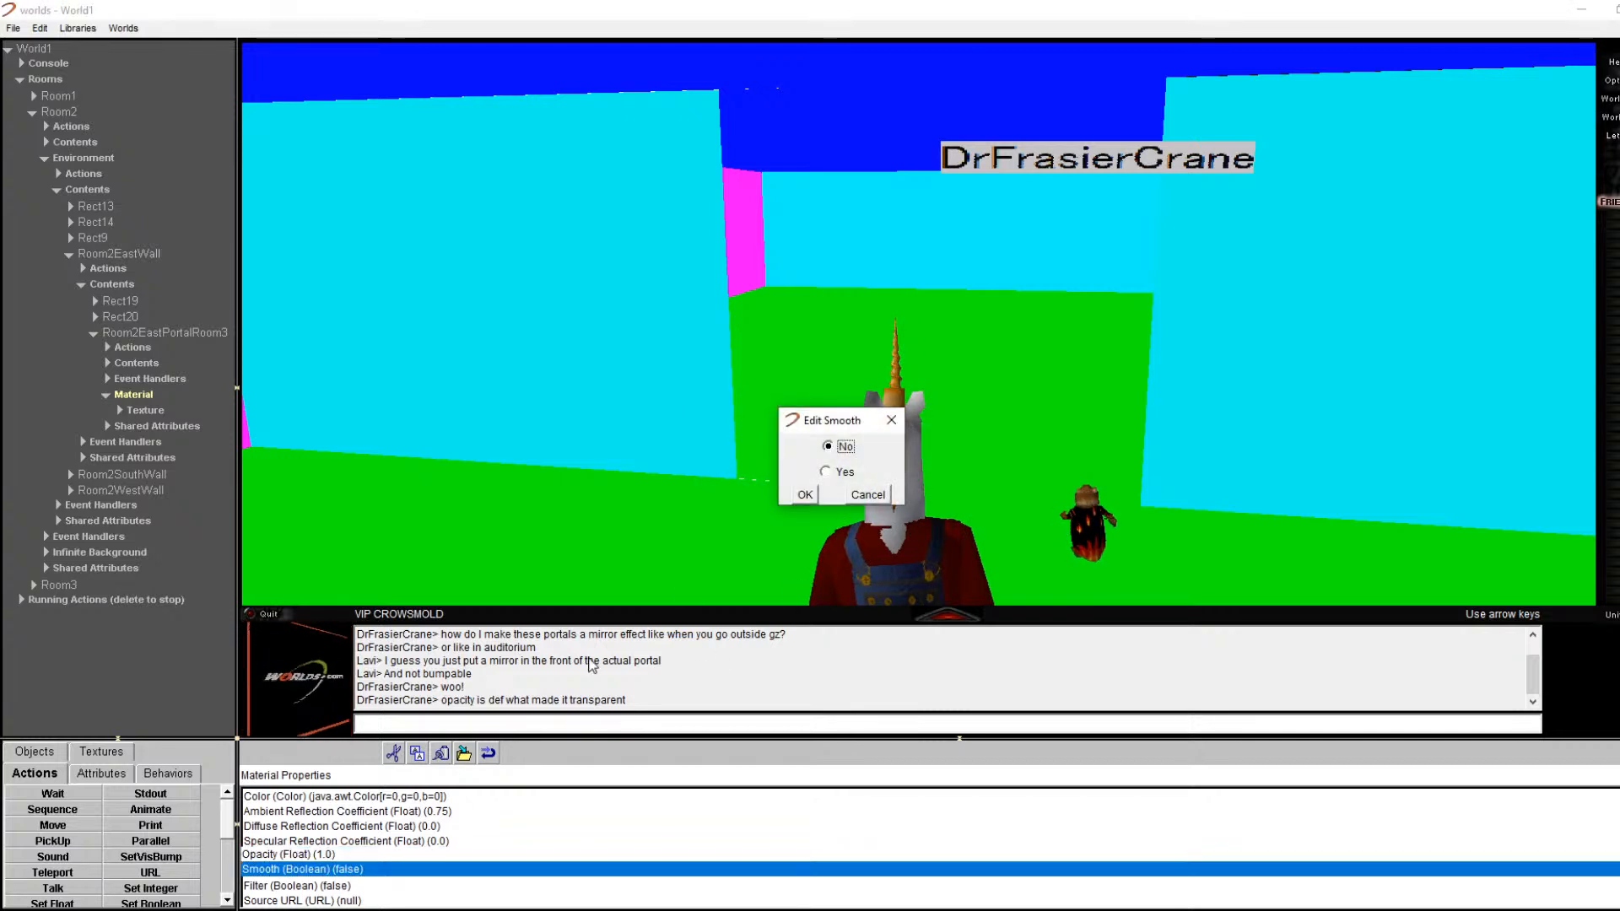
click(807, 494)
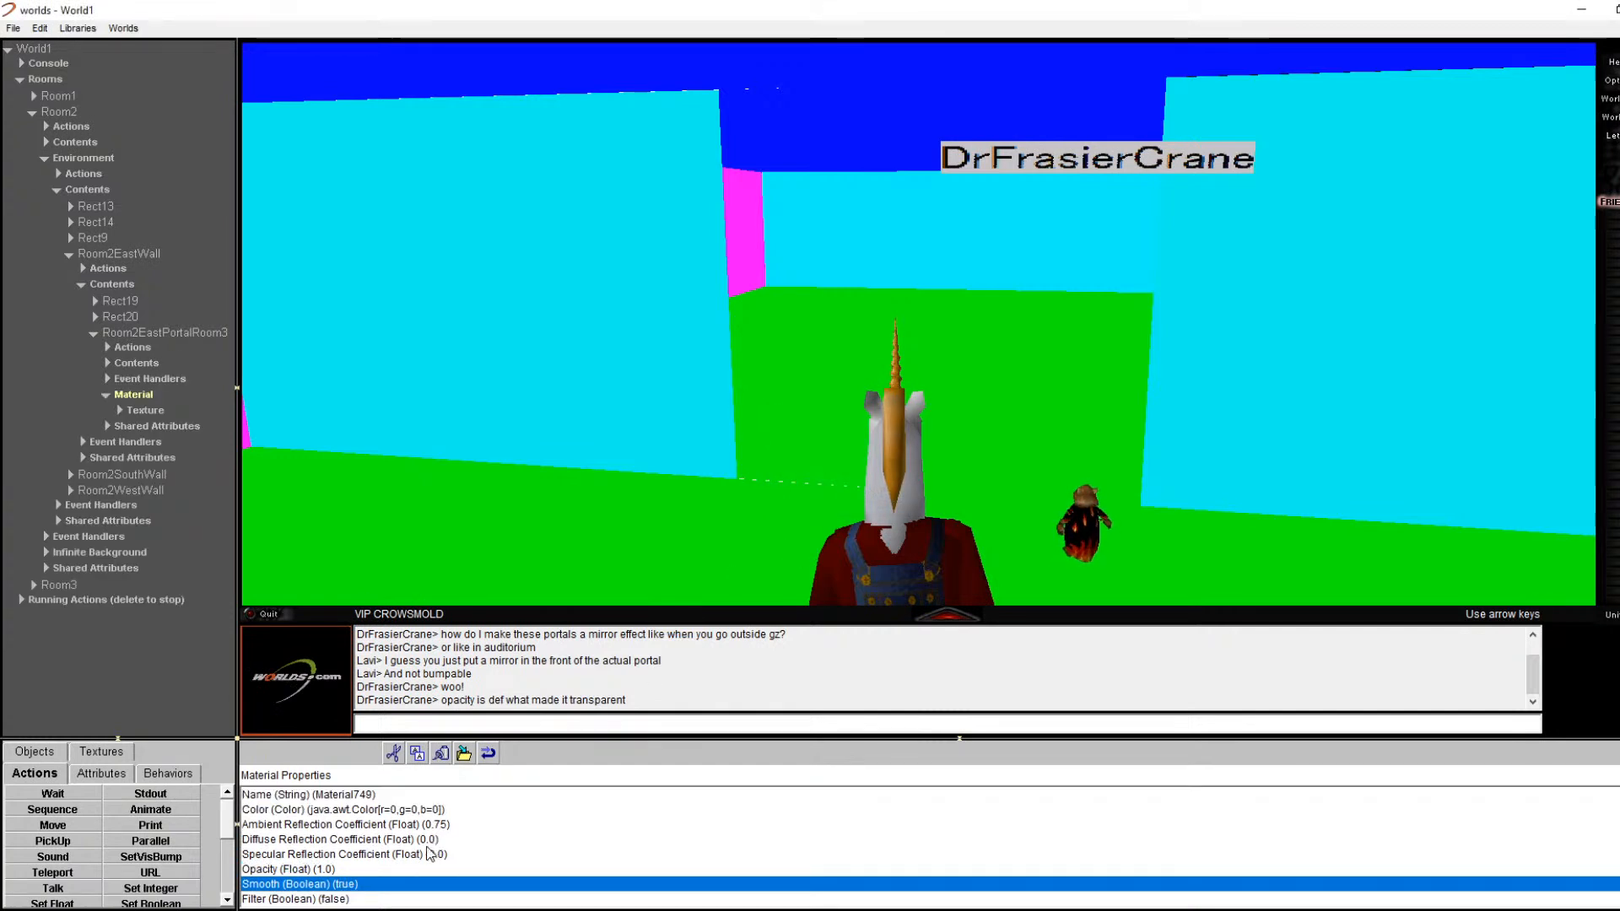
double_click(364, 886)
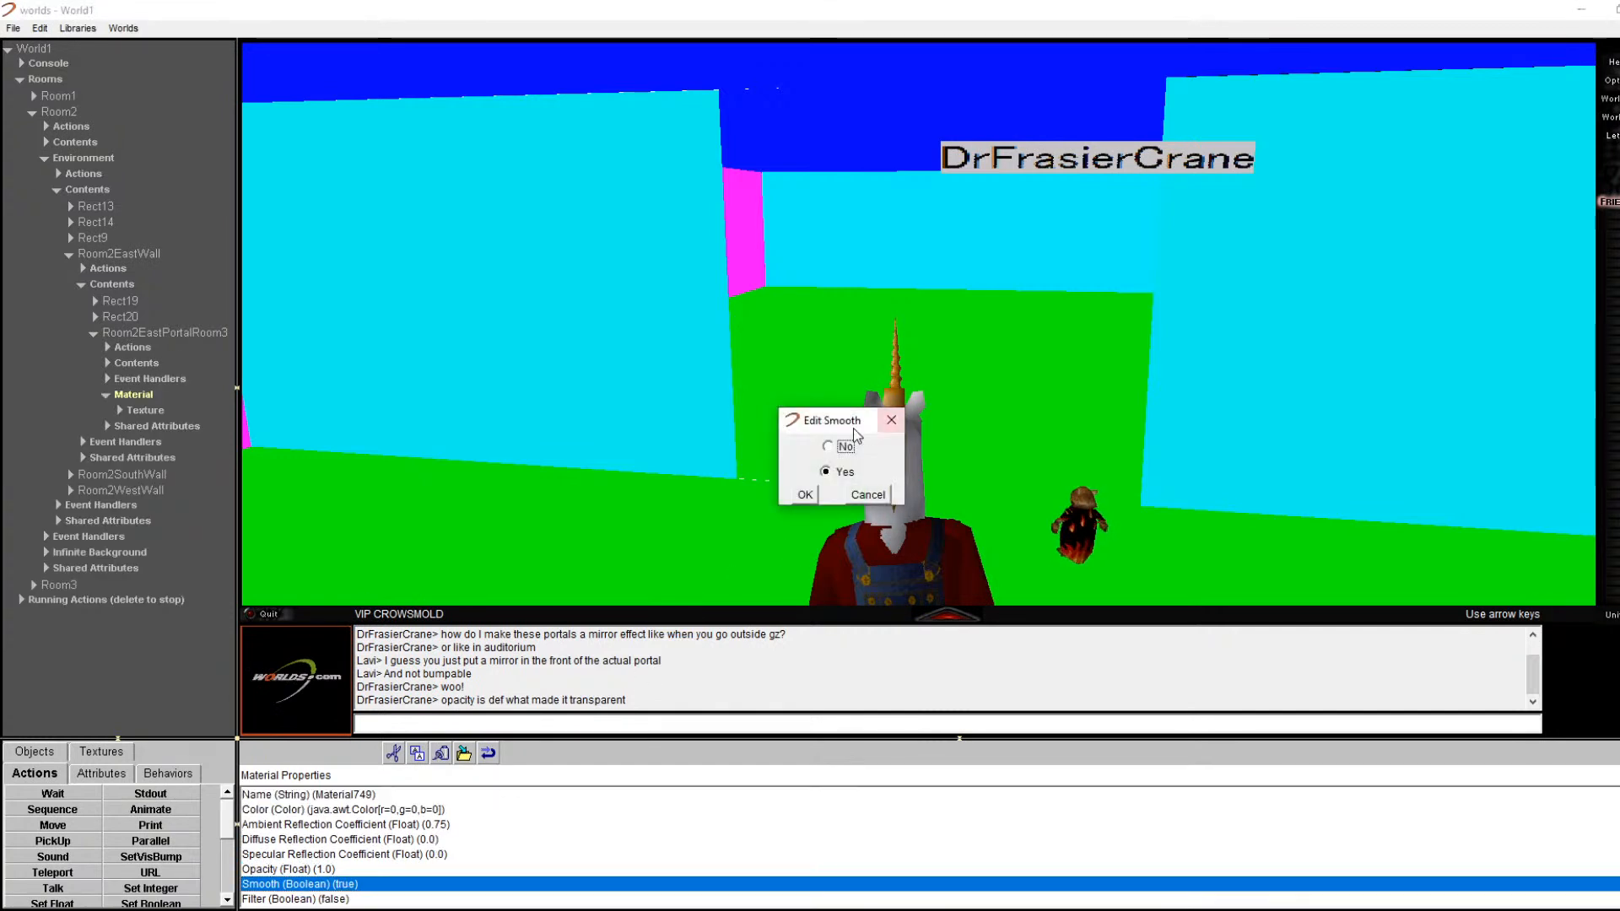
click(805, 495)
click(157, 379)
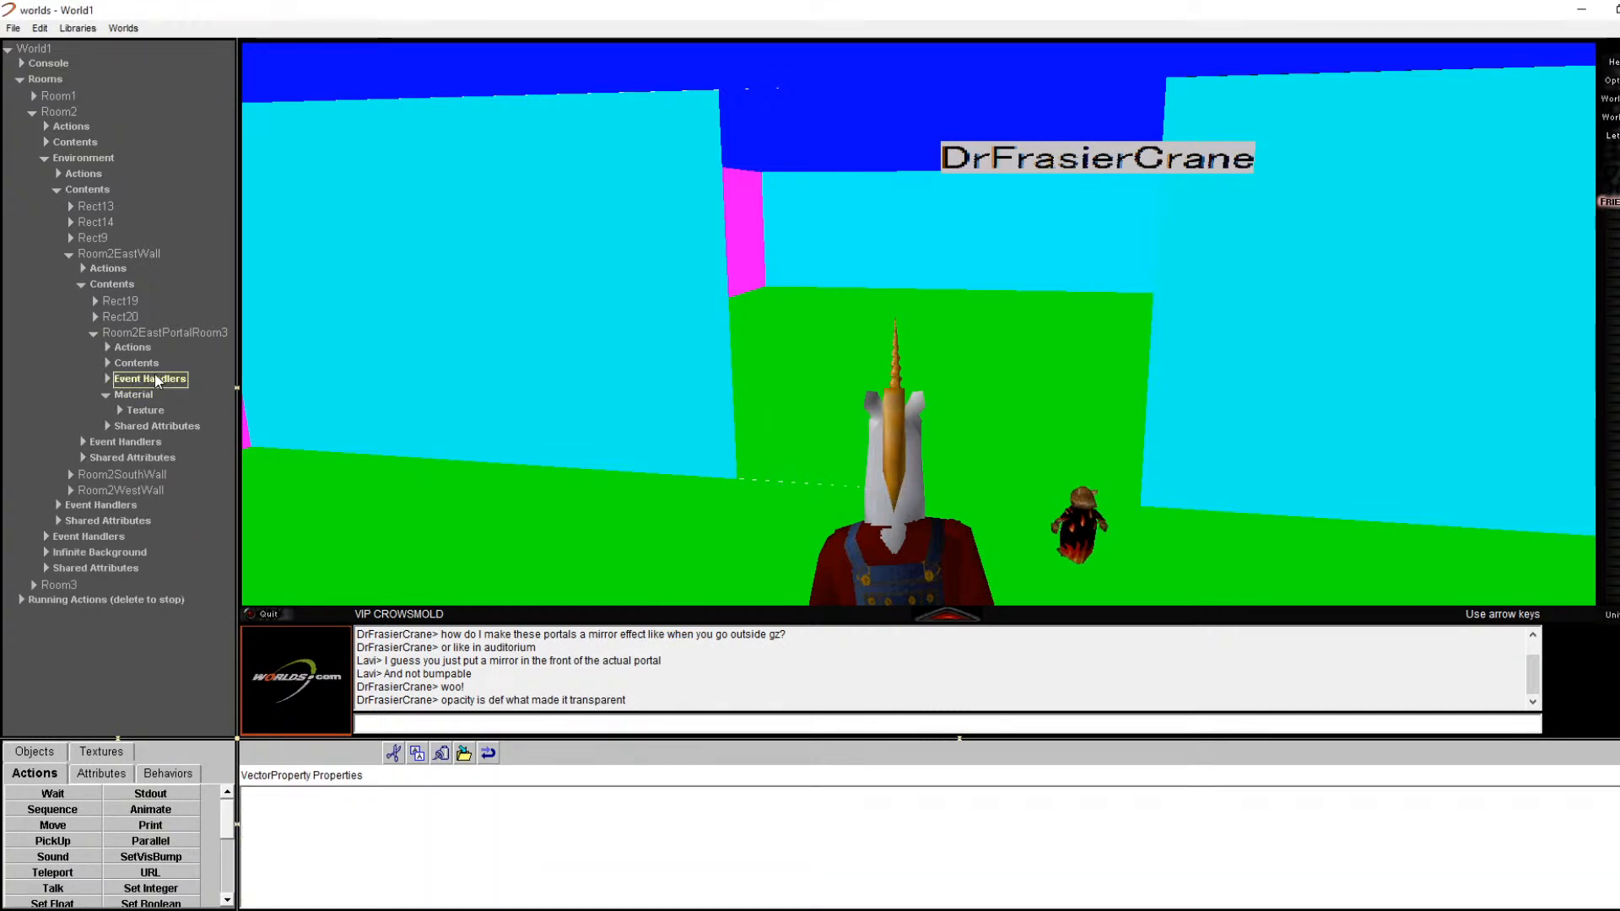
click(173, 333)
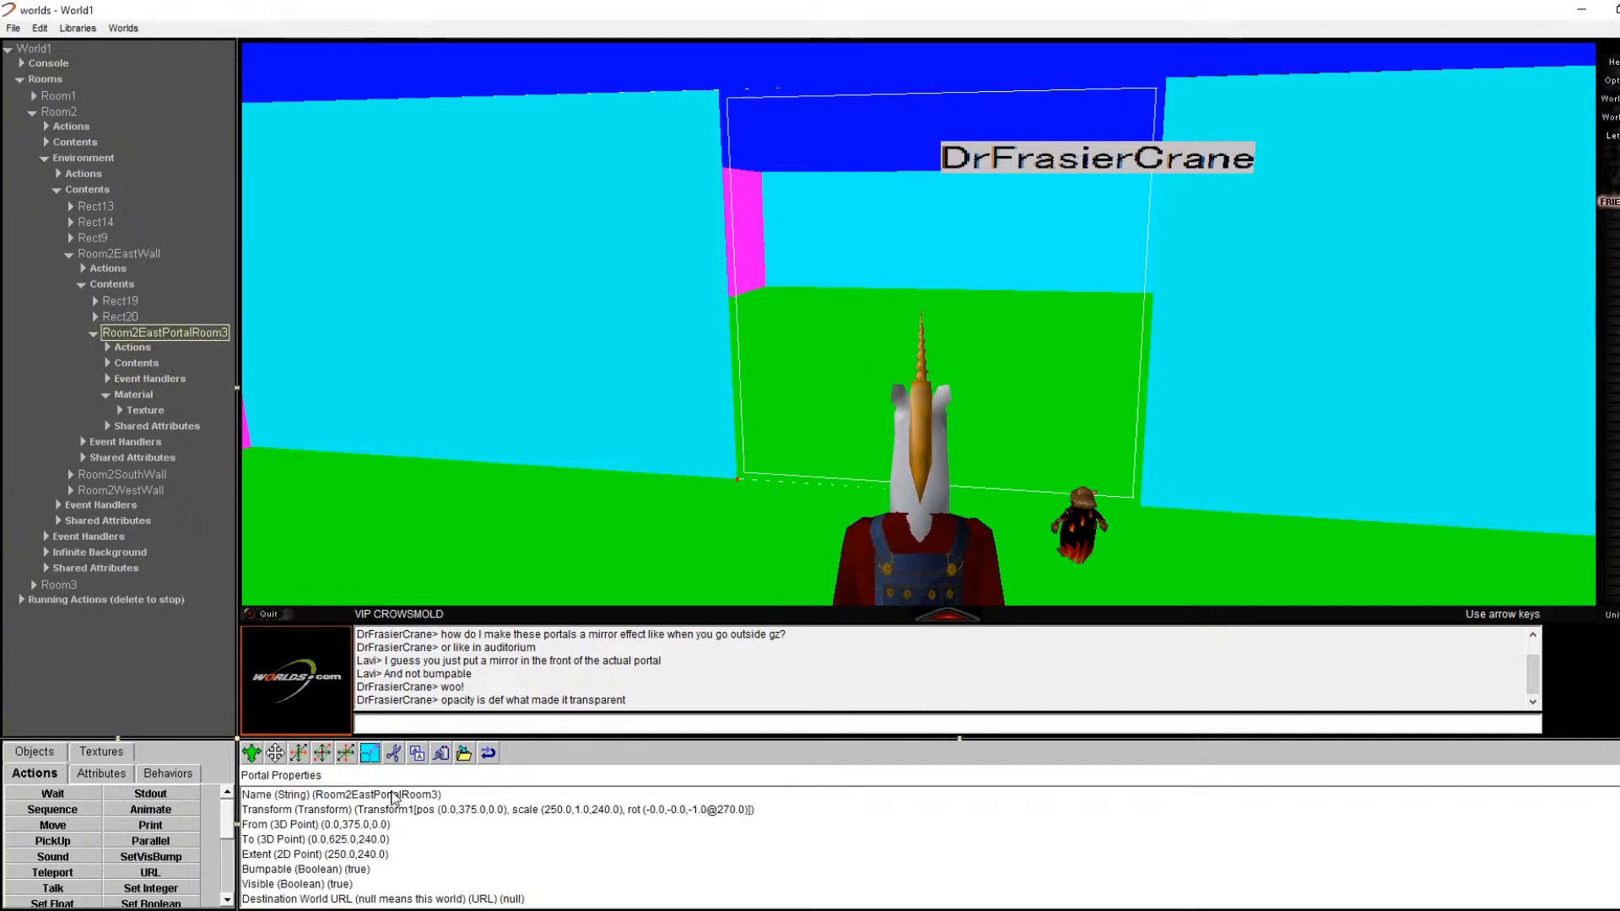
Step: Review the east portal's properties, confirming it leads to Room3WestPortalRoom2, and turn the view around it
scroll(354, 819, down, 1)
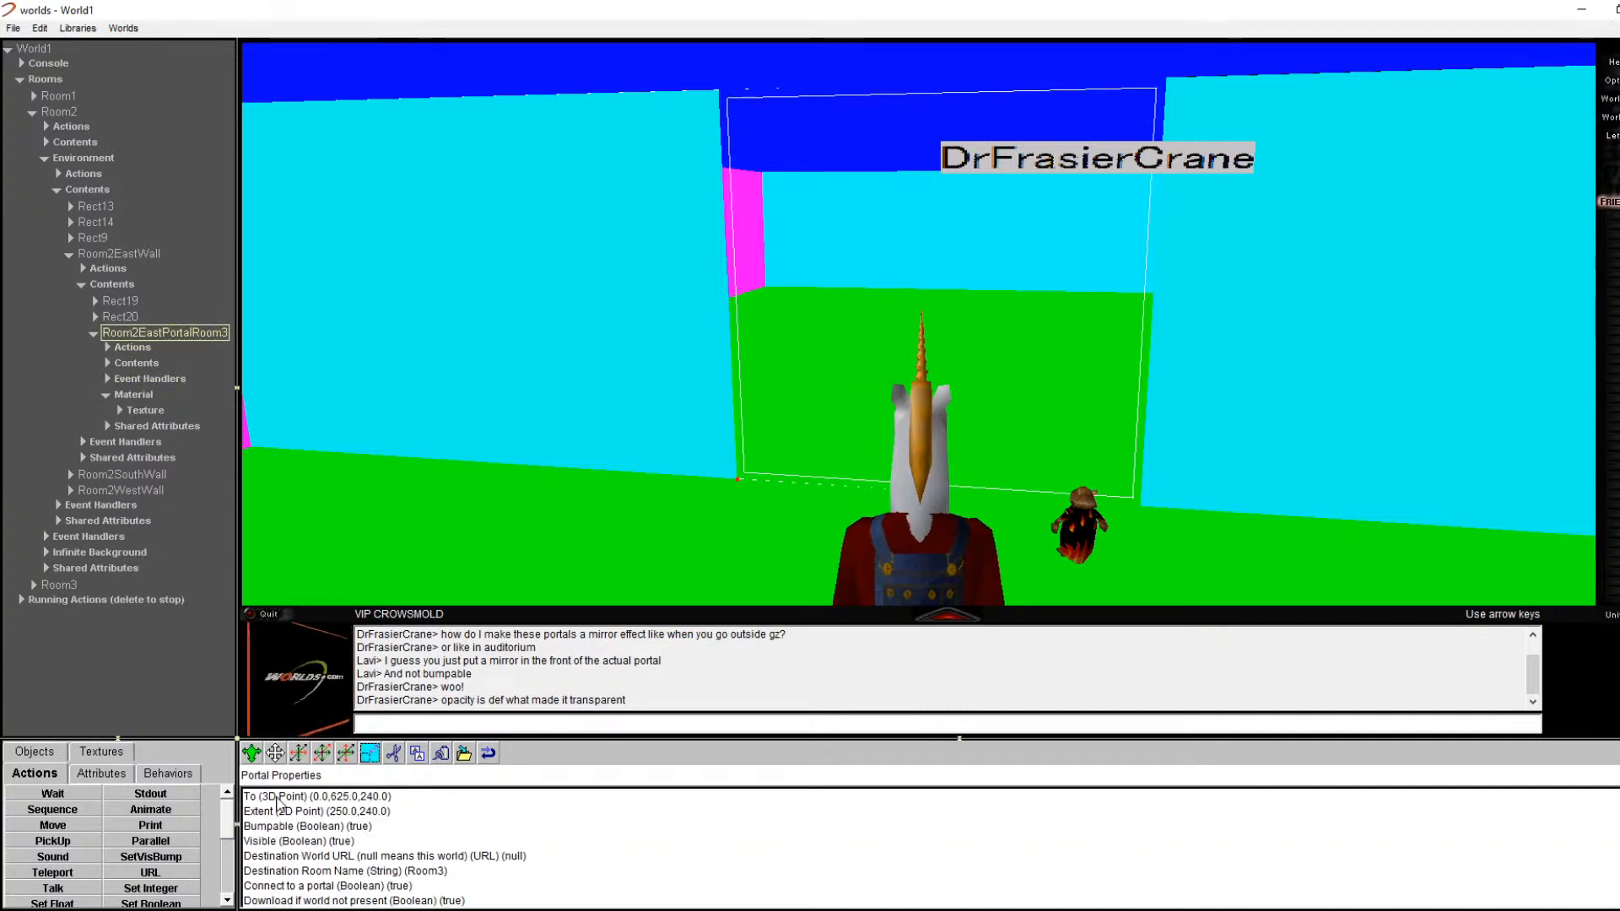
scroll(341, 858, down, 2)
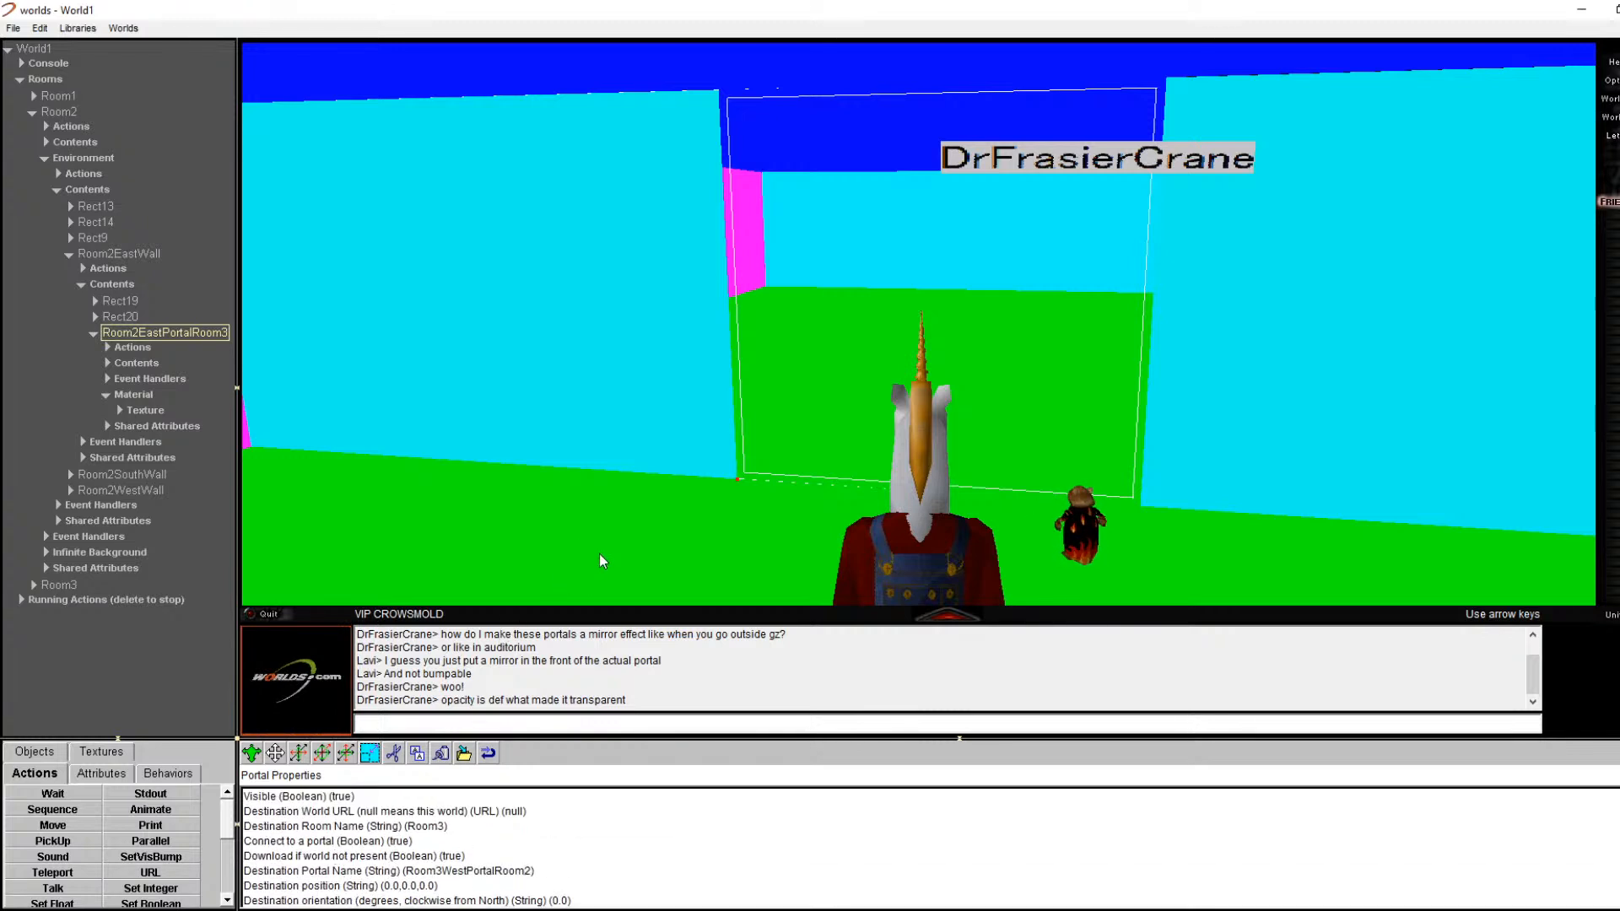
right_click(716, 508)
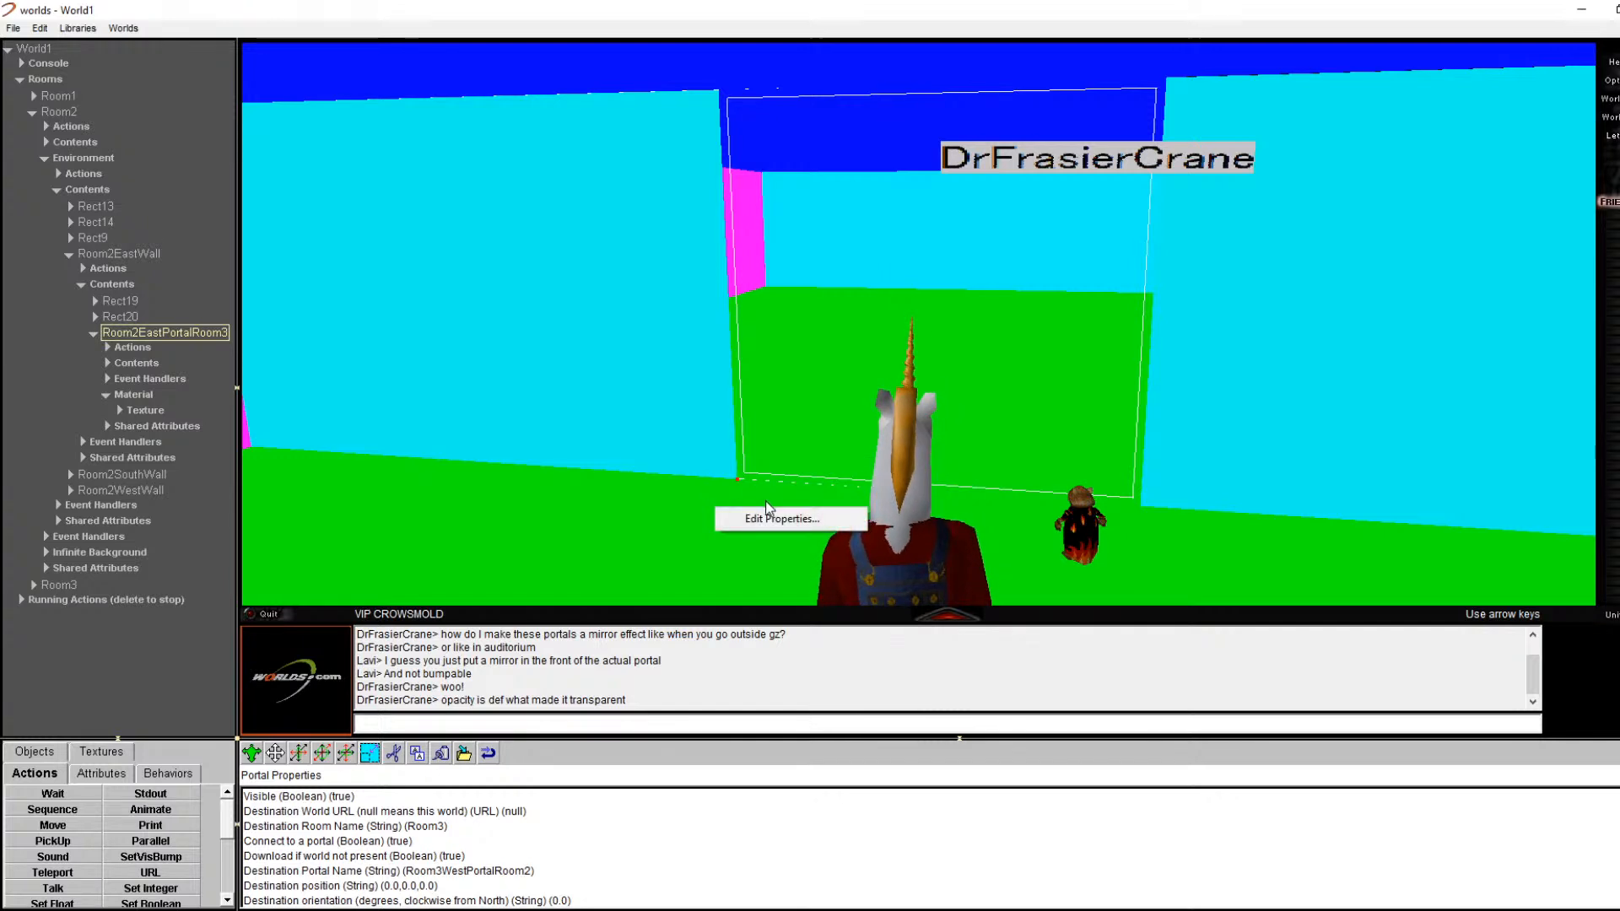
click(766, 502)
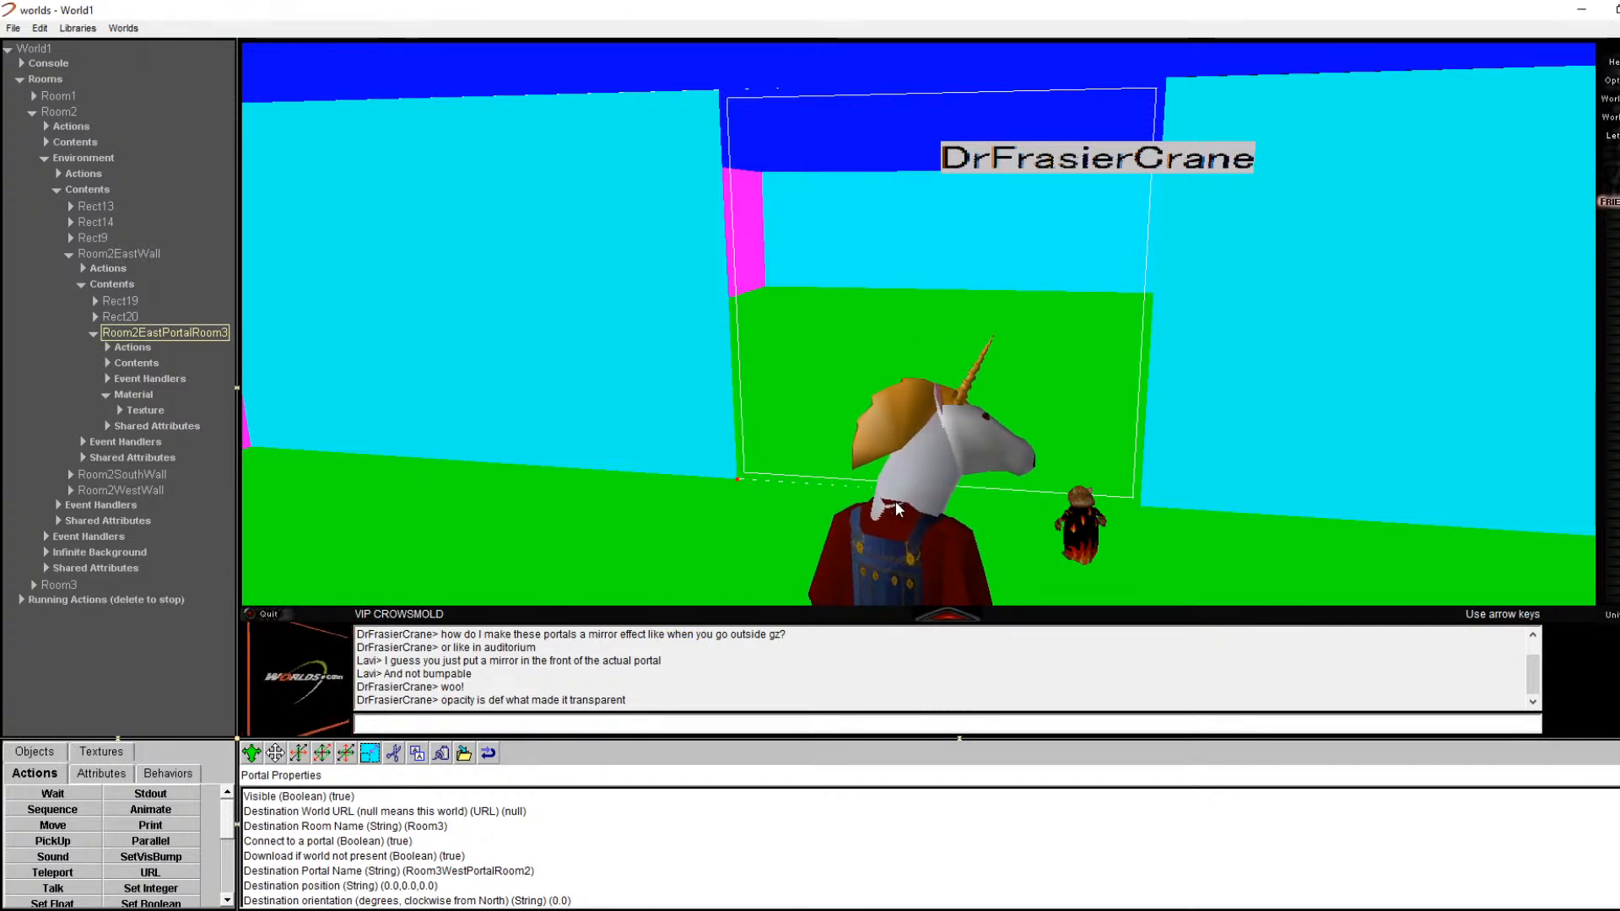
text(0)
key(Right)
key(Left)
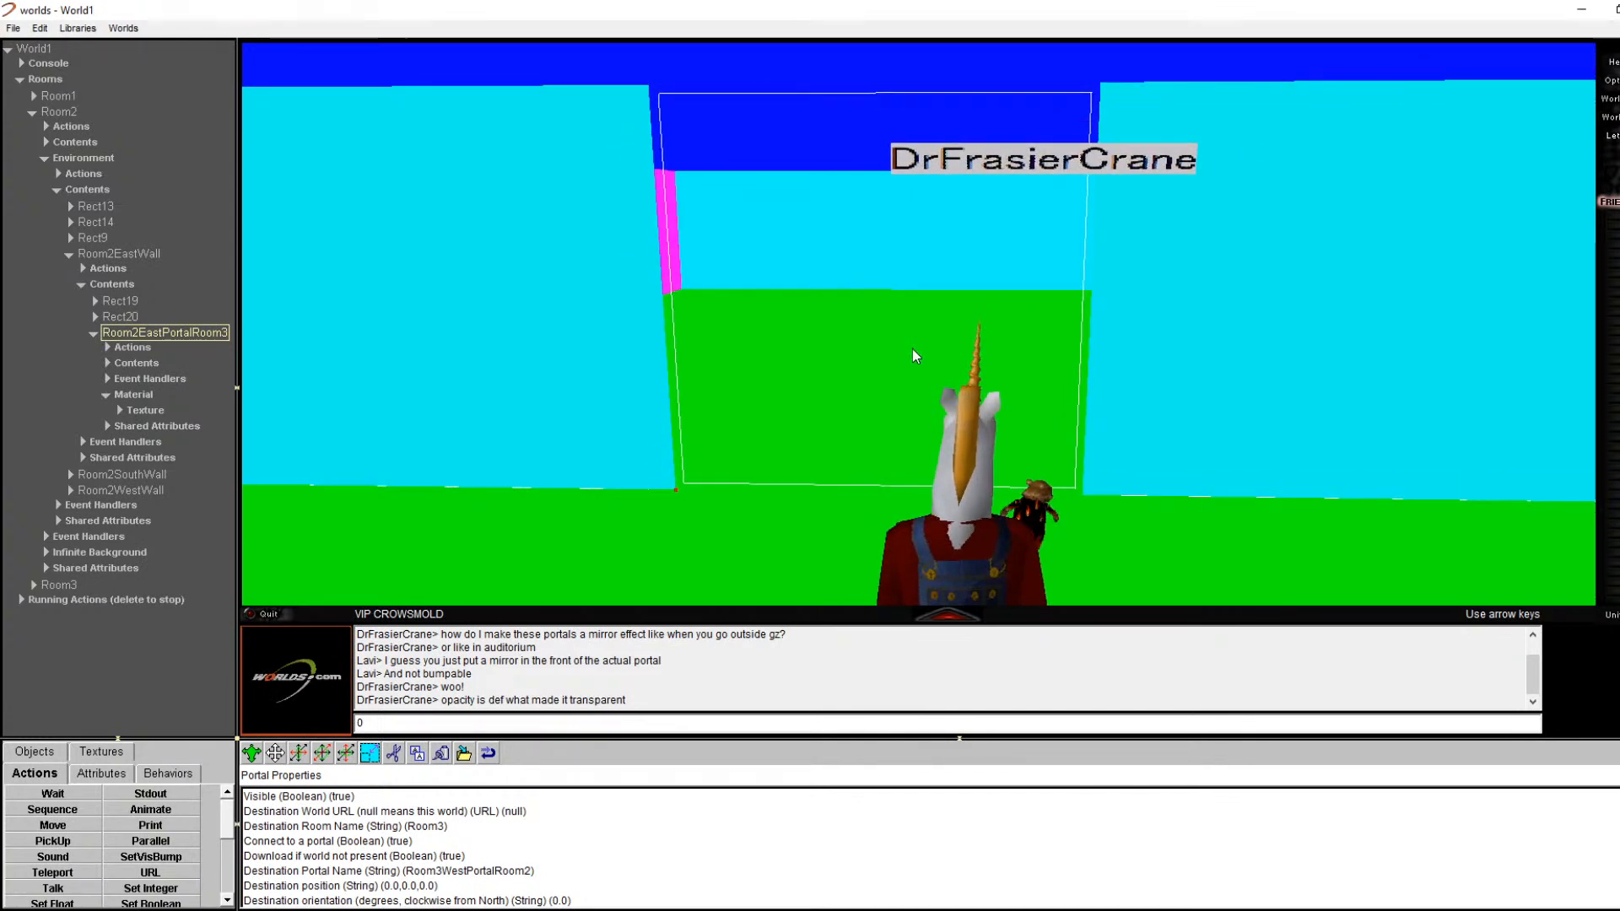
Step: Collapse the portal entry, select Room2EastWall's Contents, and show the Objects library
click(94, 335)
click(110, 287)
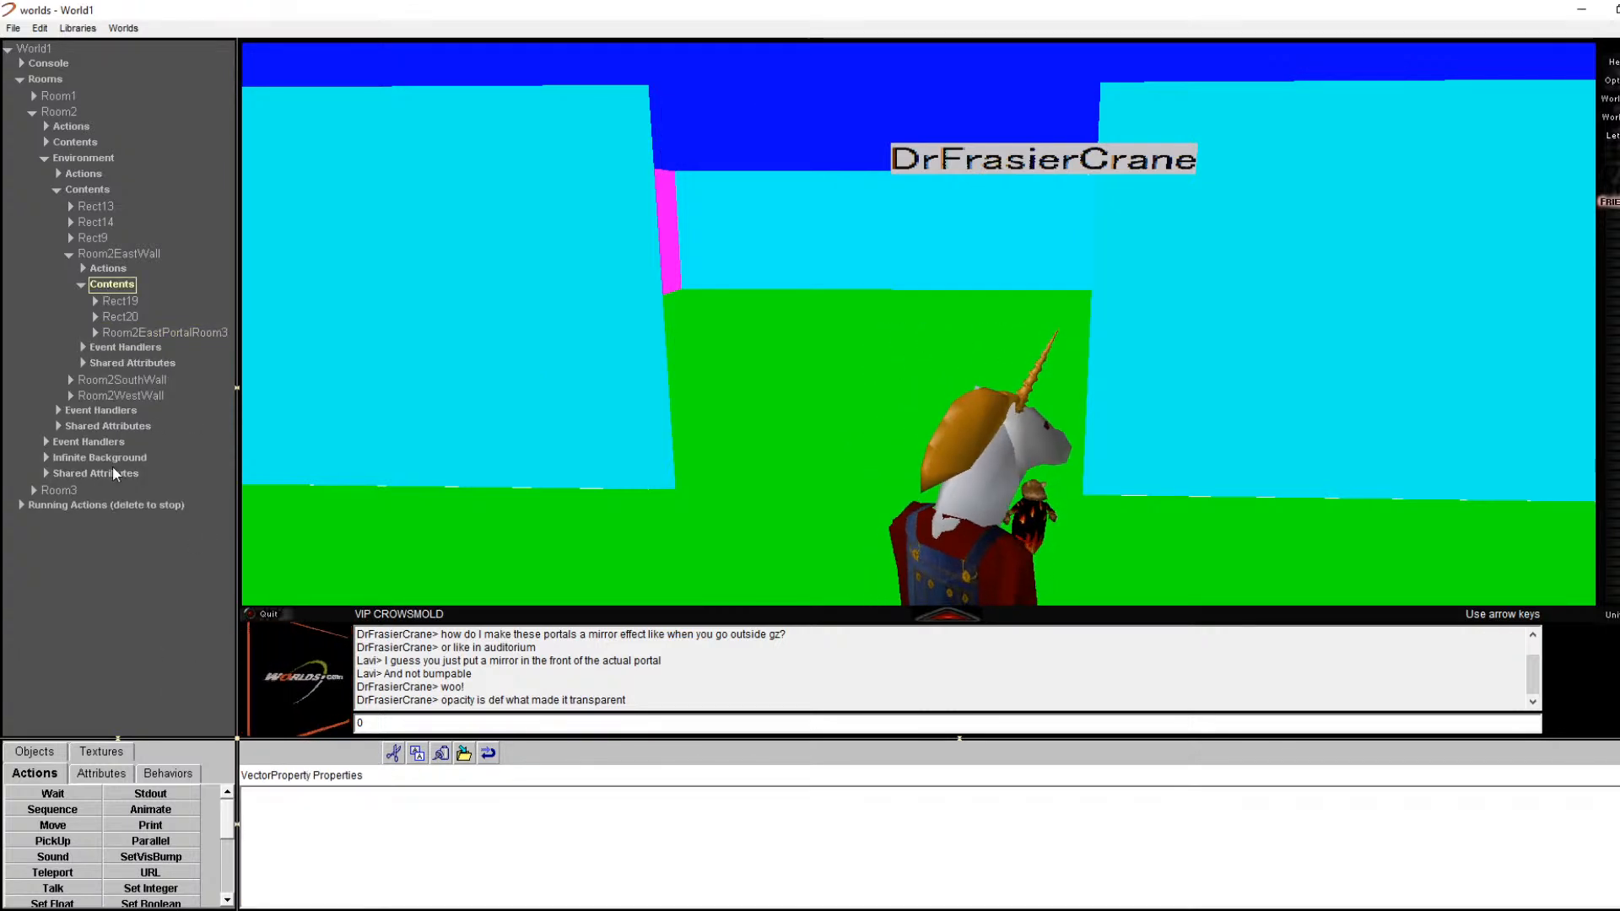
click(101, 757)
Step: Drag a new East Wall into Room2EastWall's Contents and note the portal's span, 0,375,0 to 0,625,240
click(47, 756)
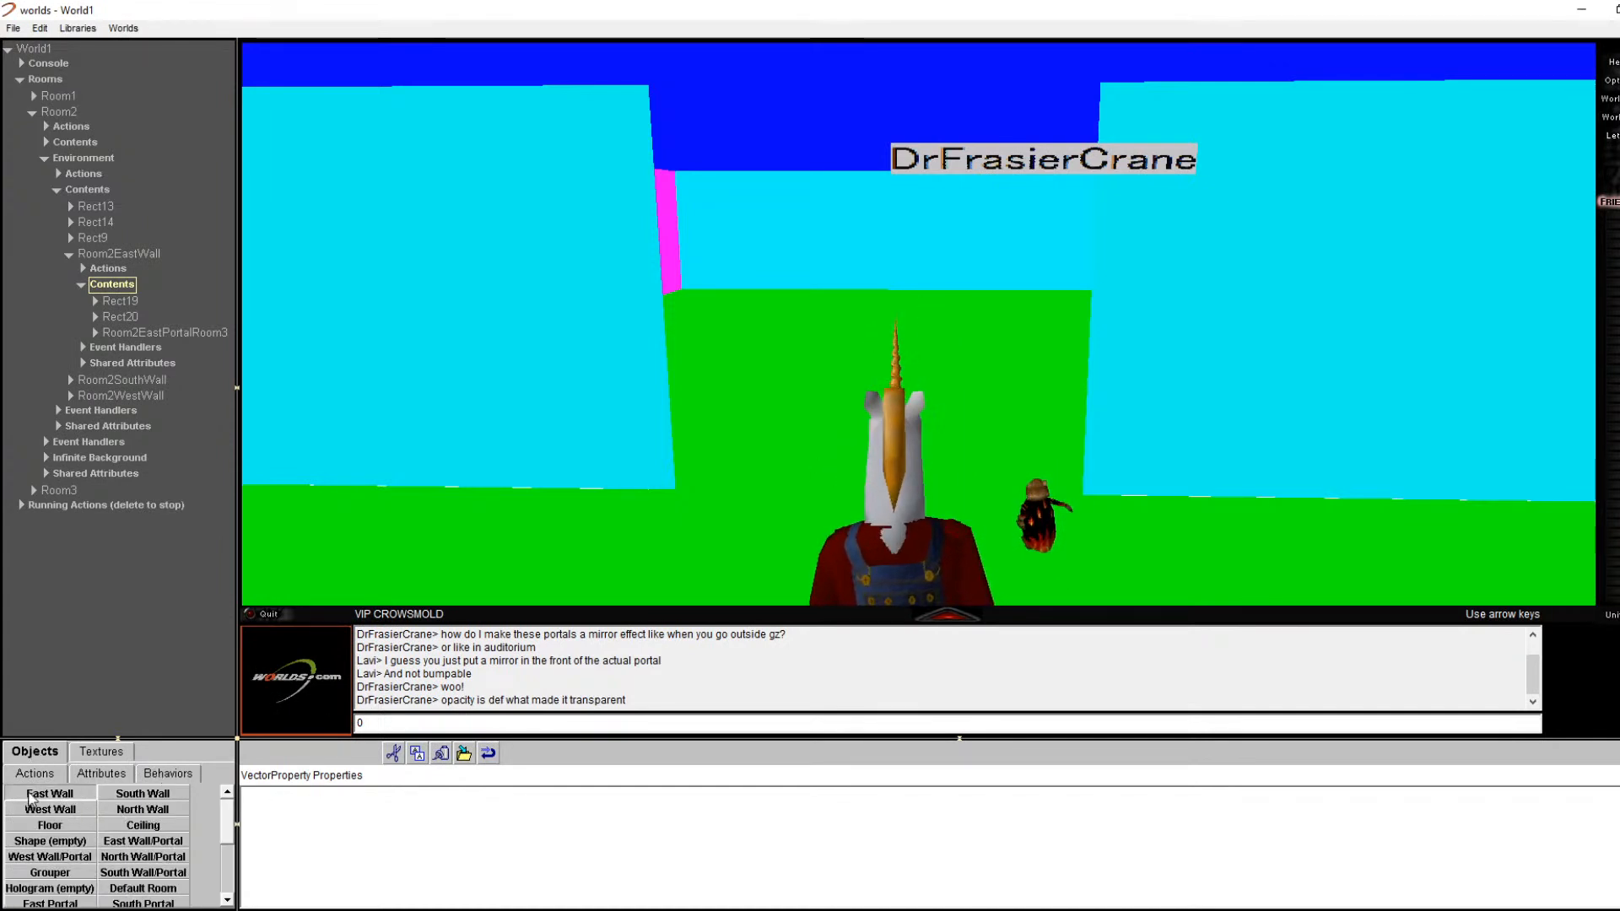
drag(108, 287, 109, 289)
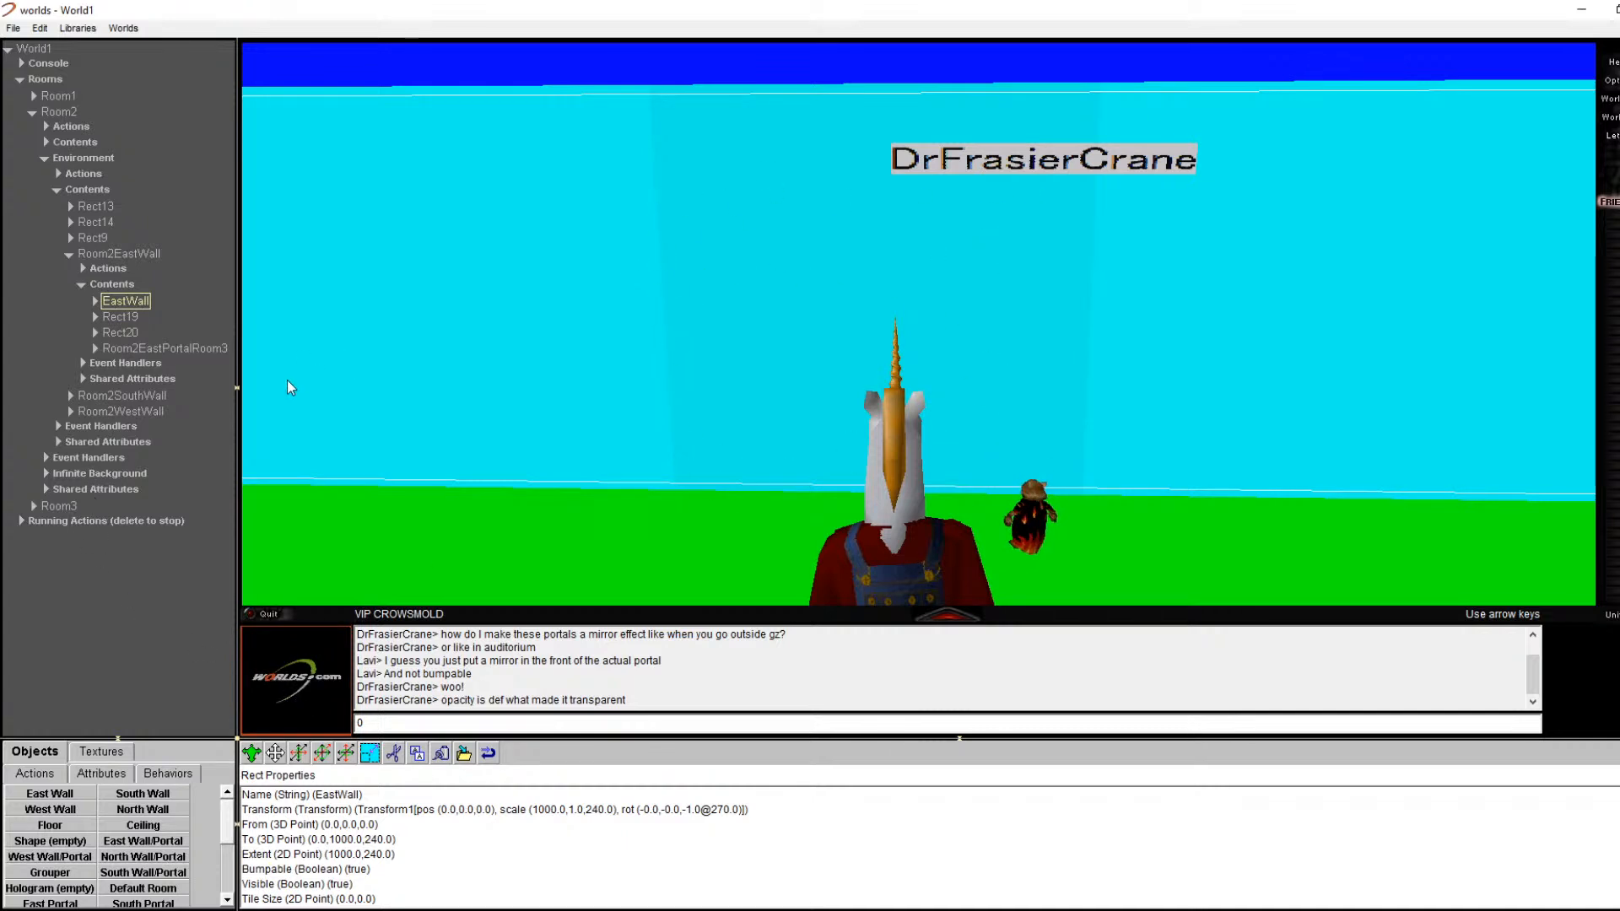
click(166, 350)
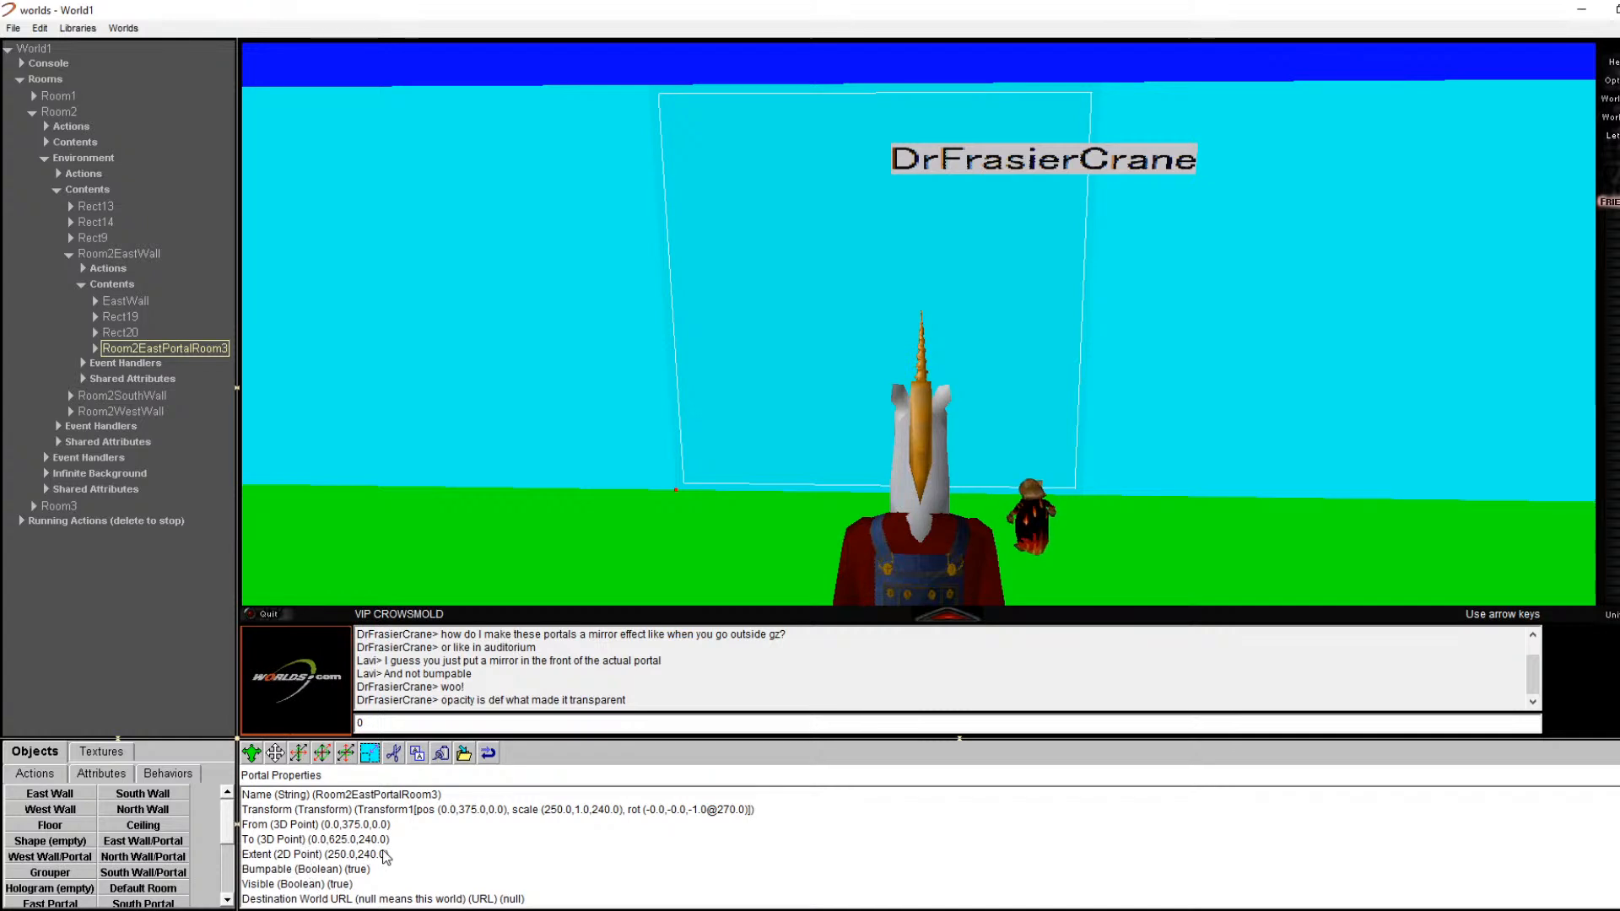
Step: Set the new EastWall's From coordinate to 0,375,0
click(125, 285)
click(131, 302)
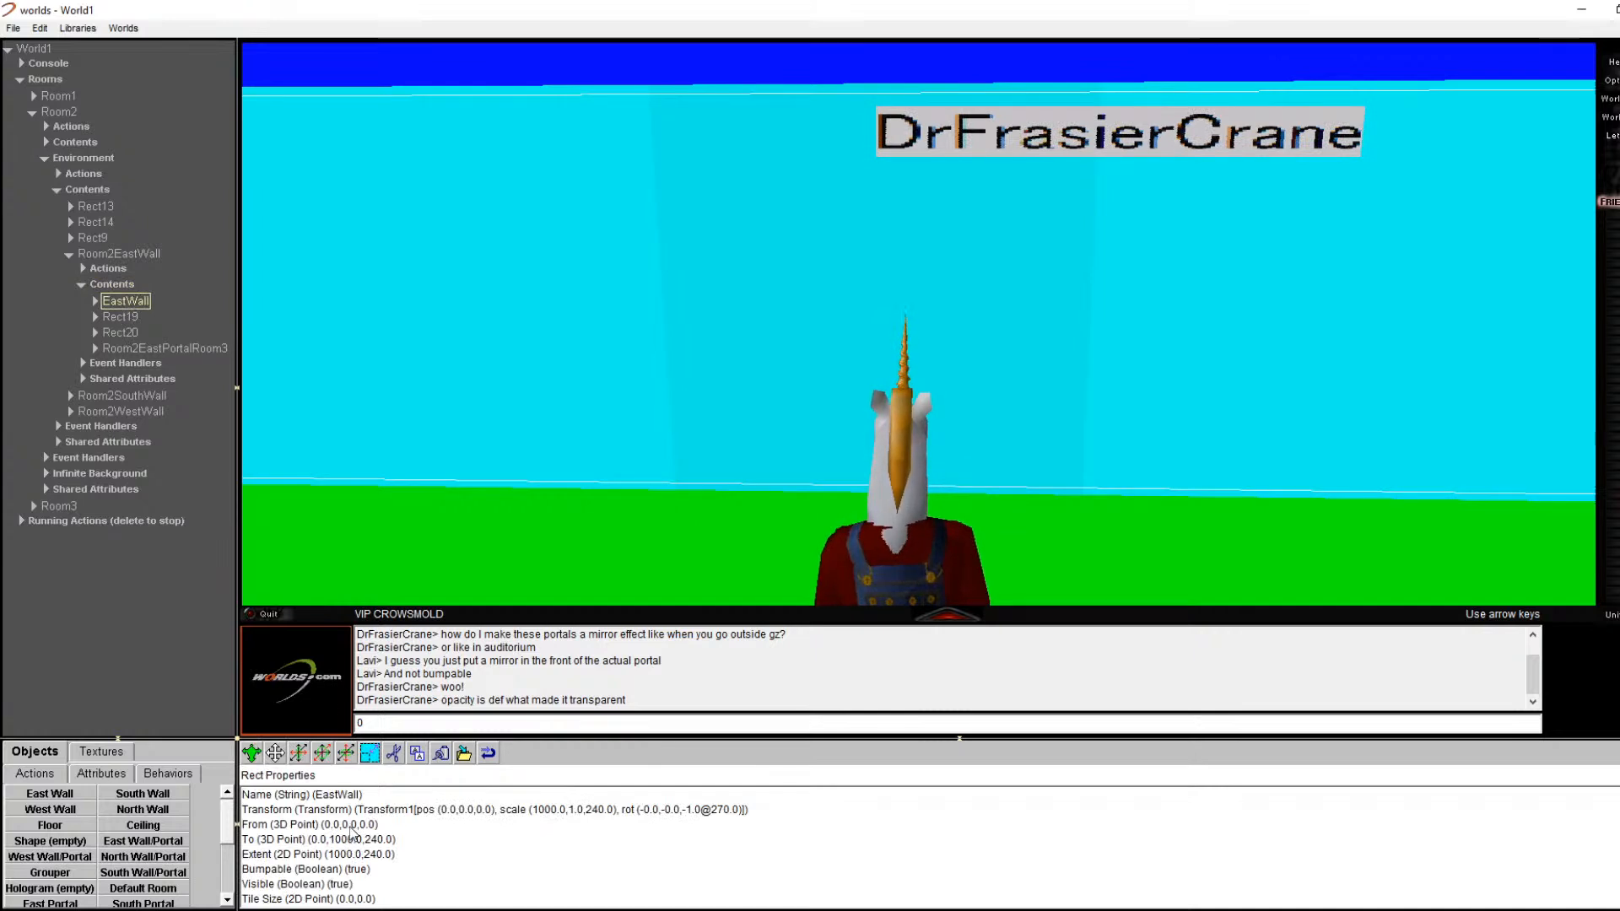
double_click(351, 826)
text(0,375.000,0)
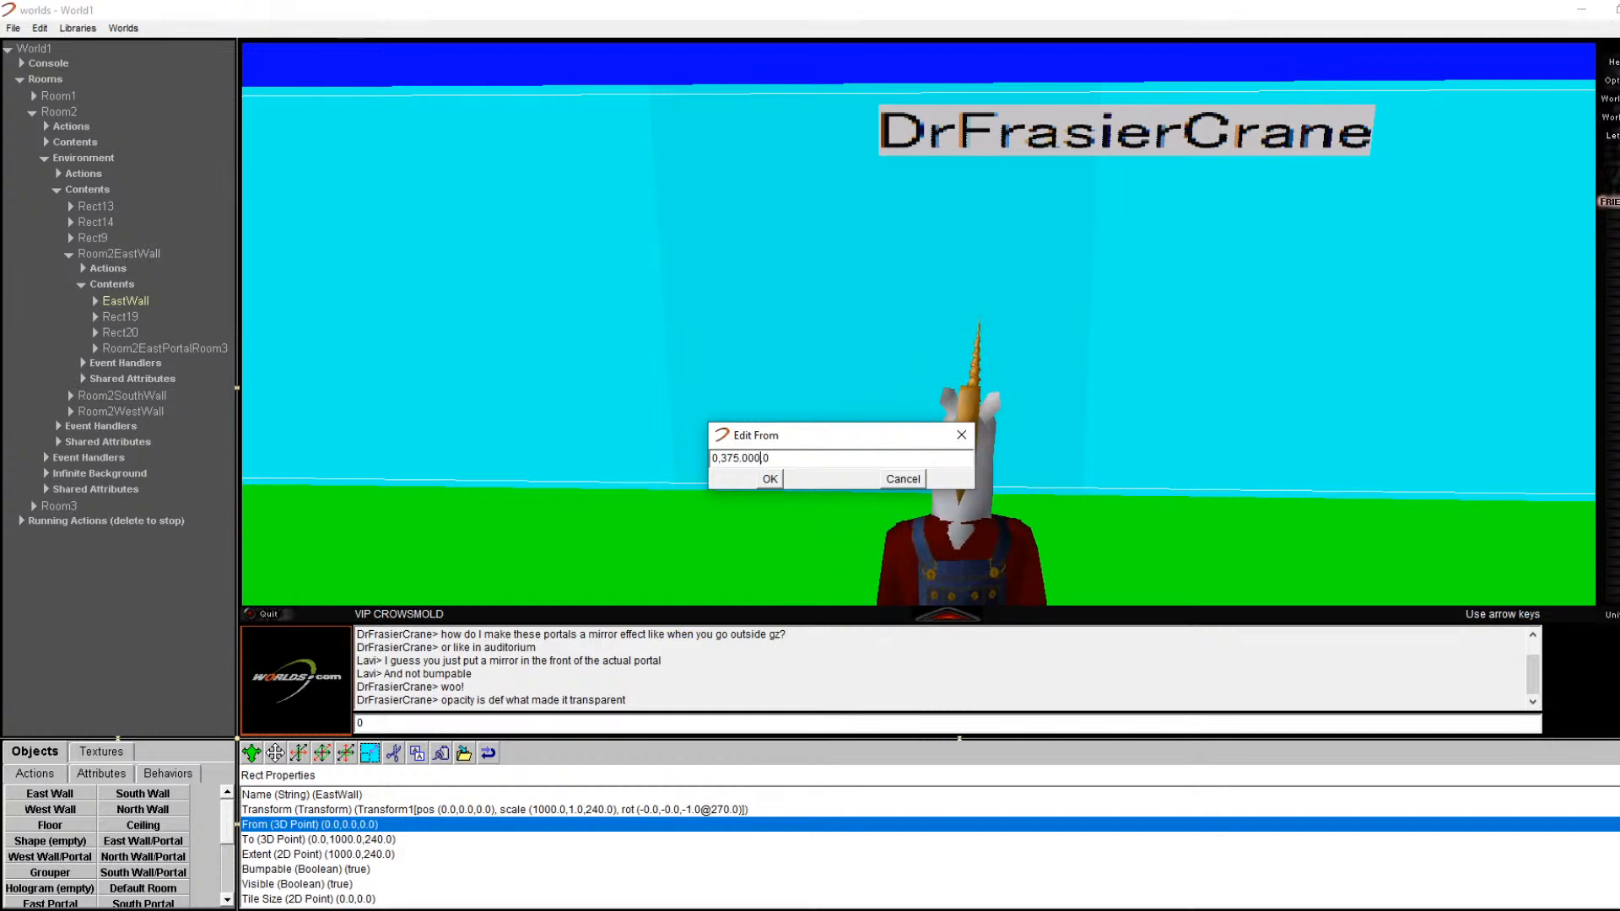
click(754, 480)
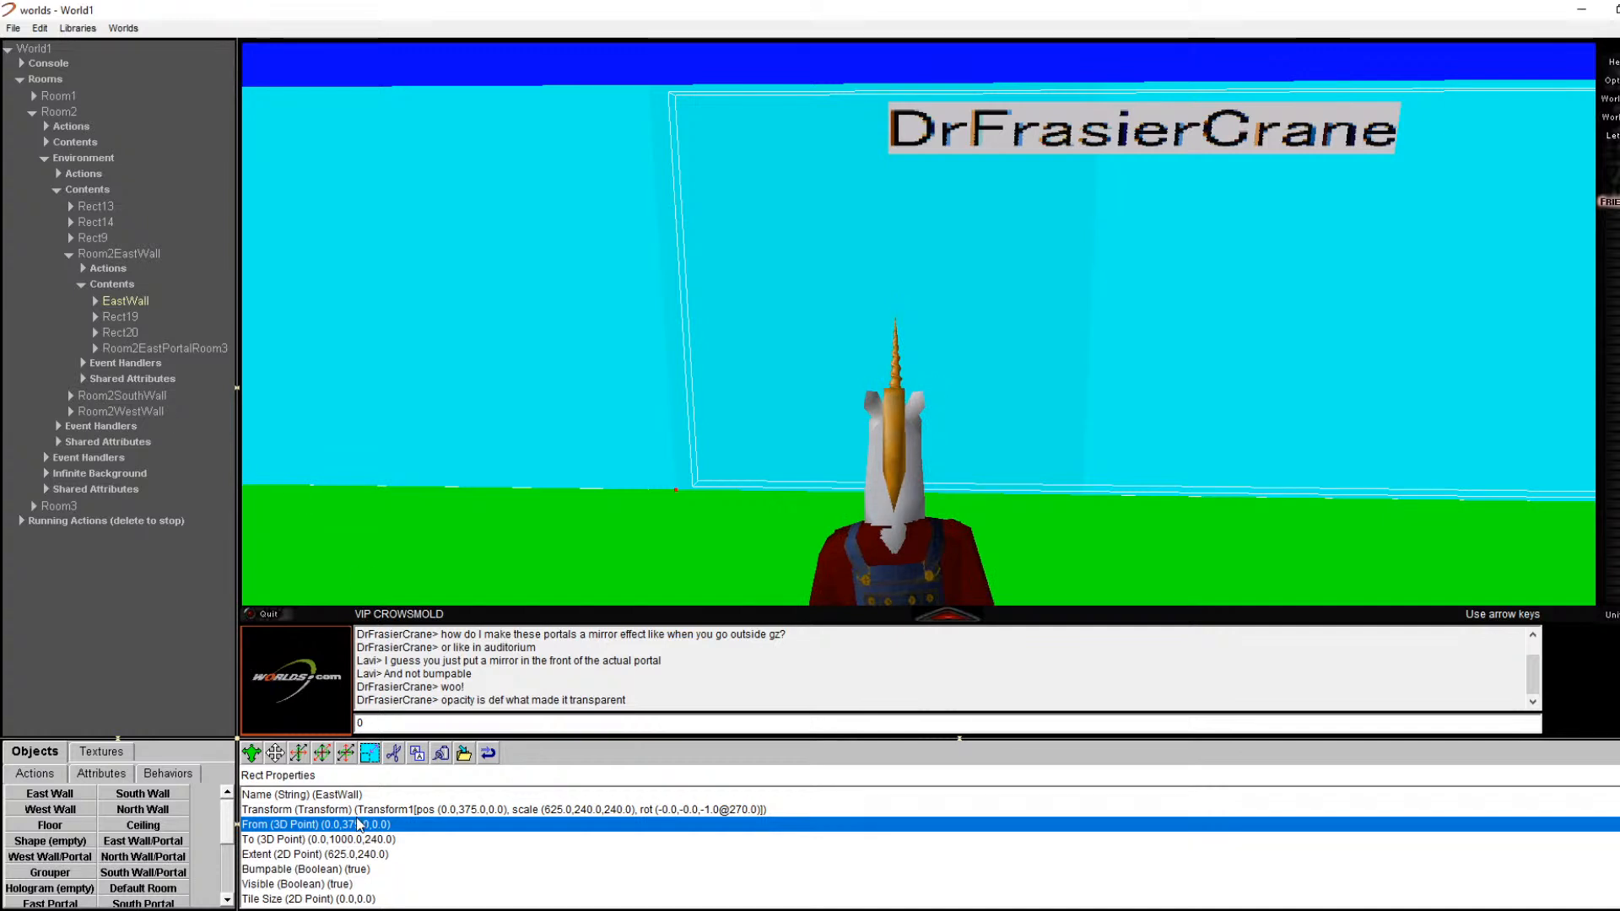
Step: Change the EastWall's To coordinate from 1000 to 625, making it 0,625,240
click(144, 347)
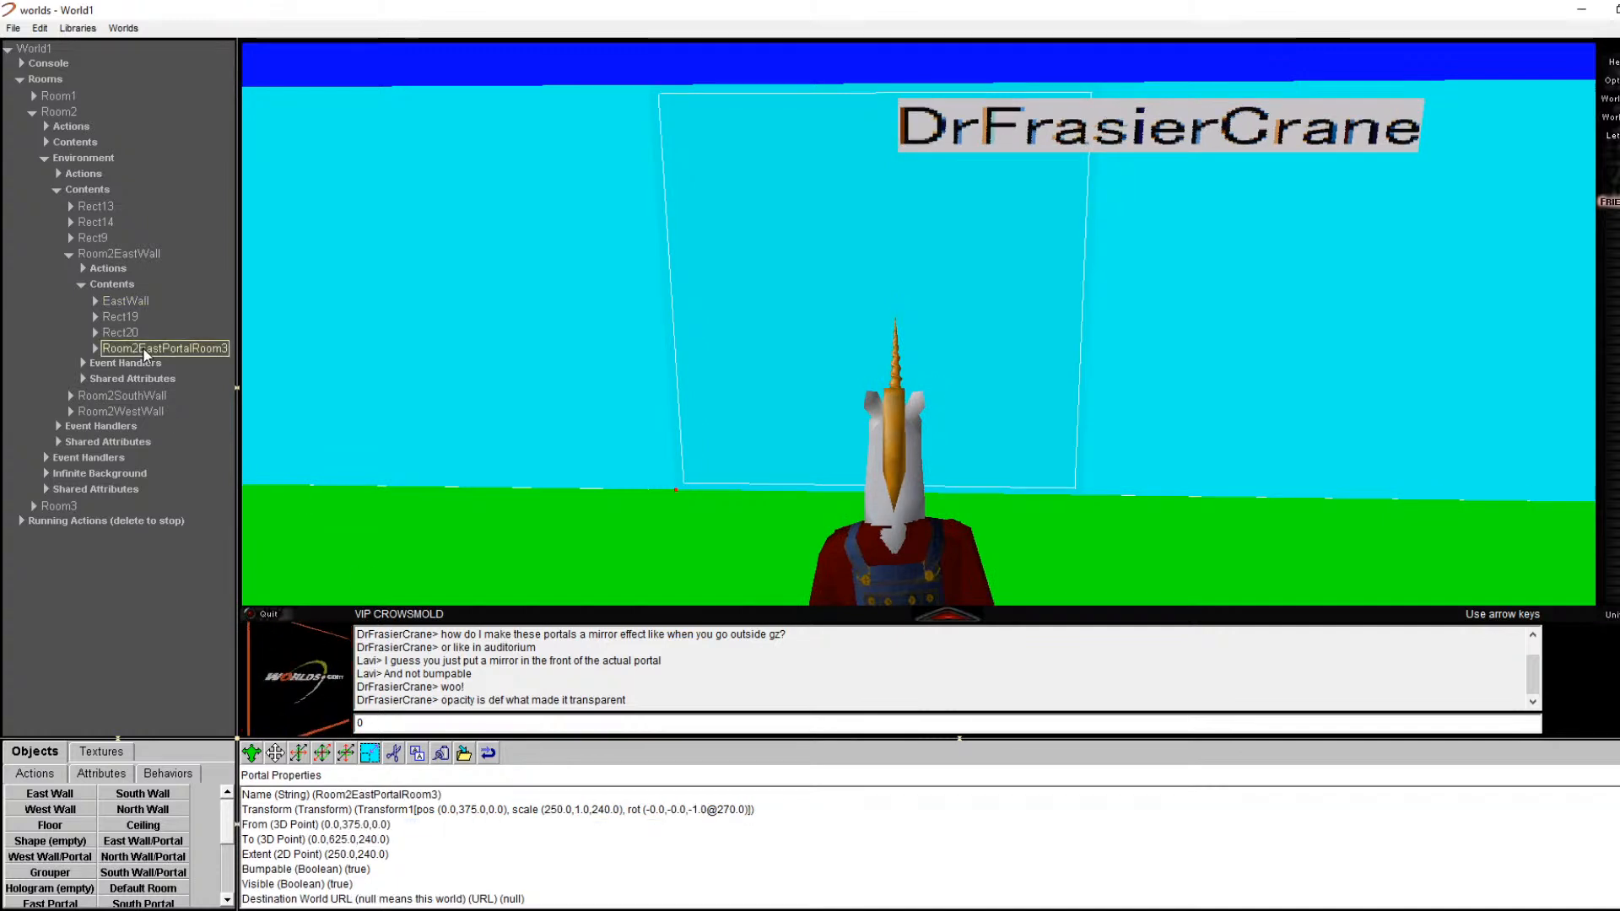
click(129, 302)
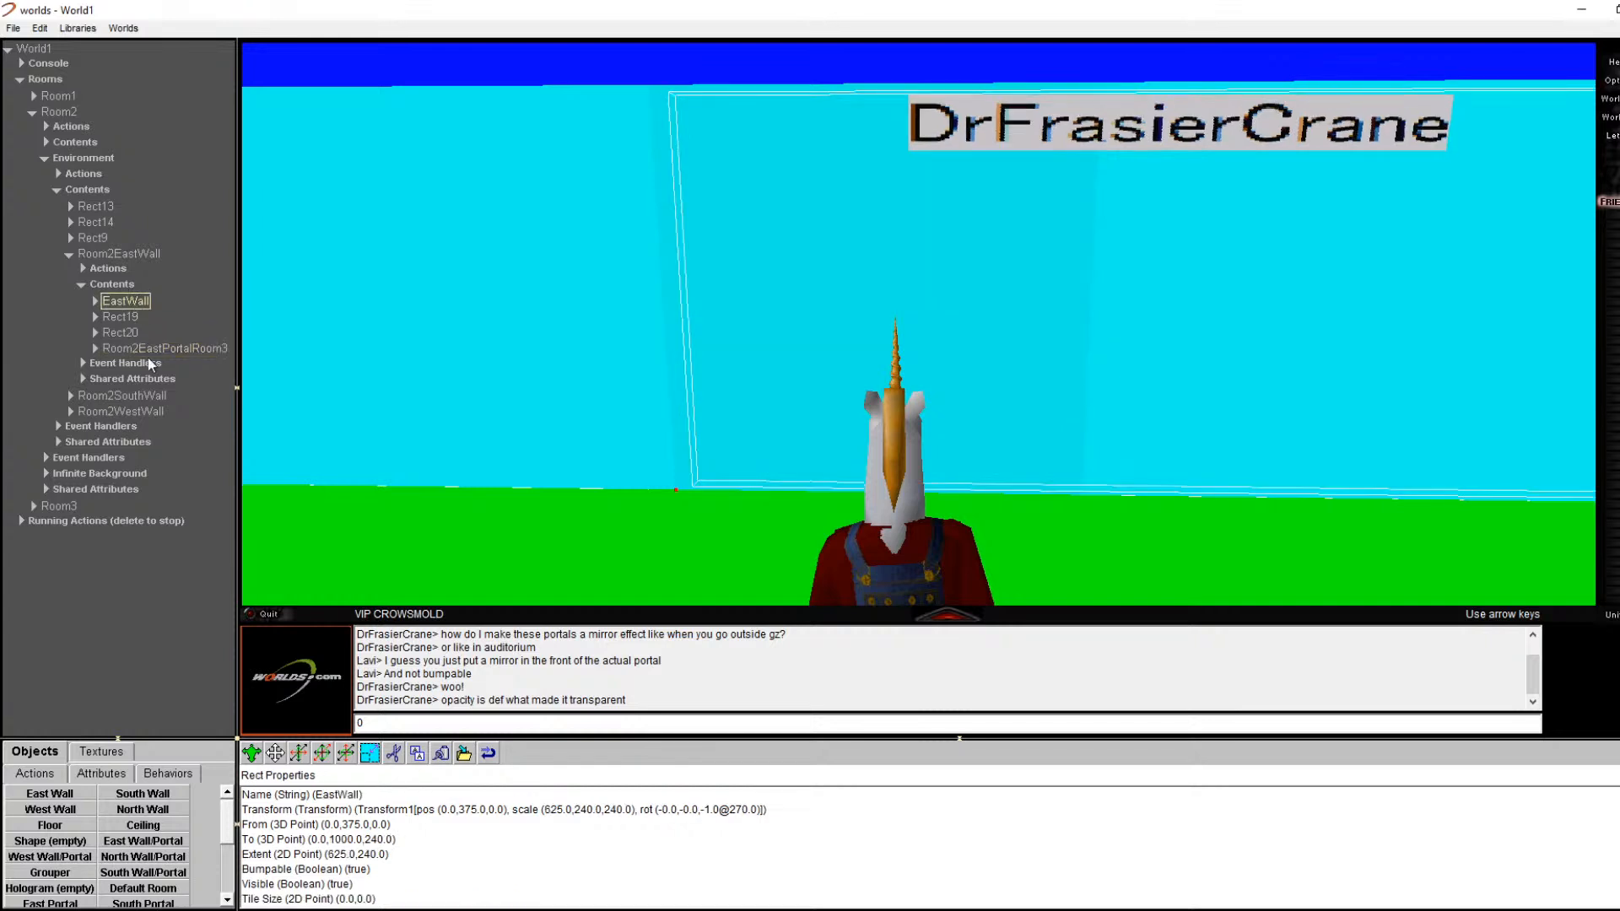
click(365, 855)
click(369, 840)
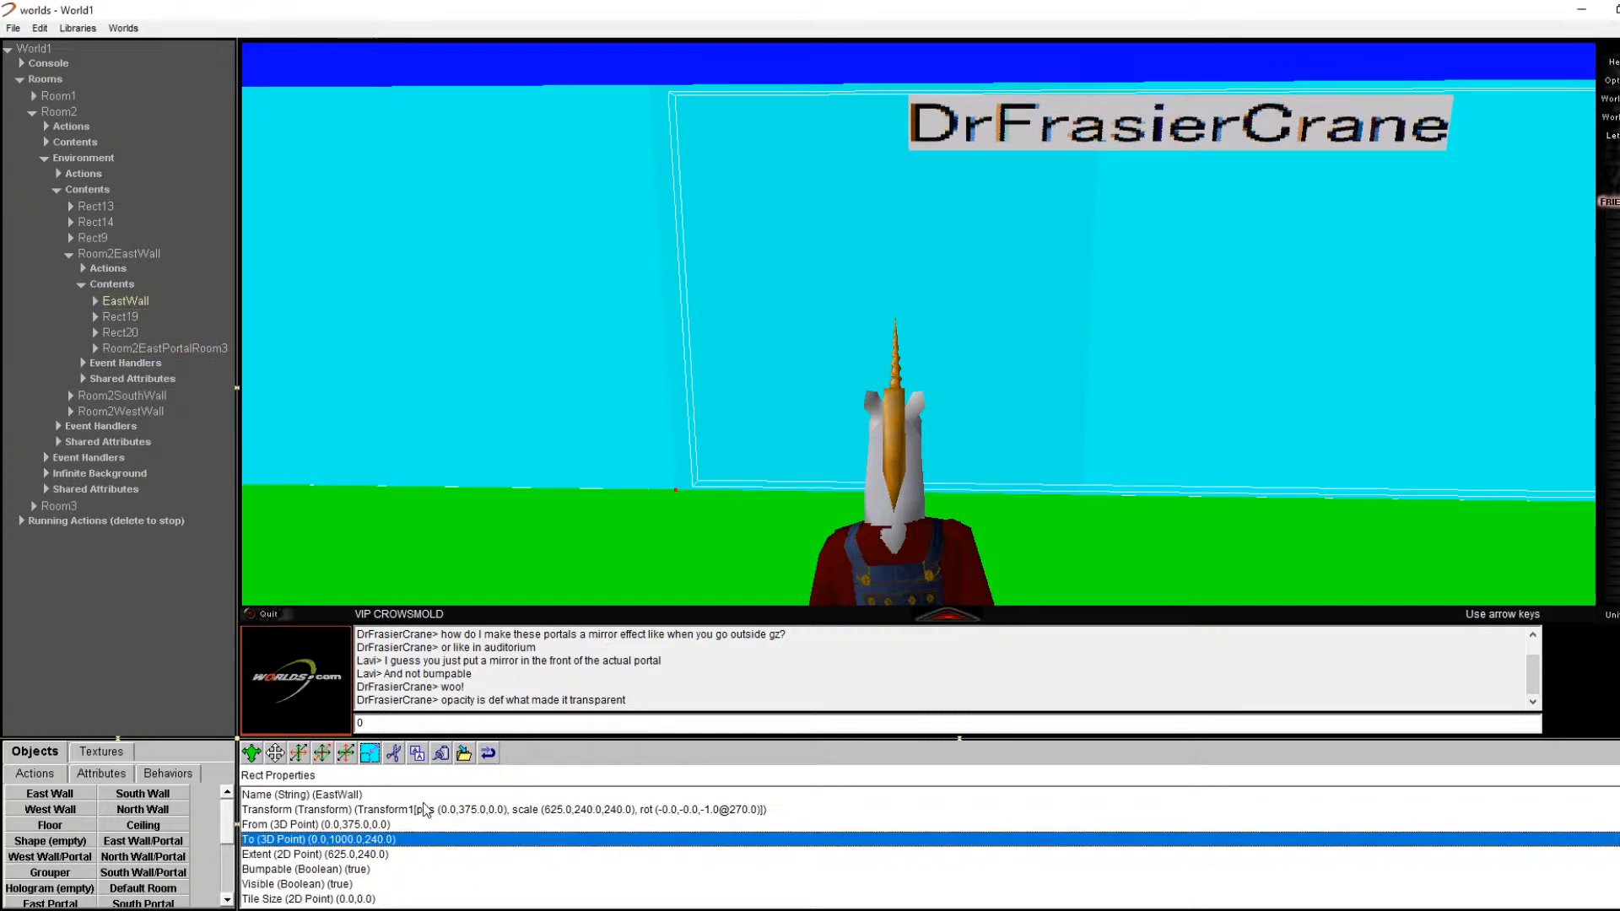
double_click(388, 846)
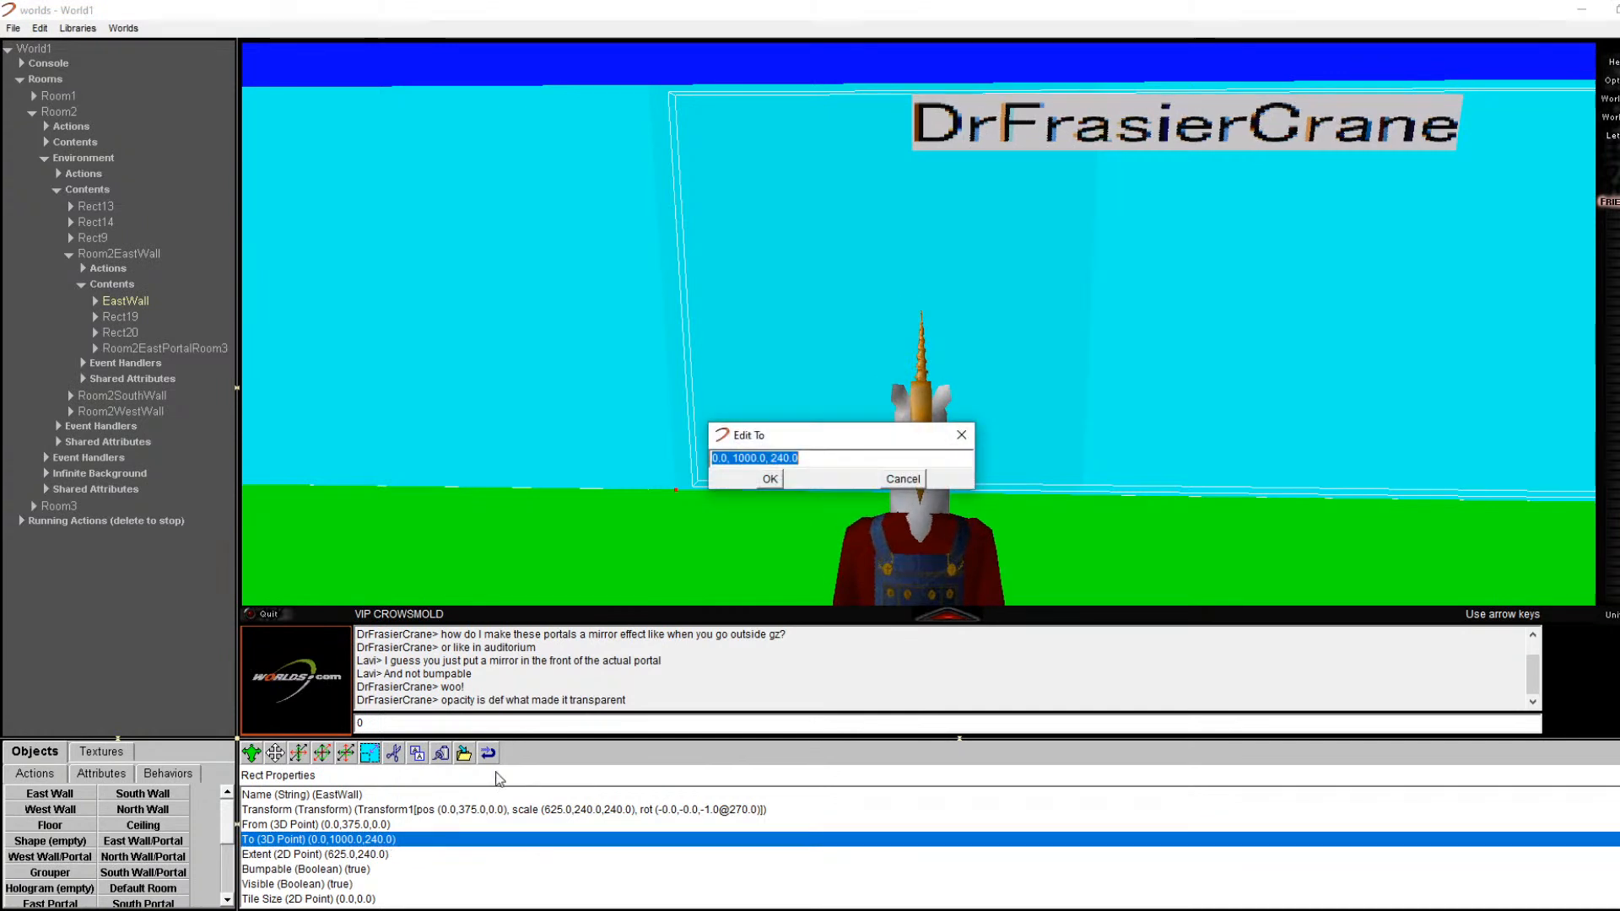
click(777, 457)
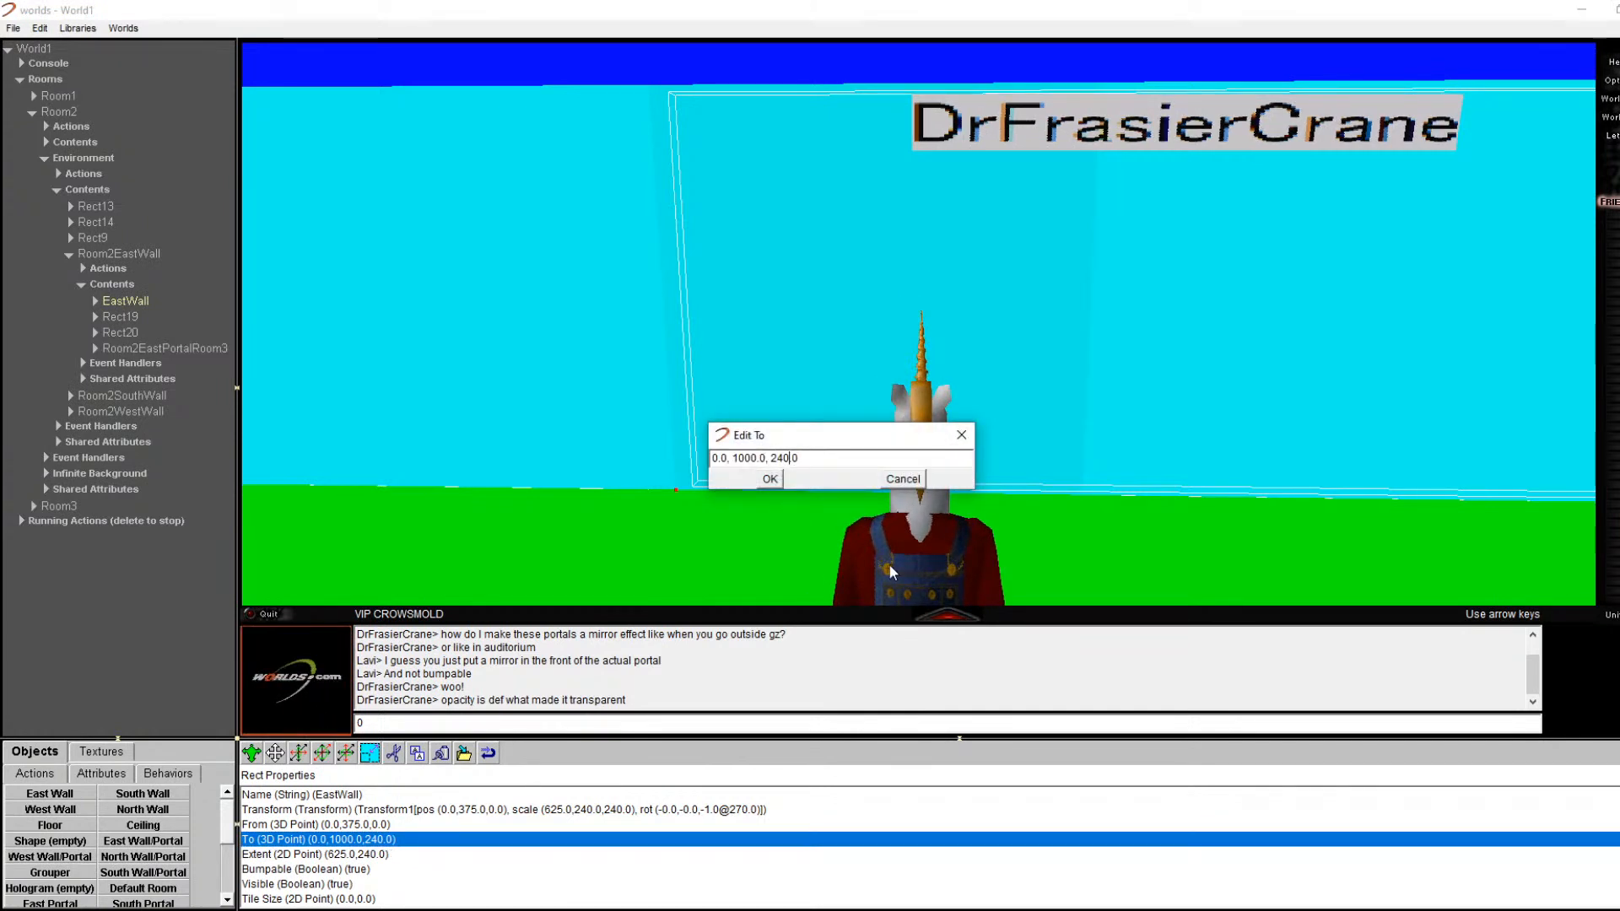
key(BackSpace)
key(BackSpace)
key(BackSpace)
key(BackSpace)
key(BackSpace)
key(BackSpace)
key(BackSpace)
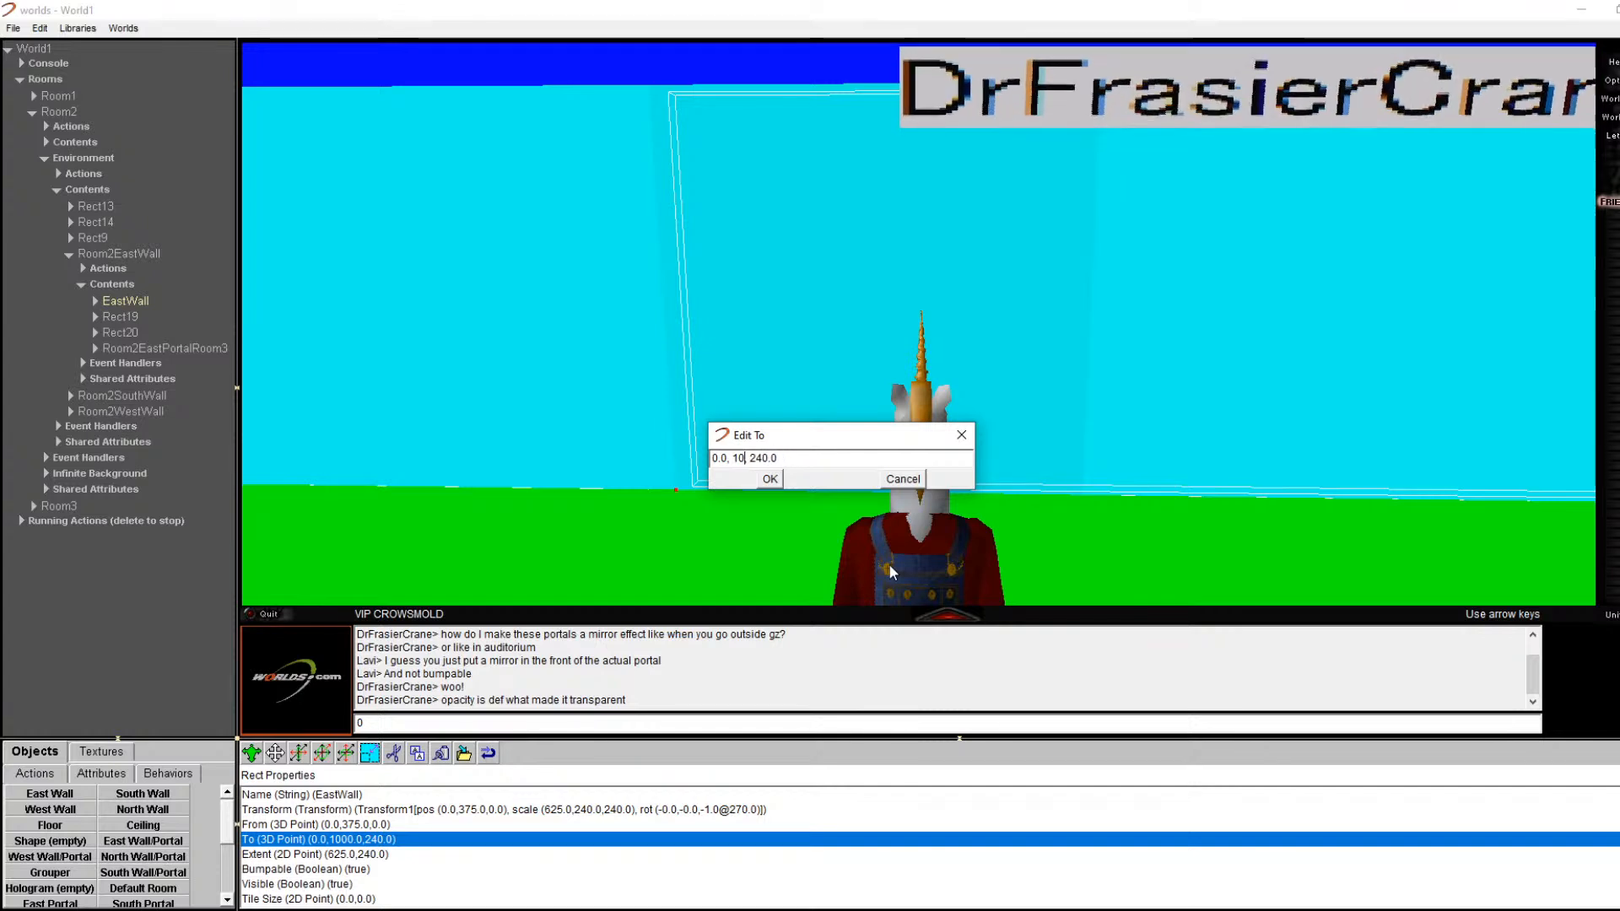
text(625,)
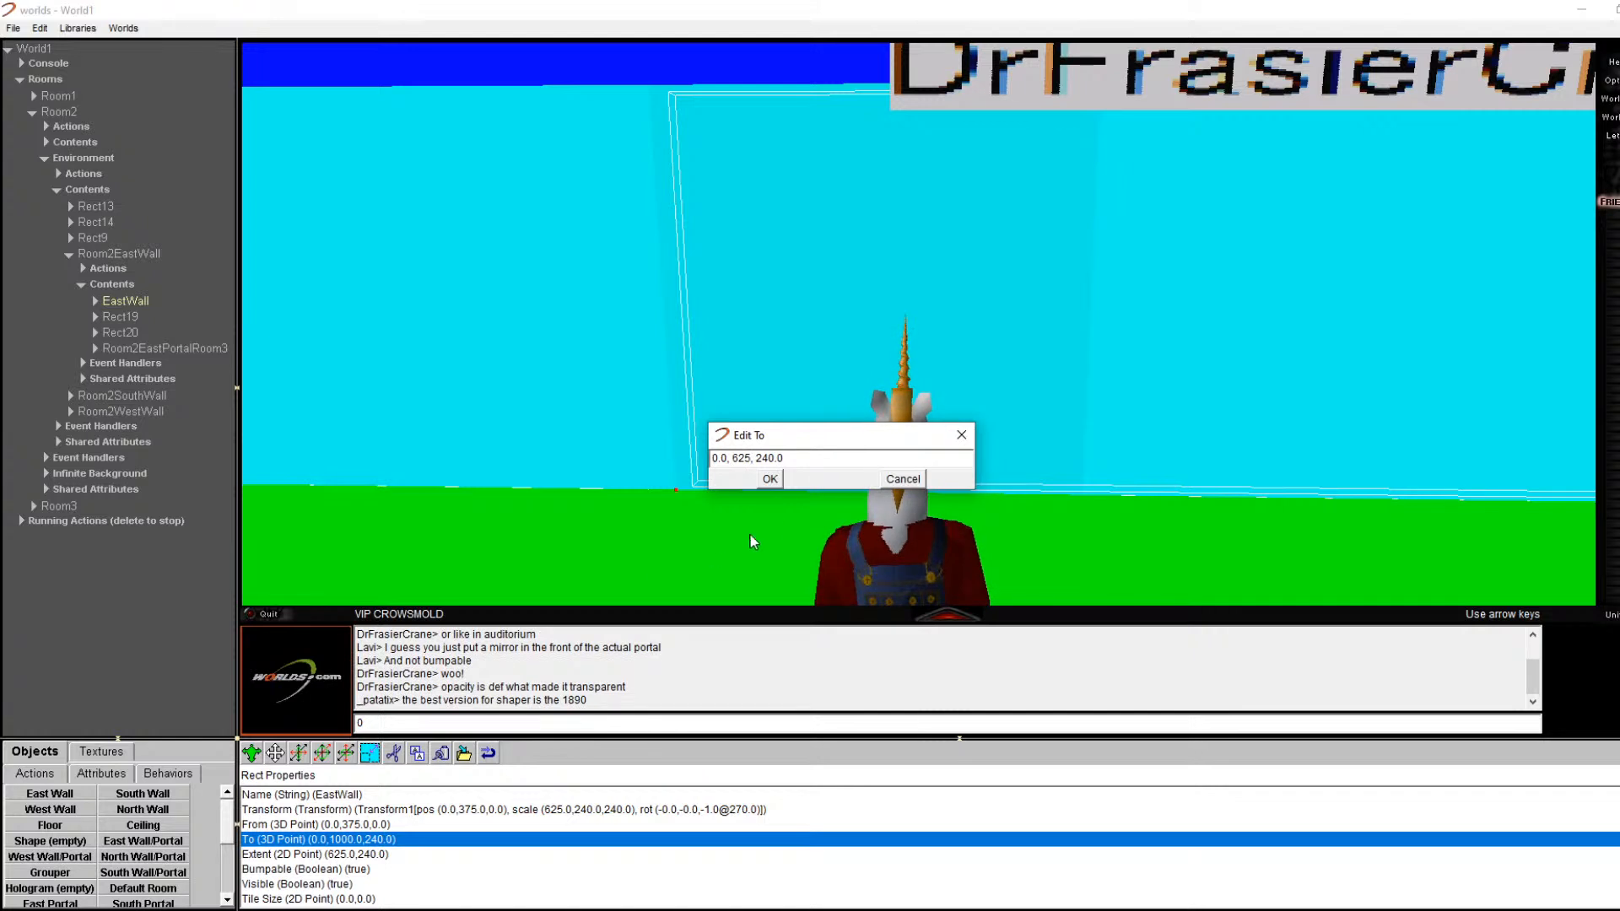
click(770, 479)
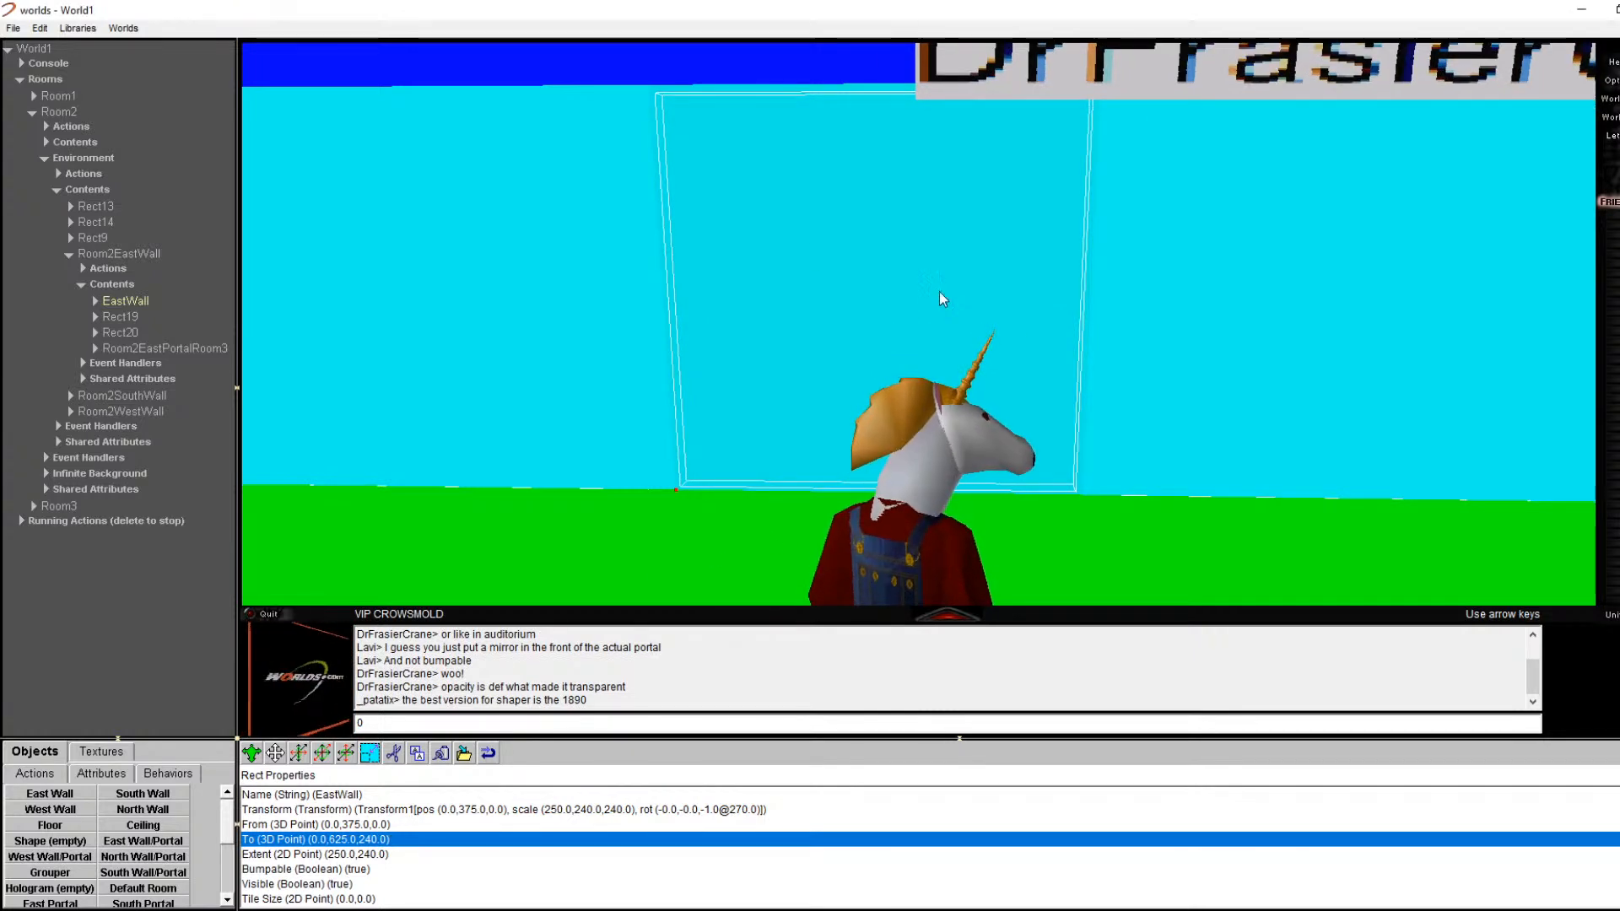
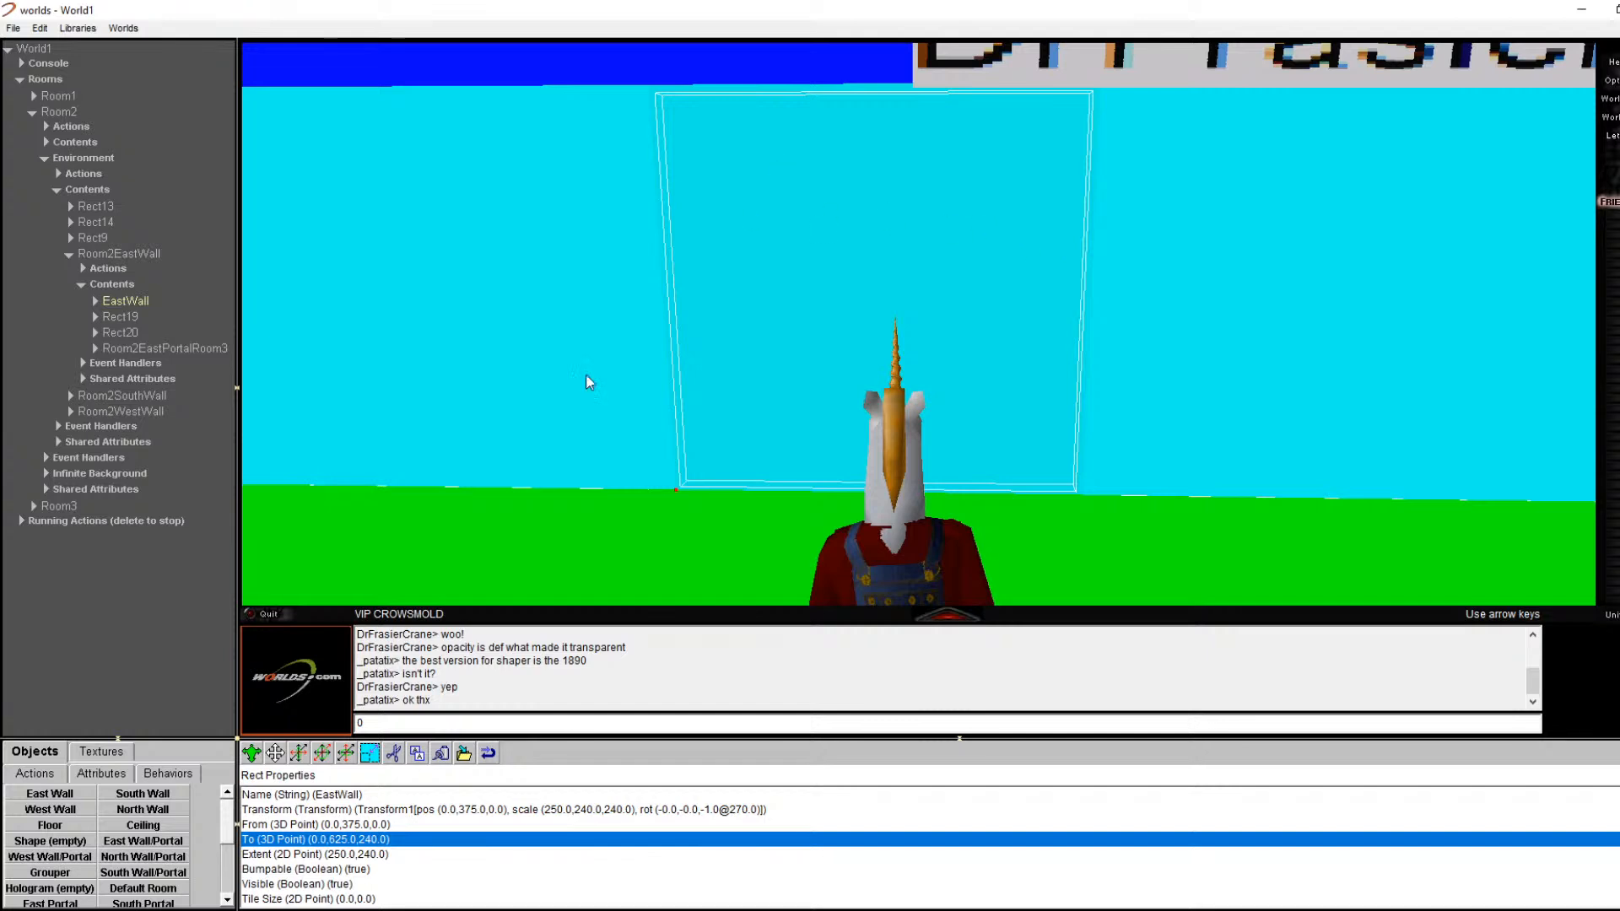
Step: Set the EastWall's Bumpable property to No
scroll(430, 827, down, 1)
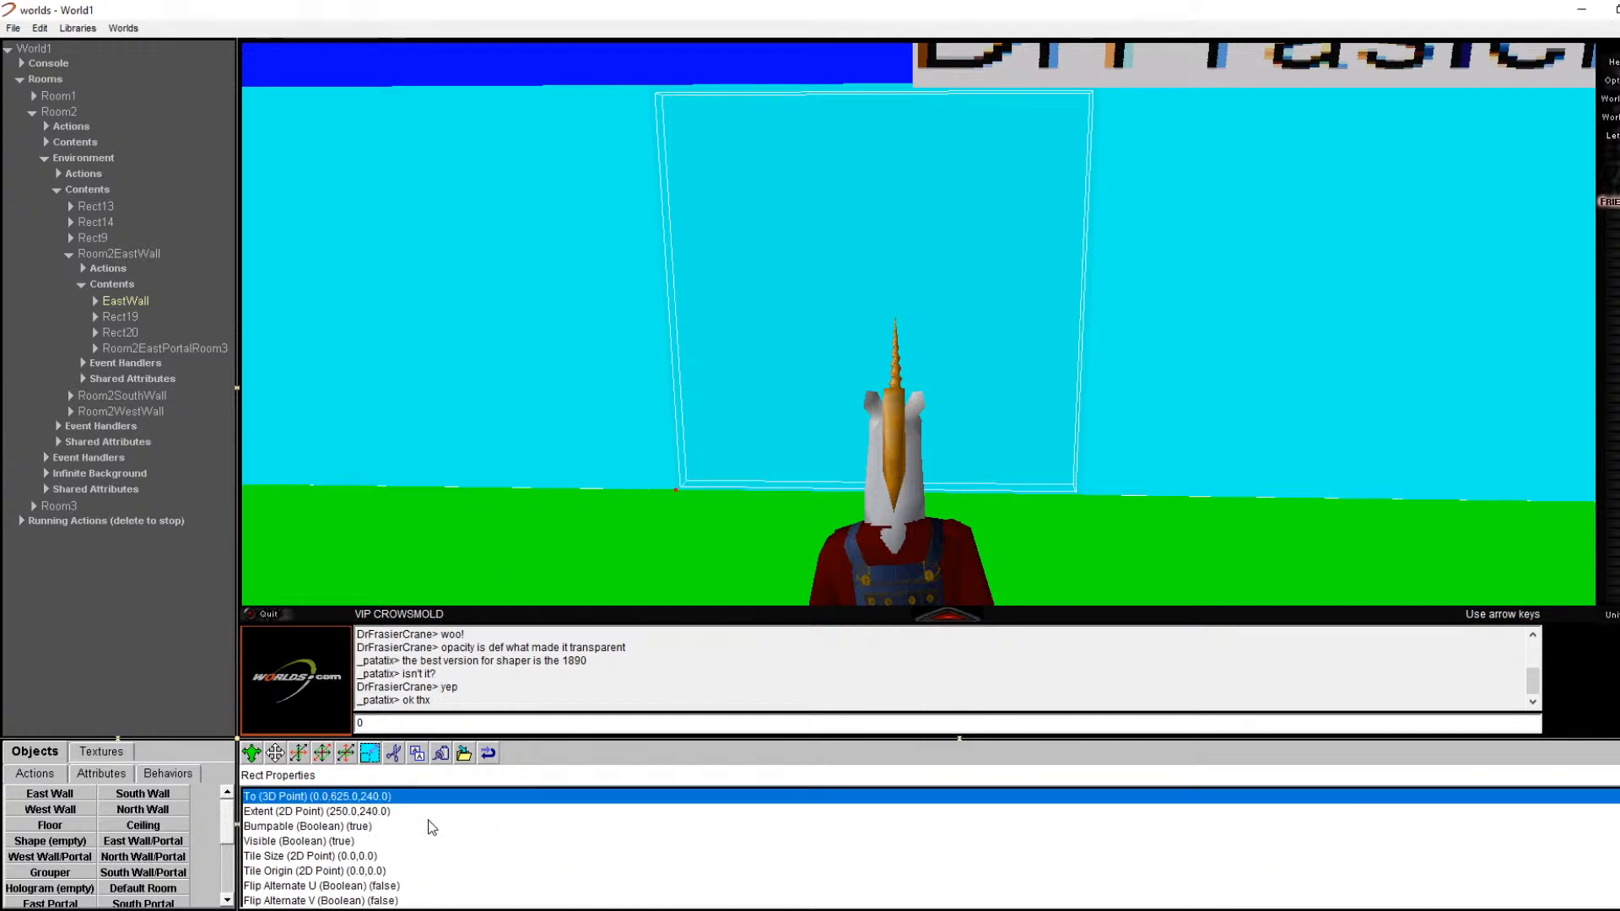
click(98, 302)
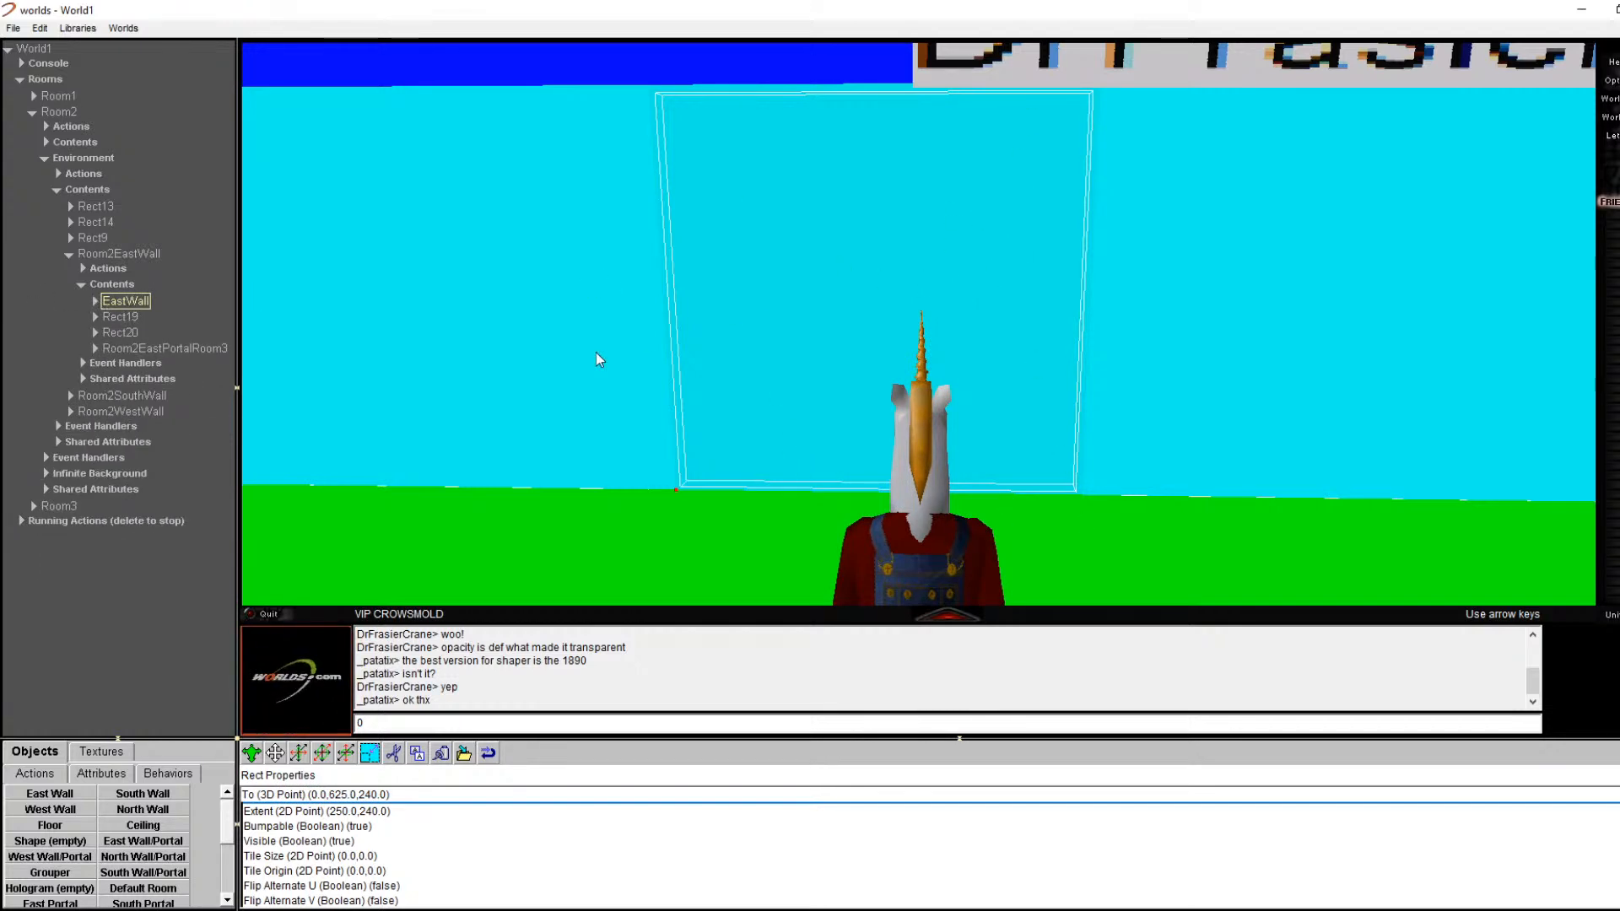
double_click(346, 826)
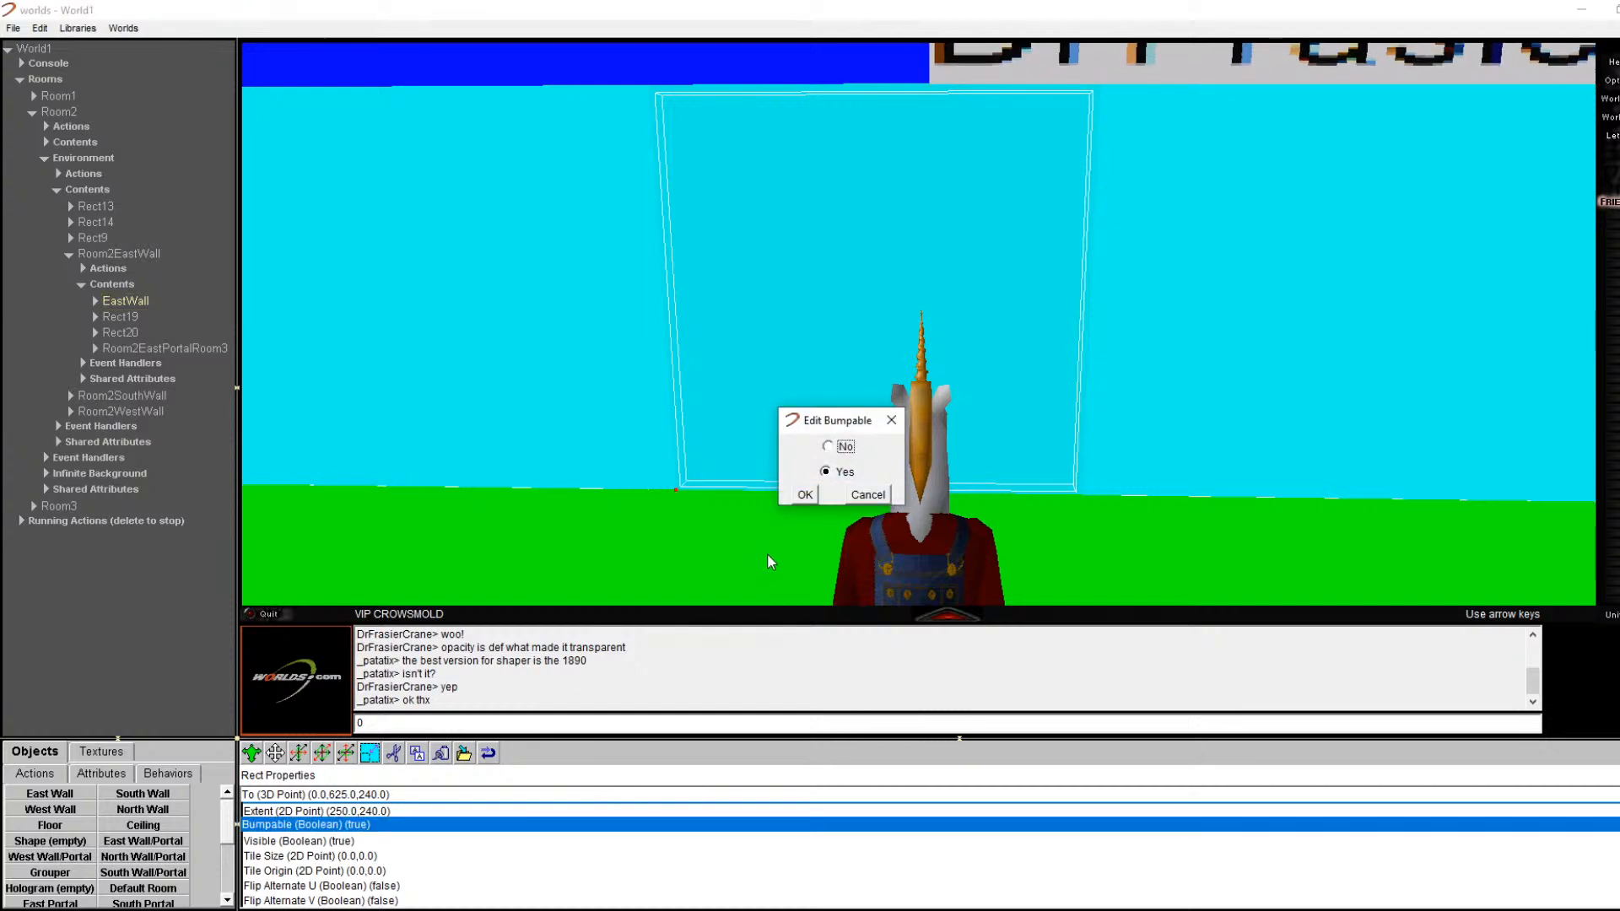
click(805, 495)
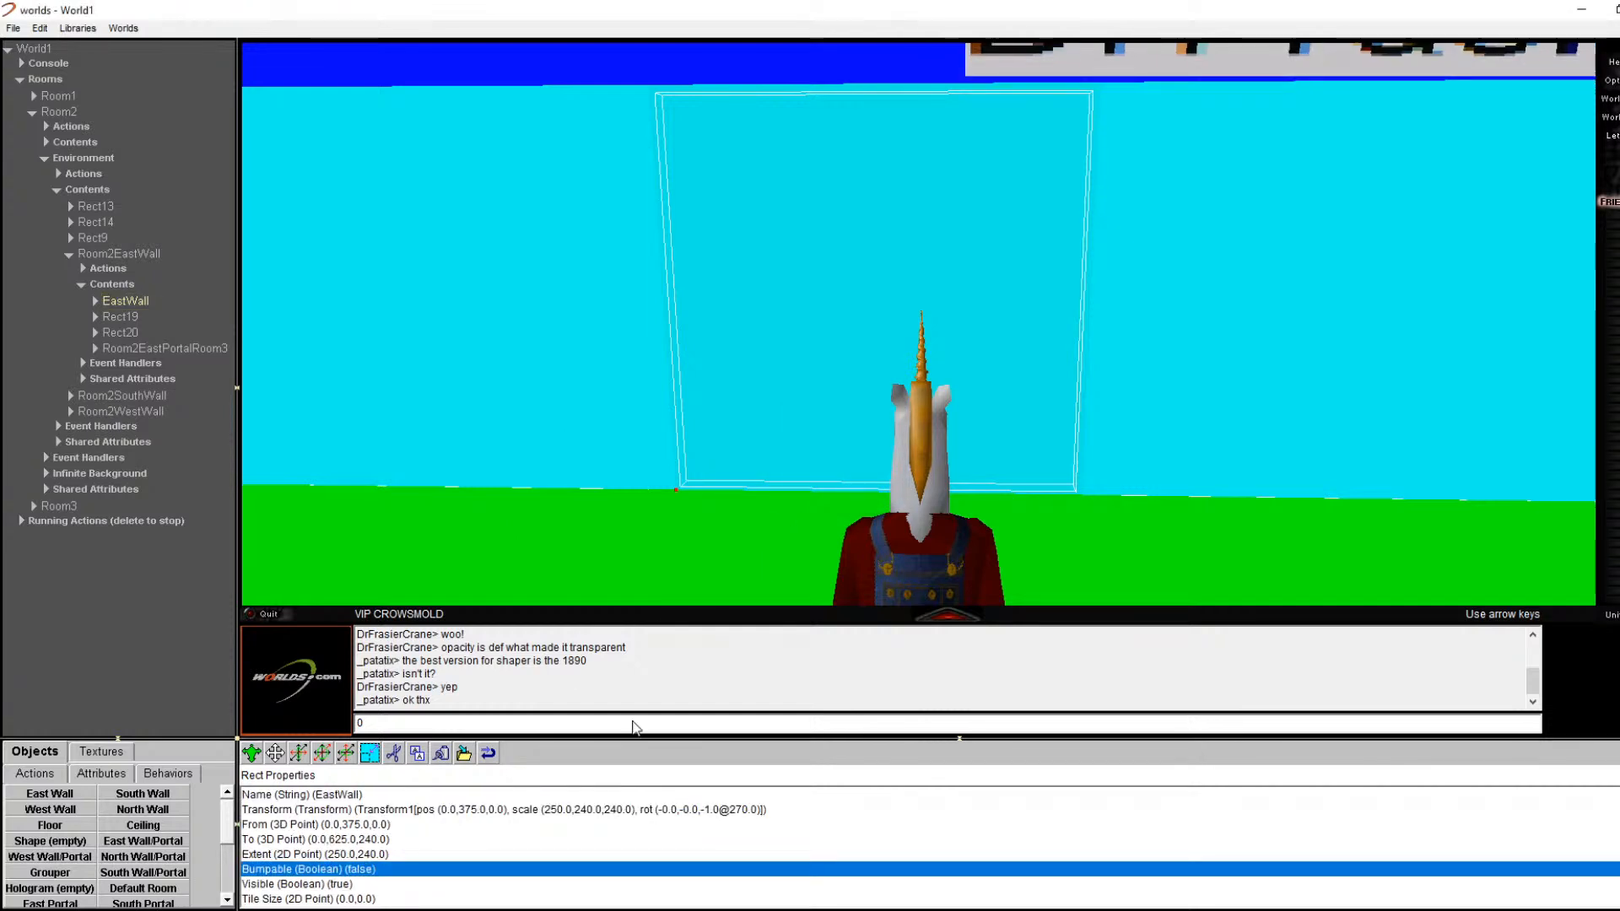
Step: Hide the EastWall, then set its Visible property back to Yes
click(338, 886)
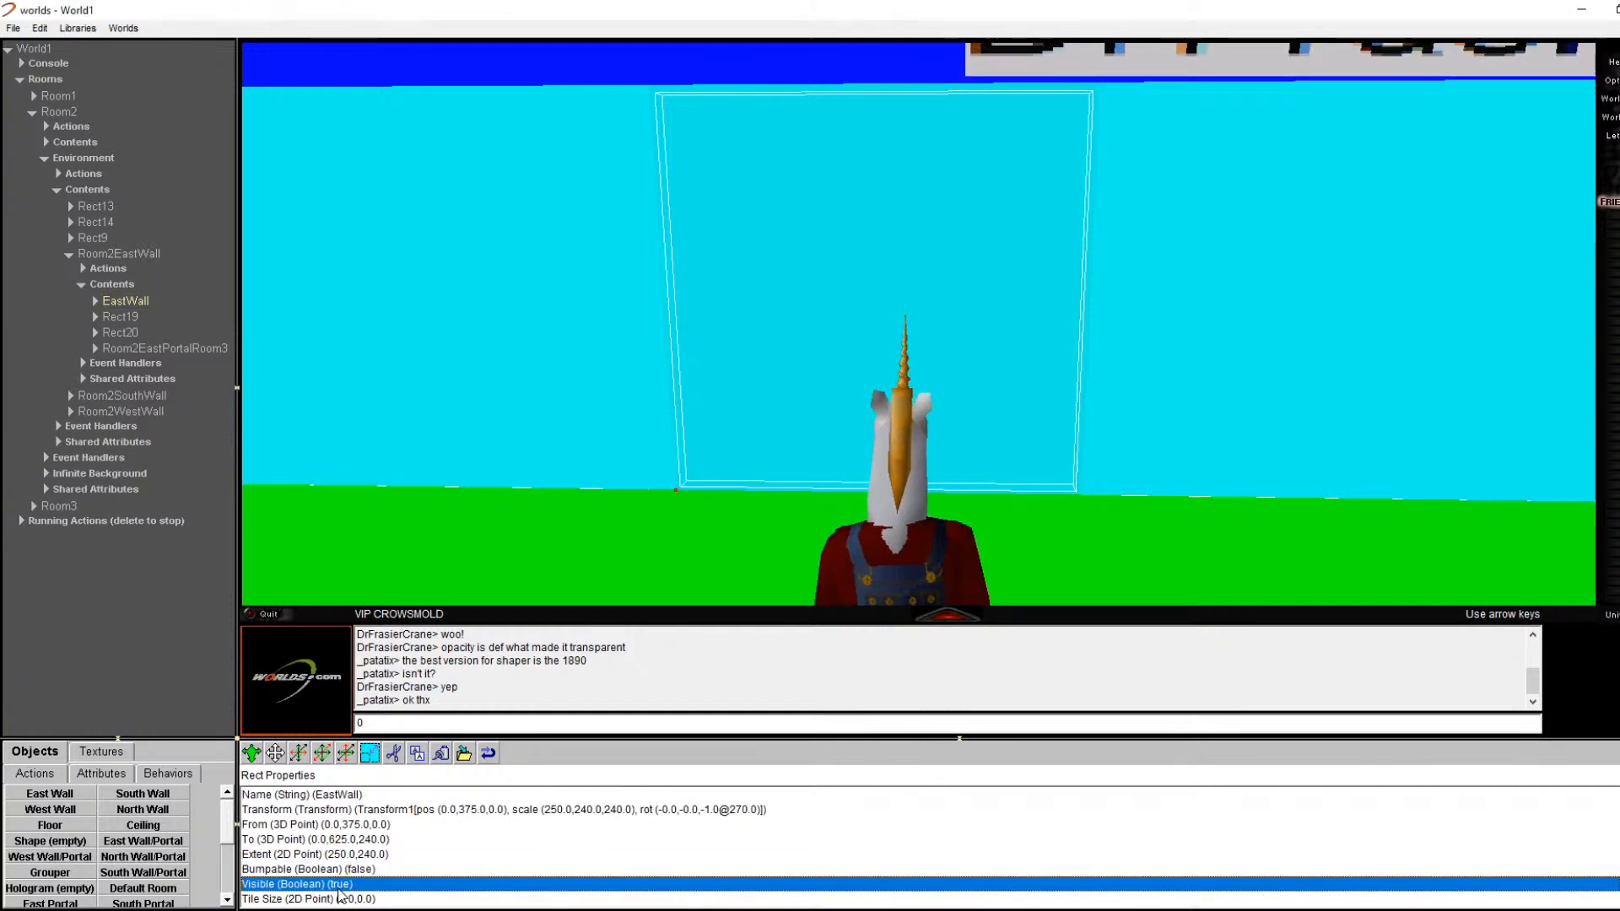
double_click(338, 885)
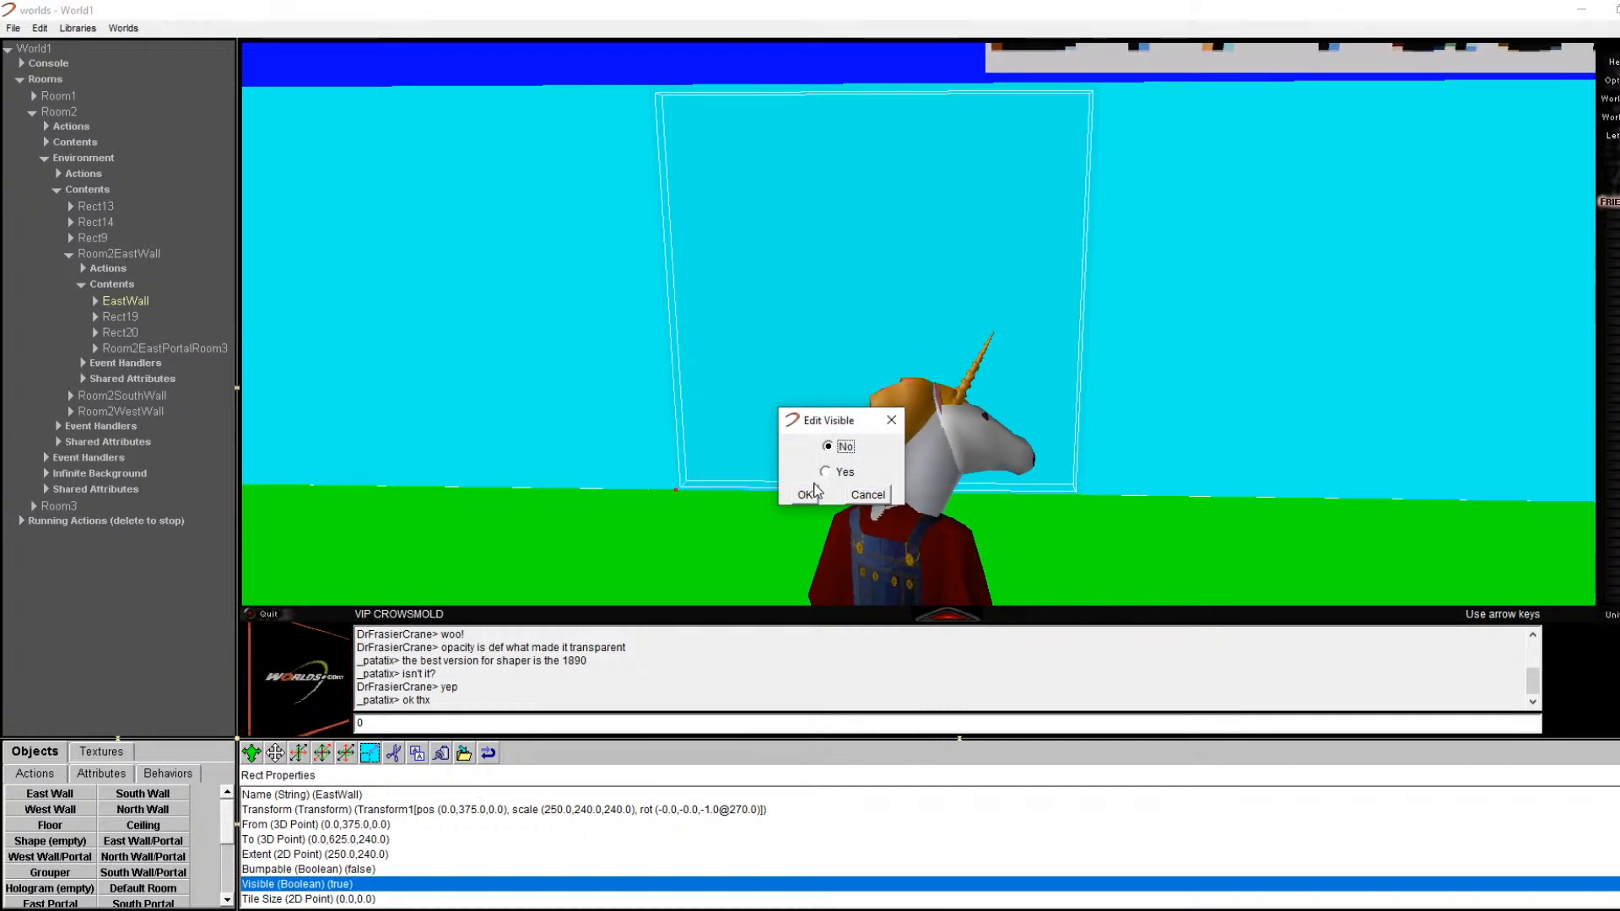
click(805, 495)
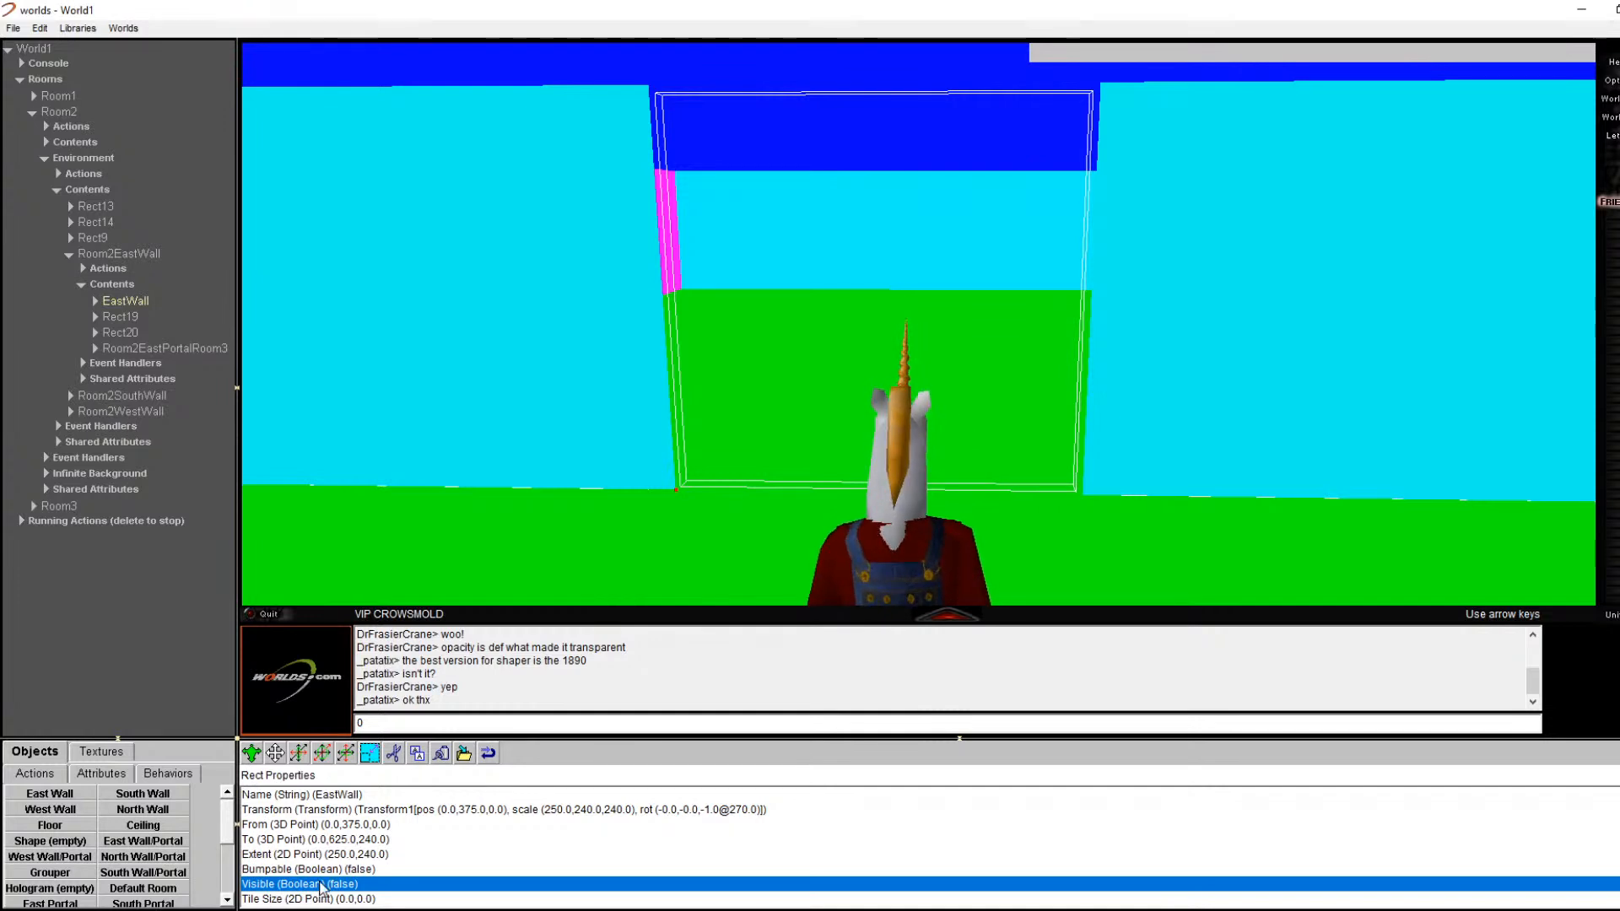
double_click(321, 888)
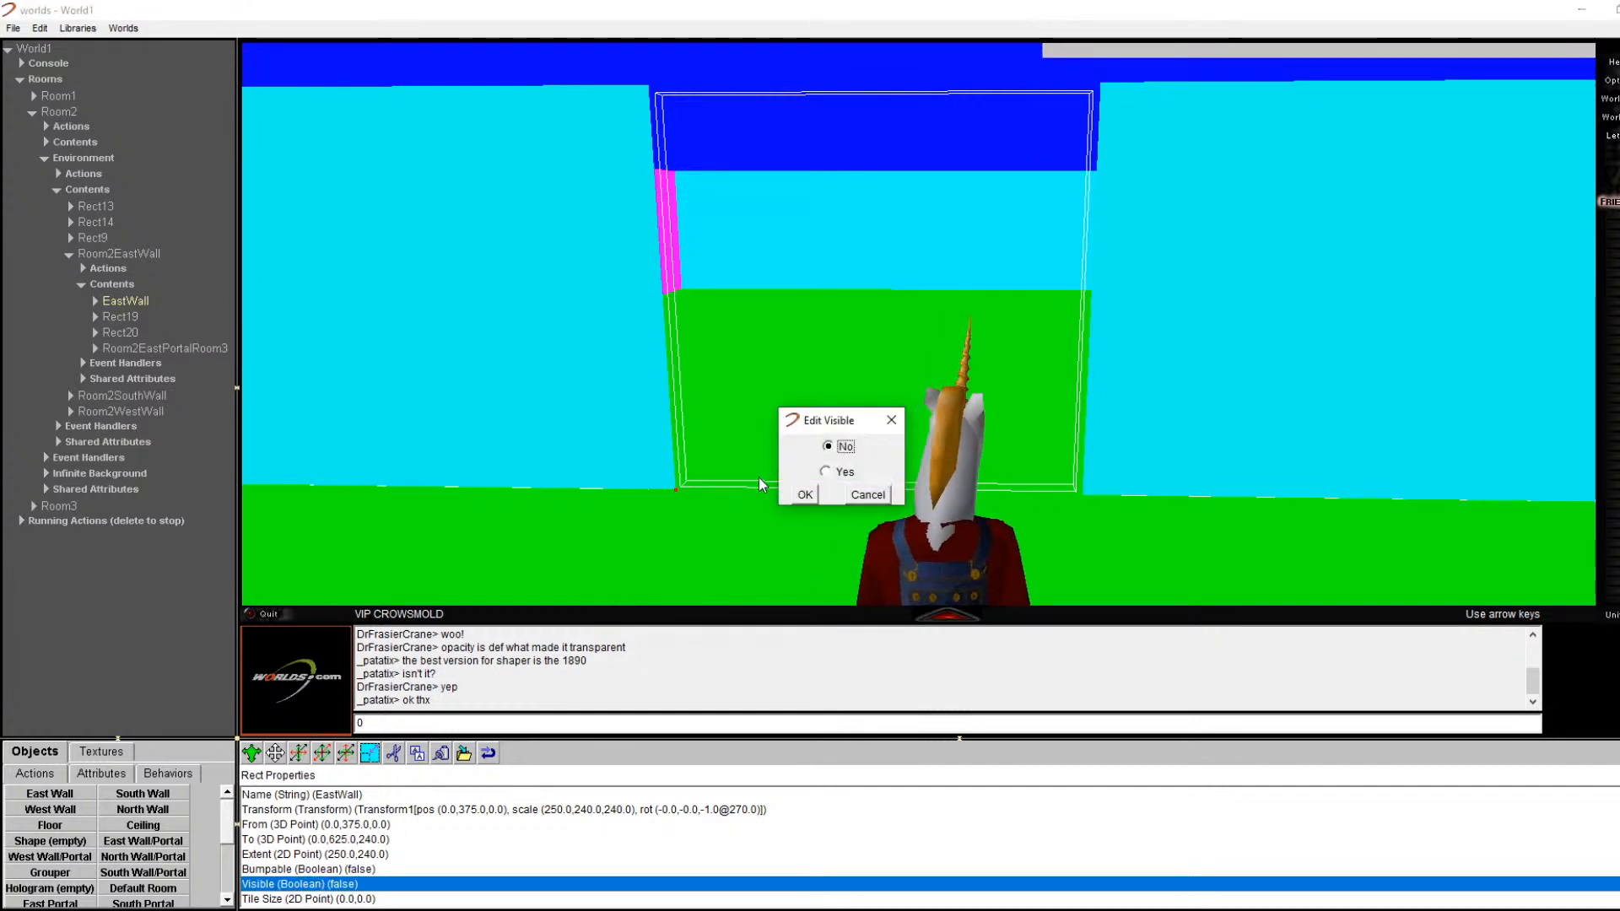
click(803, 496)
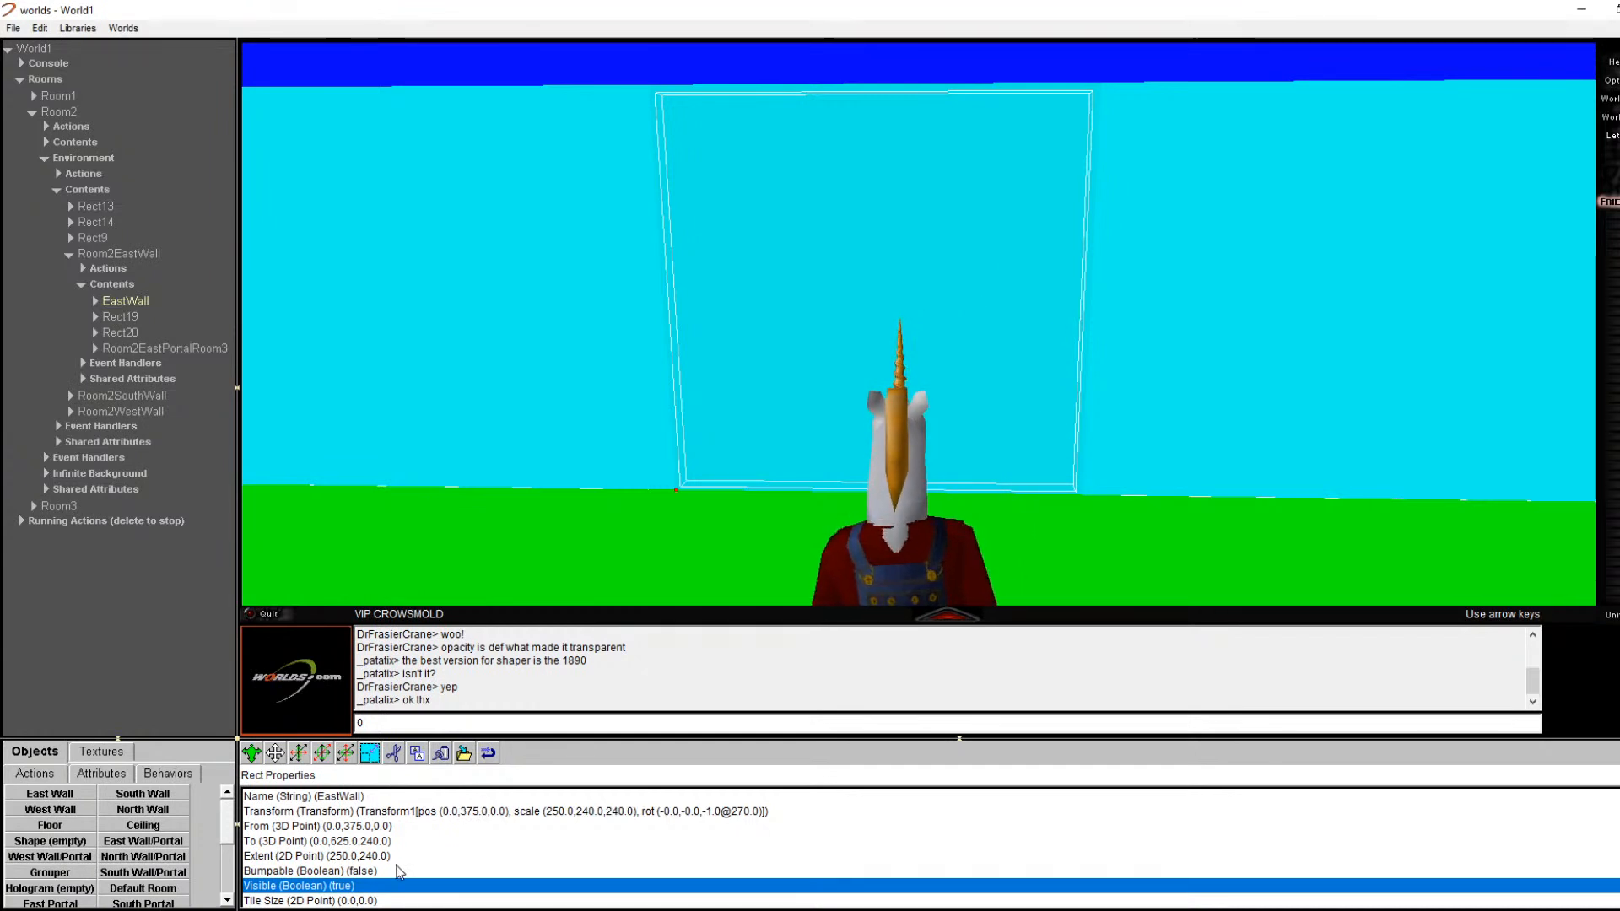
scroll(379, 815, down, 1)
Step: Set the EastWall material's opacity to 0.75
click(95, 301)
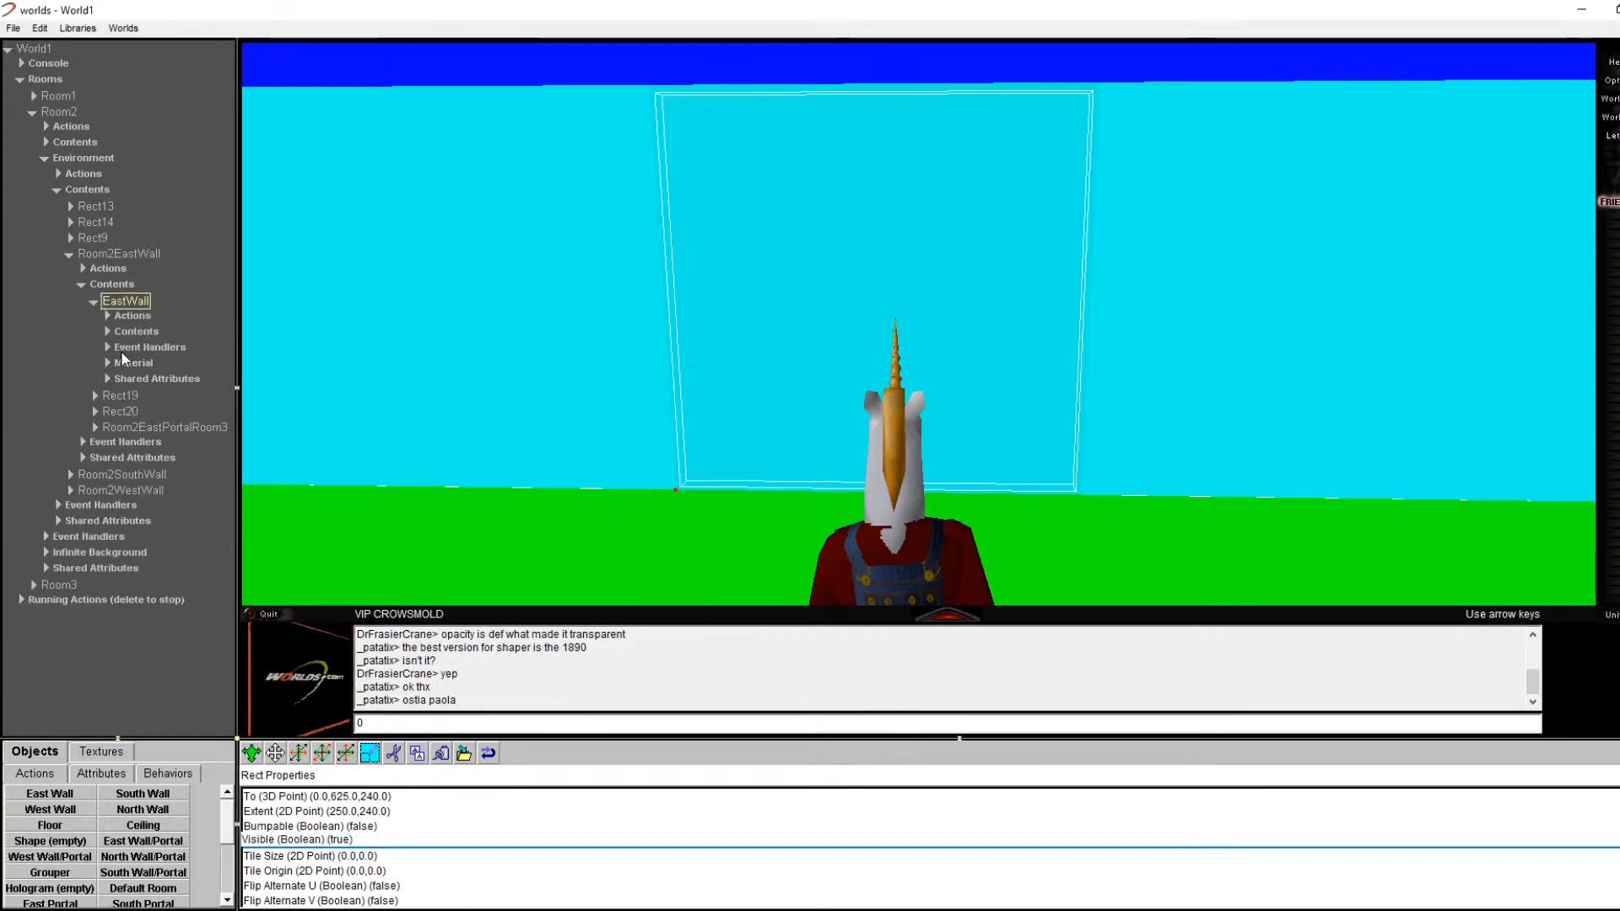
click(106, 364)
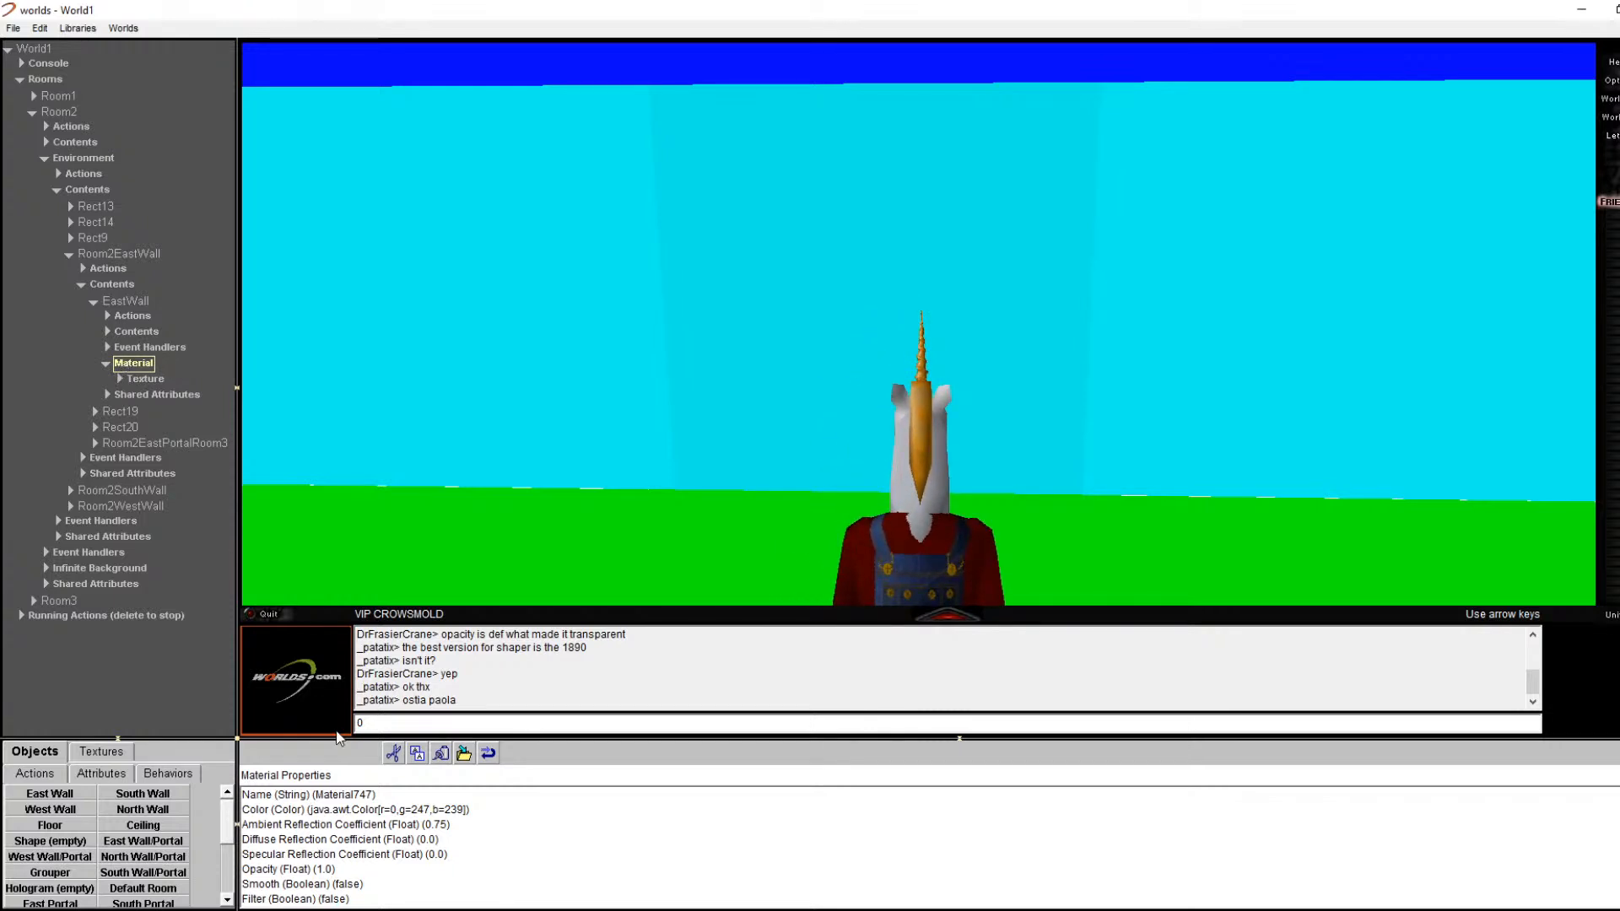
scroll(363, 835, down, 1)
click(352, 855)
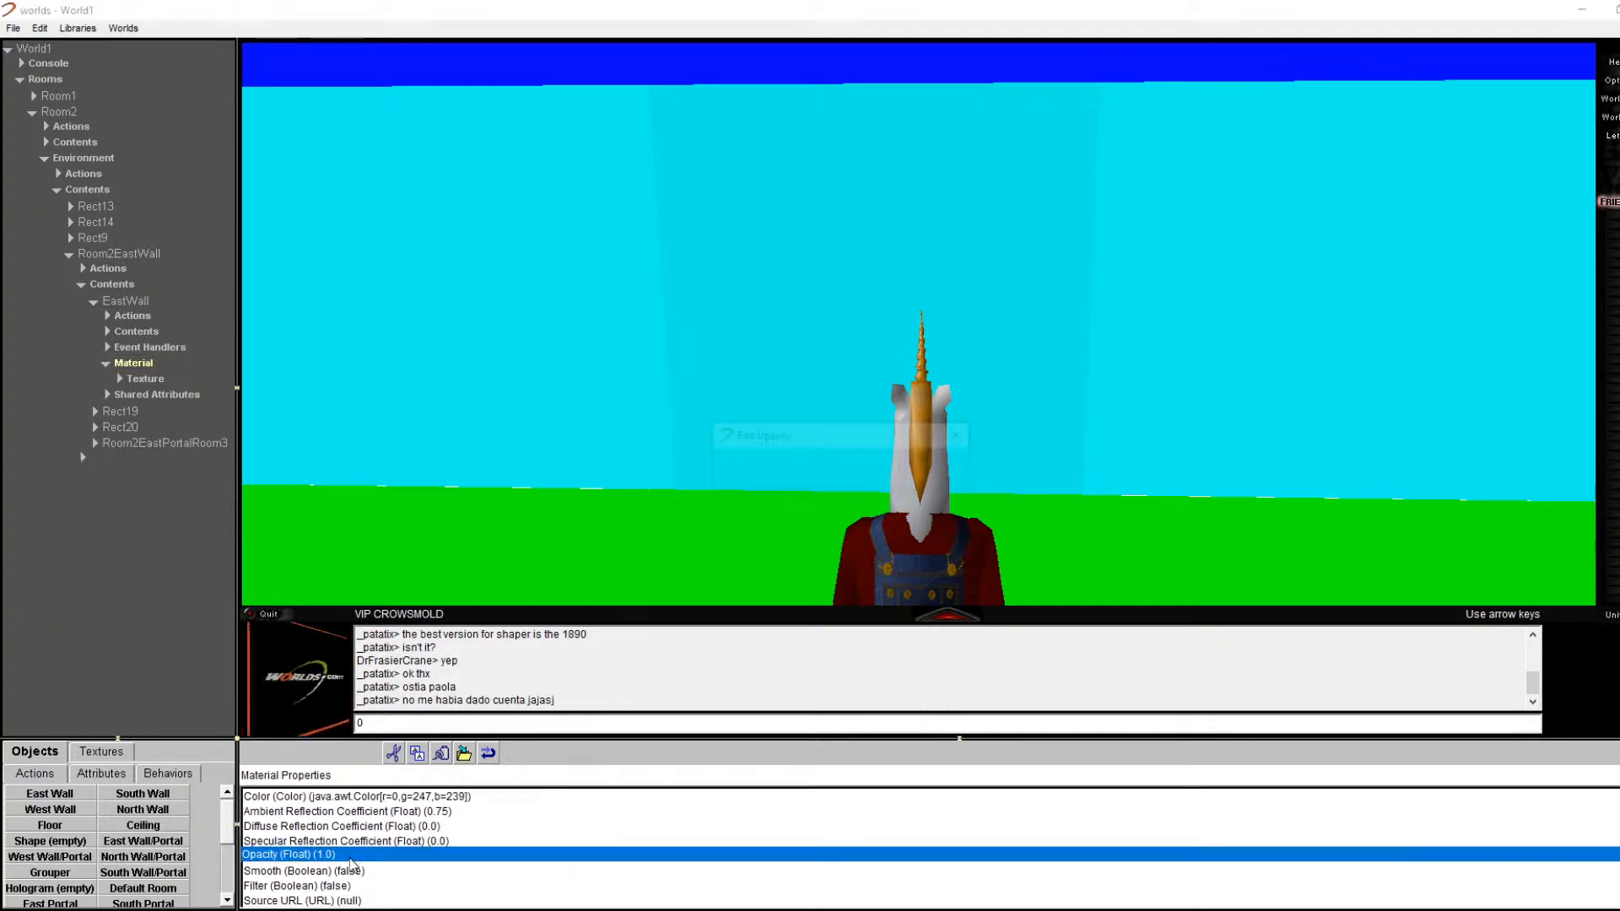
double_click(352, 857)
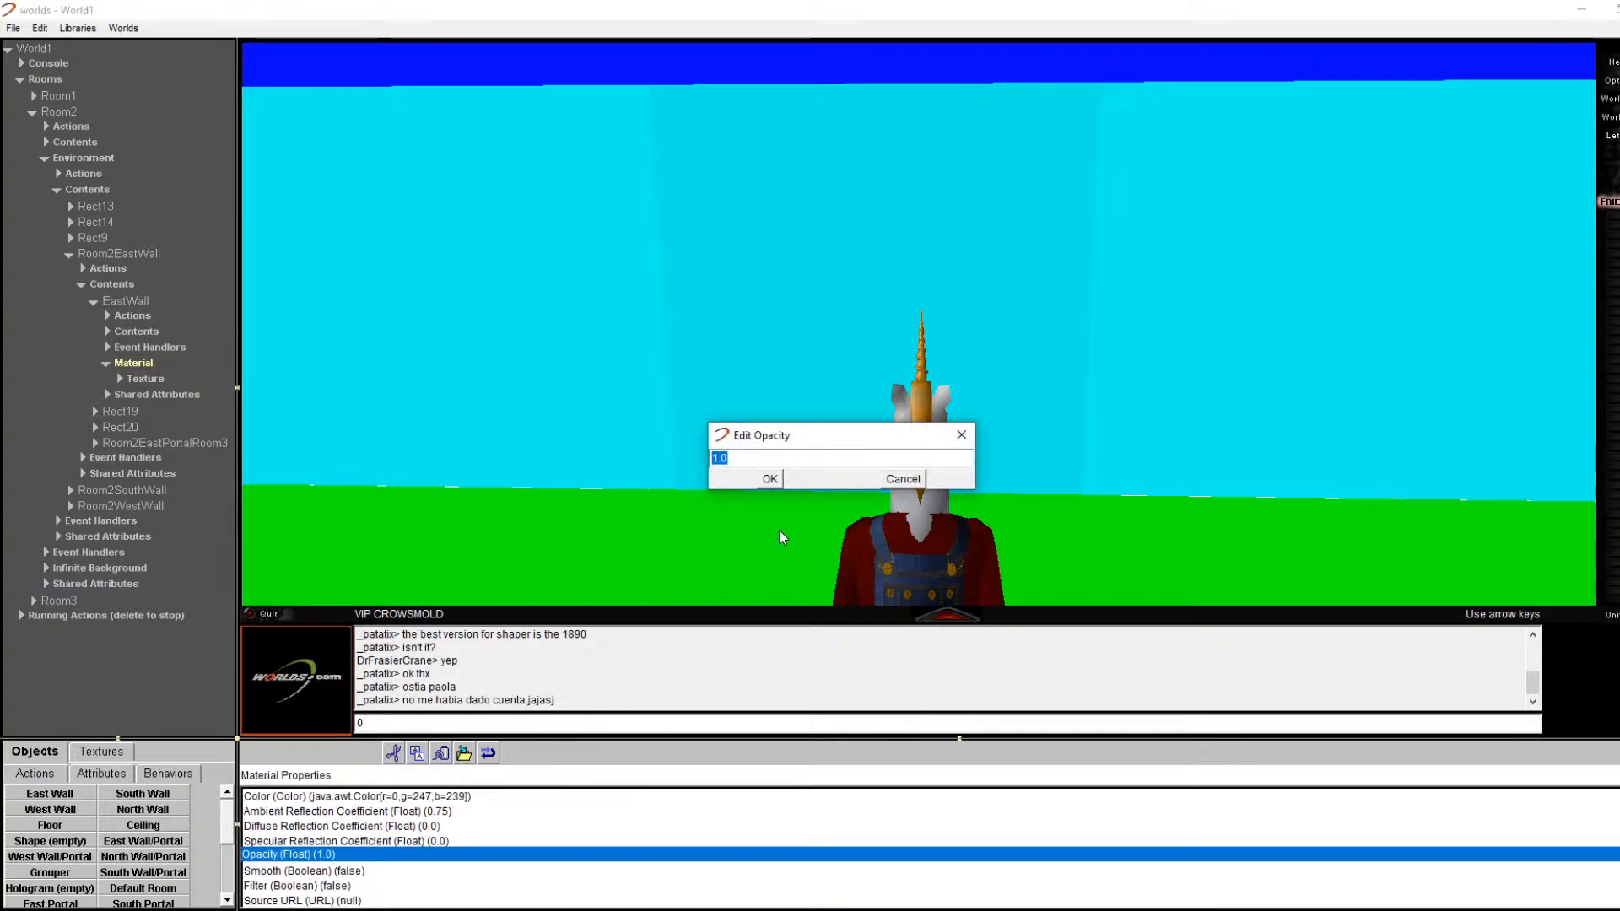
text(0.75)
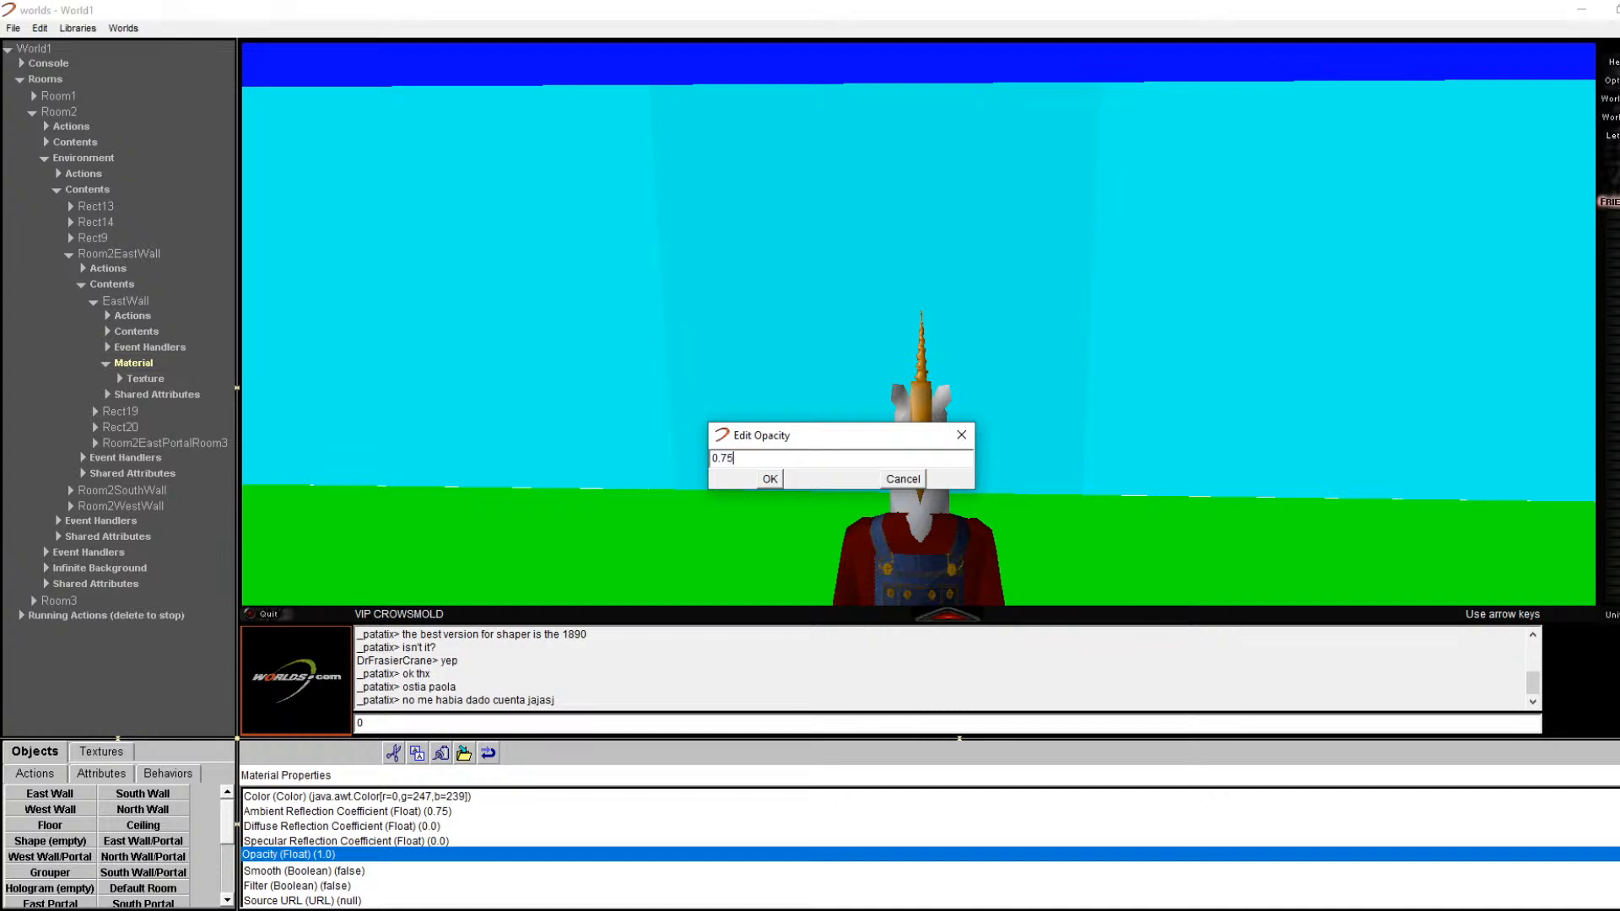
key(Return)
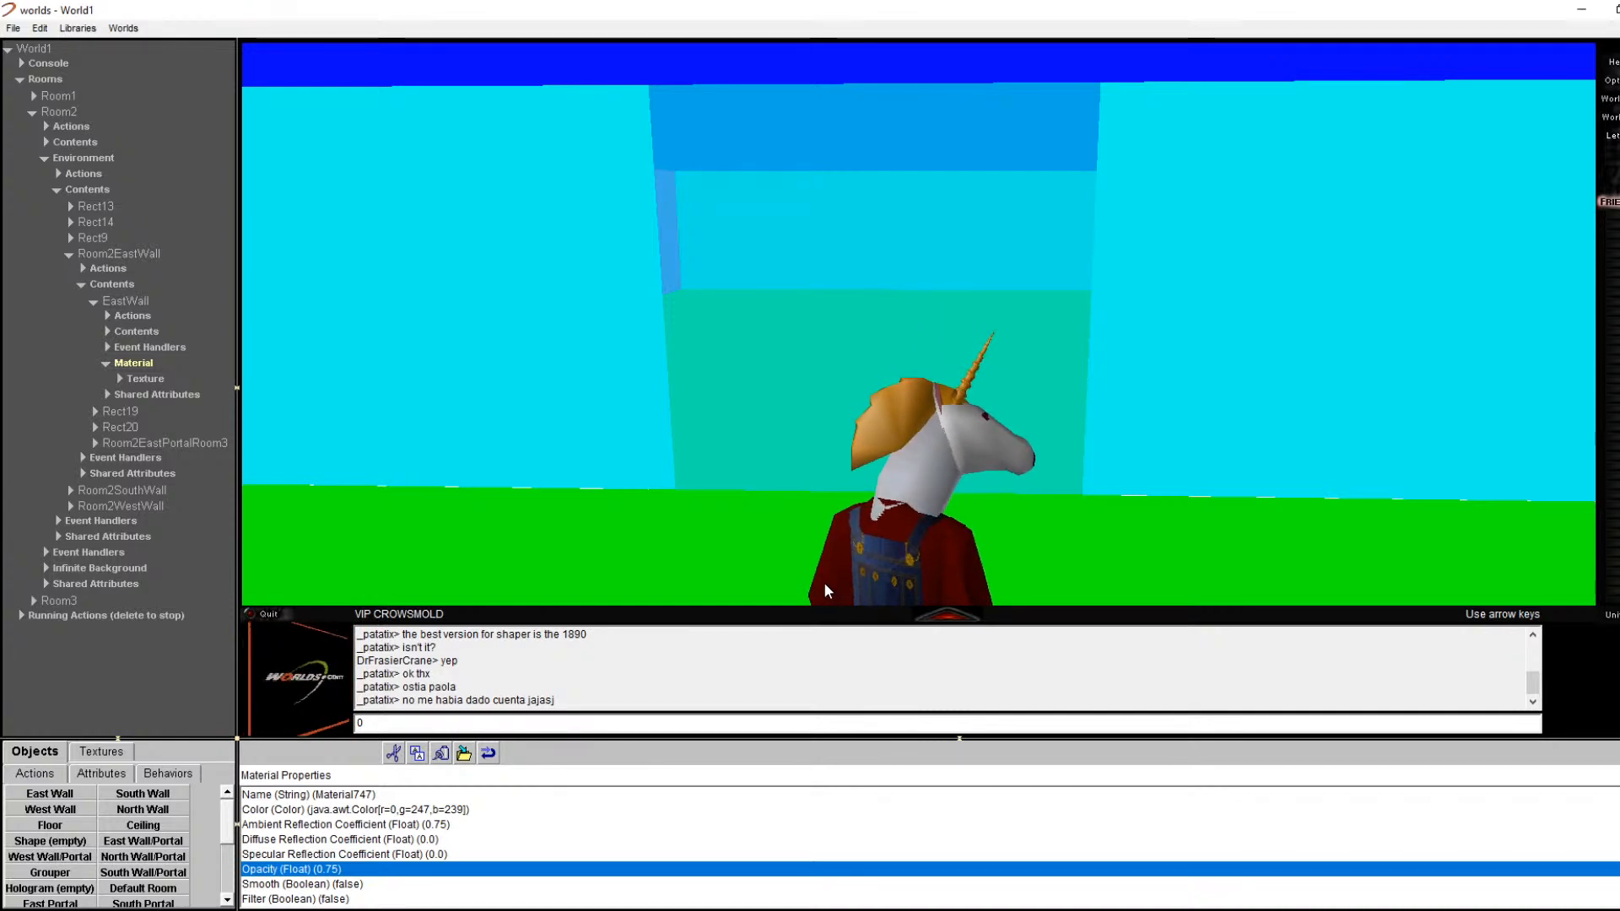
Step: Walk the avatar through the translucent wall and look around the room
key(Up)
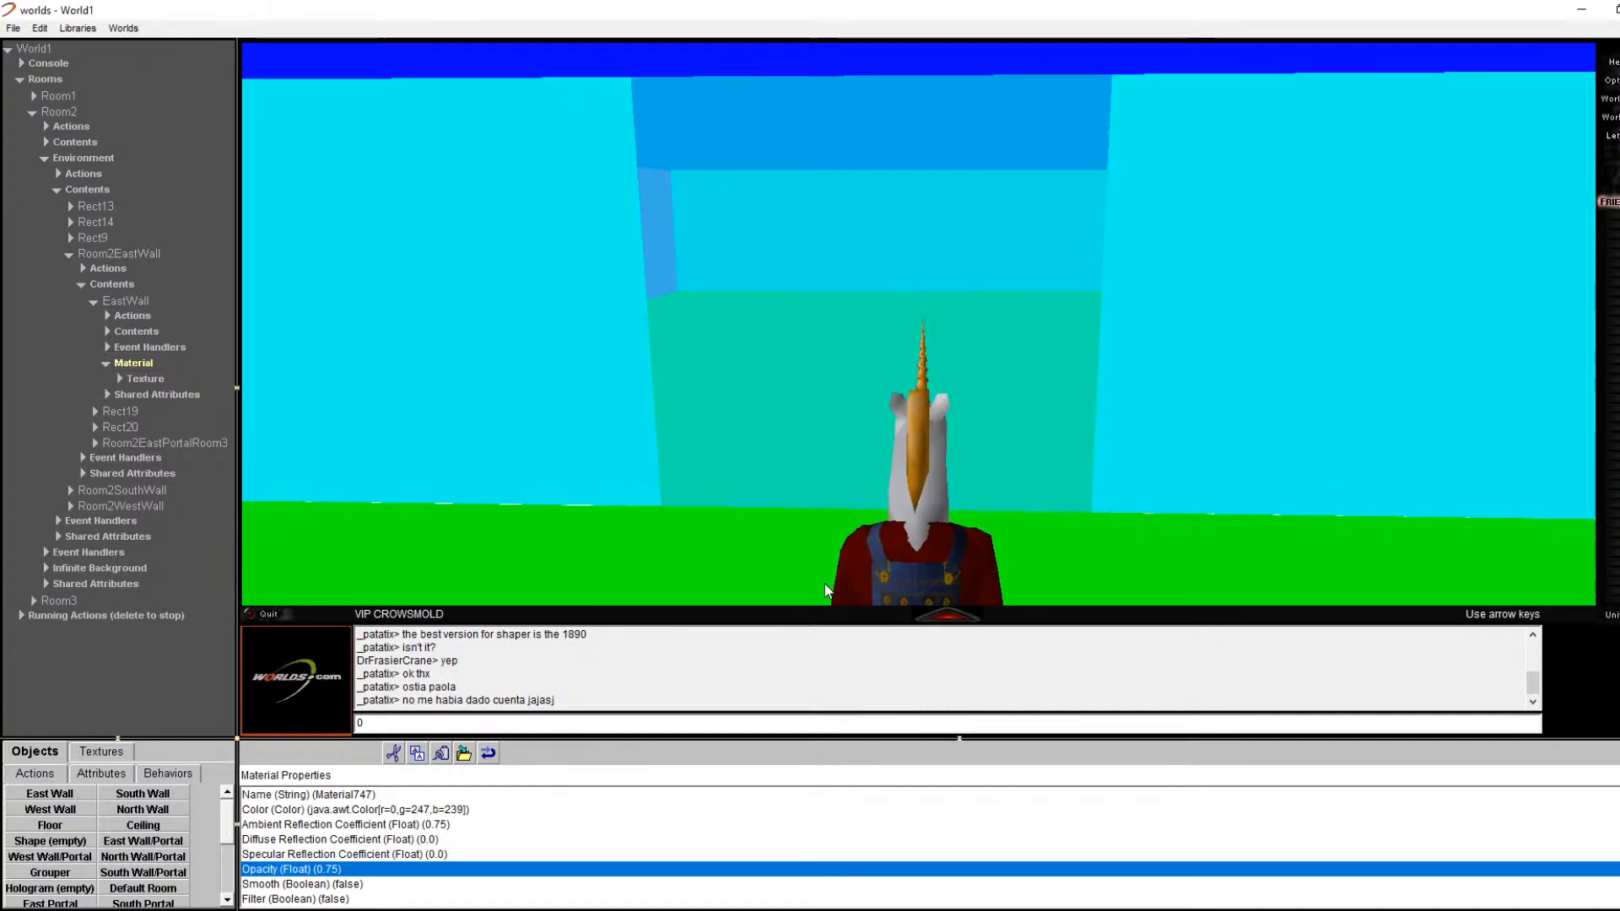
key(Up)
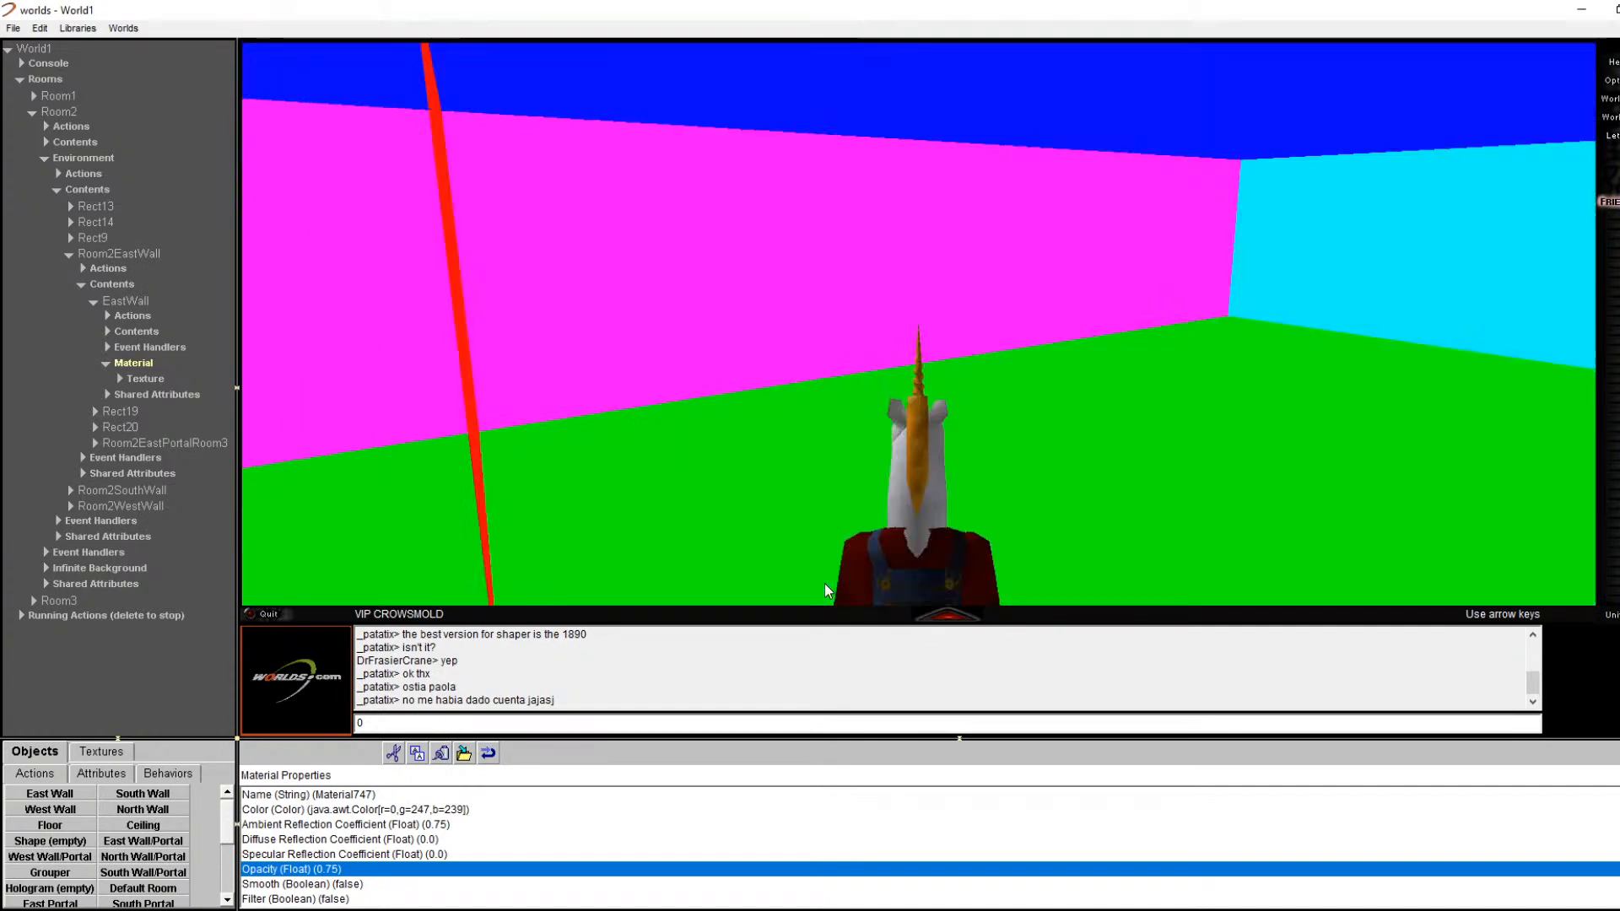
key(Left)
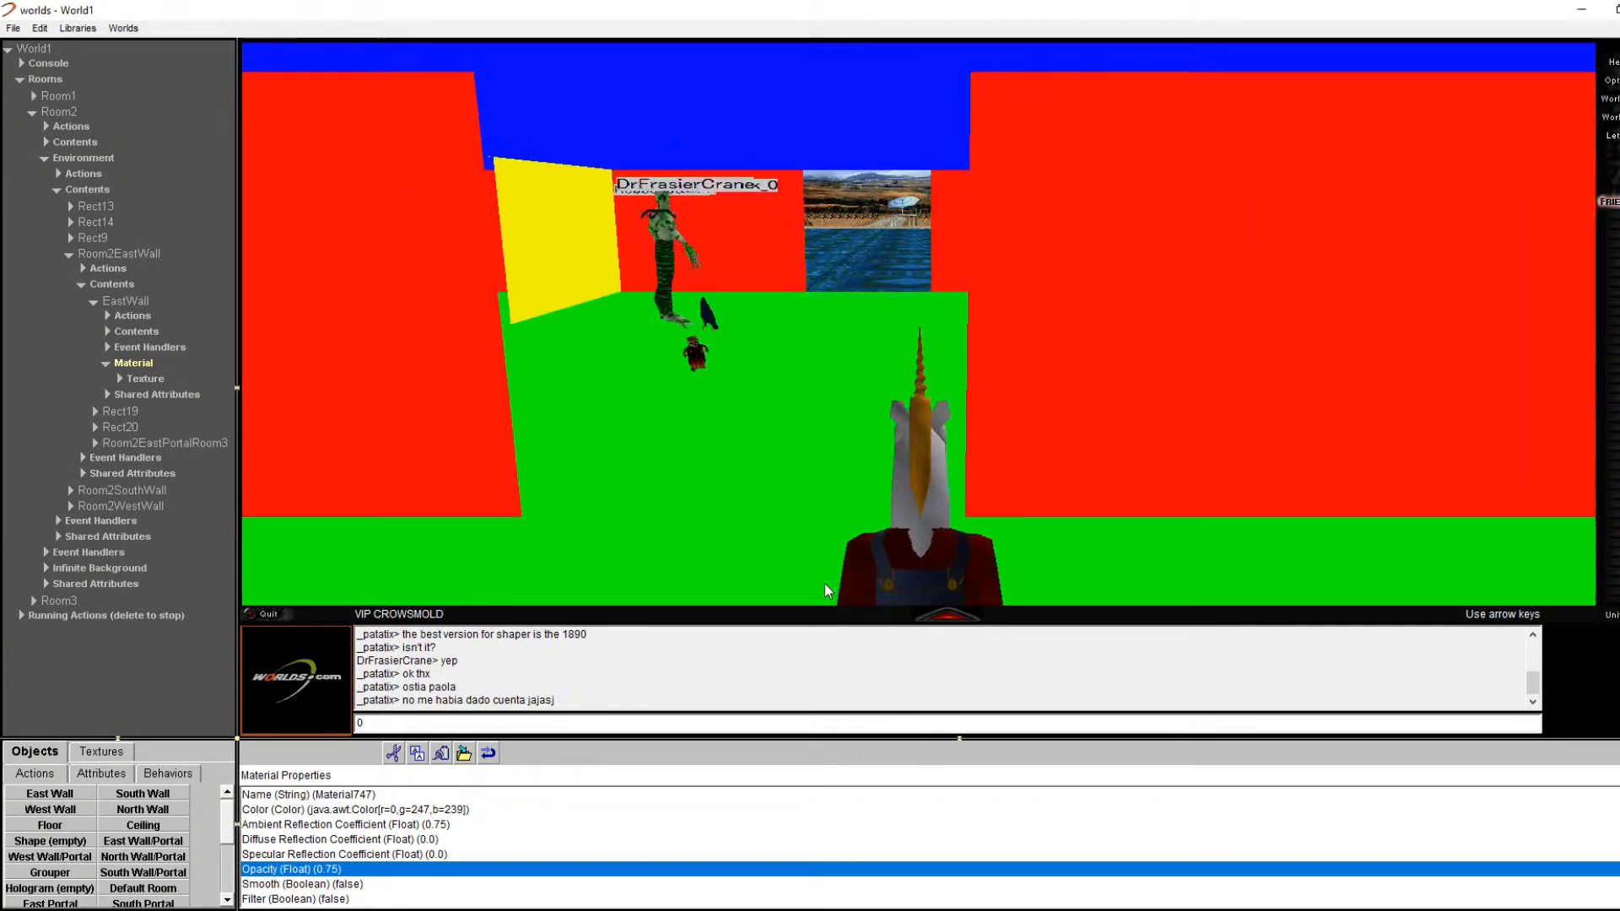
key(Left)
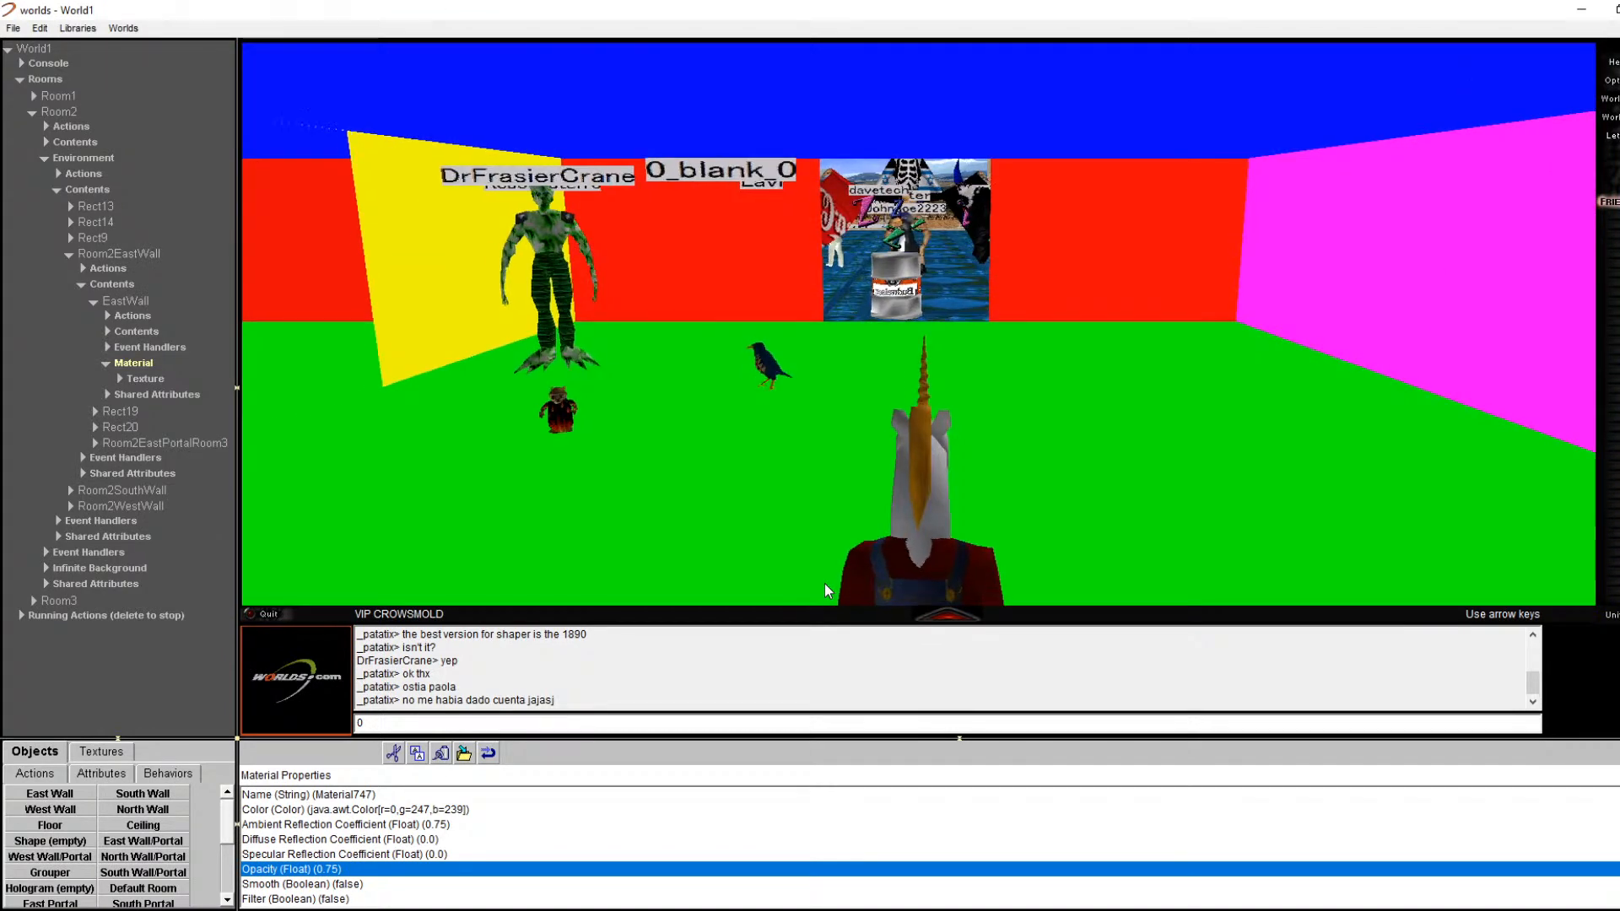
key(Left)
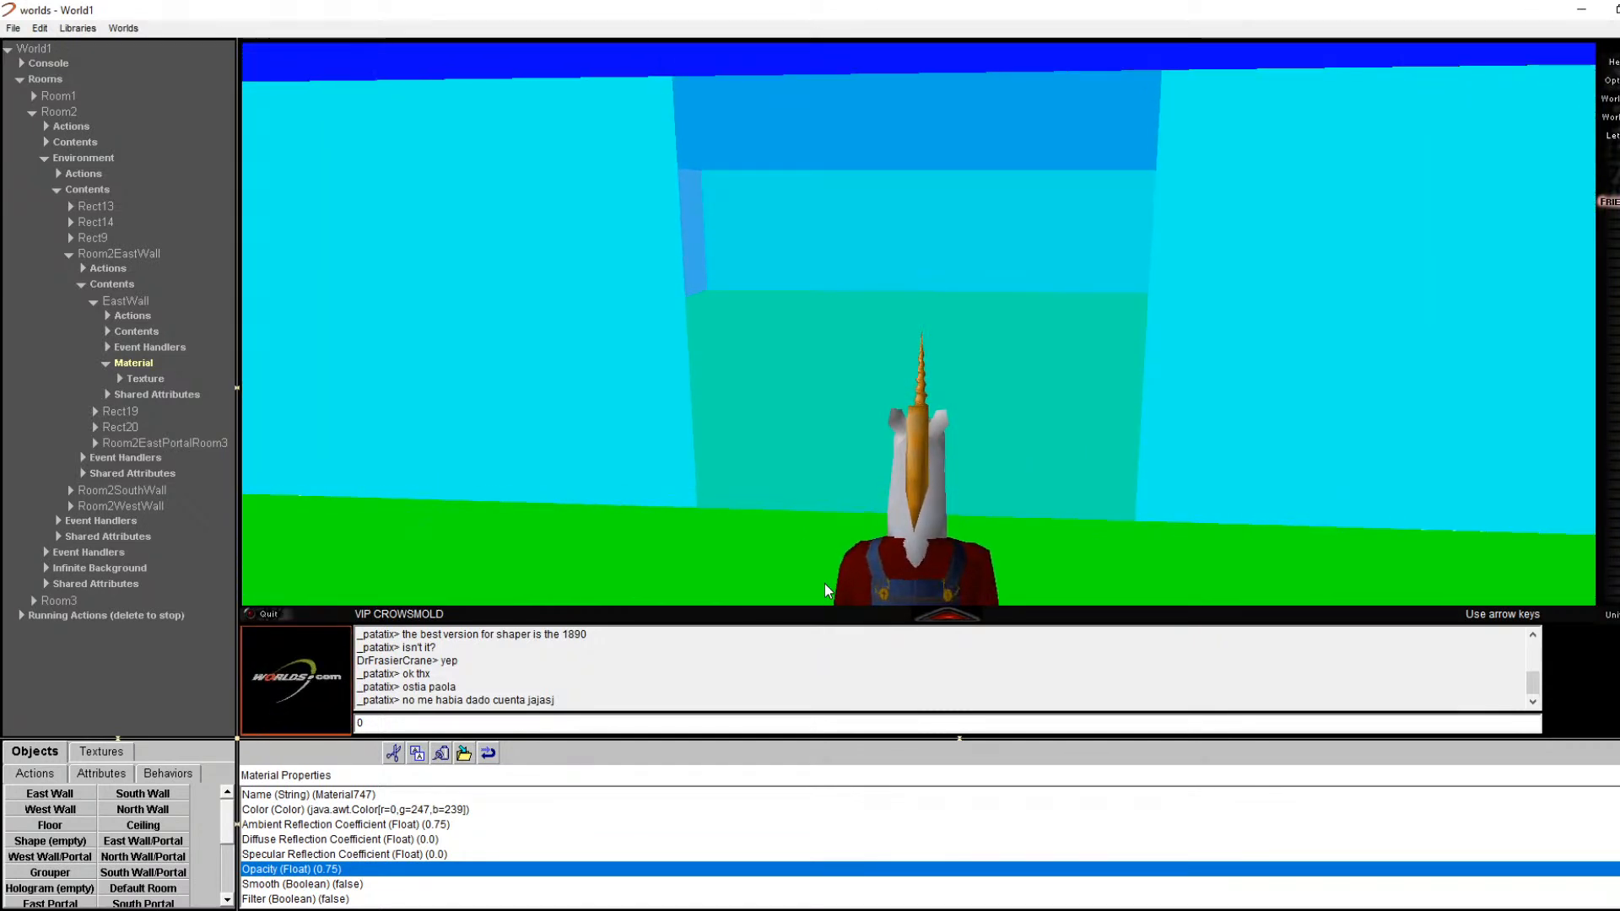
scroll(330, 883, down, 2)
scroll(330, 883, up, 1)
scroll(330, 883, up, 1)
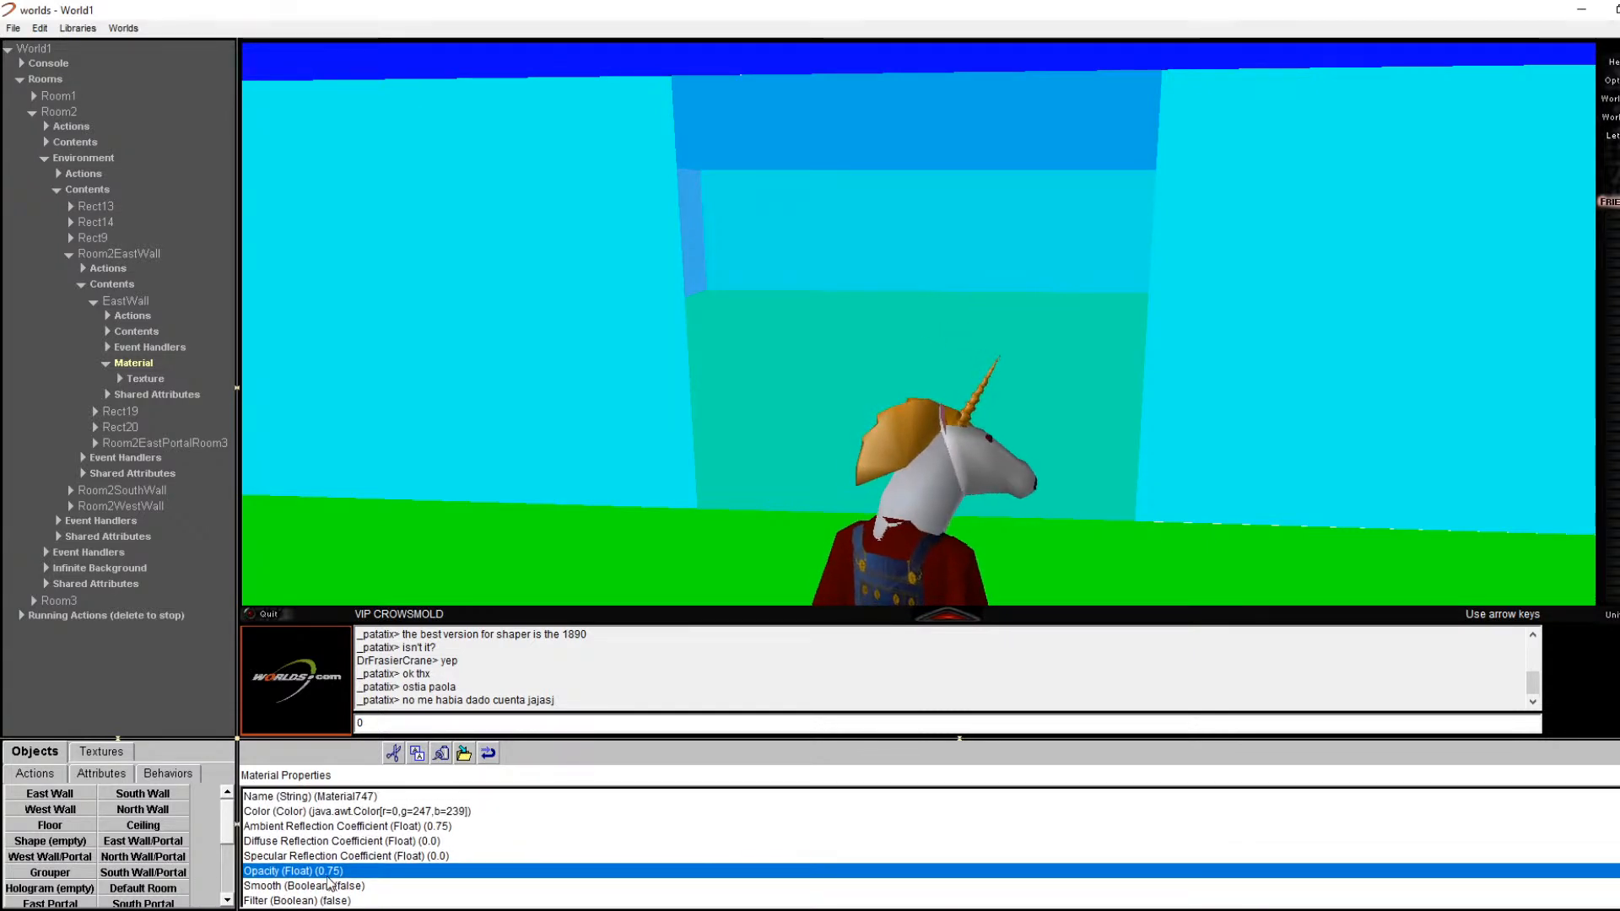
Step: Inspect the material's Texture properties, including its Size setting
click(145, 378)
scroll(349, 814, down, 1)
scroll(349, 813, down, 1)
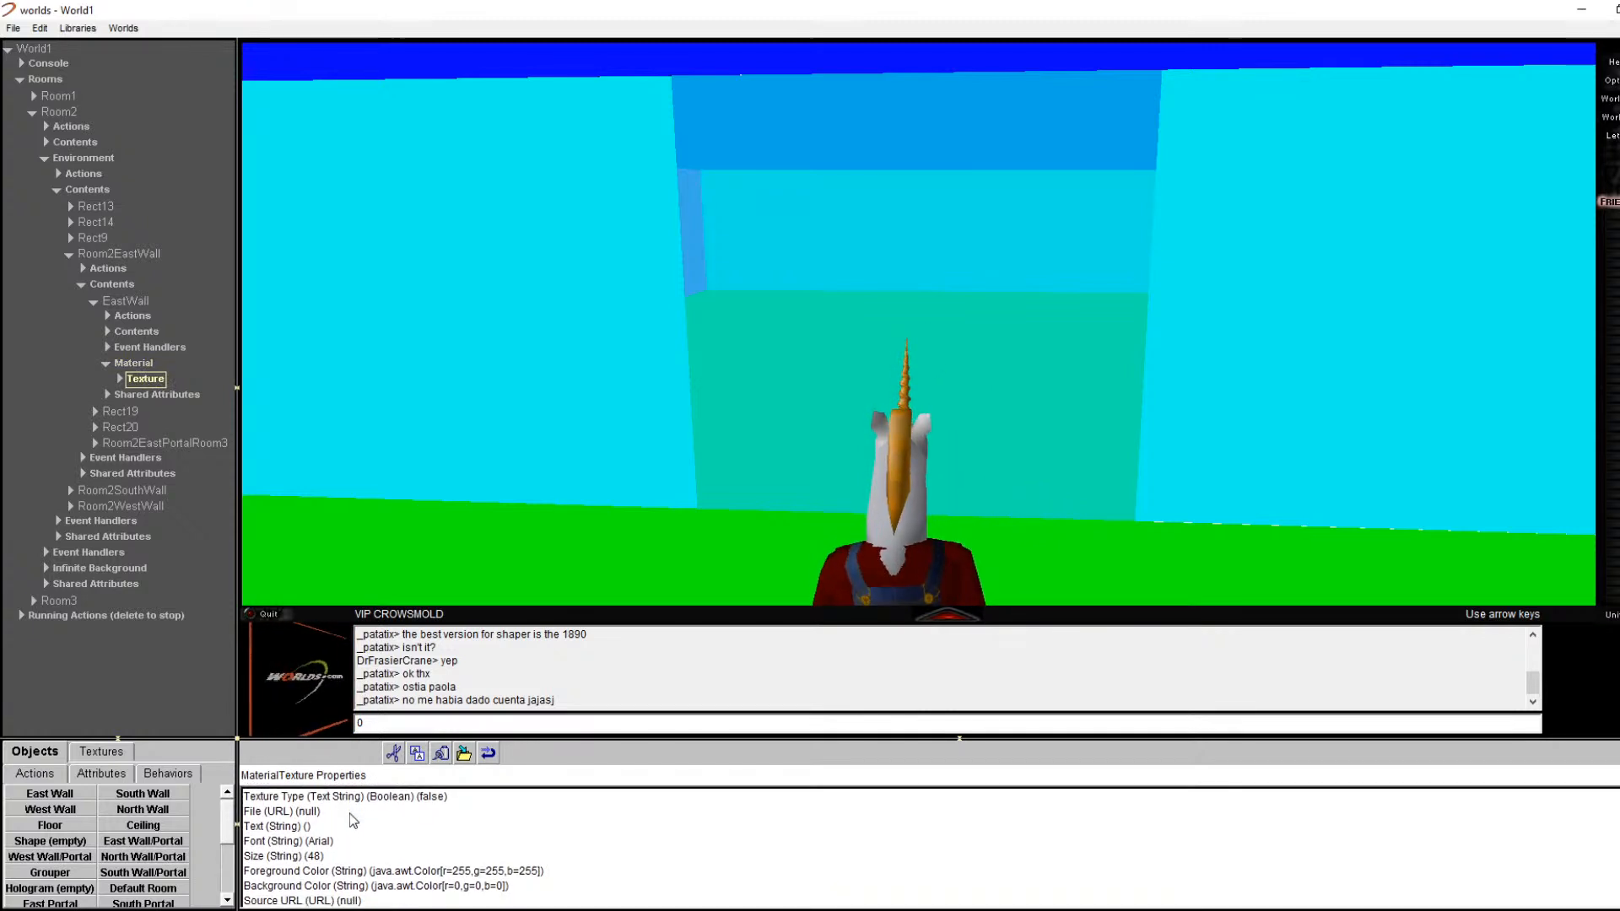
click(337, 857)
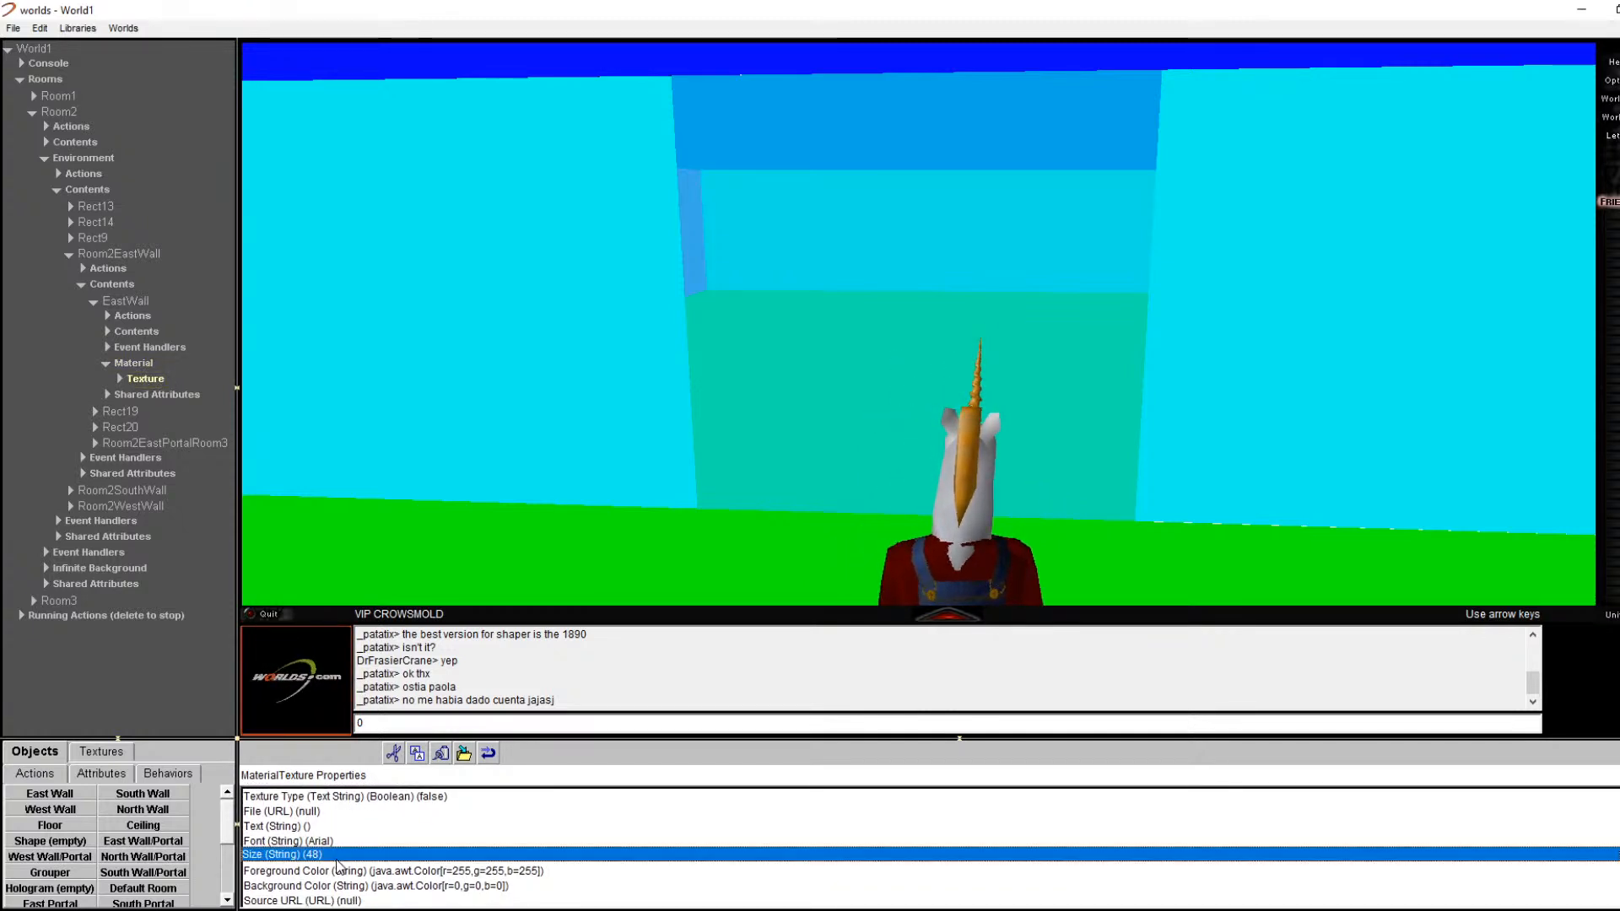
click(140, 366)
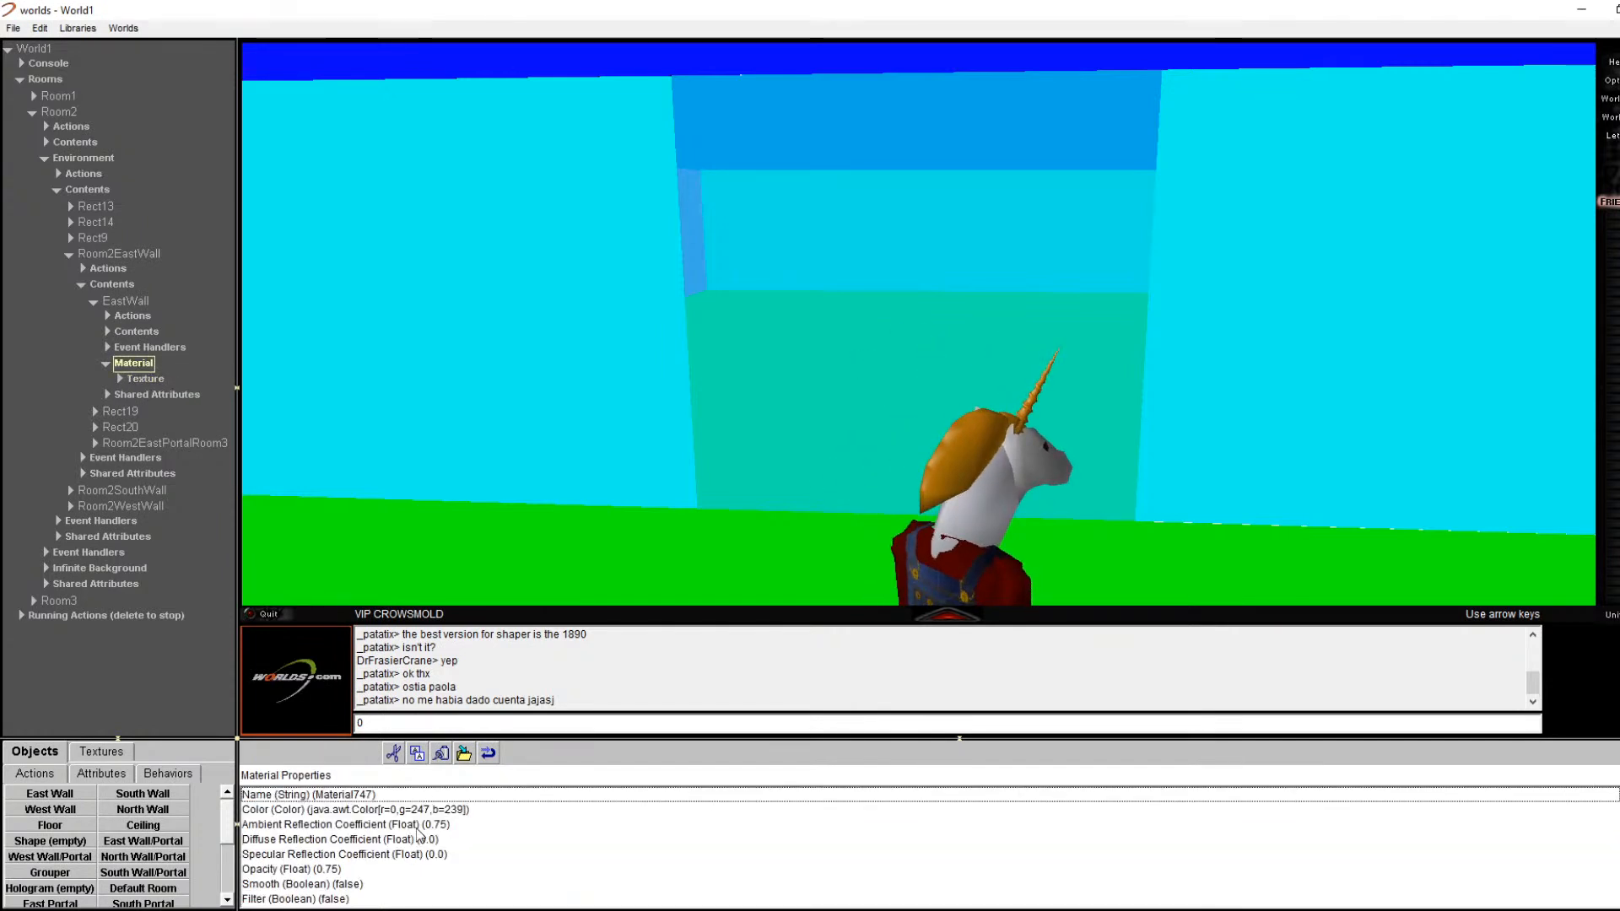
Step: Set the EastWall material colour to white, 255, 255, 255
double_click(417, 811)
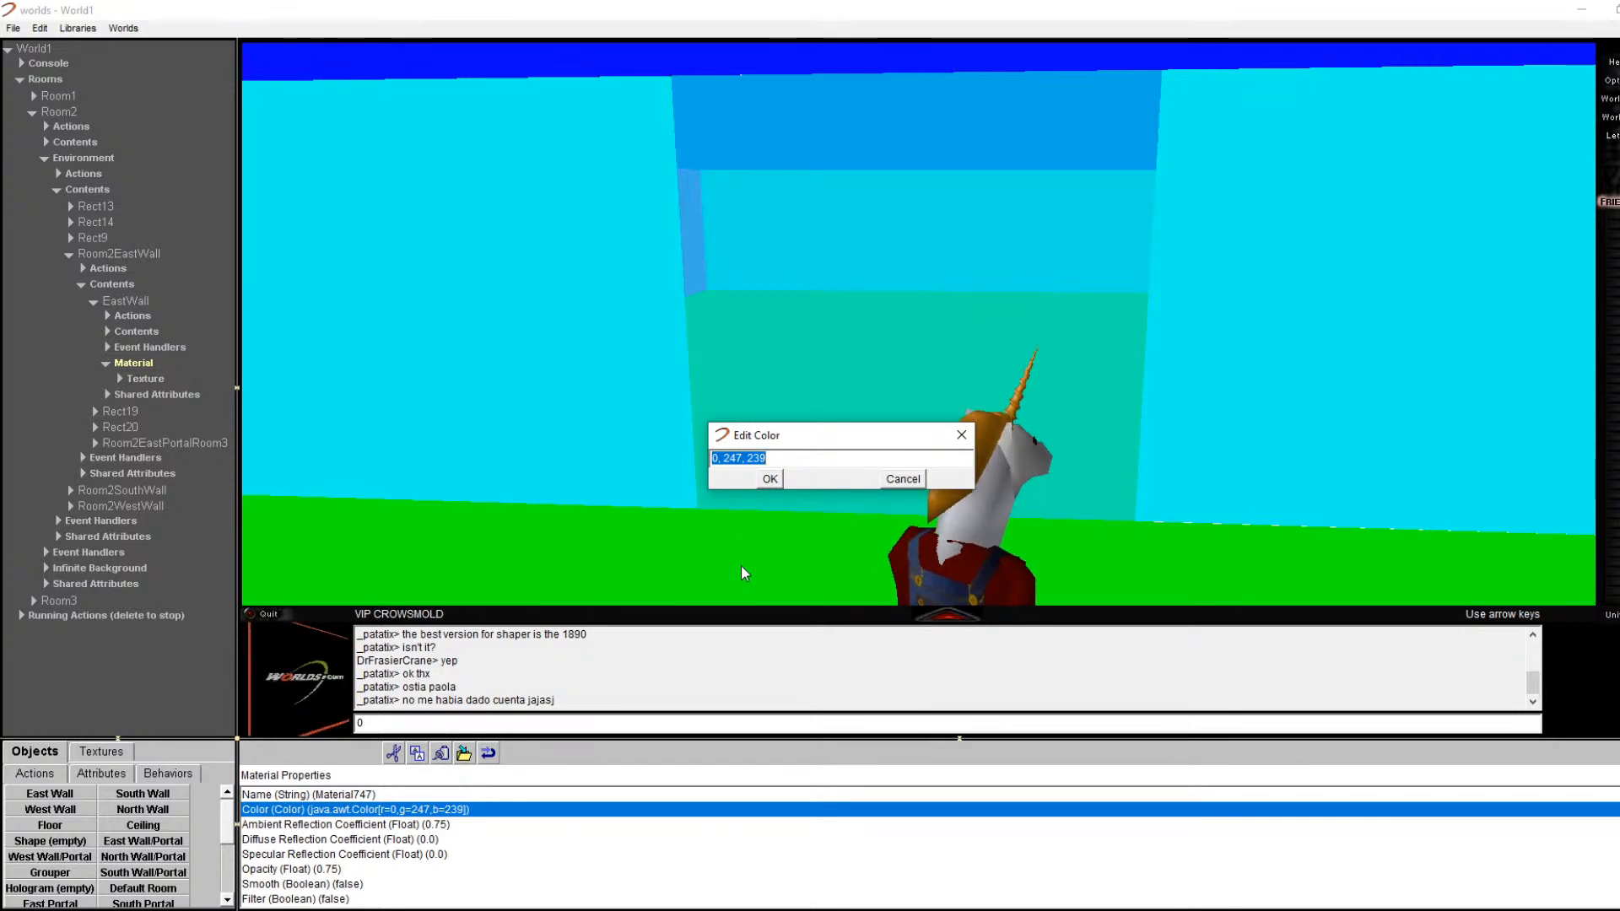
text(255, 255)
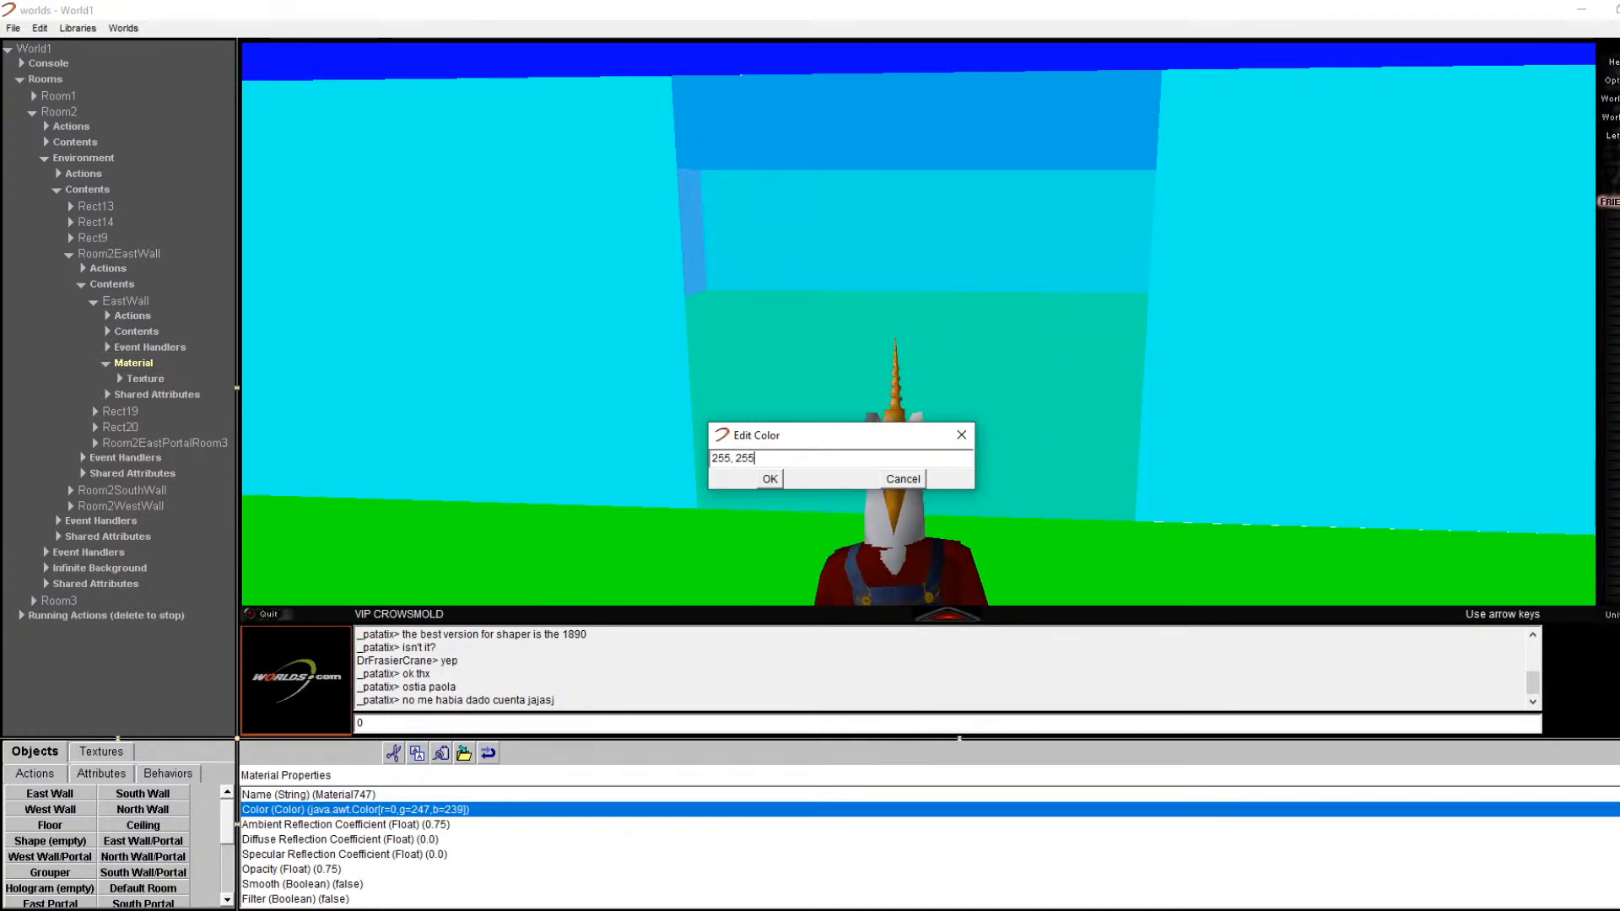
text(, 255)
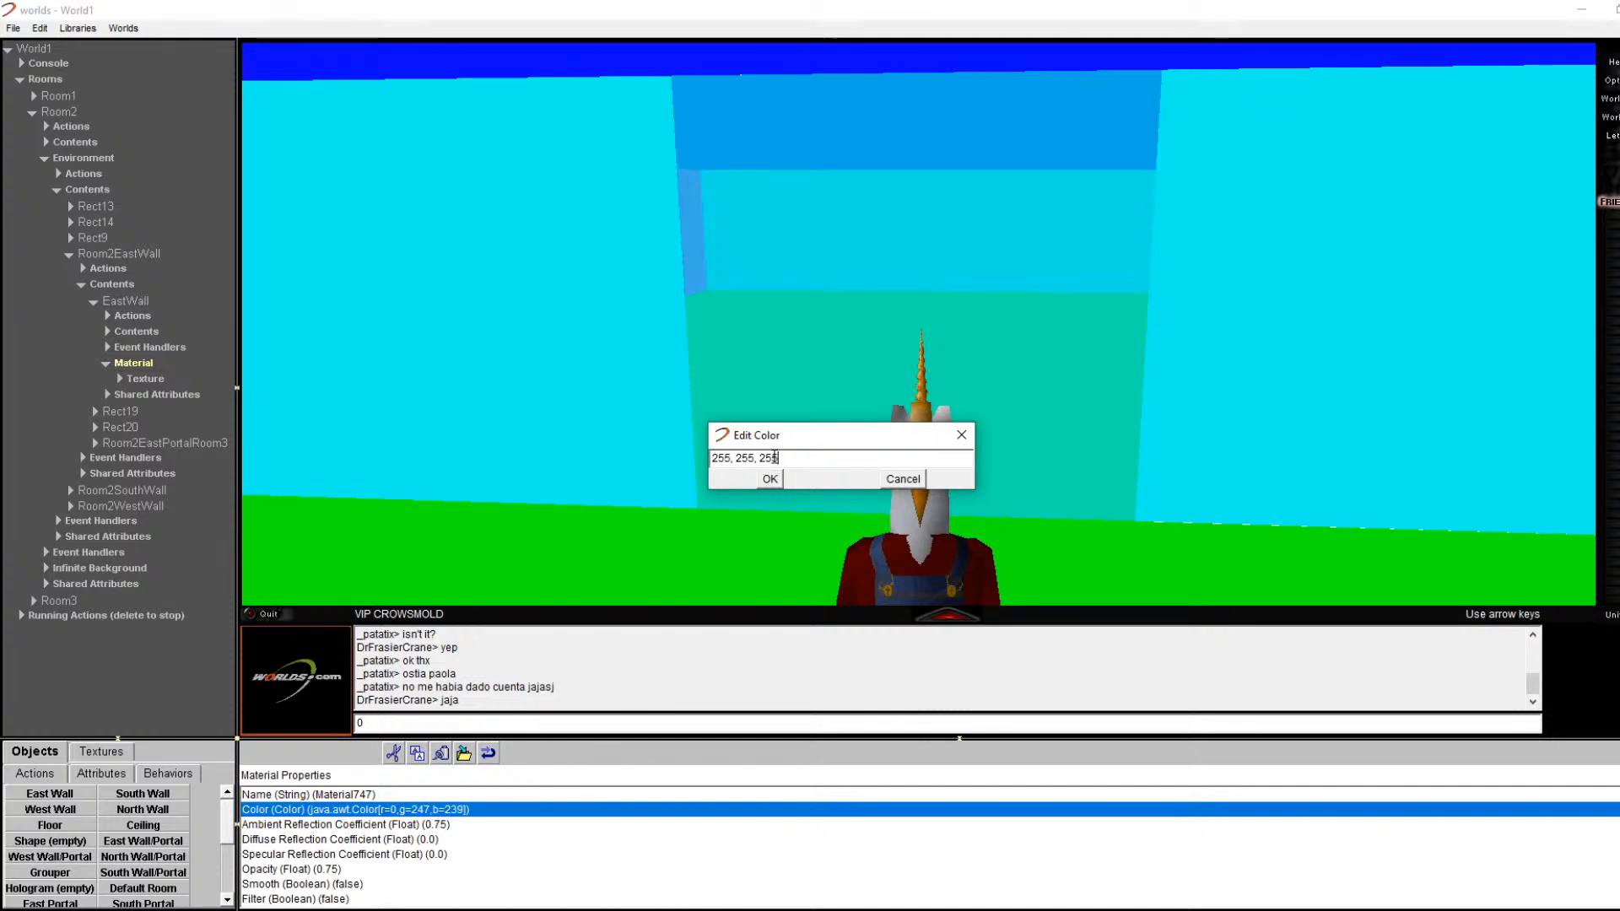
click(770, 481)
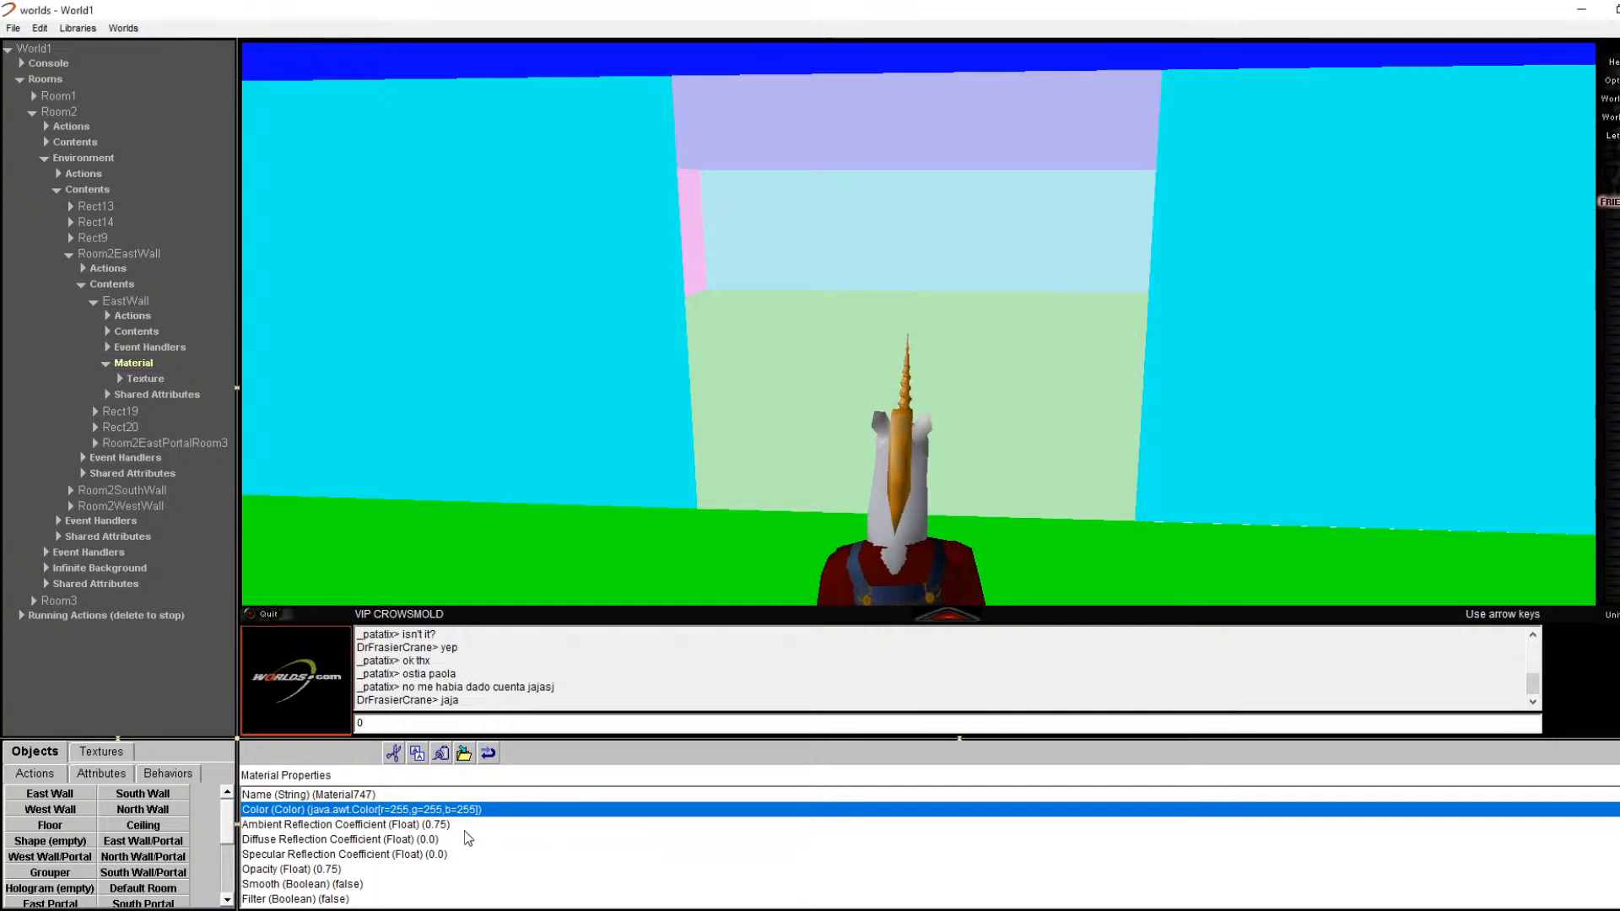
scroll(474, 829, down, 1)
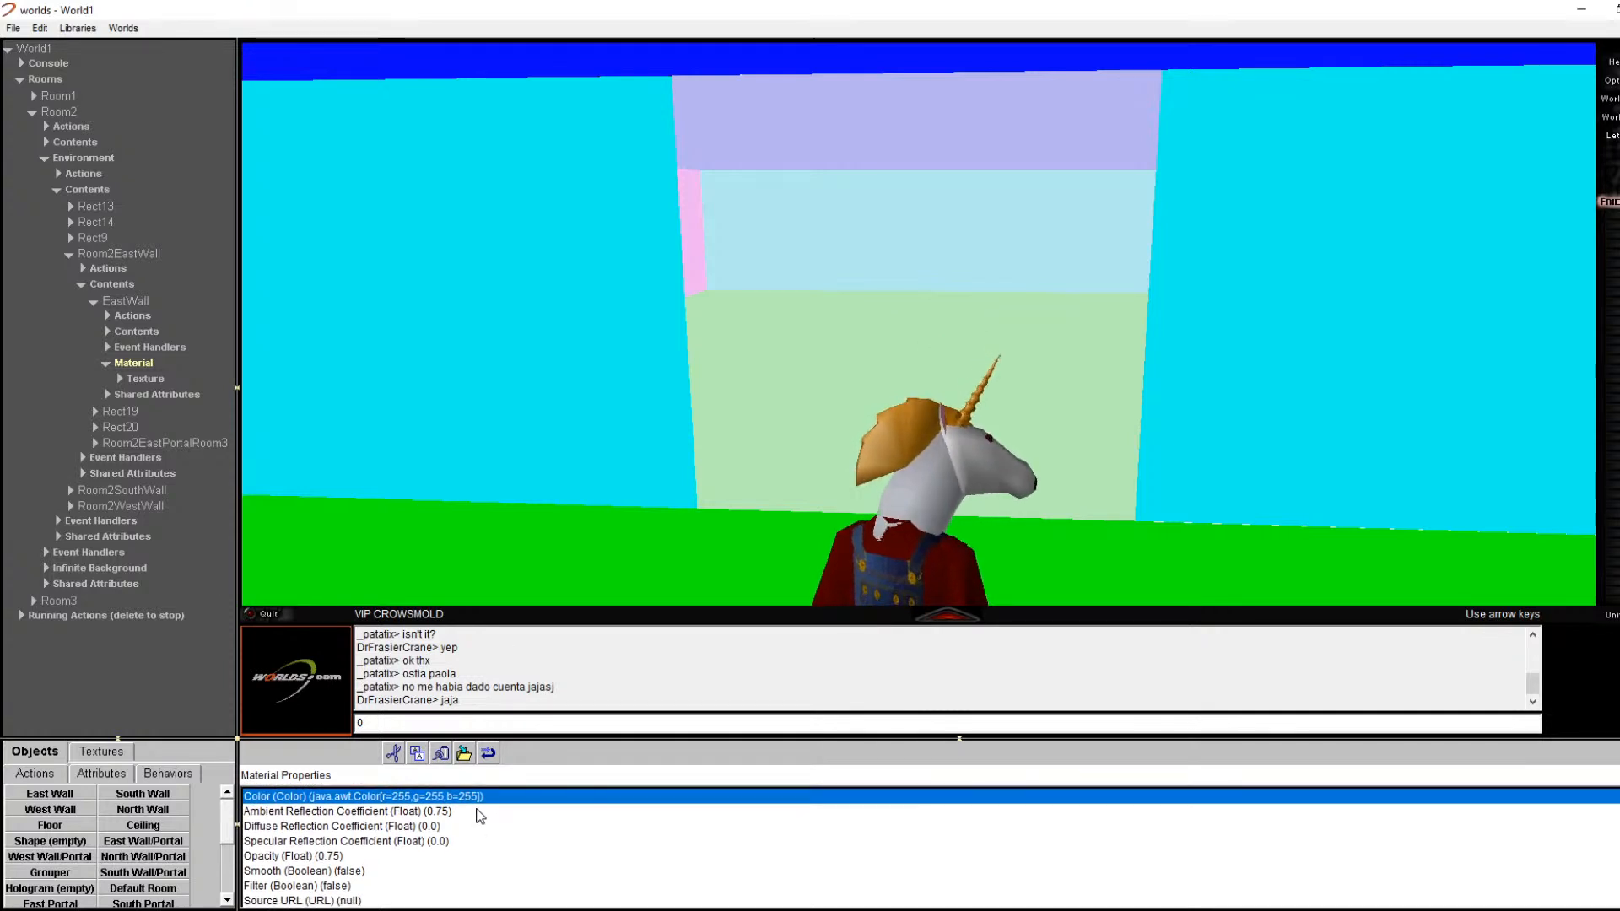
scroll(479, 815, up, 1)
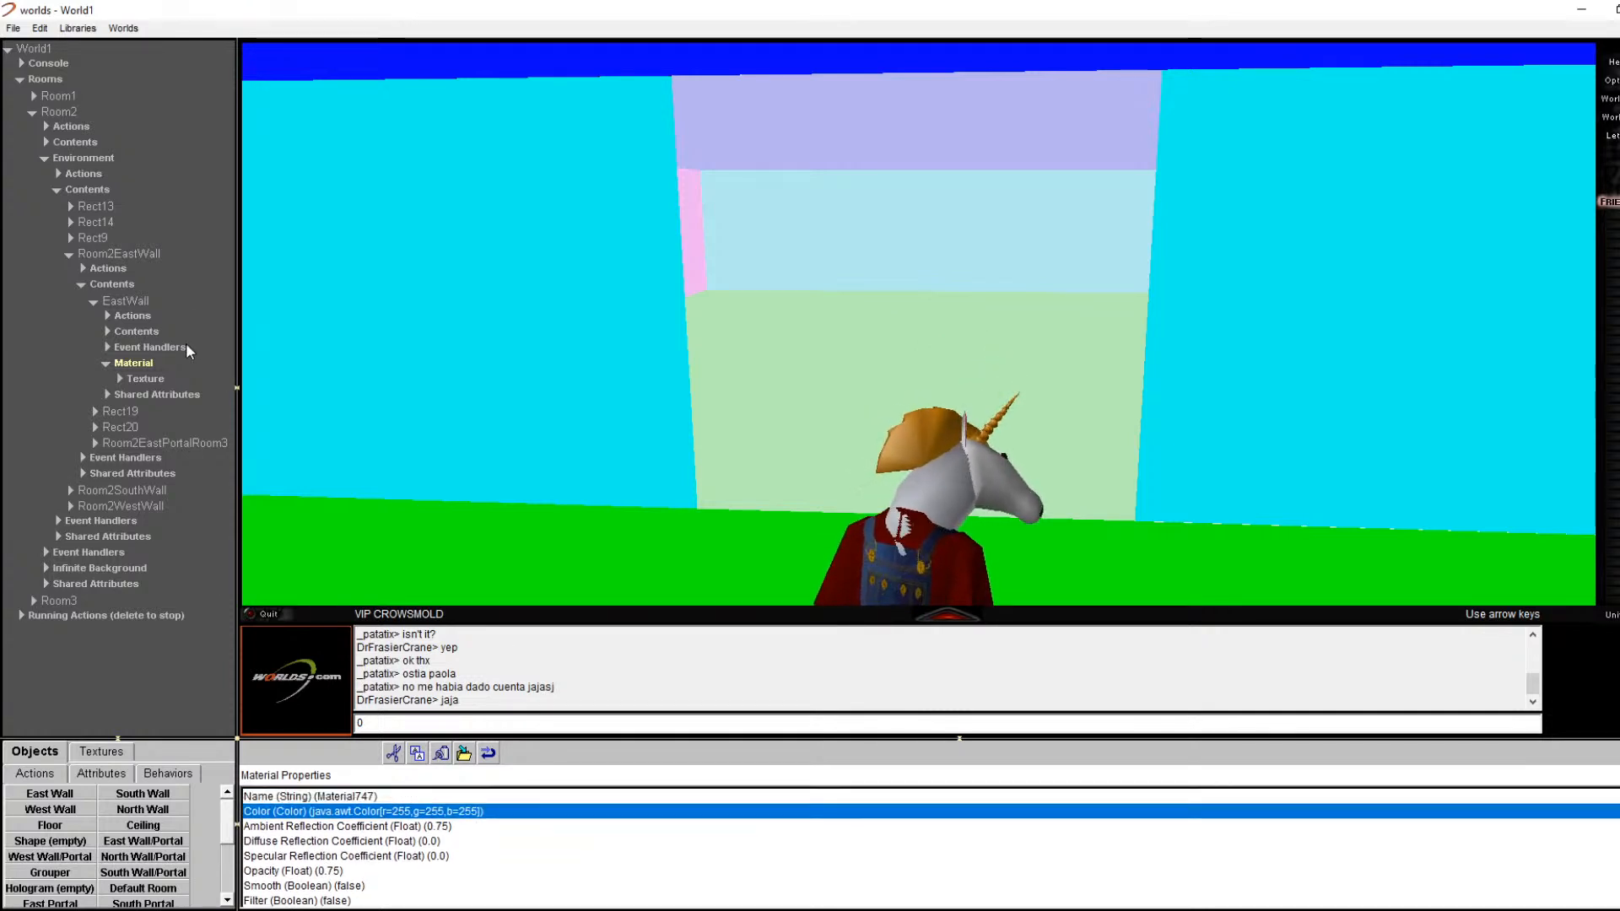
Step: Show EastWall's Actions and the available actions list, resizing panels to enlarge the 3D view
click(135, 304)
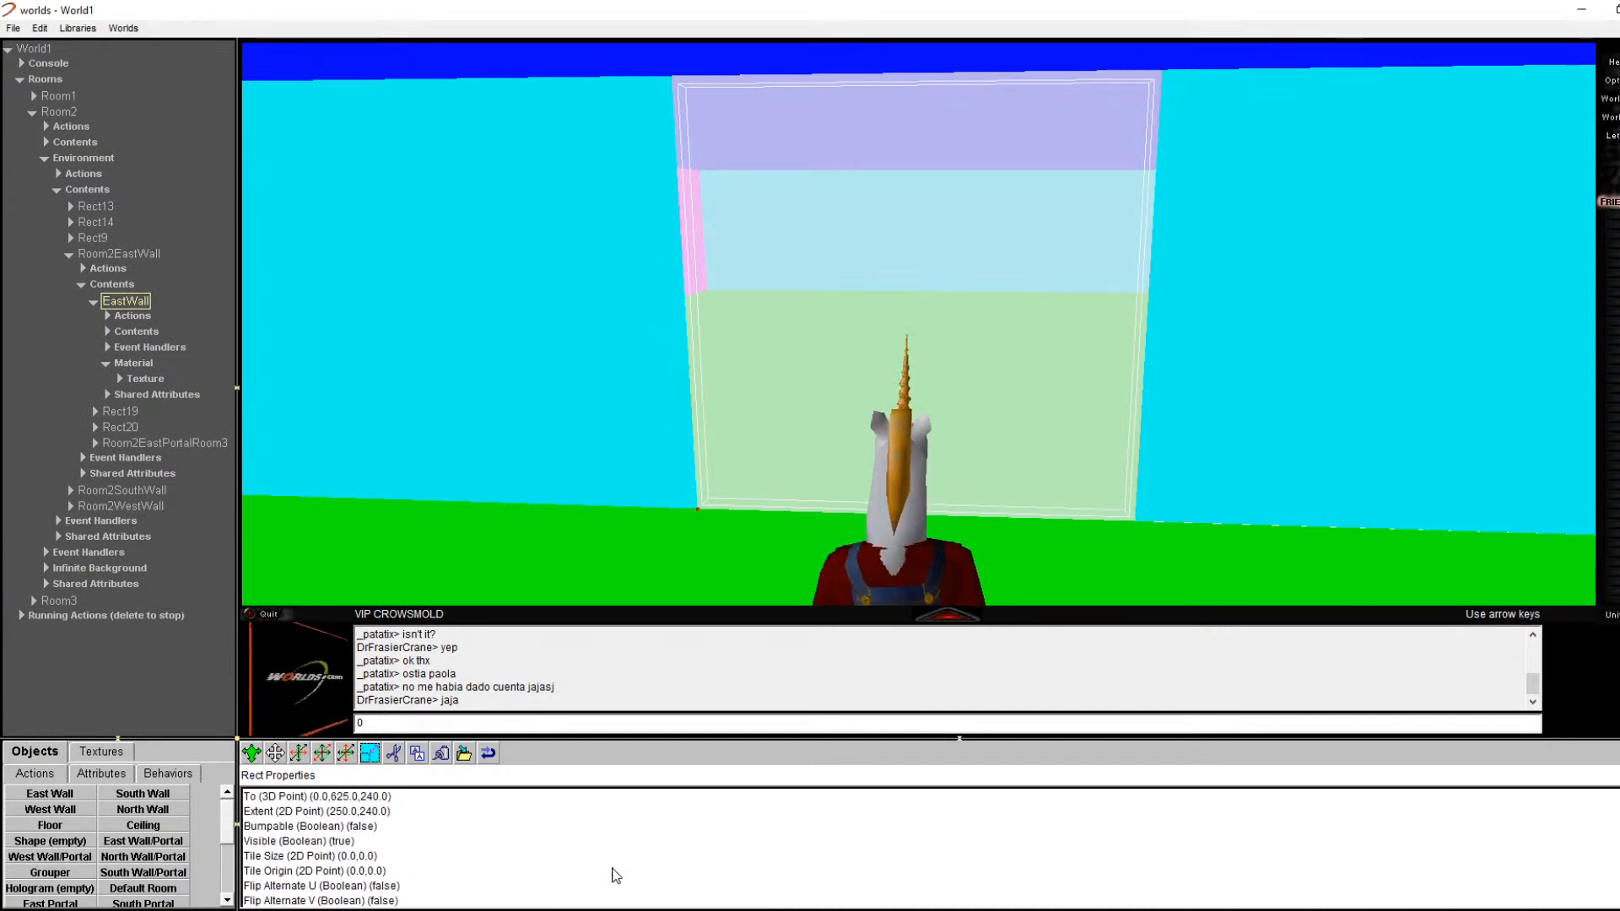
scroll(611, 867, down, 3)
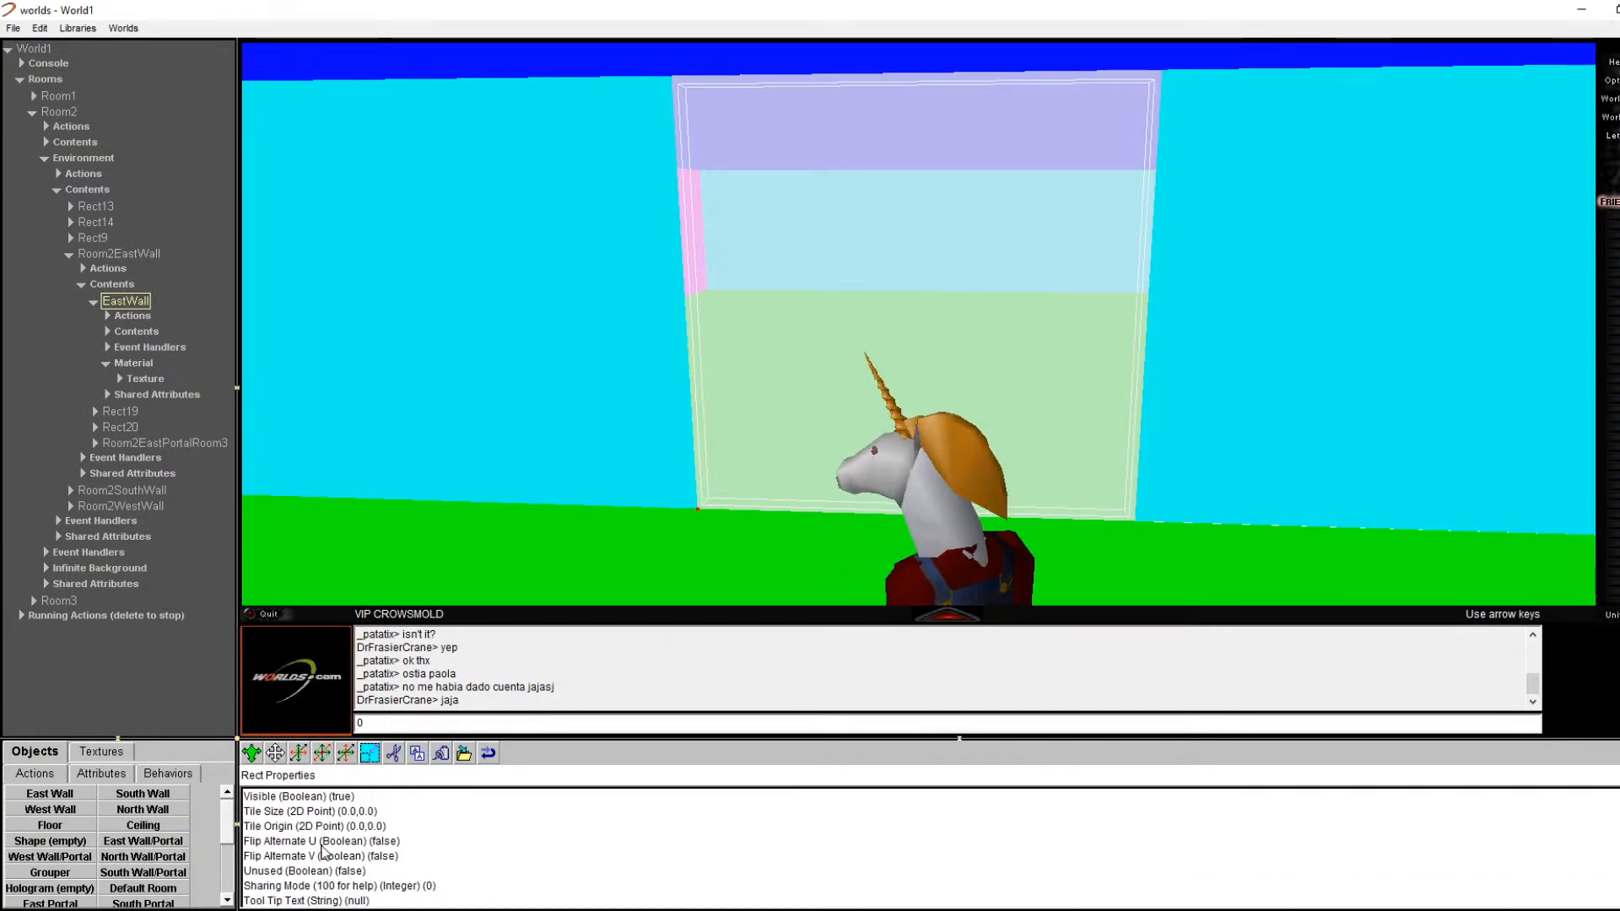
click(131, 319)
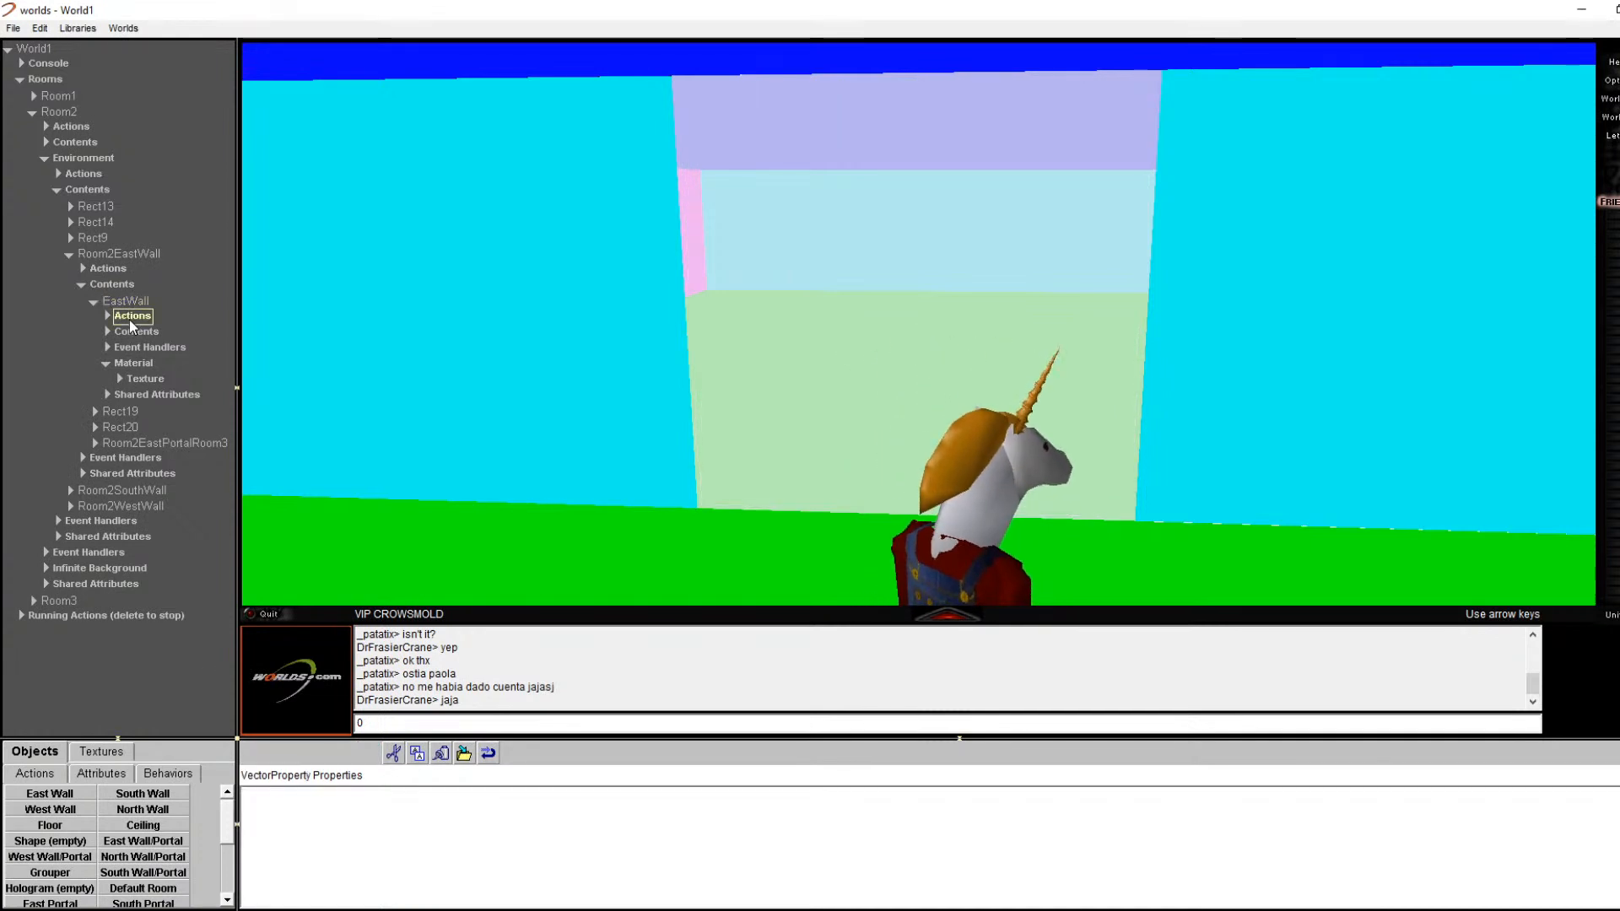
click(56, 771)
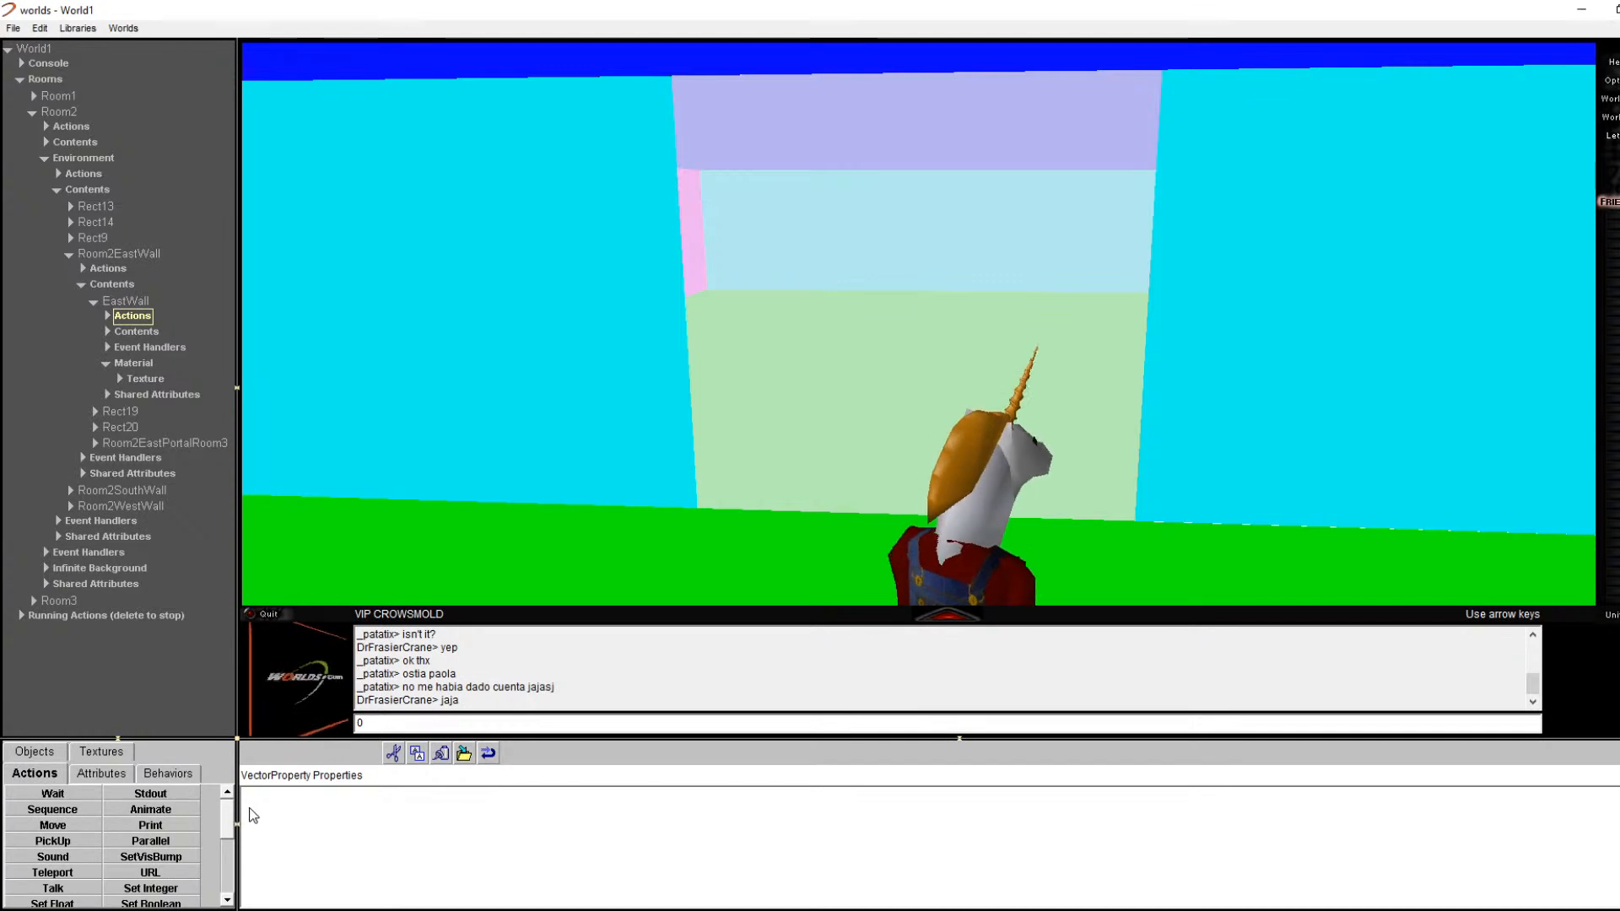
scroll(228, 829, down, 1)
drag(234, 828, 230, 875)
drag(240, 740, 253, 622)
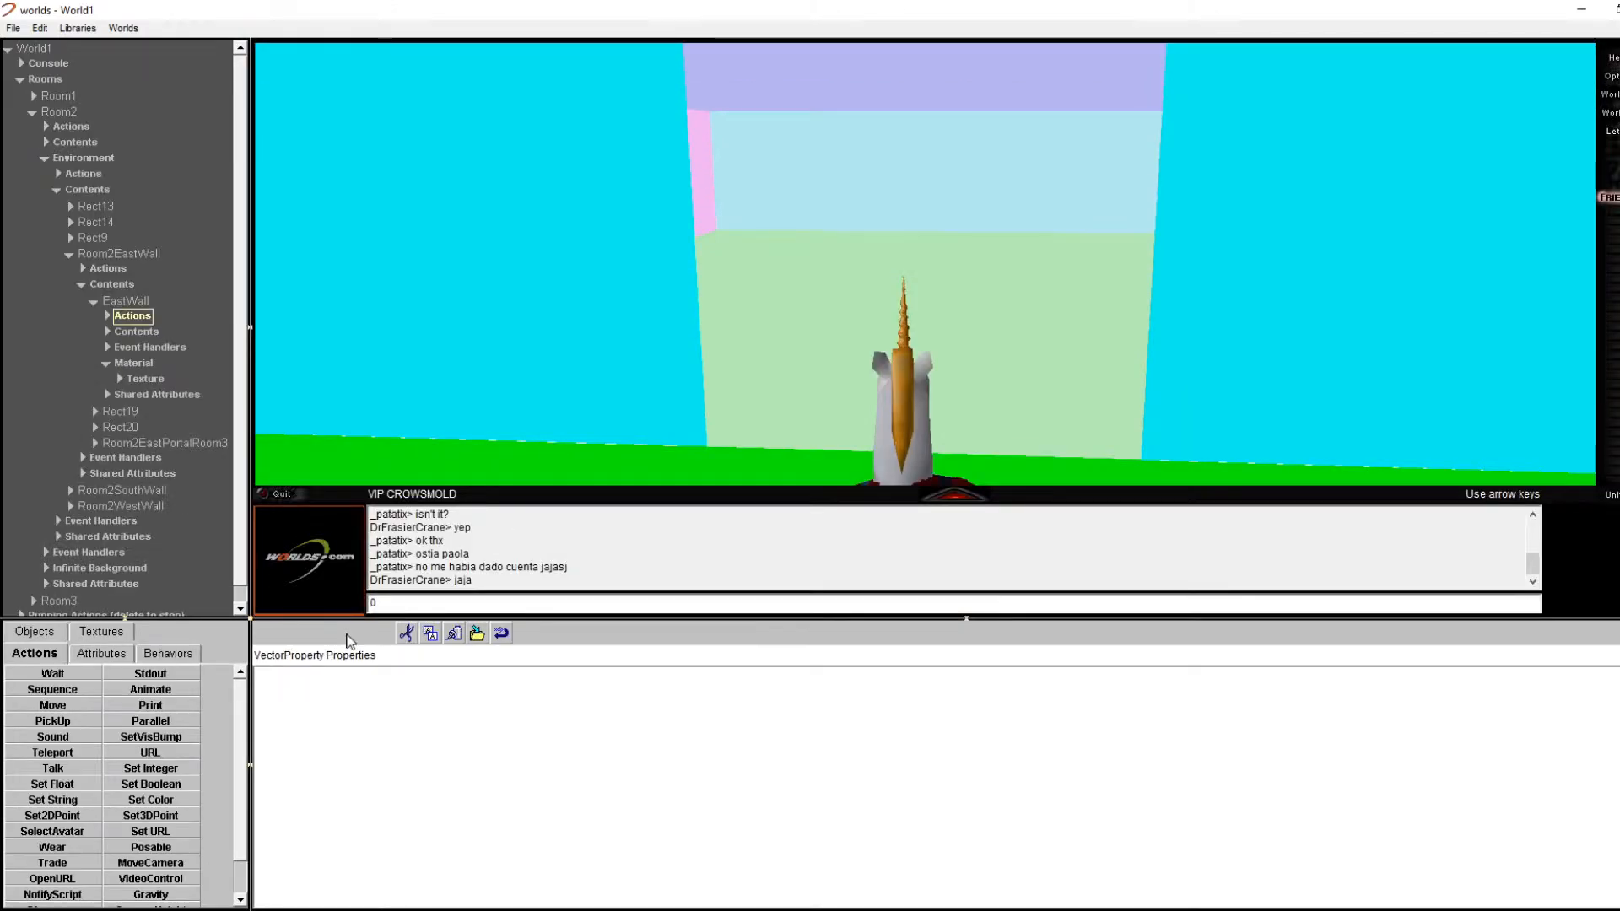
Step: Browse the Behaviors and Attributes lists, then expand EastWall's Actions and Contents entries
click(192, 657)
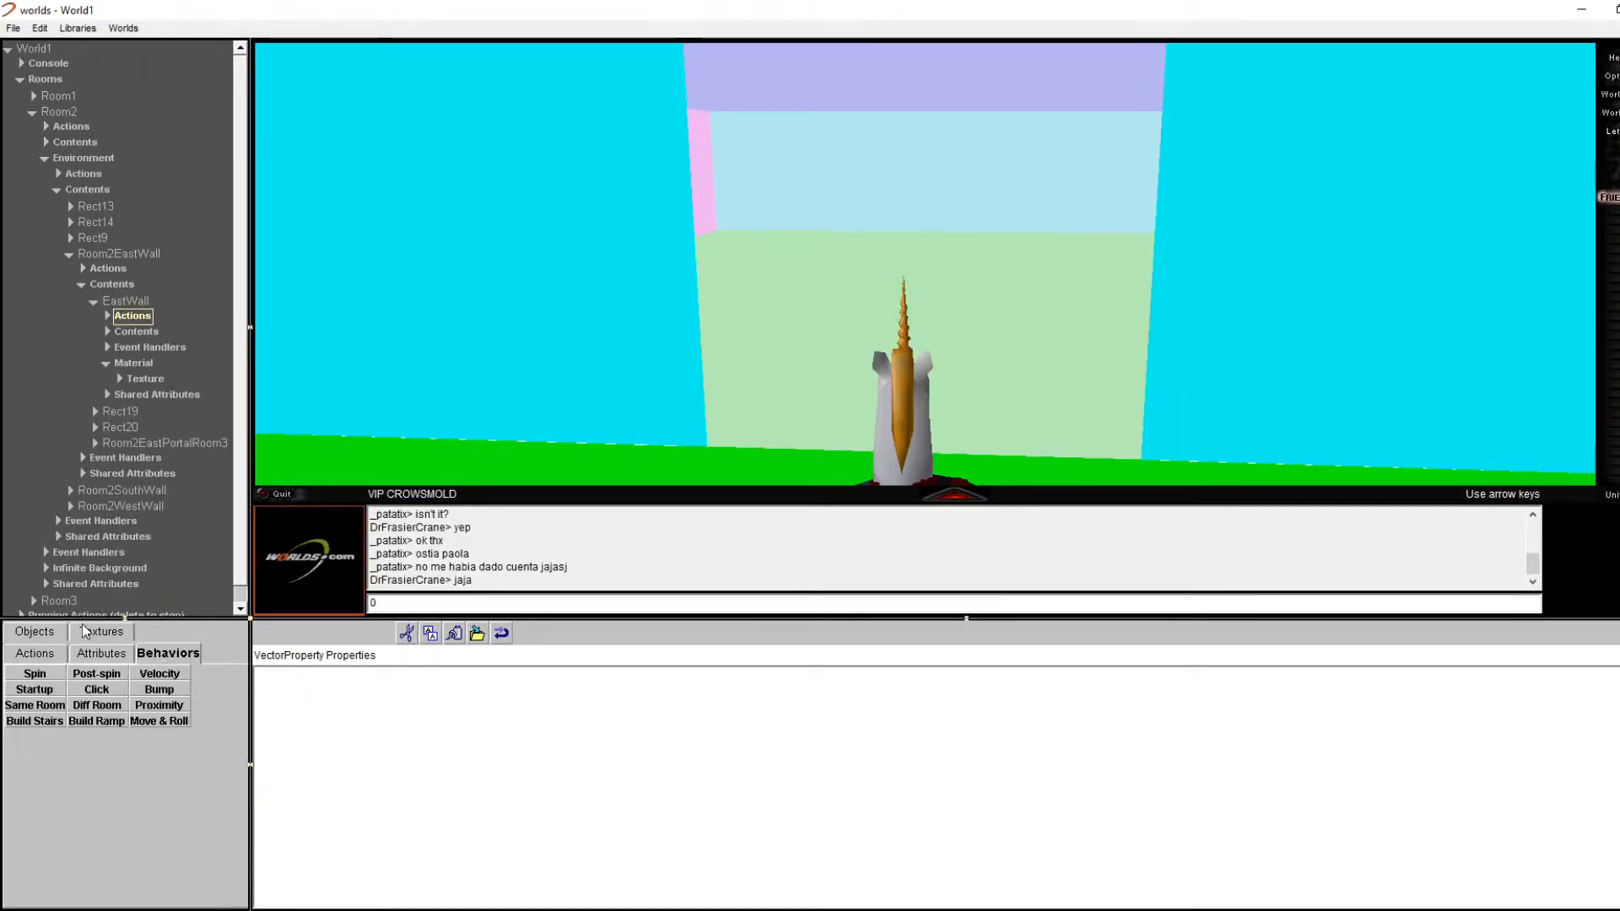
click(98, 651)
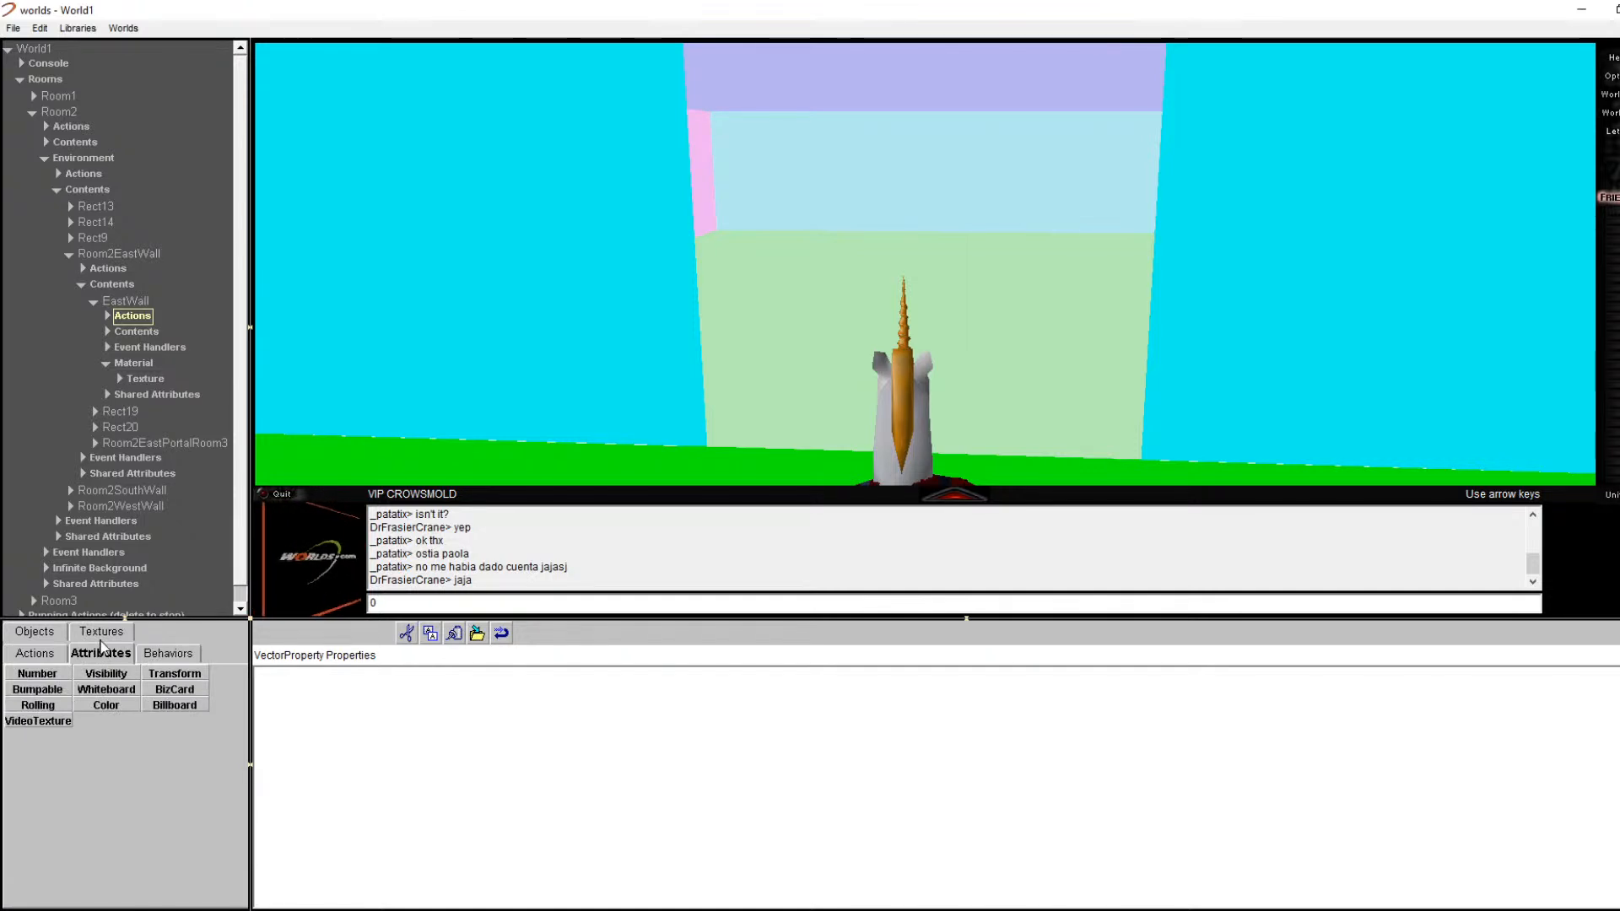
click(55, 657)
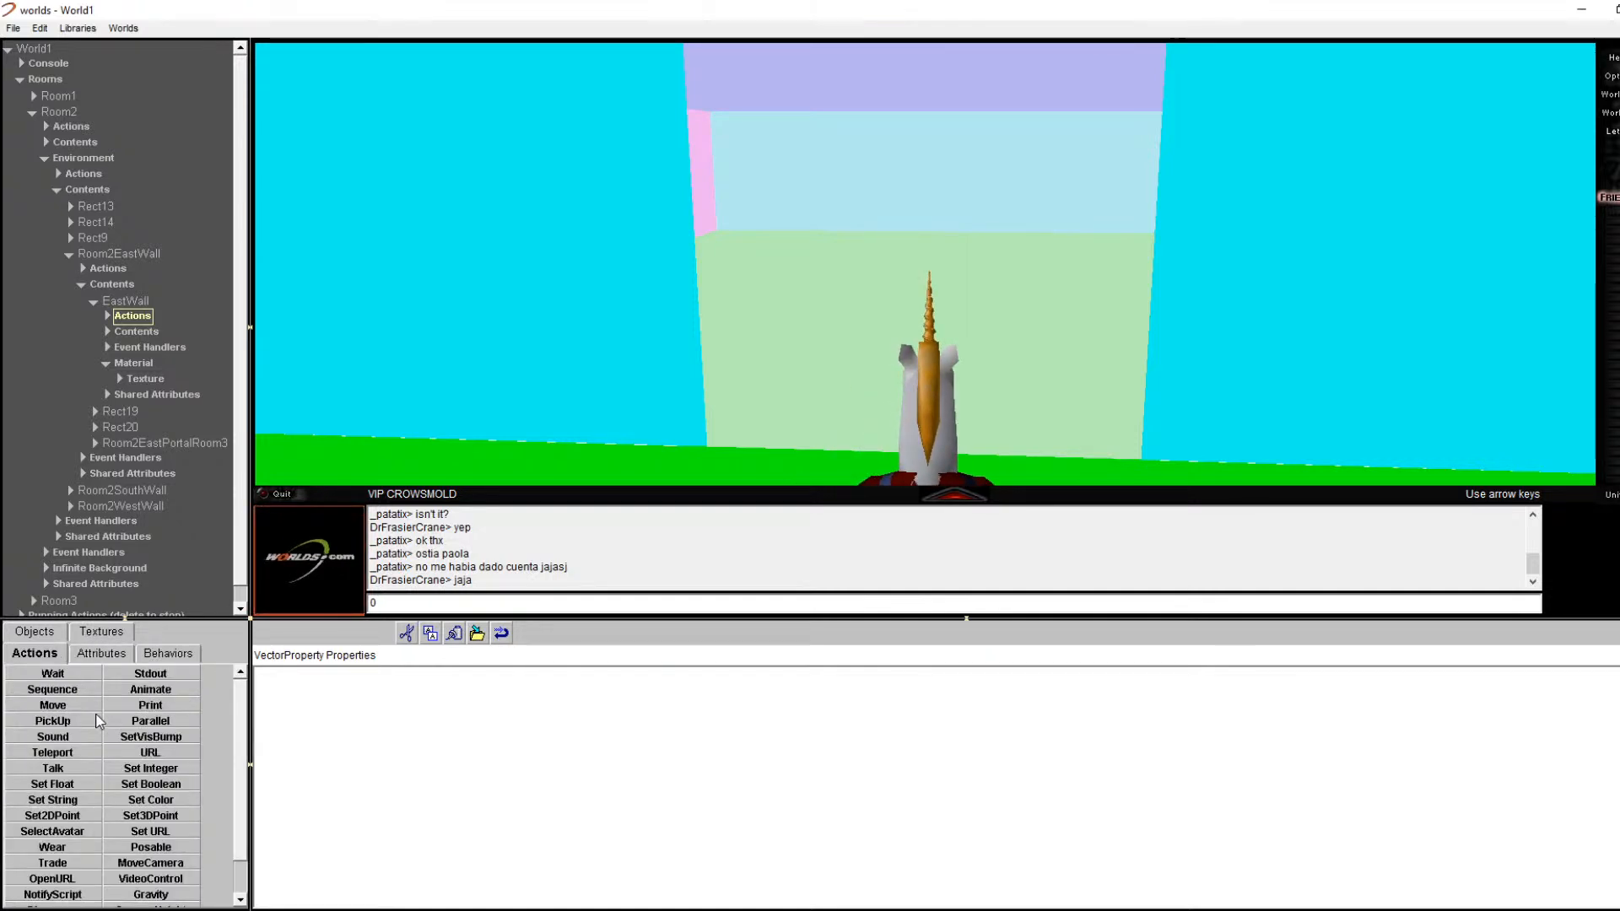
scroll(242, 843, down, 3)
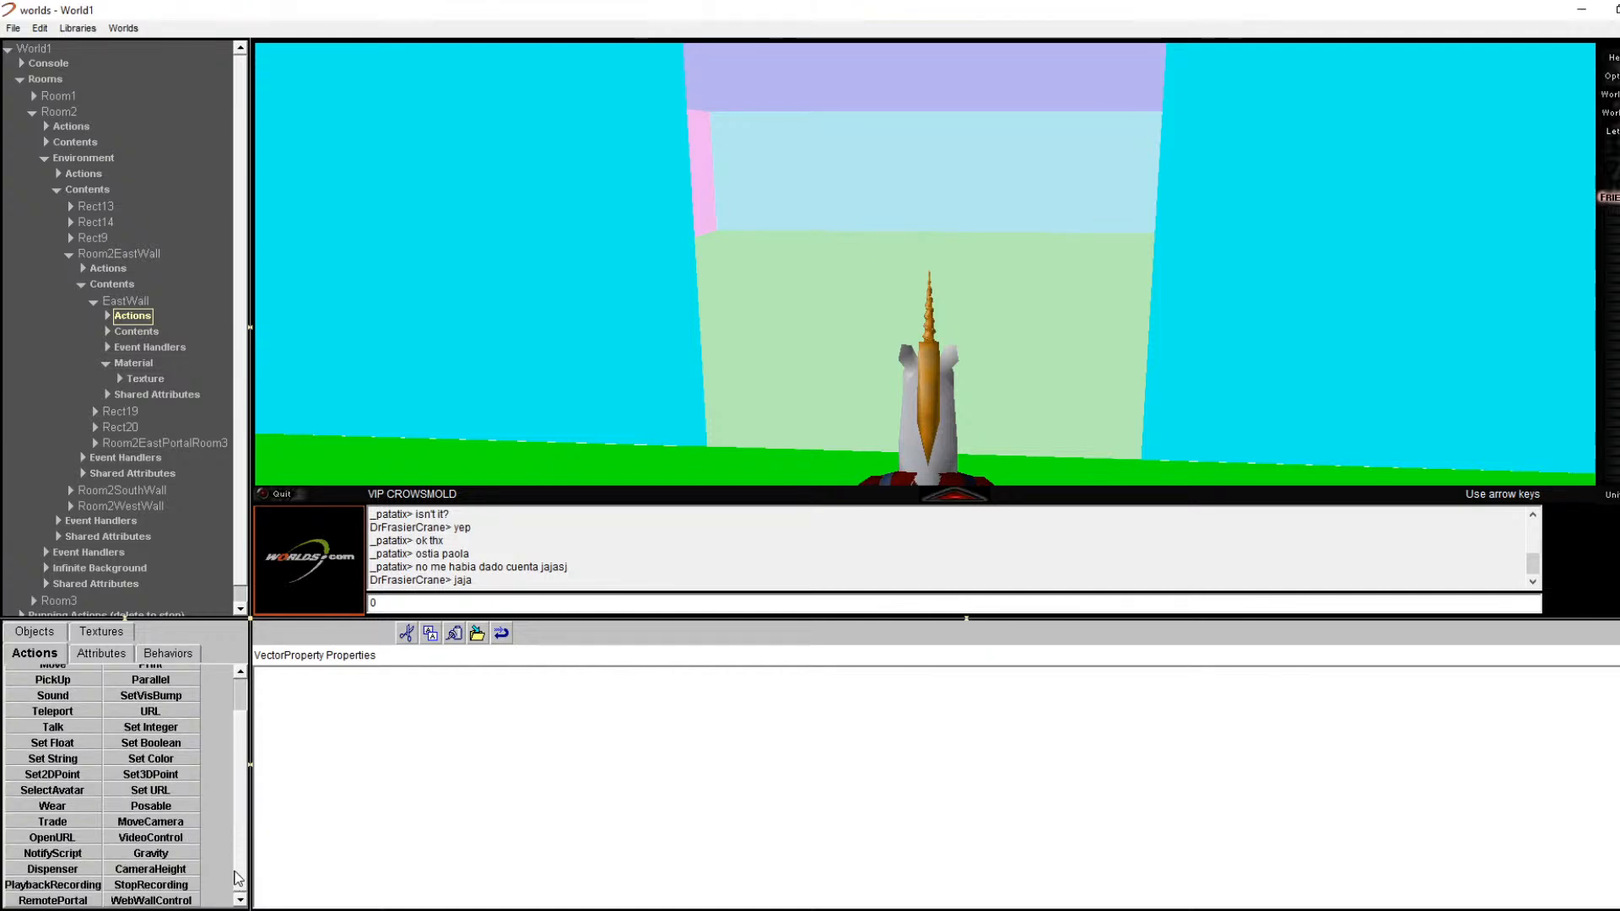
scroll(238, 878, up, 3)
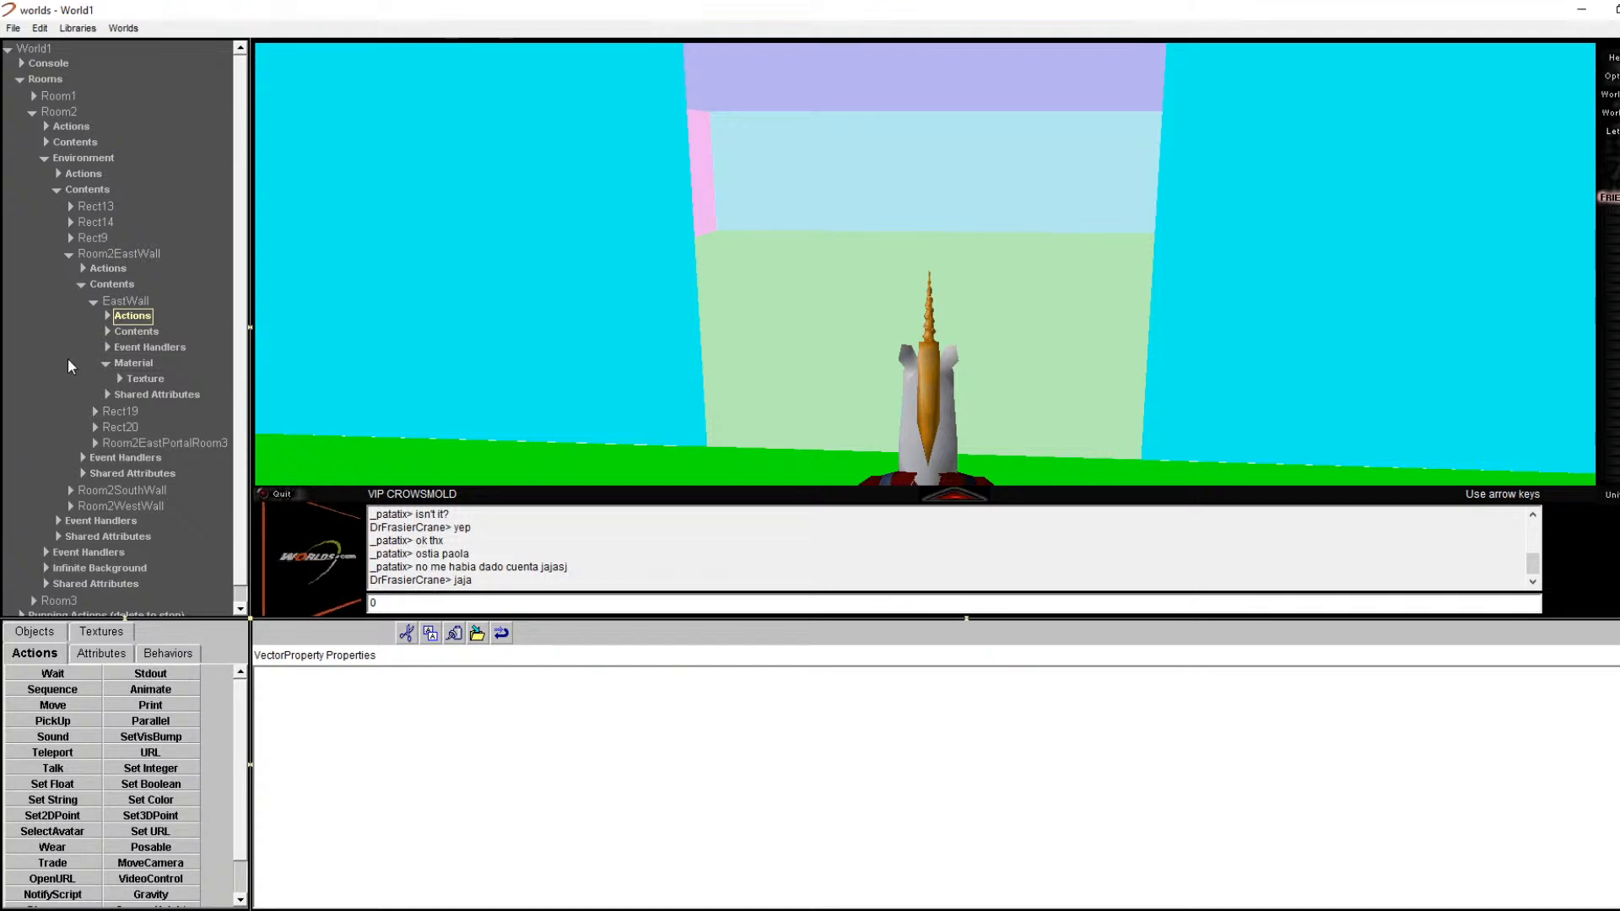
click(124, 307)
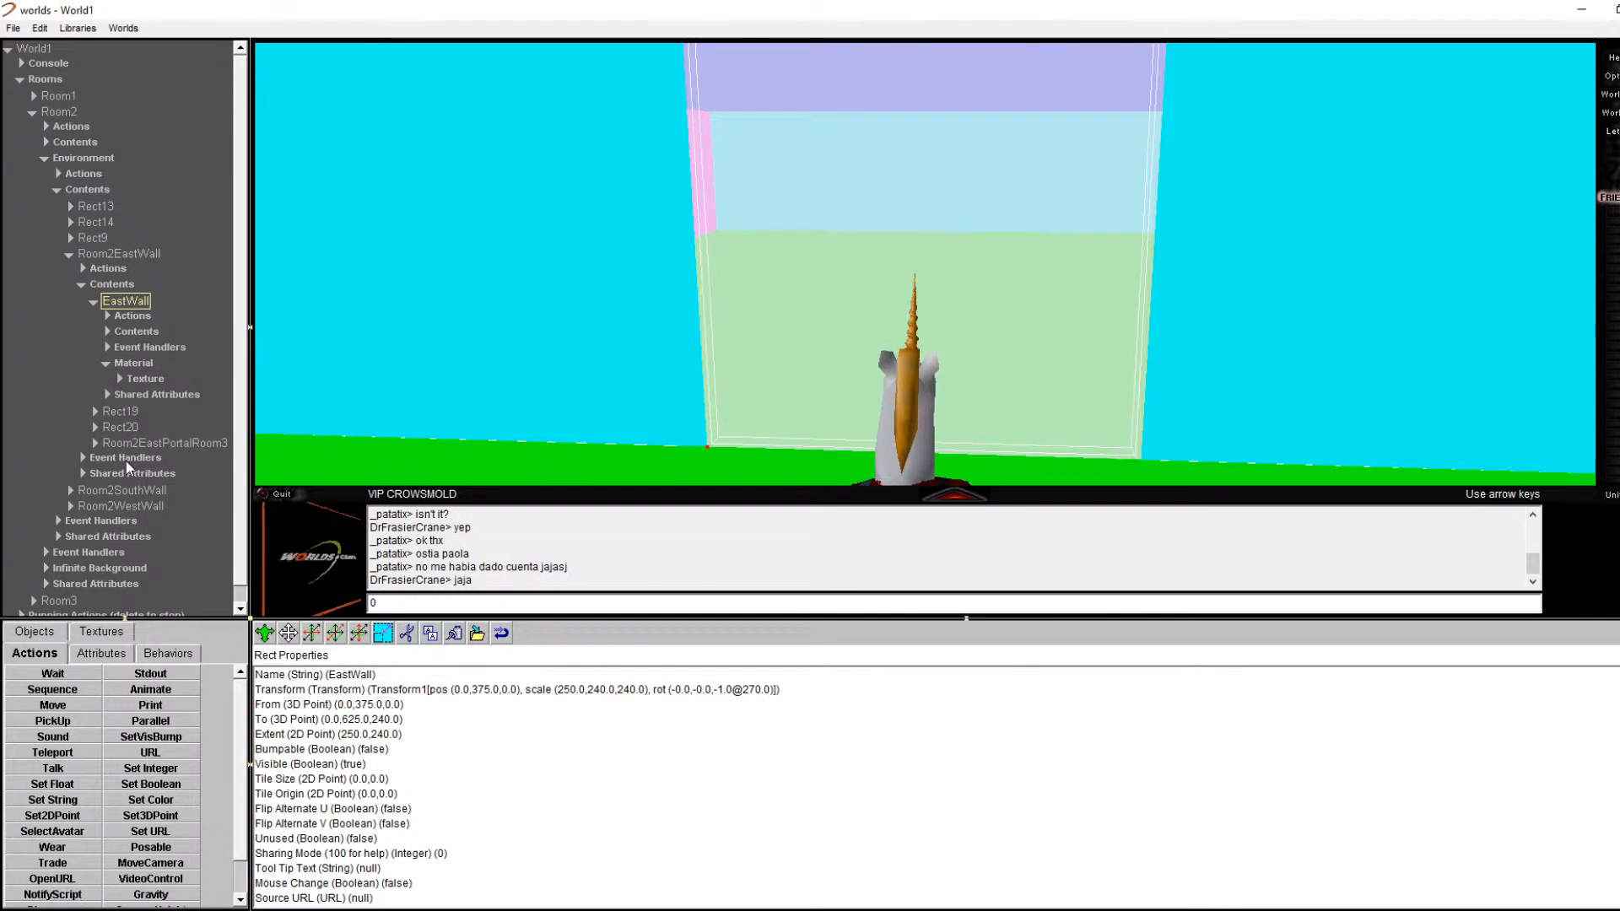
click(108, 315)
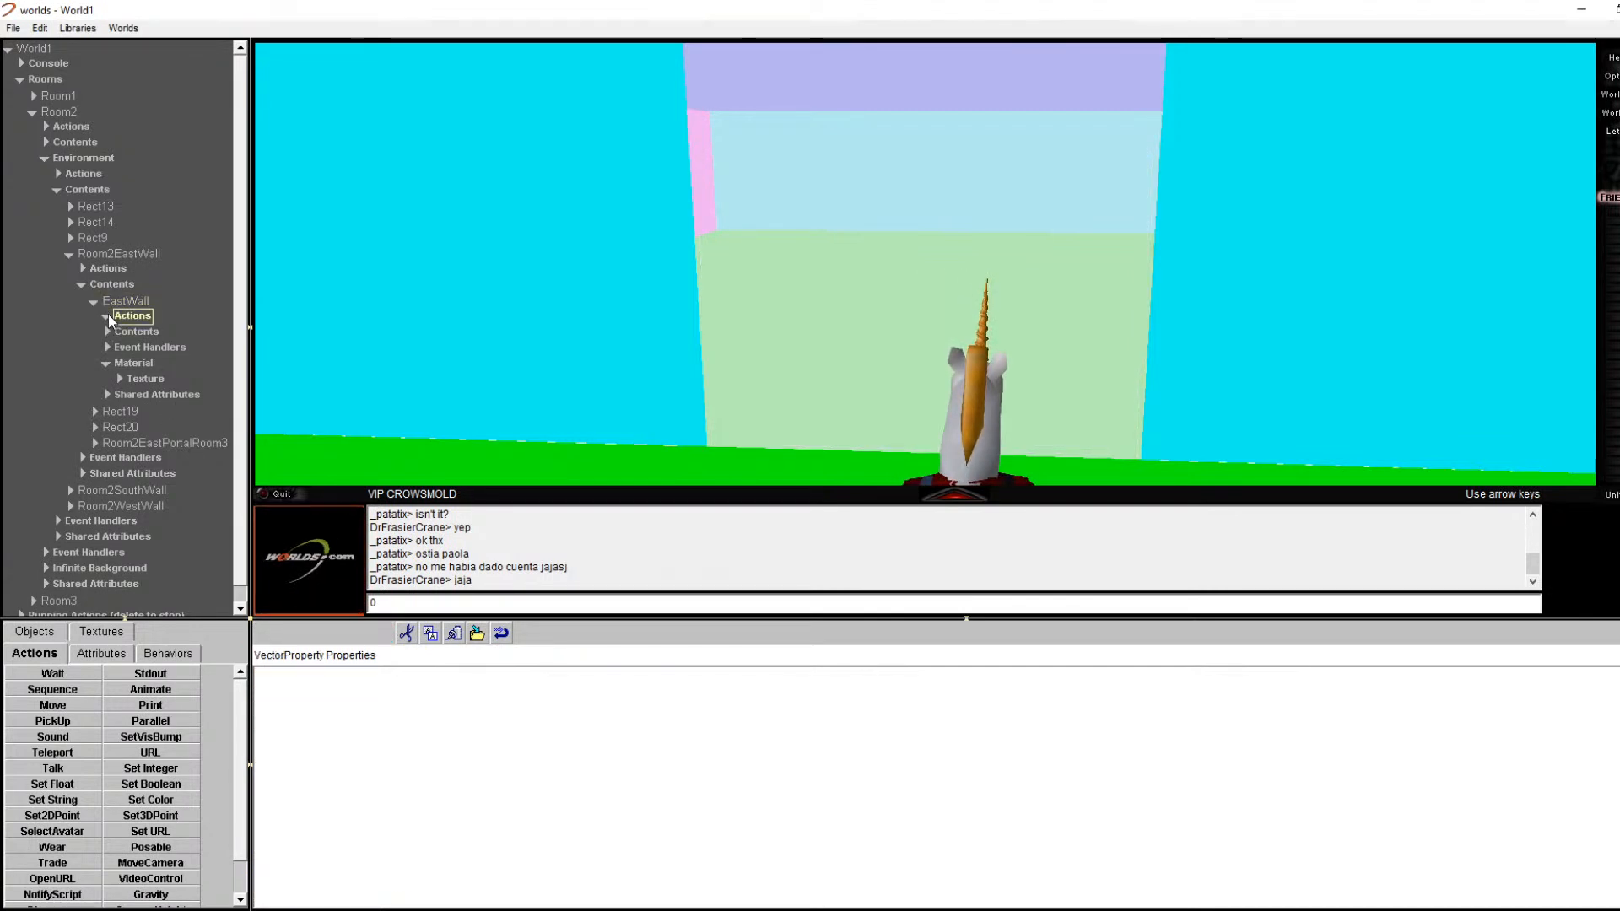
click(109, 331)
Step: Inspect EastWall's Material and Texture settings, then collapse the EastWall branch
click(107, 348)
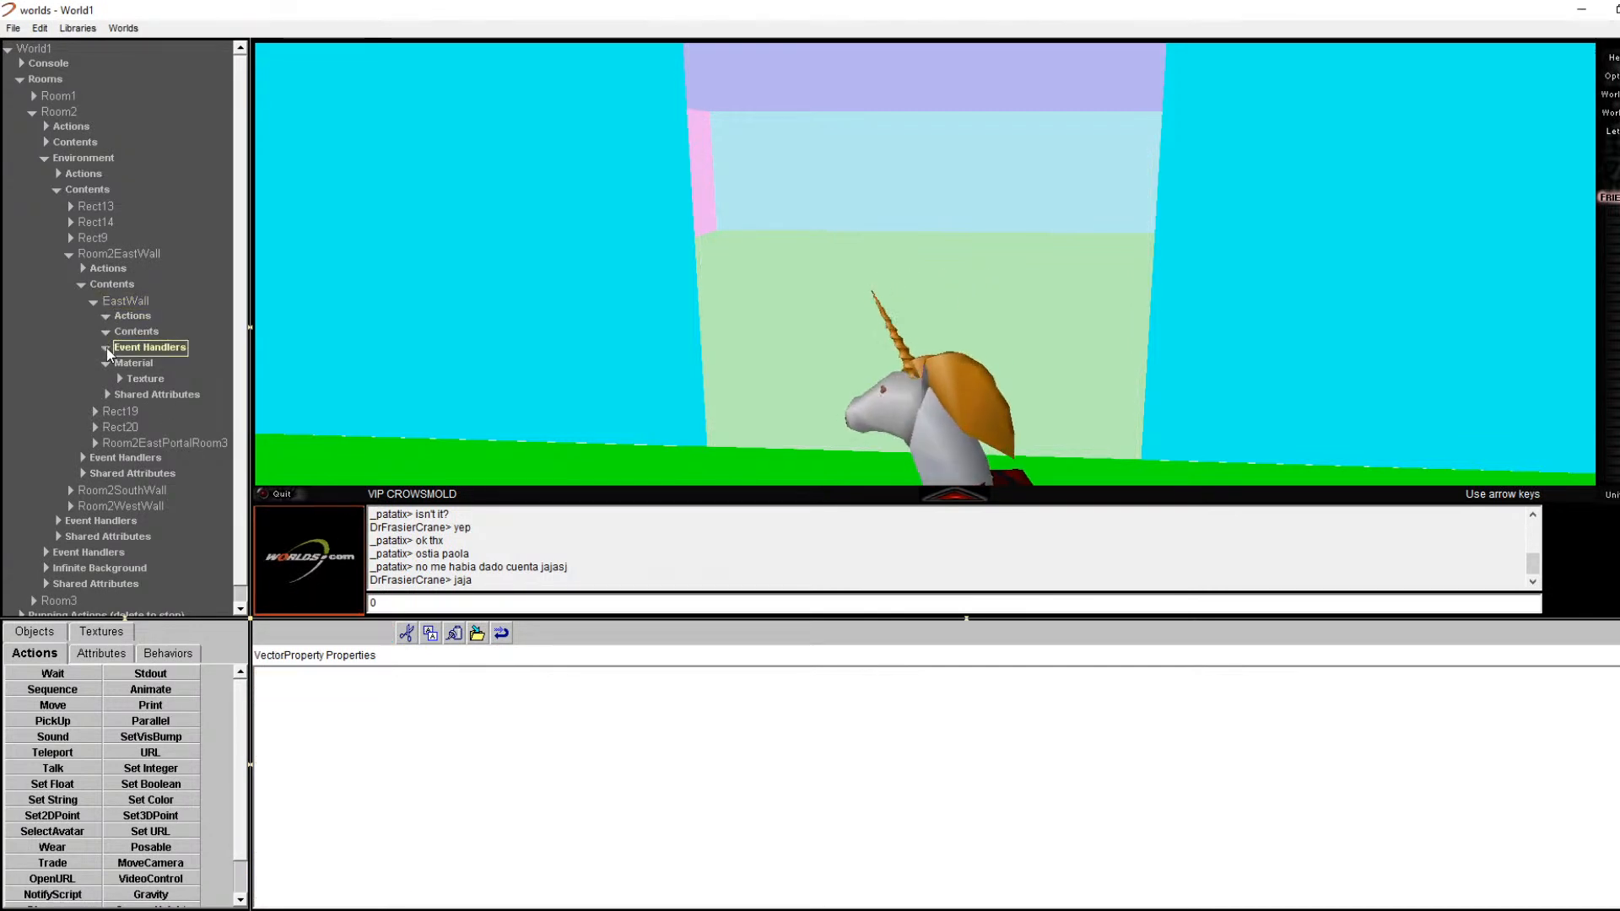
click(132, 363)
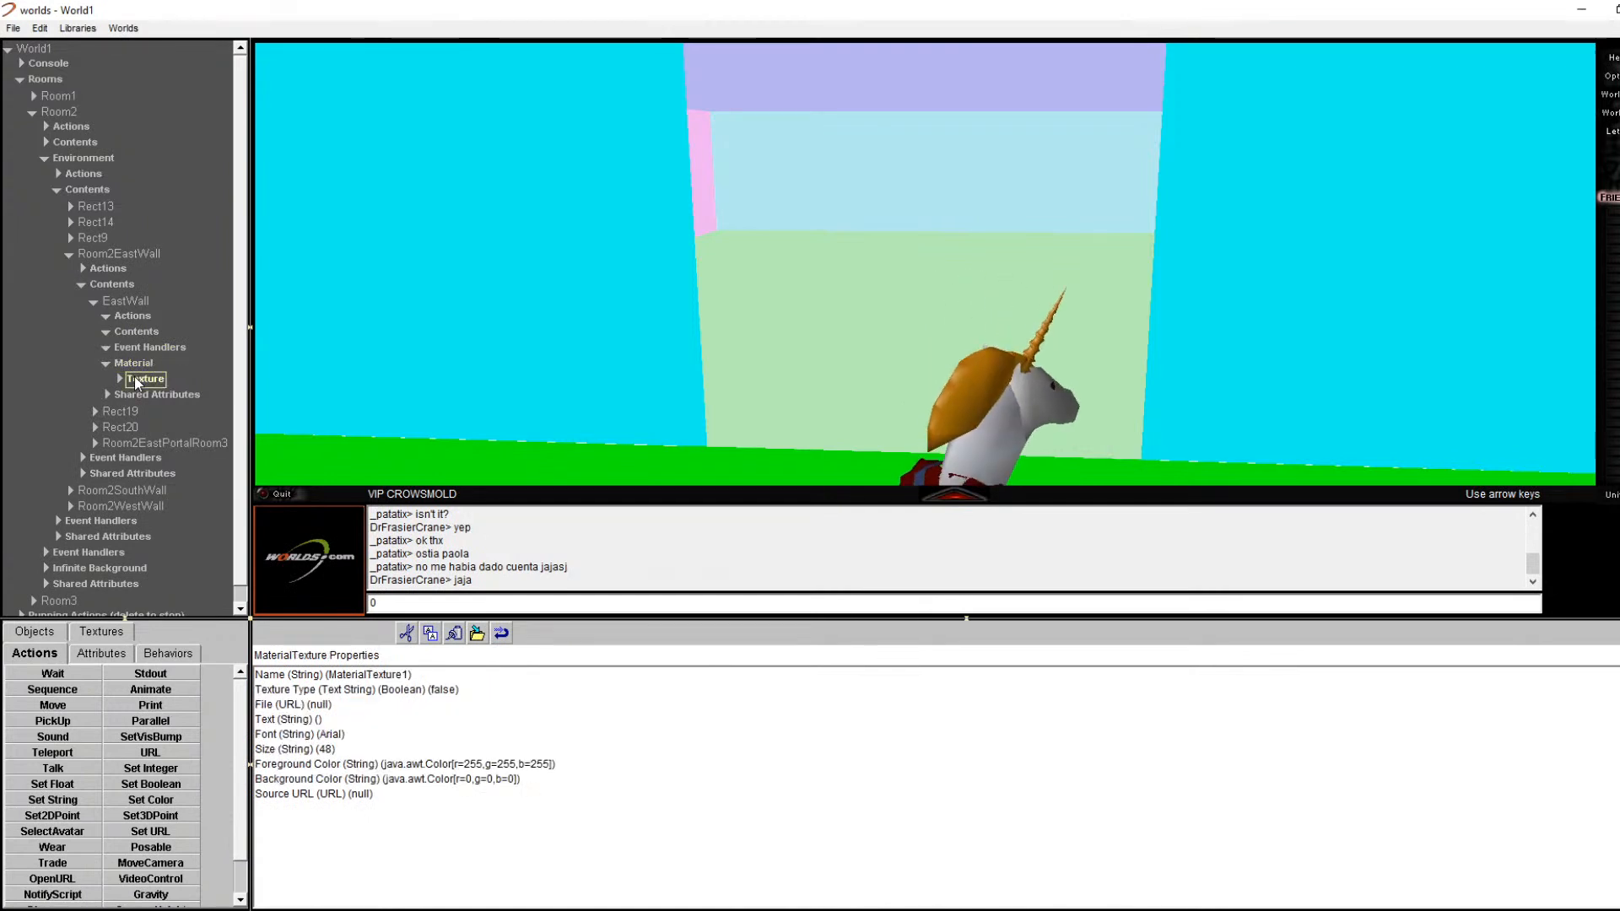
click(150, 363)
click(137, 380)
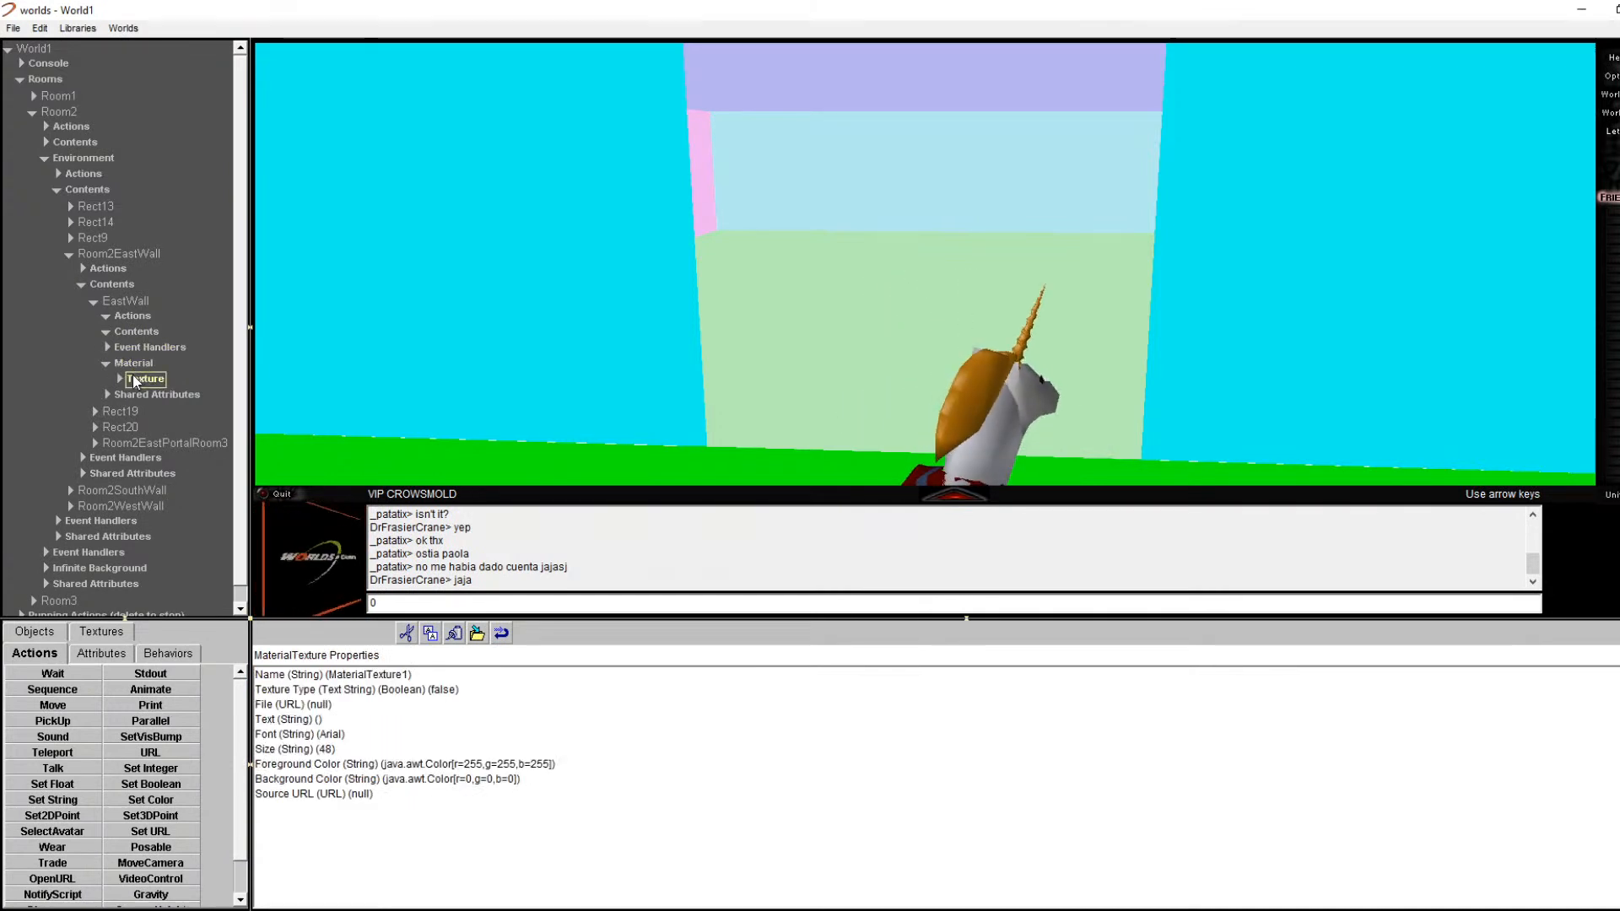
click(132, 364)
click(131, 336)
double_click(124, 305)
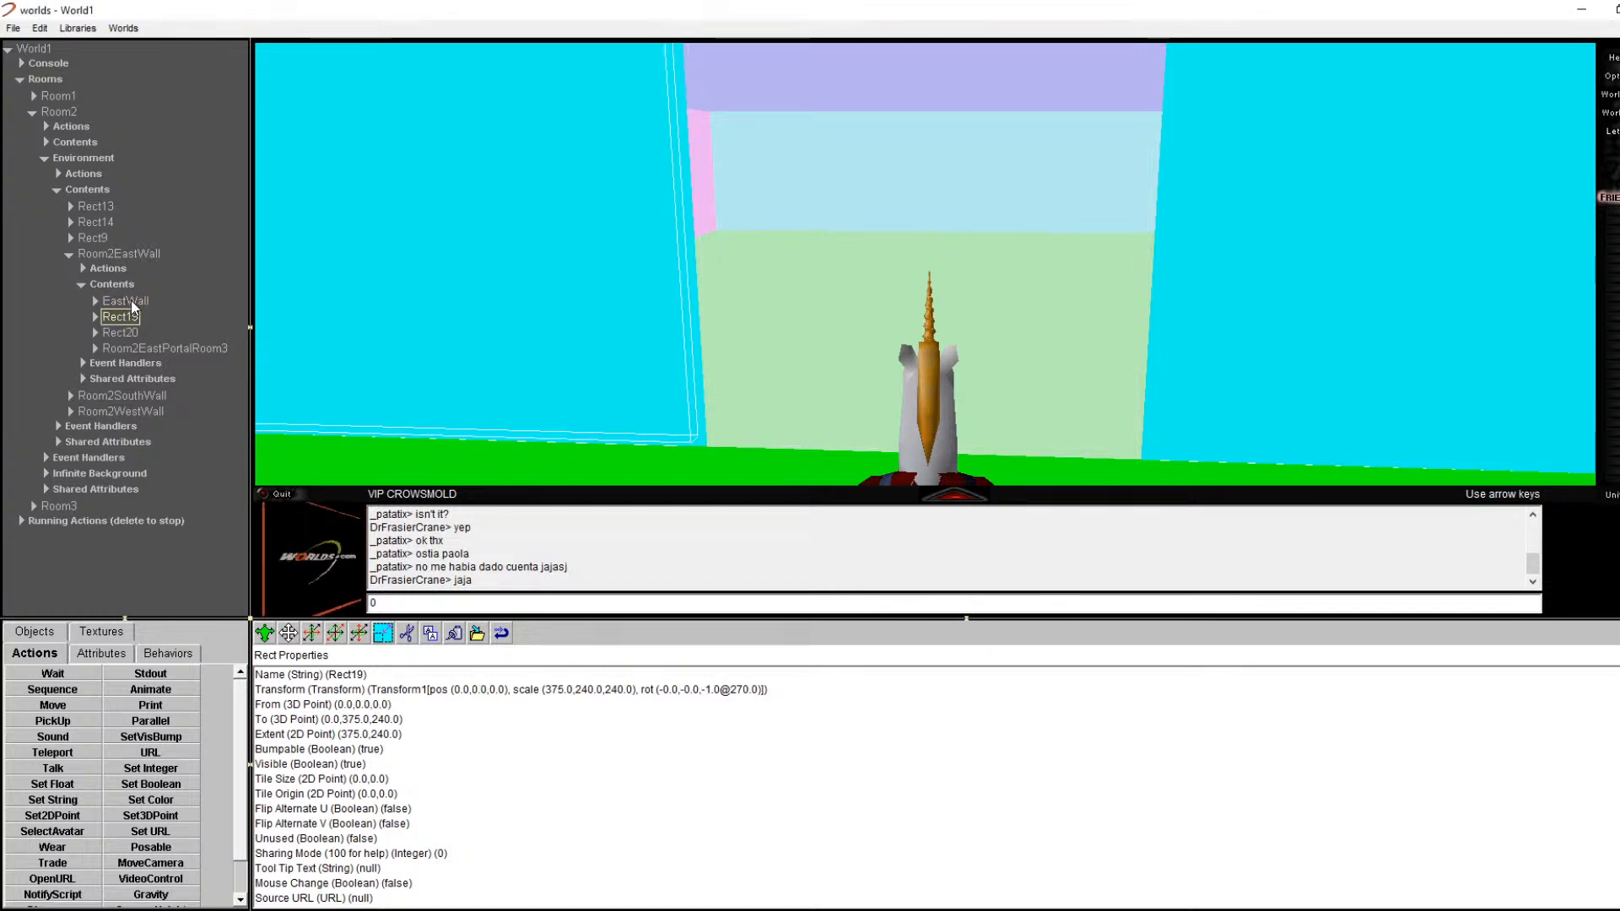
Step: Set the Room2EastPortalRoom3 portal's Mirrored property to Mirrored
click(133, 344)
scroll(500, 694, down, 1)
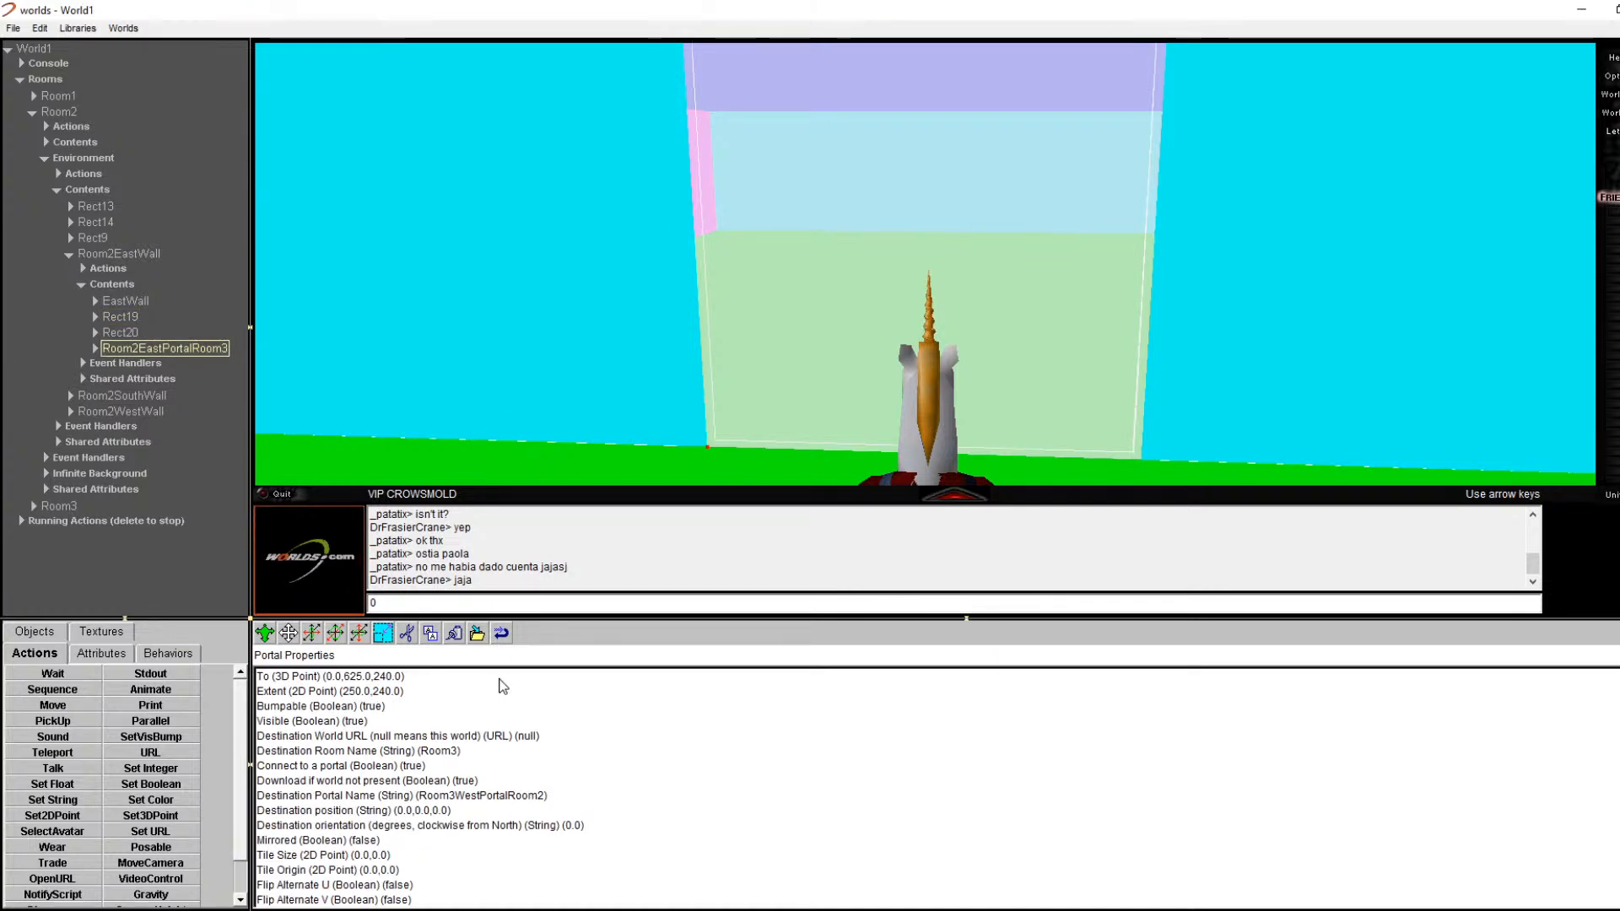
scroll(503, 688, up, 1)
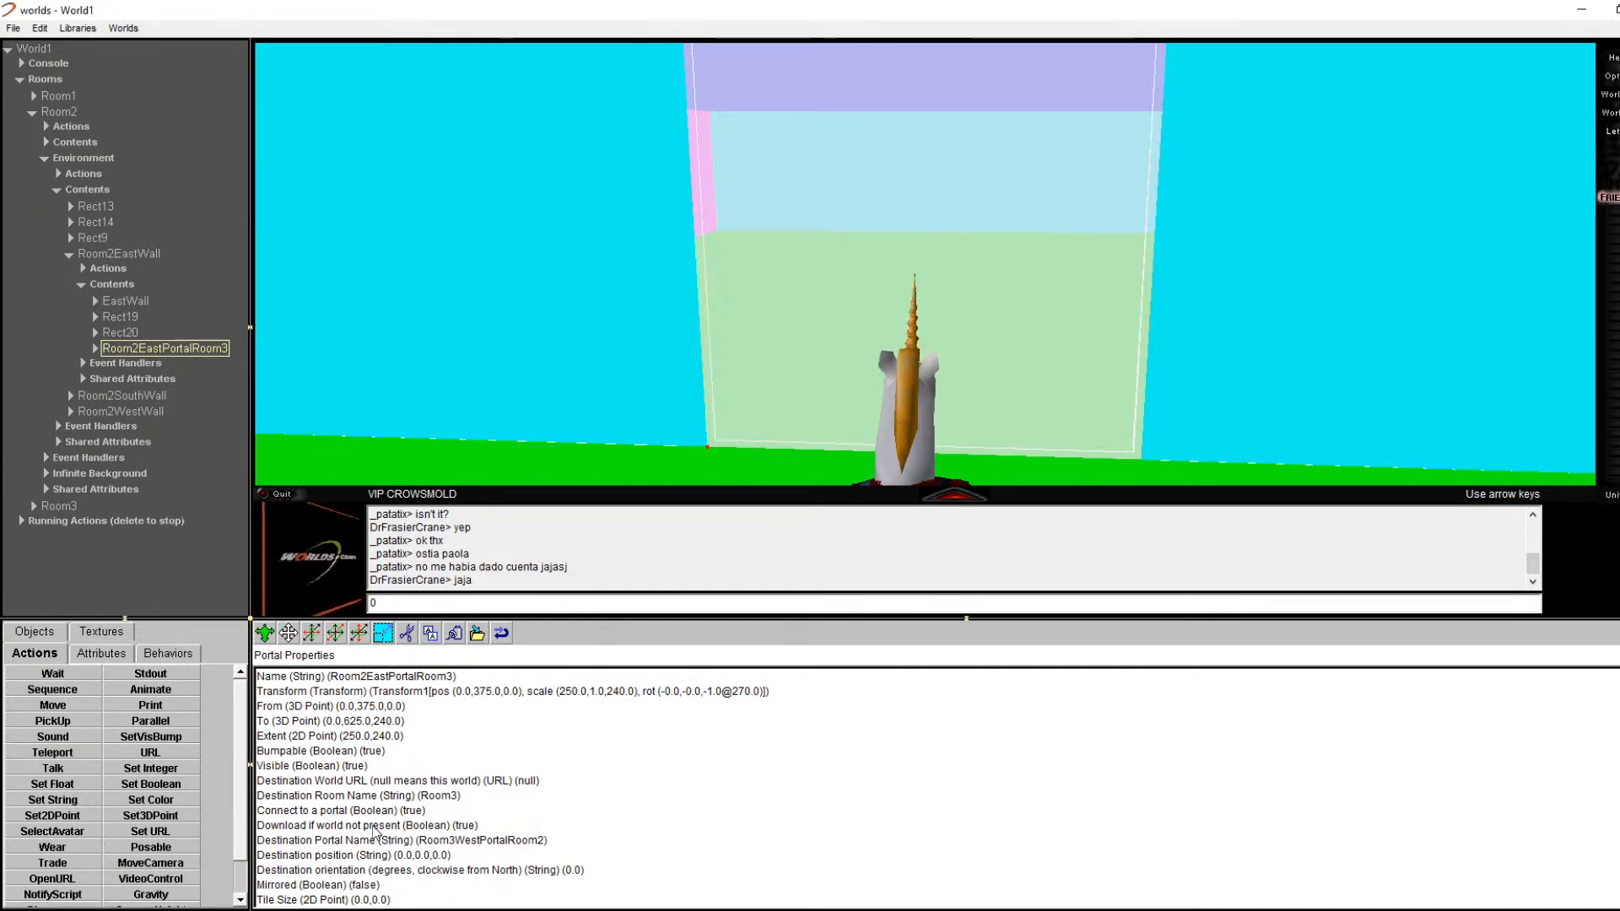
scroll(401, 861, down, 3)
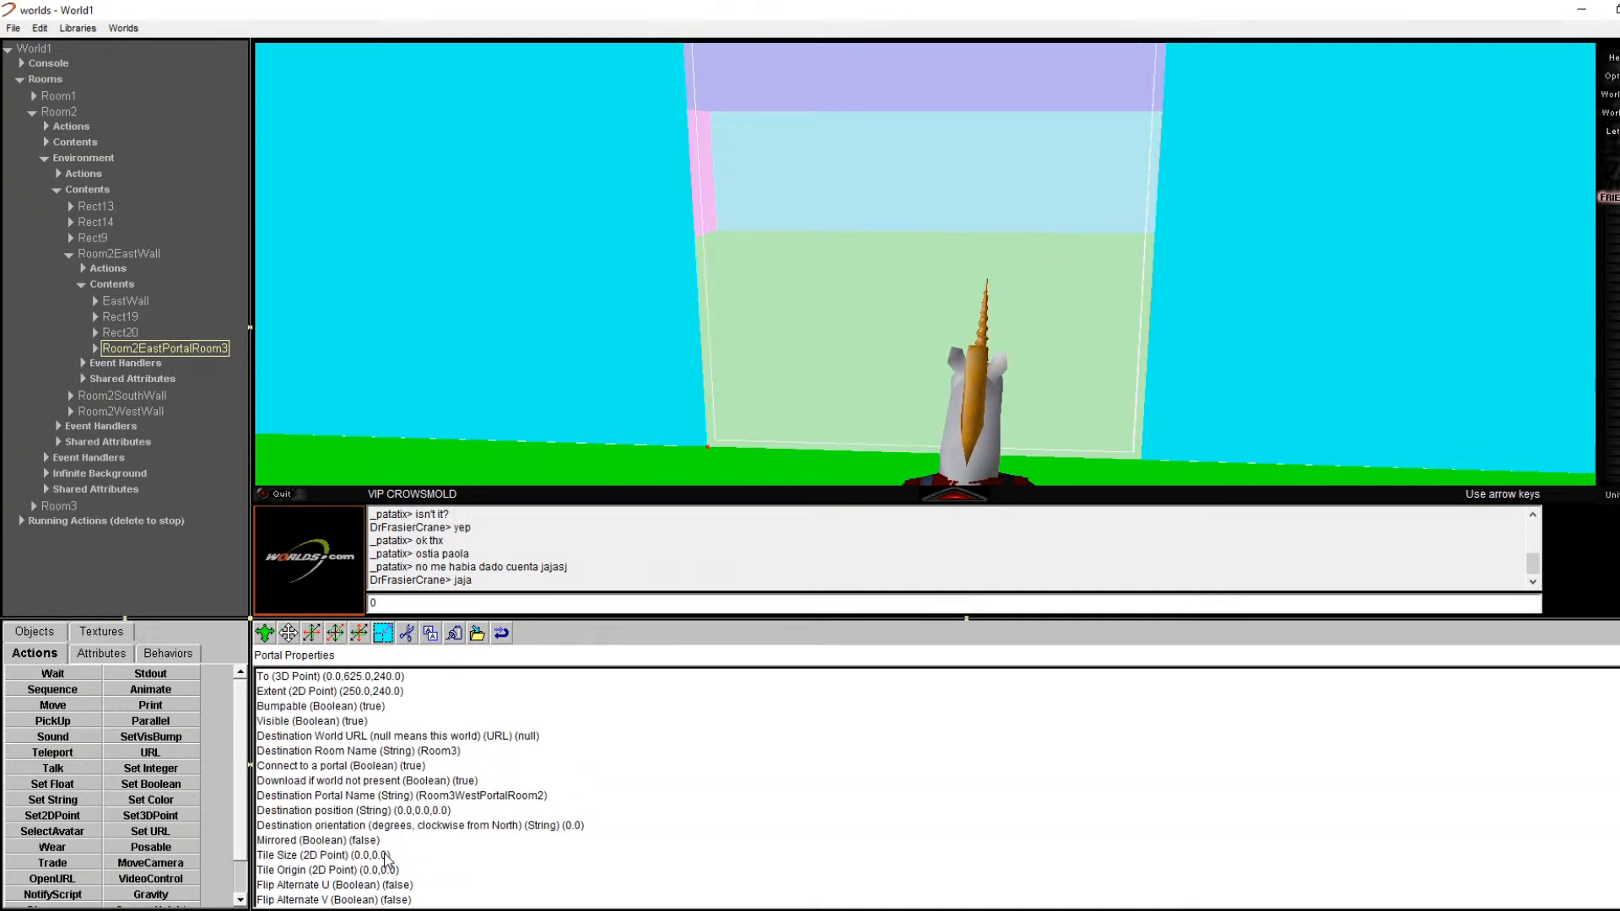
double_click(356, 839)
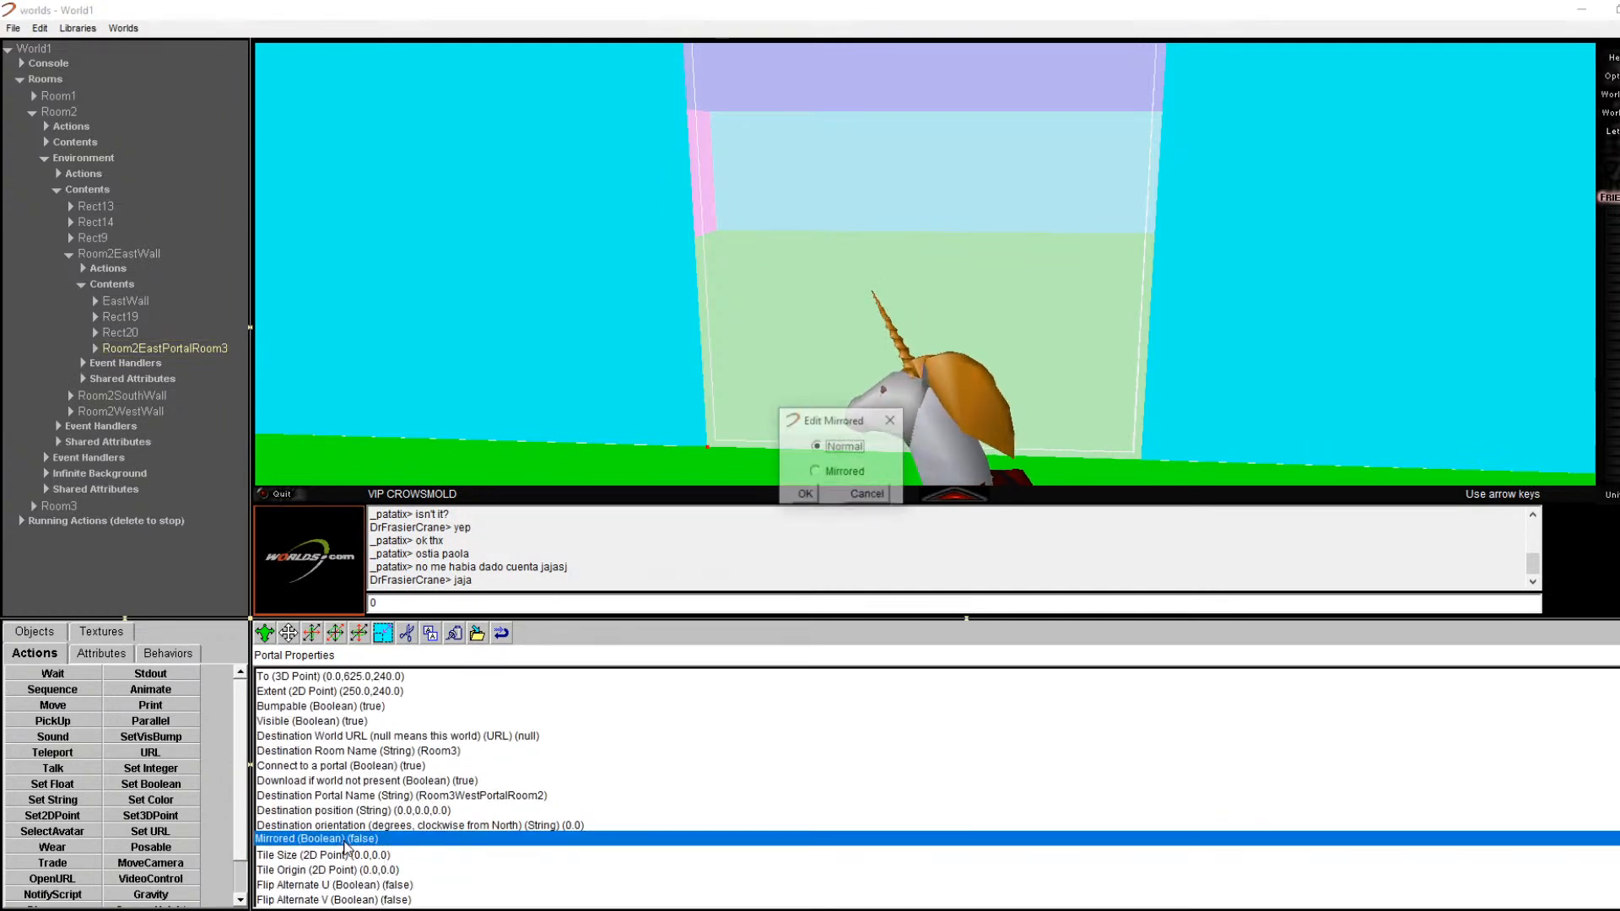
click(815, 470)
click(800, 494)
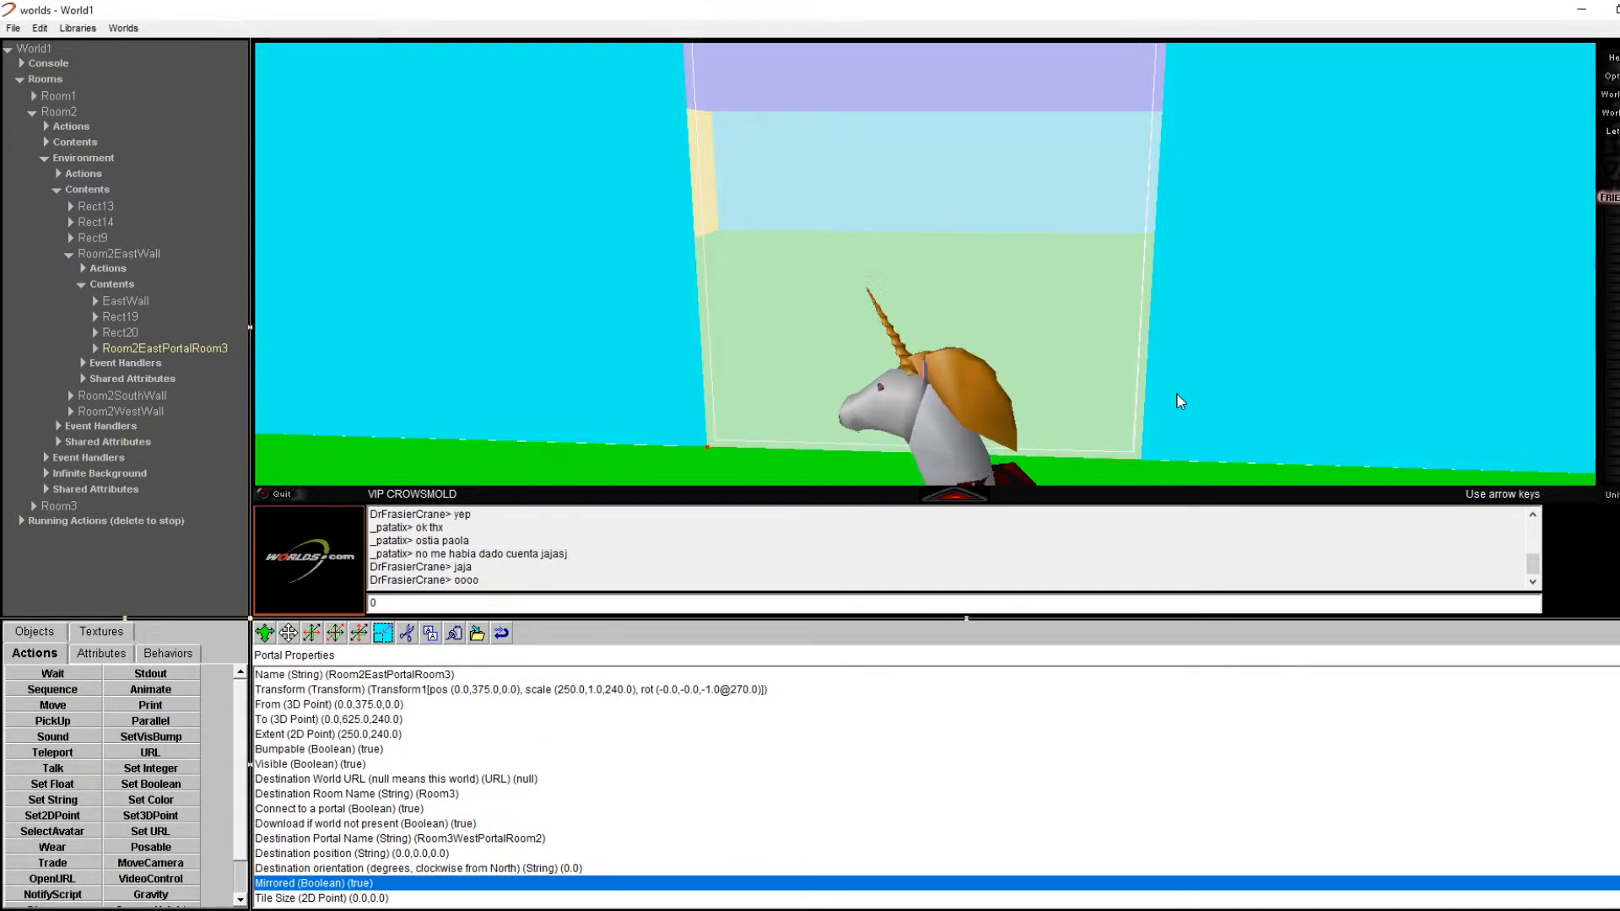
text(1)
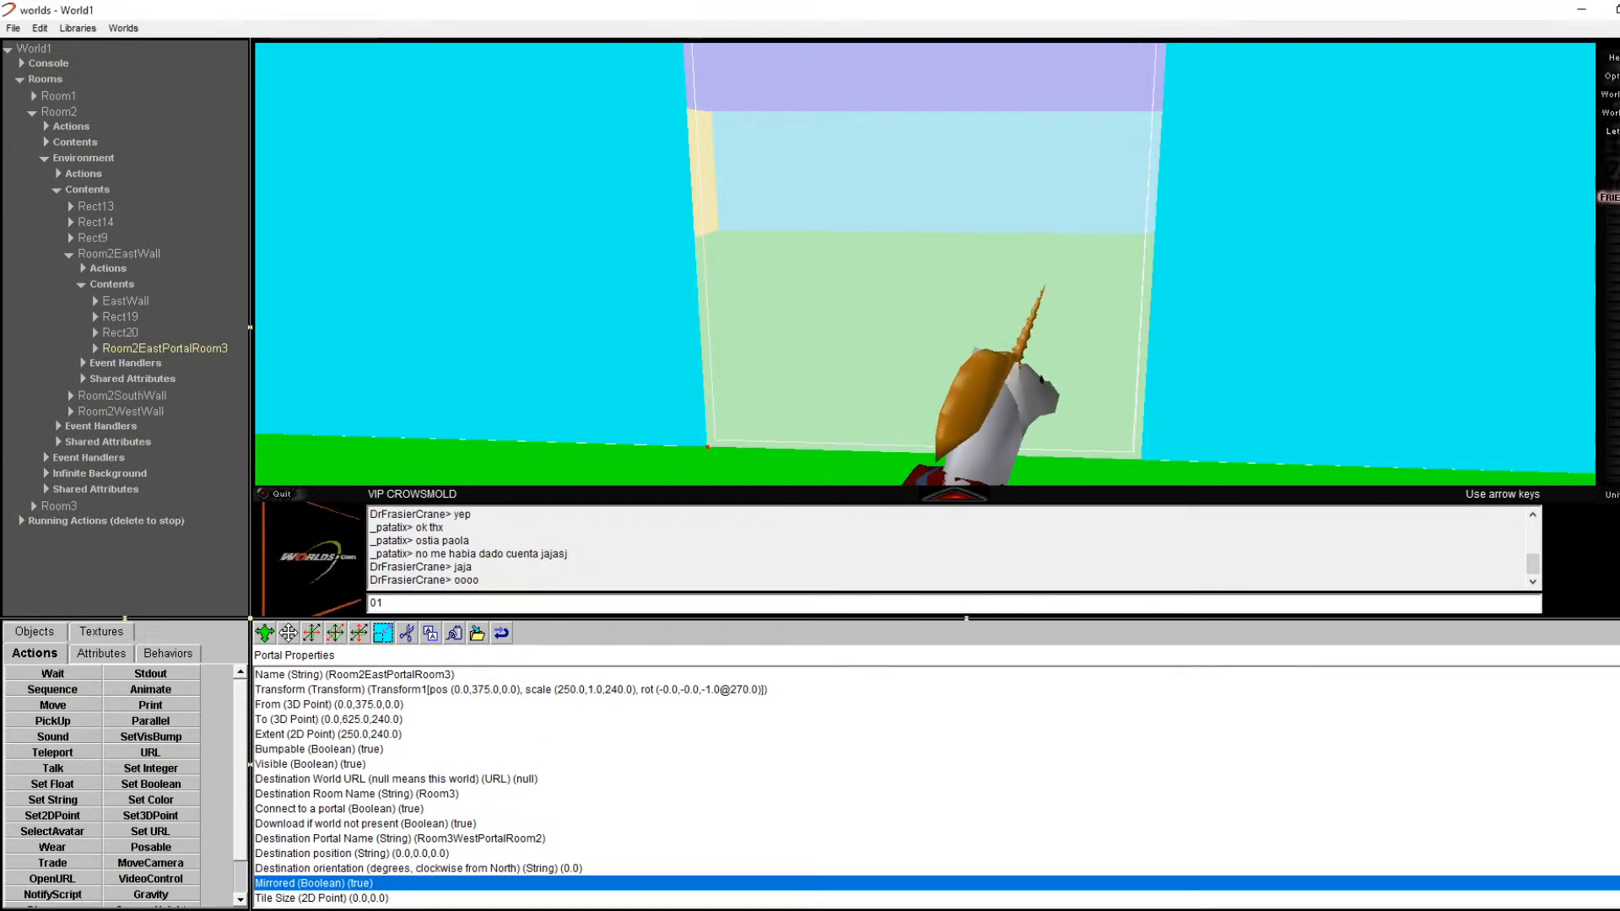
Step: Walk up to the mirrored portal and move around to check the reflection
key(Up)
key(Right)
key(Down)
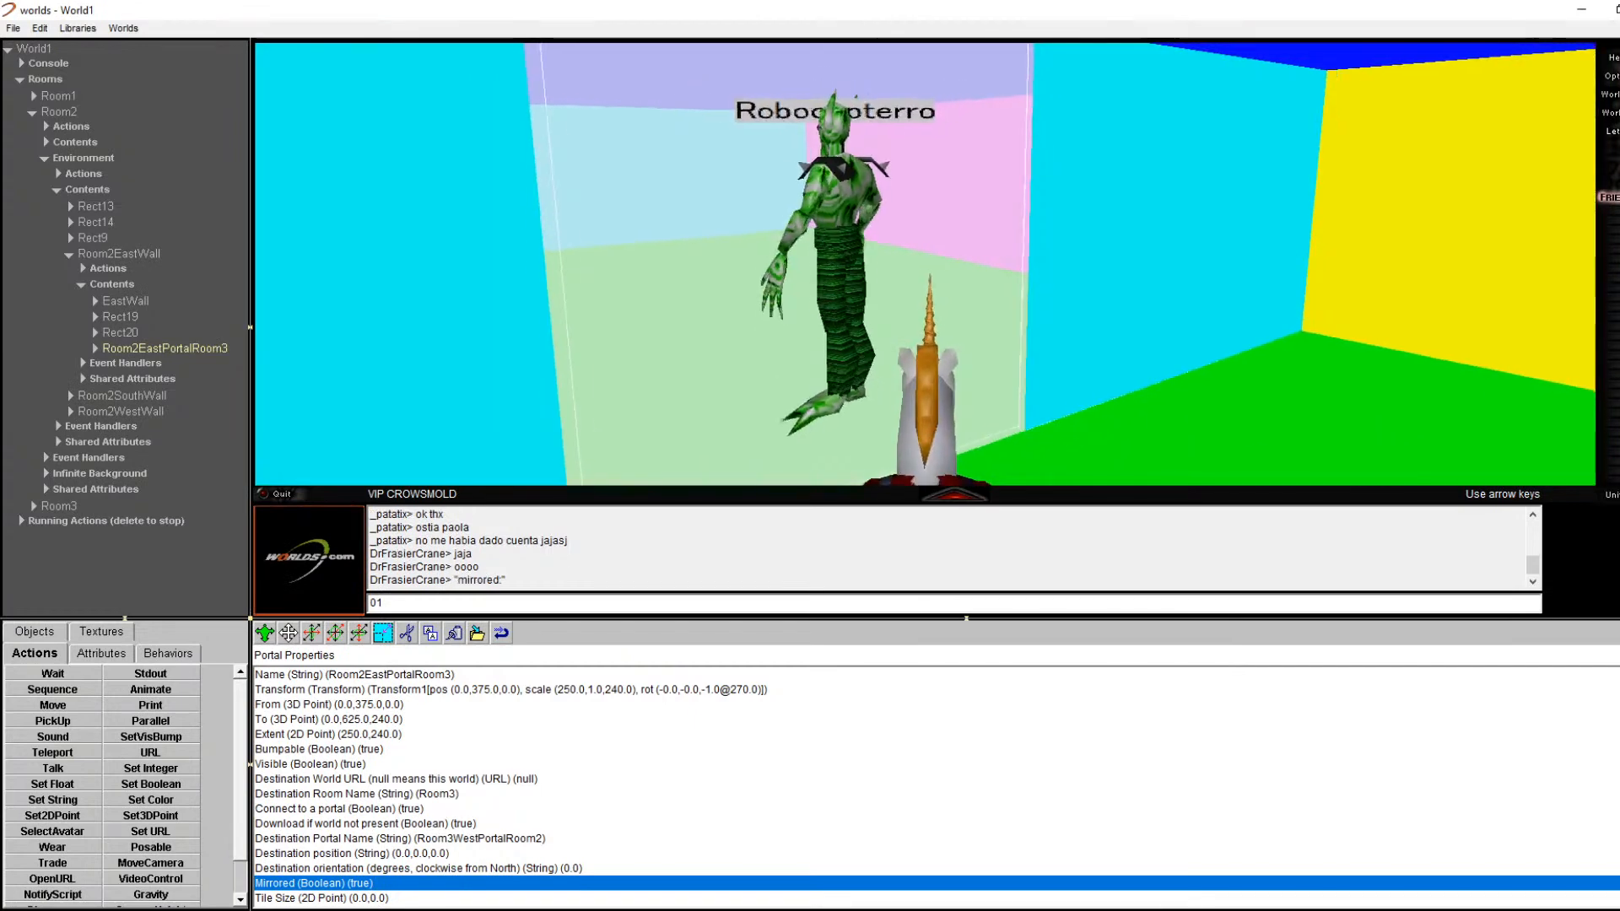
key(Up)
key(Left)
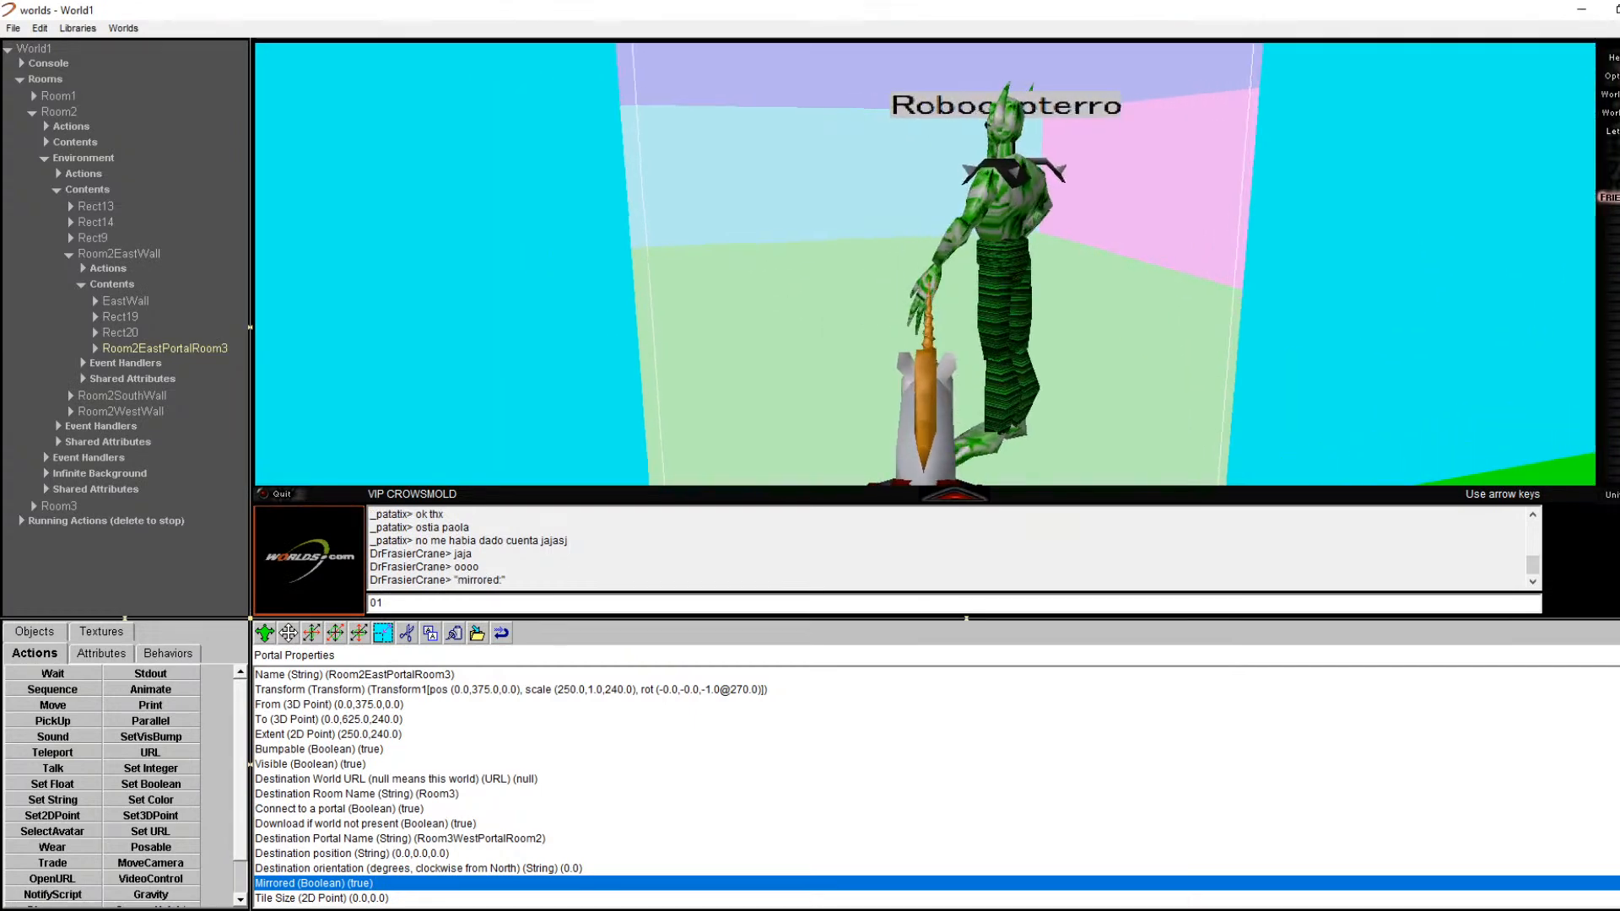
key(Down)
key(Left)
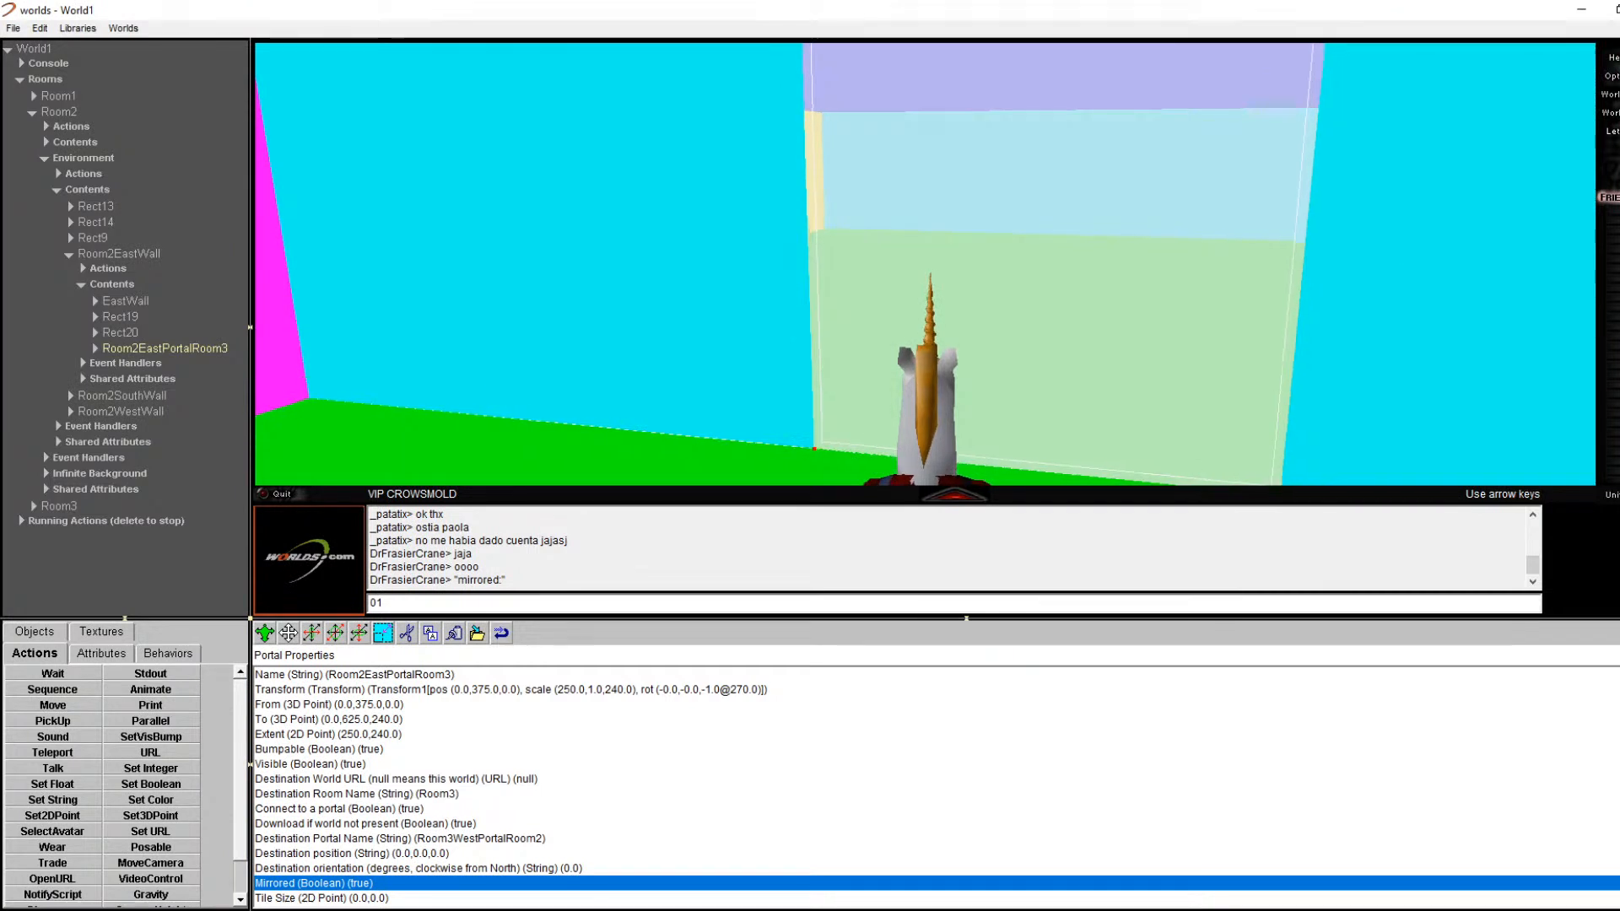
click(125, 300)
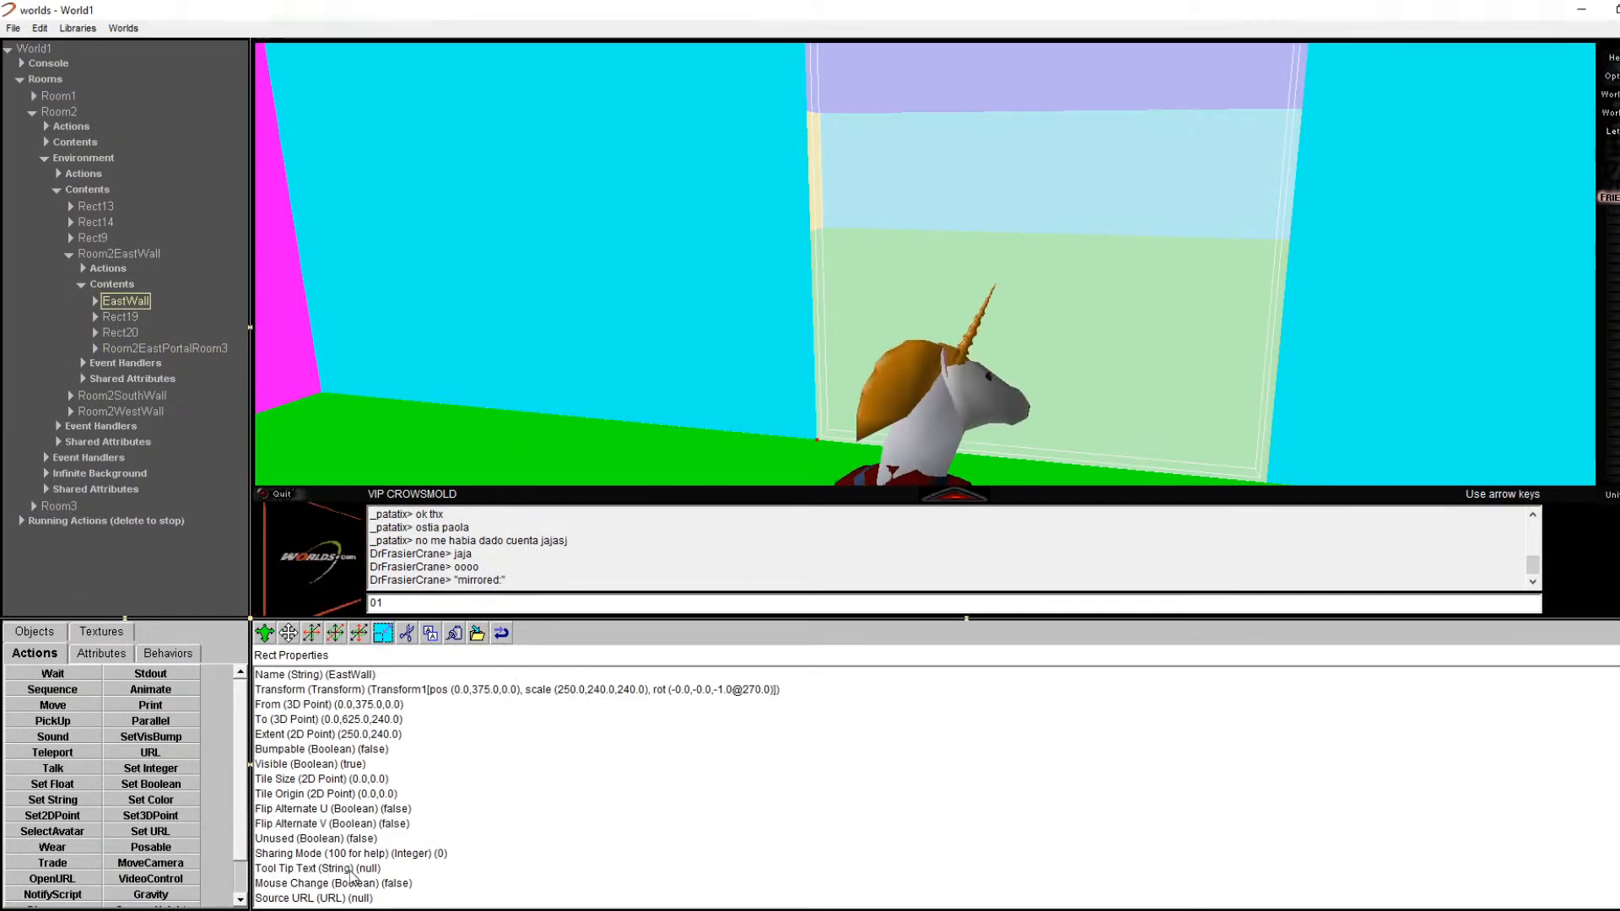
click(361, 764)
double_click(361, 765)
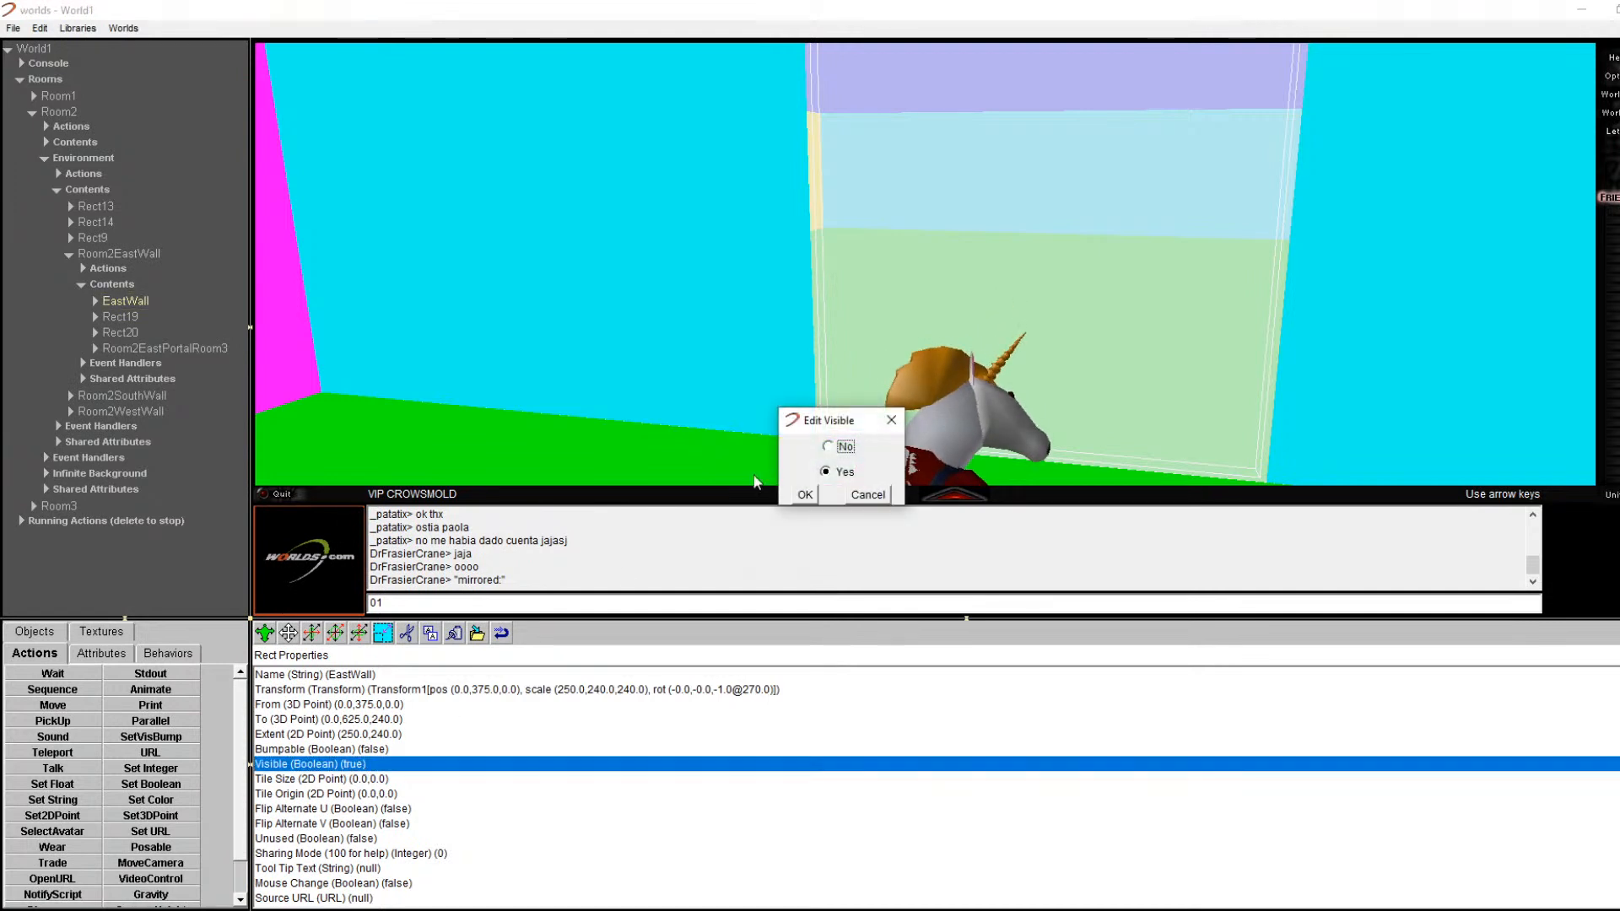
click(806, 494)
key(Right)
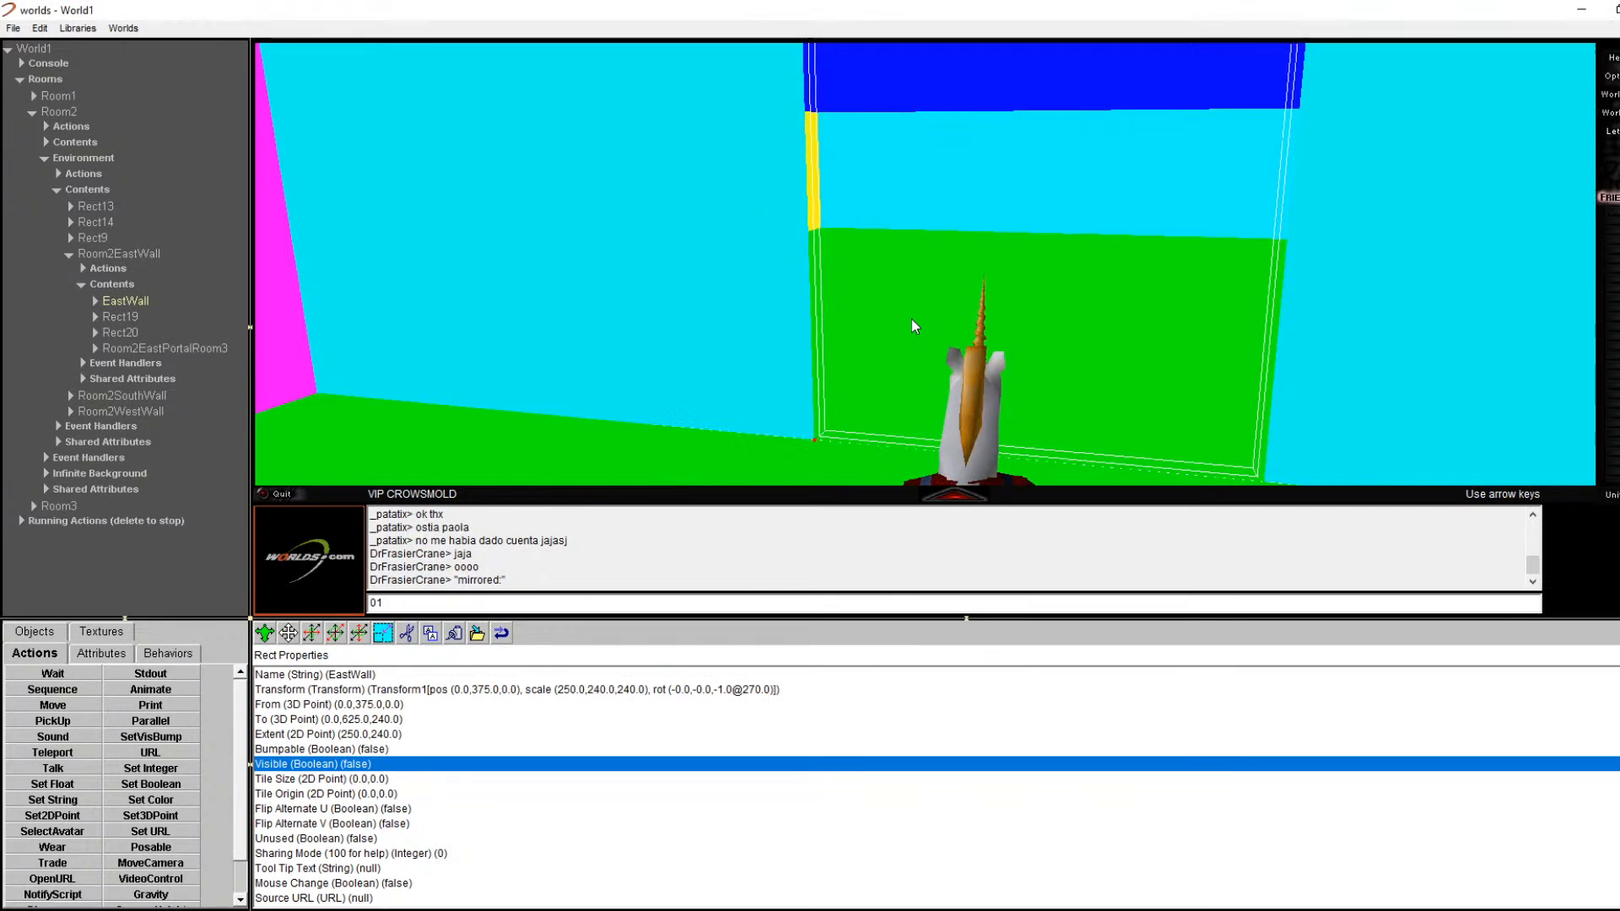
key(Right)
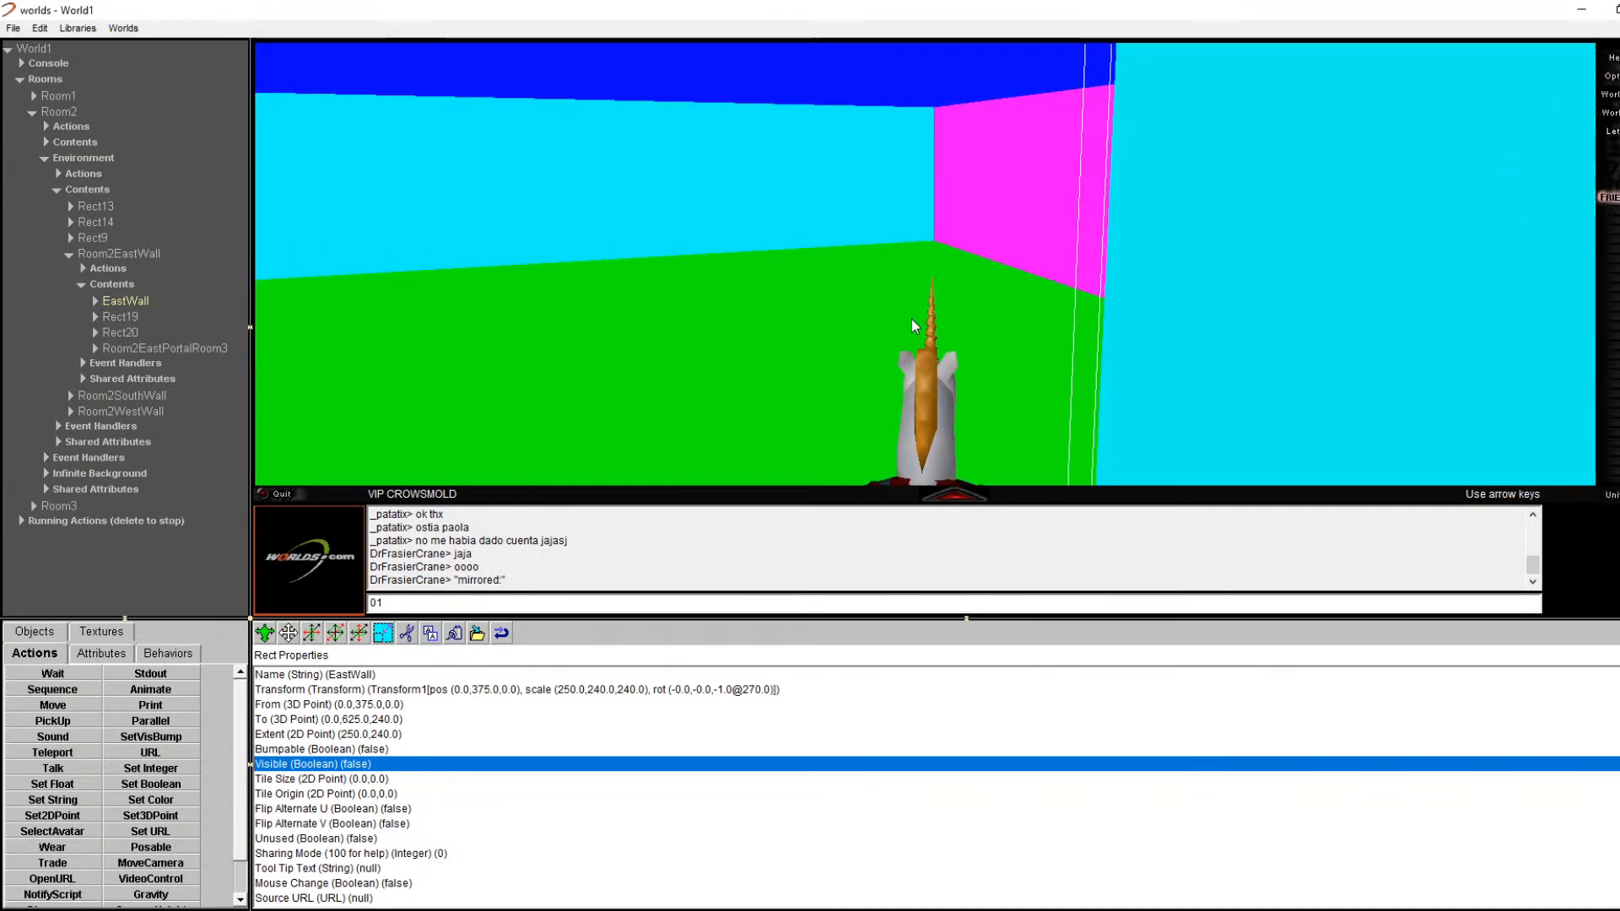
key(Right)
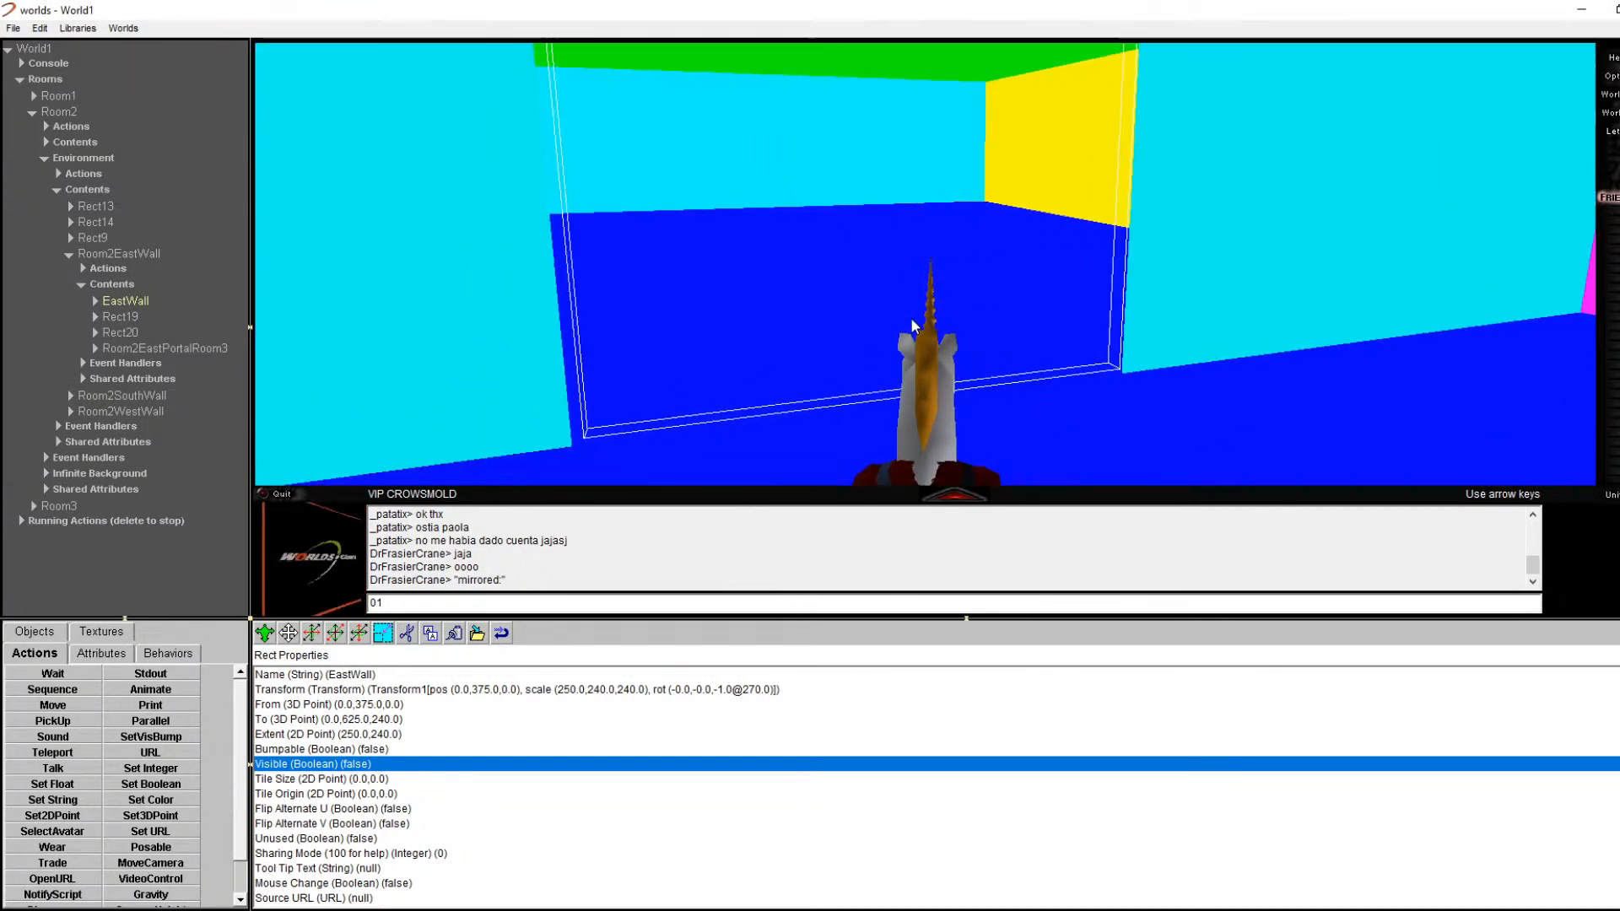
key(Right)
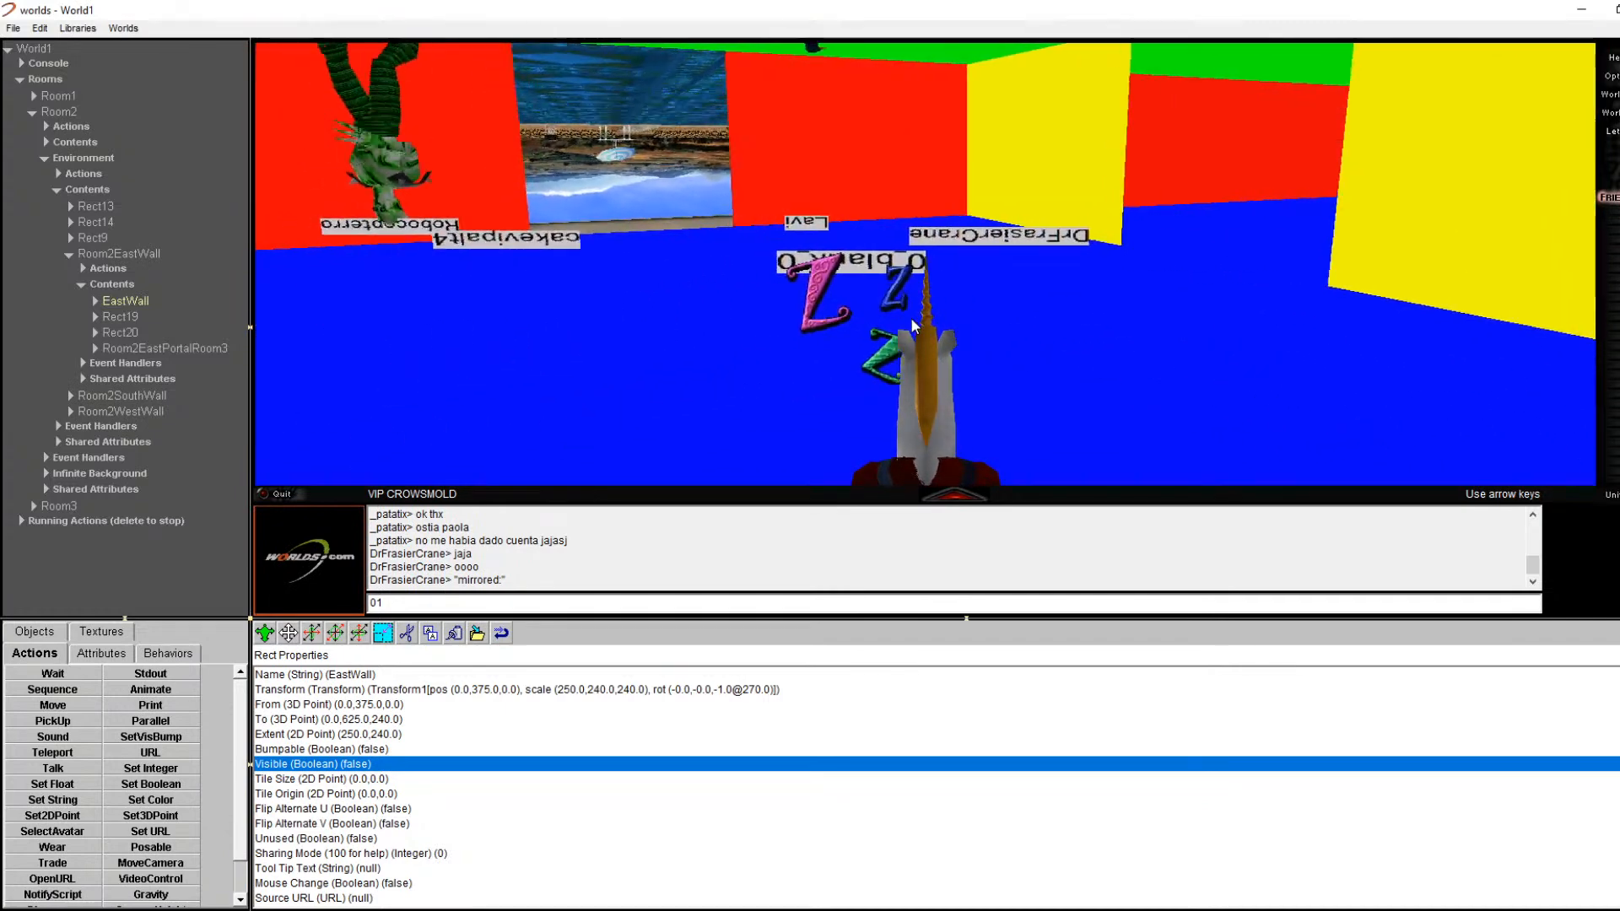
key(Right)
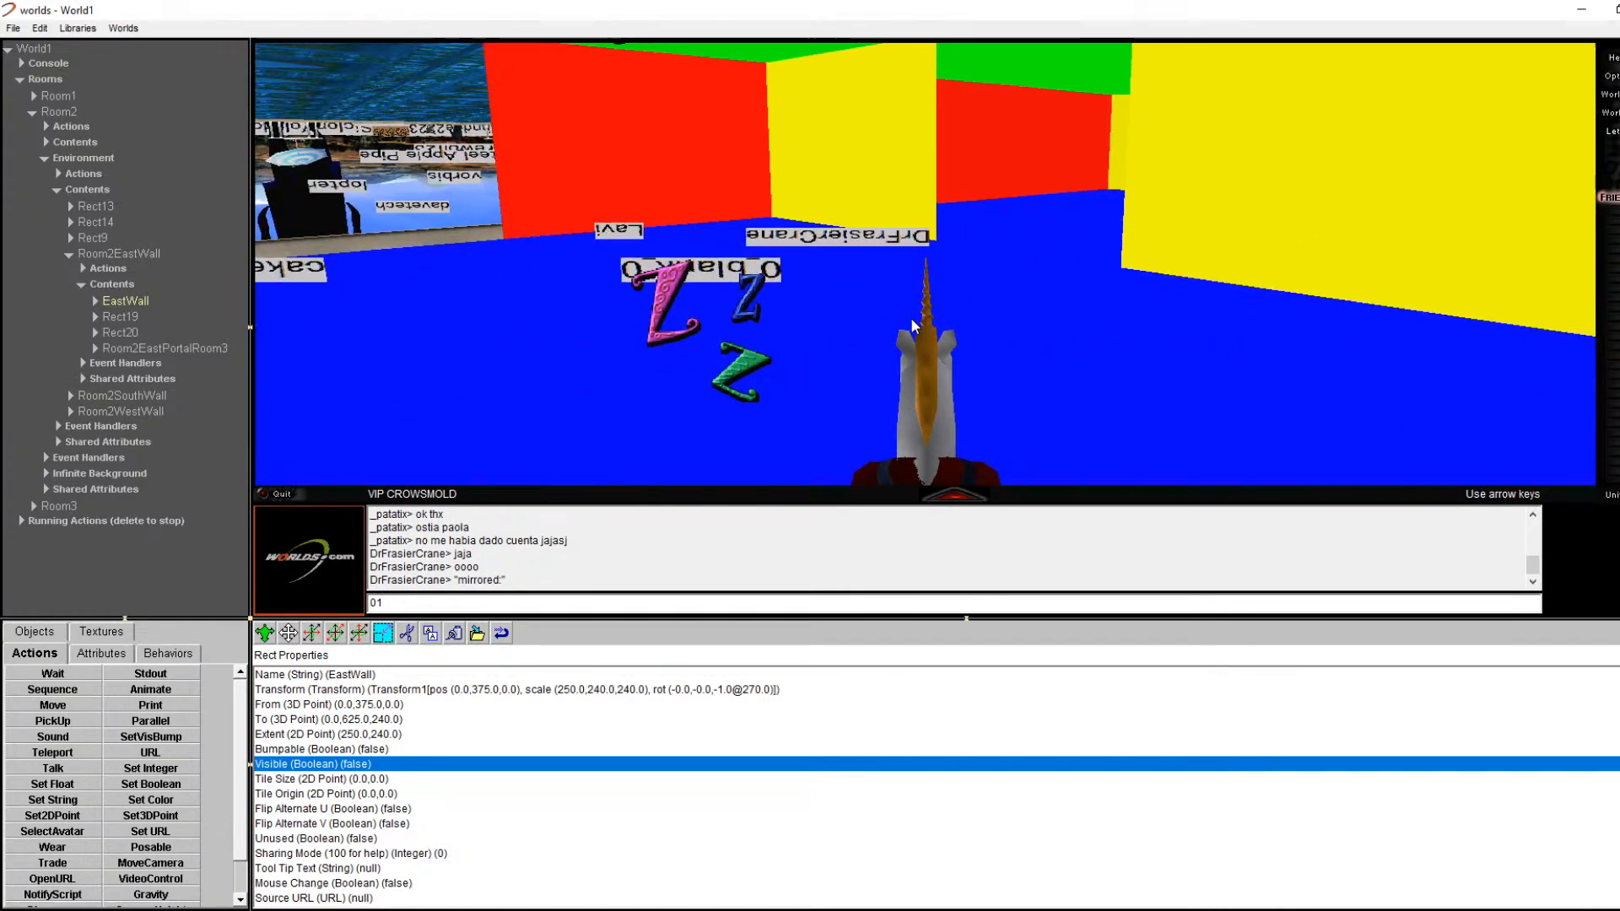
key(Left)
key(Left)
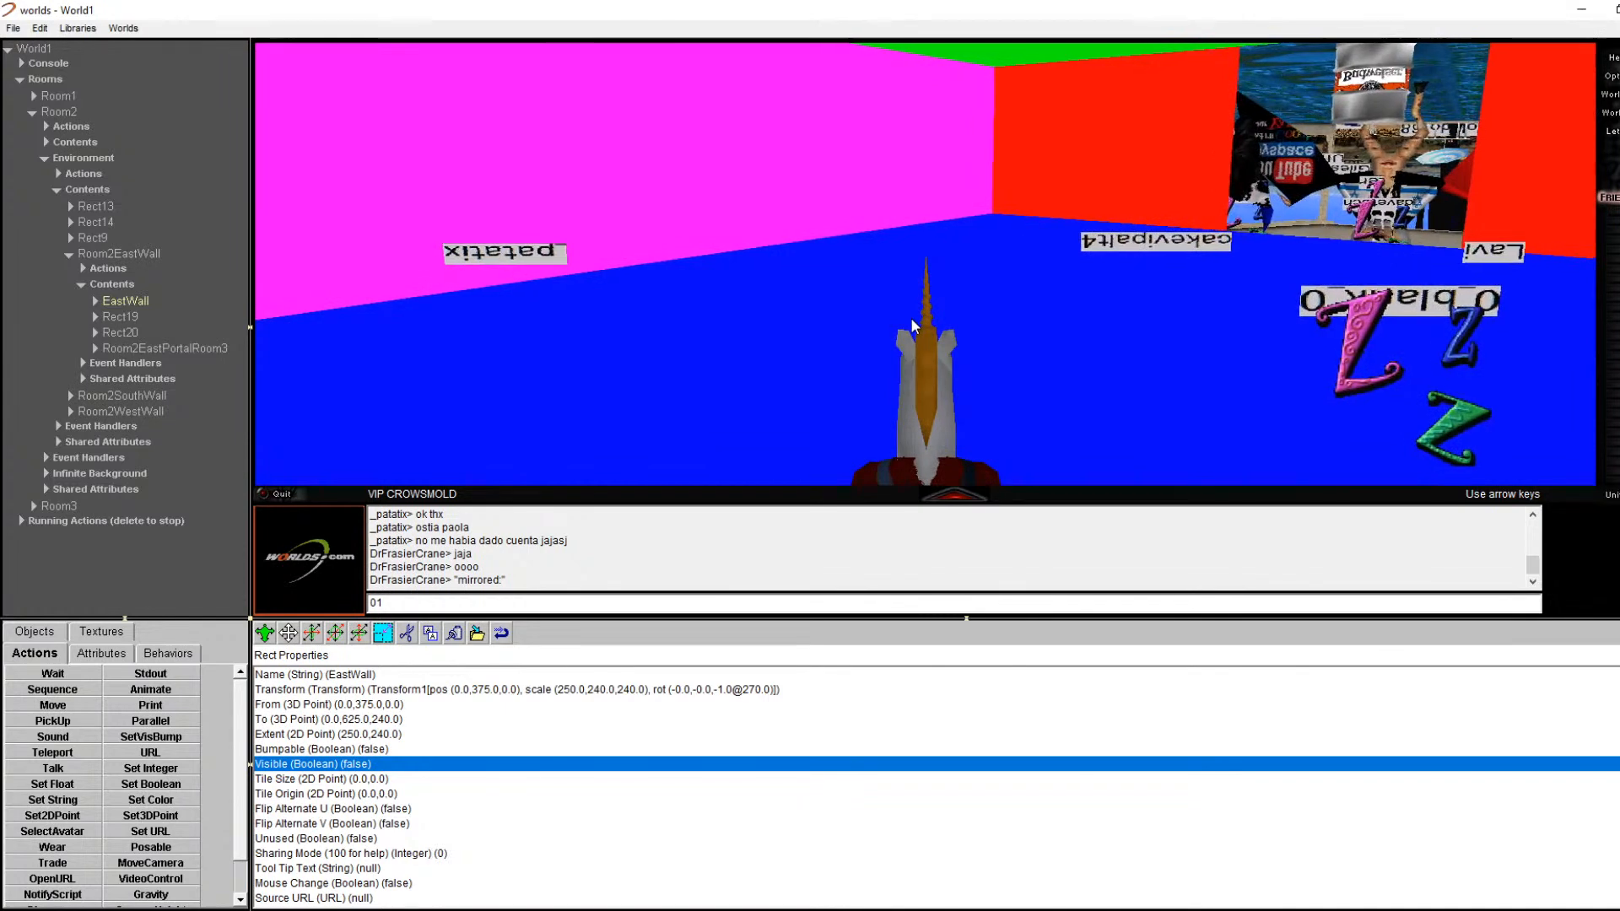
key(Left)
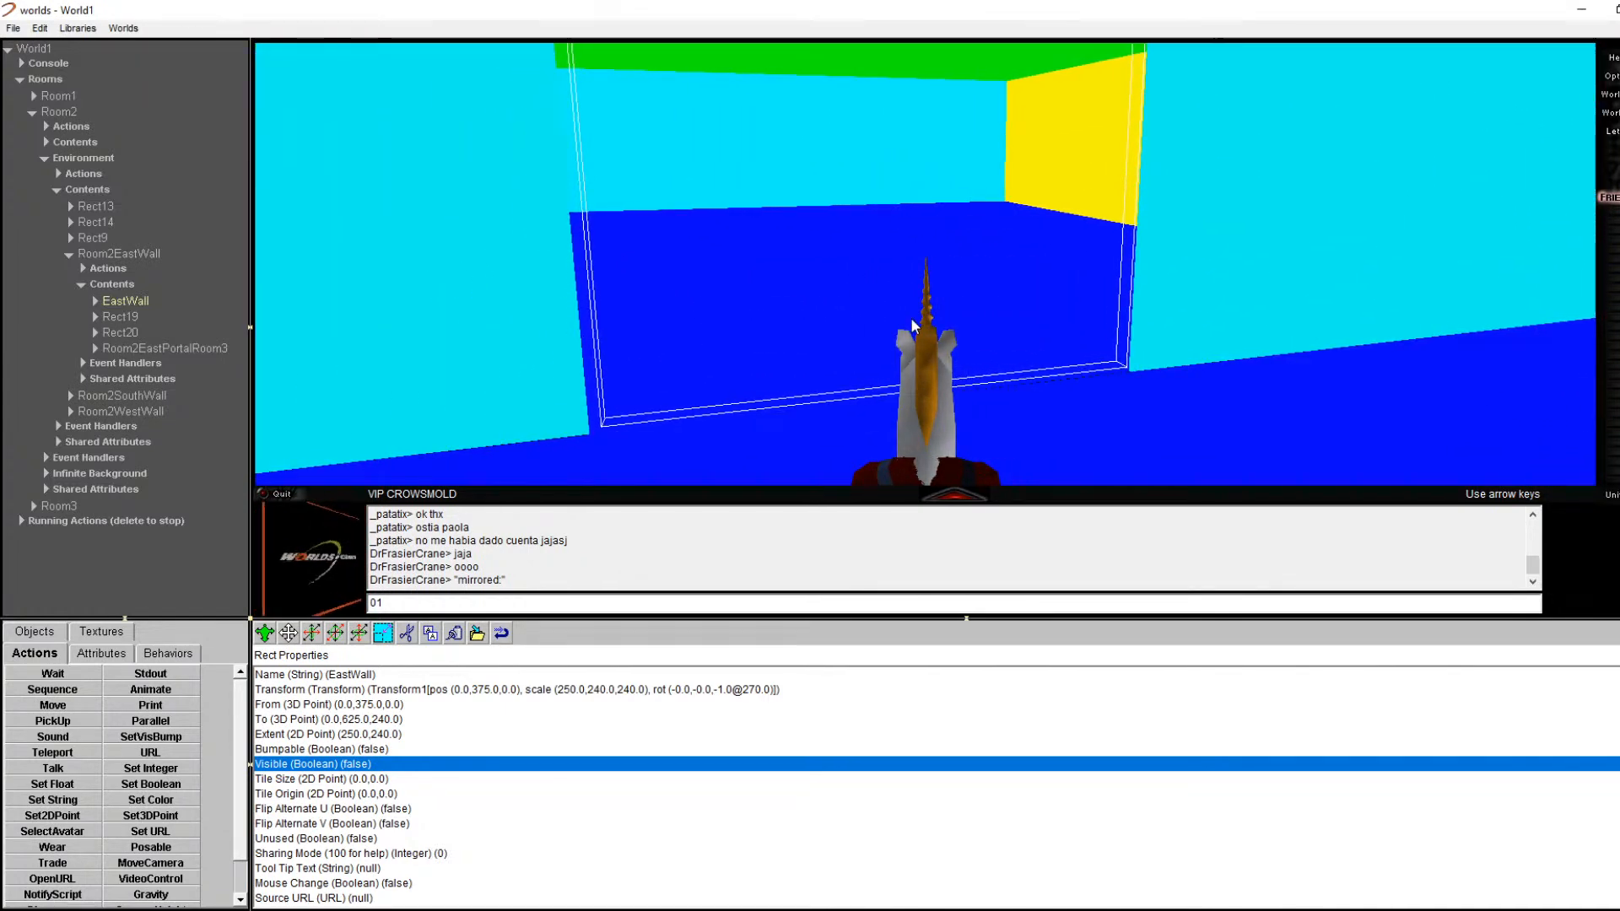
key(Right)
key(Right)
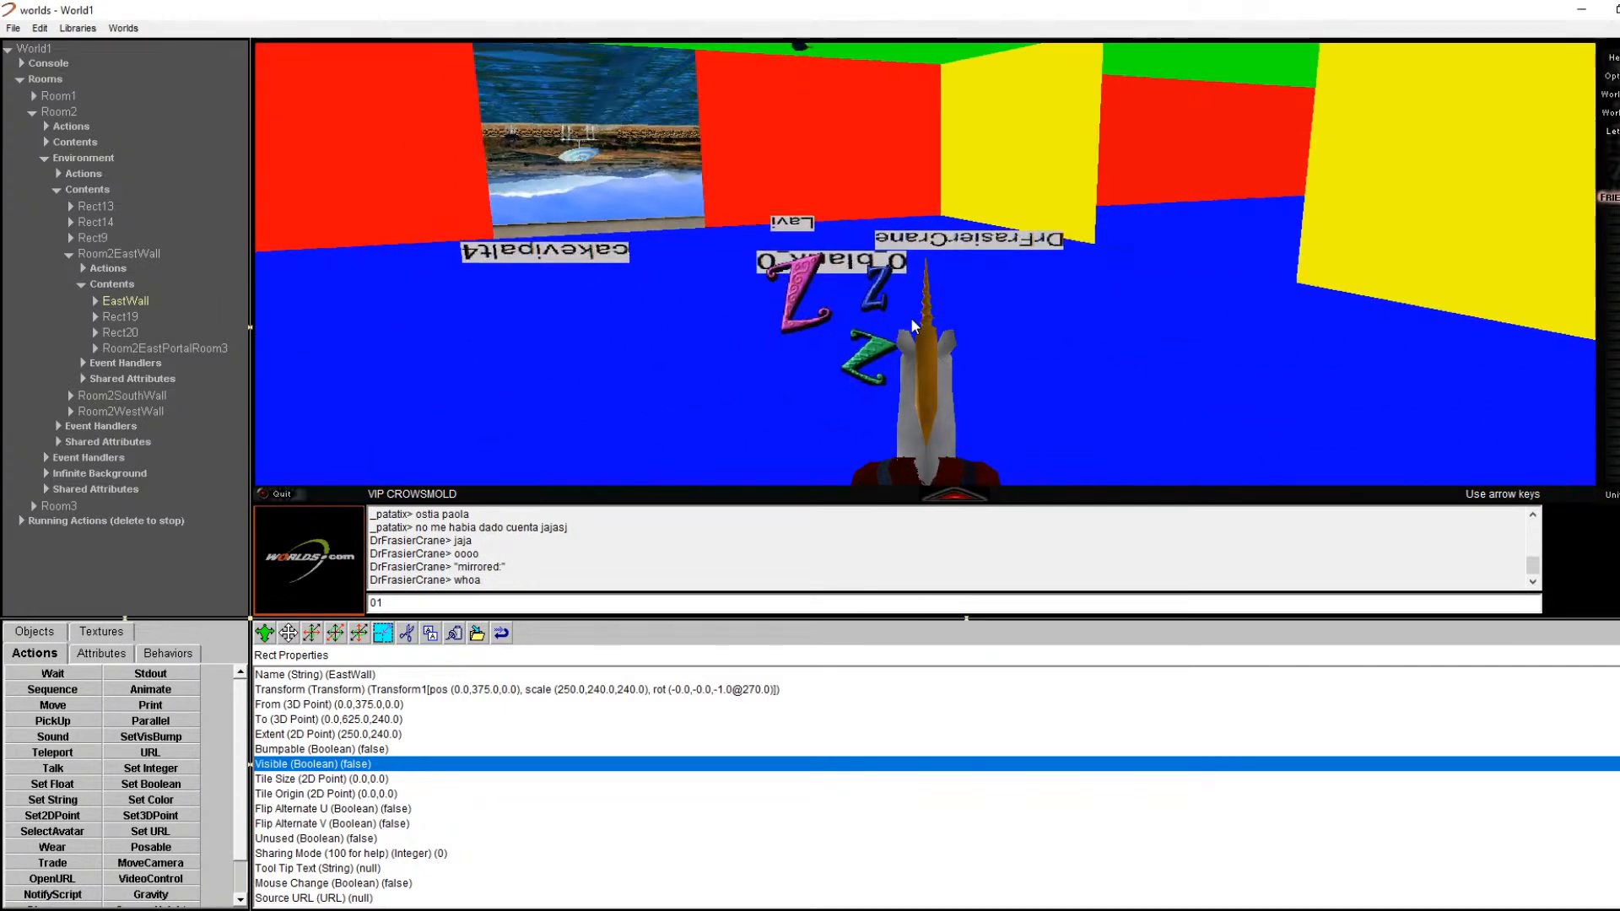
key(Page_Up)
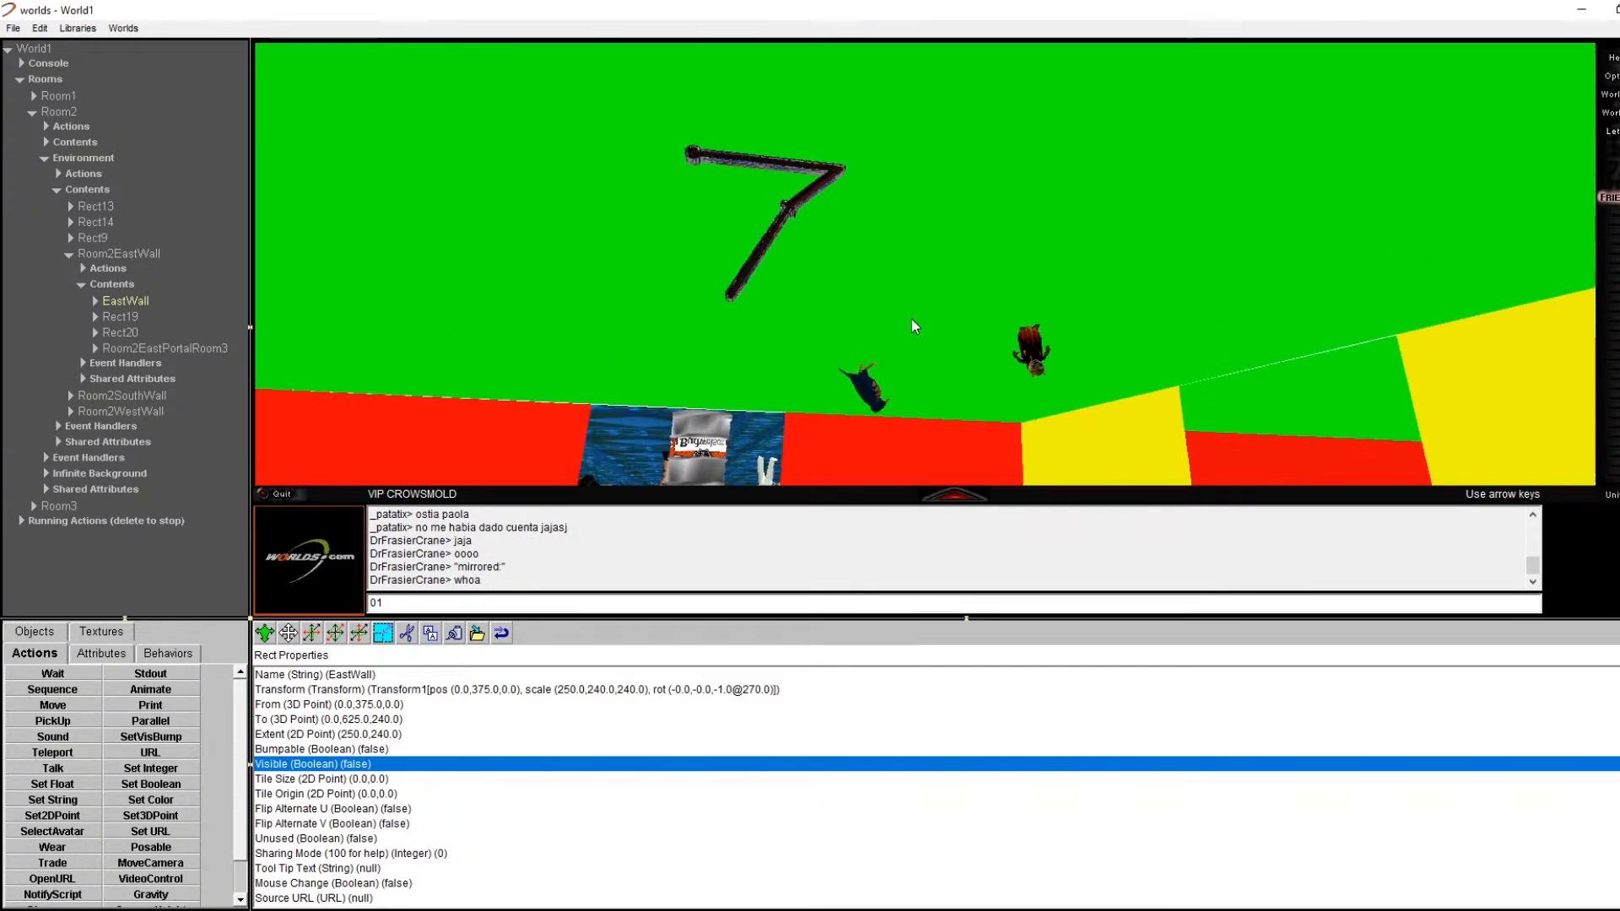
key(Page_Down)
key(Page_Down)
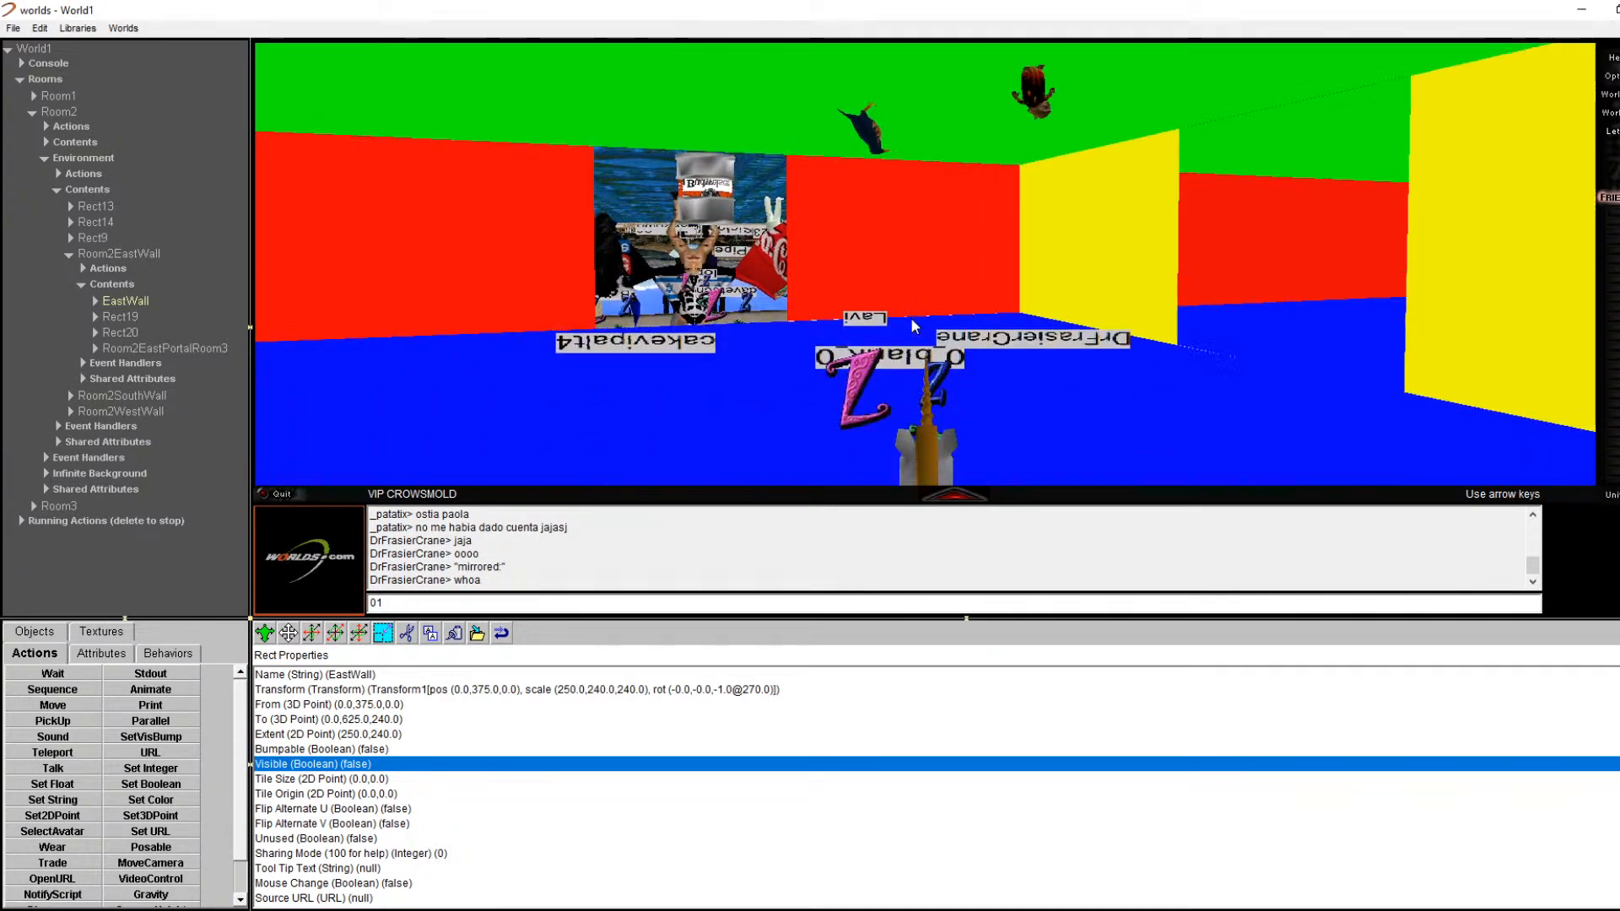
key(Left)
key(Left)
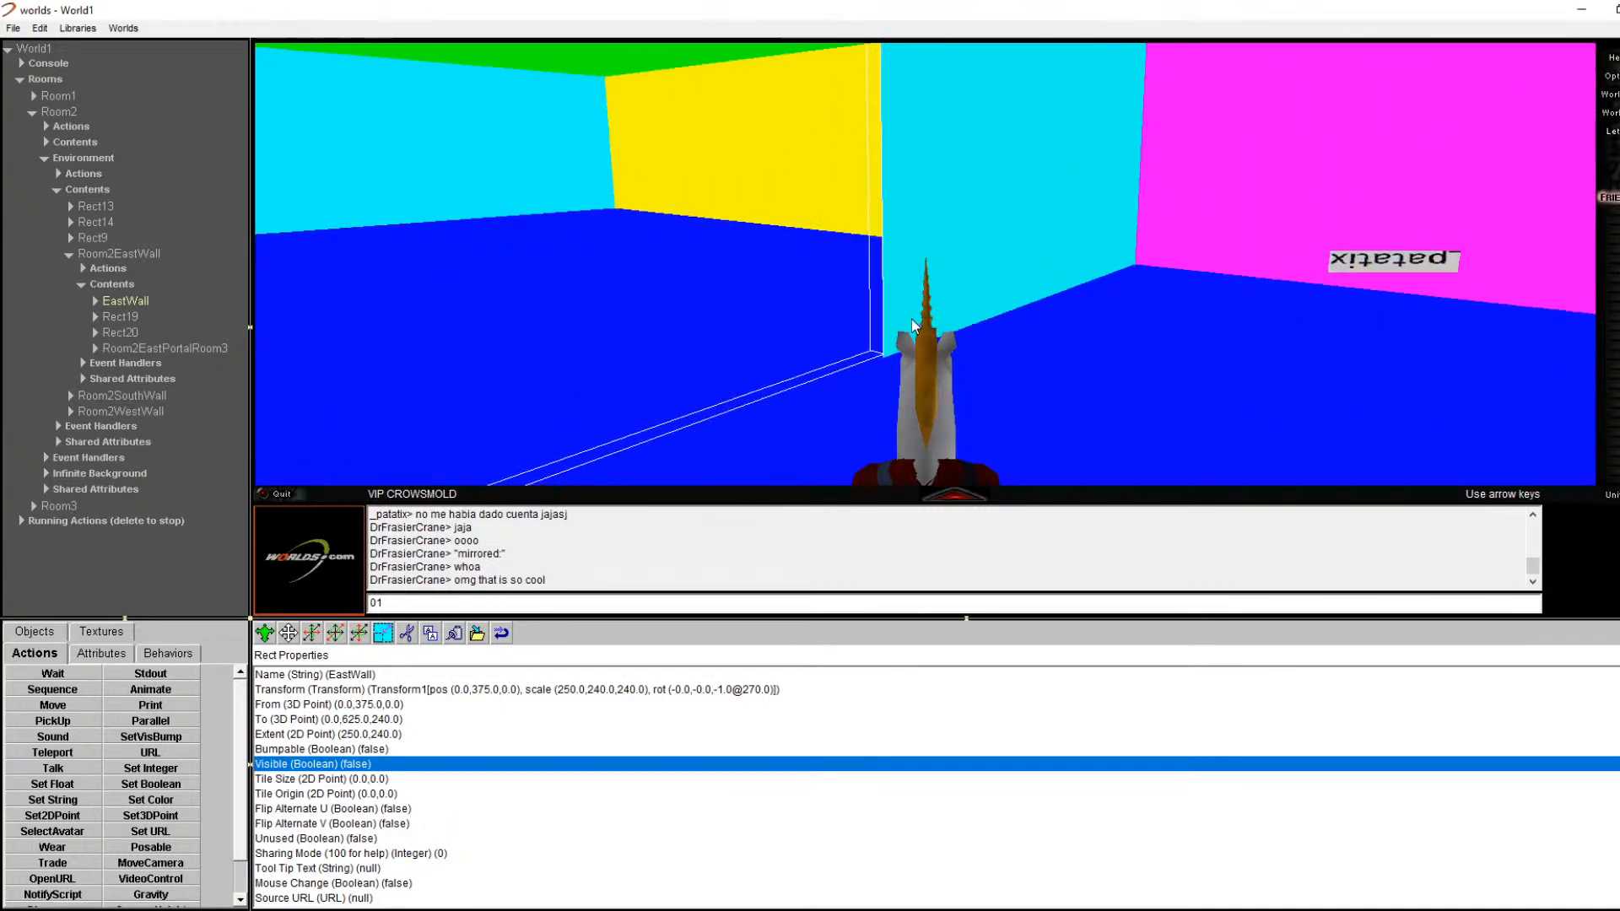
key(Up)
key(Left)
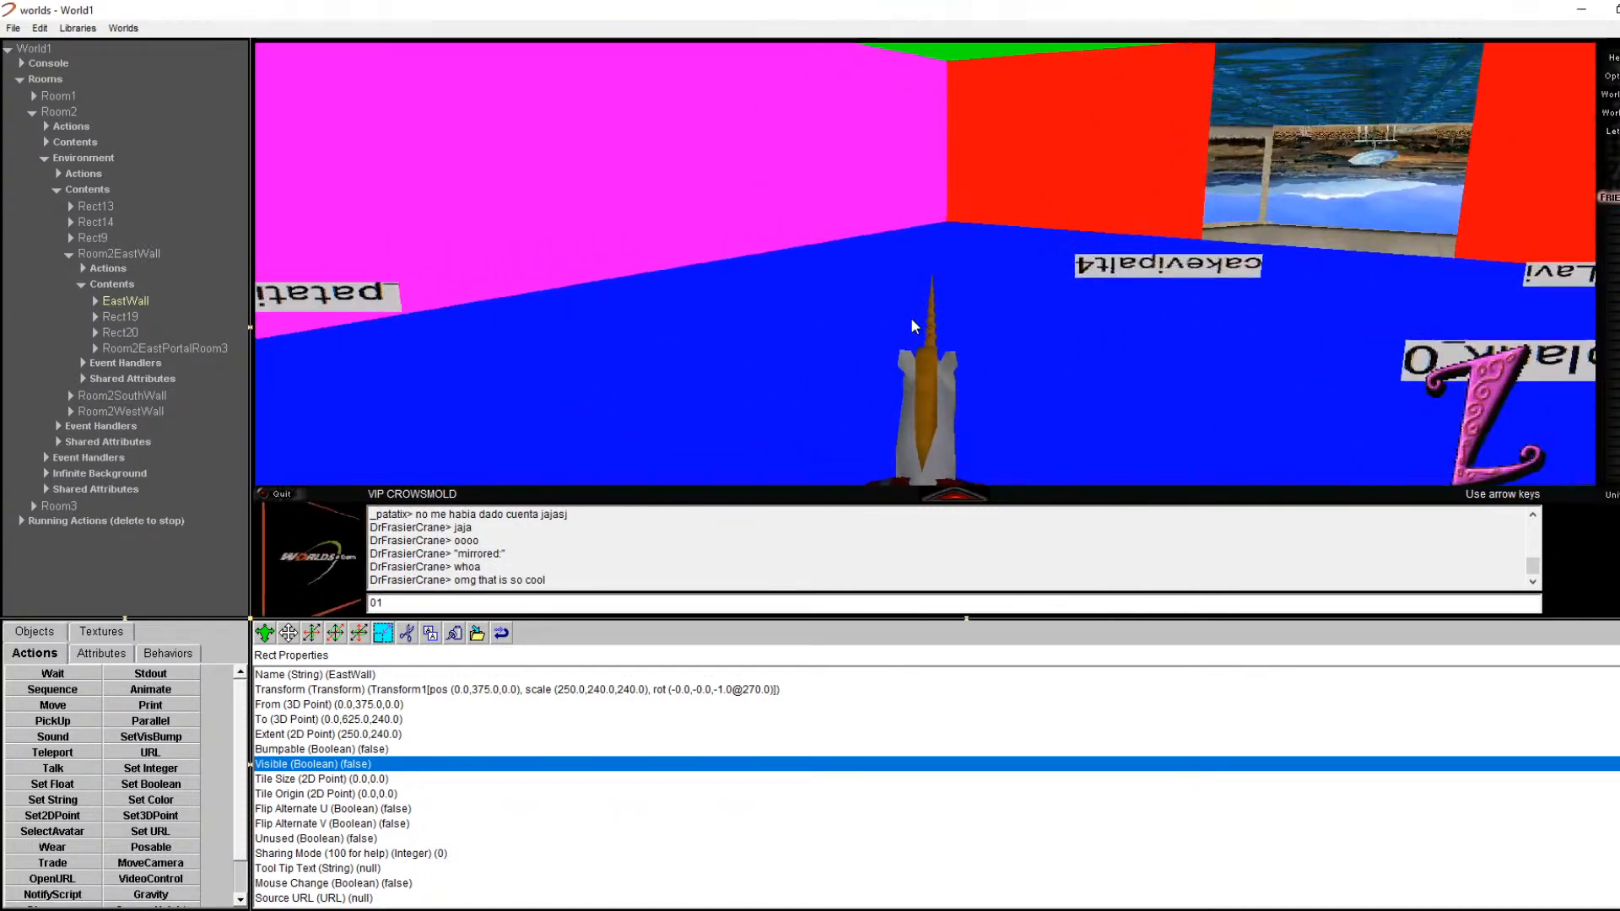
key(Left)
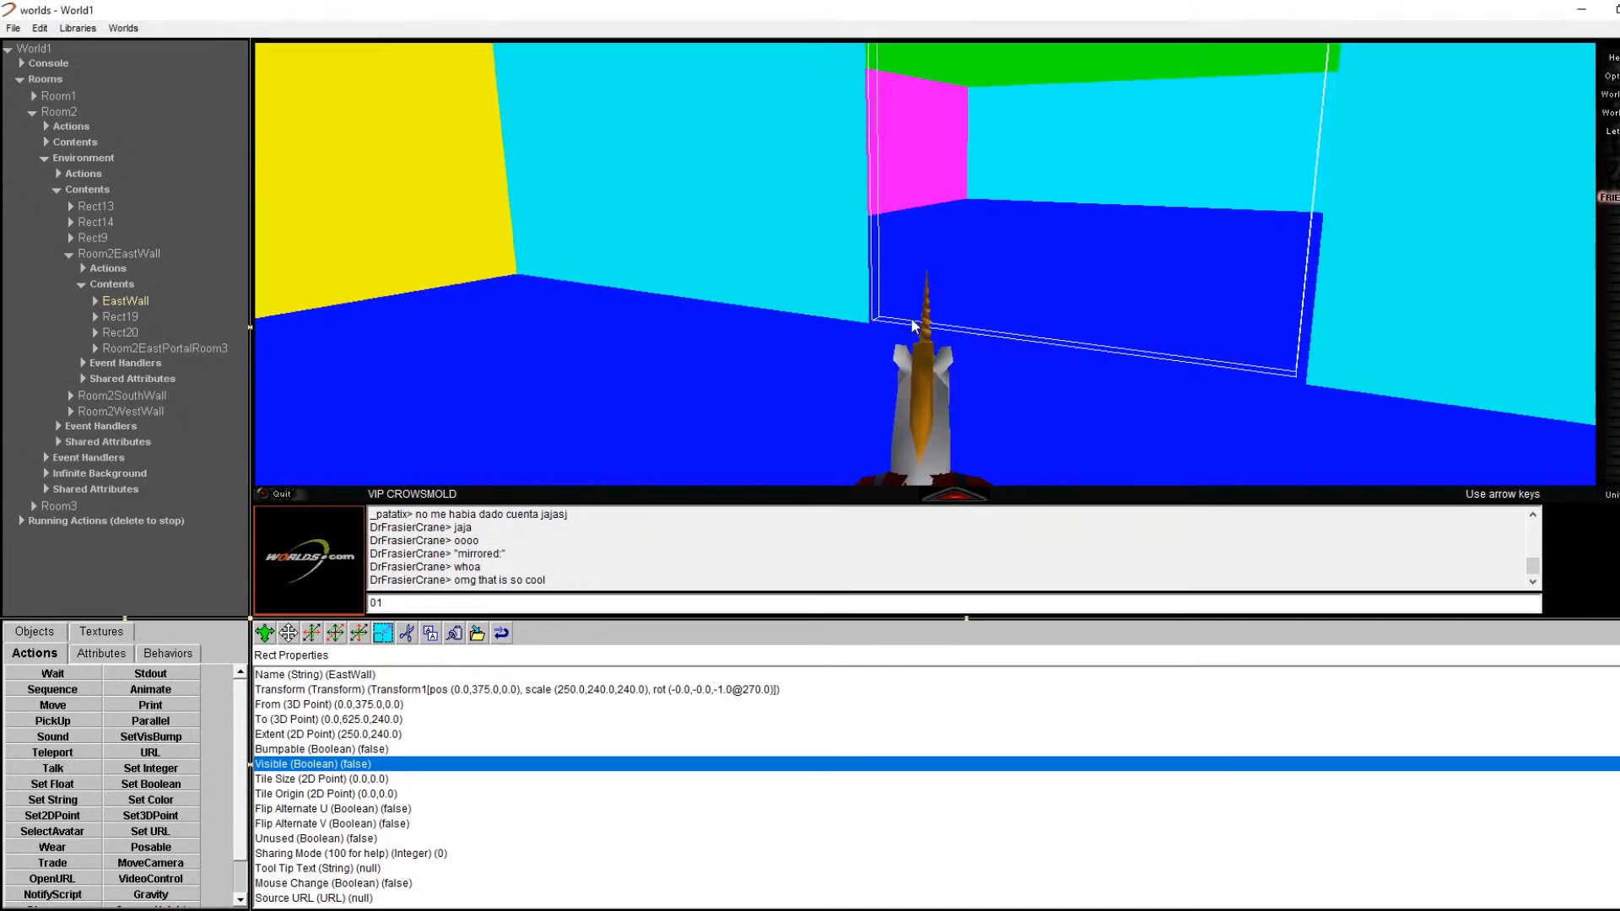
key(Left)
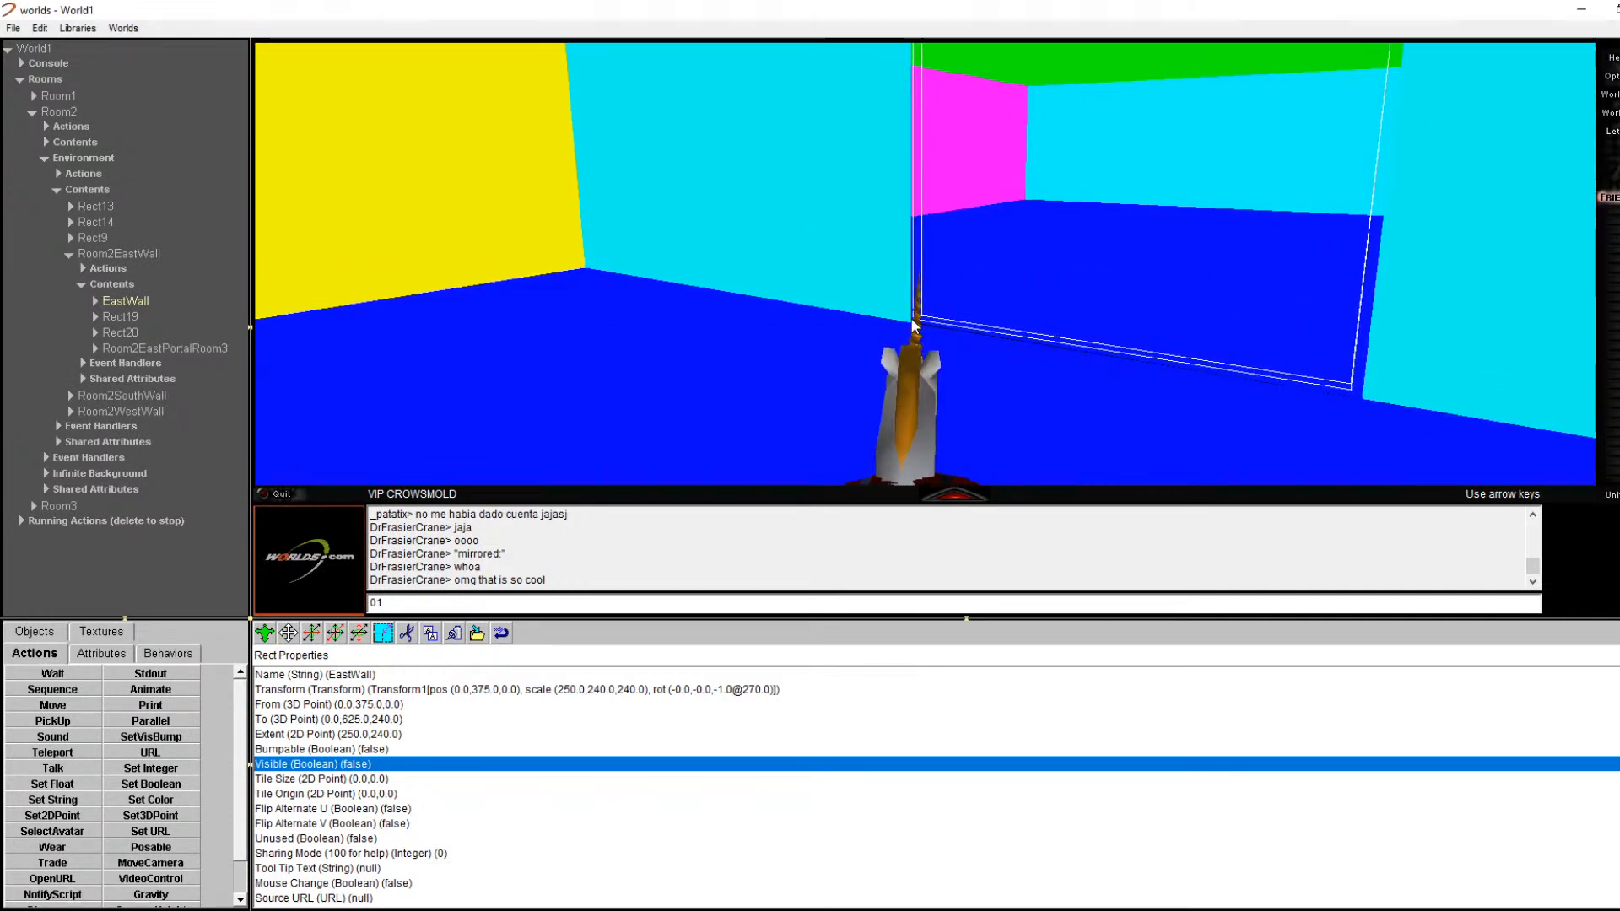
right_click(1255, 214)
click(1298, 223)
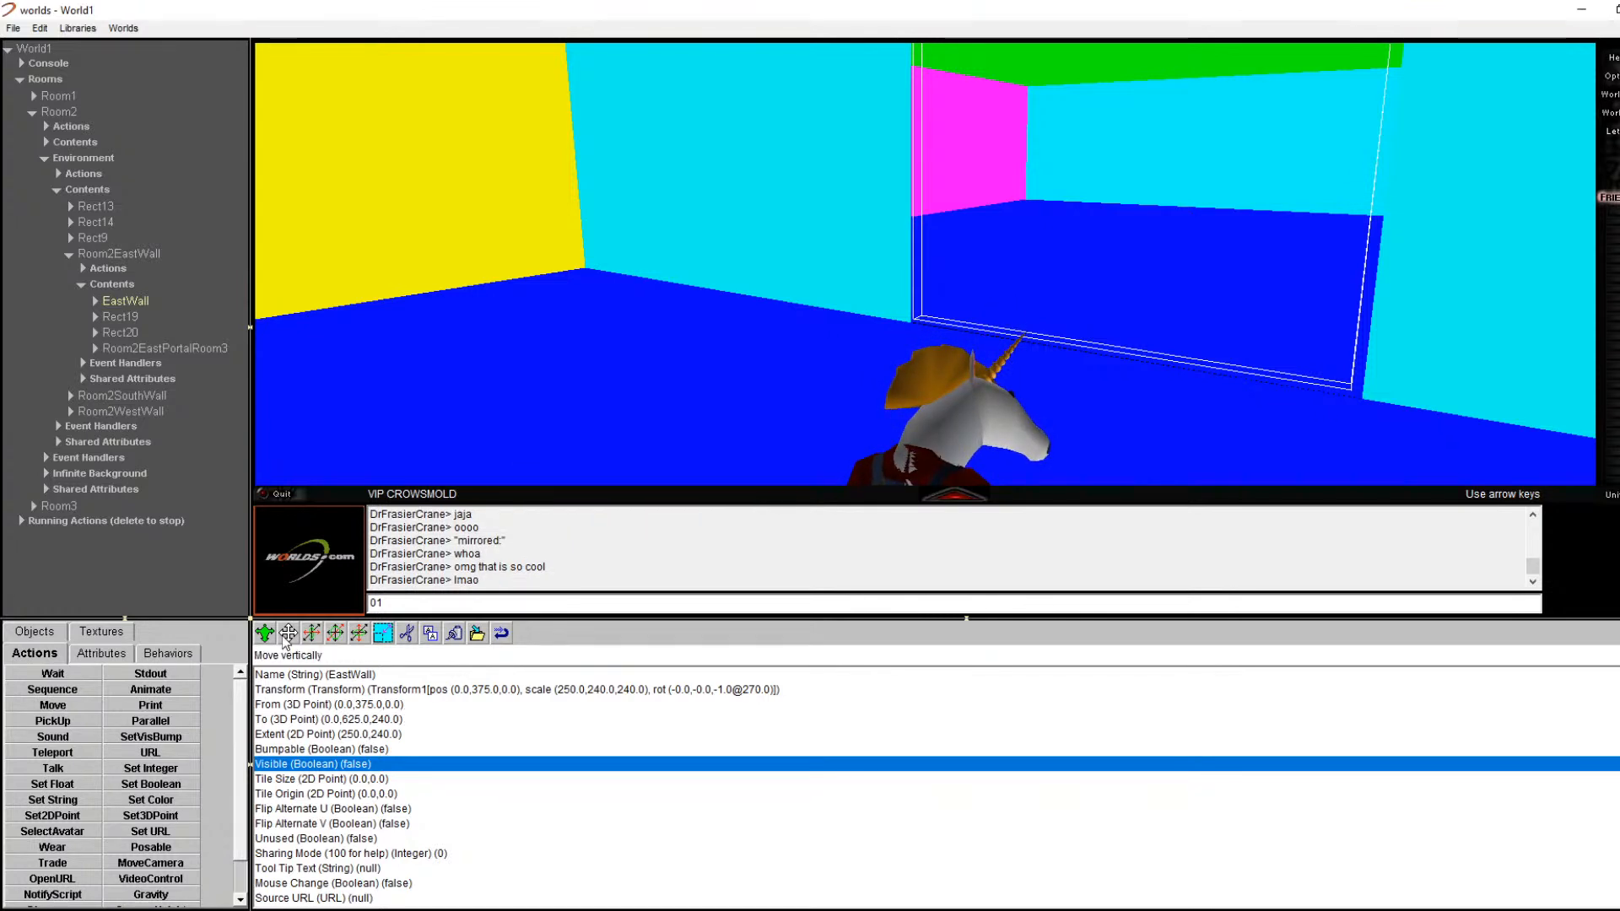
click(95, 301)
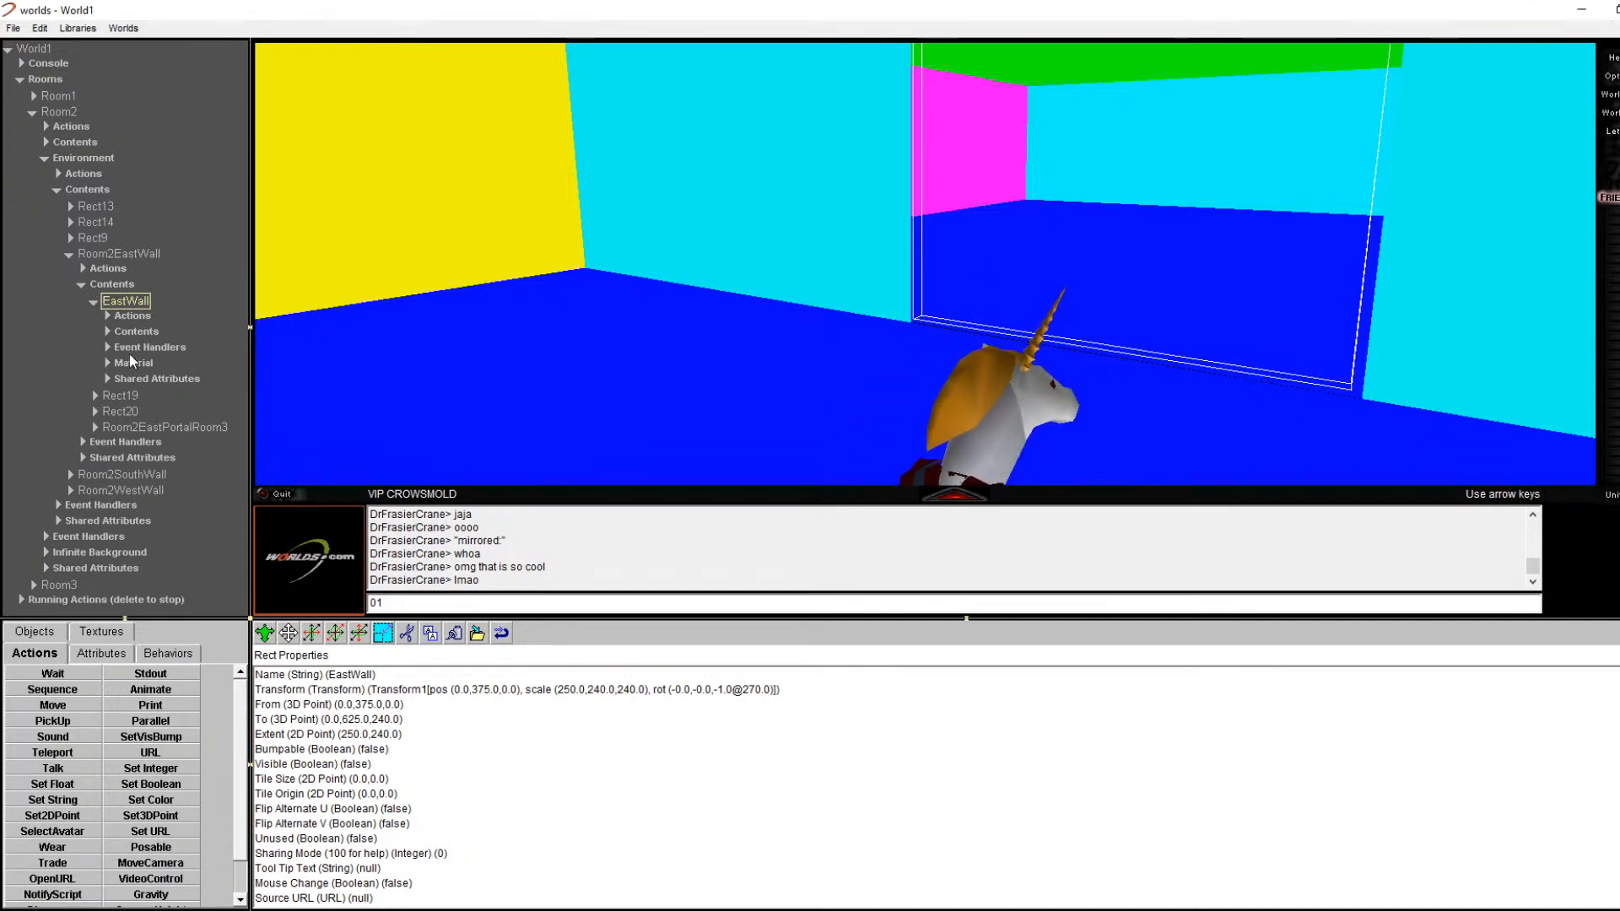
click(108, 362)
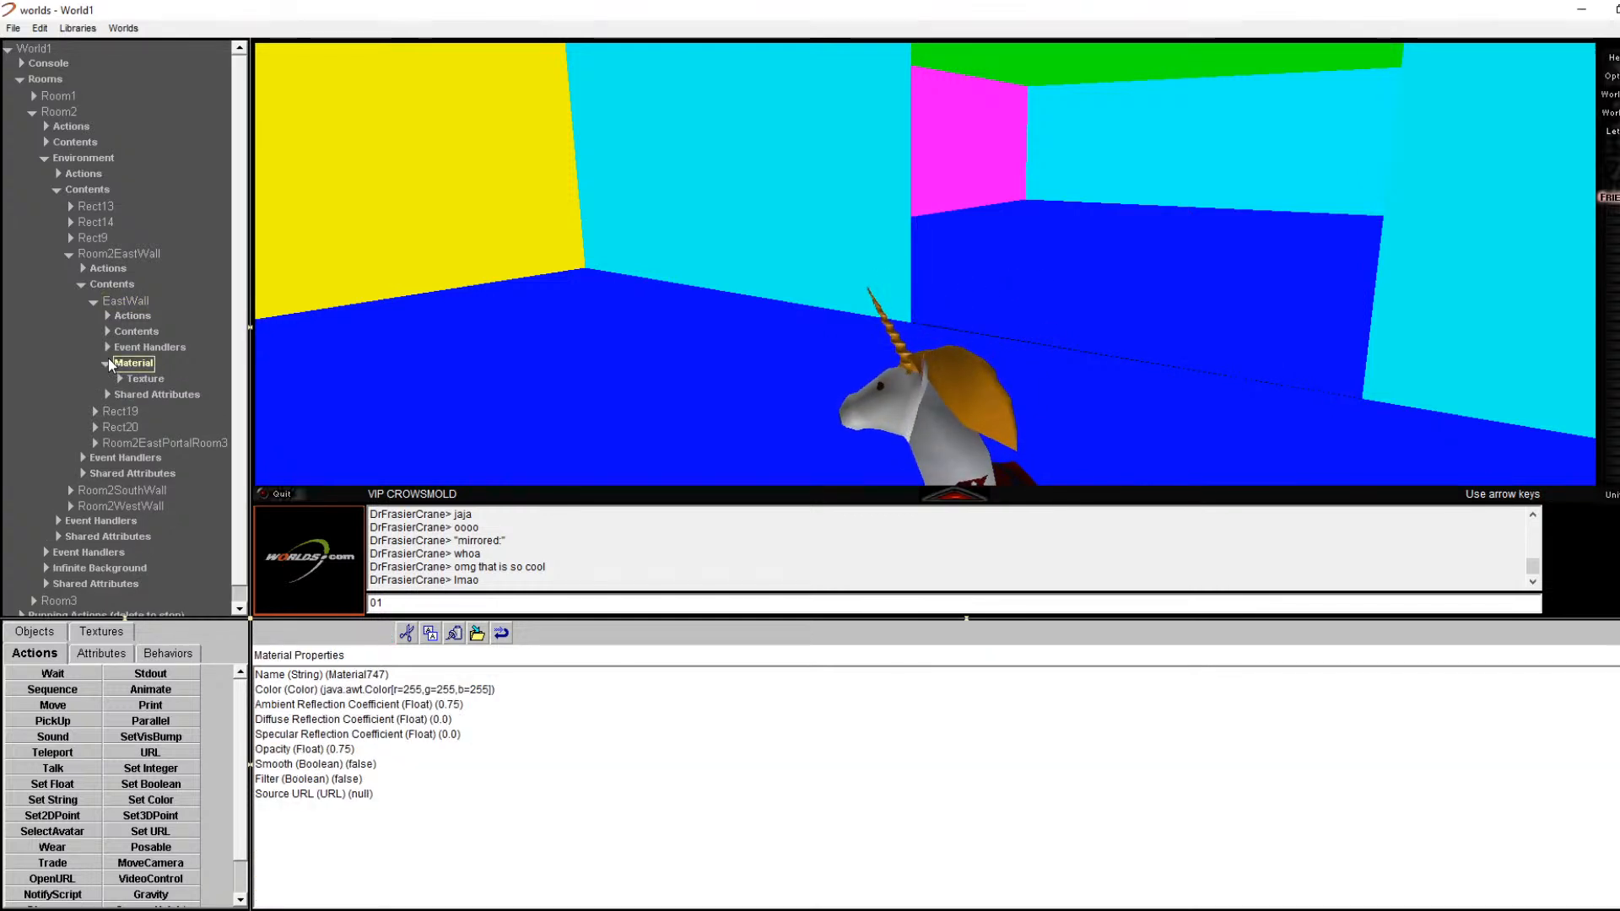
click(104, 362)
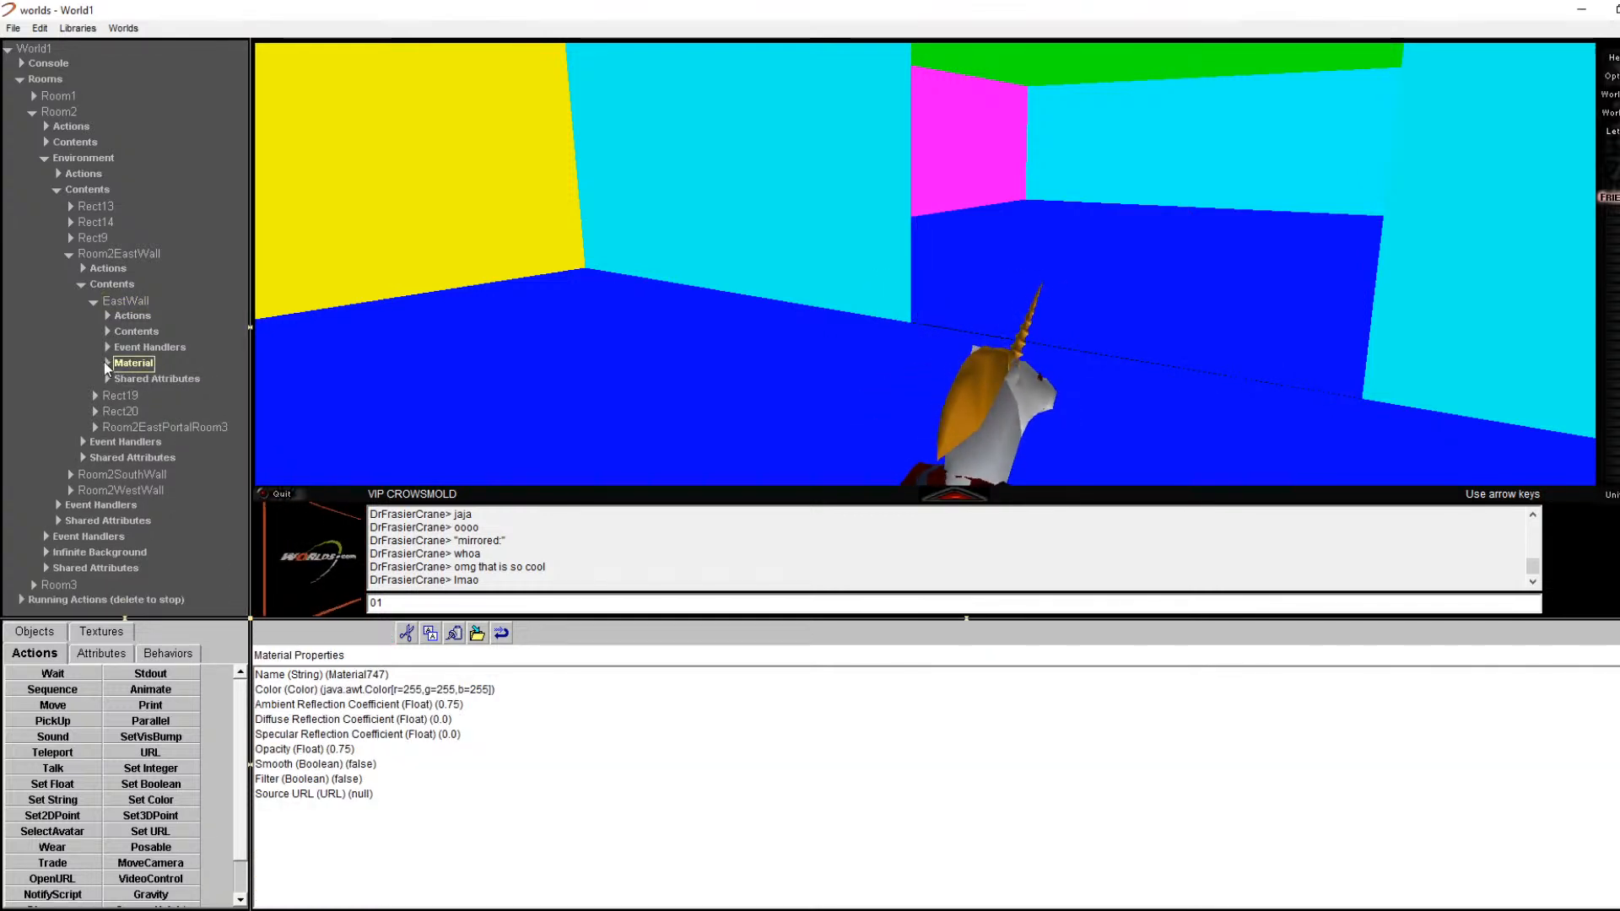
click(107, 361)
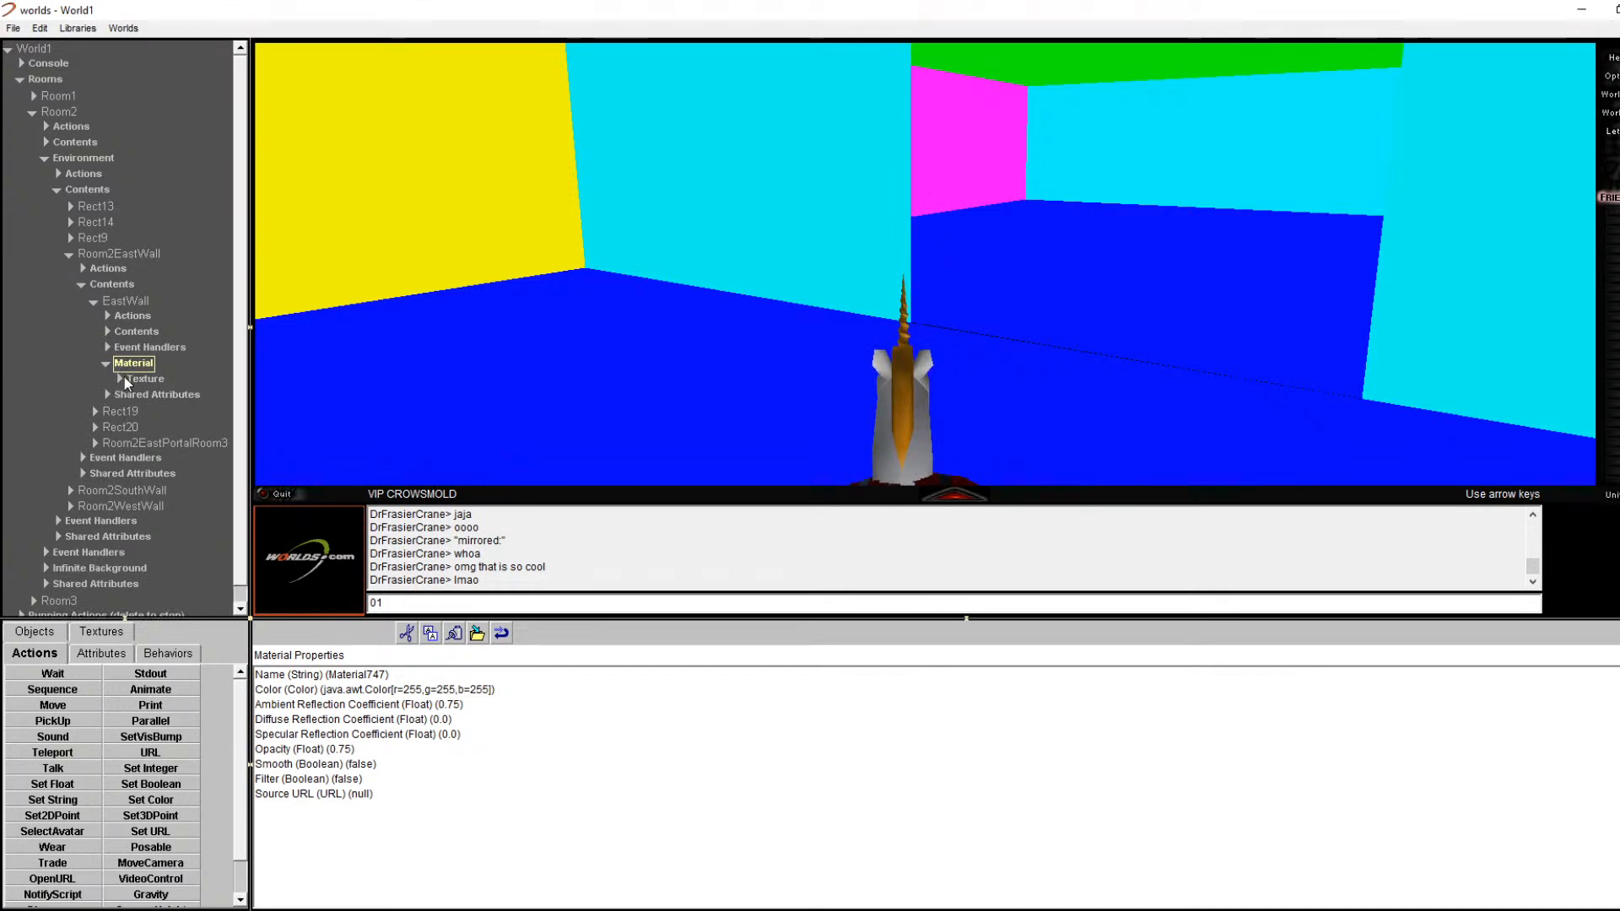
click(104, 363)
click(143, 304)
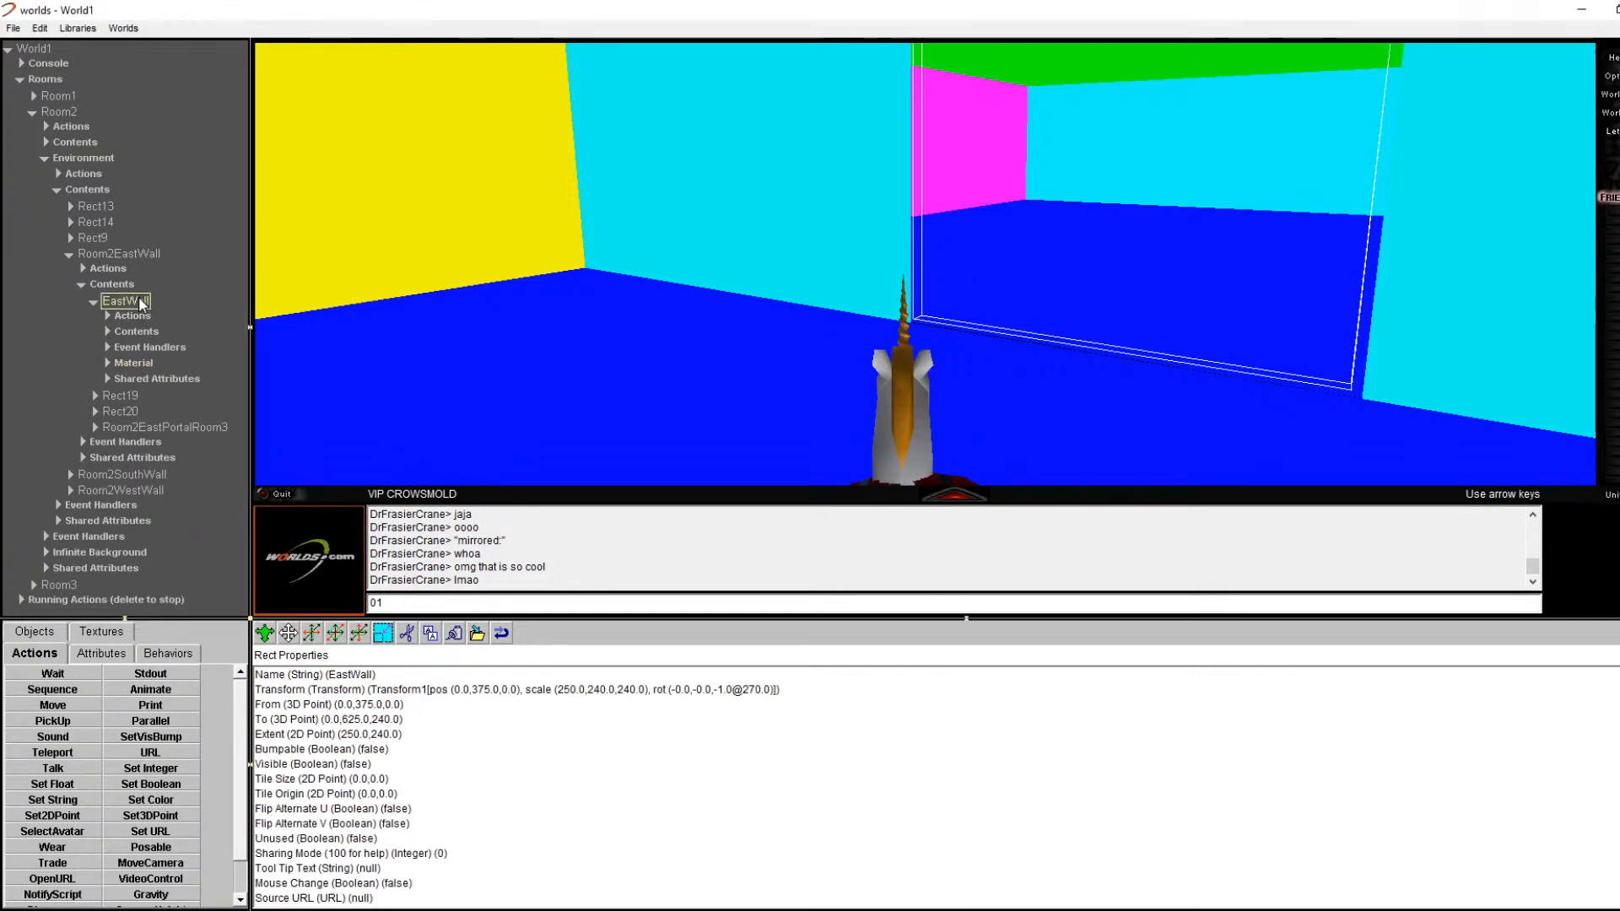
click(119, 254)
click(85, 285)
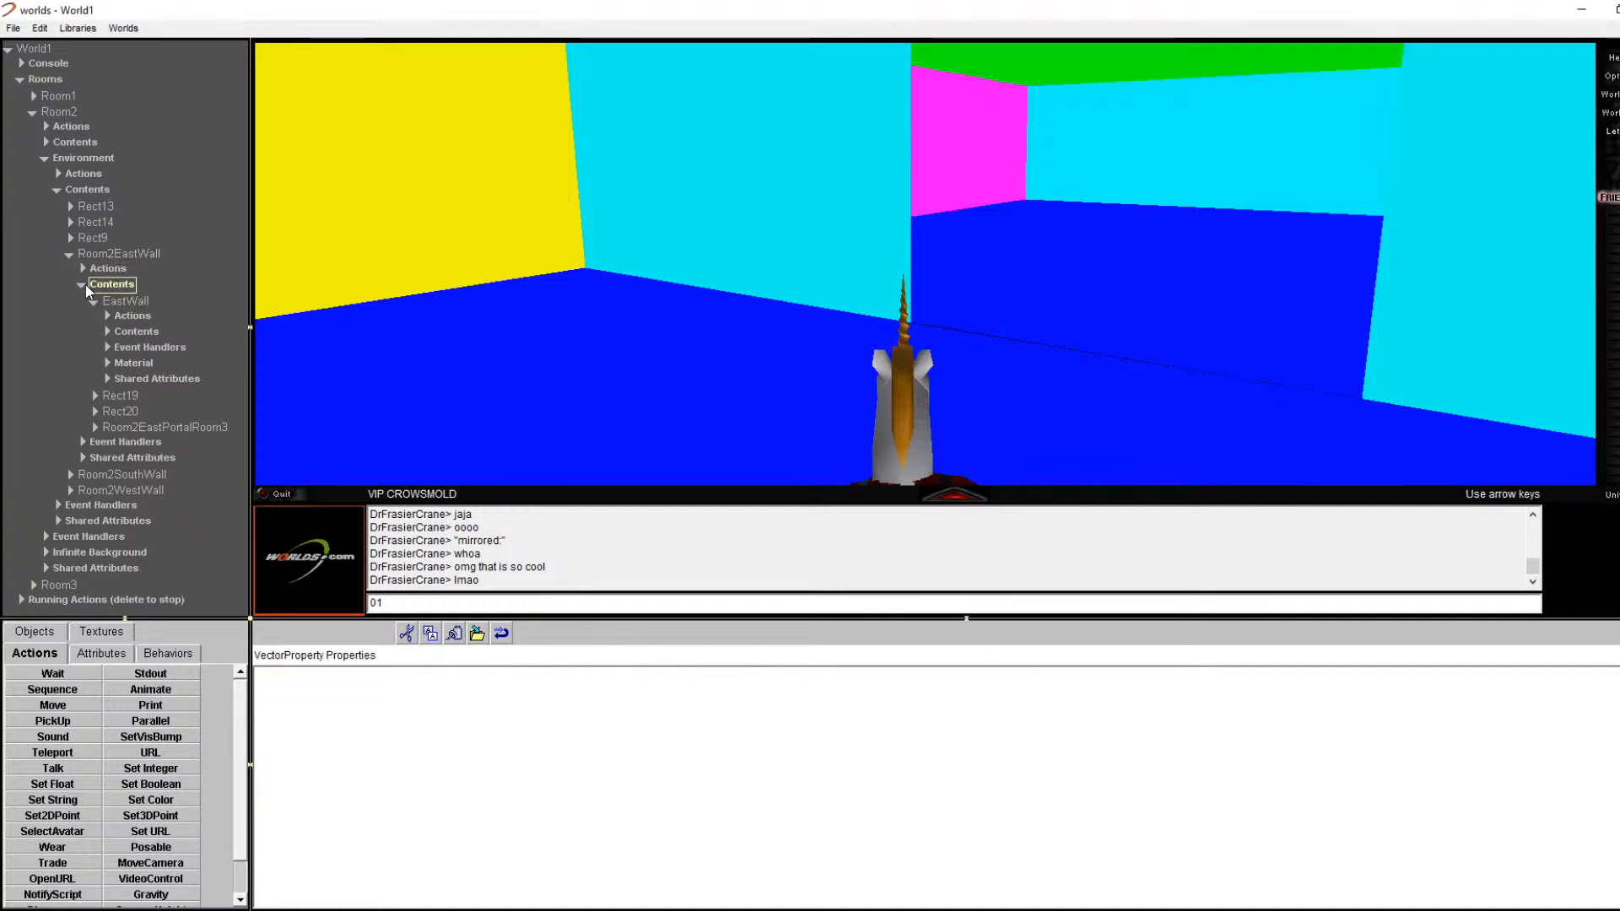
click(92, 300)
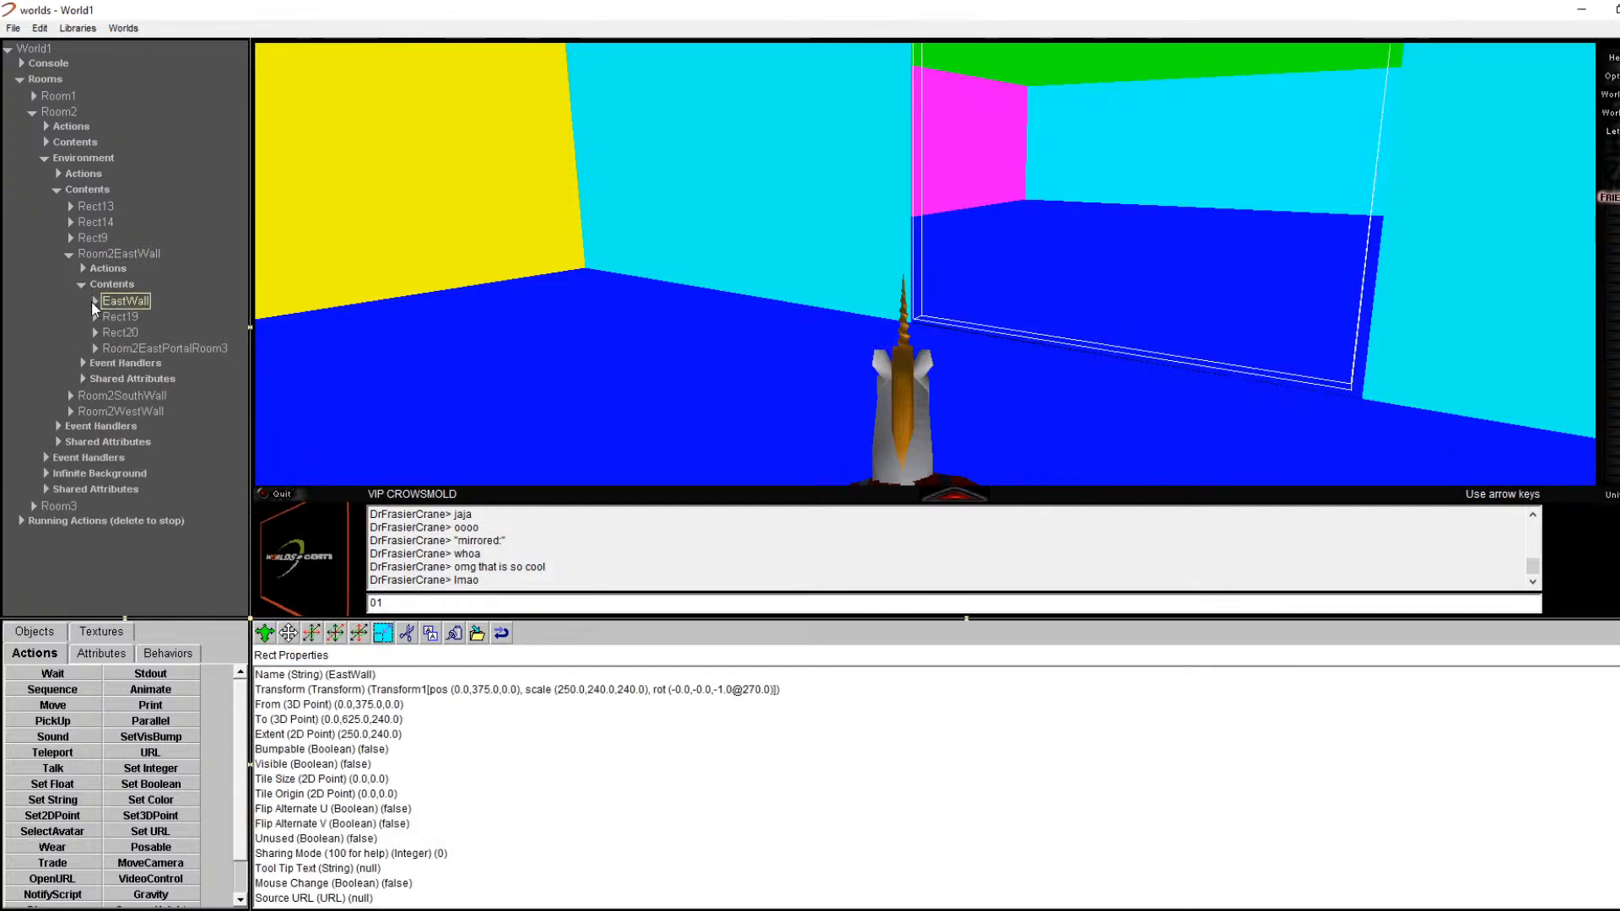
Step: Confirm Mirrored is kept on for the Room2EastPortalRoom3 portal
click(121, 347)
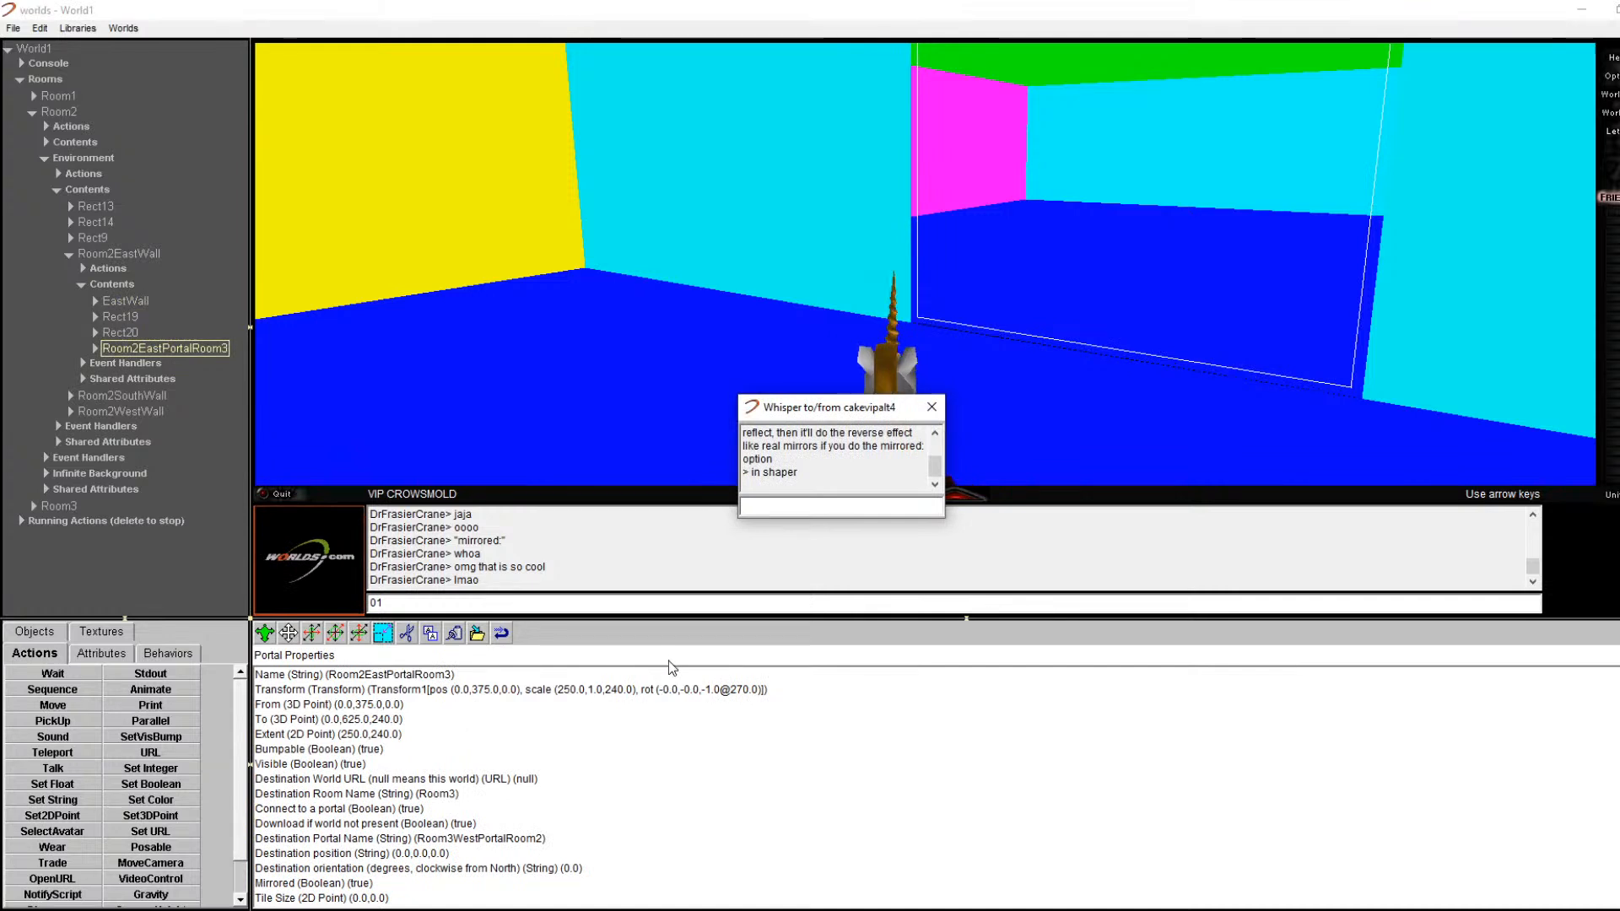
scroll(858, 471, up, 1)
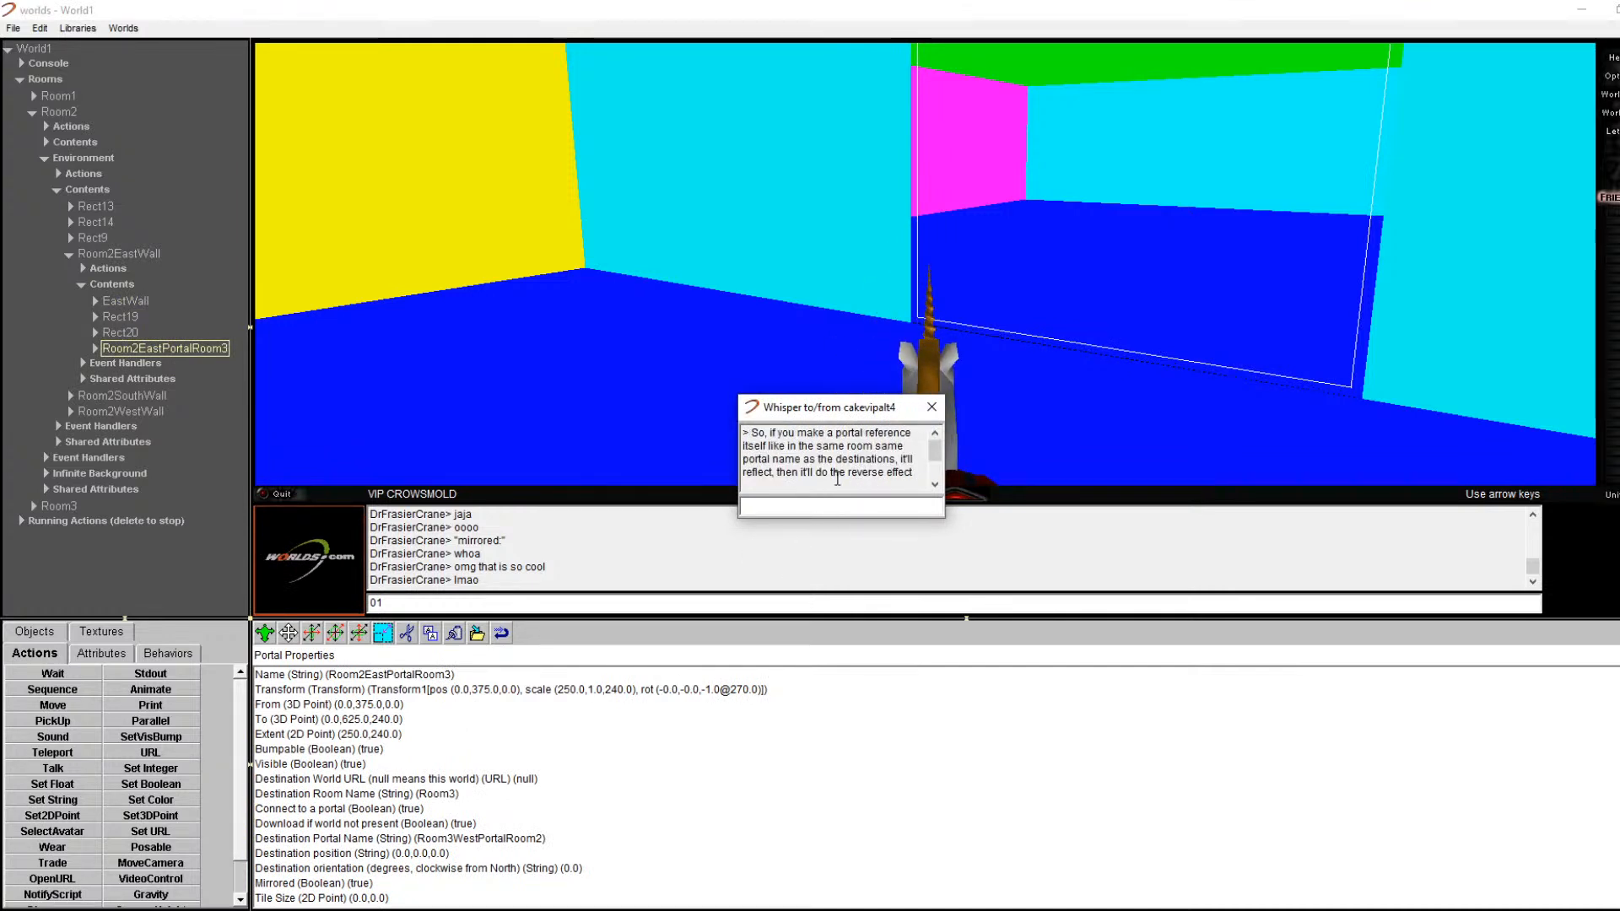
scroll(838, 482, down, 1)
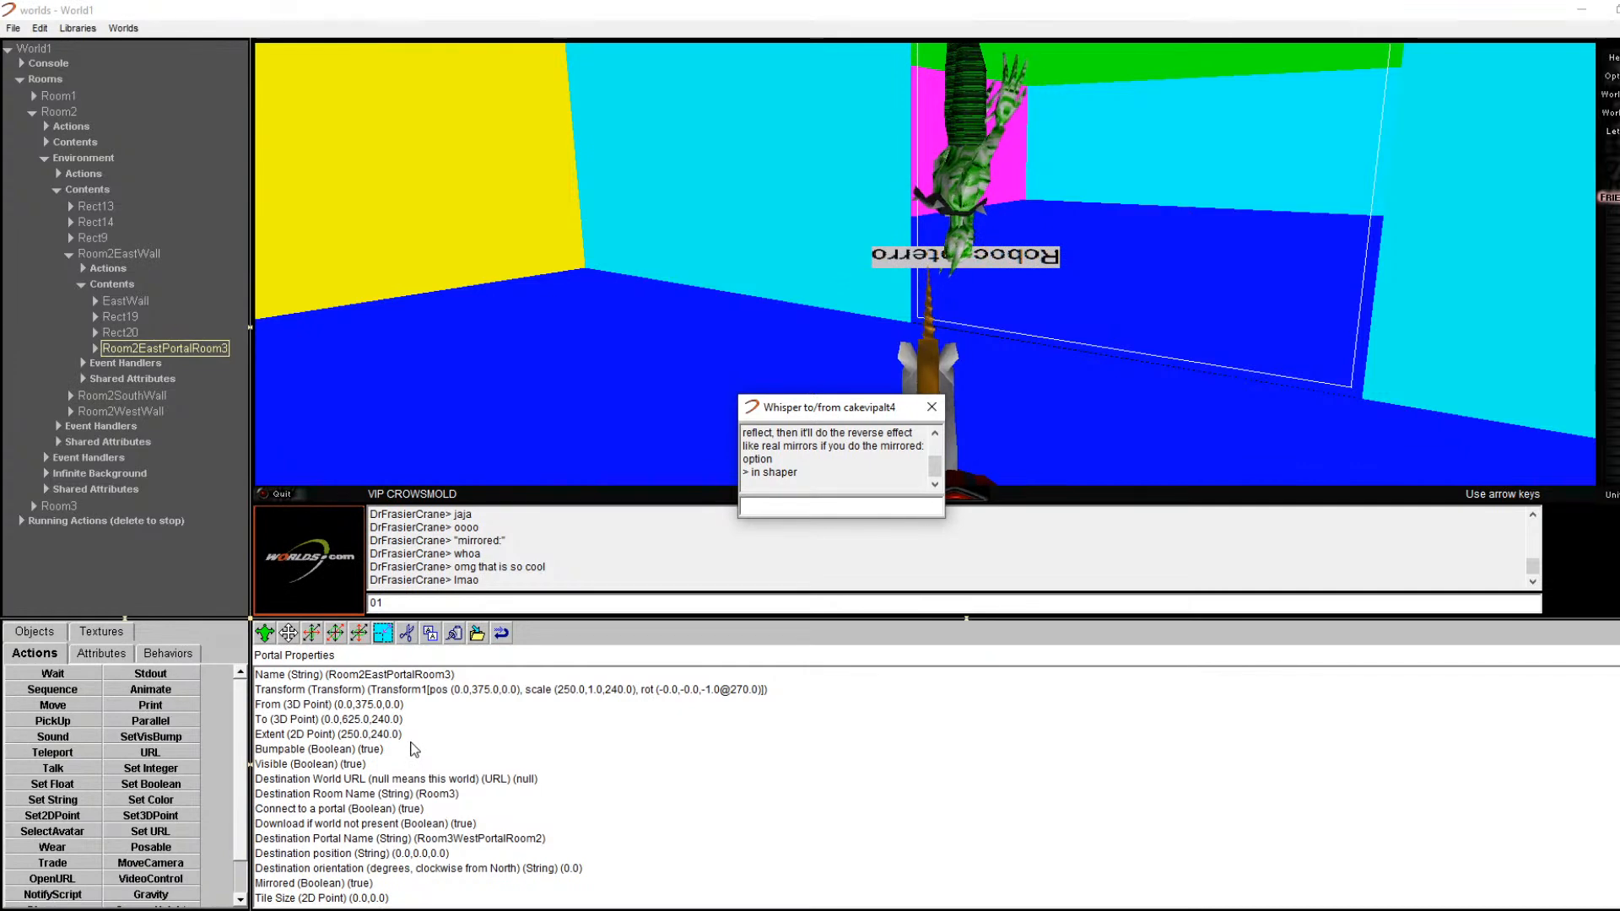
scroll(438, 739, down, 1)
scroll(438, 739, up, 1)
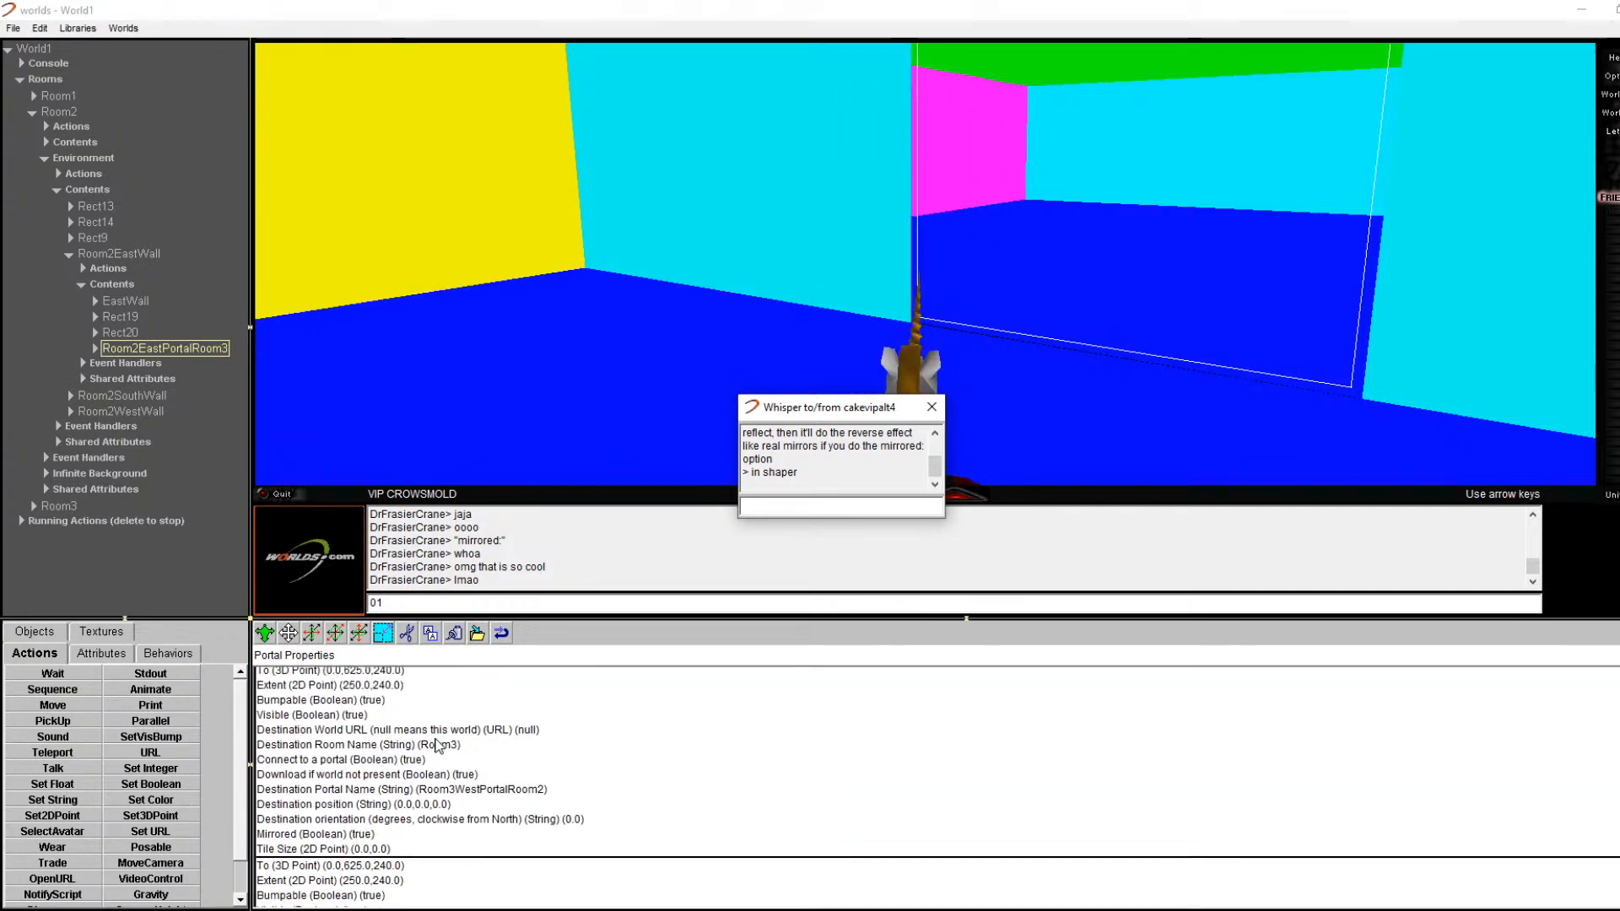
double_click(358, 885)
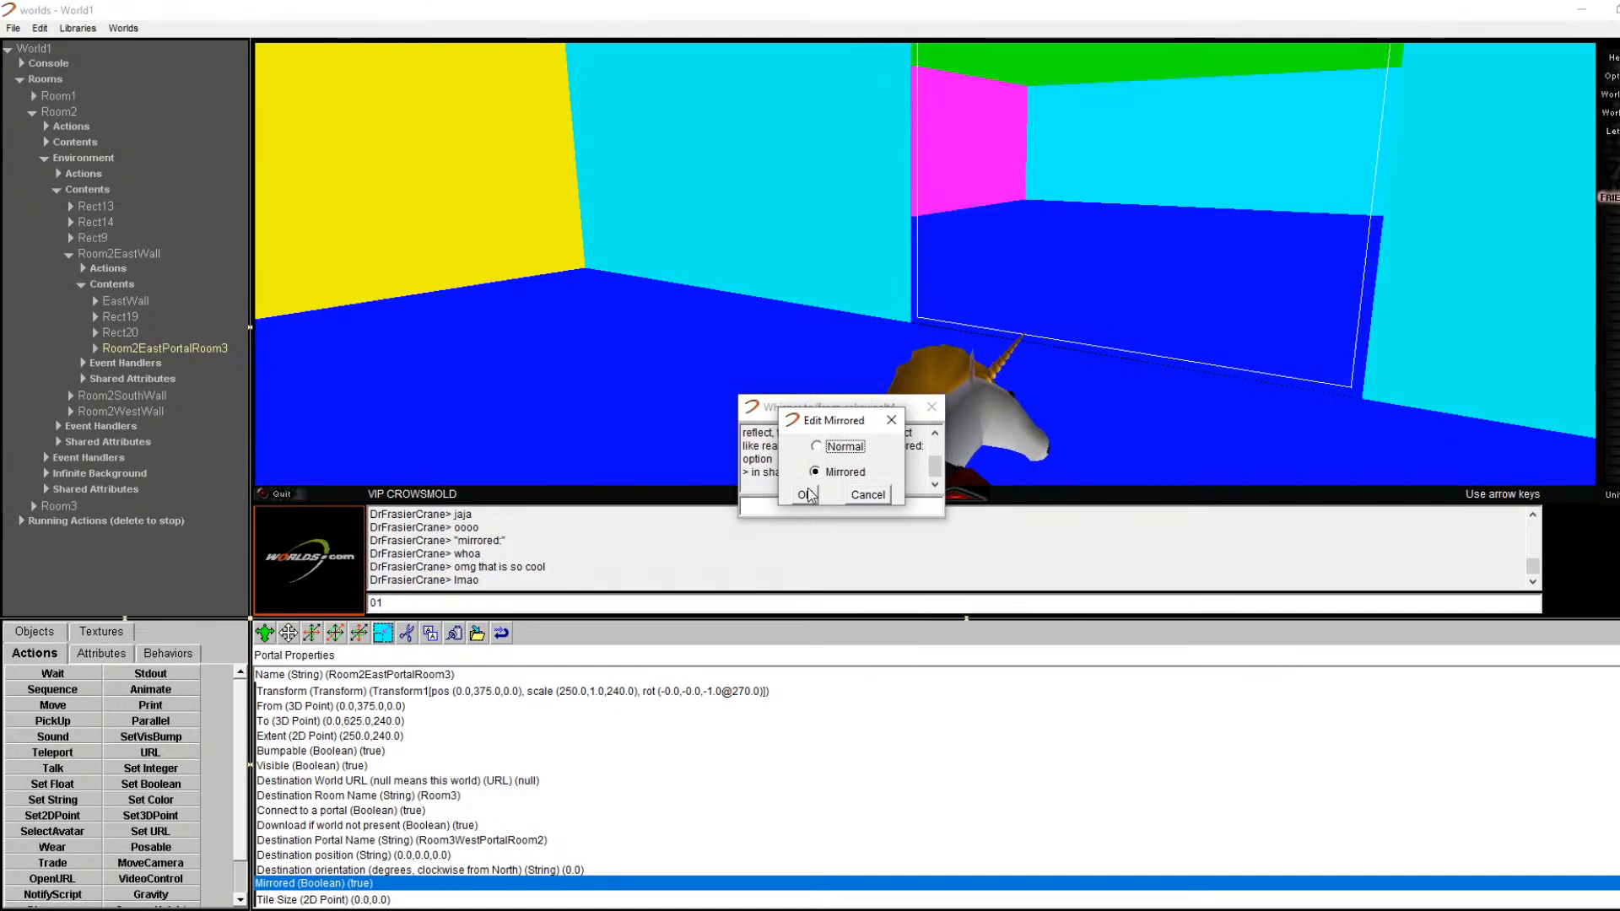
click(805, 494)
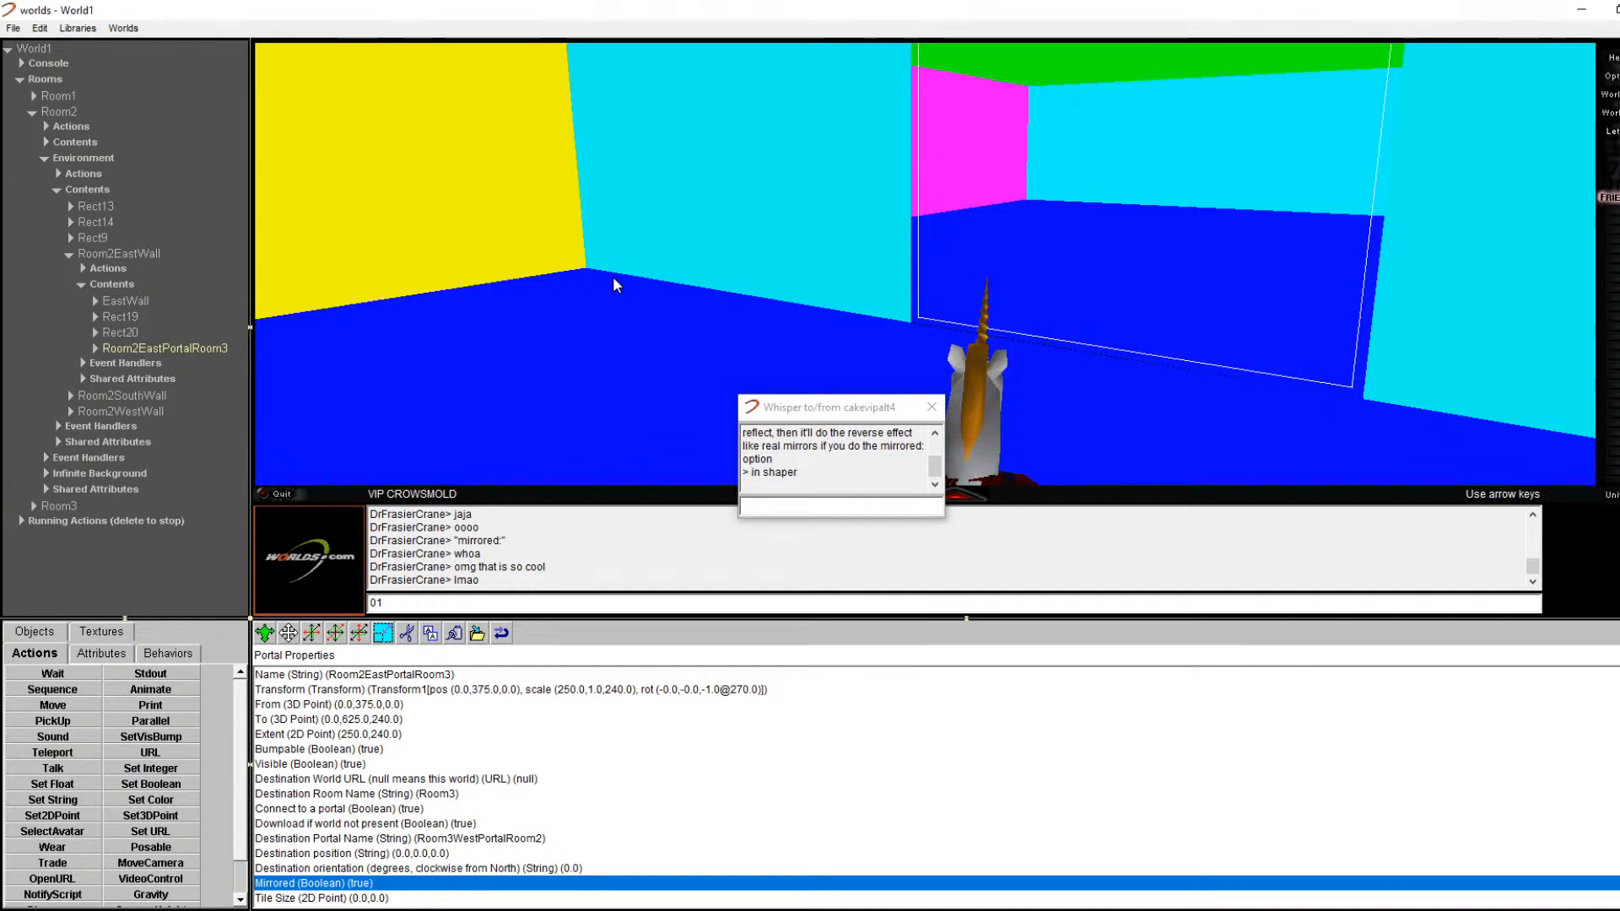
Step: Turn and walk toward the portal to view the reversed avatars and labels
key(Left)
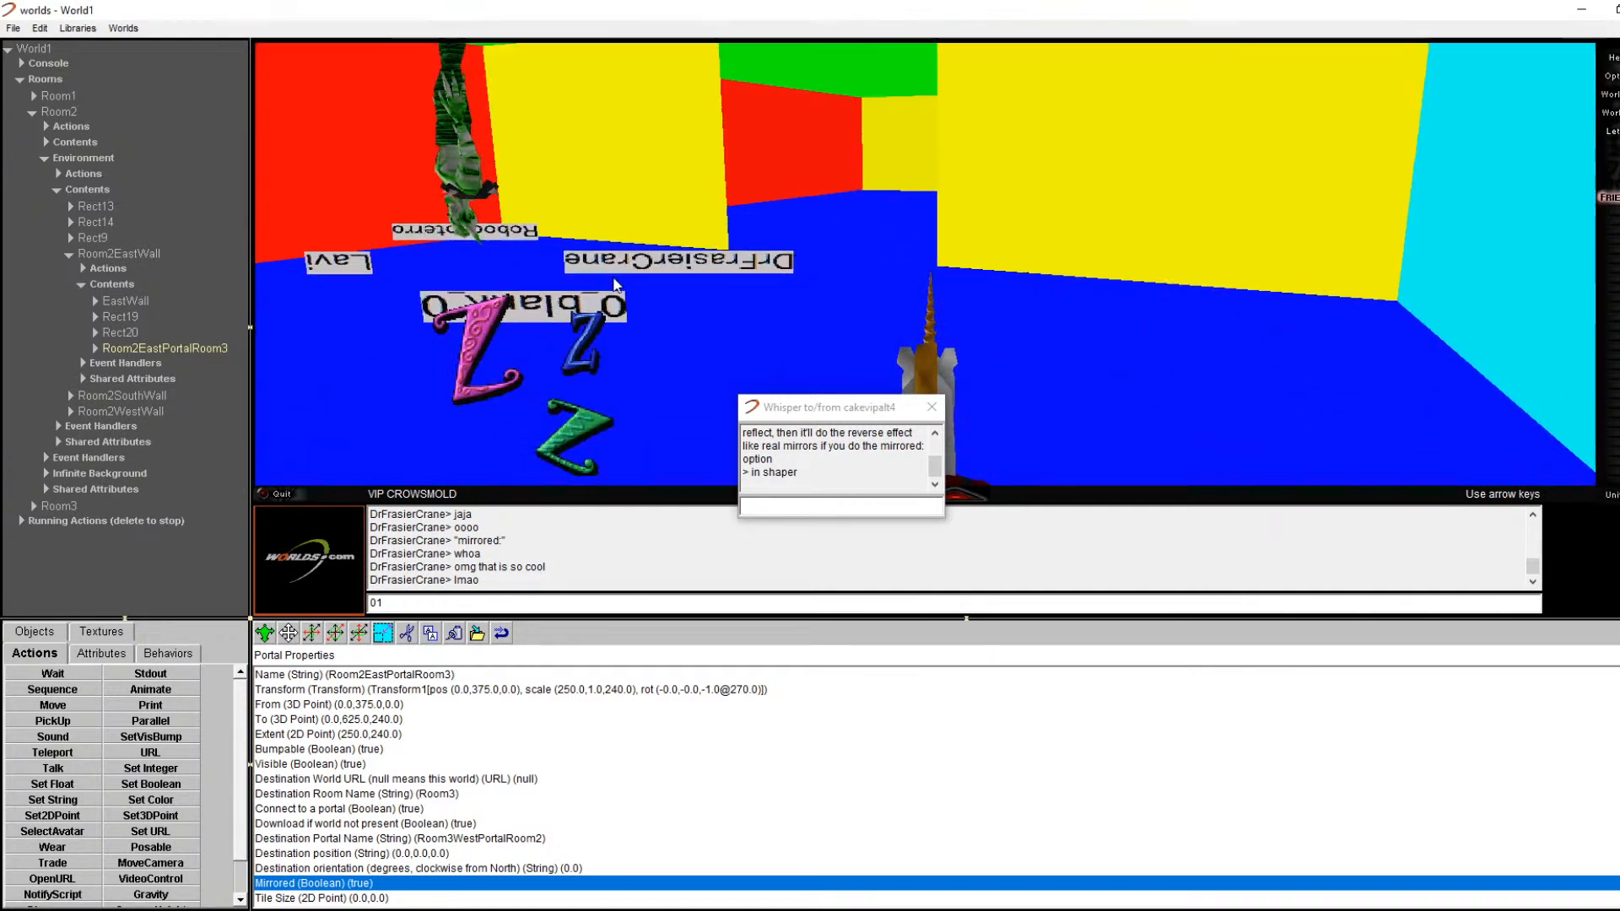
key(Left)
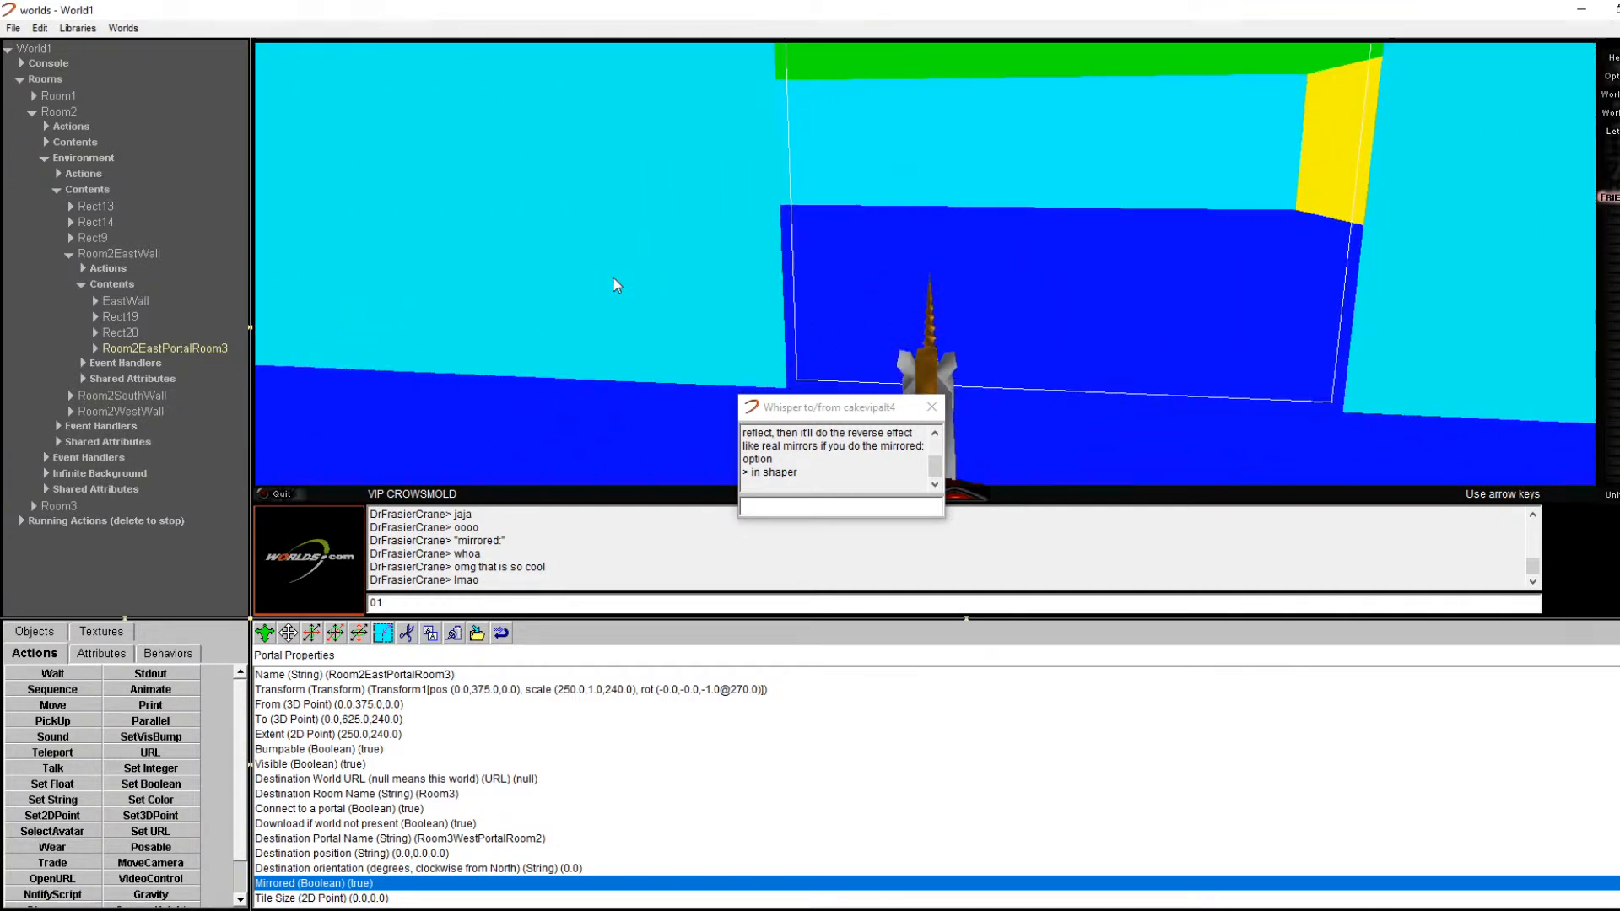
key(Right)
key(Up)
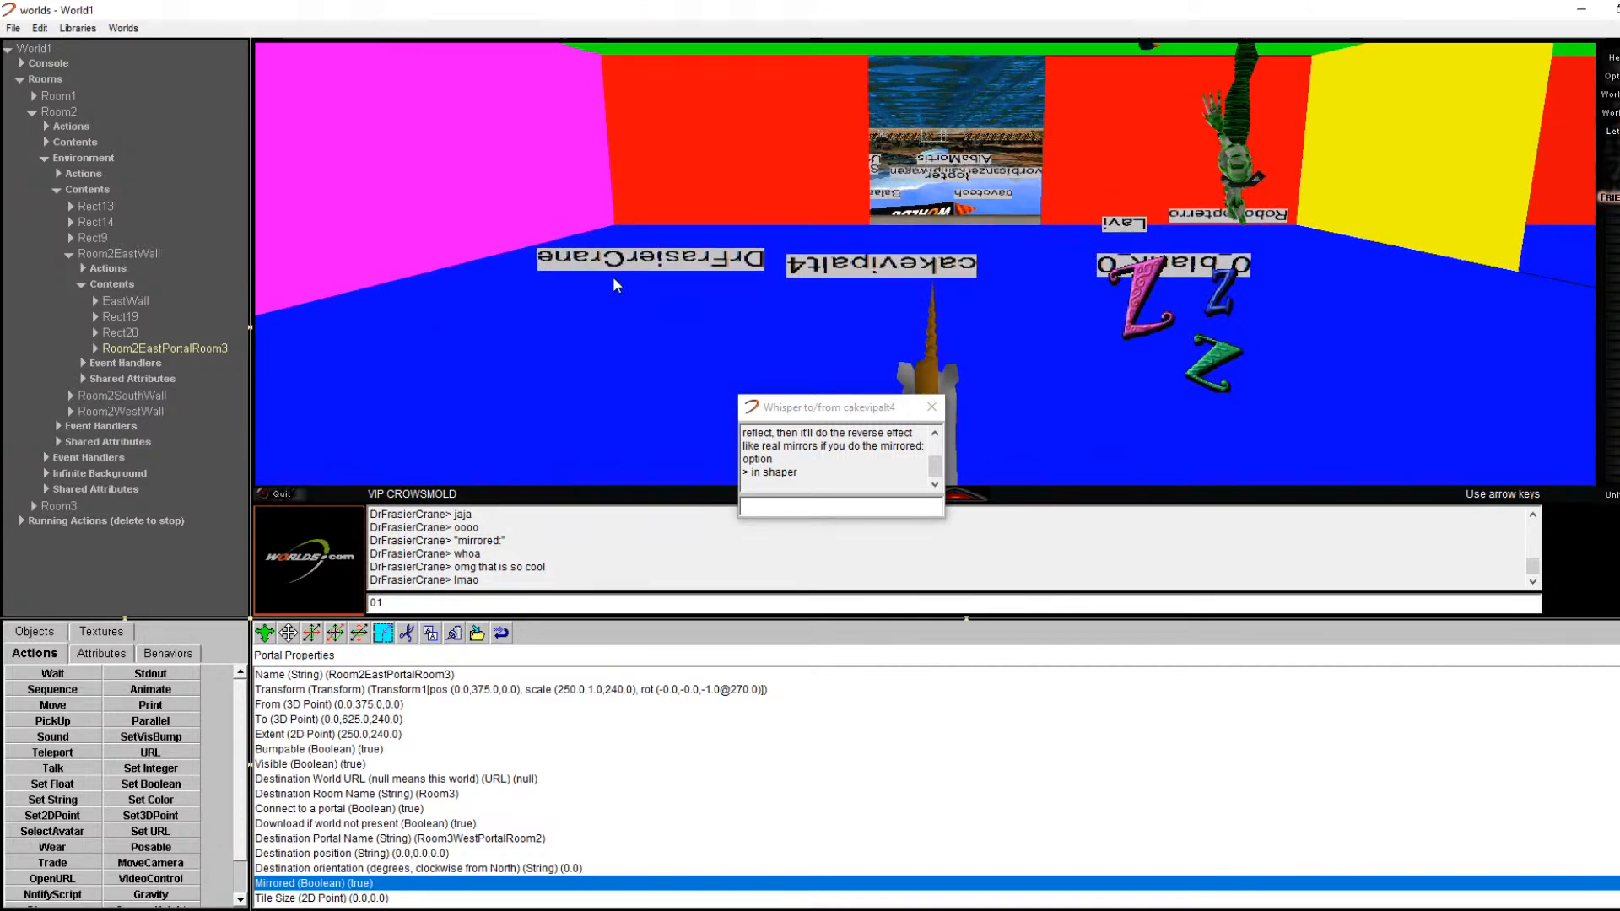
key(Right)
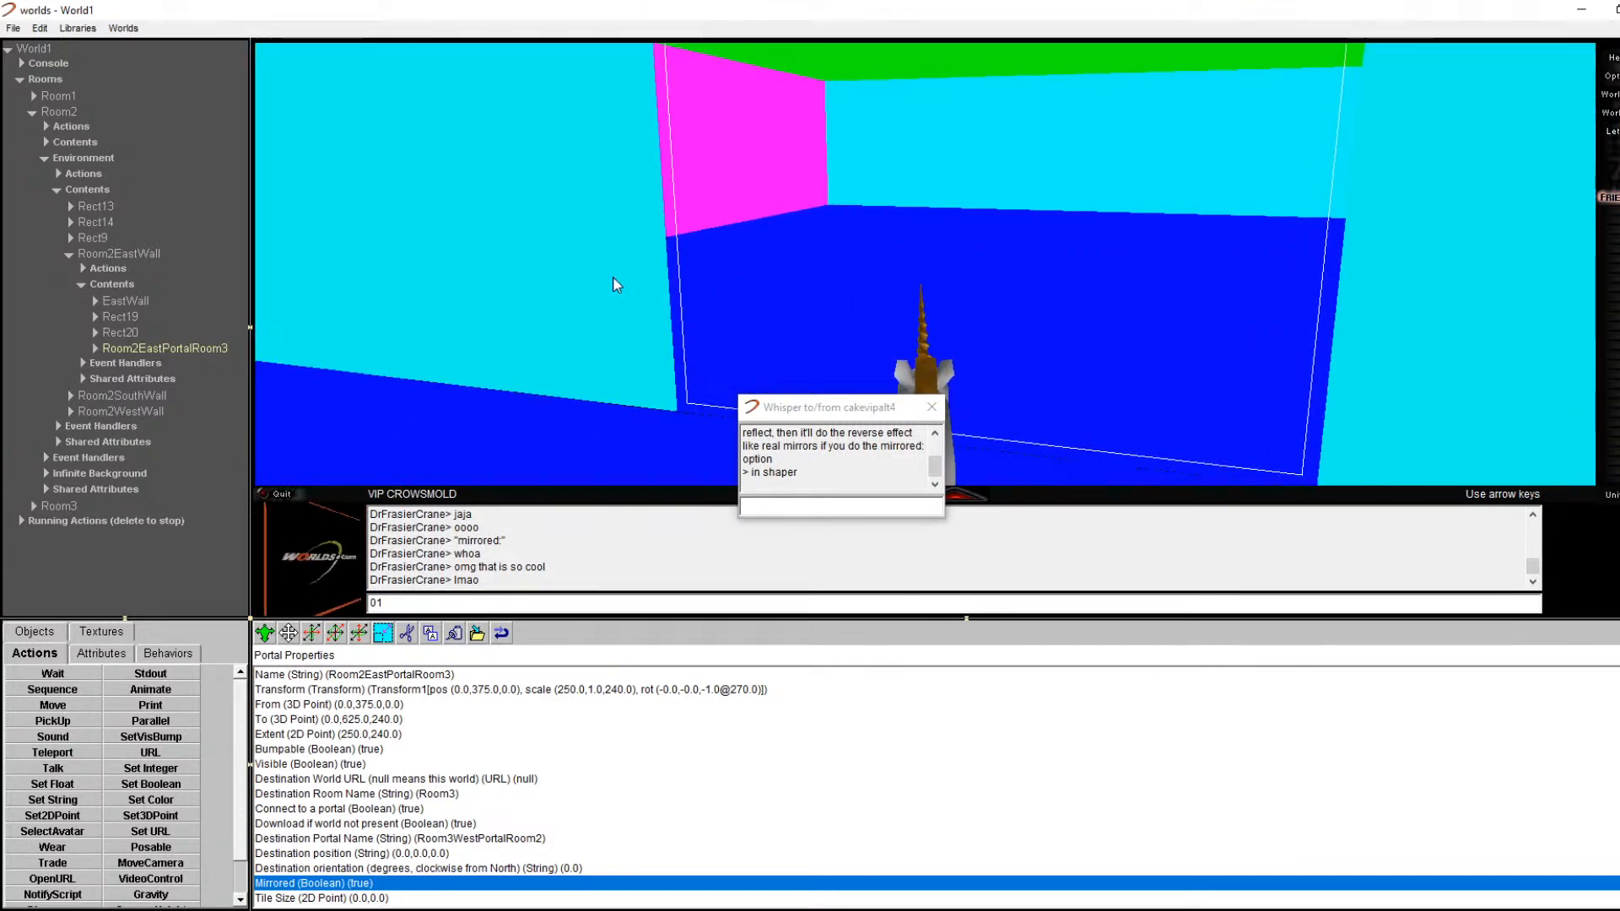
key(Left)
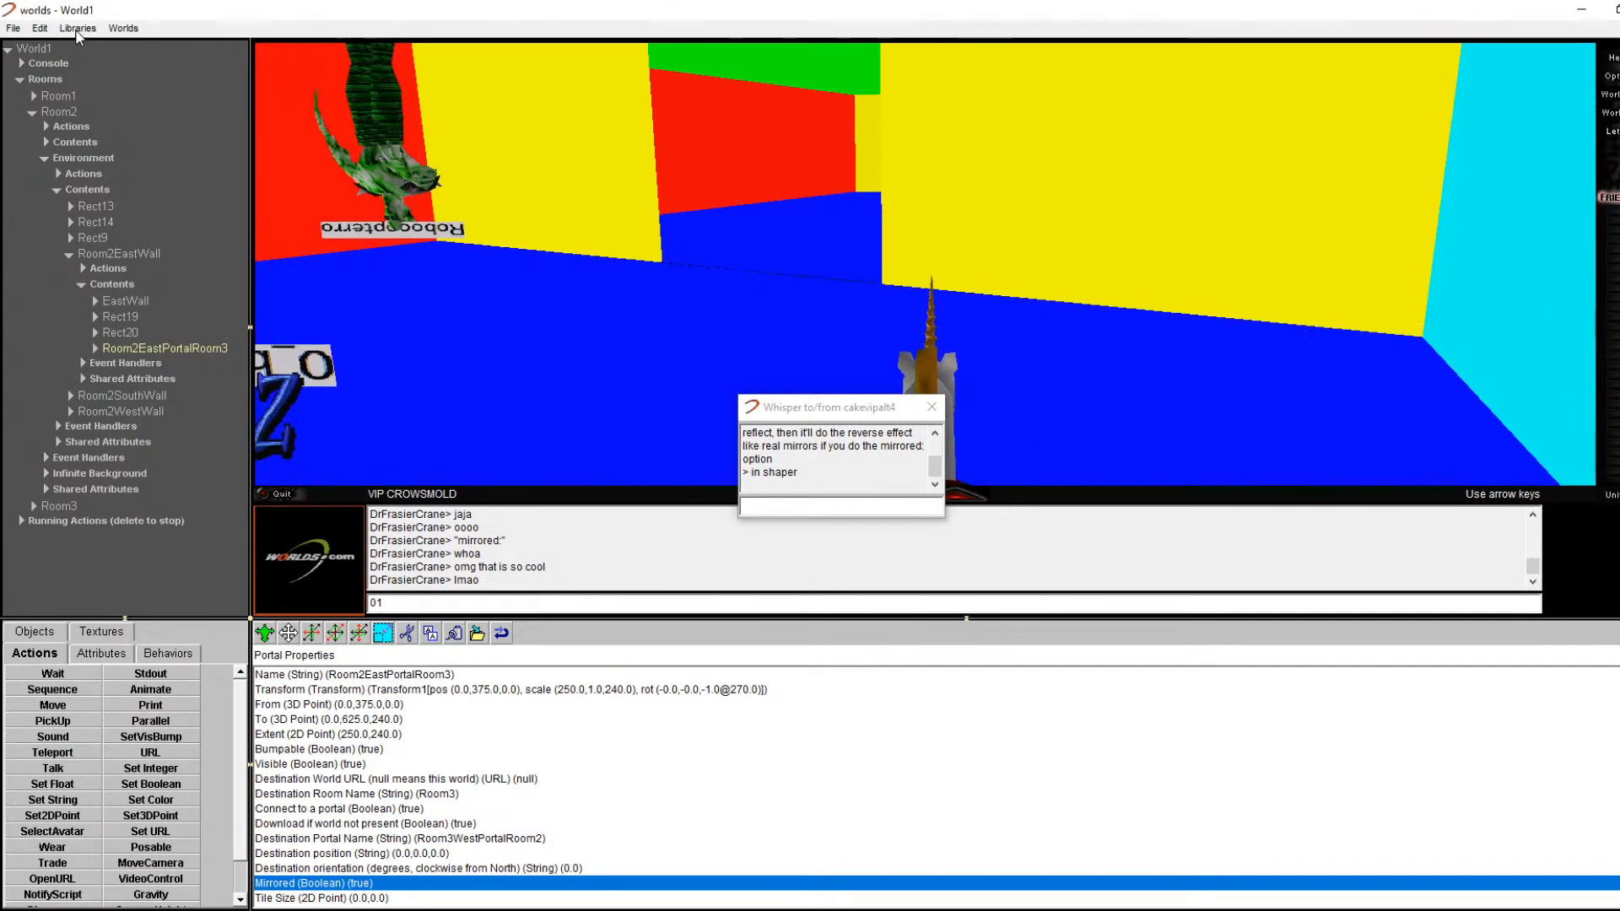
Step: Open the Open World dialog and cancel it without loading a world
click(13, 28)
click(34, 66)
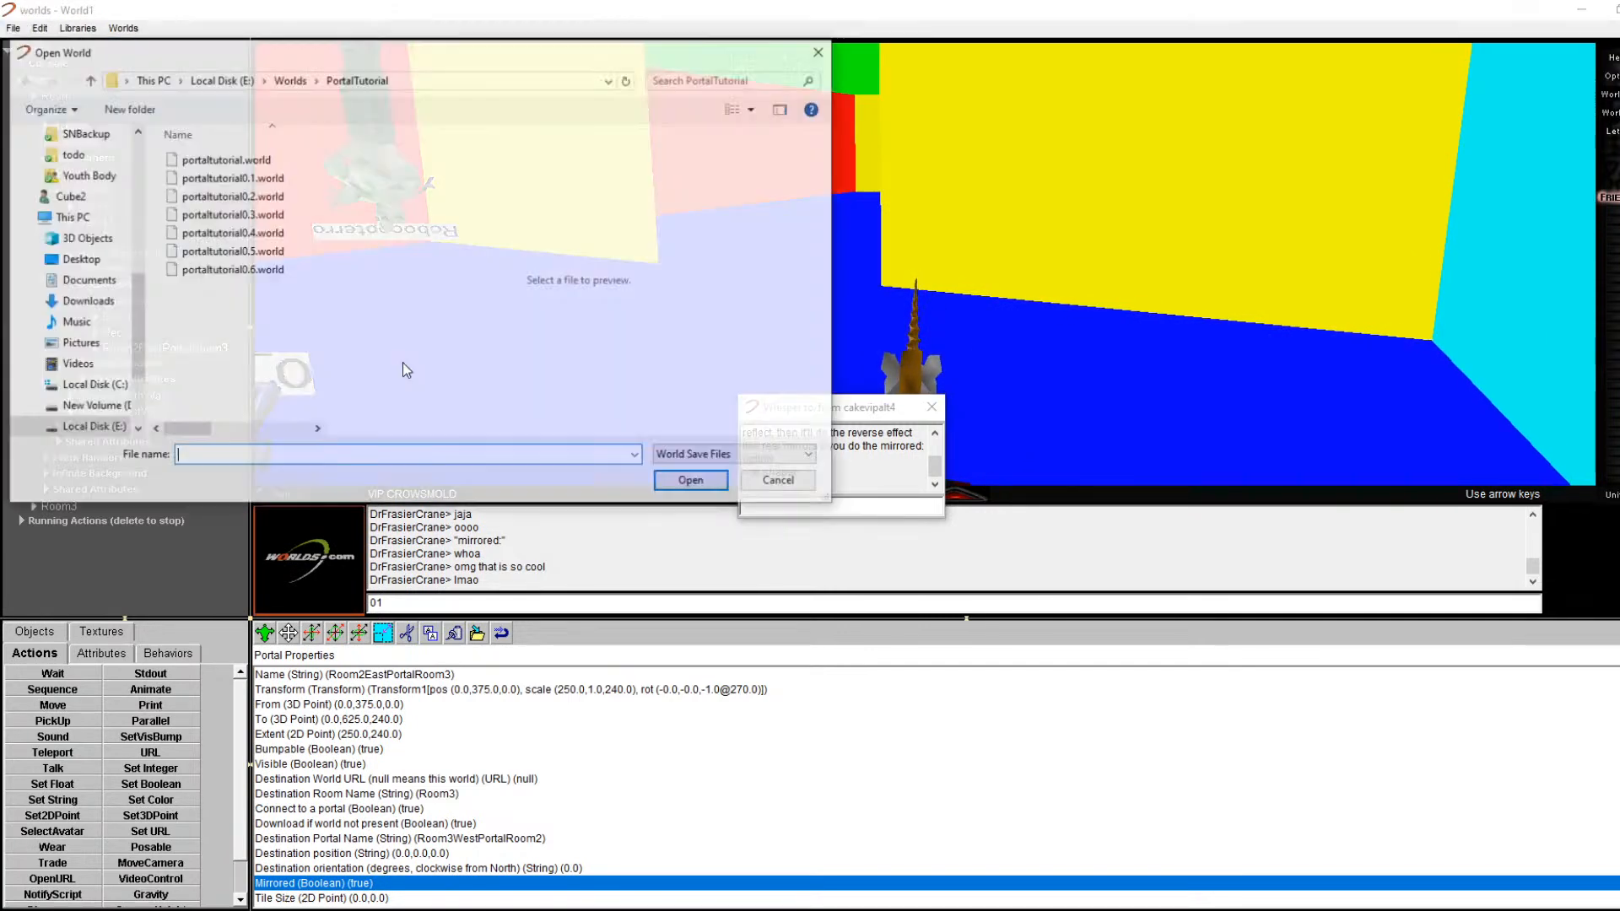
key(Escape)
text(01)
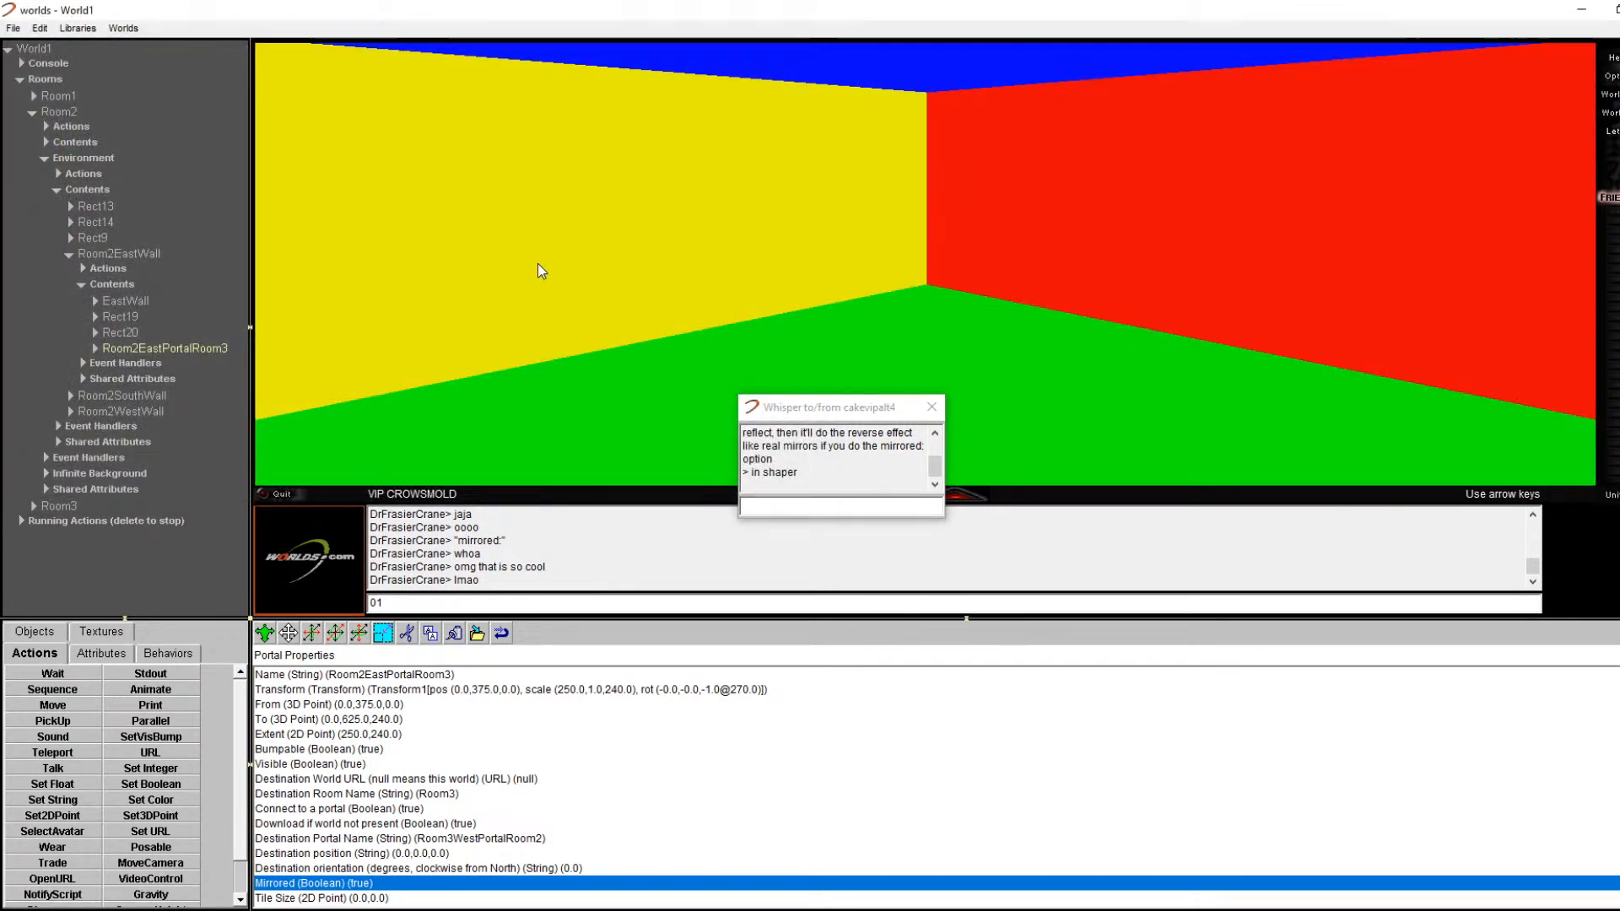
text(0)
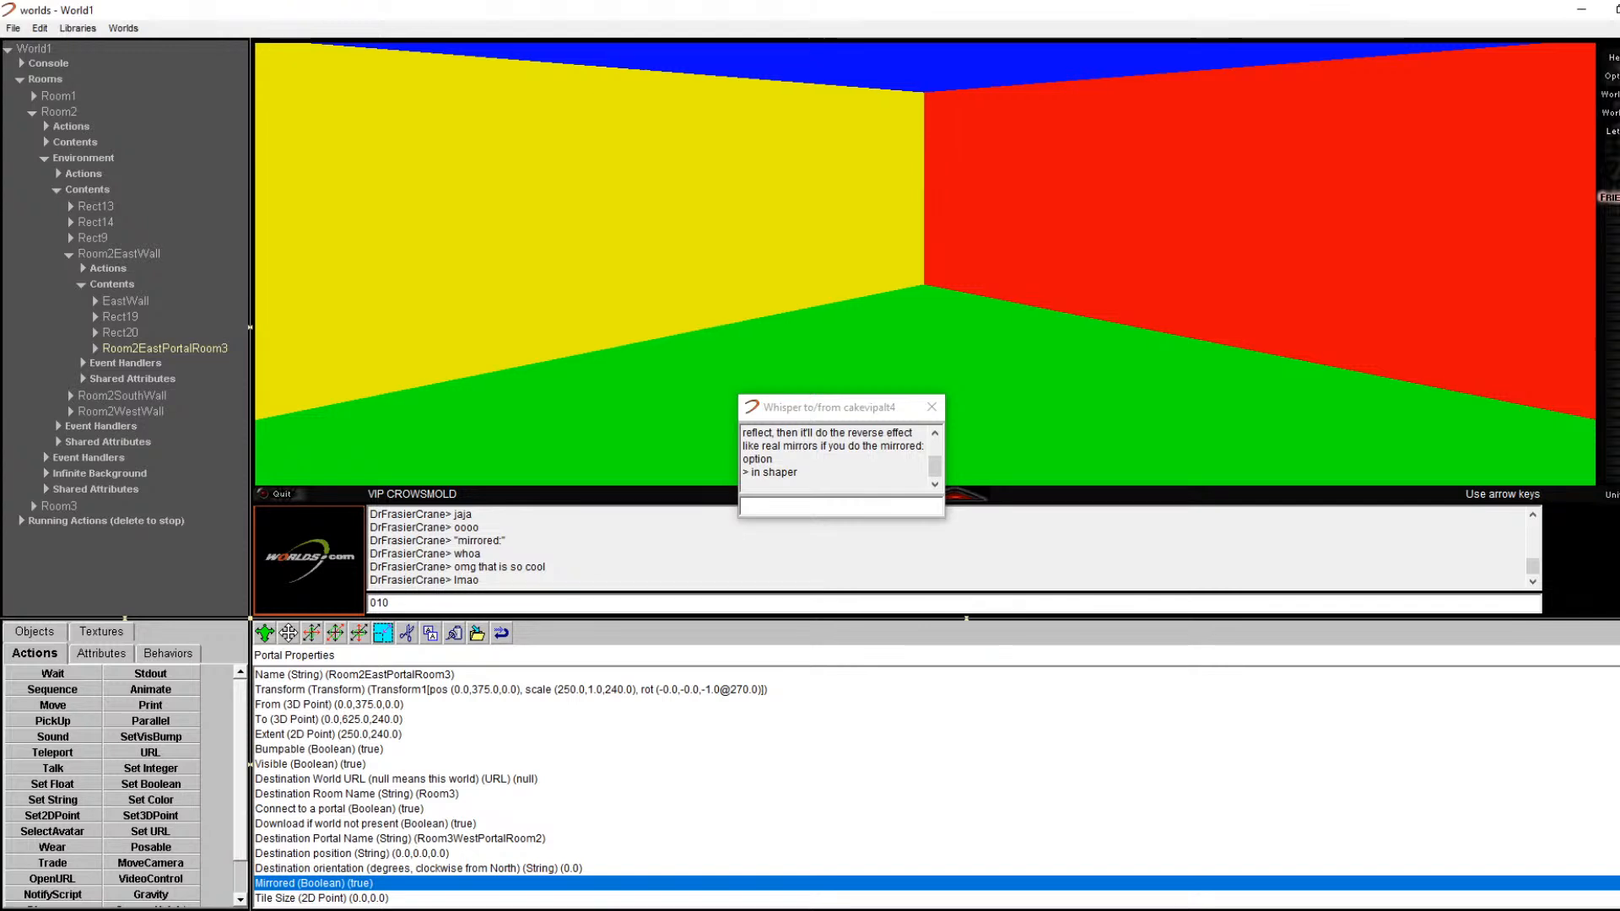
Step: Walk through the doorway into the cyan room, then bring up the portal's Mirrored setting
key(Right)
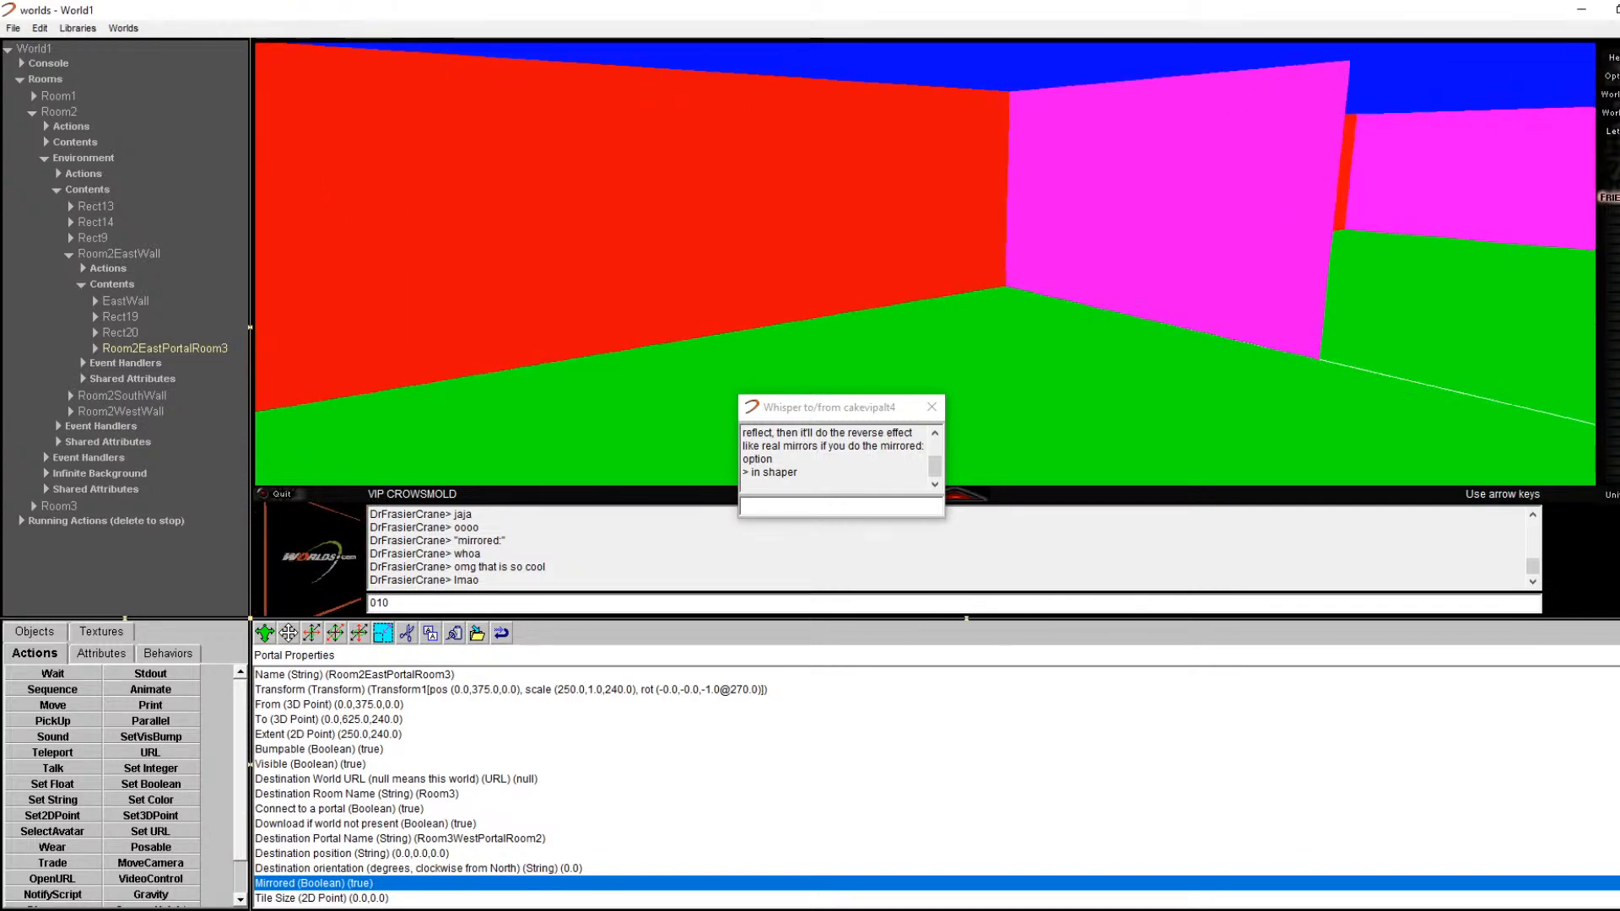
key(Right)
key(Up)
key(Left)
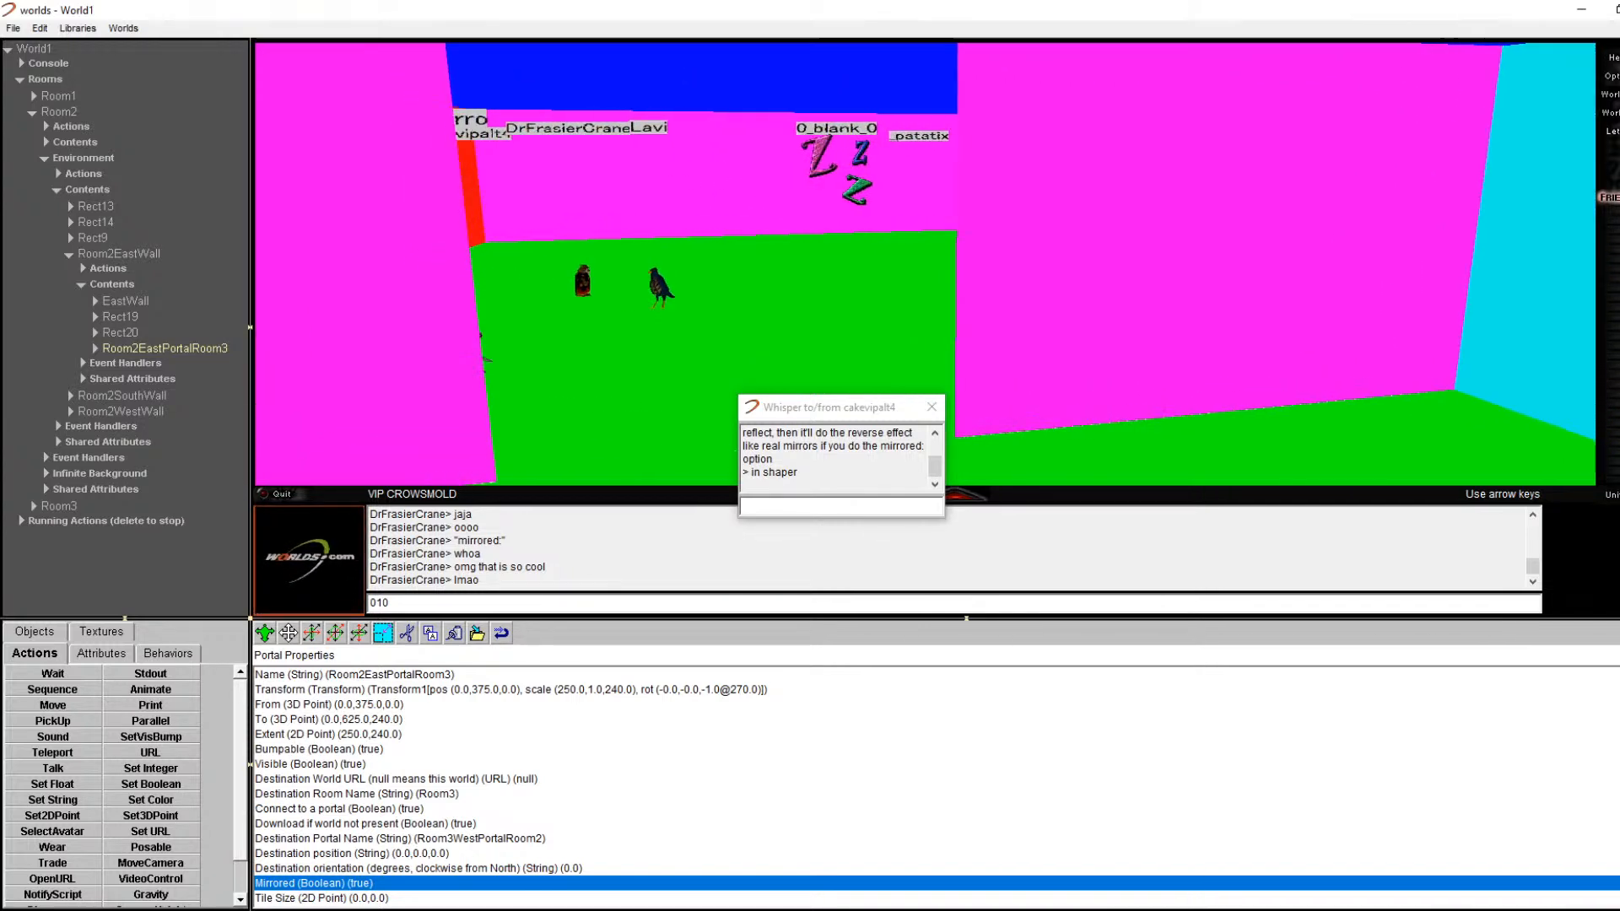
key(Up)
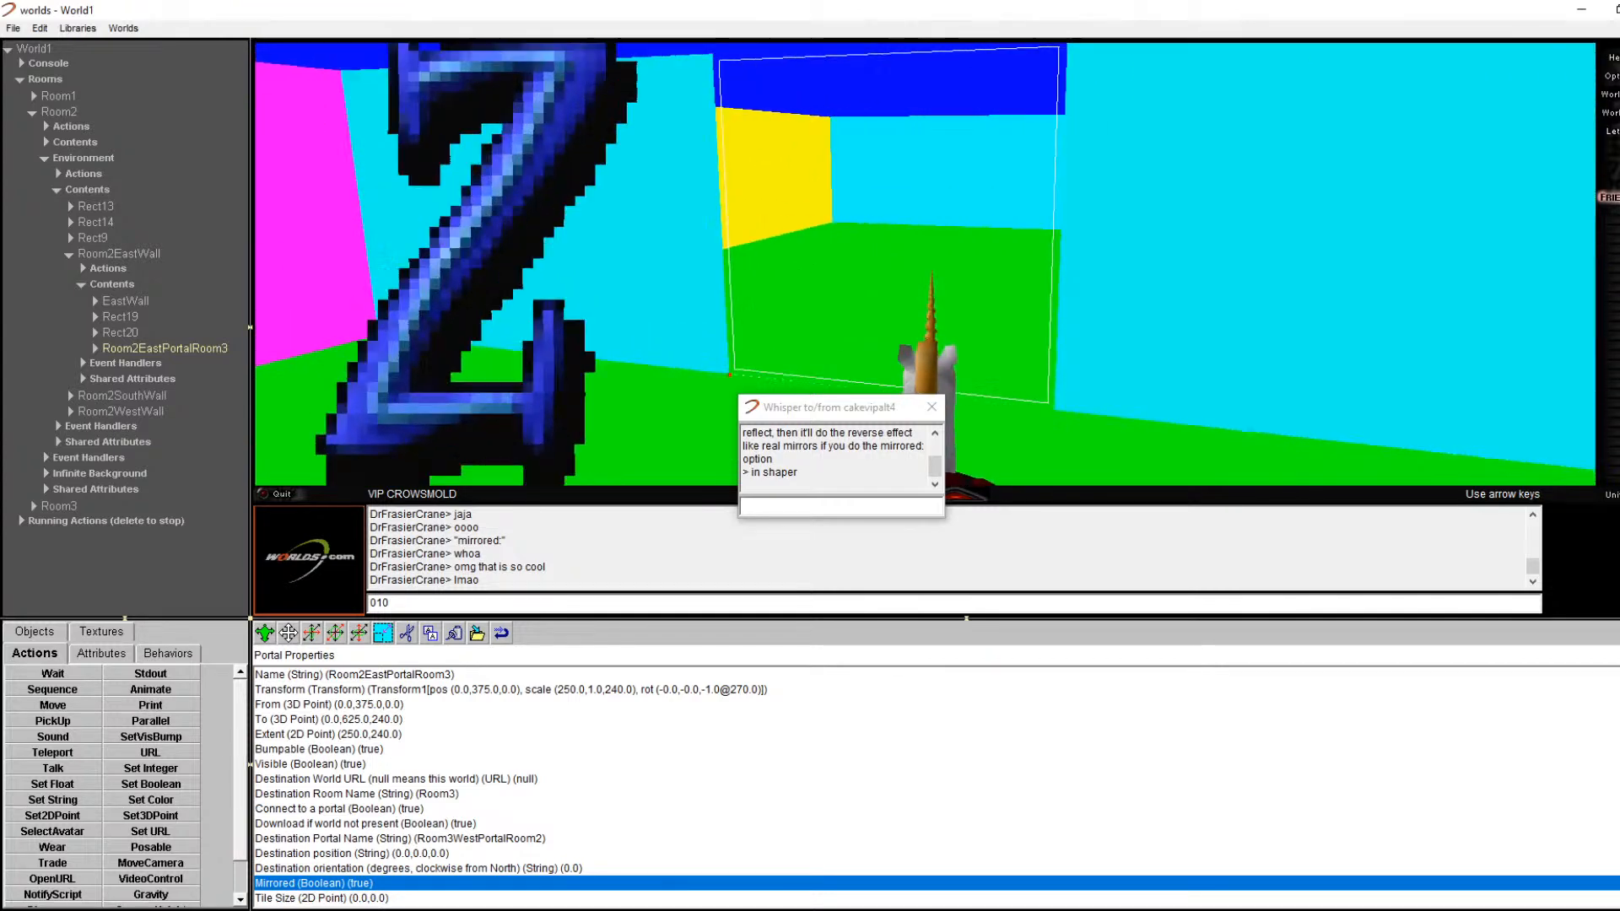
key(Up)
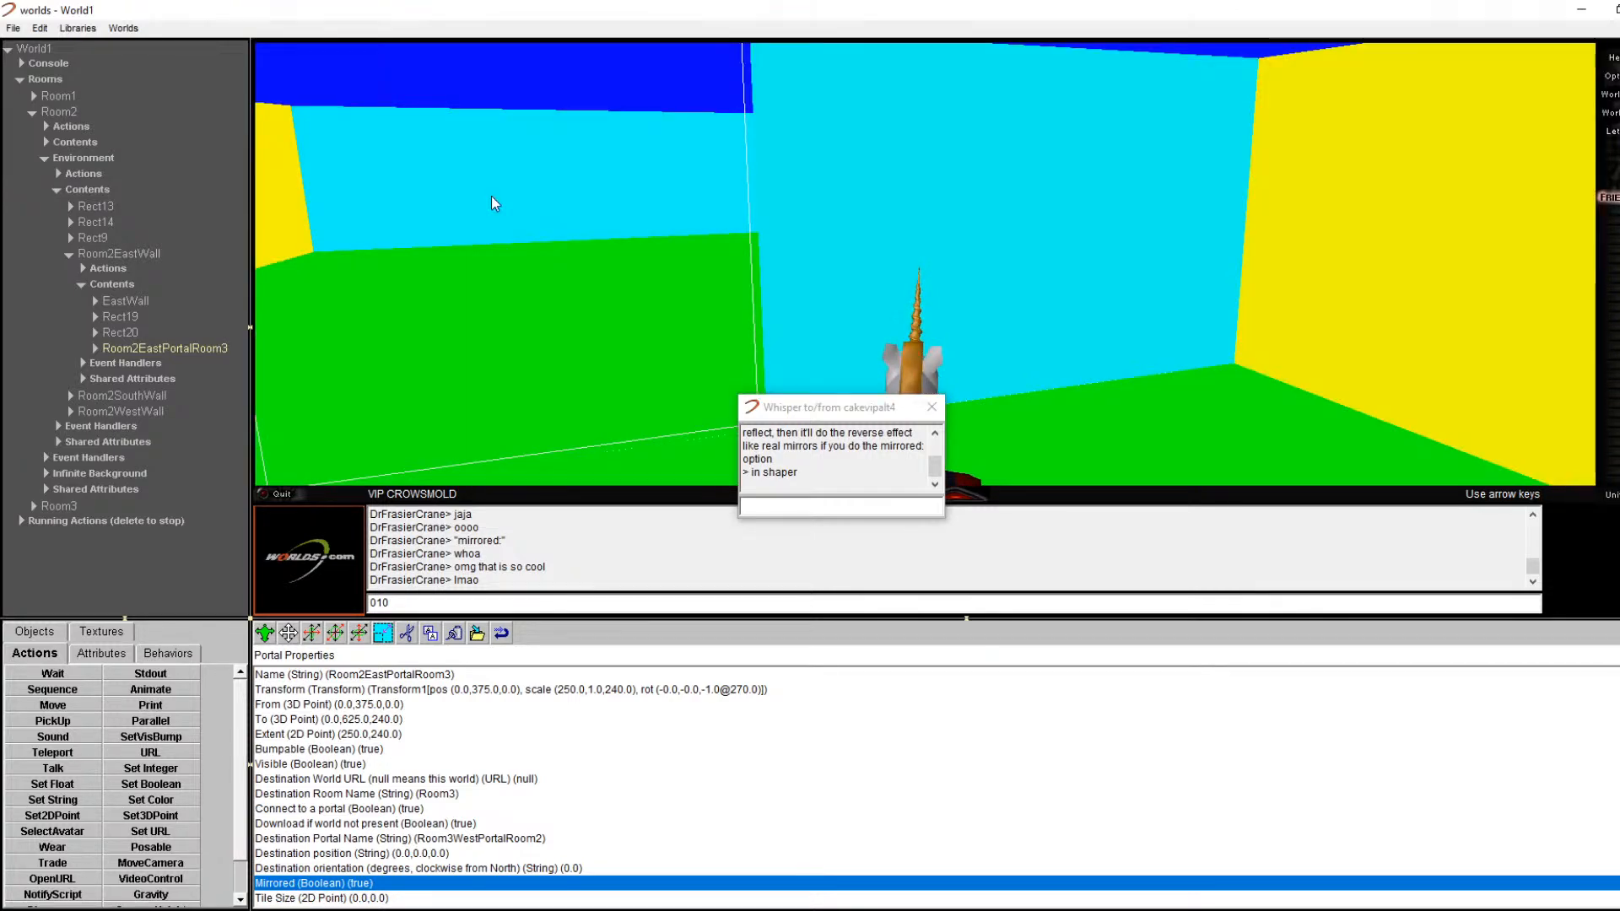
double_click(366, 883)
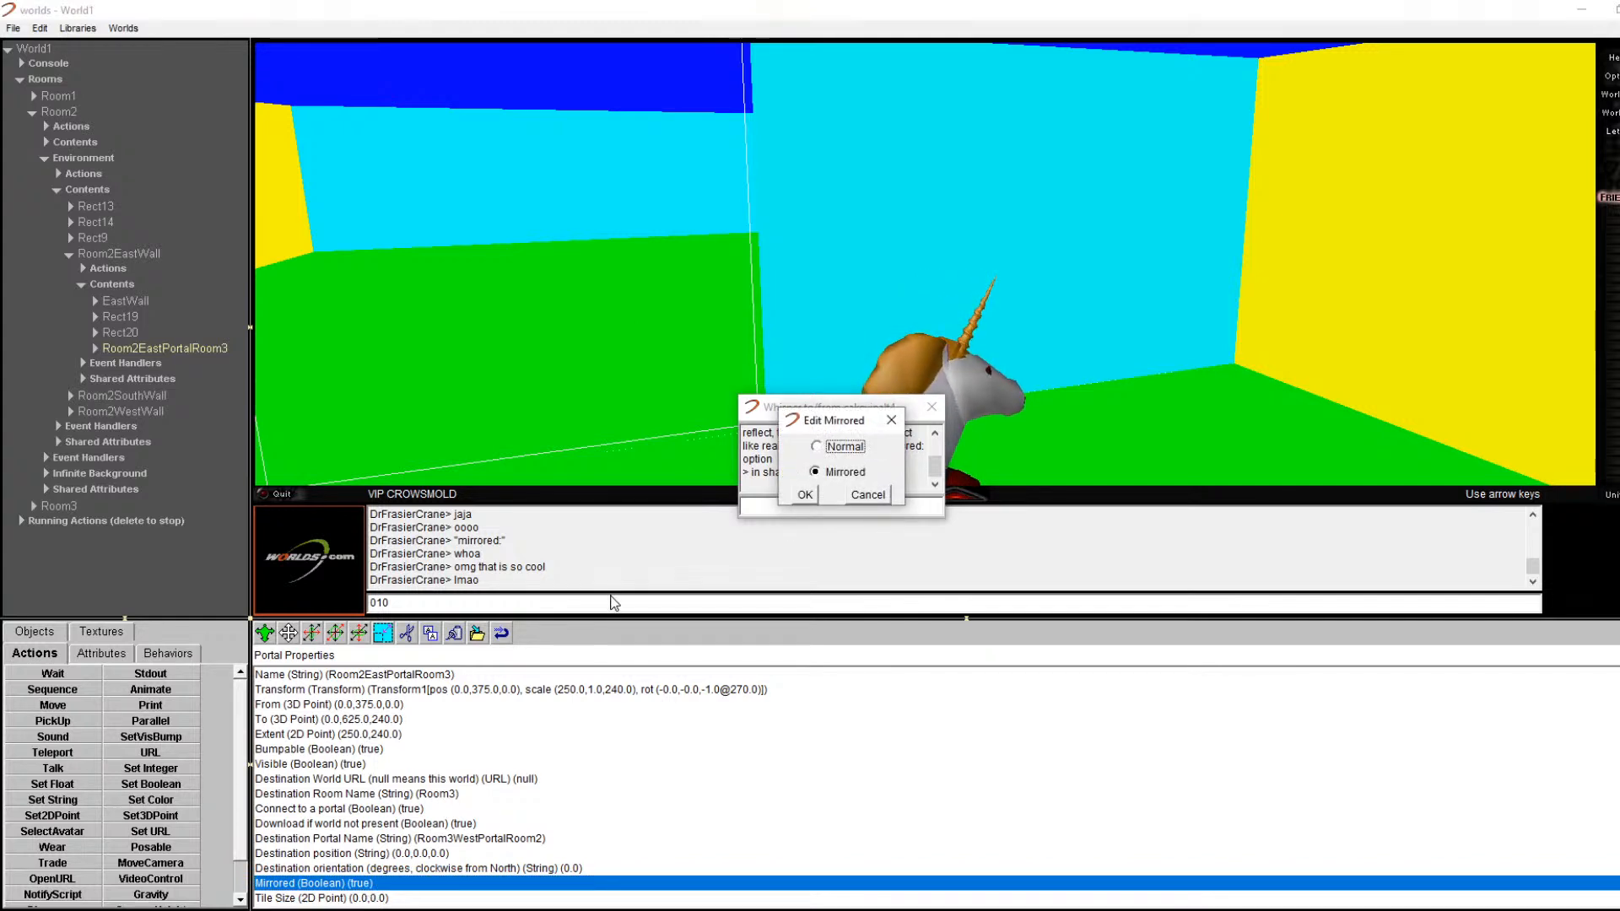
Step: Apply Normal as the portal's Mirrored option, turning mirroring off
click(804, 493)
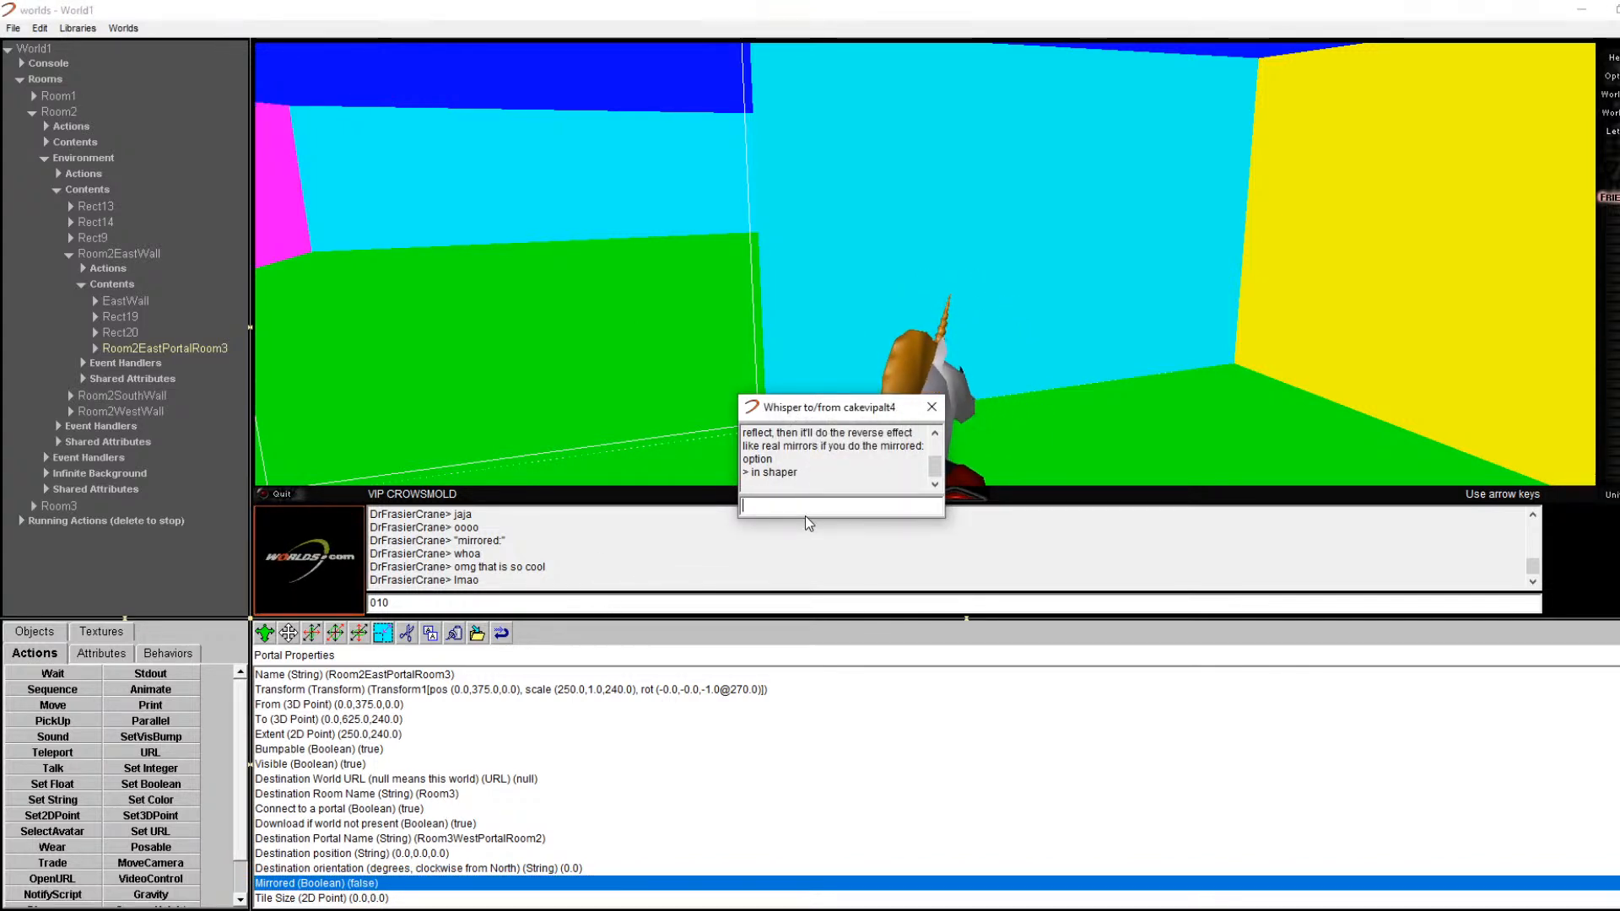
scroll(808, 467, up, 1)
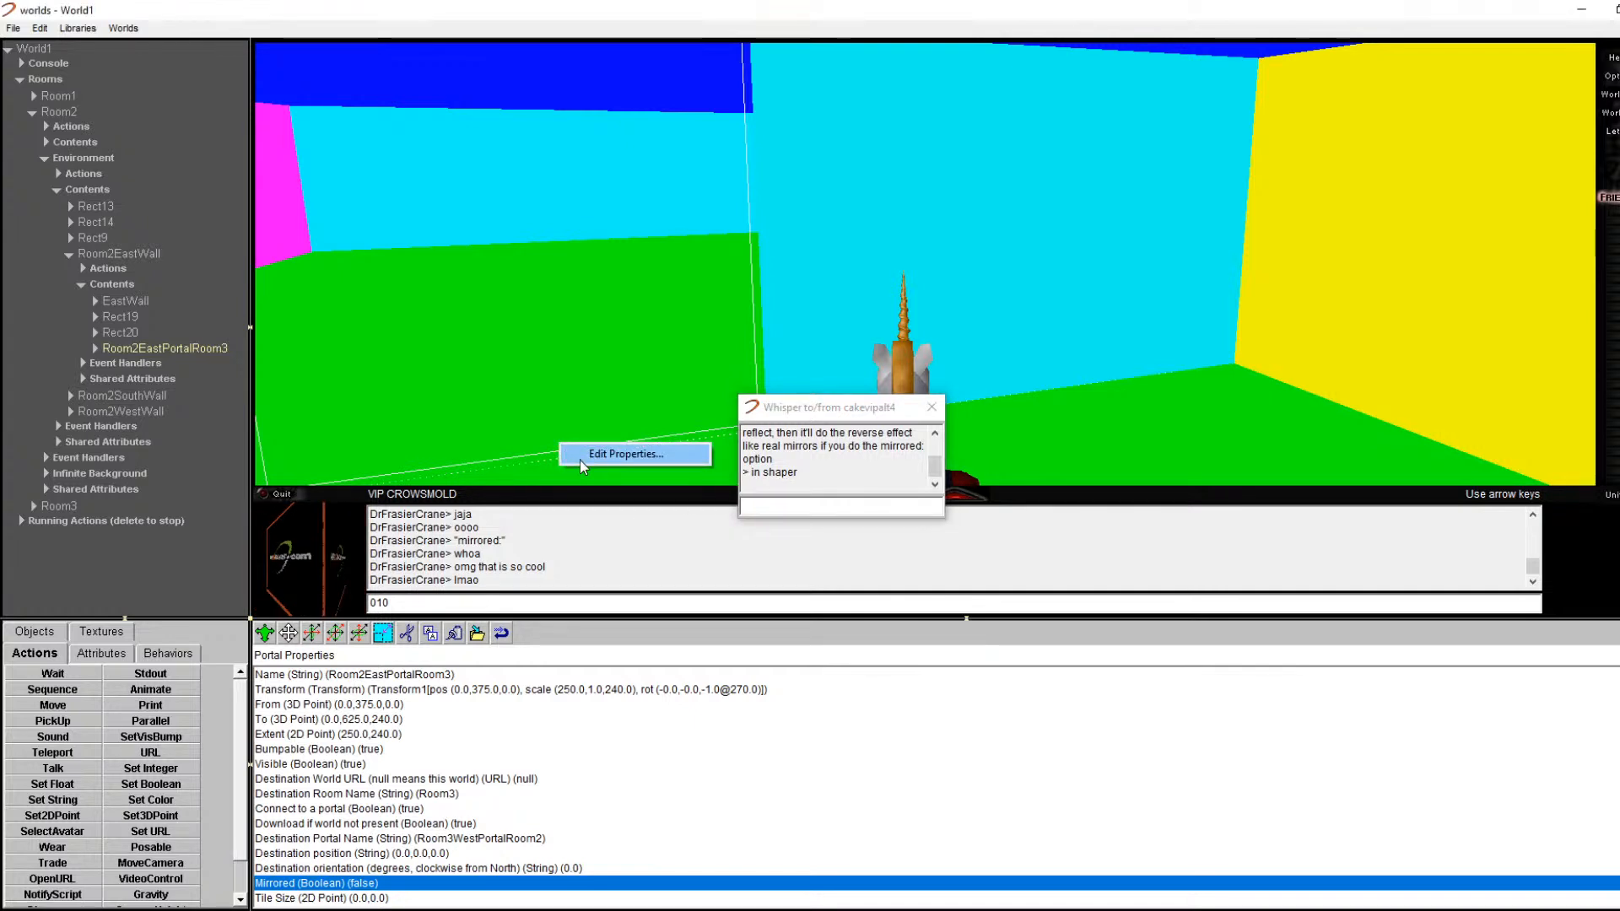
Step: Delete the EastWall rectangle from Room2EastWall and select the Room2EastPortalRoom3 portal
click(809, 329)
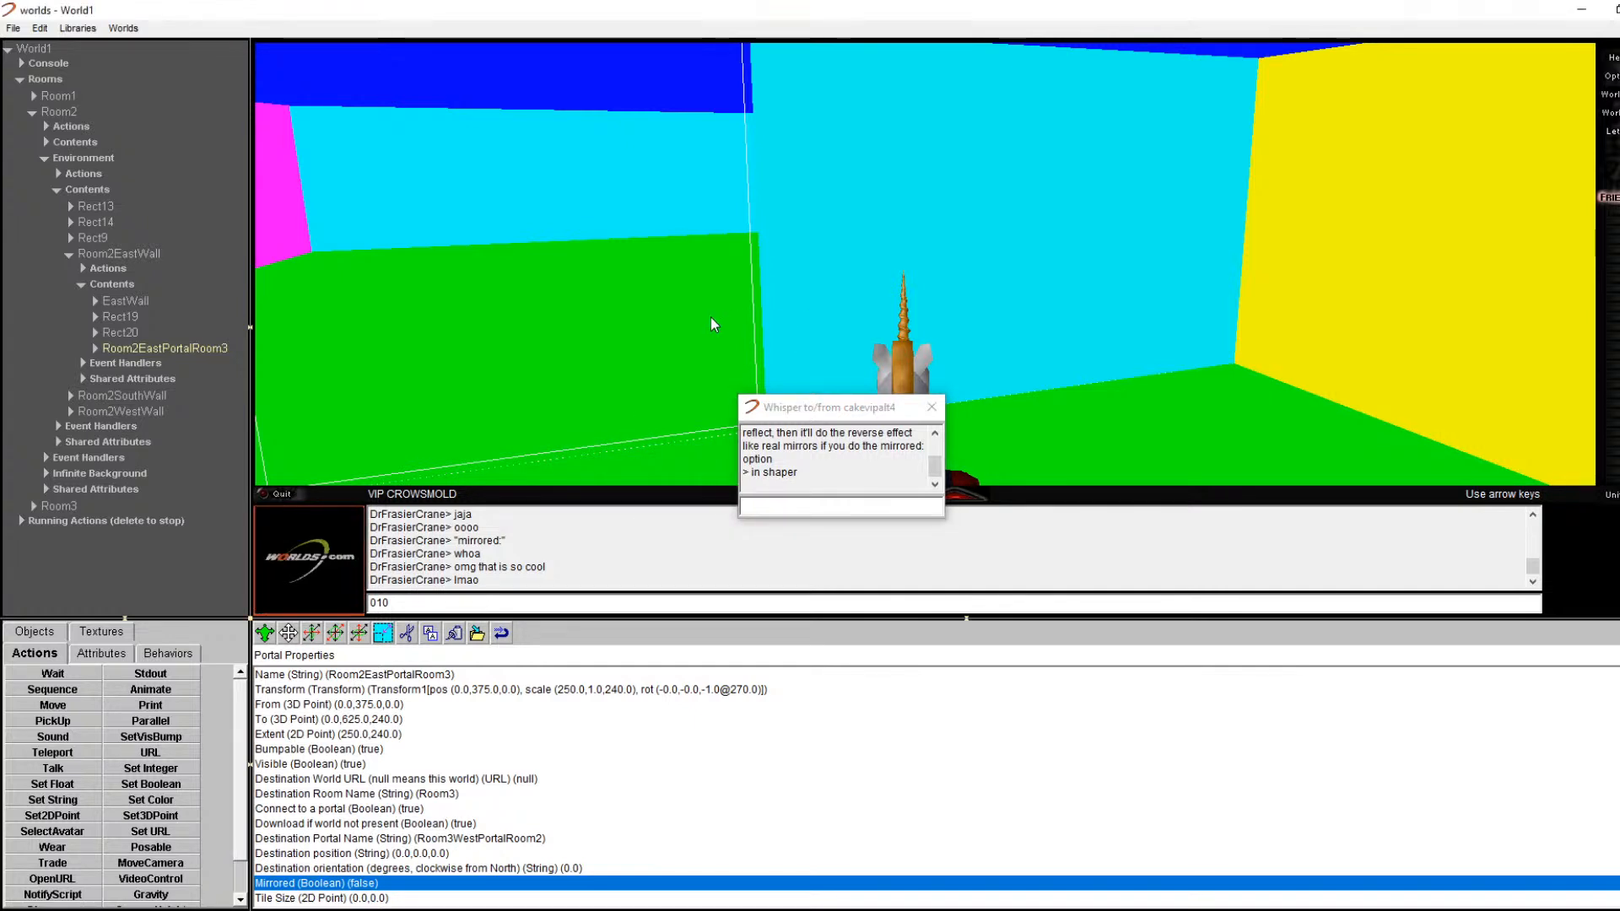
key(Left)
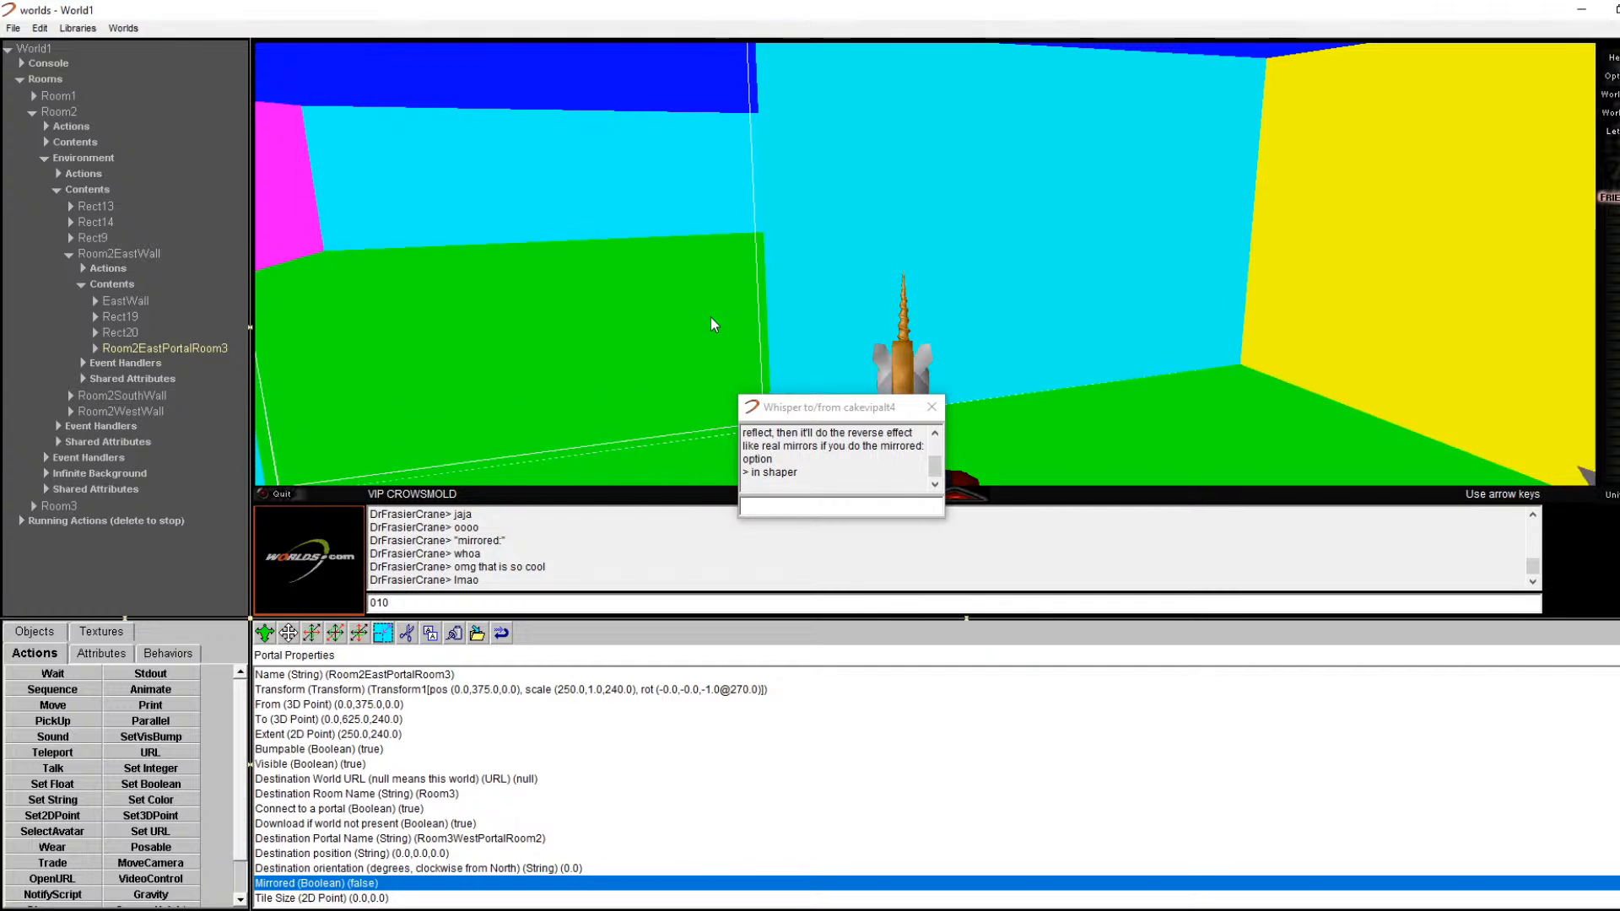
key(Left)
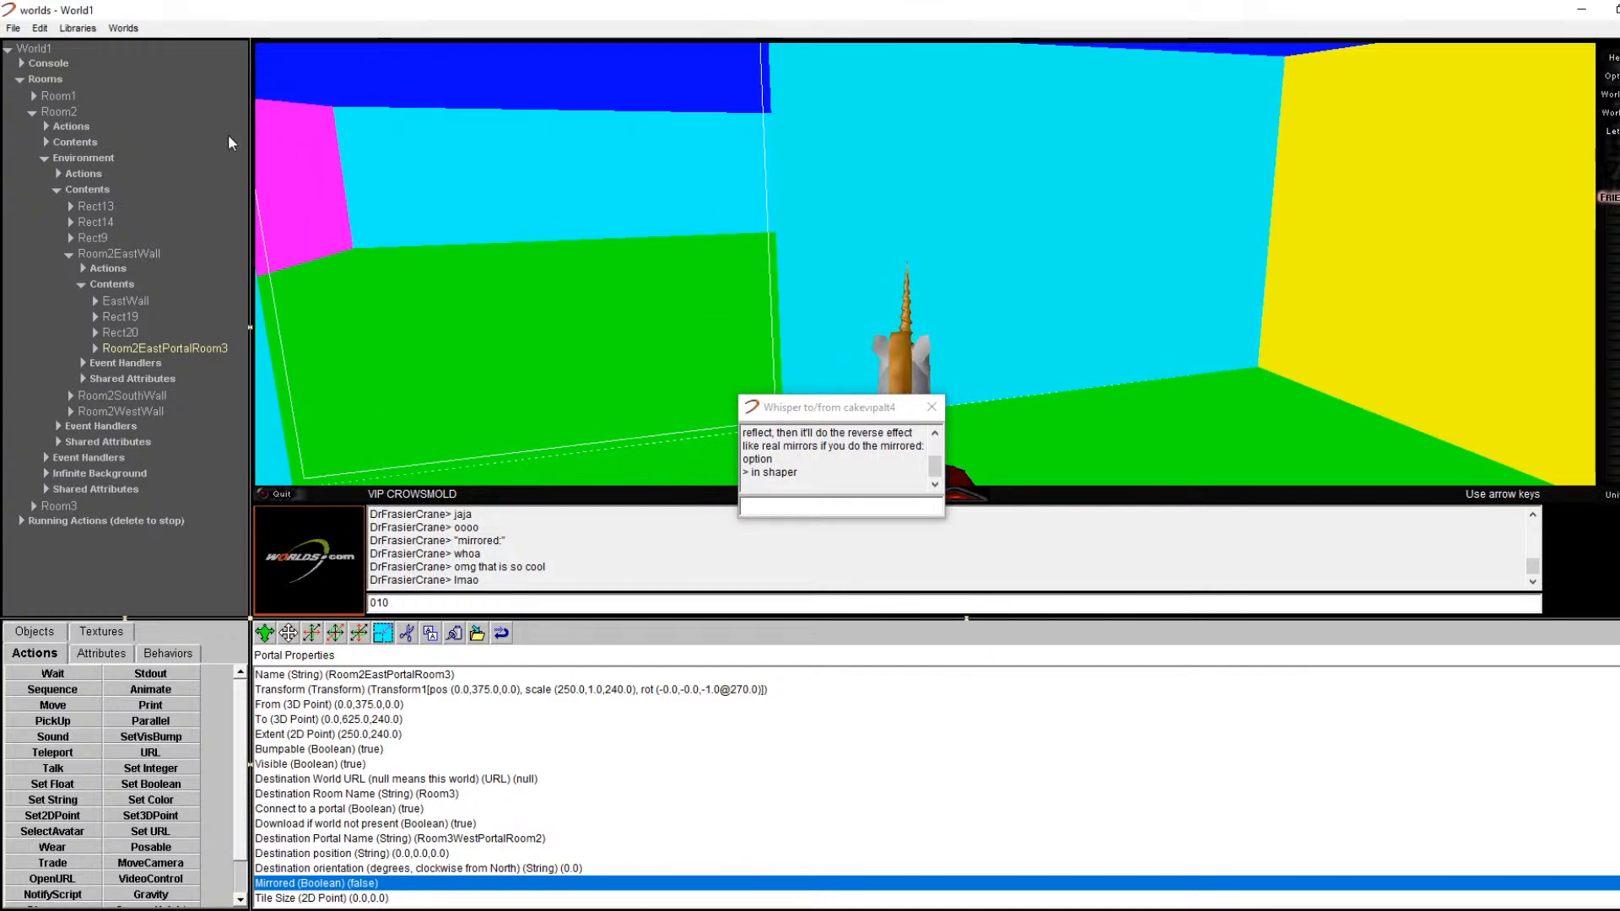
click(126, 301)
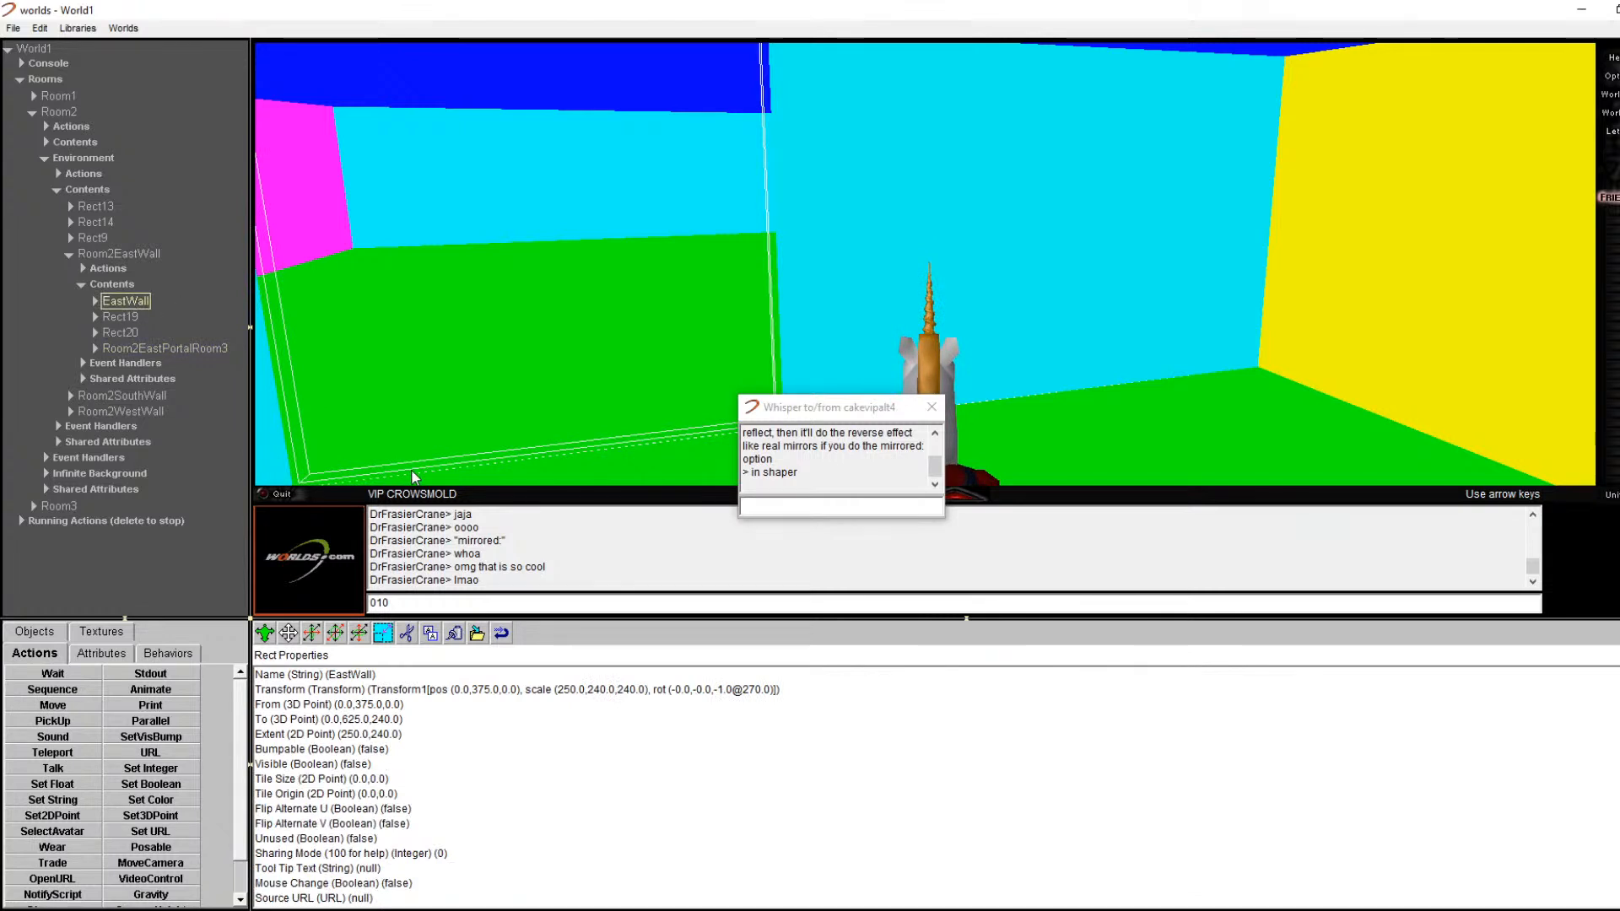
click(407, 633)
click(226, 332)
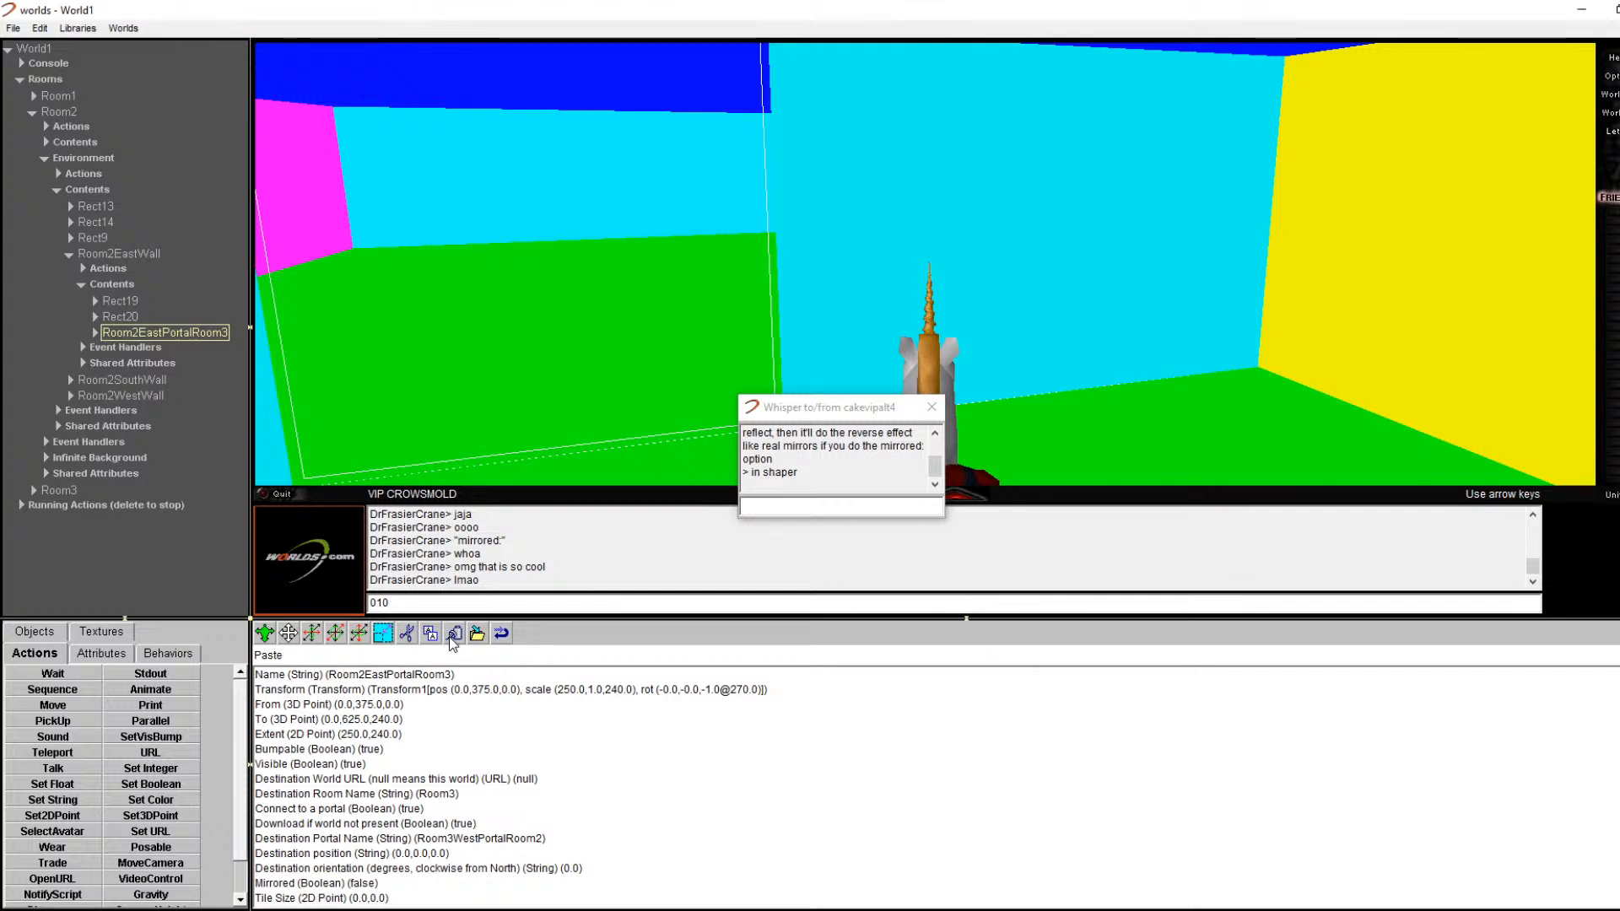
click(205, 331)
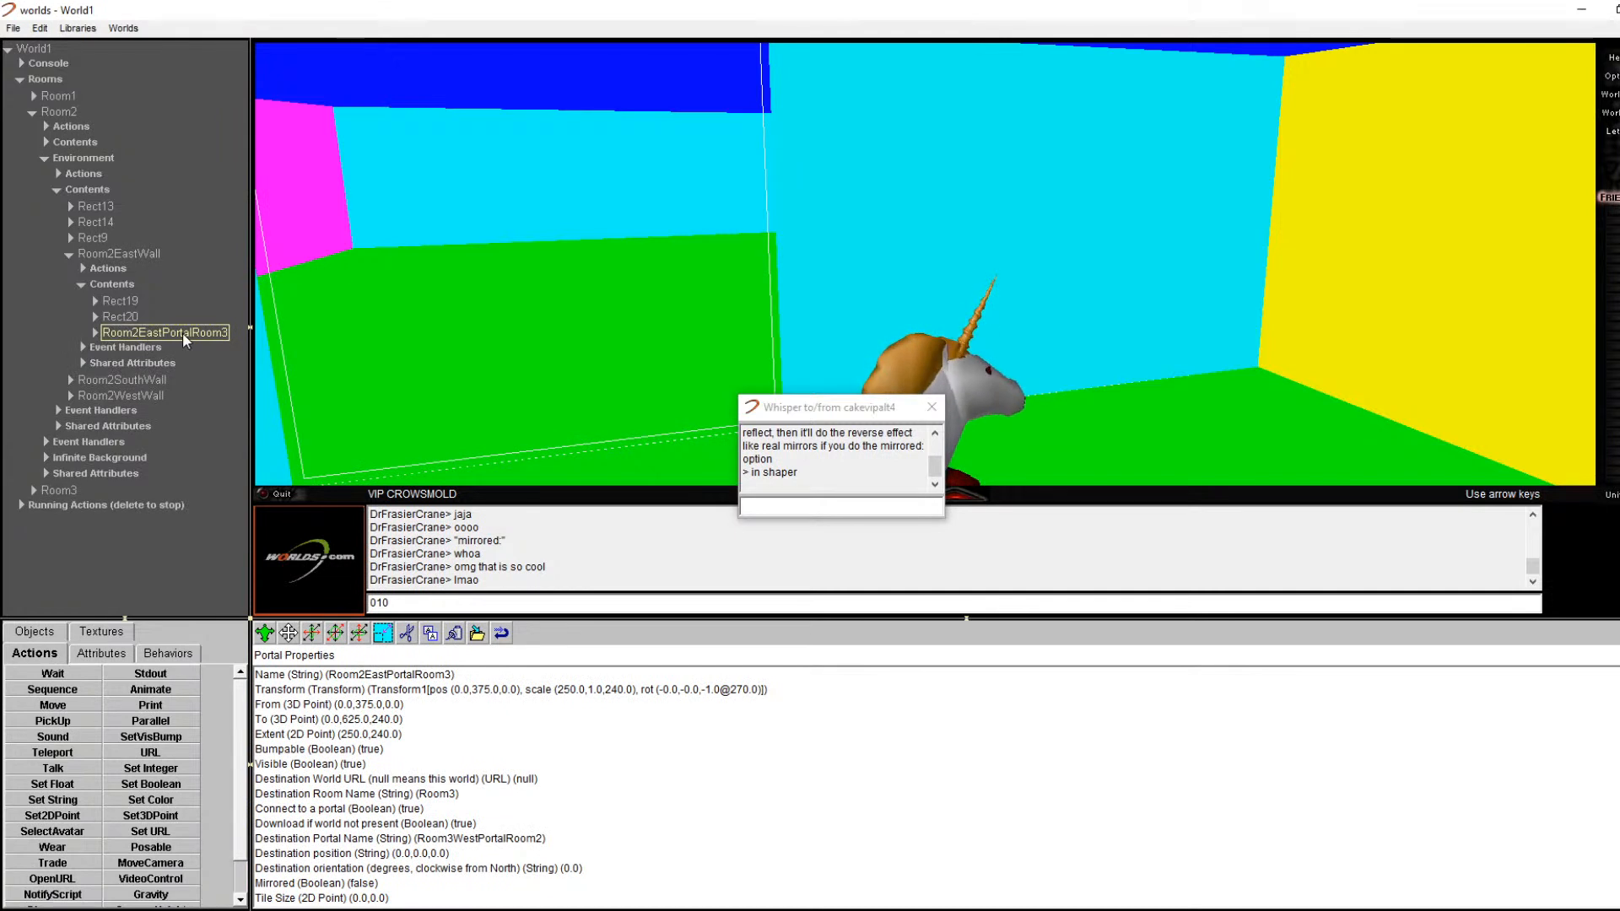
Step: Rename the east portal to Room2Mirror in Portal Properties
double_click(180, 332)
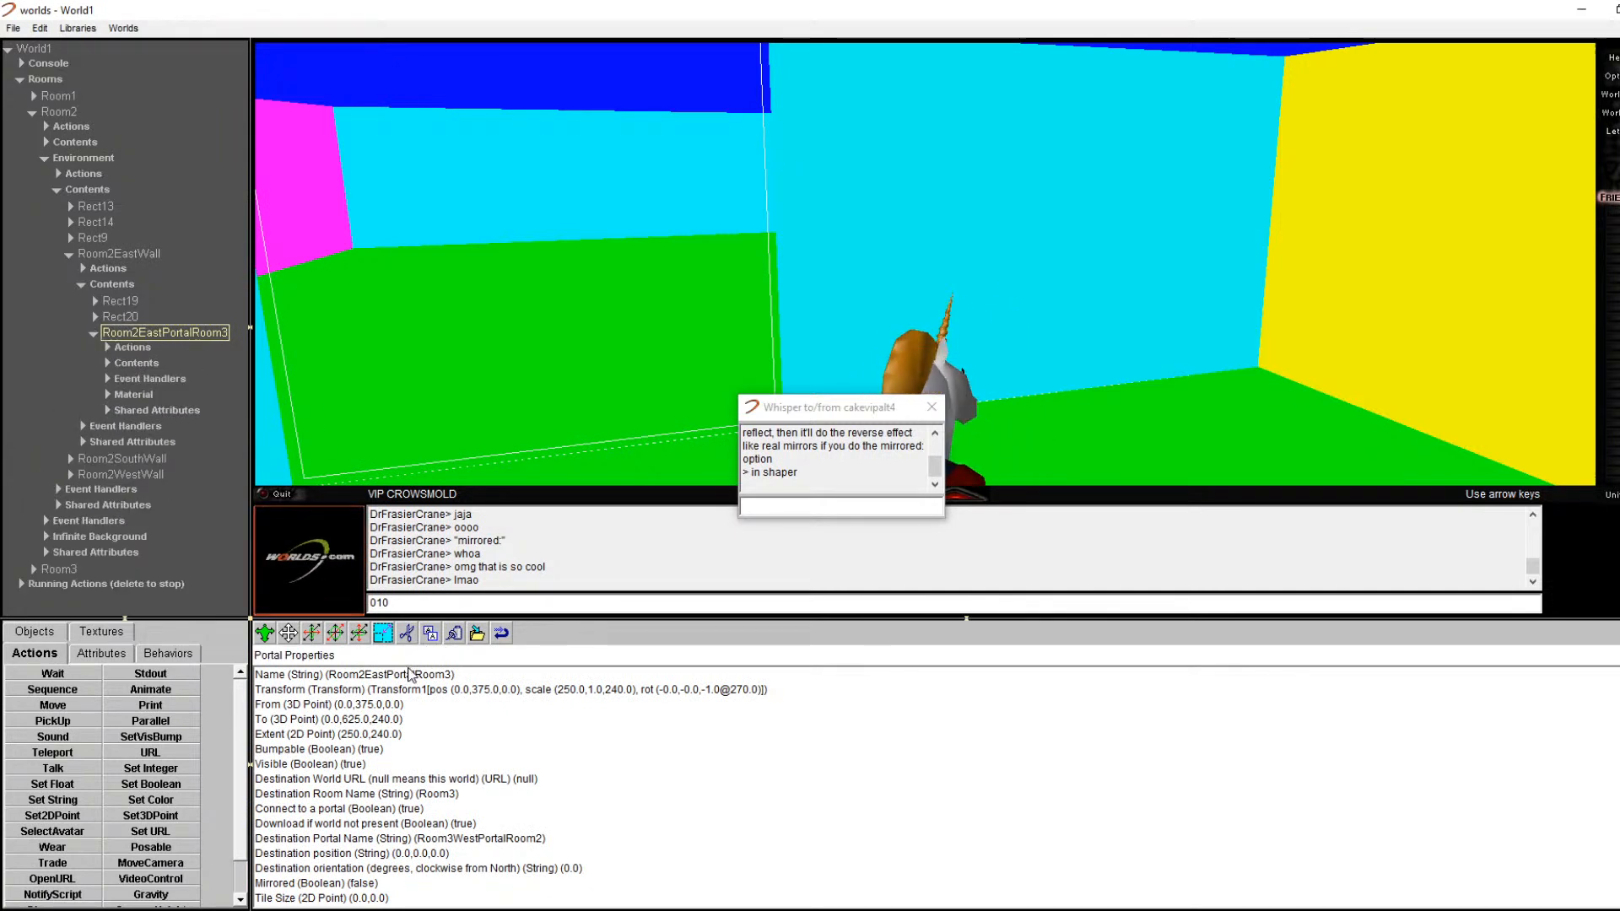
double_click(410, 674)
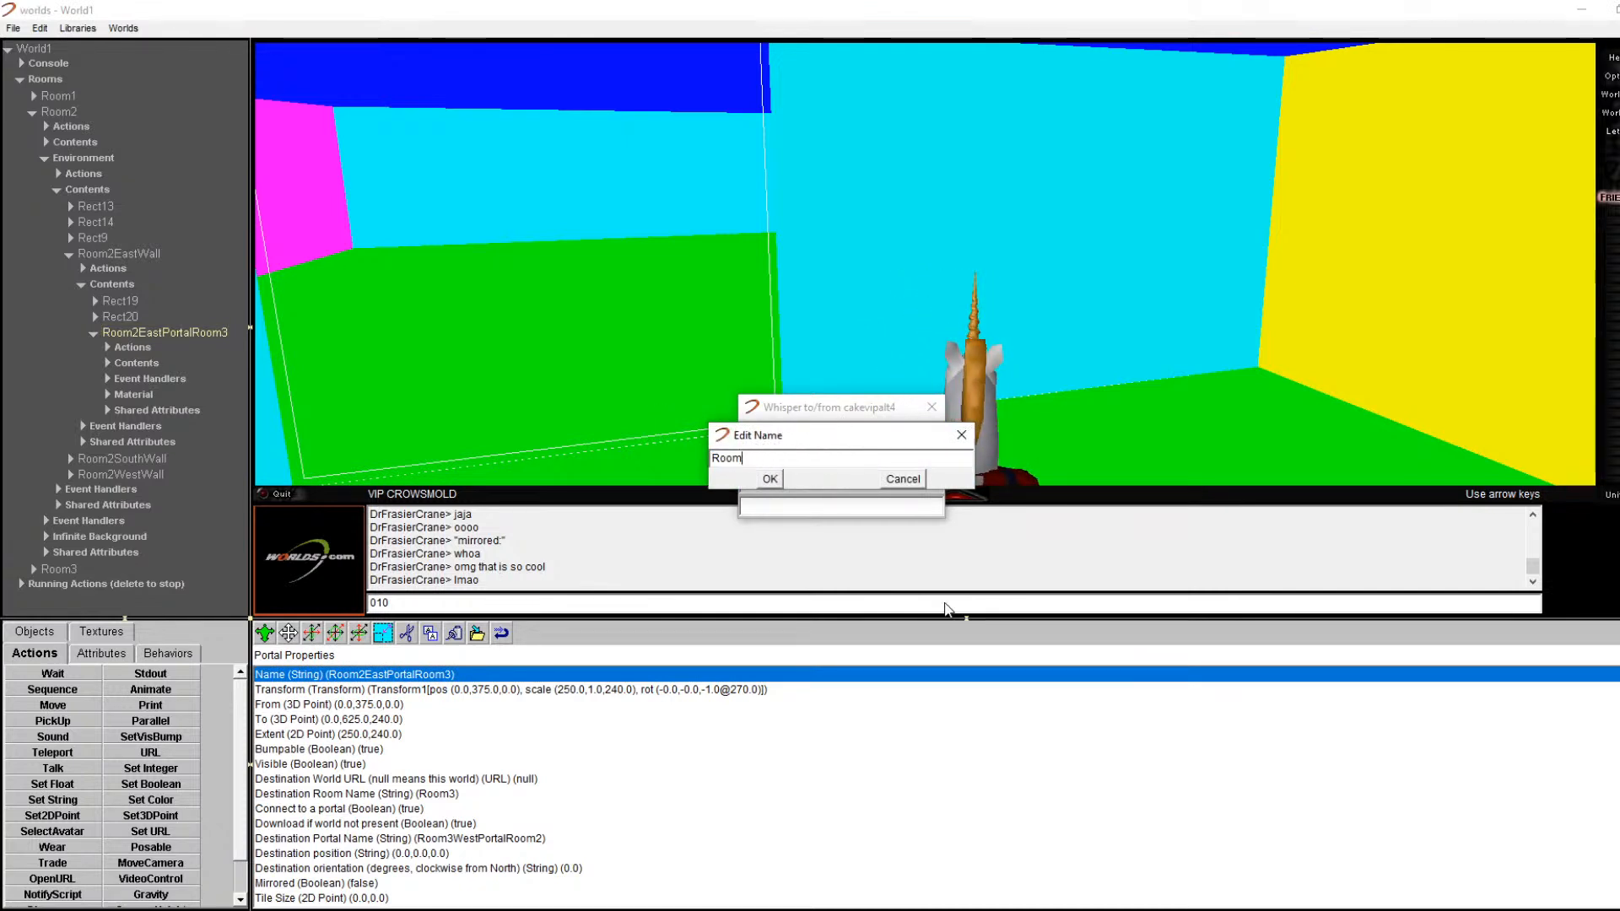
text(Room2Mirror)
key(Return)
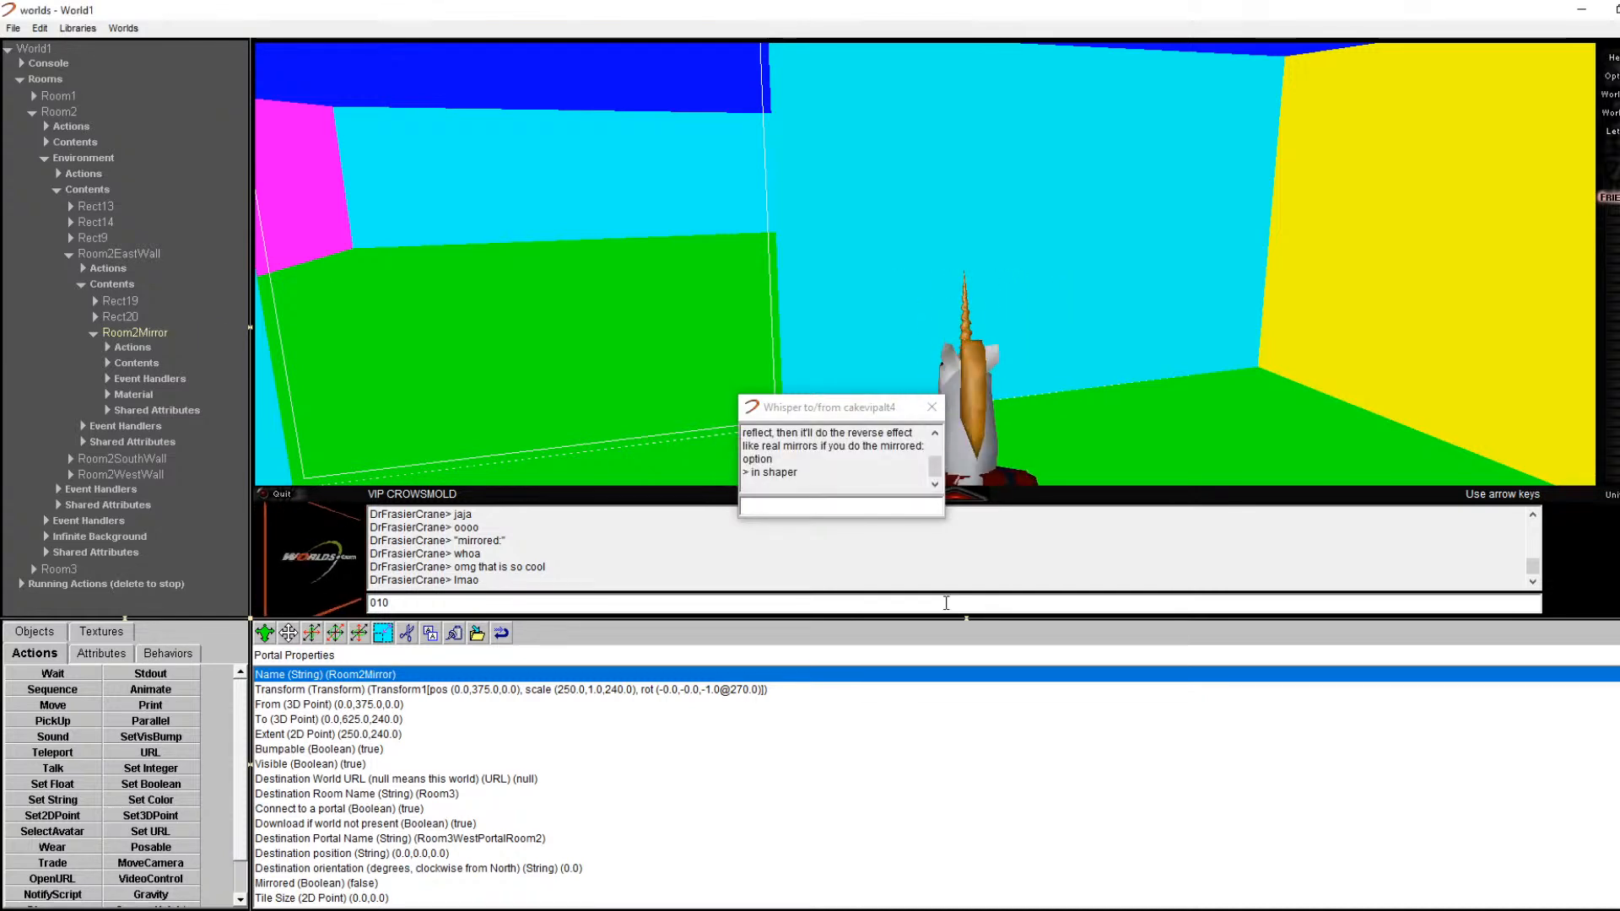
Step: Set its destination room to Room2 and destination portal to Room2Mirror
double_click(454, 794)
text(Room2)
key(Return)
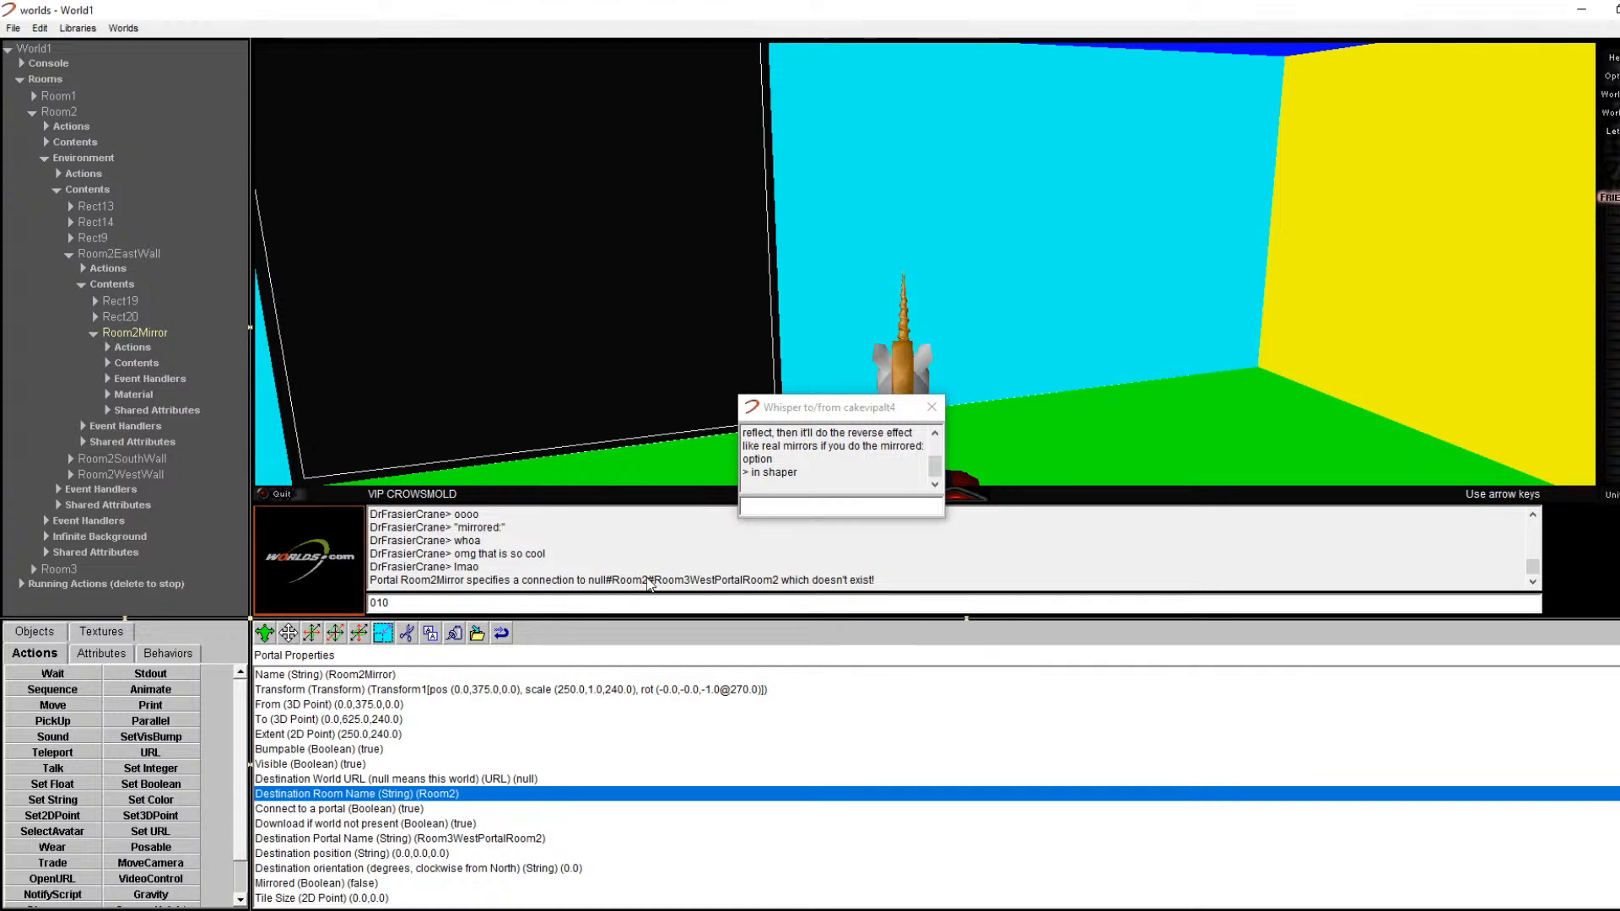
click(473, 838)
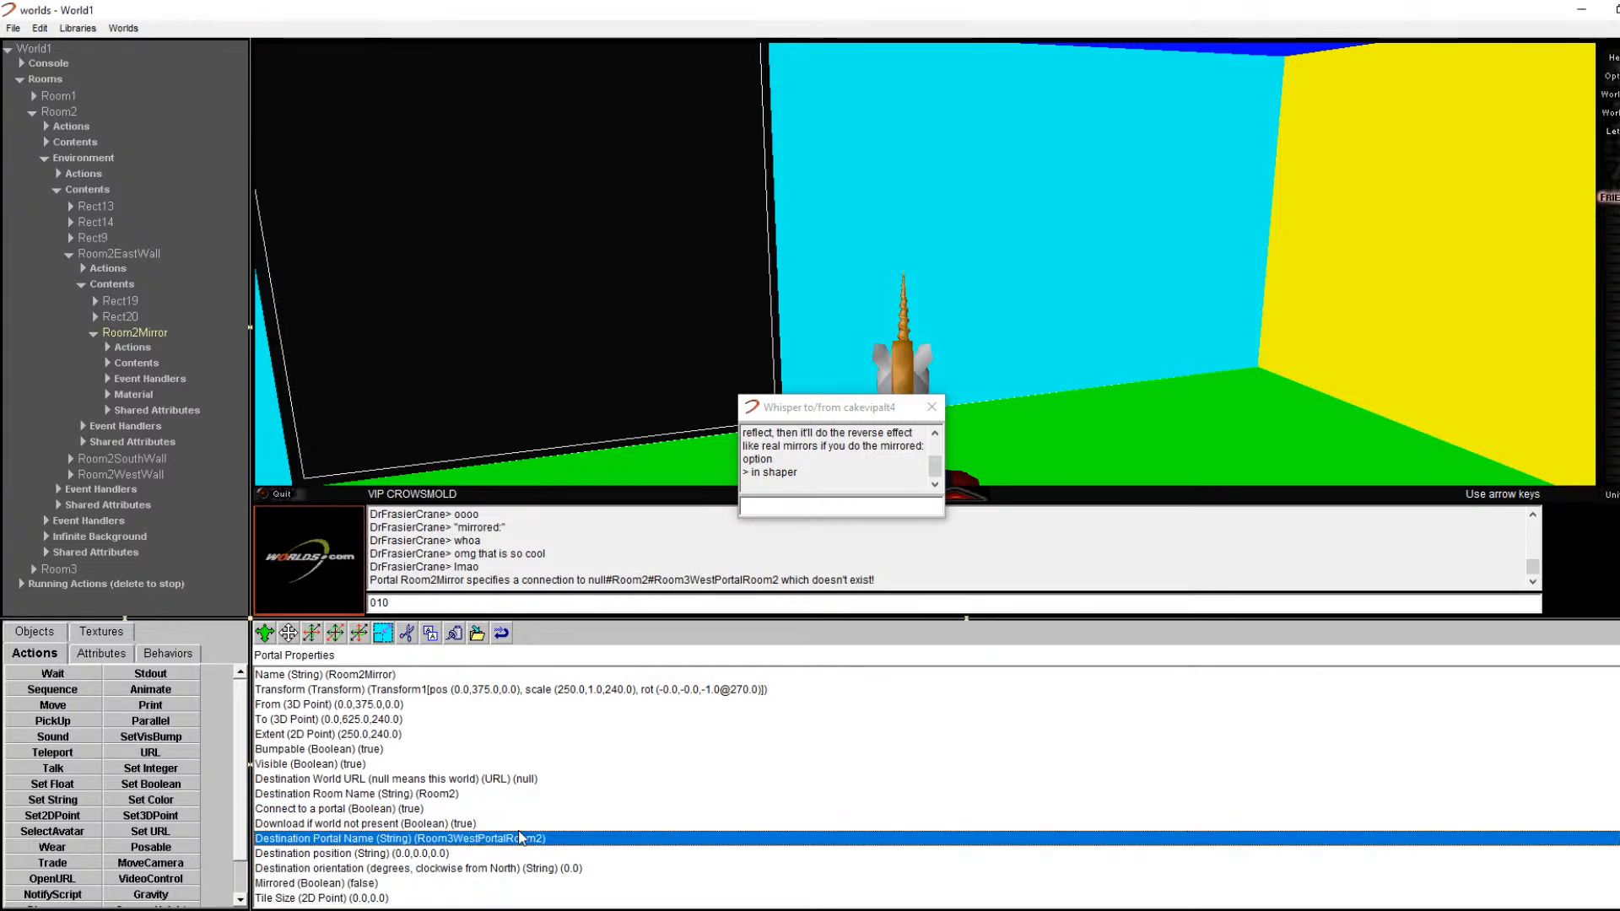
double_click(529, 840)
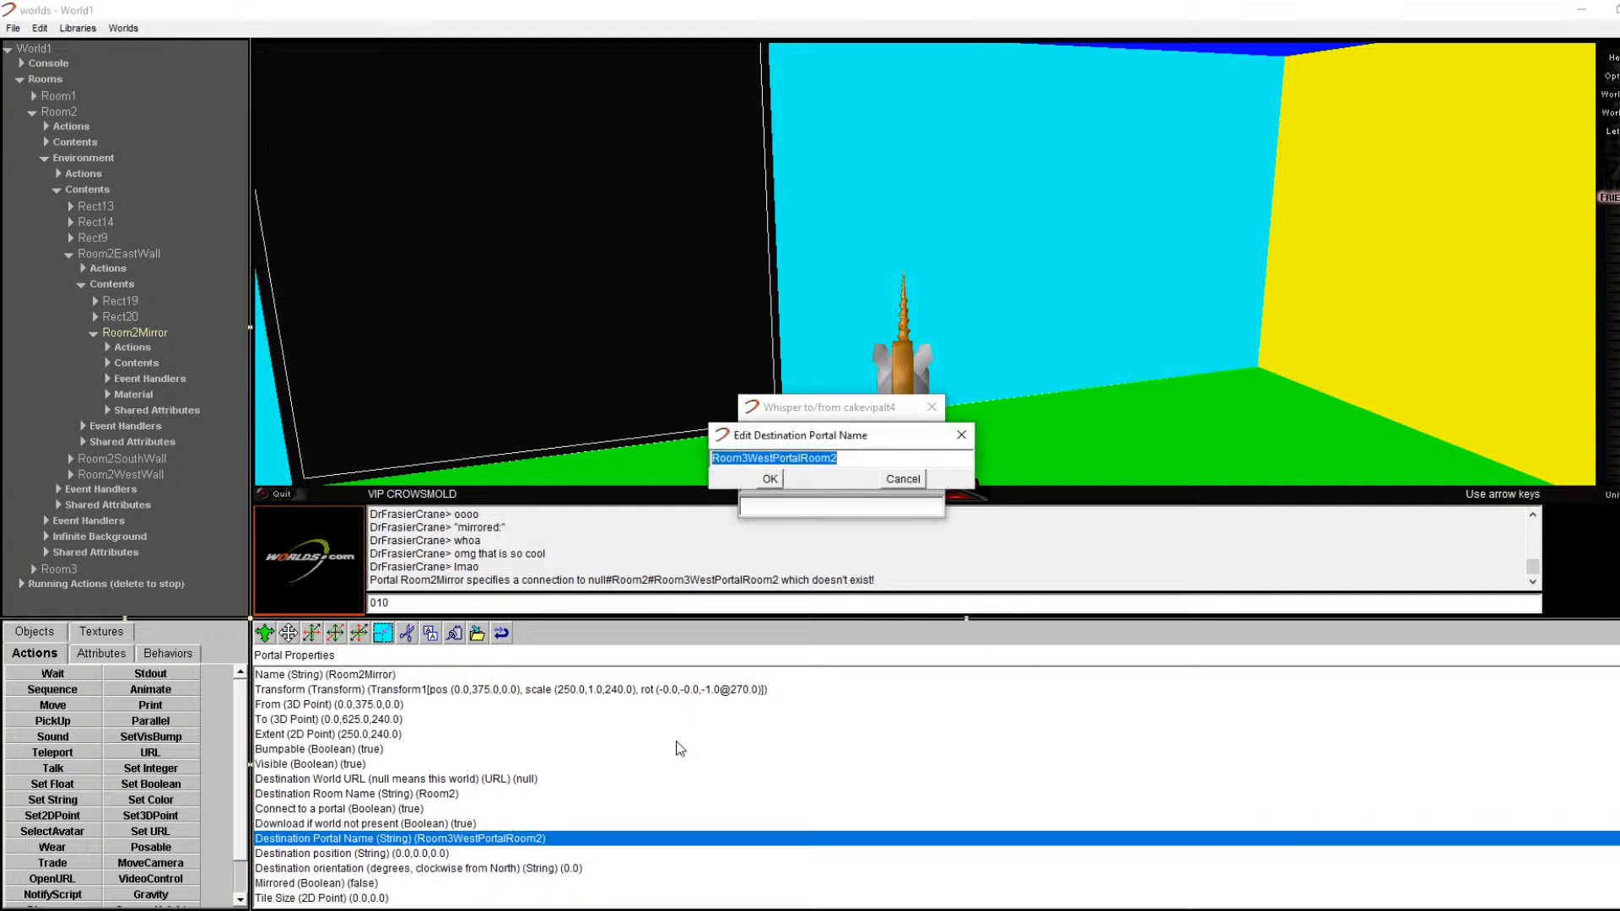
text(Room2Mirror)
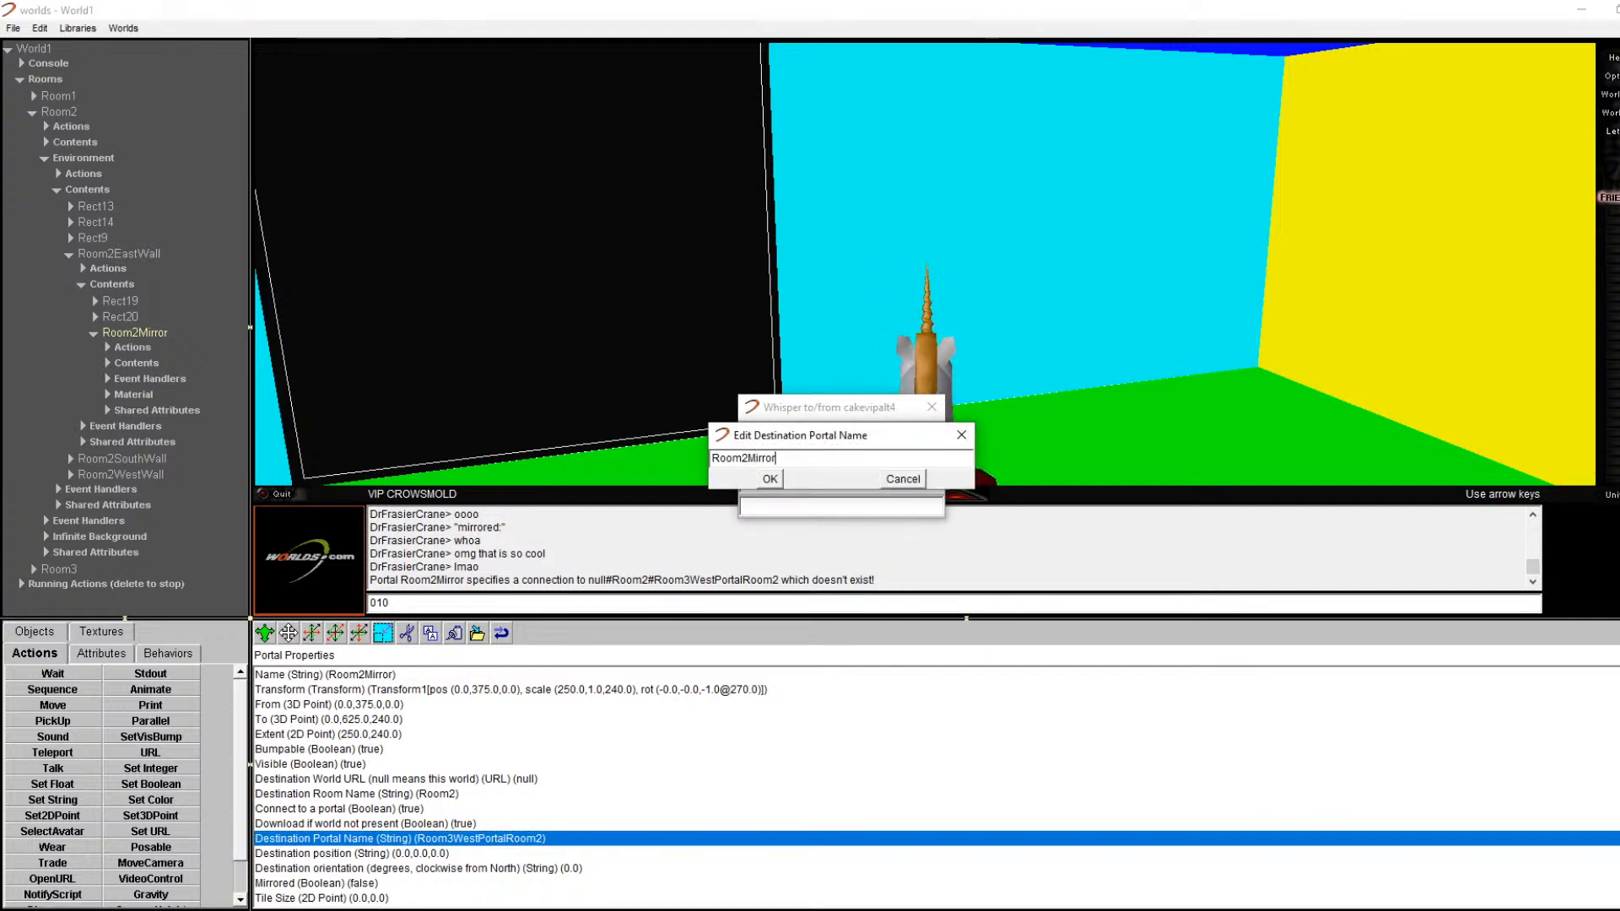
key(Return)
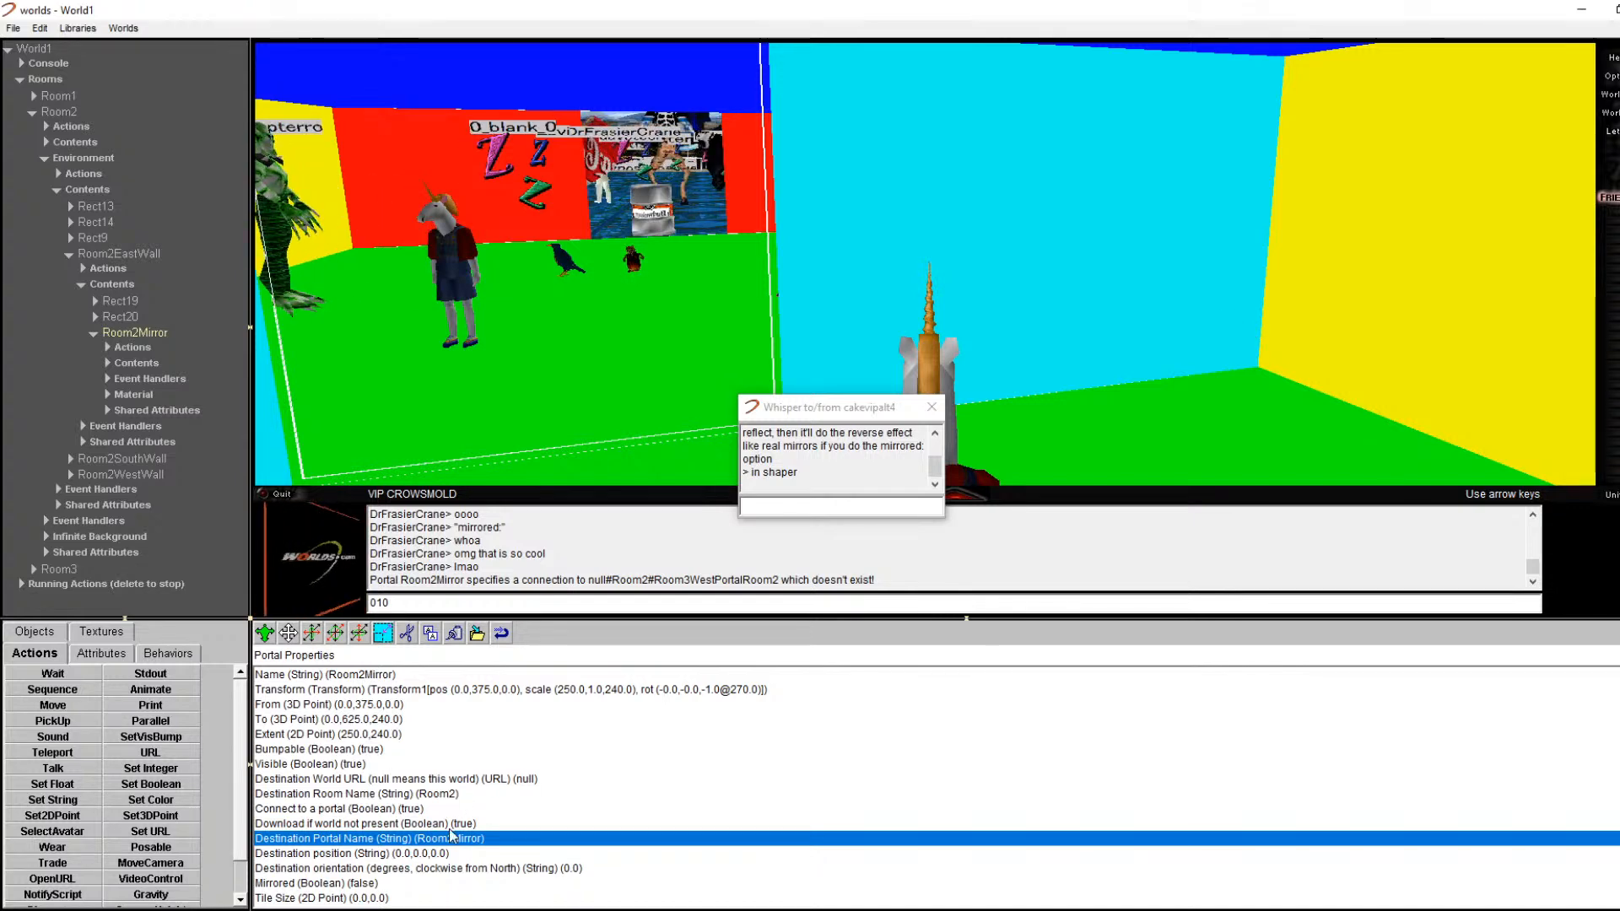
Step: Set Room2Mirror's Mirrored property to true and walk toward it to see the reflection
double_click(380, 884)
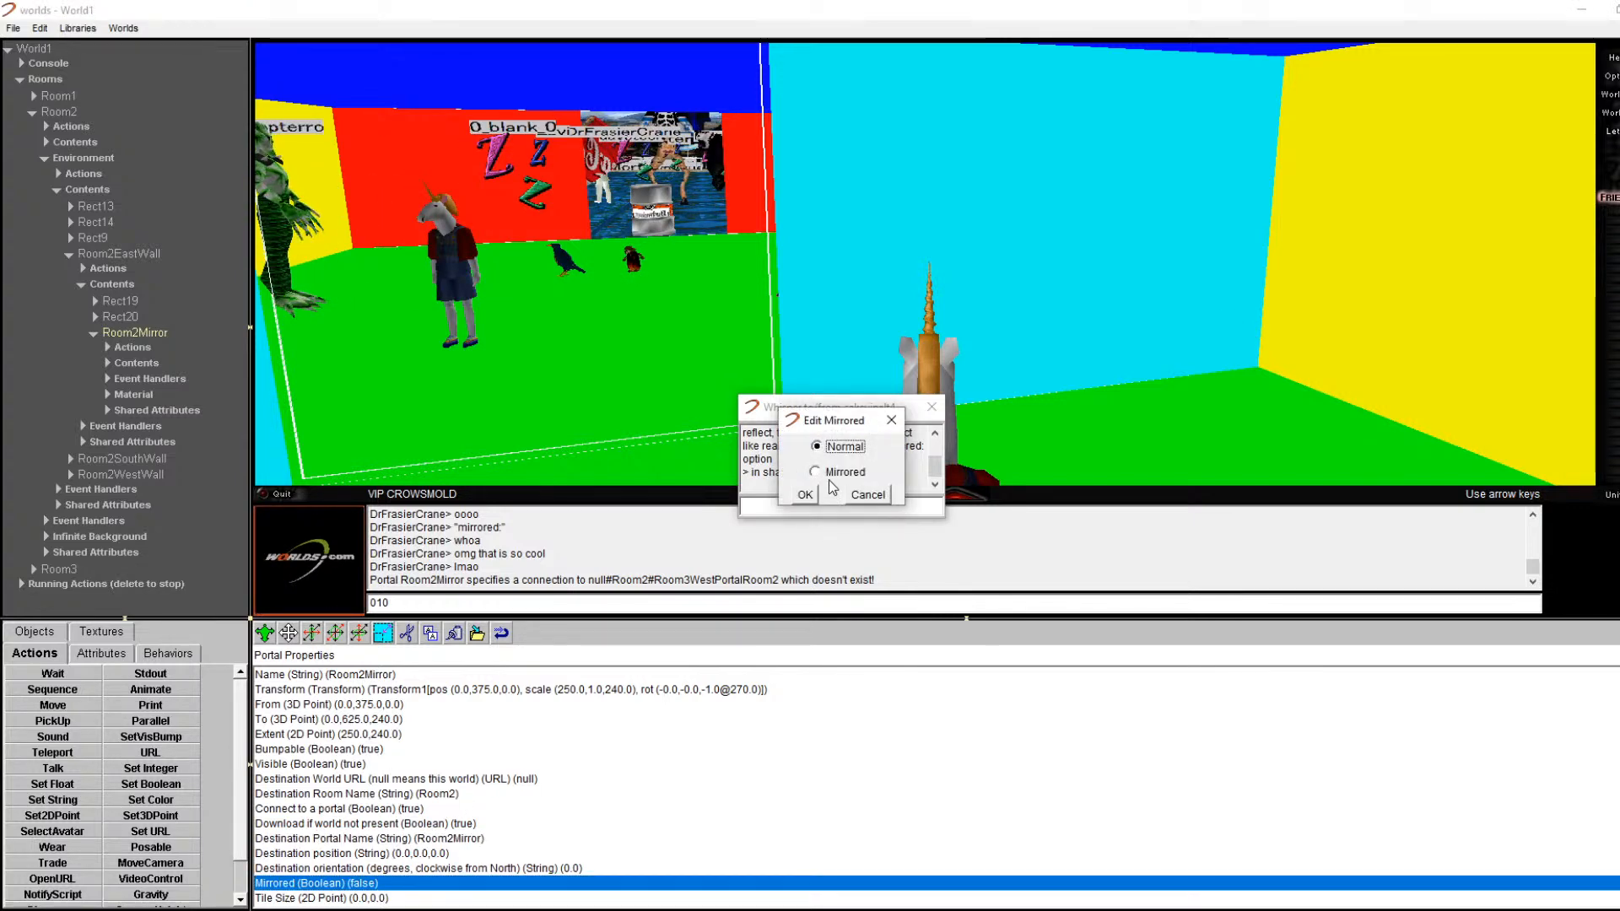
click(804, 495)
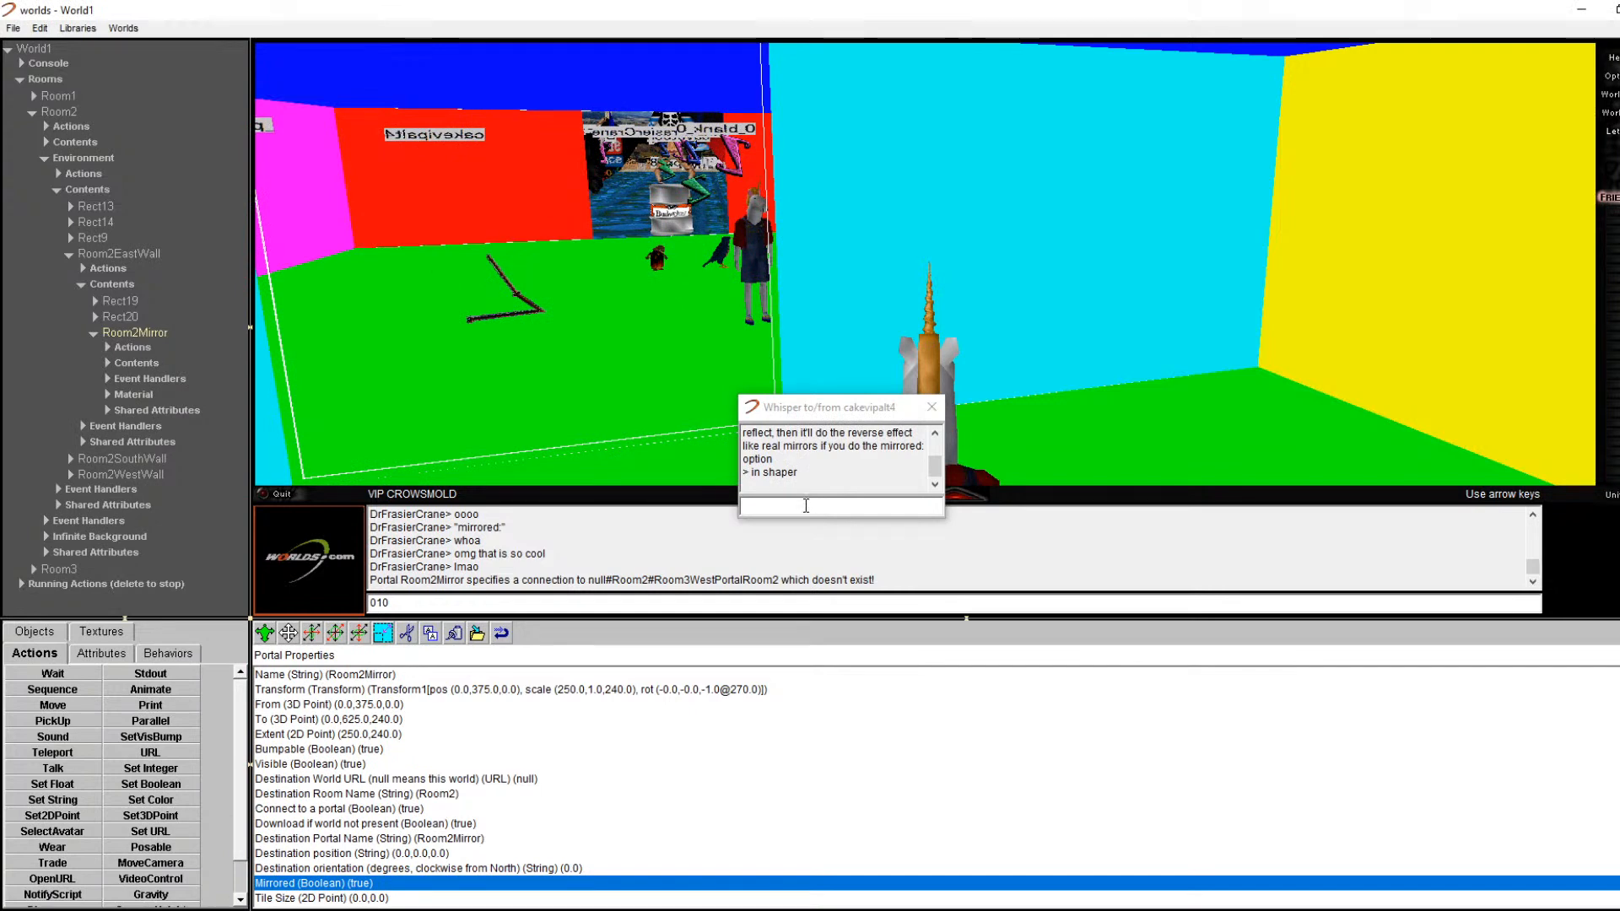
key(Left)
key(Up)
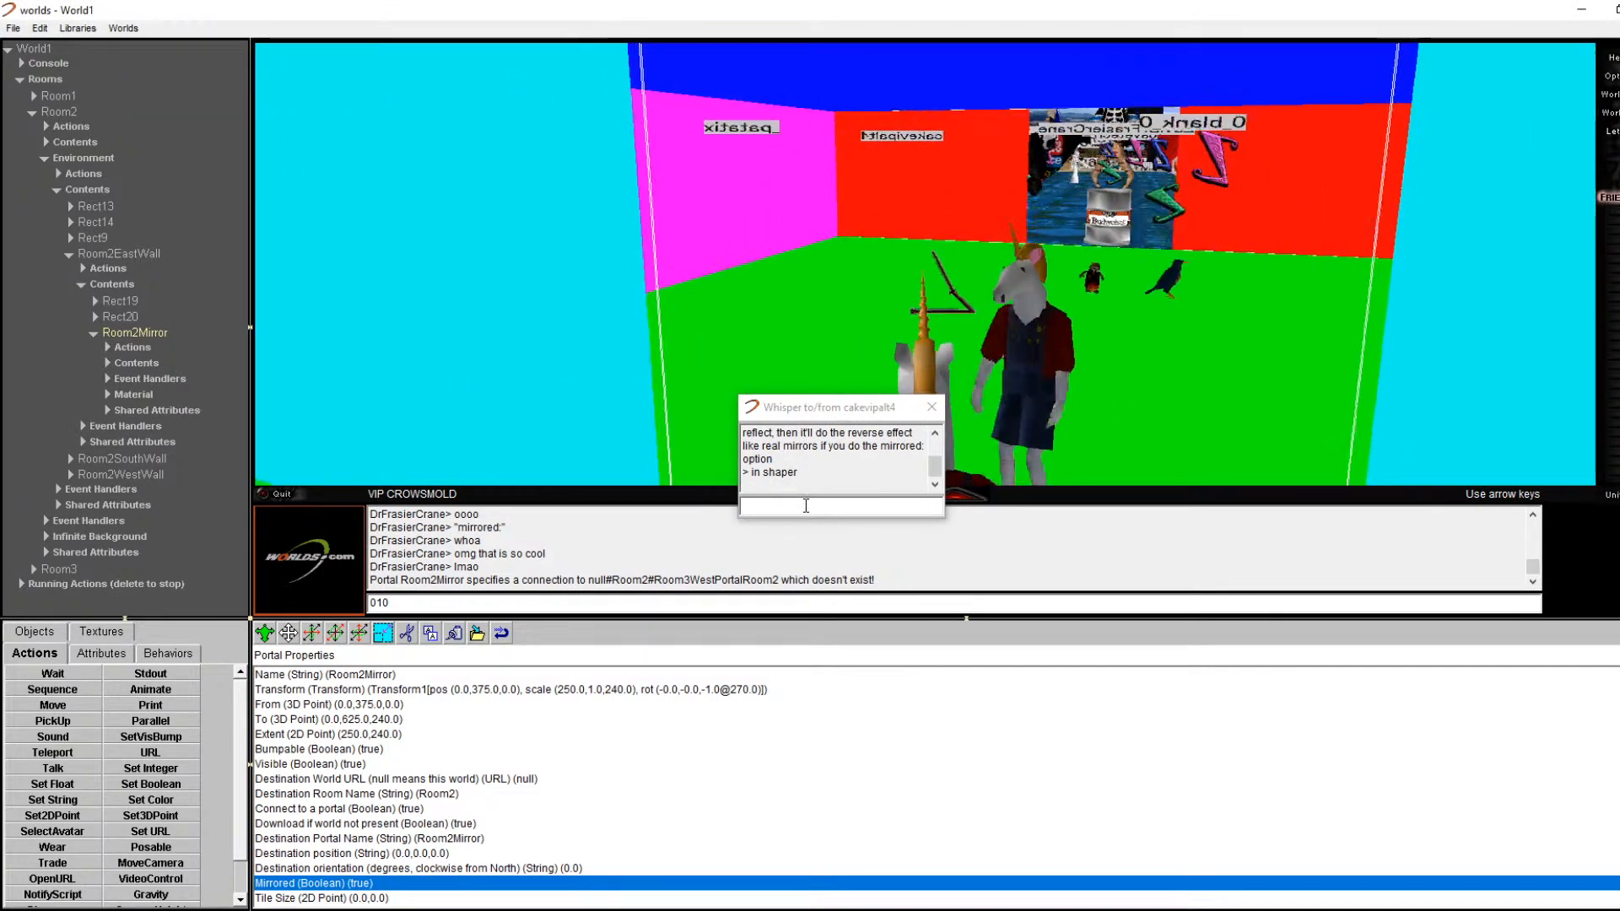
key(Down)
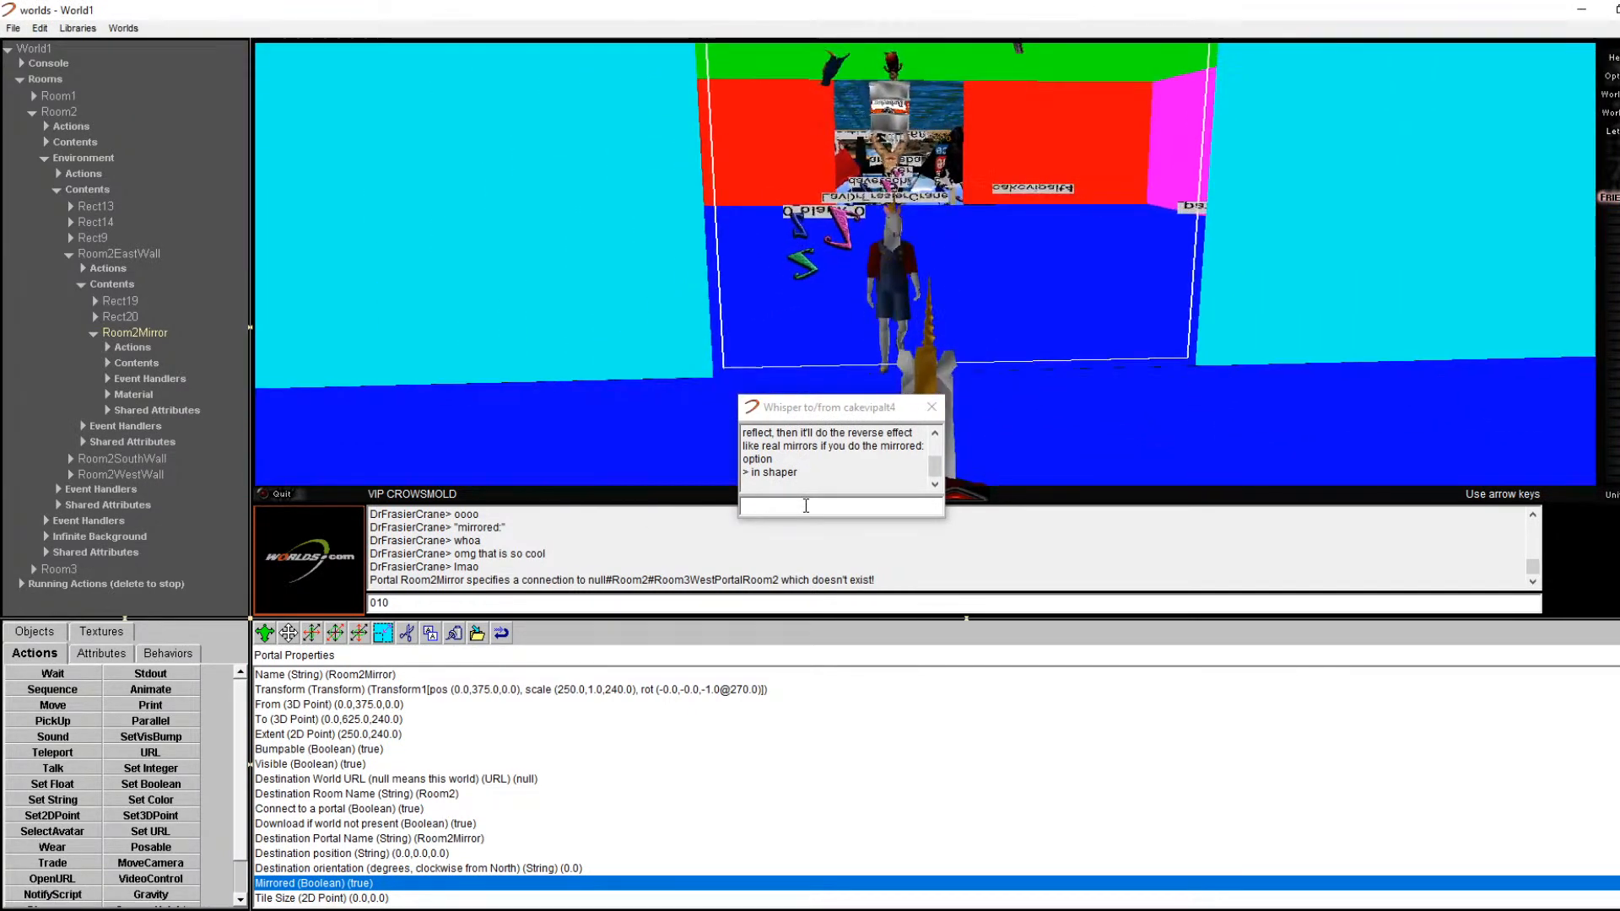
key(Up)
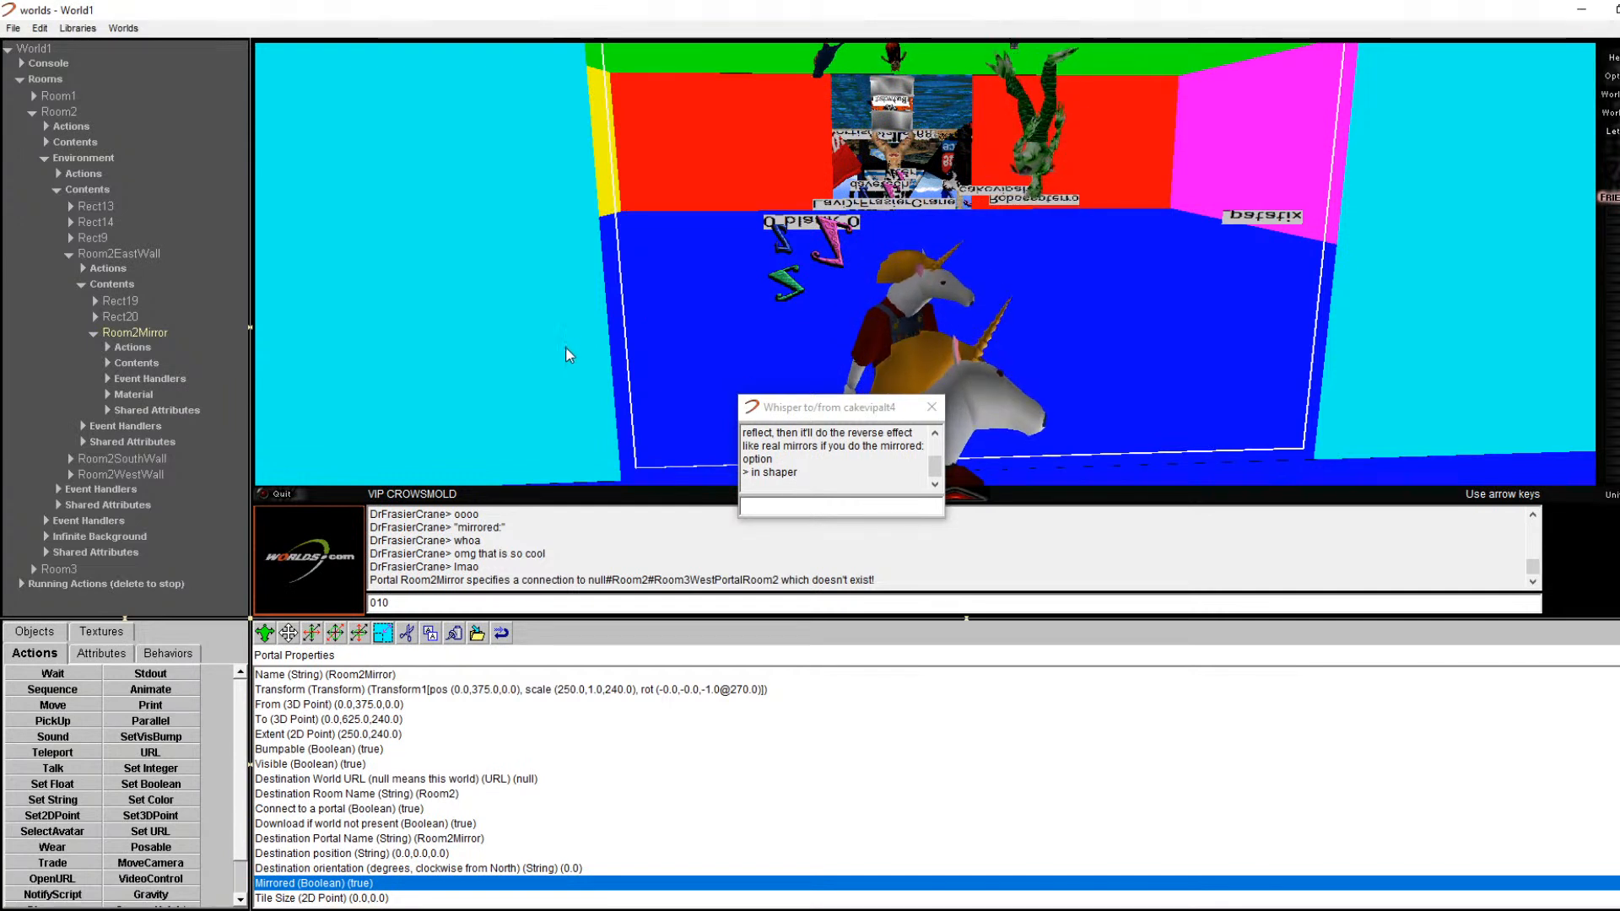
Step: Collapse the Room2Mirror branch and turn around Room2 to view the mirror portal
click(102, 336)
click(91, 335)
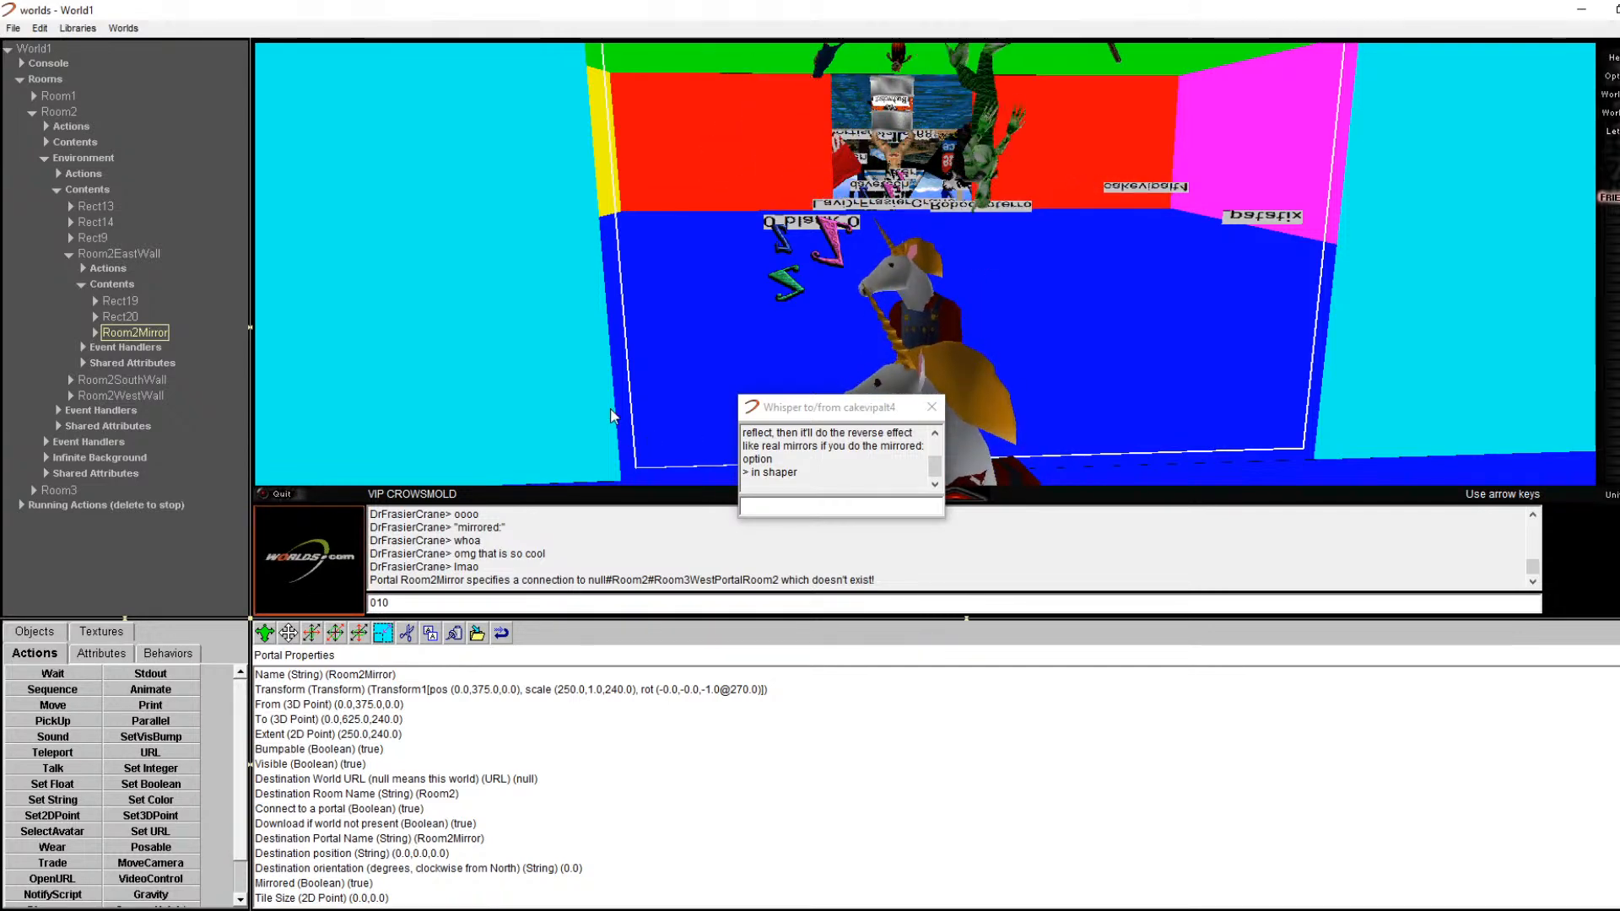
key(Left)
key(Left)
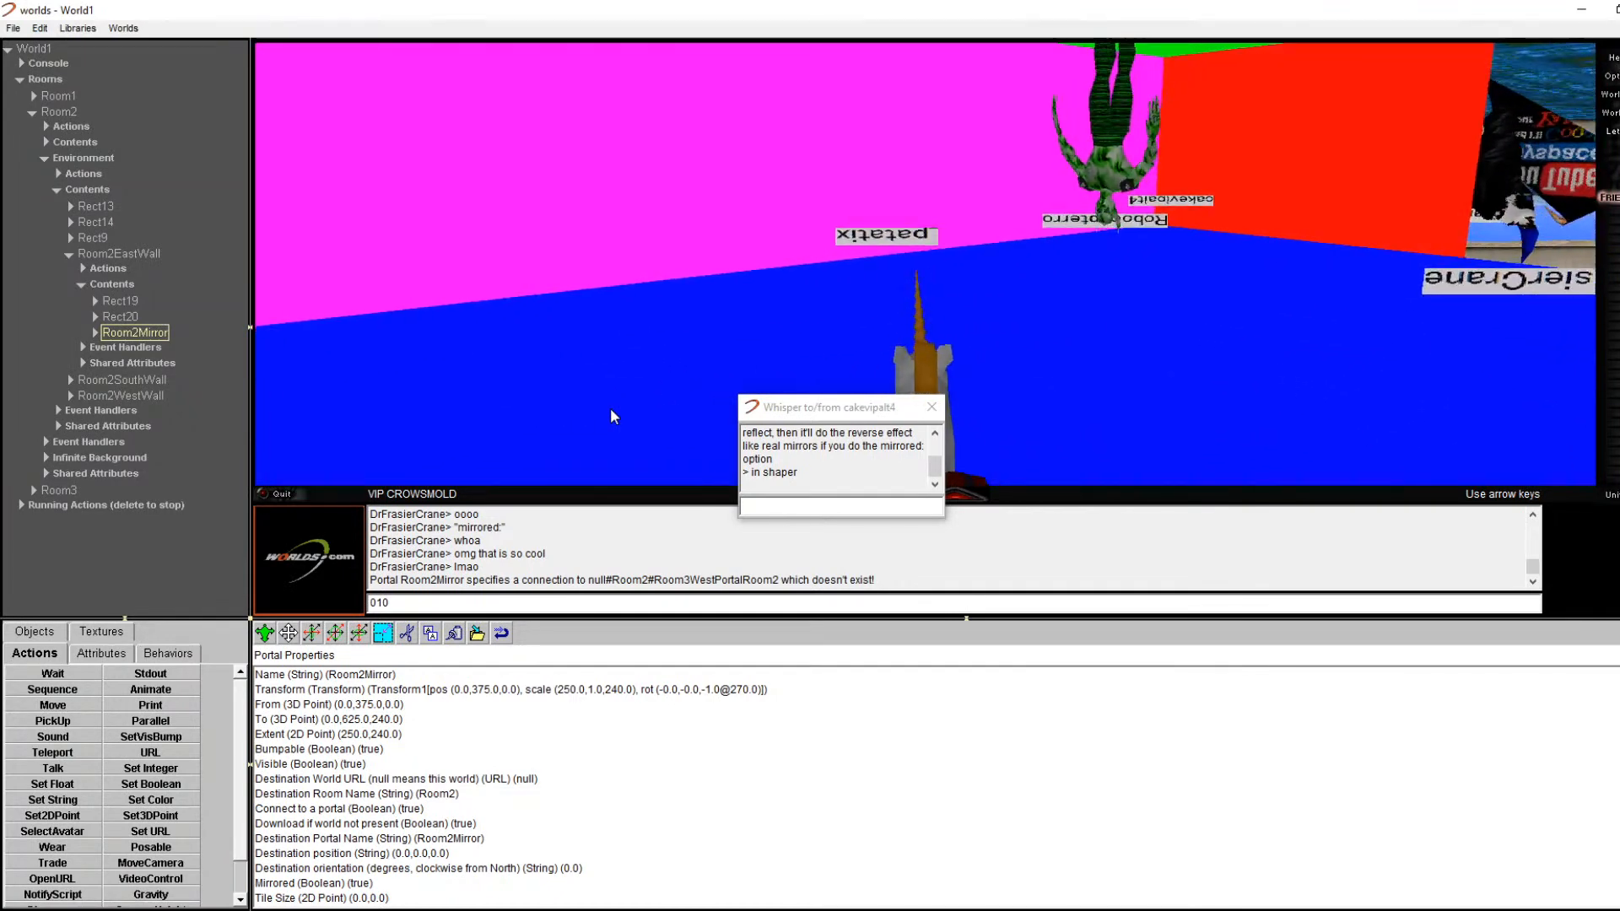
key(Right)
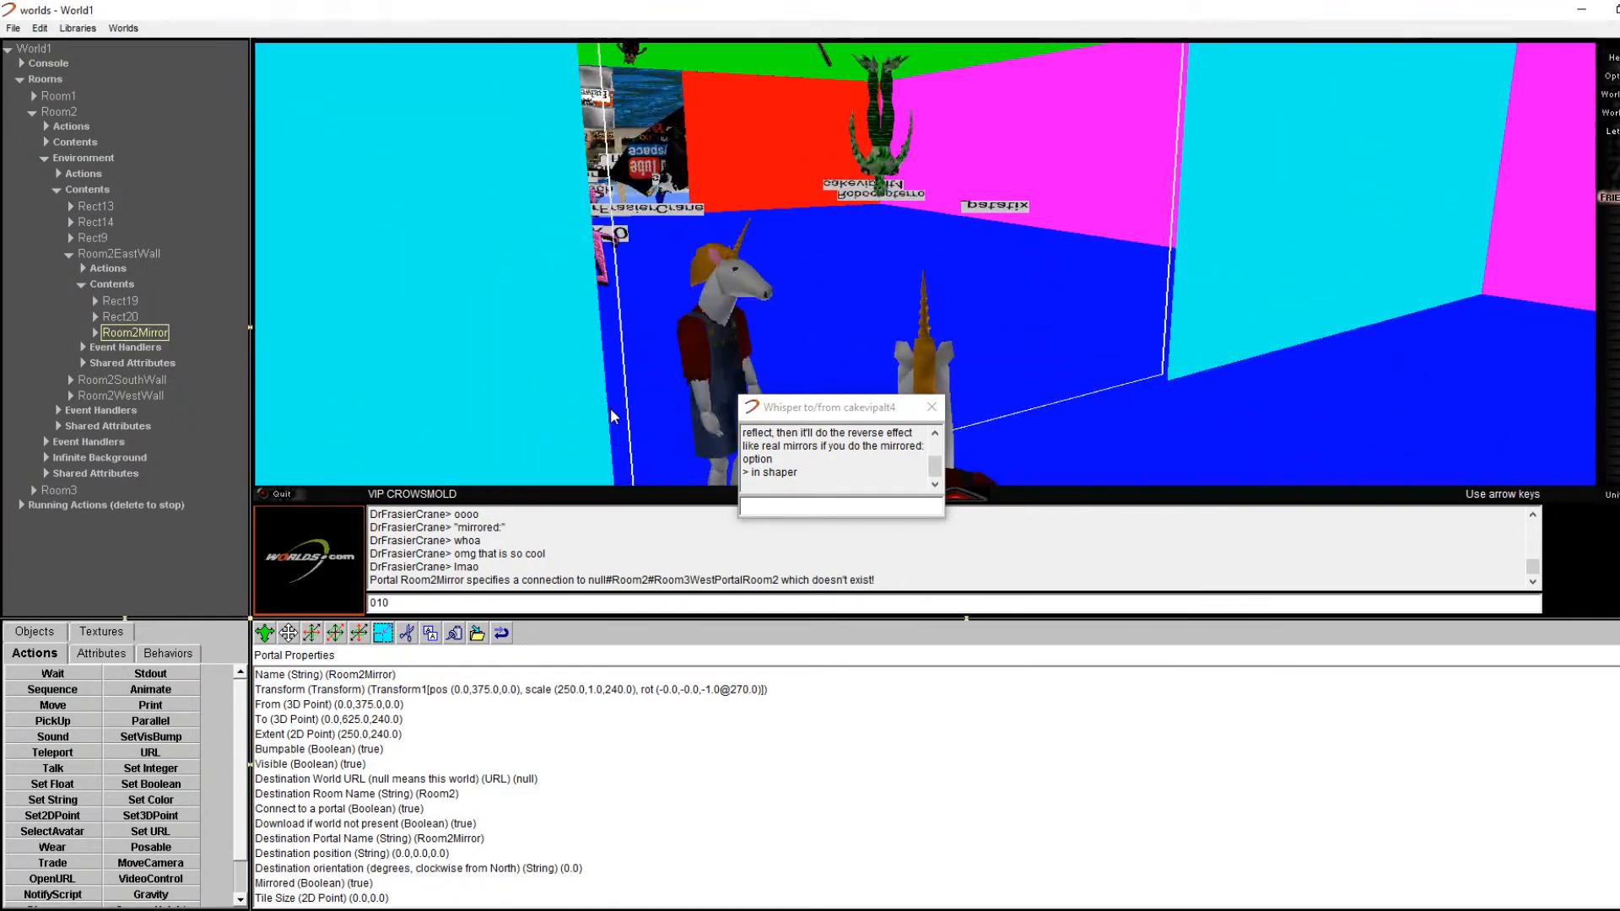
key(Right)
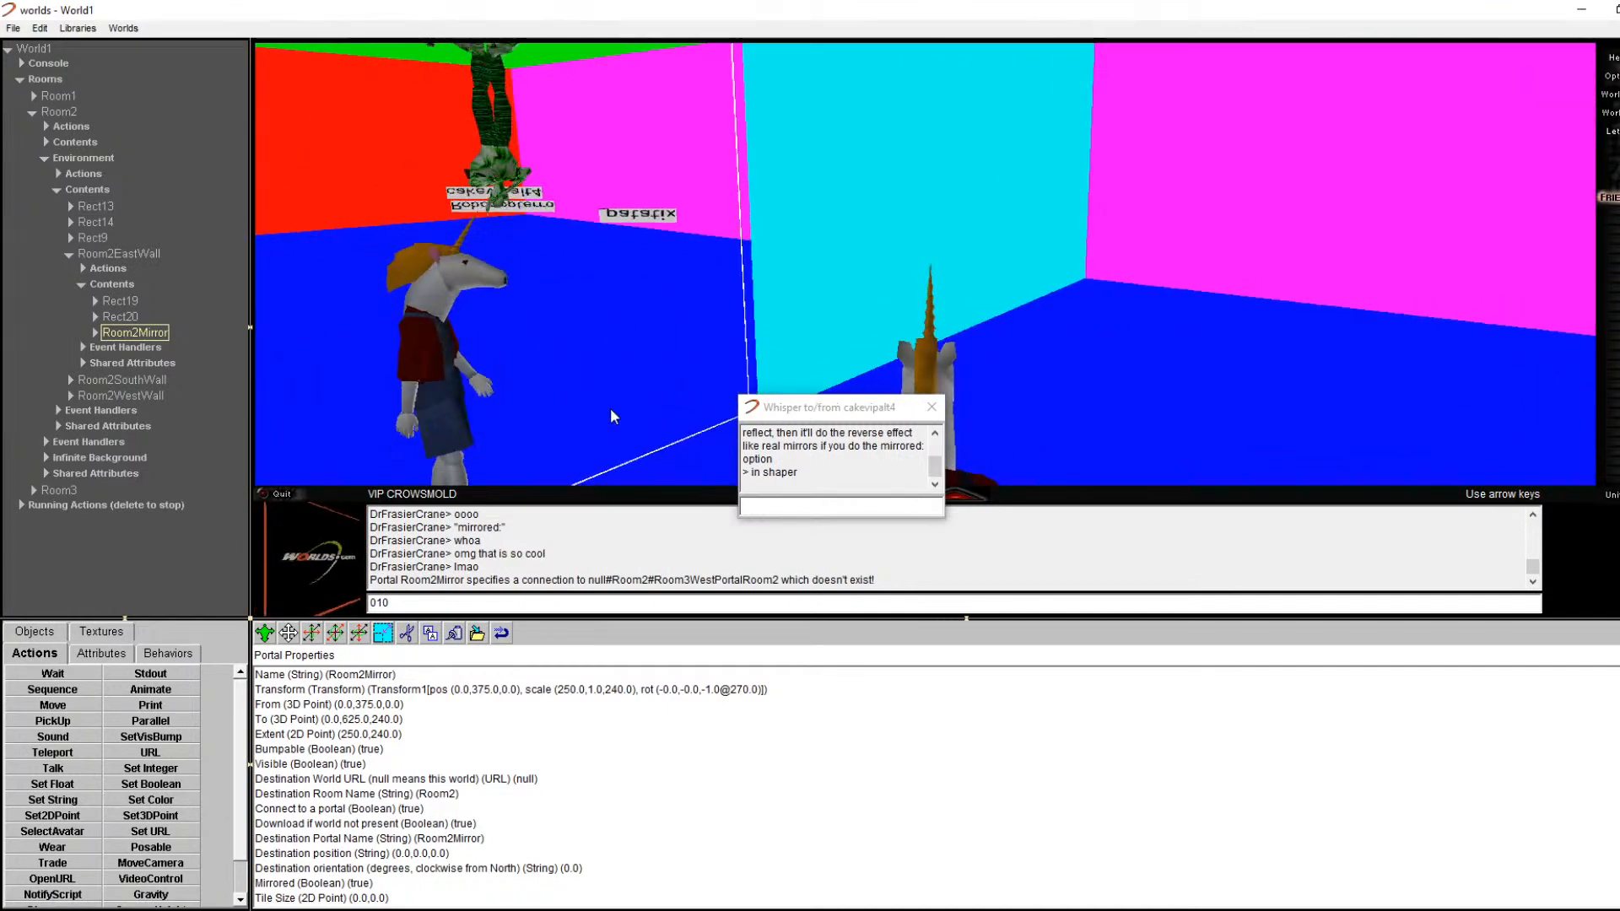
key(Left)
Step: Reload the saved world portaltutorial0.6.world
click(13, 27)
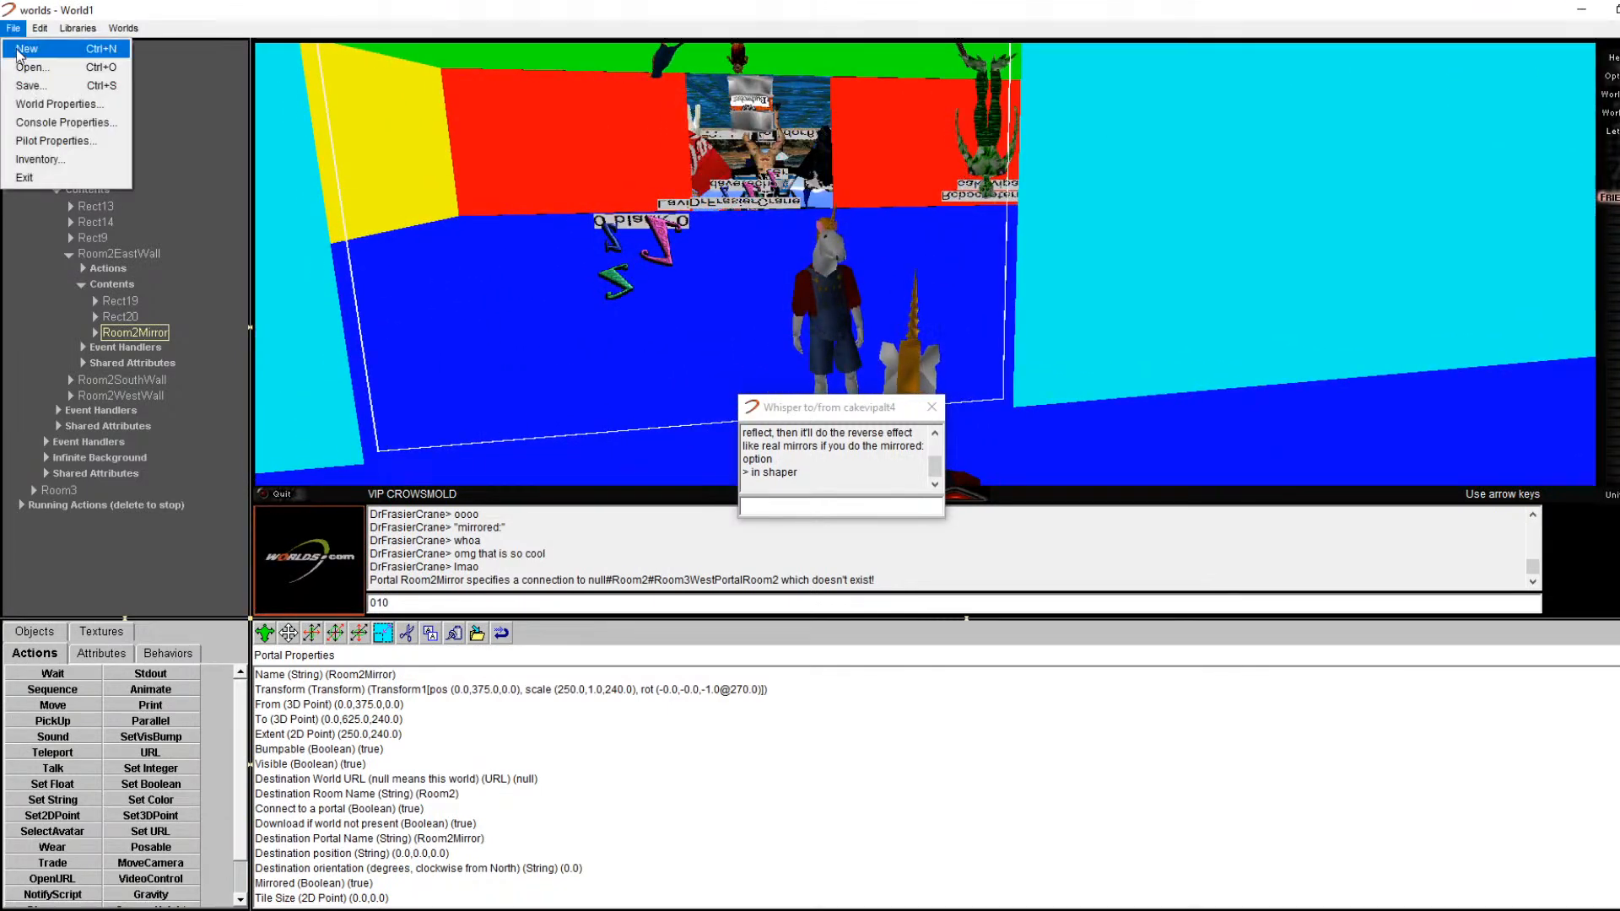
click(34, 48)
double_click(286, 269)
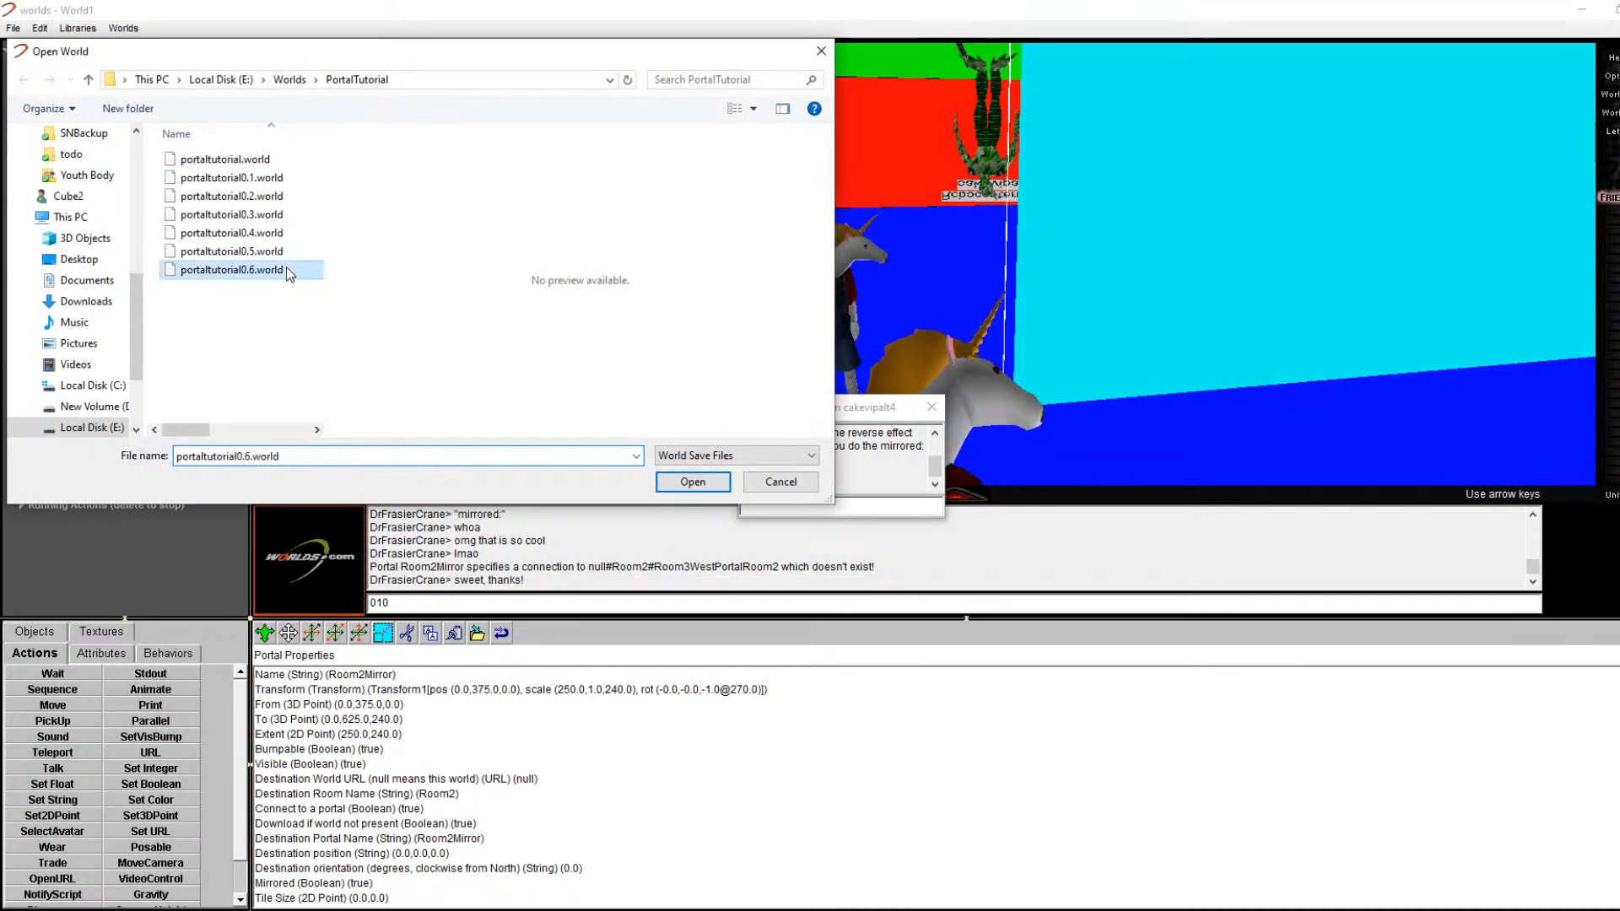
Step: Close the whisper chat and walk through the mirror portal to the west-wall portal's context menu
key(Right)
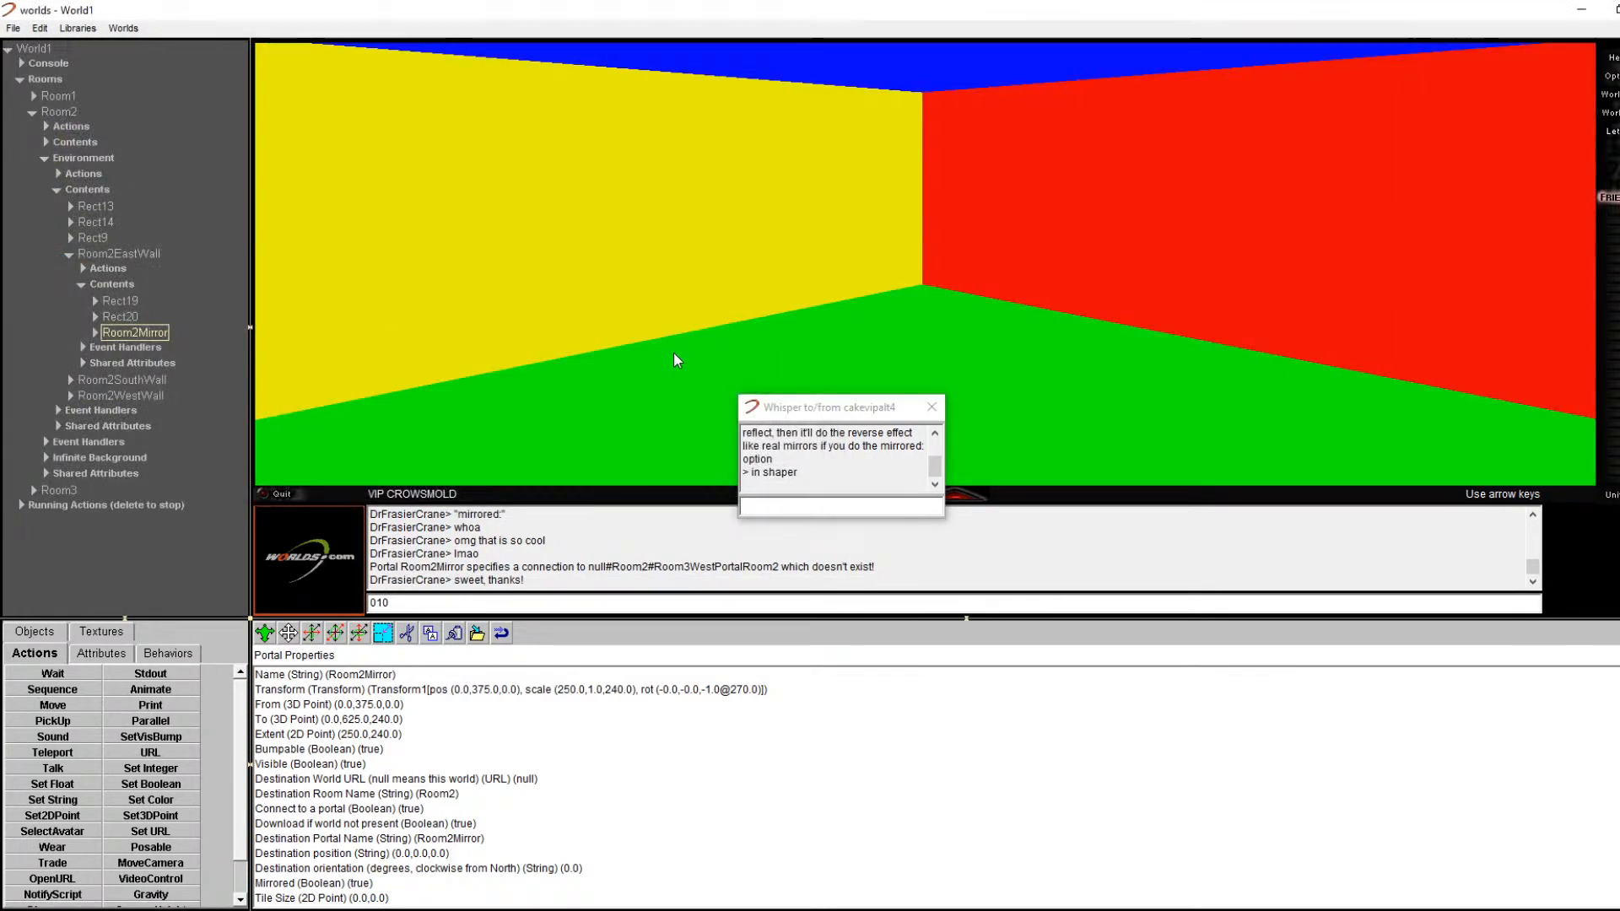
key(Up)
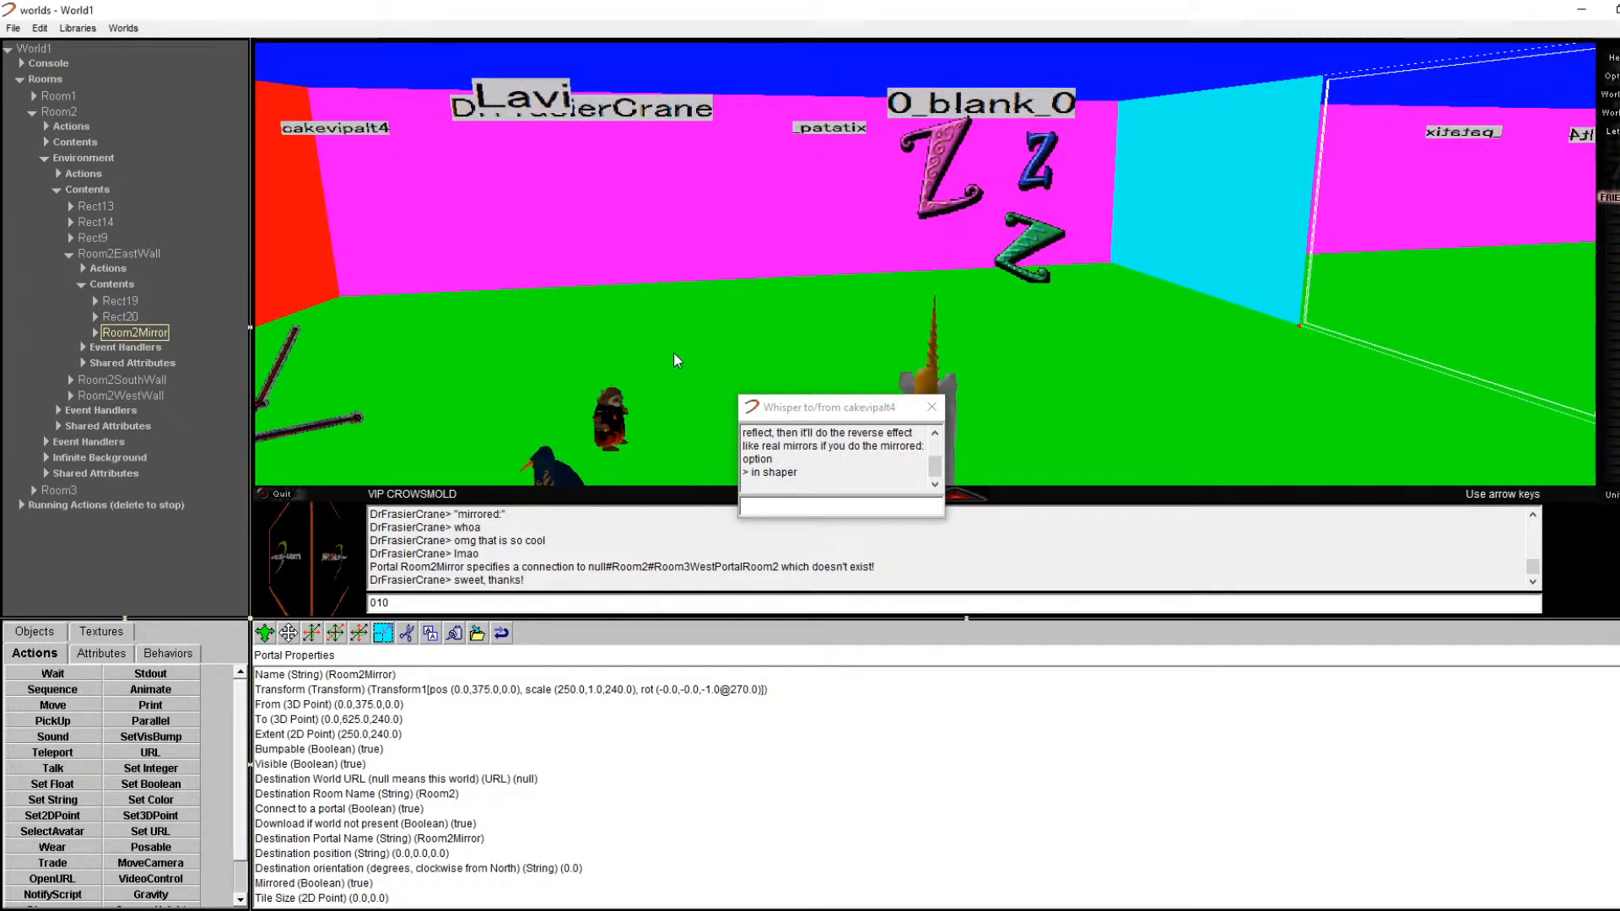
key(Right)
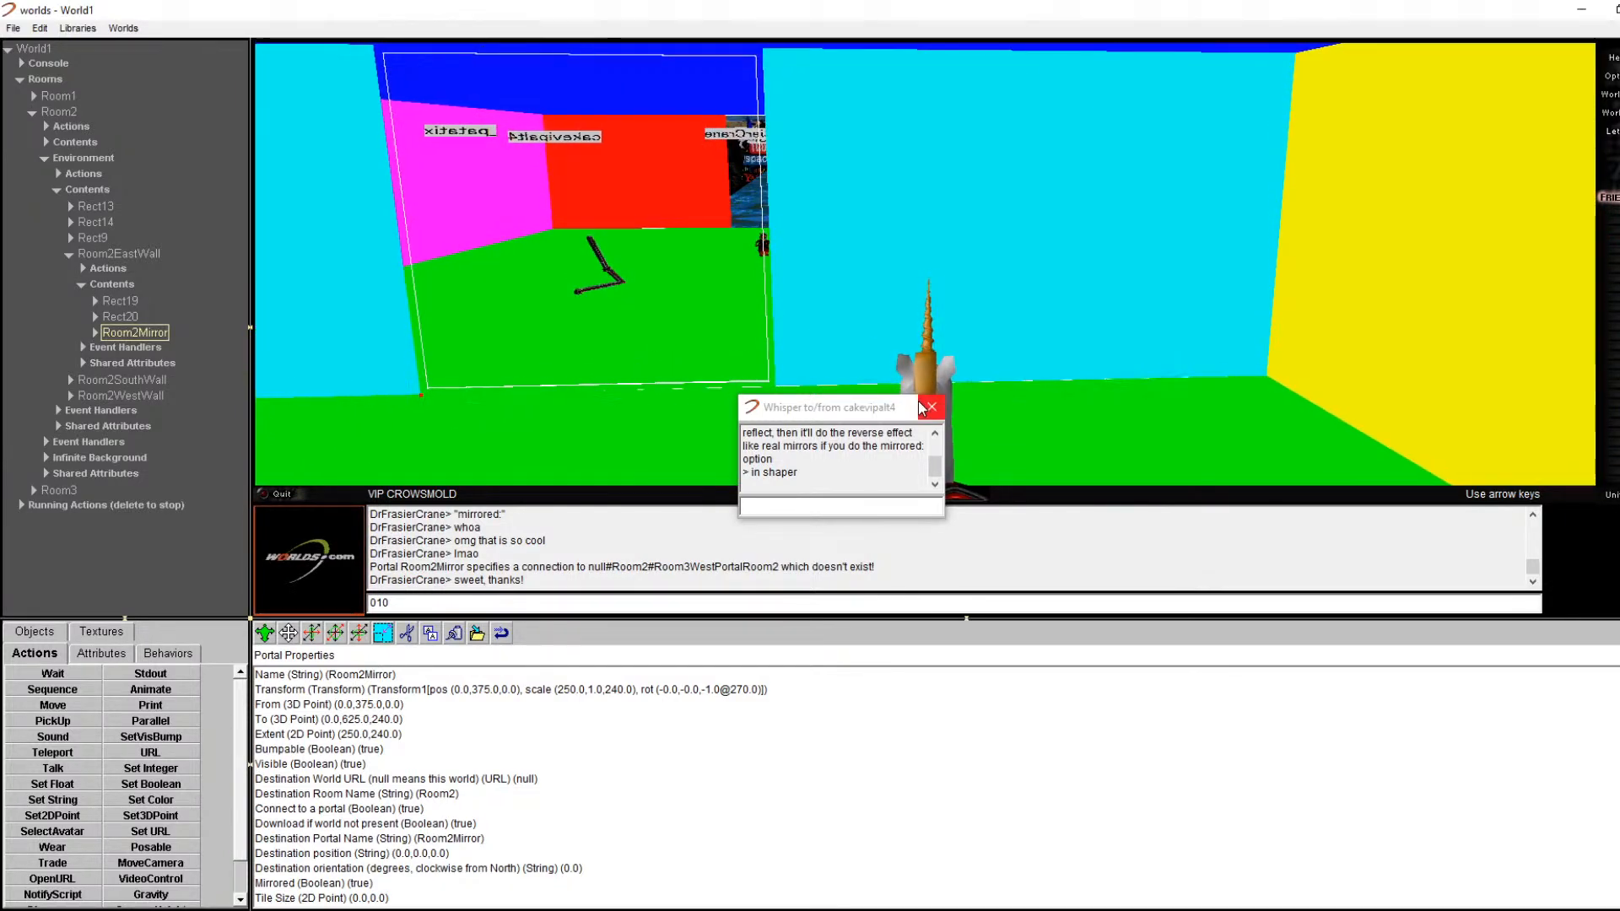
click(931, 407)
key(Left)
key(Up)
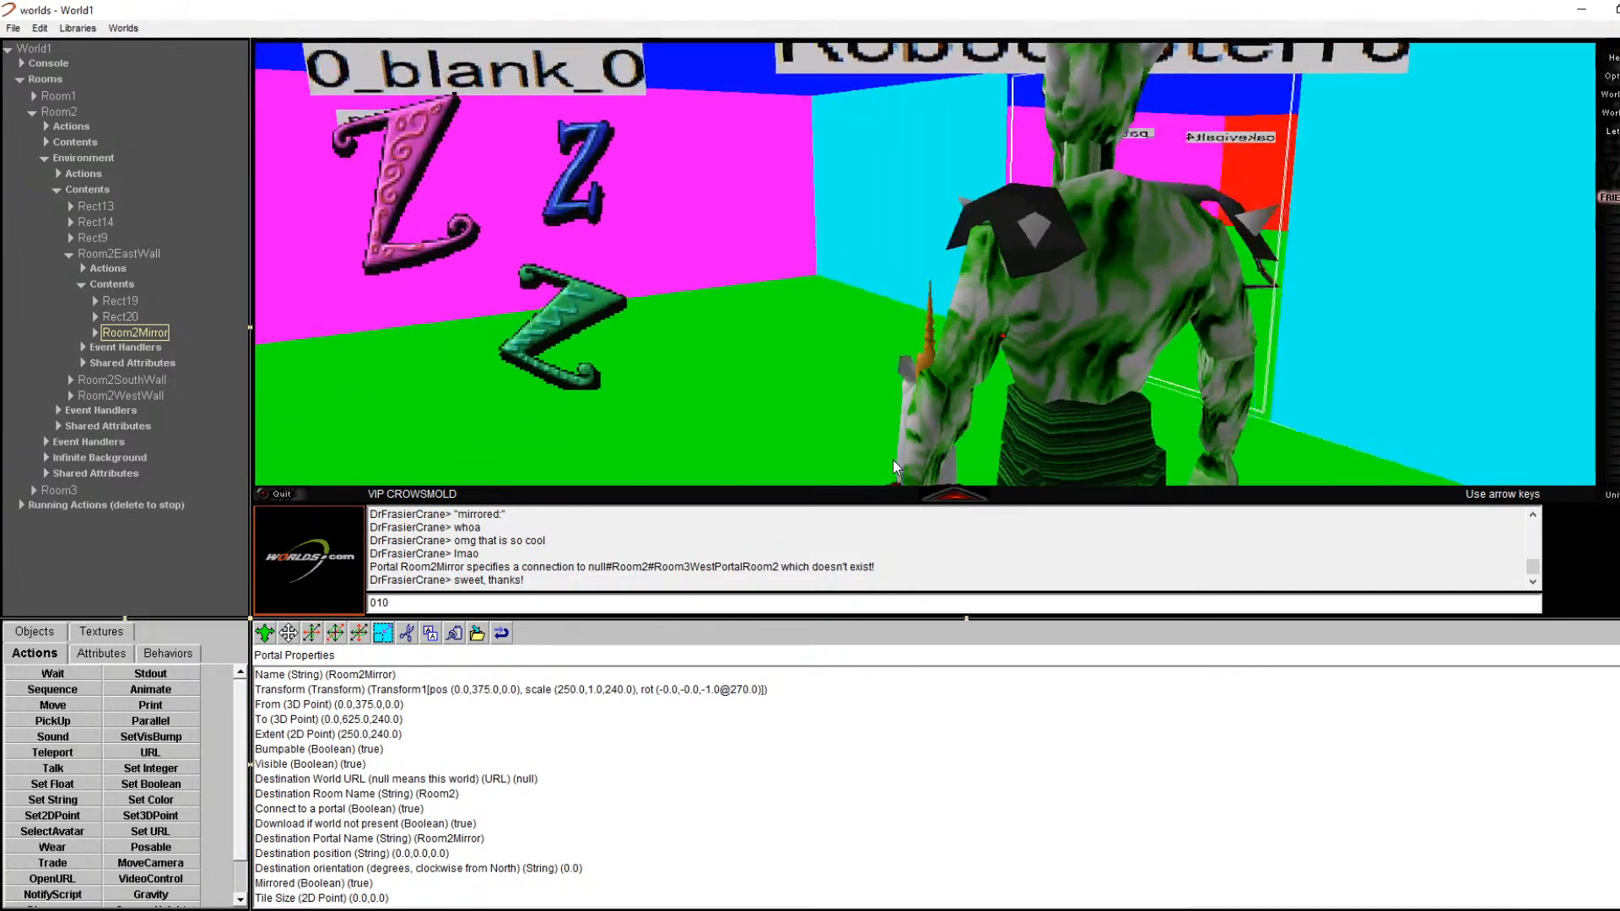
key(Left)
key(Up)
right_click(1029, 308)
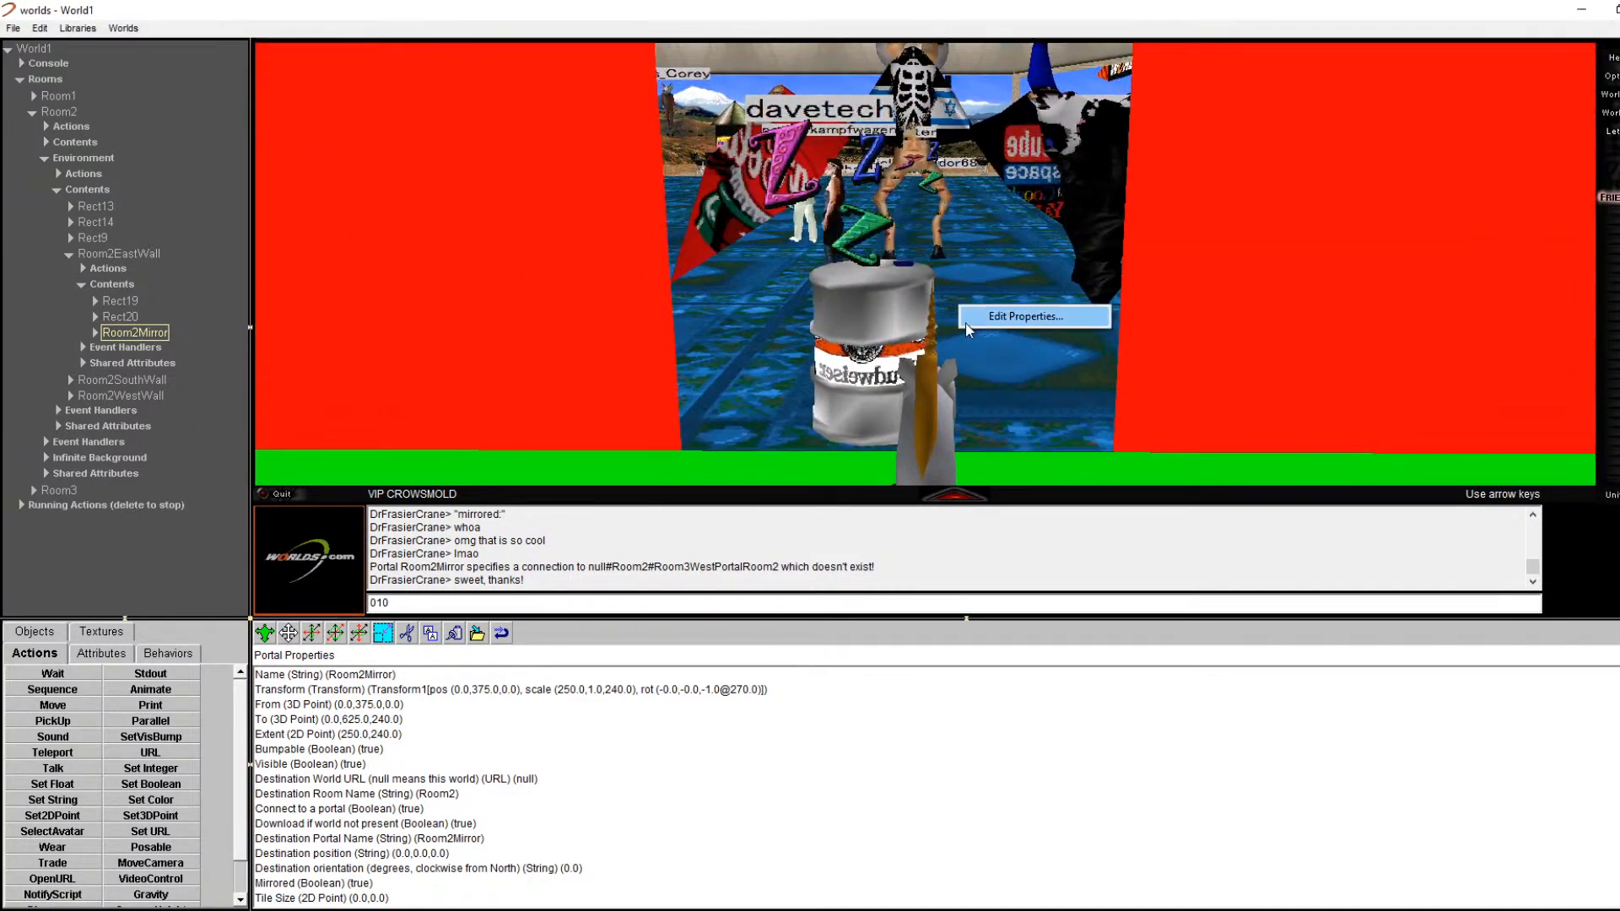
Step: In the west-wall portal's Edit Properties, change its Name from Room2PortalReception to Room2WestMirror
click(1058, 317)
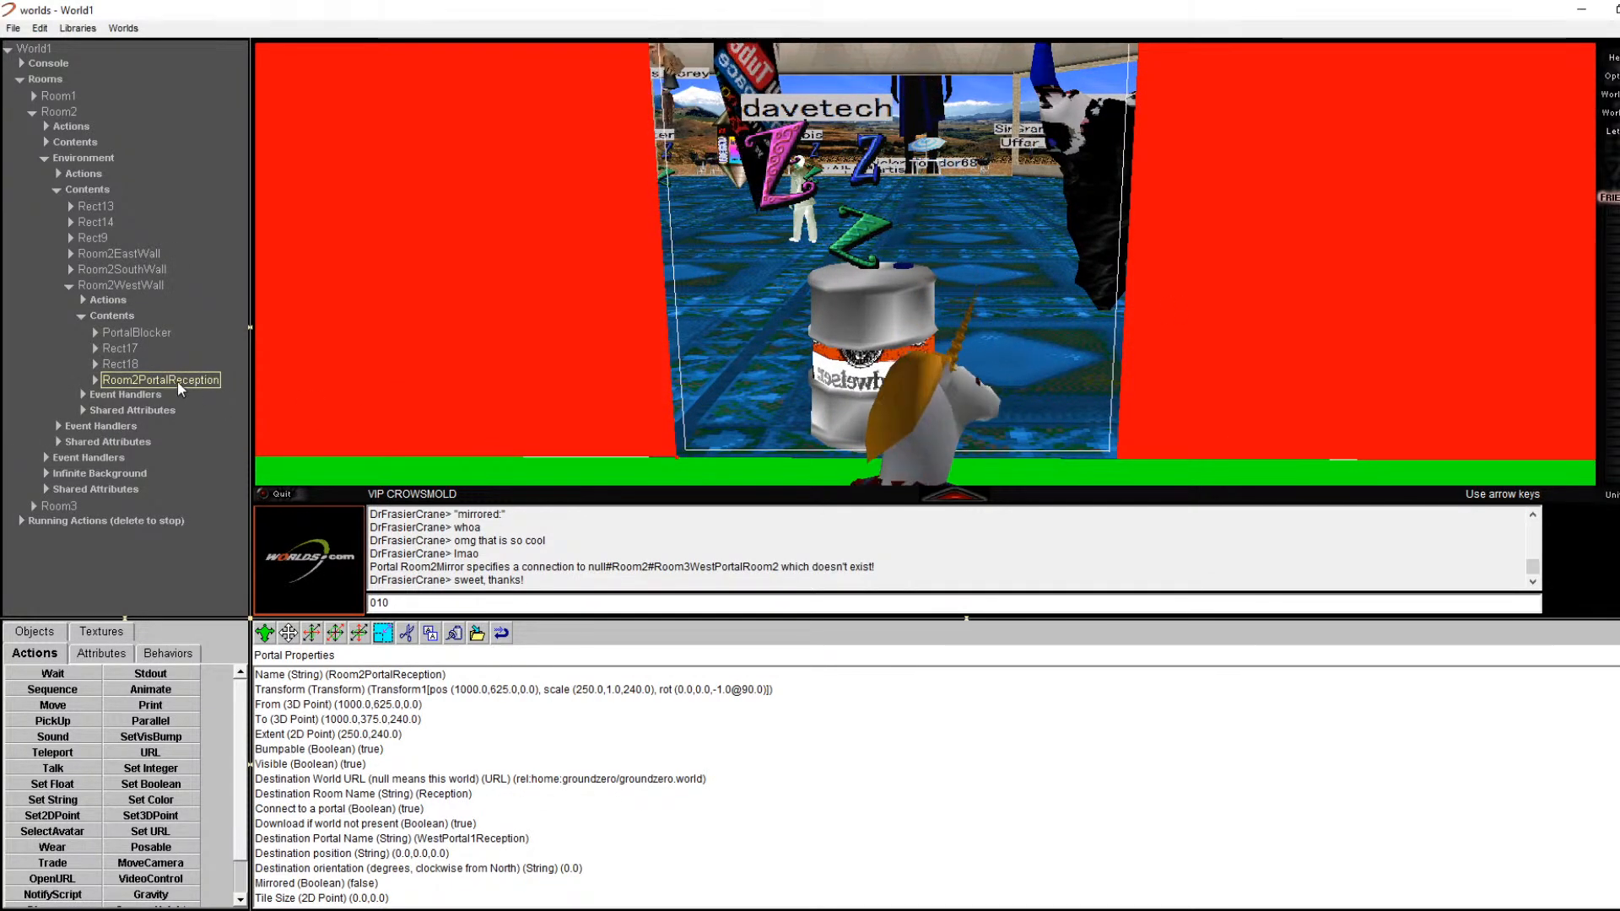
double_click(203, 381)
double_click(206, 380)
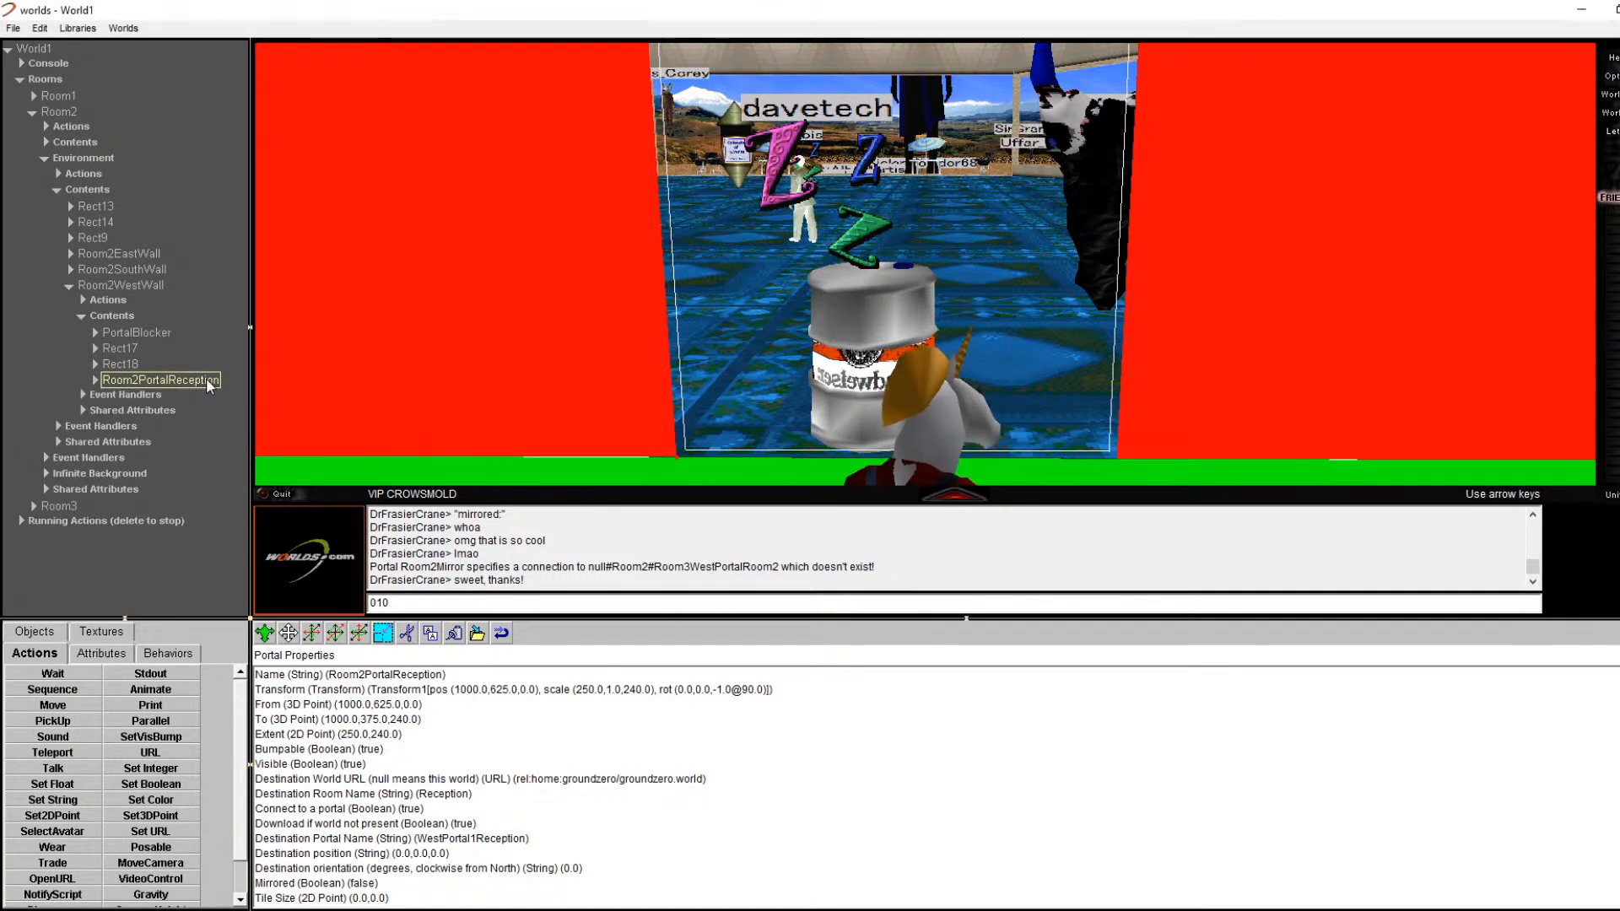
click(397, 674)
double_click(397, 673)
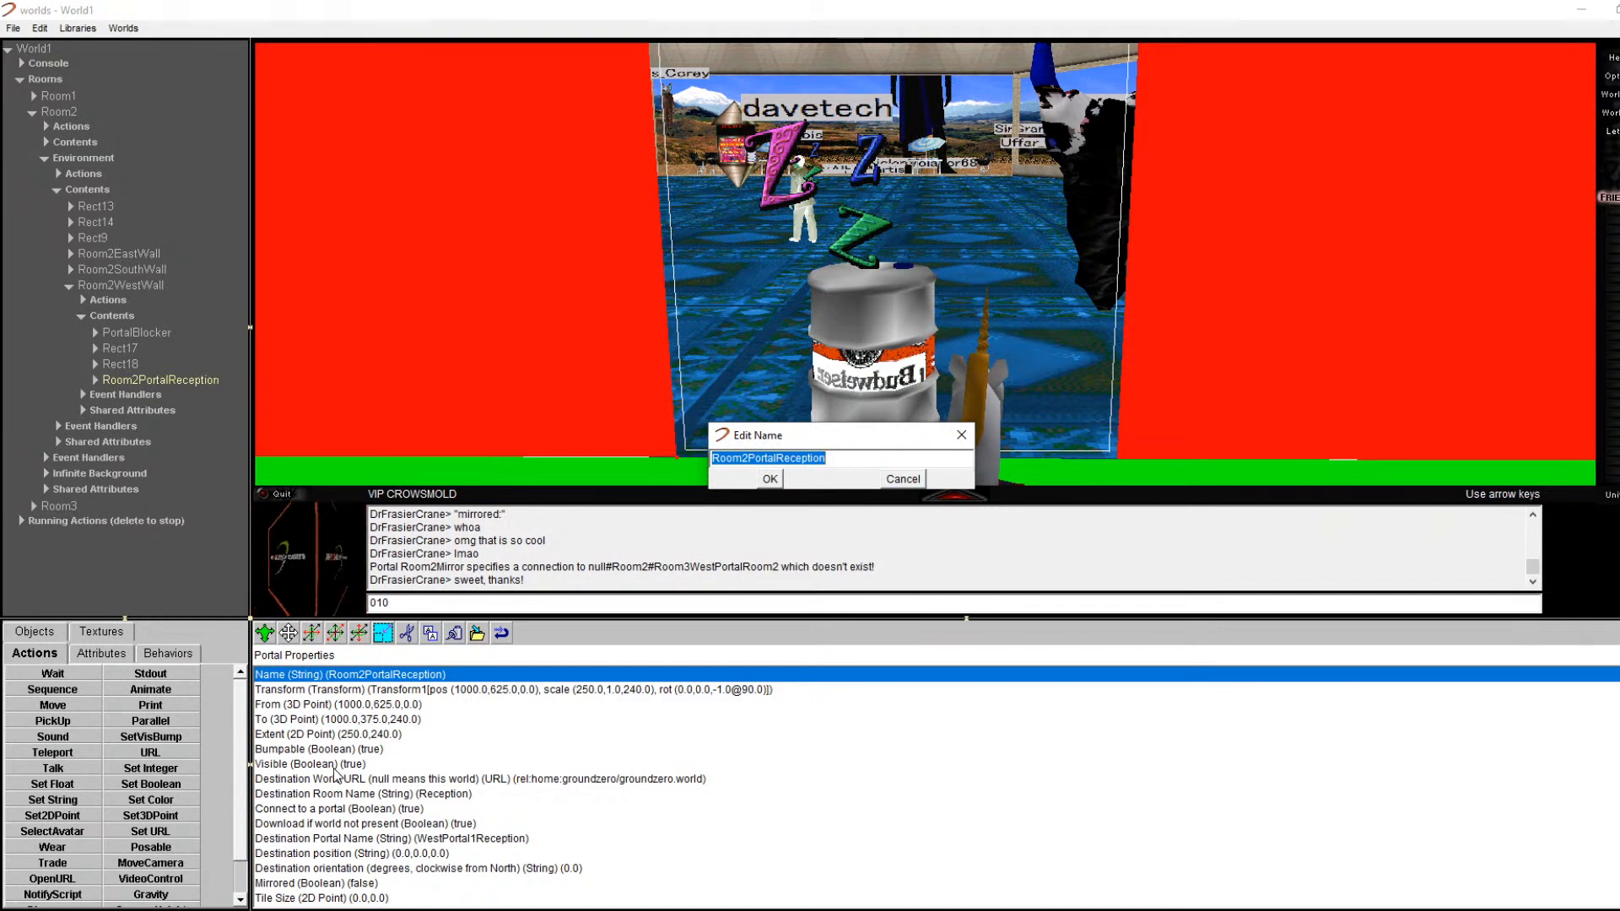
key(BackSpace)
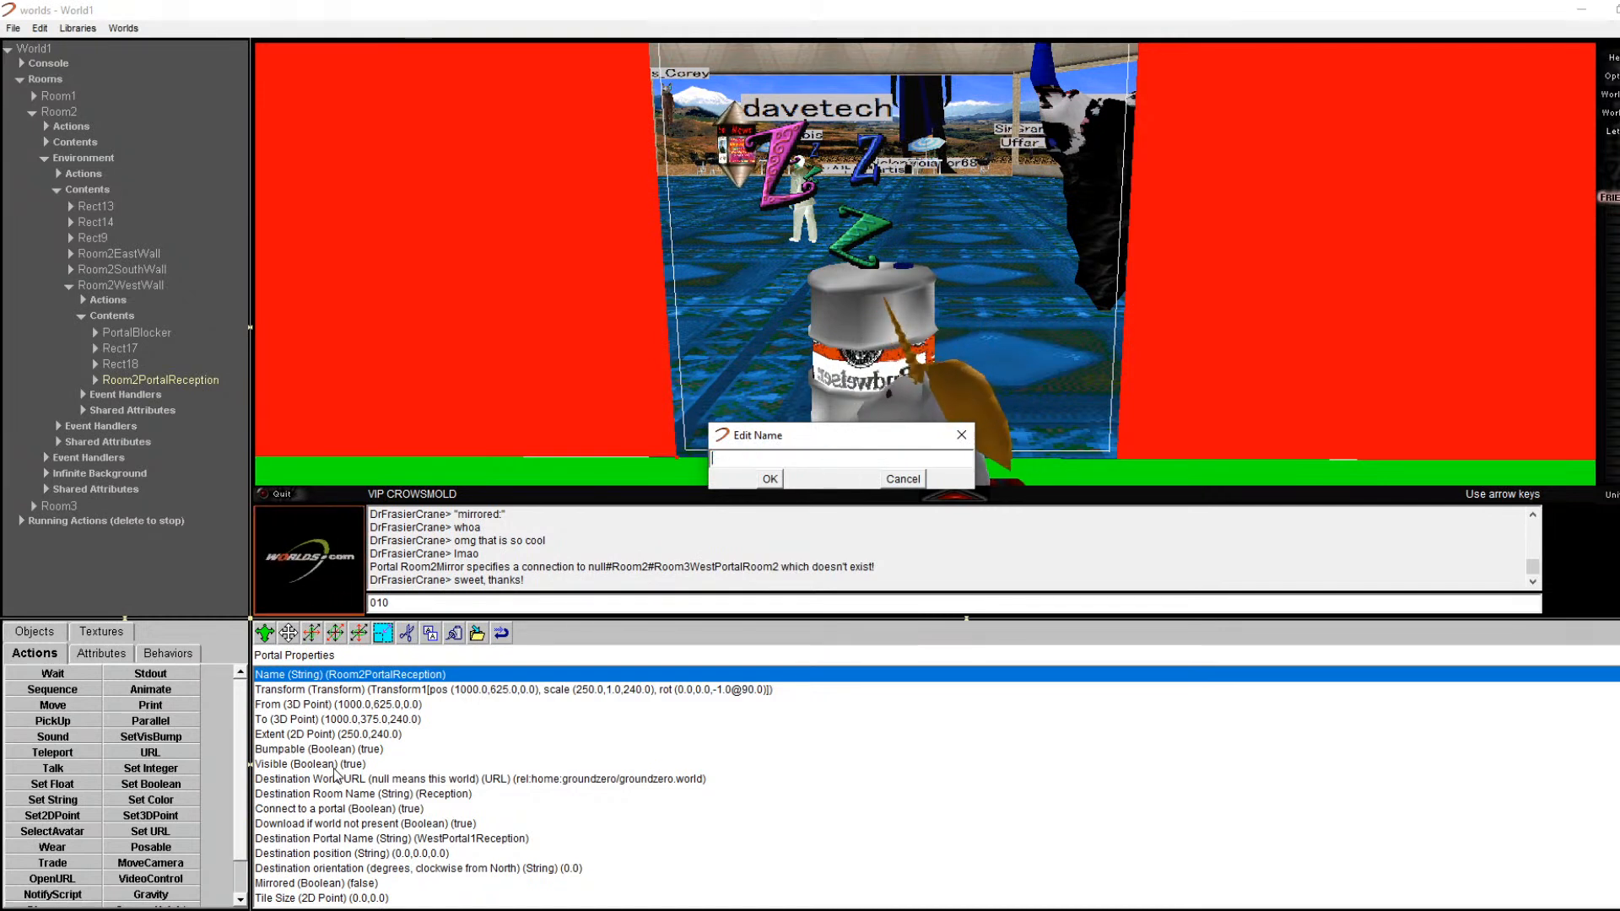
text(Room2mirror)
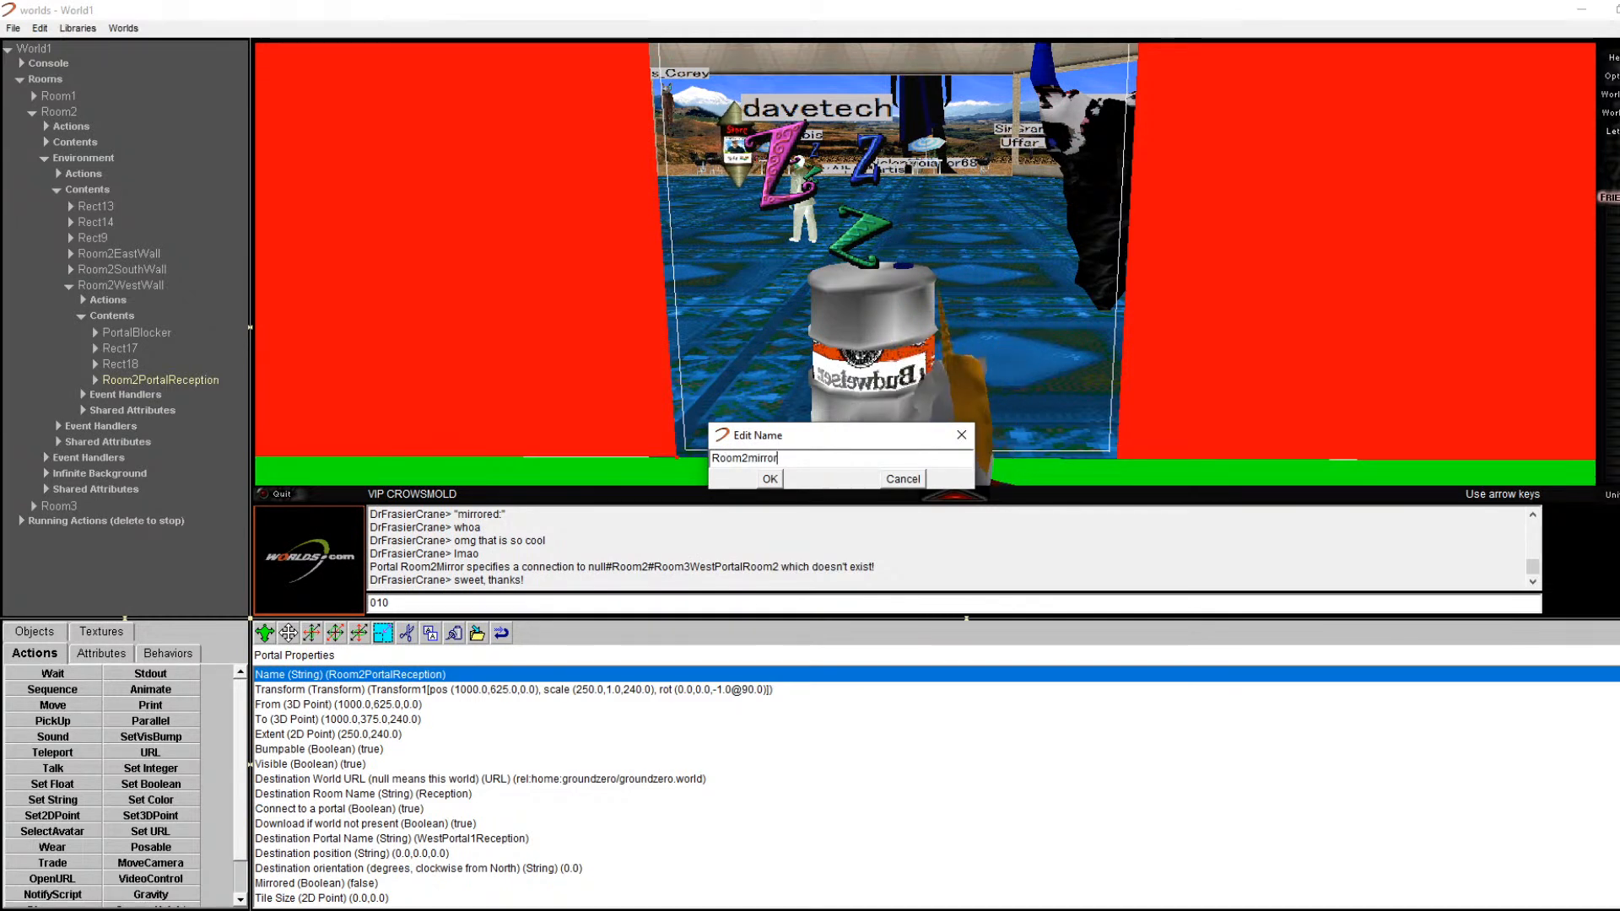
key(BackSpace)
key(BackSpace)
key(BackSpace)
key(BackSpace)
key(BackSpace)
key(BackSpace)
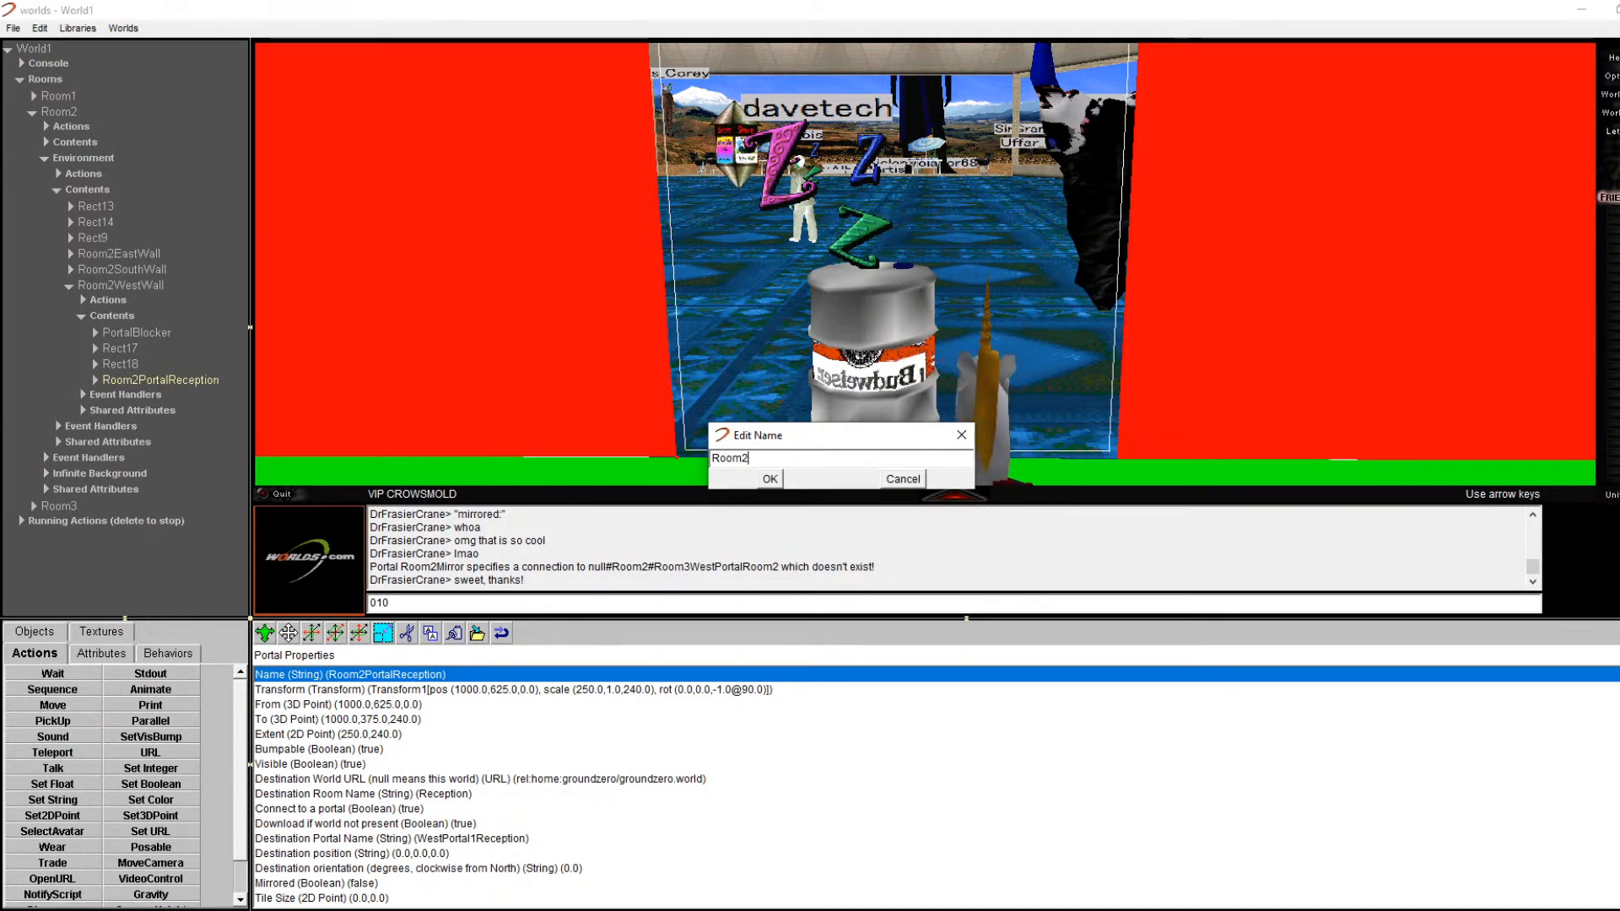
text(WestMirror)
key(Return)
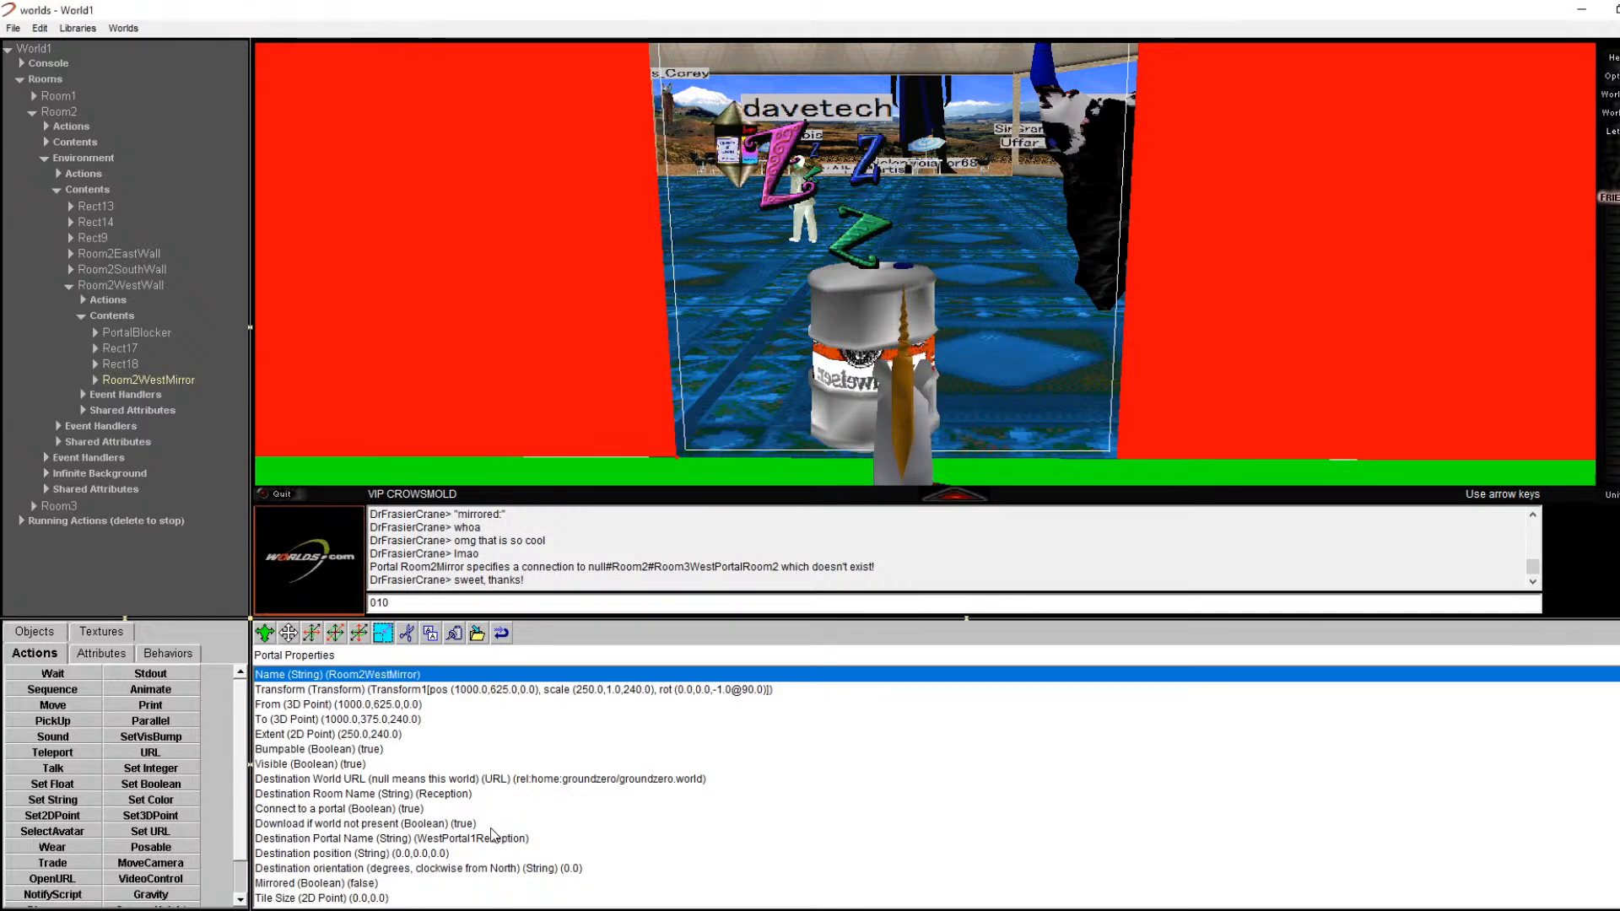
Step: Clear Room2WestMirror's destination world URL and set its destination room to Room2
double_click(396, 779)
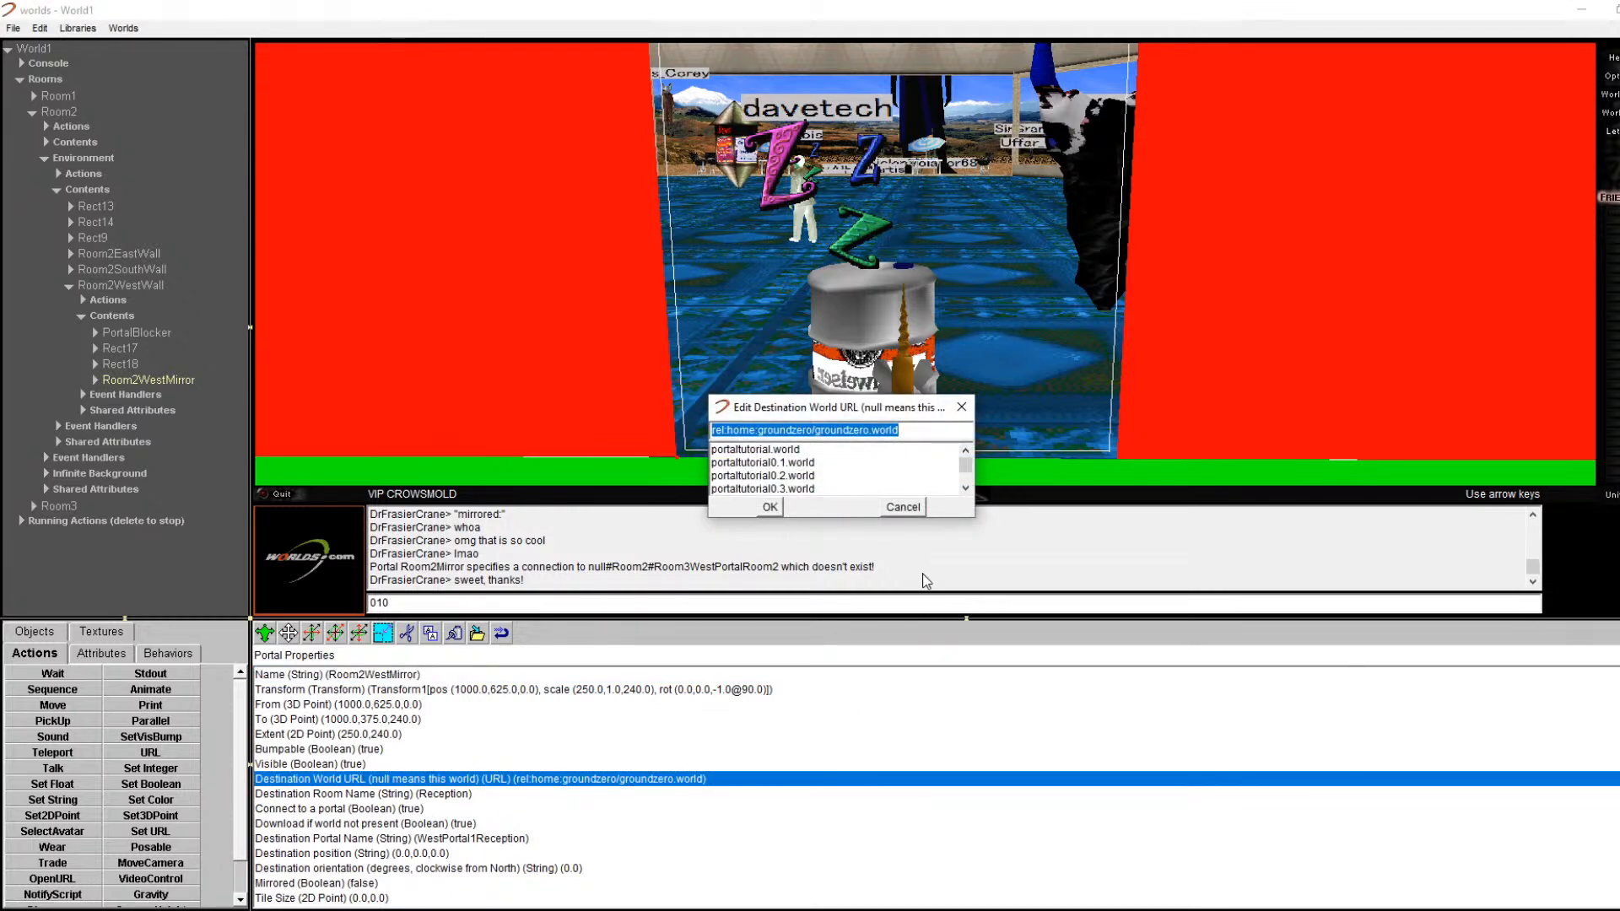
click(769, 506)
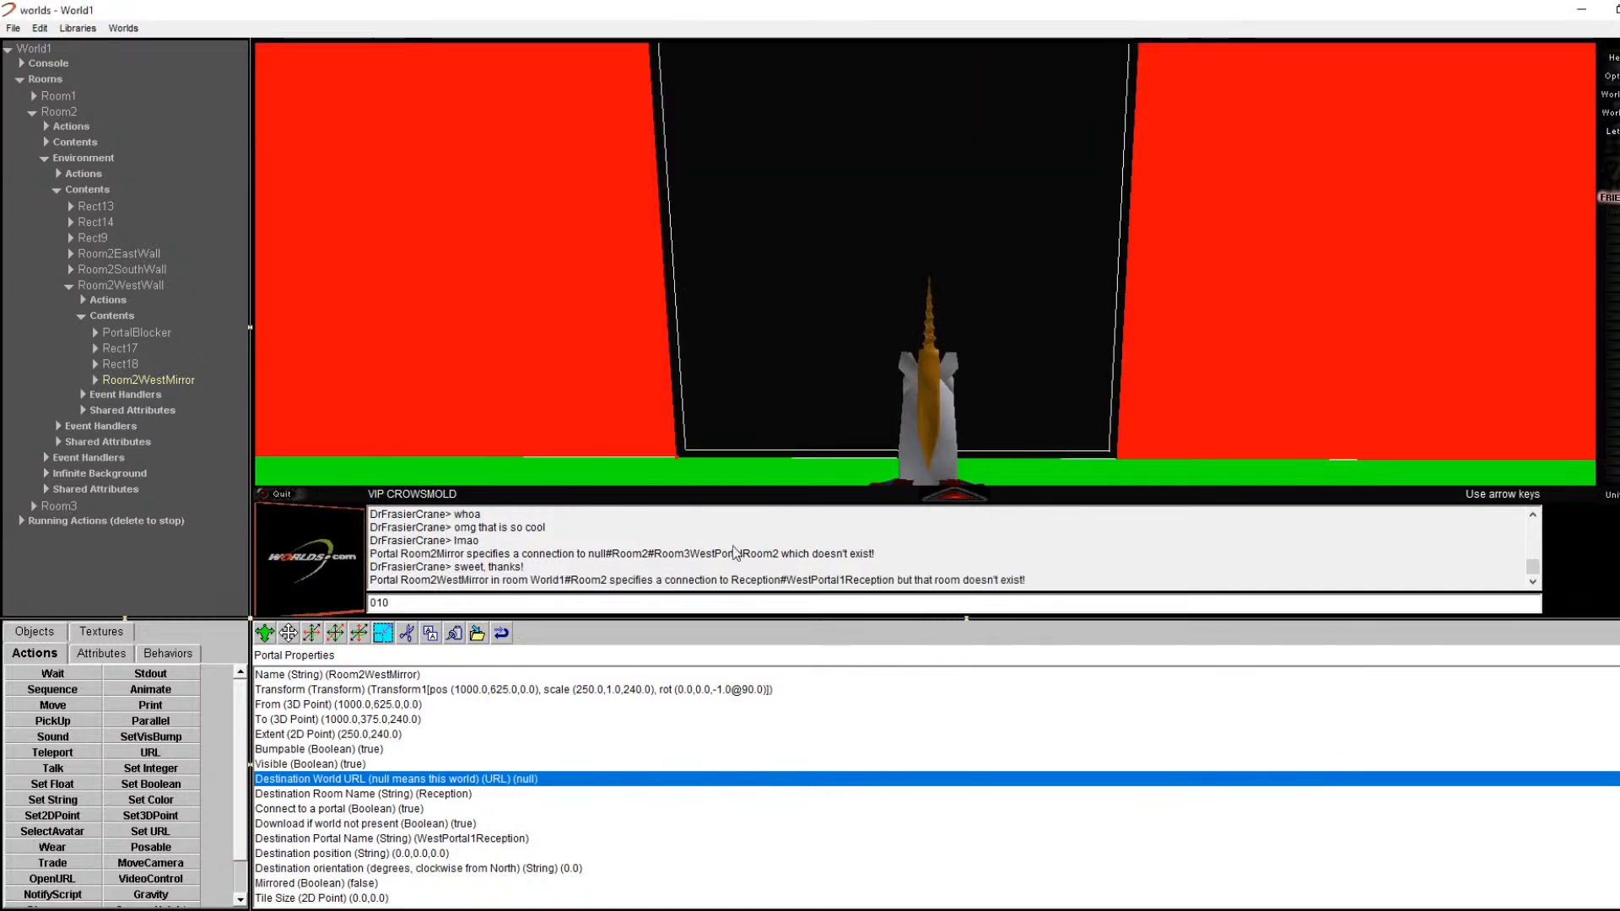
click(454, 794)
double_click(454, 794)
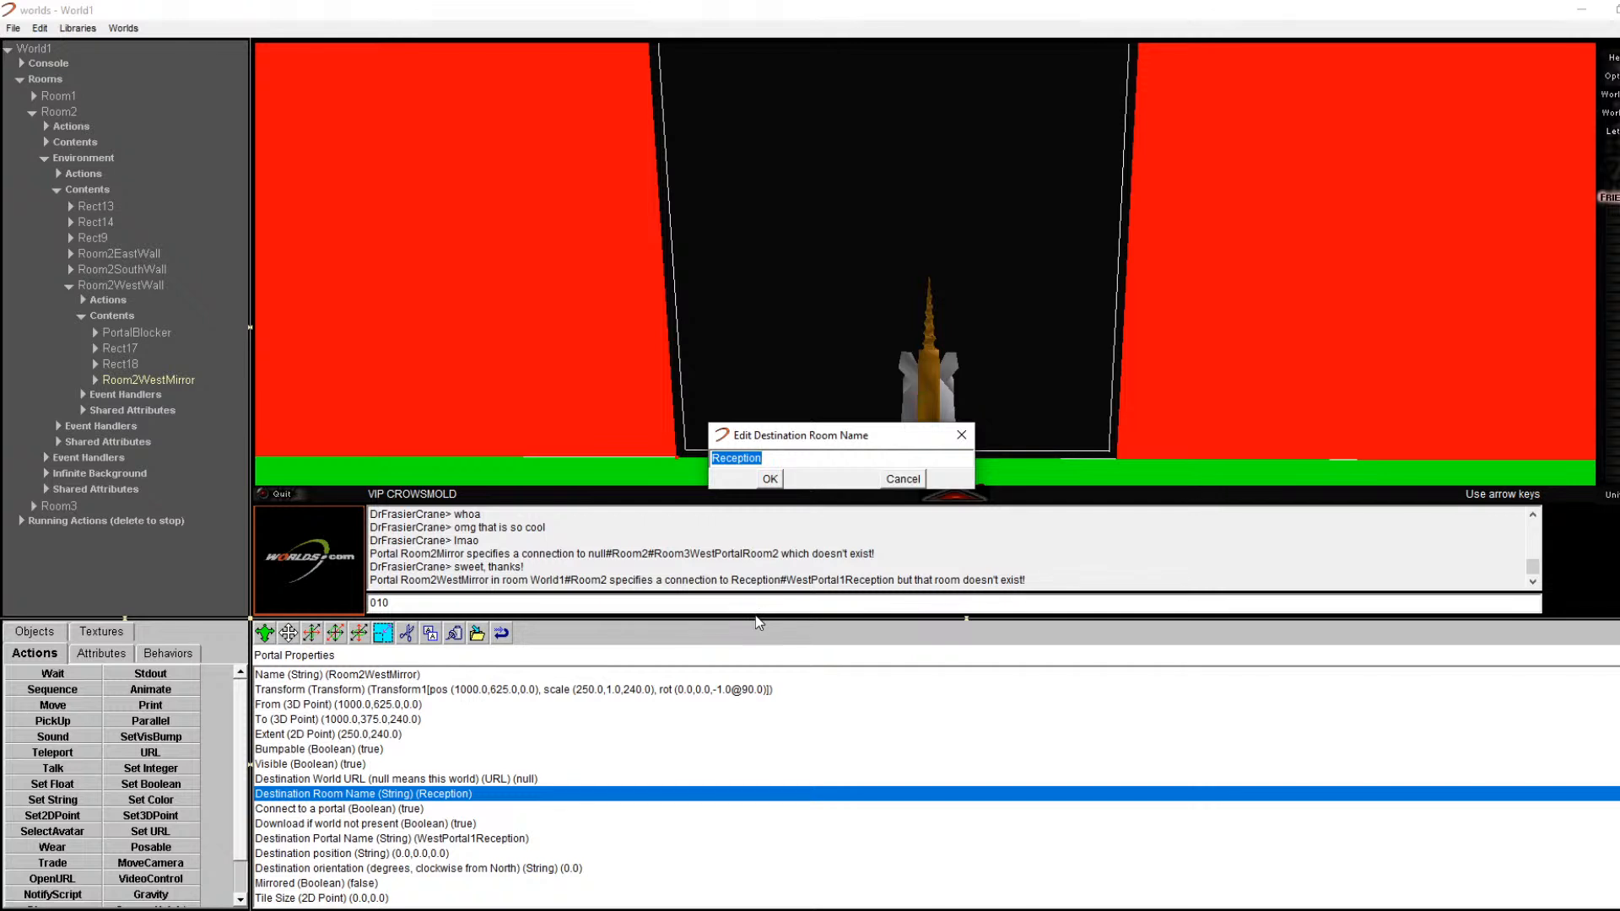
text(Ri)
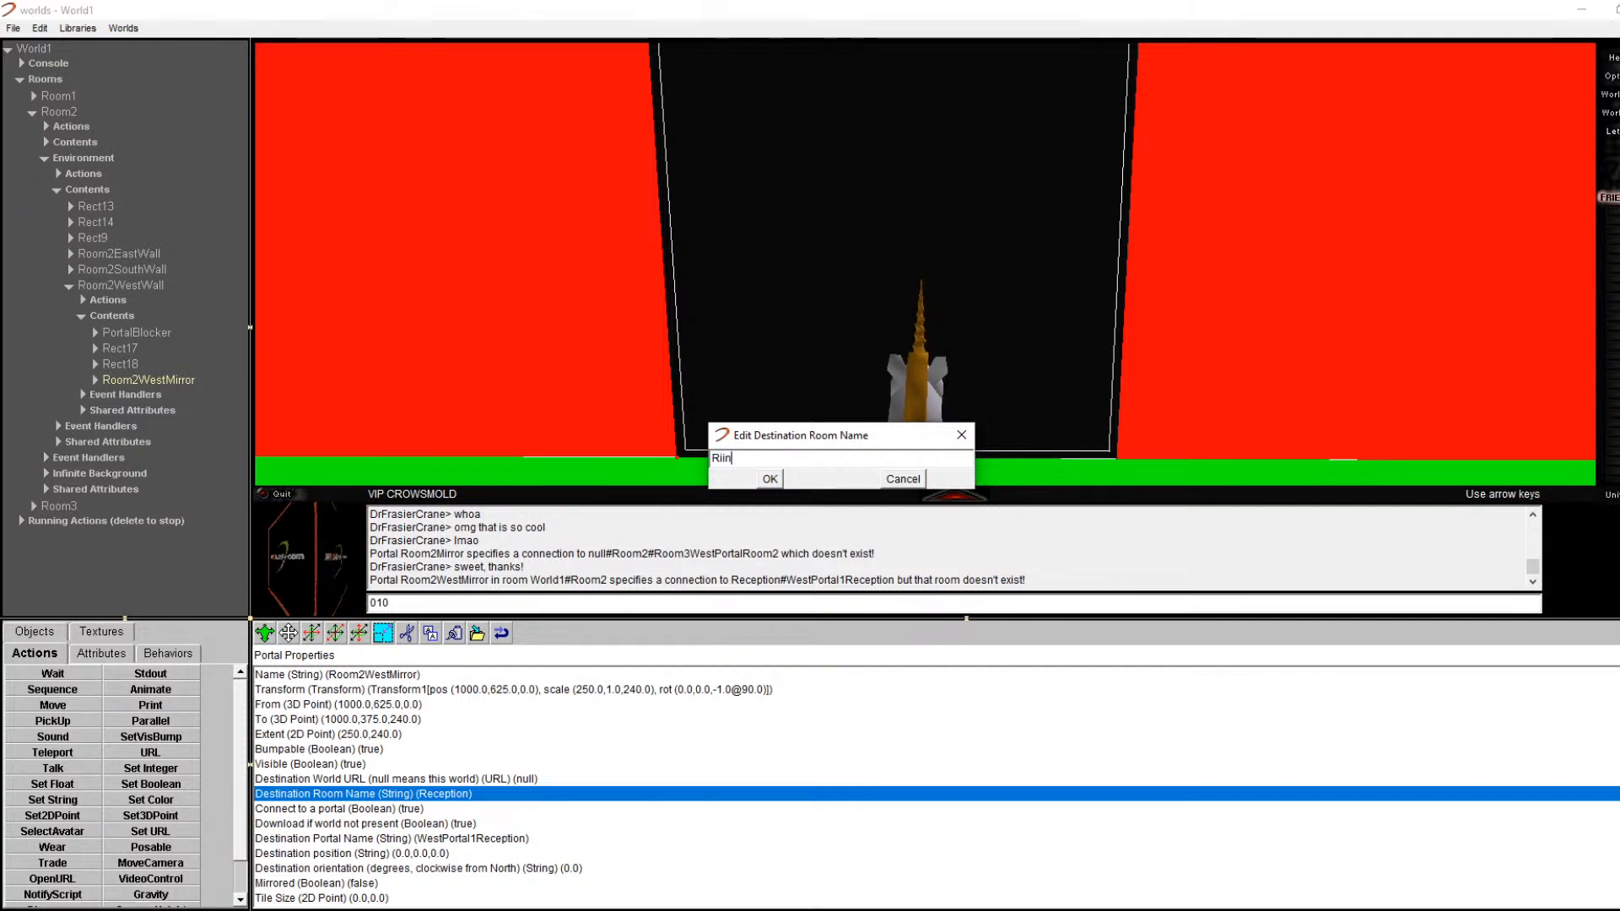
key(BackSpace)
text(oonm)
text(m2)
key(Return)
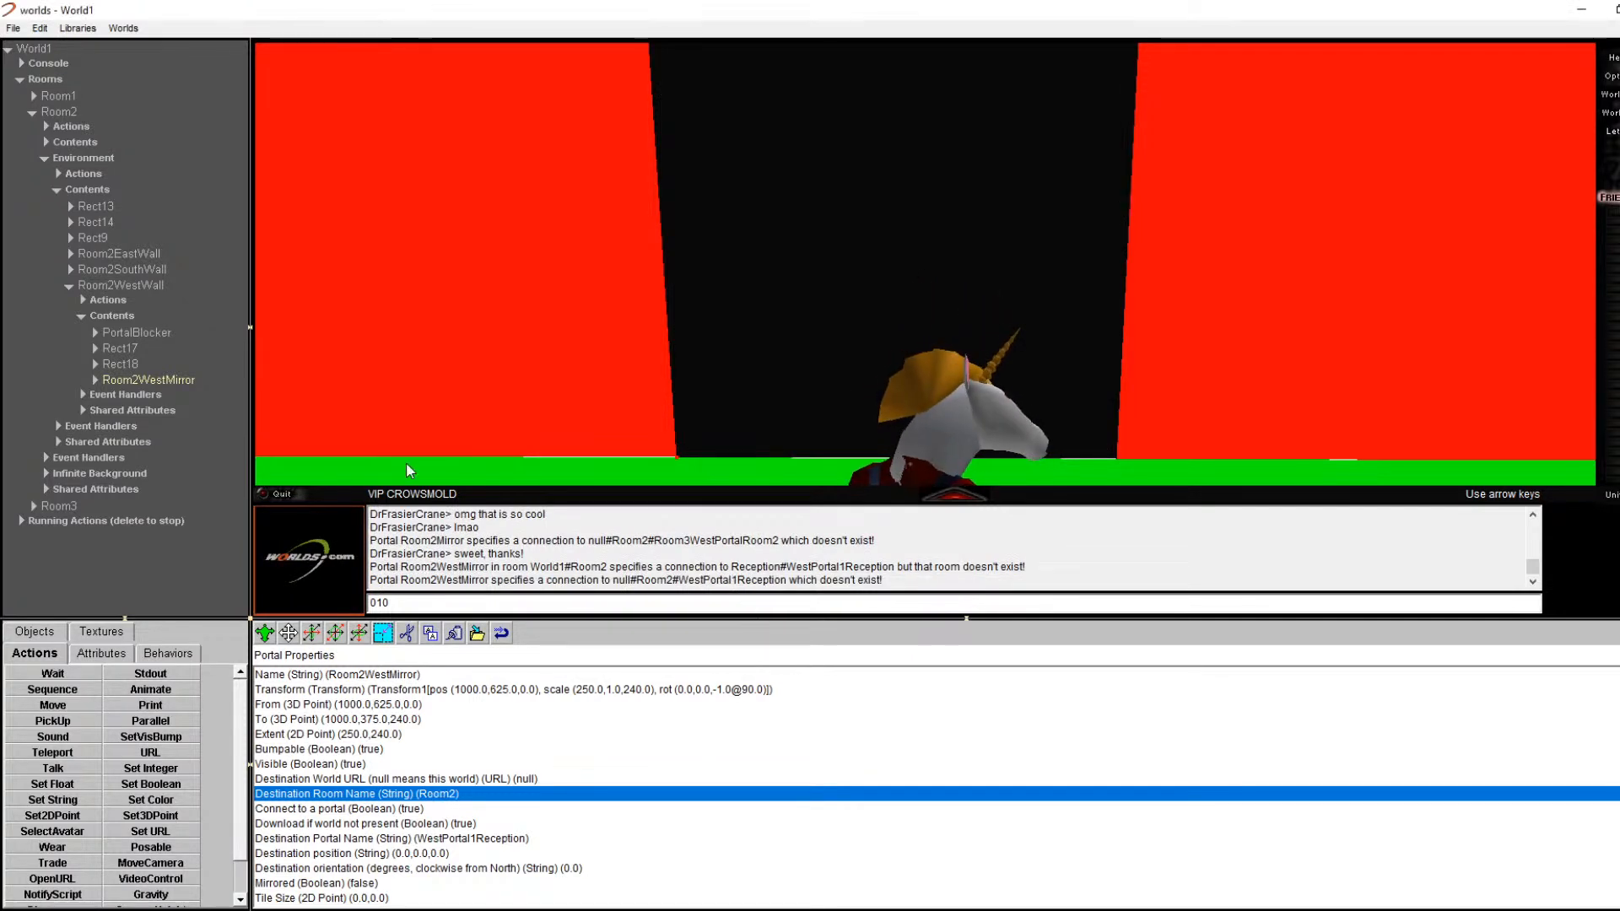
Step: Set the destination portal name to Room2WestMirror
click(340, 853)
click(381, 839)
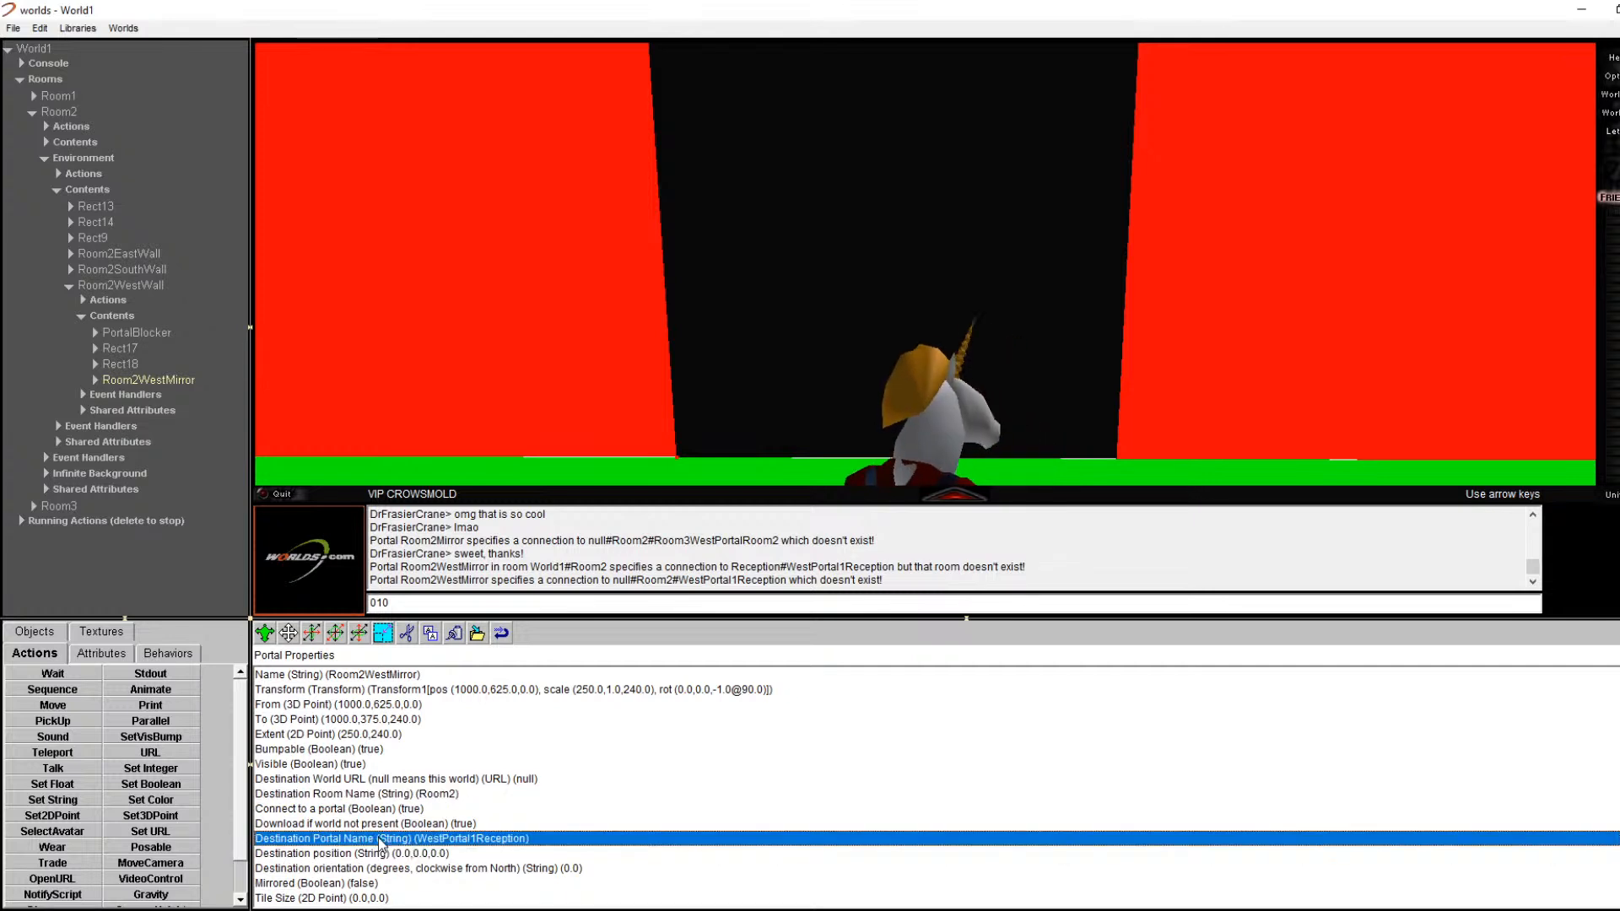
double_click(341, 839)
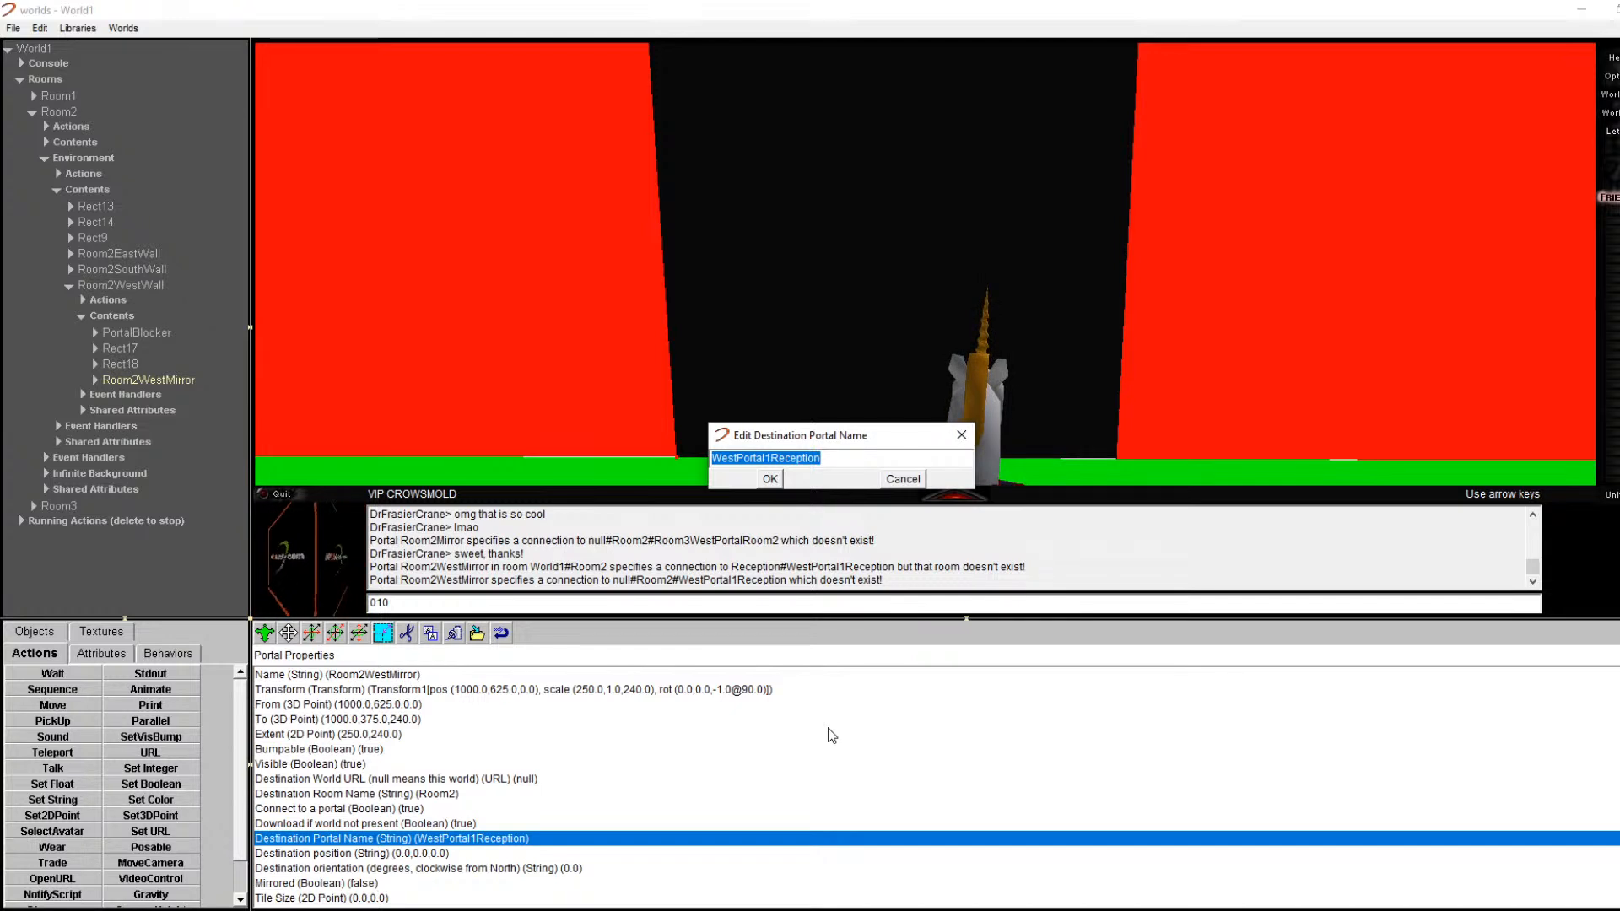
text(Room2WestMirror)
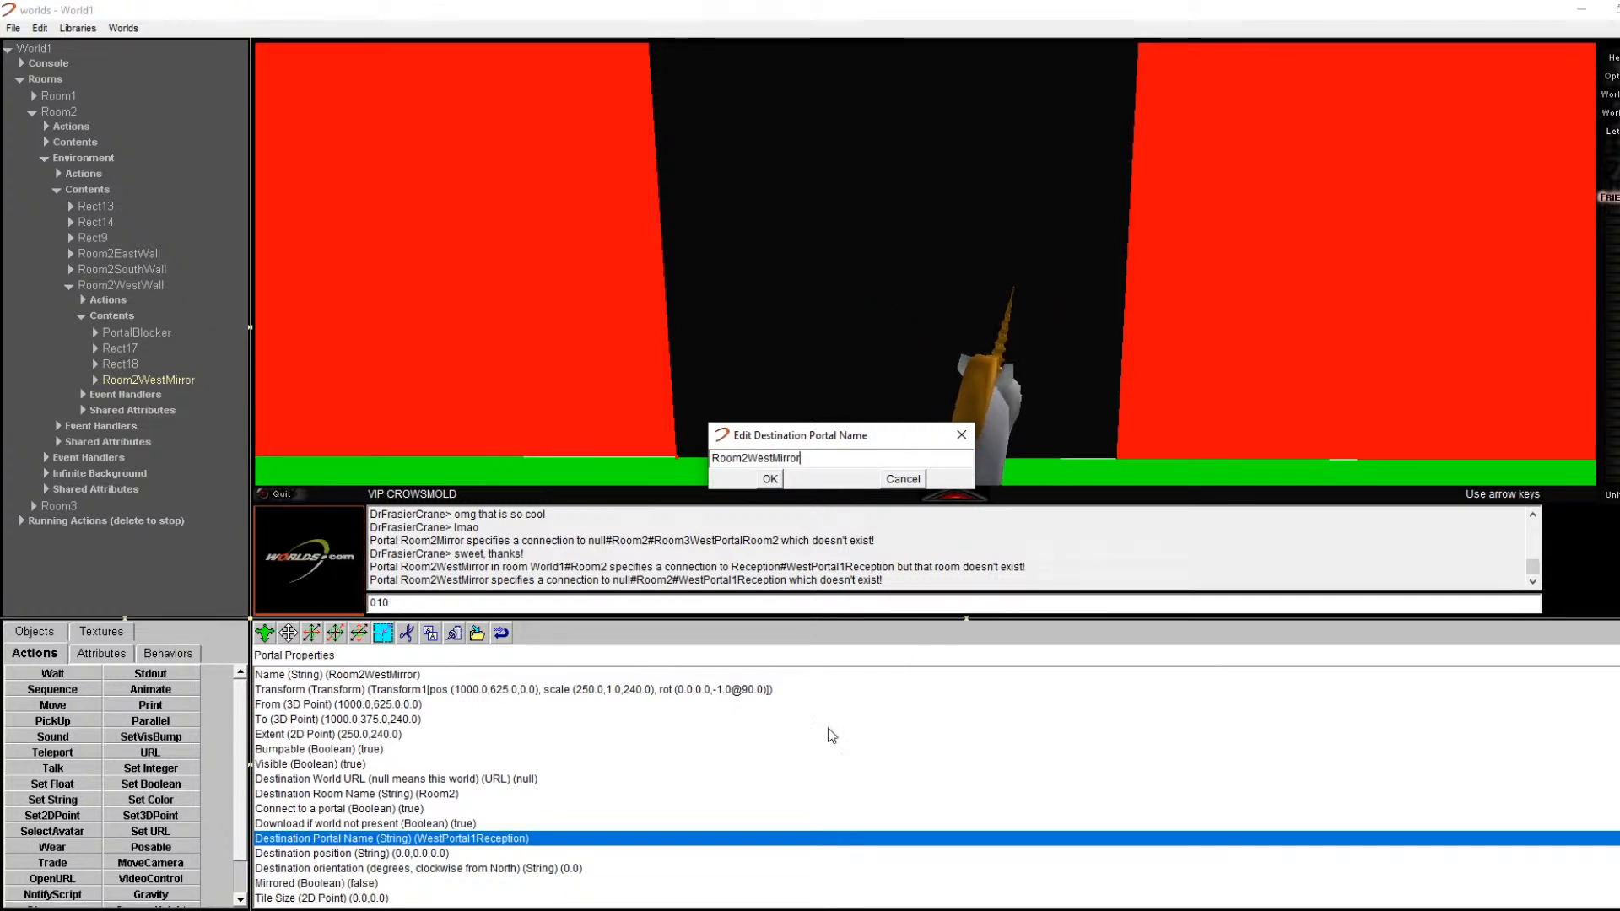
key(Return)
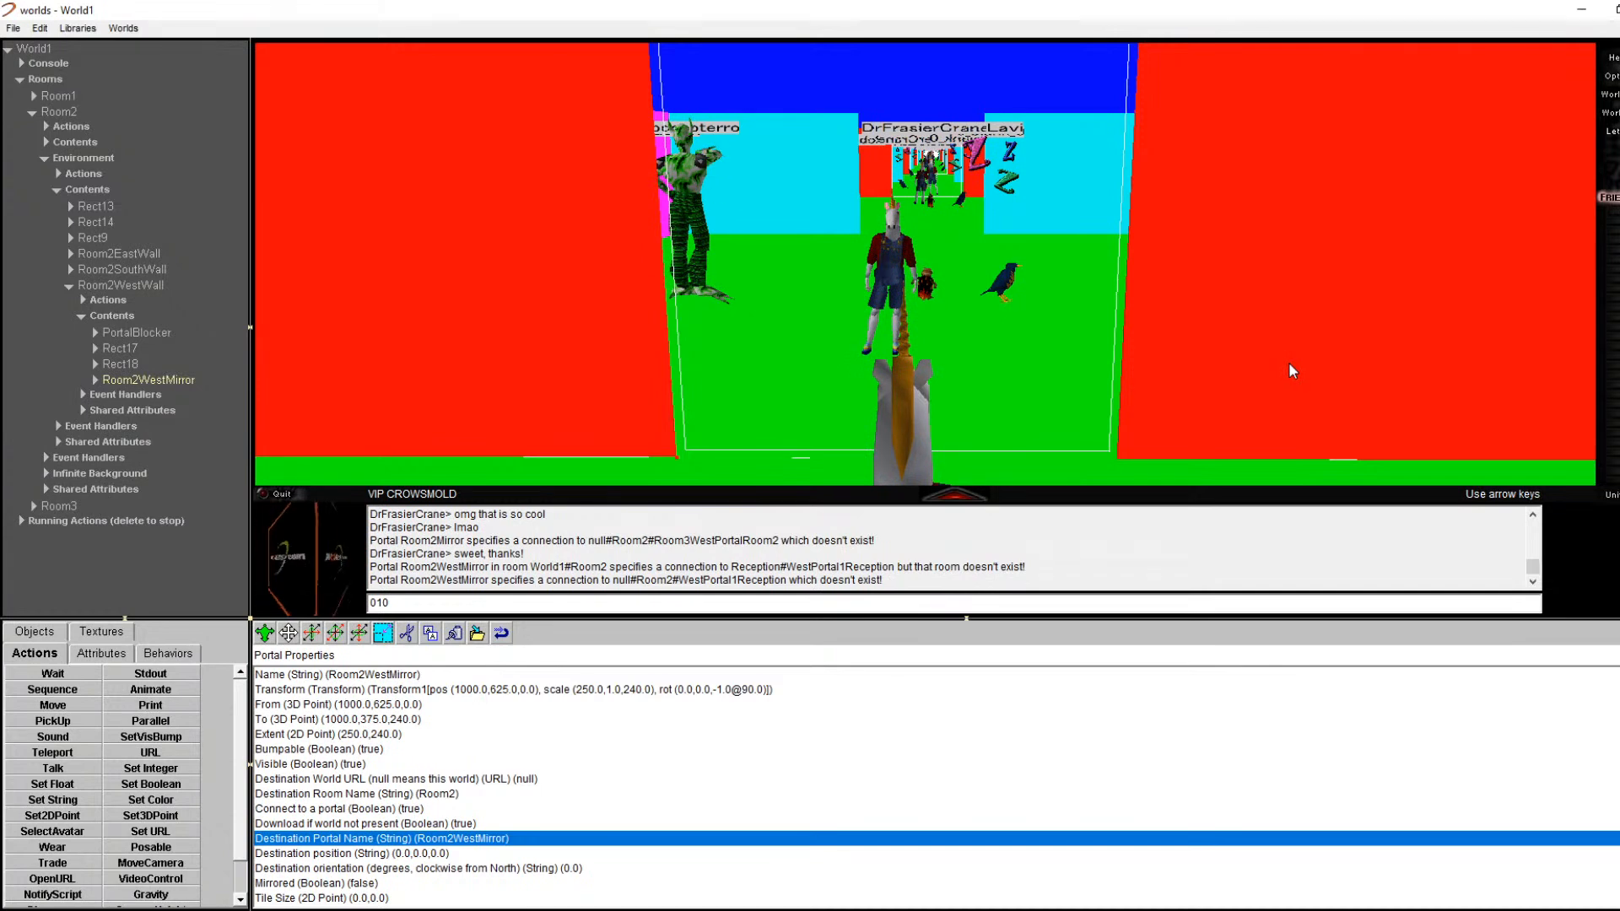
Step: Turn on Mirrored for Room2WestMirror and step back to check its reflection of Room2
key(Right)
key(Right)
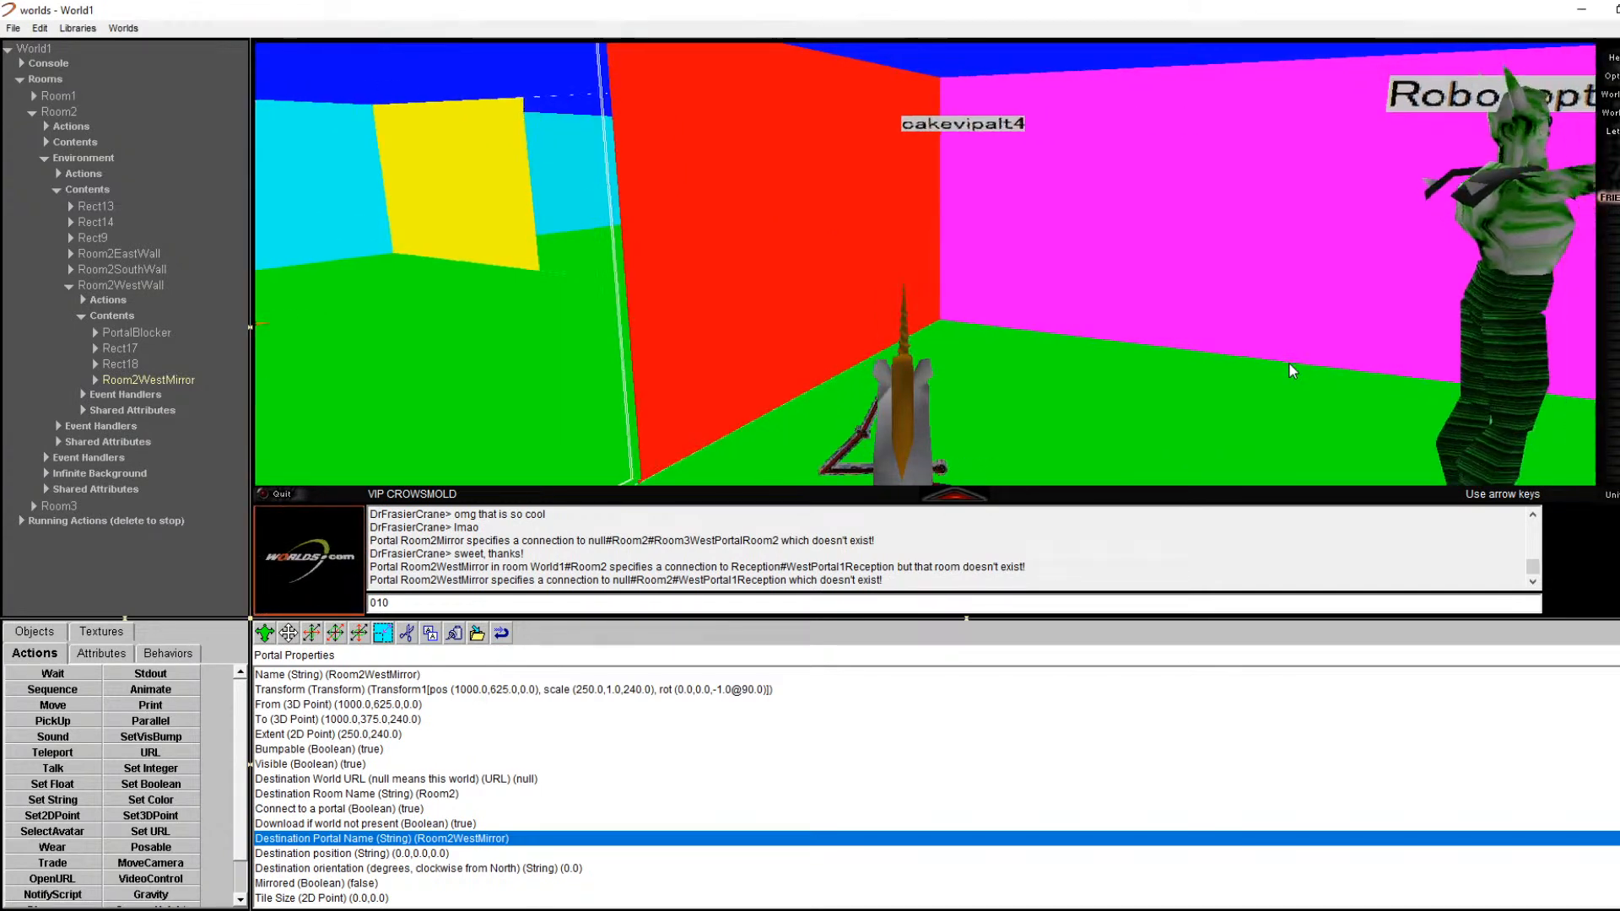
key(Up)
key(Left)
key(Left)
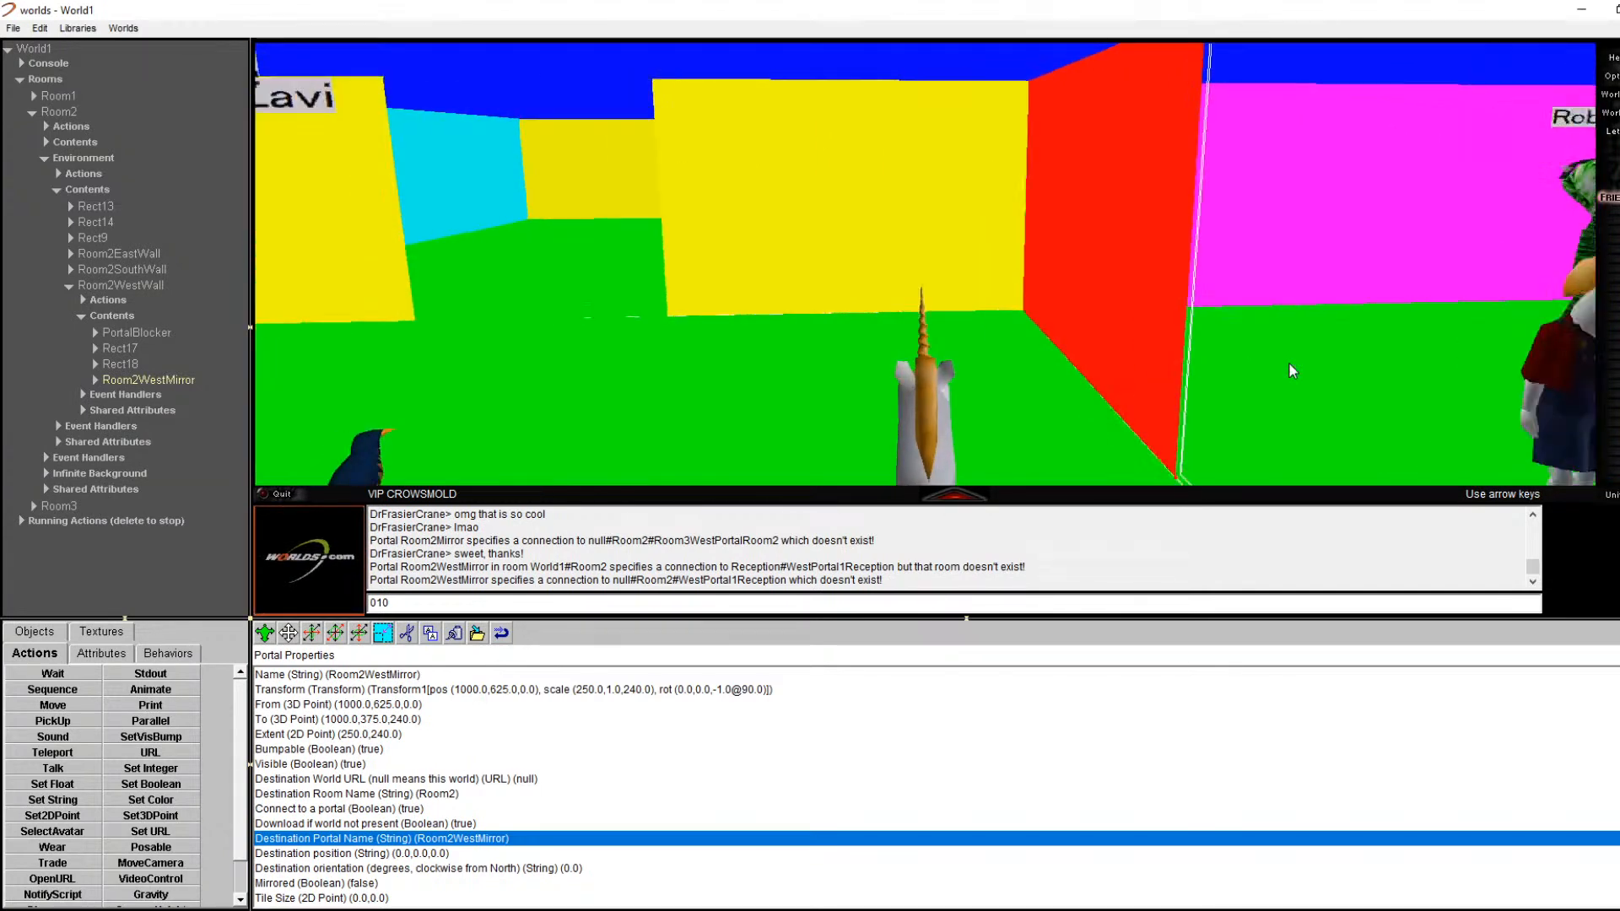
key(Right)
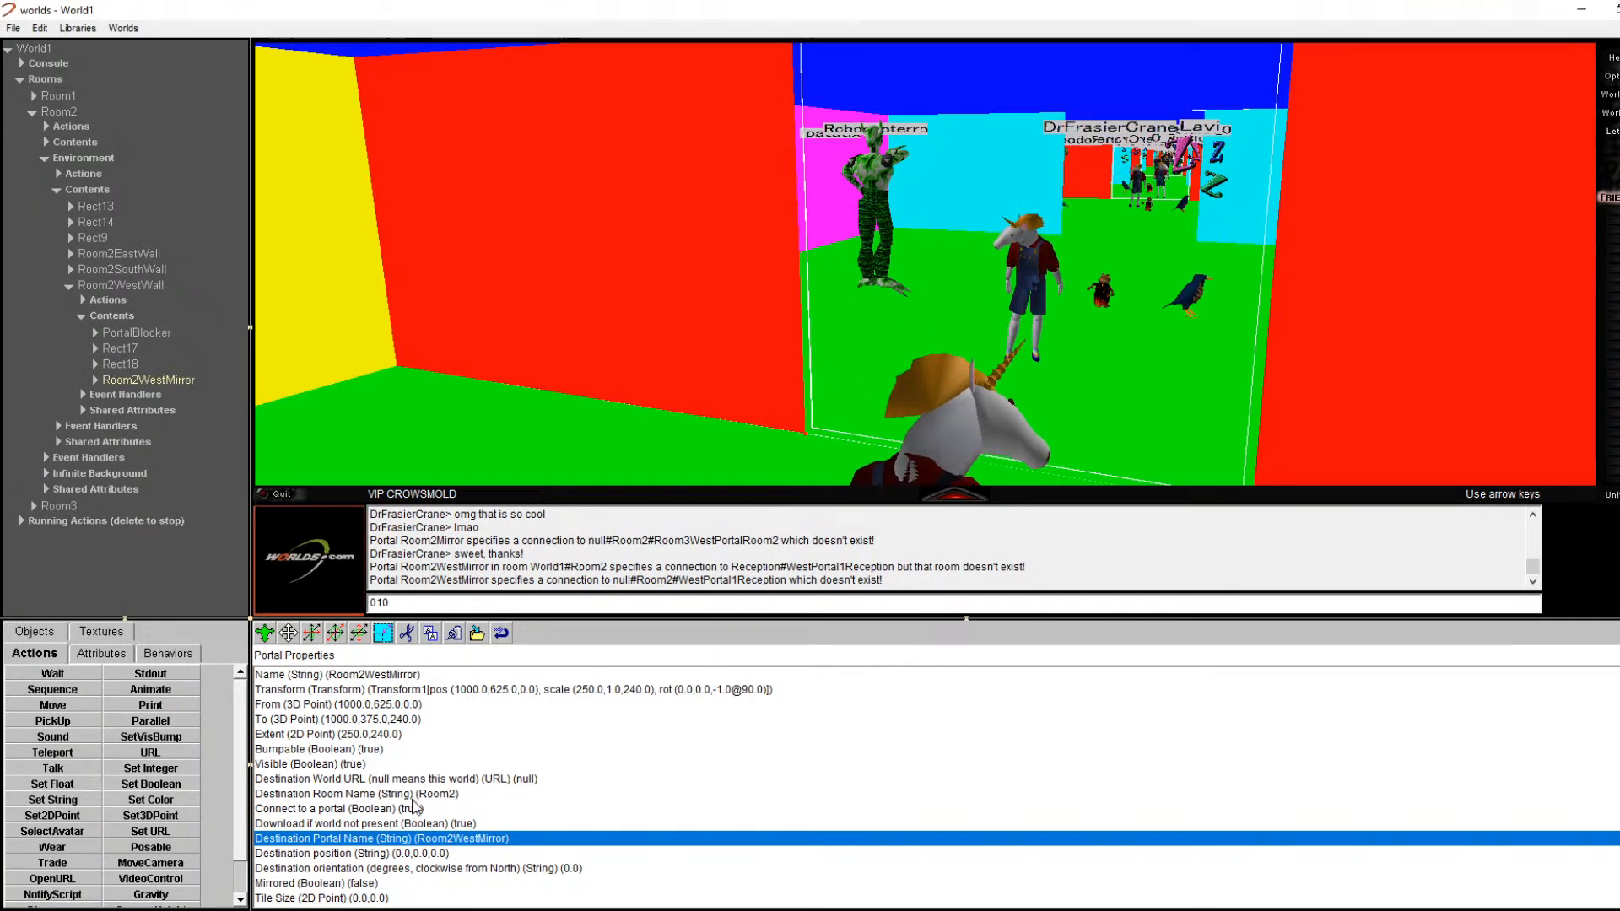
double_click(363, 883)
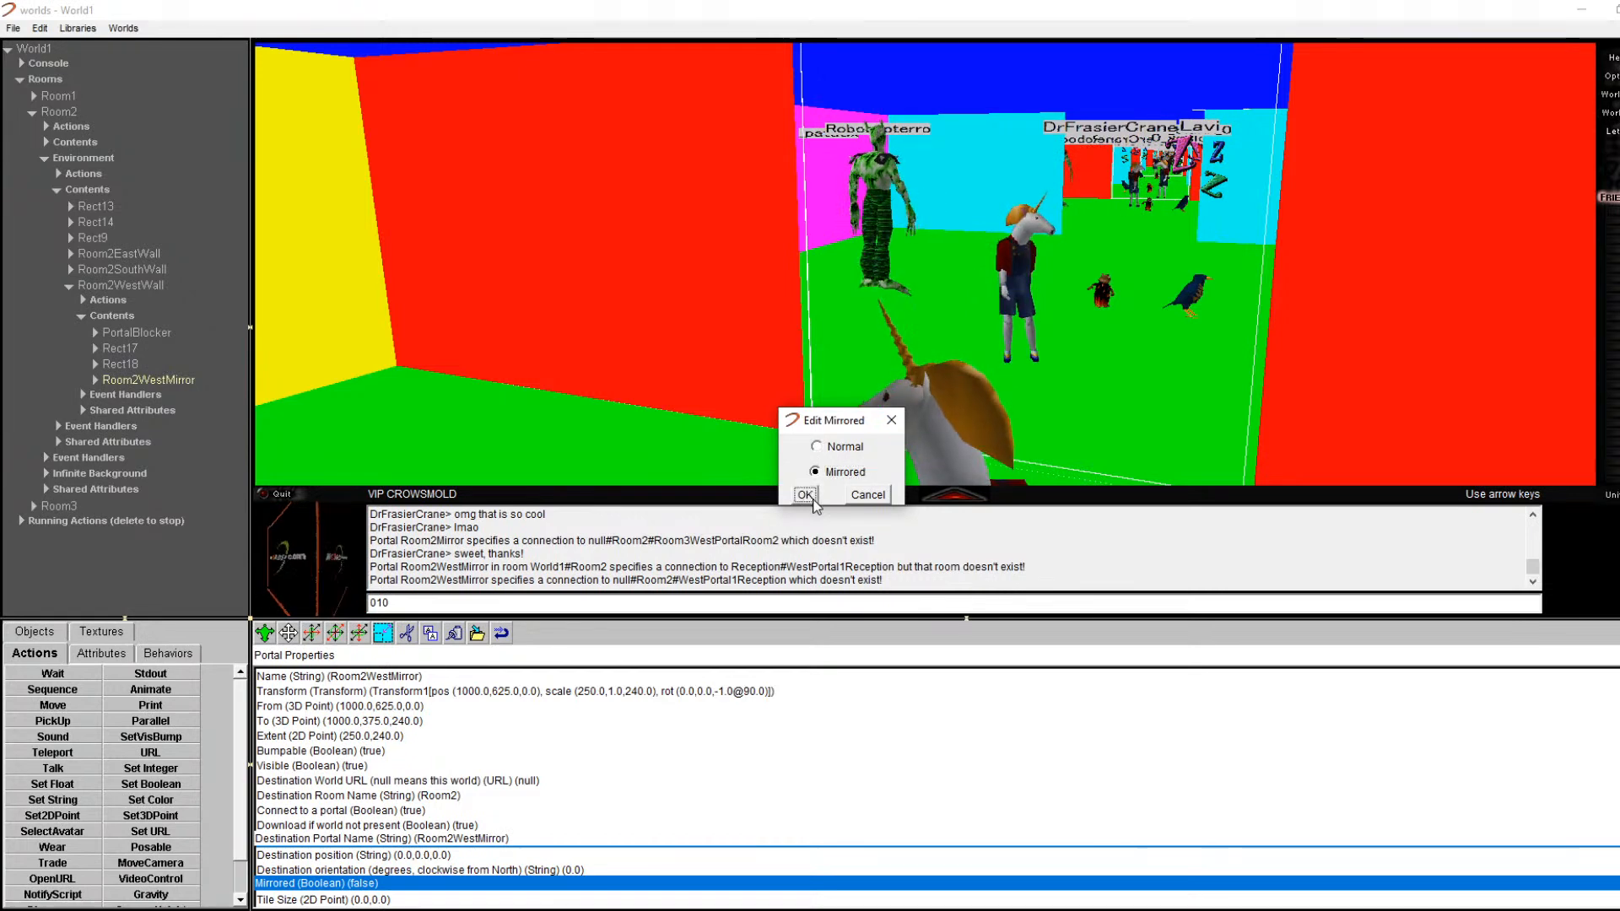
click(804, 496)
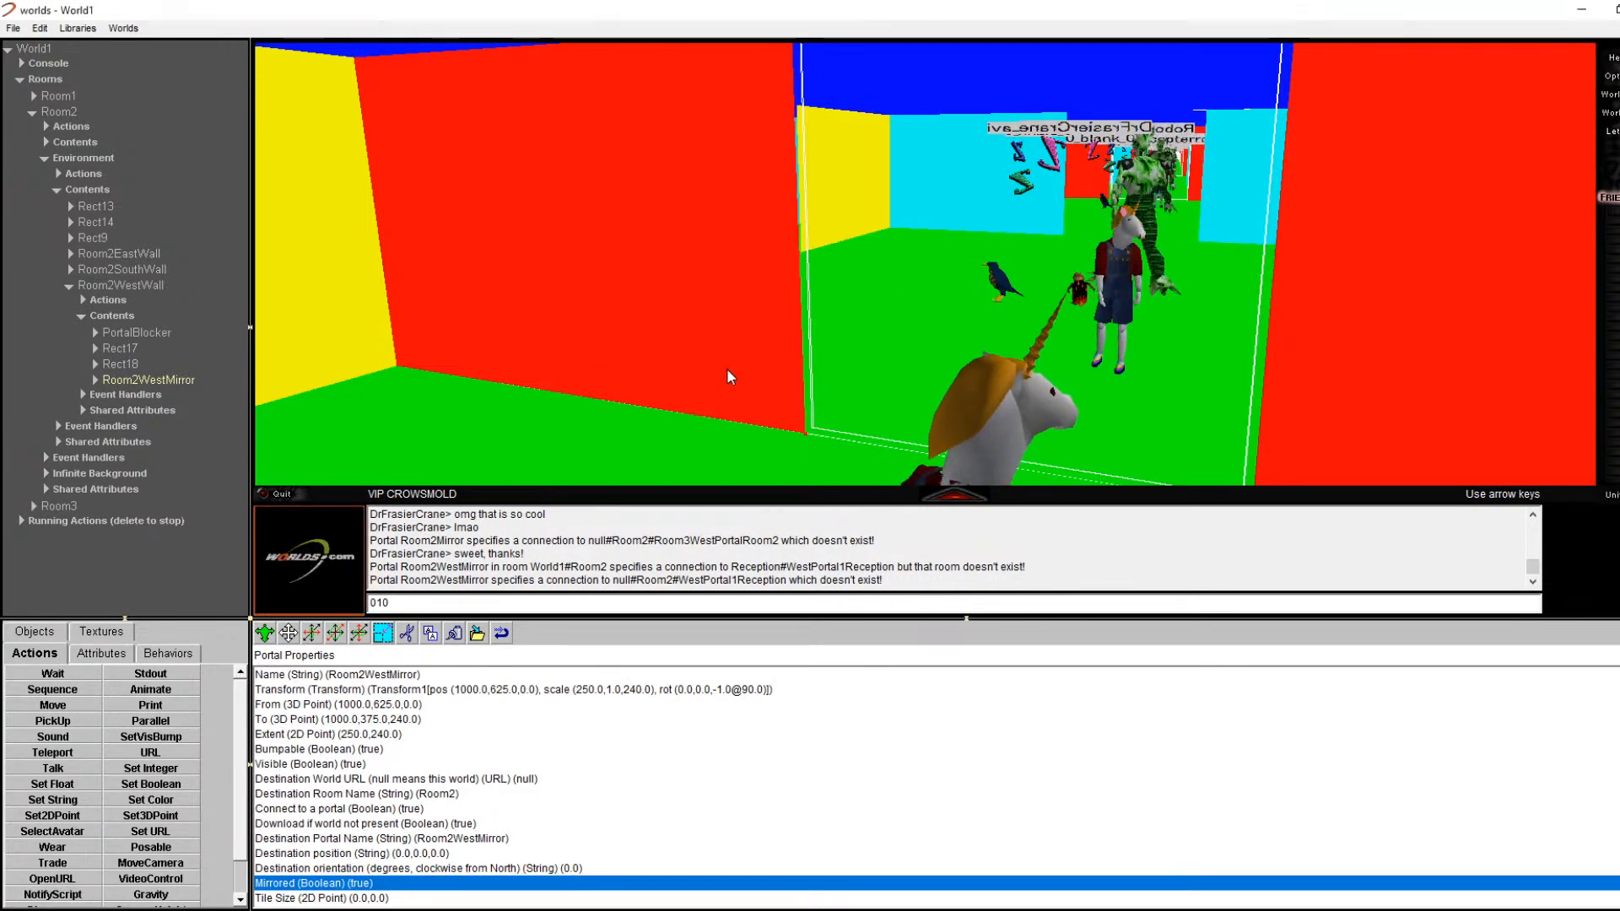
key(Right)
key(Left)
key(Left)
key(Right)
key(Down)
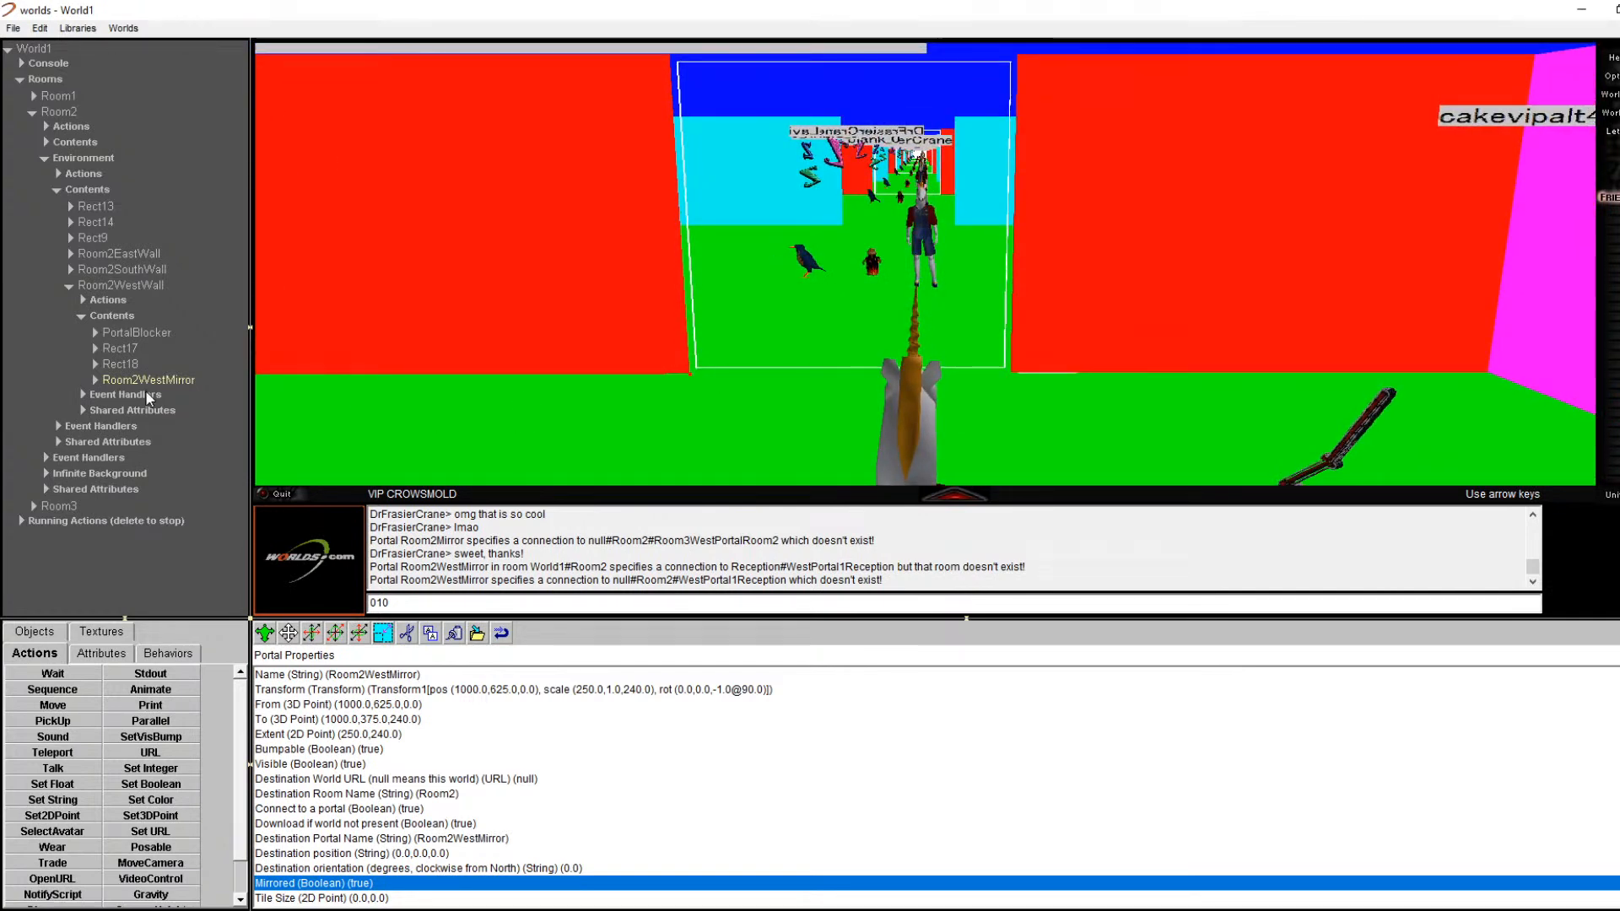
Step: Delete Rect18 and cut Rect17 from Room2WestWall, then select the Room2WestWall group
click(135, 380)
double_click(120, 364)
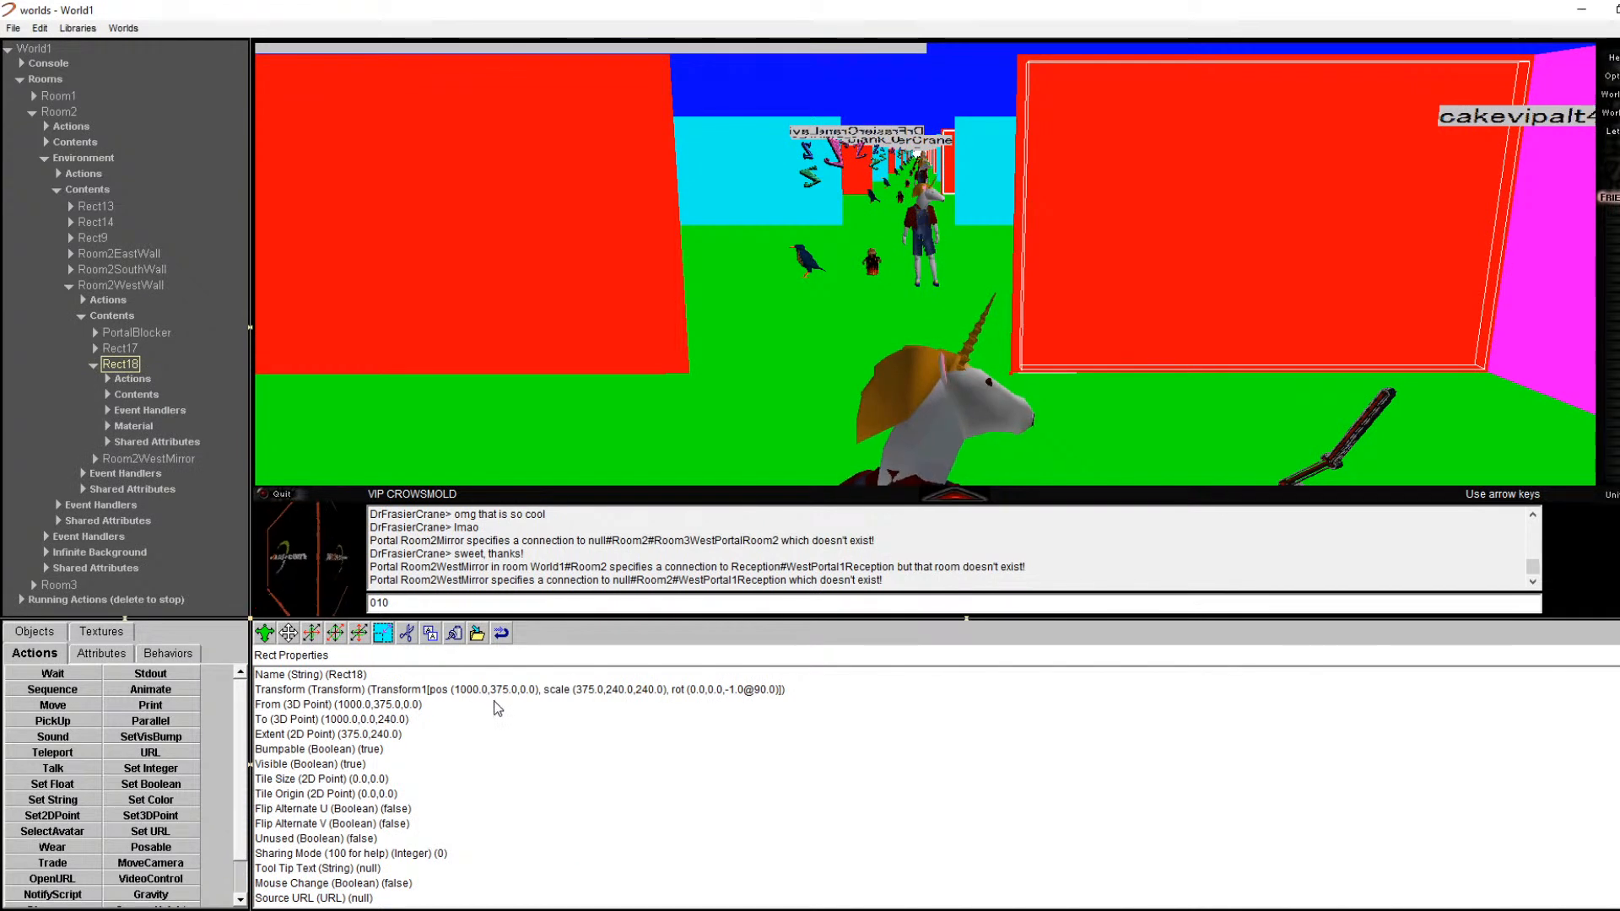
key(Delete)
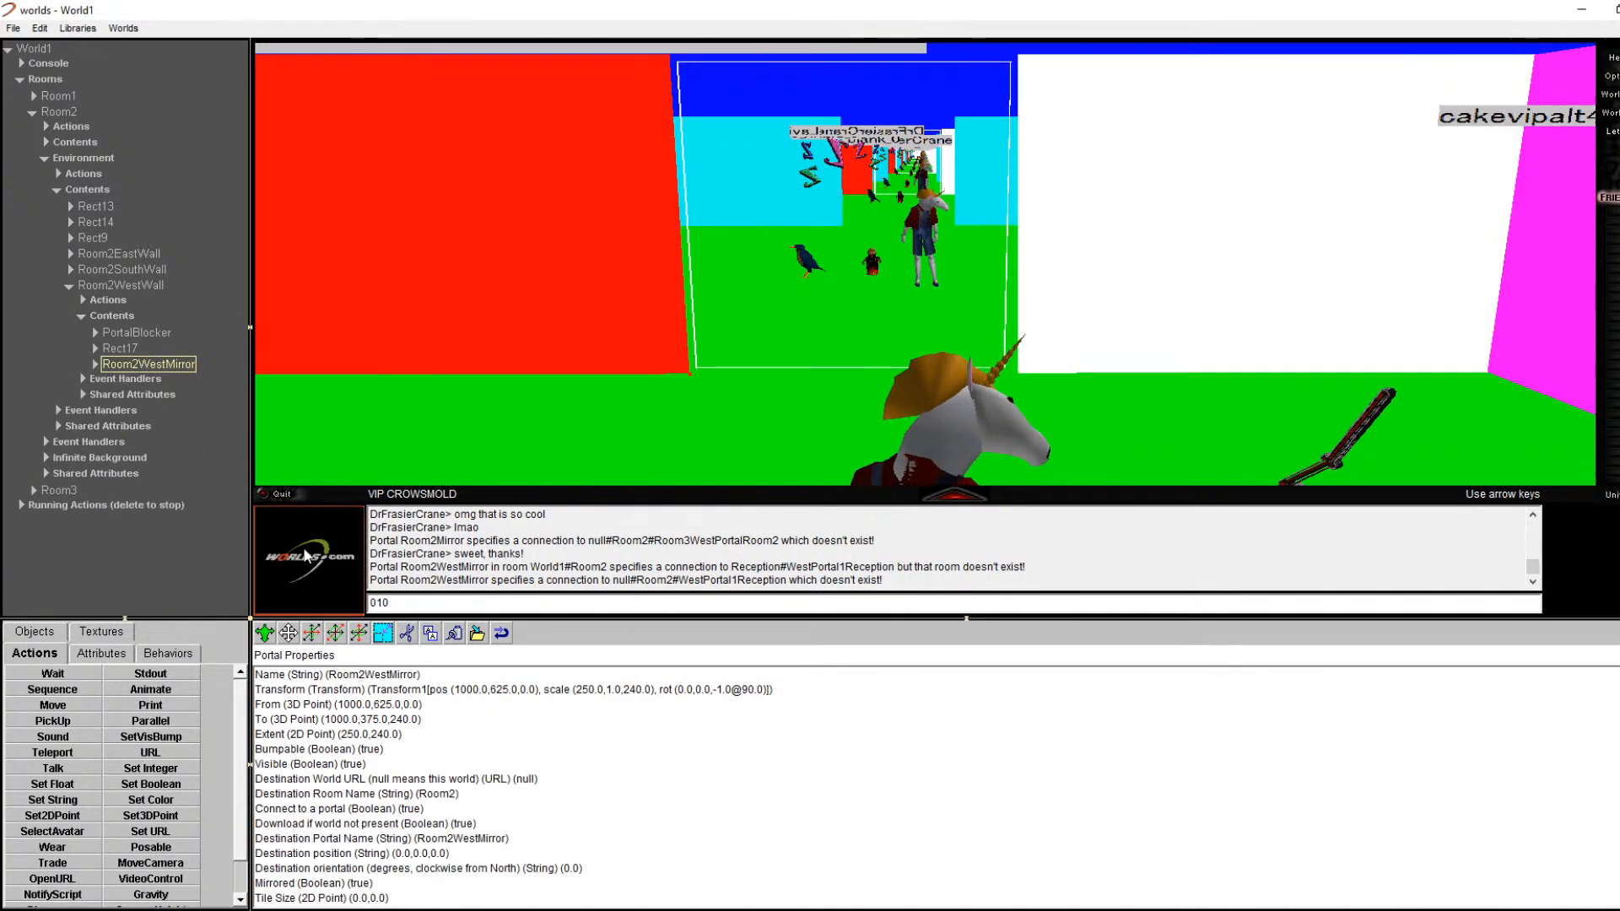
click(127, 349)
click(405, 634)
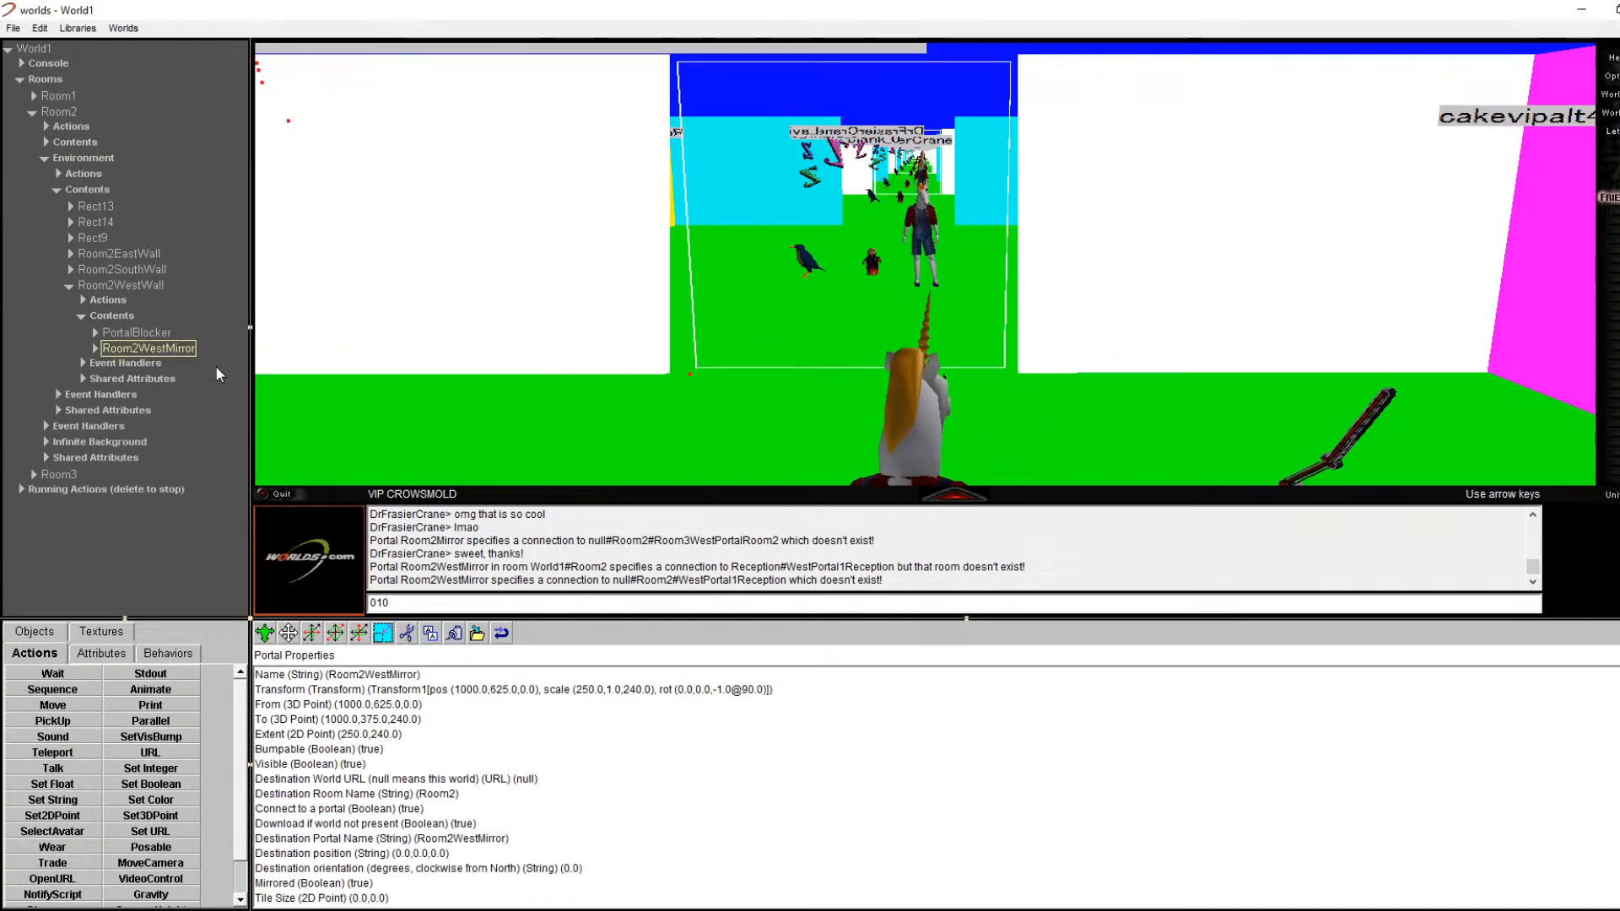
click(121, 285)
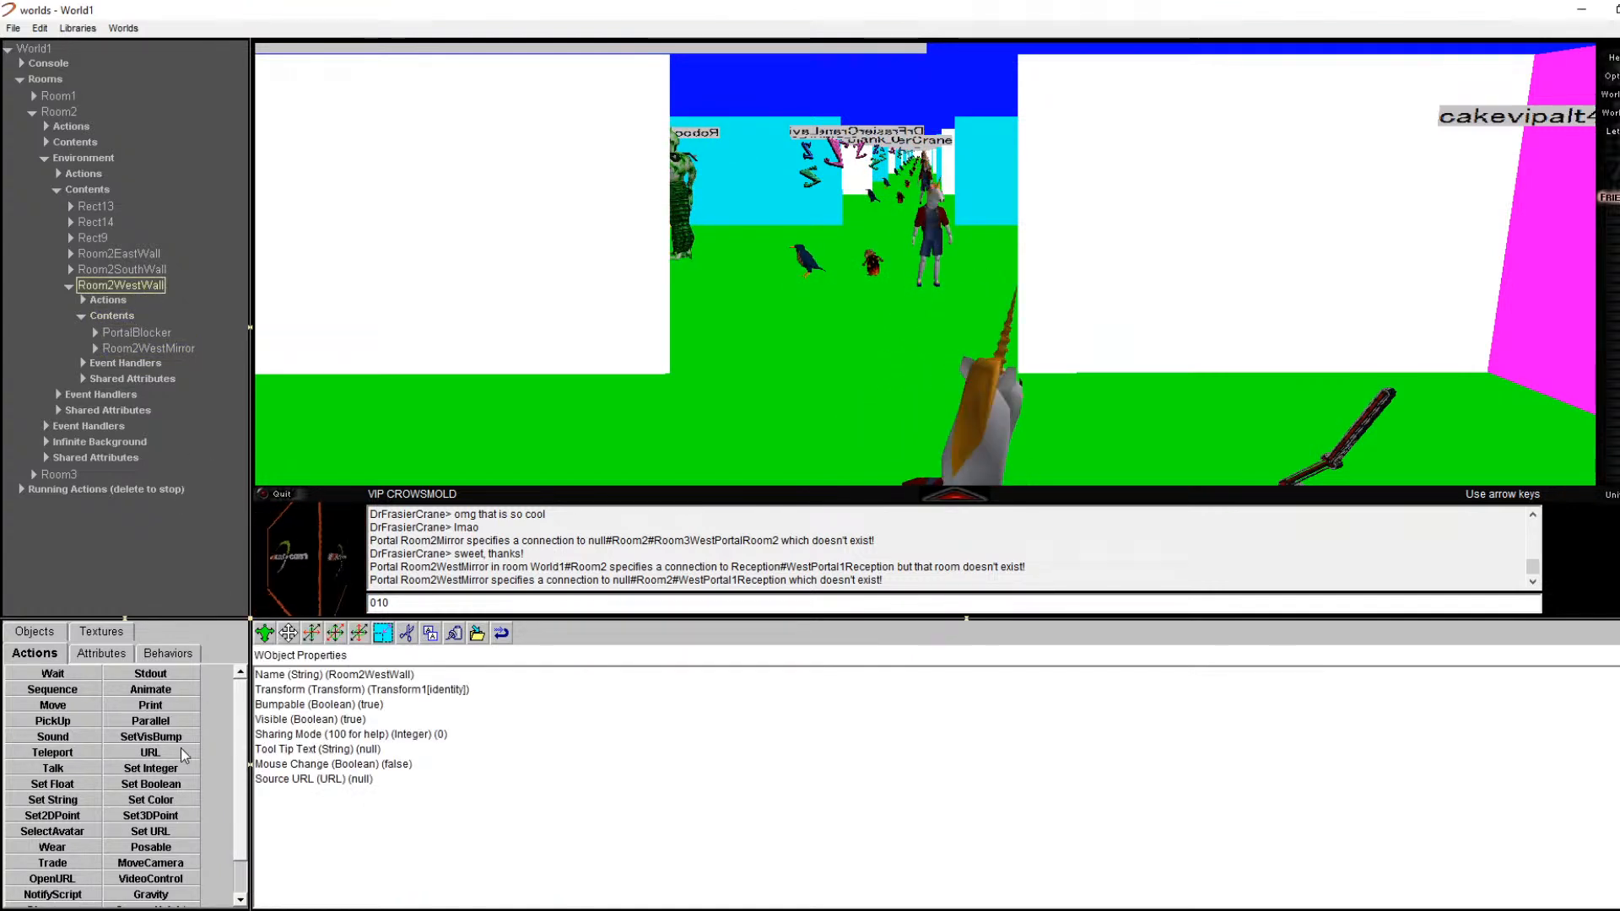
click(51, 633)
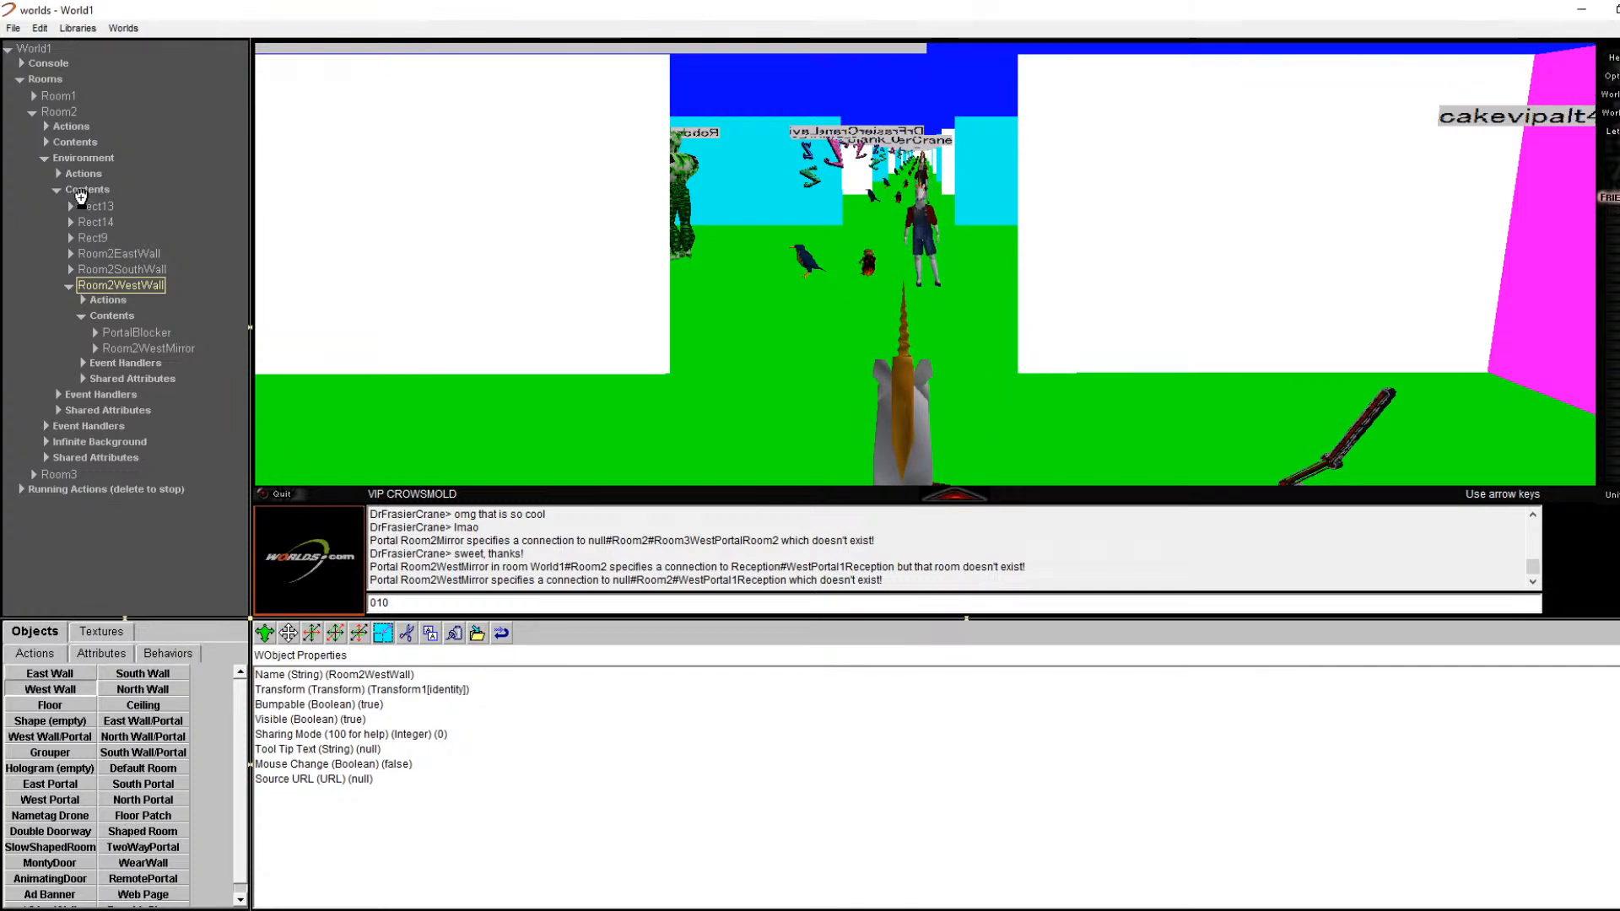
Step: Drag a West Wall into Room2's contents, then expand Room2WestWall and select Room2WestMirror
drag(82, 188, 82, 189)
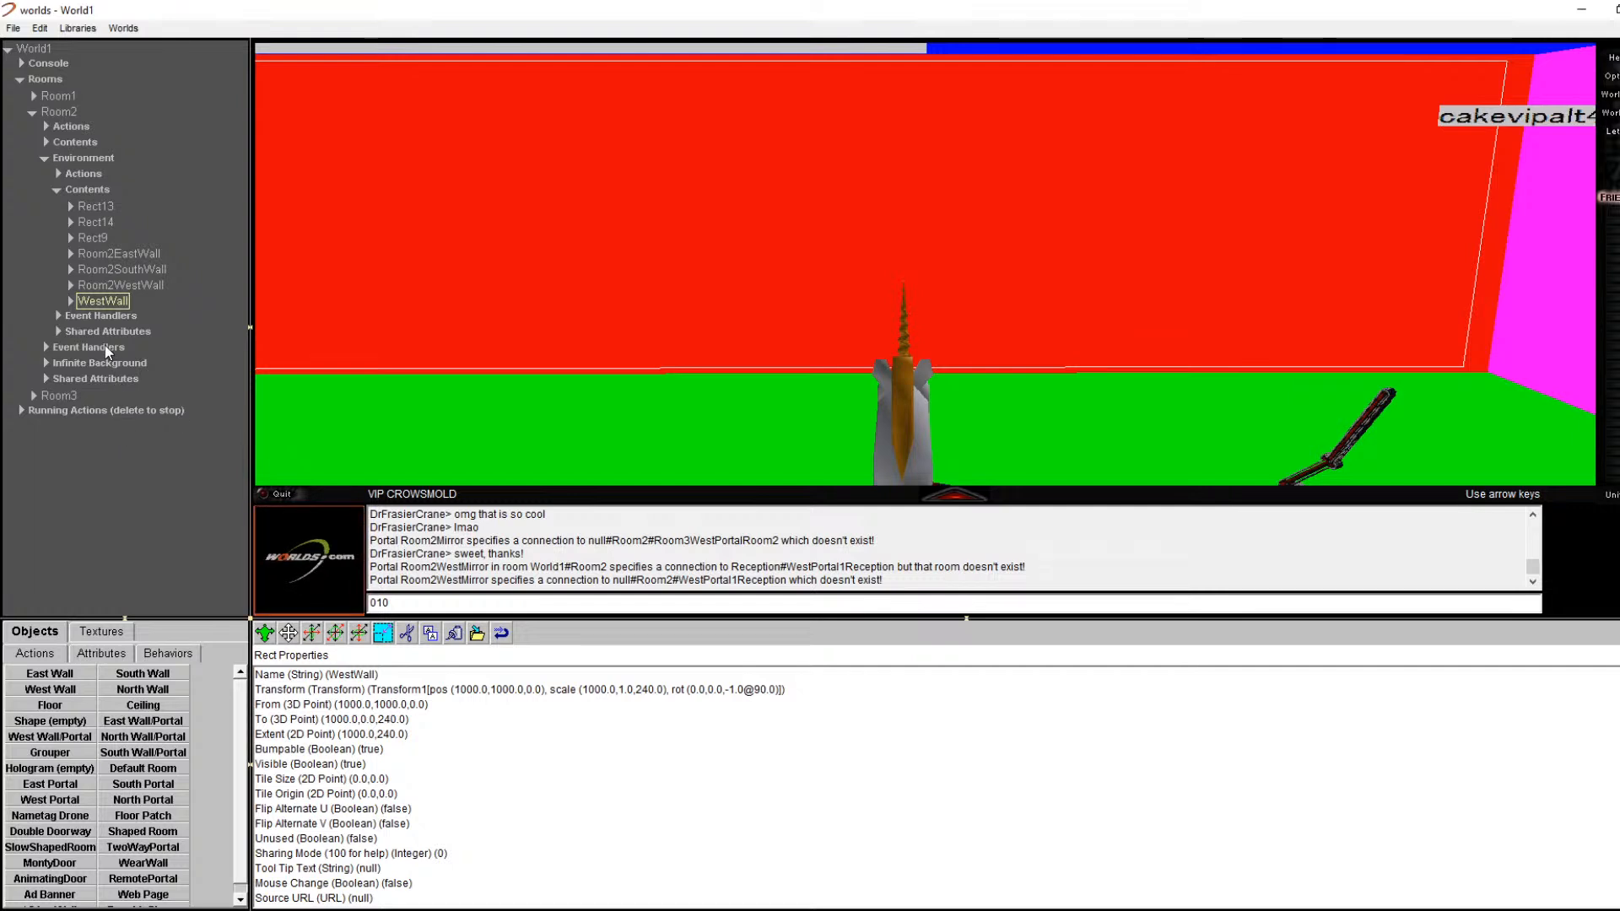
click(78, 285)
click(71, 286)
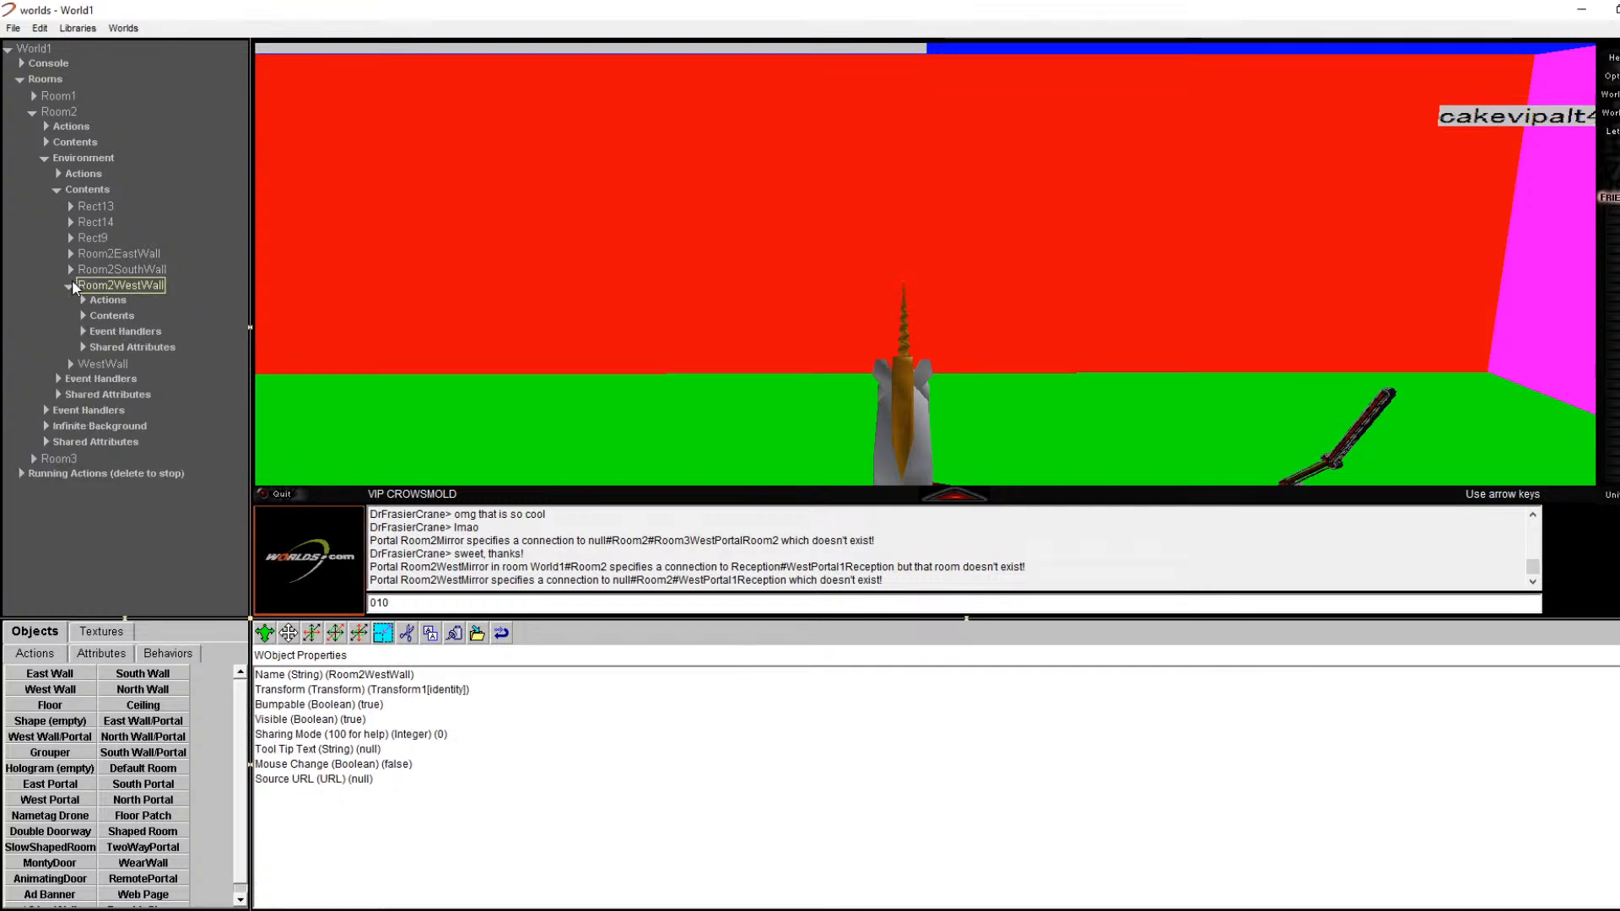
click(82, 317)
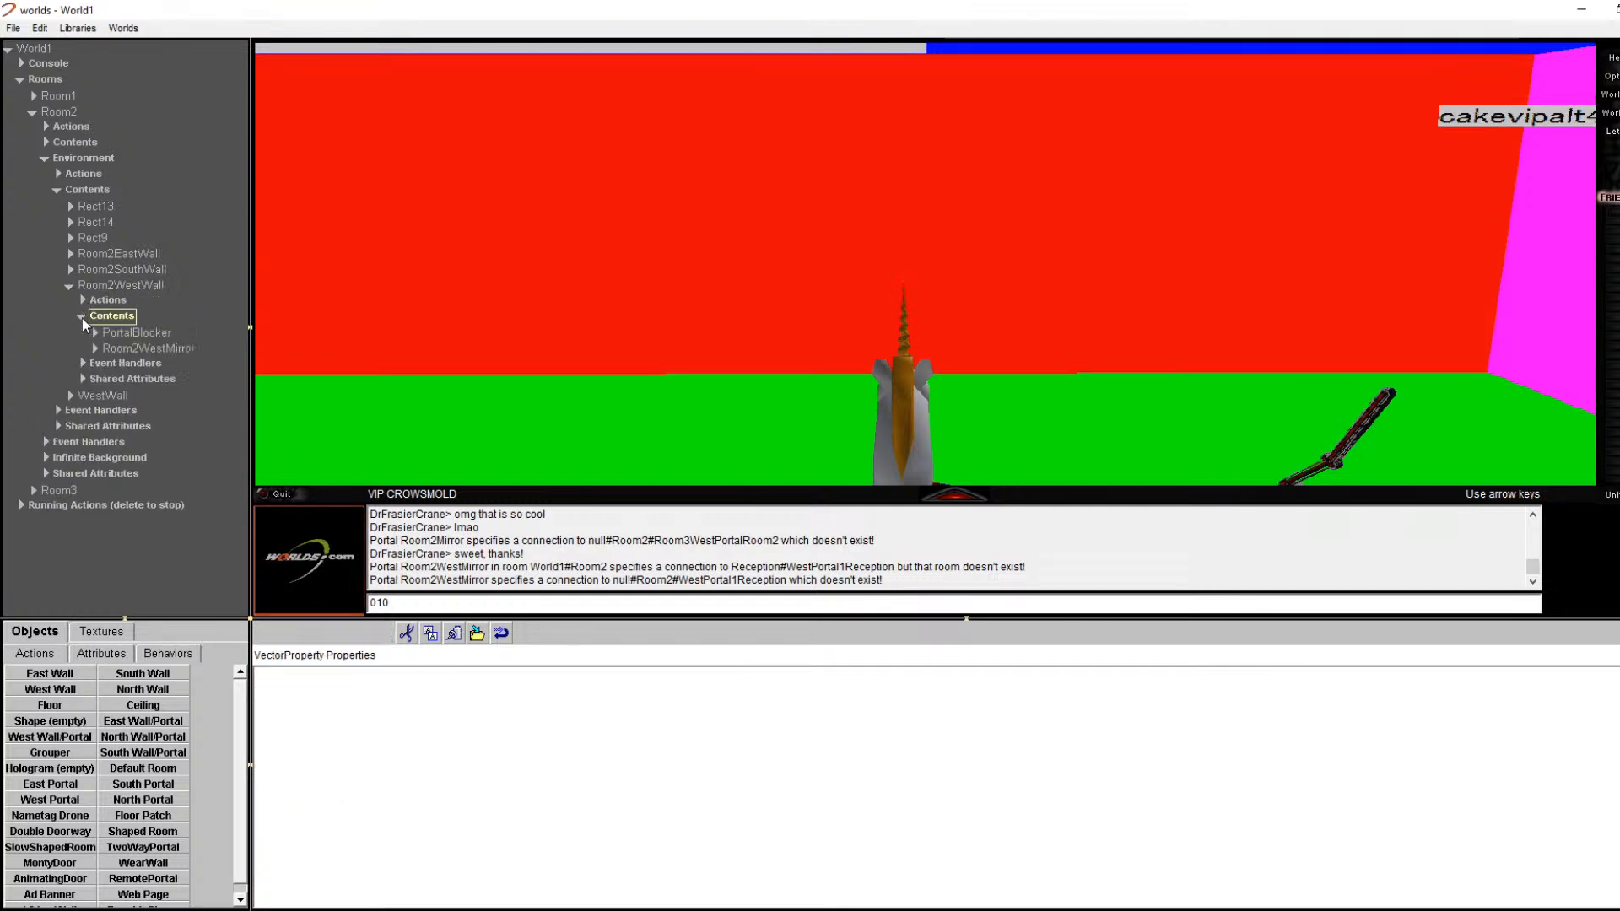
click(125, 346)
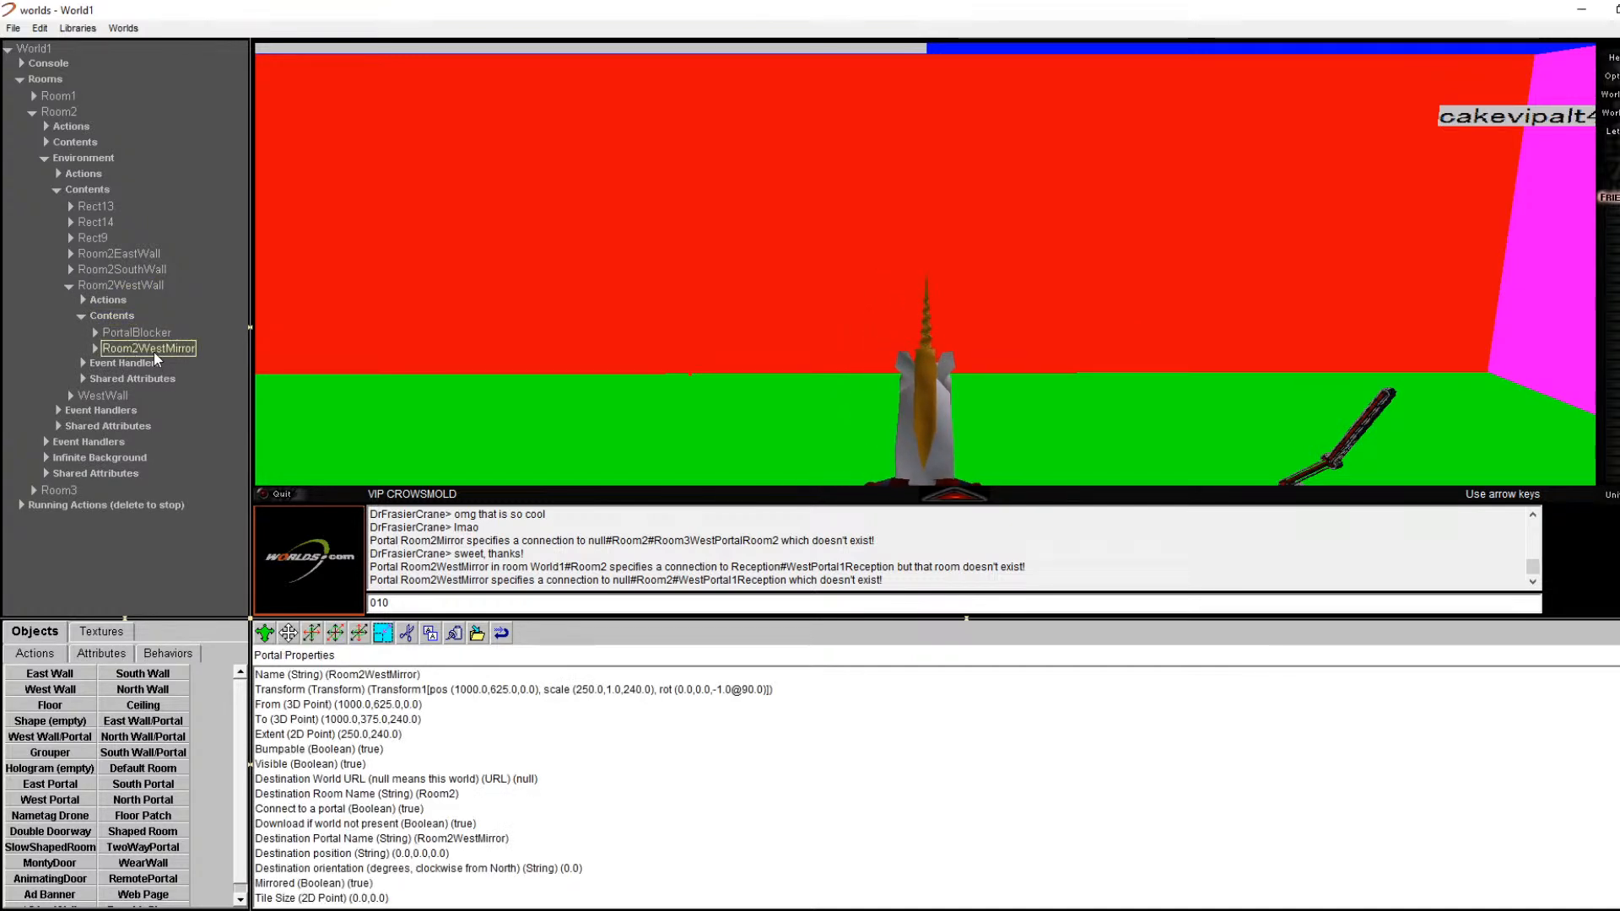
click(135, 333)
click(139, 349)
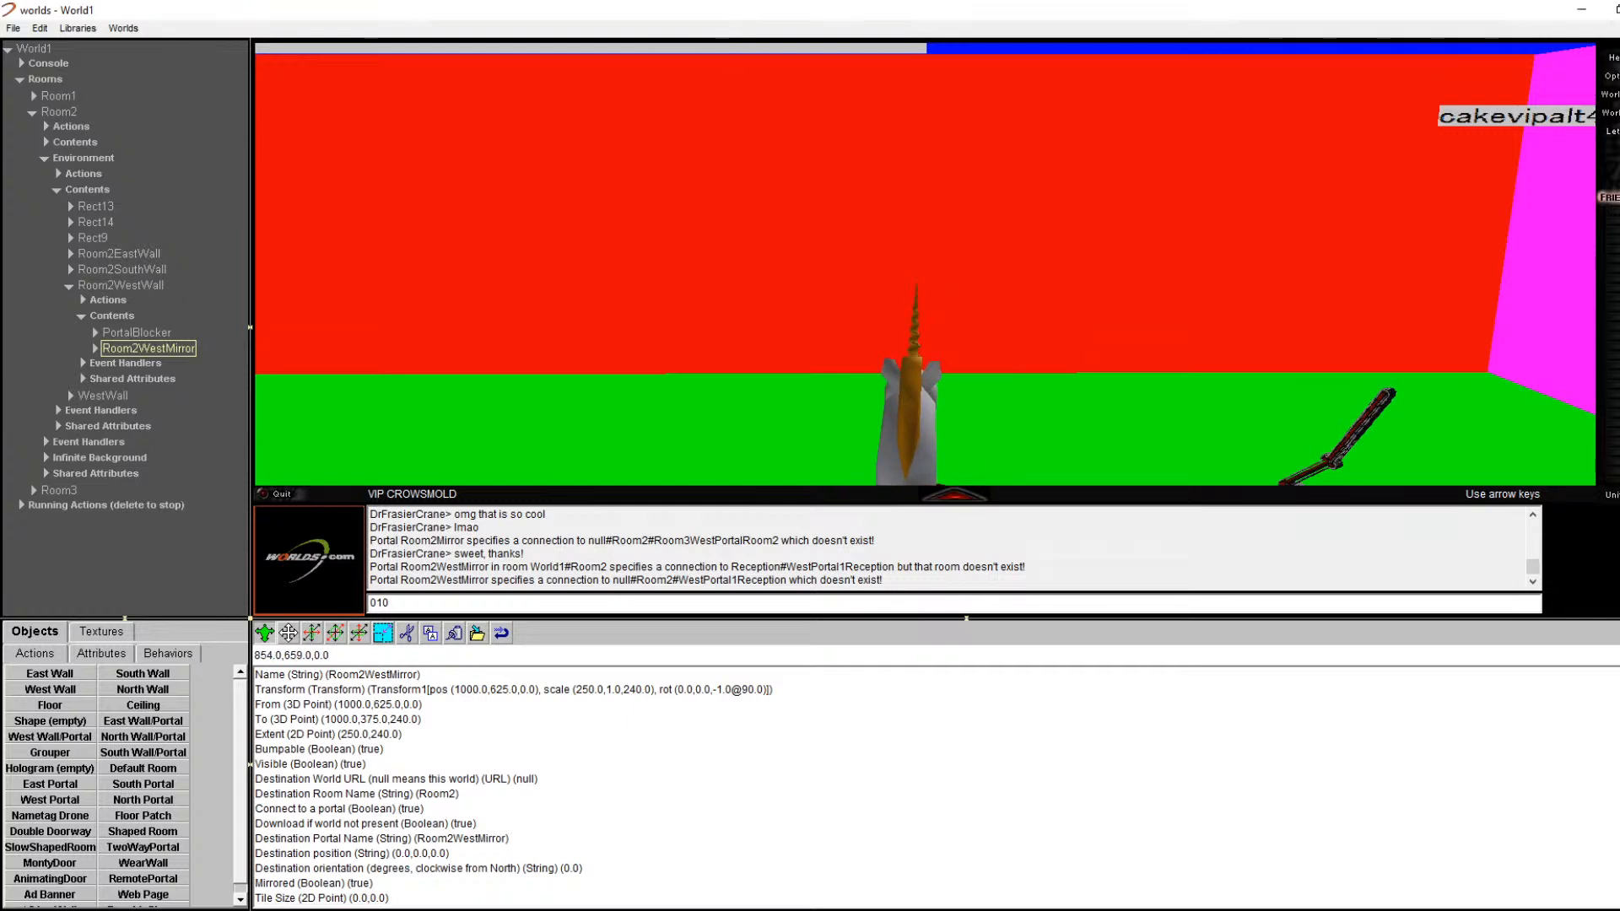
drag(740, 568, 446, 553)
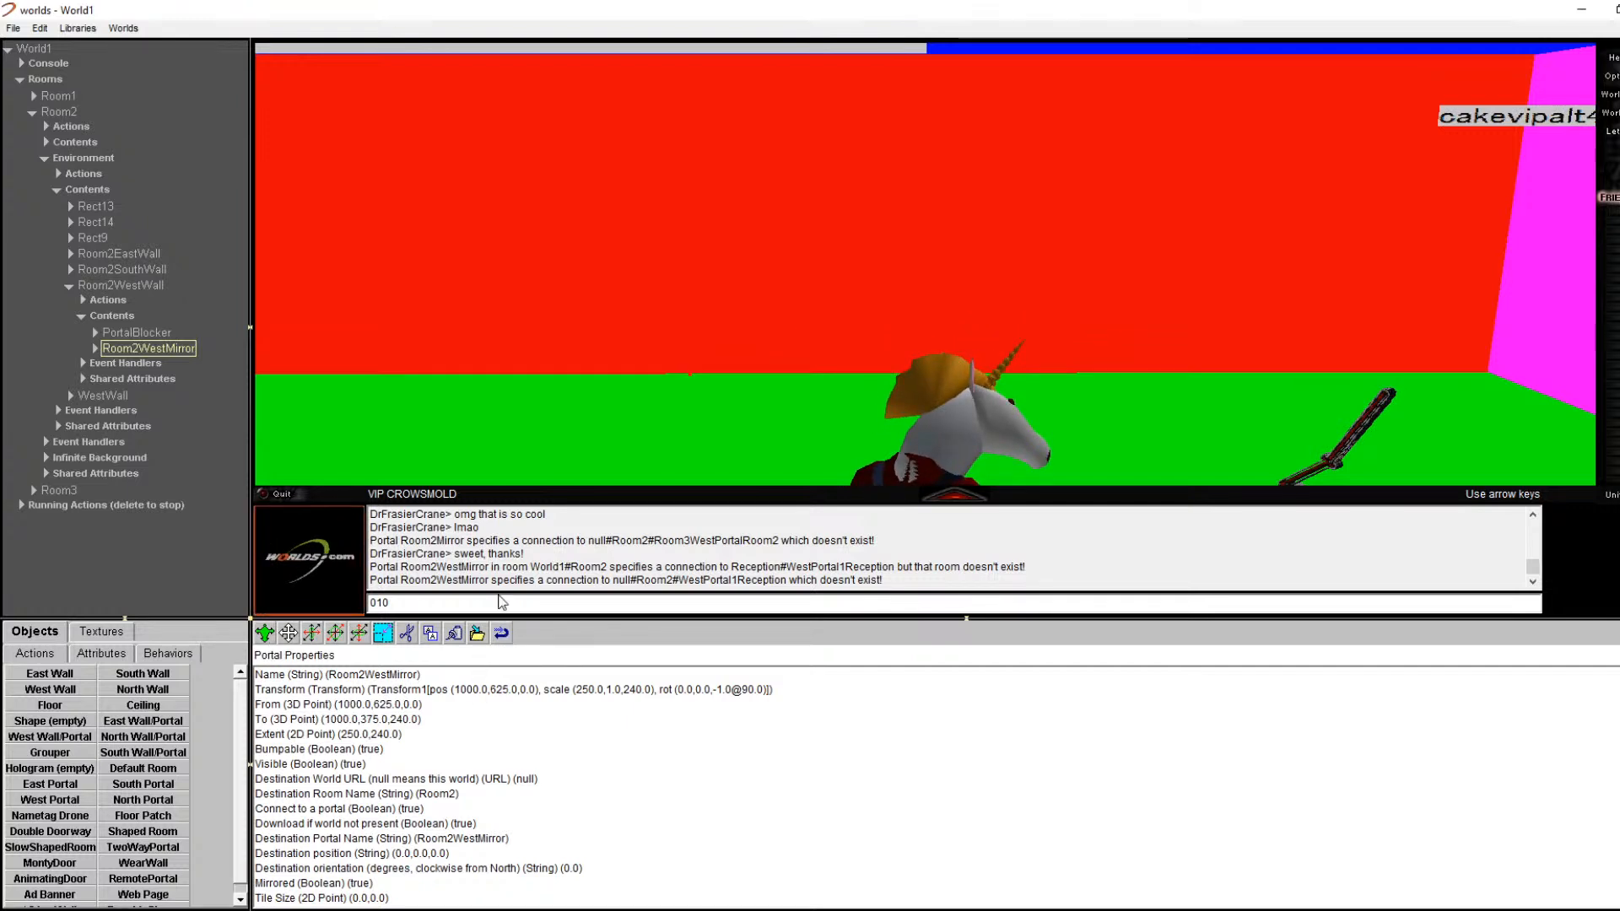
key(Left)
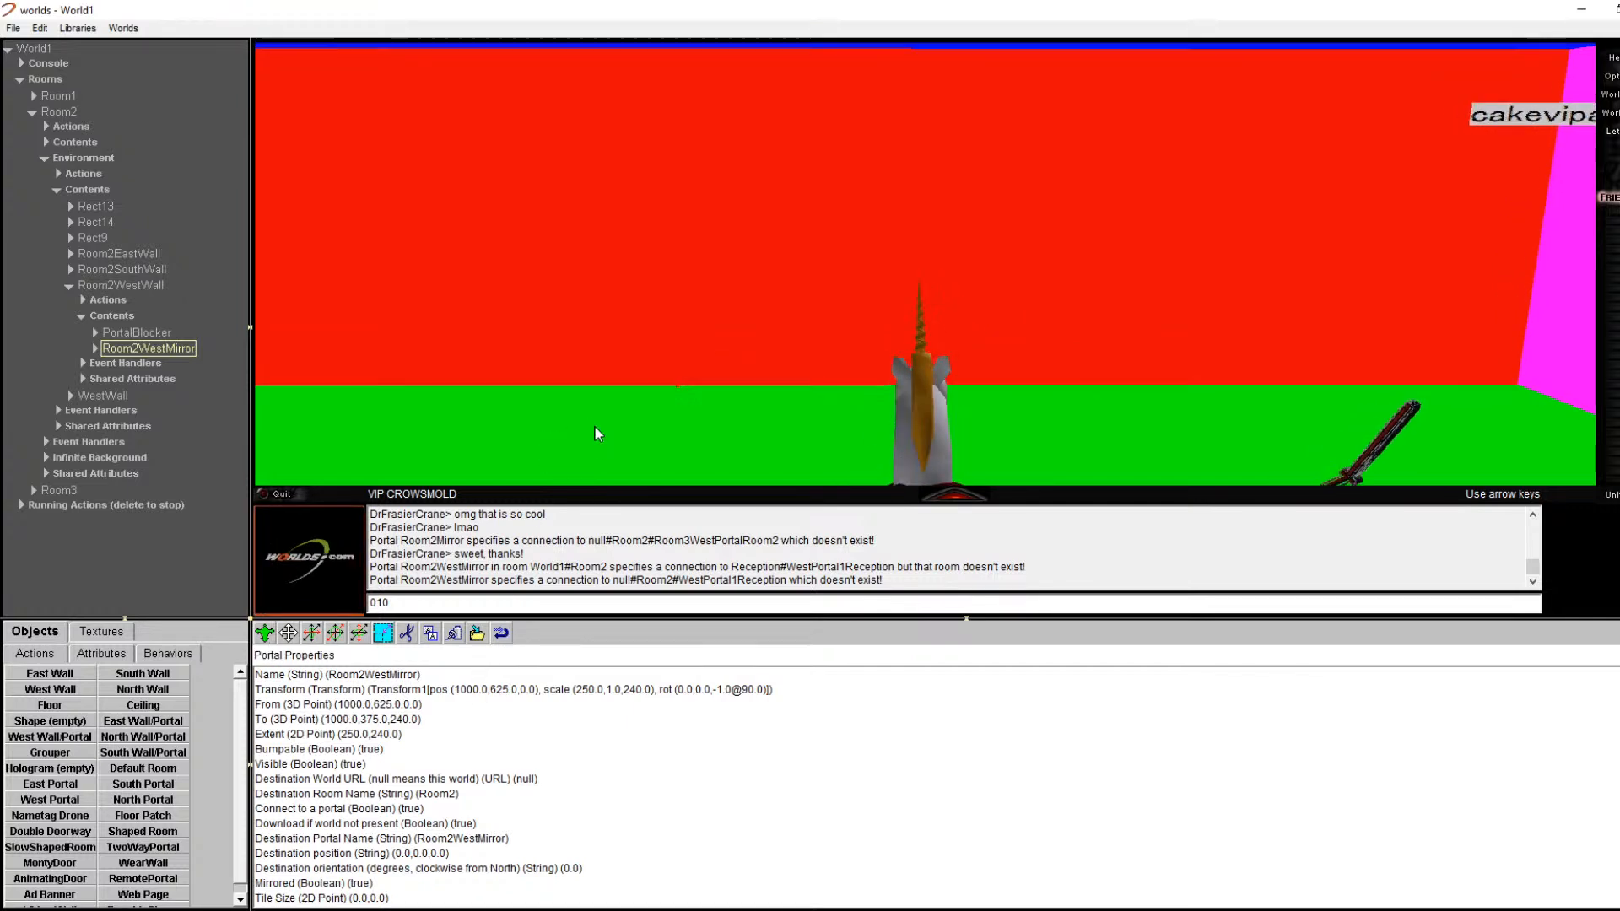
key(Right)
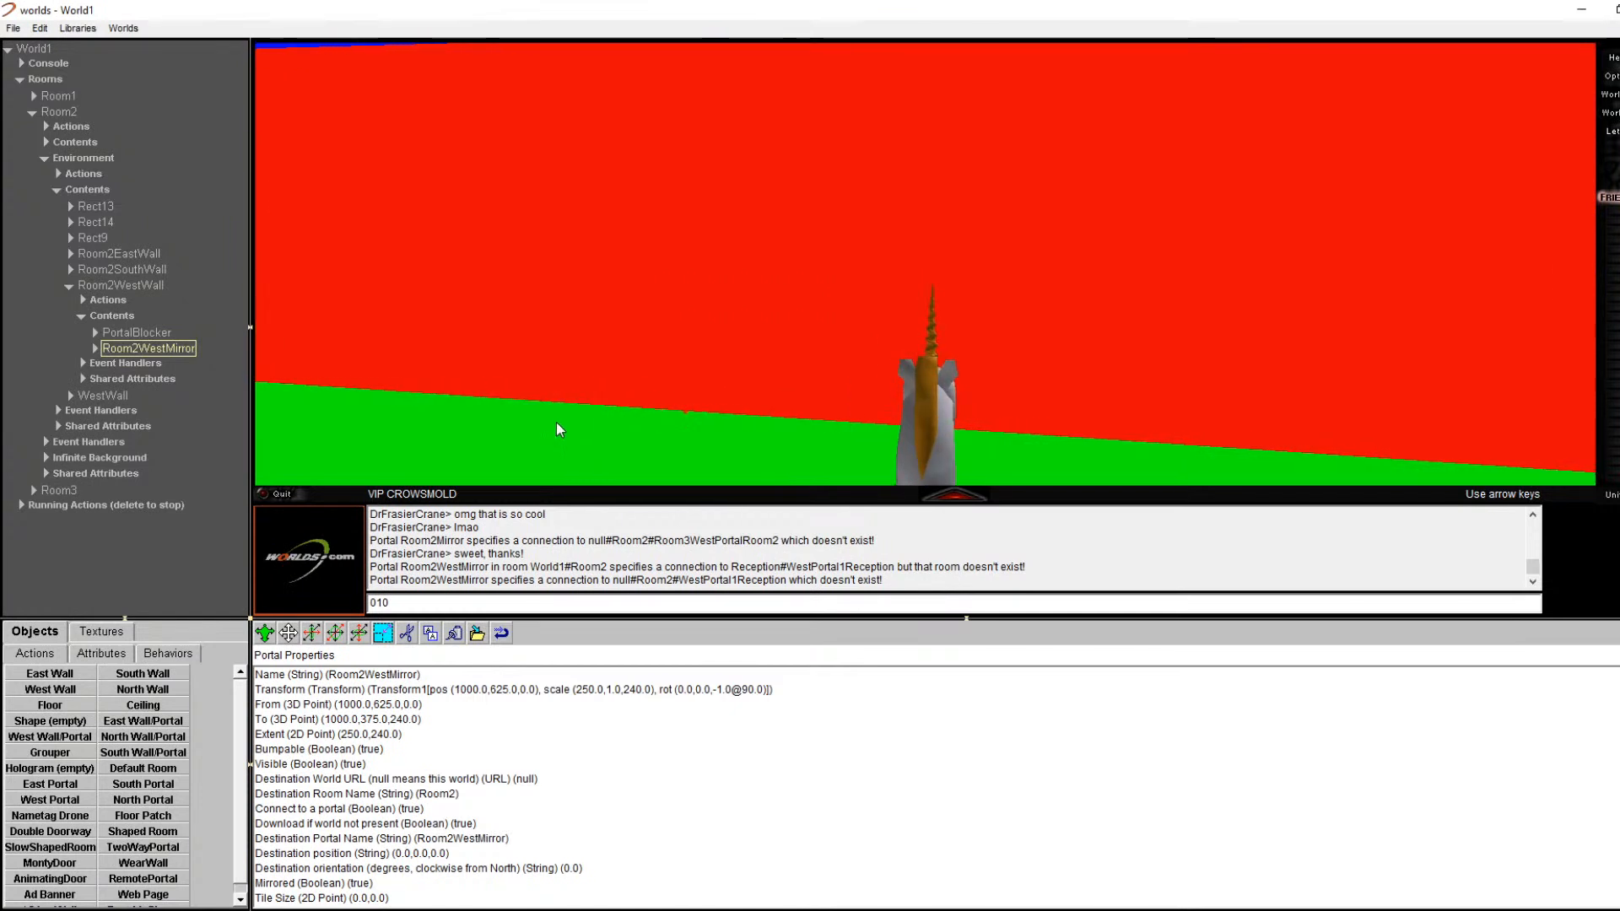
click(184, 357)
click(179, 347)
click(180, 348)
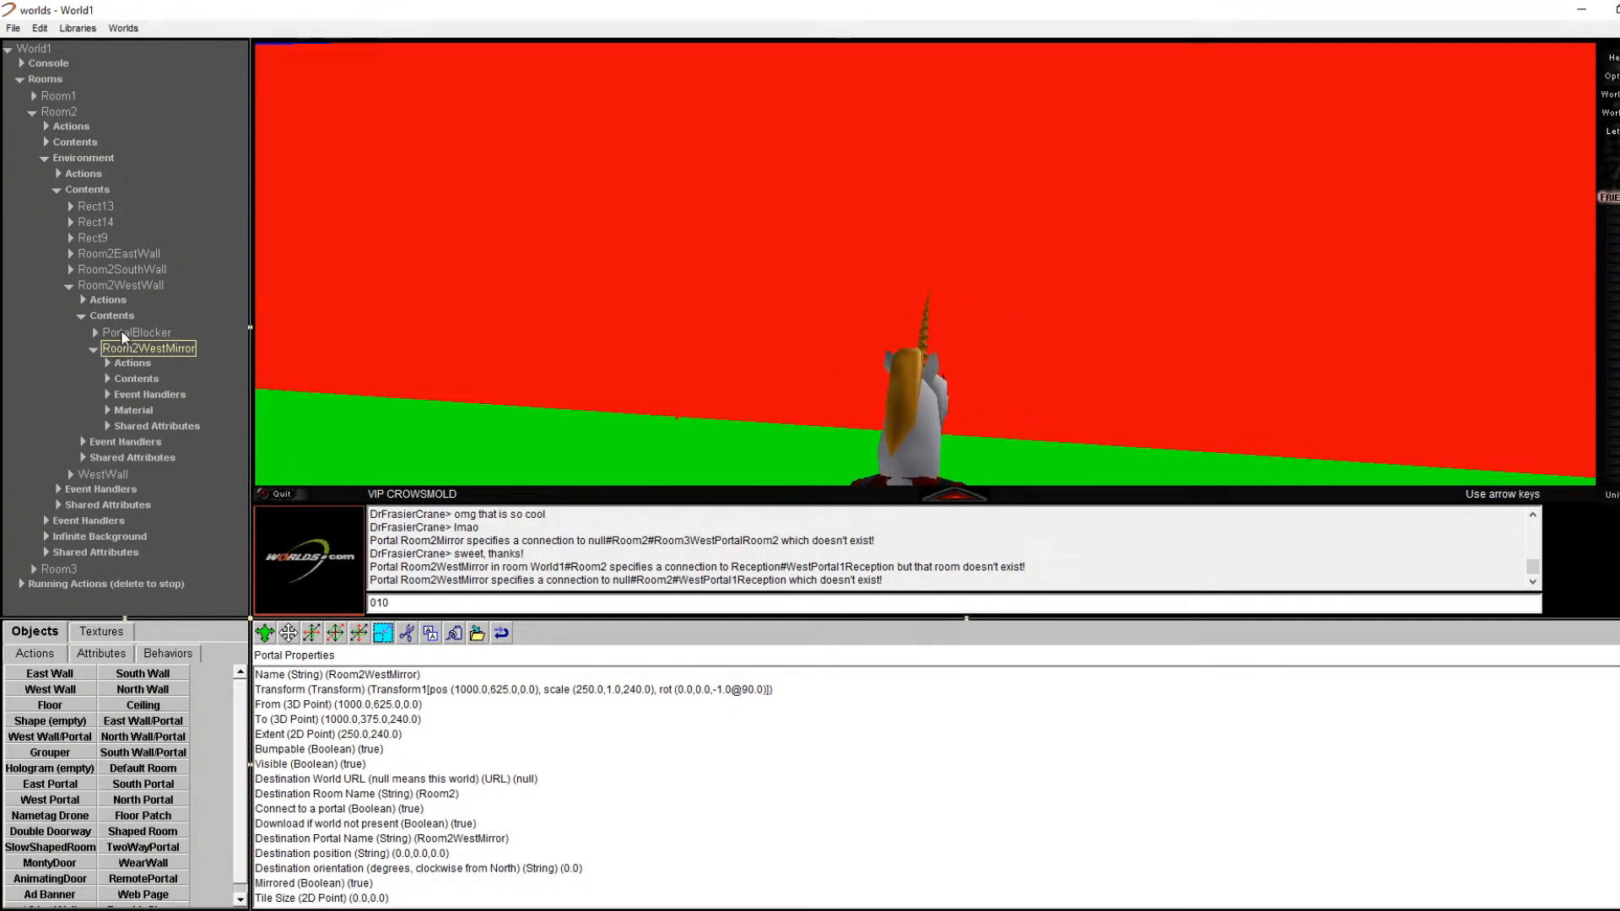
click(118, 286)
key(Right)
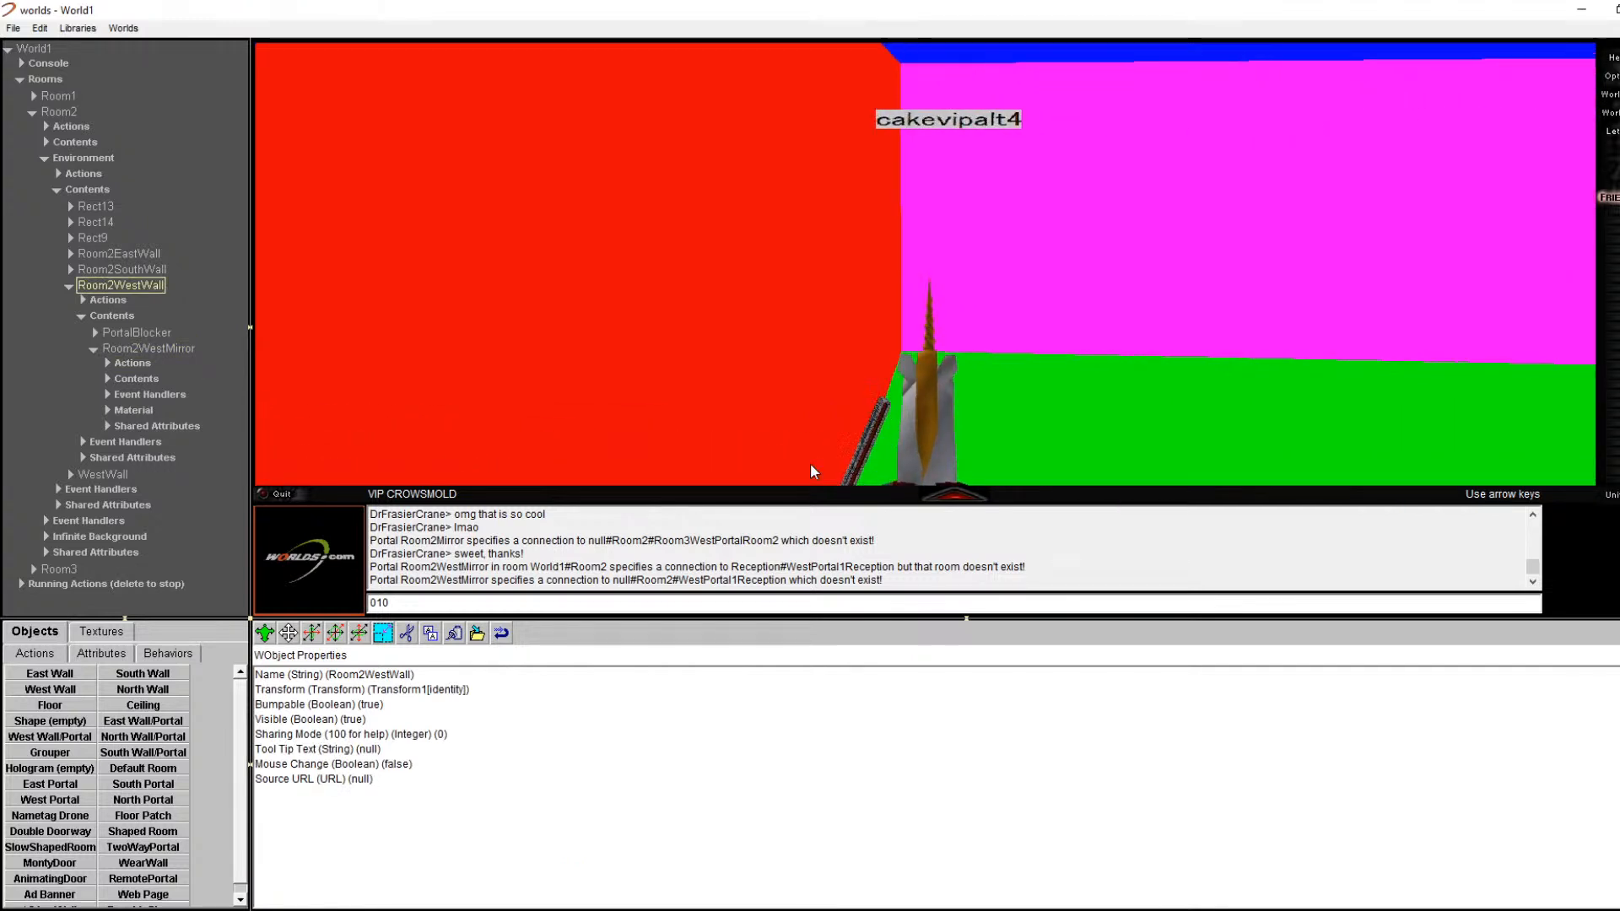
key(Right)
key(Left)
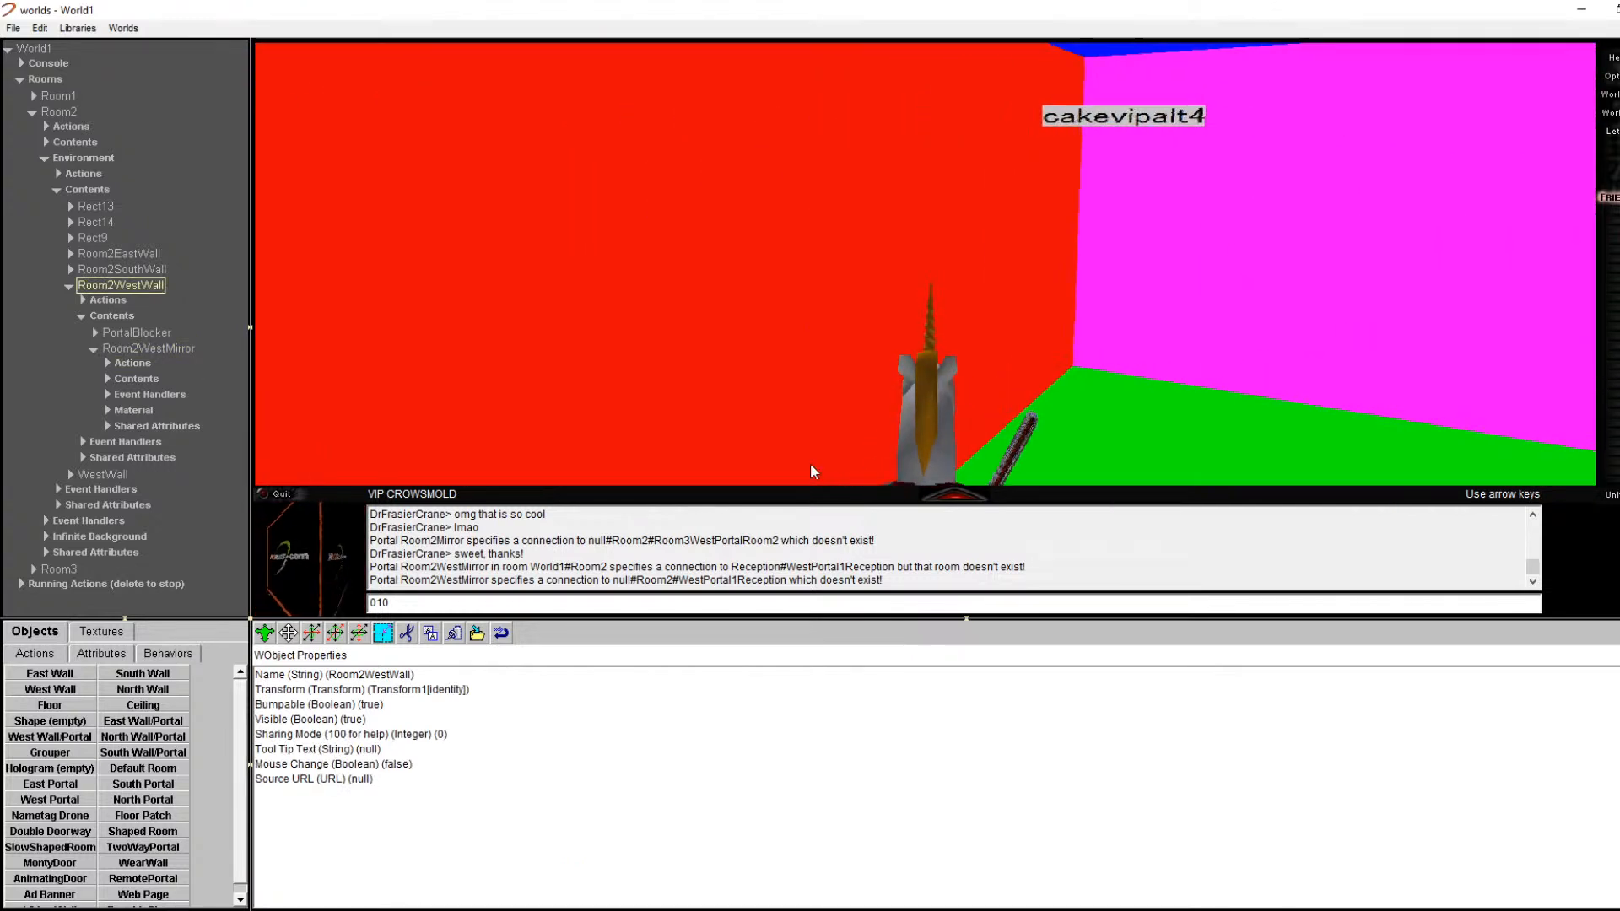
key(Left)
key(Right)
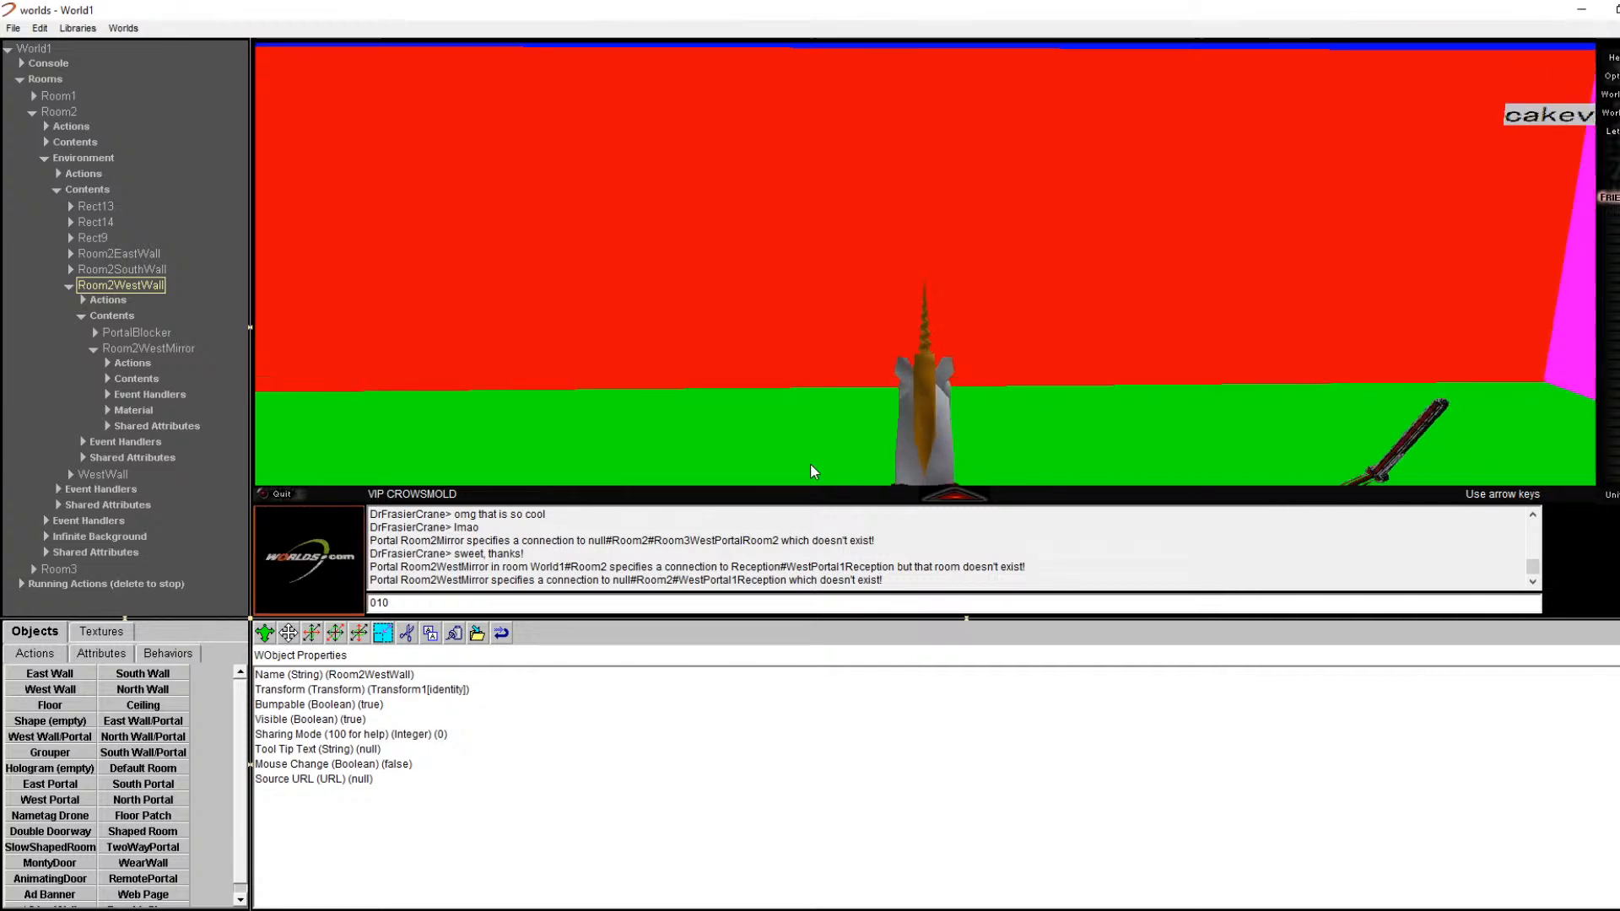
key(Up)
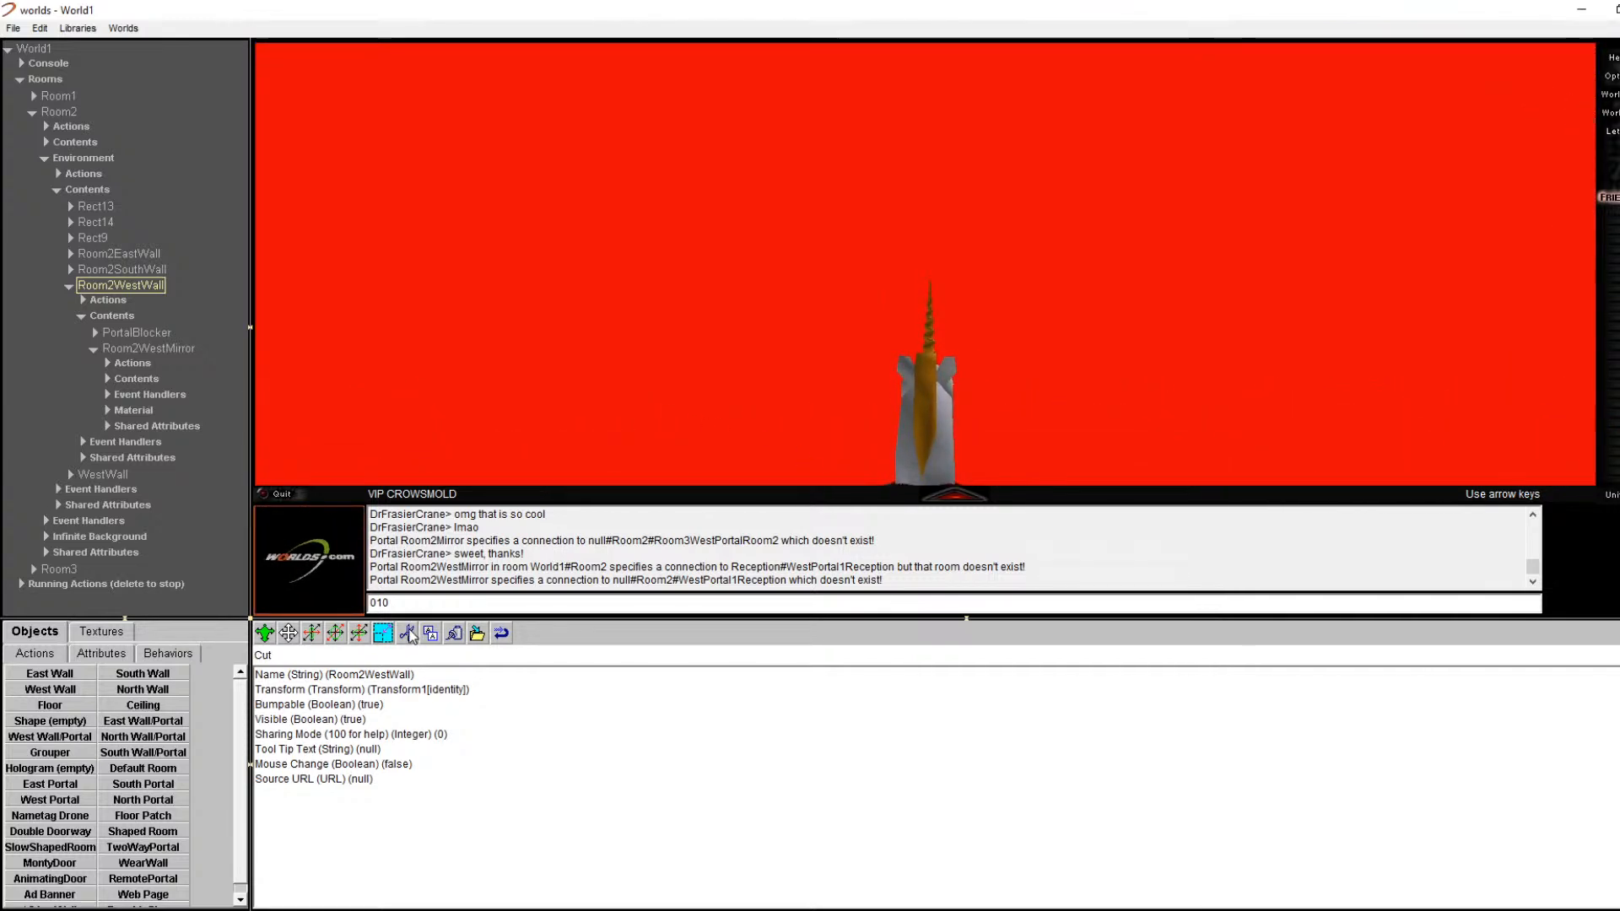
click(409, 635)
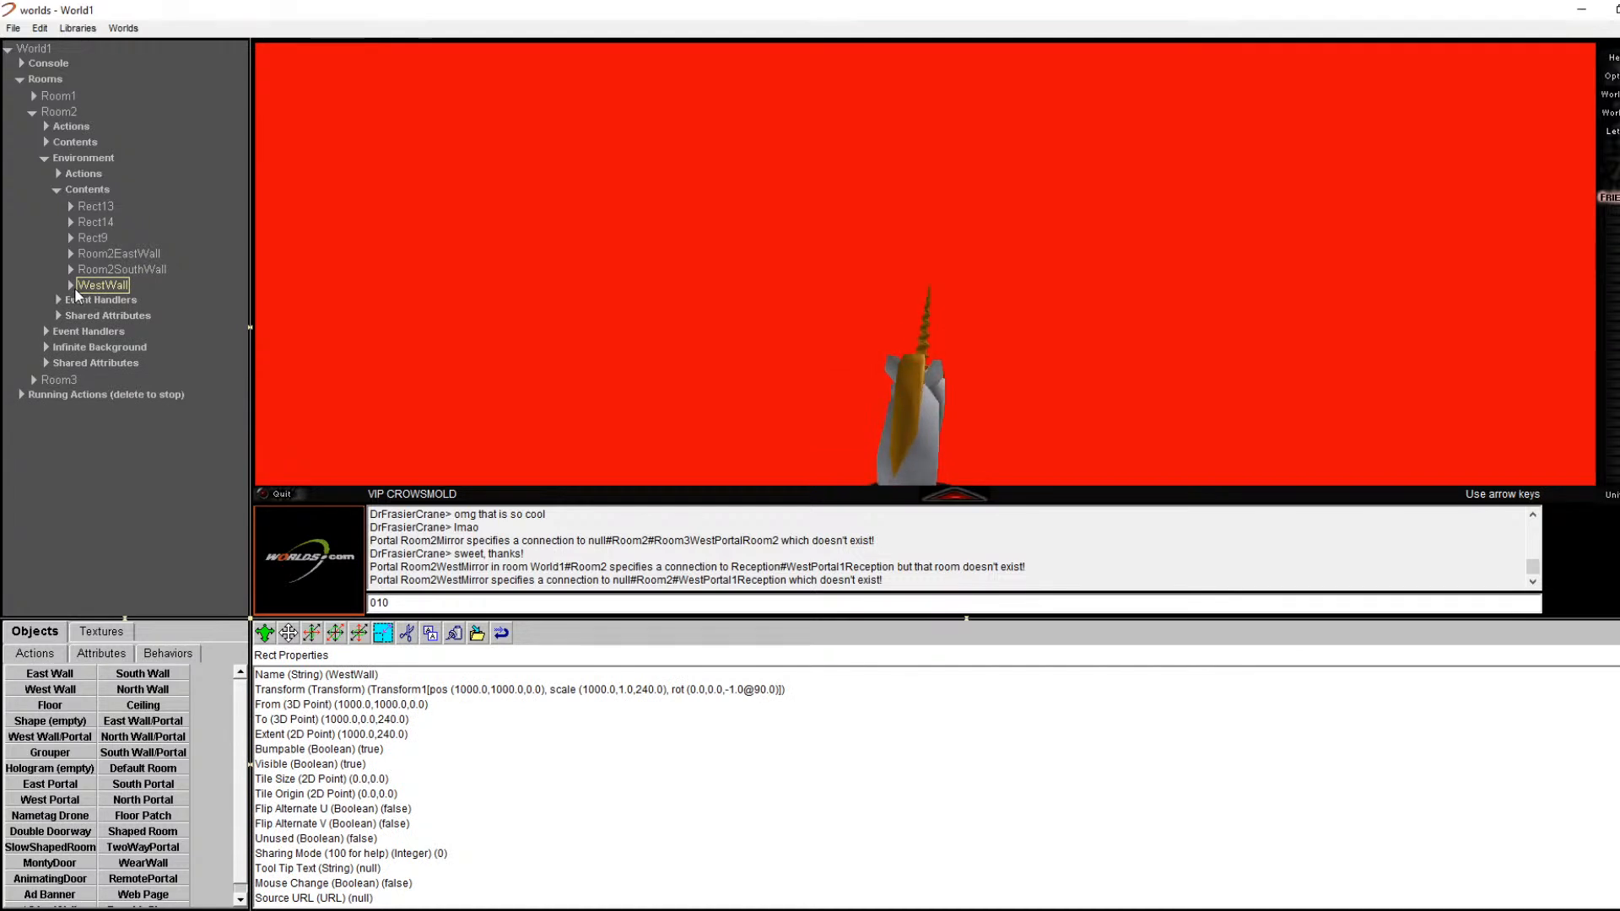
click(72, 286)
click(81, 347)
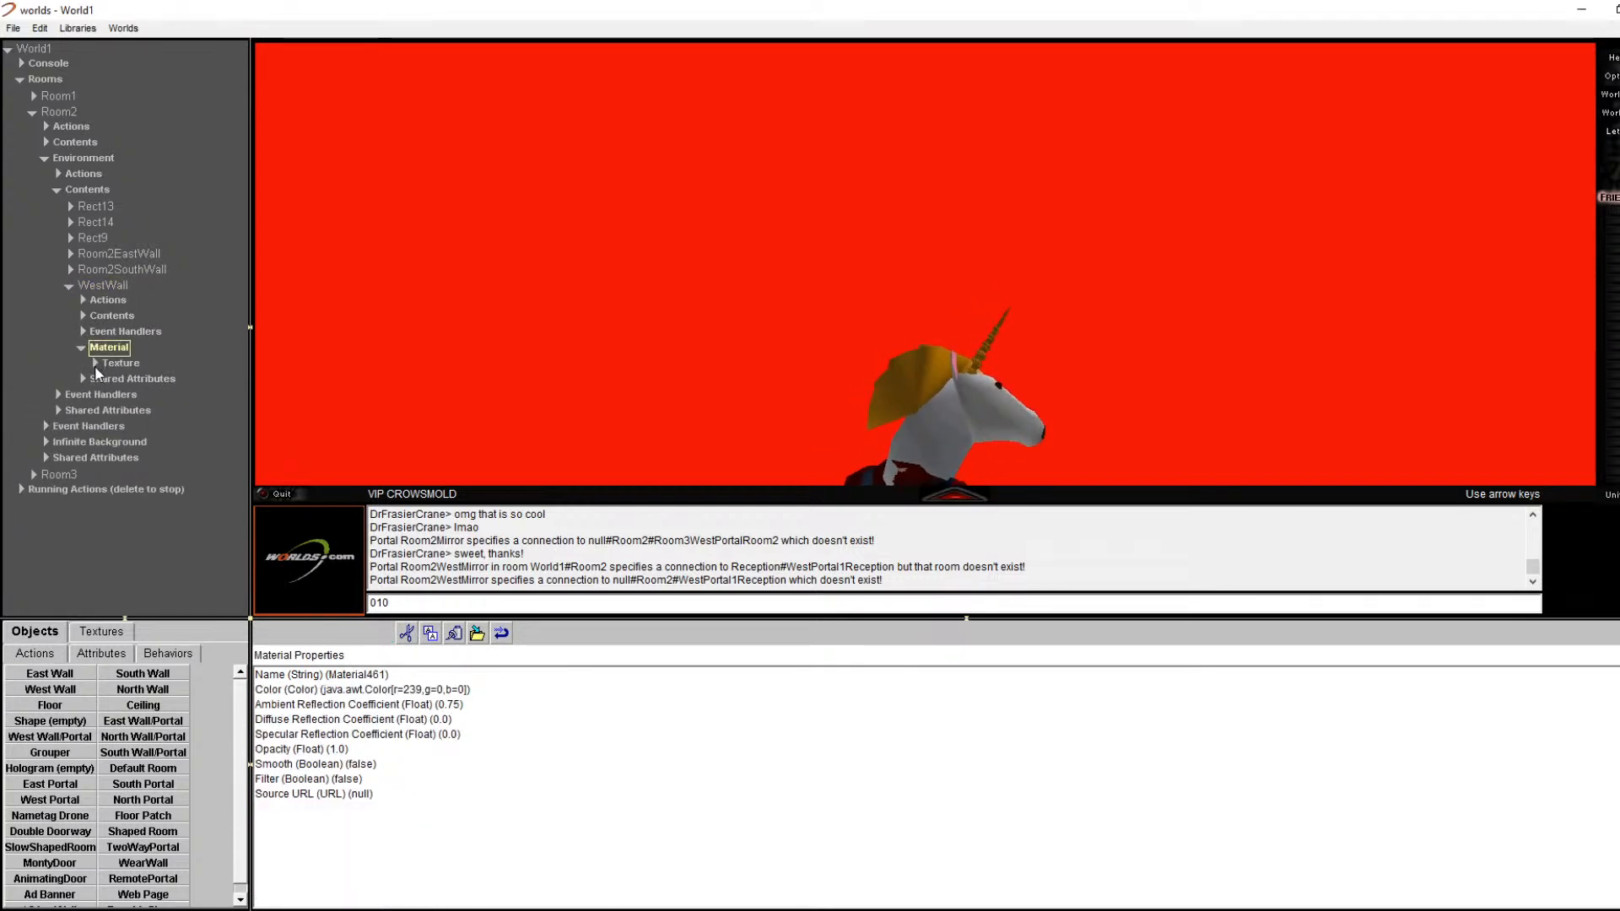
click(95, 364)
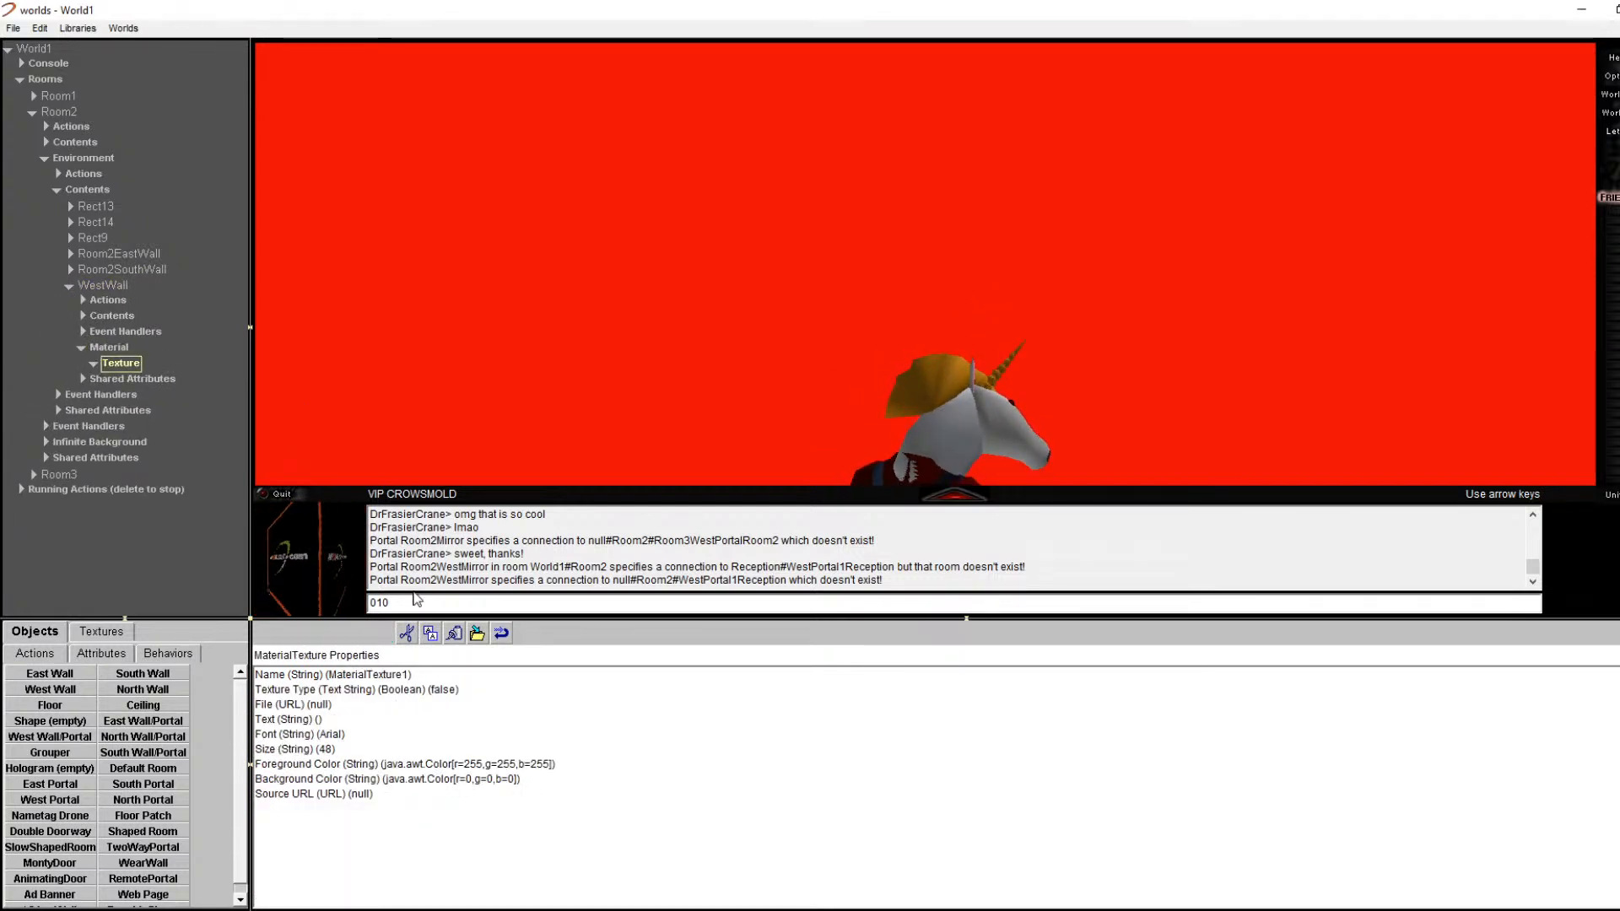
click(143, 302)
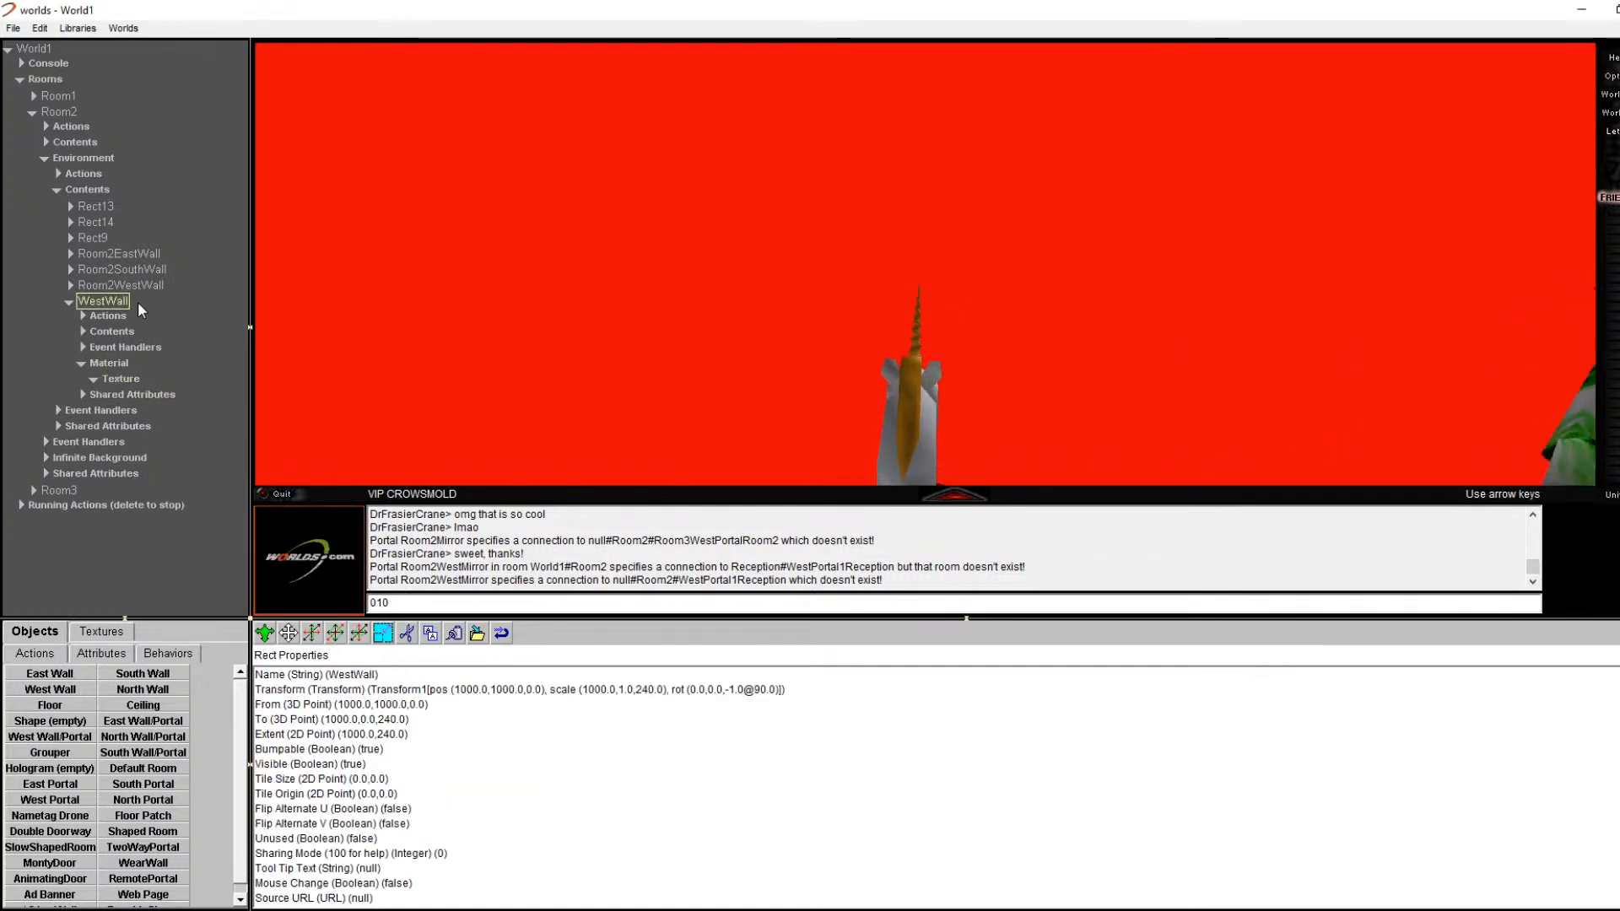
click(407, 632)
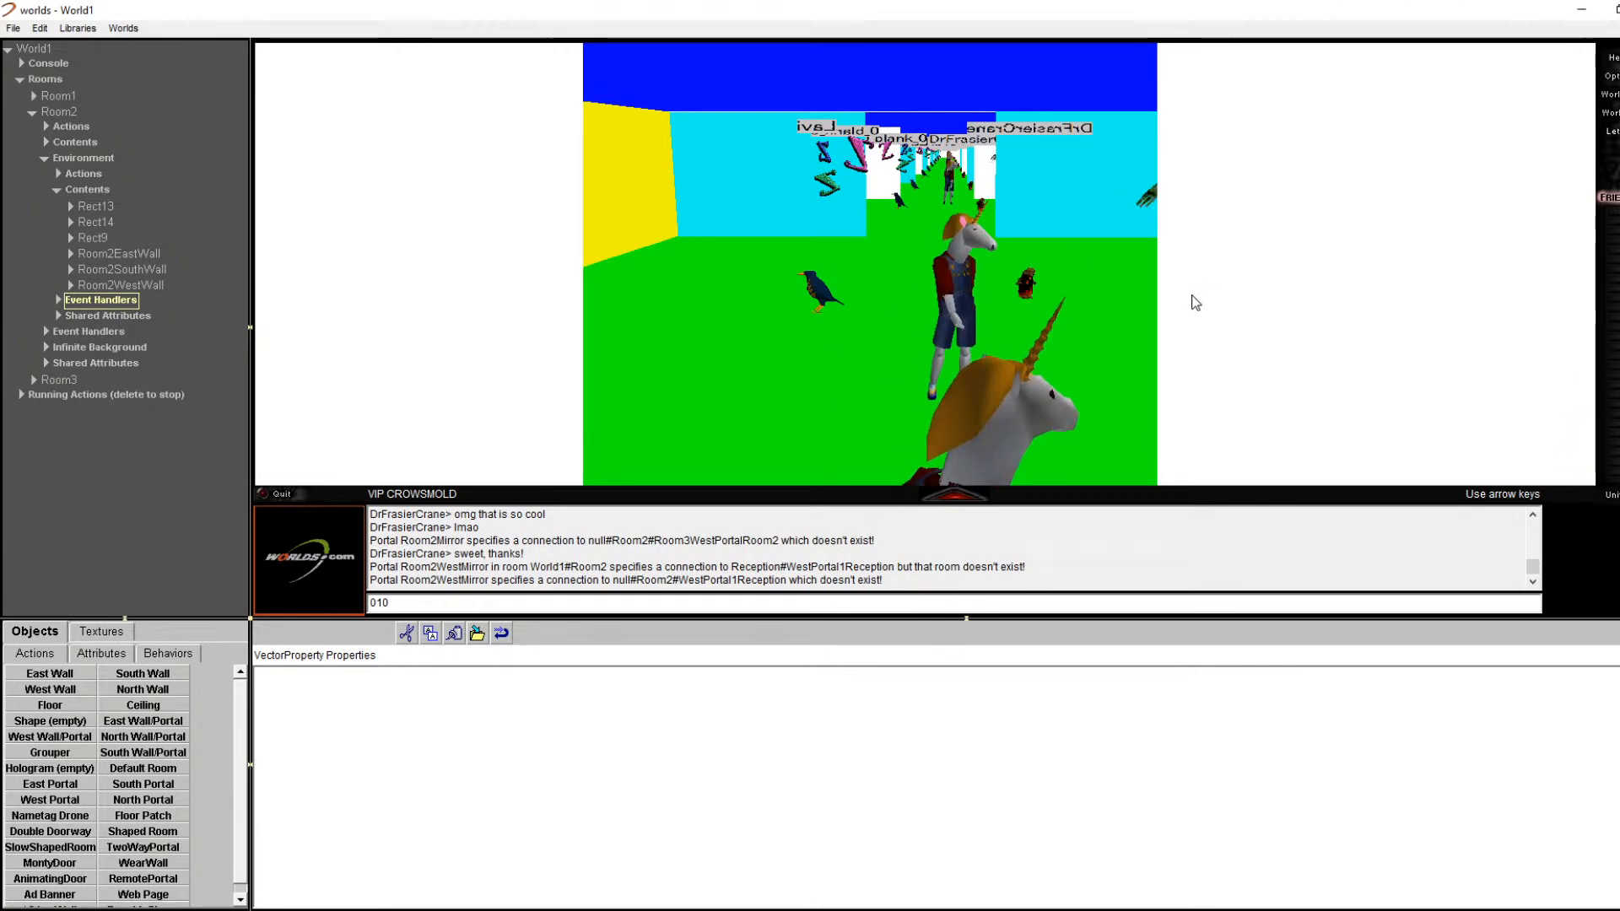
key(Up)
key(Right)
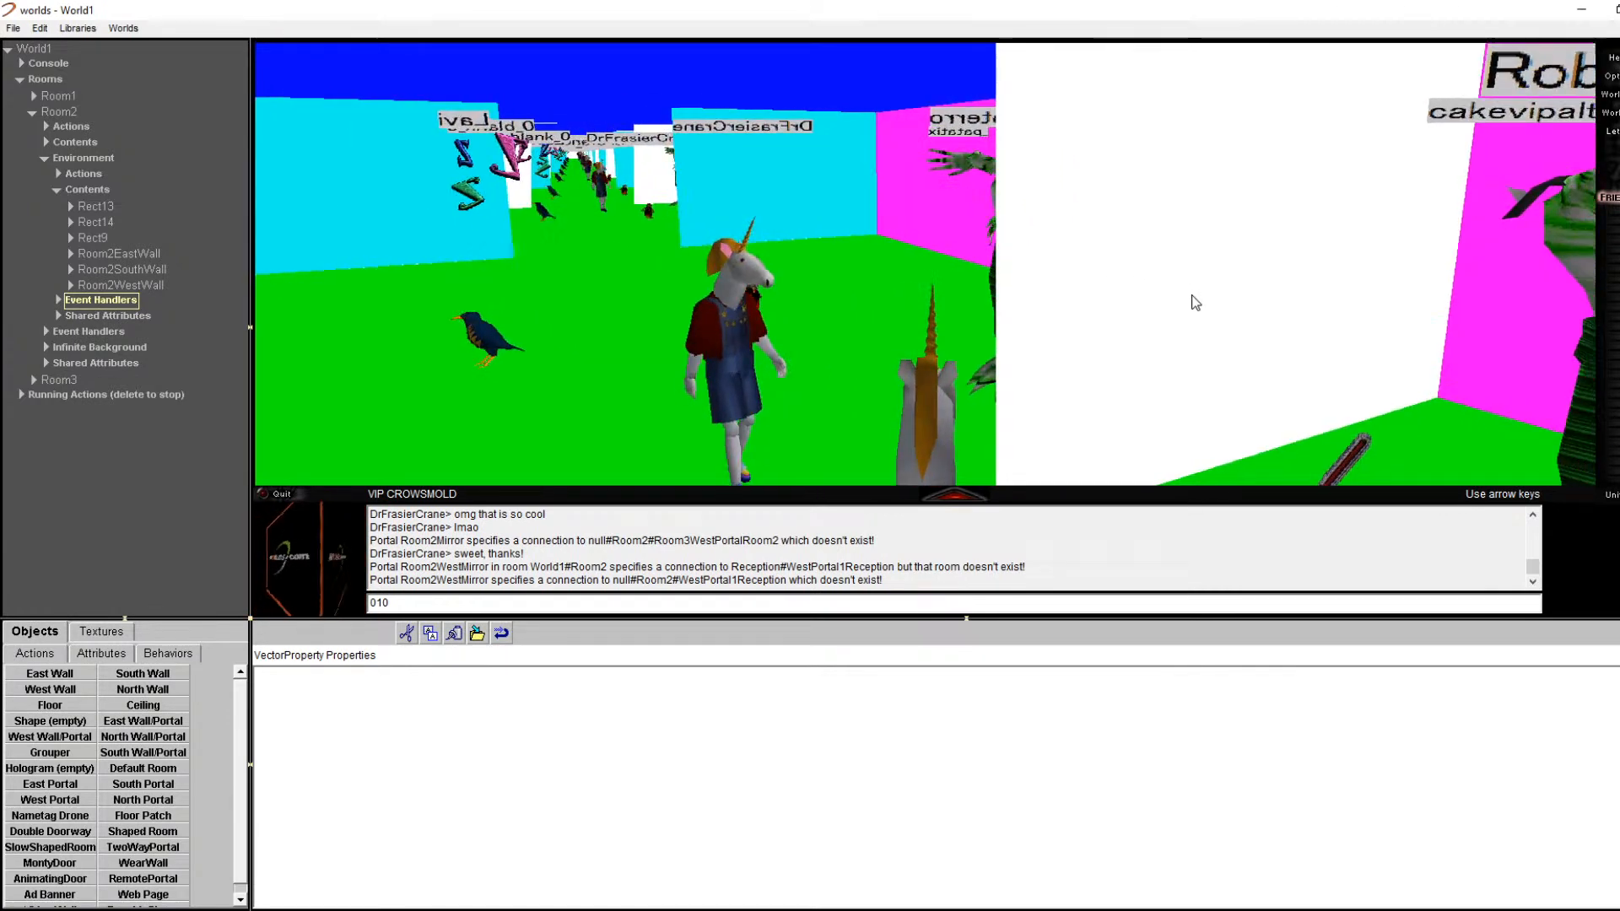
key(Right)
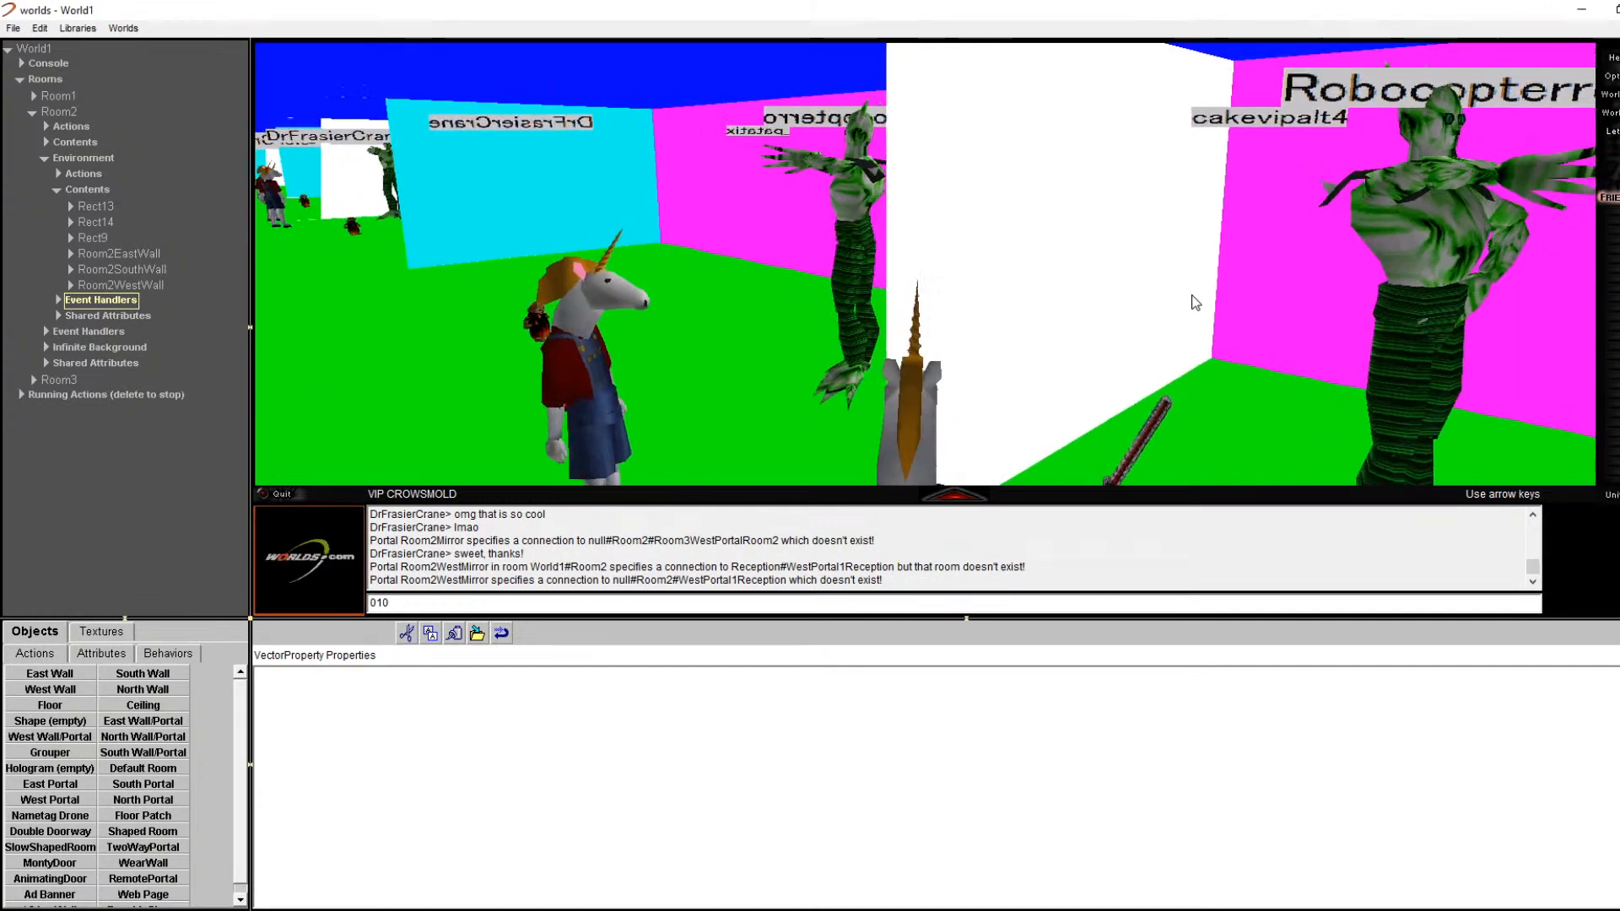
key(Left)
key(Left)
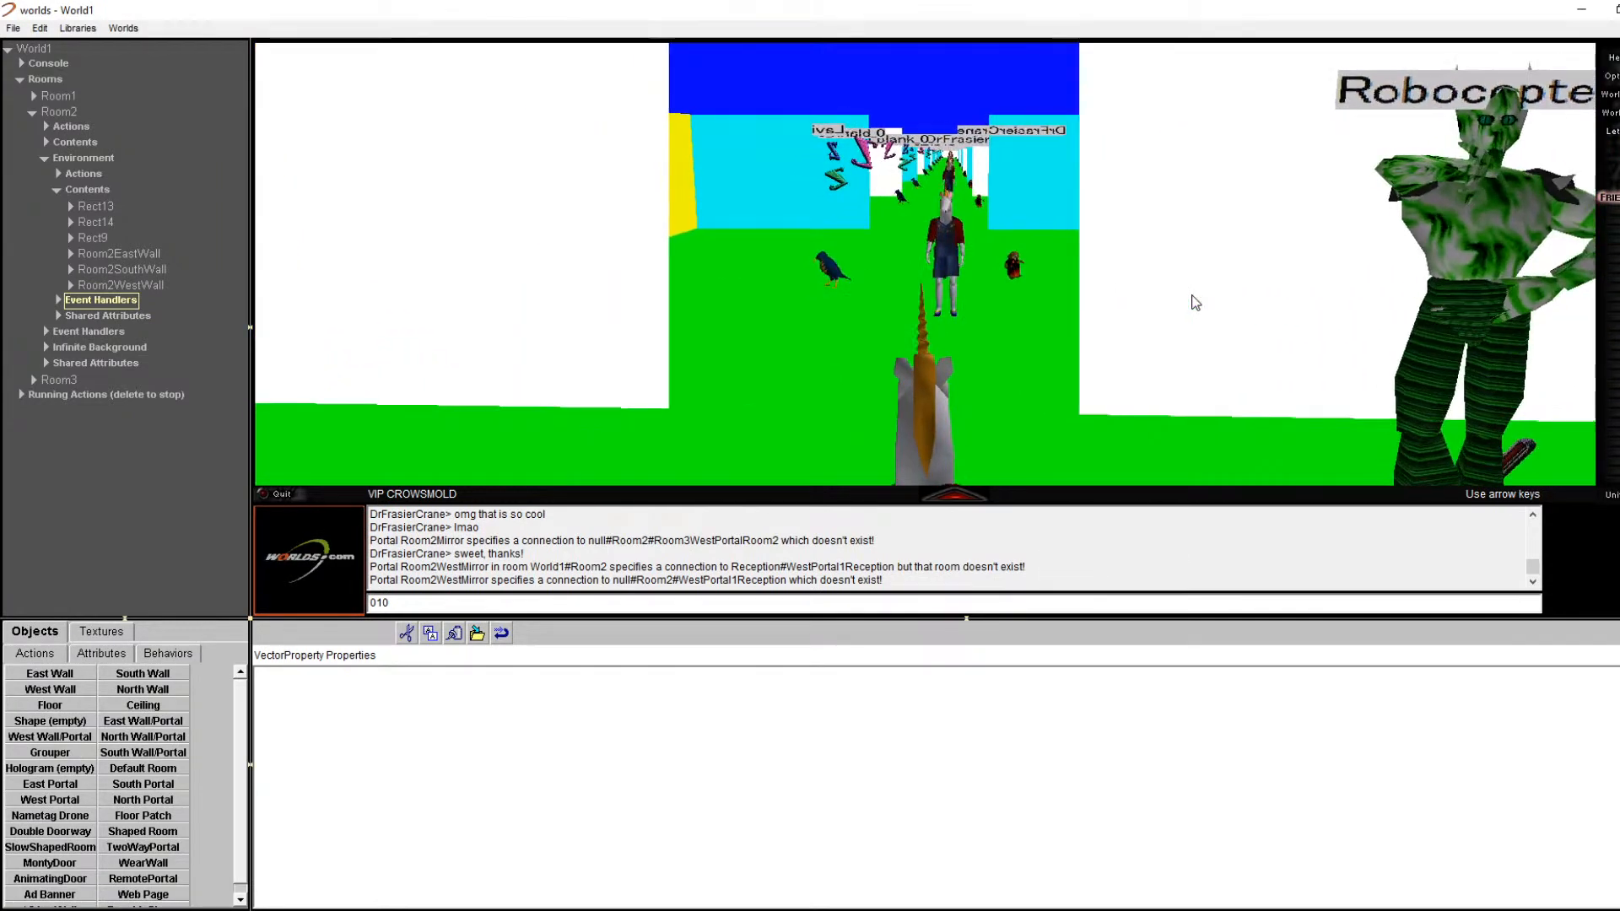
key(Left)
key(Left)
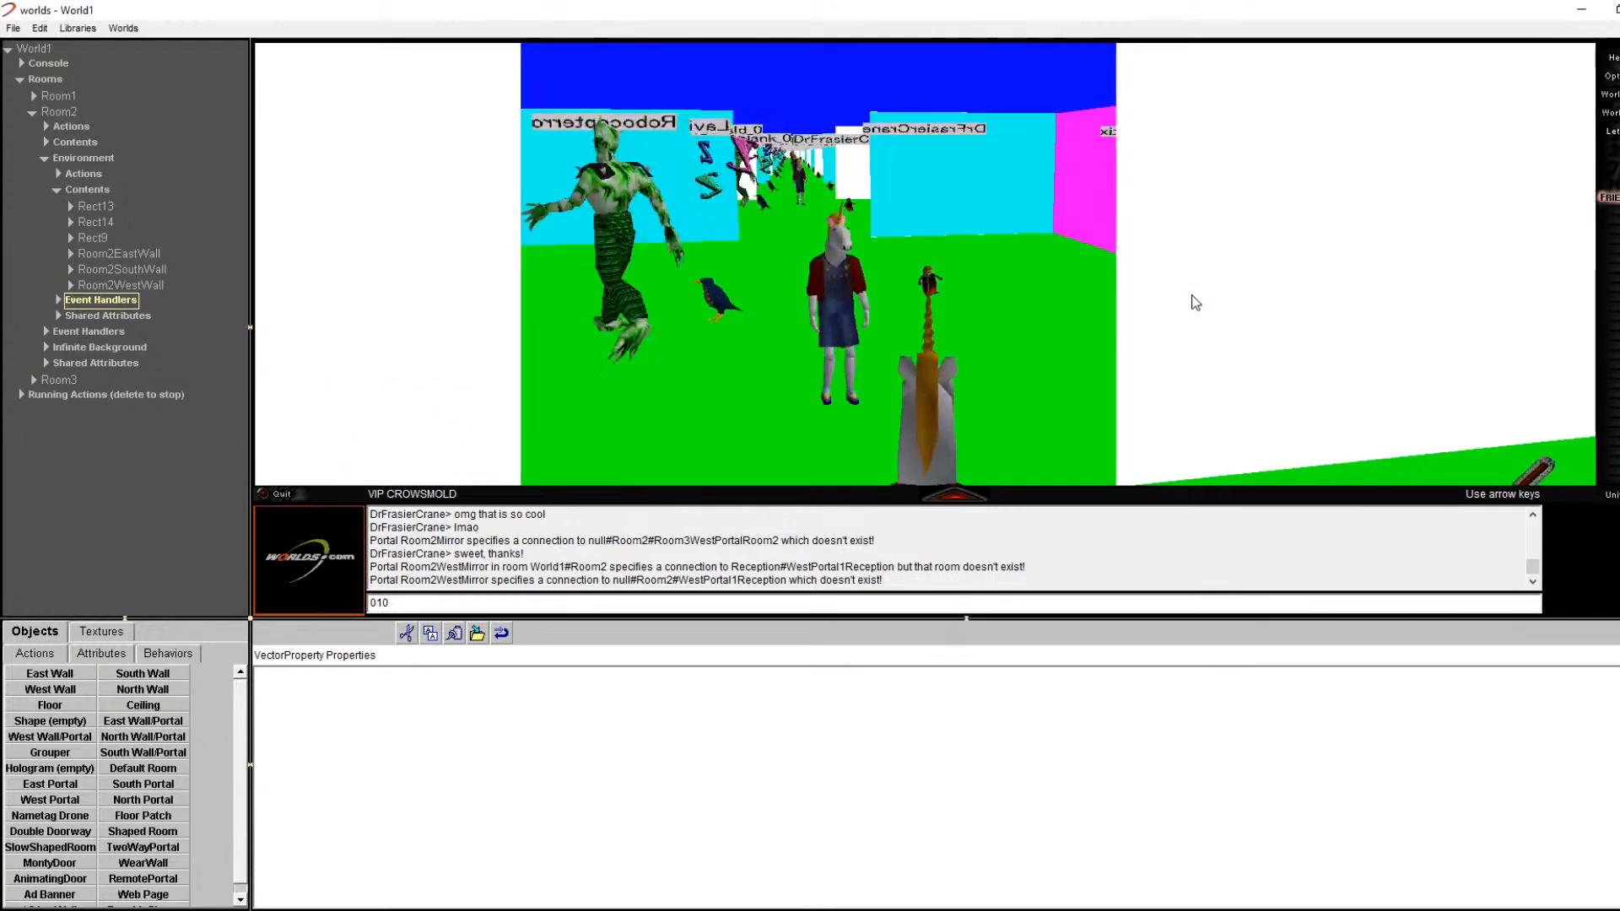
key(Right)
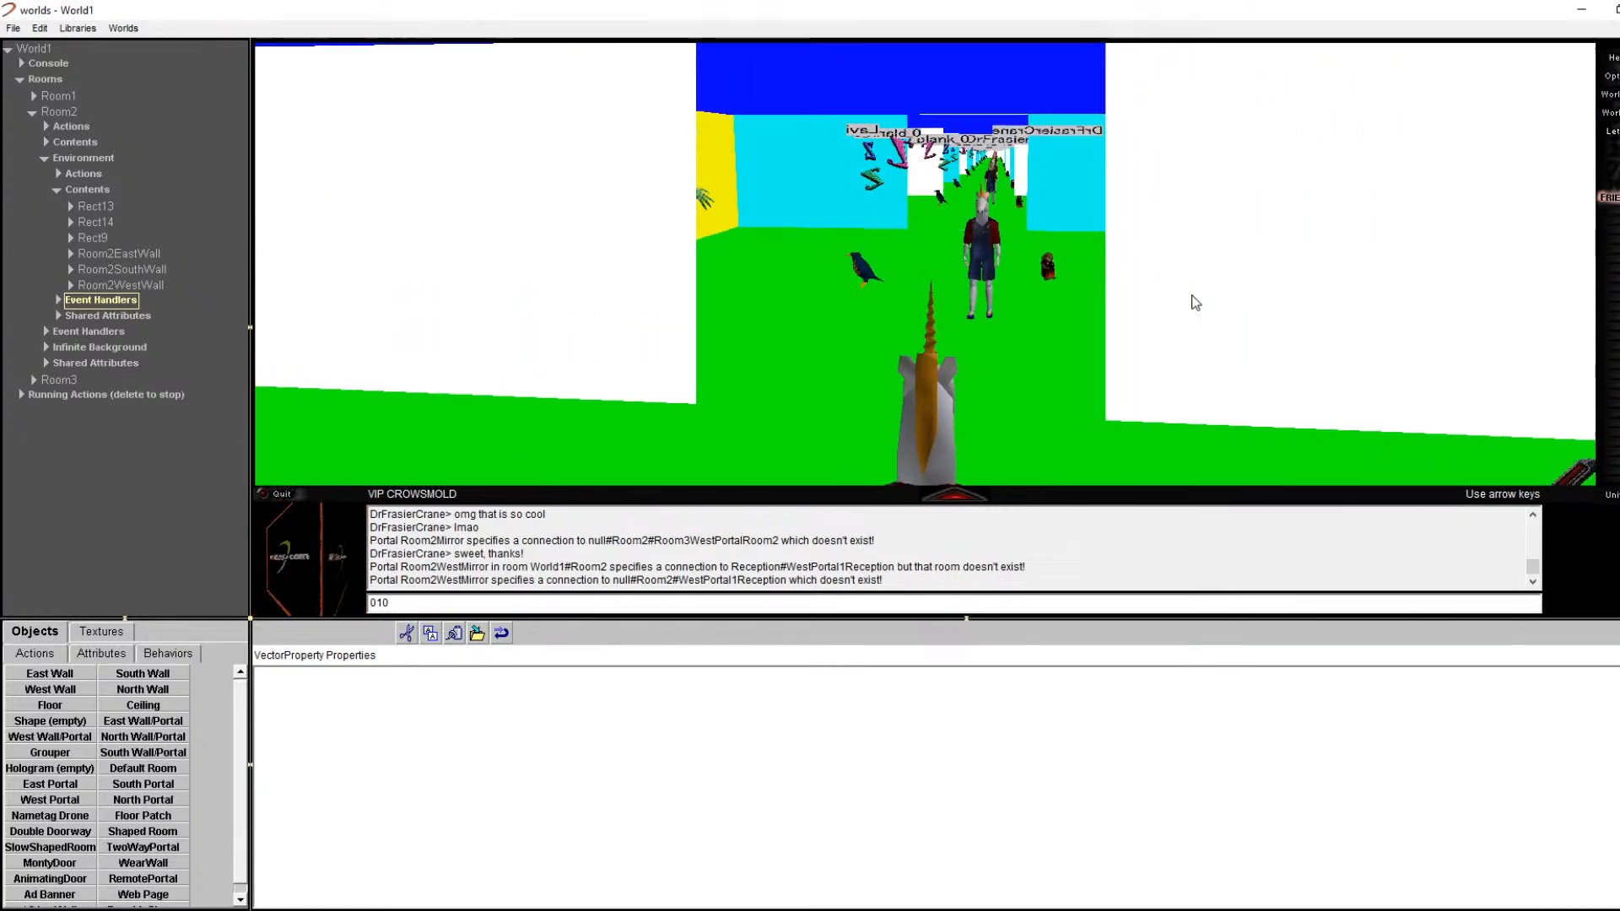
key(Up)
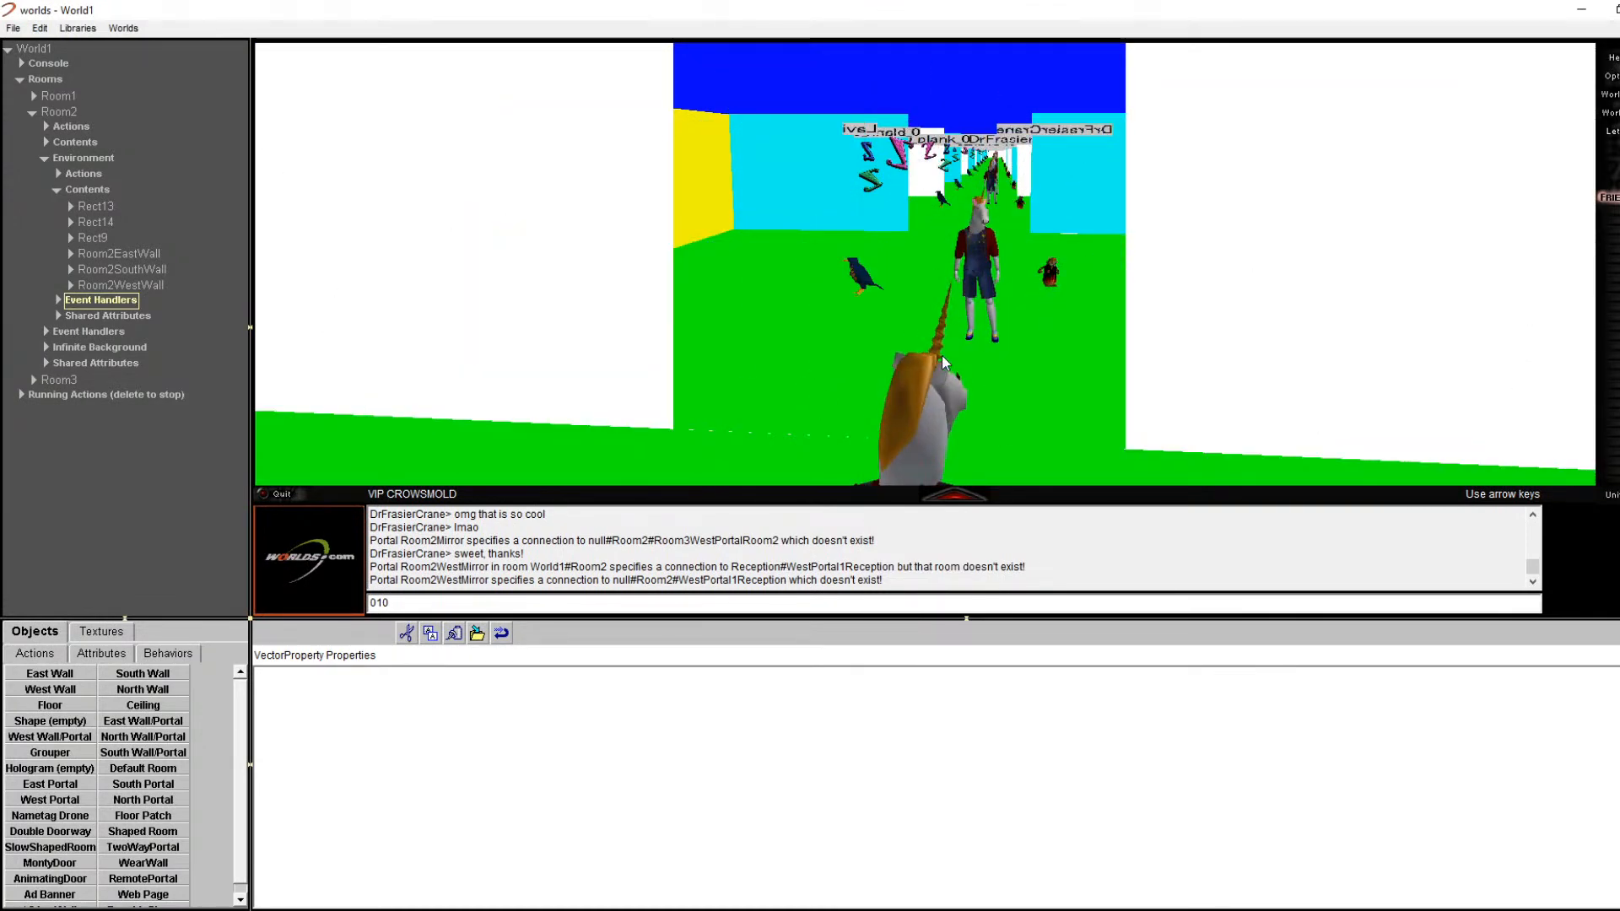
Step: Expand Room2WestWall's Contents and inspect the Room2WestMirror portal's settings
click(137, 288)
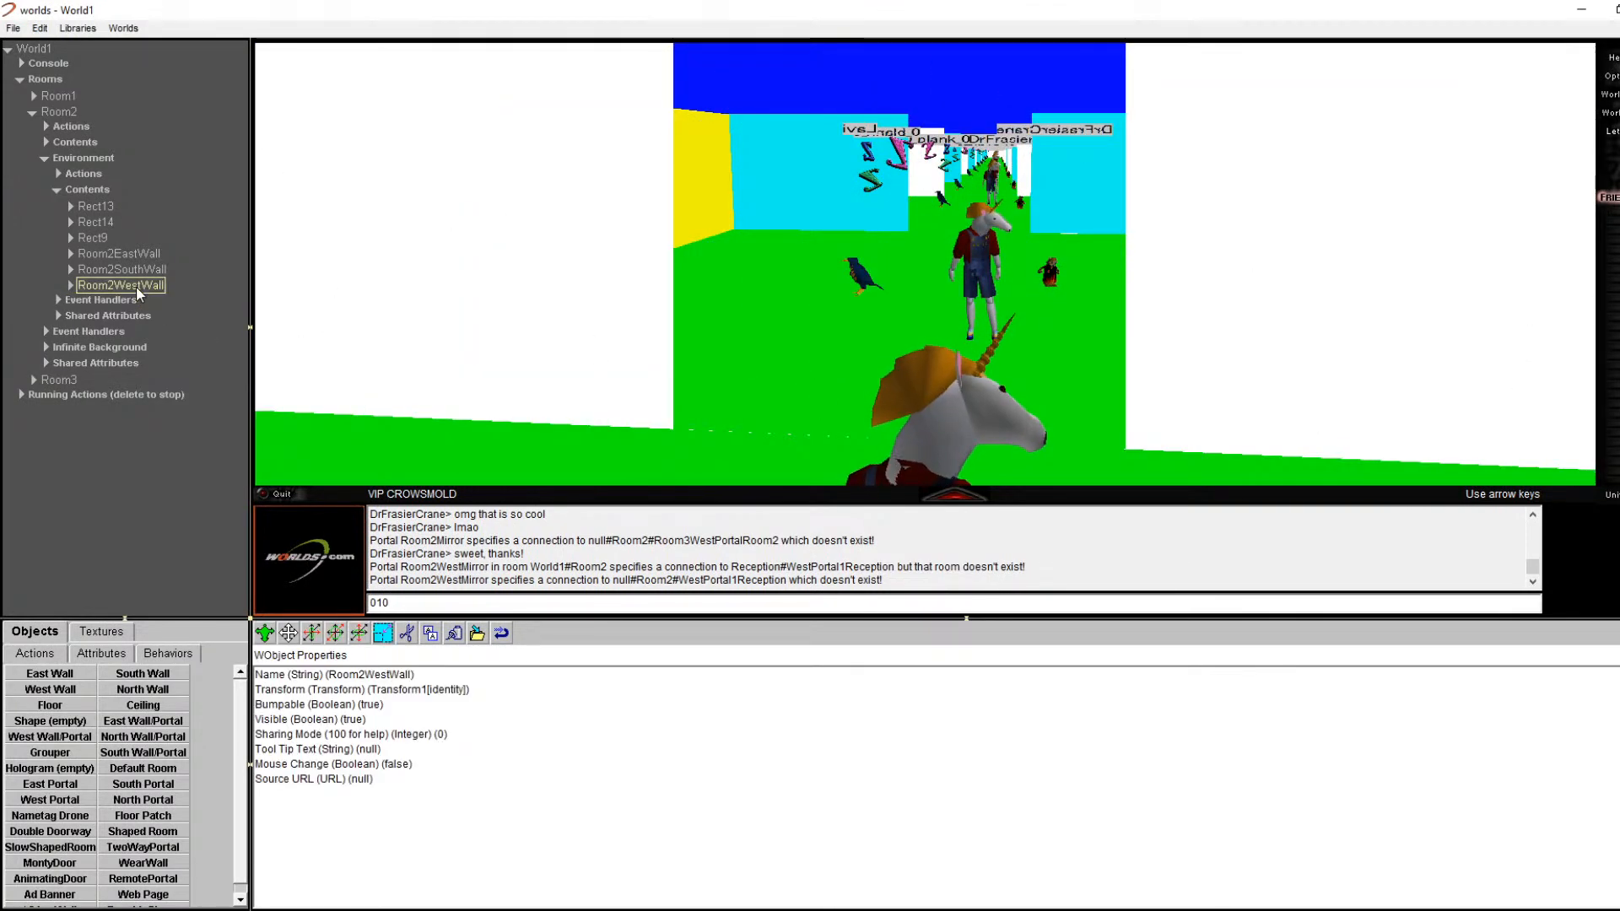
click(70, 285)
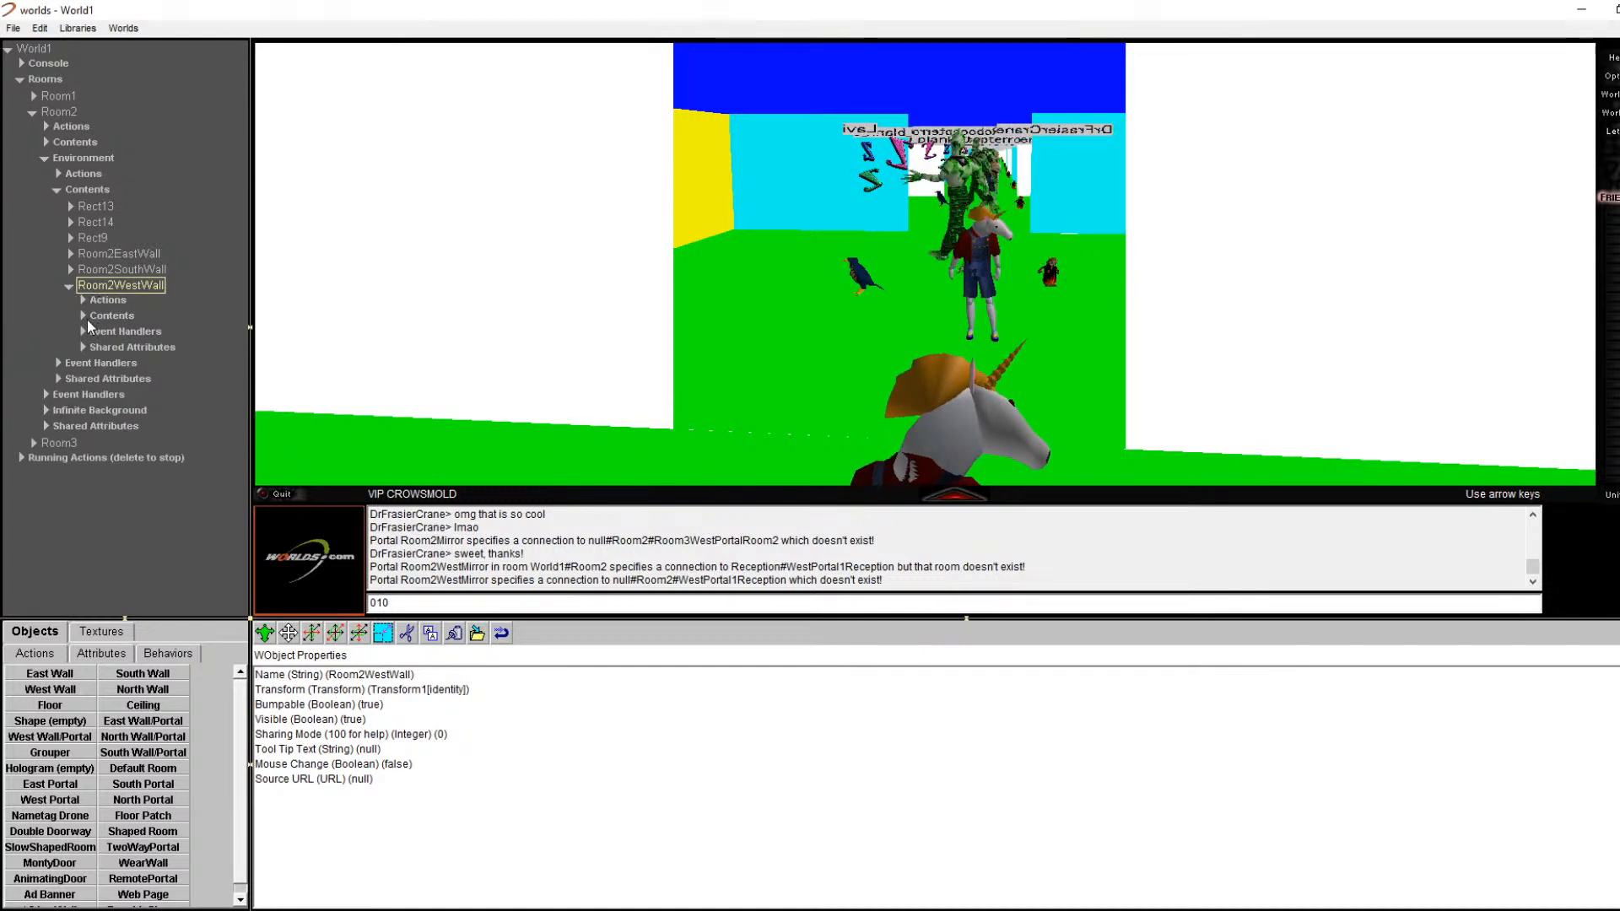
click(90, 318)
click(82, 316)
click(138, 347)
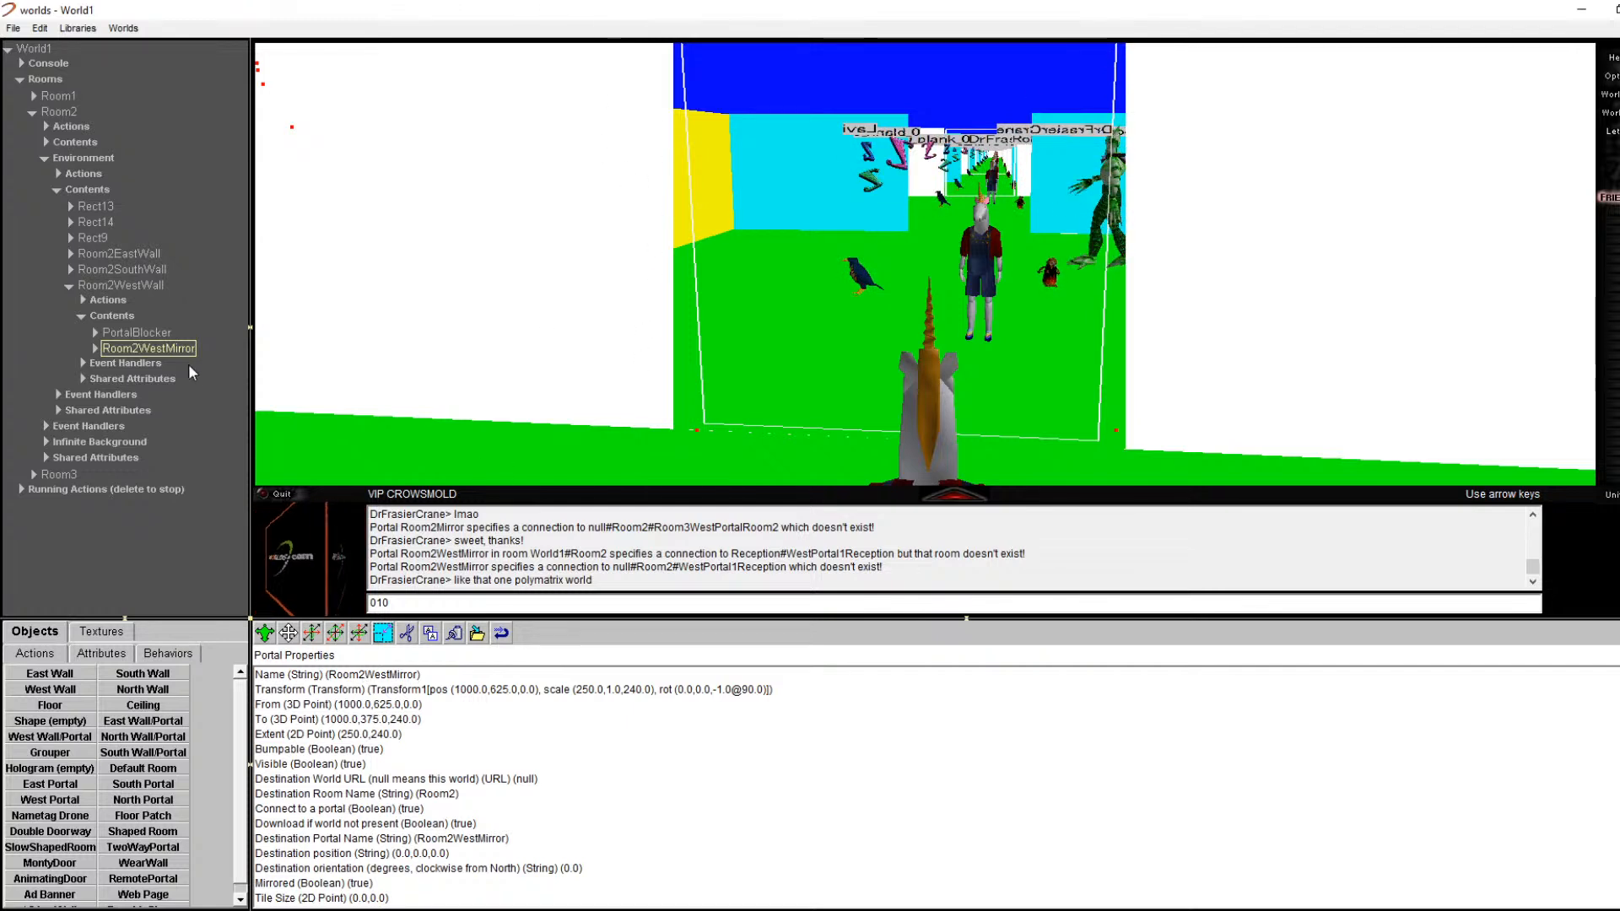
click(122, 286)
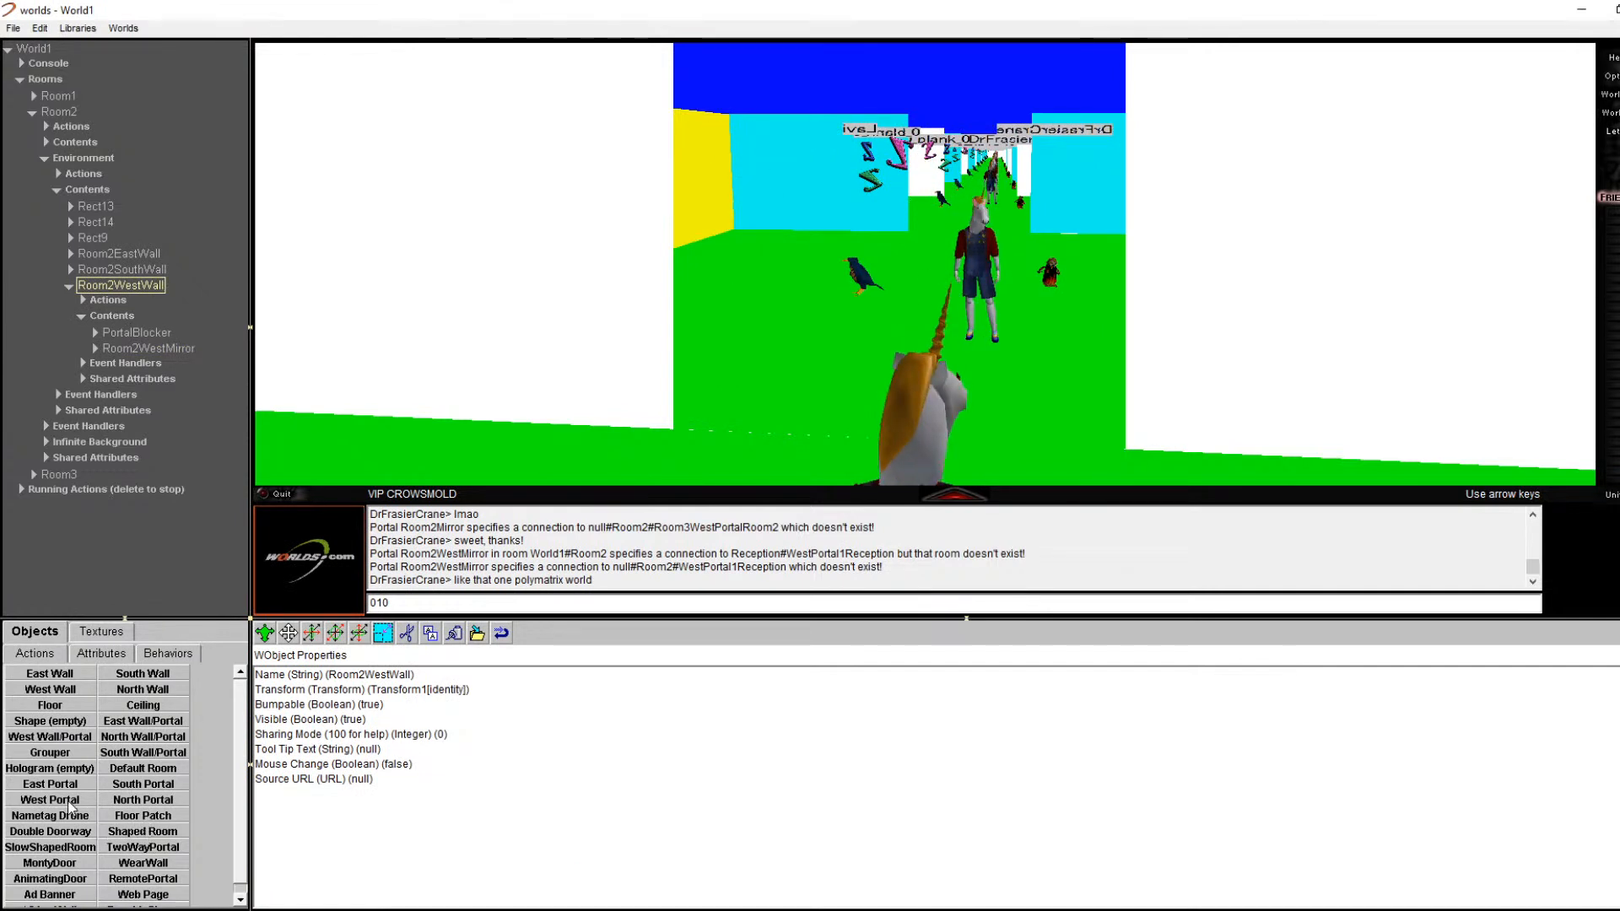
Step: Drag in a new West Wall, cut the misplaced copy and paste it into Room2WestWall's Contents
drag(68, 797, 96, 782)
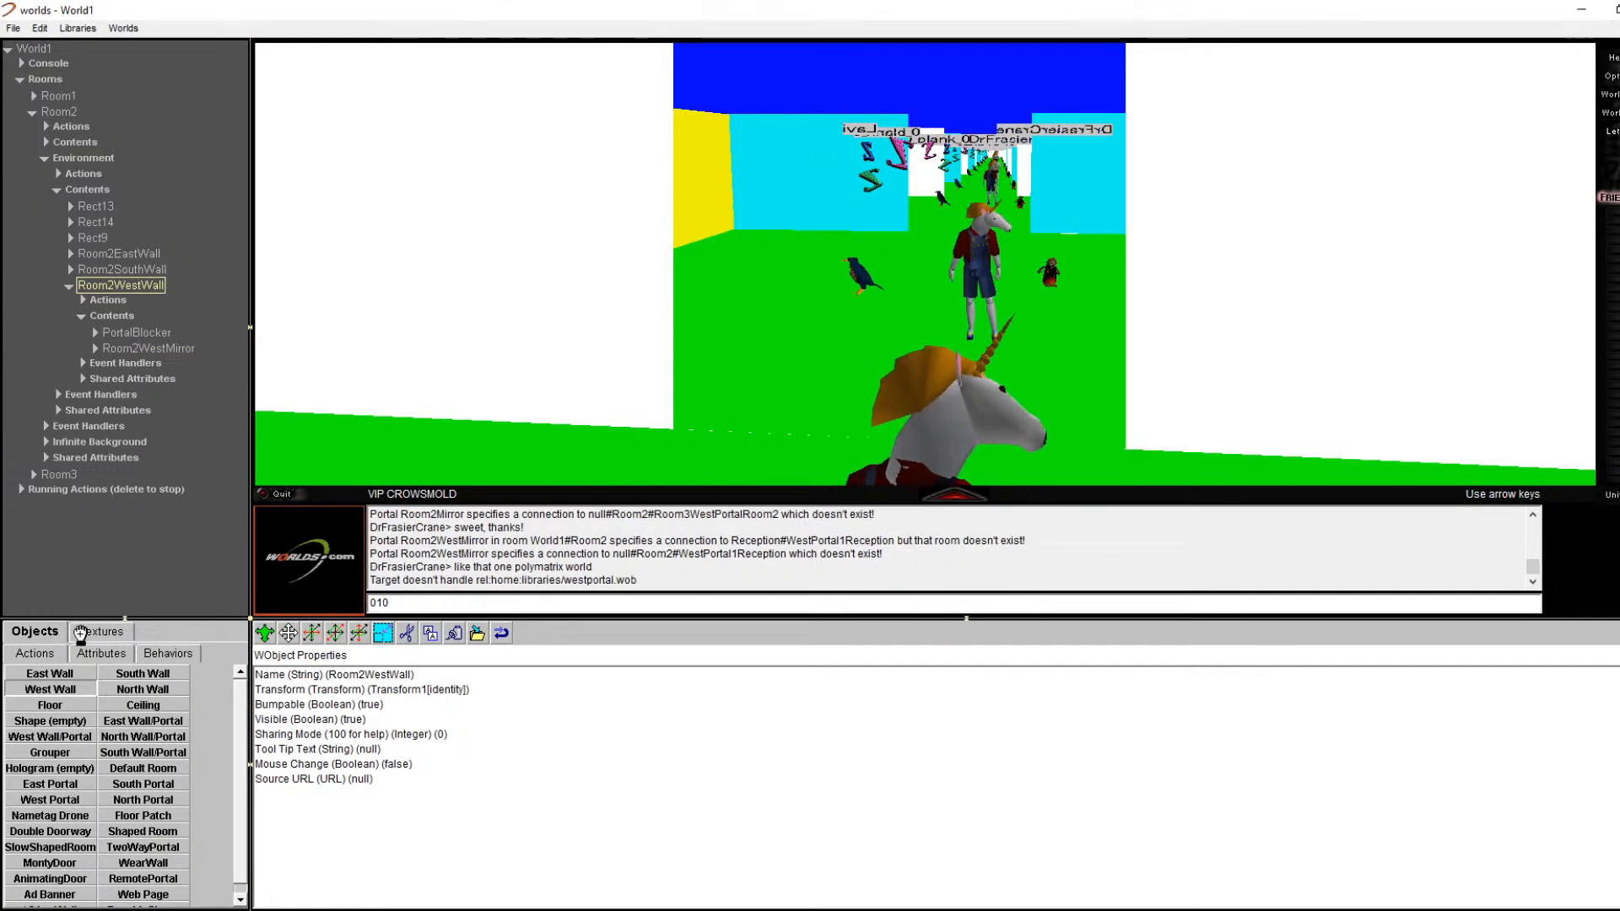
drag(142, 284, 143, 288)
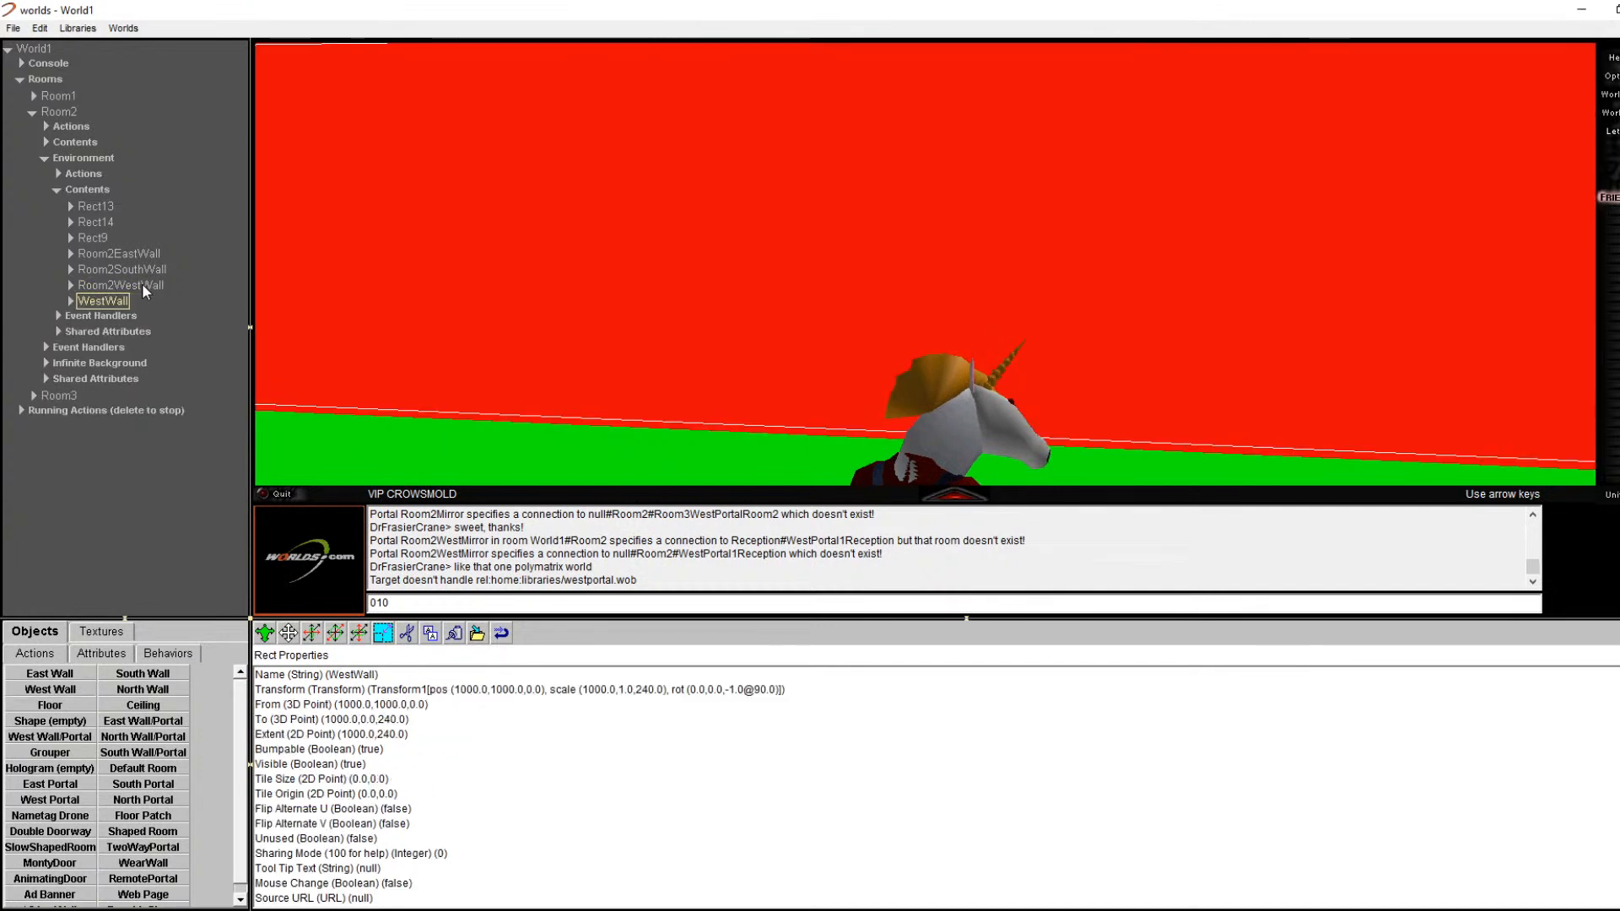
click(74, 287)
click(71, 286)
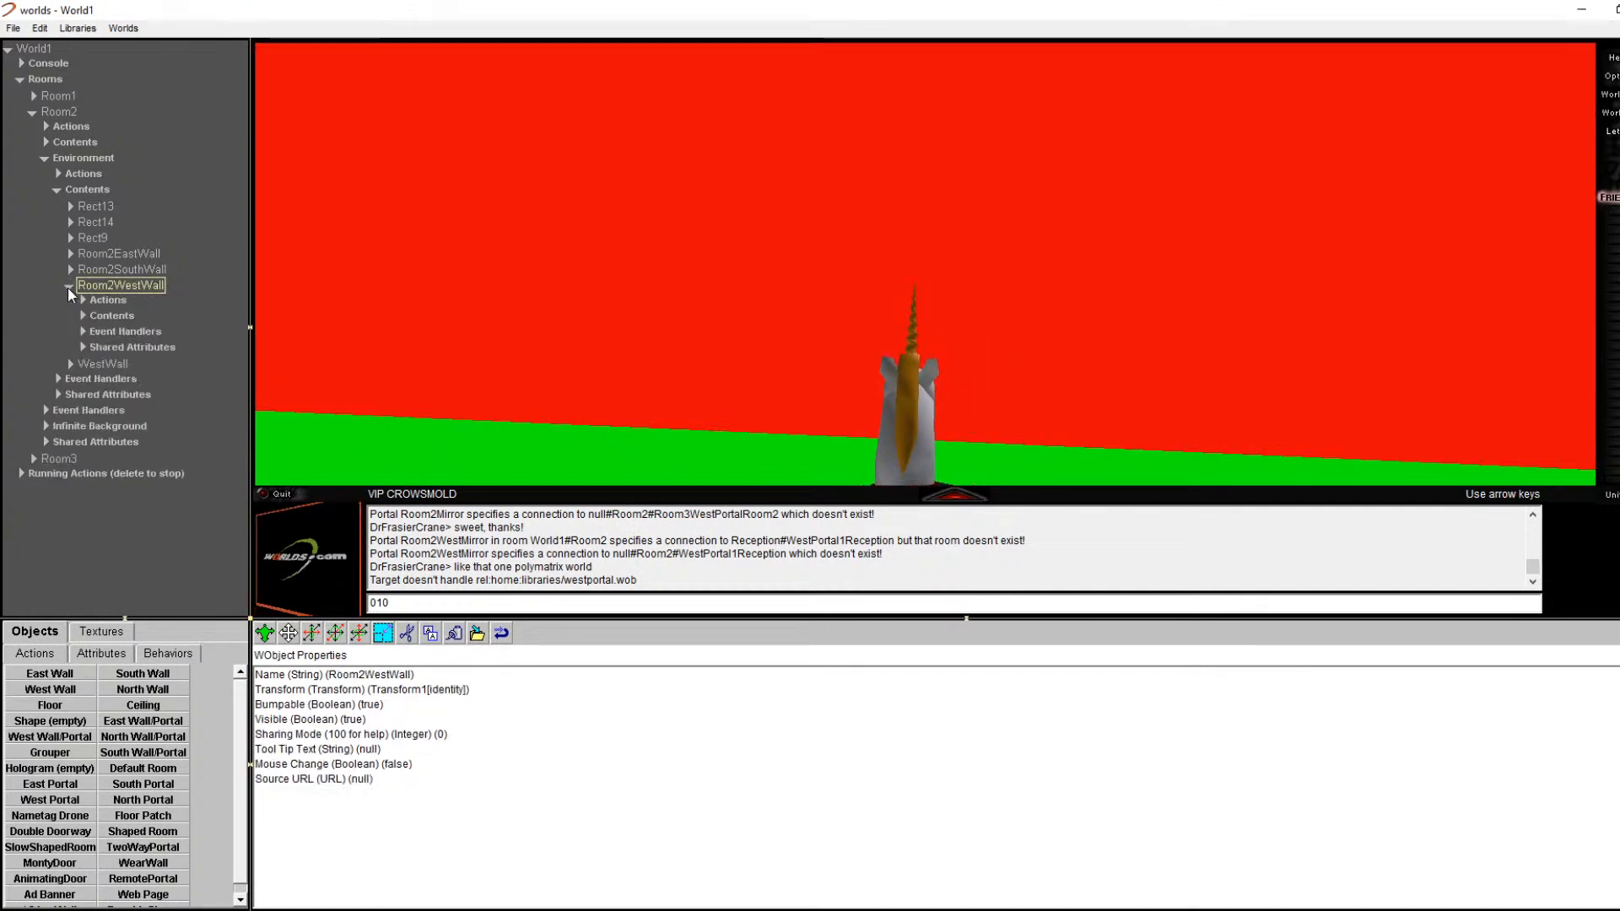
click(84, 363)
key(Delete)
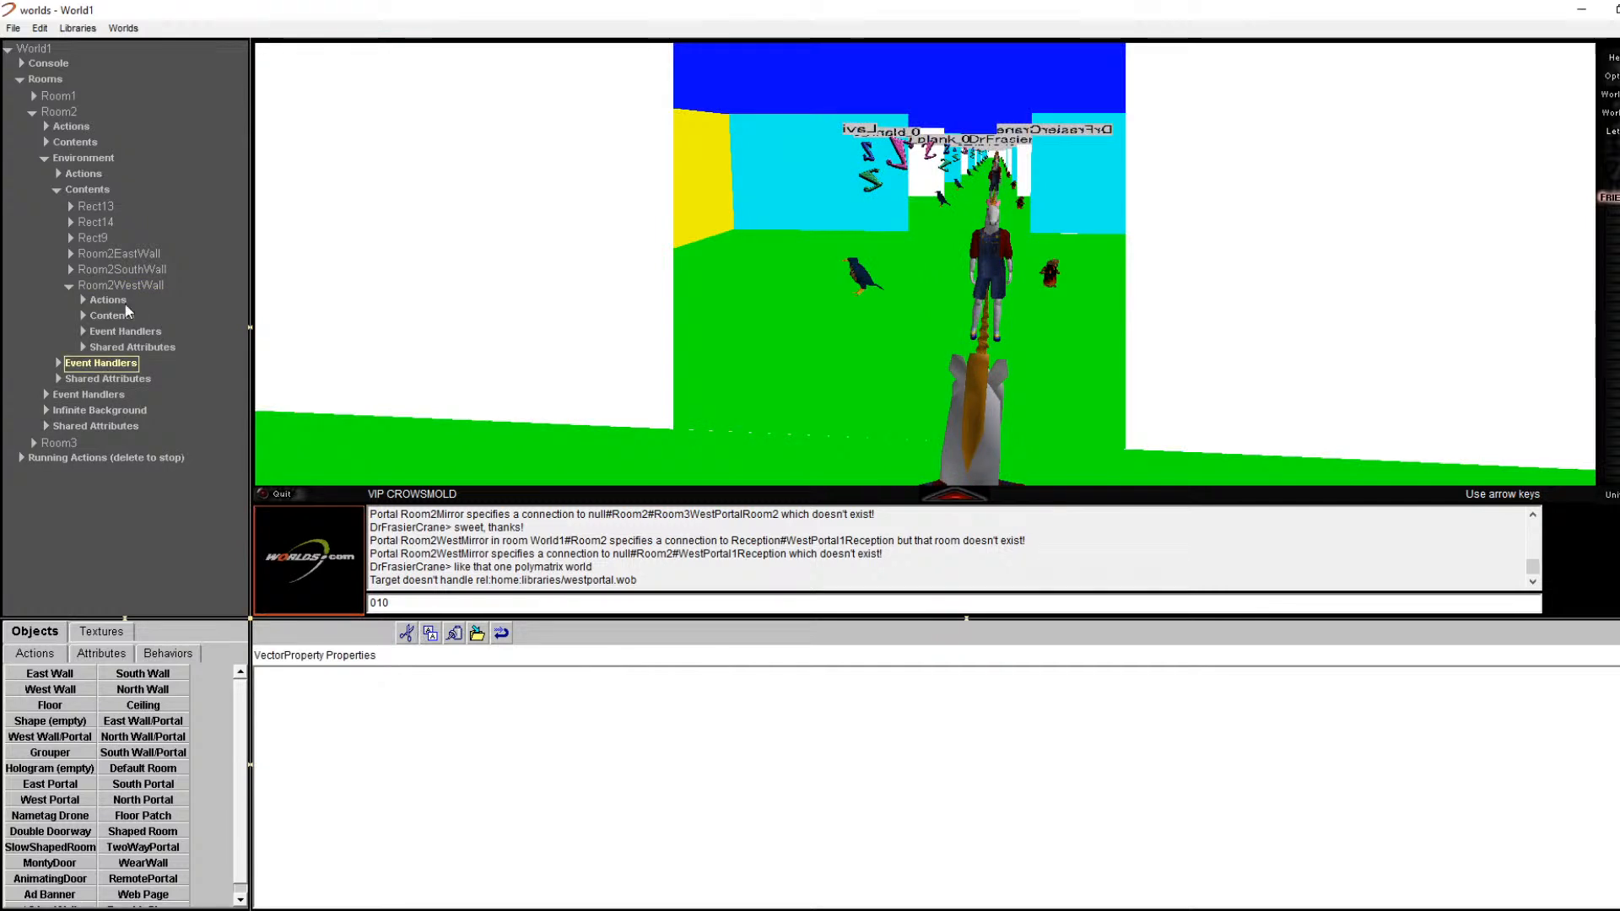
click(82, 316)
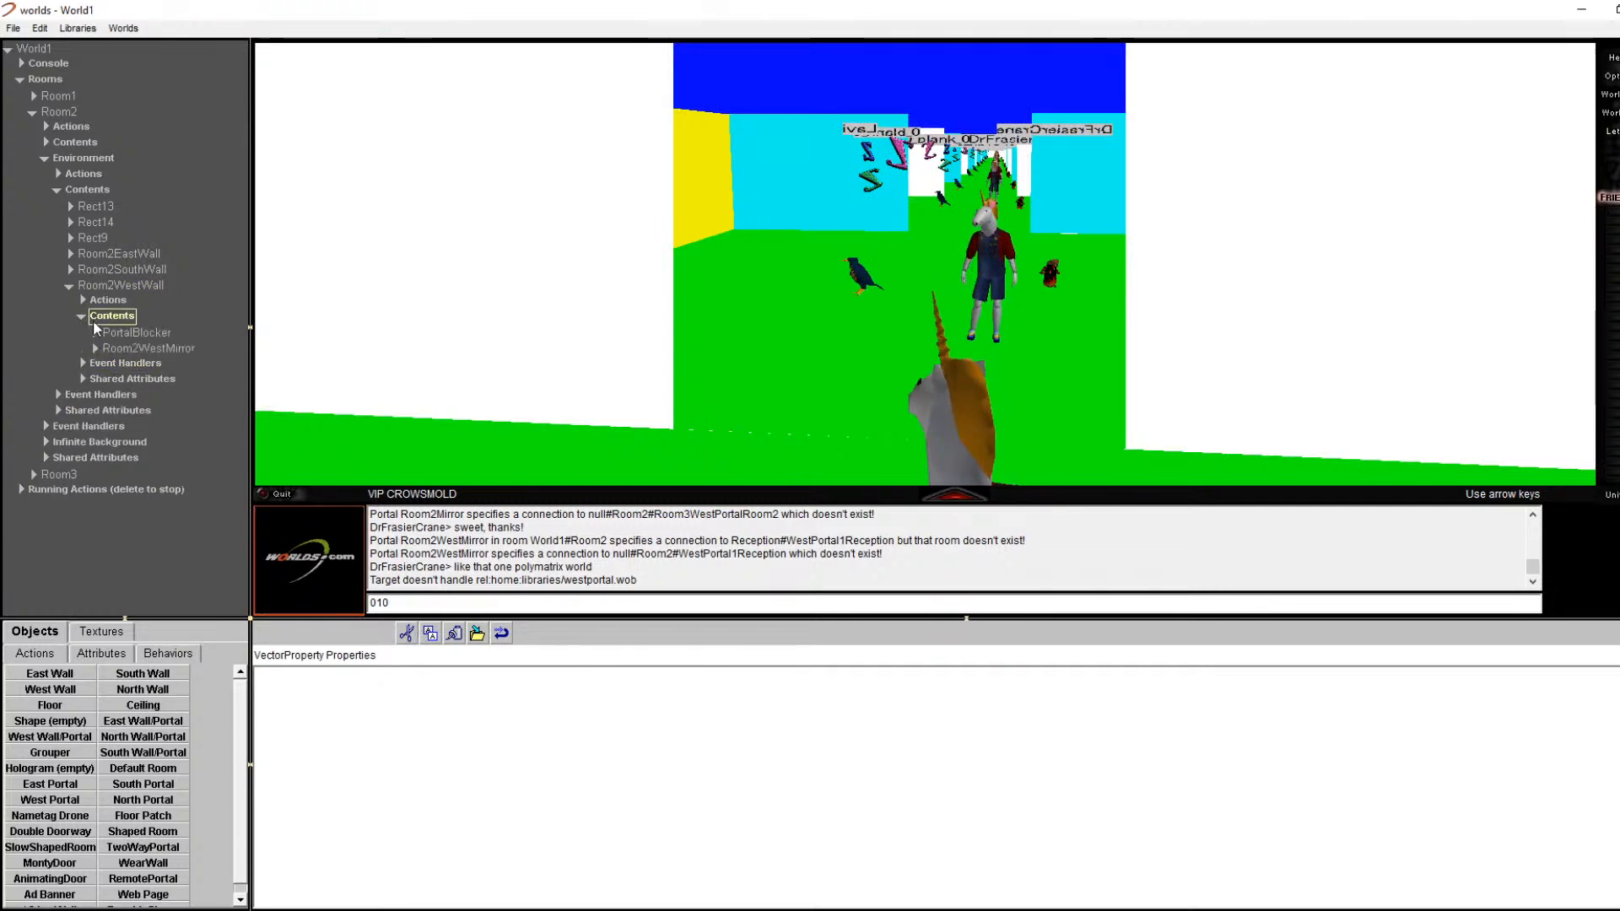
click(455, 633)
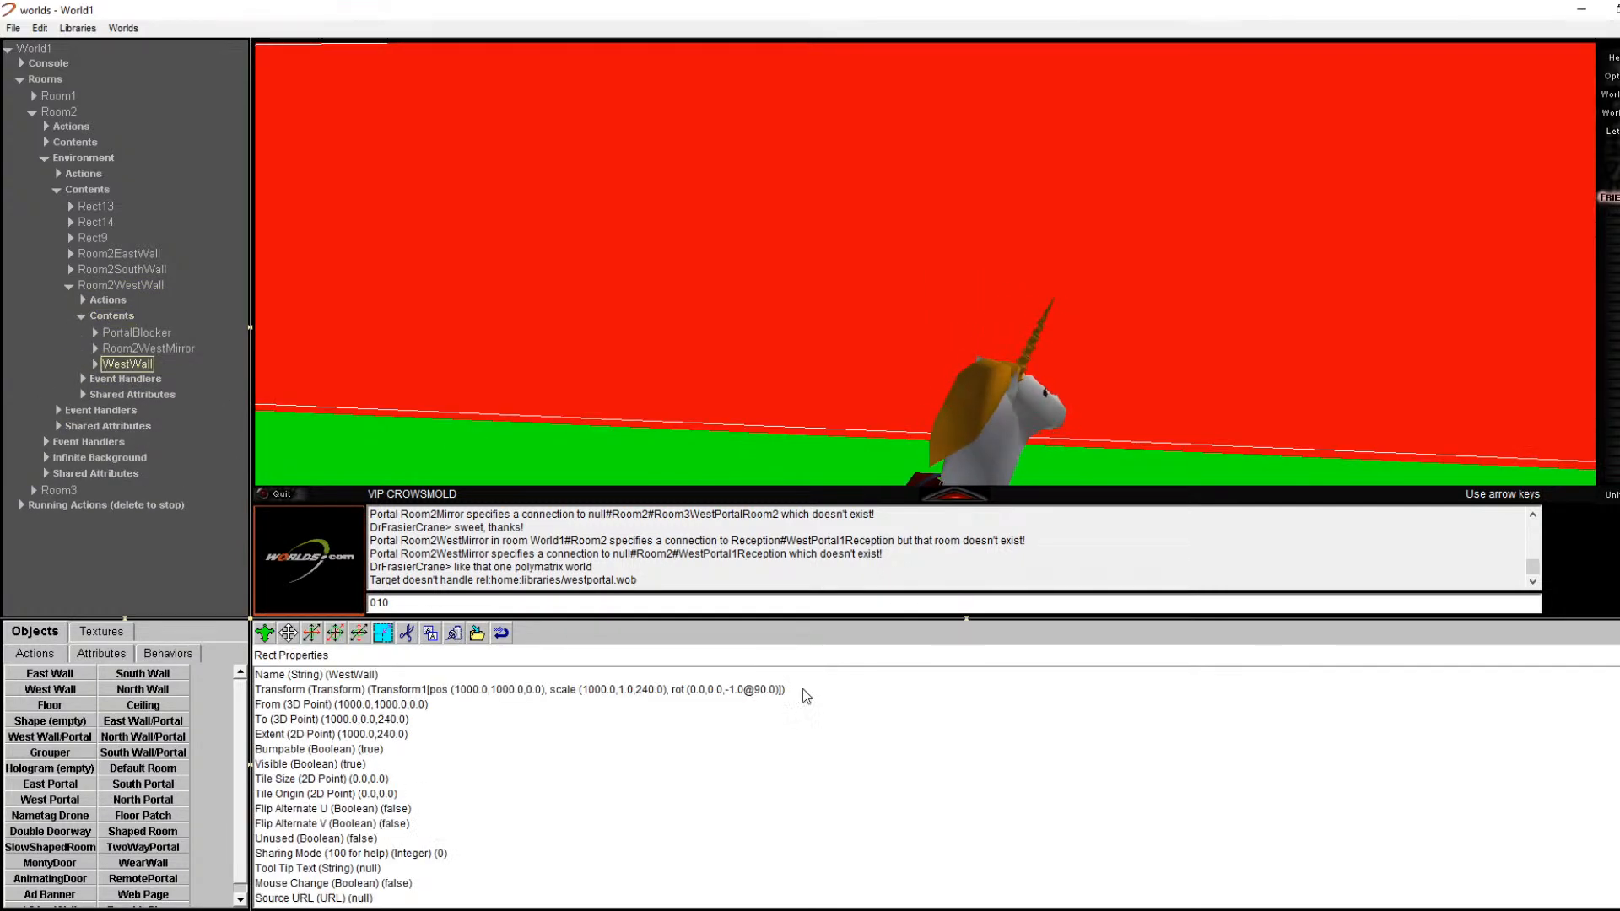
Step: Change the WestWall's To point to 1000.0, 625.0, 240.0 and look at the shortened wall
click(375, 705)
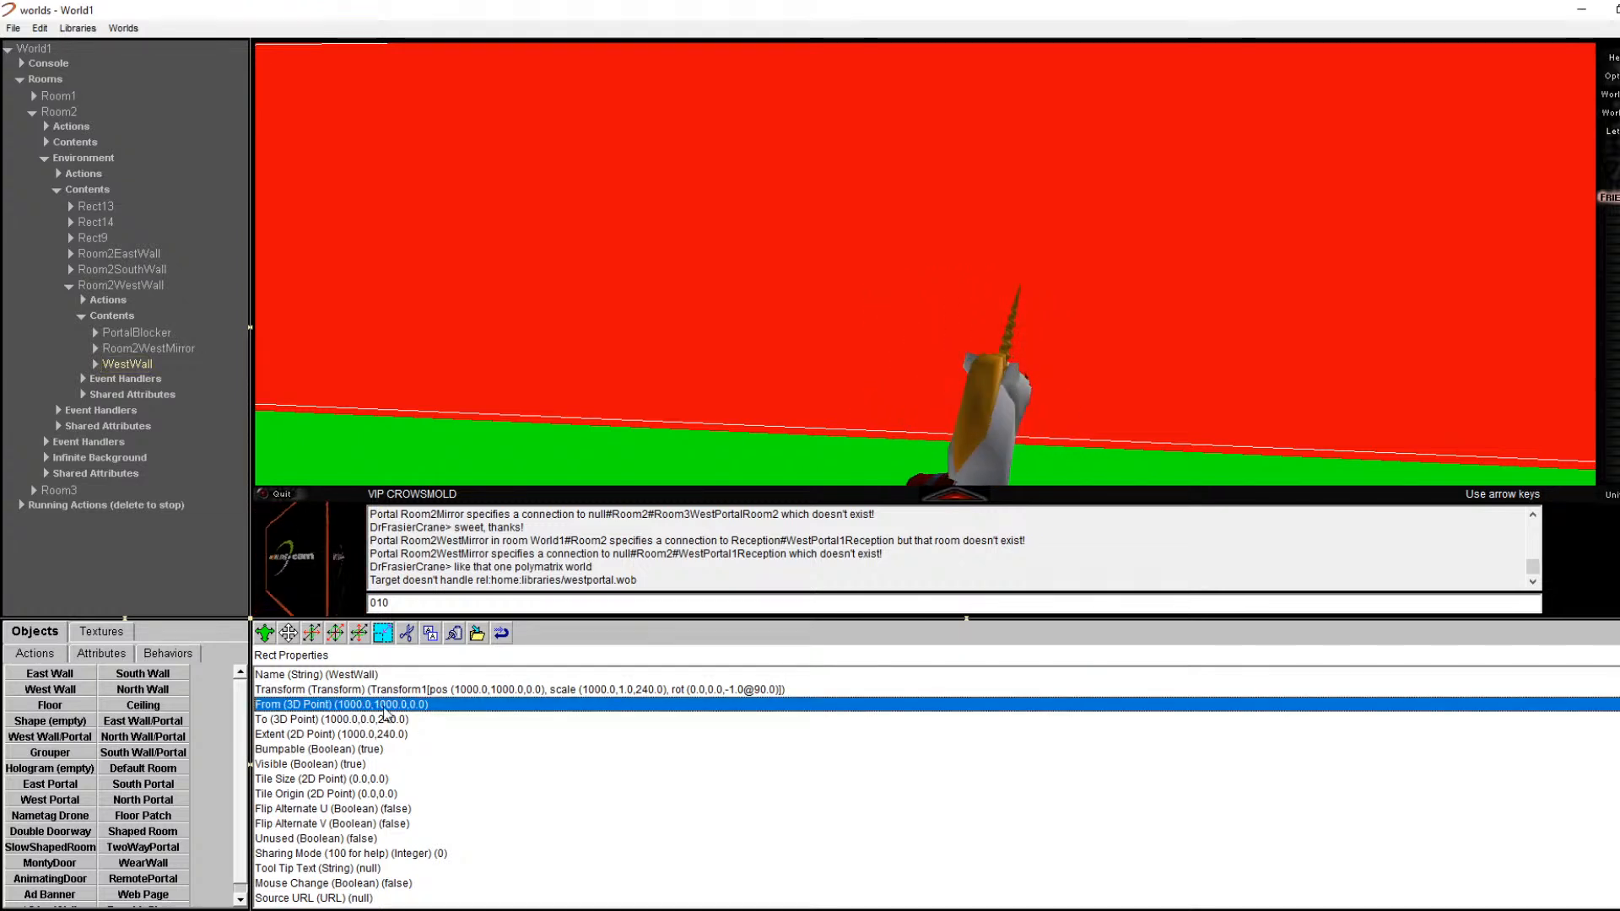
double_click(417, 720)
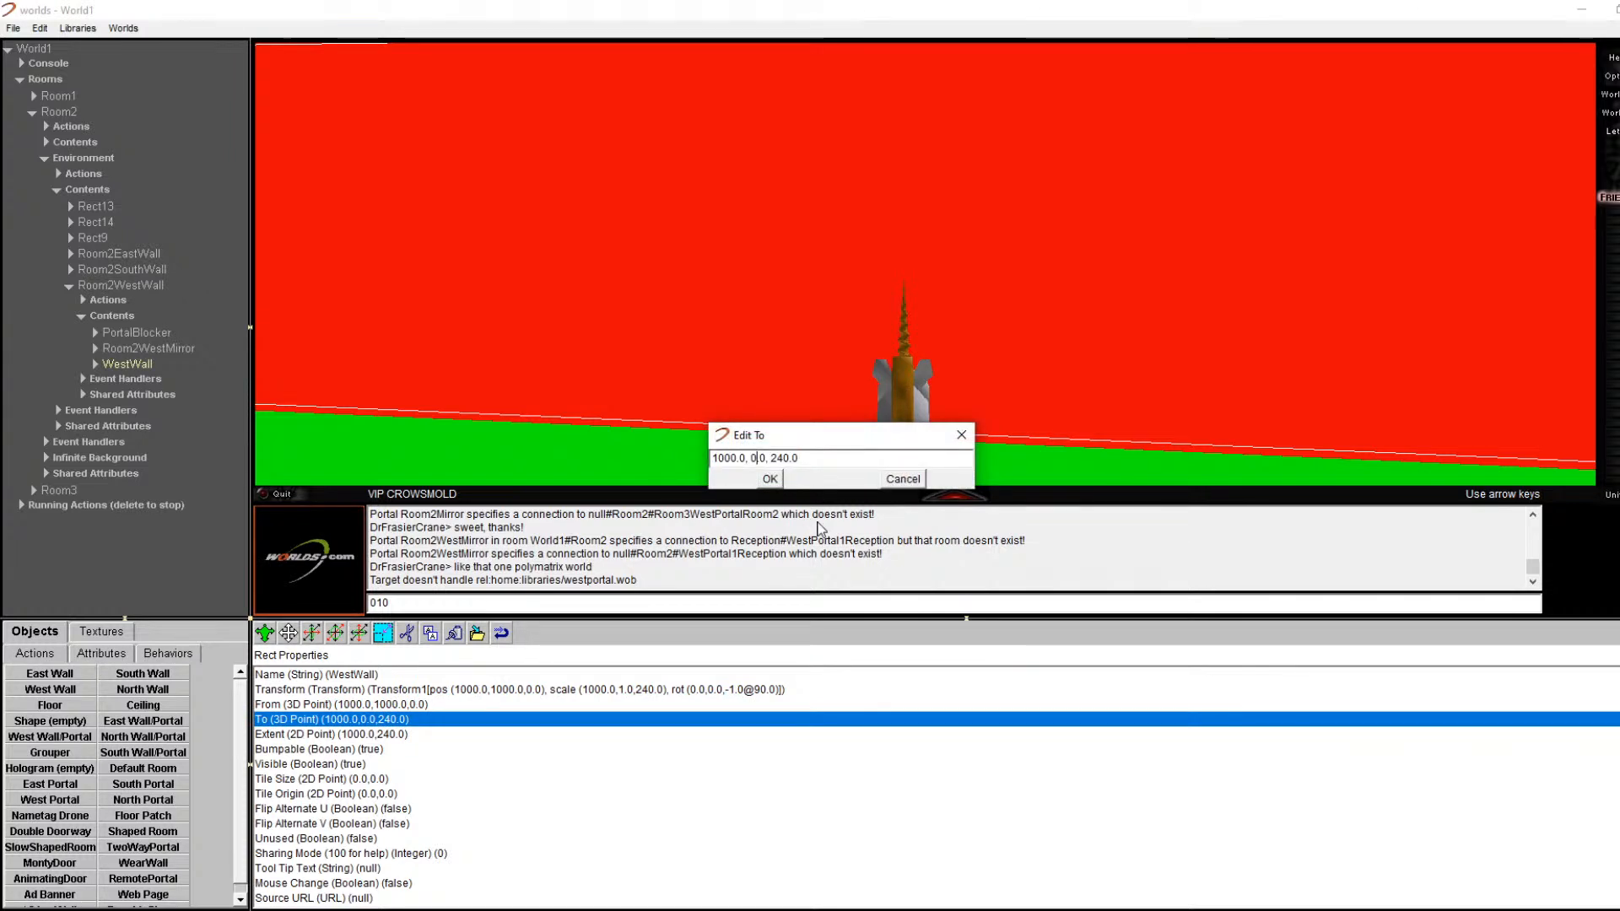
text(5)
key(Return)
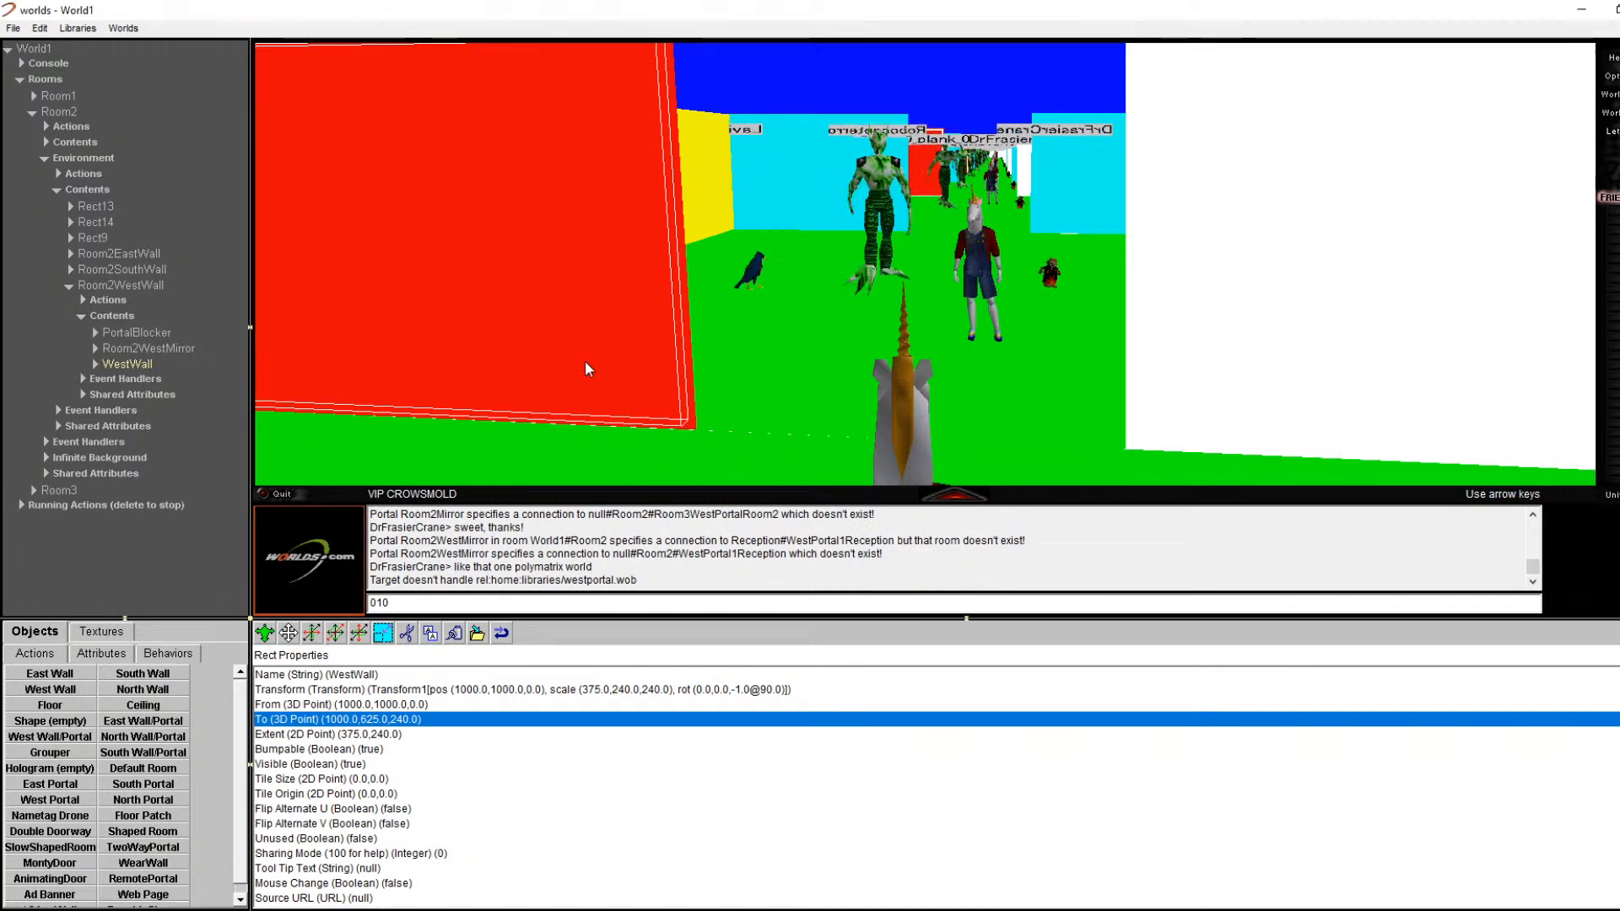
key(Right)
key(Left)
key(Down)
key(Right)
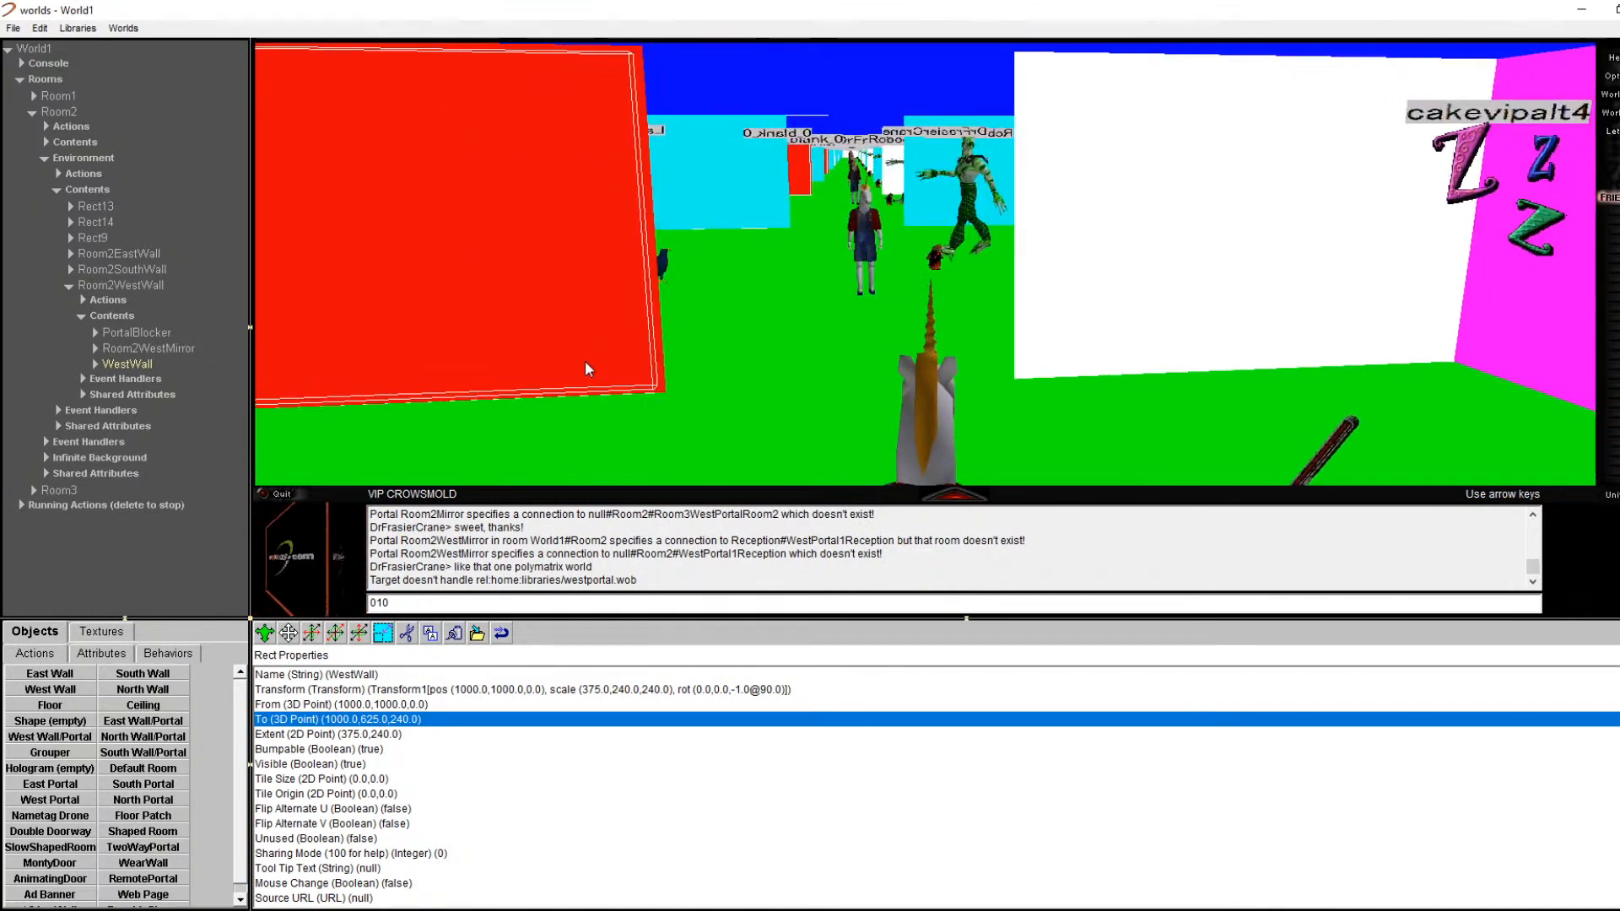
key(Left)
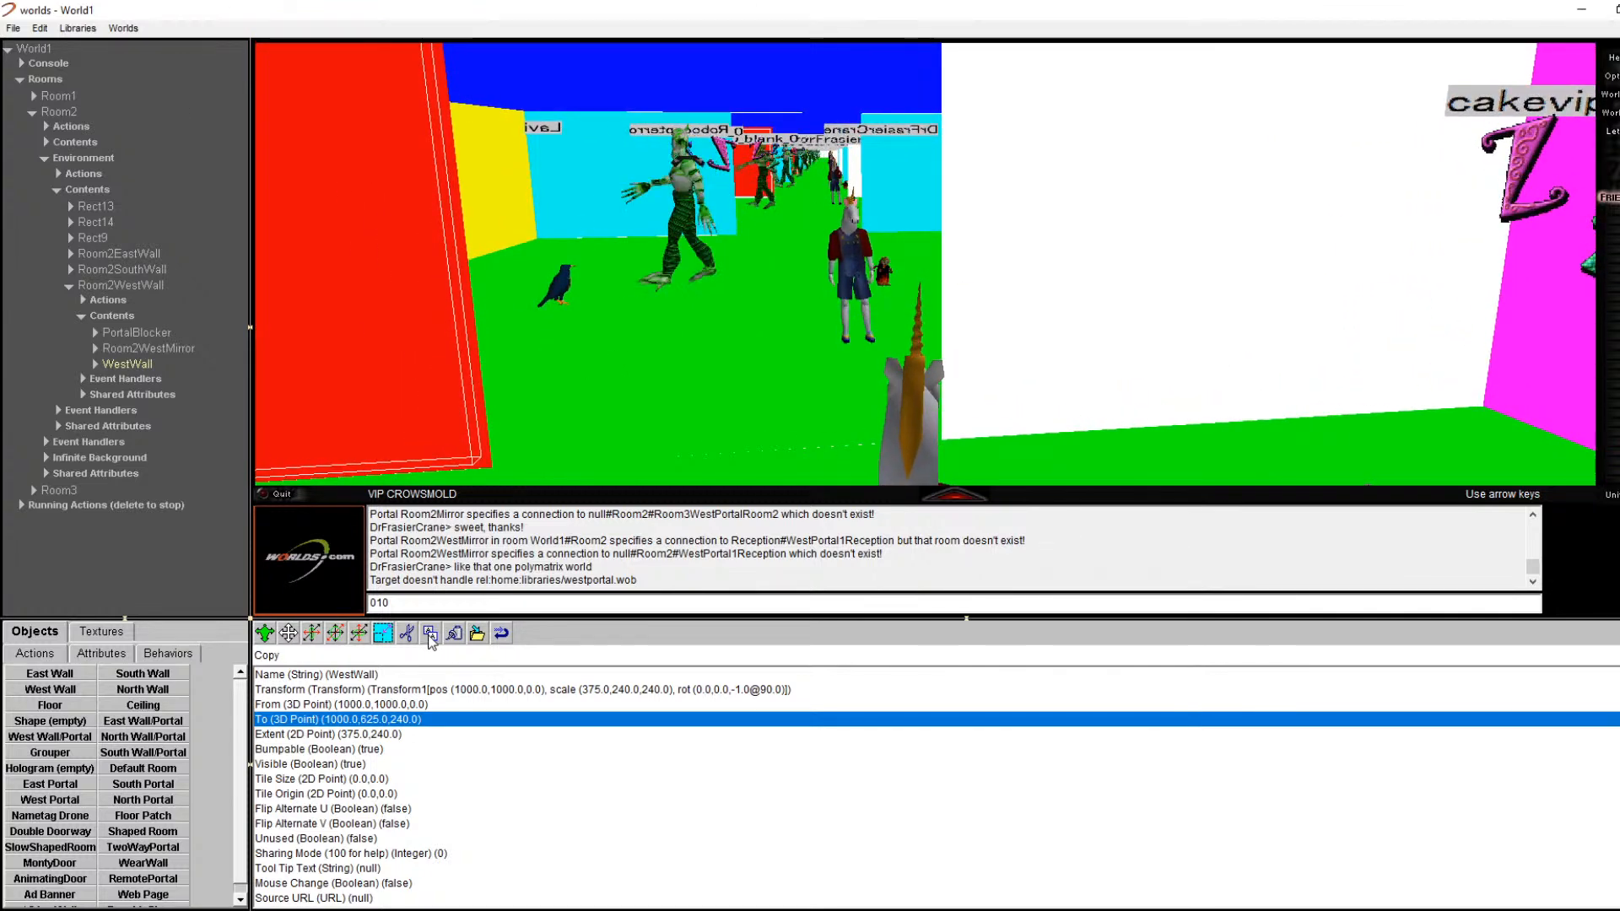
Step: Paste a second WestWall into Room2WestWall's Contents
click(134, 287)
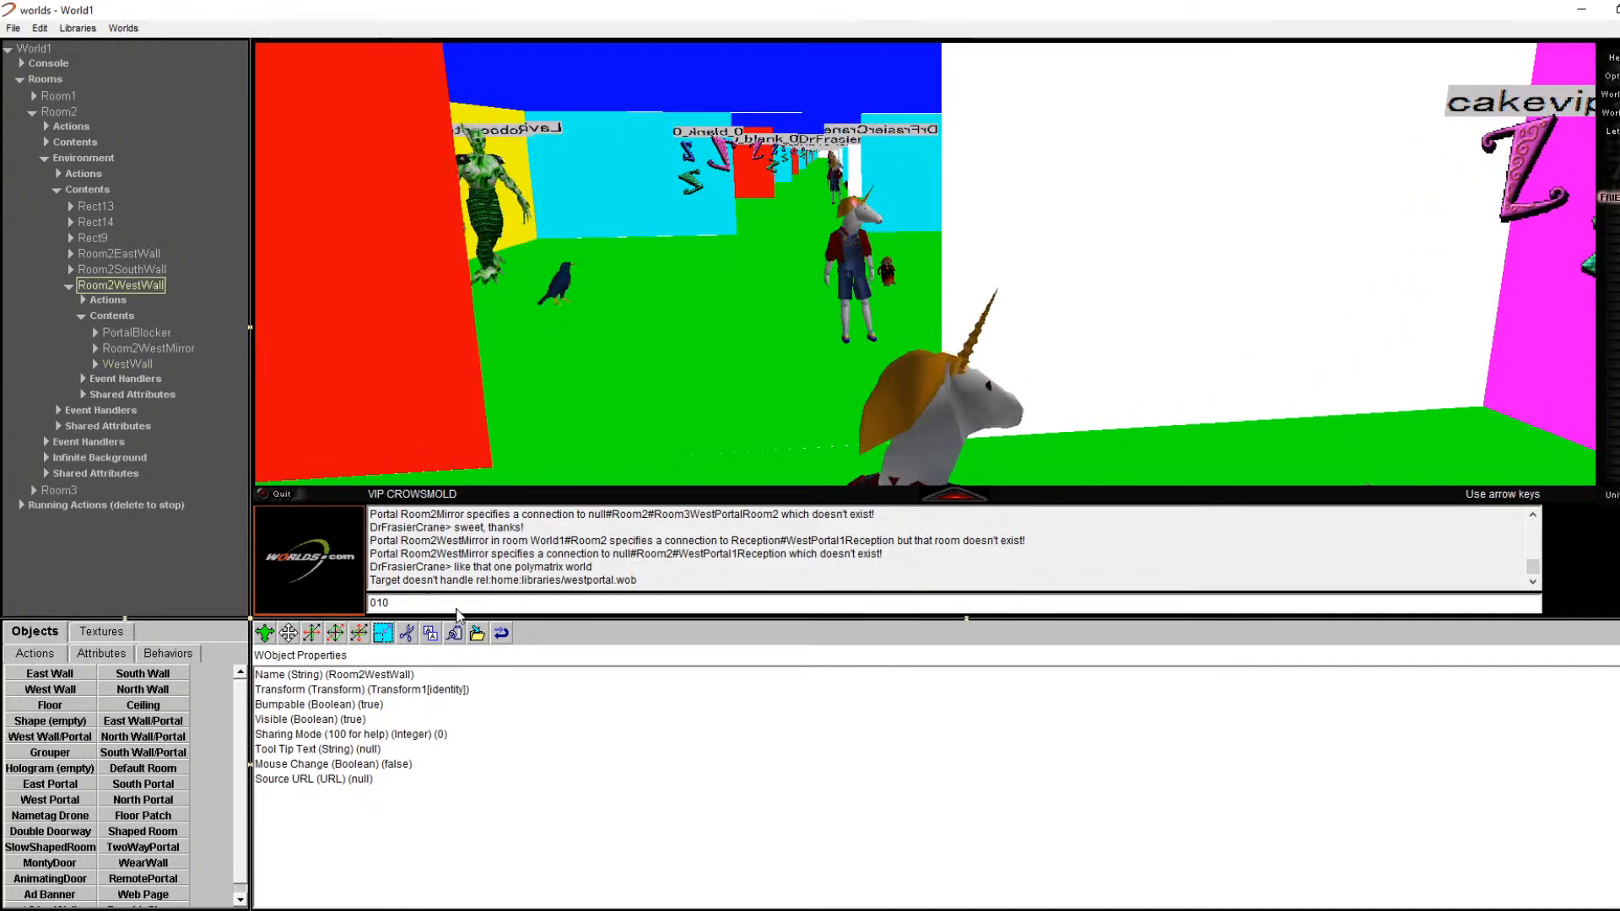
click(111, 316)
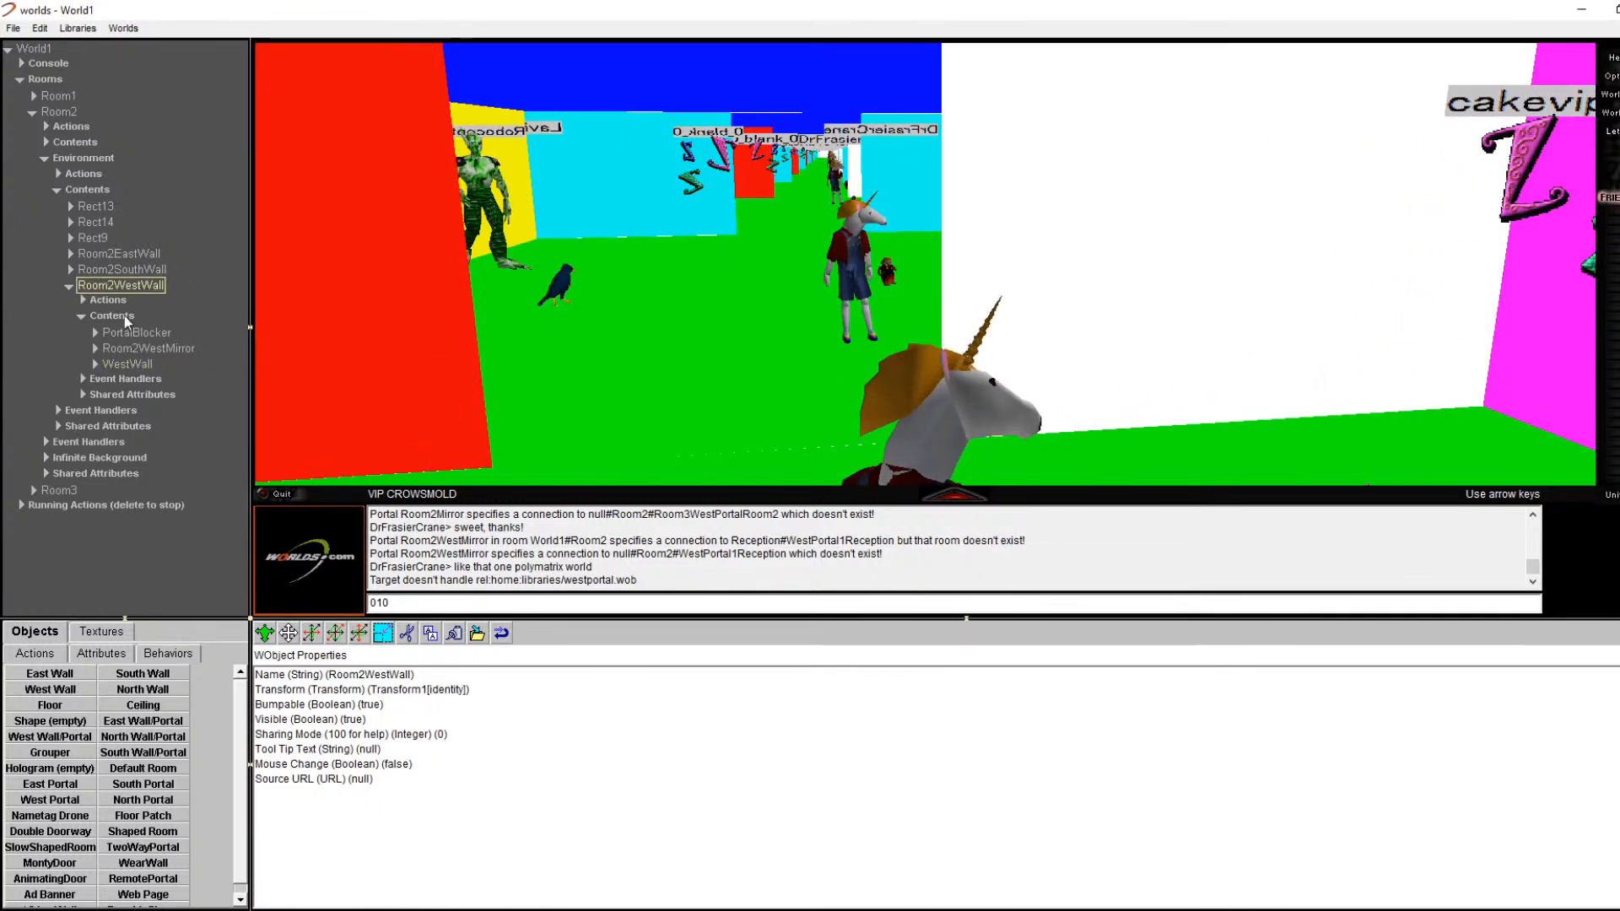
click(456, 638)
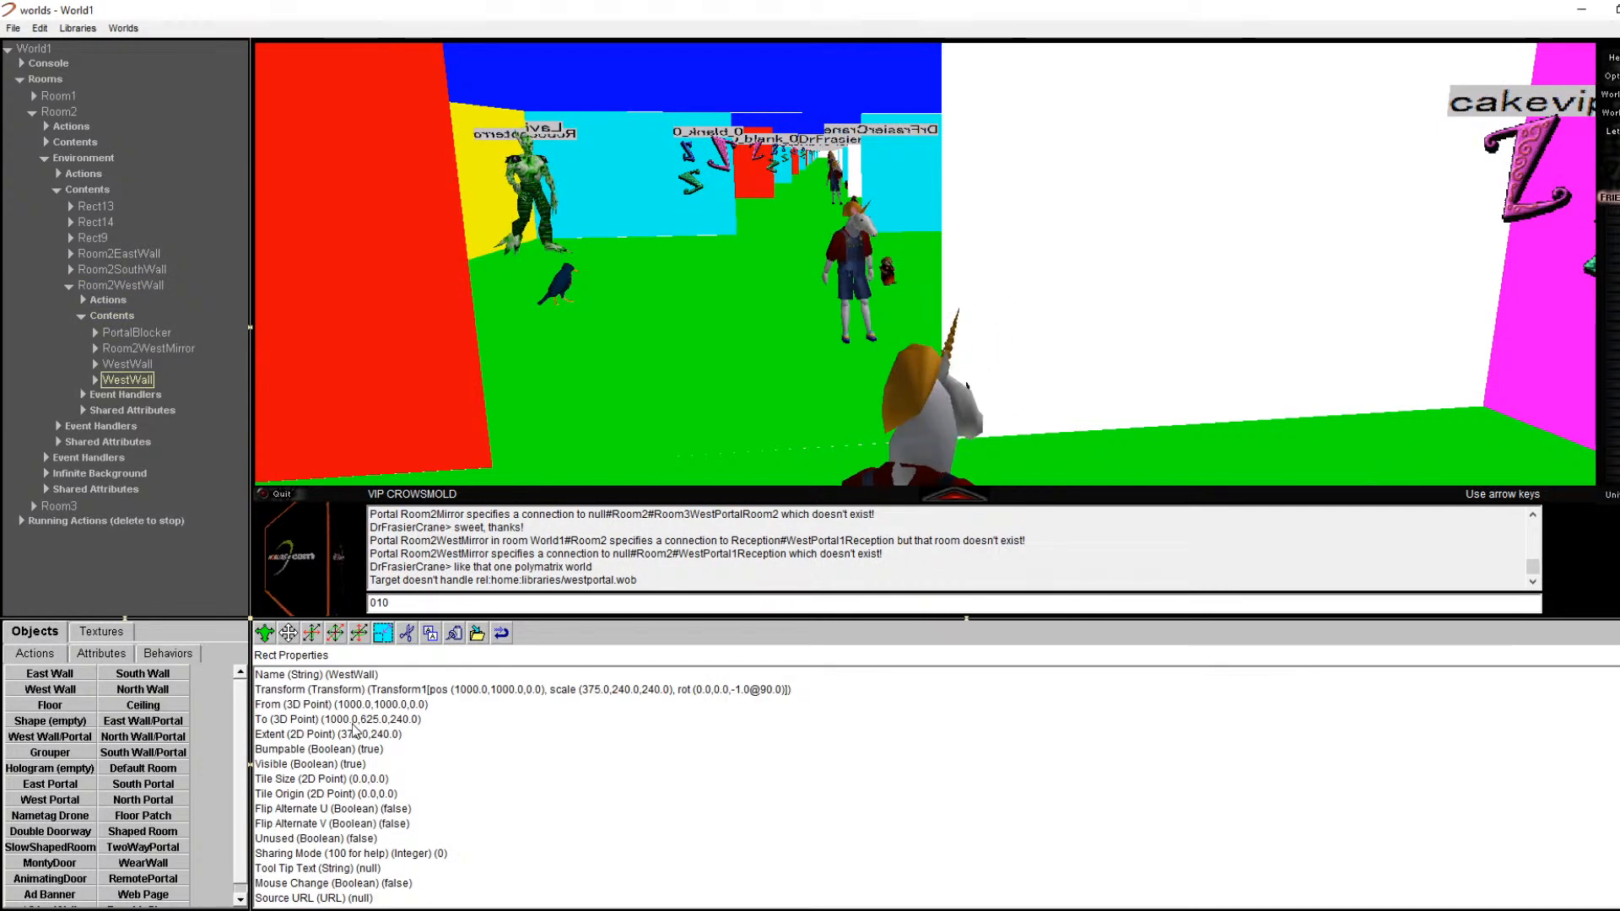
Step: Set the pasted wall's To point to (1000, 1000, 240)
double_click(397, 705)
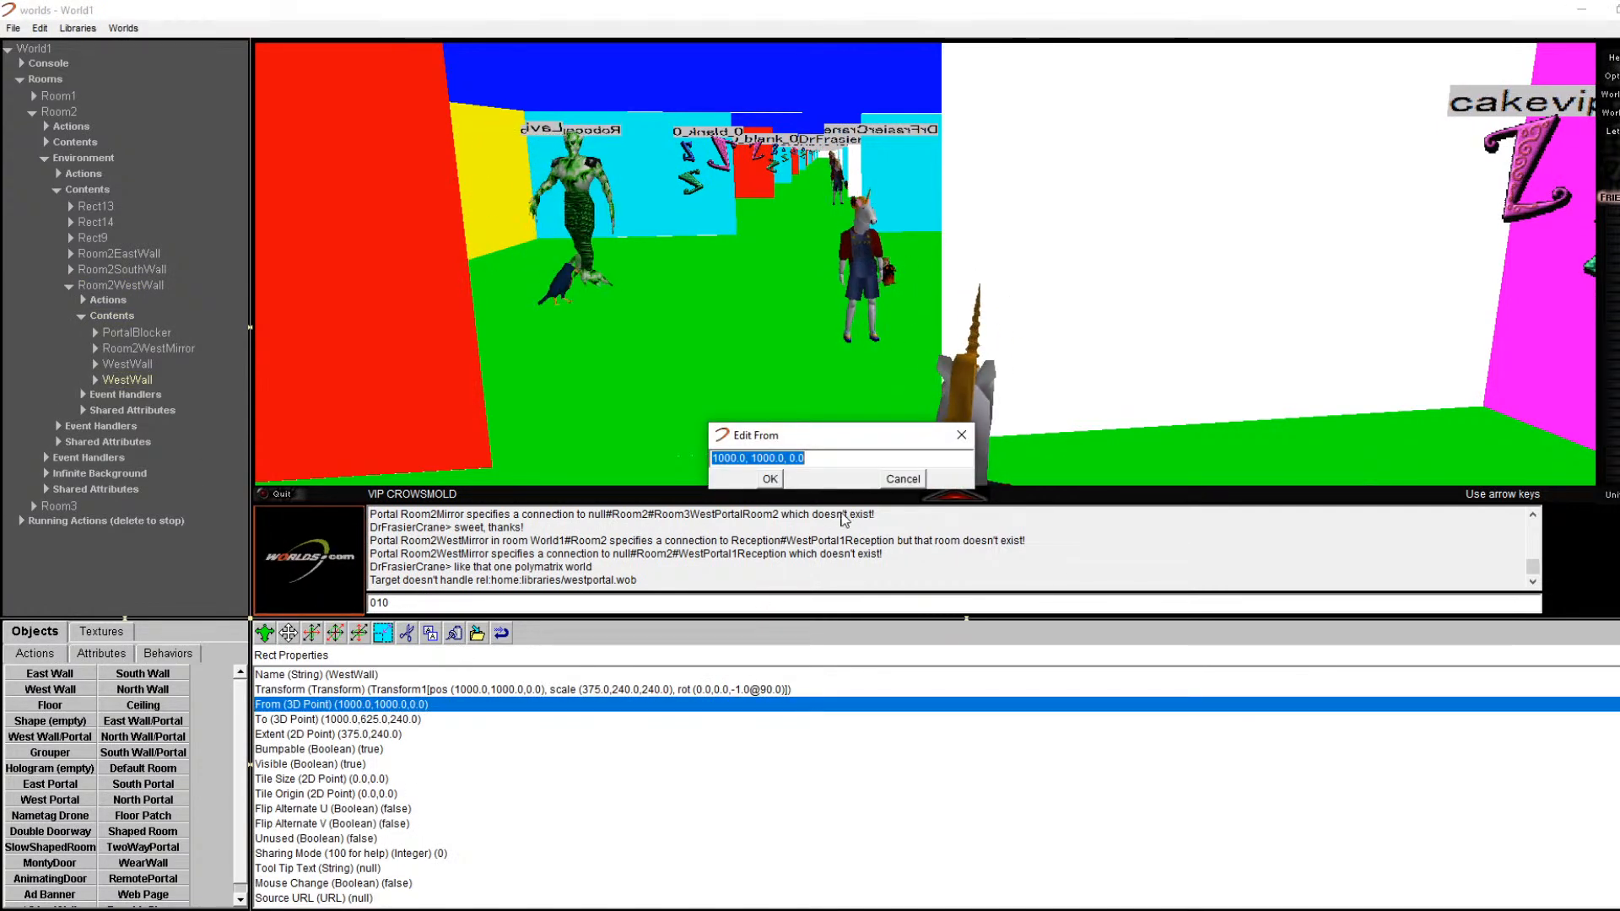
click(913, 482)
double_click(392, 719)
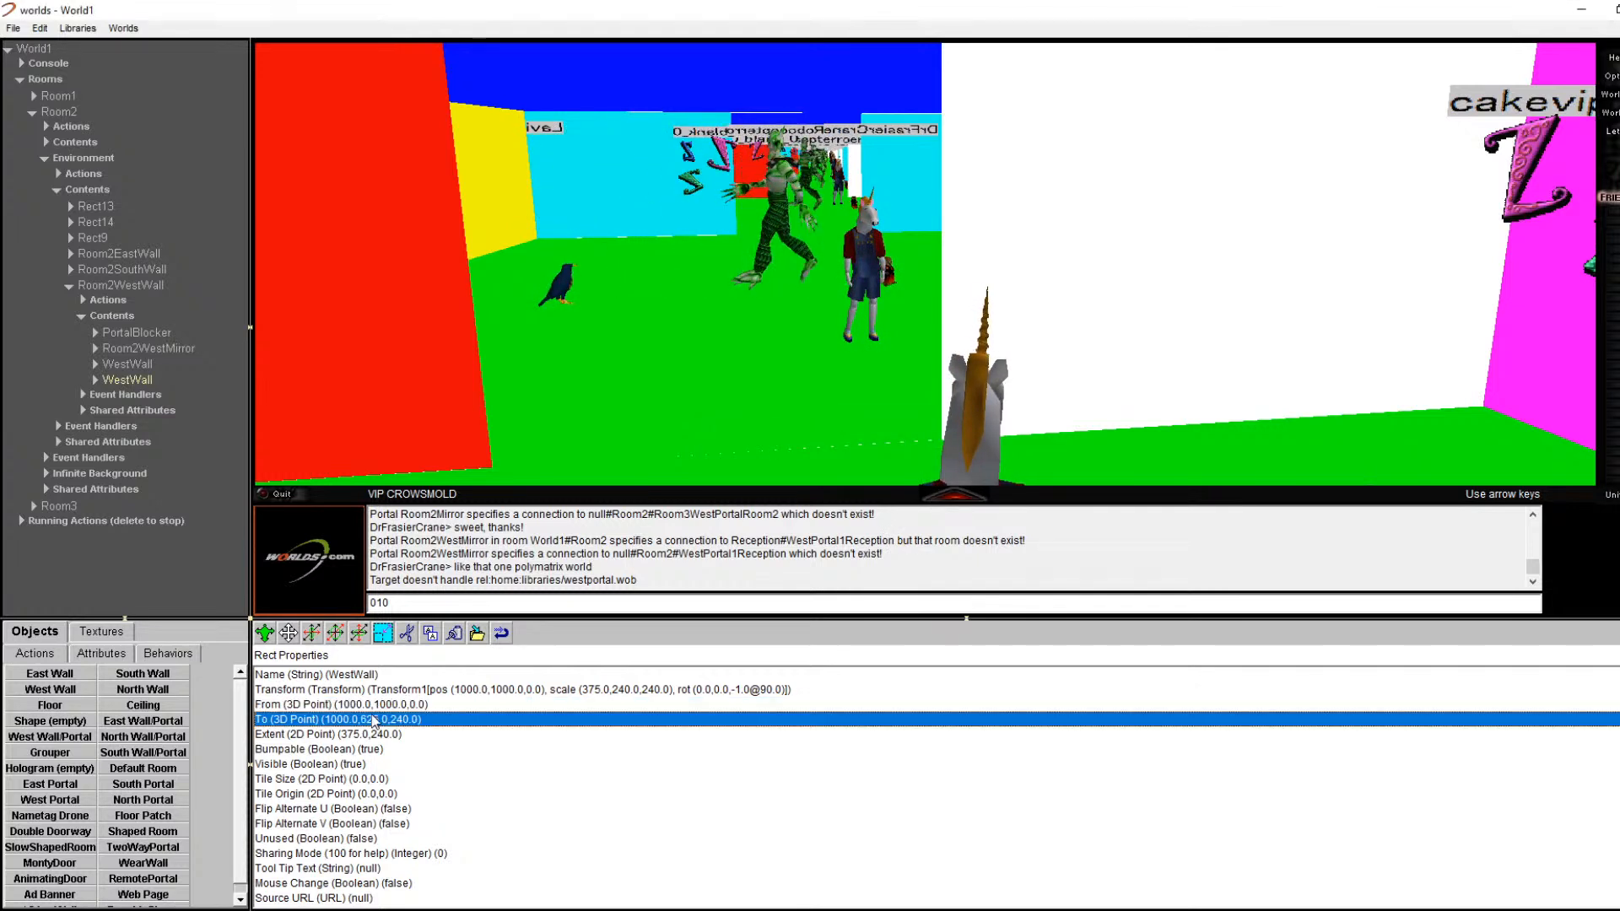
click(769, 457)
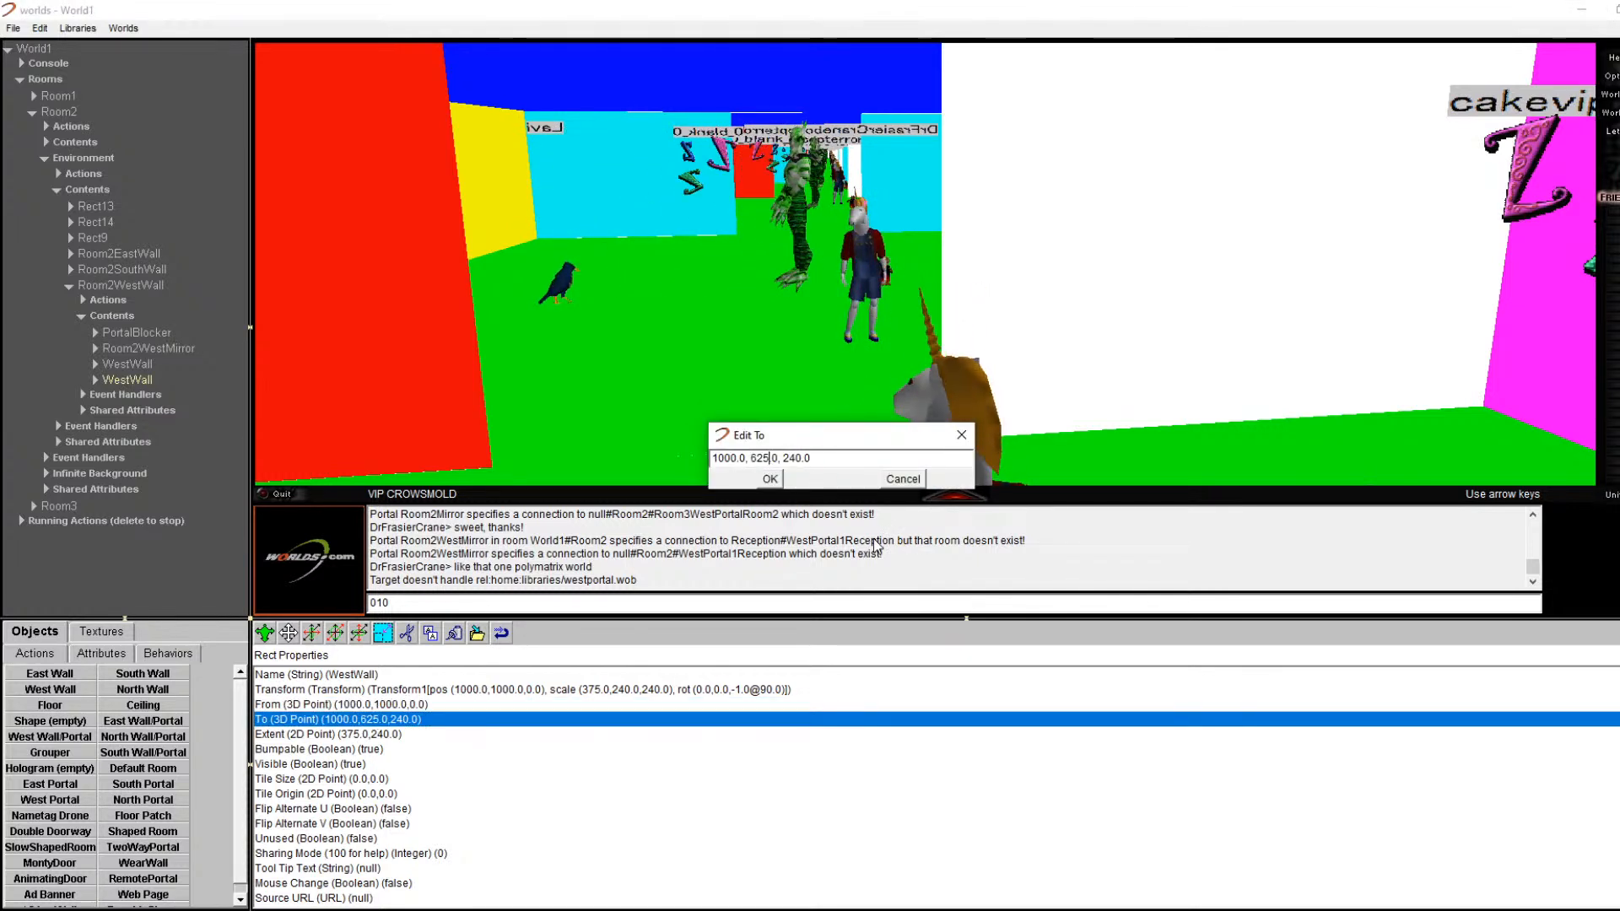
text(325.)
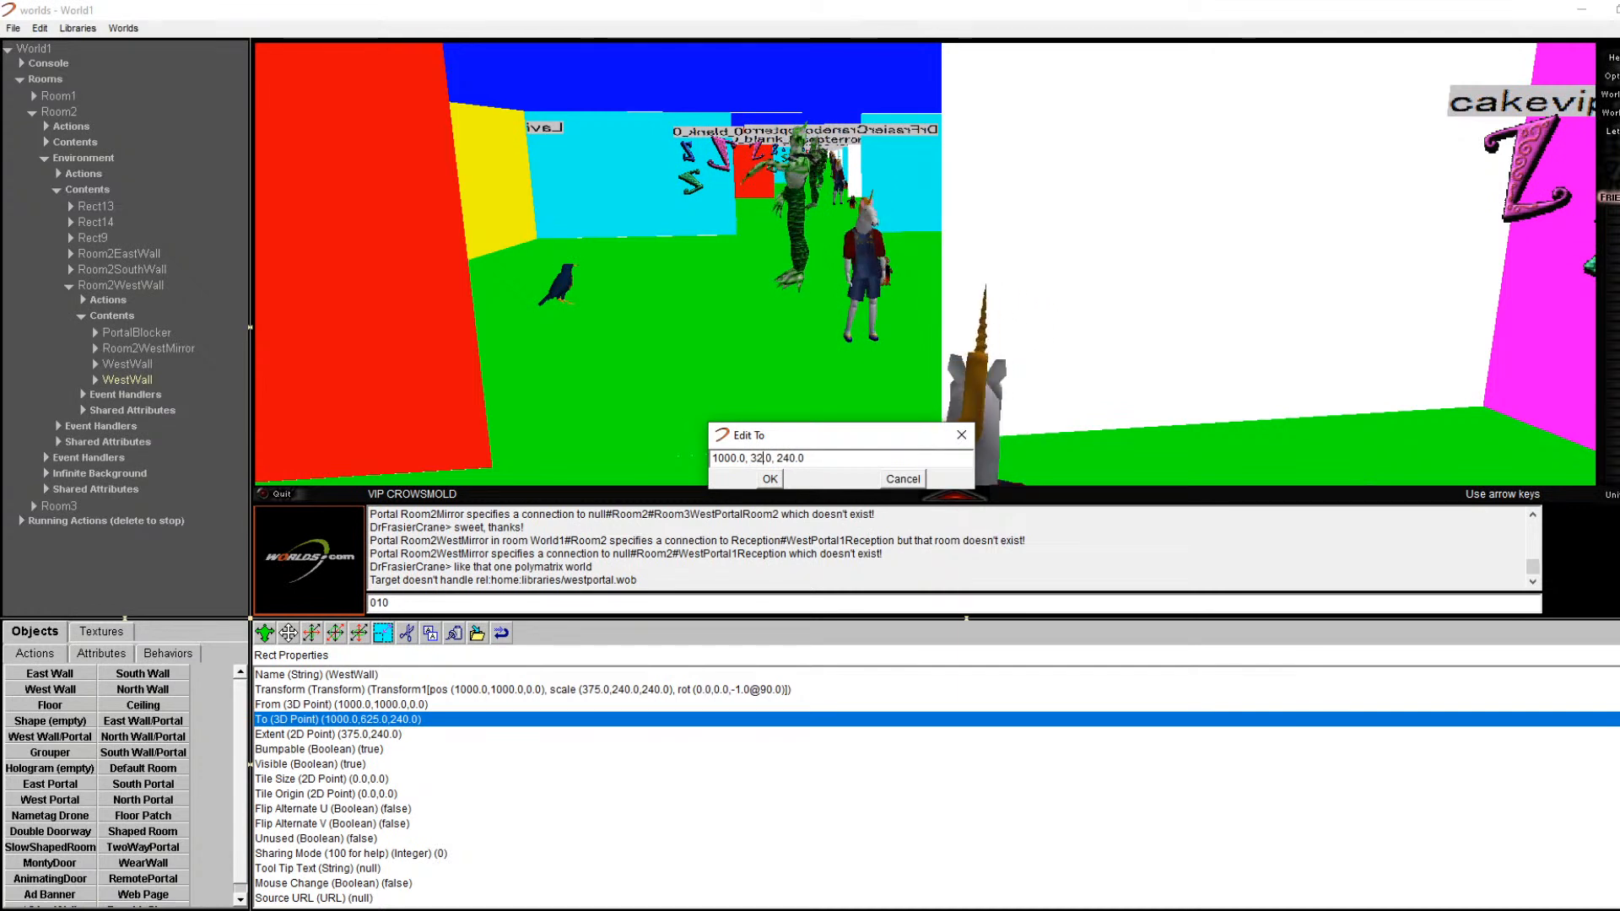
key(Return)
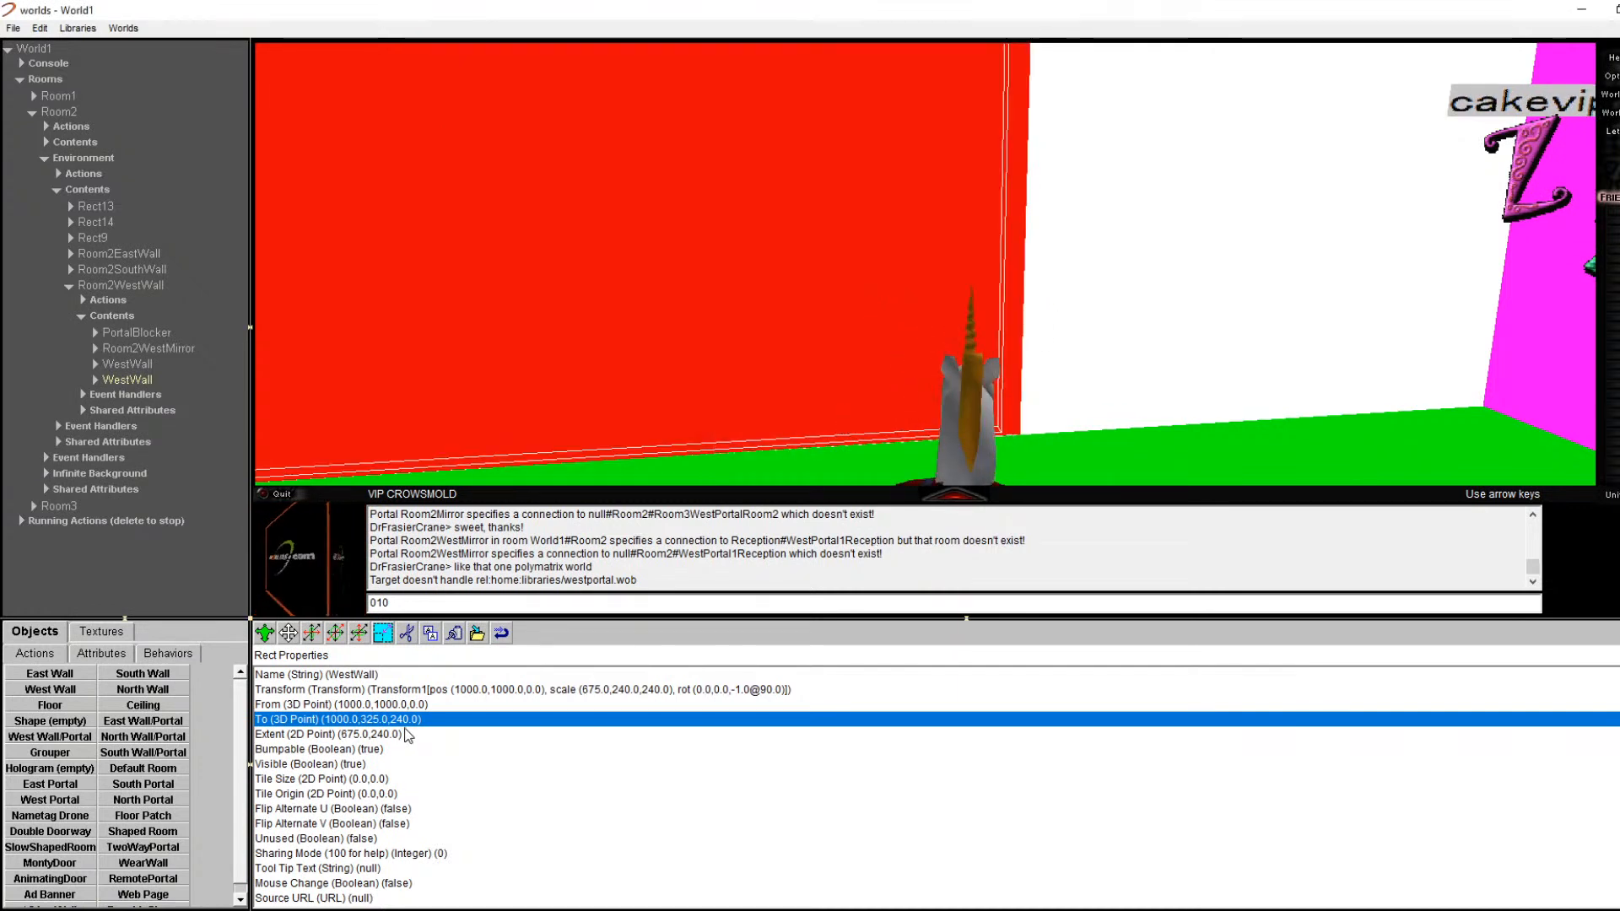
double_click(498, 718)
click(769, 459)
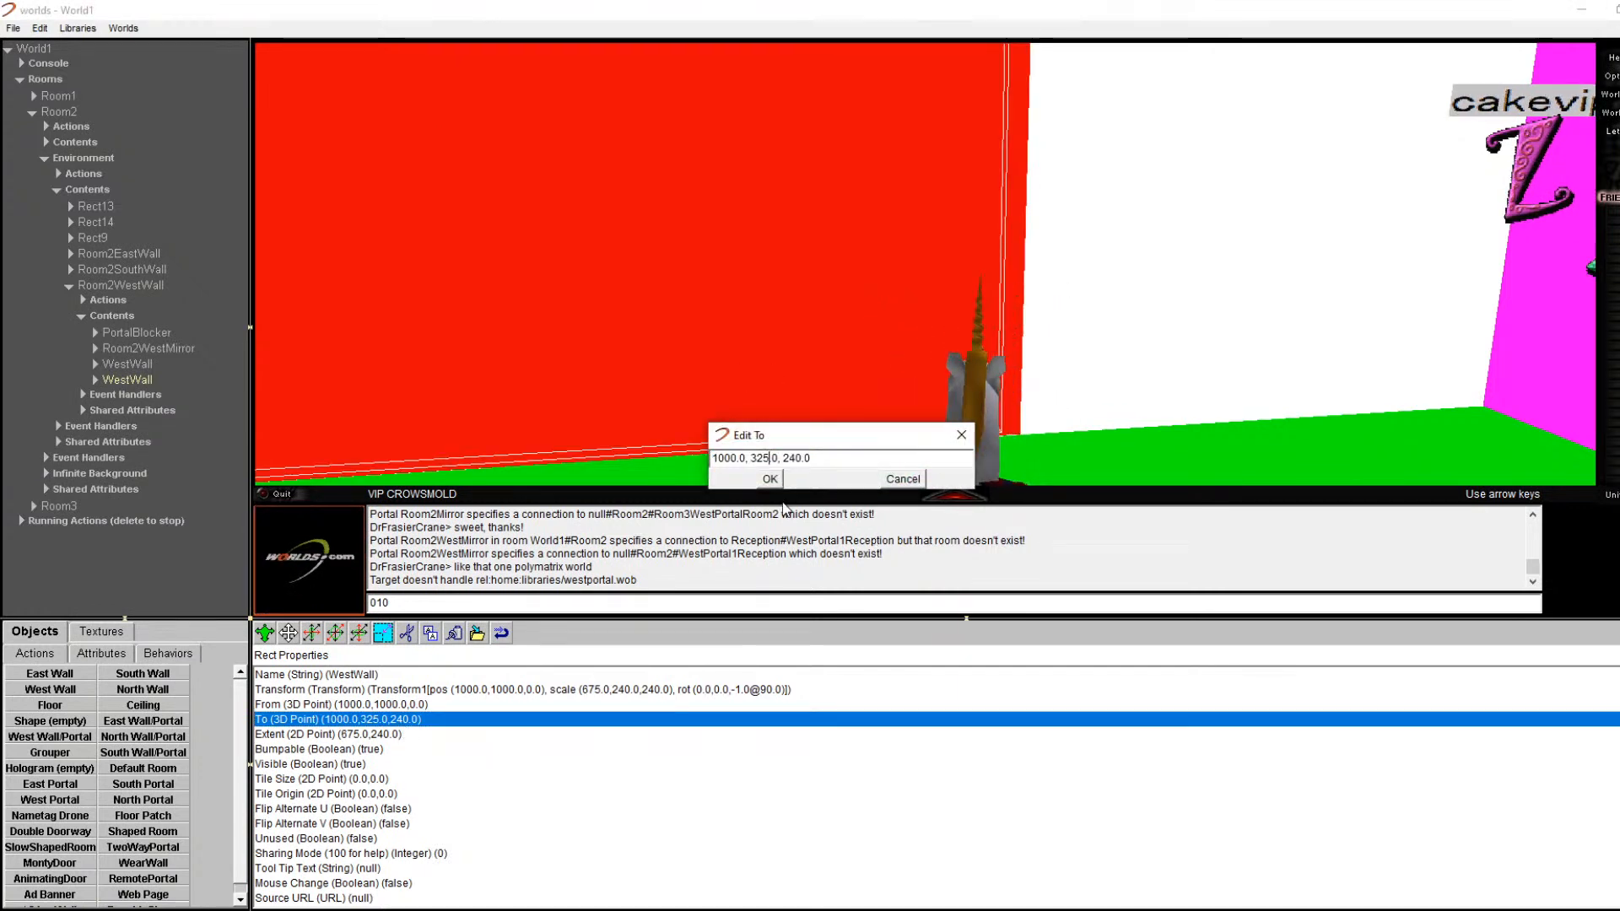
key(Right)
key(Right)
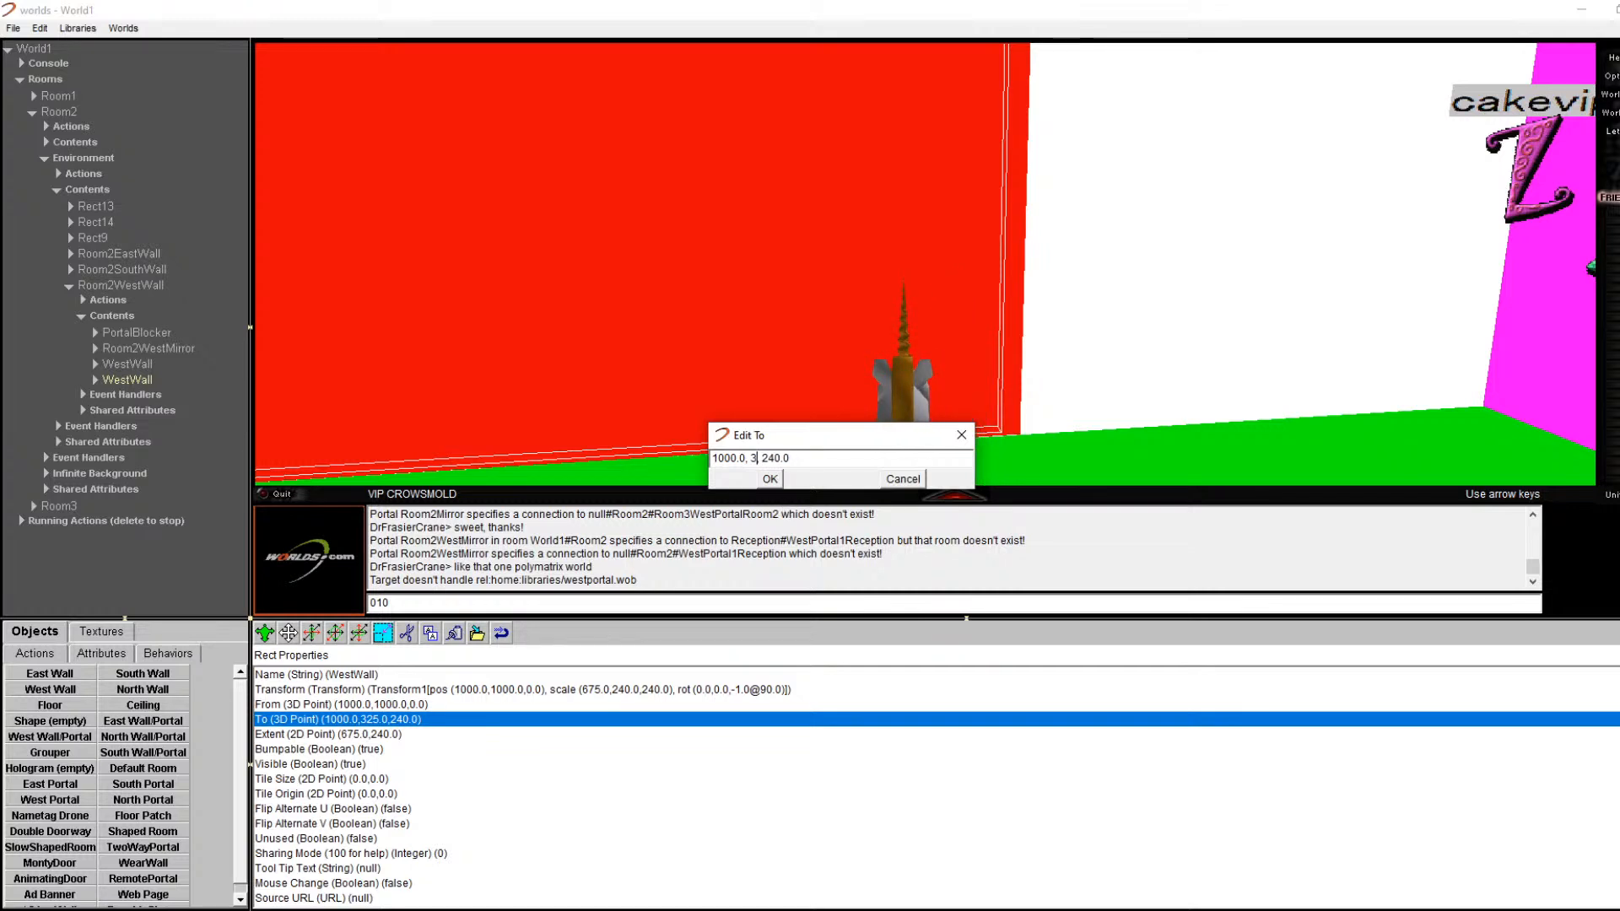
text(1000)
key(Return)
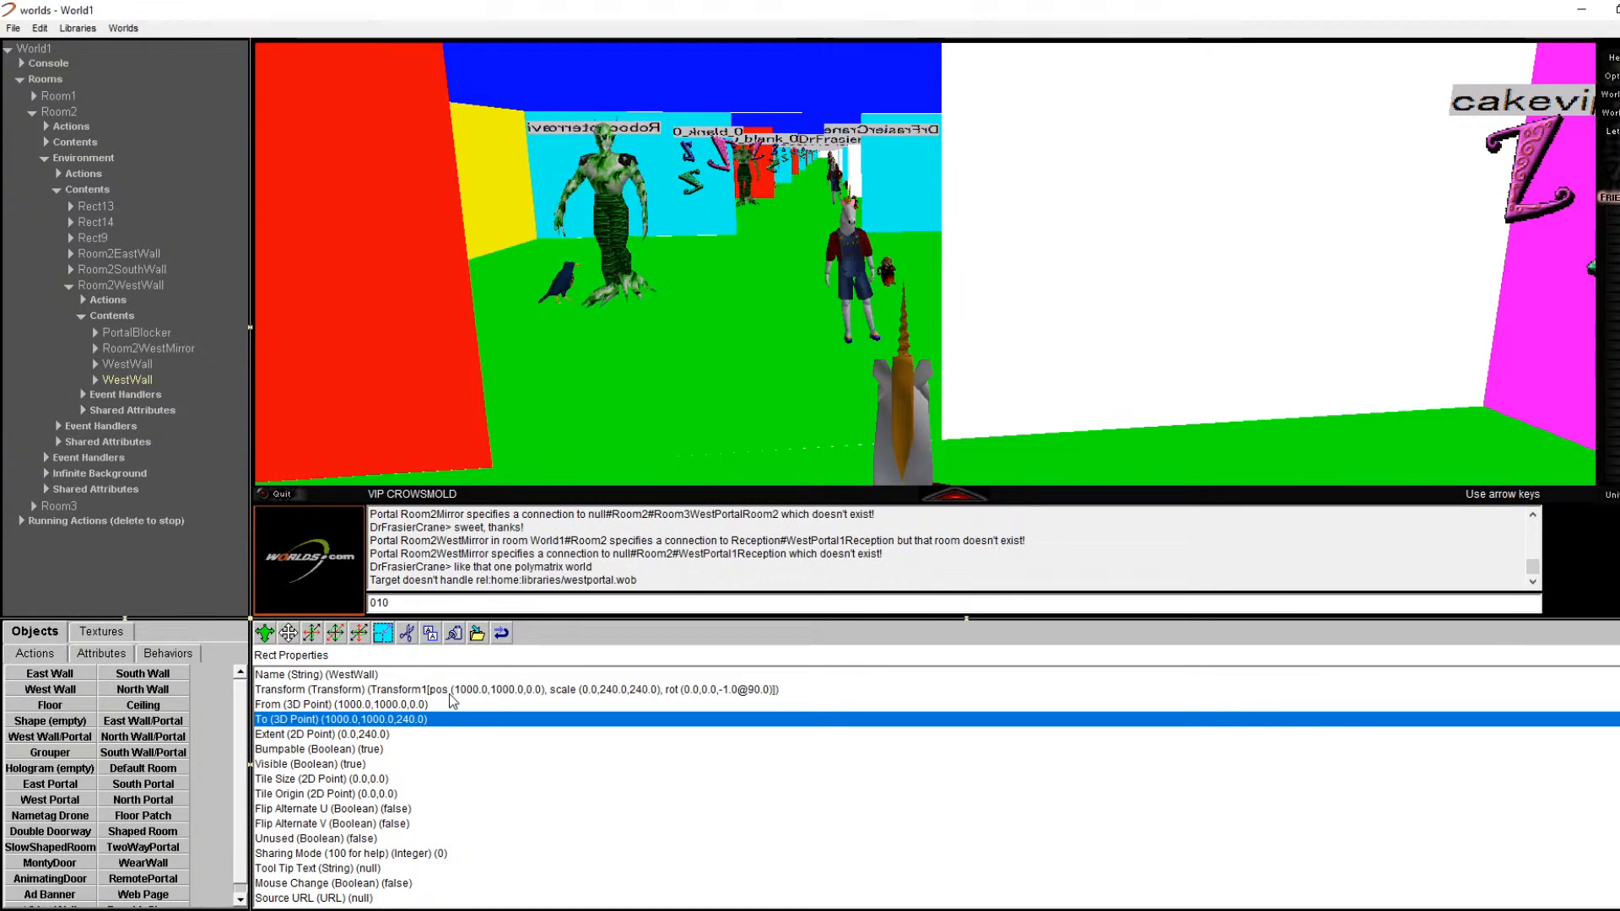
Step: Change the pasted wall's From point y value to 675
double_click(434, 721)
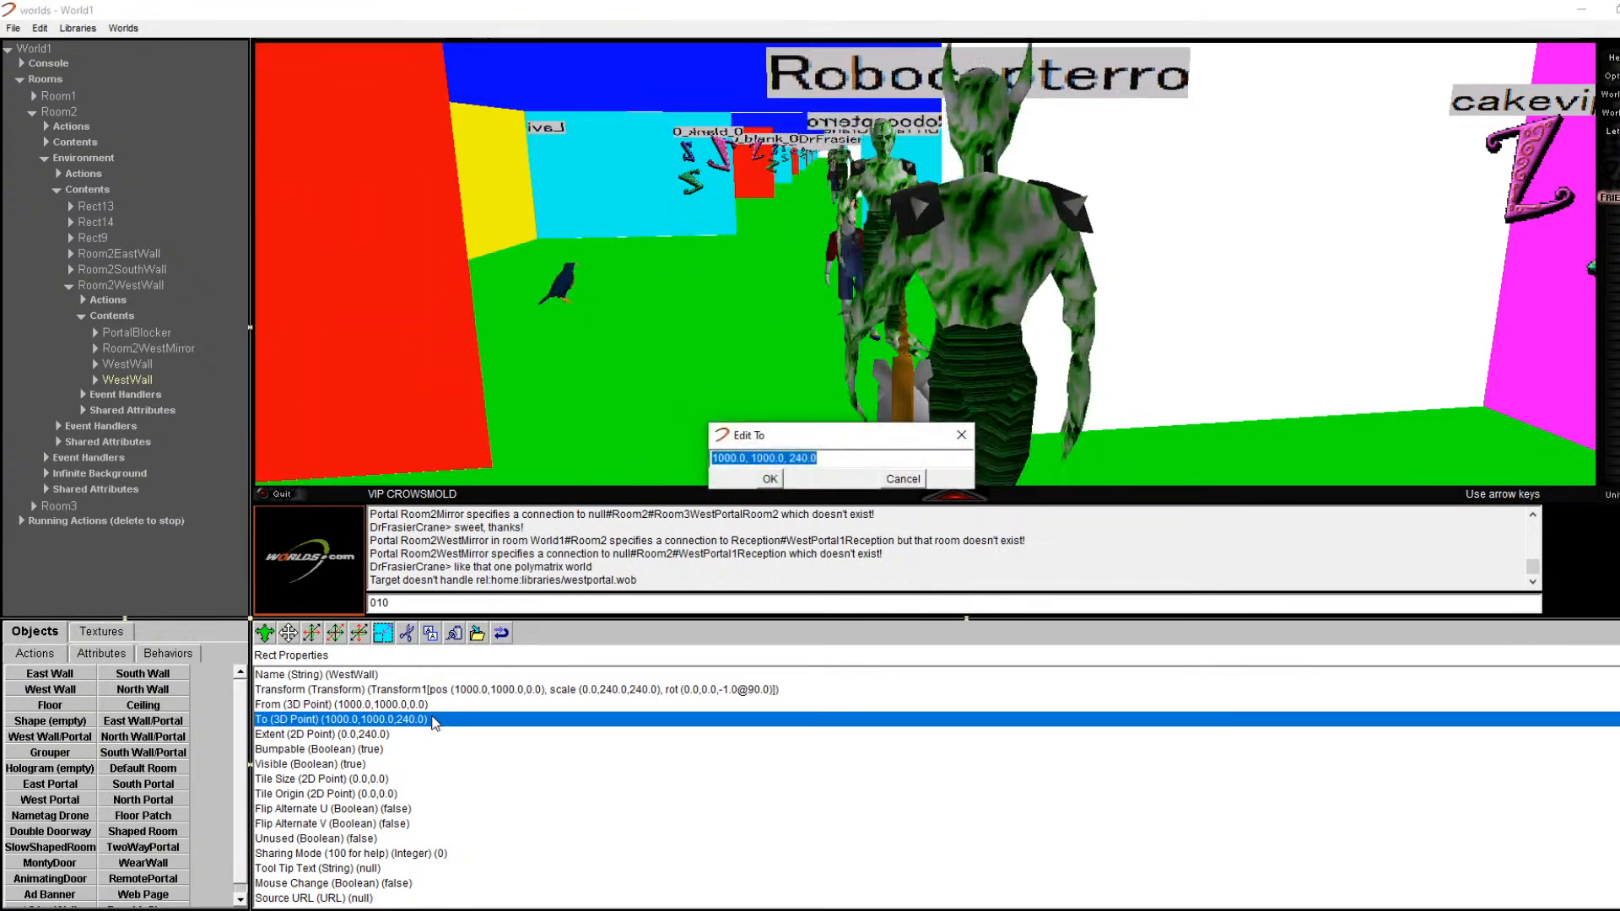
click(903, 479)
double_click(393, 704)
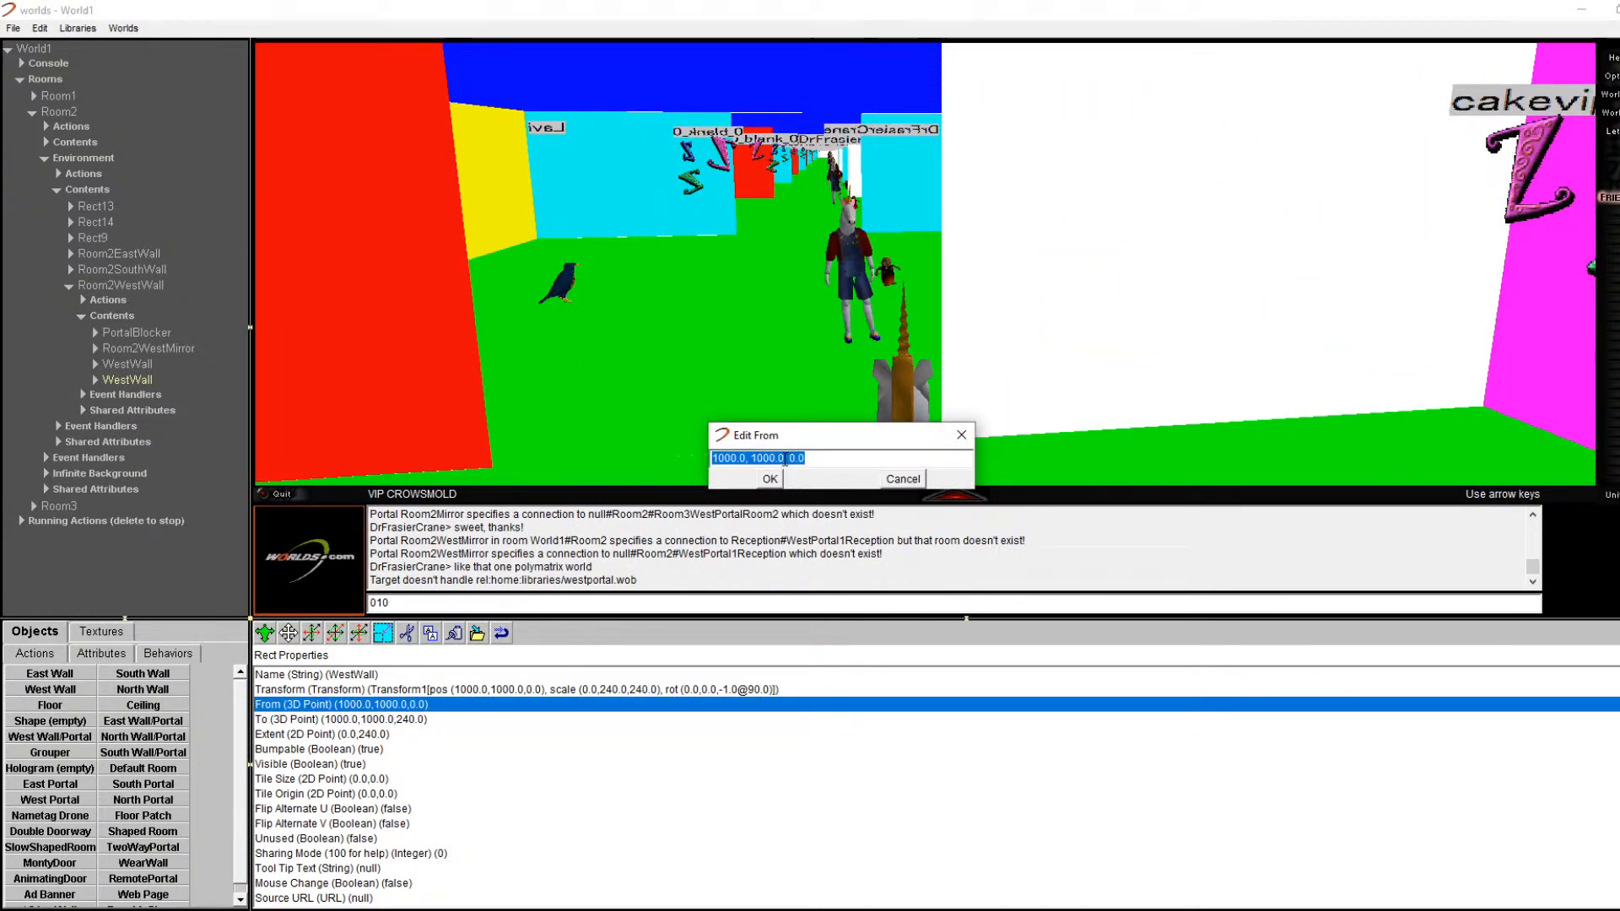
click(781, 457)
key(BackSpace)
key(BackSpace)
key(BackSpace)
key(BackSpace)
key(BackSpace)
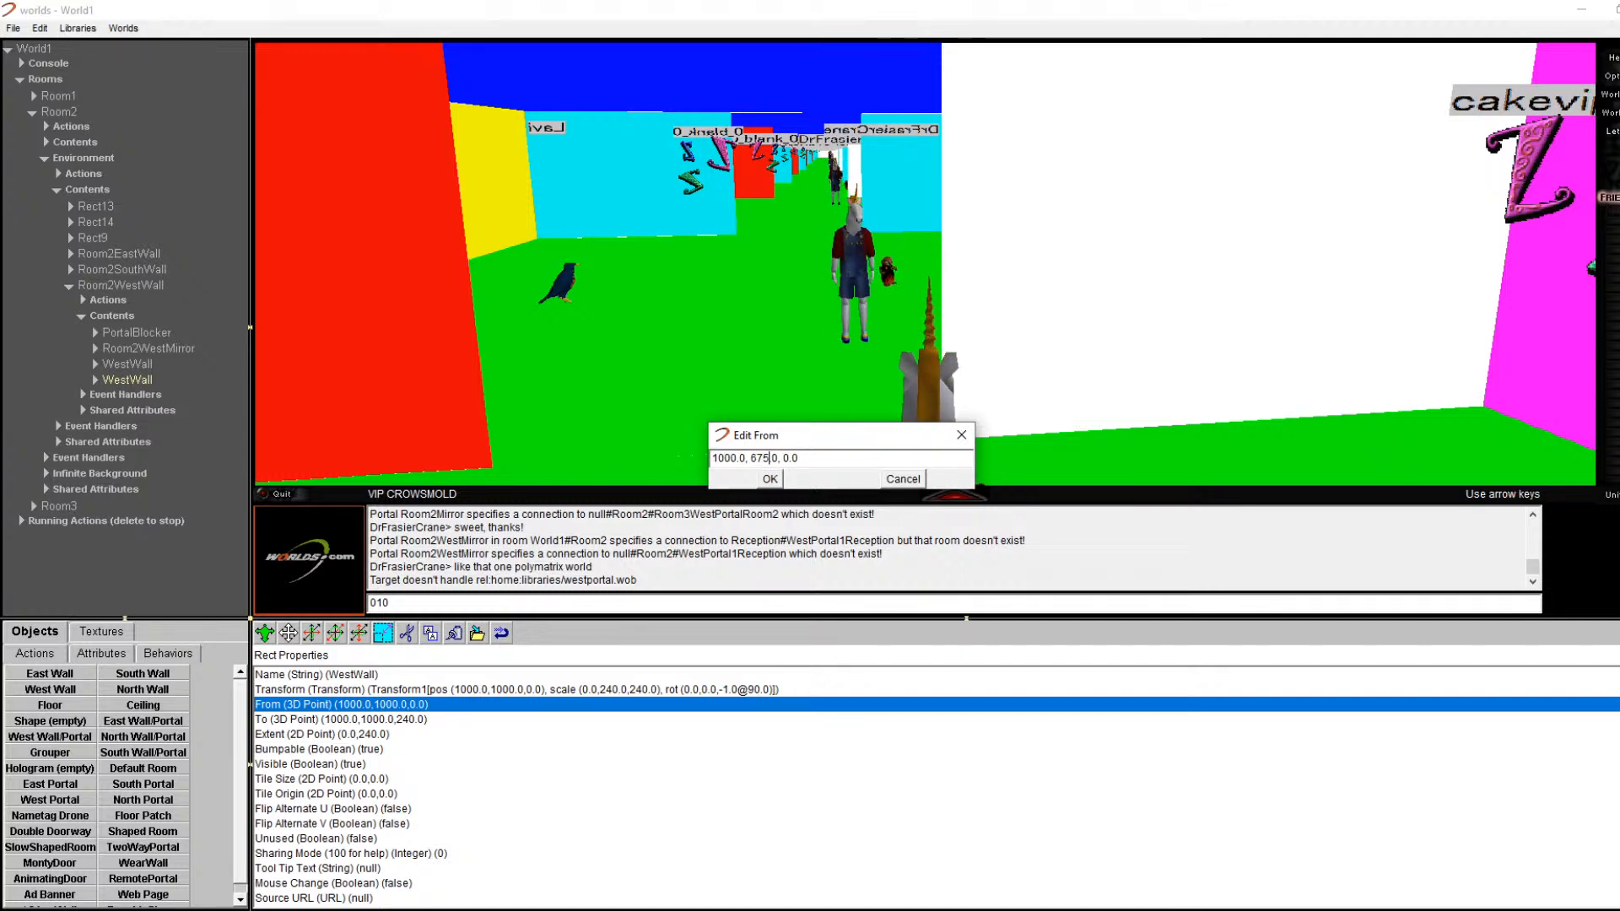
text(675)
click(788, 474)
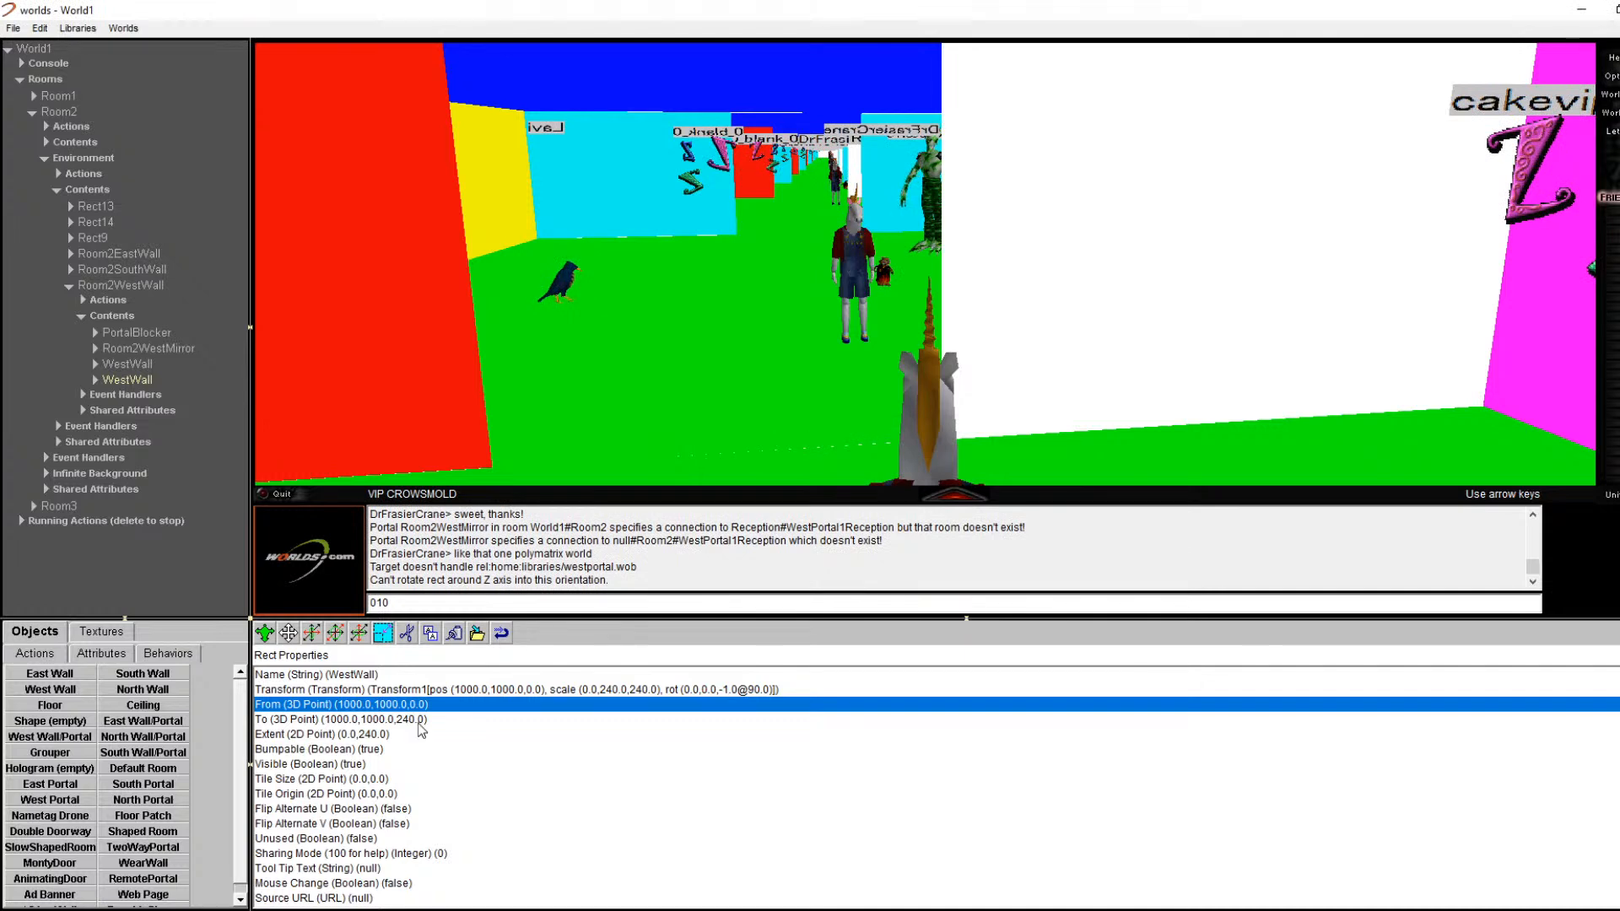
double_click(419, 722)
key(Escape)
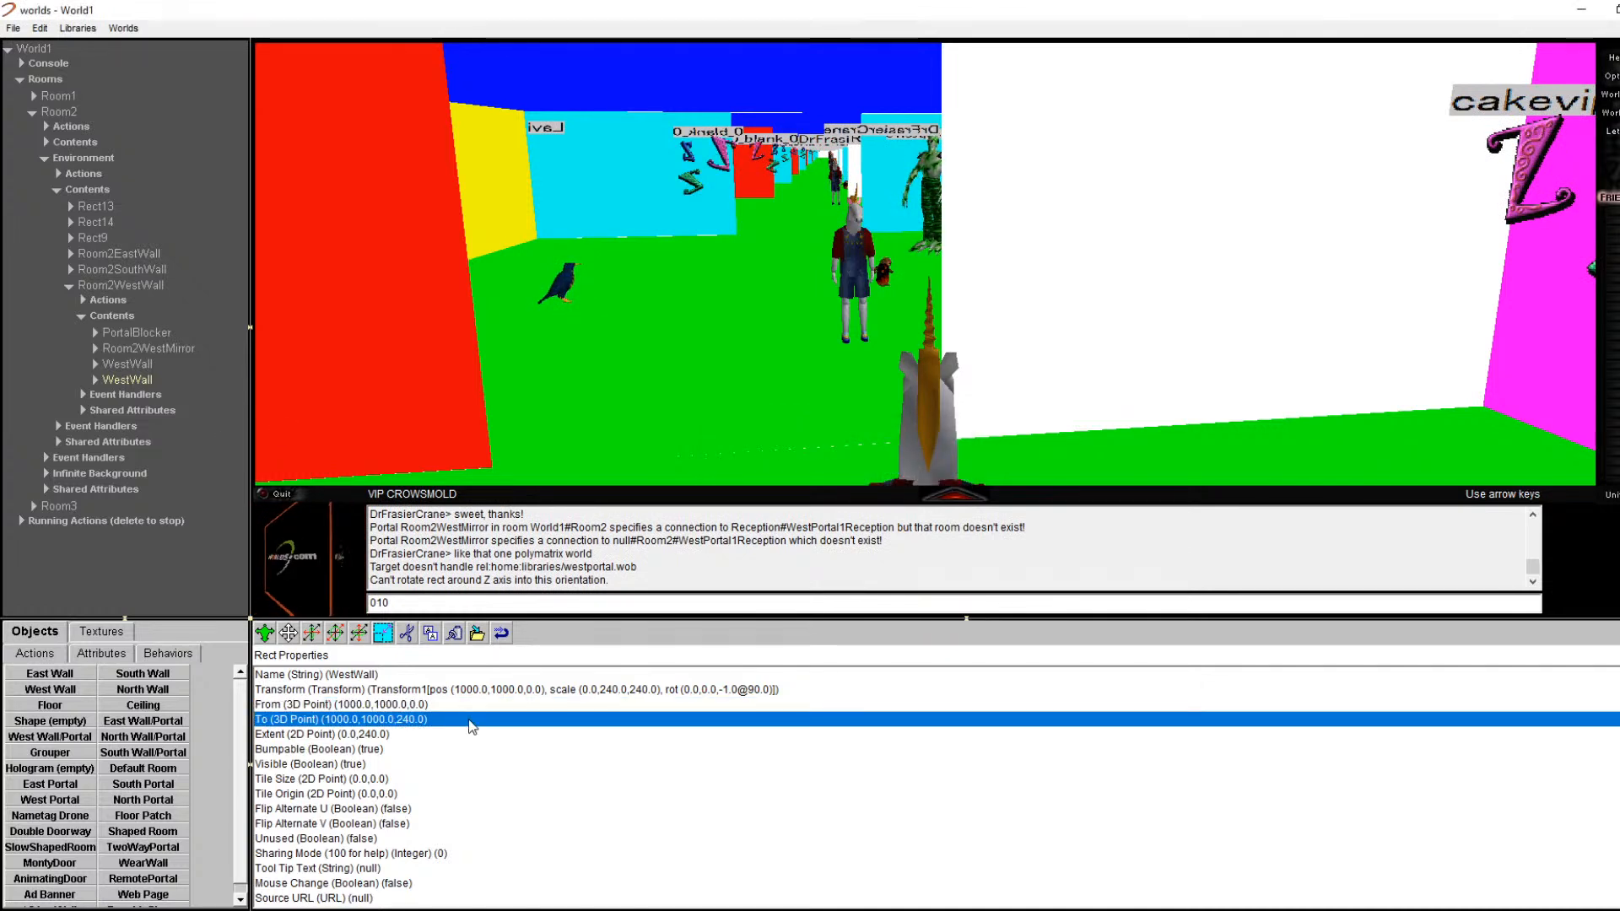
Step: Delete the resized WestWall from Room2 and duplicate the remaining WestWall
click(131, 381)
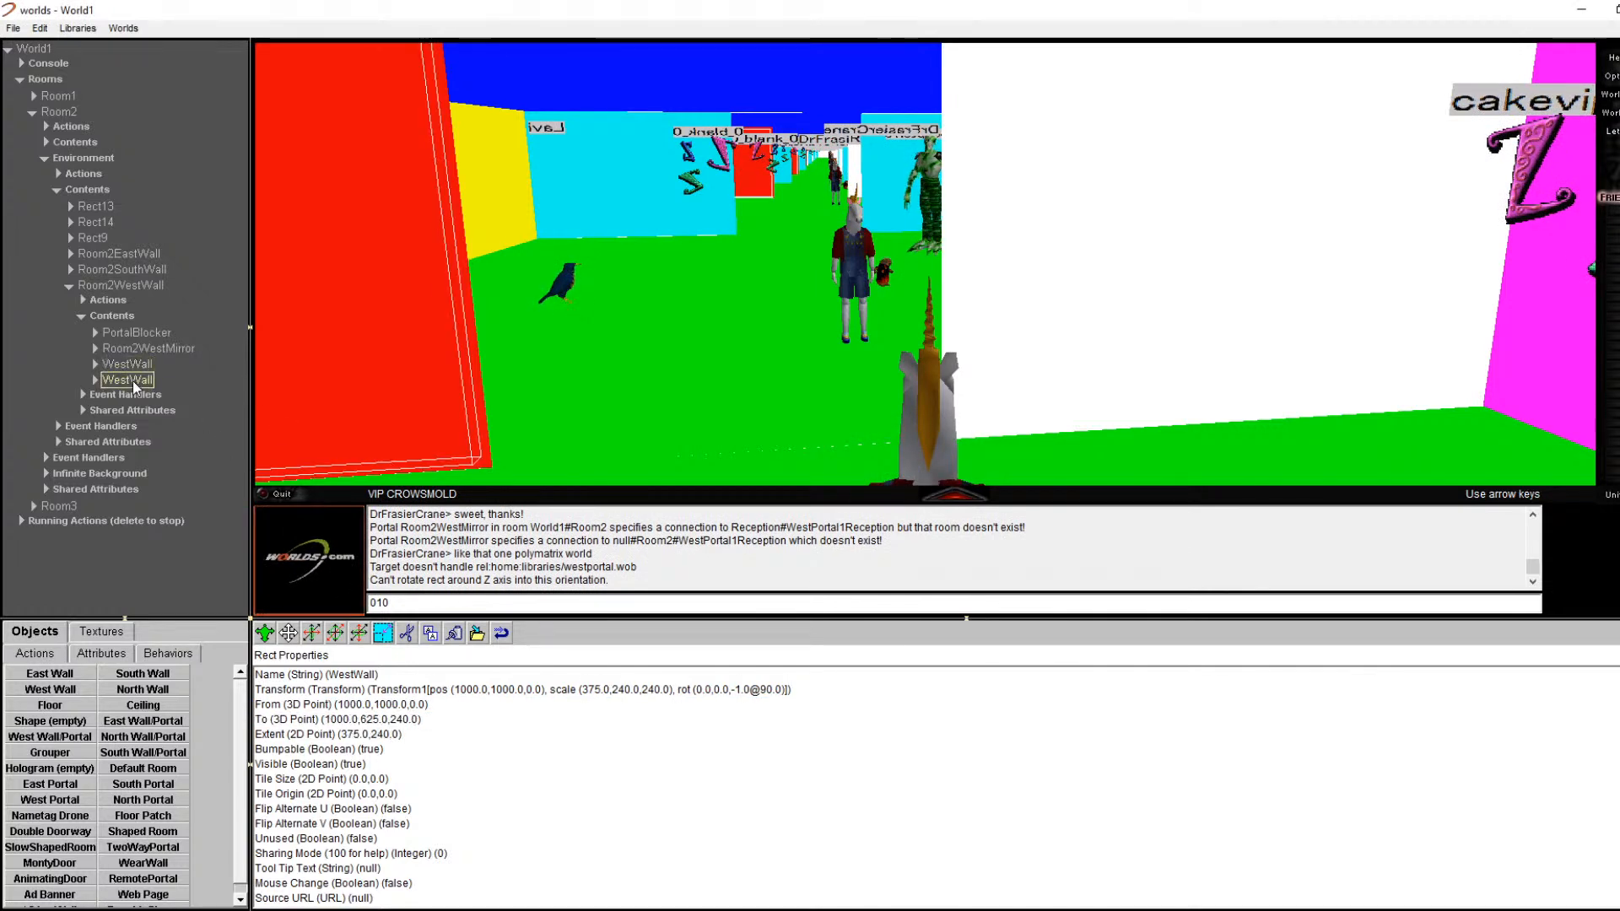
click(406, 639)
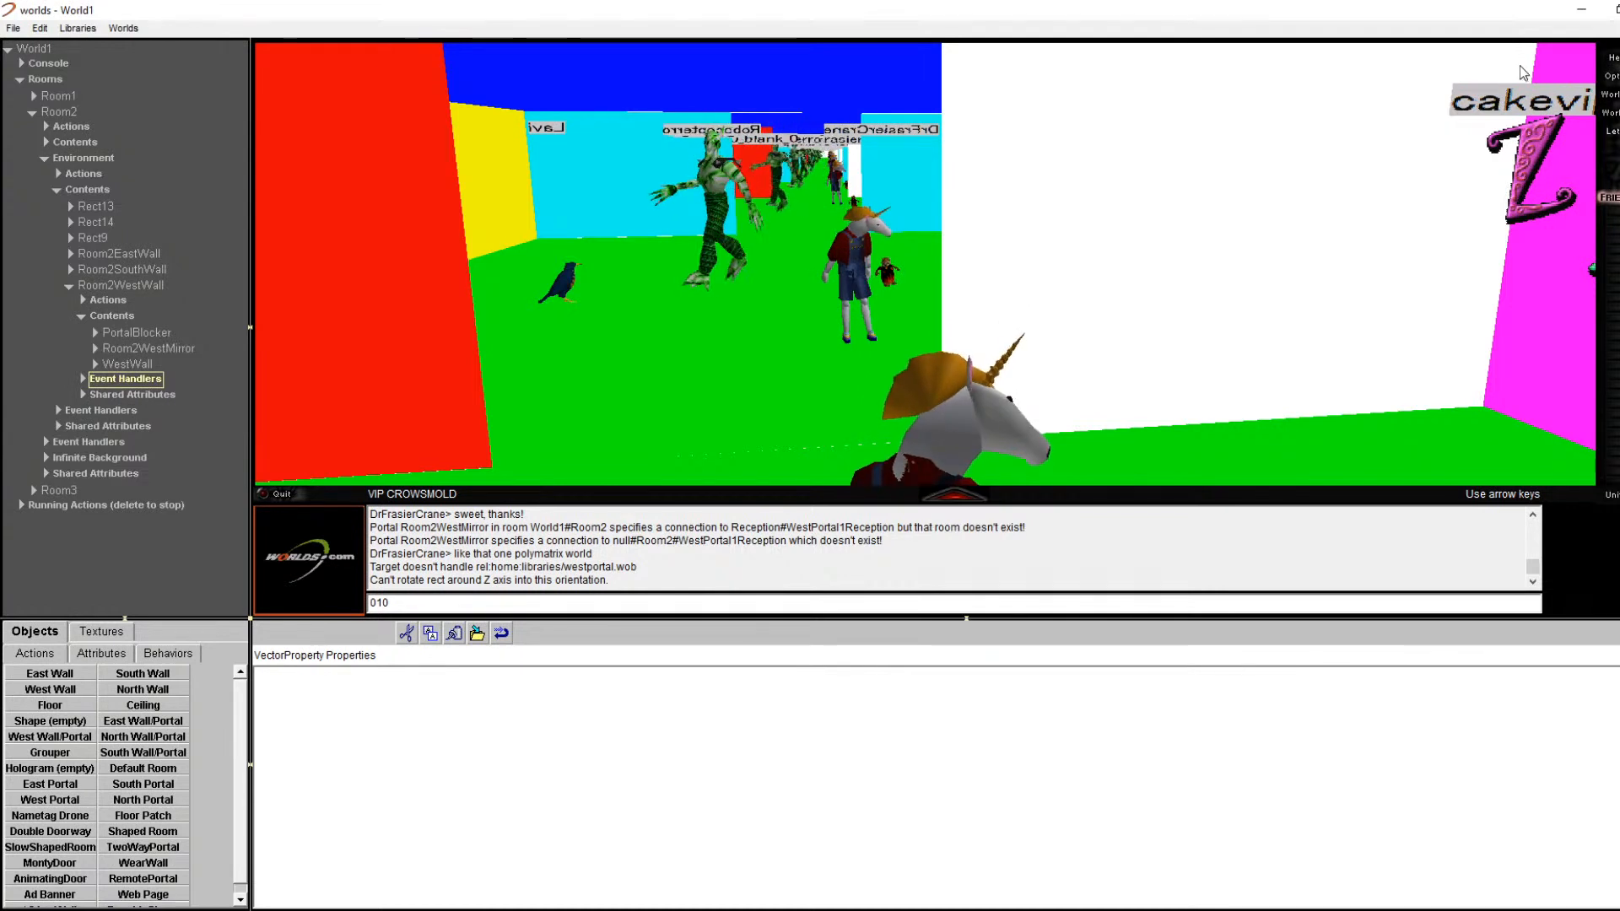
click(133, 283)
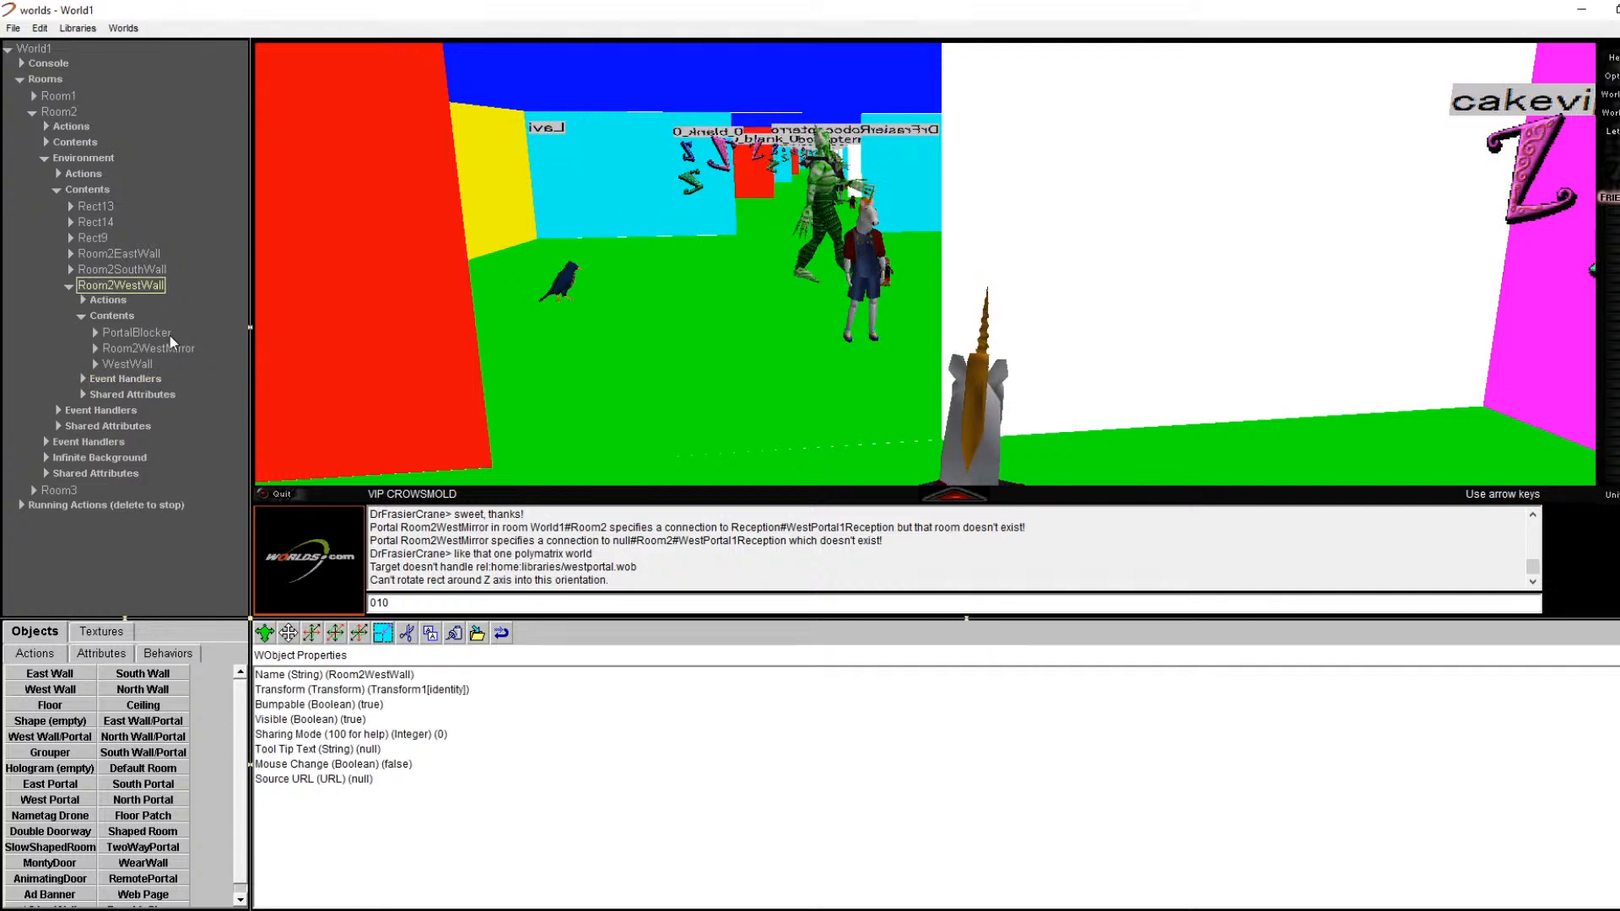
click(135, 349)
click(137, 364)
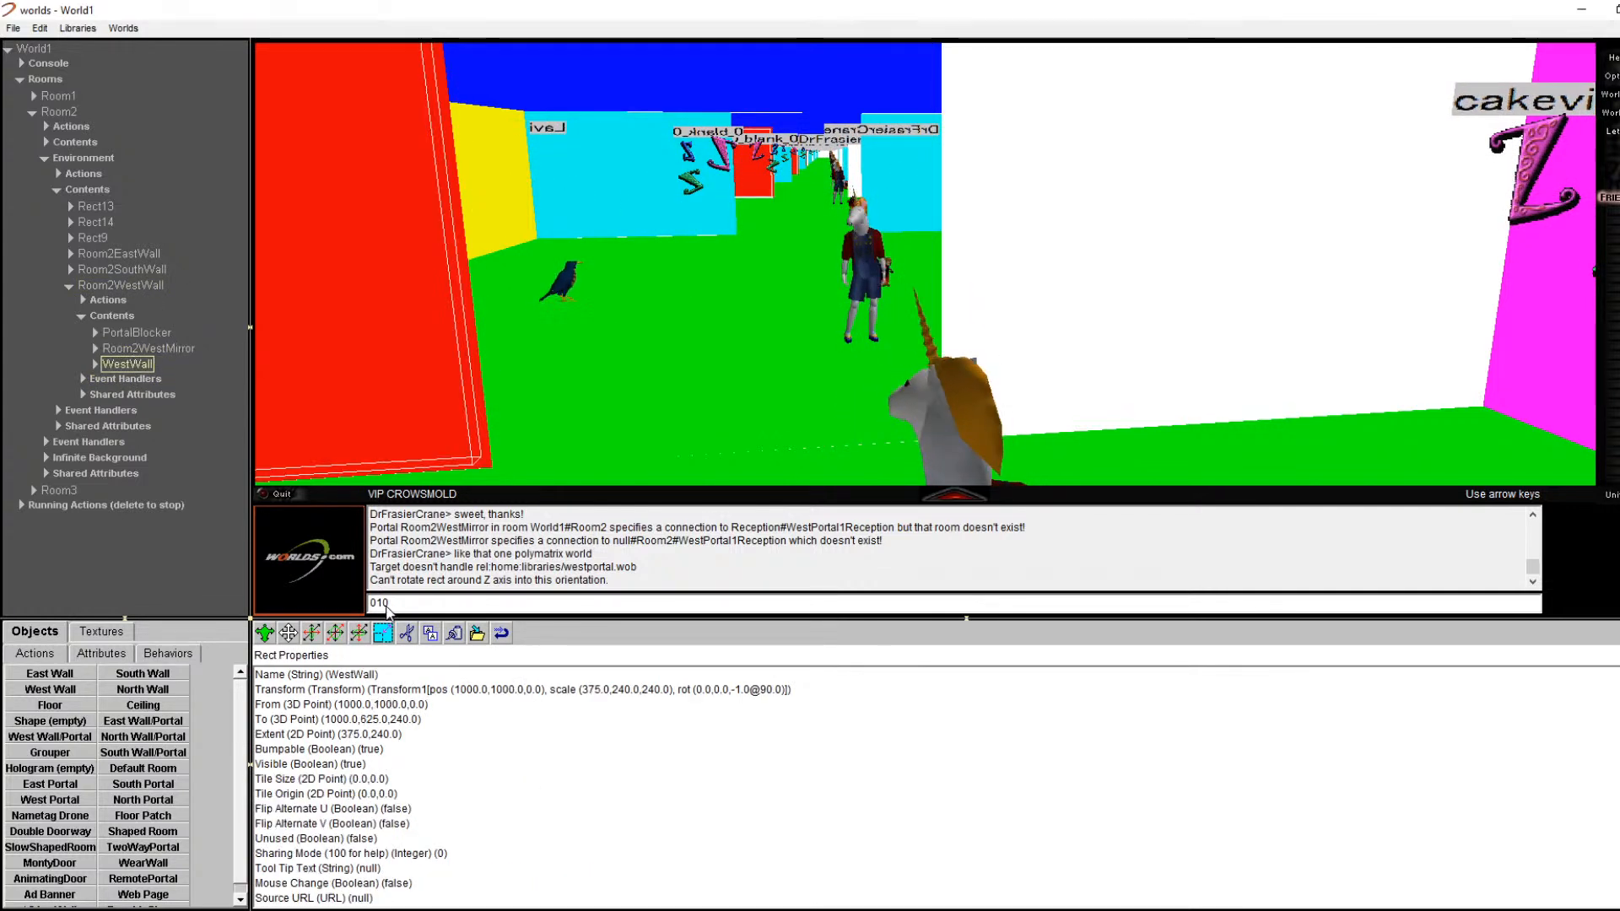
click(429, 634)
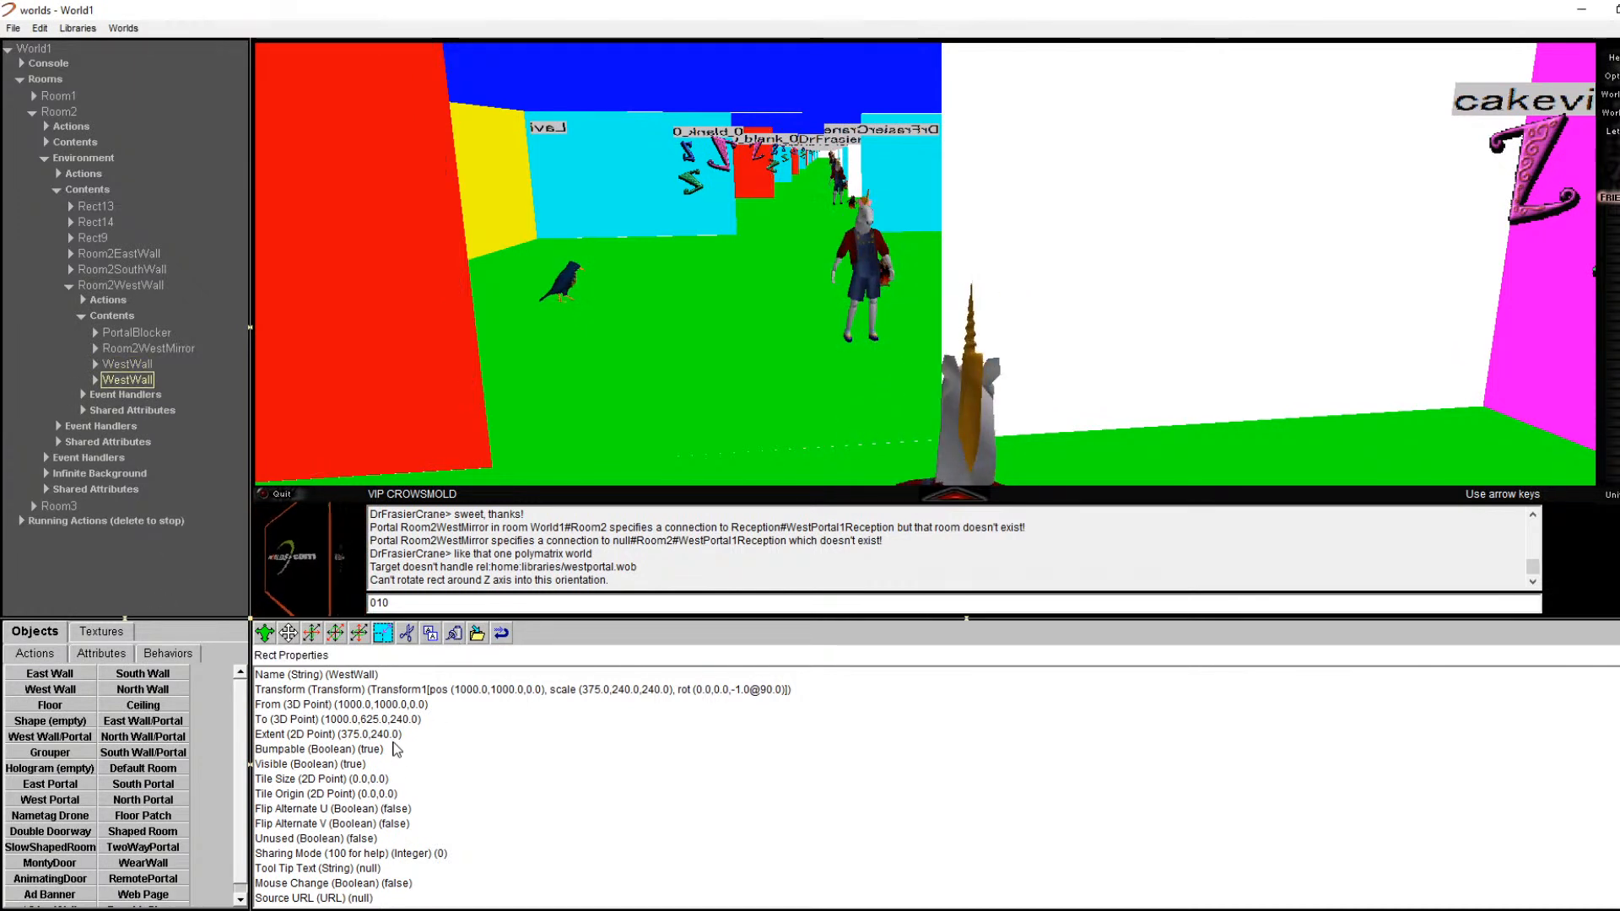
Step: Set the copy's end point y value to 0
double_click(342, 705)
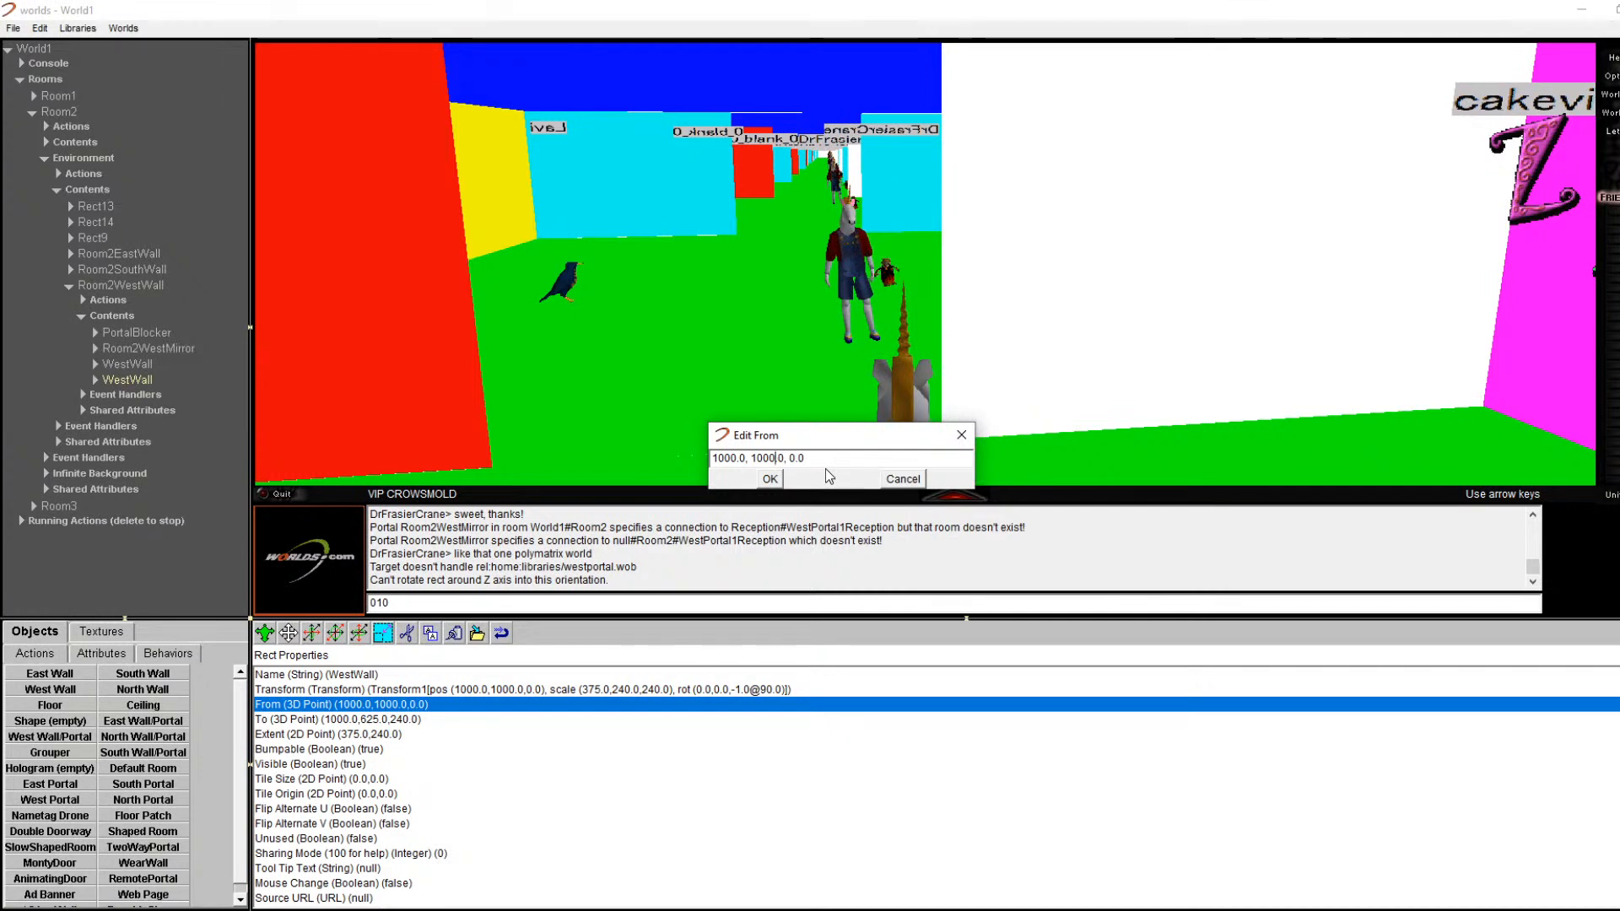
key(BackSpace)
key(BackSpace)
key(BackSpace)
key(BackSpace)
click(903, 479)
click(383, 724)
double_click(384, 724)
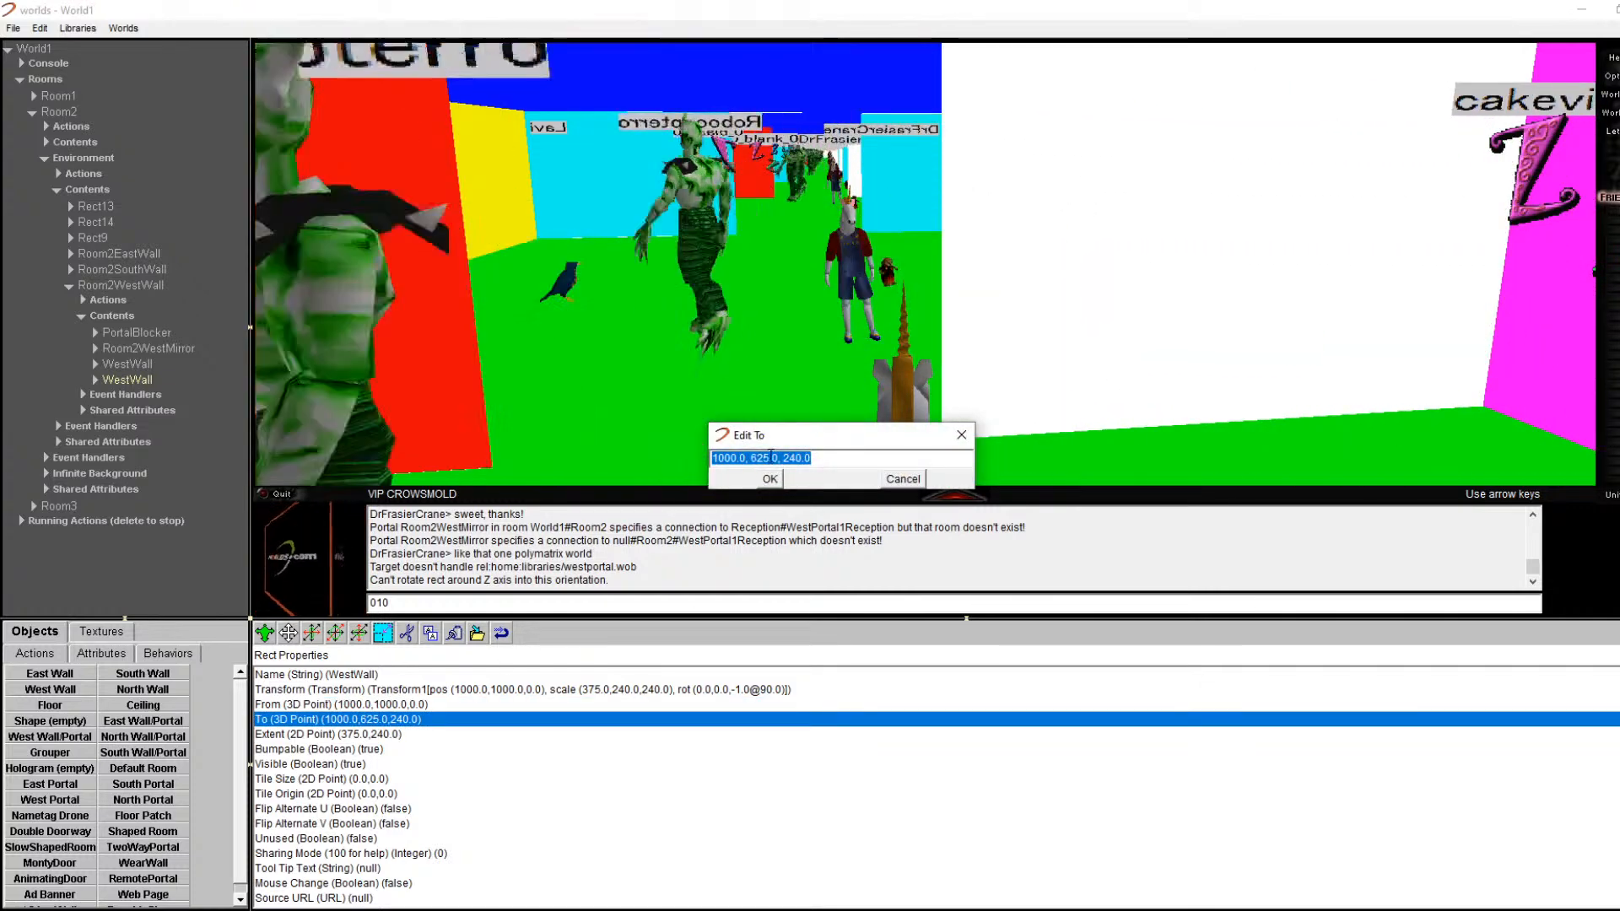
key(BackSpace)
key(BackSpace)
key(BackSpace)
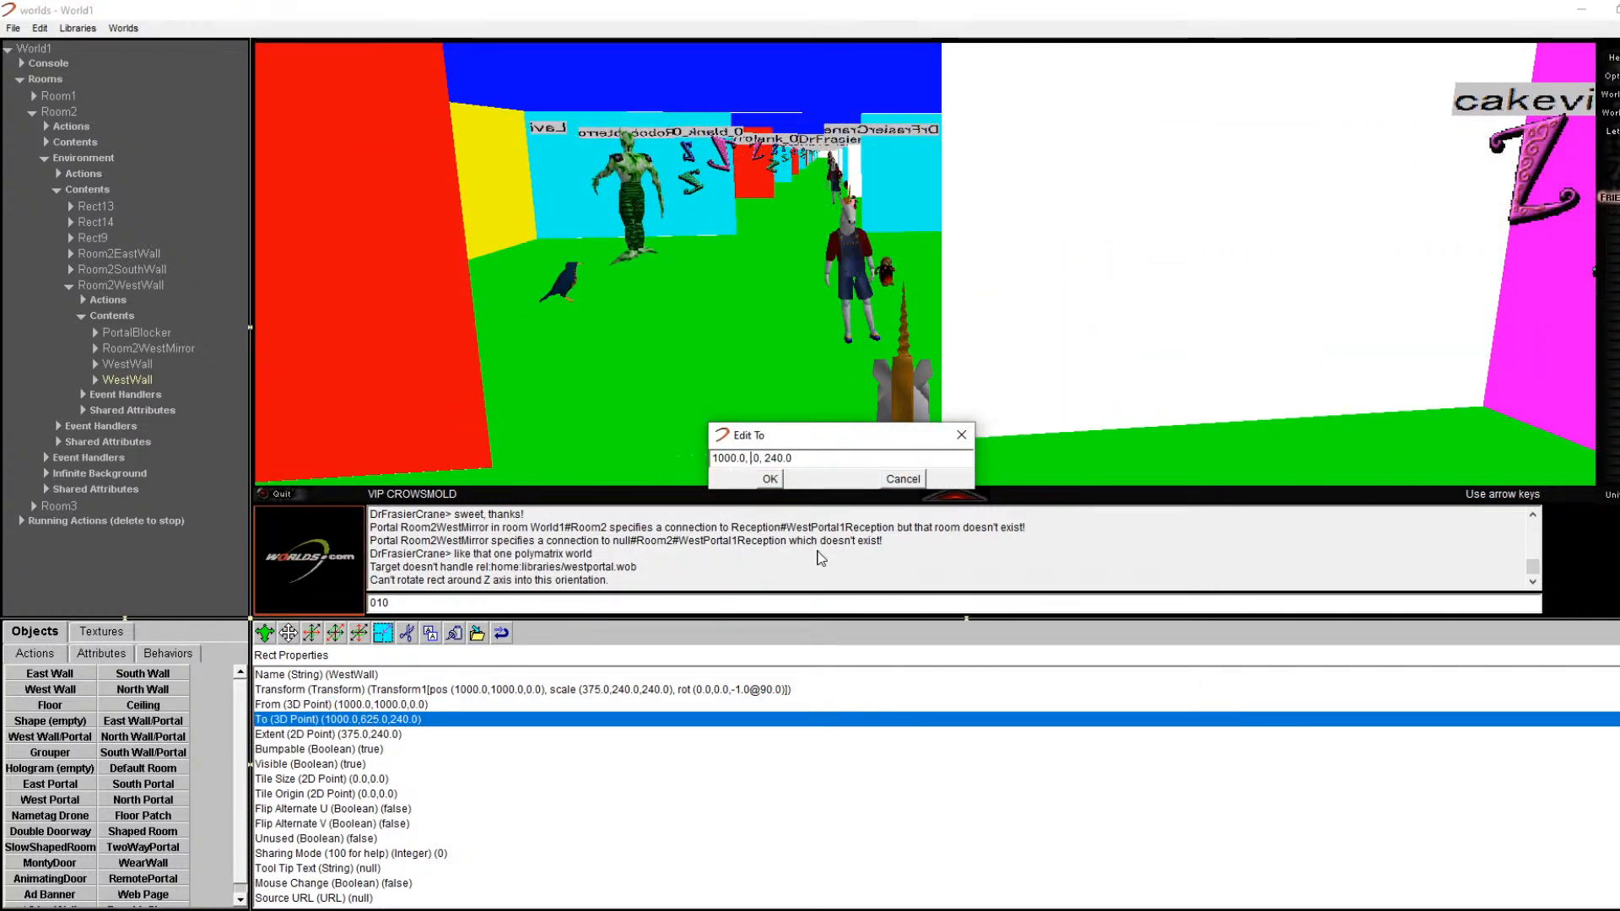
key(Return)
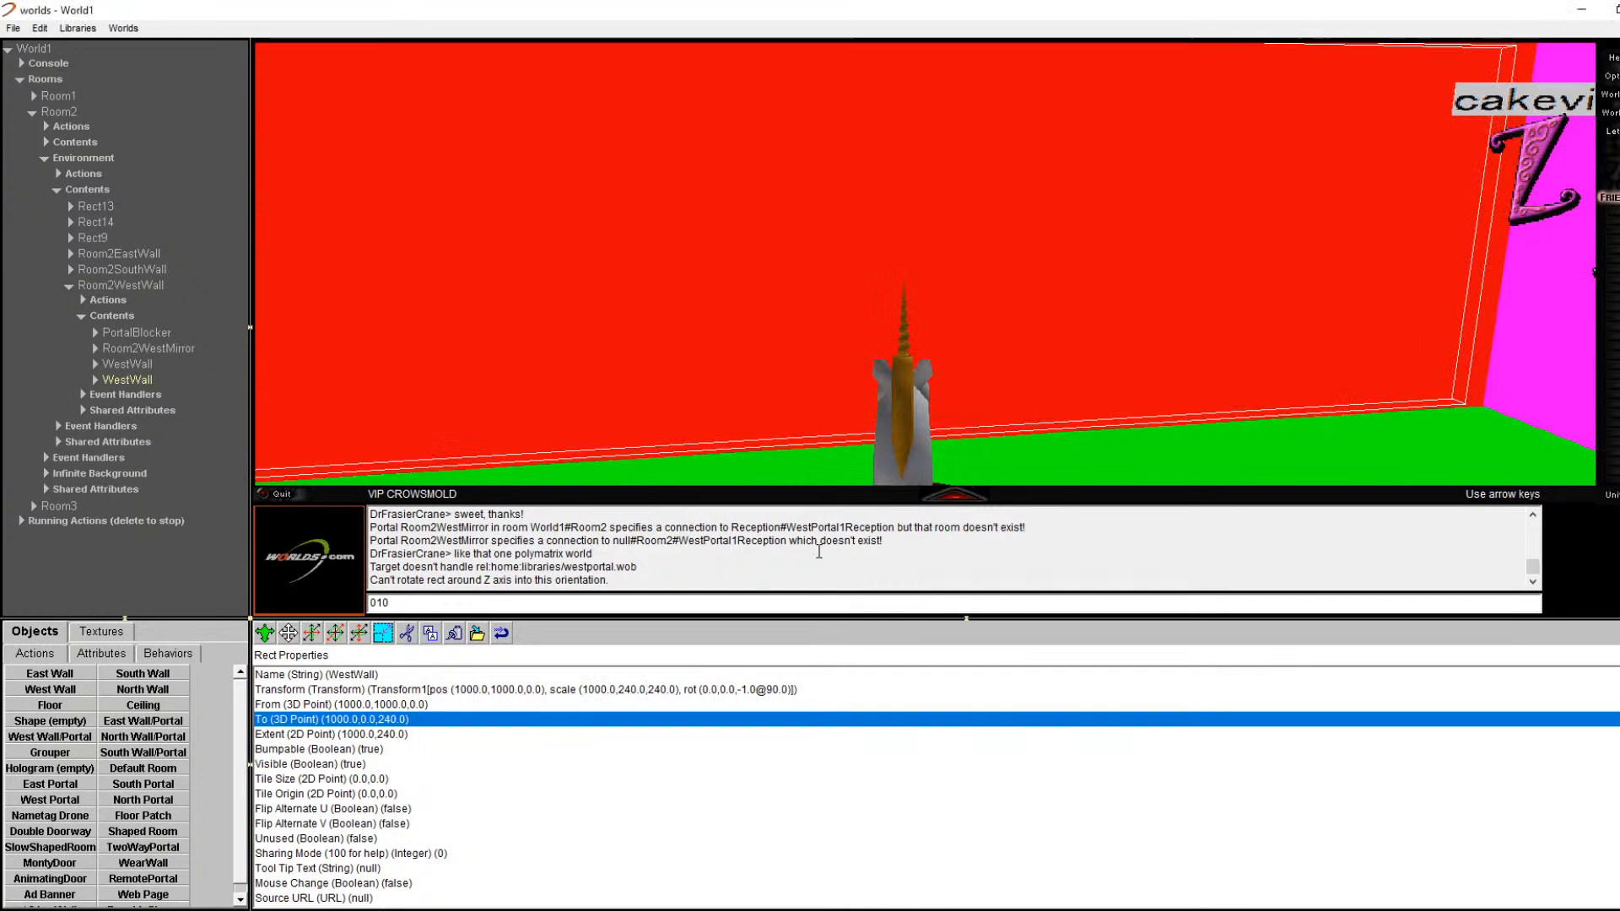
Step: Set the copy's start point y value to 375
double_click(413, 705)
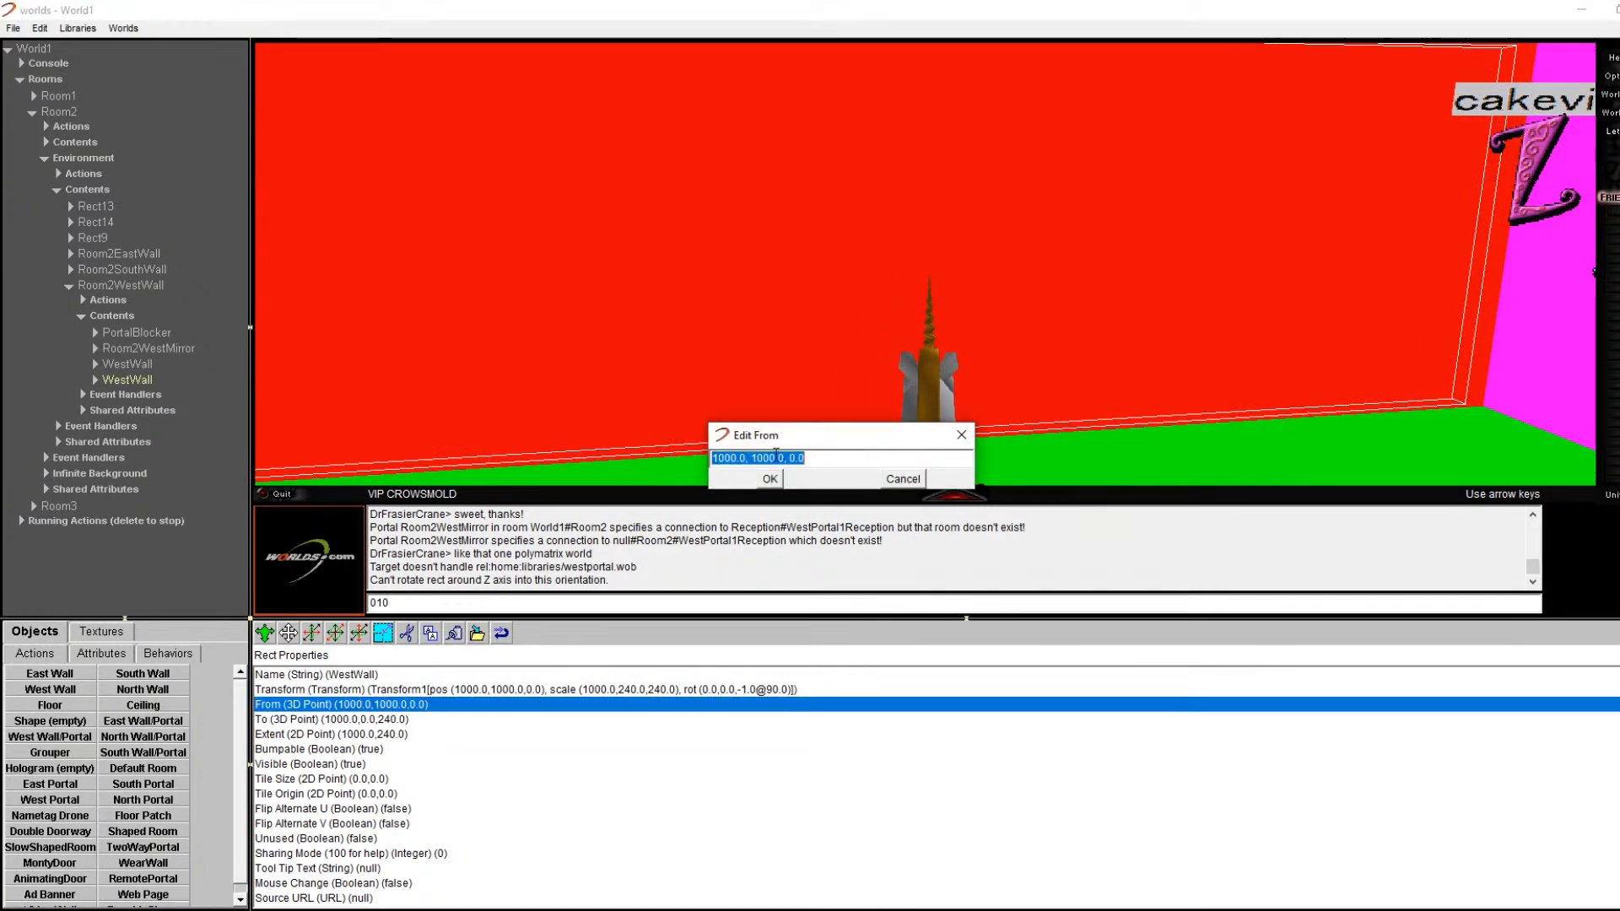
key(BackSpace)
key(BackSpace)
key(BackSpace)
key(BackSpace)
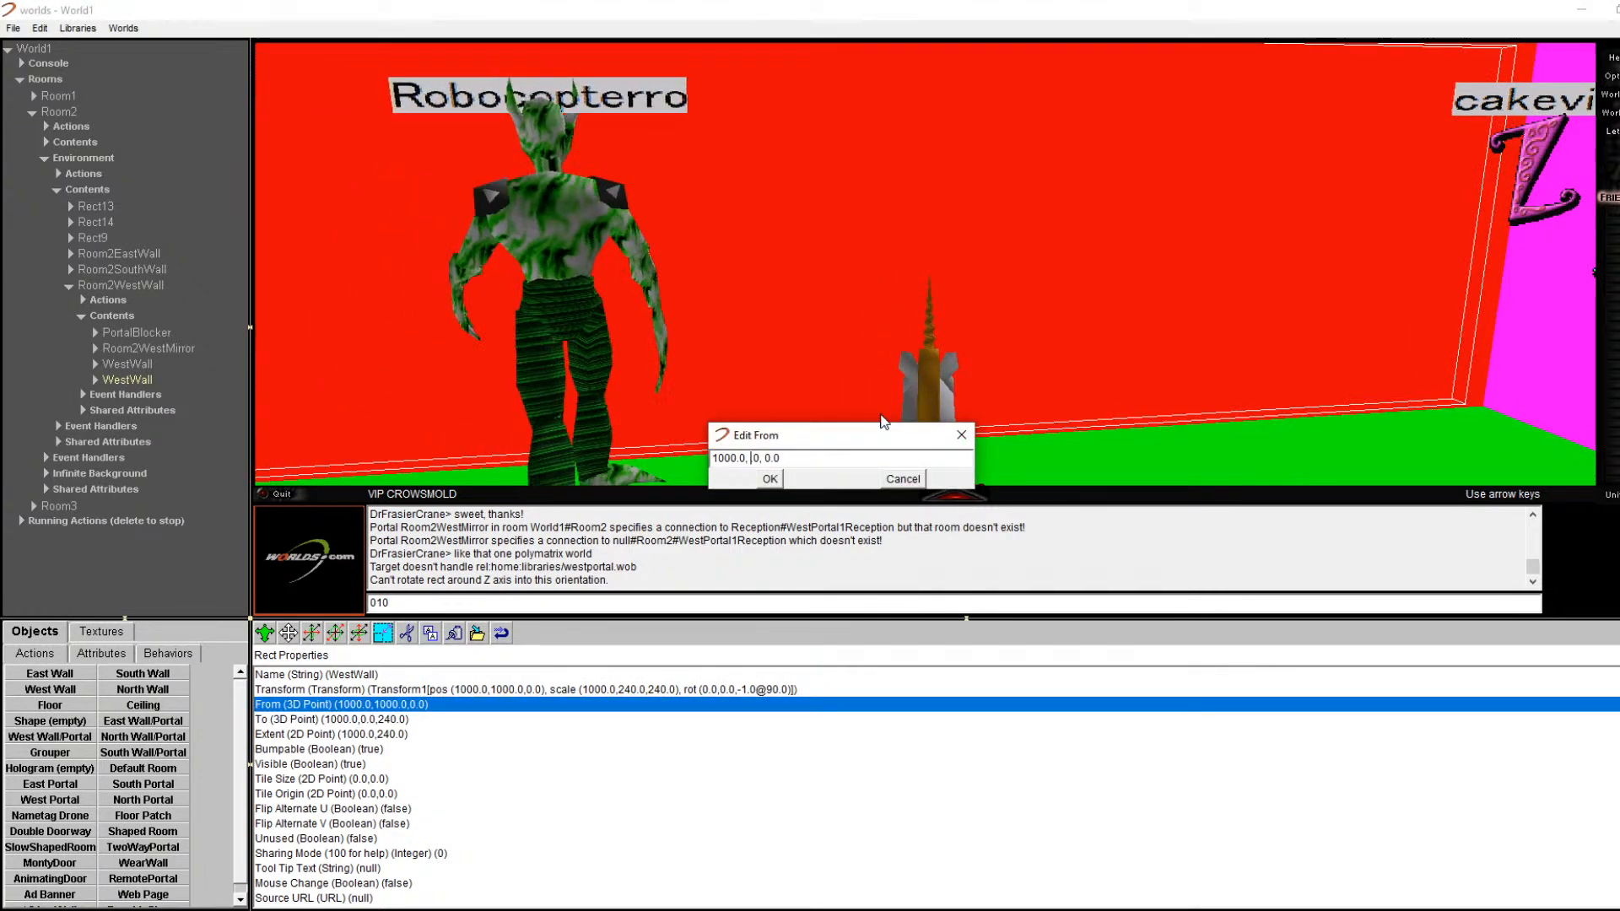
text(625)
key(Return)
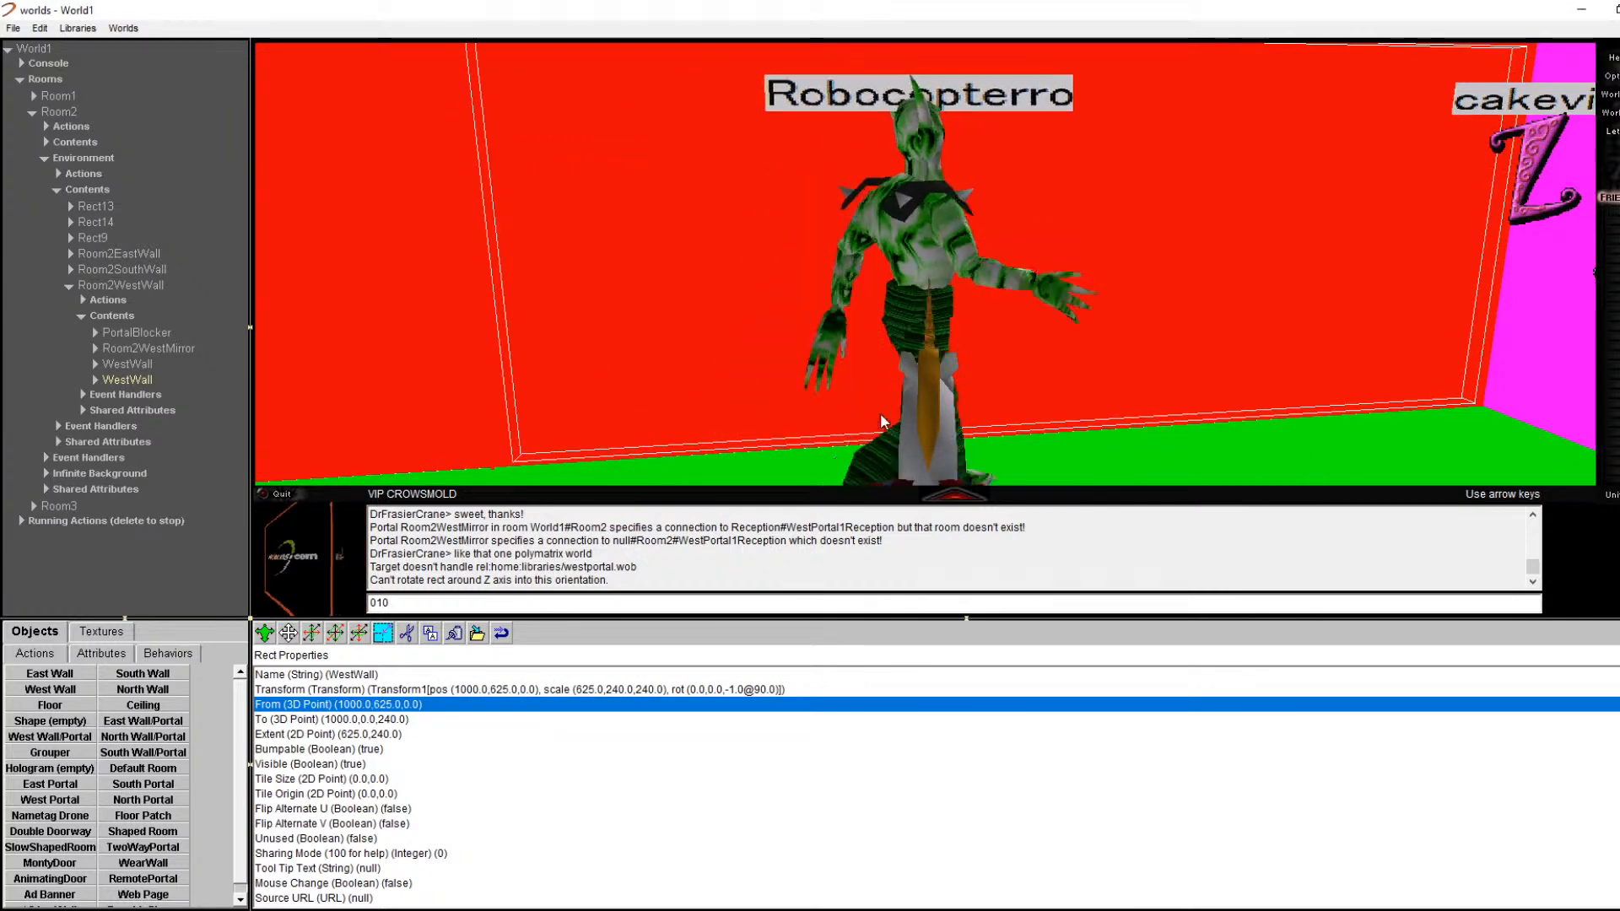
double_click(418, 706)
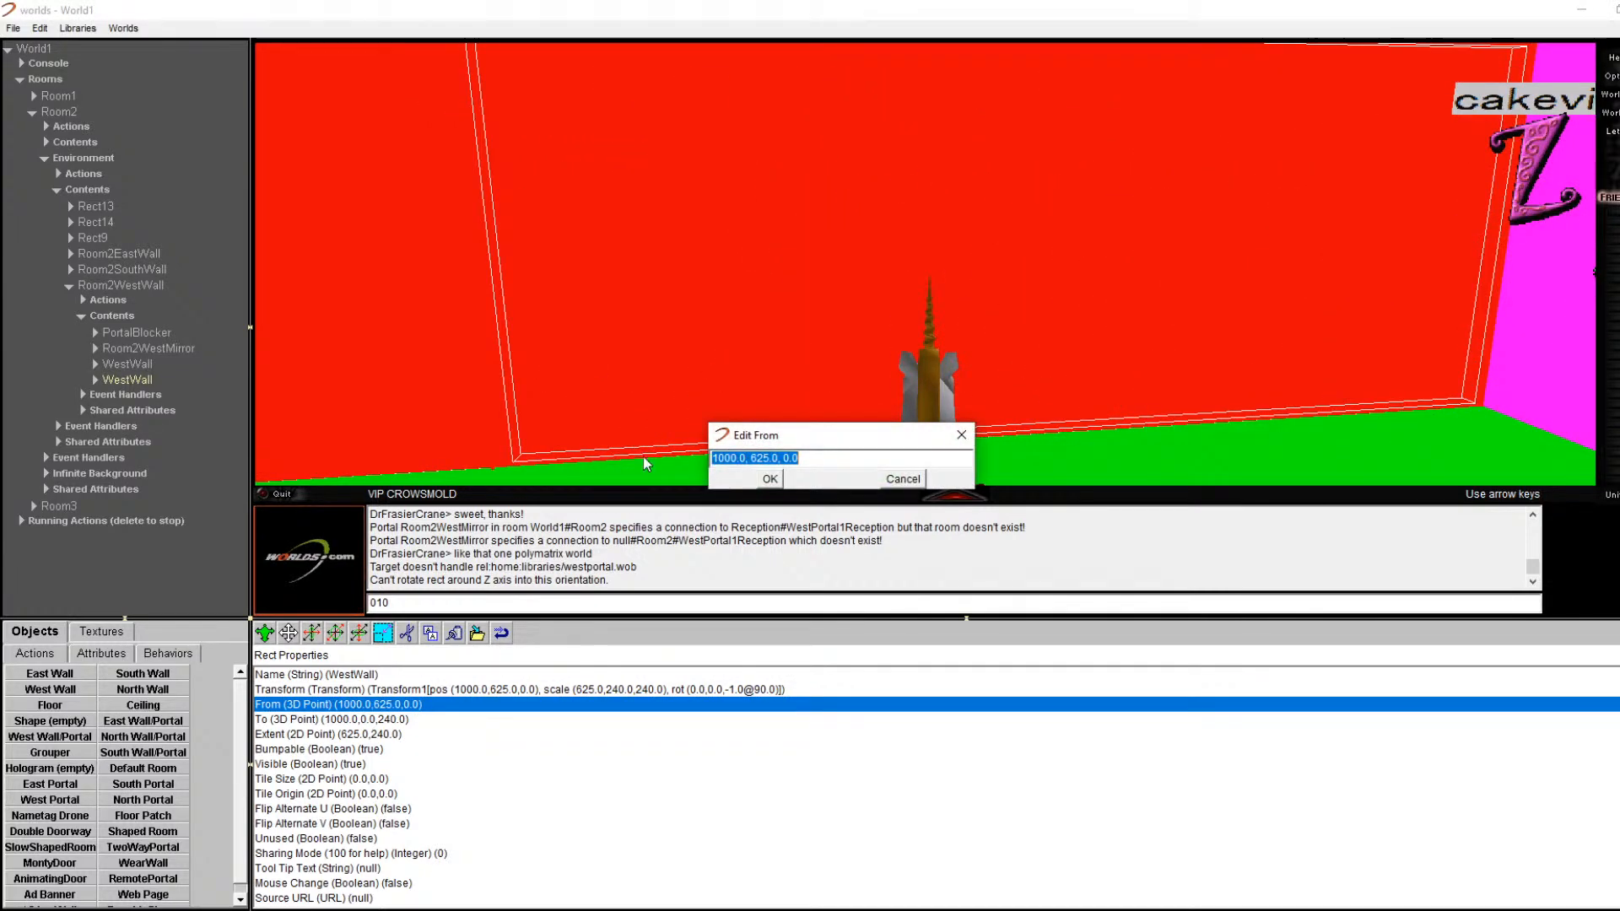
click(757, 458)
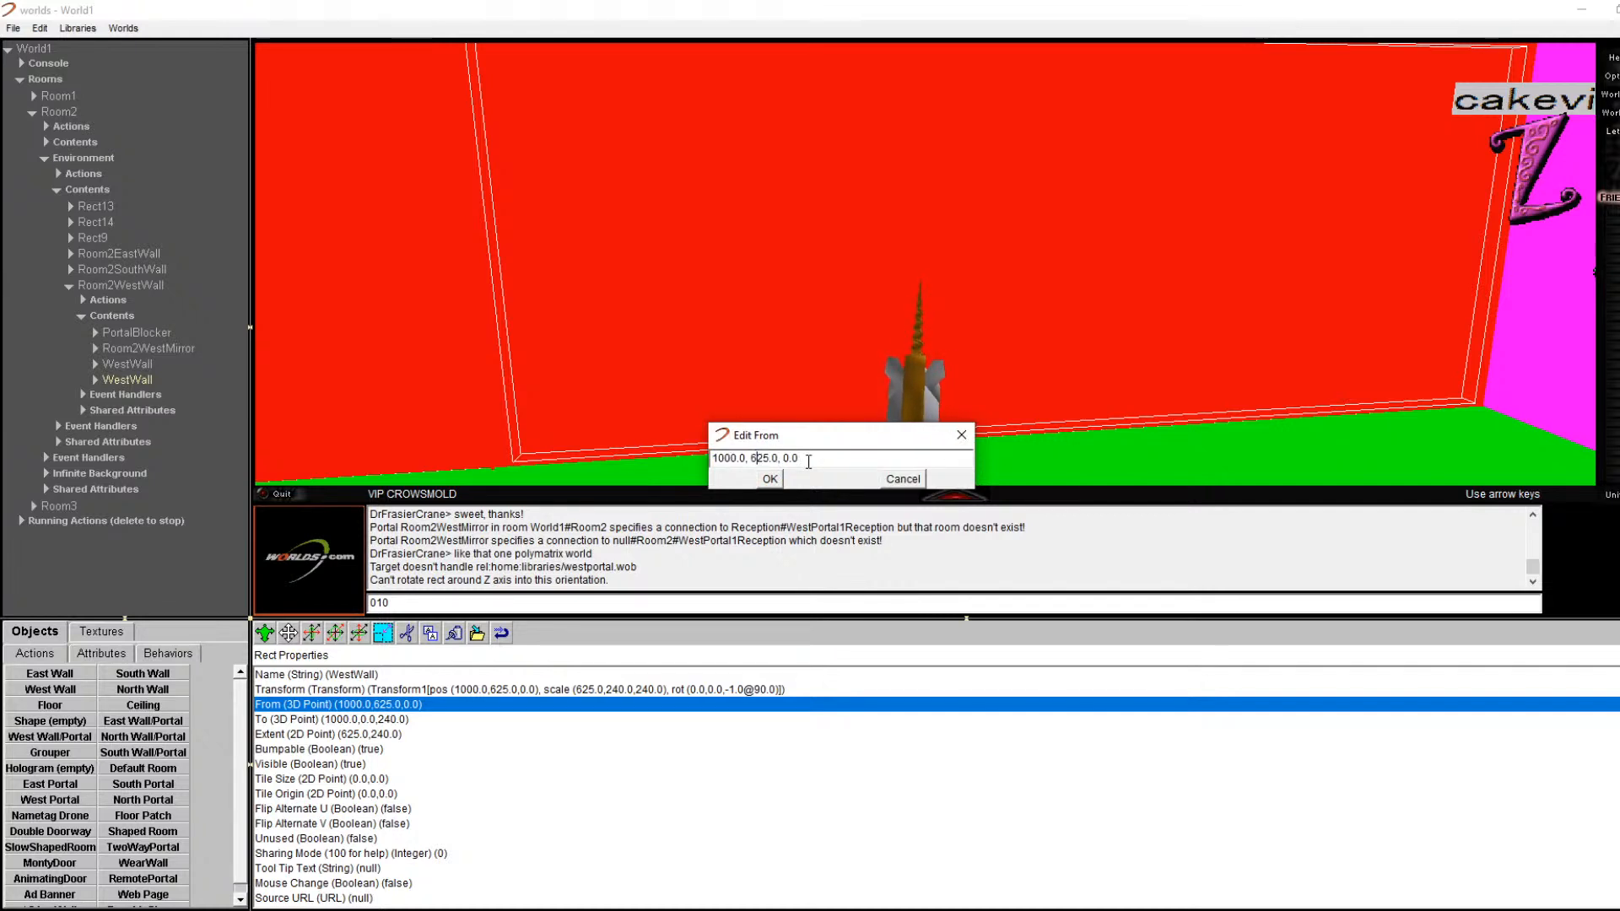
key(Return)
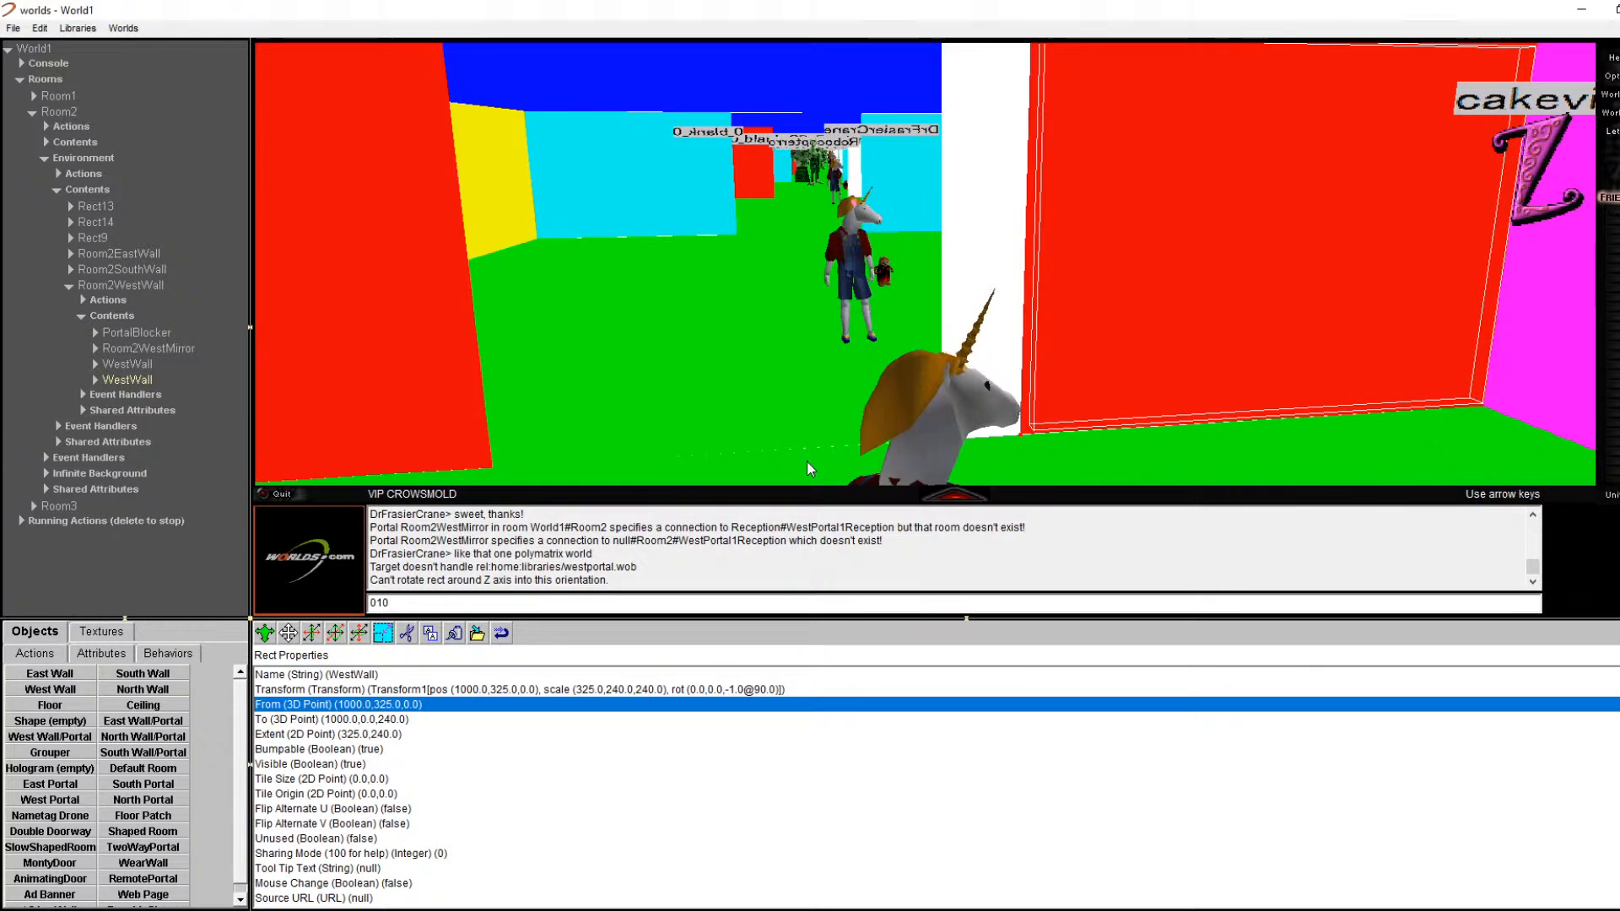
double_click(397, 705)
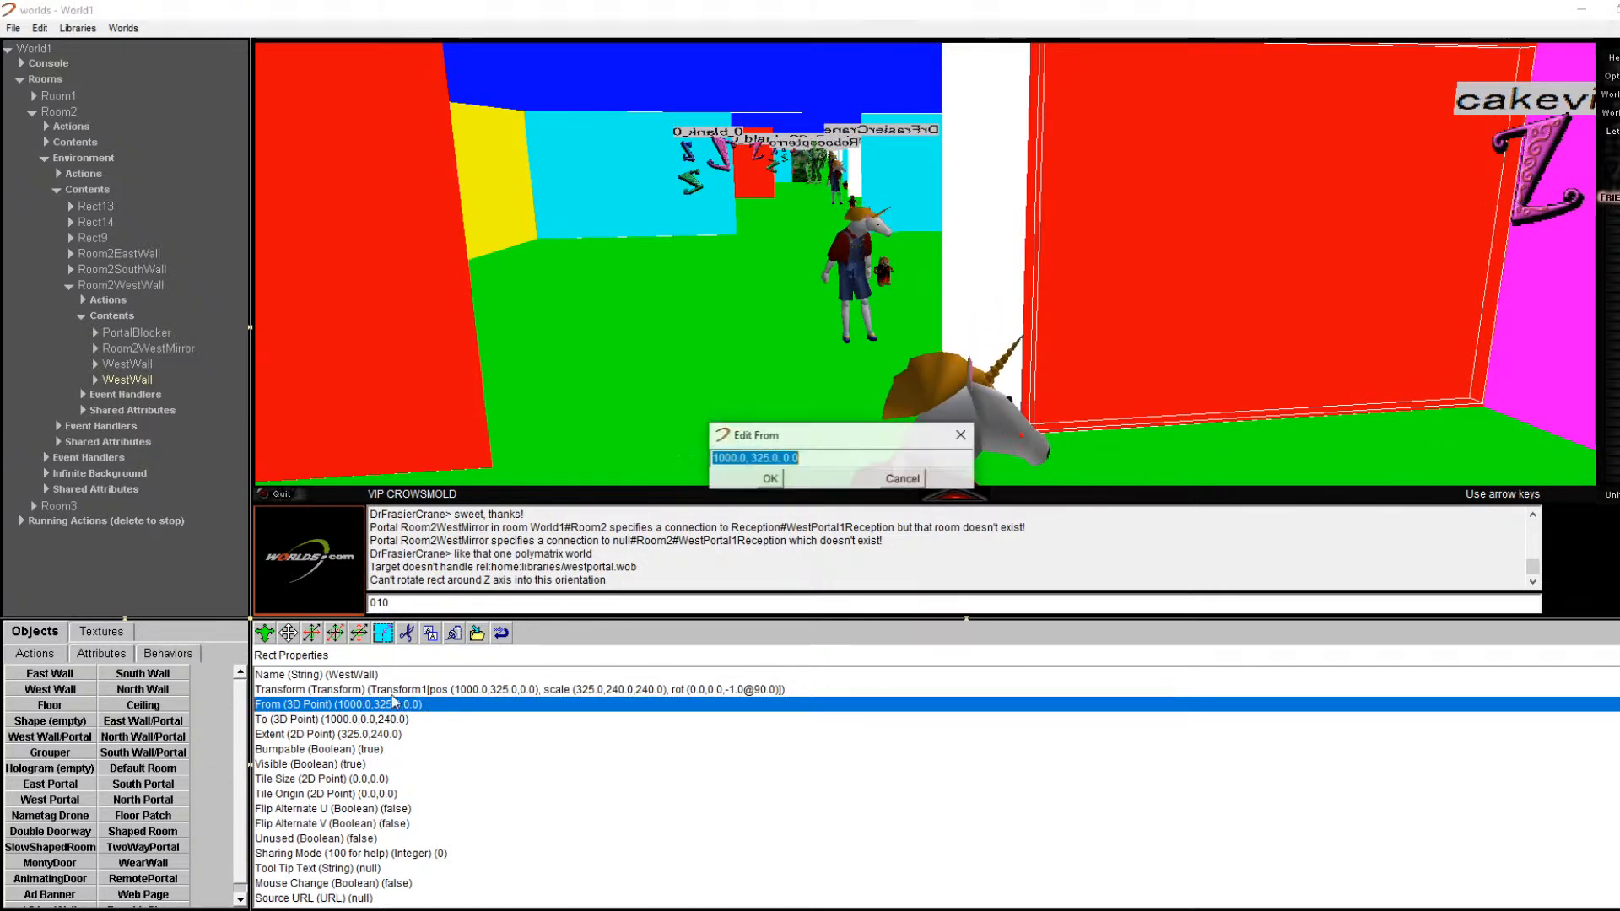
click(761, 458)
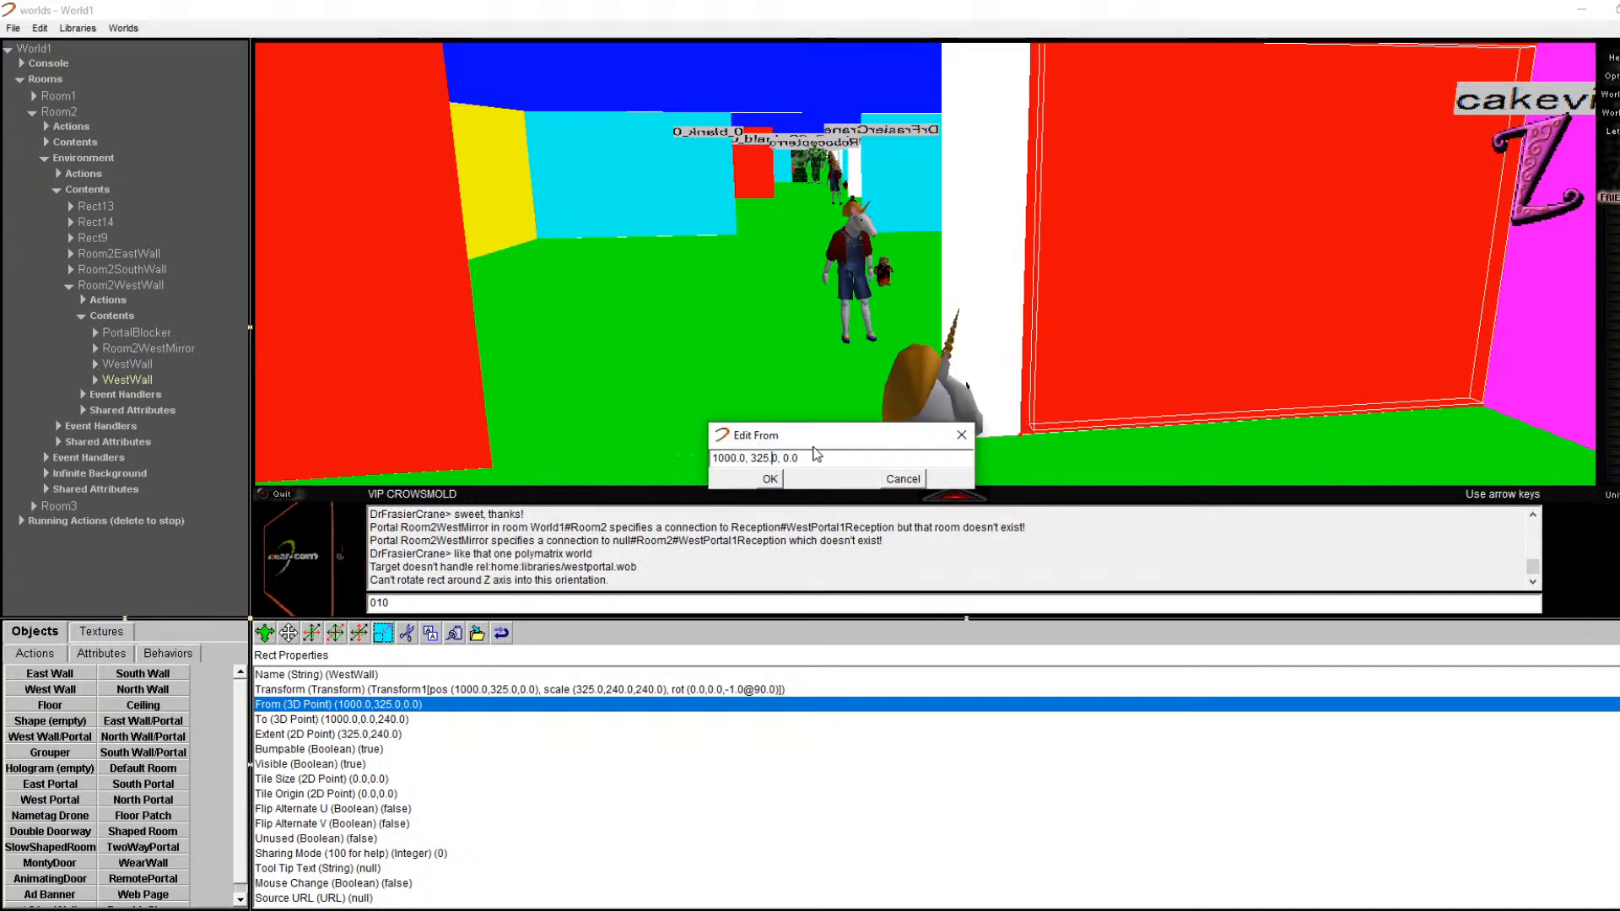
key(BackSpace)
text(7)
key(Return)
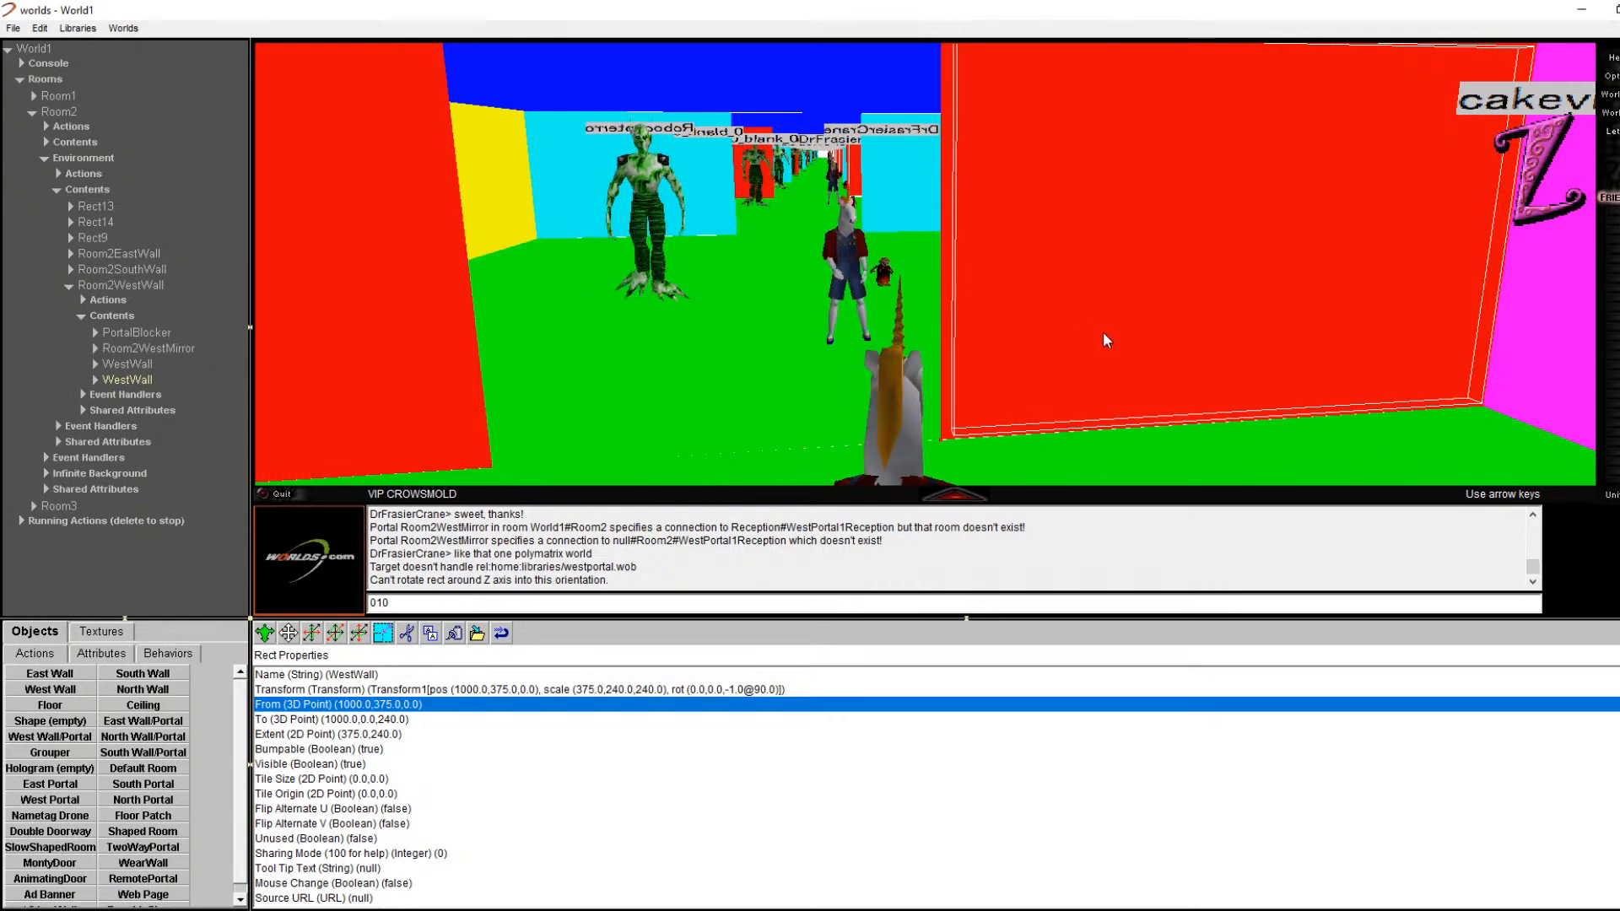
key(Right)
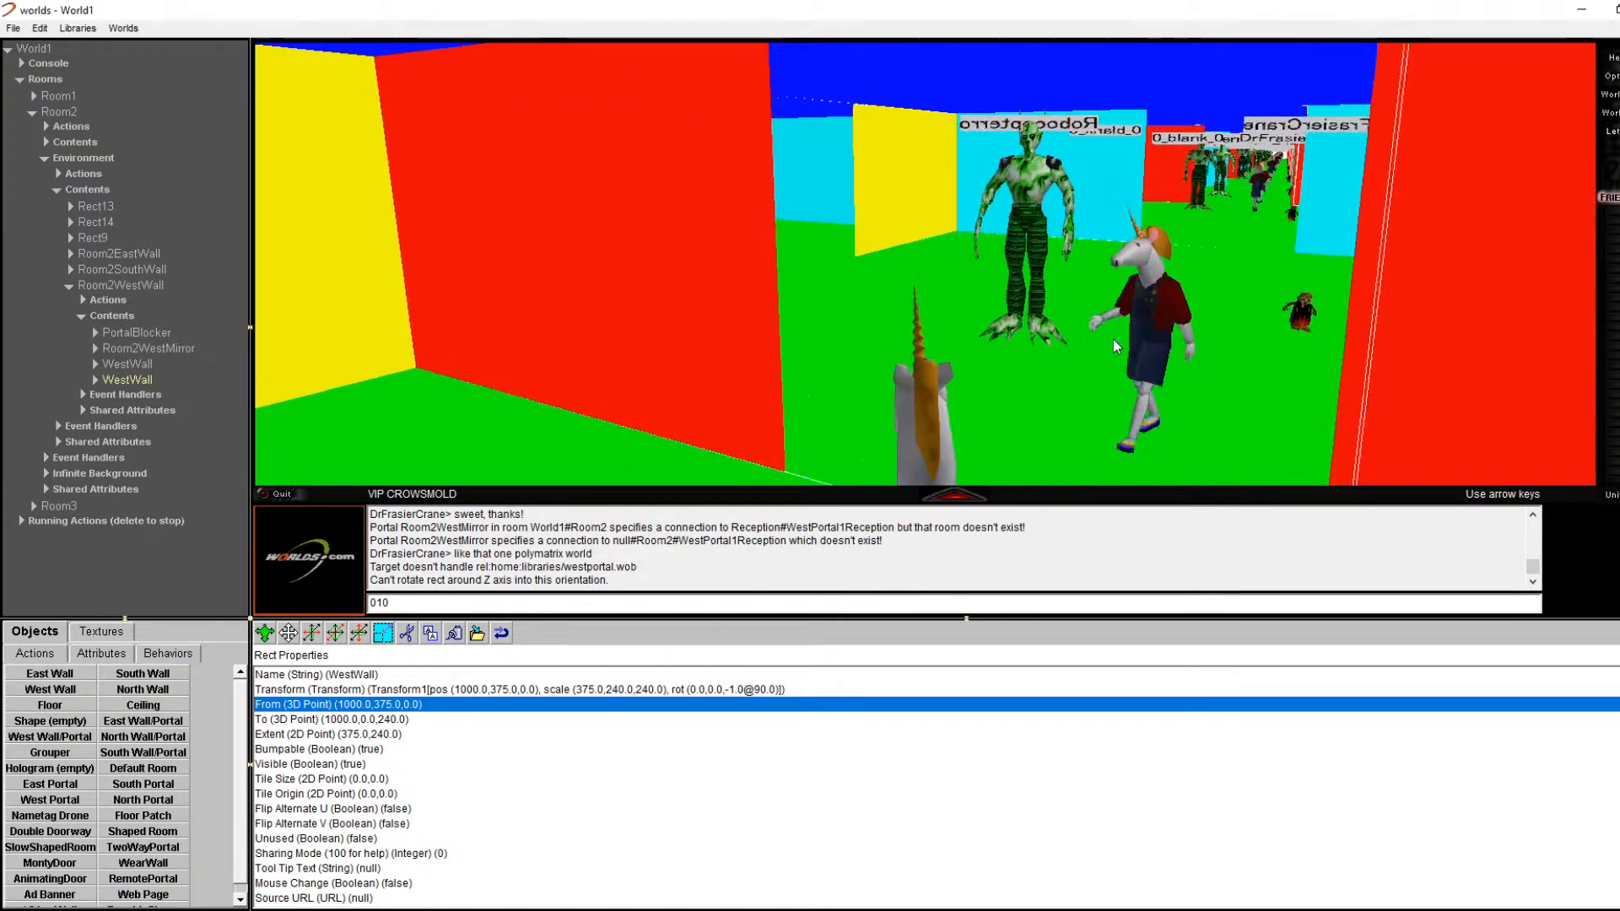
key(Right)
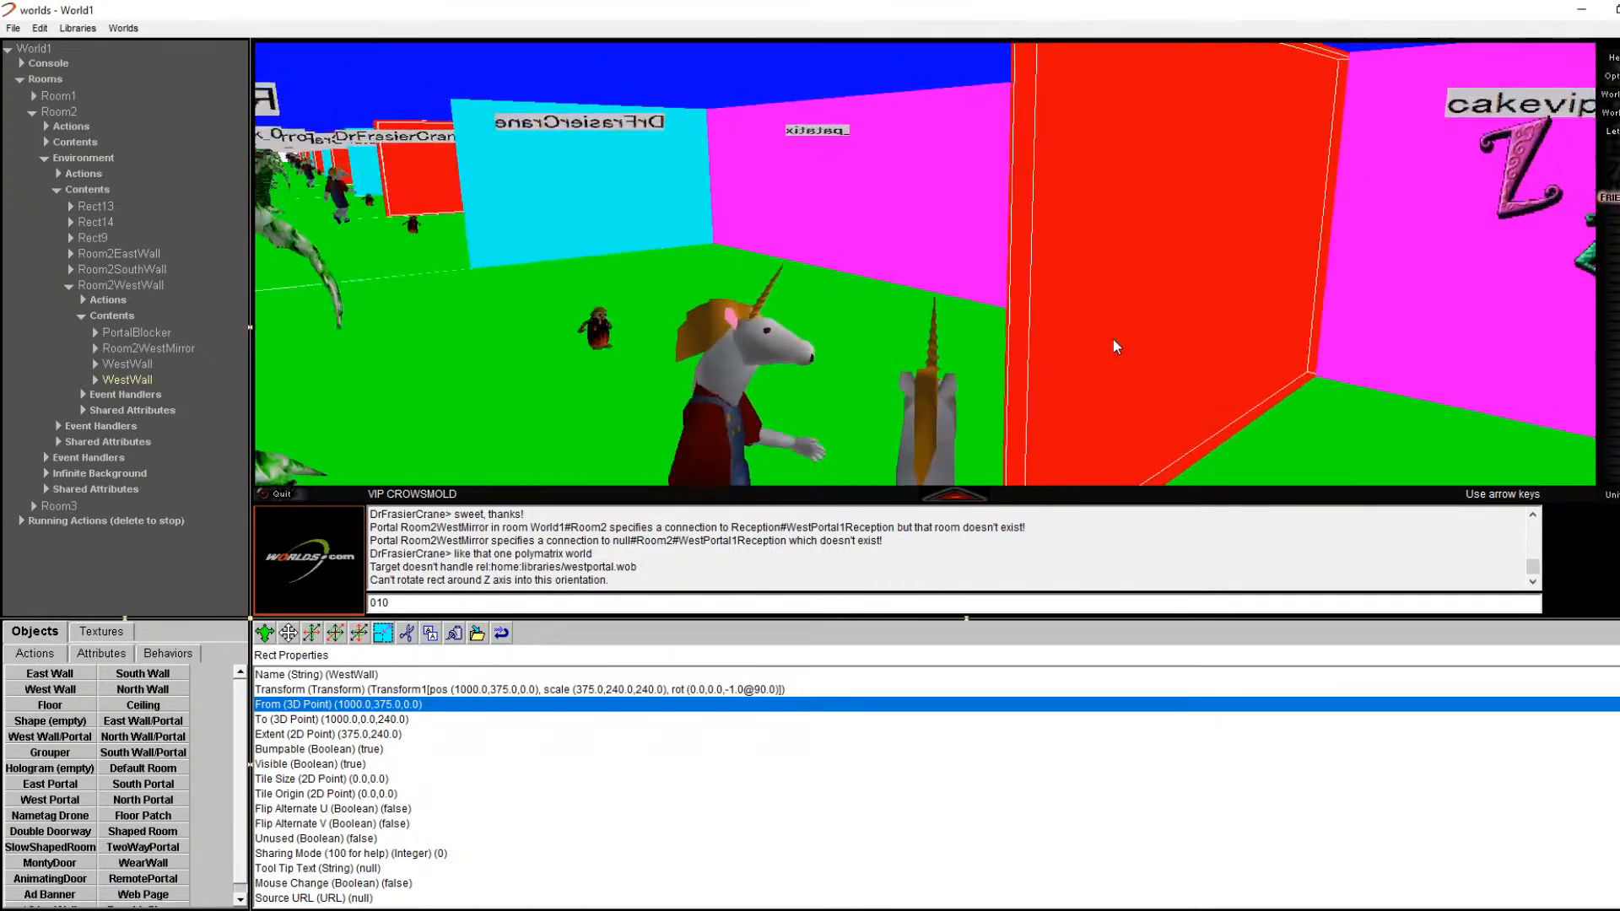
key(Left)
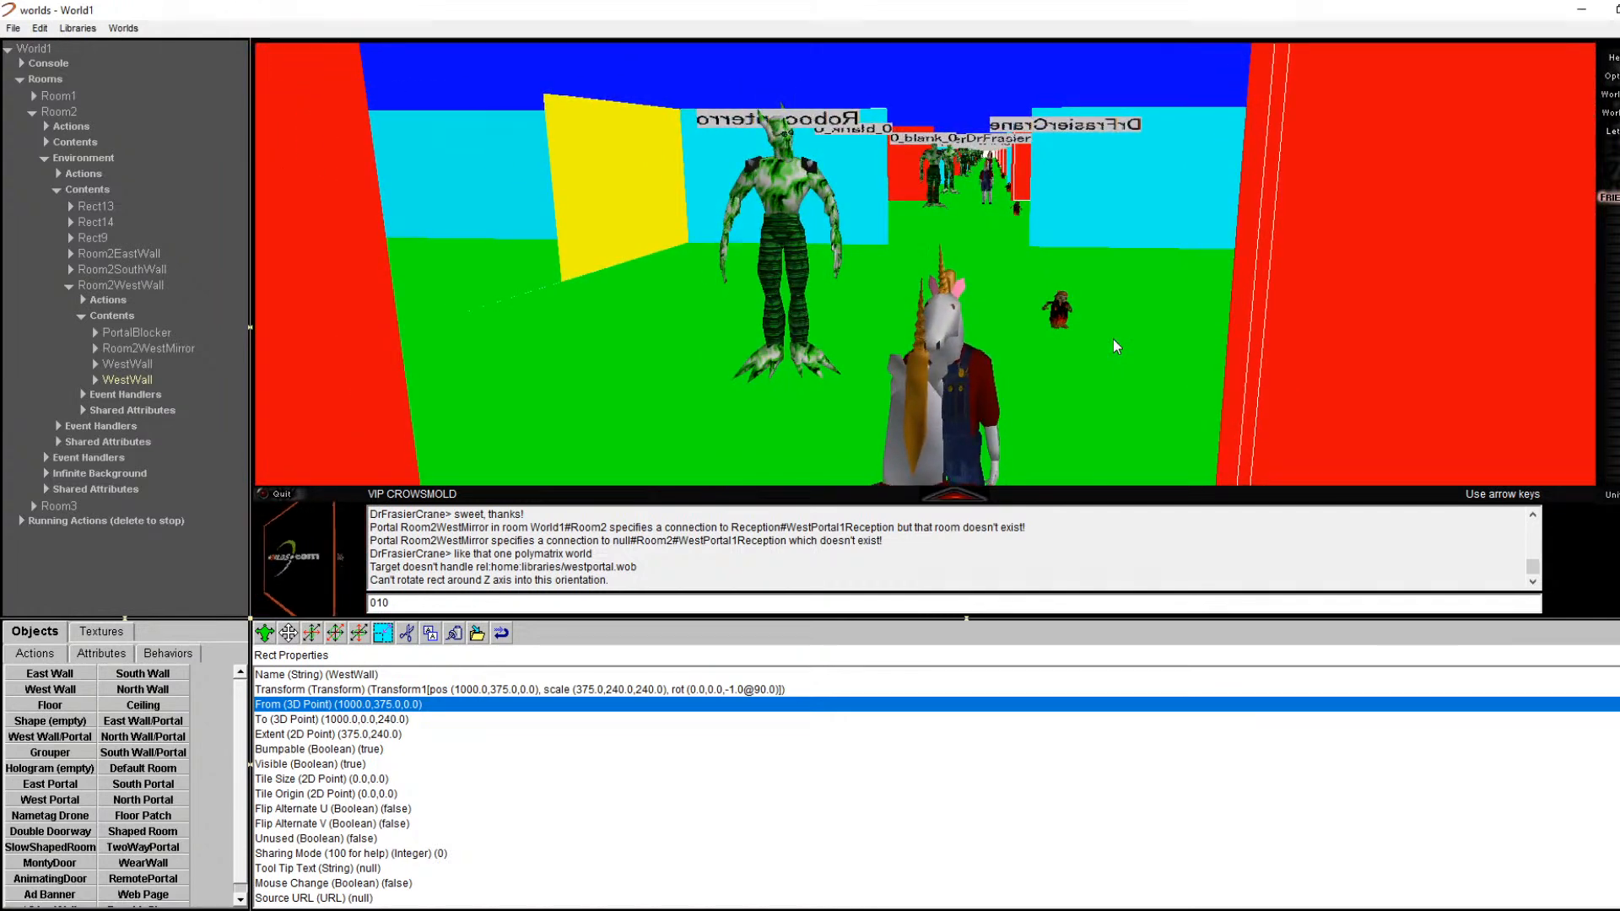
Step: Set the PortalBlocker's Visible property to Yes
click(154, 332)
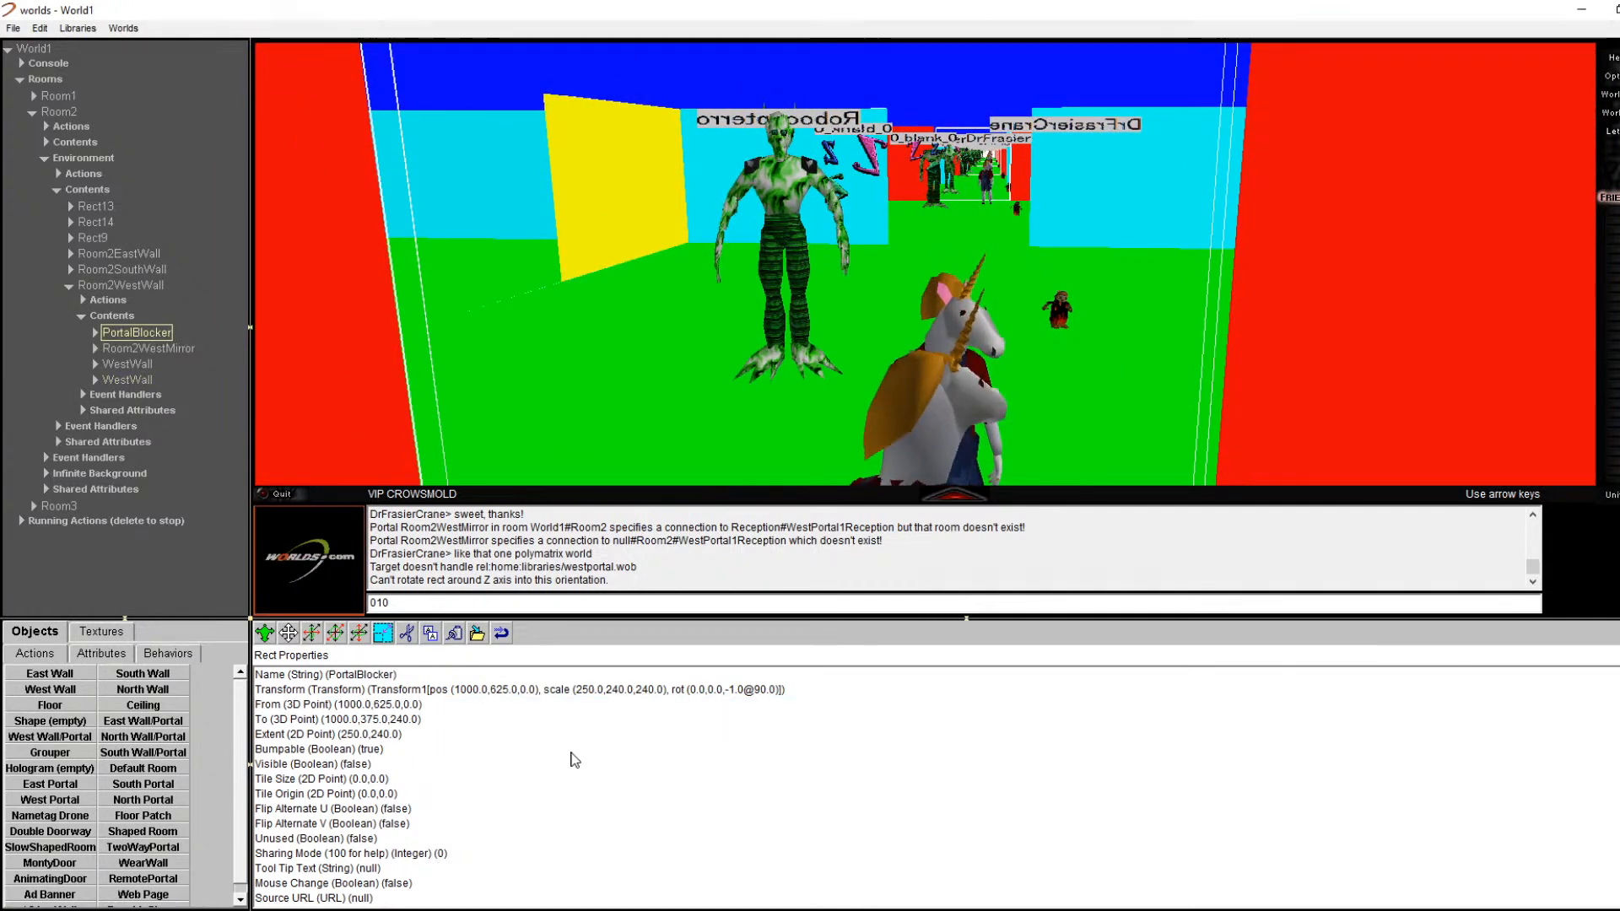
click(95, 333)
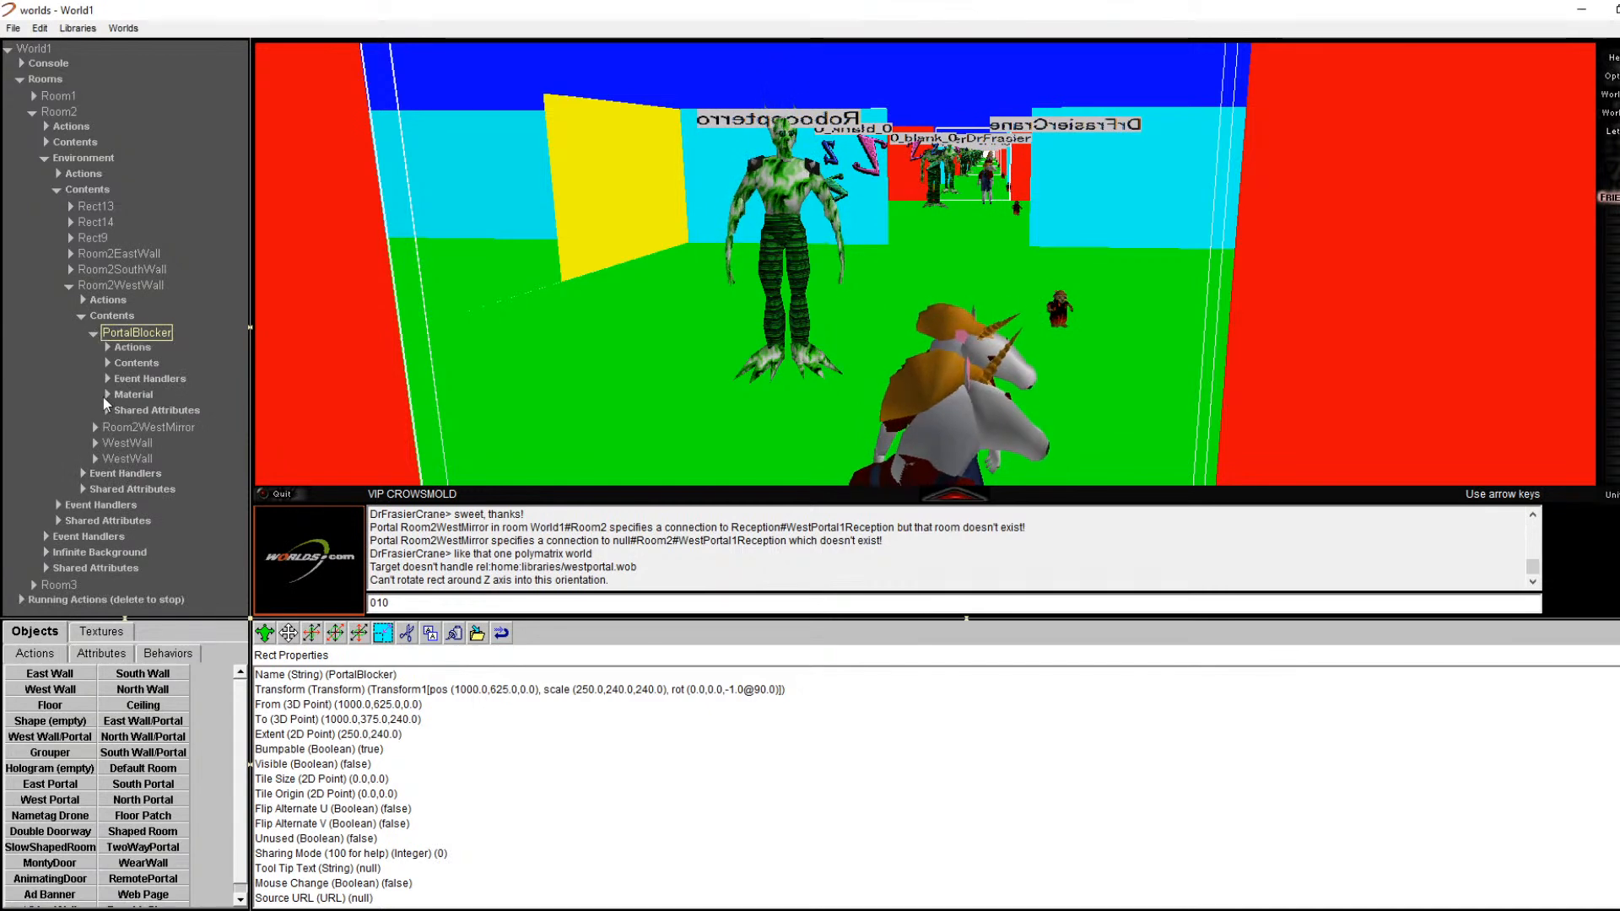
double_click(106, 395)
click(120, 410)
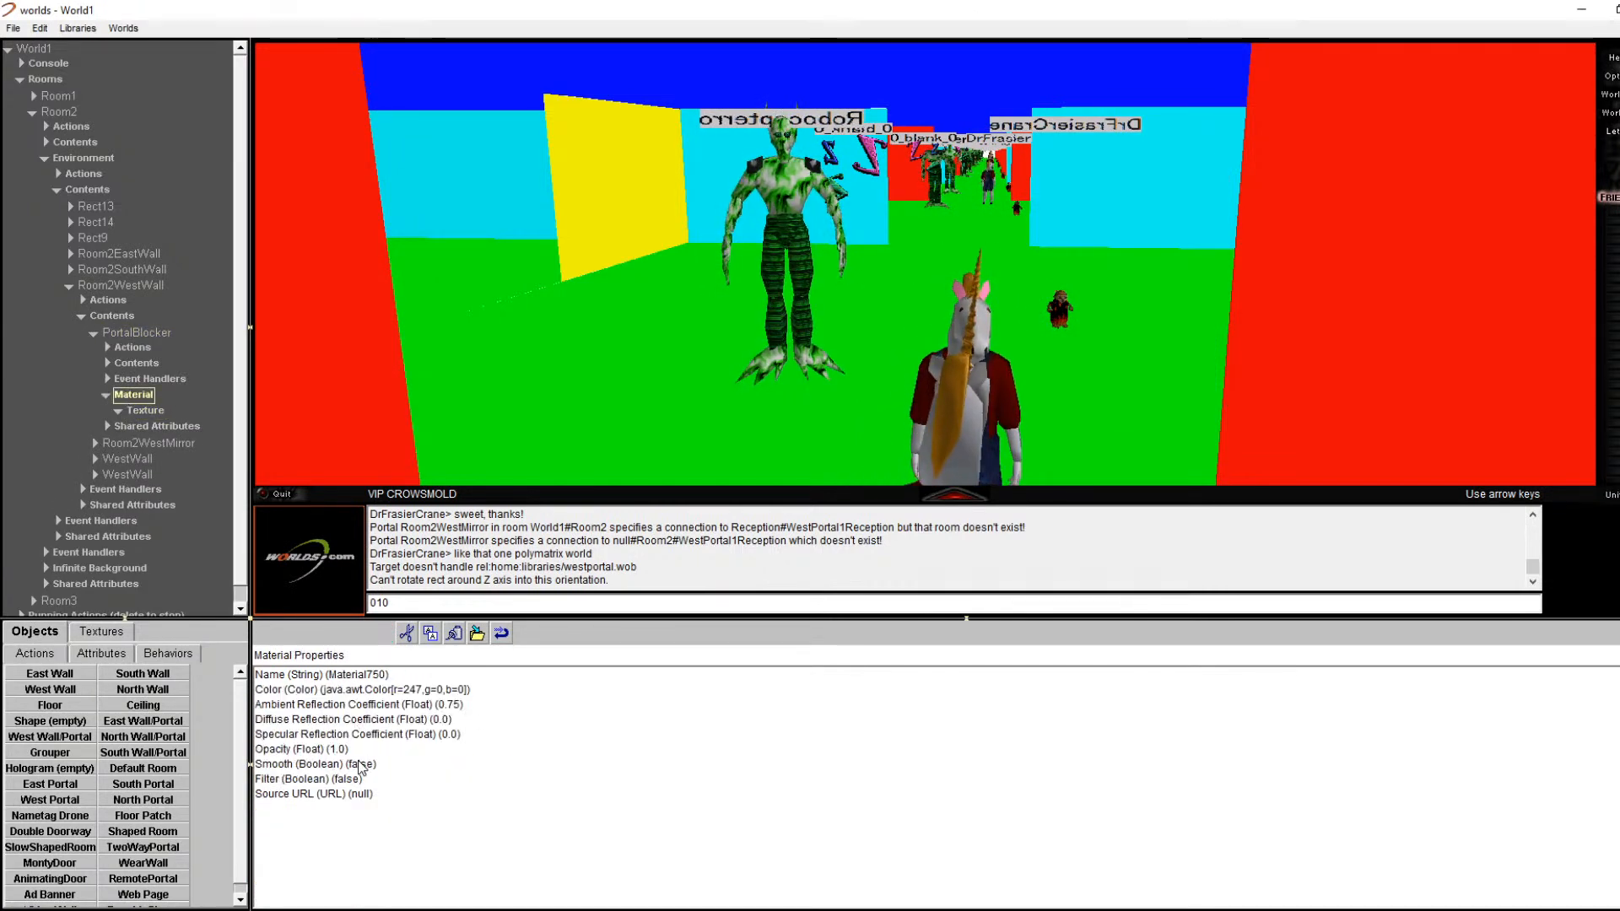
click(131, 318)
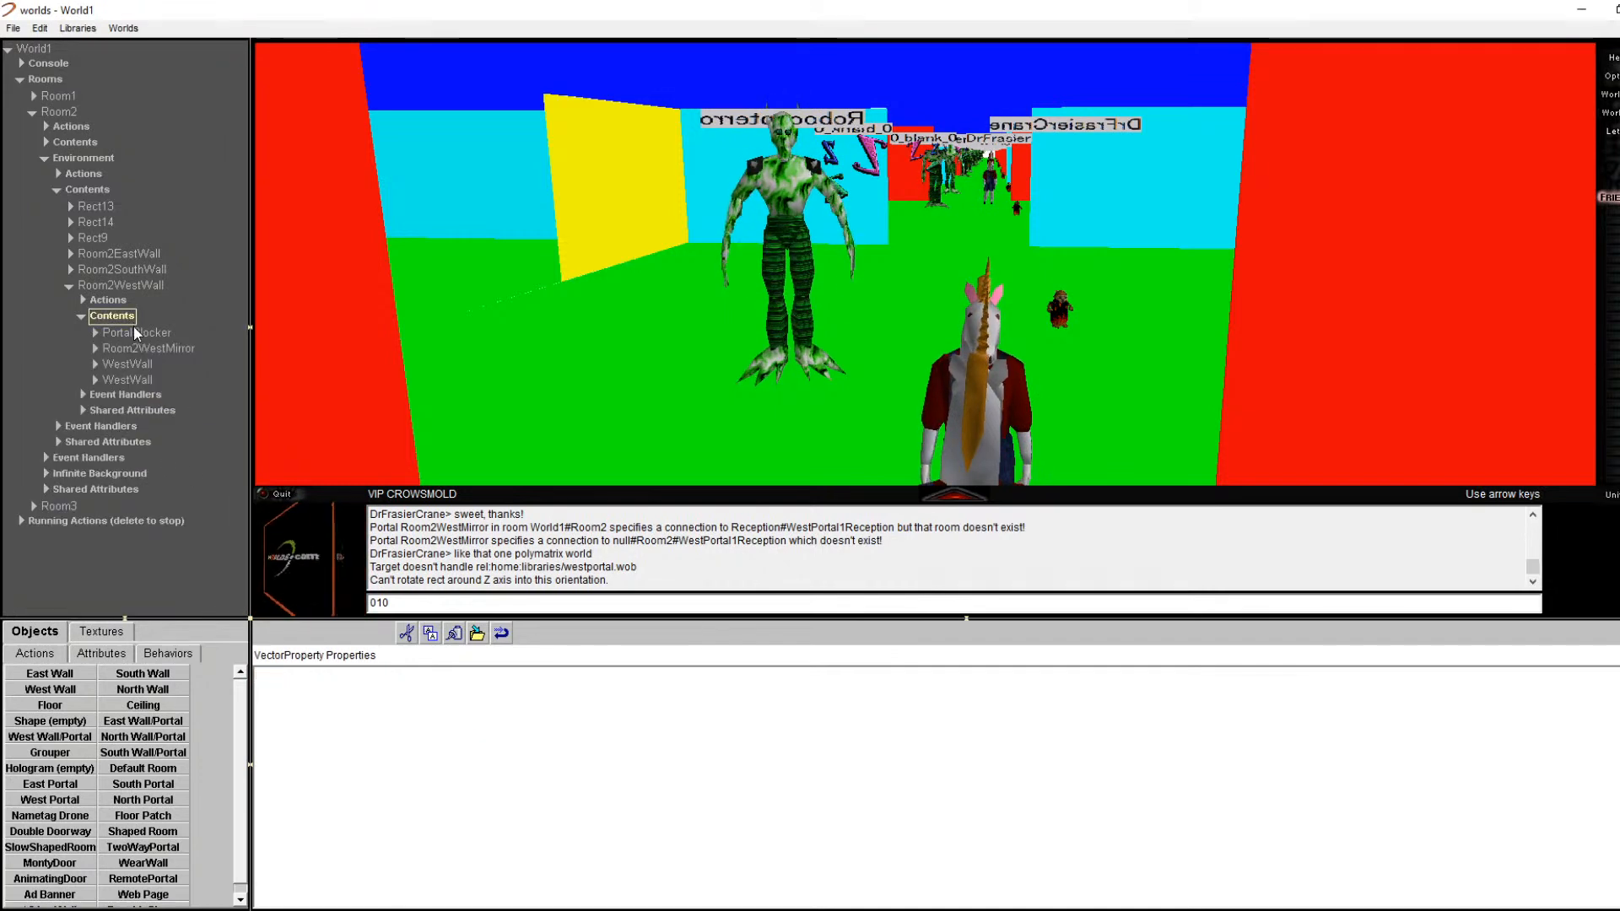
click(133, 332)
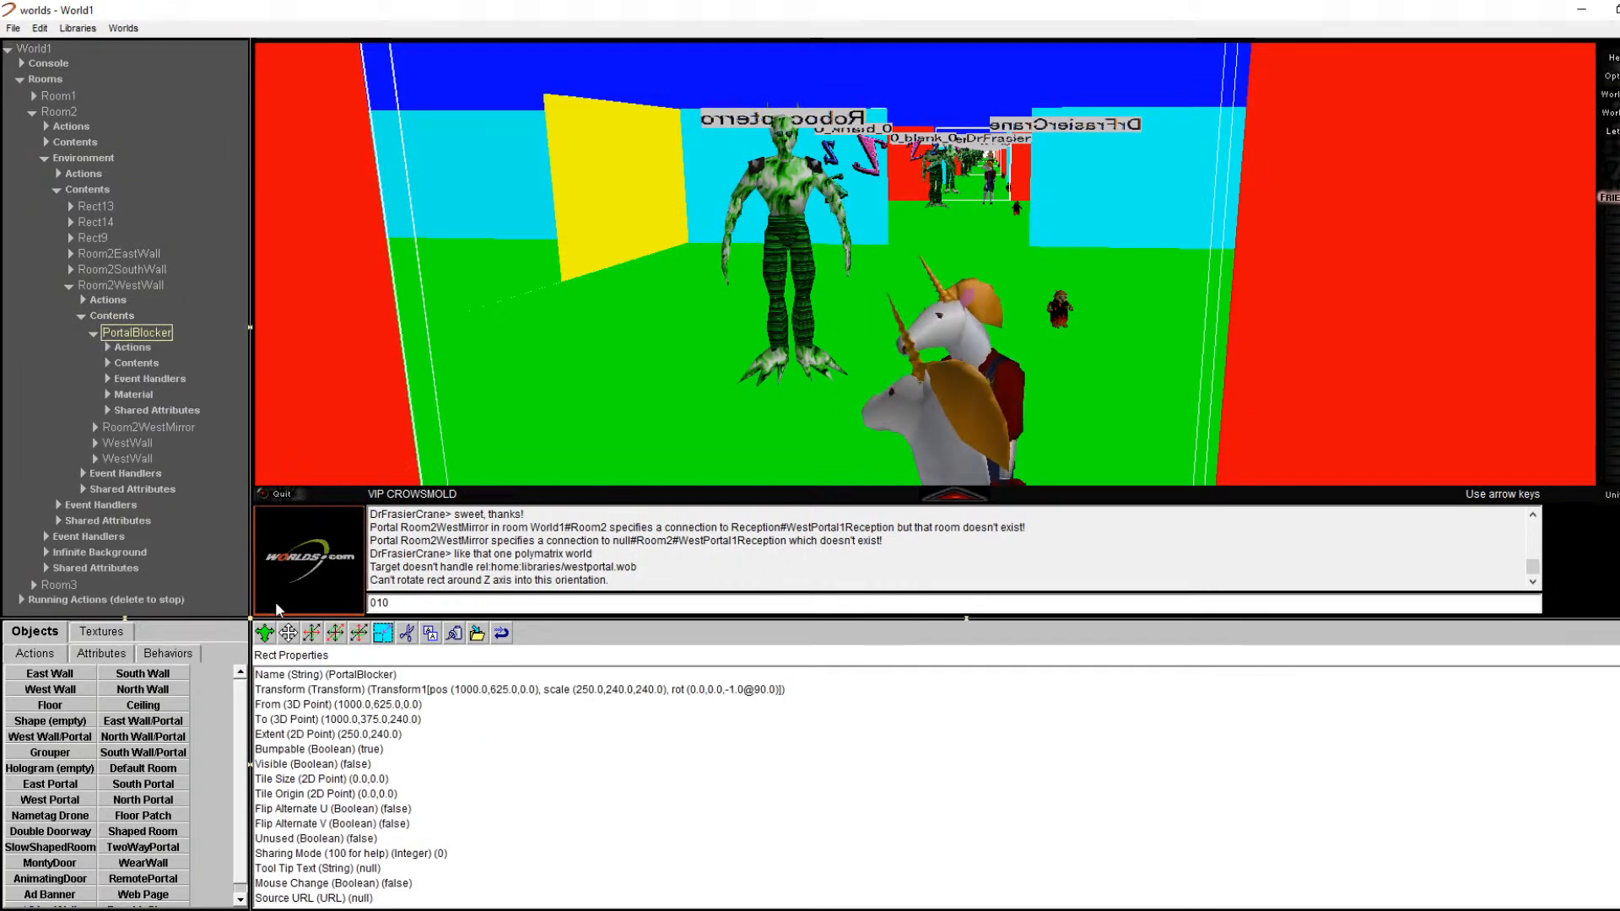
click(358, 766)
double_click(360, 770)
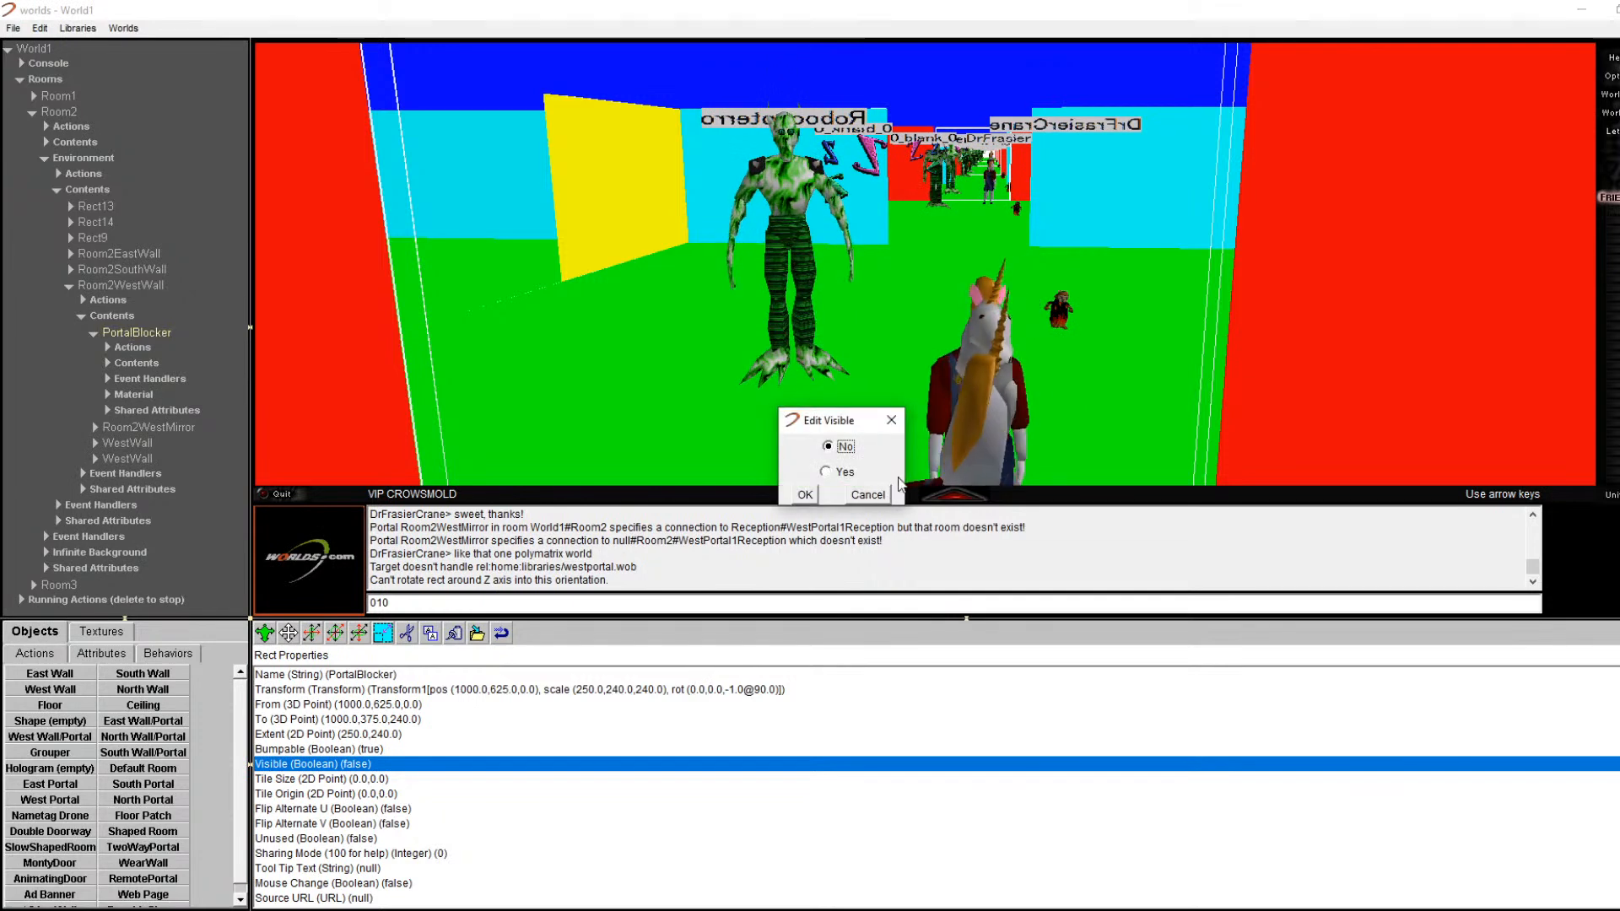
click(821, 498)
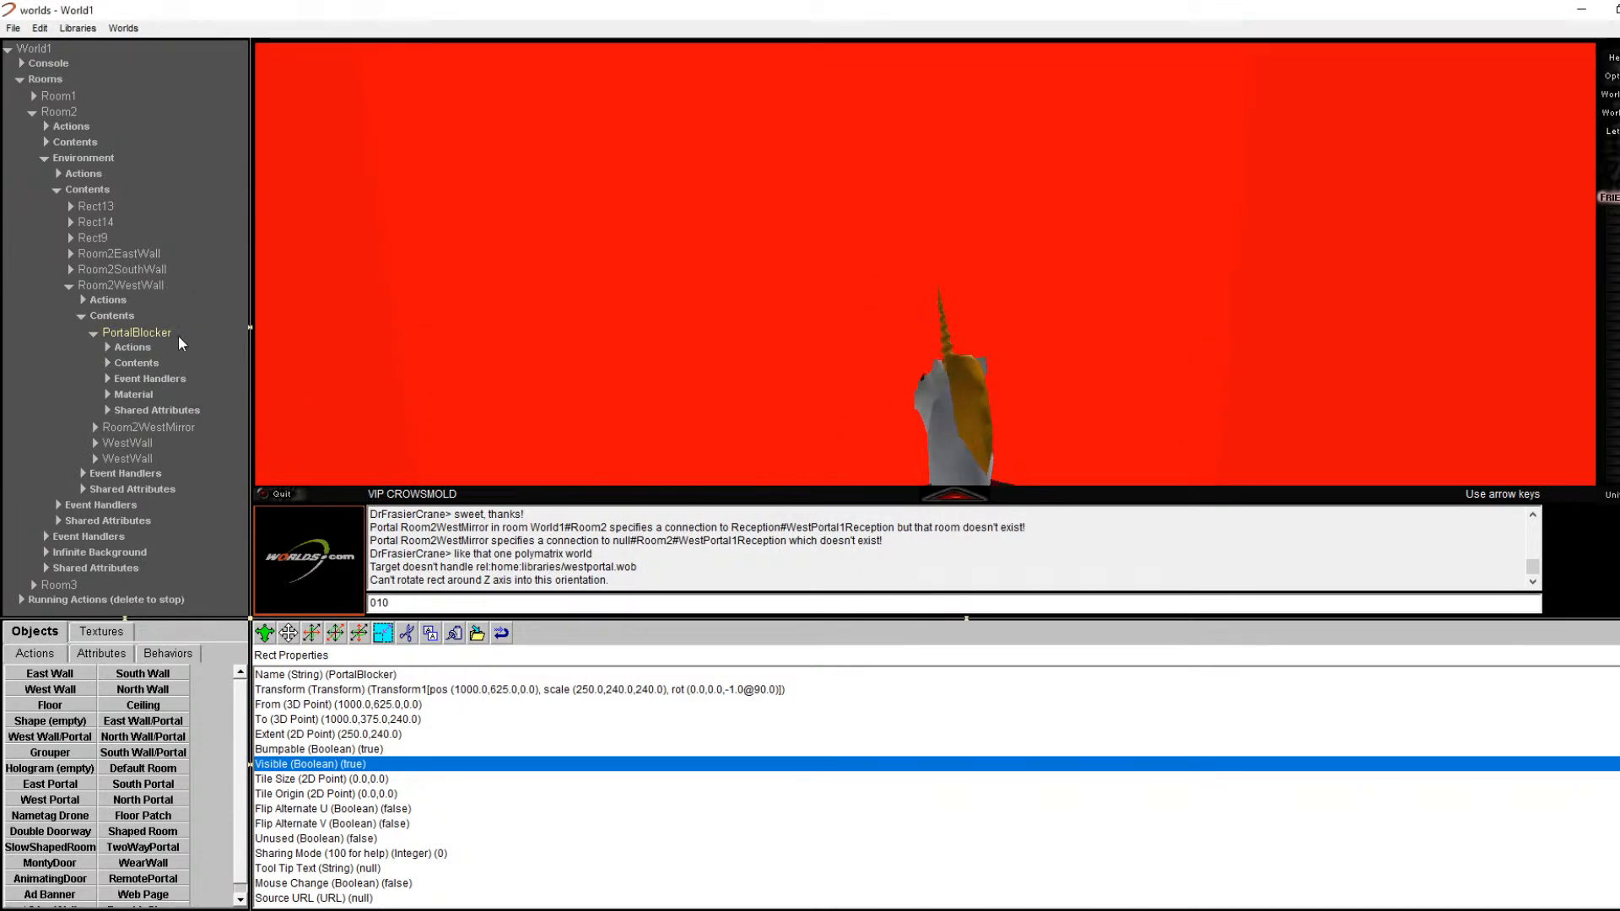
Step: Lower the PortalBlocker material's opacity to 0.25 and step back to see through it
click(134, 394)
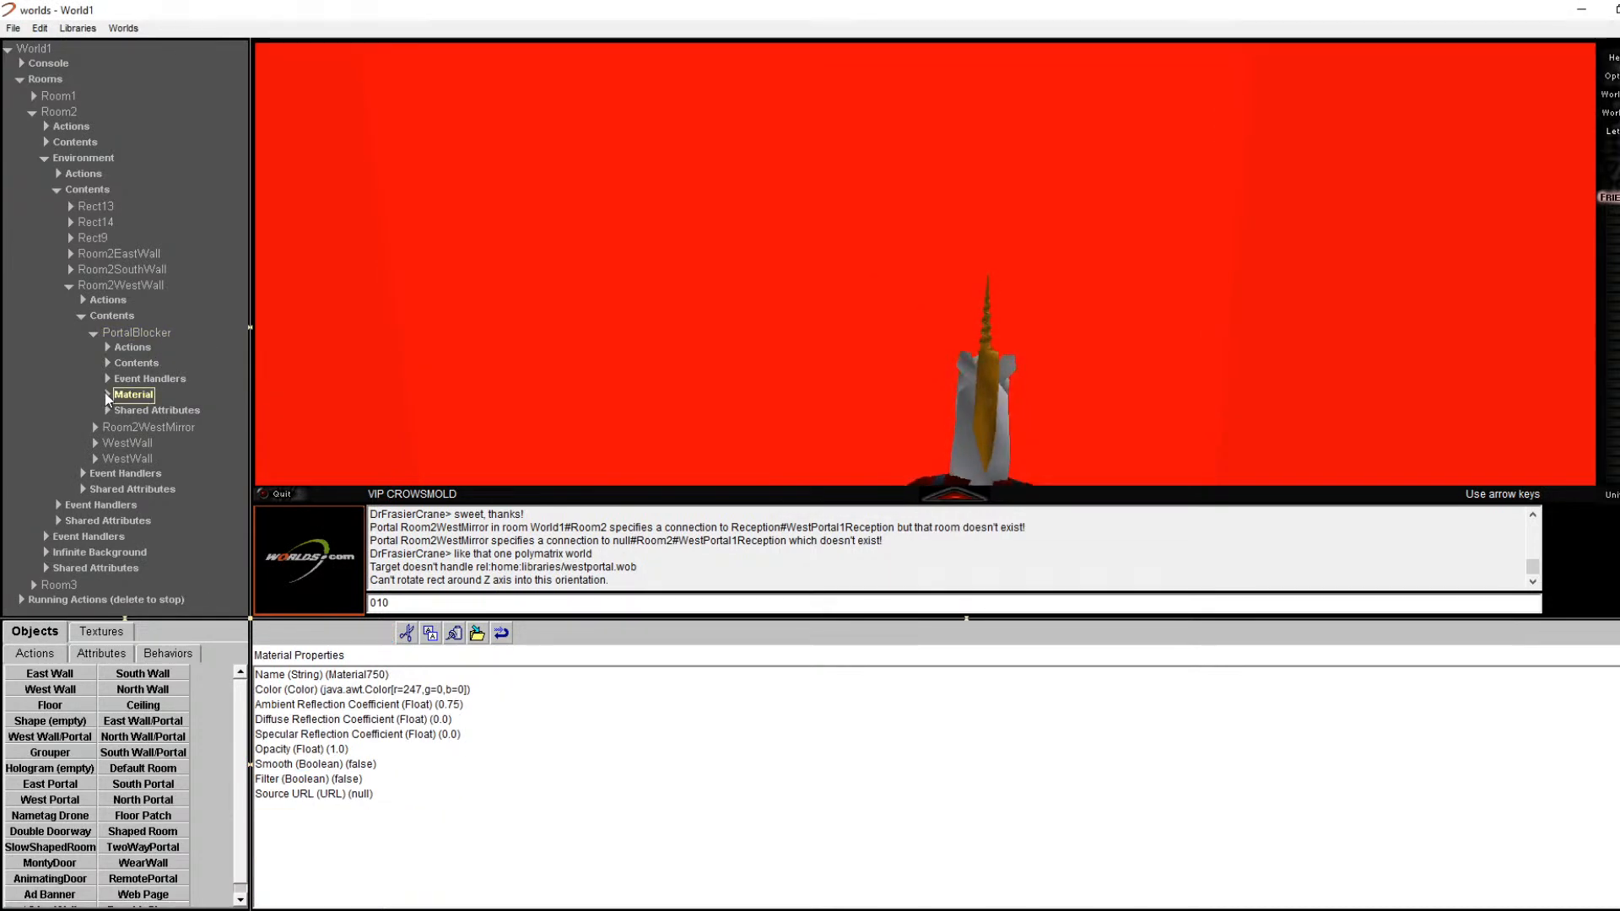
click(106, 394)
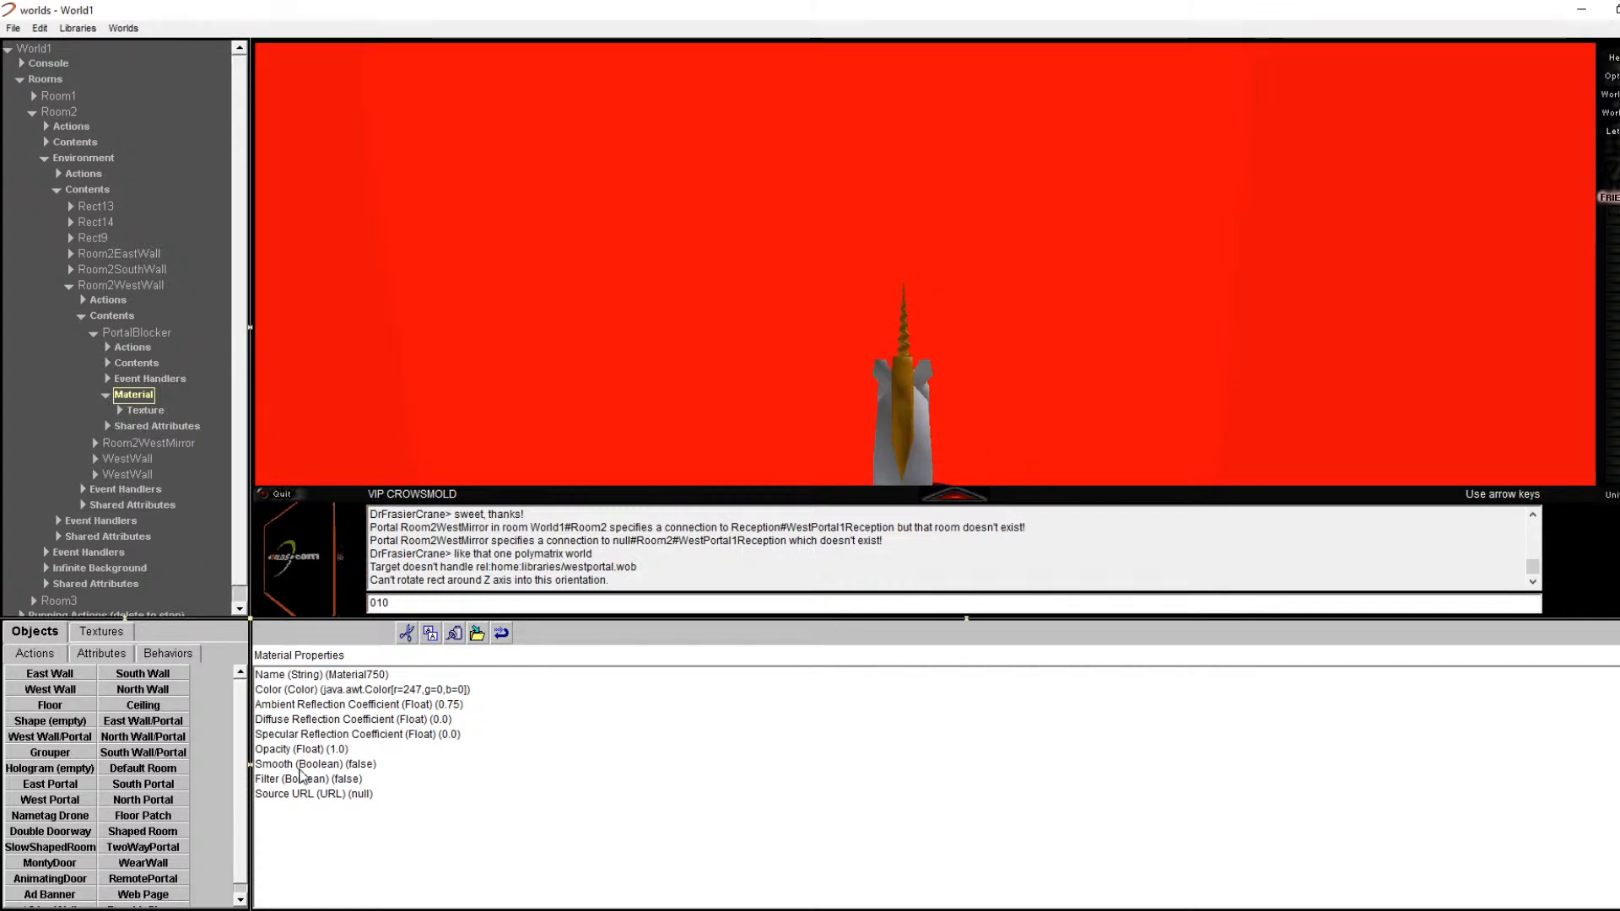
double_click(313, 749)
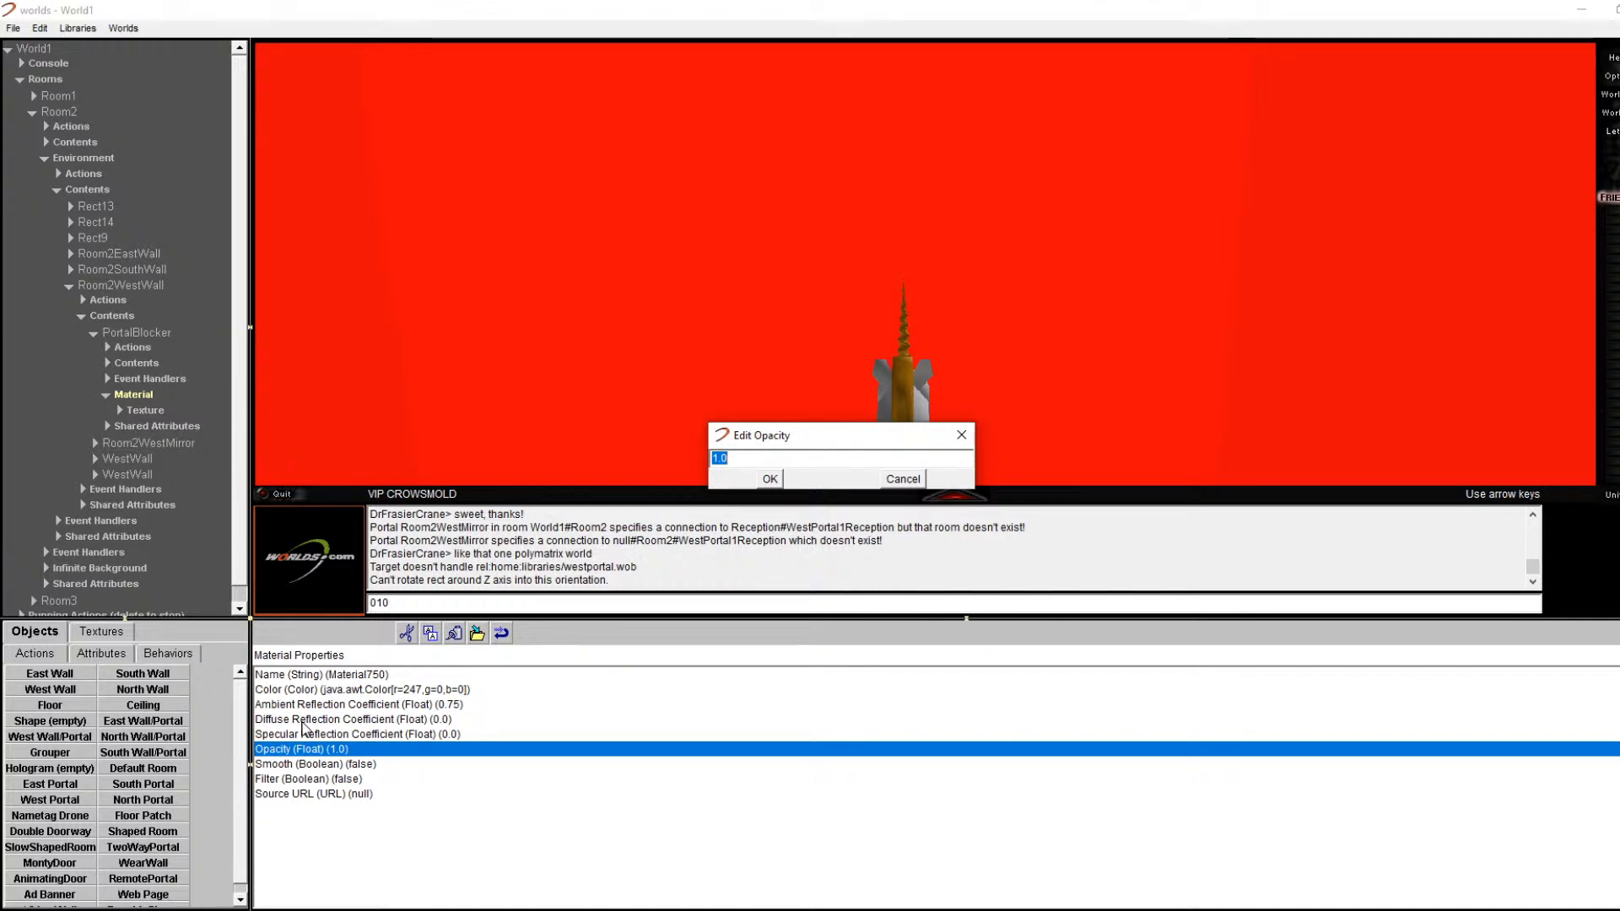
text(0.25)
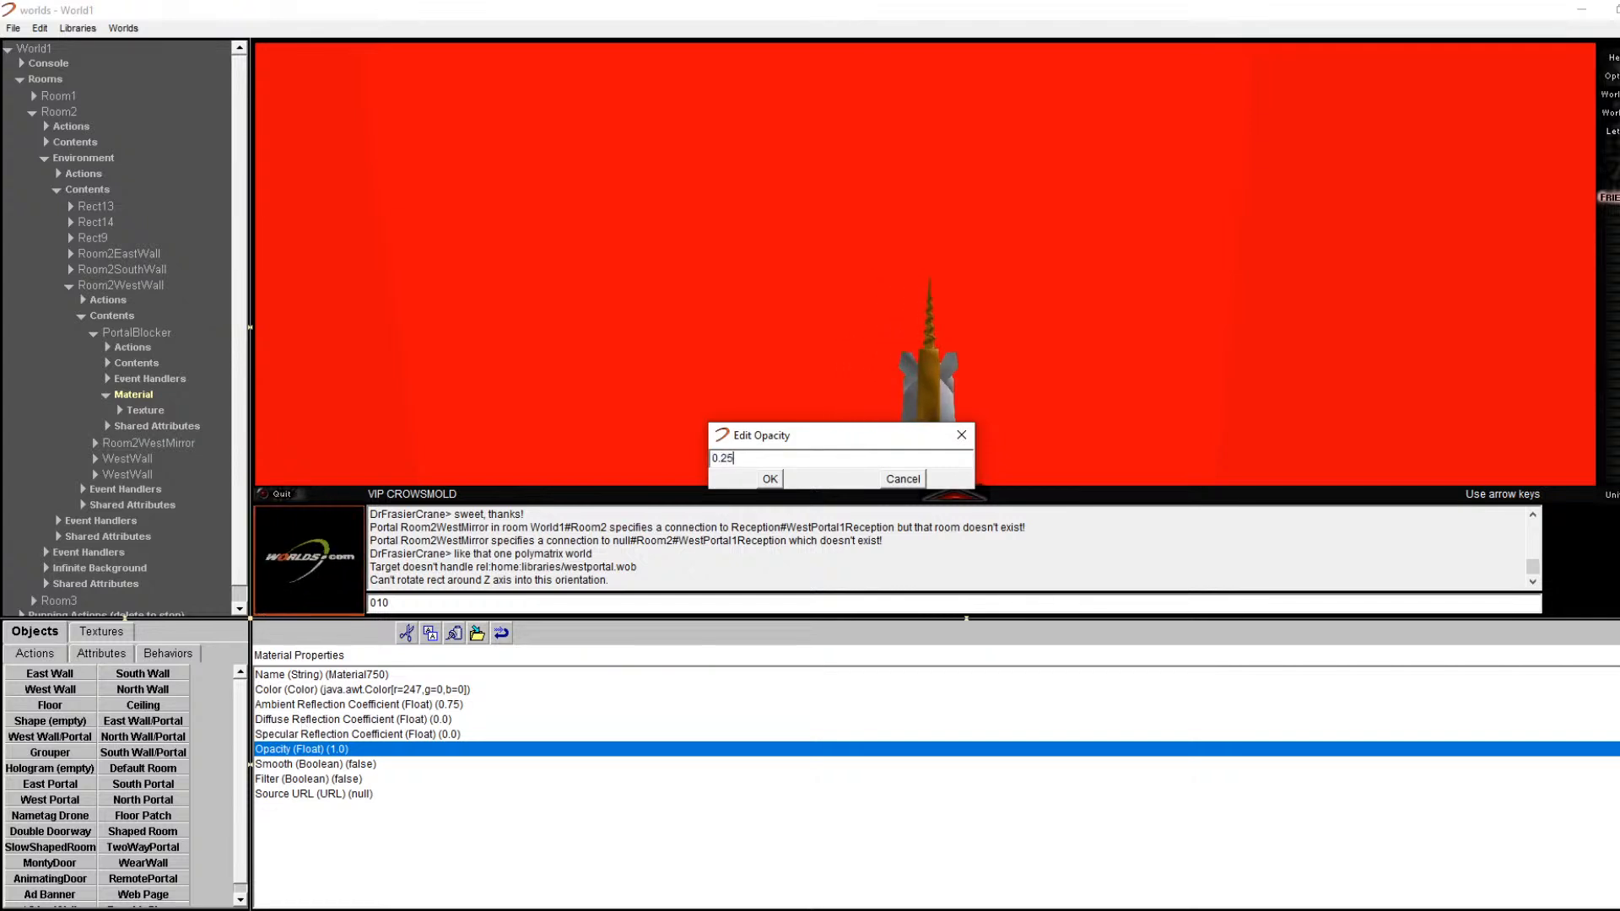
key(Return)
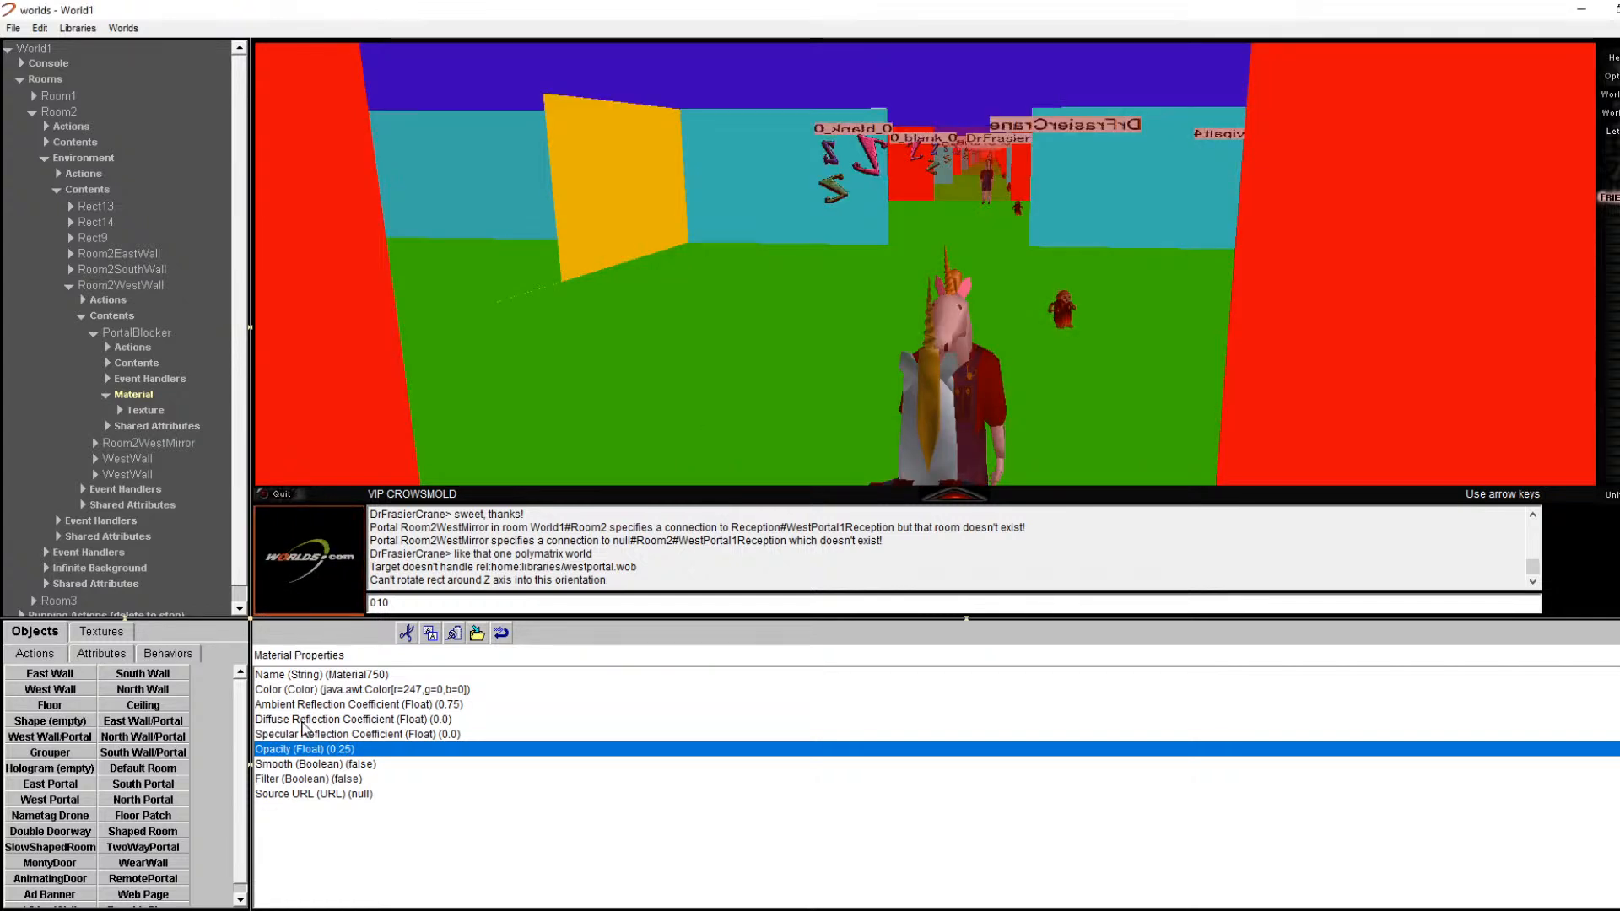
key(Down)
key(Right)
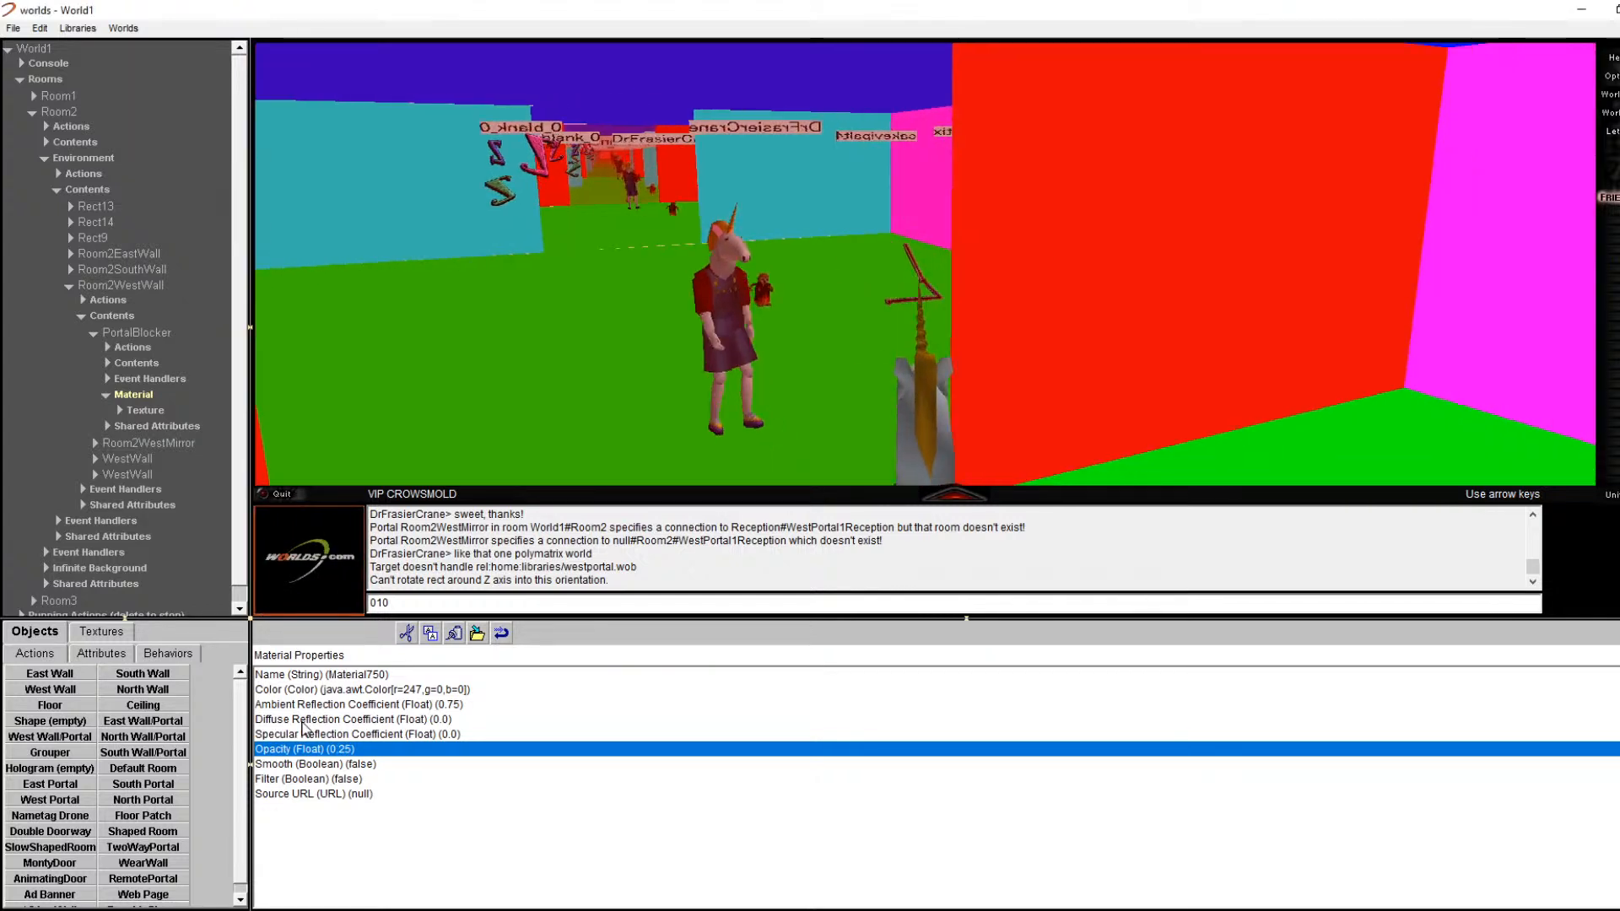
key(Left)
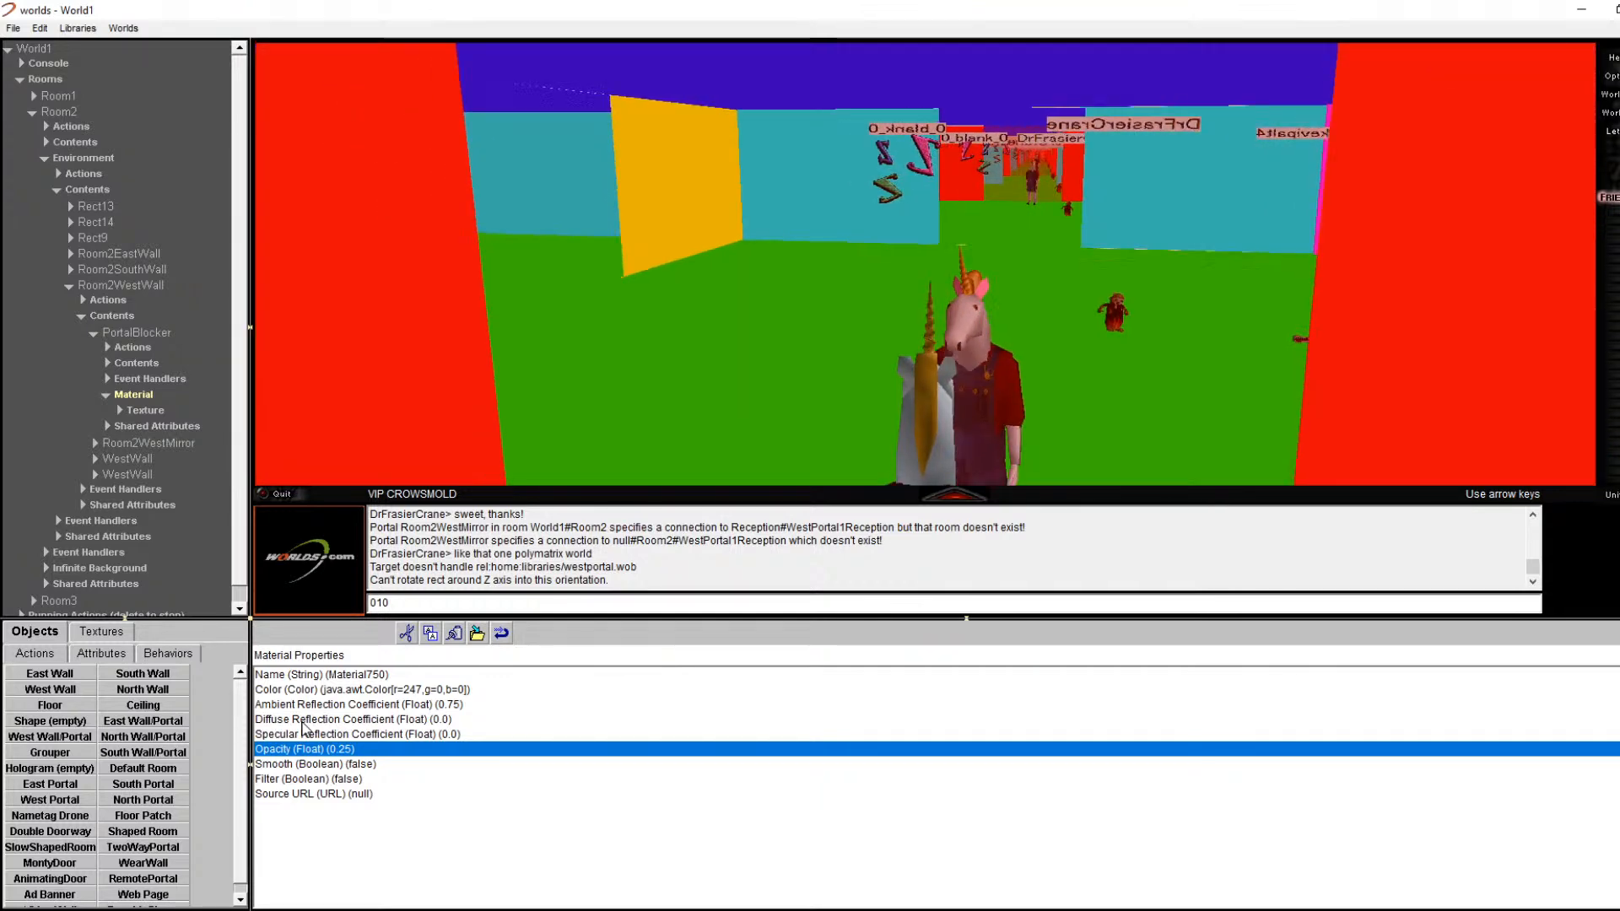
key(Right)
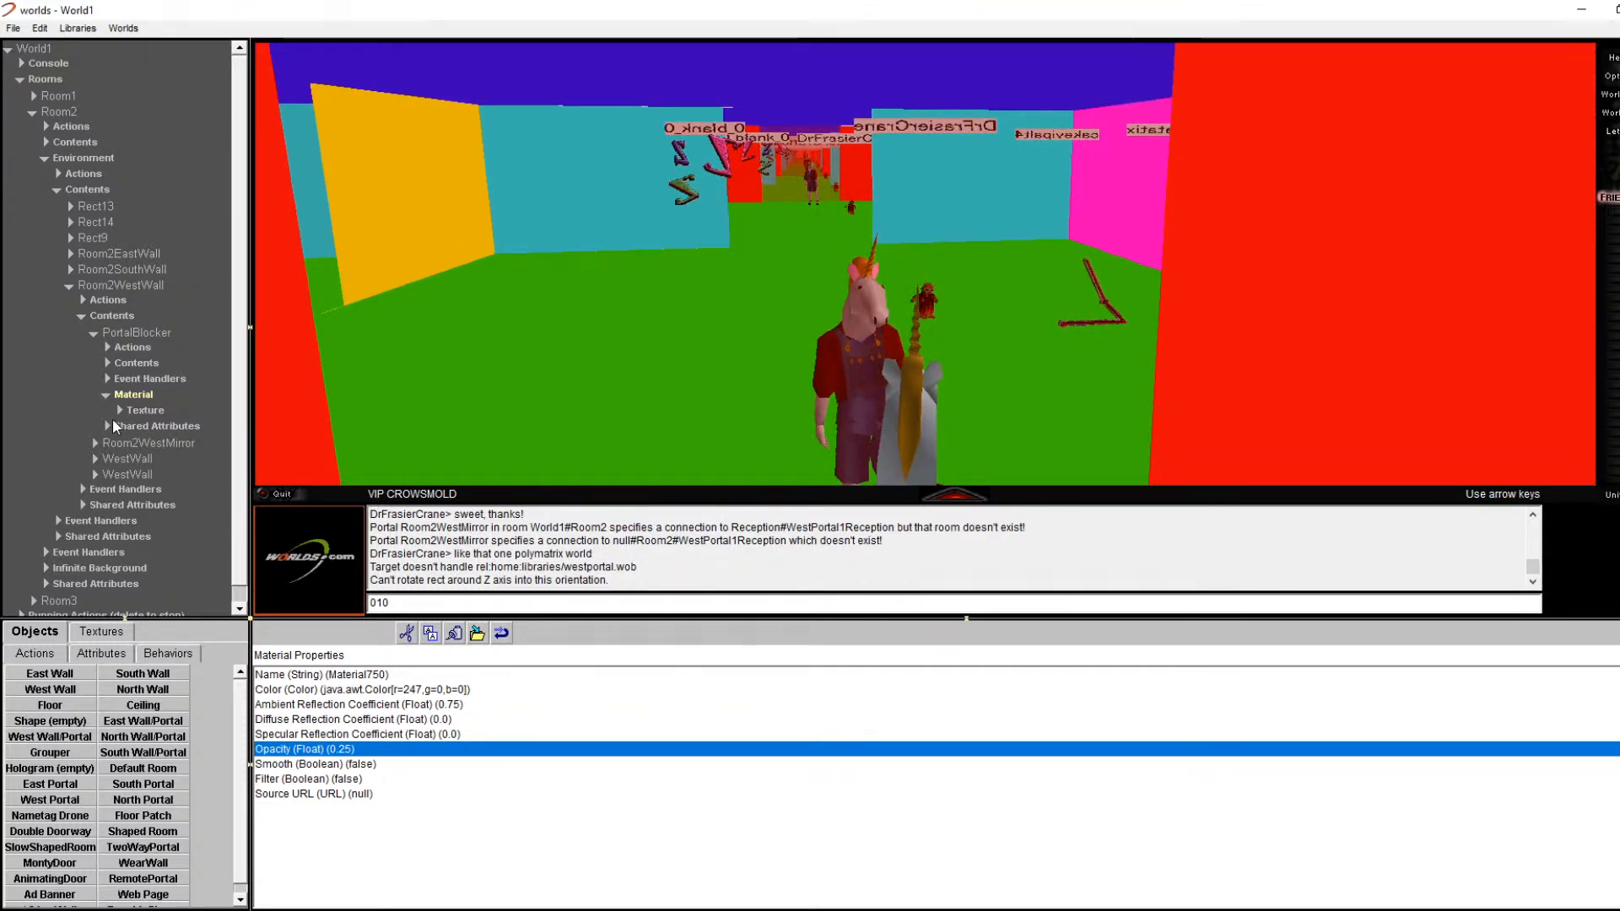
Step: Expand the PortalBlocker material's Texture and start editing its File location
click(135, 410)
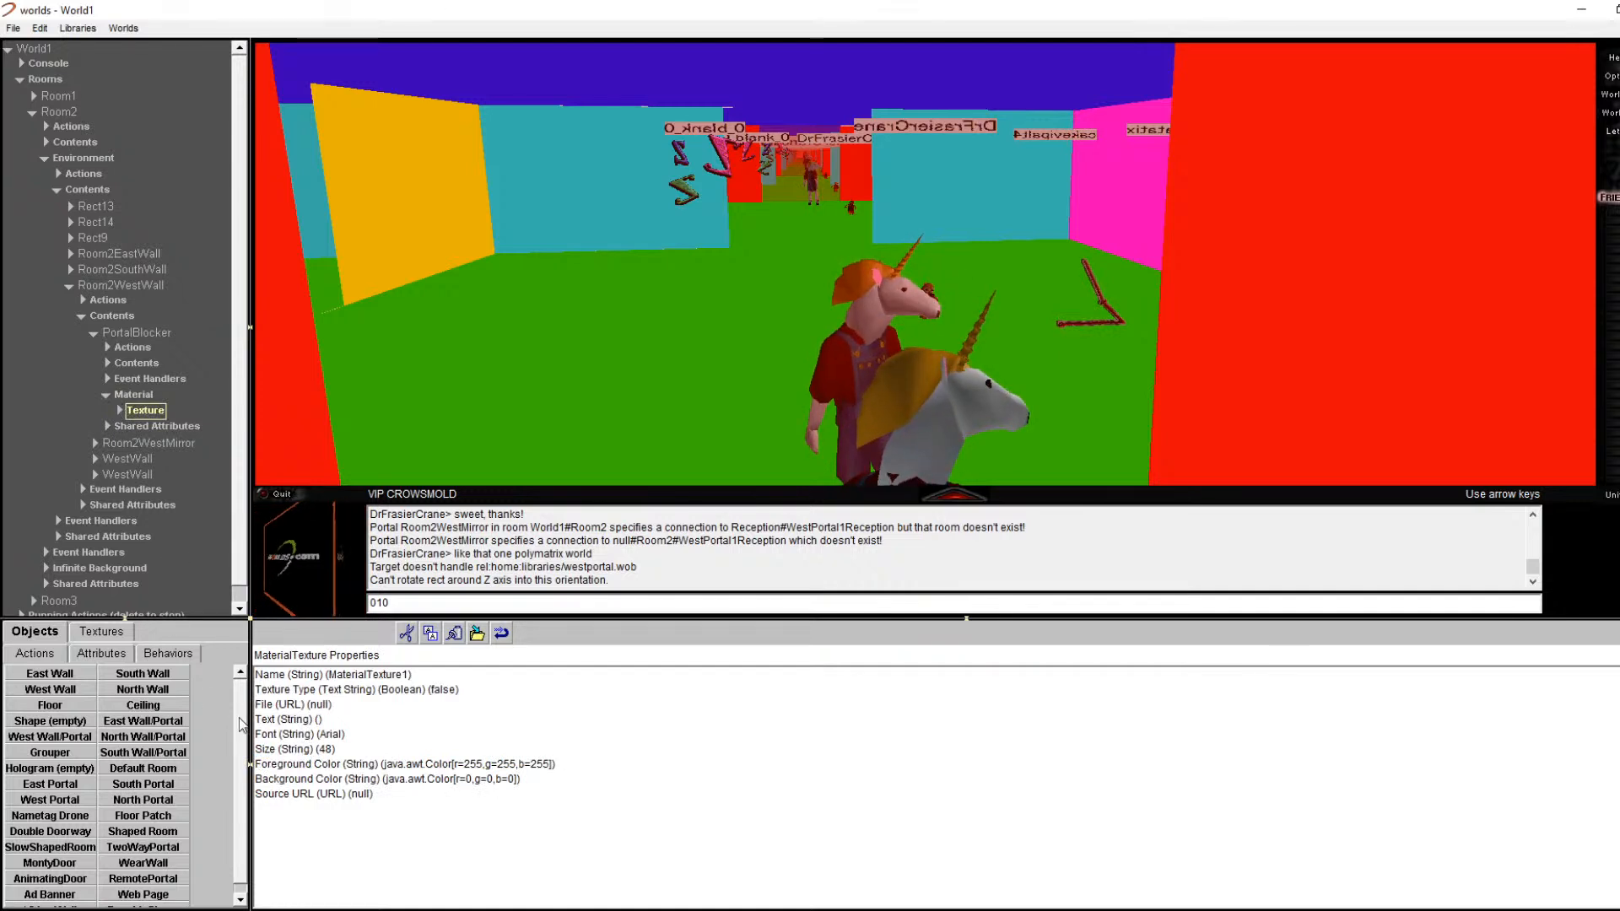
click(119, 410)
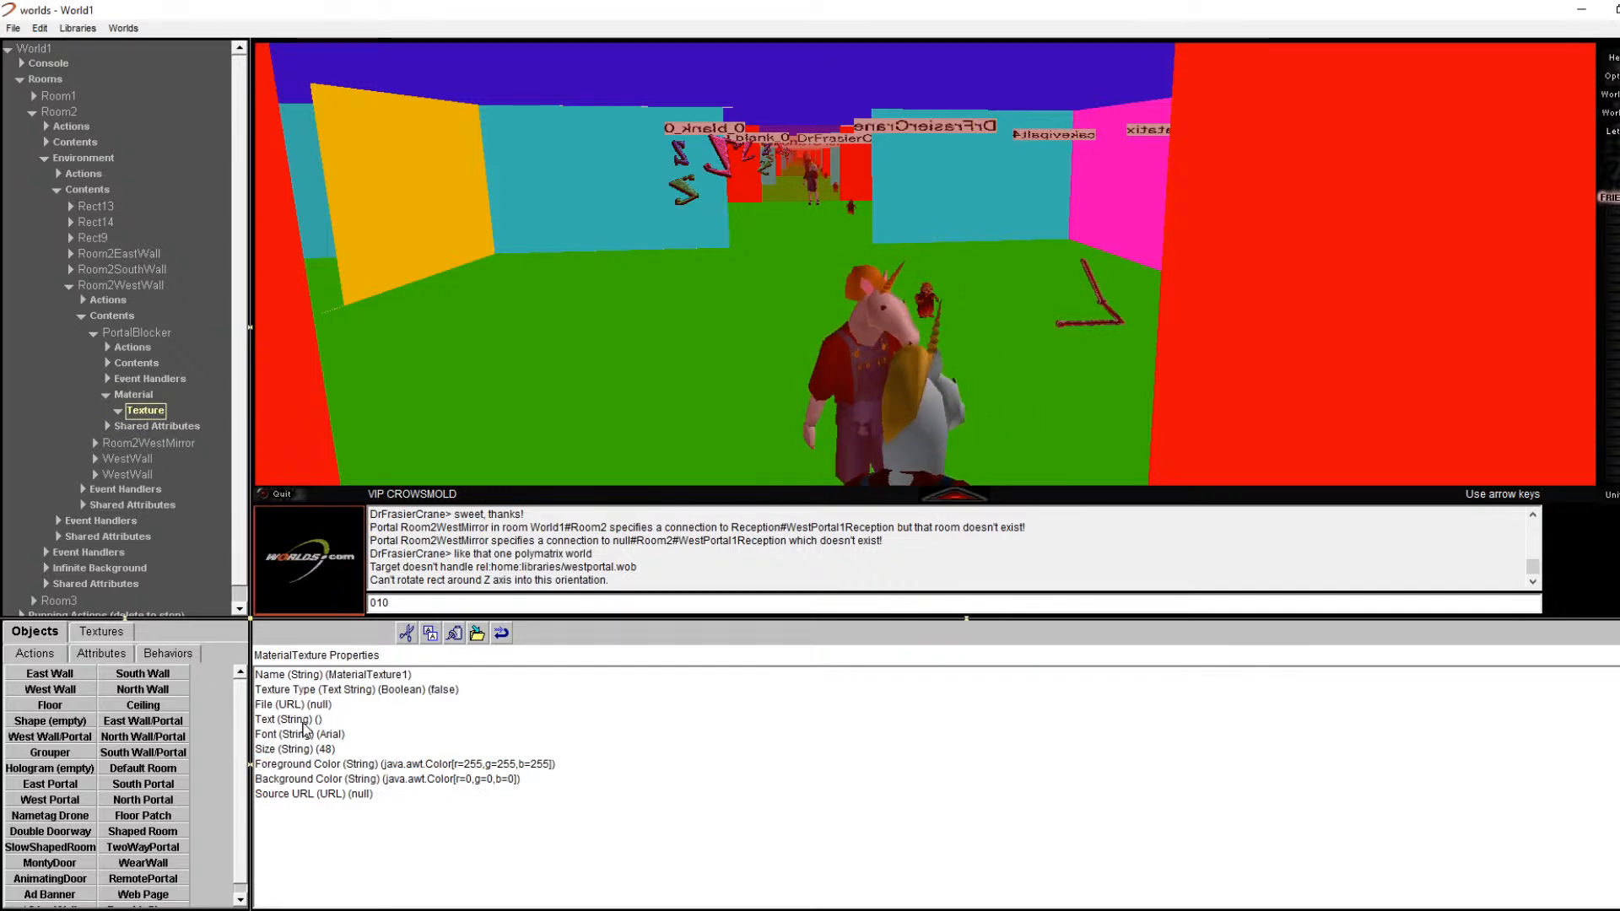
click(310, 720)
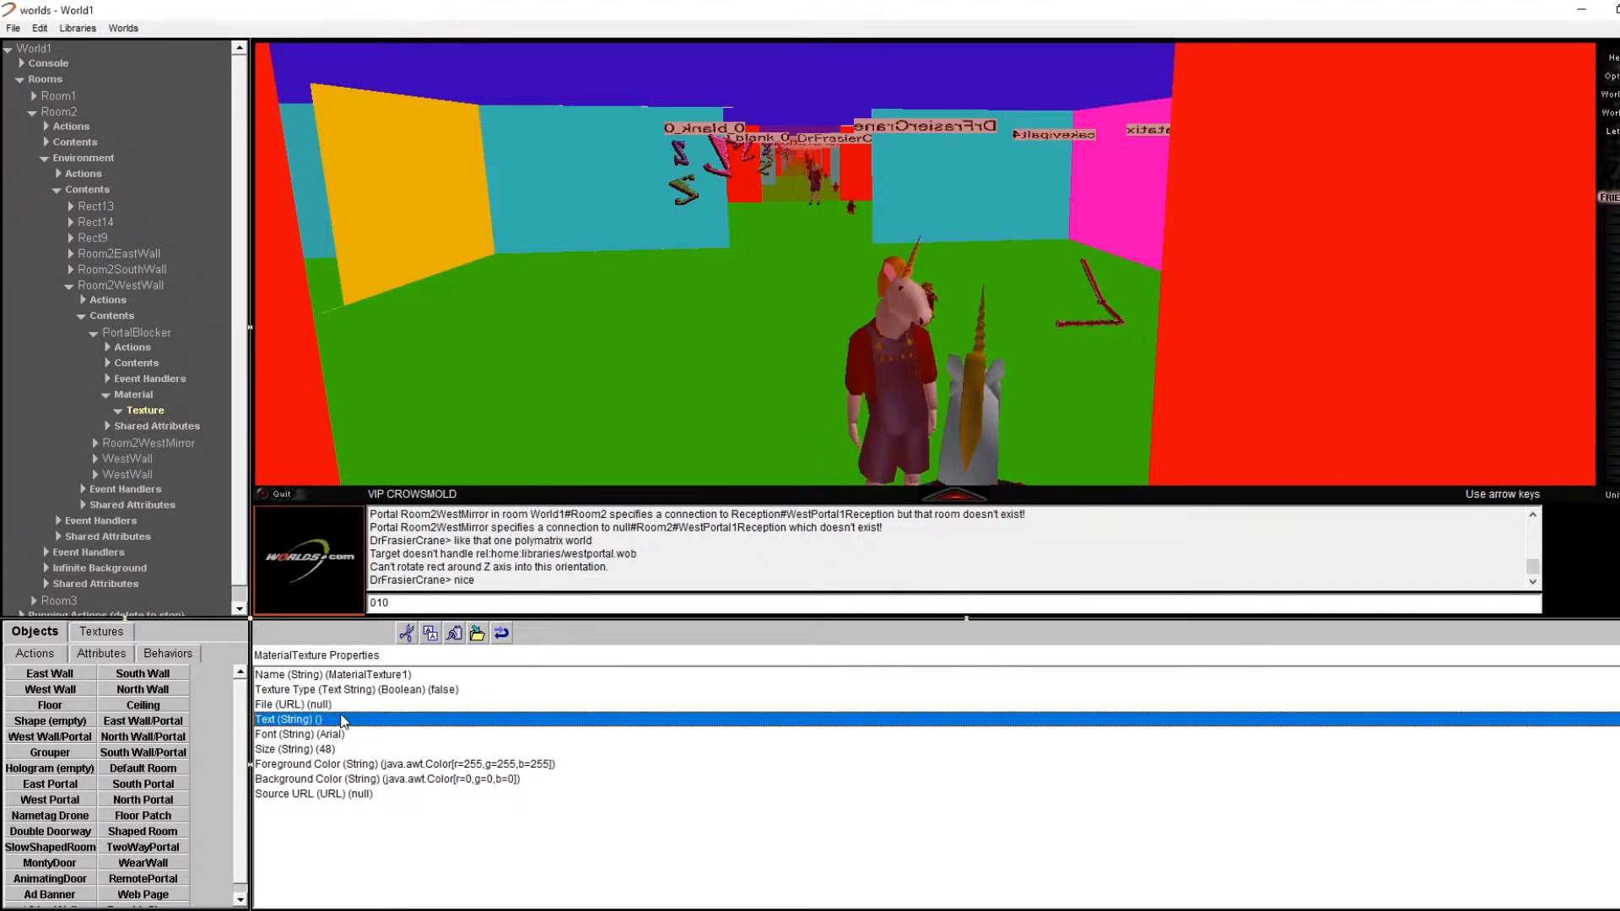
double_click(300, 704)
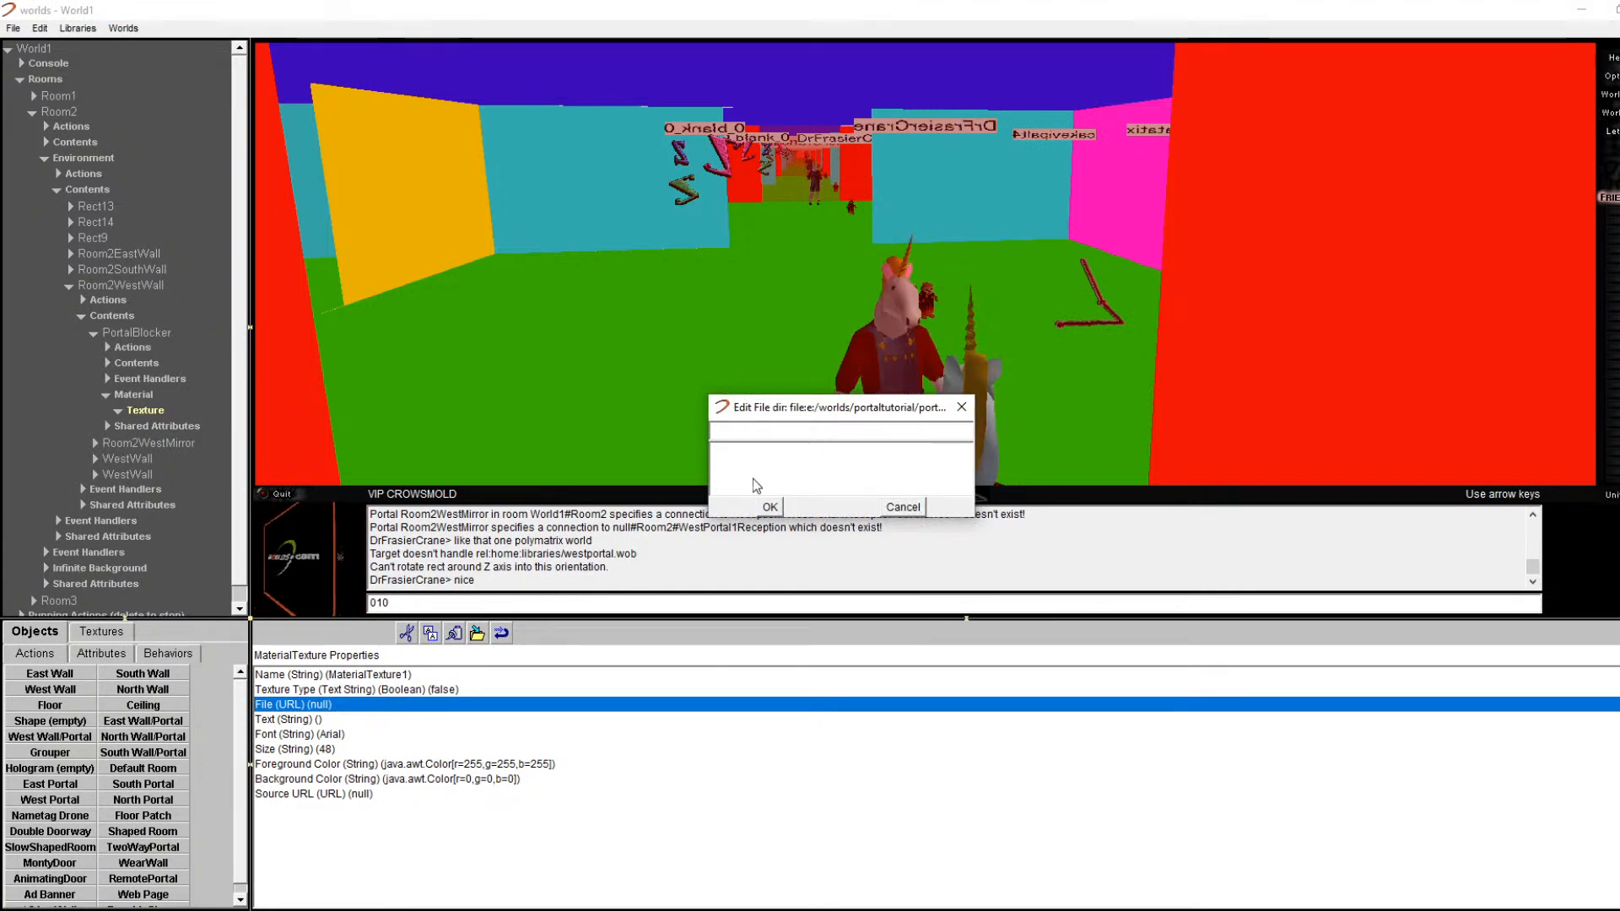
text(home:)
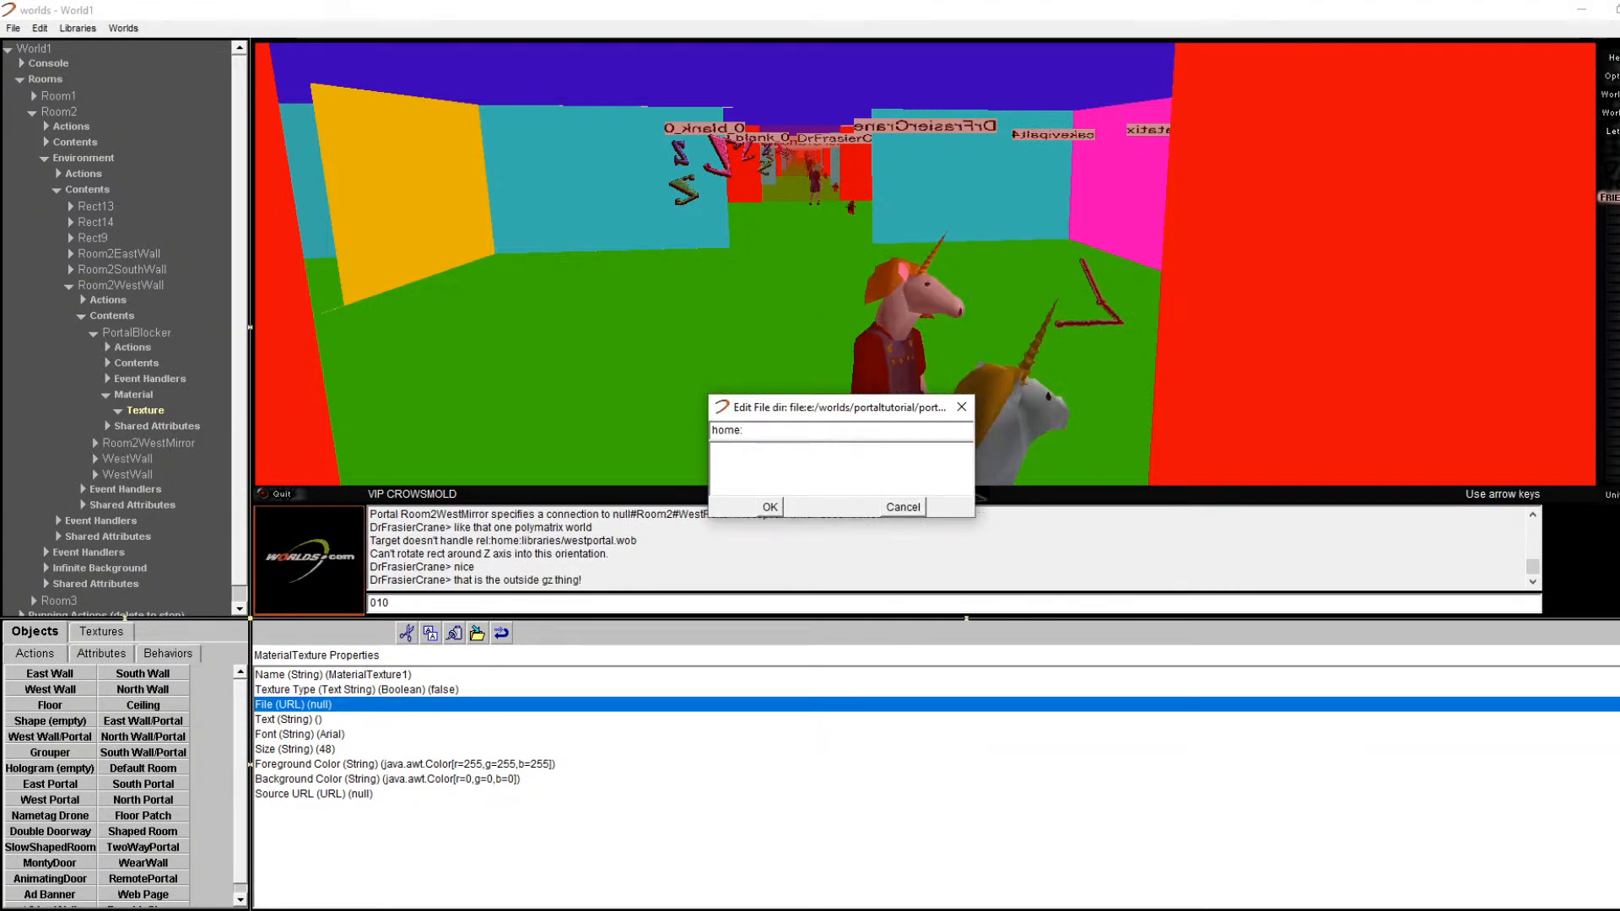
key(BackSpace)
key(BackSpace)
key(BackSpace)
key(BackSpace)
key(BackSpace)
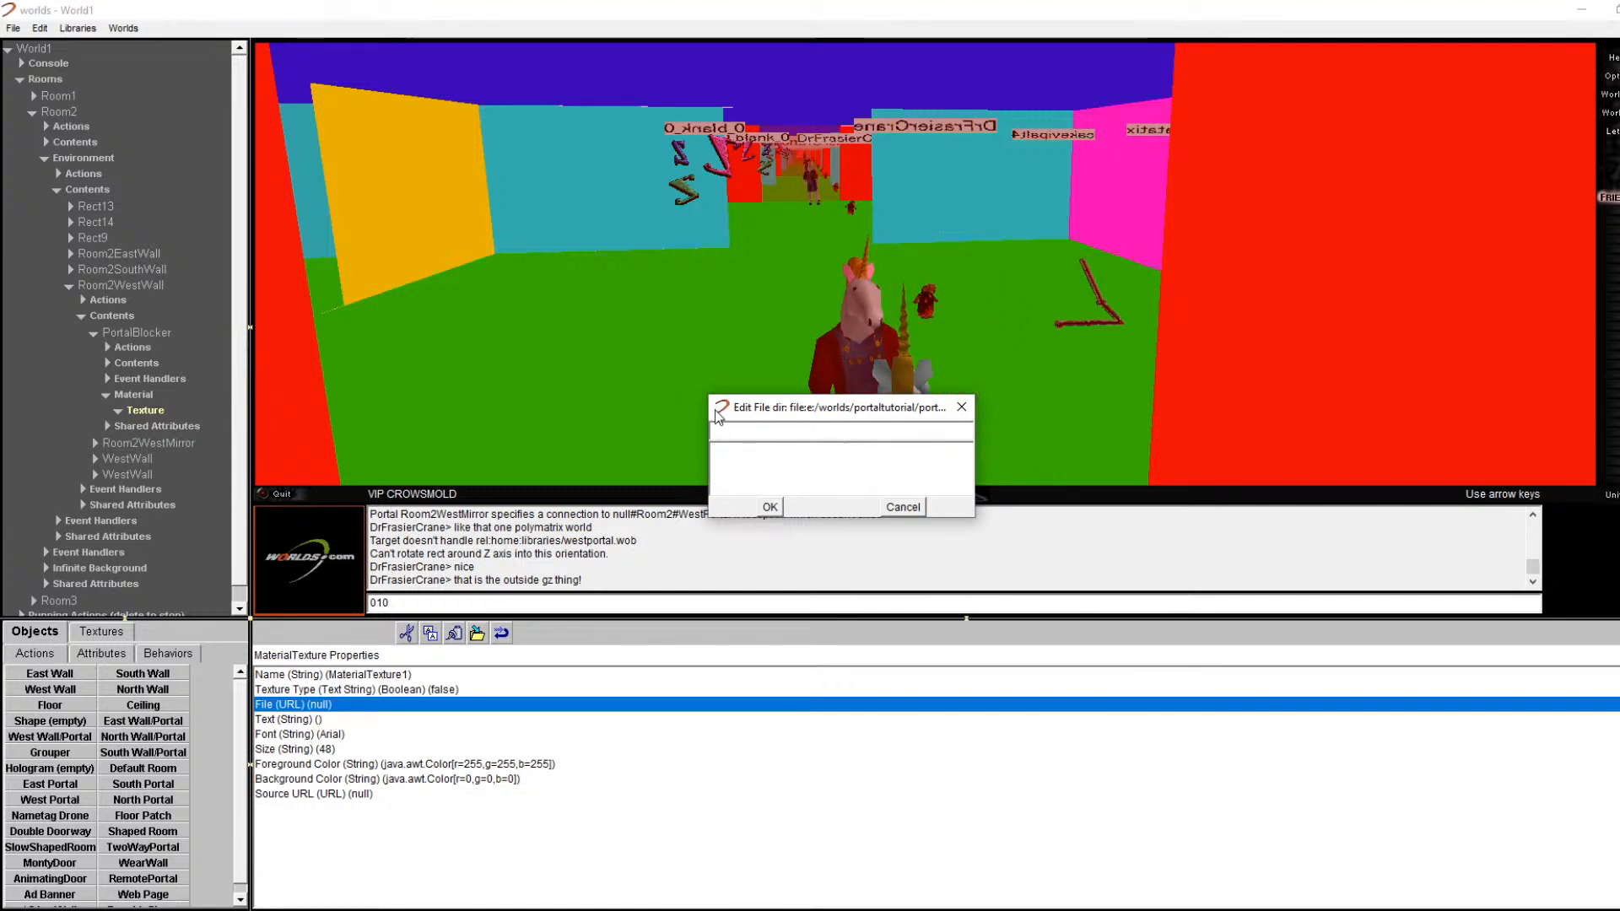
click(902, 508)
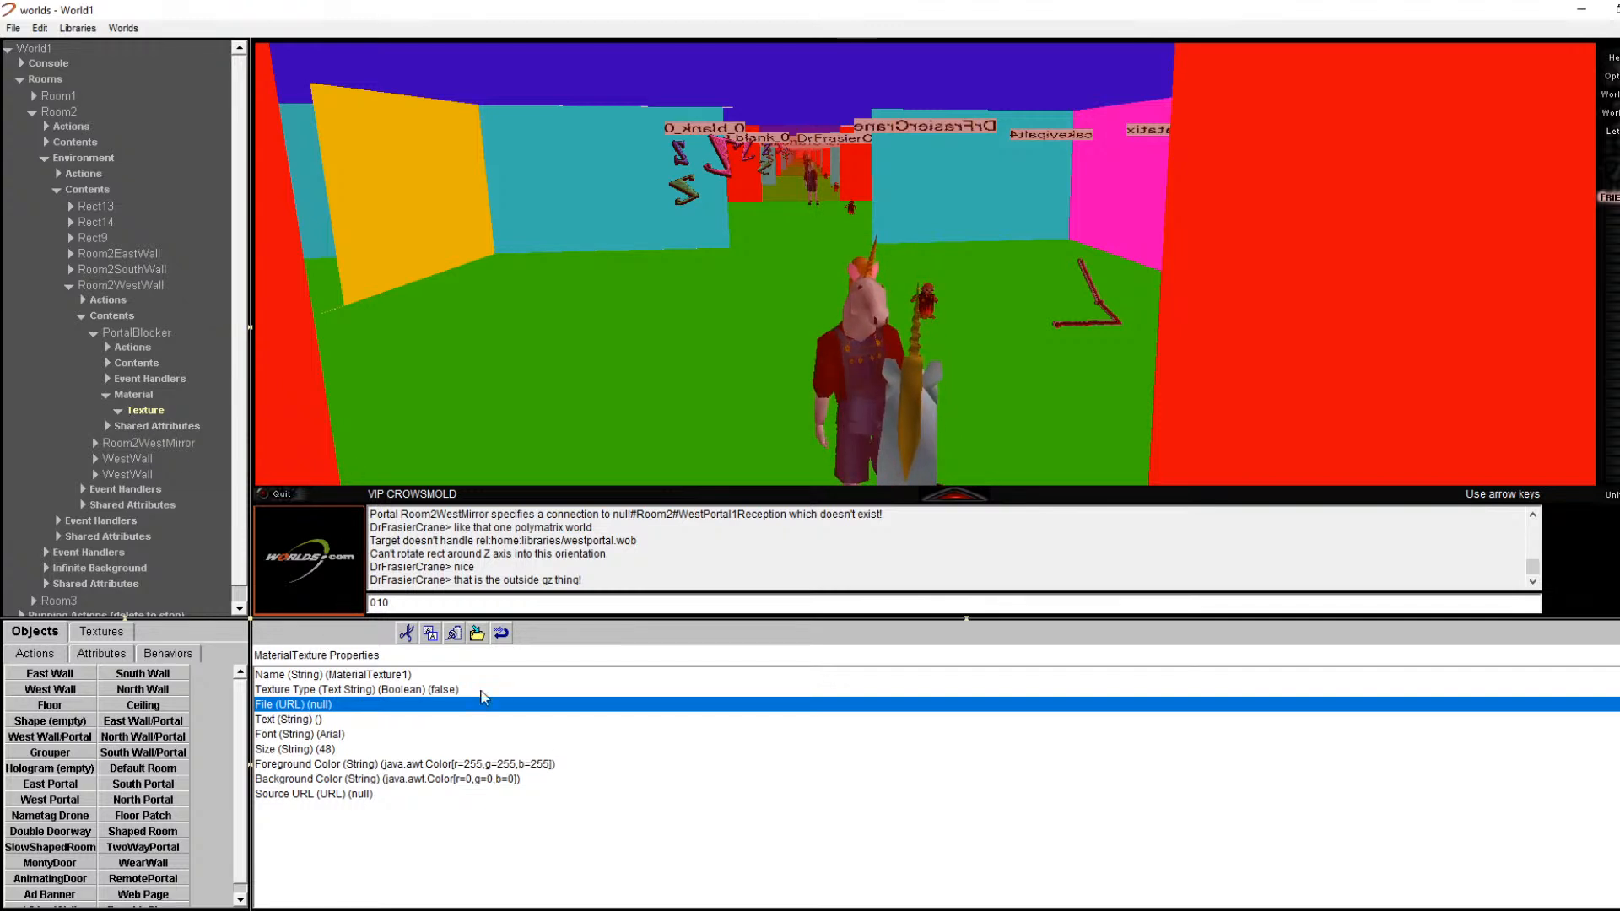
Step: Apply the Mark_1A_Fire_Control_Computer_Controls.jpg Wikimedia image URL as the texture File
double_click(304, 707)
drag(788, 408, 571, 635)
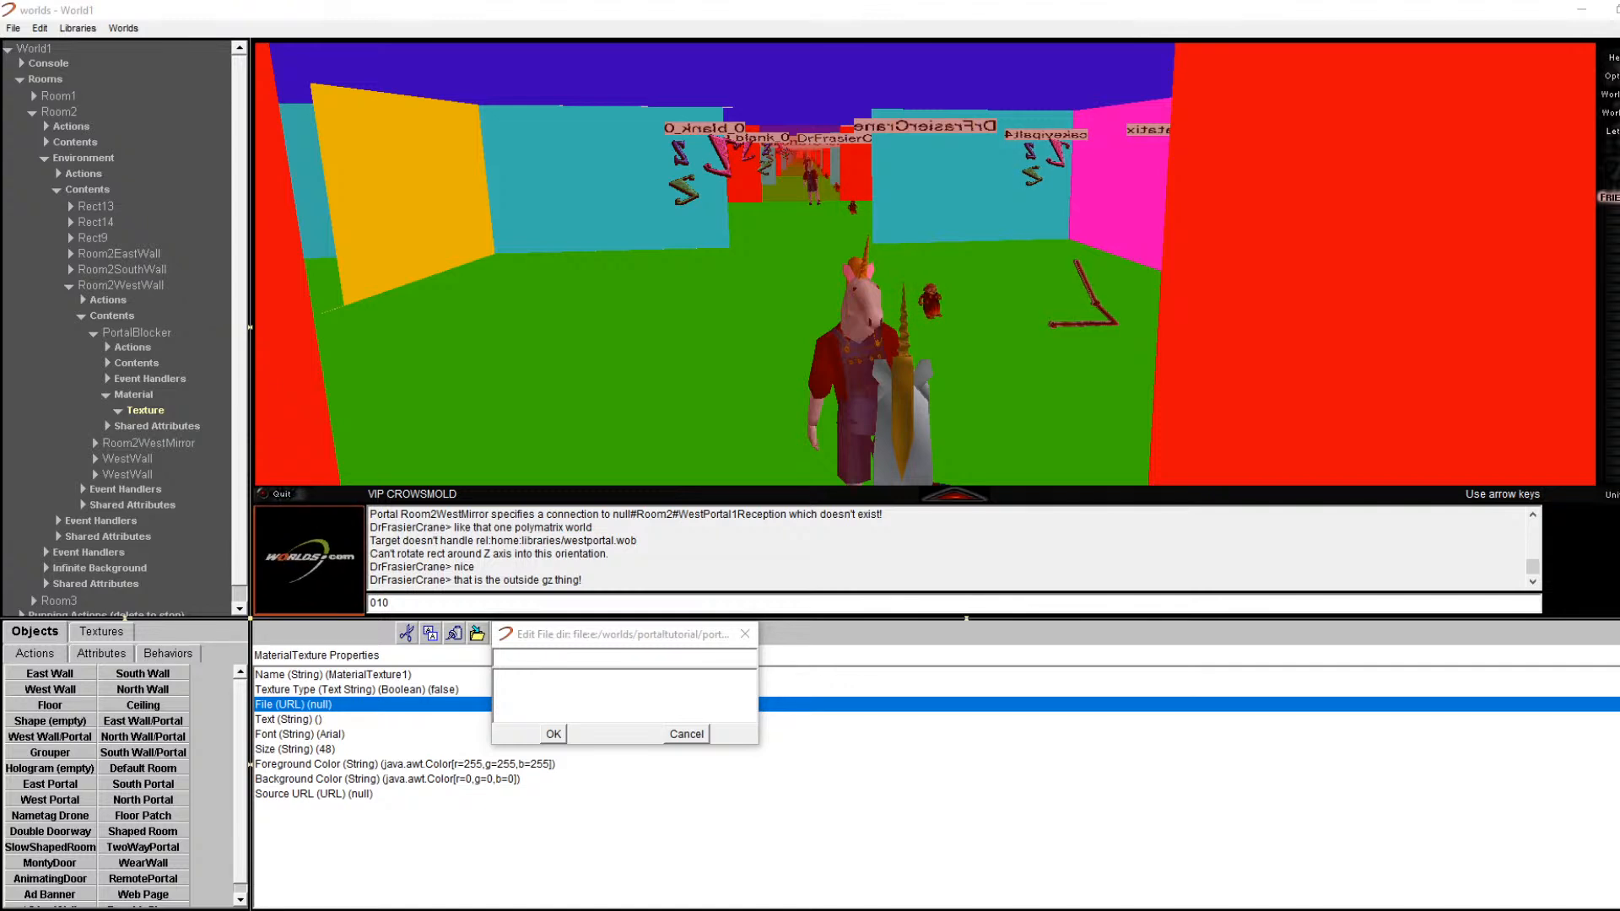
click(588, 657)
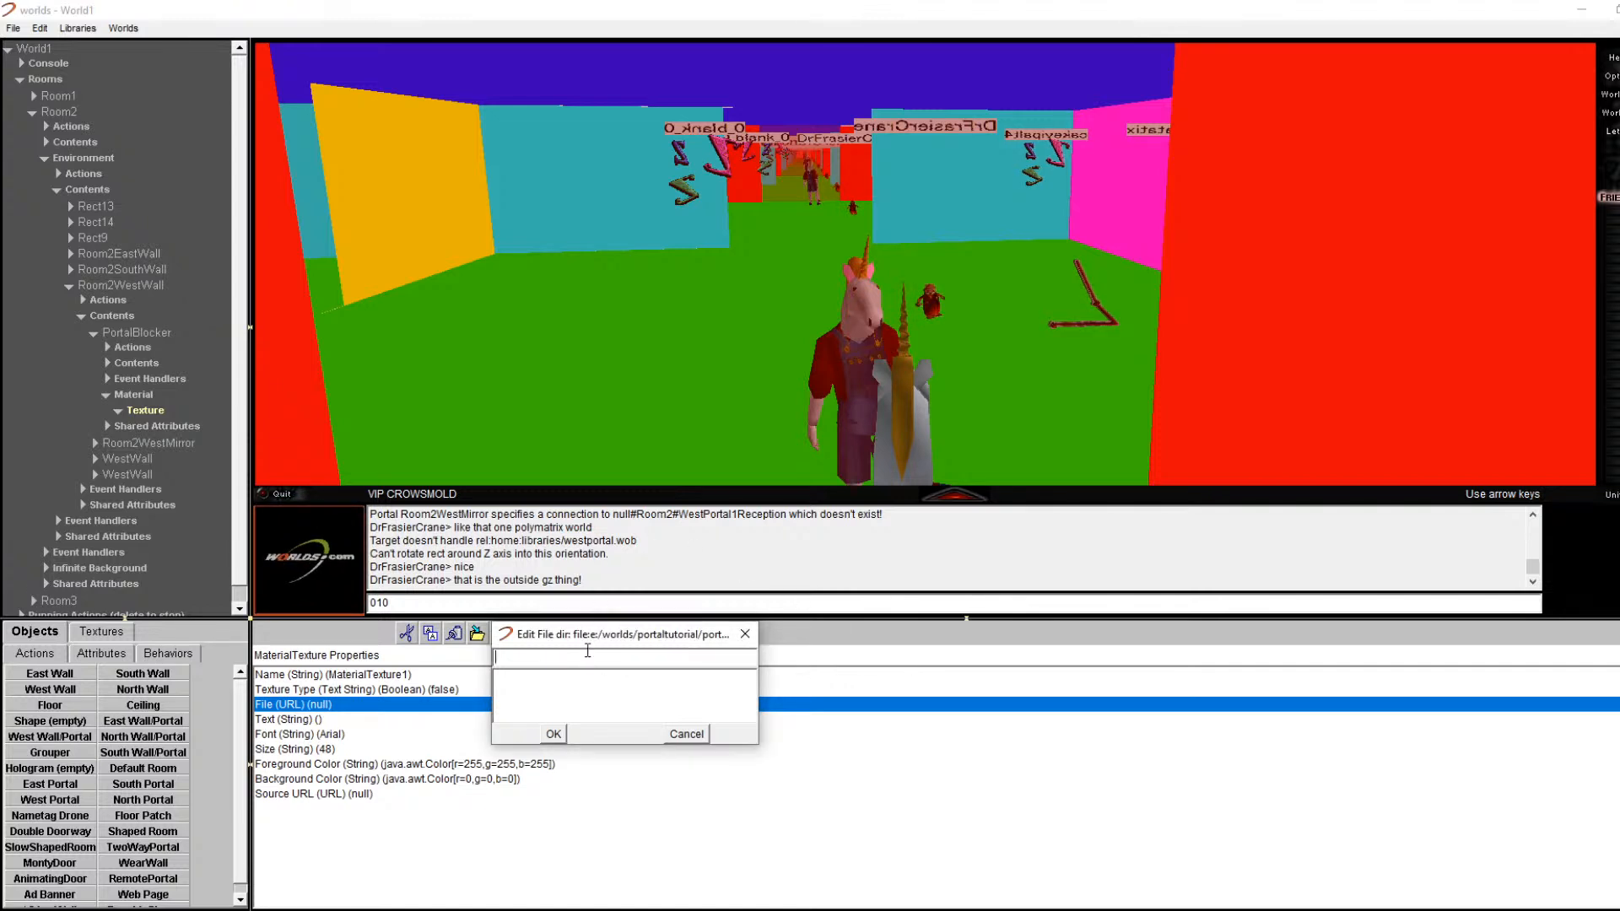
click(553, 734)
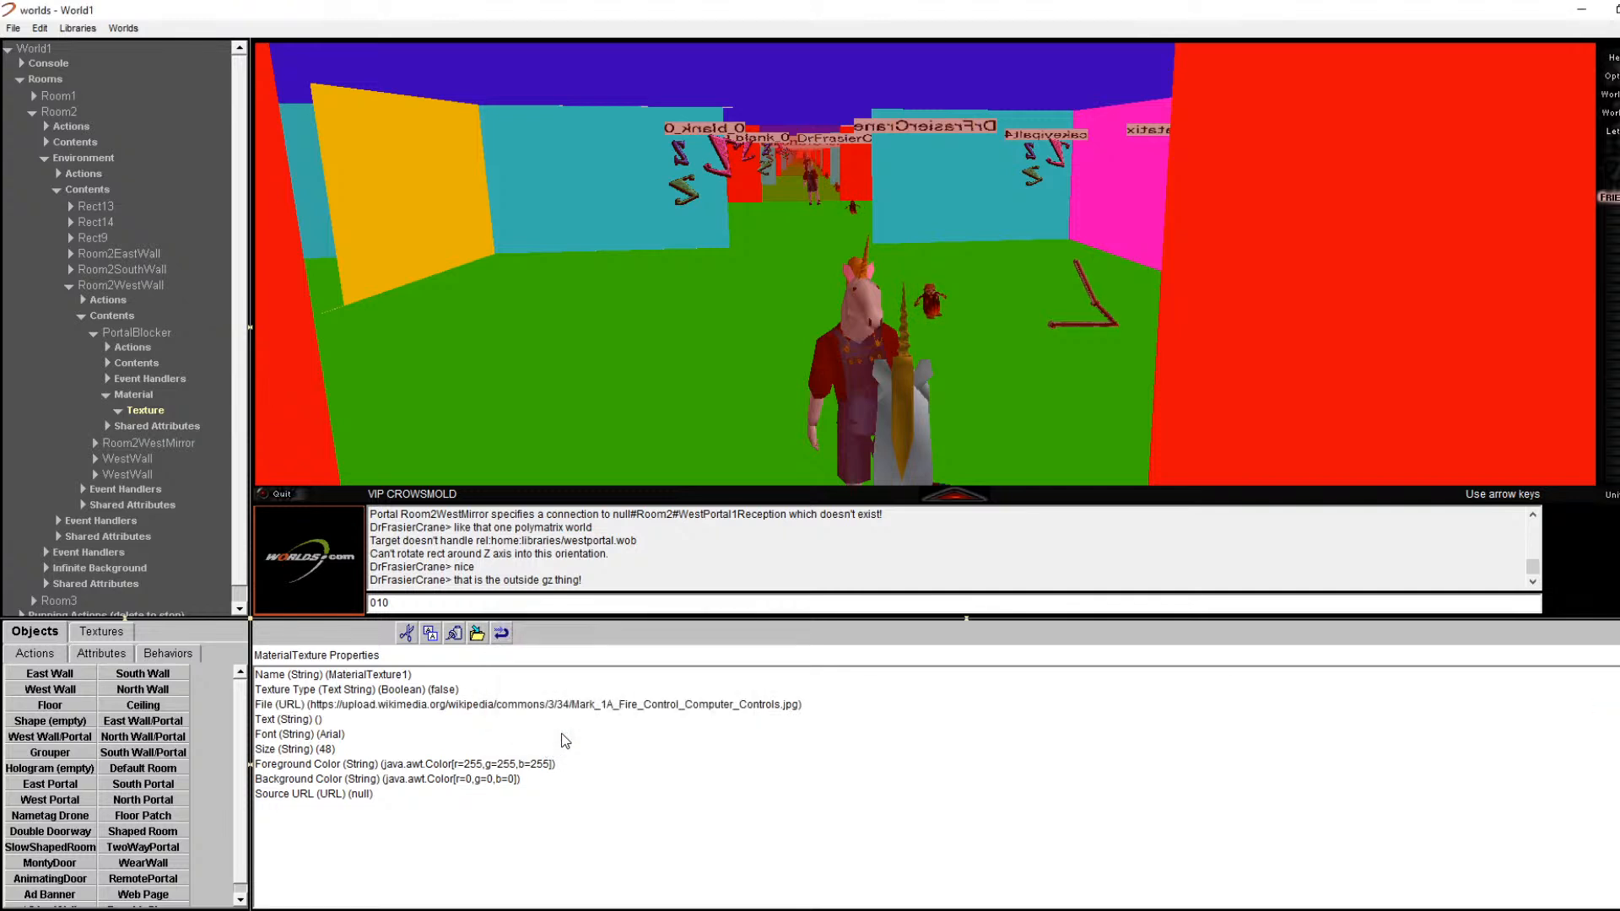
double_click(678, 707)
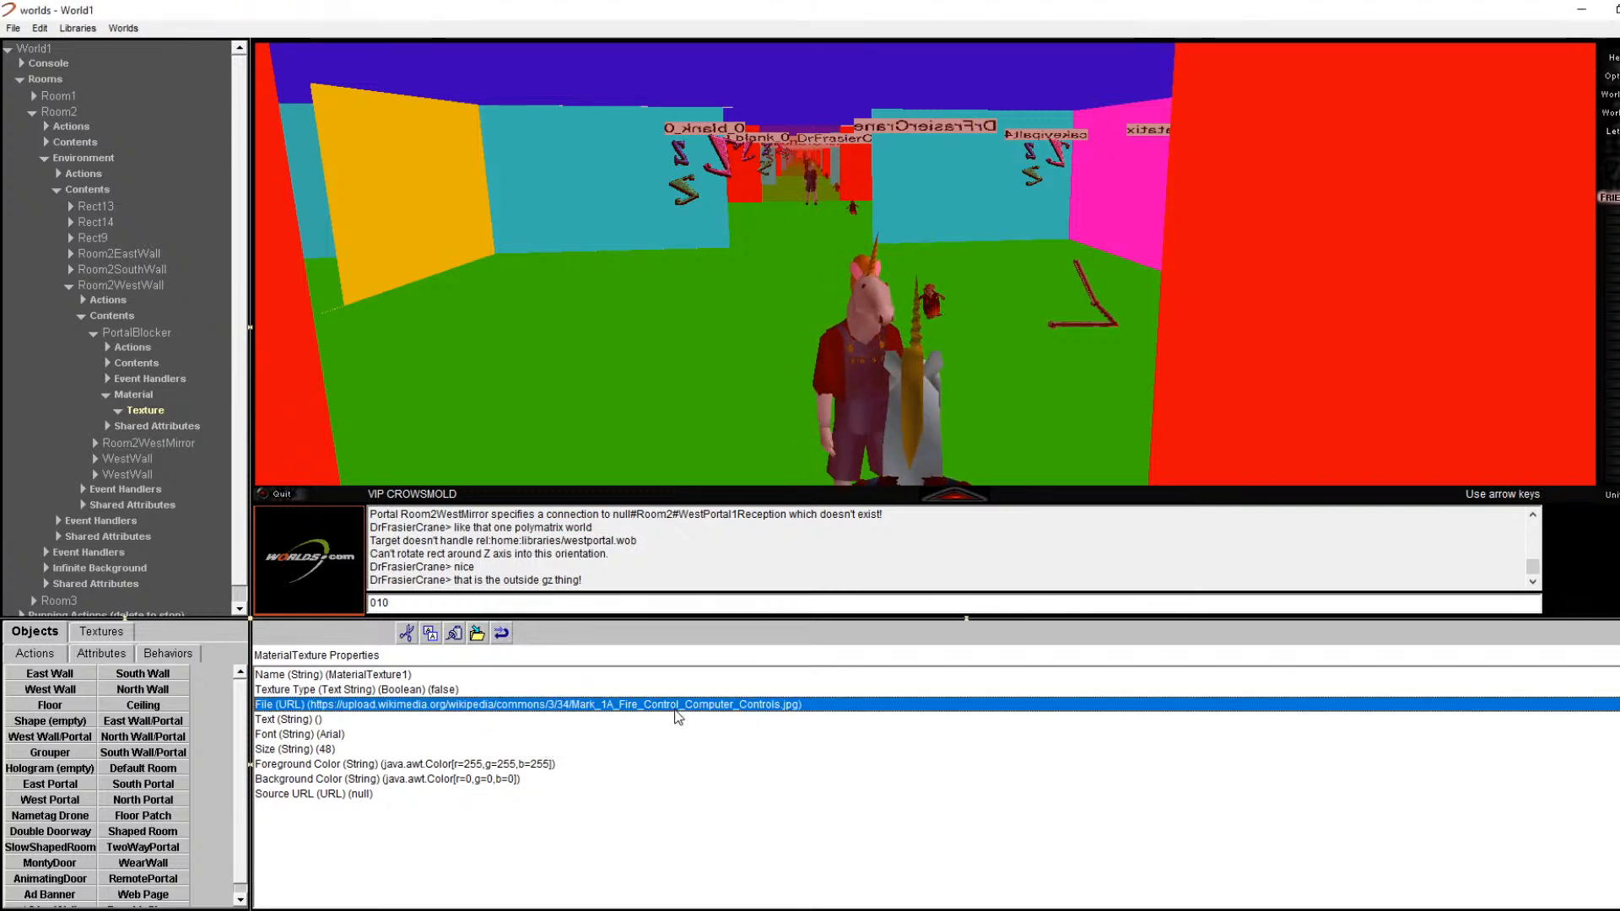
click(781, 507)
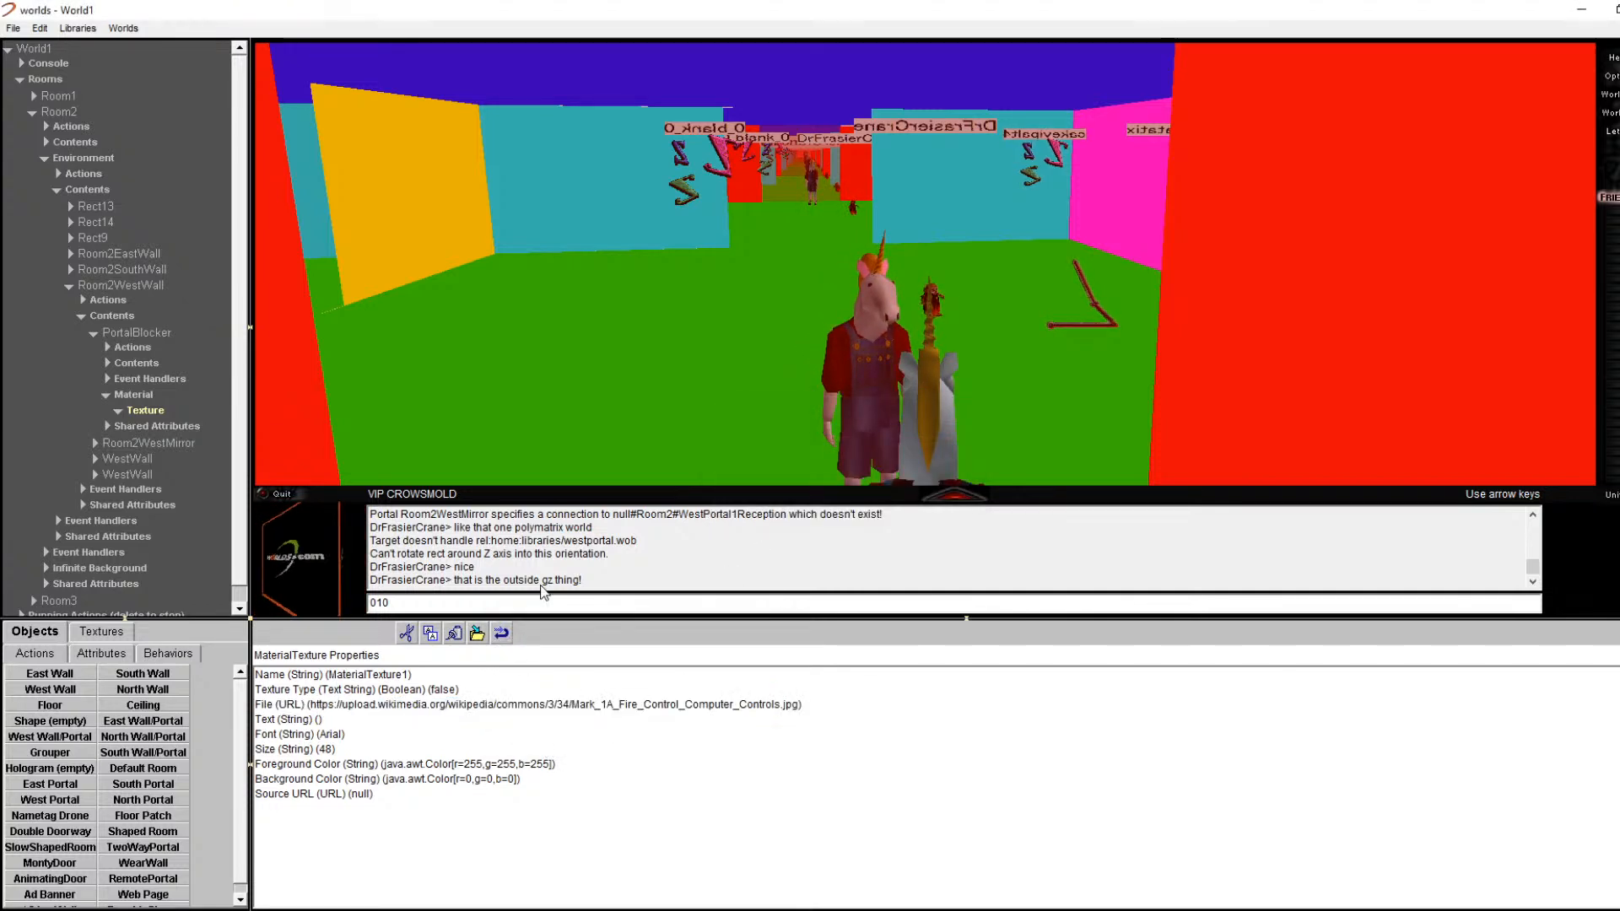
Step: Reopen the texture File value for editing, keeping the image URL unchanged
click(150, 413)
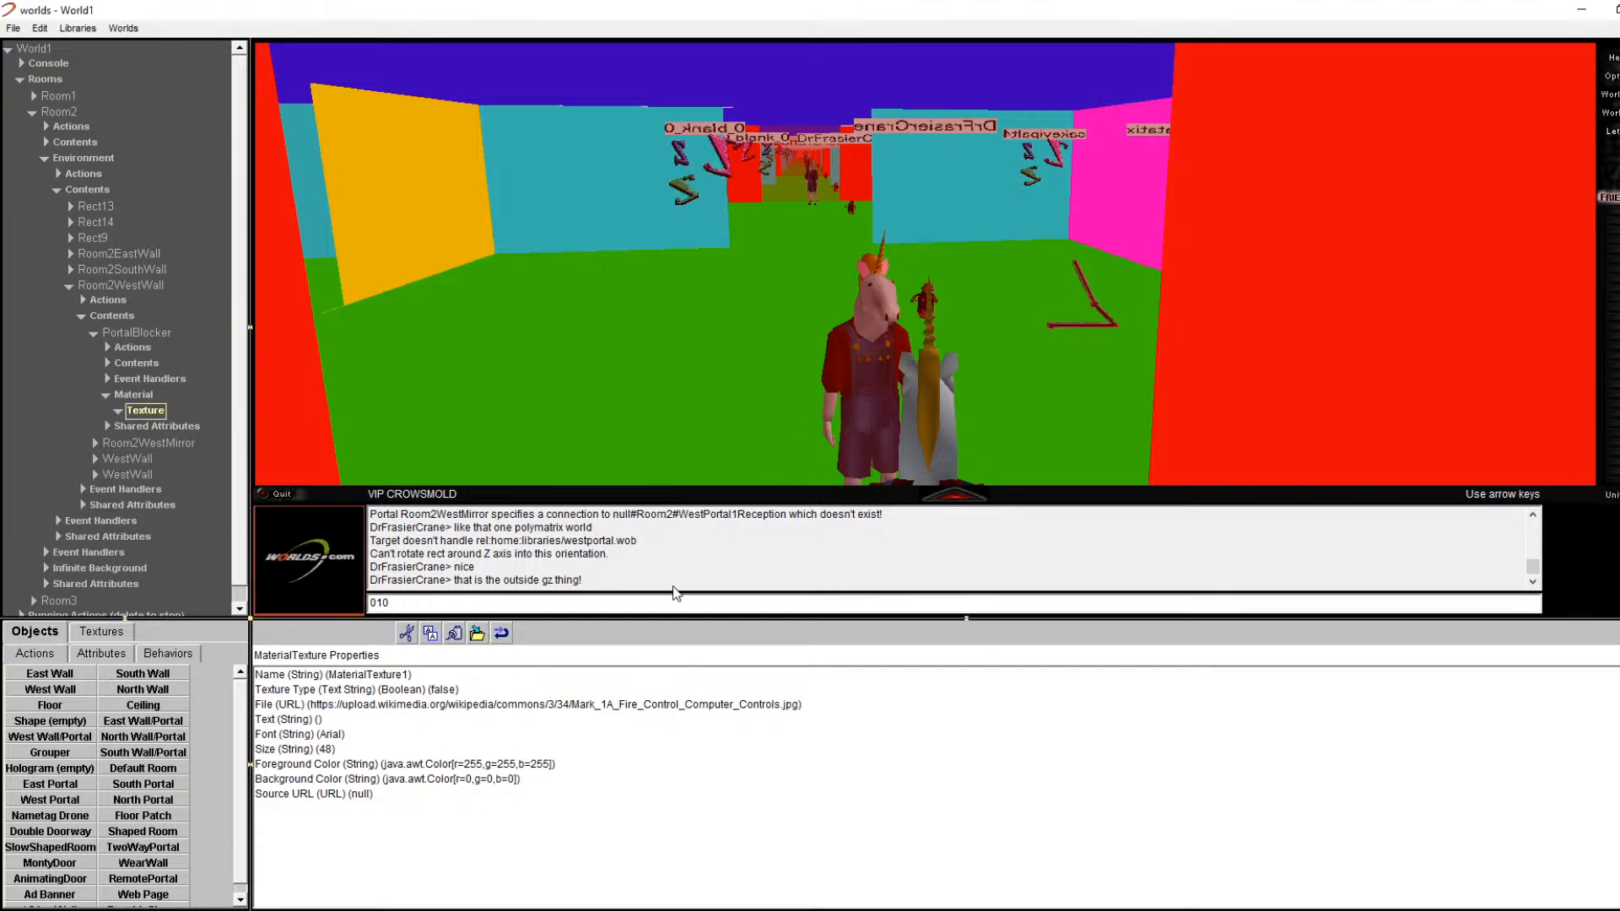
double_click(574, 705)
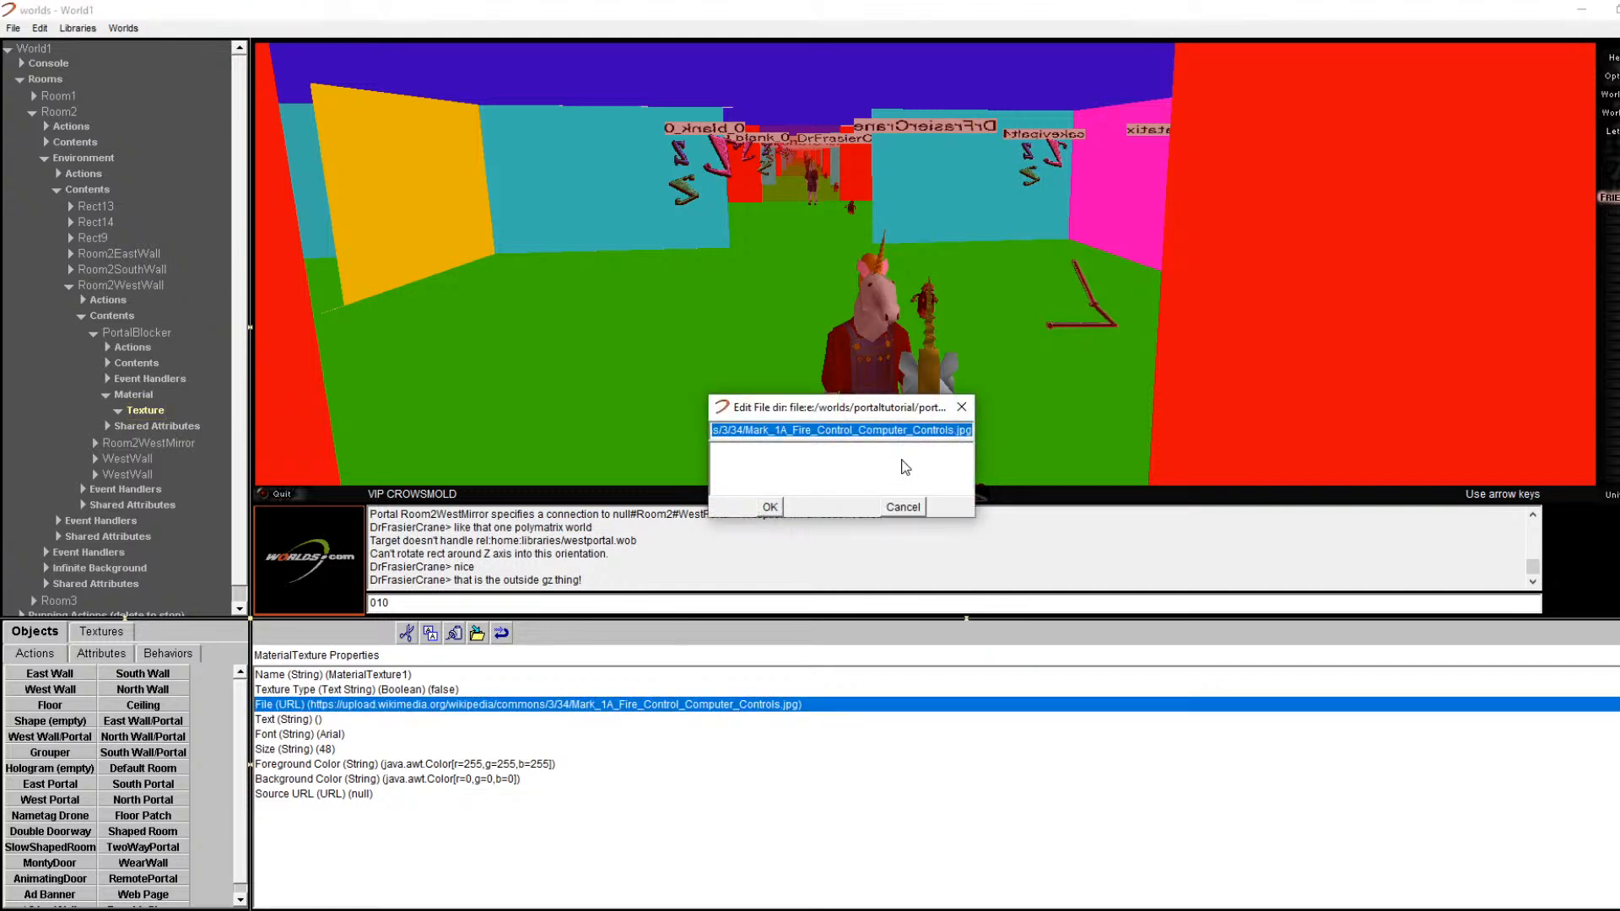
key(BackSpace)
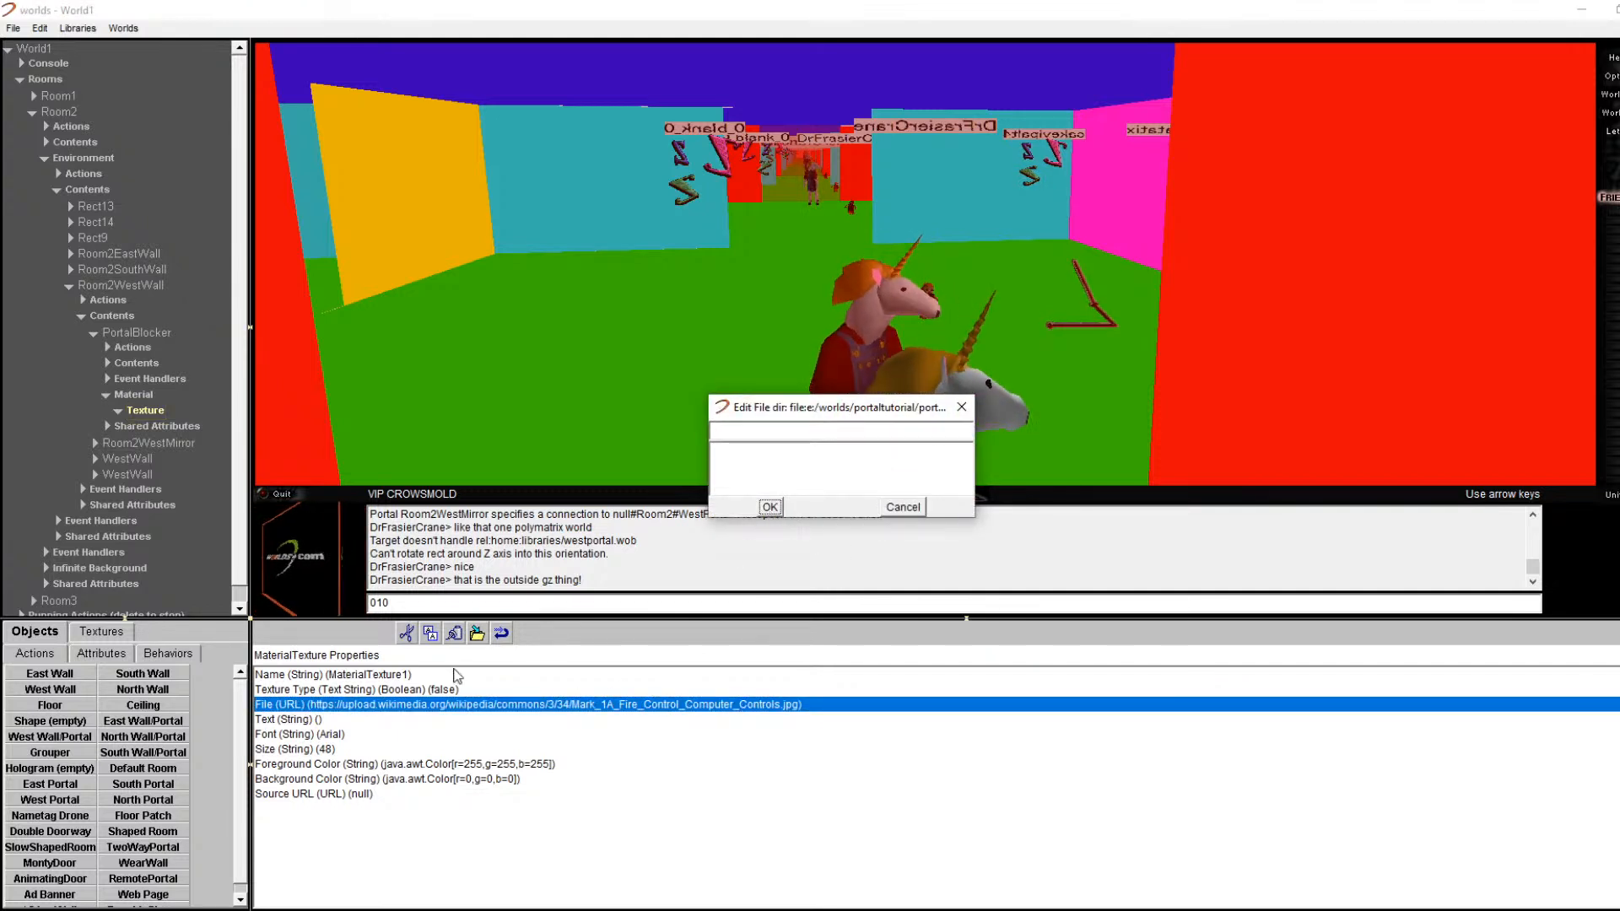
click(895, 508)
click(393, 734)
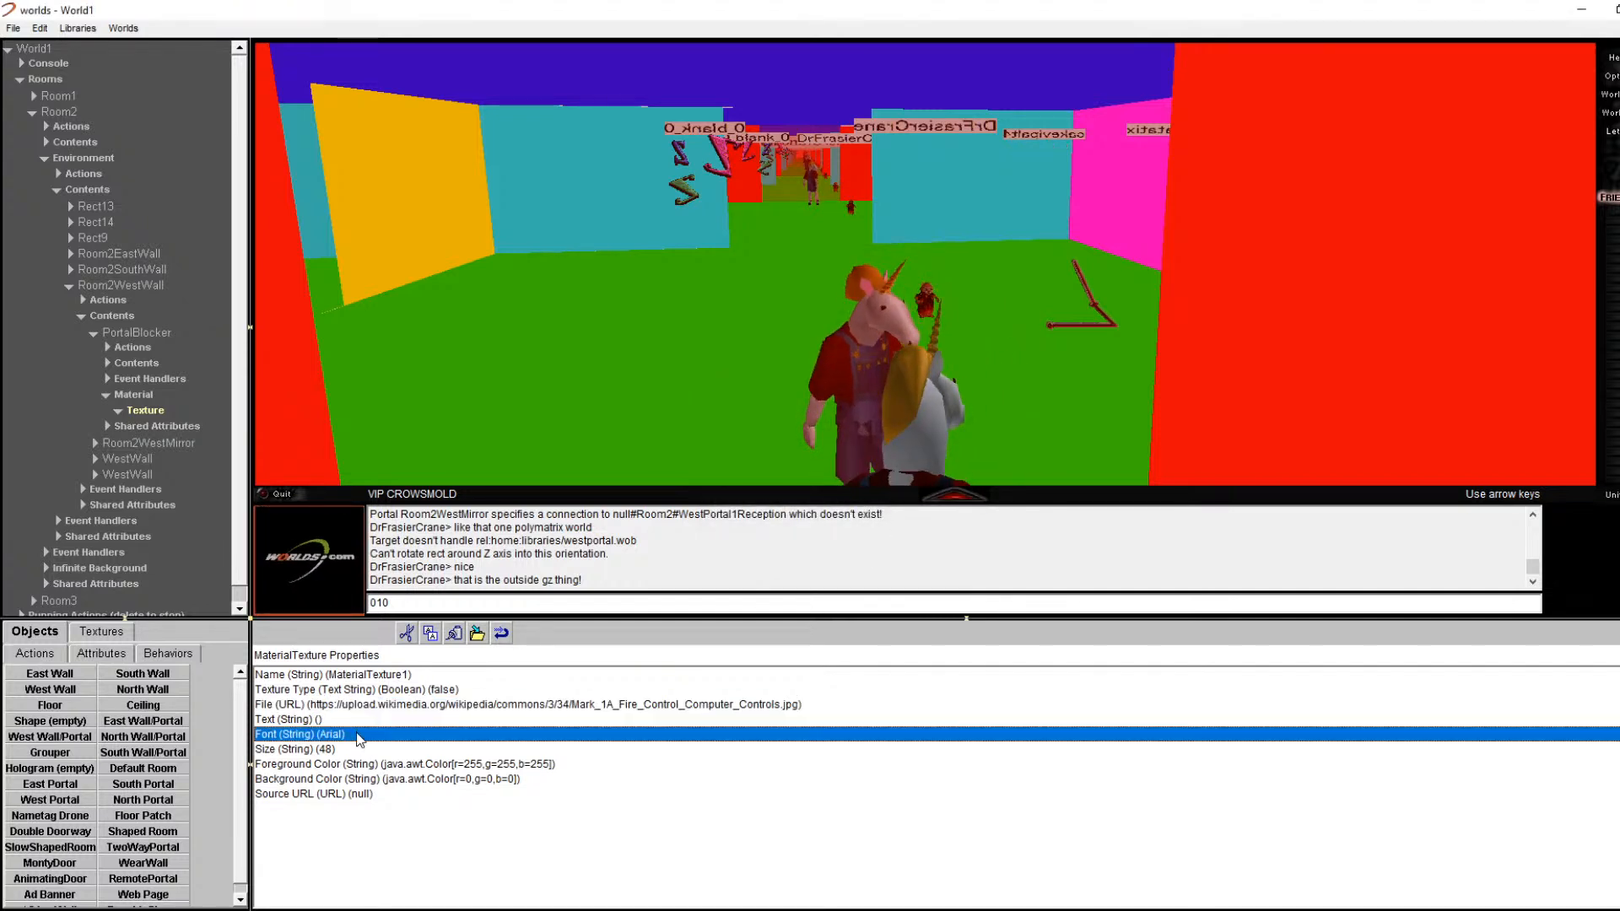
double_click(397, 707)
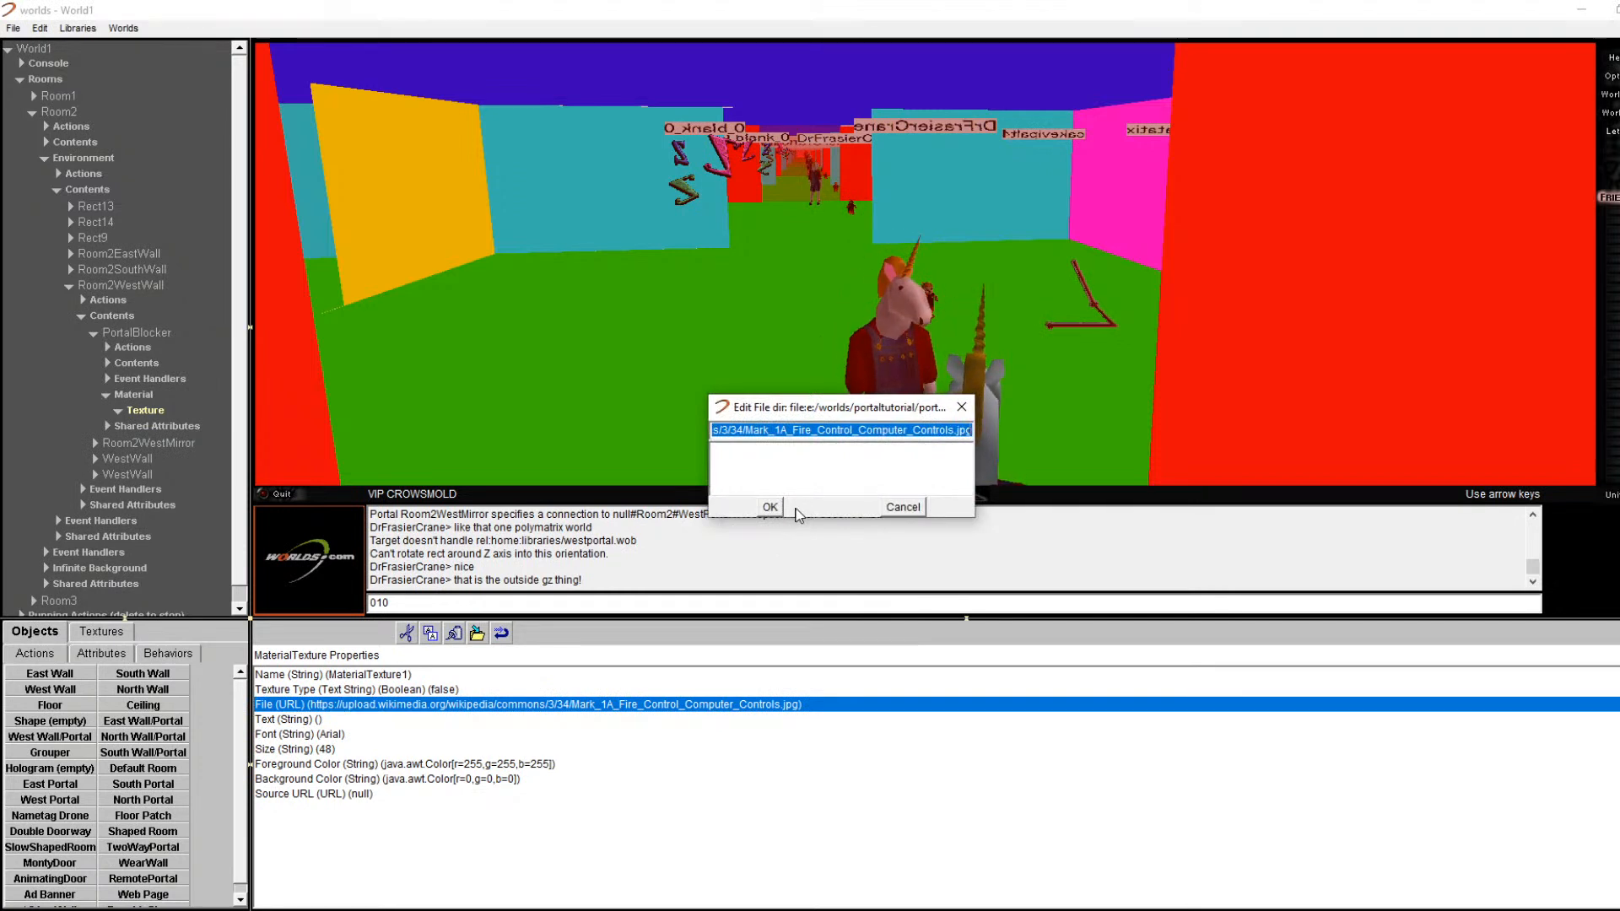
key(BackSpace)
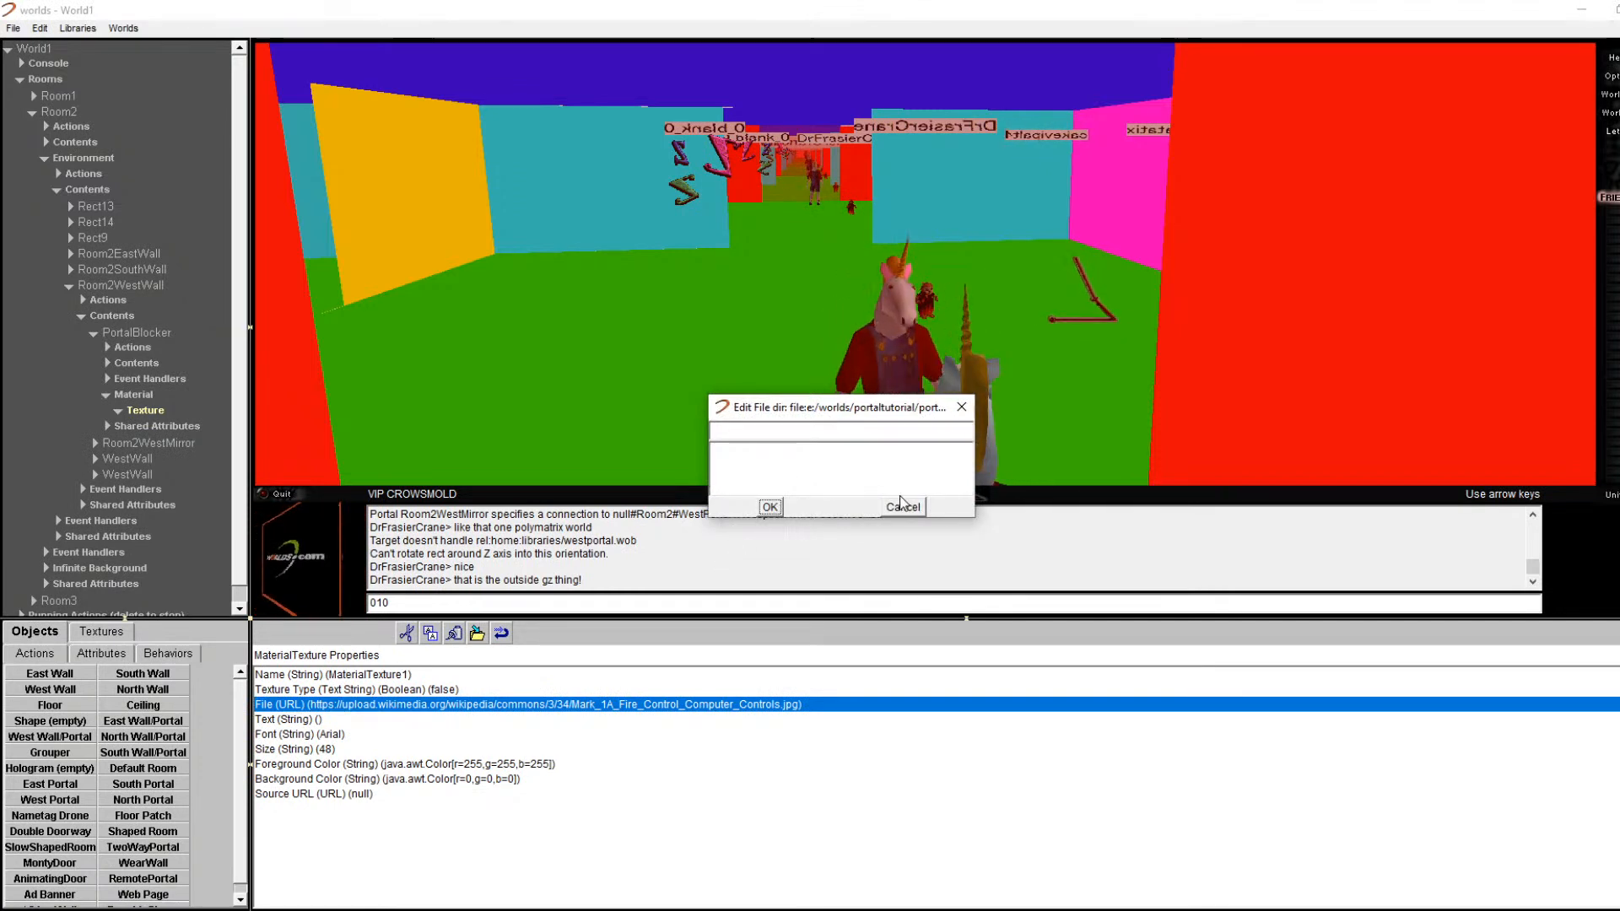
click(770, 507)
click(757, 413)
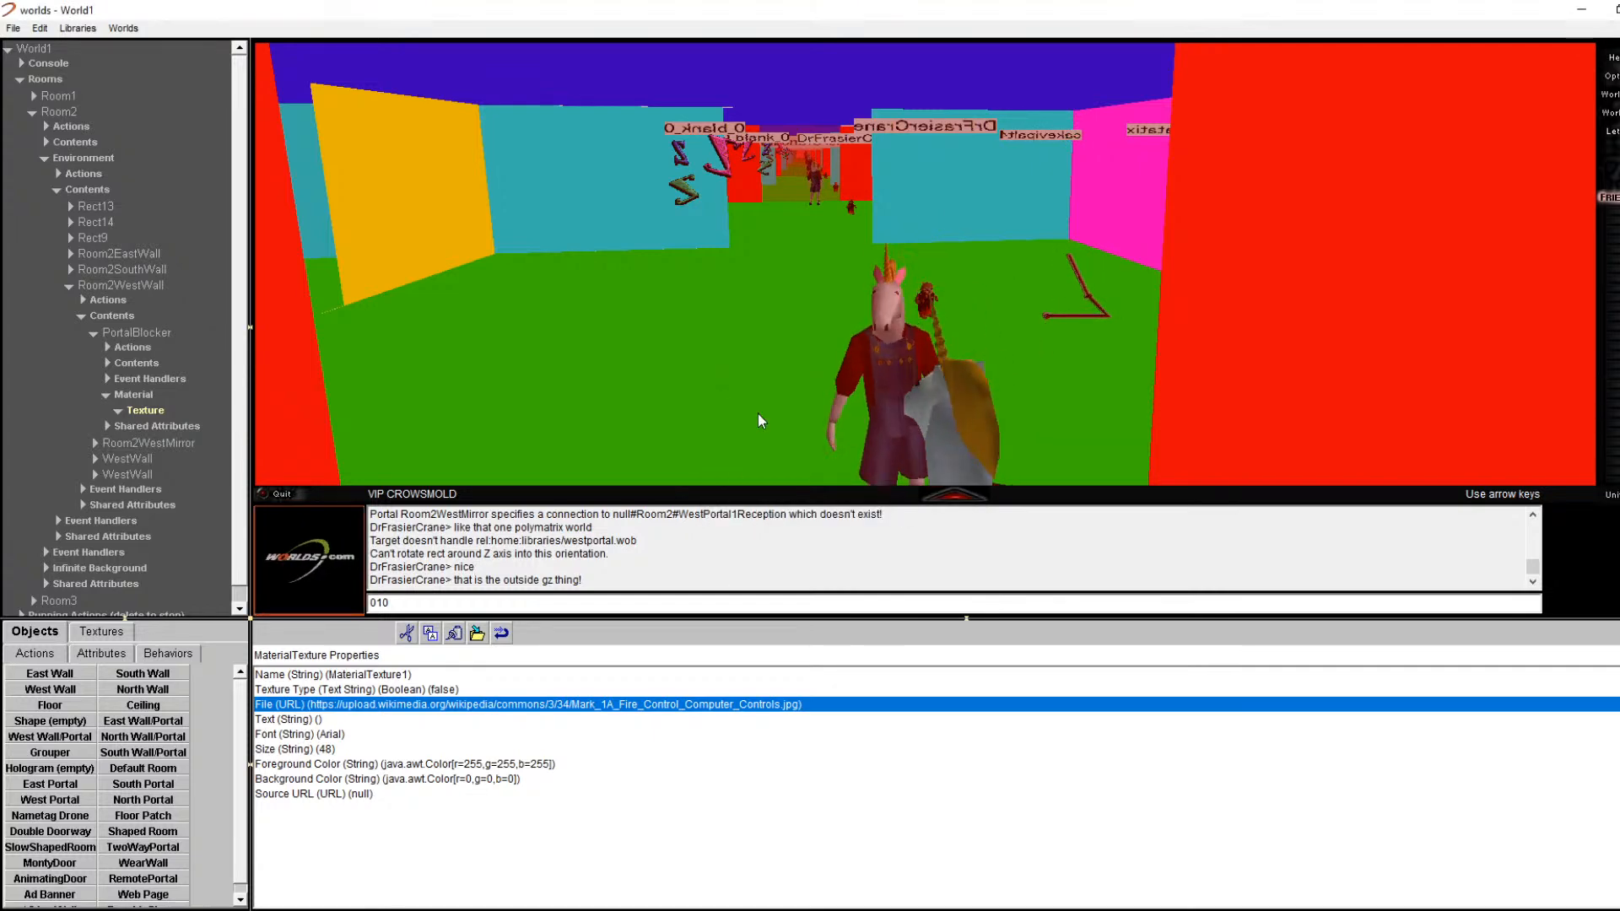
key(Left)
key(Left)
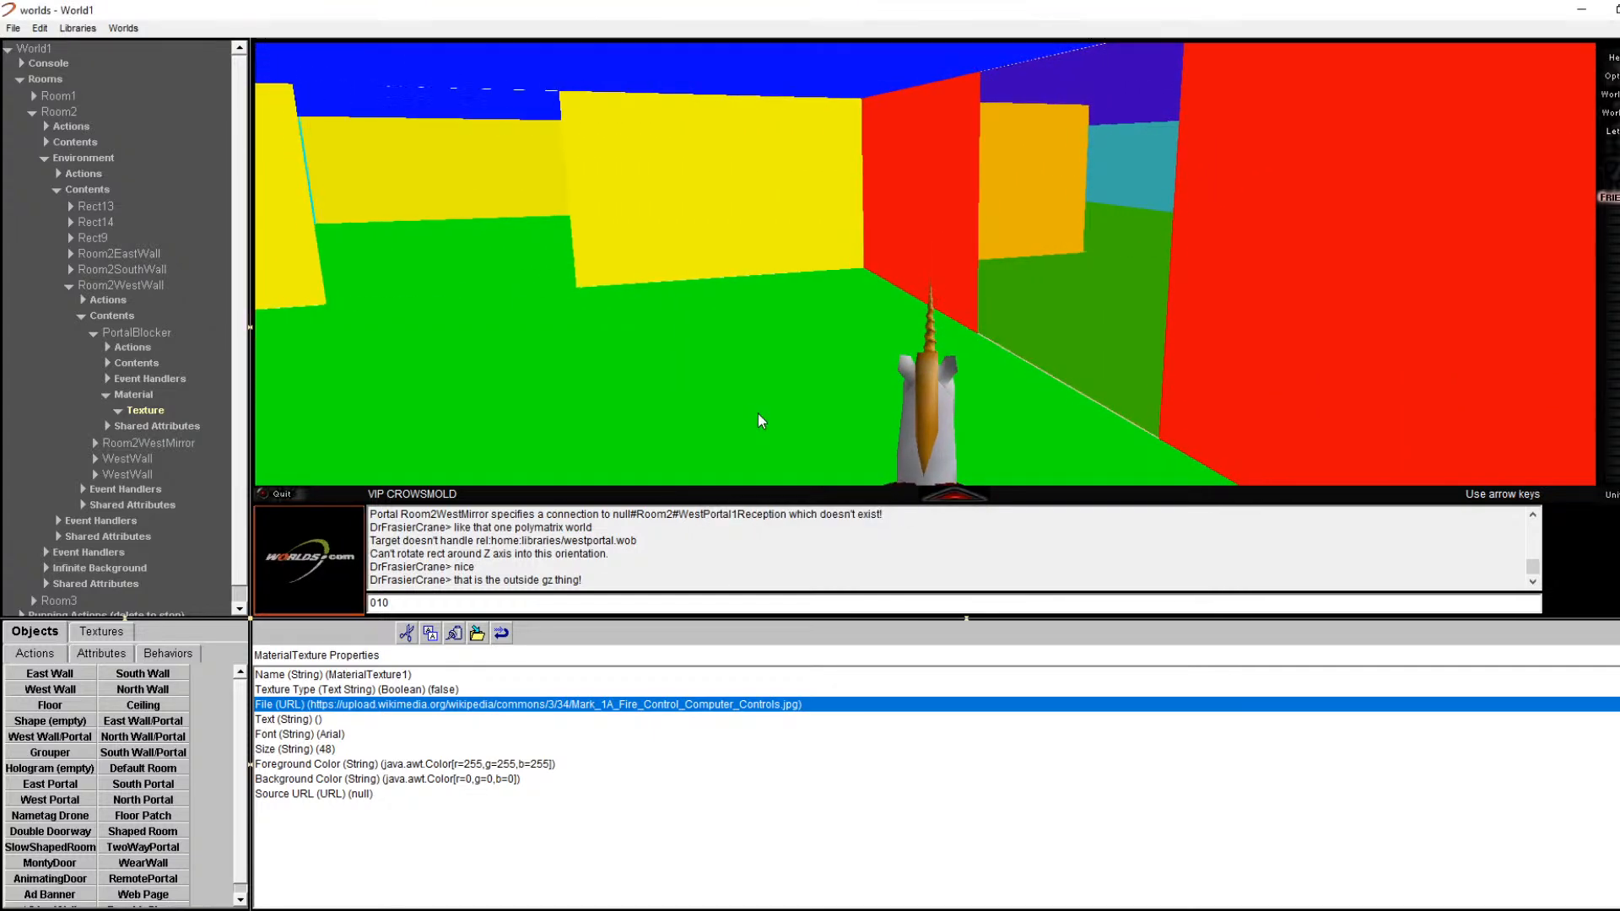
key(Left)
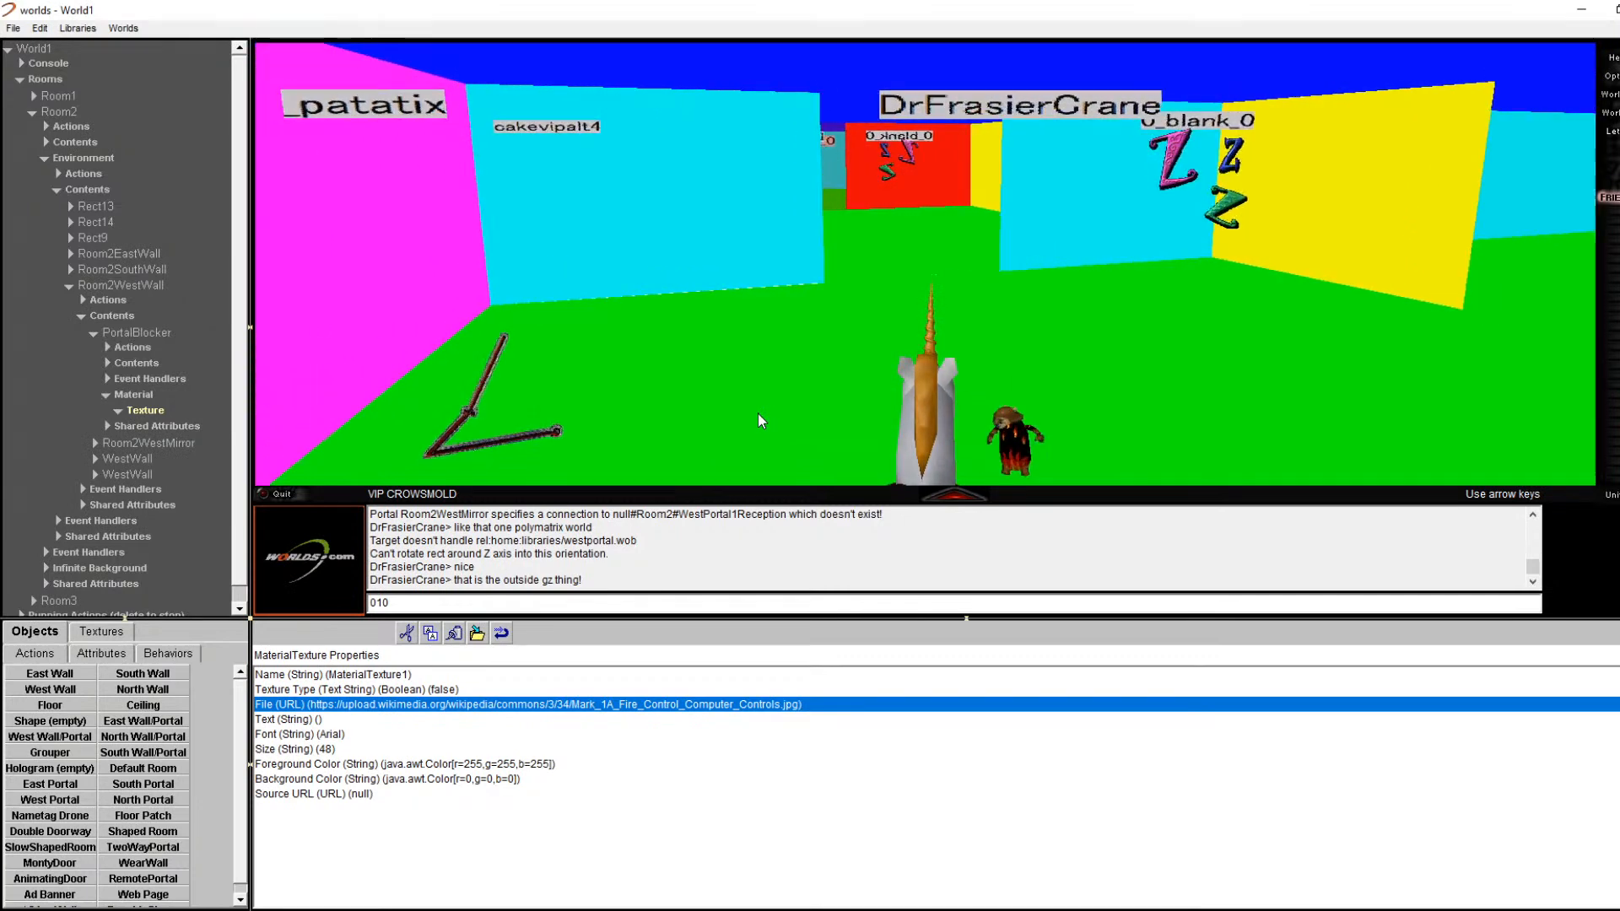
key(Right)
key(Right)
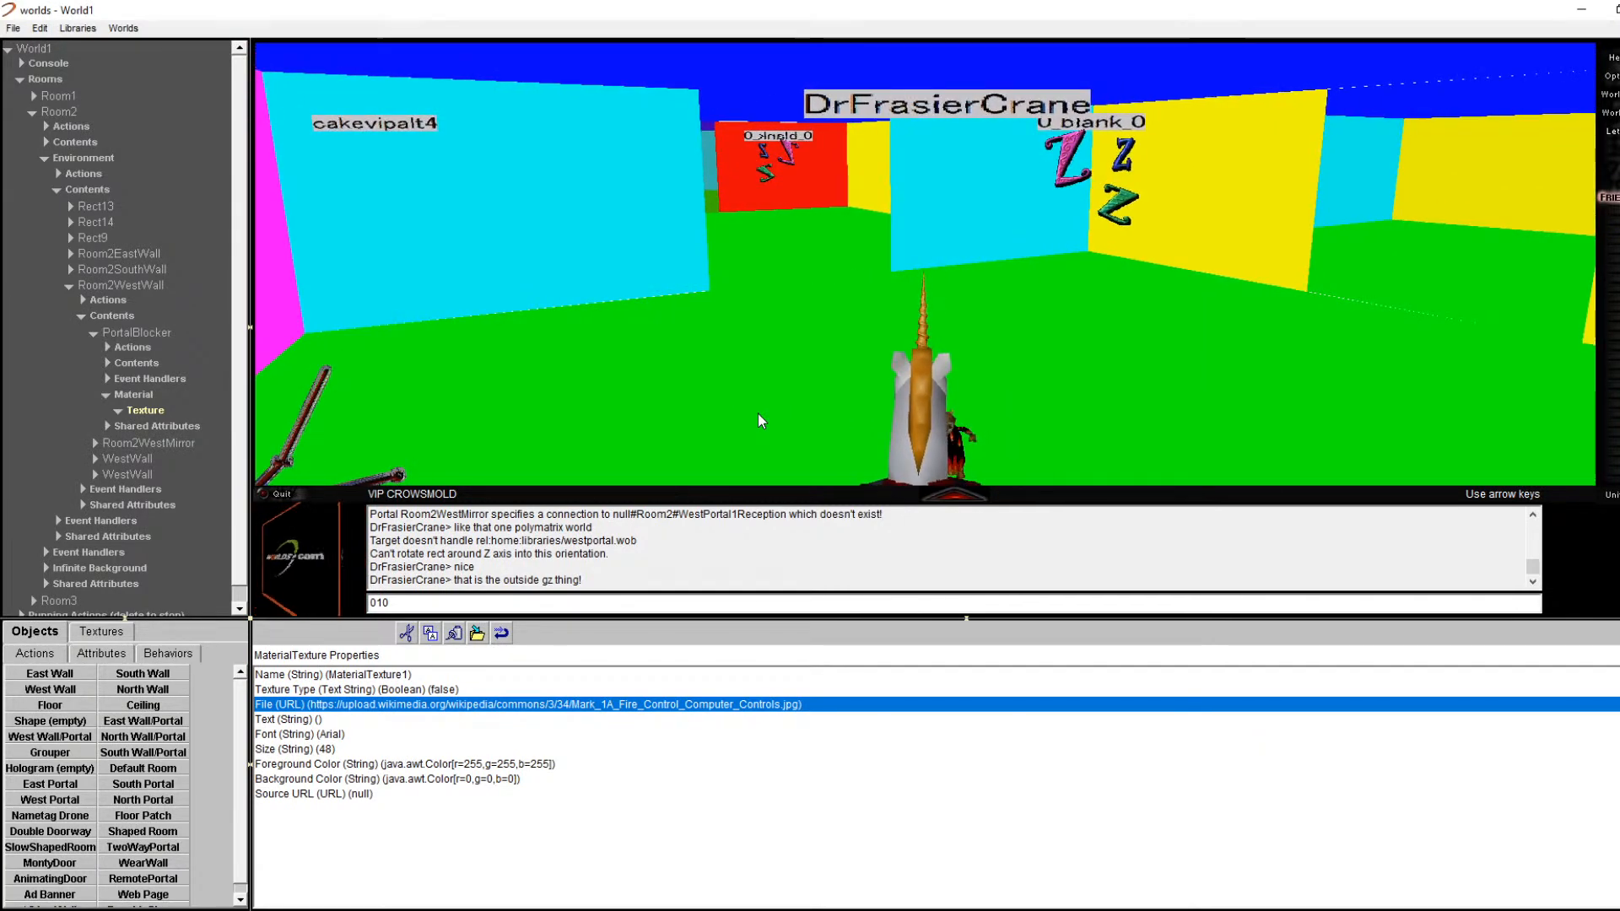
key(Right)
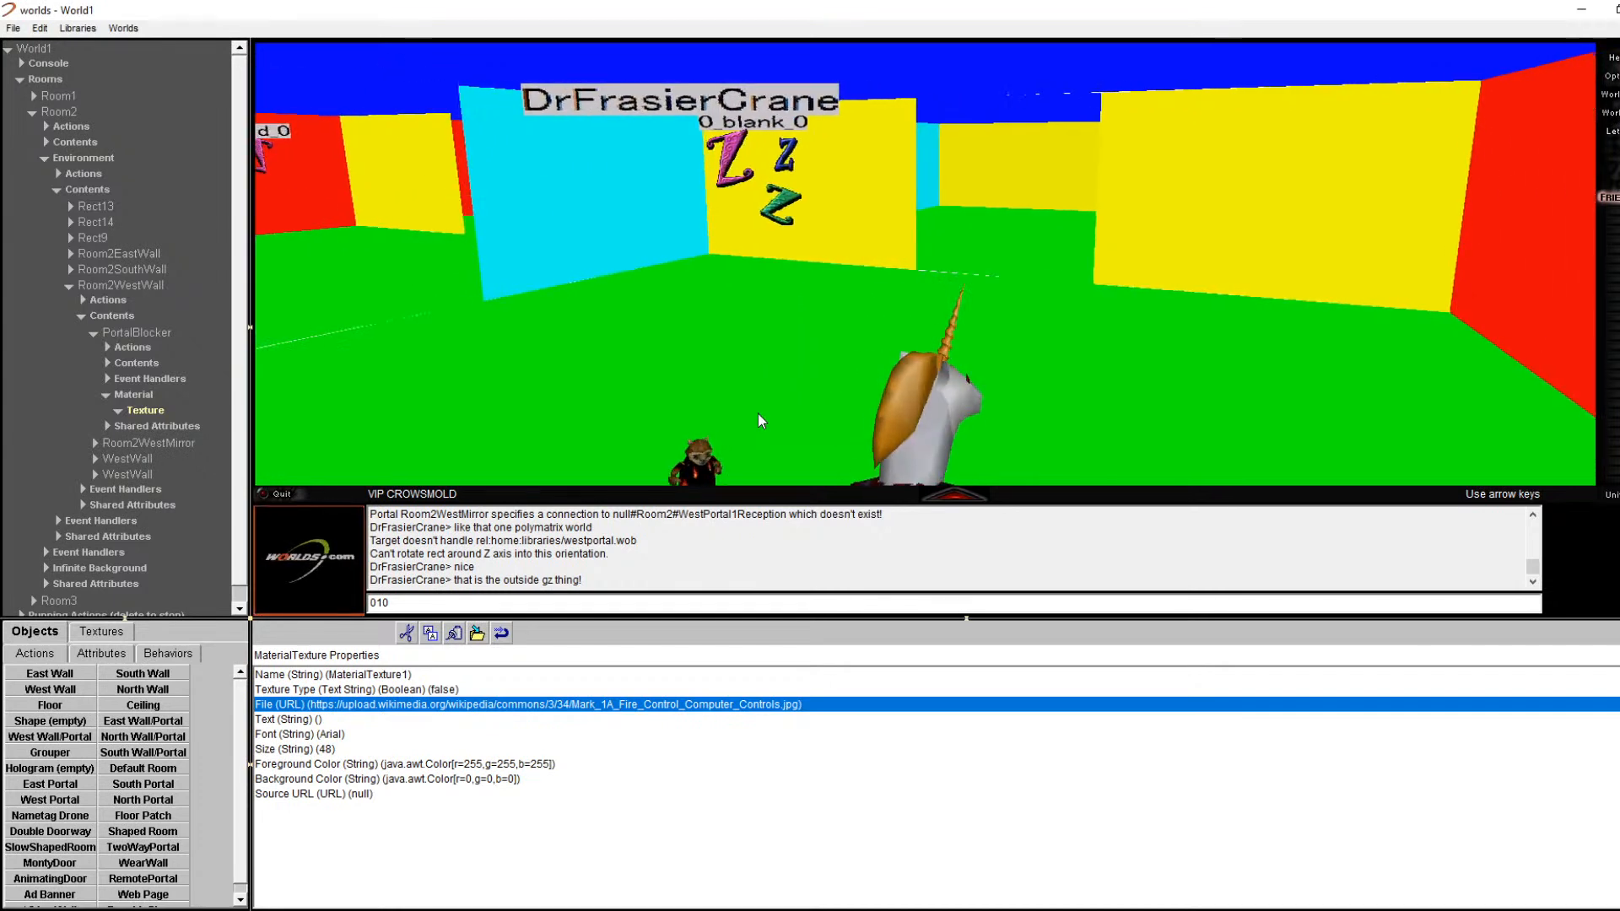
key(Right)
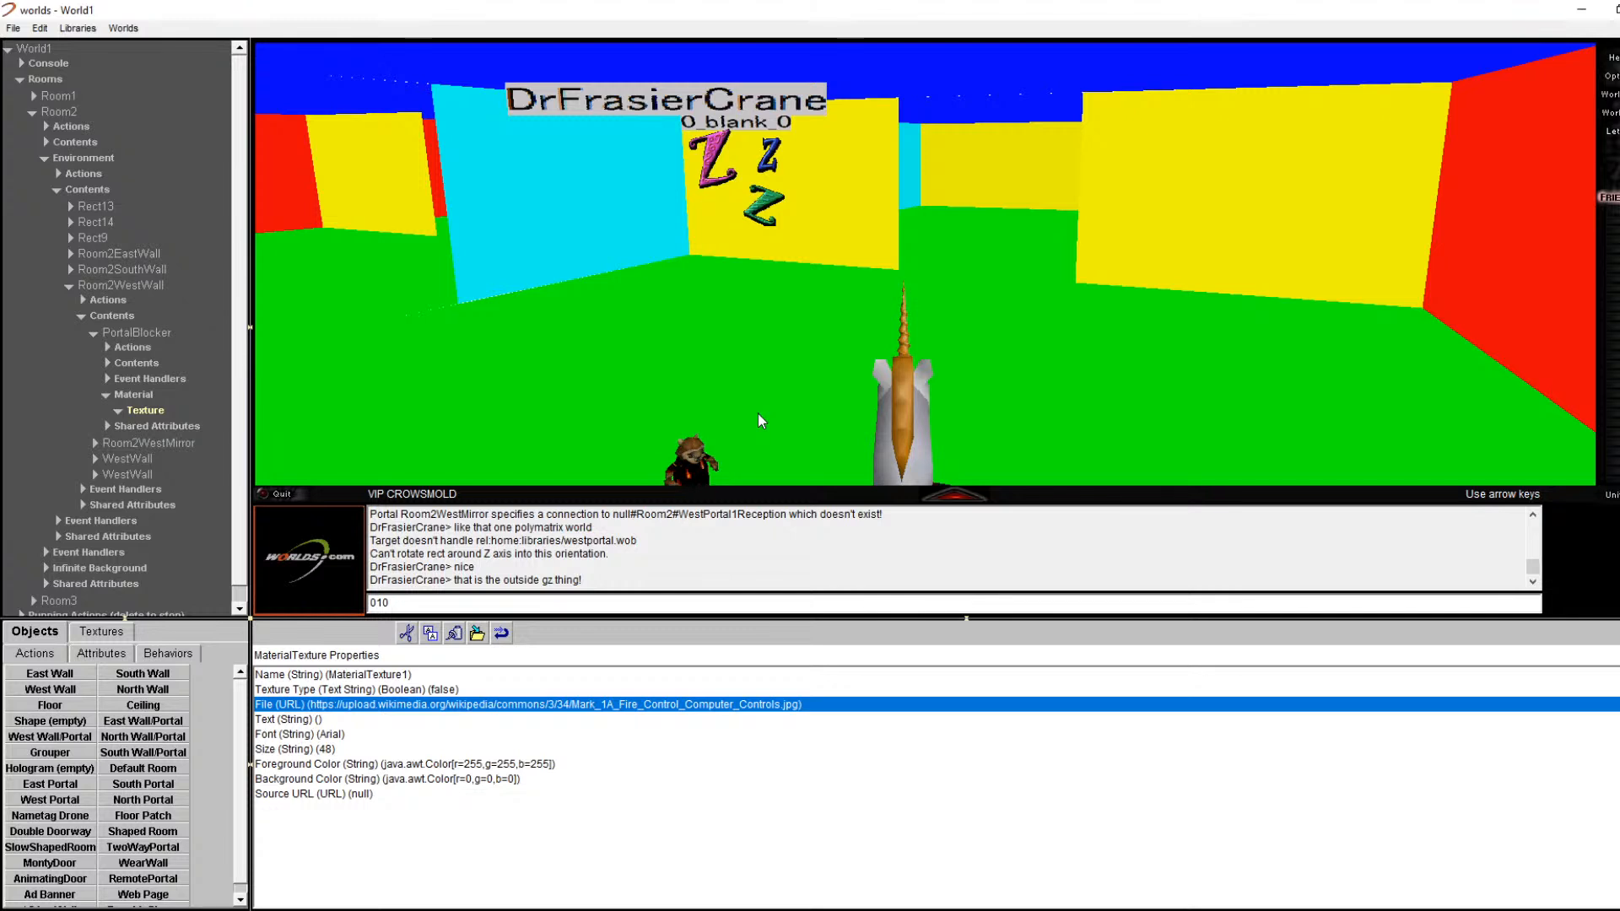
key(Right)
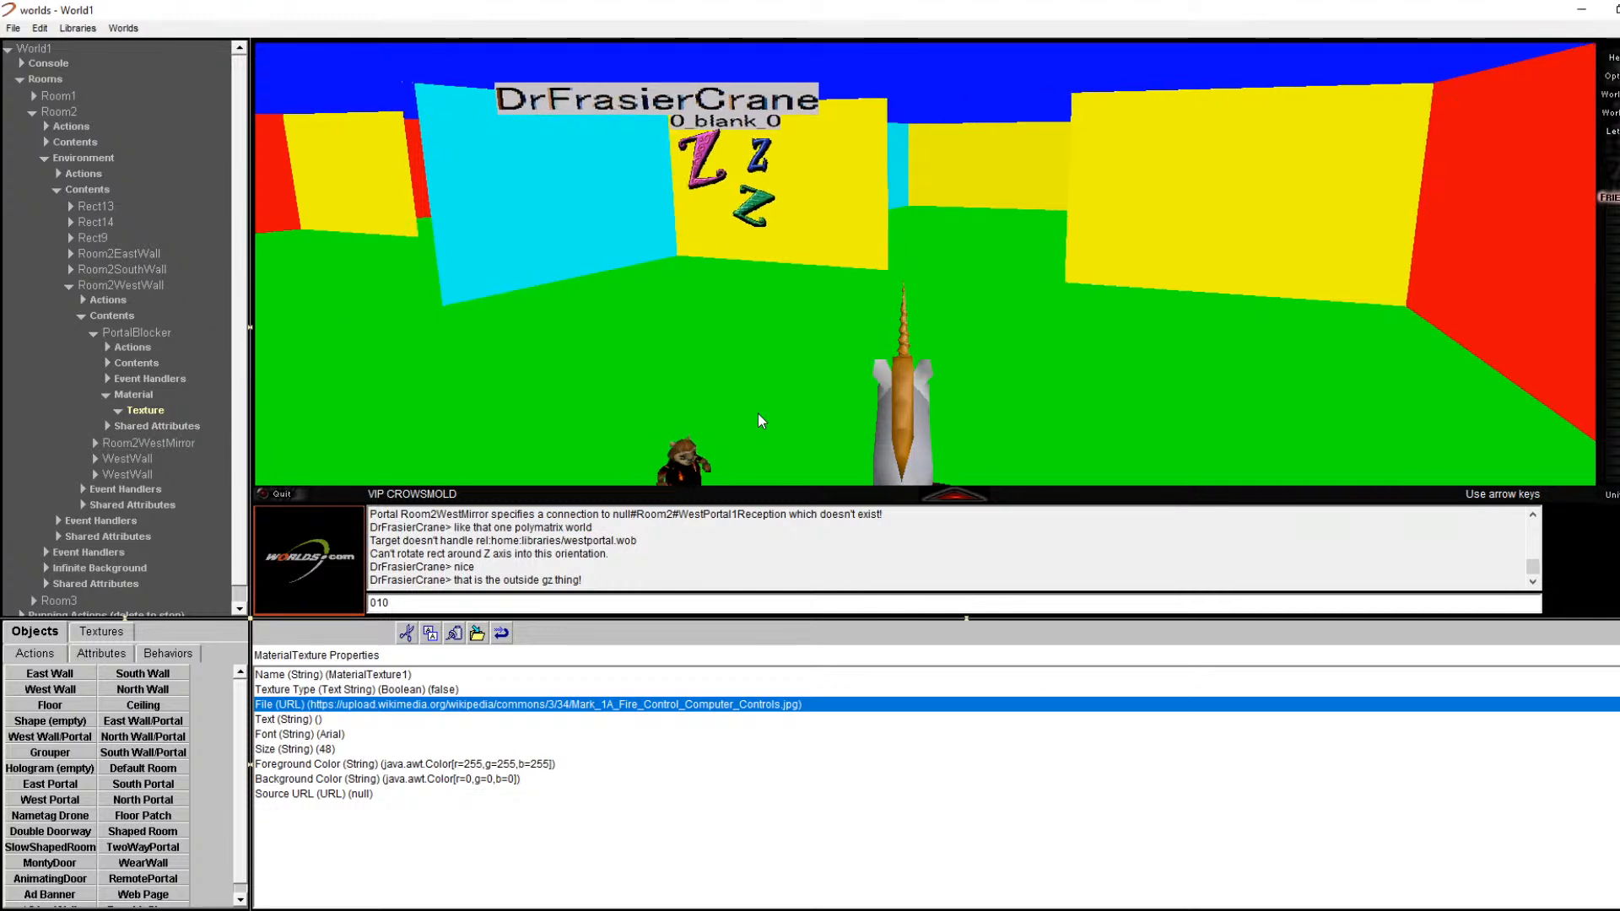
text(0000)
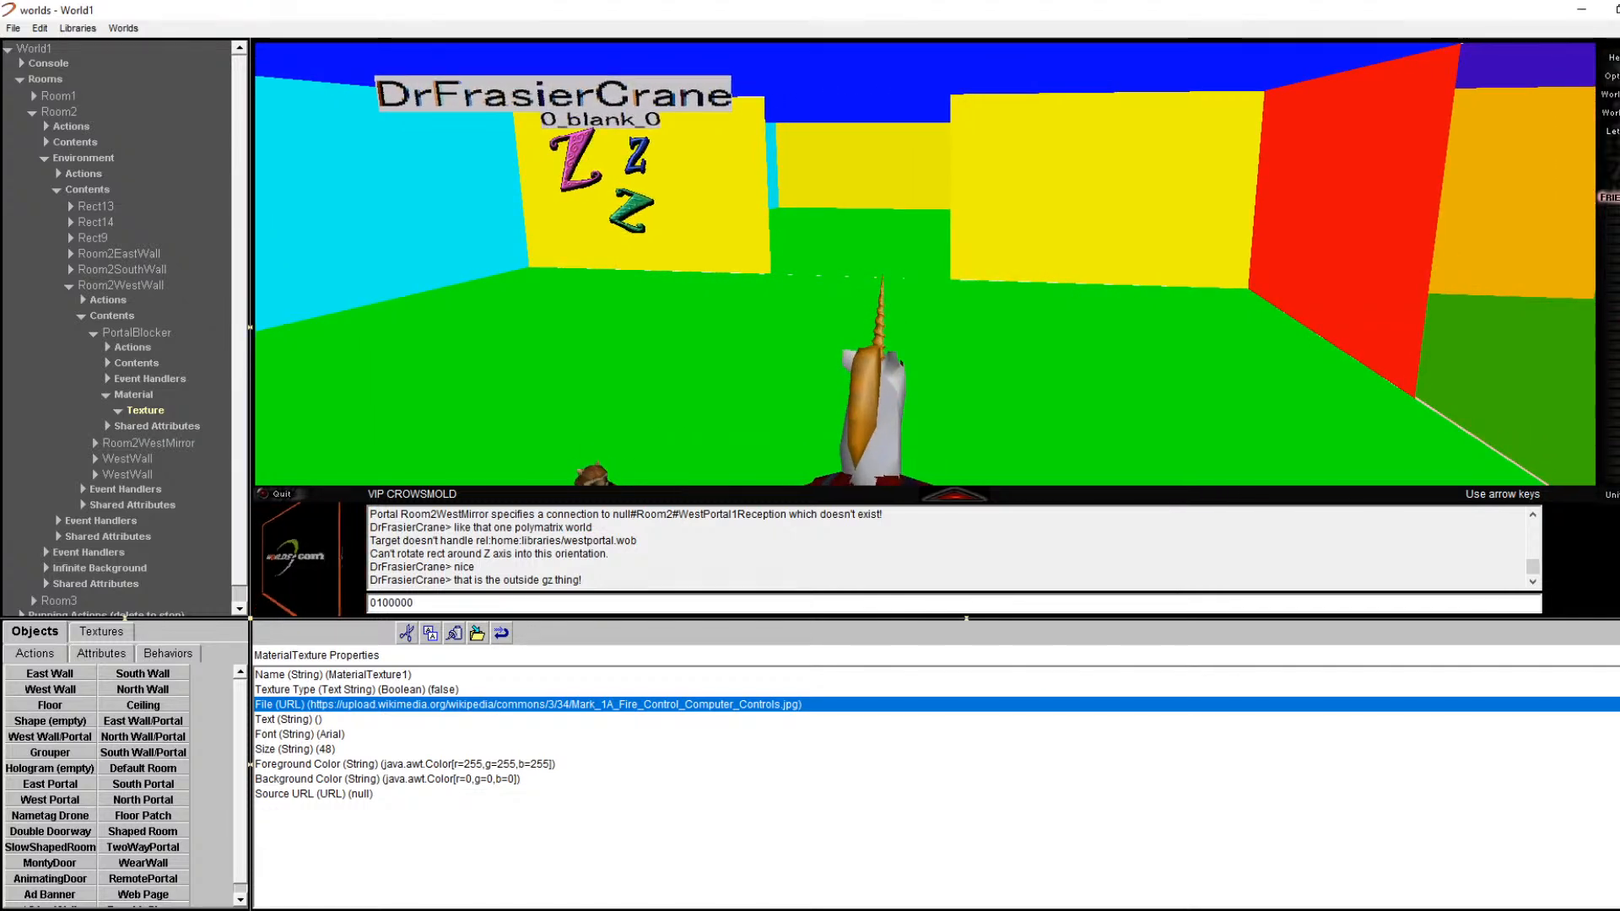
key(Right)
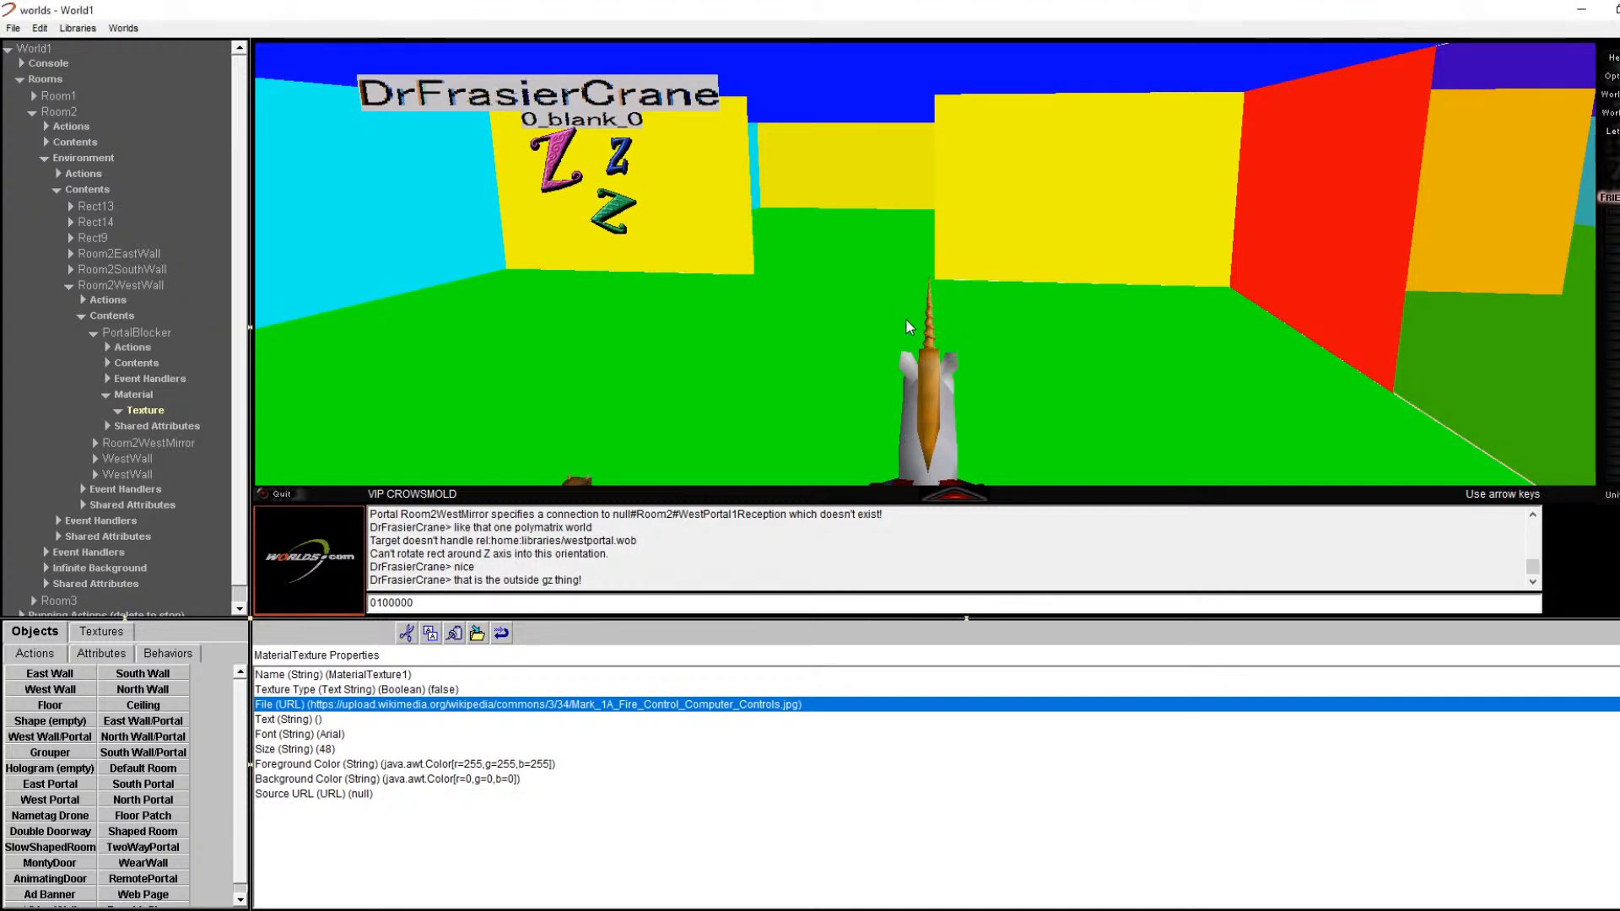
key(Left)
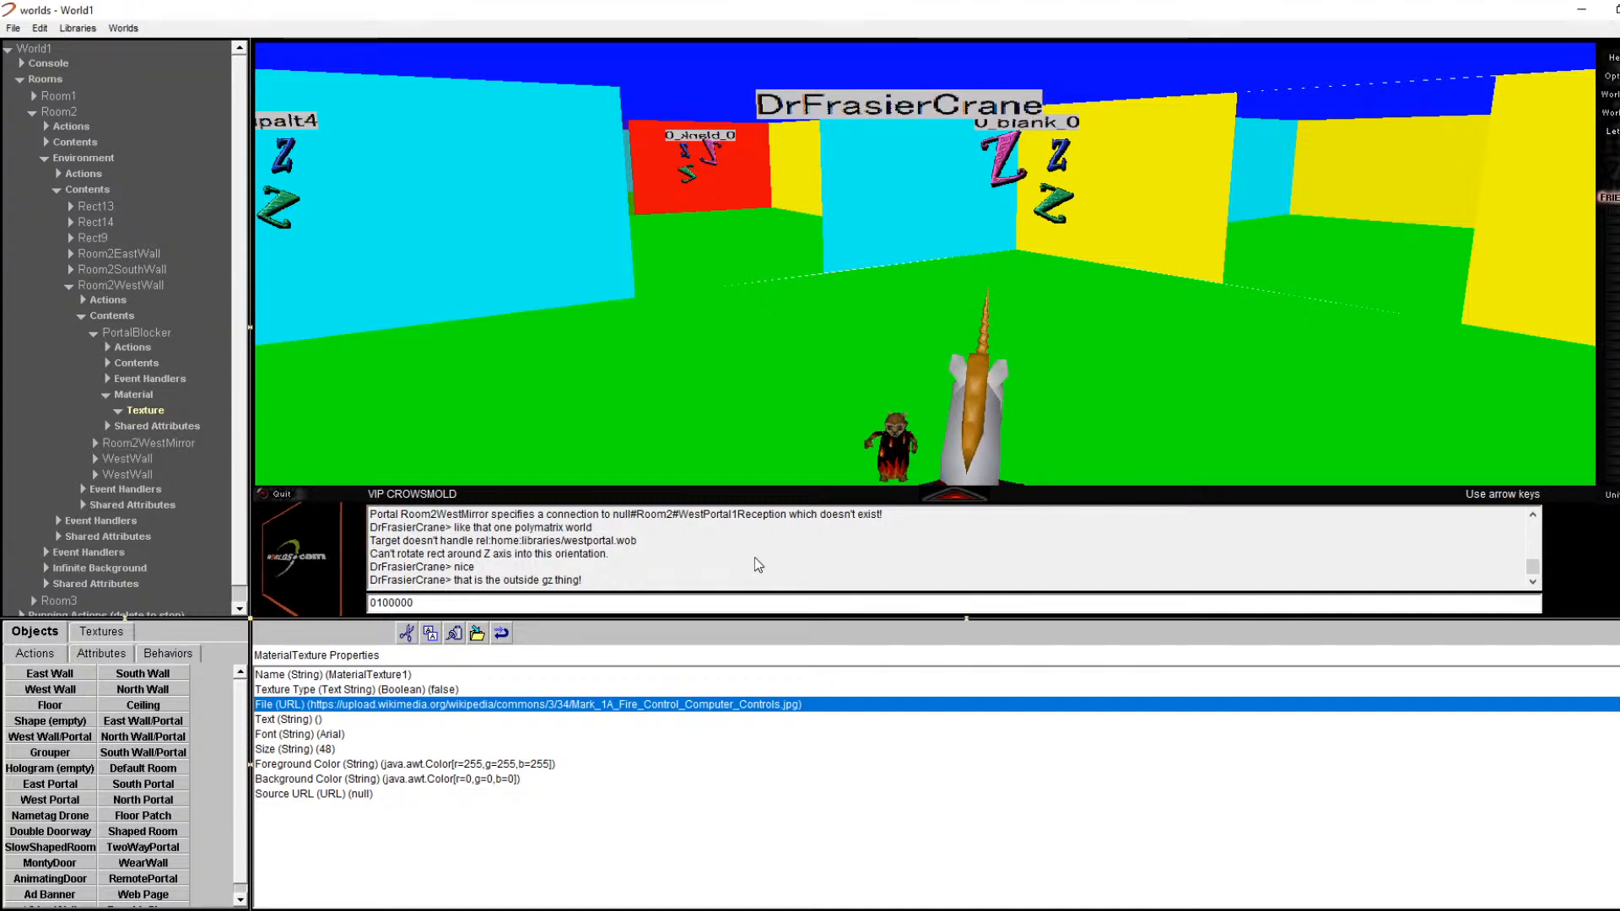
double_click(715, 604)
Step: Delete the stray digits from the chat entry line
key(BackSpace)
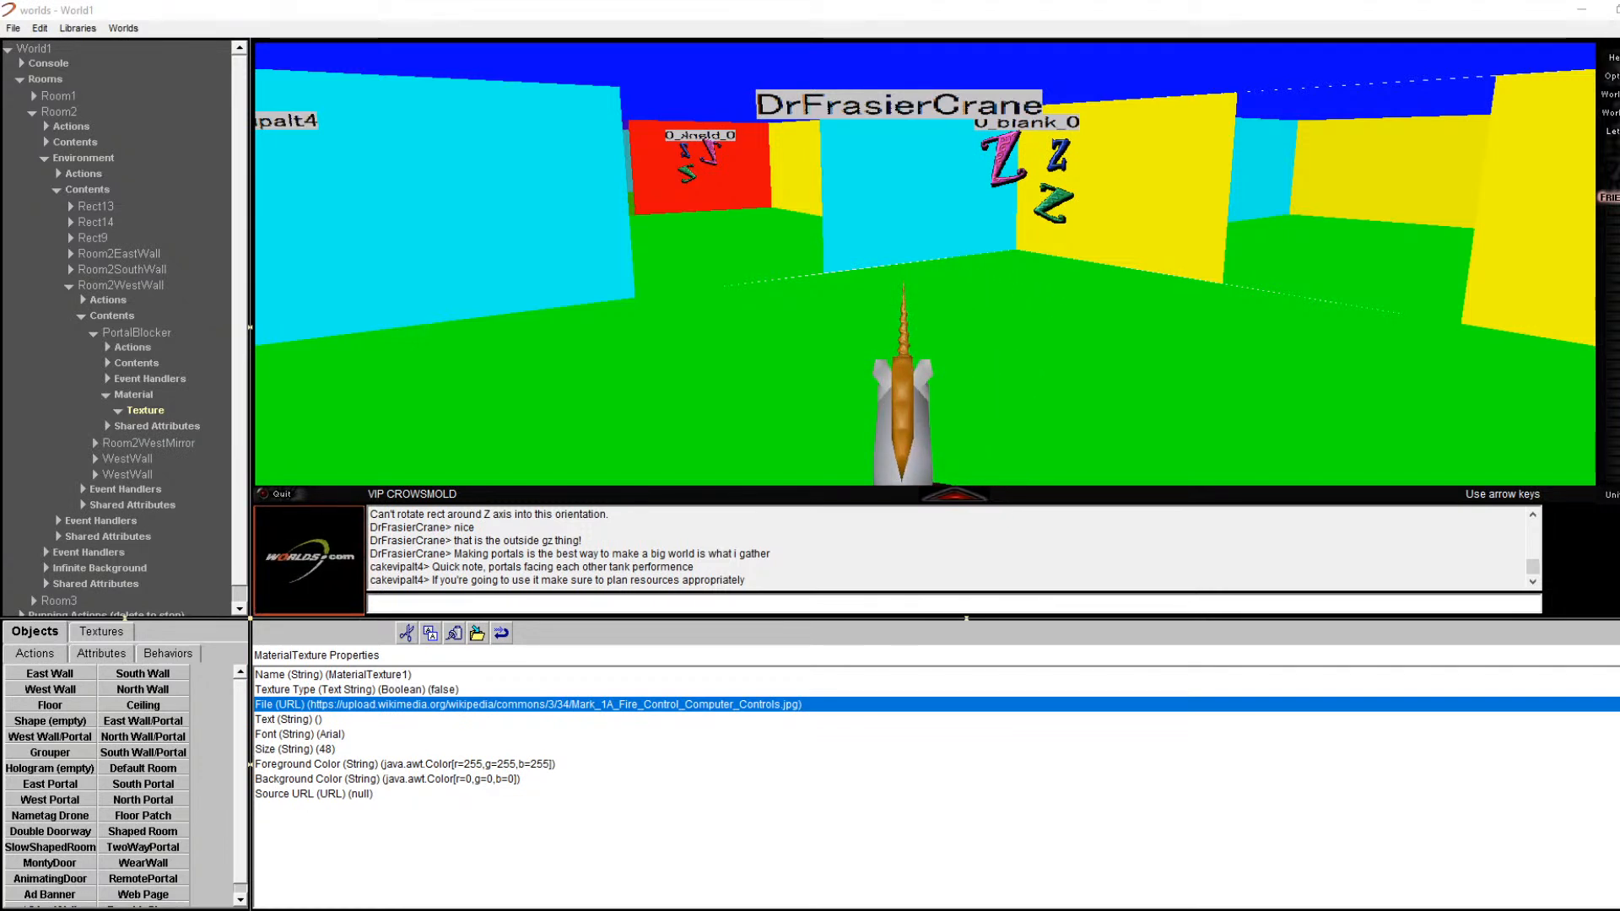
Step: Open the mirror portal's properties and expand Room2Mirror's Material and Texture in the tree
right_click(751, 183)
right_click(774, 183)
click(836, 194)
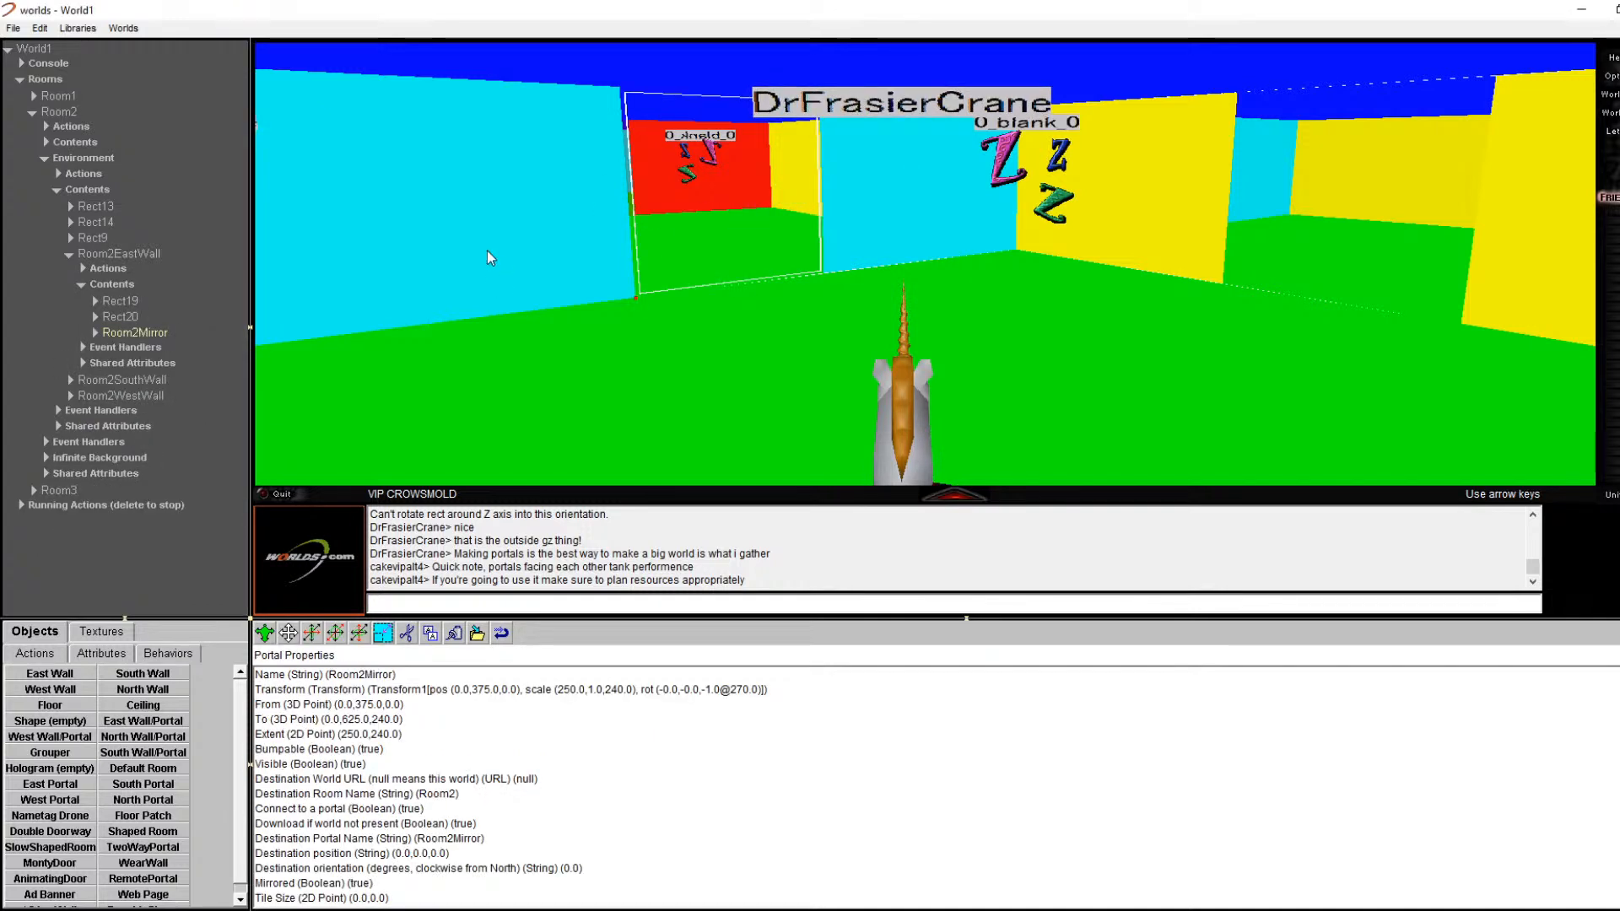
click(96, 333)
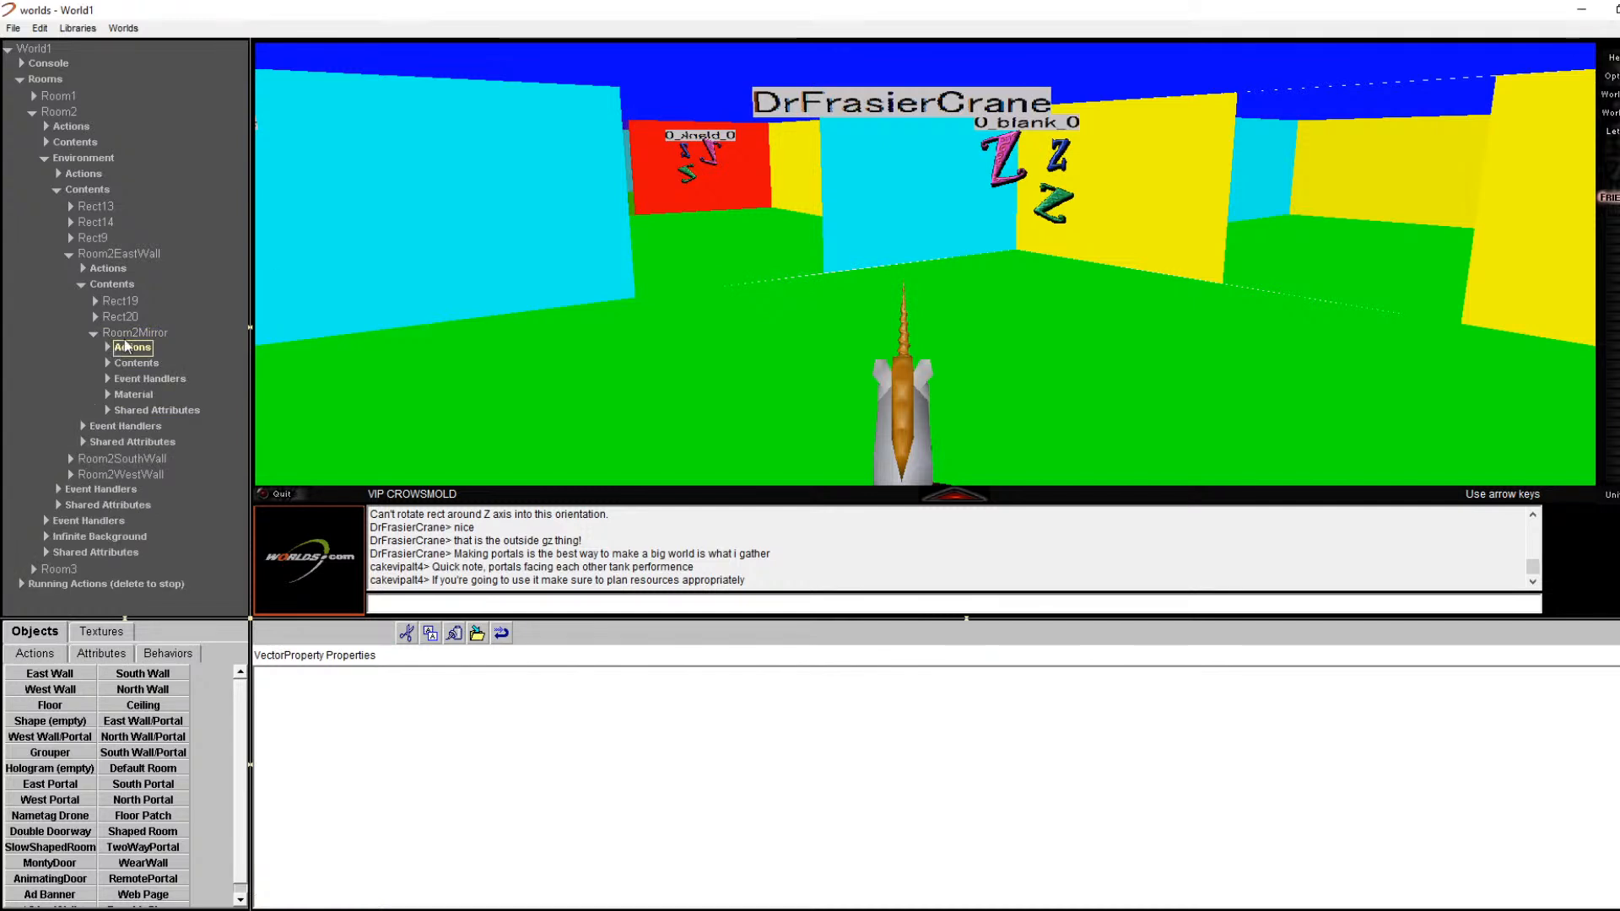
click(106, 393)
click(133, 412)
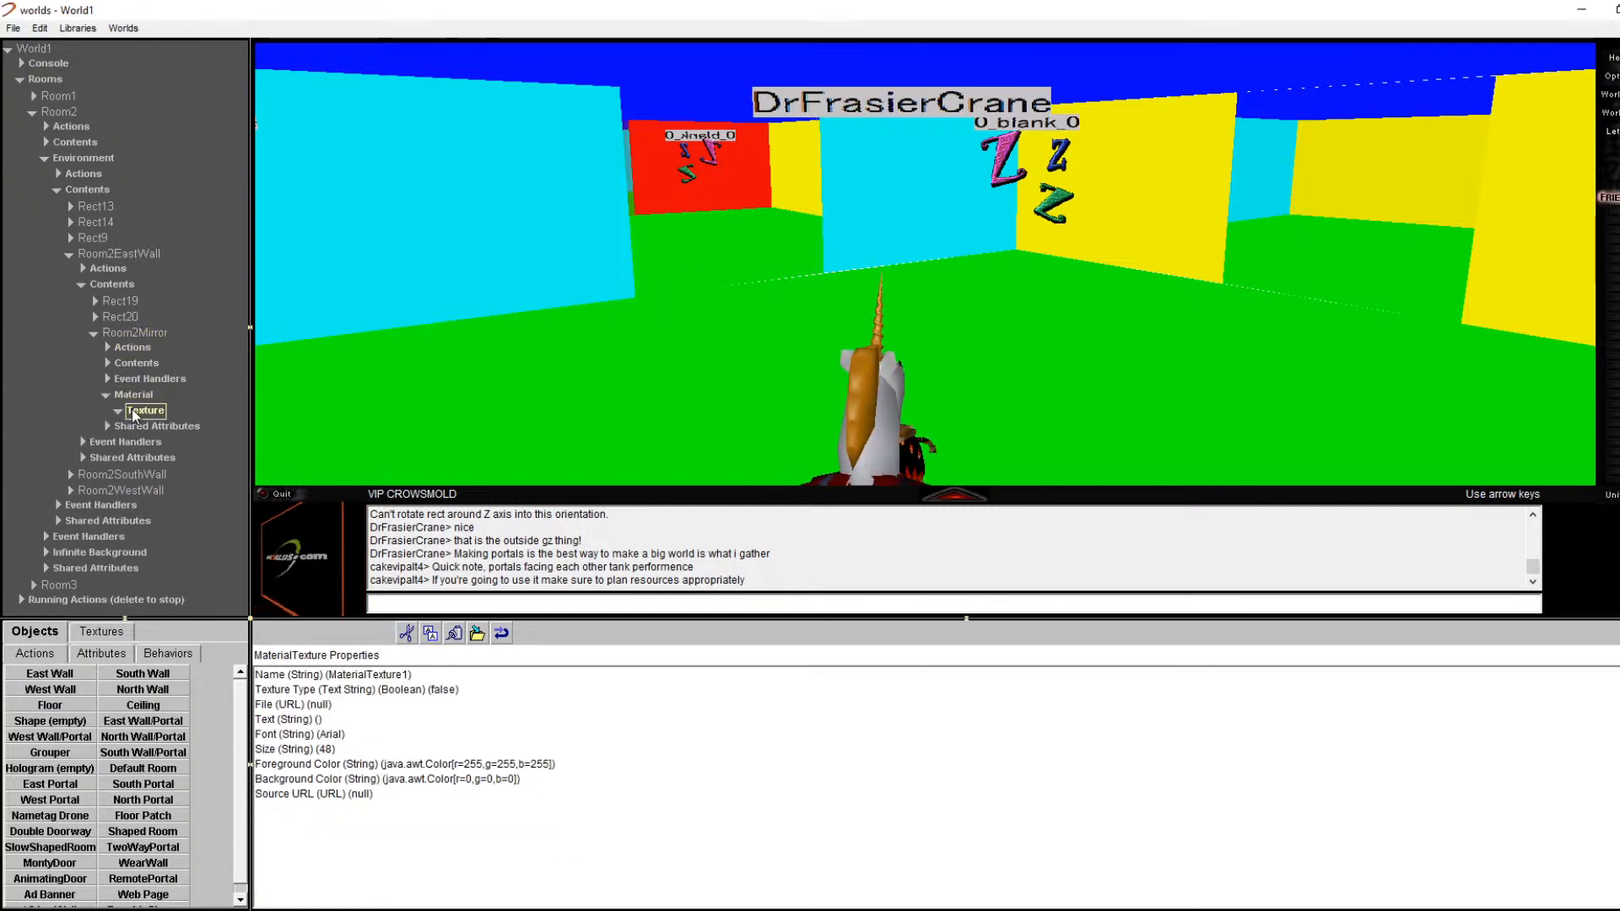
click(108, 394)
click(129, 395)
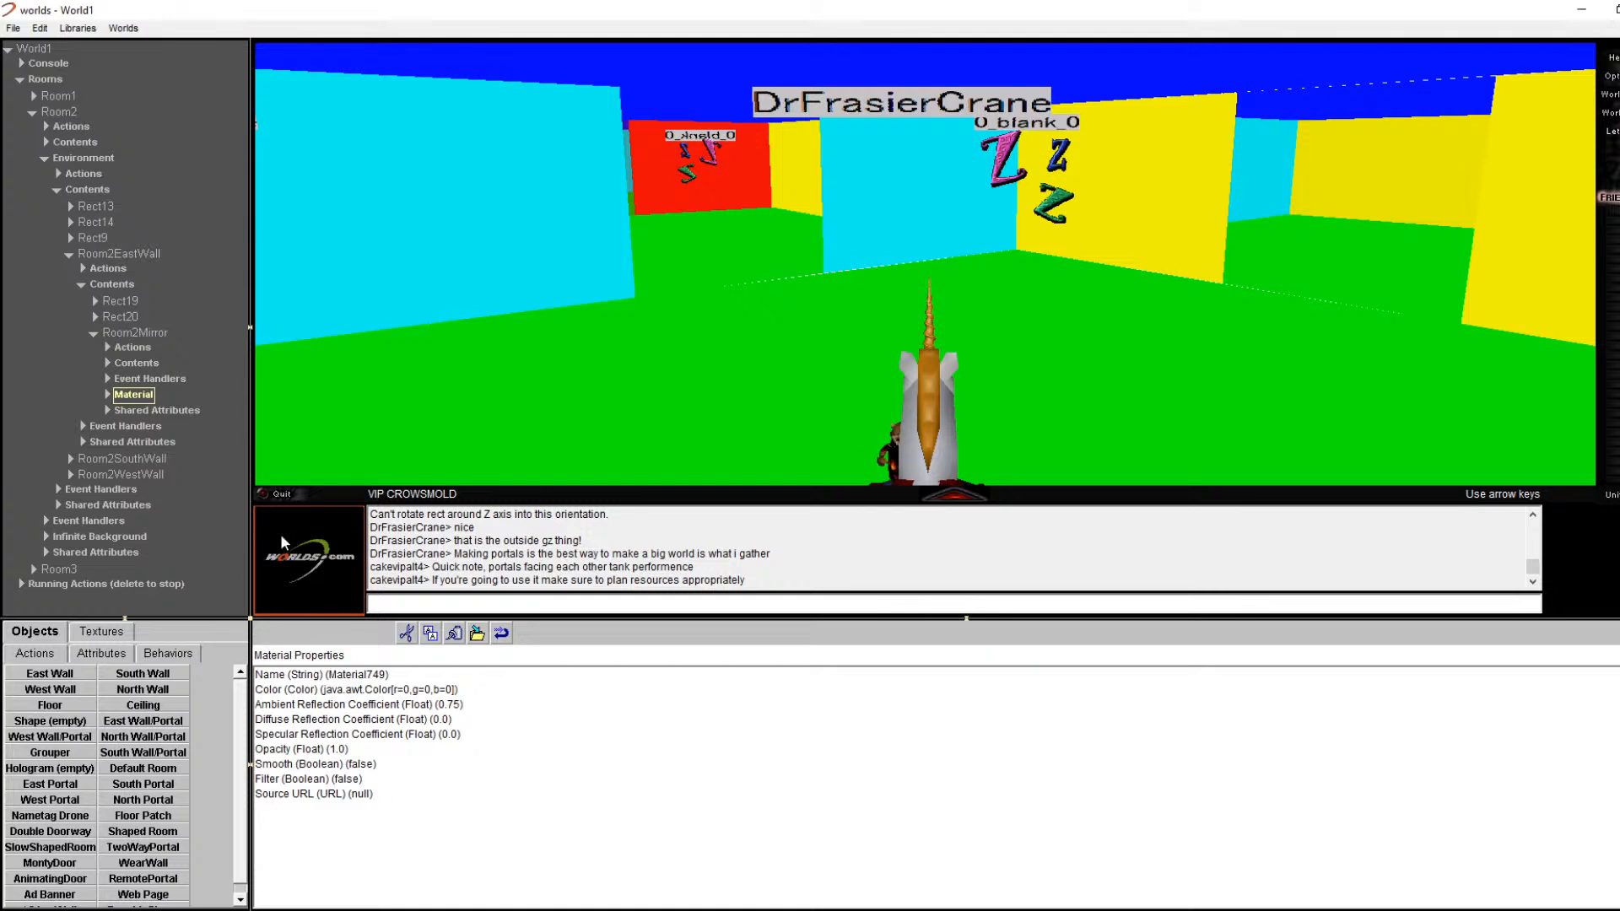
Step: Select Room2EastWall and walk forward to face the mirror portal
click(135, 255)
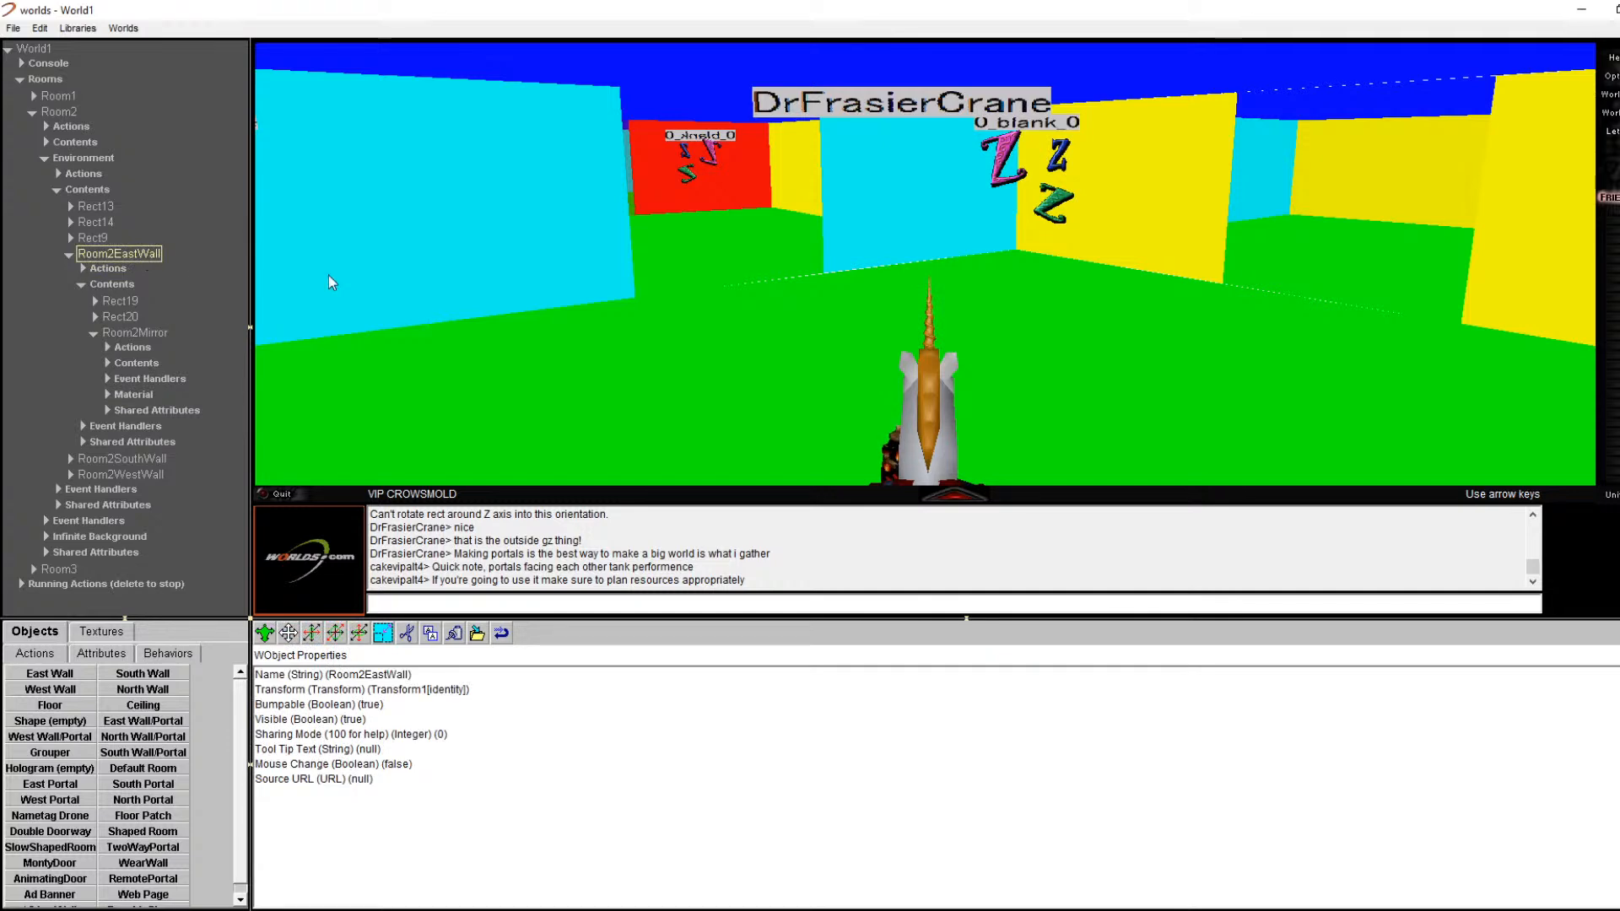
key(Left)
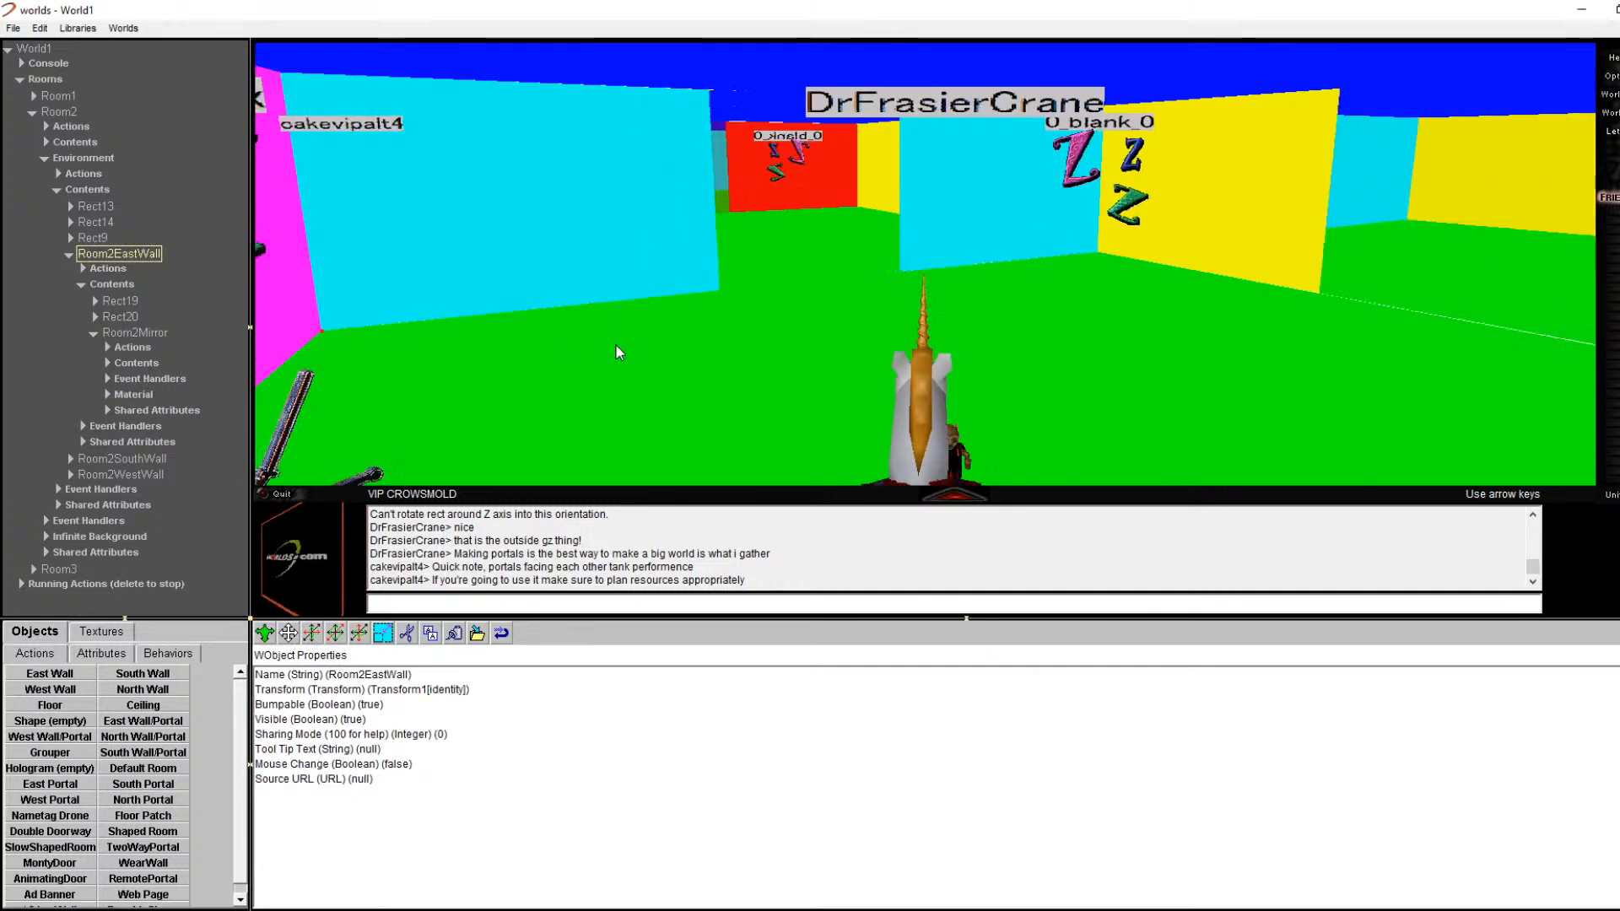
key(Right)
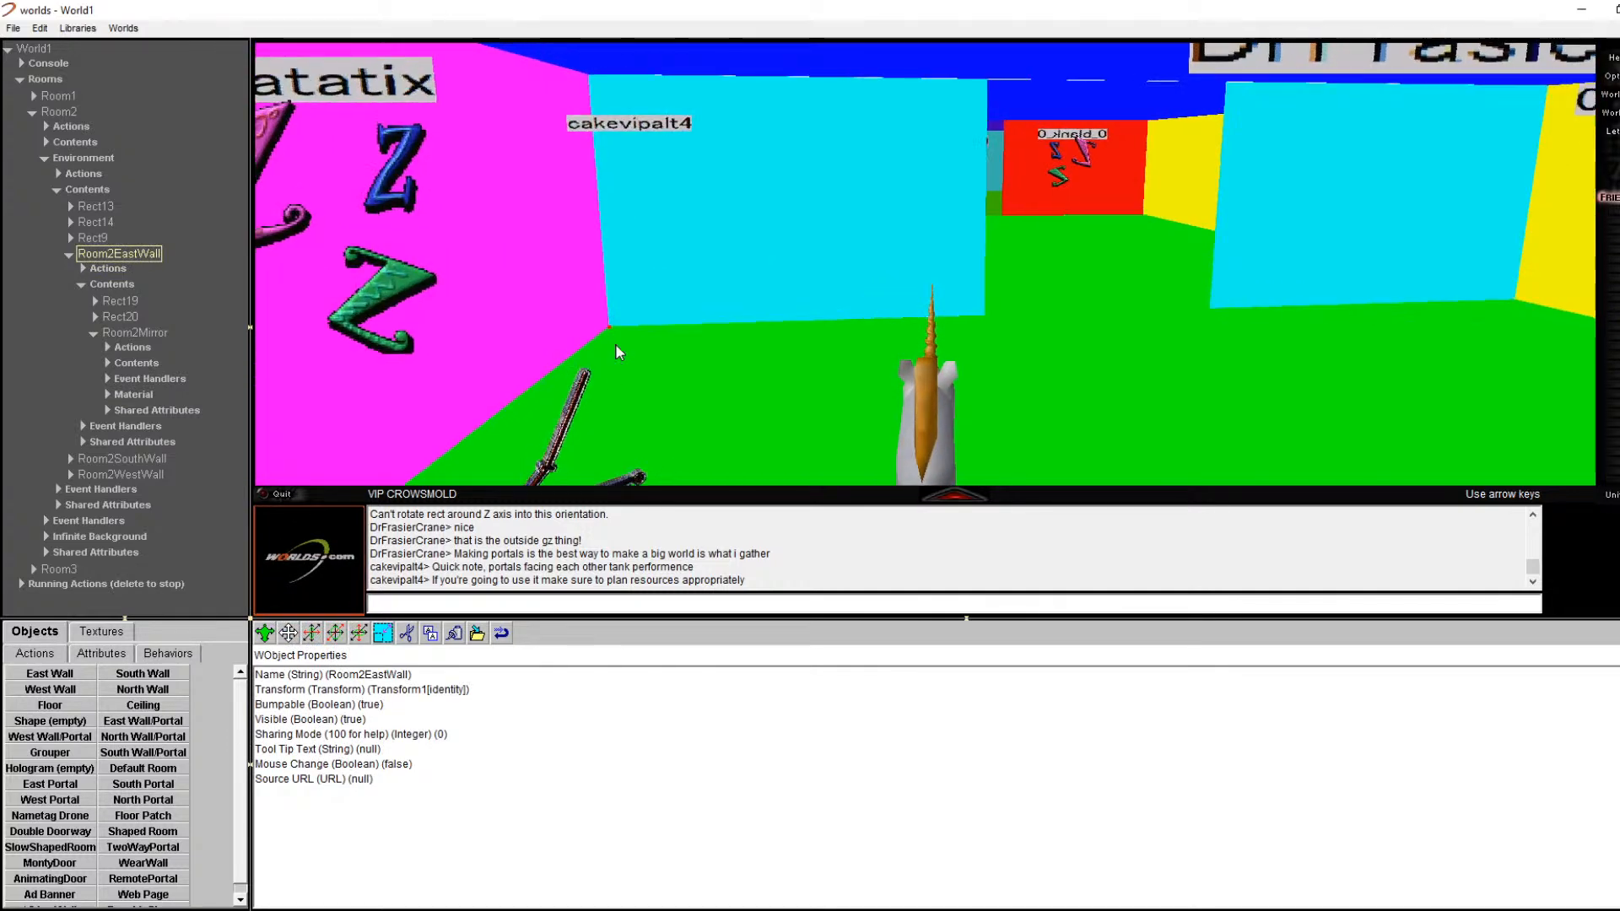
key(Up)
key(Right)
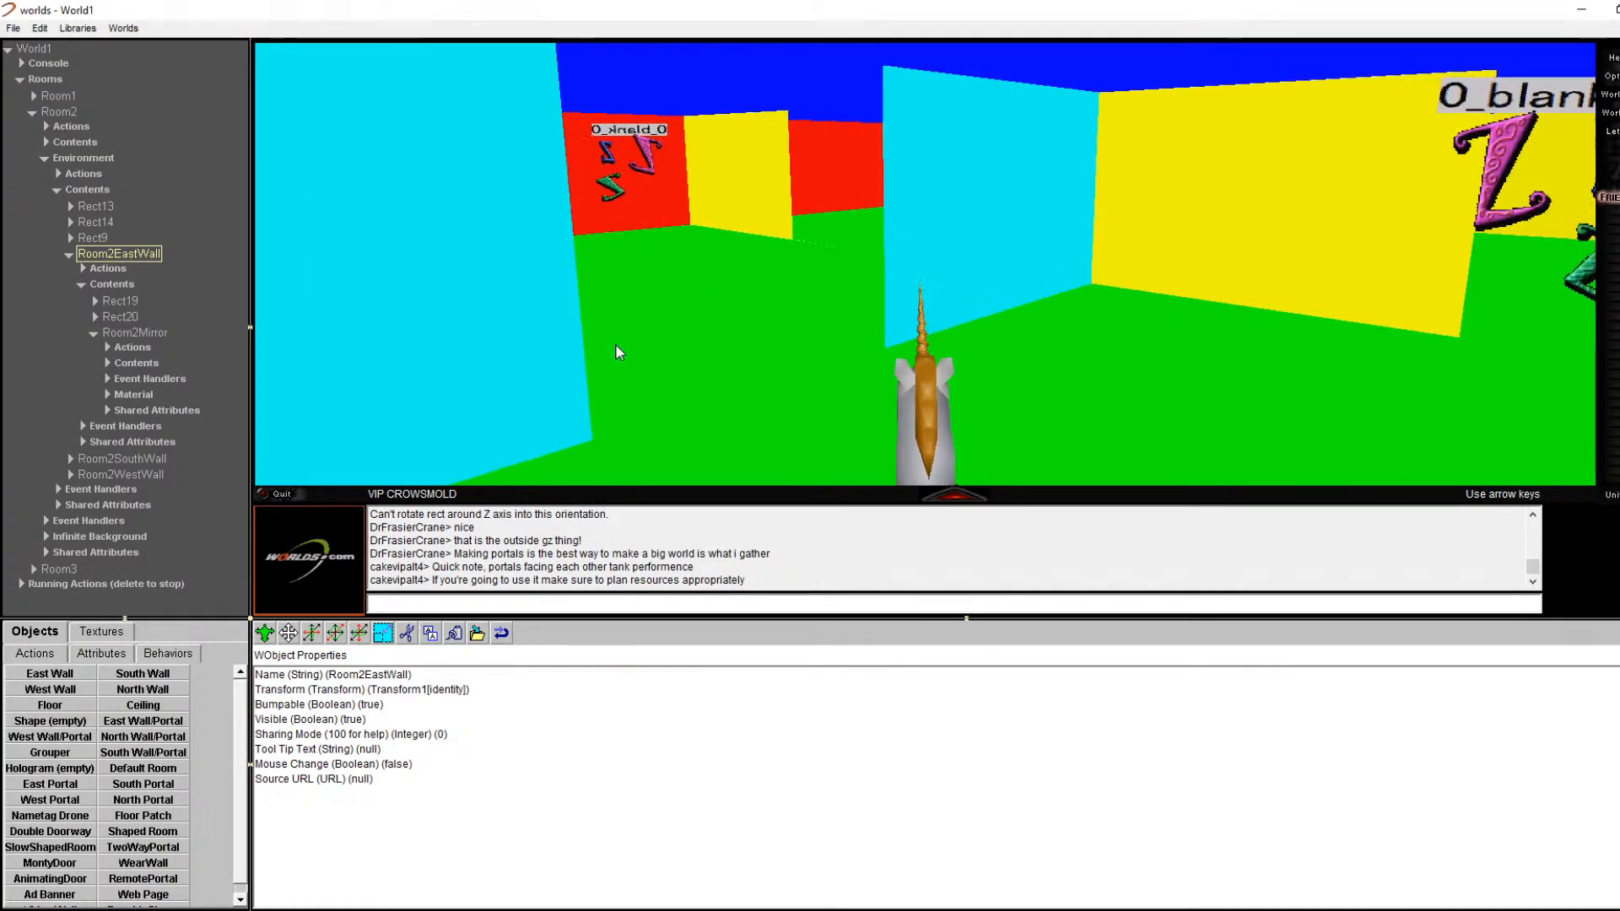
key(Left)
key(Left)
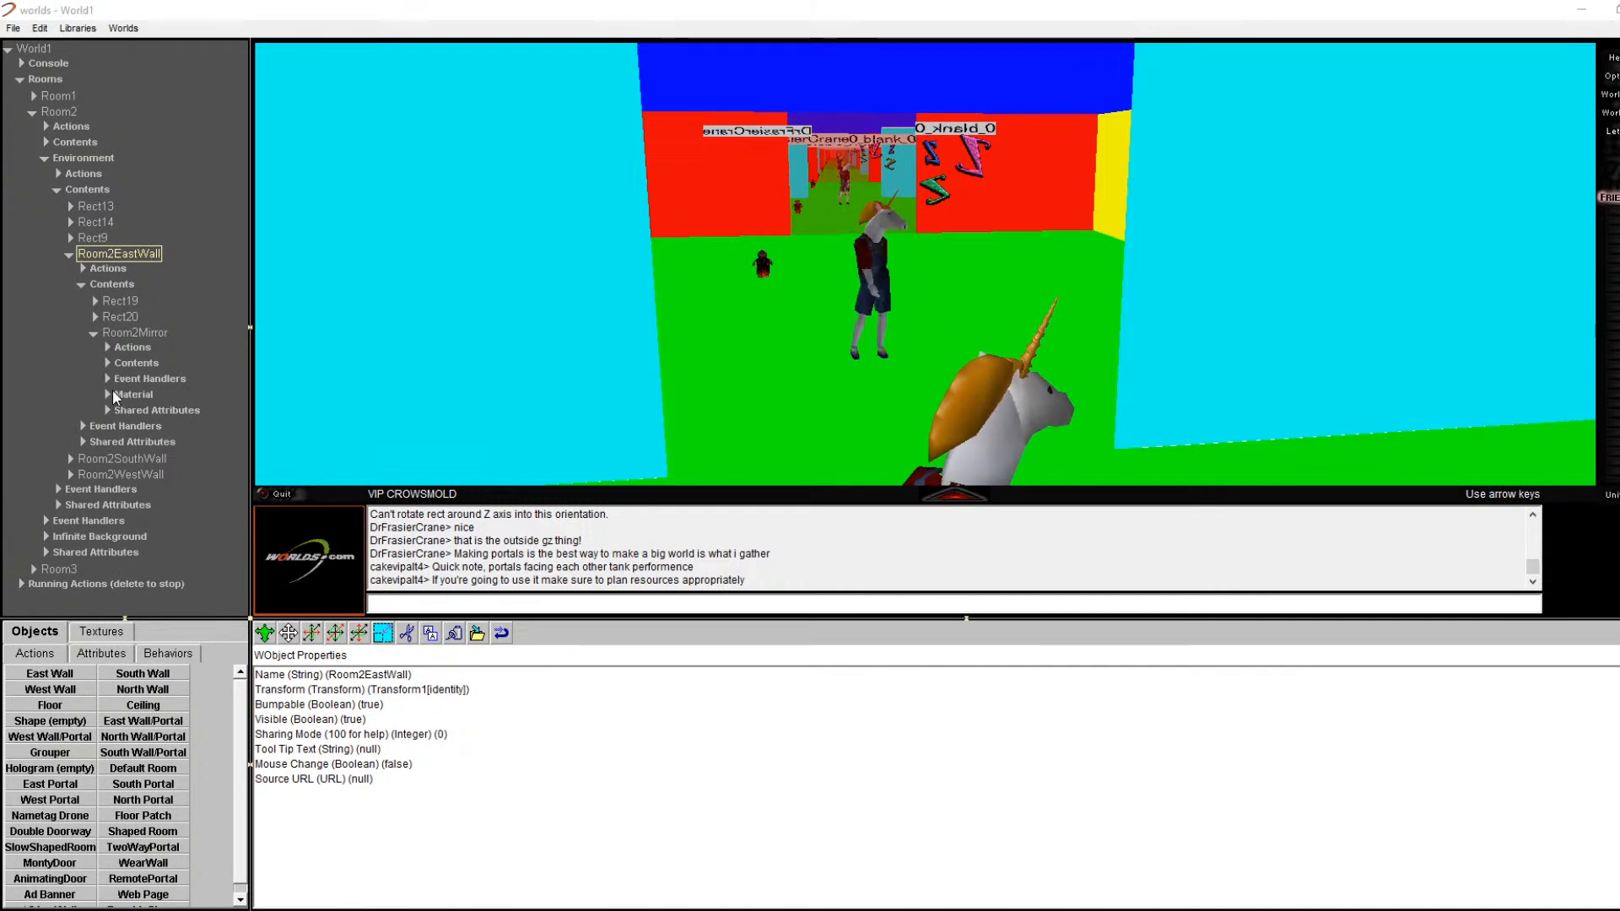
Step: Expand the mirror material's Texture, check its File URL, and open the texture library
click(107, 393)
click(119, 409)
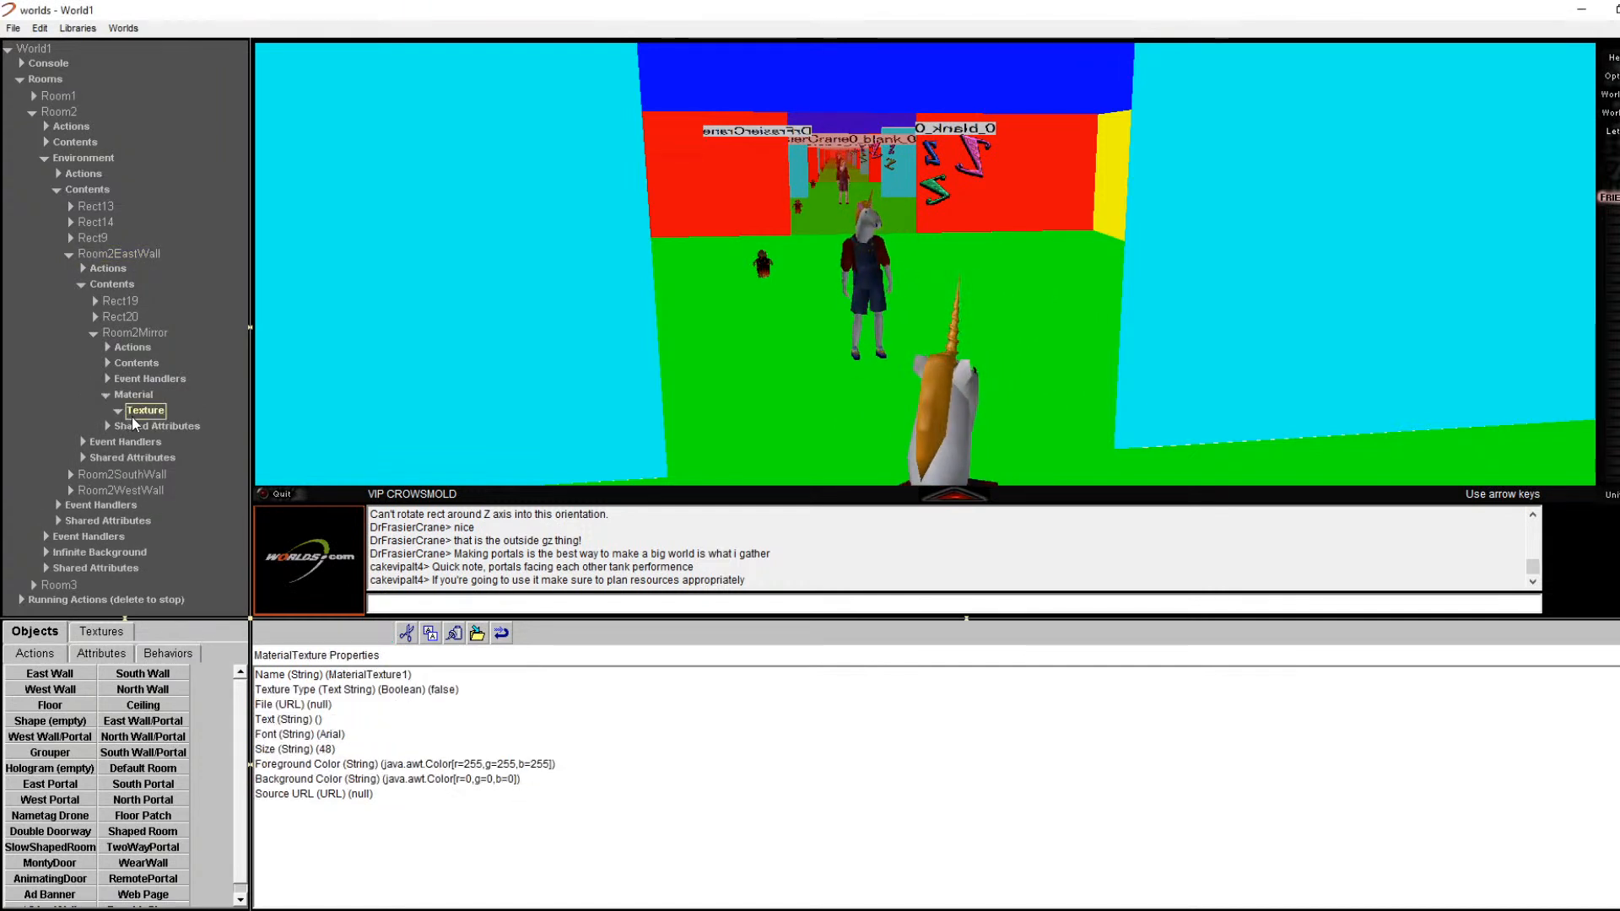
click(289, 707)
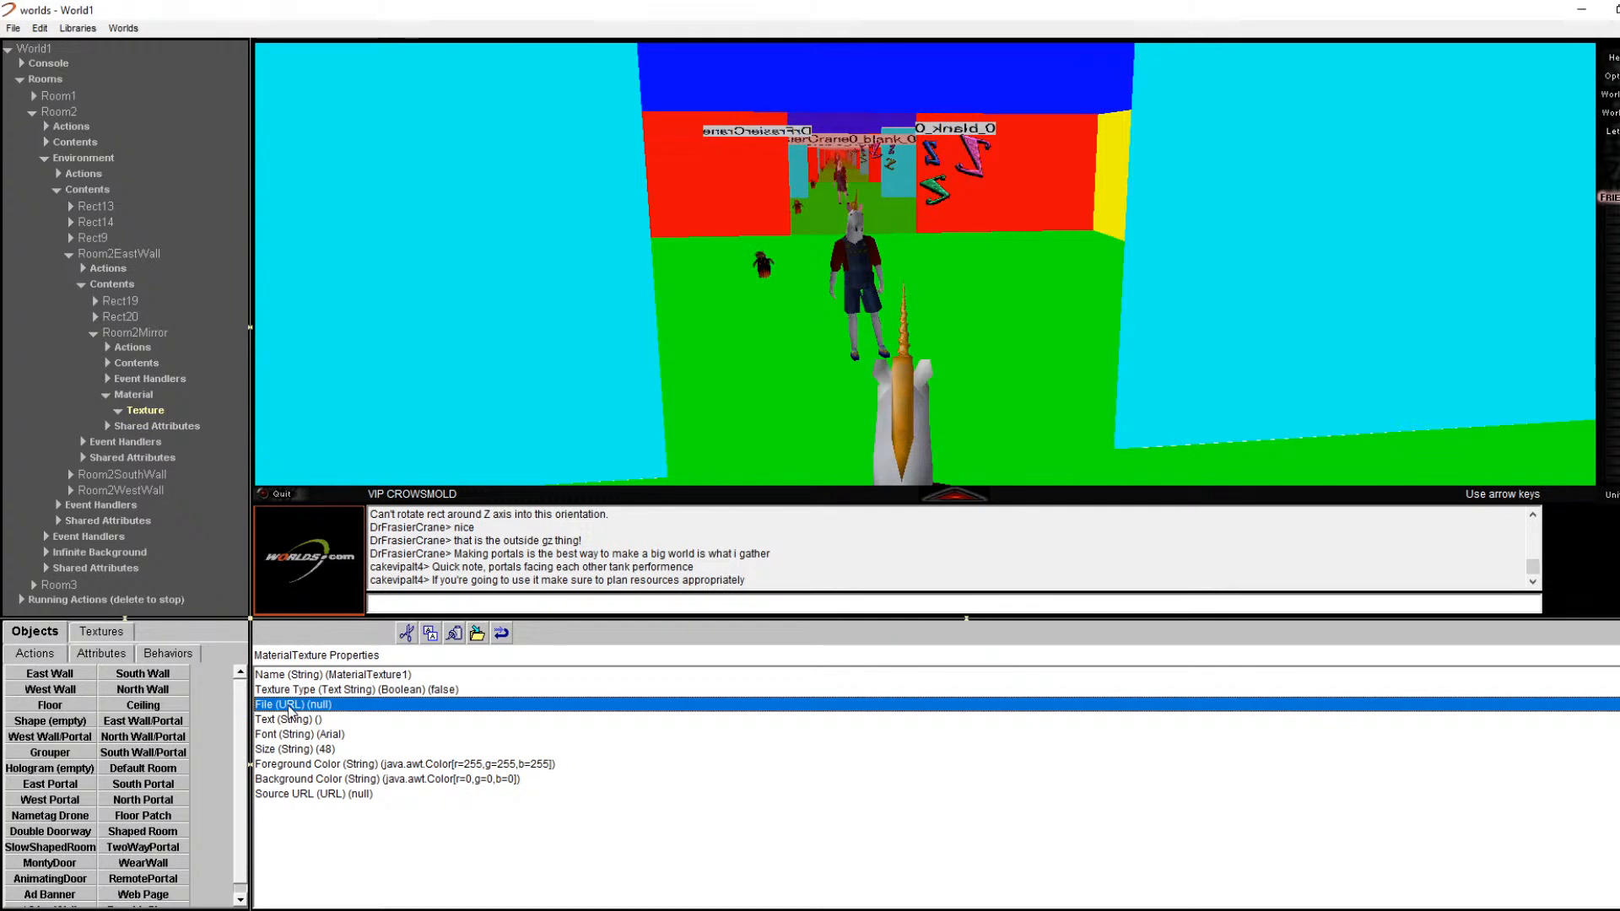
double_click(289, 706)
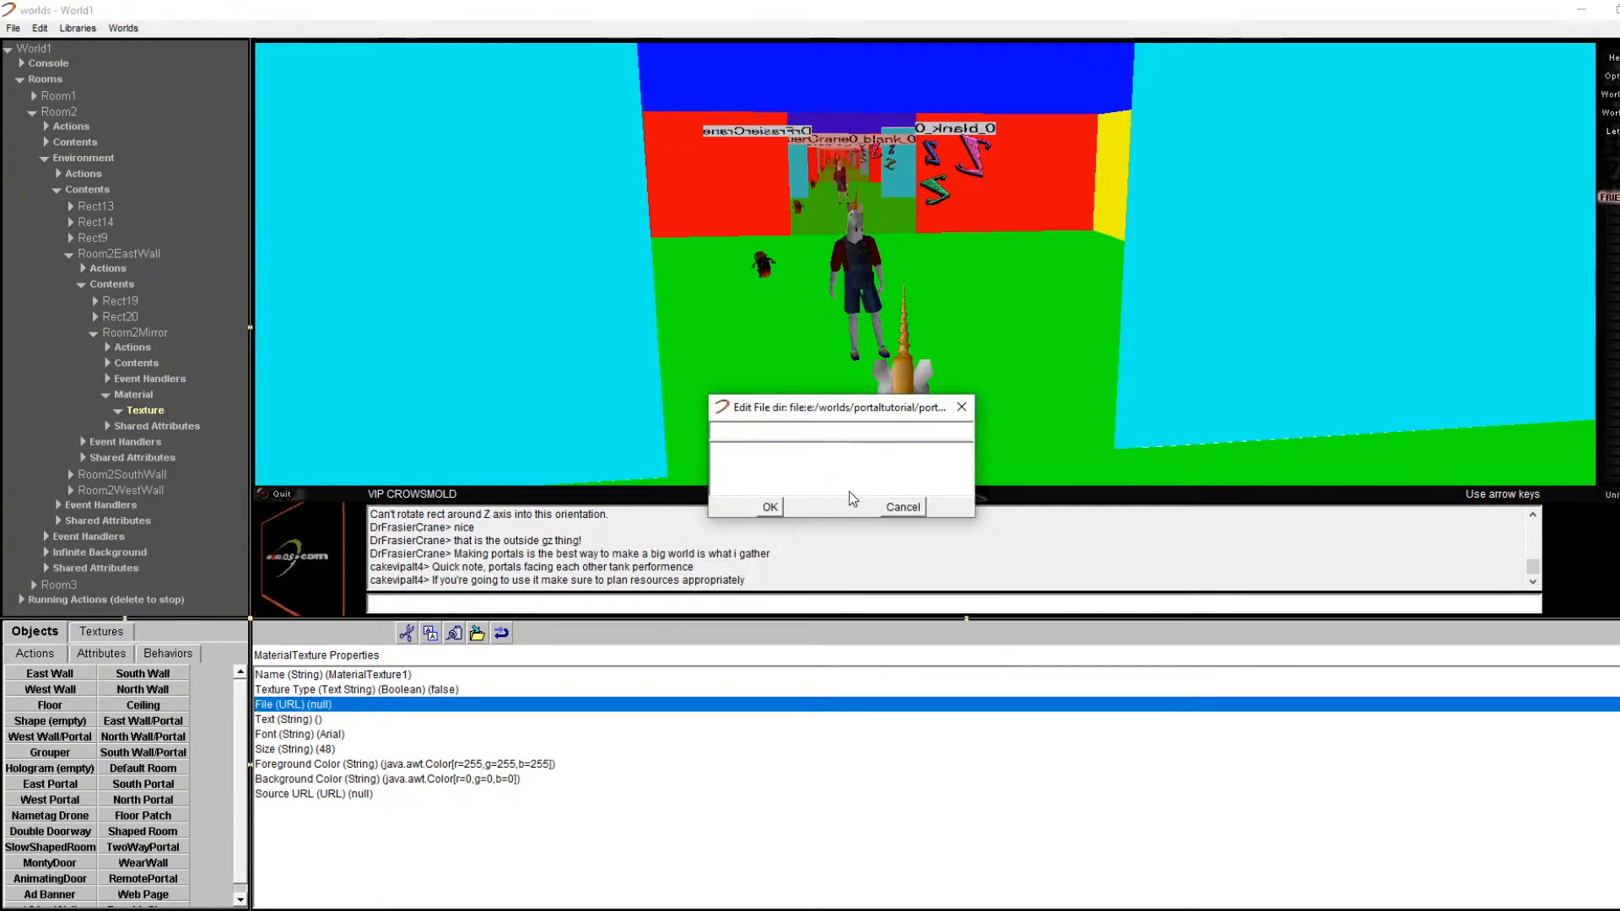
click(901, 510)
click(163, 655)
click(106, 633)
Step: Reselect the mirror portal and open its Material Texture properties, showing redbrick.gif
click(708, 289)
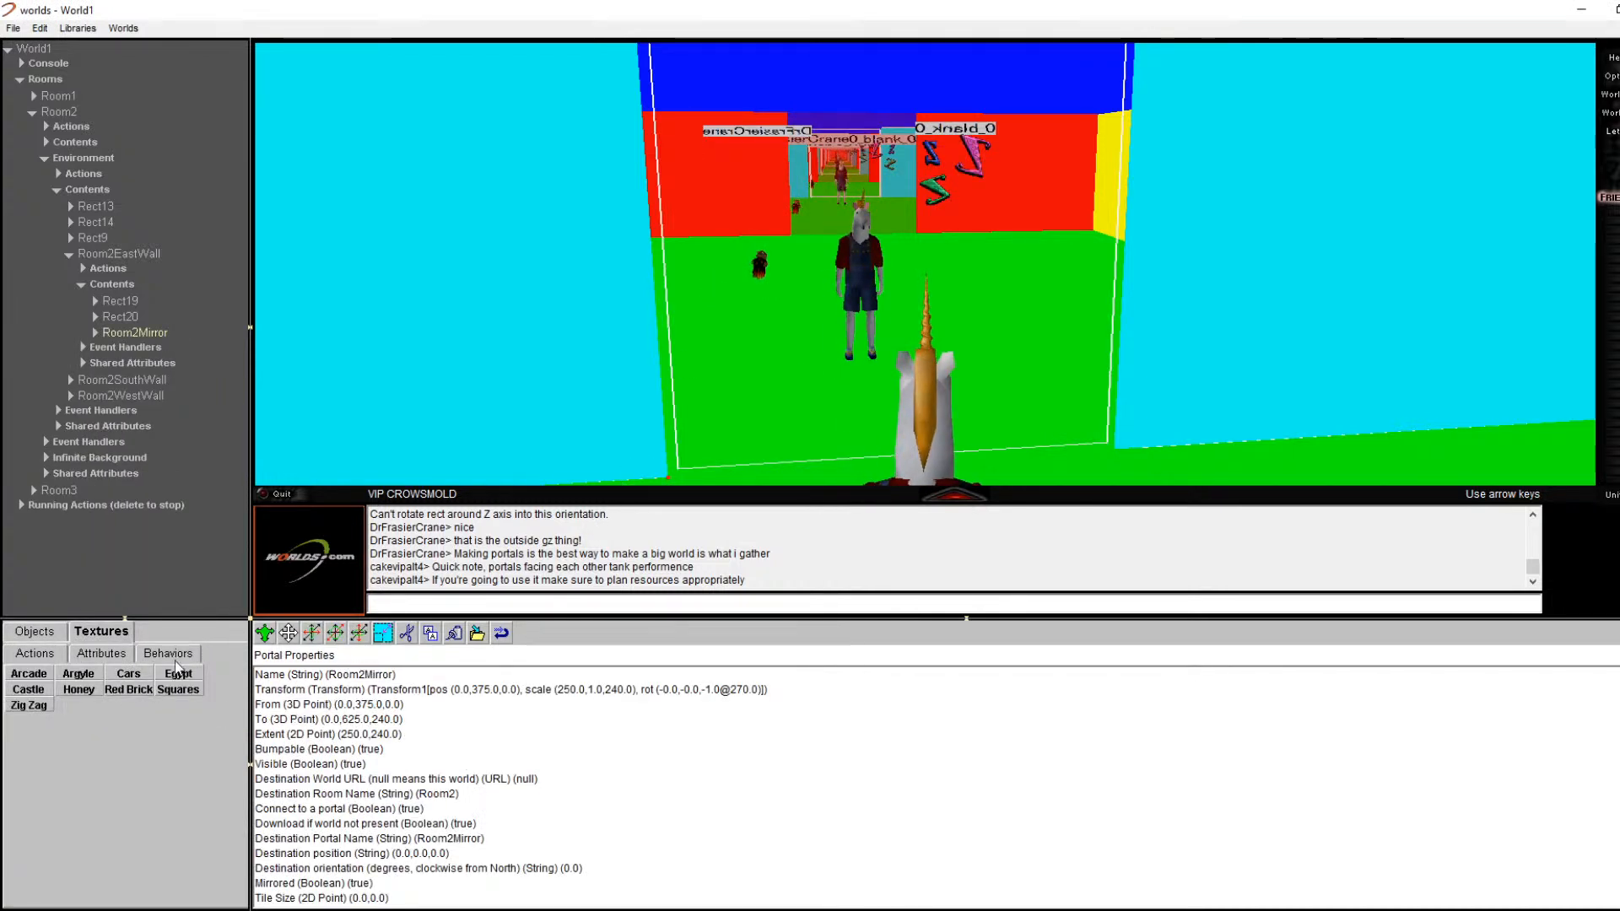
click(95, 333)
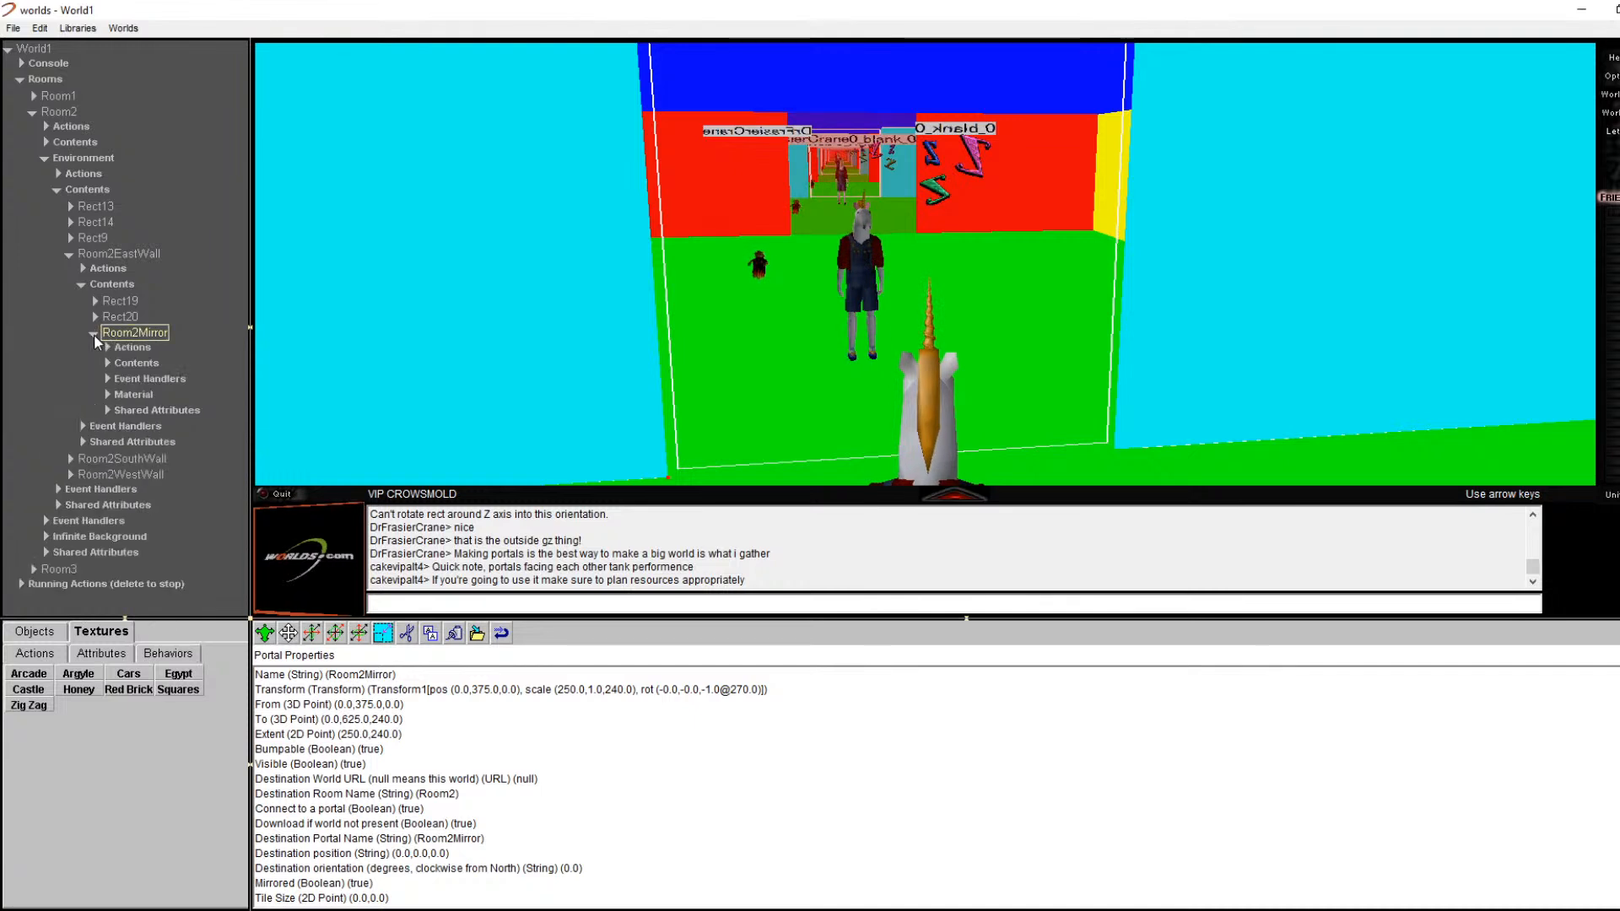
click(110, 397)
click(104, 395)
double_click(145, 412)
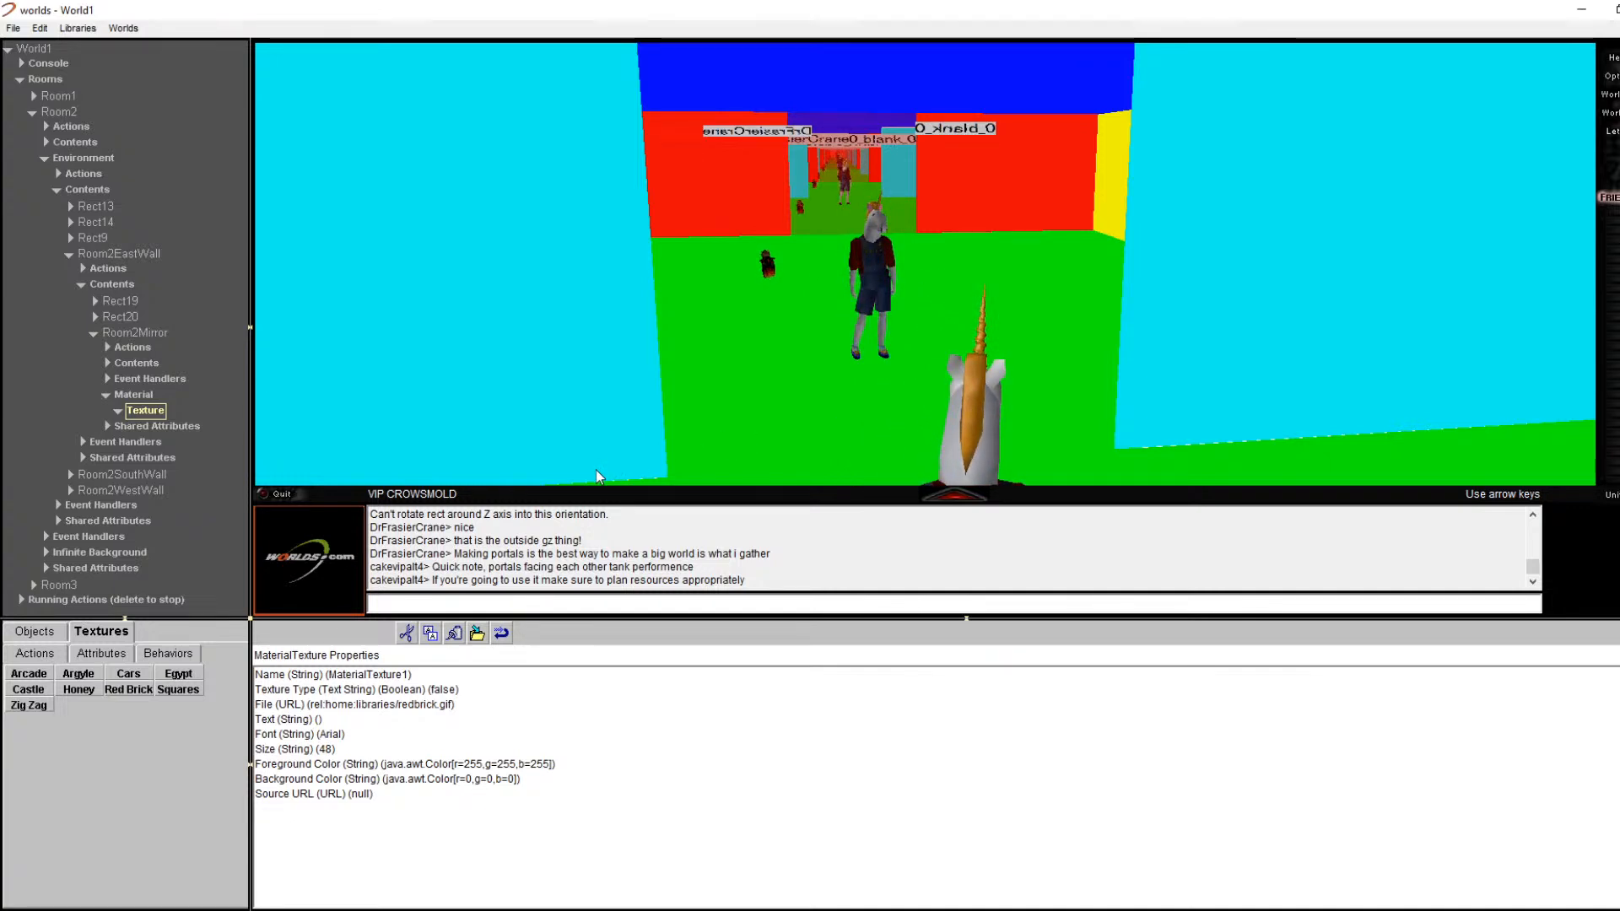
key(Left)
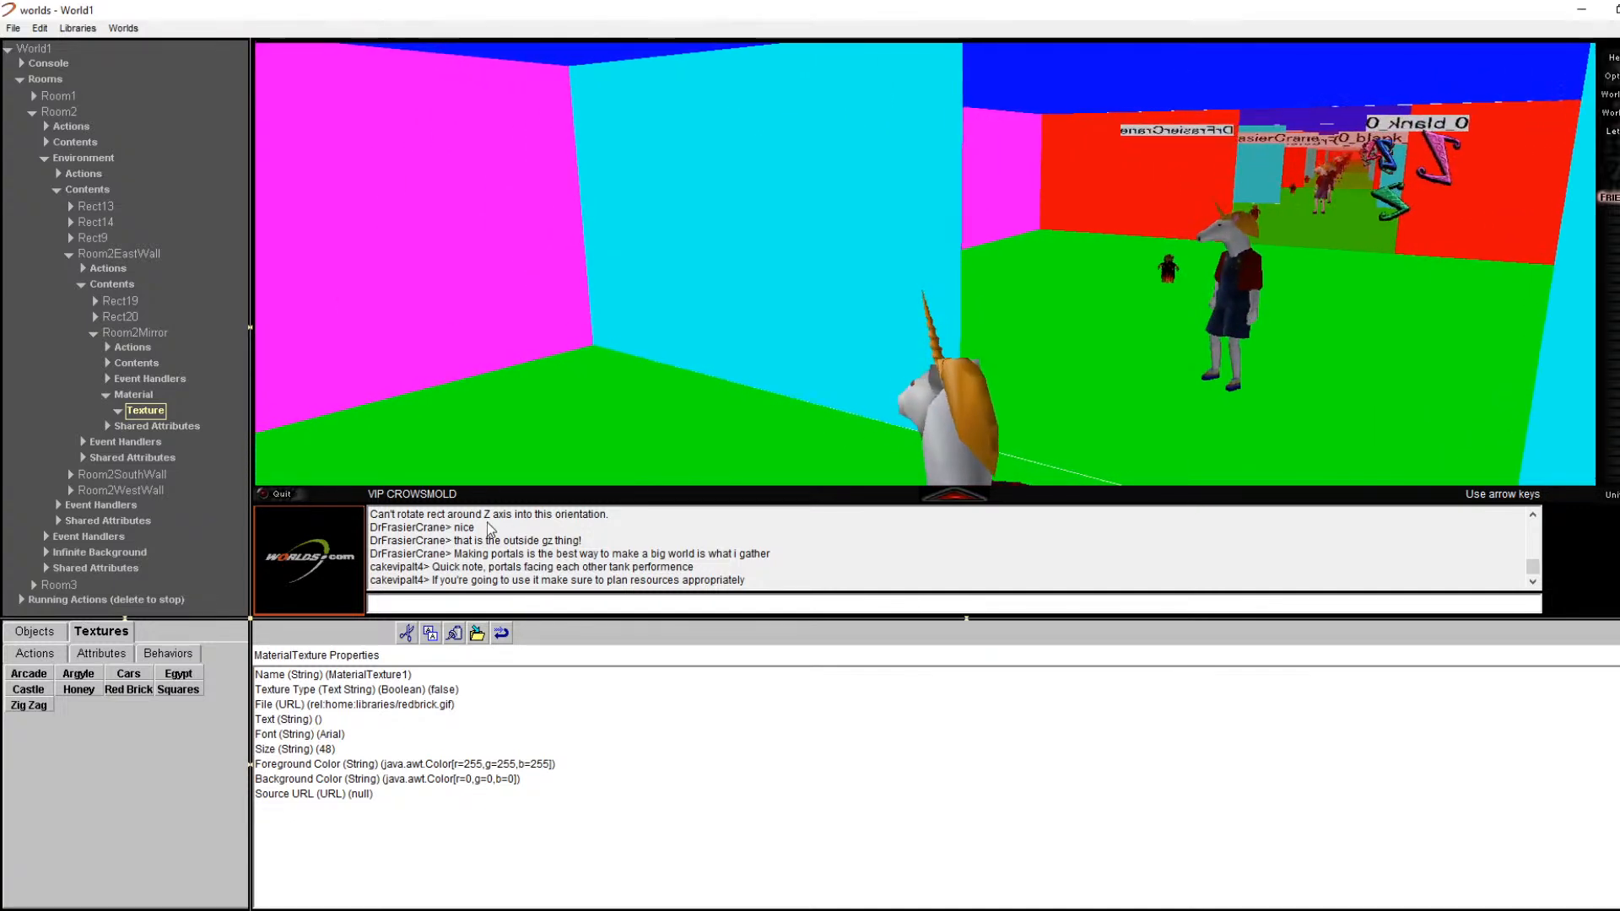
key(Left)
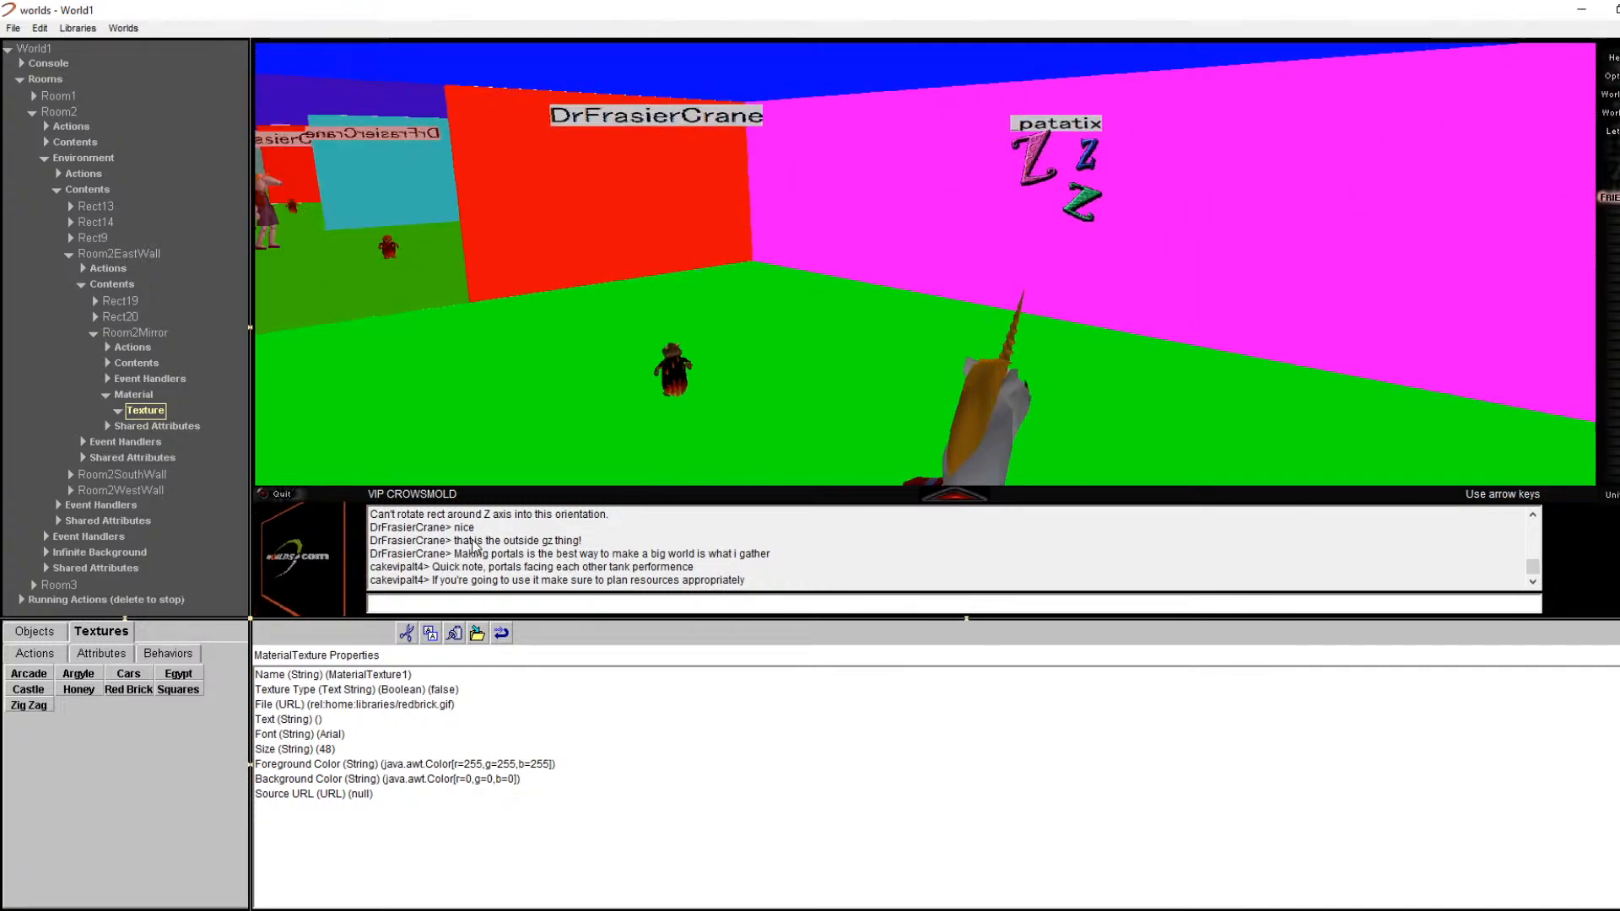
key(Left)
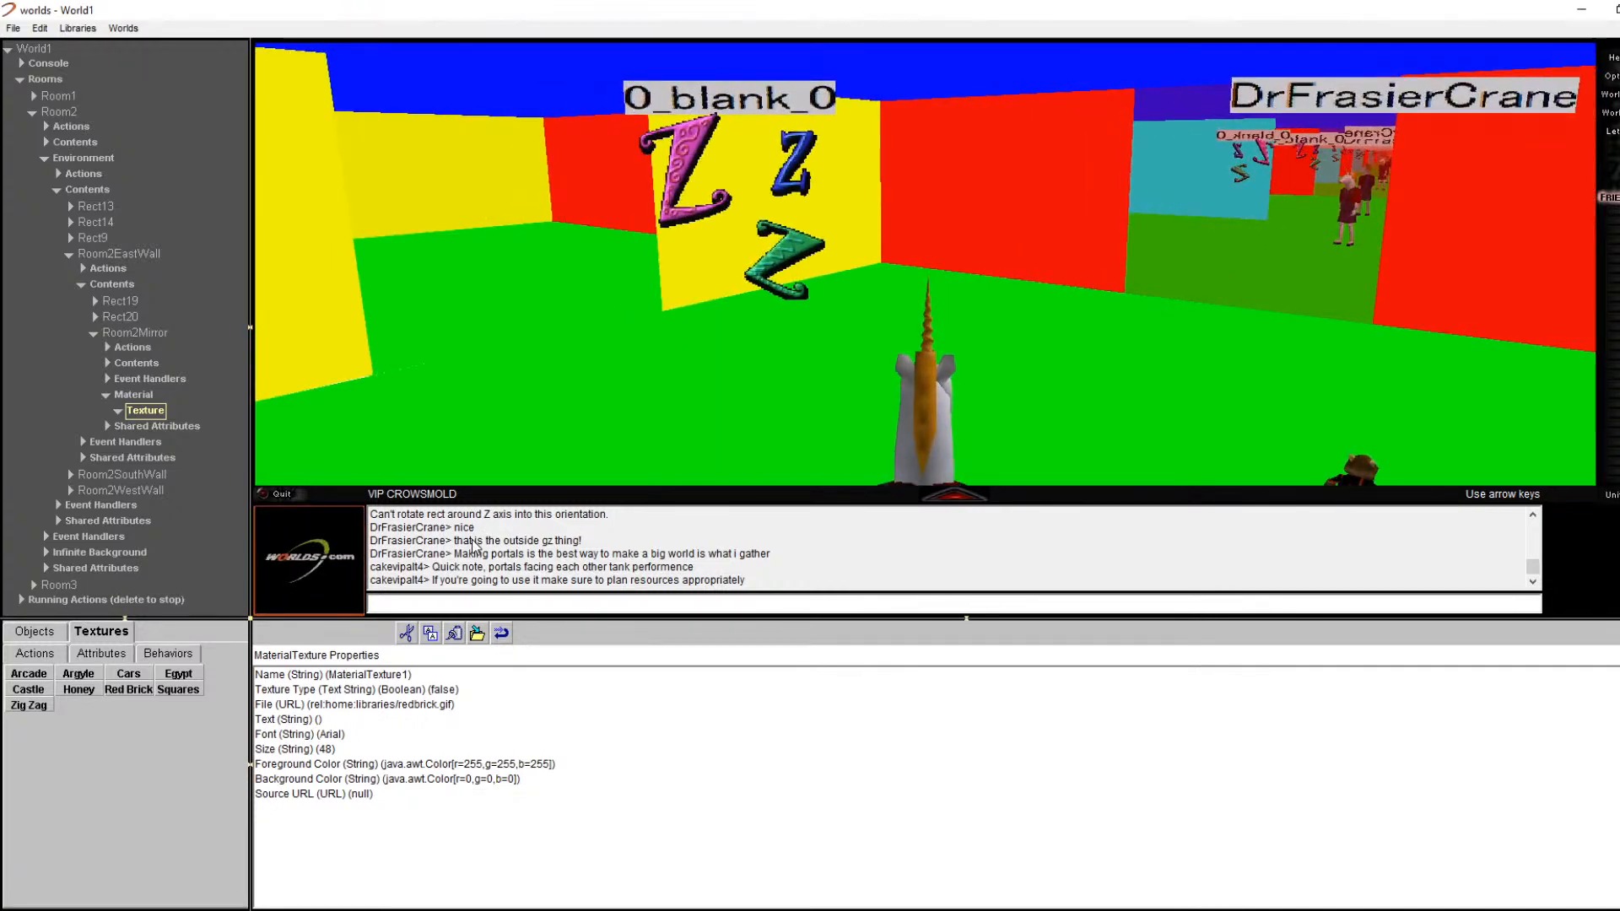